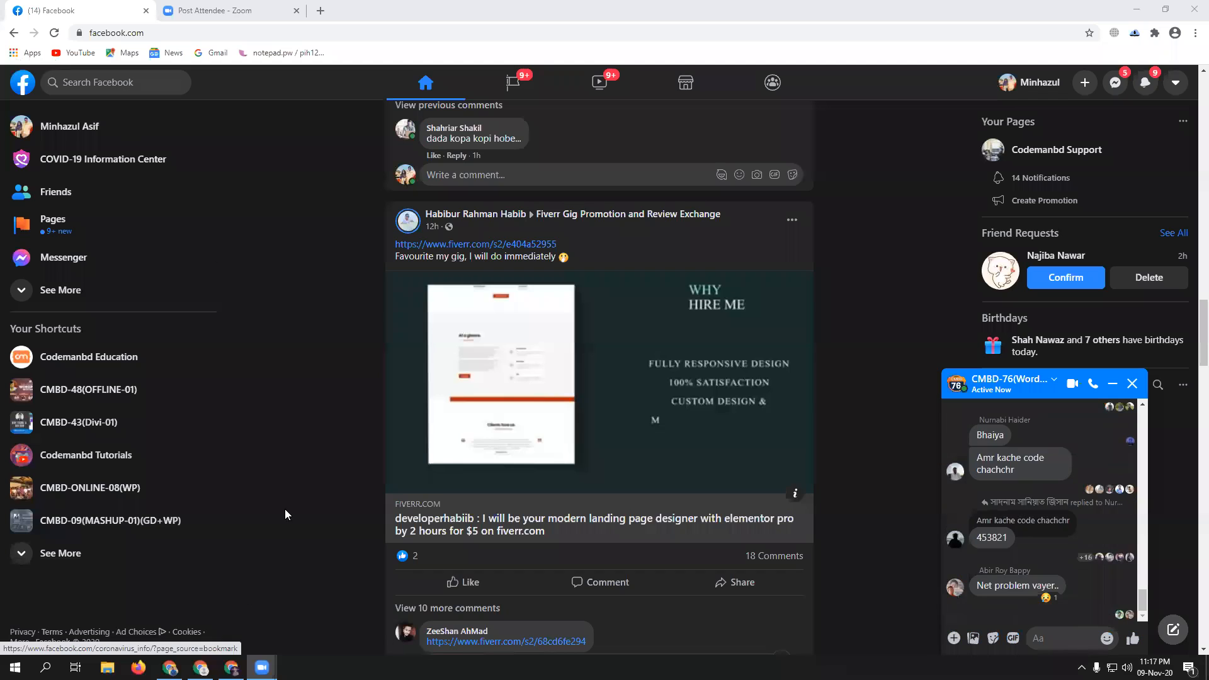
- Switch to Chrome and open a new window with the Freelancer browser profile
click(170, 668)
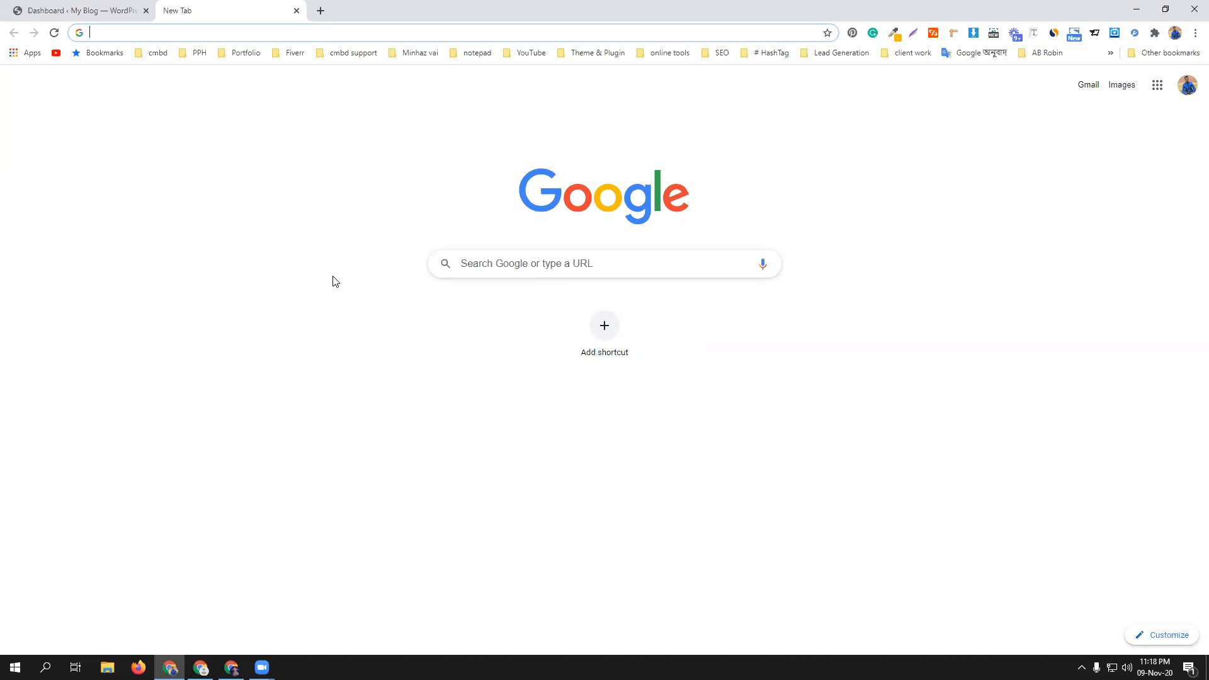
click(1174, 33)
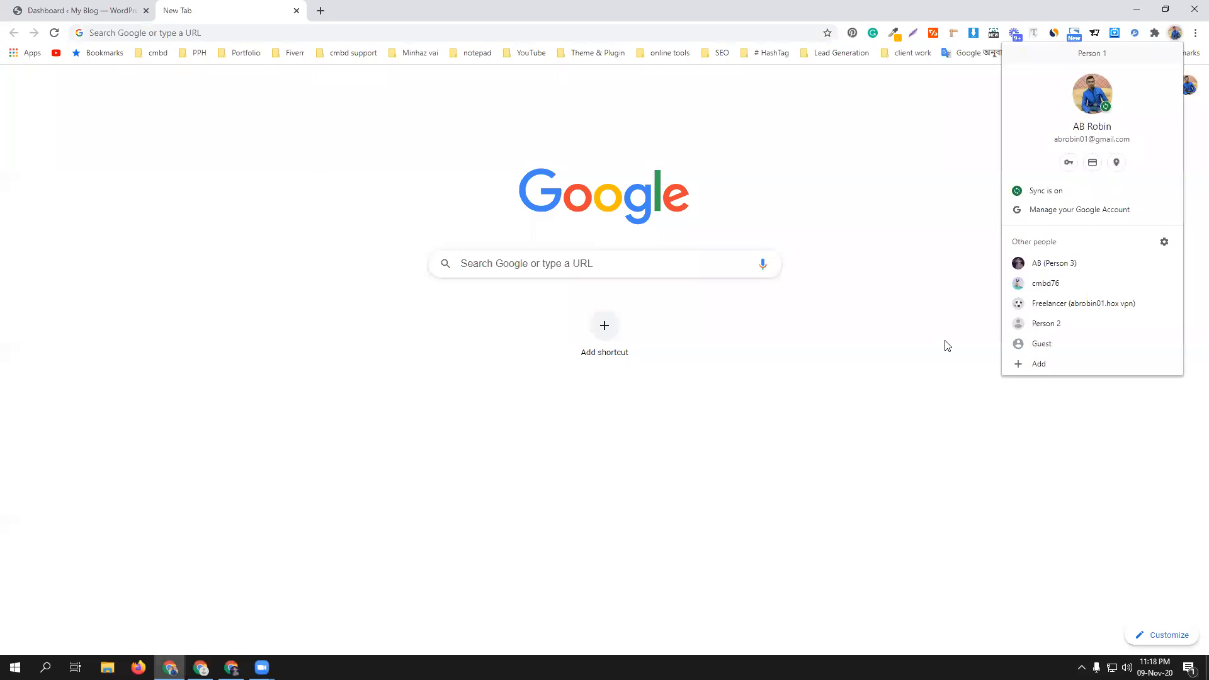
click(1073, 304)
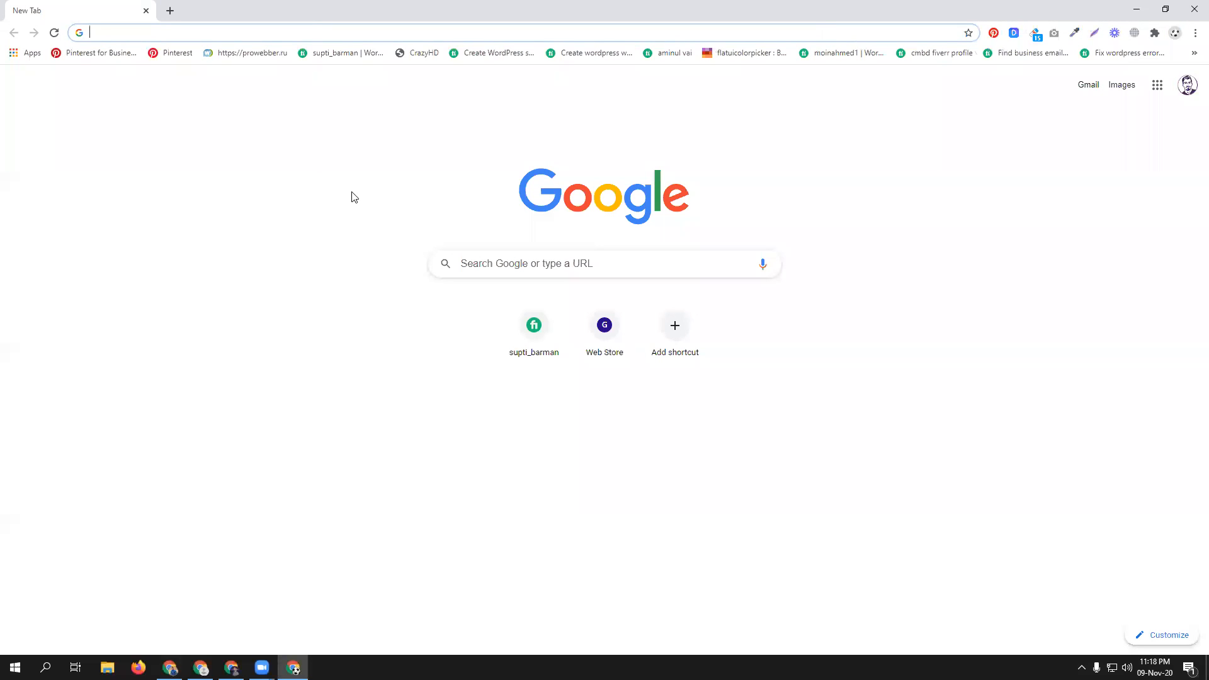
- Open Google Drive and go into the "envato elements cmbd-68" folder
click(1157, 86)
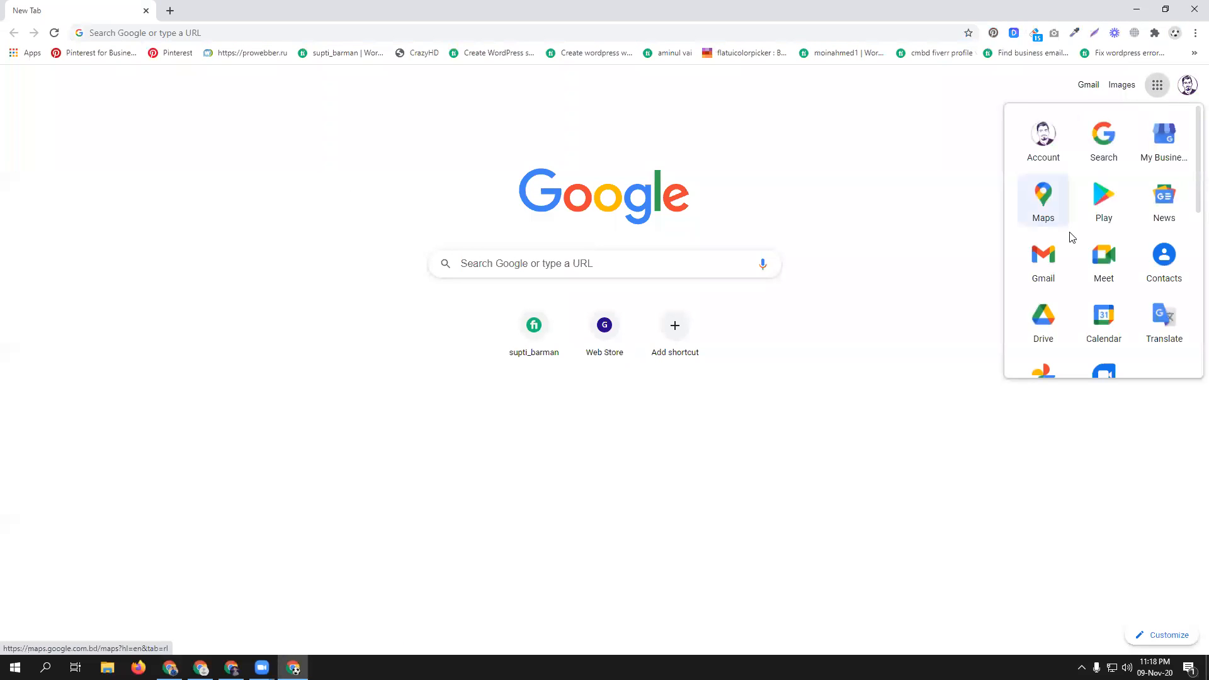
click(1051, 325)
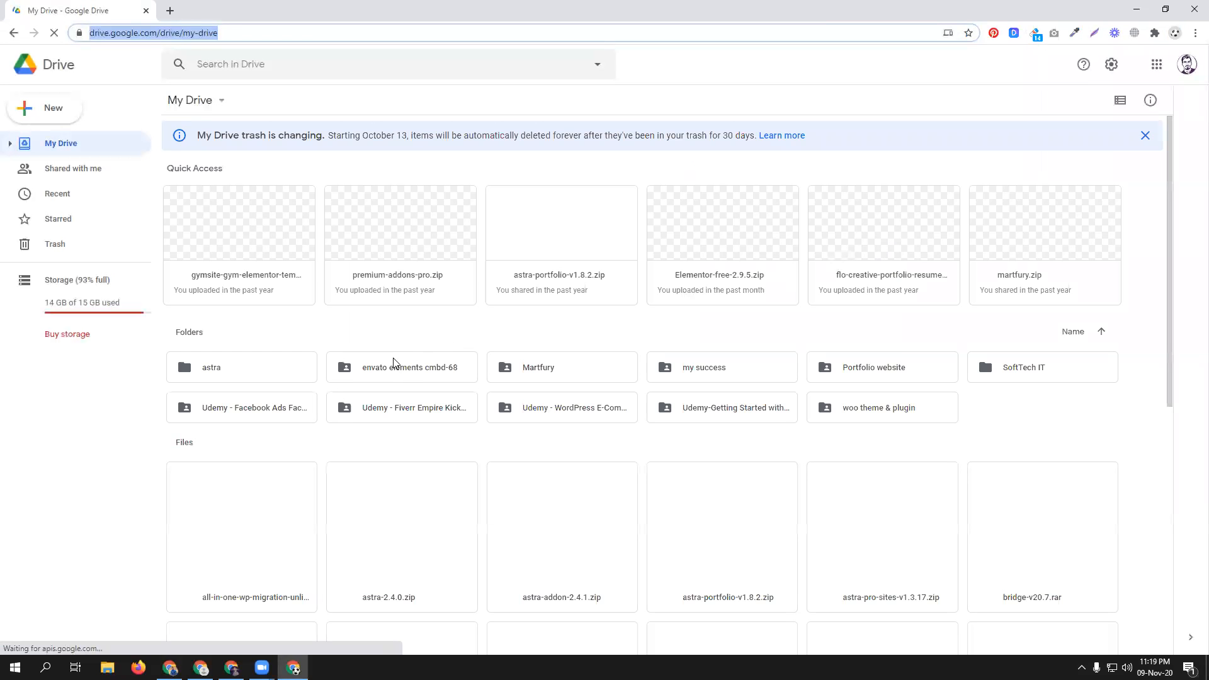
click(397, 369)
double_click(397, 369)
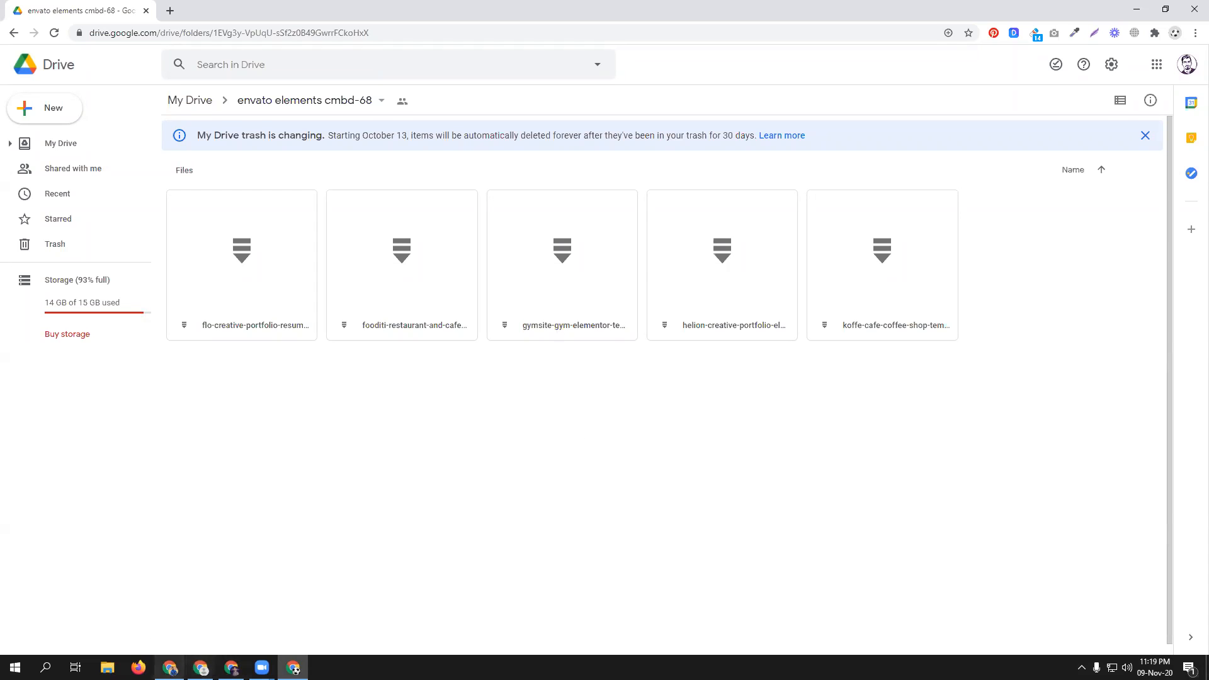
- Return to the browser window with the WordPress dashboard and make its blank tab ready for an address
click(170, 667)
click(317, 33)
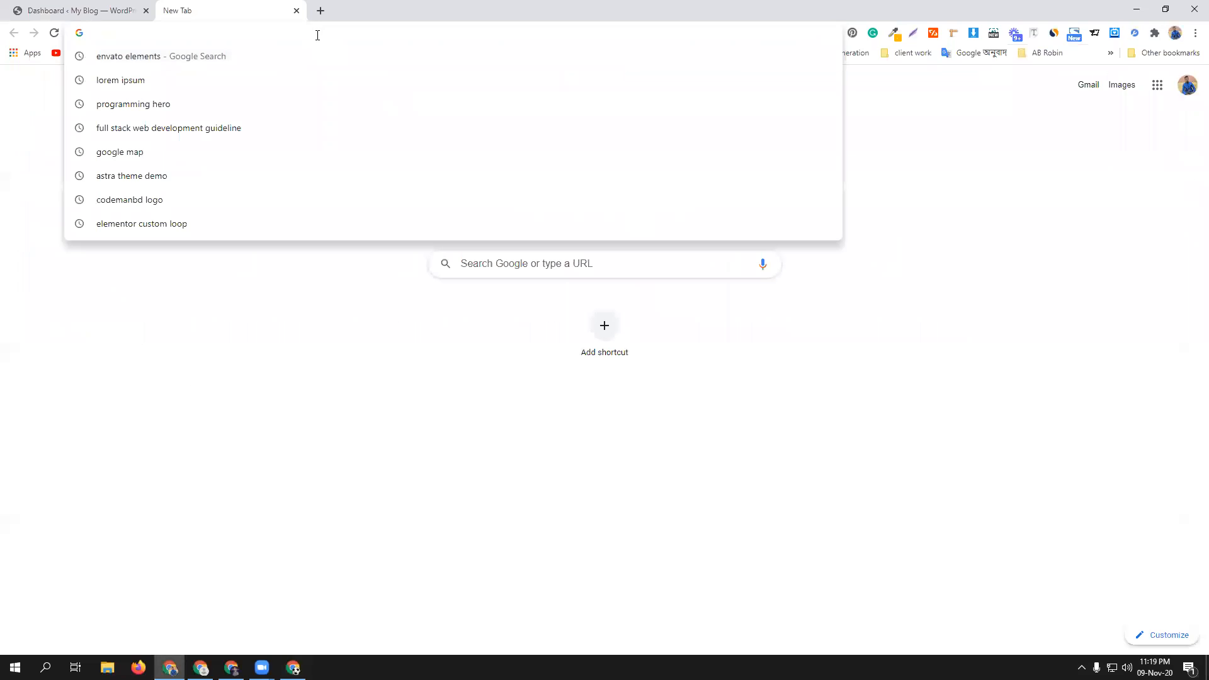
text(en)
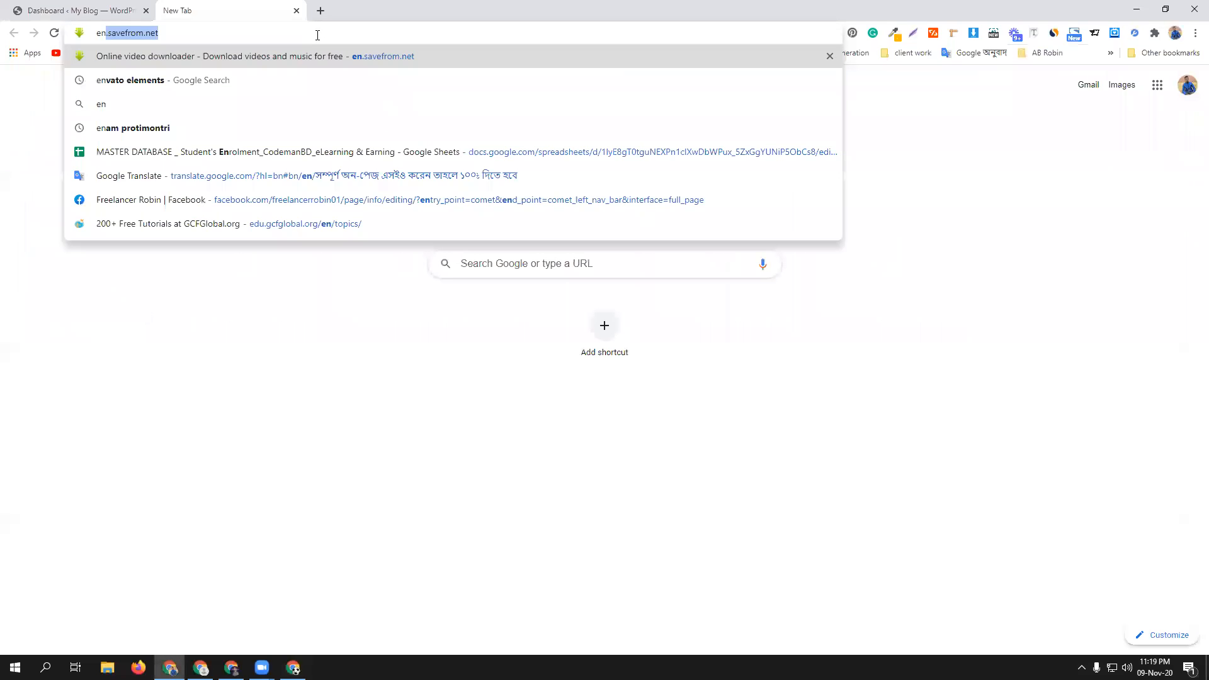
key(Return)
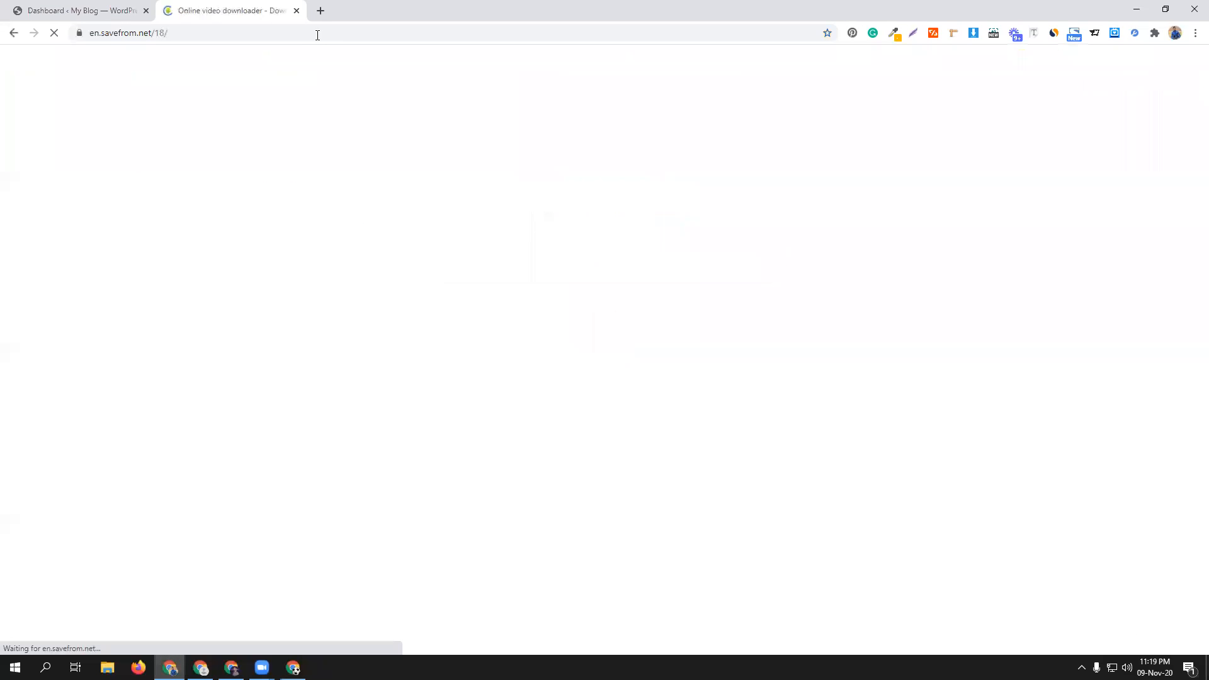
click(321, 11)
click(296, 10)
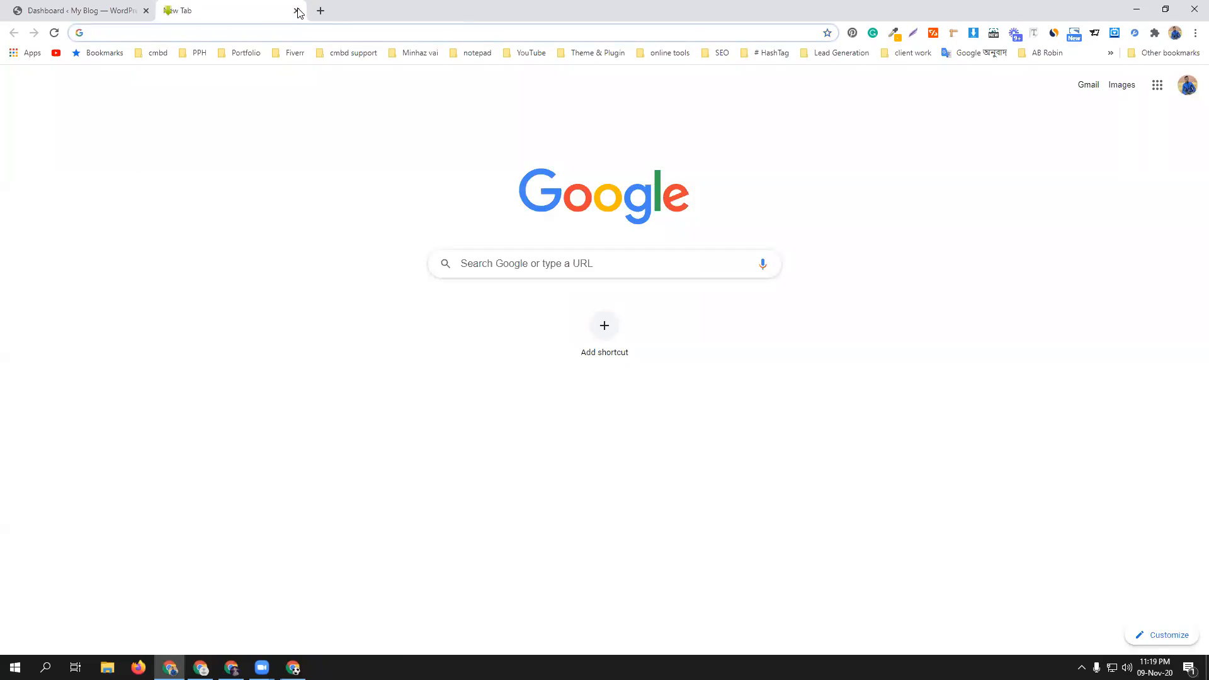
- Search Google for "envato elements" and open the Envato Elements website
text(env)
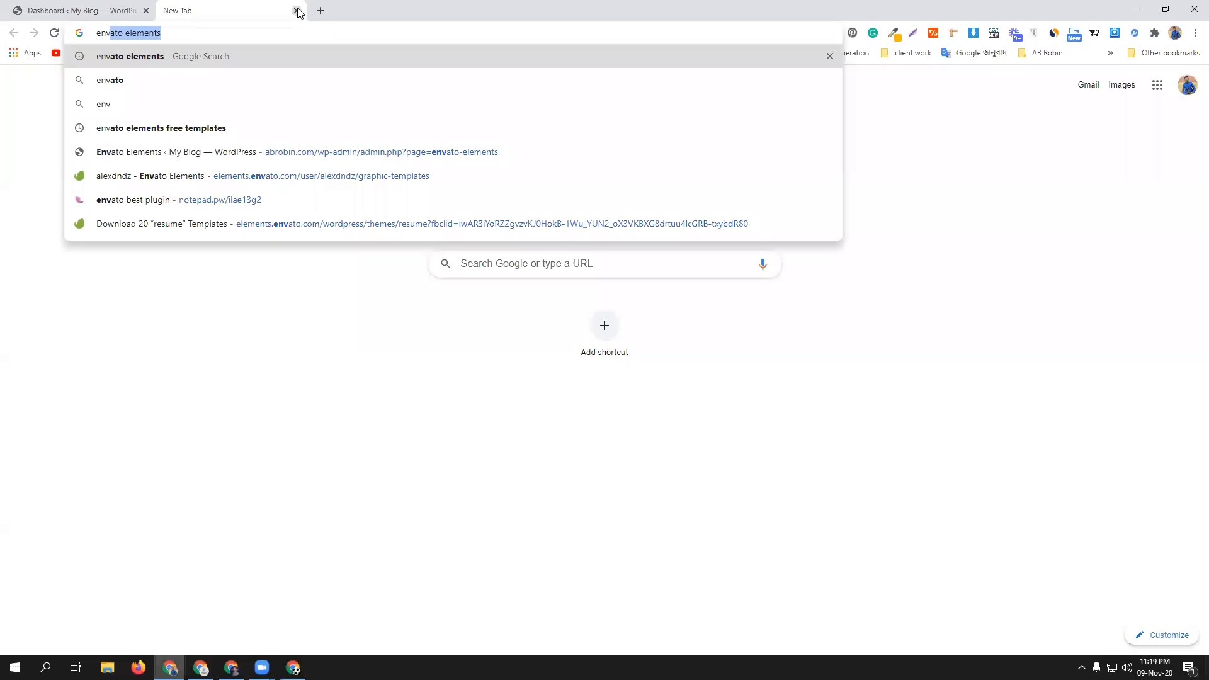
key(Return)
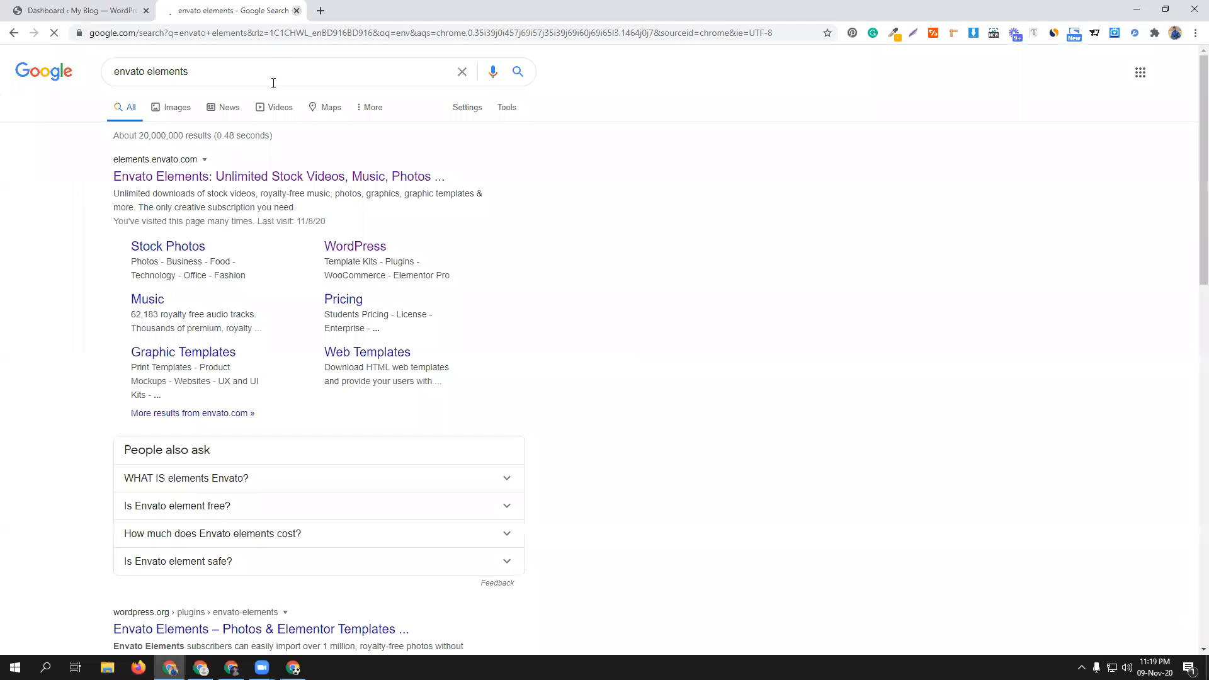
click(293, 177)
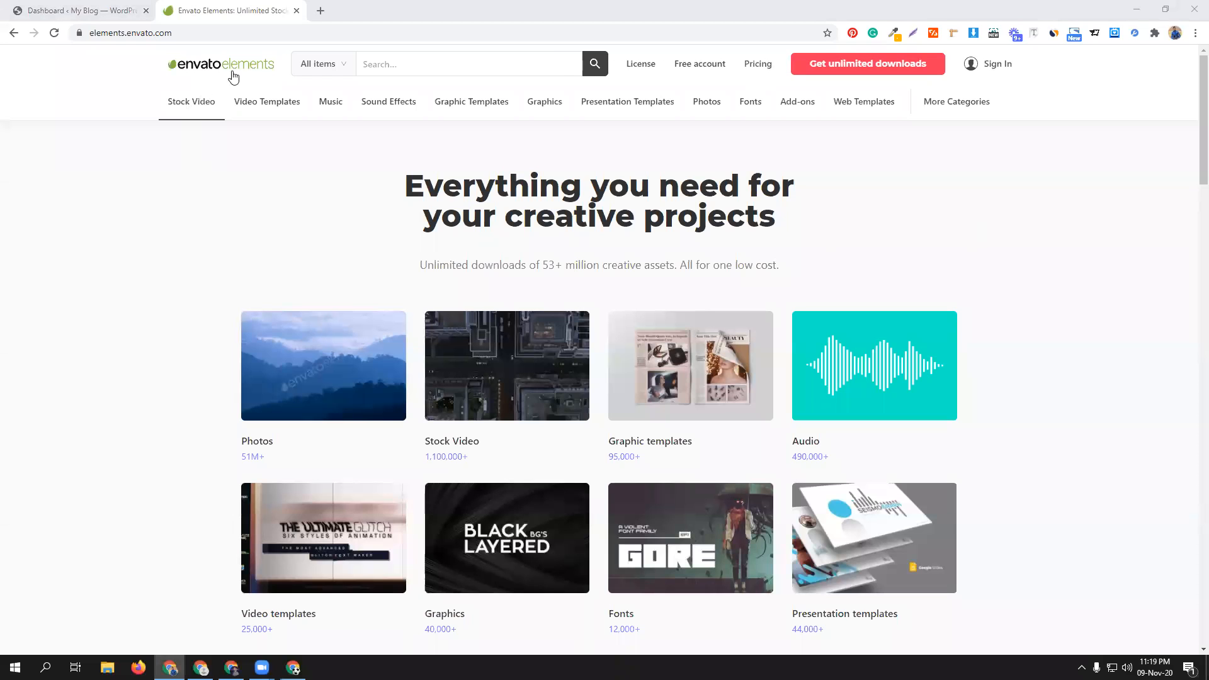
- Limit the Envato Elements search to WordPress and search for "gymsite", checking the kit's file name in the Drive folder
click(316, 61)
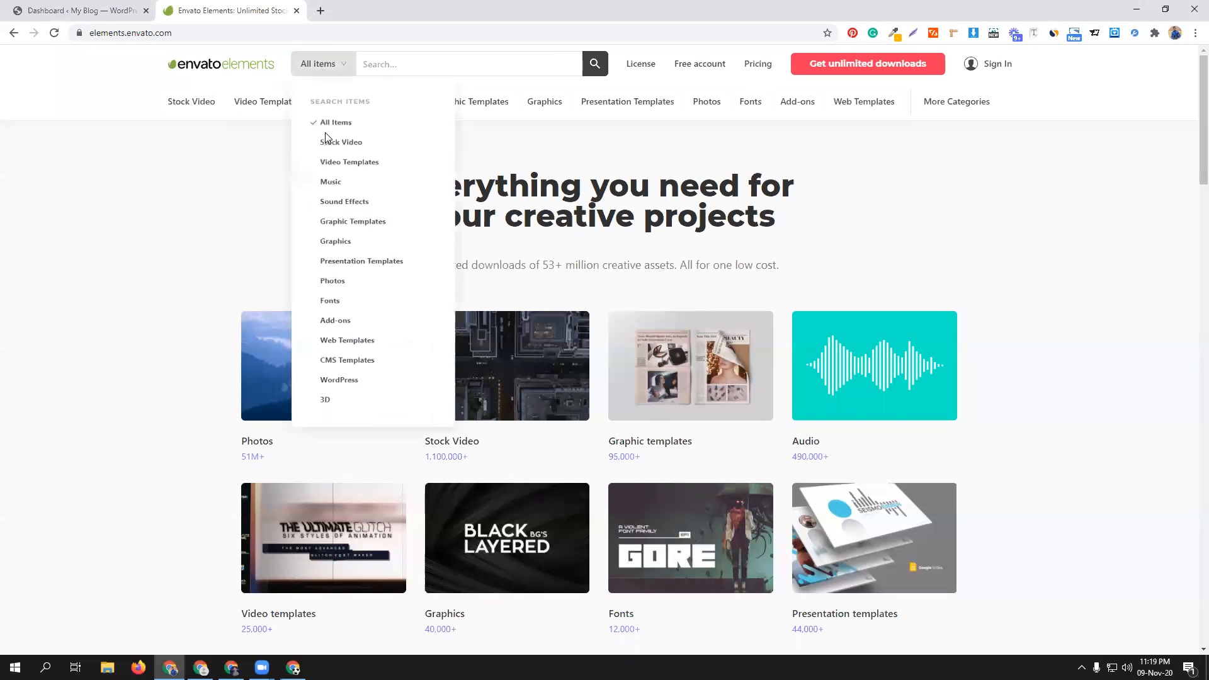
click(343, 406)
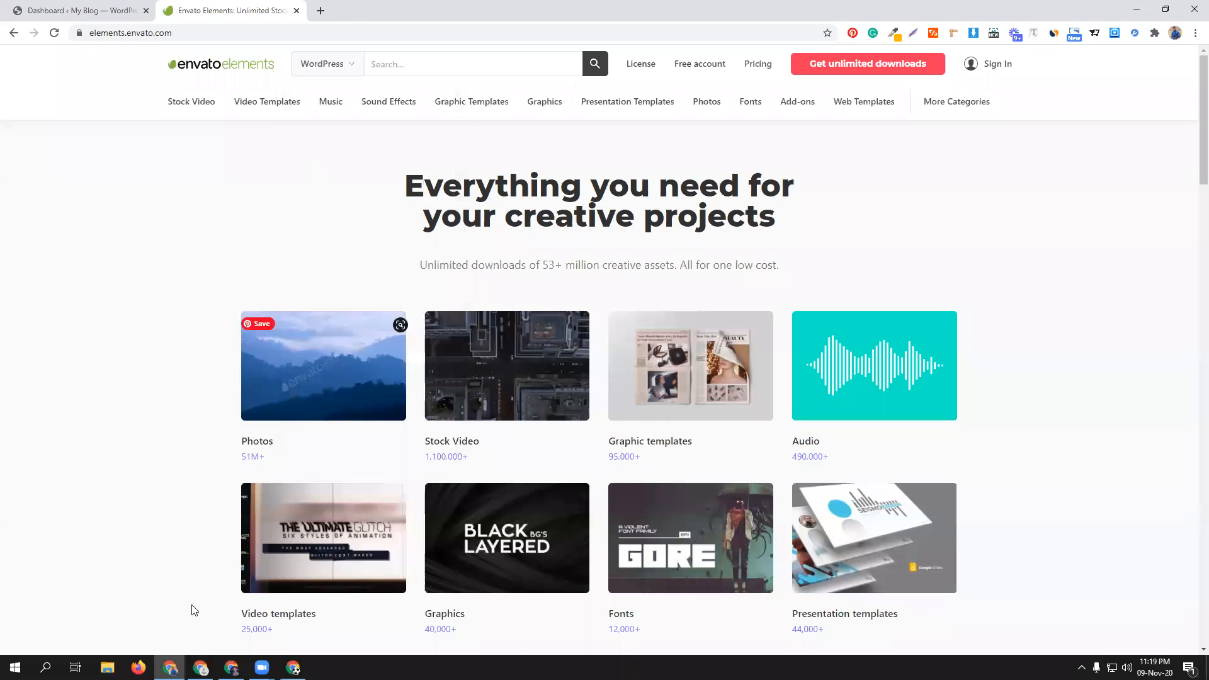
click(293, 668)
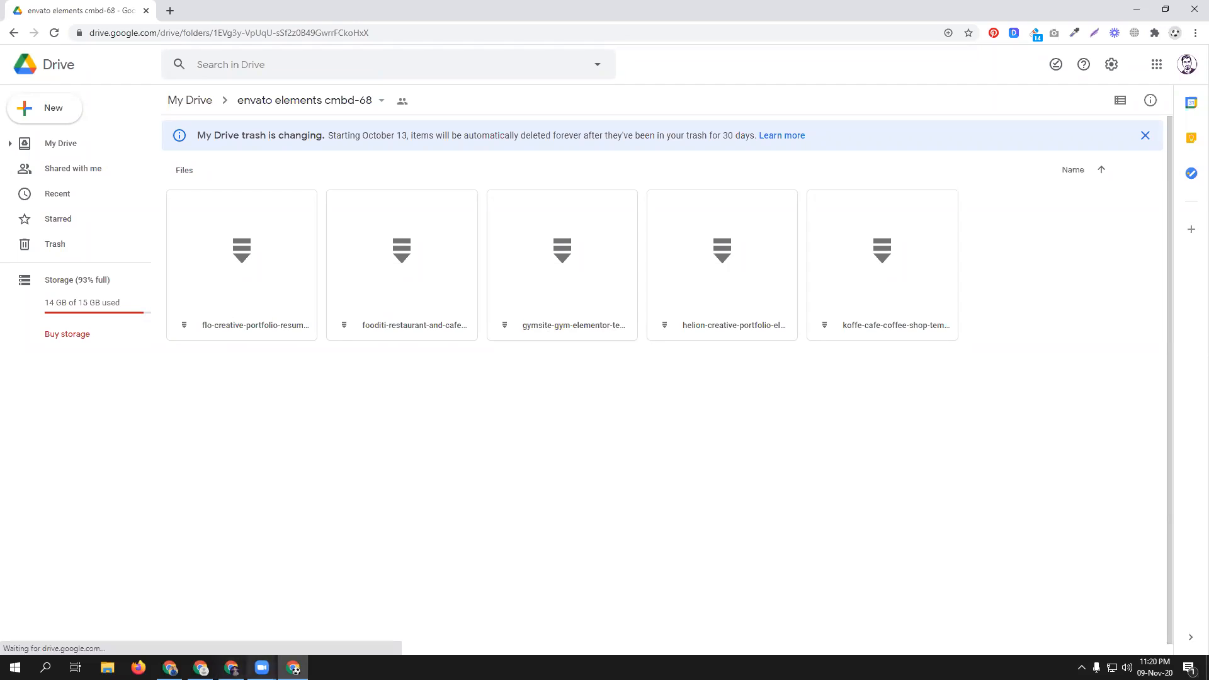
click(200, 667)
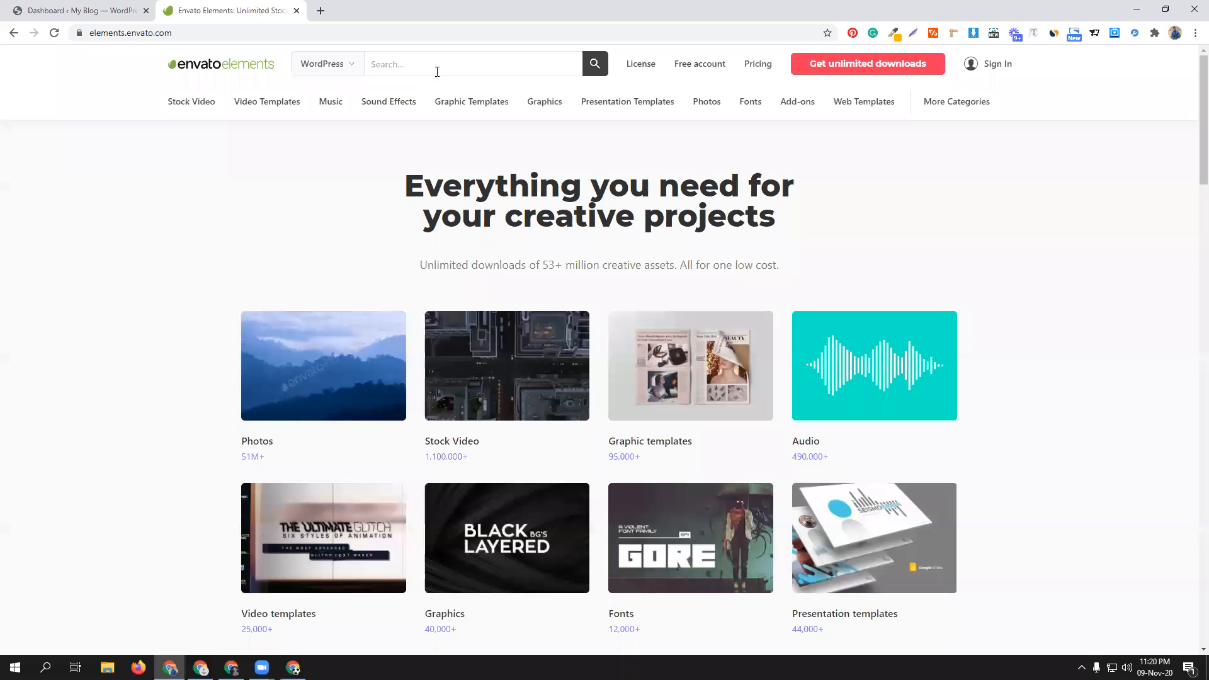
text(gym)
click(293, 667)
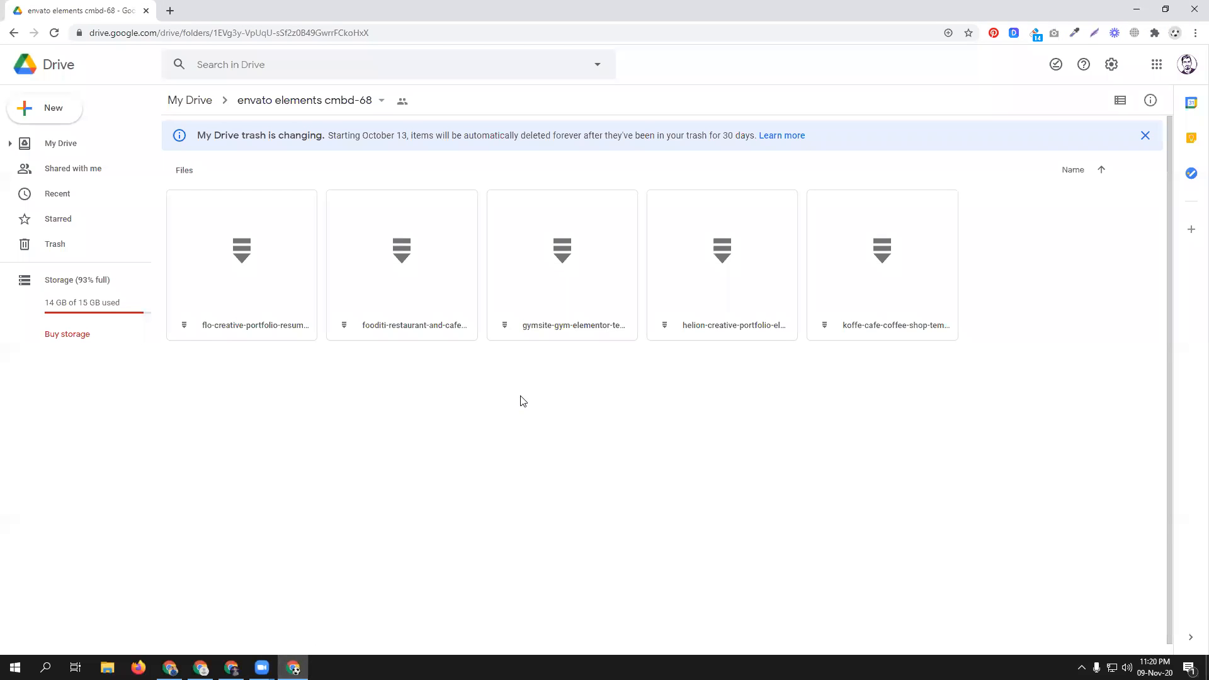
click(170, 668)
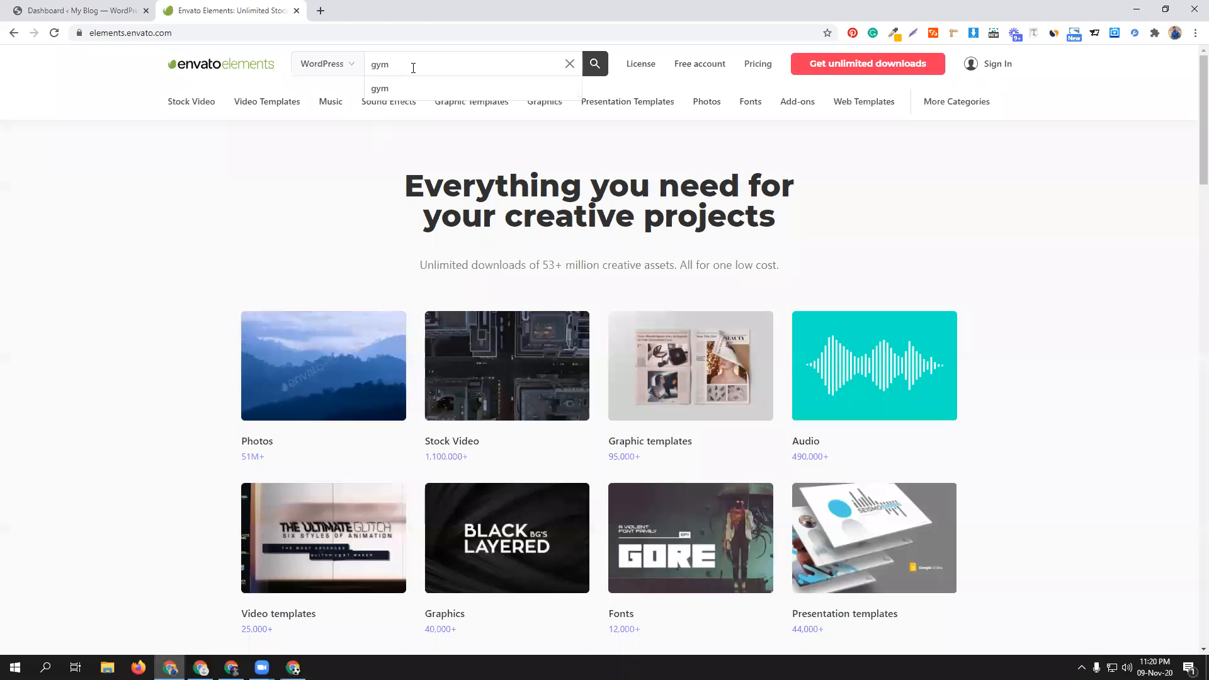
text(site)
key(Return)
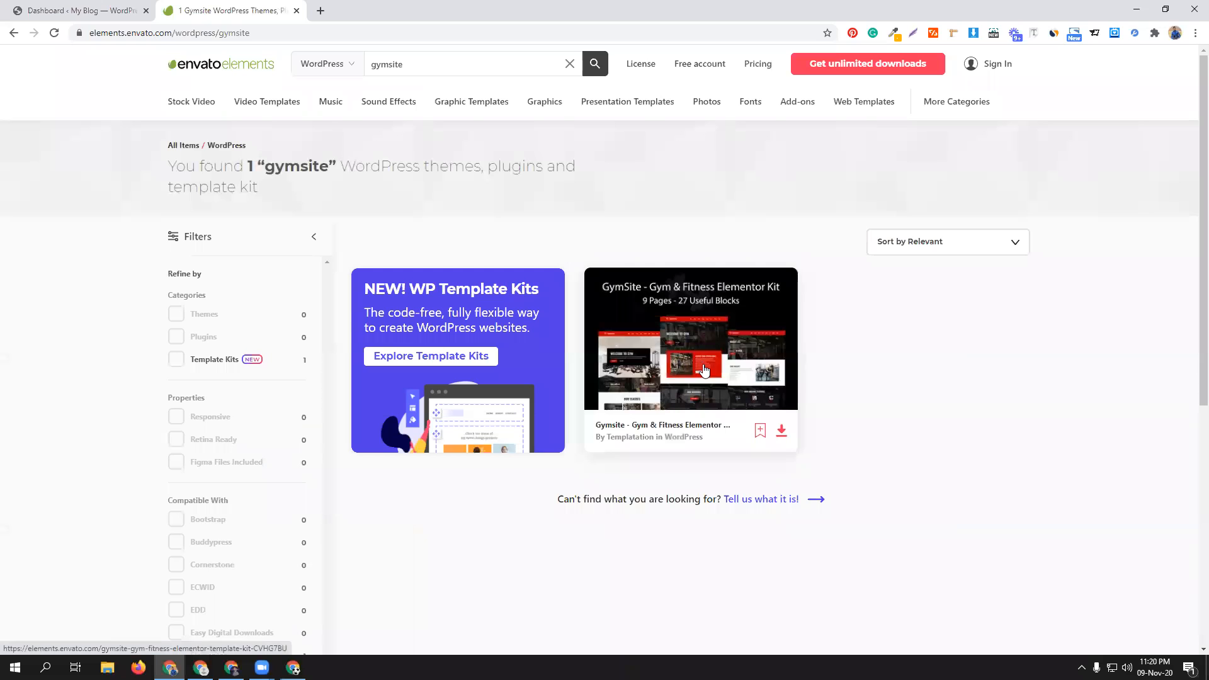
- Open the Gymsite - Gym & Fitness Elementor Template Kit and launch its live preview
click(703, 371)
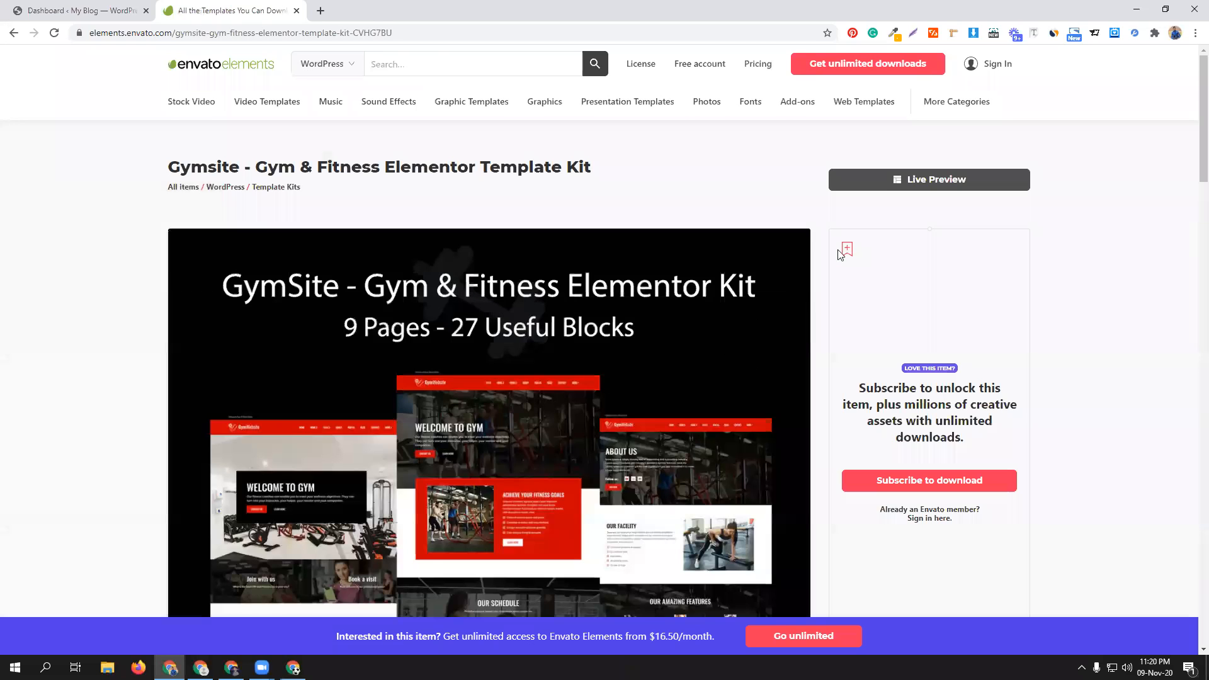
click(891, 189)
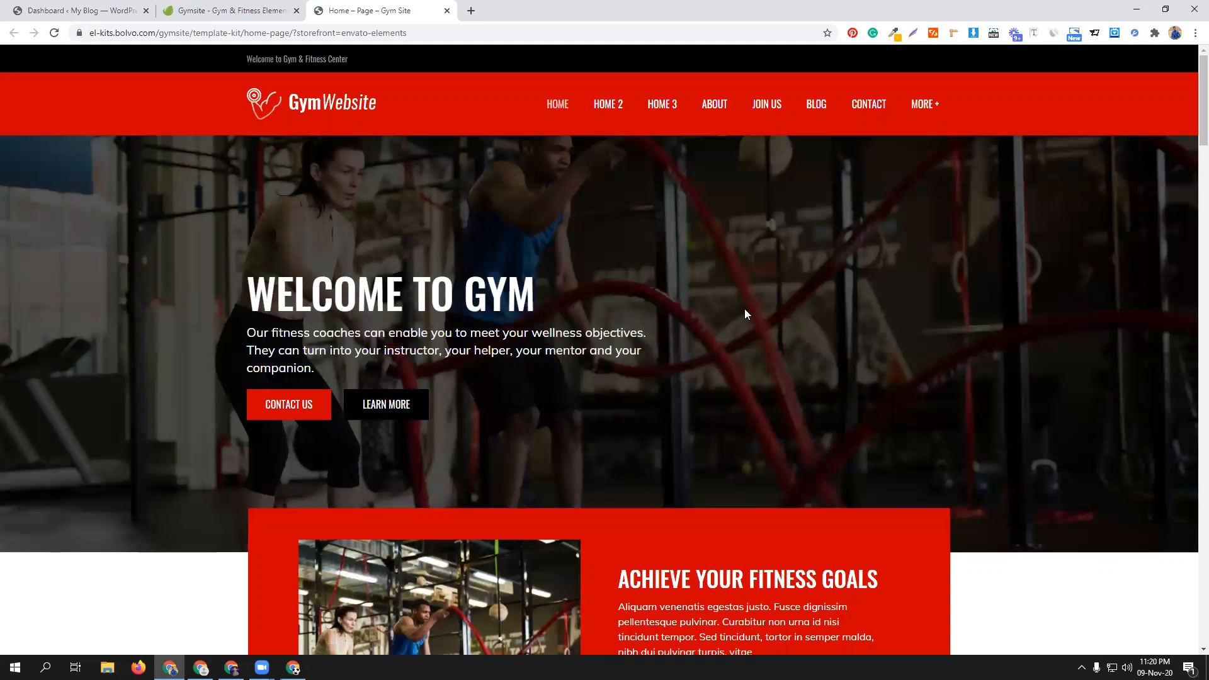
- Examine the Gymsite demo home page, covering its hero, fitness goals, schedule, trainers, pricing and blog sections
scroll(948, 349, down, 2)
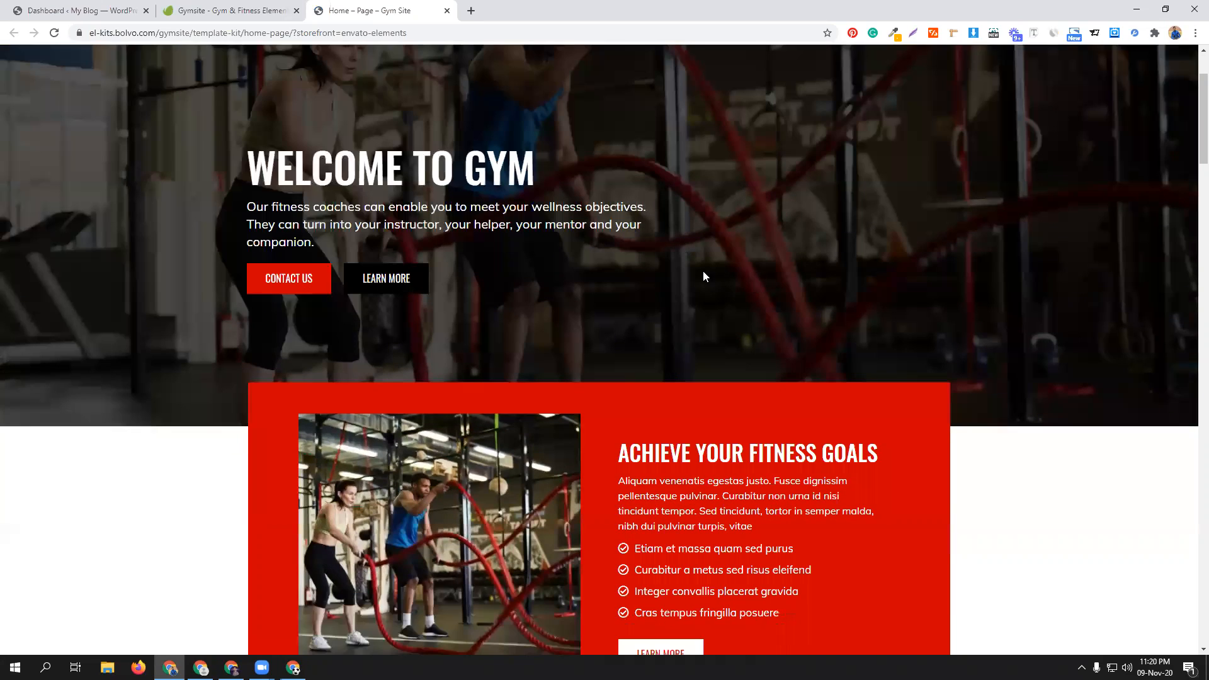
scroll(703, 271, up, 2)
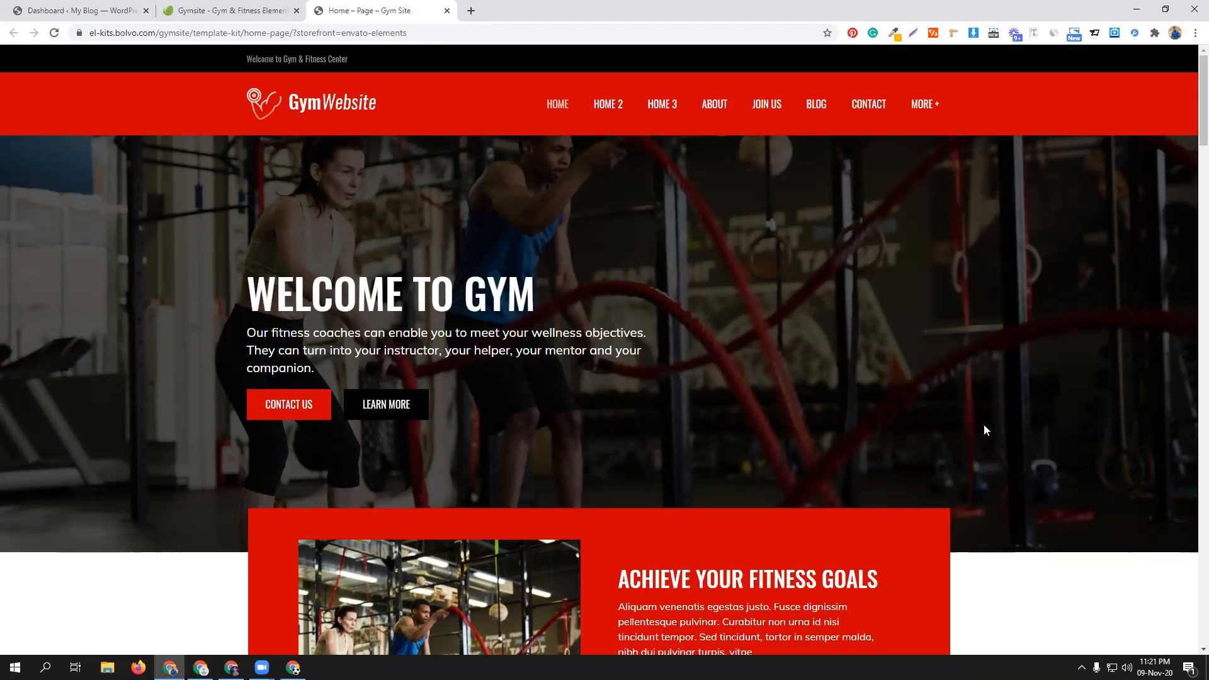
scroll(989, 429, down, 3)
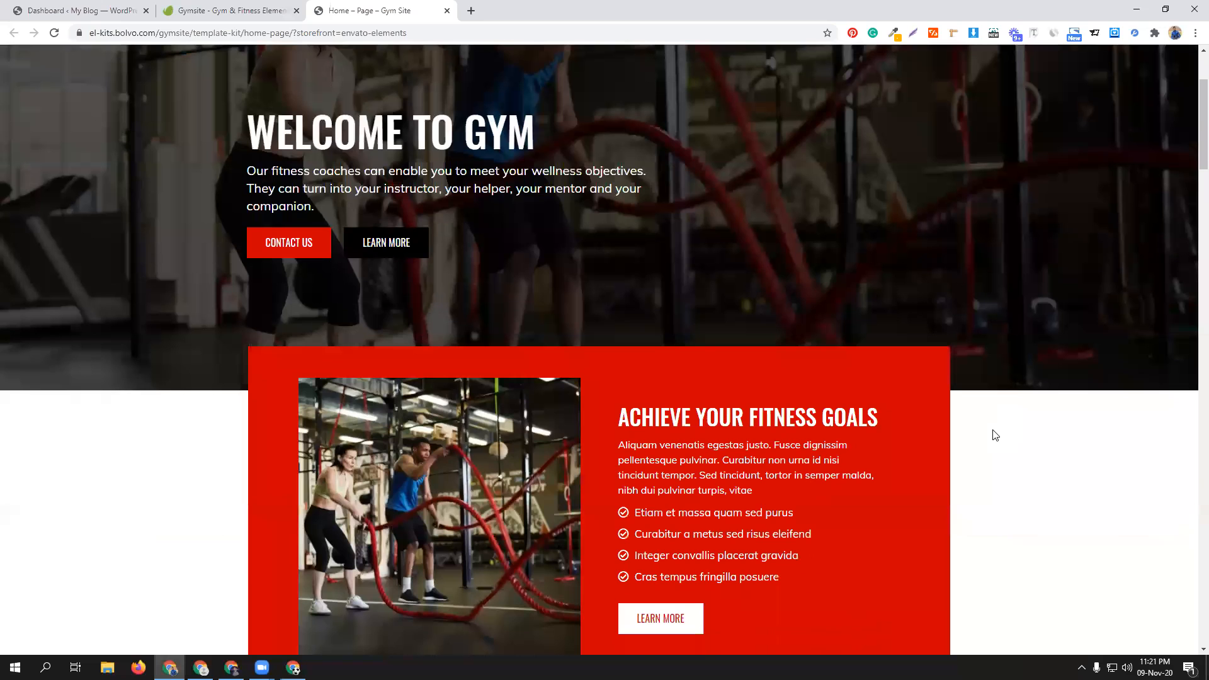
scroll(994, 434, down, 10)
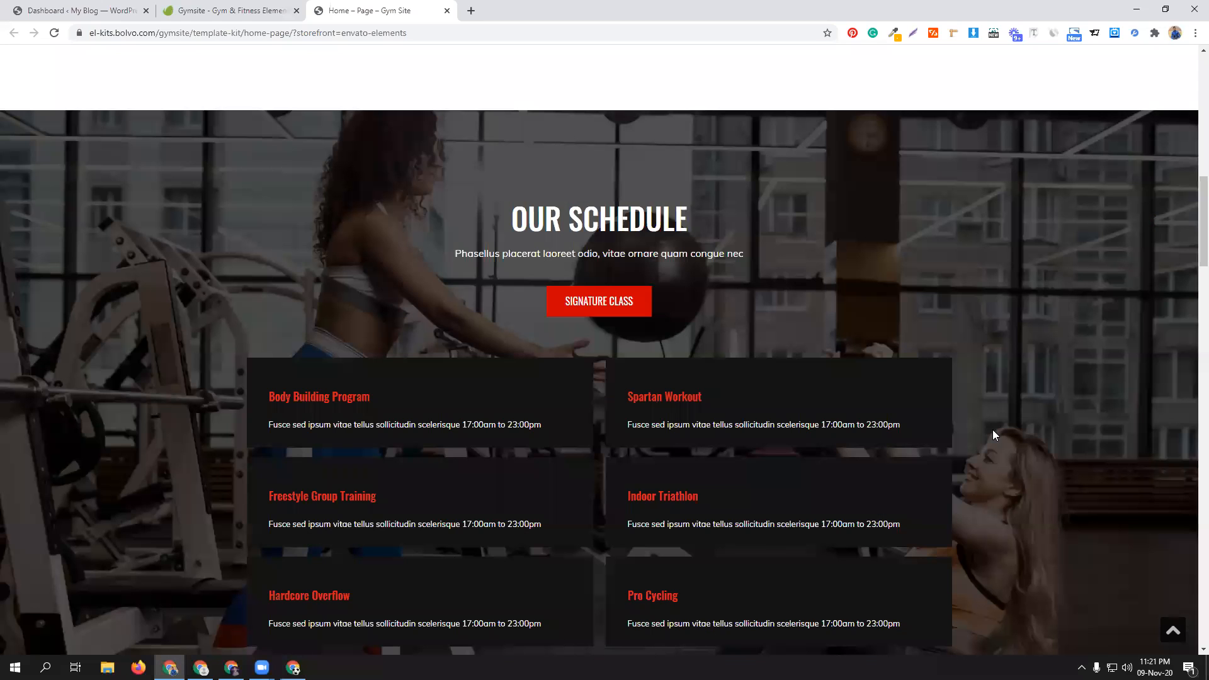
scroll(1070, 445, down, 8)
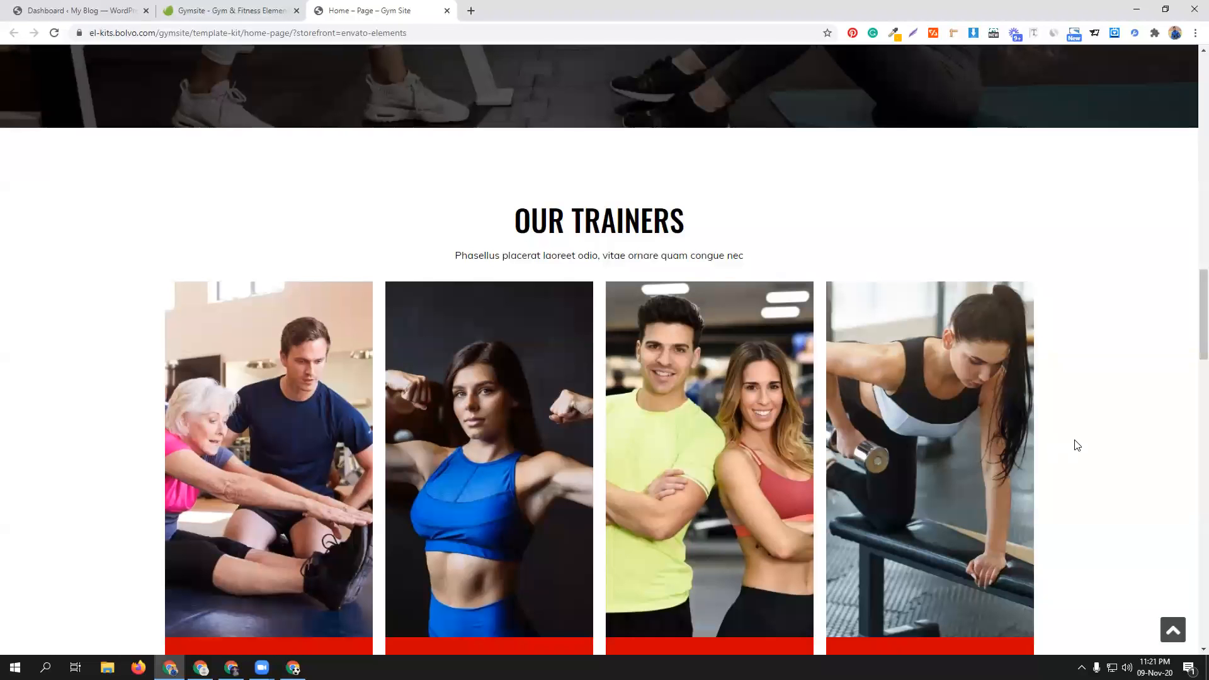
scroll(1077, 444, down, 10)
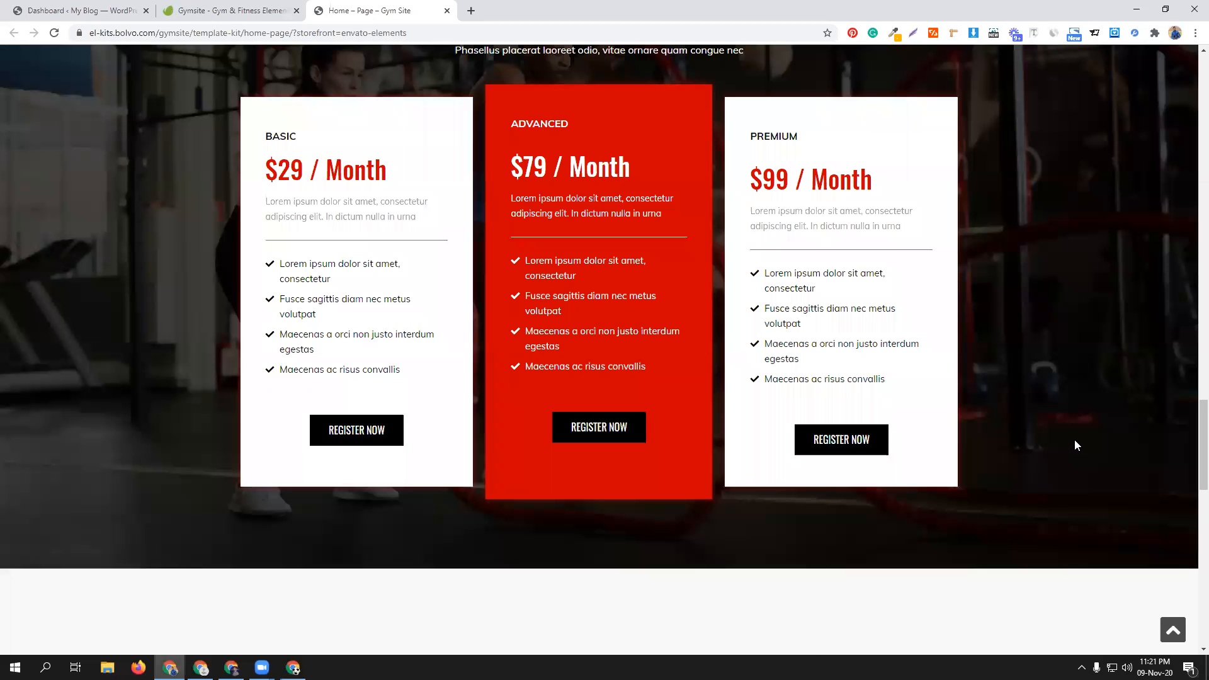
scroll(1076, 445, down, 10)
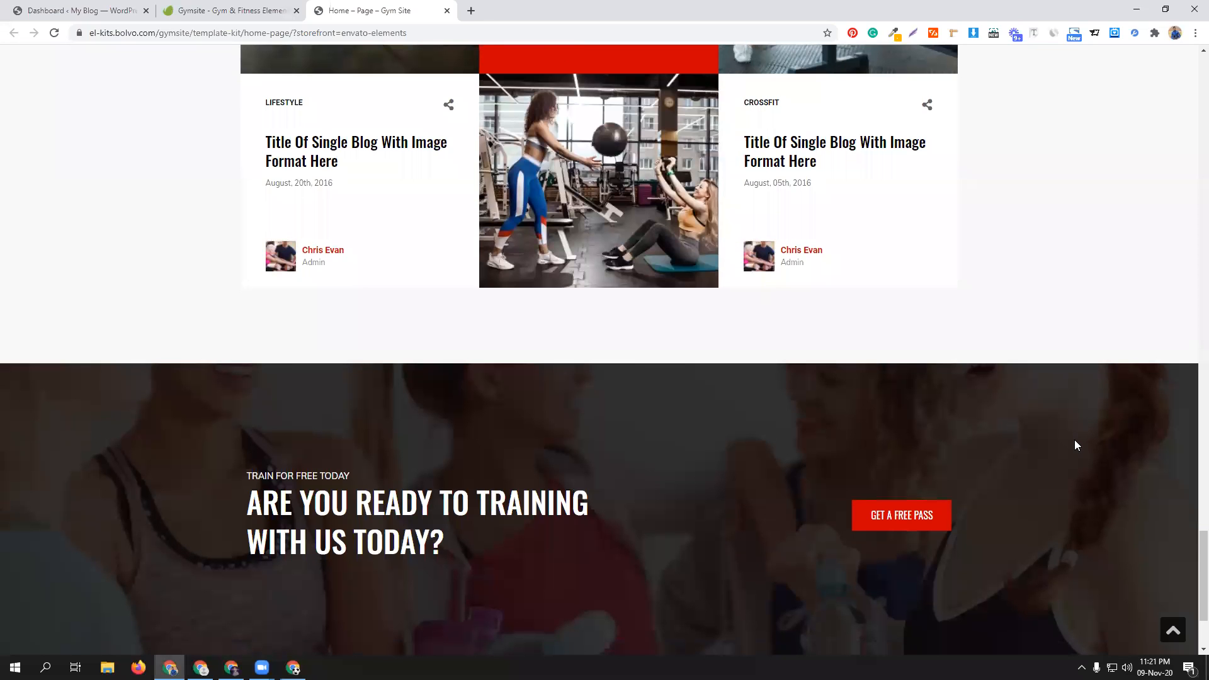
scroll(1074, 441, up, 10)
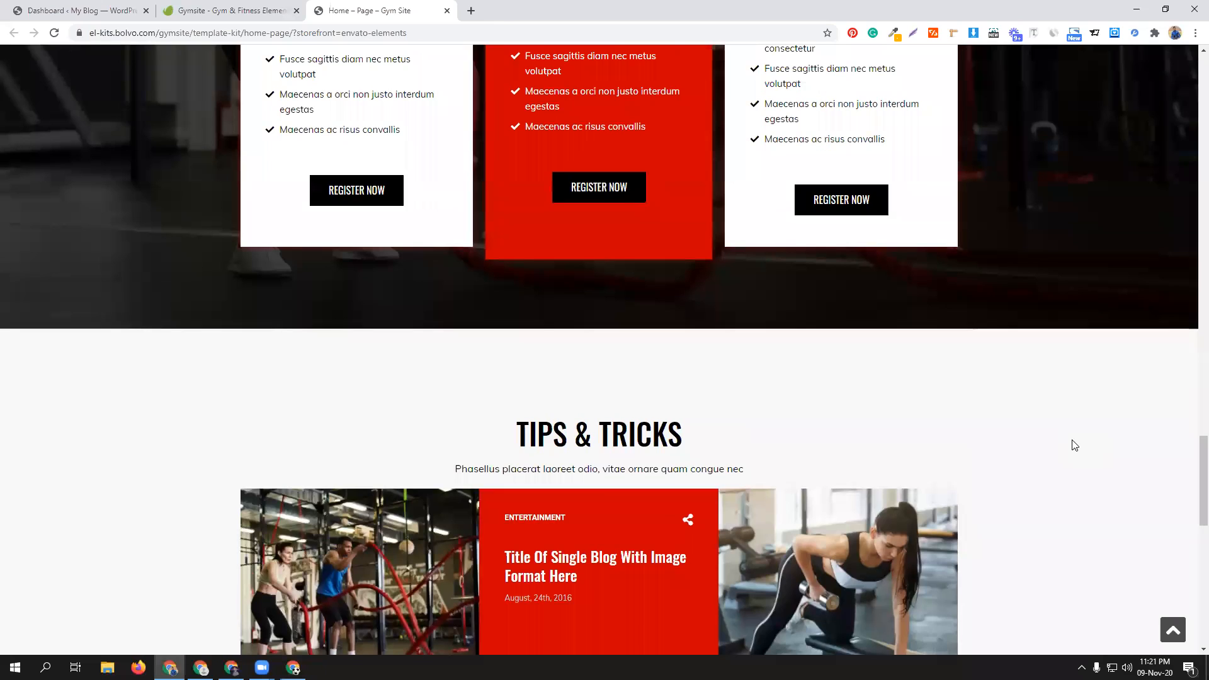
drag(1203, 463, 1203, 81)
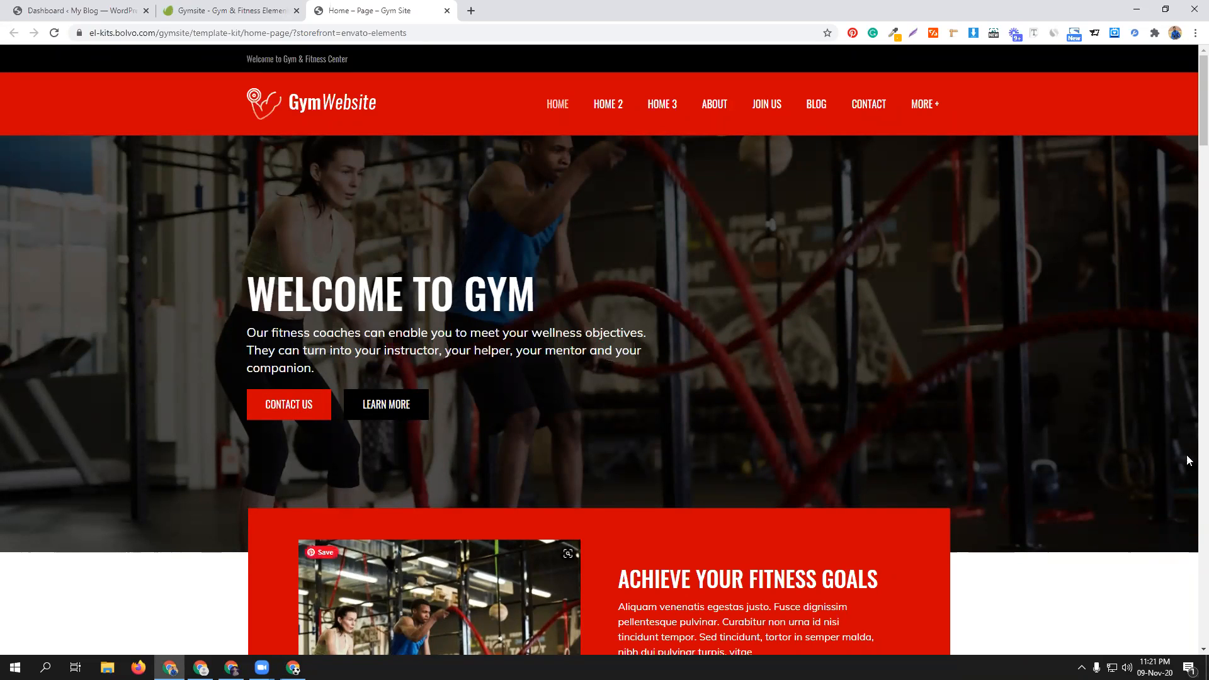
scroll(850, 369, down, 2)
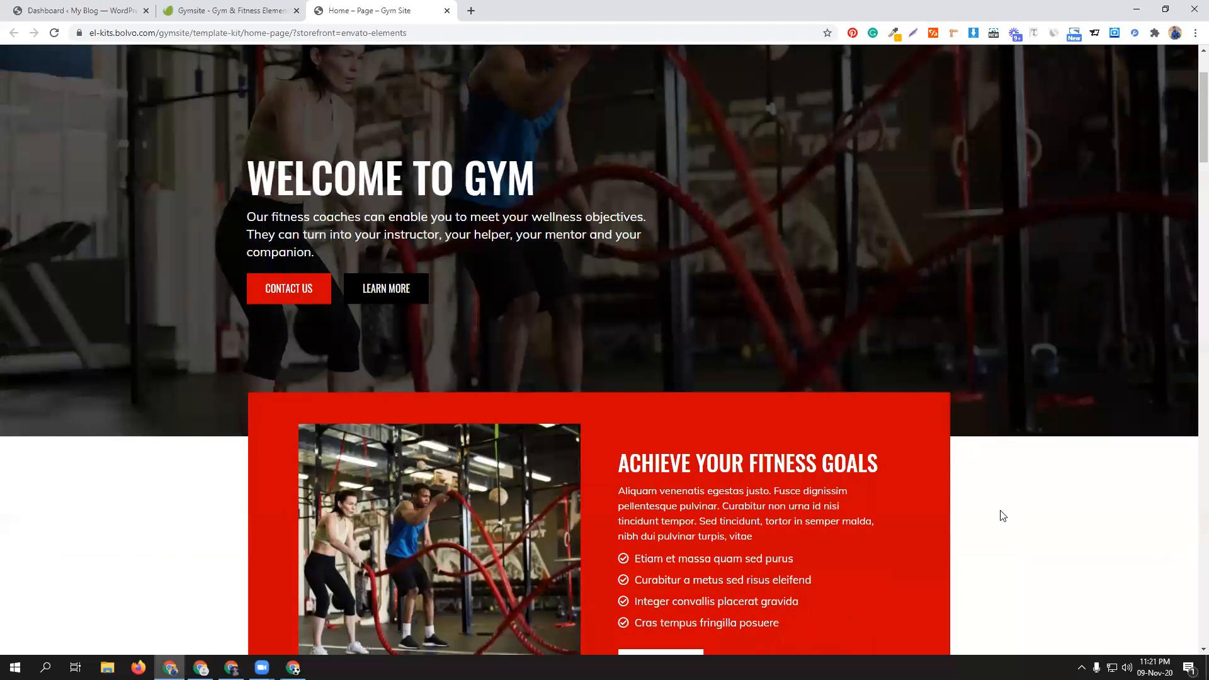
scroll(912, 392, down, 8)
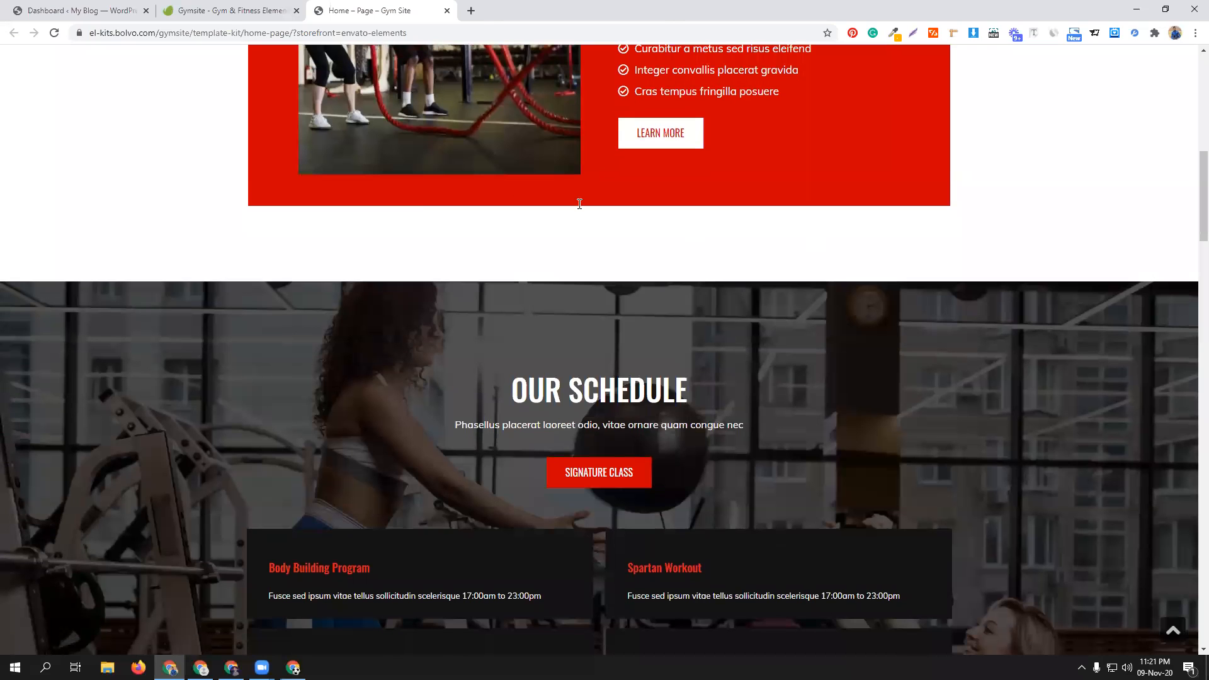
scroll(1070, 428, down, 6)
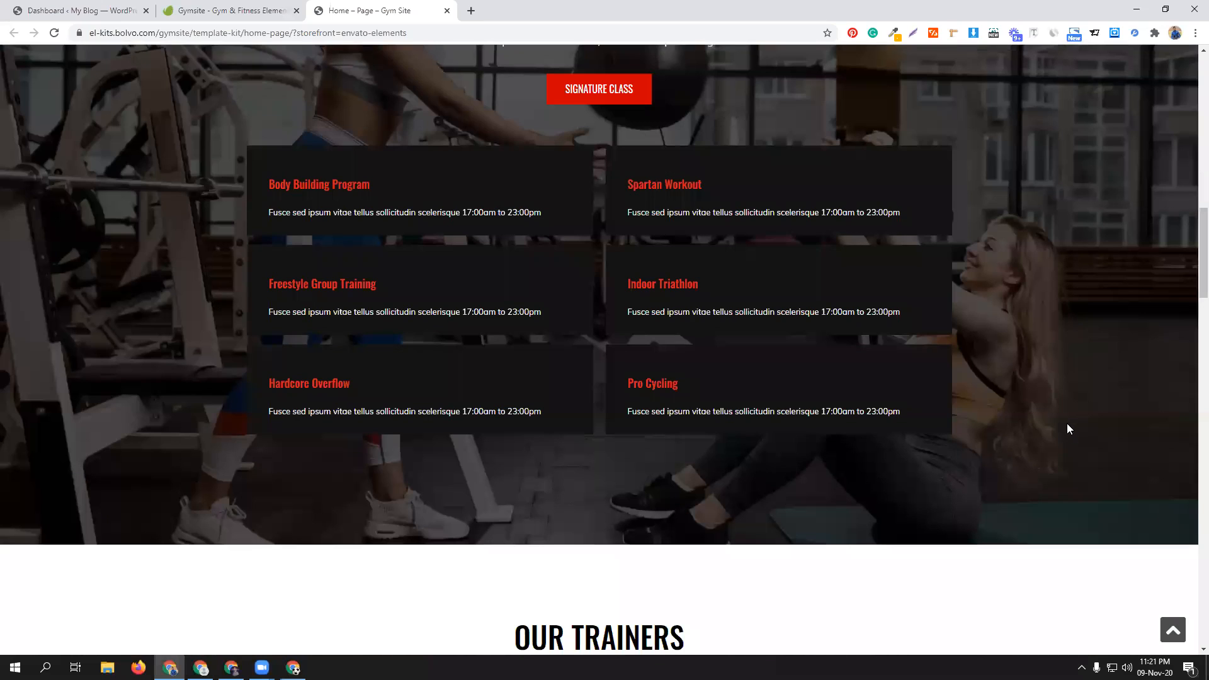
scroll(1066, 423, down, 5)
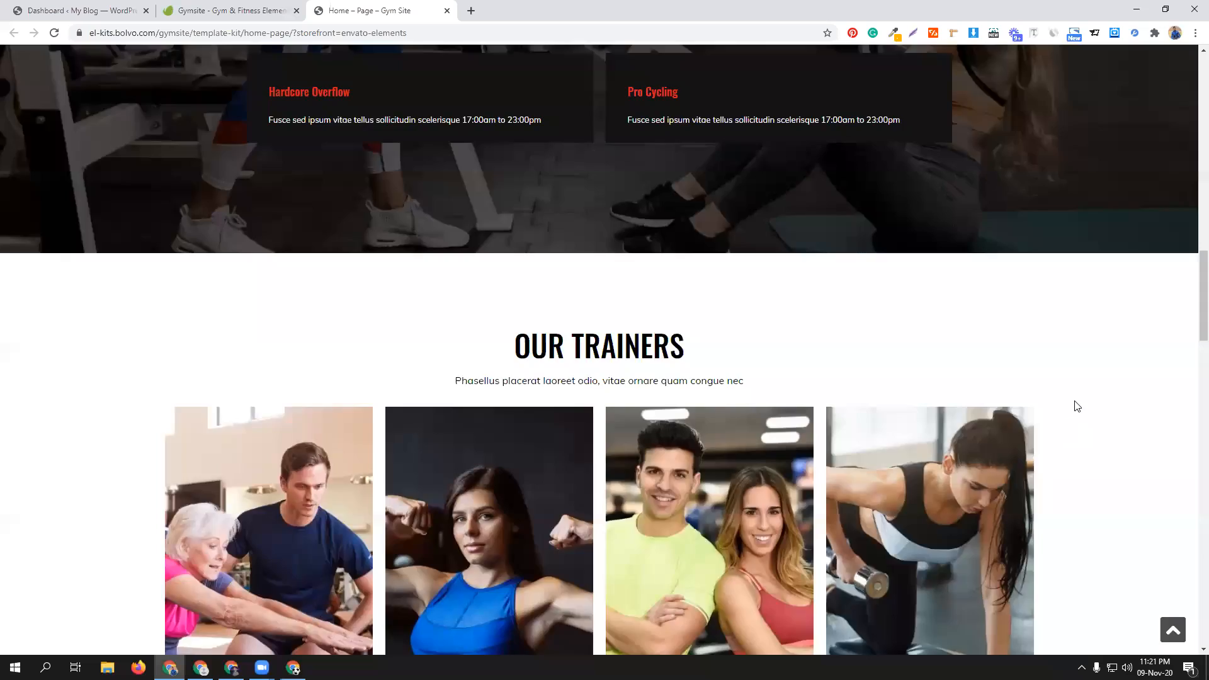
- Review the Gymsite demo home page again from its header and hero to the fitness goals and schedule sections
key(Home)
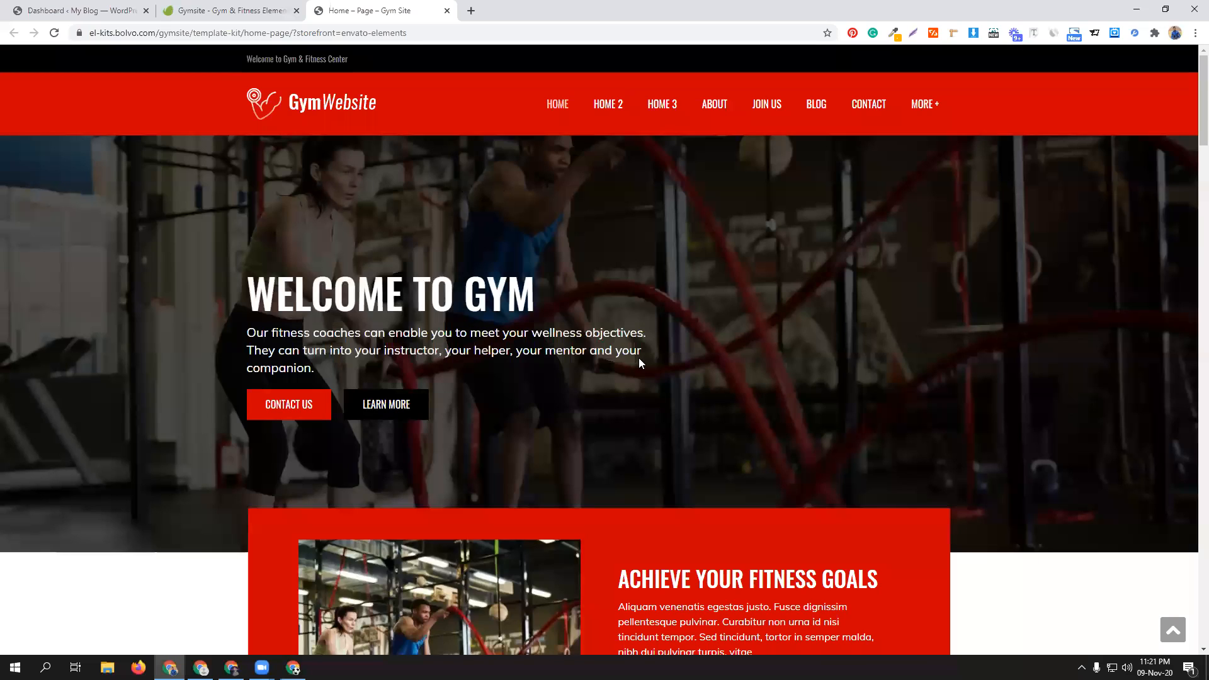
scroll(1028, 386, down, 7)
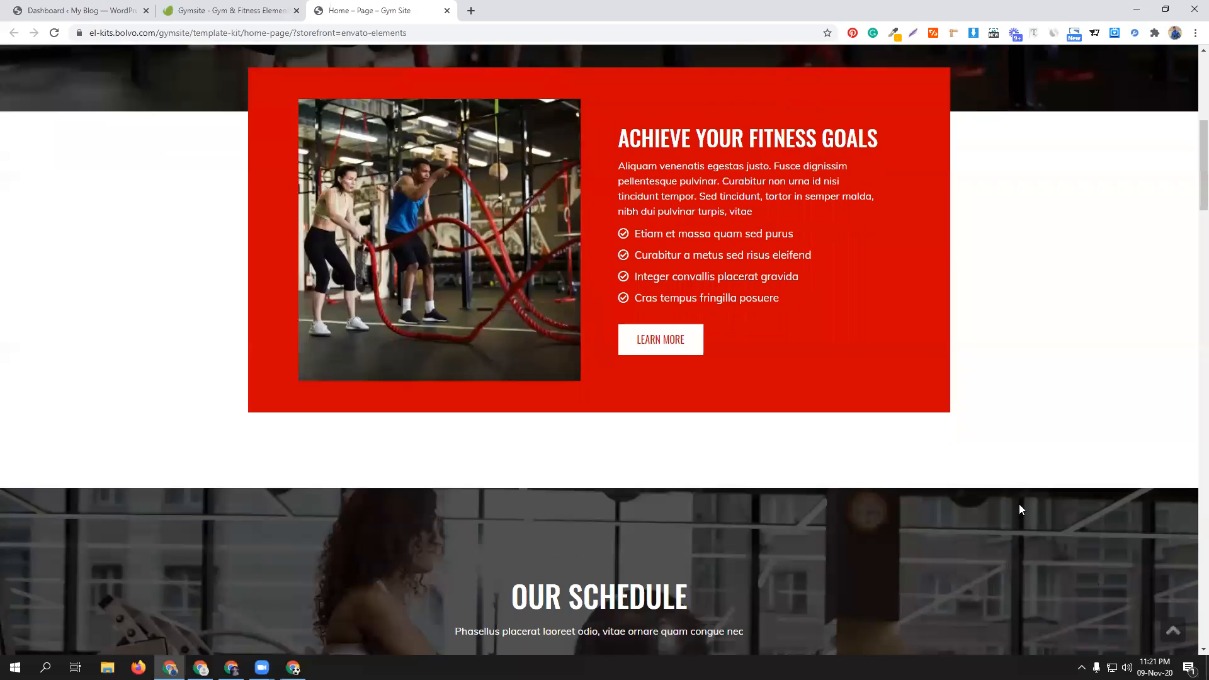
scroll(1068, 405, down, 2)
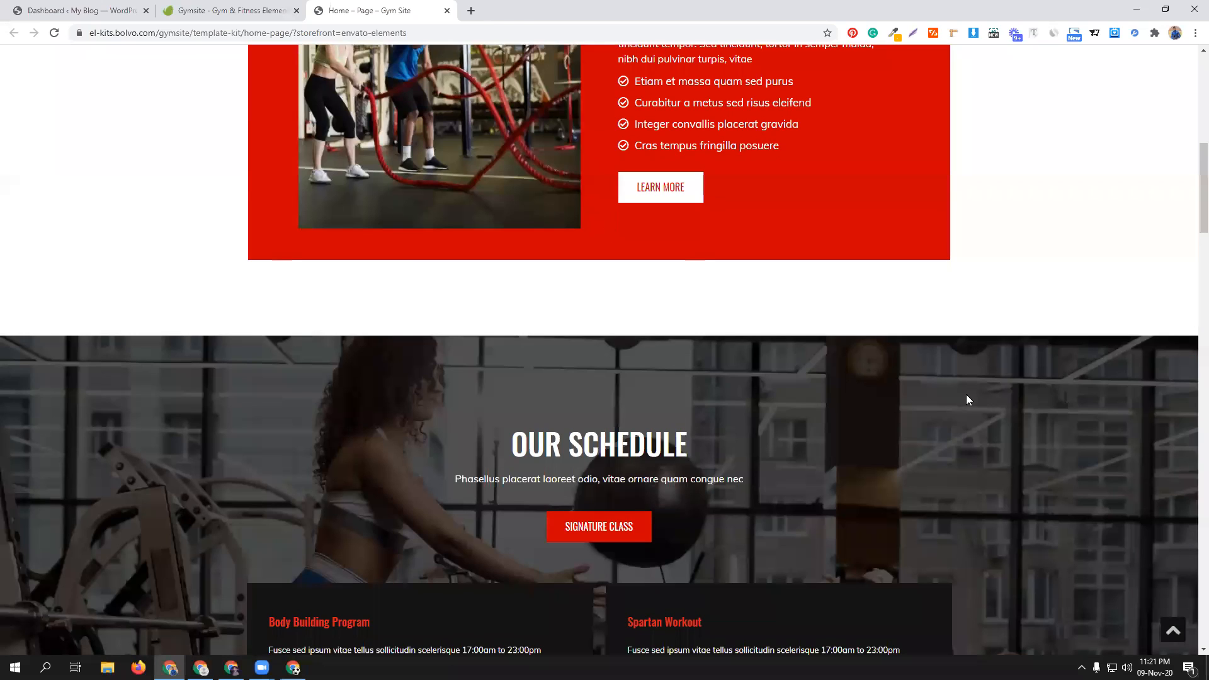
scroll(963, 394, up, 10)
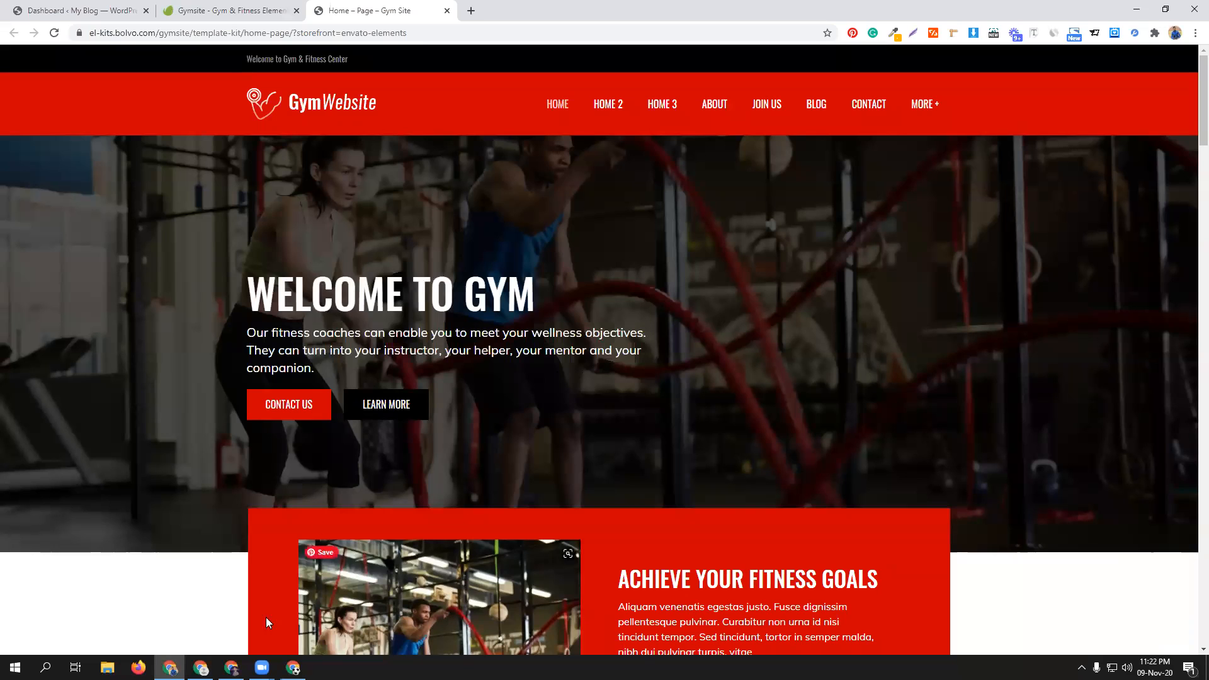
- Switch to the WordPress dashboard and check the installed plugins, including Elementor, Elementor Pro and Envato Elements
click(40, 5)
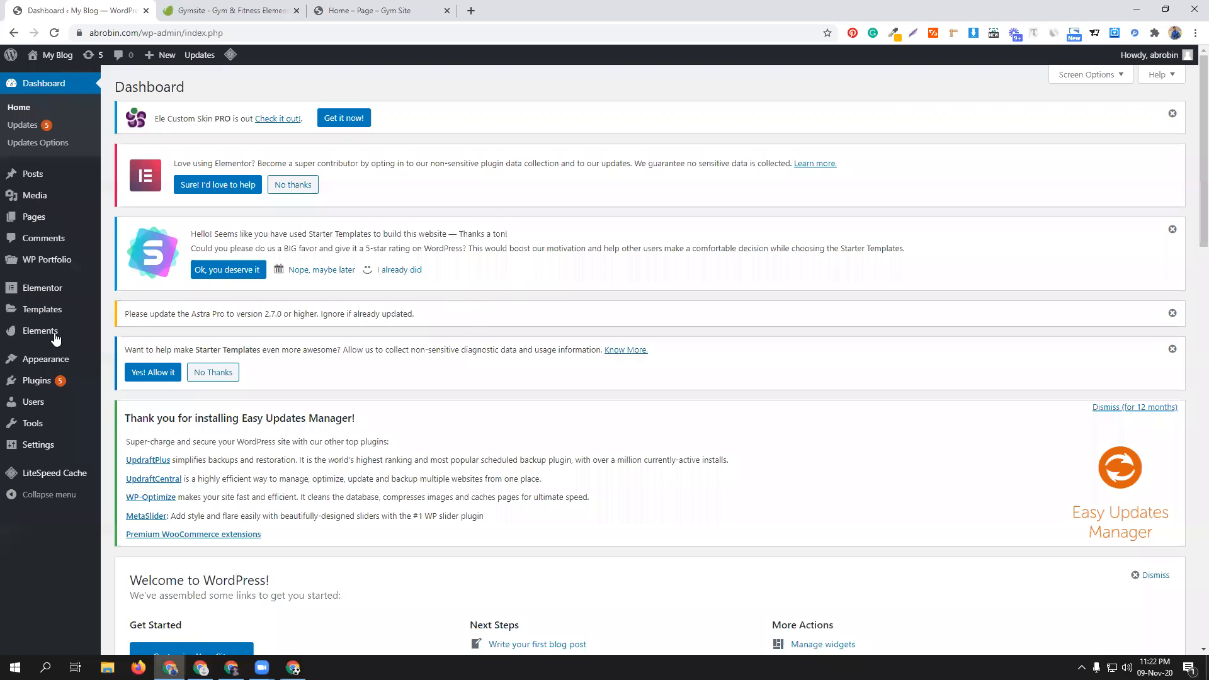
mouse_move(49, 391)
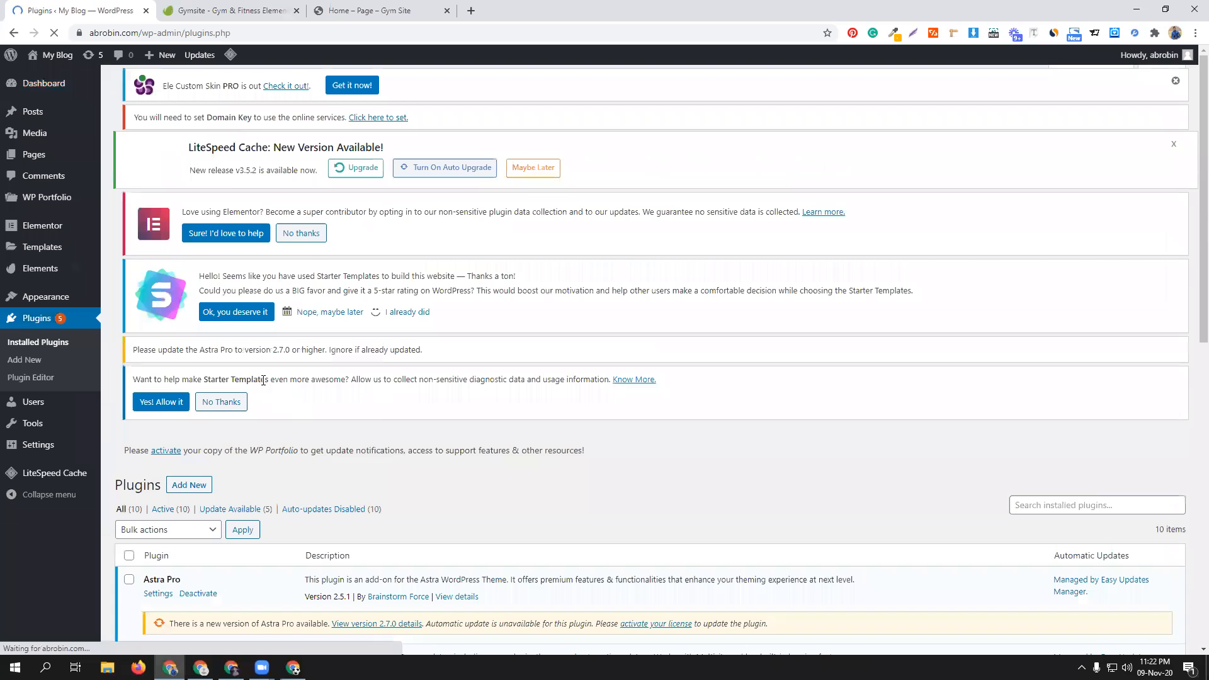
scroll(234, 437, down, 5)
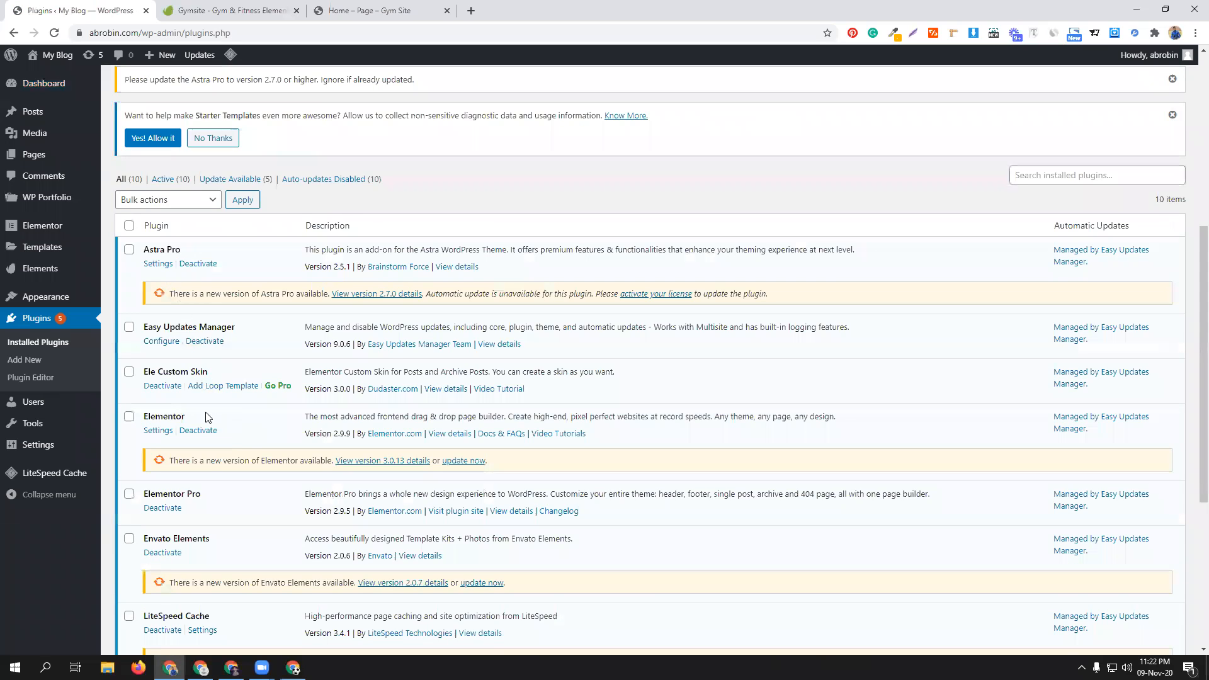
scroll(238, 449, down, 4)
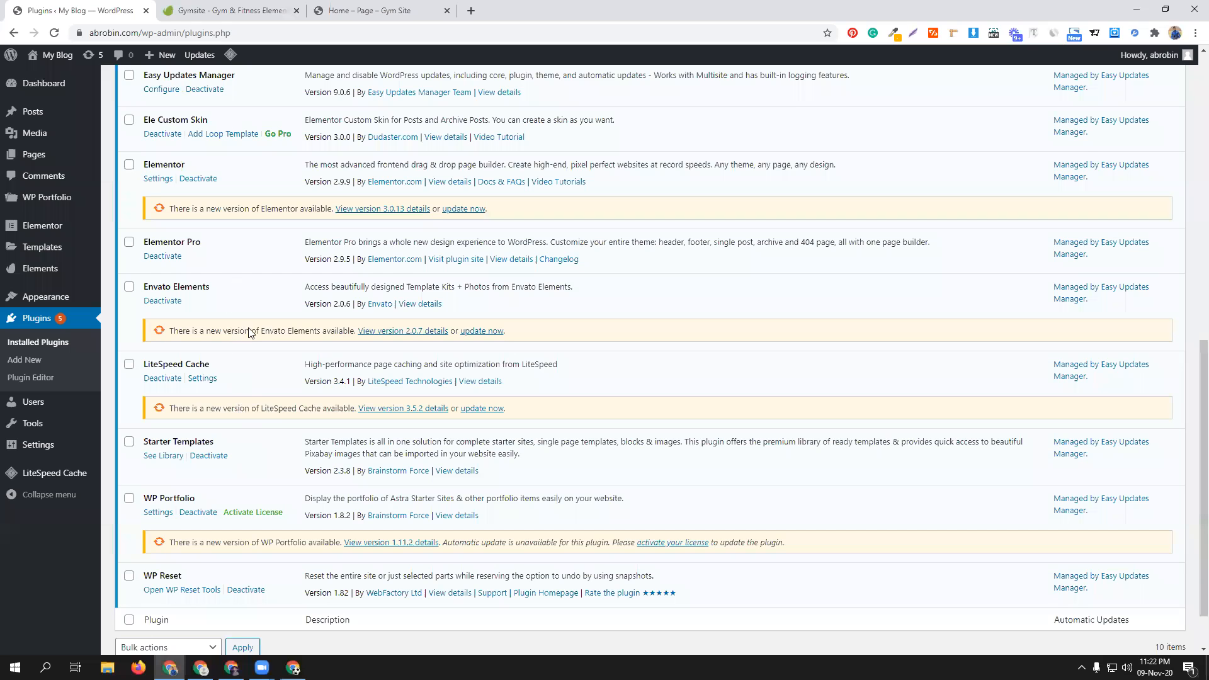
scroll(226, 350, up, 1)
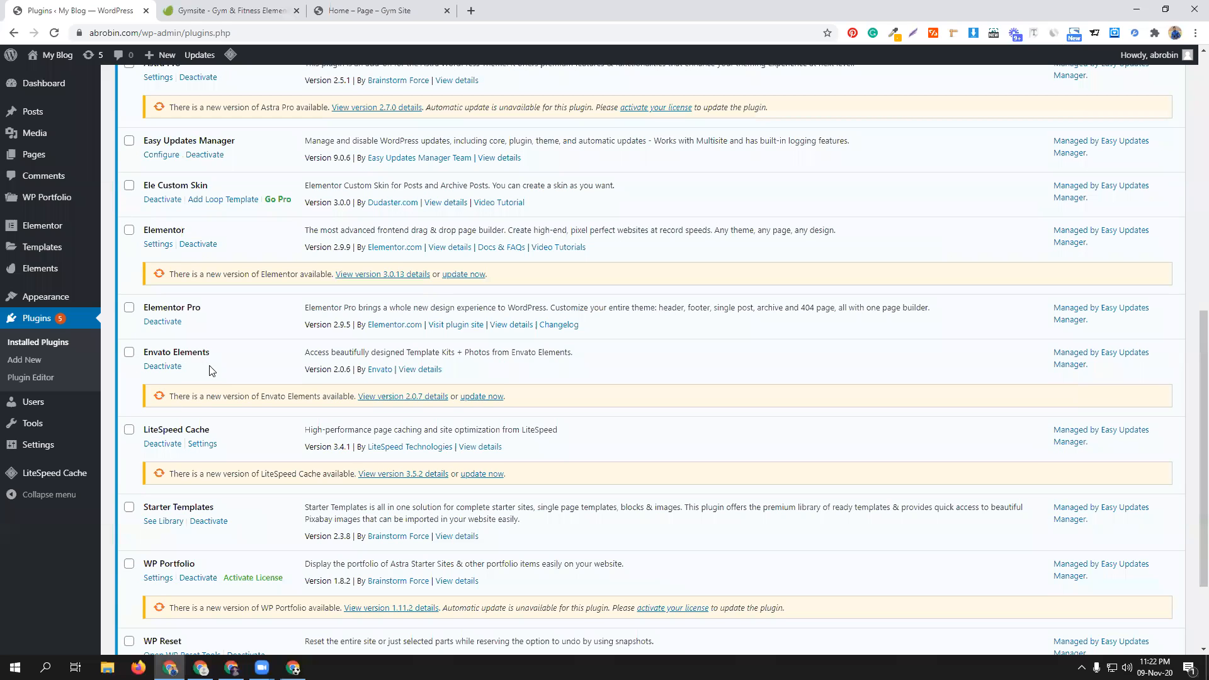
scroll(245, 311, up, 6)
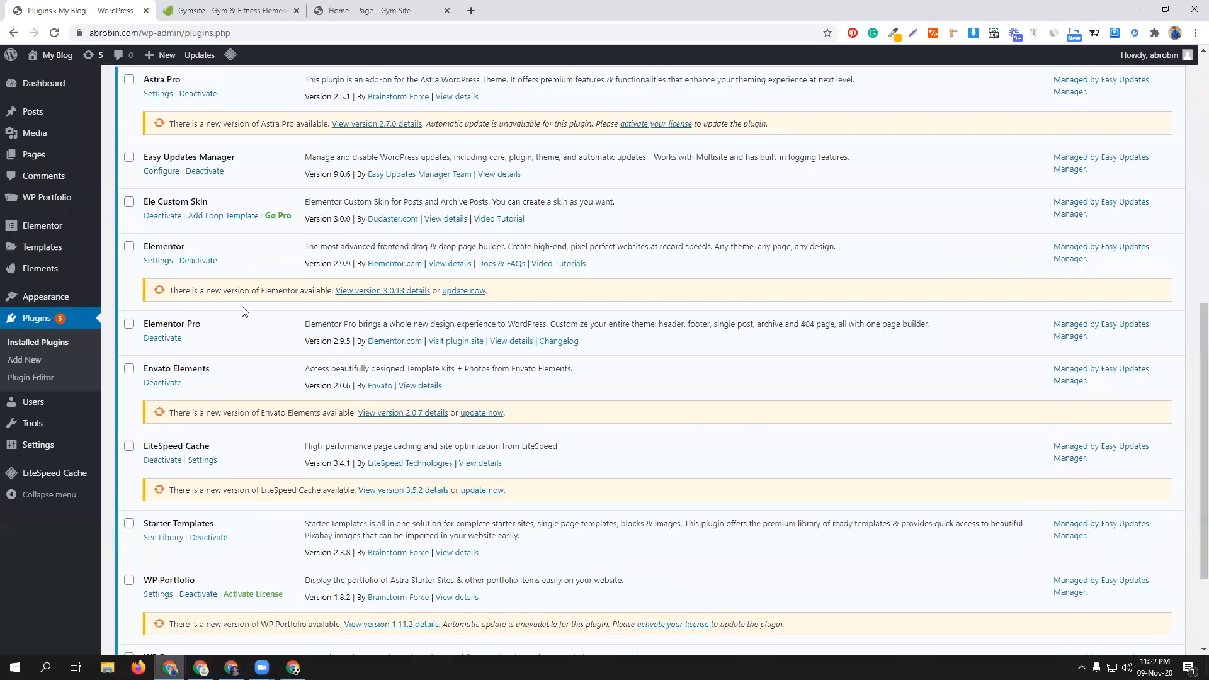
scroll(33, 170, up, 3)
- Add a new WordPress page titled "cmbd76", publish it, and close the Envato Elements kit page
mouse_move(37, 162)
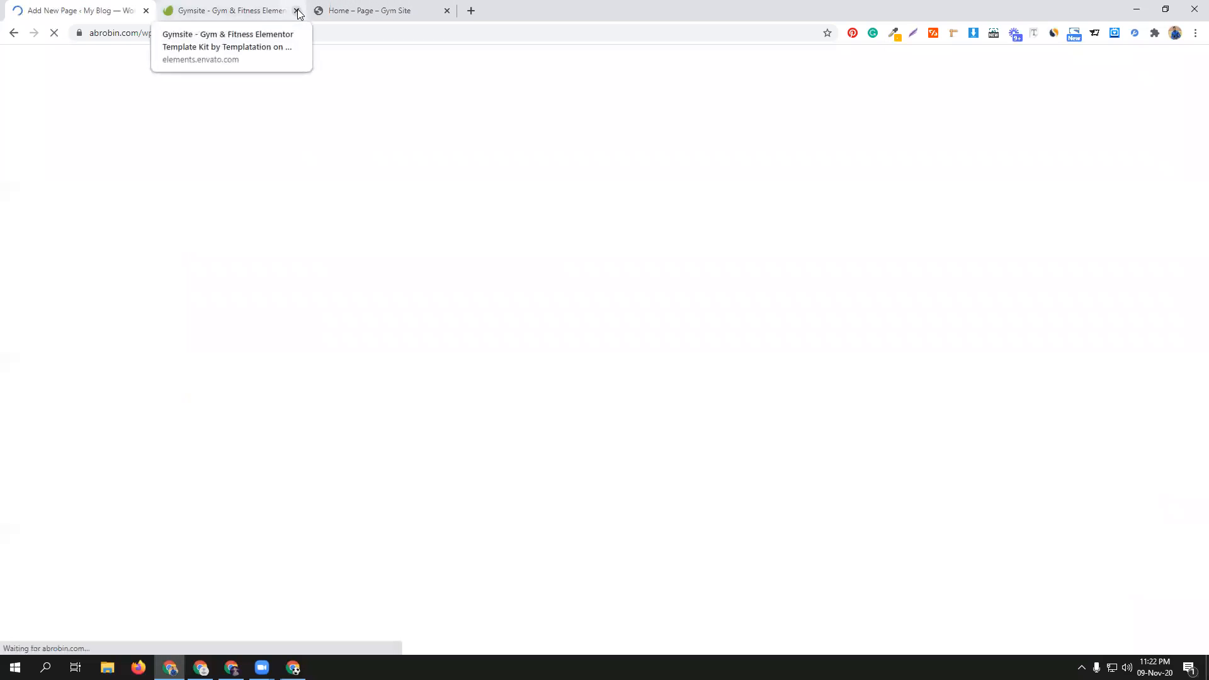
click(296, 10)
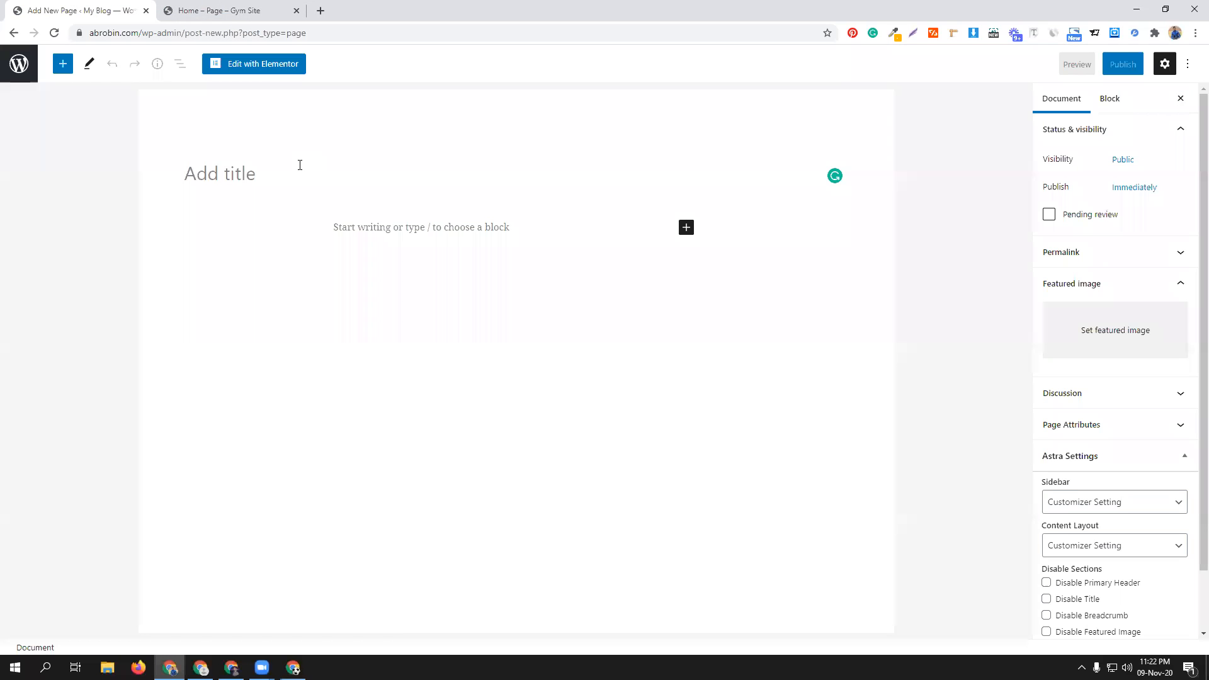
text(cmb)
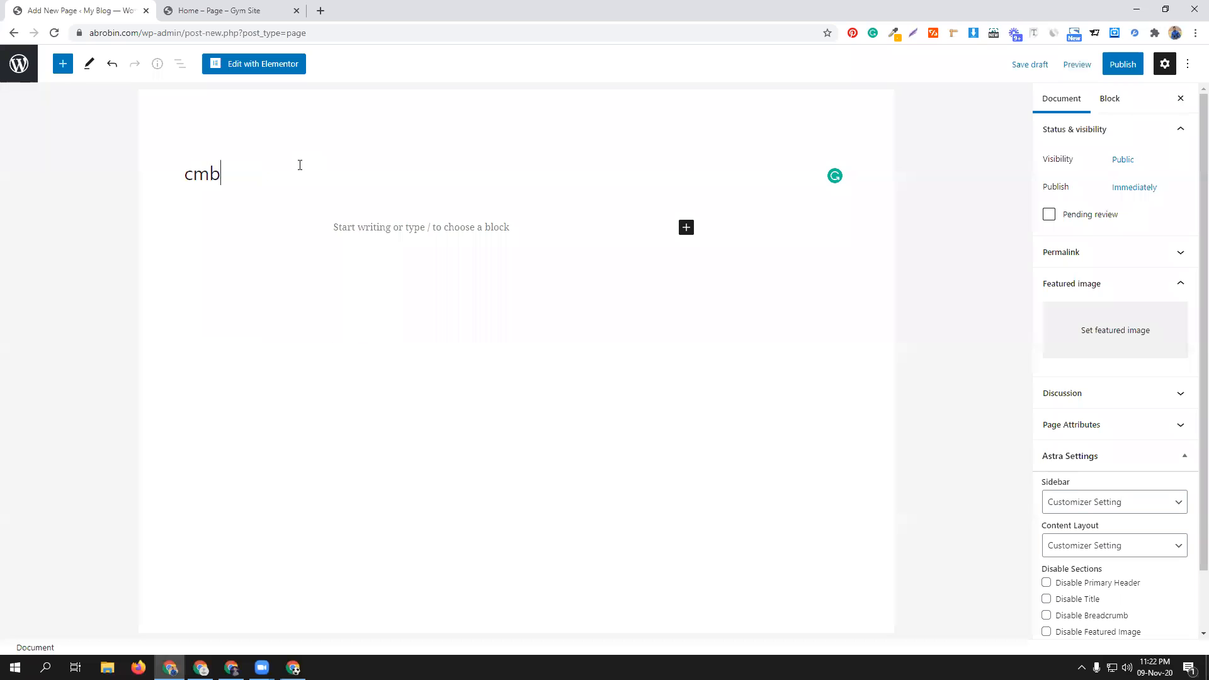
text(d76)
click(1117, 71)
click(1113, 69)
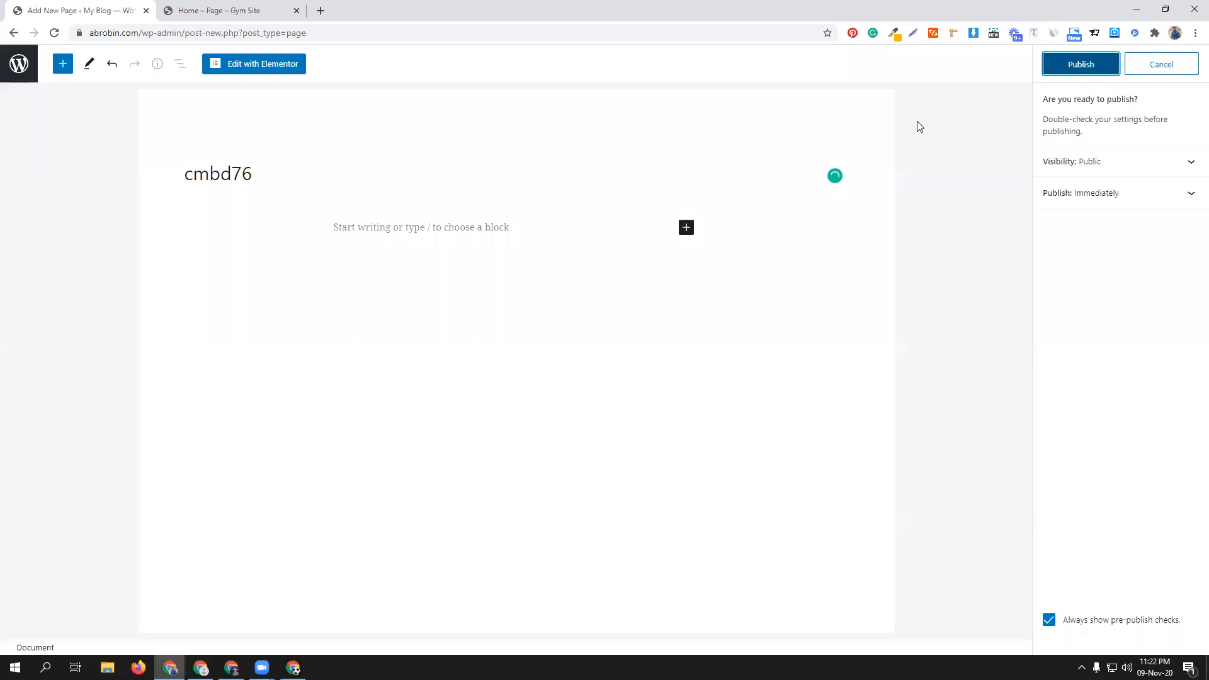
- Open the cmbd76 page in the Elementor editor and set its page layout to Elementor Canvas
click(289, 62)
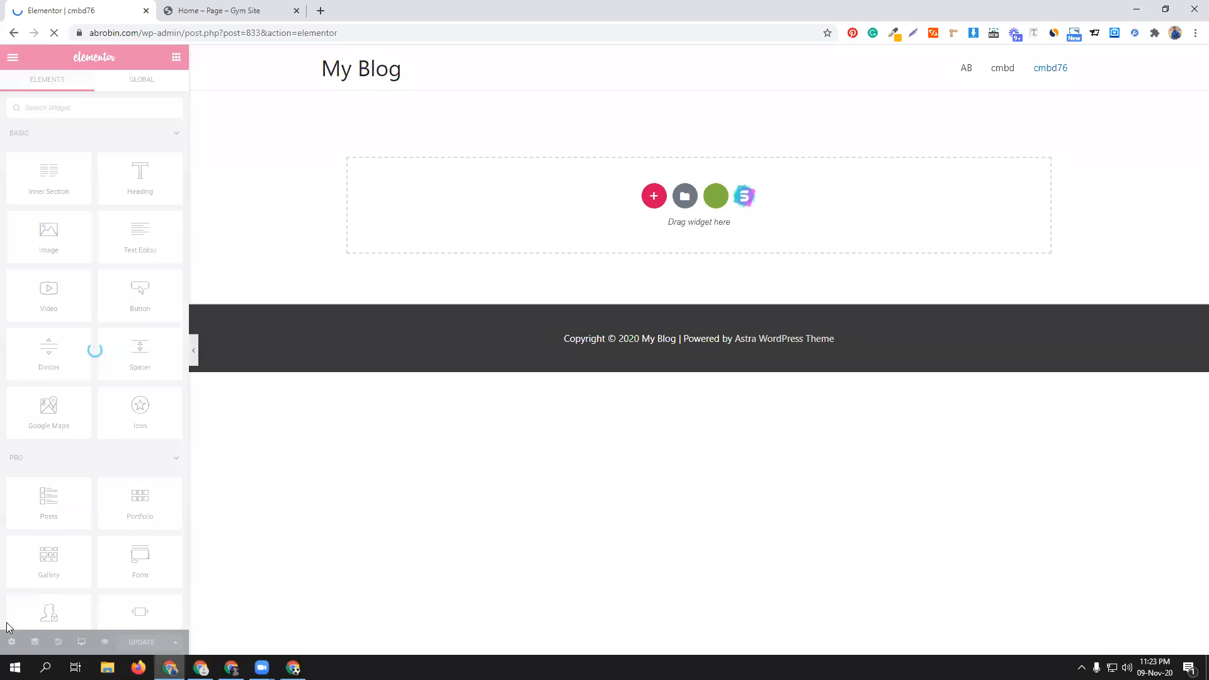
click(12, 643)
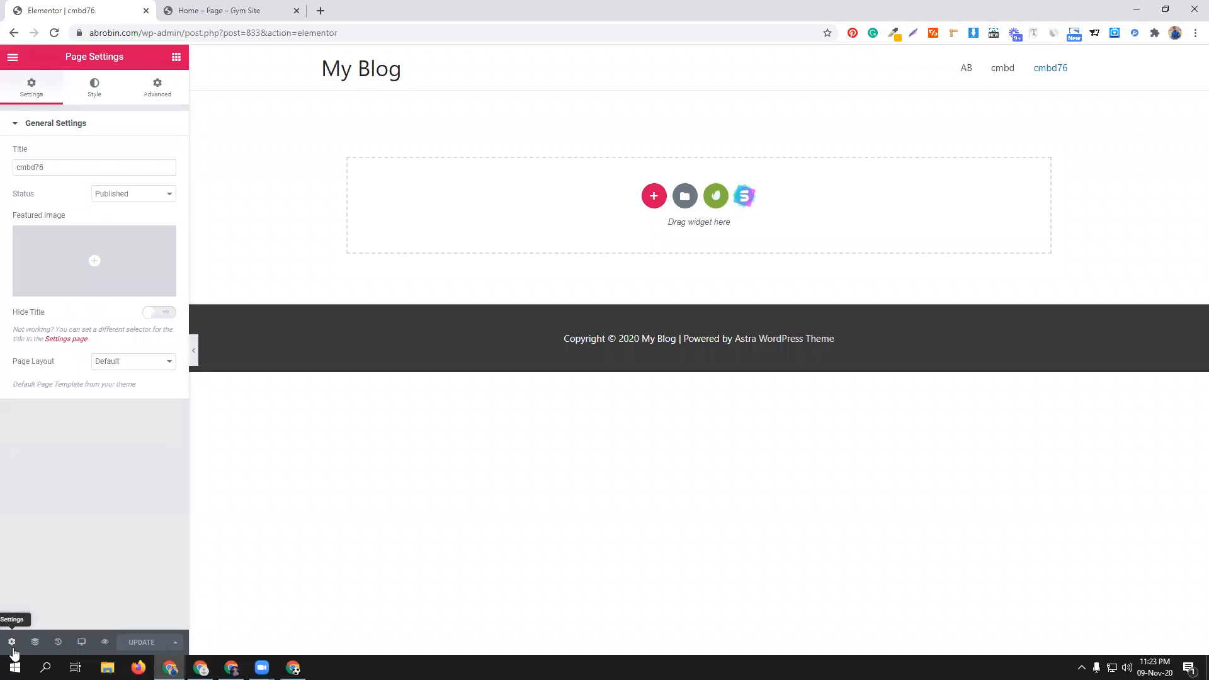
click(106, 364)
click(109, 385)
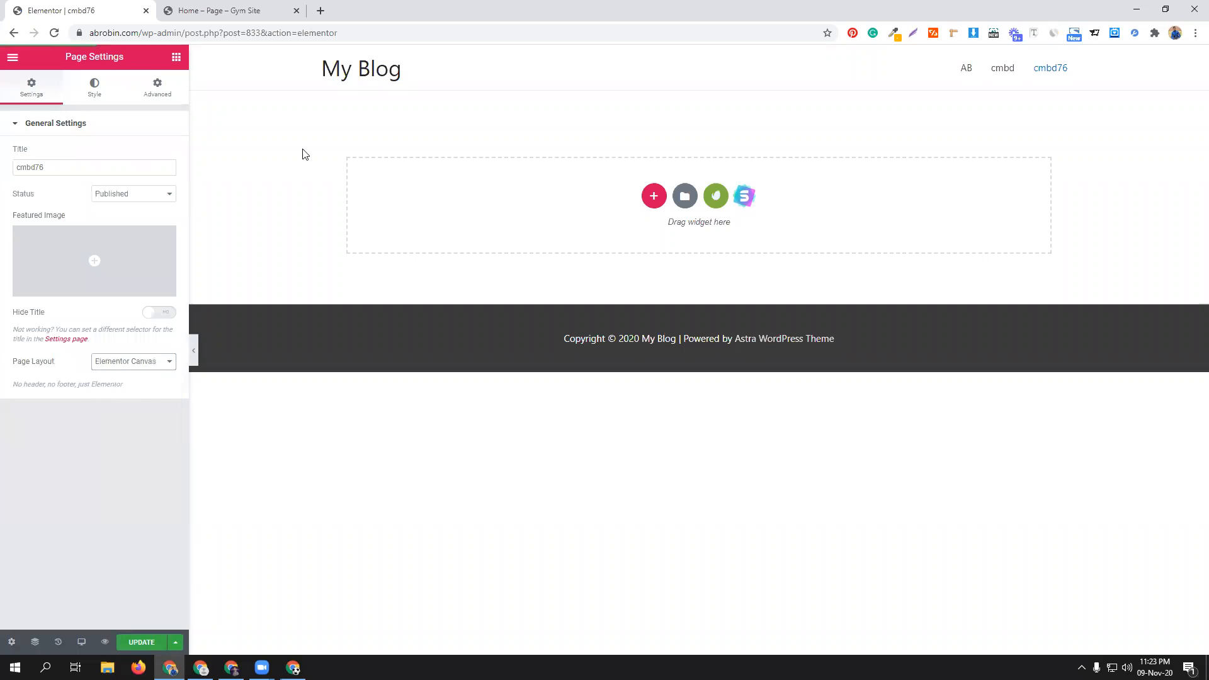
- Add a one-column section to the page, with stretch enabled and the content width set to Full Width
click(238, 9)
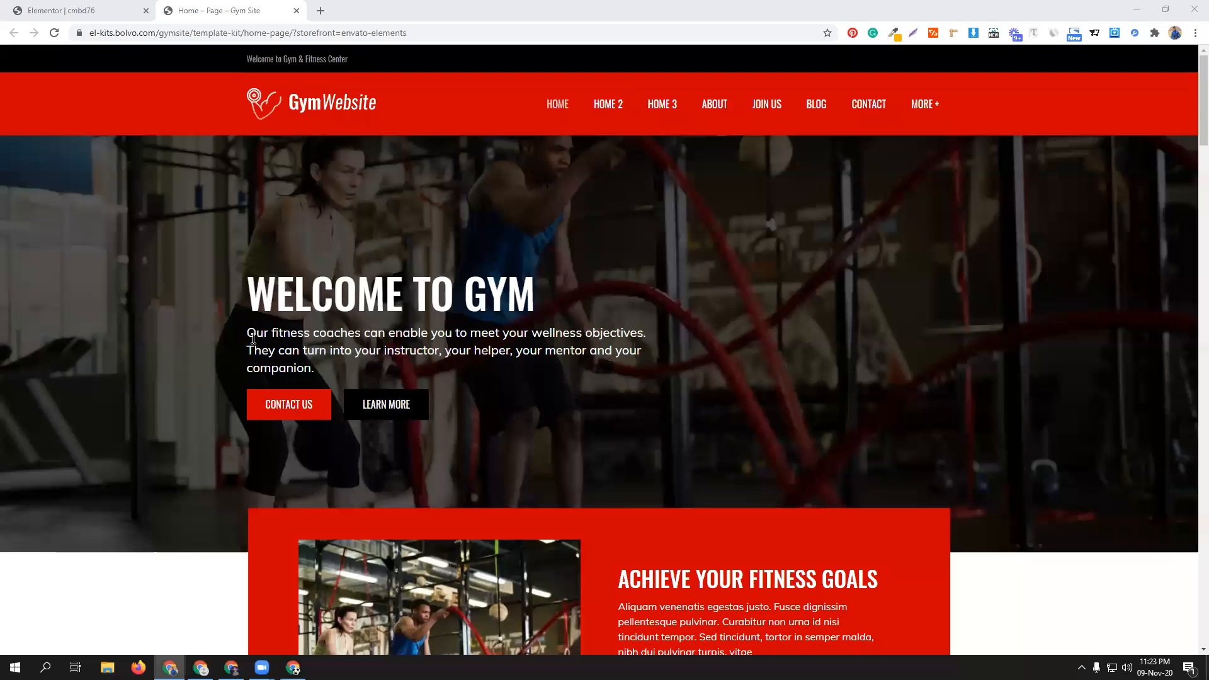
click(76, 7)
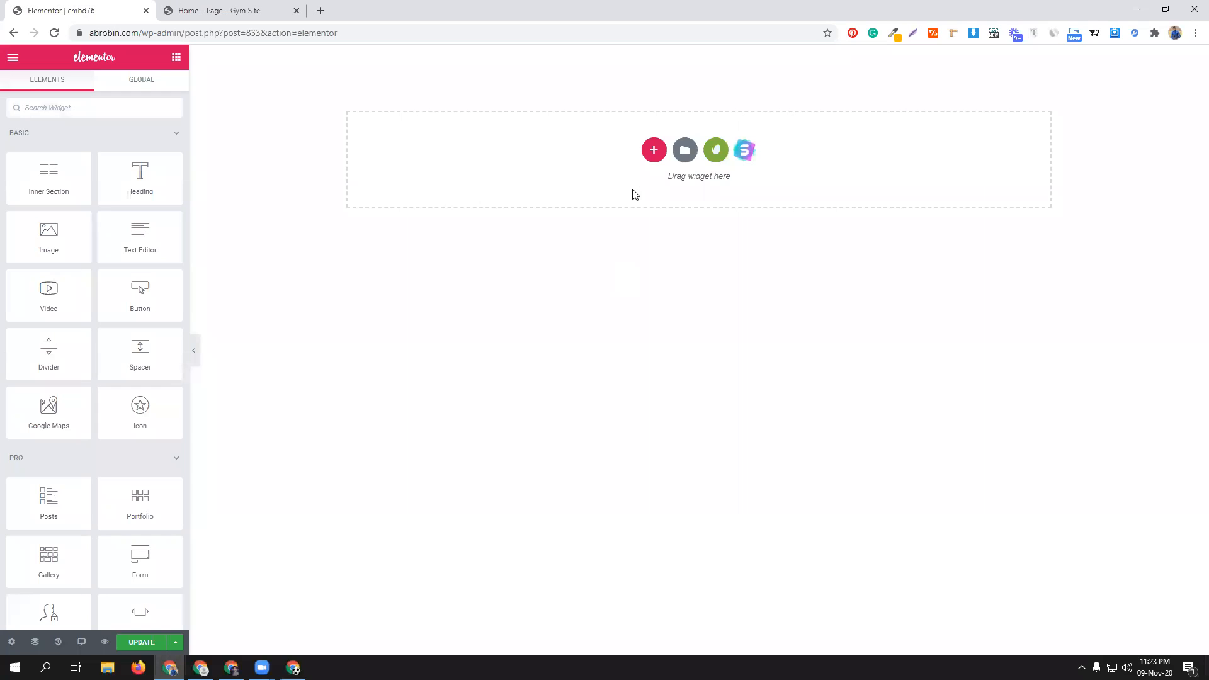
click(654, 150)
click(529, 192)
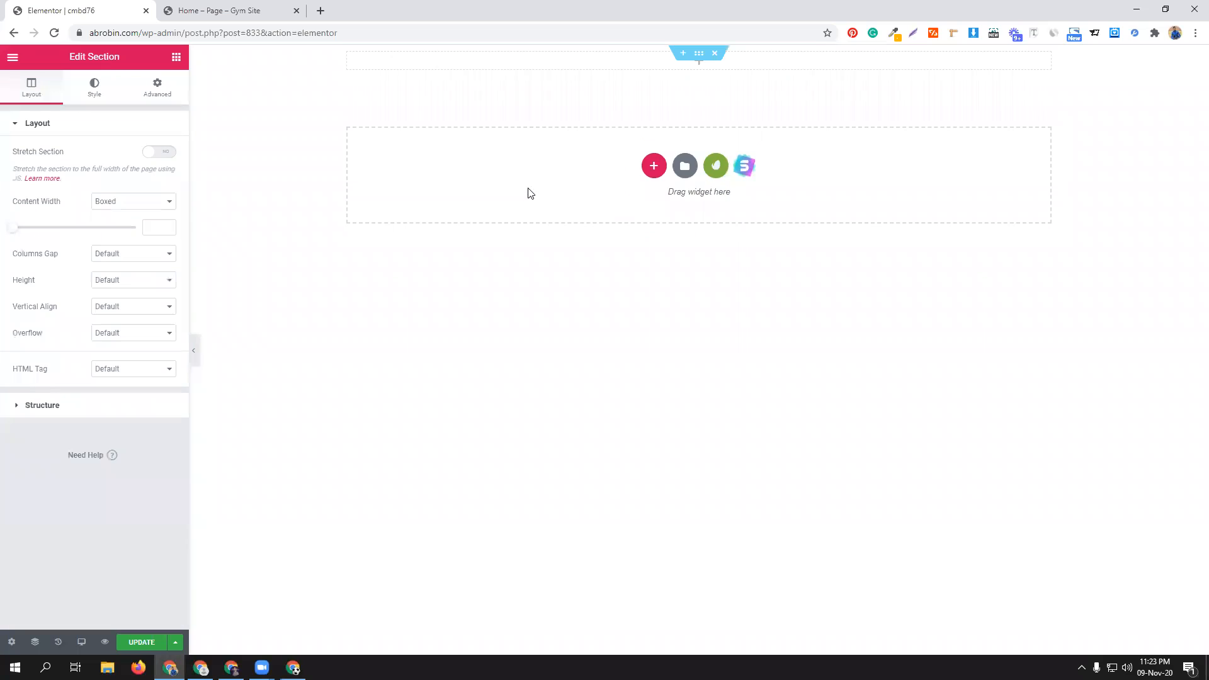
click(159, 152)
click(129, 202)
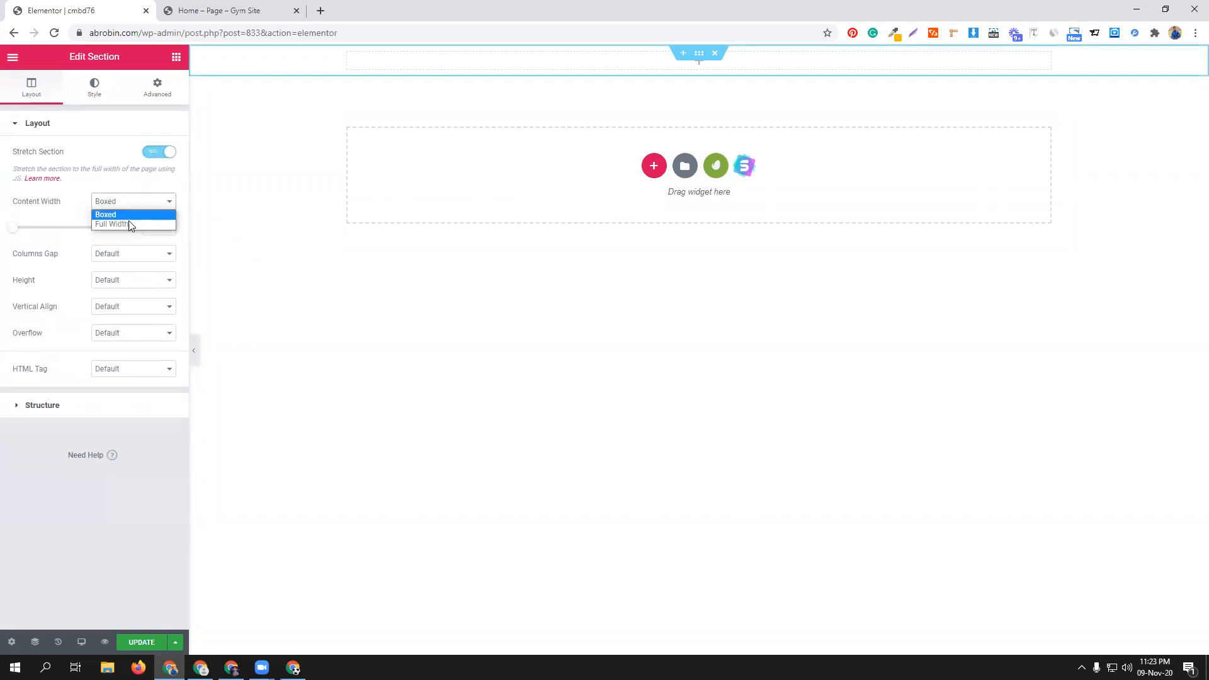
click(128, 224)
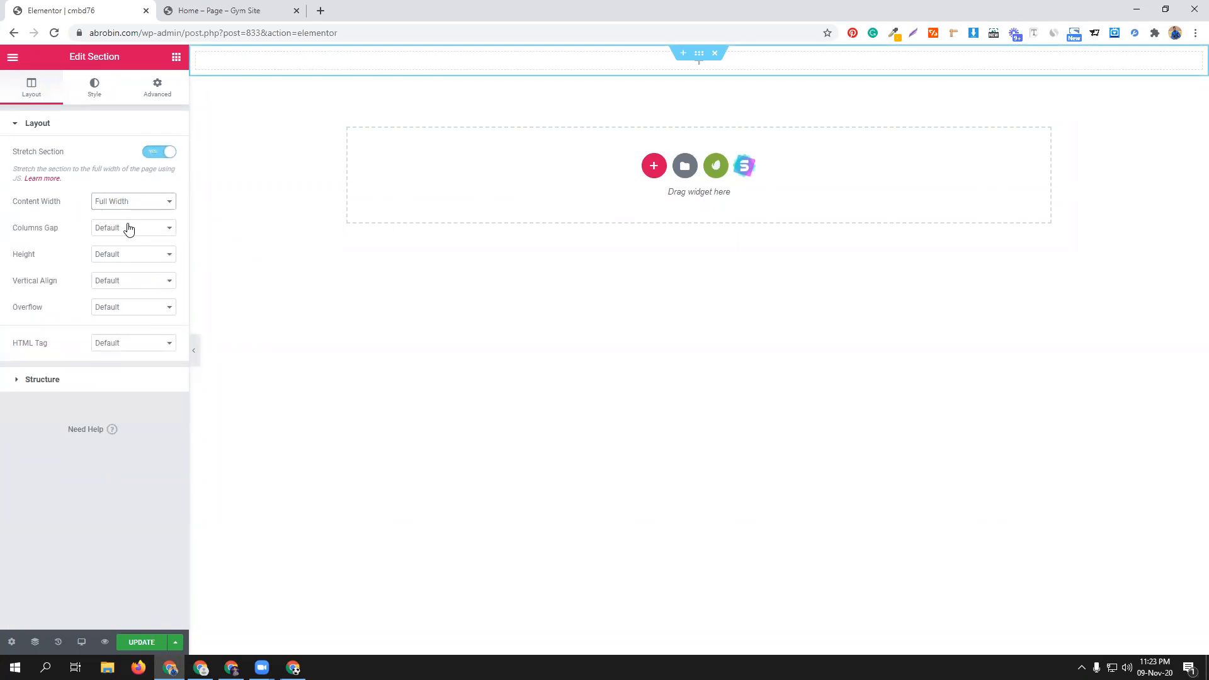
- Set the new section's normal background type to Classic
click(176, 57)
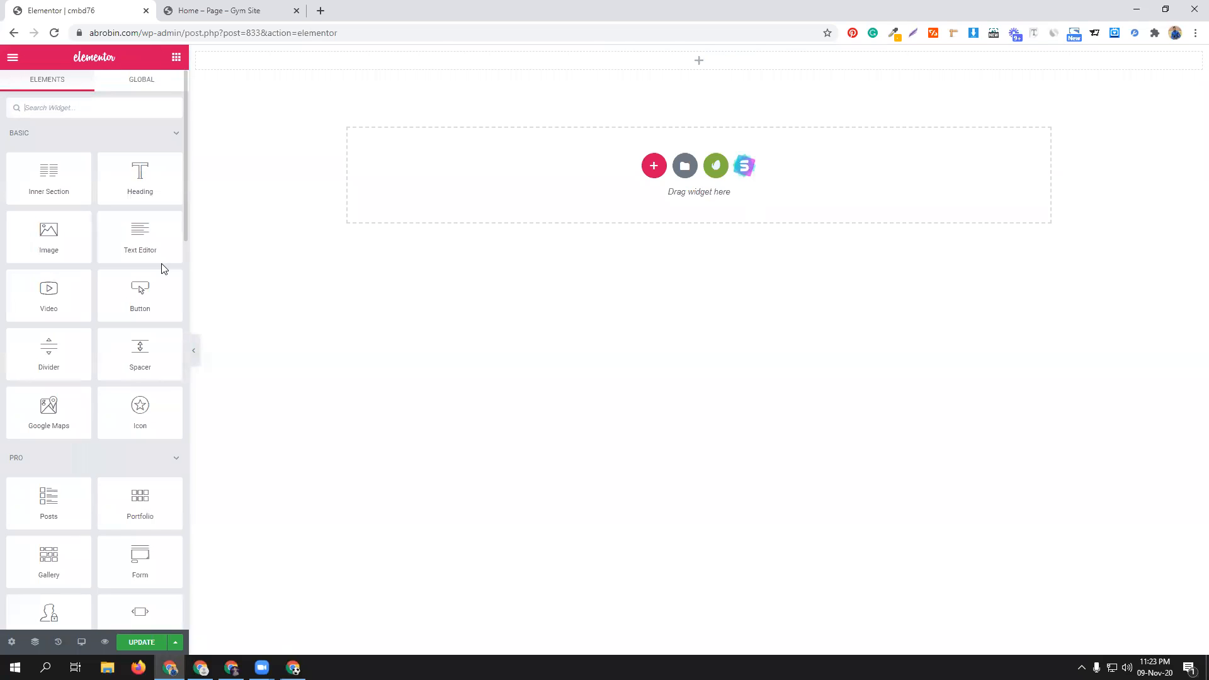
click(698, 53)
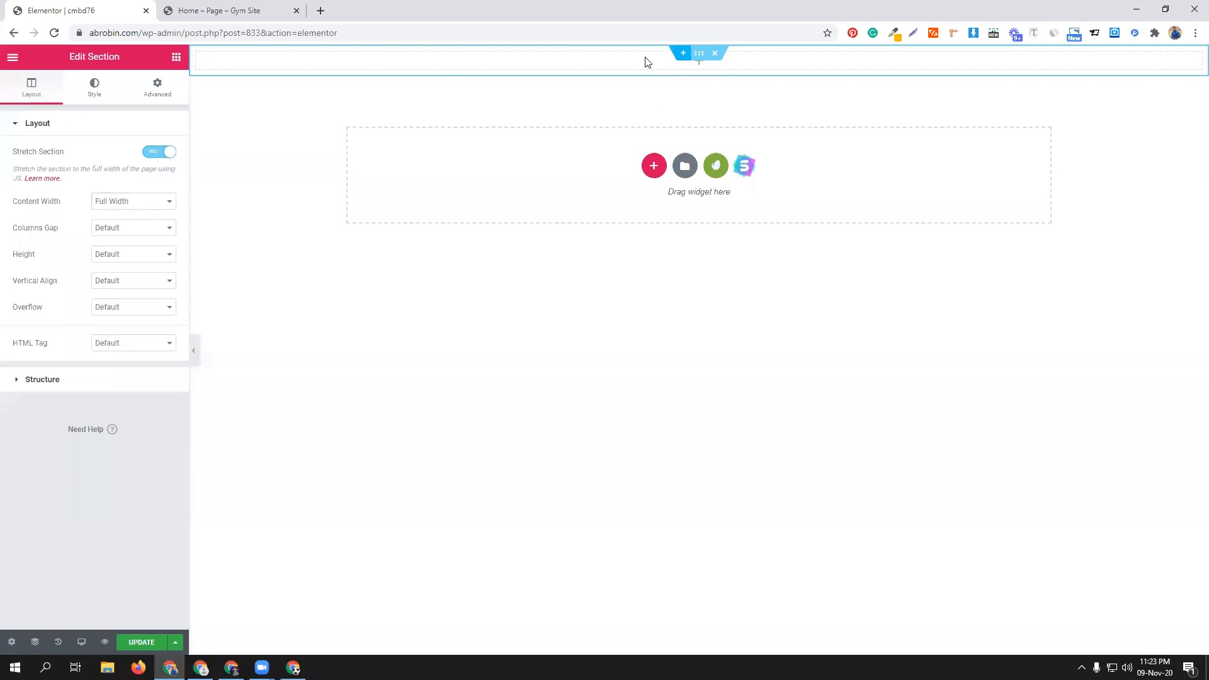
click(95, 88)
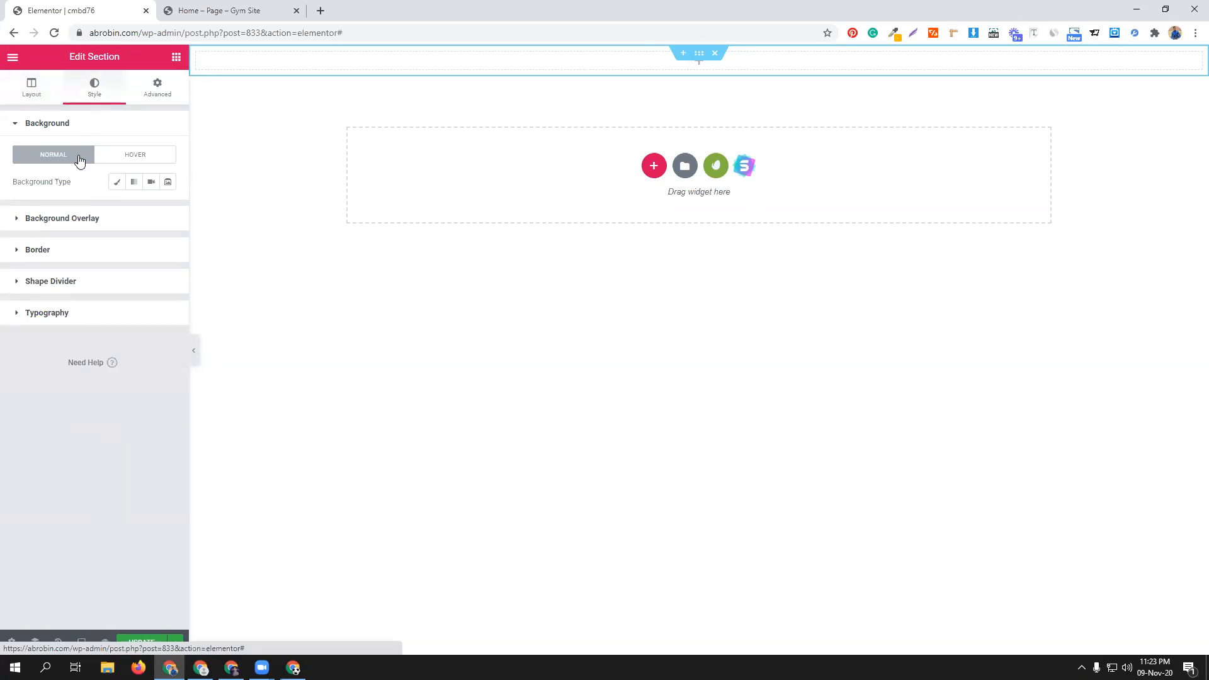
click(117, 181)
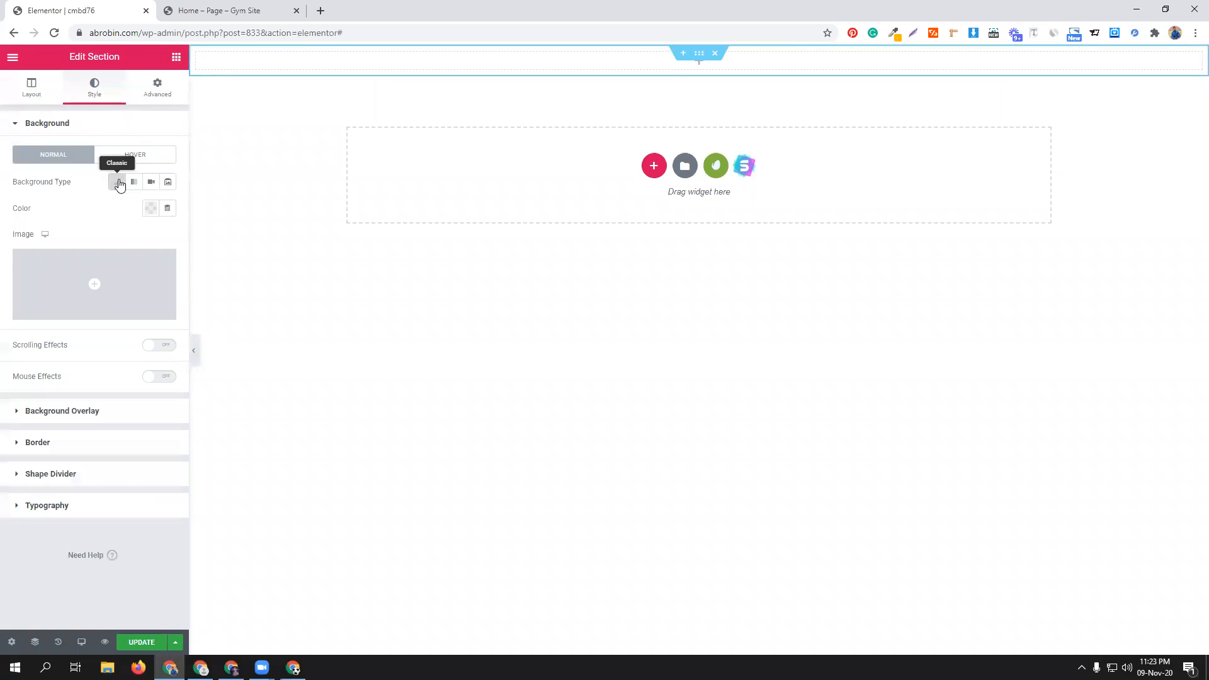
- Download the hero, schedule, trainer and gym-buddies photos from the Gymsite demo with the image downloader extension, and return to the Elementor editor
click(250, 9)
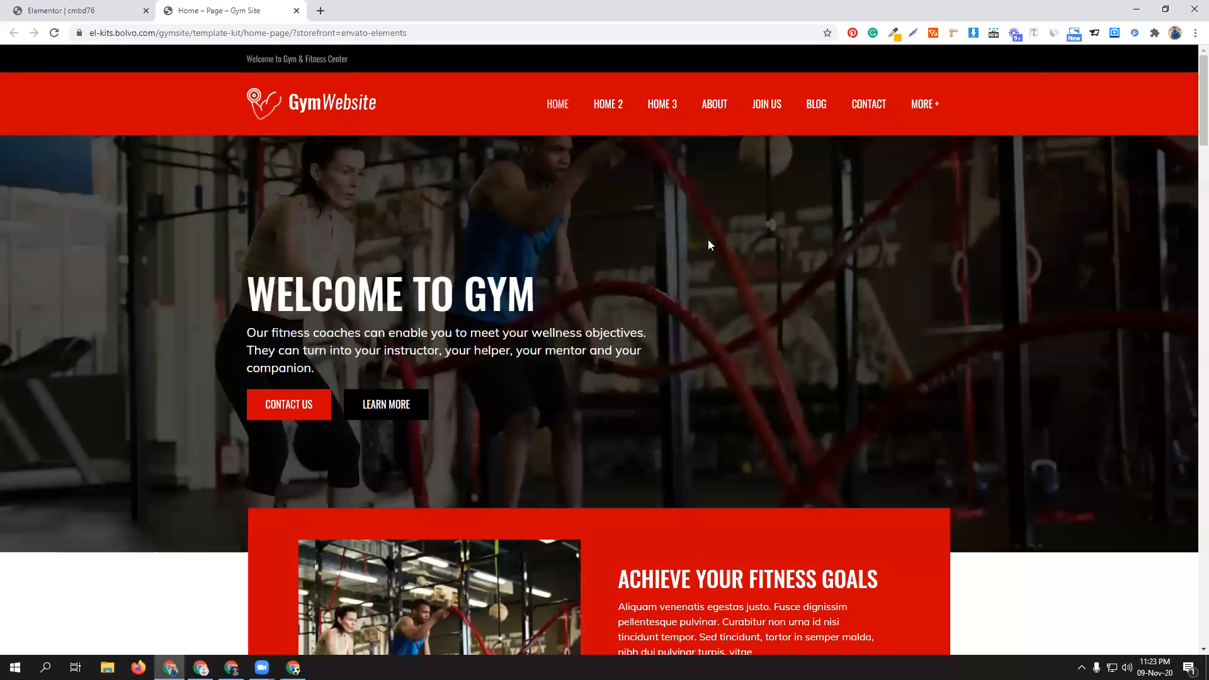
click(973, 33)
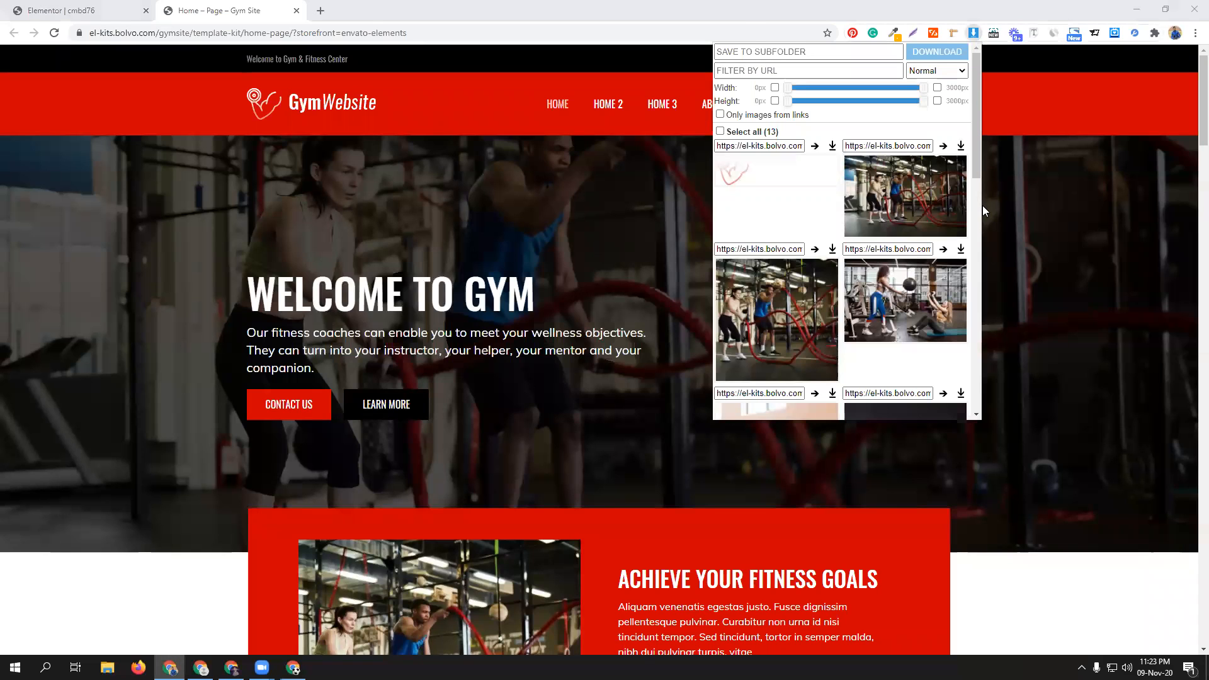
click(961, 145)
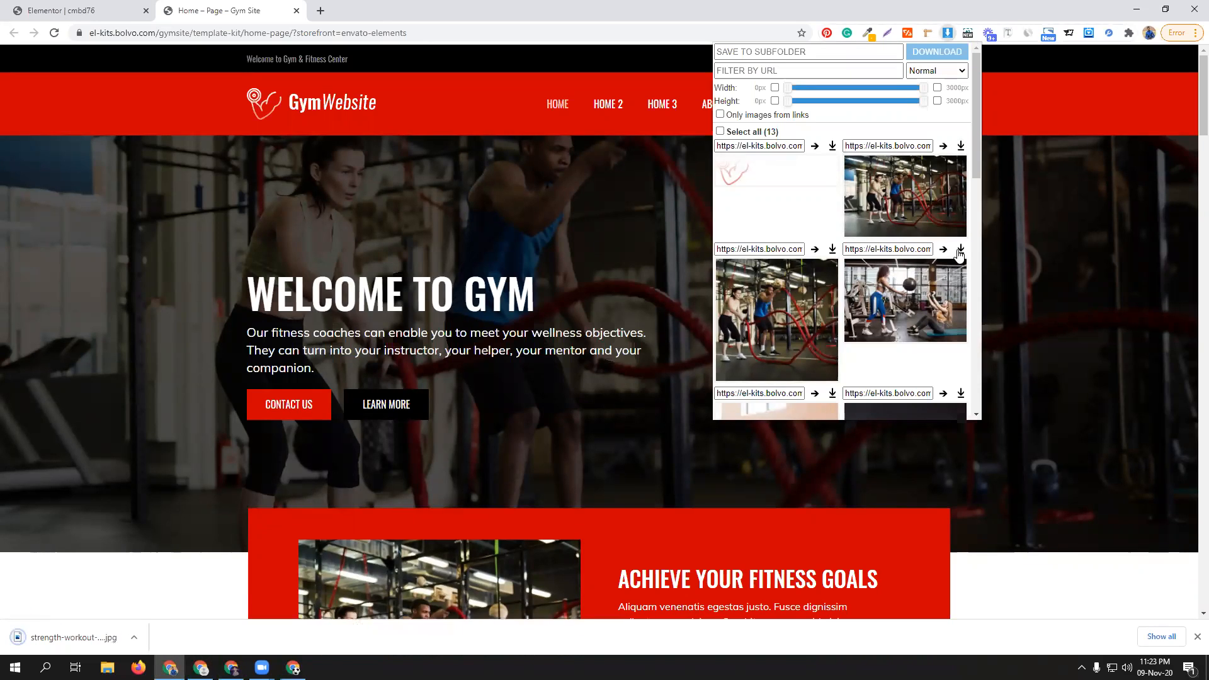
scroll(899, 261, down, 3)
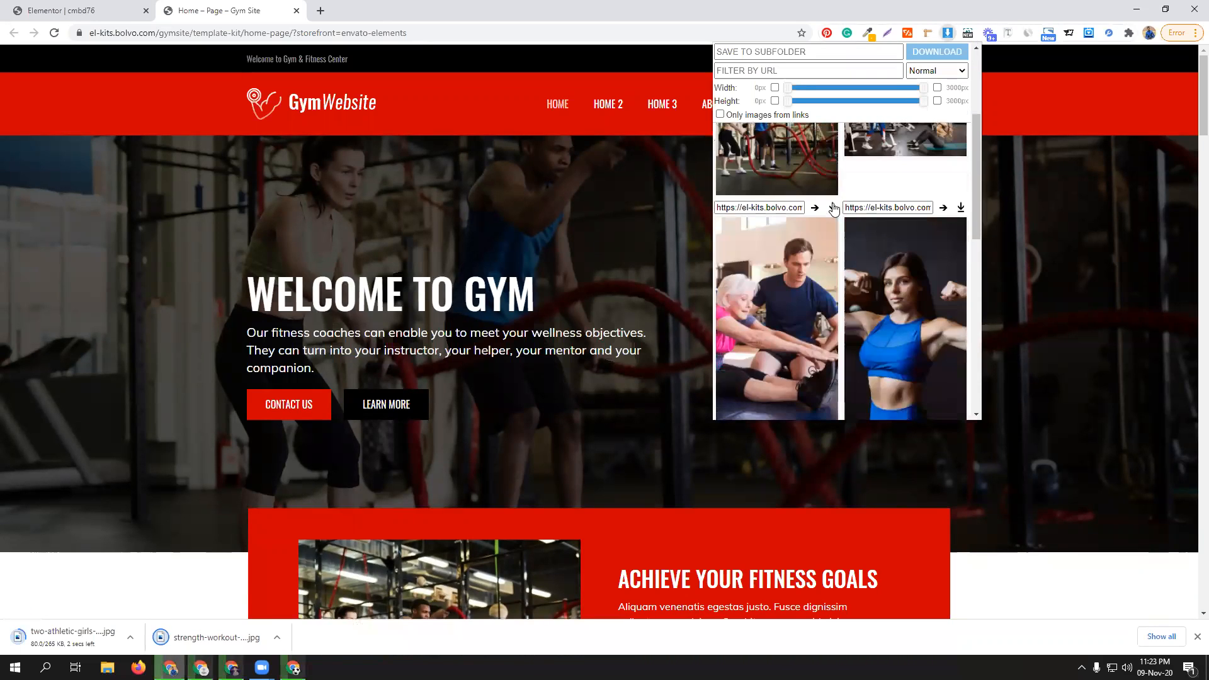
click(961, 209)
scroll(893, 241, down, 1)
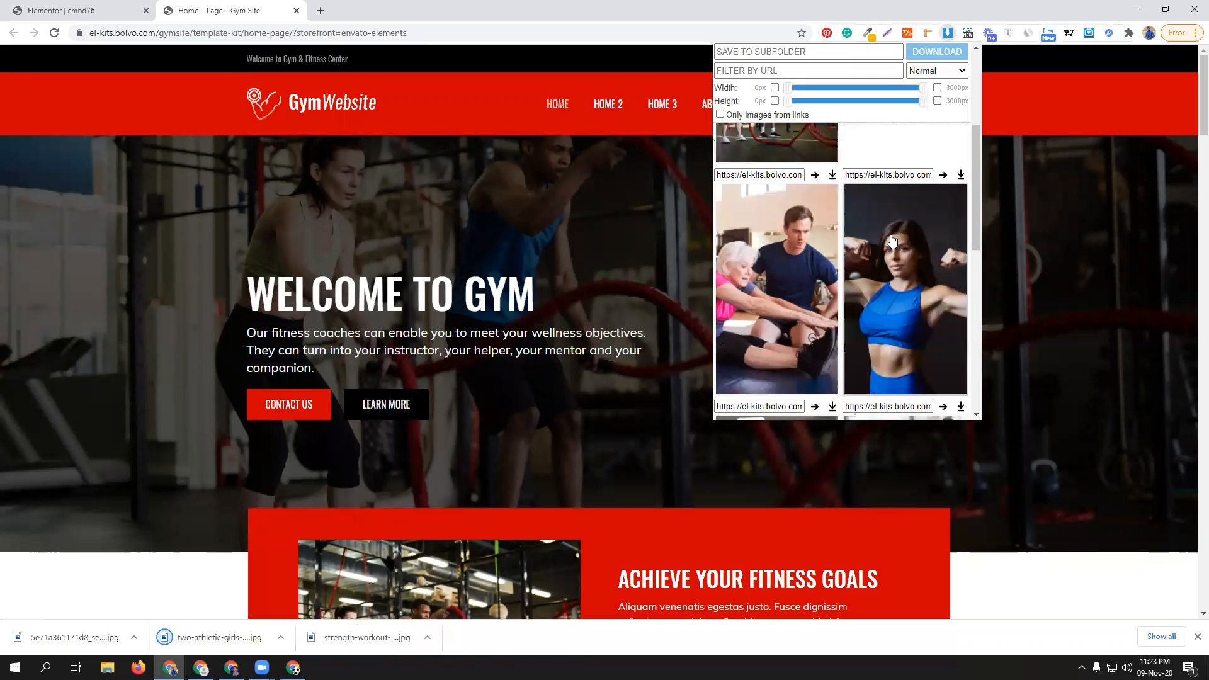
scroll(954, 205, down, 3)
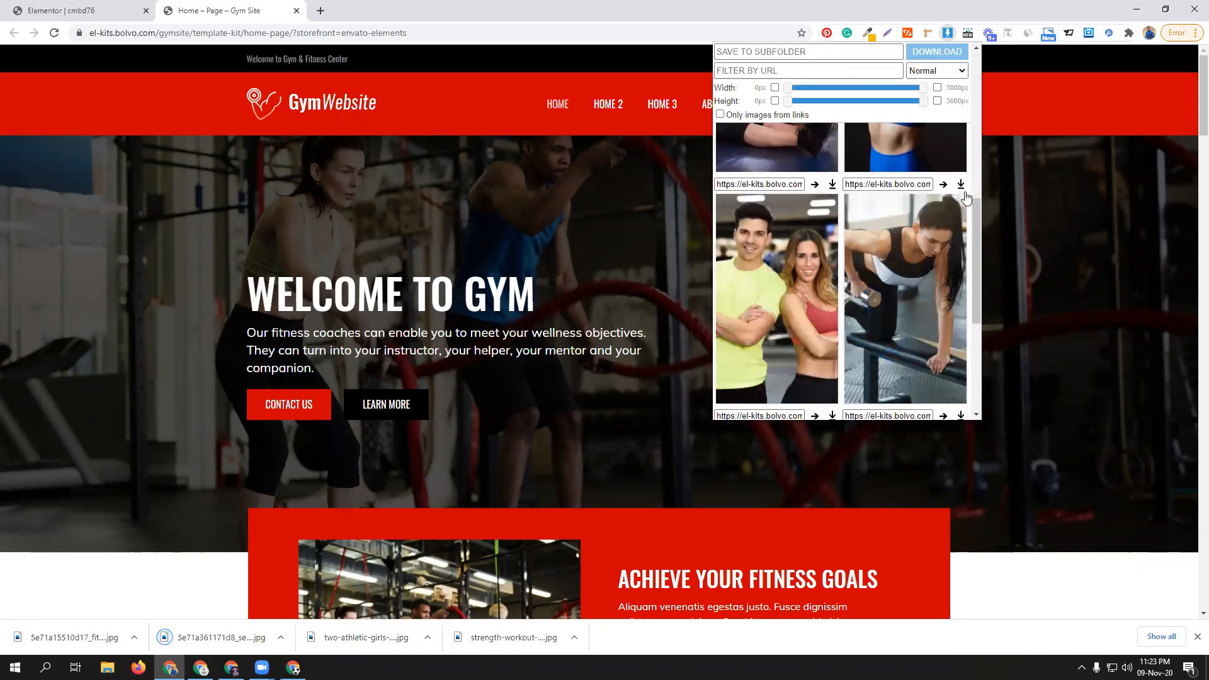
scroll(905, 237, down, 3)
click(832, 186)
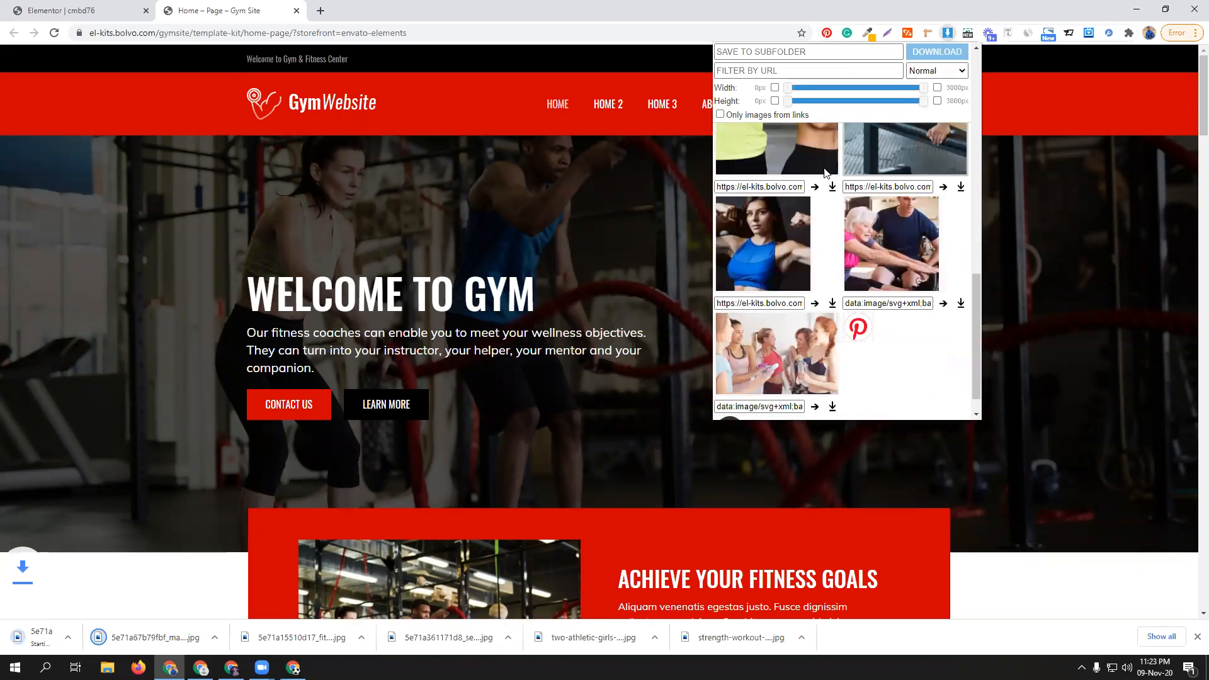
click(961, 187)
scroll(913, 220, down, 1)
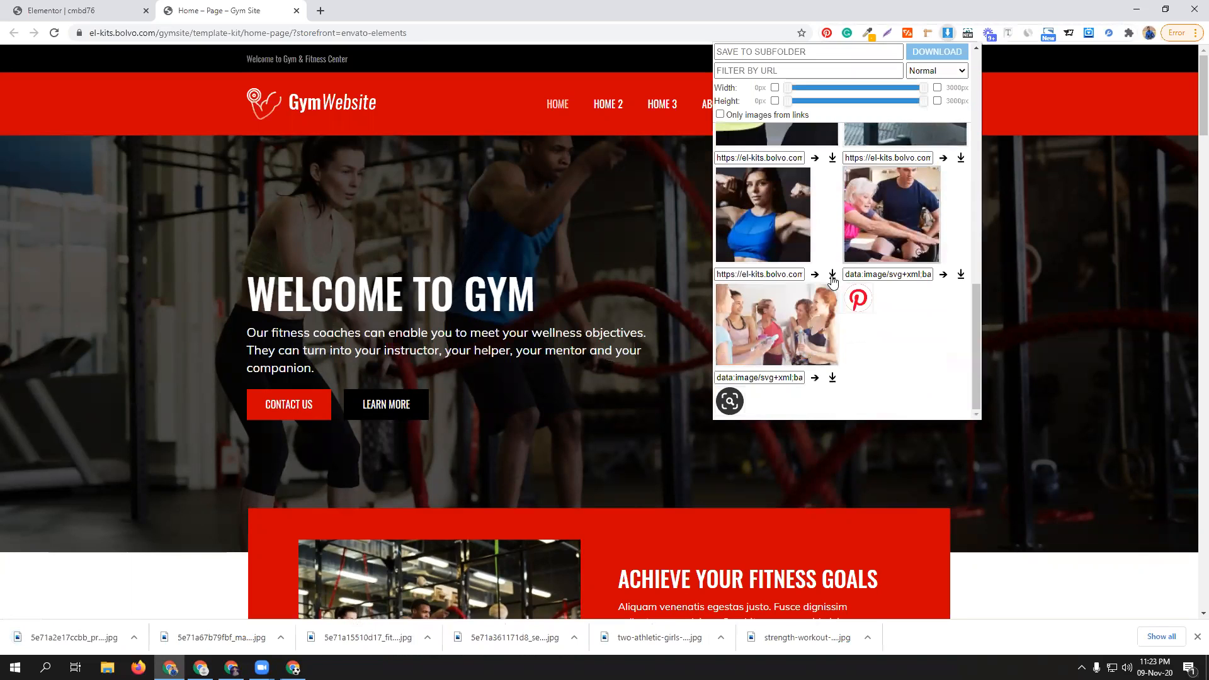
click(76, 8)
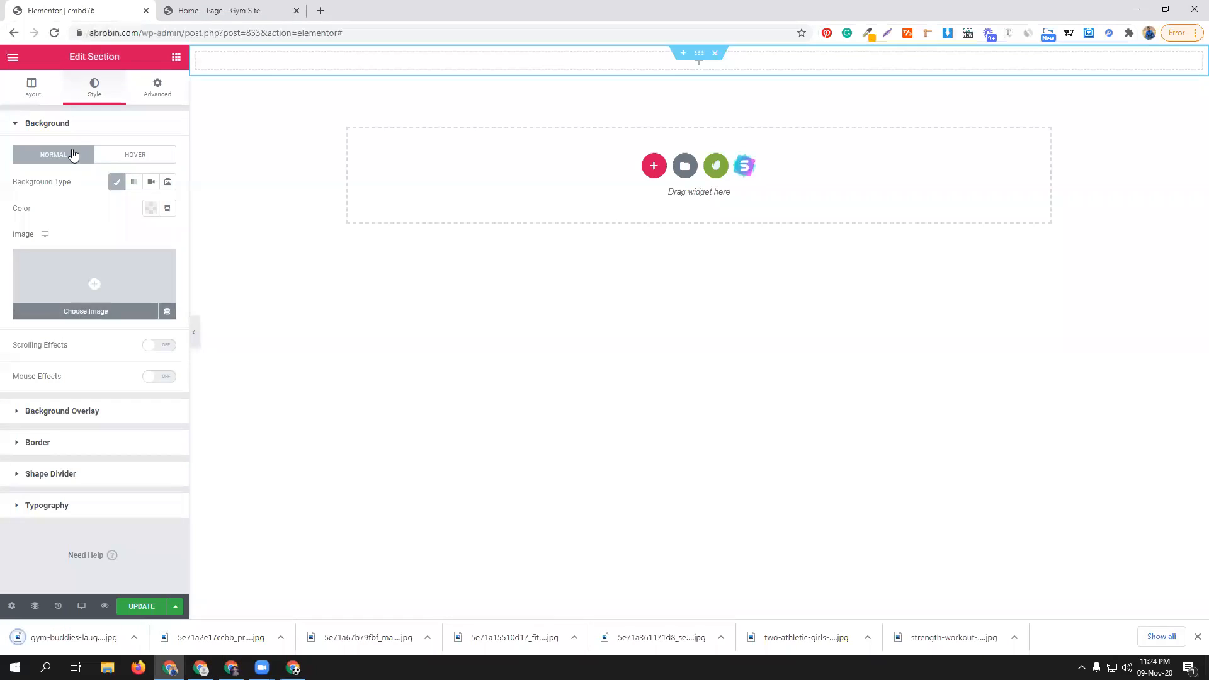
- Upload strength-workout-WCG3K4H from the Downloads folder and insert it as the section's background image
click(100, 281)
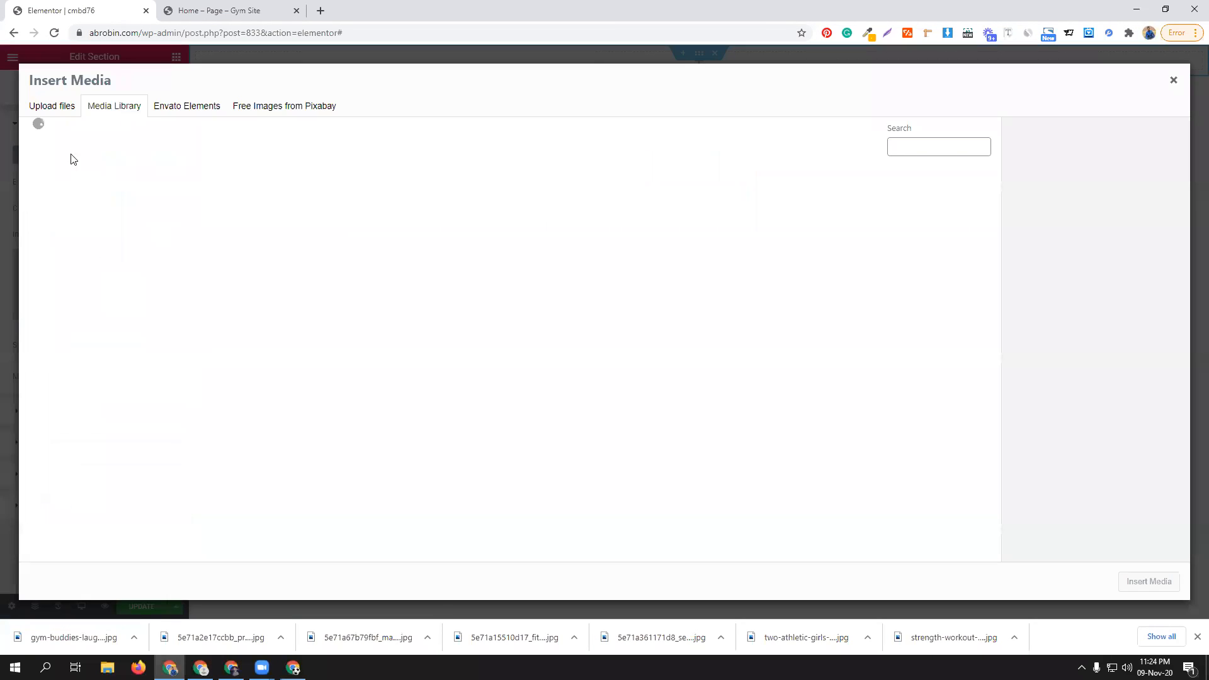
click(52, 107)
click(595, 321)
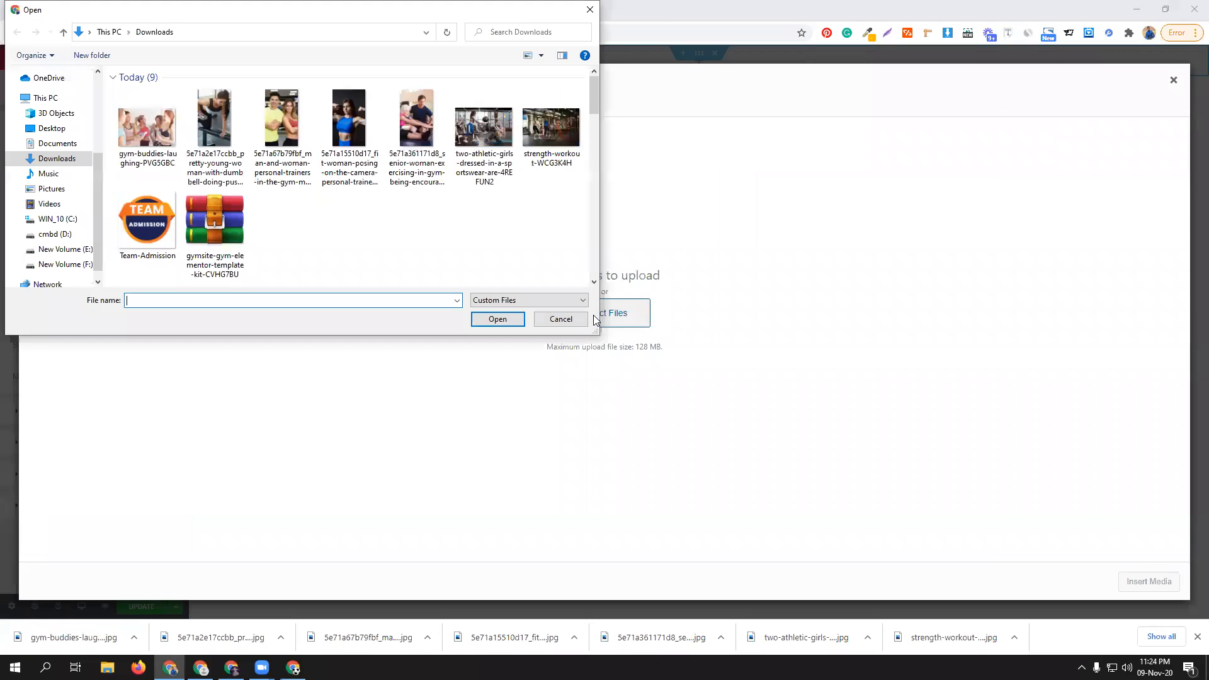
click(567, 141)
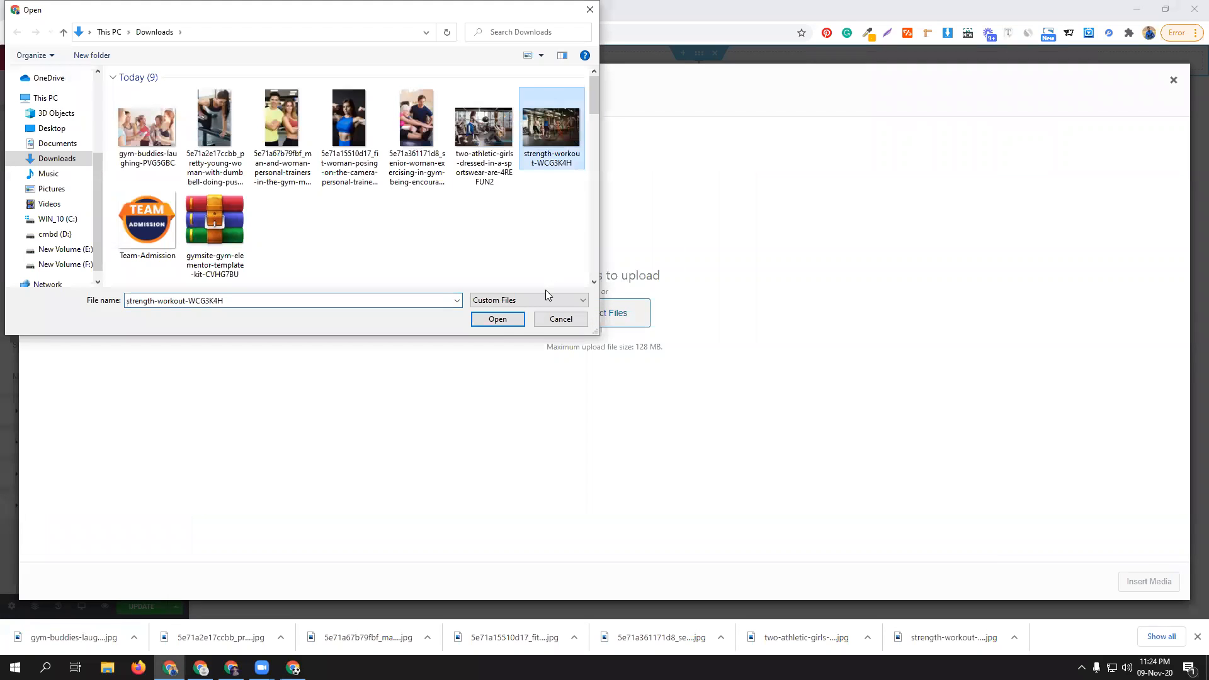
click(496, 319)
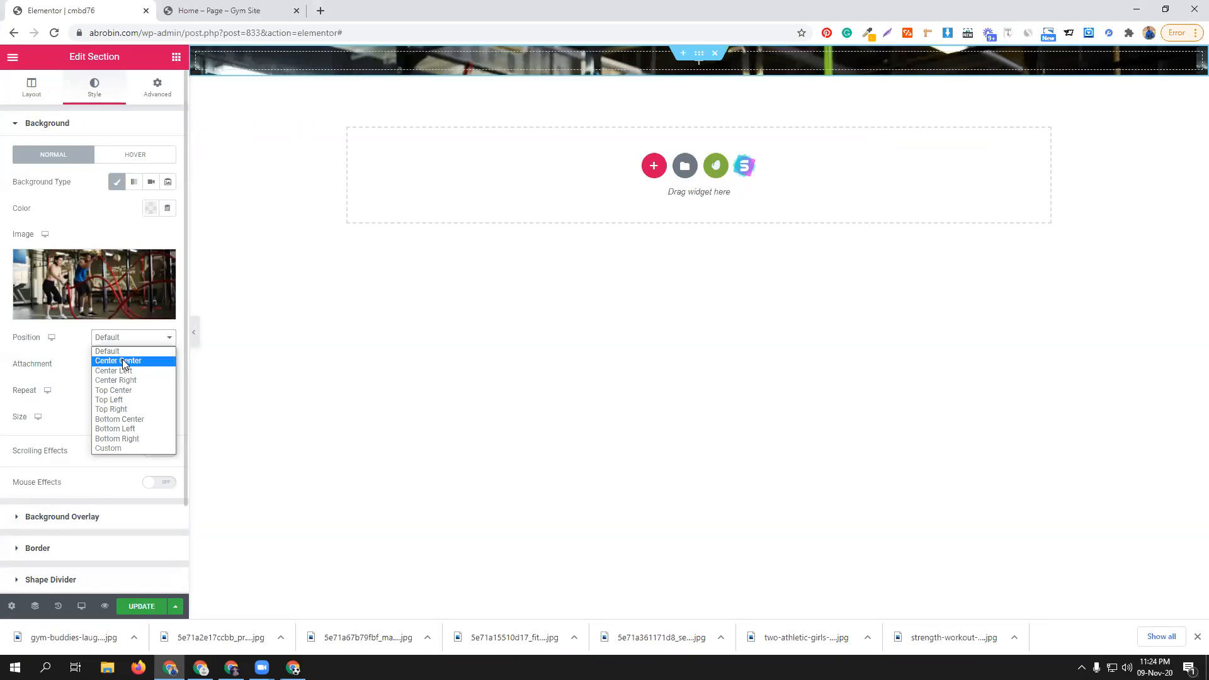
- Set the background image's position to Center Center, its repeat to No-repeat and its size to Cover
click(122, 361)
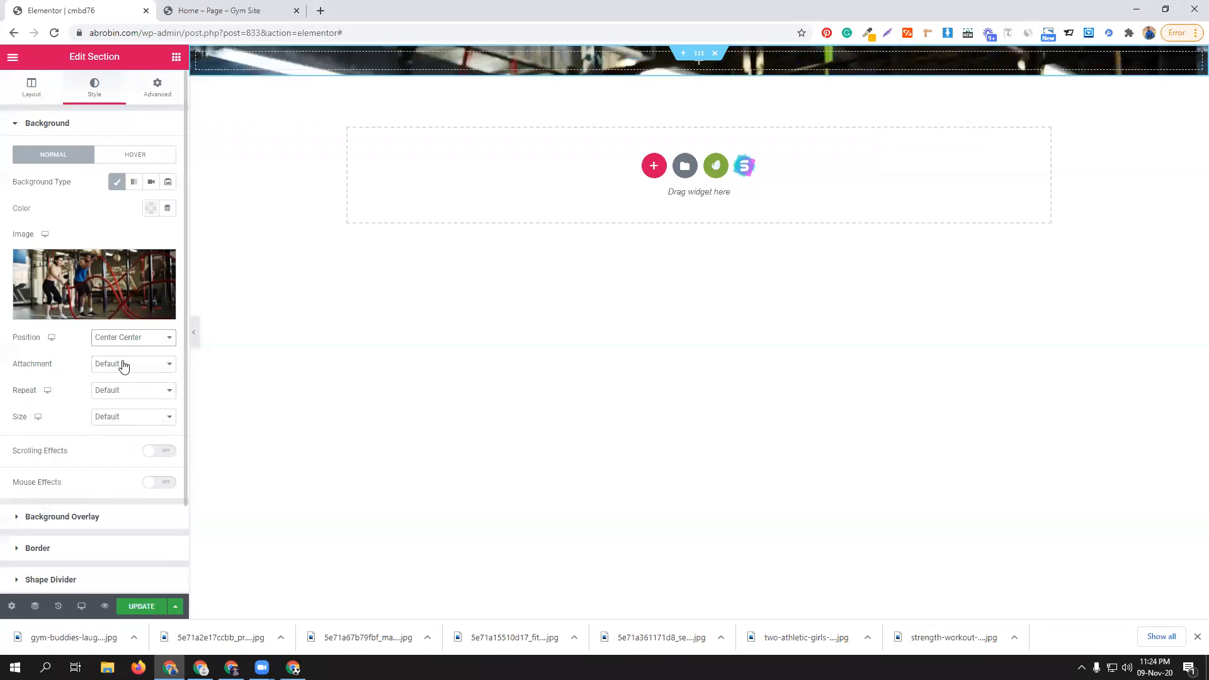
click(121, 392)
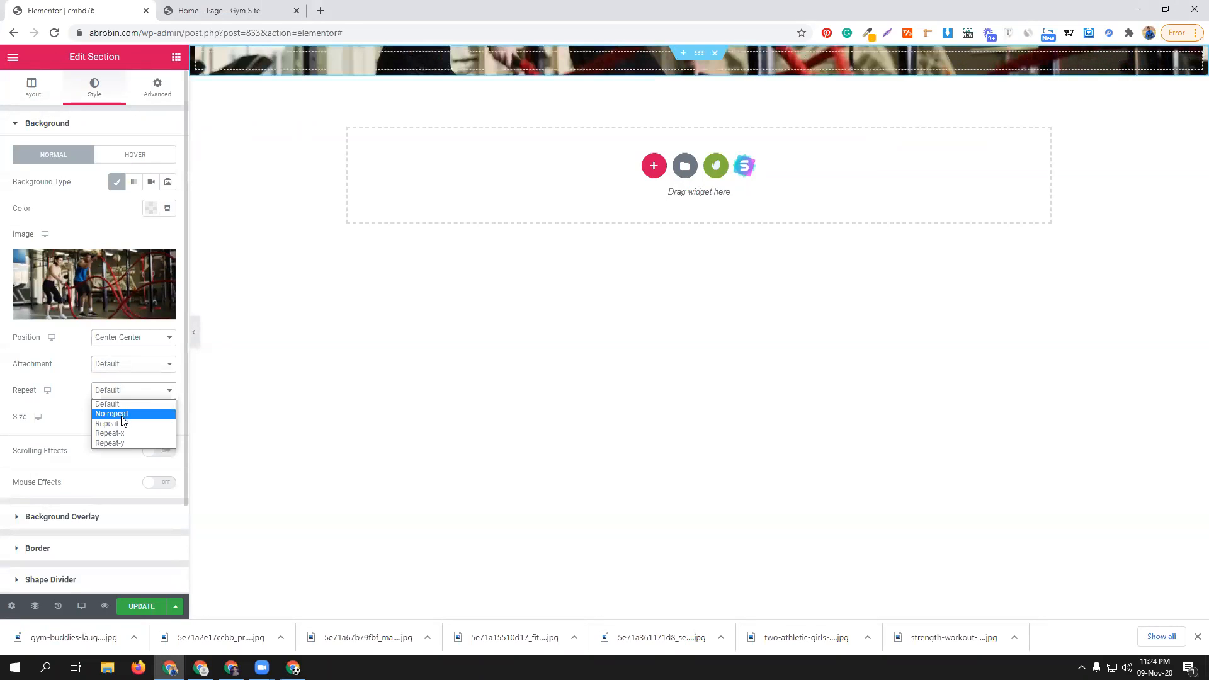
click(123, 414)
click(120, 419)
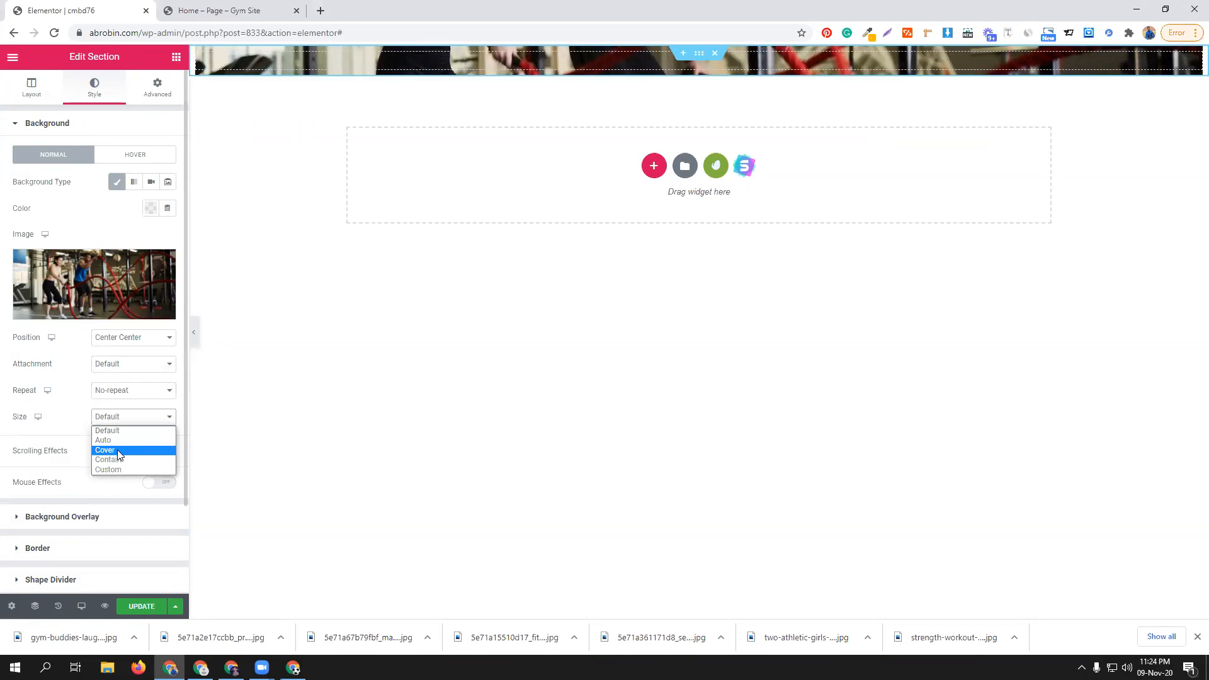
click(121, 450)
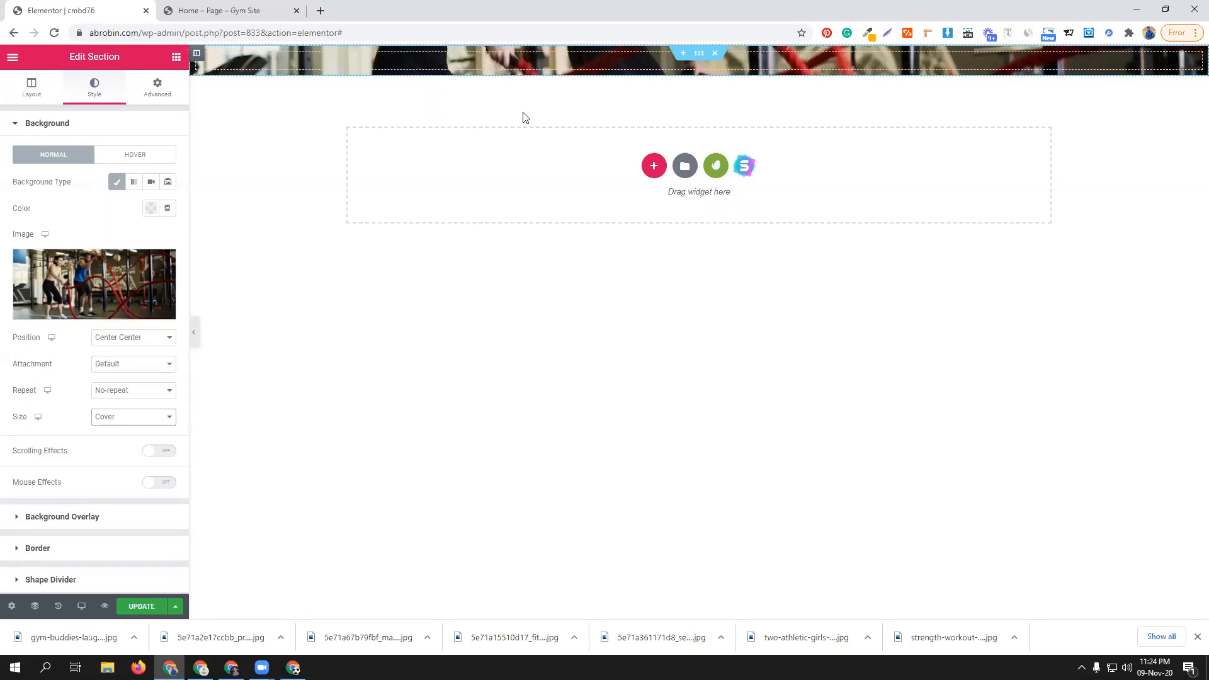
- Add a Heading widget to the section and replace its title with "WELCOME TO GYM" copied from the Gymsite demo
click(176, 56)
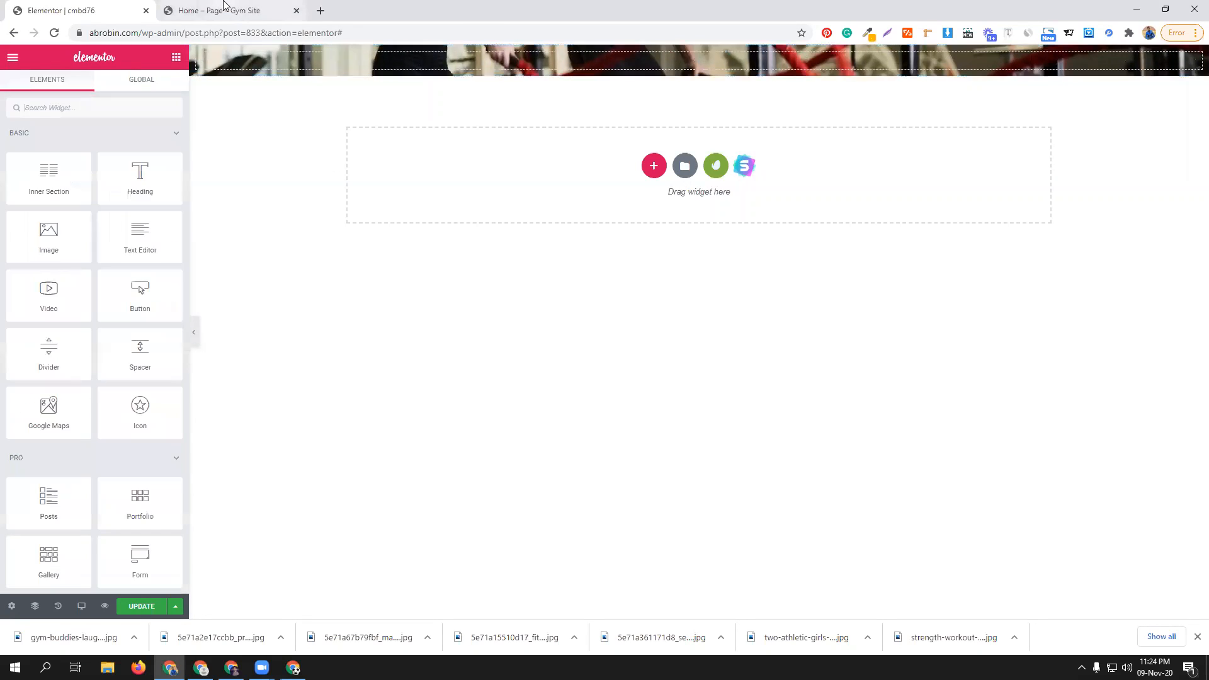
click(219, 10)
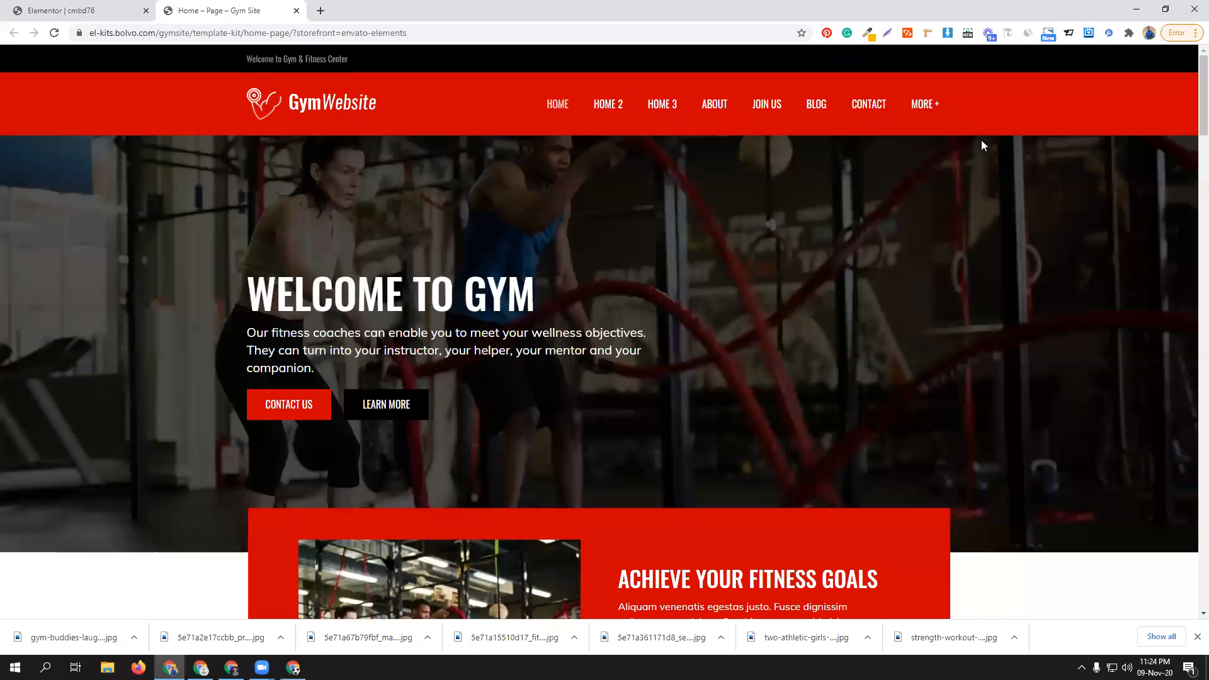
click(48, 5)
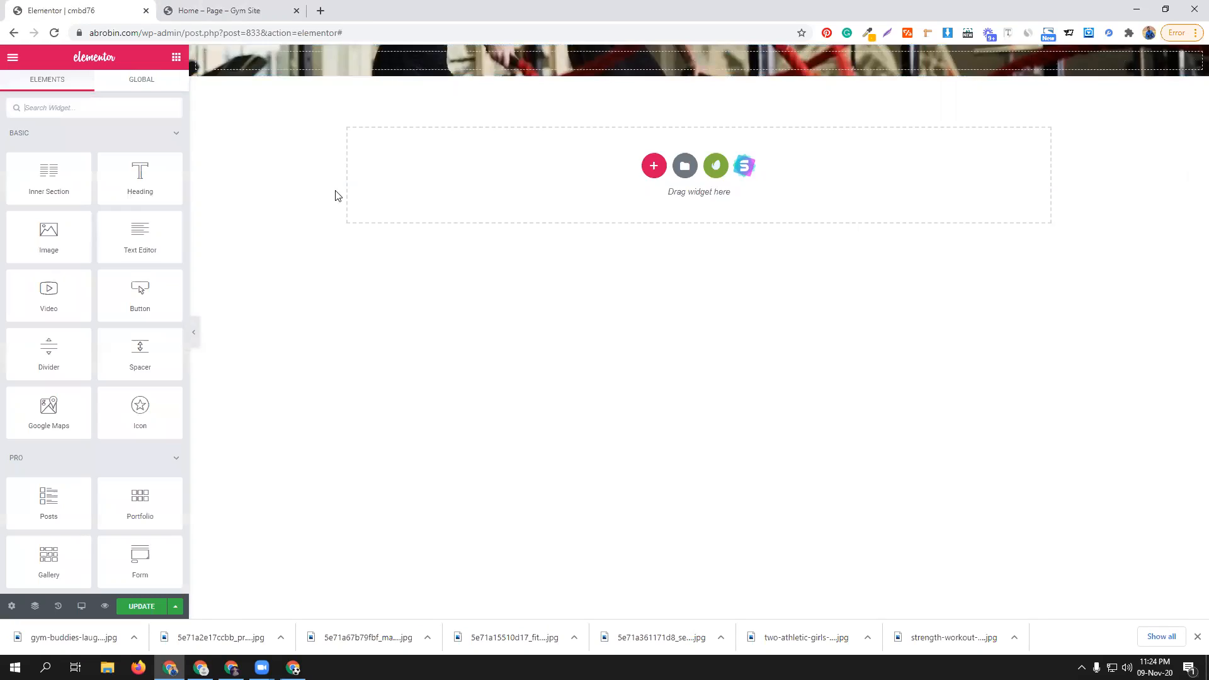
drag(137, 178, 646, 60)
click(187, 5)
drag(537, 290, 256, 284)
key(ctrl+c)
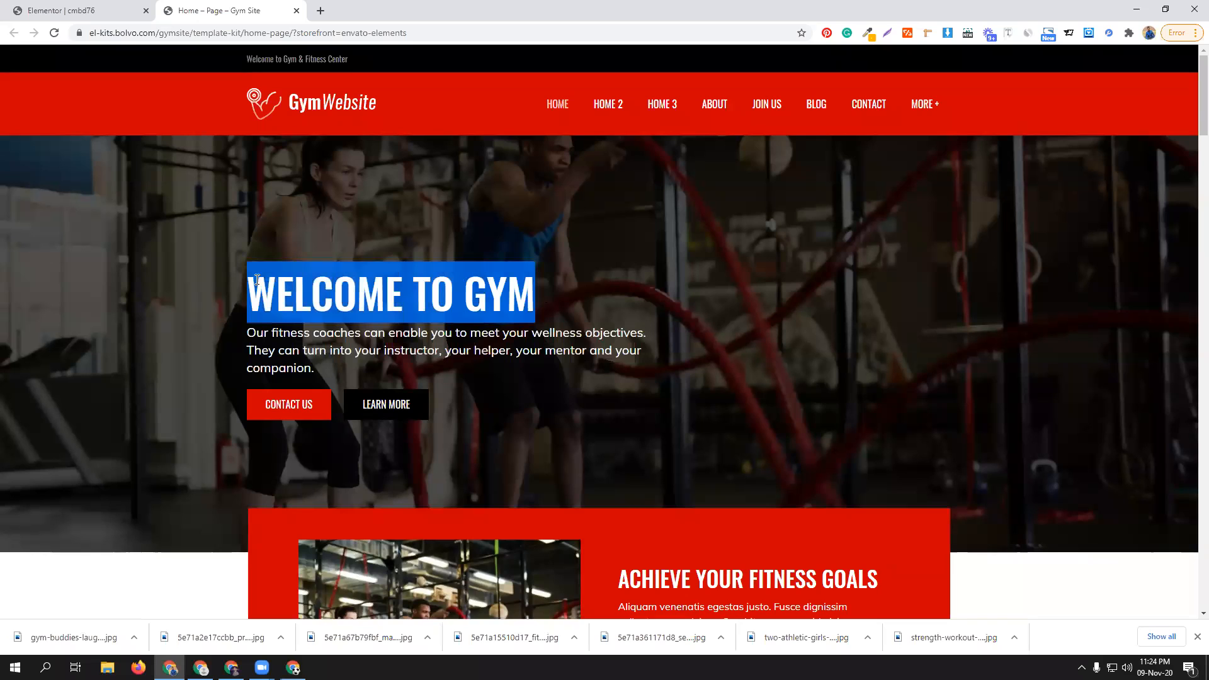
click(107, 5)
click(84, 182)
key(ctrl+a)
key(ctrl+v)
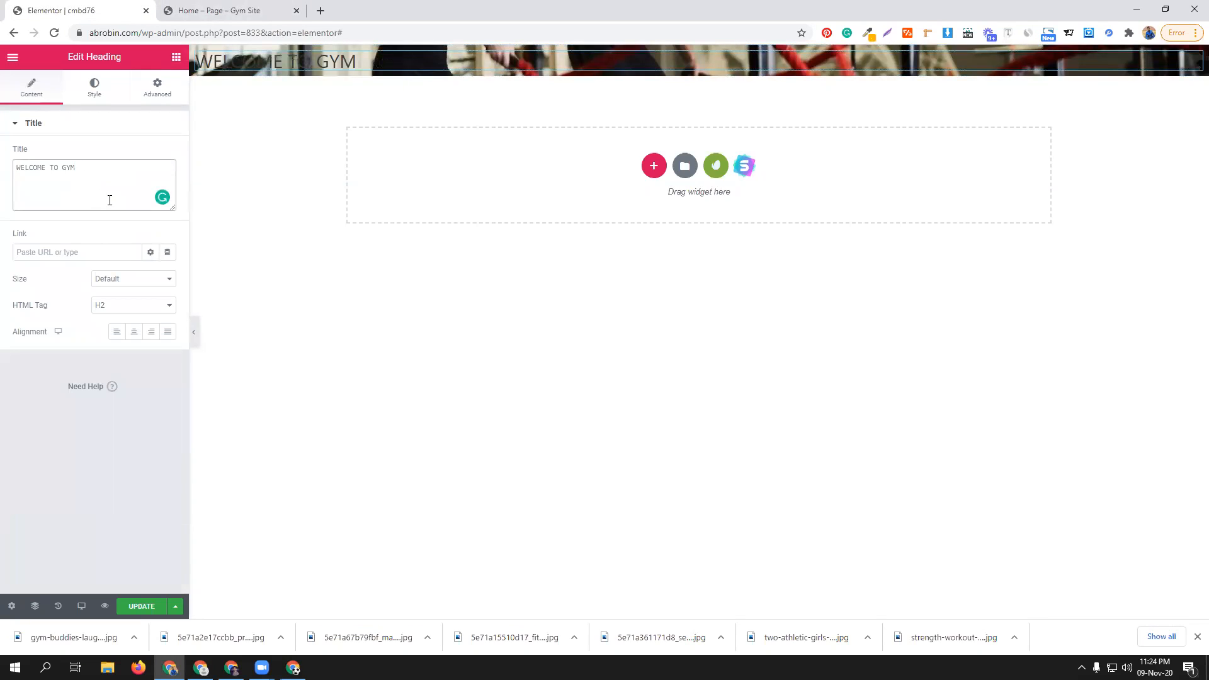
- Add a Text Editor widget below the heading and replace its placeholder with the demo's "Our fitness coaches can enable you..." paragraph
click(252, 10)
drag(321, 371, 242, 331)
key(ctrl+c)
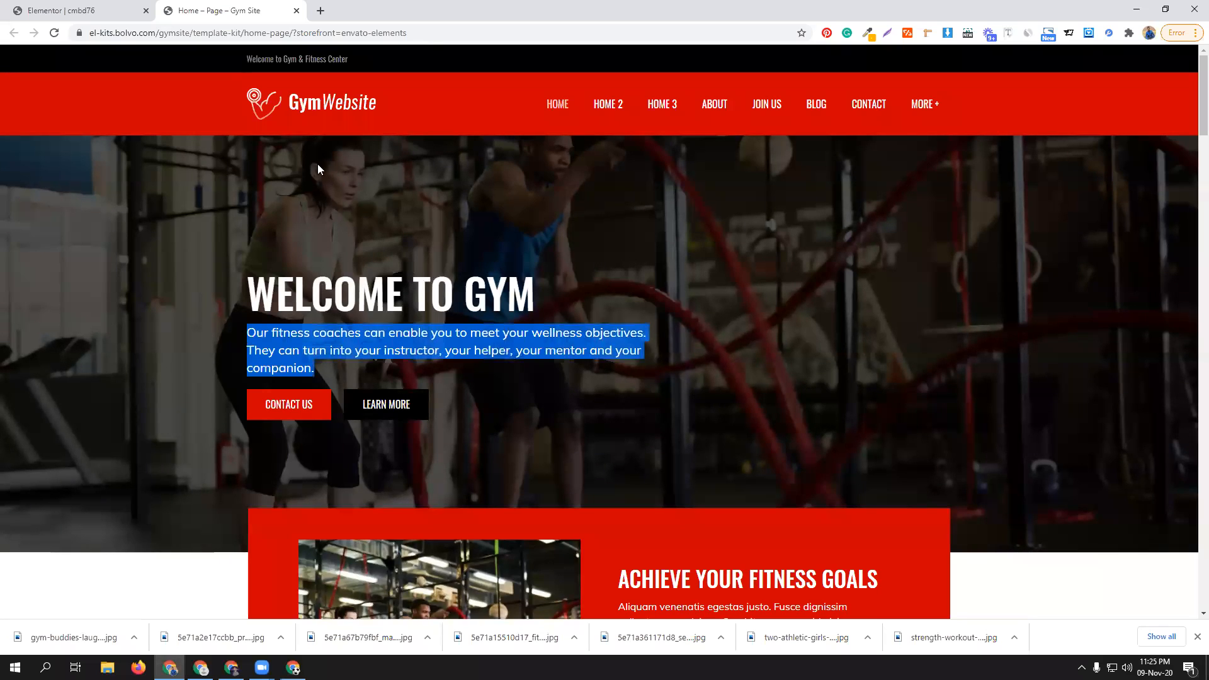
click(107, 11)
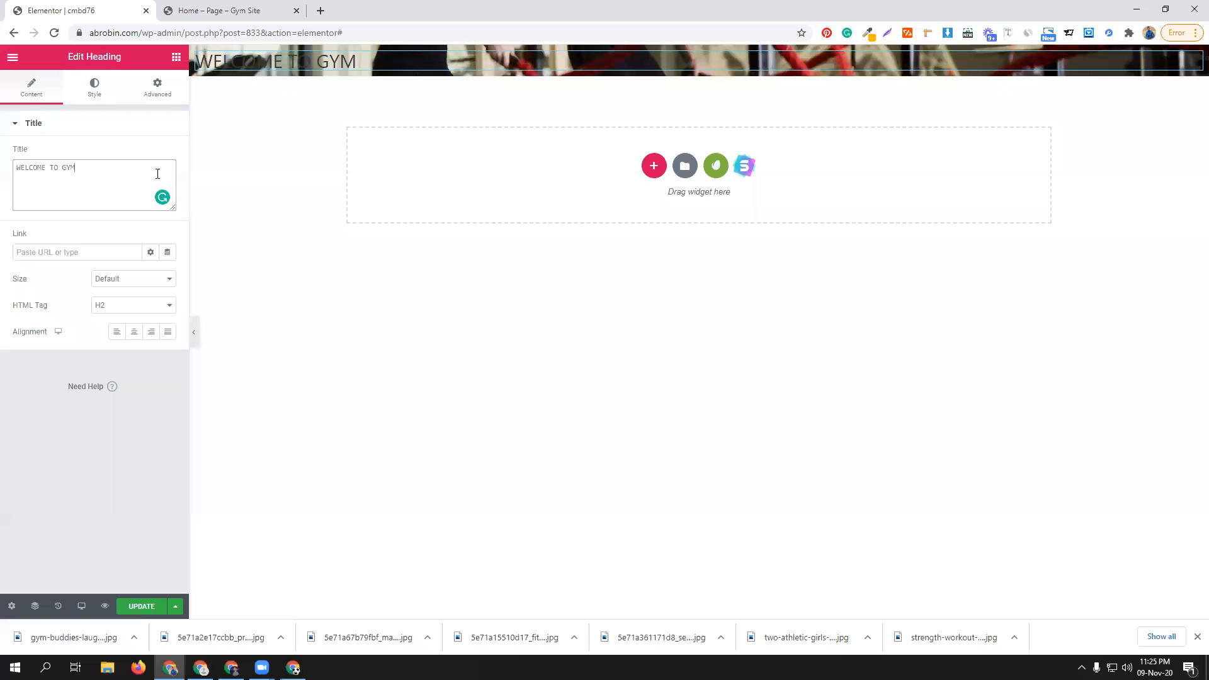
click(175, 58)
drag(139, 246, 304, 77)
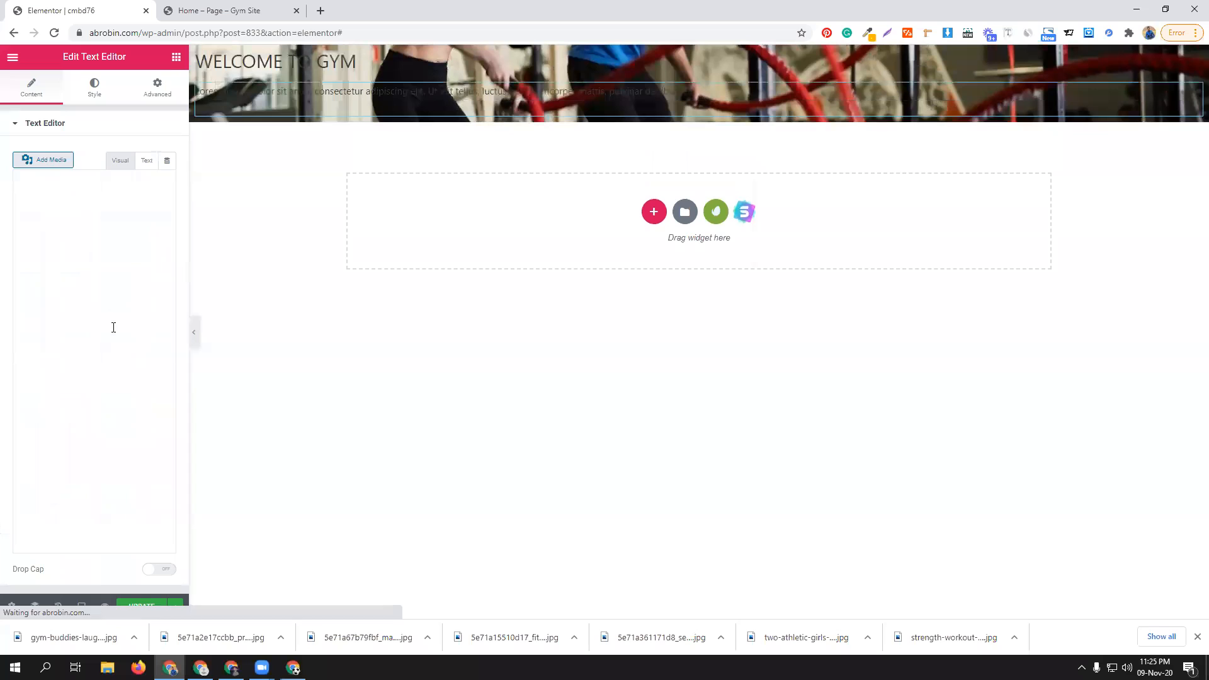
triple_click(116, 323)
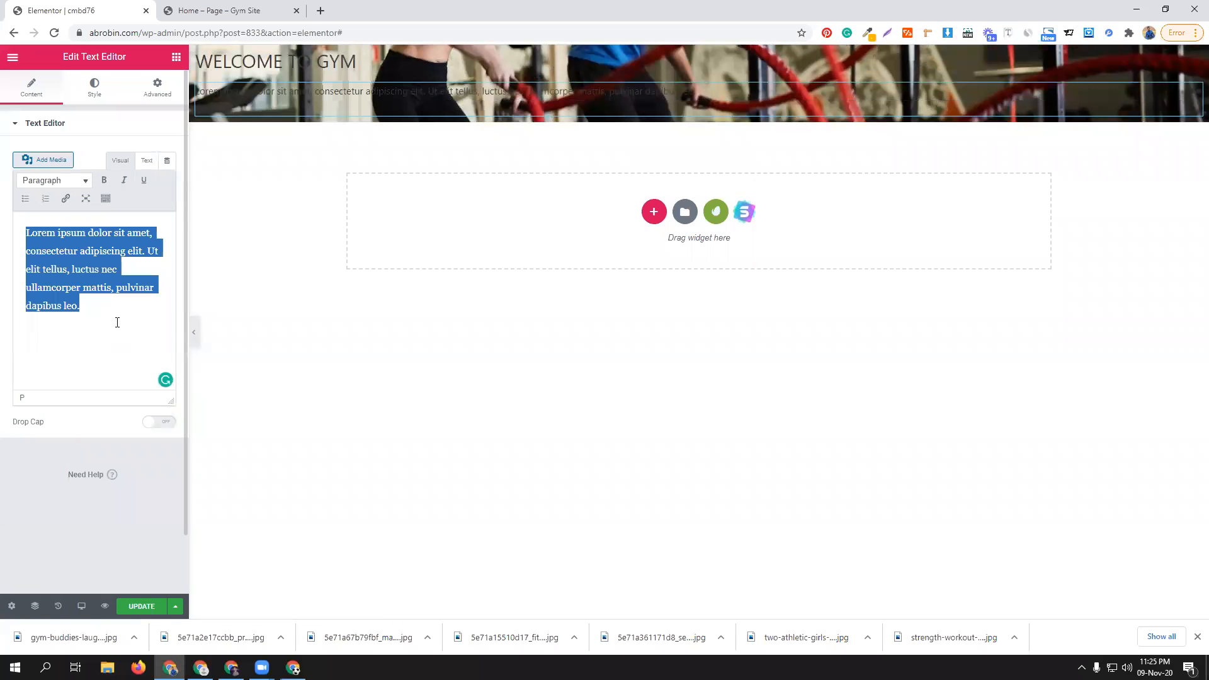
key(ctrl+v)
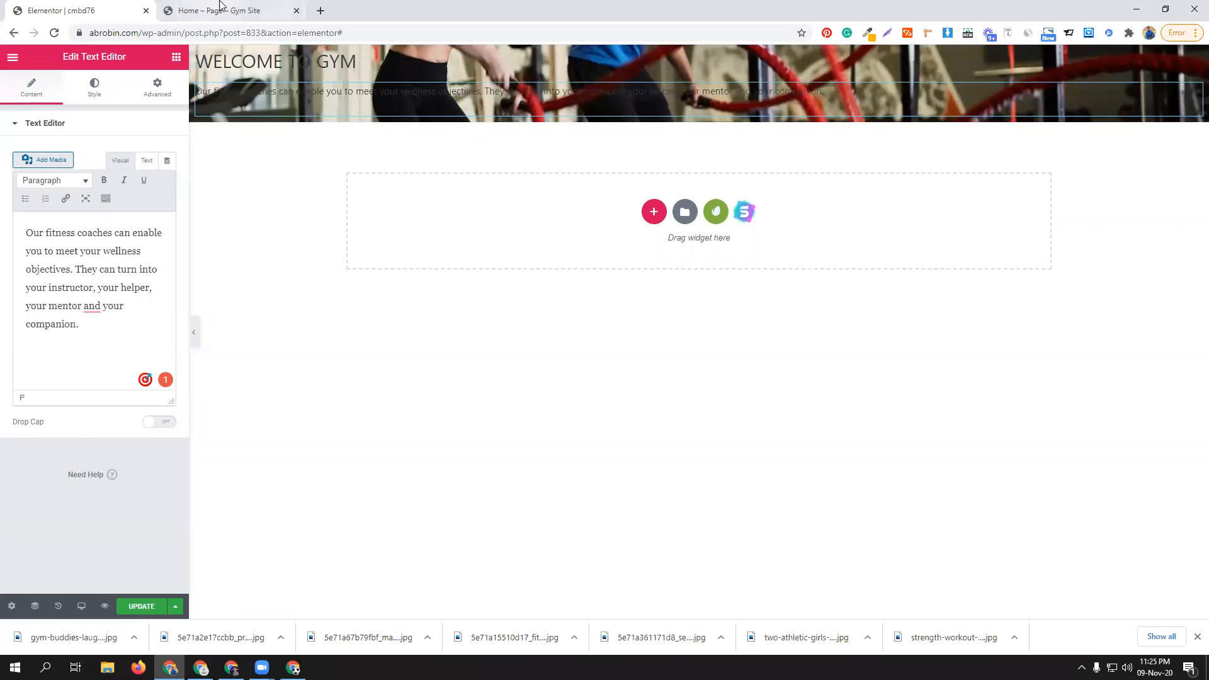
- Compare the section with the Gymsite demo's hero and open the section's advanced settings
click(198, 10)
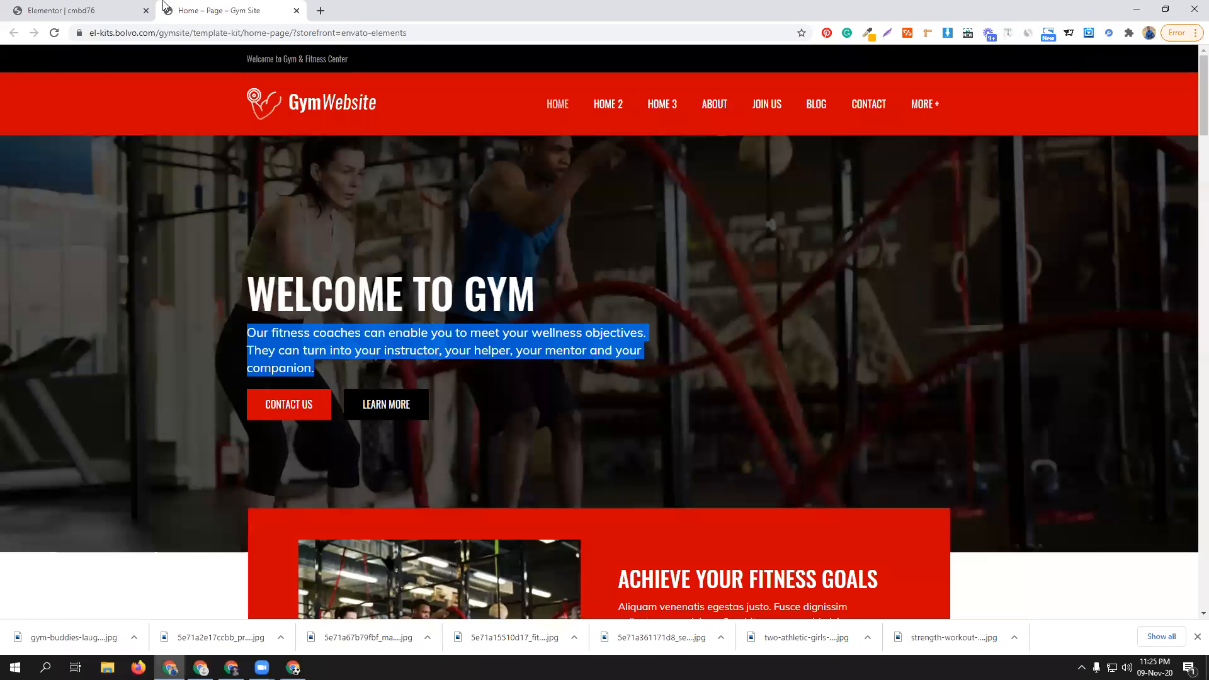
key(ctrl+shift+Tab)
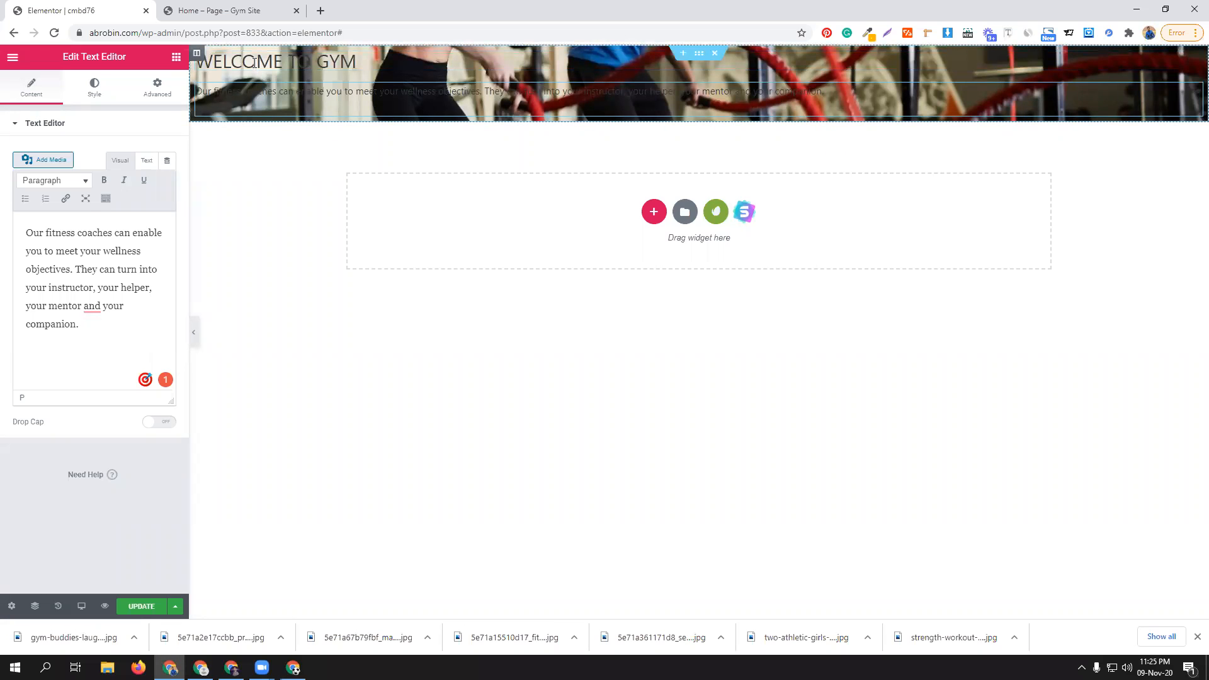
click(239, 7)
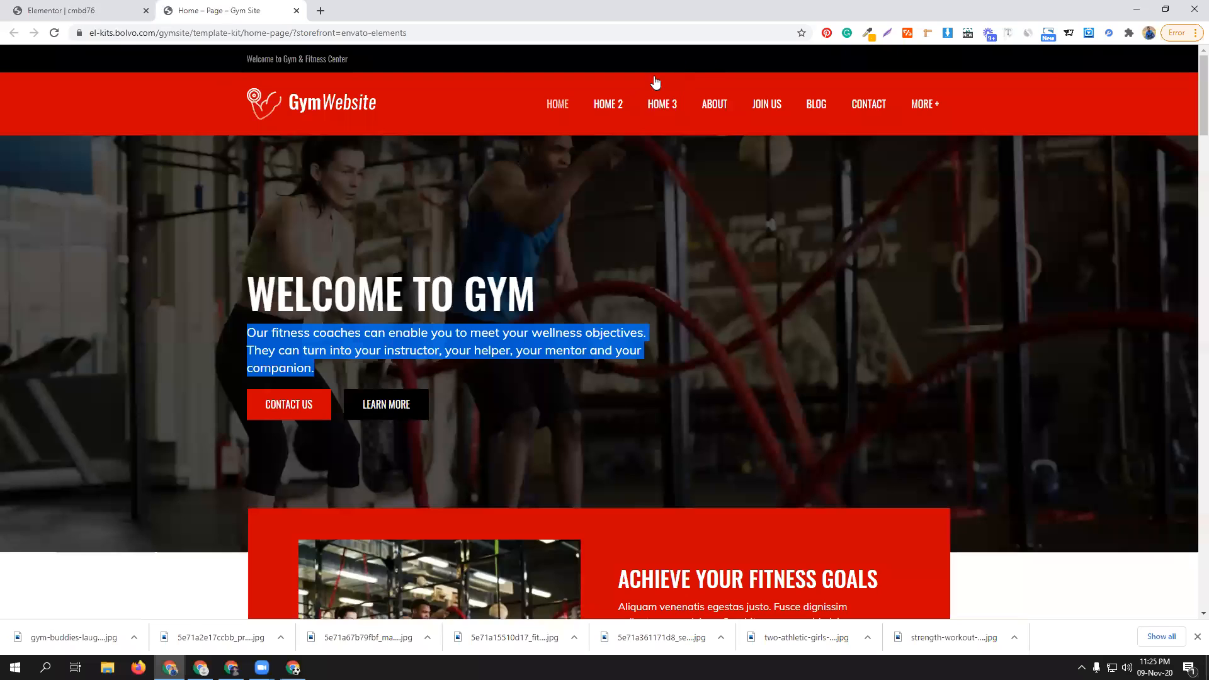
click(82, 11)
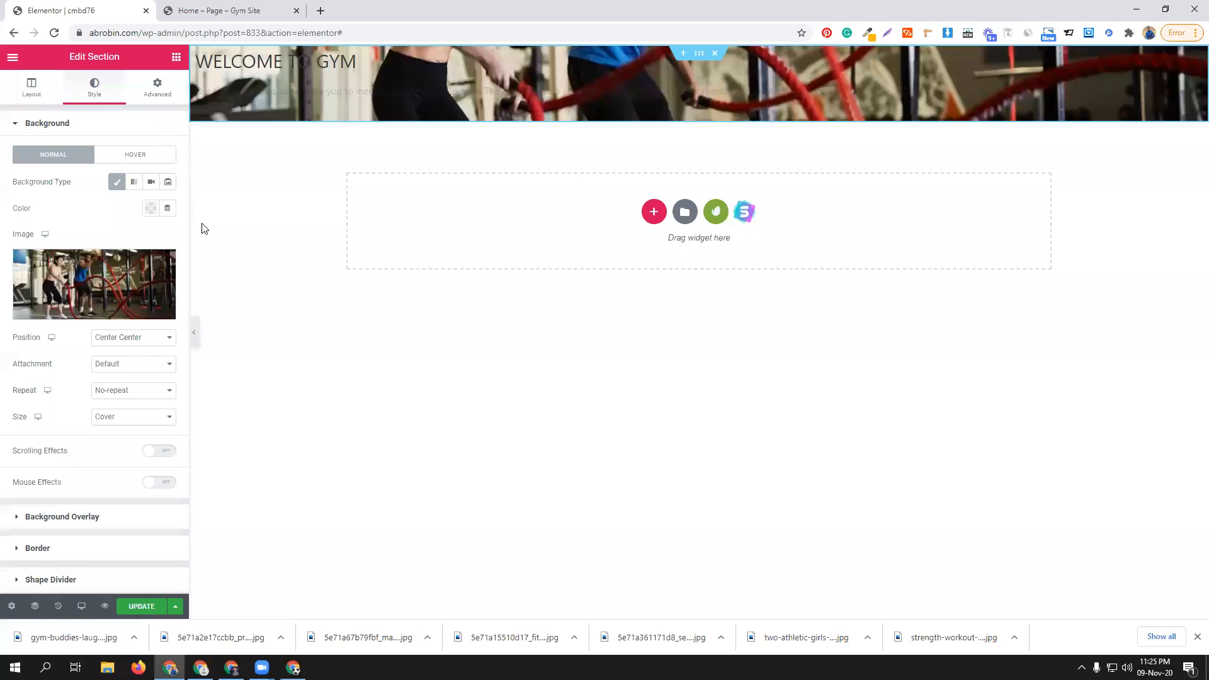
click(155, 91)
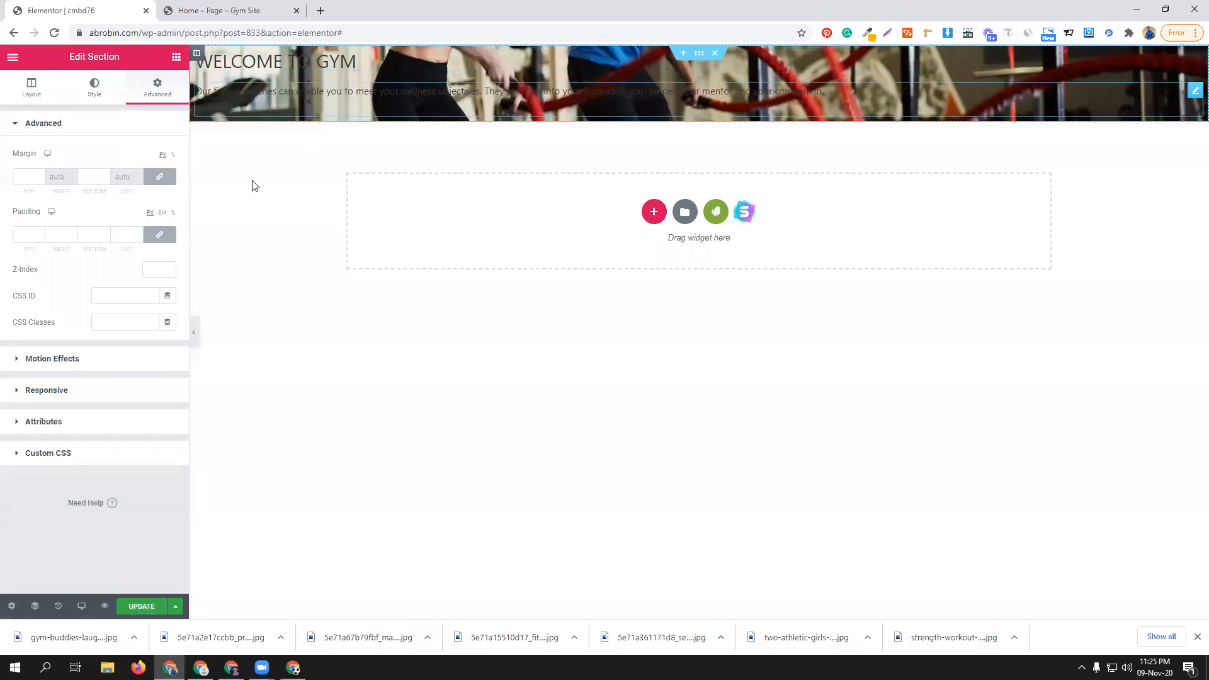
click(159, 181)
drag(29, 179, 3, 186)
text(100)
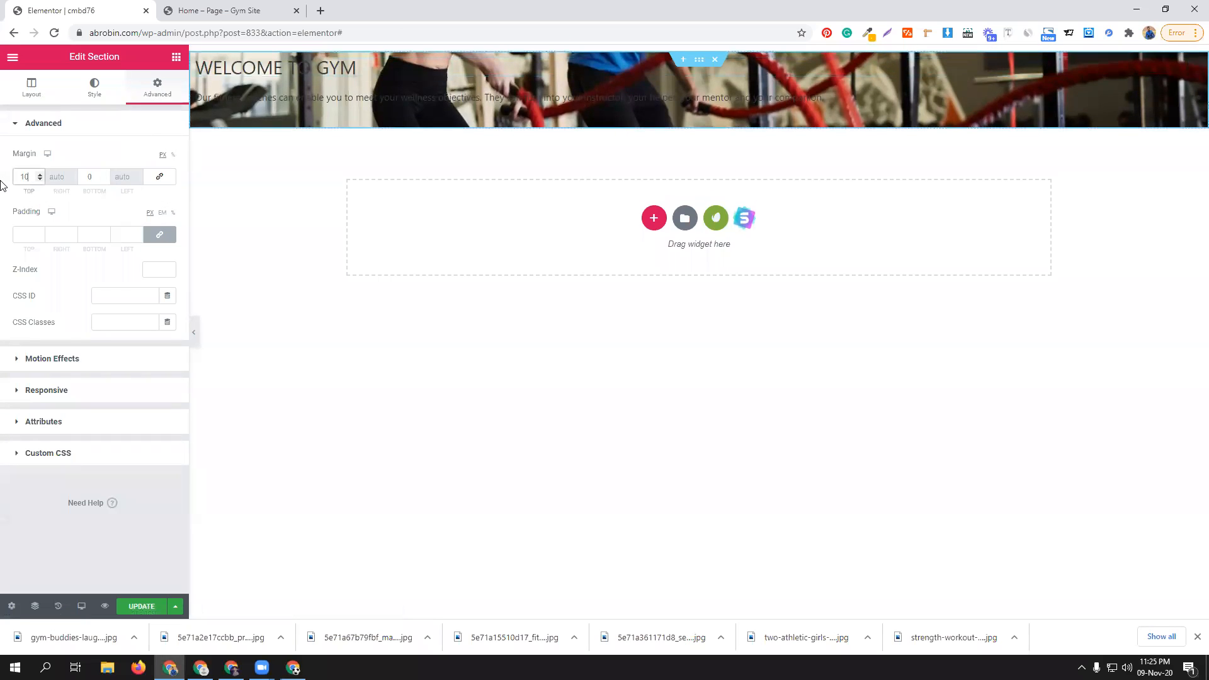
key(BackSpace)
key(BackSpace)
key(BackSpace)
- Unlink the section's padding values and set both the top and bottom padding to 150 px
click(171, 238)
click(17, 234)
text(100)
drag(36, 234, 2, 236)
text(150)
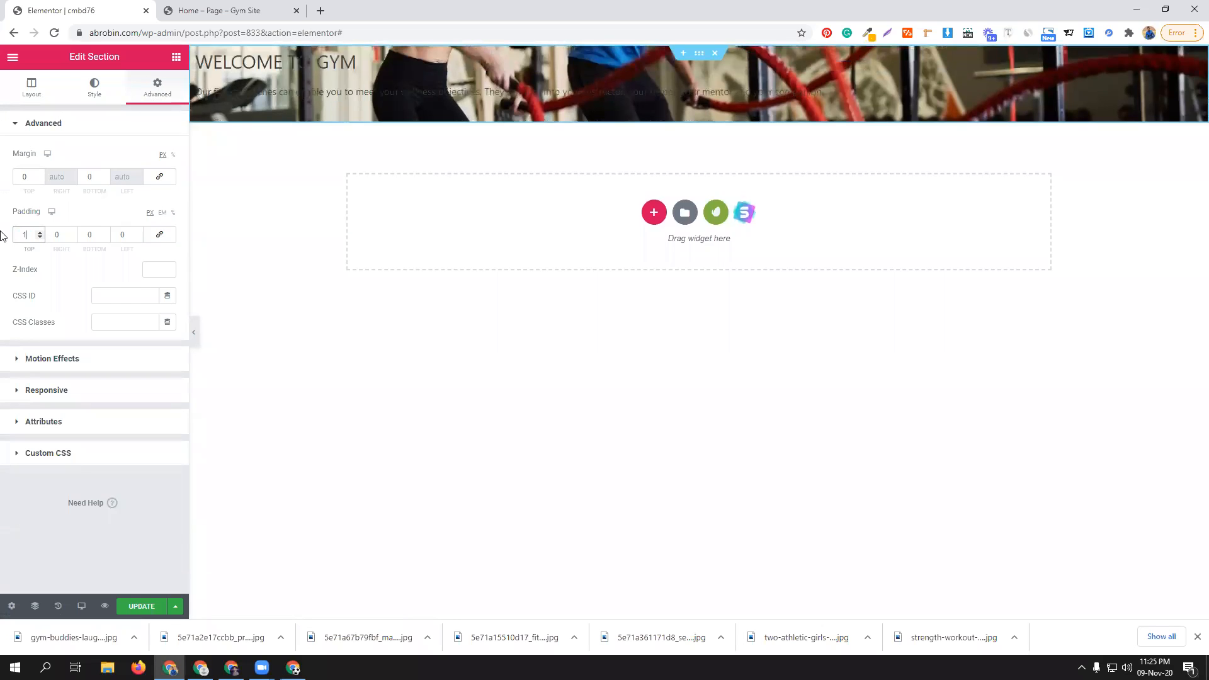
double_click(92, 234)
text(150)
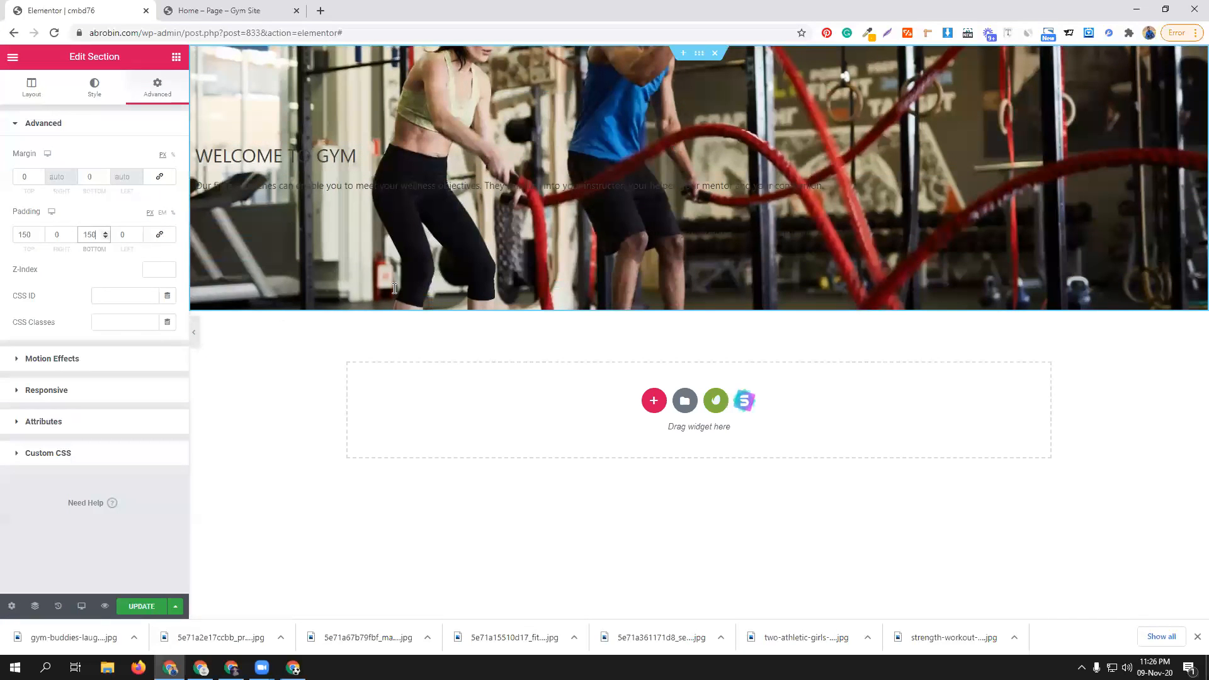
- Check the hero text's alignment in the Gymsite demo and set the section's content width to Boxed
click(222, 10)
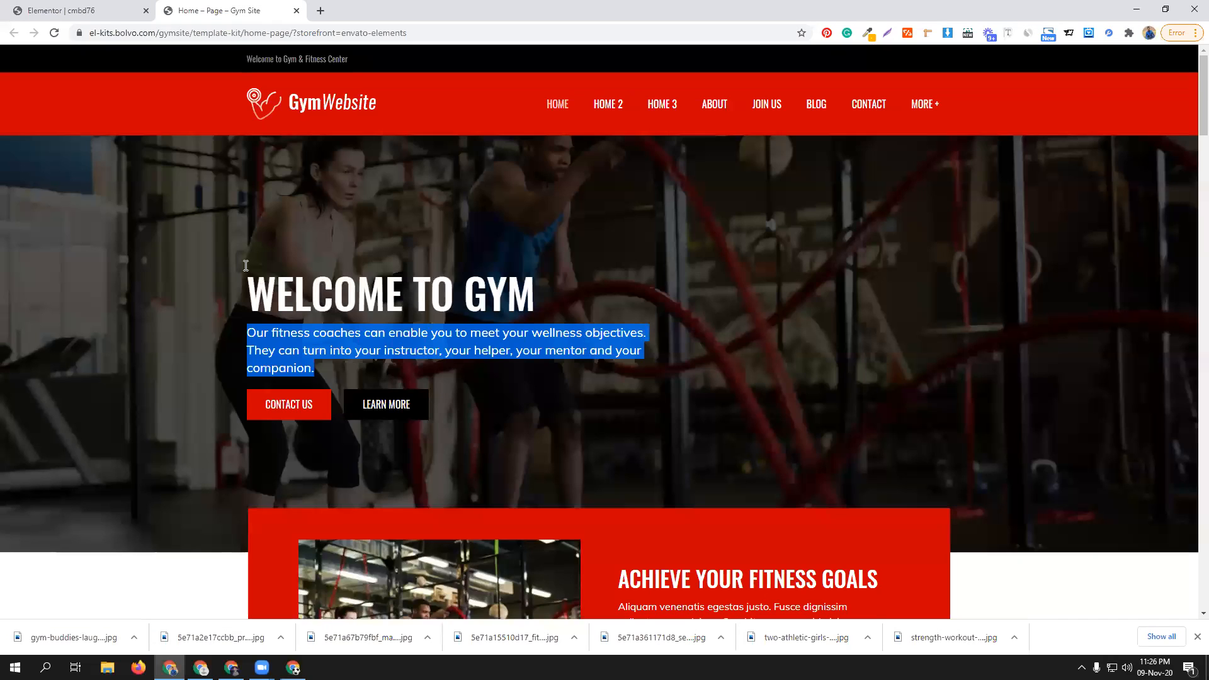
click(212, 237)
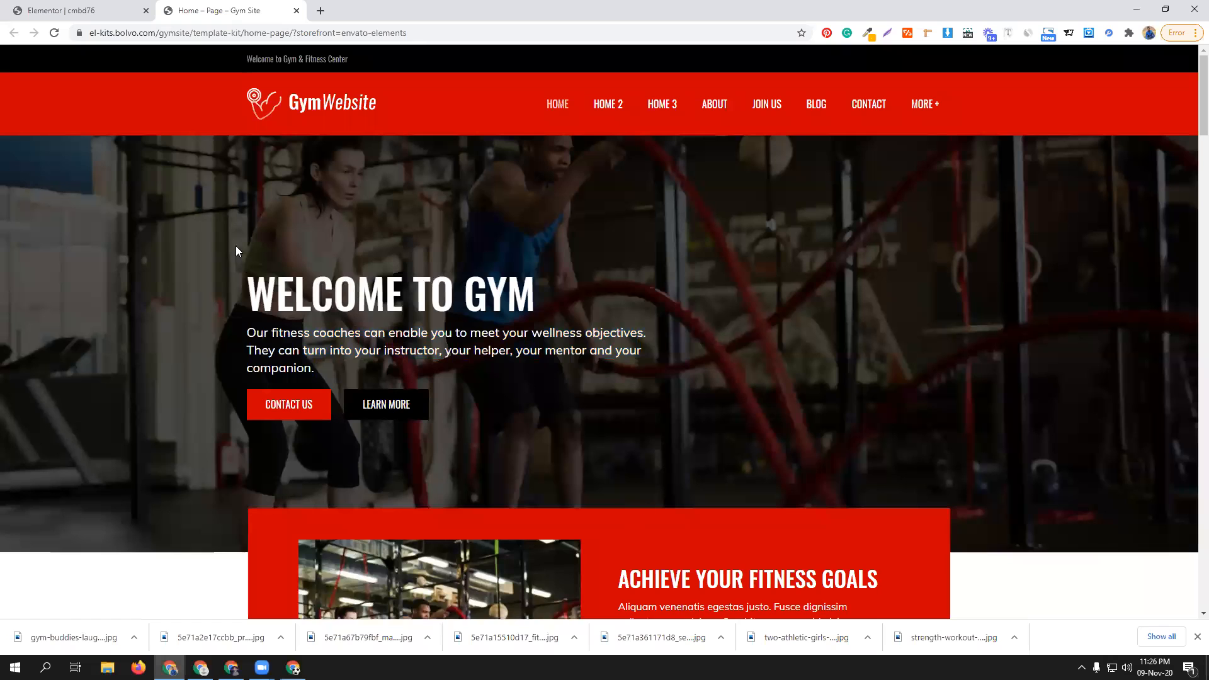
drag(234, 230, 692, 460)
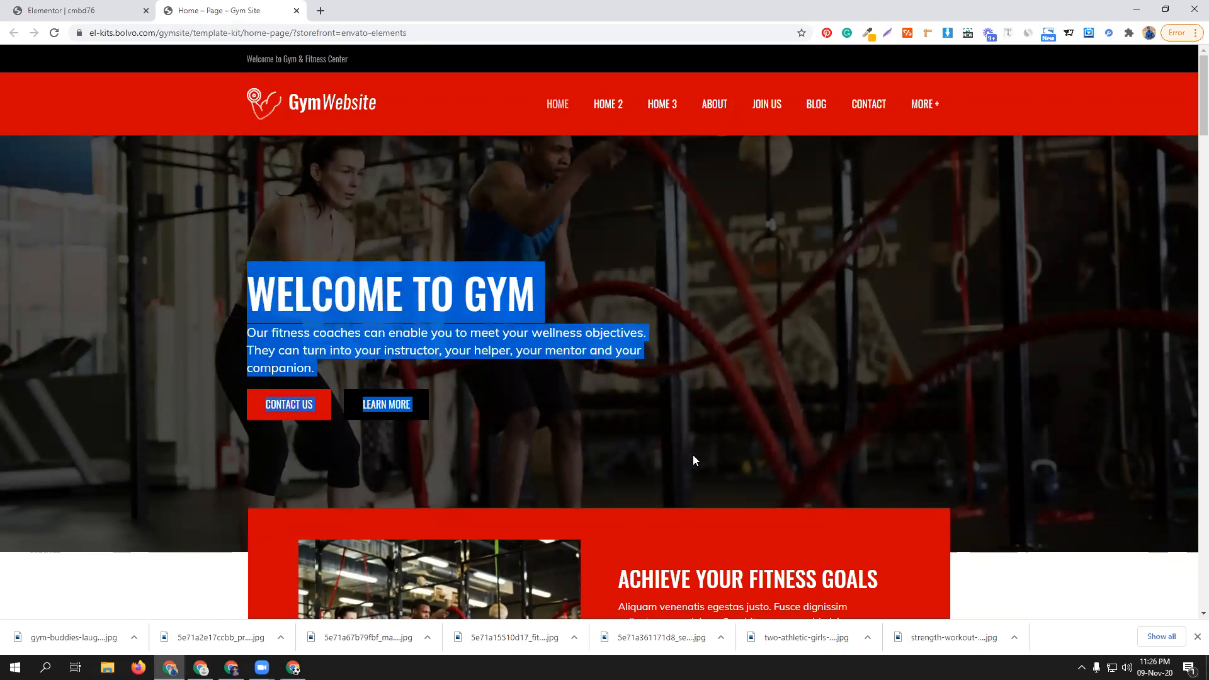
click(795, 223)
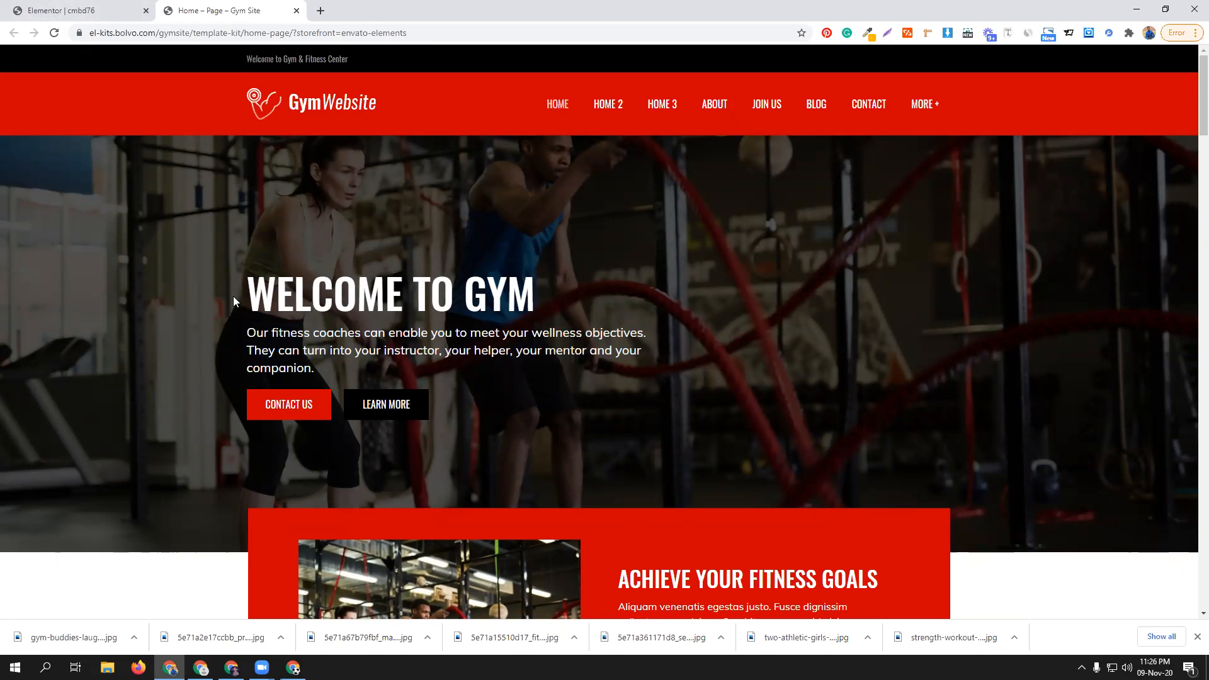
click(61, 10)
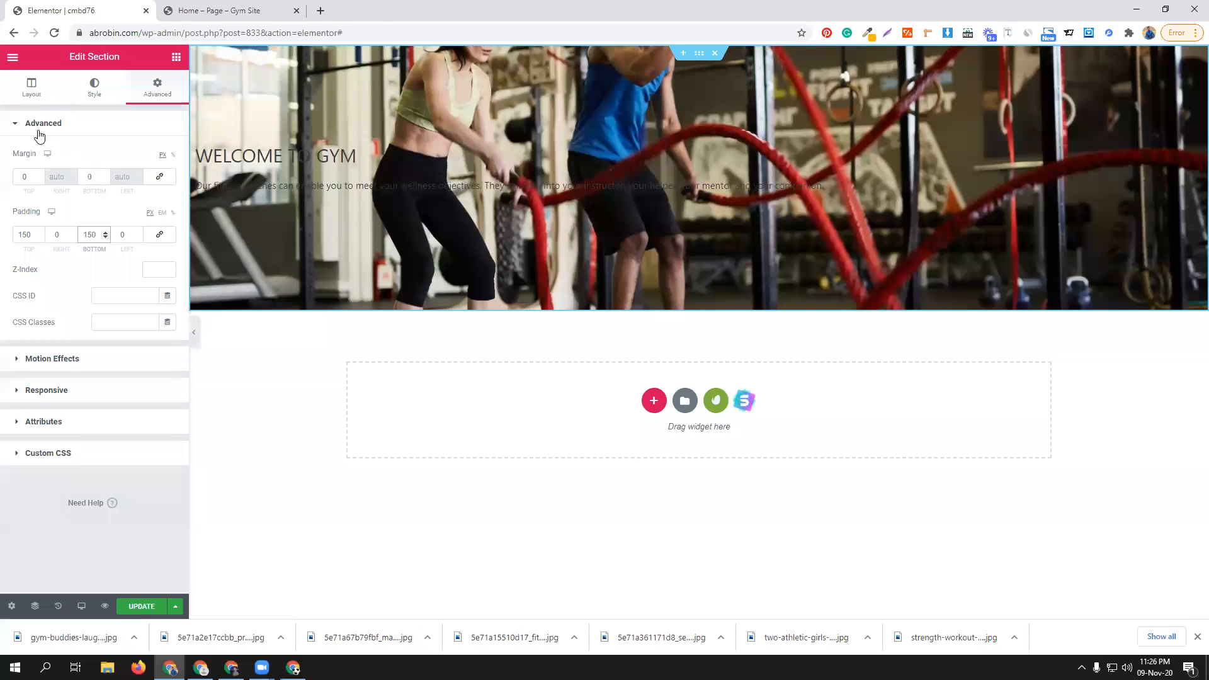
click(29, 90)
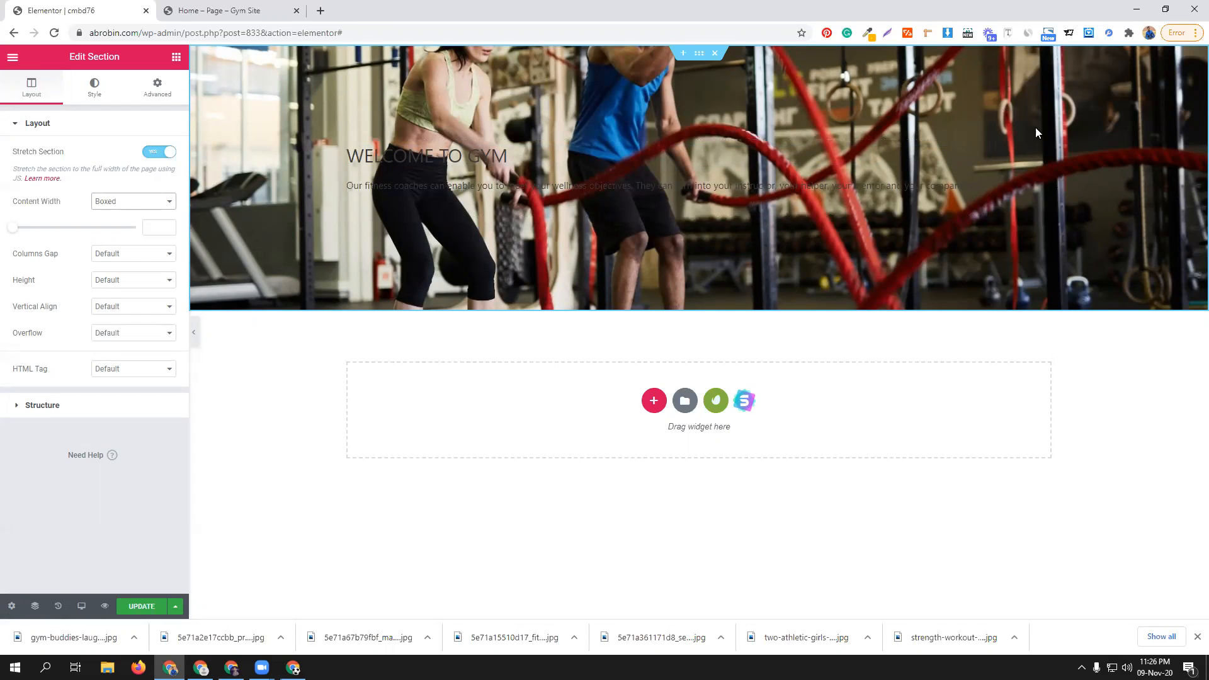
- Compare the section with the Gymsite demo's hero and give it a classic black (#000000) background overlay
click(183, 9)
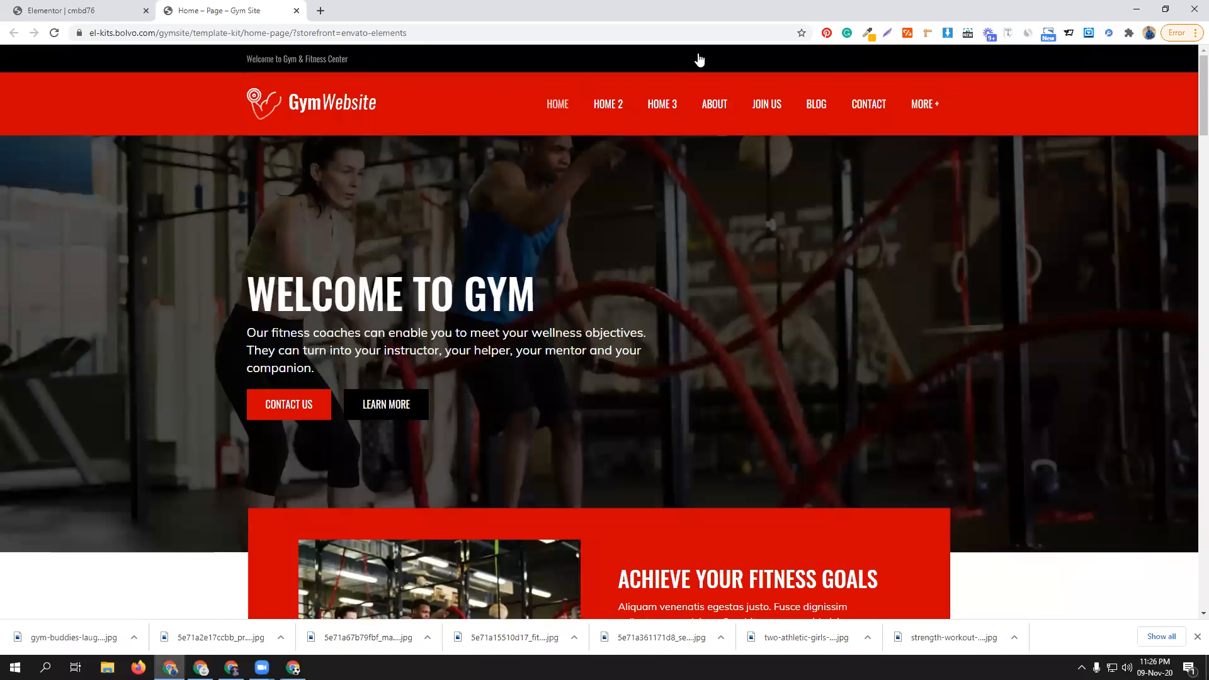
key(ctrl+Tab)
click(95, 88)
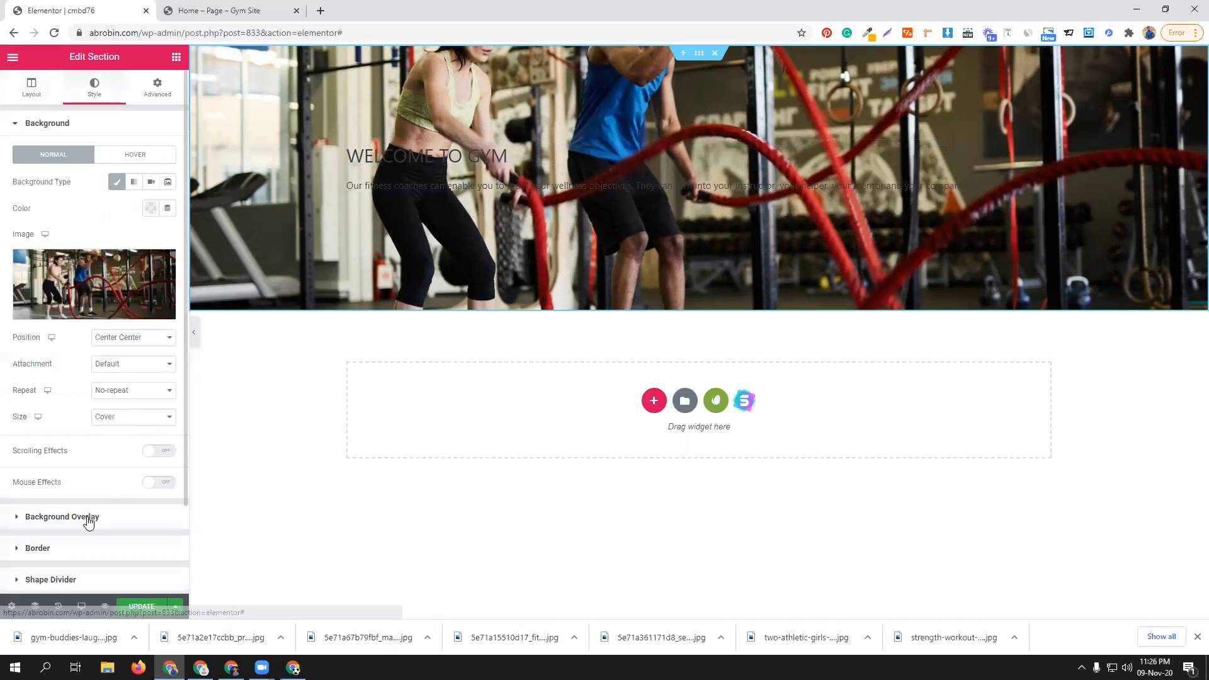
click(88, 519)
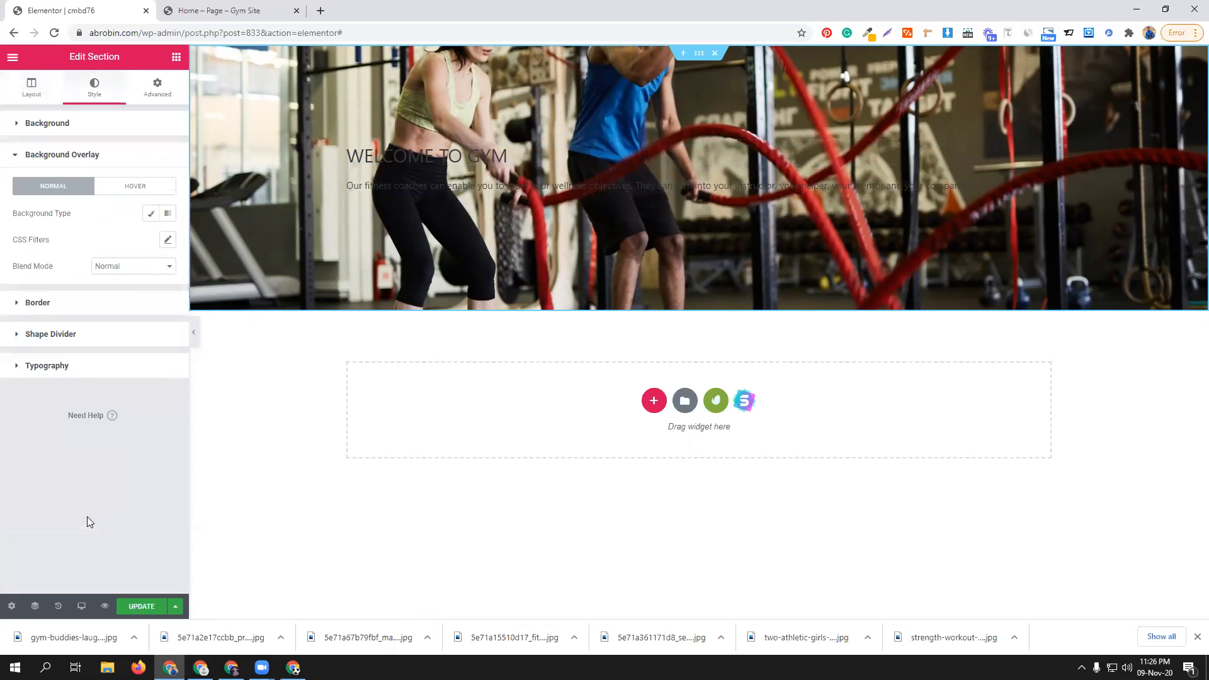
click(167, 216)
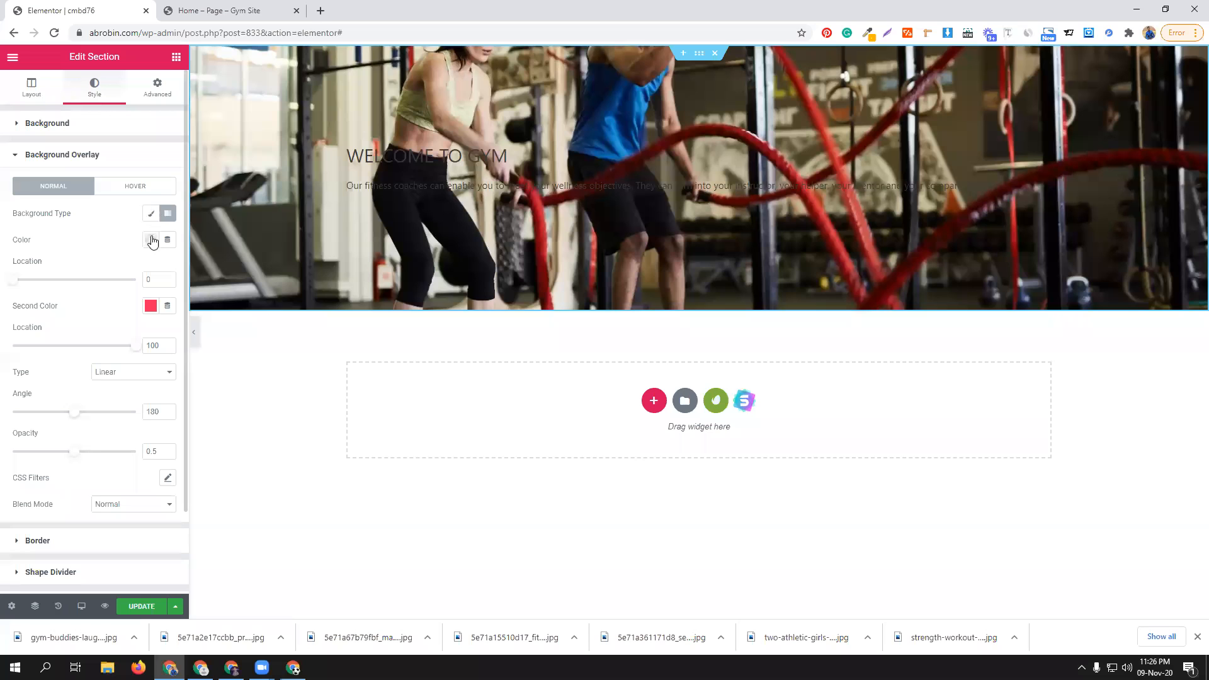
click(150, 213)
click(151, 240)
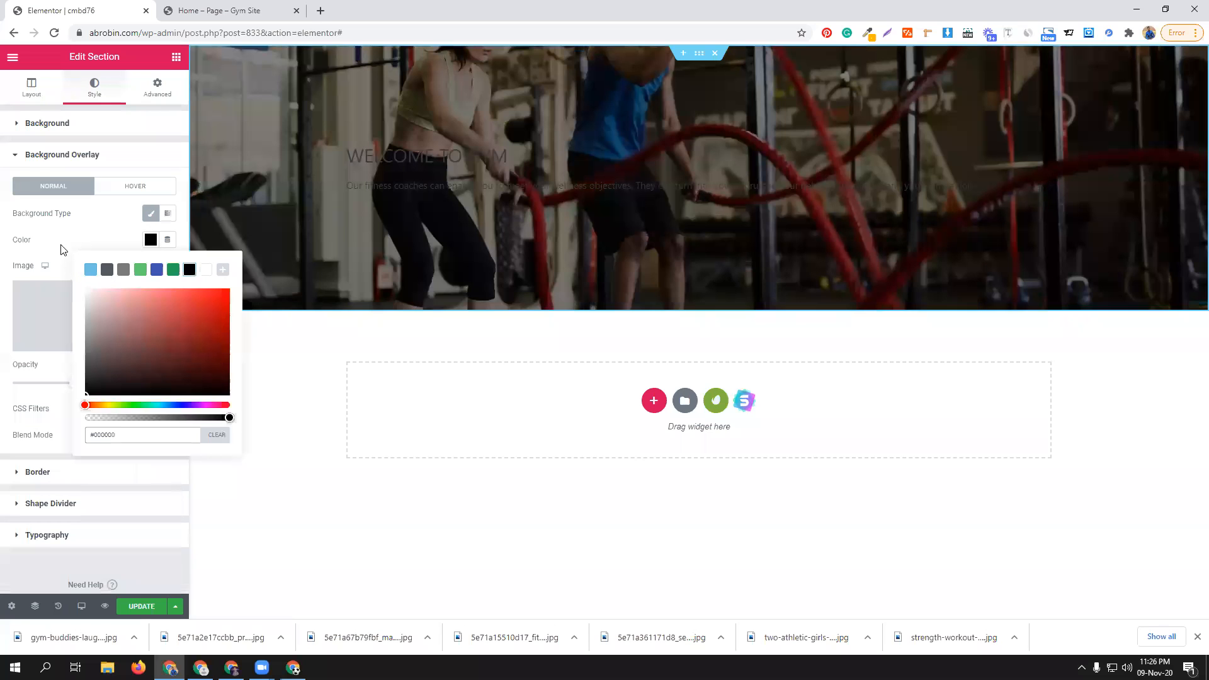
- Set the section overlay's opacity to 0.56 and compare the darkness with the demo's hero
click(71, 387)
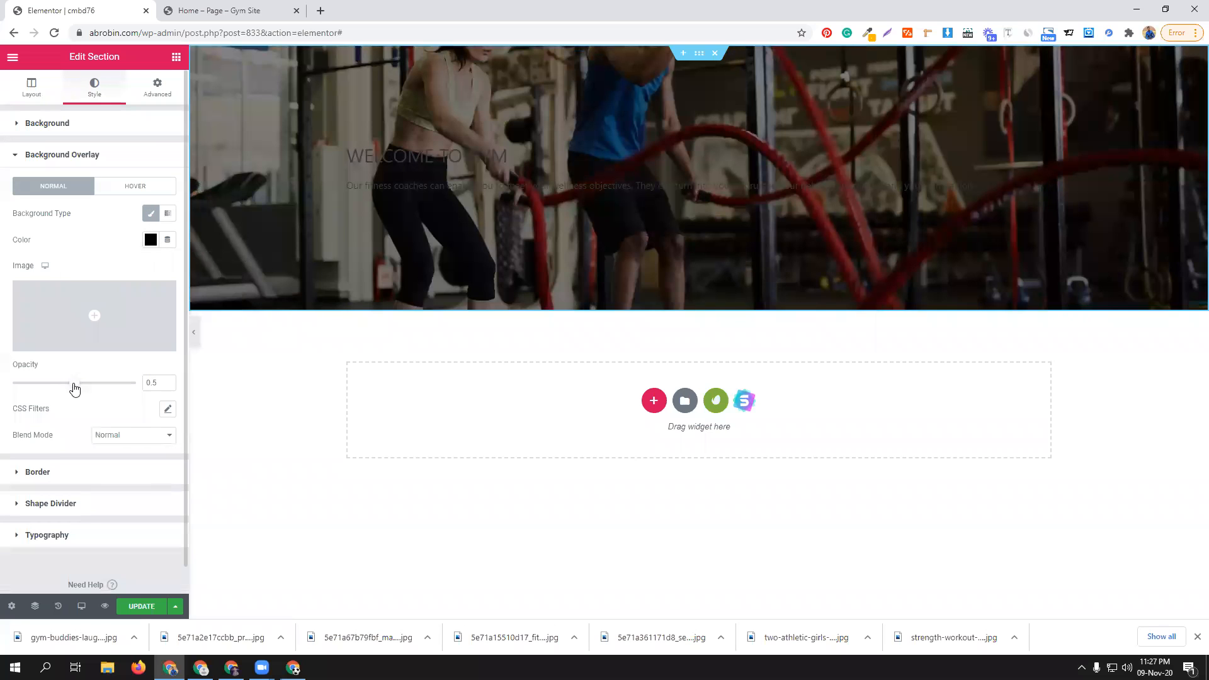
drag(76, 388, 80, 388)
mouse_move(81, 386)
mouse_down()
mouse_move(120, 385)
mouse_move(82, 385)
mouse_up()
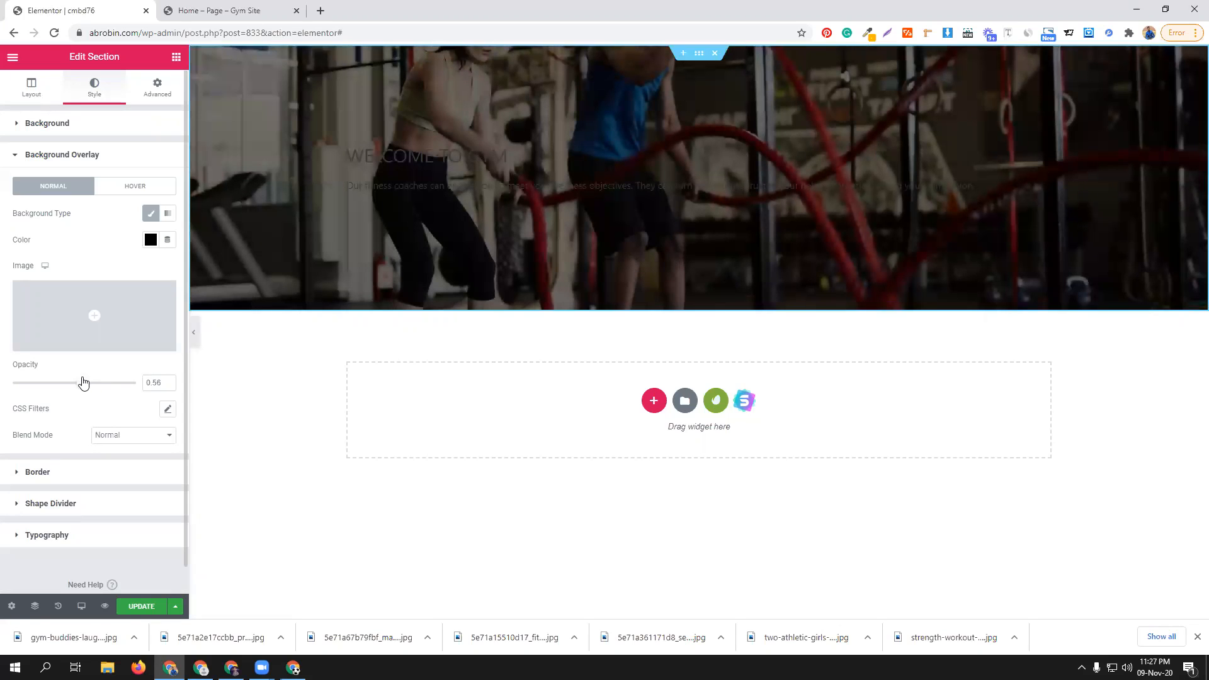
click(230, 7)
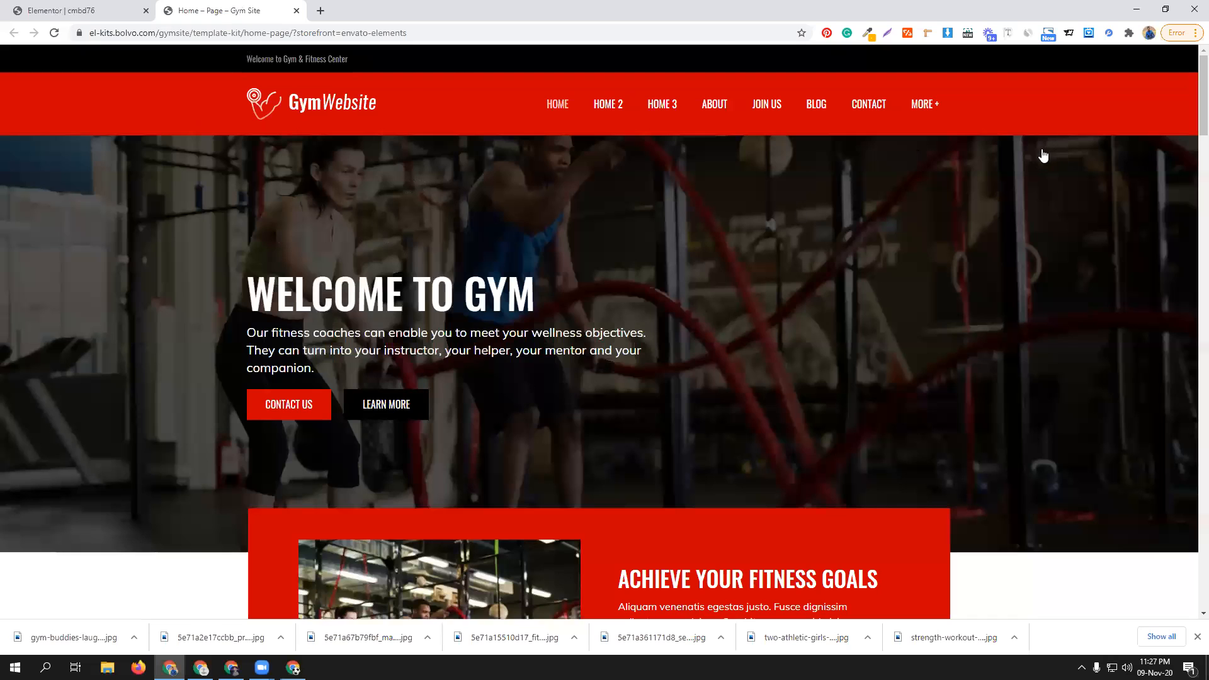
key(ctrl+shift+Tab)
- Set the text color of the "WELCOME TO GYM" heading to white
click(504, 154)
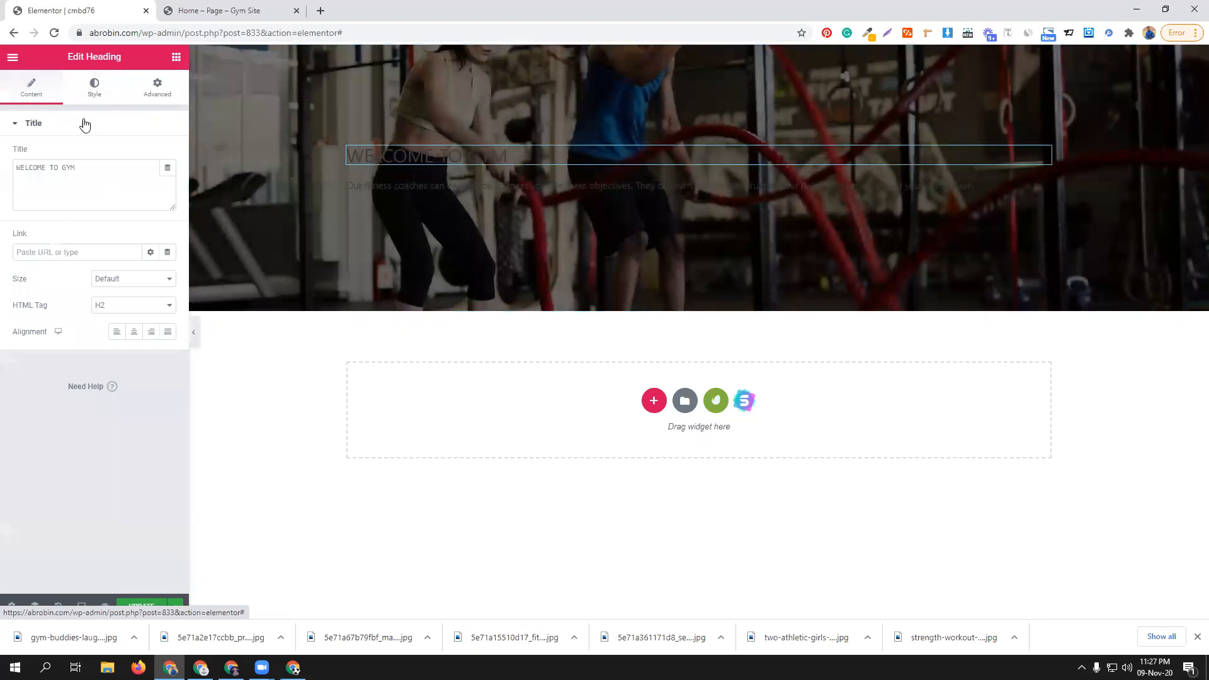
click(95, 87)
click(151, 155)
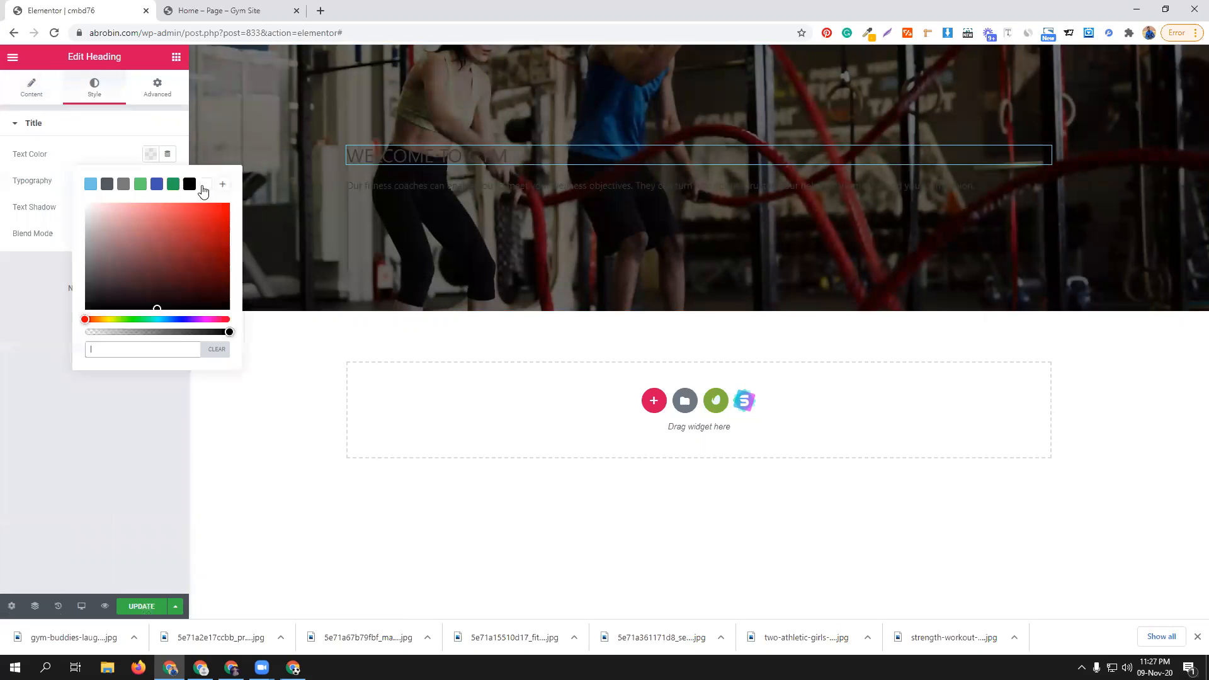
click(203, 186)
- Inspect the demo's "WELCOME TO GYM" heading with Font Finder, select its font family name and return to the Elementor page
click(228, 9)
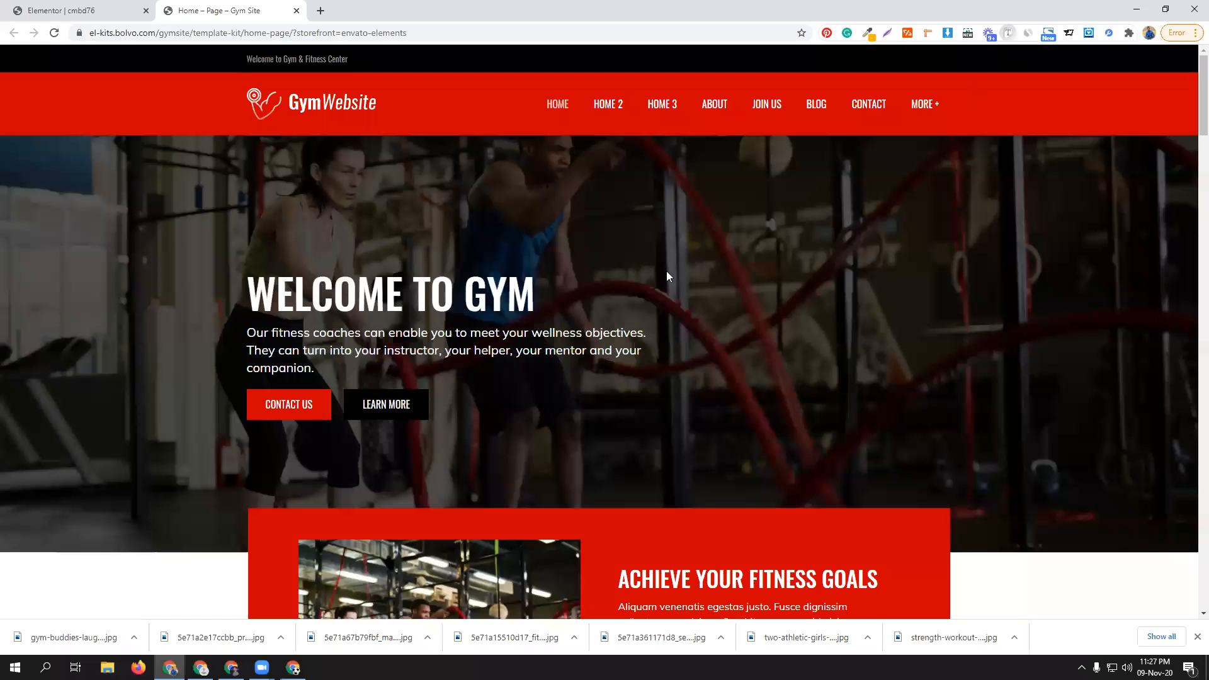
click(498, 284)
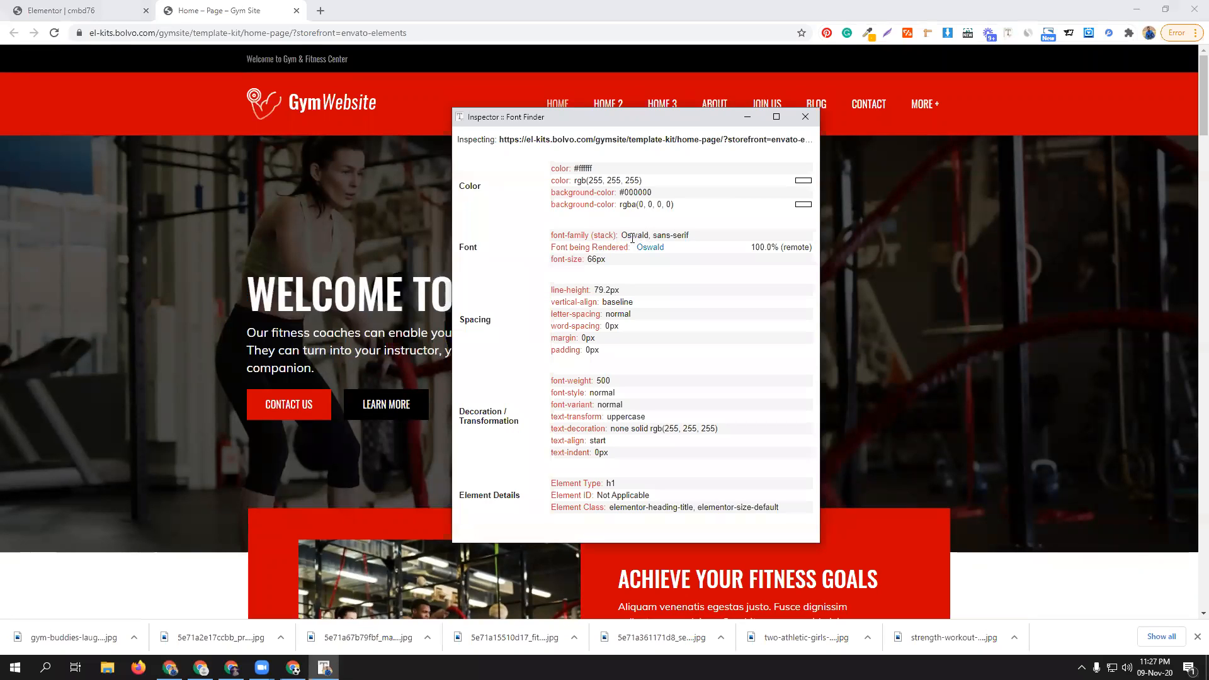
double_click(641, 235)
click(69, 10)
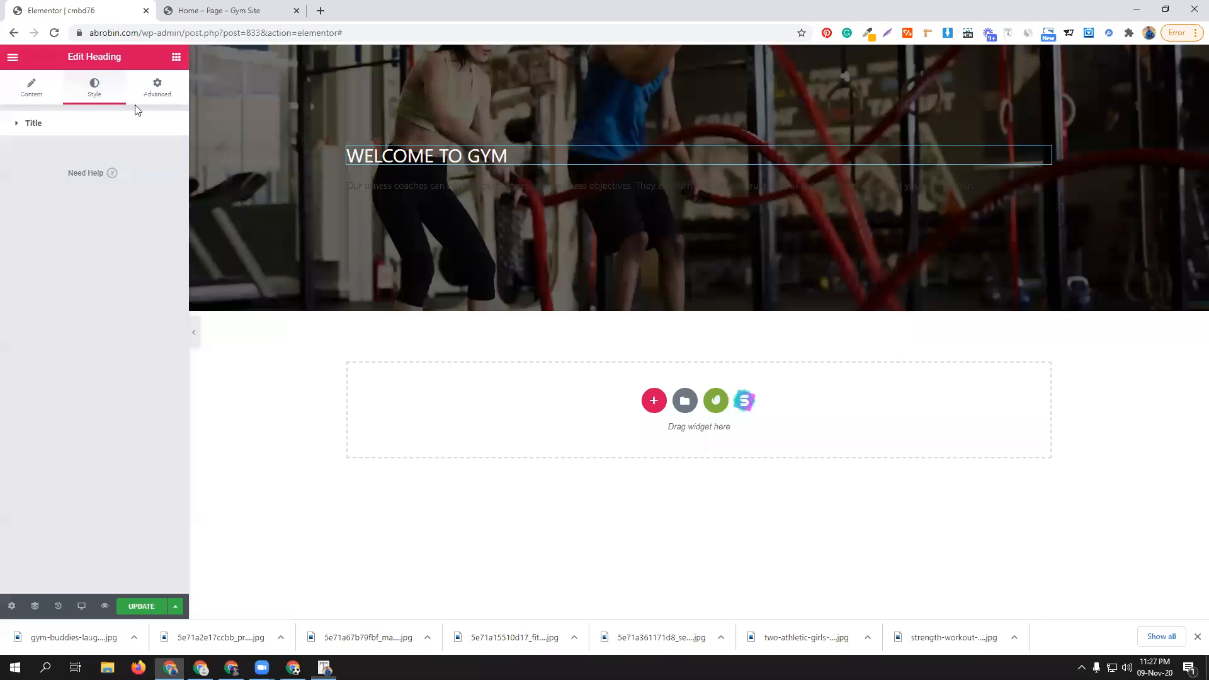
- Set the heading's typography to the Oswald font family at a size of 66 px
click(78, 124)
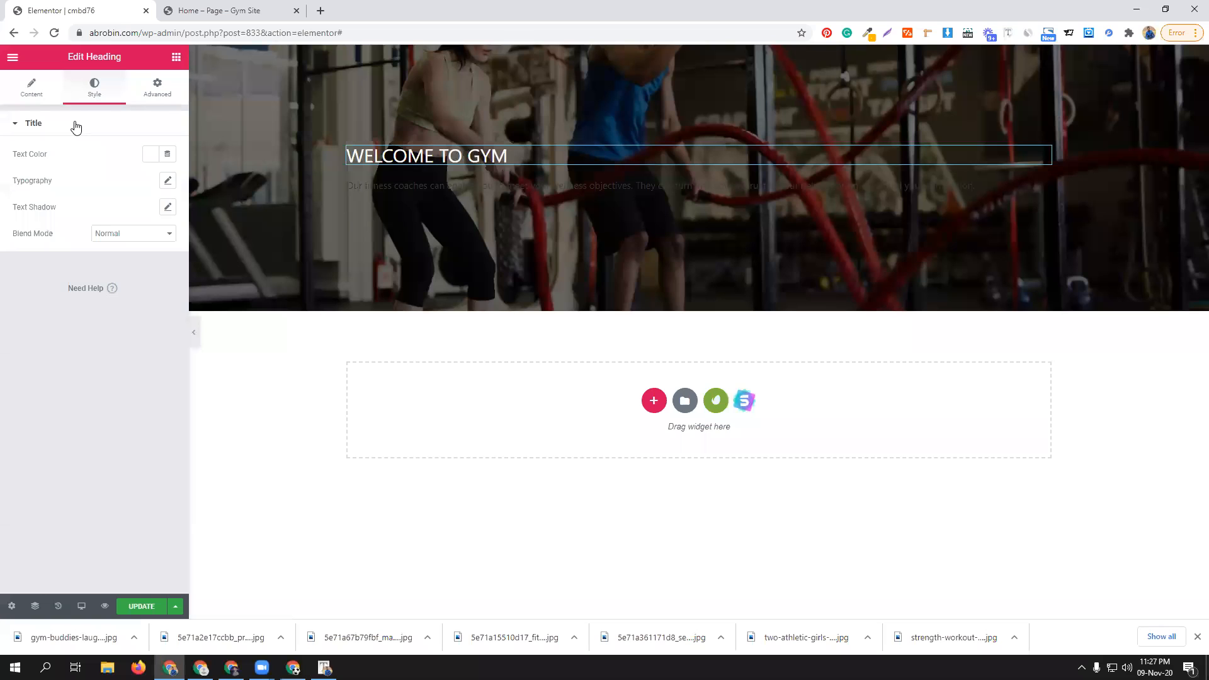
click(168, 182)
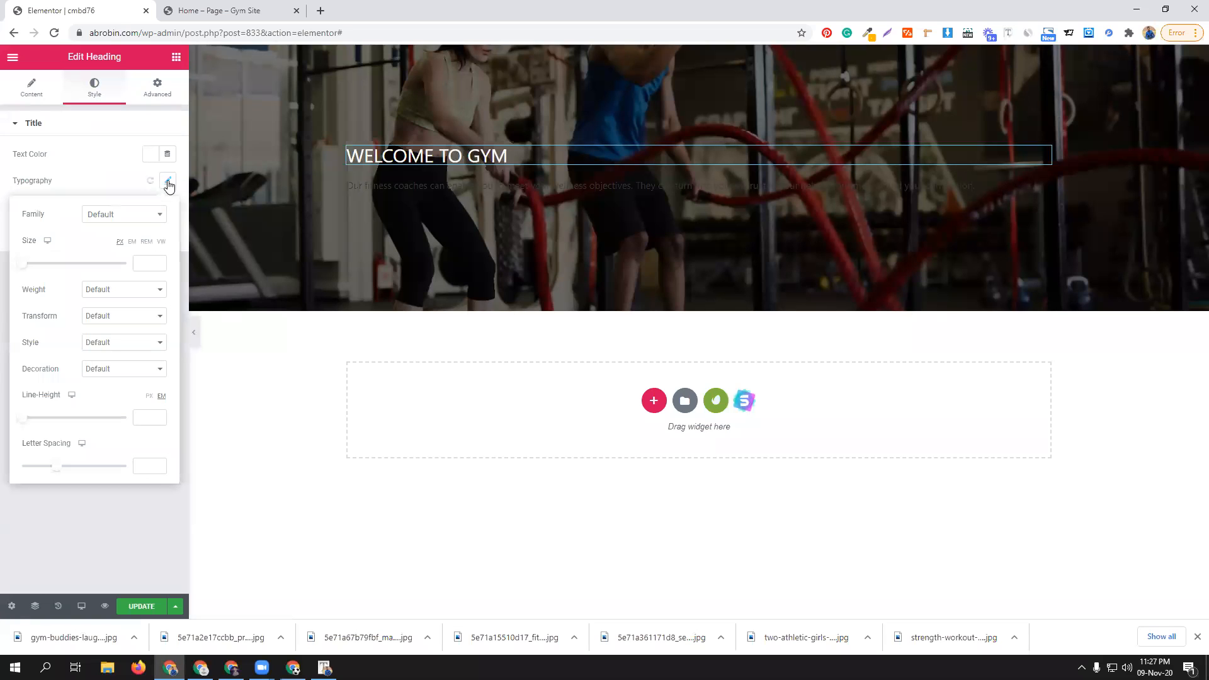
click(124, 220)
text(Oswald)
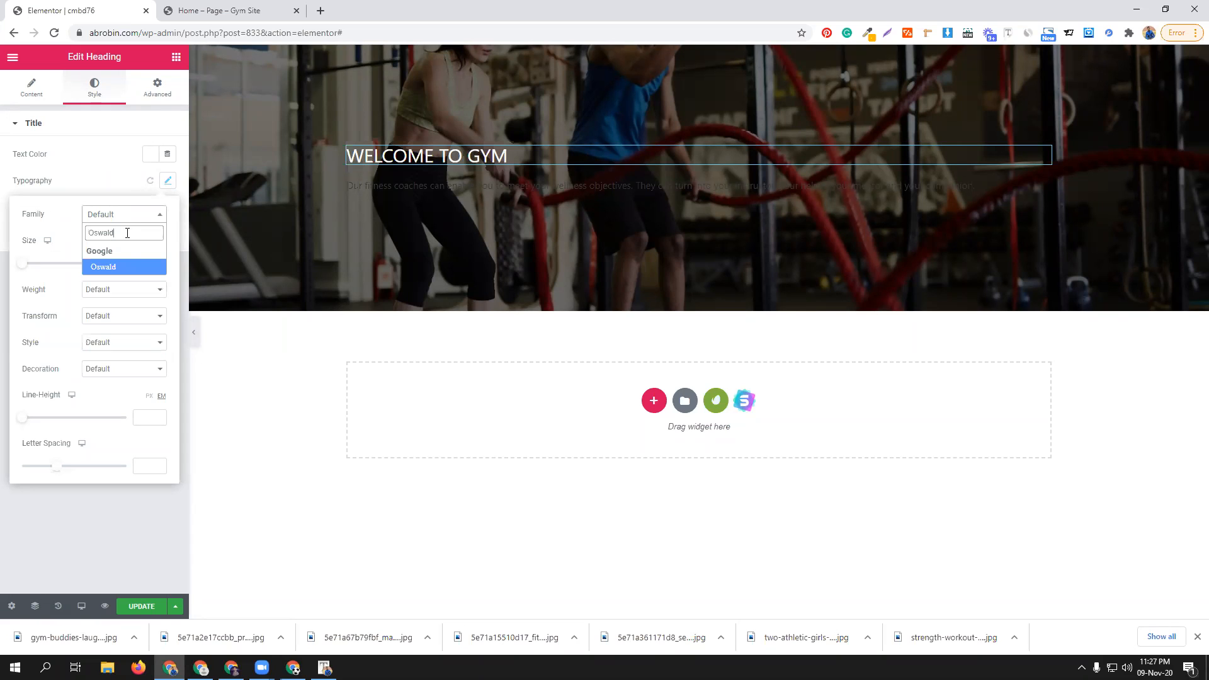
click(131, 268)
click(138, 260)
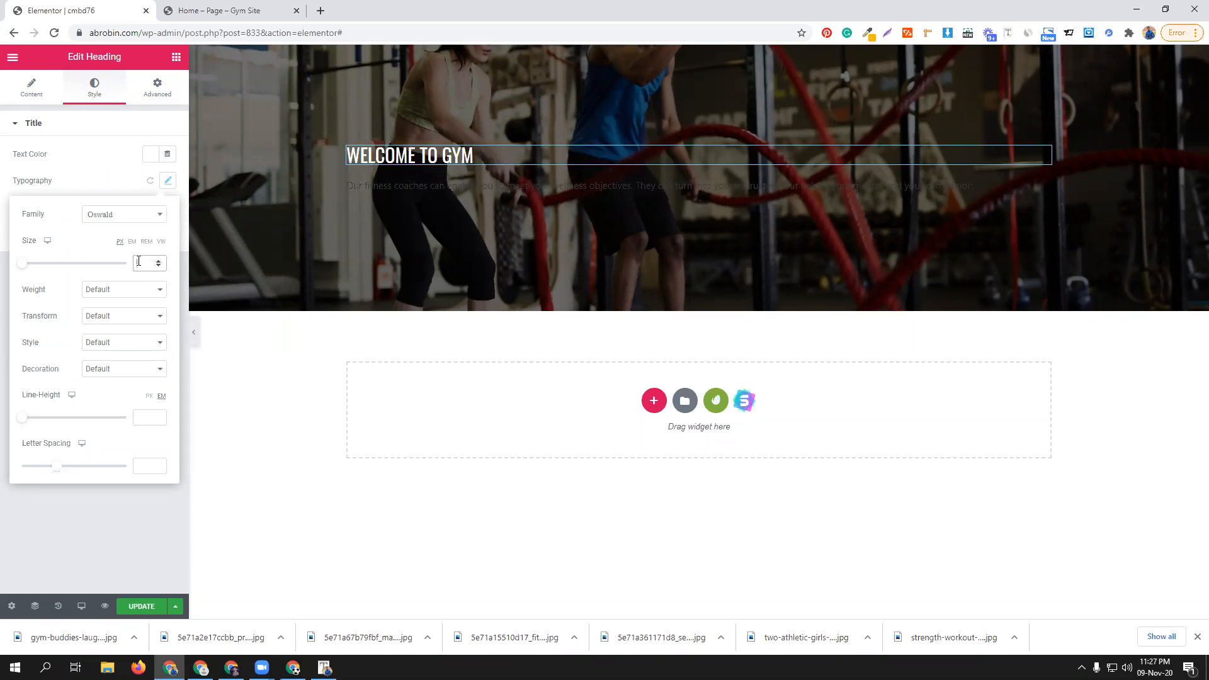
text(60)
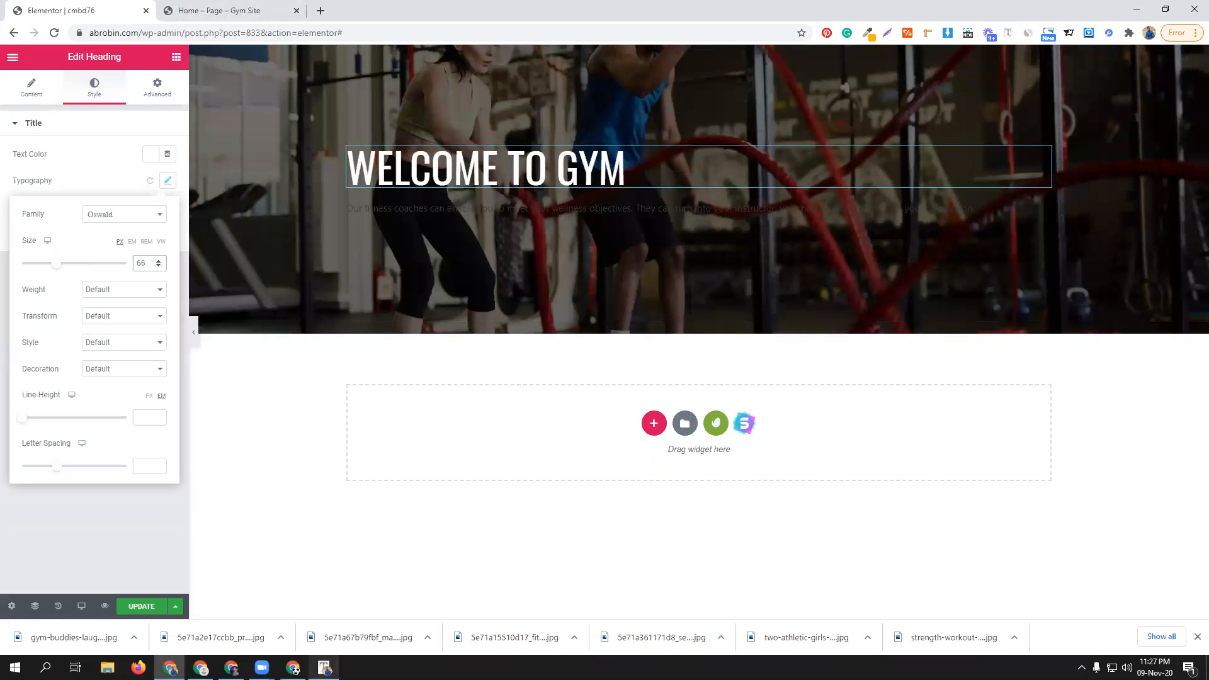
- Look up the demo heading's font weight in the Font Finder report and set the heading's weight to 500
click(324, 667)
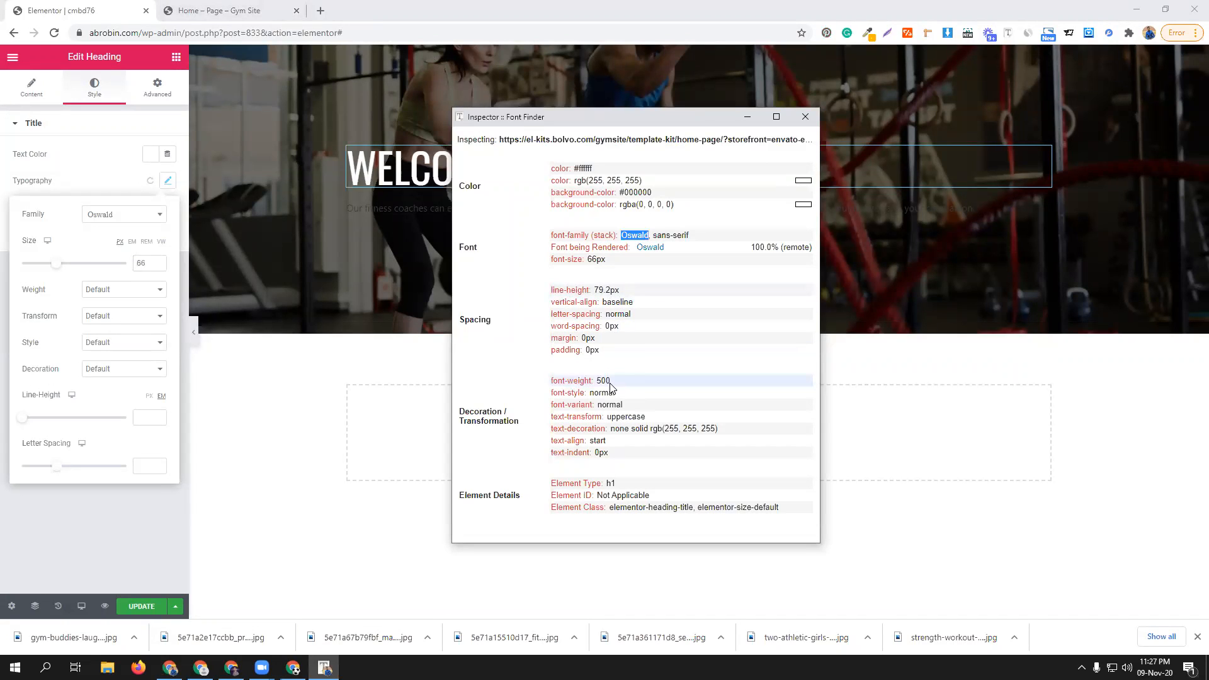
click(131, 294)
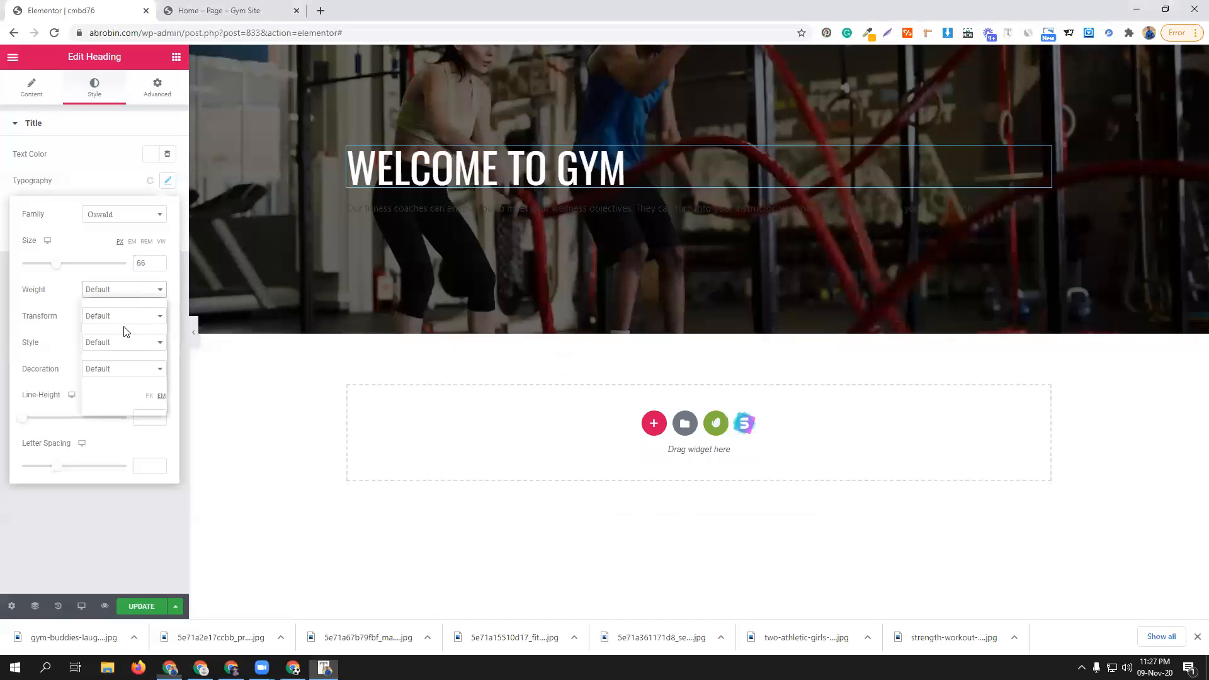
click(124, 344)
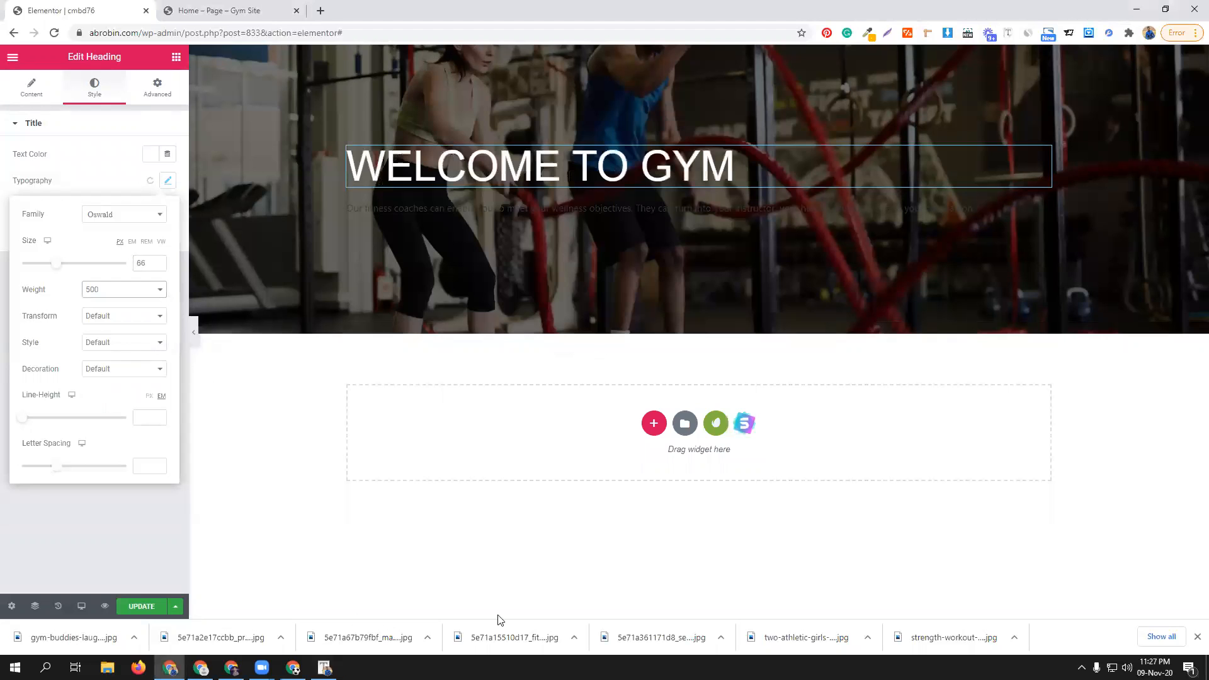
- Check the demo heading's line height in Font Finder and set the heading's line height to 79.2 px
click(324, 667)
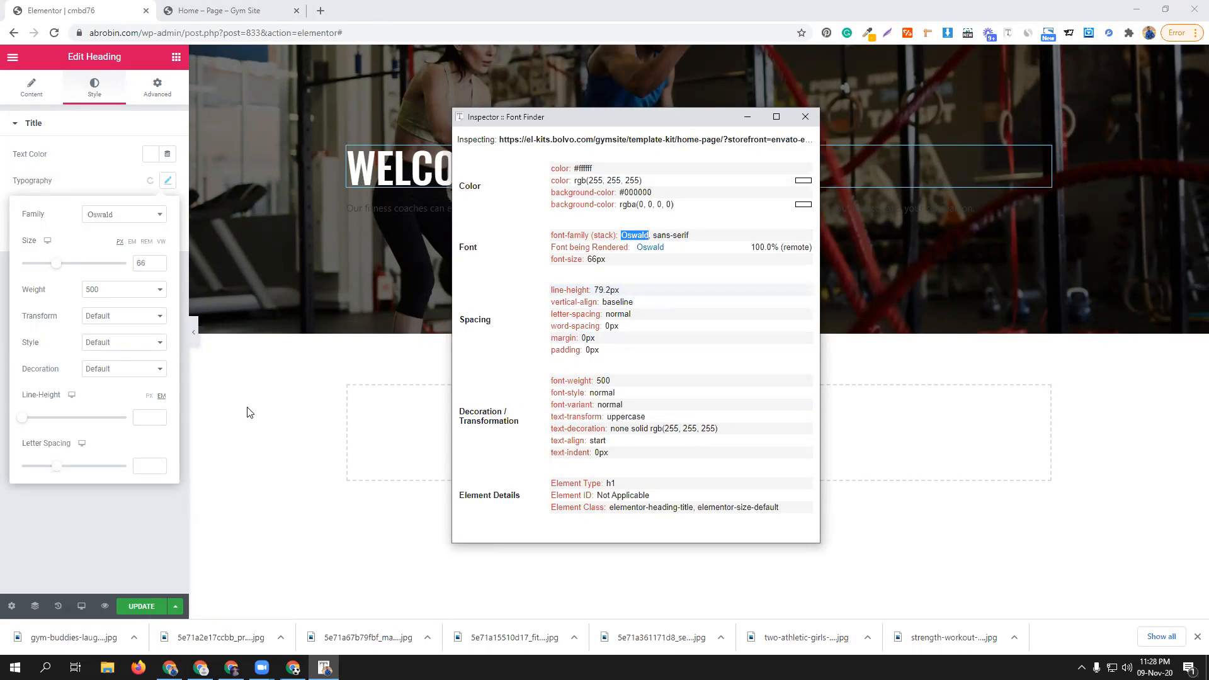
click(152, 416)
click(149, 419)
text(7)
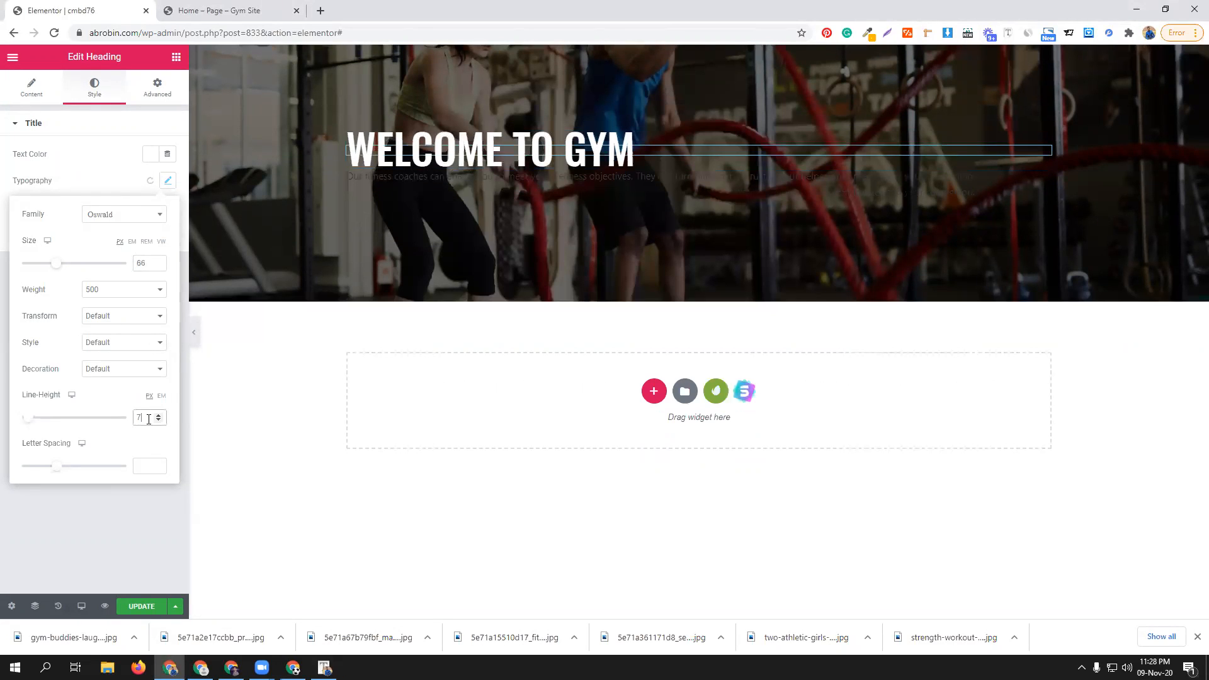
text(9.2)
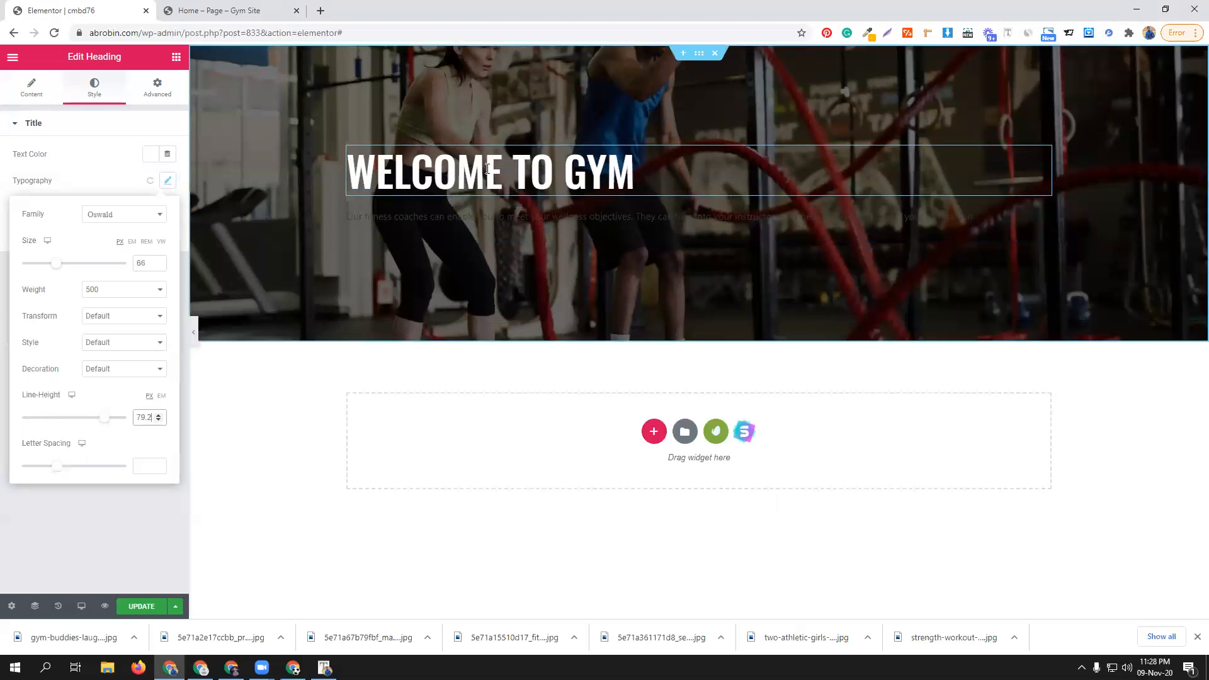
- Inspect the font settings of the demo's hero paragraph with Font Finder and return to the Elementor page
click(255, 10)
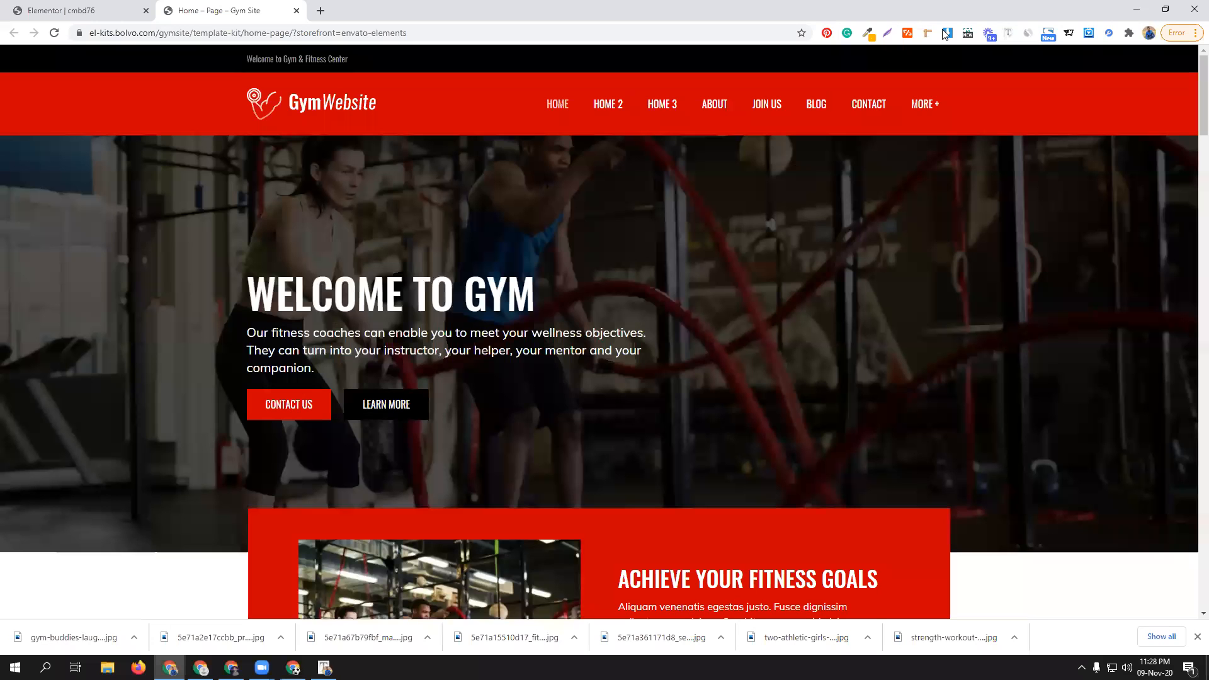
click(1009, 32)
click(480, 346)
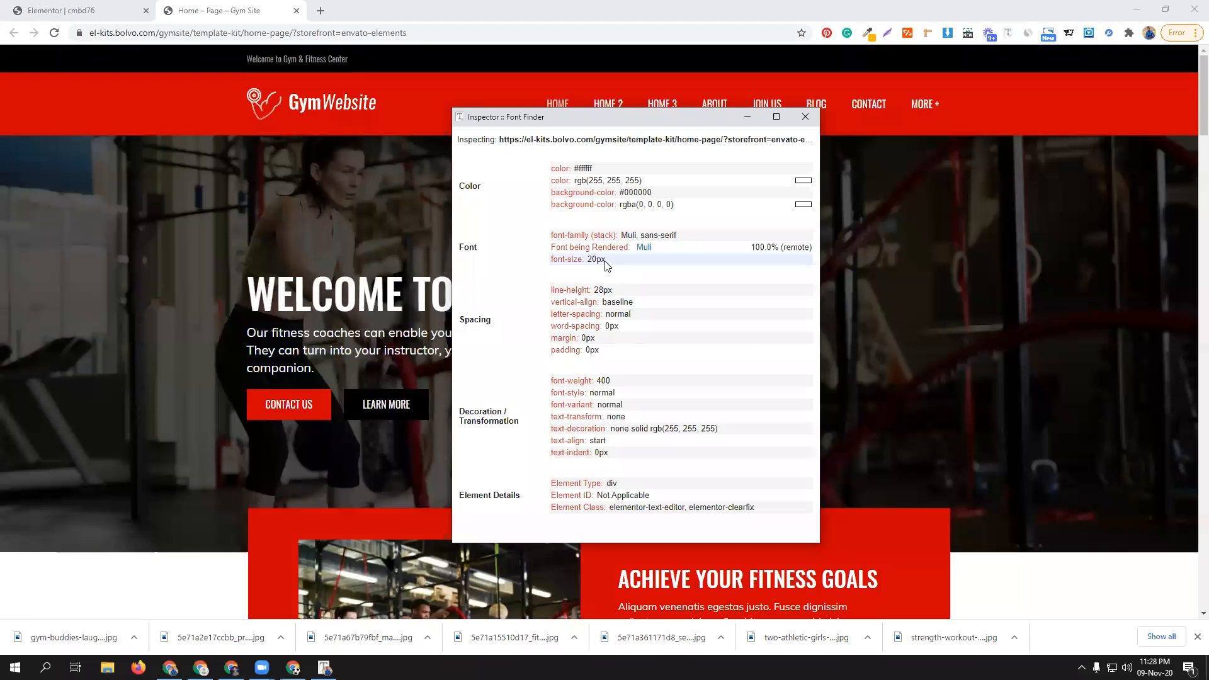
click(90, 8)
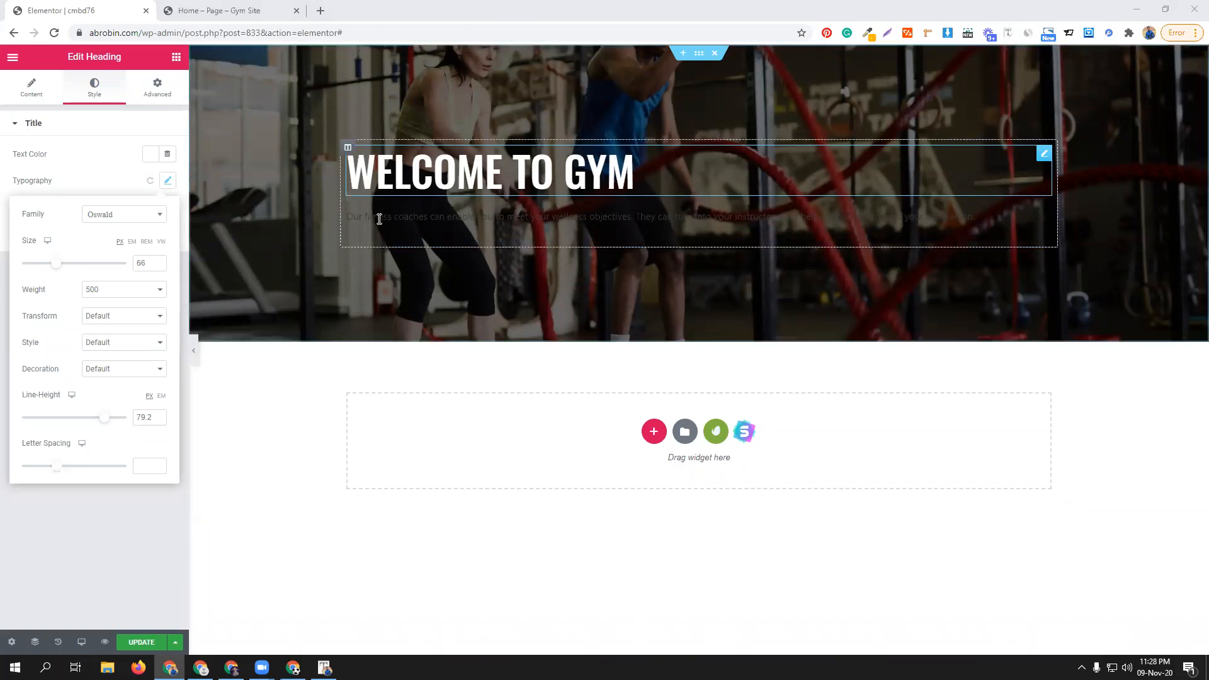
- Open the hero paragraph's text widget, check the demo's text once more and set the paragraph's text color to white
click(356, 224)
key(ctrl+Tab)
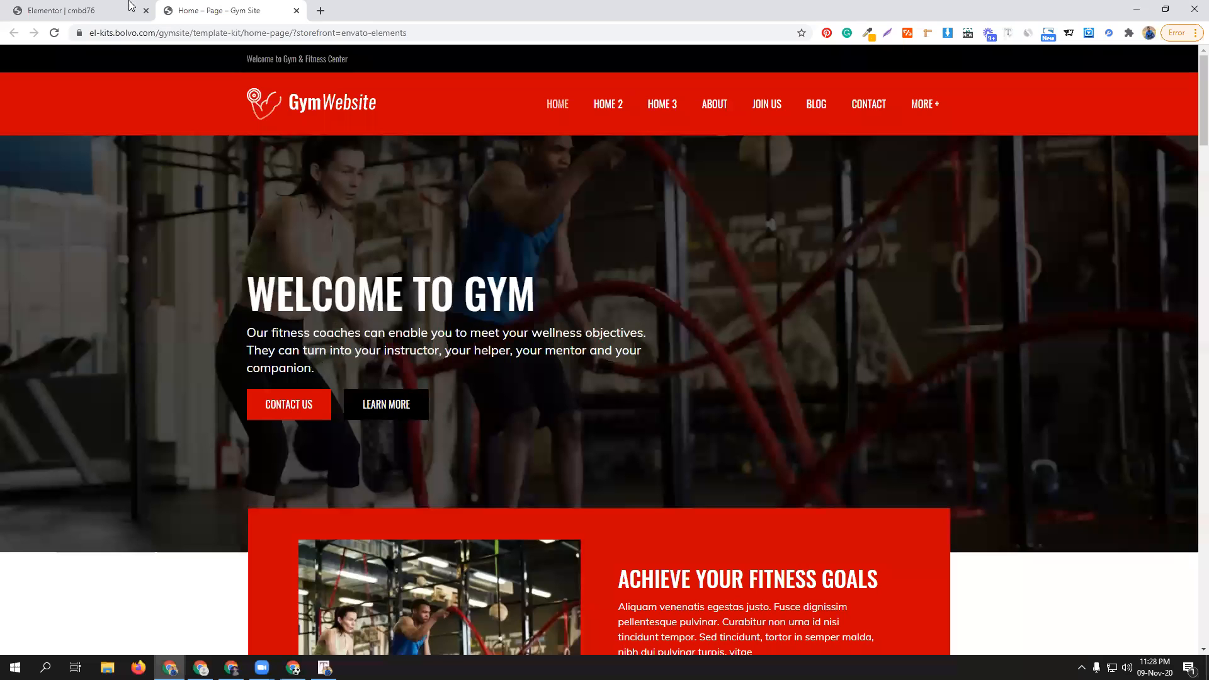
key(ctrl+Tab)
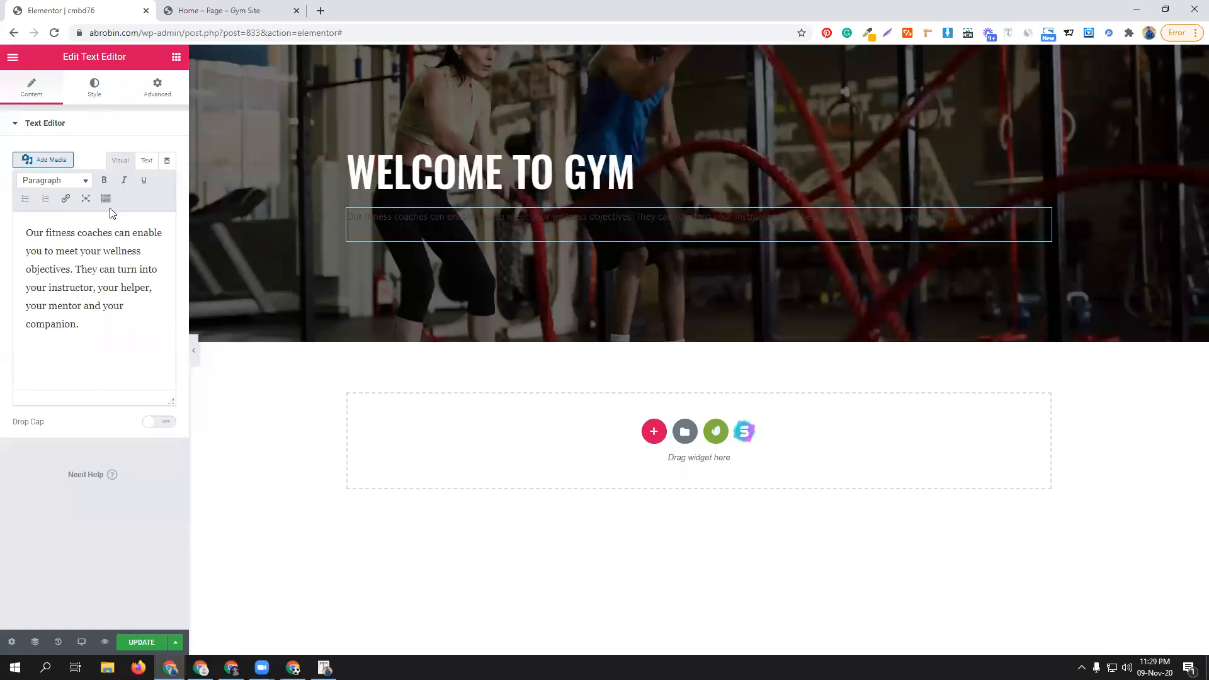
click(100, 90)
click(151, 181)
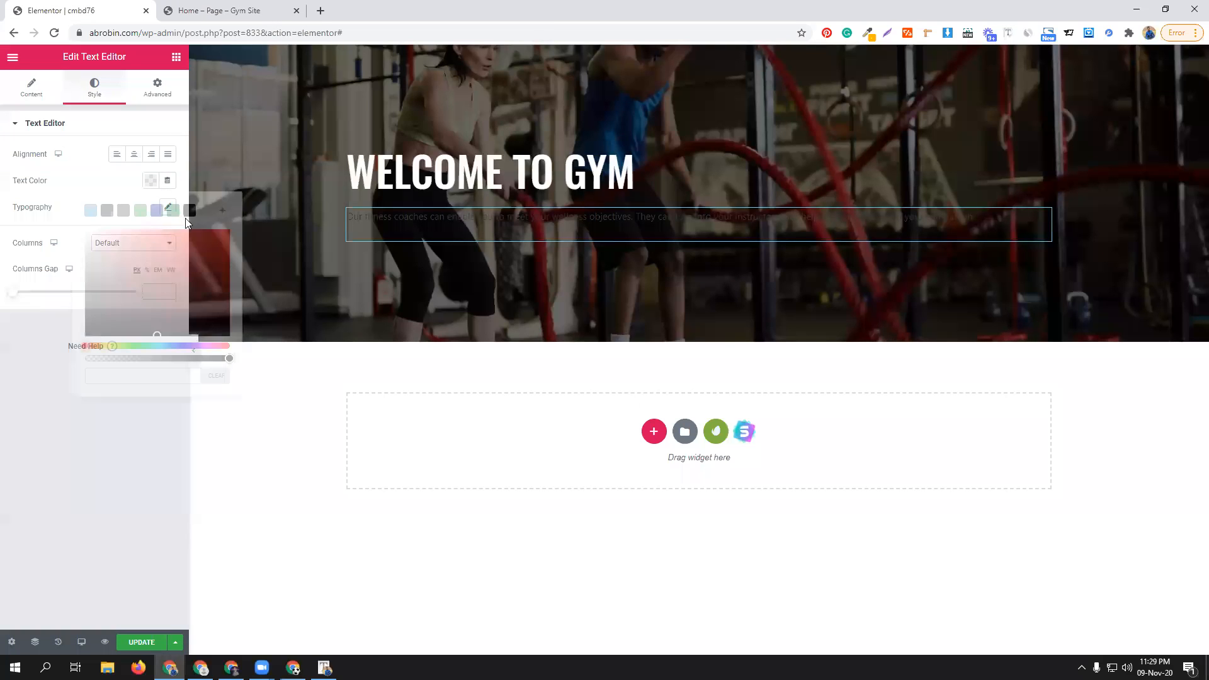
click(205, 213)
- Try left alignment on the hero paragraph, clear it again and set the paragraph's font size to 20 px
click(114, 156)
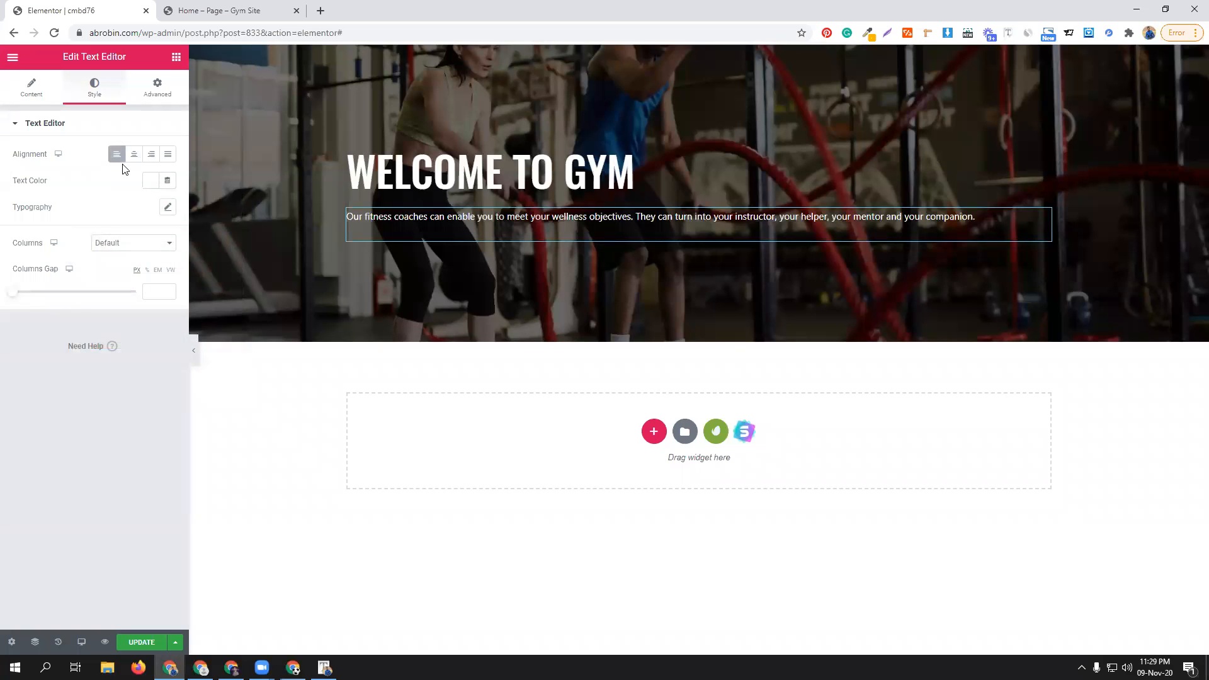
click(117, 155)
click(167, 208)
click(142, 289)
text(20)
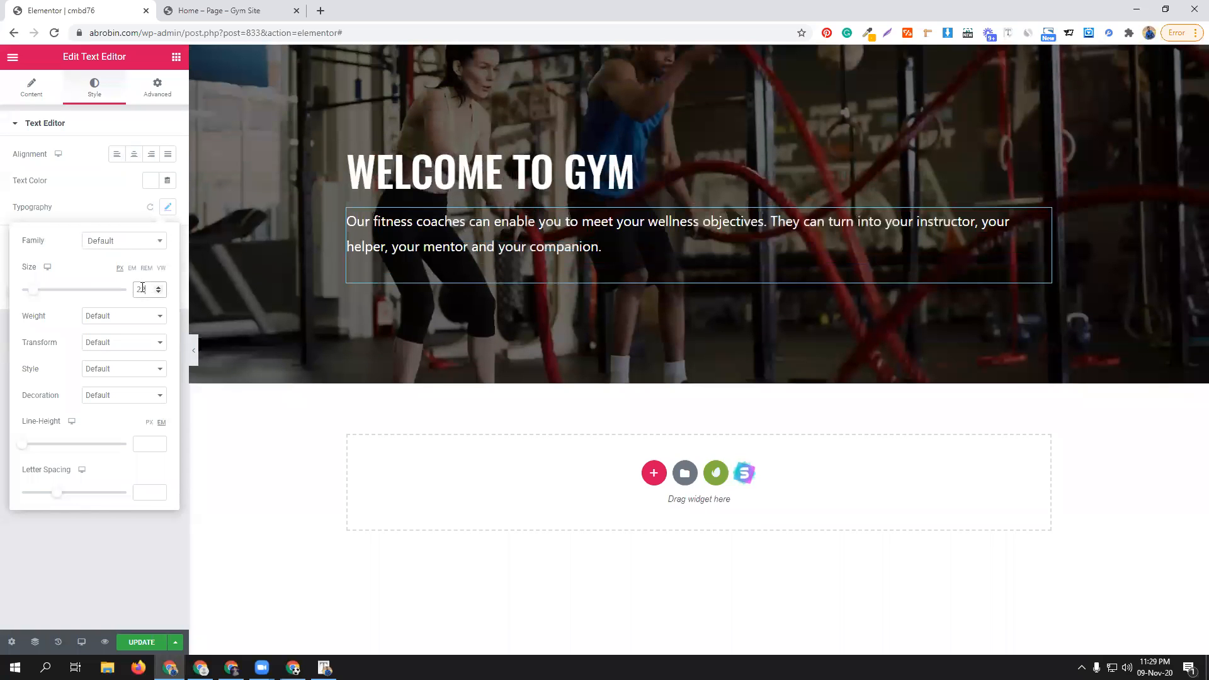
- Check the demo's line wrapping and insert line breaks in the paragraph before "They can turn" and before "mentor and your companion."
click(25, 88)
click(214, 10)
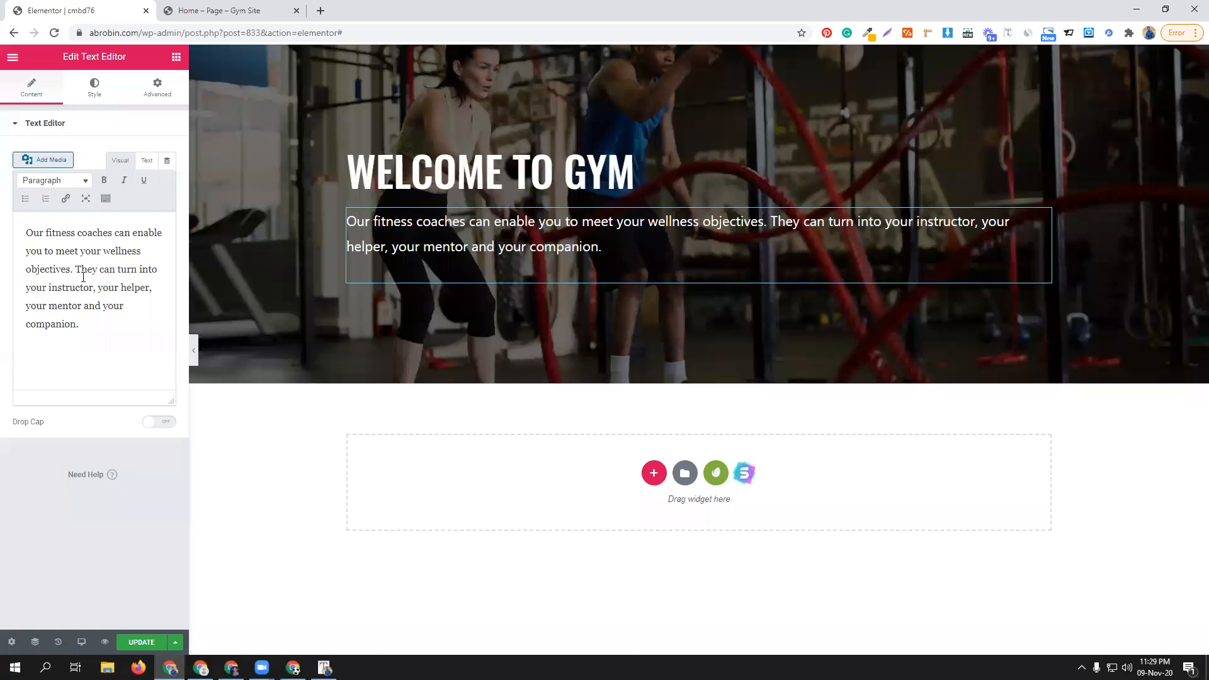
click(83, 277)
key(shift+Return)
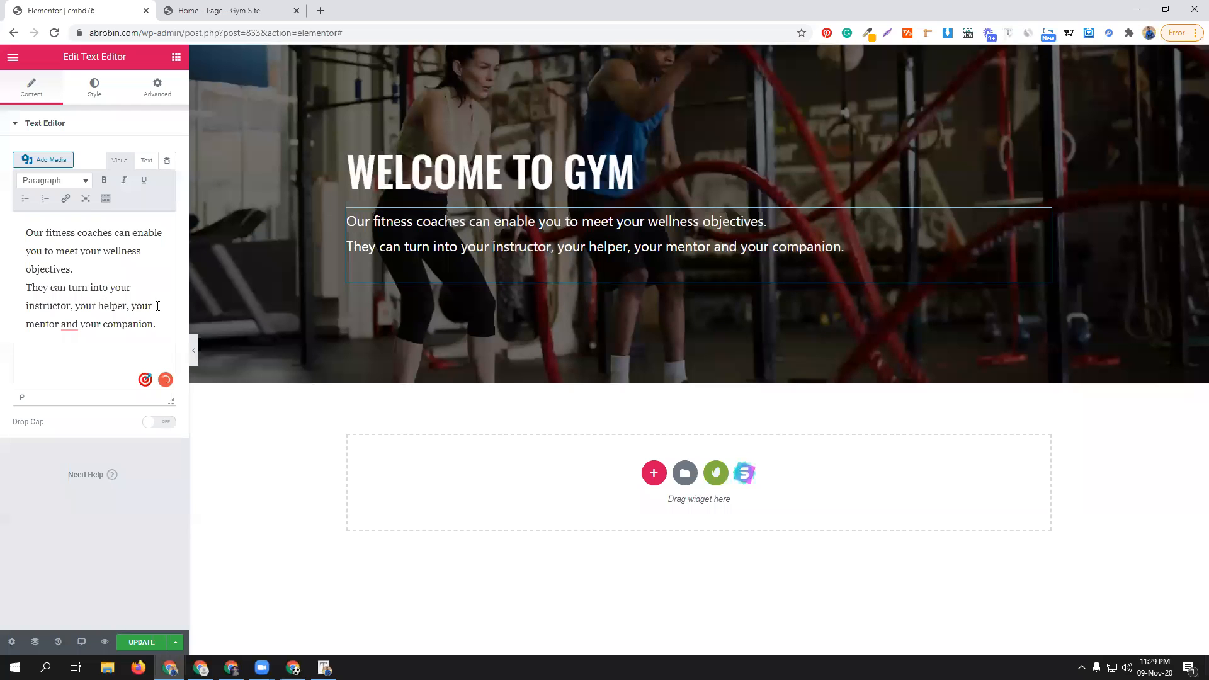
key(shift+Return)
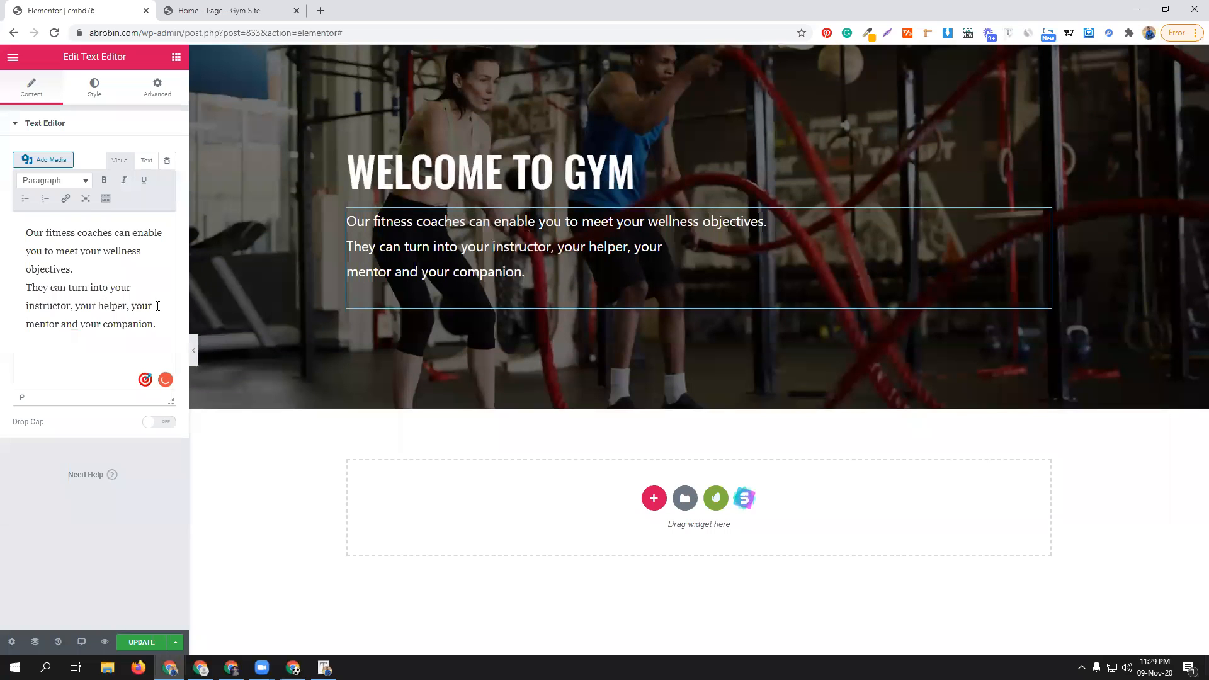
- Compare the hero paragraph's line spacing with the demo and set its line height to 1.3 em
click(187, 7)
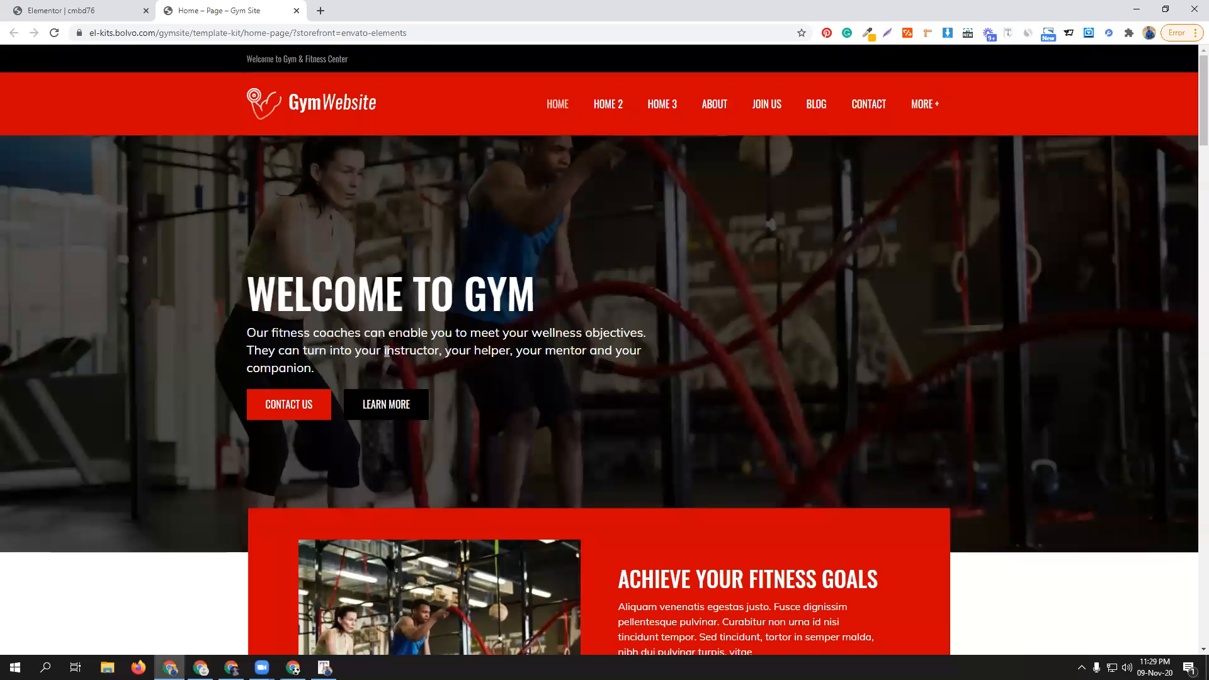
click(90, 7)
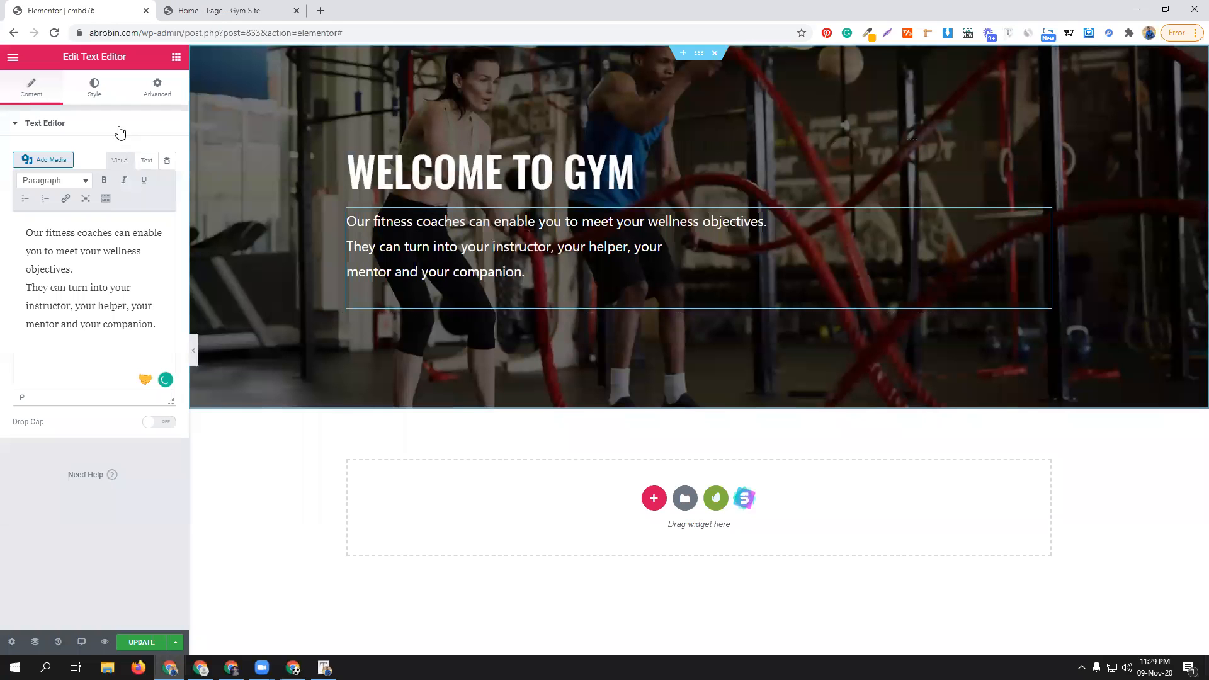
click(95, 86)
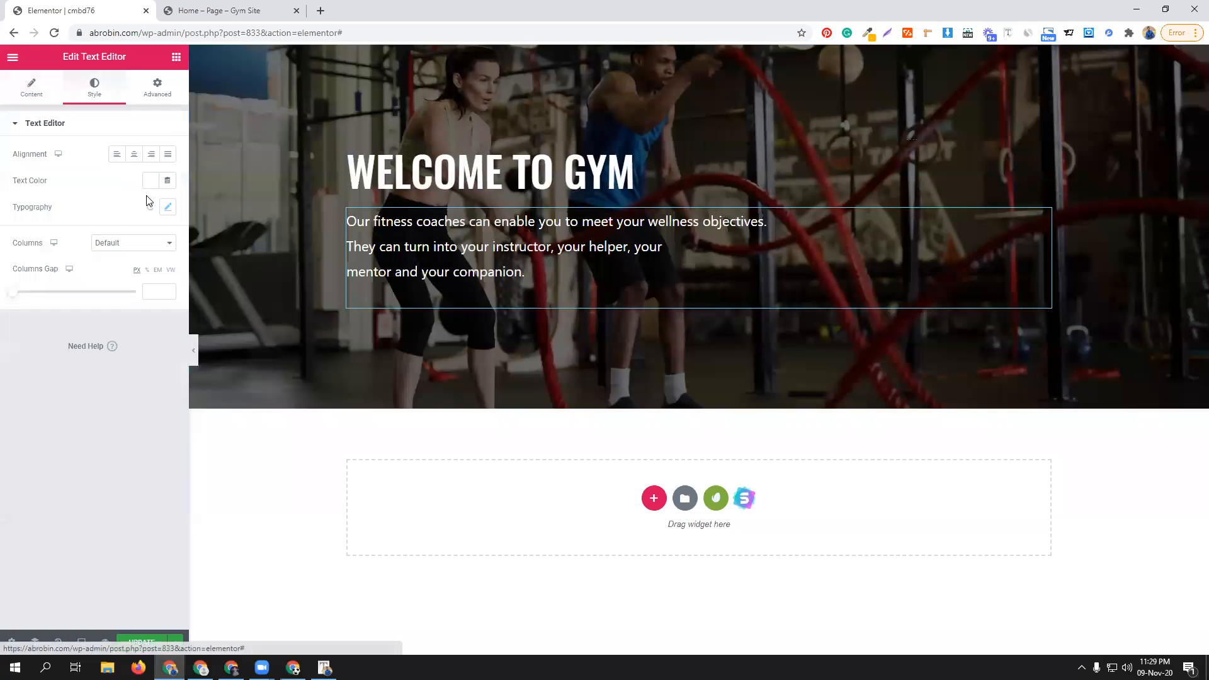
click(168, 208)
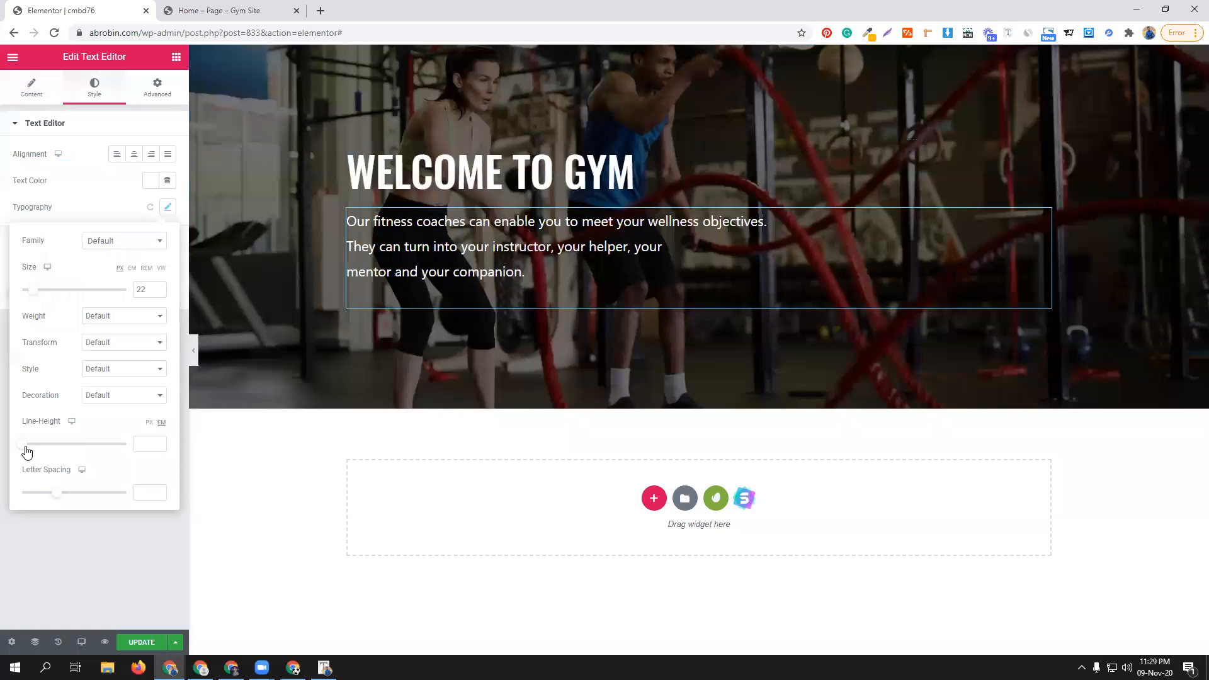
drag(23, 446, 38, 449)
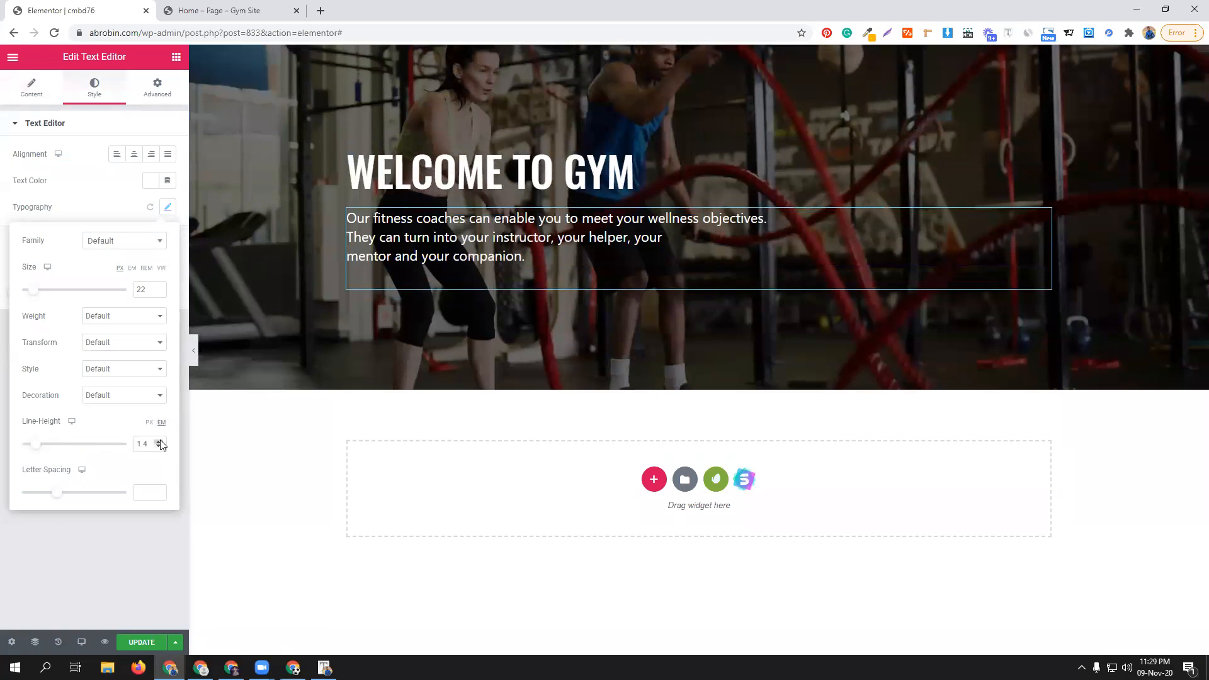
click(159, 447)
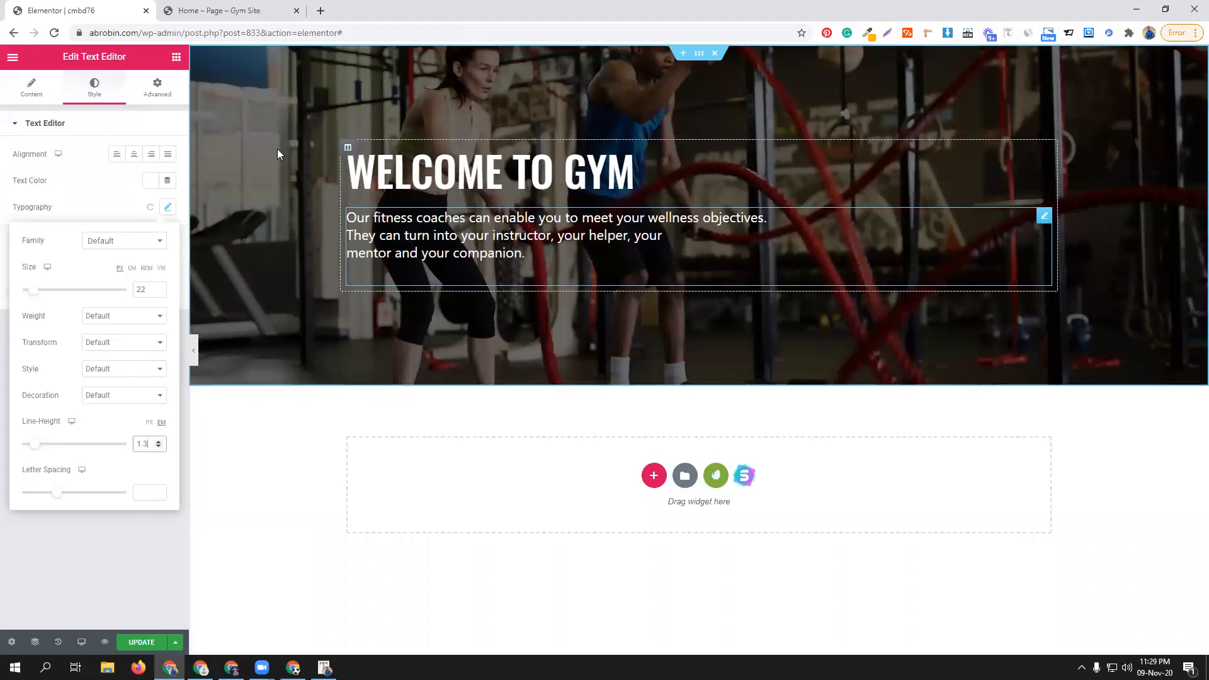
- Check the demo's hero buttons and add a two-column inner section below the hero paragraph
click(176, 57)
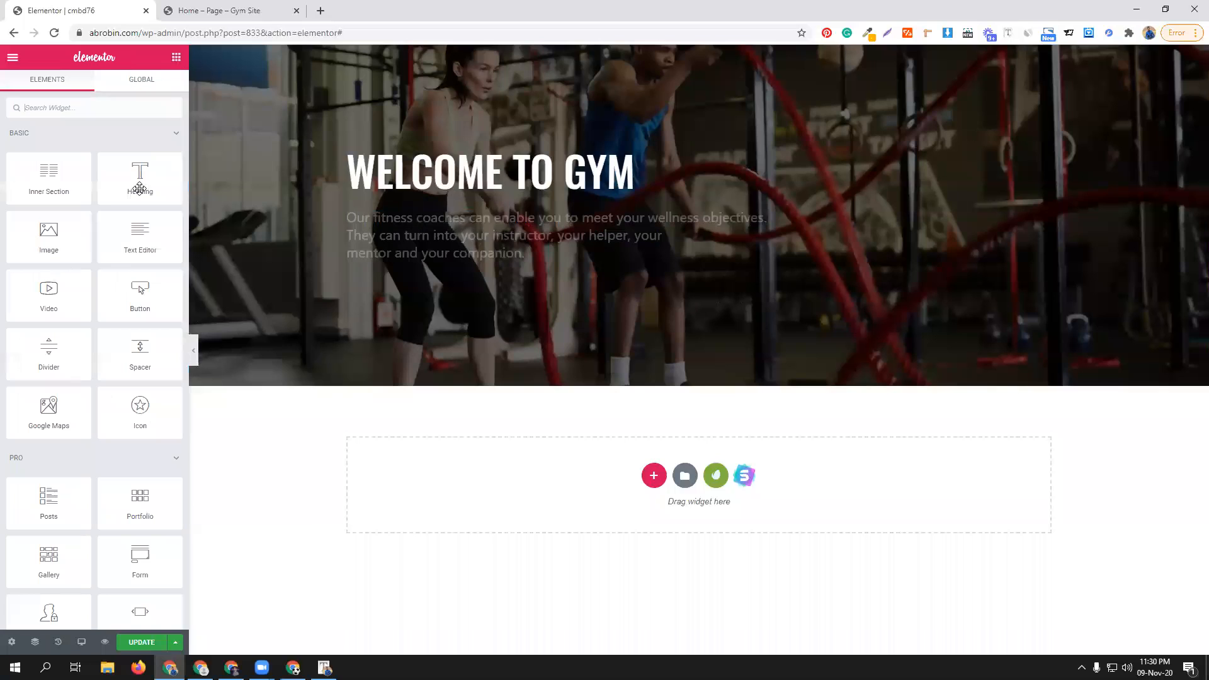
click(220, 10)
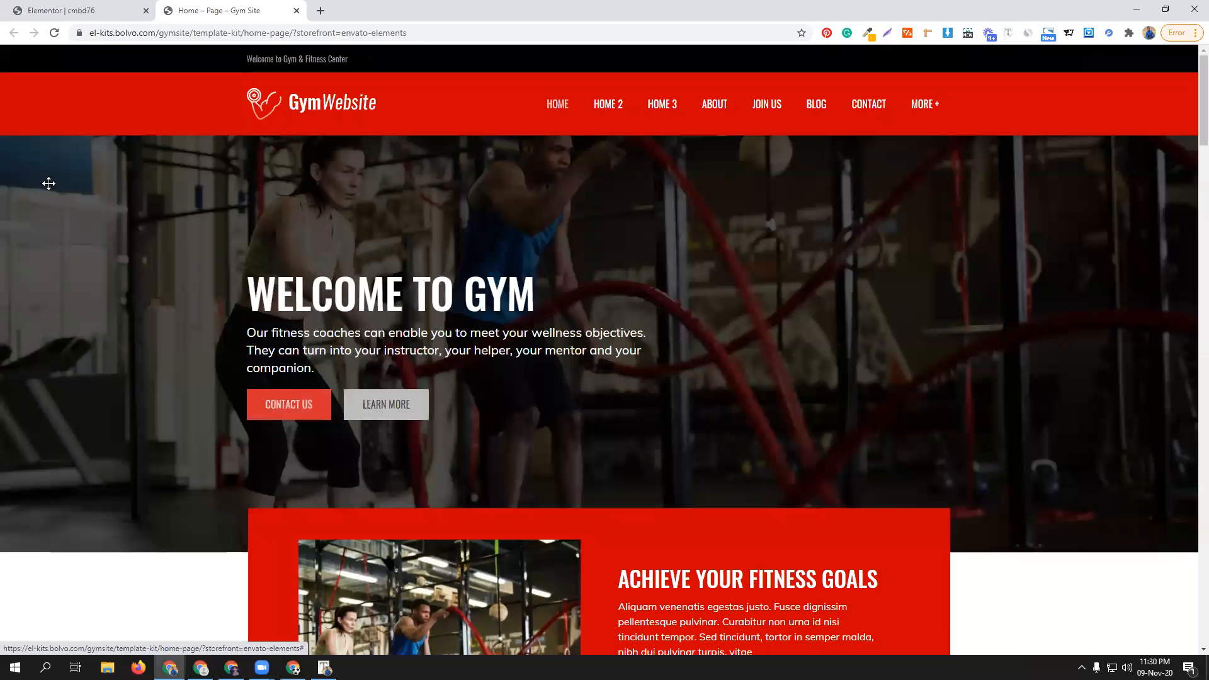
key(ctrl+shift+Tab)
drag(237, 290, 594, 297)
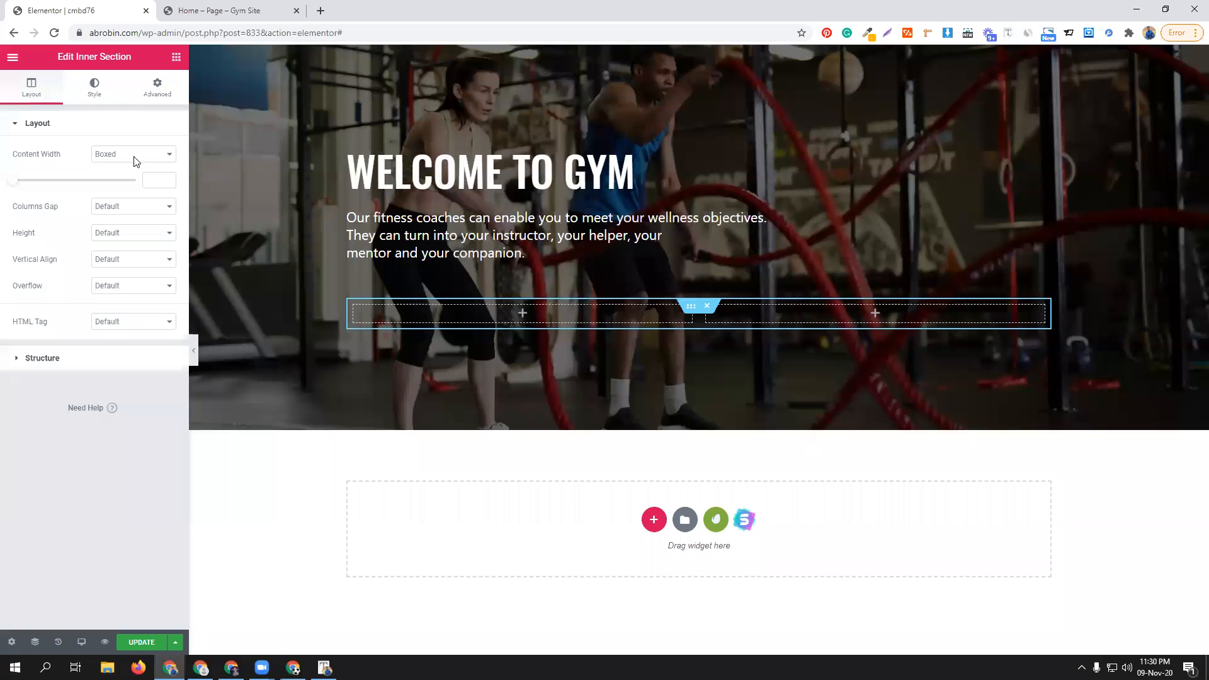
- Add a Button widget to the inner section's first column and set its text to "contact us", checking the demo's wording
drag(487, 320, 430, 328)
click(192, 8)
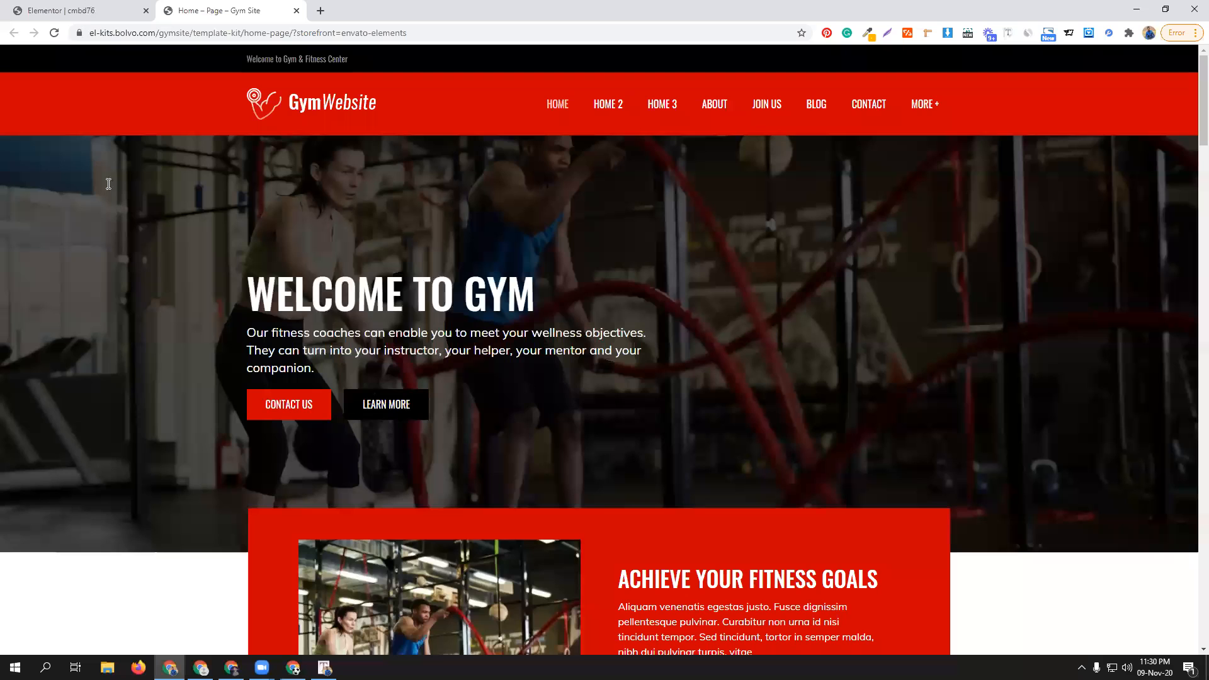
click(81, 10)
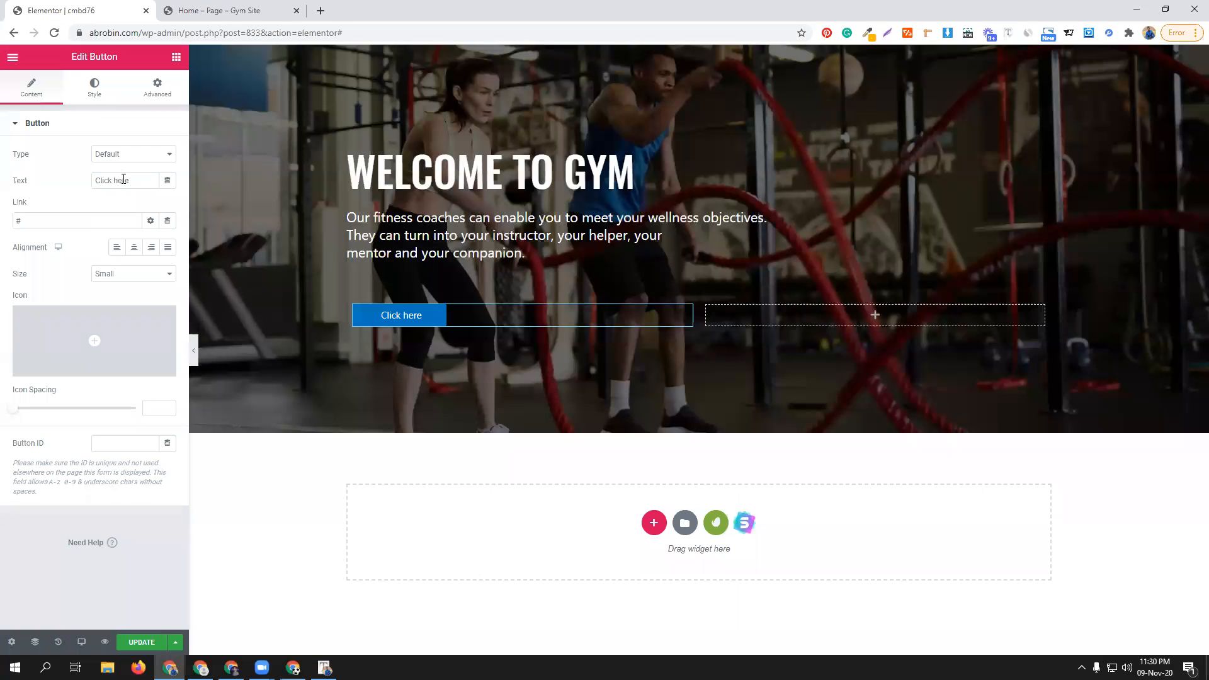
triple_click(123, 179)
text(C)
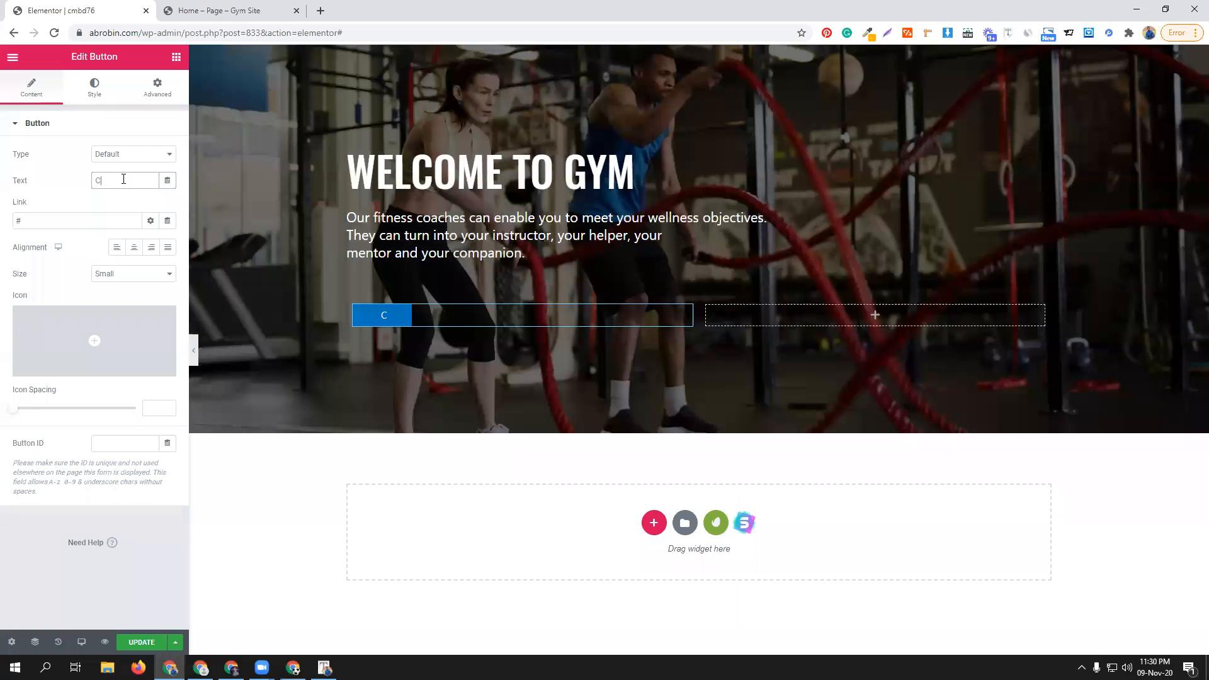
text(ONTACT U)
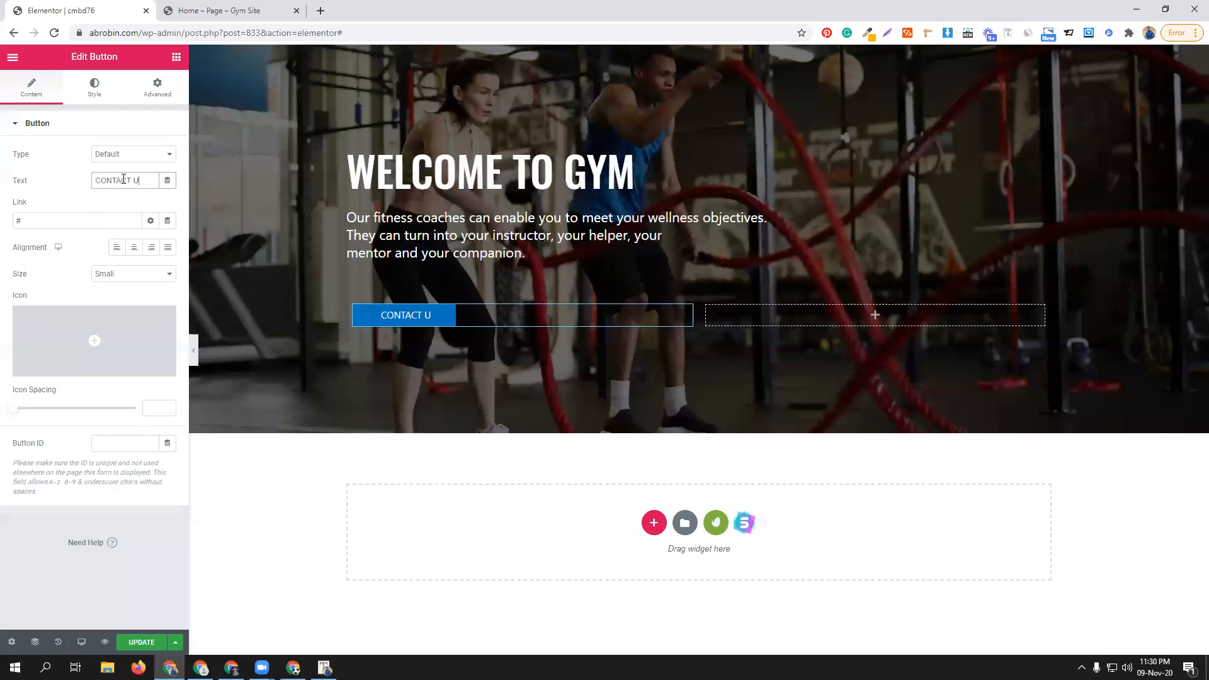
key(ctrl+a)
text(contact us)
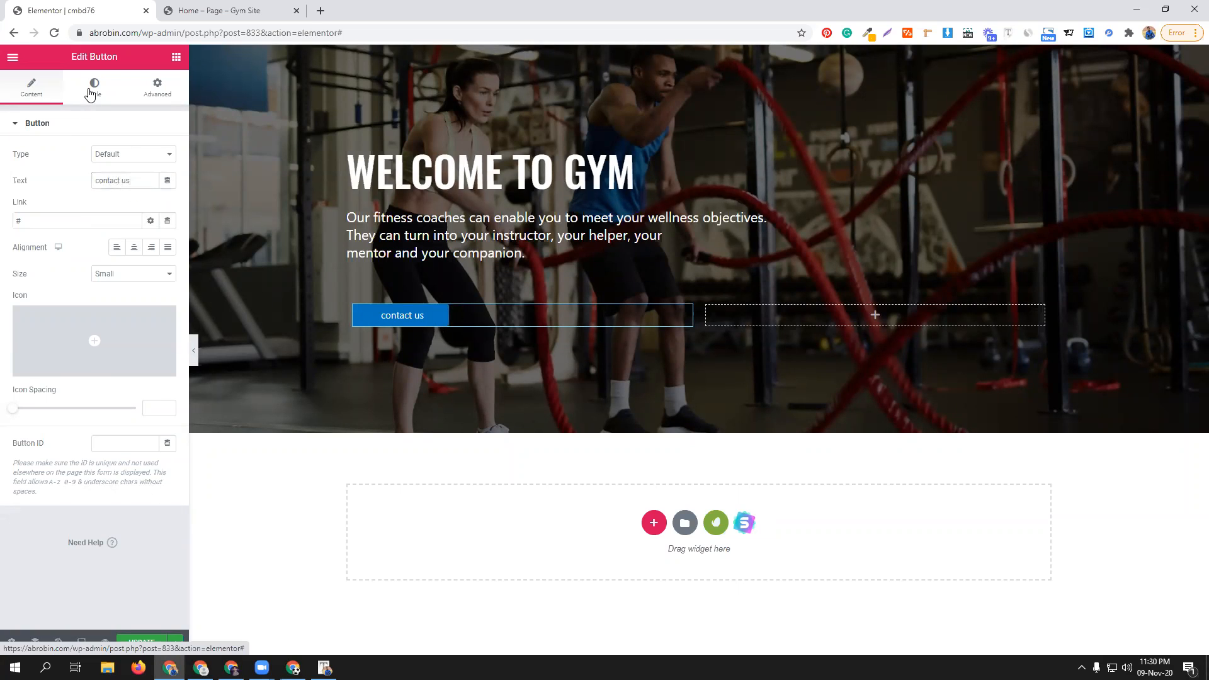
- Set the contact button's typography to uppercase and the Oswald font family, checking the demo's button style
click(89, 94)
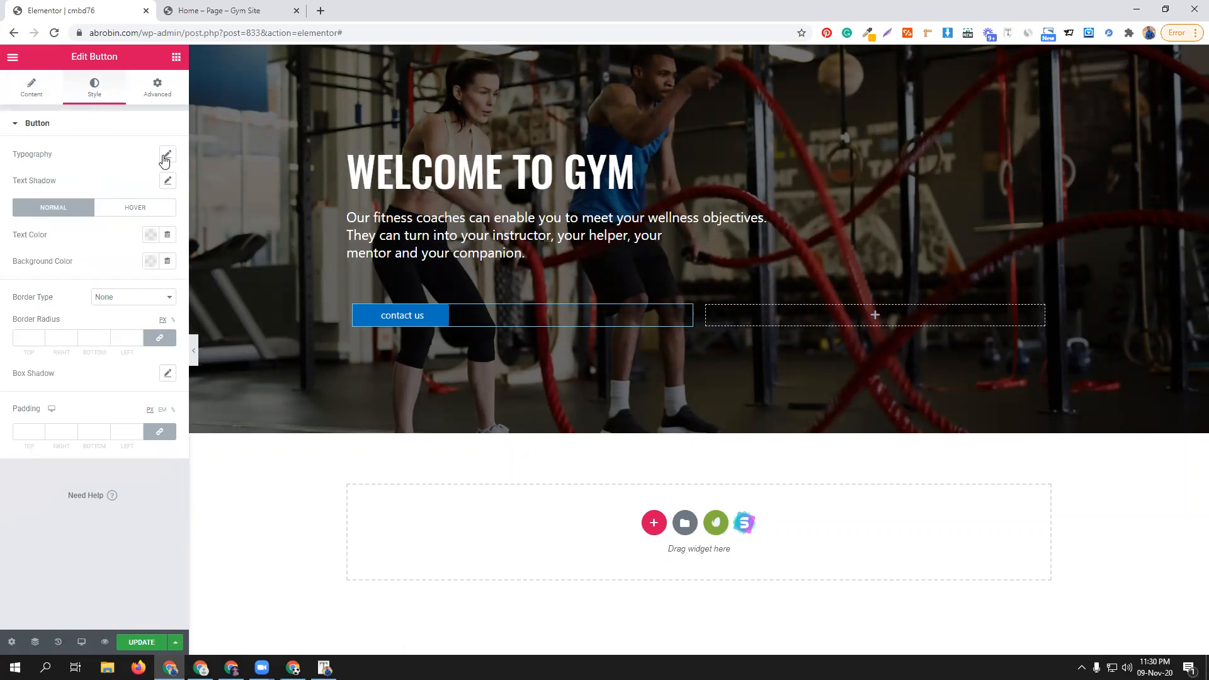
click(165, 158)
click(120, 289)
click(119, 315)
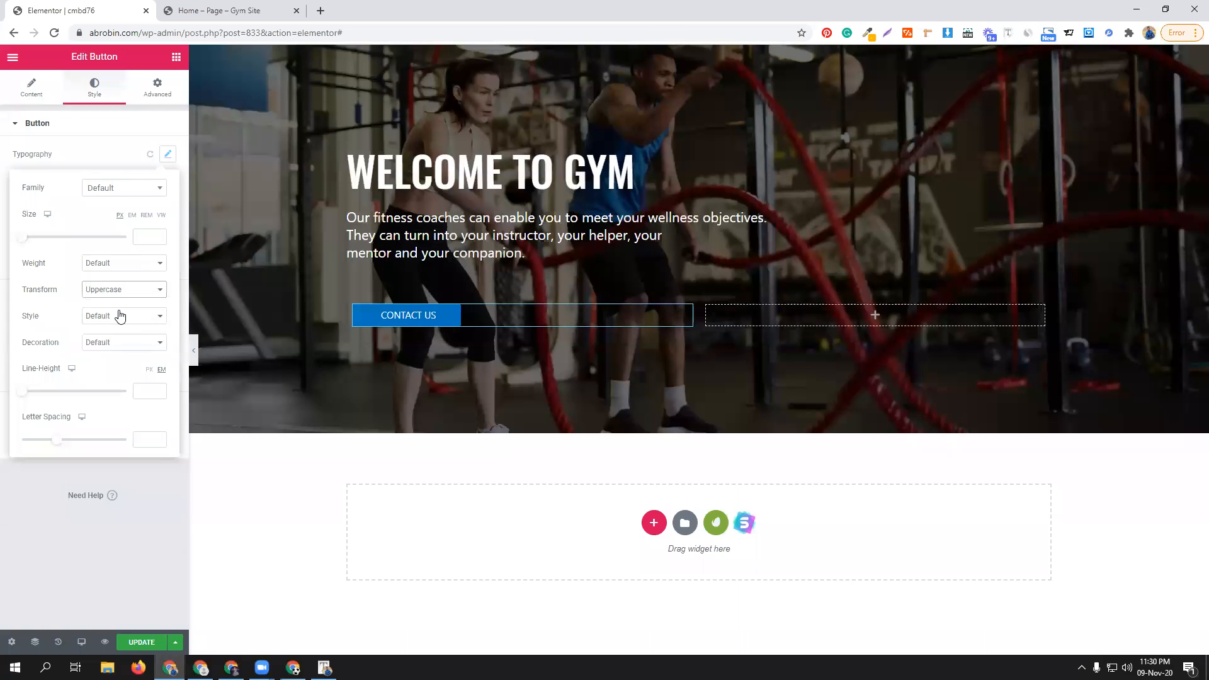
click(129, 188)
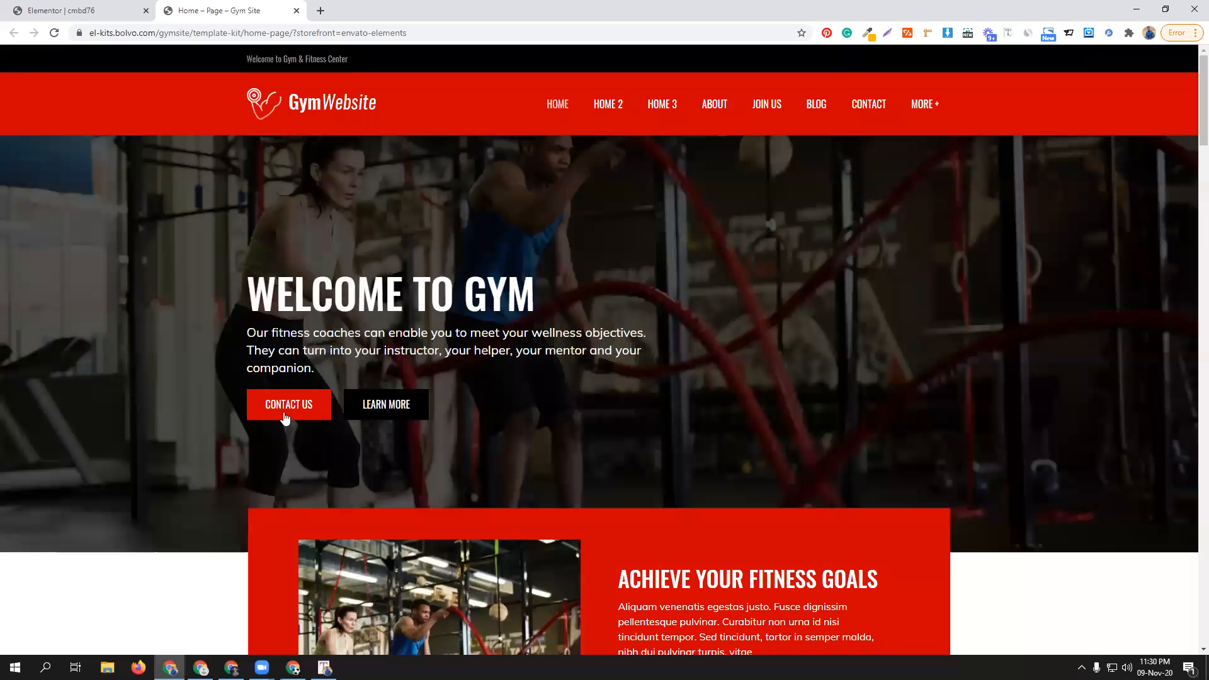
click(197, 9)
text(os)
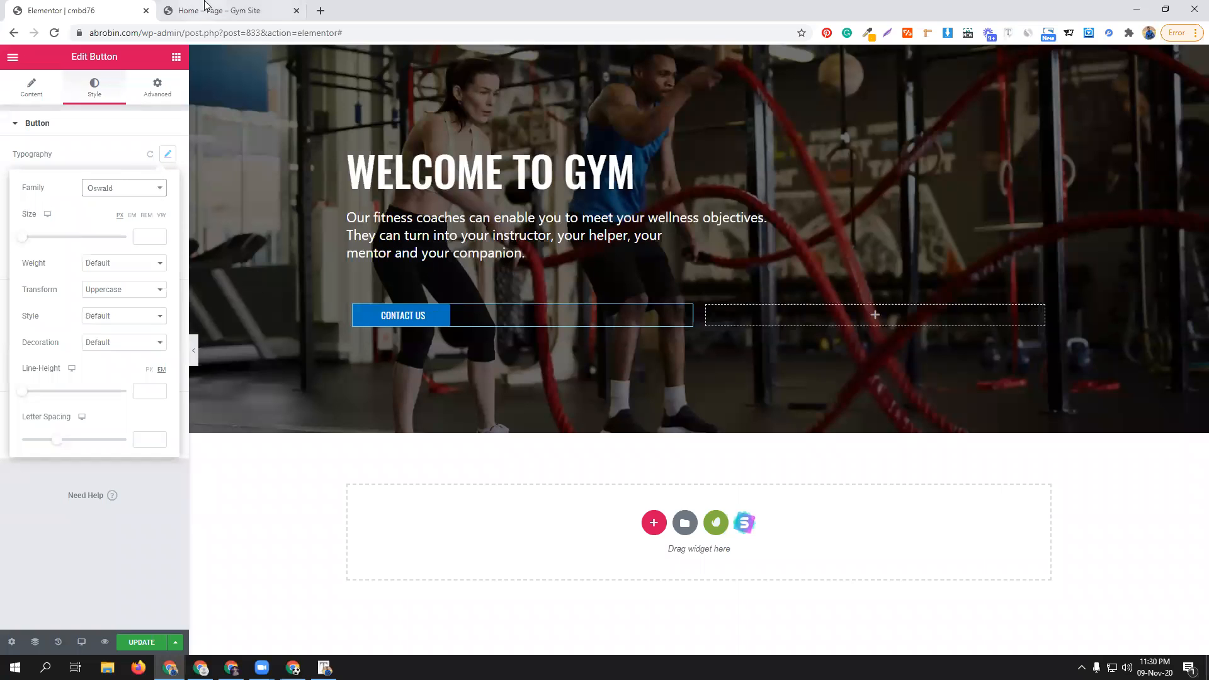
- Compare the contact button with the demo's and sample the demo's red with the color picker extension
click(205, 7)
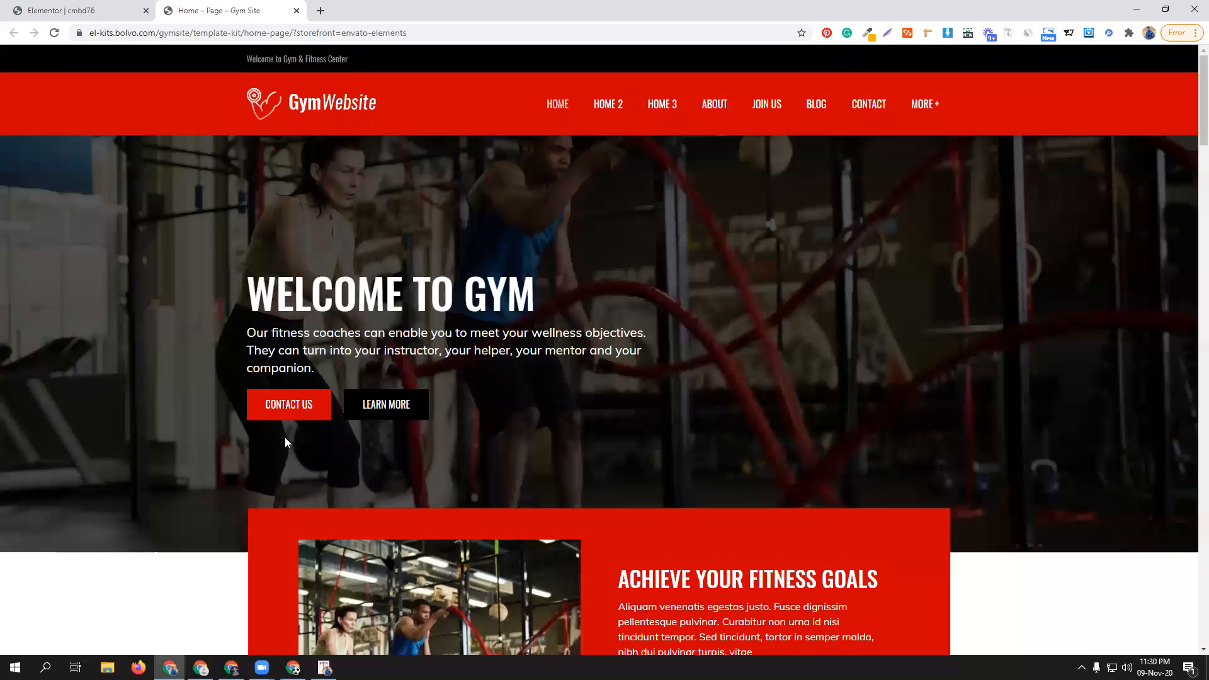
click(94, 7)
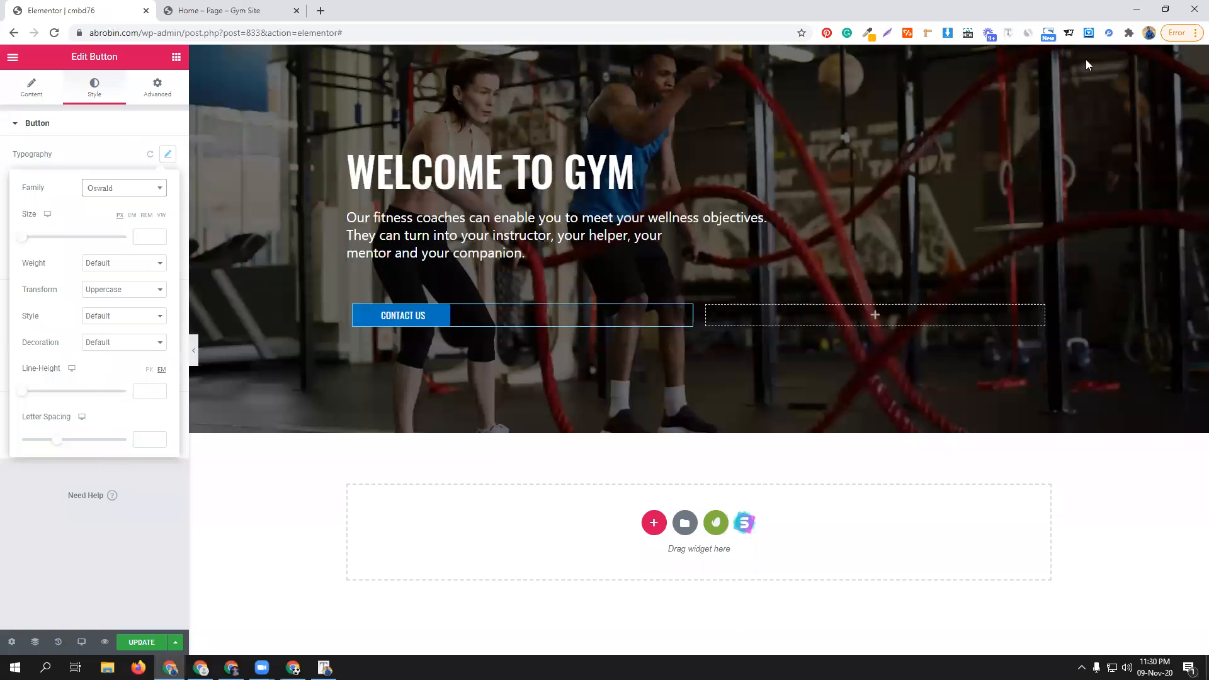
key(ctrl+Tab)
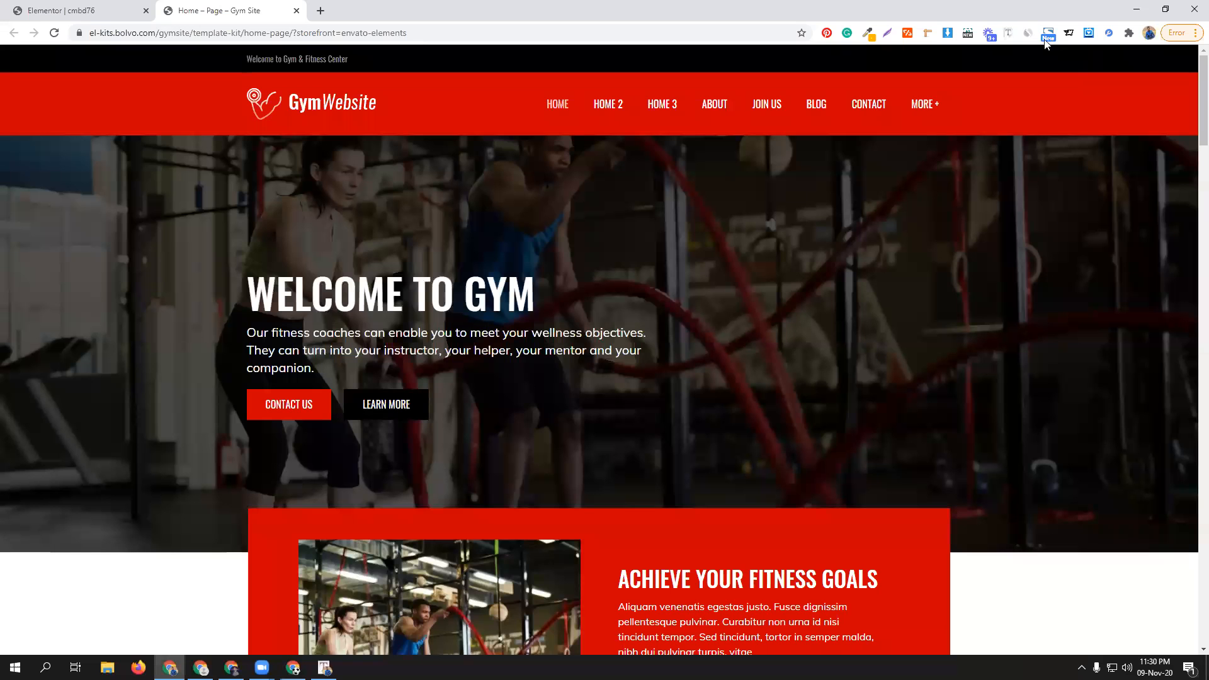
click(869, 34)
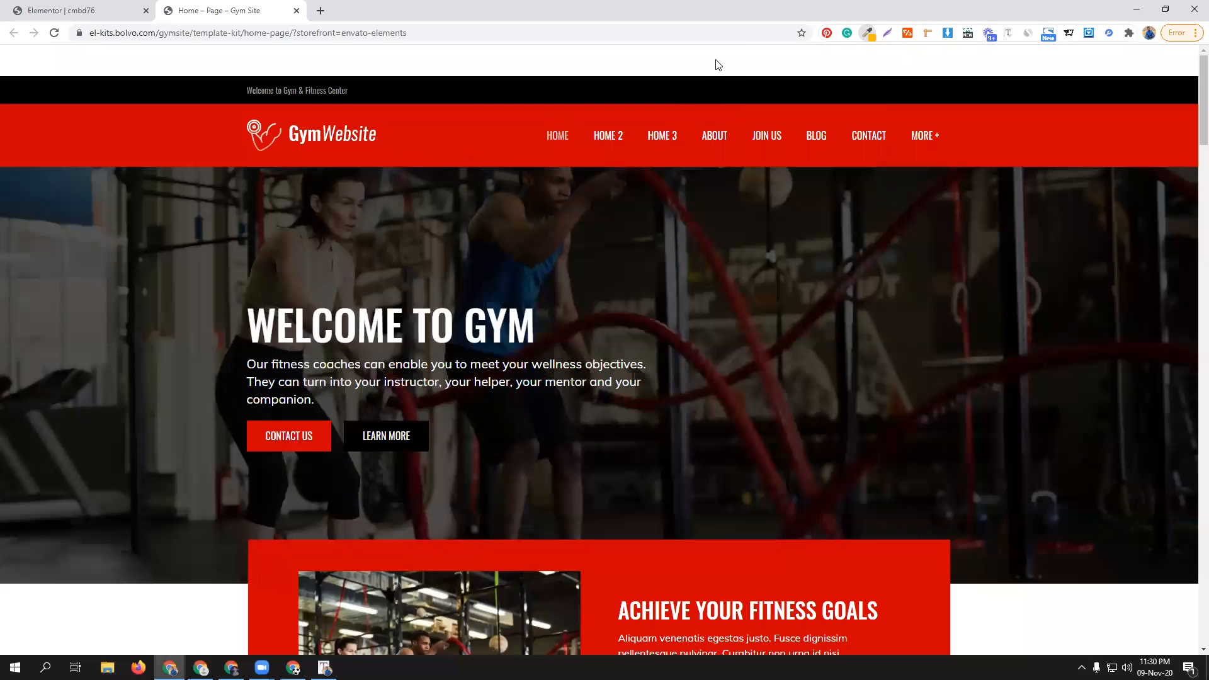
key(Escape)
- Examine the demo page's schedule, trainers and pricing sections and return to its hero section
scroll(541, 515, down, 20)
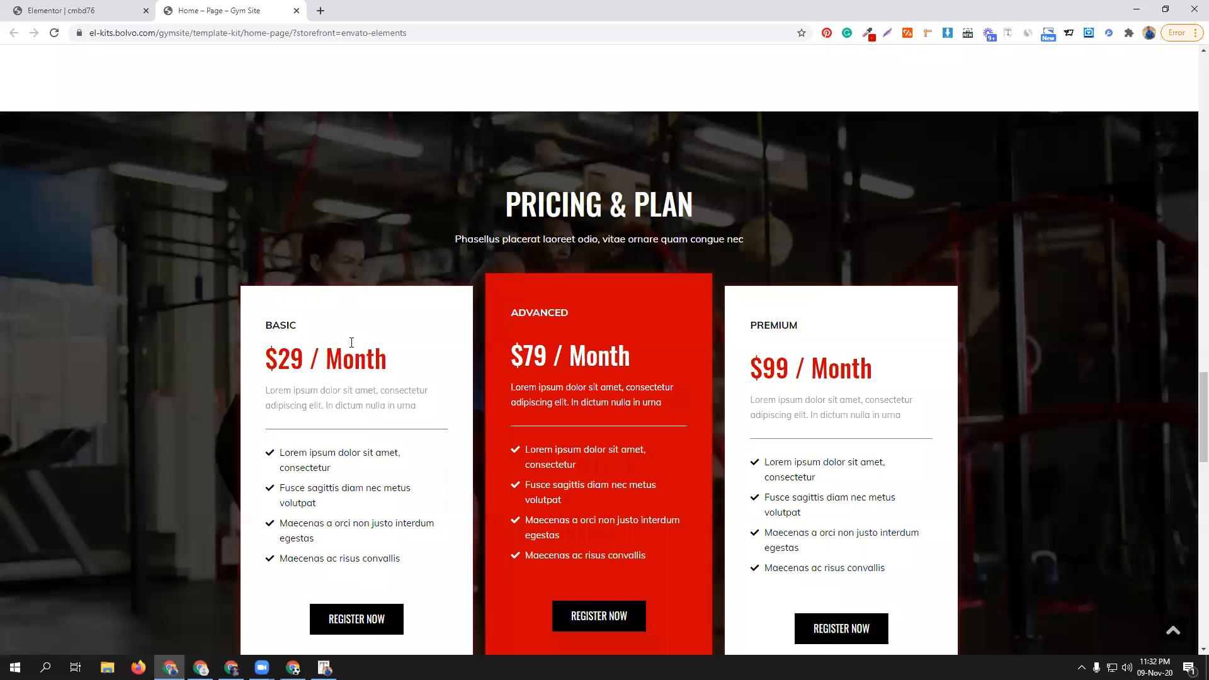
scroll(351, 341, up, 9)
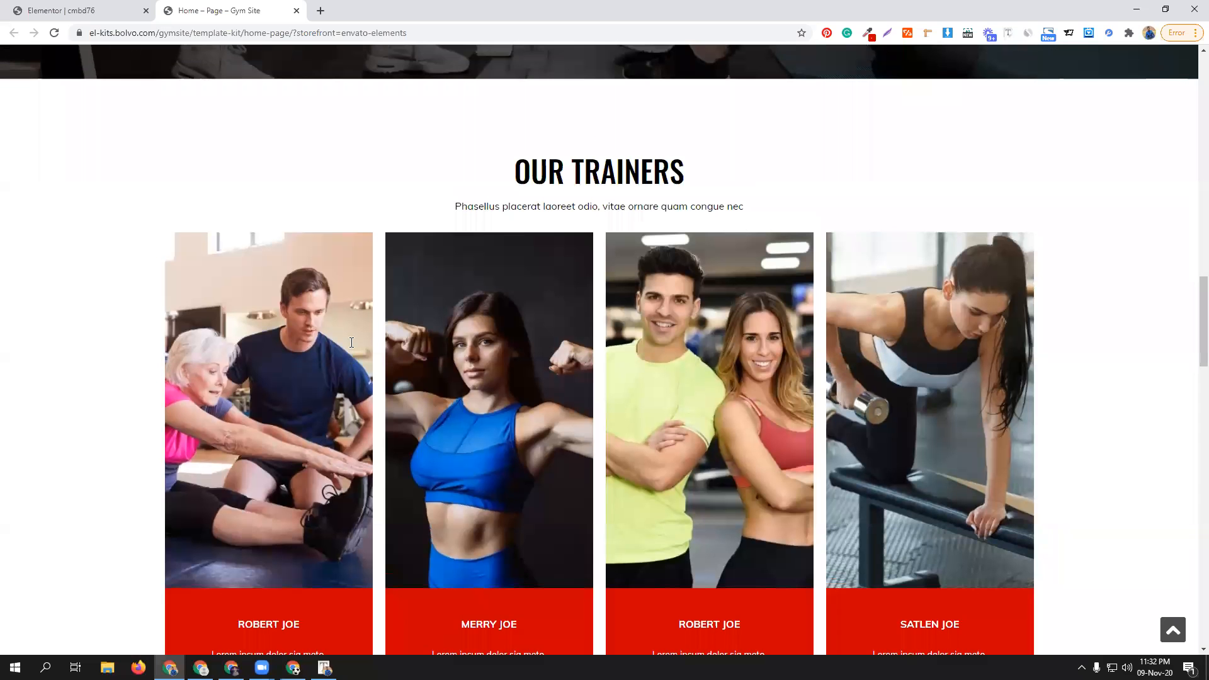
scroll(351, 342, up, 15)
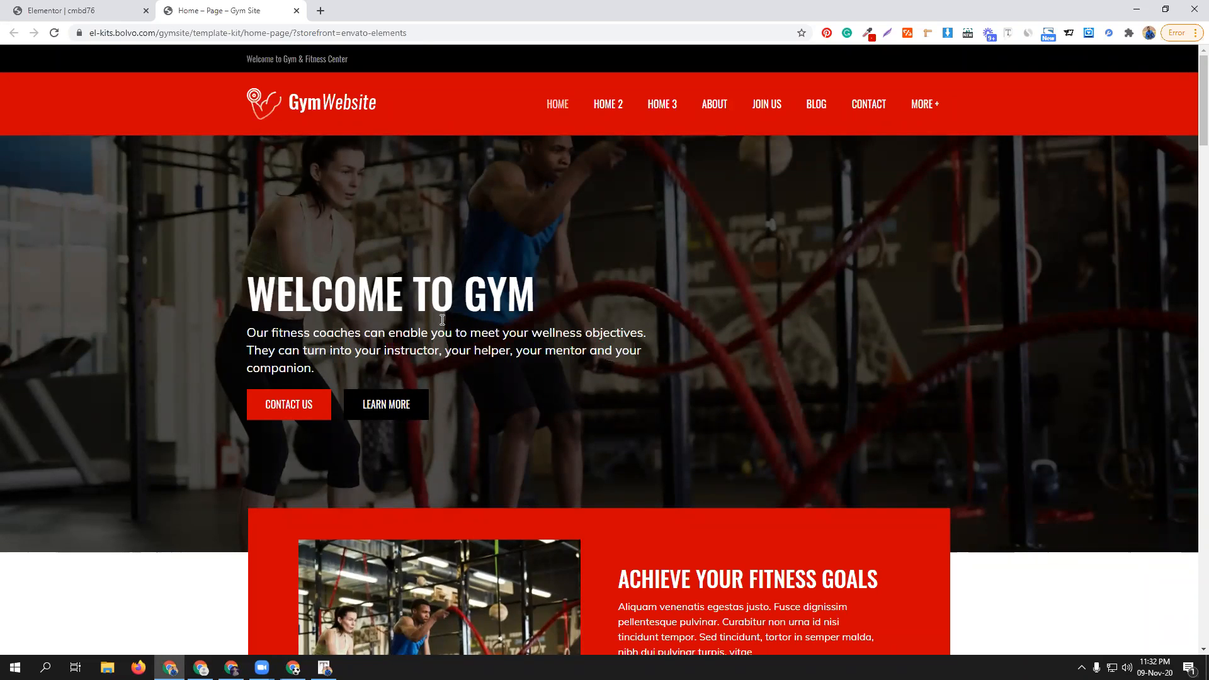
scroll(461, 332, down, 3)
scroll(460, 326, down, 12)
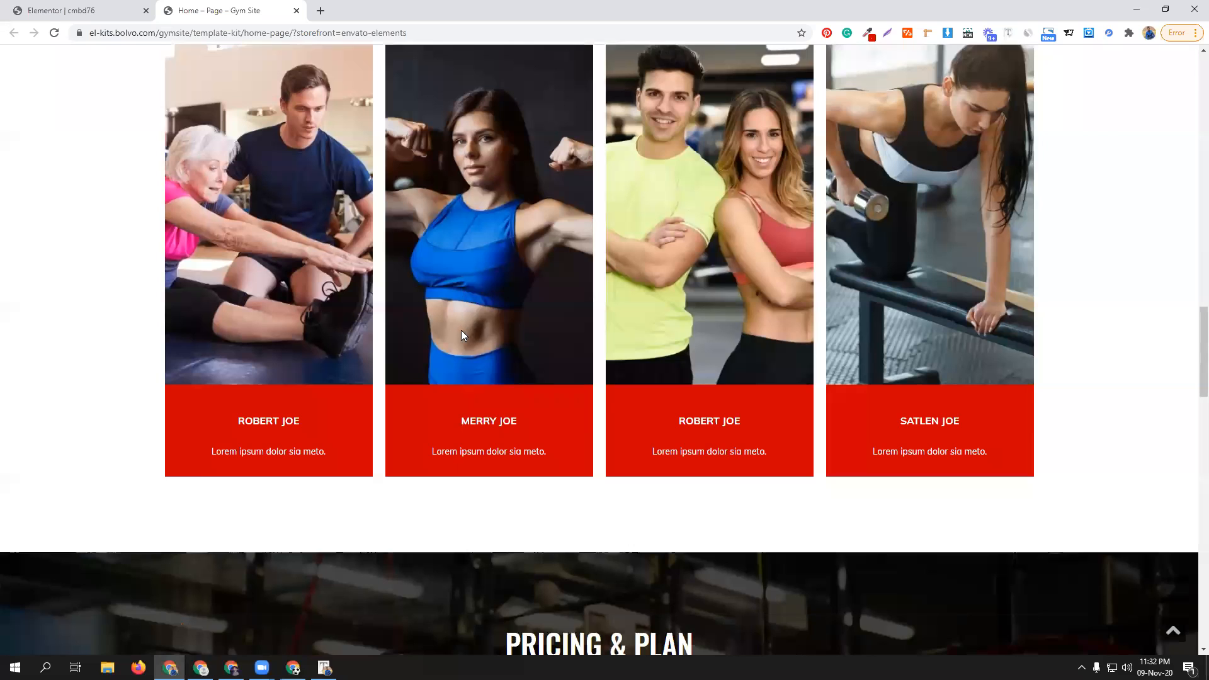
scroll(467, 328, down, 7)
scroll(471, 320, up, 20)
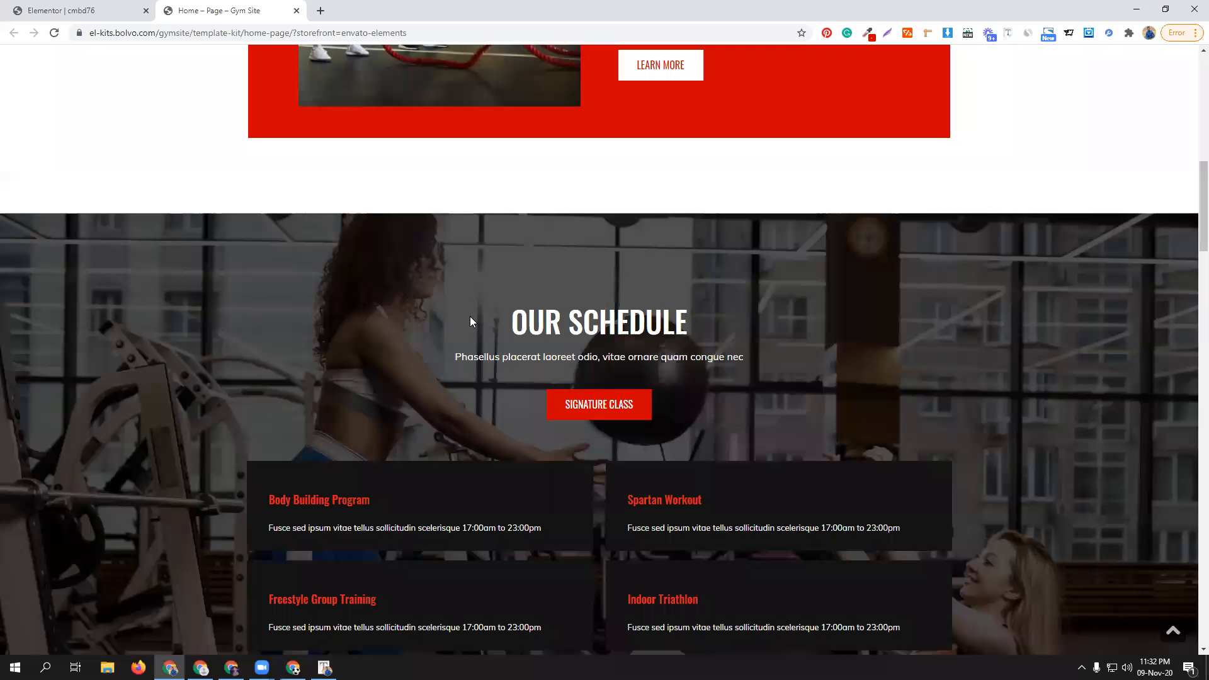
scroll(432, 113, up, 8)
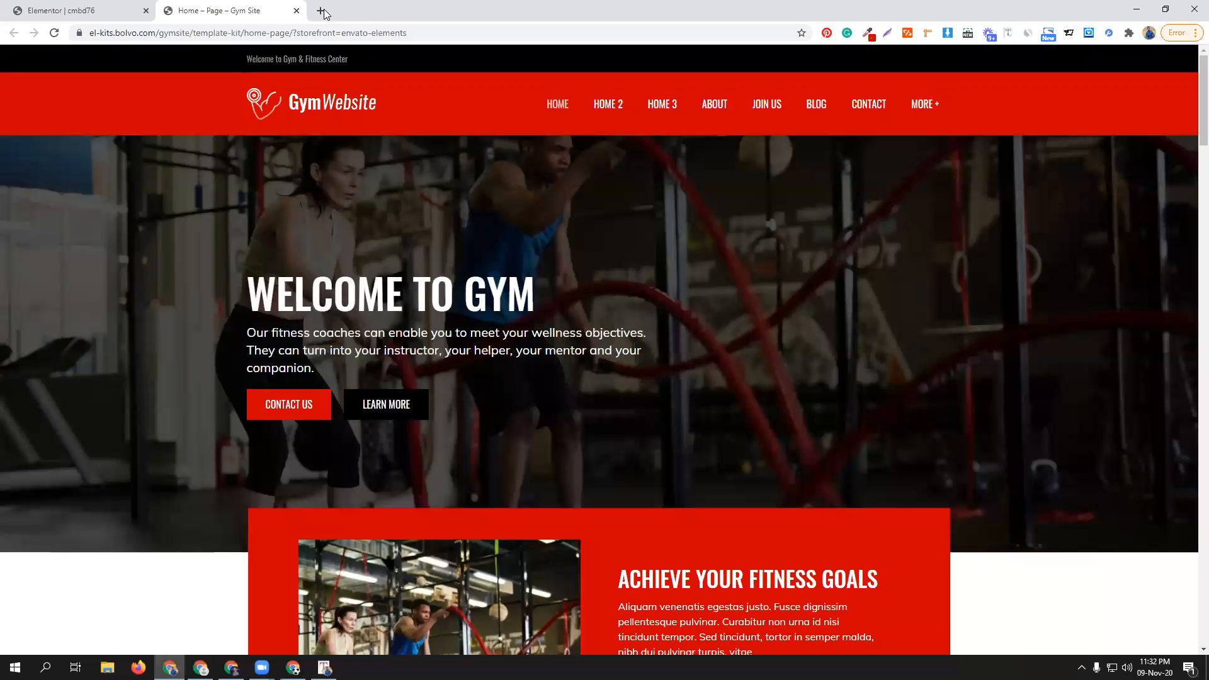
- Open notepad.pw in a new browser tab and note the color code #CC0000 there
click(322, 12)
text(notepad.pw)
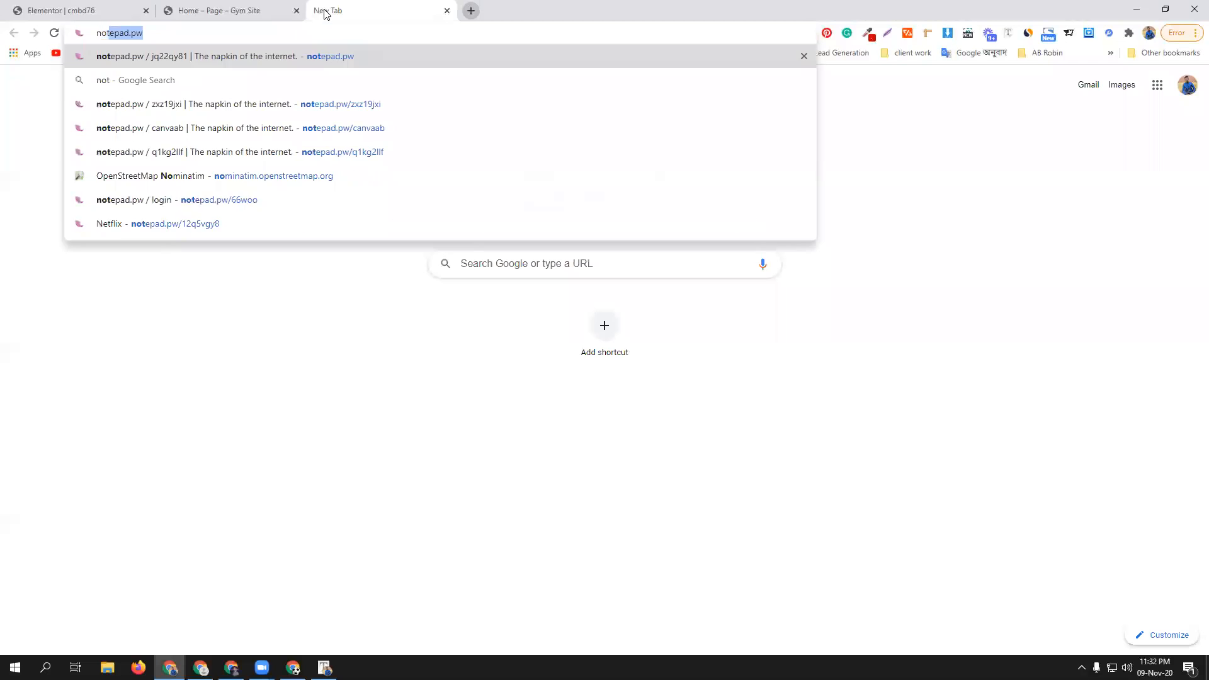
key(Return)
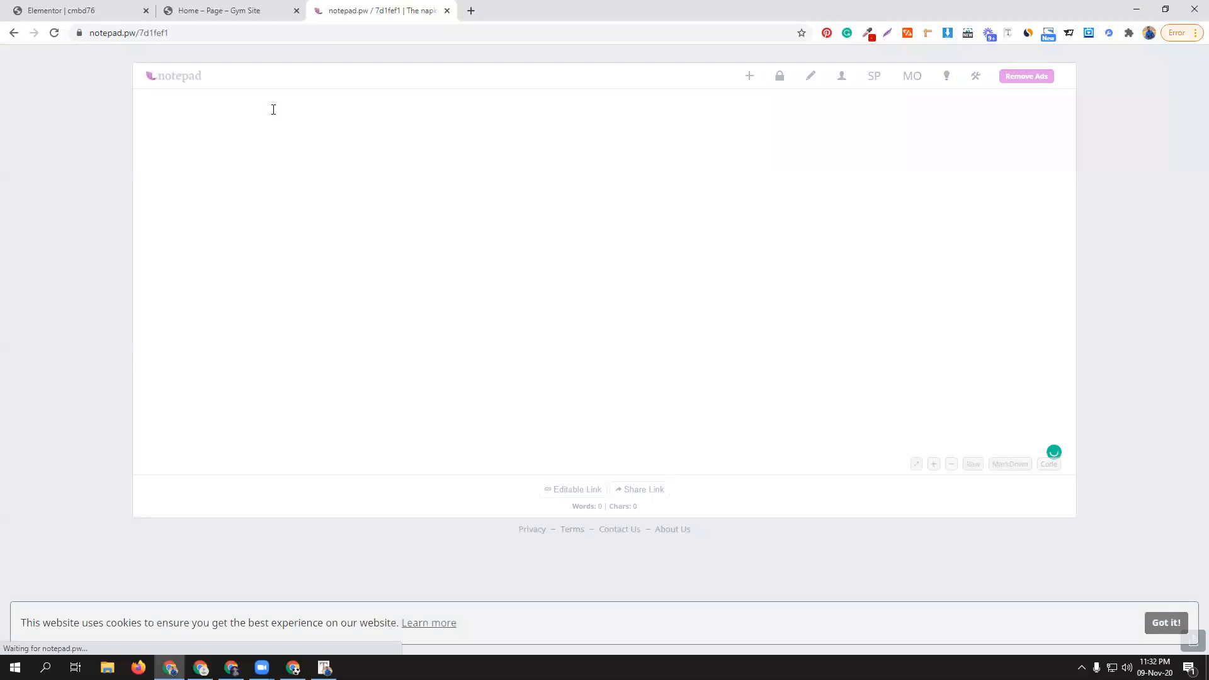
text(#CC0000)
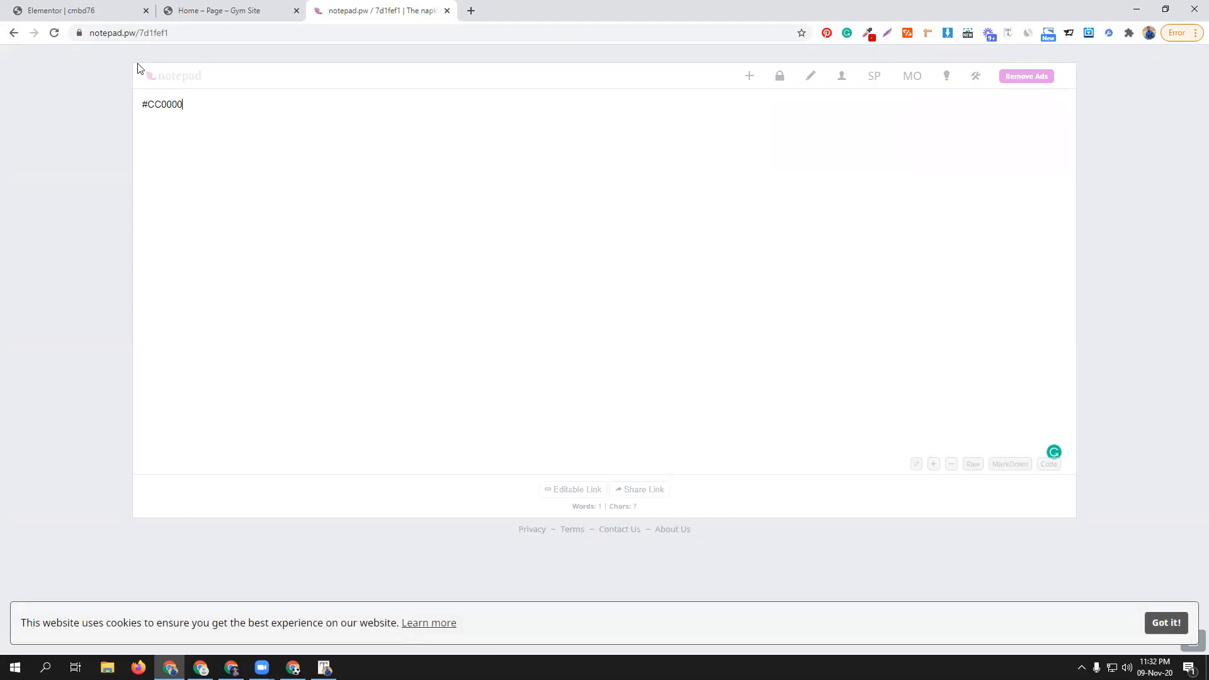
- Return to the Elementor page and set the contact button's background color to #CC0000
click(63, 10)
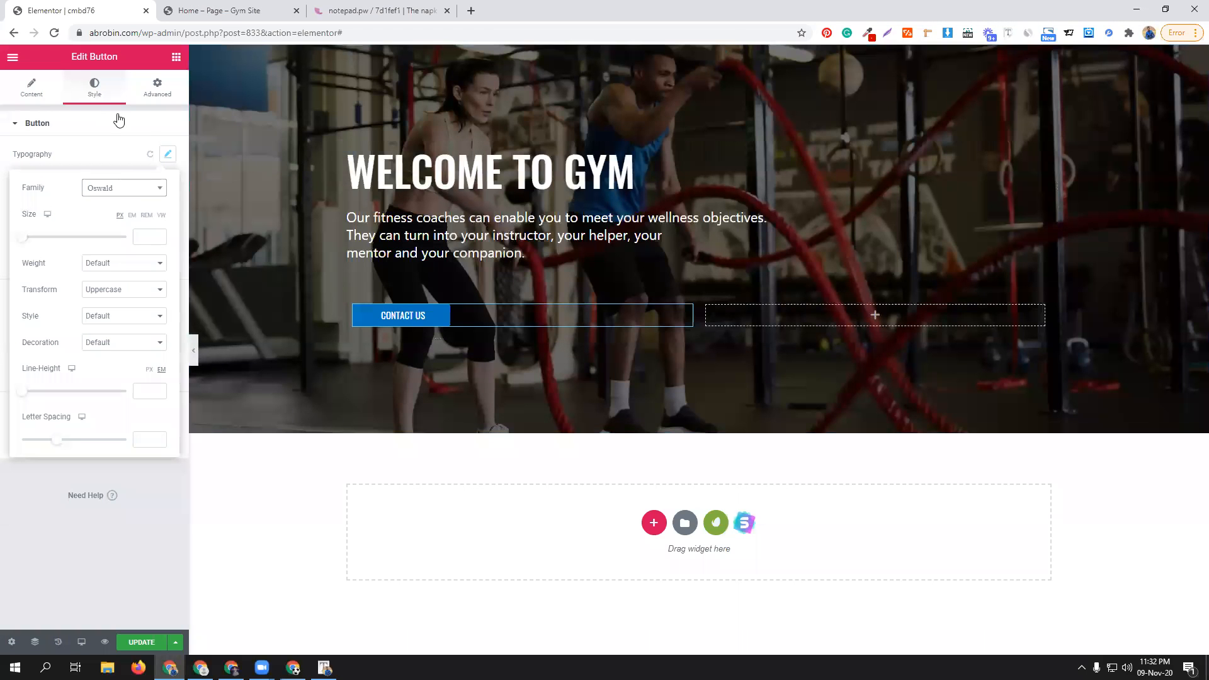
click(104, 134)
click(105, 137)
click(151, 235)
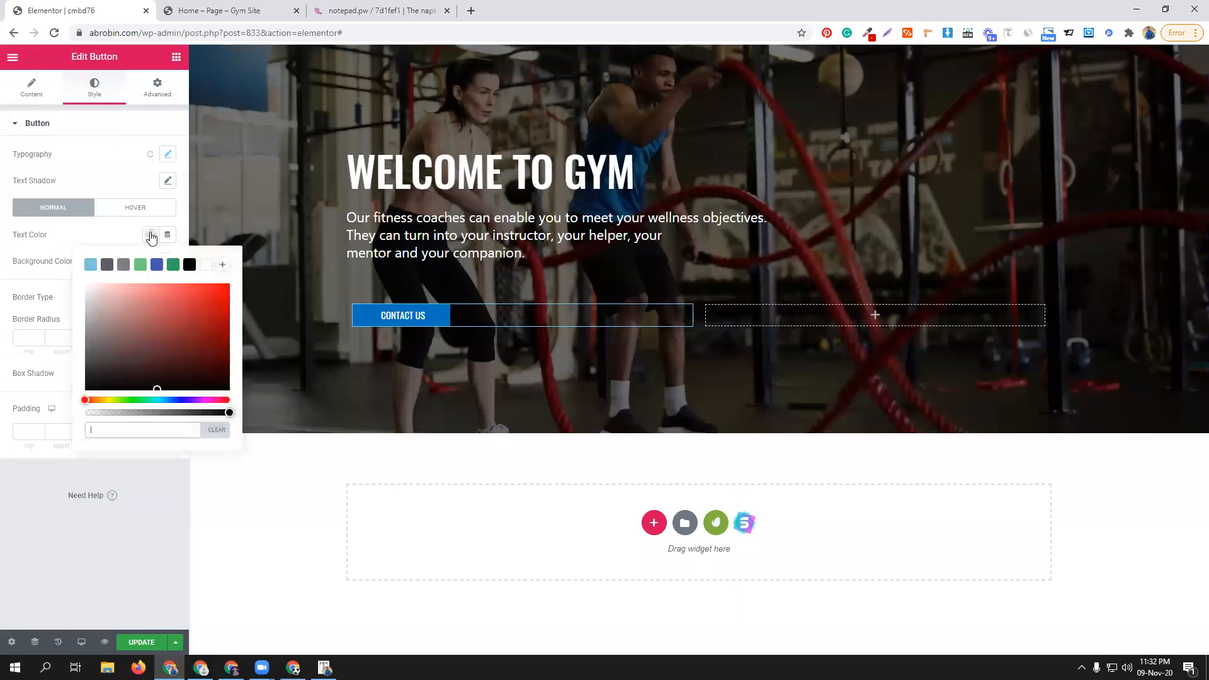
click(118, 230)
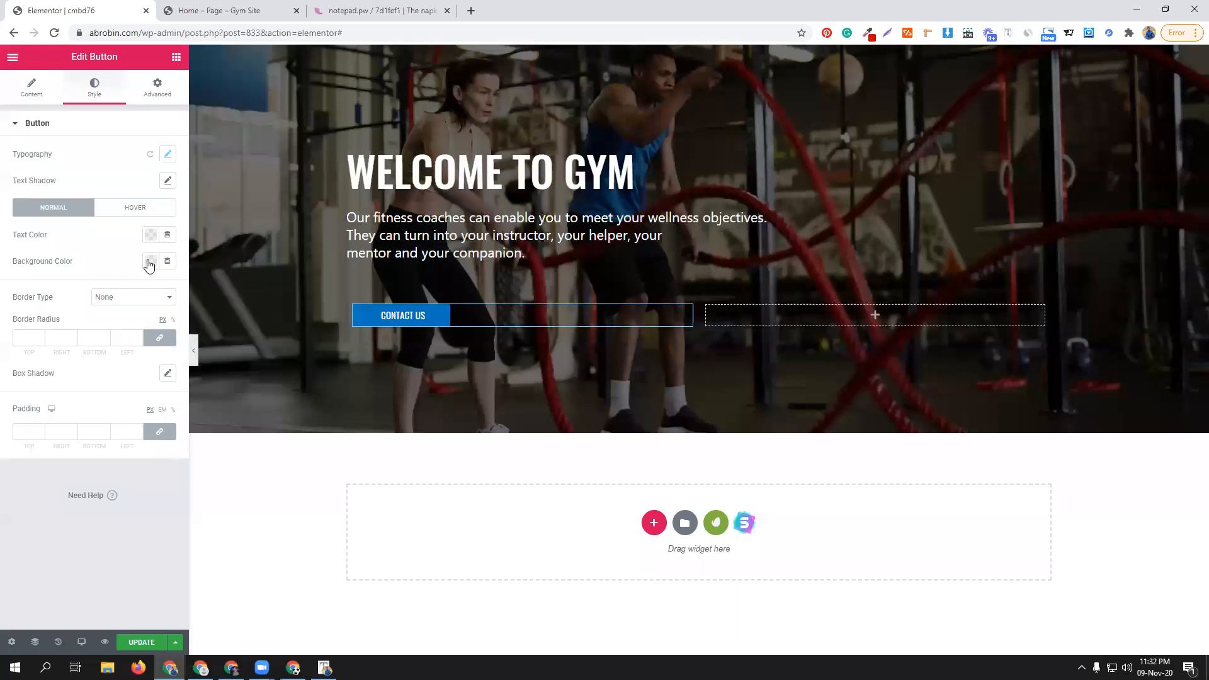
click(150, 262)
text(#CC0000)
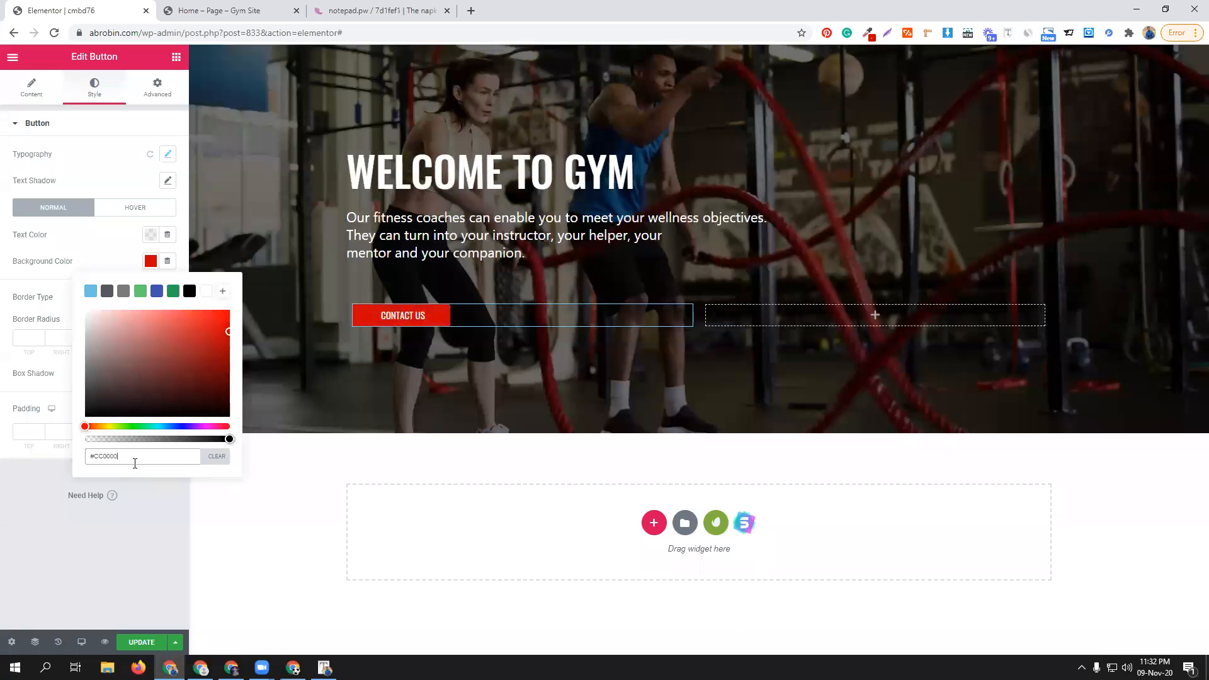
- Set the contact button's hover text color to #CC0000 and its hover background color to white (#FFFFFF)
click(133, 208)
click(145, 260)
text(#CC0000)
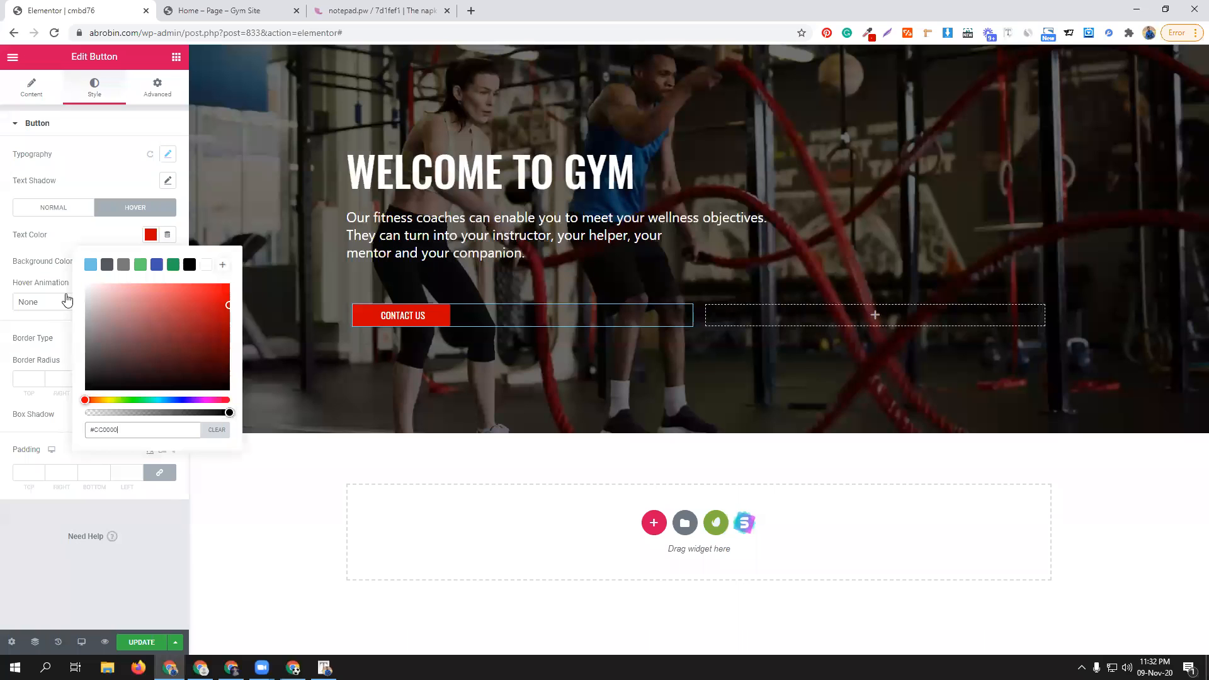
key(Escape)
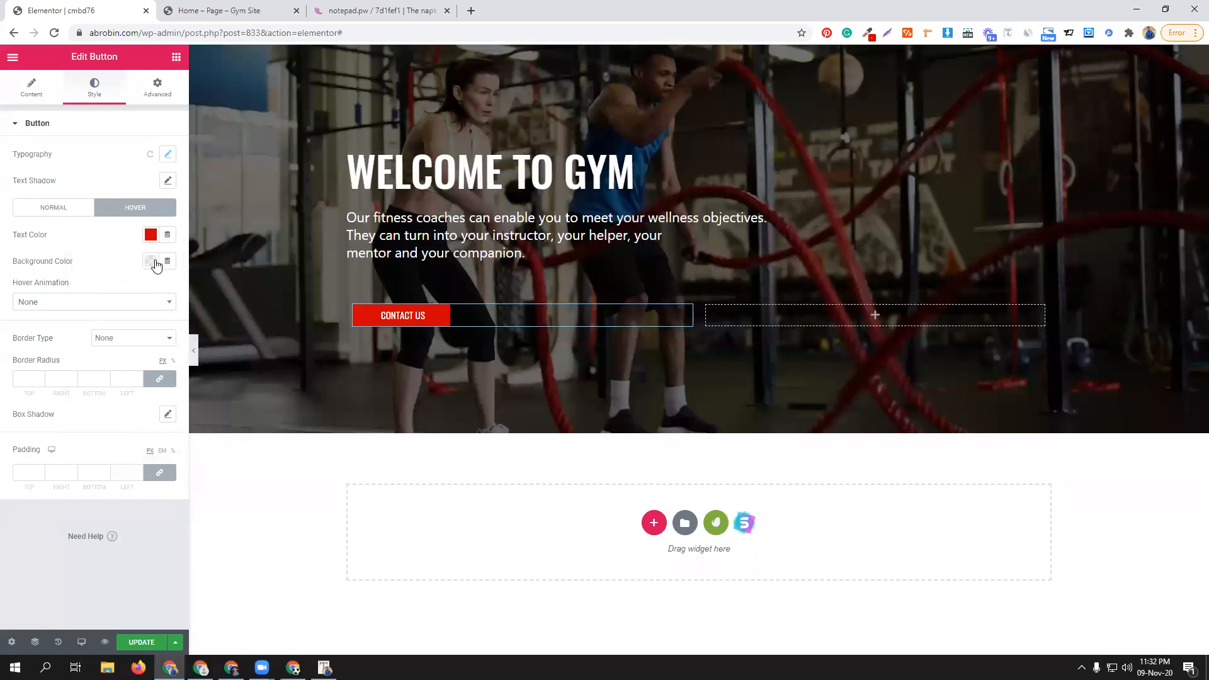
click(155, 262)
click(206, 290)
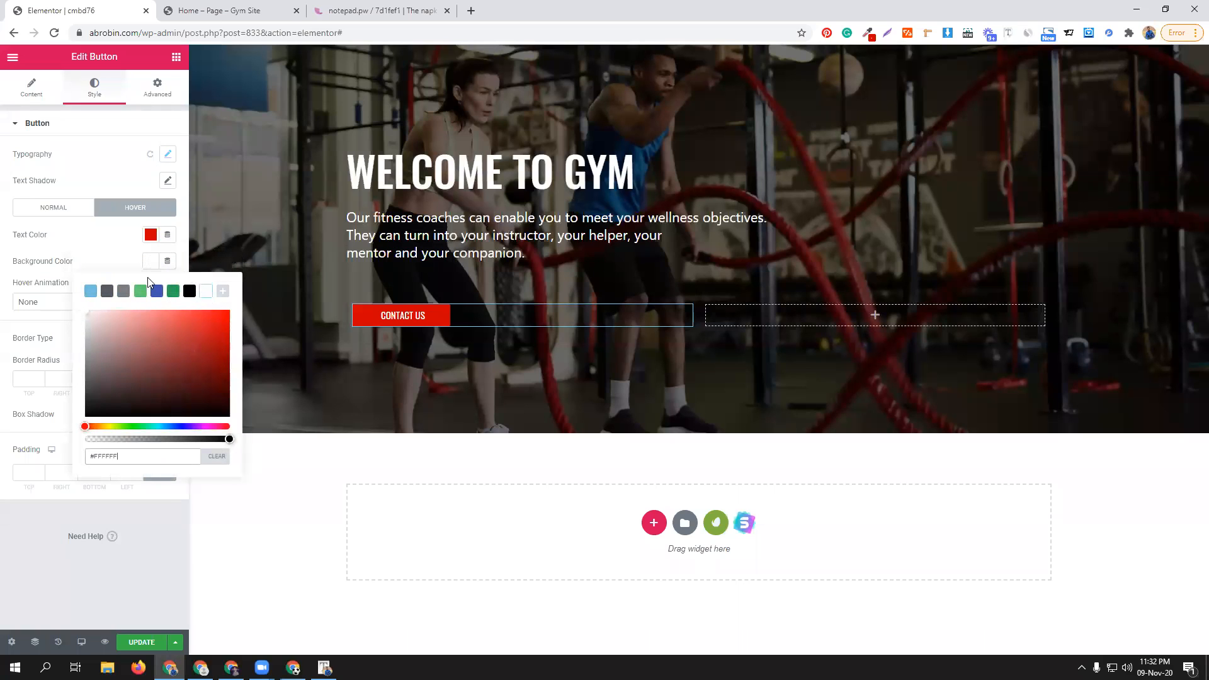
click(104, 245)
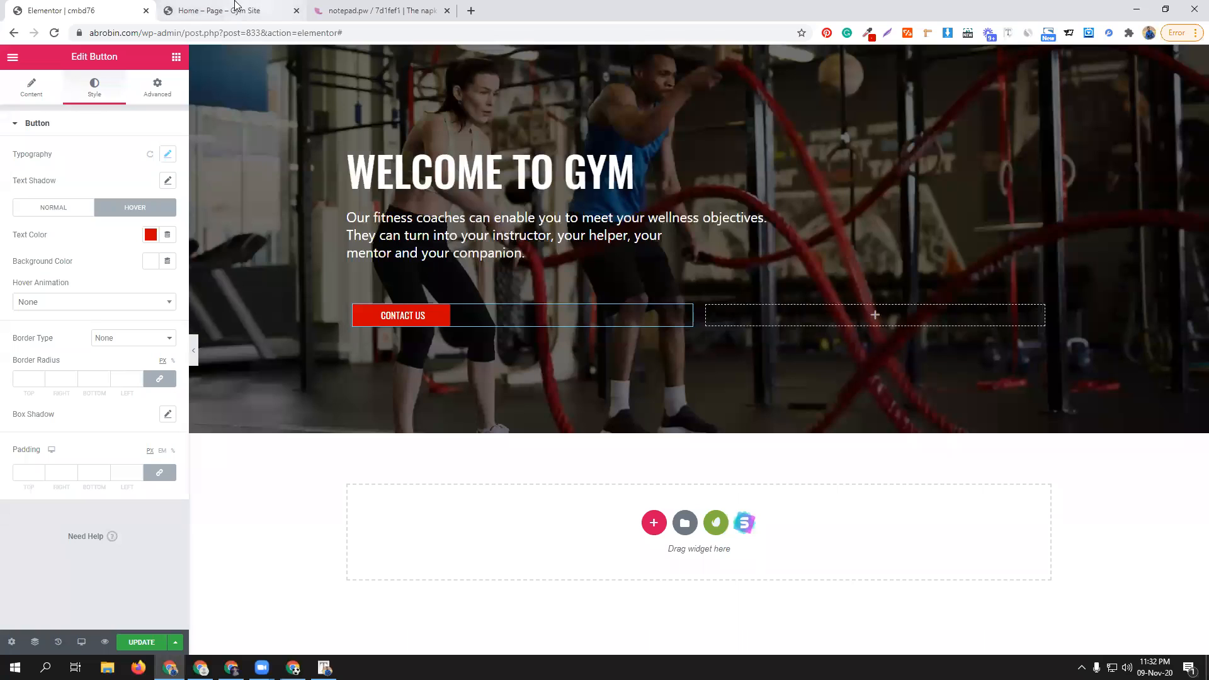
- Compare with the demo's buttons and set the contact button's font size to 22 px
click(263, 7)
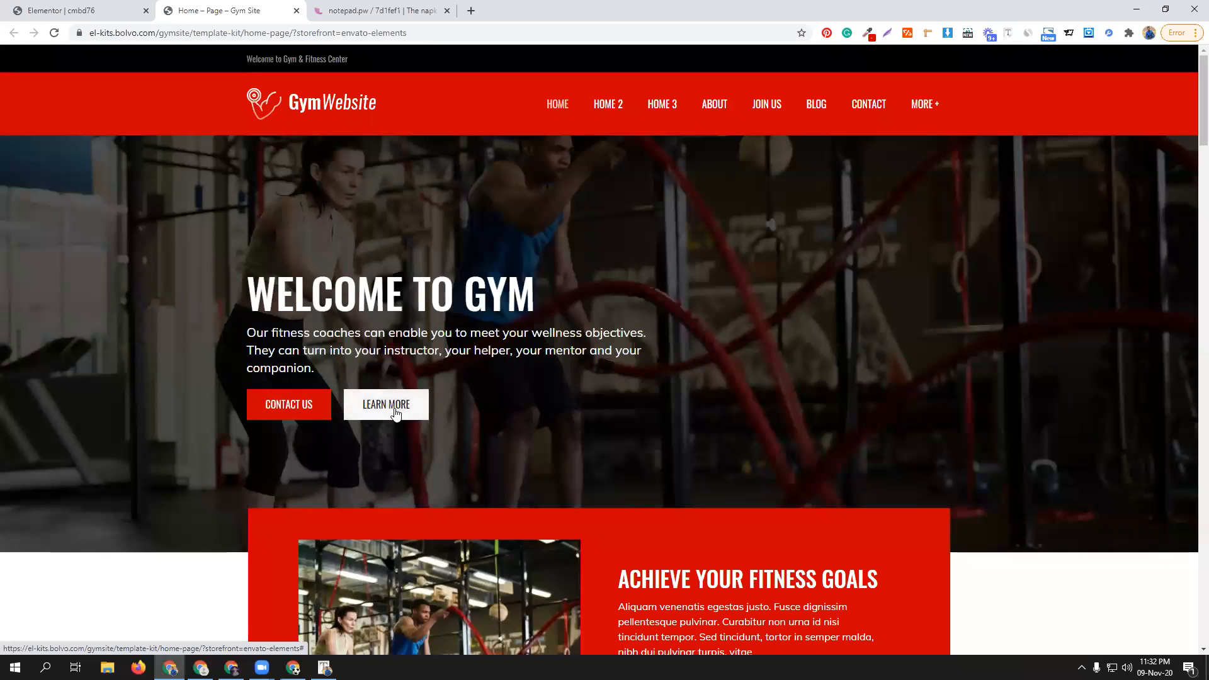
click(87, 7)
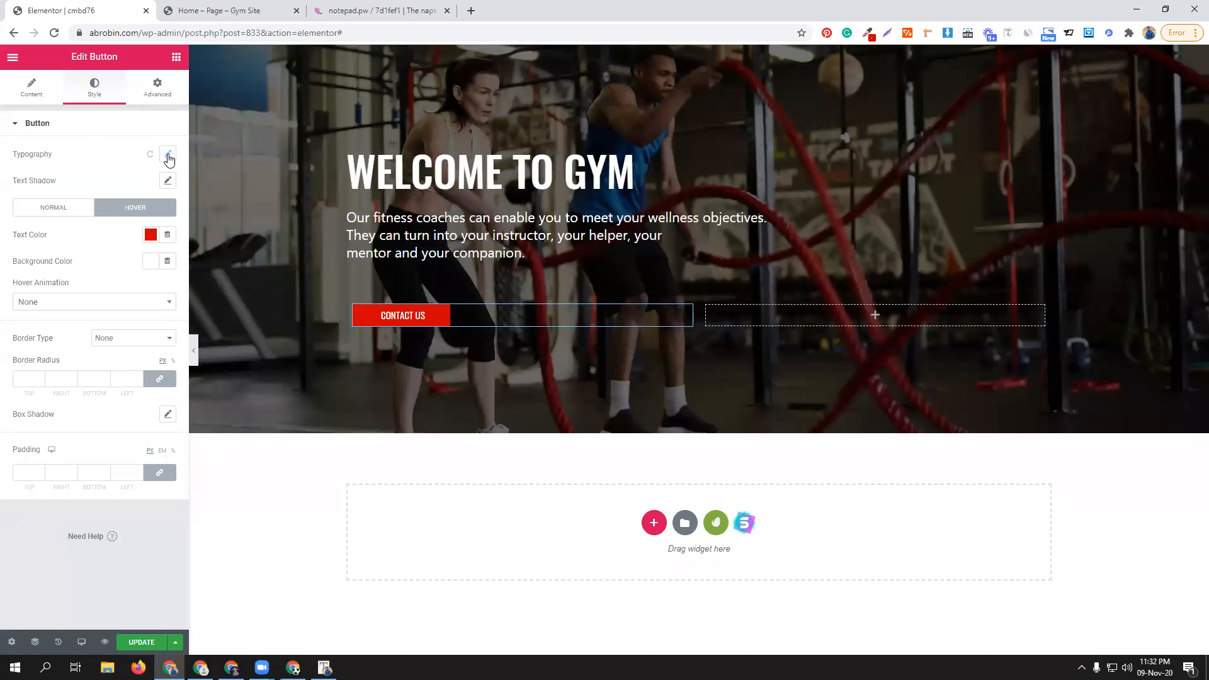
click(168, 156)
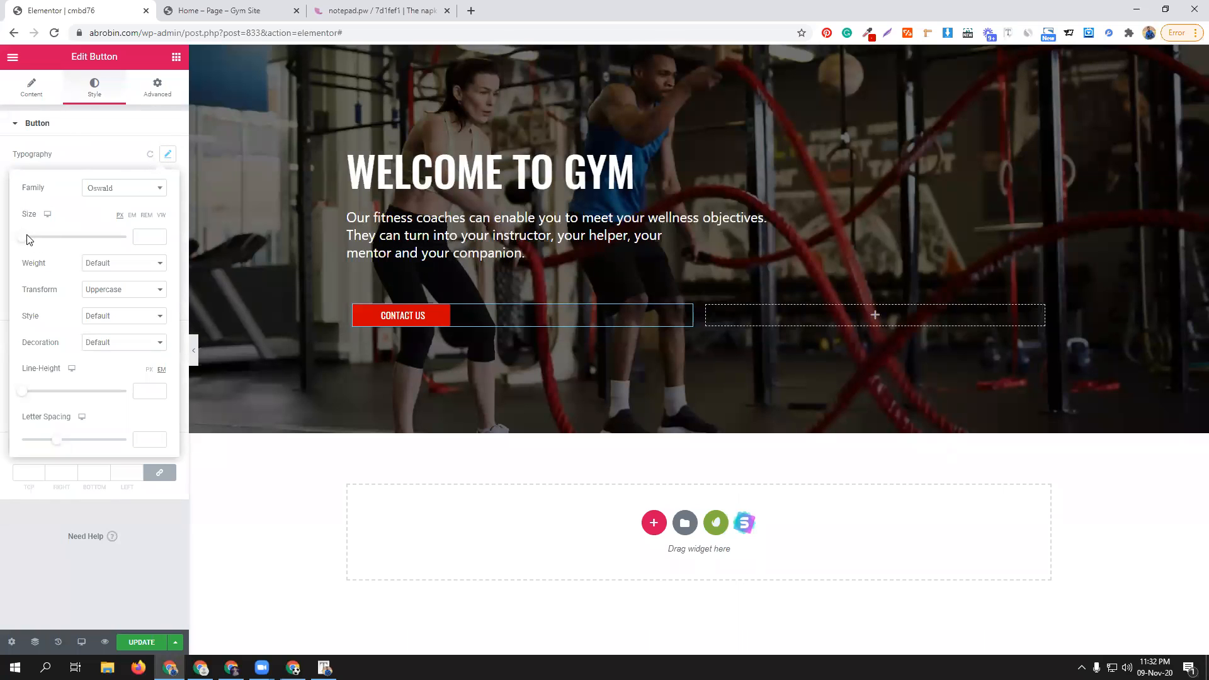
drag(26, 239, 38, 239)
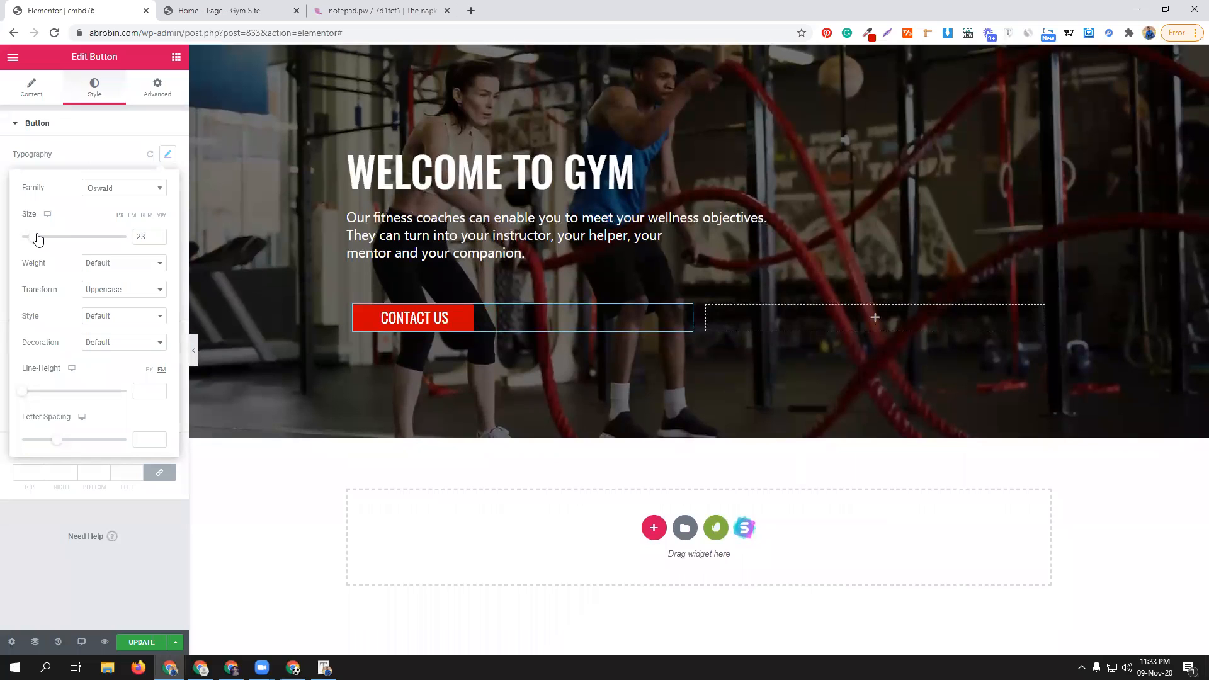
click(158, 239)
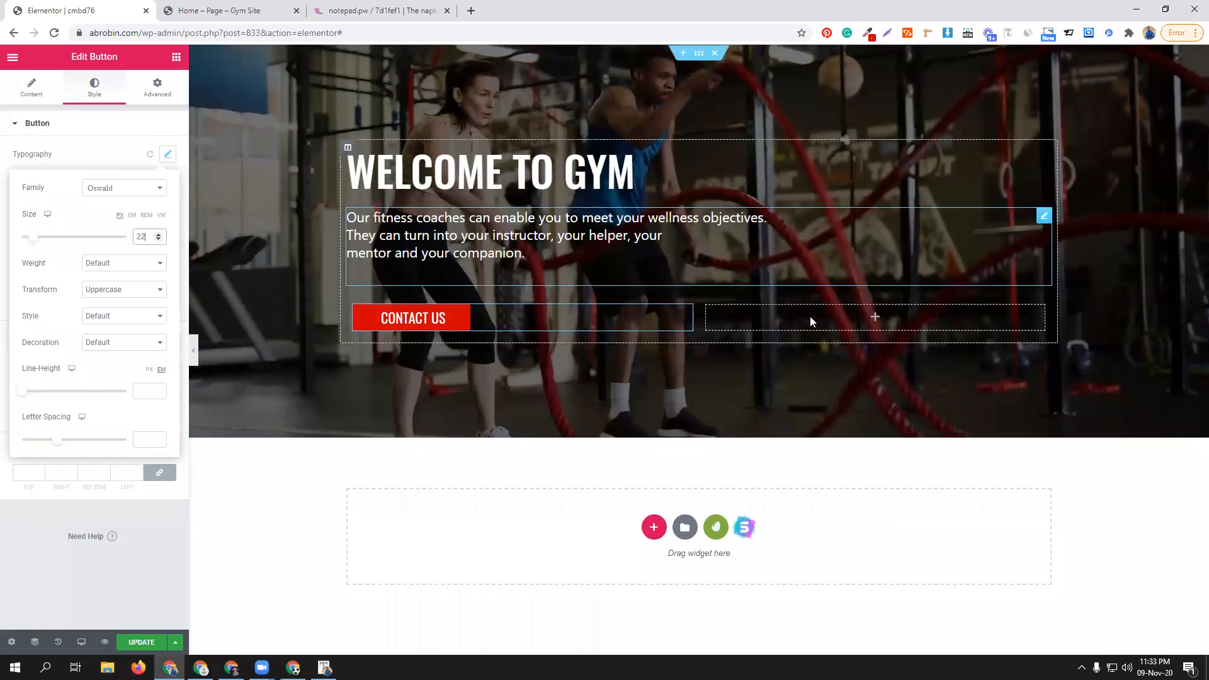
- Duplicate the contact button's column and narrow the first column so the copy is about 42.9% wide
click(252, 6)
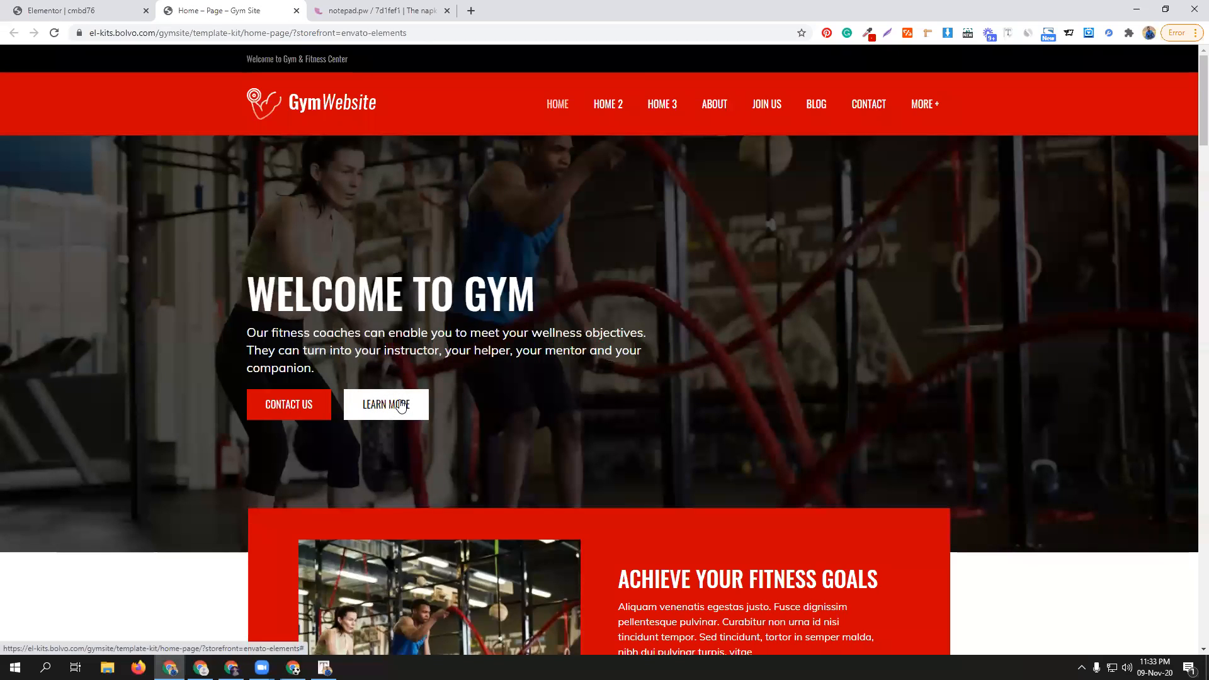
click(108, 8)
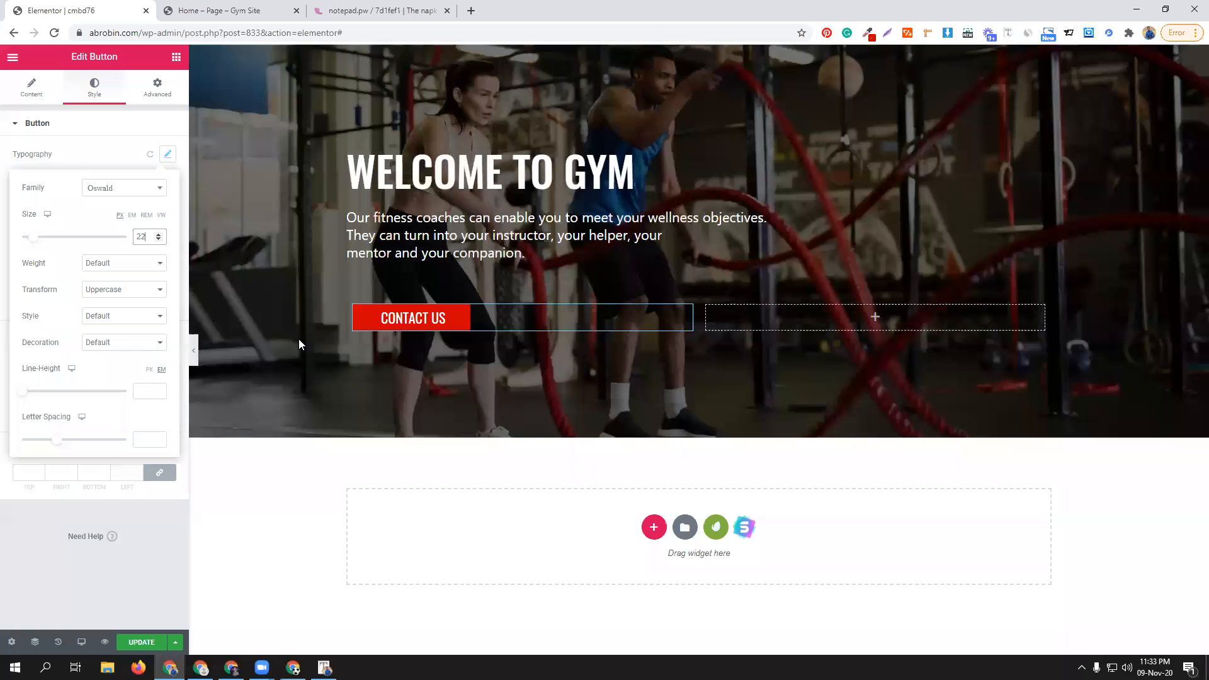
right_click(357, 309)
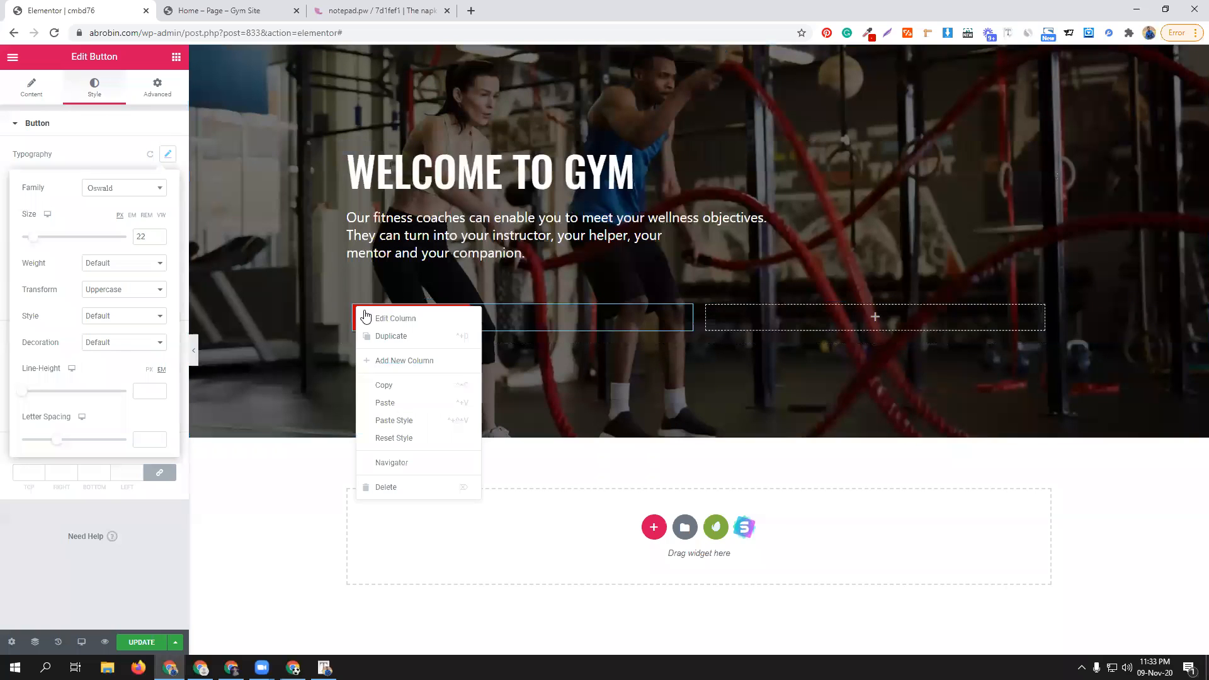
click(395, 339)
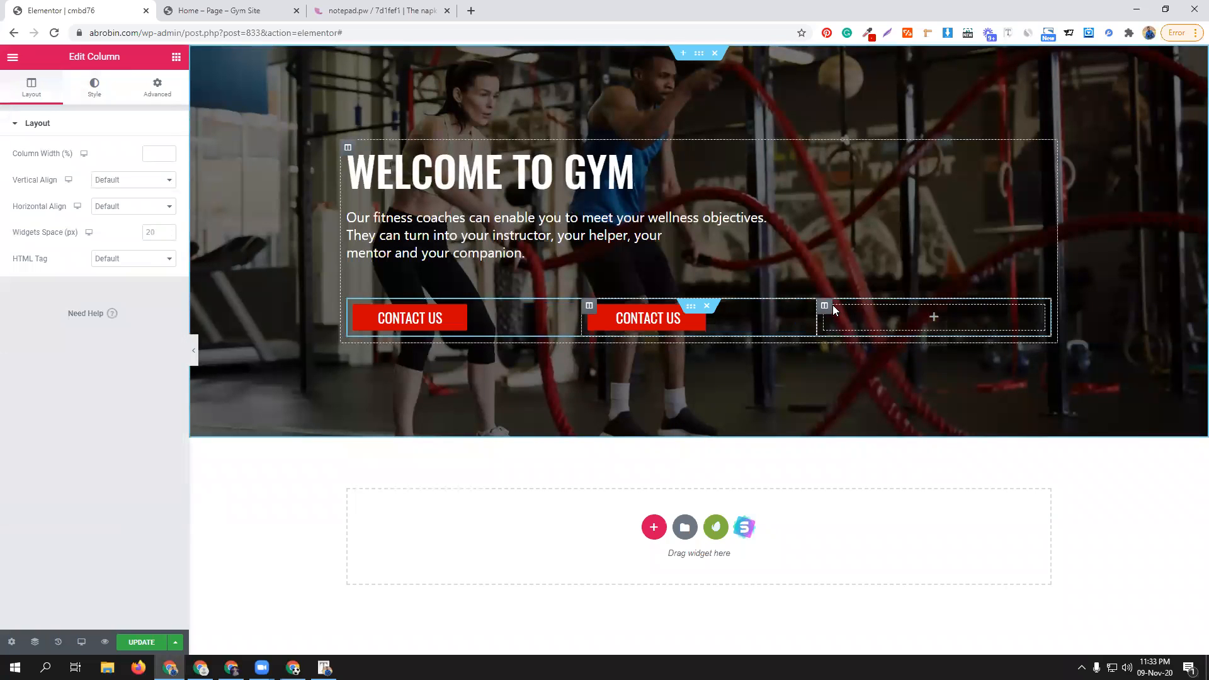
right_click(827, 308)
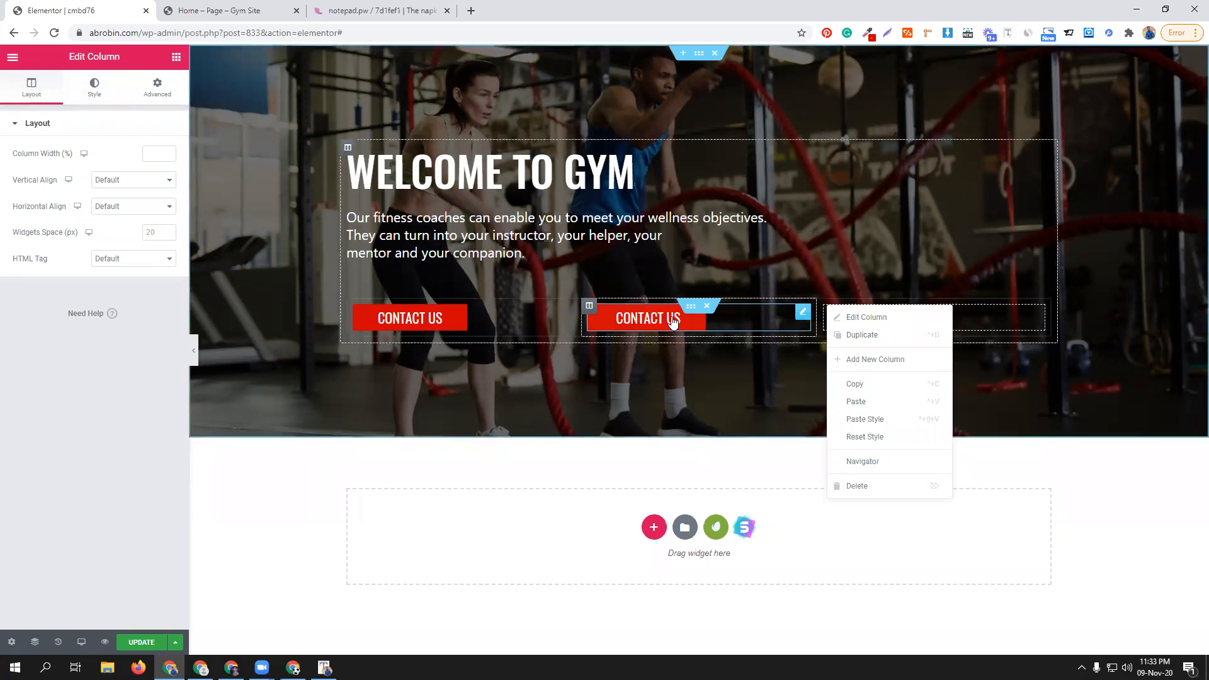
drag(585, 320, 513, 313)
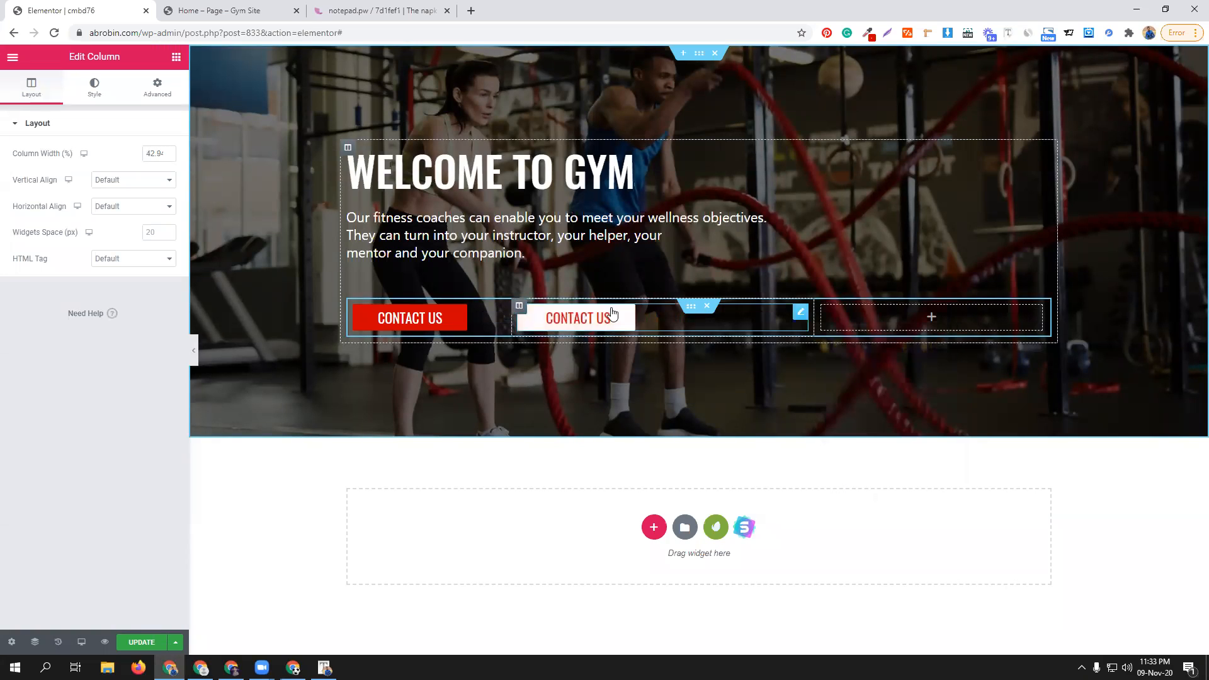
- Change the duplicated button's text to LEARN MORE, matching the demo's second hero button
click(801, 313)
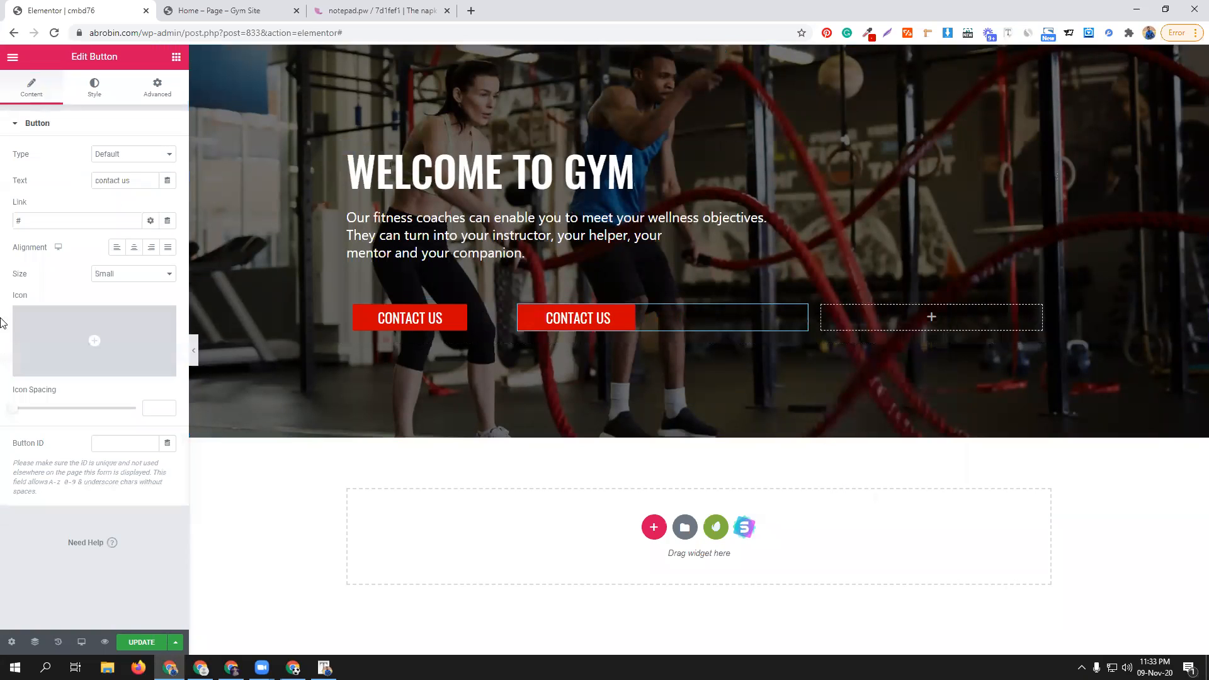
click(252, 10)
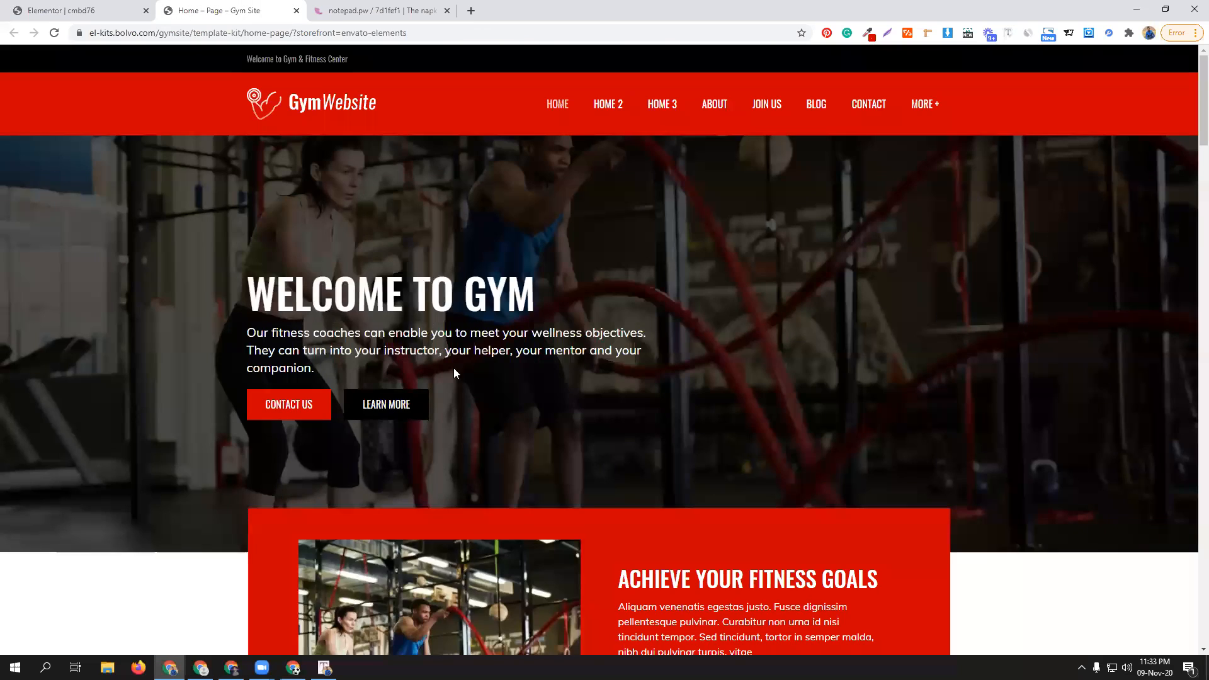
click(56, 10)
triple_click(128, 178)
text(LEAR)
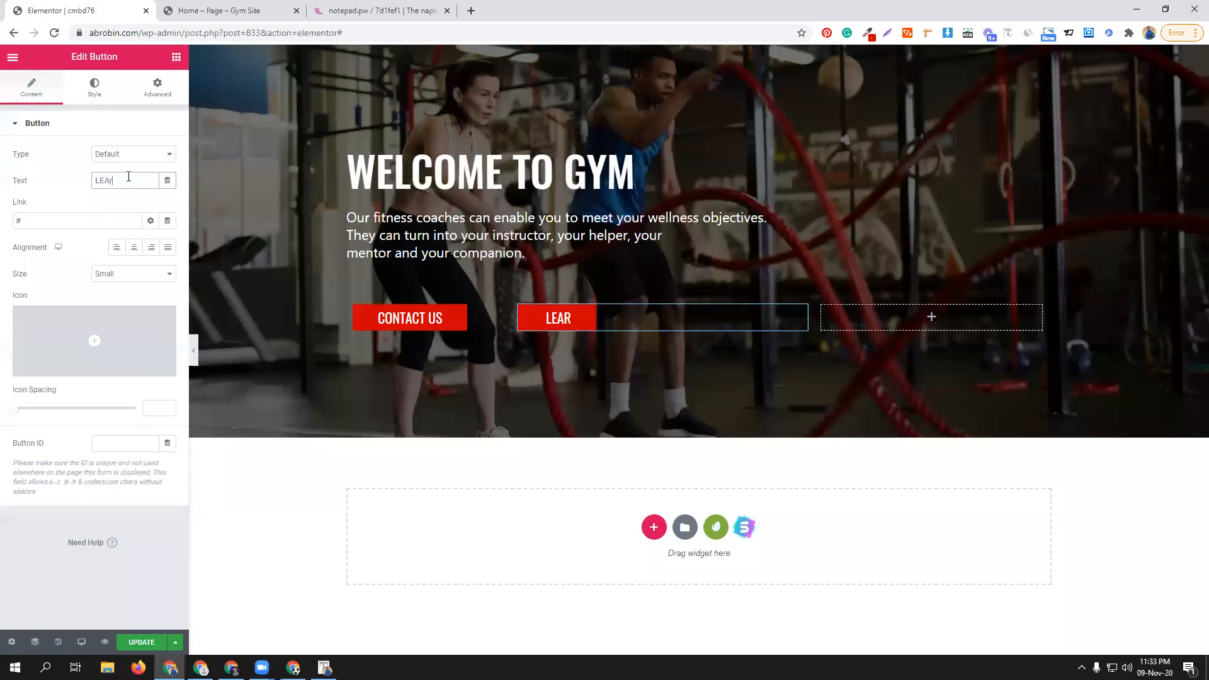
key(BackSpace)
text(RBN MORE)
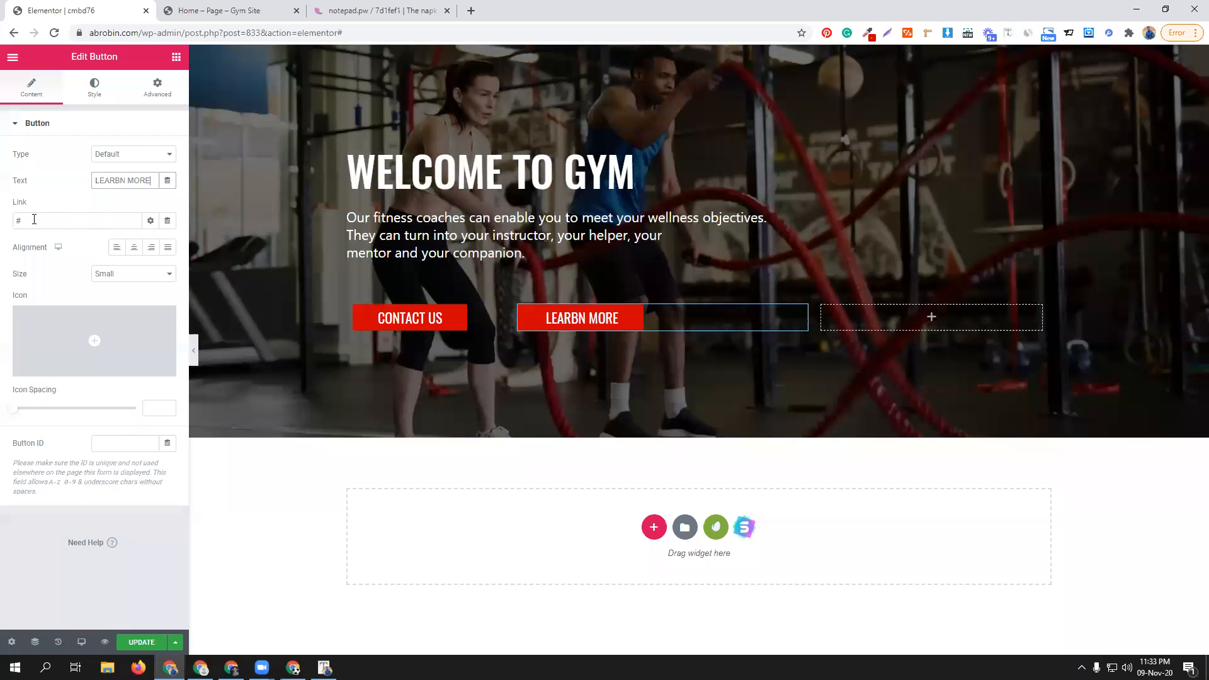
click(123, 179)
key(BackSpace)
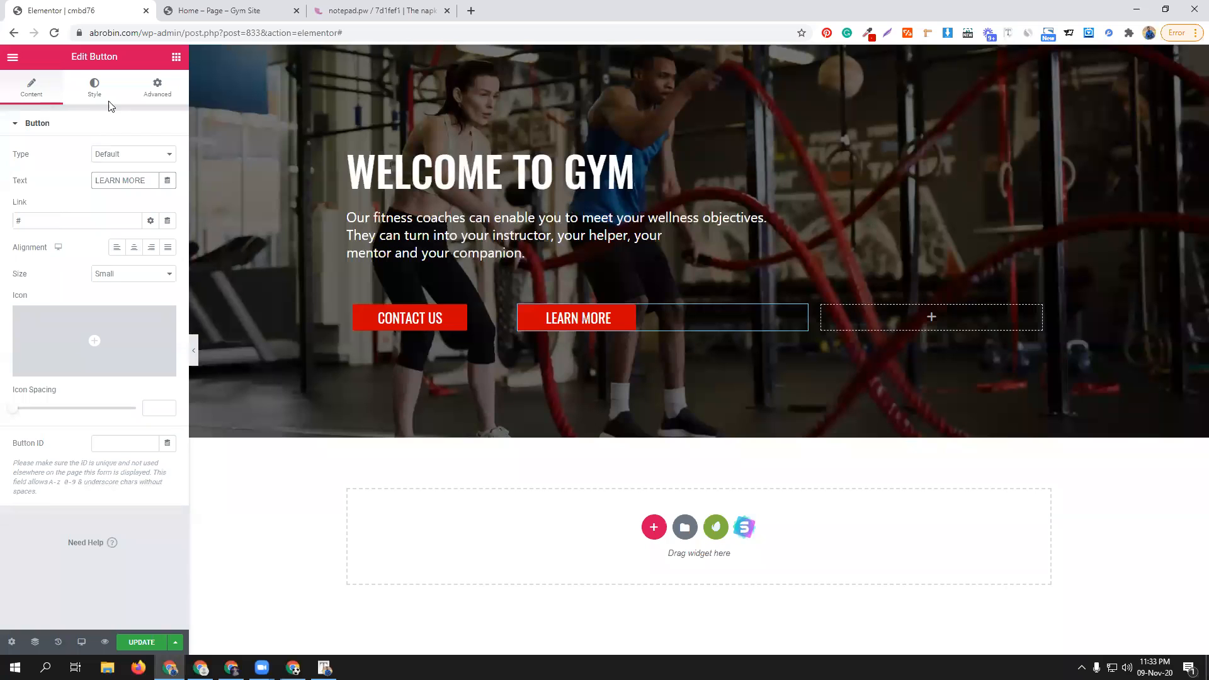
- Give the Learn More button a black (#000000) background and white text in its normal state
click(94, 86)
click(150, 261)
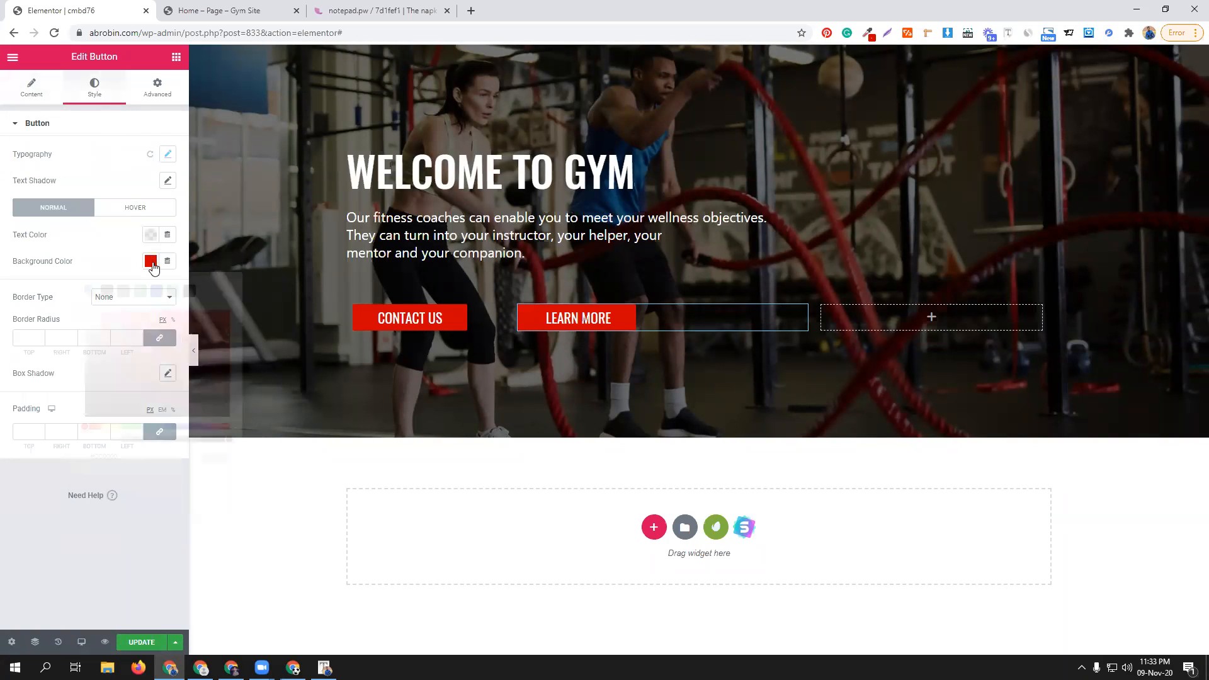
click(189, 291)
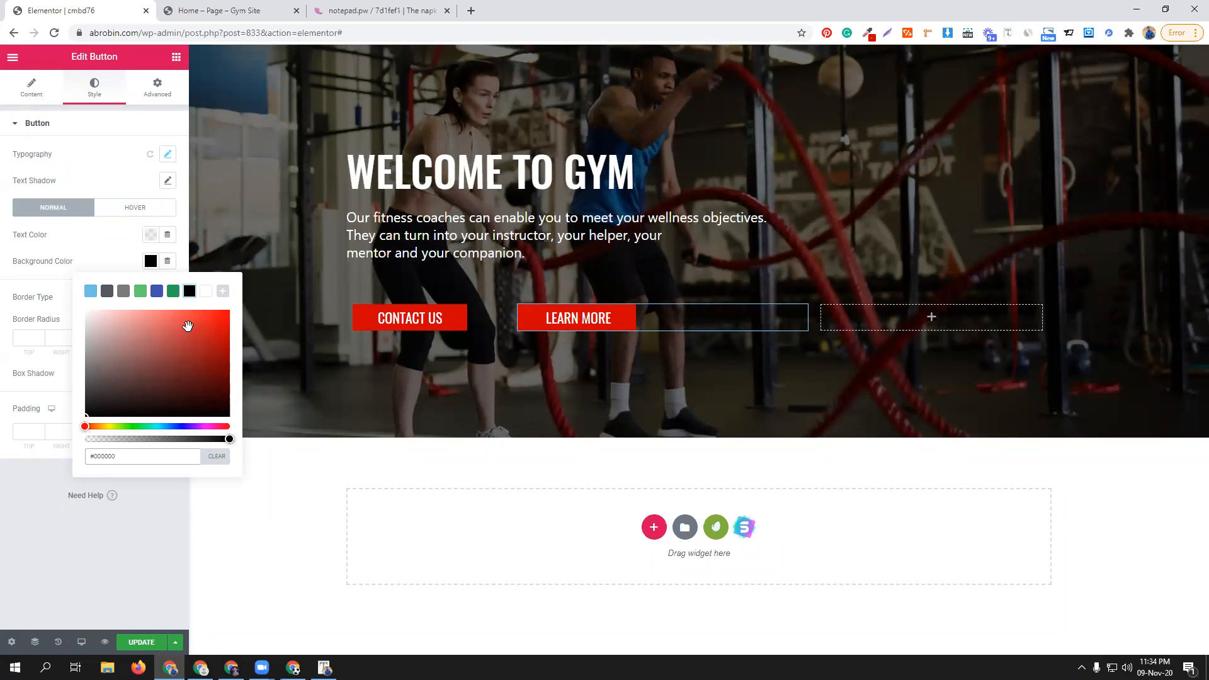
click(173, 293)
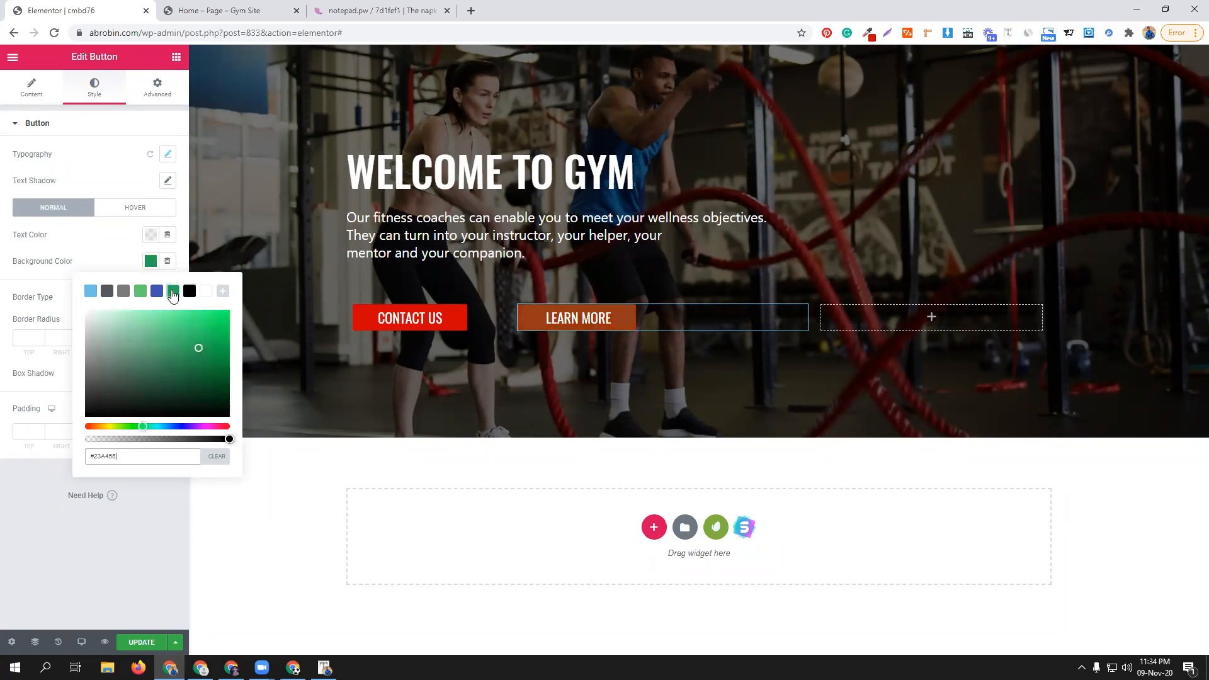
click(189, 292)
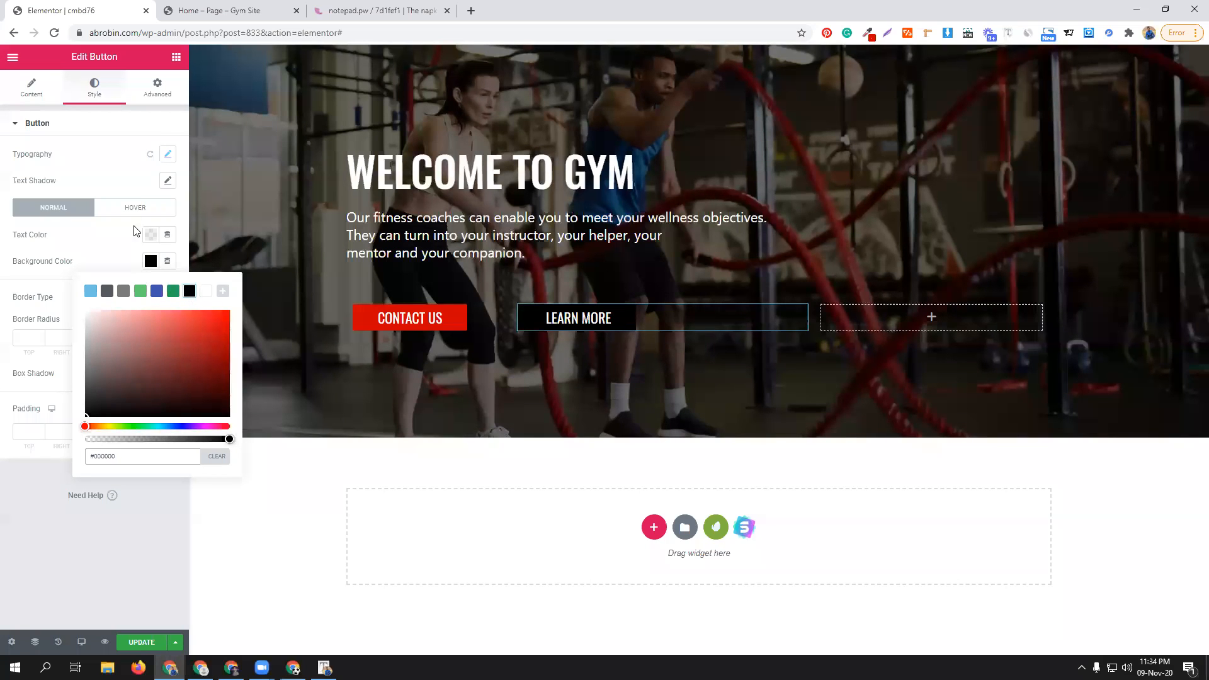
click(150, 234)
click(206, 264)
- Set the Learn More button's hover text color to black and check its hover background color
click(135, 207)
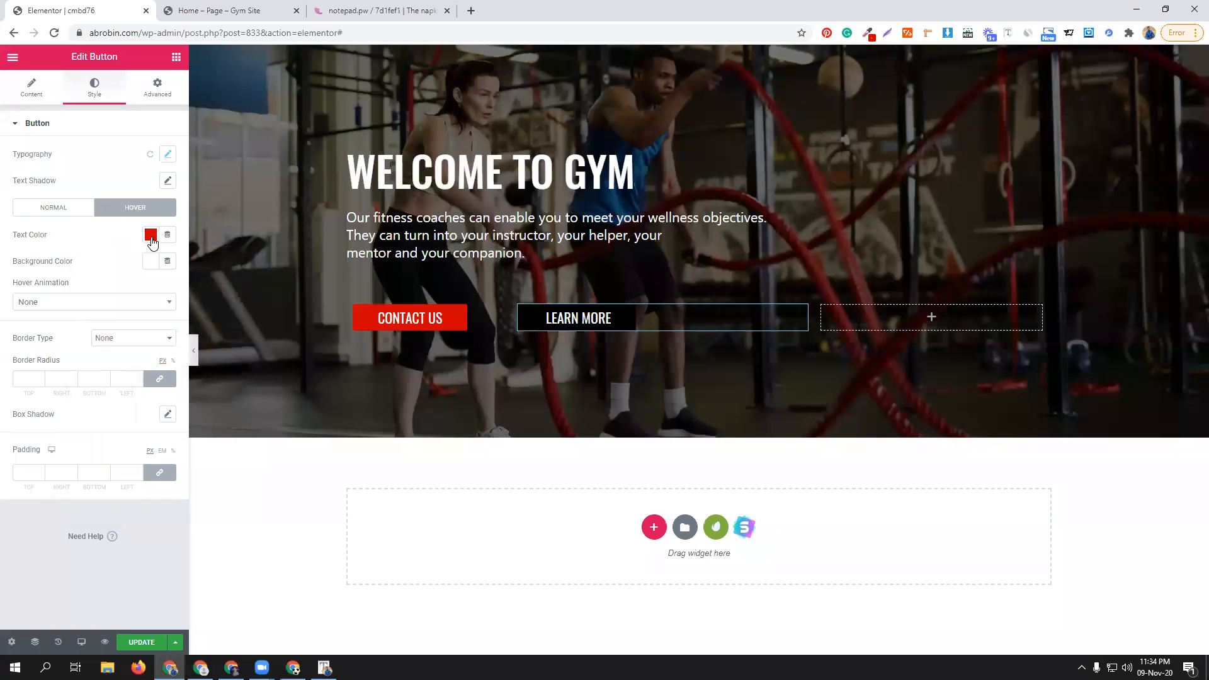
click(150, 234)
click(173, 264)
click(189, 264)
click(123, 240)
click(150, 261)
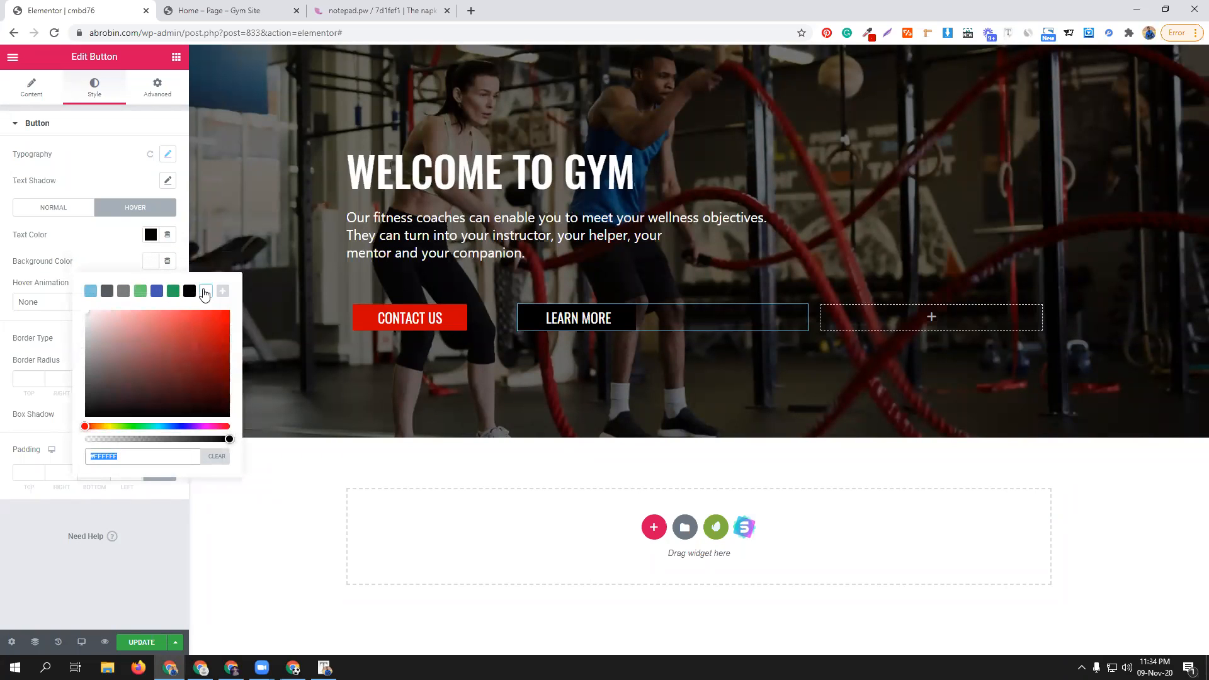
click(106, 240)
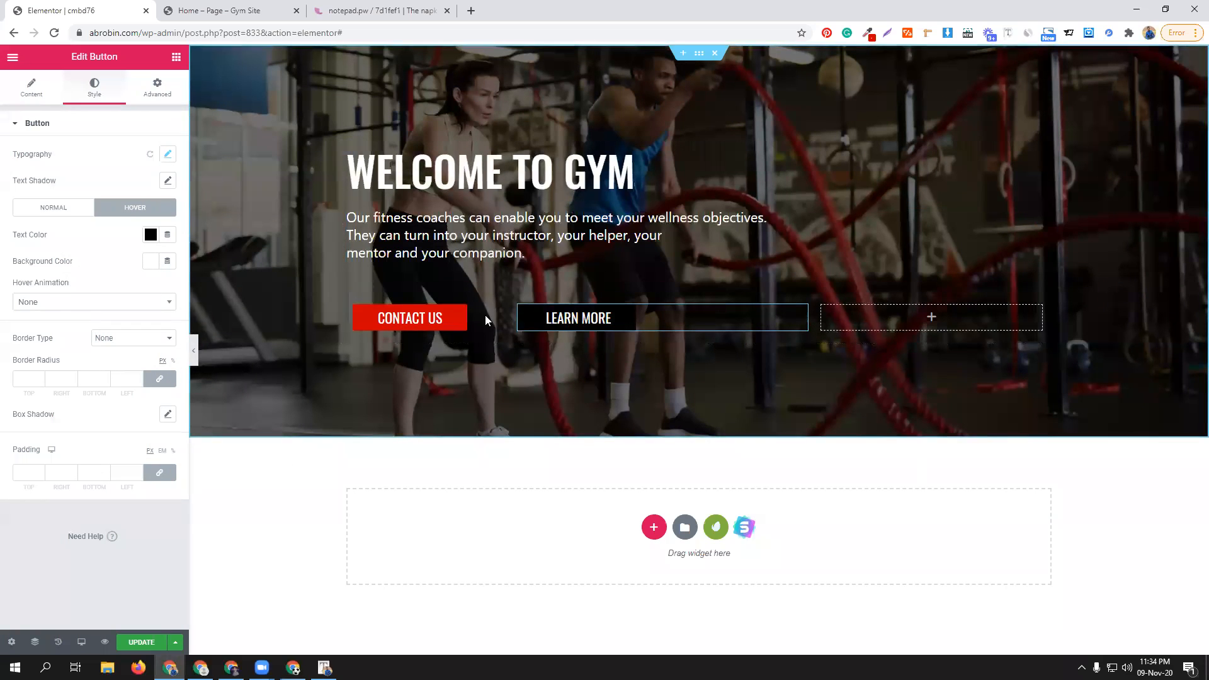
- Compare the hero with the demo, set the section's background overlay opacity to 0.7 and update the page
click(217, 10)
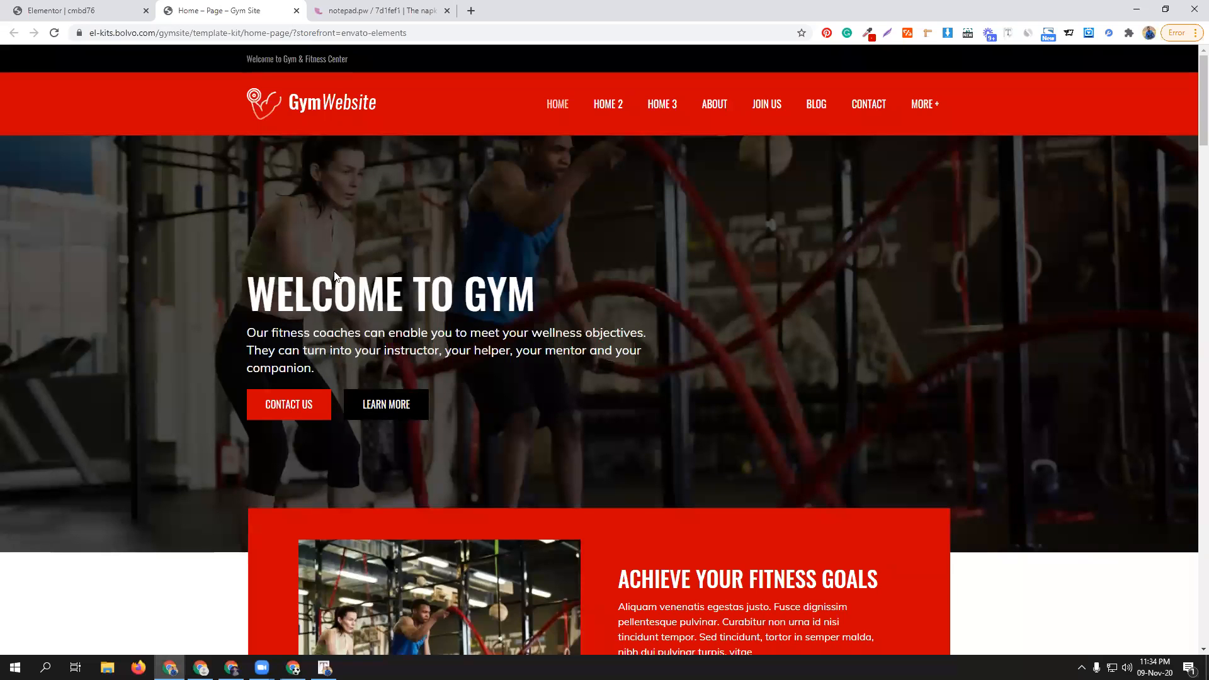
click(101, 11)
click(700, 55)
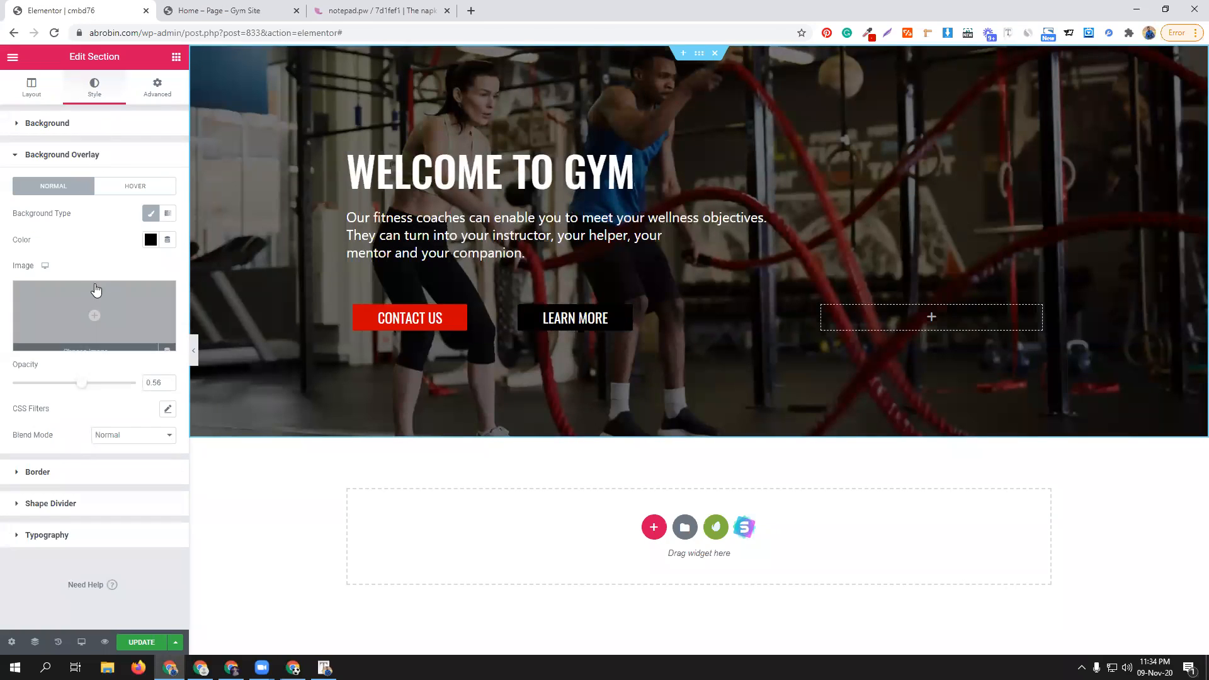
drag(87, 387, 101, 387)
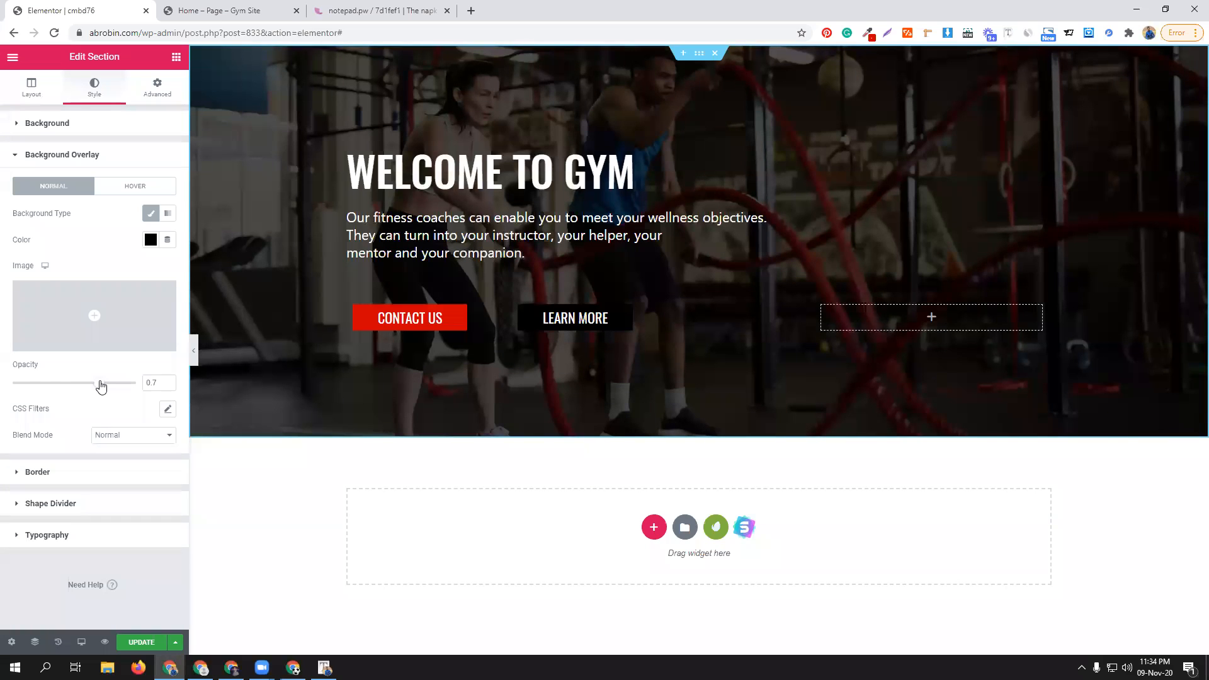
click(139, 643)
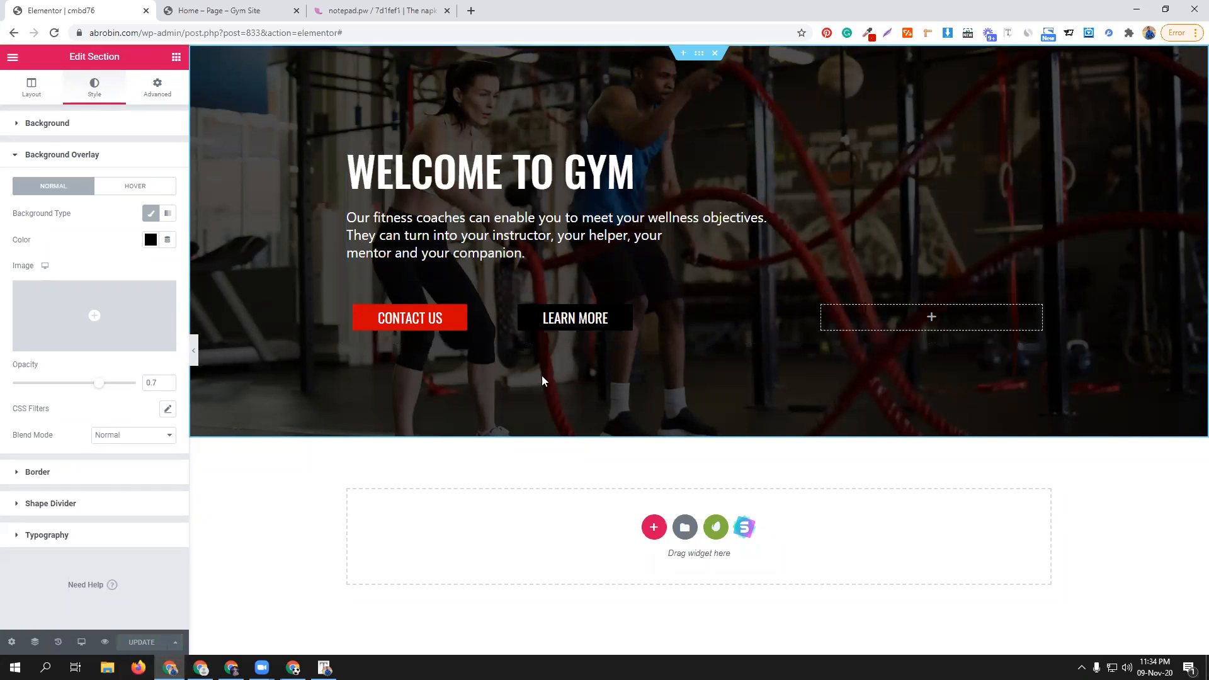
- Examine the demo page's Achieve Your Fitness Goals section below the hero
click(209, 5)
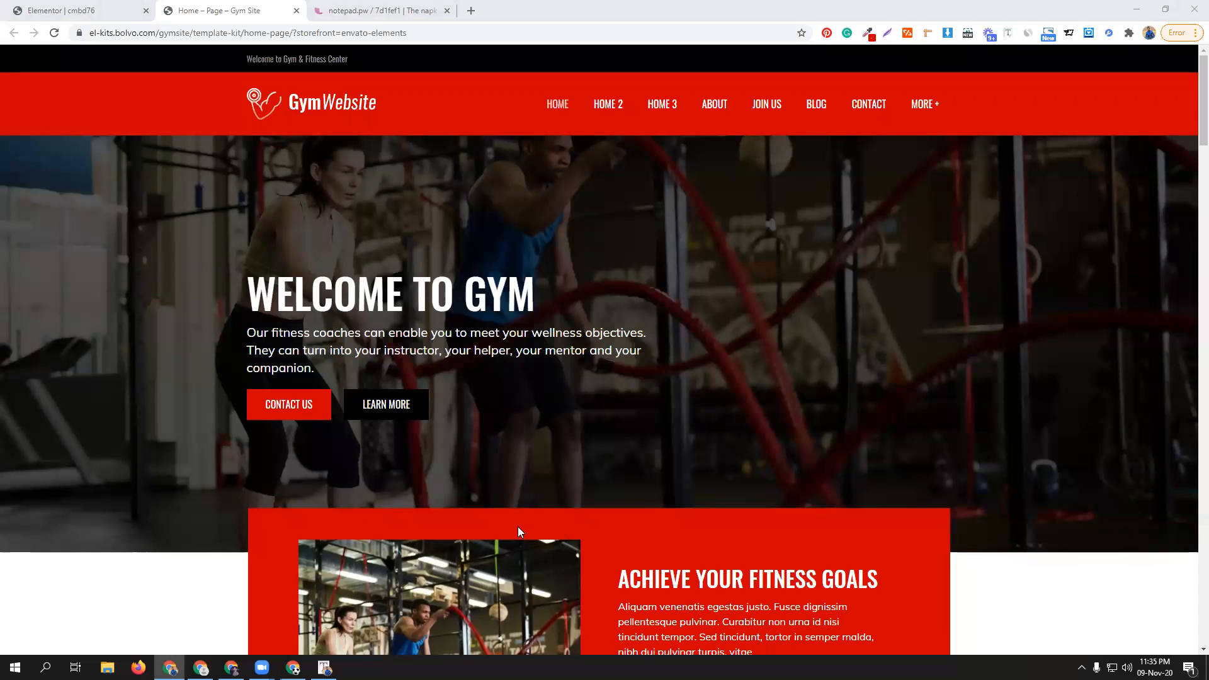
click(365, 10)
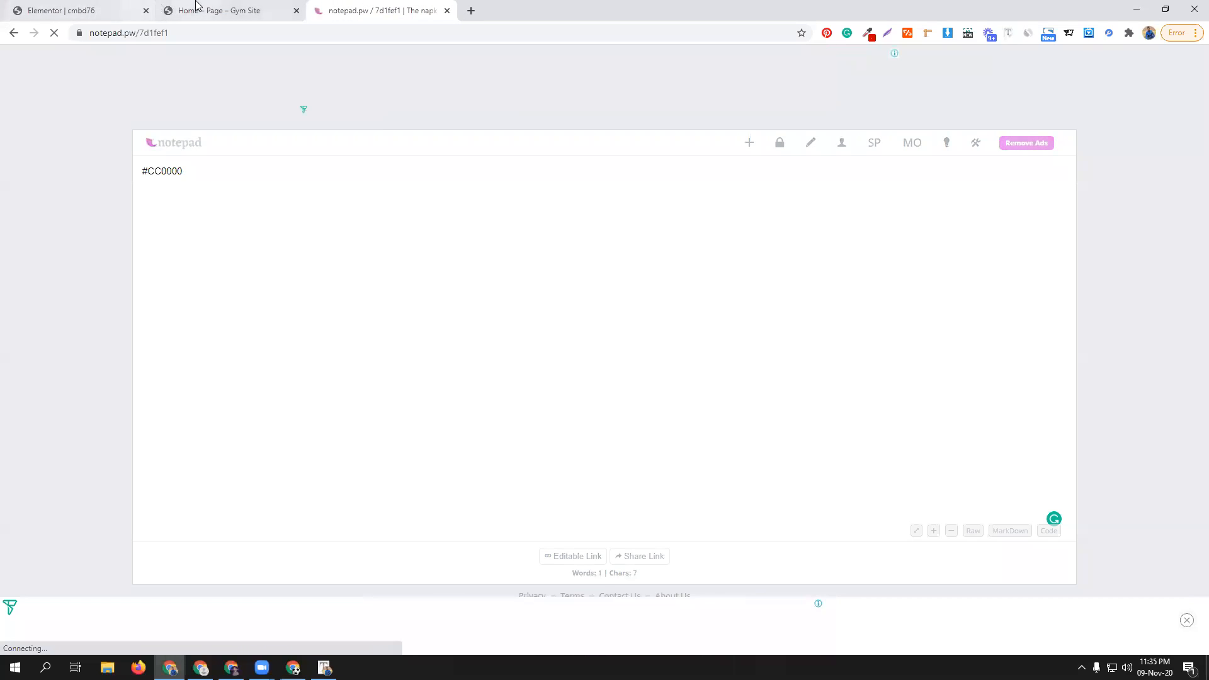
click(207, 10)
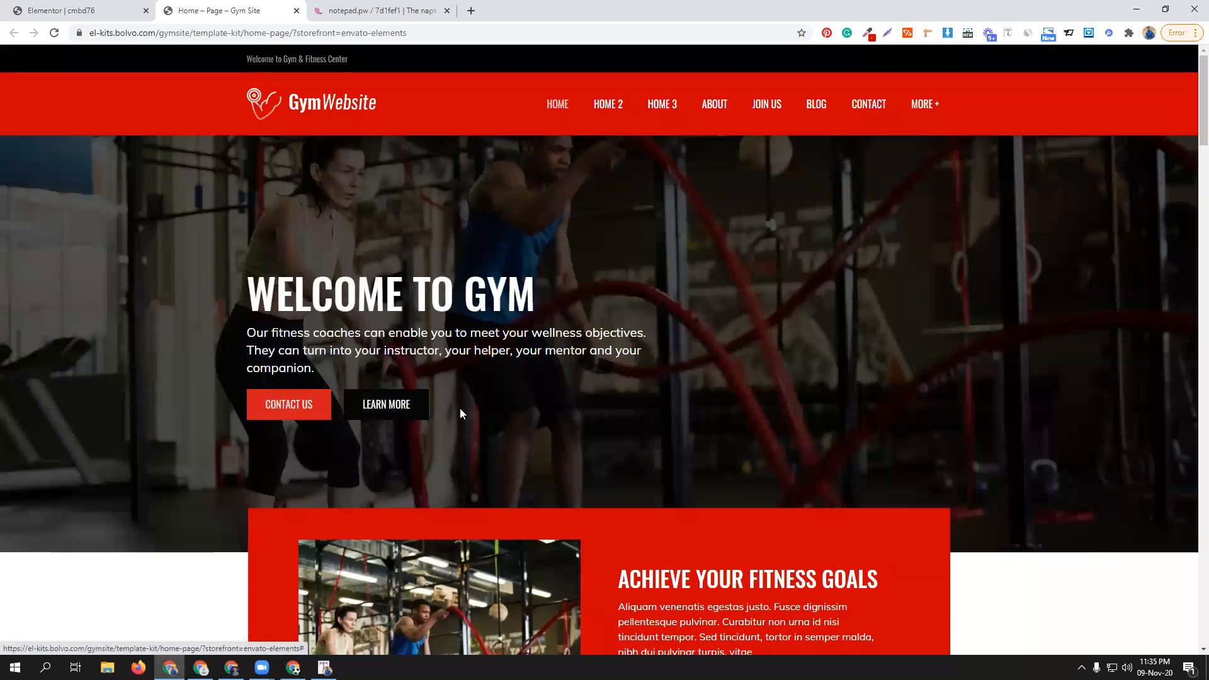
scroll(467, 424, down, 3)
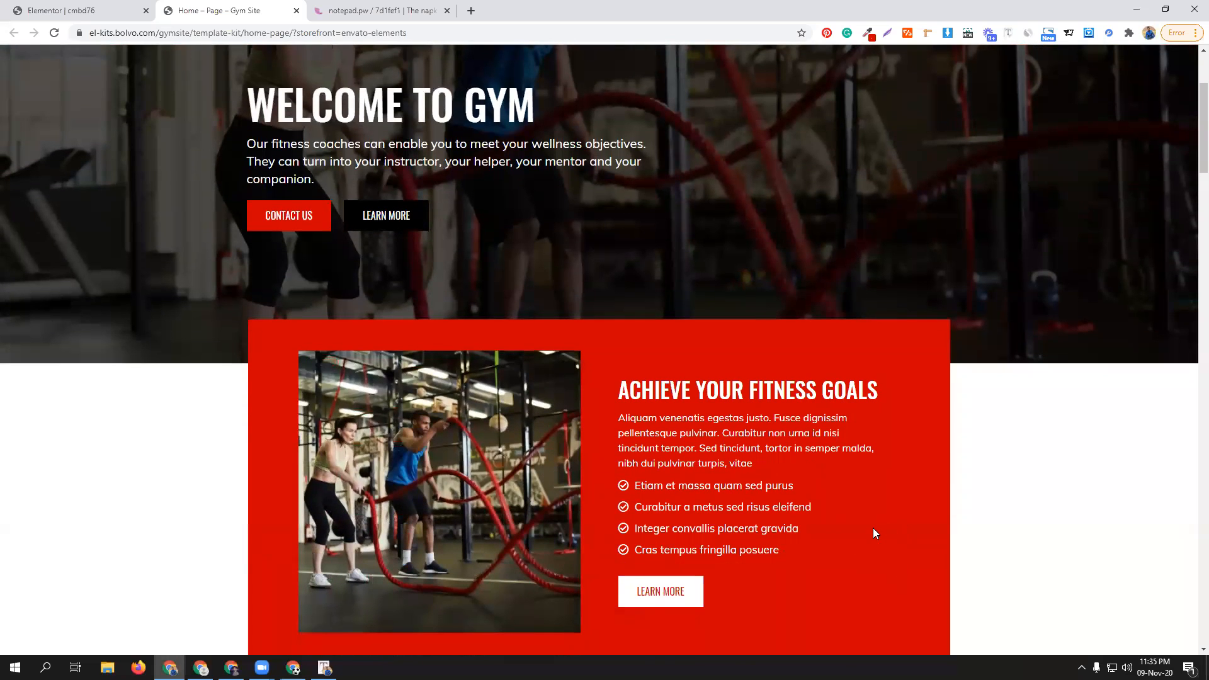
- Examine the demo page's hero, Achieve Your Fitness Goals and Our Schedule sections, comparing them with the page in the Elementor editor
scroll(874, 533, down, 10)
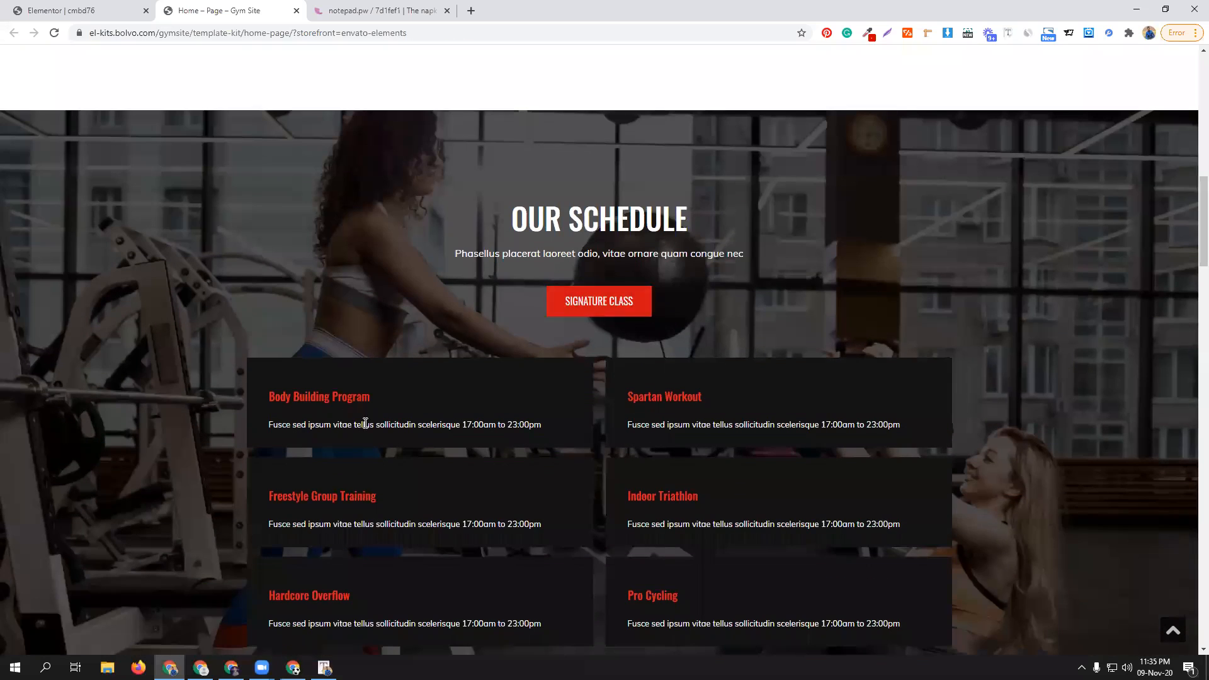
scroll(345, 394, up, 13)
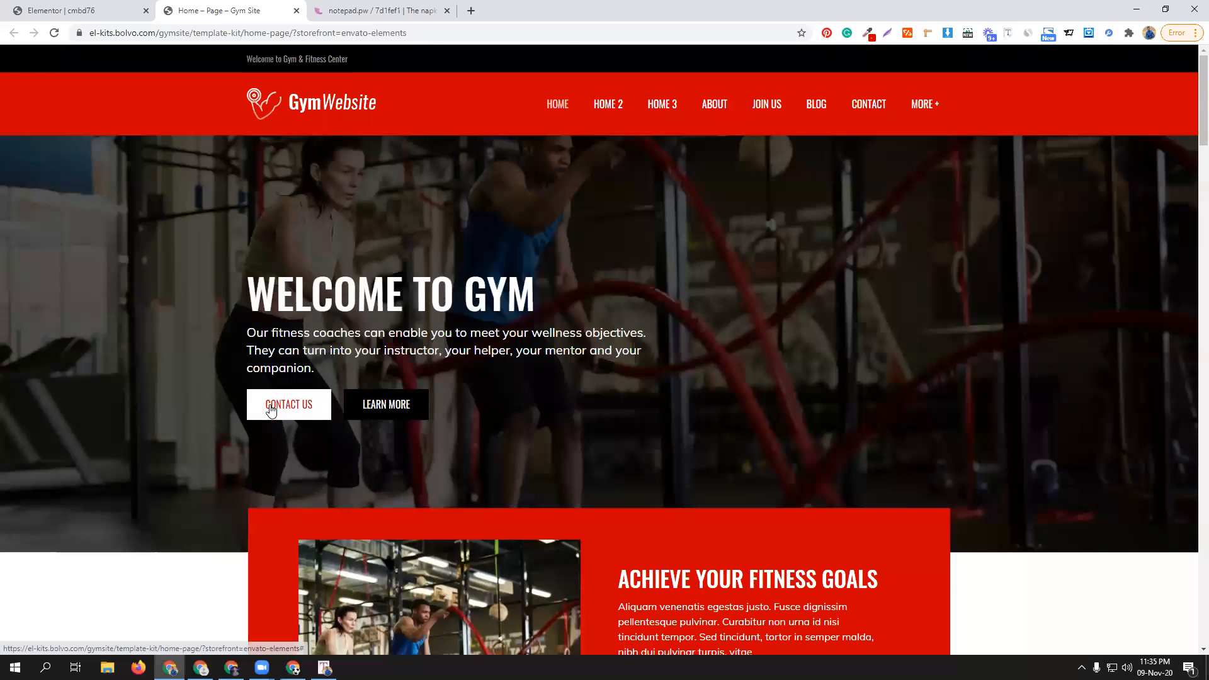
click(378, 11)
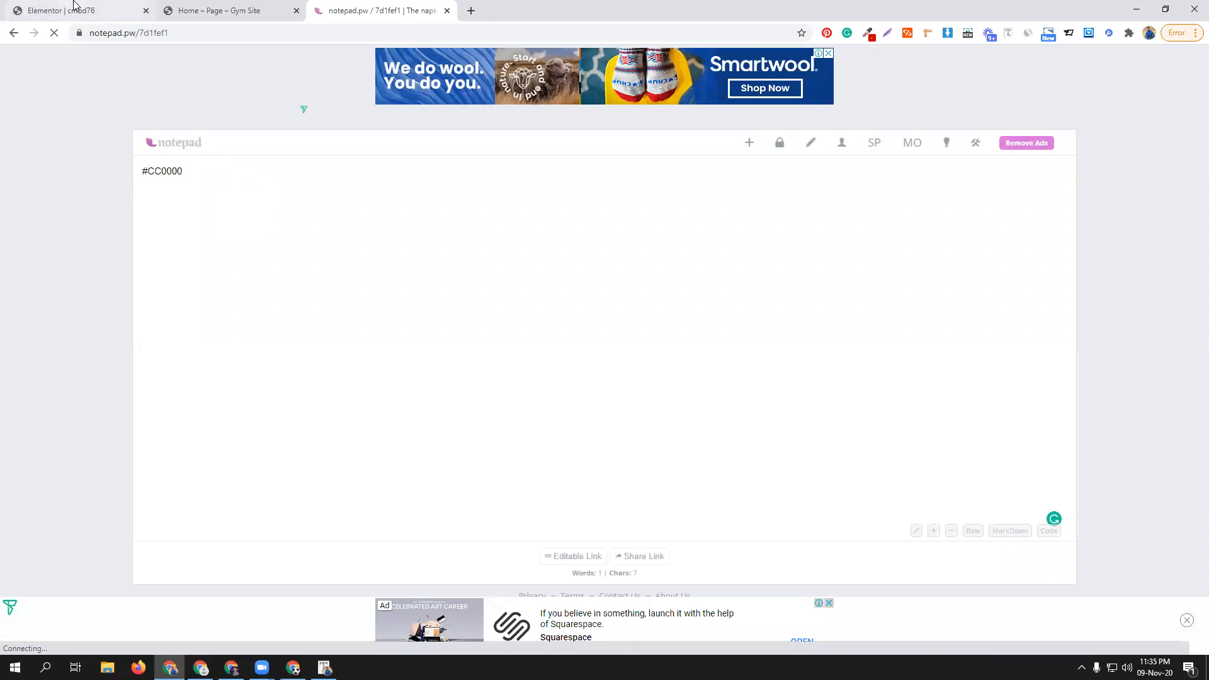
click(214, 10)
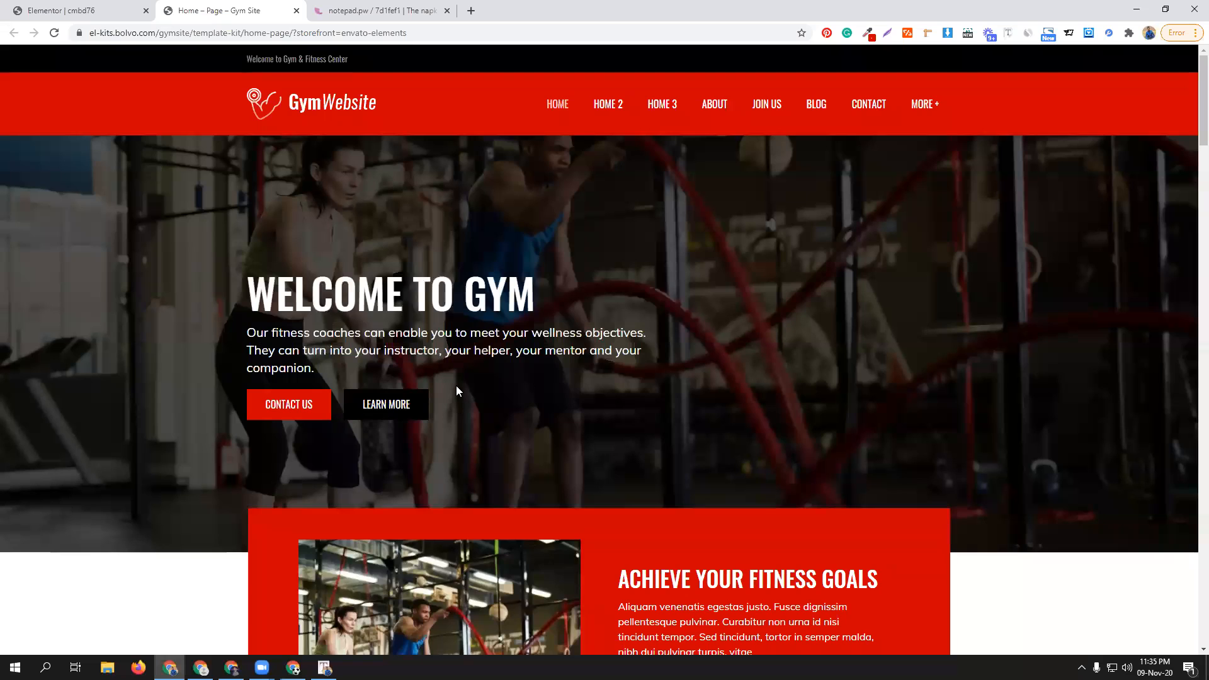
scroll(456, 386, down, 5)
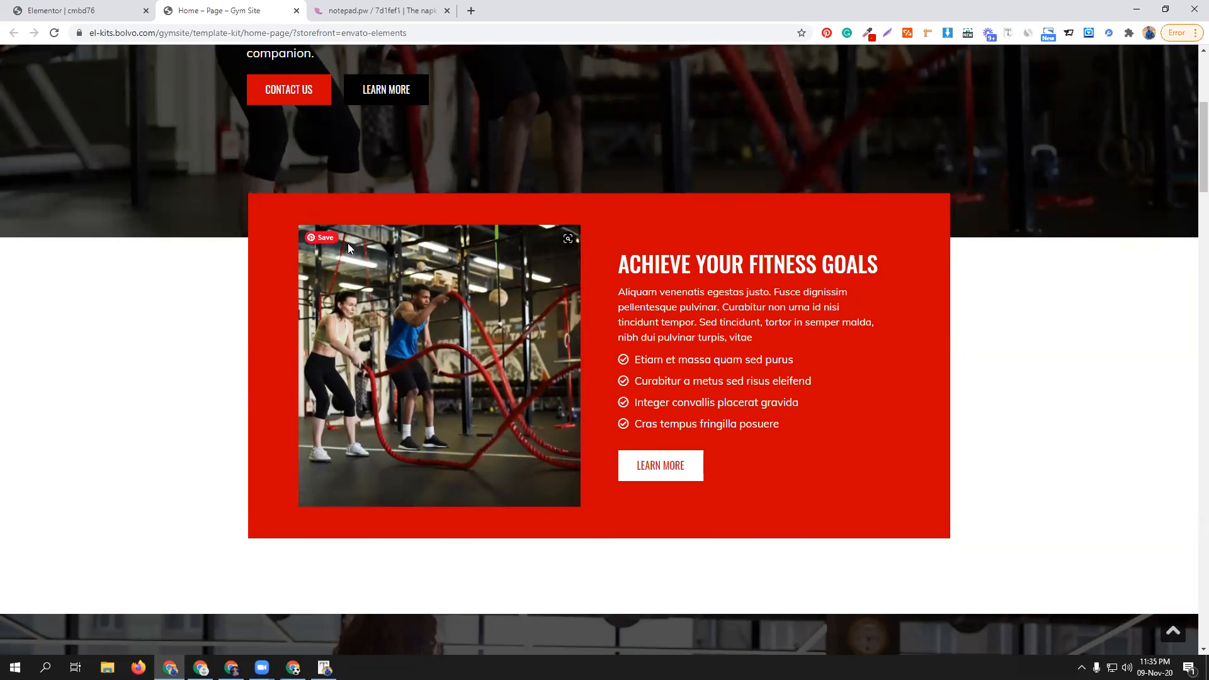
click(119, 11)
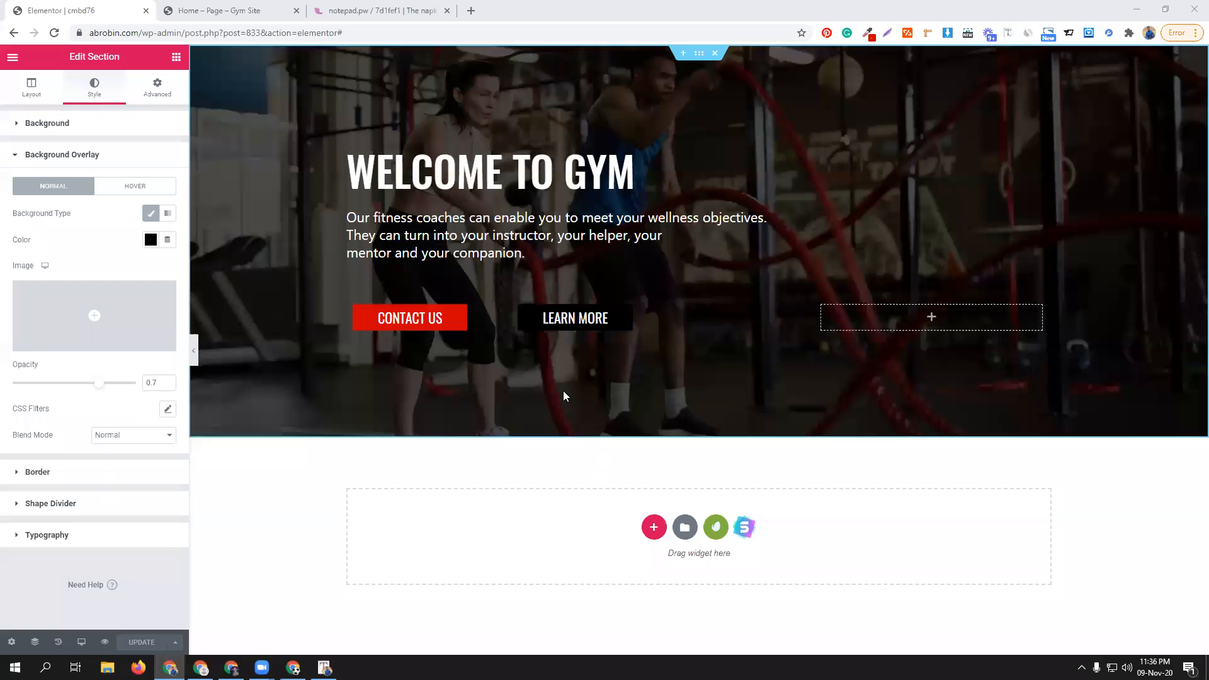
click(219, 10)
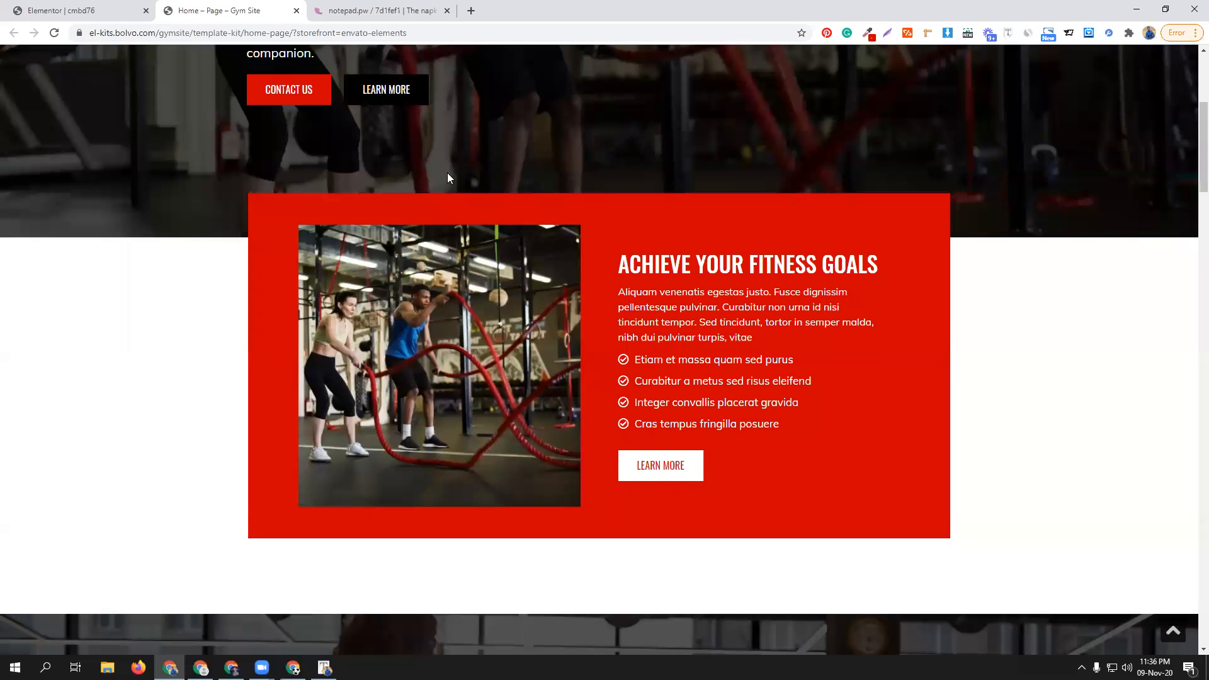
scroll(501, 203, up, 5)
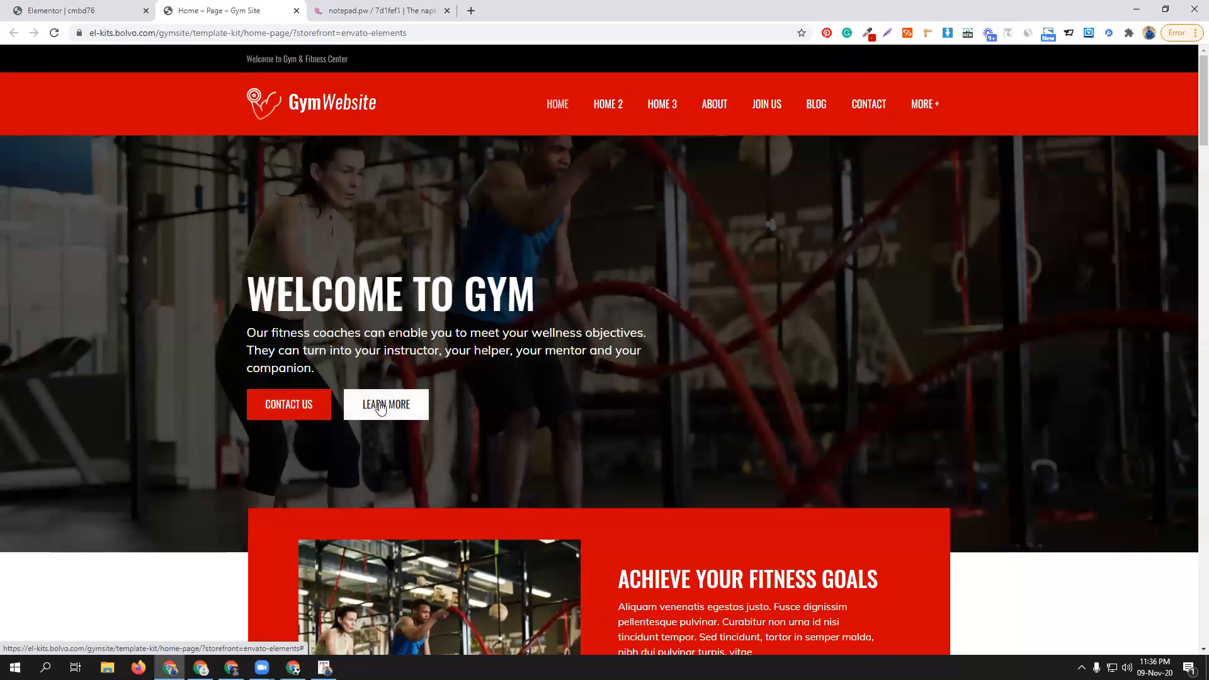
- Add a single-column section below the hero, stretch it and set its content width to Full Width
click(94, 10)
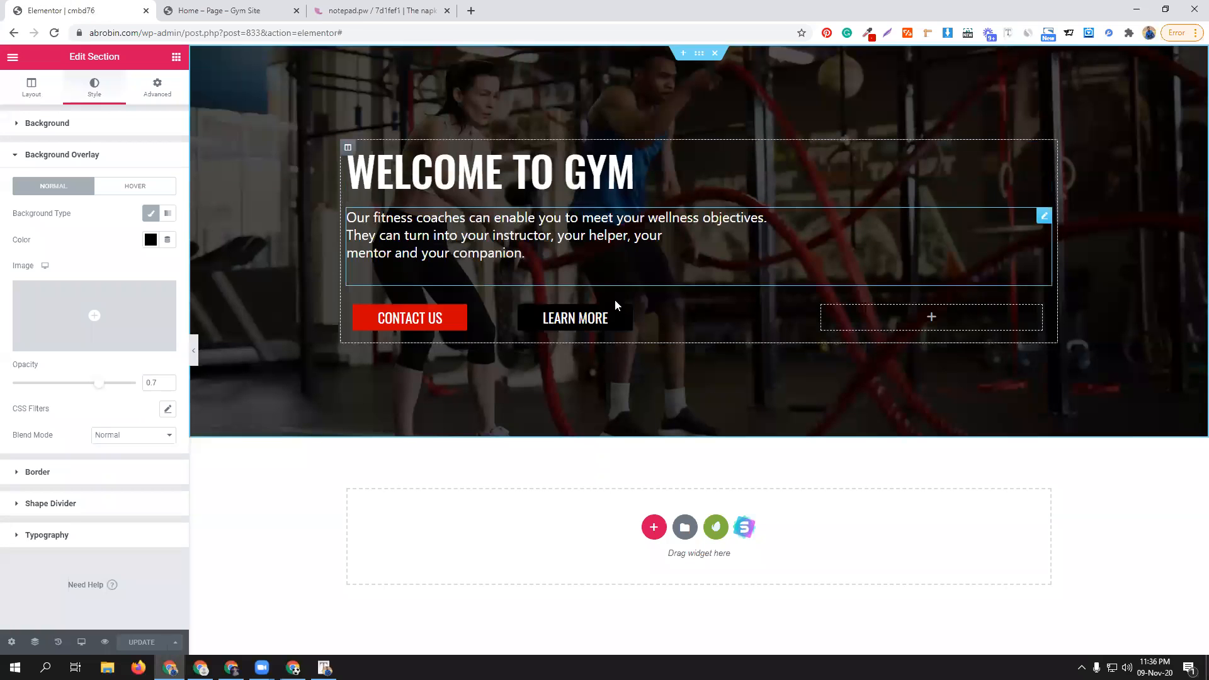
click(653, 527)
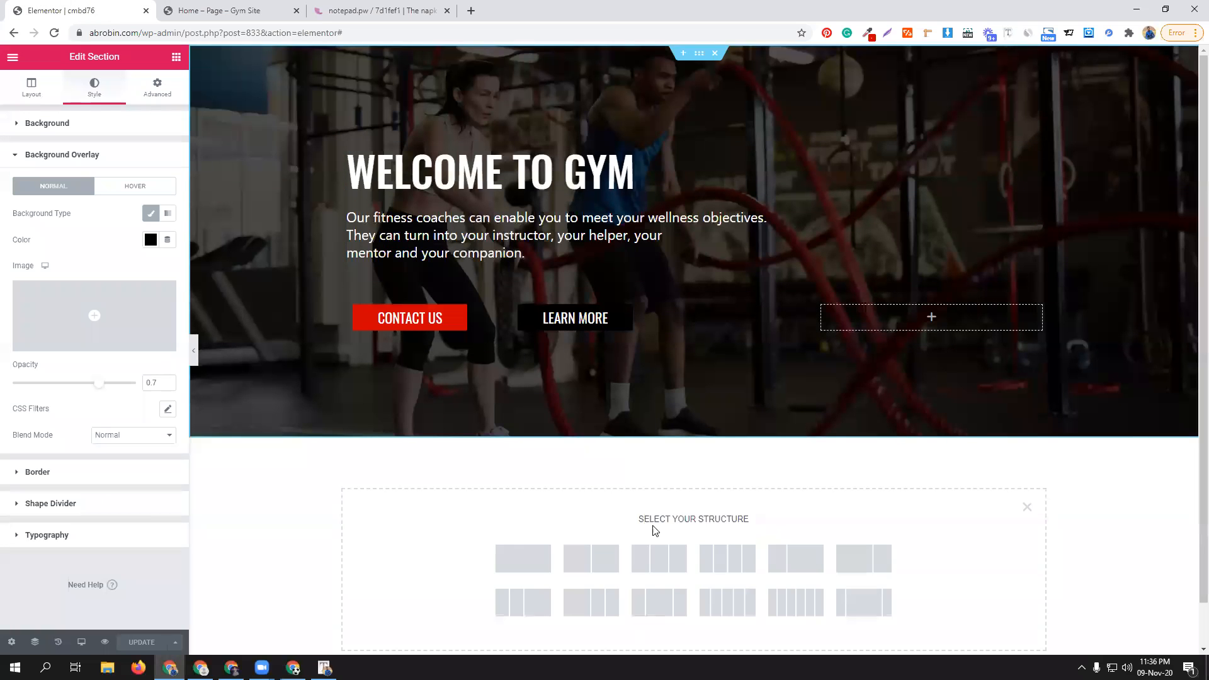
click(518, 536)
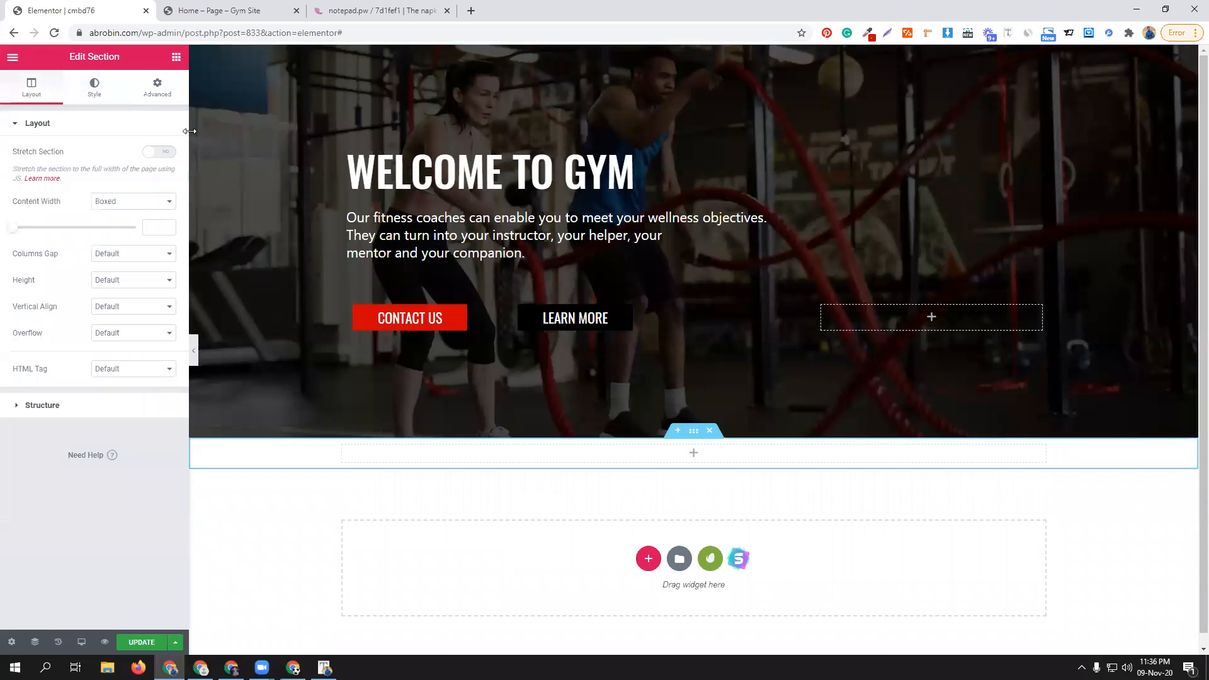
click(158, 154)
click(146, 202)
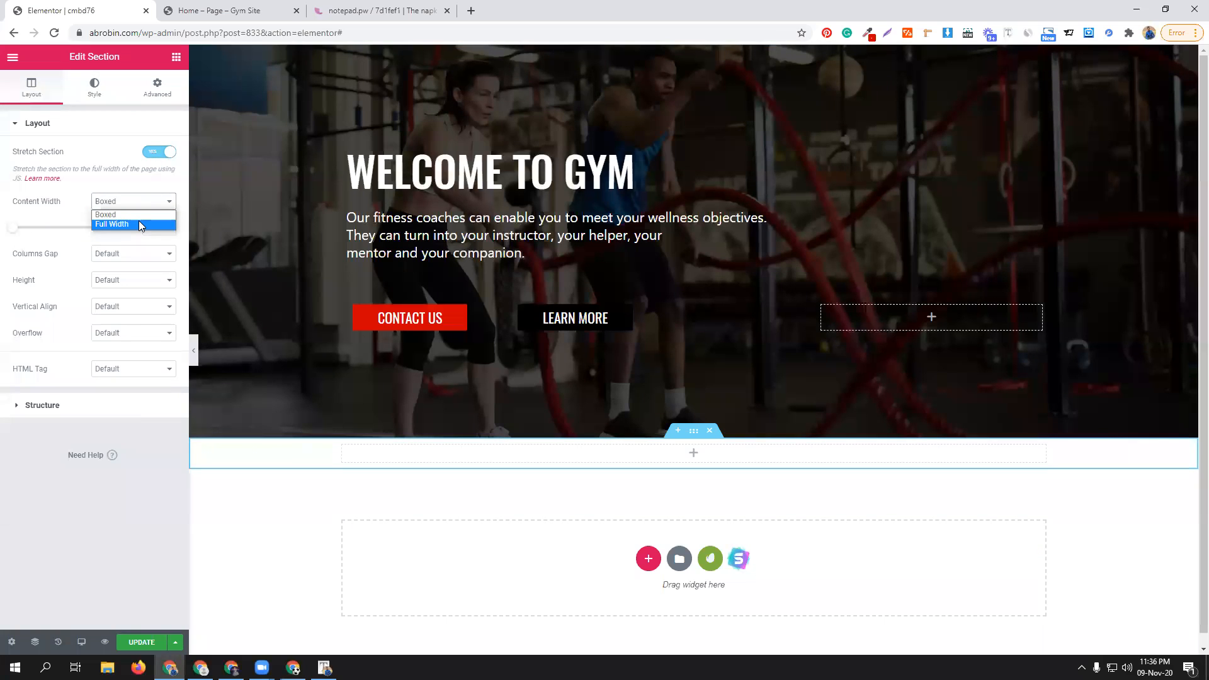
click(139, 224)
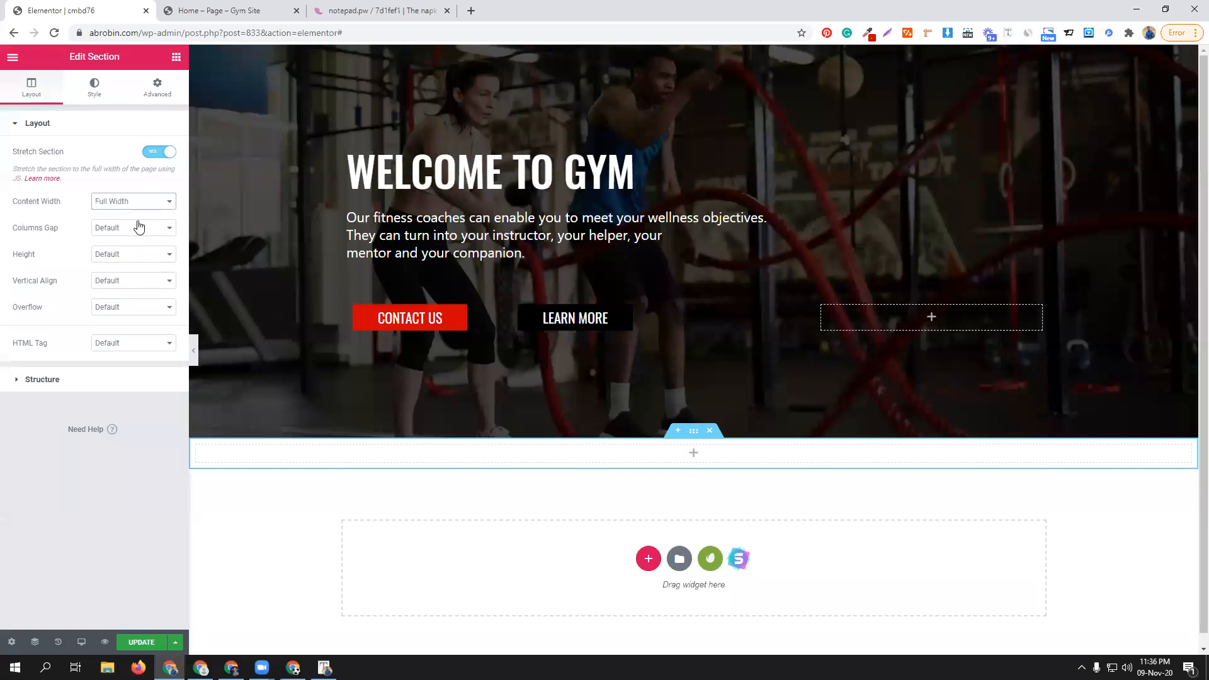
- Check the demo's fitness goals layout and insert a two-column Inner Section into the new full-width section
click(176, 58)
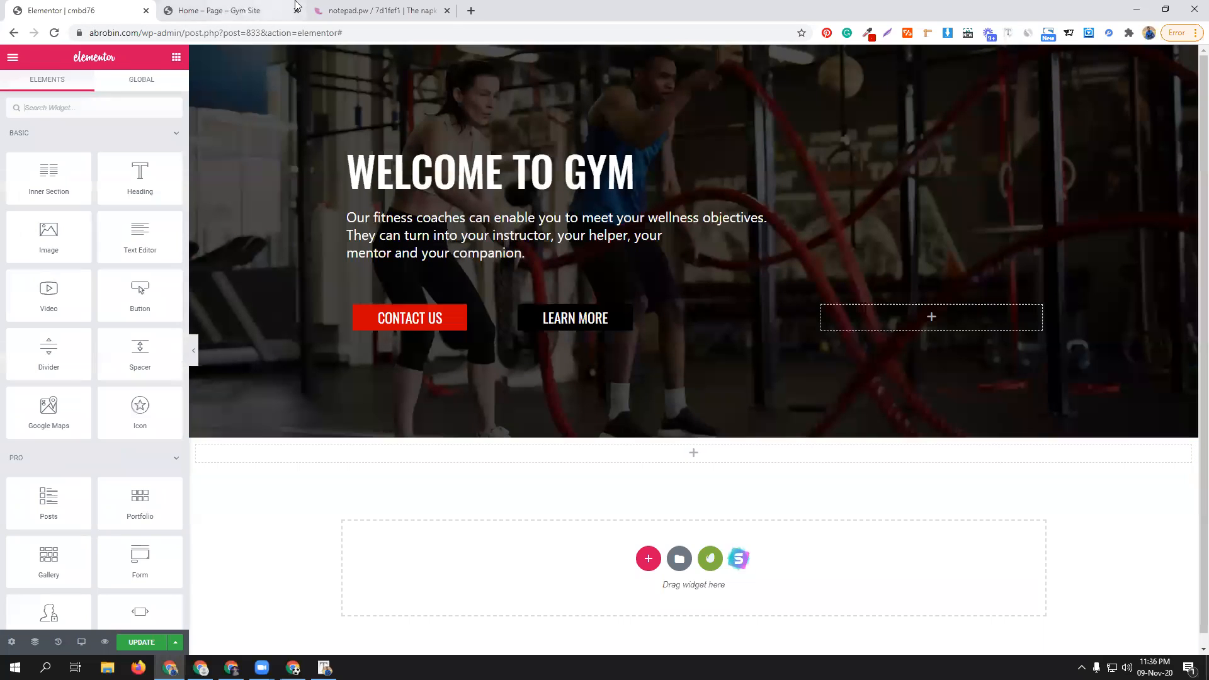
click(263, 6)
scroll(633, 496, down, 5)
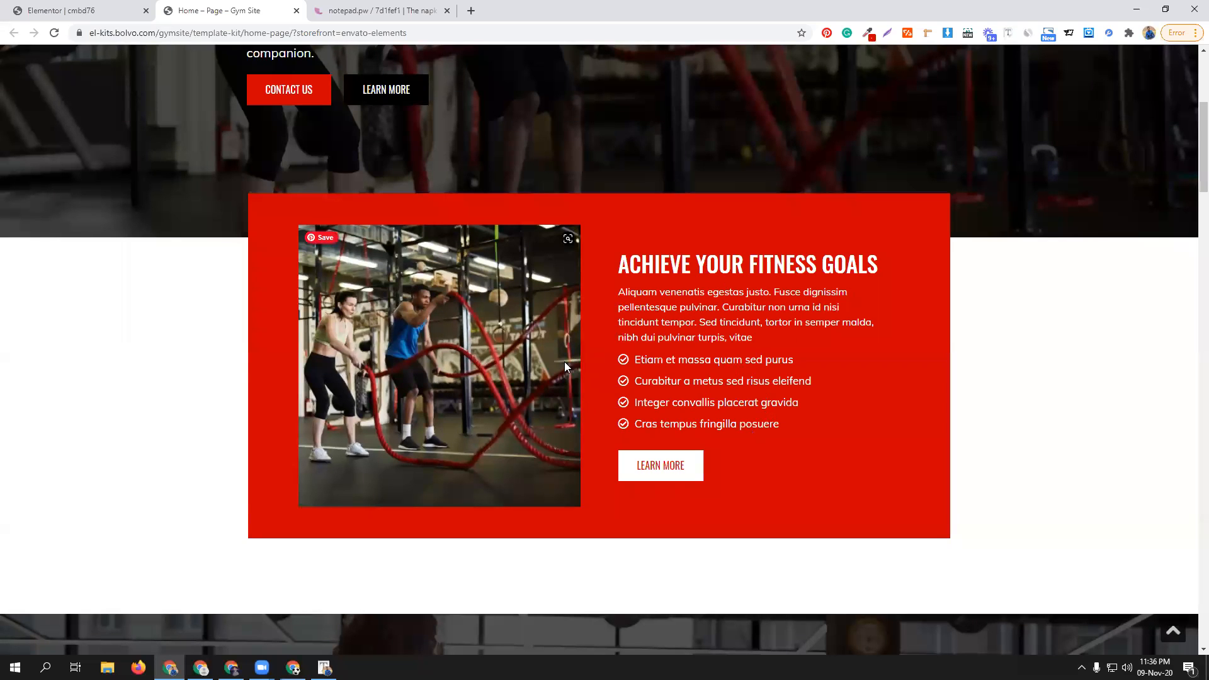
click(69, 10)
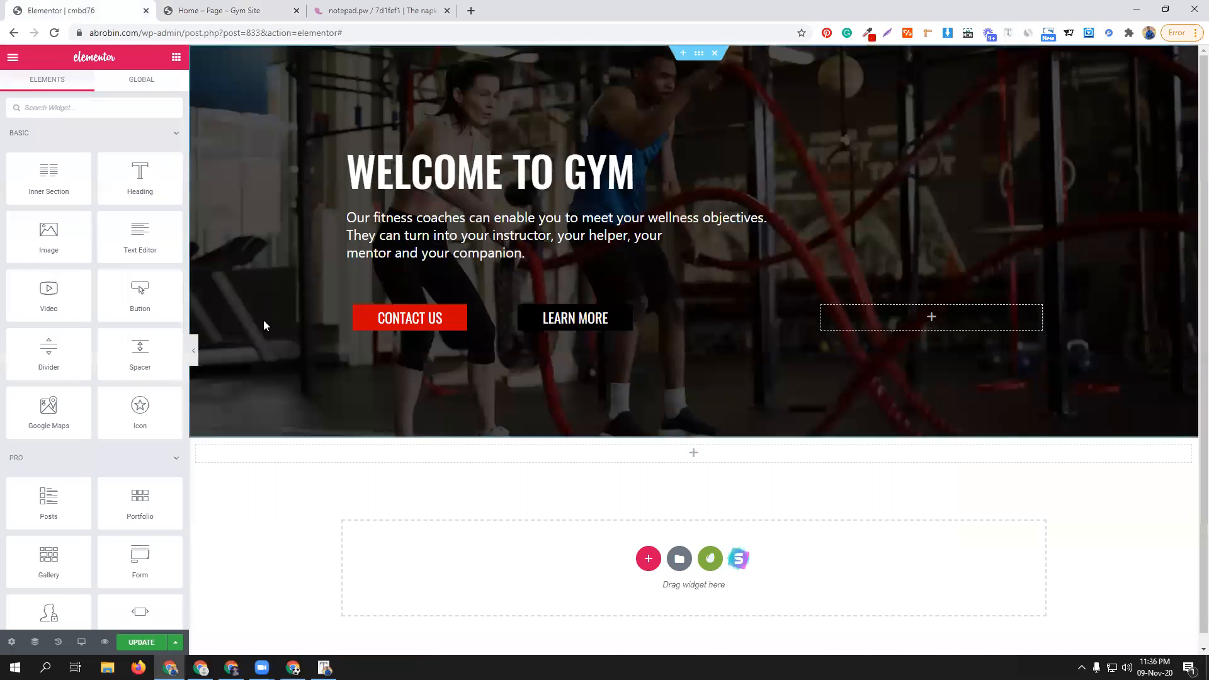
drag(40, 178, 661, 454)
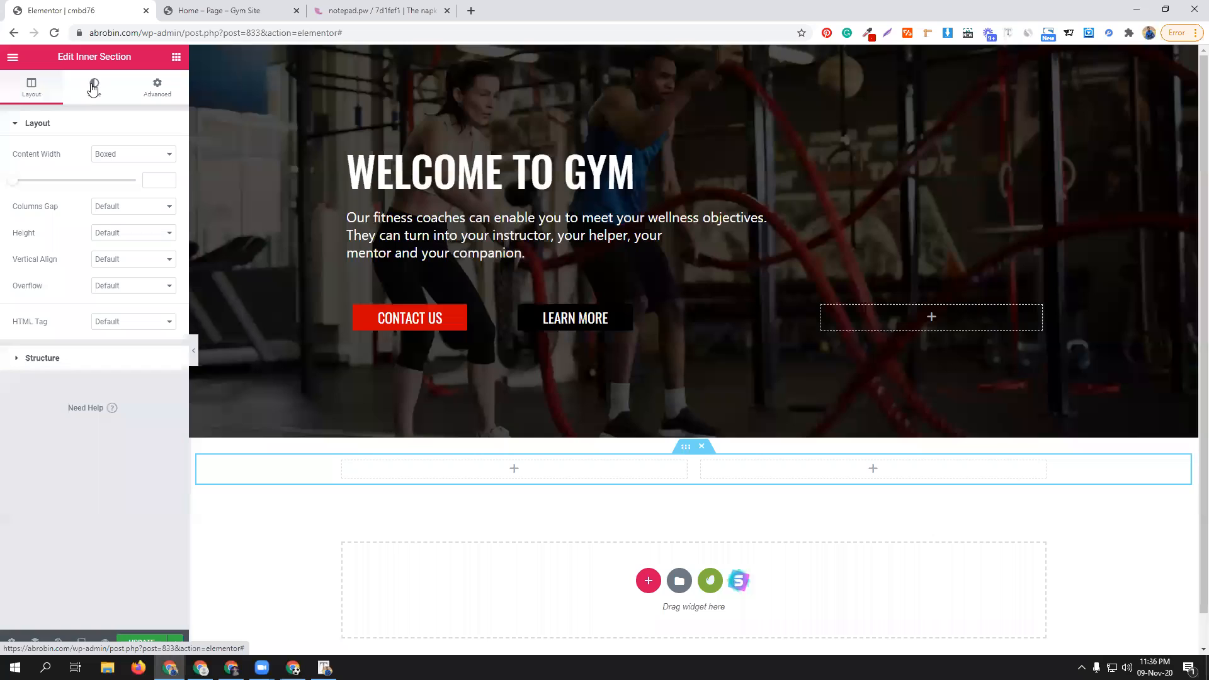
- Measure the width of the demo's red Achieve Your Fitness Goals box with the page ruler extension
click(215, 10)
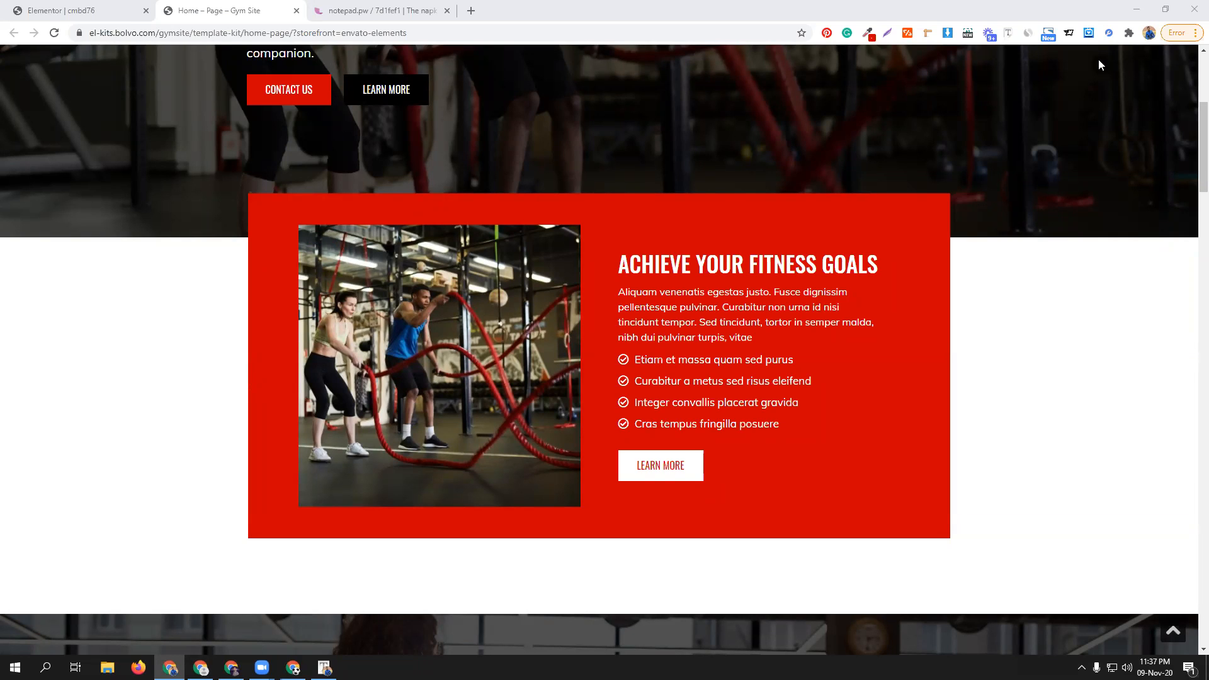
click(927, 33)
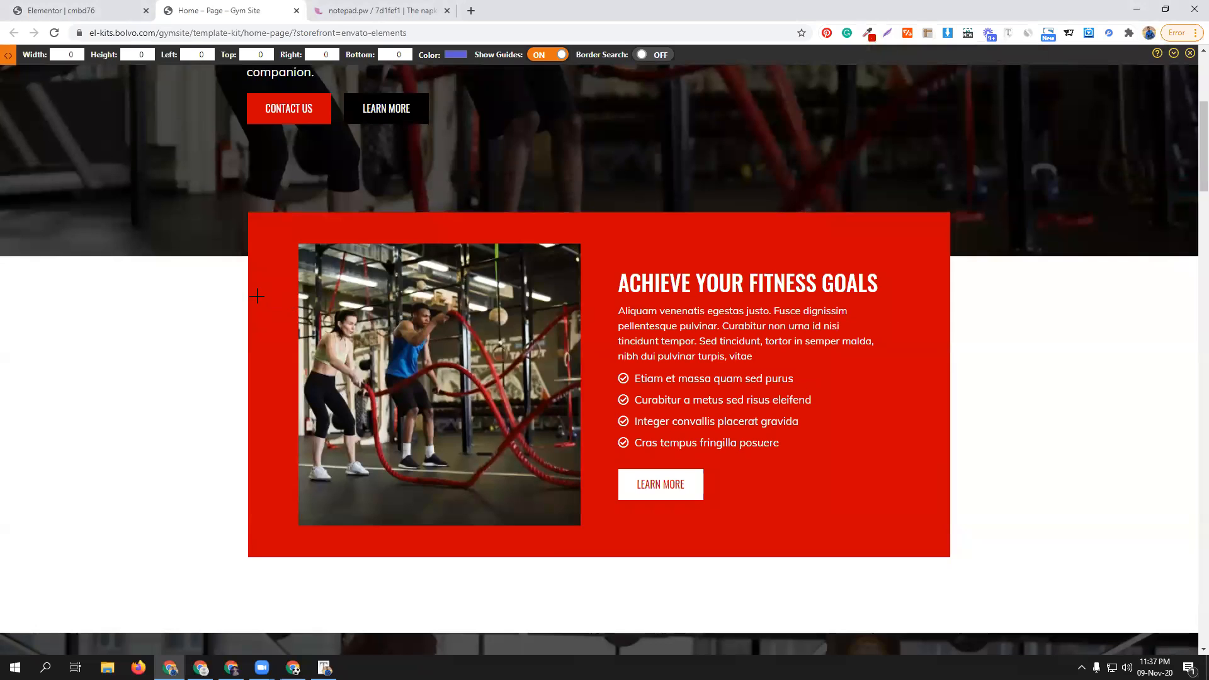
drag(249, 293, 952, 307)
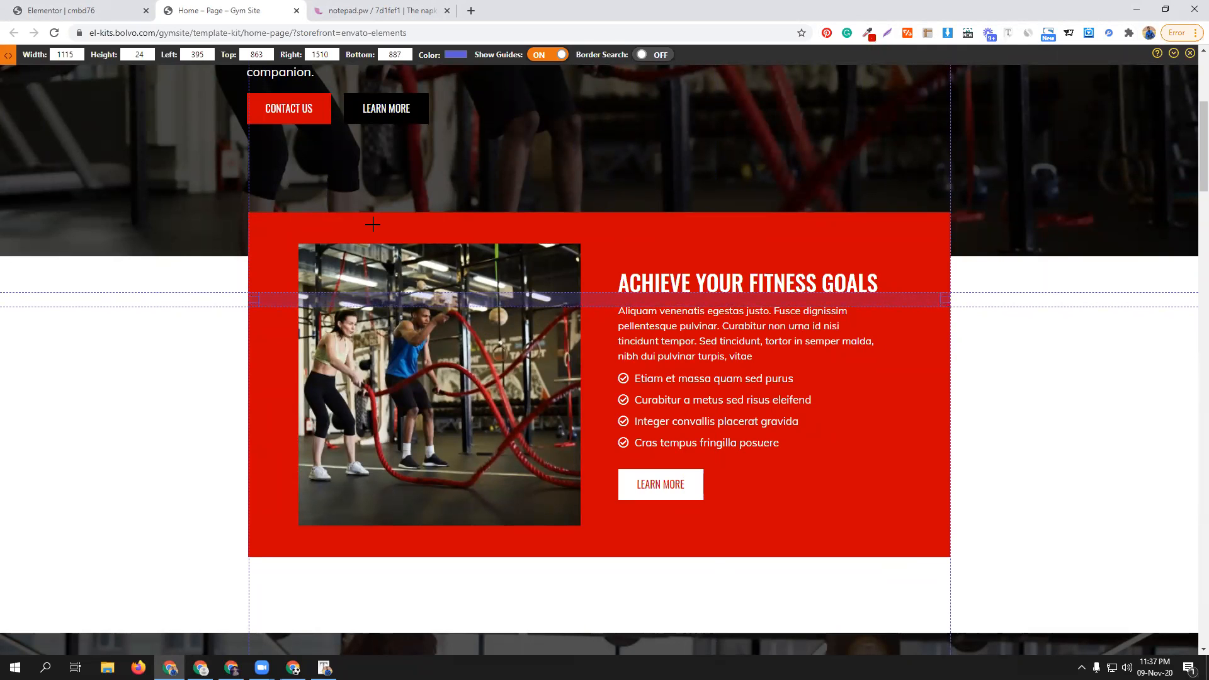
- Set the inner section's boxed content width to 1115 and compare it with the demo's red box
click(105, 10)
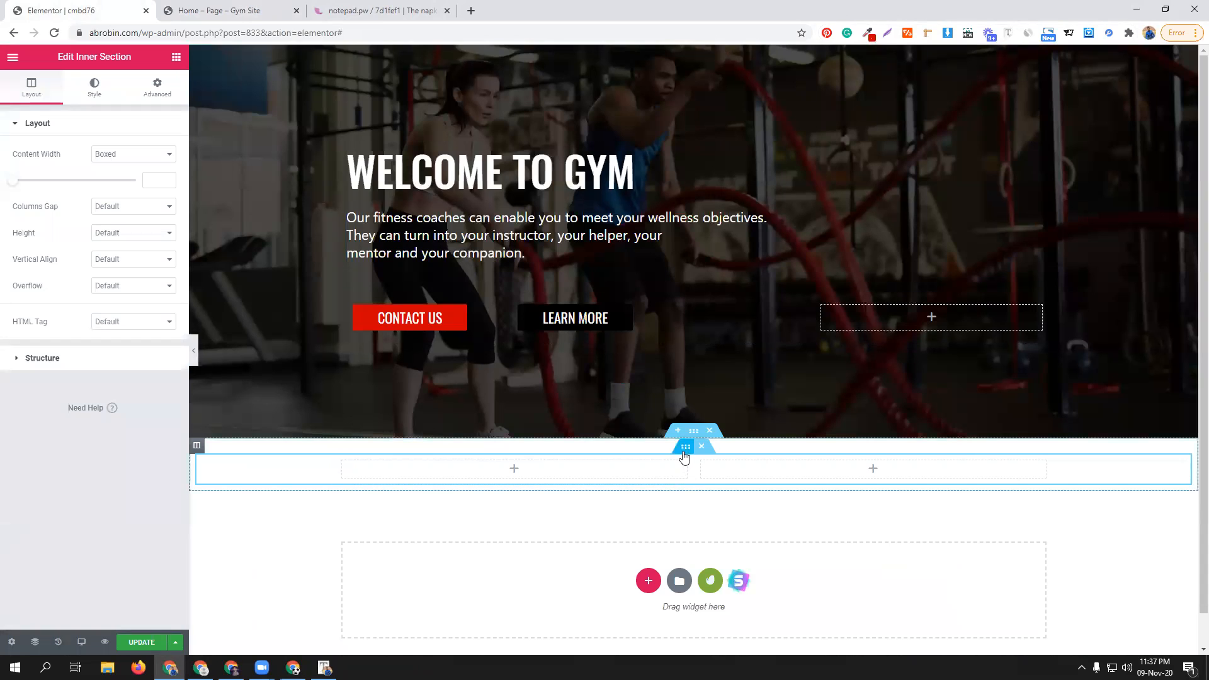
click(148, 183)
text(1)
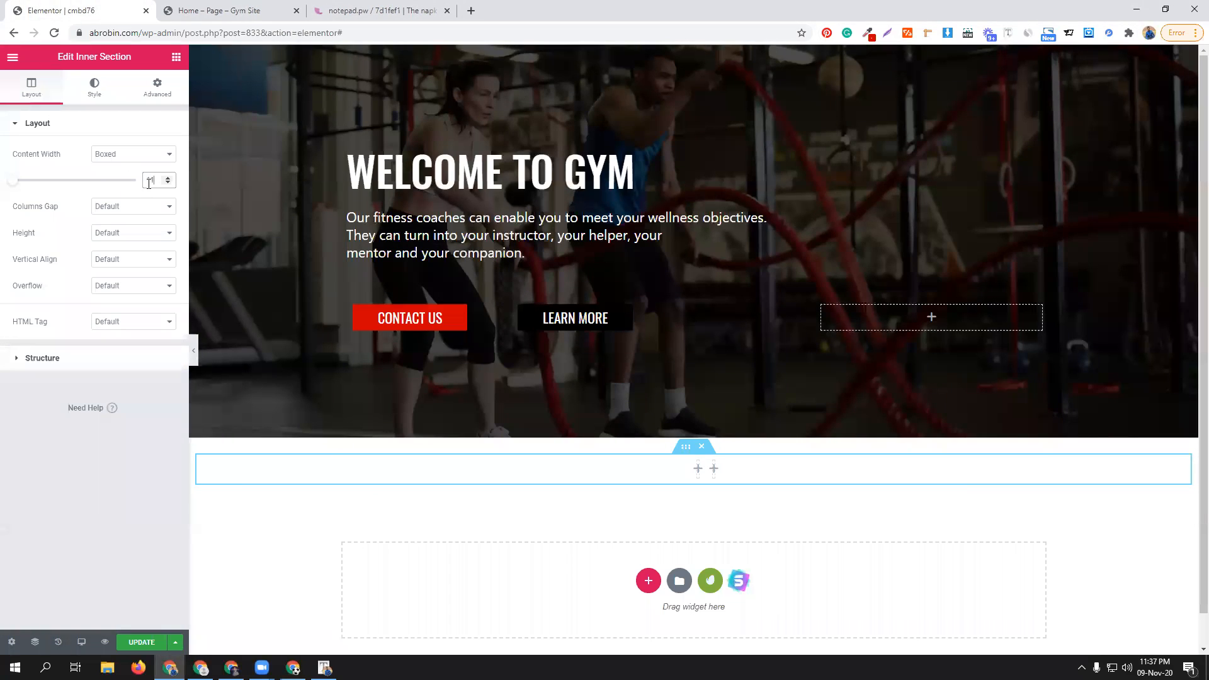
text(115)
key(ctrl+Tab)
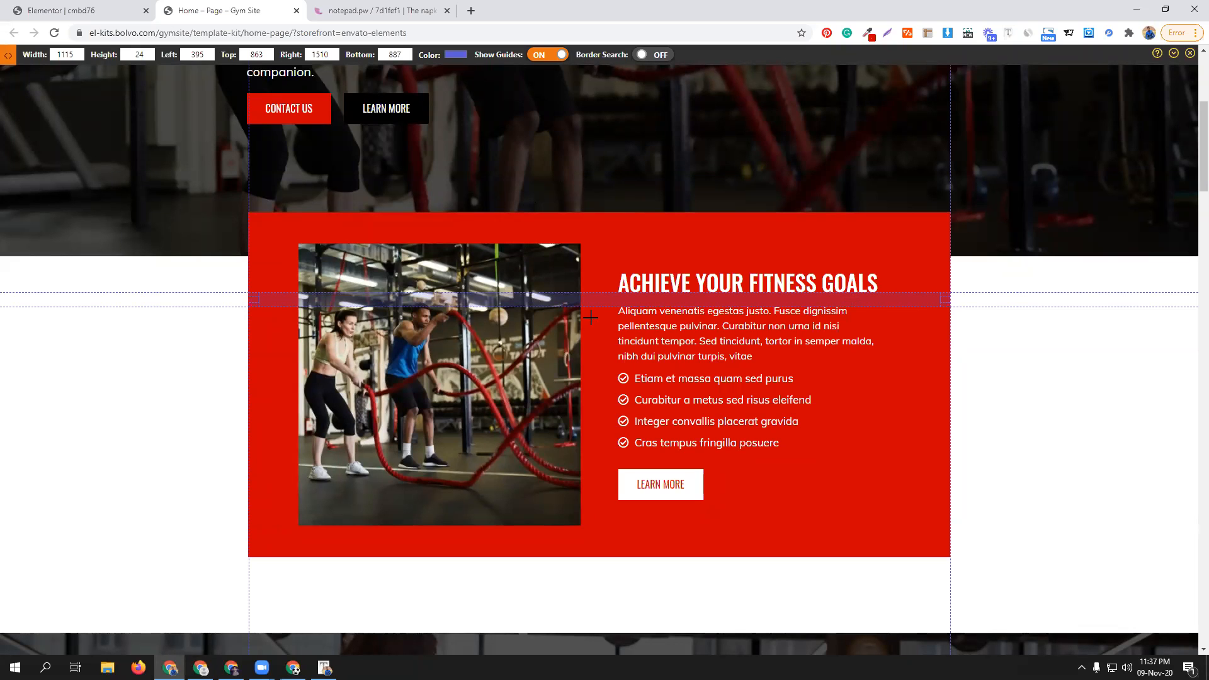
click(132, 5)
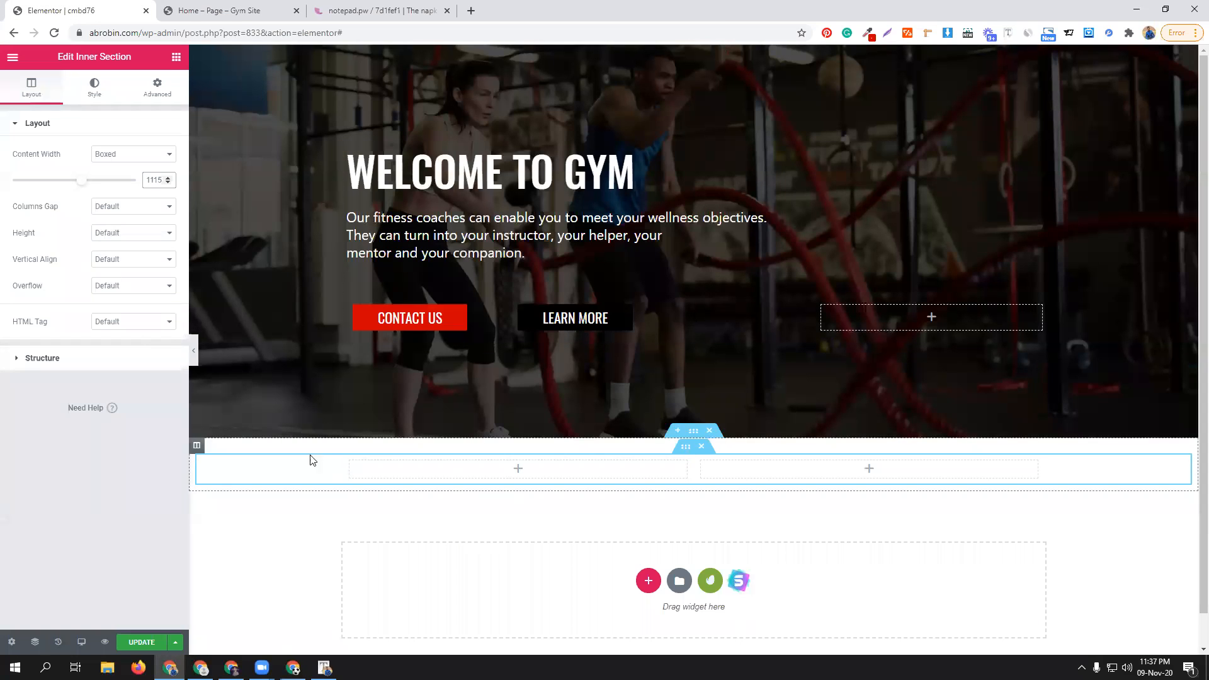
- Give the inner section a classic background in #CC0000, using the color code copied from the online notepad
click(176, 57)
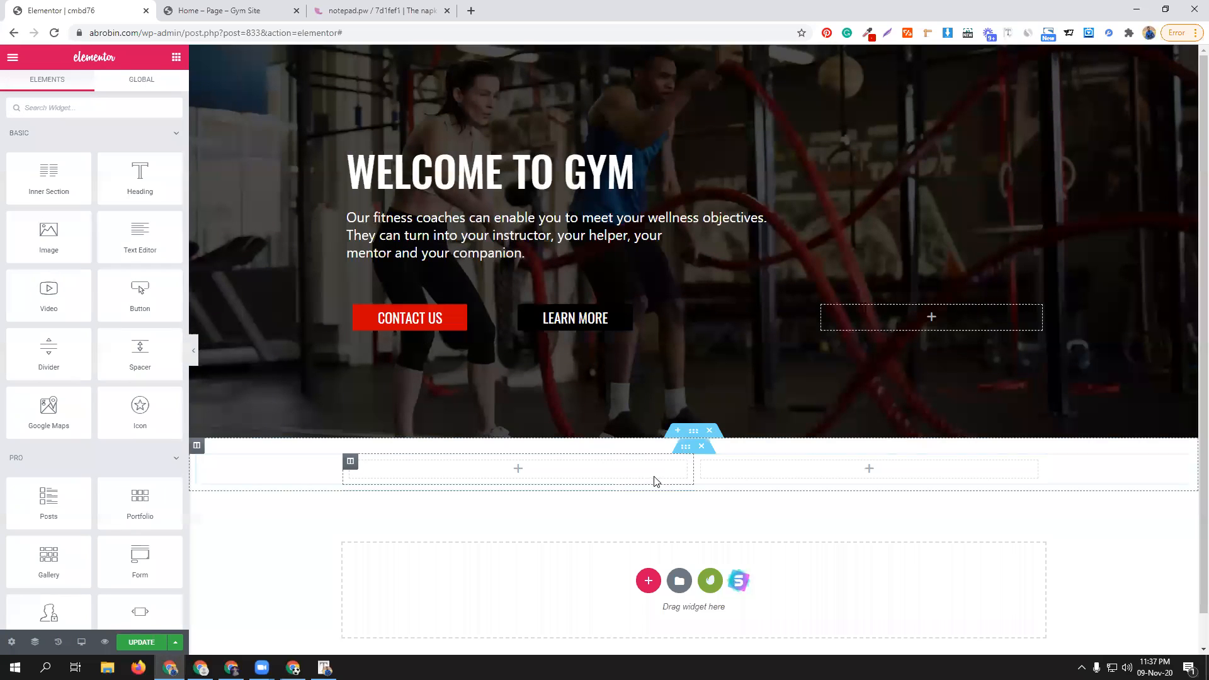
click(686, 451)
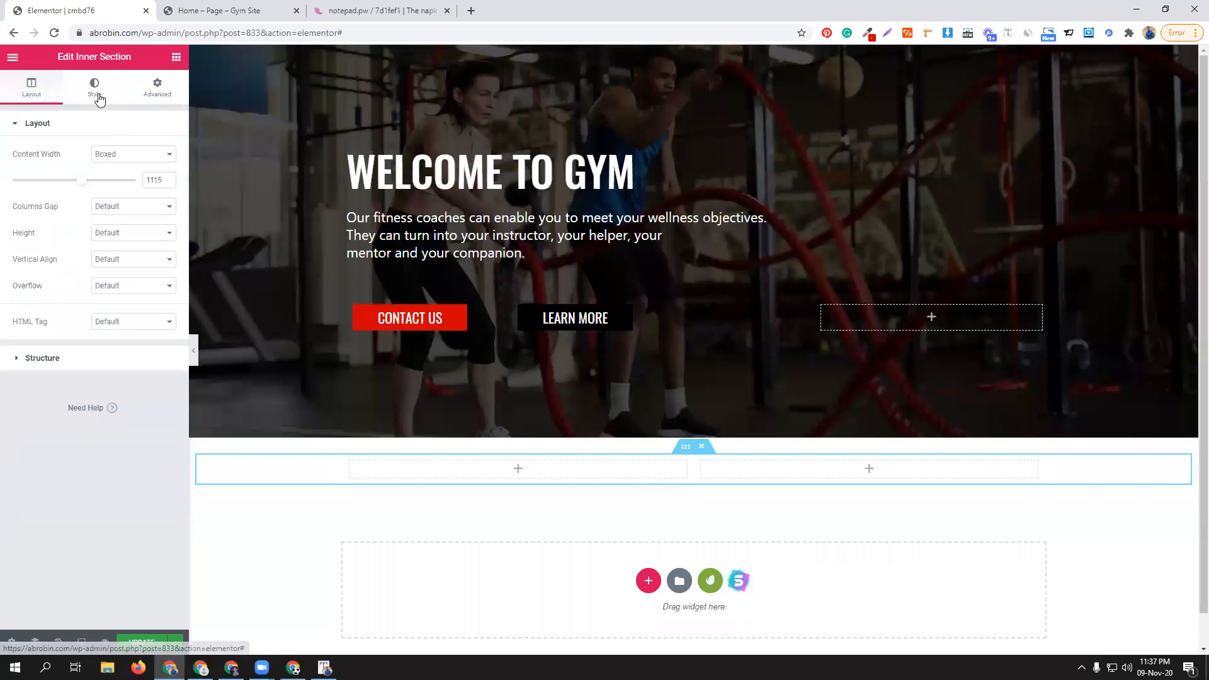
click(94, 88)
click(118, 182)
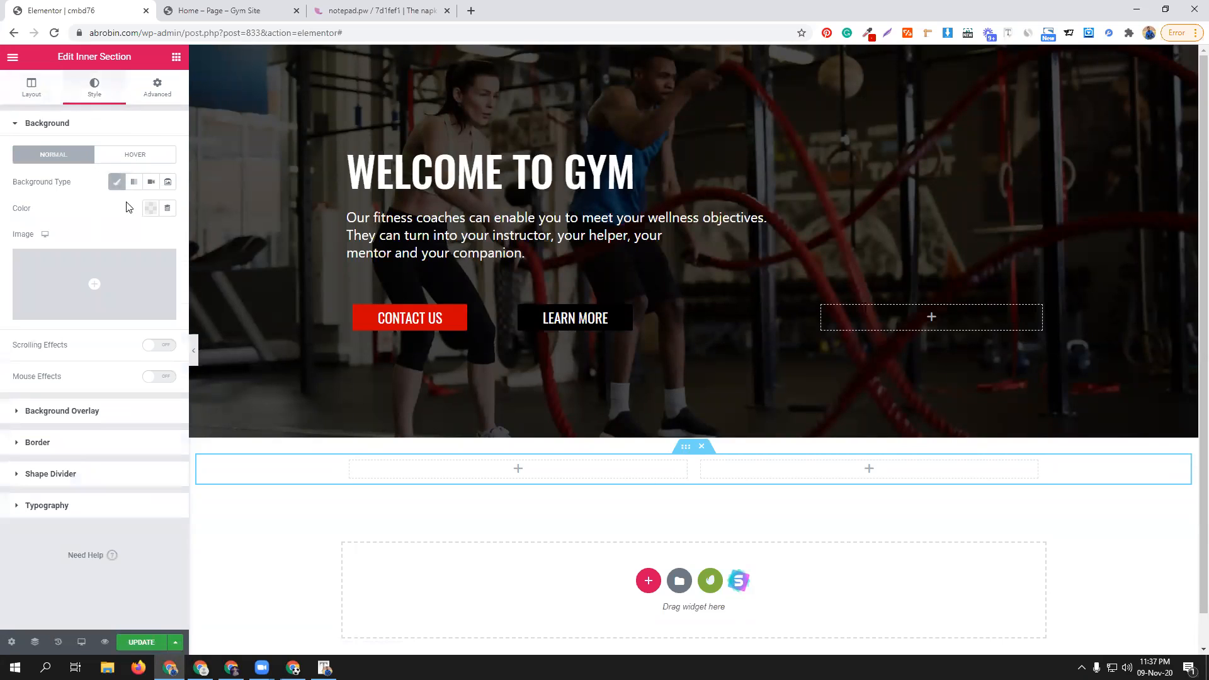
click(151, 209)
click(355, 9)
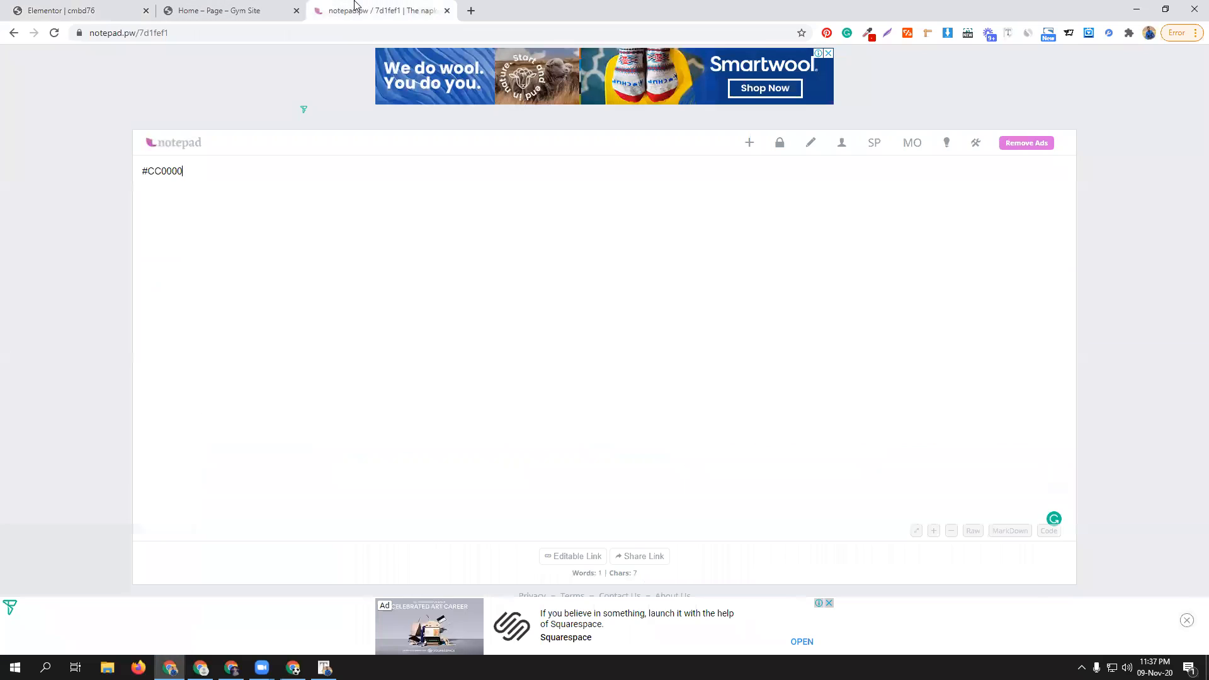
double_click(225, 170)
key(ctrl+a)
key(ctrl+c)
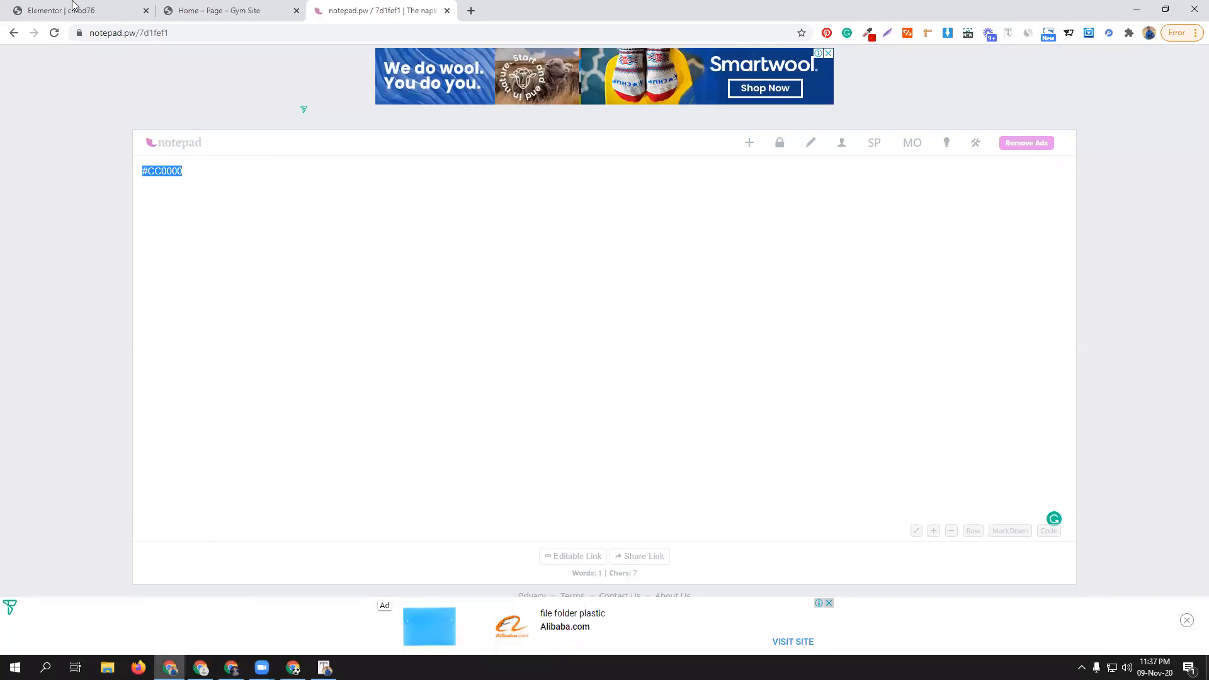
click(75, 9)
key(ctrl+v)
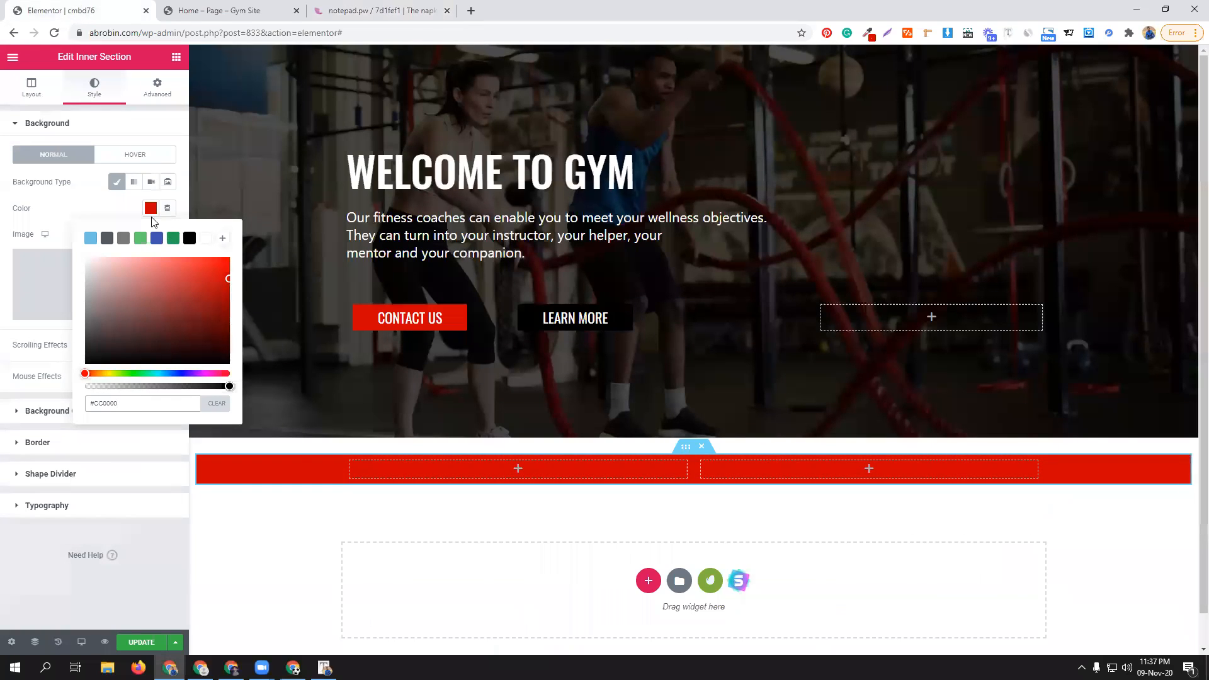
- Clear the inner section's background color and reapply #CC0000
click(216, 403)
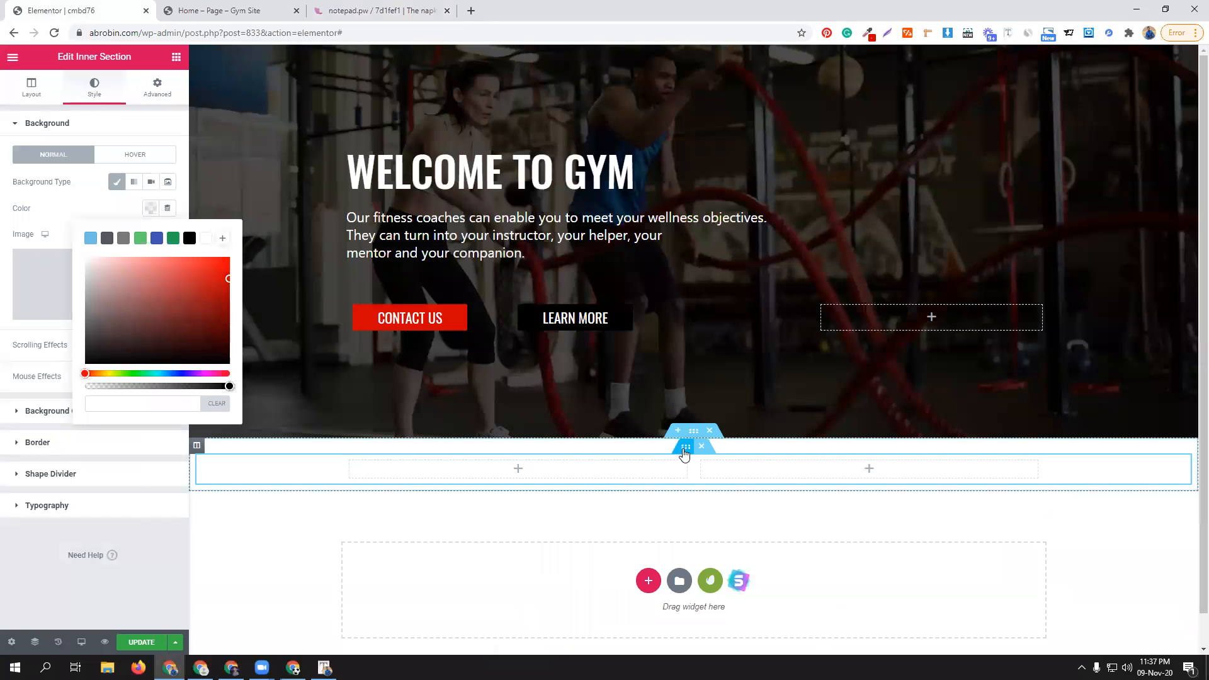
click(128, 410)
key(ctrl+v)
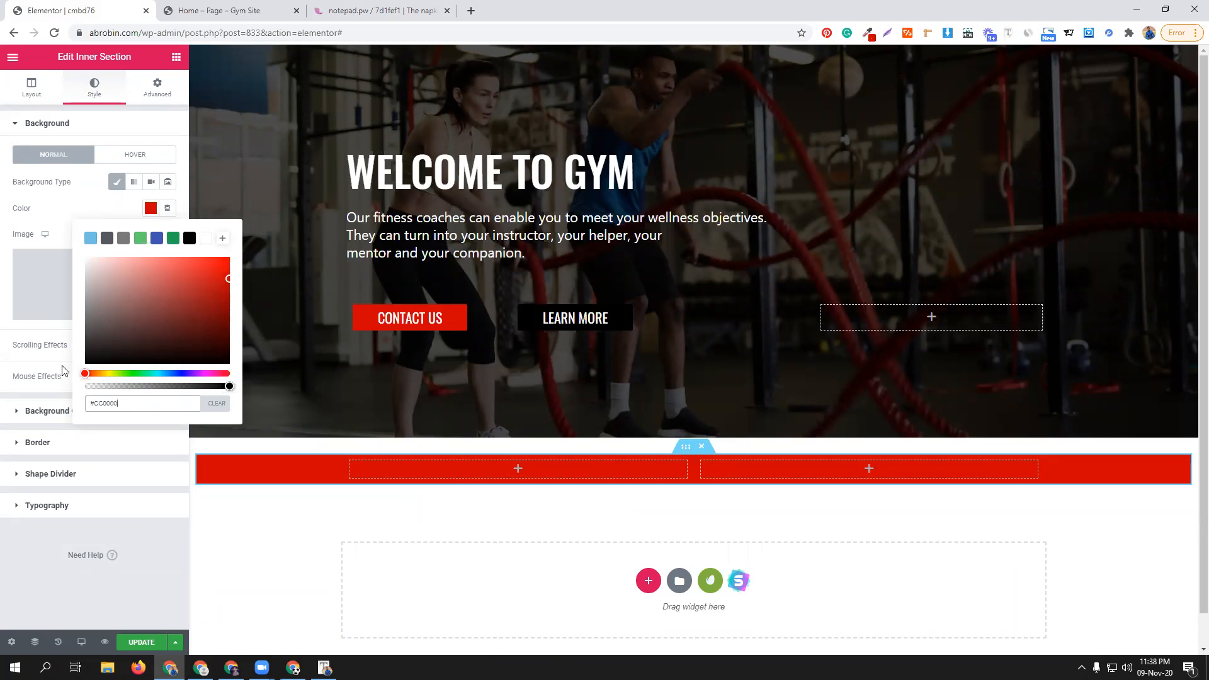
click(120, 123)
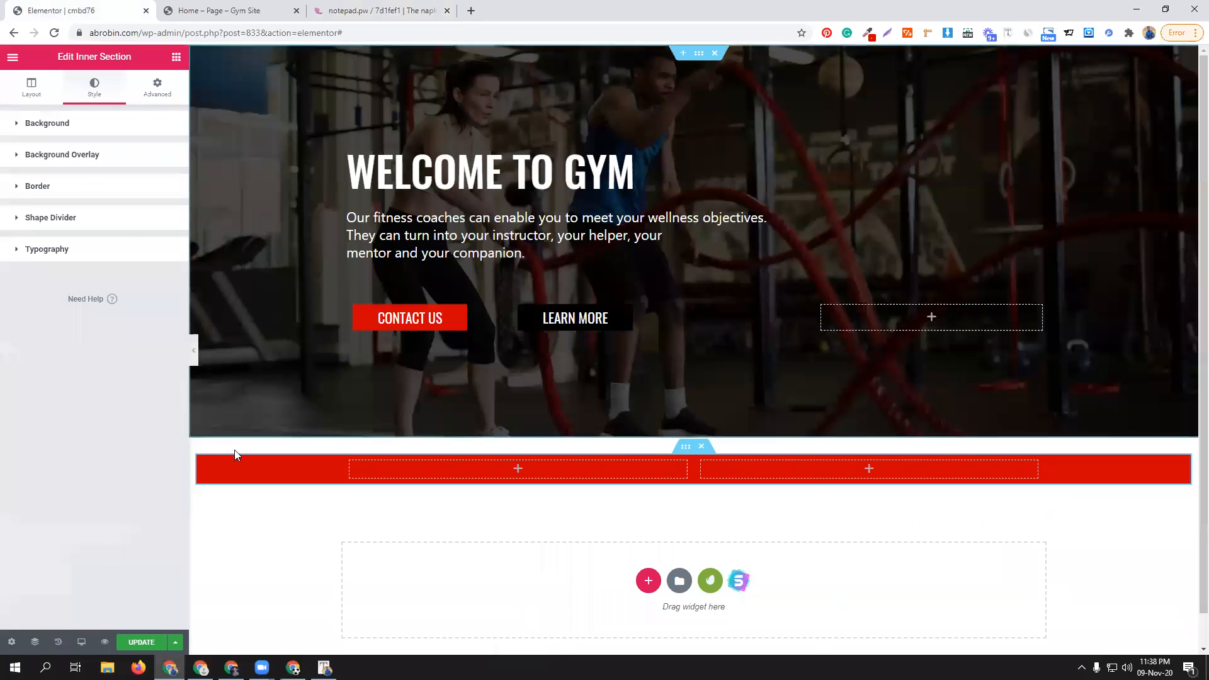
- Insert an Image widget into the left column of the red inner section
click(176, 58)
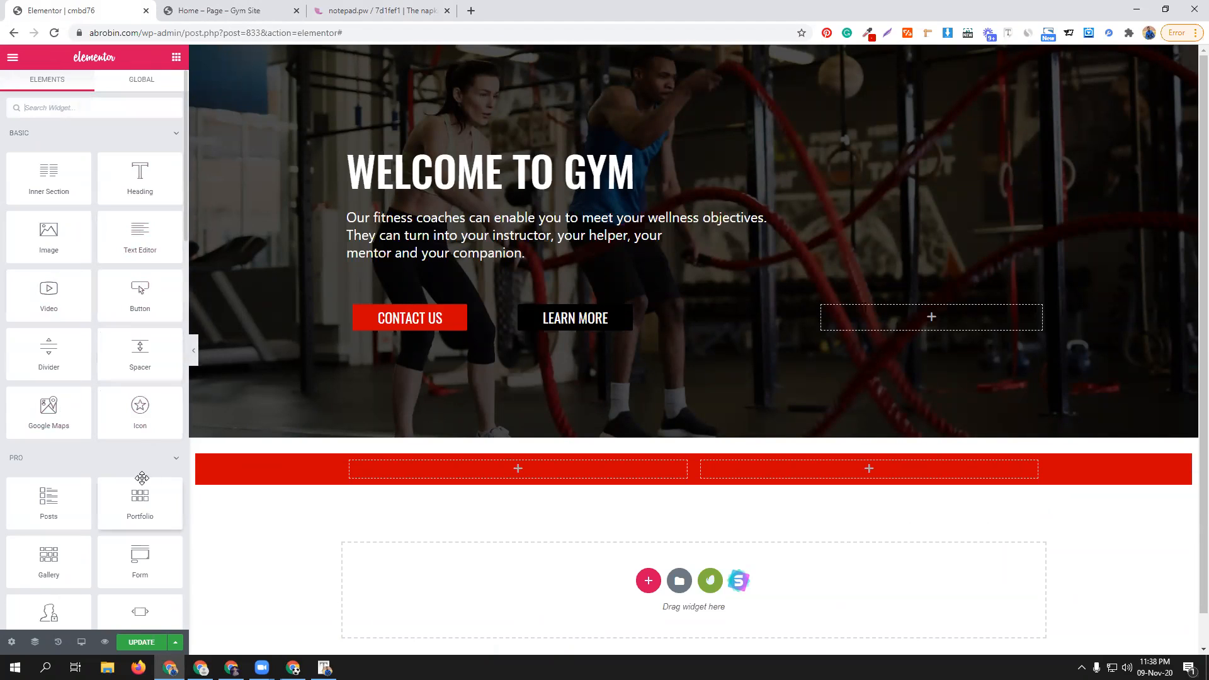
drag(63, 238, 543, 472)
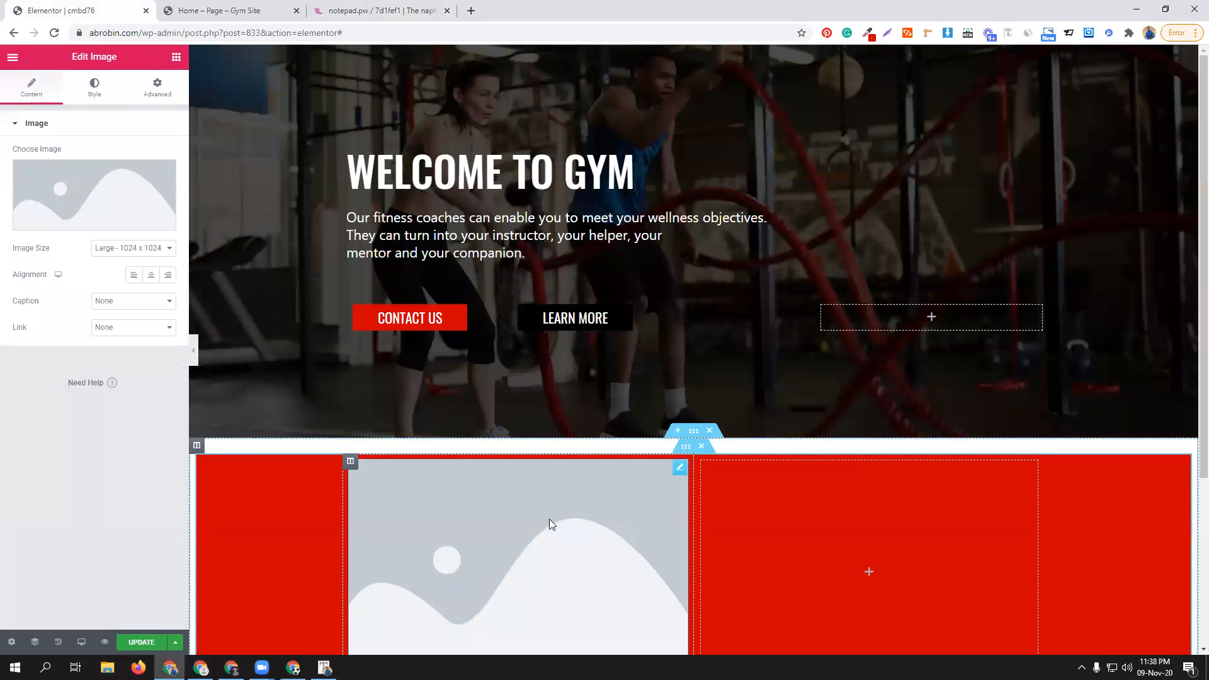
- Fill the Image widget with strength-workout-WCG3K4H.jpg from the media library and set its image size to Full
scroll(549, 519, down, 4)
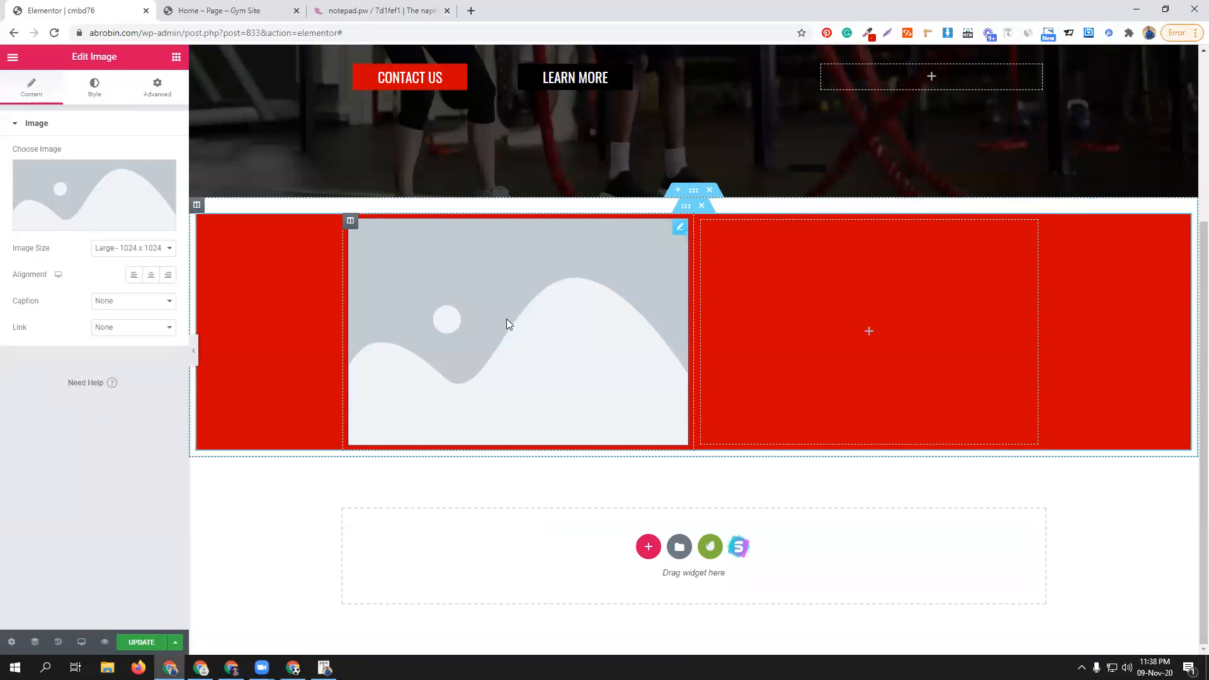
click(358, 8)
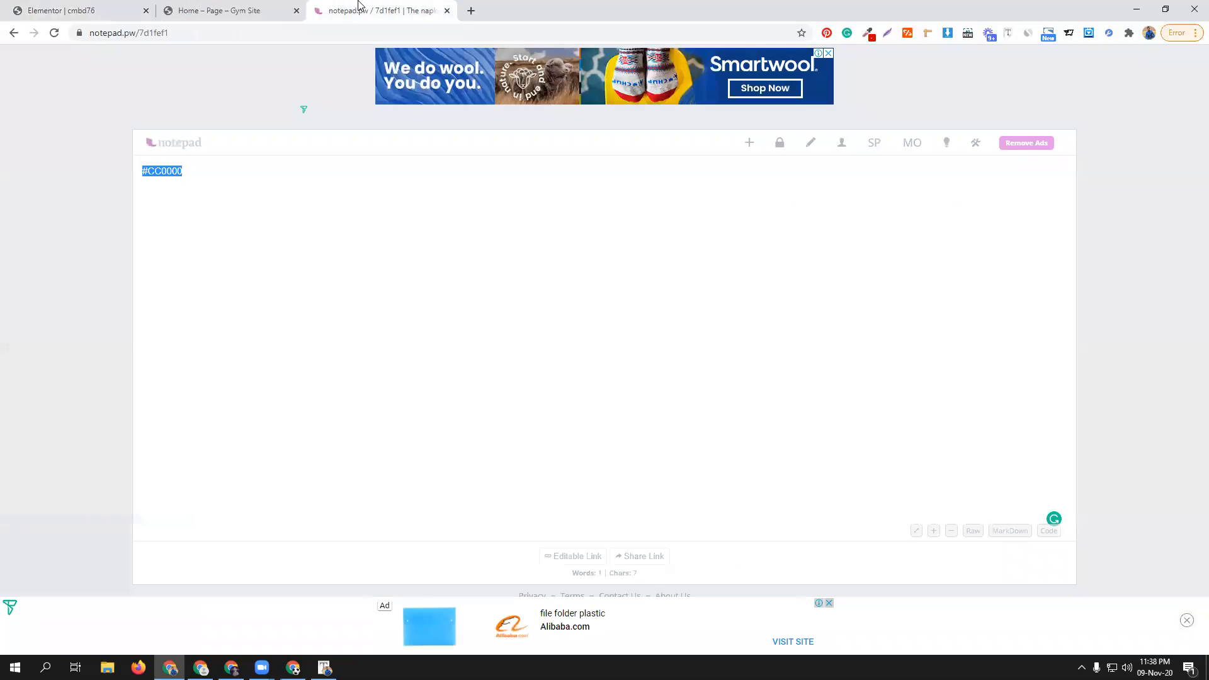
click(224, 9)
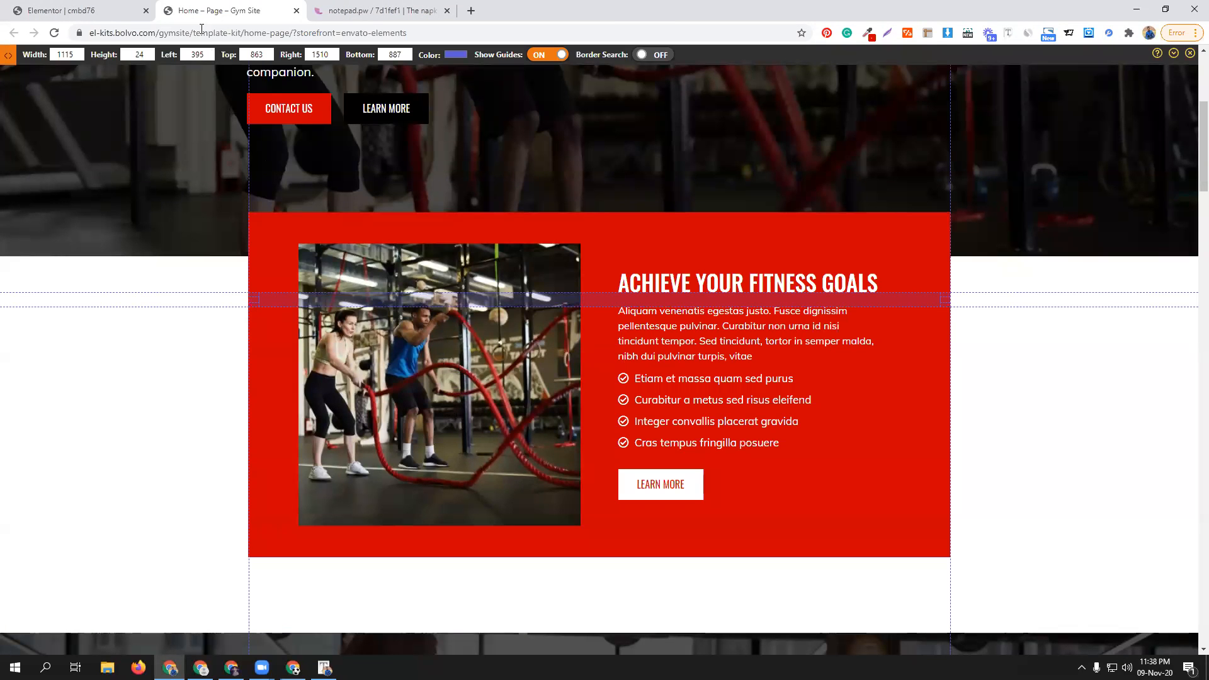
click(46, 6)
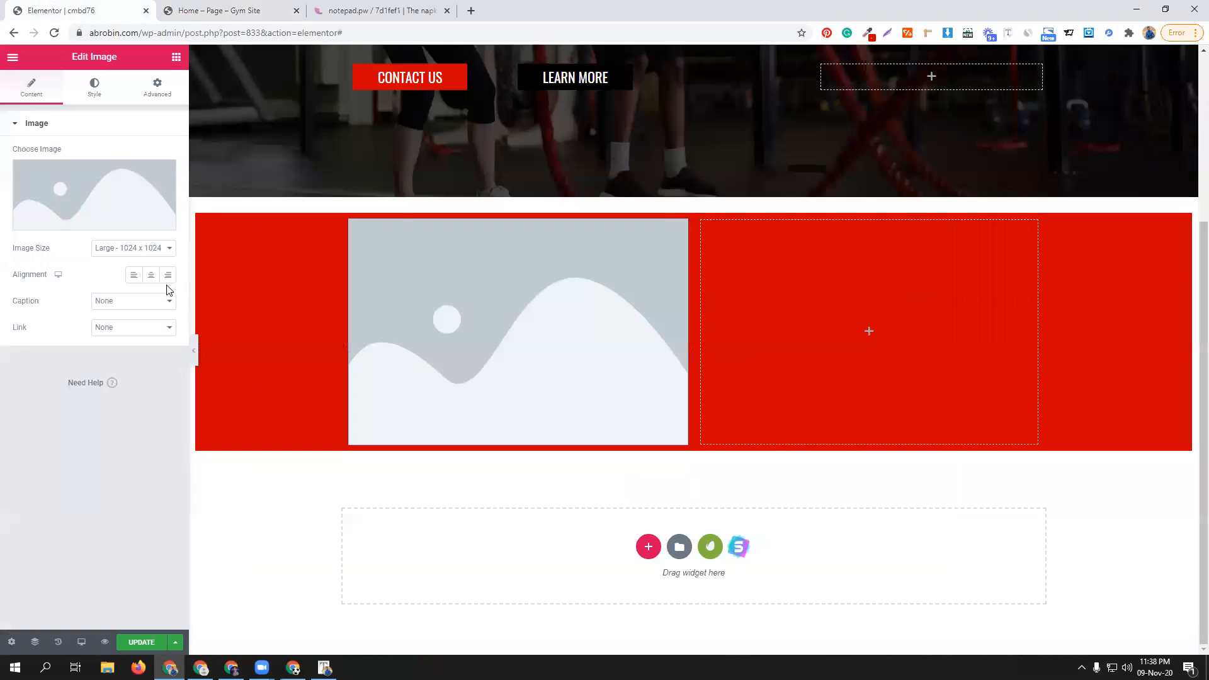
click(99, 197)
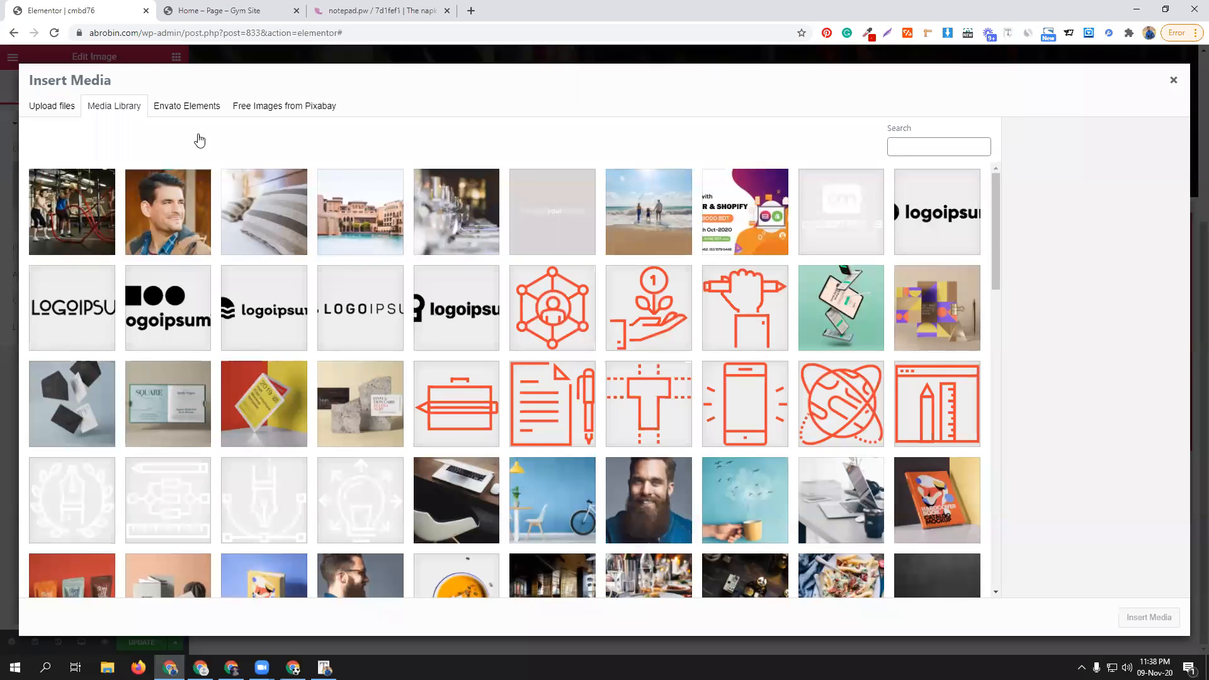
click(237, 17)
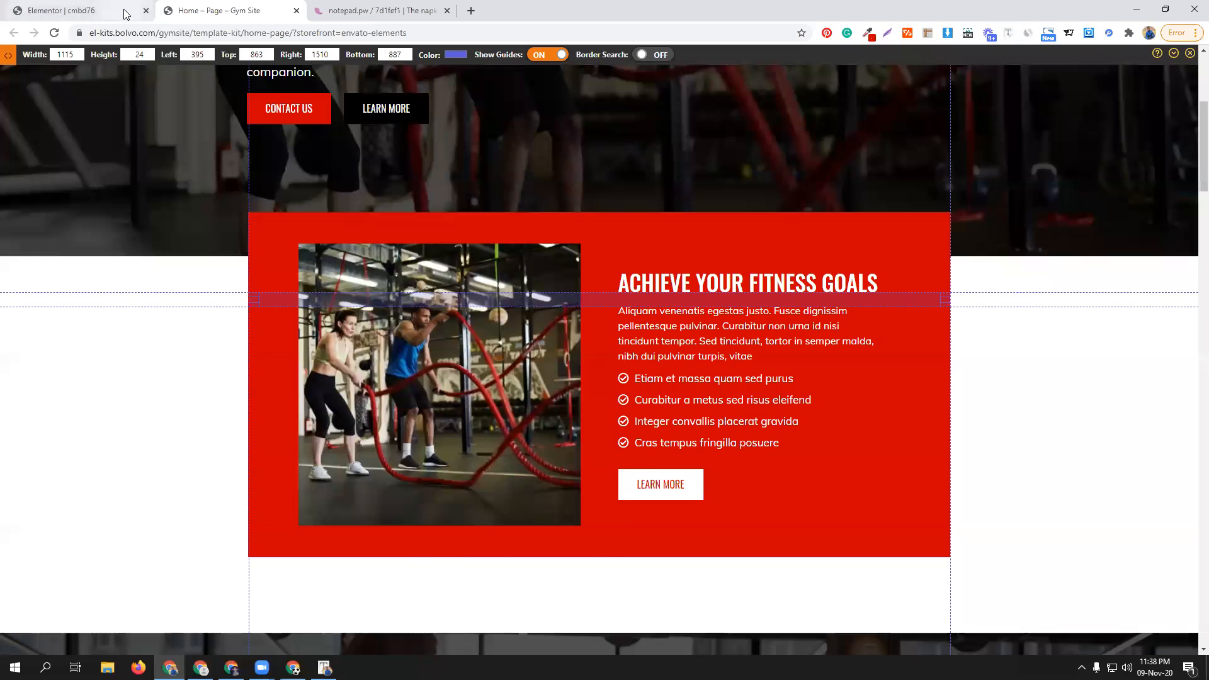
click(101, 11)
click(76, 211)
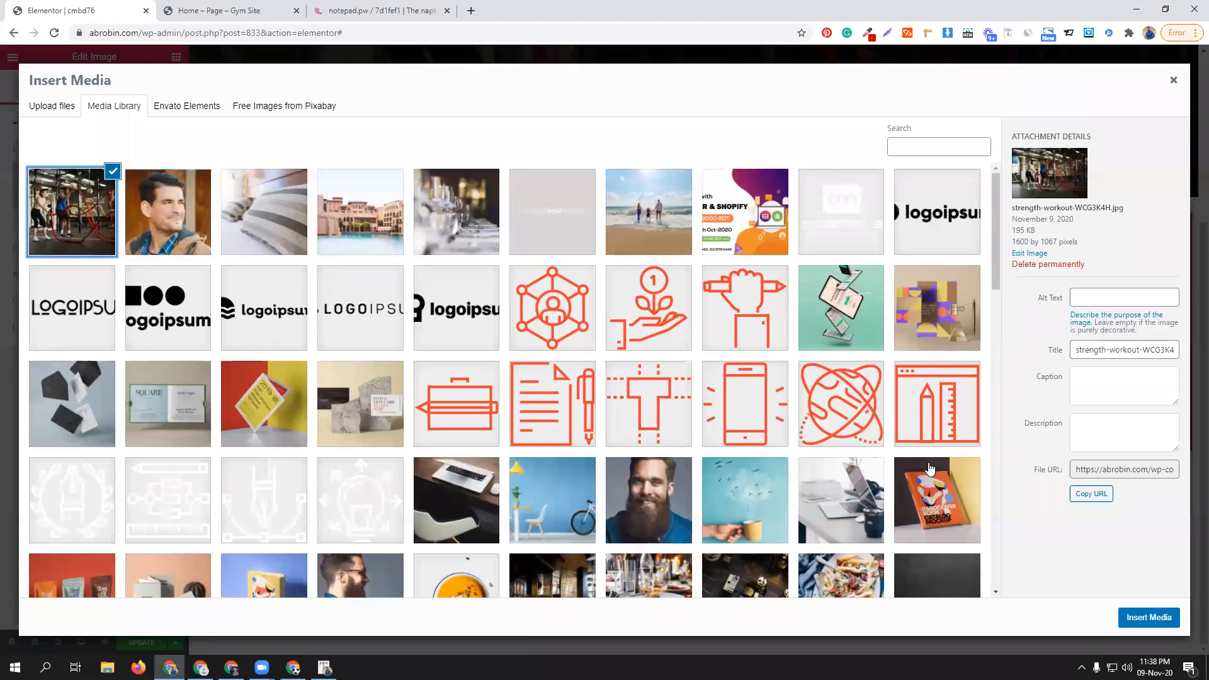
click(1147, 617)
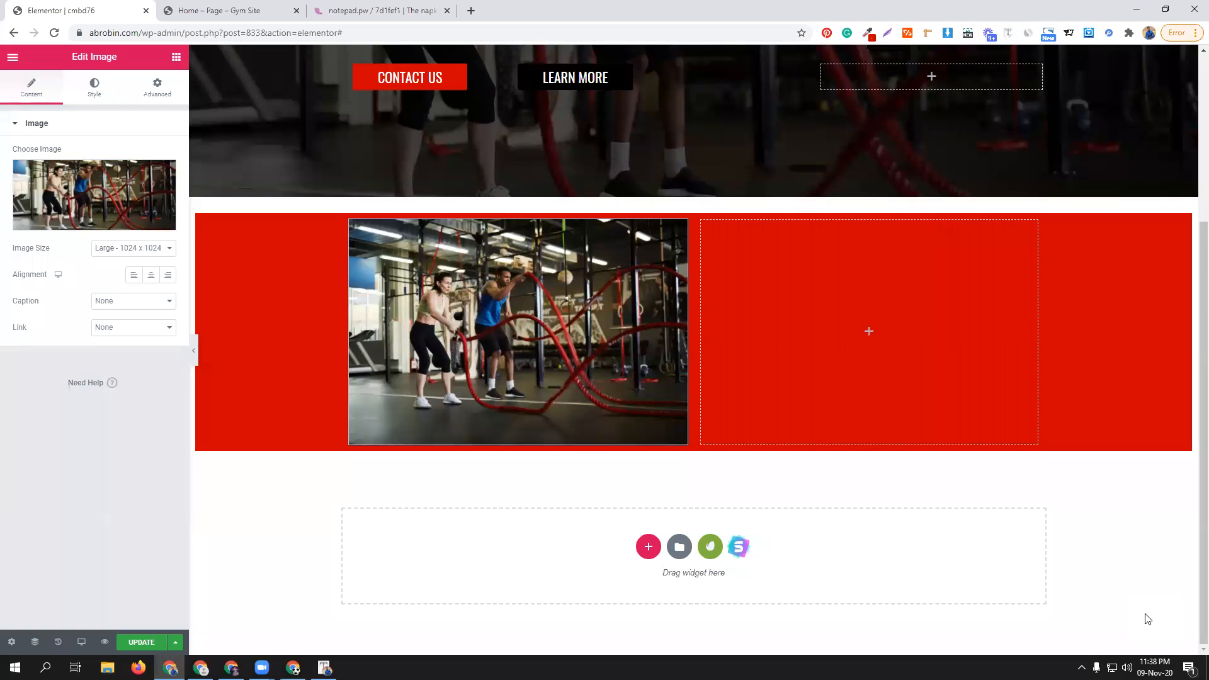
click(111, 250)
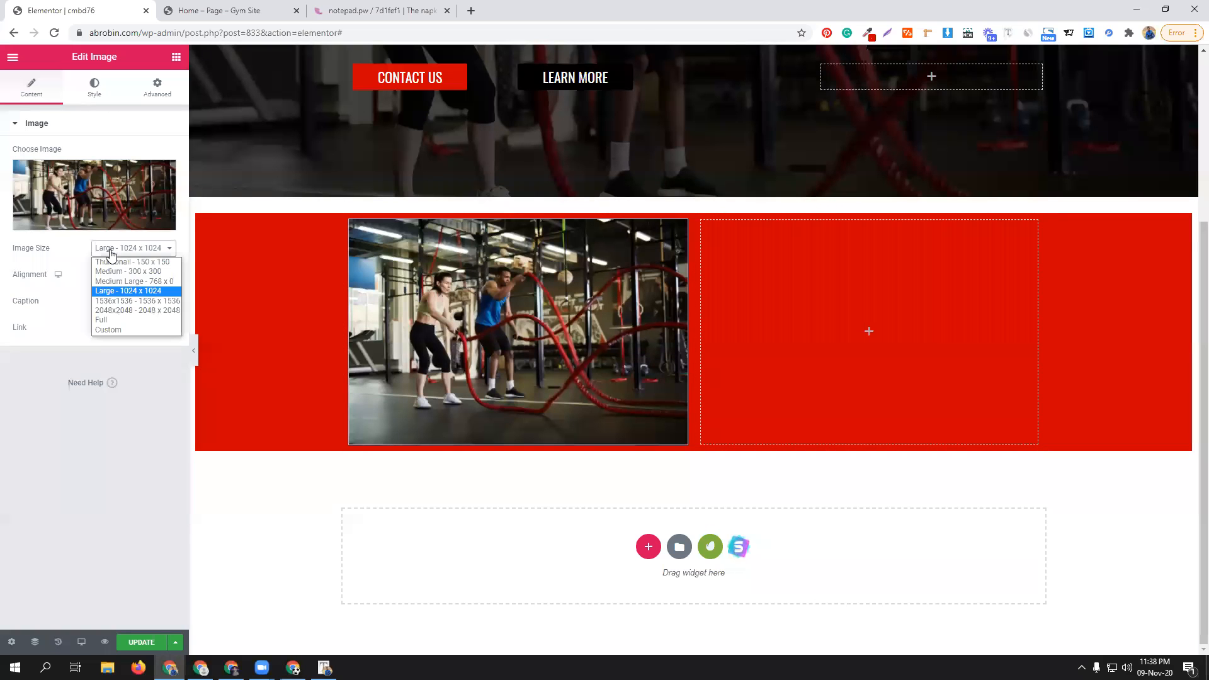
click(114, 318)
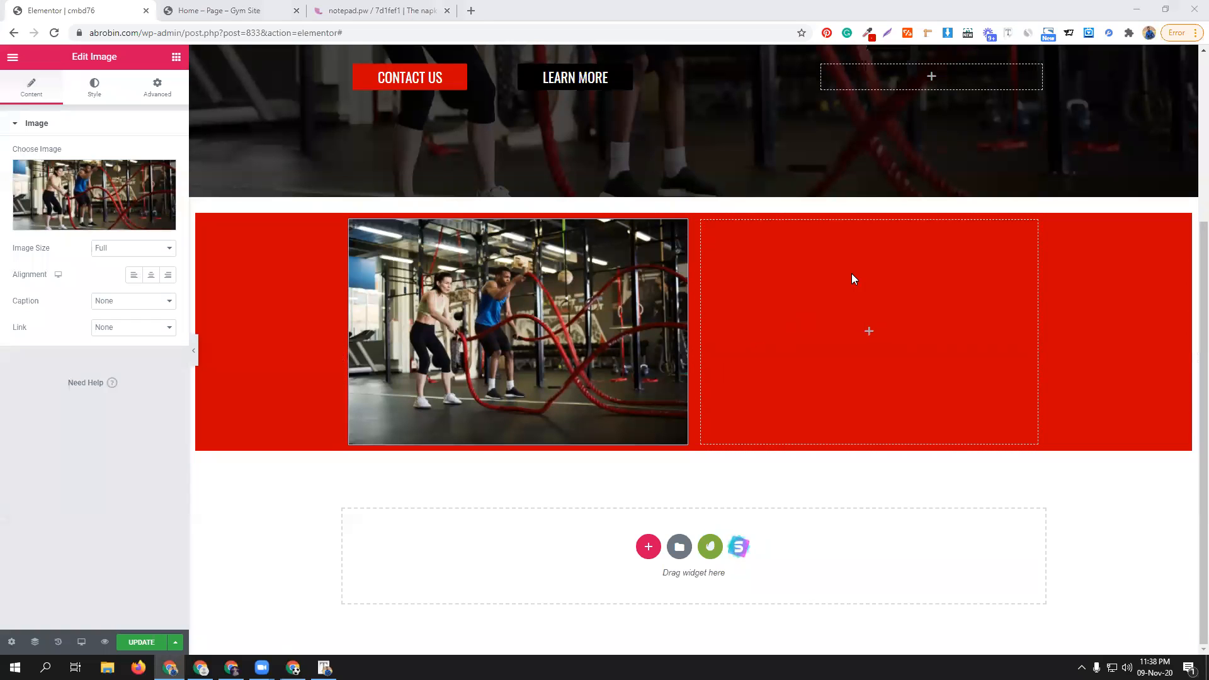
- Add a Heading widget to the red section's empty right column, titled ACHIEVE YOUR FITNESS GOALS as copied from the demo page
click(230, 7)
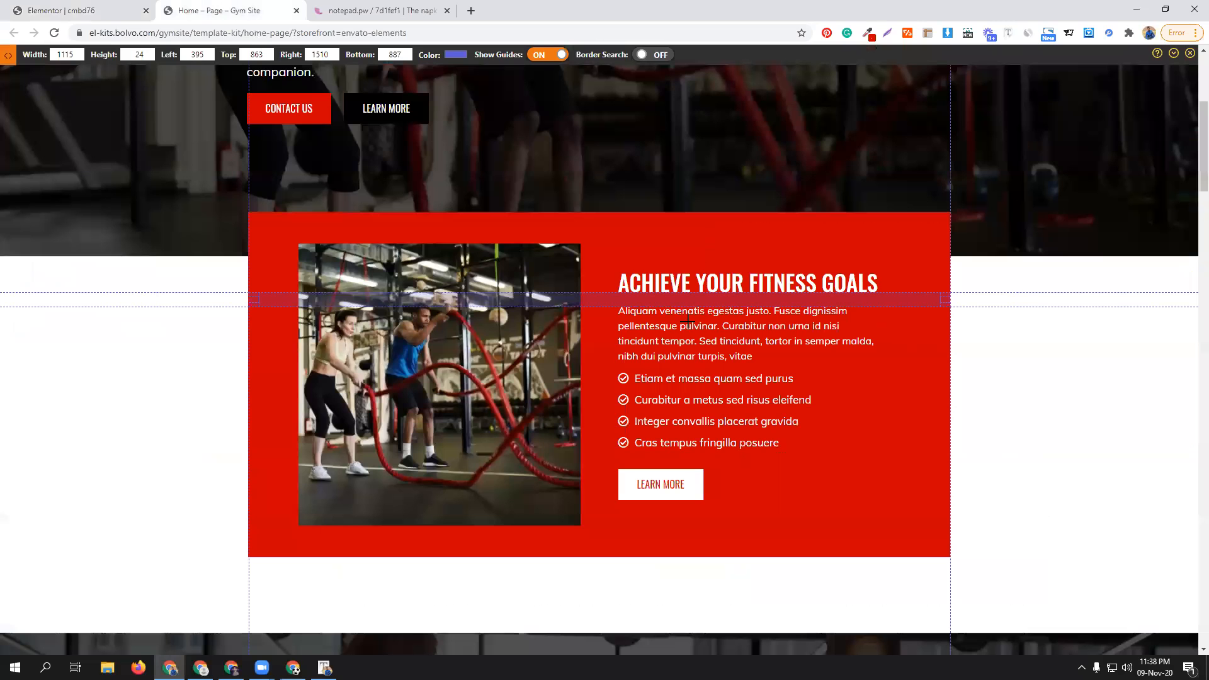
click(1190, 54)
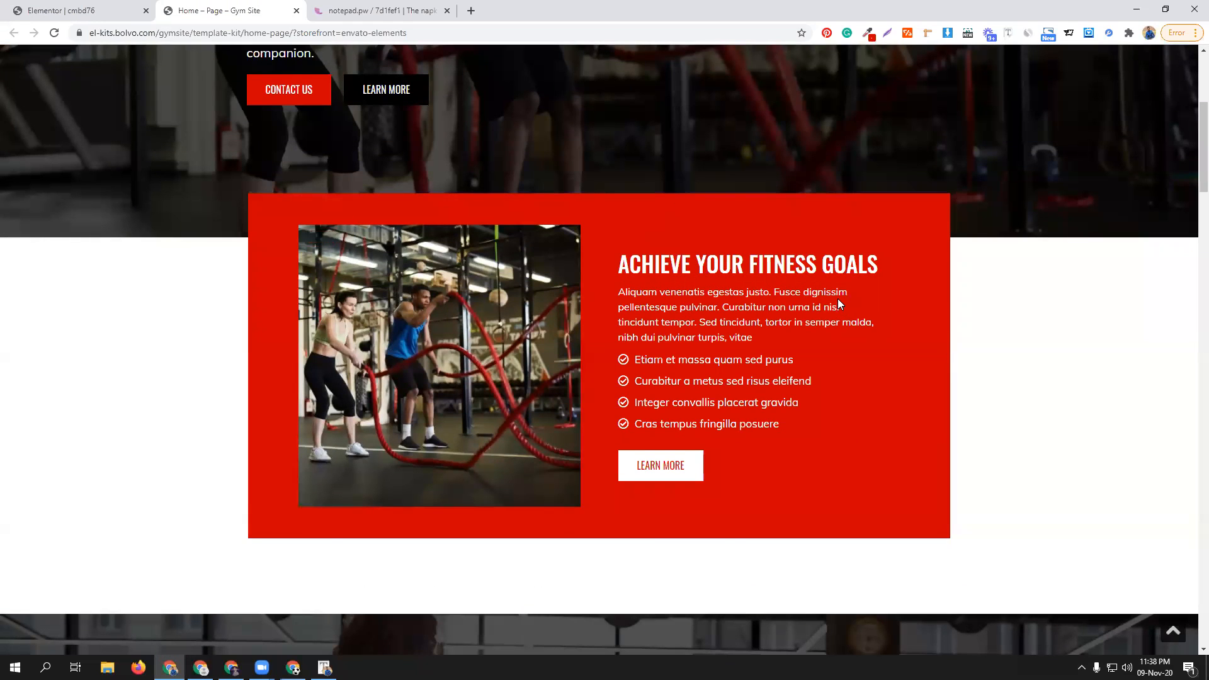
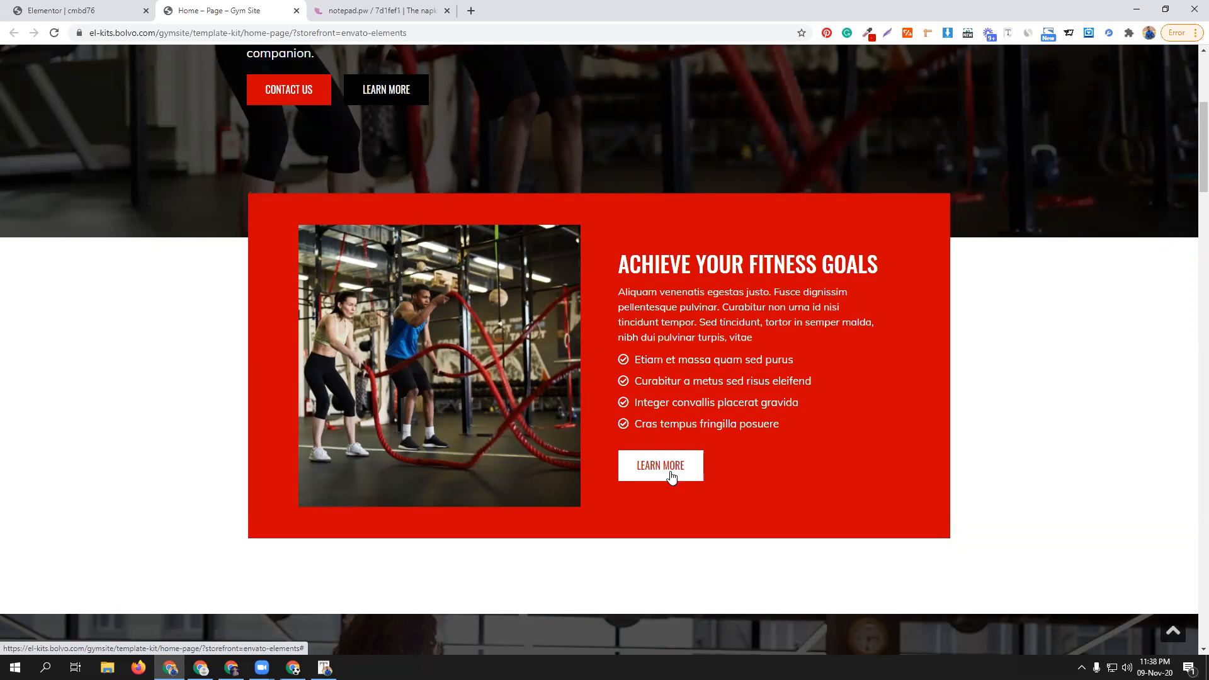
drag(629, 261, 926, 270)
key(ctrl+c)
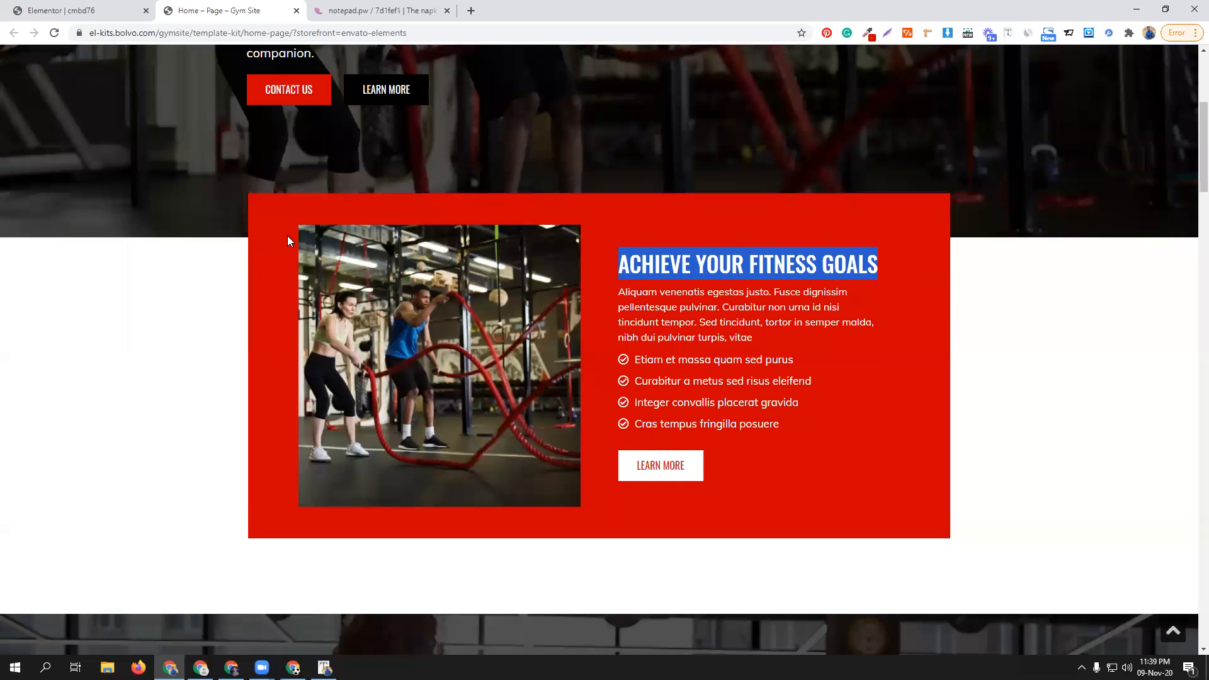
click(125, 9)
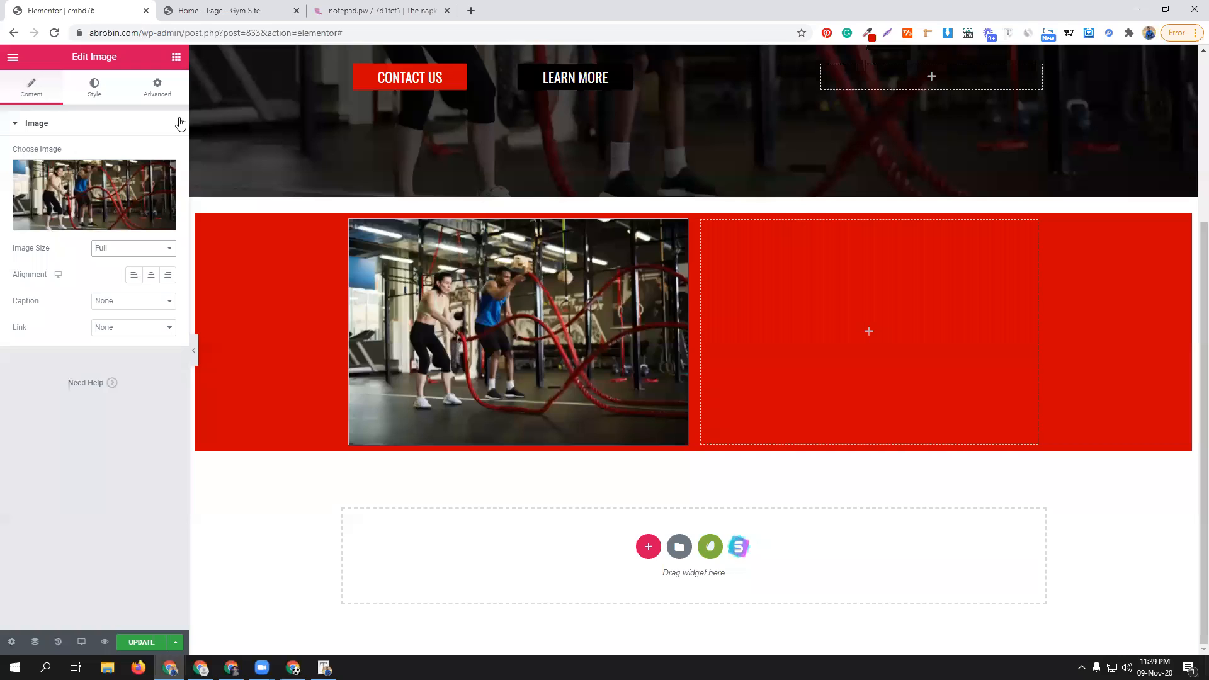
click(175, 58)
drag(124, 183, 893, 346)
double_click(134, 185)
click(133, 186)
key(ctrl+v)
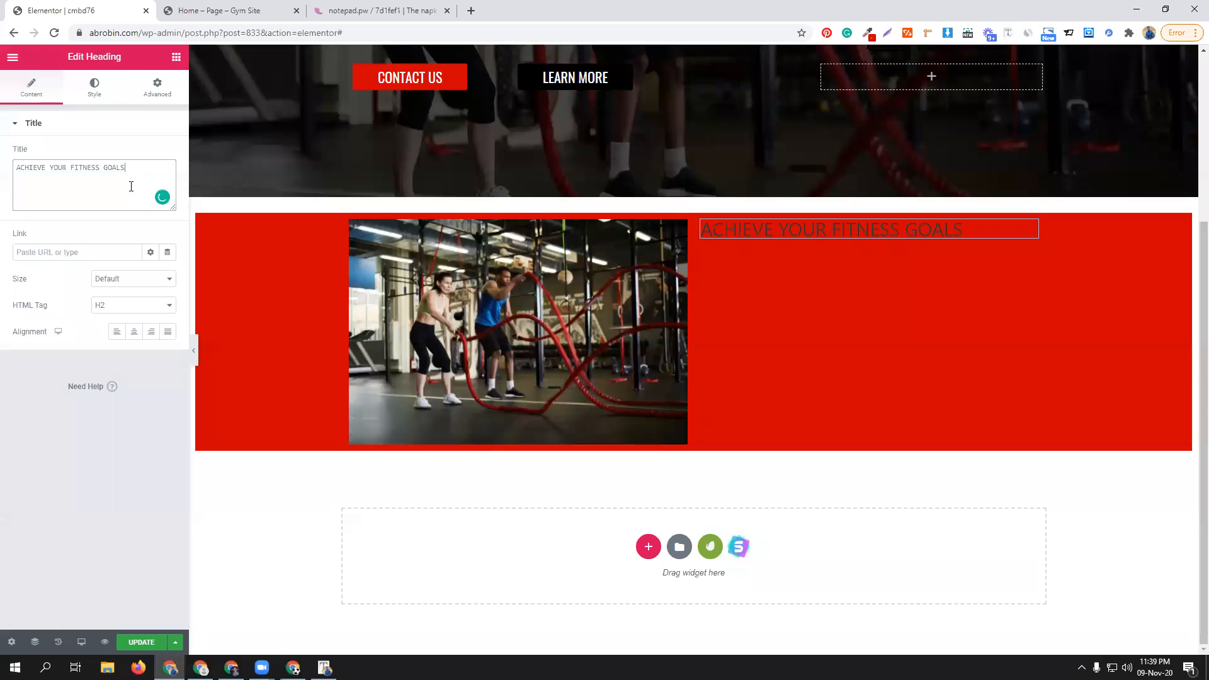
- Add a Text Editor widget below the heading and replace its placeholder with the demo's "Aliquam venenatis egestas justo" paragraph
click(217, 11)
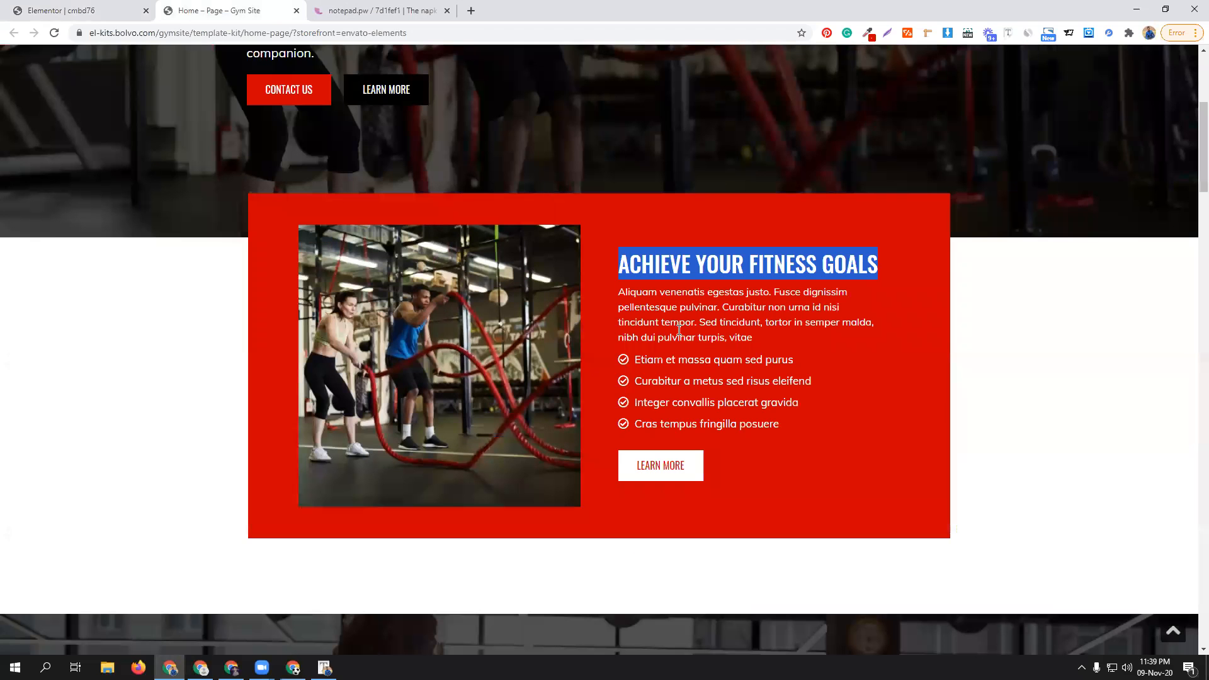
drag(622, 292, 780, 338)
key(ctrl+c)
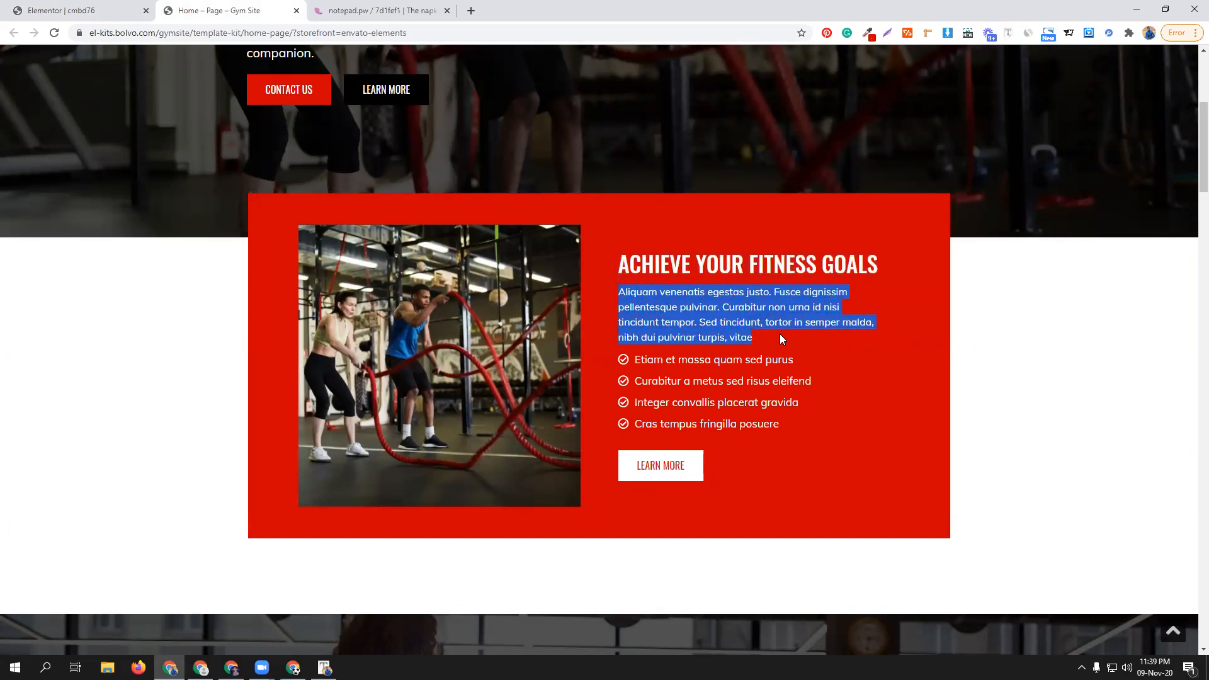
click(61, 11)
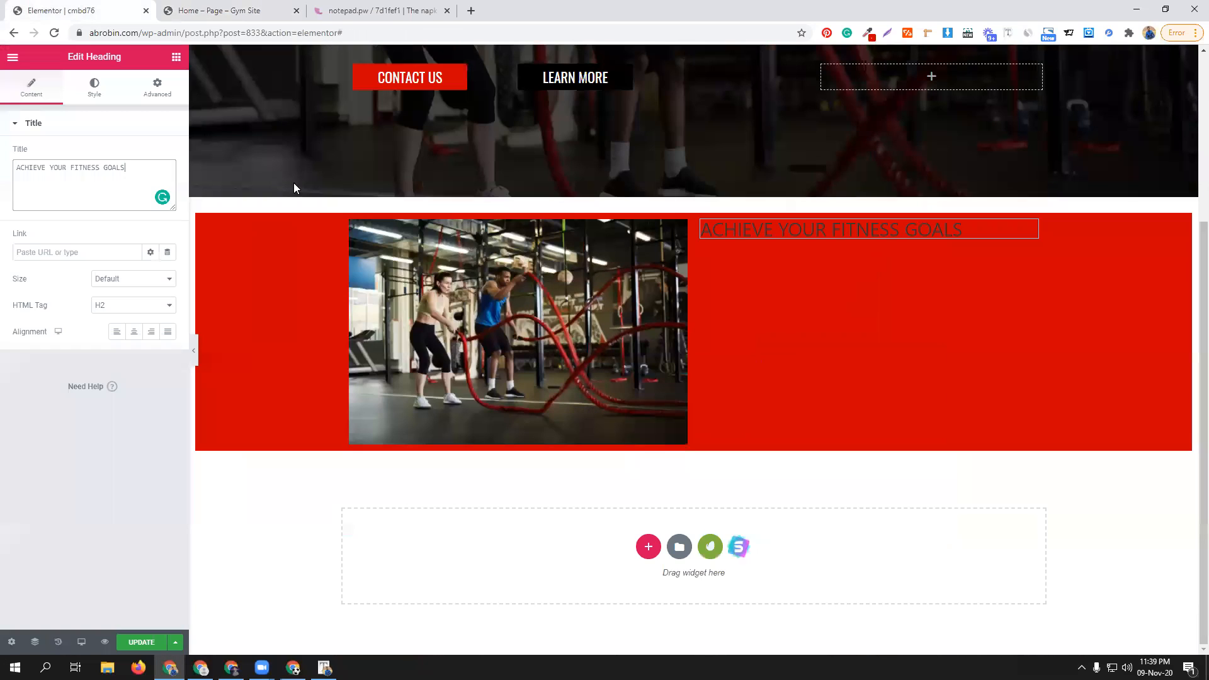
click(176, 60)
drag(133, 235, 793, 240)
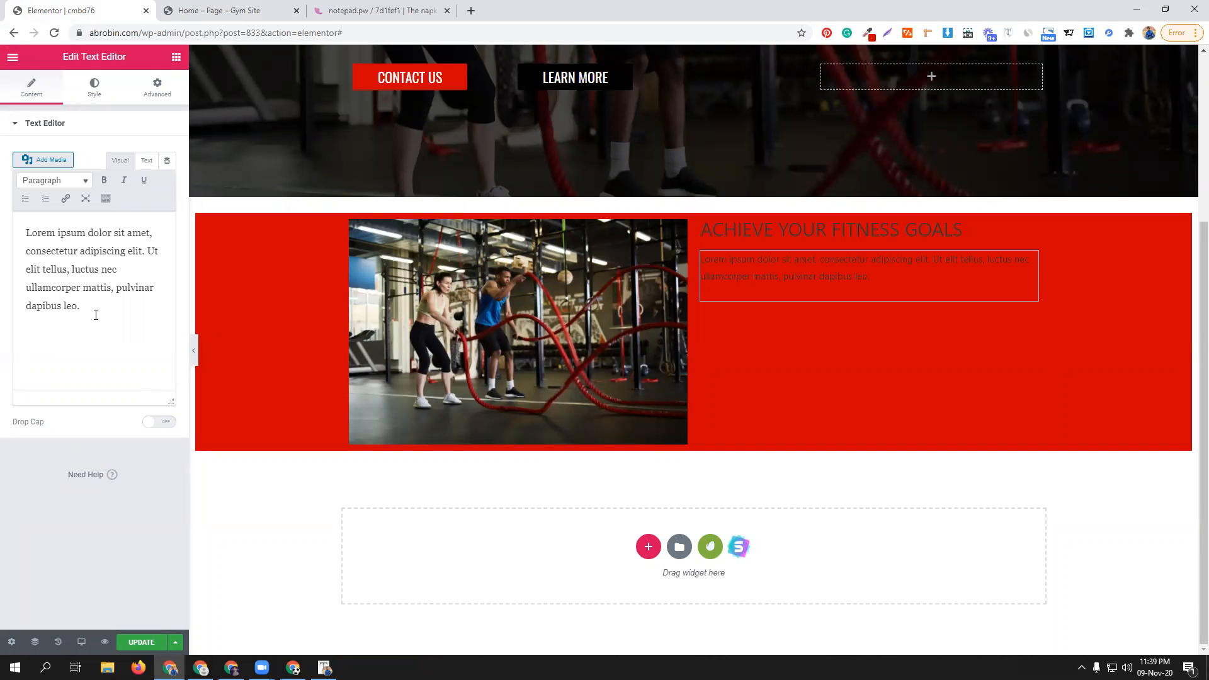
drag(58, 281, 26, 228)
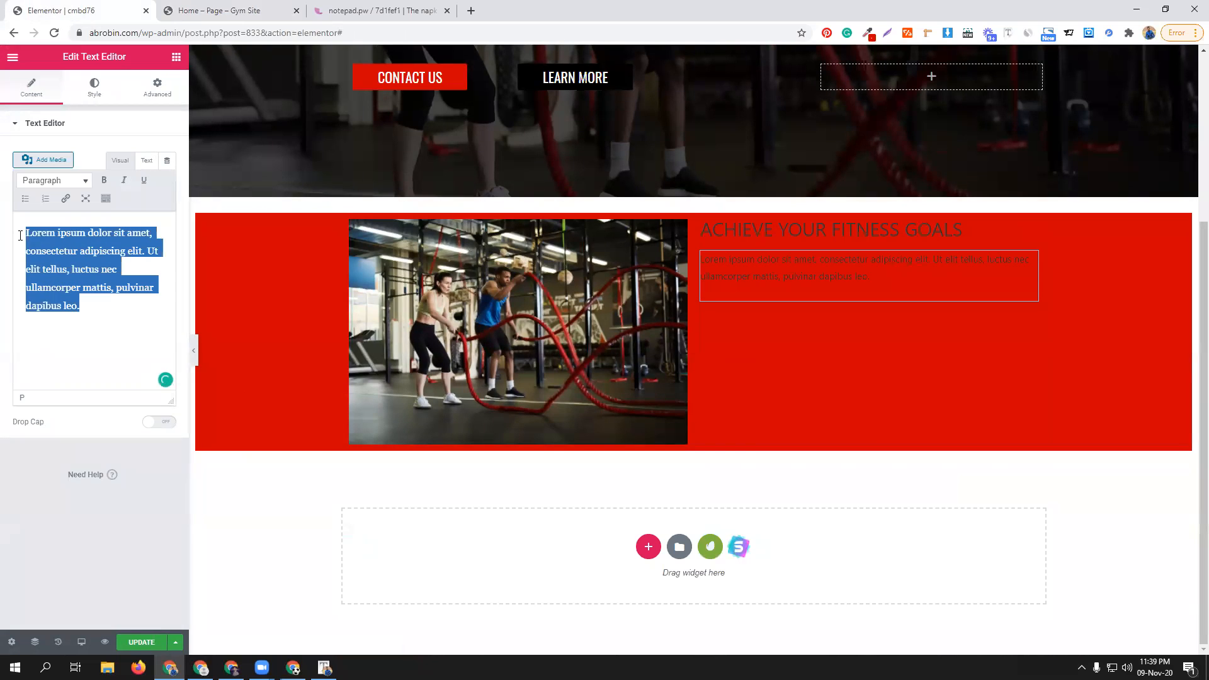
key(ctrl+v)
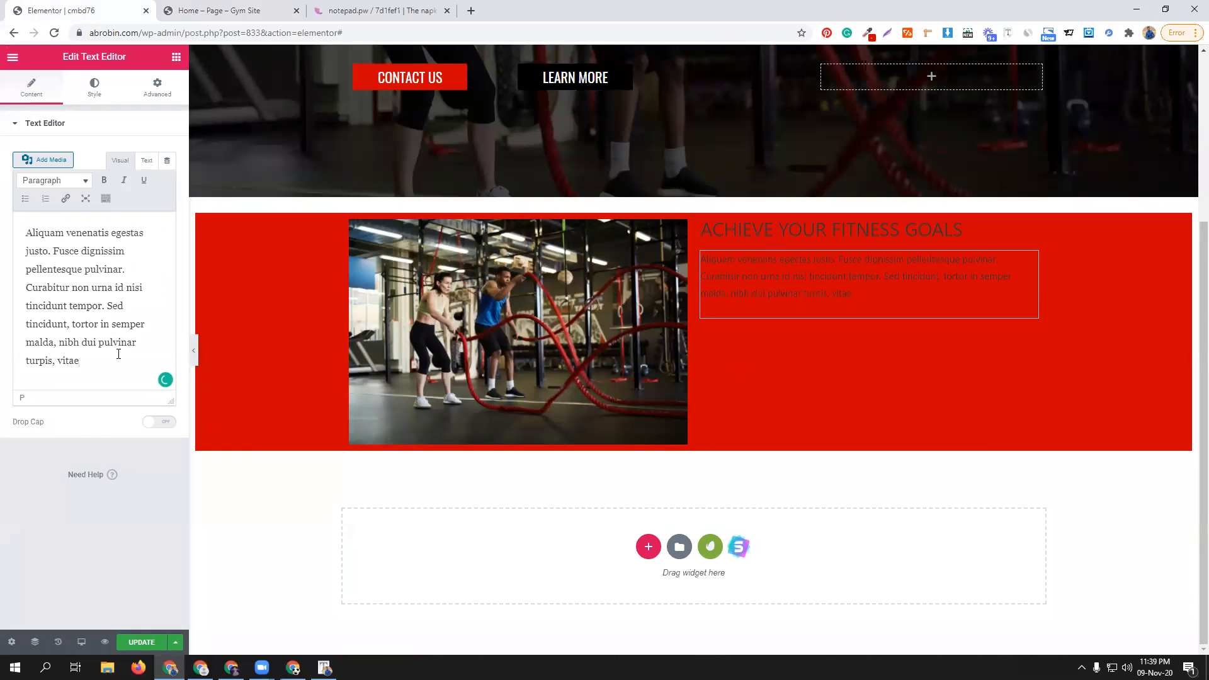
- Find the Icon List widget and insert it below the paragraph in the right column
click(214, 10)
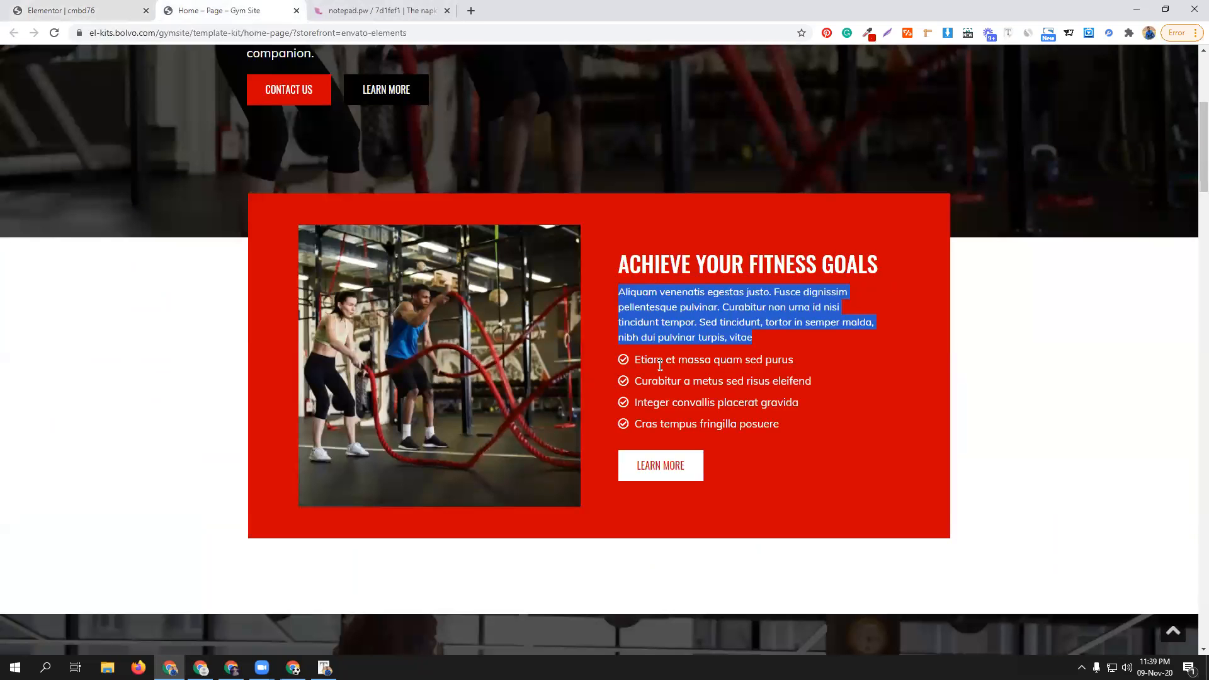
click(98, 10)
click(175, 58)
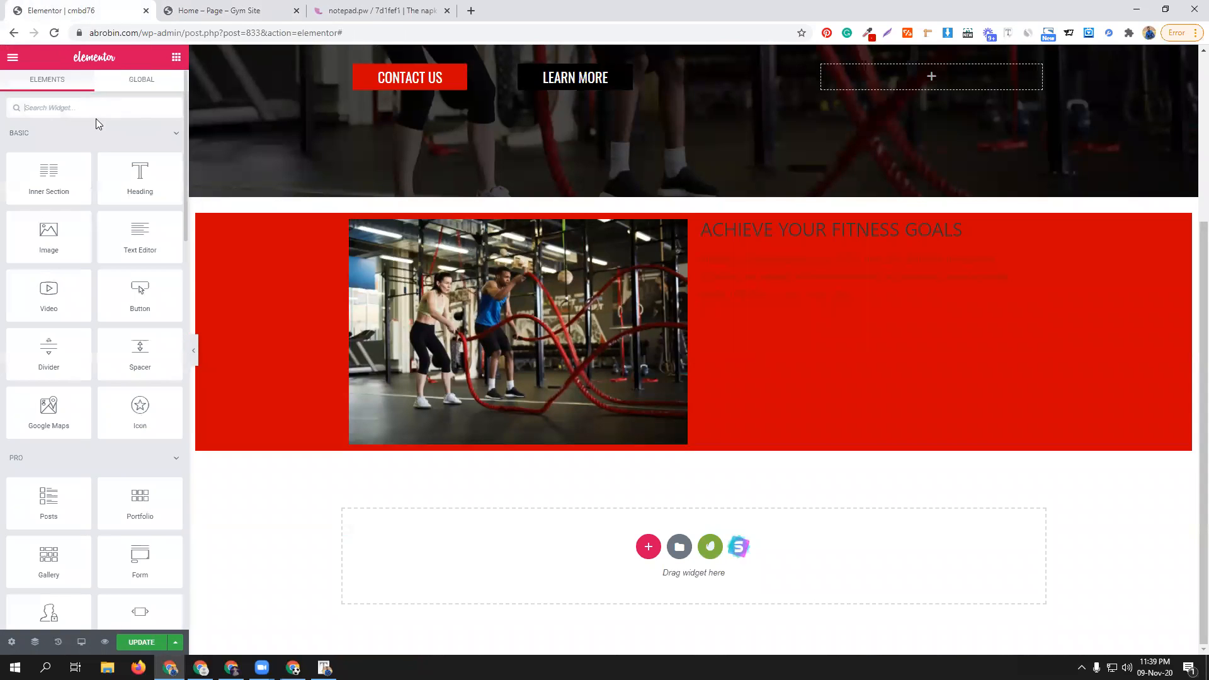
text(icop)
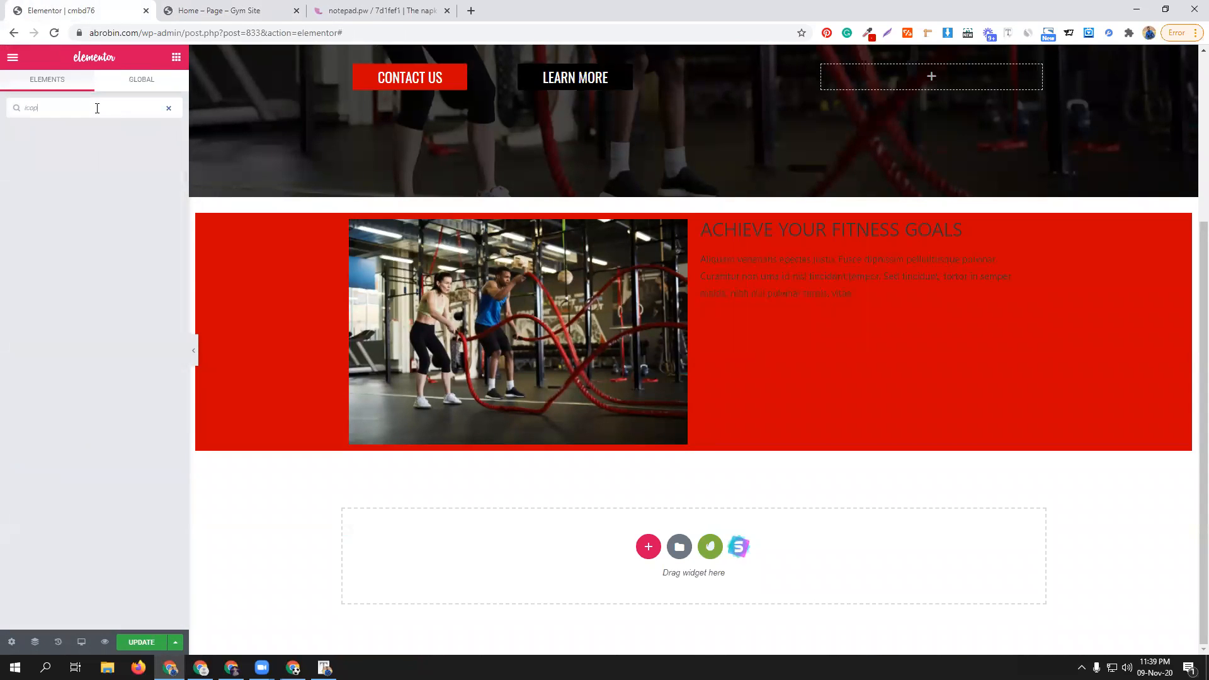
key(BackSpace)
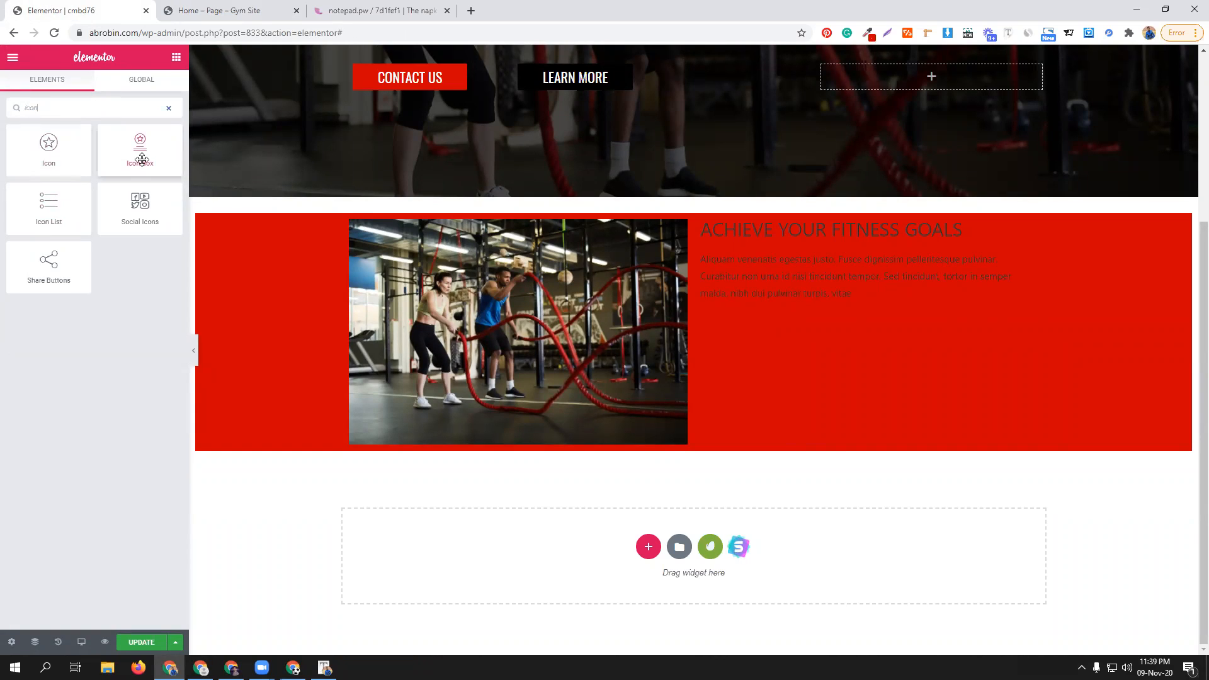
drag(54, 212, 791, 312)
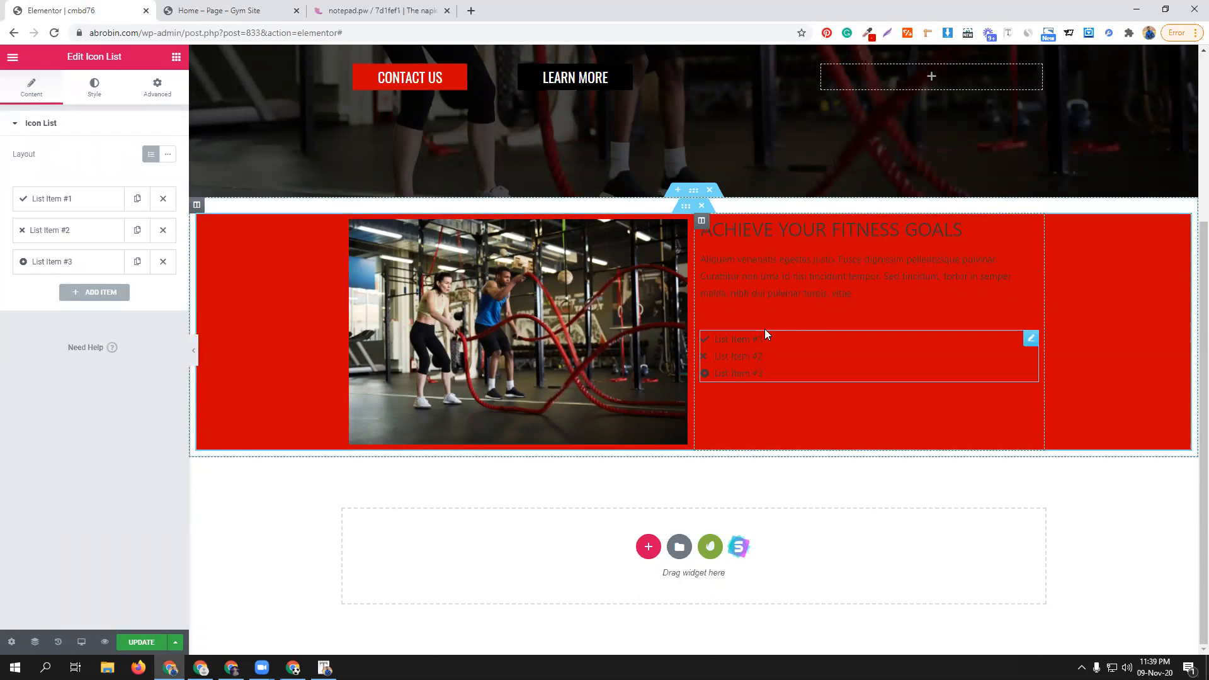
- Change the first list item's icon to the outlined check circle, searching the icon library for "check"
click(259, 8)
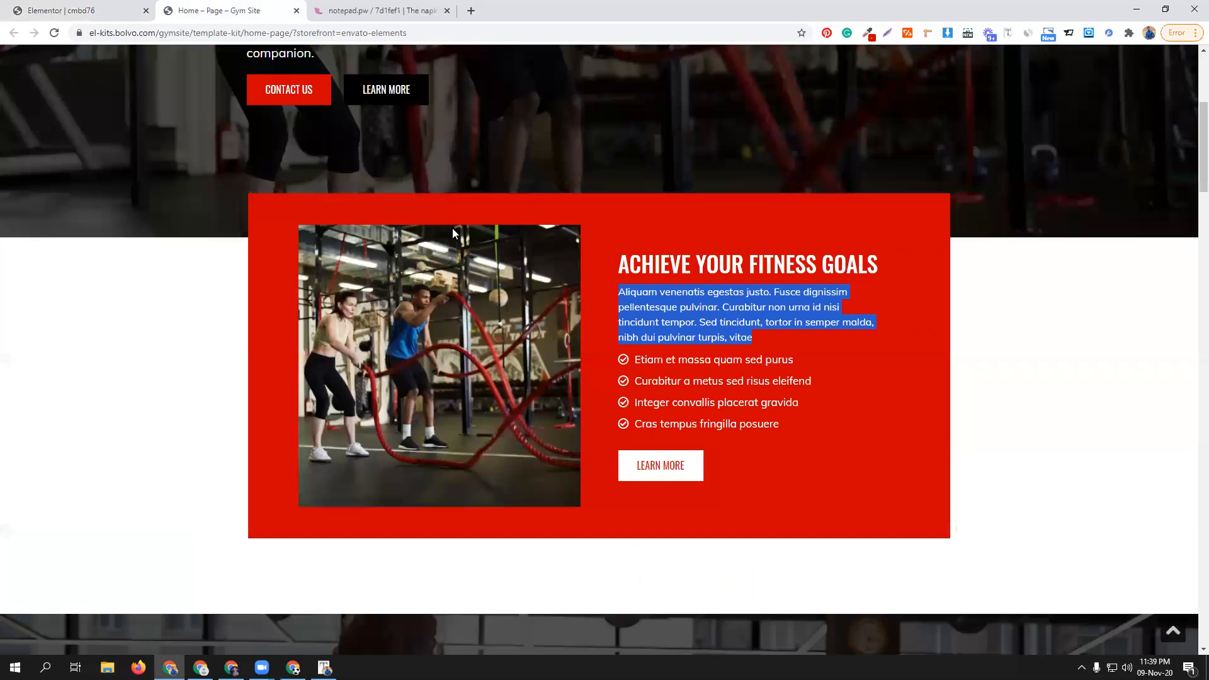
click(63, 9)
click(86, 200)
mouse_move(86, 296)
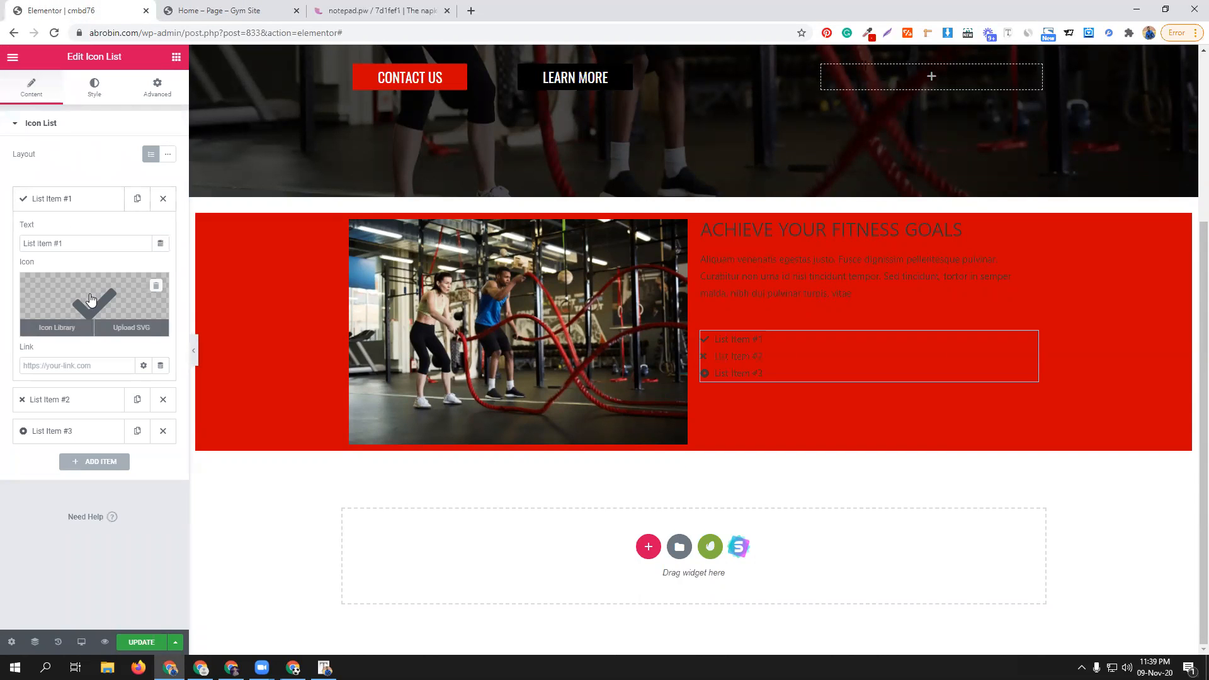
click(66, 329)
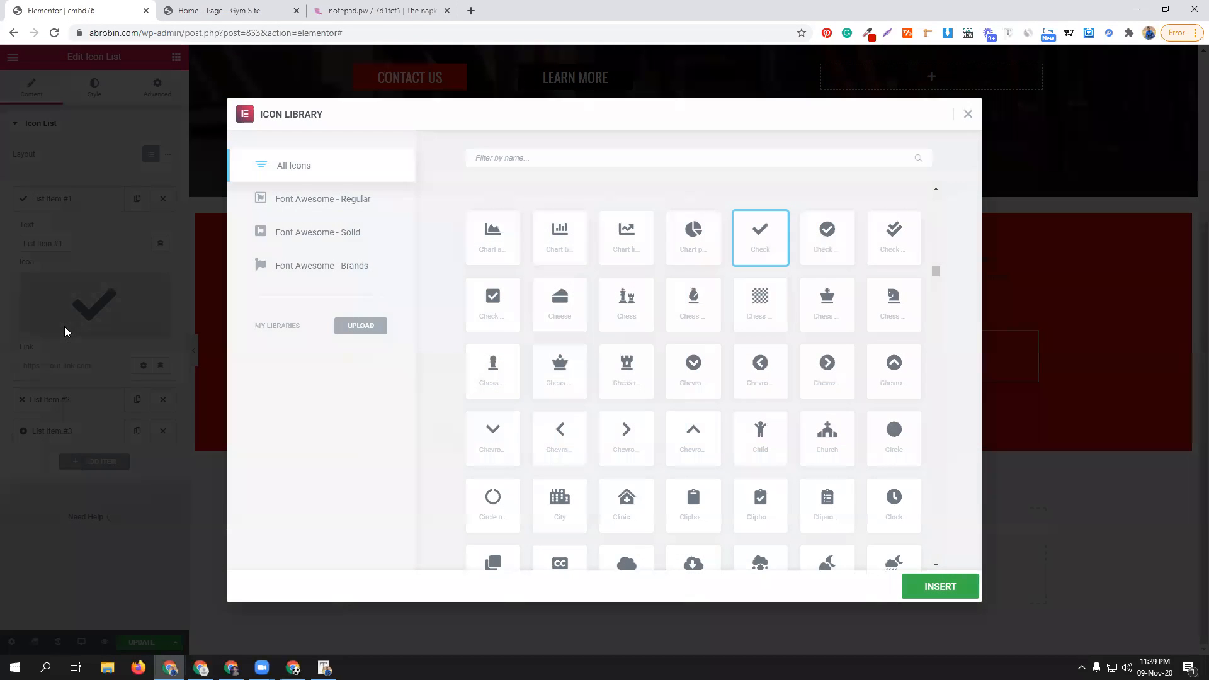
click(603, 162)
text(check)
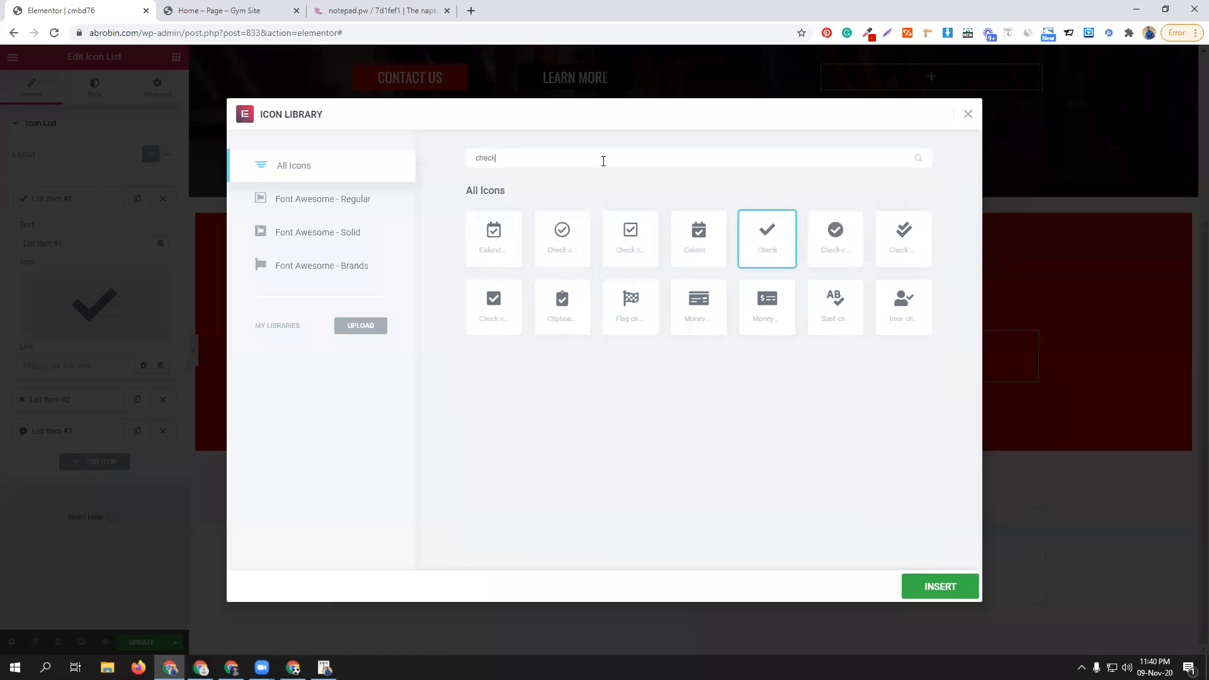
click(566, 259)
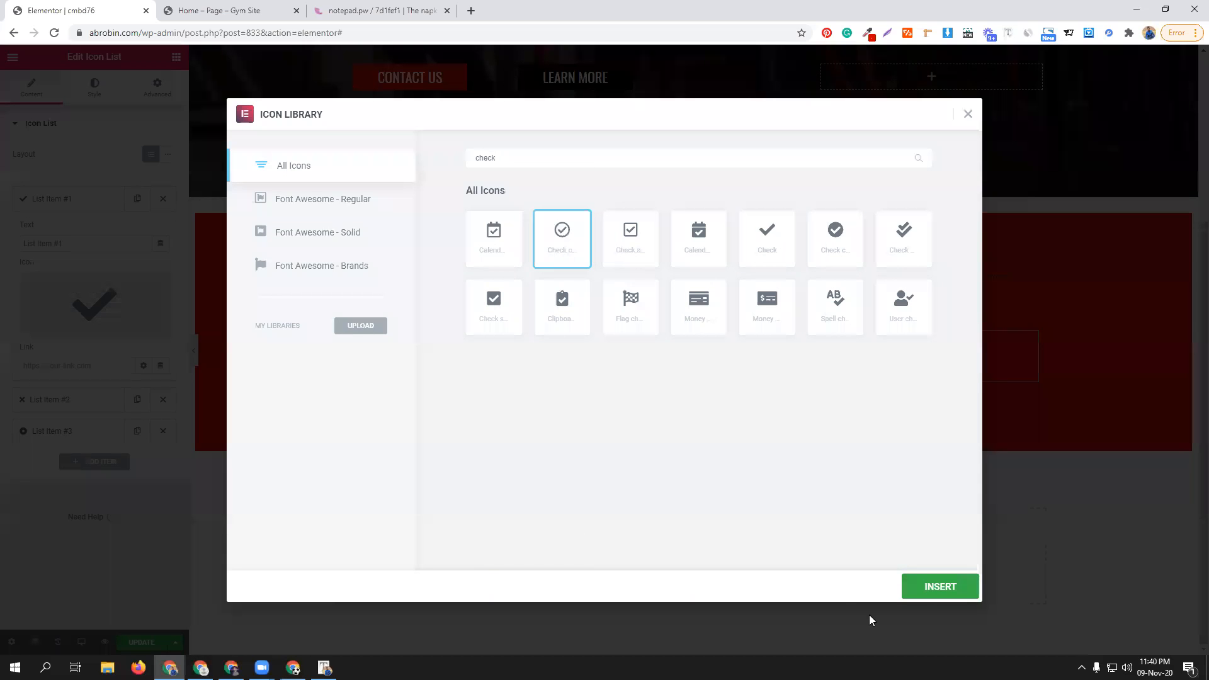
click(928, 596)
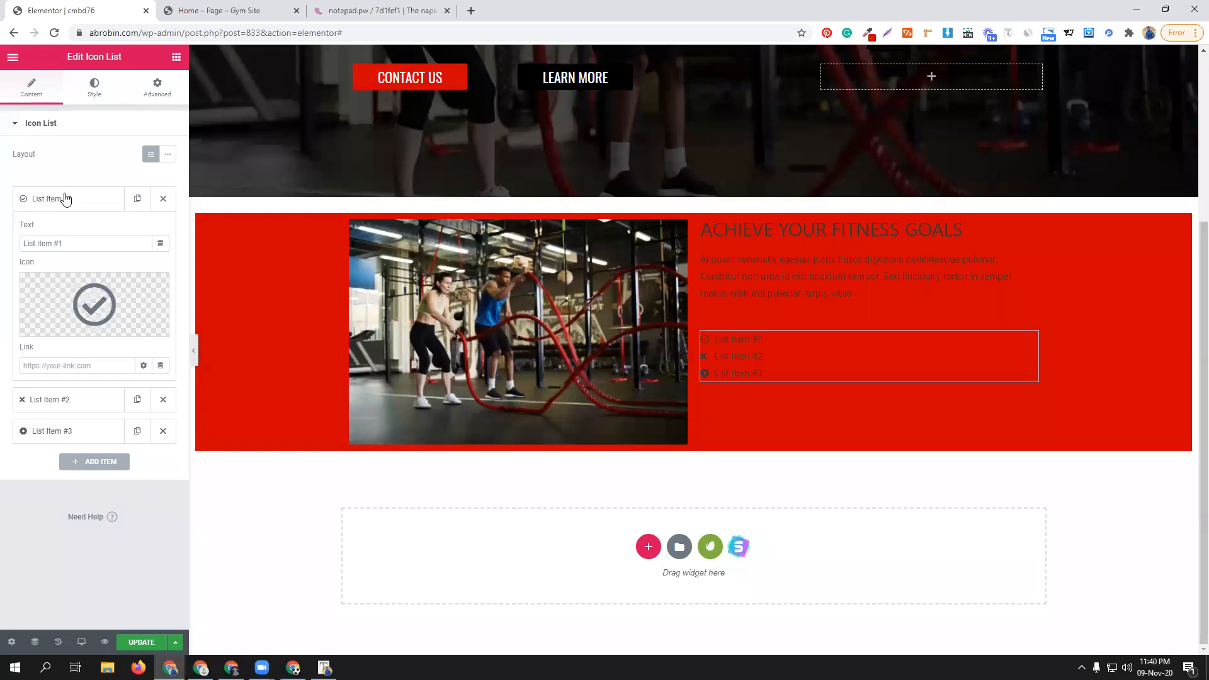
- Set the first list item's text to "Etiam et massa quam sed purus", copied from the demo page, and delete the other two items
click(231, 5)
triple_click(657, 362)
key(ctrl+c)
click(94, 8)
click(89, 243)
triple_click(88, 242)
key(ctrl+v)
click(83, 205)
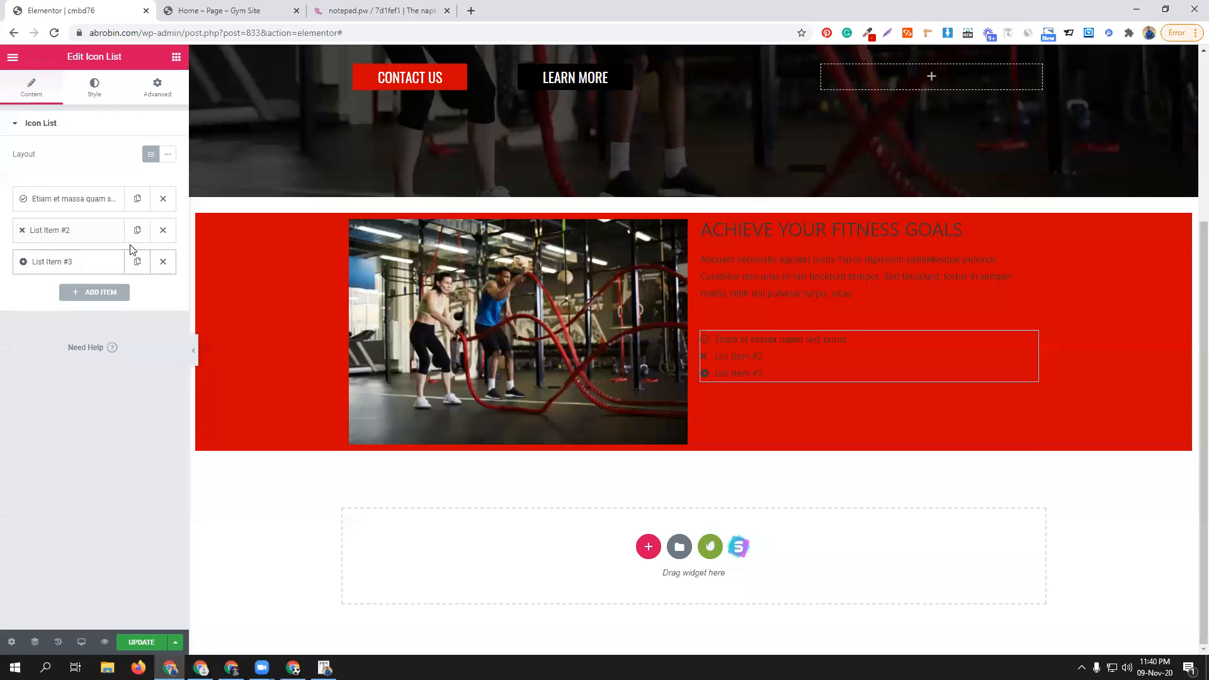
click(163, 230)
click(163, 230)
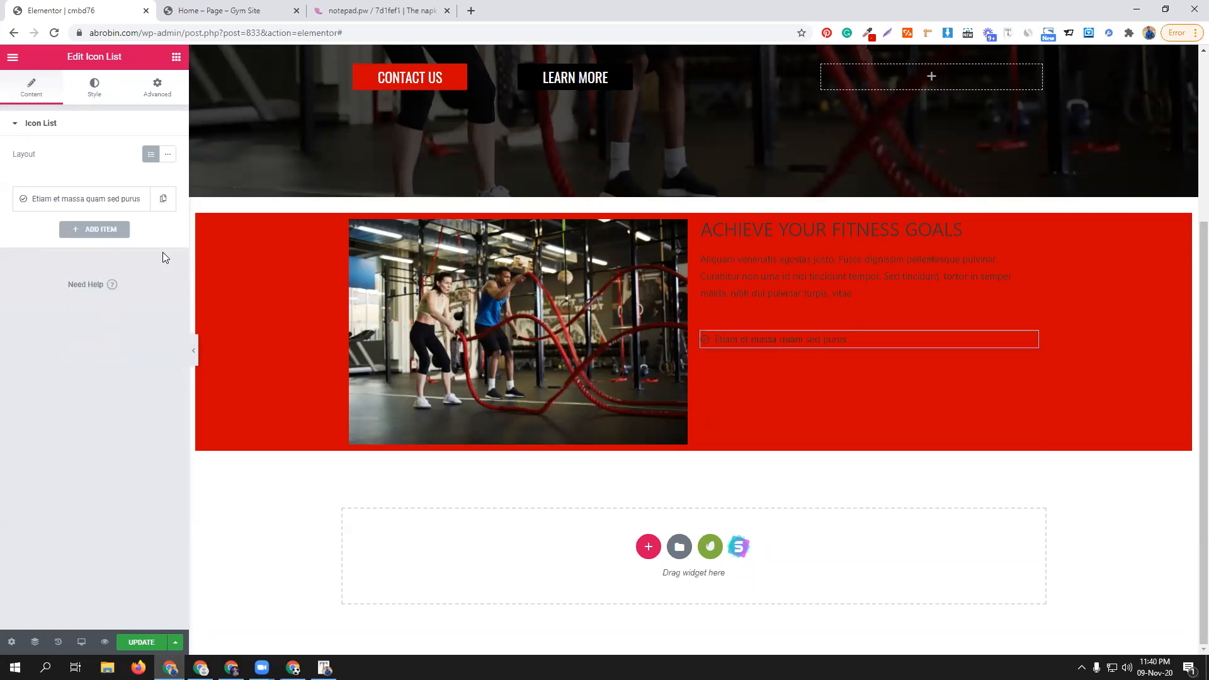
- Duplicate the first icon list item and set the copy's text to "Curabitur a metus sed risus eleifend", copied from the demo page
click(163, 198)
click(96, 233)
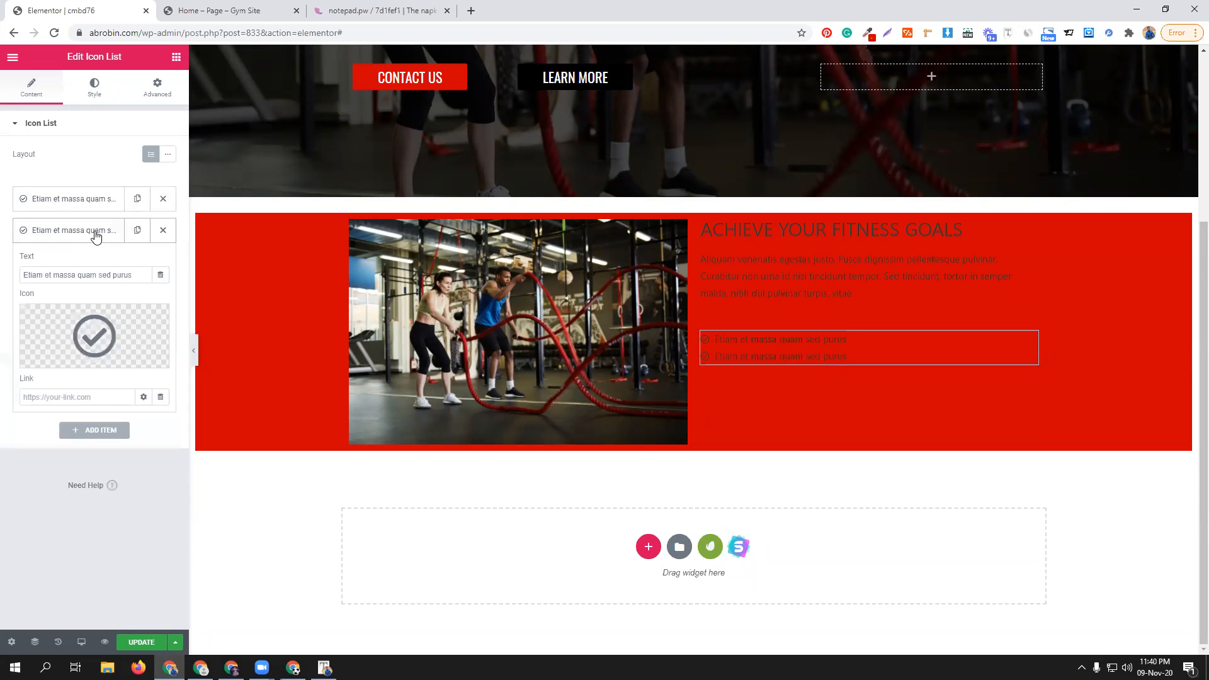
click(214, 9)
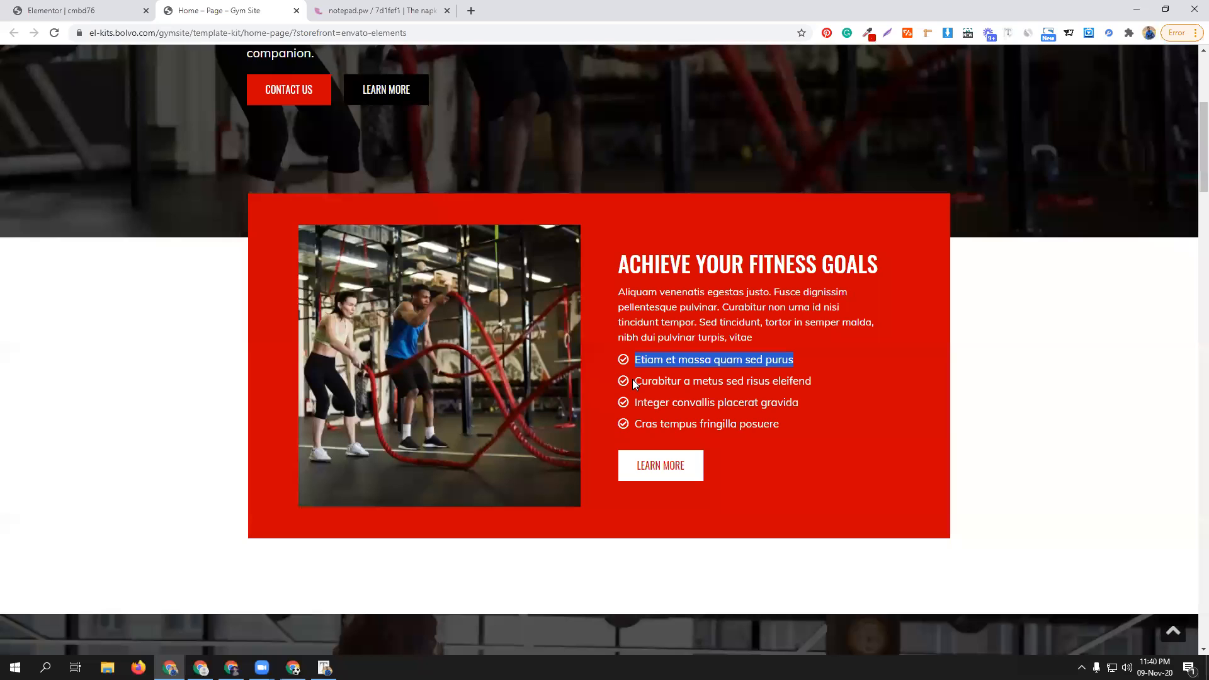
drag(636, 381, 816, 385)
key(ctrl+c)
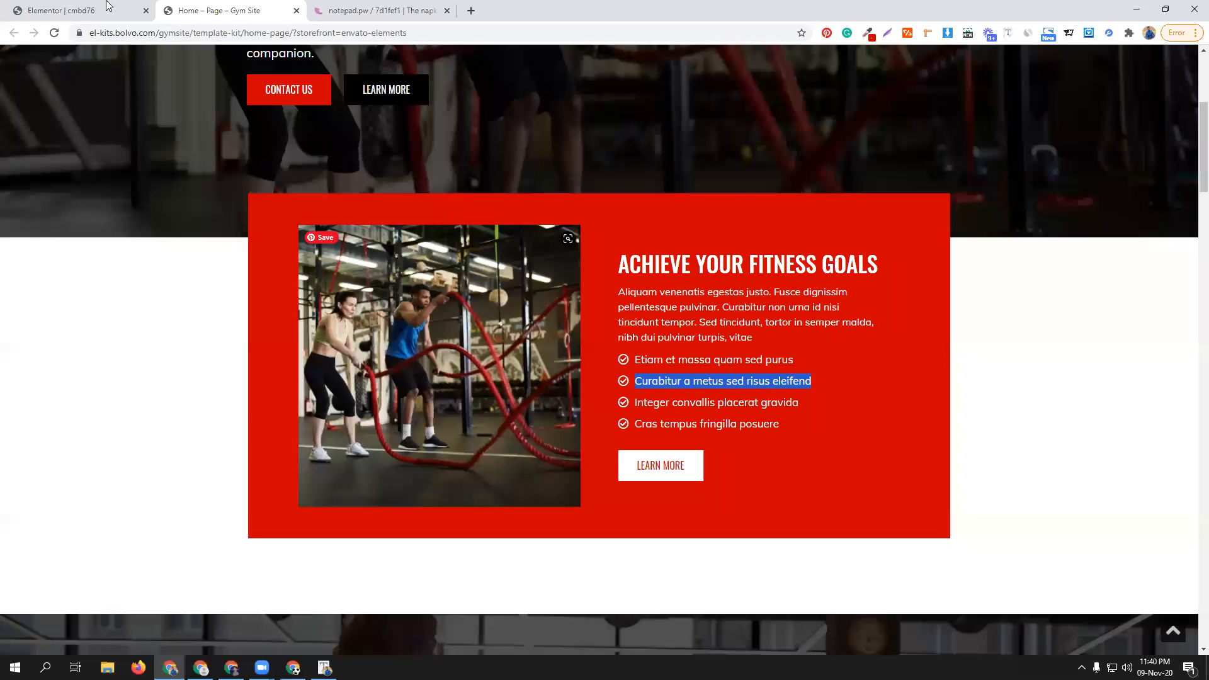
click(61, 10)
triple_click(84, 277)
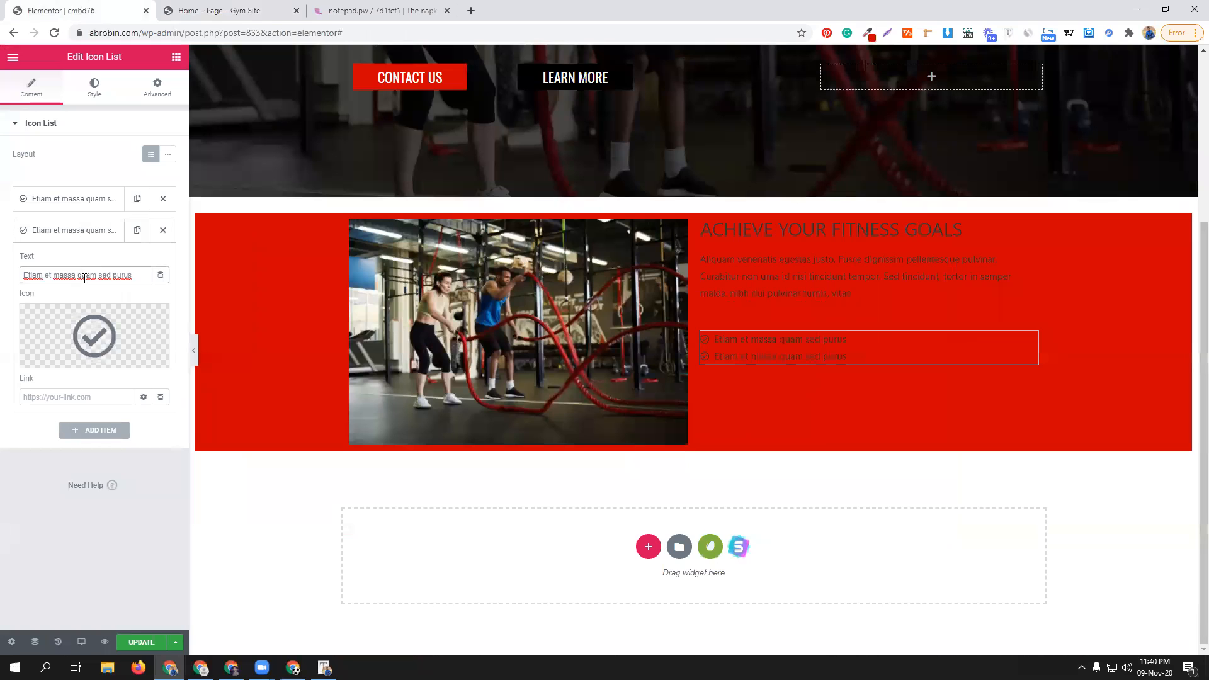
key(ctrl+v)
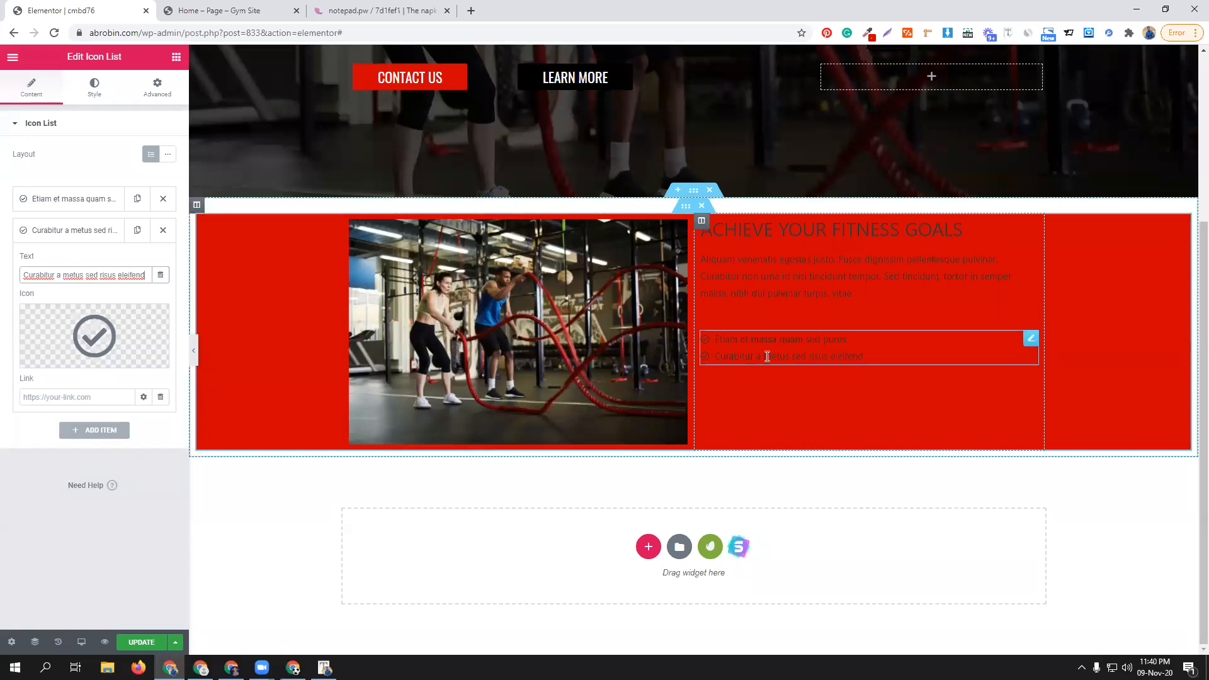
click(63, 398)
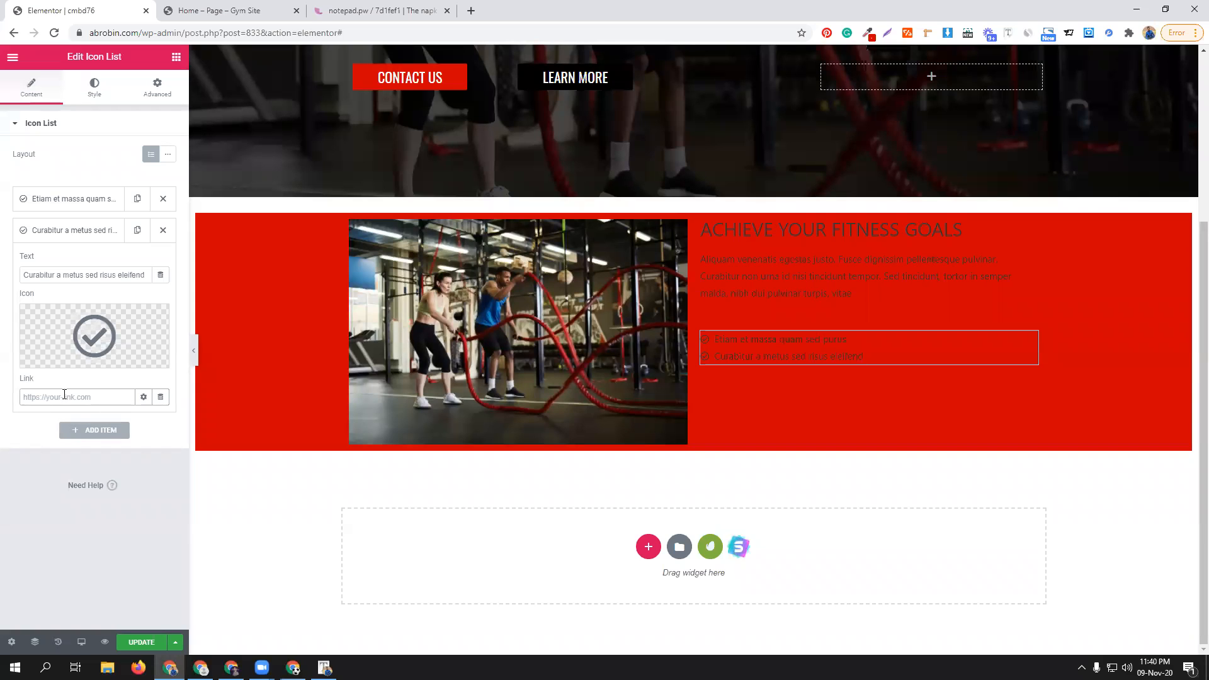
click(84, 231)
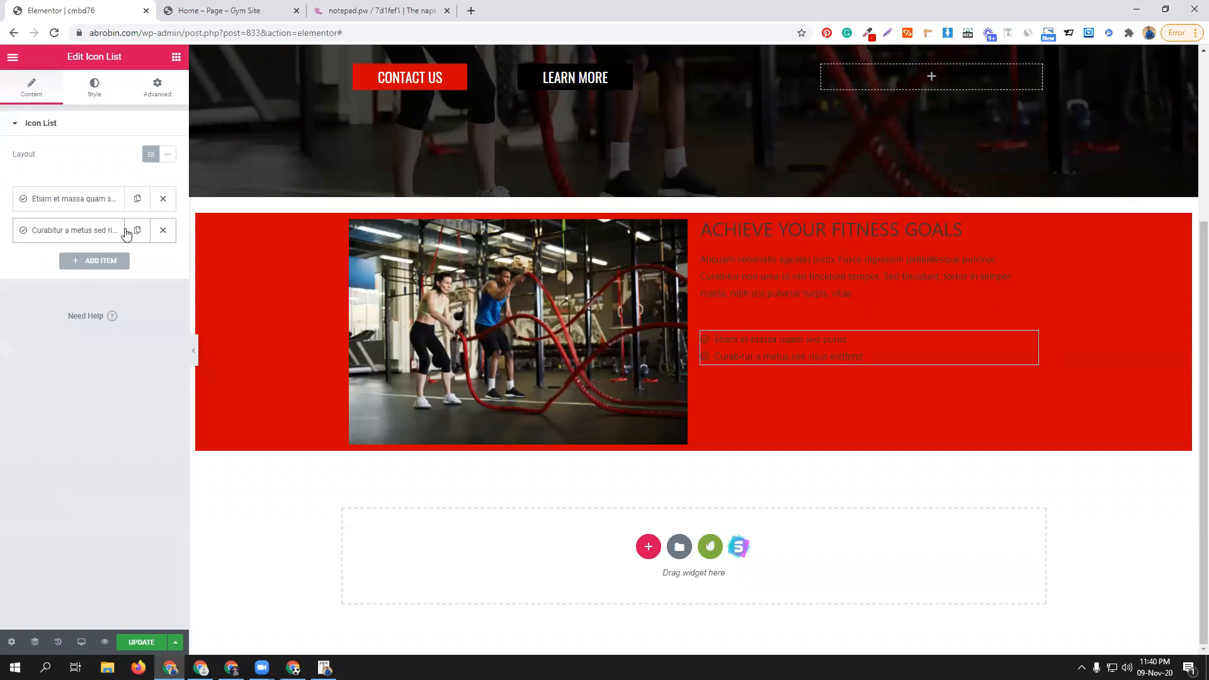
- Duplicate the second list item and set the copy's text to "Integer convallis placerat gravida" from the demo page
click(137, 231)
click(283, 11)
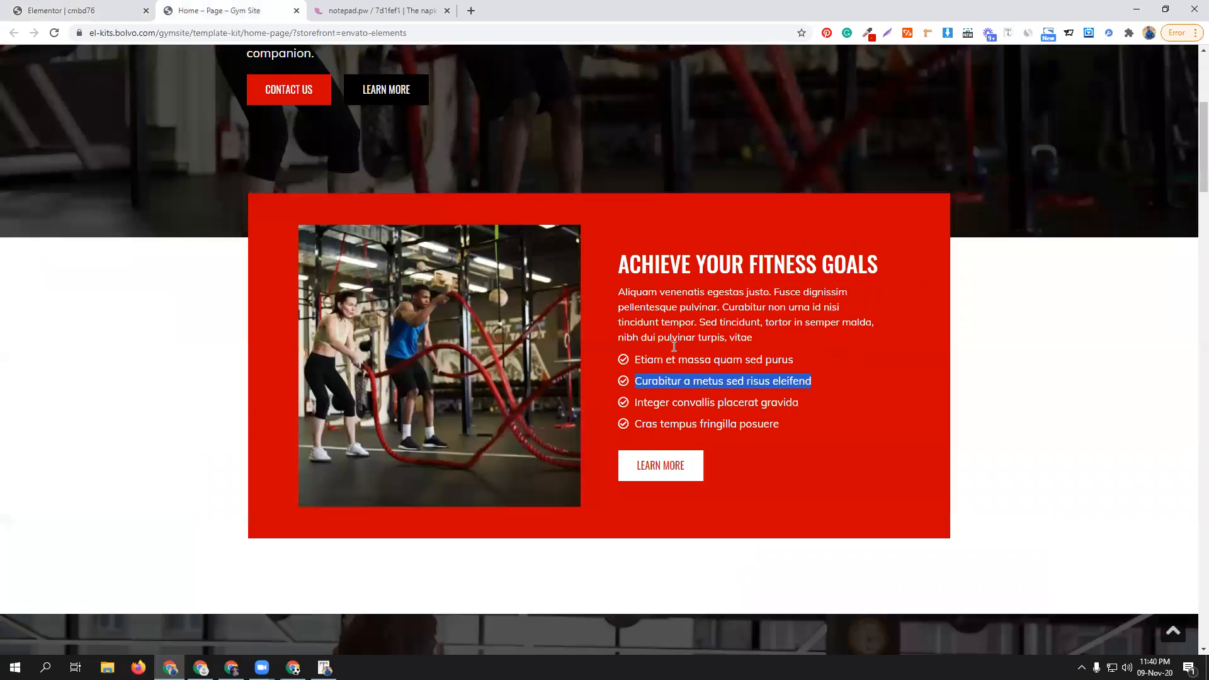
drag(635, 403, 779, 405)
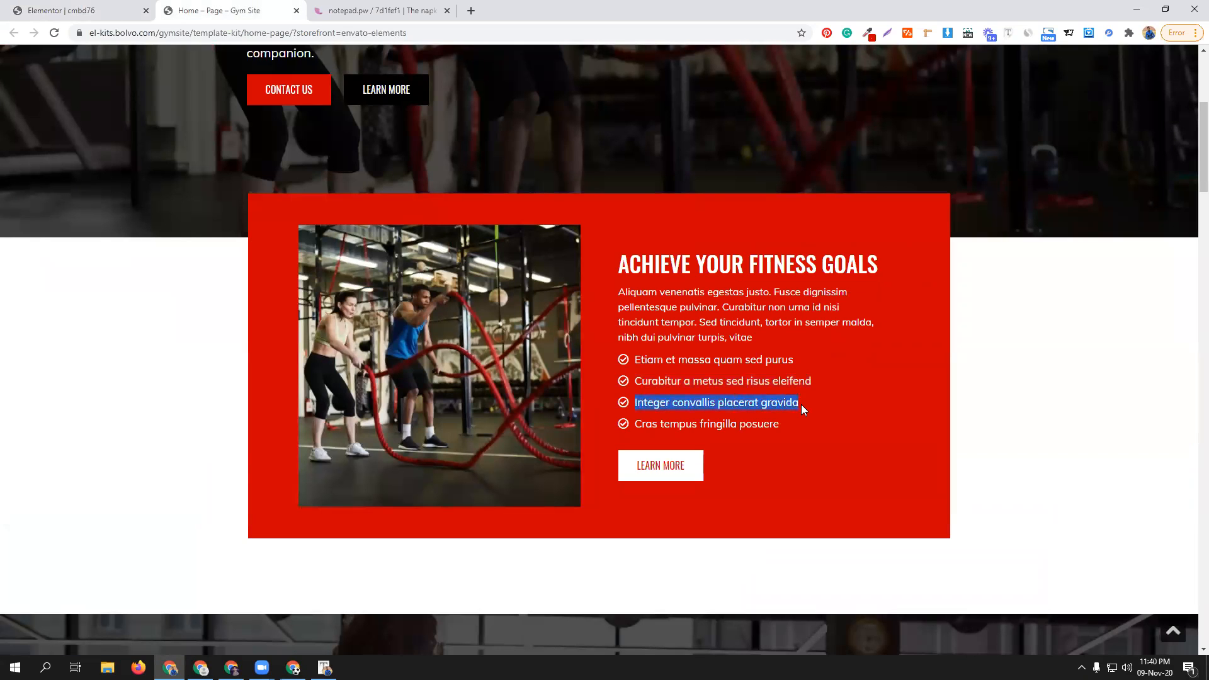
click(61, 10)
click(85, 261)
click(85, 305)
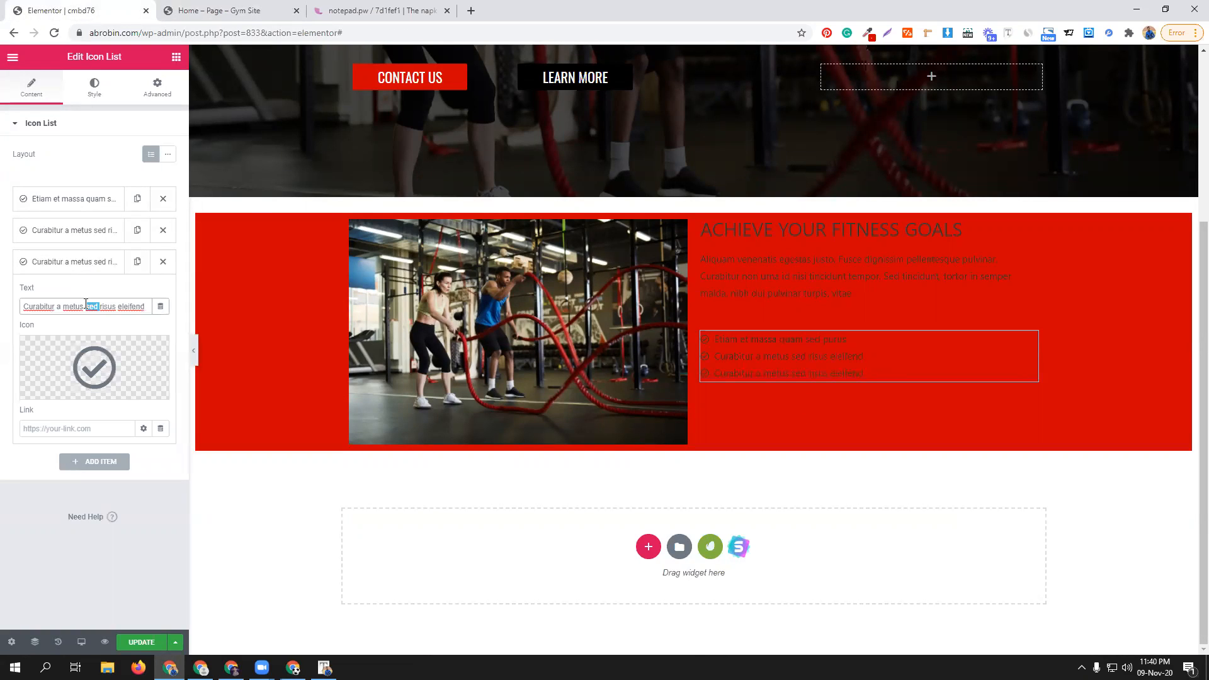
triple_click(85, 304)
text(Integer convallis placerat gravida)
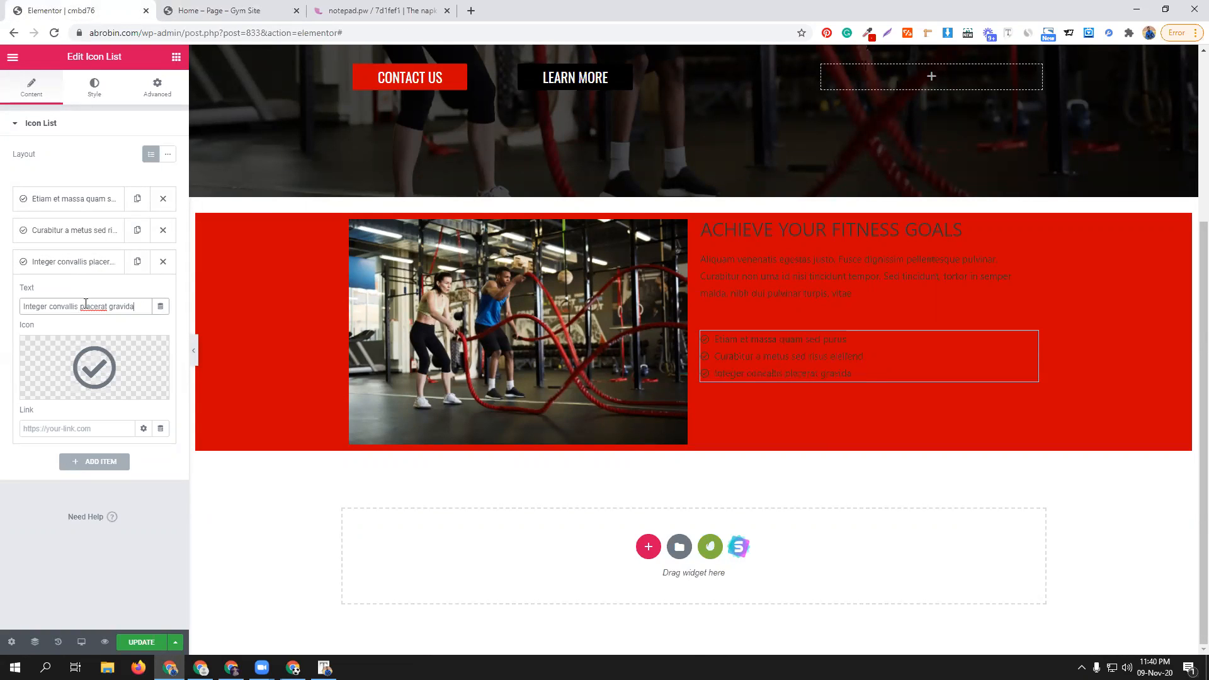
click(72, 261)
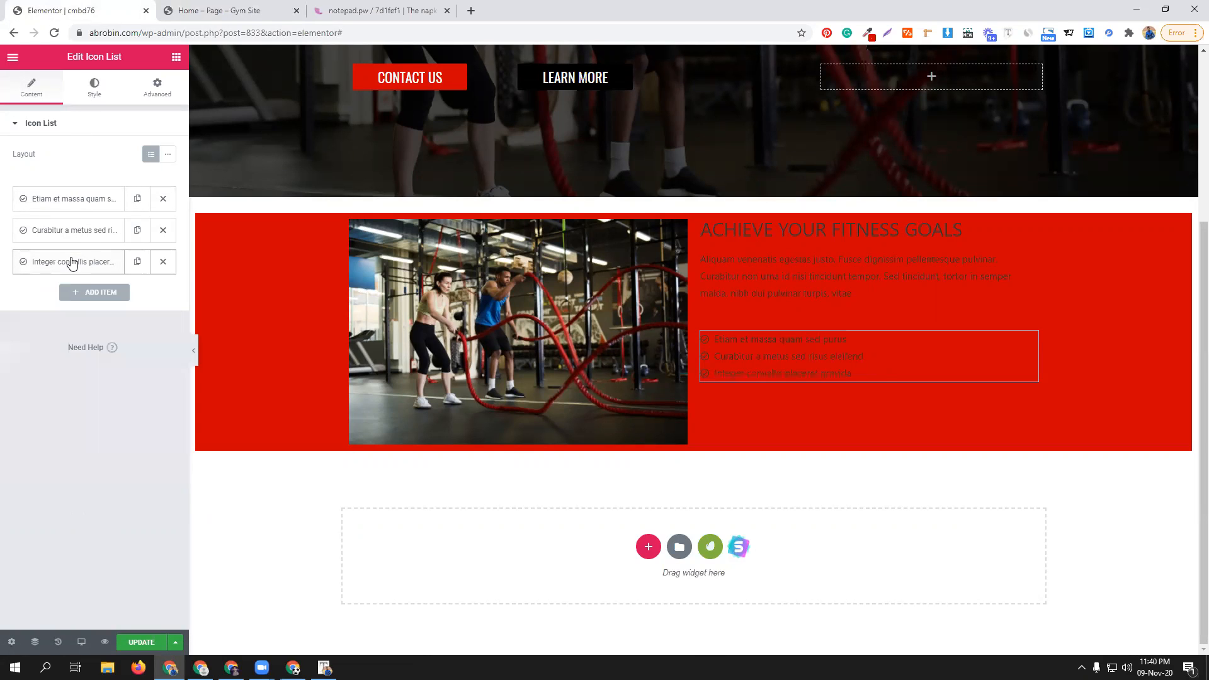
- Add a fourth list item as a duplicate of the third, with the demo page's text "Cras tempus fringilla posuere"
click(227, 10)
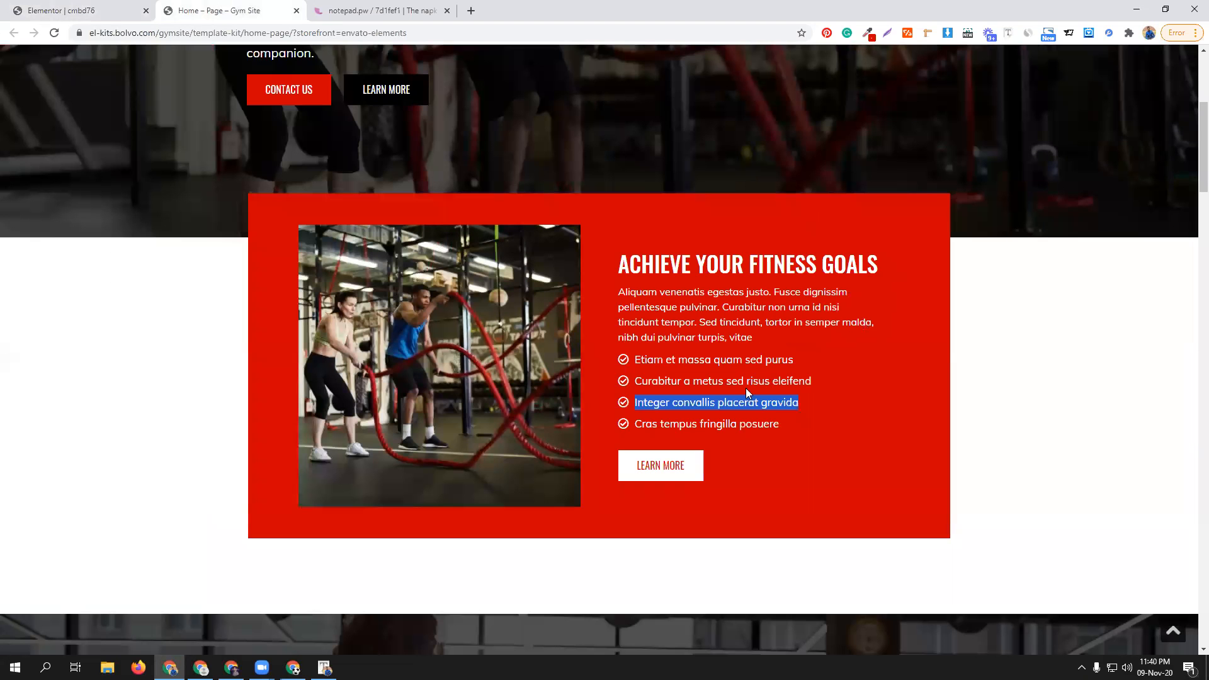
triple_click(704, 422)
key(ctrl+c)
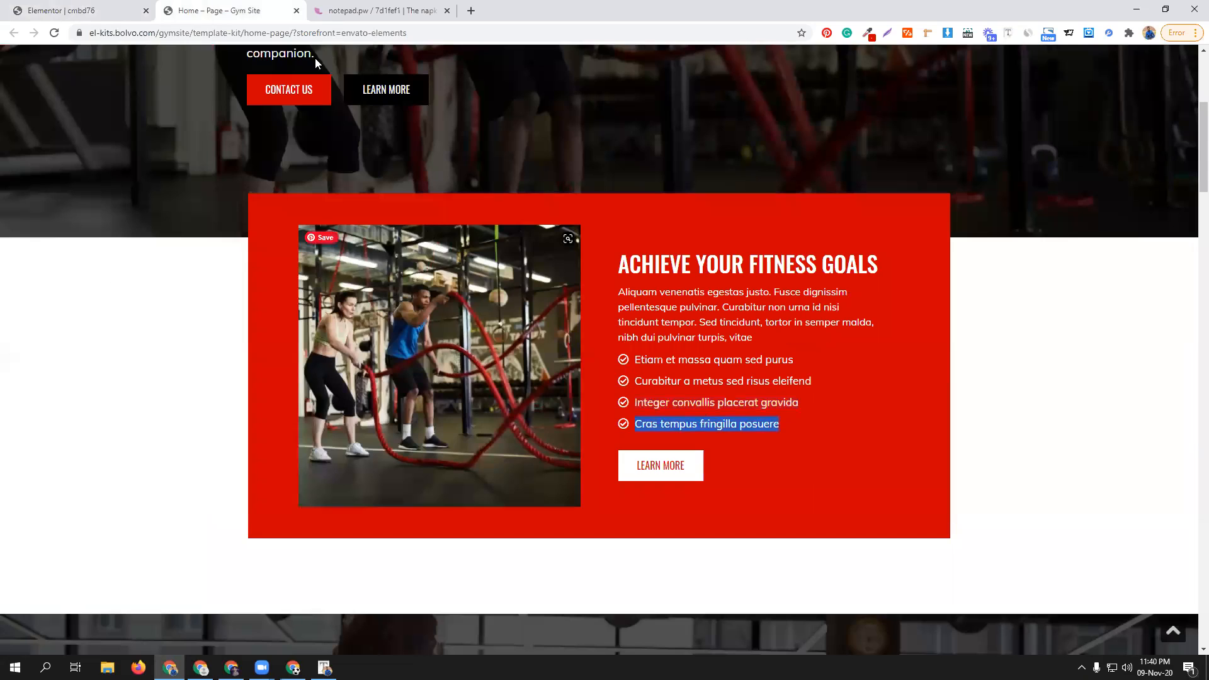
click(101, 11)
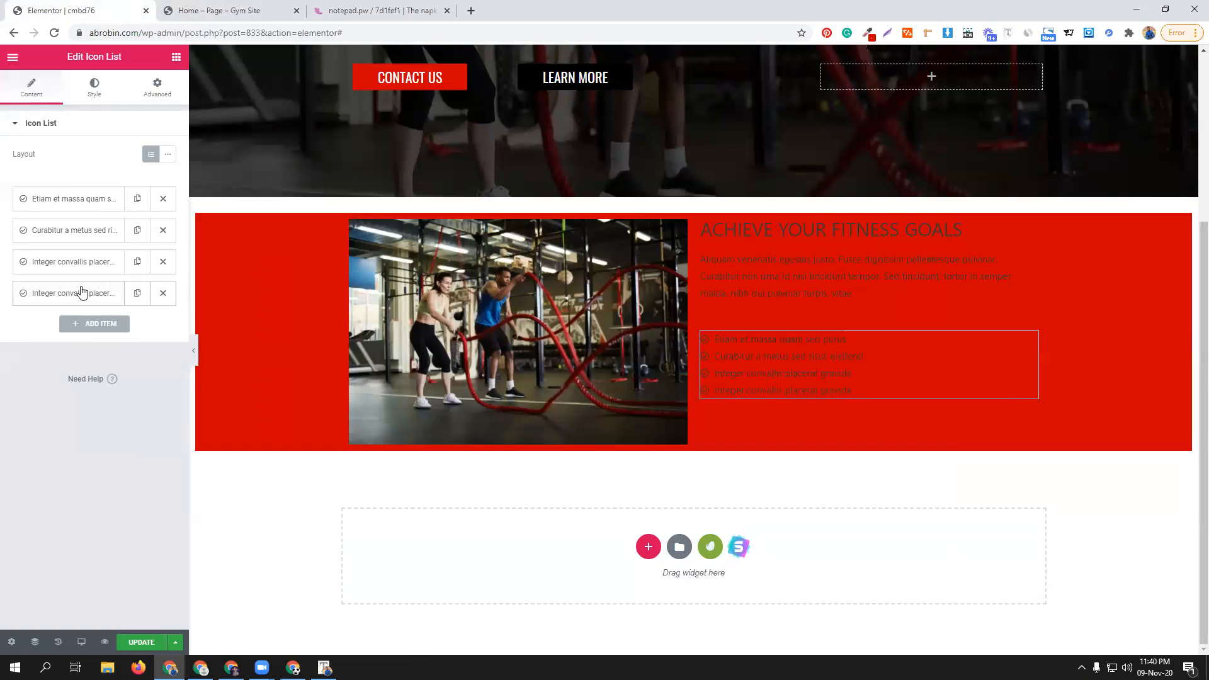
click(81, 291)
triple_click(79, 336)
key(ctrl+v)
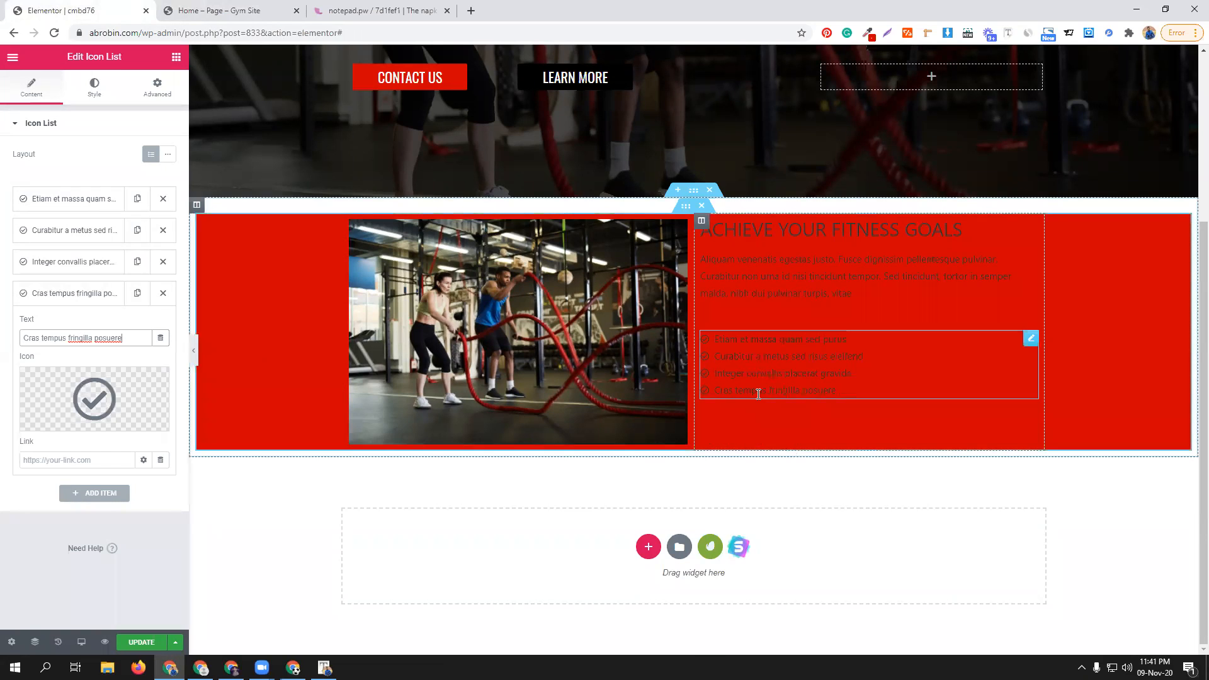
- Copy the hero section's Contact Us button and paste it below the icon list in the red section
click(176, 58)
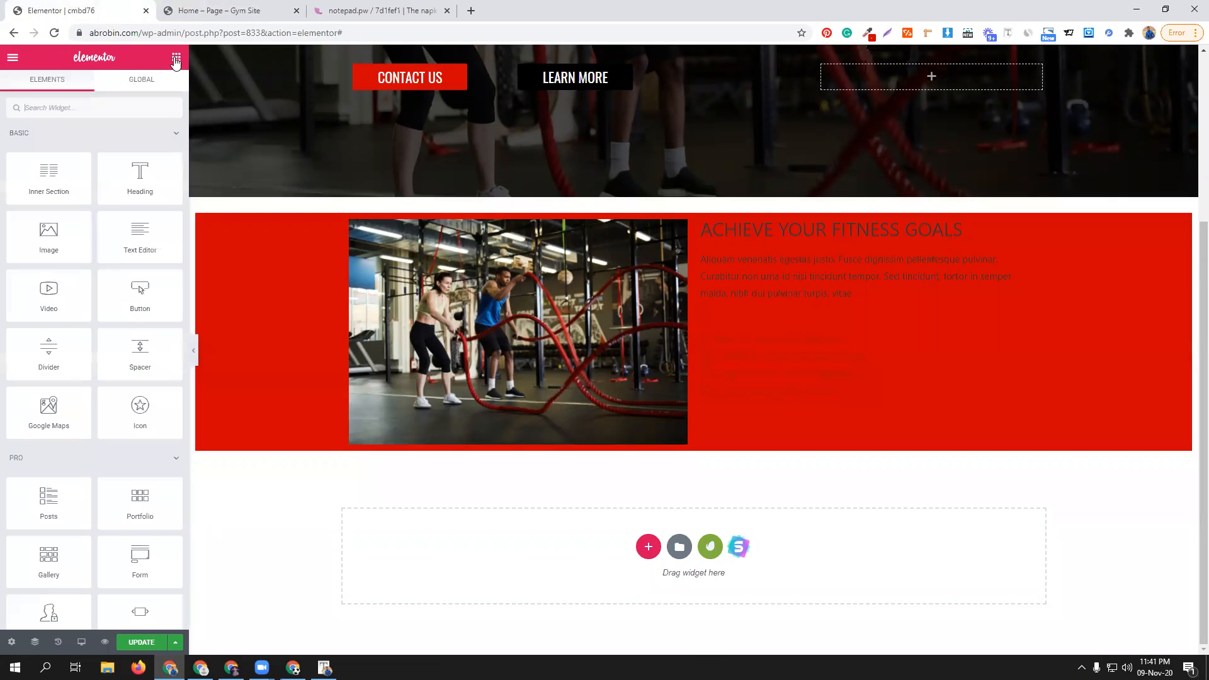
scroll(520, 354, up, 4)
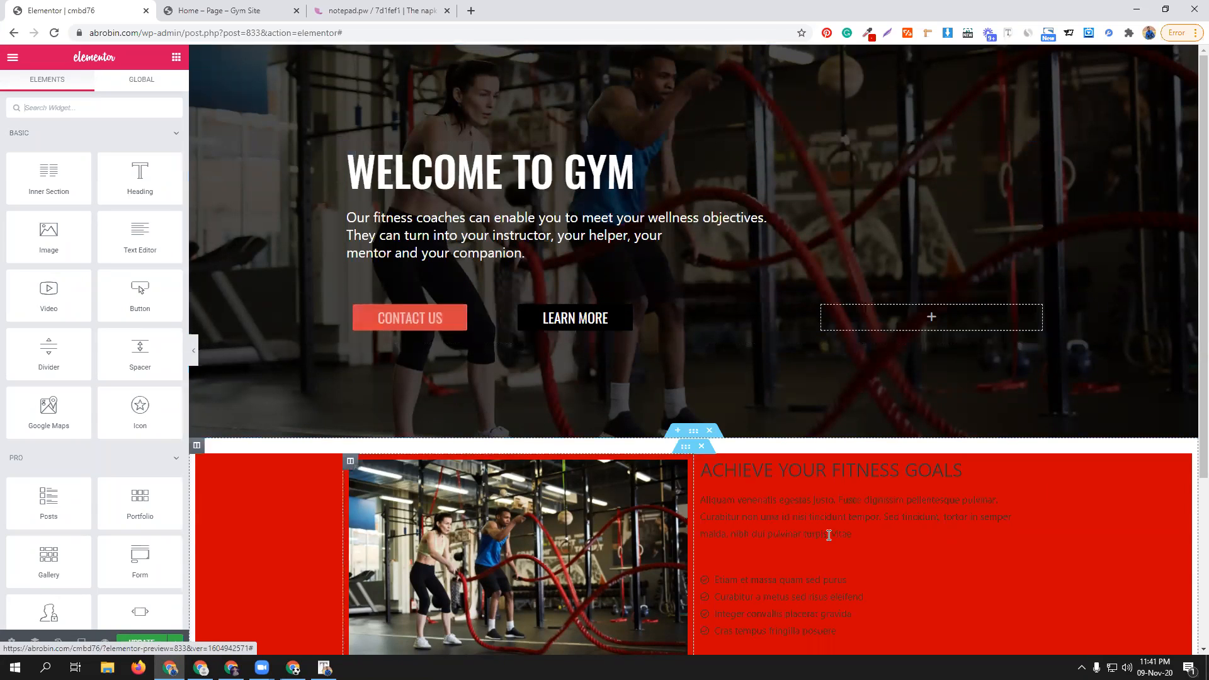
scroll(756, 491, down, 4)
scroll(784, 451, up, 2)
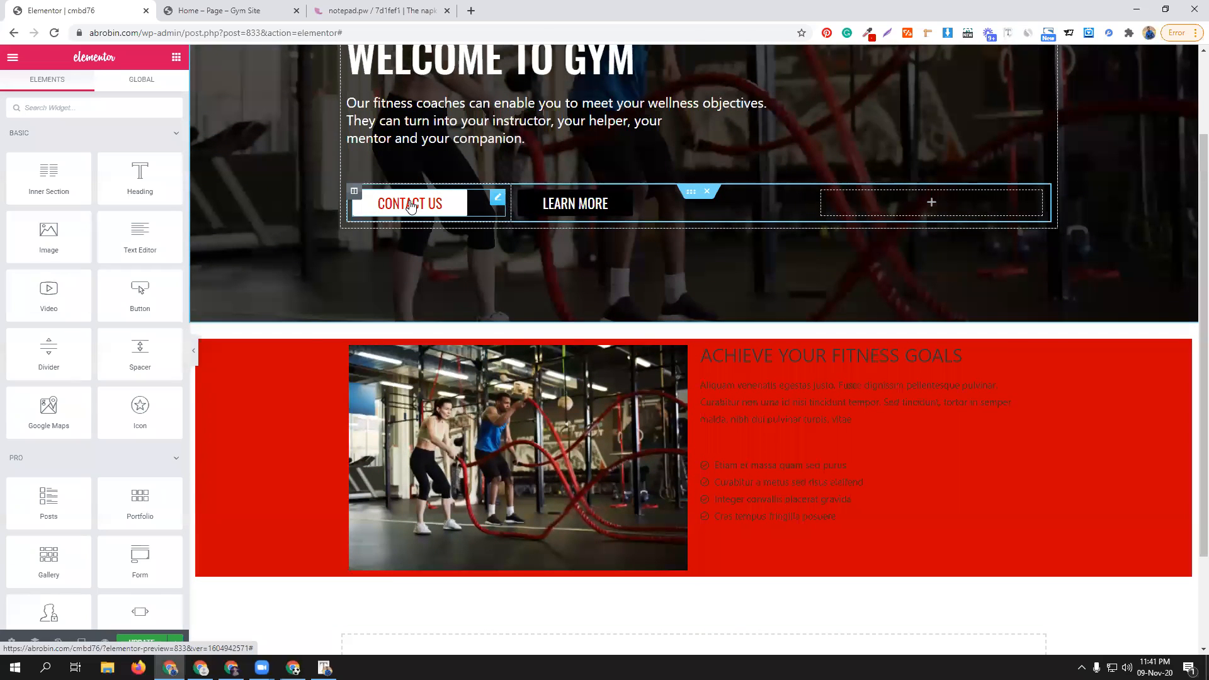
right_click(500, 198)
click(522, 251)
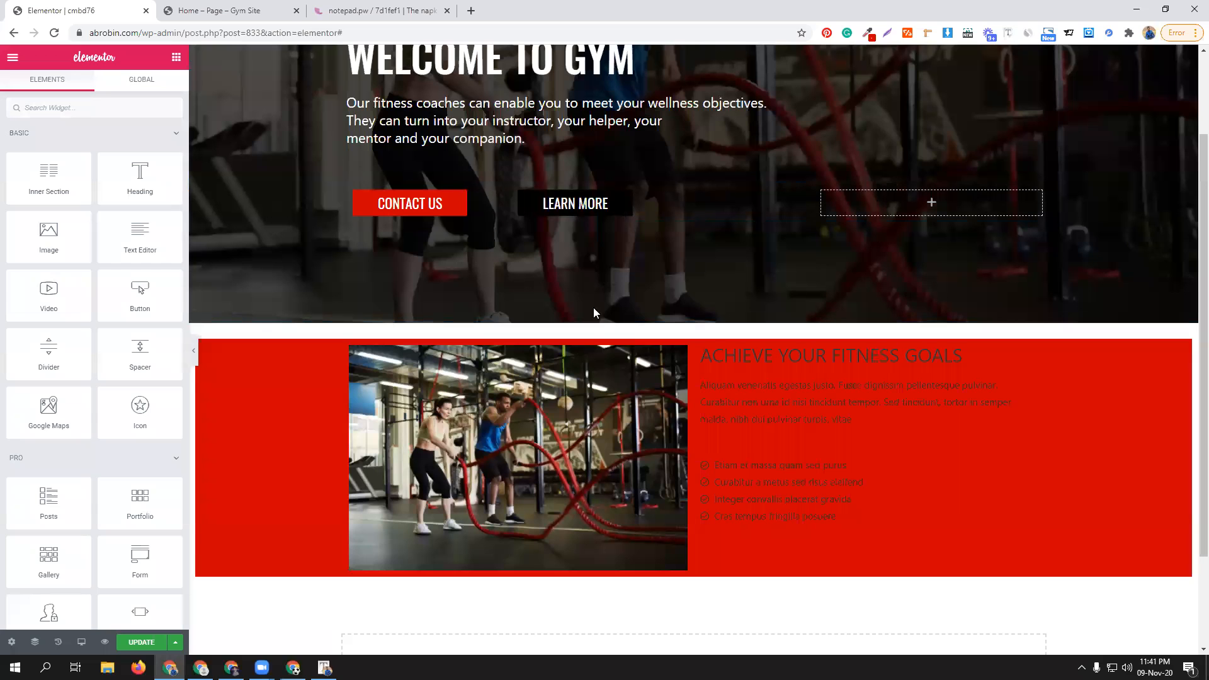
right_click(779, 538)
click(783, 556)
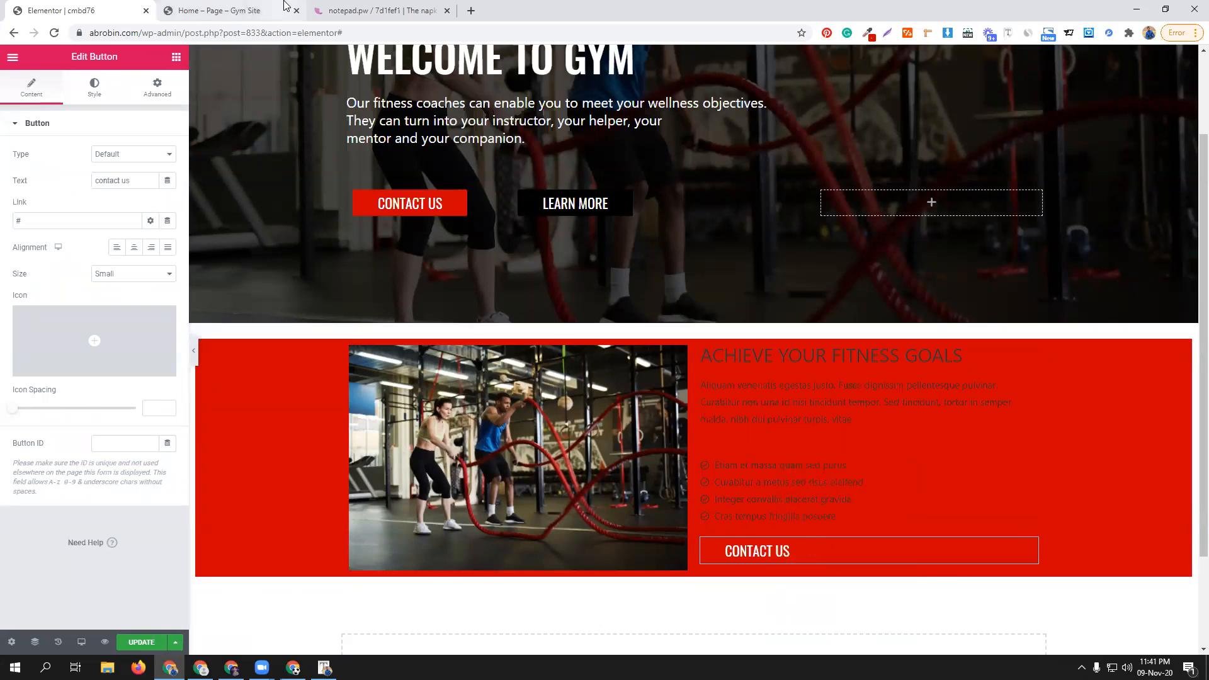
- Change the pasted button's text to "LEARN MORE" to match the demo page
click(246, 9)
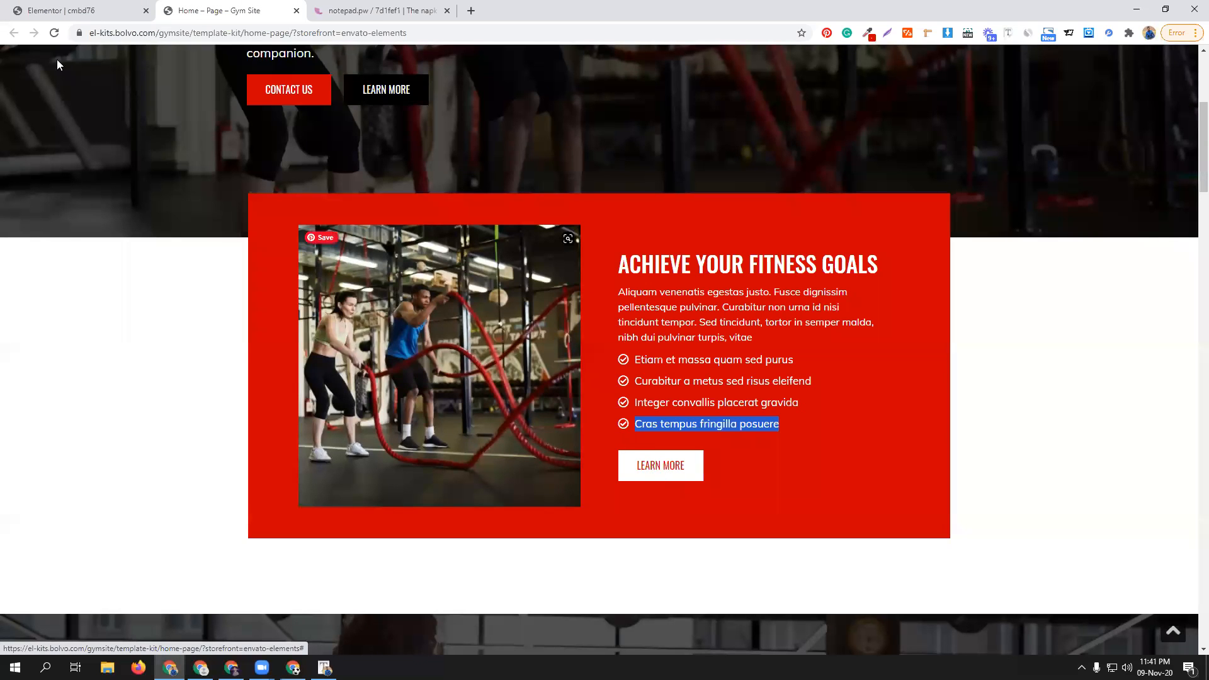
click(62, 10)
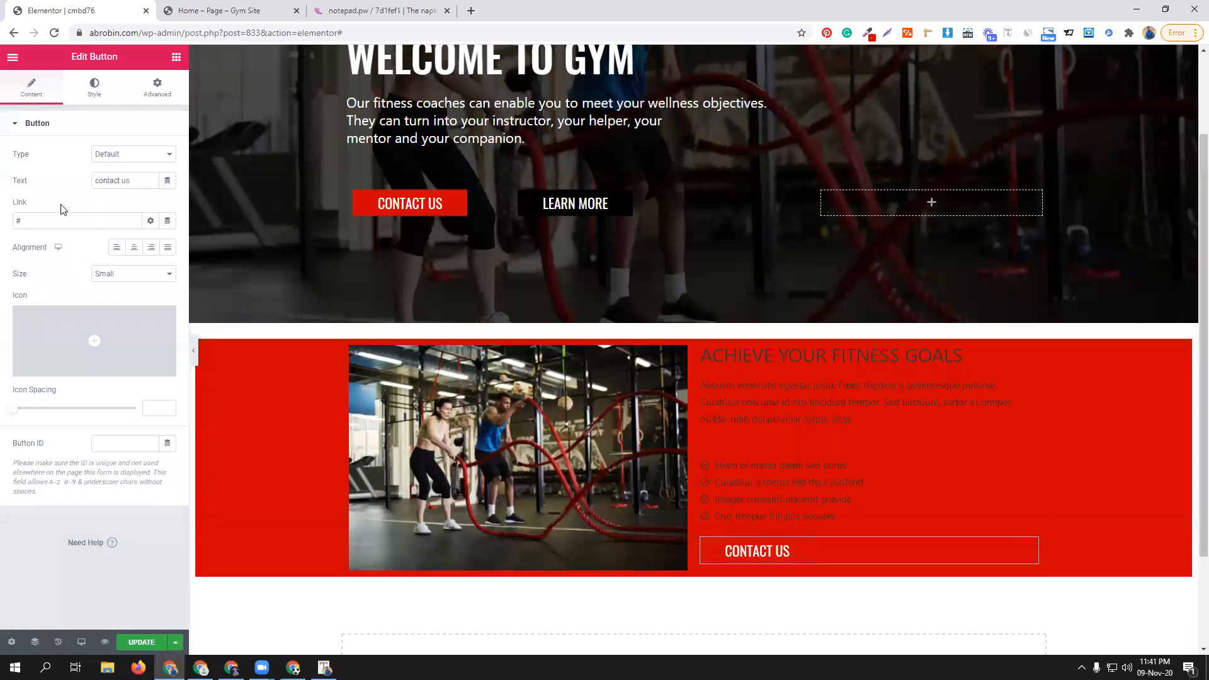
triple_click(125, 181)
text(LEARN MORE)
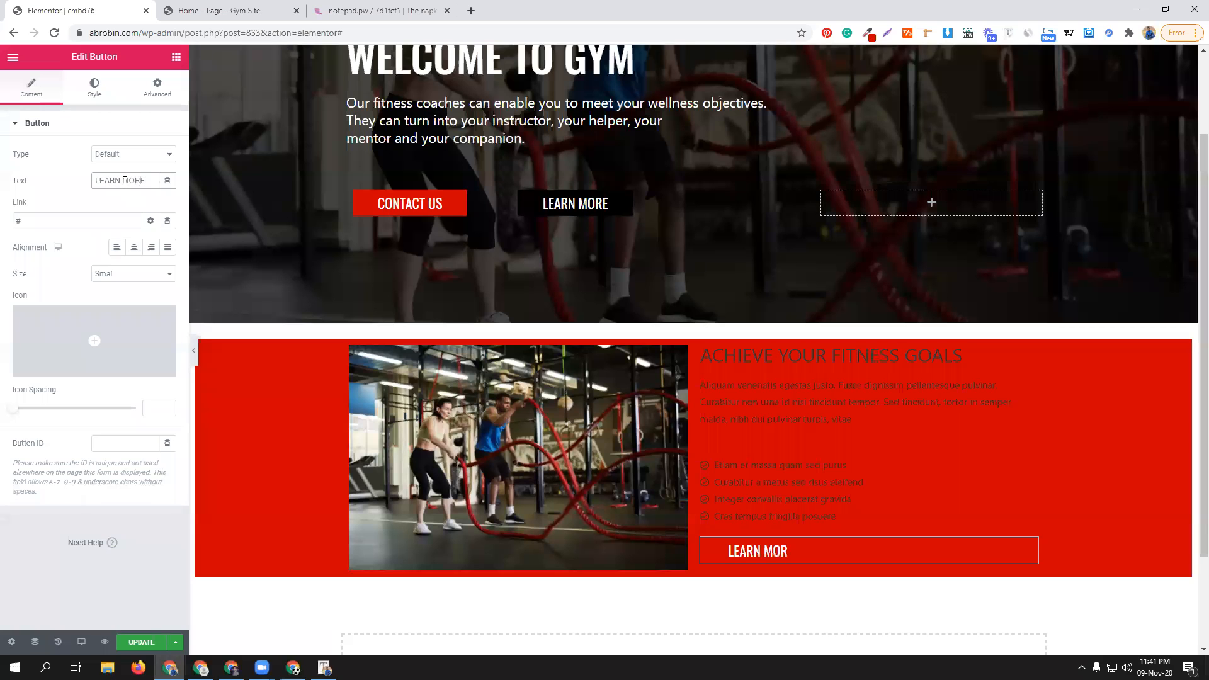
- Give the new Learn More button a white #FFFFFF background and the #CC0000 text color saved on the notepad page
click(233, 10)
click(101, 9)
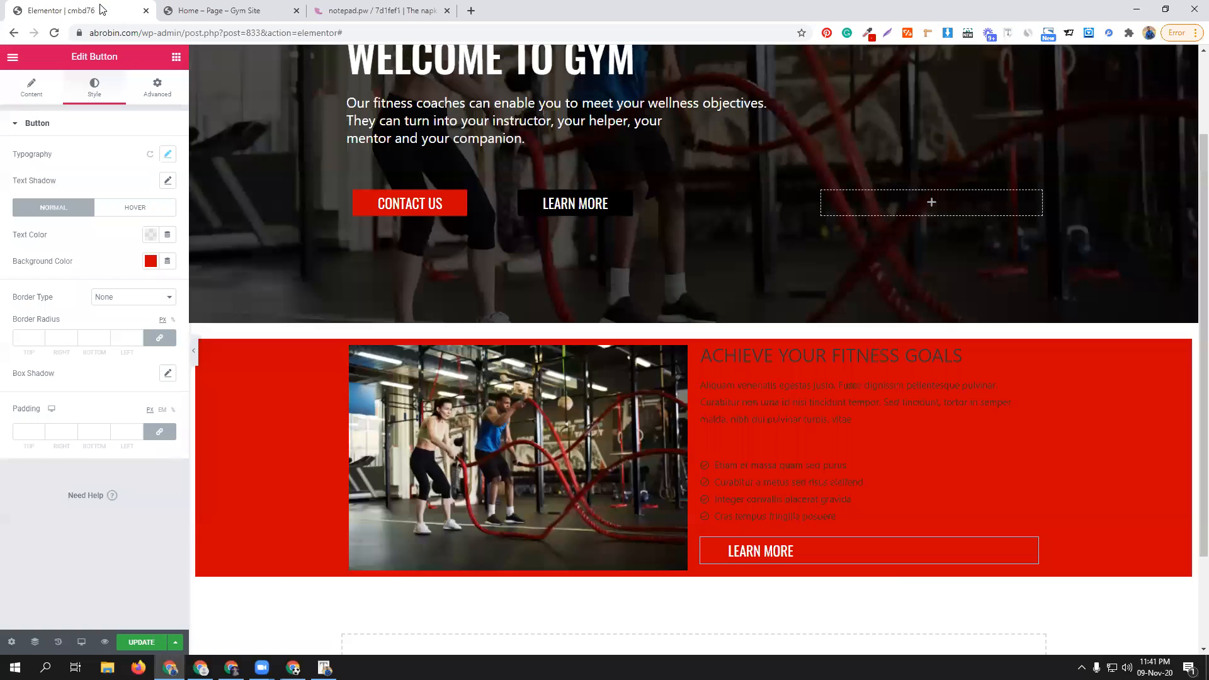
click(151, 263)
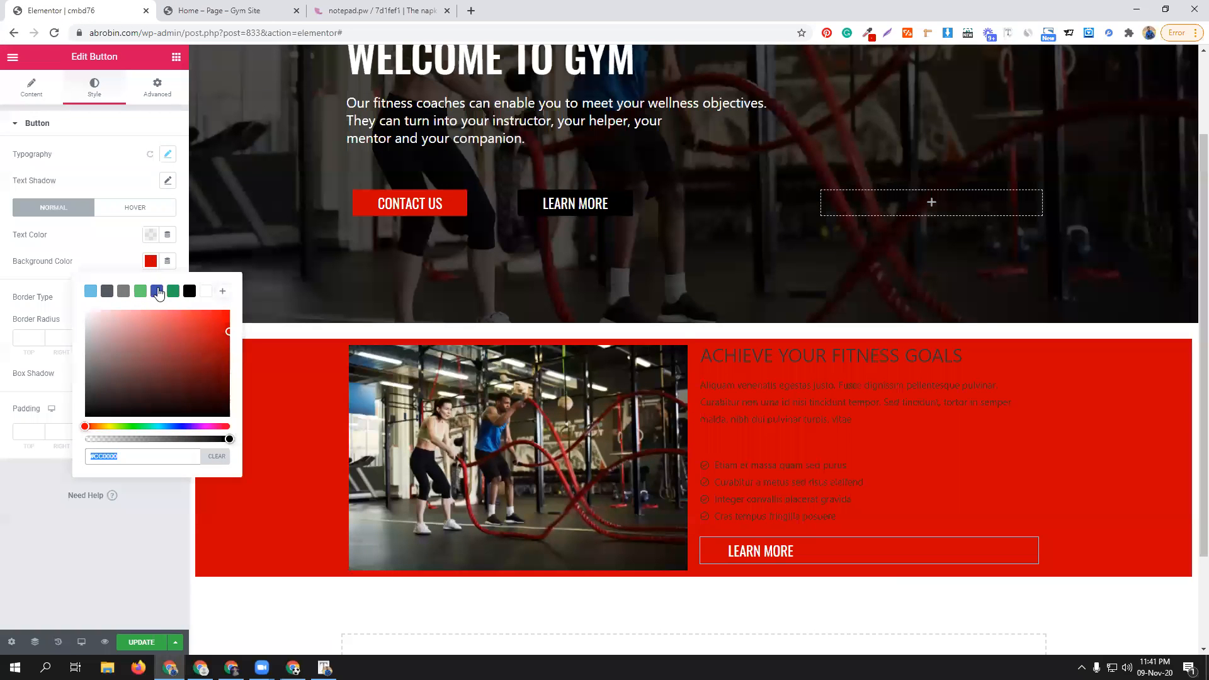
click(205, 290)
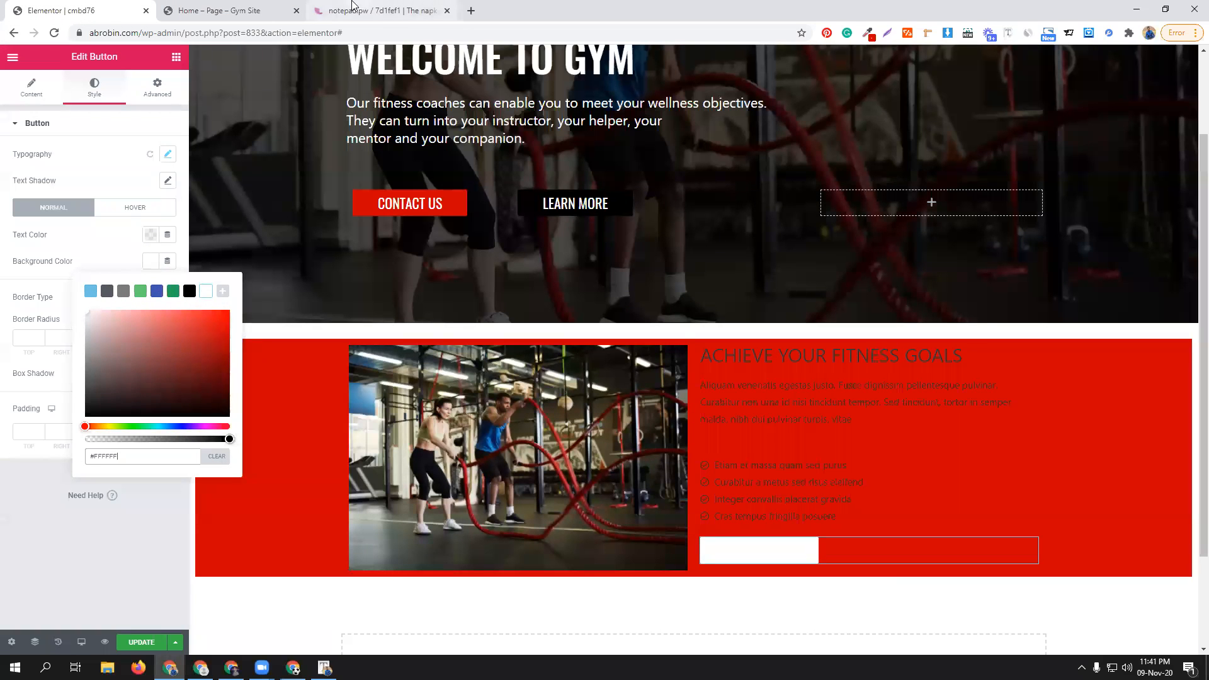
click(371, 9)
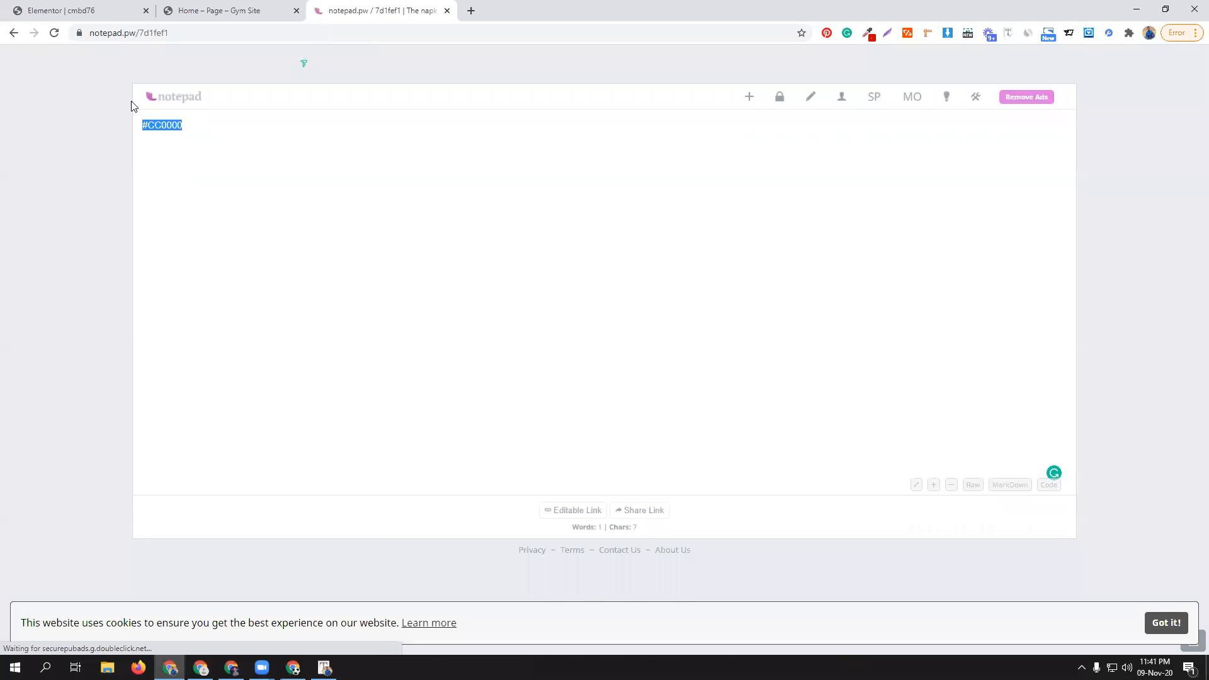
click(63, 10)
click(152, 235)
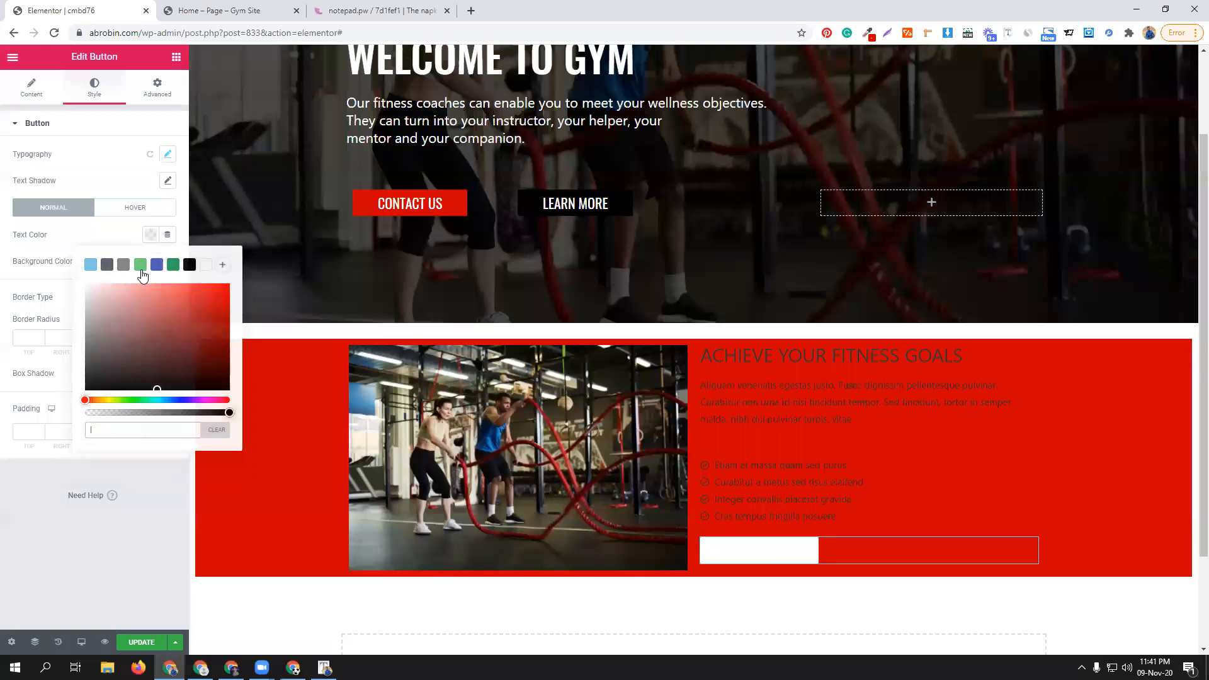
key(ctrl+v)
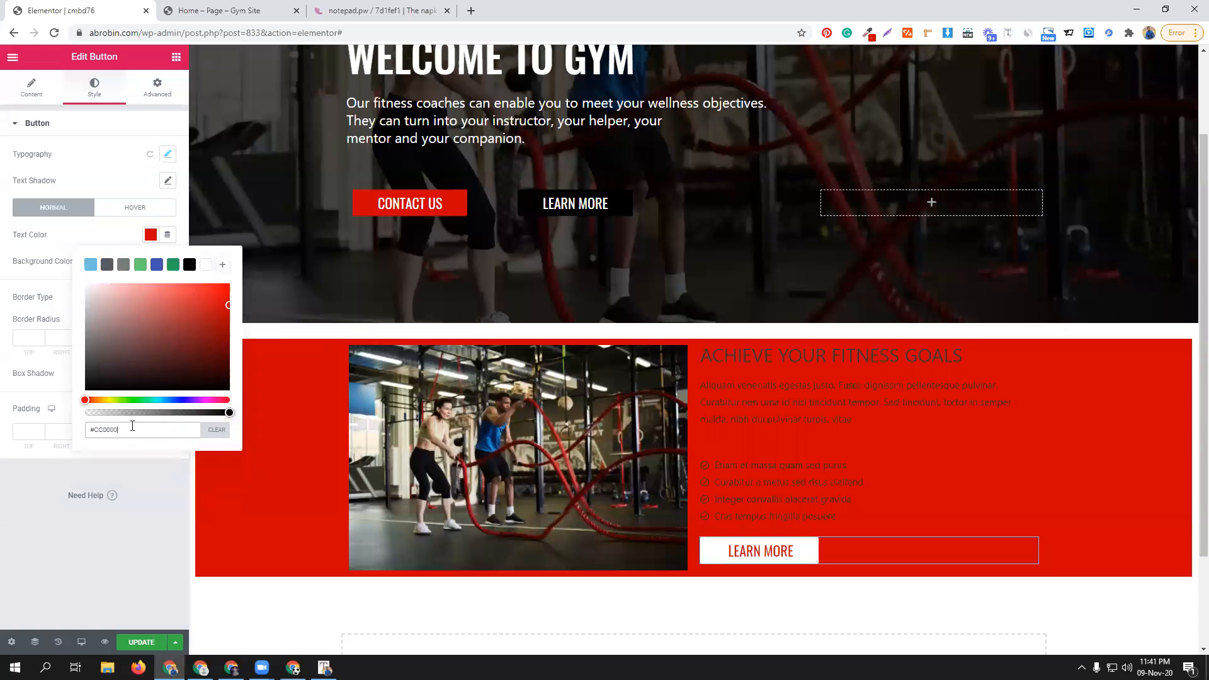
- Clear the Learn More button's hover text color and hover background color, and return to the demo page for comparison
click(157, 207)
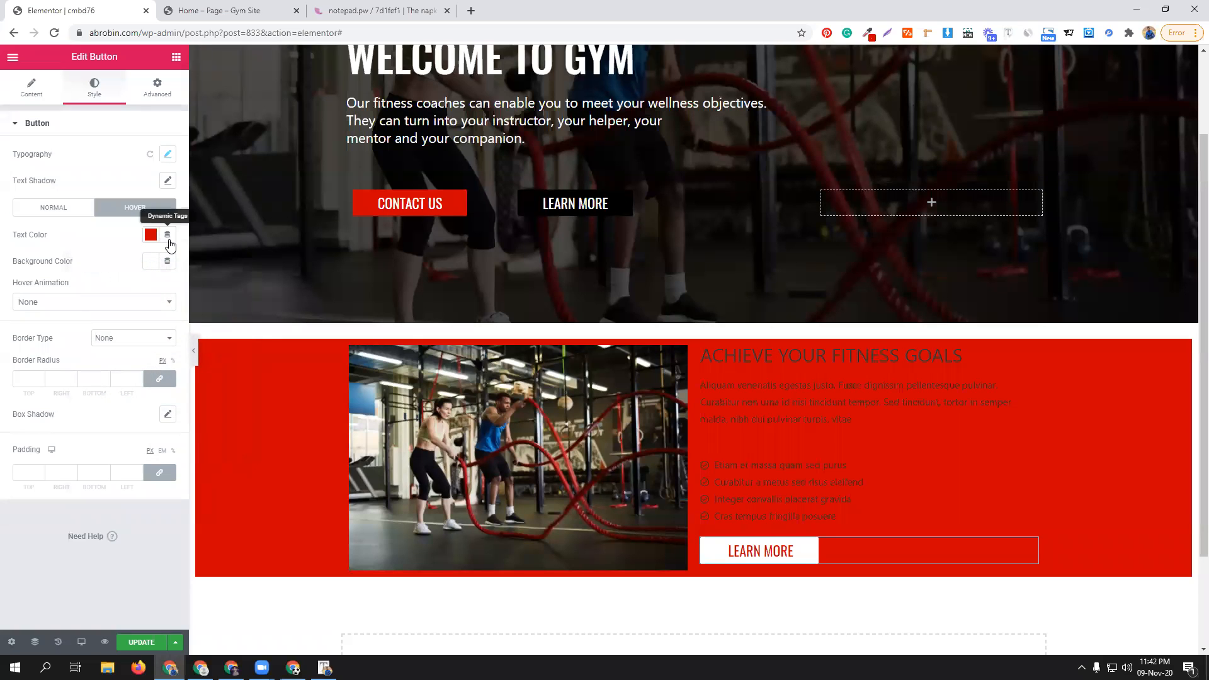
click(151, 236)
click(218, 431)
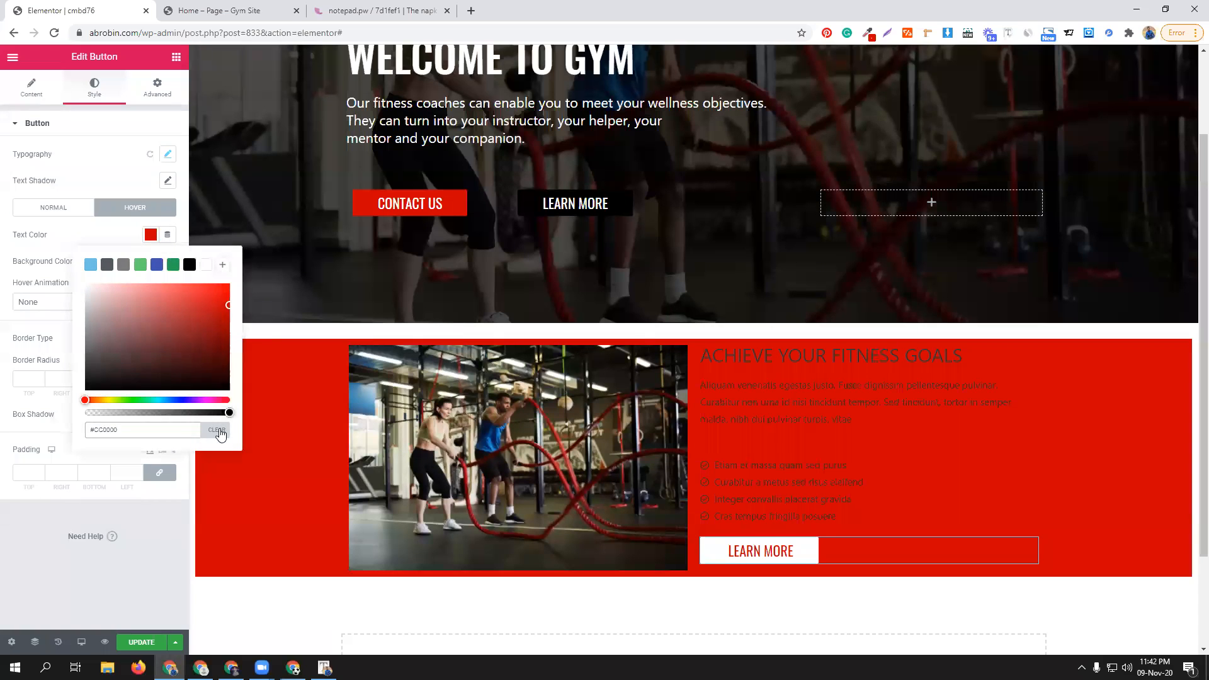
click(104, 235)
click(150, 260)
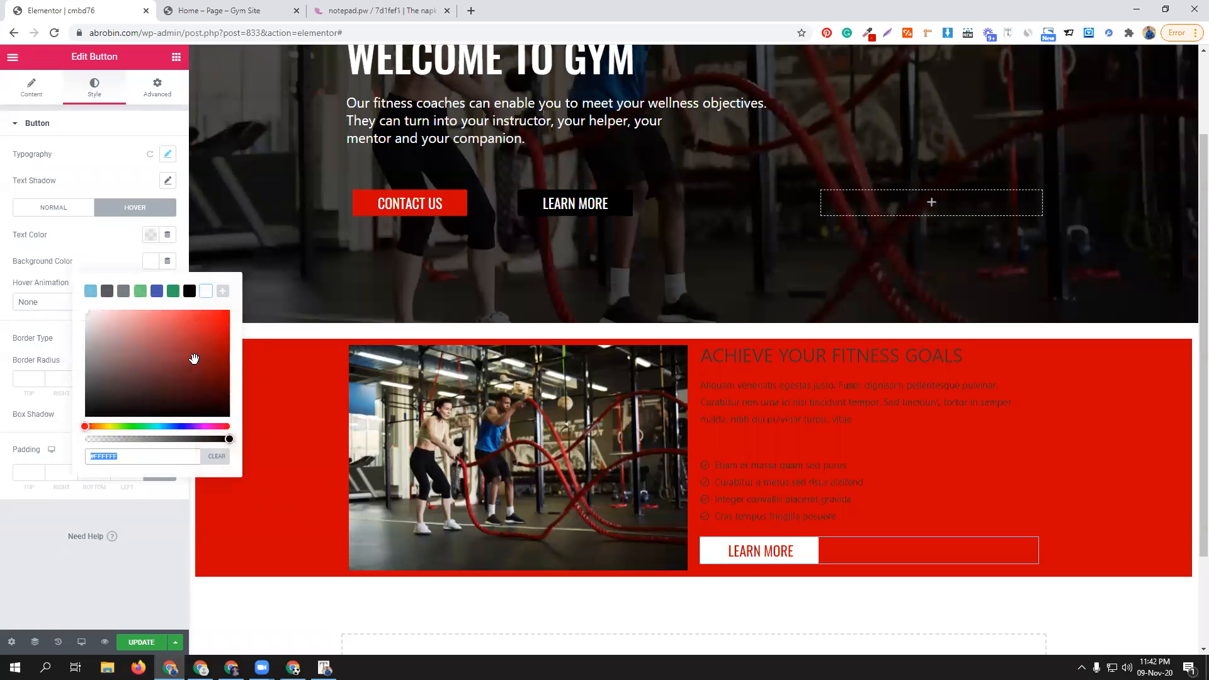
click(216, 456)
click(99, 247)
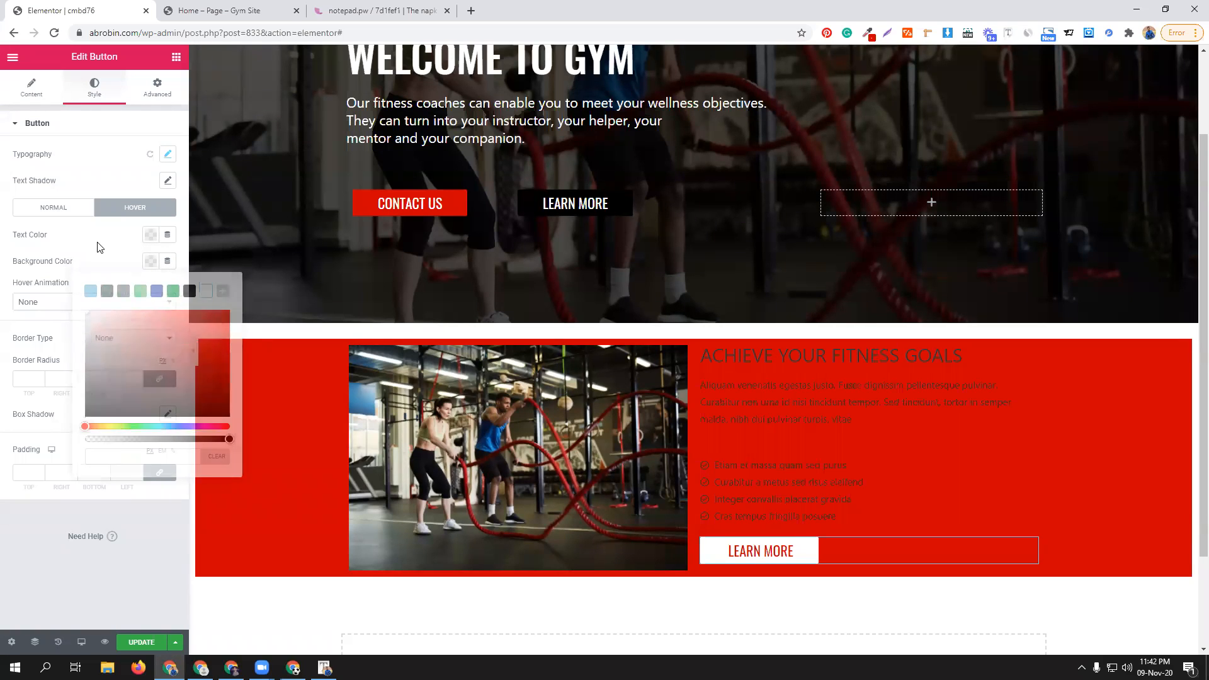
click(252, 9)
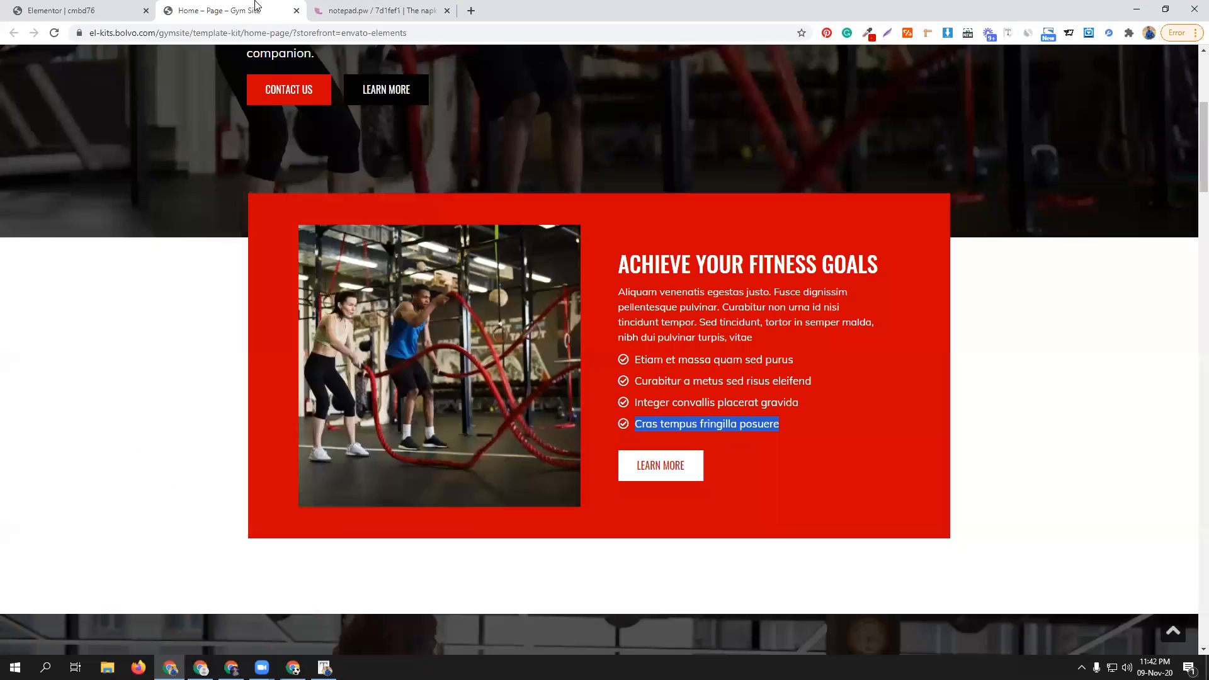
- Select the ACHIEVE YOUR FITNESS GOALS heading in the editor and inspect the matching heading's font properties on the demo page
click(92, 6)
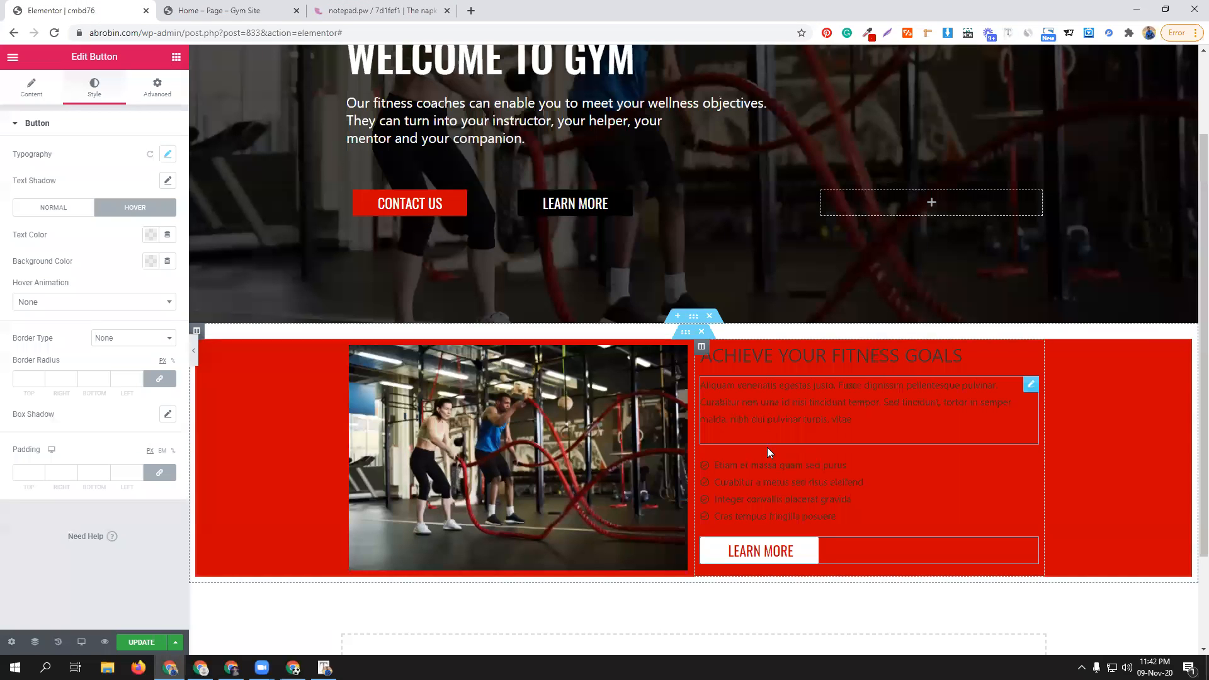
scroll(840, 505, down, 2)
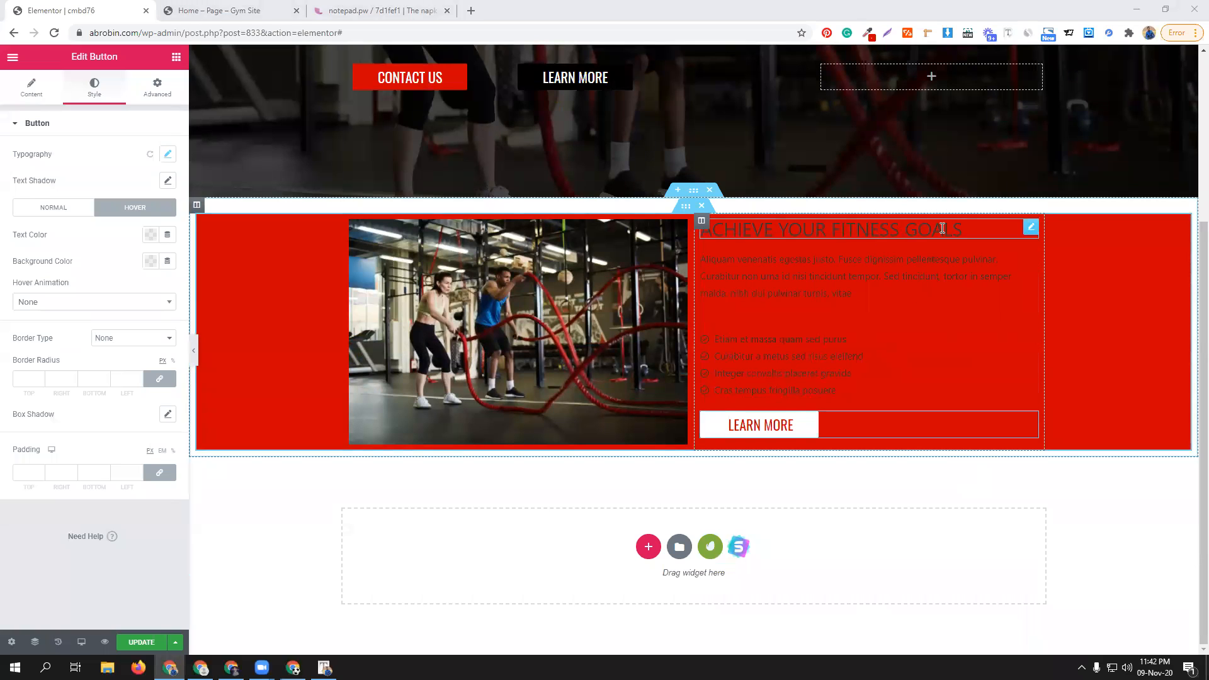
click(988, 230)
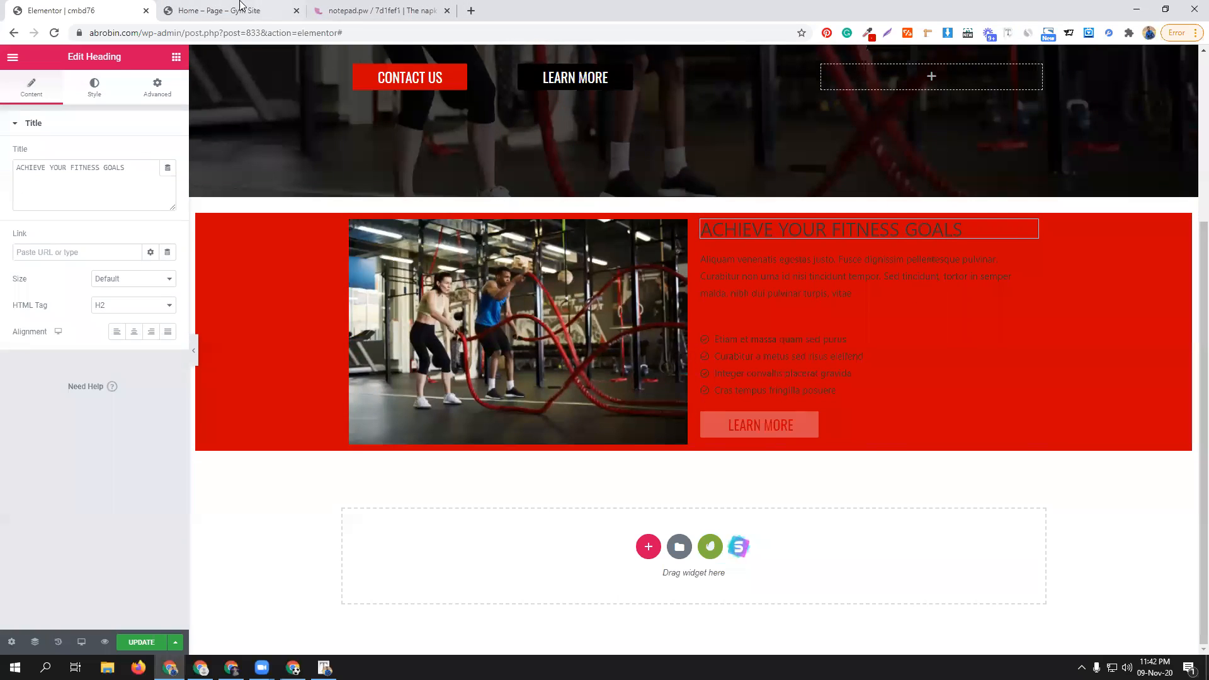
key(ctrl+Tab)
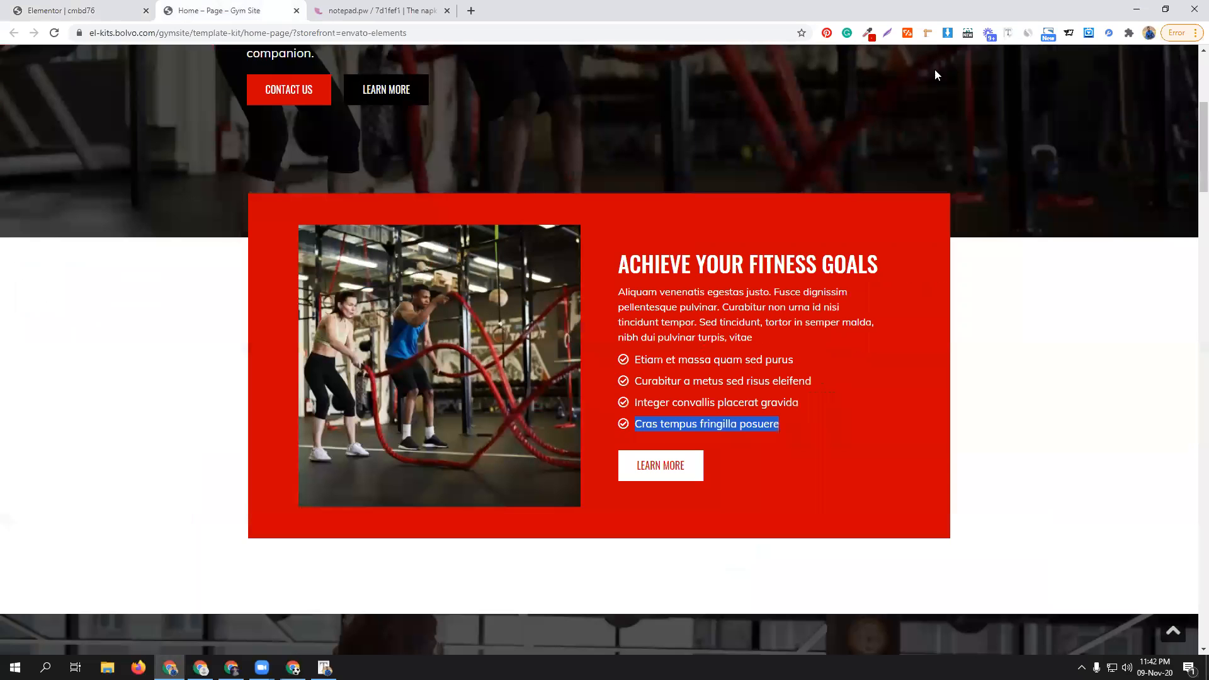
click(1009, 36)
click(781, 257)
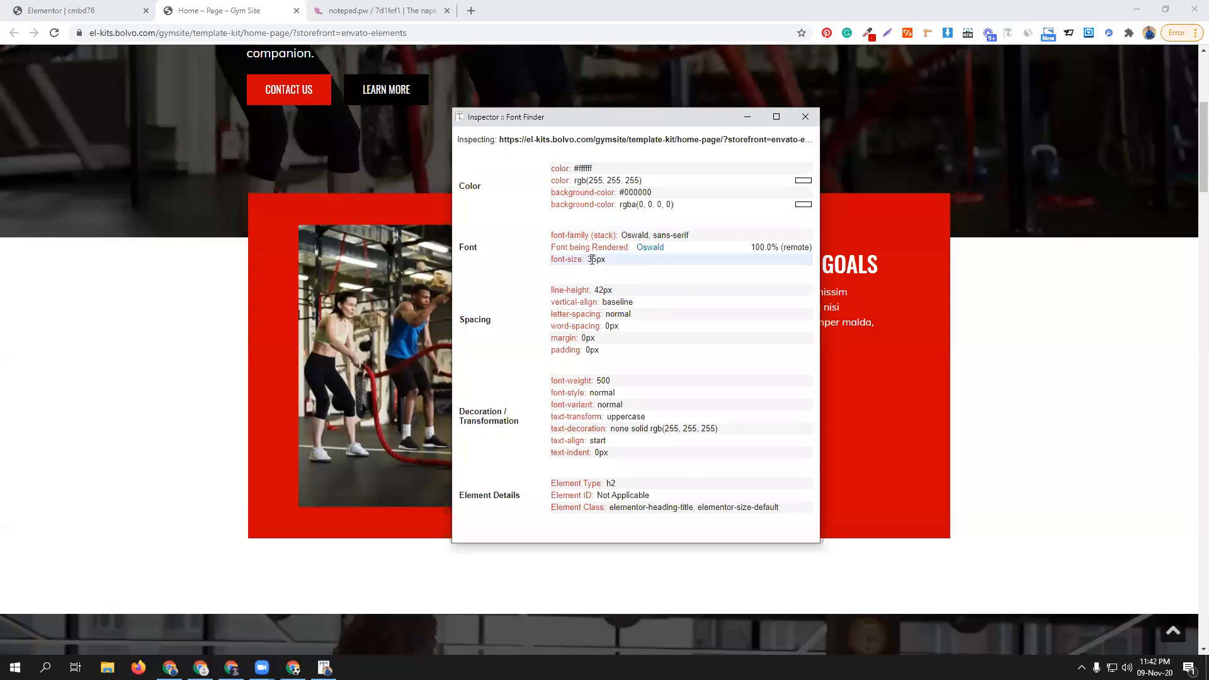
click(805, 117)
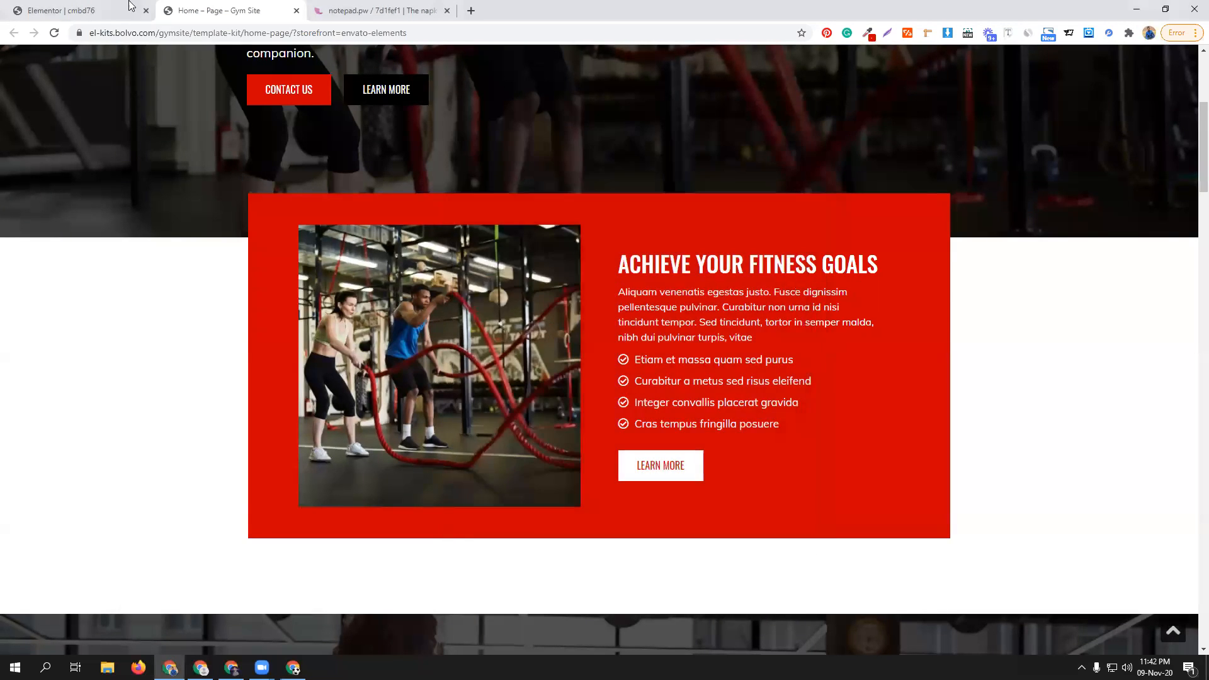
- Set the ACHIEVE YOUR FITNESS GOALS heading's text color to white and its font family to Oswald
click(64, 8)
click(93, 88)
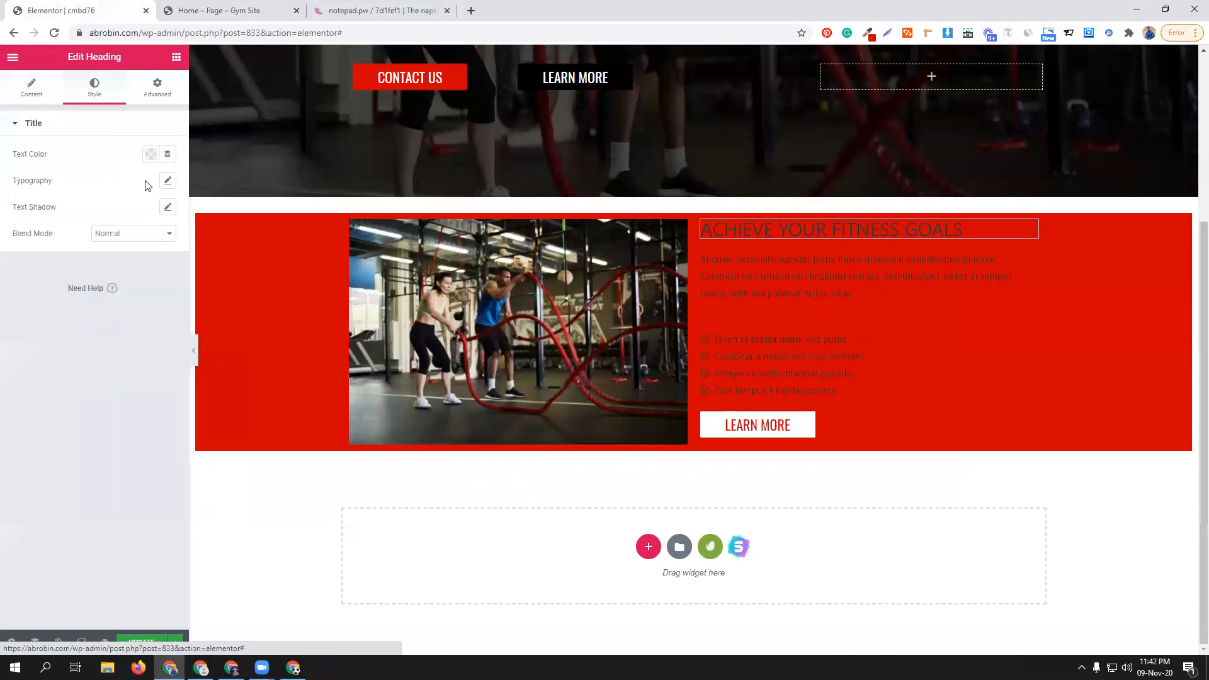
click(151, 155)
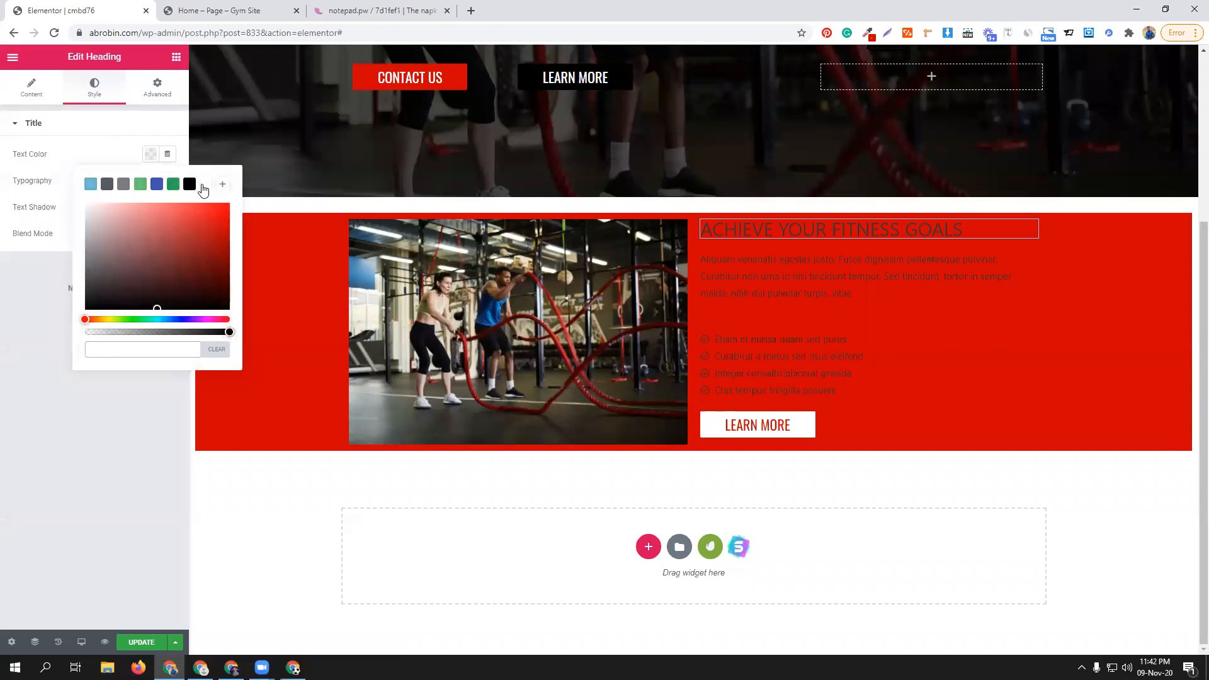
click(202, 185)
click(167, 182)
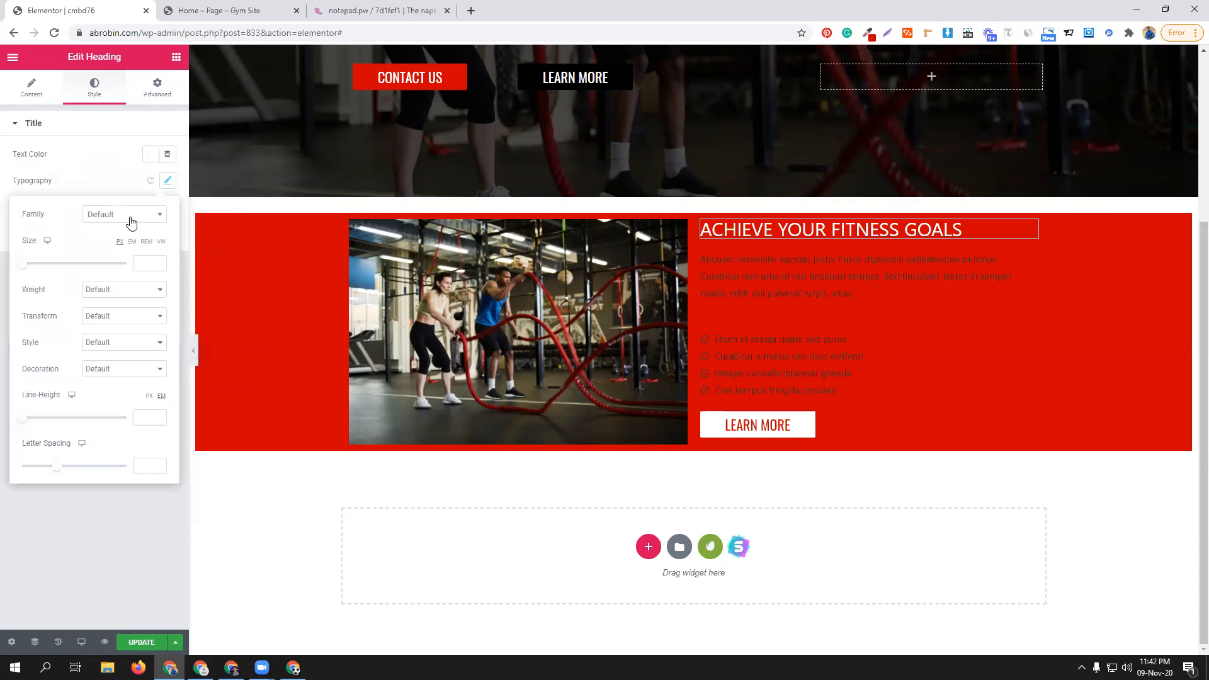
click(129, 215)
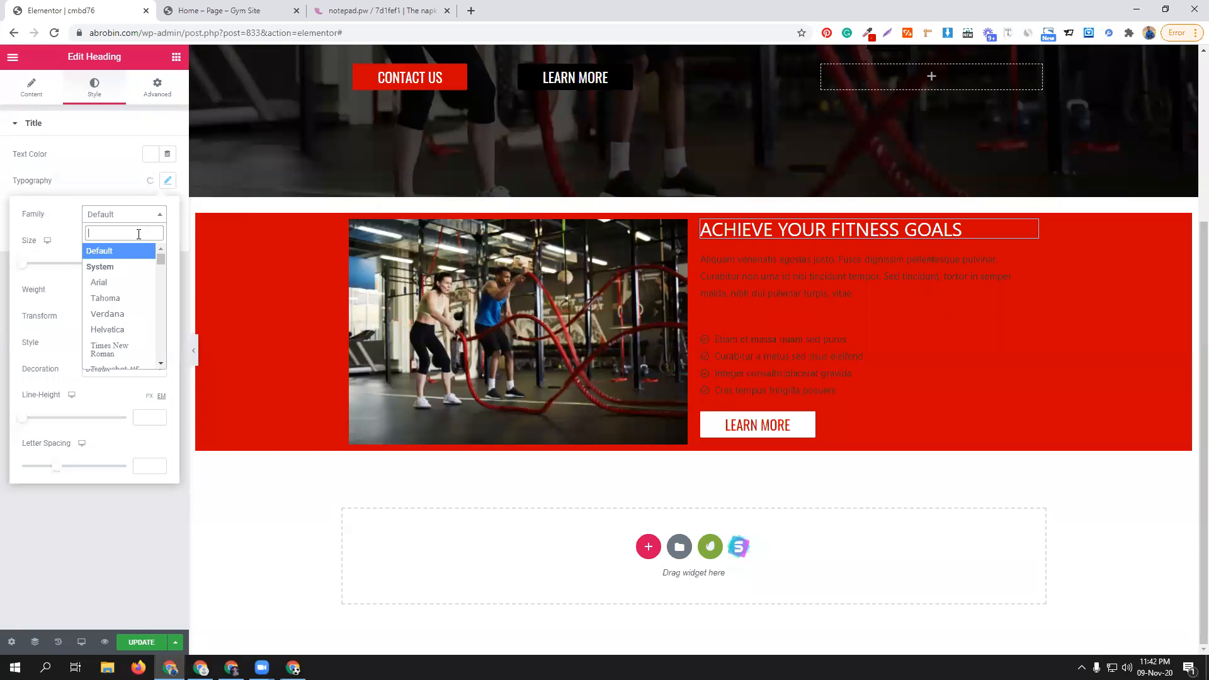
text(osw)
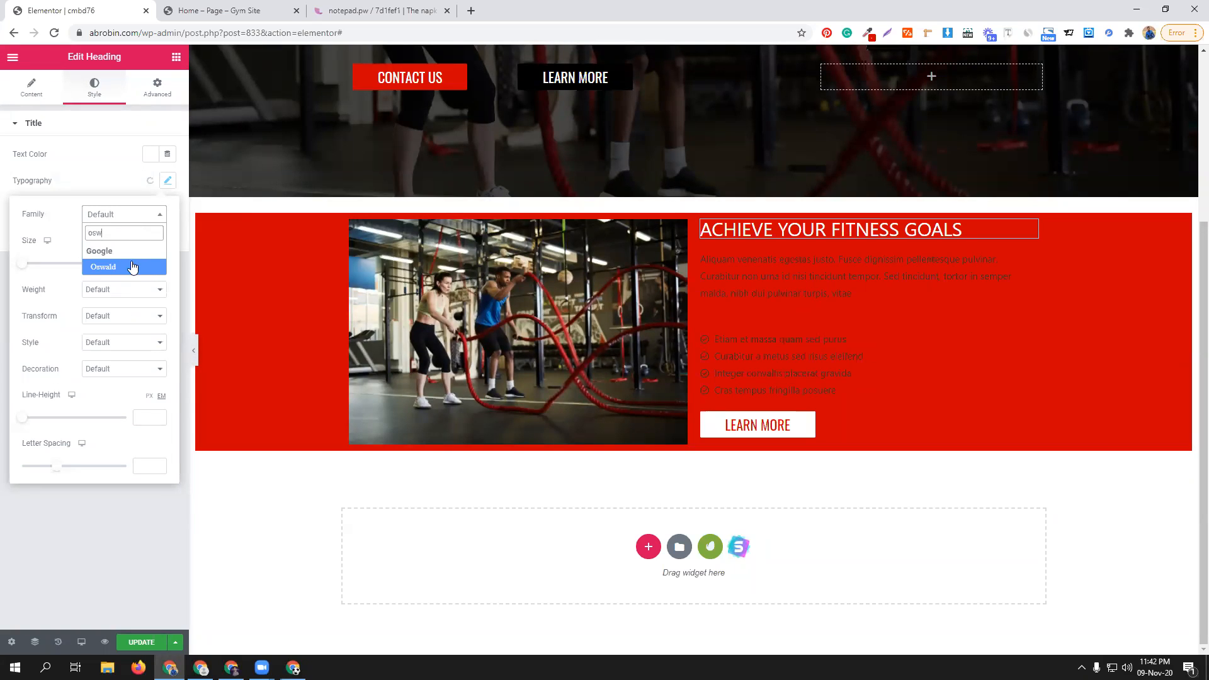
click(133, 267)
- Recheck the demo heading's font size and set the Achieve Your Fitness Goals heading to 35 px
click(144, 263)
text(40)
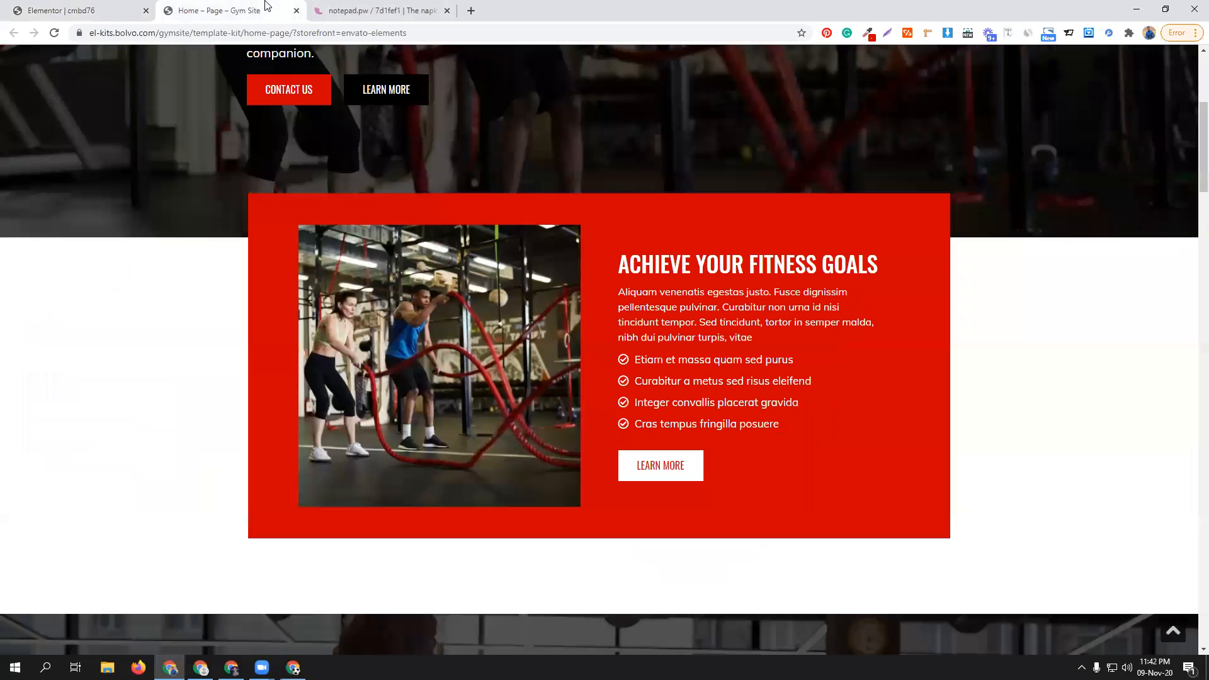
click(214, 10)
click(1008, 33)
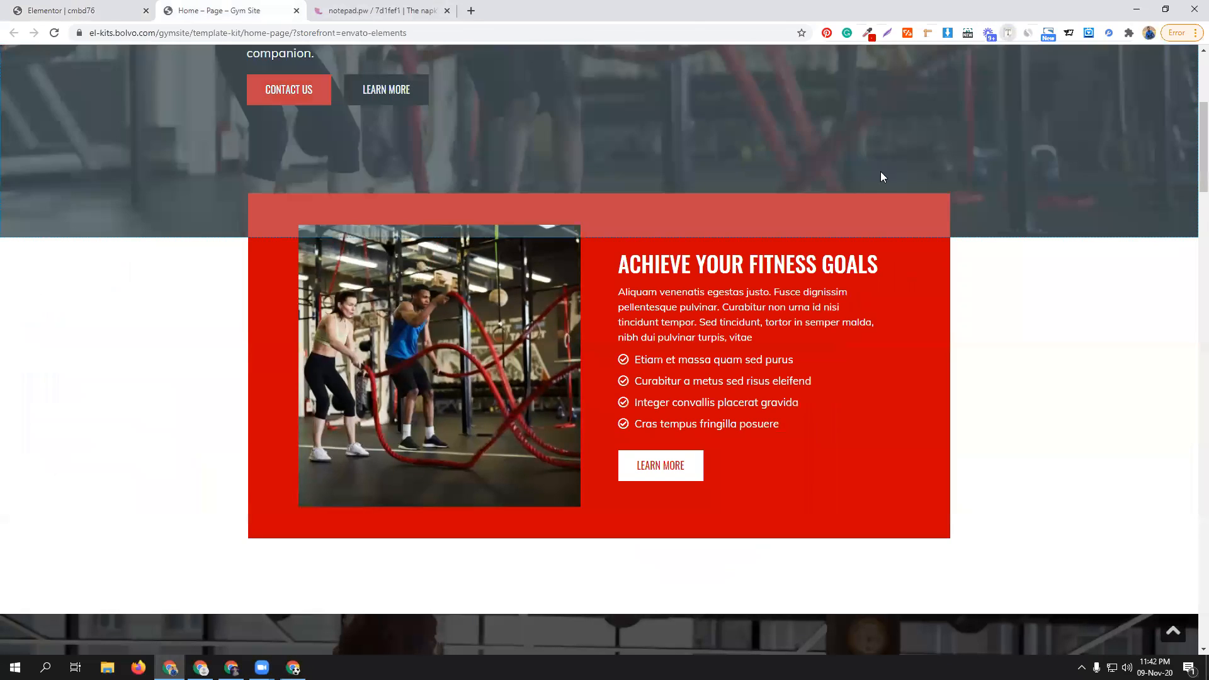
click(871, 255)
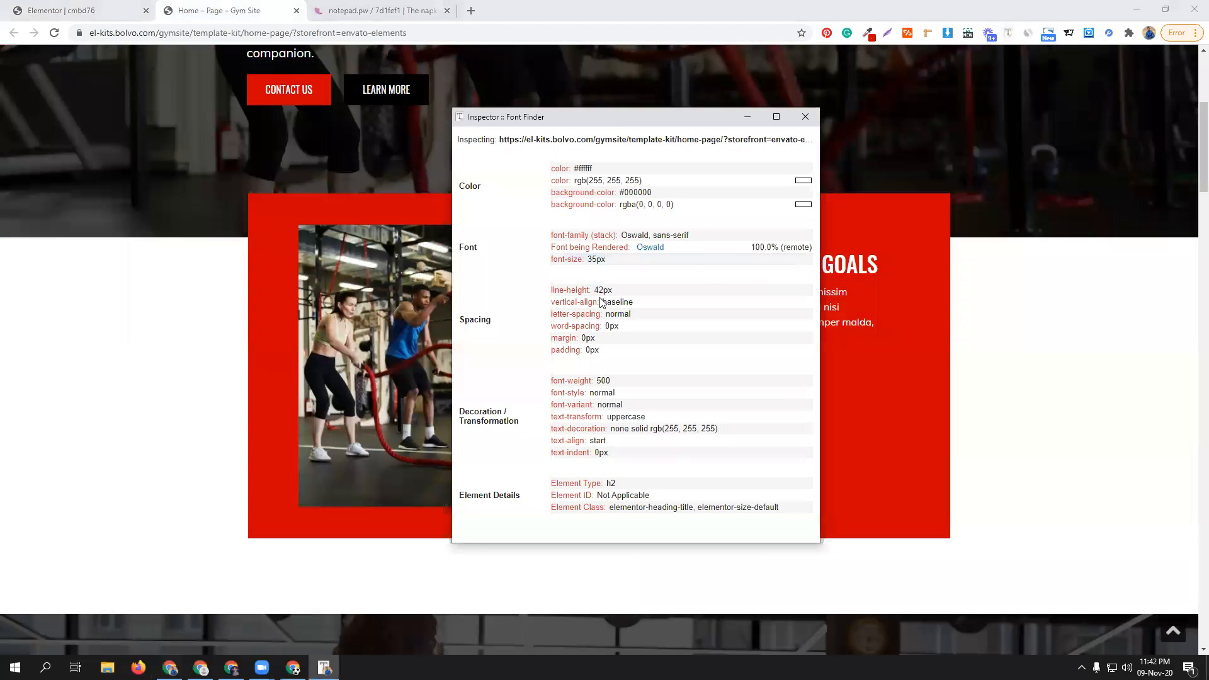
click(112, 6)
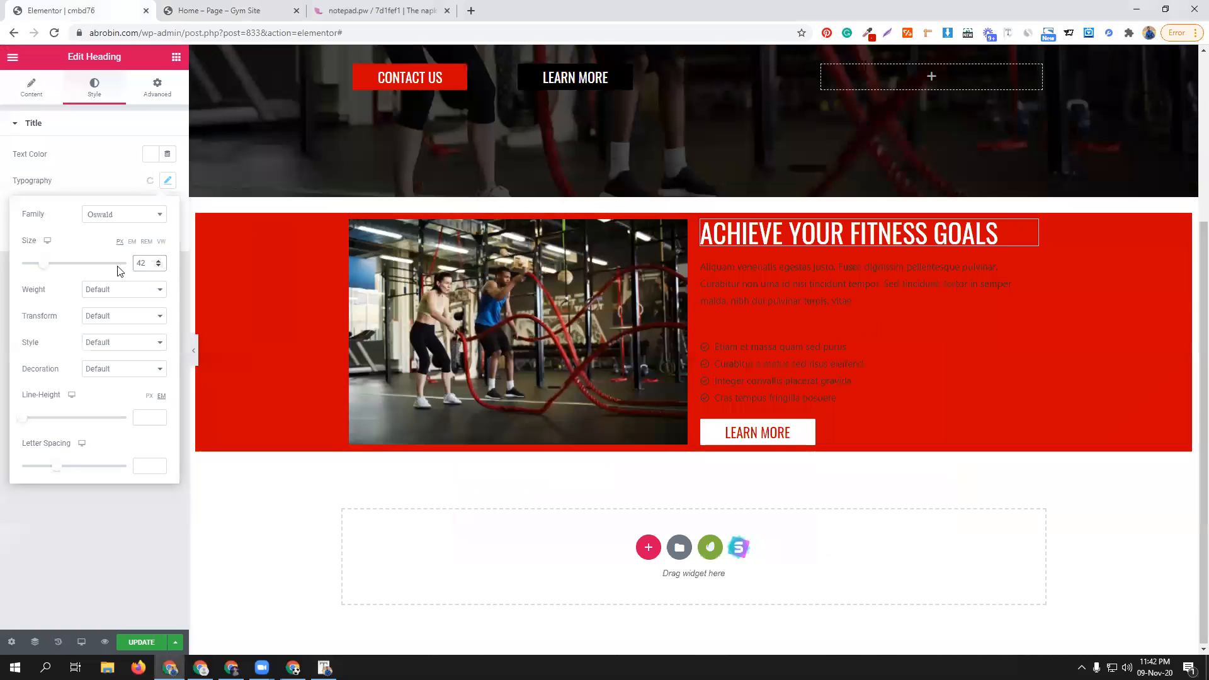
text(35)
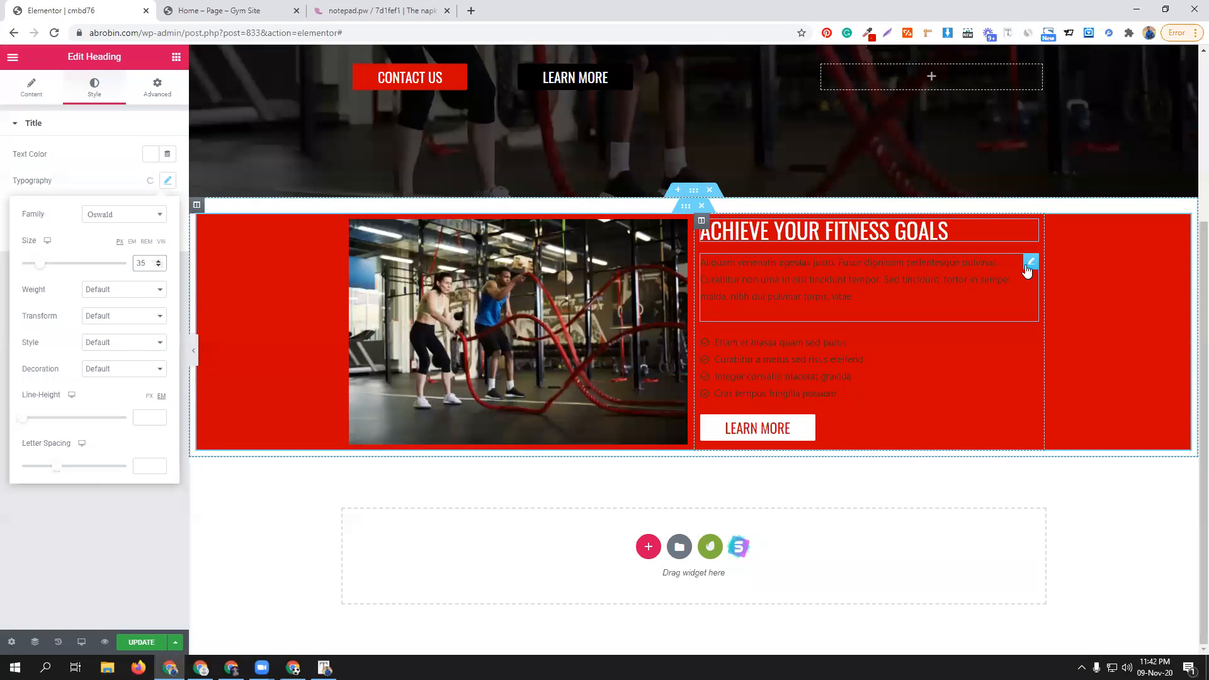
- Move the paragraph out of its column to above the red inner section and set its text color to white #FFFFFF
drag(1031, 261, 1084, 257)
click(95, 88)
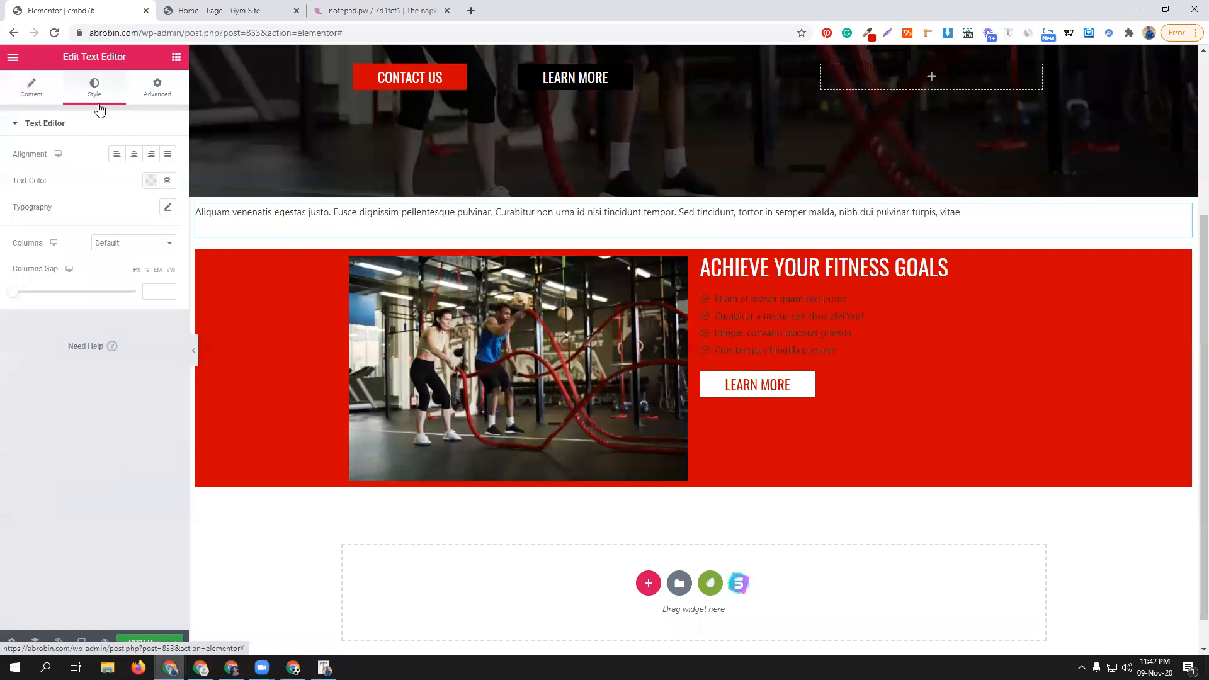
click(150, 181)
click(204, 211)
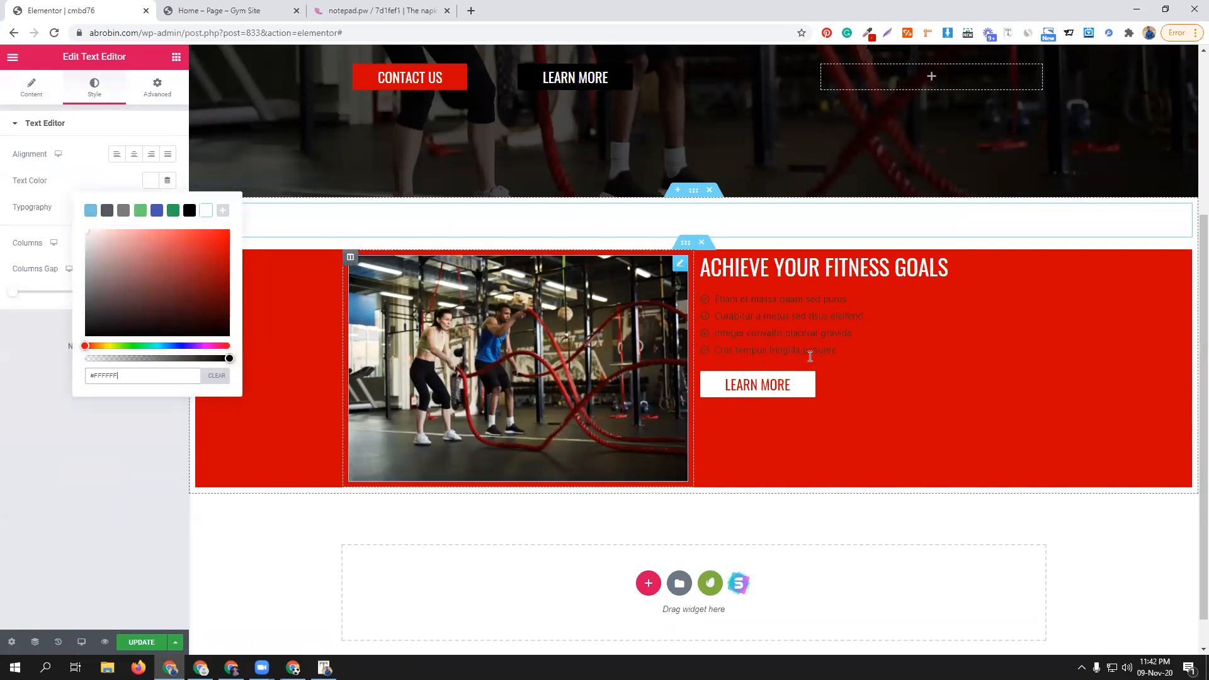
- Set both the text and the icons of the red section's icon list to white #FFFFFF
click(95, 89)
click(106, 306)
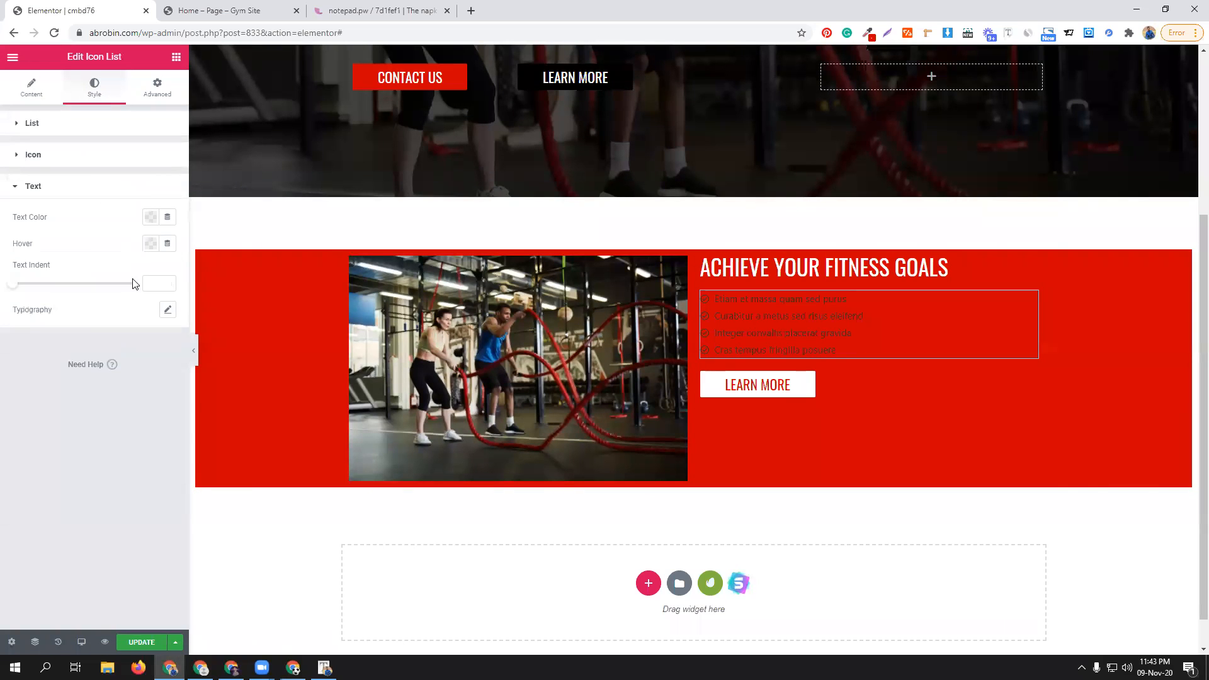
click(151, 217)
click(203, 248)
click(71, 159)
click(151, 189)
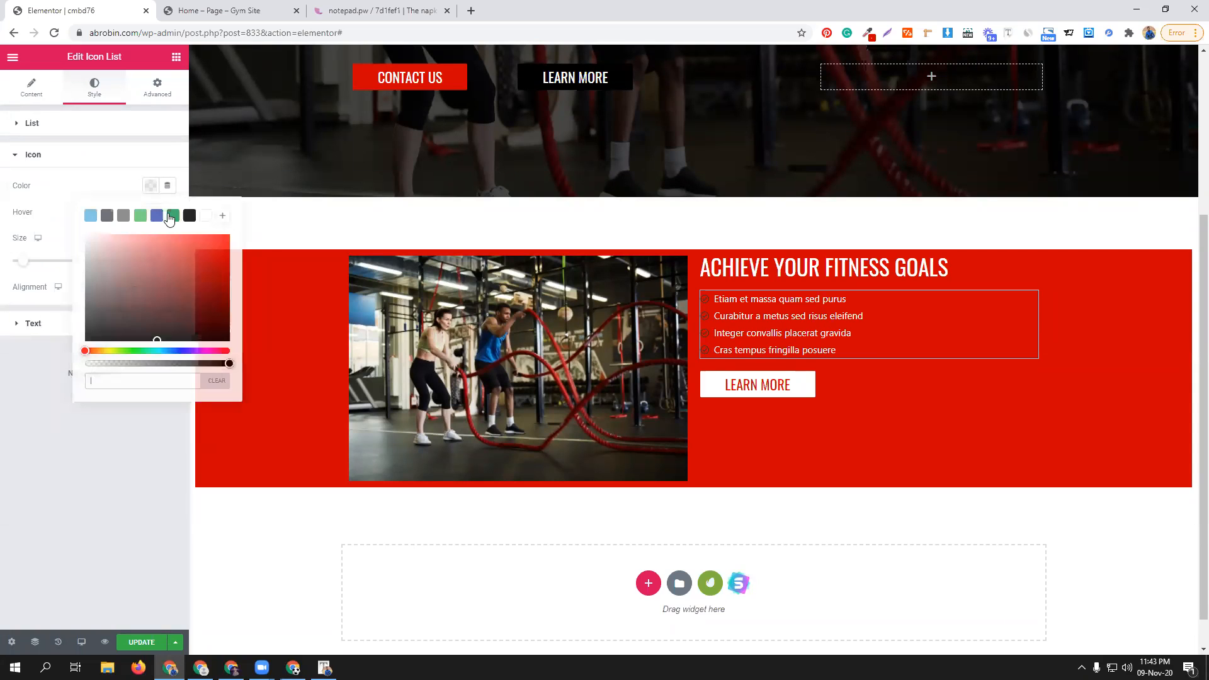
click(206, 216)
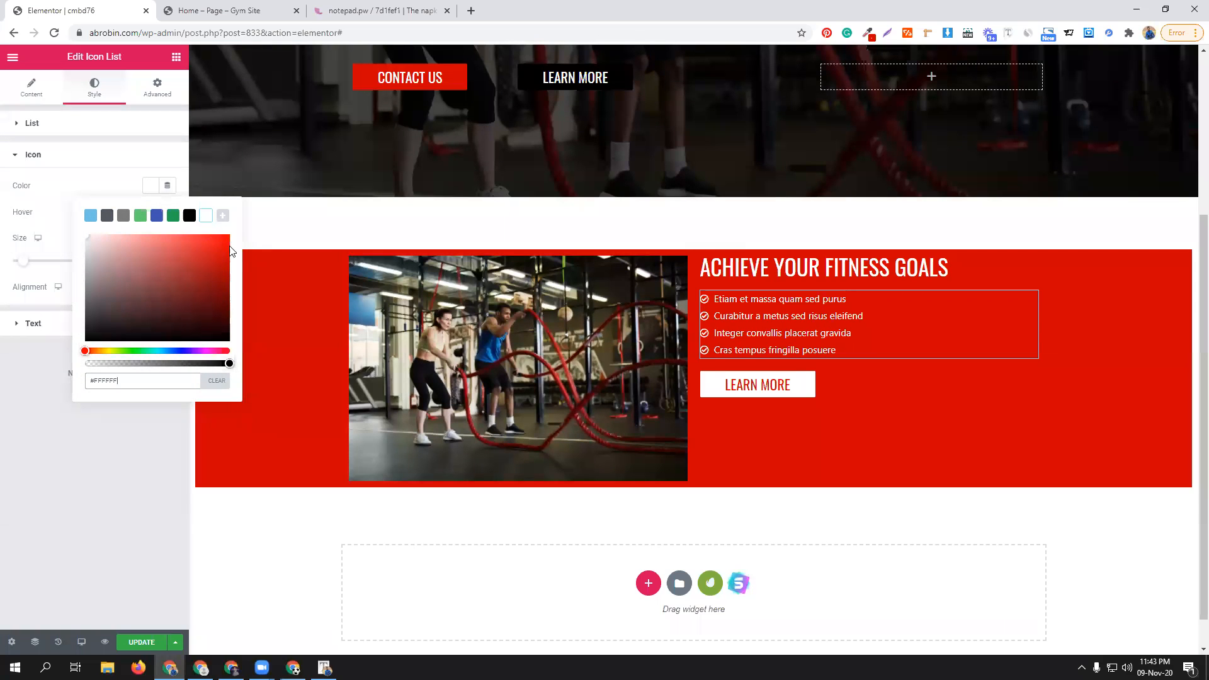
- Copy the paragraph starting "Aliquam venenatis egestas justo" from the demo page's red section
scroll(826, 377, up, 1)
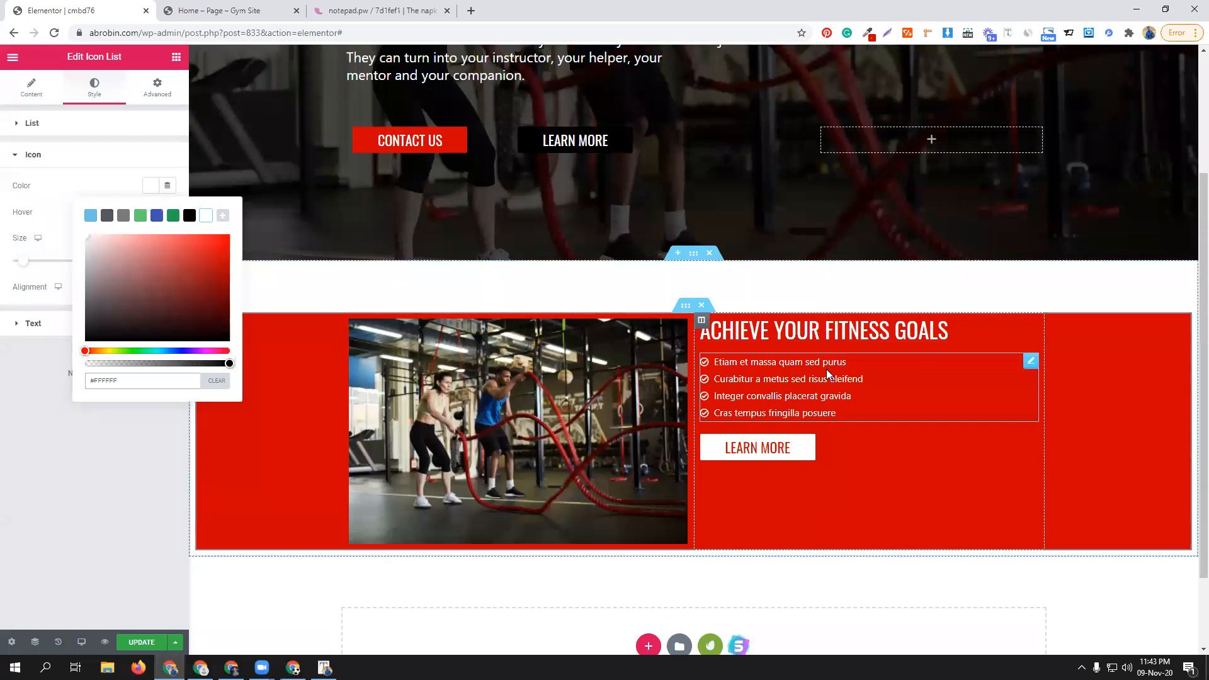
click(251, 7)
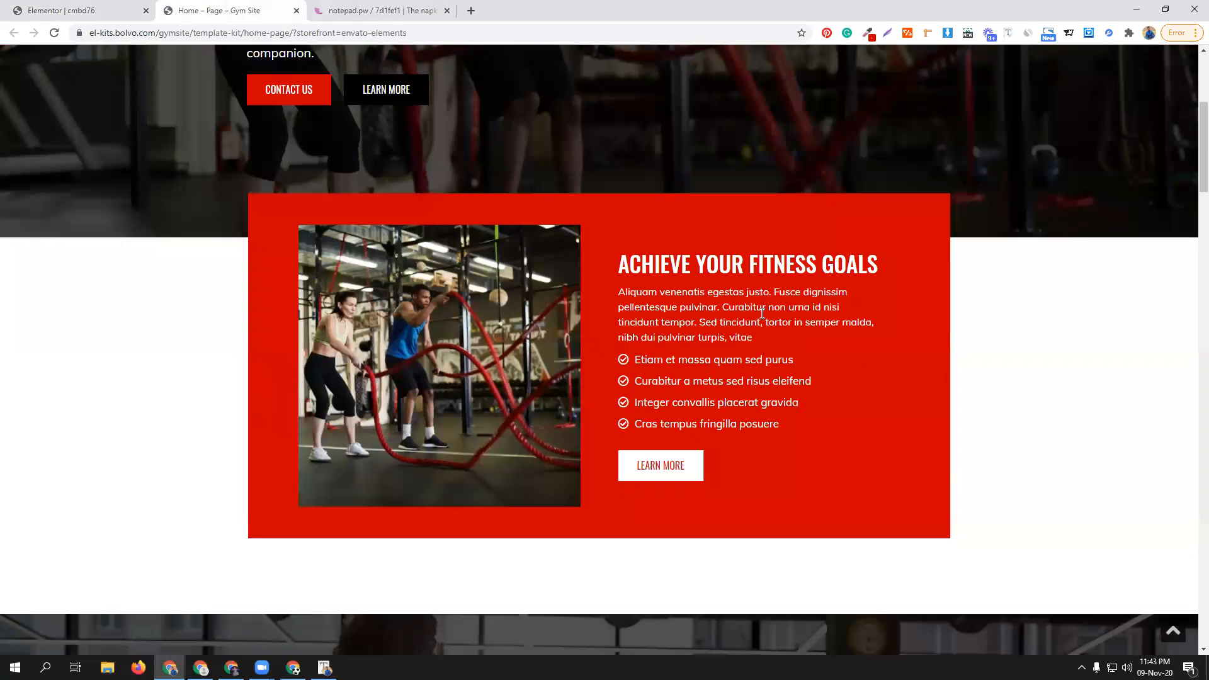
drag(764, 333, 616, 291)
key(ctrl+c)
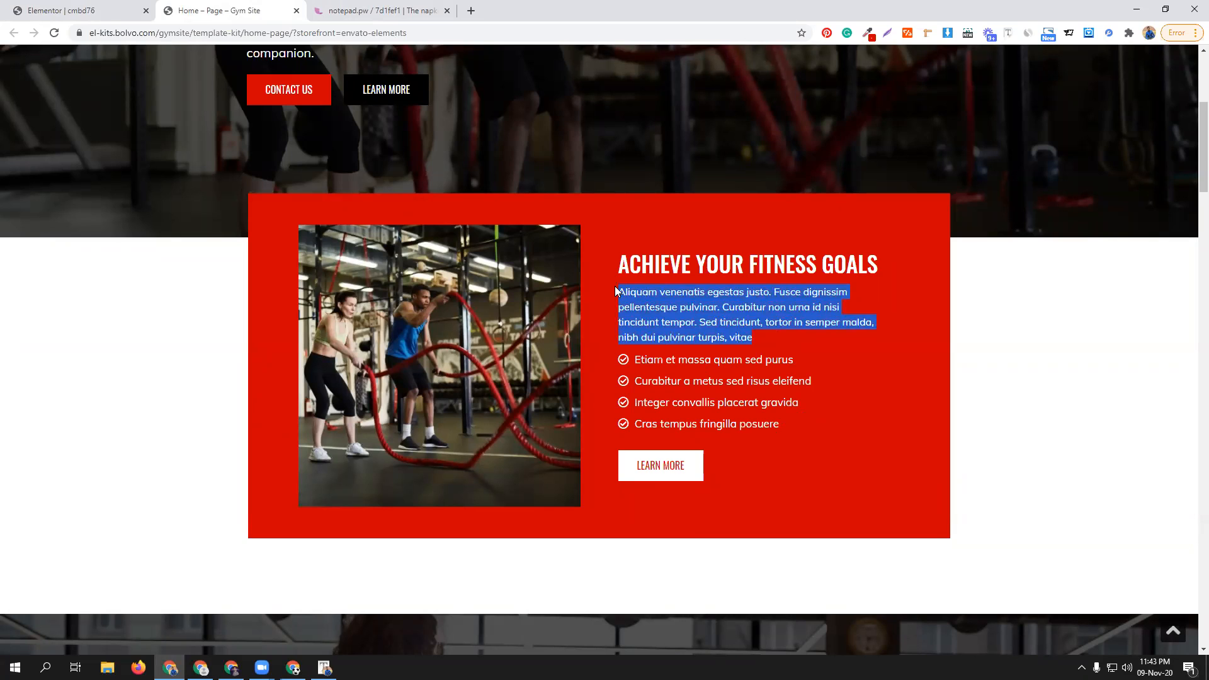
- Add a Text Editor widget between the heading and the icon list and replace its placeholder with the copied paragraph
click(95, 8)
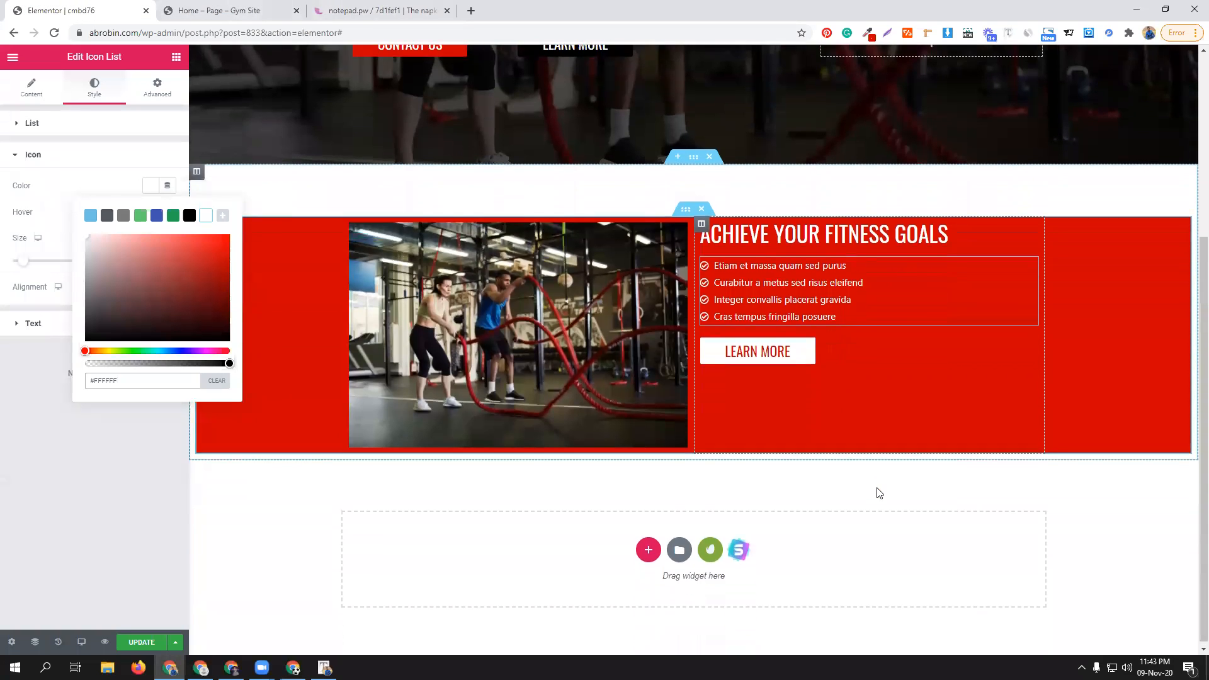
scroll(880, 493, up, 4)
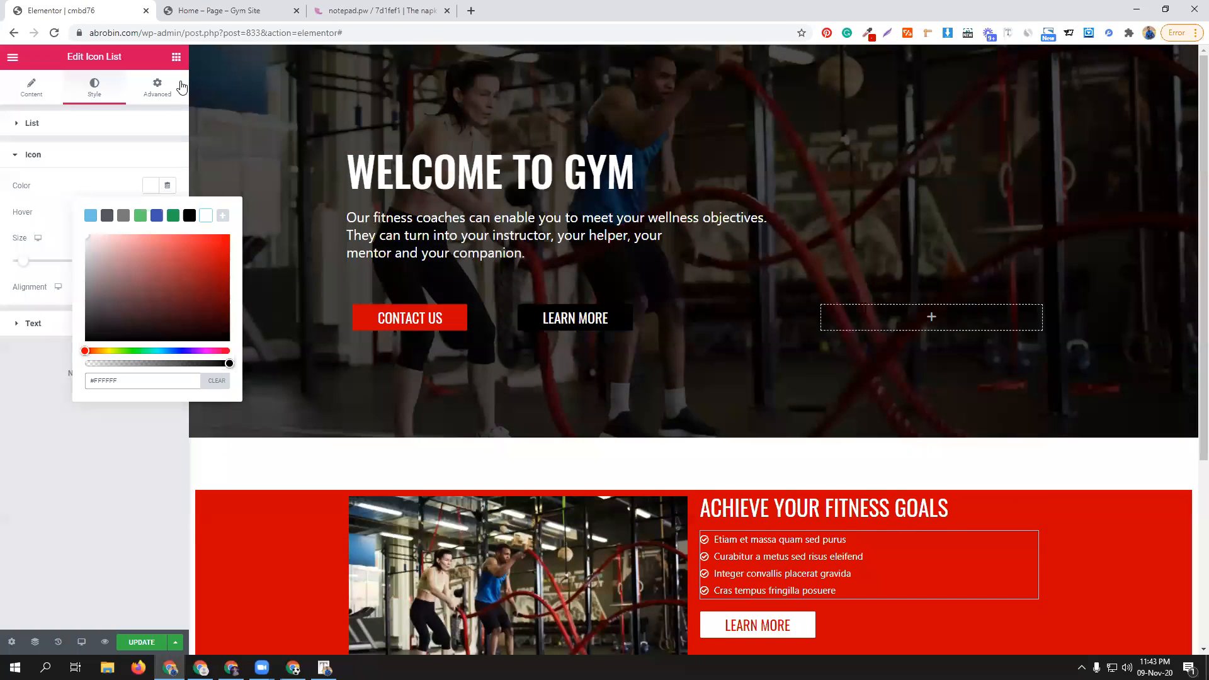
click(176, 57)
drag(129, 247, 812, 538)
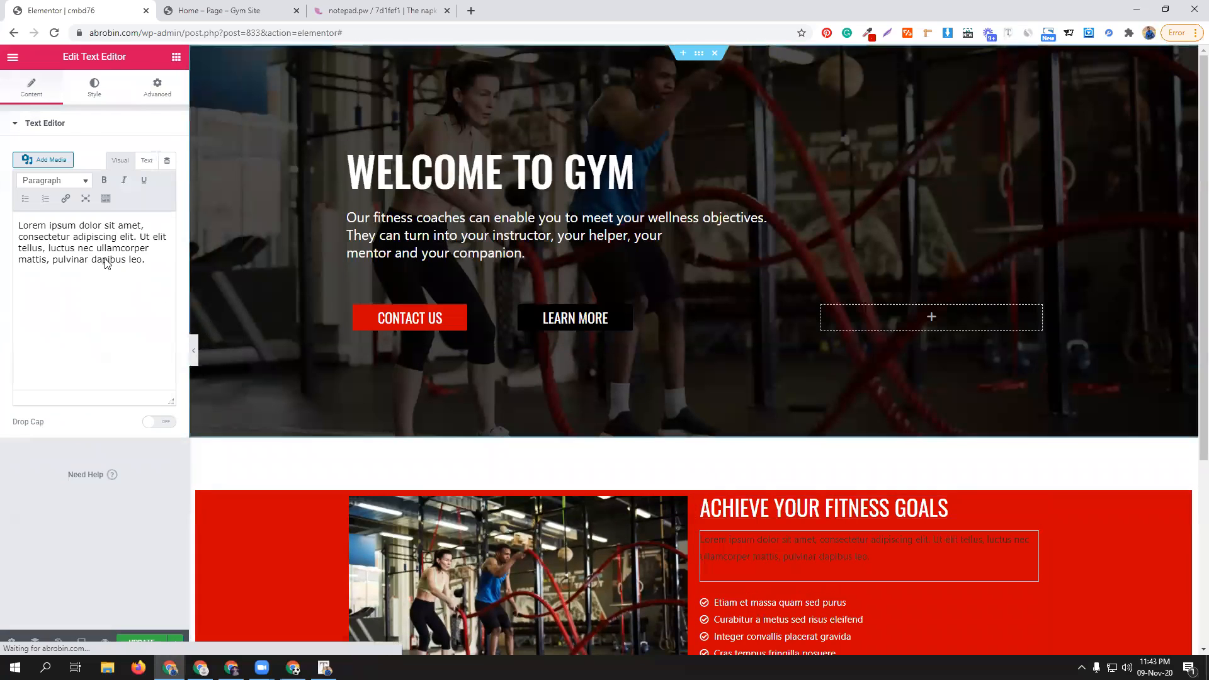
drag(107, 315, 2, 230)
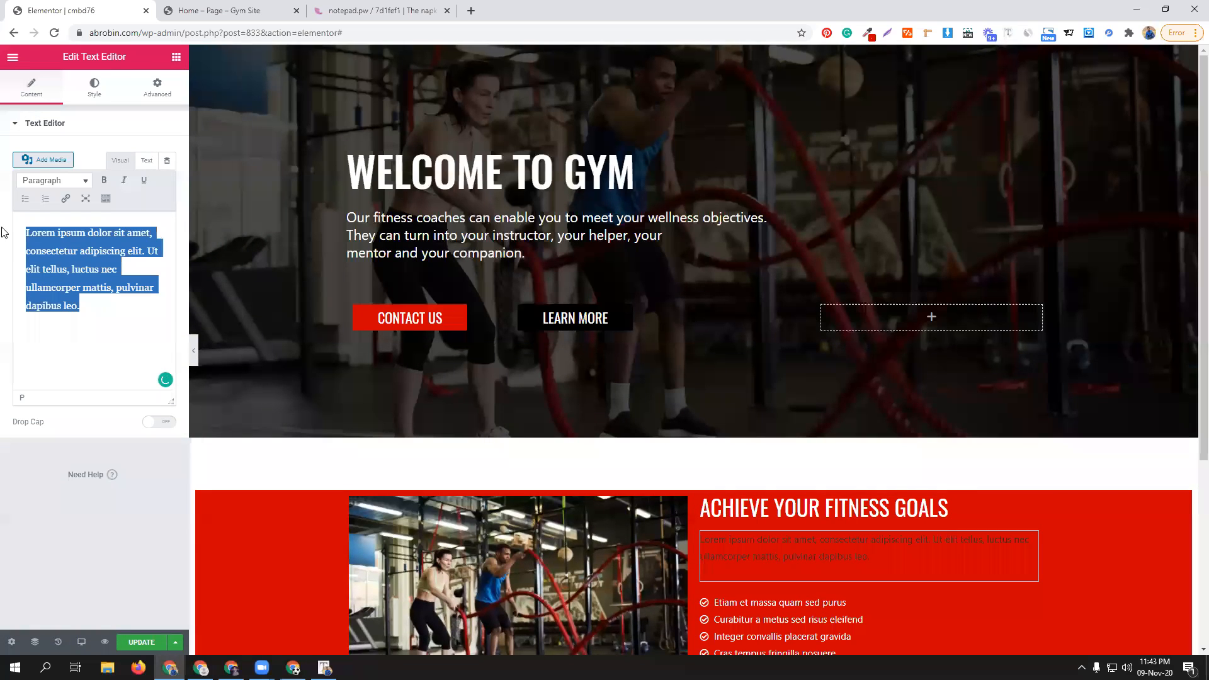
key(ctrl+v)
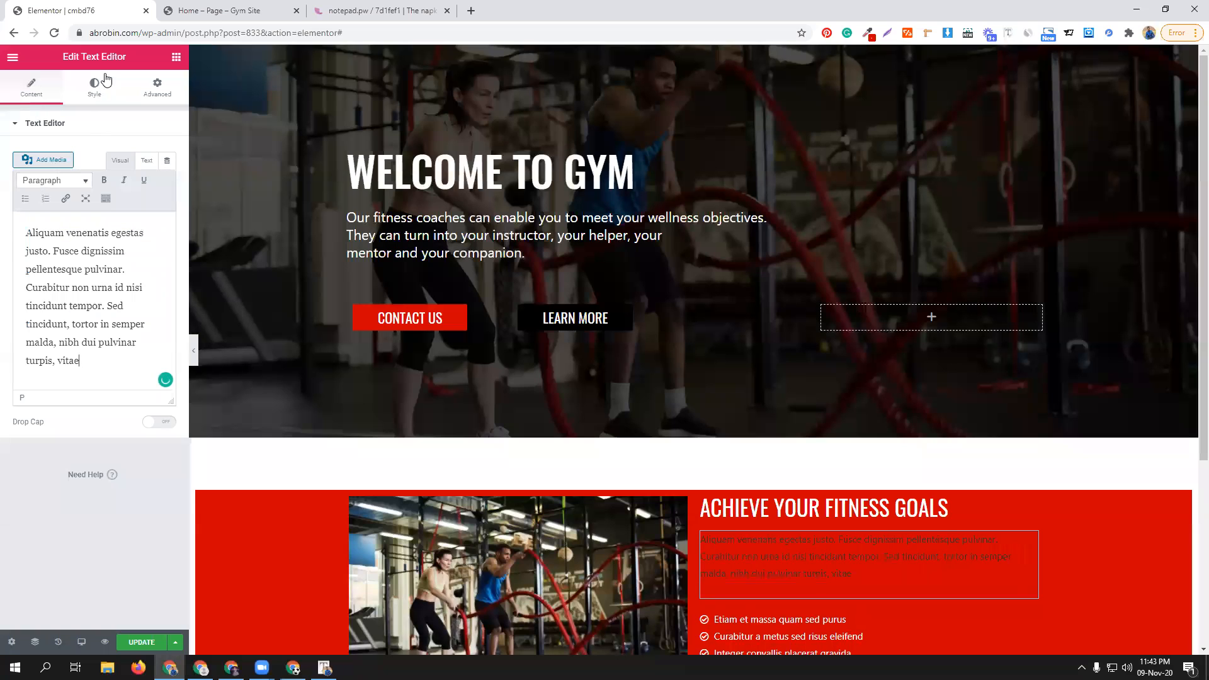
- Set the new paragraph's text color to white in the red section
click(94, 92)
click(151, 182)
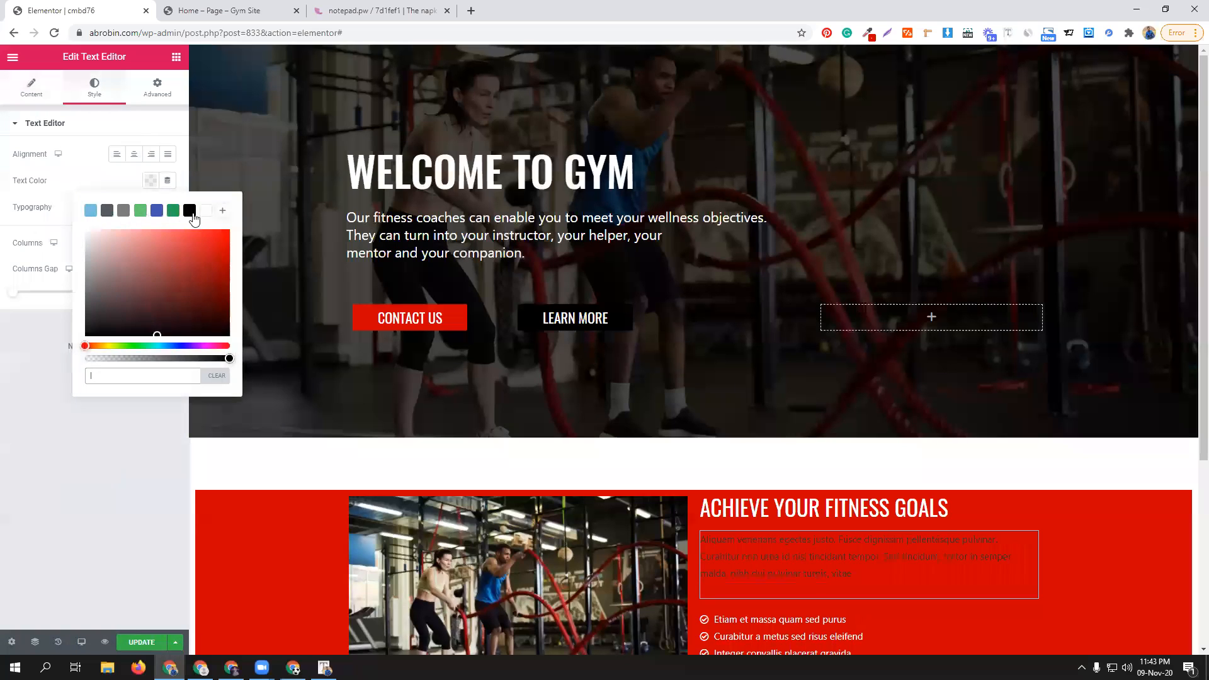
click(99, 183)
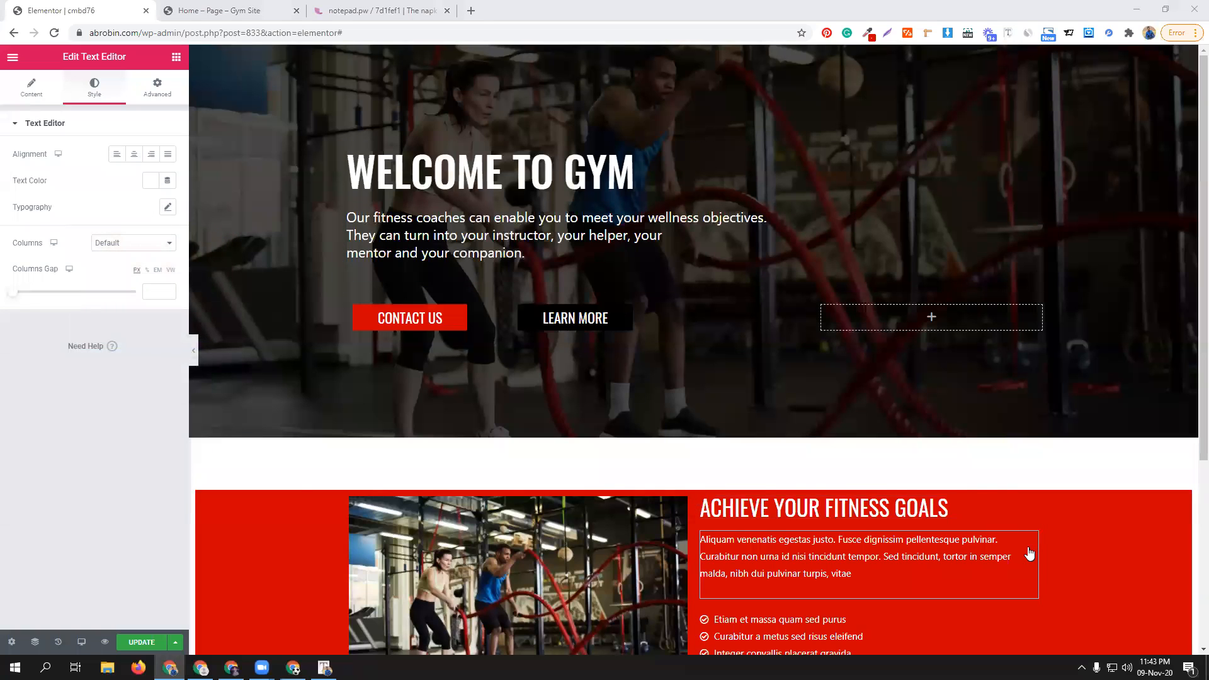
- Compare with the demo's red section, unlink the padding values of the outer section, and set its top and bottom padding to 50 px
scroll(1029, 553, down, 4)
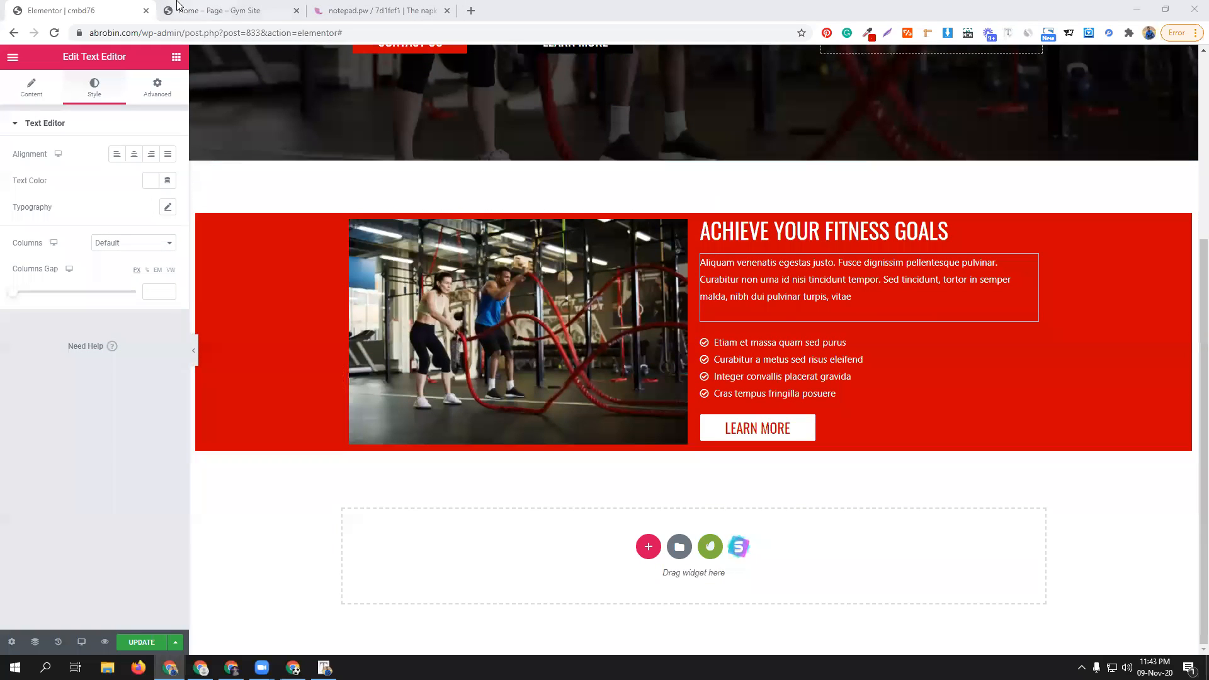
click(177, 5)
click(640, 380)
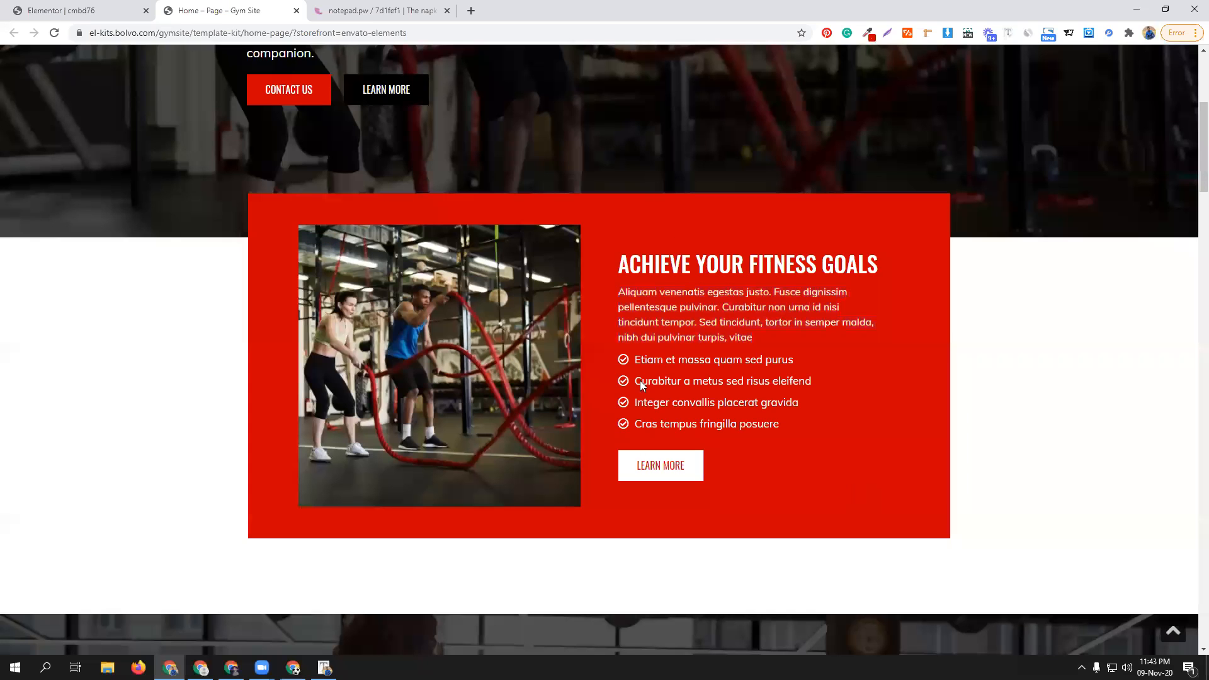
click(79, 5)
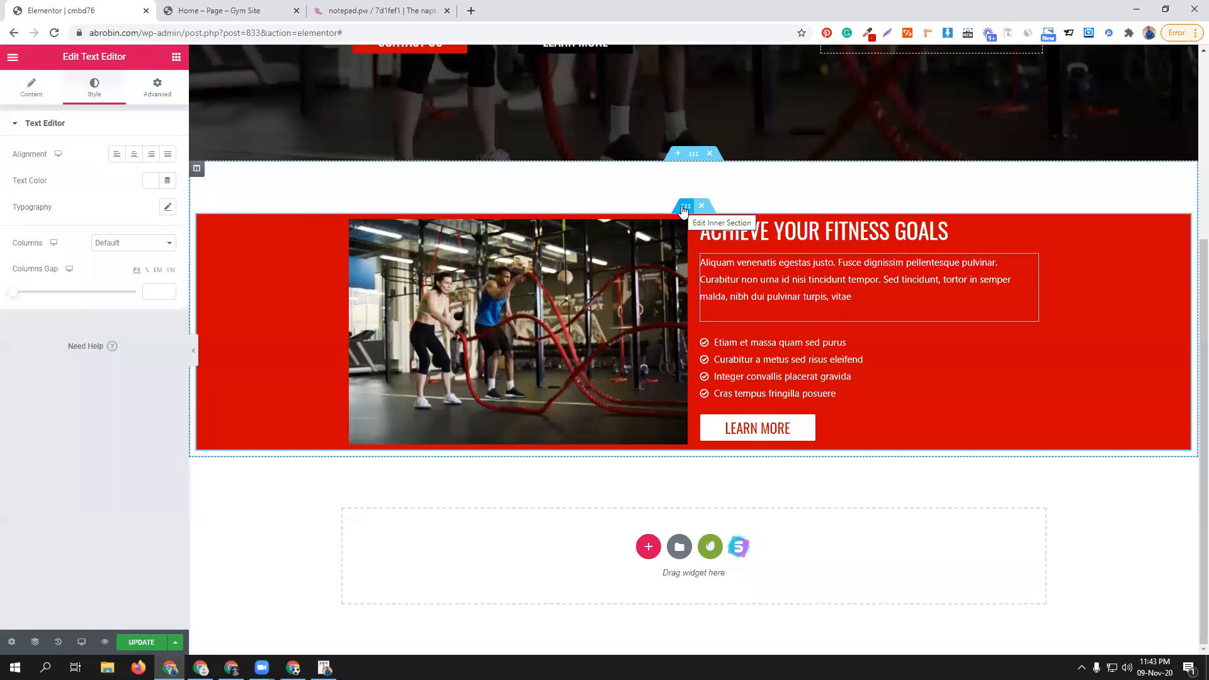
click(694, 156)
click(157, 88)
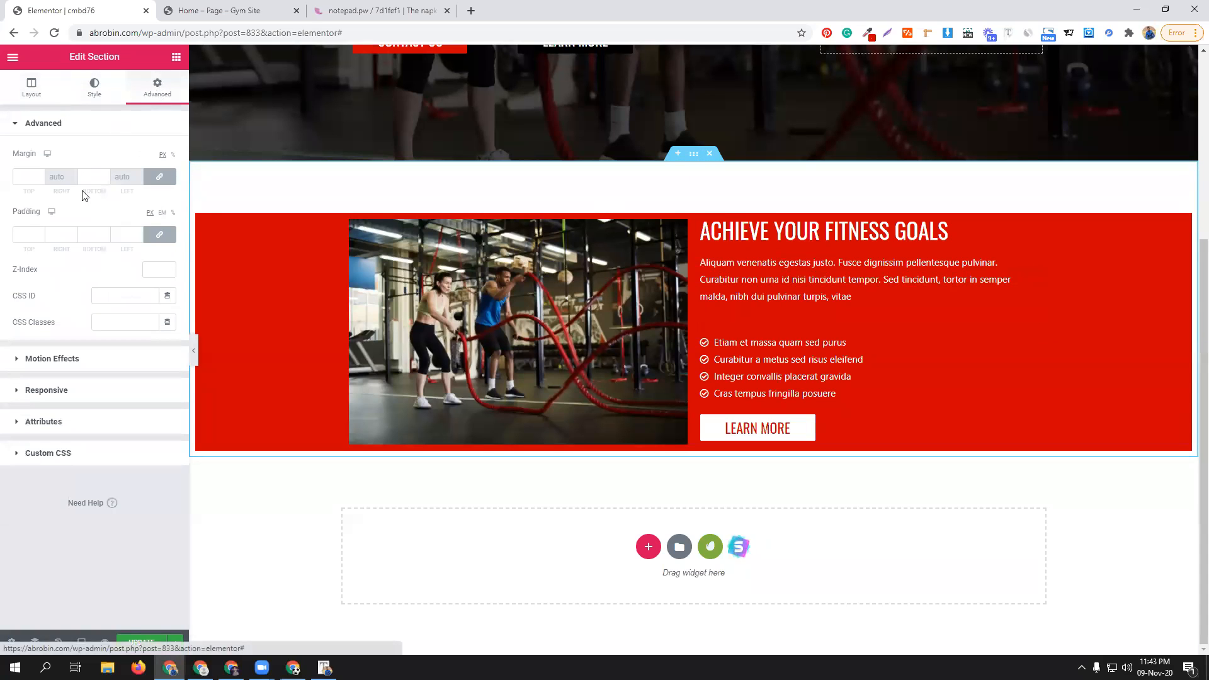
click(160, 235)
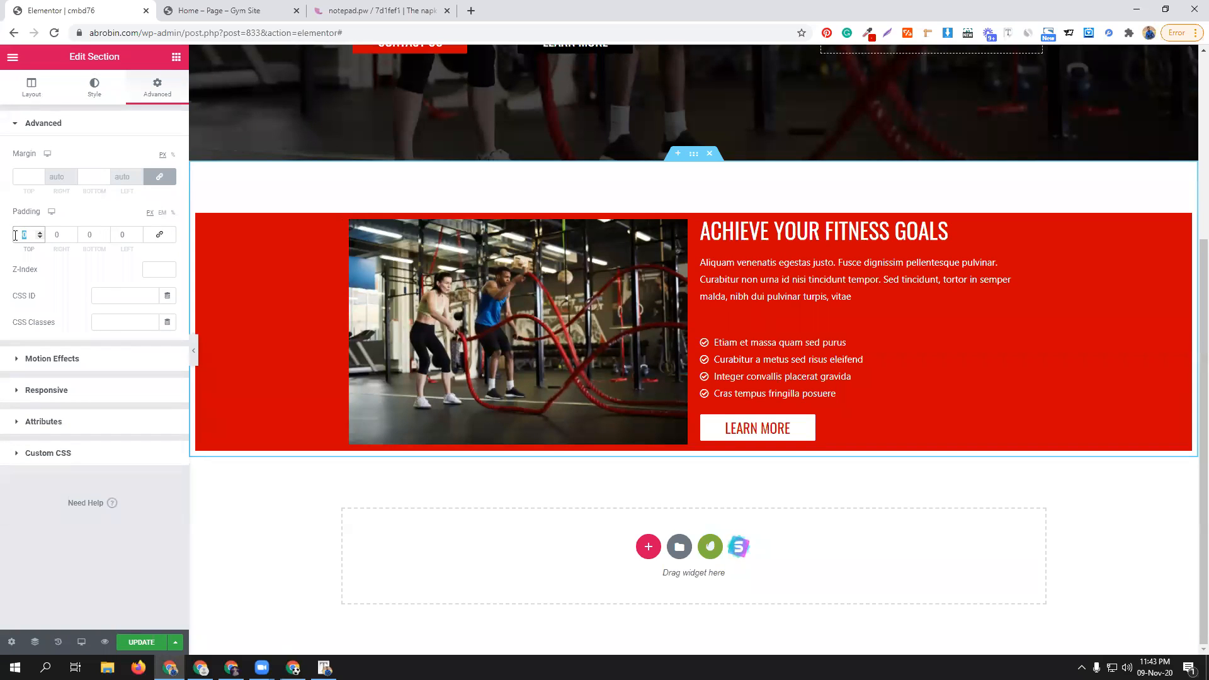
text(50)
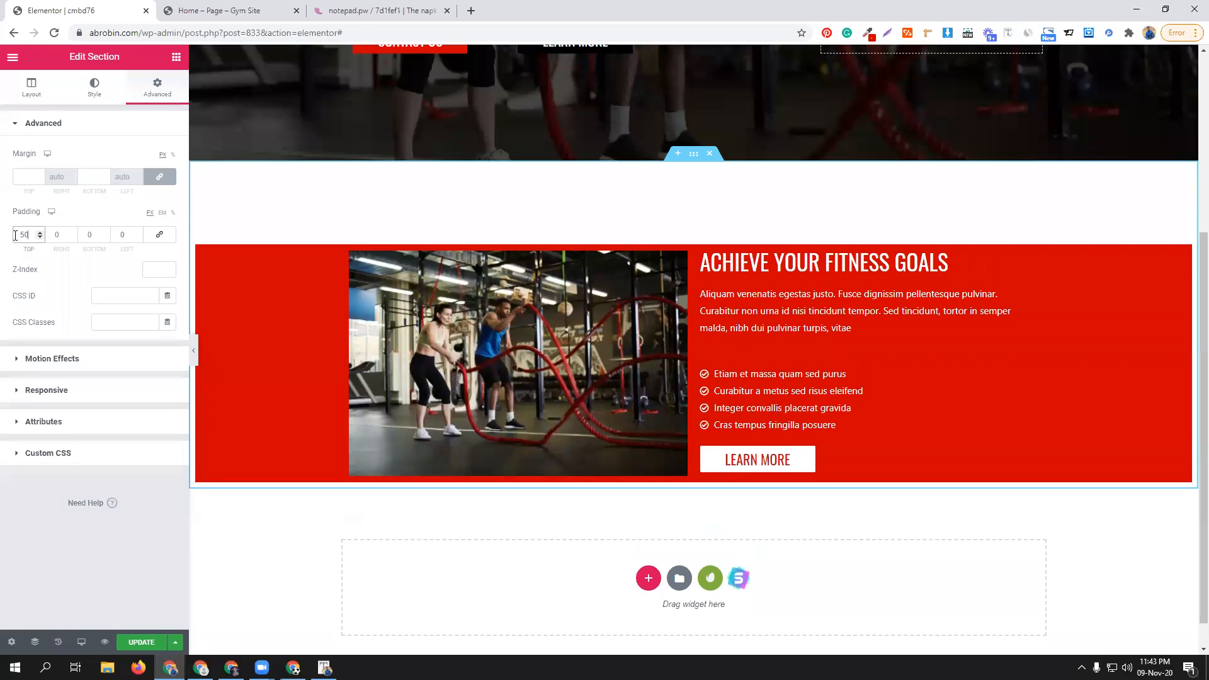
text(50)
- Set the outer section's right and left padding to 50 px
double_click(50, 229)
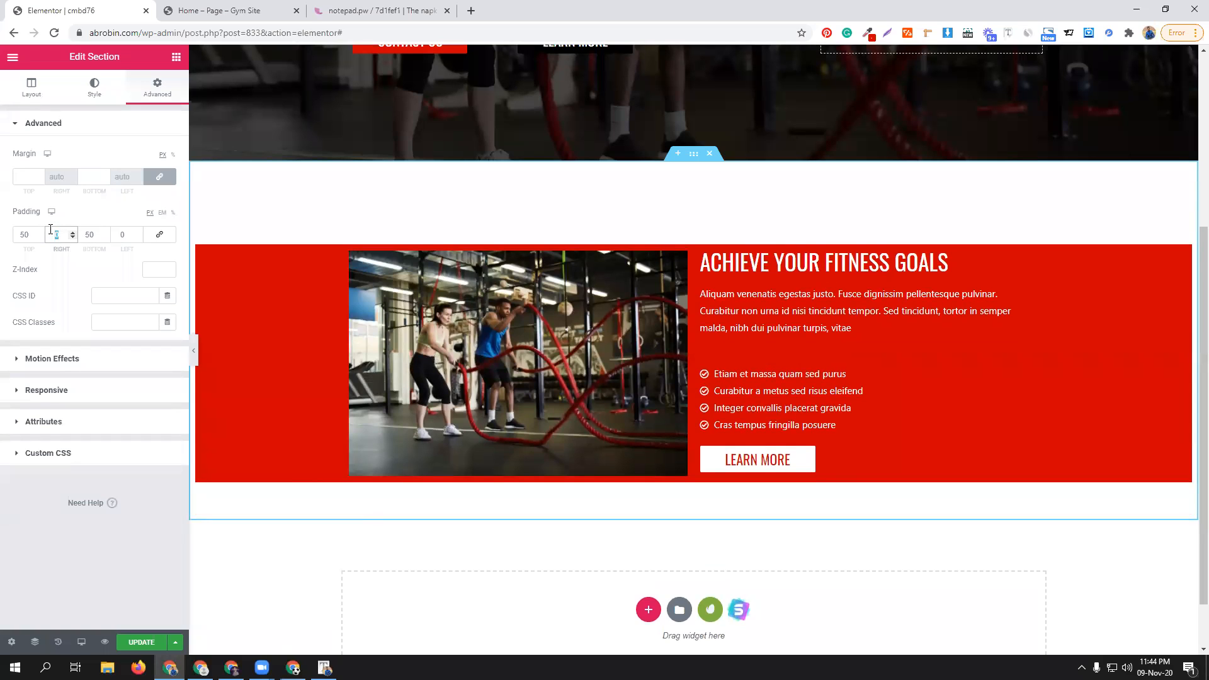
text(50)
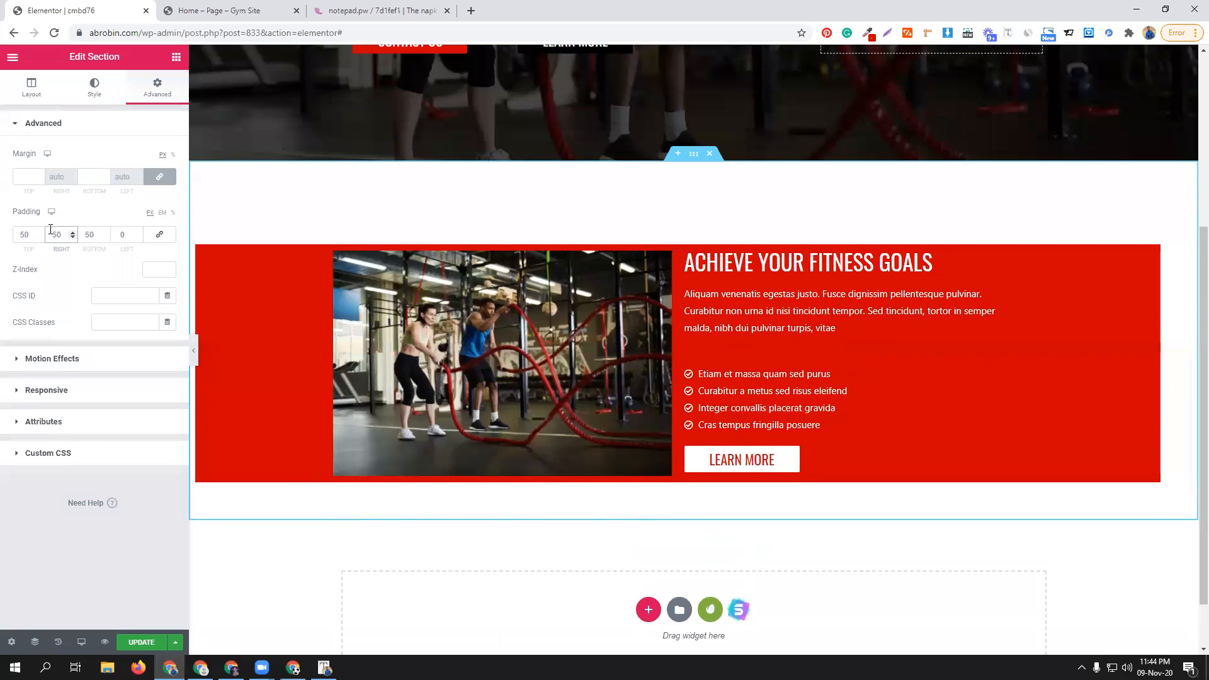
click(121, 236)
text(5)
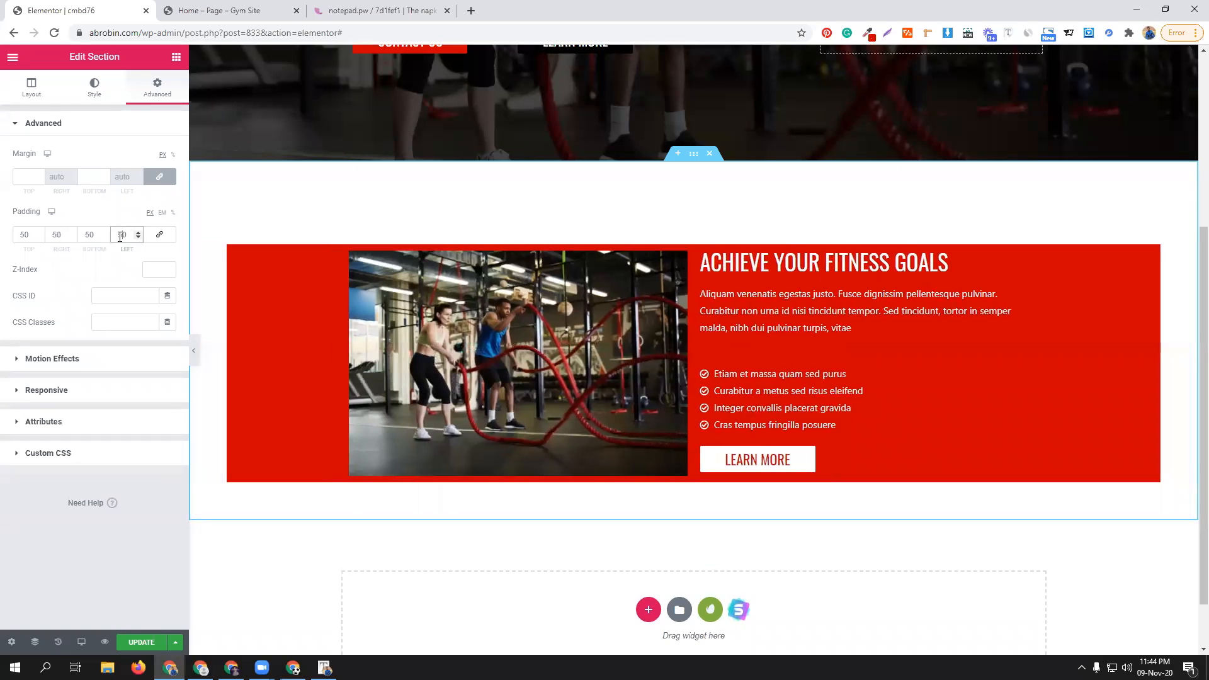
- Set the outer section's top padding to 0 and its right and left padding to 80 px
key(alt+Tab)
drag(29, 234, 2, 237)
text(0)
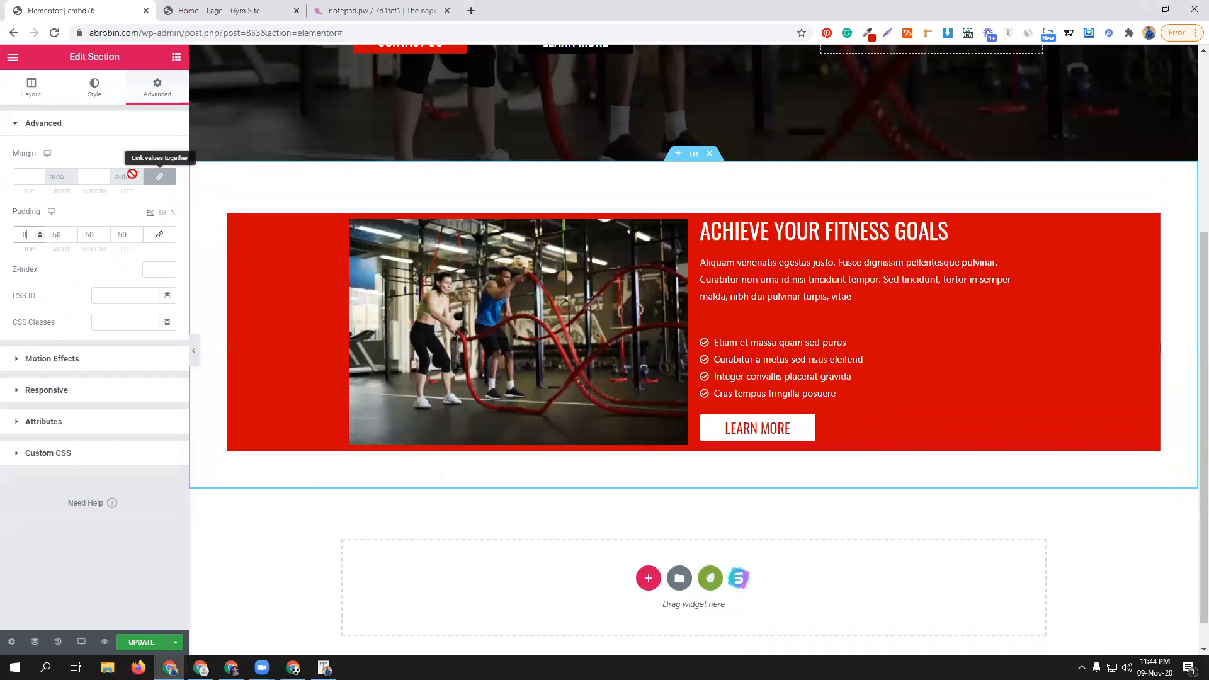
drag(56, 233, 53, 233)
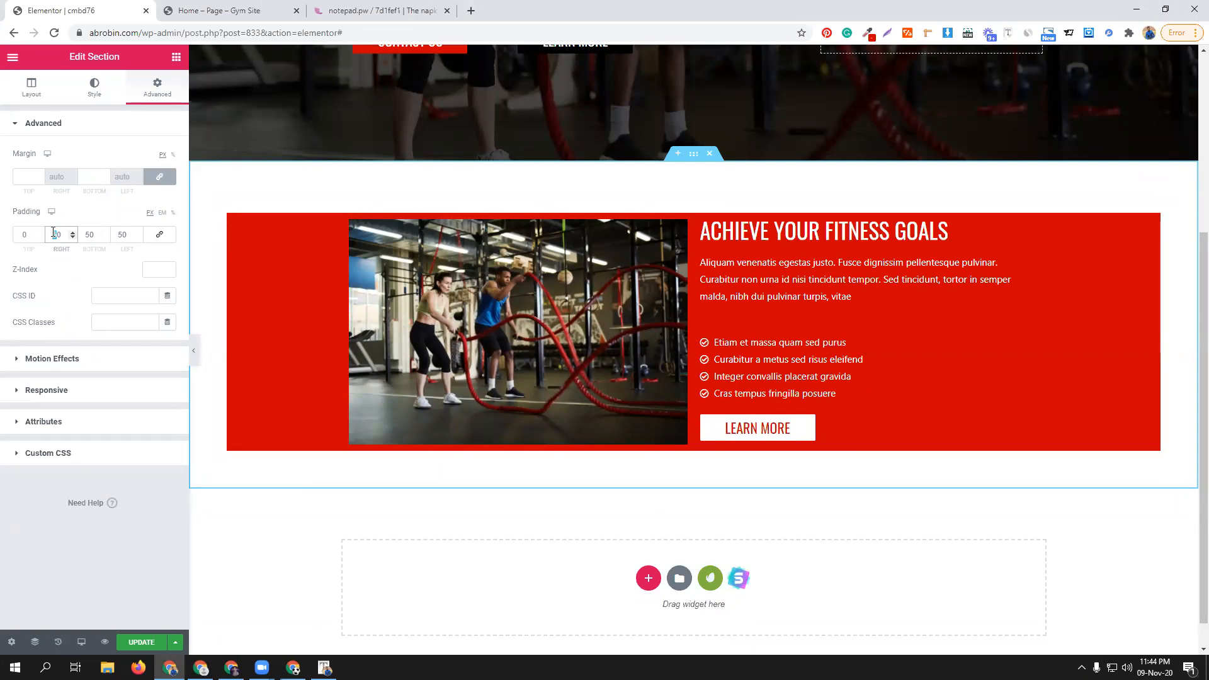
text(8)
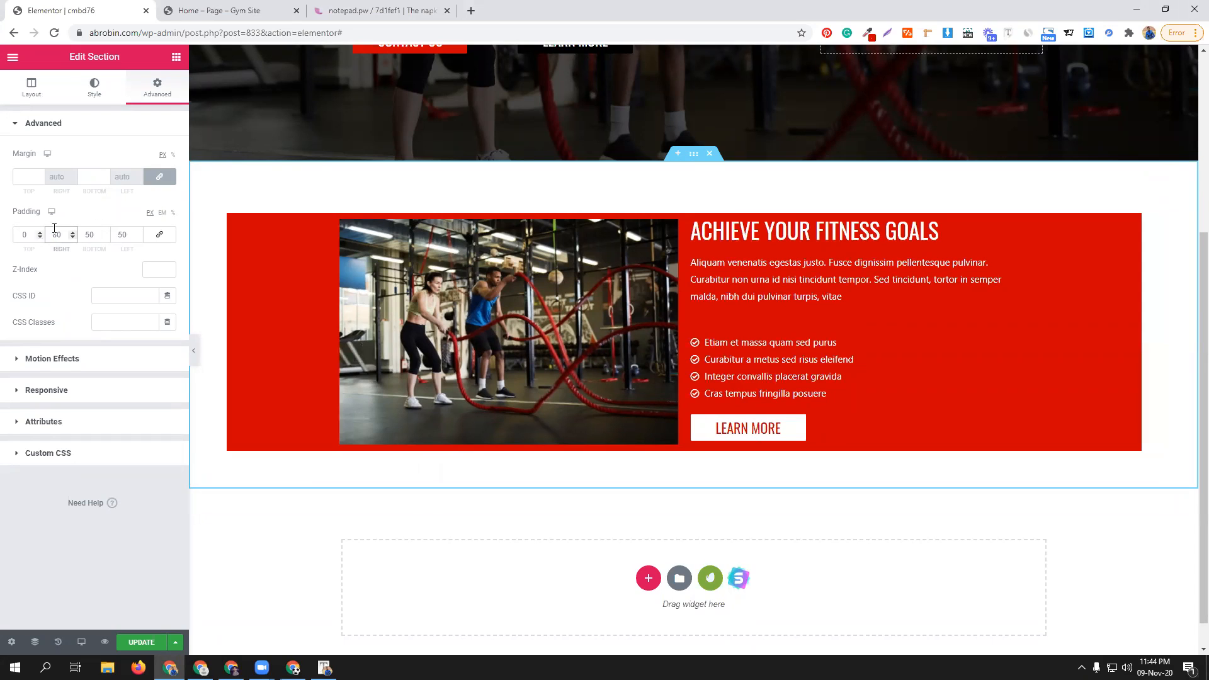
drag(121, 233, 117, 234)
text(8)
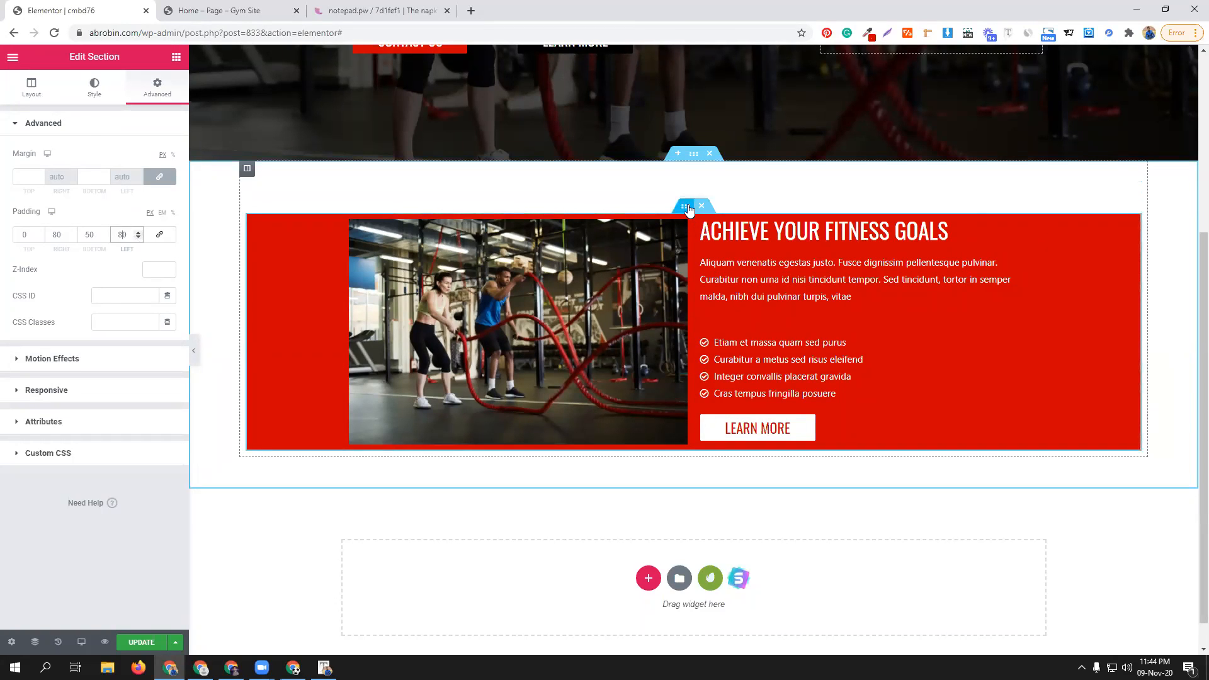
- Try a right and left padding of 50 px on the red inner section
click(687, 207)
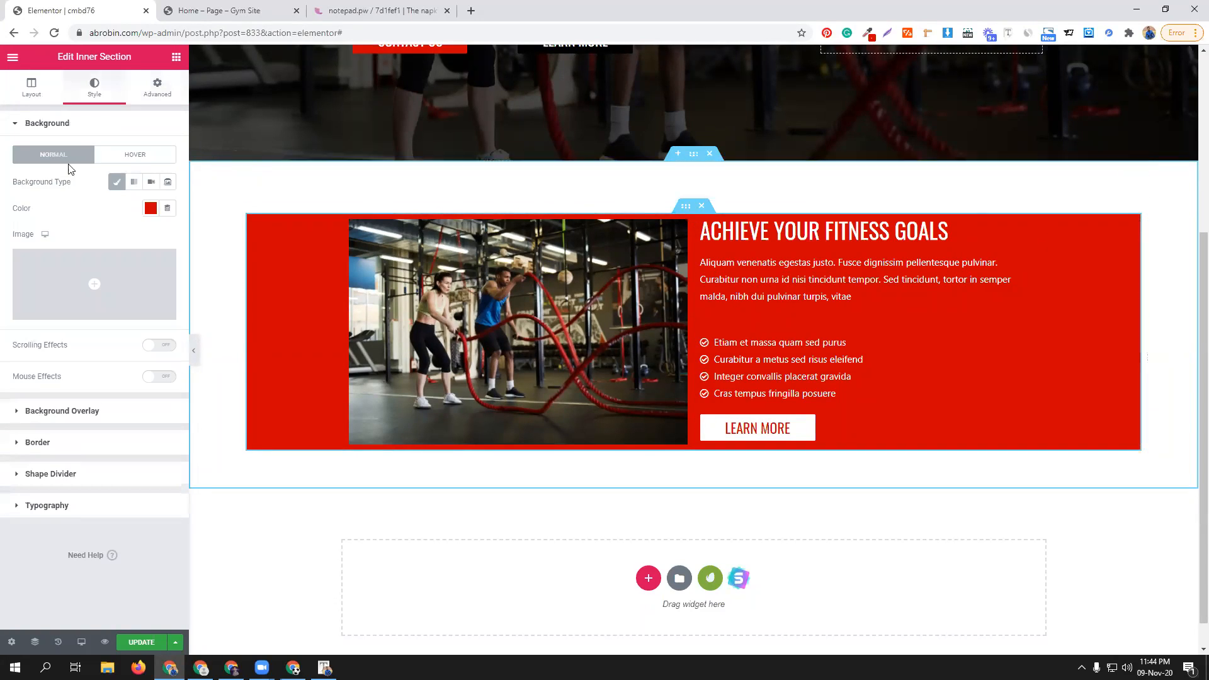
click(165, 90)
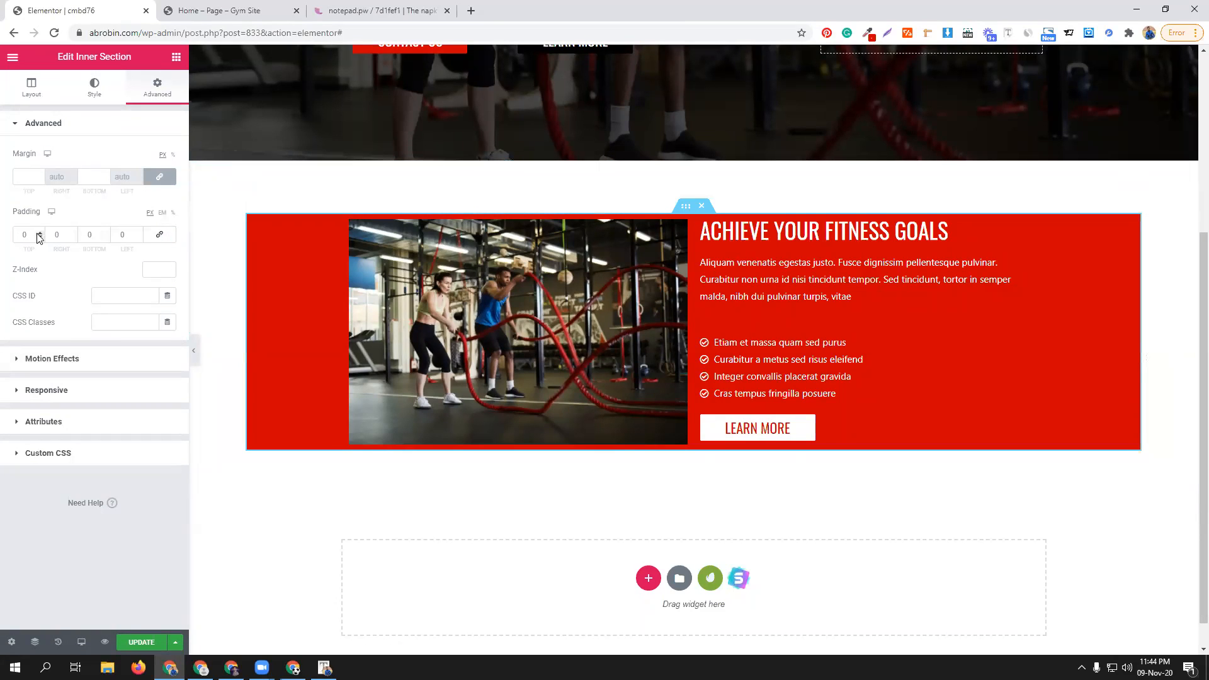
double_click(63, 236)
text(50)
double_click(125, 235)
text(50)
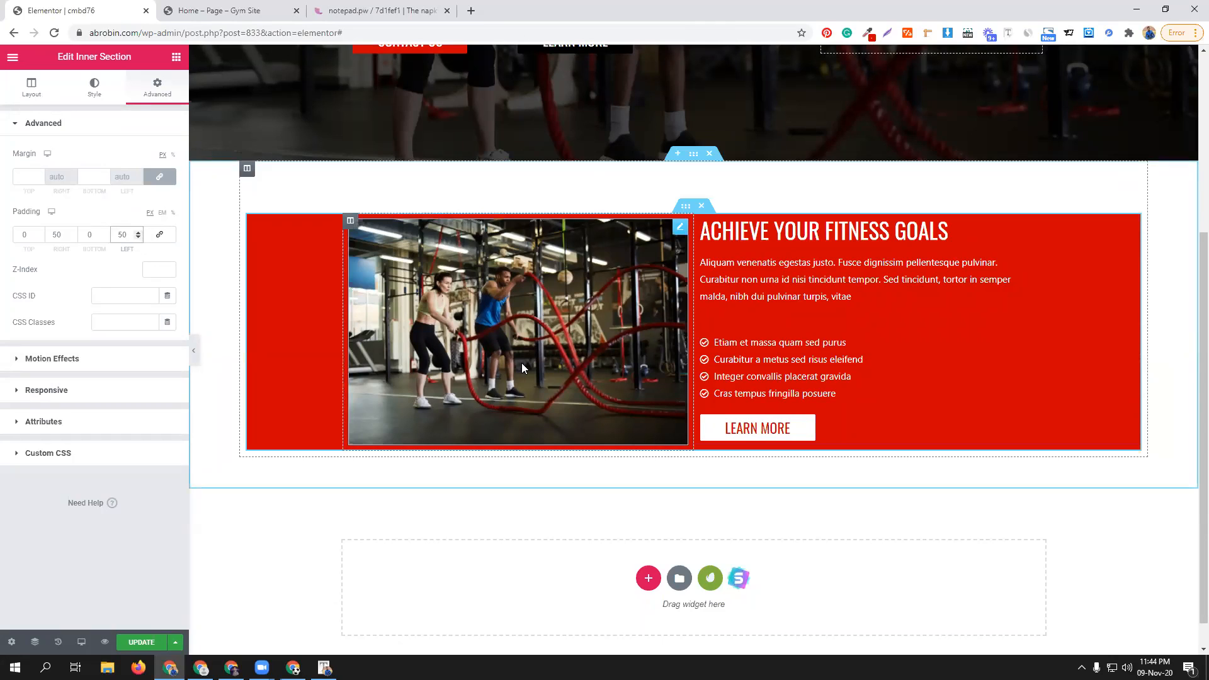
- Reset the red inner section's right and left padding to 0
double_click(63, 234)
text(0)
double_click(122, 235)
text(0)
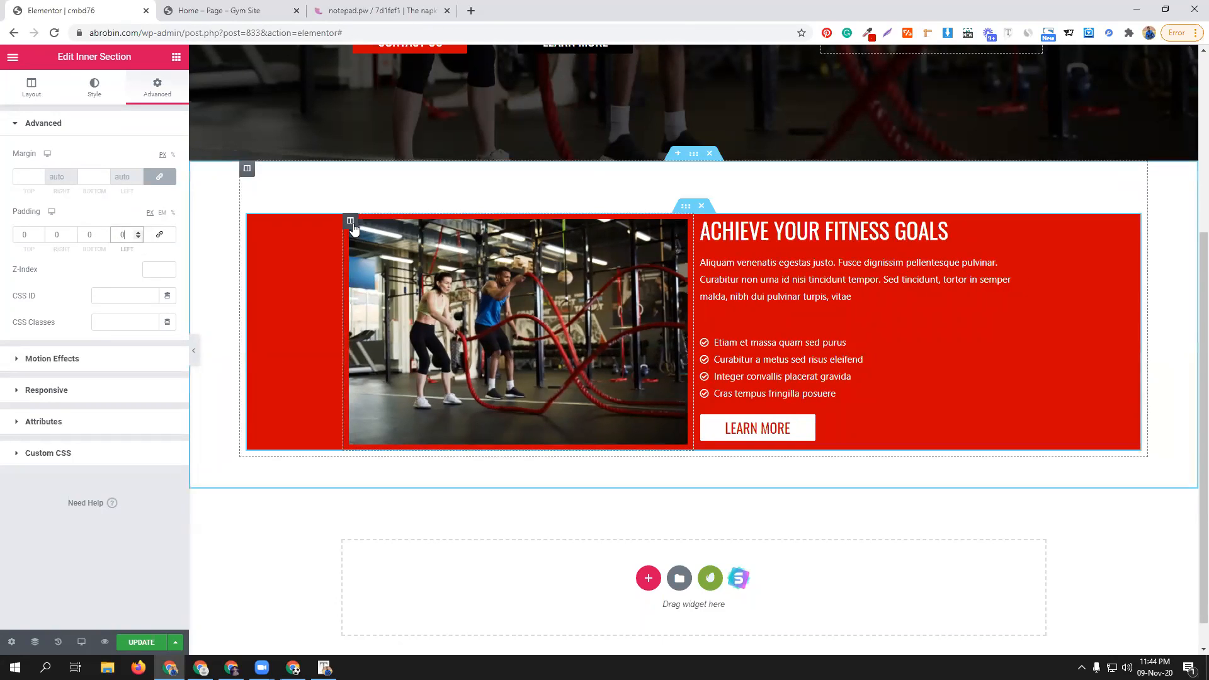
- Unlink the image column's padding values and set them to 50 px top and bottom and 80 px right and left
click(350, 220)
click(153, 92)
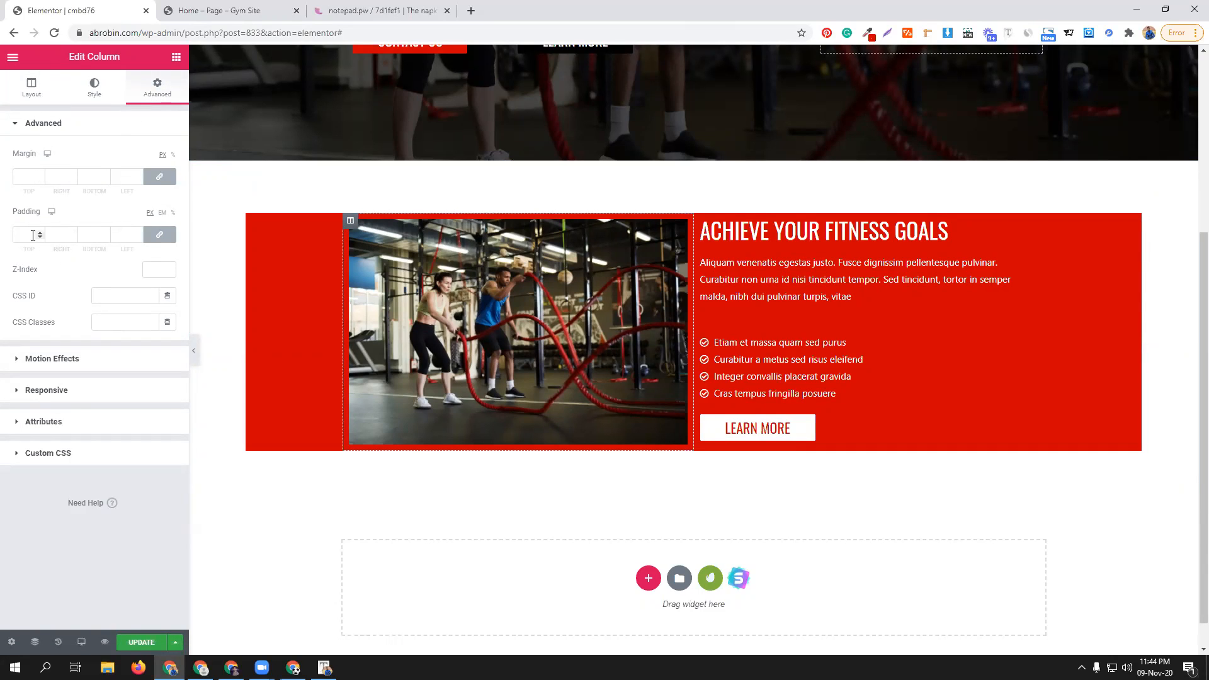
click(159, 234)
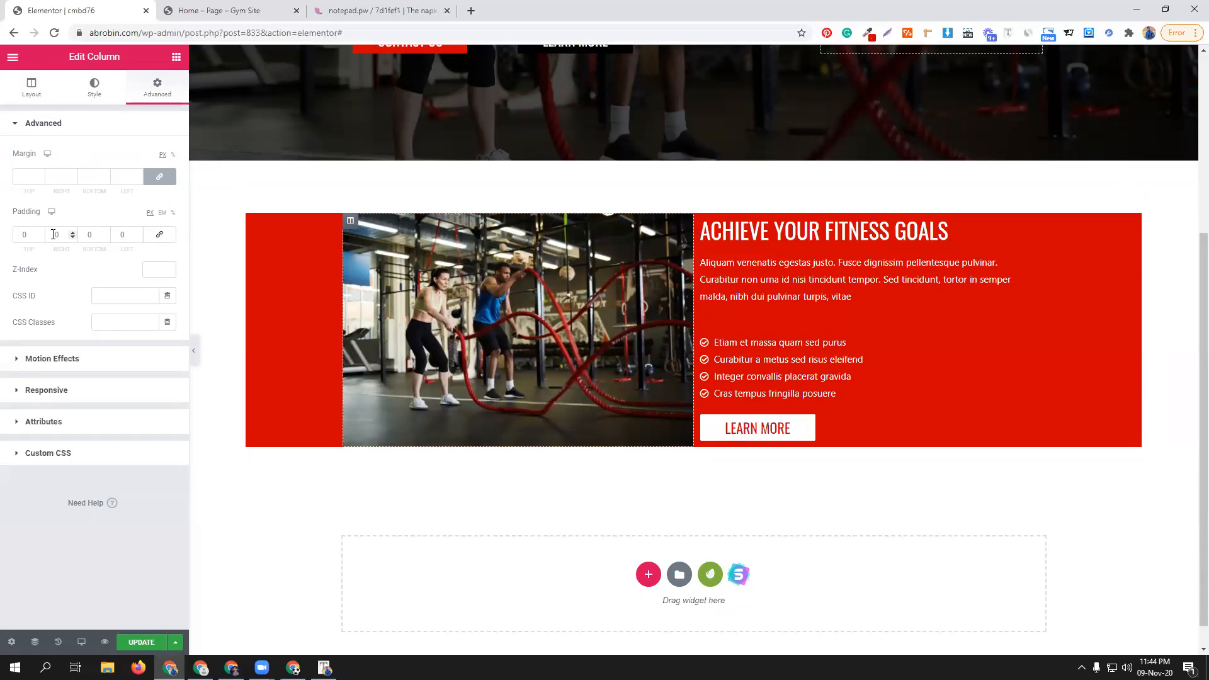
double_click(26, 235)
text(50)
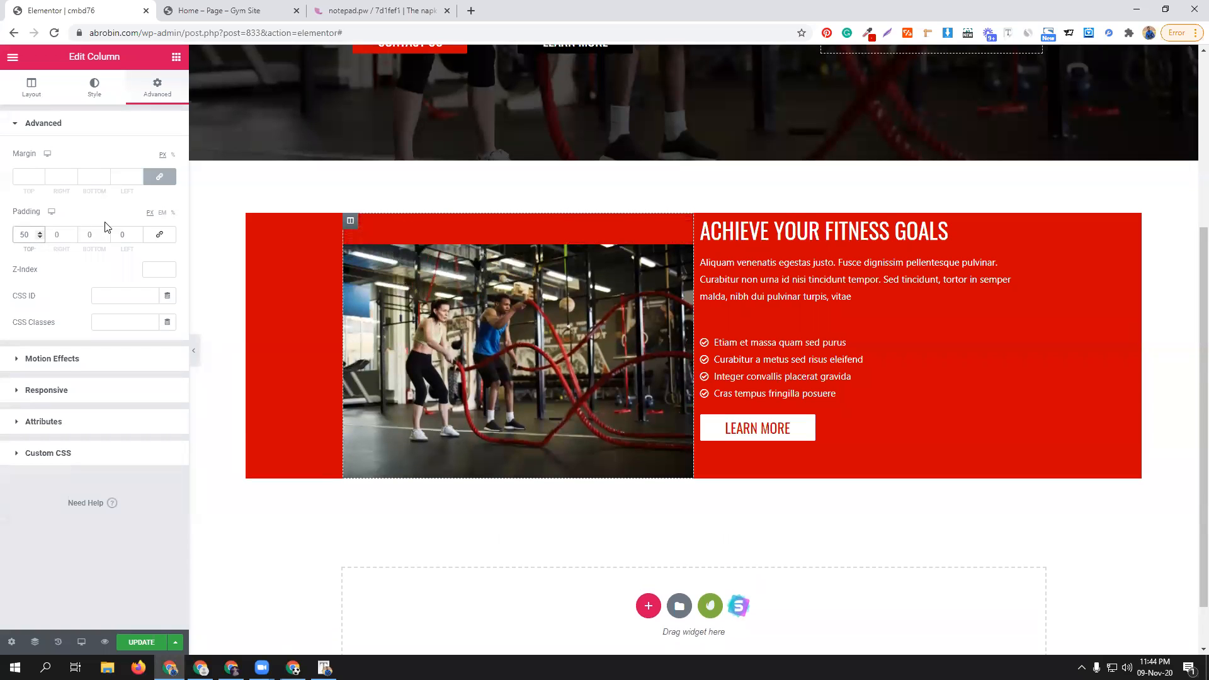
double_click(51, 234)
text(80)
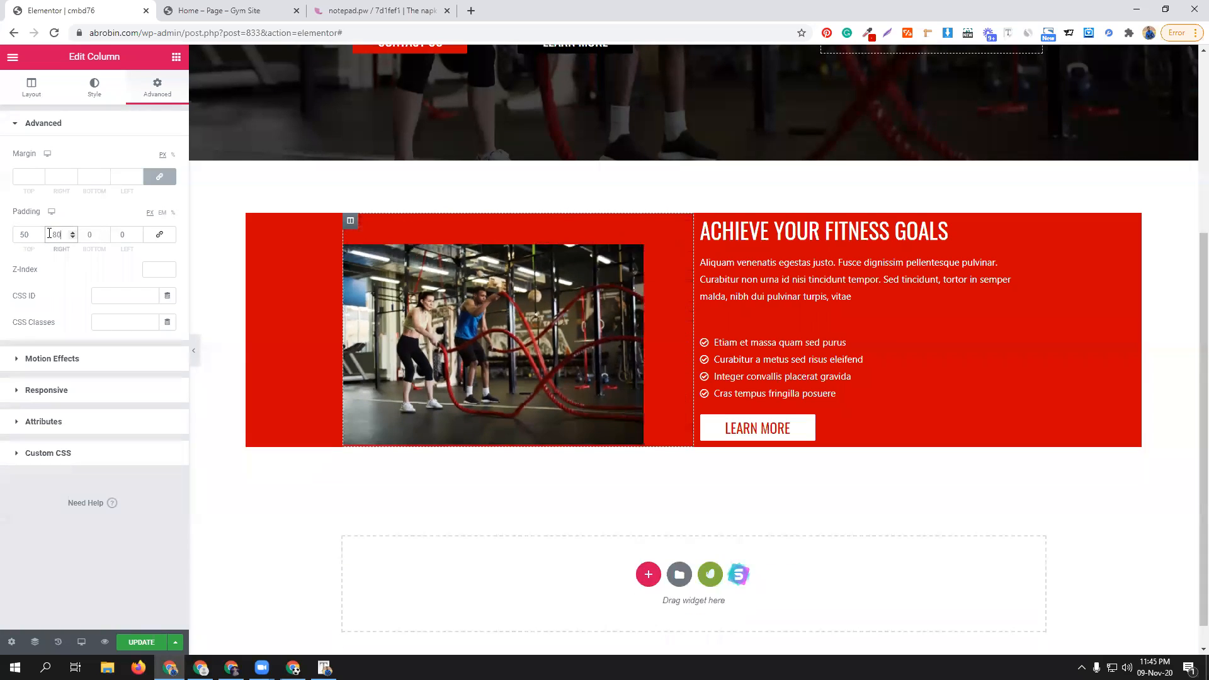
double_click(125, 233)
text(80)
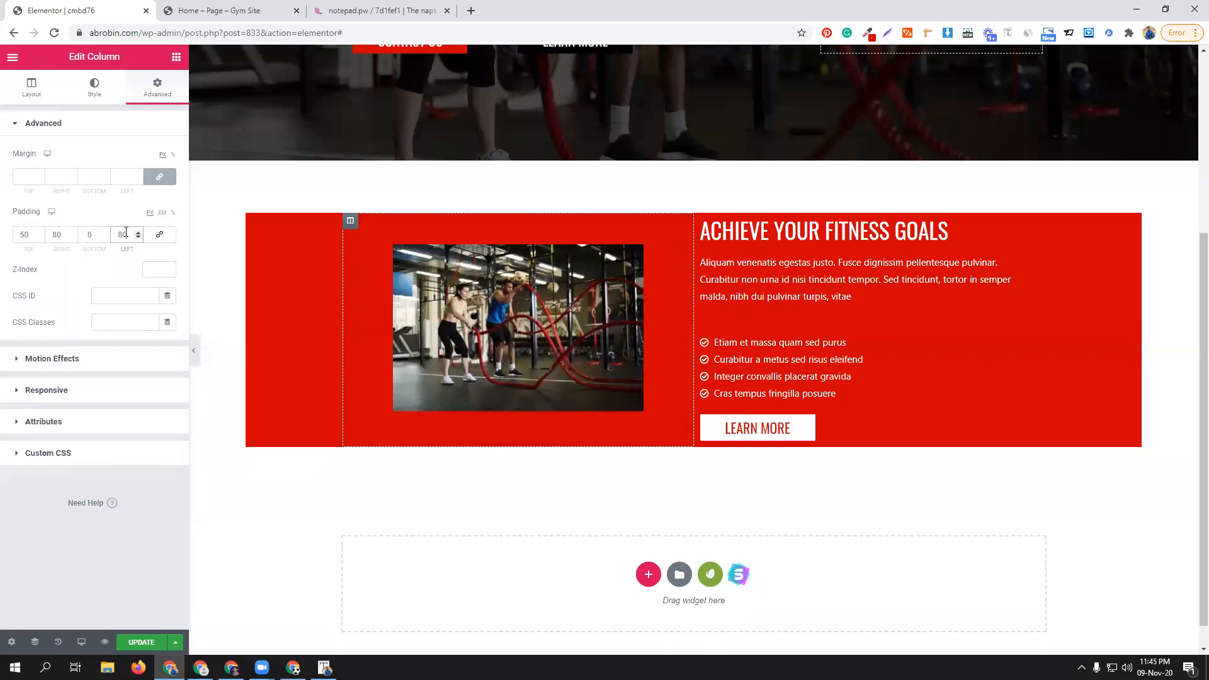
double_click(95, 234)
text(50)
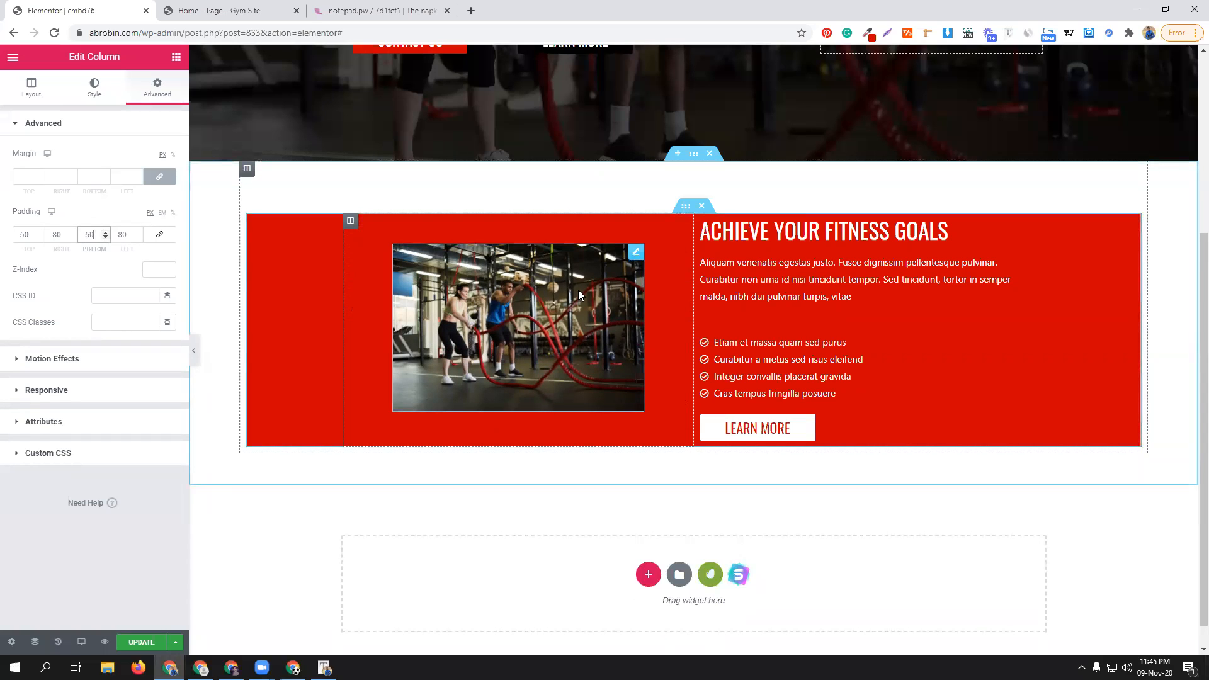
- Open the red section's image for editing and measure the matching photo on the demo page with a screenshot selection
click(637, 254)
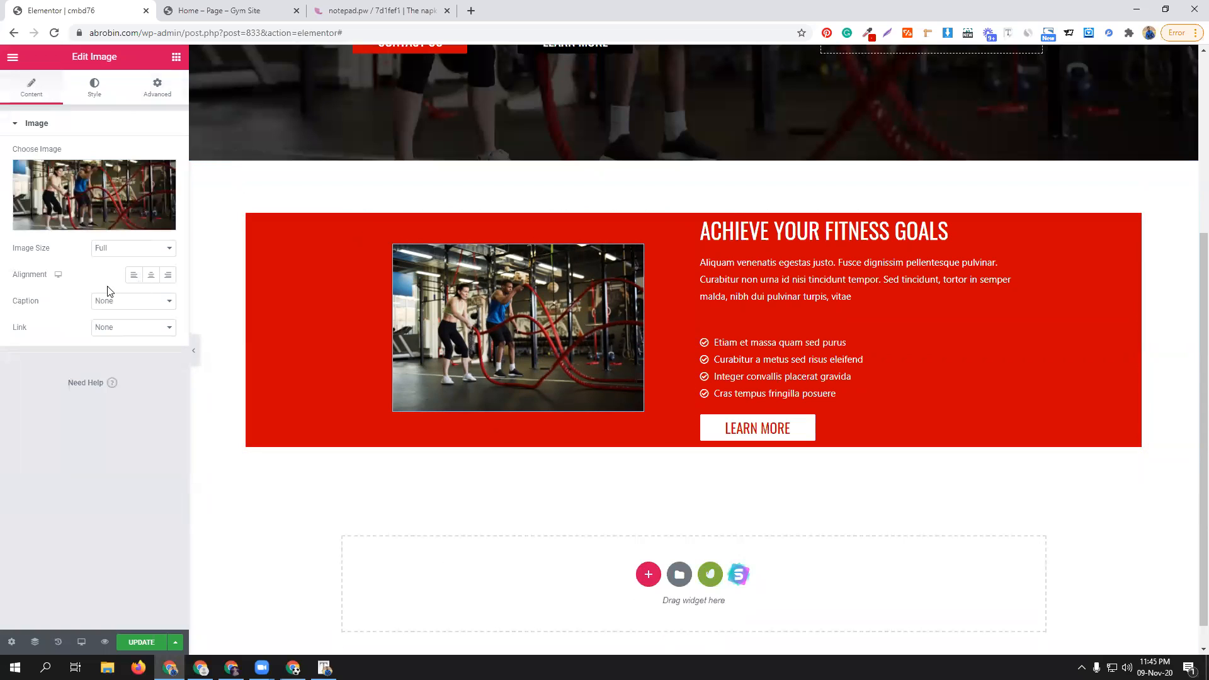
click(127, 253)
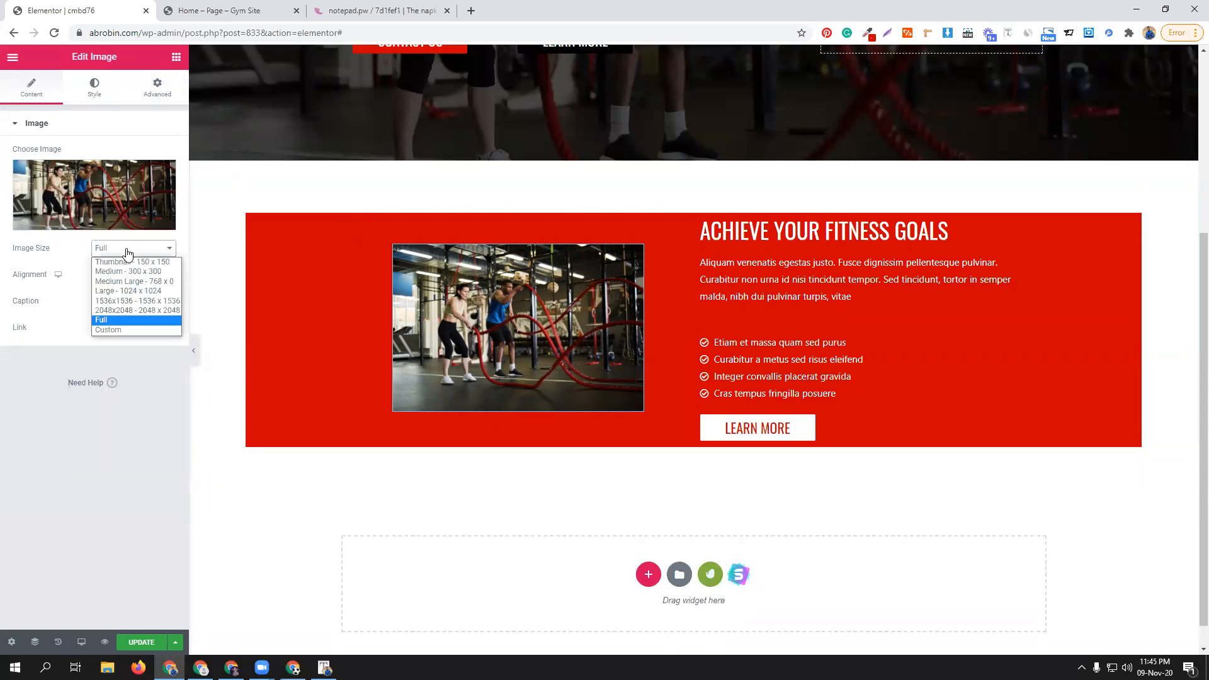
click(229, 7)
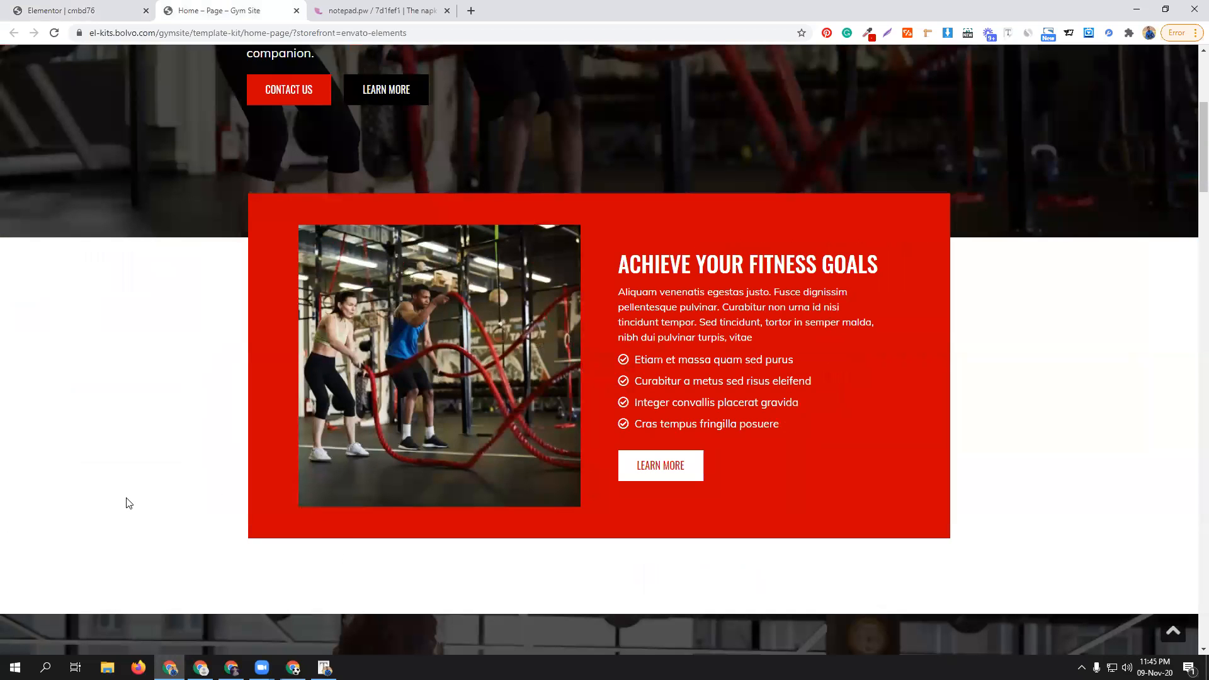
key(Print)
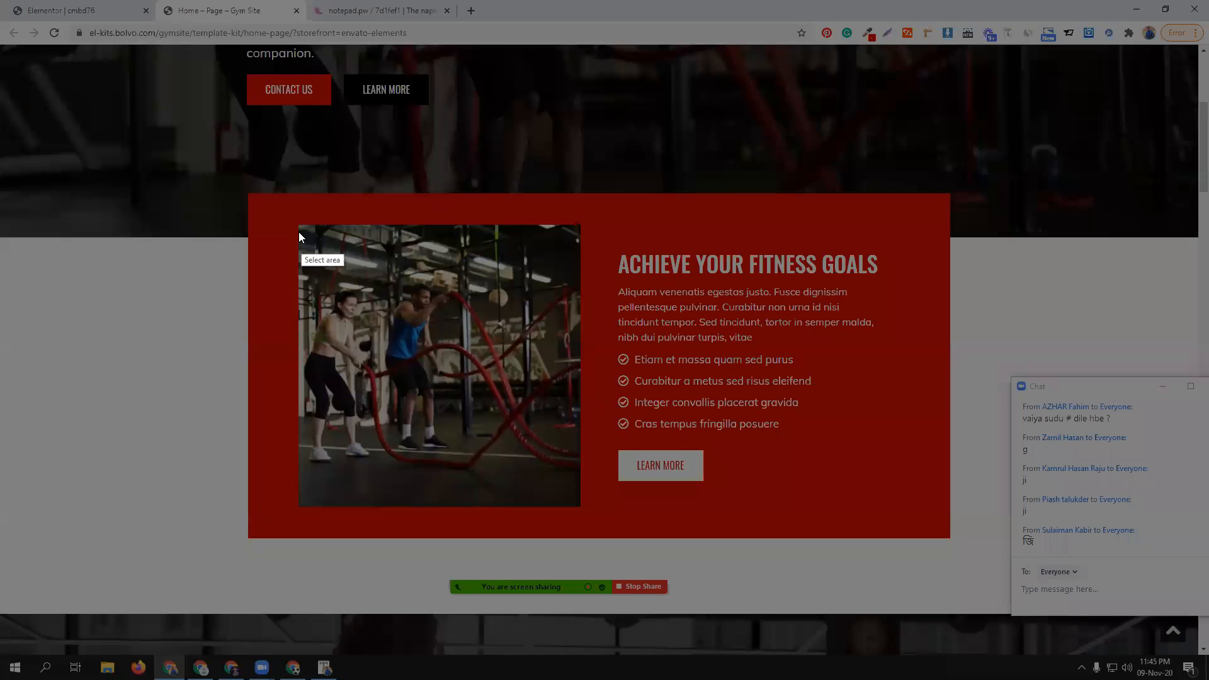
mouse_move(297, 225)
mouse_down()
mouse_move(515, 410)
mouse_move(557, 454)
mouse_move(581, 507)
mouse_up()
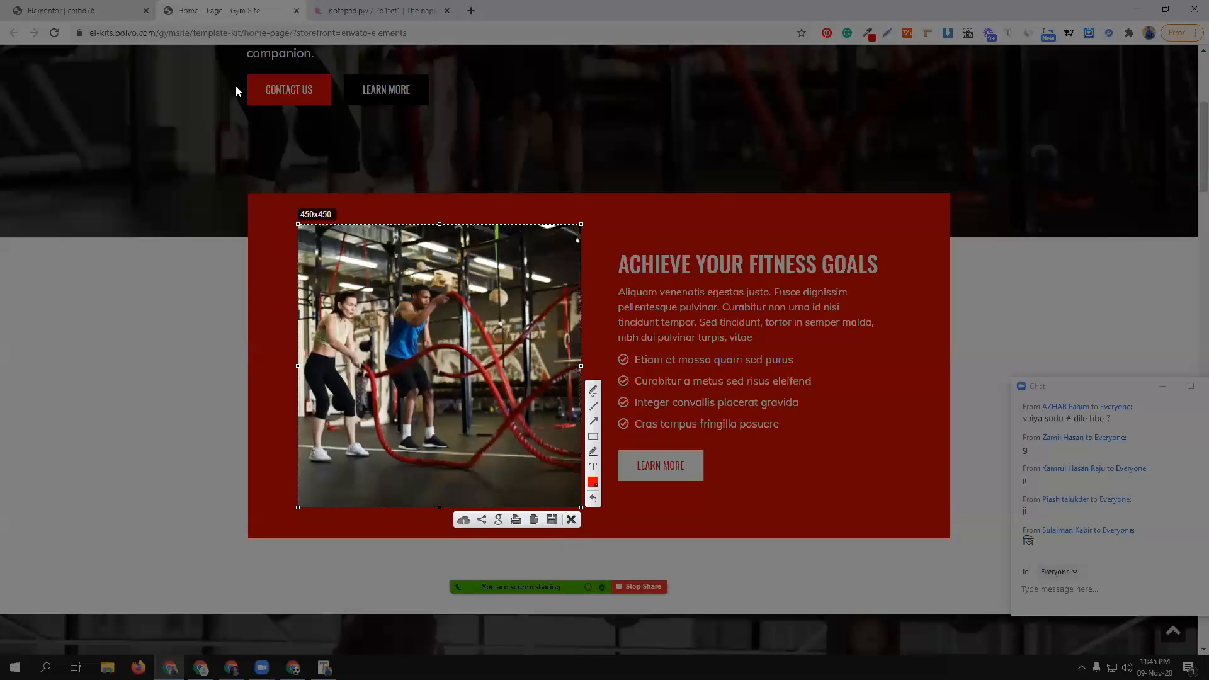
key(Escape)
- Give the red section's image a custom size of 450 x 450 and apply it
click(61, 10)
click(139, 248)
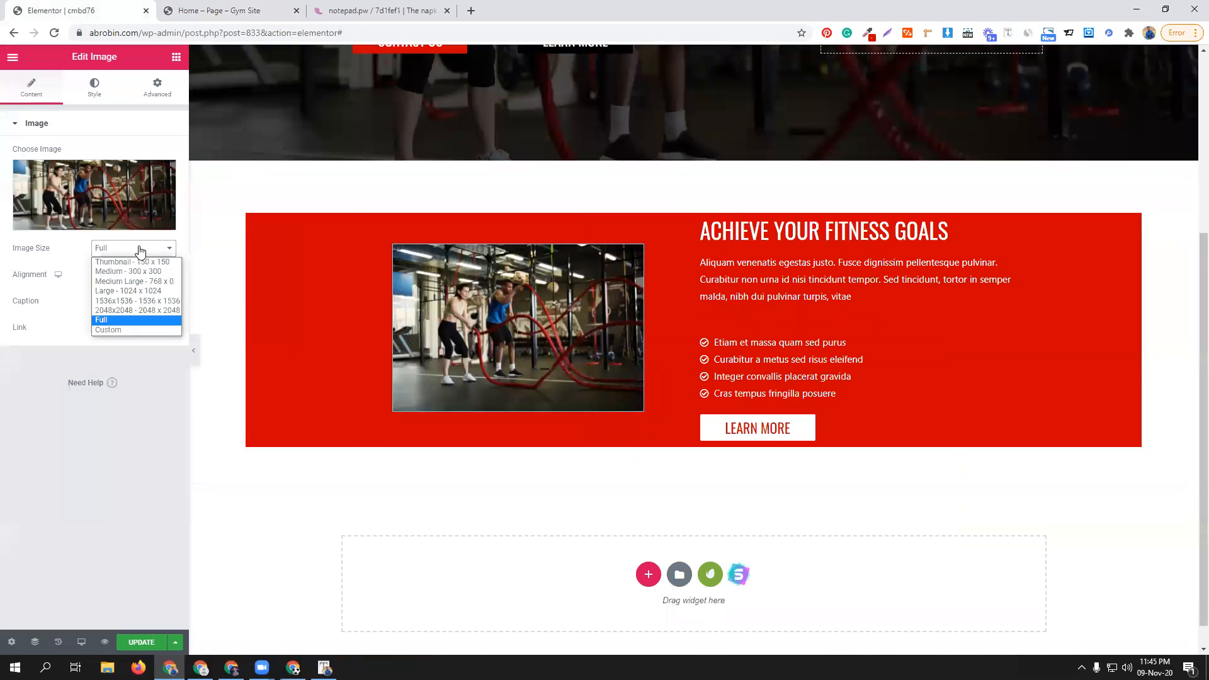
click(135, 330)
click(29, 313)
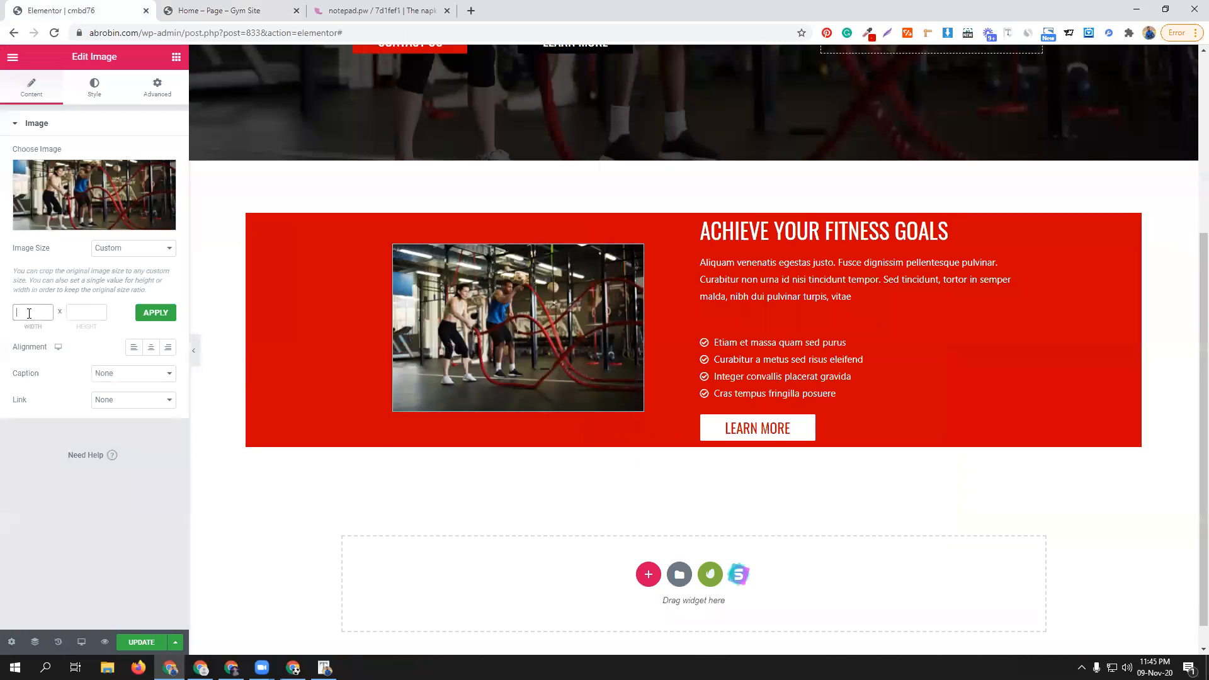
text(450)
click(76, 312)
text(450)
click(148, 315)
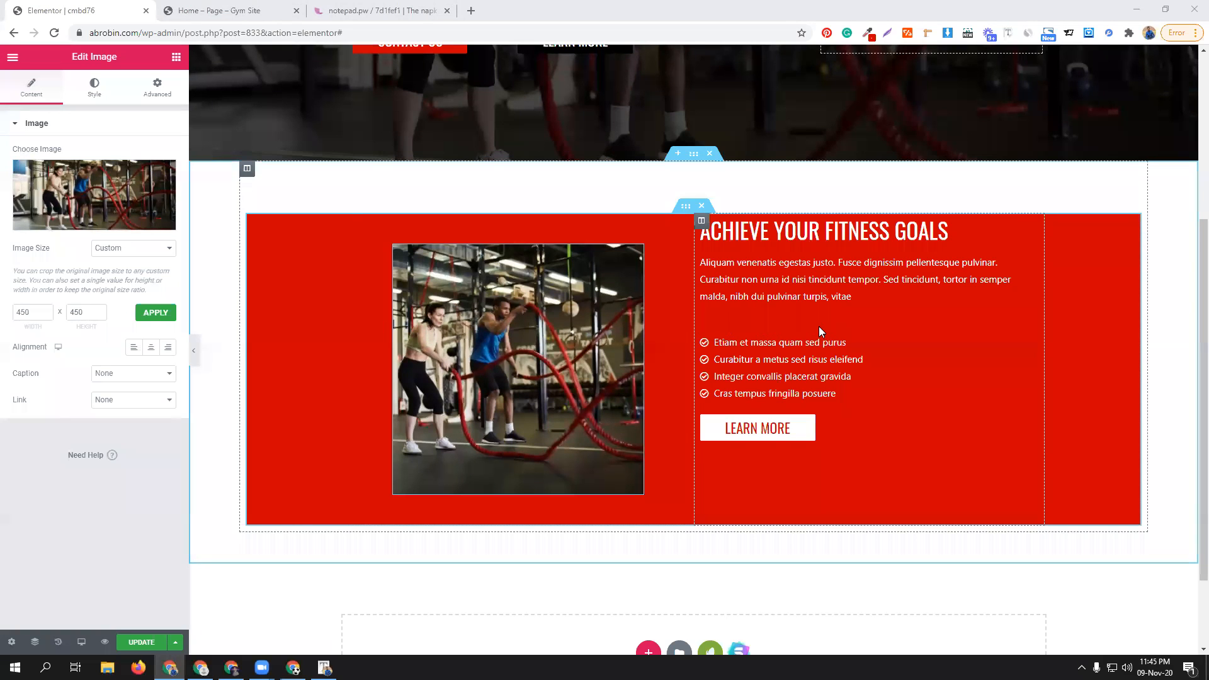
- Open the red section's text column for editing and compare the layout with the demo page
click(702, 223)
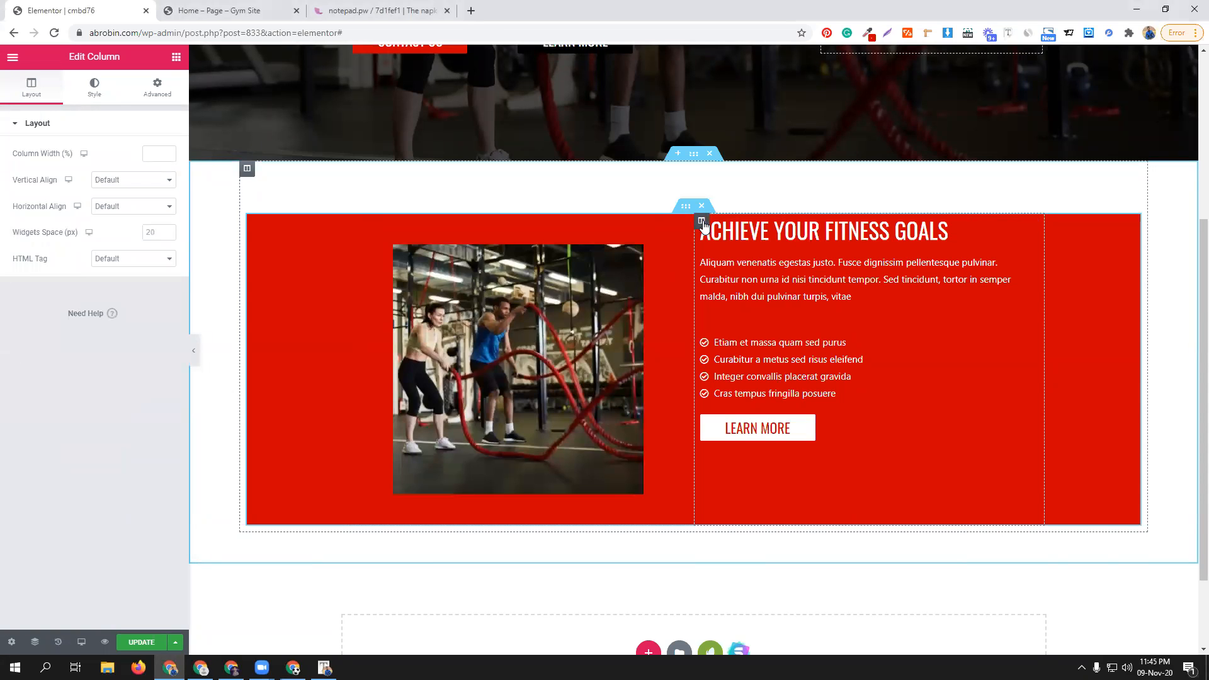
key(ctrl+Tab)
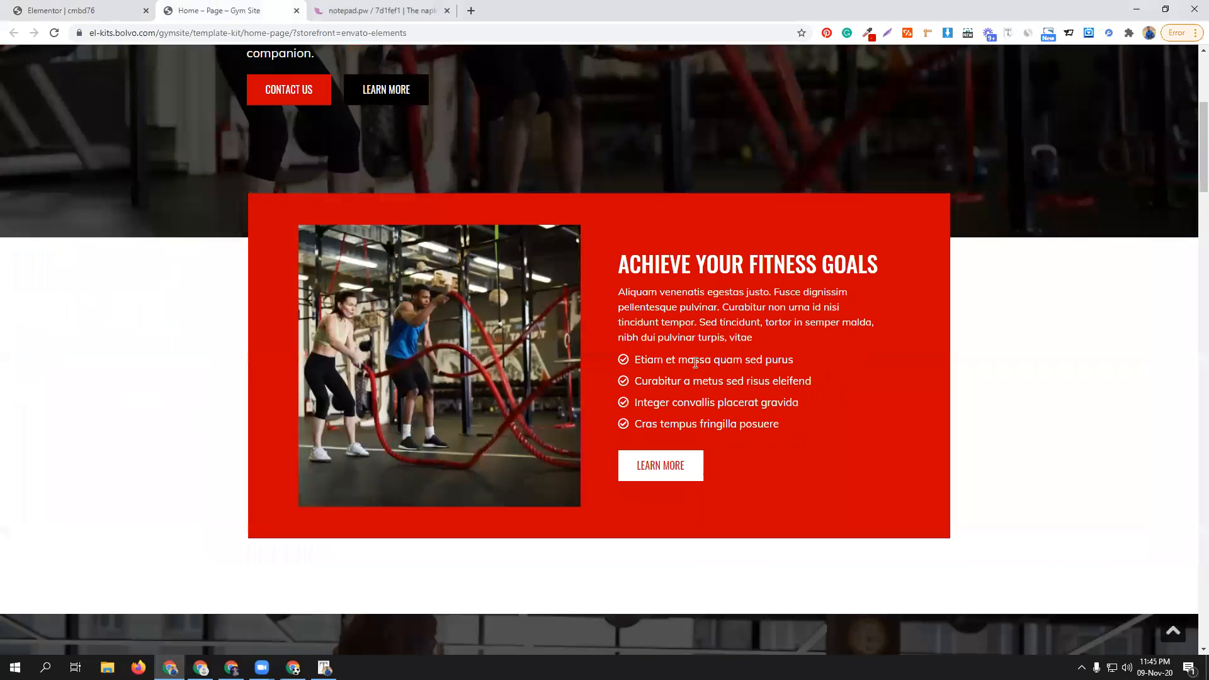
key(ctrl+shift+Tab)
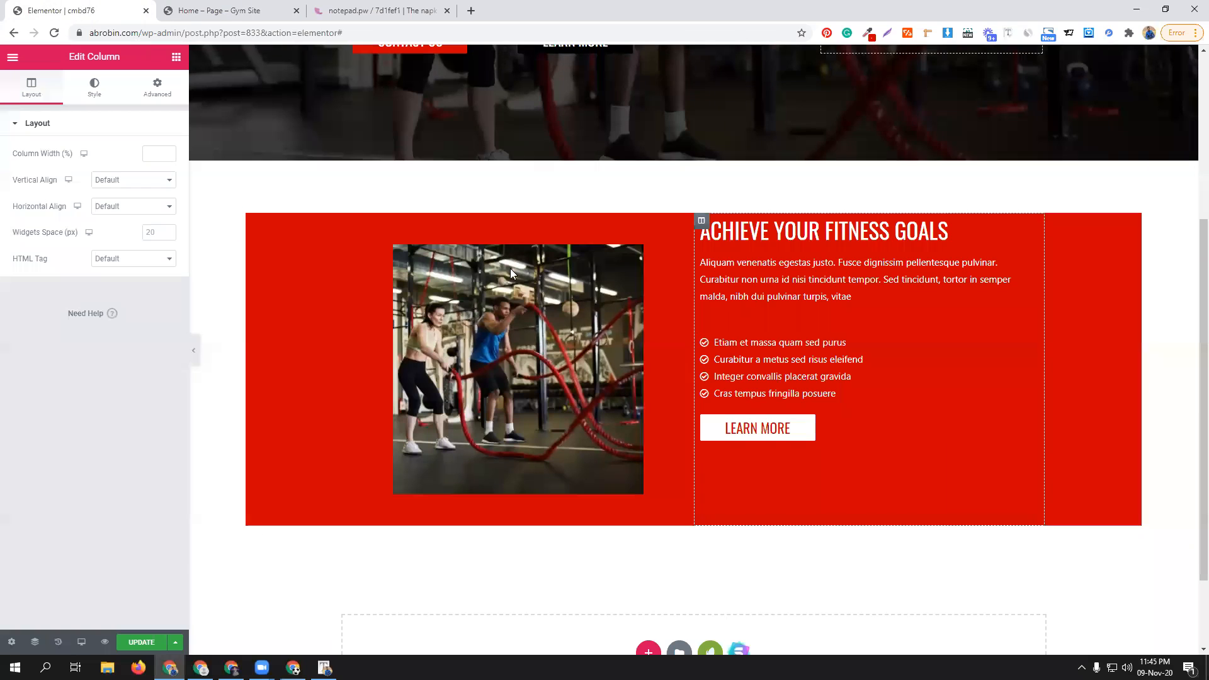
- Open the red inner section's spacing settings and unlink its margin values
click(687, 213)
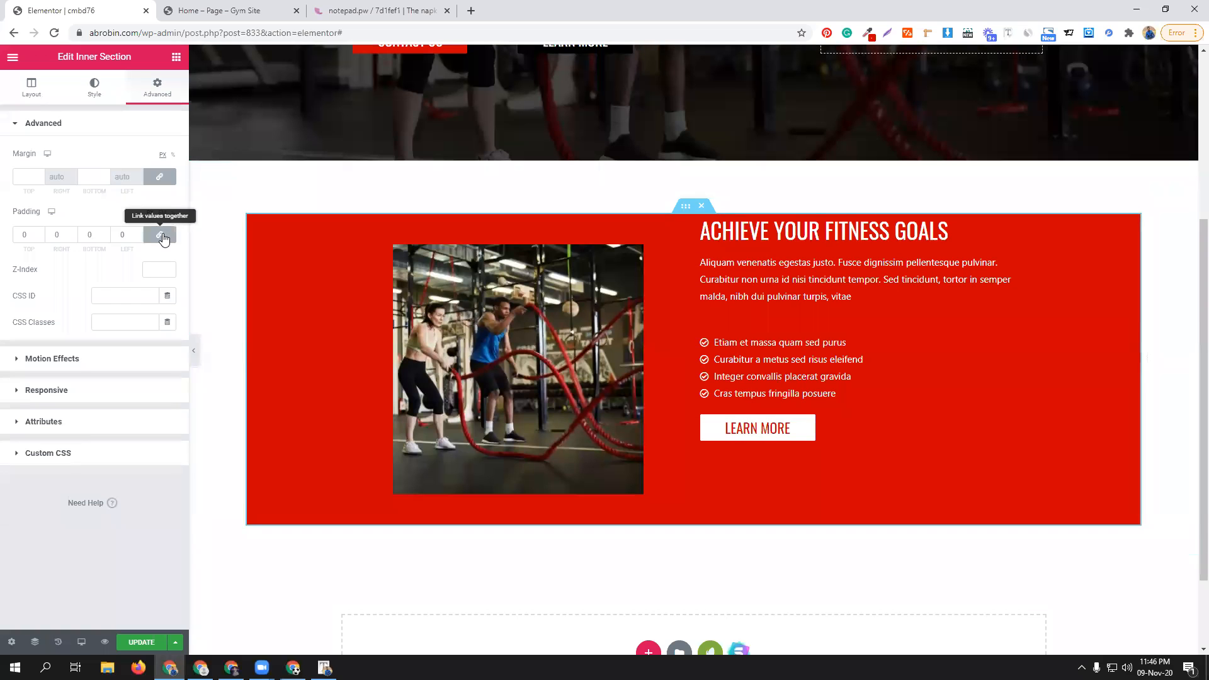
click(160, 235)
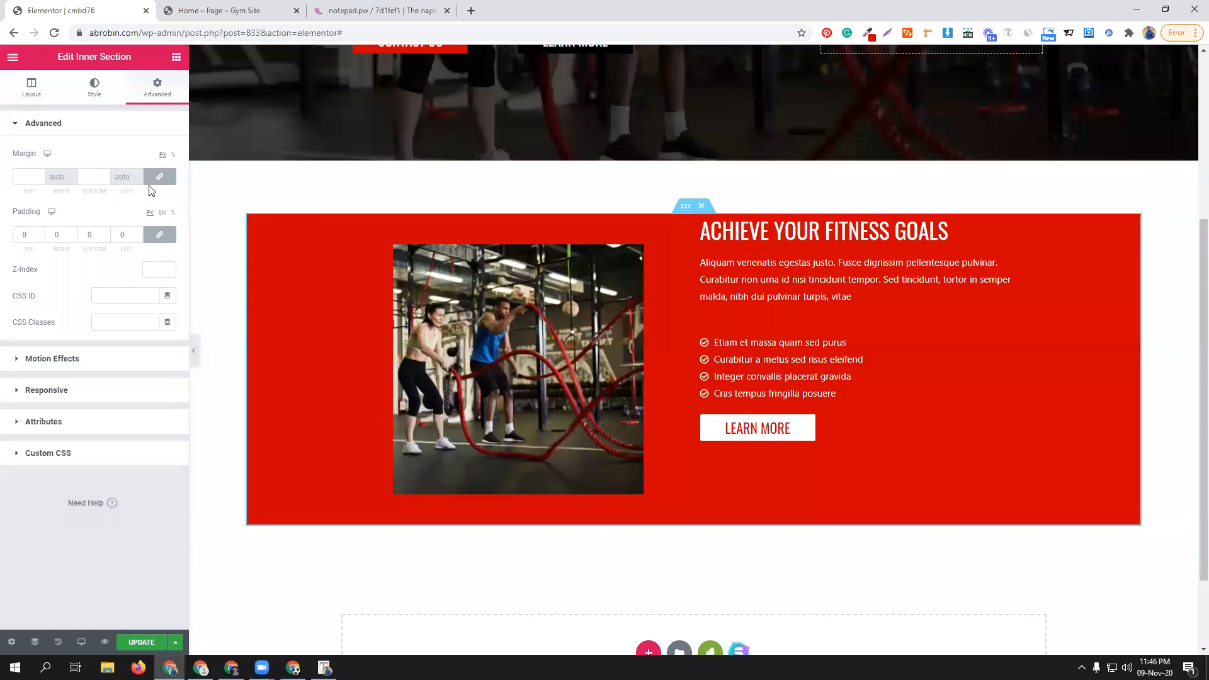
click(161, 179)
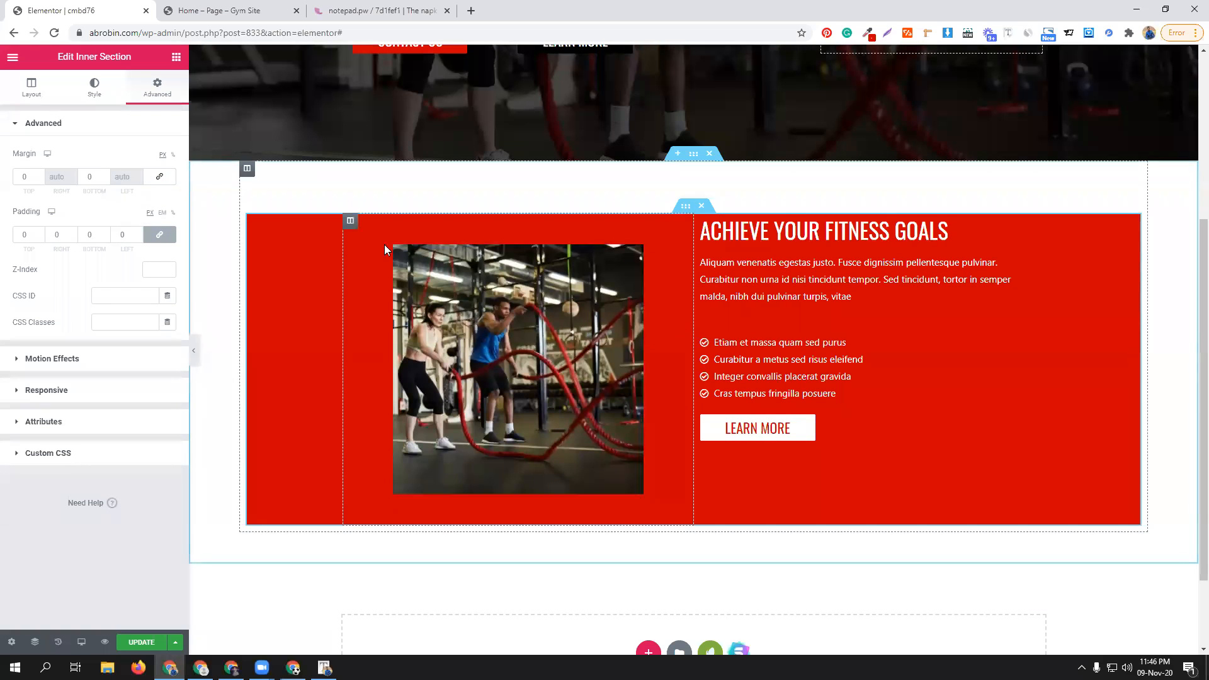
- Set the image column's right and left padding to 0
click(351, 221)
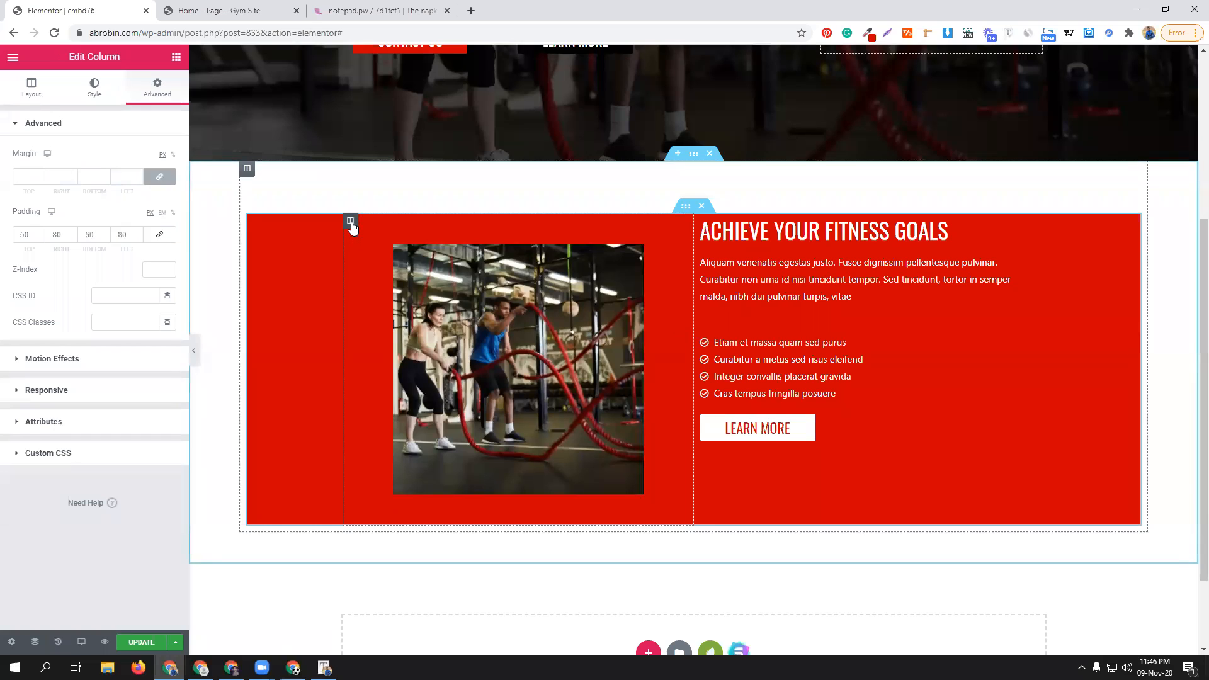
click(30, 232)
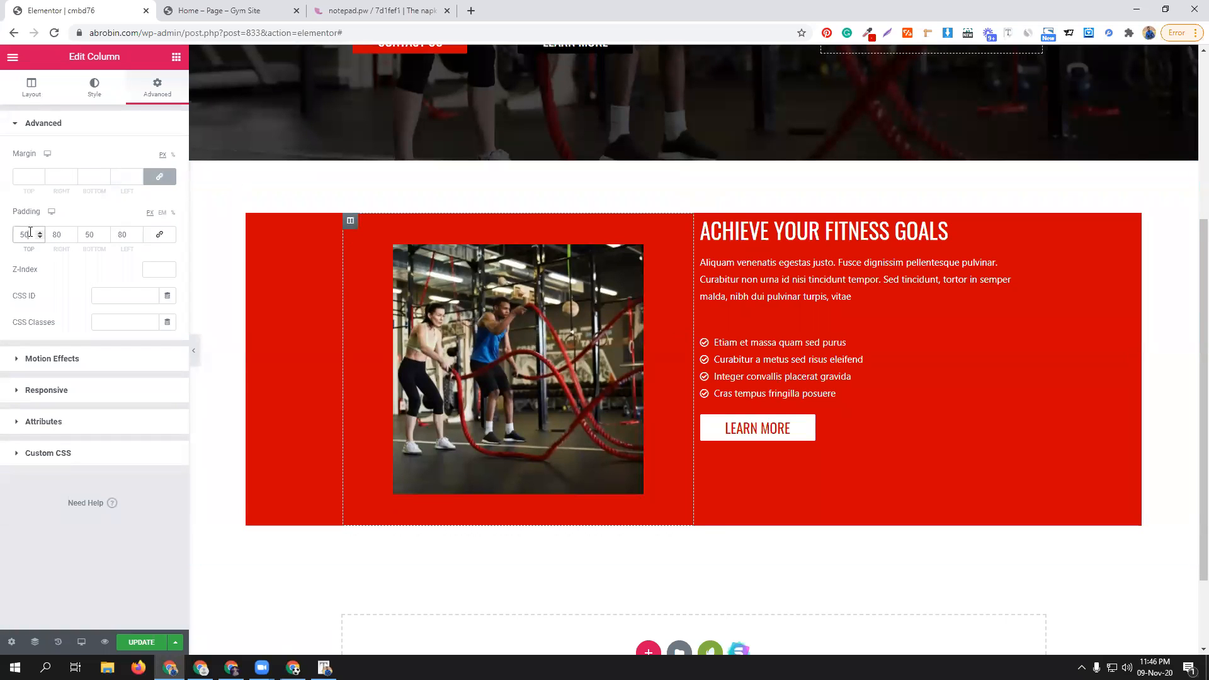
double_click(53, 231)
text(0)
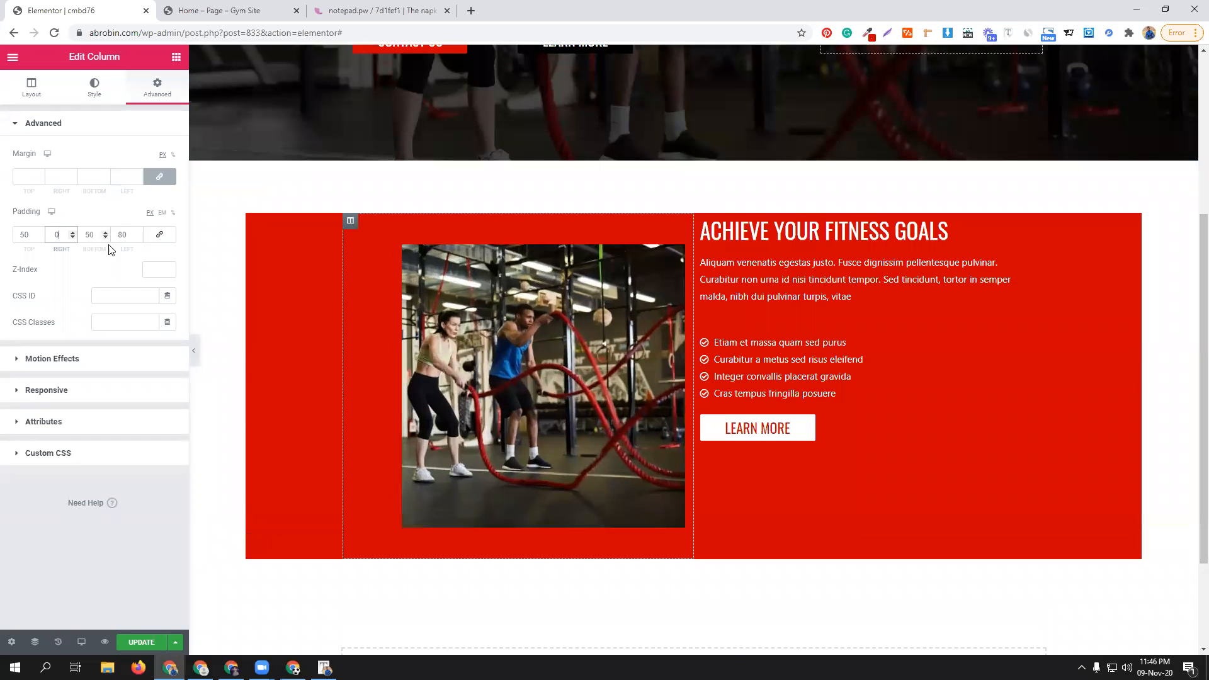
double_click(125, 234)
text(0)
- Unlink the image column's margin values and set the right and left margins to 80 px
click(161, 177)
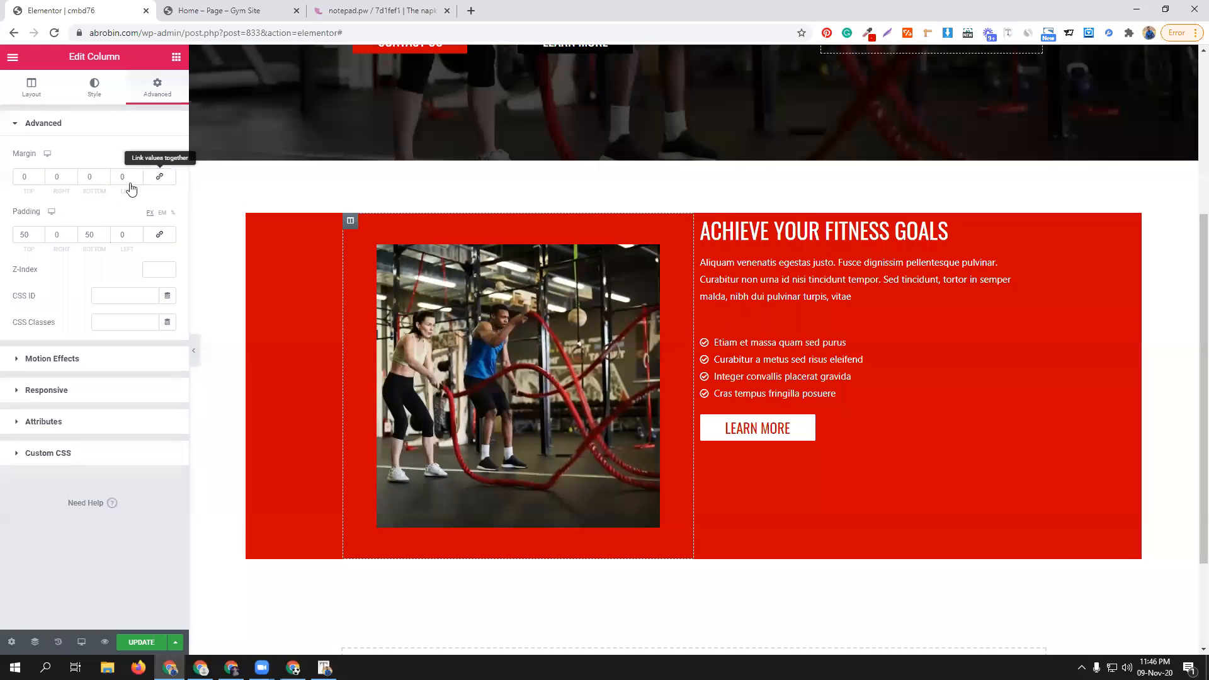
double_click(61, 176)
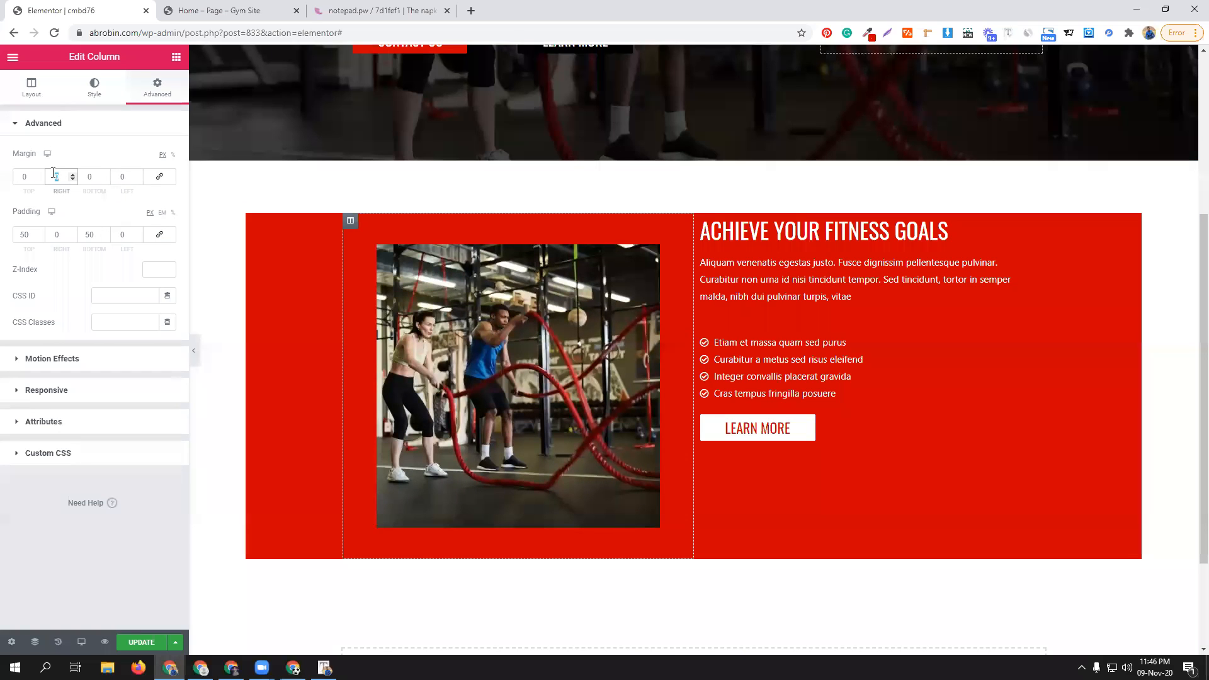
text(80)
double_click(113, 175)
text(80)
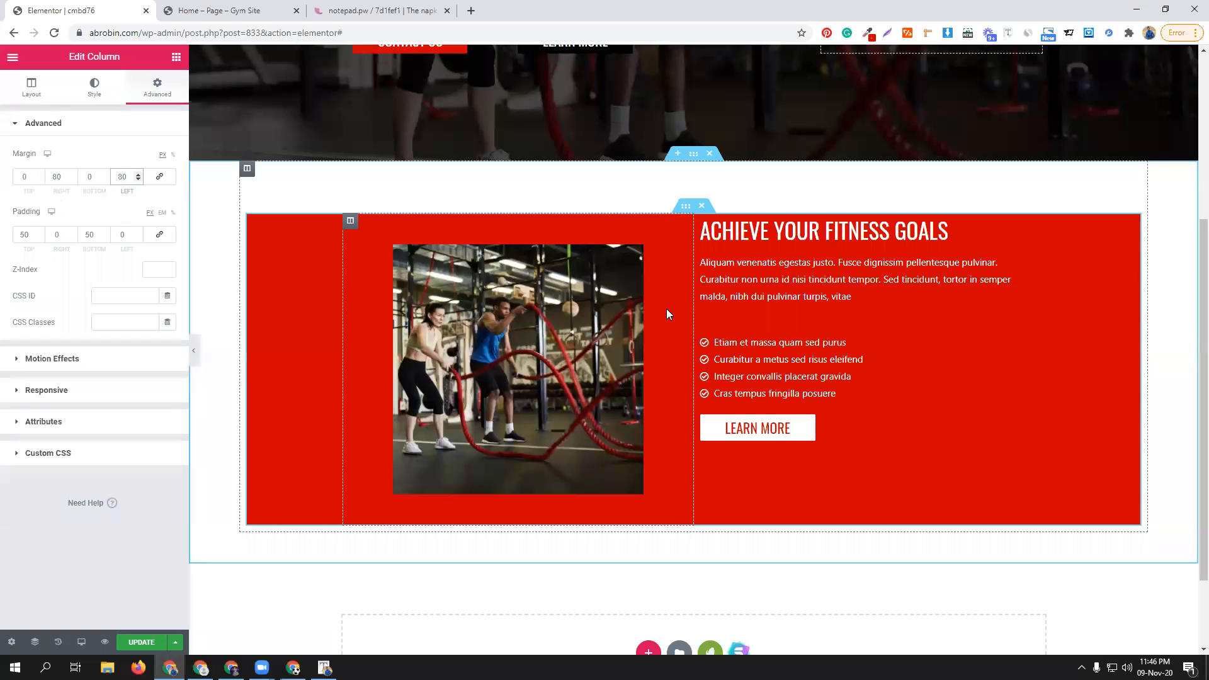
- Try right and left padding of 0 on the outer section around the red block
click(693, 155)
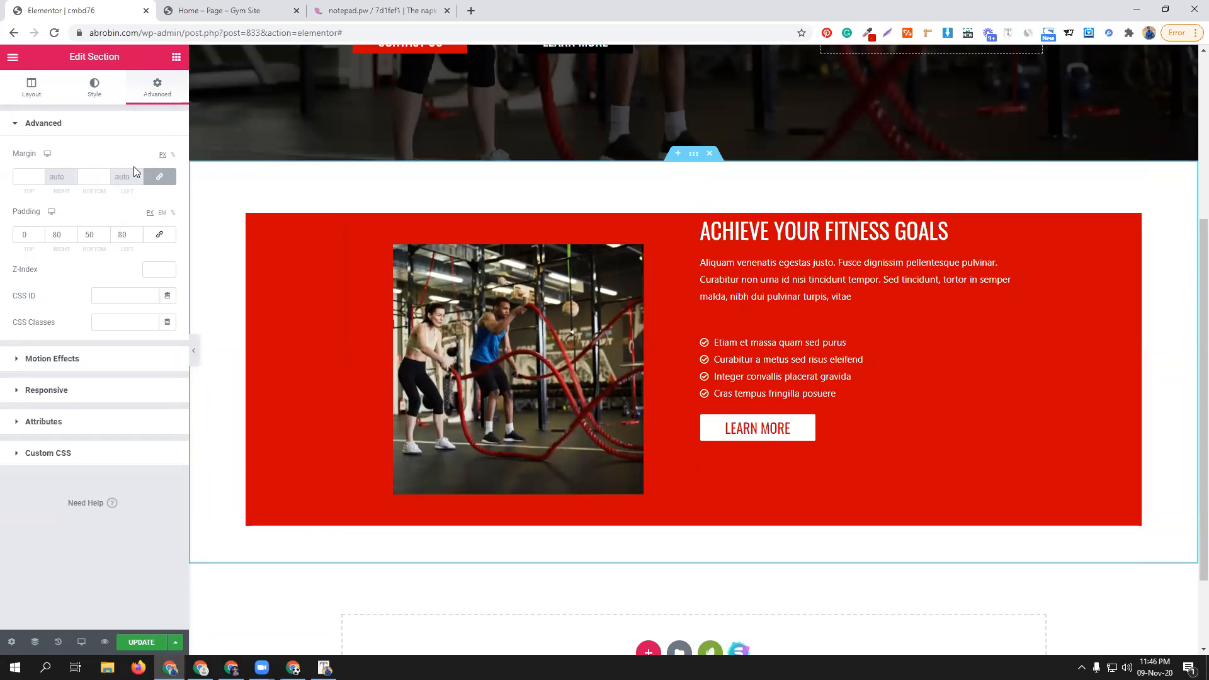
double_click(58, 234)
text(0)
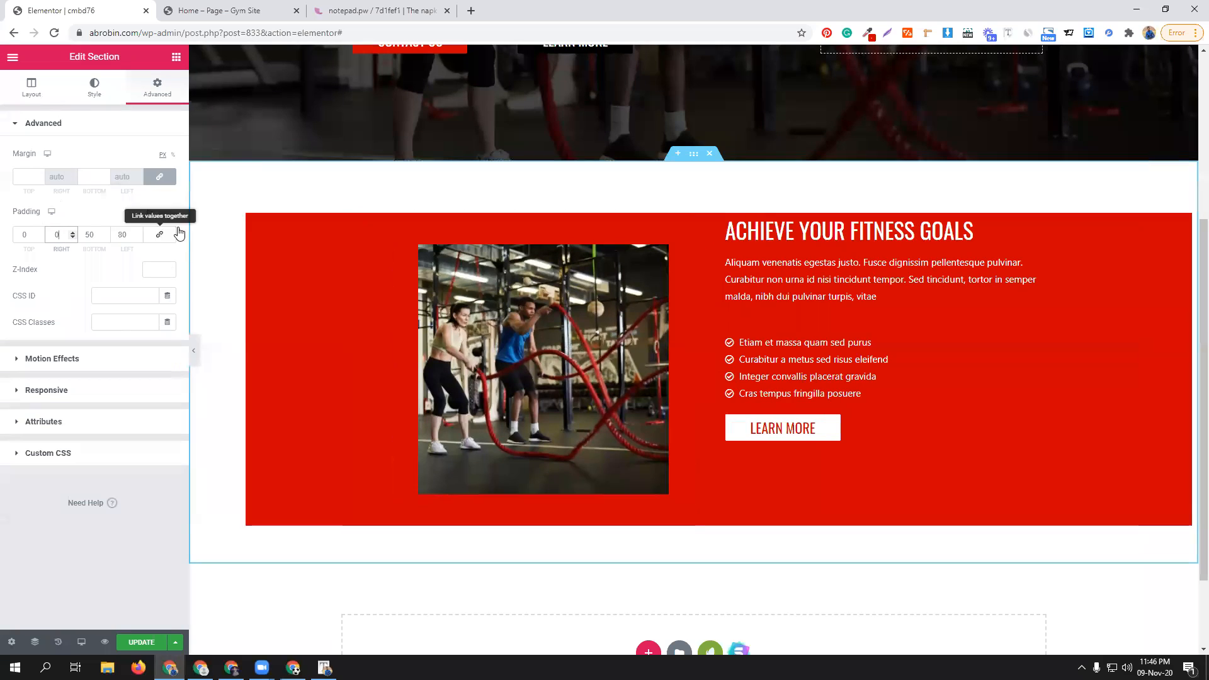
double_click(127, 232)
text(0)
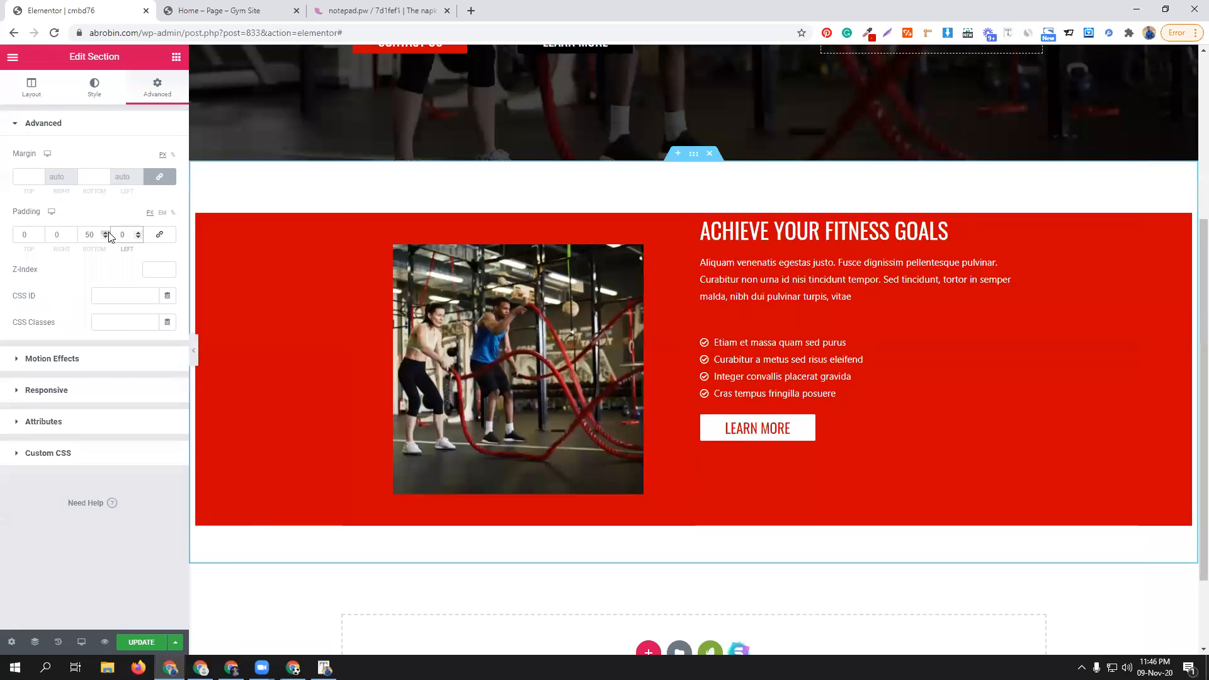
- Put the outer section's left and right padding back to 80 px
double_click(119, 233)
text(80)
click(55, 235)
text(80)
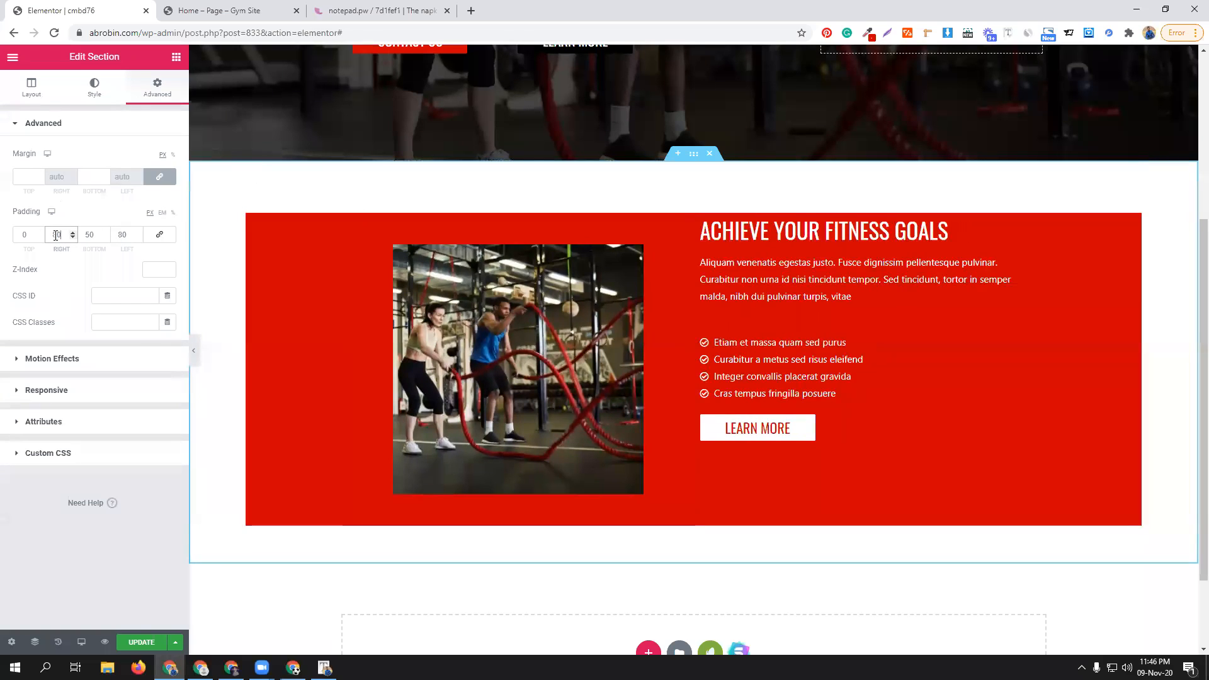
- Try left and right padding of 150 px on the outer section
double_click(125, 234)
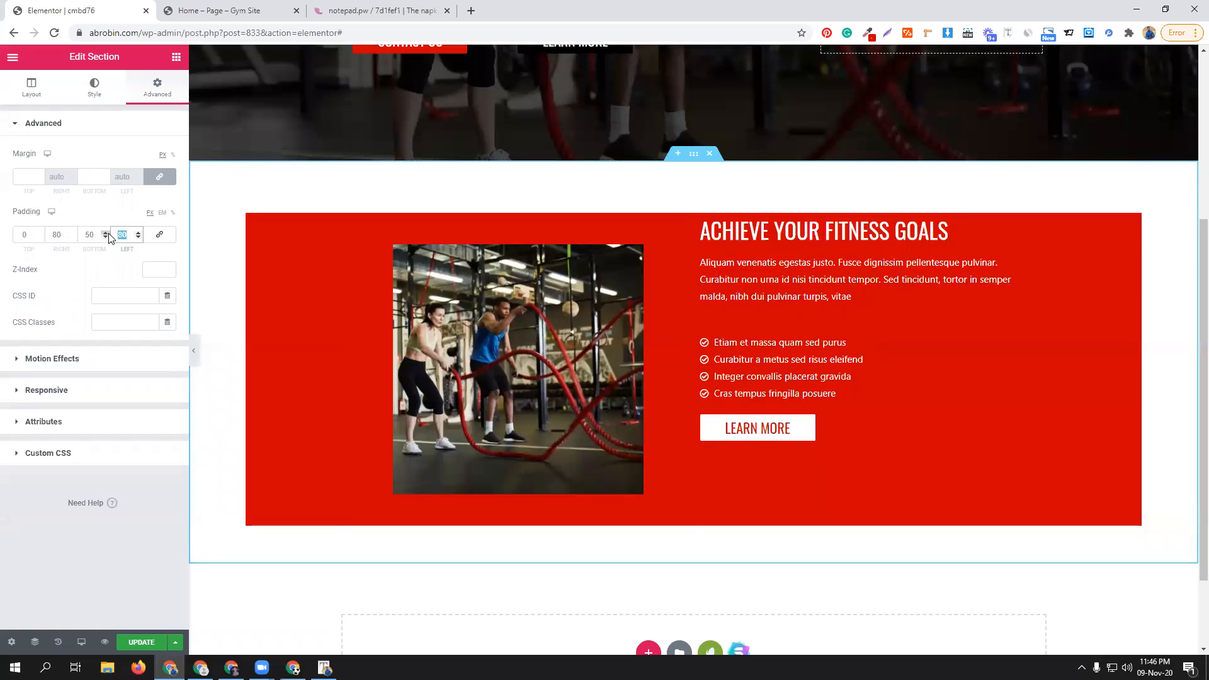
text(150)
double_click(63, 233)
text(150)
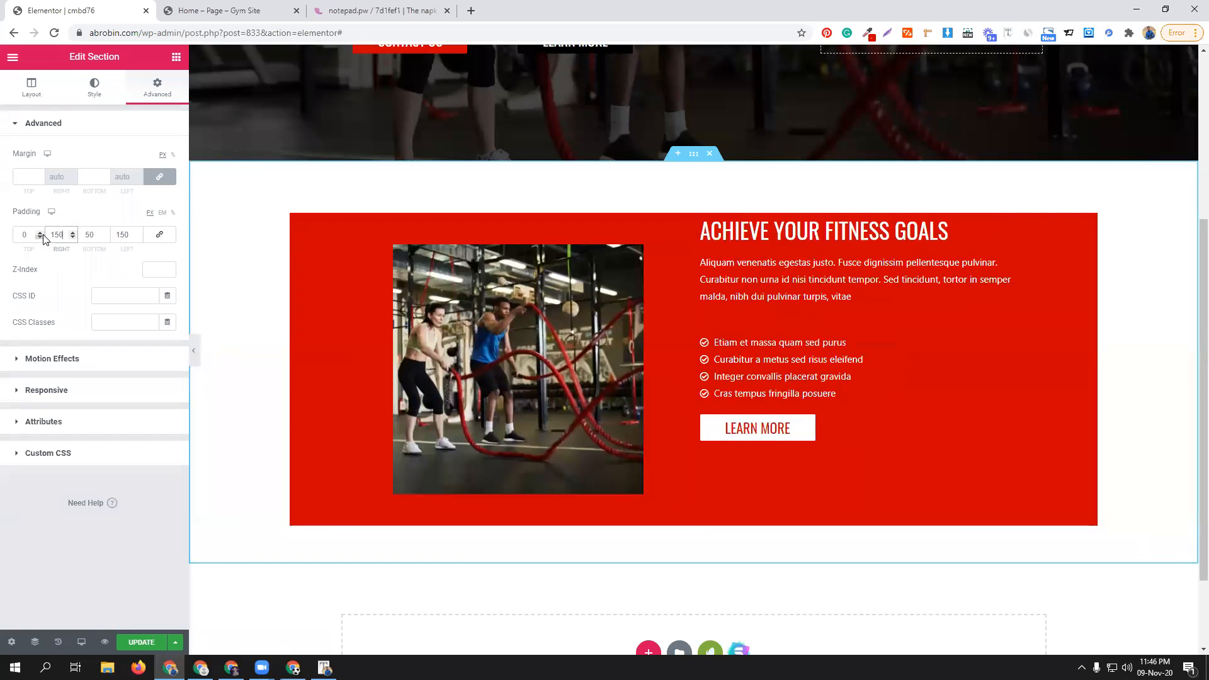
- Set the outer section's right and left padding to 250 px
drag(64, 233, 40, 234)
text(250)
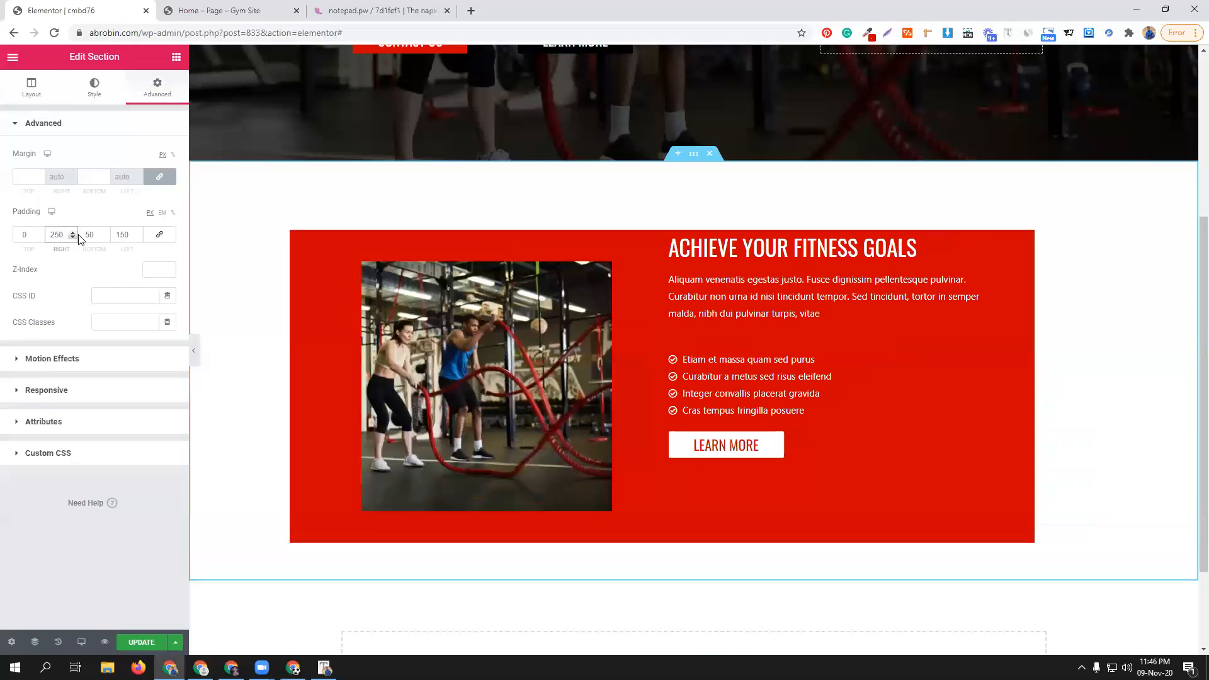
key(Tab)
key(Tab)
text(250)
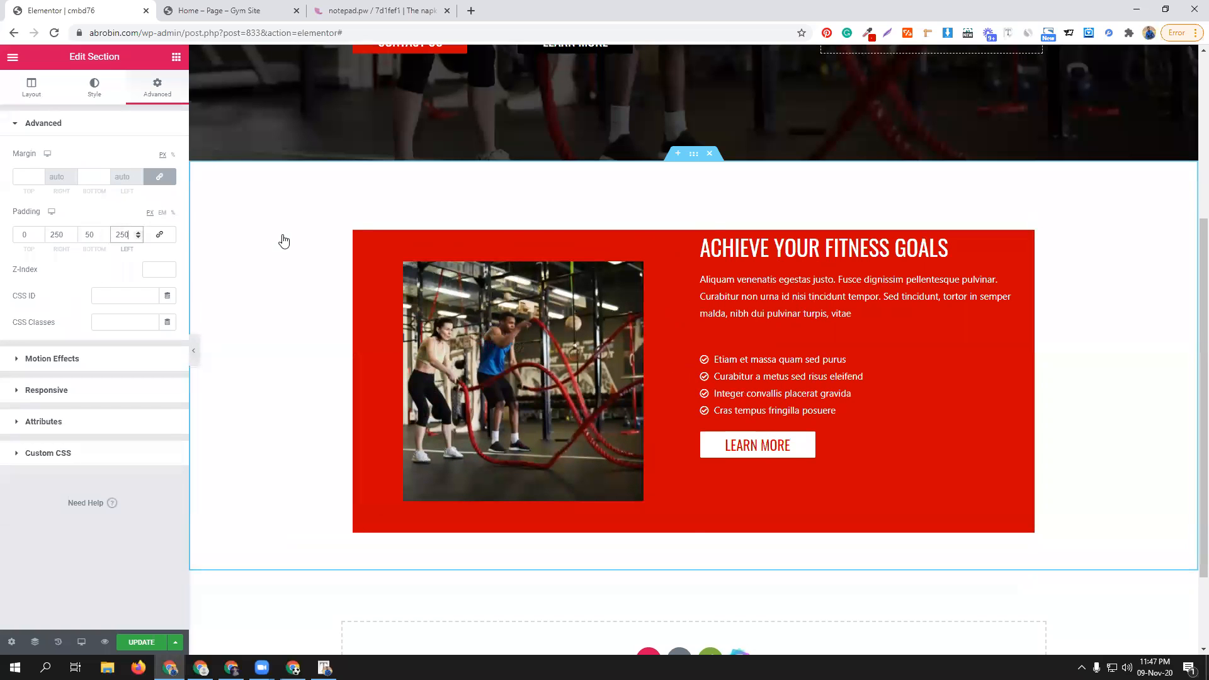
- Compare the red section with the demo page and open the text column's advanced spacing settings
click(245, 11)
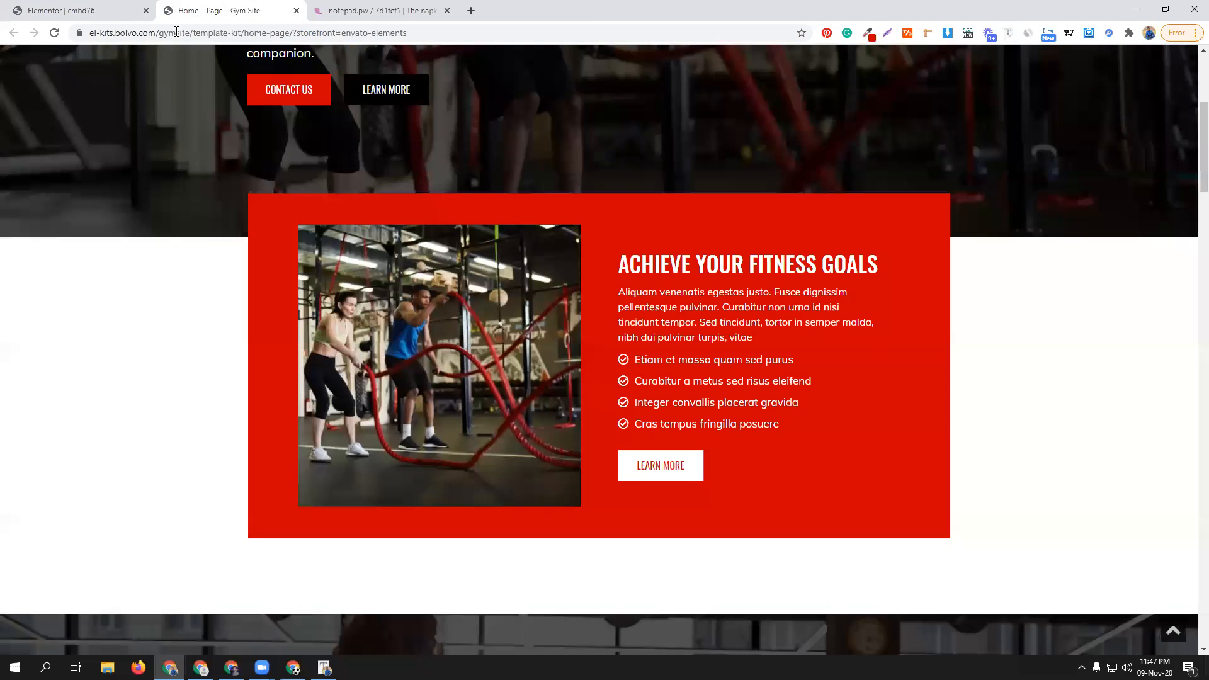
click(98, 11)
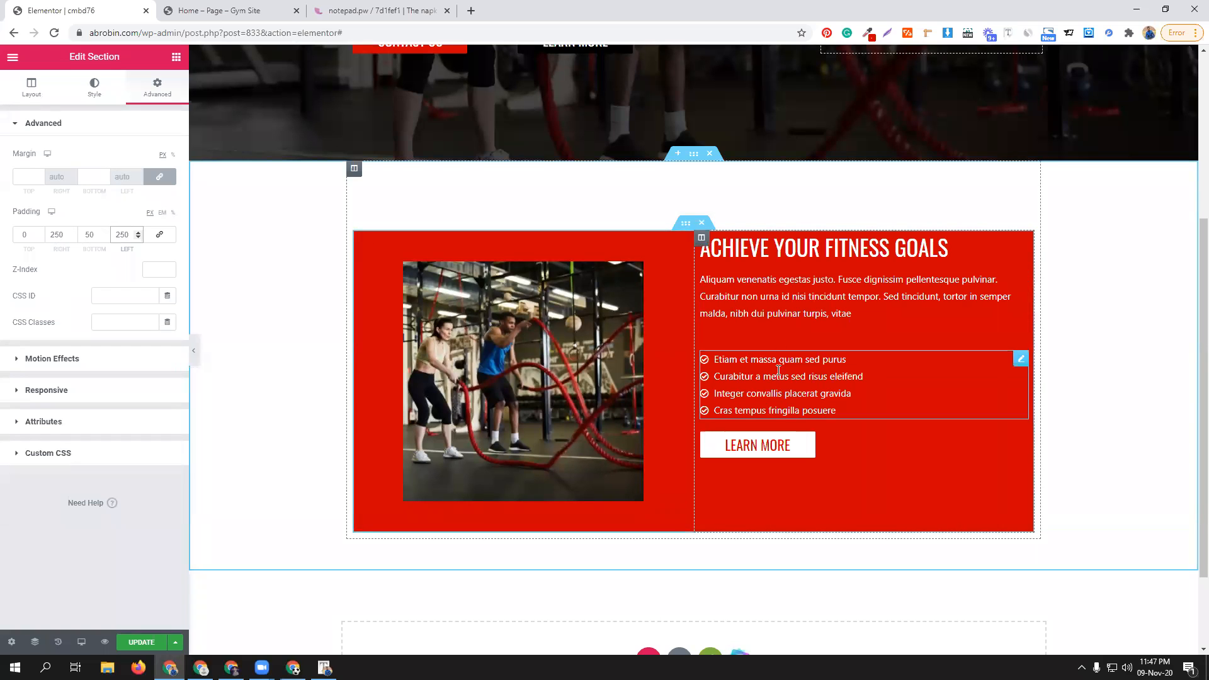
click(702, 239)
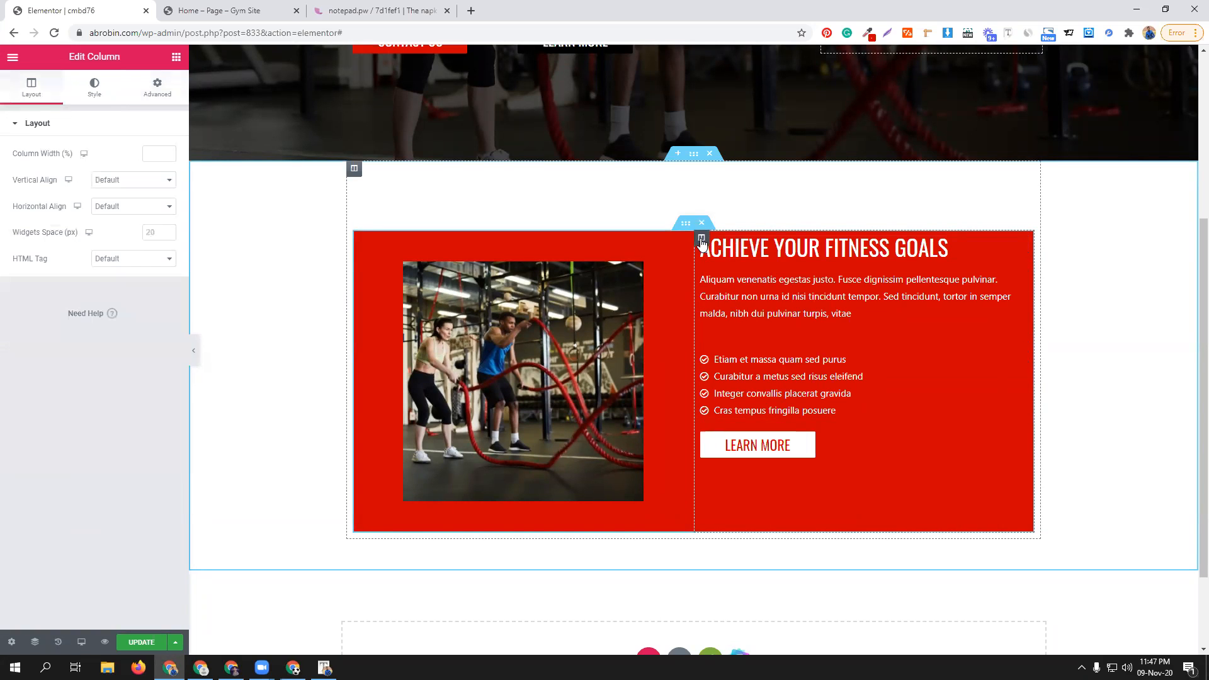
click(158, 89)
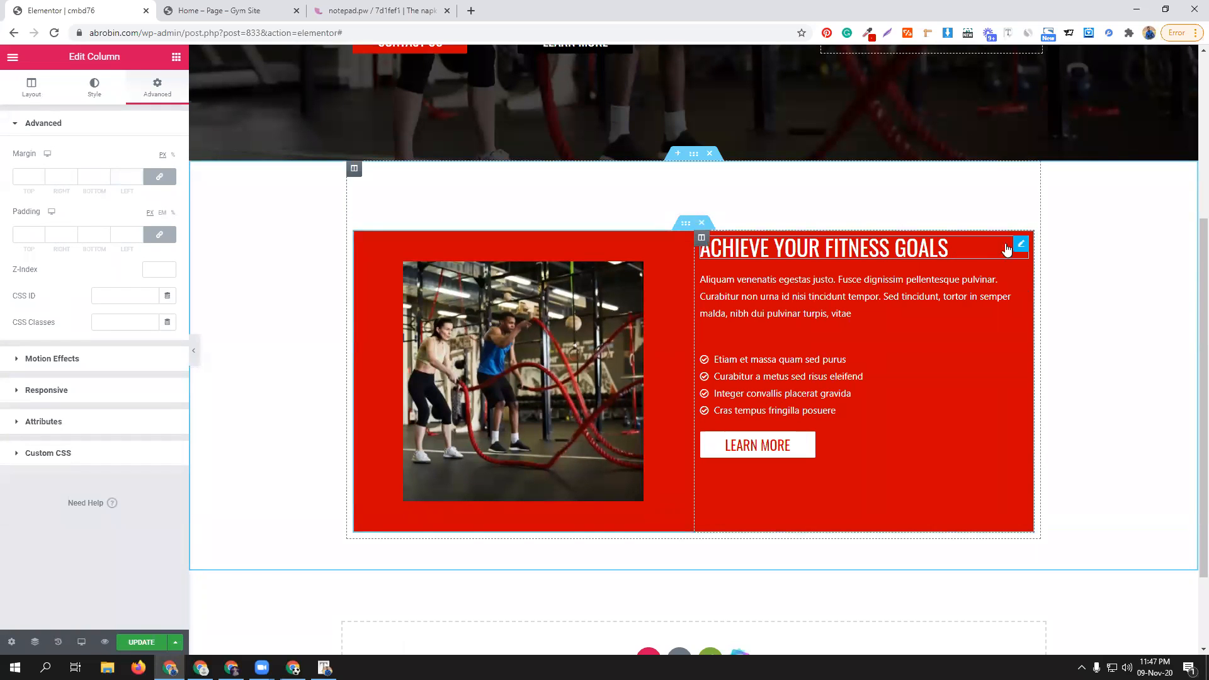
- Unlink the Achieve Your Fitness Goals heading's padding values and set its top padding to 10 px
click(1020, 245)
click(158, 89)
click(159, 234)
drag(33, 234, 12, 235)
text(10)
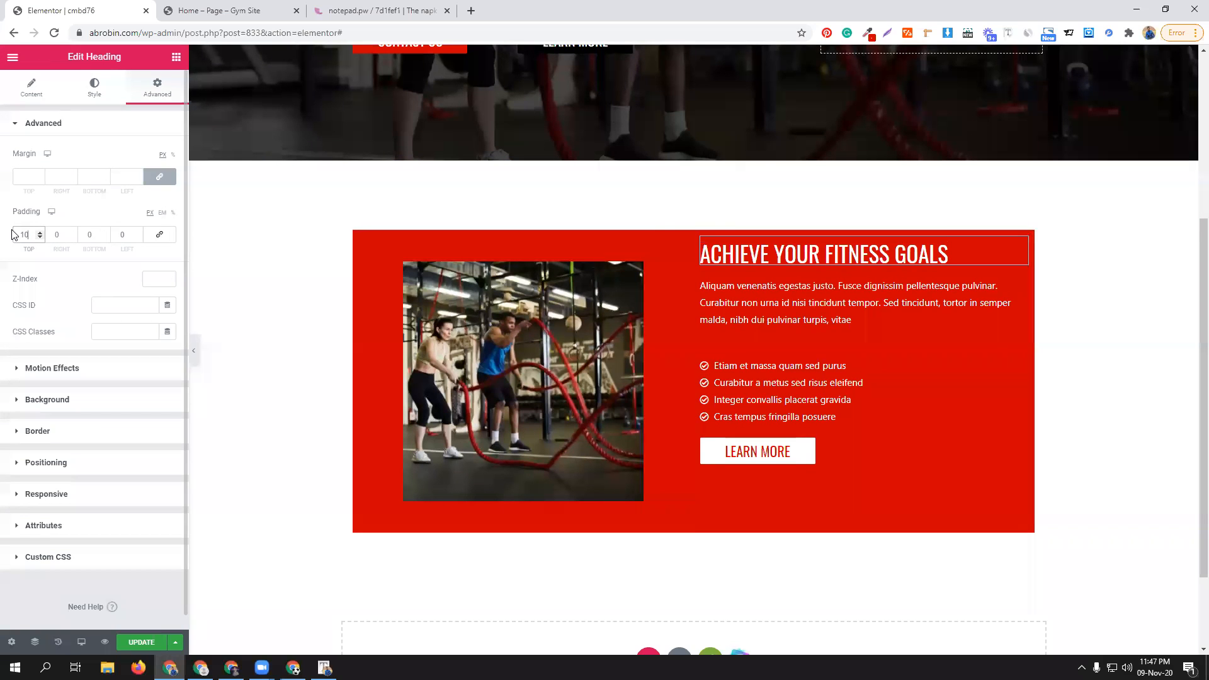
- Unlink the padding values of the paragraph below the fitness goals heading and set its top padding to 10 px
click(1021, 286)
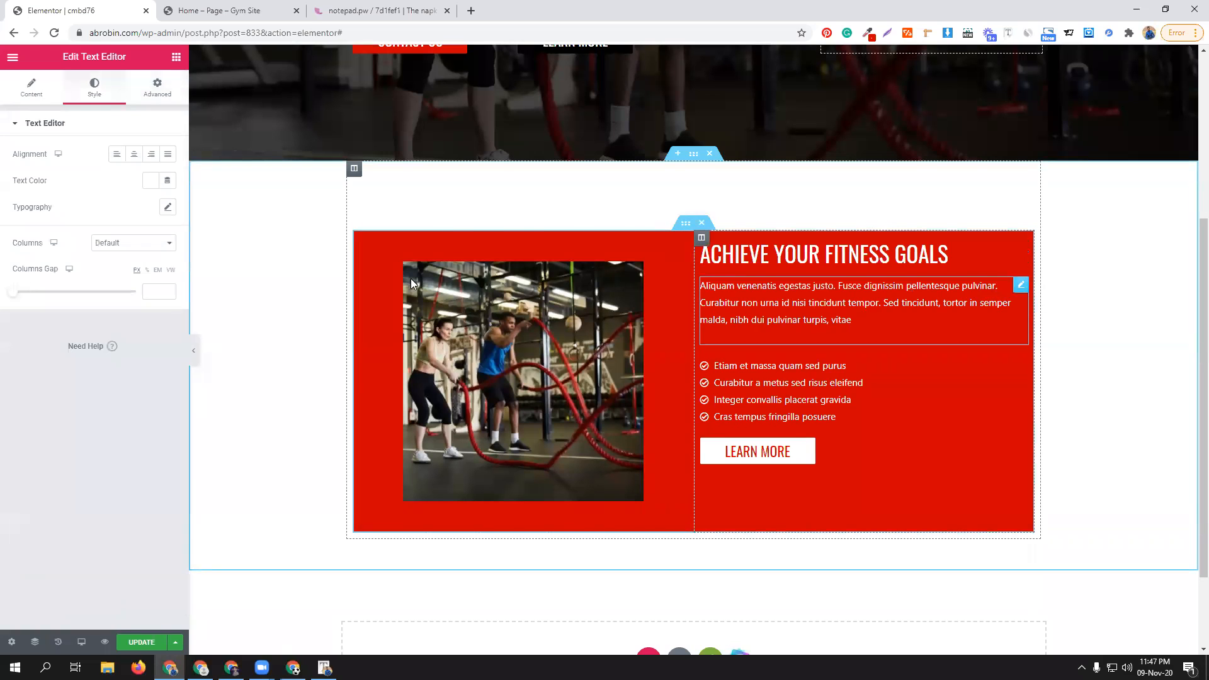
click(156, 91)
click(160, 227)
click(25, 234)
text(10)
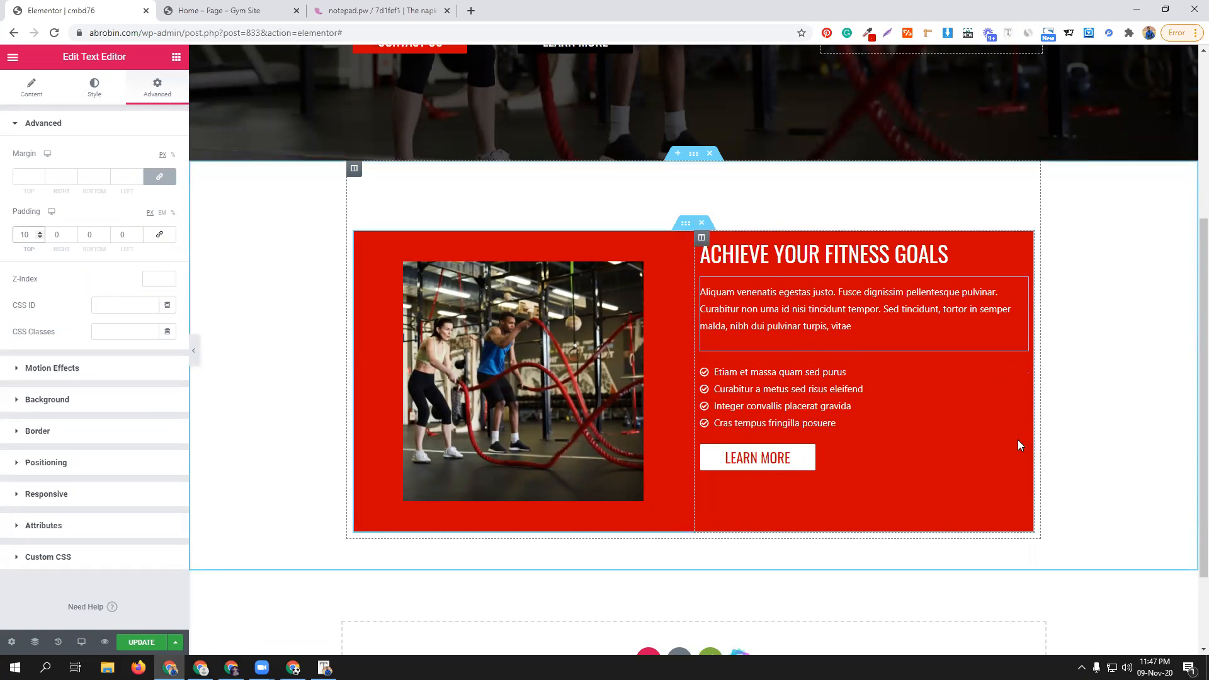
- Unlink the padding values of the red box's Learn More button and set its top padding to 10 px
click(158, 93)
click(159, 235)
drag(32, 233, 7, 234)
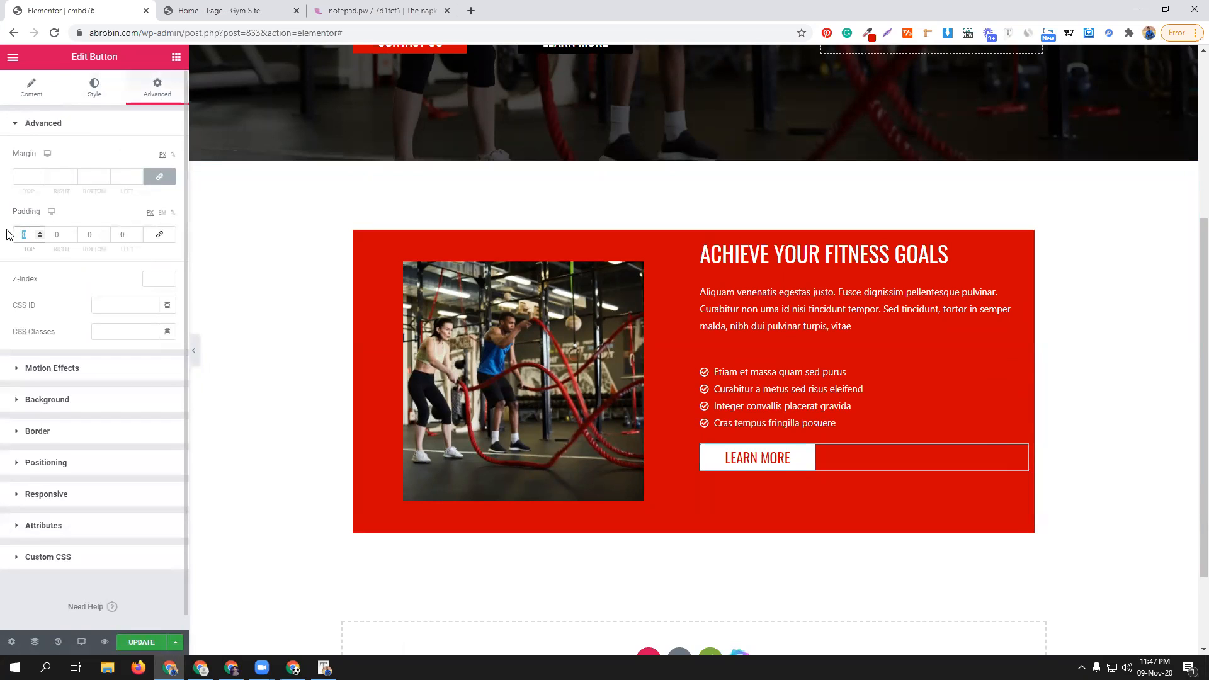
text(10)
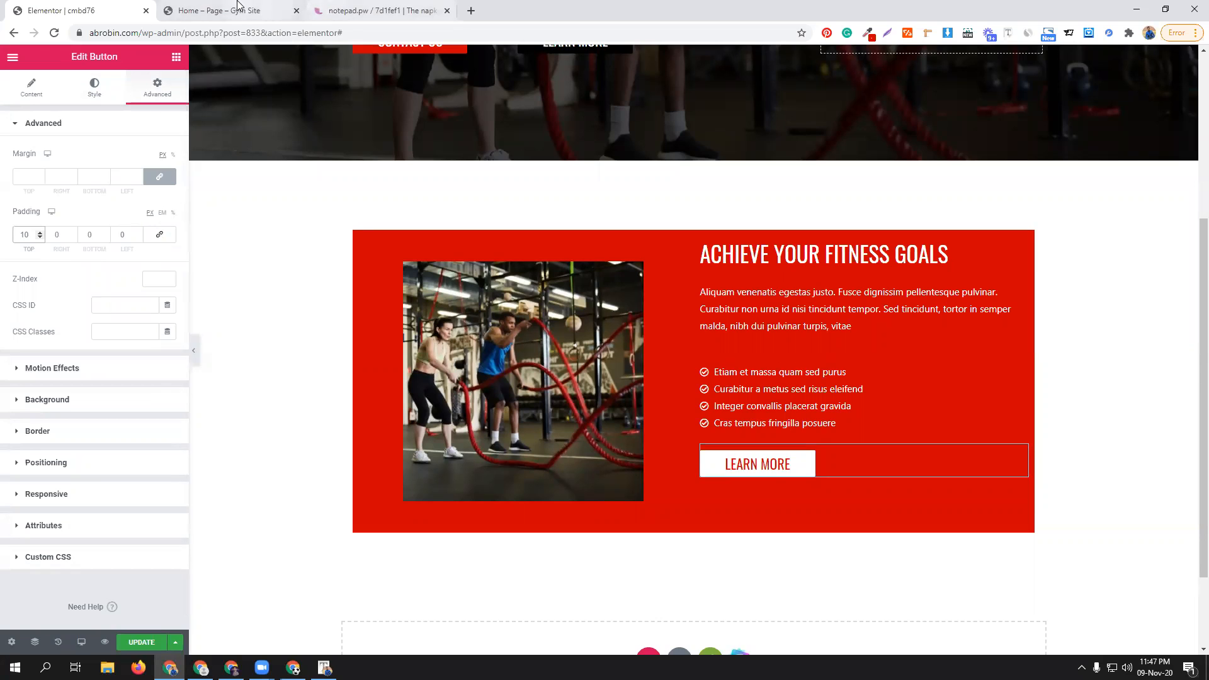
- After checking the reference page, unlink the text column's margins and set its top and bottom margins to 50 px
click(217, 10)
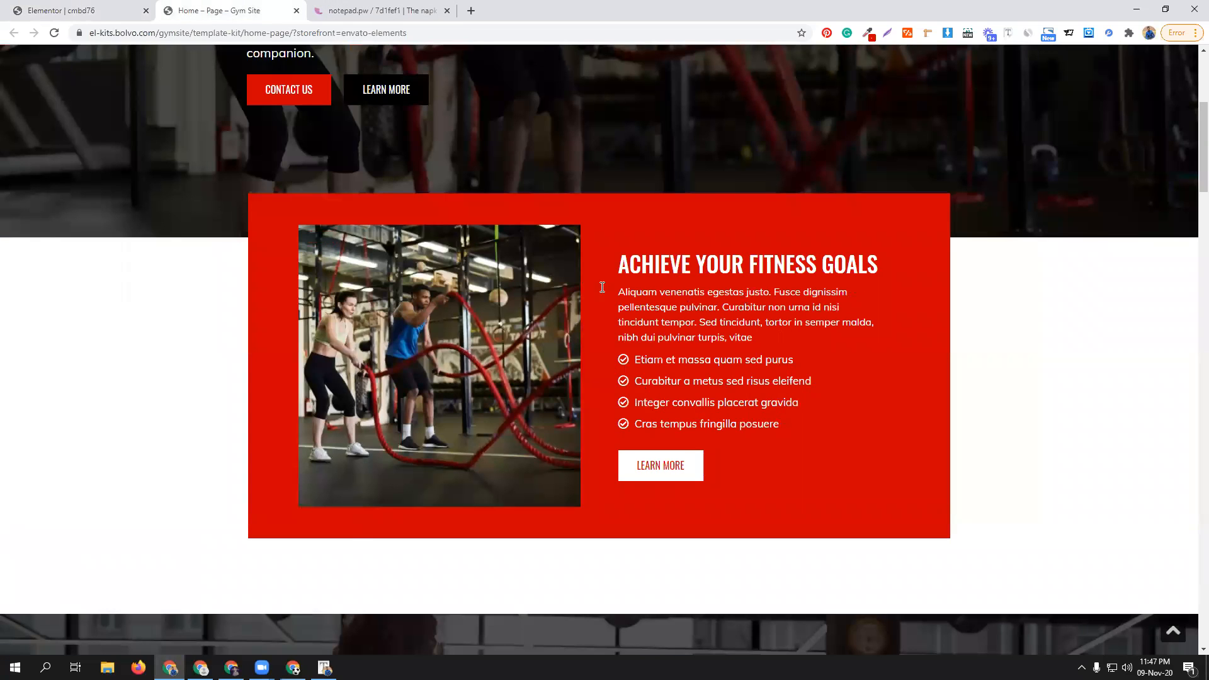
click(81, 11)
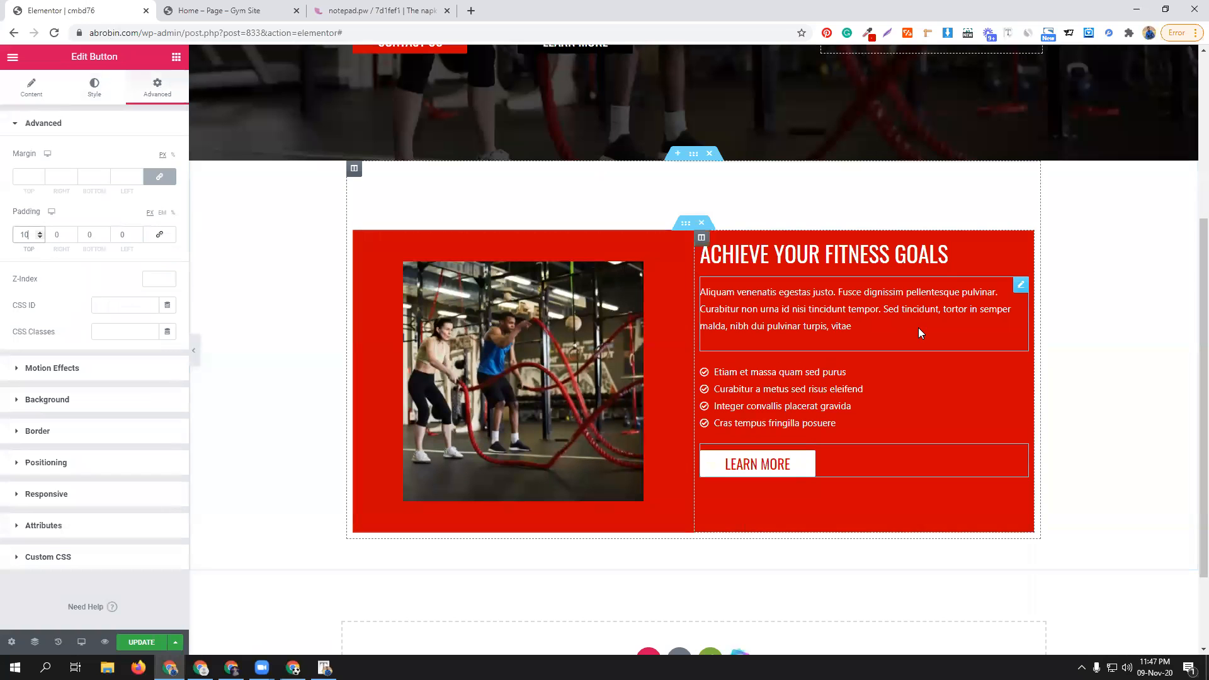
click(701, 238)
click(160, 176)
drag(29, 176, 7, 184)
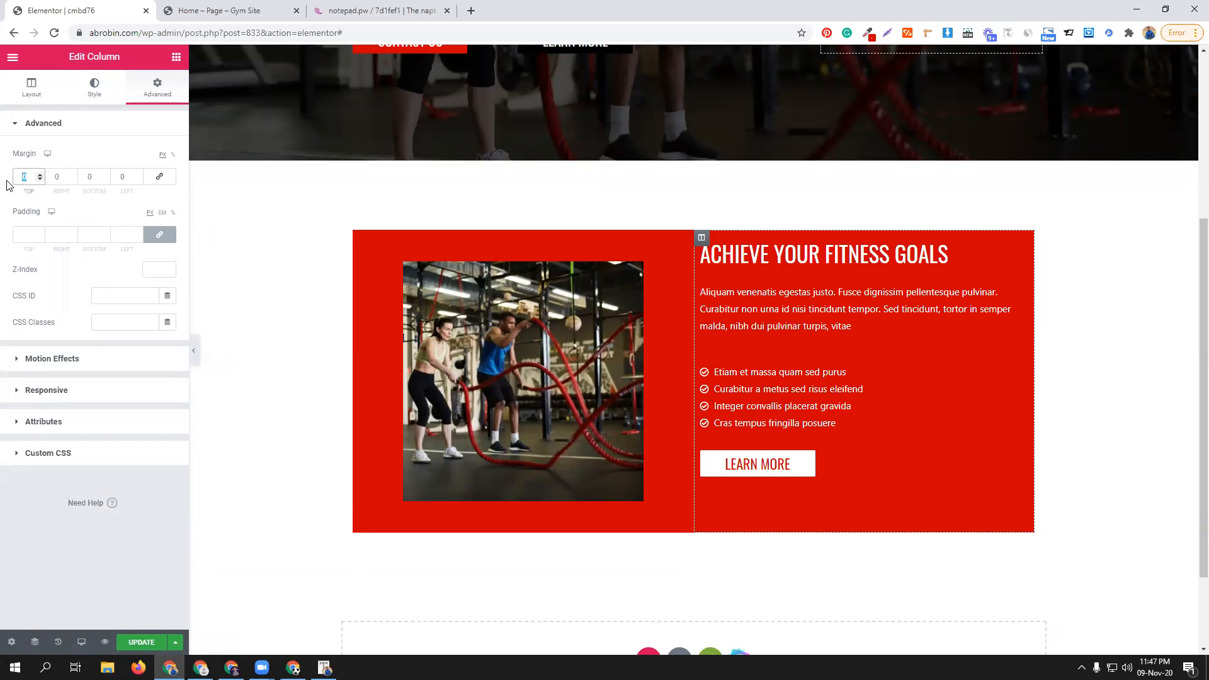
text(50)
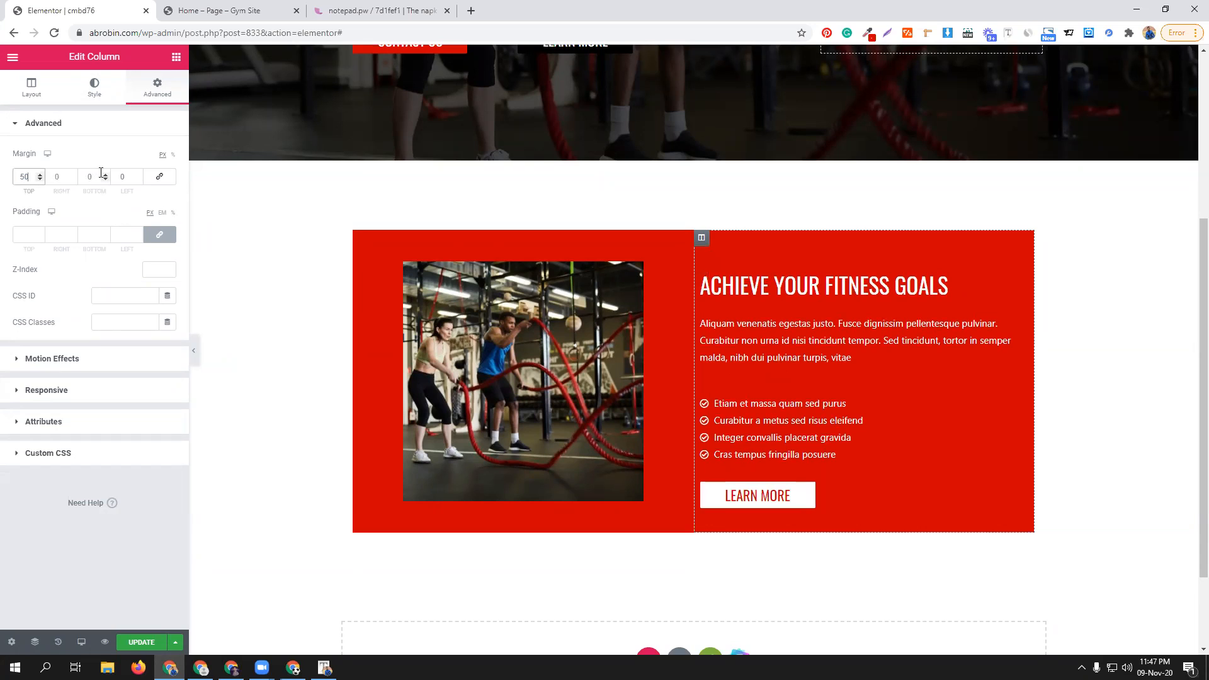
text(50)
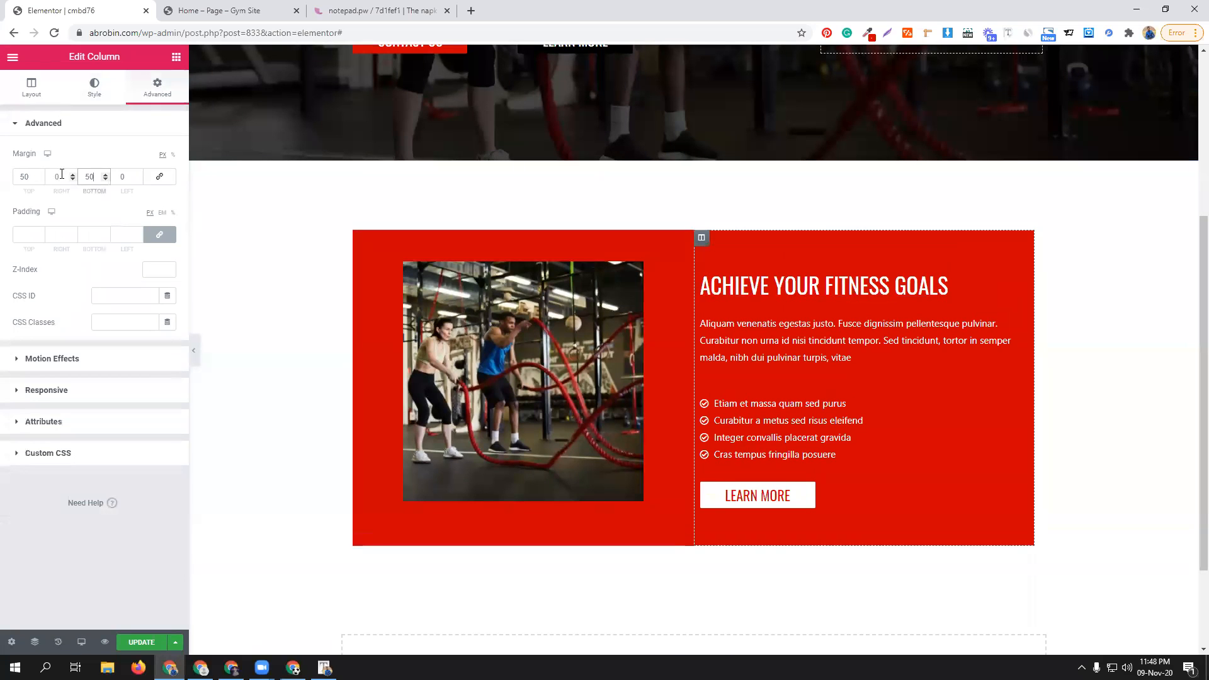
- Set the text column's right and left margins to 40 px
click(63, 173)
text(20)
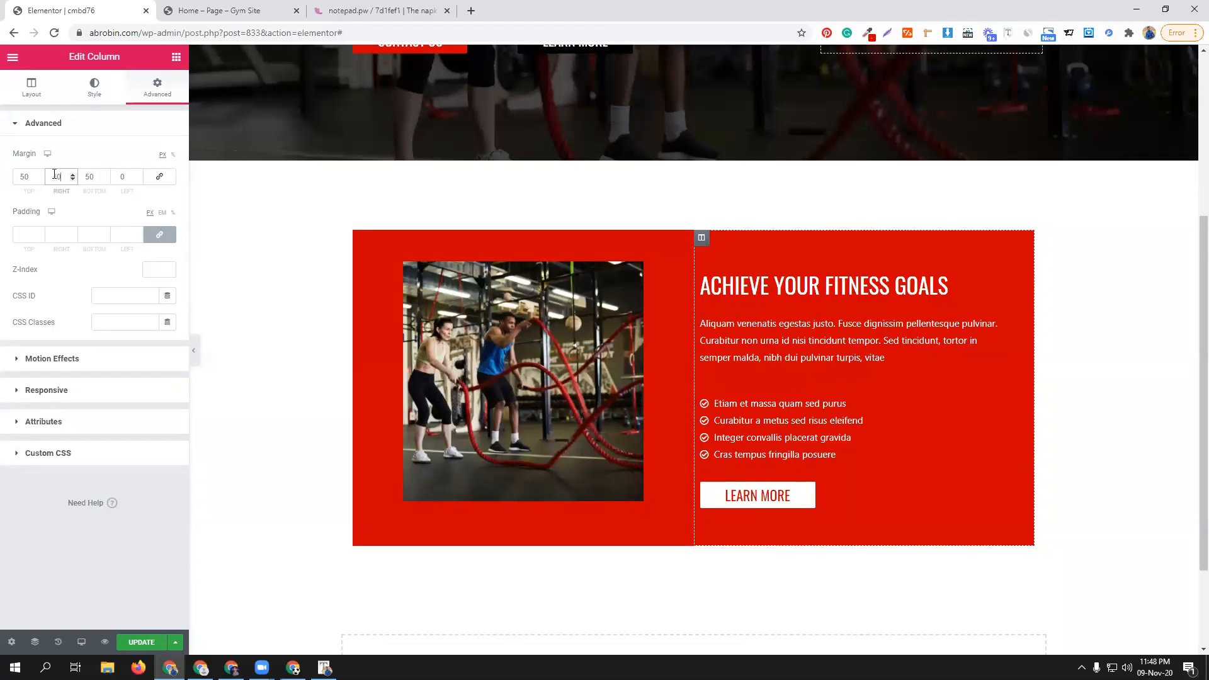
key(Tab)
key(Tab)
text(40)
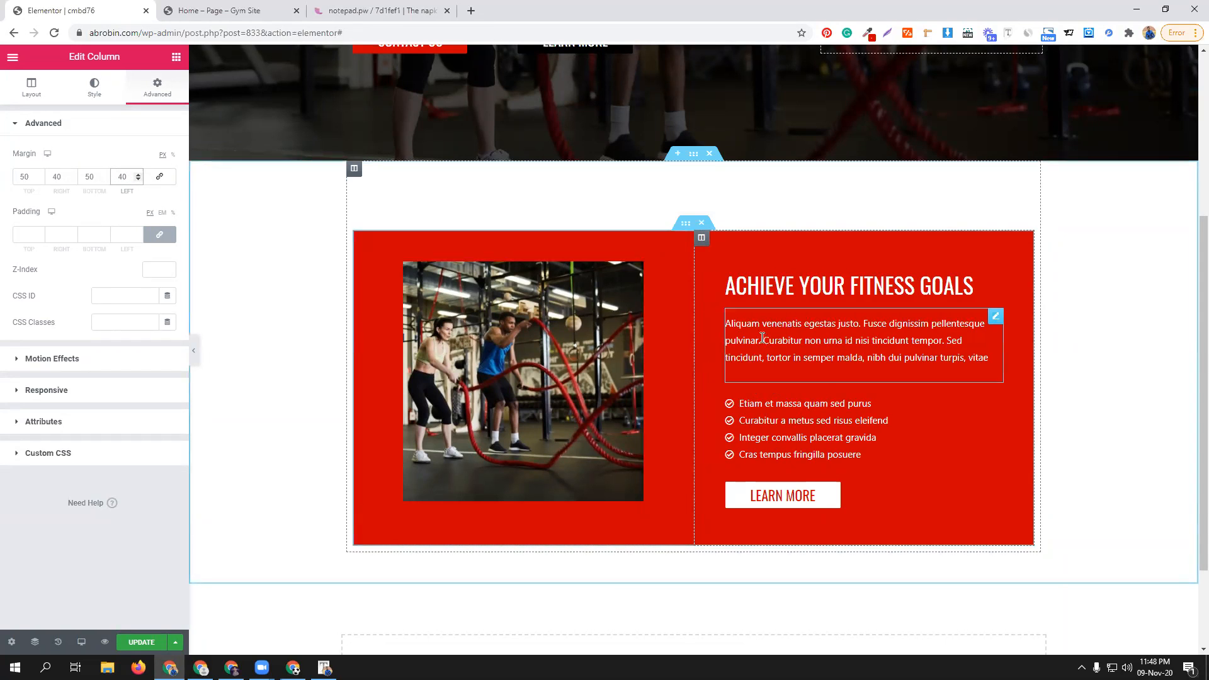
- Compare with the reference page and set the image column's right and left margins to 50 px
click(254, 8)
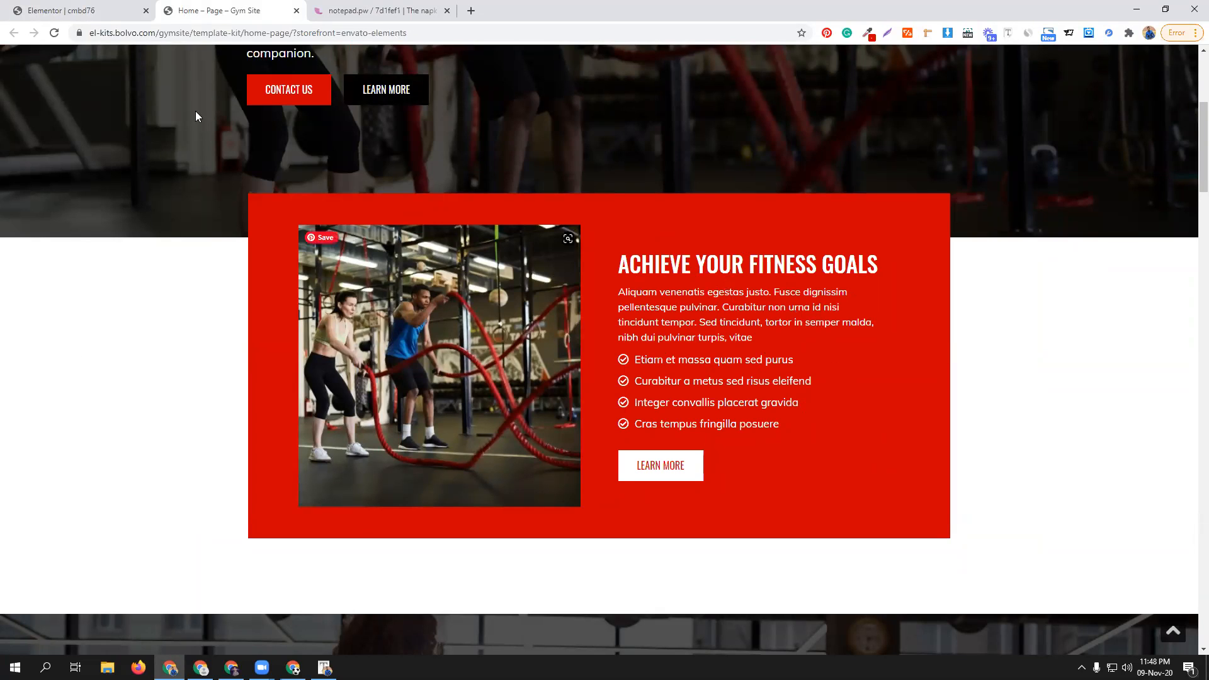
click(69, 10)
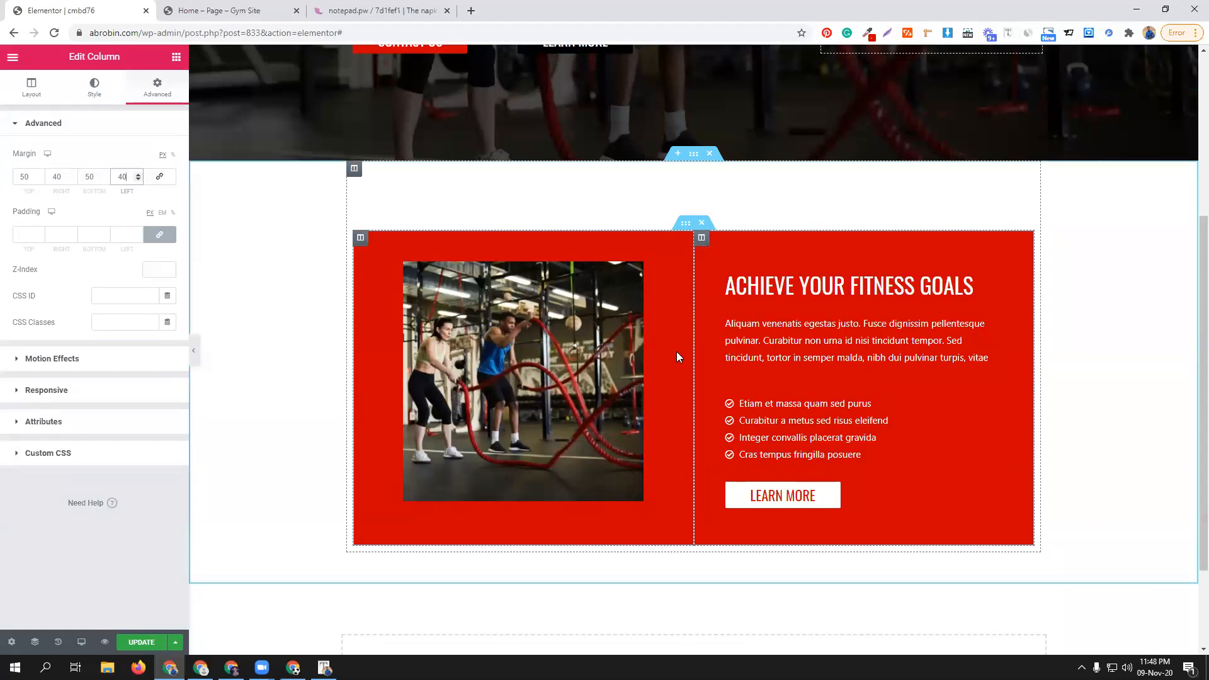
click(360, 239)
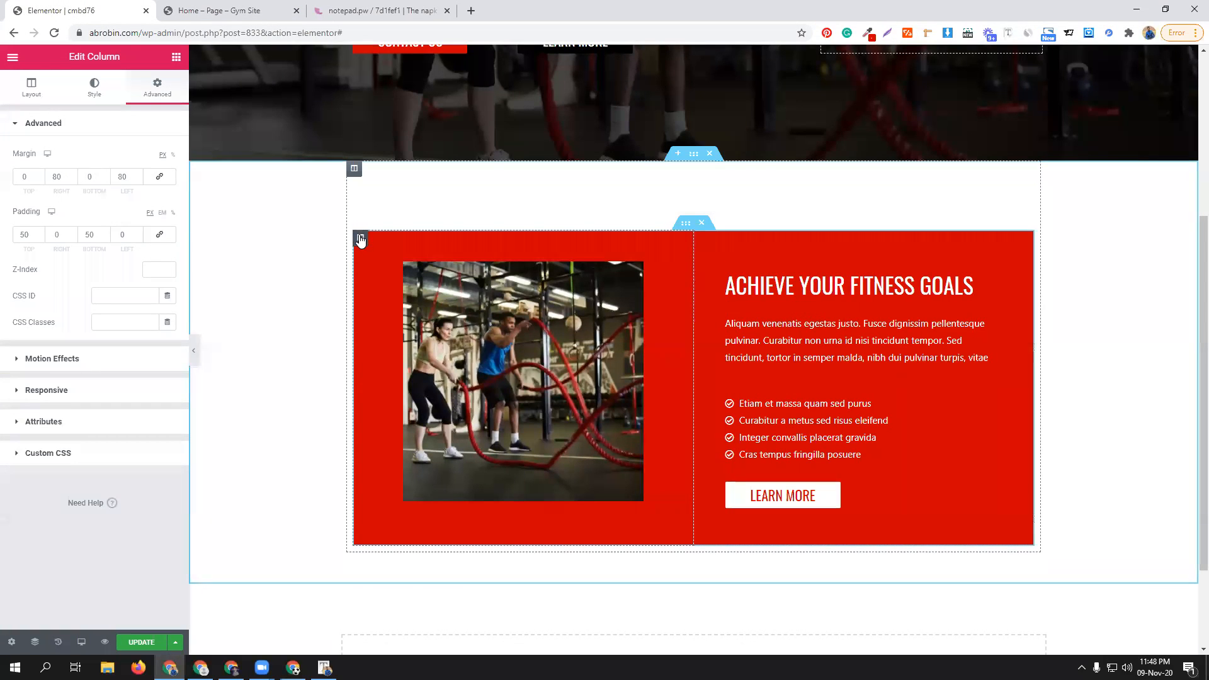
click(138, 180)
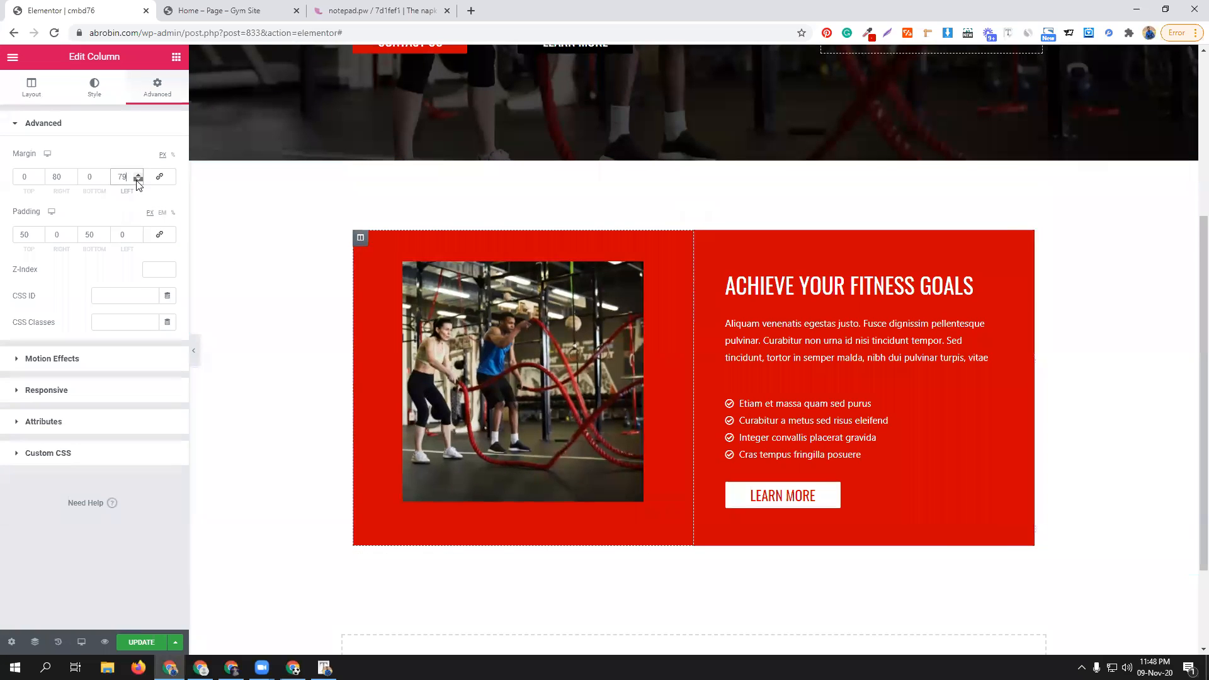
click(138, 180)
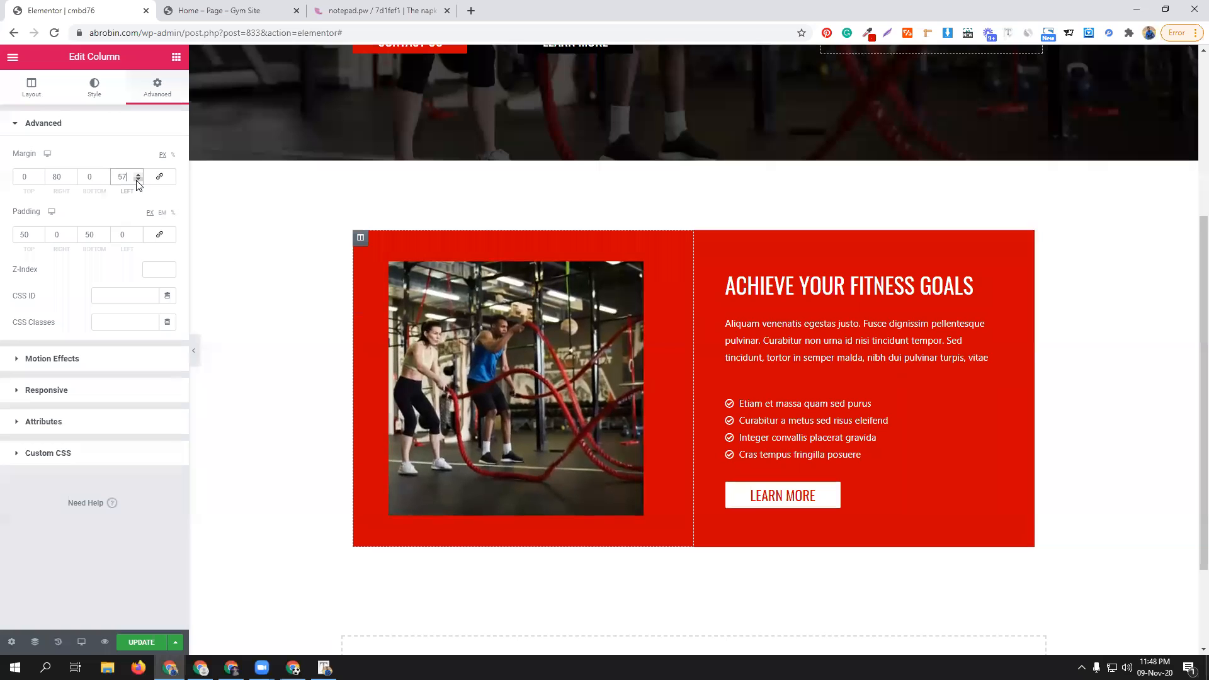
click(138, 180)
drag(64, 177, 44, 172)
text(50)
drag(124, 172, 111, 168)
text(50)
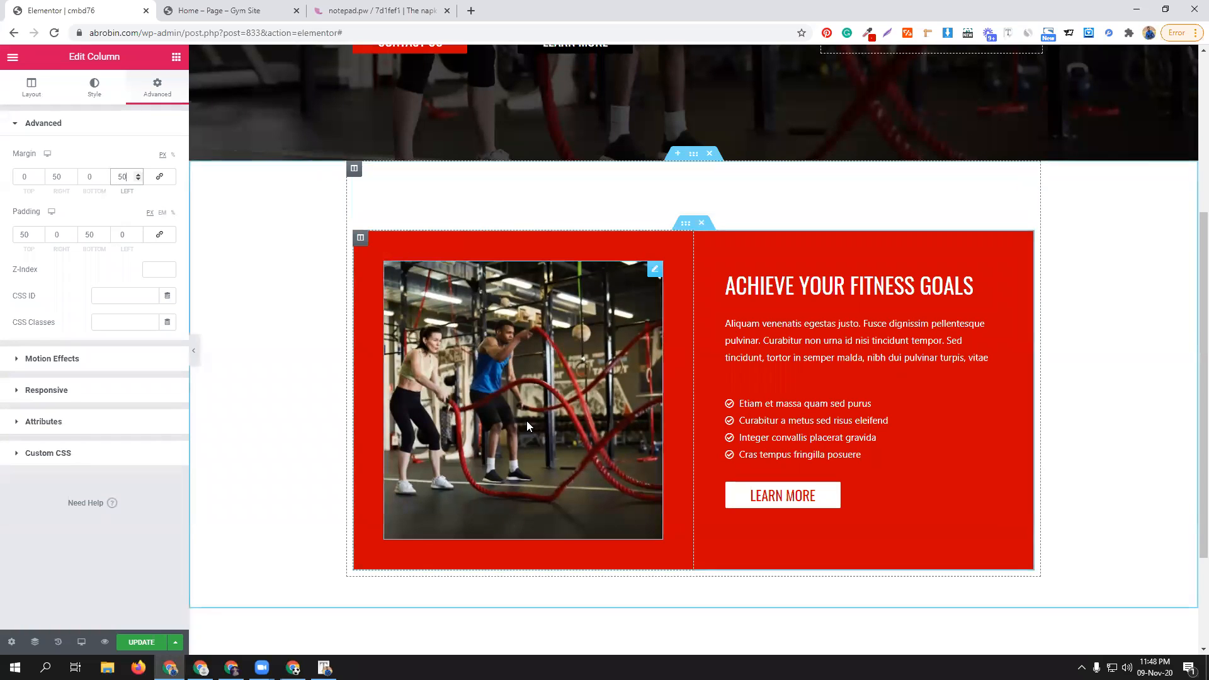
- Check the reference page again and set the text column's right and left margins to 0
key(ctrl+Tab)
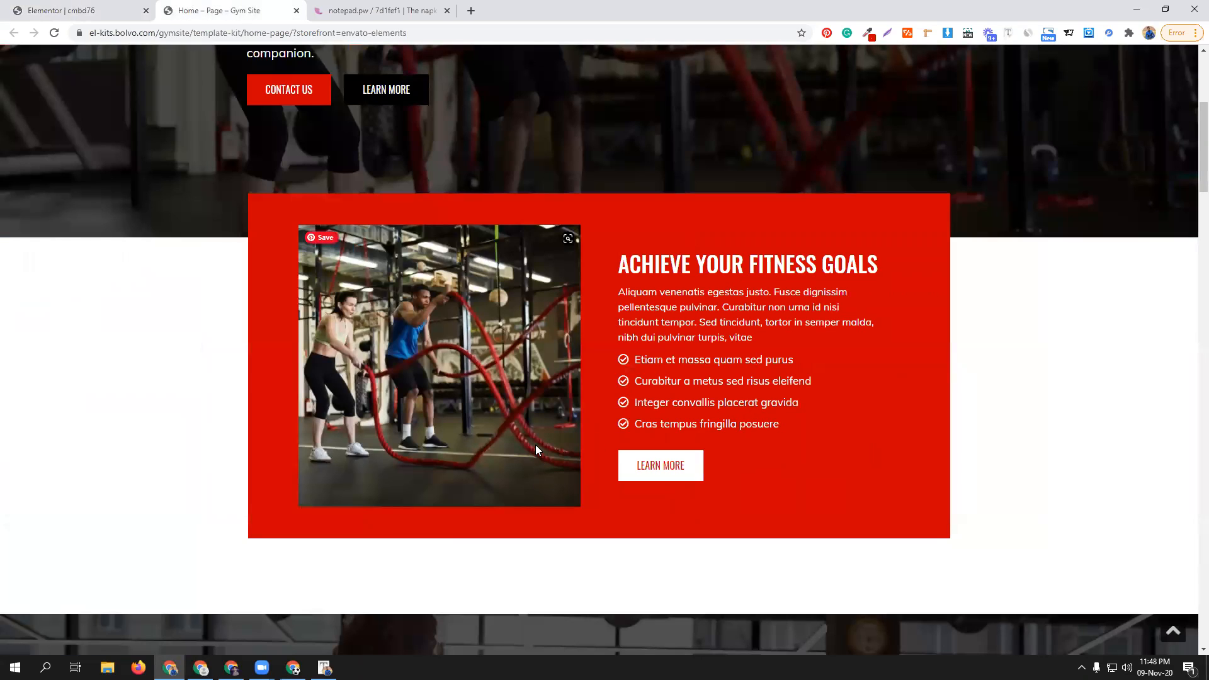
click(95, 10)
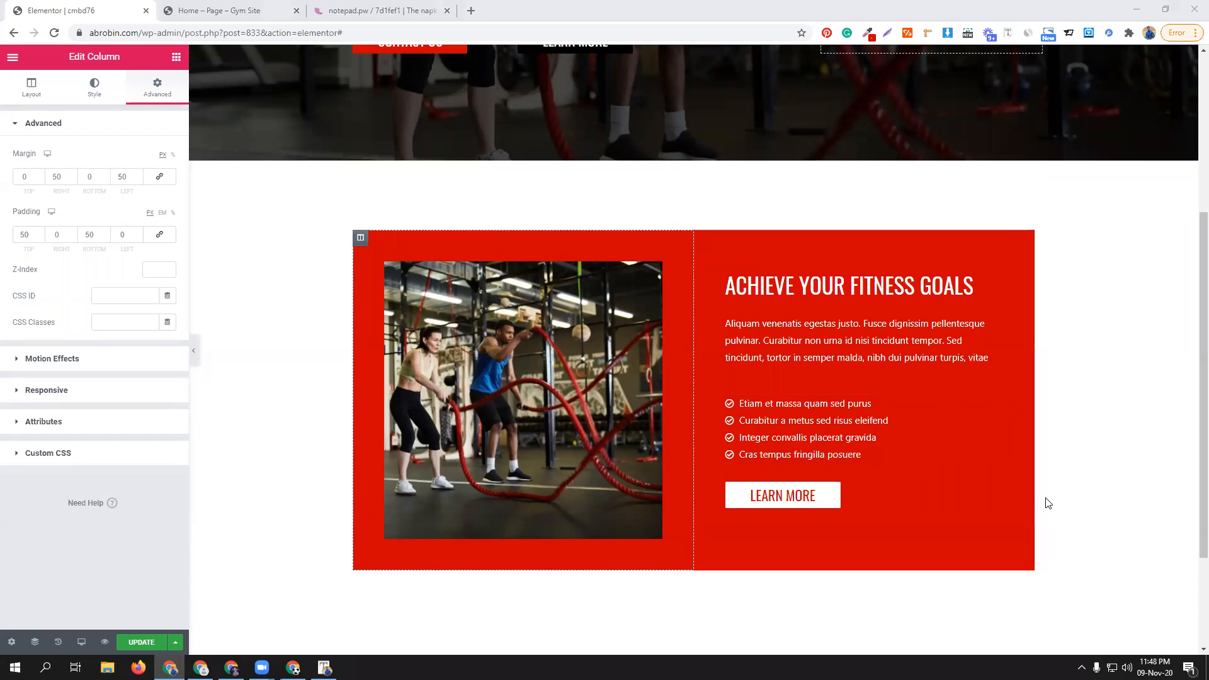
click(702, 238)
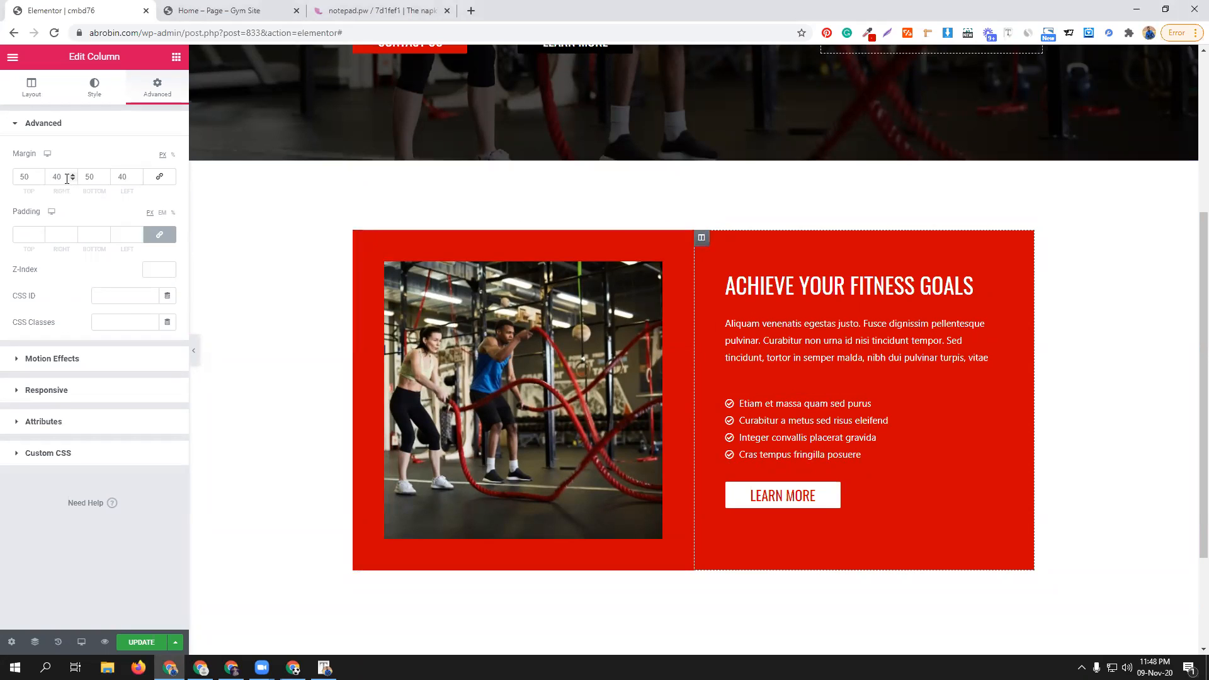
click(73, 180)
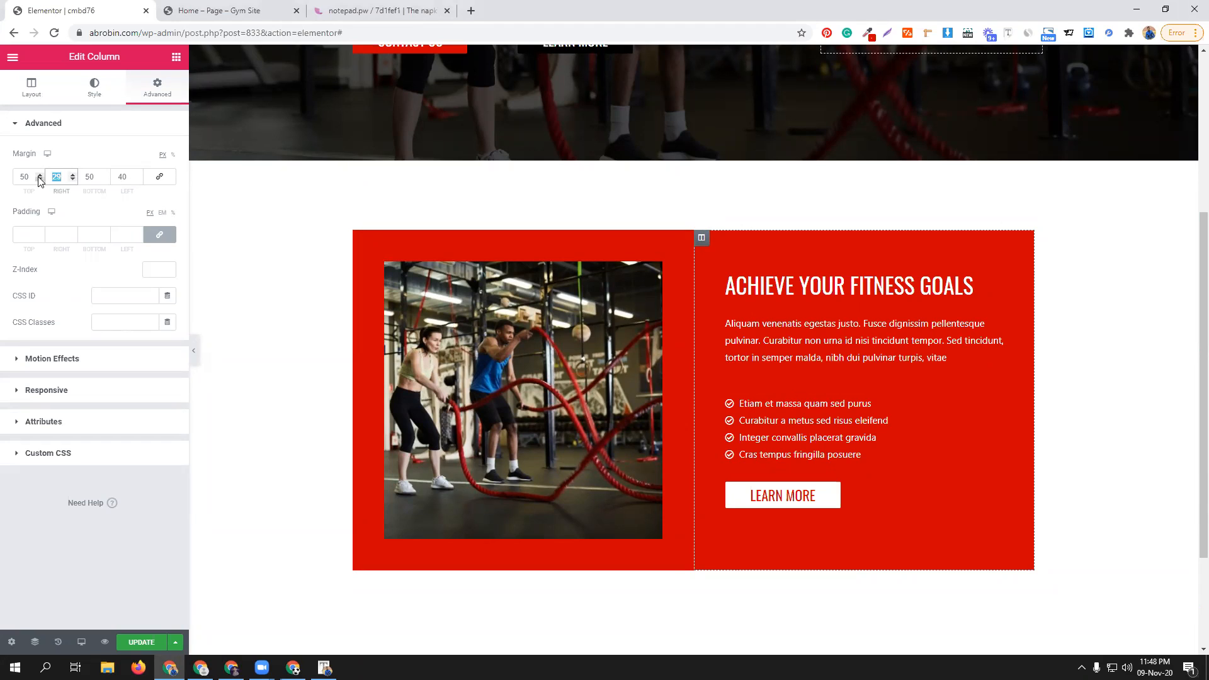
text(0)
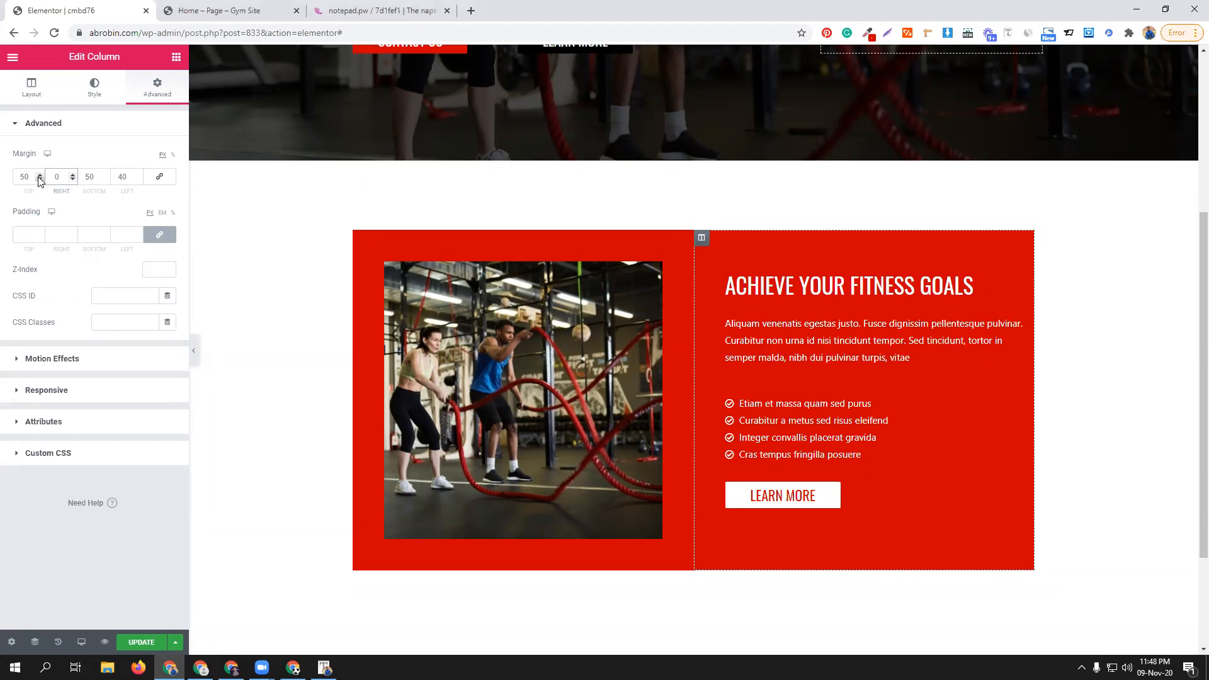
drag(130, 176, 115, 176)
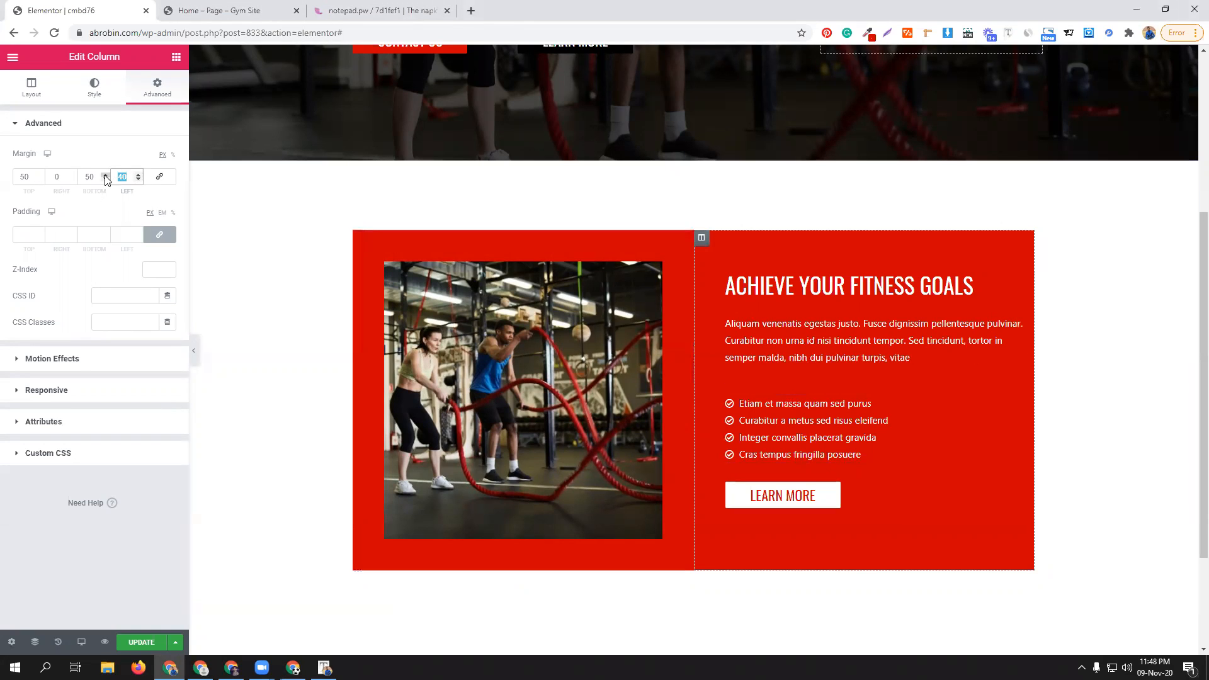
text(0)
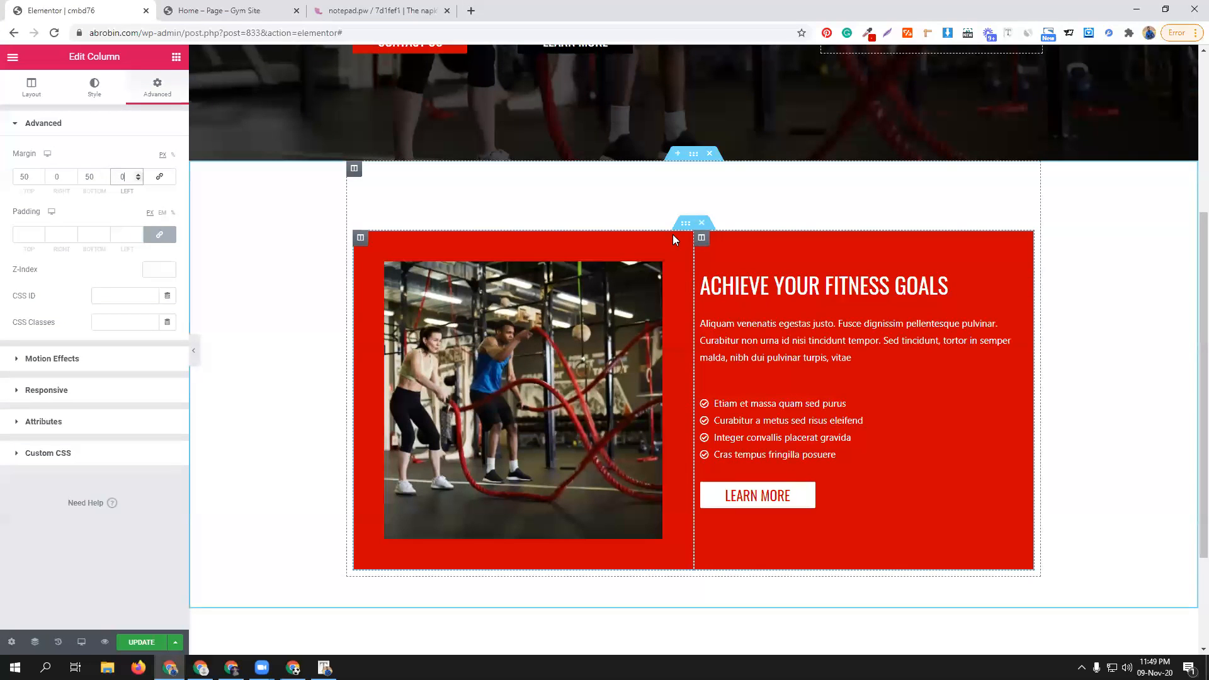
- Unlink the margins of the red inner section and set its top margin to -170 px to overlap the hero image
click(681, 226)
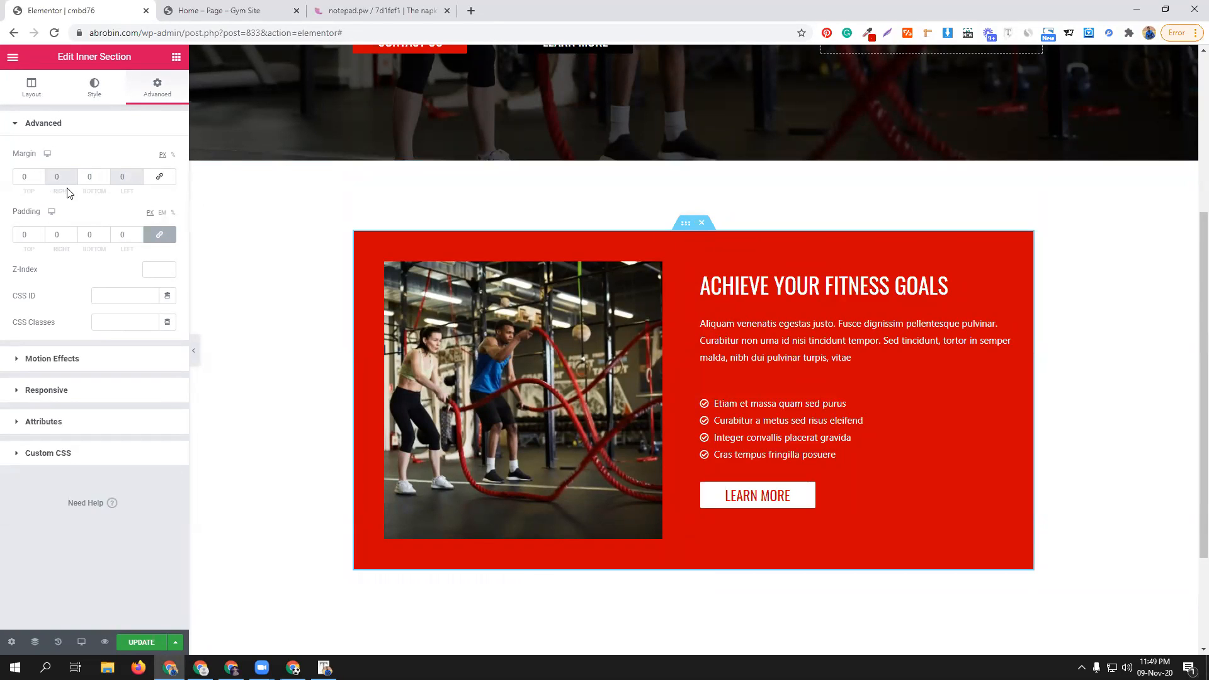
click(161, 181)
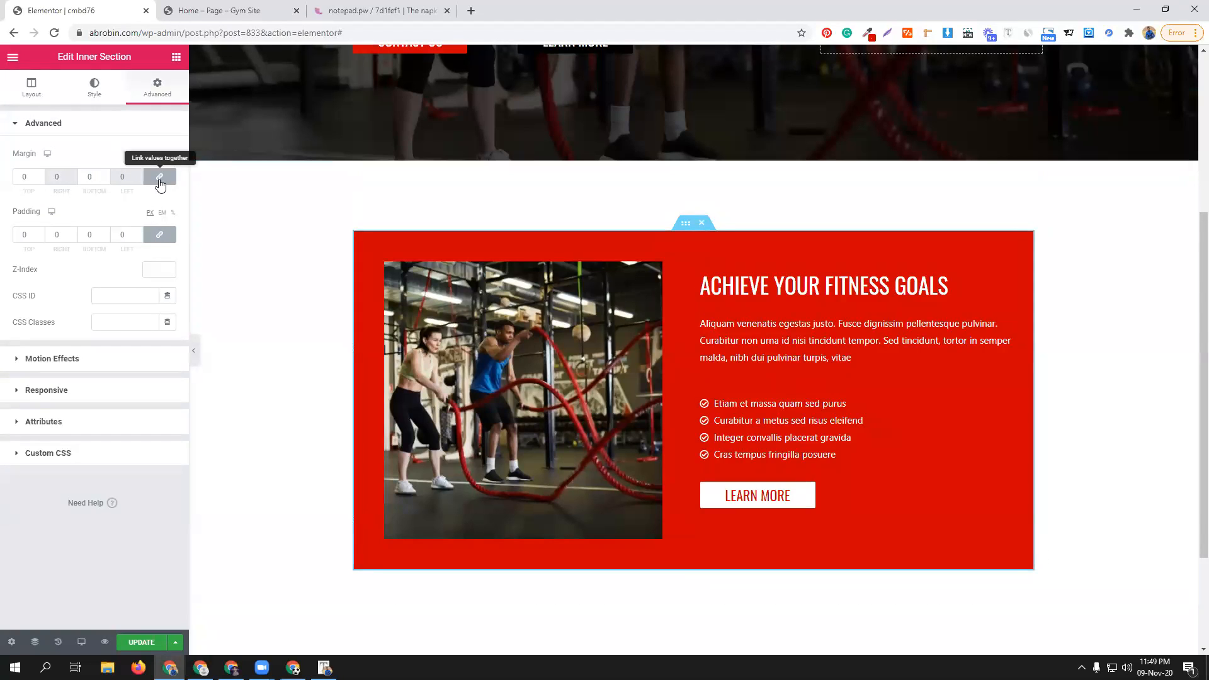
drag(40, 180, 40, 179)
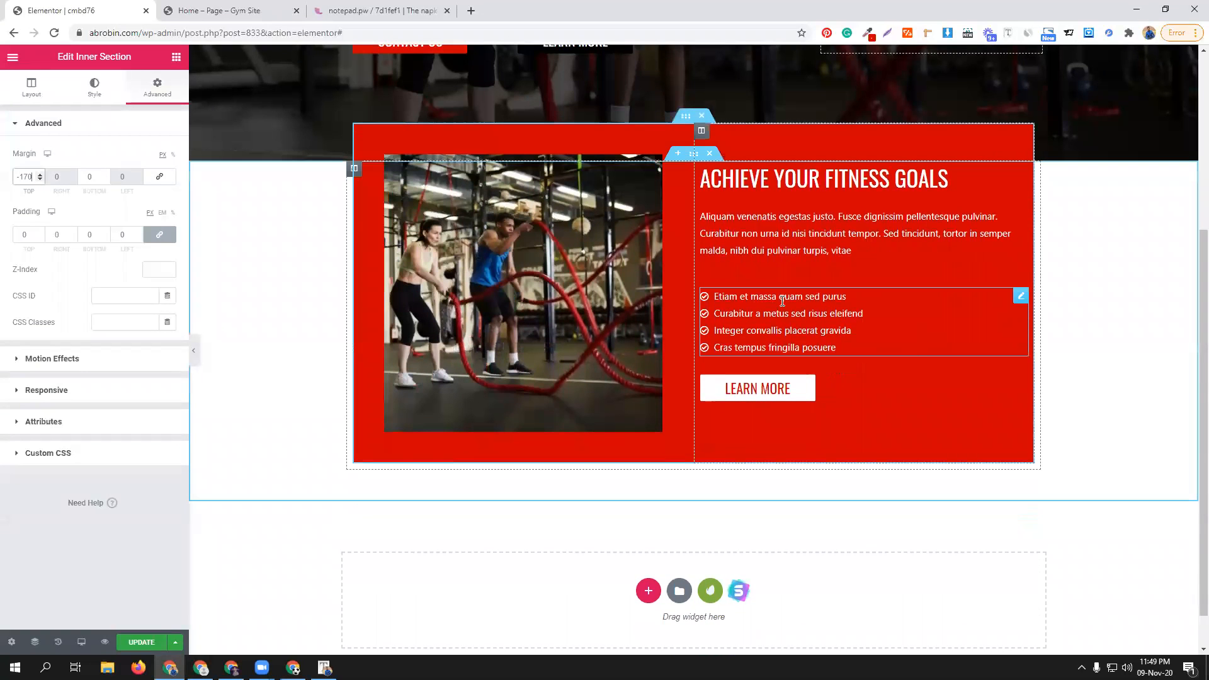
click(693, 156)
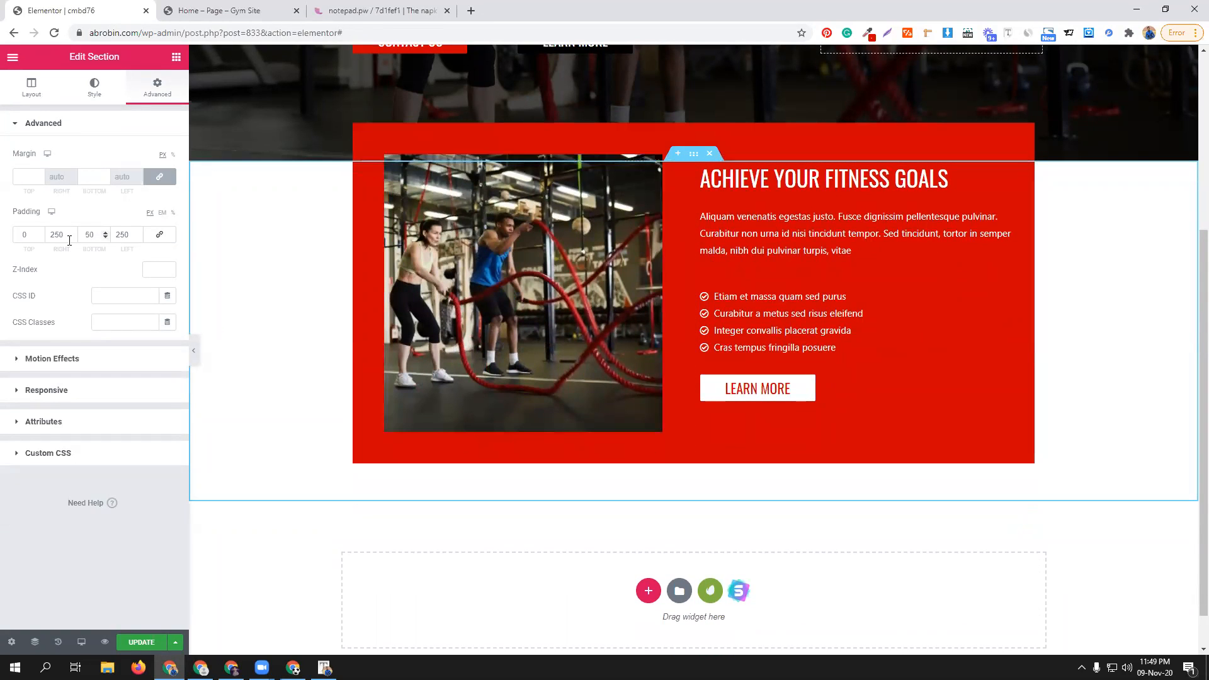
click(686, 119)
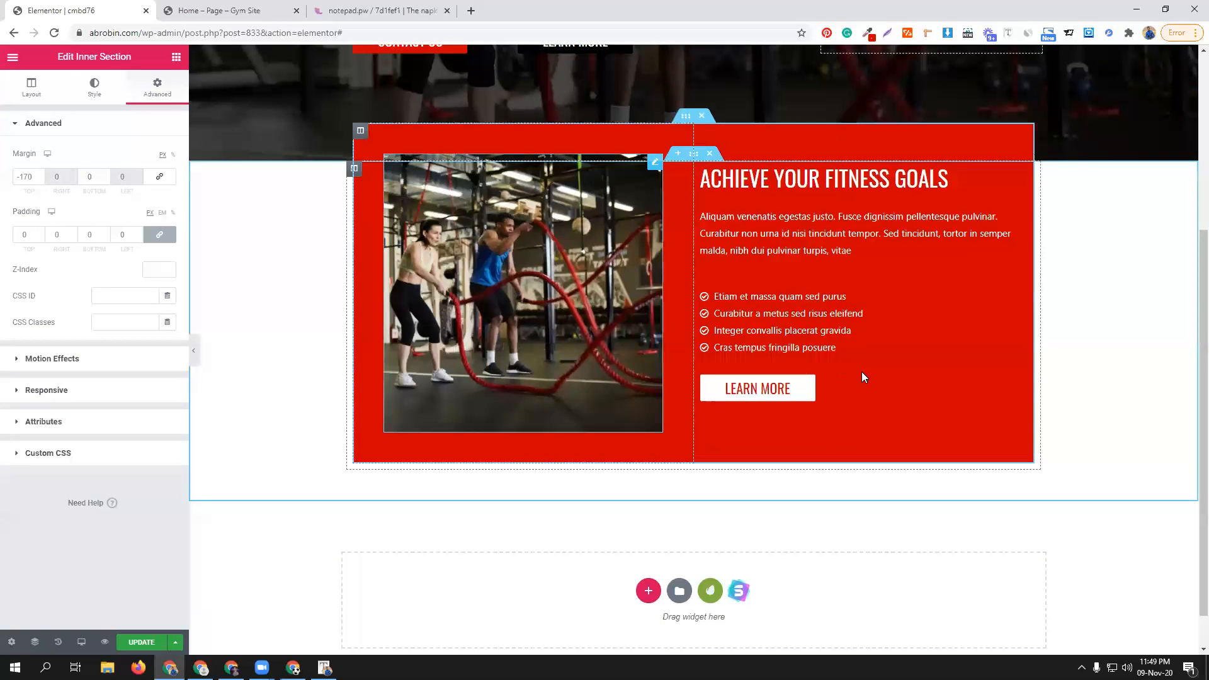
- Compare the overlap with the reference page and set the red inner section's top margin to 0
click(223, 6)
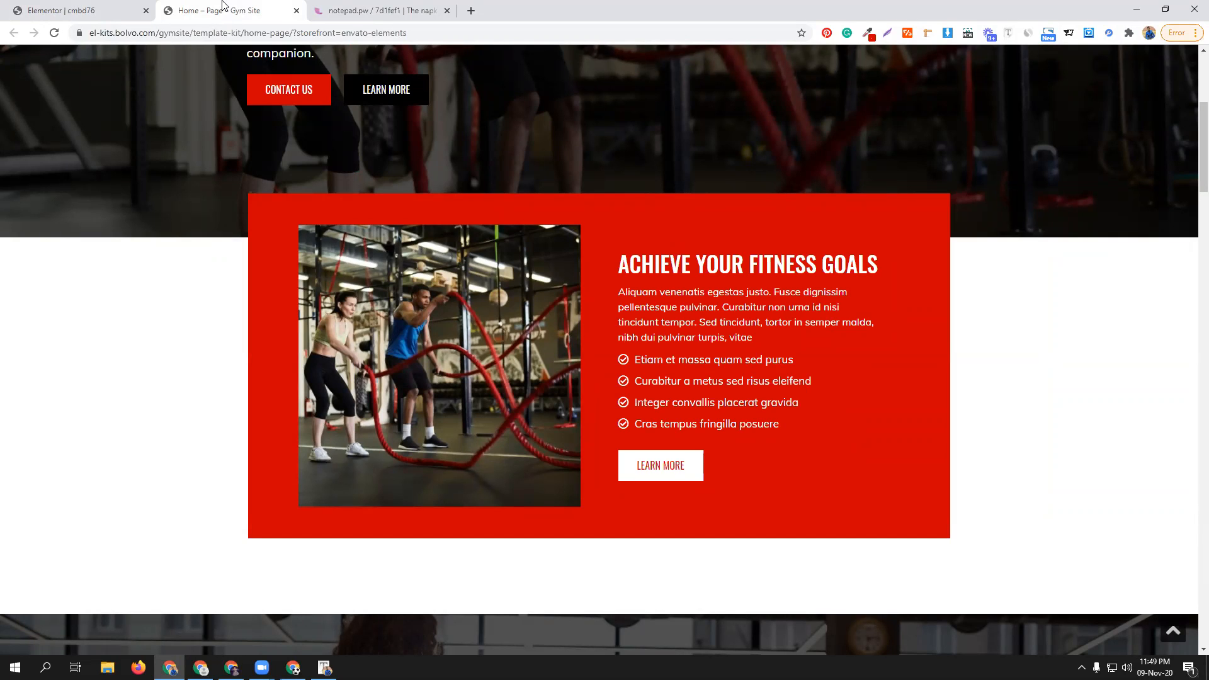
click(140, 8)
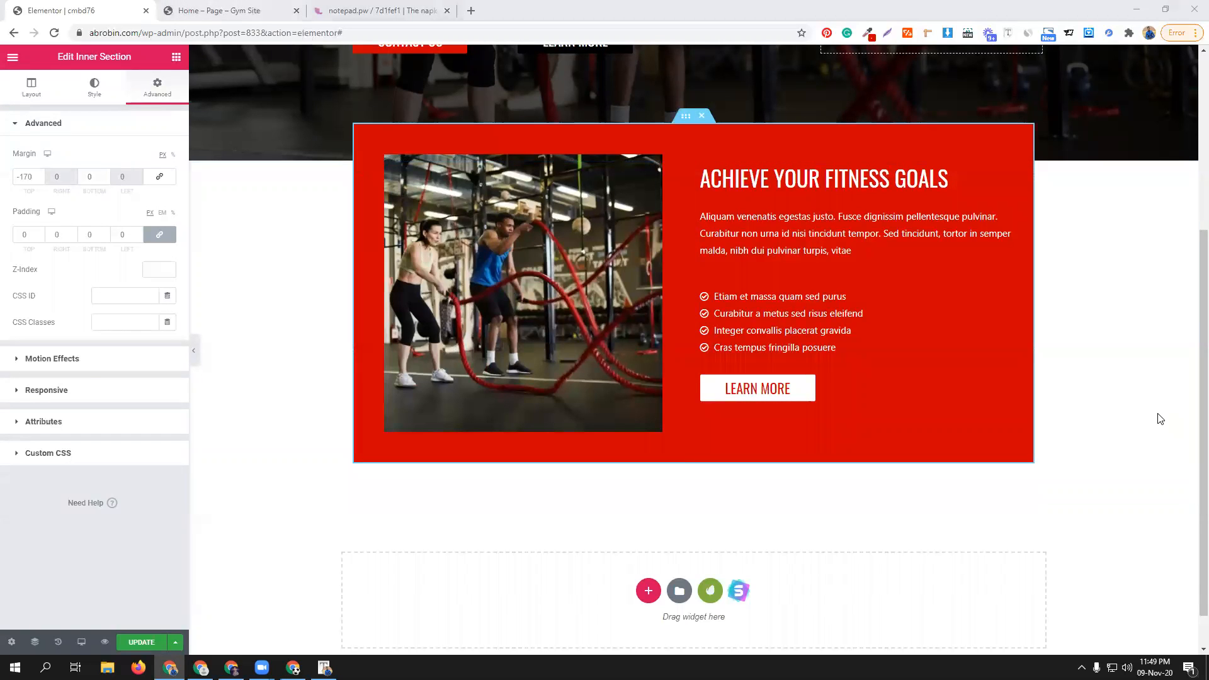
click(244, 7)
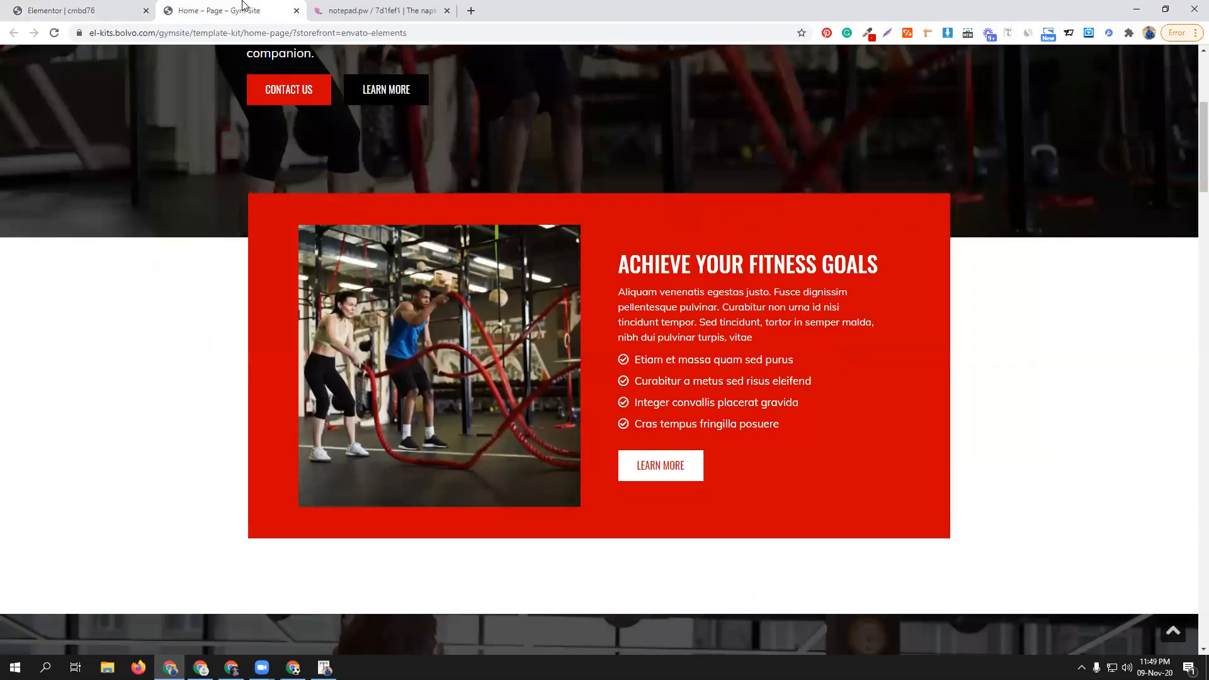
click(83, 6)
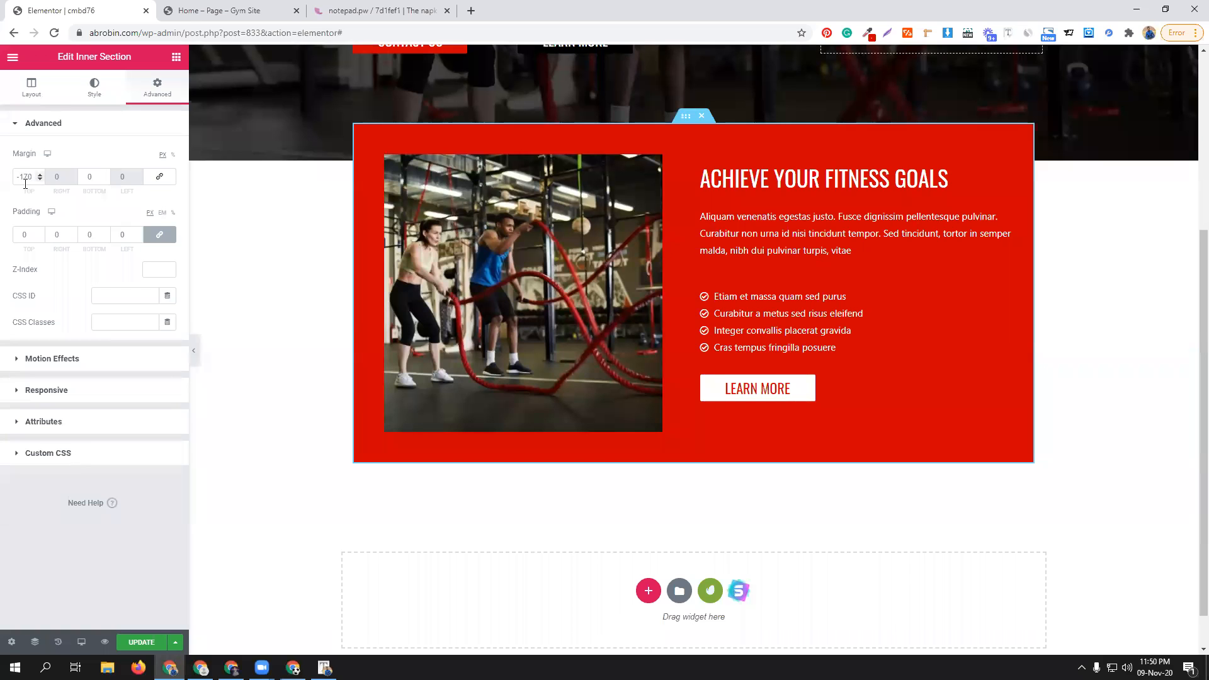
drag(35, 177, 3, 183)
text(0)
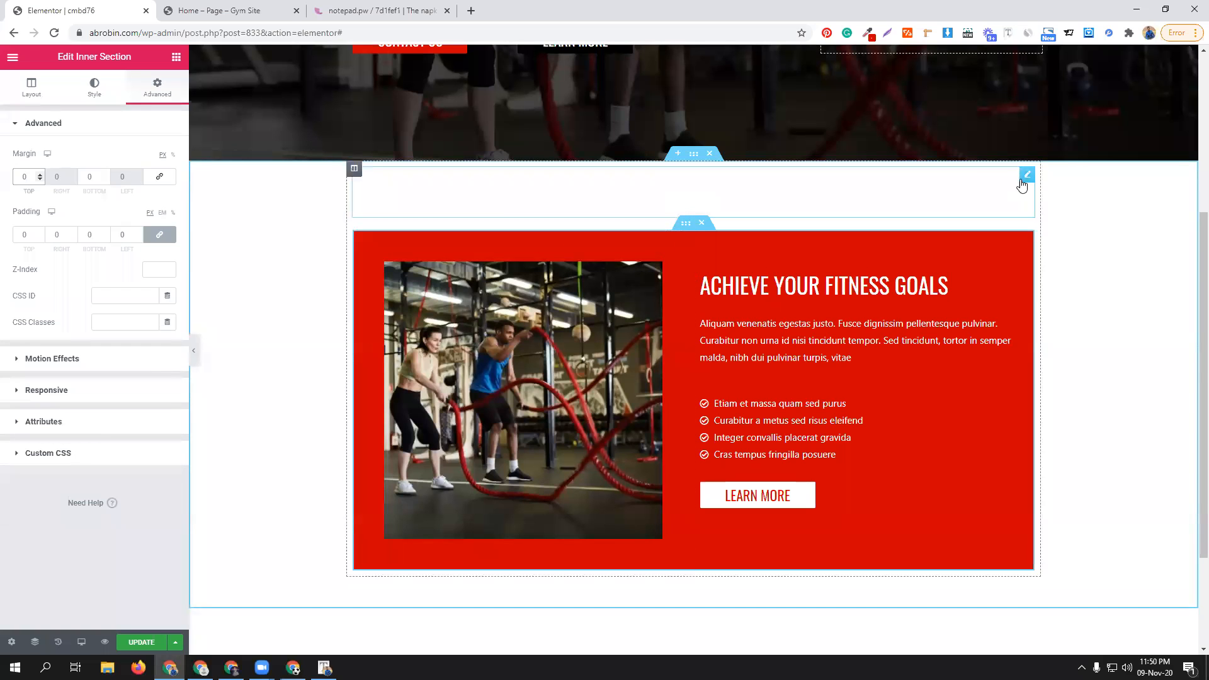
- Delete the empty text editor widget above the red inner section
click(1027, 177)
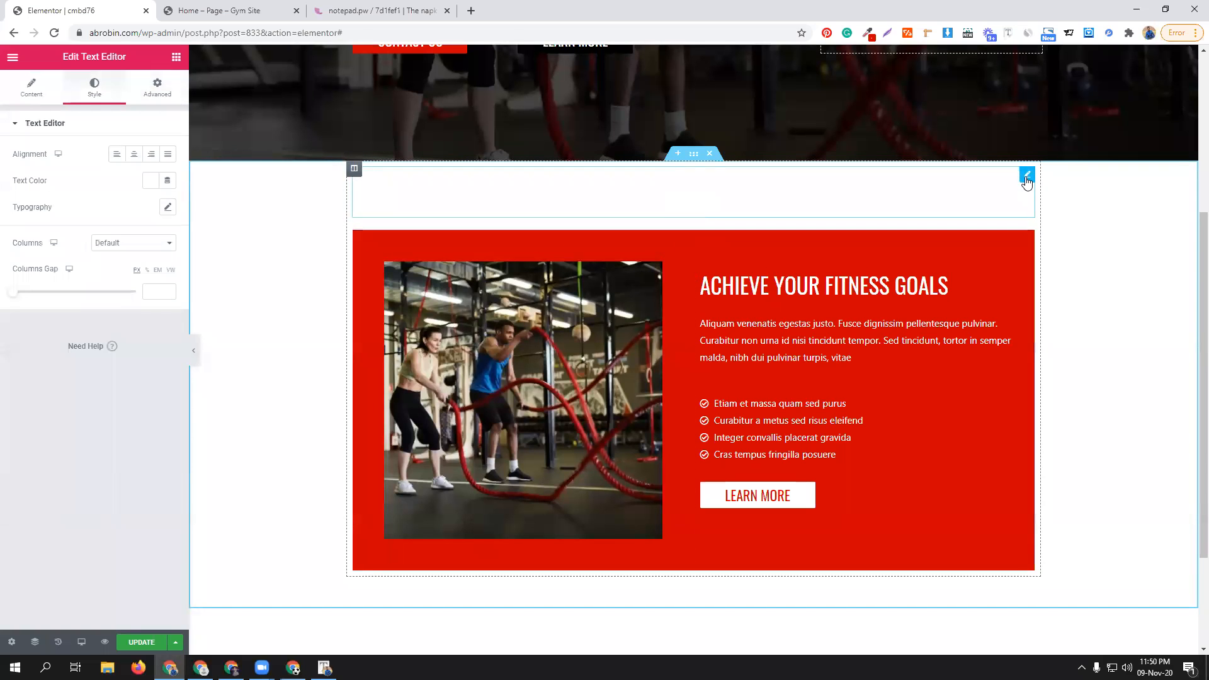
right_click(1026, 179)
click(1068, 363)
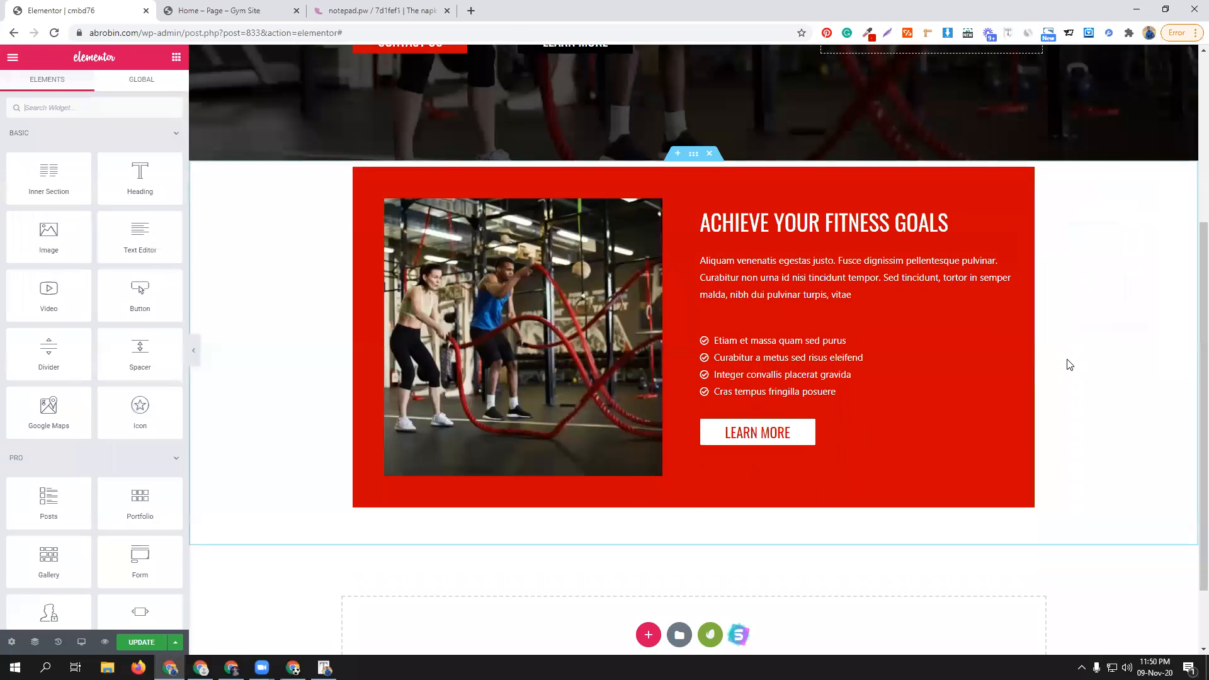
- Set the red inner section's top margin to -70 px and update the page
click(686, 165)
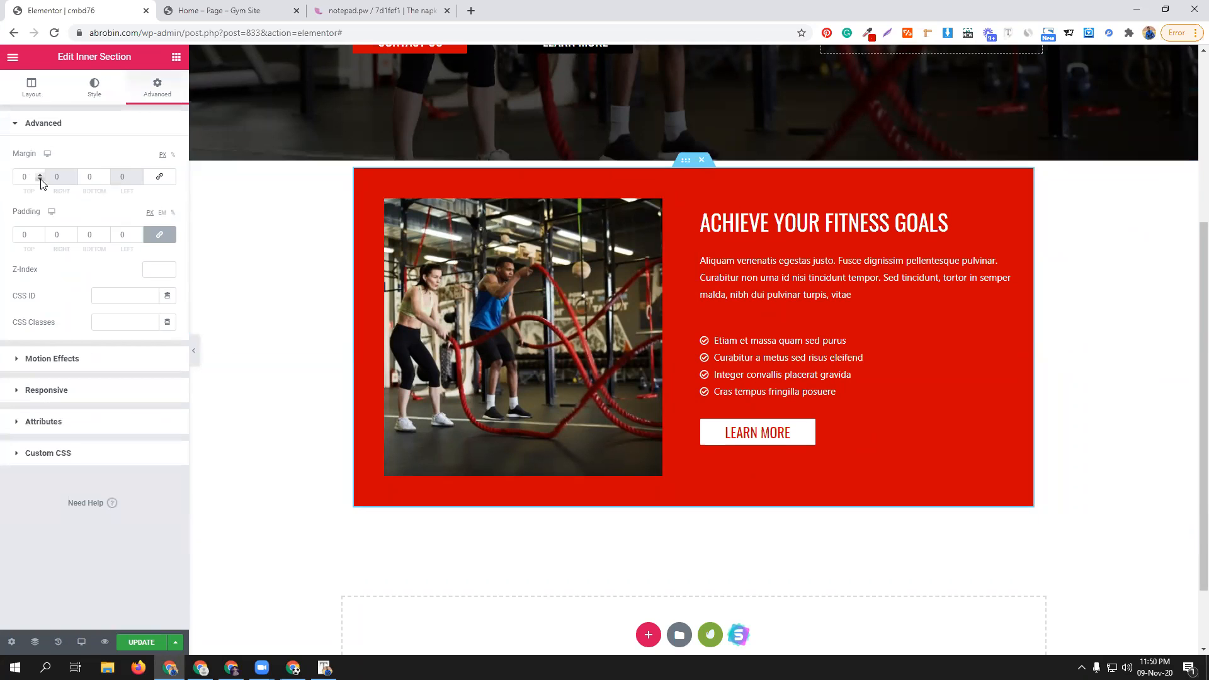
drag(41, 180, 40, 180)
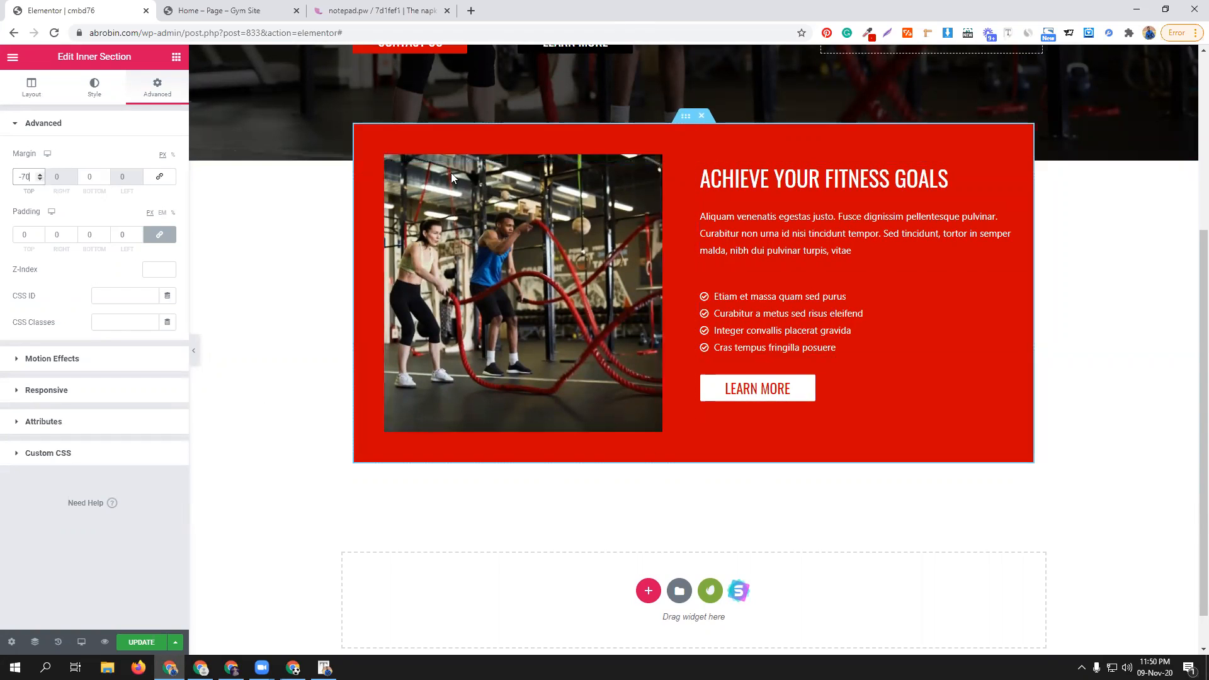
scroll(265, 374, up, 3)
click(144, 641)
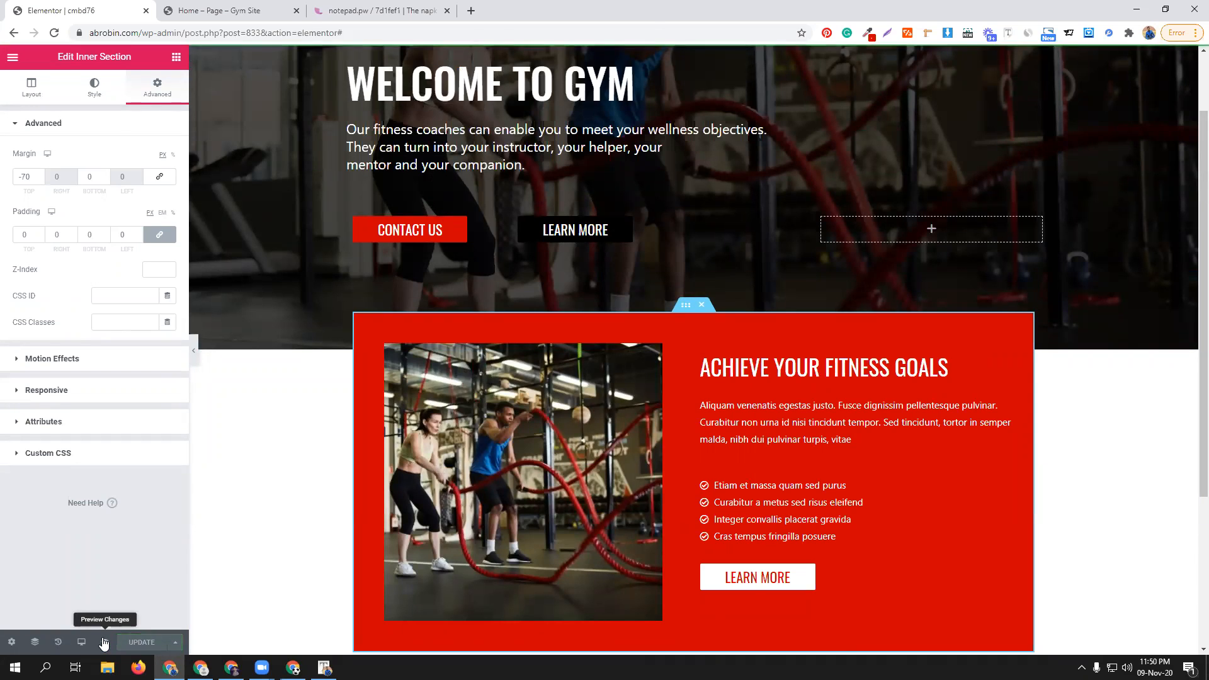
- Preview the page and compare the red section's width and hero overlap with the reference gym site
click(104, 641)
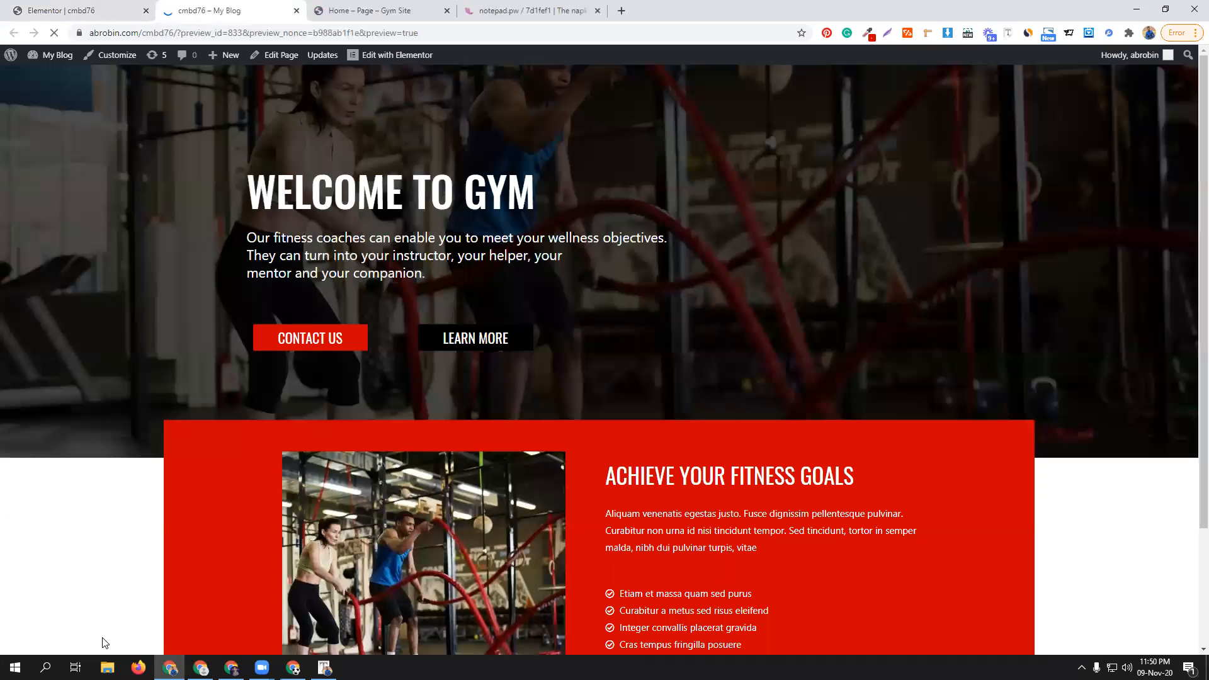
click(324, 5)
scroll(430, 303, up, 5)
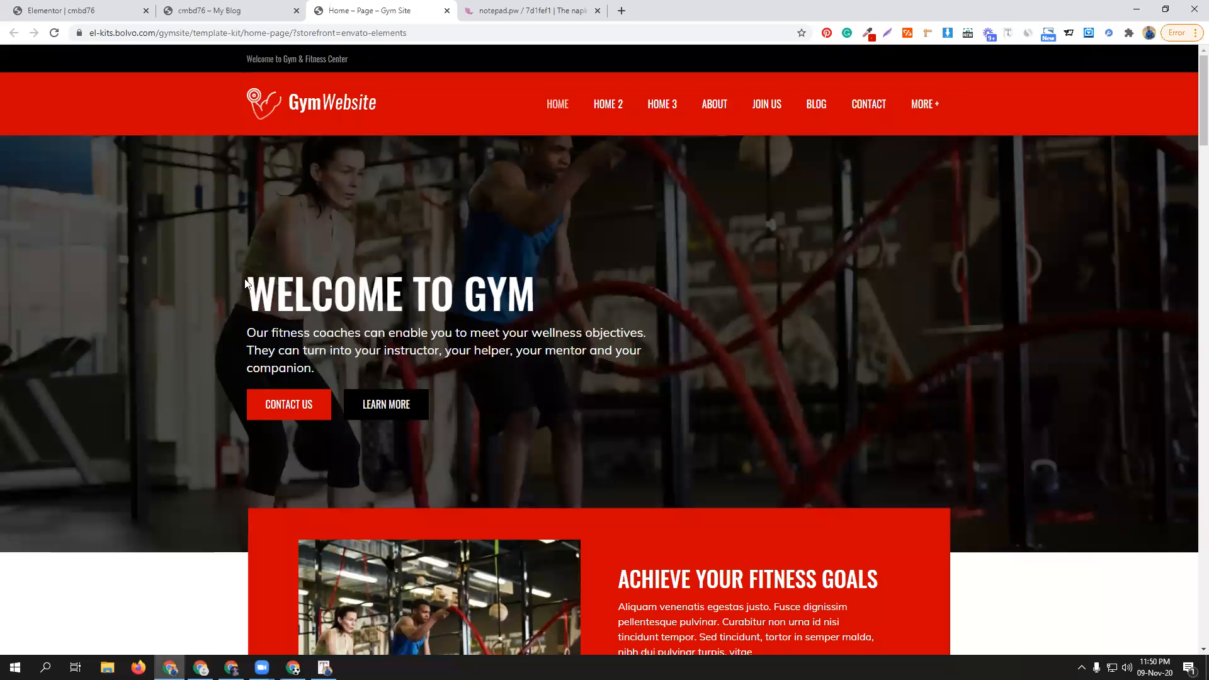
click(257, 17)
scroll(454, 372, down, 1)
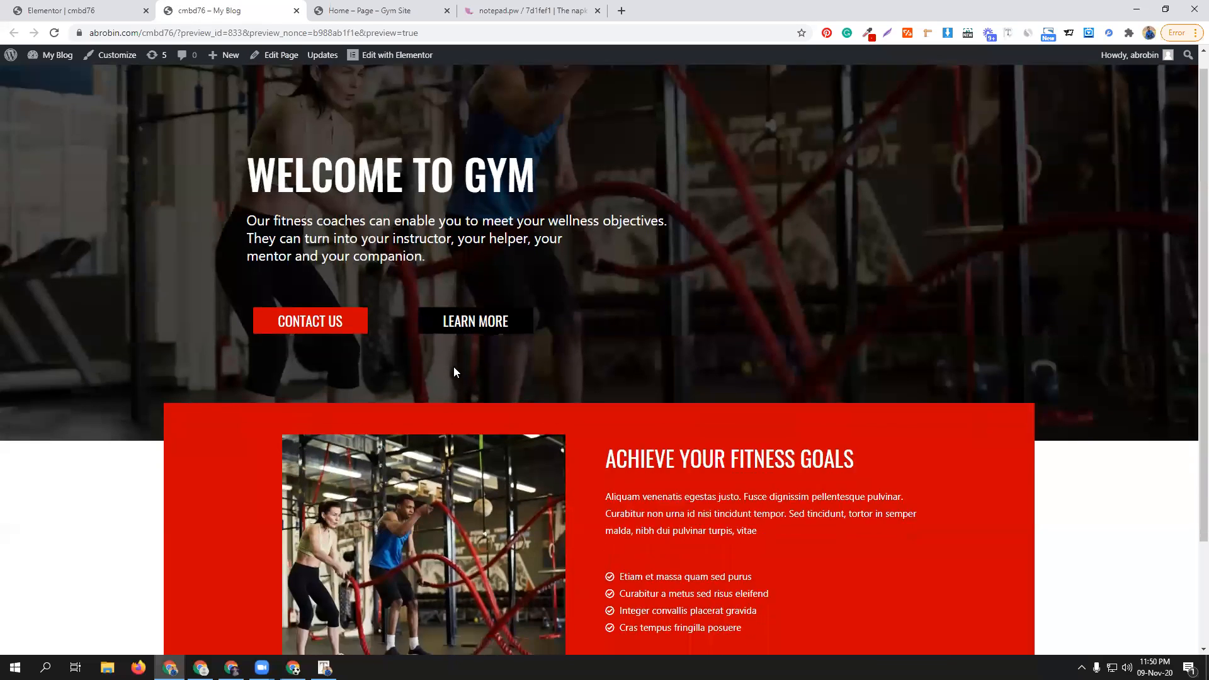
scroll(453, 372, down, 2)
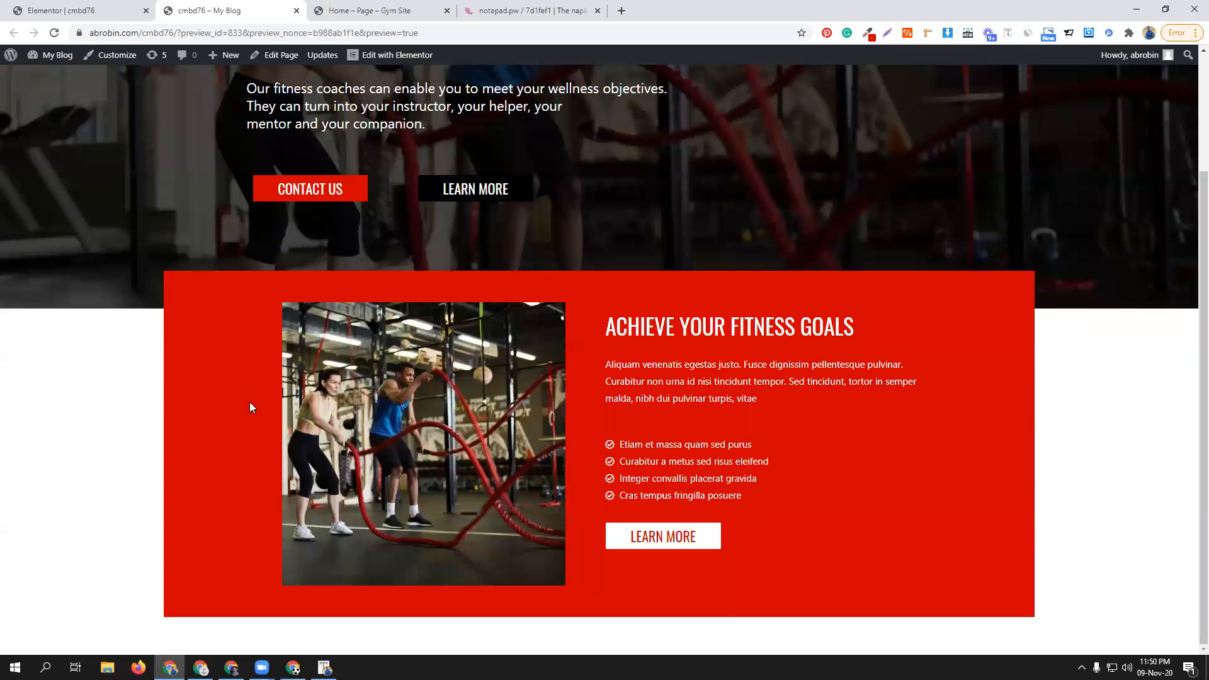
click(367, 9)
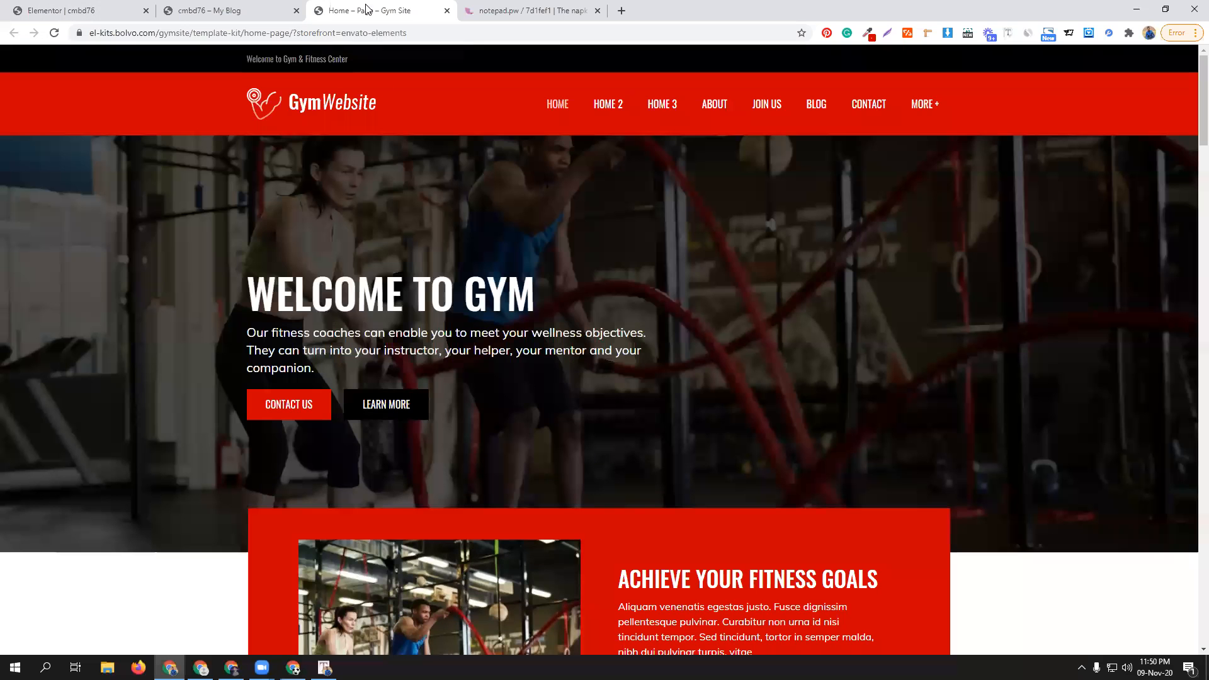
scroll(690, 495, down, 4)
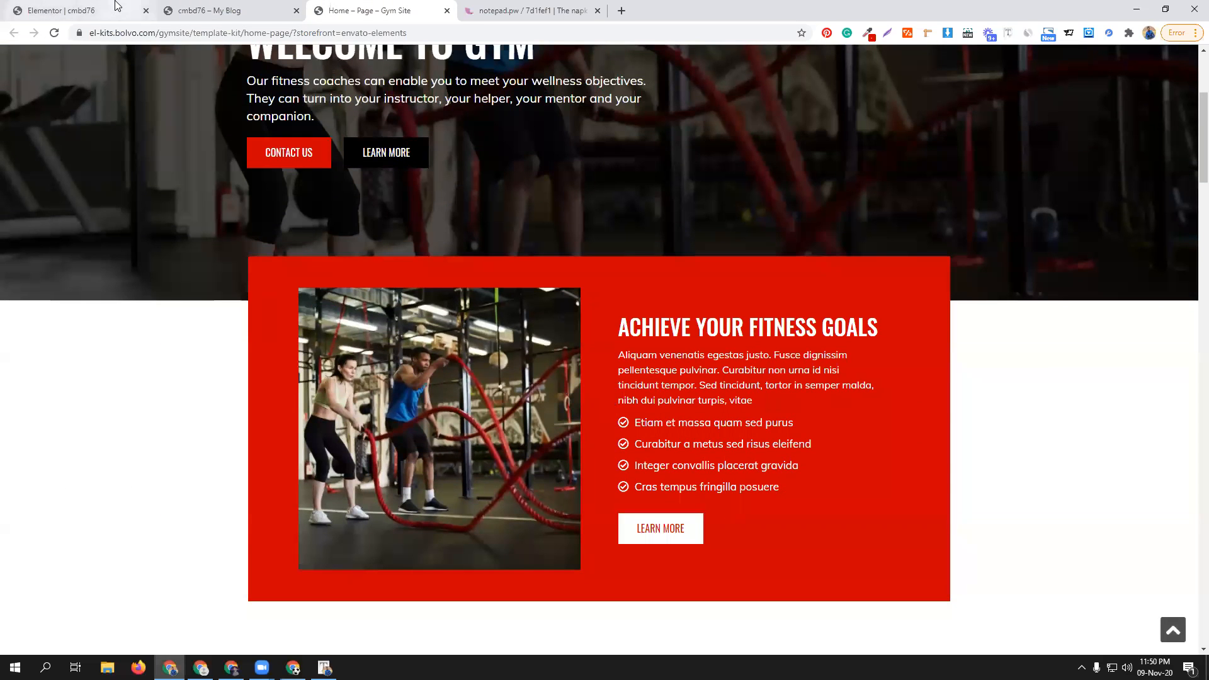
- Set the content width of the outer section around the red block to Boxed and update the page
click(88, 10)
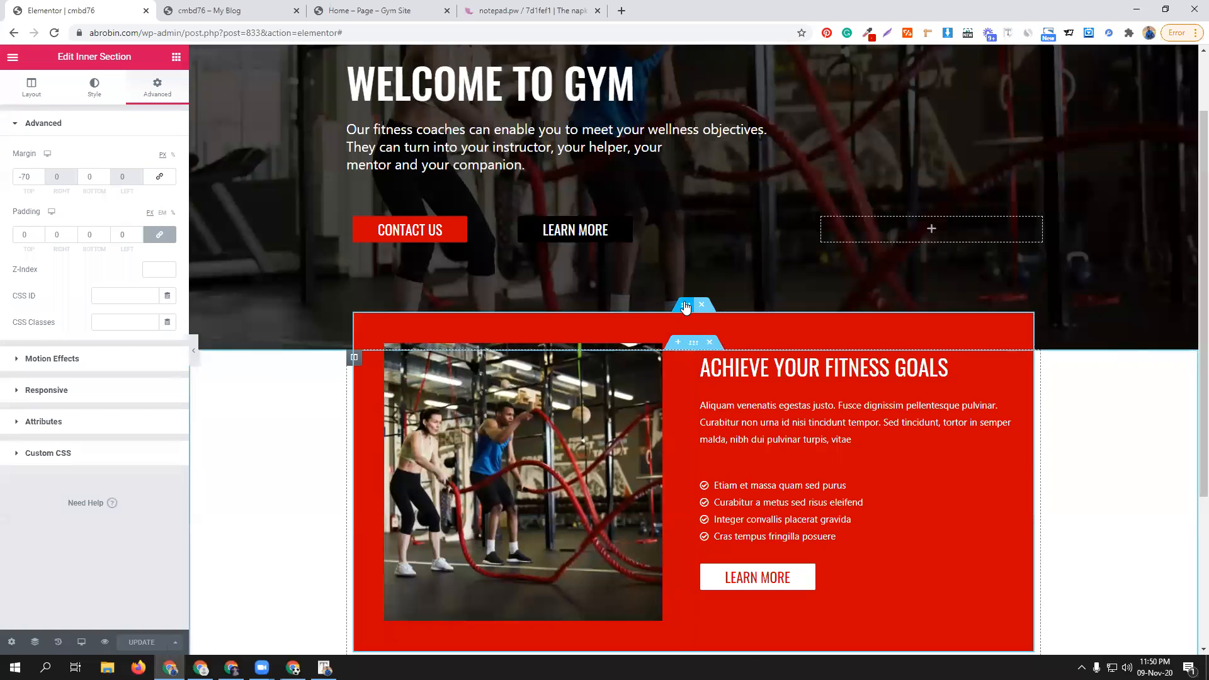
click(693, 342)
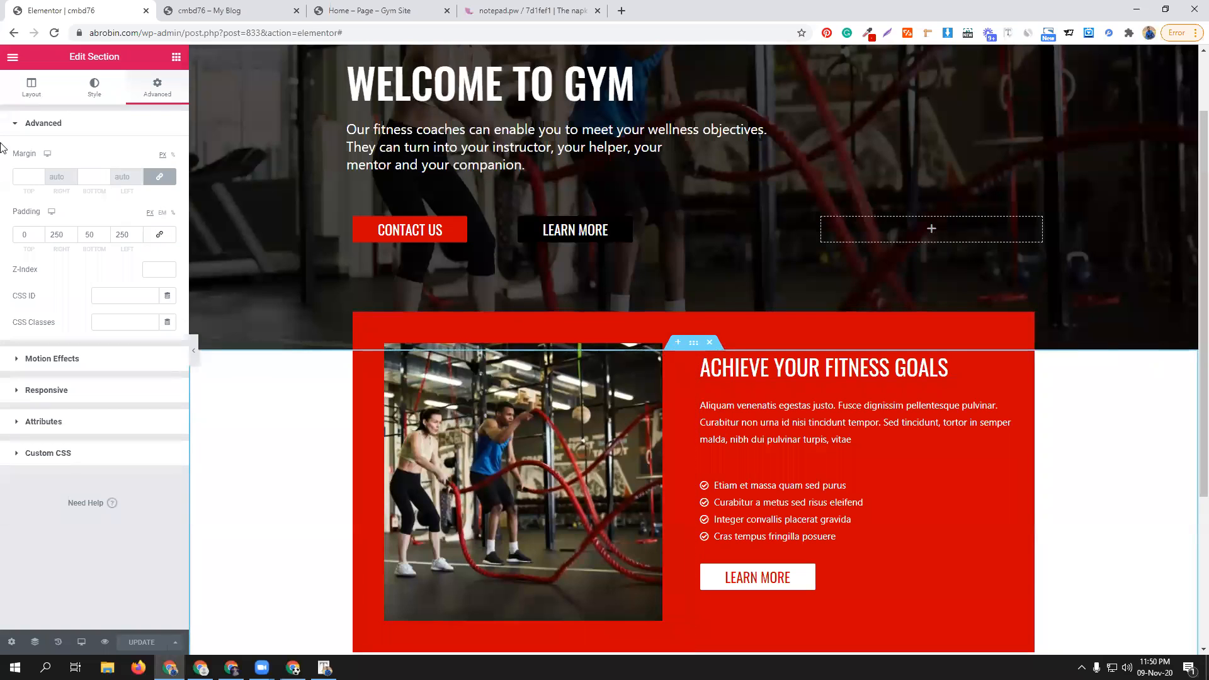
click(32, 87)
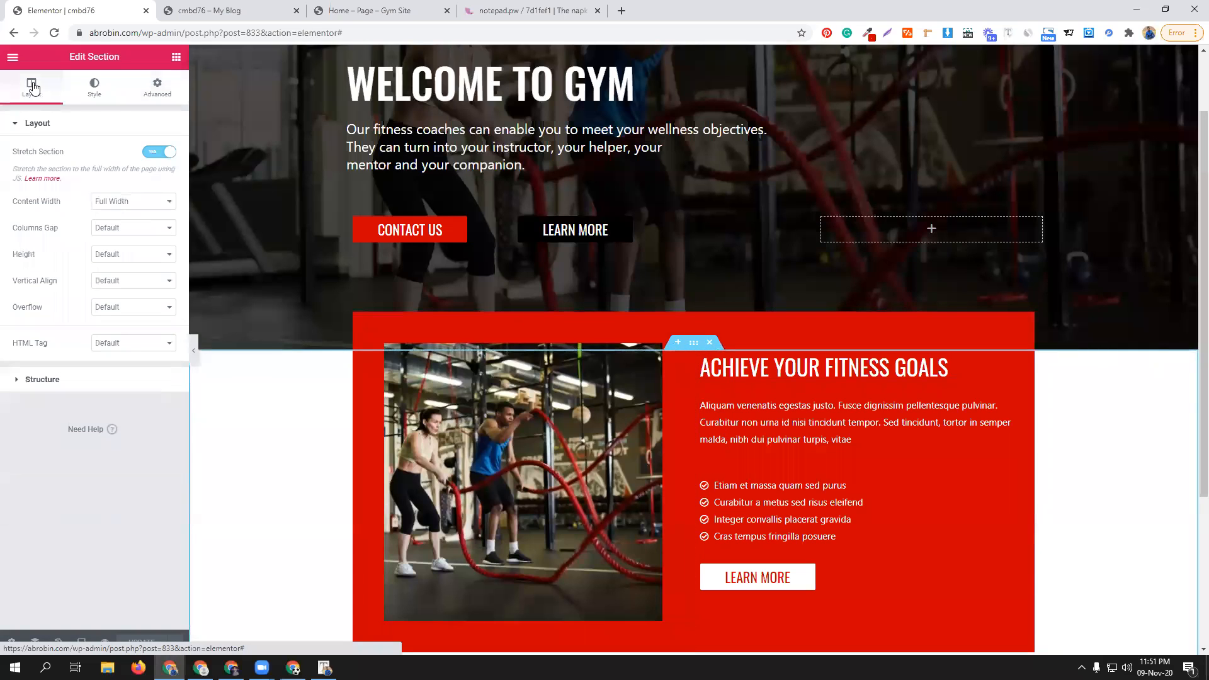
click(130, 201)
click(130, 215)
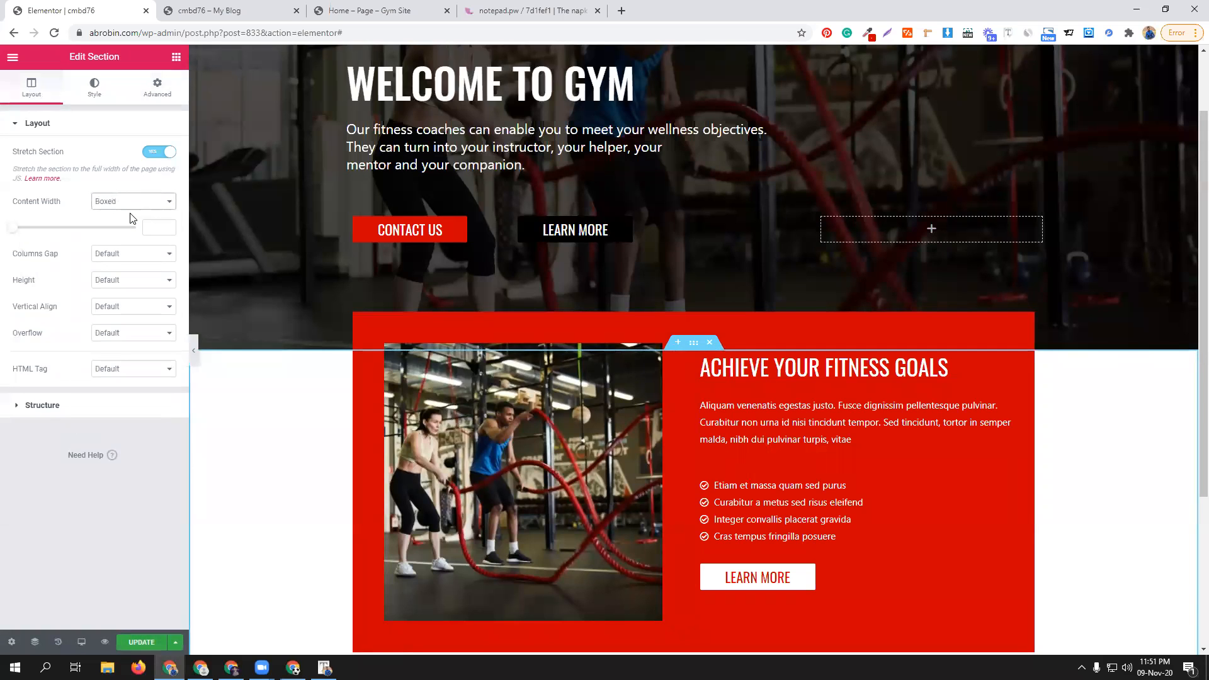
click(135, 642)
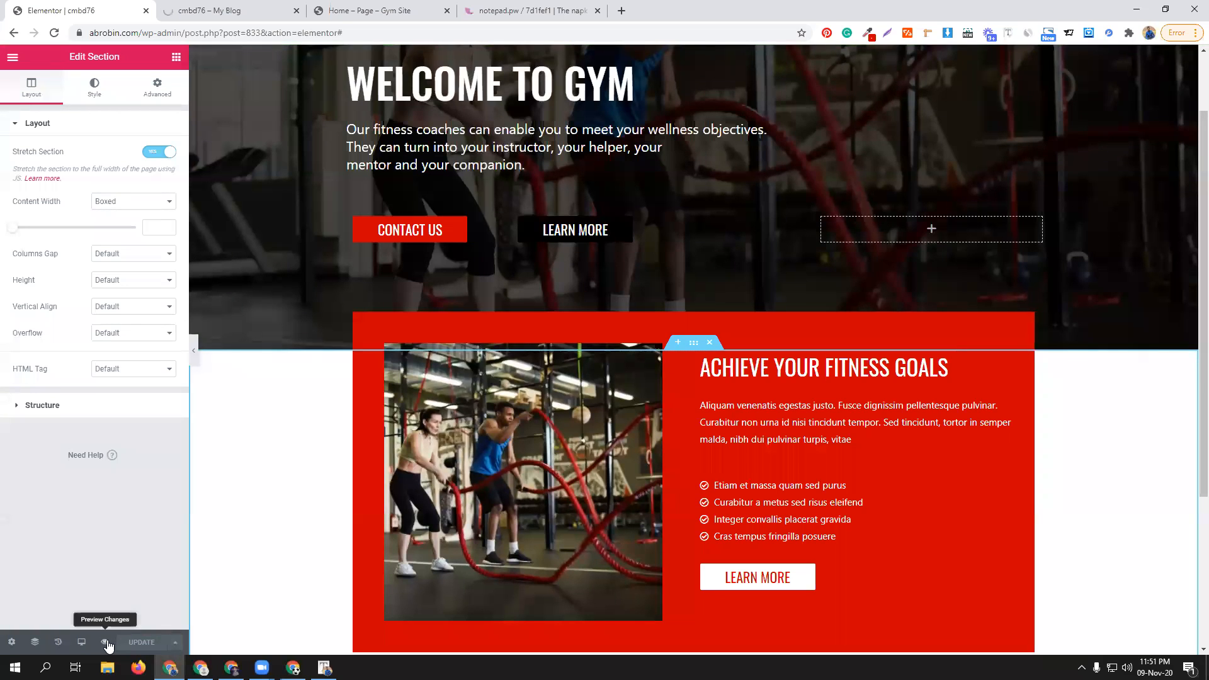
- Compare the refreshed preview's hero and red section with the reference gym site
click(233, 10)
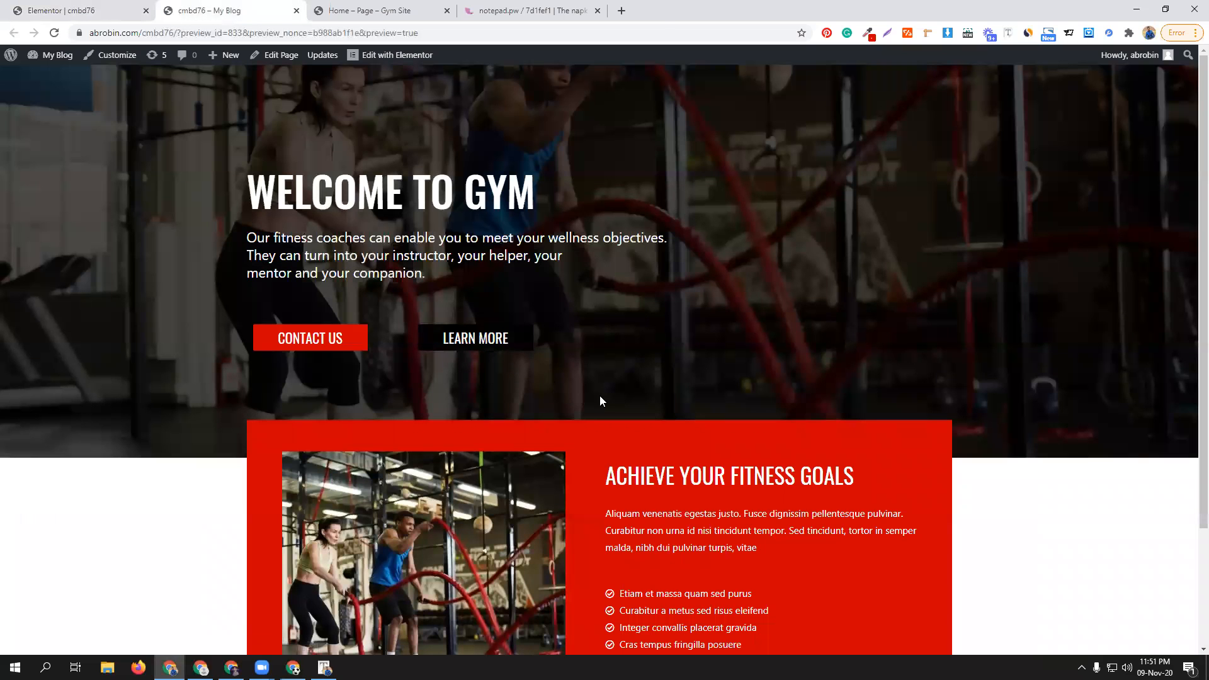
scroll(658, 395, down, 3)
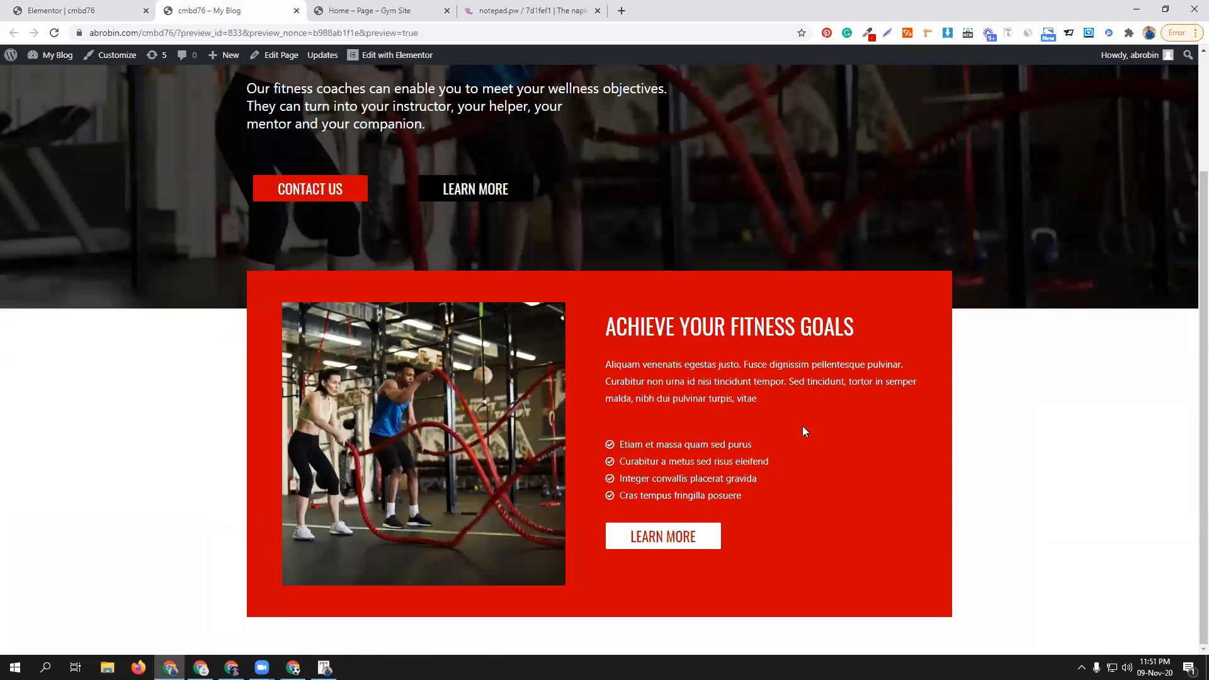
click(371, 10)
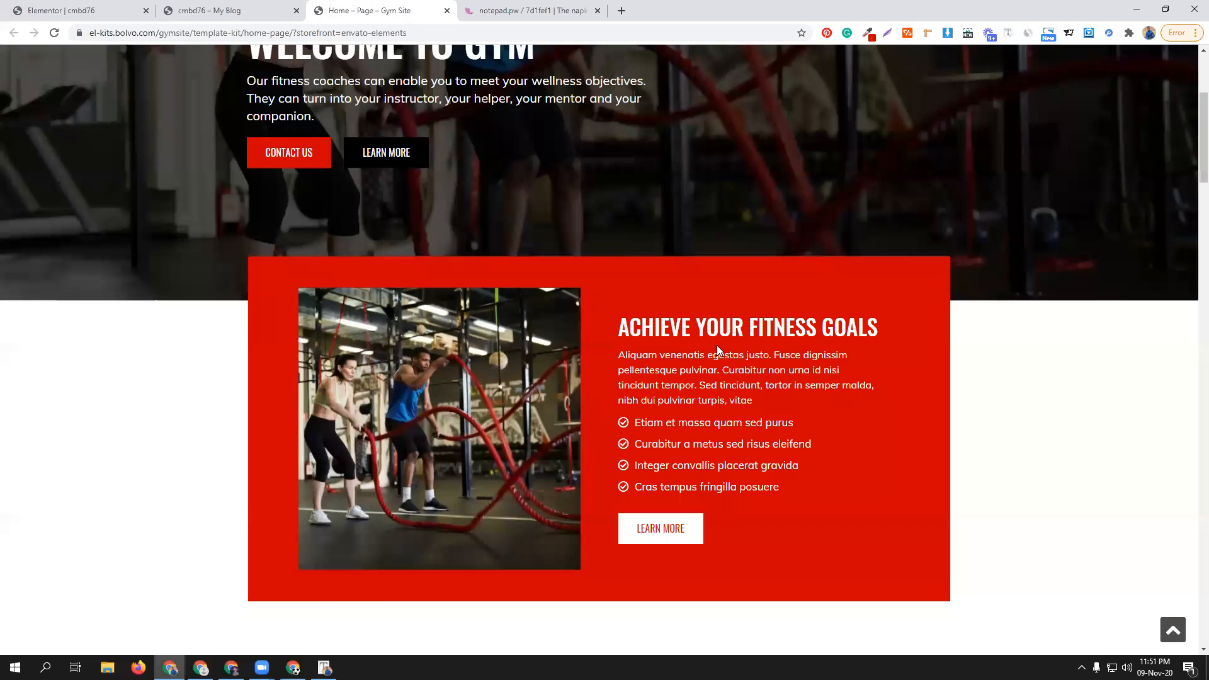
click(245, 6)
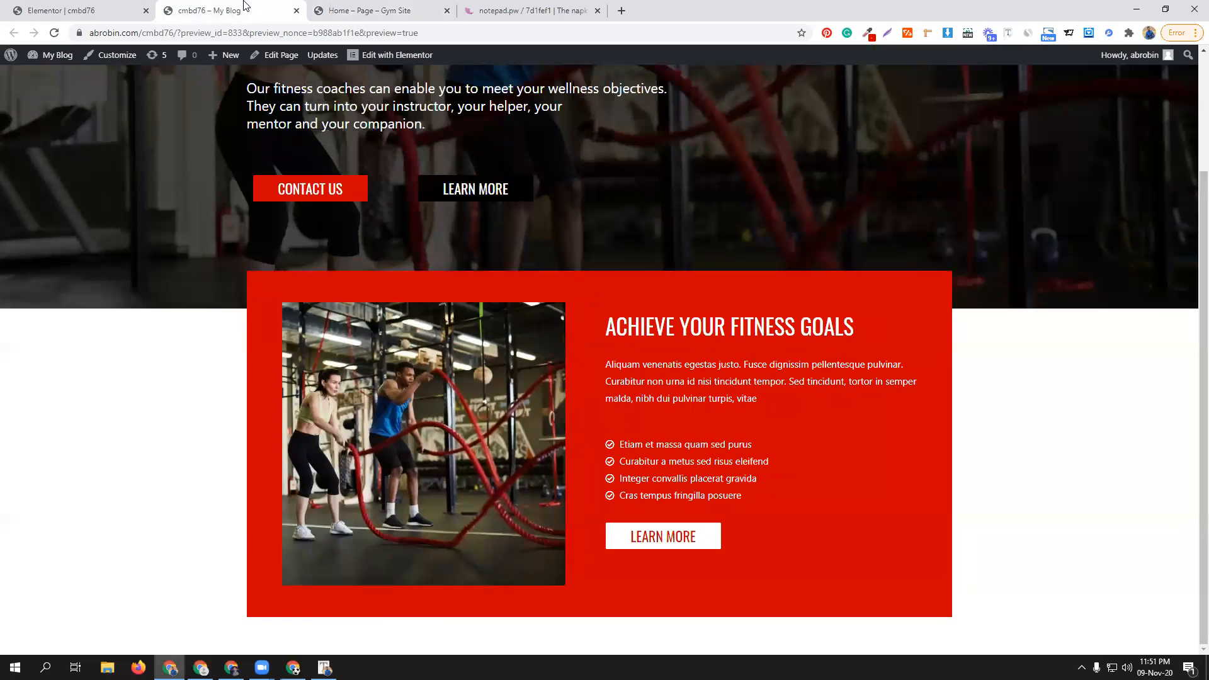
scroll(539, 278, up, 2)
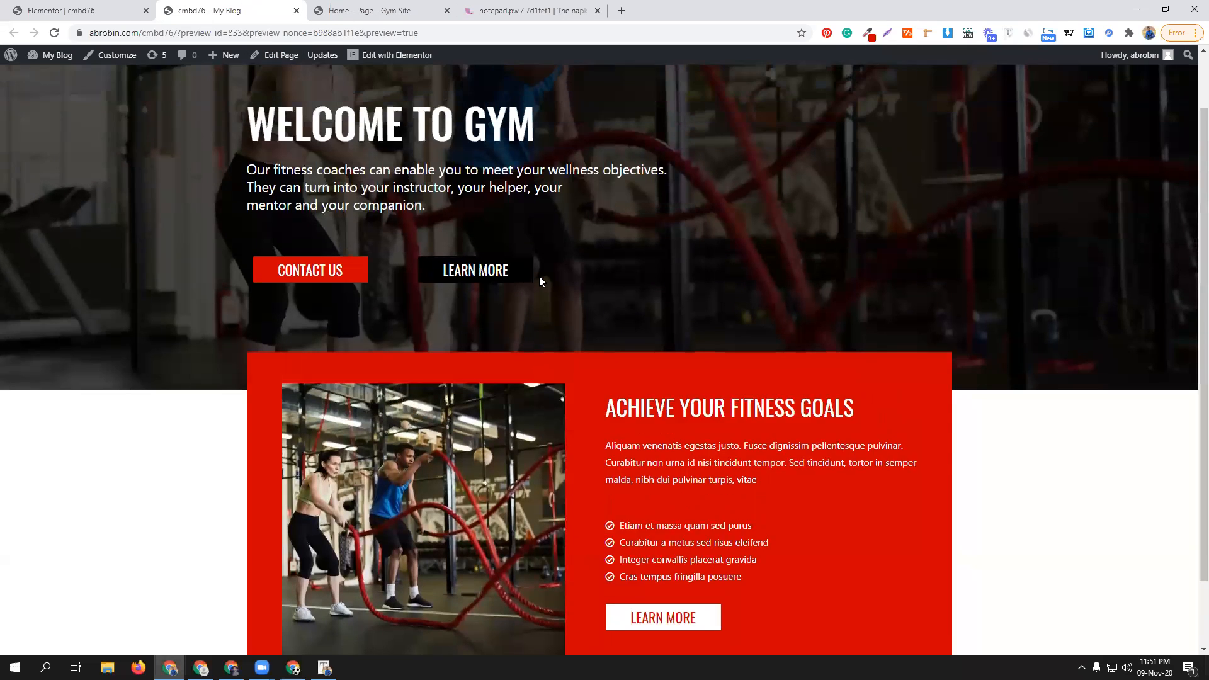
click(379, 13)
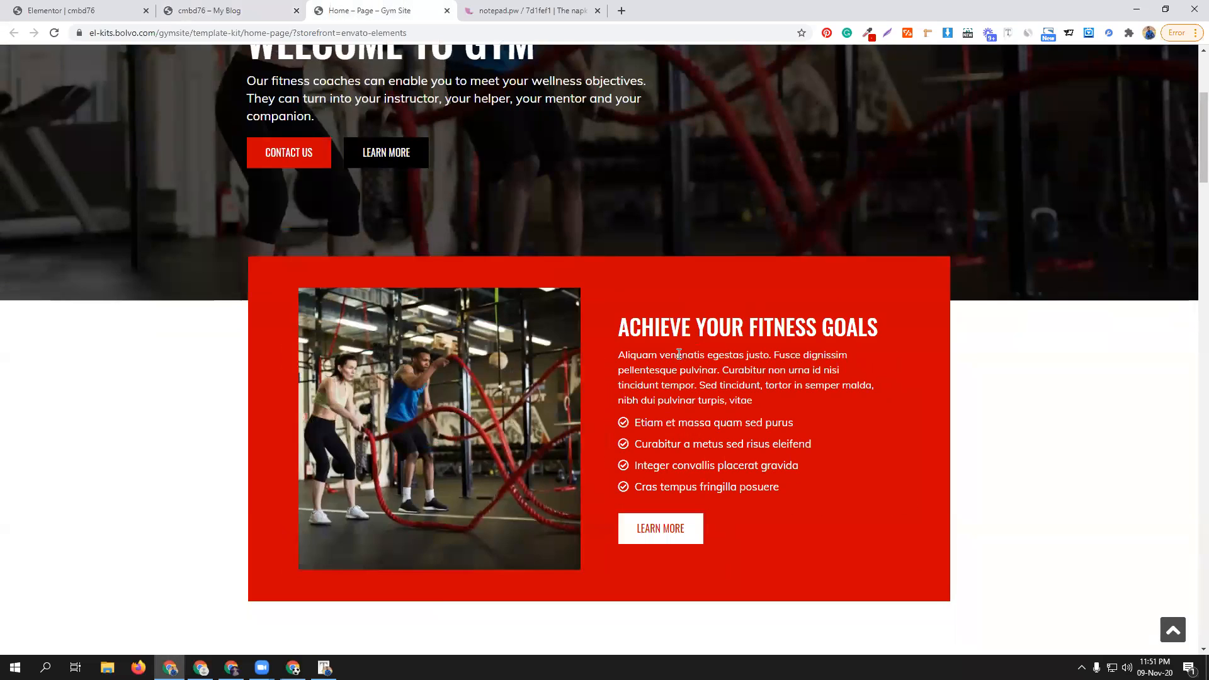
scroll(679, 354, up, 1)
key(ctrl+shift+Tab)
key(ctrl+shift+Tab)
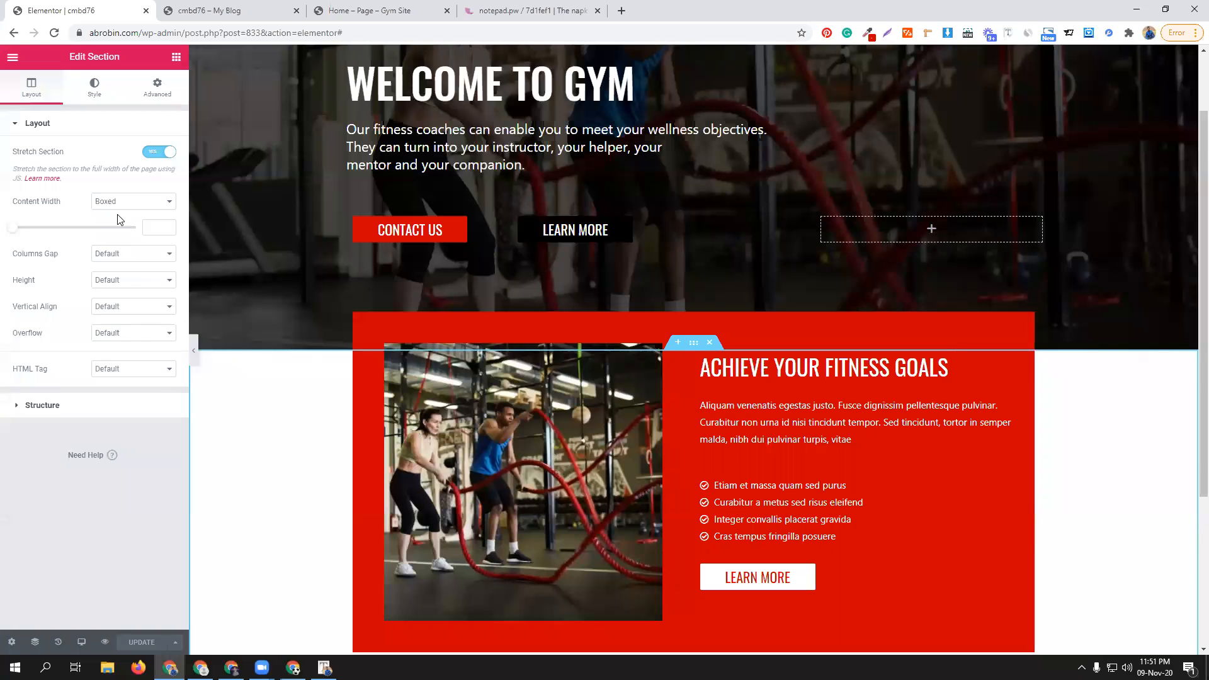
- Place the reference site's tab next to the editor tab and examine the reference's "Our Schedule" section
scroll(793, 463, down, 4)
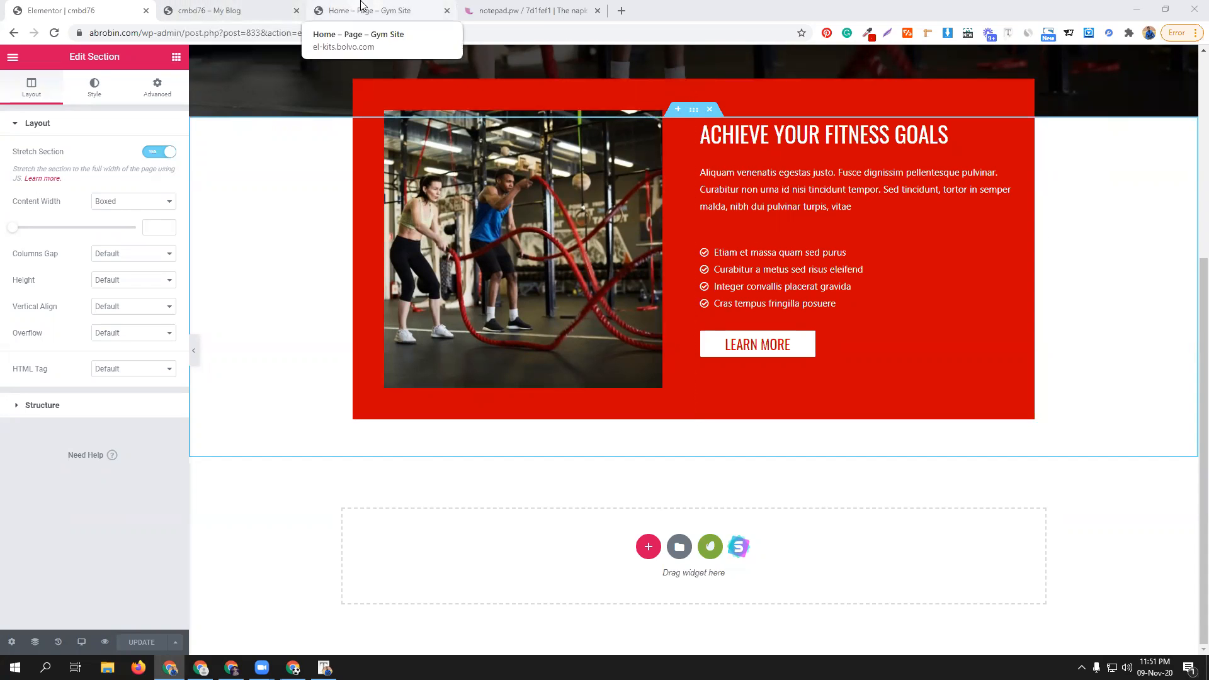
drag(362, 5, 214, 9)
scroll(666, 430, down, 5)
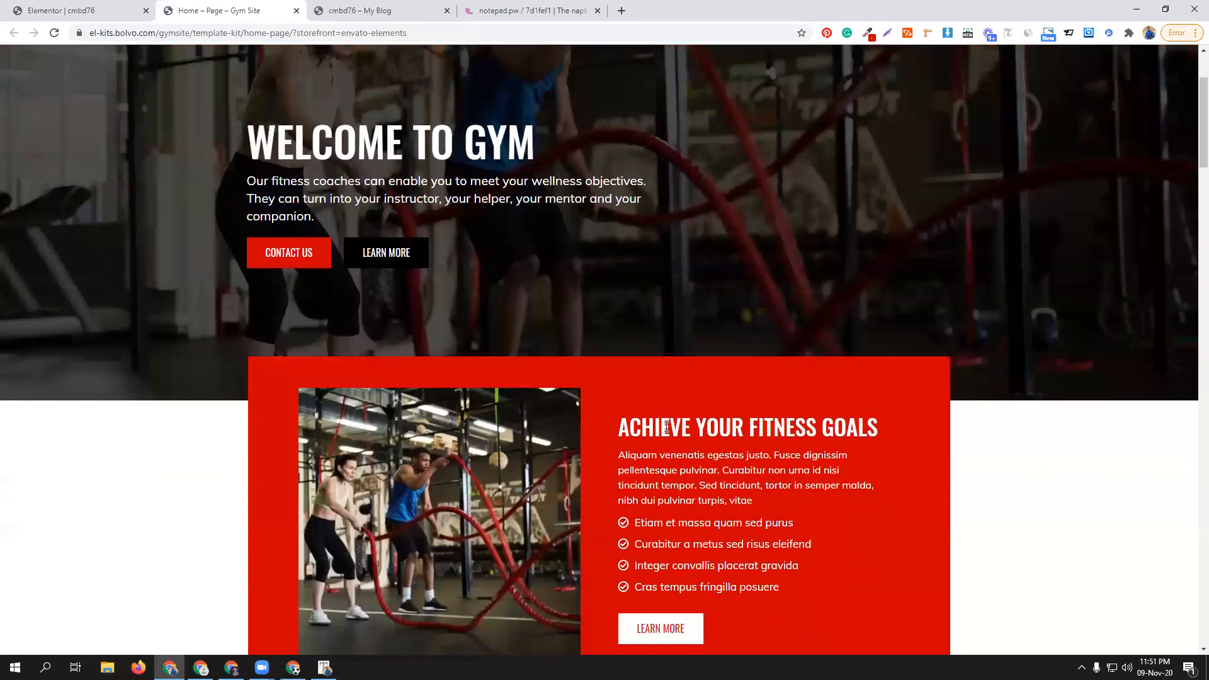
scroll(664, 424, down, 6)
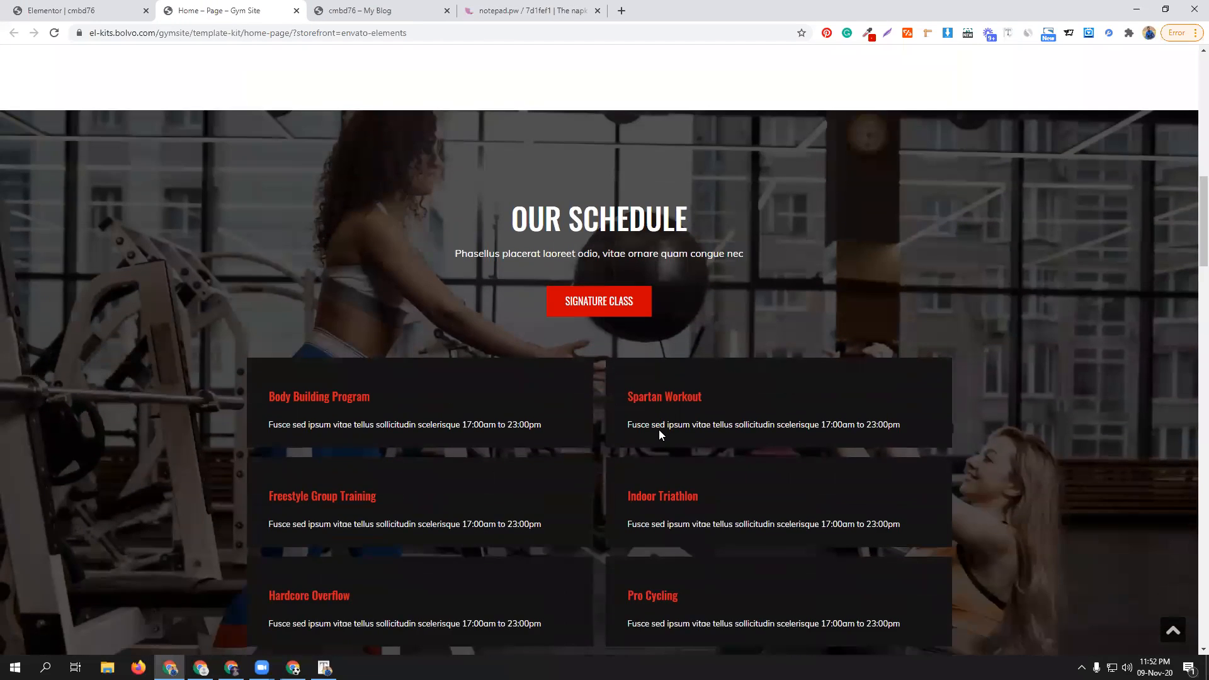
scroll(737, 381, up, 2)
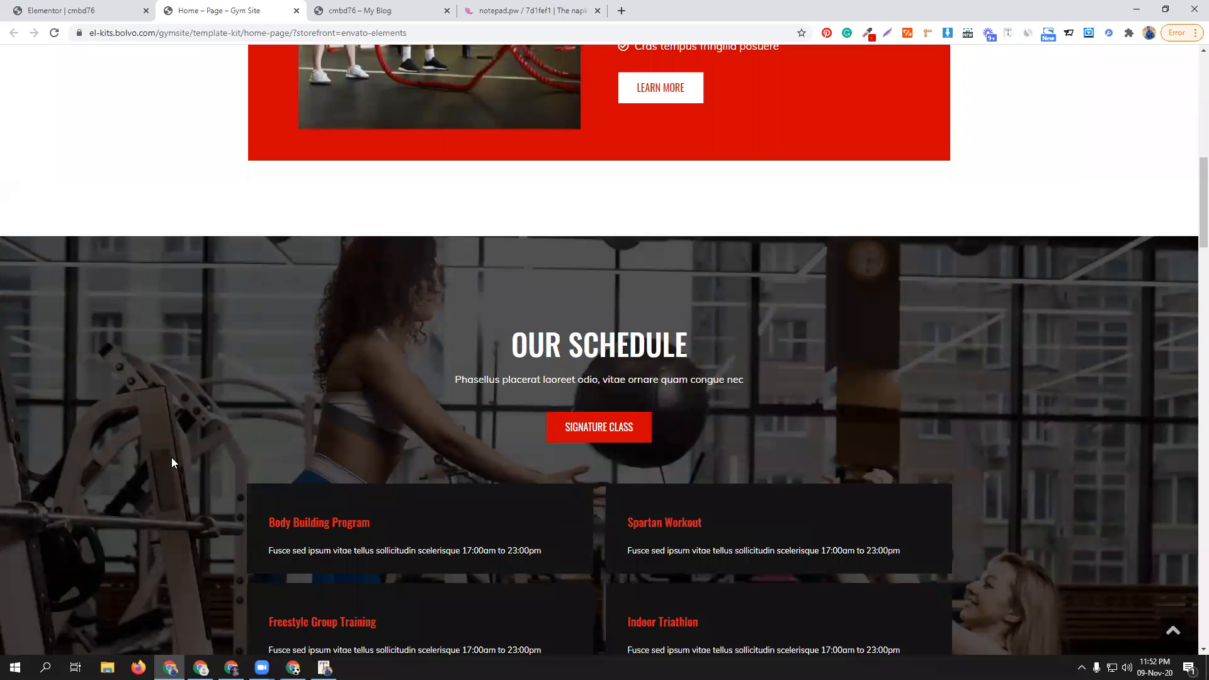
scroll(179, 472, down, 7)
scroll(770, 429, up, 5)
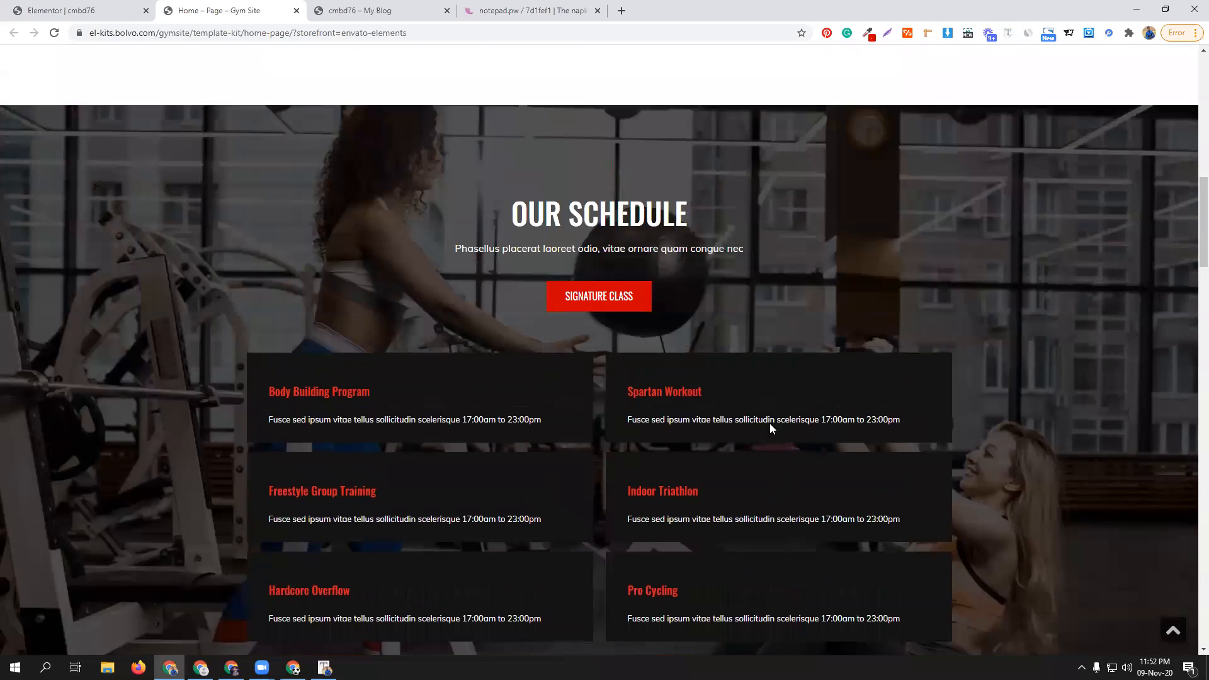
scroll(770, 423, up, 1)
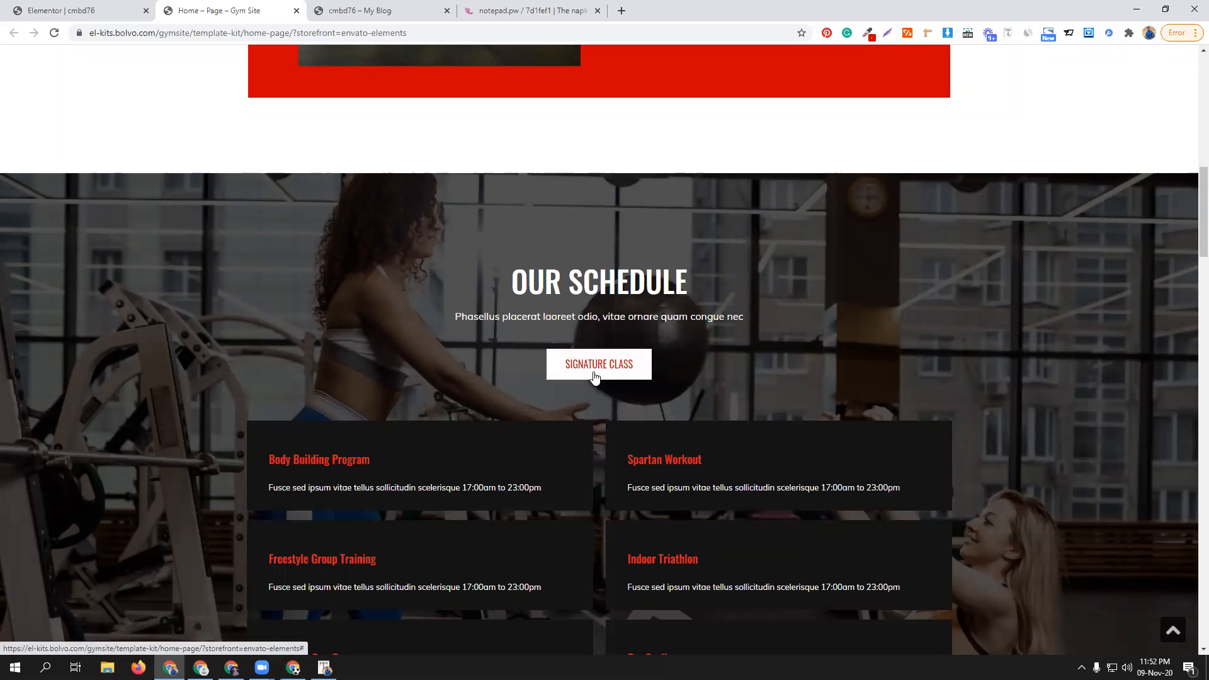
scroll(594, 376, down, 4)
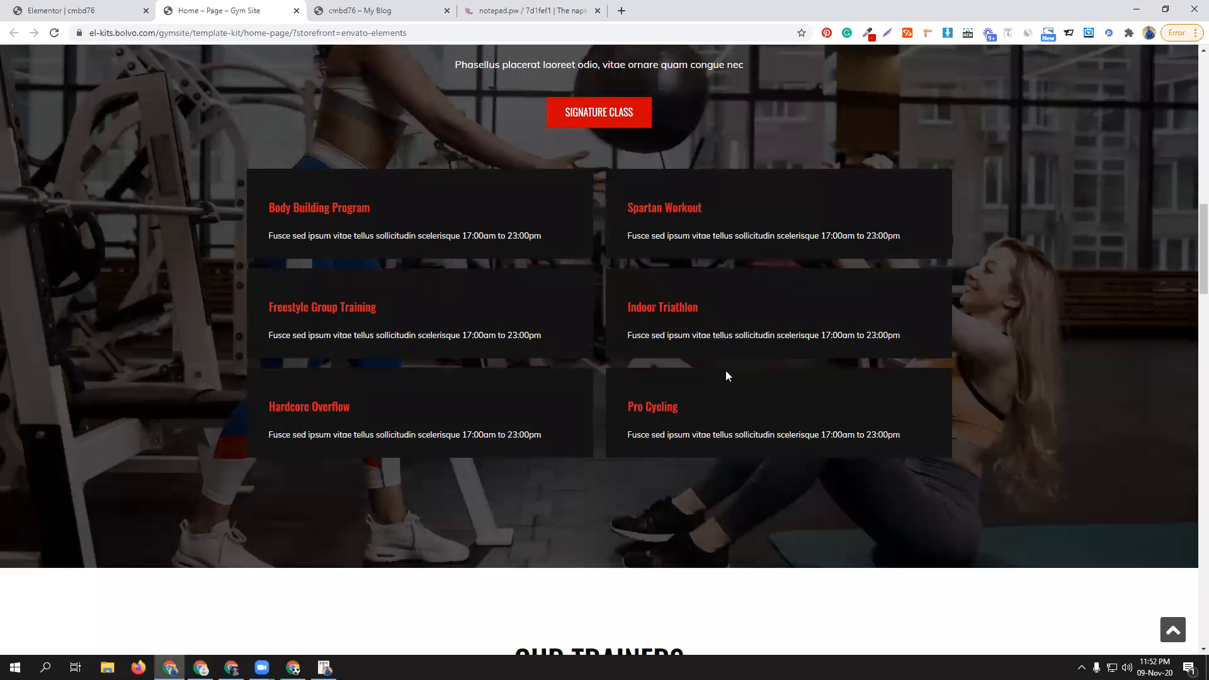
scroll(562, 391, up, 5)
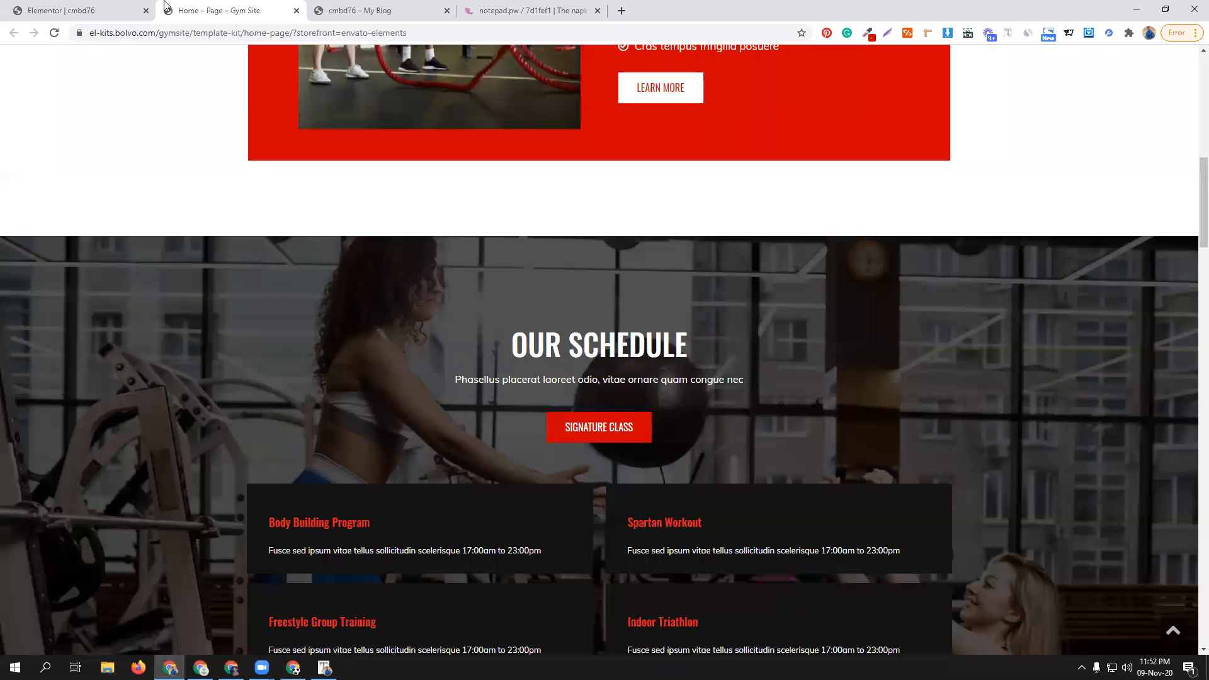
- Add a single-column section below the red block, stretch it, and set its content width to Full Width
click(114, 10)
click(659, 543)
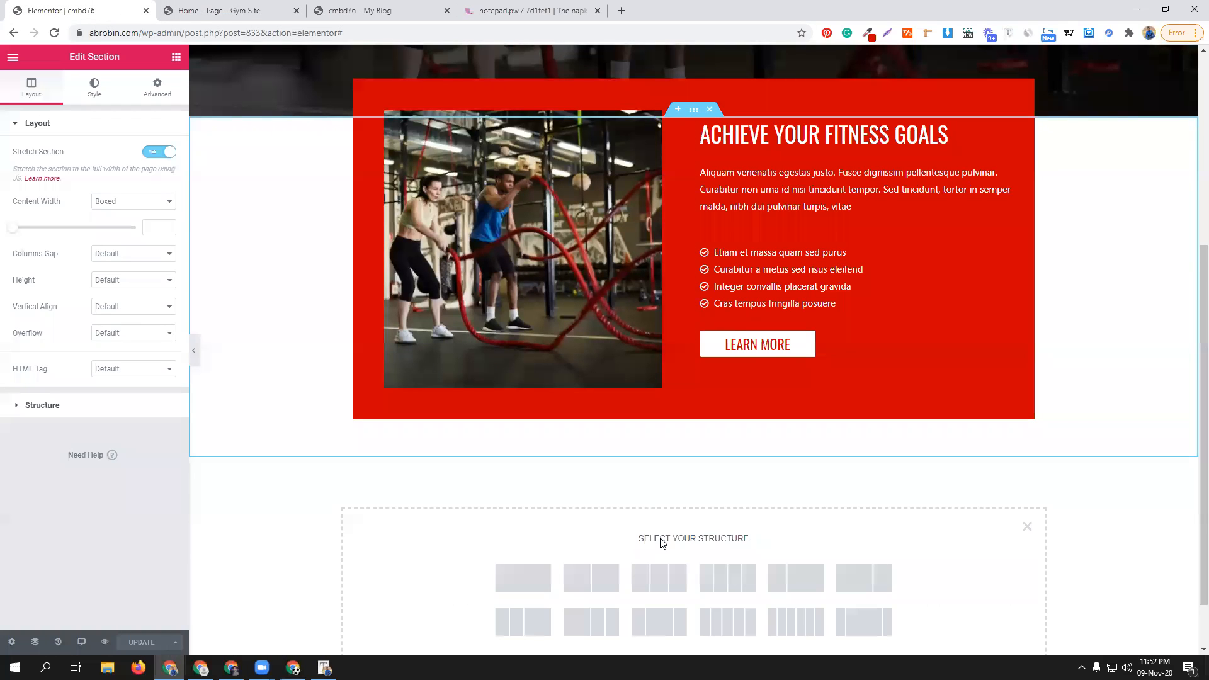
click(522, 578)
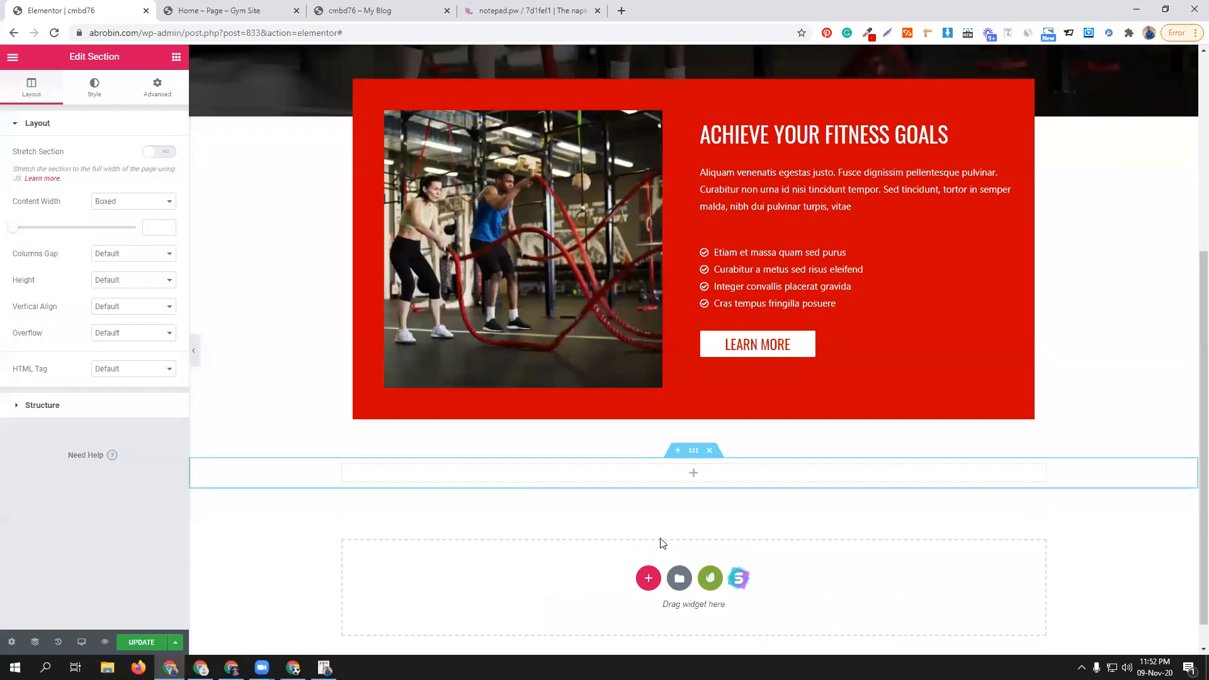
click(158, 153)
click(137, 201)
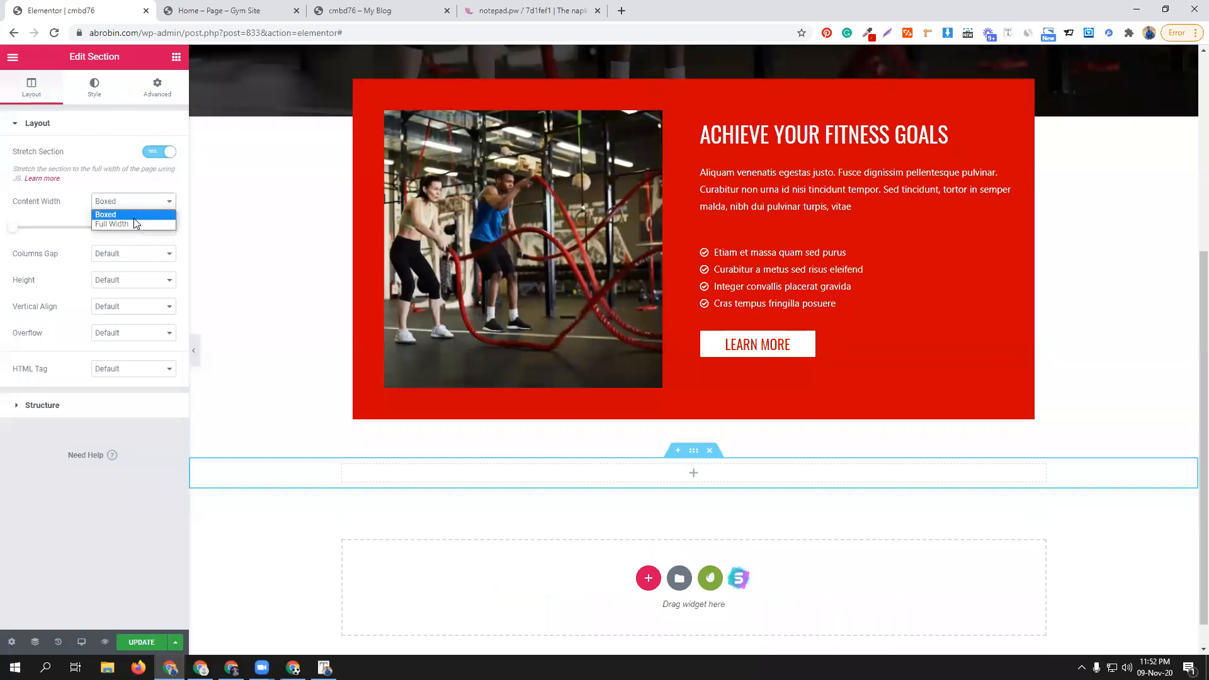
click(134, 212)
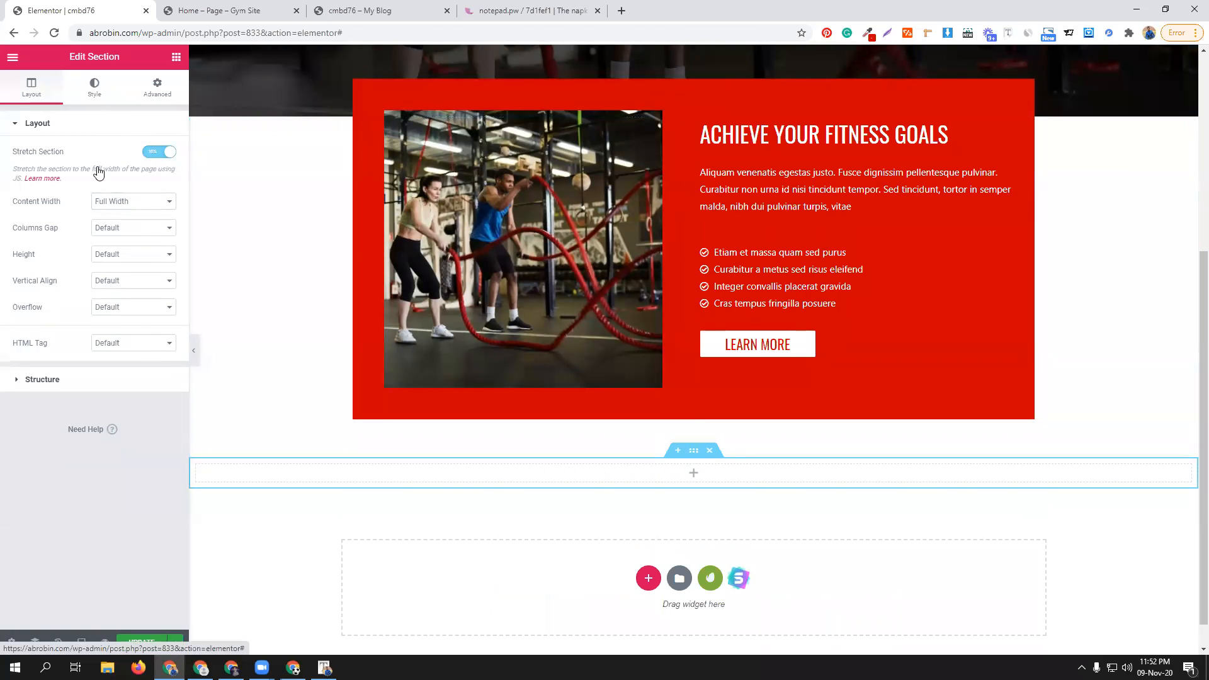
- Upload the two-athletic-girls-dressed-in-a-sportswear-are-4REFUN2 image from Downloads and use it as the new section's classic background
click(93, 87)
click(117, 184)
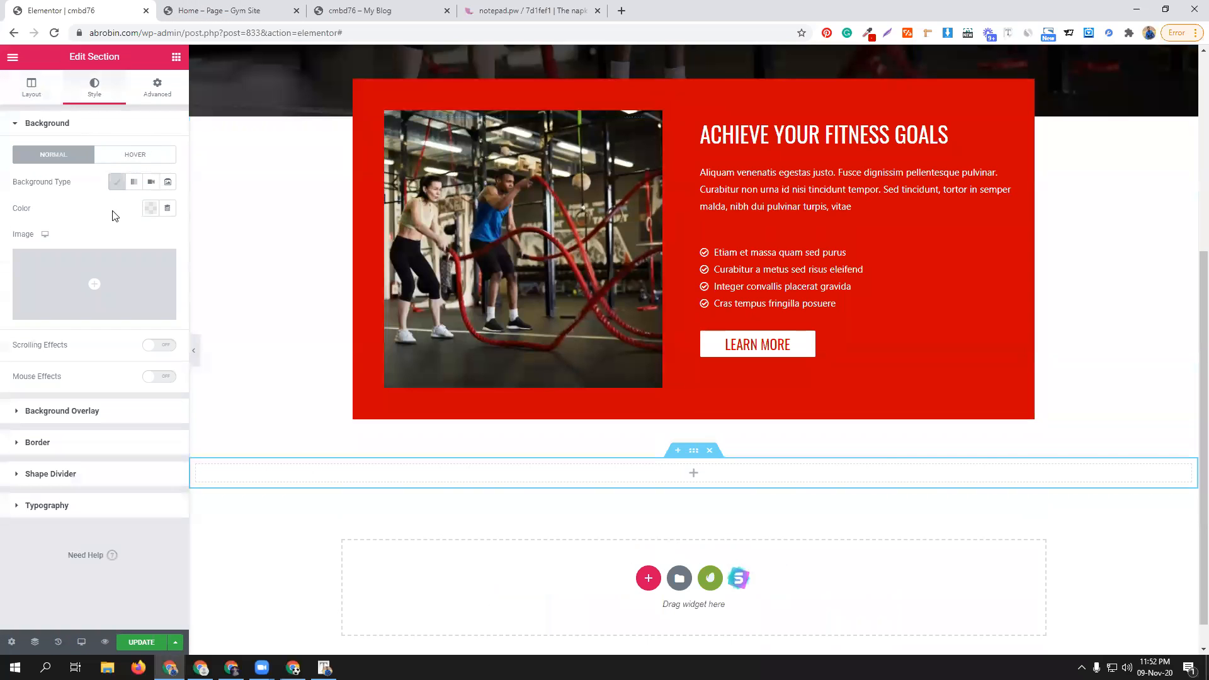
click(129, 287)
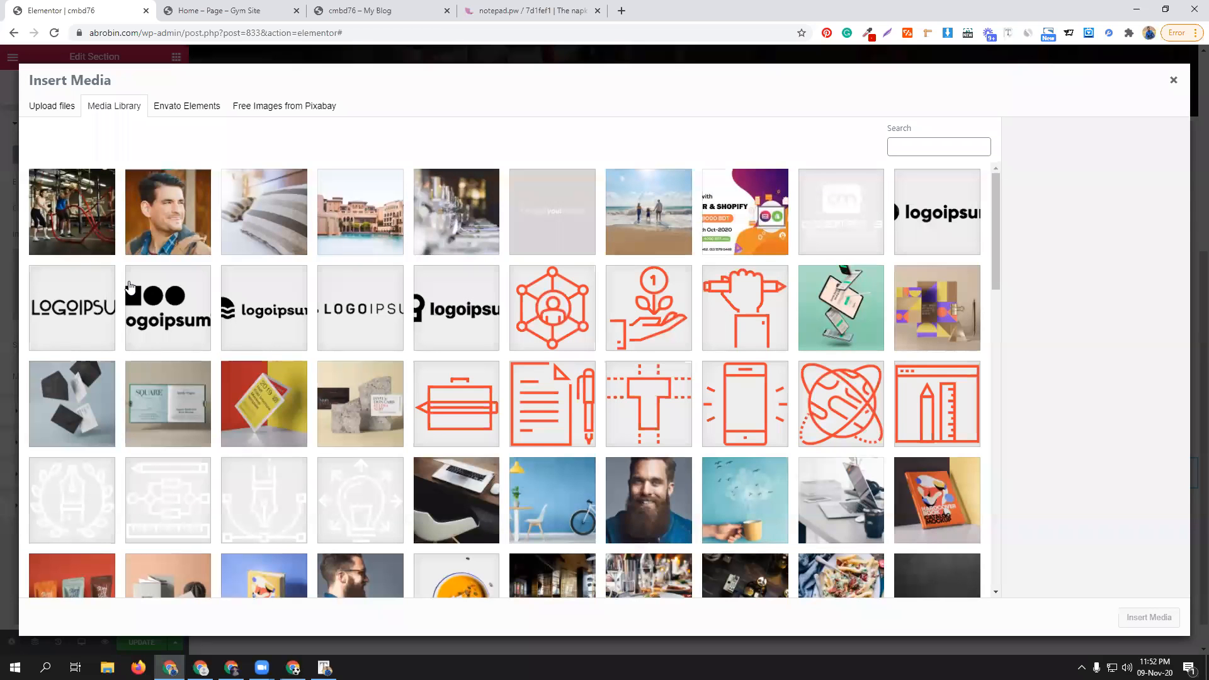
click(58, 113)
click(590, 324)
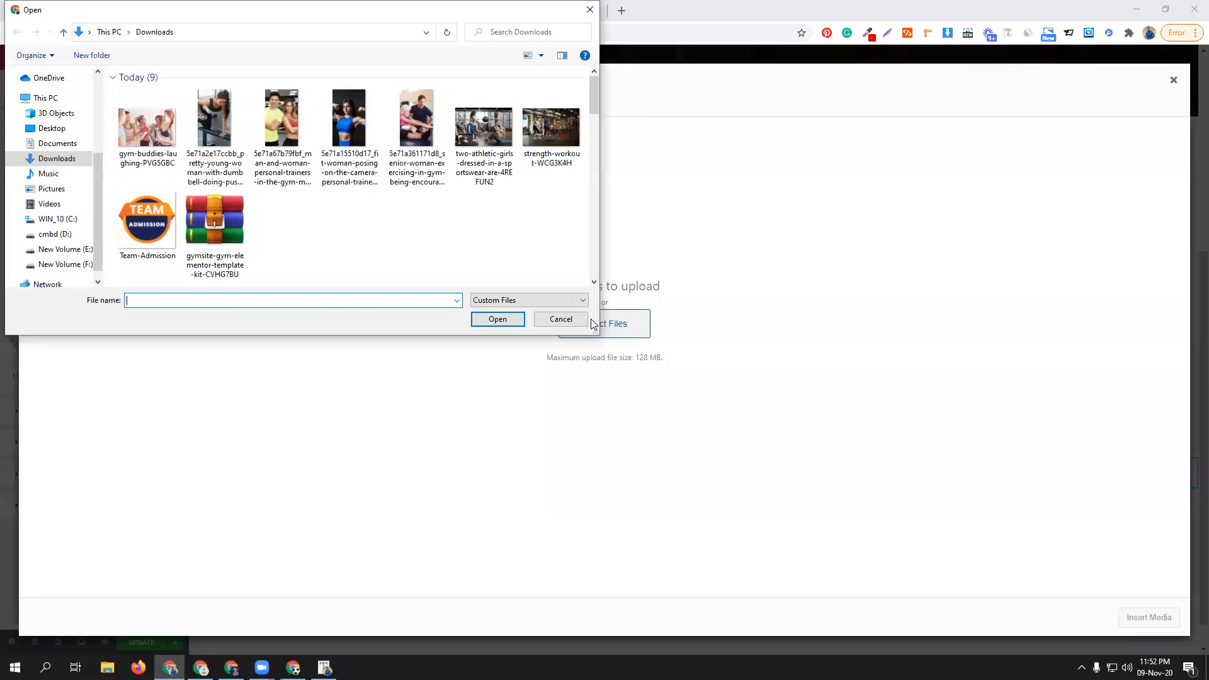
click(482, 136)
click(497, 319)
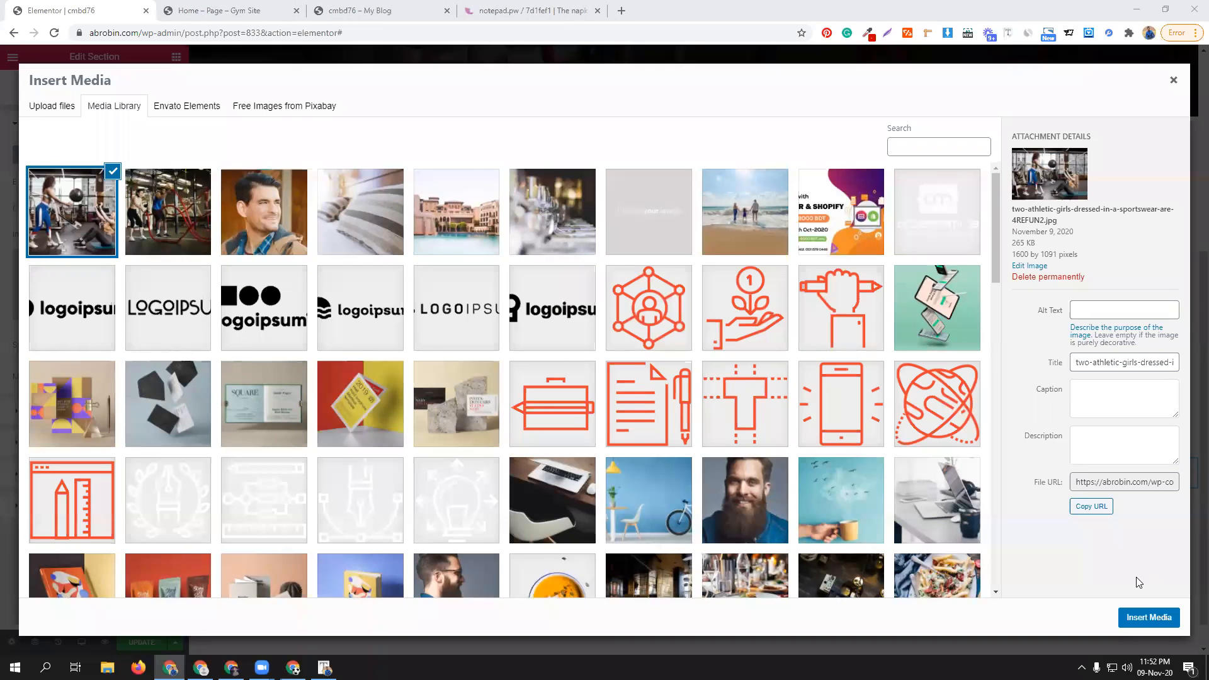
click(1149, 617)
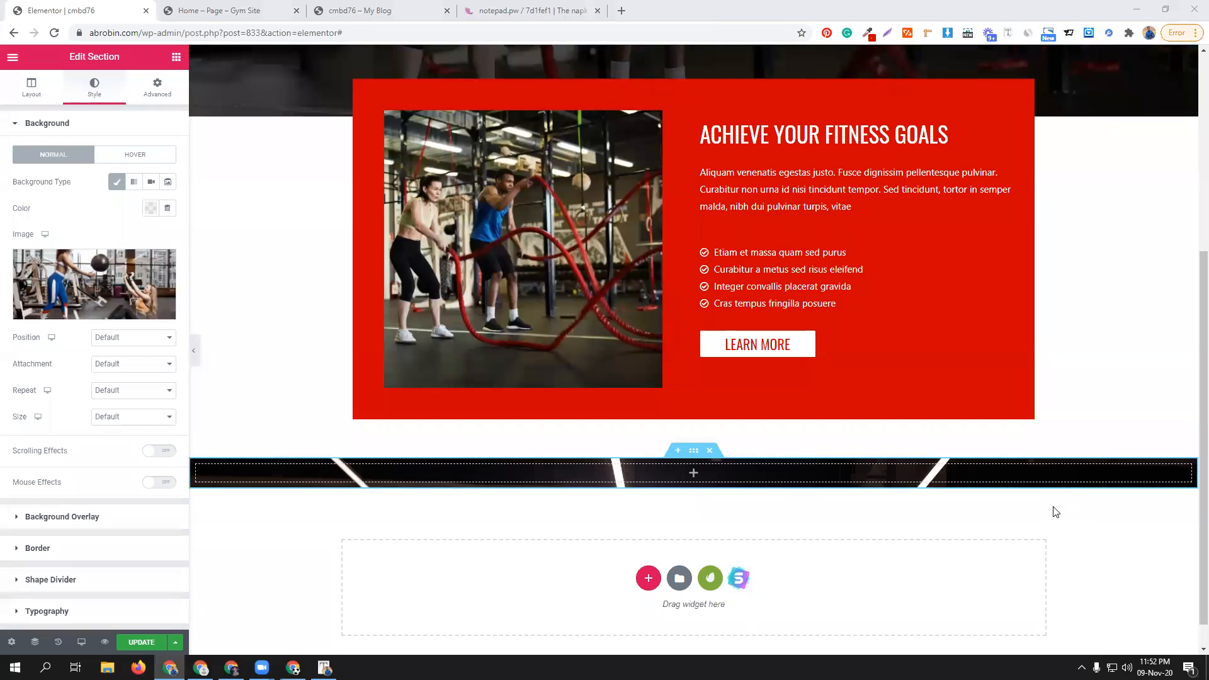
- Set the section's background image to Center Center position, No-repeat, and Cover size
click(135, 338)
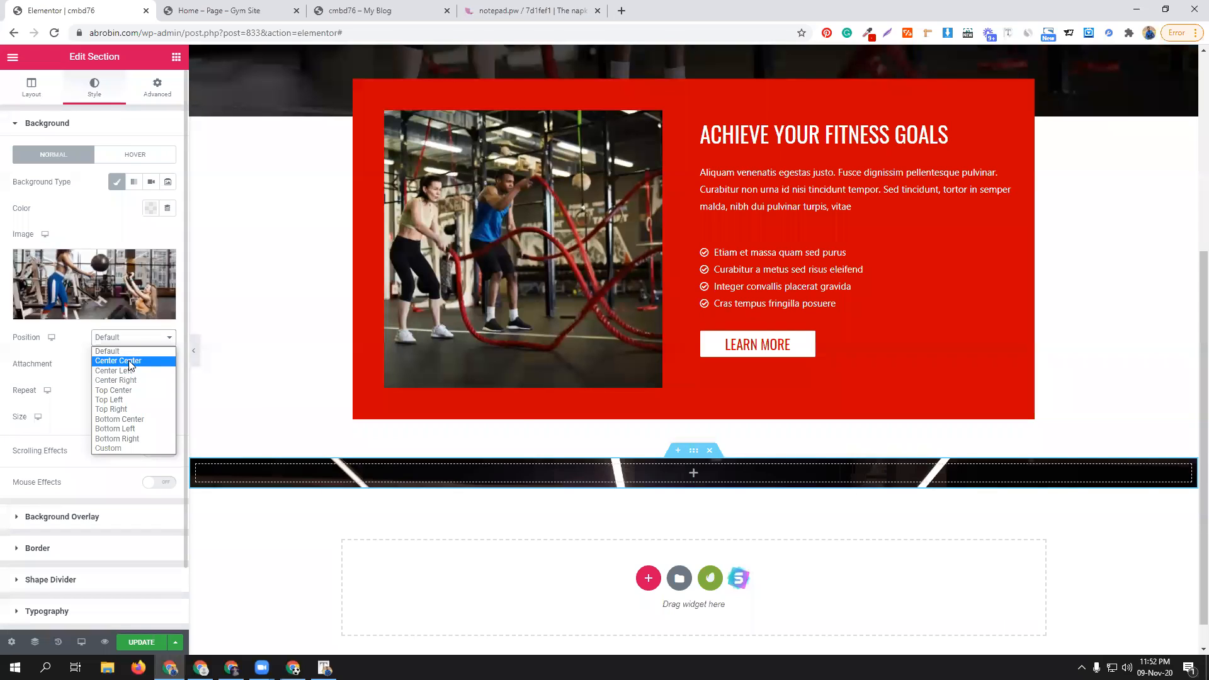
click(128, 361)
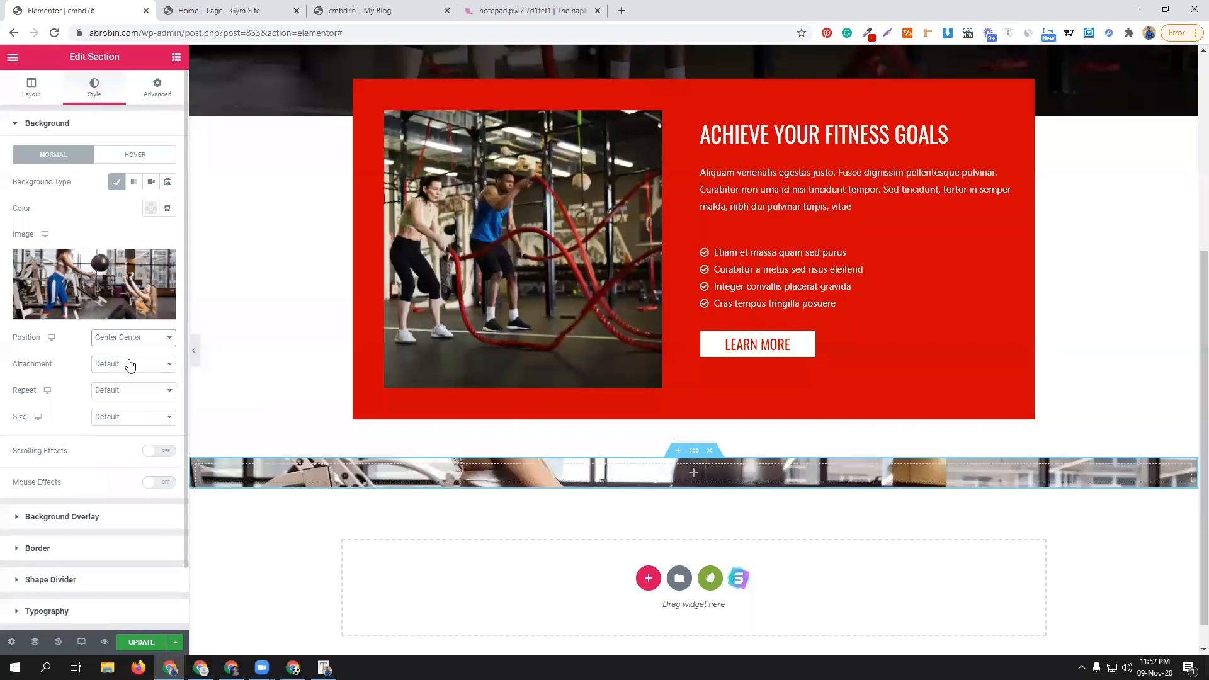
click(135, 391)
click(135, 412)
click(135, 417)
click(138, 450)
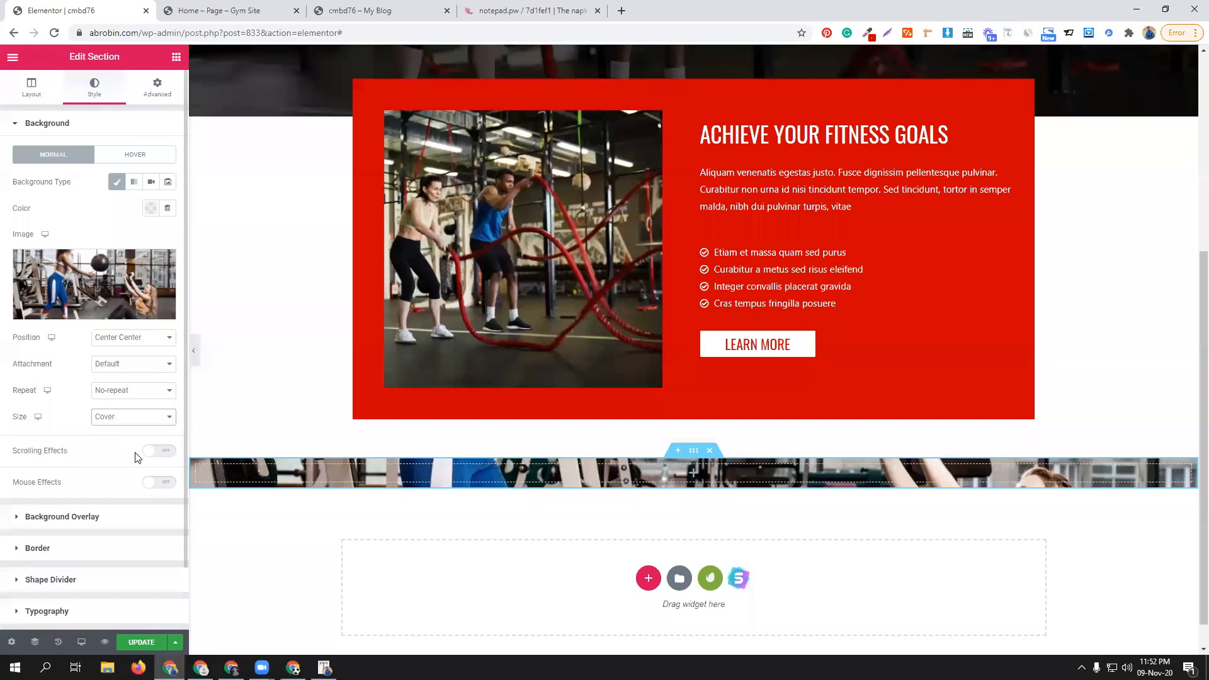
- Add a black #000000 classic background overlay to the section with an opacity of 0.58
click(105, 519)
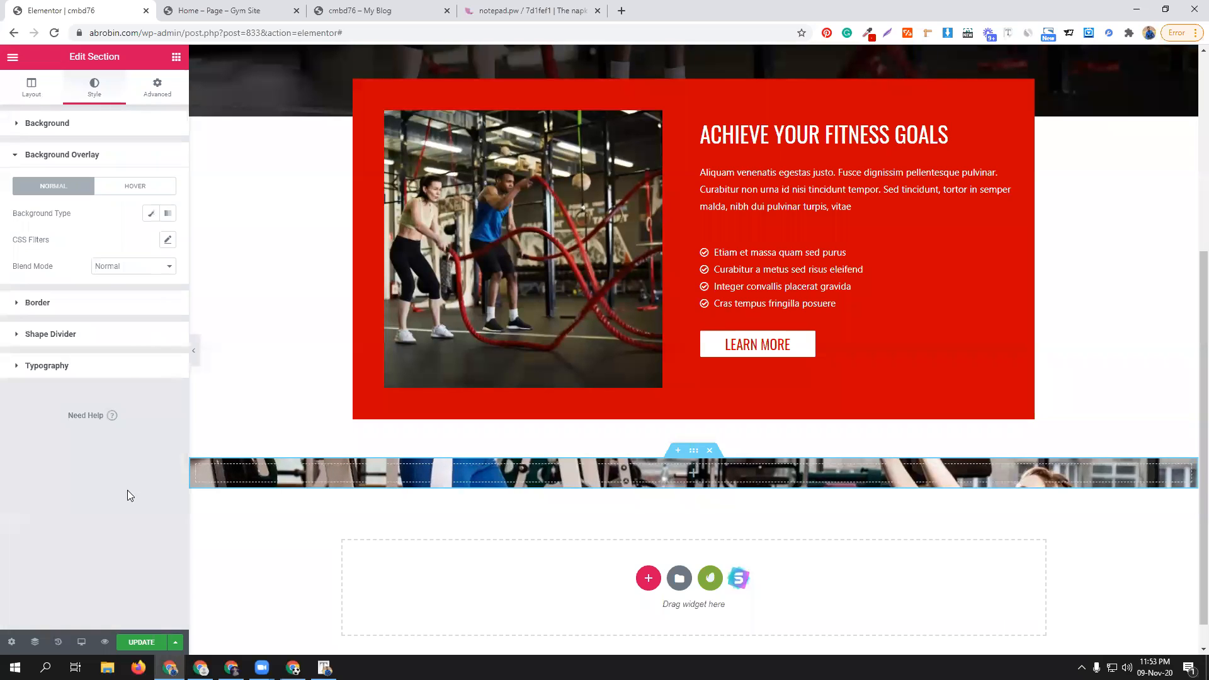
click(150, 216)
click(151, 239)
click(187, 270)
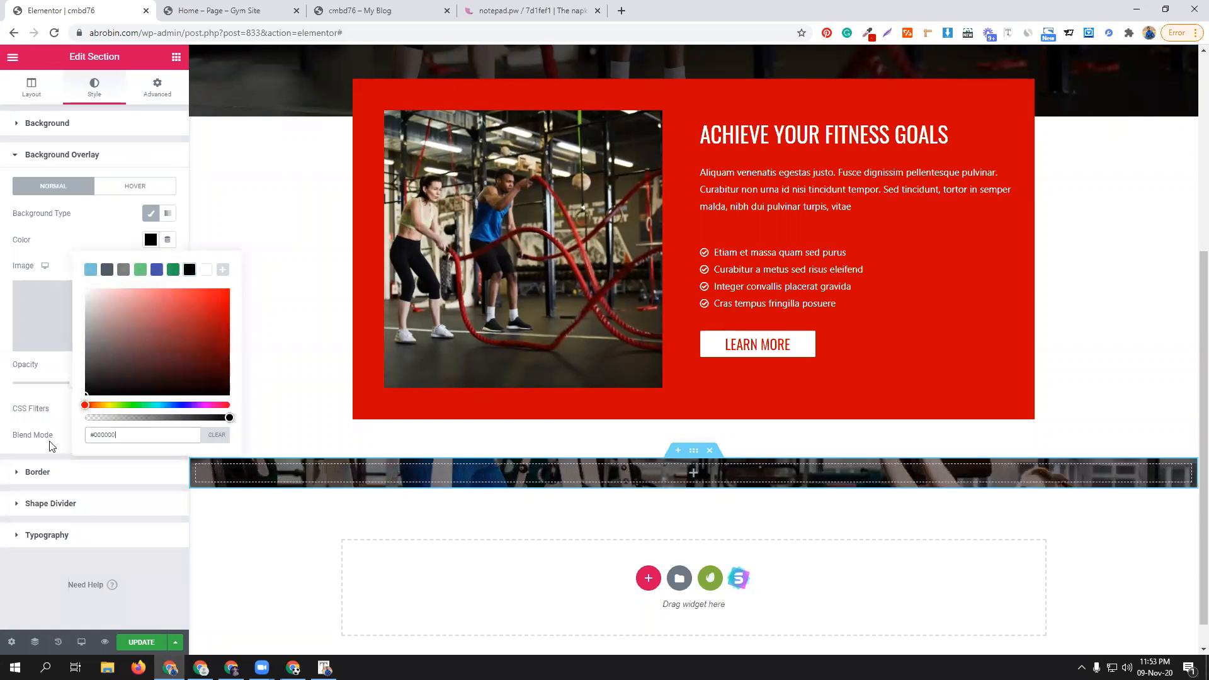
drag(73, 382, 87, 388)
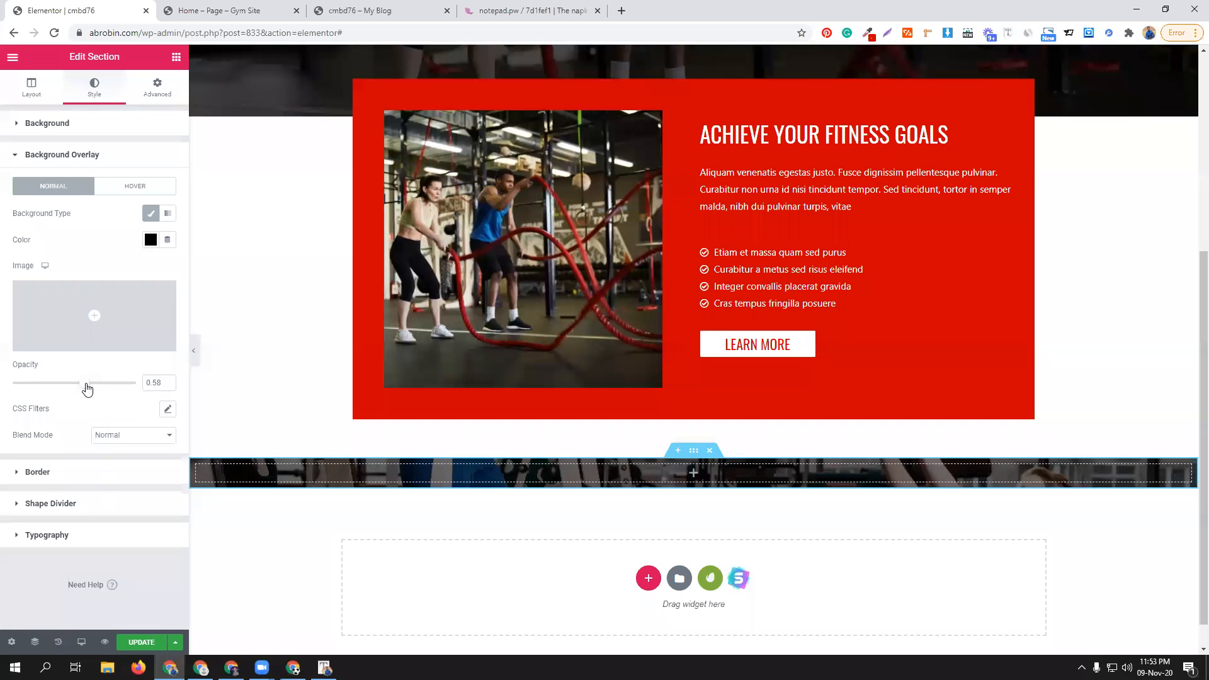
- Check the "Our Schedule" heading on the reference gym site and return to the editor
click(258, 7)
triple_click(608, 333)
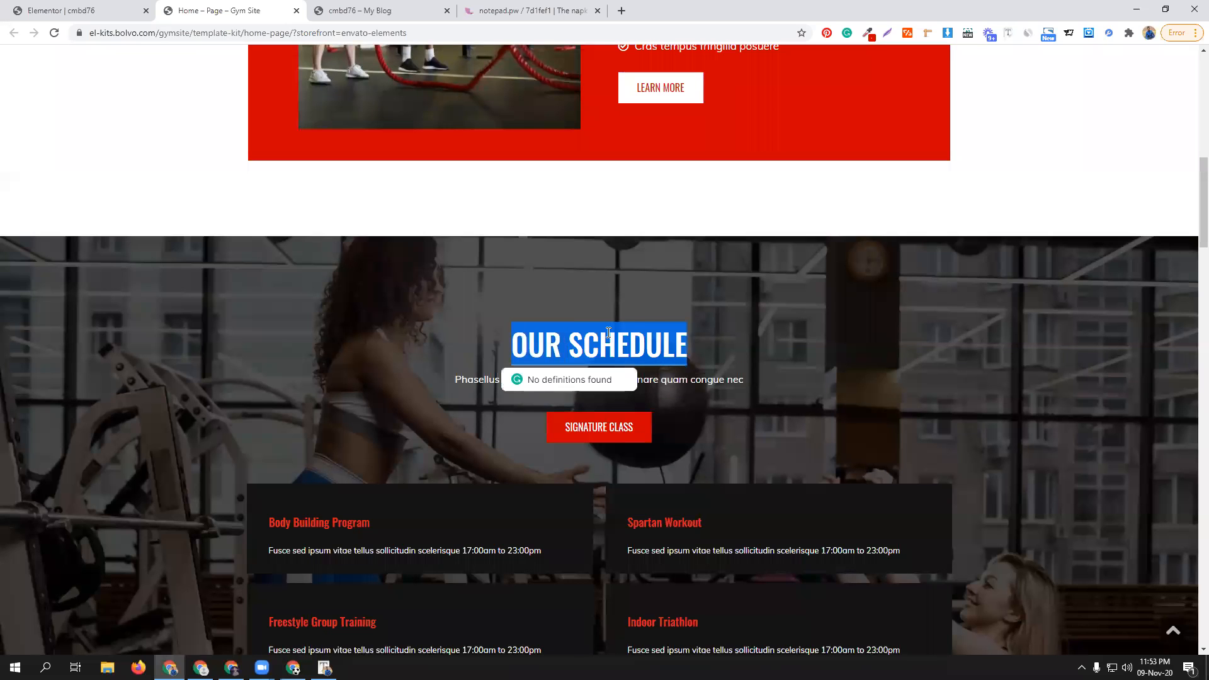
click(95, 10)
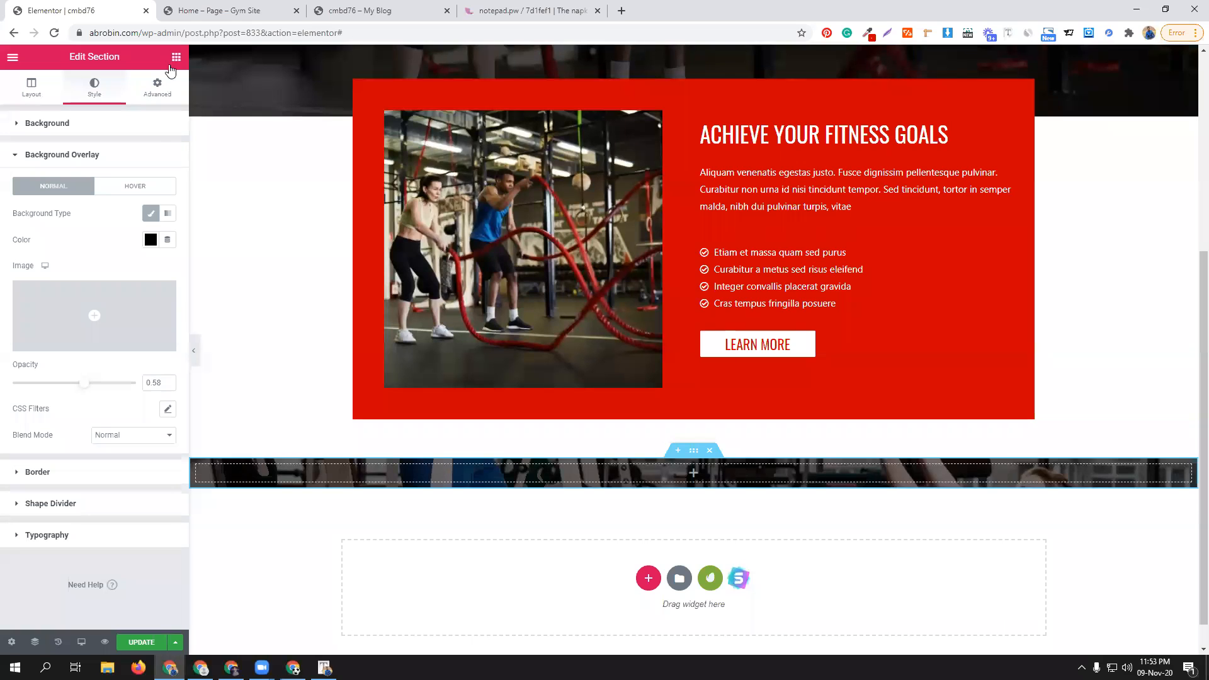
- Unlink the margin values of the new section so its top margin is separately editable
click(159, 88)
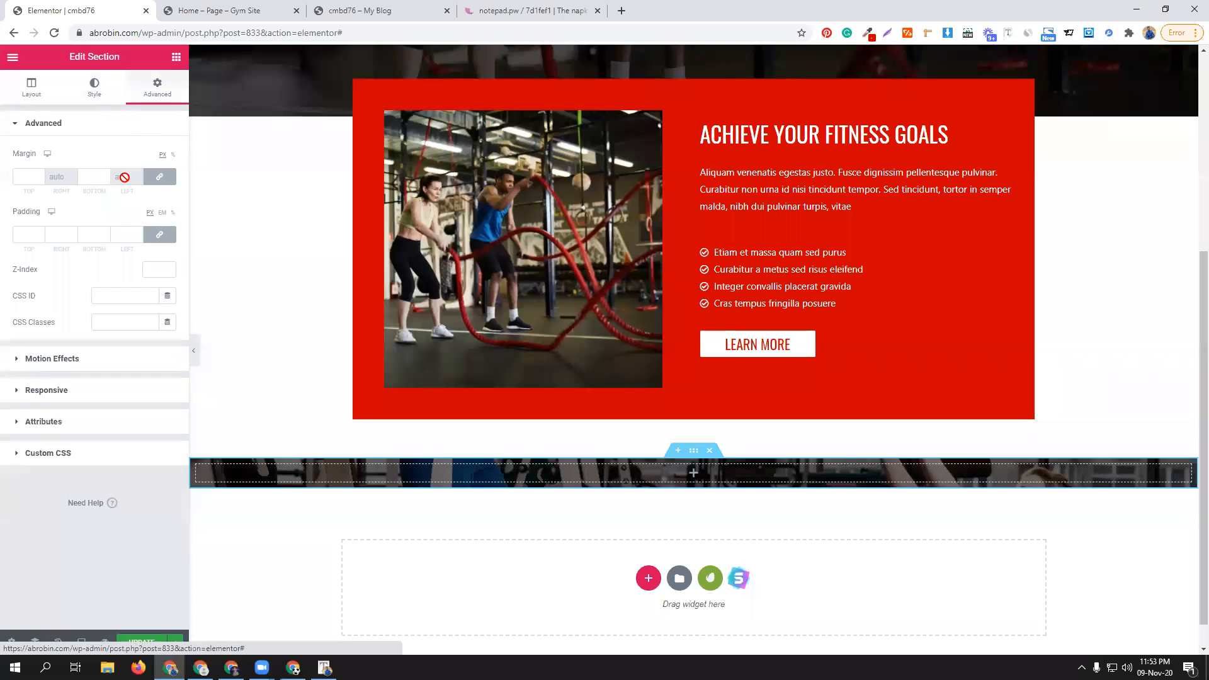
click(165, 184)
drag(29, 176, 9, 180)
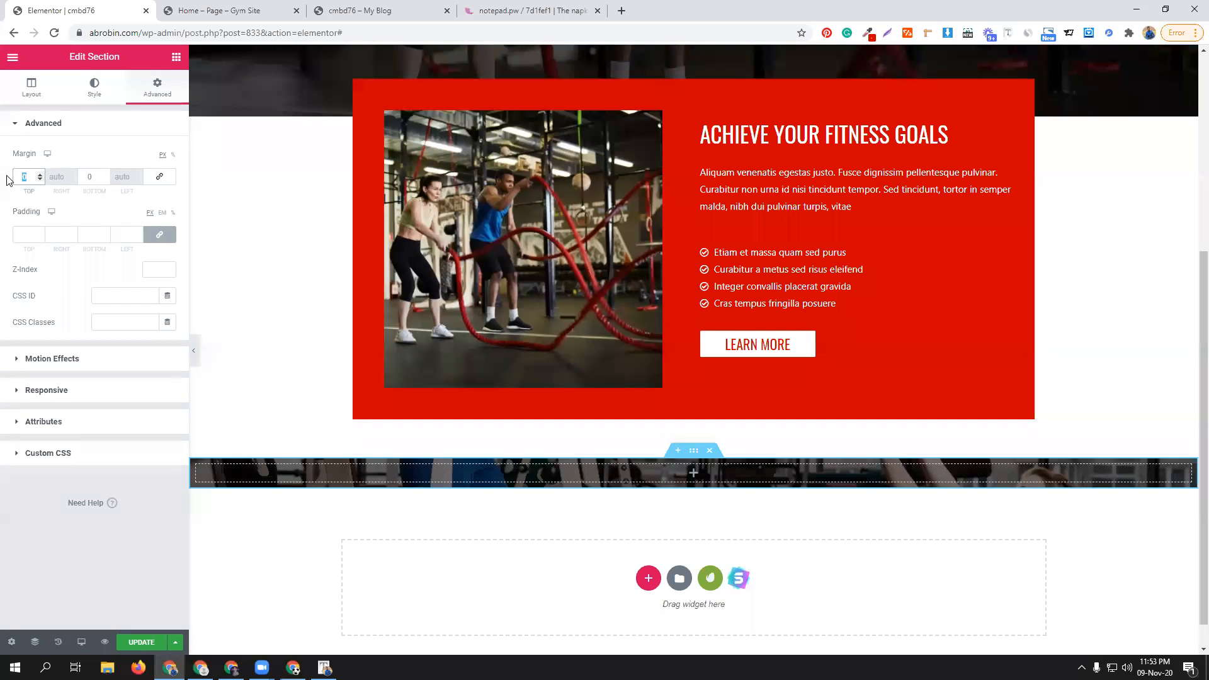
- Compare the reference site's hero heading and text with the heading and text of its "Our Schedule" section
click(176, 57)
scroll(597, 351, up, 5)
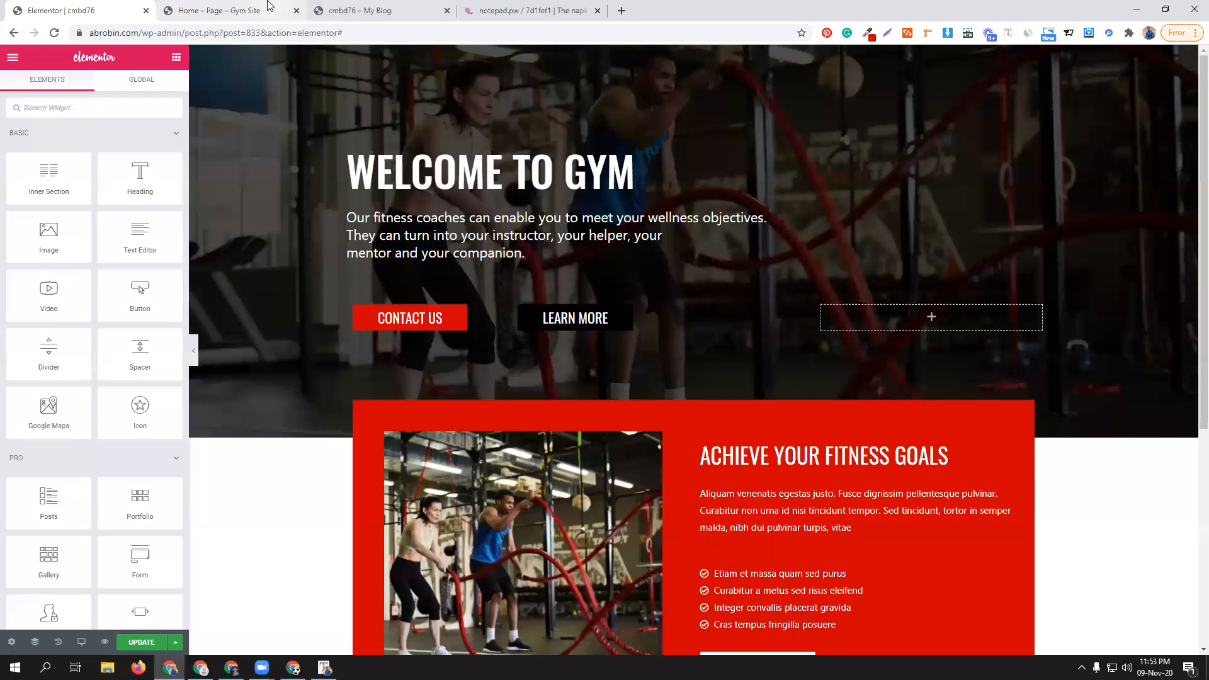
key(ctrl+Tab)
click(647, 349)
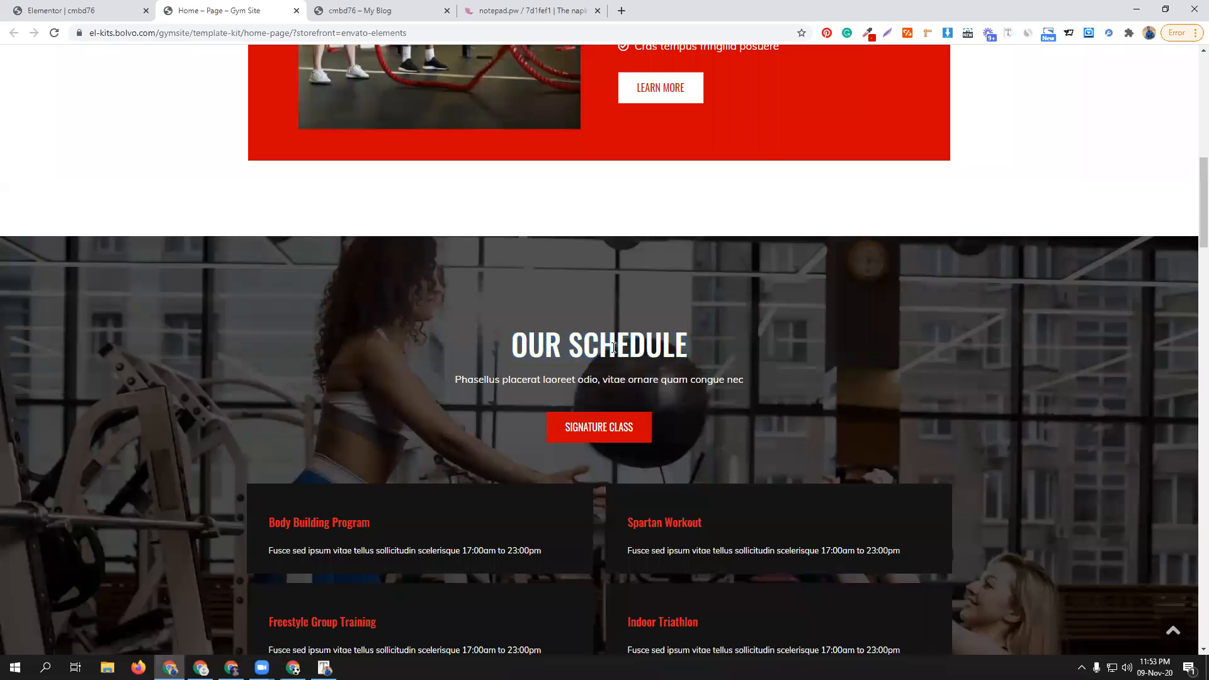
scroll(614, 348, up, 10)
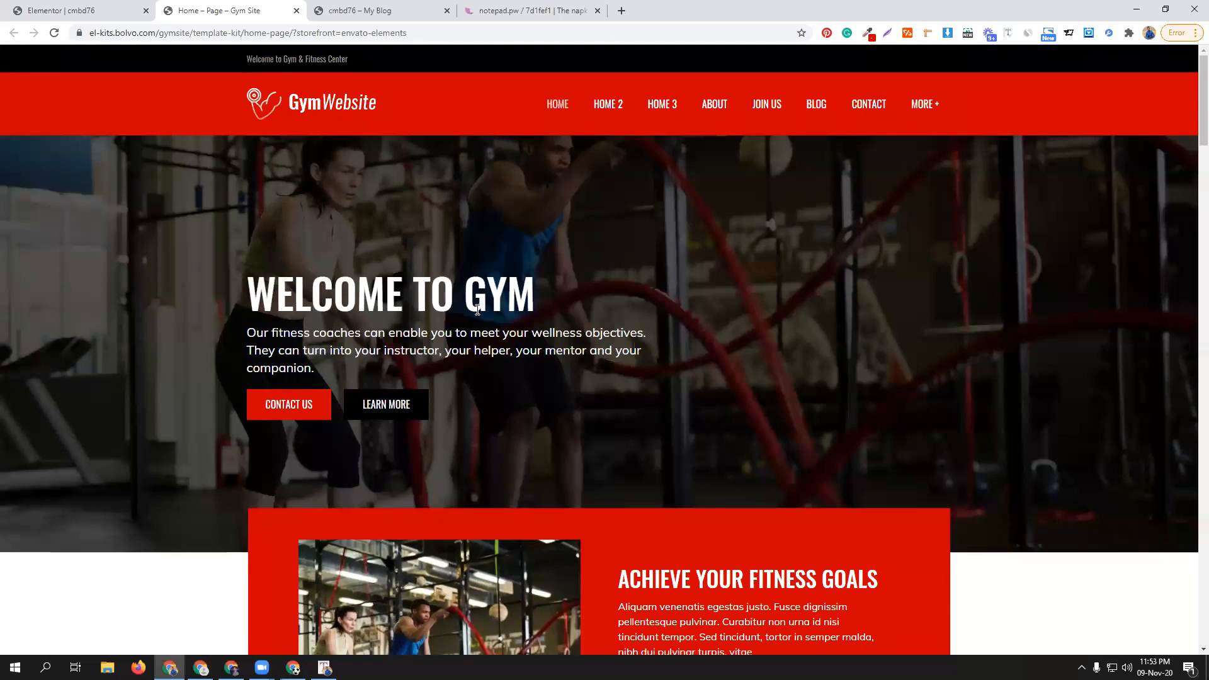
scroll(477, 310, down, 9)
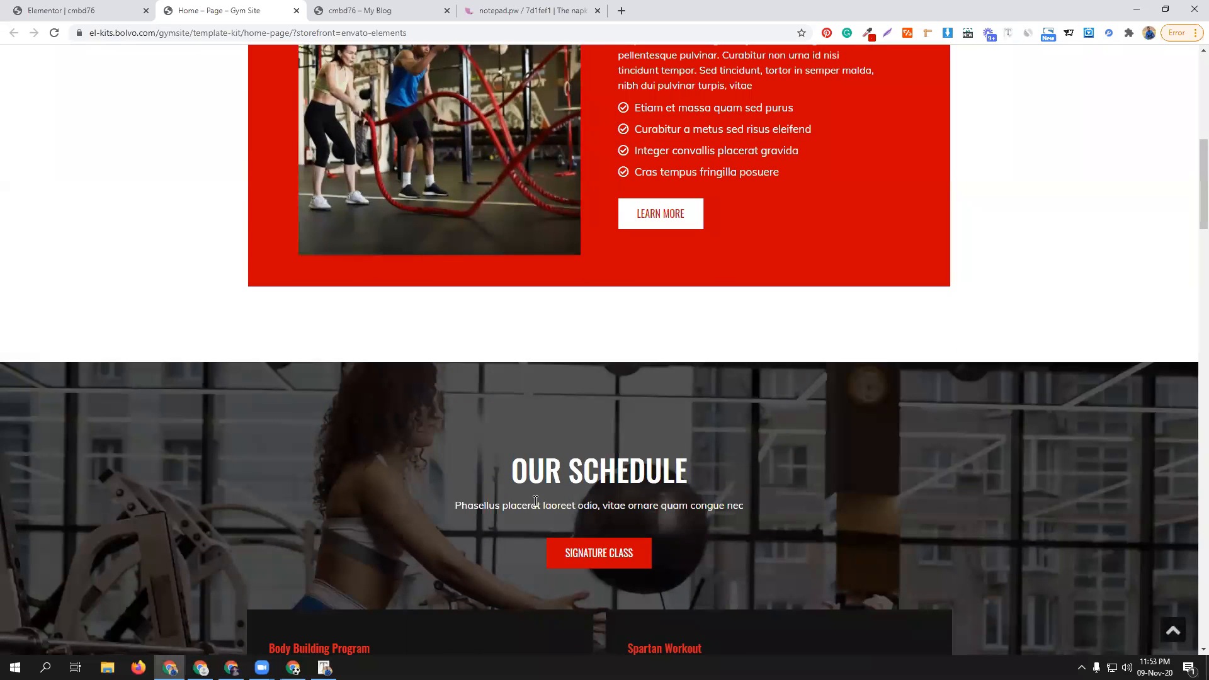
scroll(535, 500, up, 6)
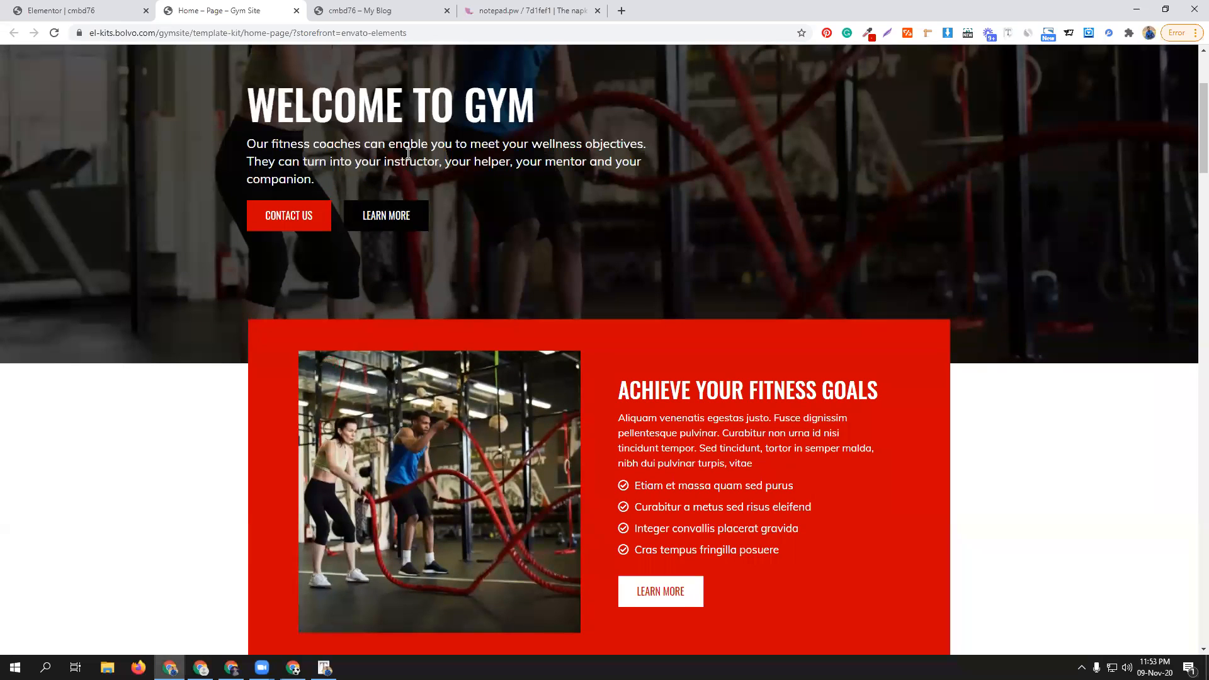
scroll(464, 216, down, 6)
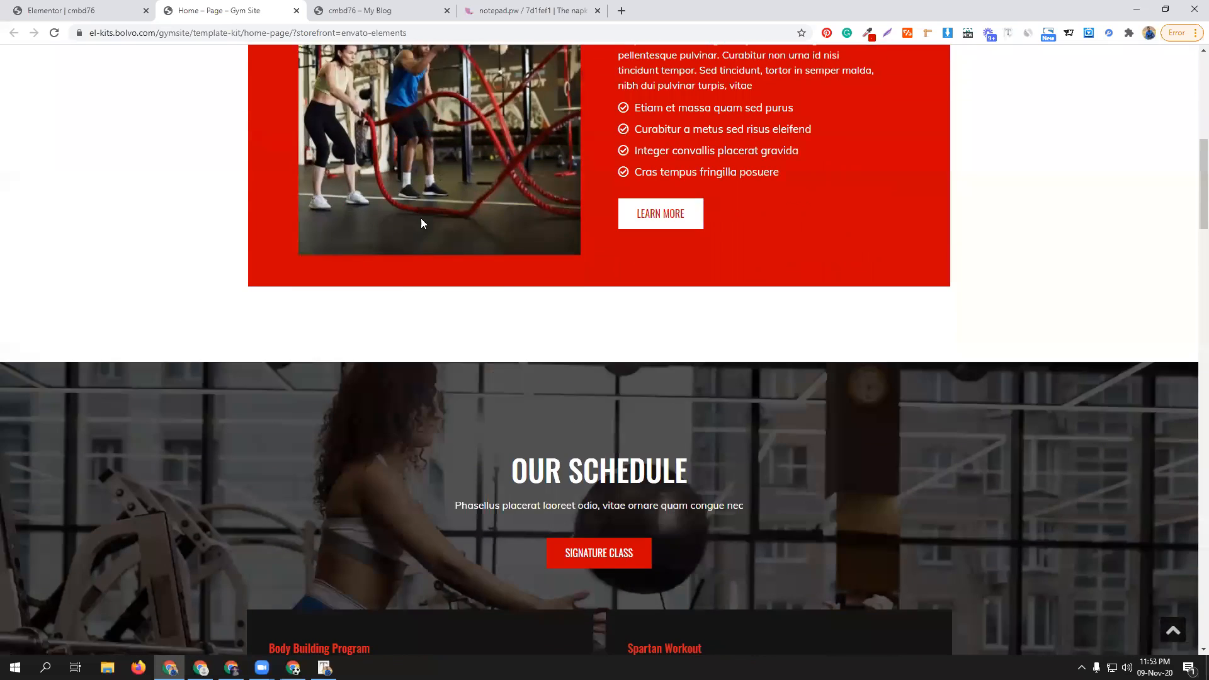
- Copy the hero's "WELCOME TO GYM" heading and paste it into the new section's column
click(108, 8)
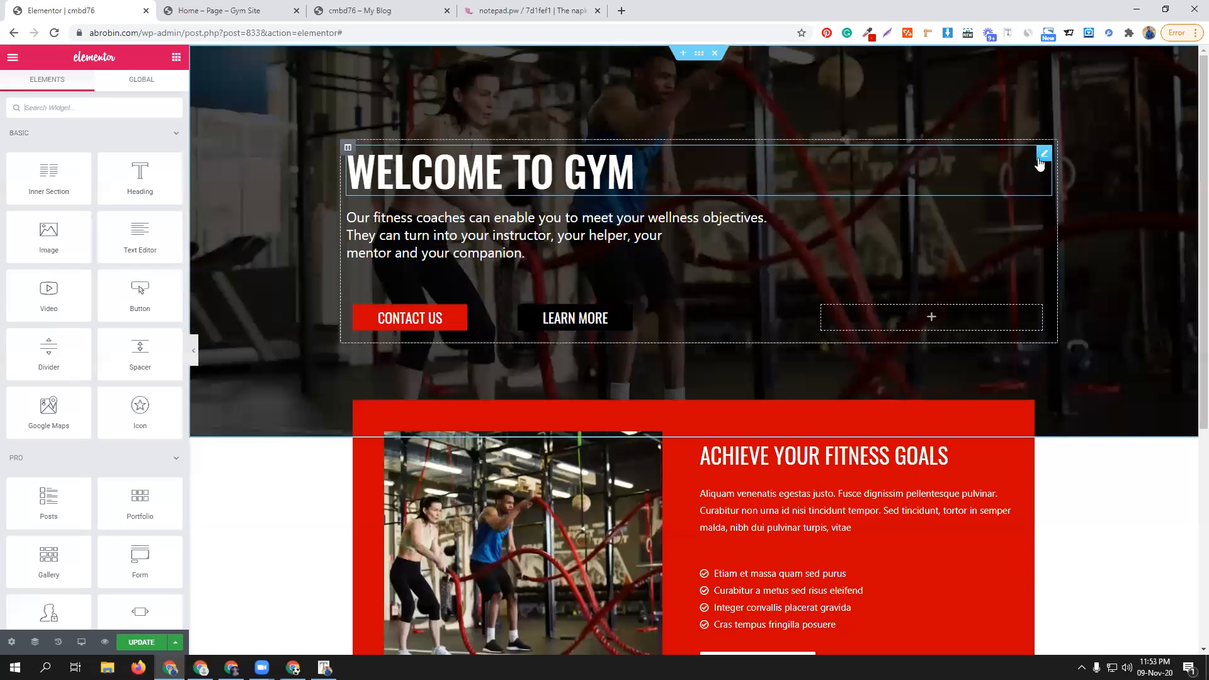
right_click(1039, 164)
key(Escape)
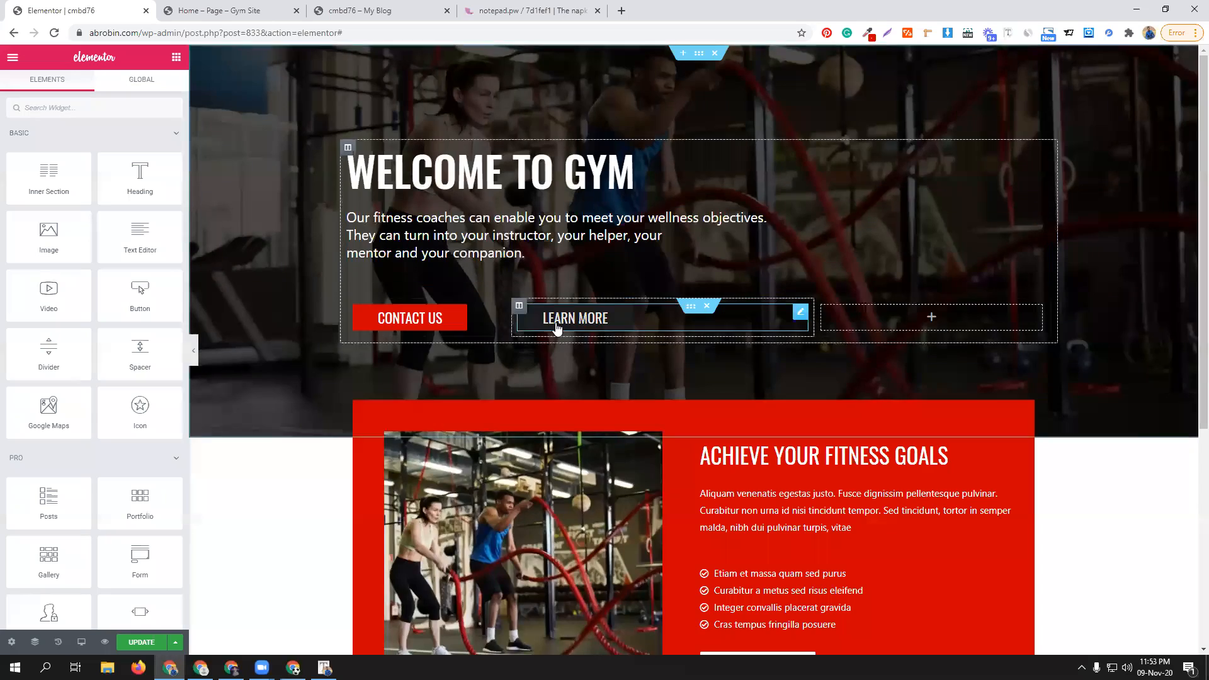
scroll(556, 325, down, 5)
right_click(585, 443)
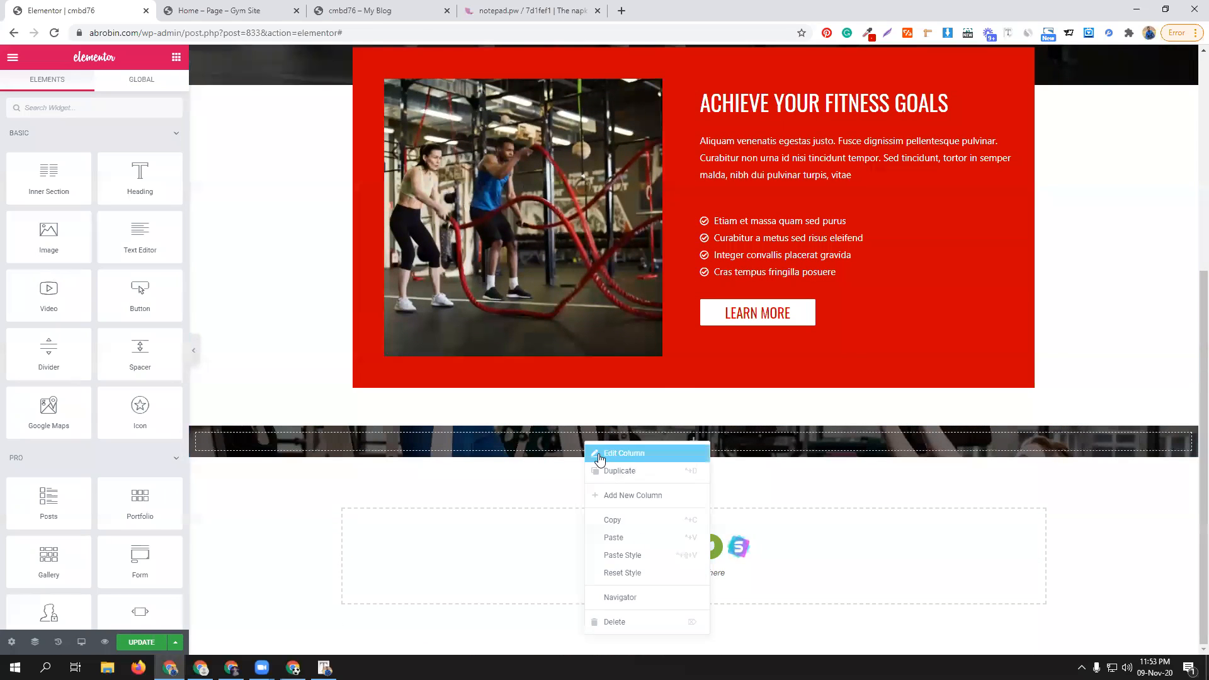
click(614, 537)
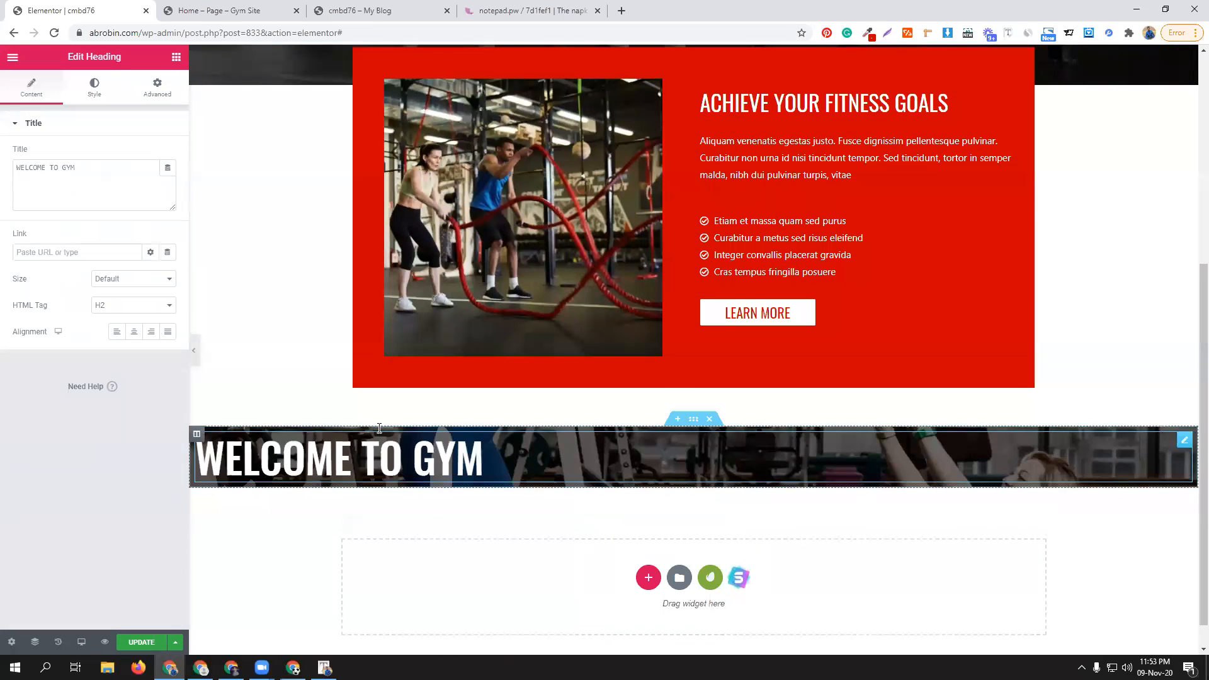
- Replace the pasted heading's title with "OUR SCHEDULE" copied from the reference site, and center-align it
triple_click(91, 166)
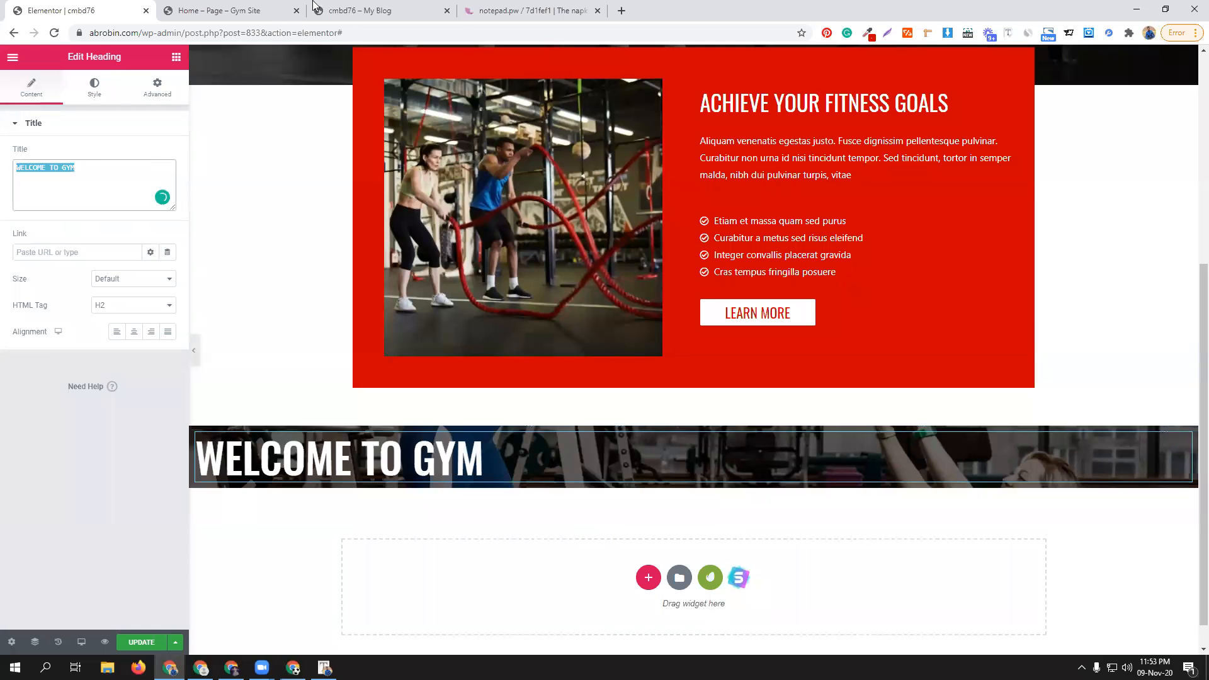
click(220, 11)
triple_click(612, 462)
key(ctrl+c)
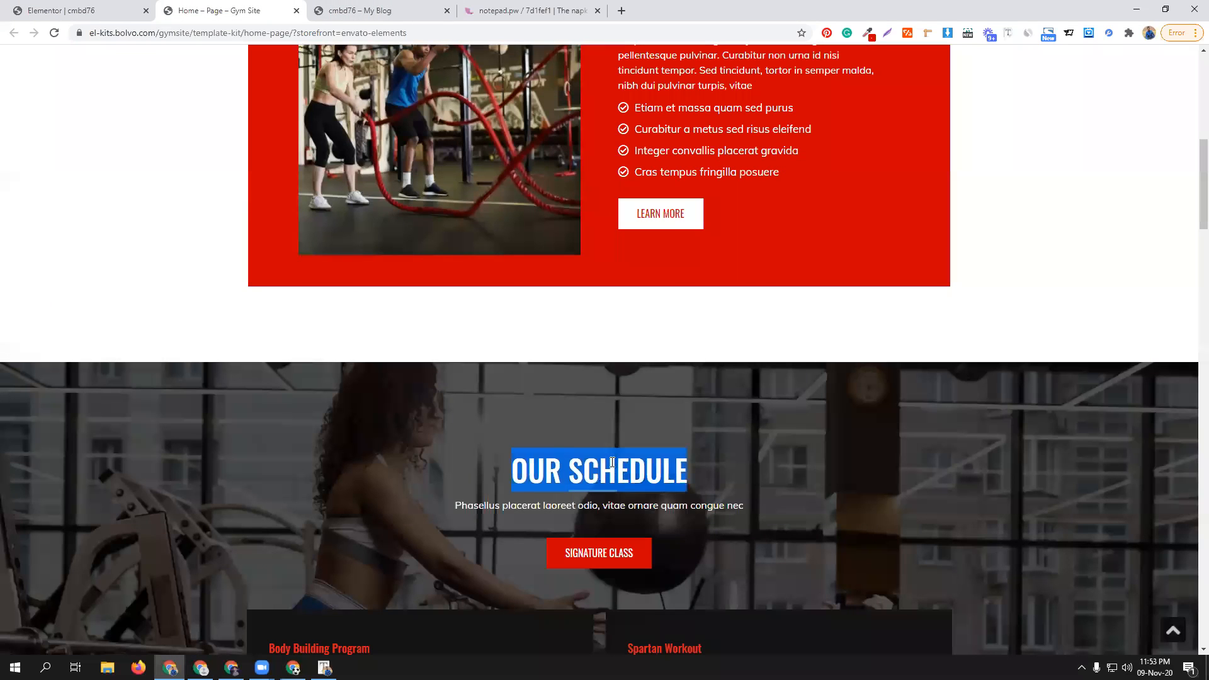
click(103, 11)
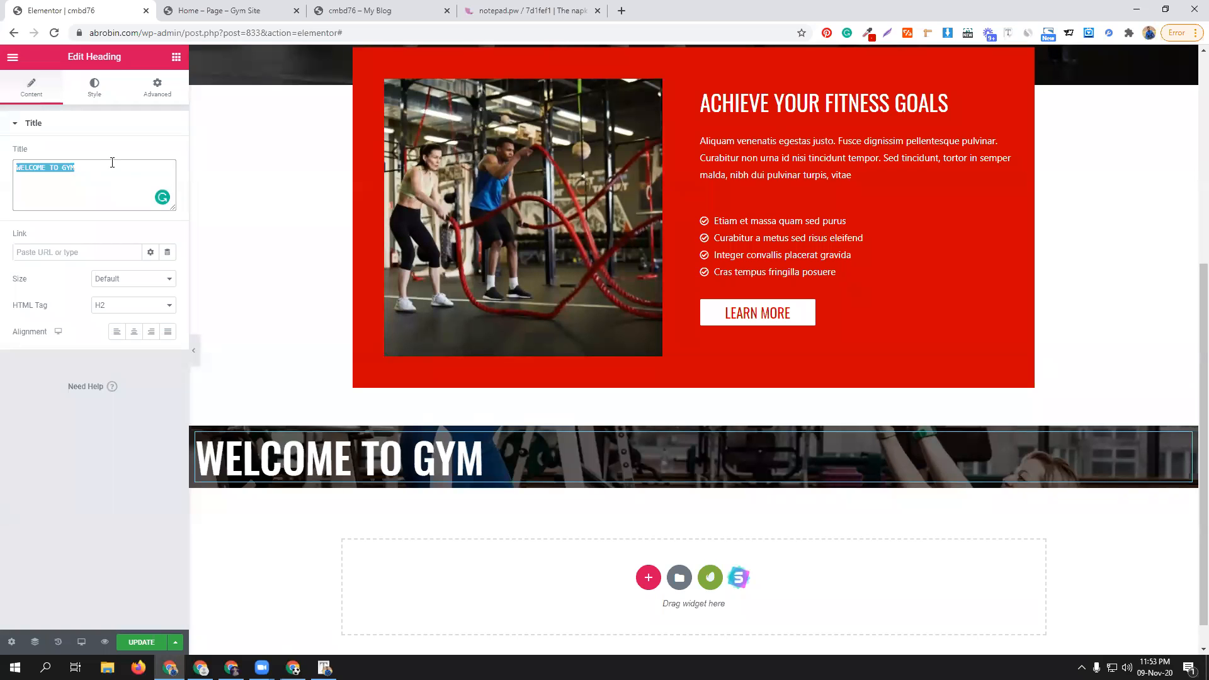
key(ctrl+v)
click(140, 332)
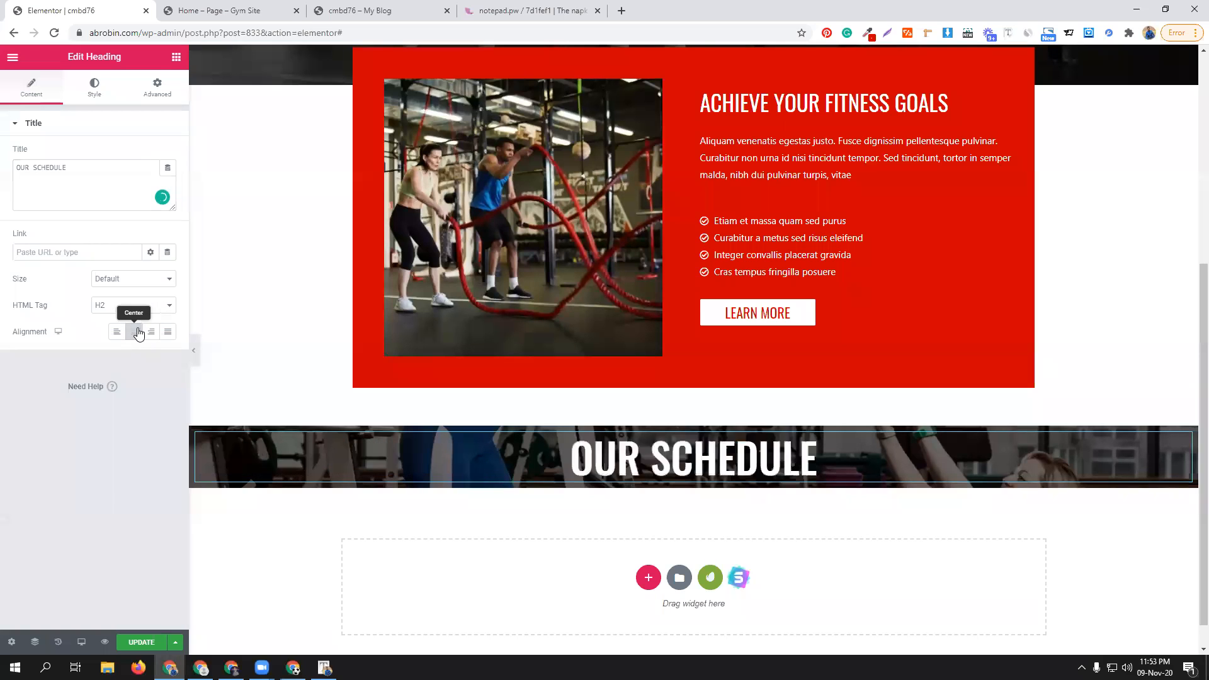
- Set the "OUR SCHEDULE" heading's font size to 50 px
click(95, 87)
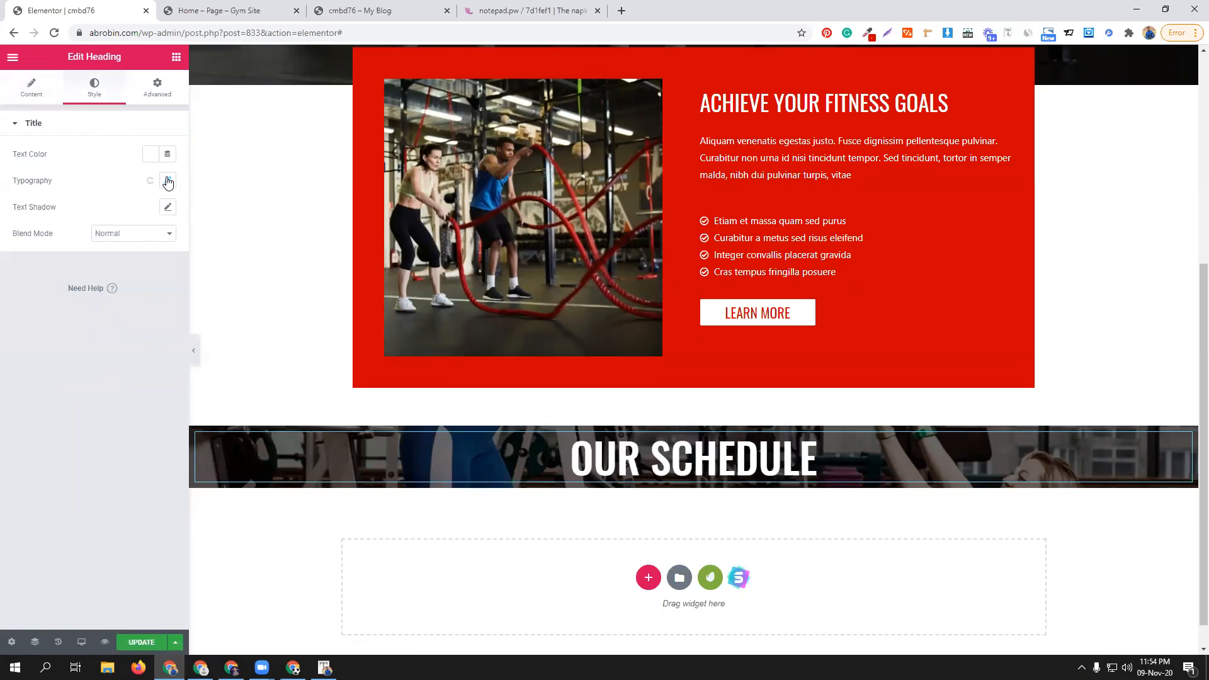
click(168, 181)
drag(162, 269, 162, 269)
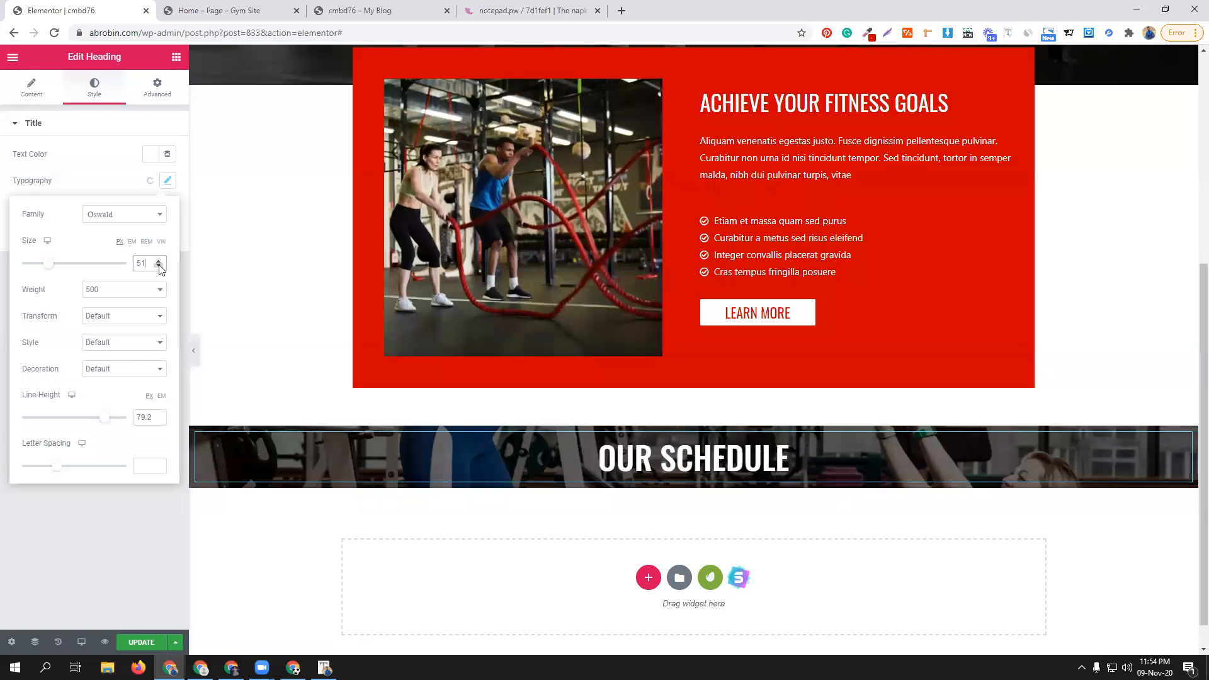
click(162, 268)
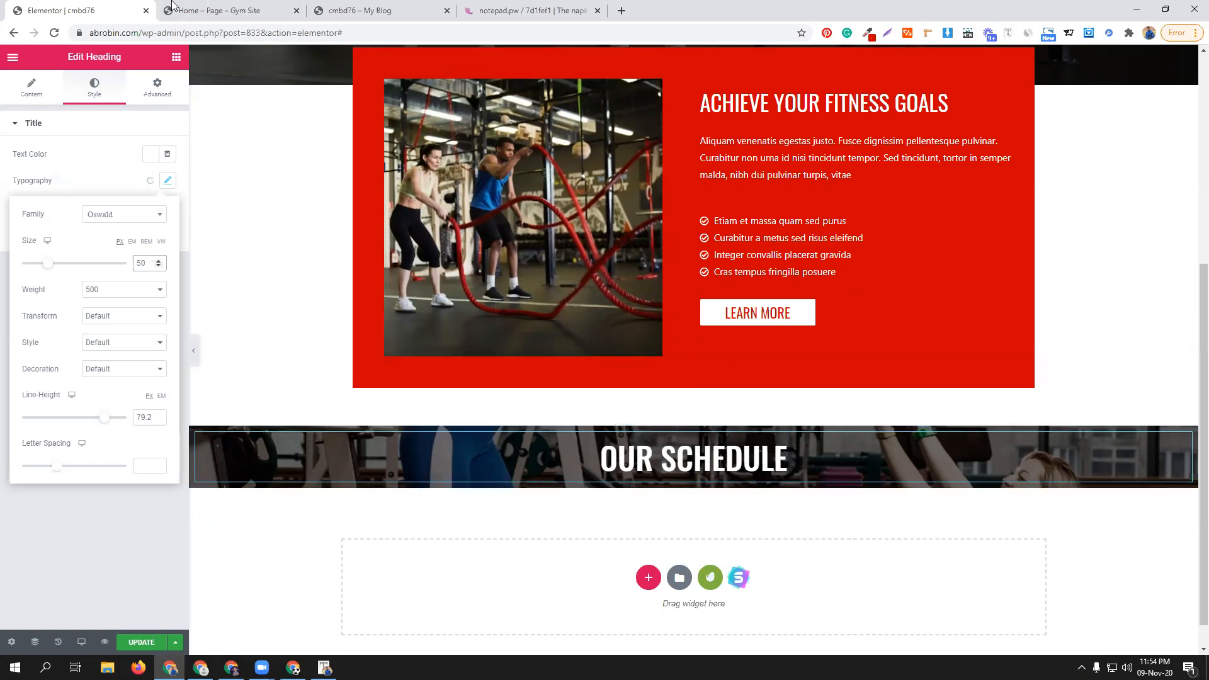
- Copy the hero's intro text and paste it below the "OUR SCHEDULE" heading
click(217, 11)
scroll(491, 246, up, 6)
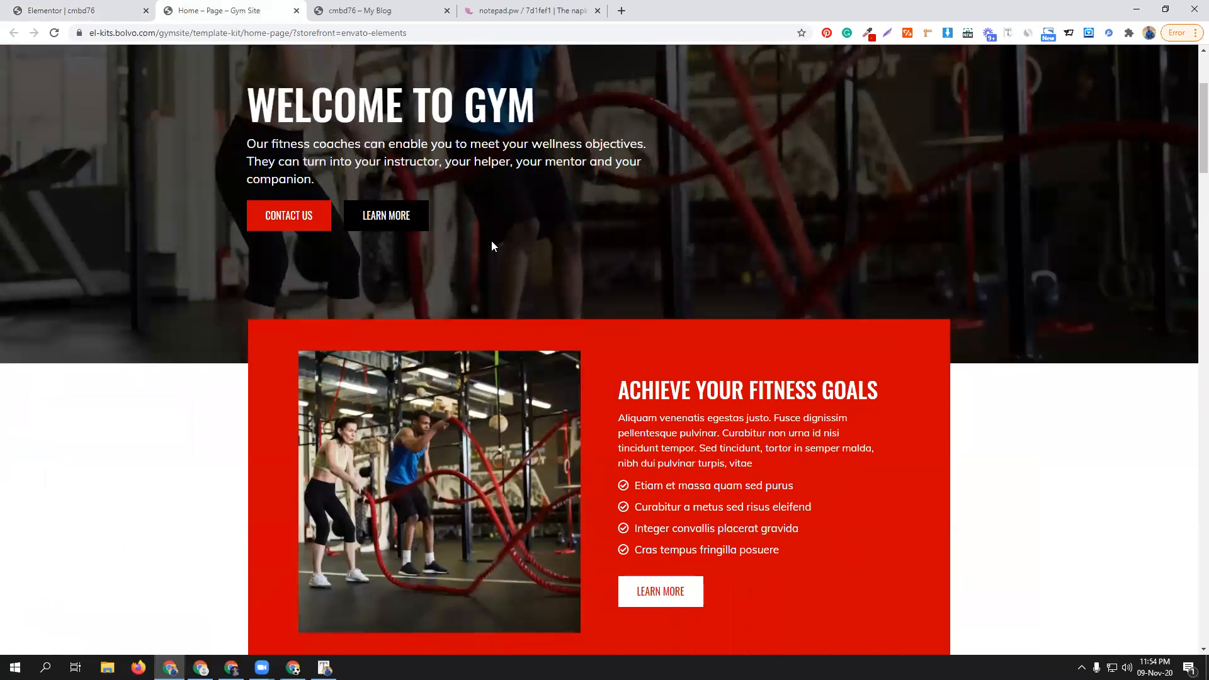
click(94, 11)
scroll(489, 337, up, 6)
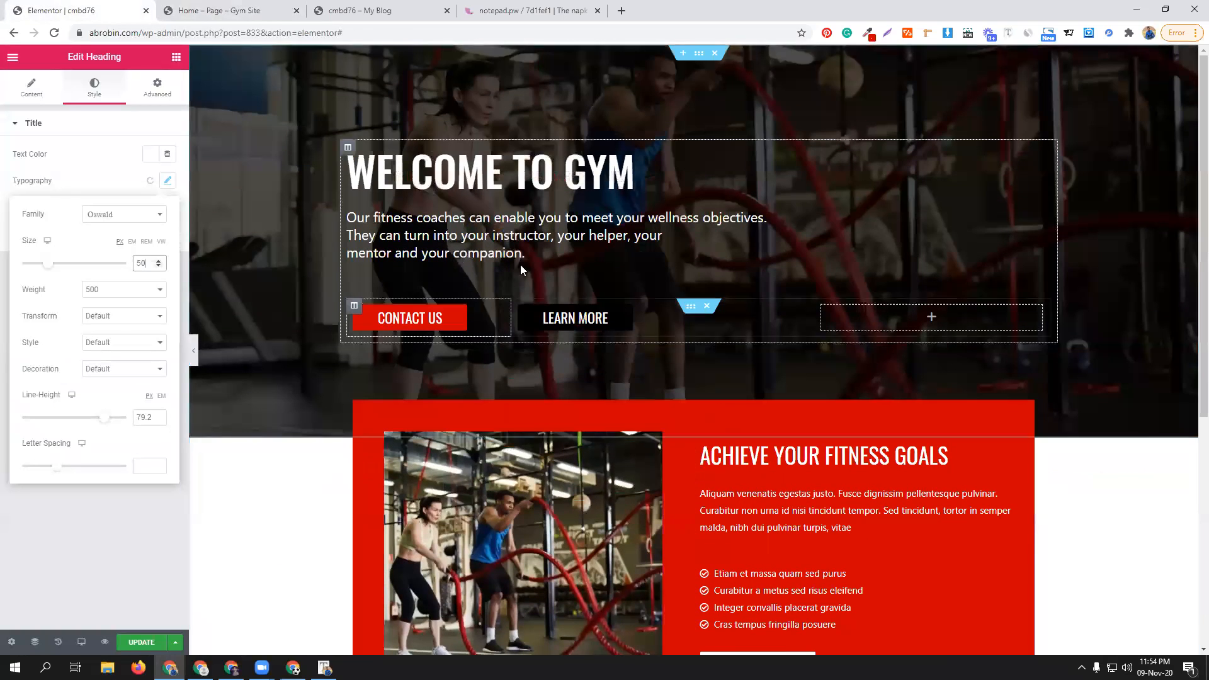
right_click(548, 244)
click(575, 298)
scroll(595, 412, down, 6)
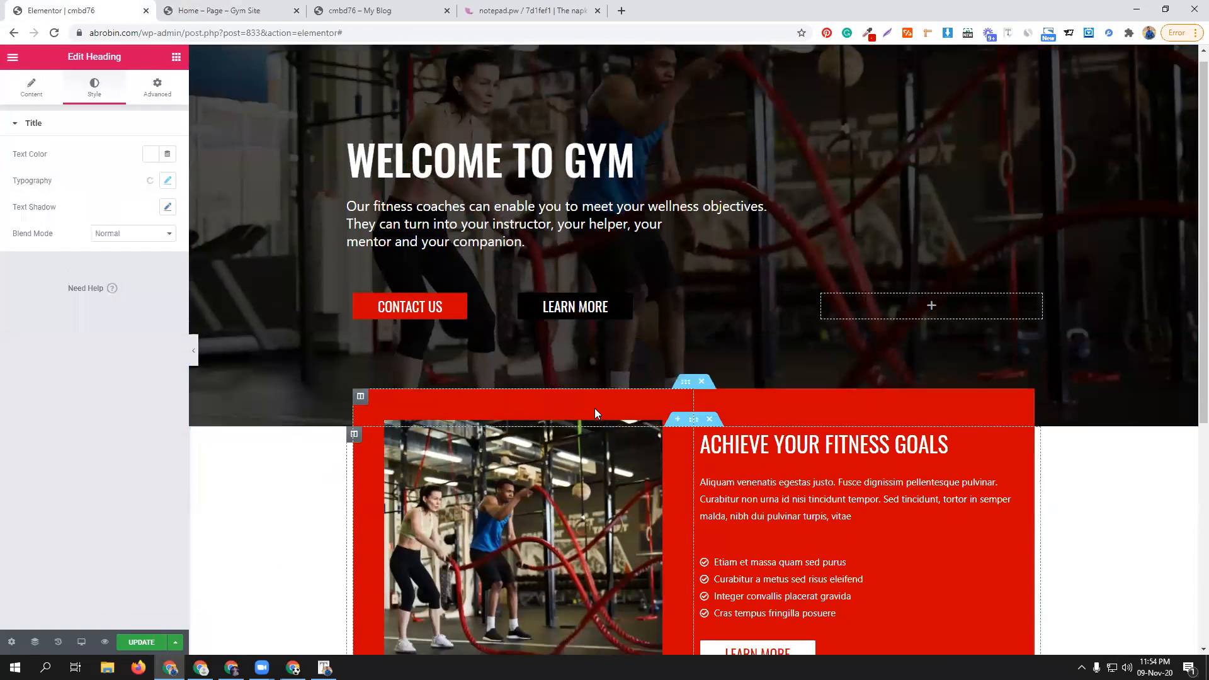
right_click(586, 442)
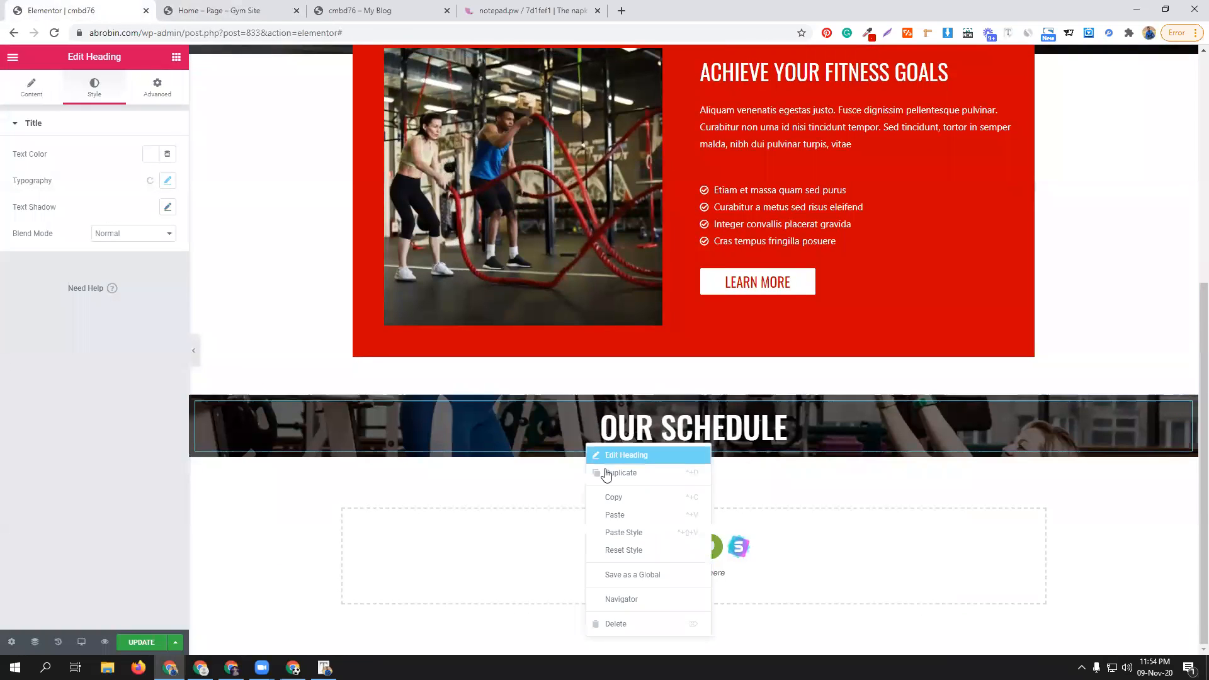
click(621, 523)
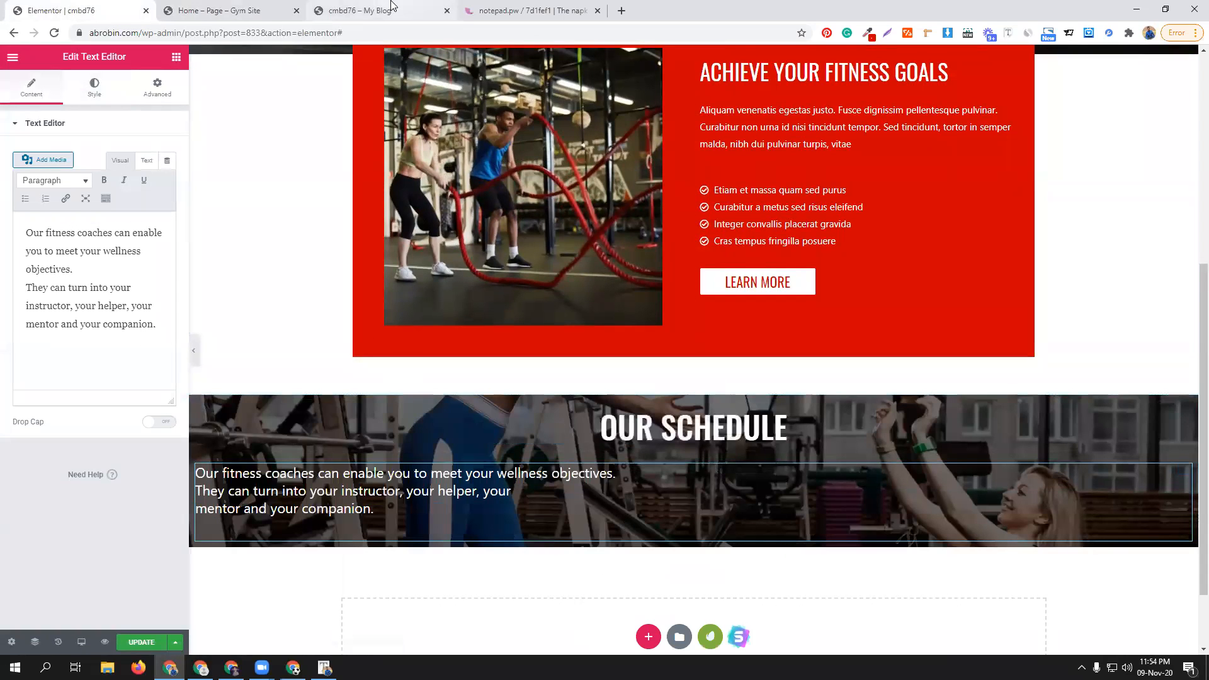
- Replace the pasted text with "Phasellus placerat laoreet odio, vitae ornare quam congue nec" copied from the reference site's schedule section
click(256, 6)
scroll(574, 331, down, 6)
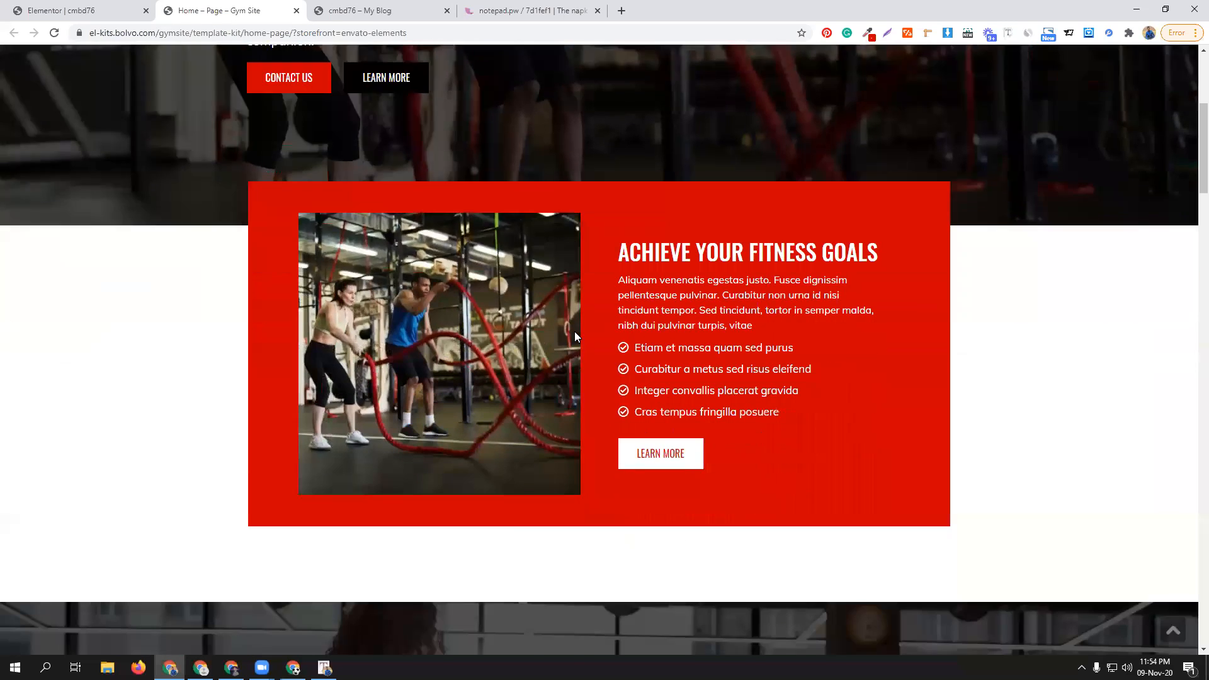
triple_click(584, 411)
triple_click(580, 442)
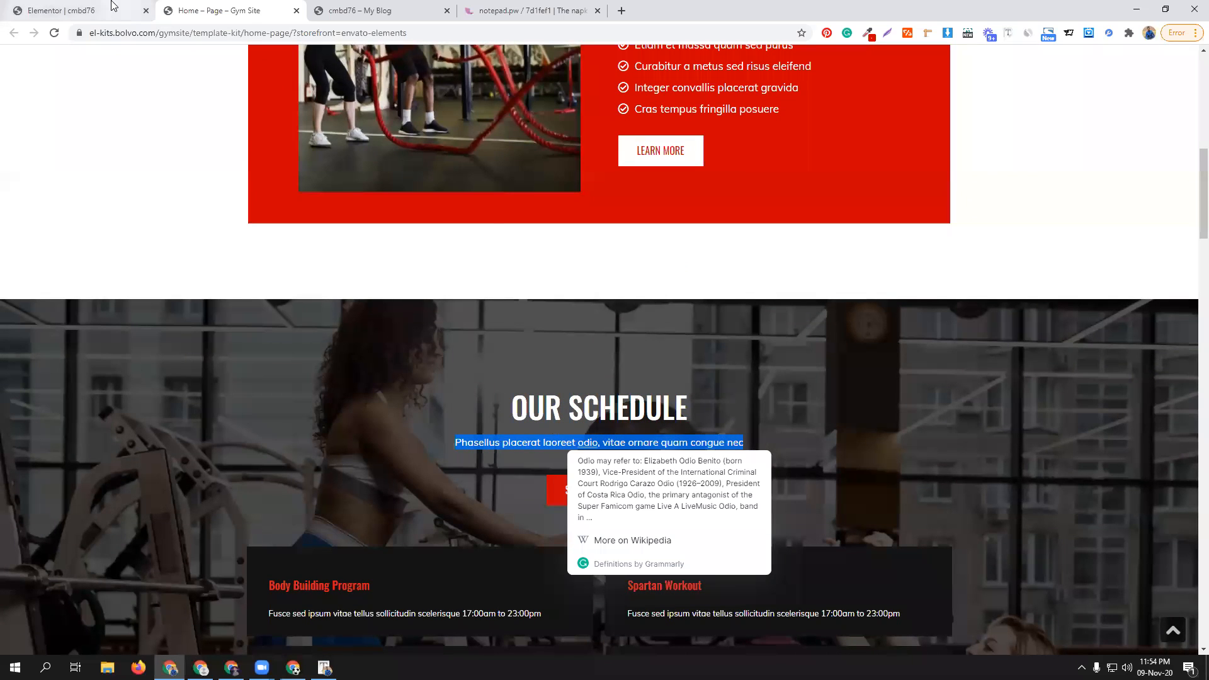
click(82, 10)
triple_click(103, 326)
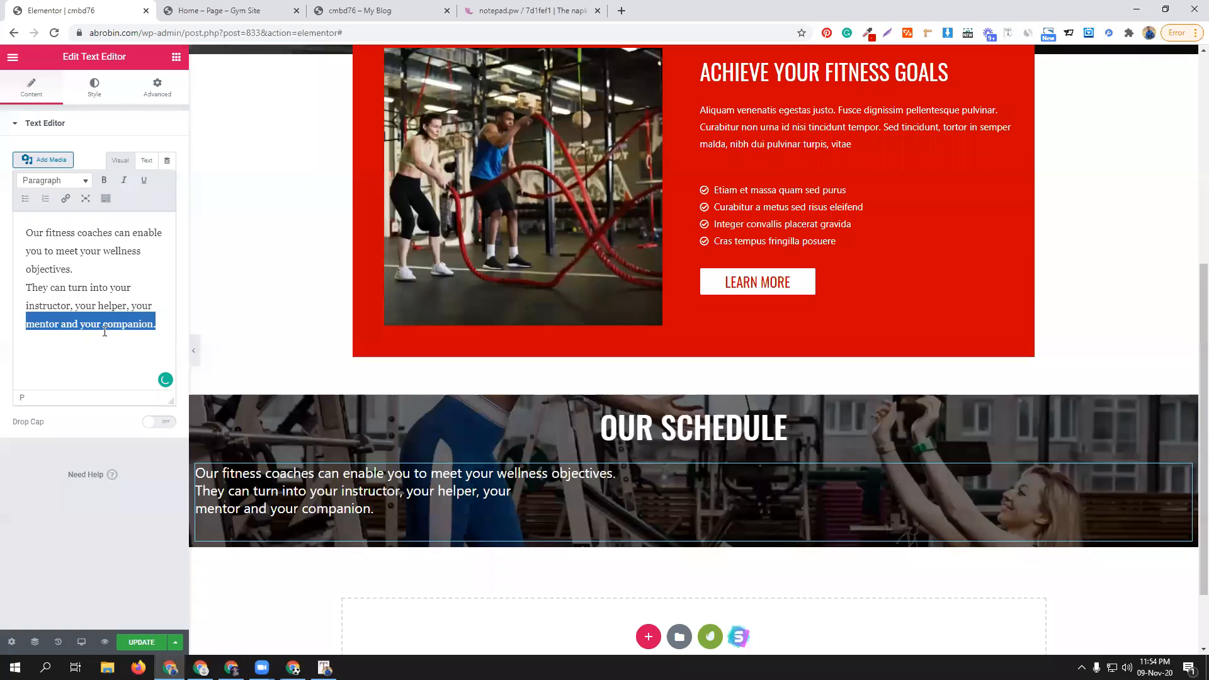
key(ctrl+a)
key(ctrl+v)
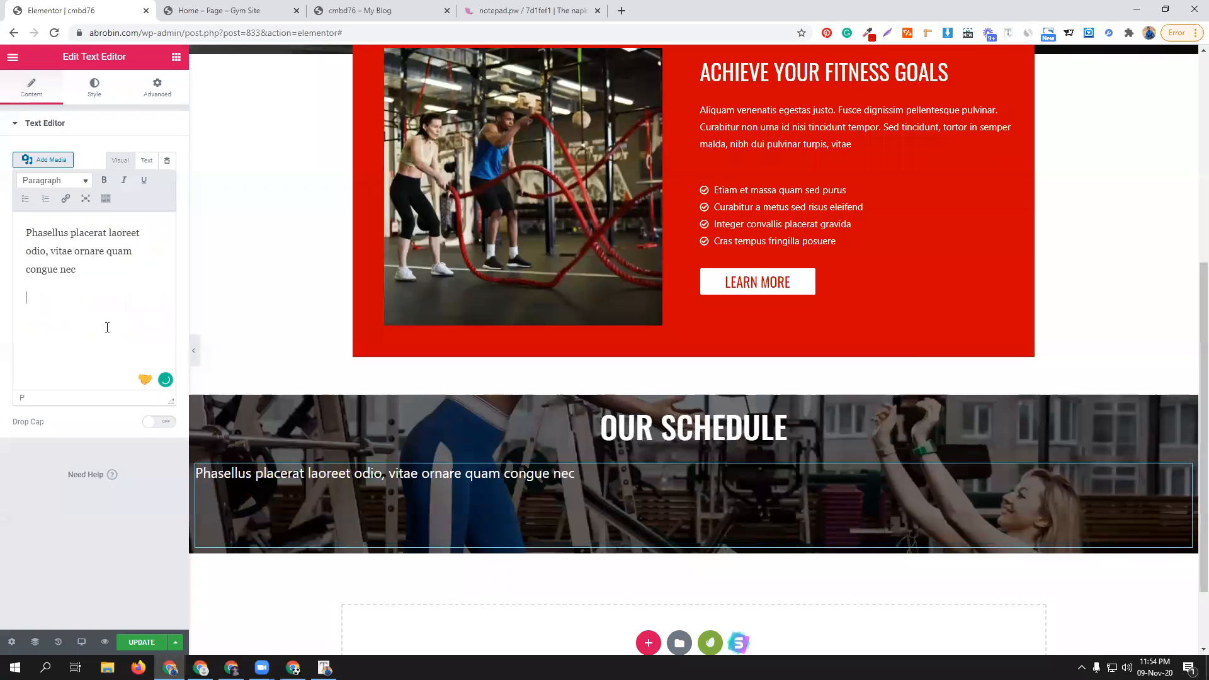
- Center-align the schedule text and set its font size to 13 px and line height to 0.1 em
click(95, 88)
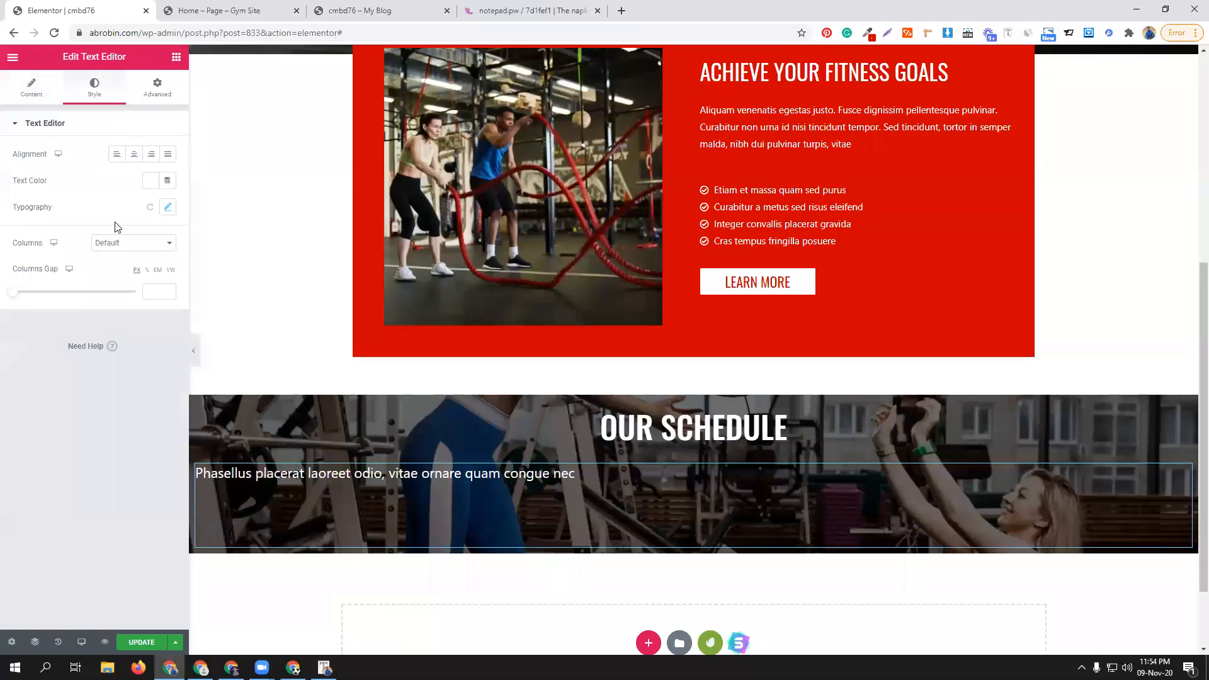
click(133, 153)
click(167, 207)
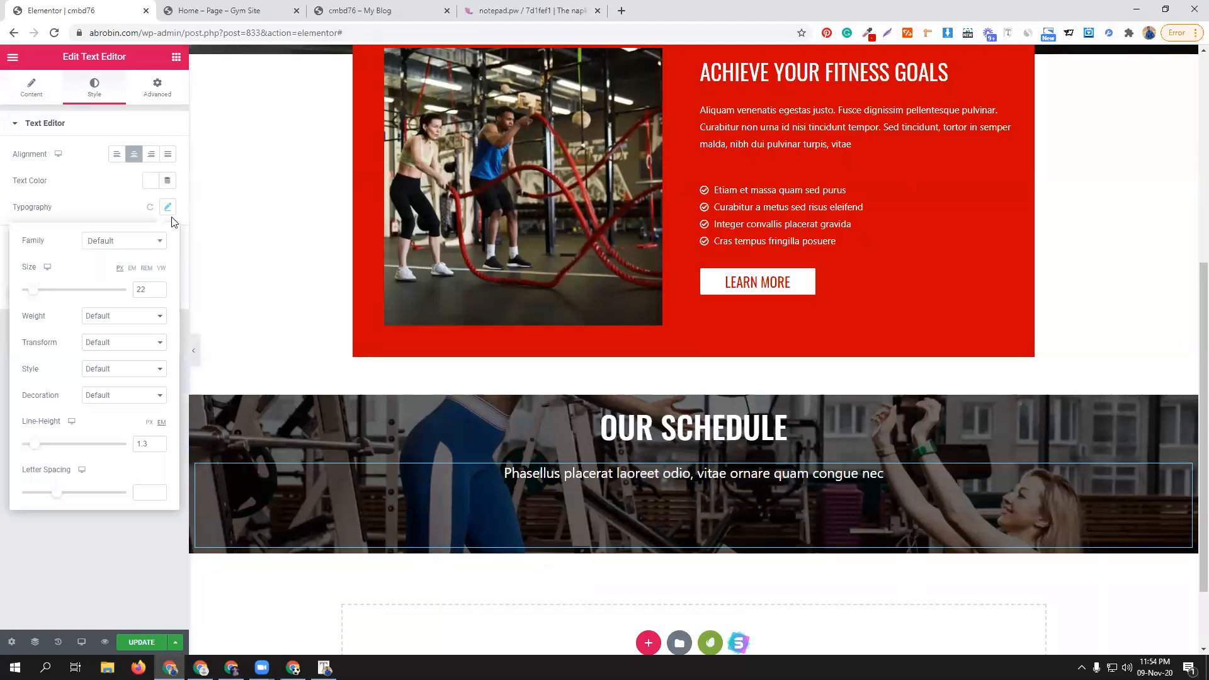
click(159, 292)
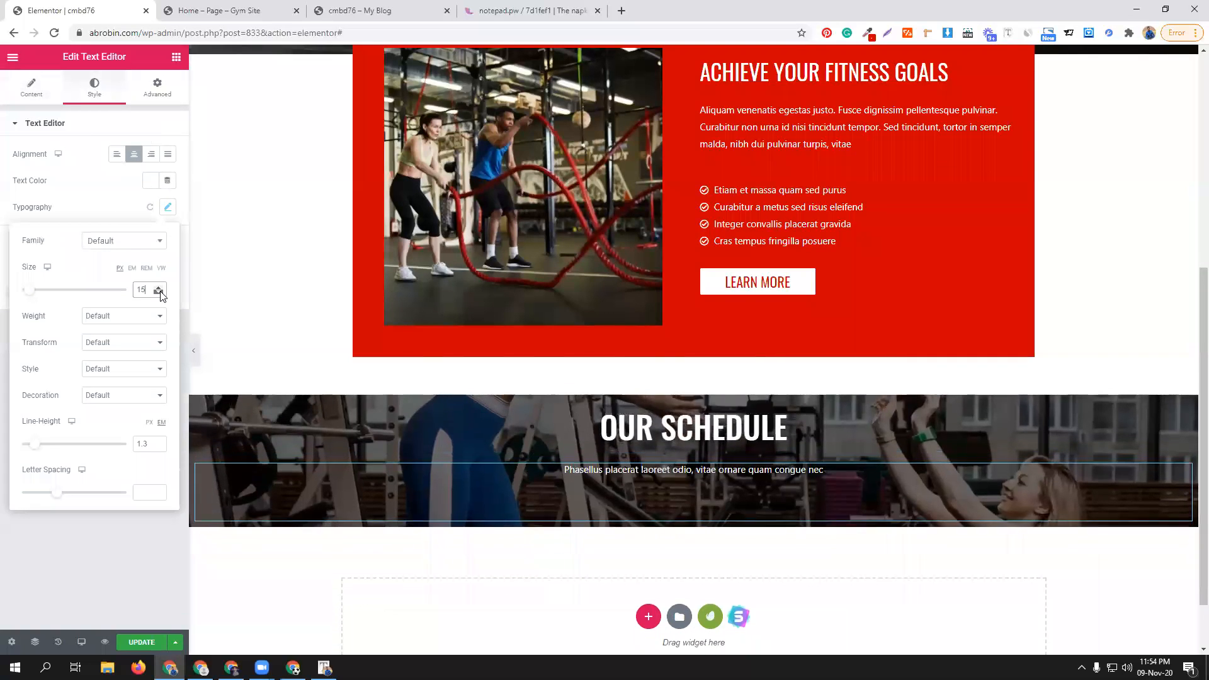
drag(35, 444, 19, 447)
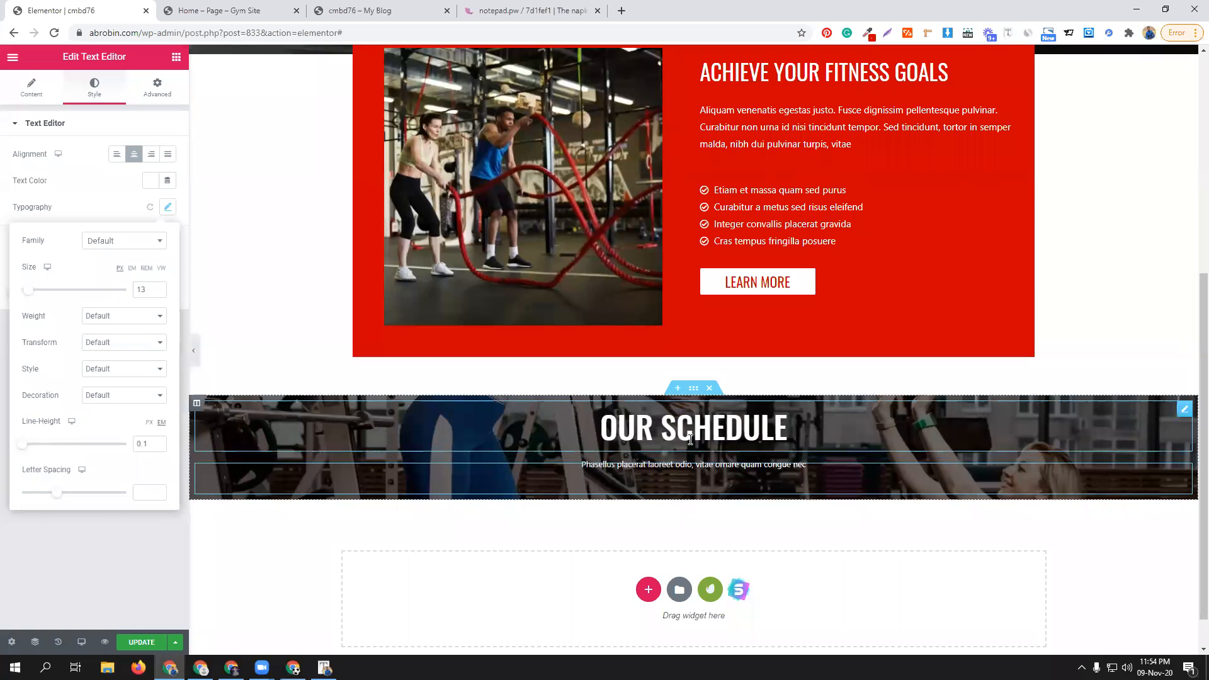
- Reduce the "OUR SCHEDULE" heading's line height to 41 px
click(784, 434)
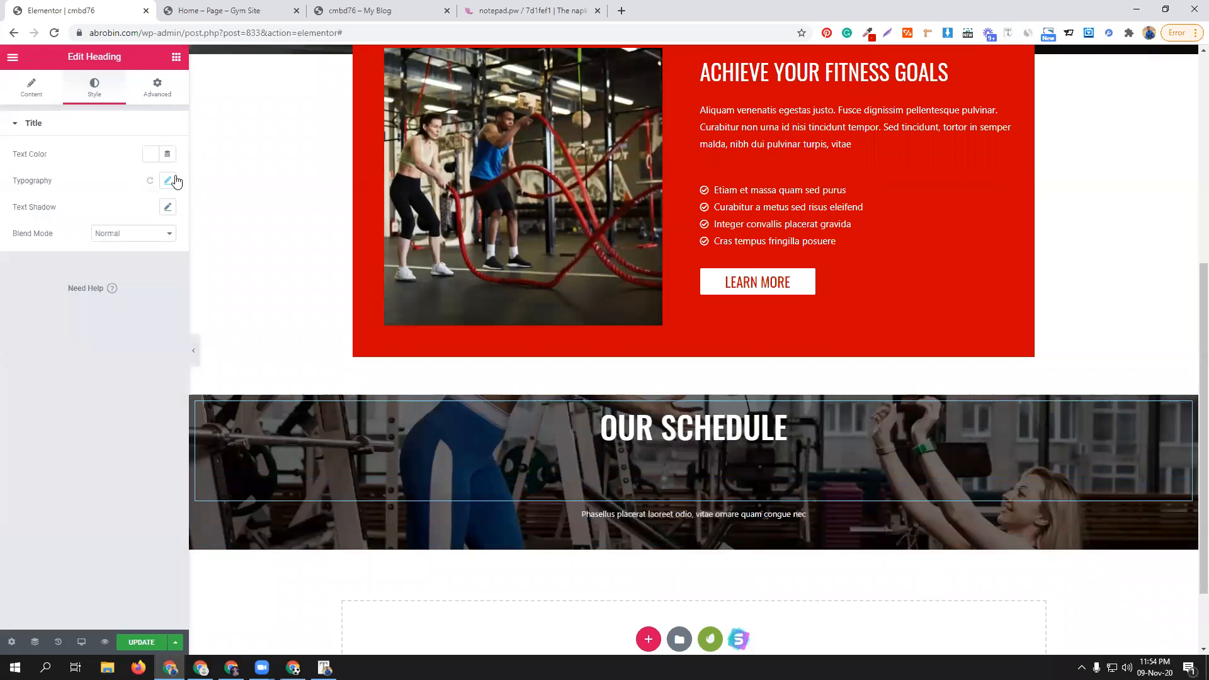
click(167, 181)
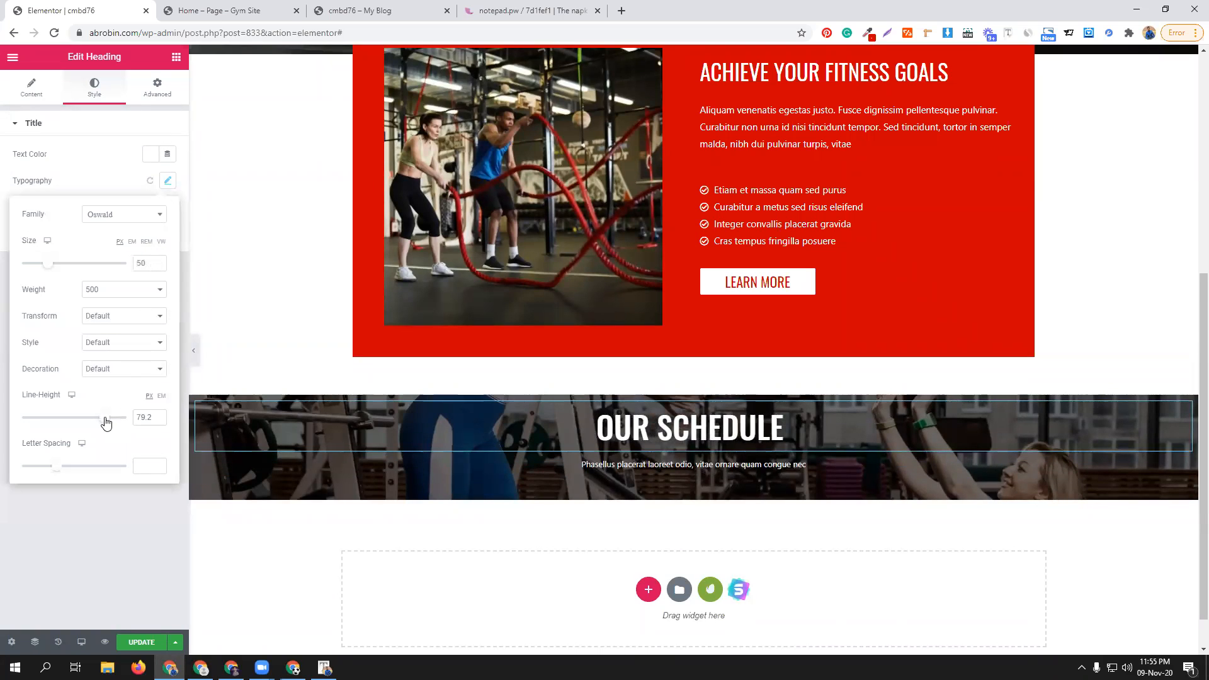
drag(105, 423, 68, 423)
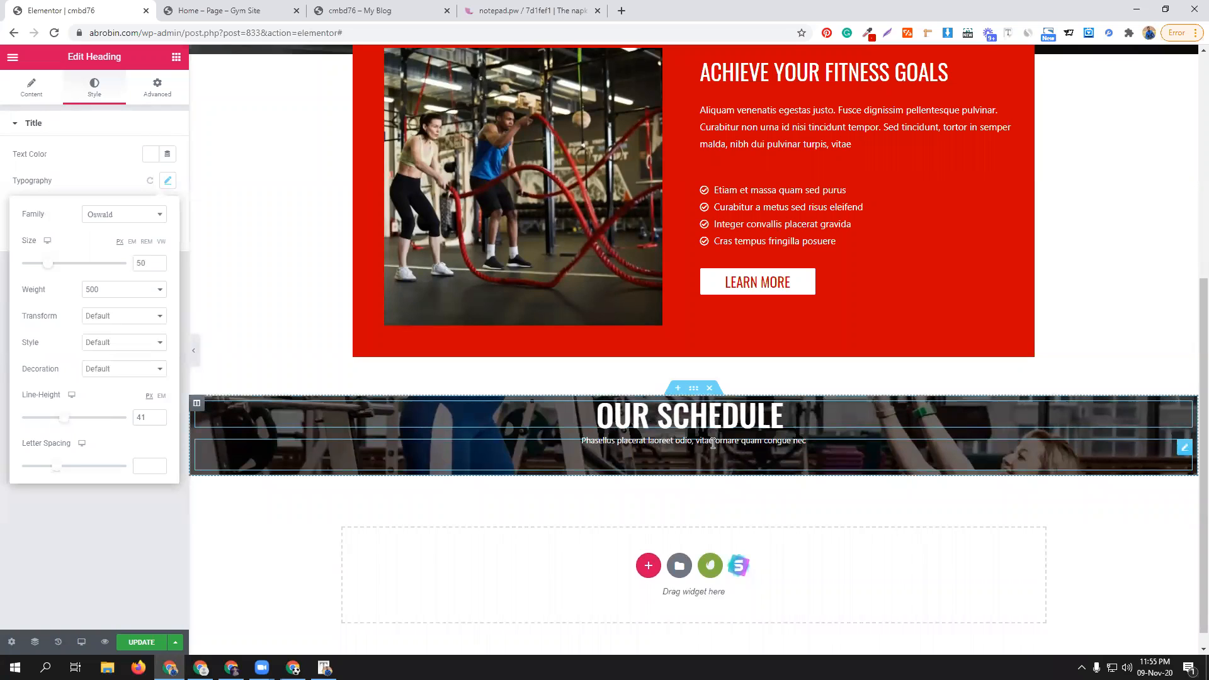
click(693, 388)
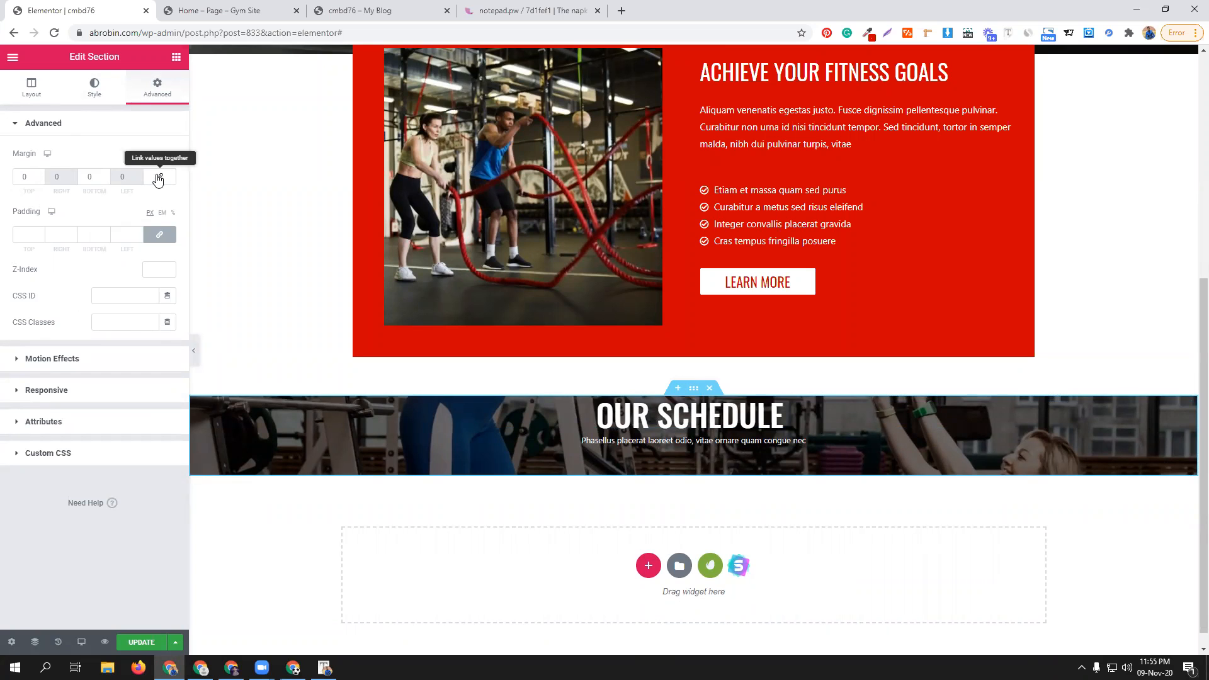
click(31, 175)
text(100)
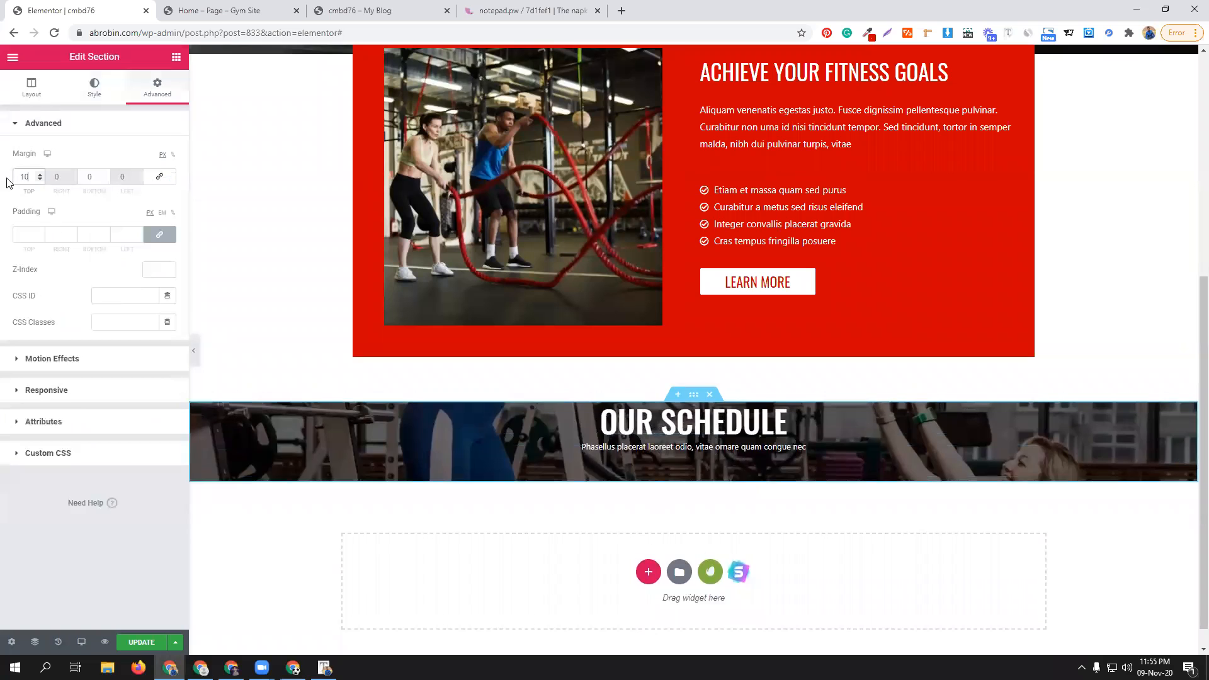
key(BackSpace)
key(BackSpace)
key(BackSpace)
text(0)
- Unlink the "OUR SCHEDULE" section's padding values and set the top and bottom padding to 100 px each
click(164, 235)
click(26, 234)
text(100)
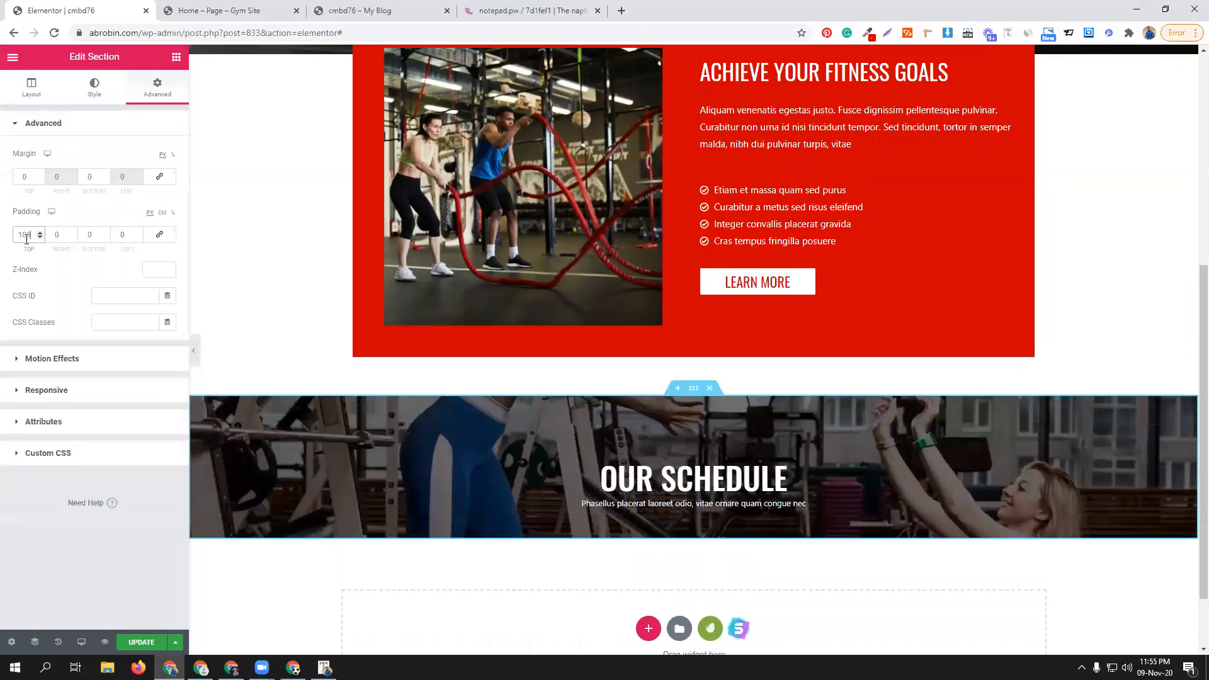
click(91, 236)
text(100)
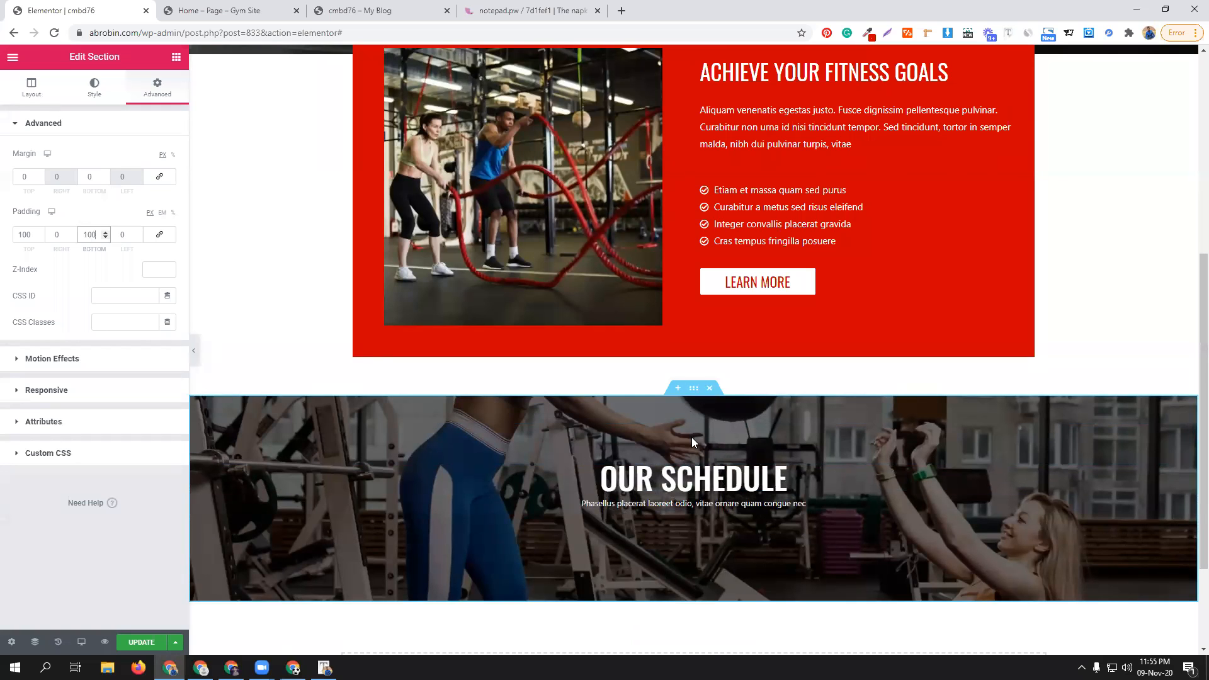
- Check the button in the reference site's schedule section, then copy the hero's "CONTACT US" button and paste it below the schedule text
click(257, 7)
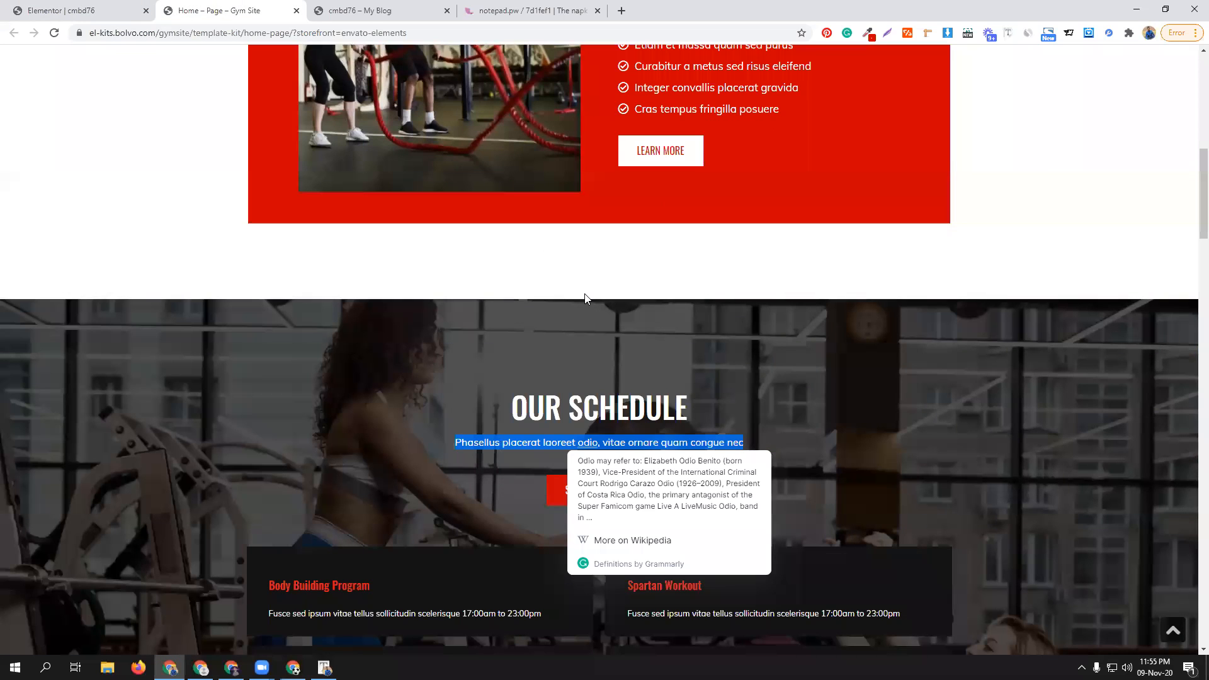
scroll(596, 372, down, 2)
click(546, 365)
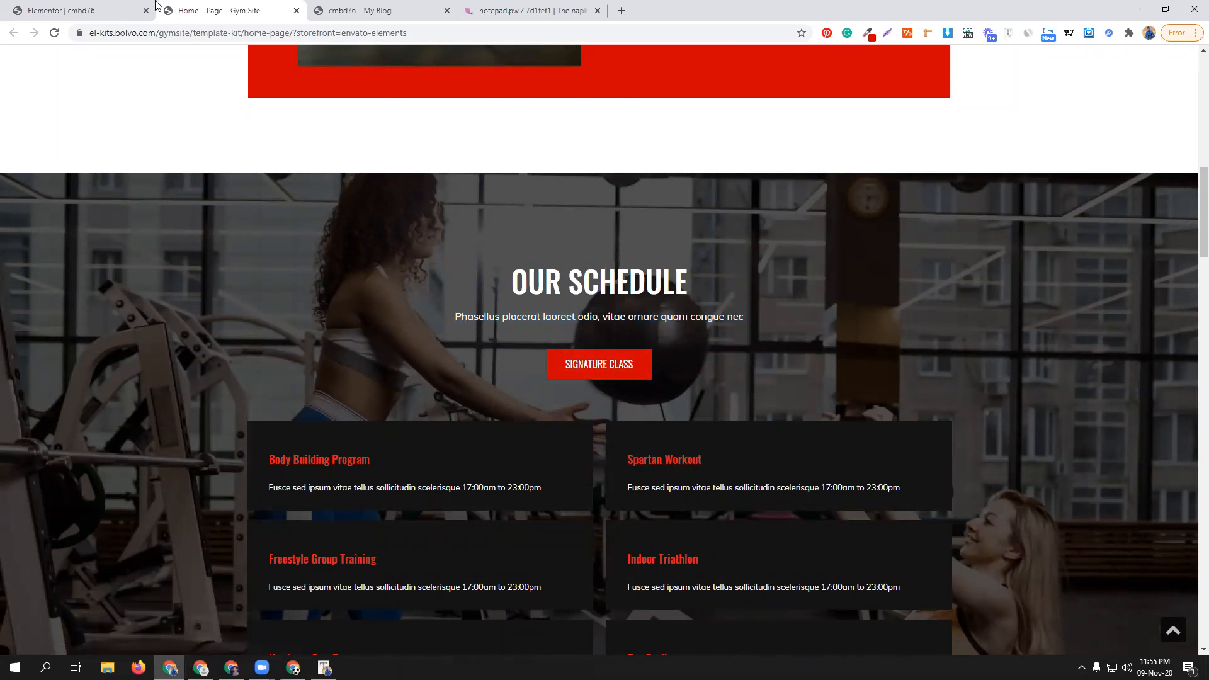
click(138, 10)
scroll(607, 333, up, 6)
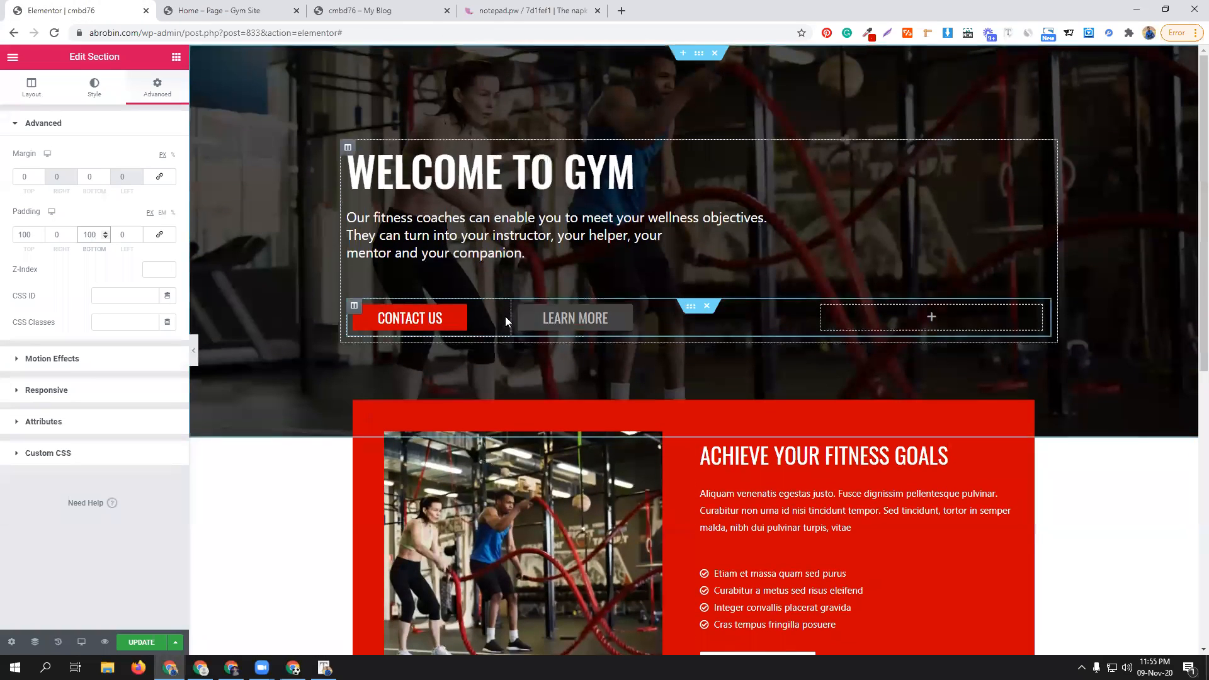
right_click(493, 316)
click(710, 432)
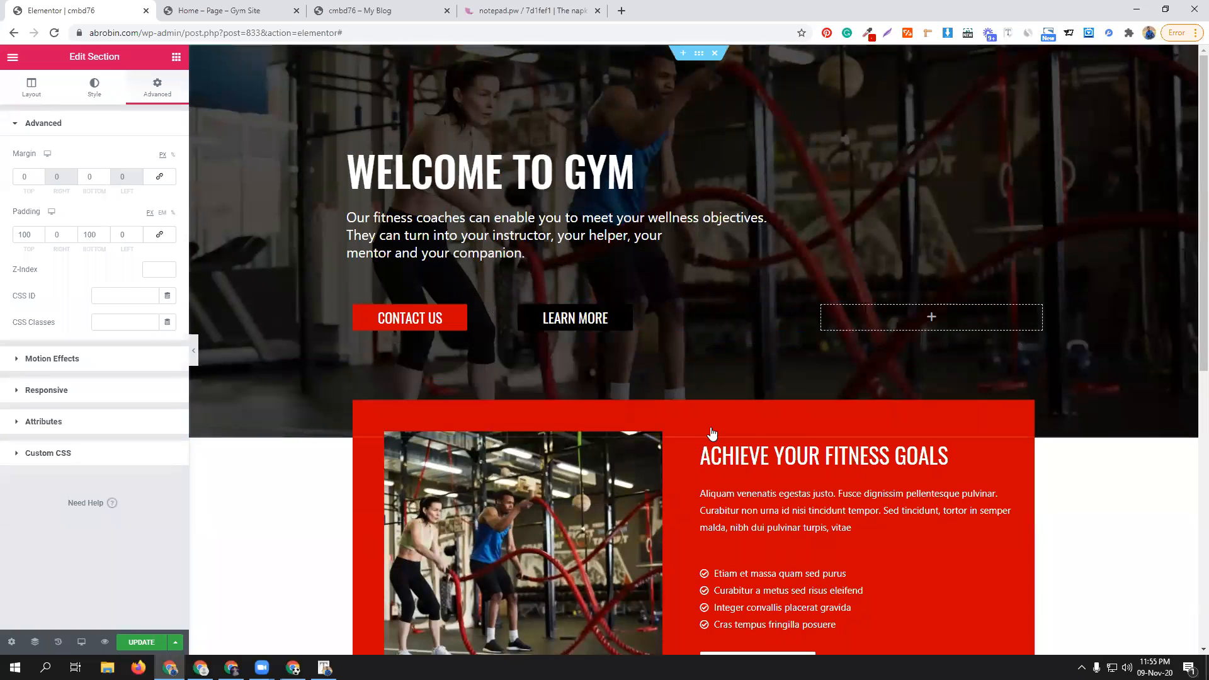
scroll(713, 435, down, 6)
scroll(714, 434, down, 2)
right_click(688, 473)
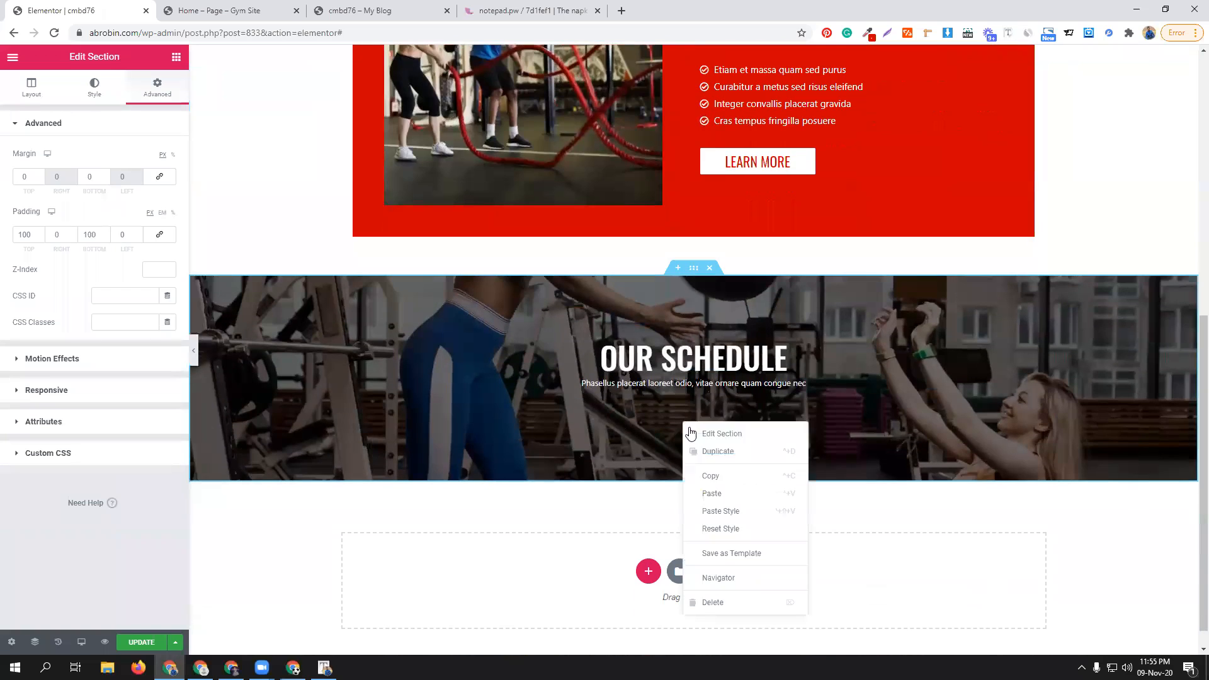
click(734, 493)
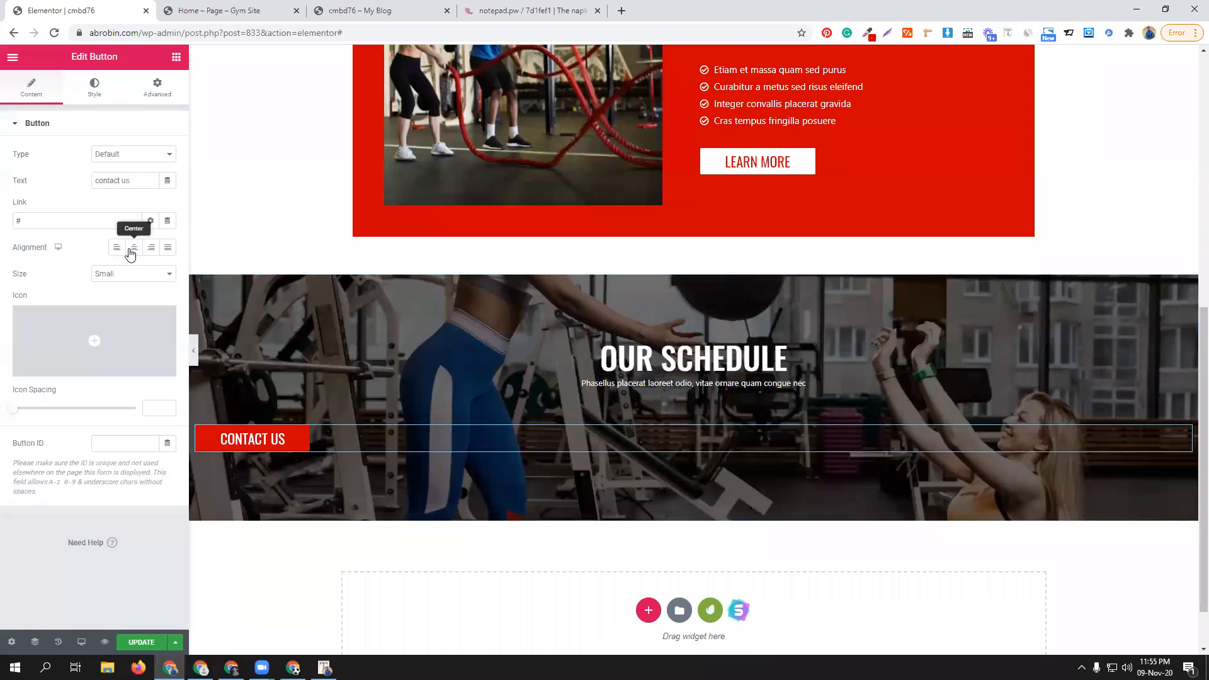
- Center-align the pasted button and change its text to "SIGNATURE CLASS" as on the reference site
click(132, 250)
click(255, 10)
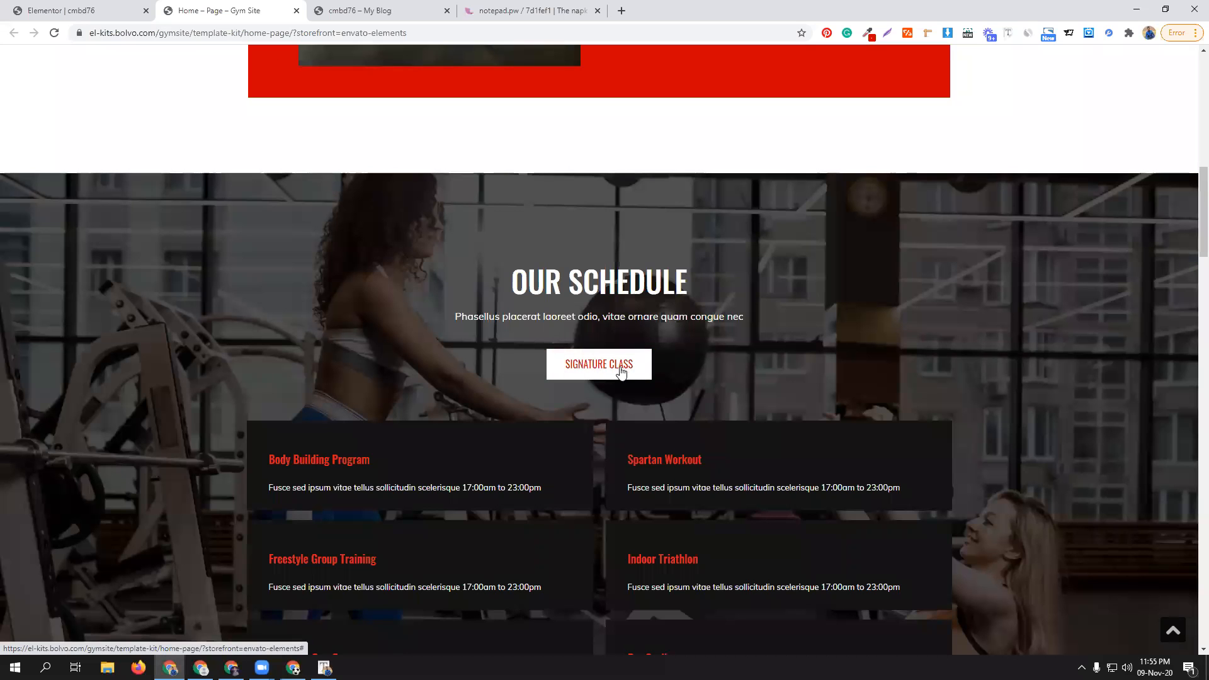
click(77, 8)
triple_click(139, 181)
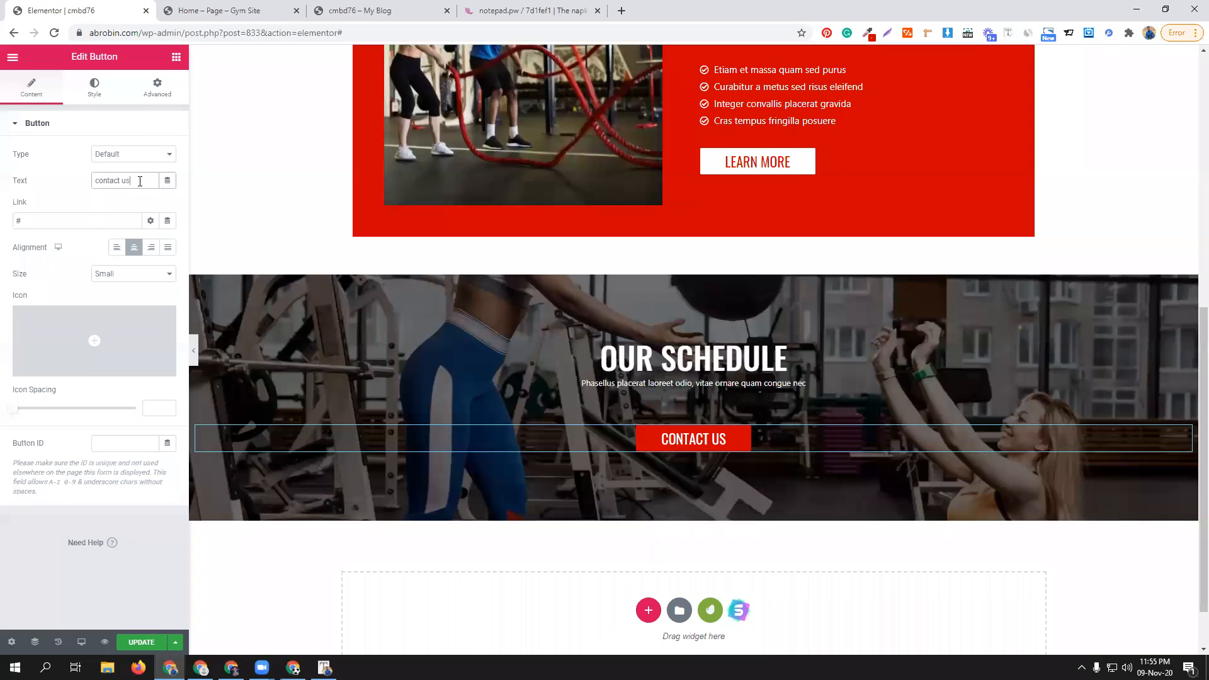
text(SI)
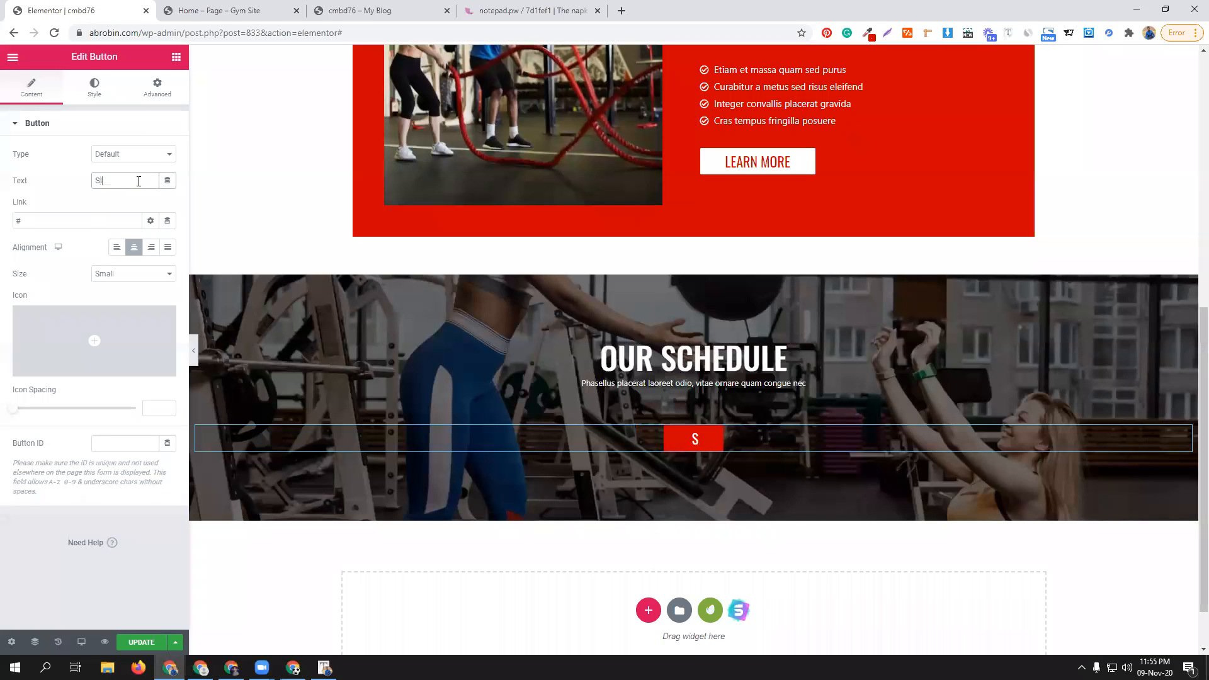
text(GNATURE)
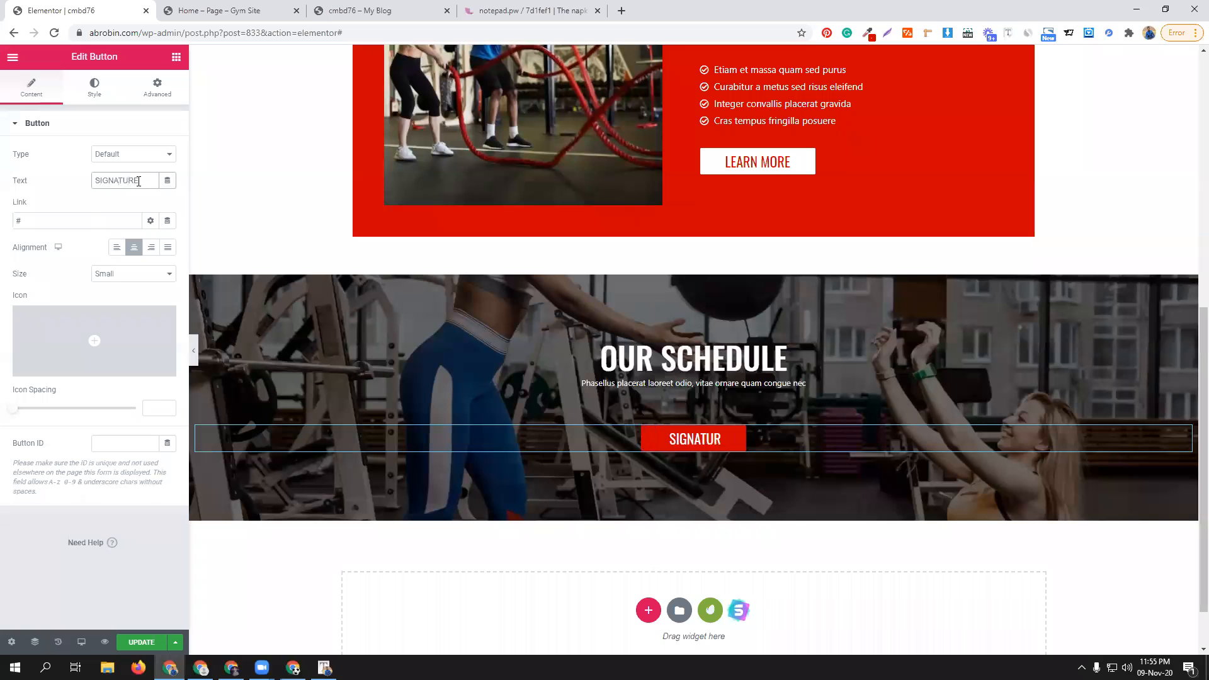
text( CLASS)
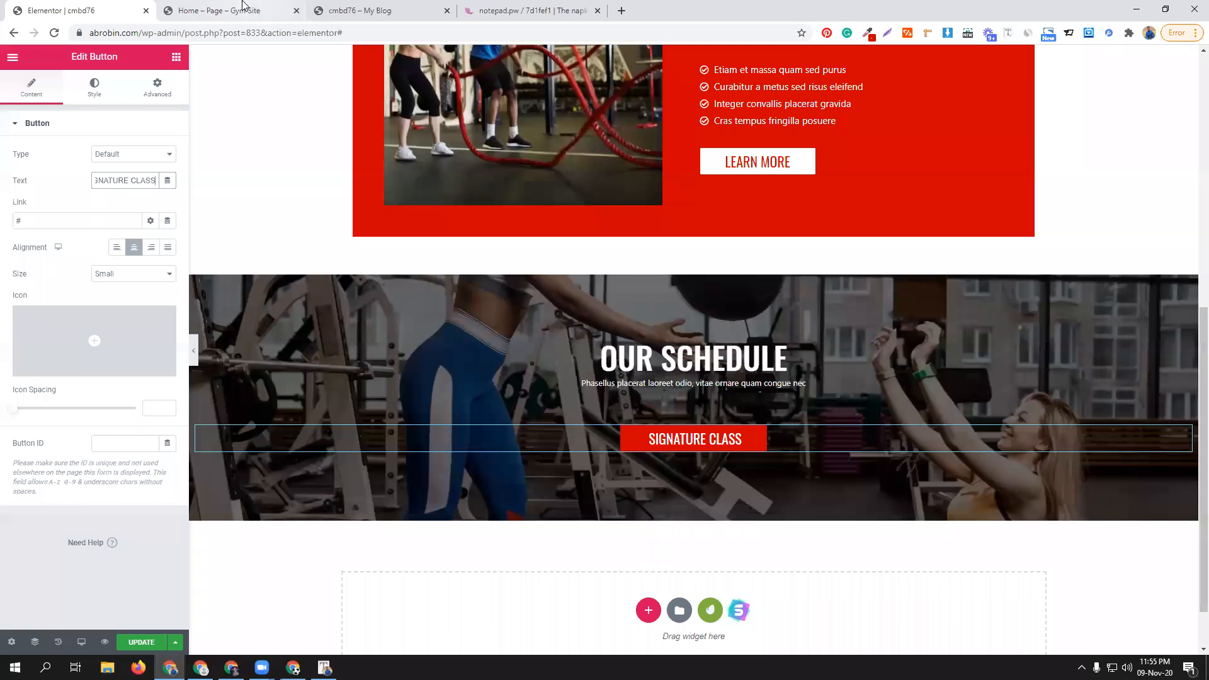
- Compare the "SIGNATURE CLASS" button with the reference site and set its font size to 17 px
click(246, 10)
click(94, 10)
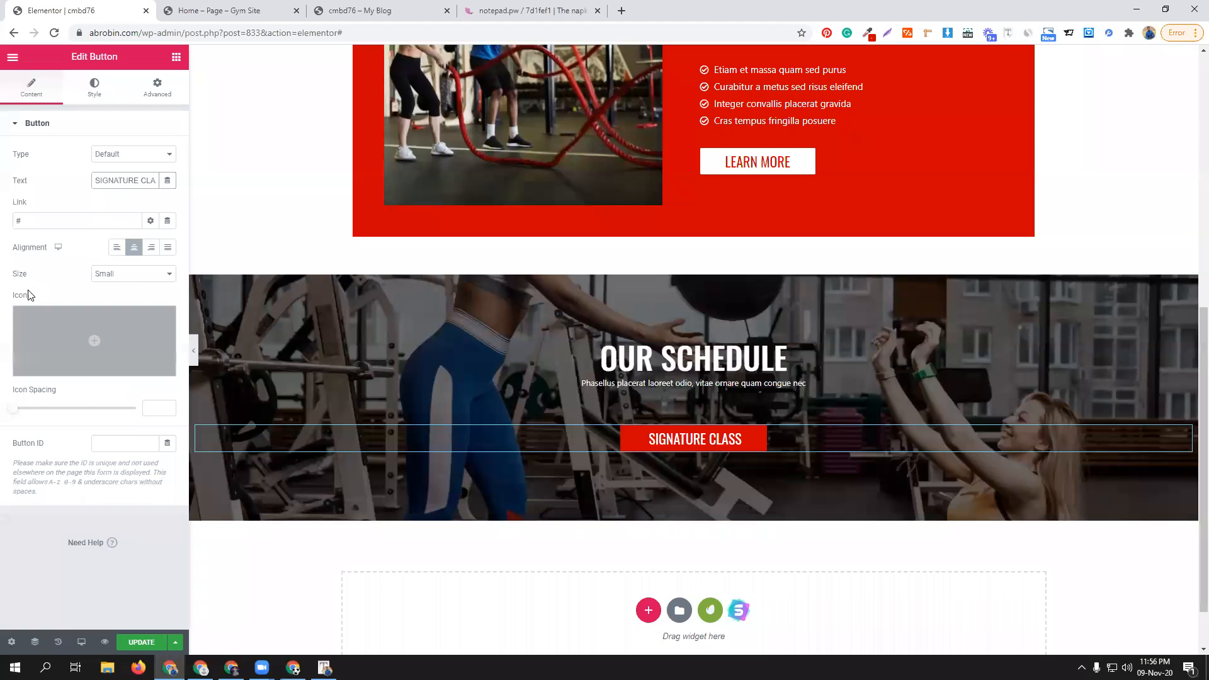
click(92, 92)
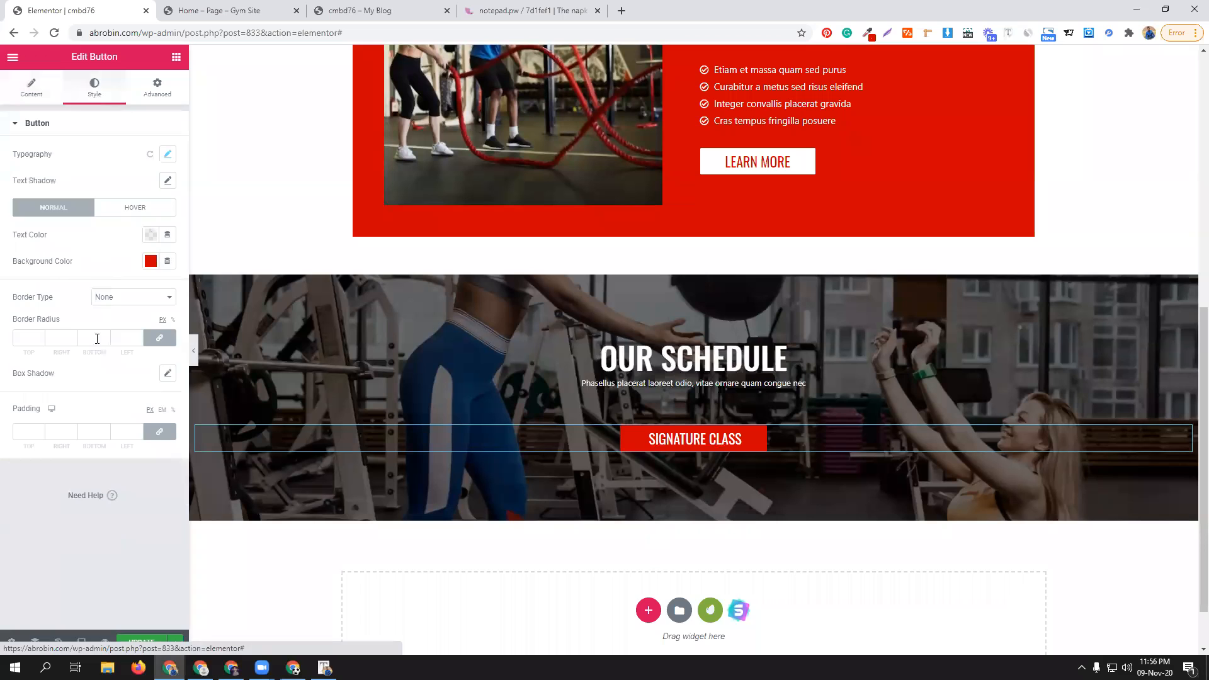
click(167, 155)
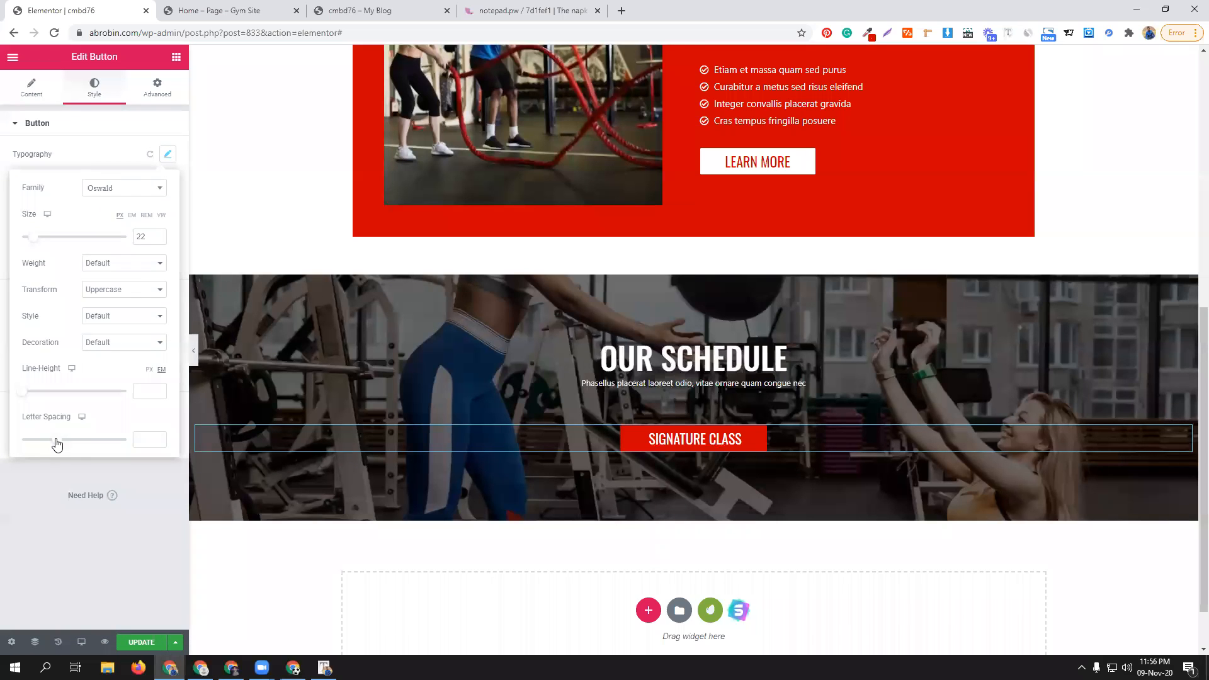
drag(34, 236, 31, 237)
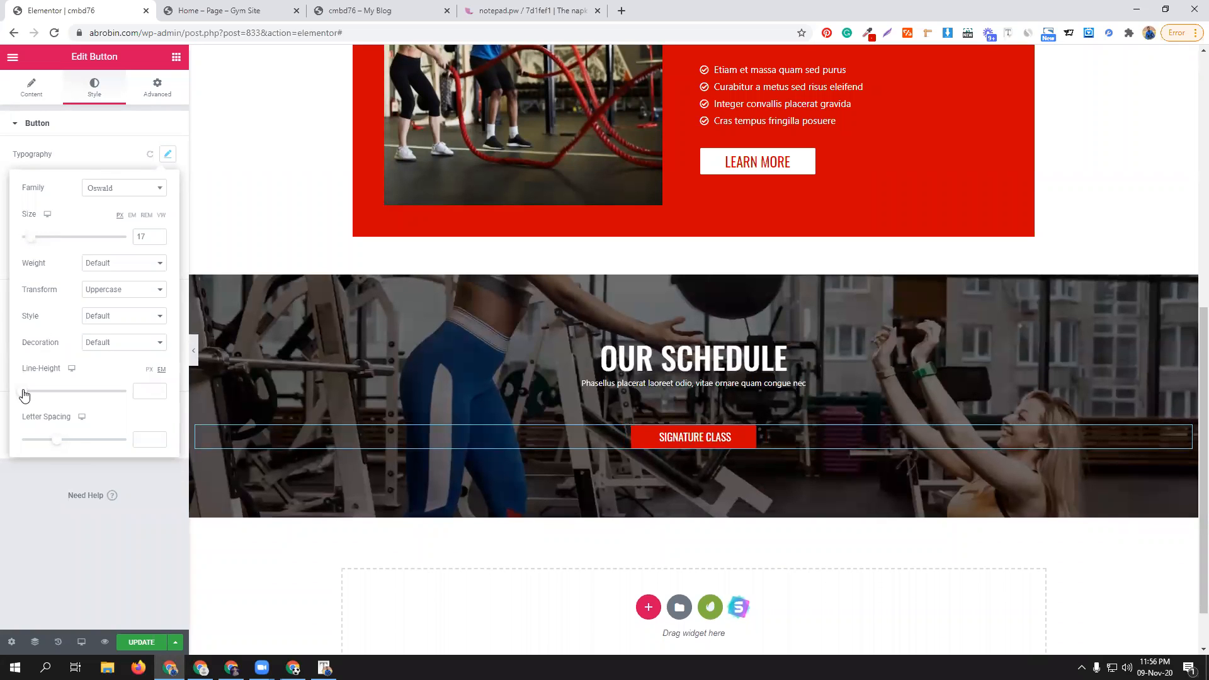
- Set the "SIGNATURE CLASS" button's line height to 1.9 em and font size to 16 px, then compare it with the reference site
drag(24, 395, 42, 395)
drag(32, 239, 34, 242)
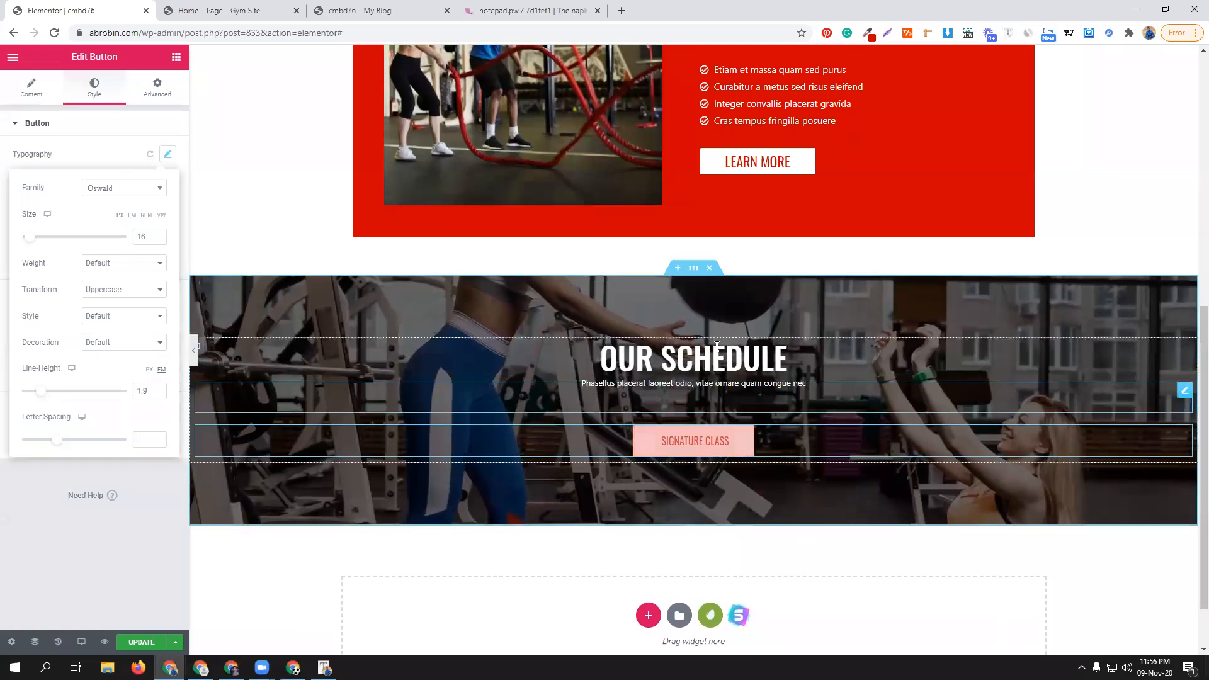
click(240, 7)
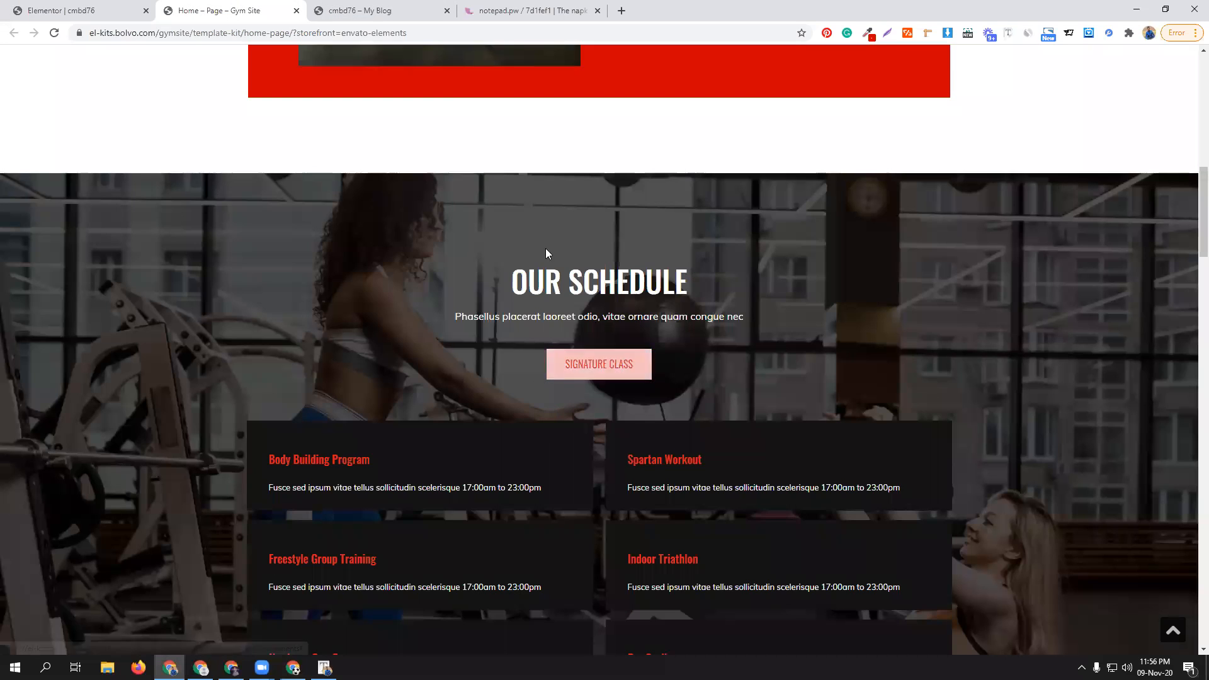
- Check the class cards on the reference site and add a two-column inner section below the "SIGNATURE CLASS" button
scroll(663, 390, down, 4)
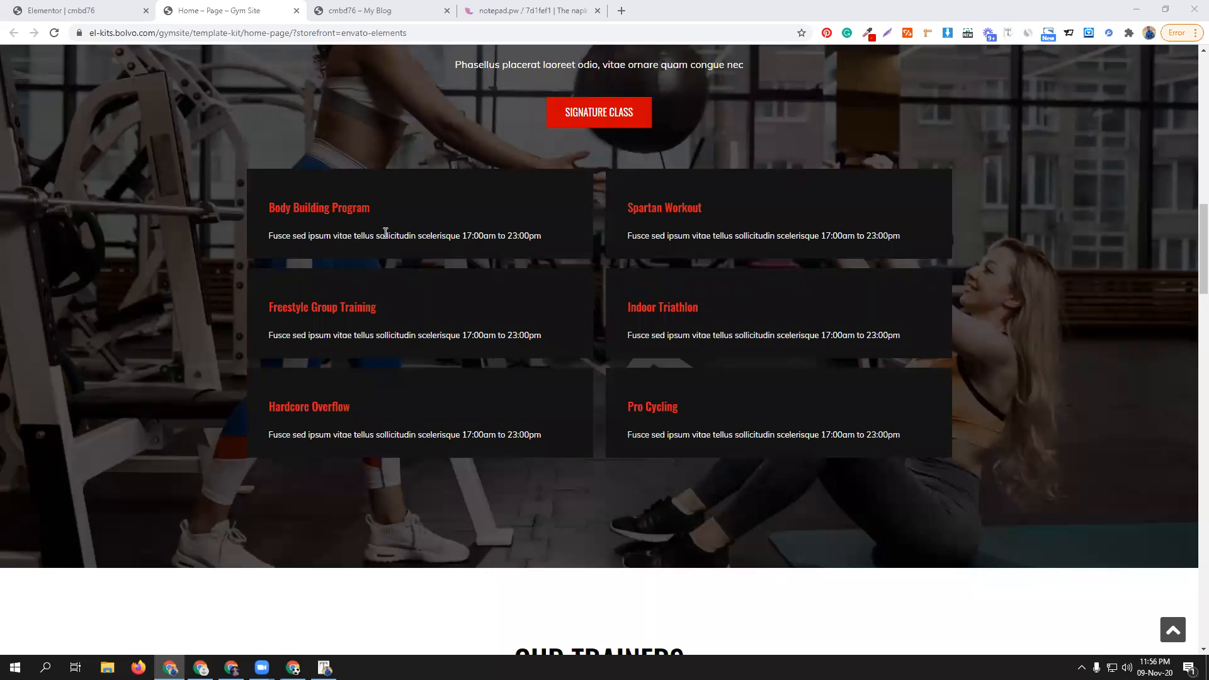
click(105, 7)
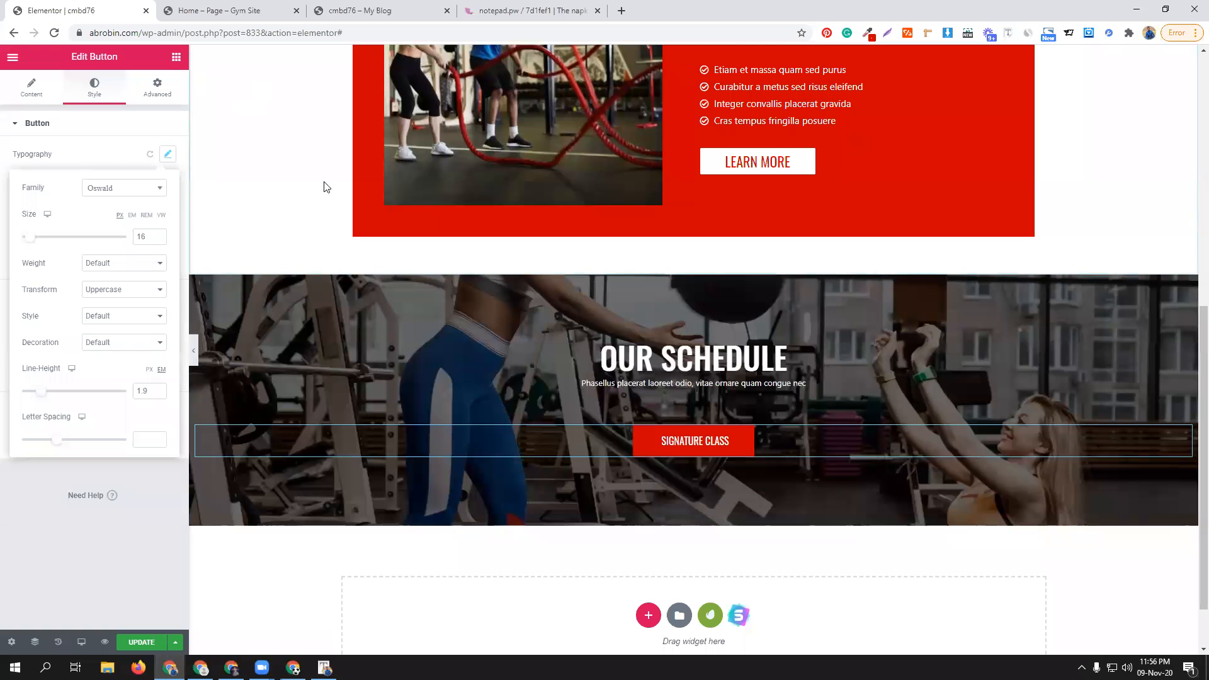
click(176, 56)
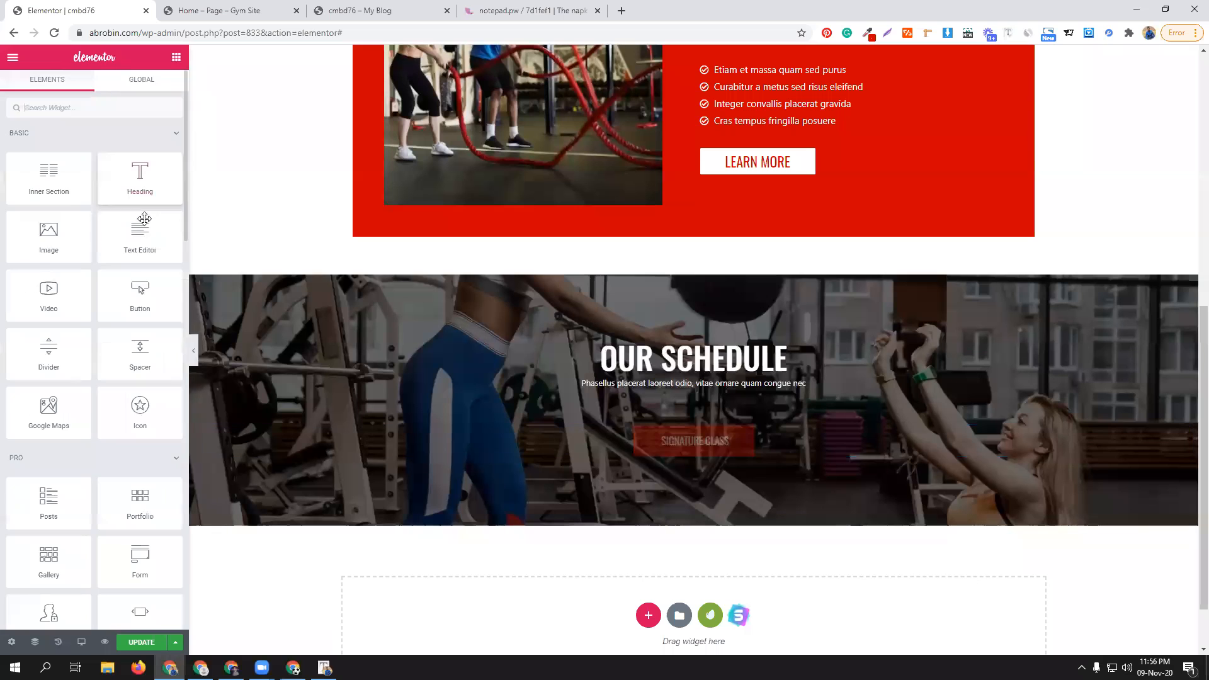
mouse_move(66, 181)
mouse_down()
mouse_move(674, 492)
mouse_move(696, 459)
mouse_move(691, 425)
mouse_up()
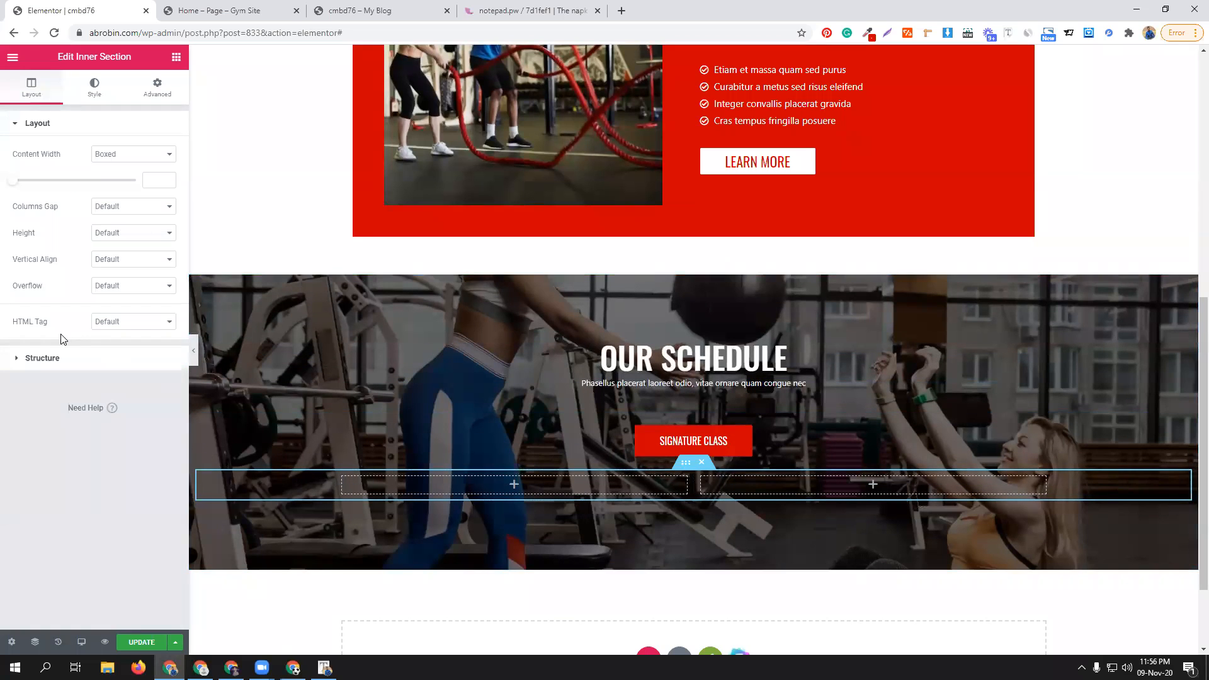
- Add a heading to the inner section's first column and title it "Body Building Program", copied from the reference site
click(176, 58)
drag(140, 178, 528, 494)
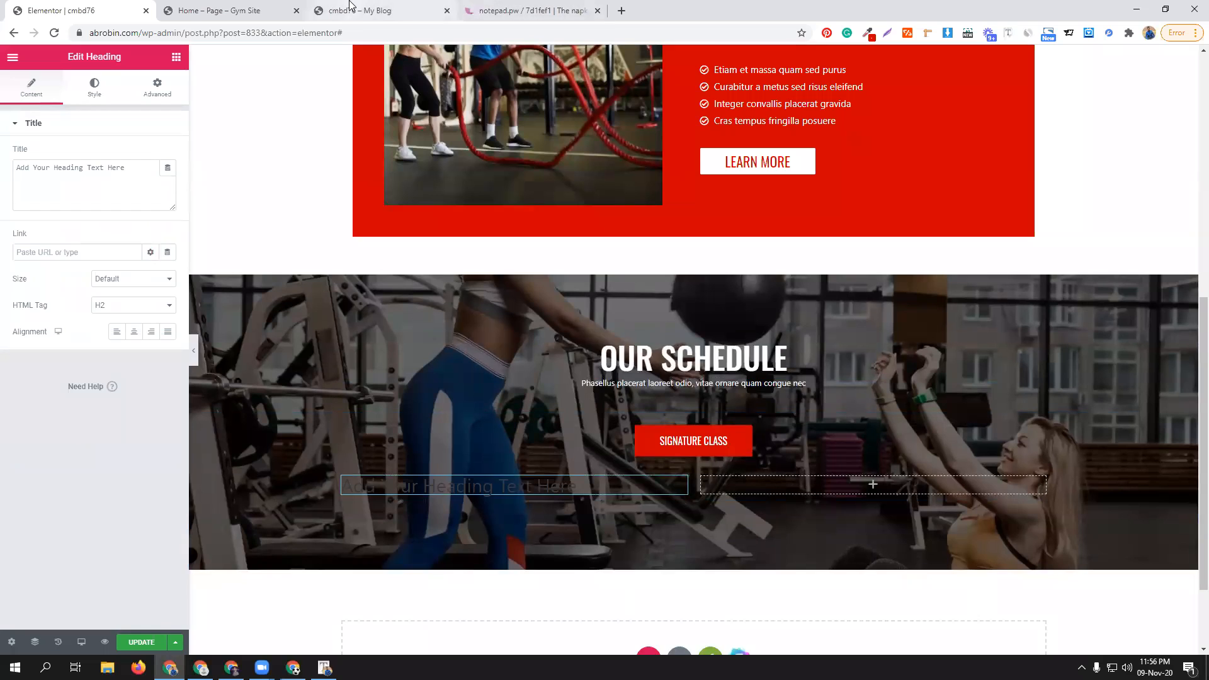
click(265, 10)
triple_click(373, 209)
key(ctrl+c)
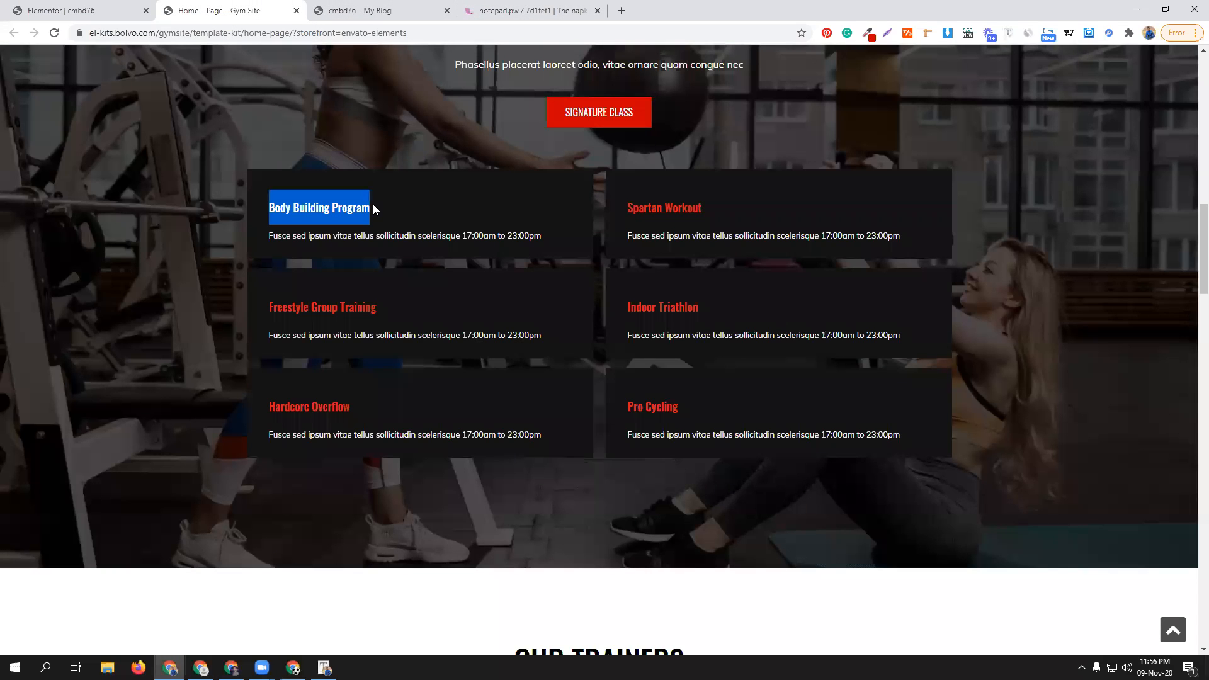
click(61, 10)
triple_click(83, 167)
key(ctrl+v)
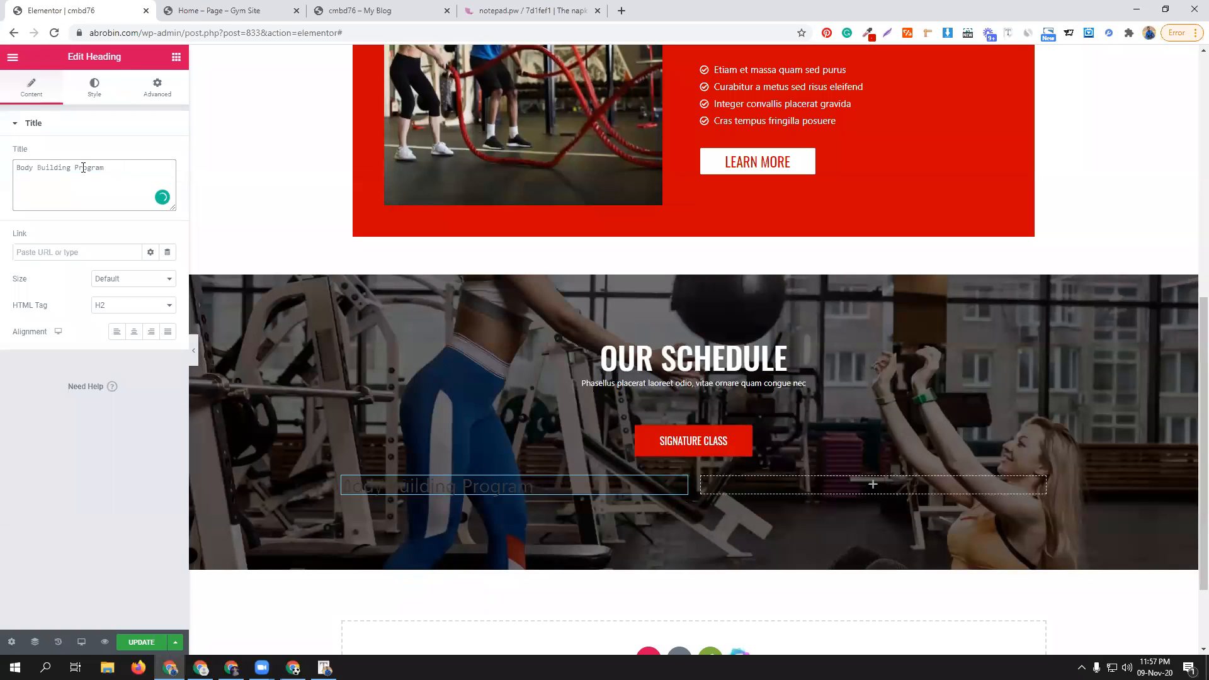
- Add a text editor below the heading with the reference card's text "Fusce sed ipsum vitae tellus sollicitudin scelerisque 17:00am to 23:00pm"
click(281, 9)
triple_click(325, 238)
key(ctrl+c)
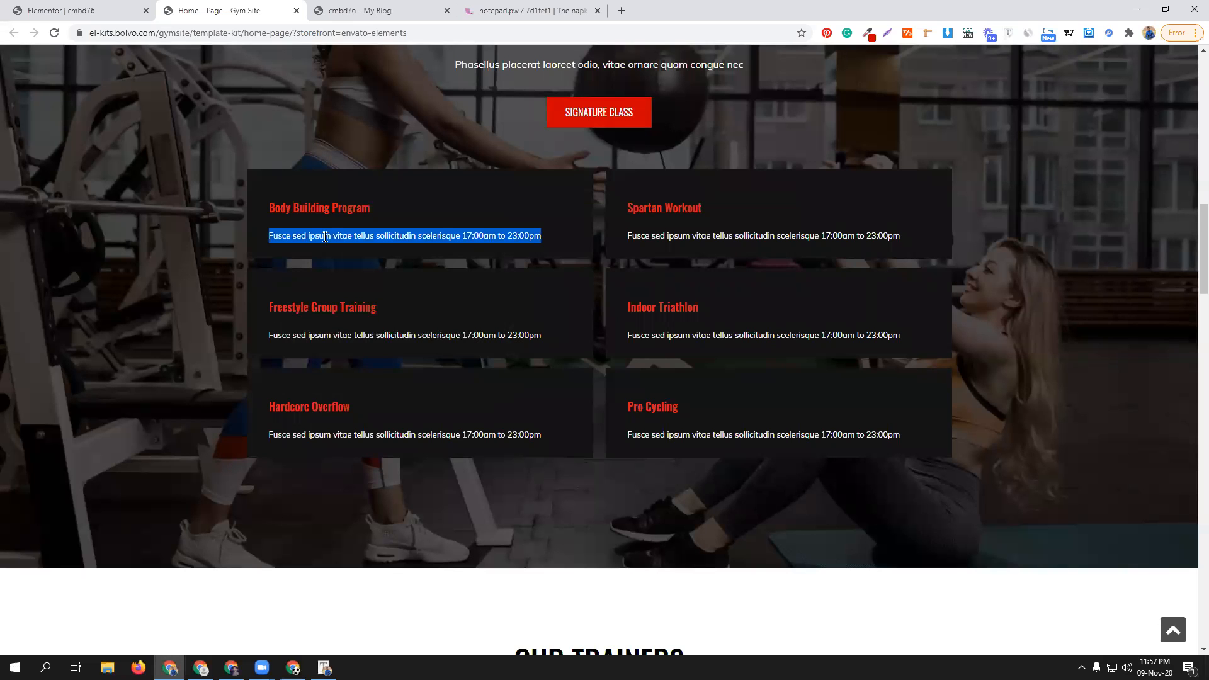
click(82, 10)
click(176, 58)
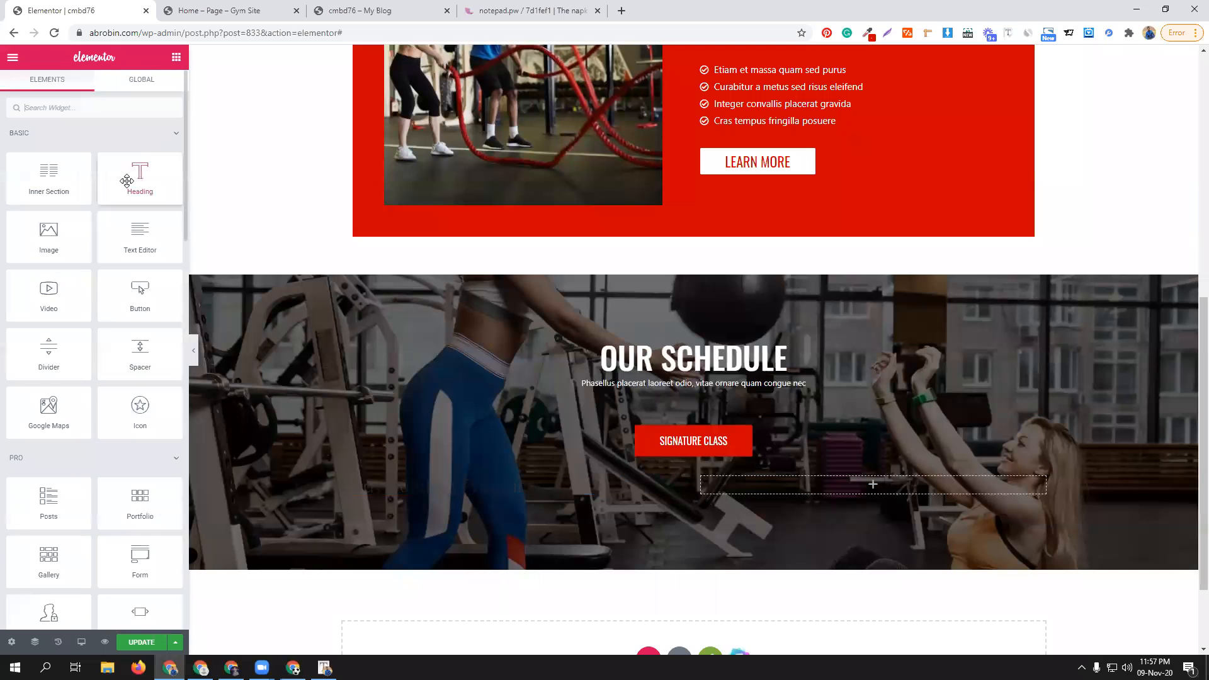
drag(140, 234, 436, 504)
triple_click(102, 297)
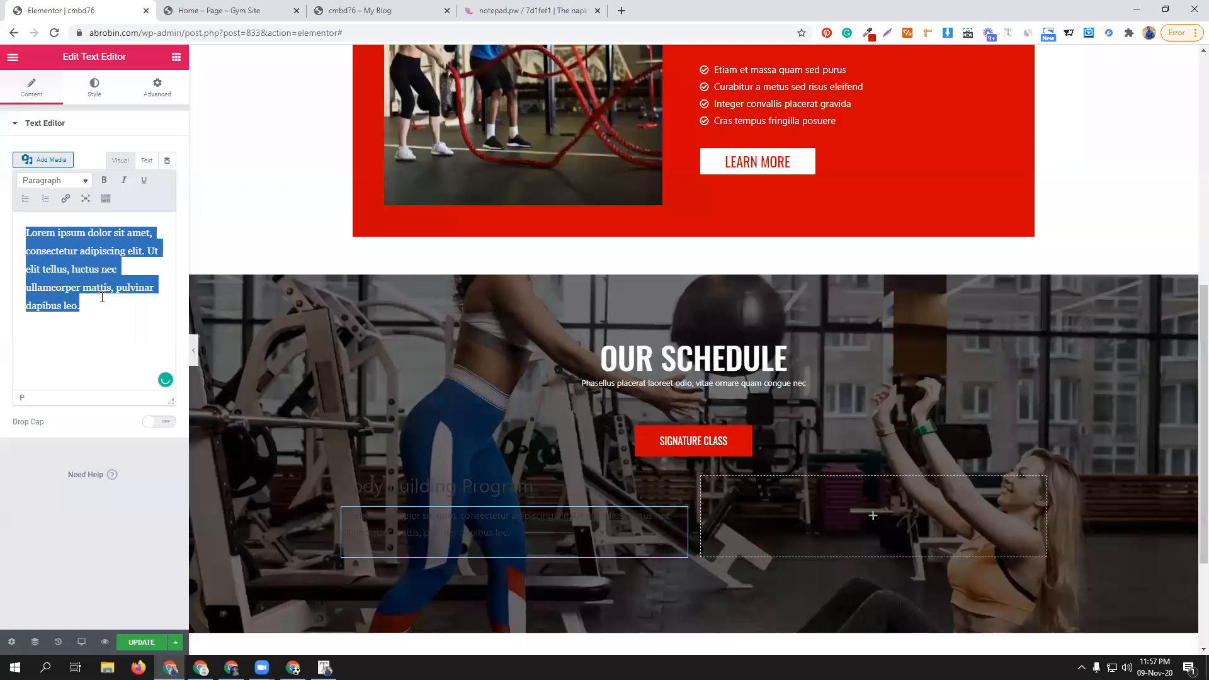
key(ctrl+v)
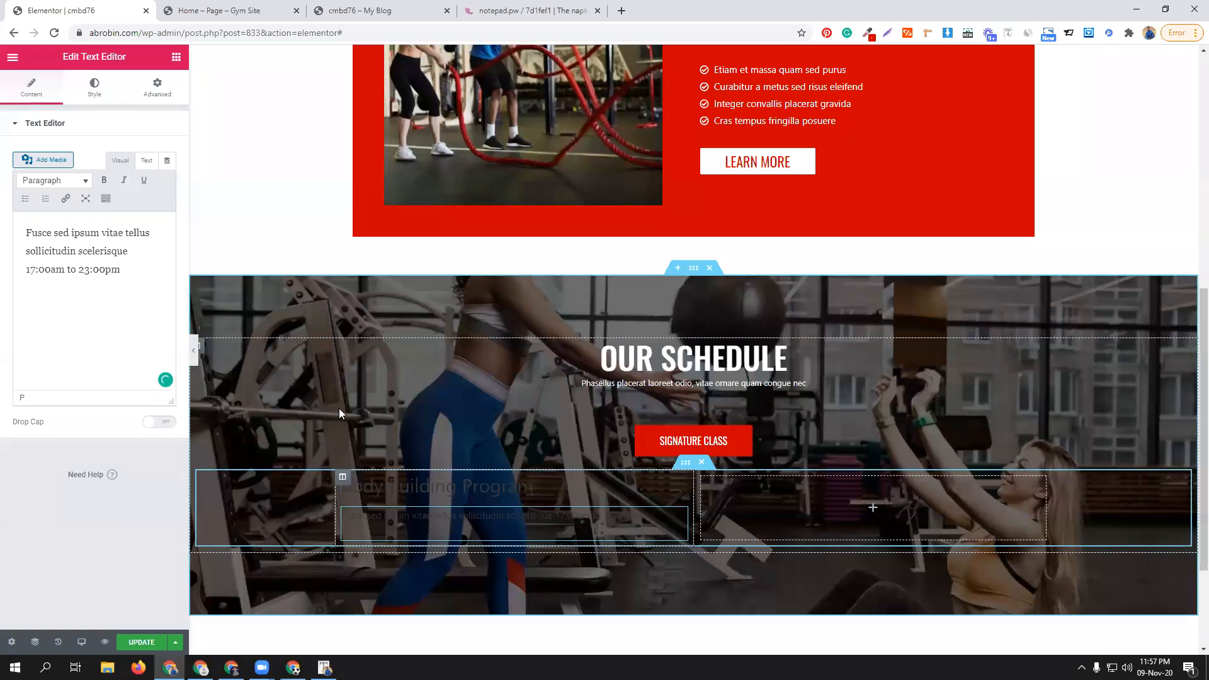
- Set the description's text color to white and the "Body Building Program" heading's color to #CC0000, the code saved in the online notepad
click(92, 89)
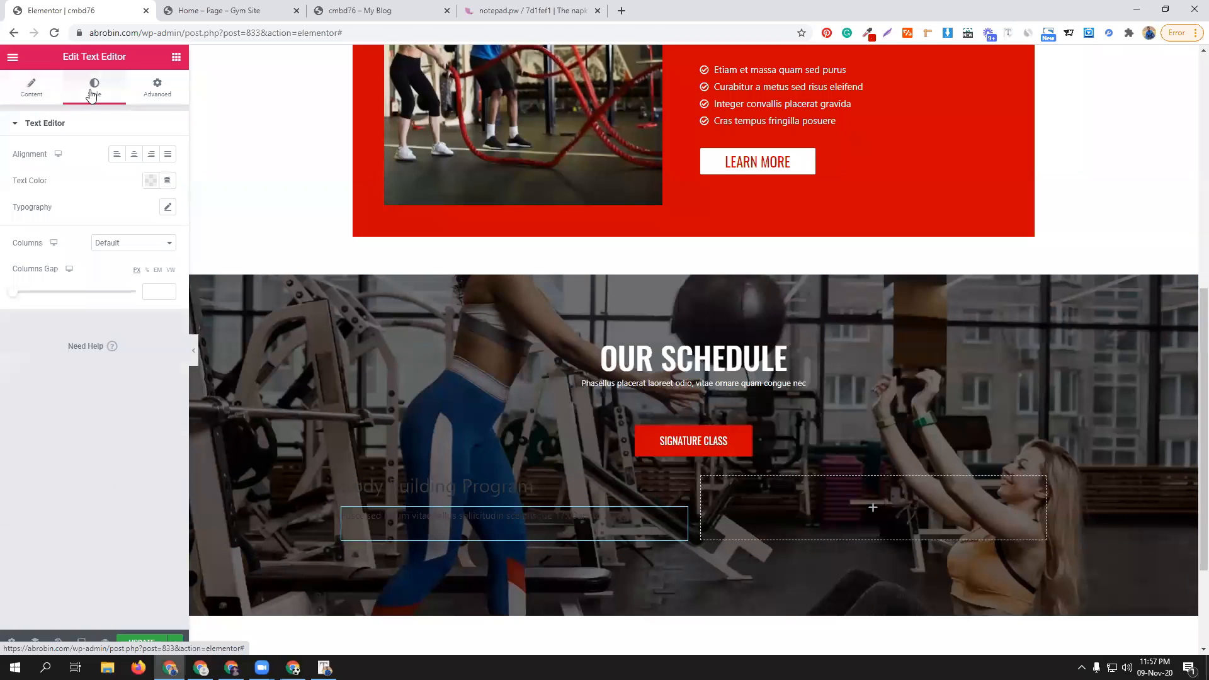
click(150, 181)
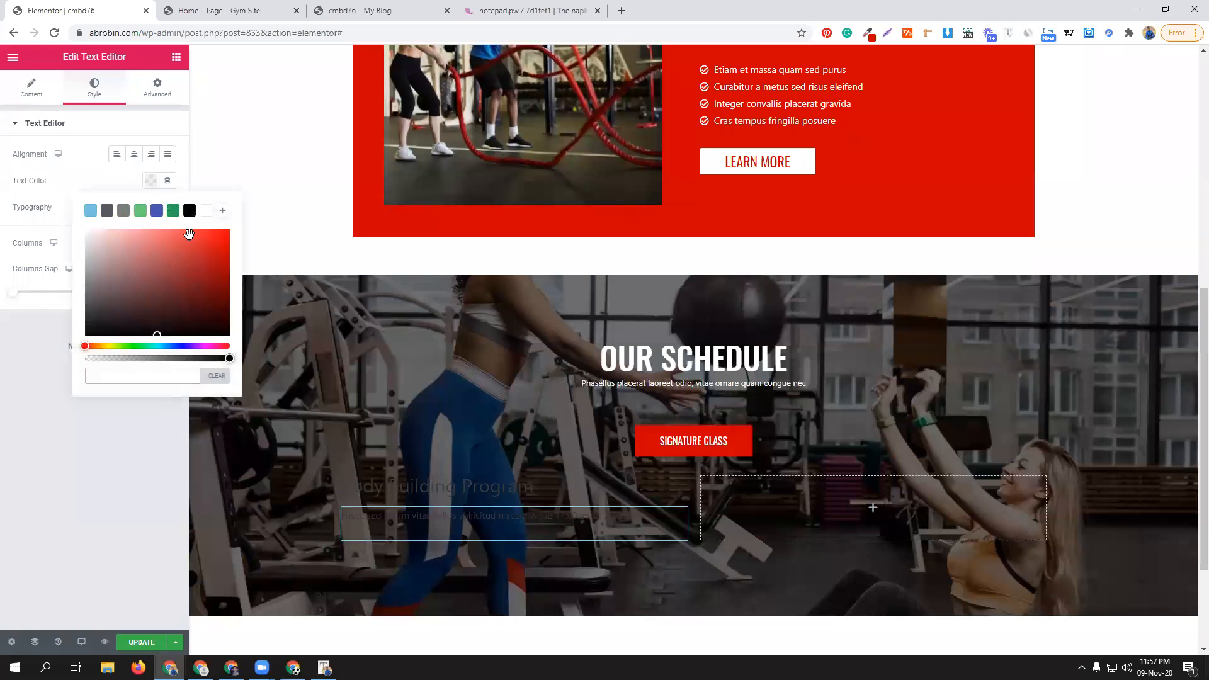
click(503, 504)
click(94, 88)
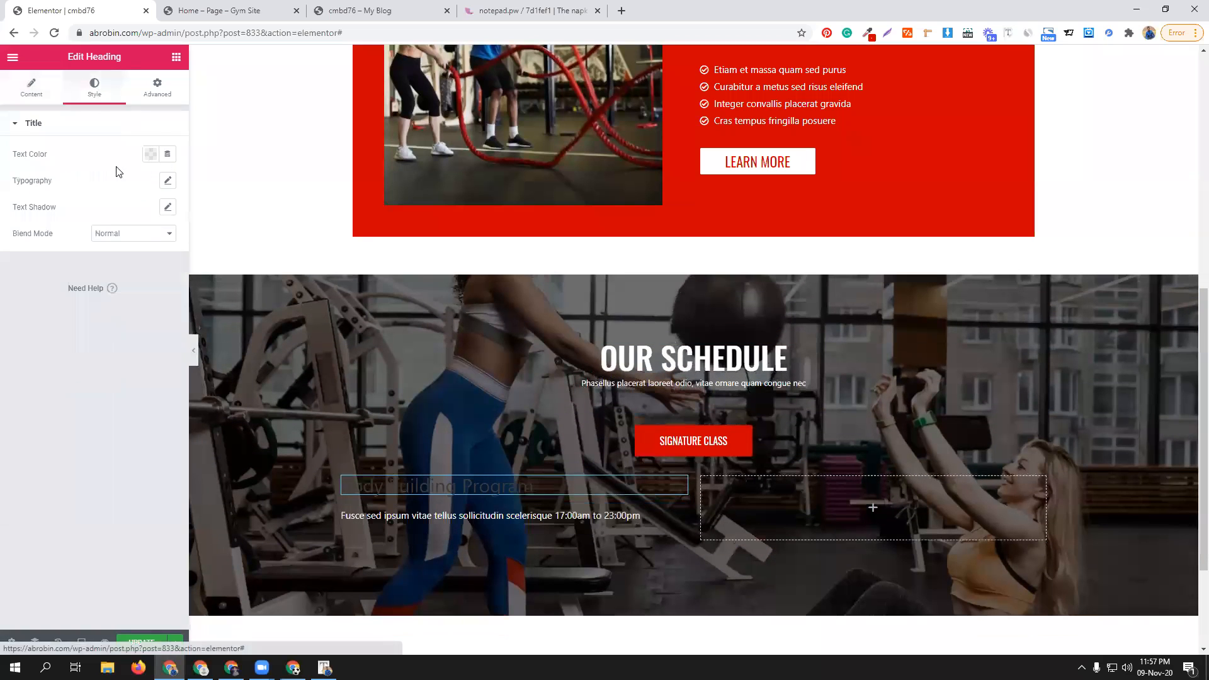
click(151, 153)
click(464, 9)
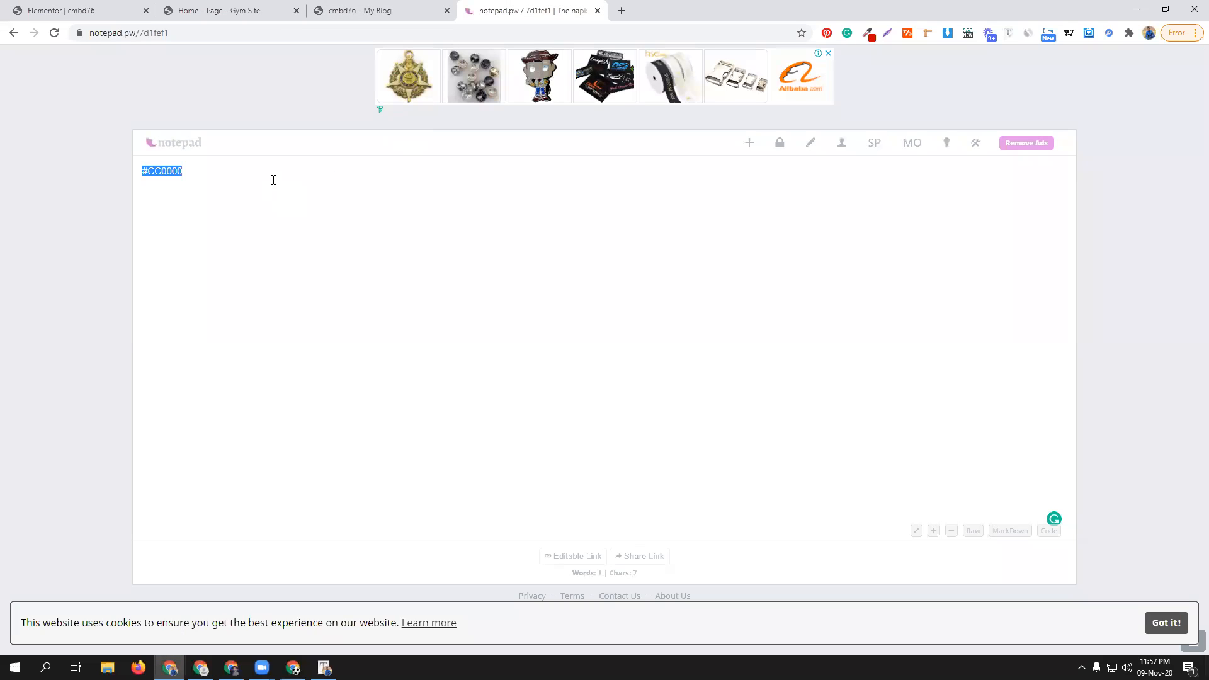
click(61, 10)
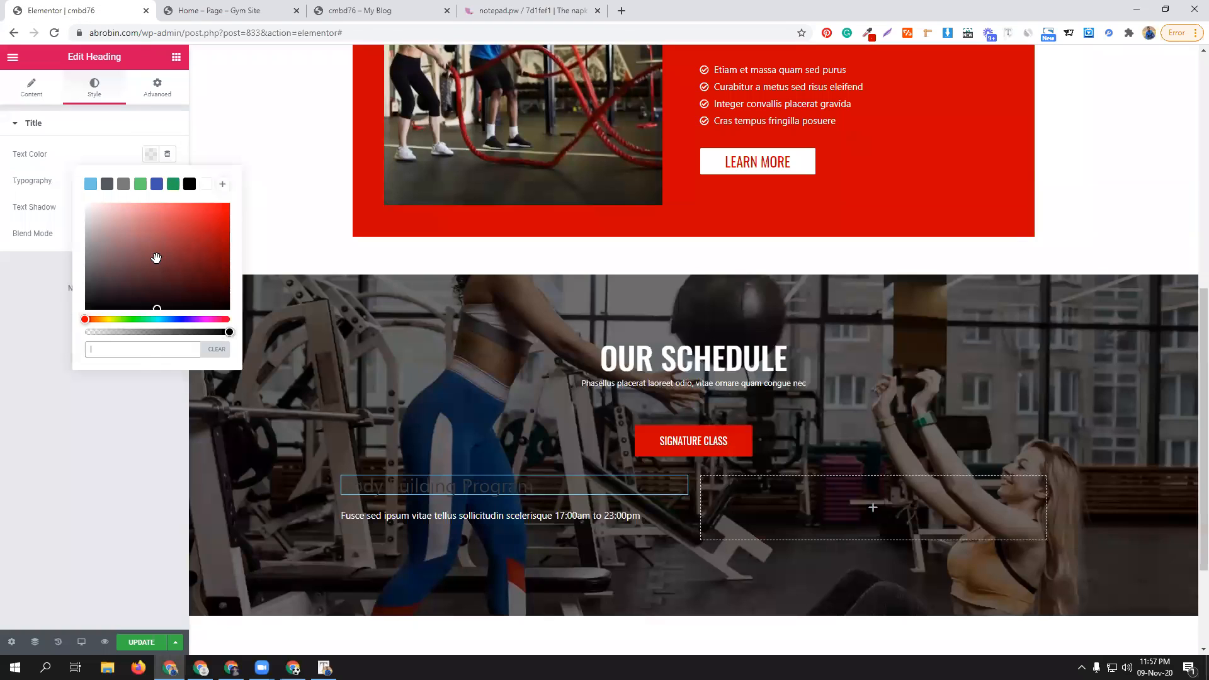
text(#CC0000)
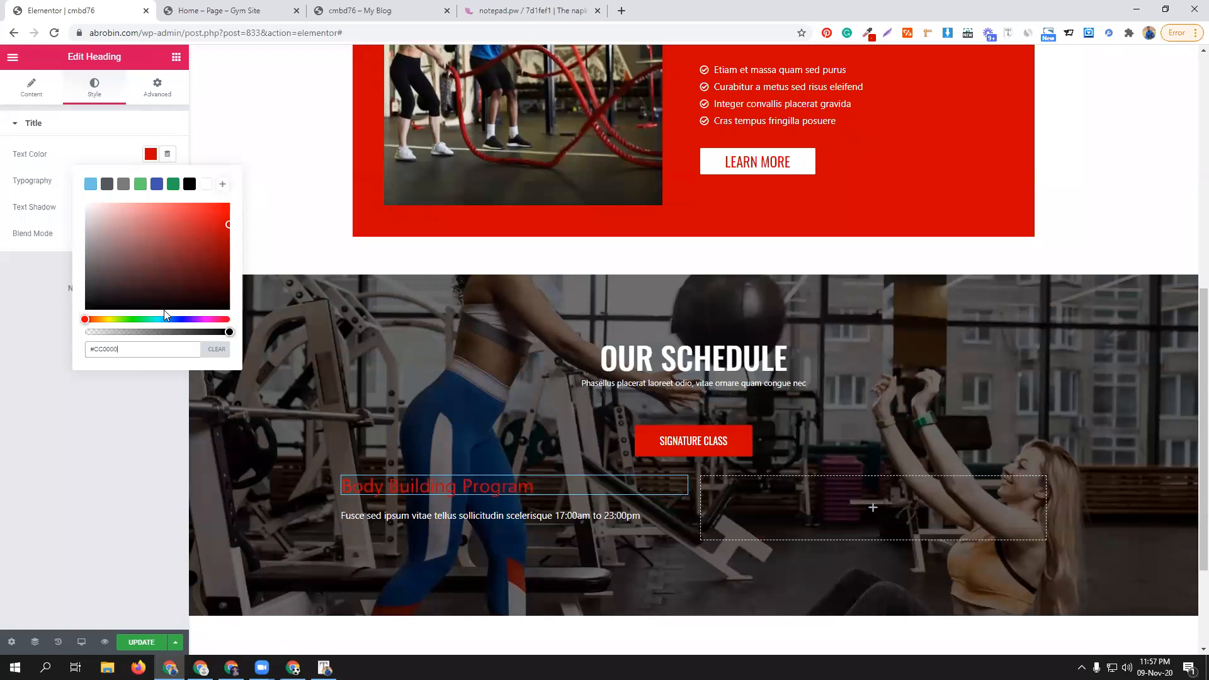
click(116, 125)
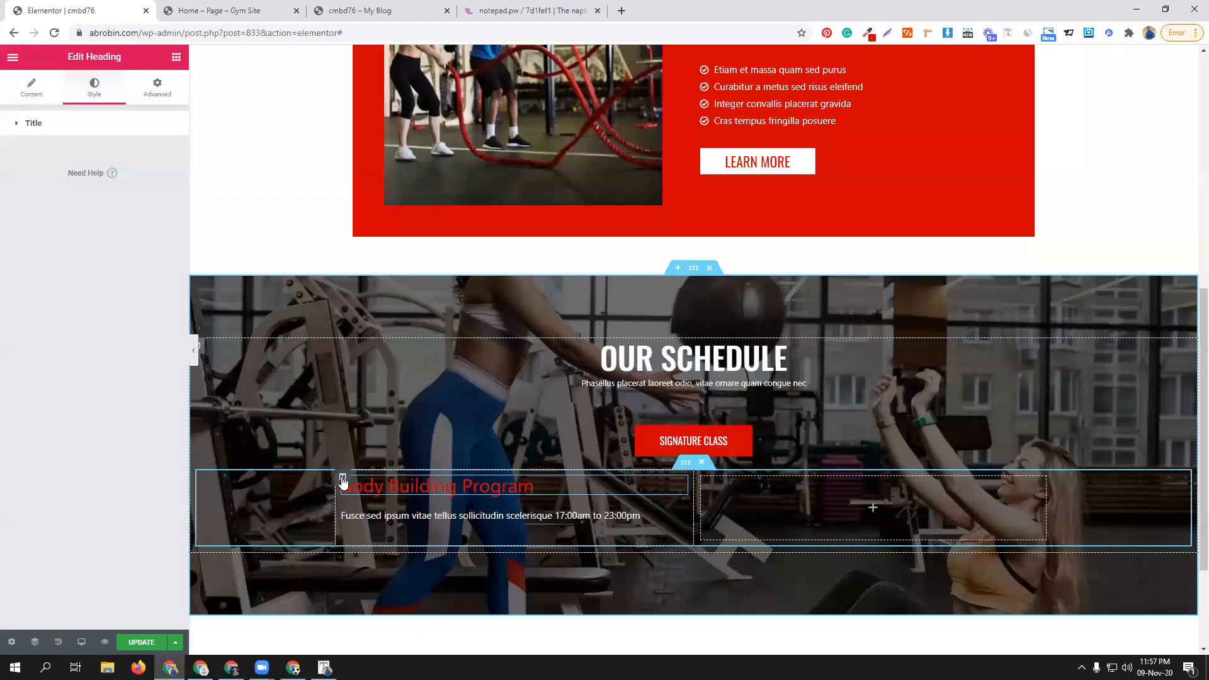
- Give the "Body Building Program" column a classic solid black background
click(343, 478)
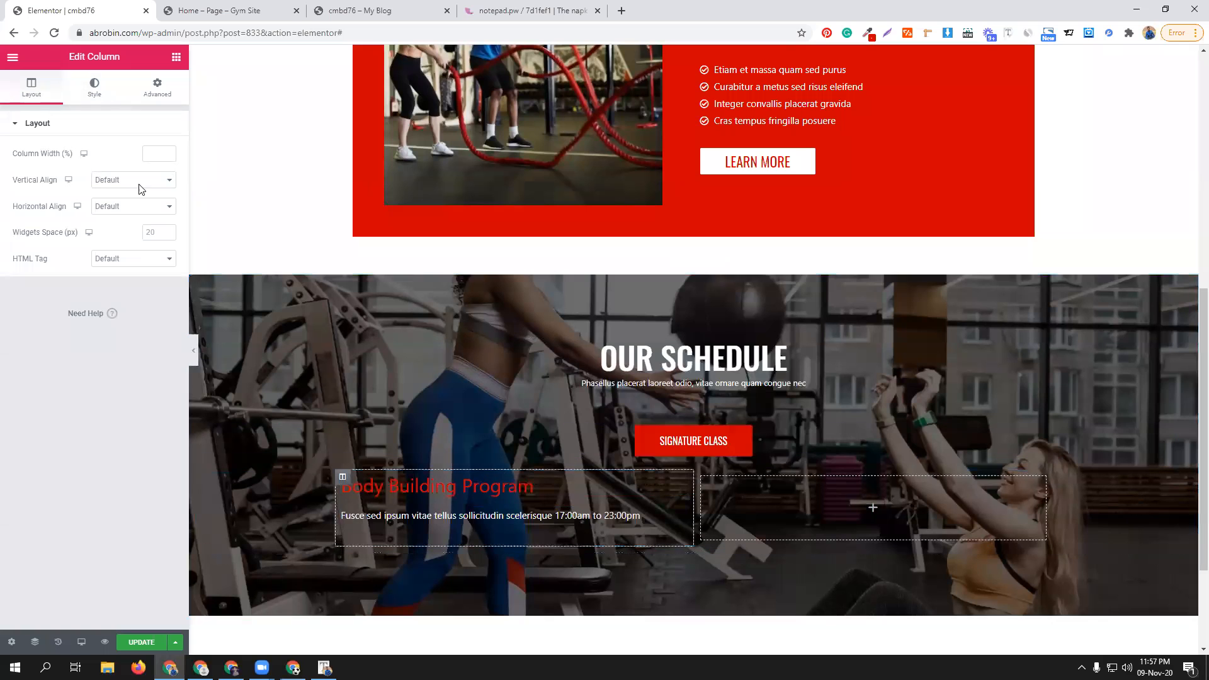
click(95, 88)
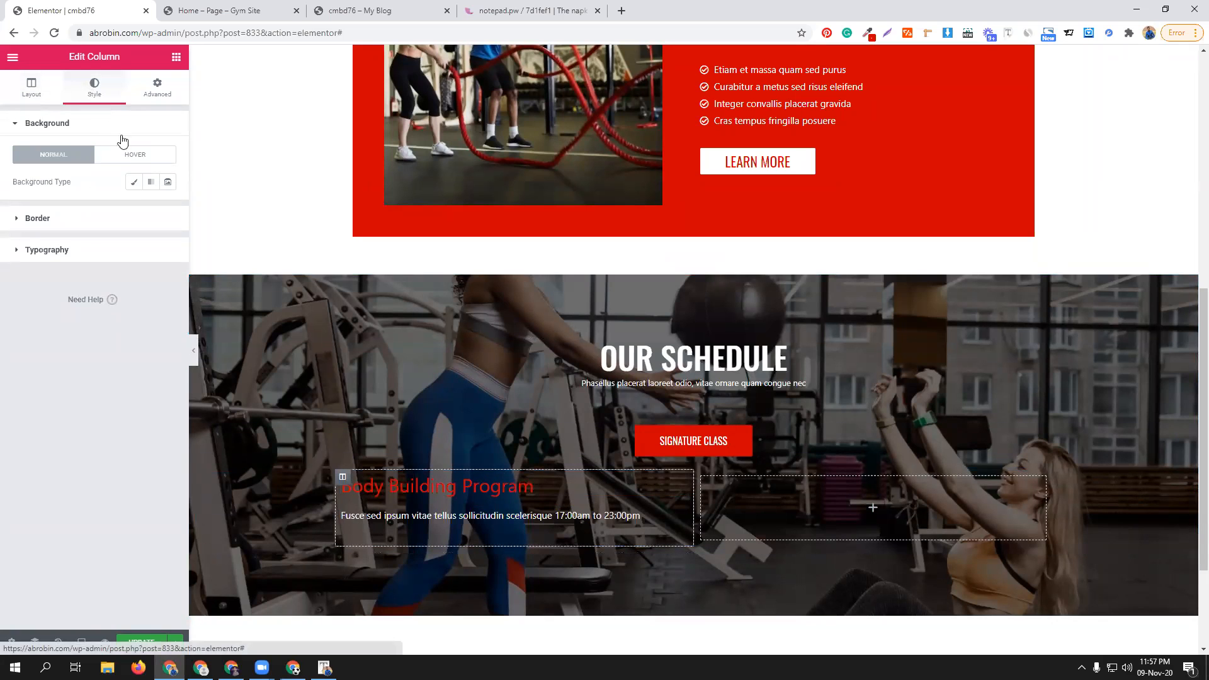
click(134, 182)
click(149, 208)
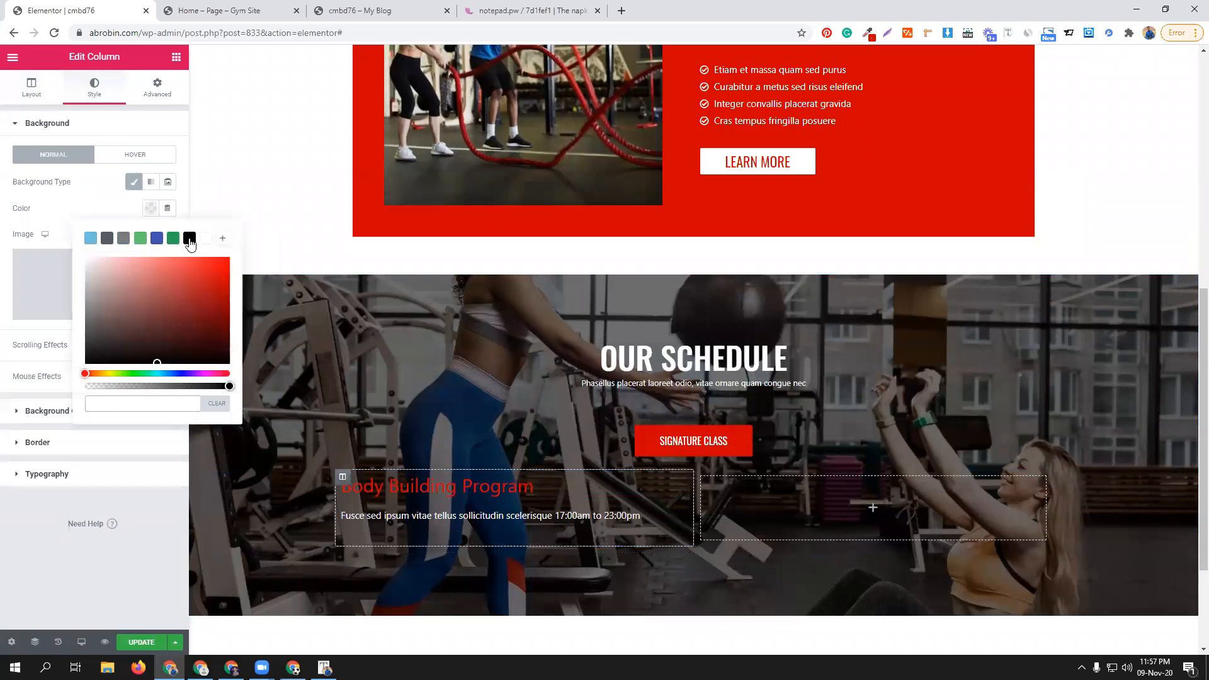
click(188, 239)
click(93, 203)
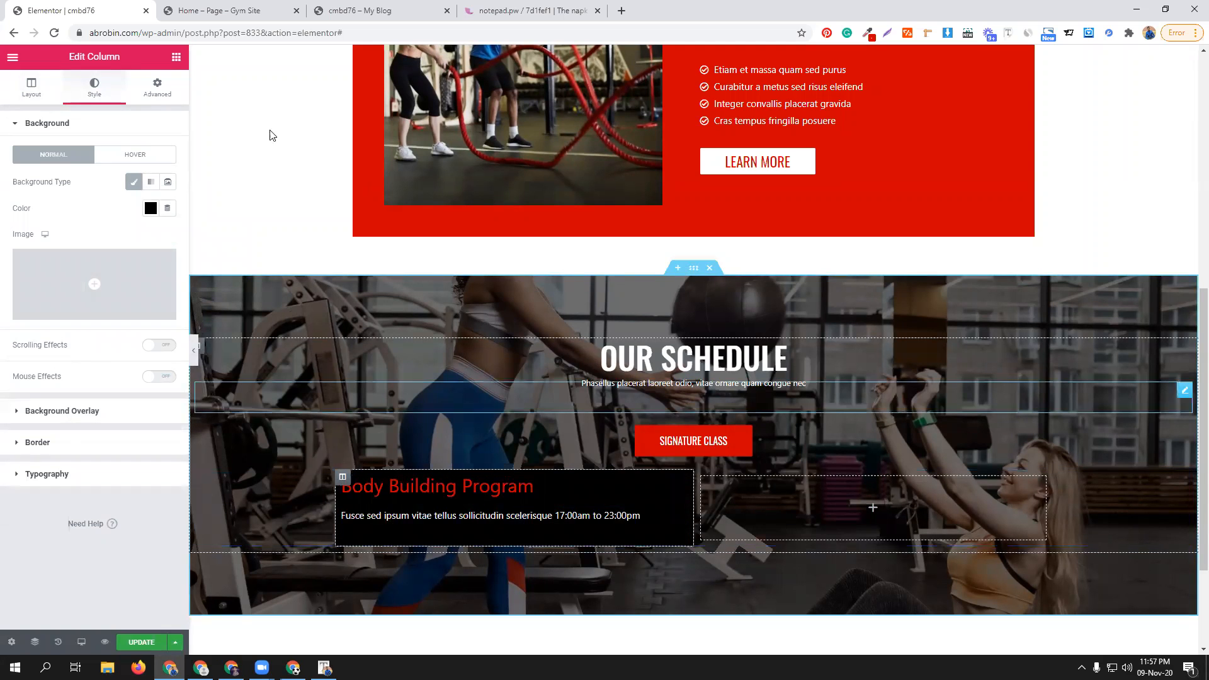
- Inspect the card heading's font on the reference site and set the "Body Building Program" heading's font family to Oswald
click(257, 8)
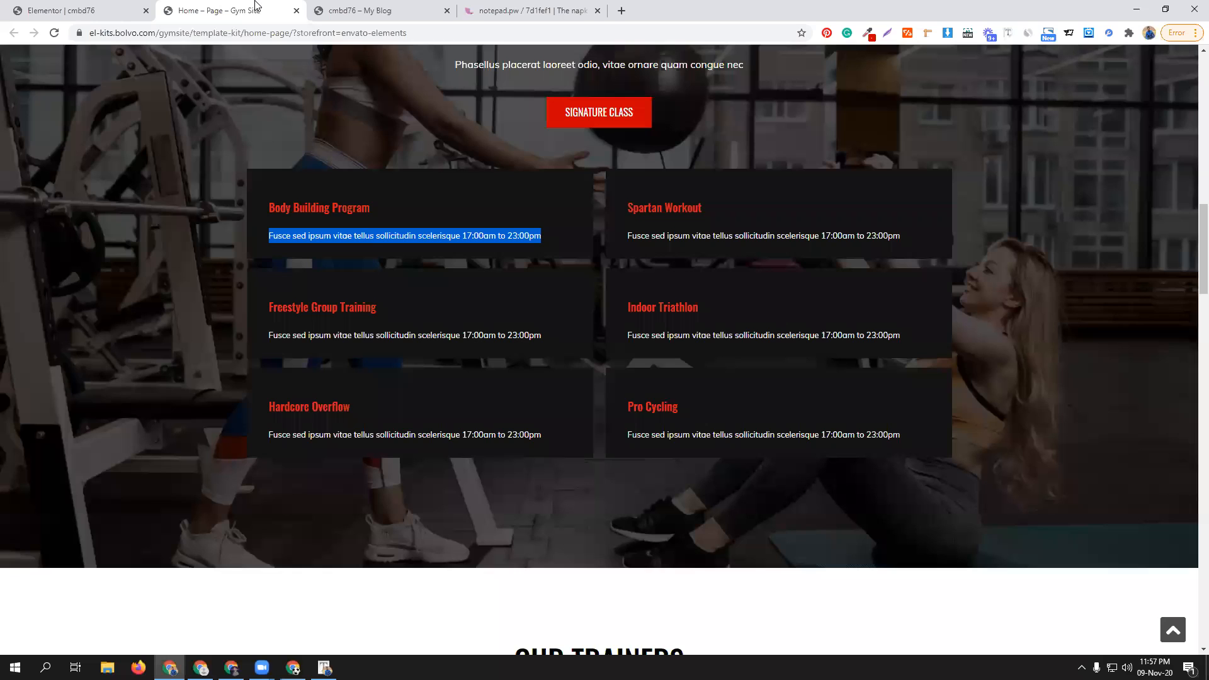
click(375, 255)
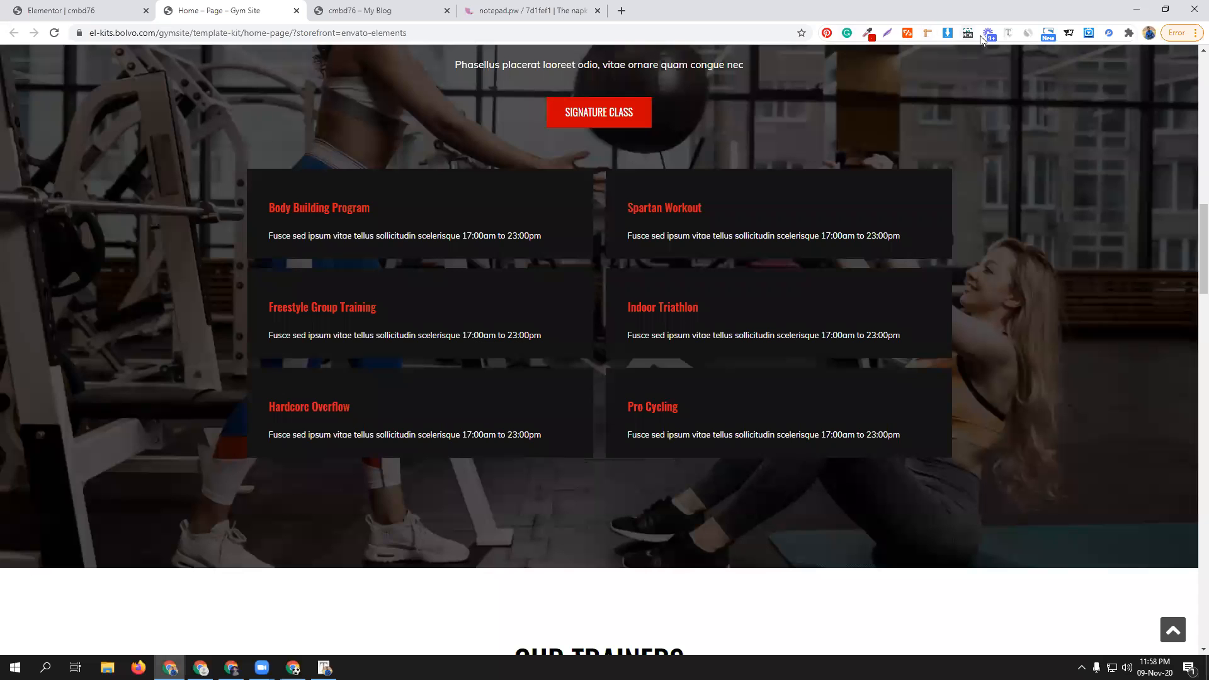
click(1007, 36)
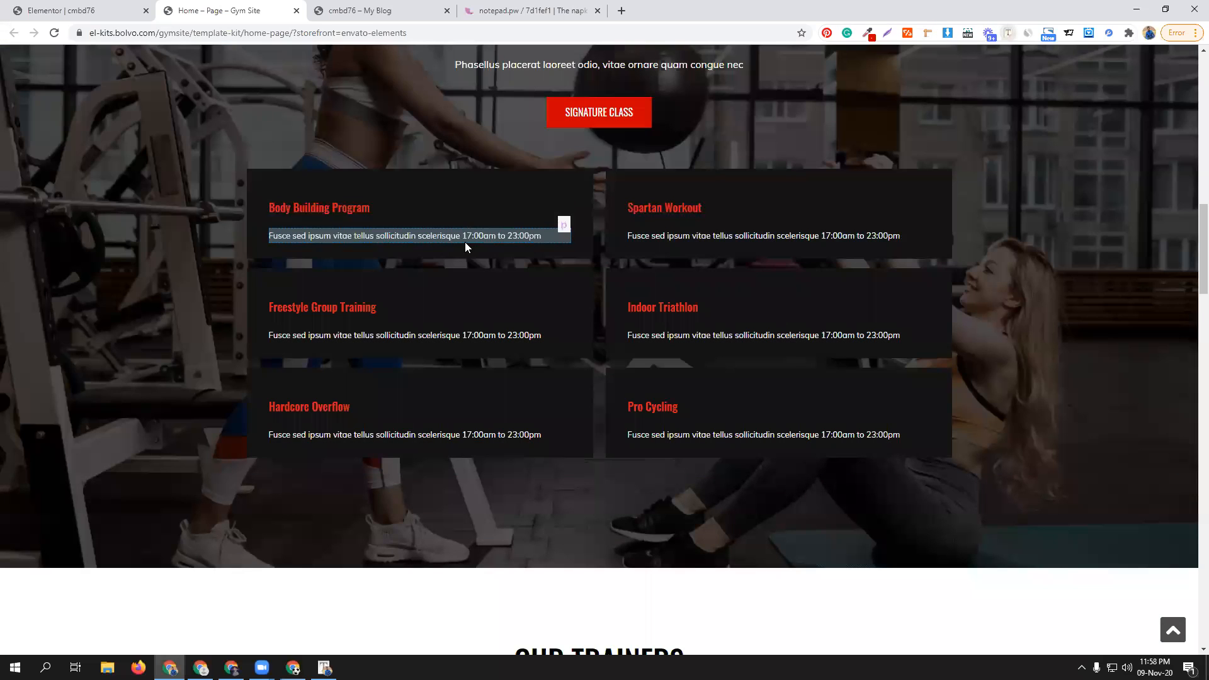
click(364, 206)
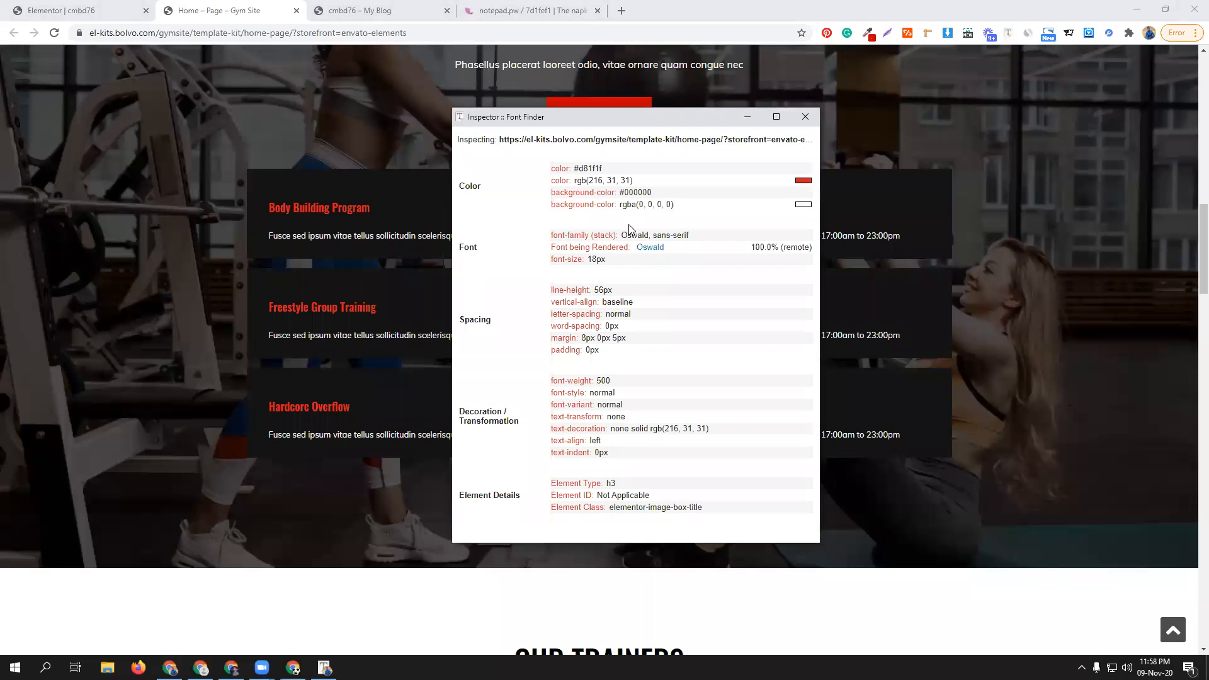
click(82, 6)
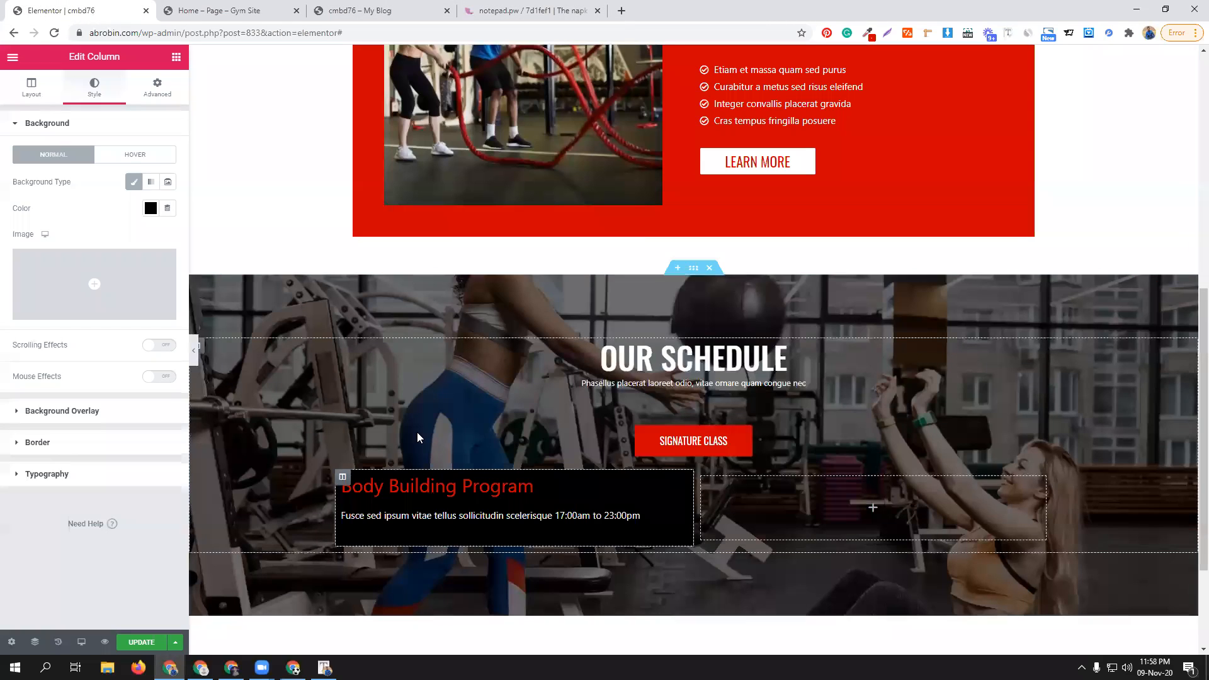
click(680, 484)
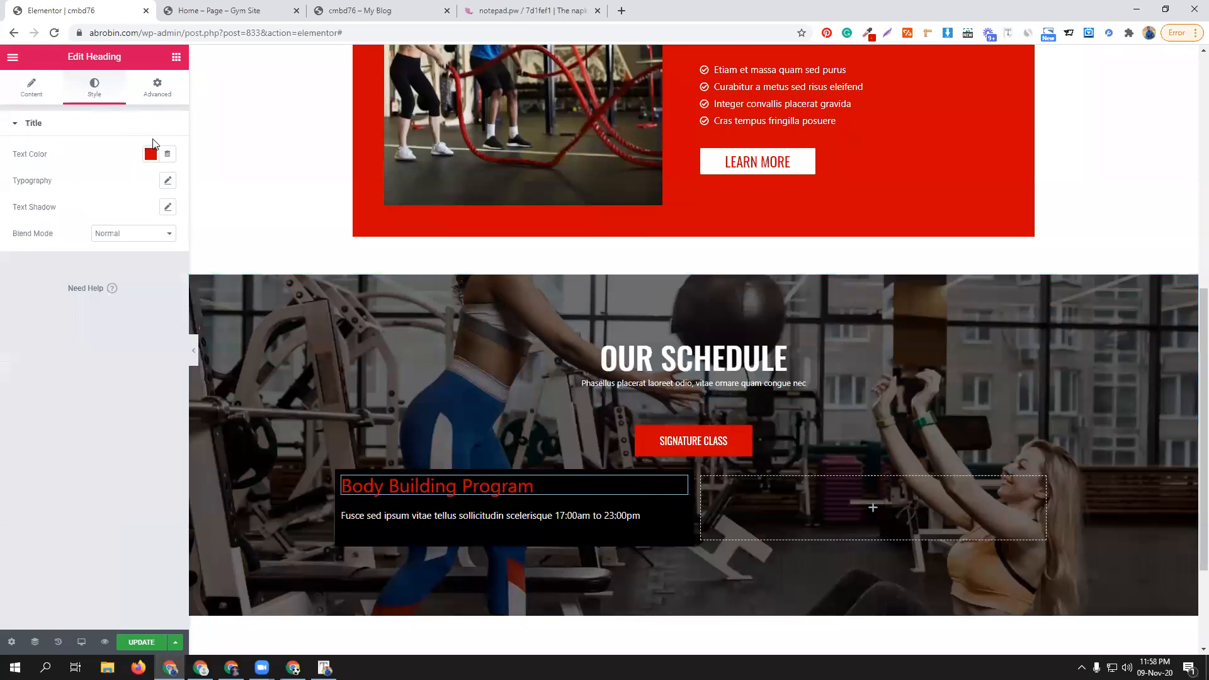
click(168, 180)
click(136, 214)
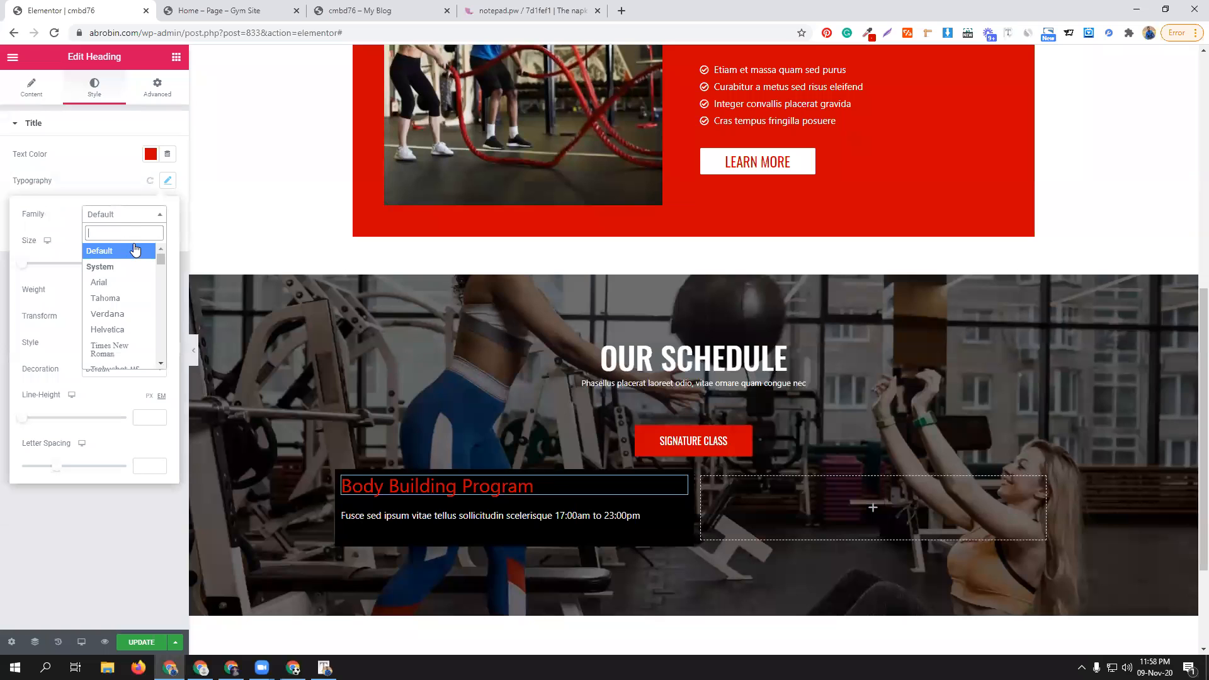
text(osw)
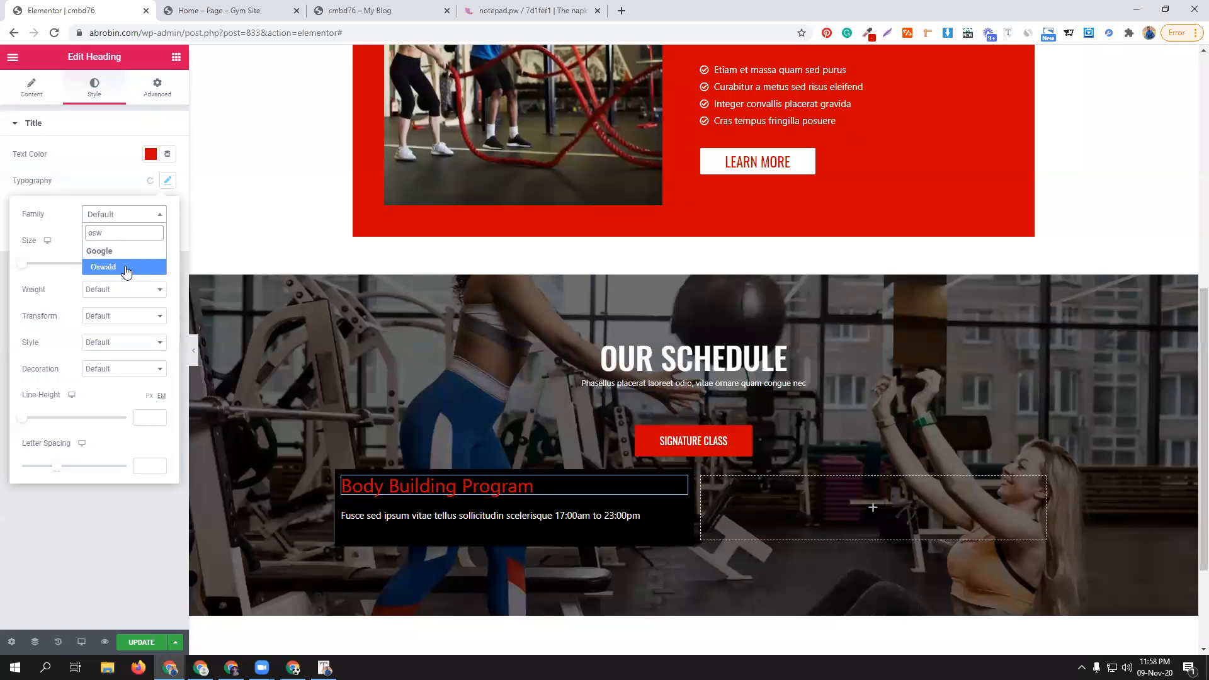
click(127, 268)
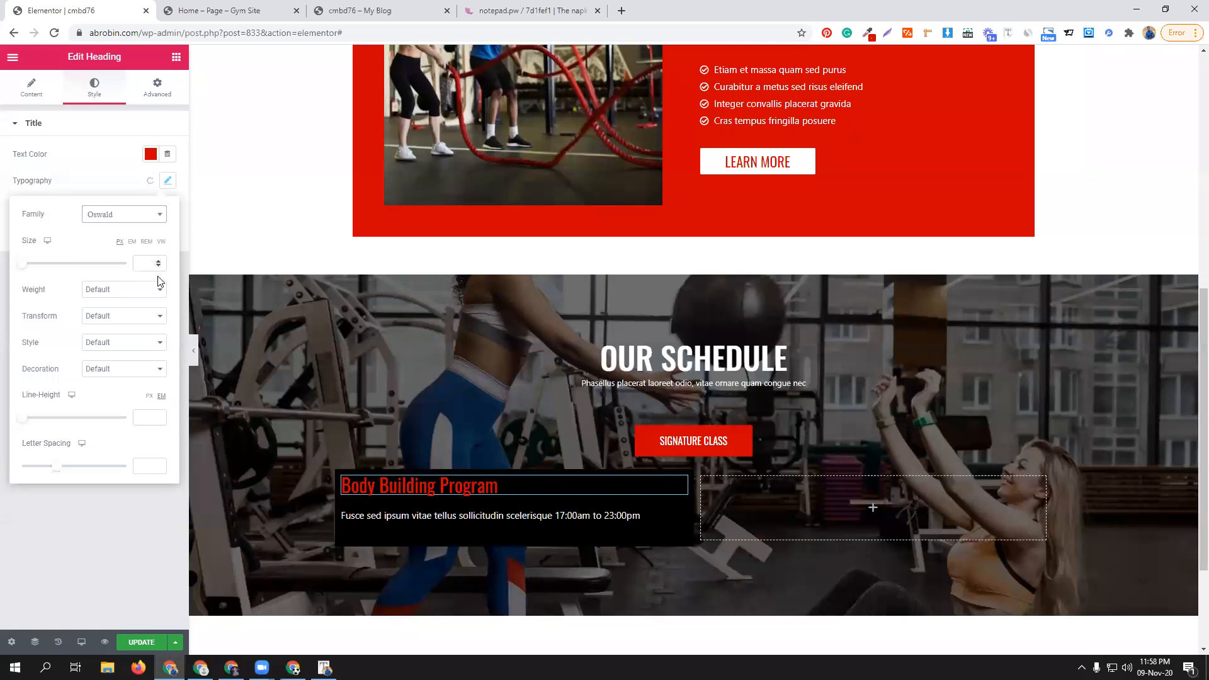
- Set the "Body Building Program" heading's font size to 18 px and its line height to 2.4 em
click(142, 265)
text(18)
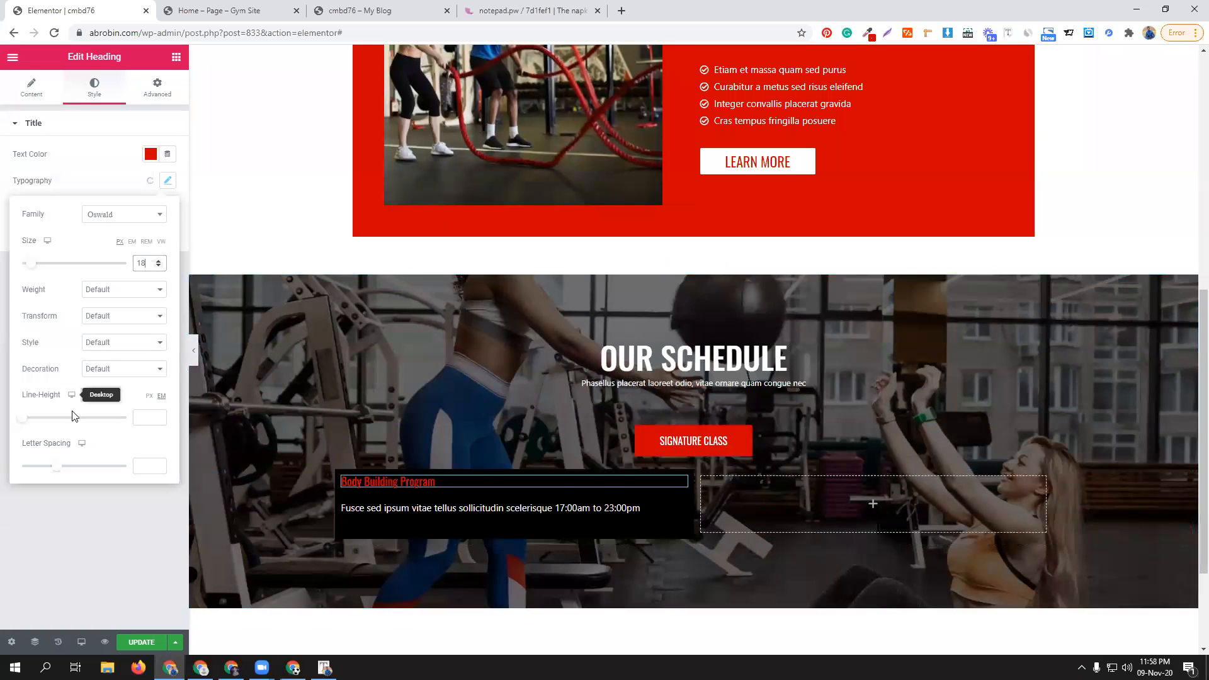
drag(24, 422, 50, 422)
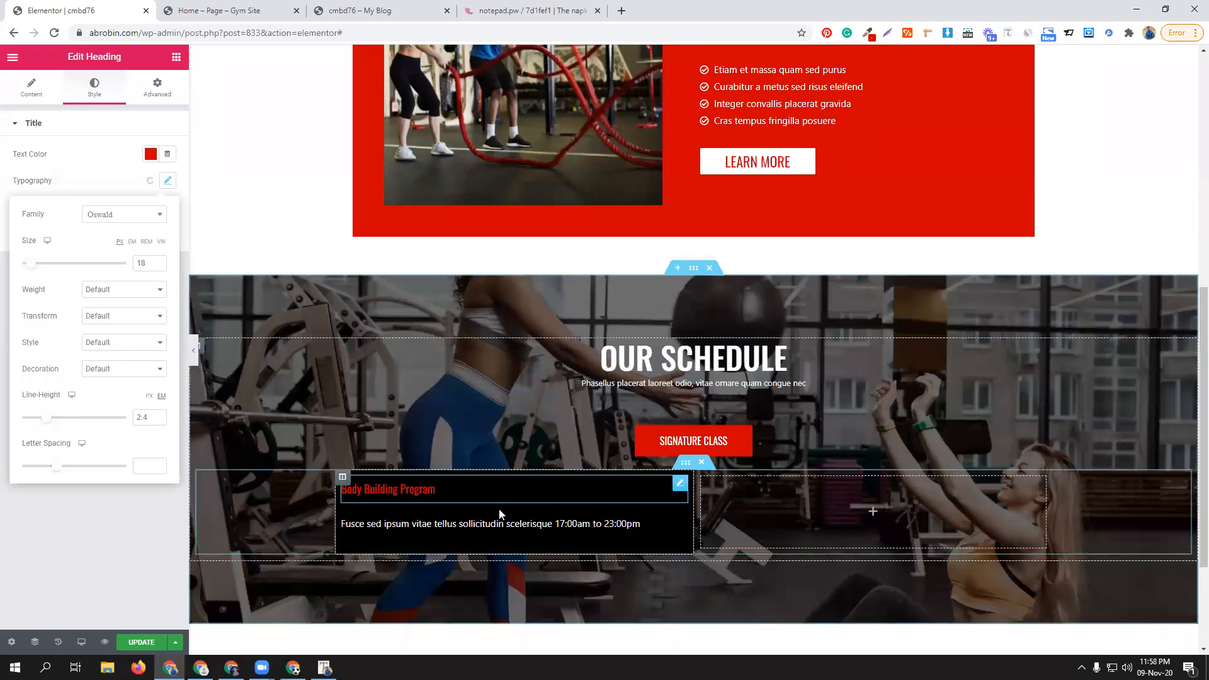
- Inspect the card description's font on the reference site and set the "Body Building Program" description's font size to 13 px
click(682, 526)
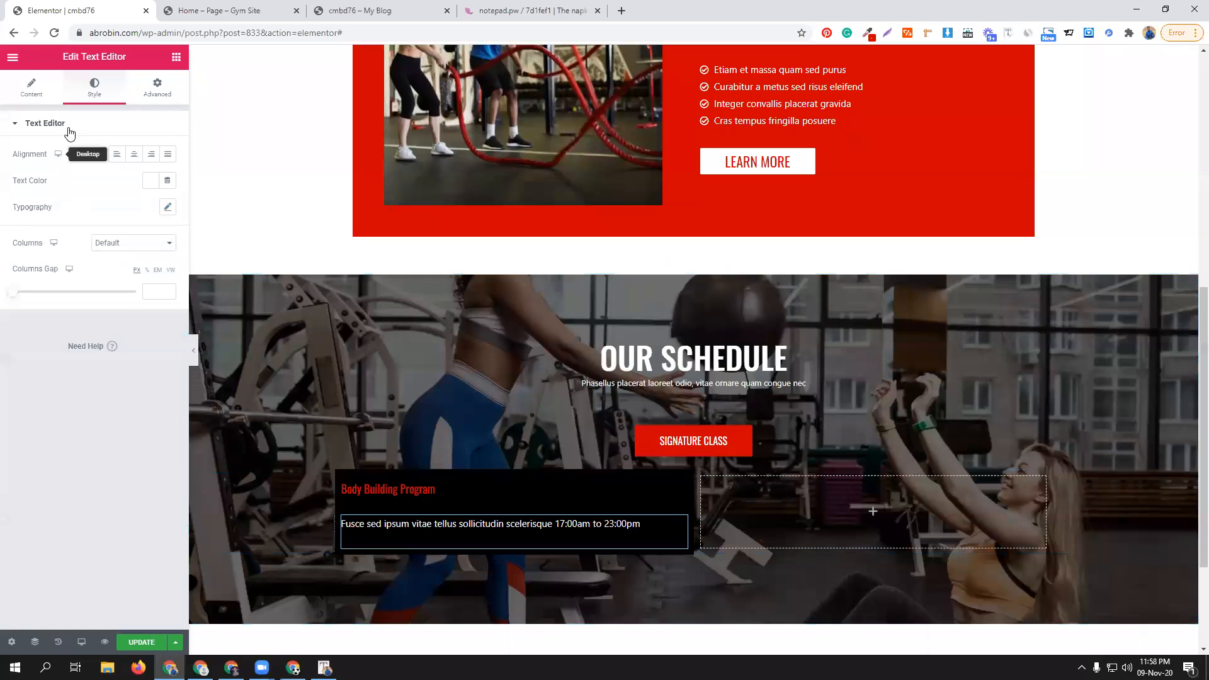
click(168, 209)
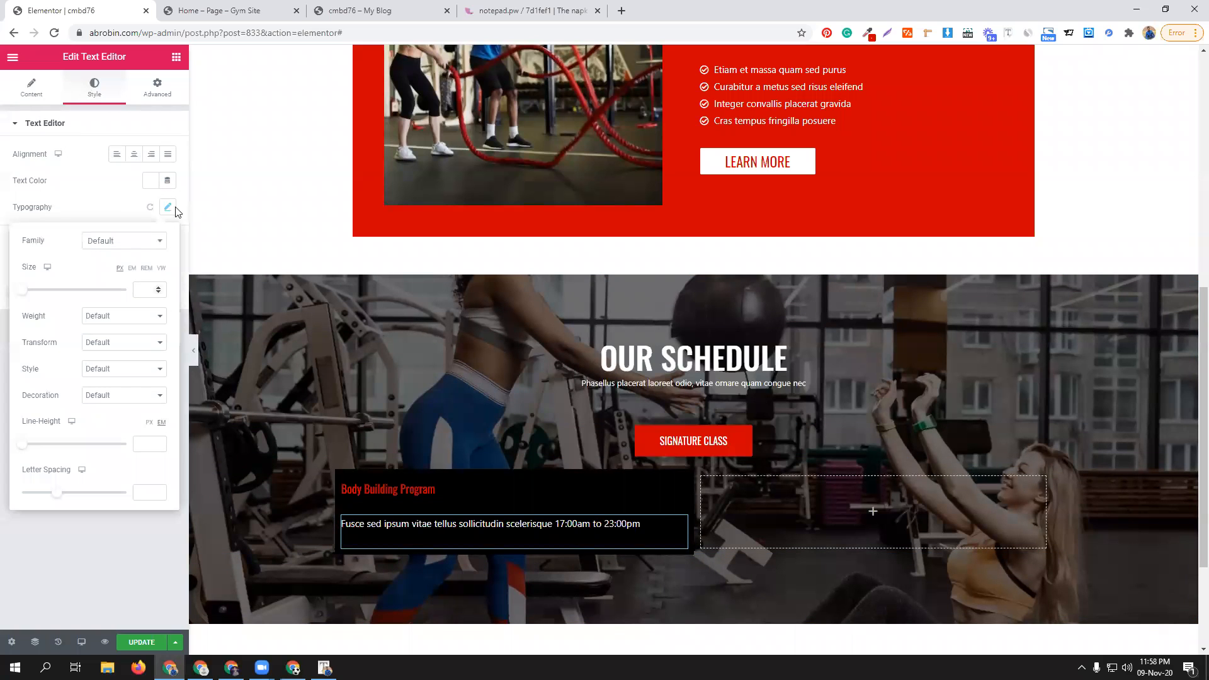
click(245, 8)
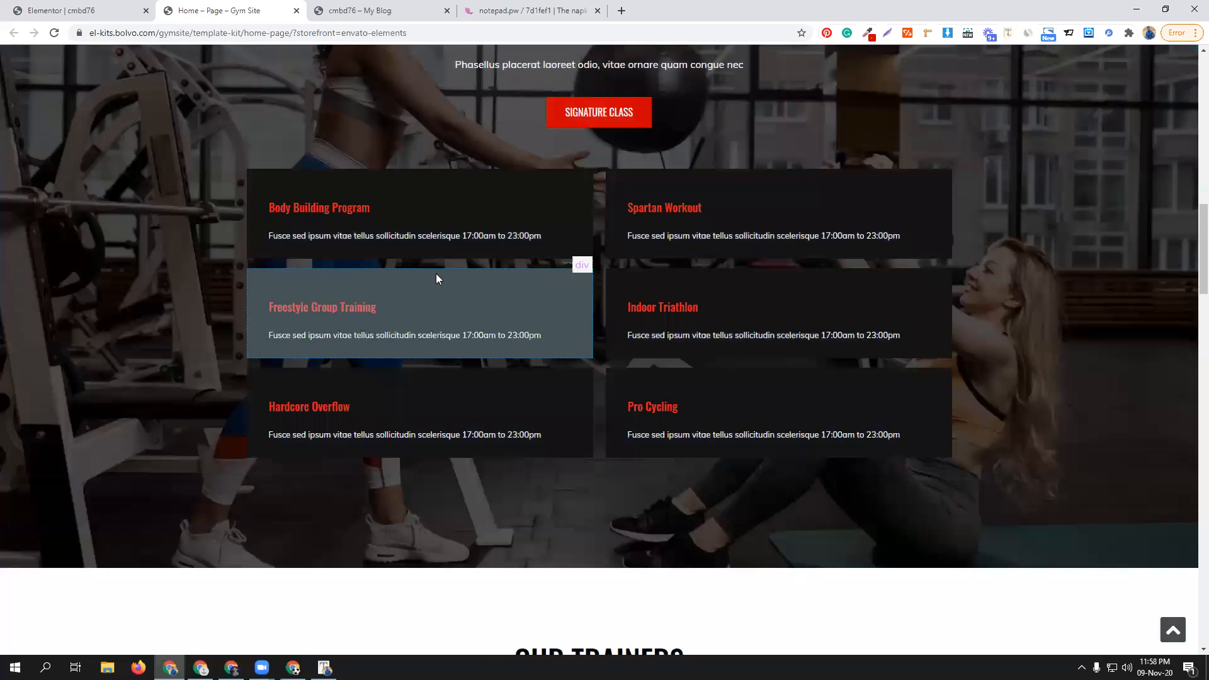
triple_click(427, 236)
click(427, 235)
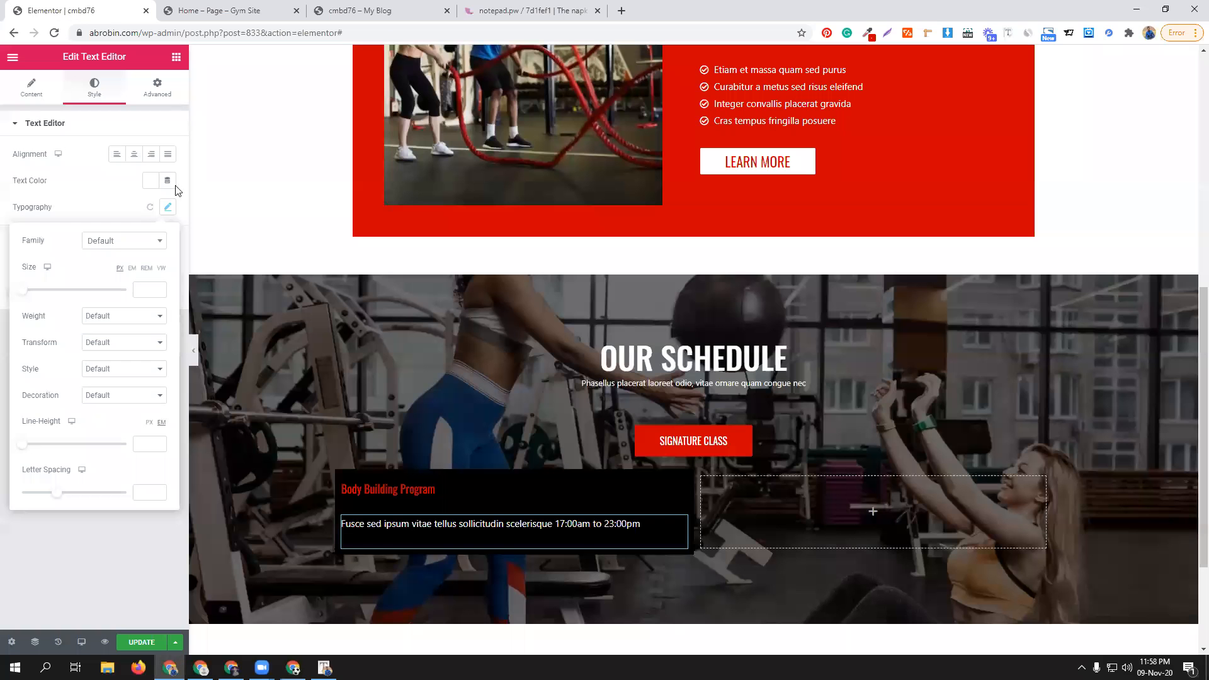
click(120, 10)
click(148, 283)
text(13)
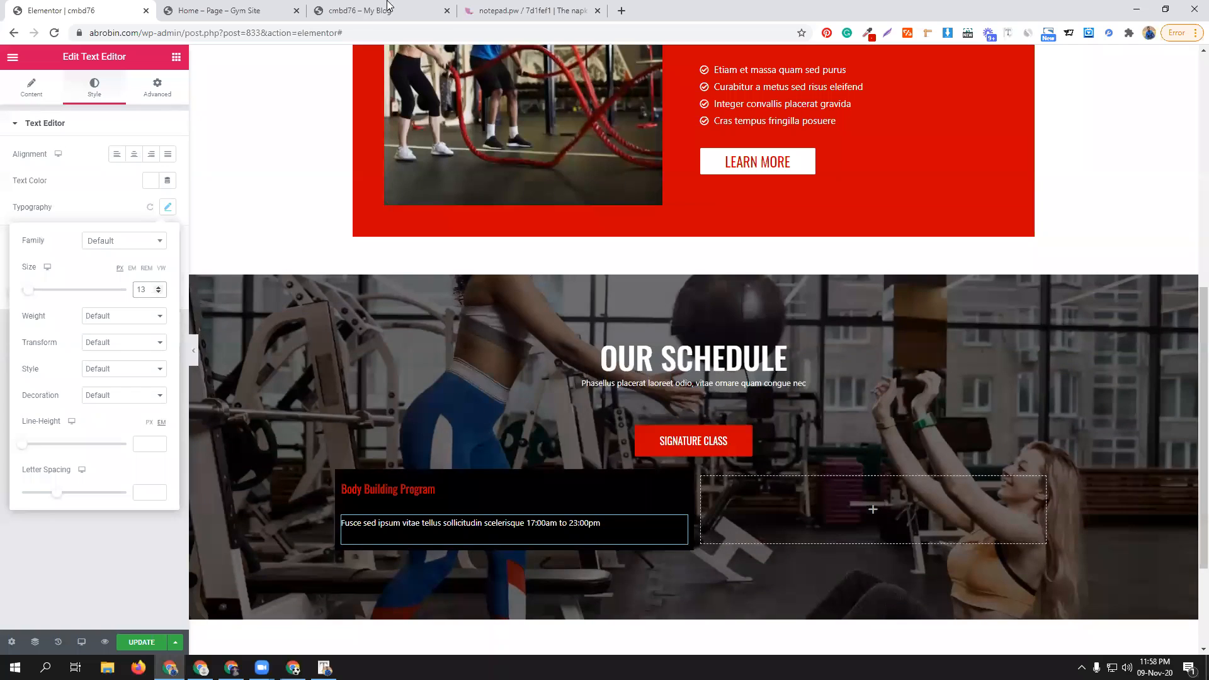
- Set the card description's font weight to 400 and its line height to 24 px, following the inspected reference font details
click(323, 667)
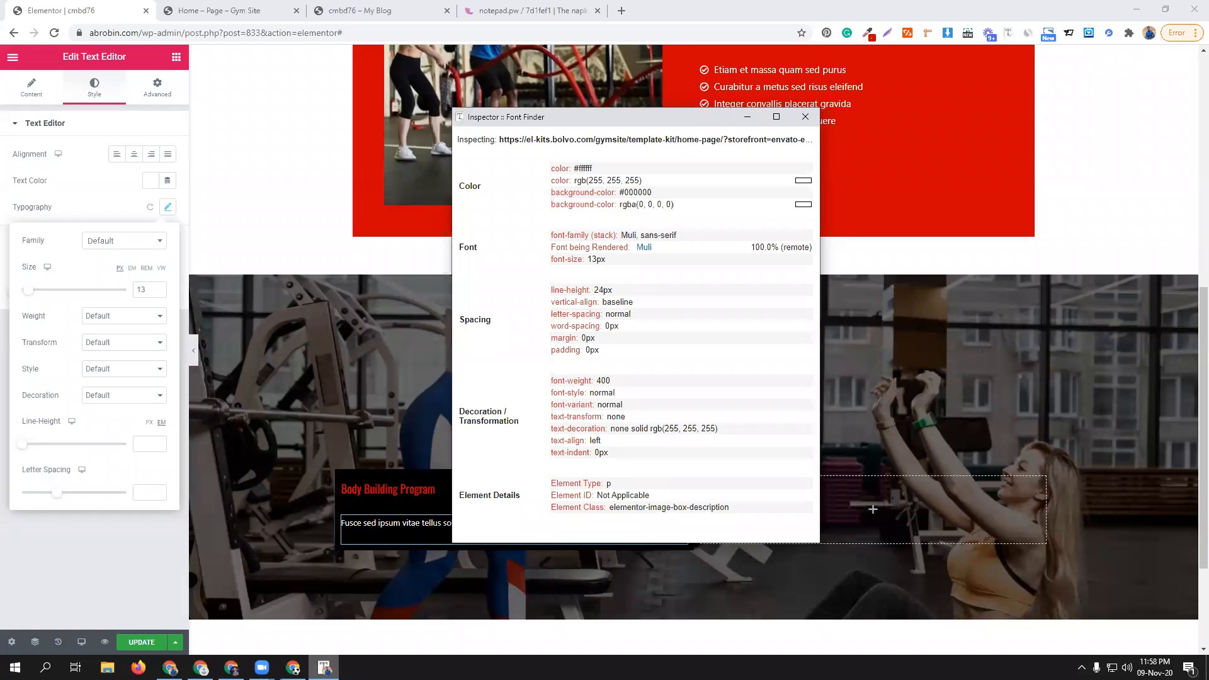
click(323, 667)
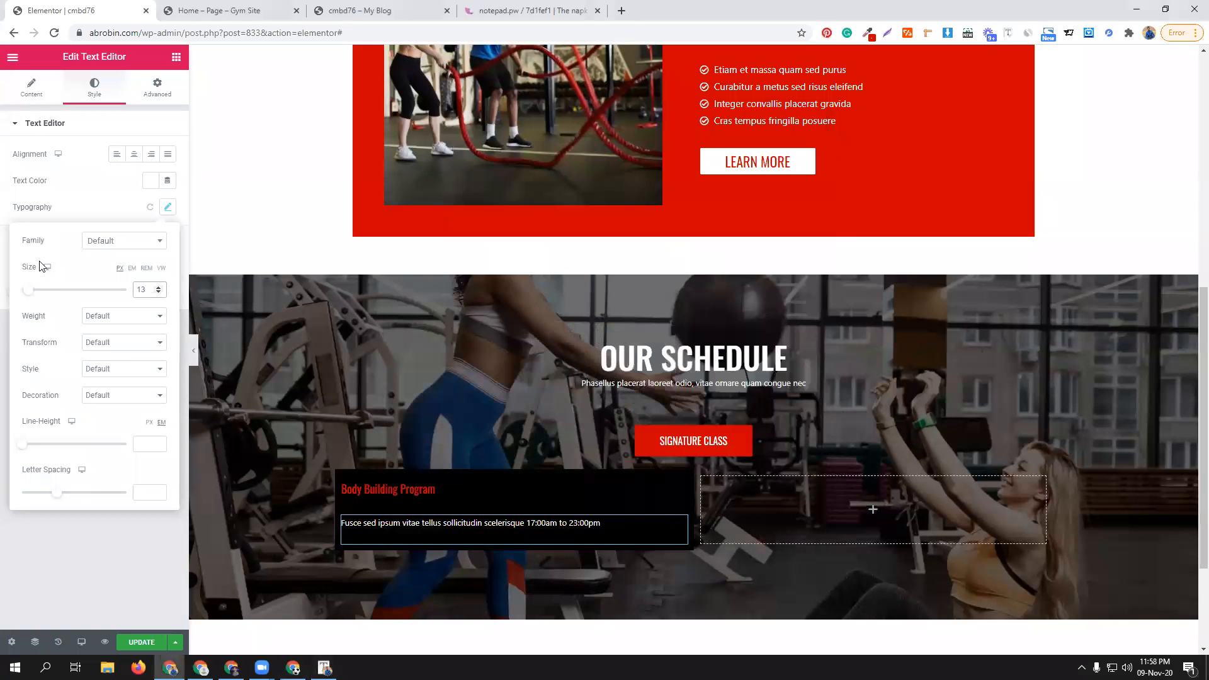
click(114, 324)
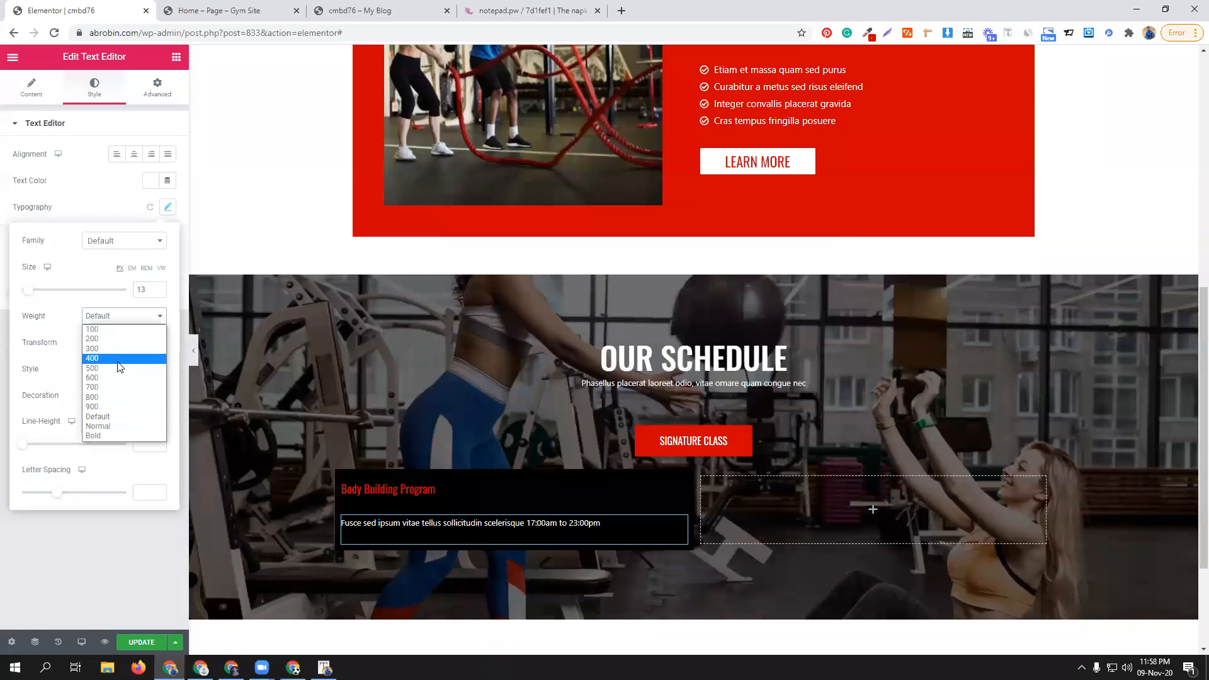
click(122, 374)
click(147, 424)
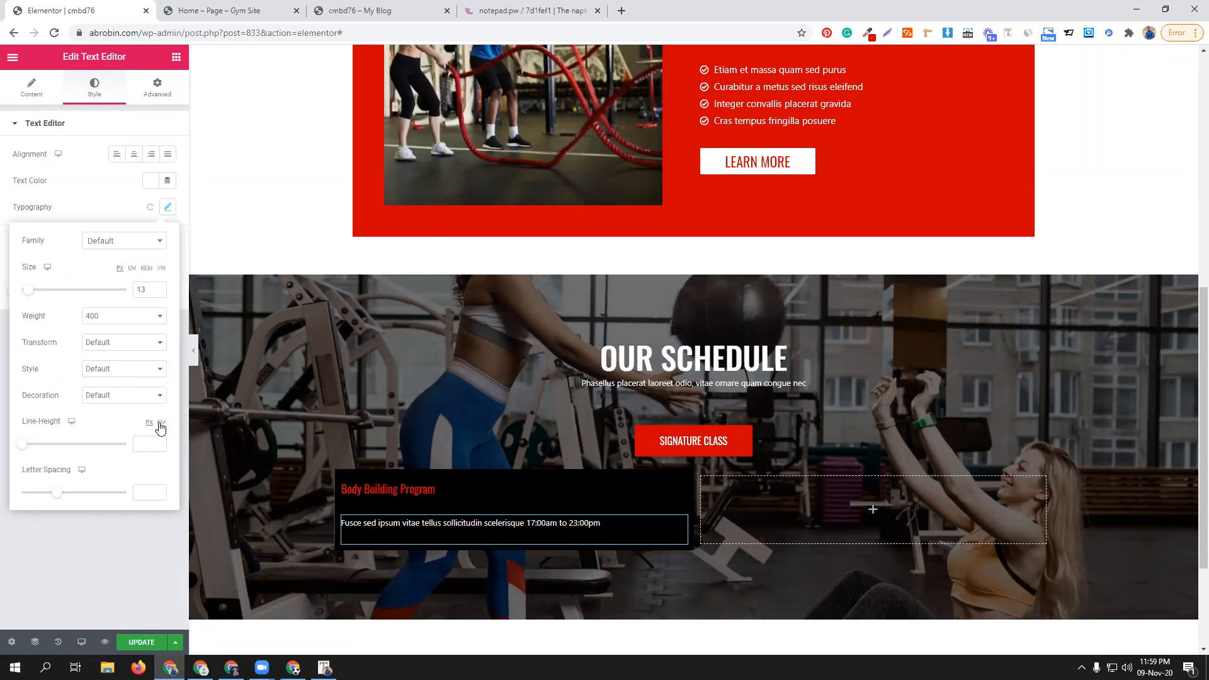
text(22)
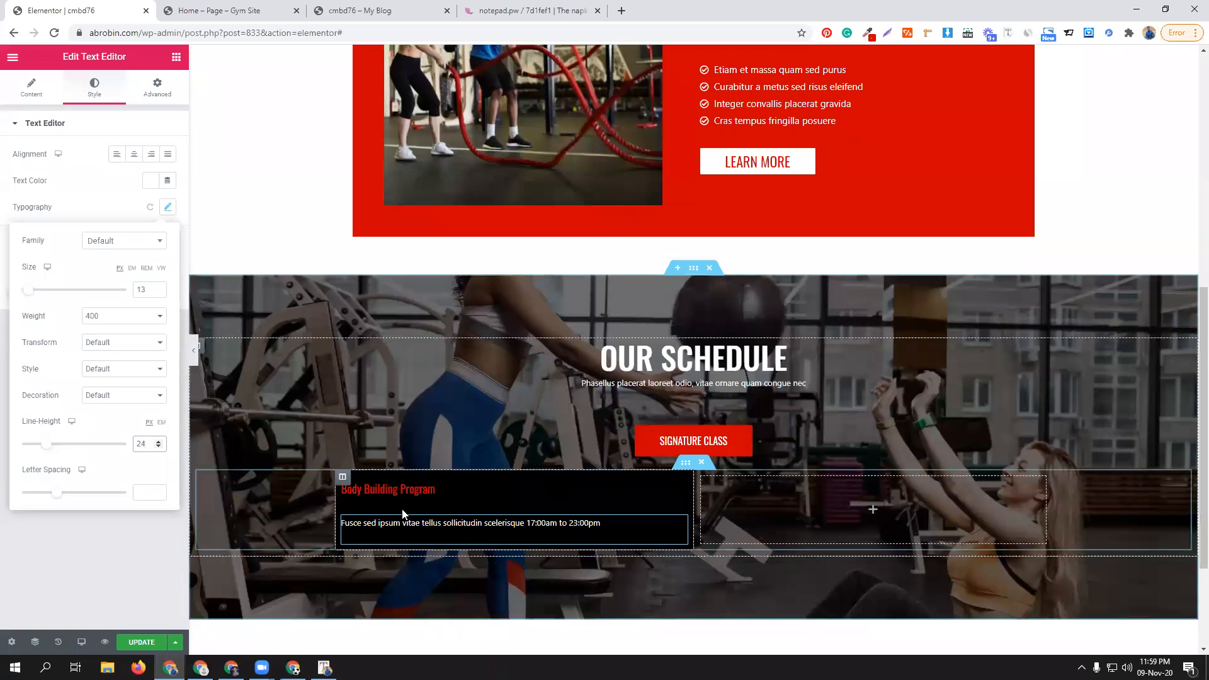
- Check the card spacing on the reference site and give the "Body Building Program" heading an unlinked top padding of 5 px
click(251, 7)
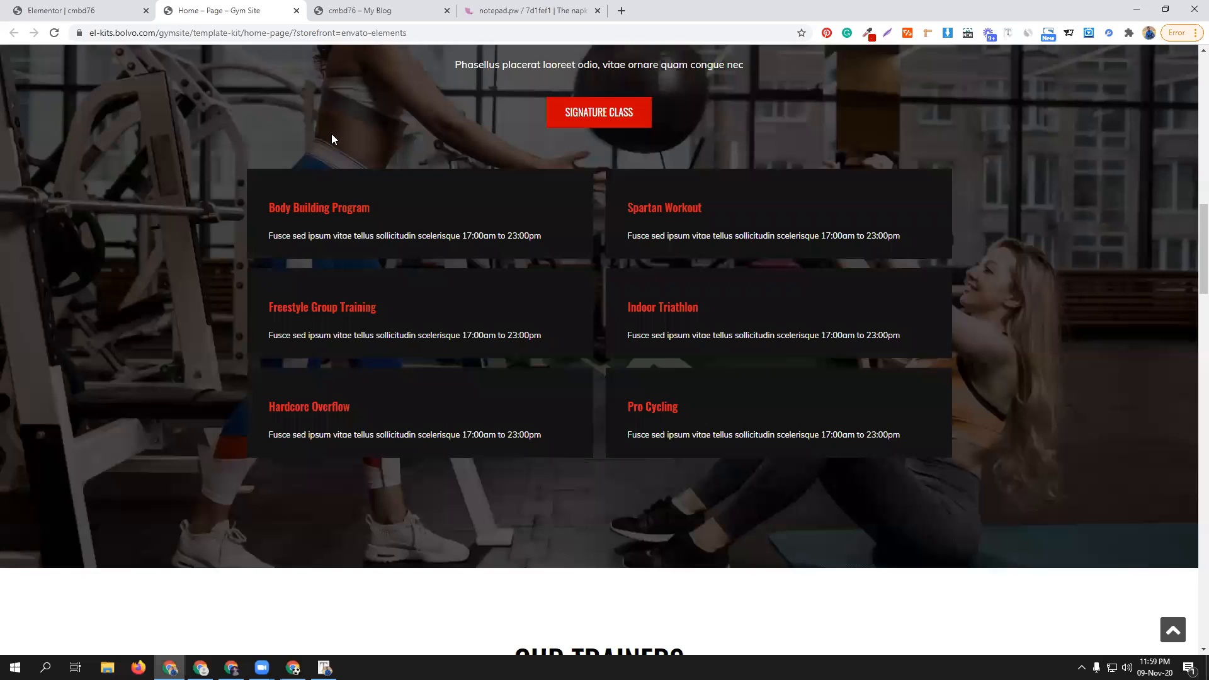
click(80, 6)
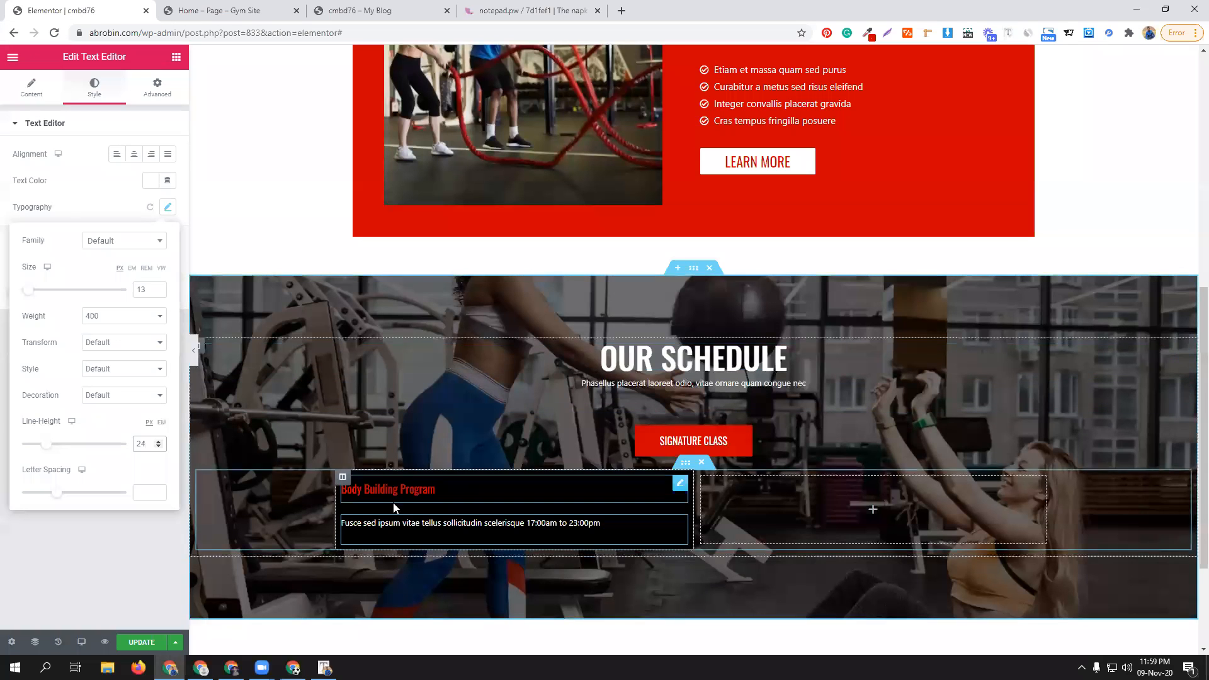
click(680, 485)
click(156, 87)
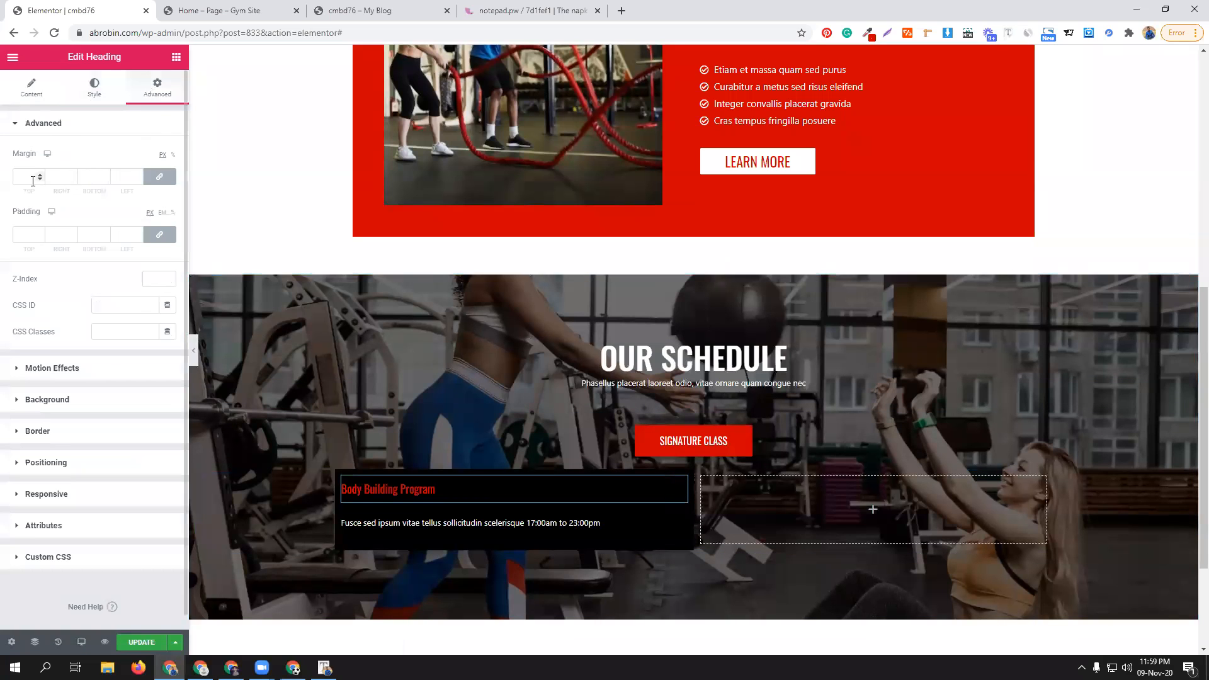
click(168, 237)
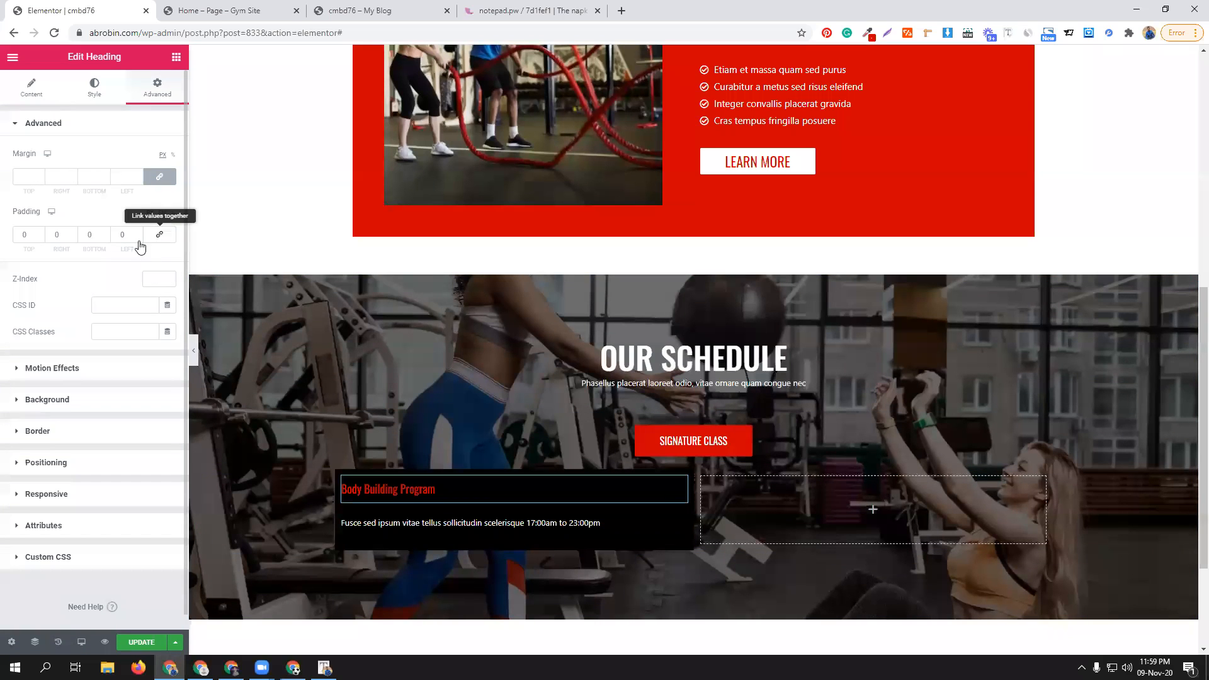
click(29, 234)
text(6)
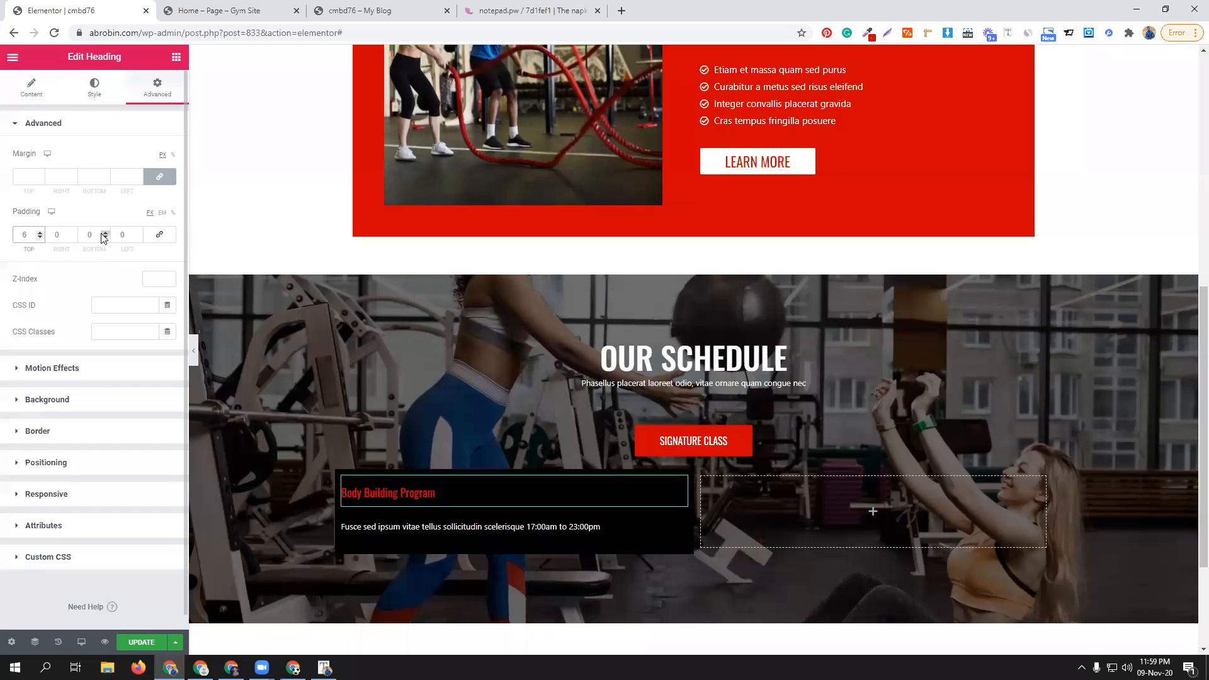
click(39, 238)
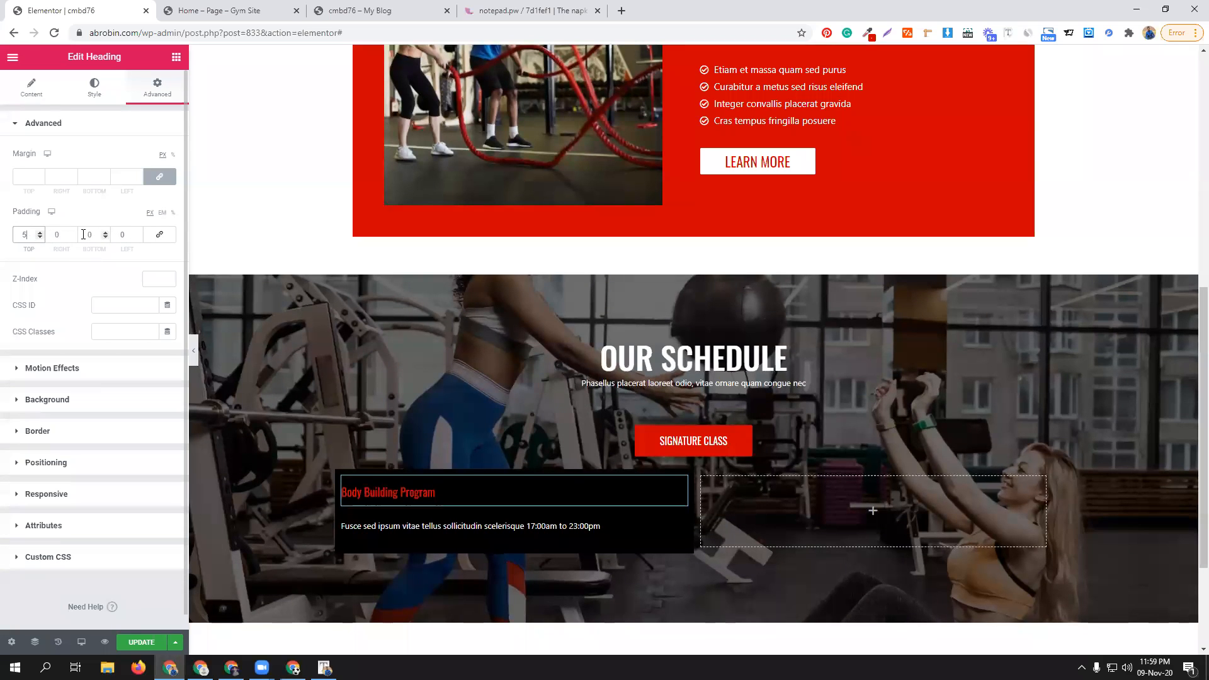
click(73, 232)
click(73, 231)
click(73, 232)
double_click(66, 233)
text(0)
- Set the "Body Building Program" heading's left padding to 10 px
click(139, 232)
click(139, 233)
click(138, 233)
click(138, 232)
click(138, 232)
click(137, 232)
click(138, 232)
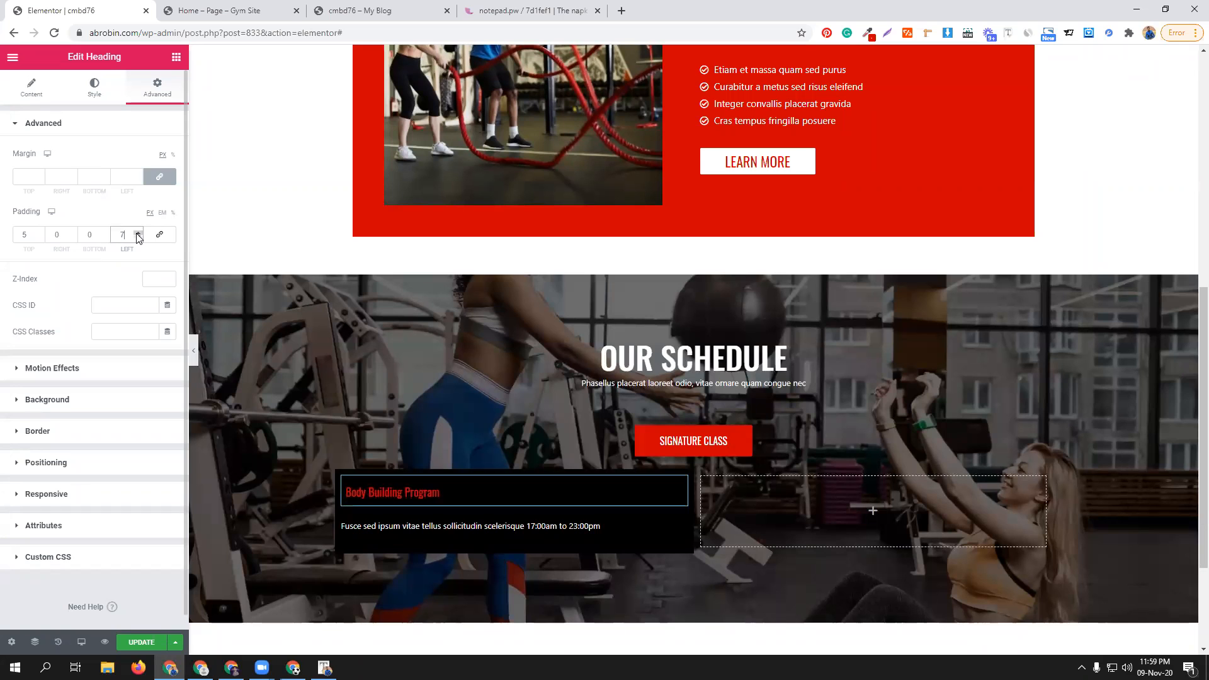
click(138, 232)
click(137, 232)
click(138, 232)
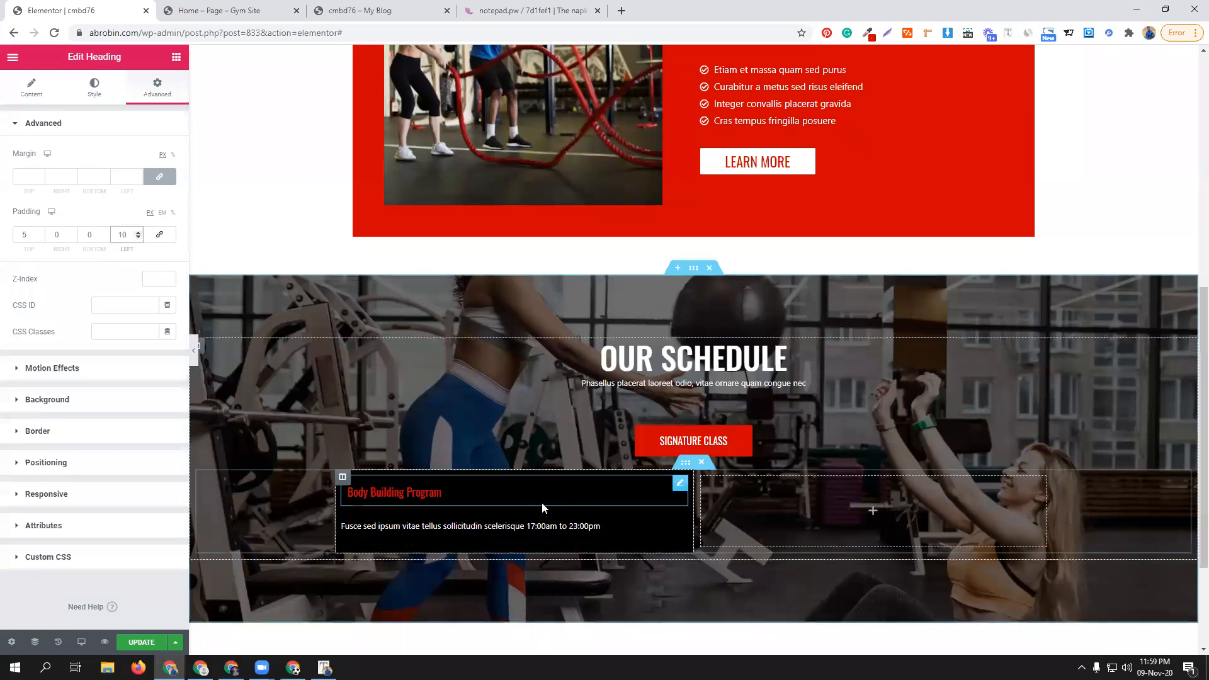
- Unlink the card description's padding values and set its left padding to 10 px, keeping the top padding at 0
click(679, 528)
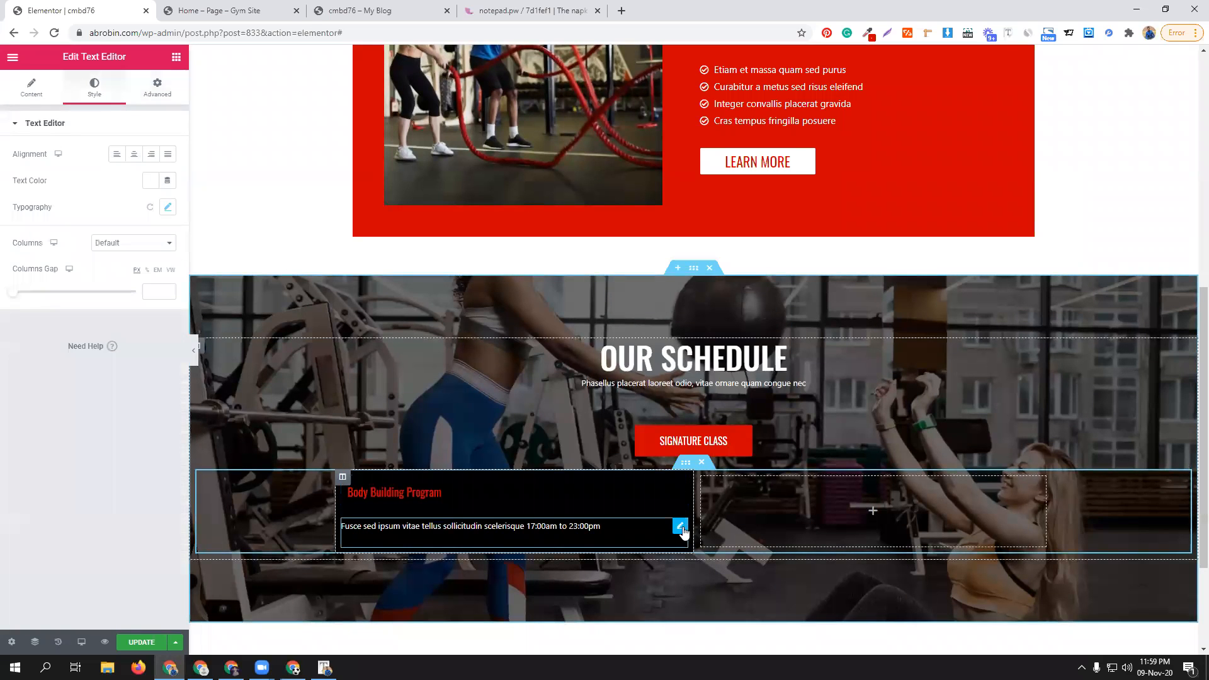
click(153, 99)
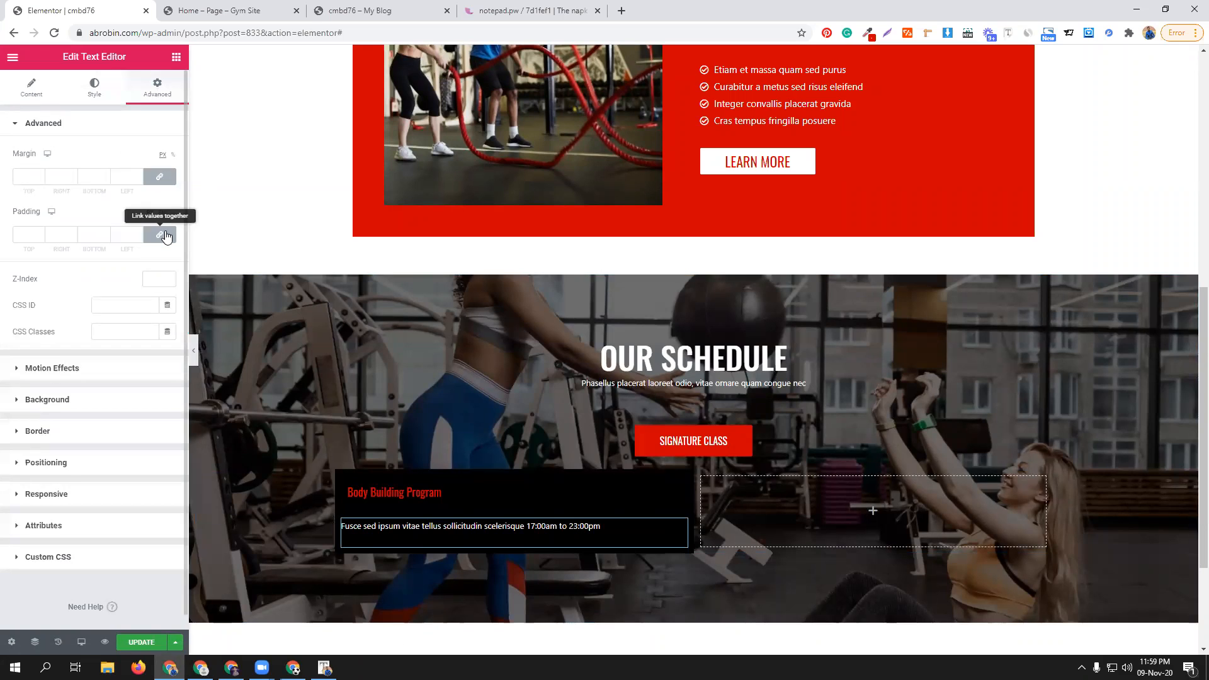
click(114, 231)
text(10)
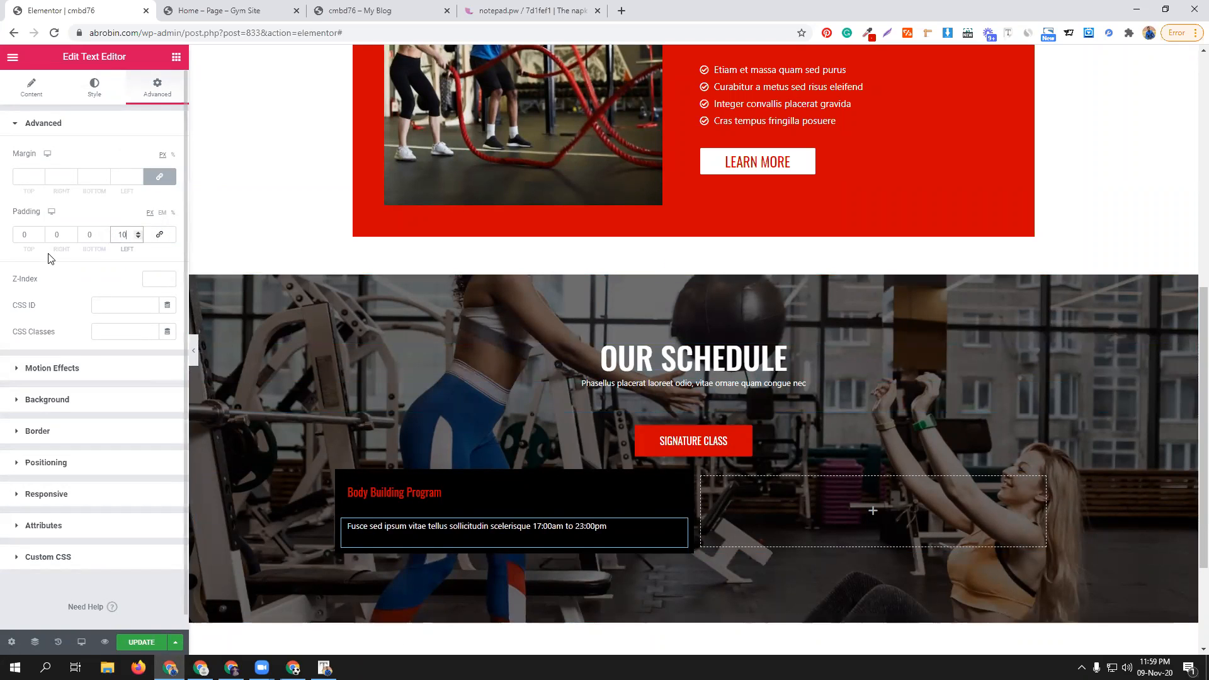
click(41, 237)
click(40, 237)
text(0)
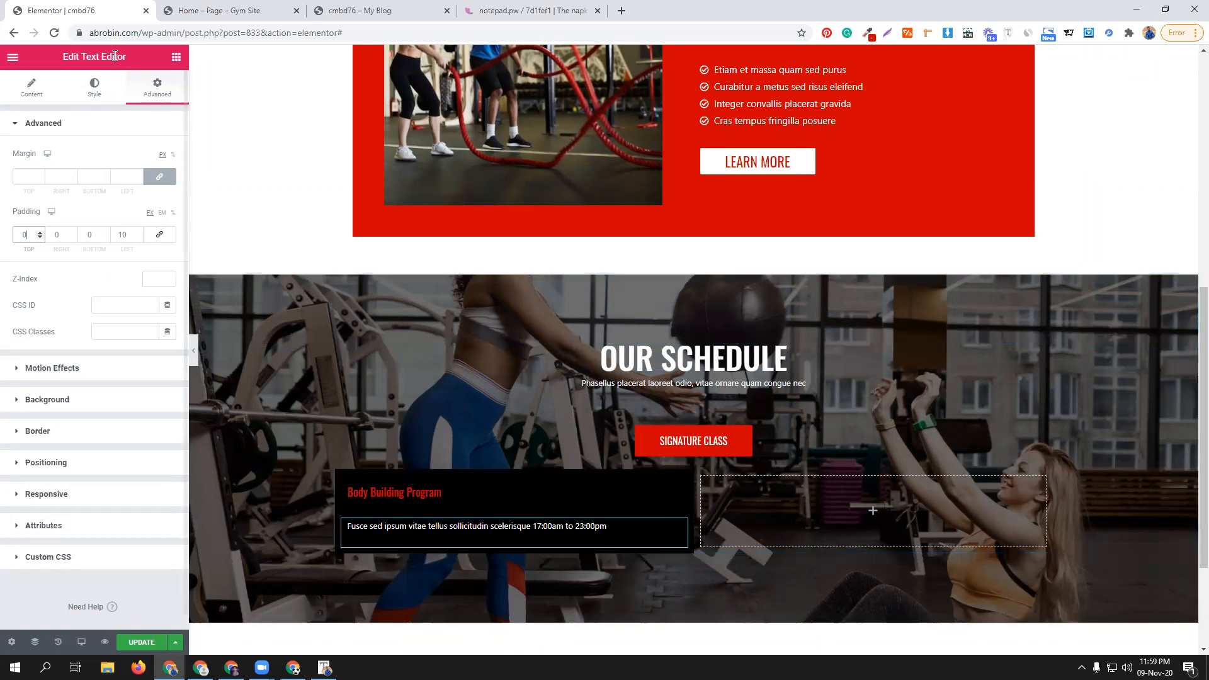
- Try a line height of 19 px on the card description and restore it to 24 px
click(93, 87)
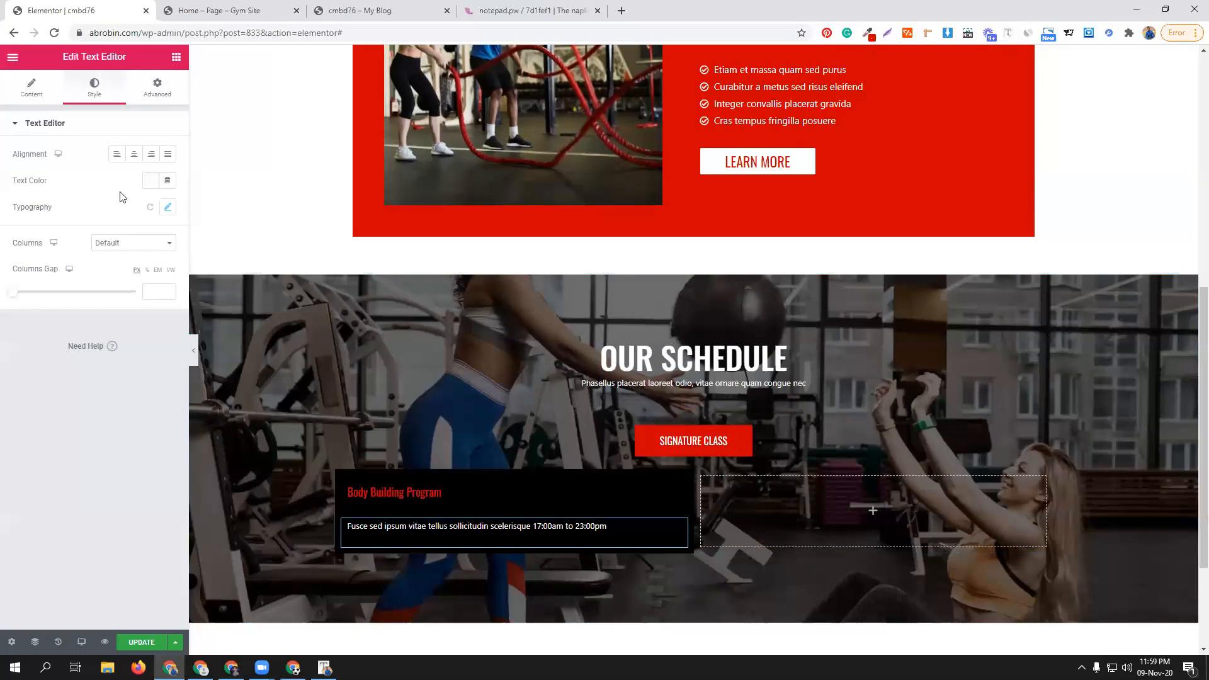
click(168, 206)
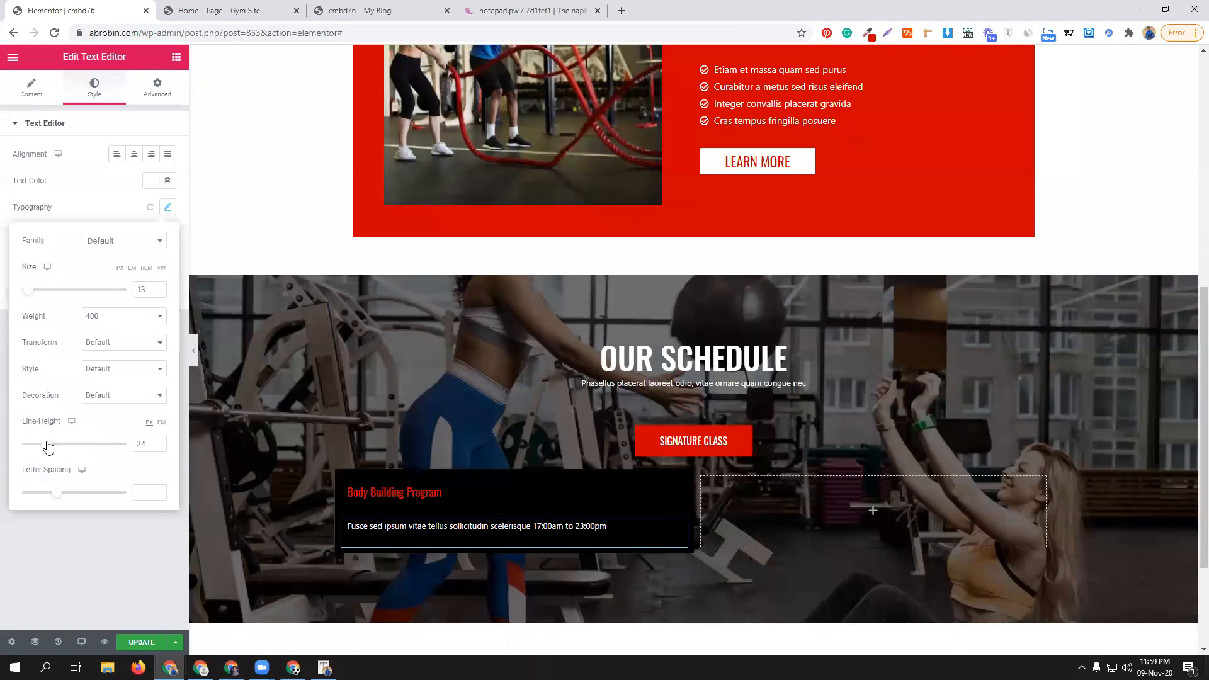
drag(46, 447, 41, 446)
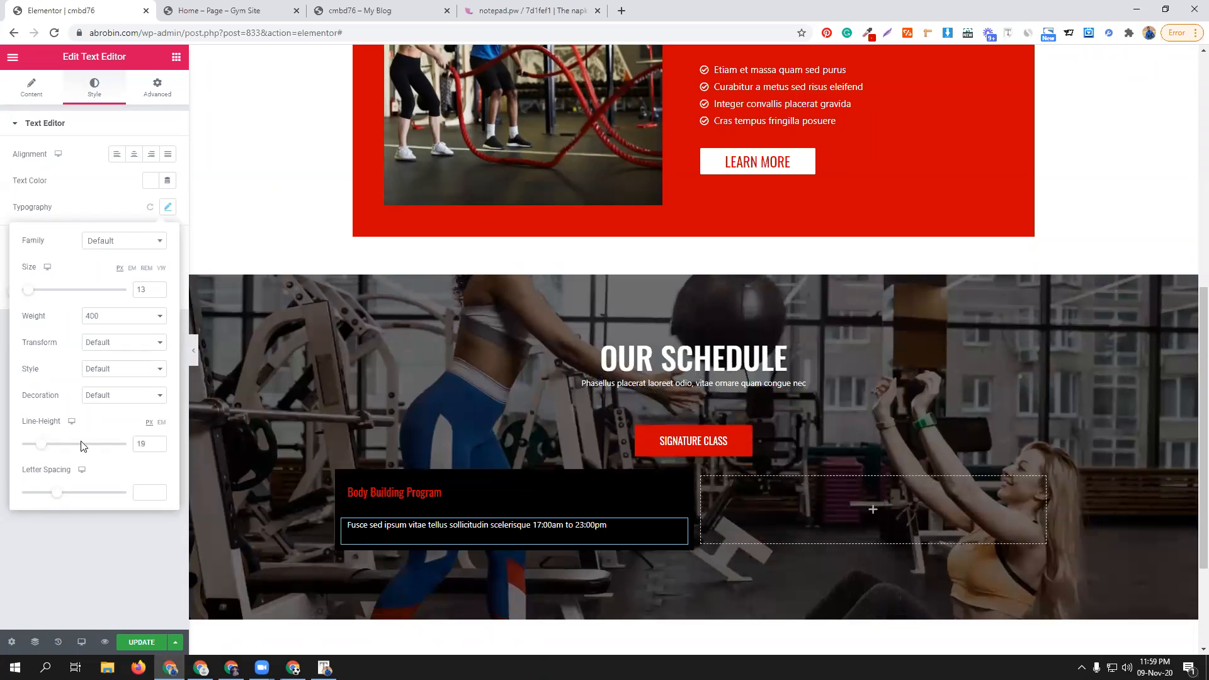
drag(145, 444, 139, 445)
text(24)
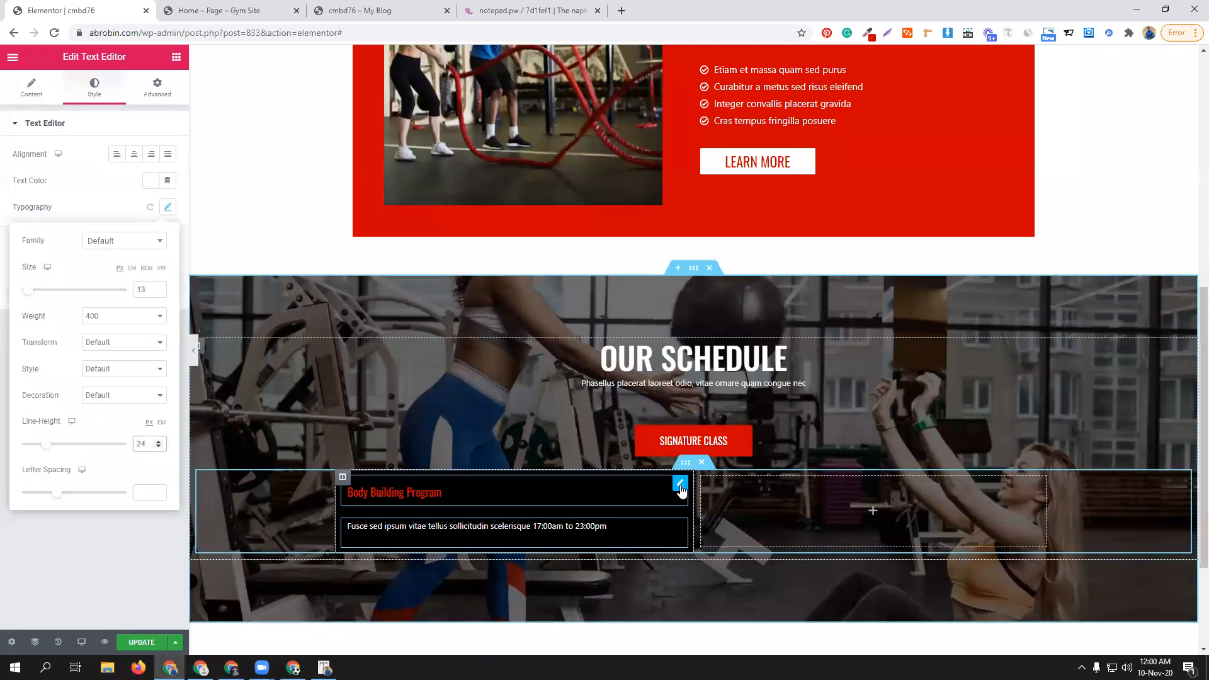
- Reduce the "Body Building Program" heading's line height to 1.4 em
click(680, 488)
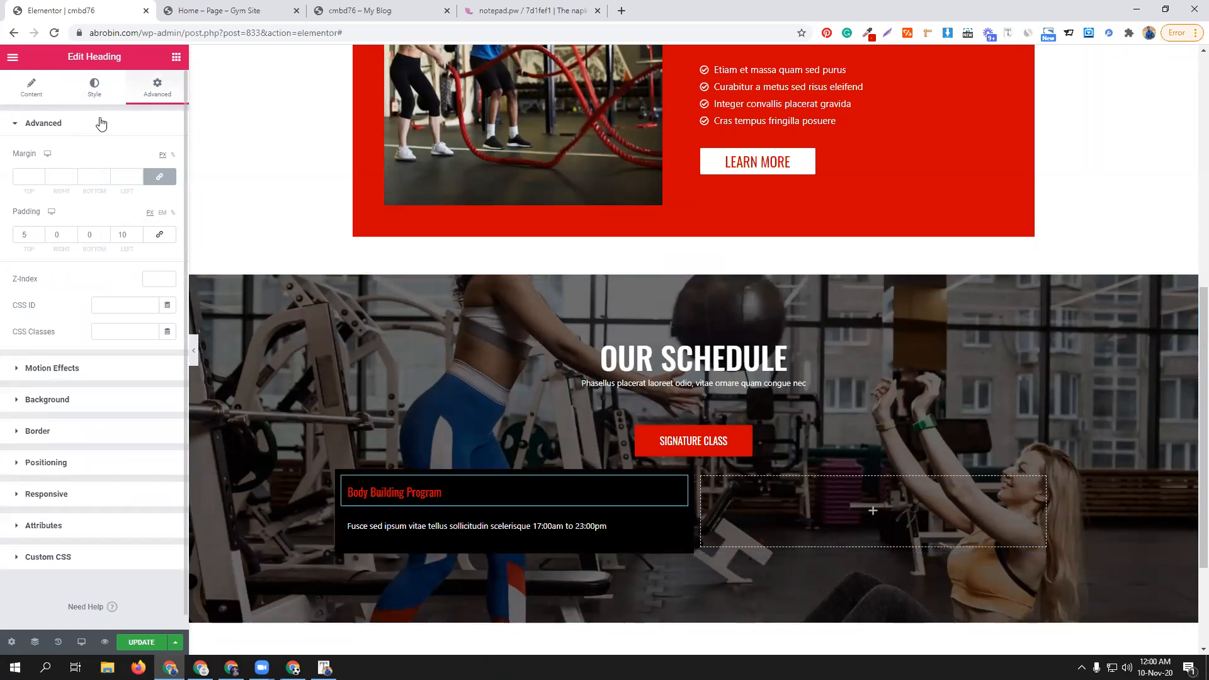
click(32, 92)
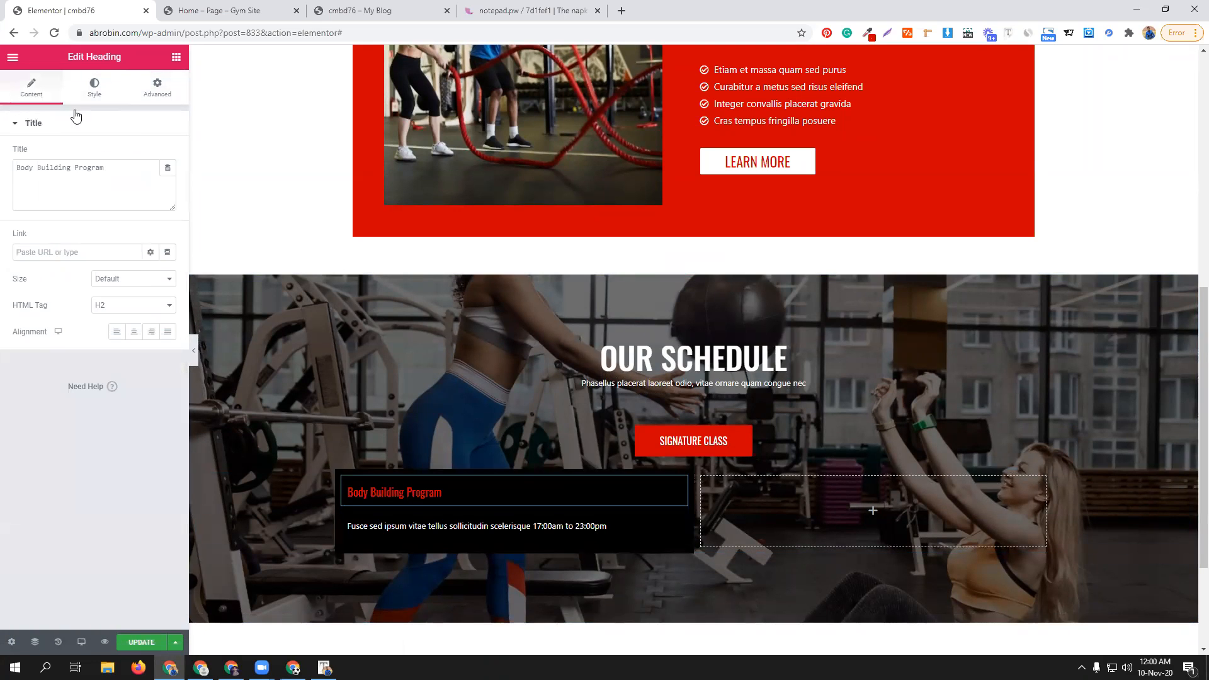
click(157, 88)
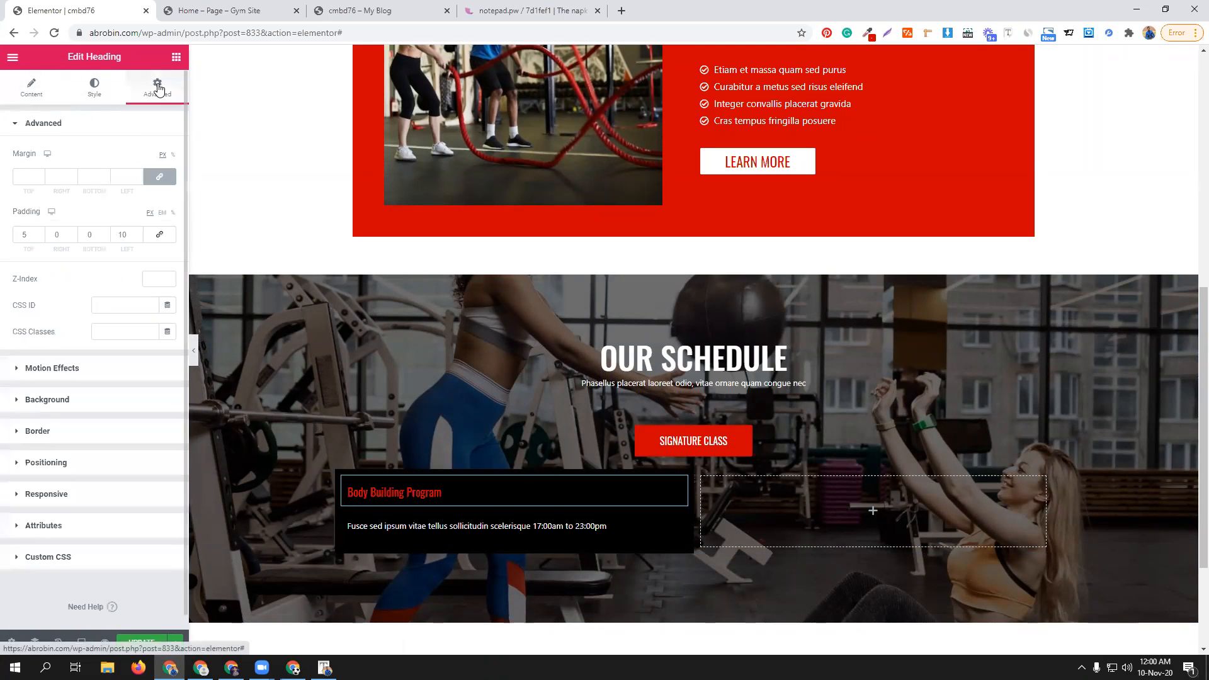
click(35, 93)
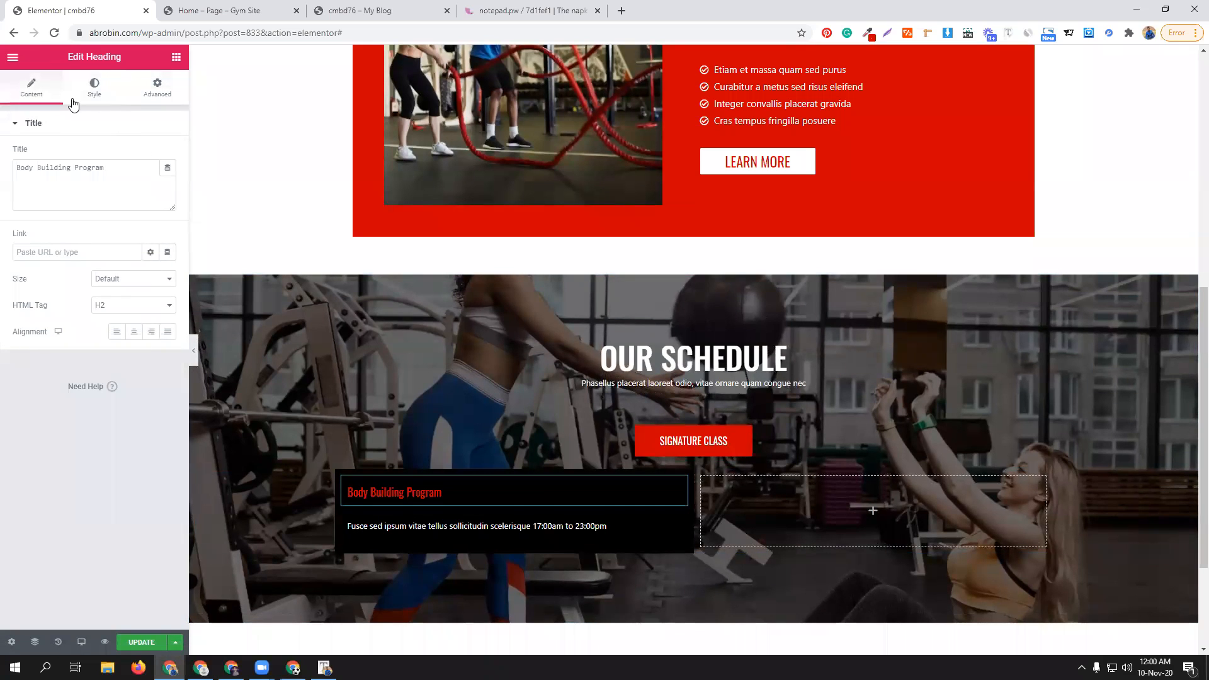
click(95, 88)
click(167, 181)
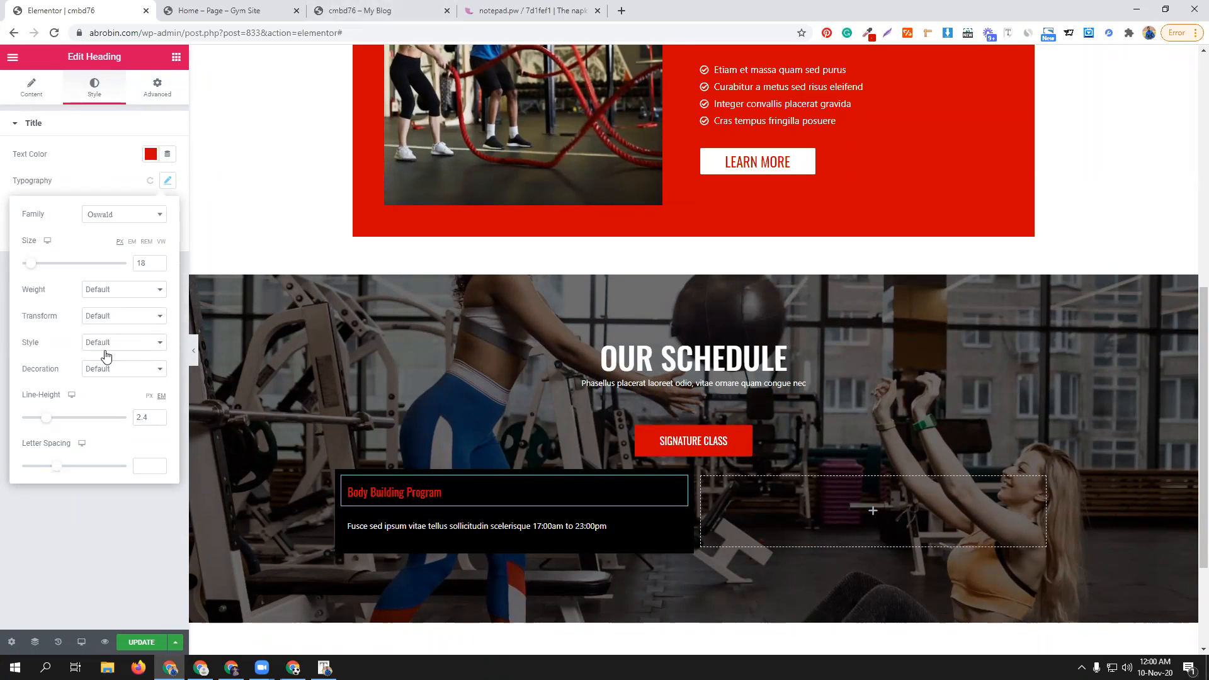
drag(46, 421, 36, 424)
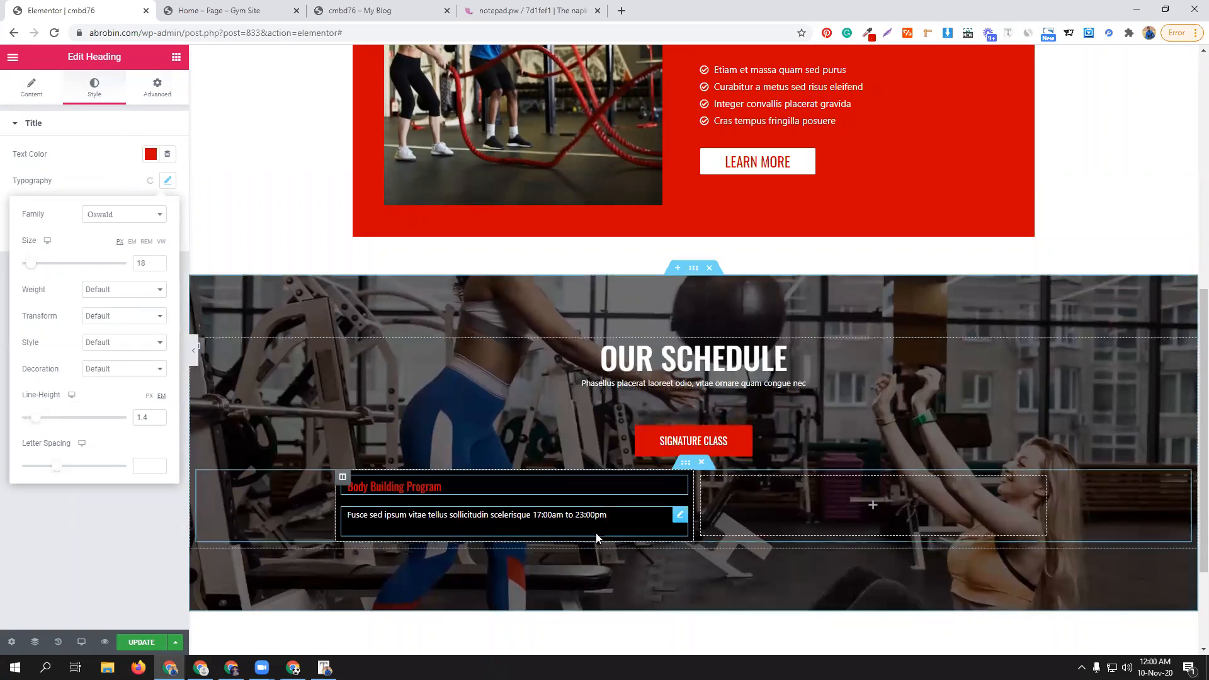
- Duplicate the "Body Building Program" column and delete the empty column beside the copy
right_click(343, 481)
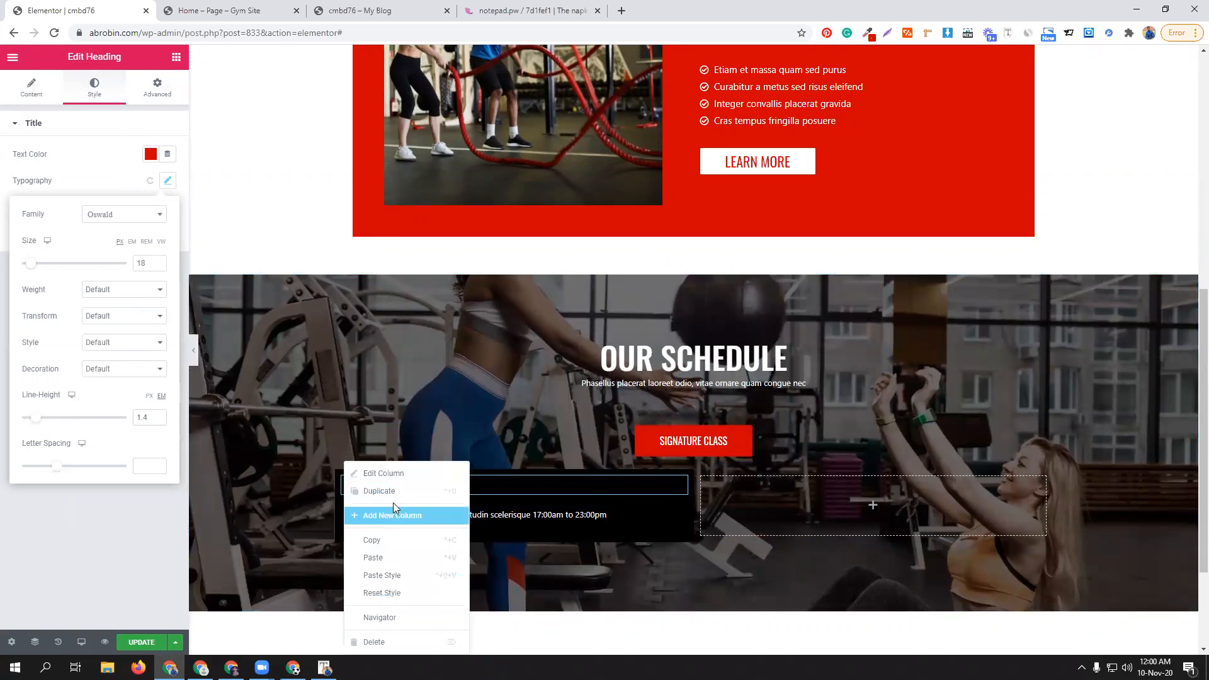
click(392, 491)
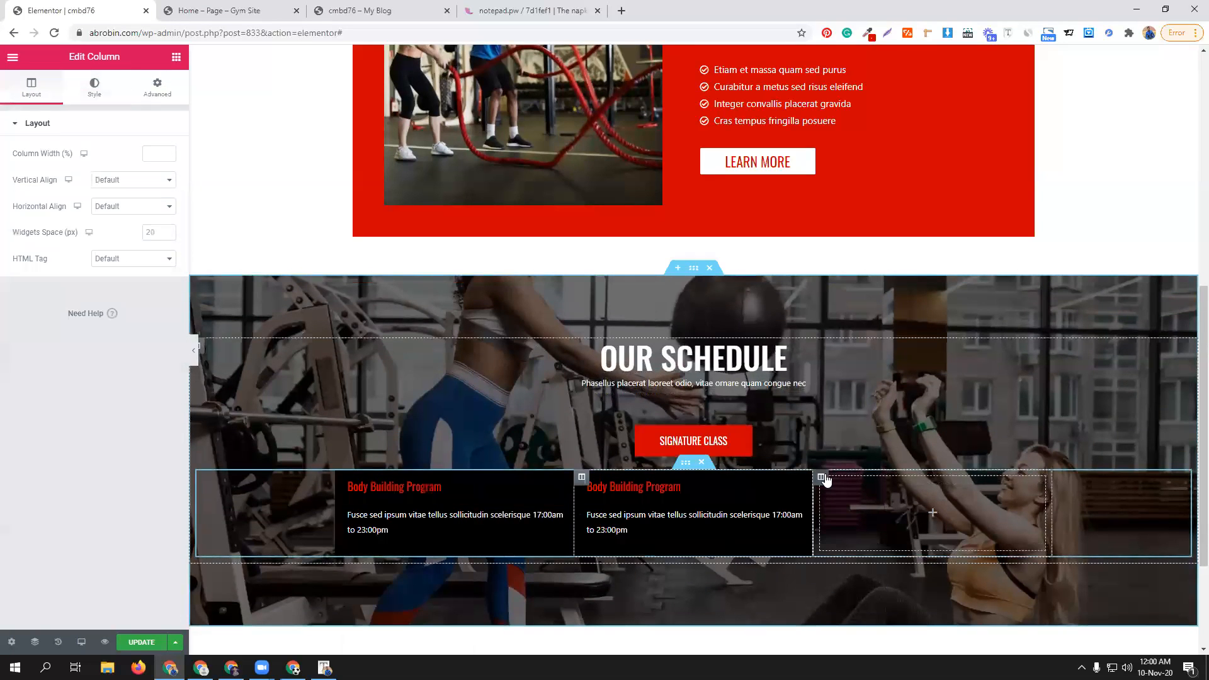
right_click(826, 478)
click(851, 642)
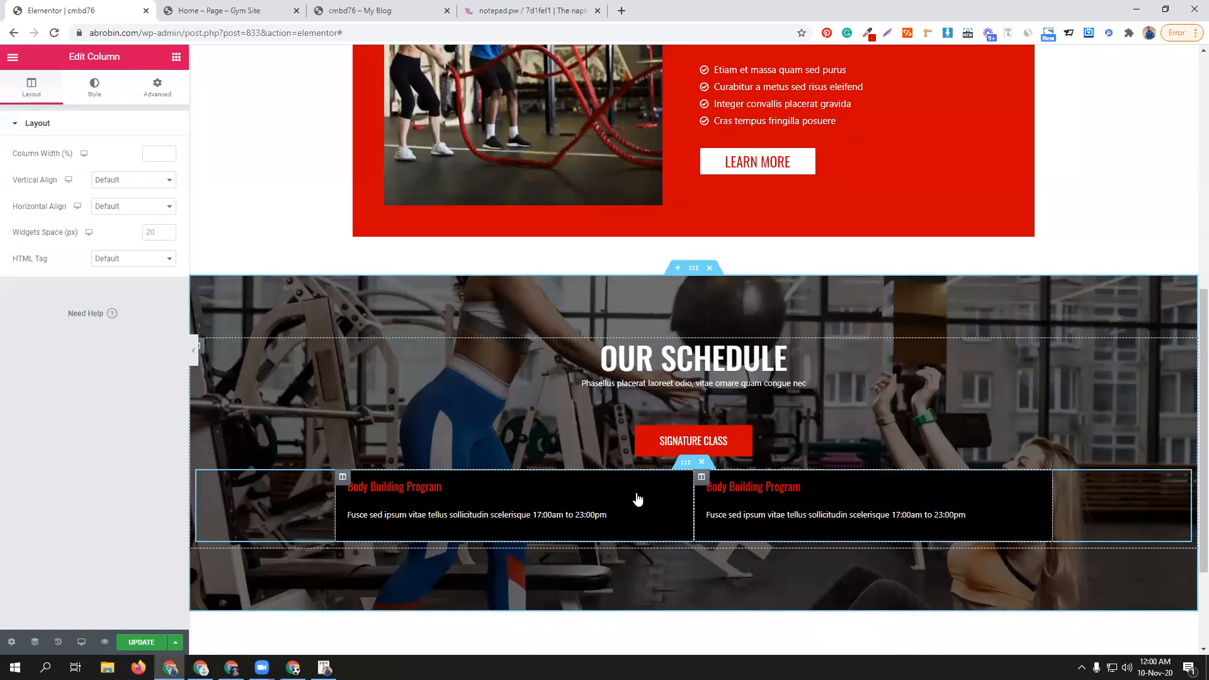
- Inspect the font size, line height and spacing of the "Body Building Program" heading on the reference gym page, and return to the Elementor editor
click(274, 5)
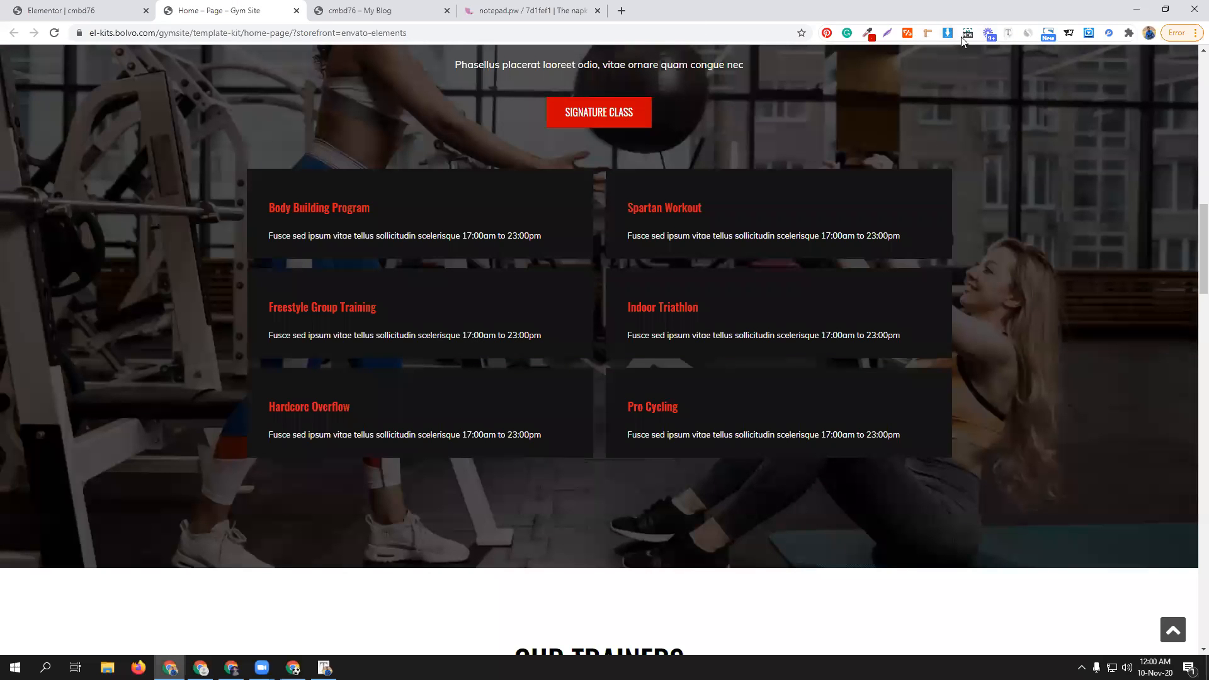
click(1008, 34)
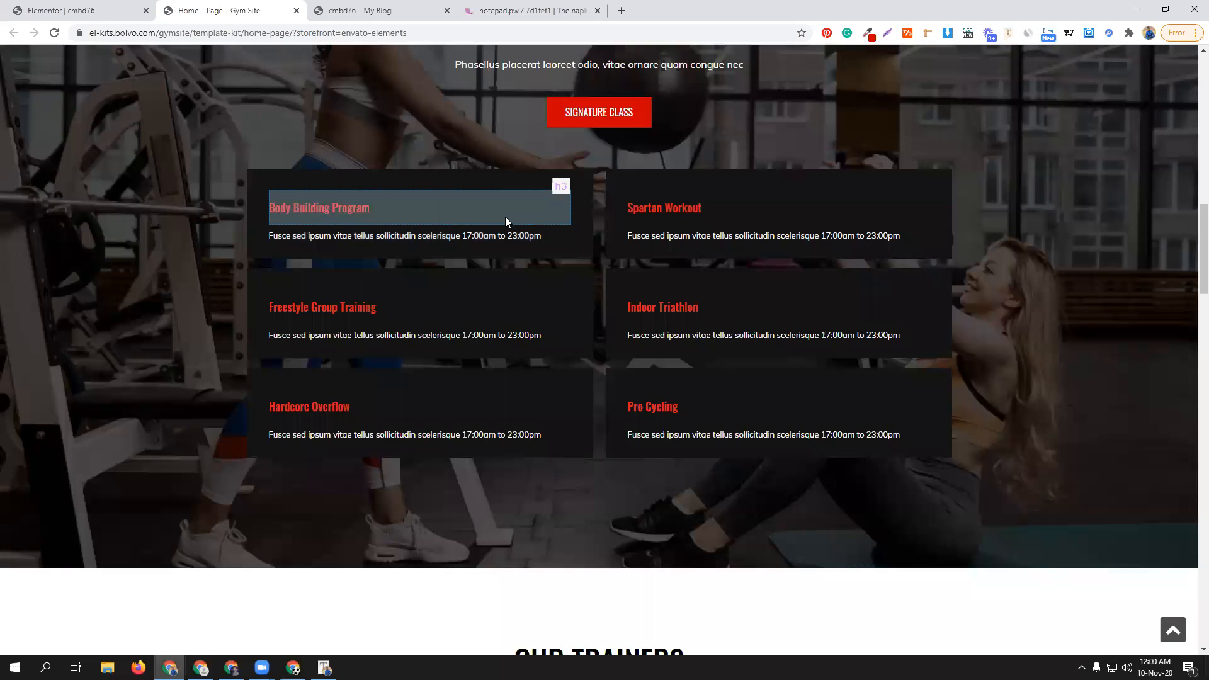
click(507, 214)
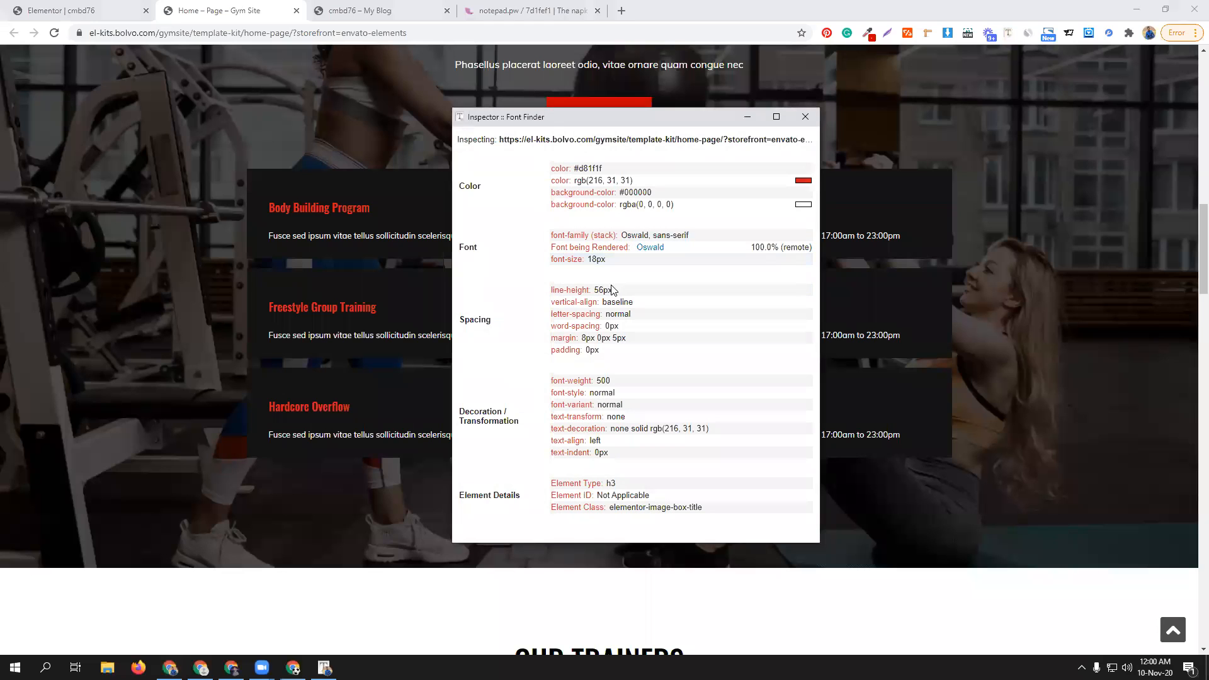
click(795, 117)
click(63, 10)
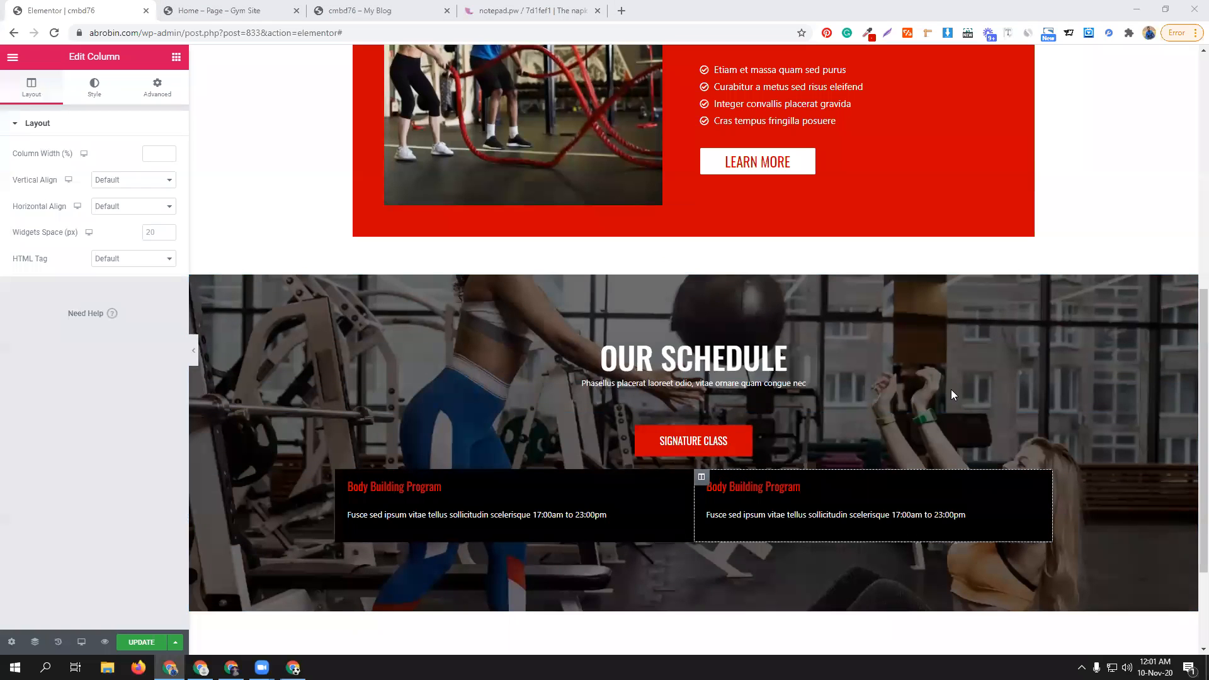
- Duplicate the "Body Building Program" card column and delete the heading and description from the middle copy
click(703, 479)
right_click(703, 479)
click(743, 494)
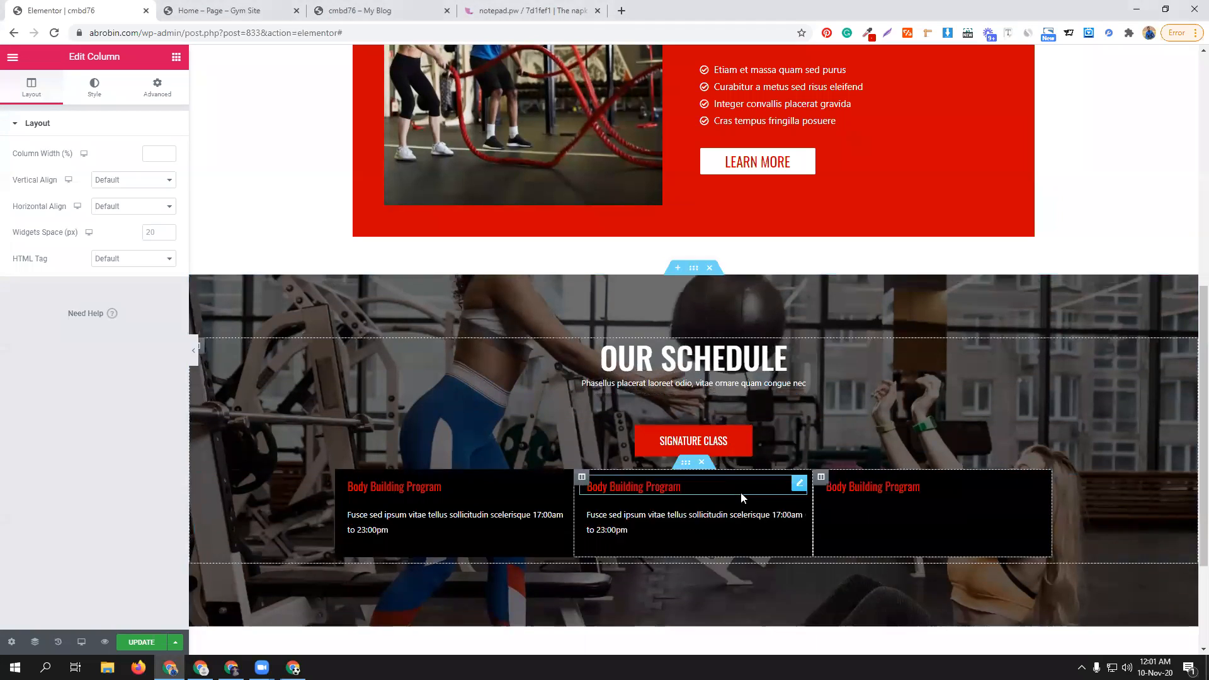
right_click(796, 486)
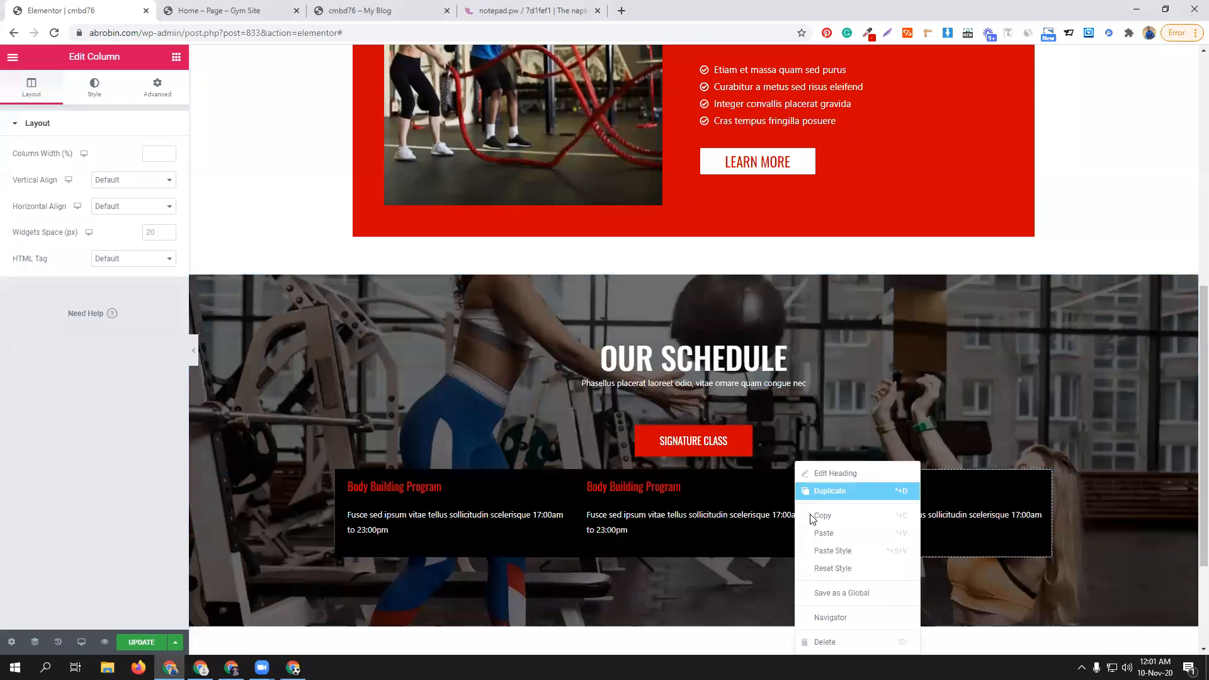
click(825, 639)
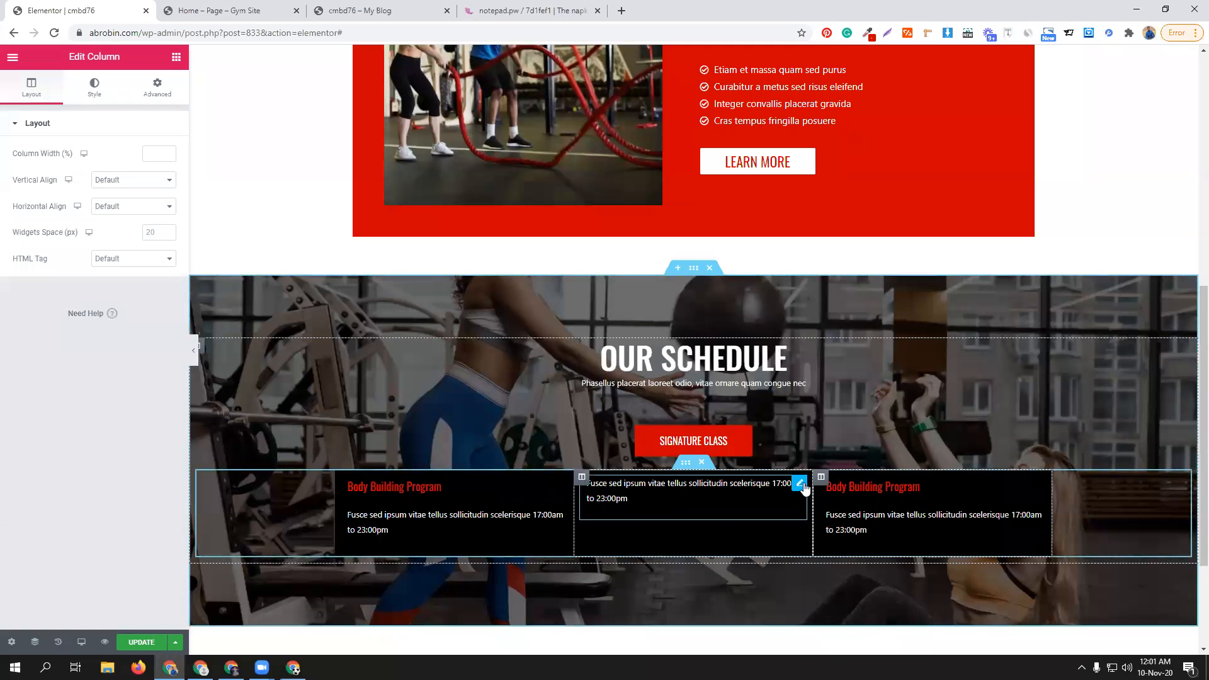
right_click(805, 500)
click(847, 640)
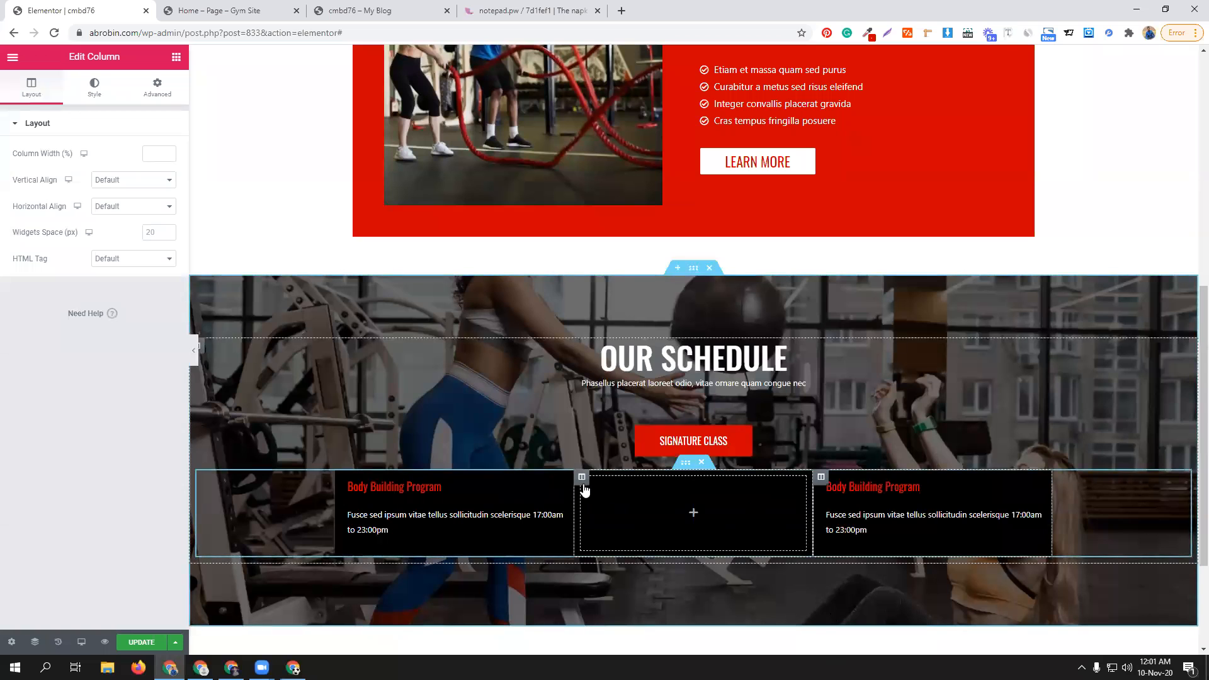
- Clear the empty middle column's background color and narrow it to a thin gap between the two cards
click(92, 87)
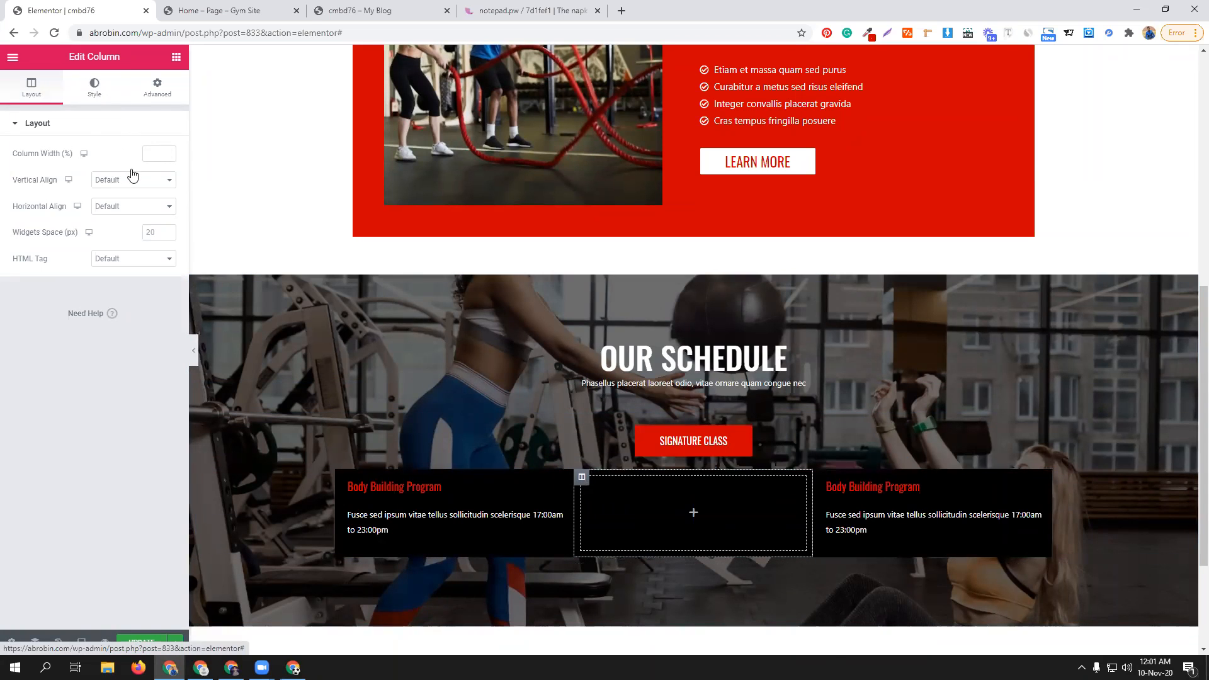
click(150, 208)
click(218, 403)
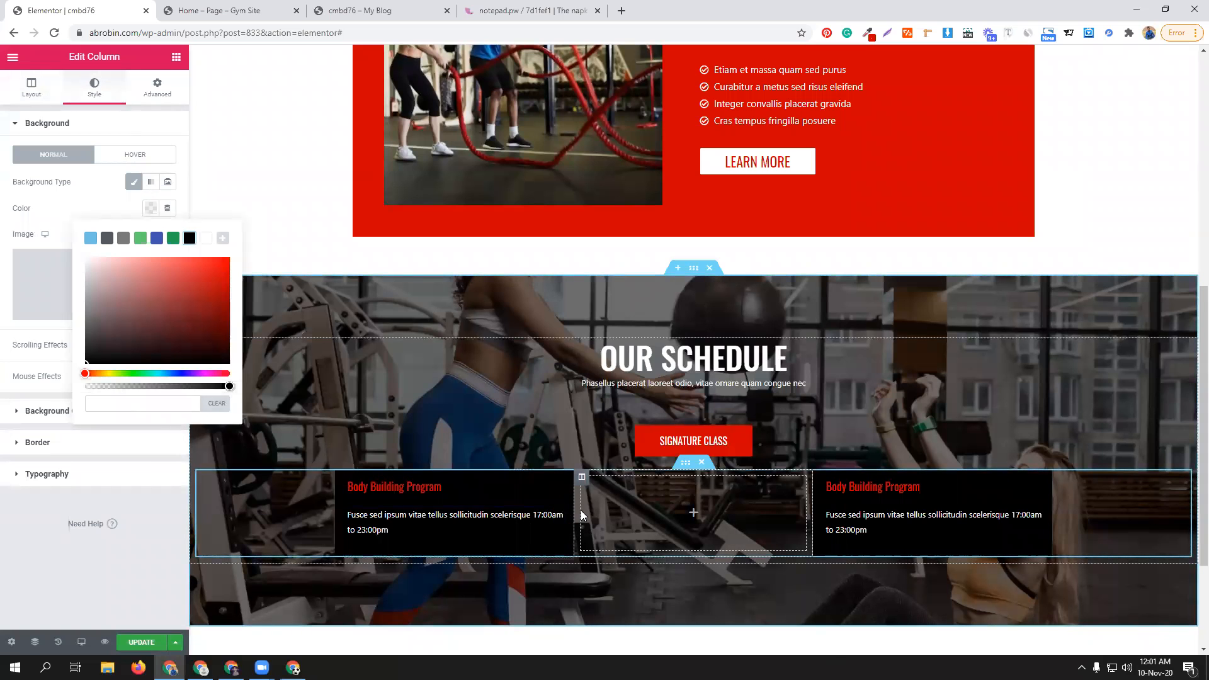
drag(577, 507, 689, 506)
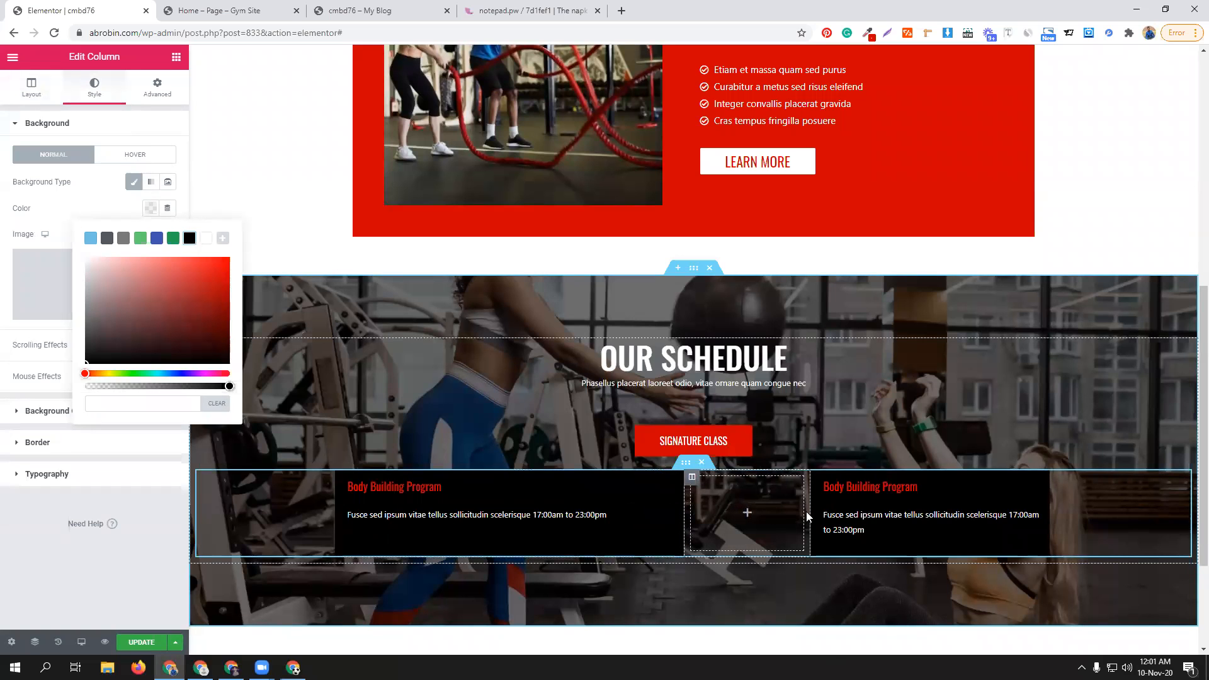
drag(810, 511, 701, 509)
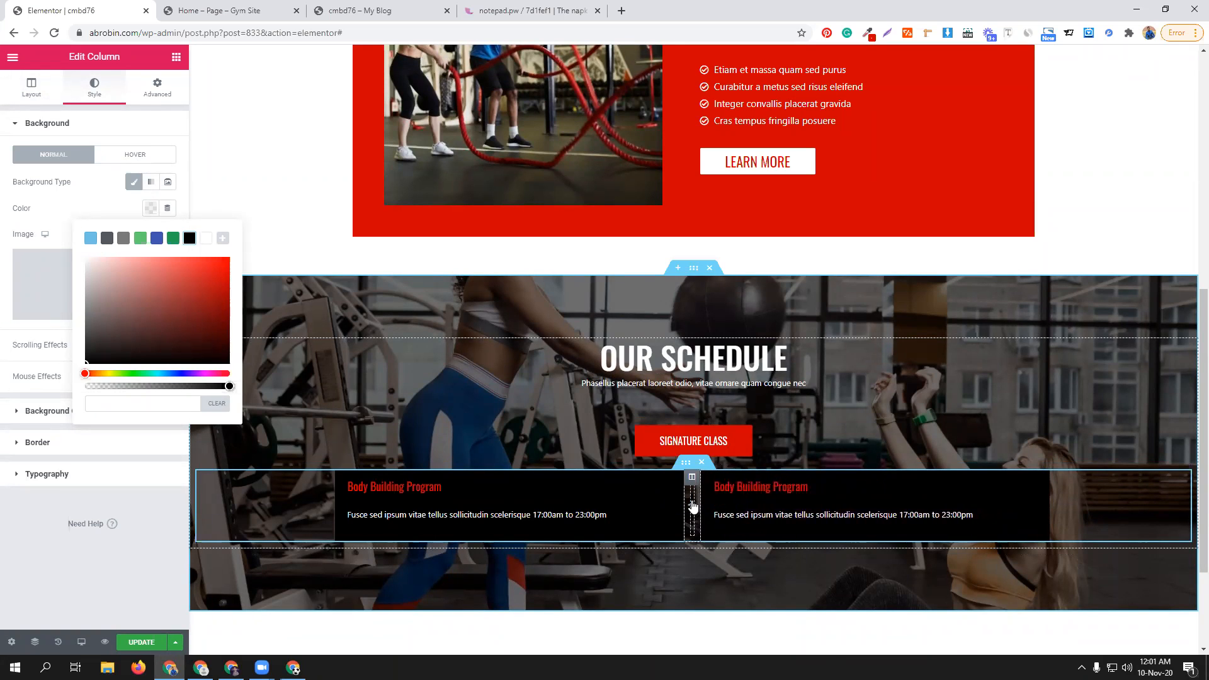
- Delete the thin empty column between the two cards
right_click(692, 488)
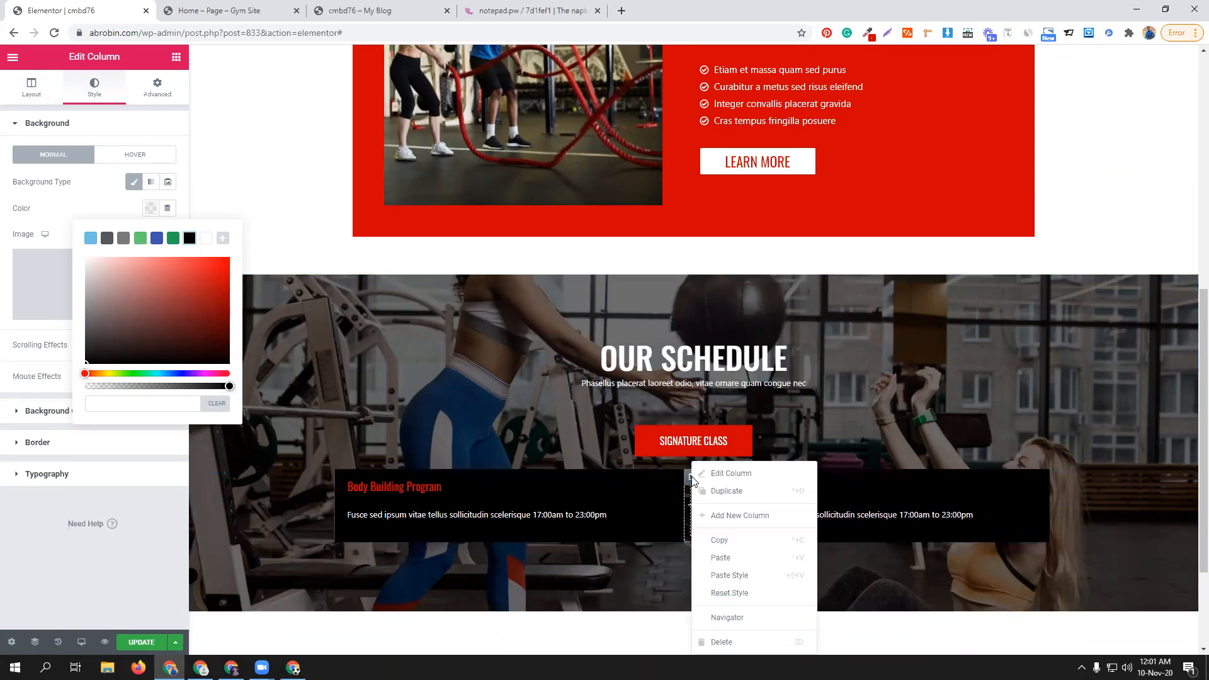
click(730, 641)
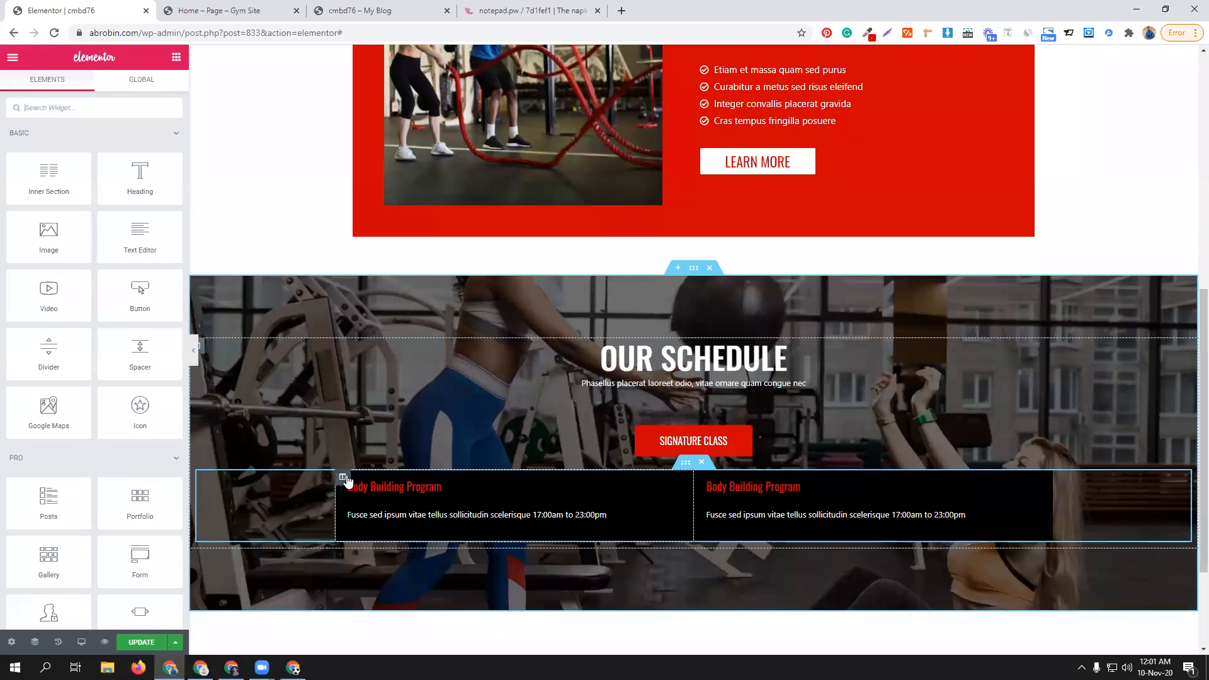
- Unlink the first card column's margin and padding values, try 10 px on the left of each, and reset both to 0
click(343, 478)
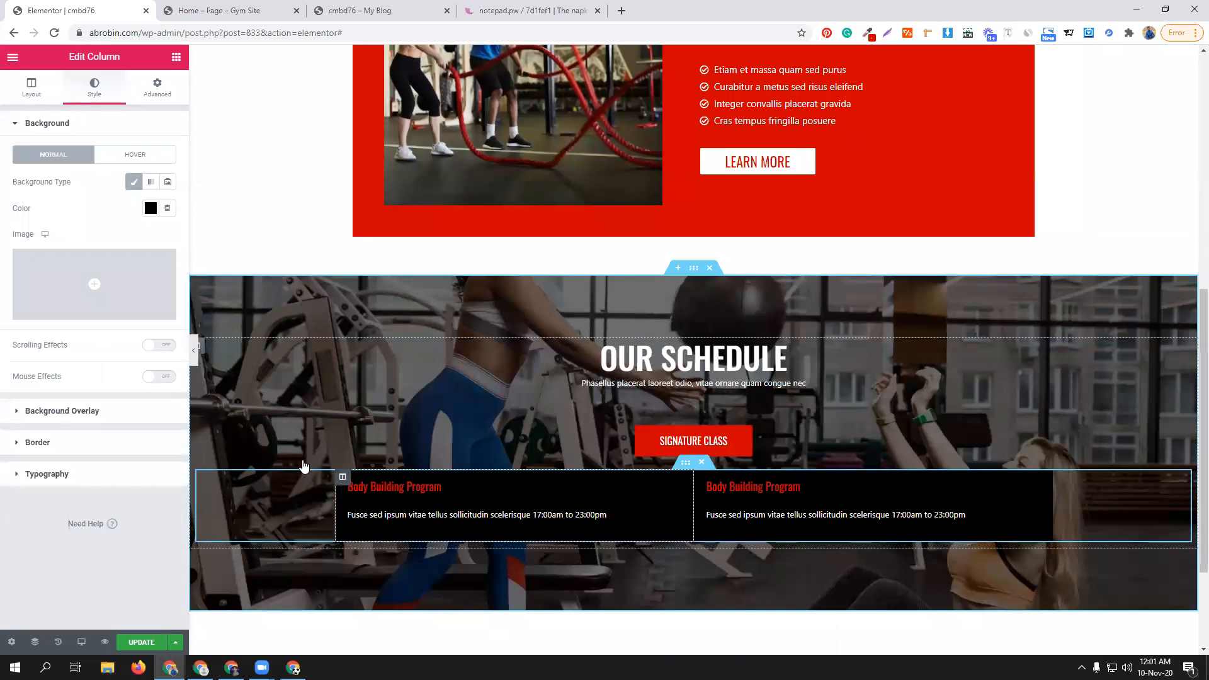
click(158, 90)
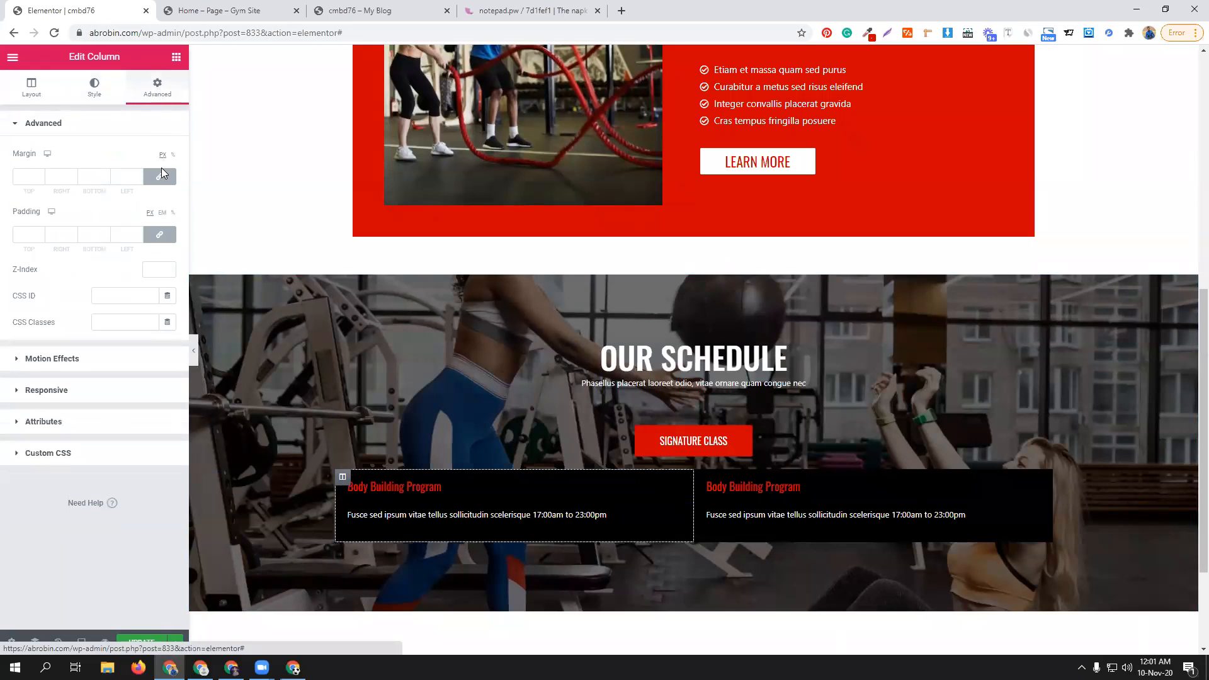
click(58, 177)
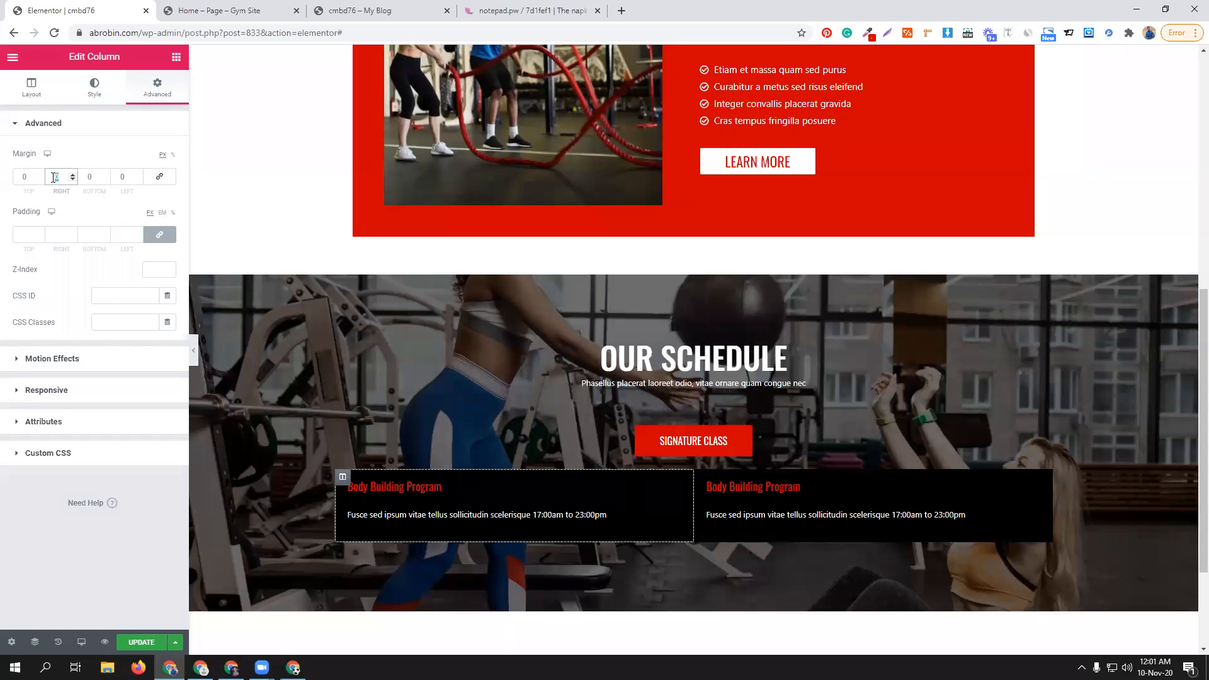
click(115, 175)
text(10)
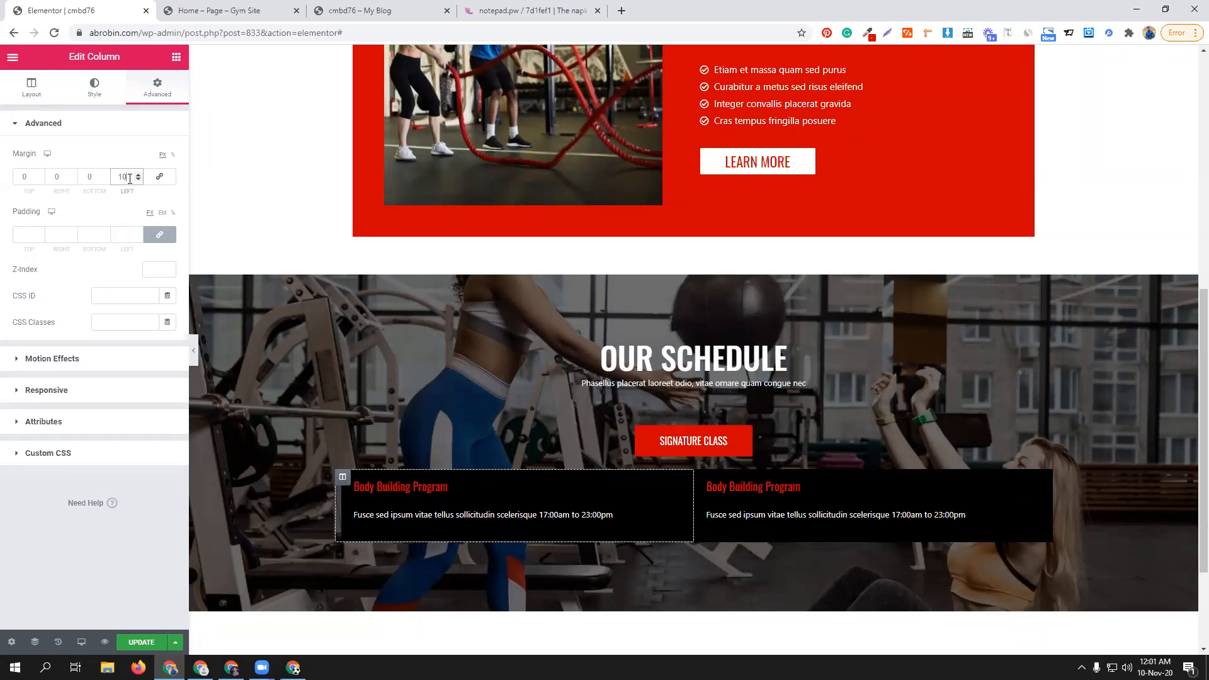
double_click(130, 178)
text(0)
click(169, 237)
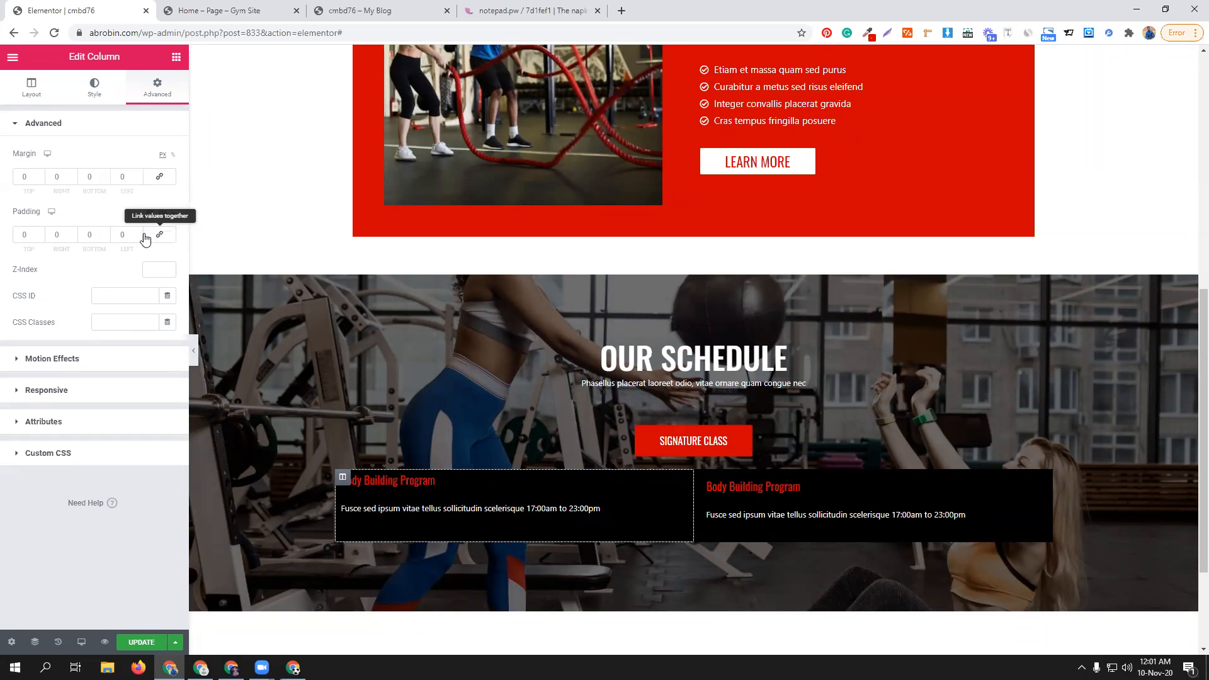
click(120, 232)
text(10)
key(BackSpace)
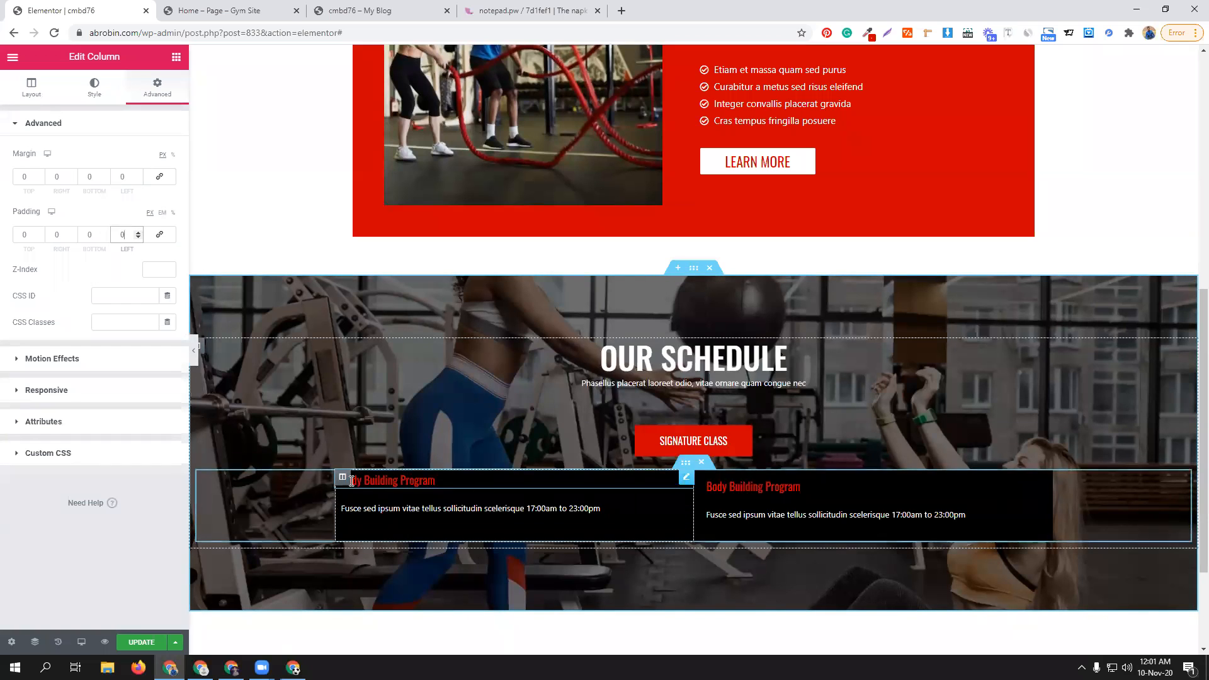
- Try linked 10 px margins on the first card column, and reset the bottom, right and top margins to 0
click(158, 178)
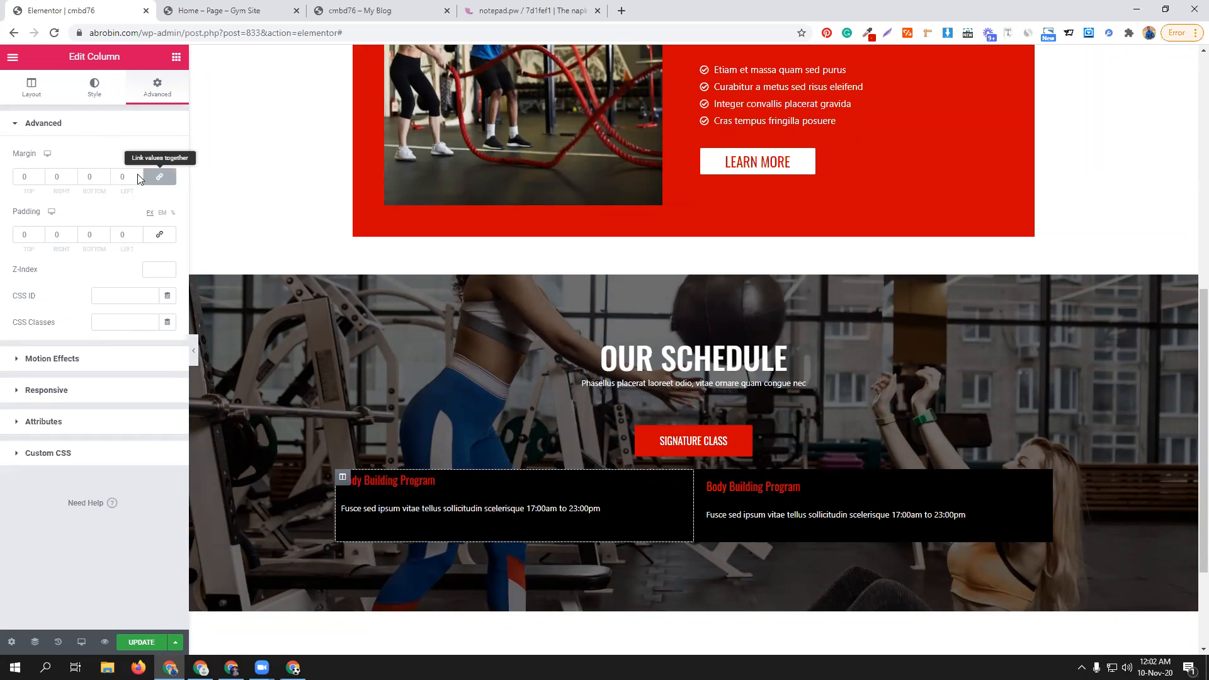
double_click(112, 172)
text(10)
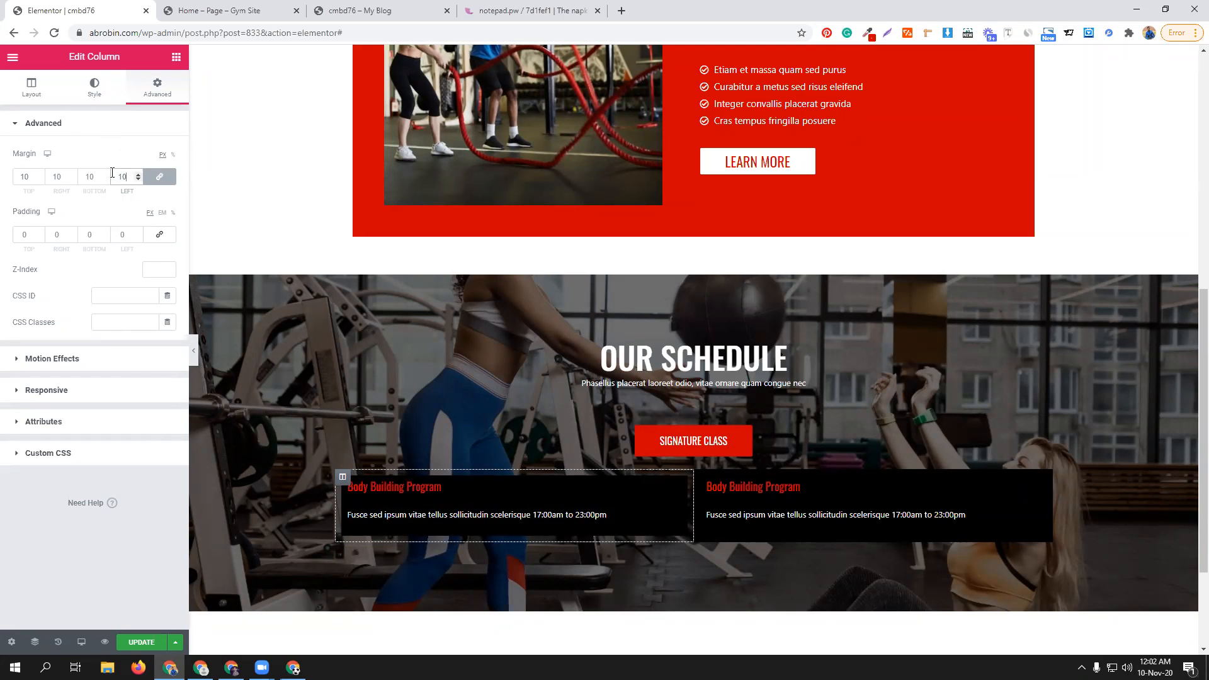
click(170, 179)
double_click(92, 177)
text(0)
double_click(60, 177)
text(0)
double_click(27, 176)
text(0)
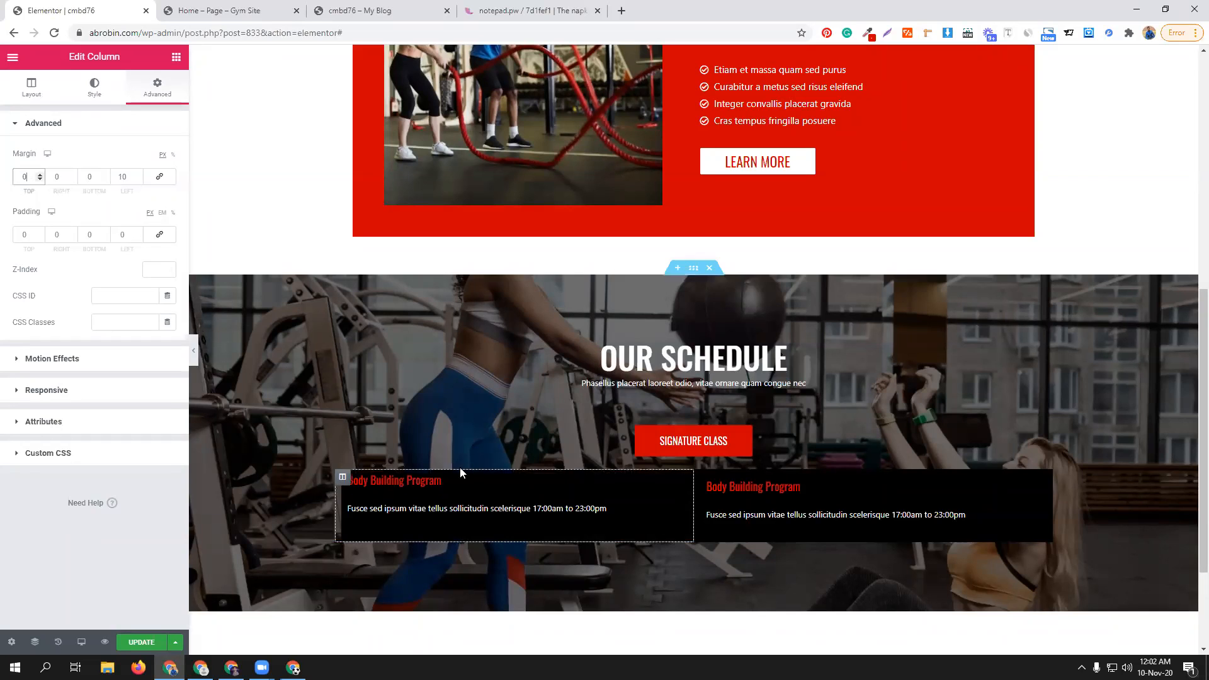
- Set the first card column's left margin to 0 and its right margin to 10 px
double_click(131, 176)
text(0)
double_click(61, 176)
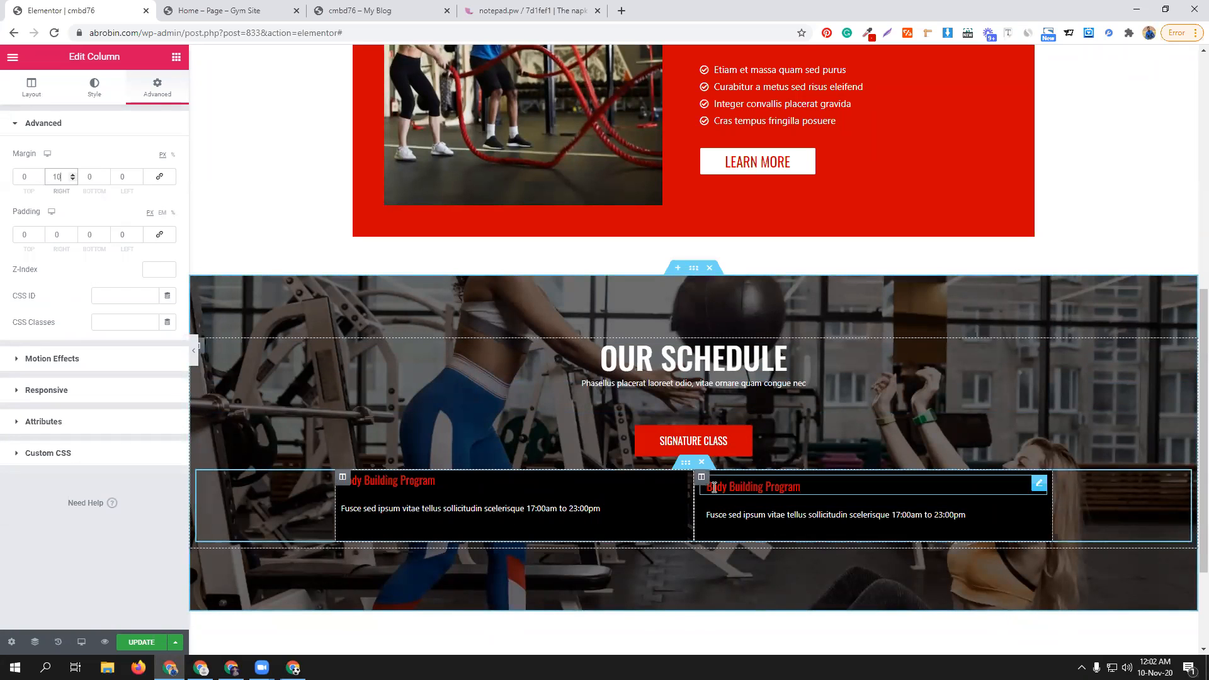
- Unlink the second card column's margin values and set its left margin to 10 px
click(701, 477)
click(157, 88)
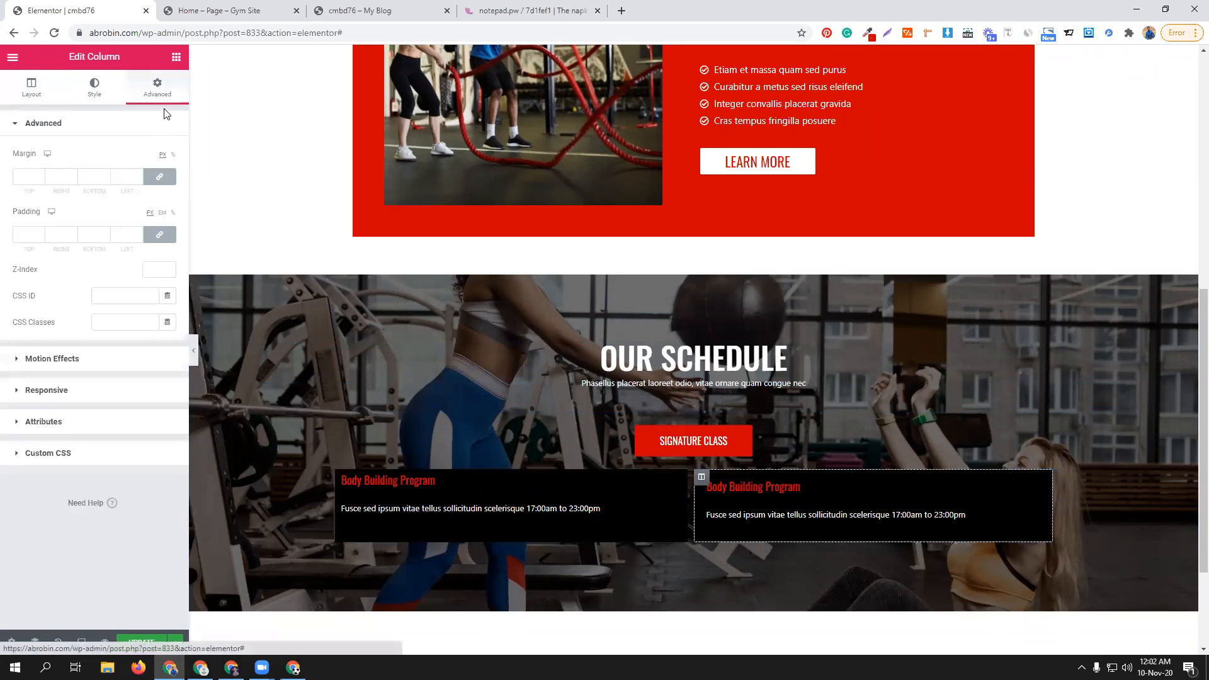
click(126, 175)
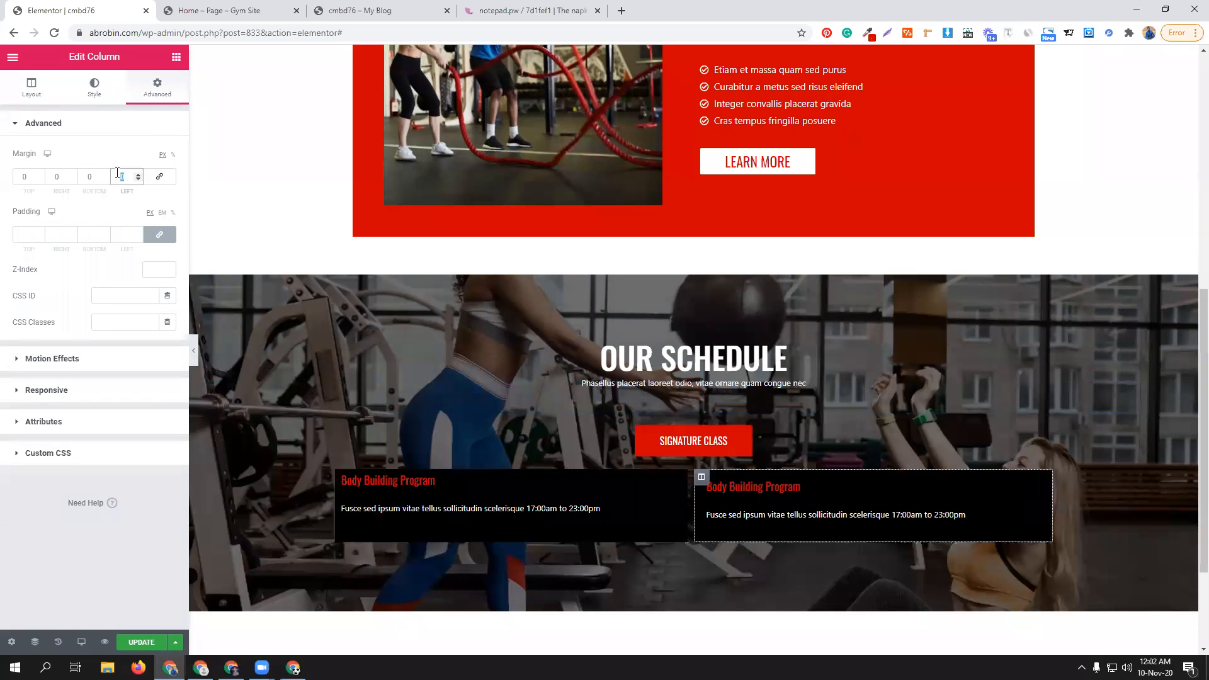
text(10)
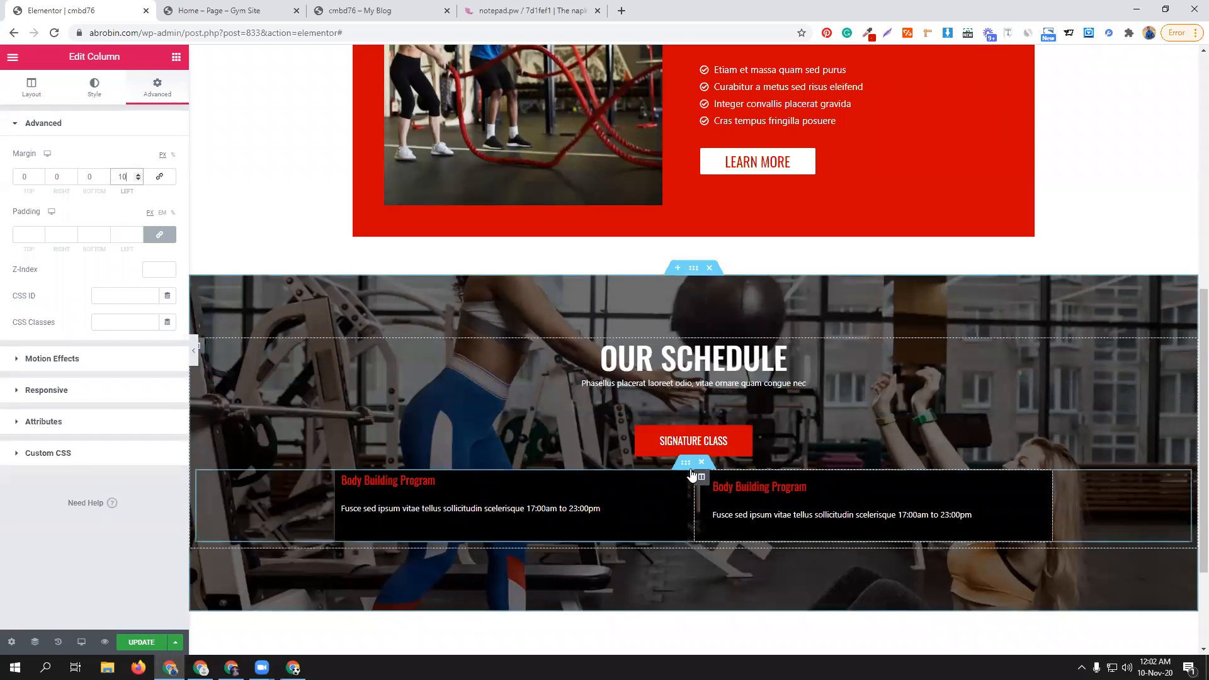
- Duplicate the inner section holding the two cards and set the copy's top margin to 10 px, with its margin values unlinked
right_click(689, 466)
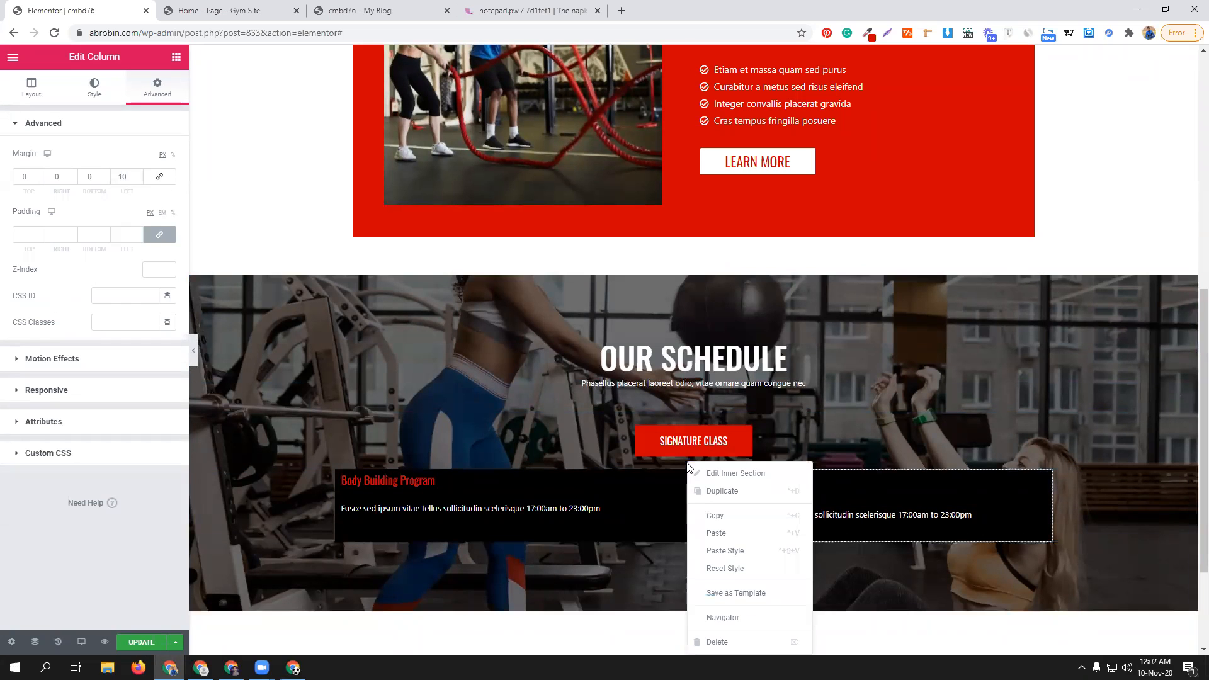
click(714, 490)
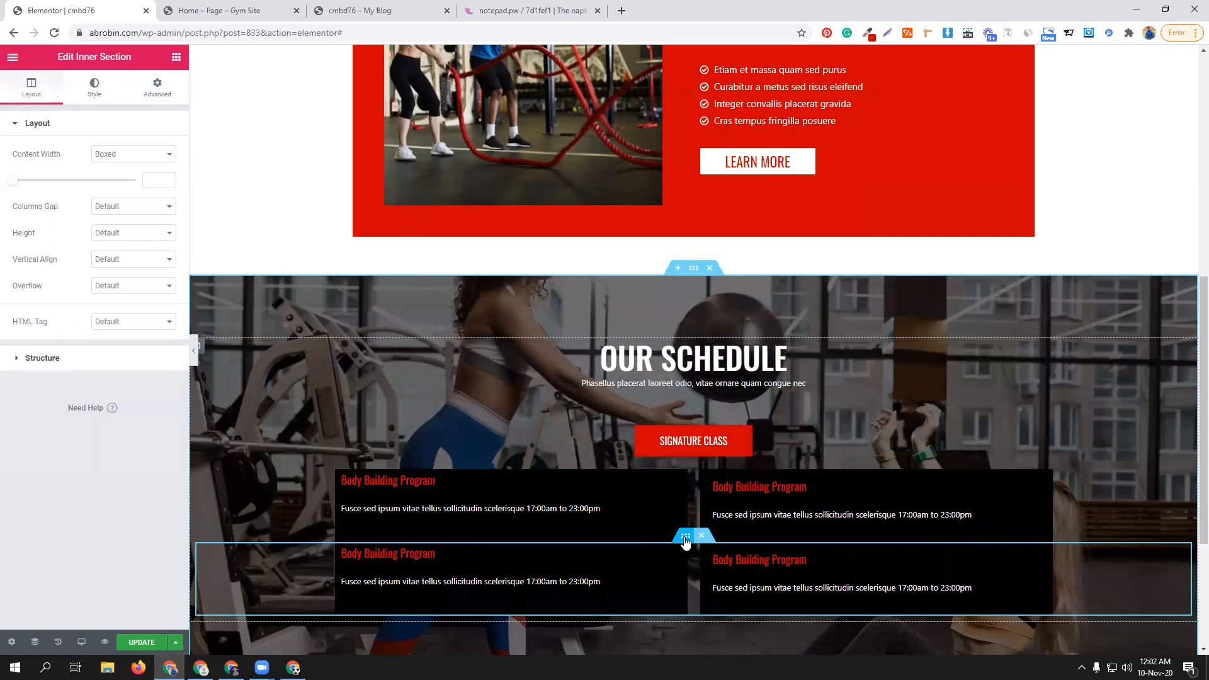
click(158, 88)
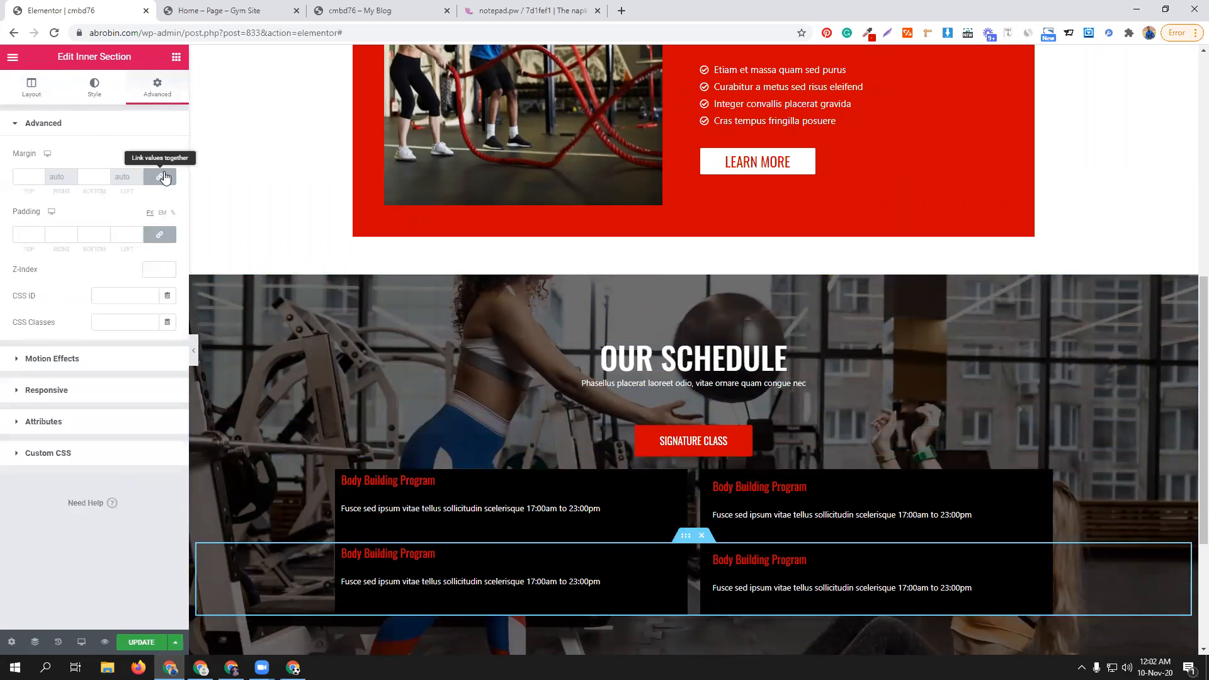
click(164, 177)
click(40, 175)
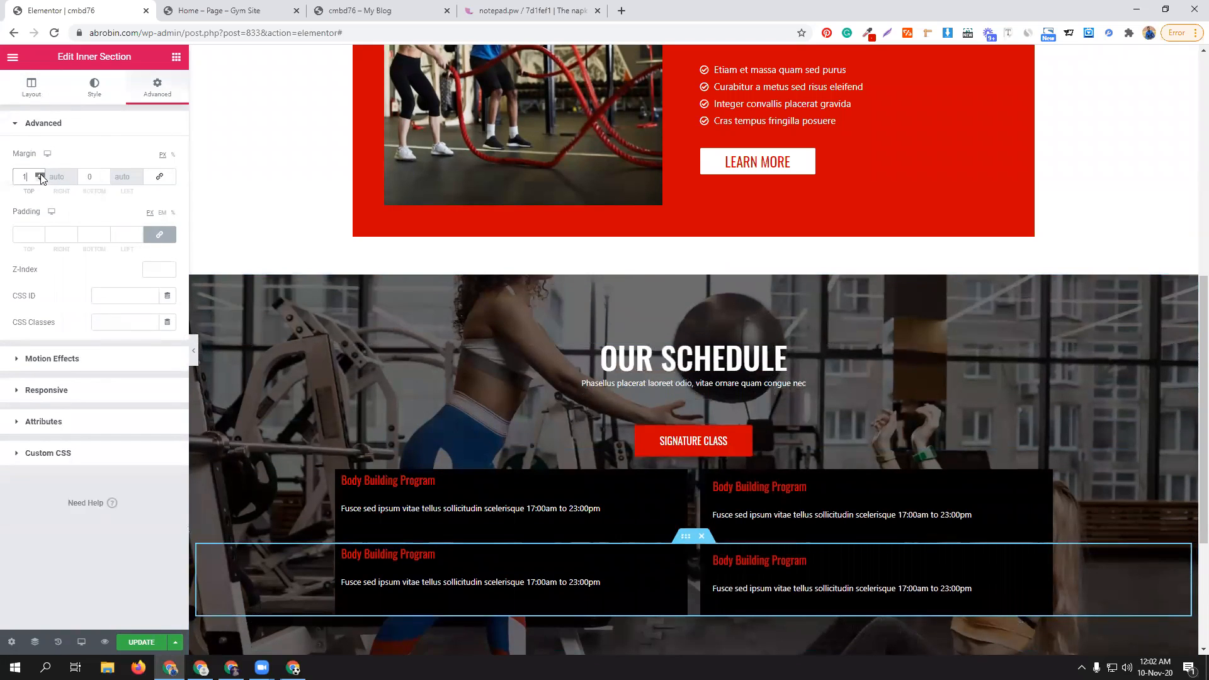
click(40, 174)
- Replace the title of the second card in the first row with "Spartan Workout", copied from the reference gym site
scroll(453, 473, down, 3)
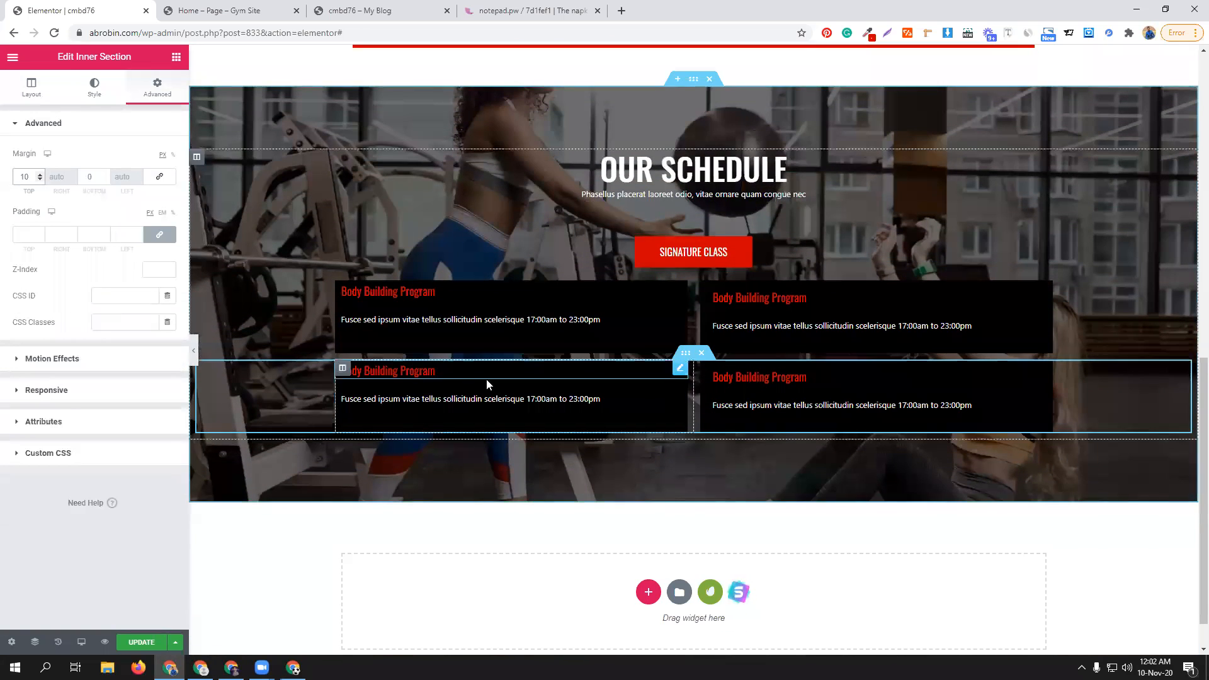
click(796, 296)
click(378, 10)
click(220, 10)
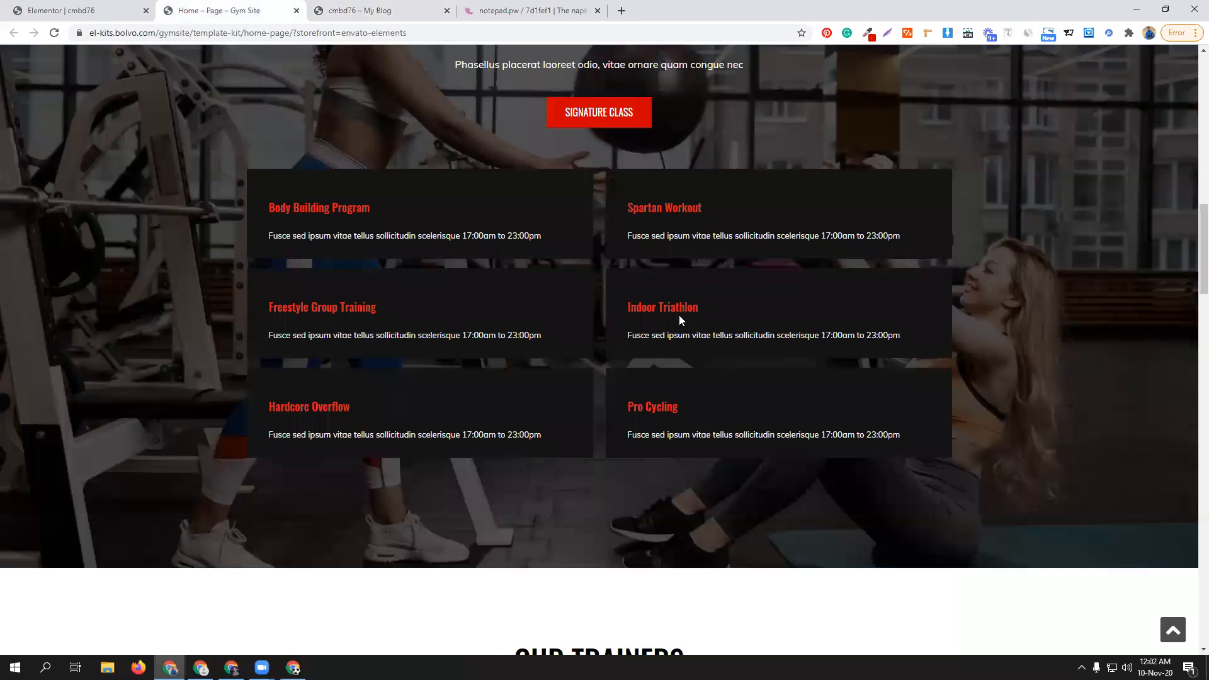
triple_click(670, 206)
key(ctrl+c)
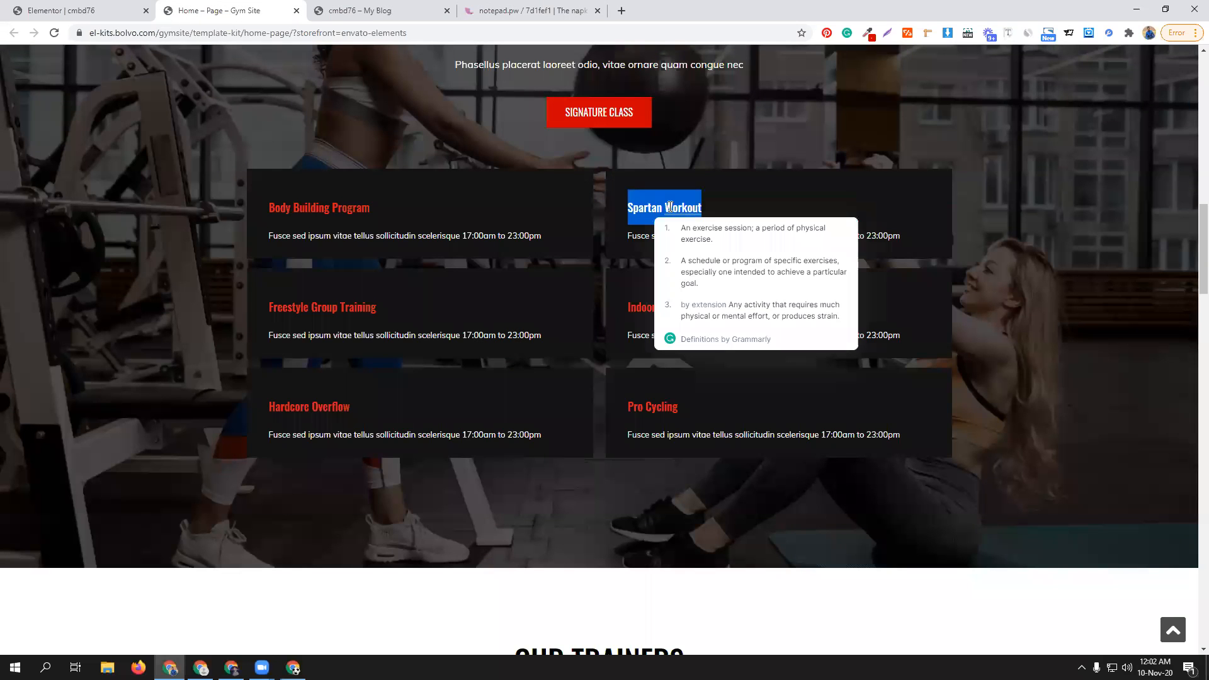
click(134, 9)
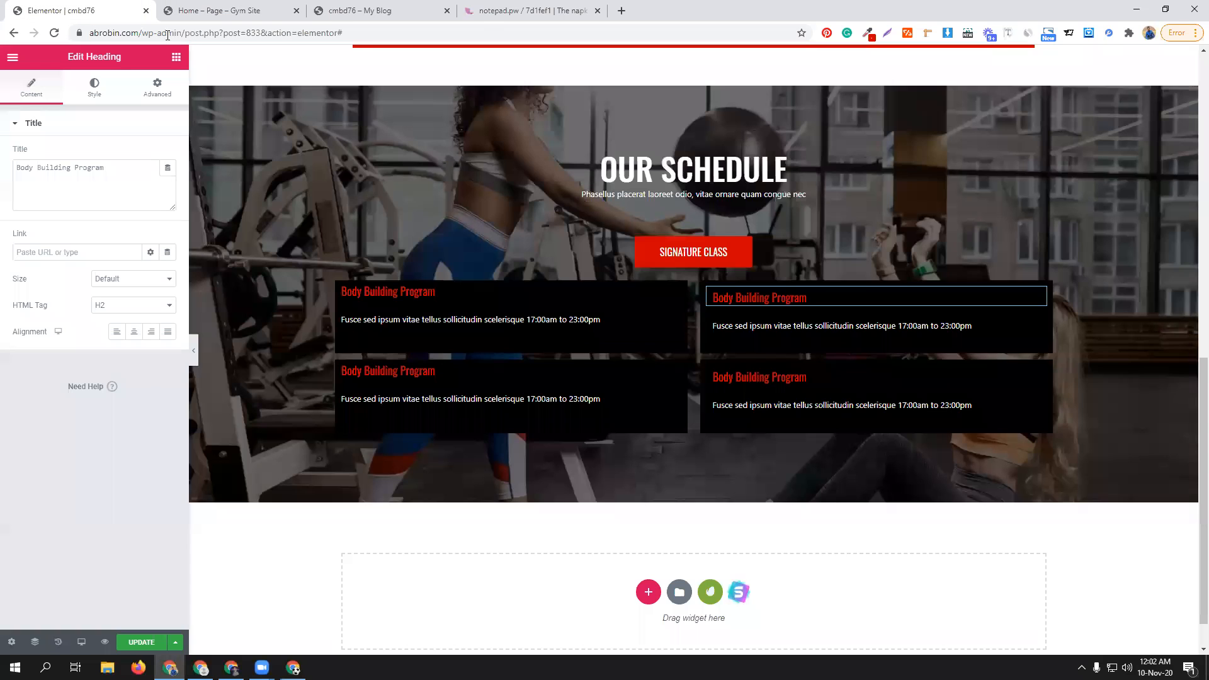
triple_click(118, 173)
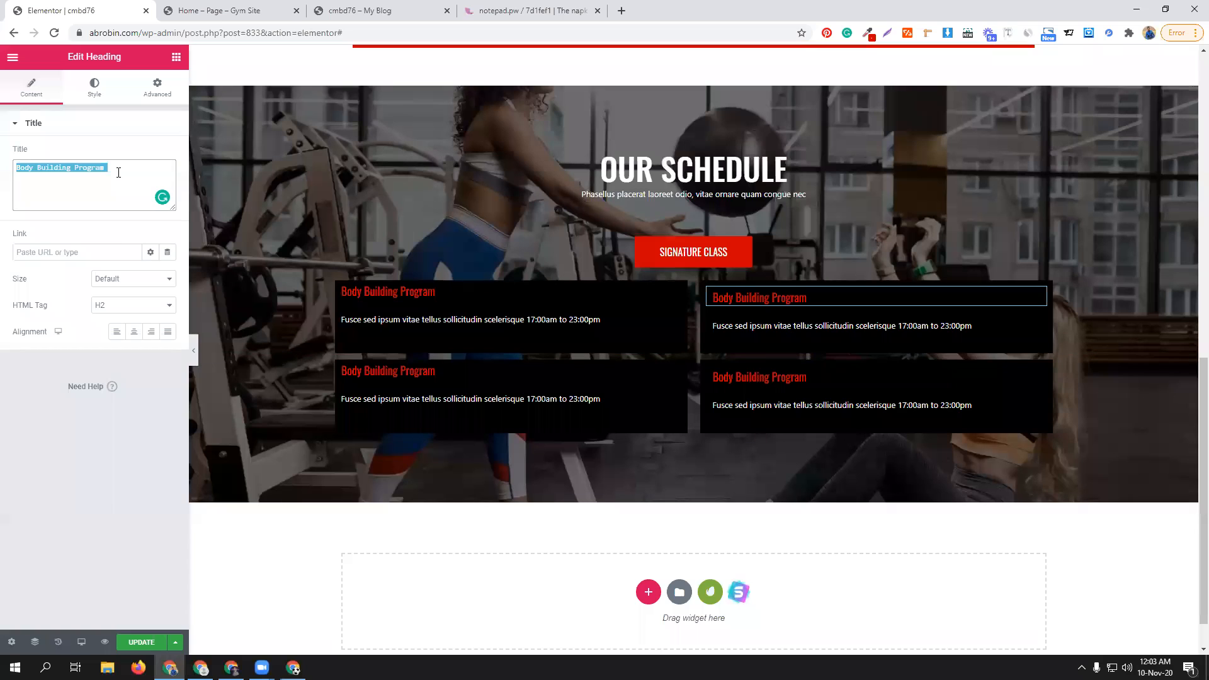
key(ctrl+v)
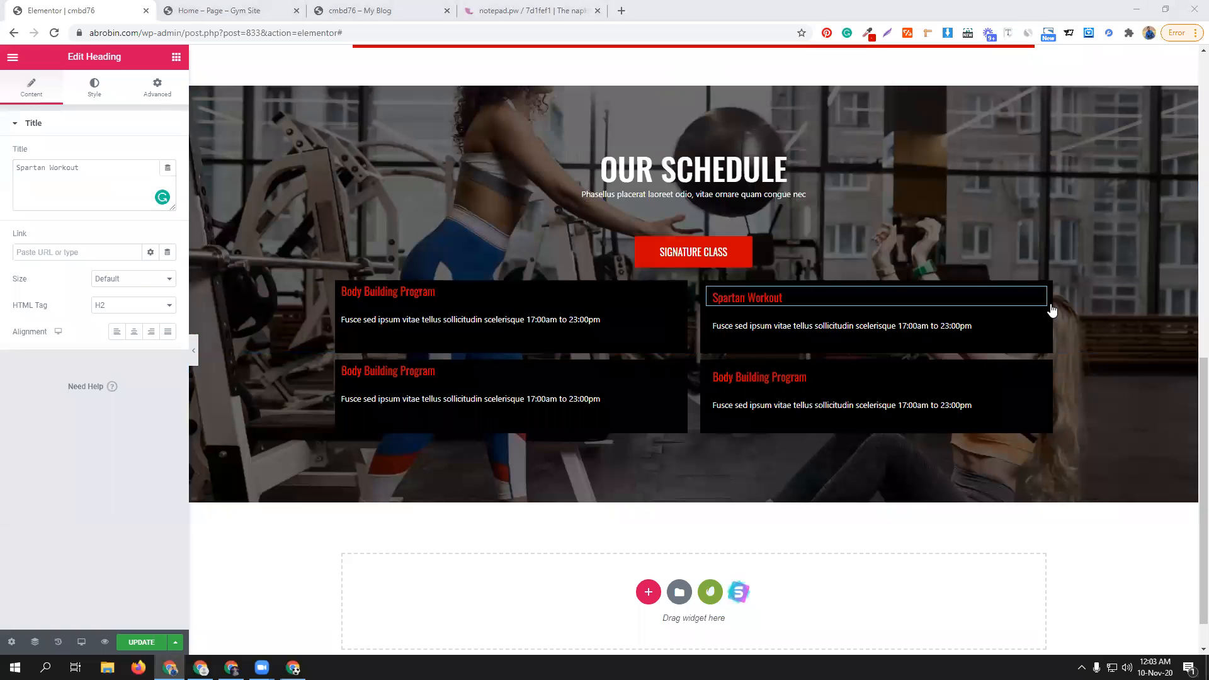
- Set the top padding of both card titles in the first row, Spartan Workout and Body Building Program, to 15 px
click(158, 88)
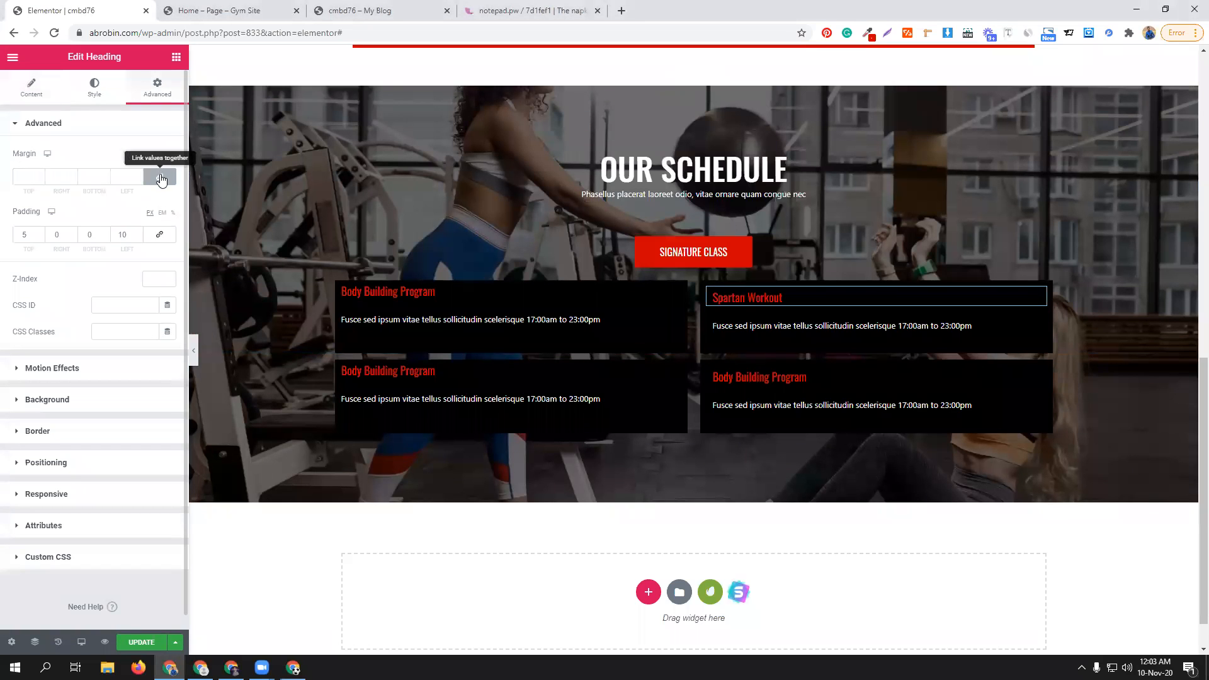
click(41, 231)
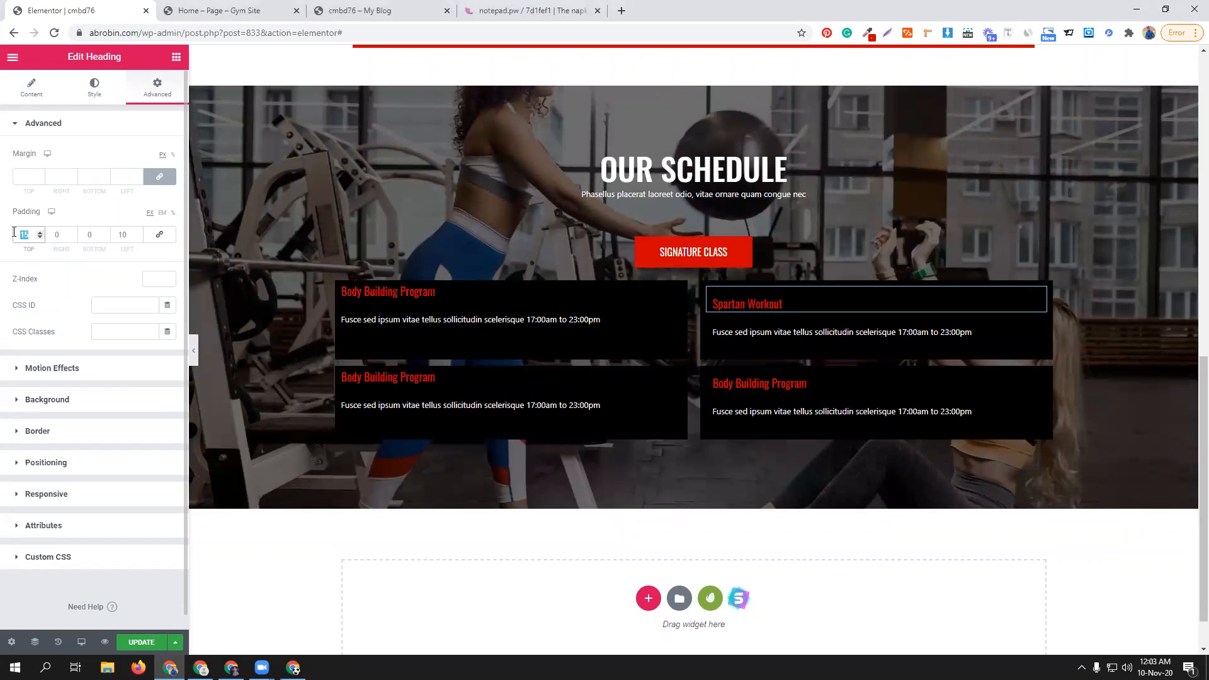
click(676, 291)
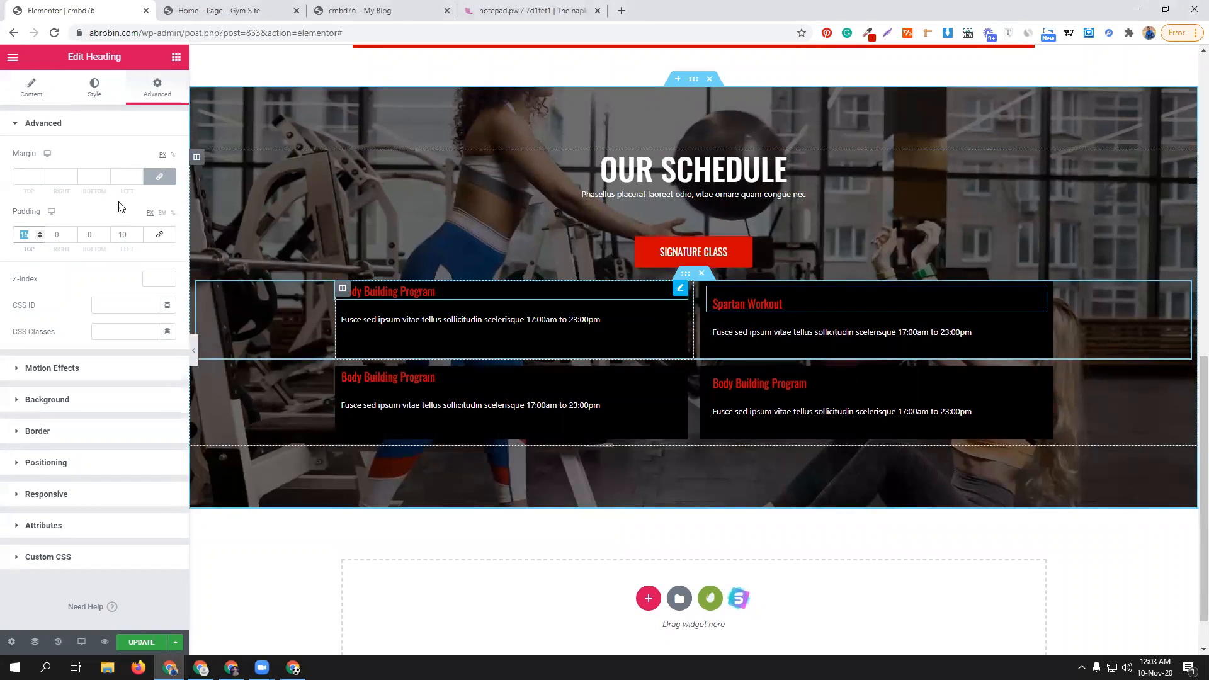
click(158, 87)
drag(31, 234, 6, 237)
text(15)
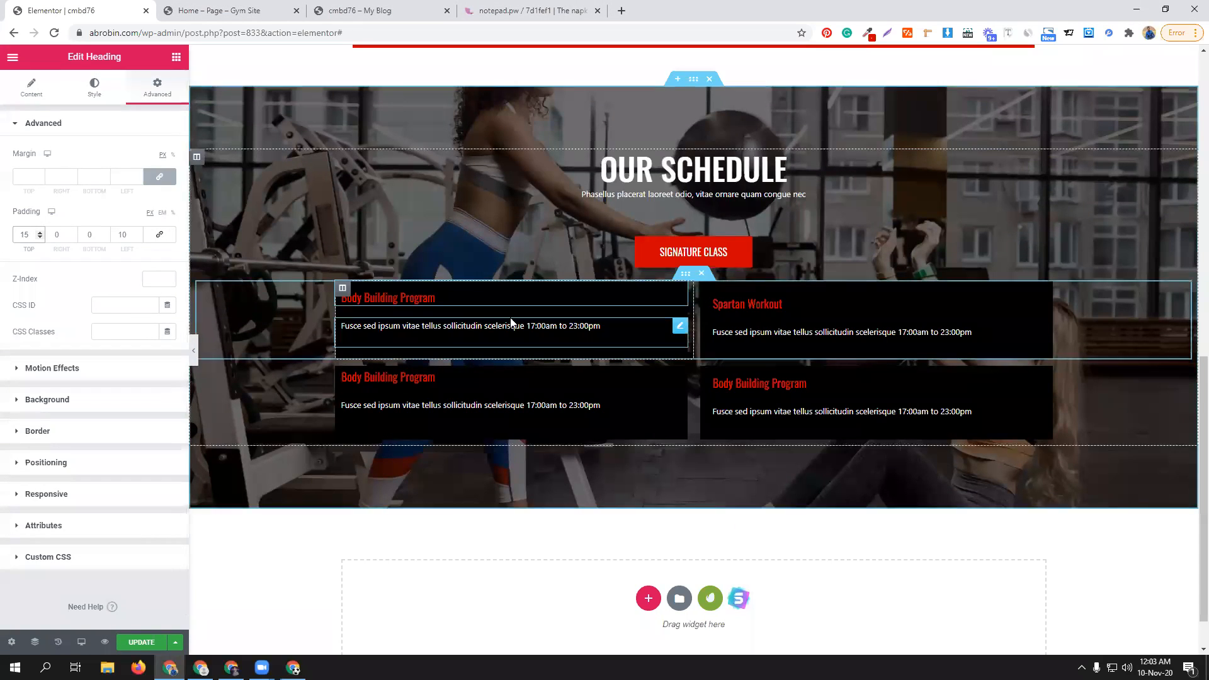
- Replace the second card row with a duplicate of the first row, and set the copy's top margin to 10 px
click(701, 359)
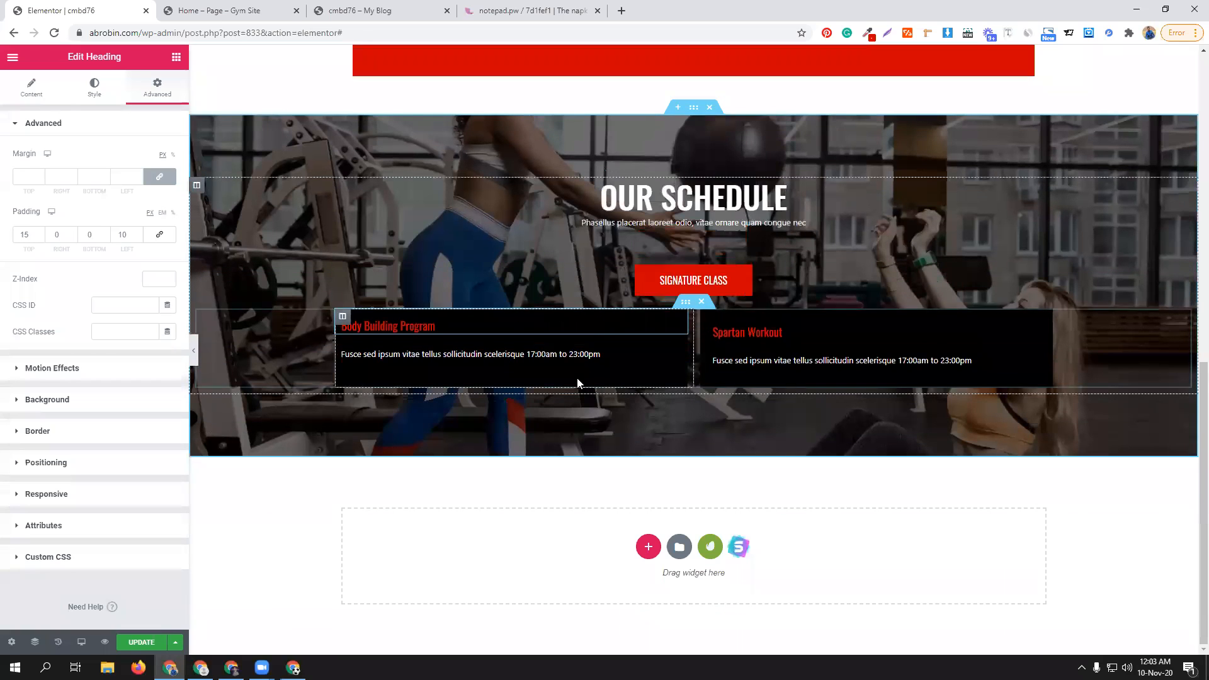
right_click(686, 304)
click(759, 324)
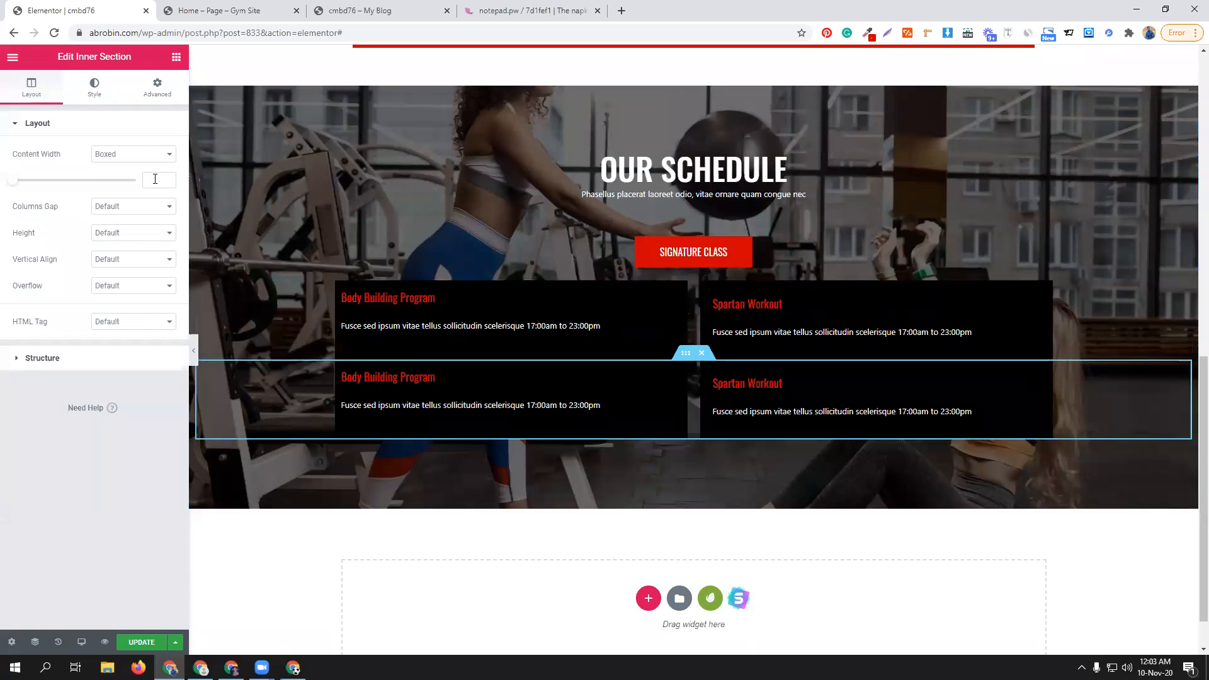
click(158, 88)
click(31, 177)
text(10)
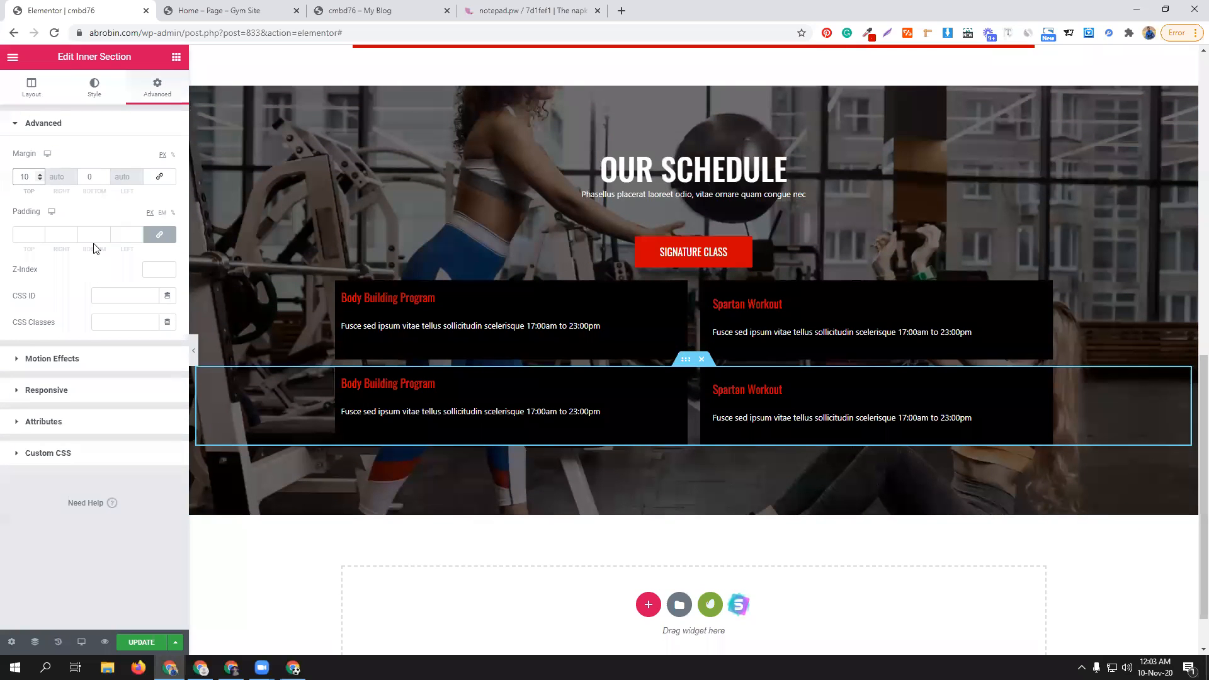
- Change the first card's title in the second row to "Freestyle Group Training", copied from the reference gym site
click(272, 7)
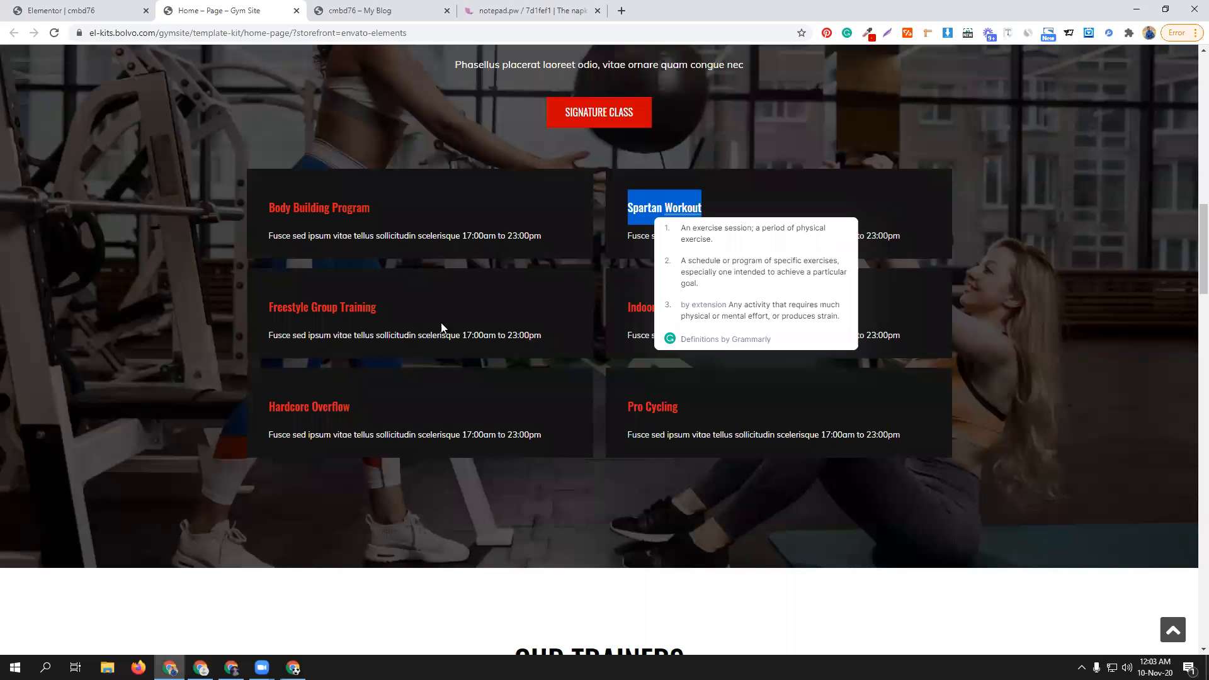
triple_click(351, 306)
key(ctrl+c)
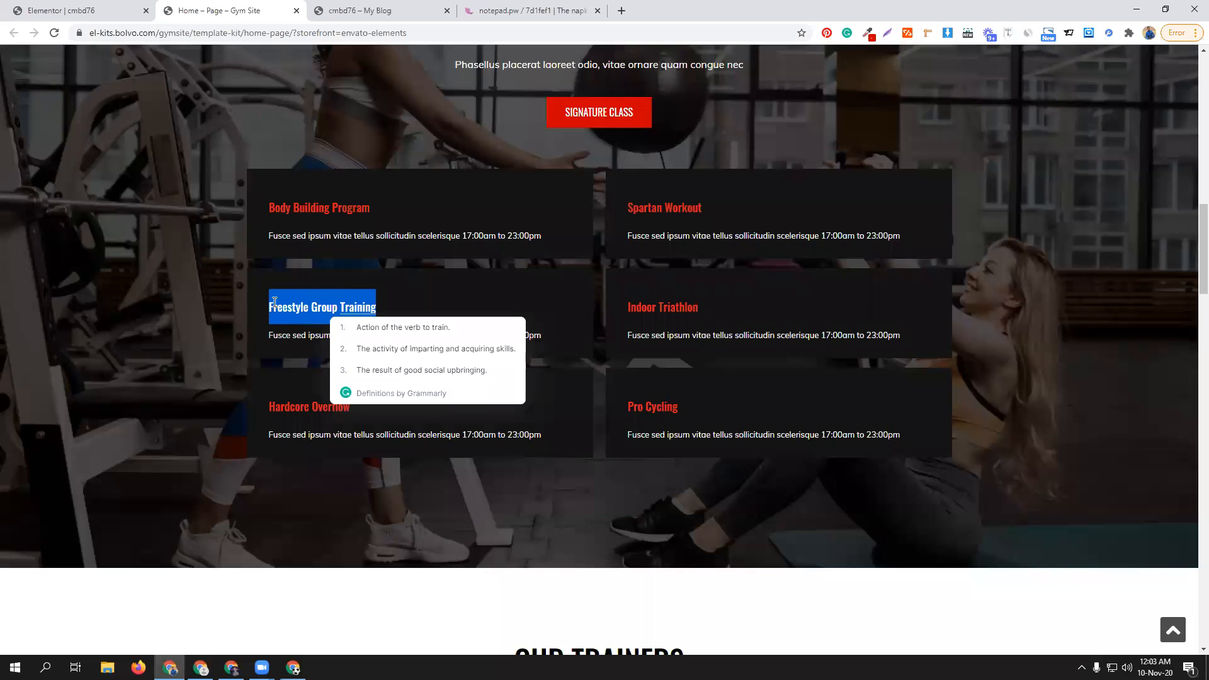
click(72, 10)
click(584, 386)
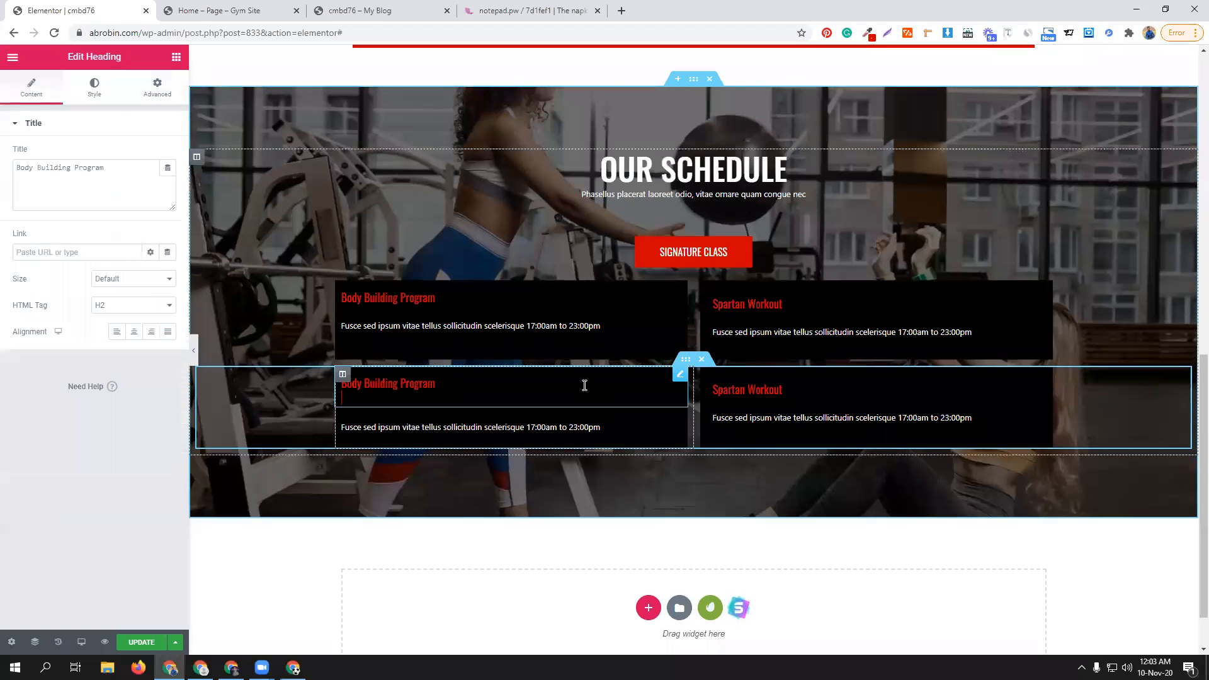
drag(110, 170, 2, 167)
key(ctrl+v)
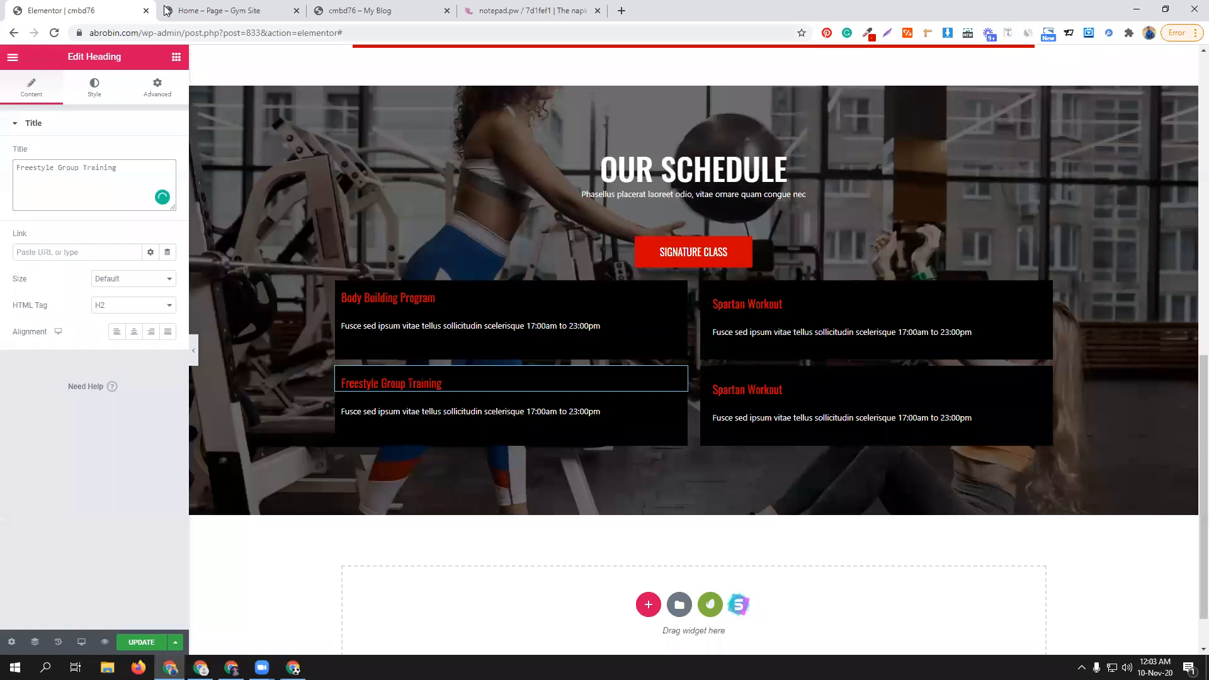
- Copy "Indoor Triathlon" from the reference gym site and use it as the second card's title in the second row
click(221, 10)
triple_click(656, 305)
key(ctrl+c)
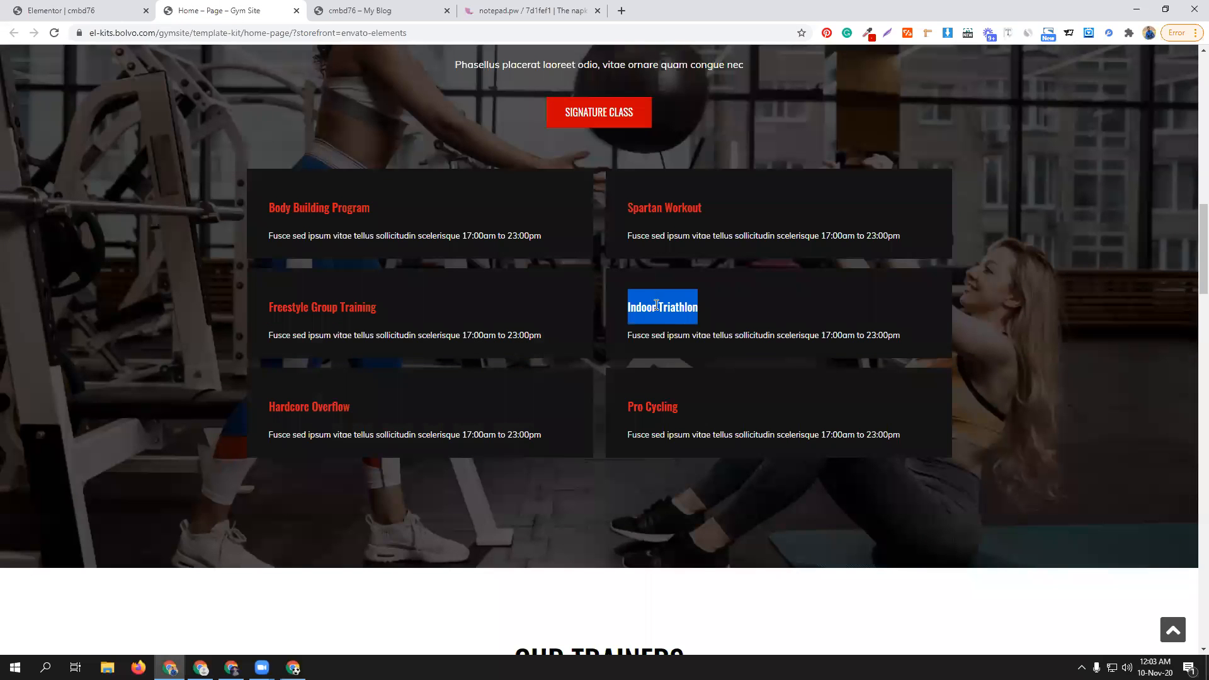
click(82, 11)
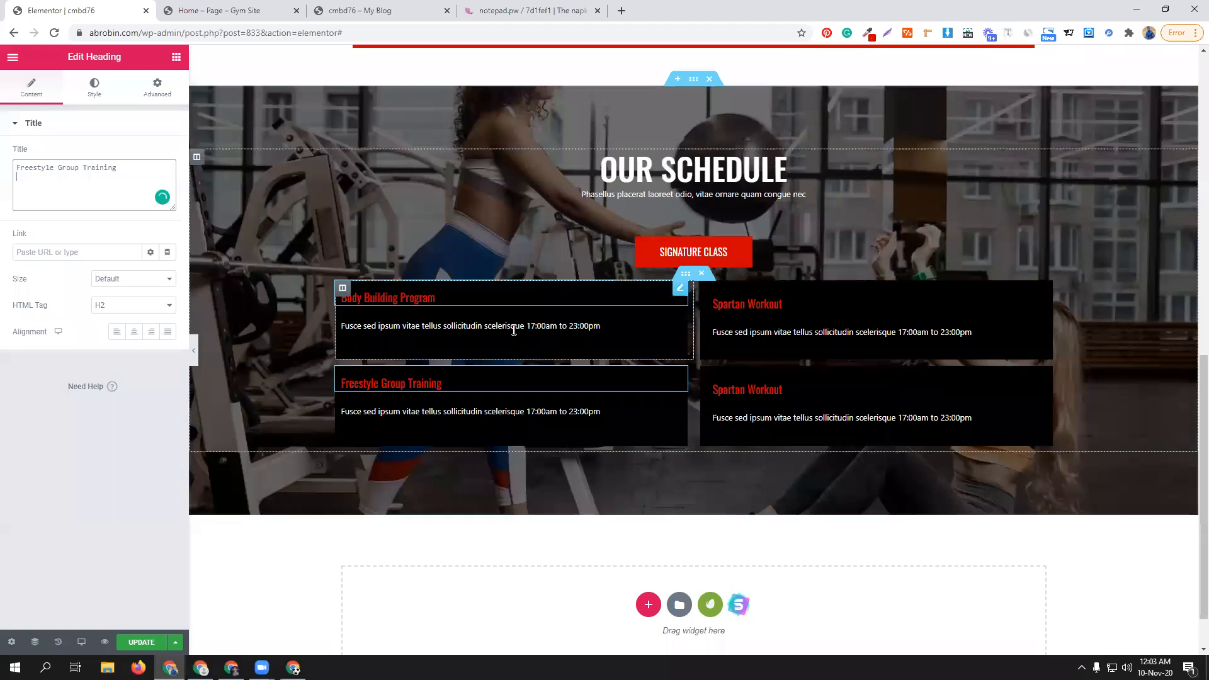
click(818, 389)
triple_click(88, 170)
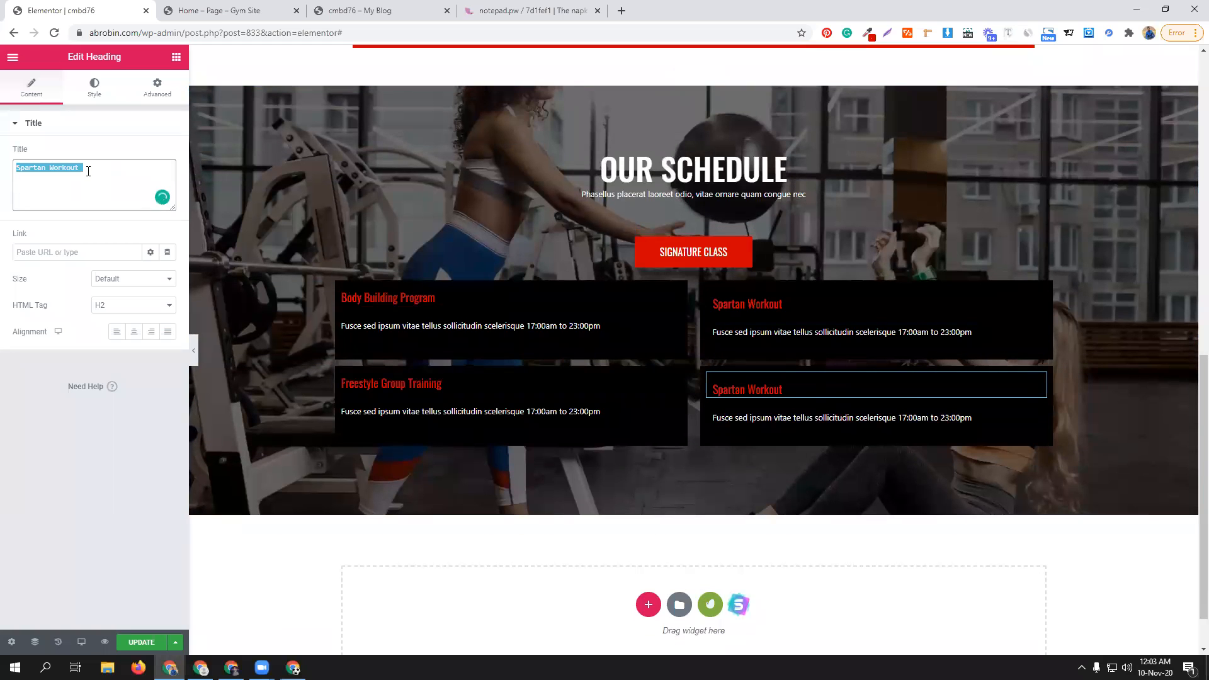
key(ctrl+v)
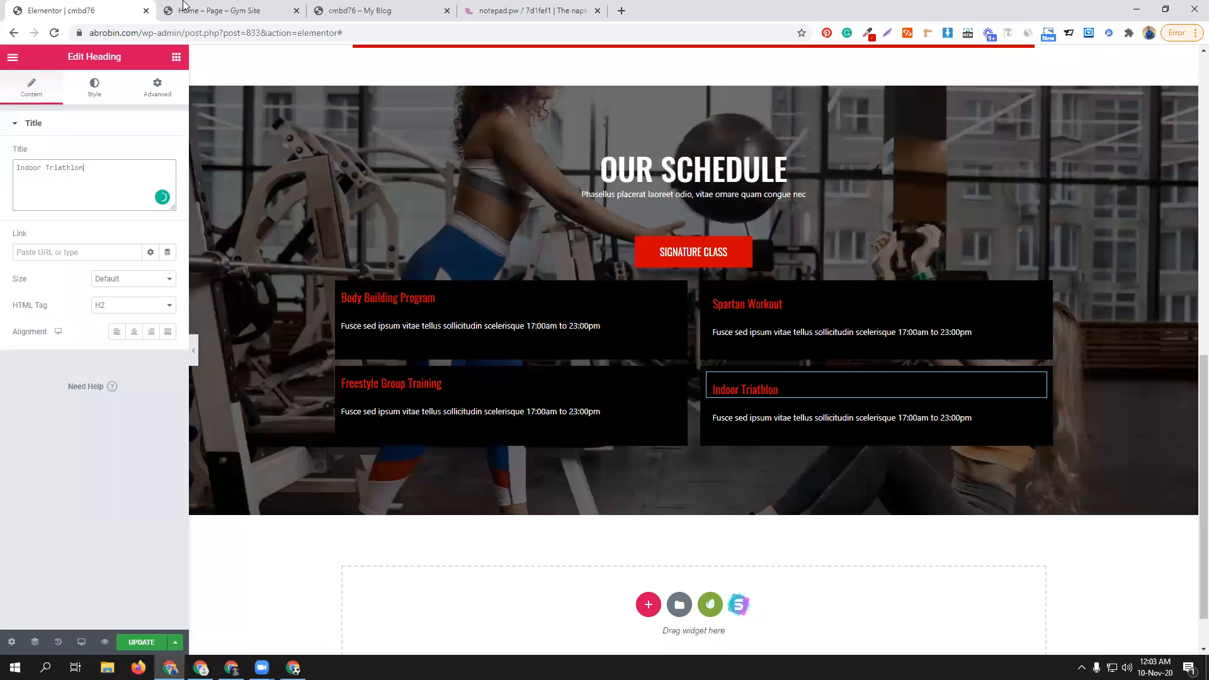
- Check the reference layout and duplicate the second card row to make a third row of class cards
click(227, 10)
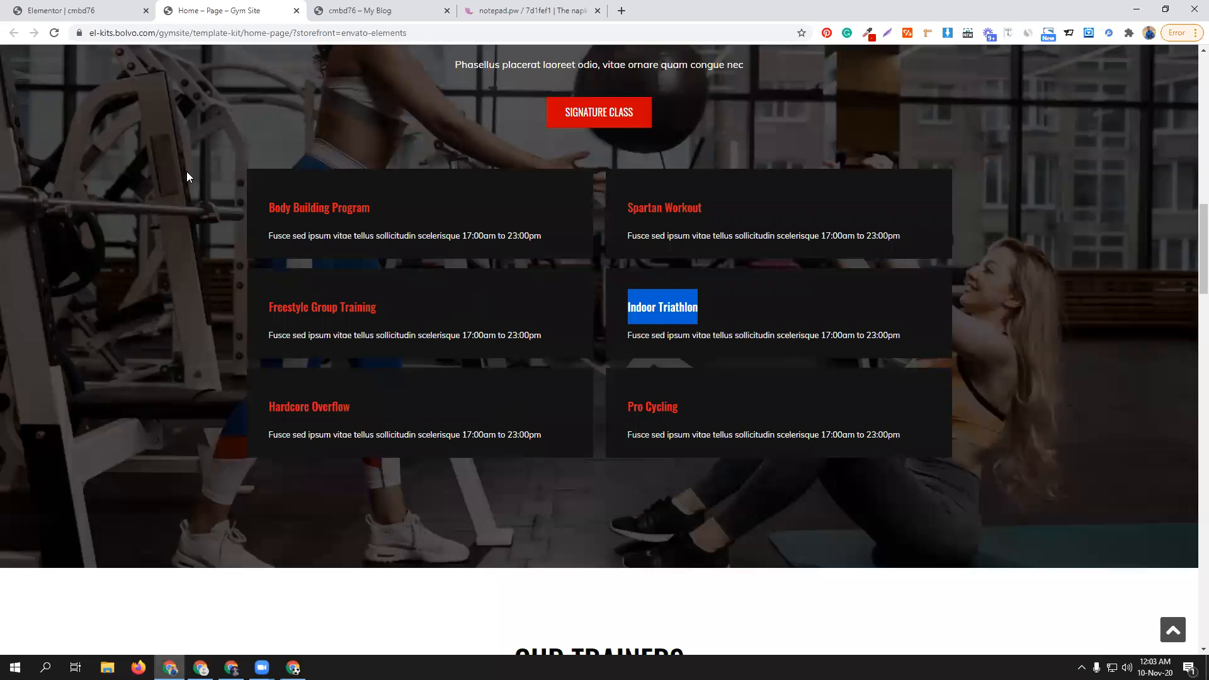
click(82, 11)
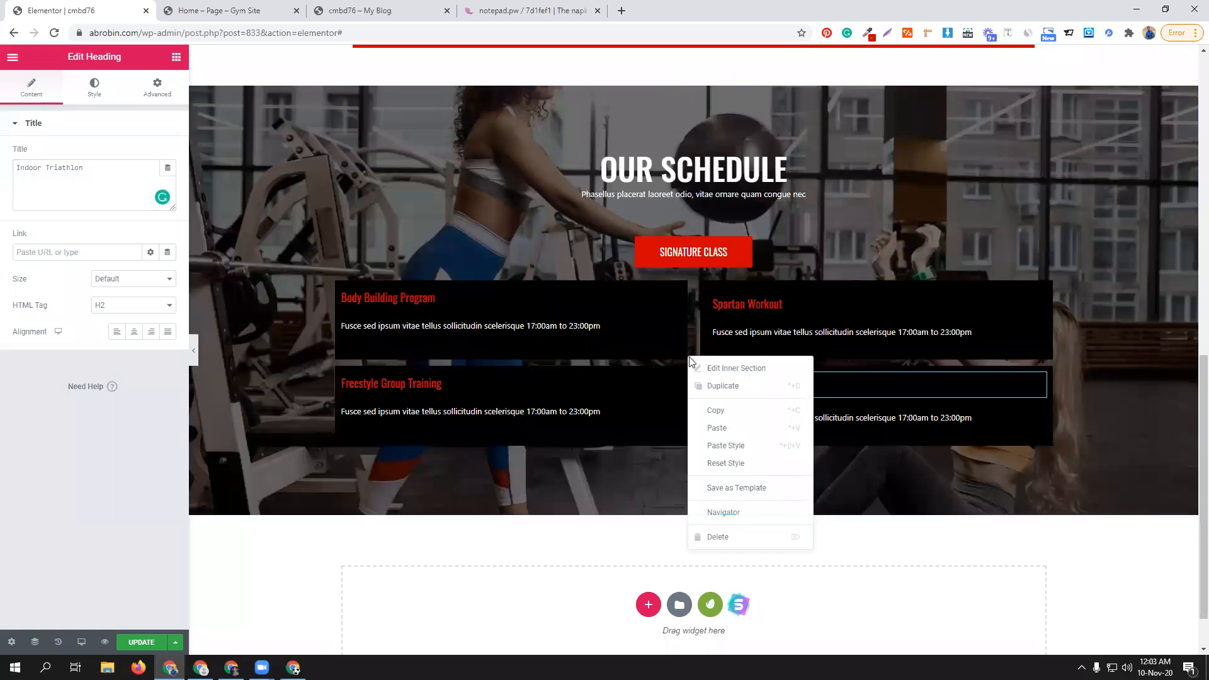
click(711, 386)
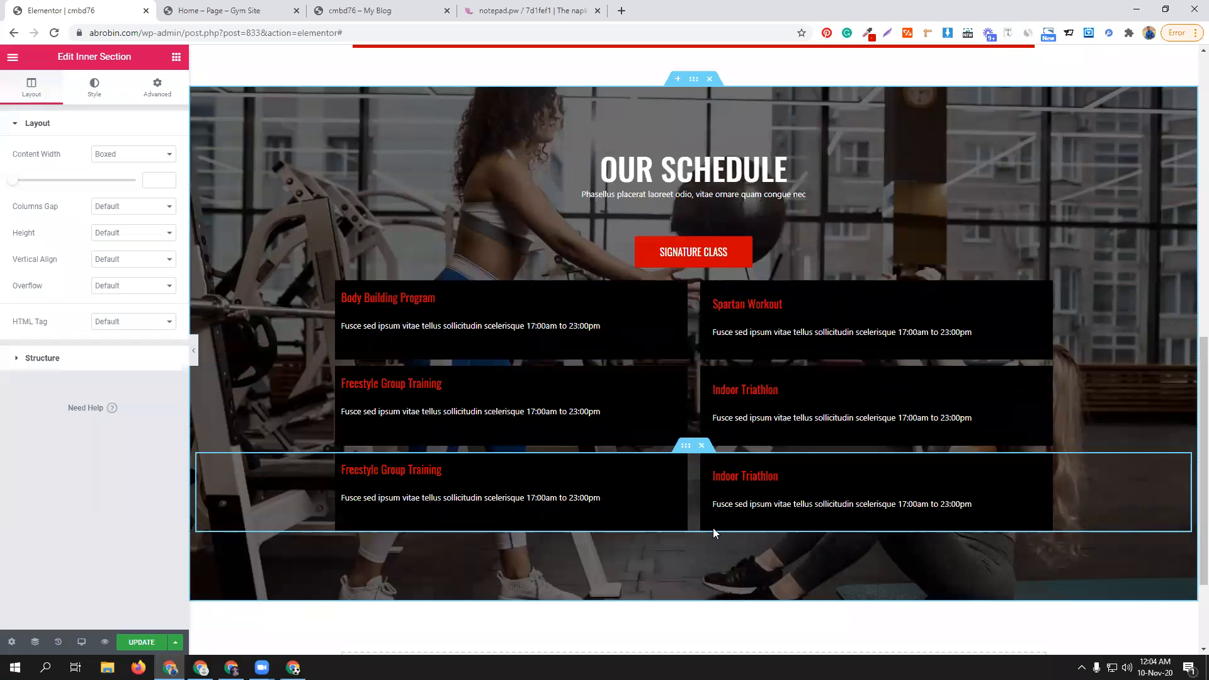
- Change the first card's title in the third row to "Hardcore Overflow", copied from the reference gym site
click(211, 10)
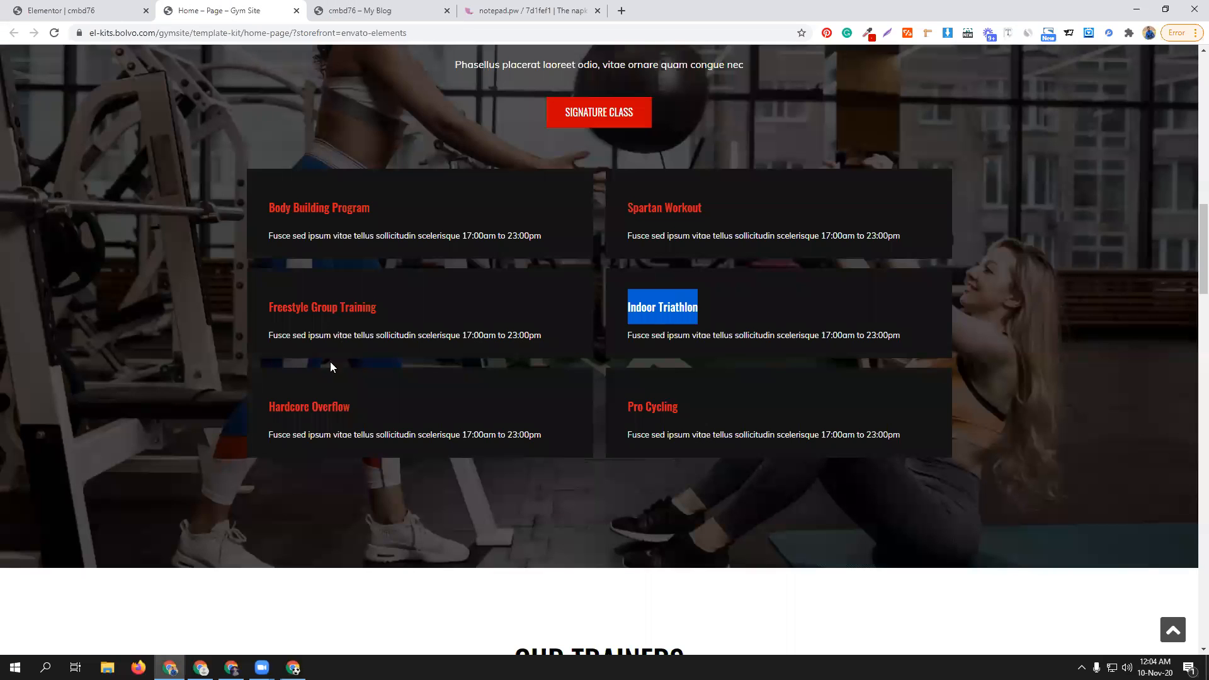
triple_click(314, 406)
key(ctrl+c)
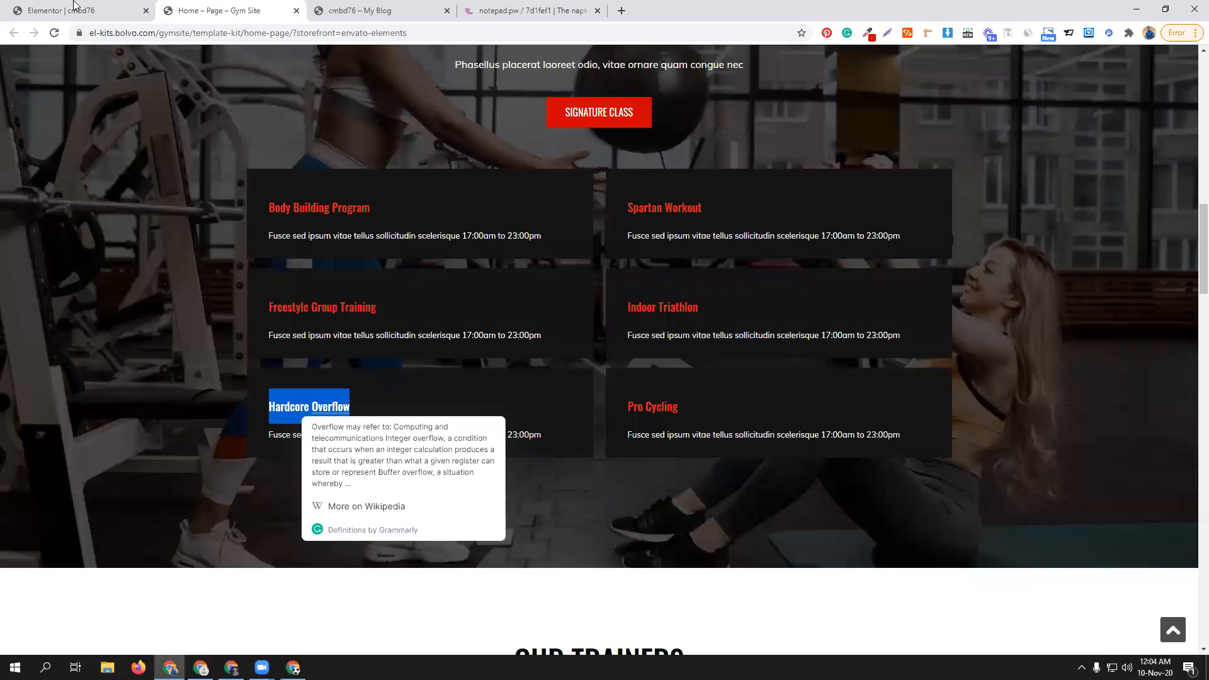
click(74, 5)
click(450, 469)
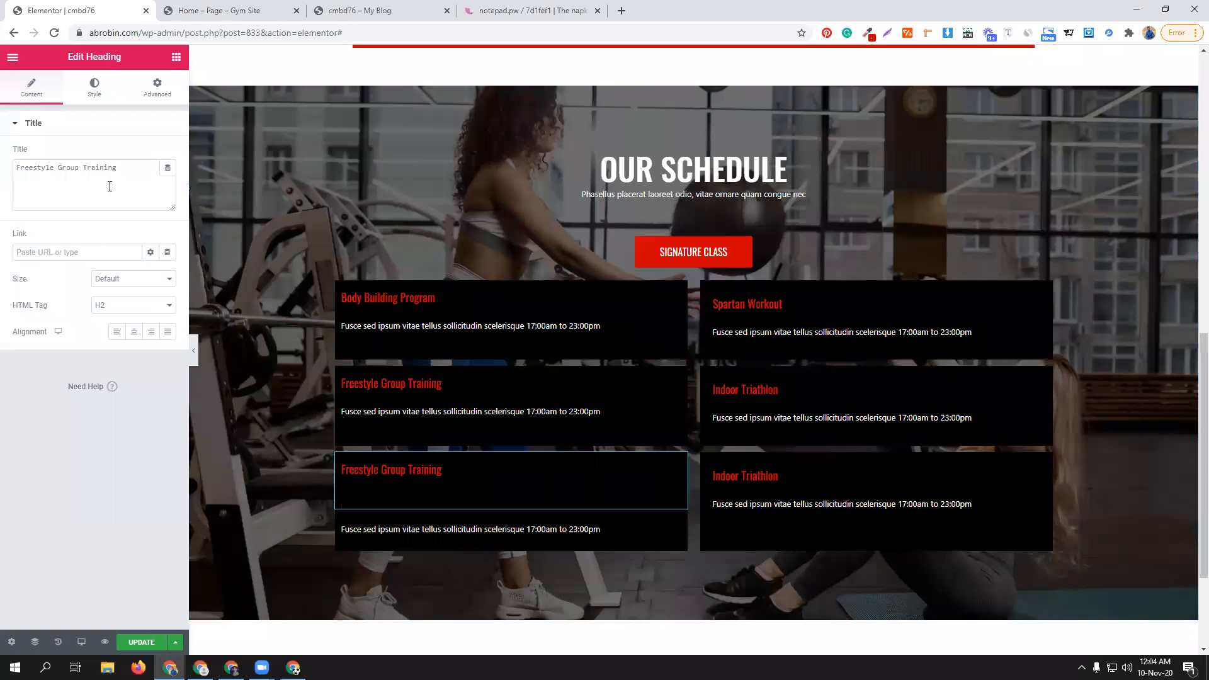
triple_click(107, 168)
key(ctrl+v)
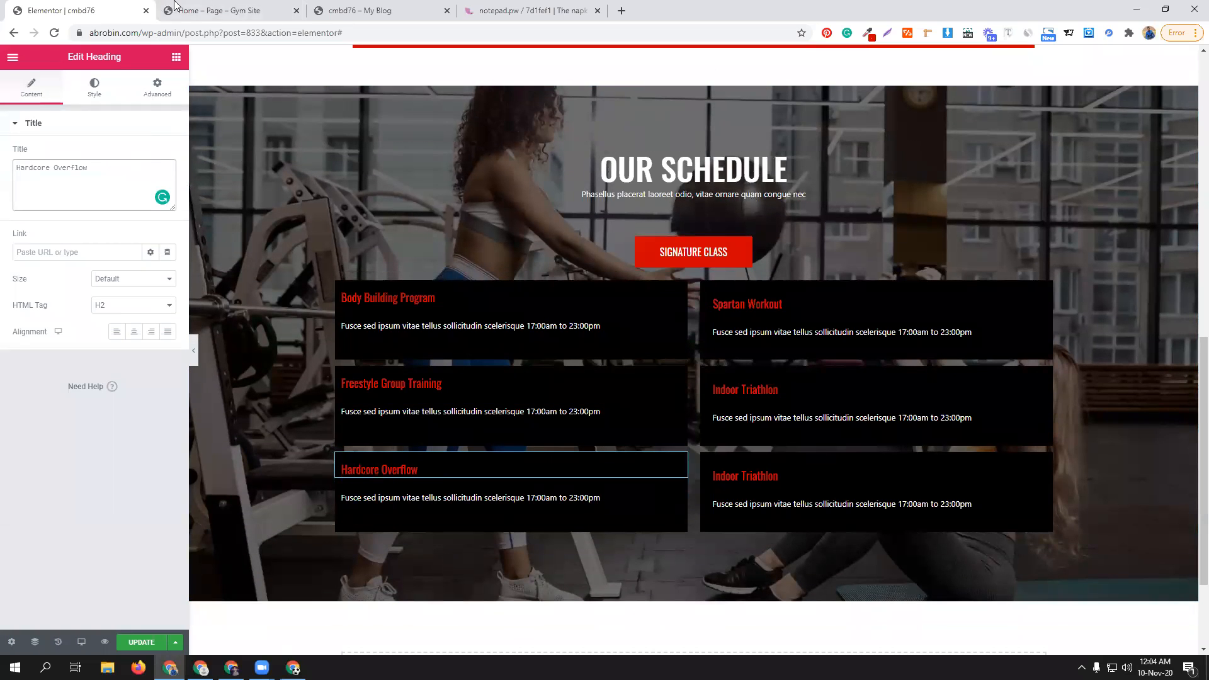
- Copy "Pro Cycling" from the reference gym site and set it as plain text in the third row's second card title
click(175, 5)
triple_click(650, 406)
key(ctrl+c)
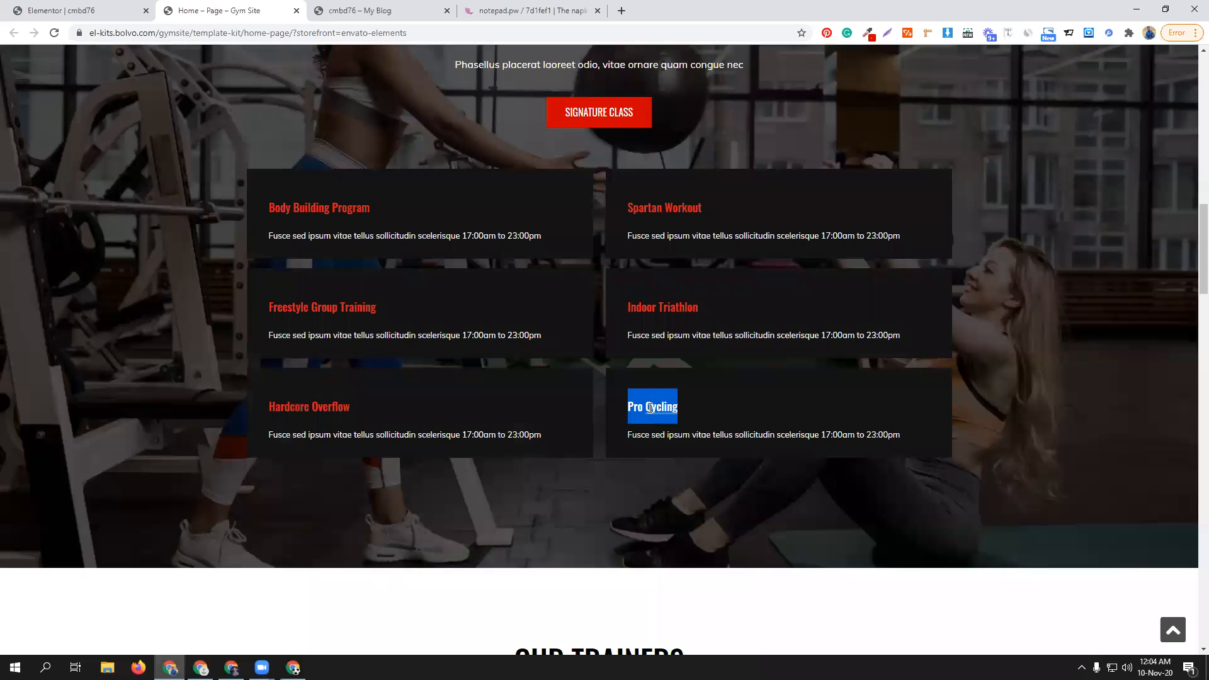
click(92, 5)
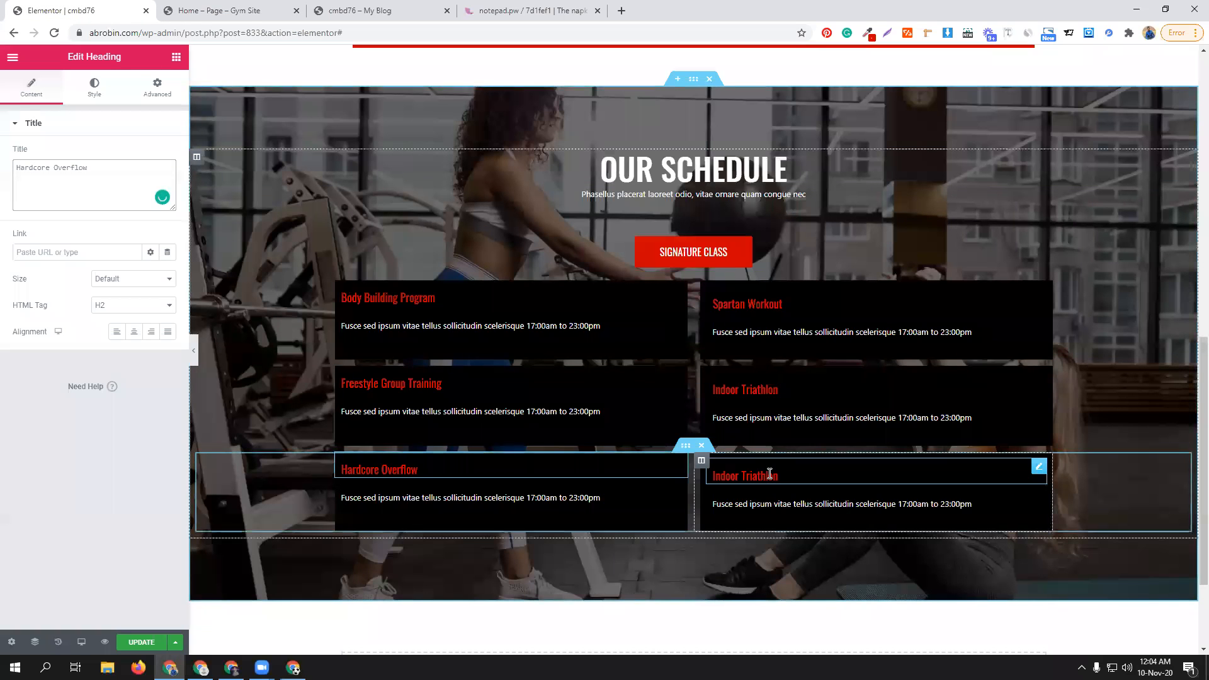
triple_click(767, 474)
key(ctrl+v)
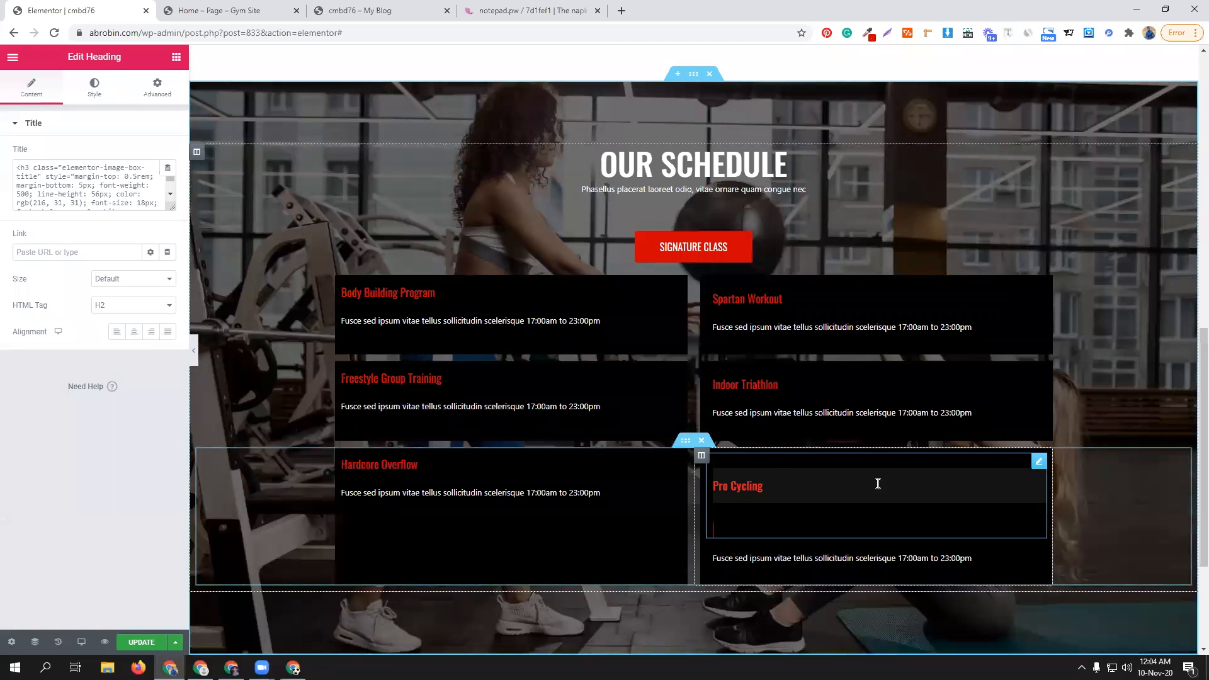
click(92, 196)
key(ctrl+a)
key(ctrl+v)
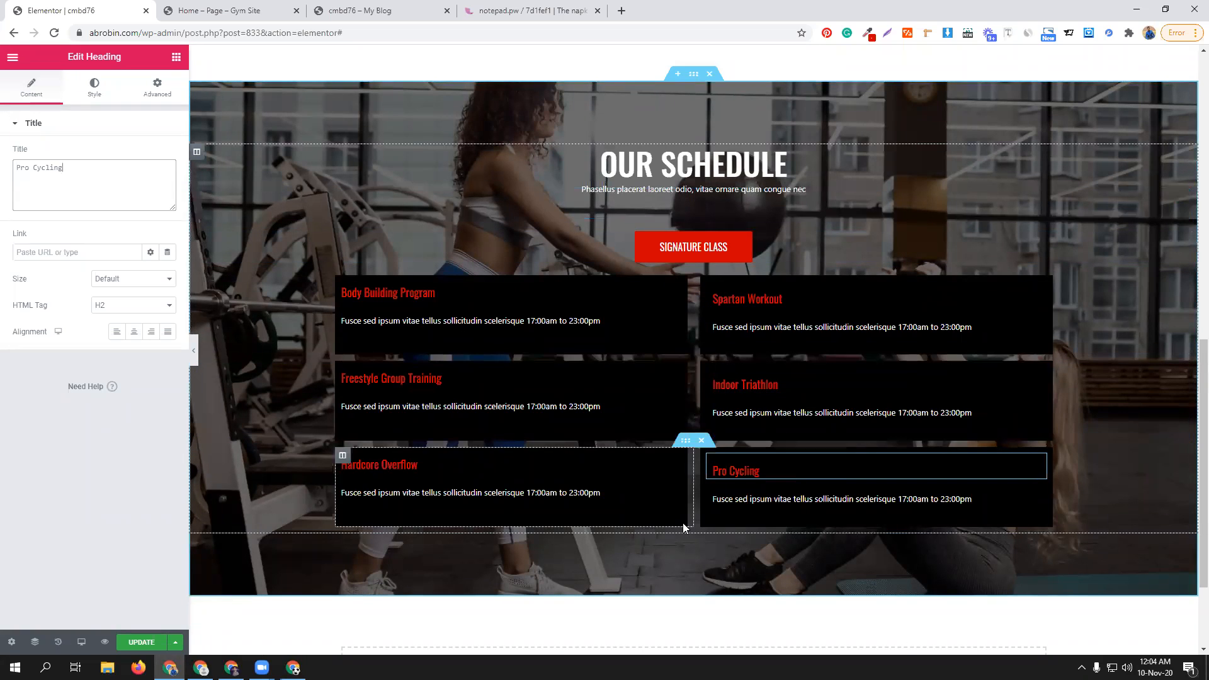
- Set the bottom and top padding of the whole Our Schedule section to 150 px each
click(271, 4)
click(63, 10)
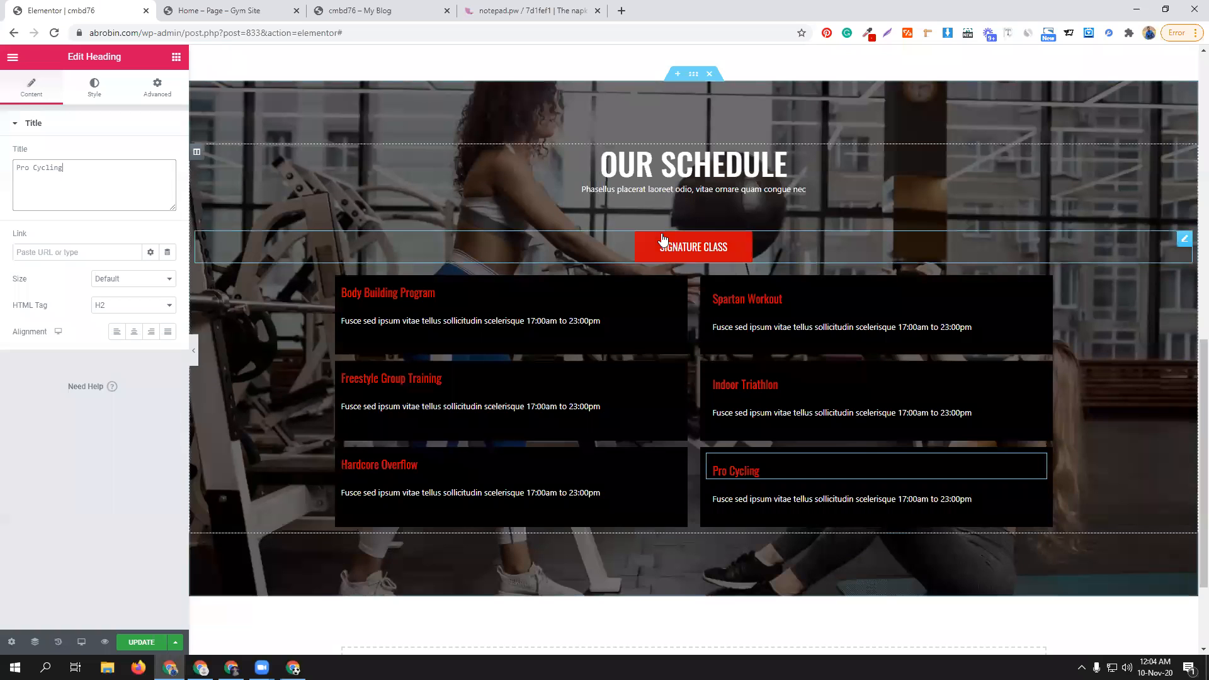
scroll(670, 209, up, 2)
click(687, 206)
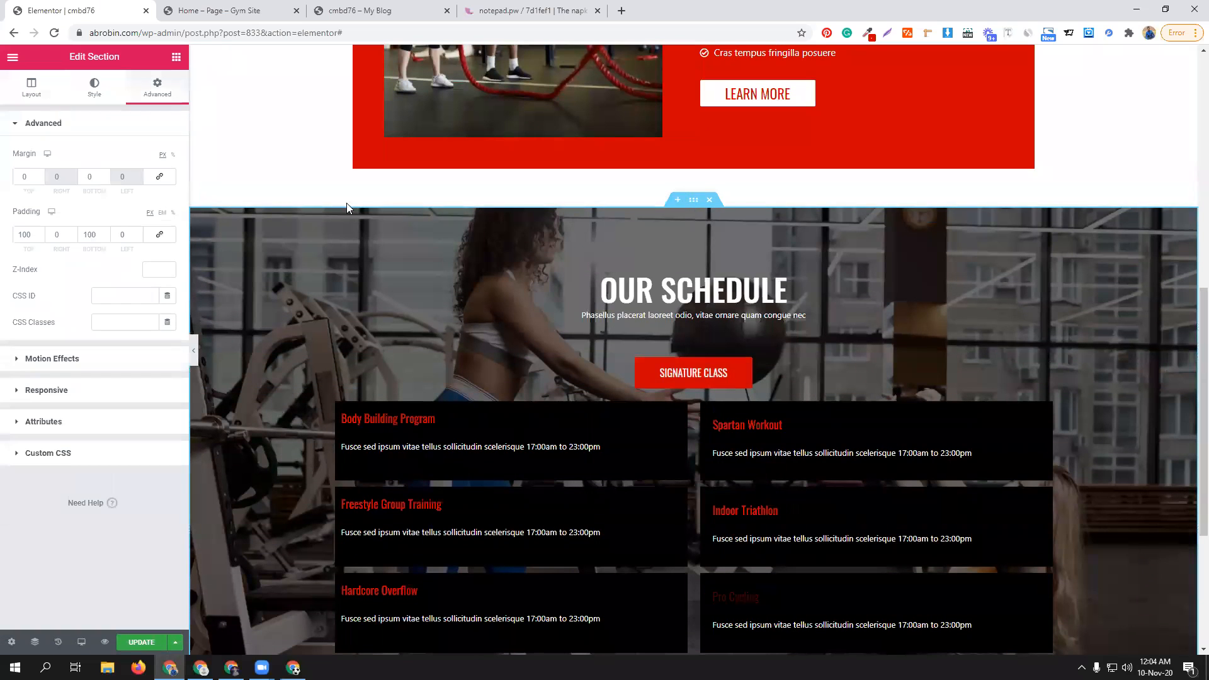
drag(94, 230, 79, 233)
text(150)
drag(33, 235, 2, 237)
text(150)
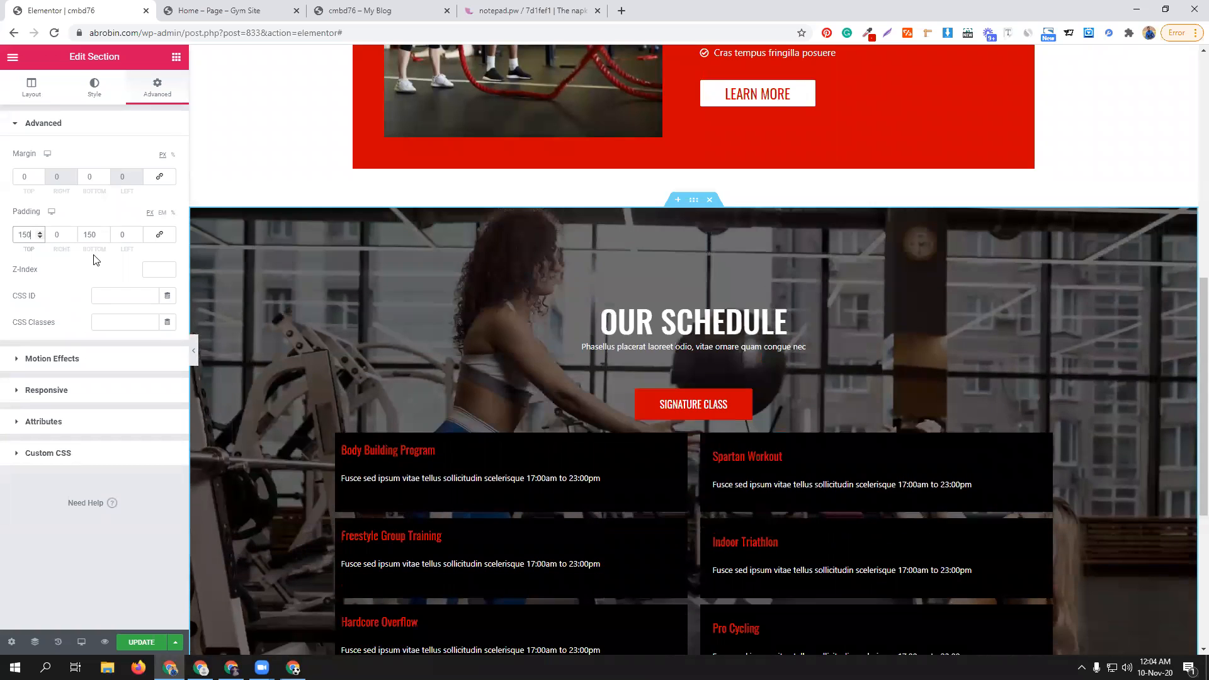
- Compare the padding around the Our Schedule section with the reference gym site
click(268, 10)
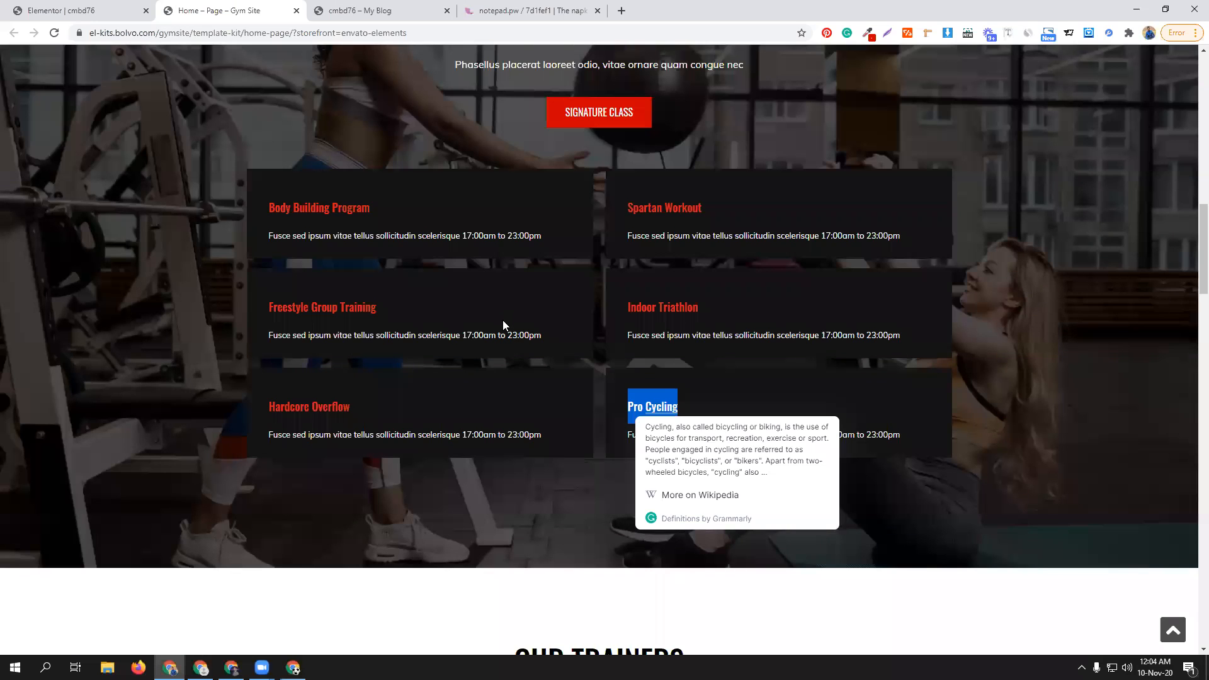
scroll(504, 319, up, 5)
scroll(490, 335, down, 5)
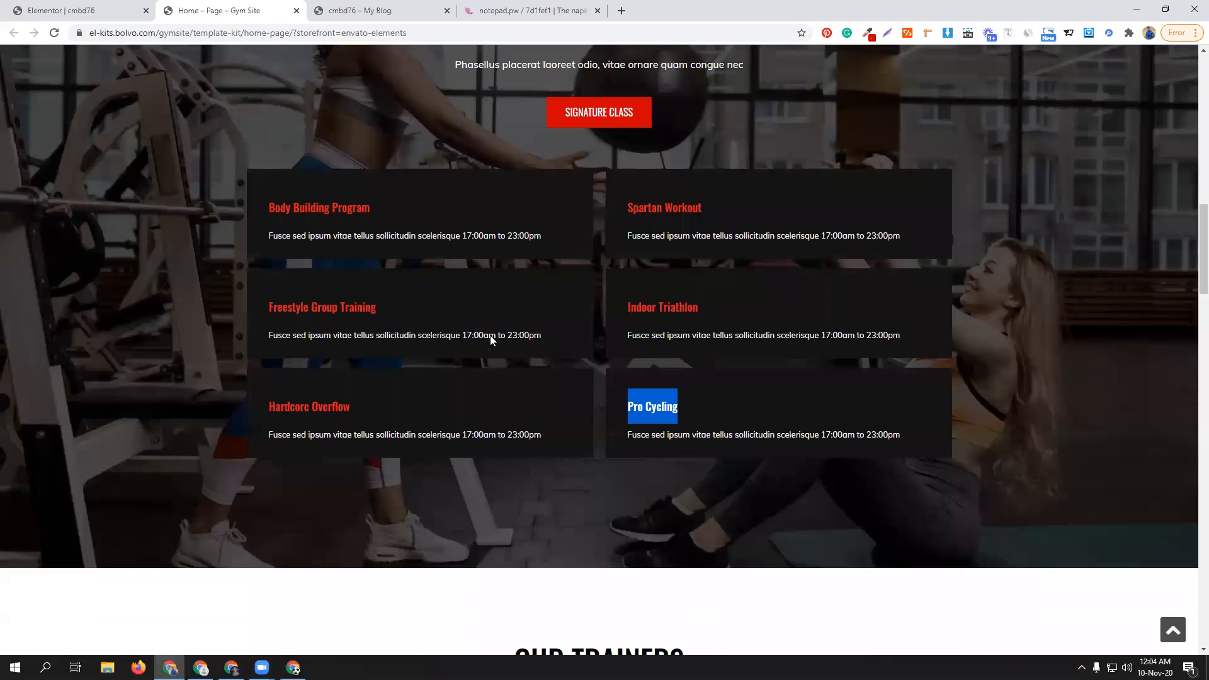
scroll(490, 335, down, 2)
click(69, 11)
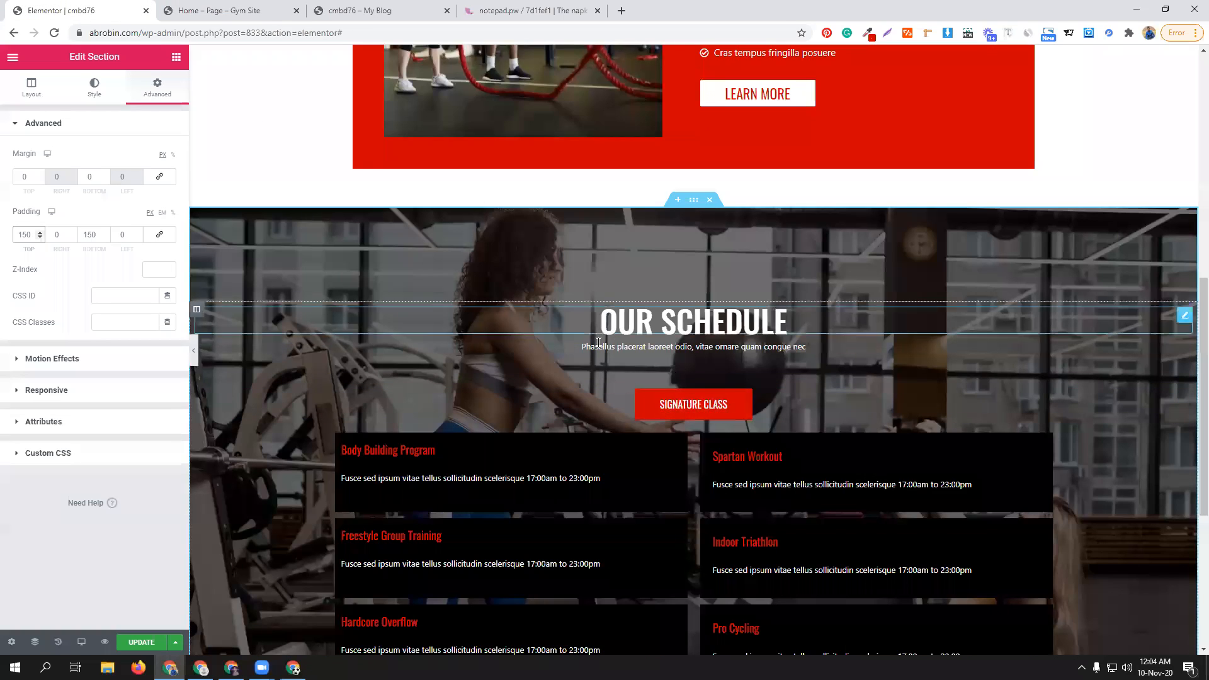
scroll(598, 341, down, 4)
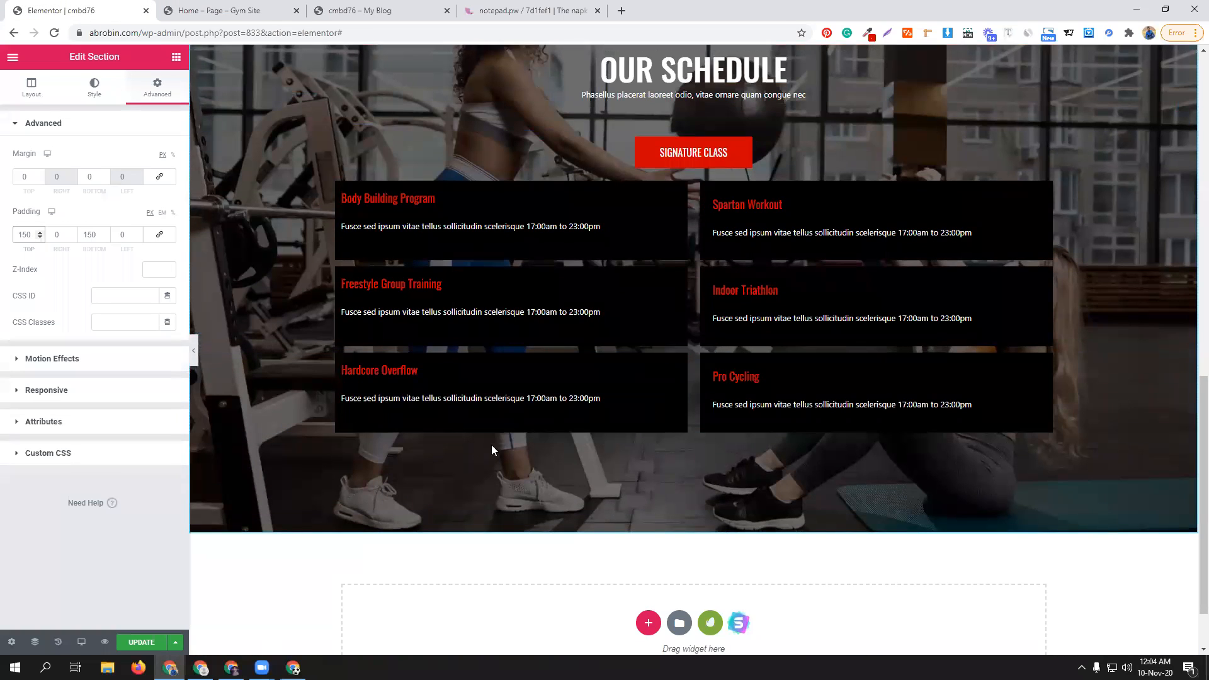
- Save the page and reload its live preview to check the Our Schedule section
click(142, 642)
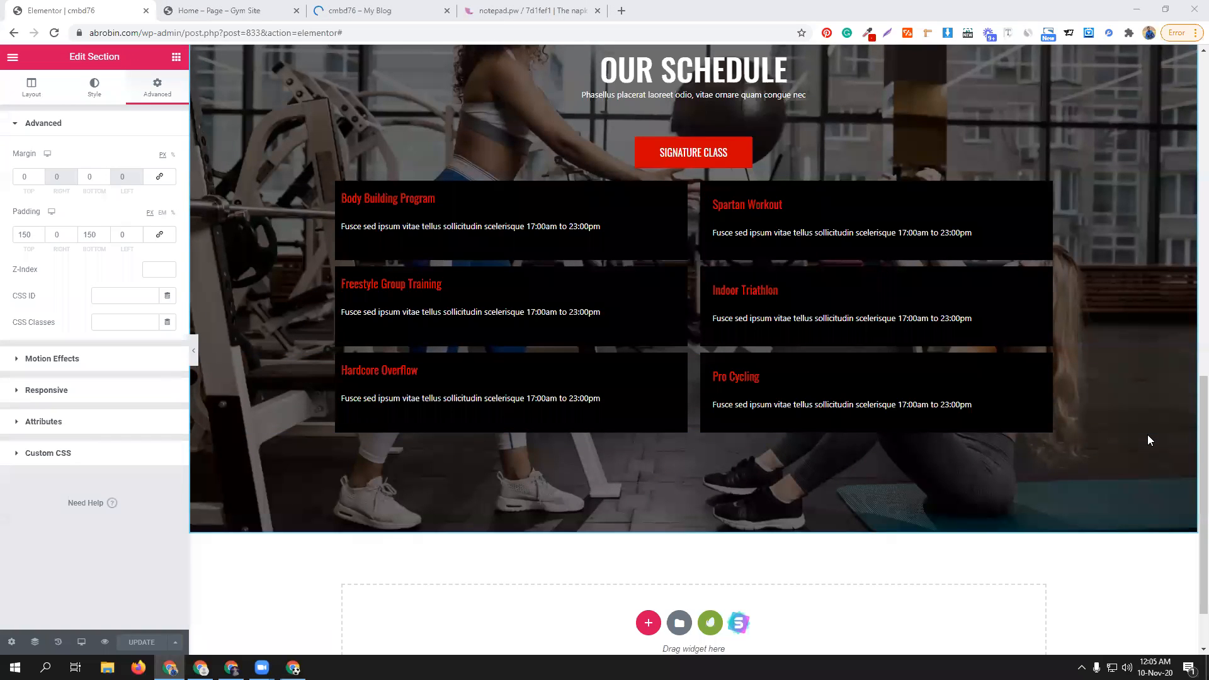
click(354, 5)
click(54, 33)
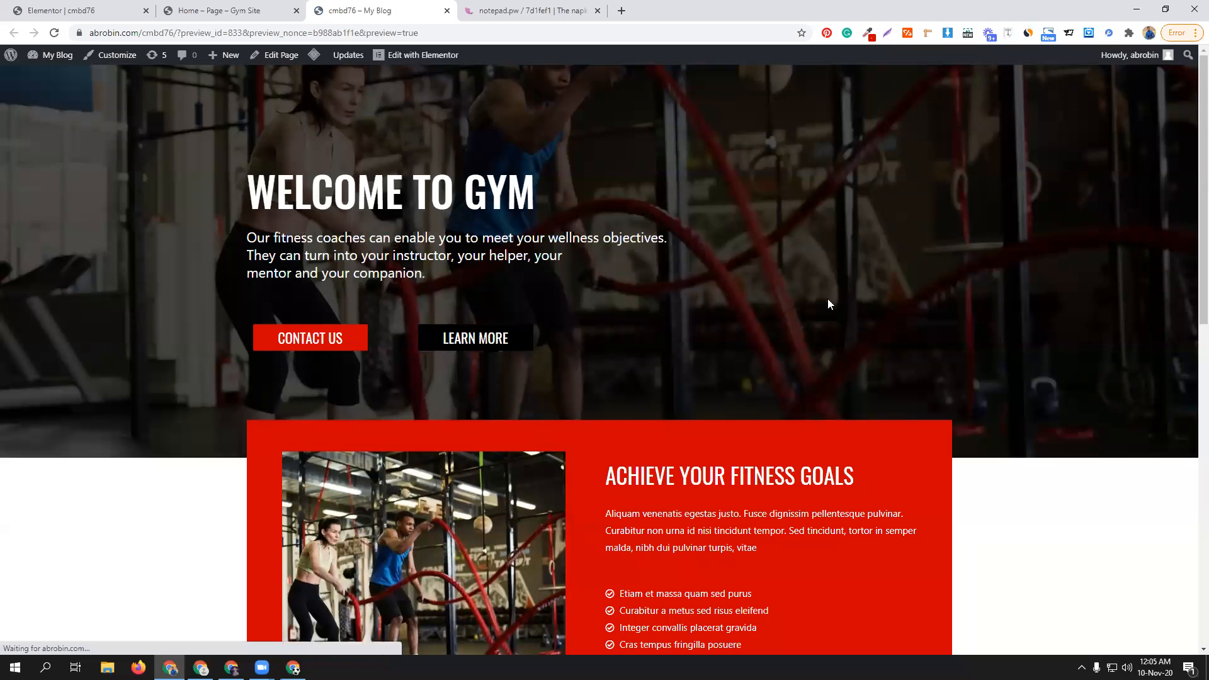
scroll(809, 290, down, 6)
scroll(811, 295, down, 5)
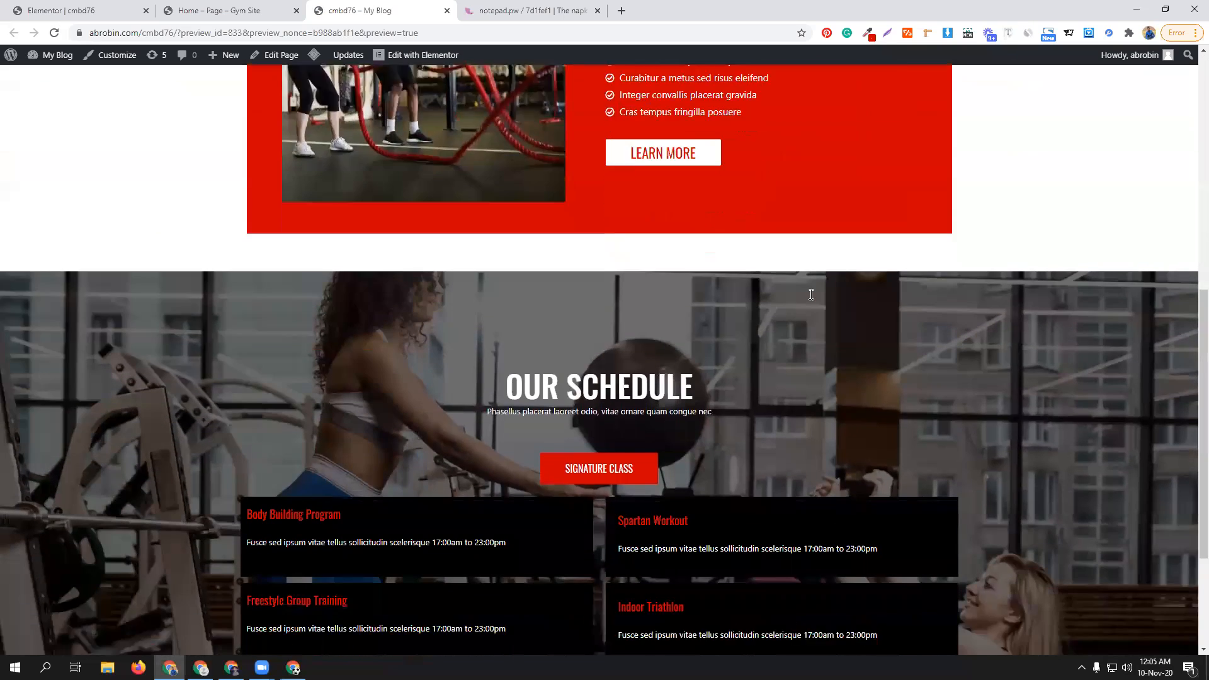
scroll(811, 299, down, 1)
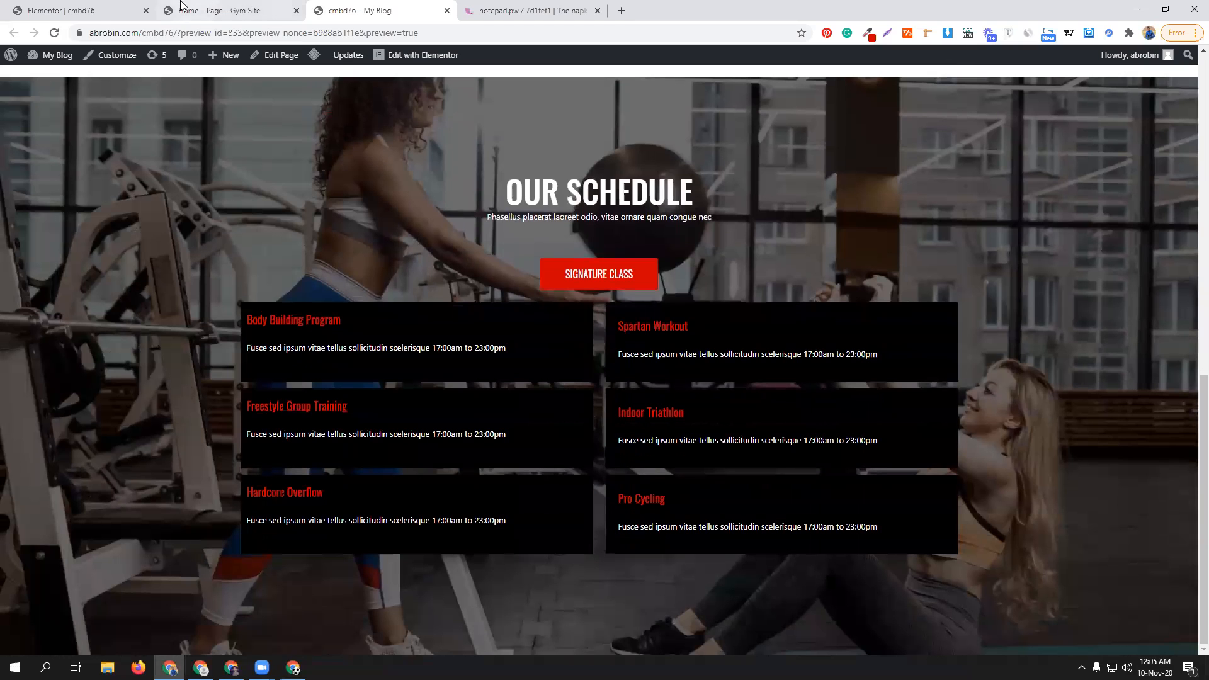
- Compare the previewed Signature Class button and class card layout with the reference gym site
click(214, 10)
scroll(709, 402, up, 3)
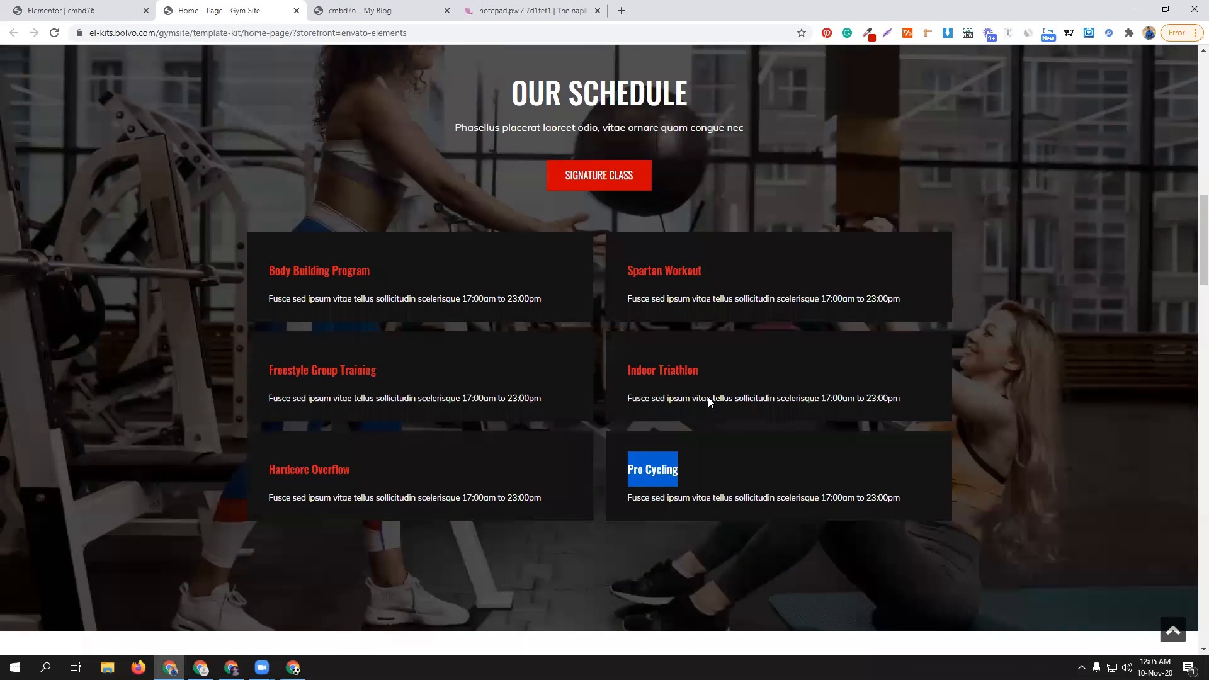
click(364, 9)
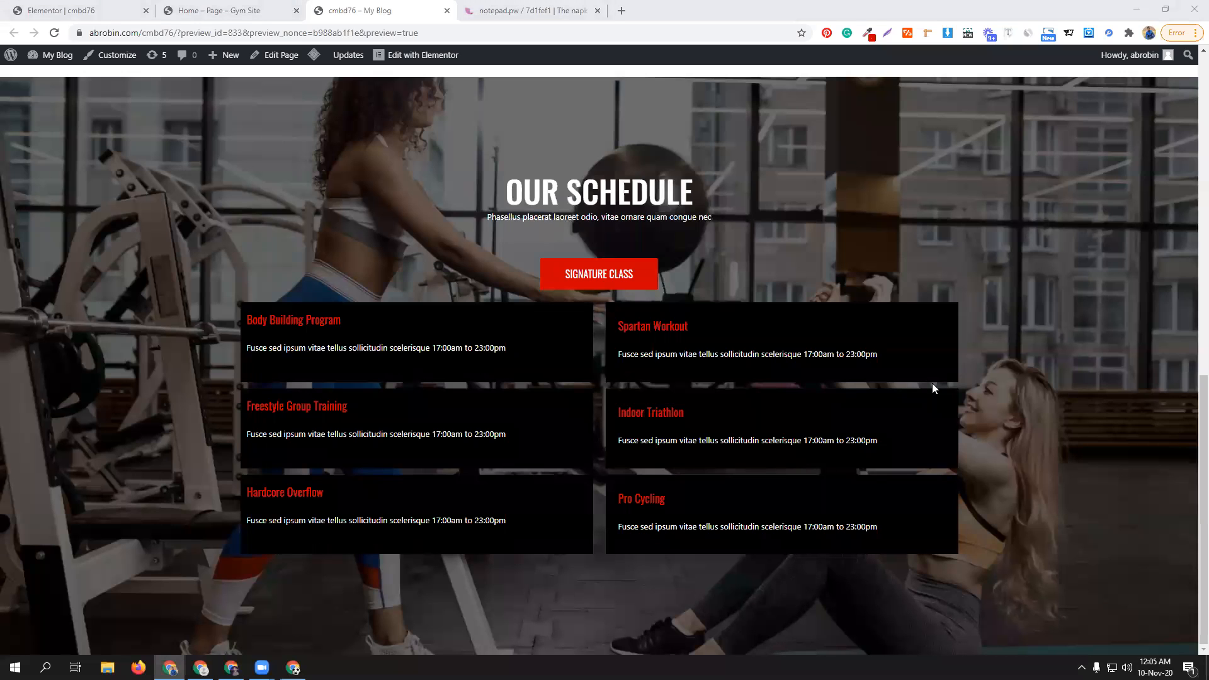
click(88, 8)
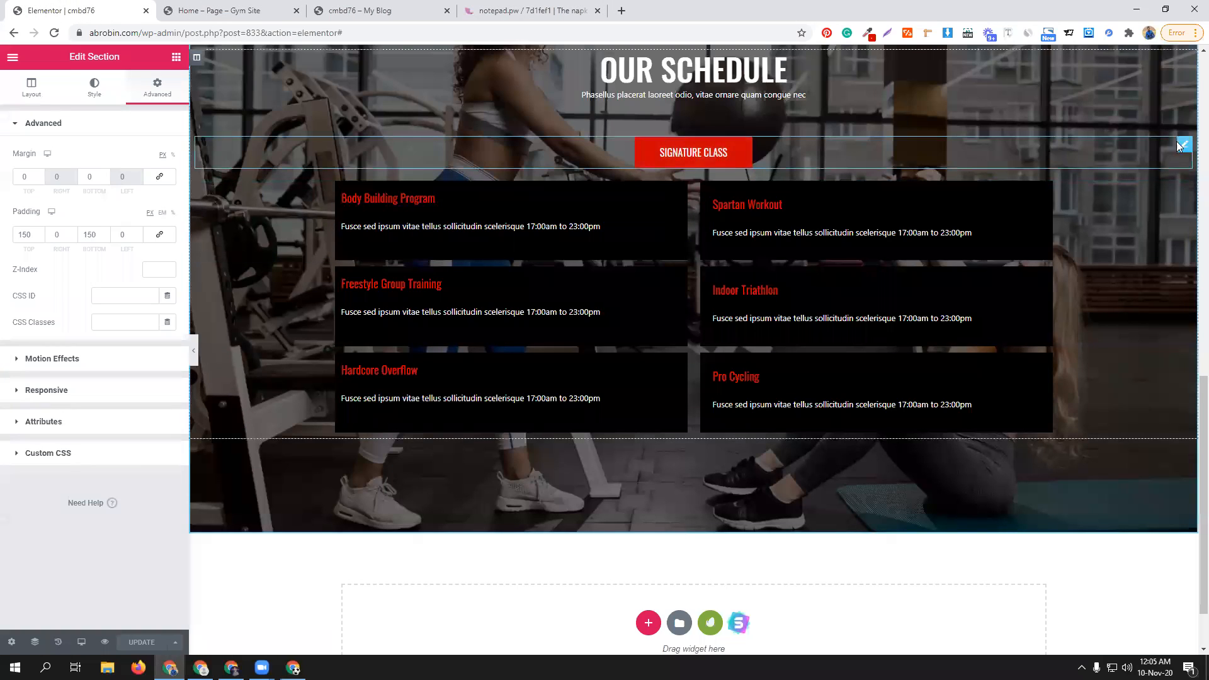
- Set the bottom padding of the Signature Class button widget to 50 px and save the page
click(1187, 146)
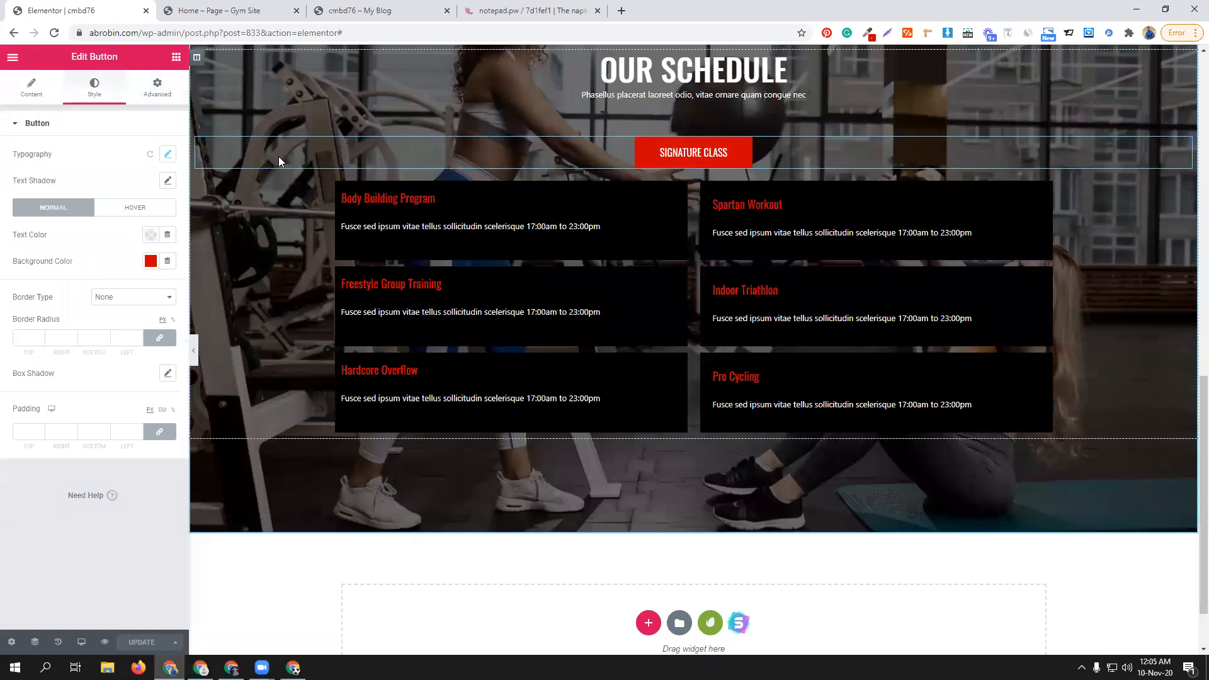
click(157, 87)
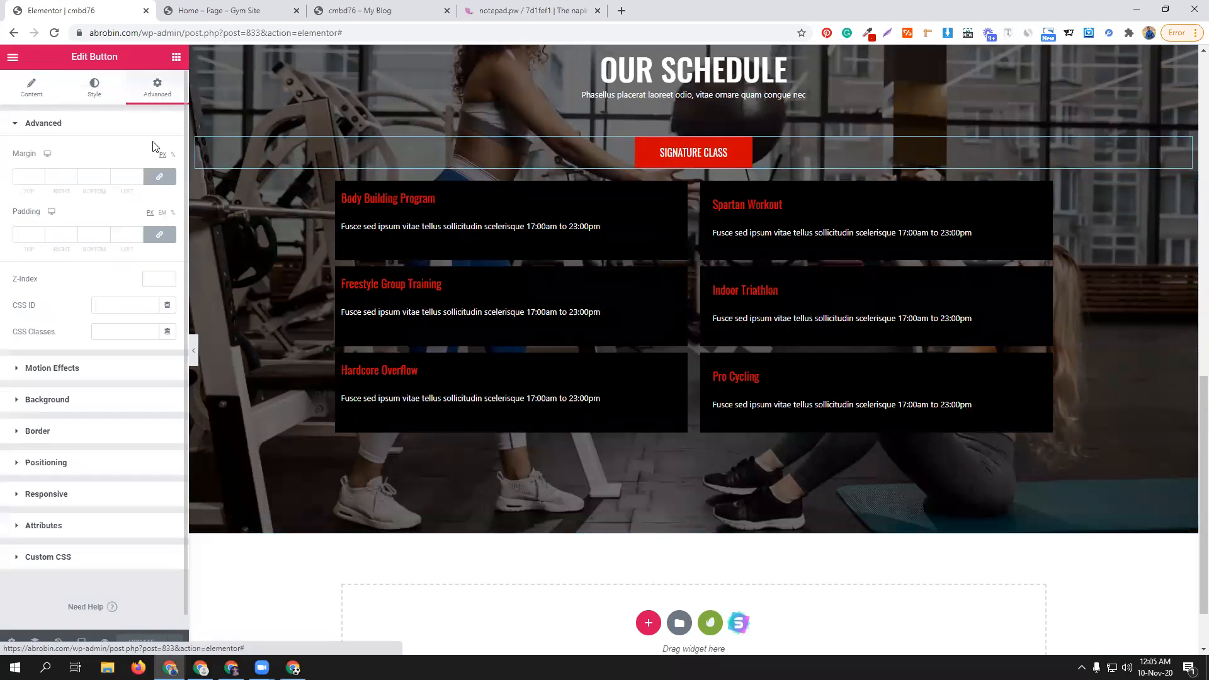
click(160, 234)
double_click(83, 230)
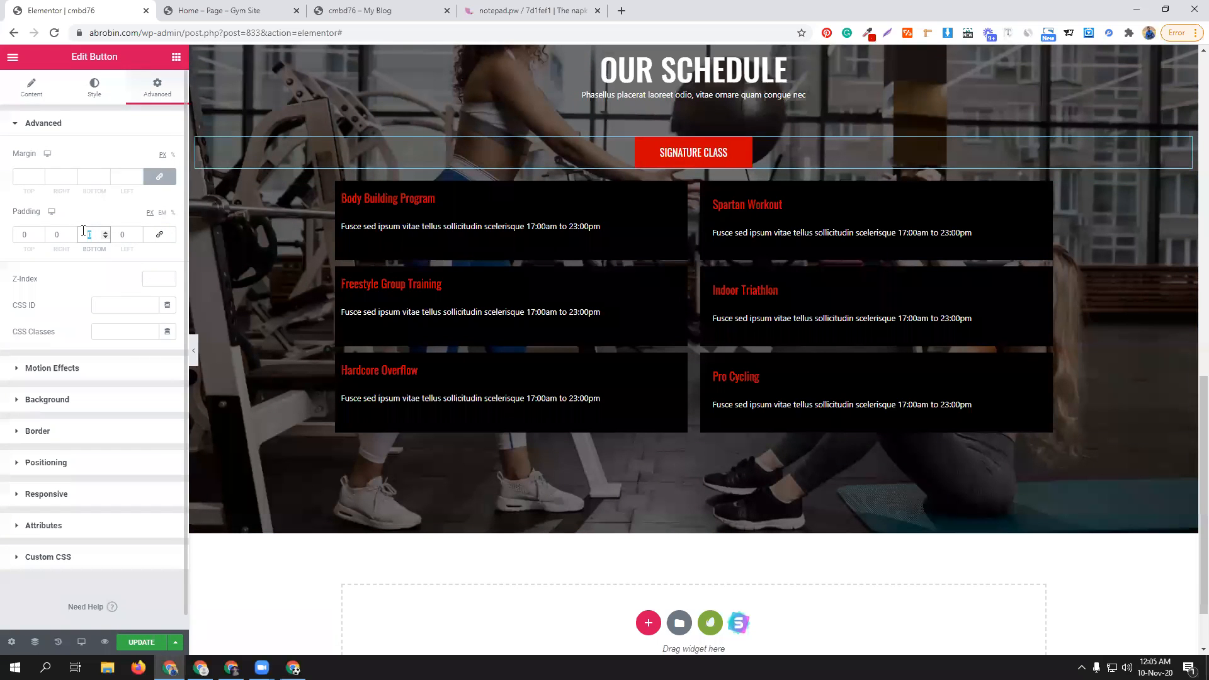
text(50)
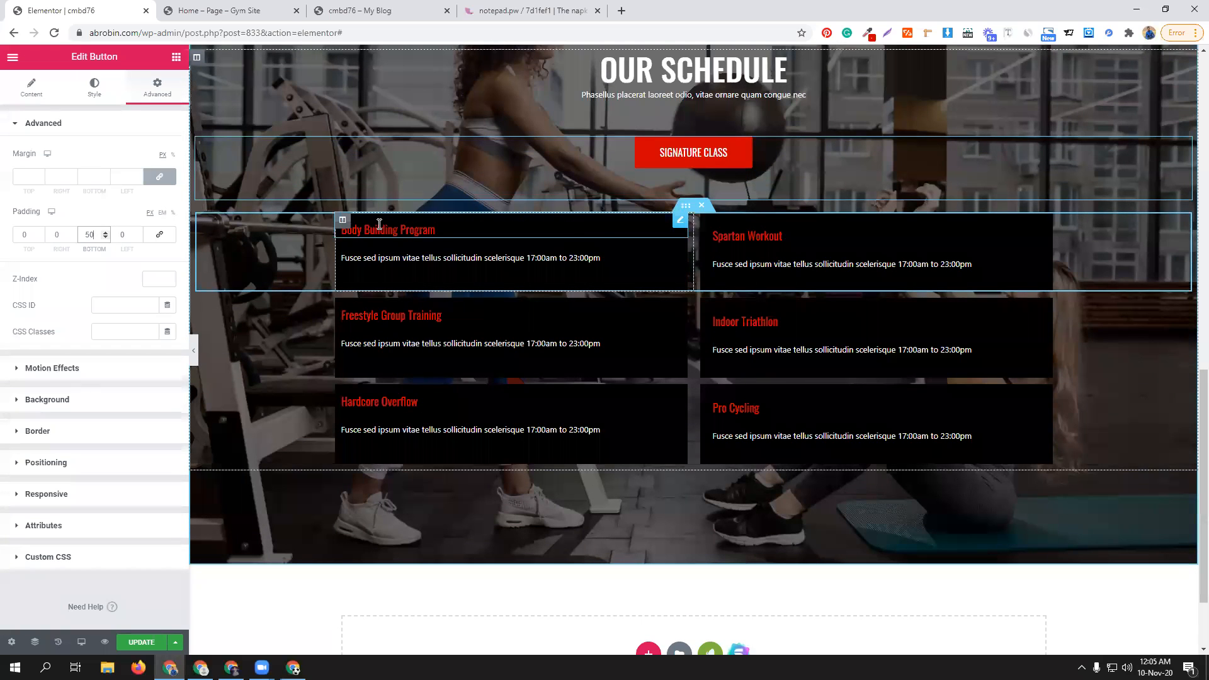
click(663, 221)
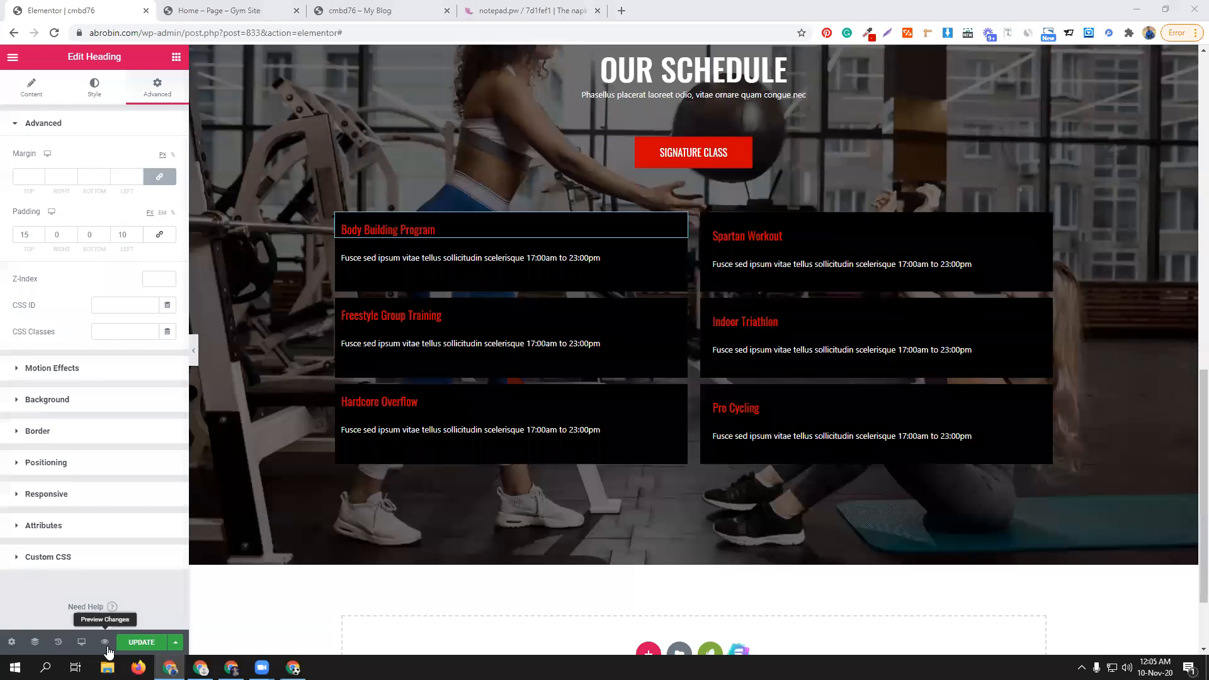
click(138, 641)
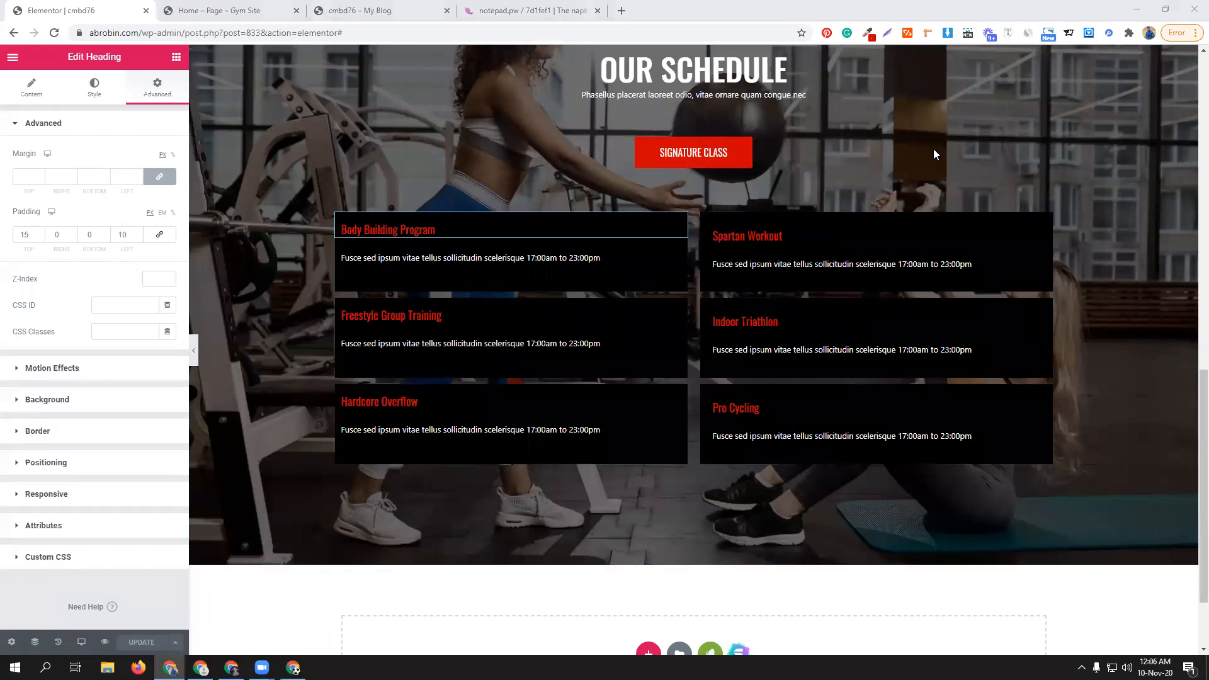
- Increase the Signature Class button's text size to 27 px and check its spacing settings
click(1181, 150)
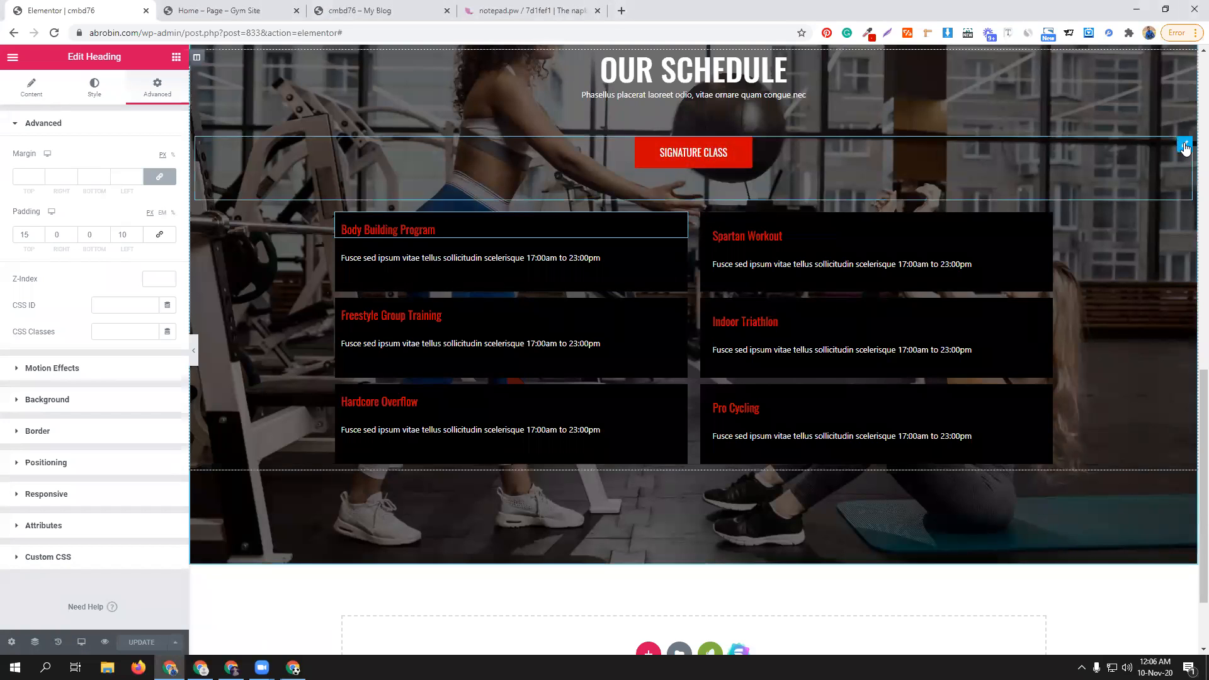
click(96, 87)
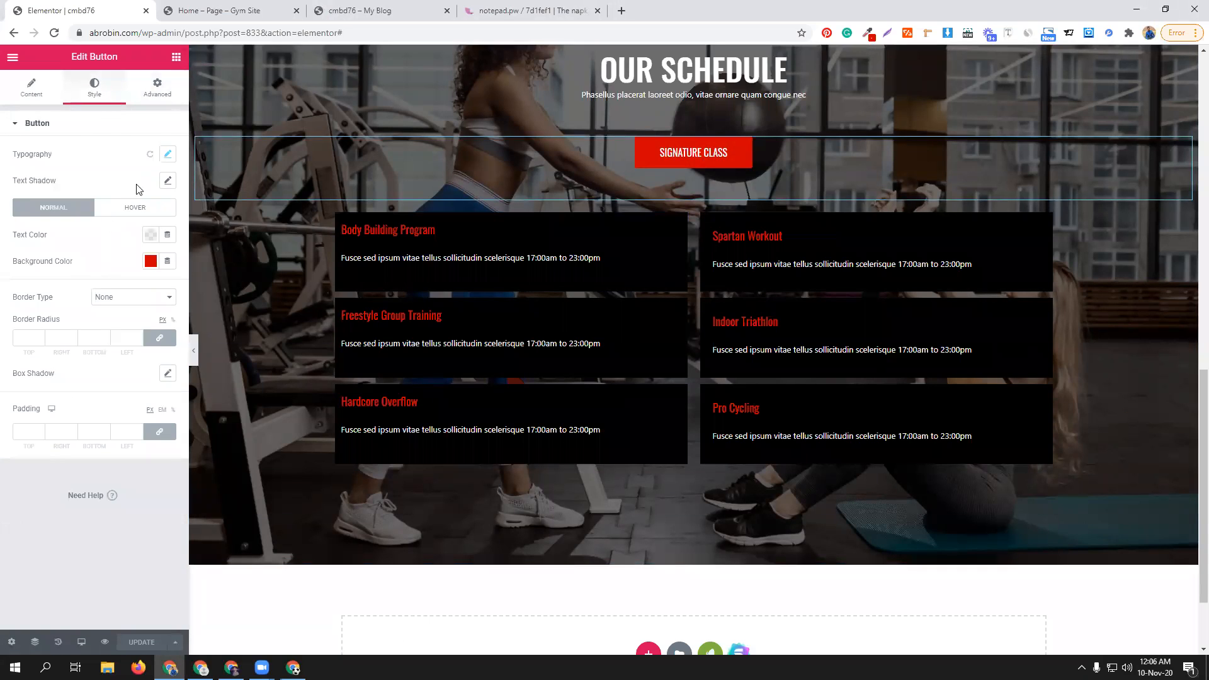
click(168, 153)
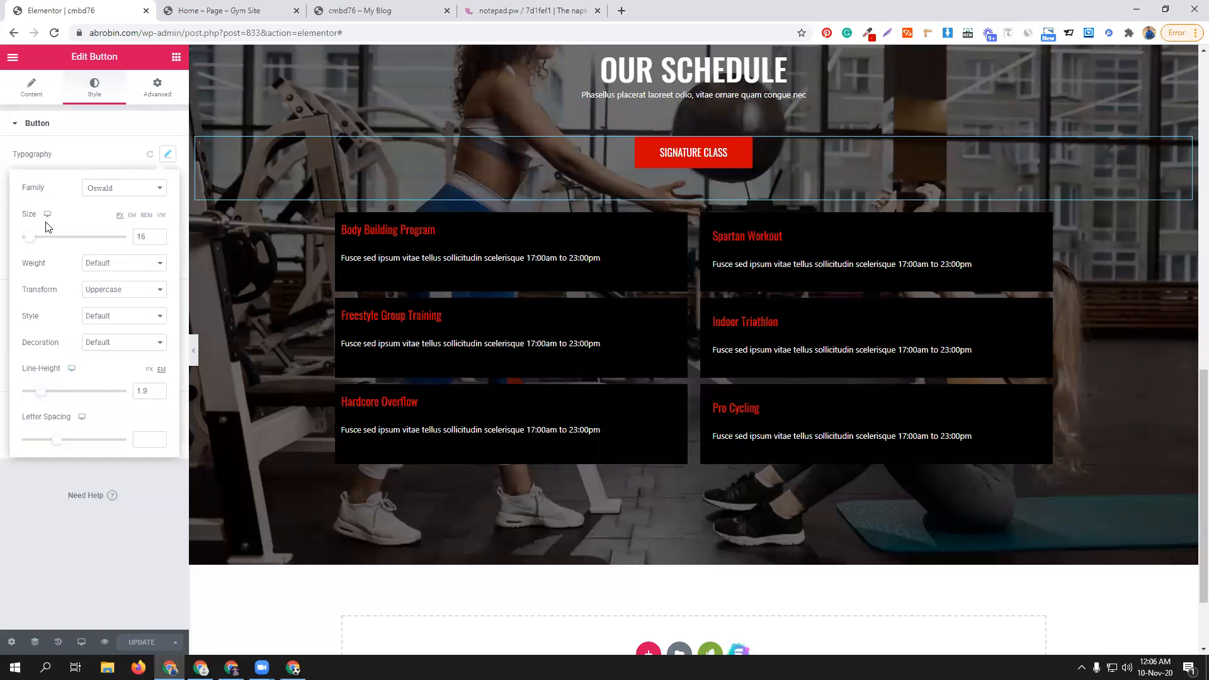
mouse_move(29, 239)
mouse_down()
mouse_move(58, 238)
mouse_move(35, 238)
mouse_up()
click(108, 126)
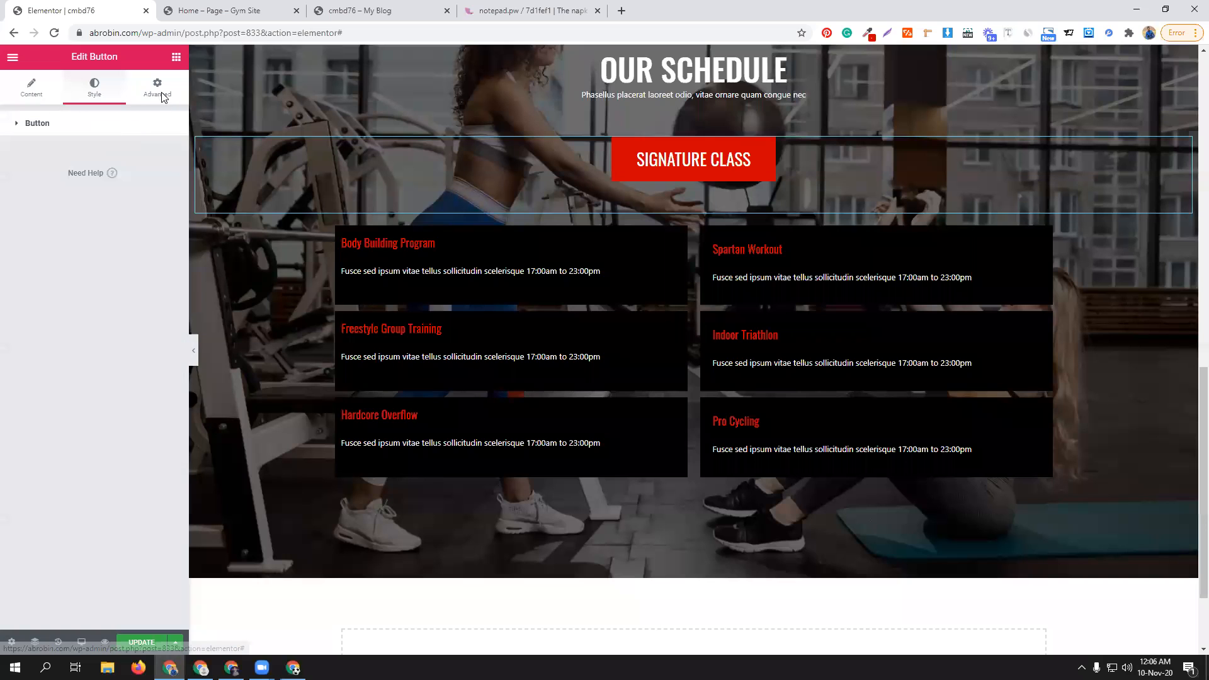
click(163, 96)
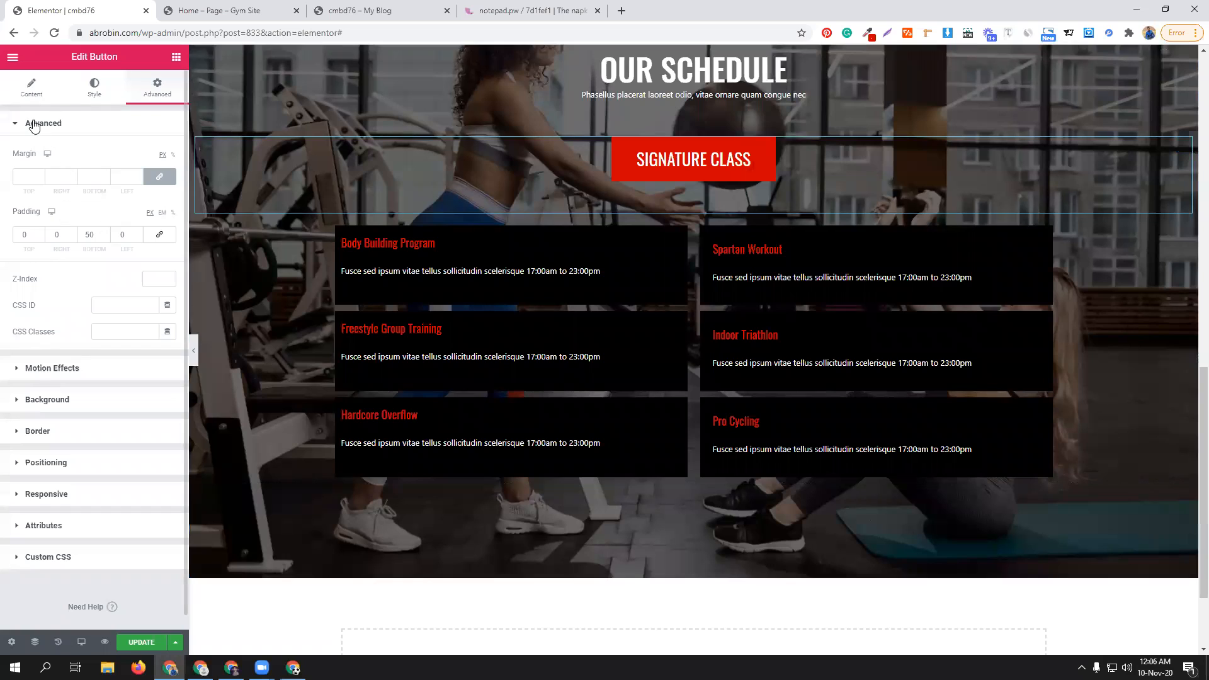
click(93, 87)
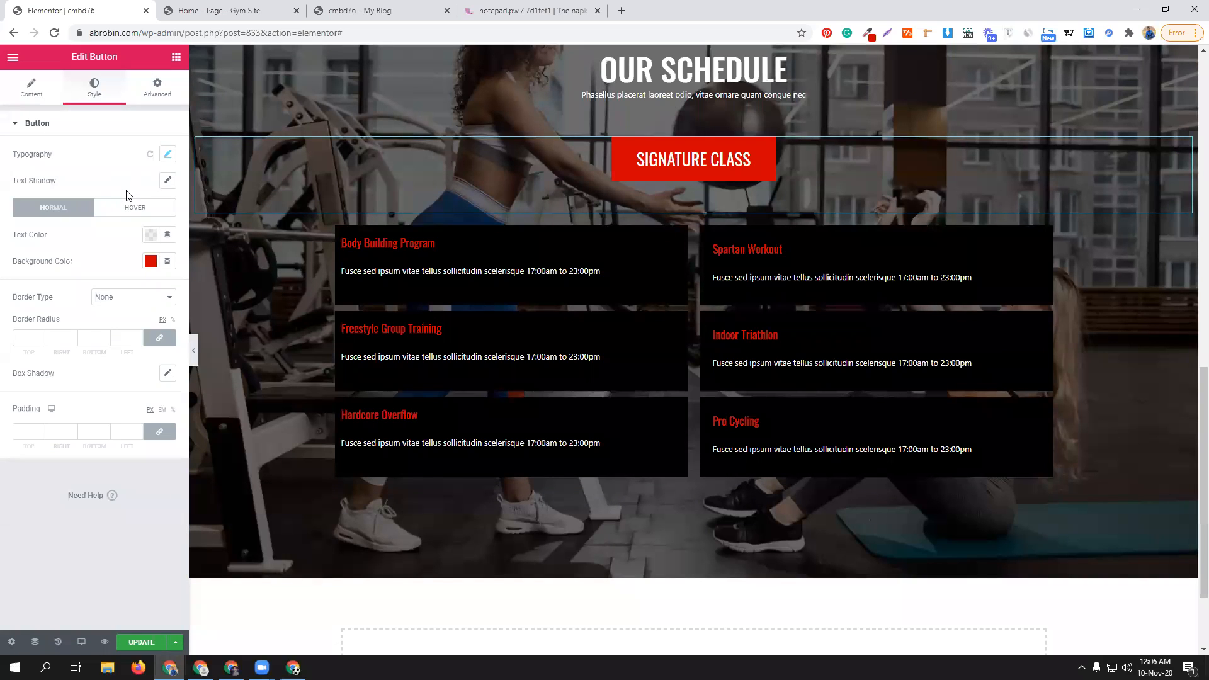
- Try a linked inner padding of 17 px on all sides of the Signature Class button
click(40, 433)
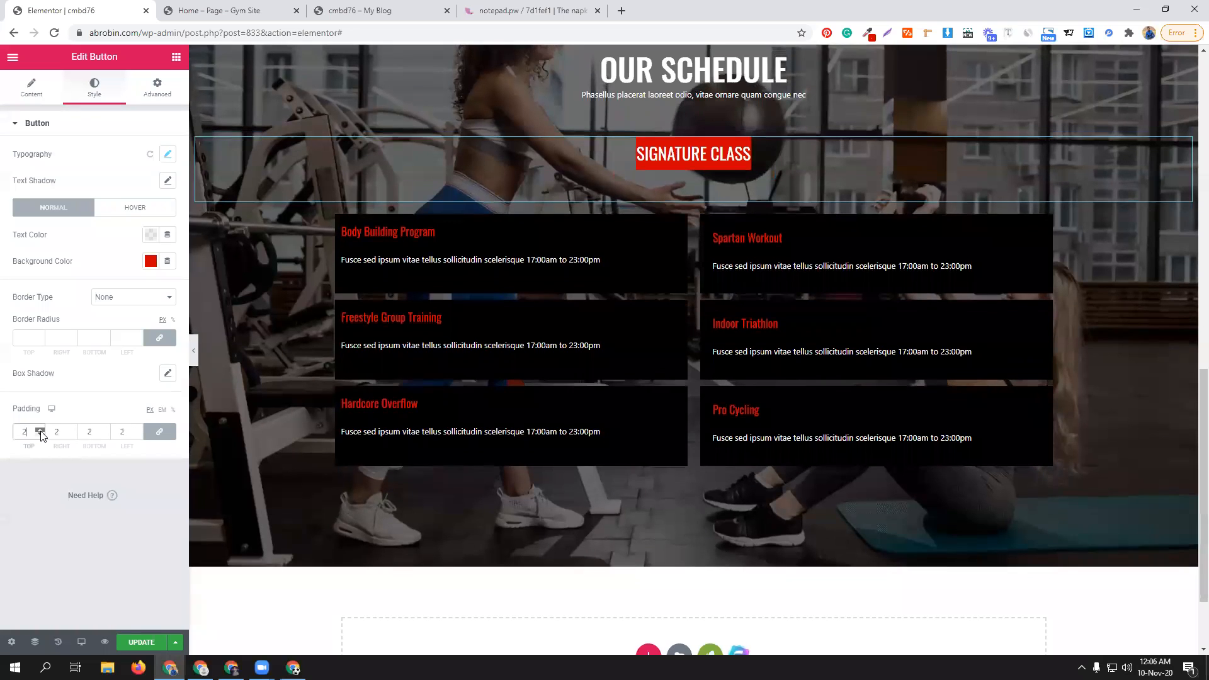
click(40, 432)
click(40, 432)
click(39, 432)
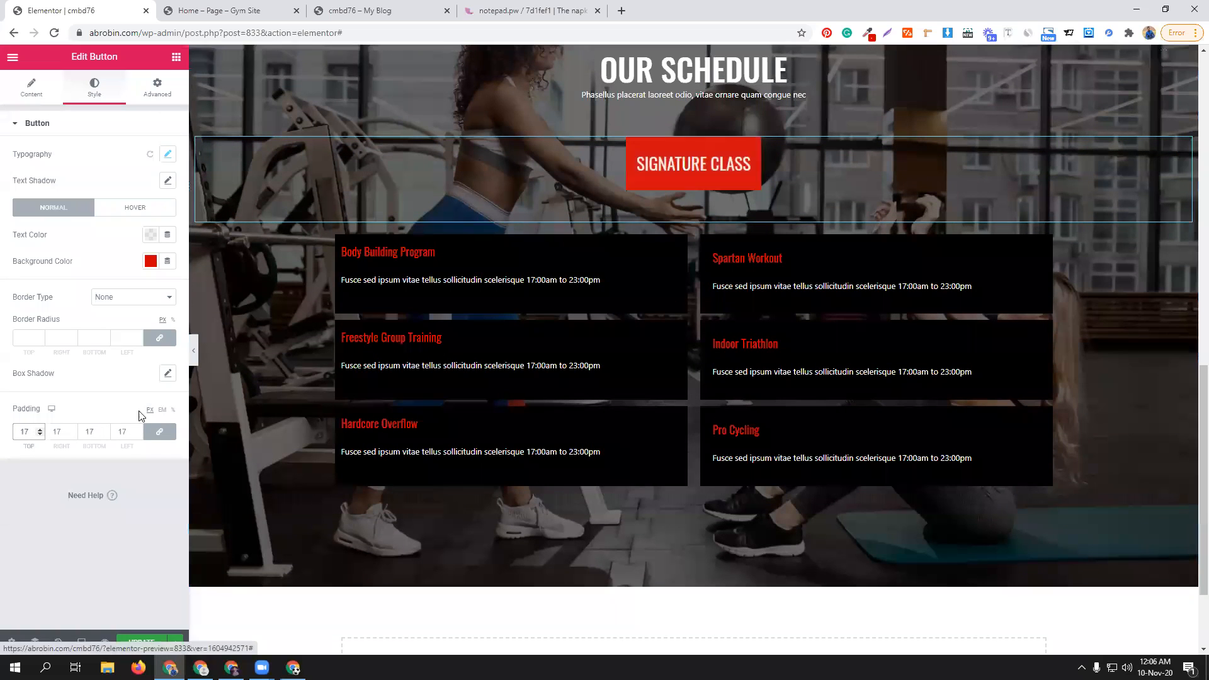
- Set the Signature Class button's inner padding to 0 on all sides and unlink the four values
double_click(128, 431)
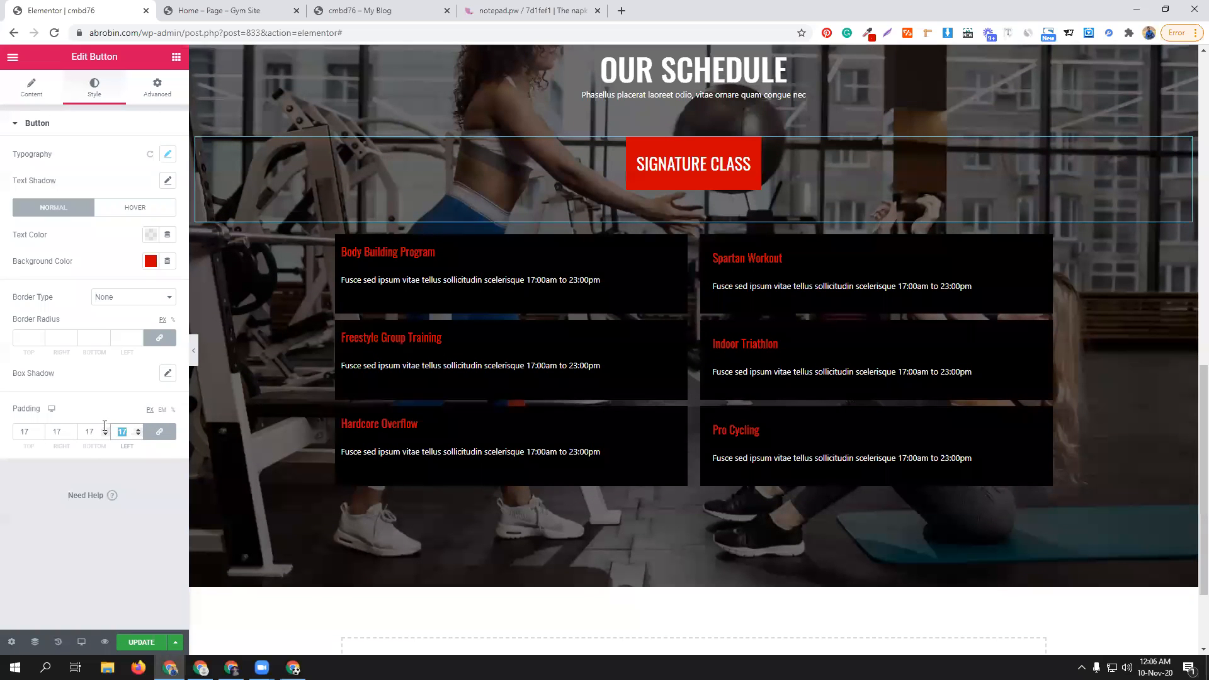
text(0)
click(159, 431)
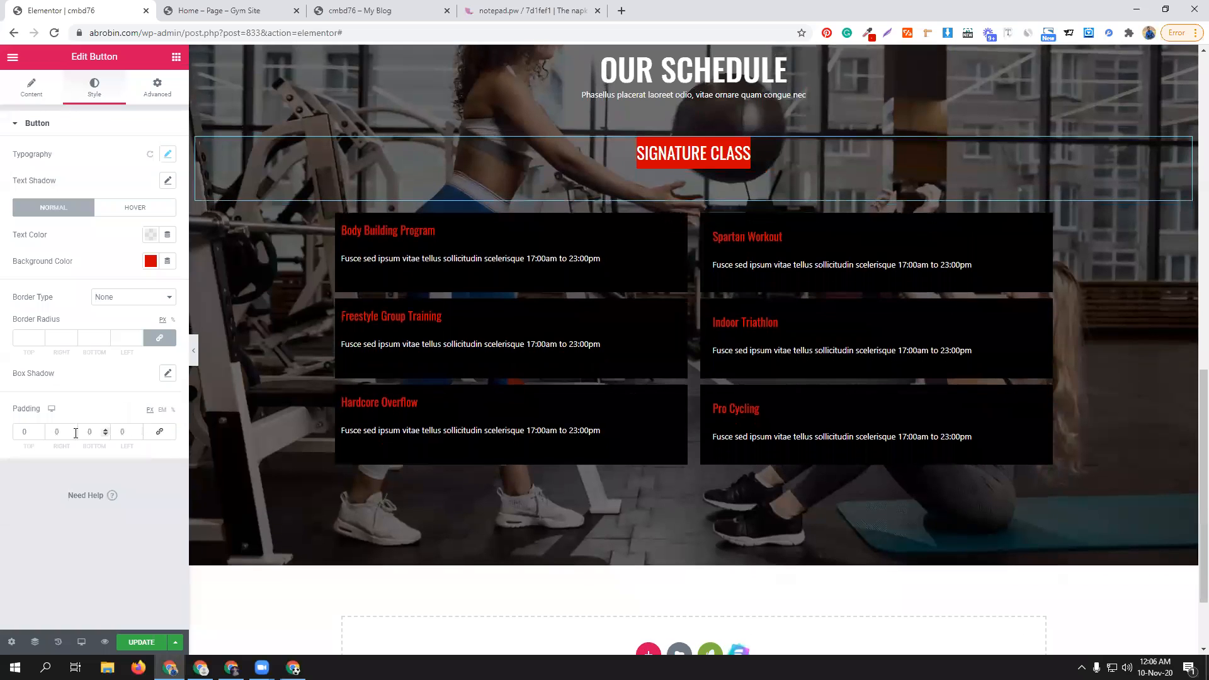
- Try a top inner padding of 43 px on the Signature Class button, and reset it to 0
click(40, 430)
drag(41, 432, 40, 431)
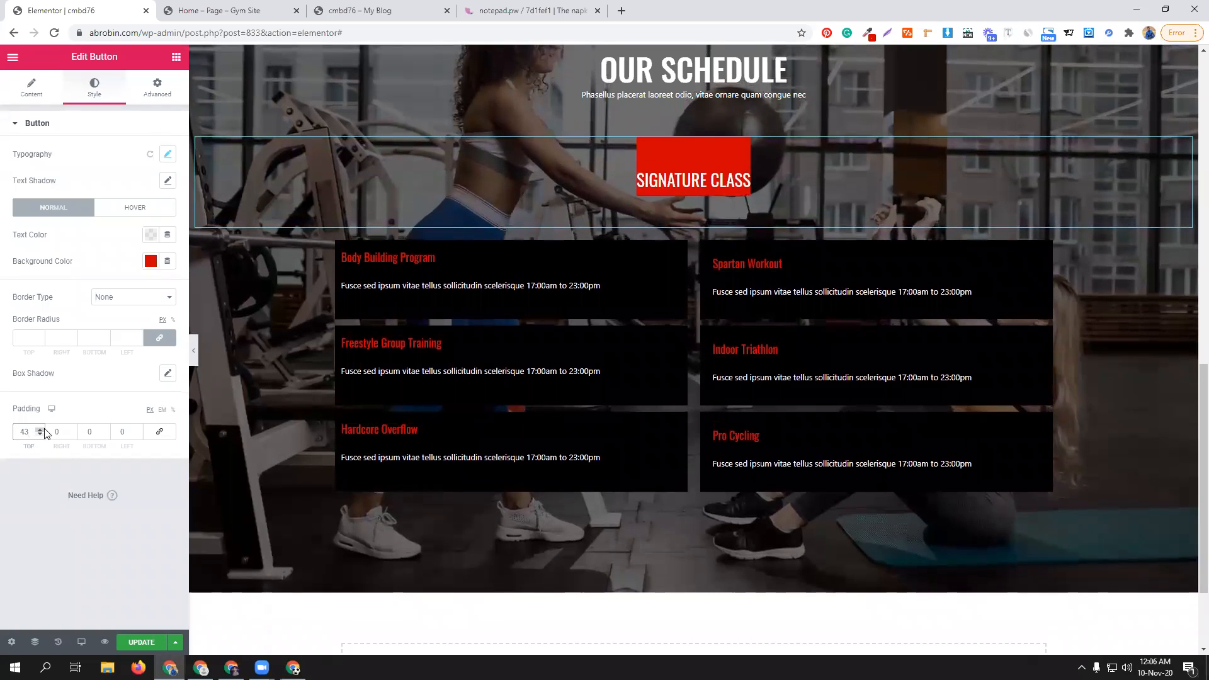
drag(31, 433, 13, 439)
text(0)
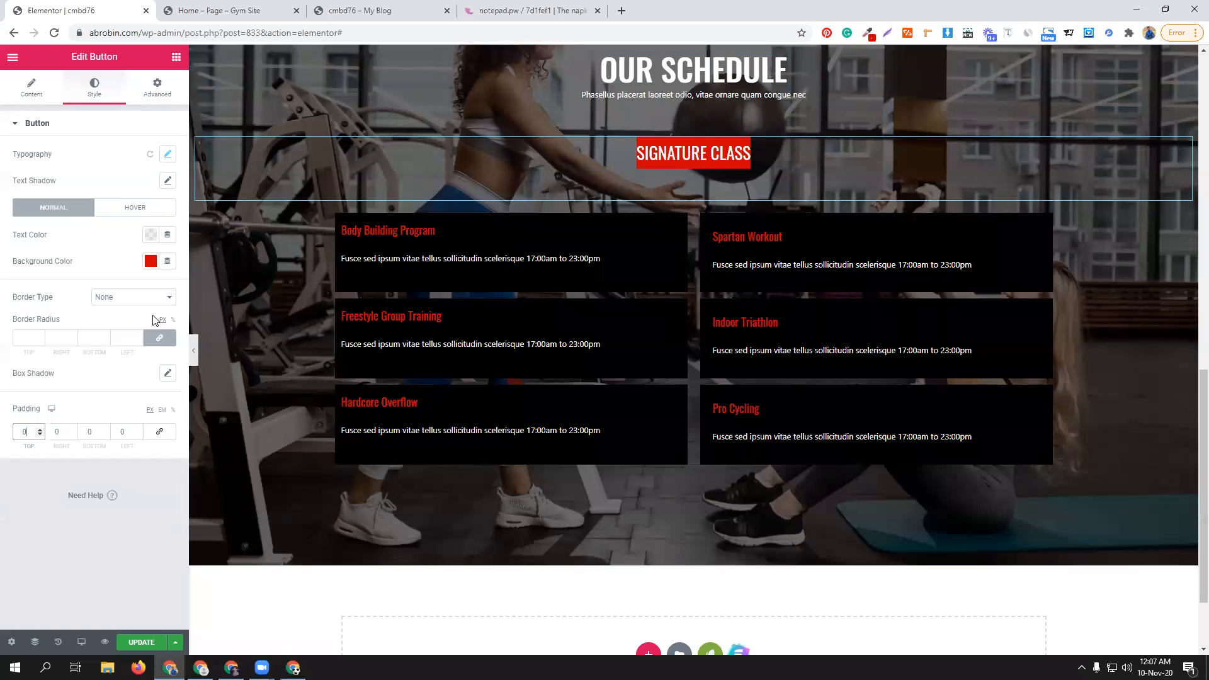
- Give the Signature Class button a Solid border type, try a 50 px border width and clear the width
click(146, 297)
click(135, 319)
click(28, 347)
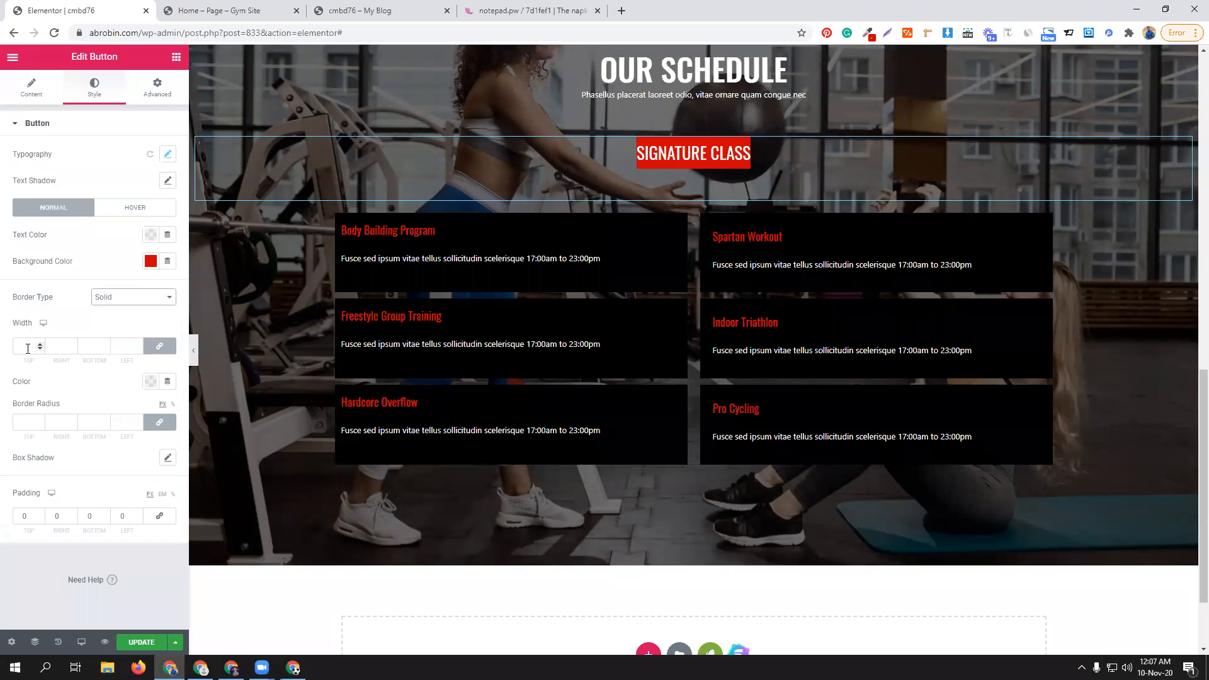
text(50)
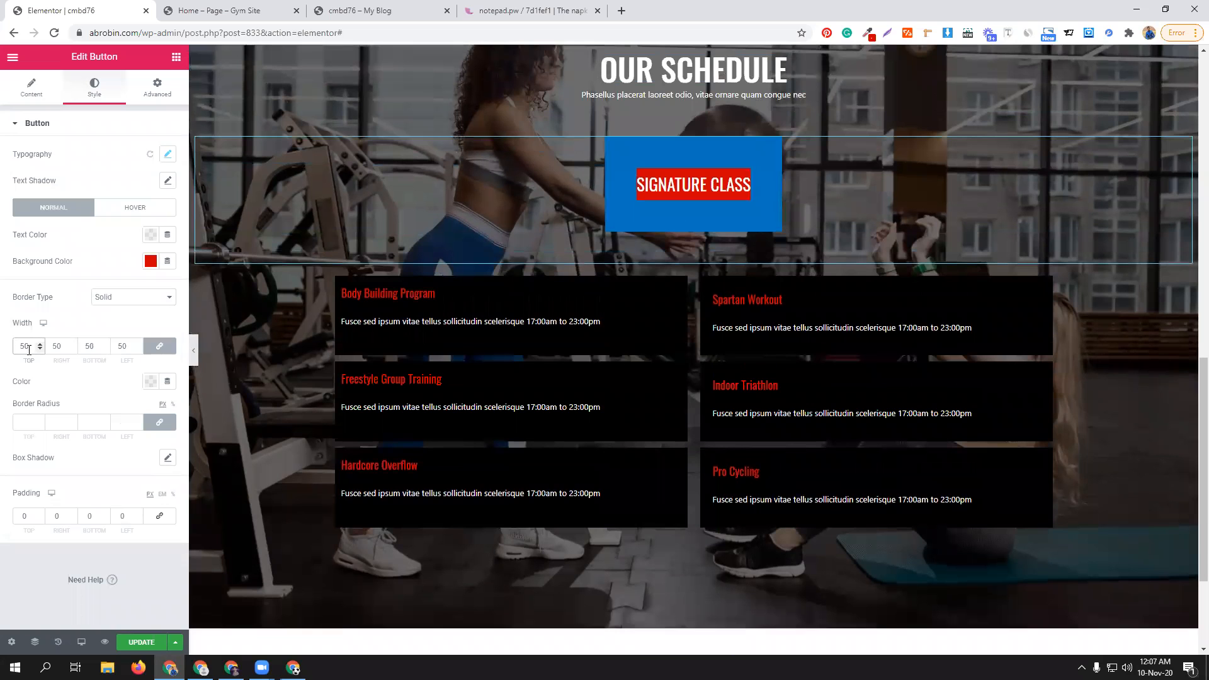
drag(30, 346, 2, 347)
key(BackSpace)
- Set the Signature Class button's border radius to 50 px on all corners and its text size to 25 px
click(27, 419)
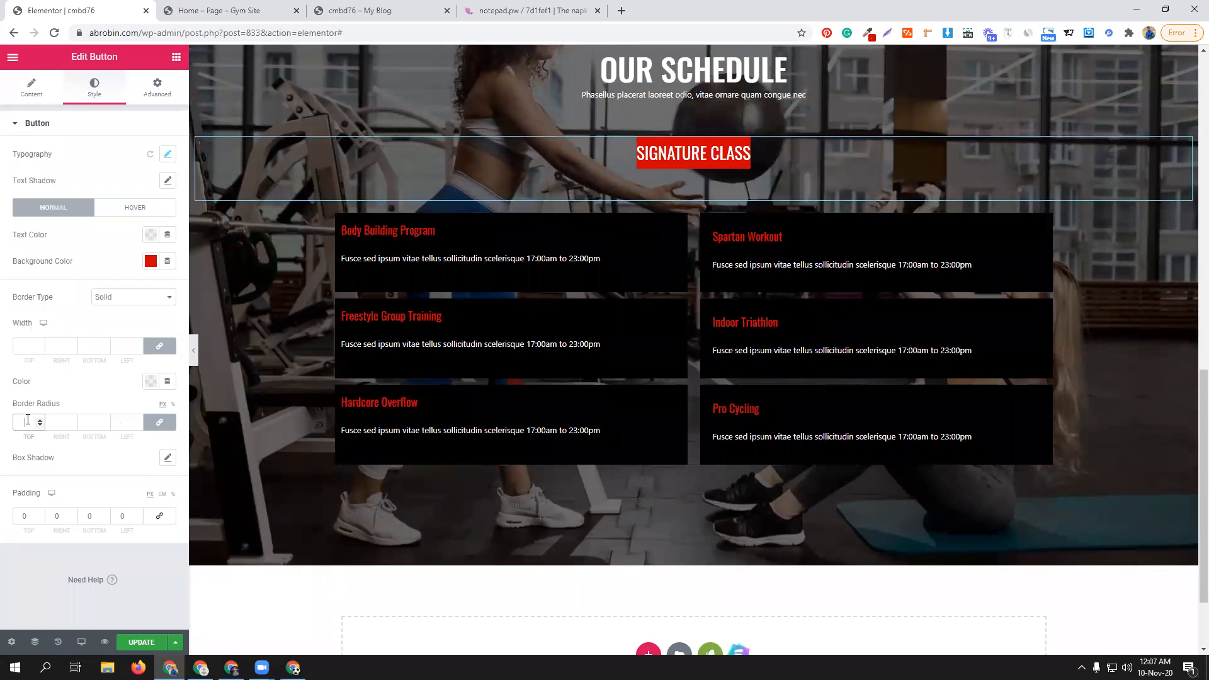
text(50)
click(166, 160)
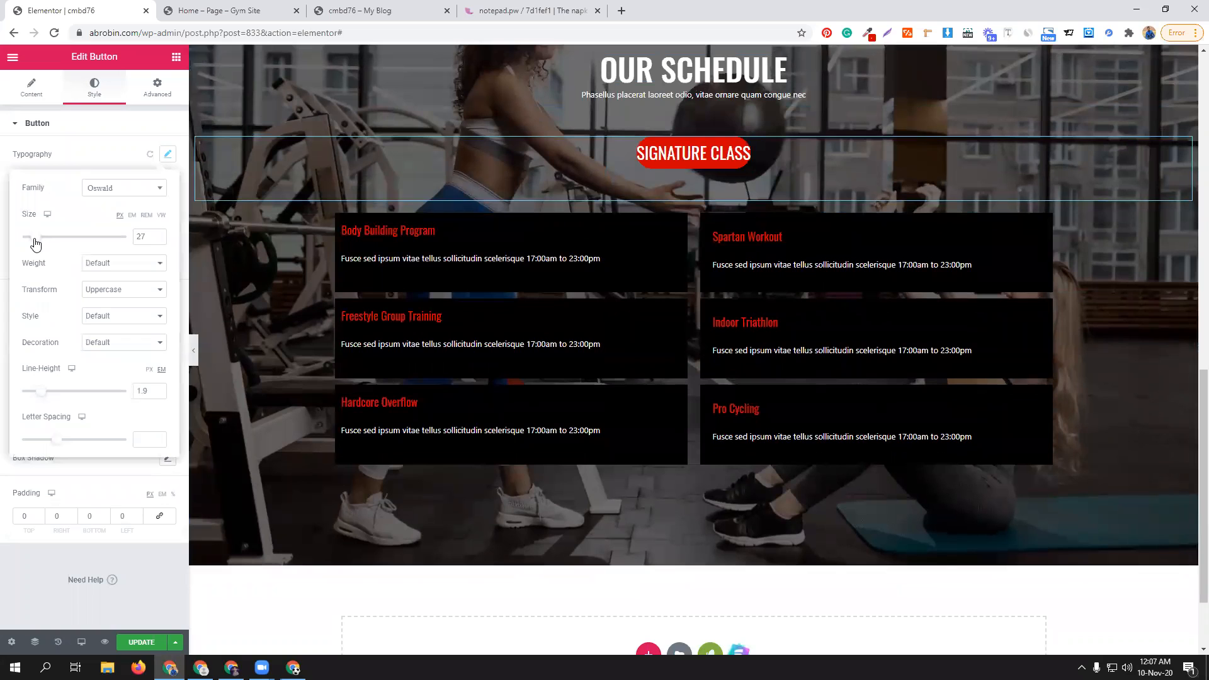
drag(36, 237, 36, 236)
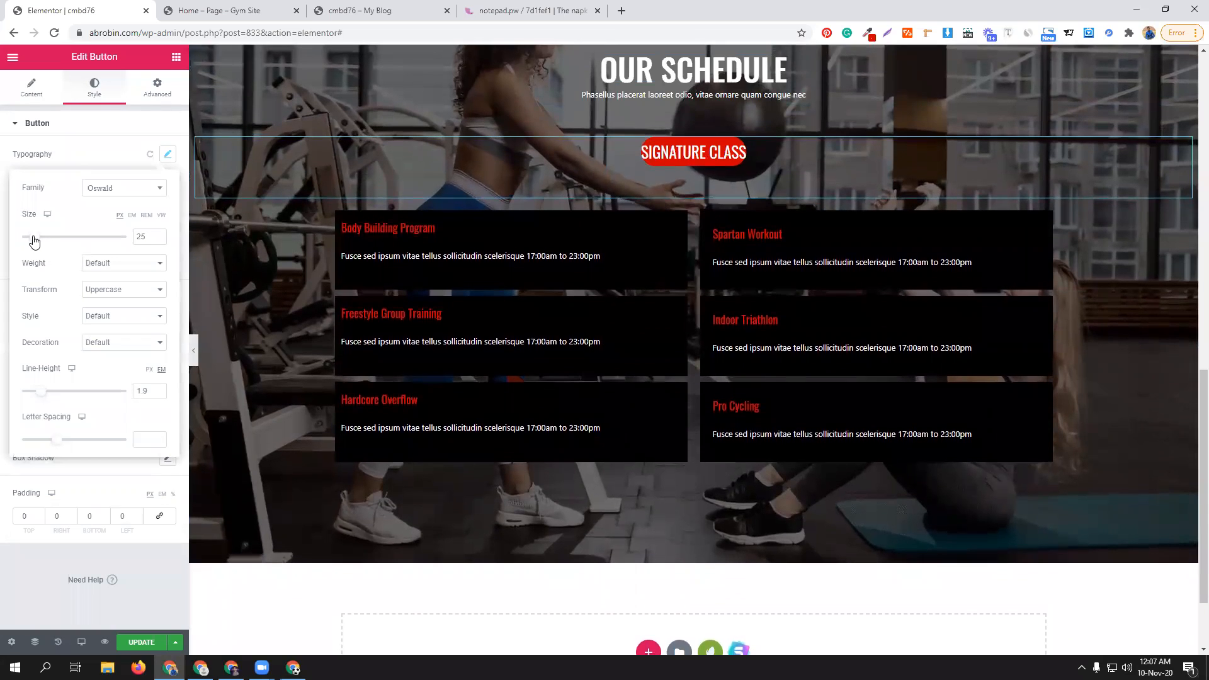
click(167, 155)
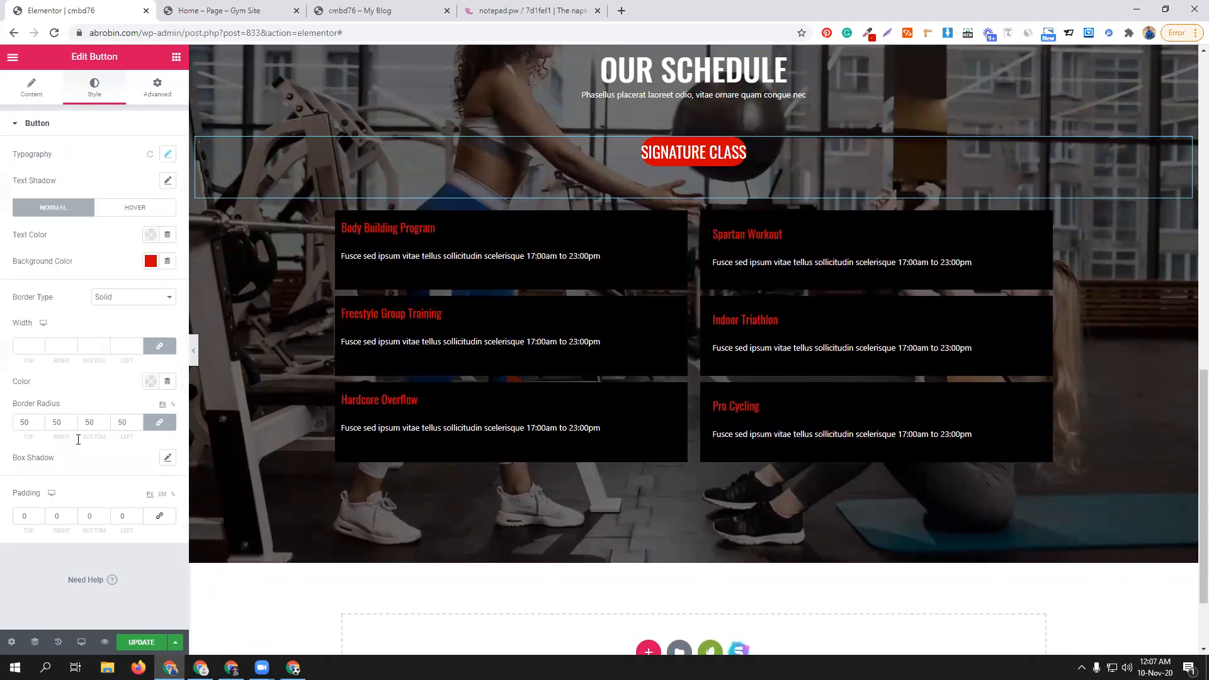
- Try a top inner padding of 10 px on the Signature Class button, and reset it to 0
drag(32, 514, 17, 513)
text(10)
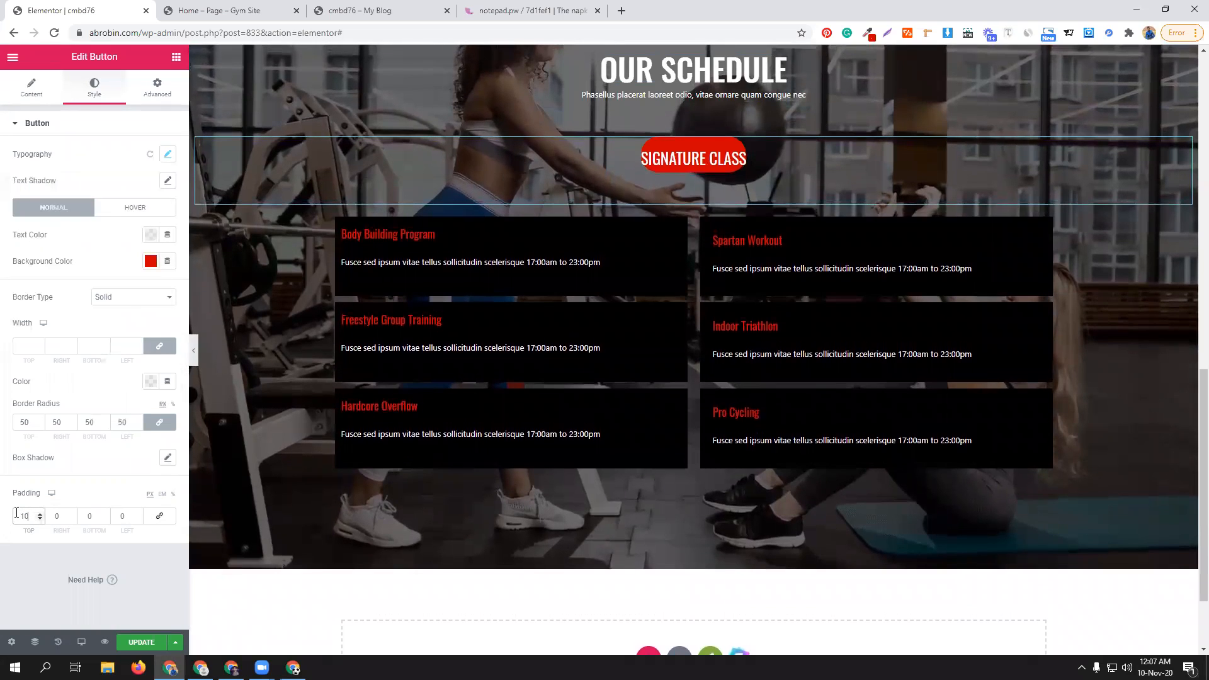
mouse_move(31, 516)
mouse_down()
mouse_move(4, 520)
mouse_move(21, 515)
mouse_up()
text(0)
- Link the Signature Class button's four inner padding values, try 5 px, and set them all to 10 px
click(165, 517)
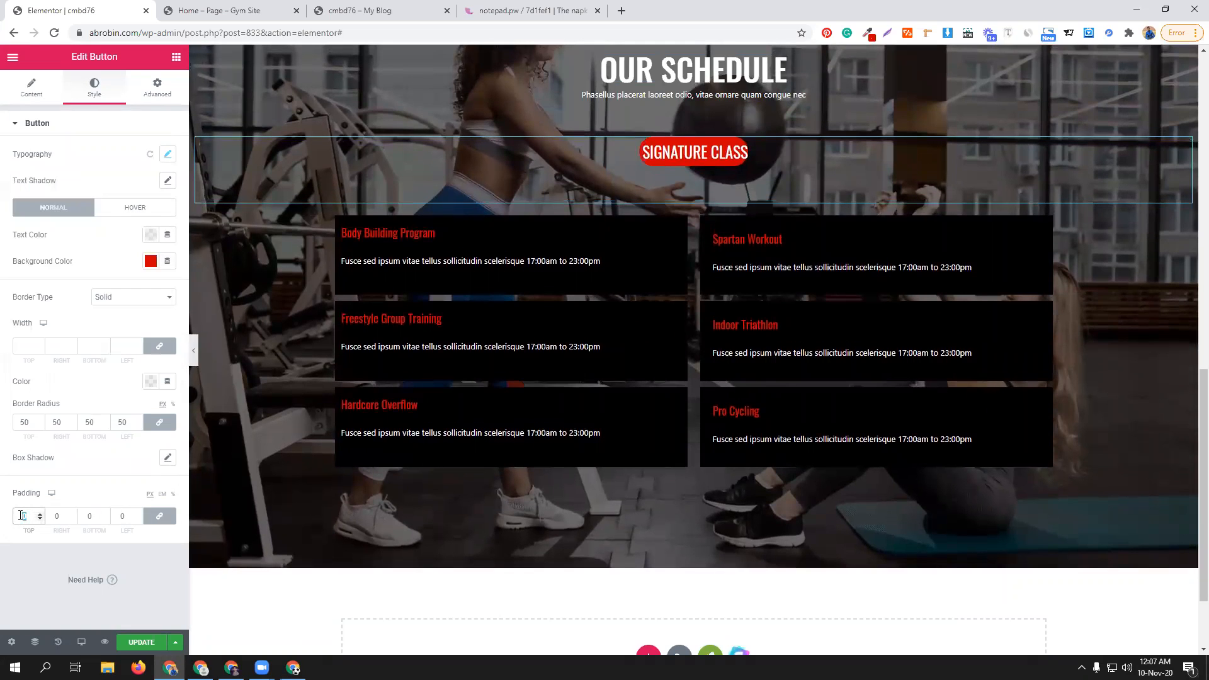
text(5)
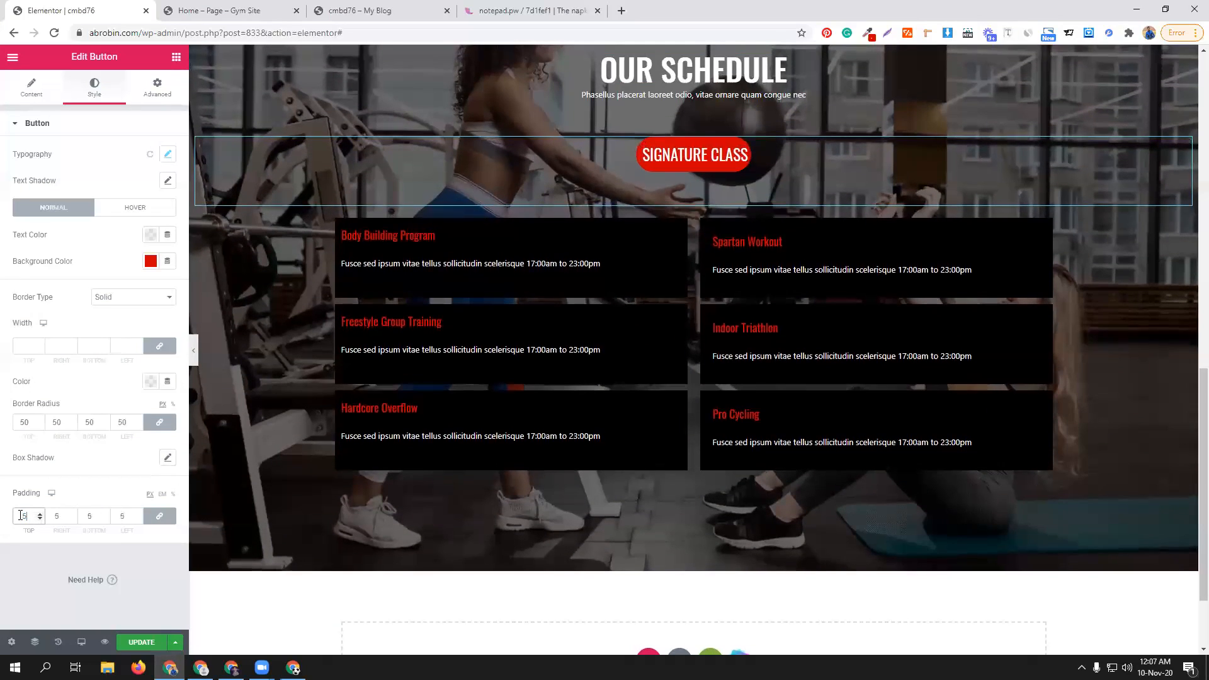
key(BackSpace)
text(10)
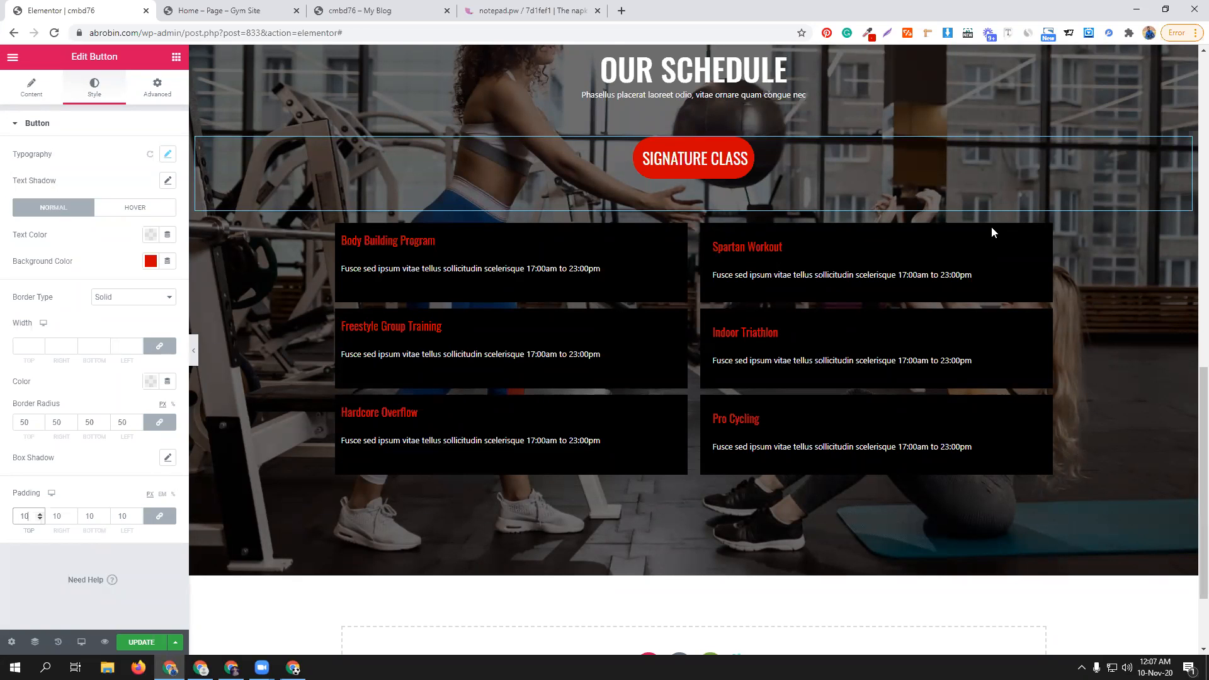
- Switch to the reference Gym Site page and examine how its buttons and Our Schedule section are styled
click(359, 11)
click(217, 11)
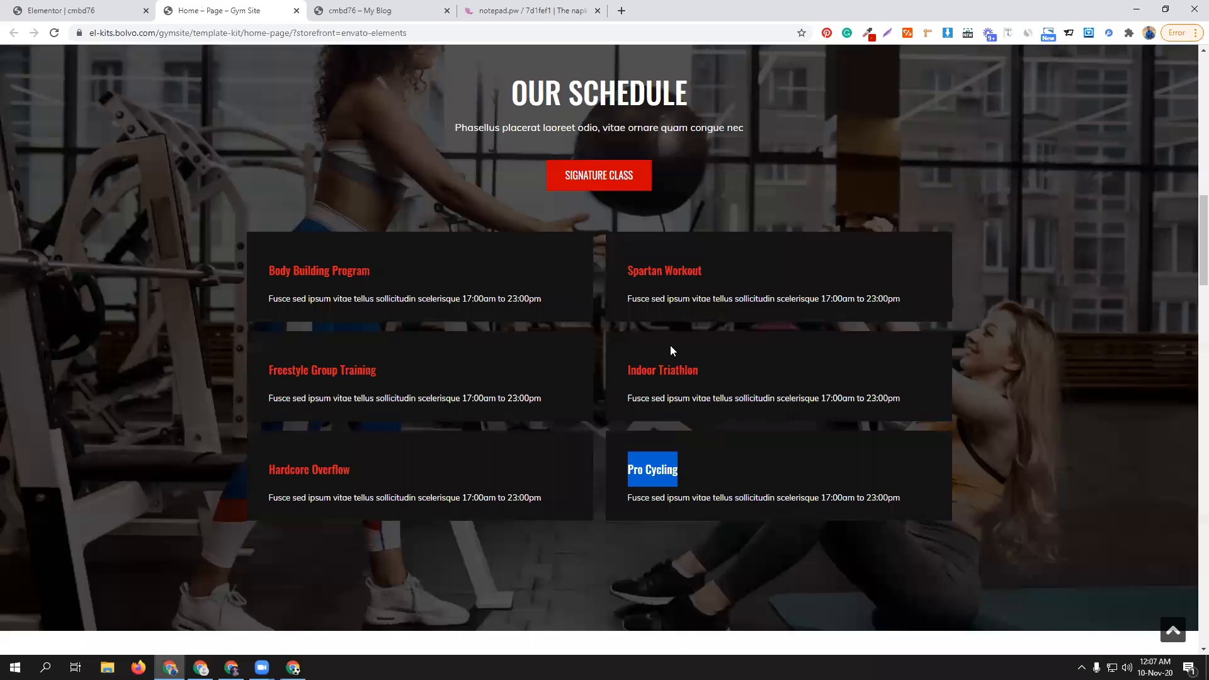
scroll(672, 347, up, 15)
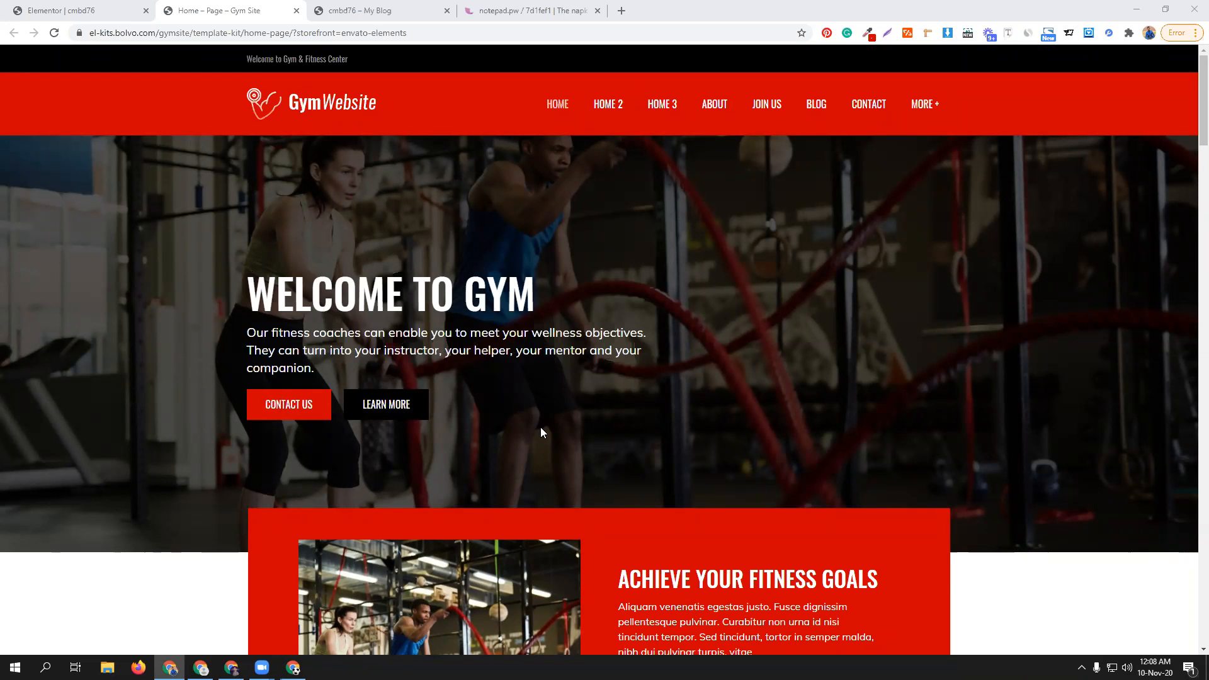
scroll(540, 427, down, 10)
scroll(563, 423, down, 5)
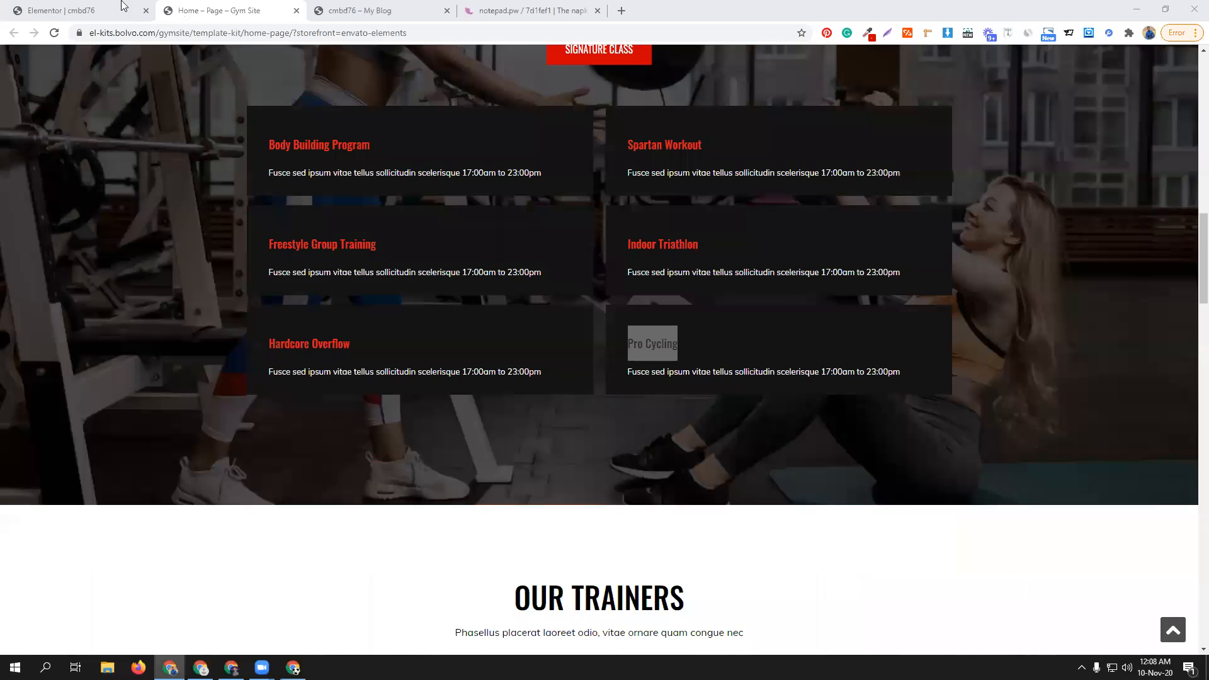
- Return to the Elementor editor and clear the Signature Class button's border radius on all corners
key(ctrl+shift+Tab)
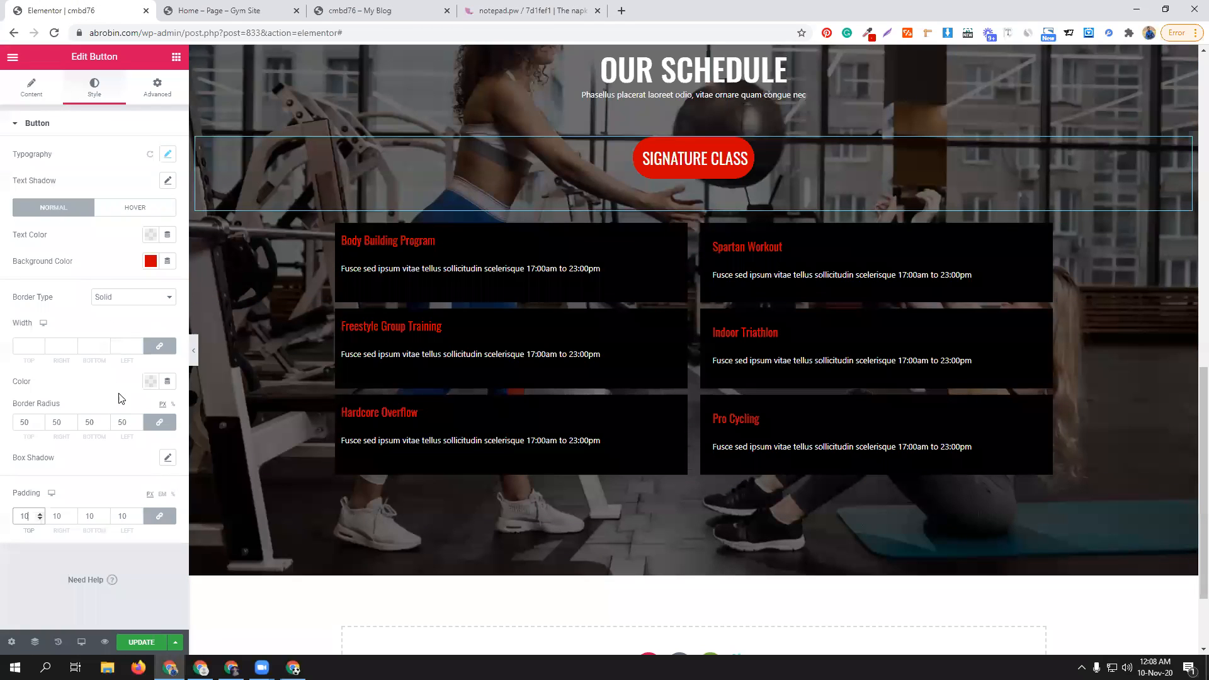
click(126, 426)
double_click(126, 427)
key(BackSpace)
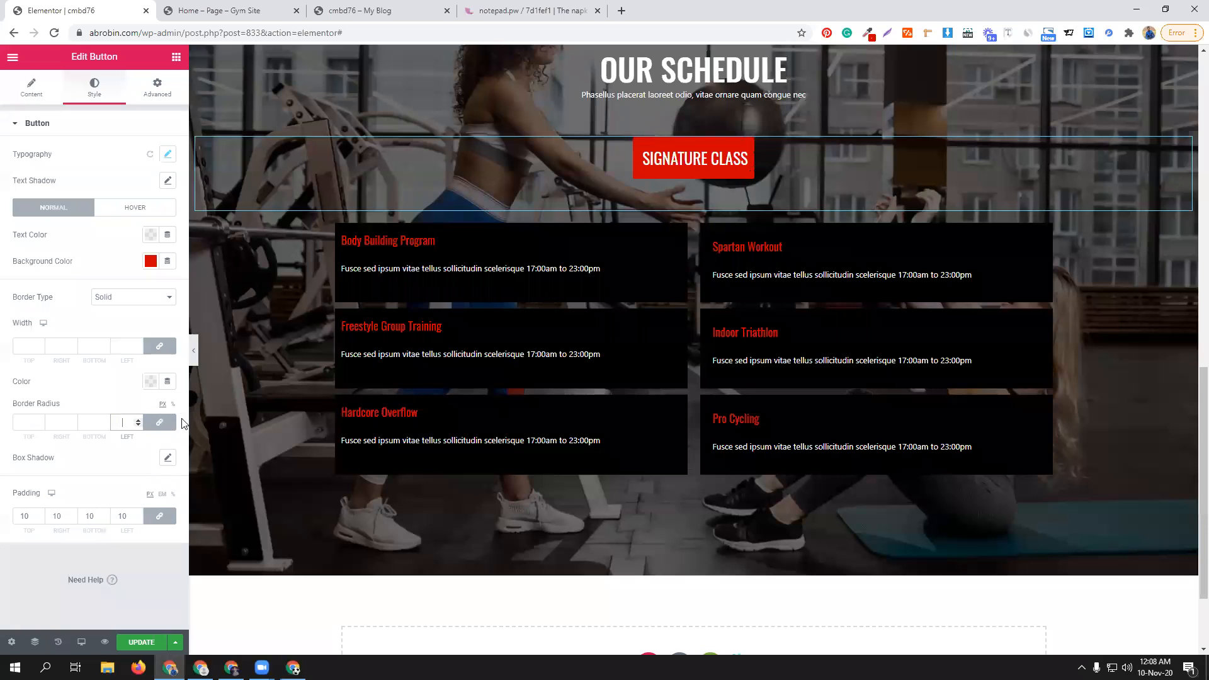
- Clear the Signature Class button's inner padding on all sides and set its text size to 18 px
double_click(126, 516)
key(BackSpace)
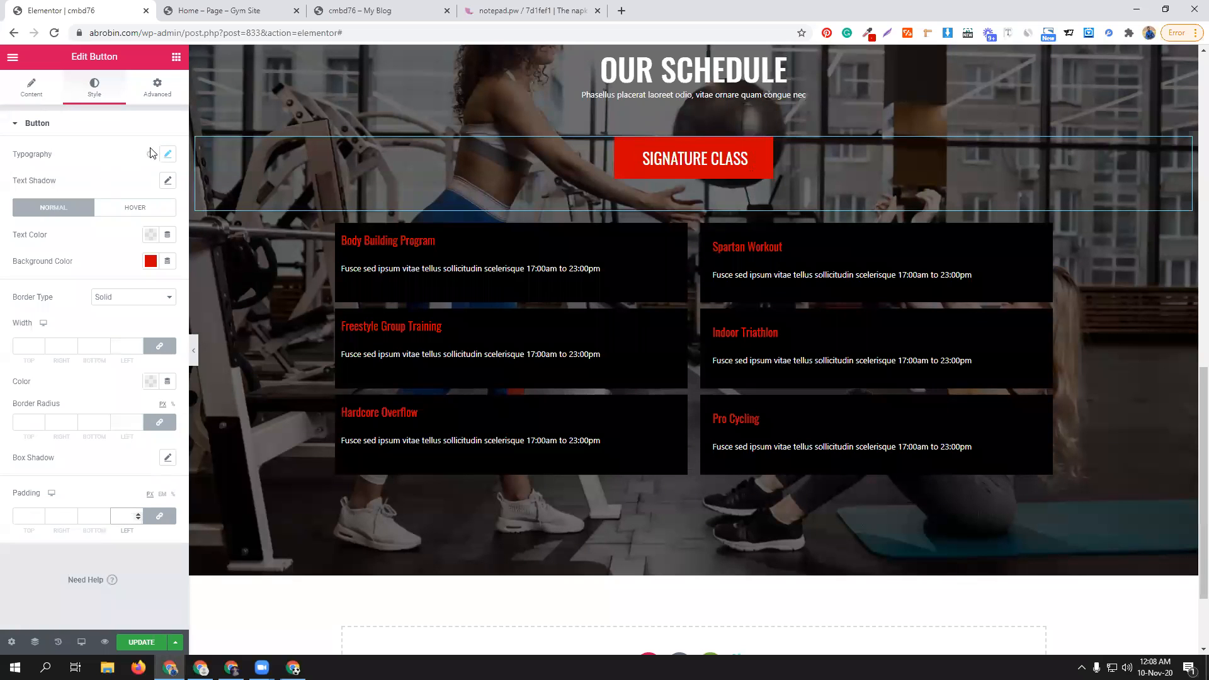
click(168, 154)
drag(38, 243, 32, 242)
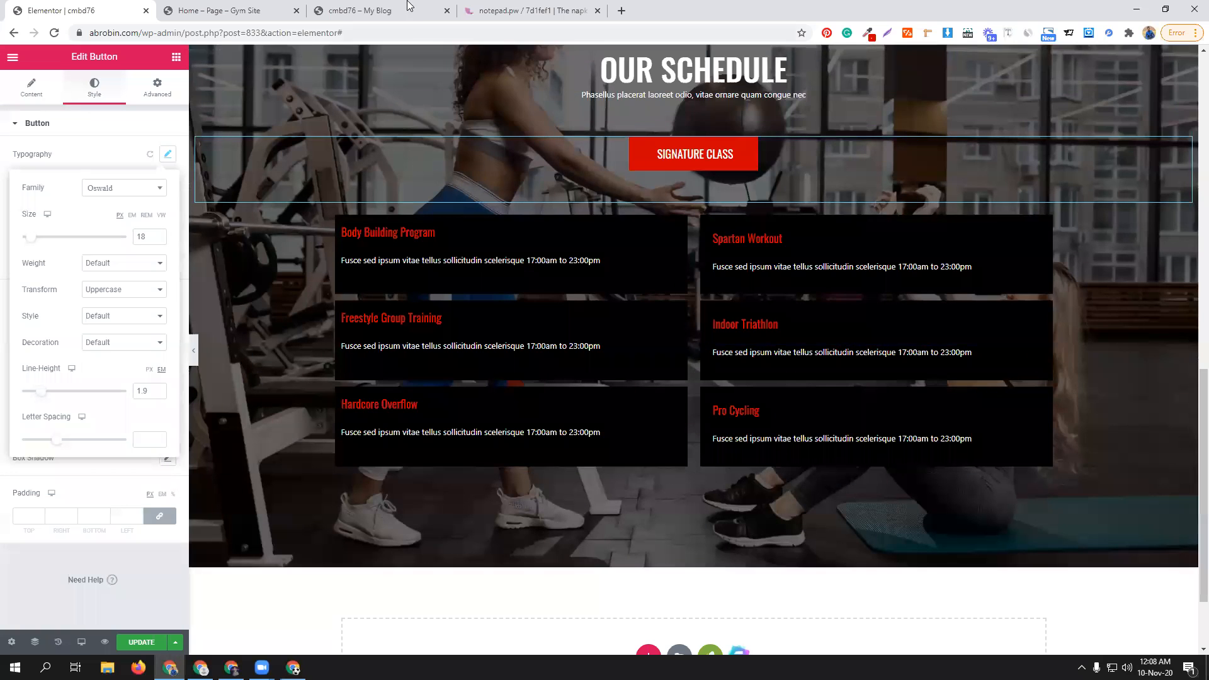
- Review the hero, Achieve Your Fitness Goals and Our Schedule sections on the reference Gym Site page
click(378, 11)
click(221, 11)
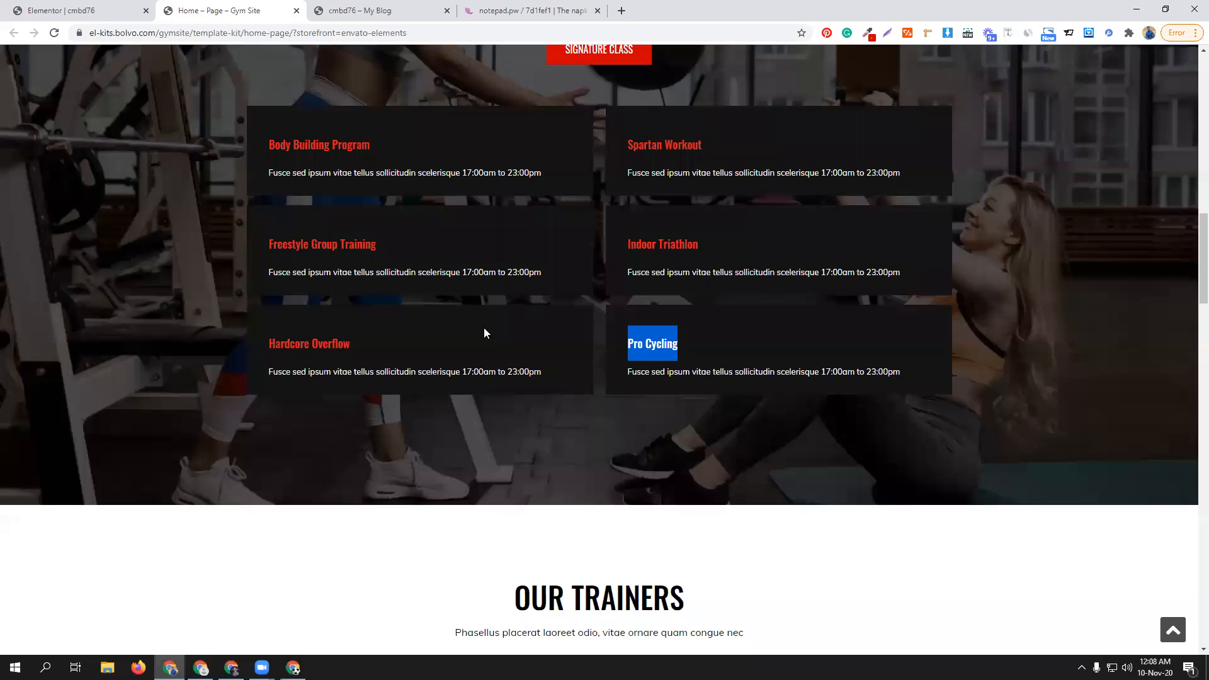
scroll(567, 455, up, 10)
scroll(570, 460, down, 10)
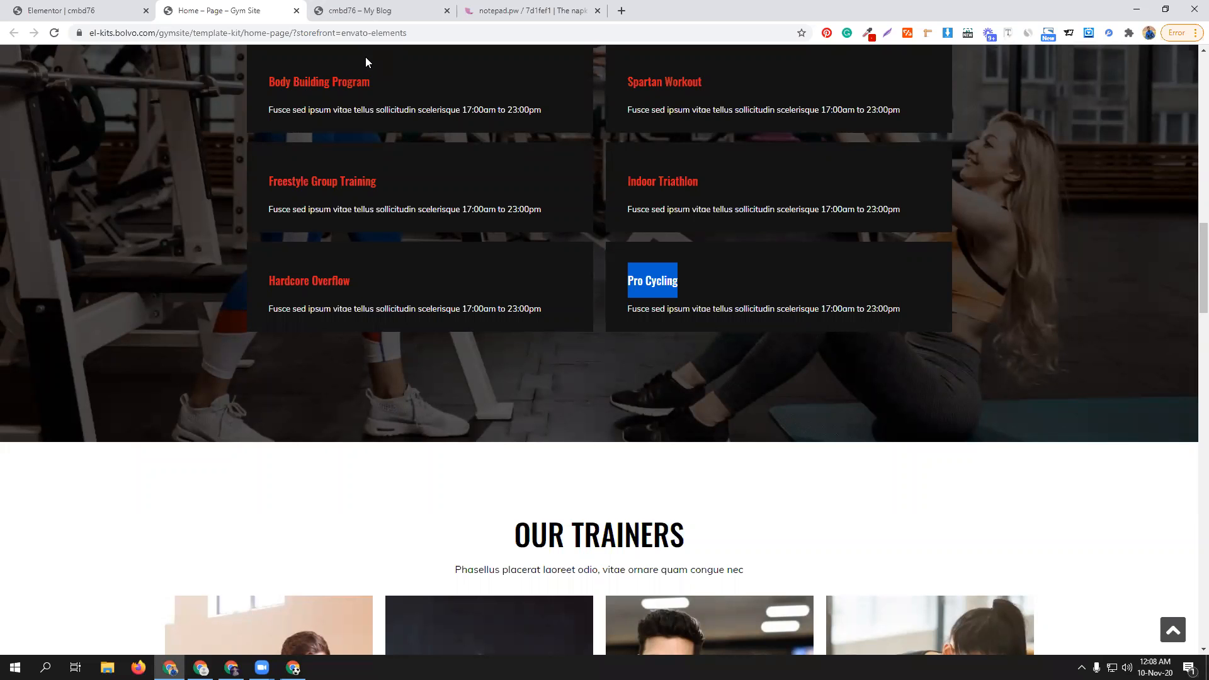
scroll(538, 346, up, 20)
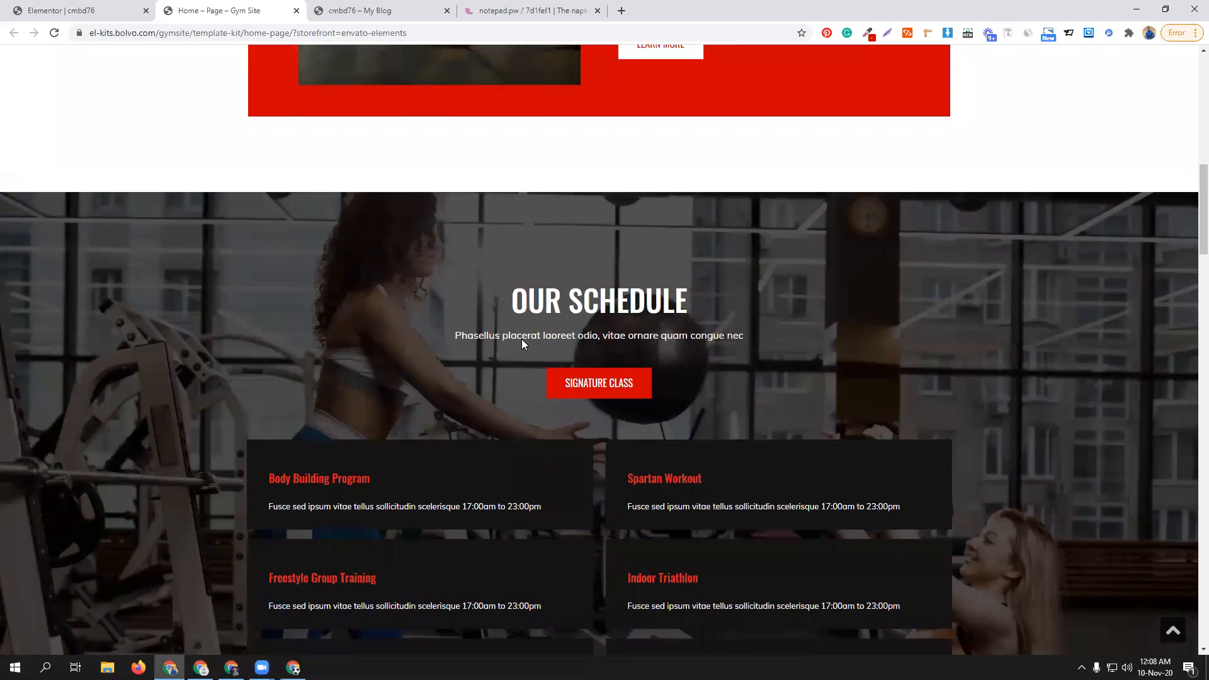
scroll(624, 403, down, 3)
scroll(621, 397, up, 5)
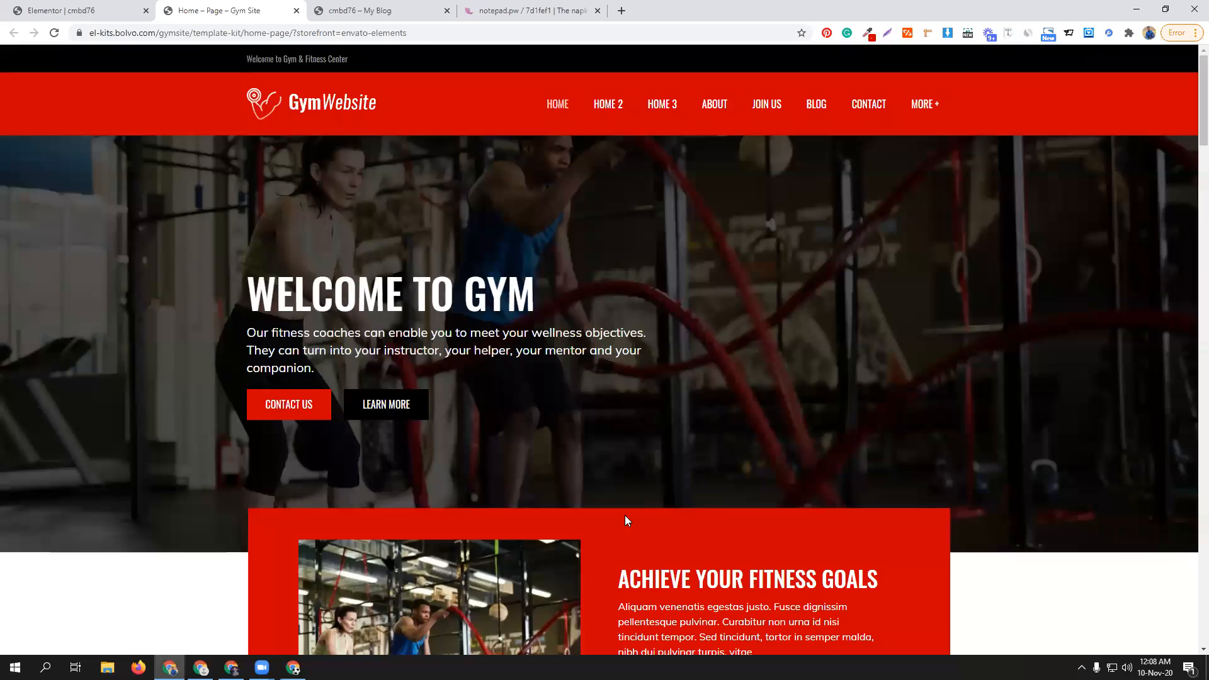
scroll(624, 515, down, 9)
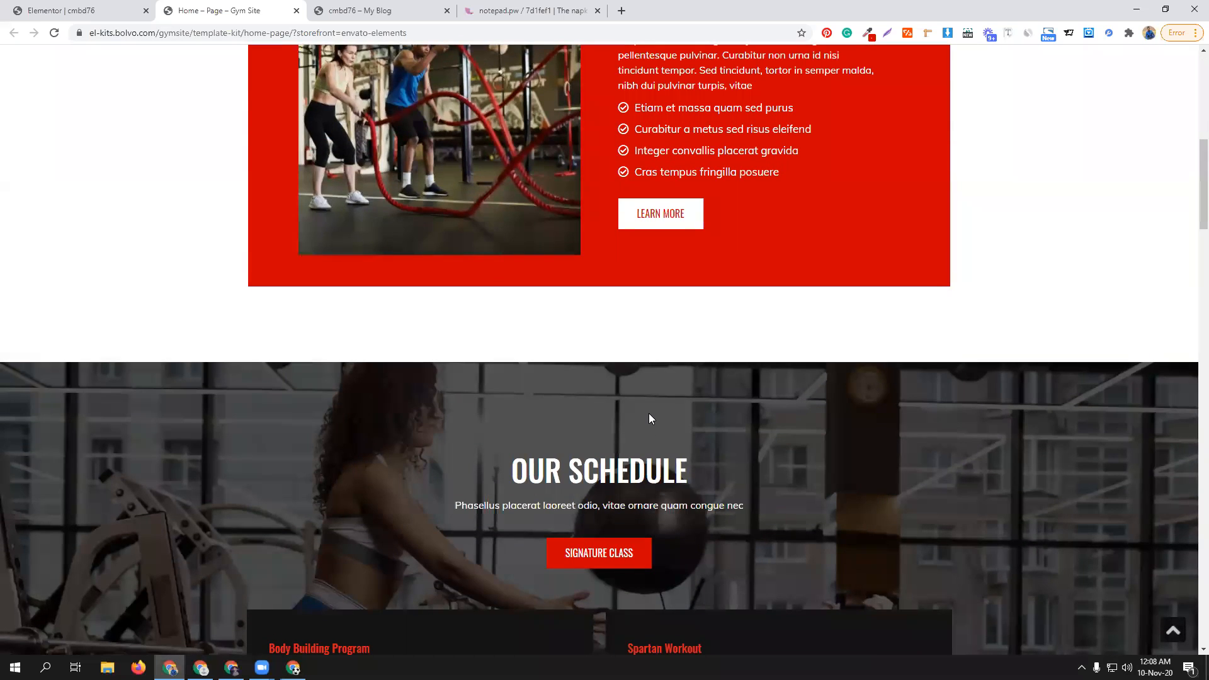
scroll(648, 413, down, 2)
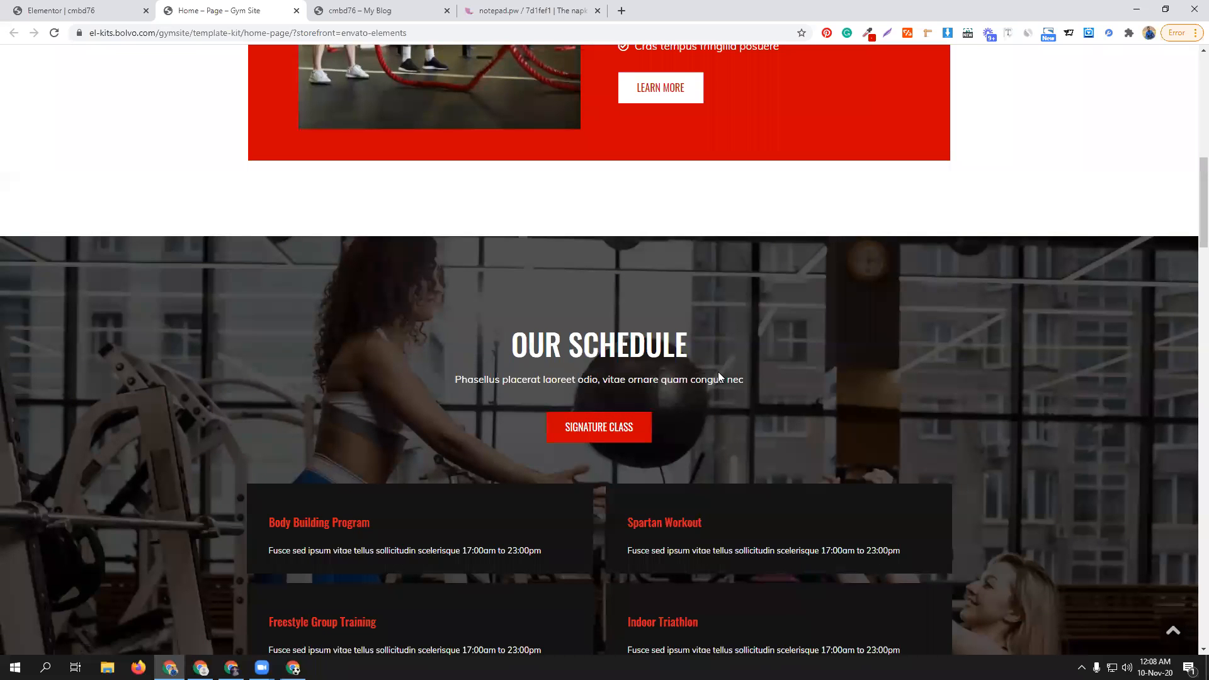
scroll(718, 373, down, 3)
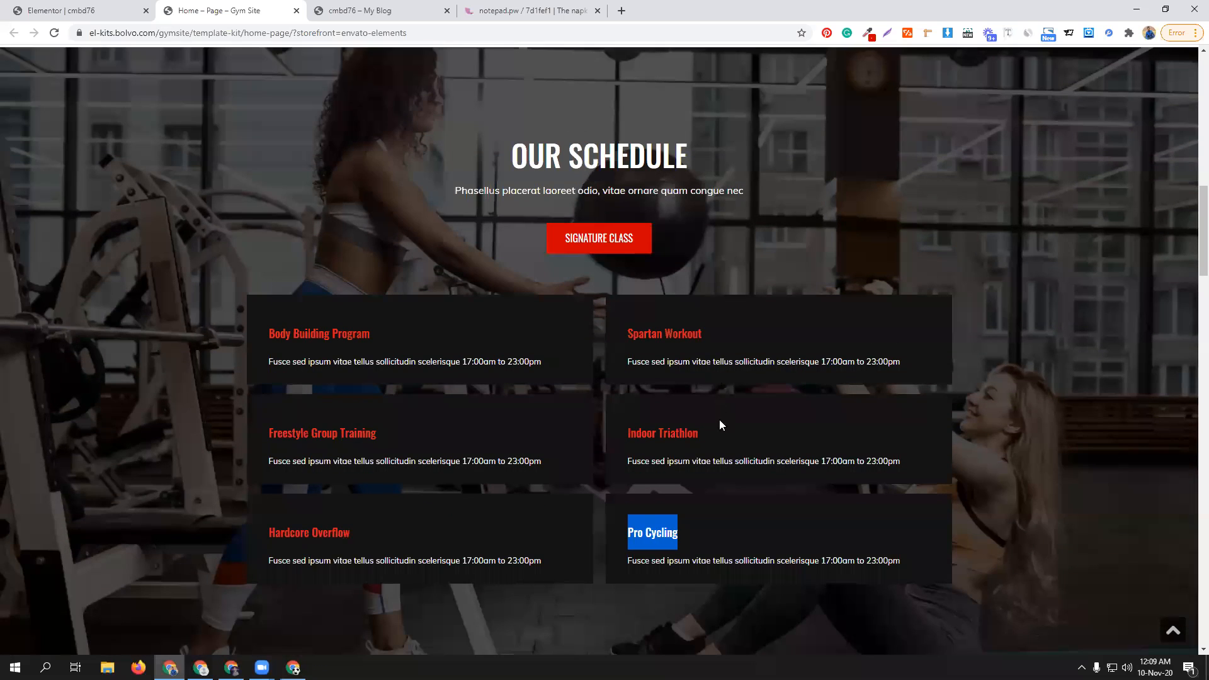
click(722, 431)
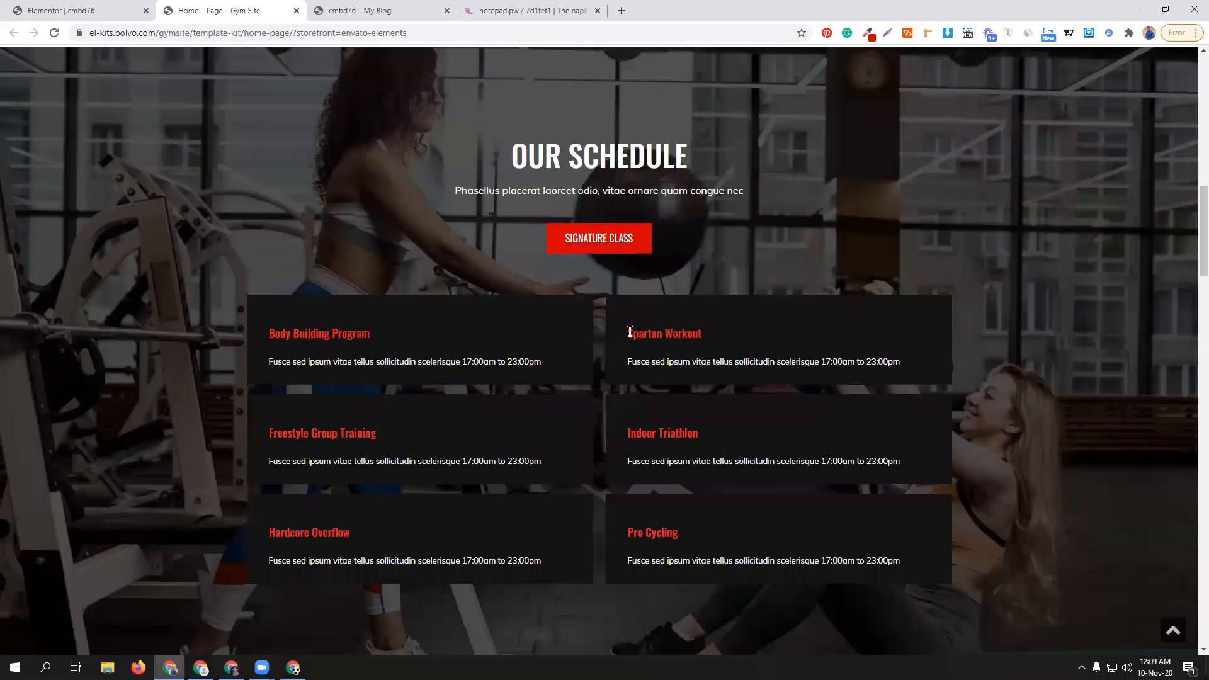
scroll(630, 330, up, 2)
scroll(843, 390, down, 1)
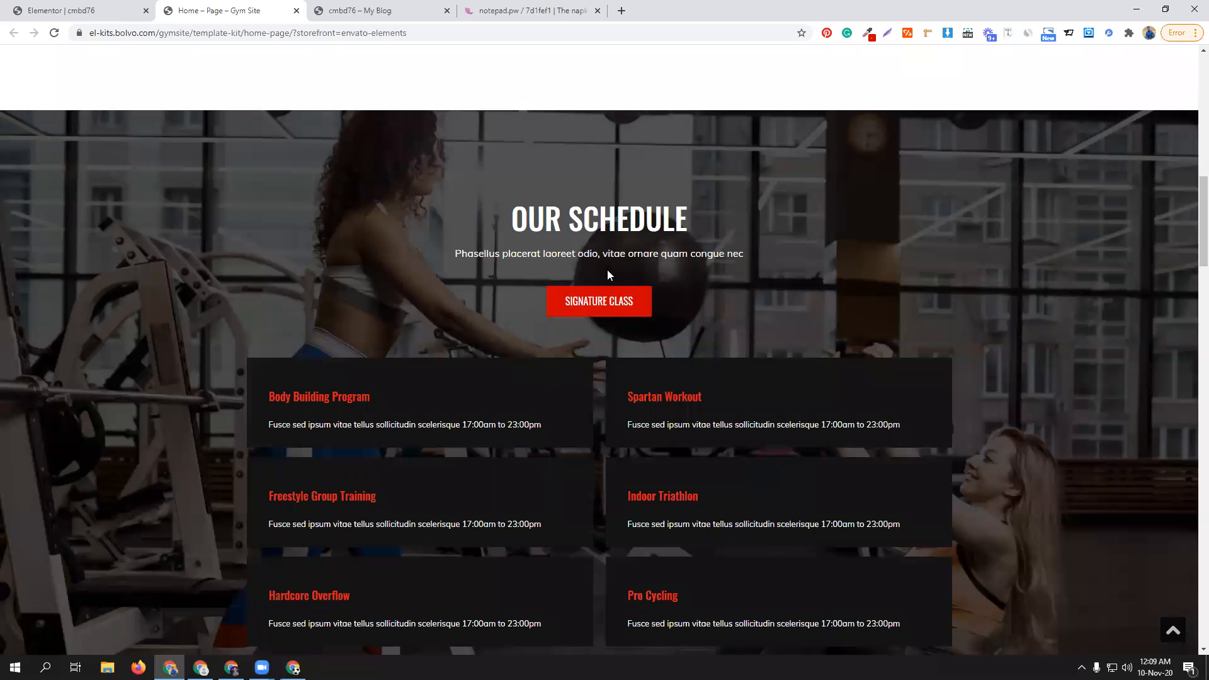
scroll(590, 331, down, 2)
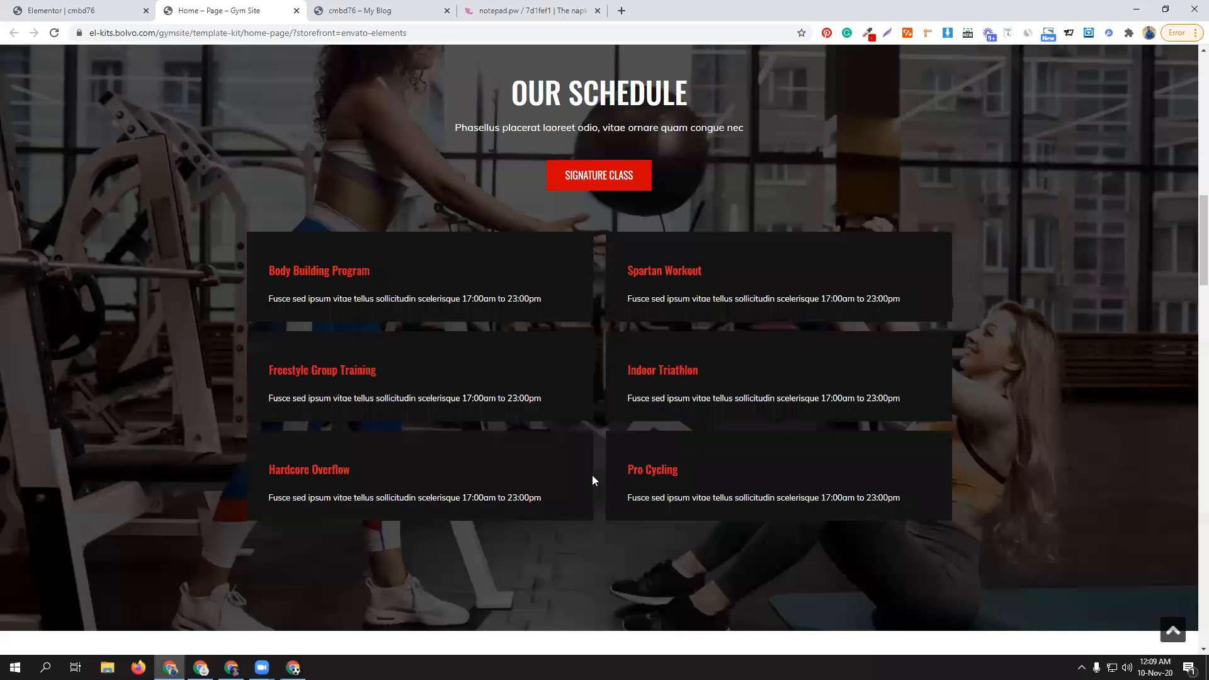
scroll(584, 469, up, 10)
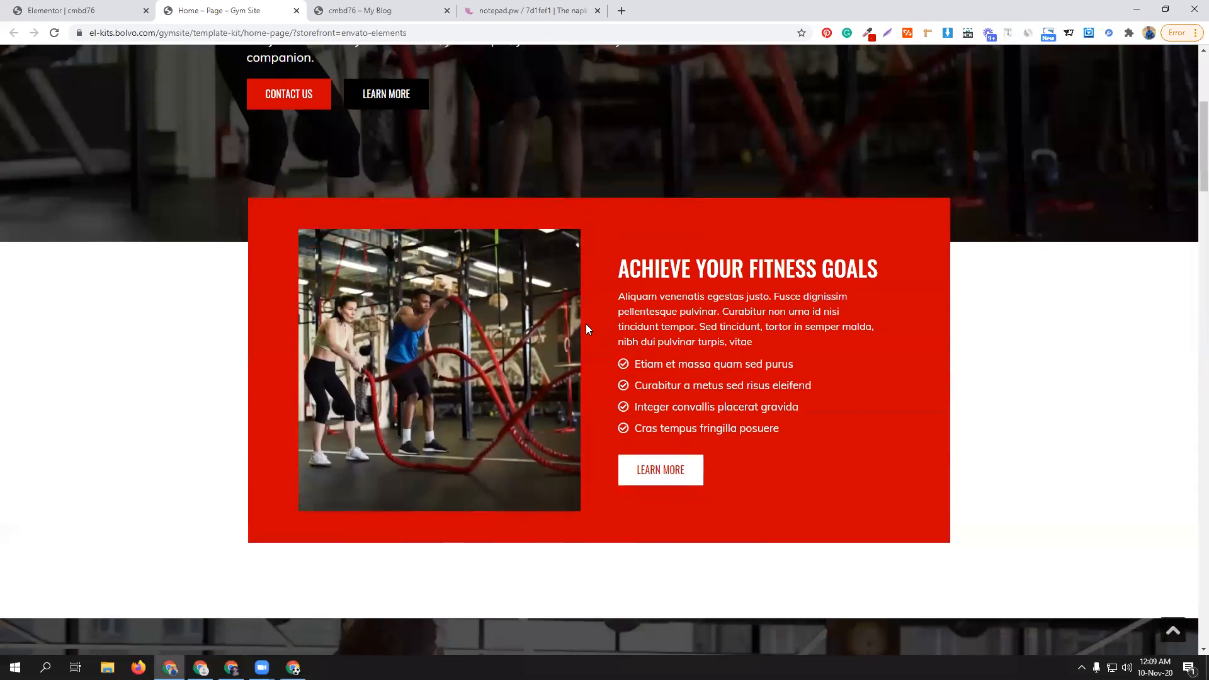
scroll(585, 328, up, 4)
scroll(562, 315, down, 5)
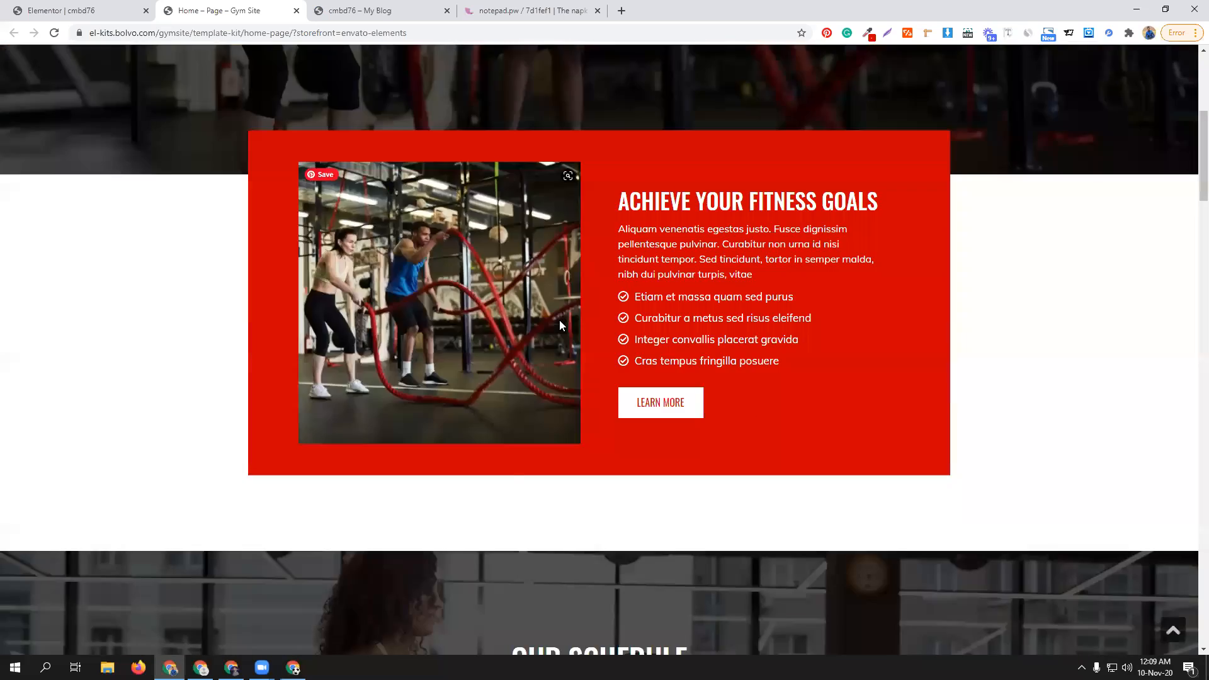
- Examine the Our Trainers section on the reference page, including its heading, subtitle and row of trainer cards
scroll(558, 325, down, 12)
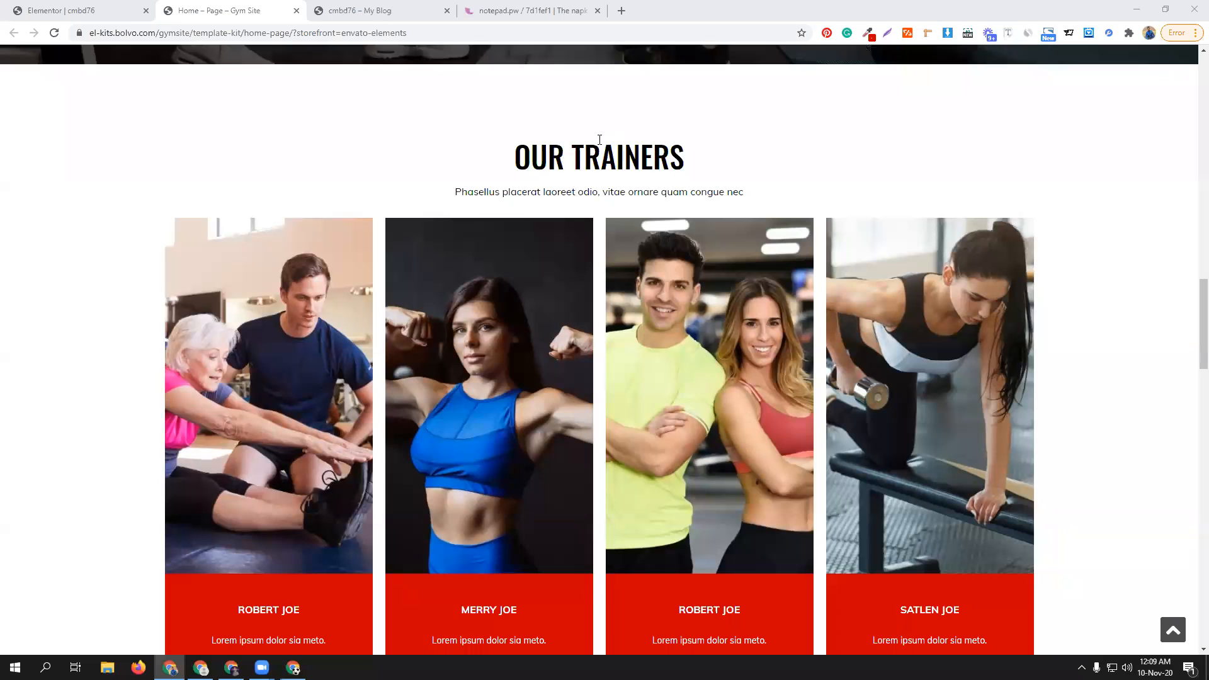
scroll(548, 232, down, 1)
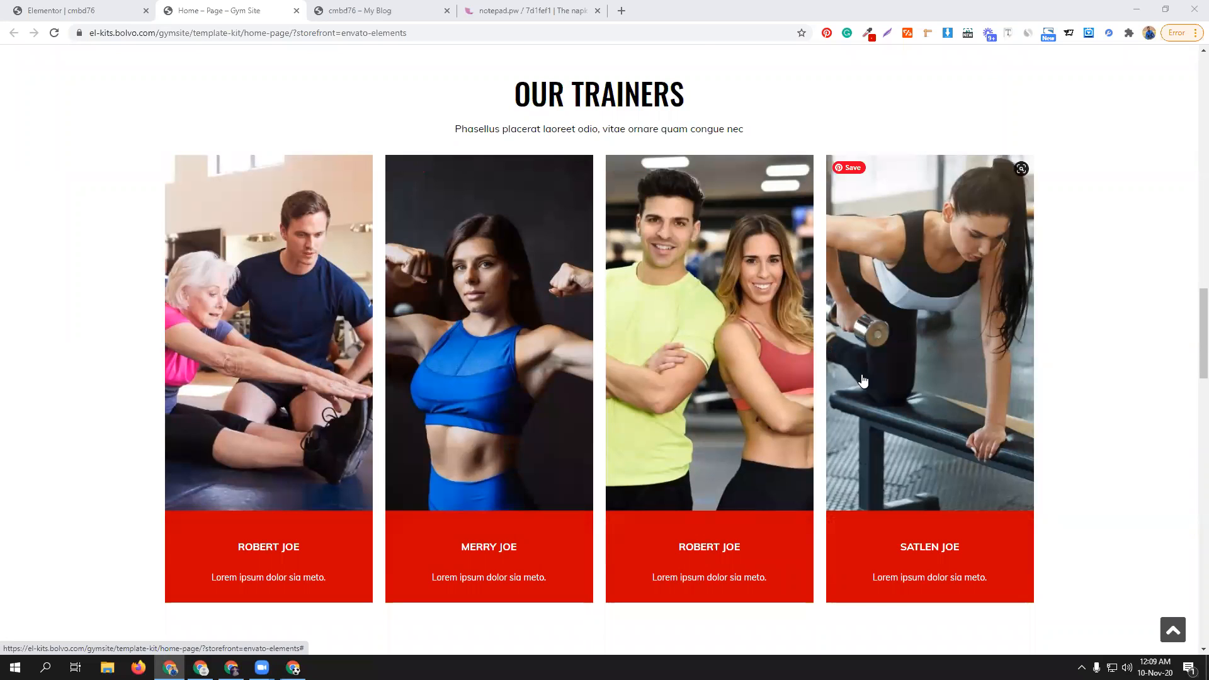
scroll(881, 283, down, 1)
scroll(713, 245, up, 2)
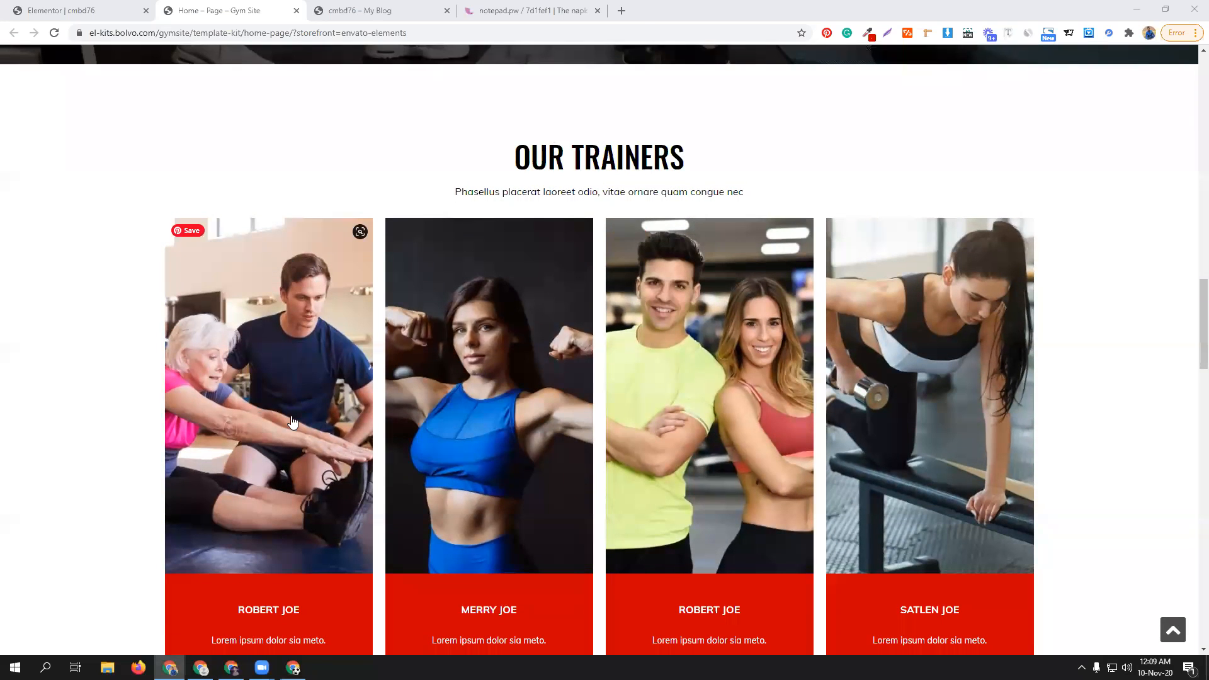
scroll(265, 469, down, 2)
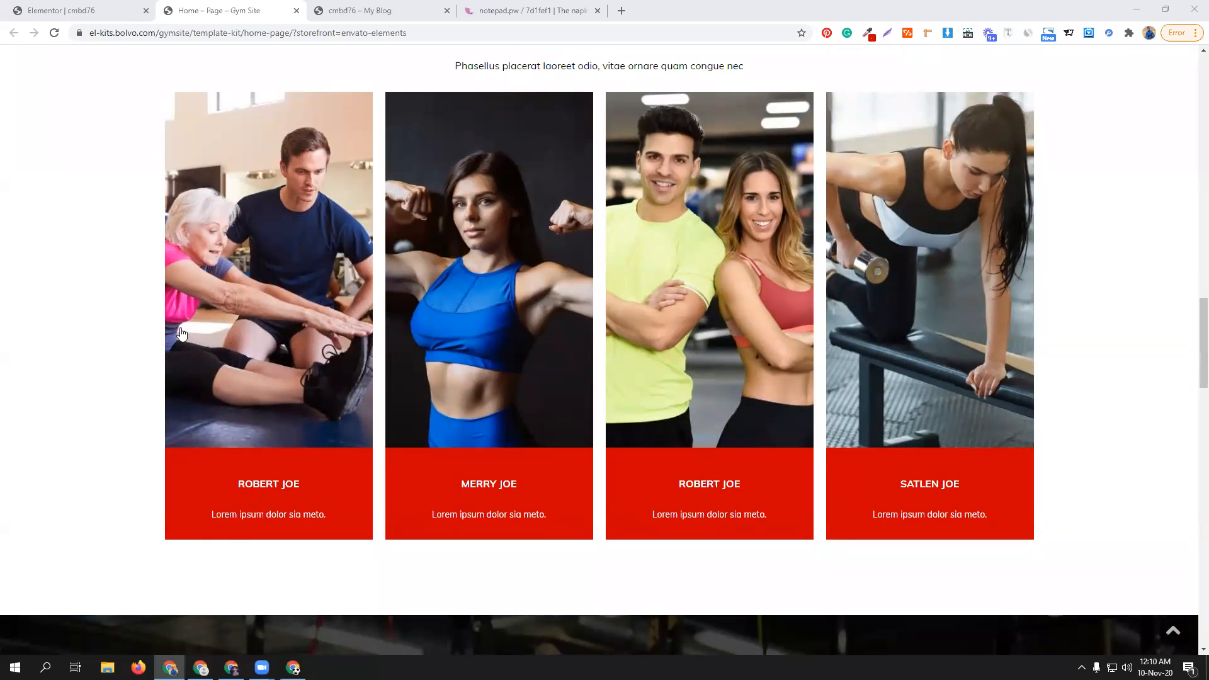
scroll(286, 315, up, 3)
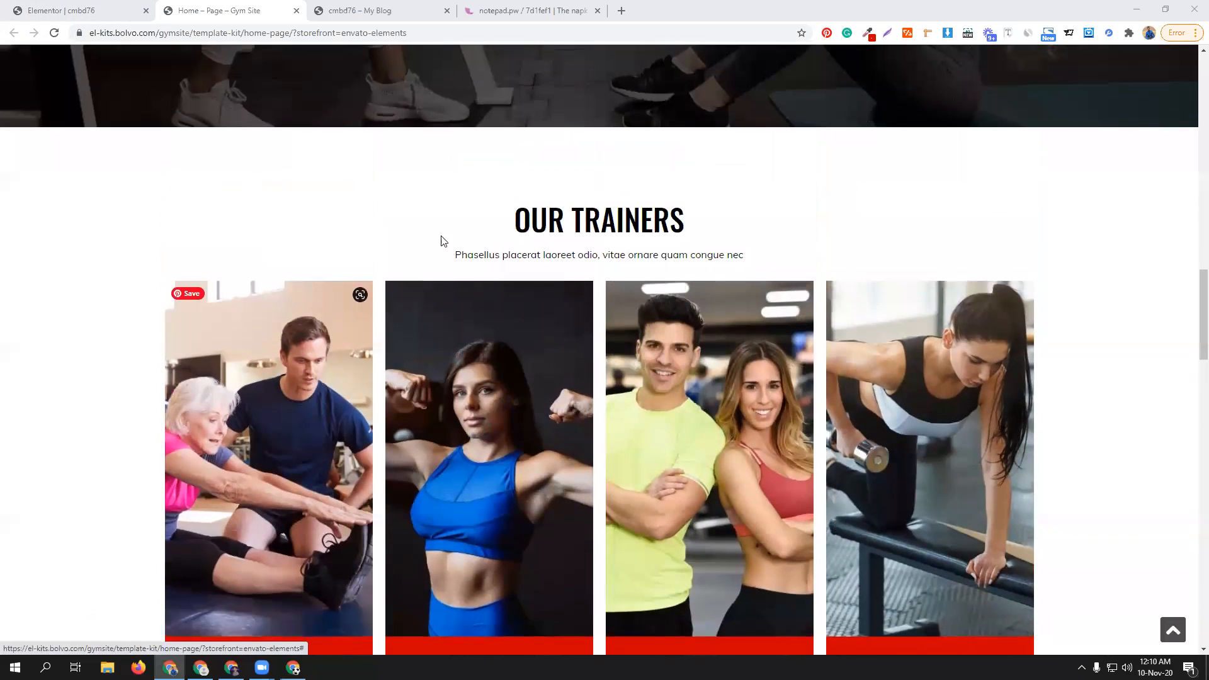
- Back in the Elementor editor, add a single-column section below Our Schedule, stretch it and set its content width to Full Width
click(97, 9)
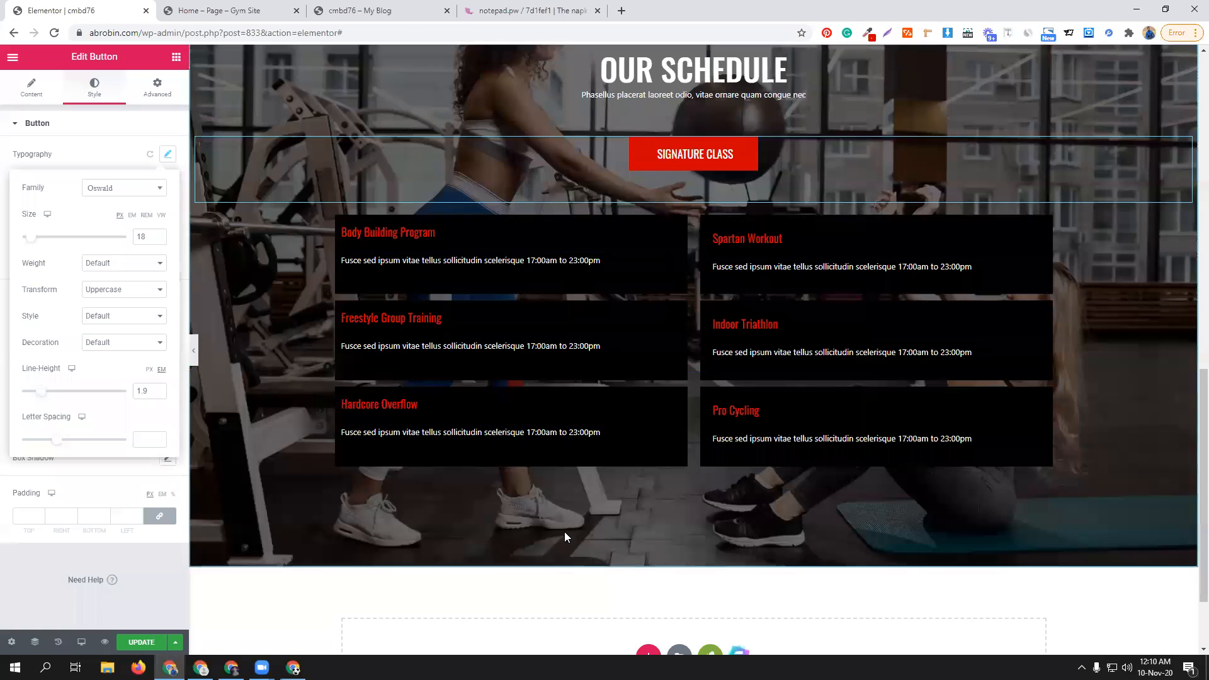
scroll(564, 532, down, 2)
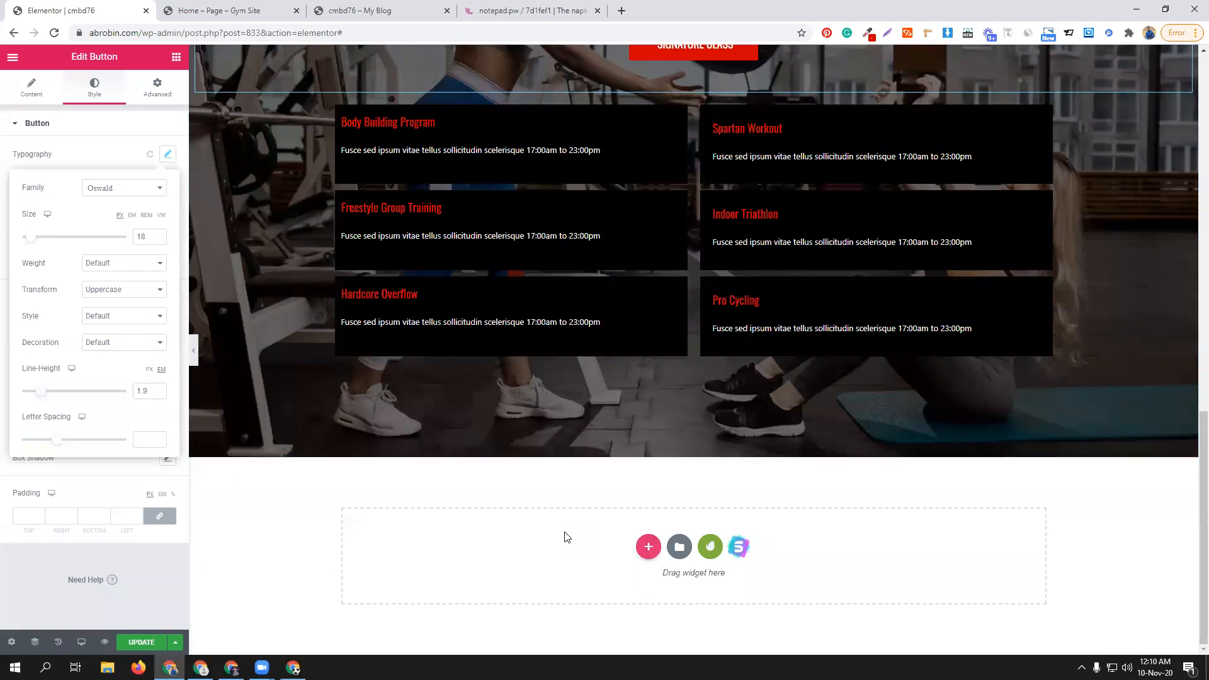
click(648, 546)
click(521, 576)
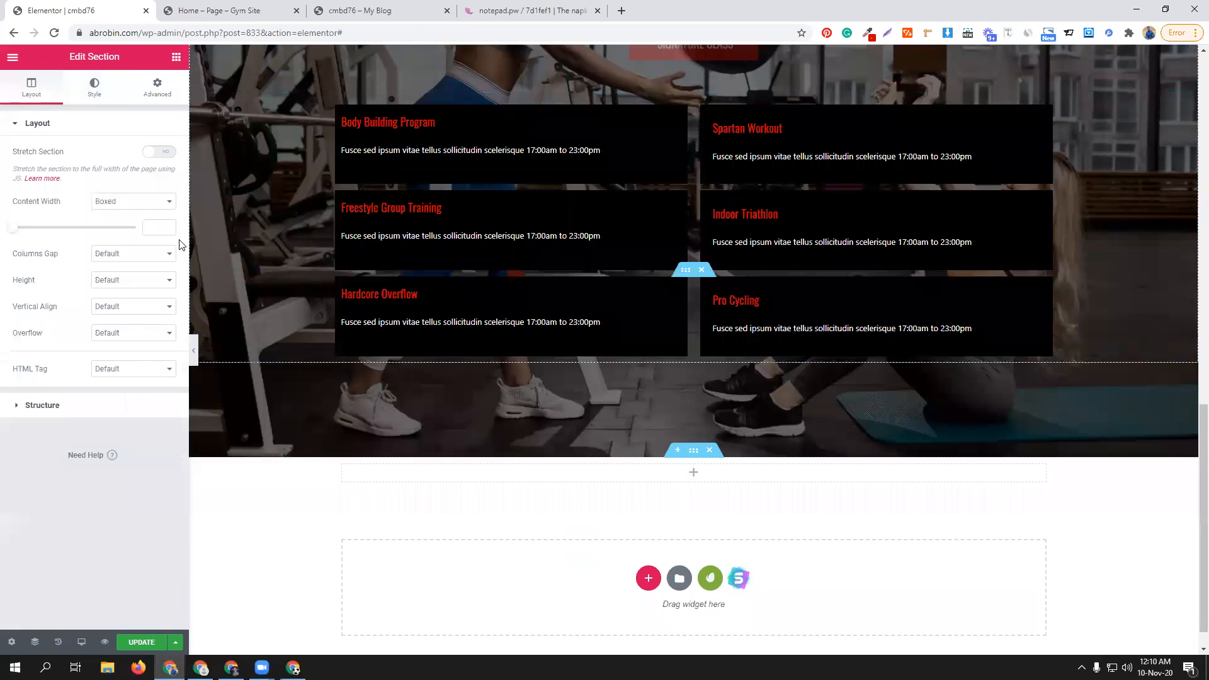
click(155, 152)
click(141, 201)
click(140, 224)
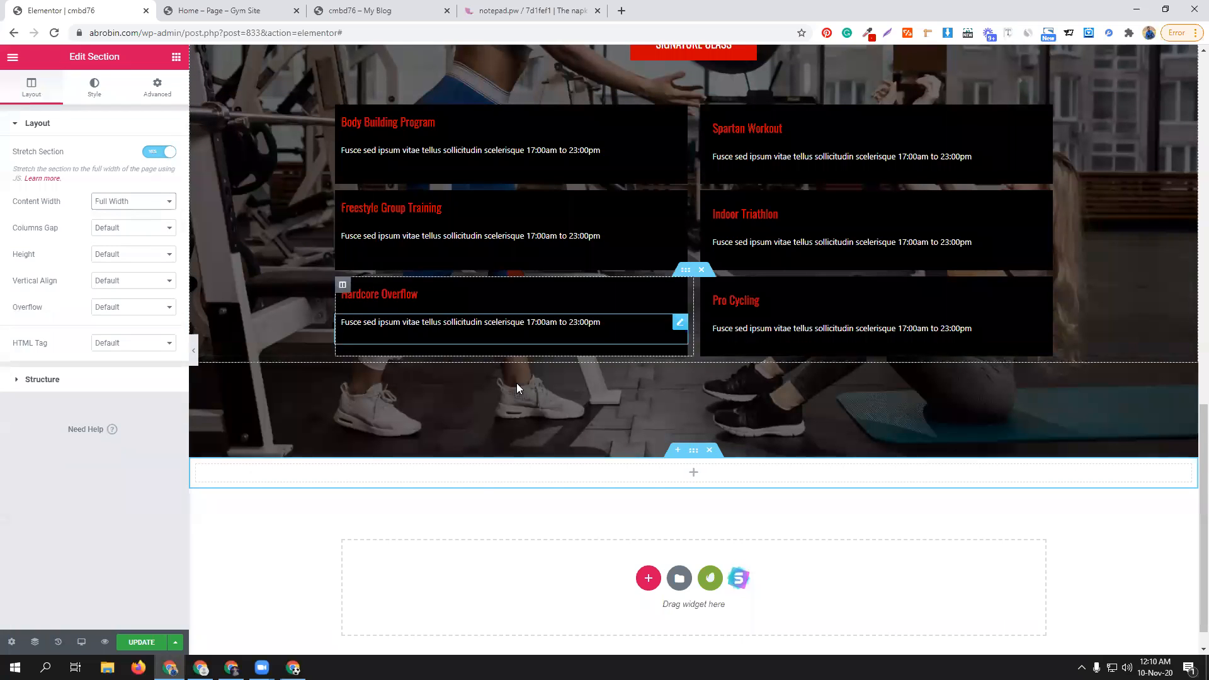
- Copy the Our Schedule heading and paste it into the new empty section below the schedule
scroll(577, 363, up, 4)
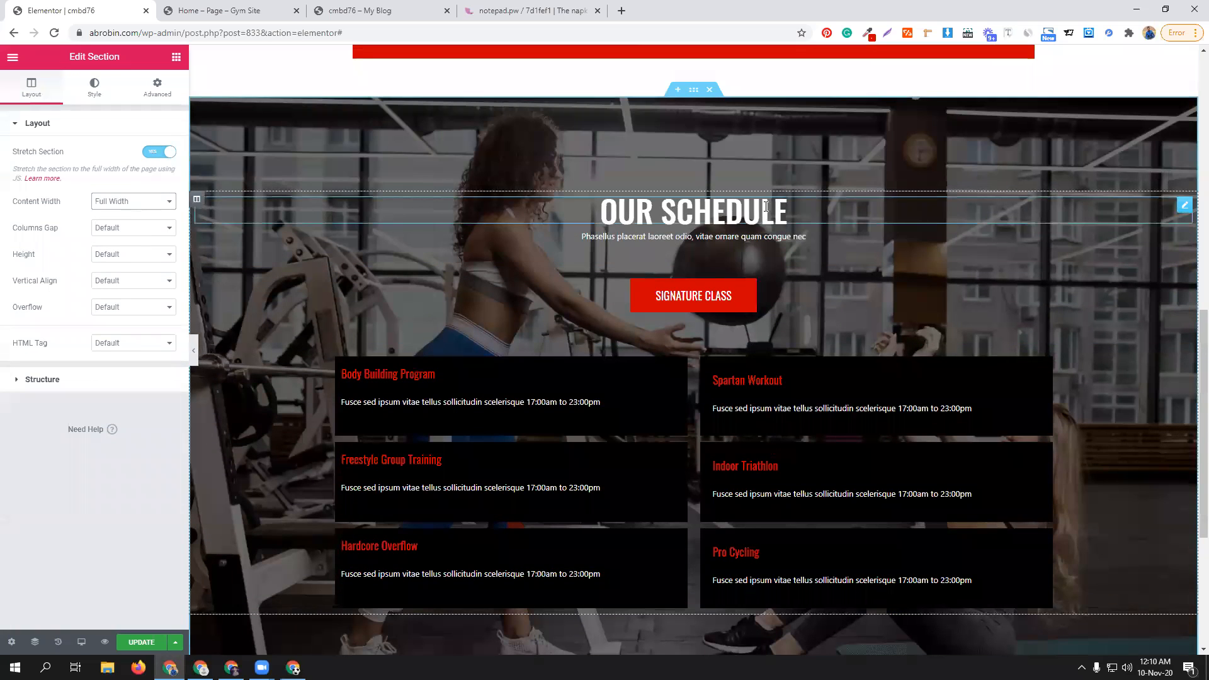
right_click(1165, 207)
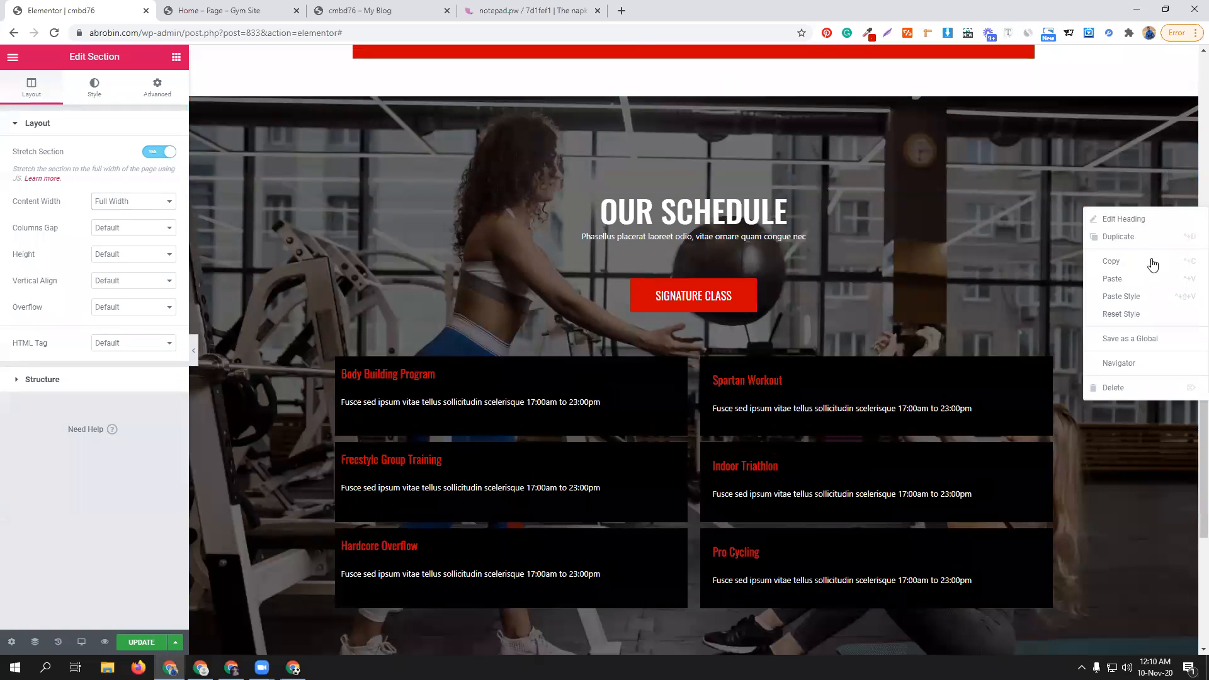
click(1150, 259)
scroll(659, 466, down, 3)
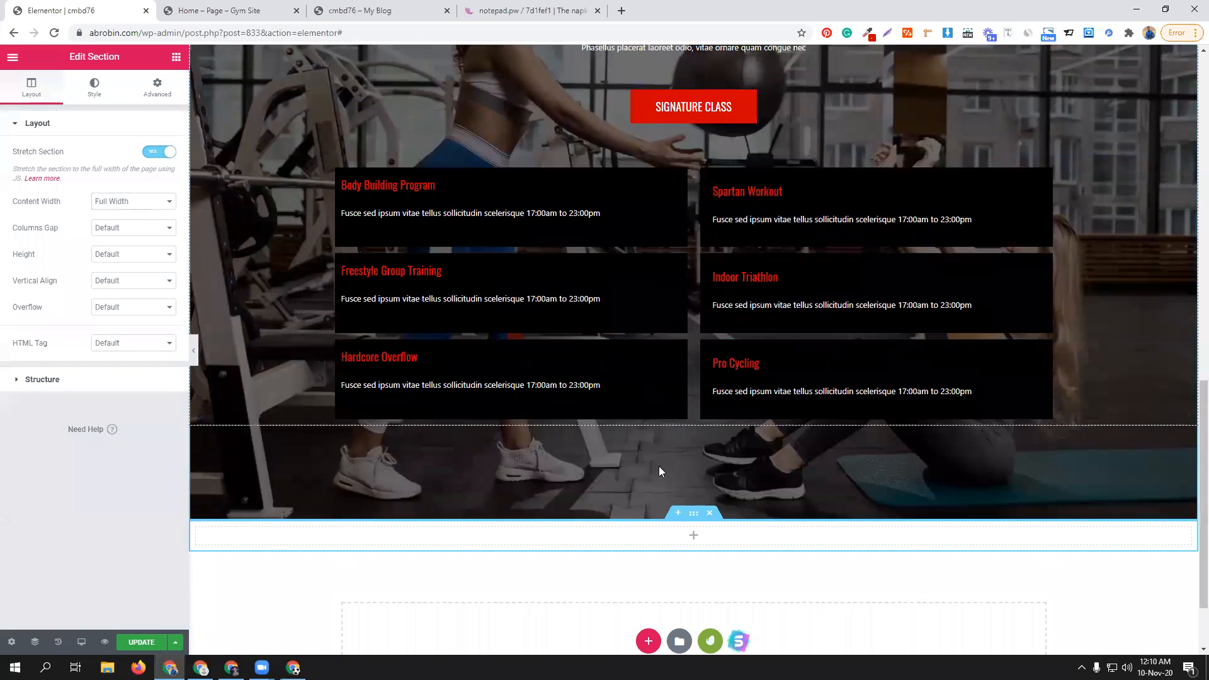
right_click(638, 538)
click(666, 557)
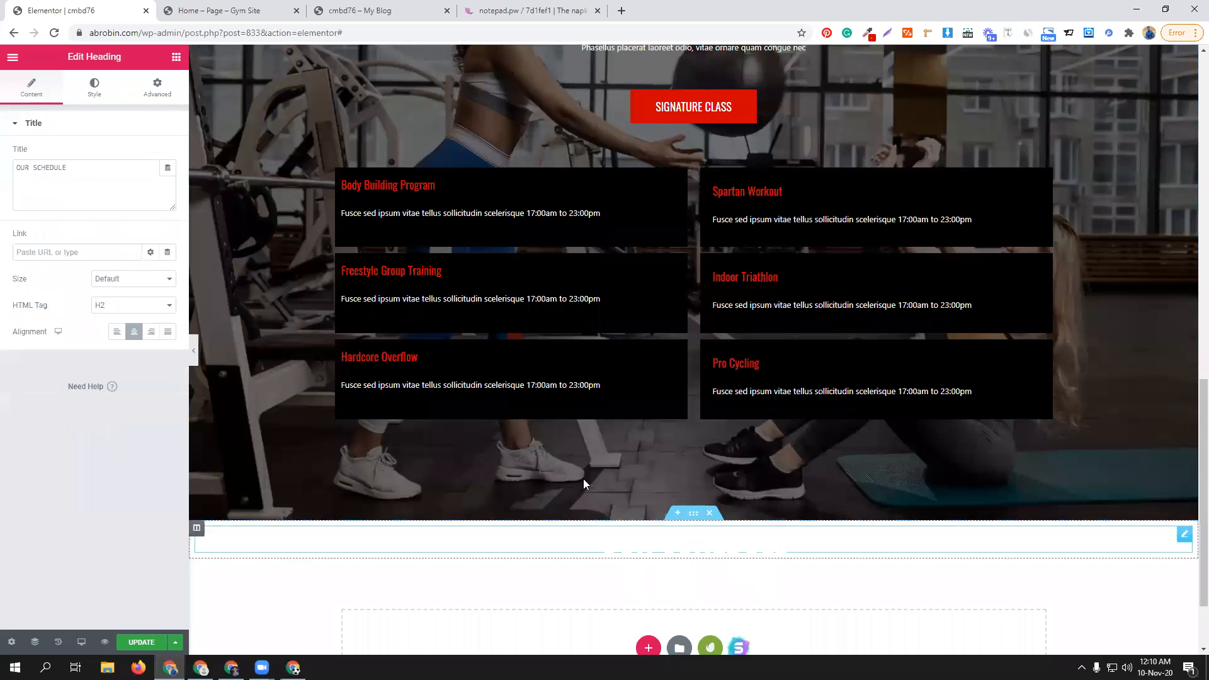
- Set the pasted heading's text color to black (#000000)
click(95, 87)
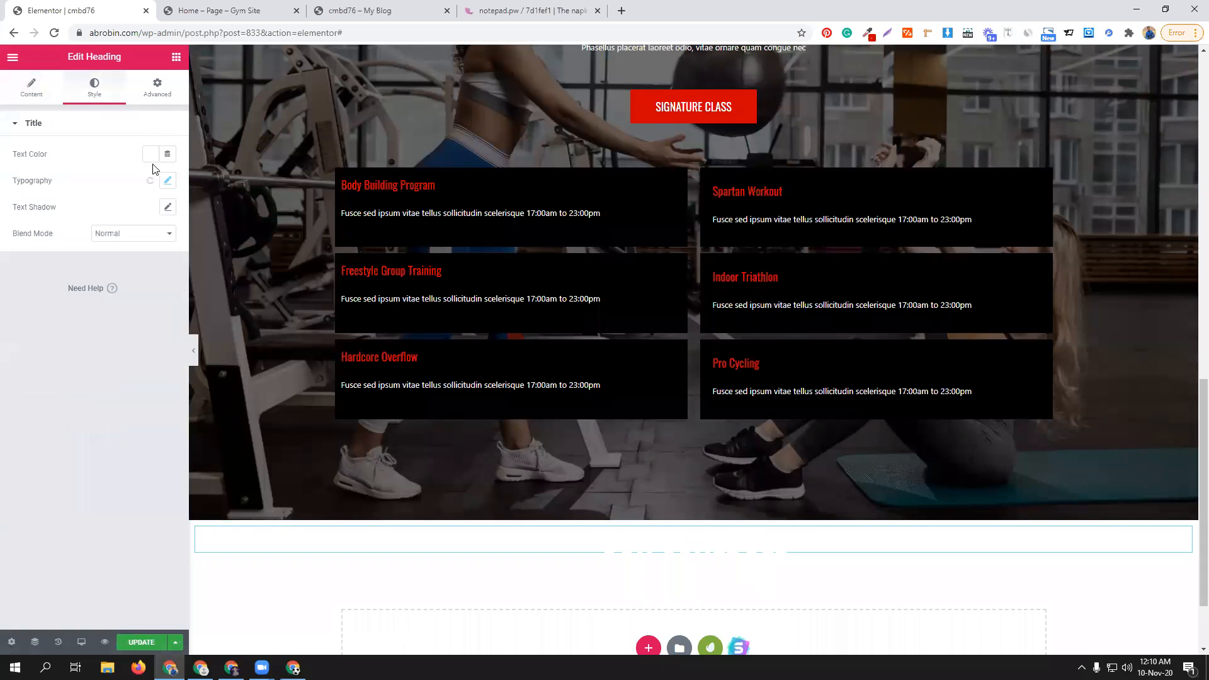
click(150, 154)
click(189, 184)
click(174, 184)
click(189, 184)
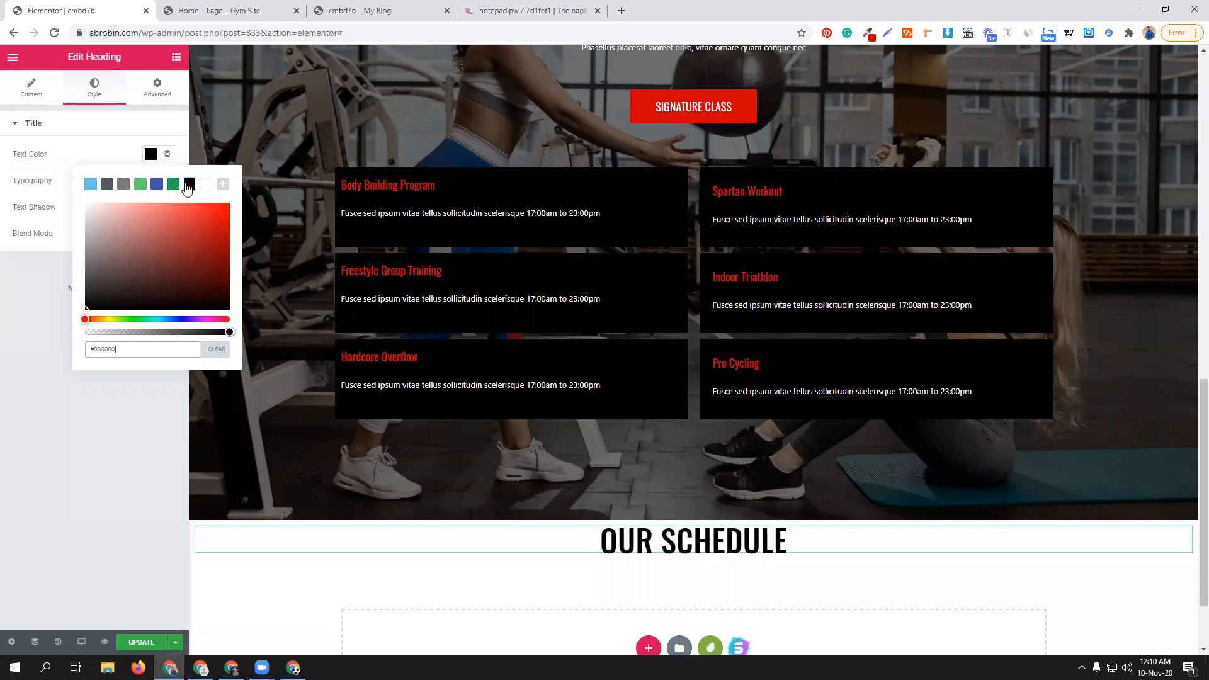
click(116, 155)
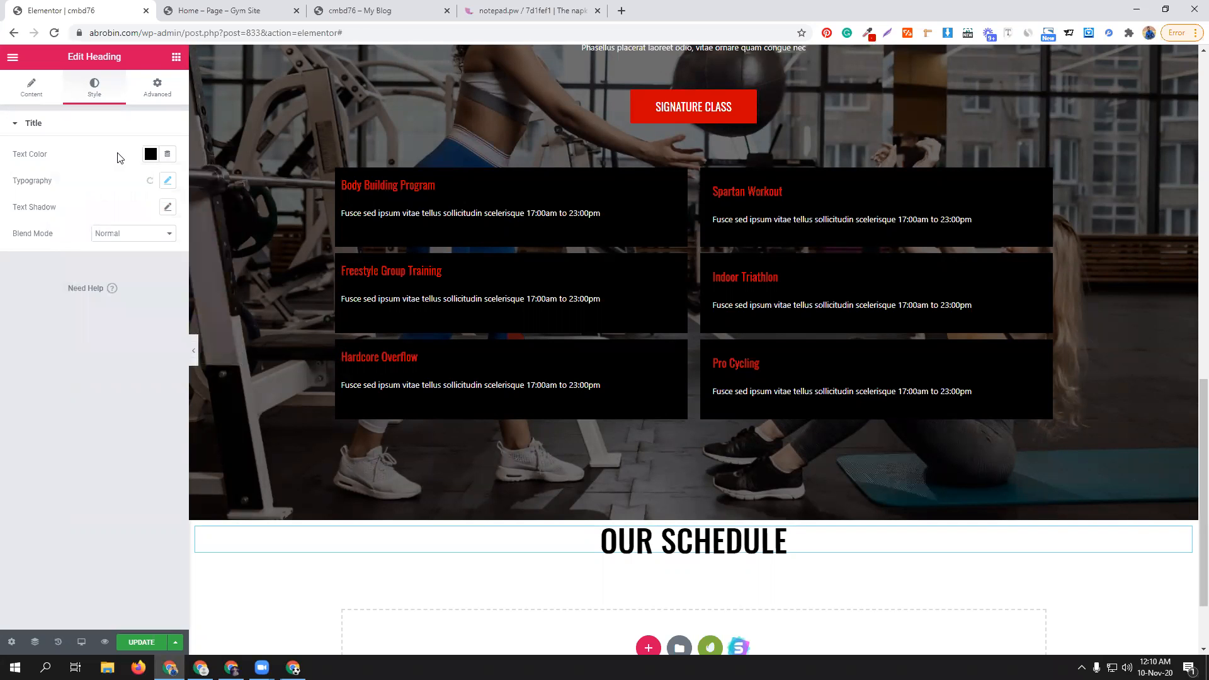
- Copy the subtitle text under the original Our Schedule heading and paste it below the copied heading in the new section
scroll(717, 211, up, 7)
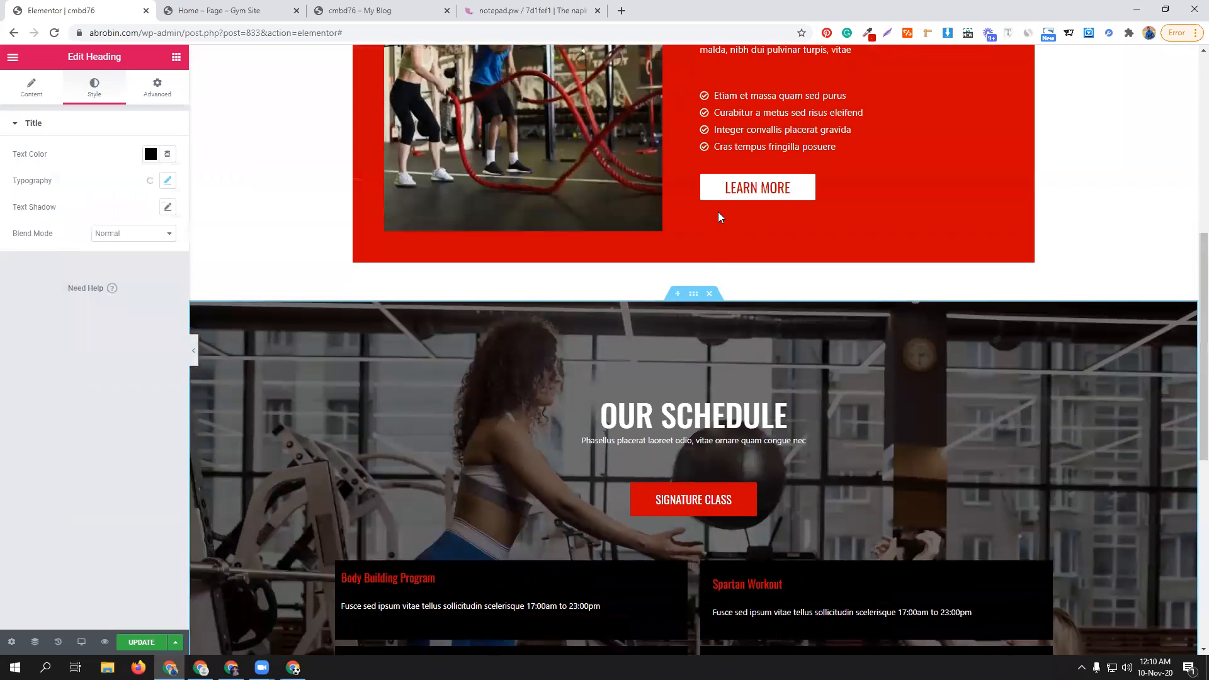
scroll(750, 461, down, 1)
right_click(746, 428)
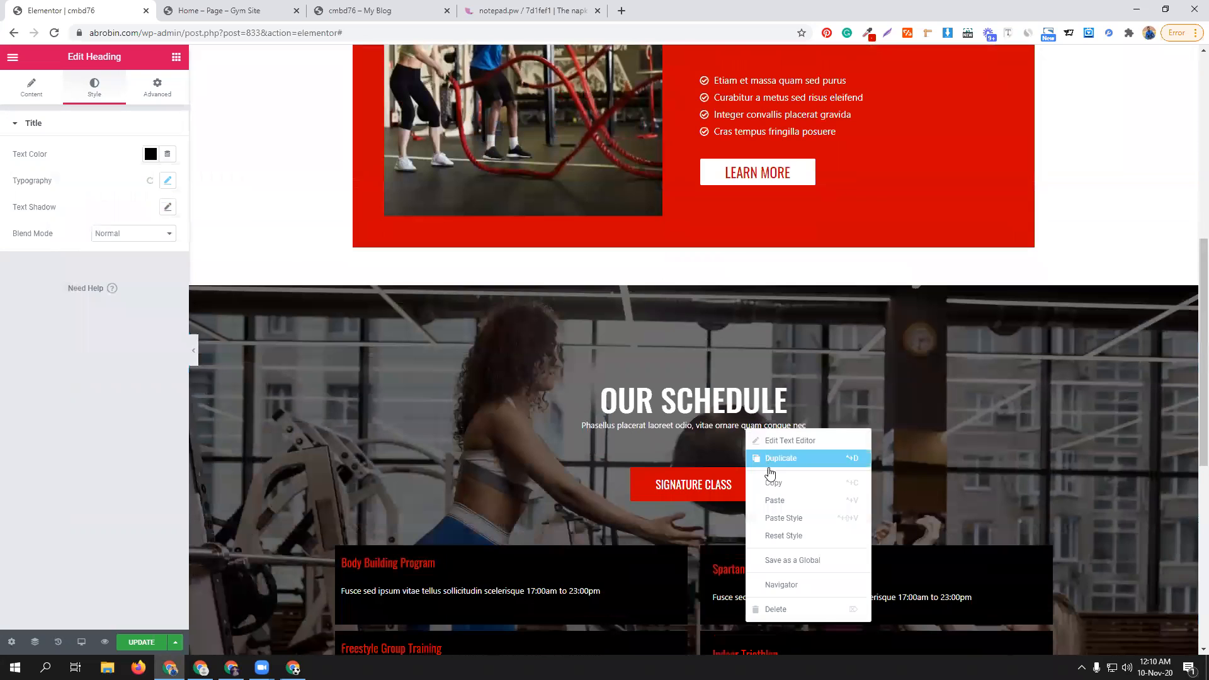
click(765, 480)
scroll(714, 452, down, 6)
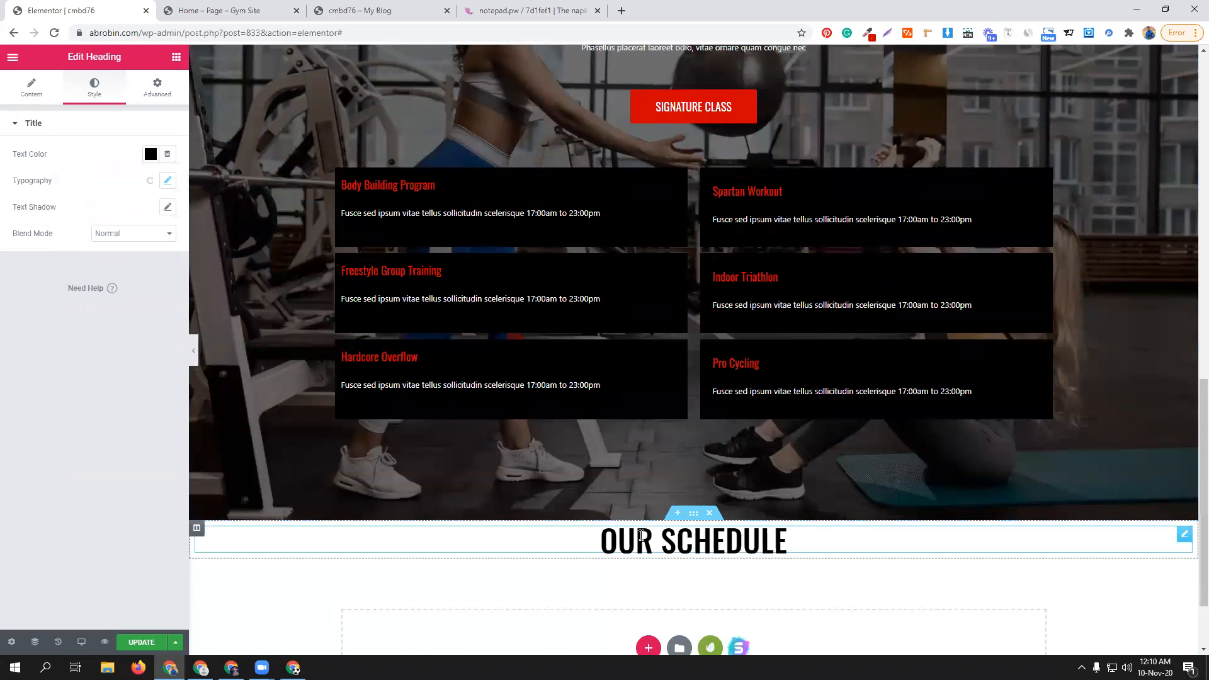
right_click(571, 536)
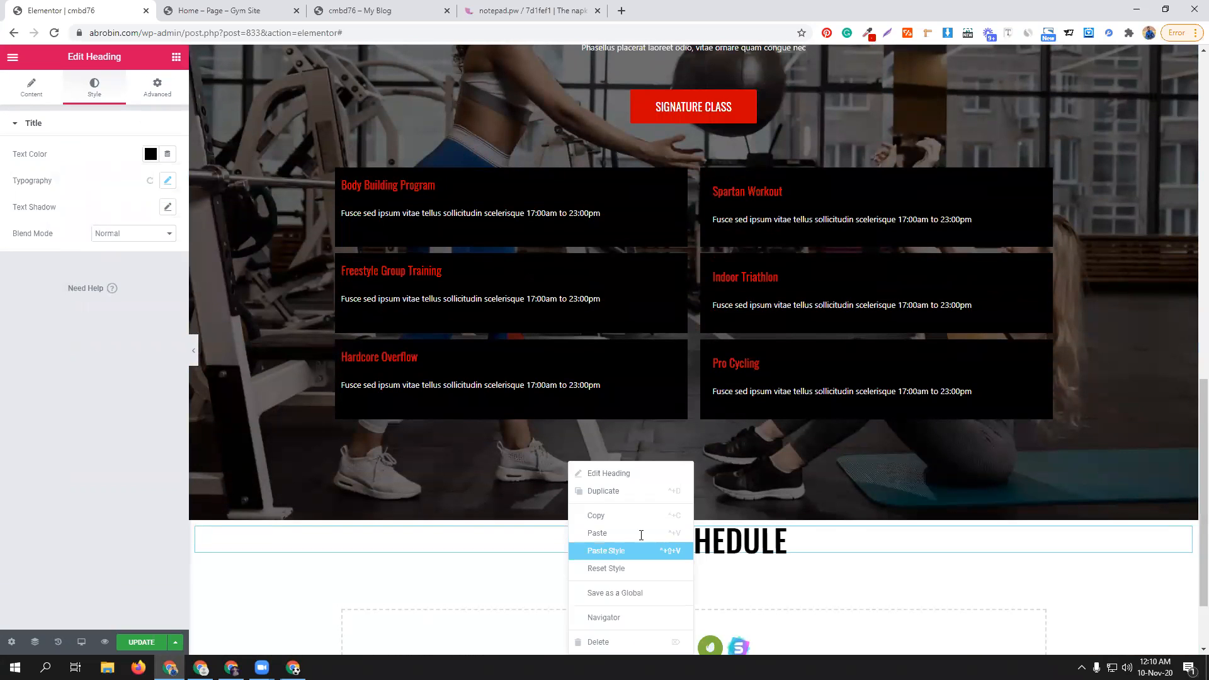
click(595, 532)
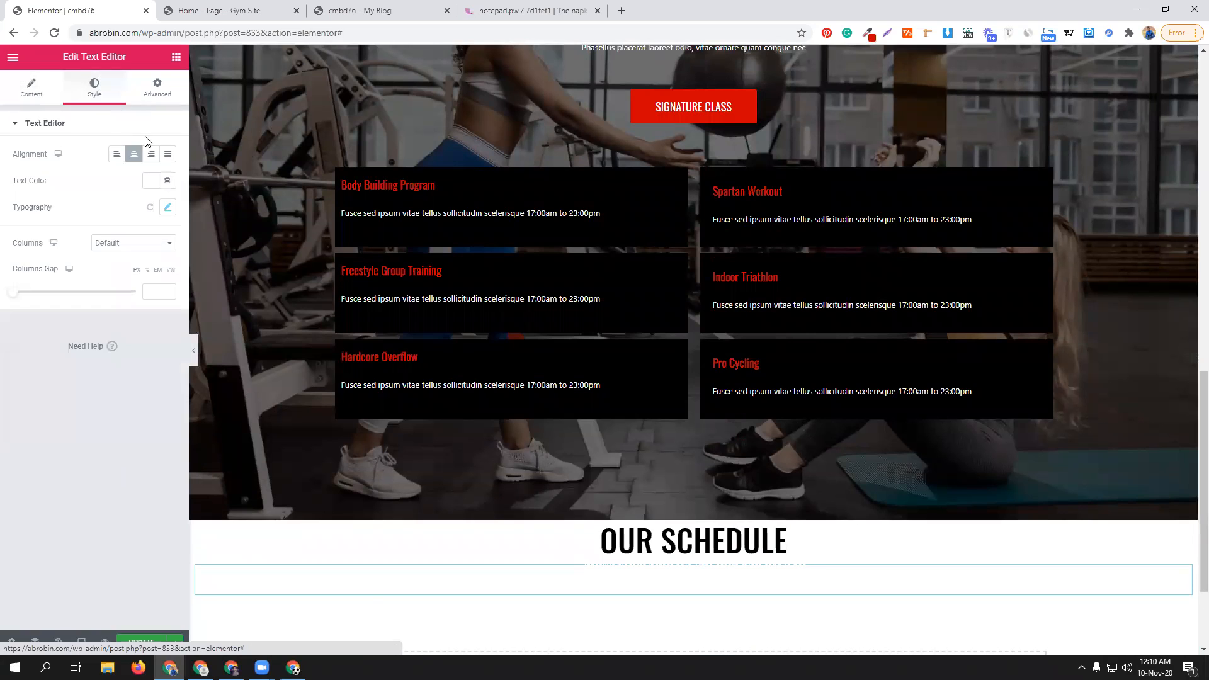
- Set the pasted subtitle's text color to black (#000000)
click(150, 181)
click(188, 211)
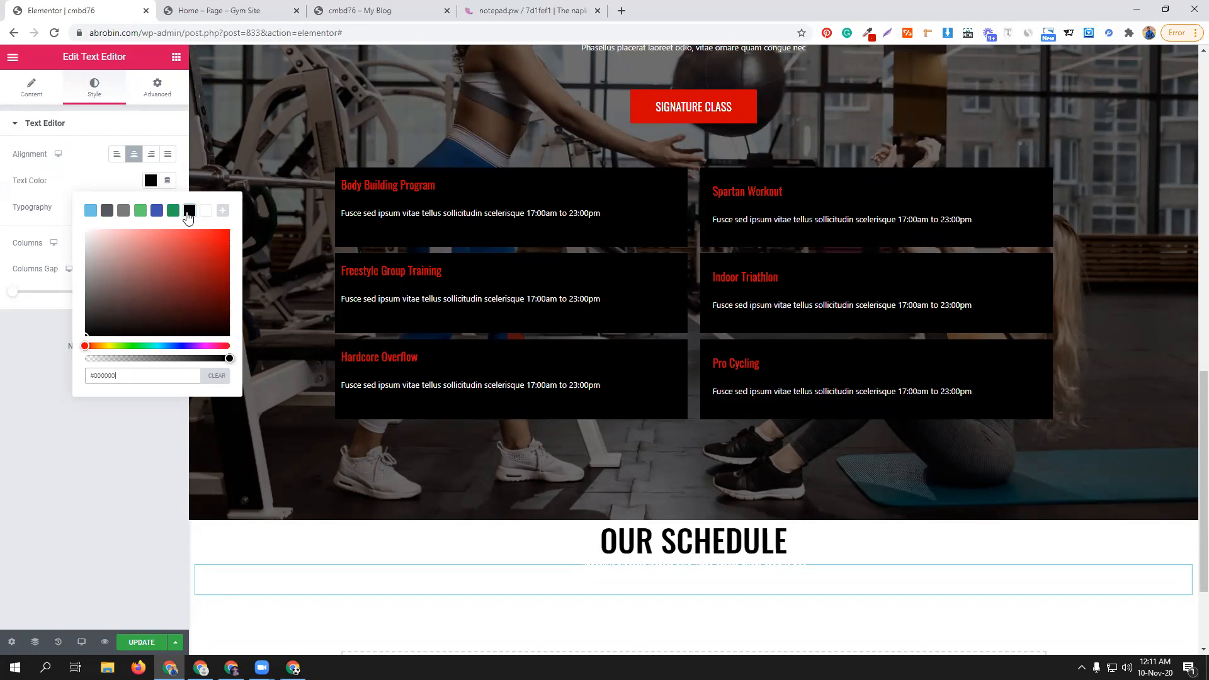
click(173, 211)
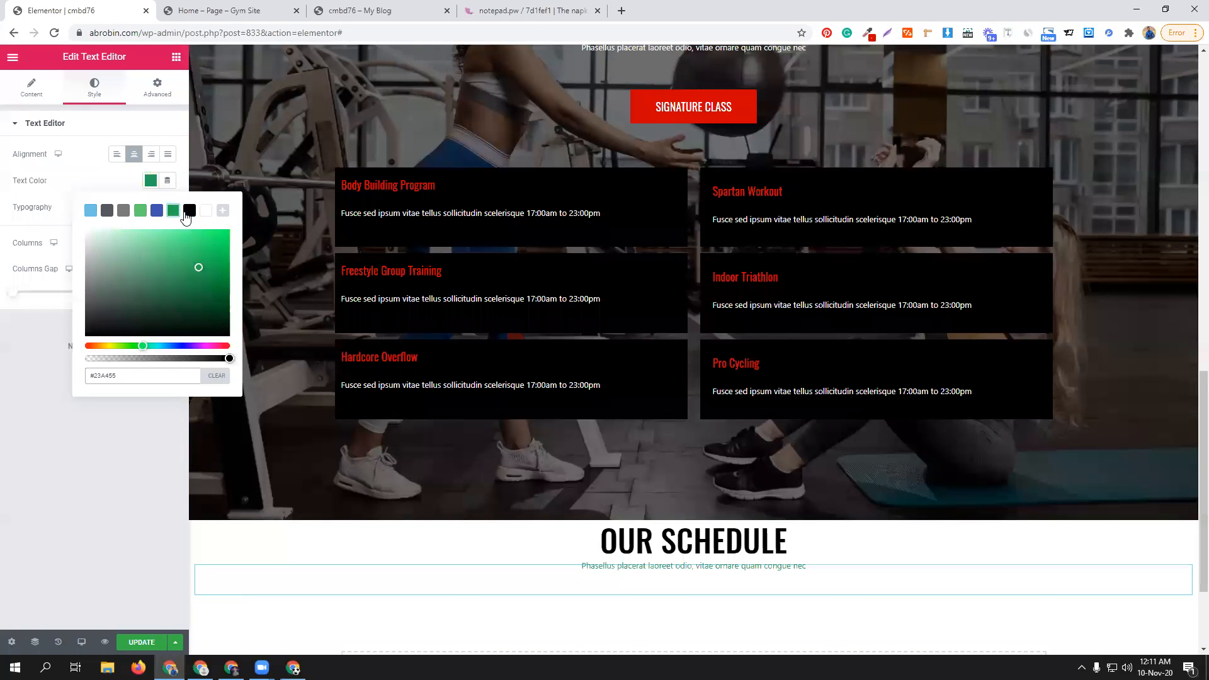
click(189, 212)
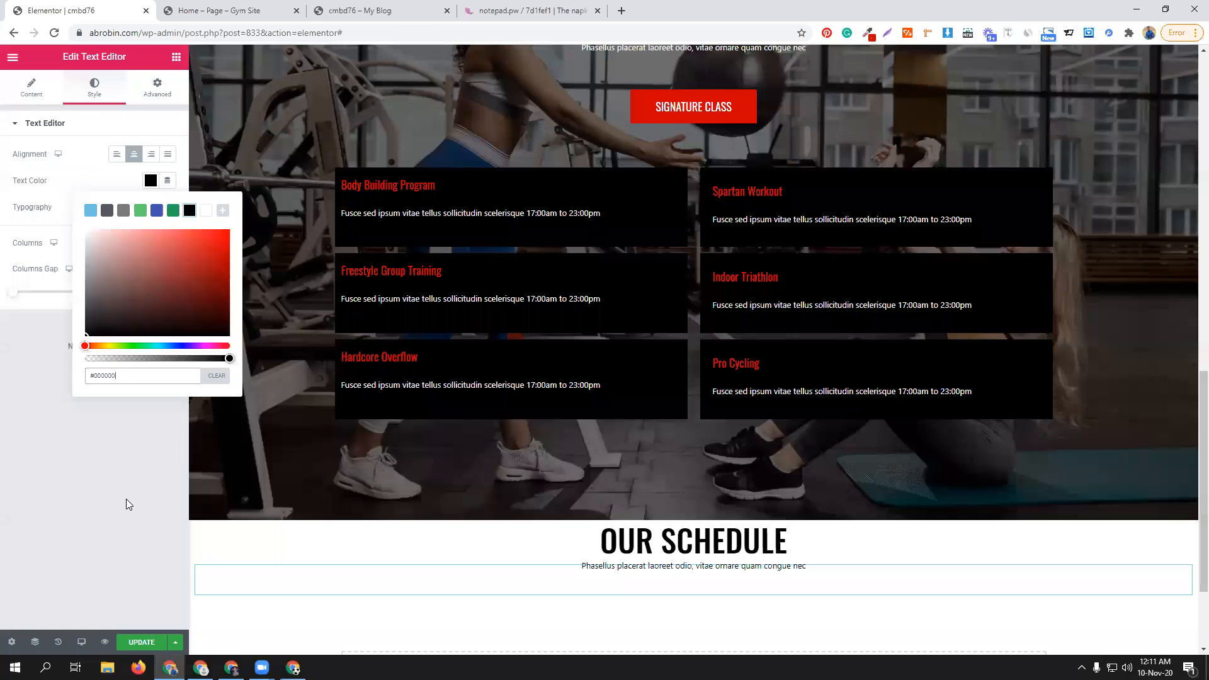
scroll(763, 498, down, 3)
- Check the spacing above Our Trainers on the reference page, and set the new section's top margin to 100 px in Elementor
click(261, 12)
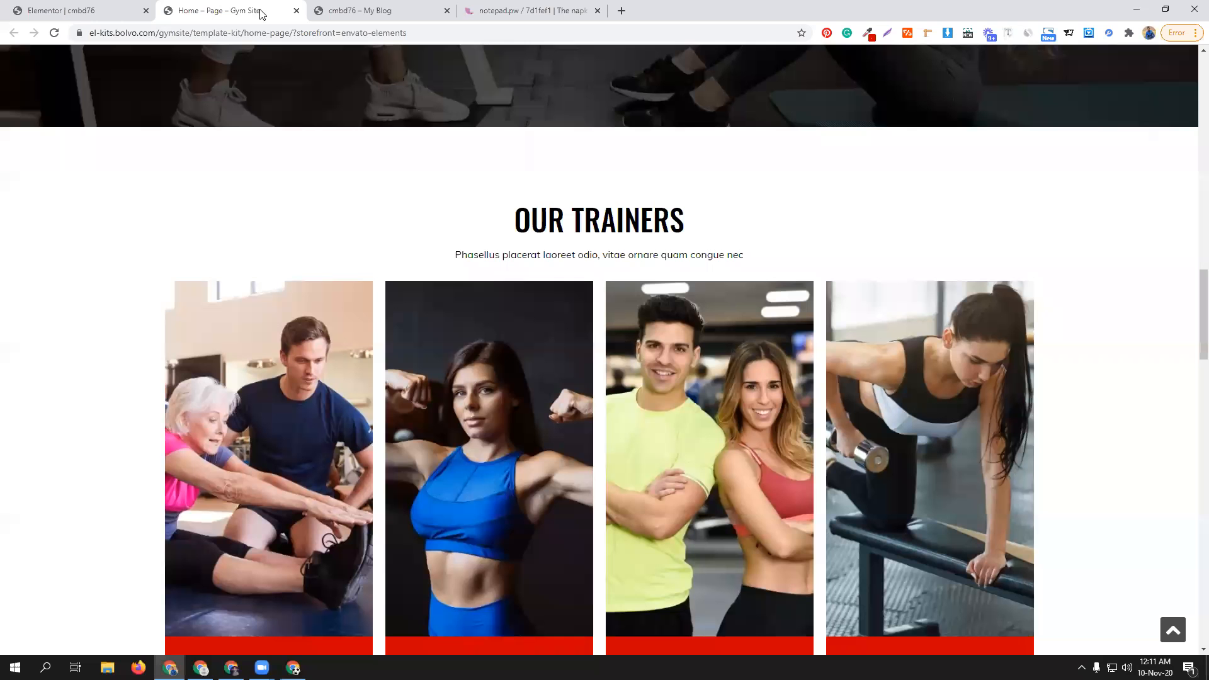
click(106, 10)
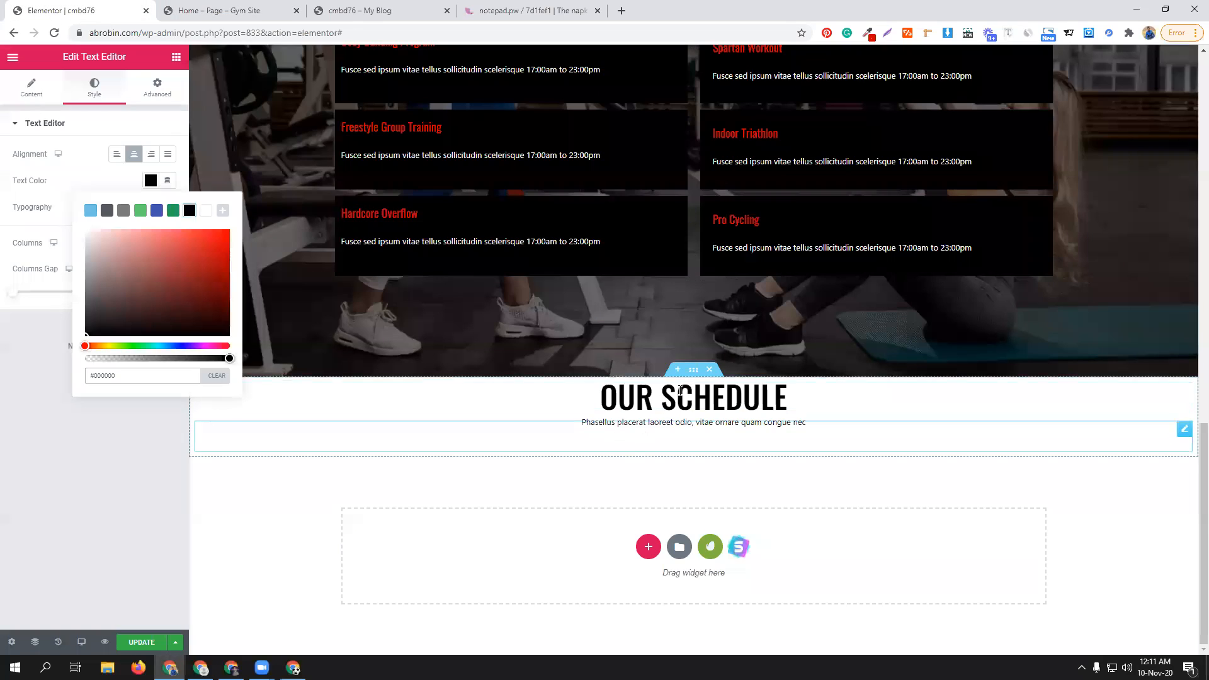
click(693, 369)
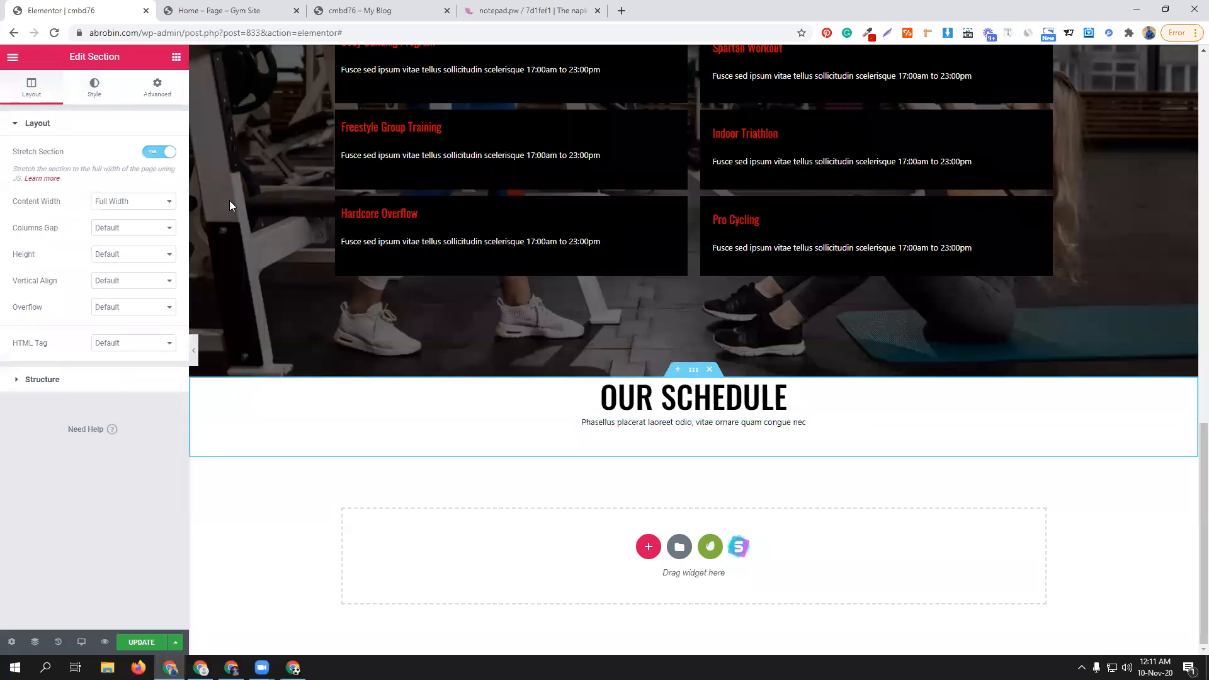
click(157, 88)
click(26, 176)
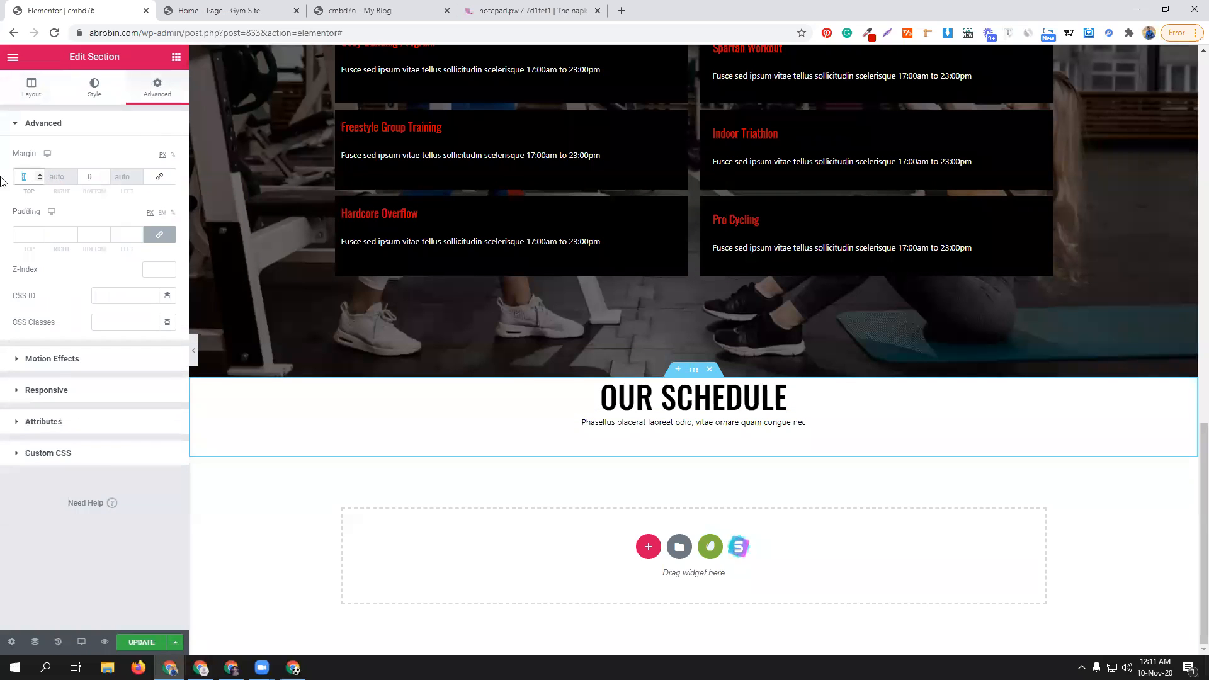
text(10)
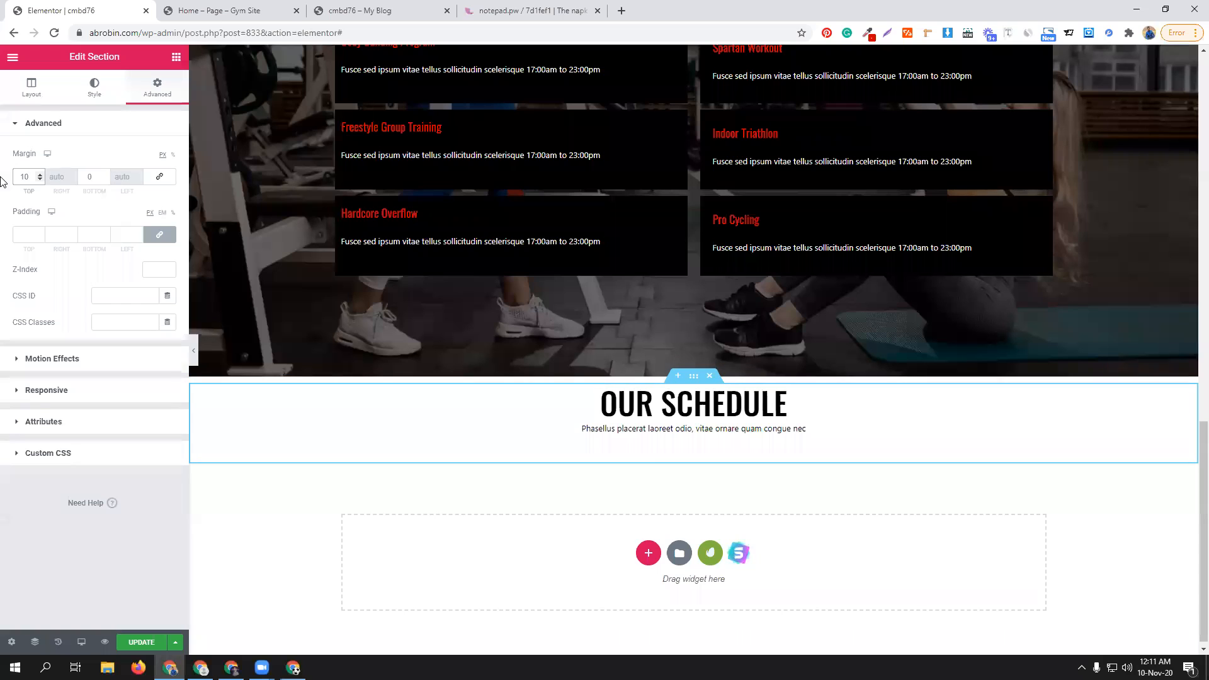
text(0)
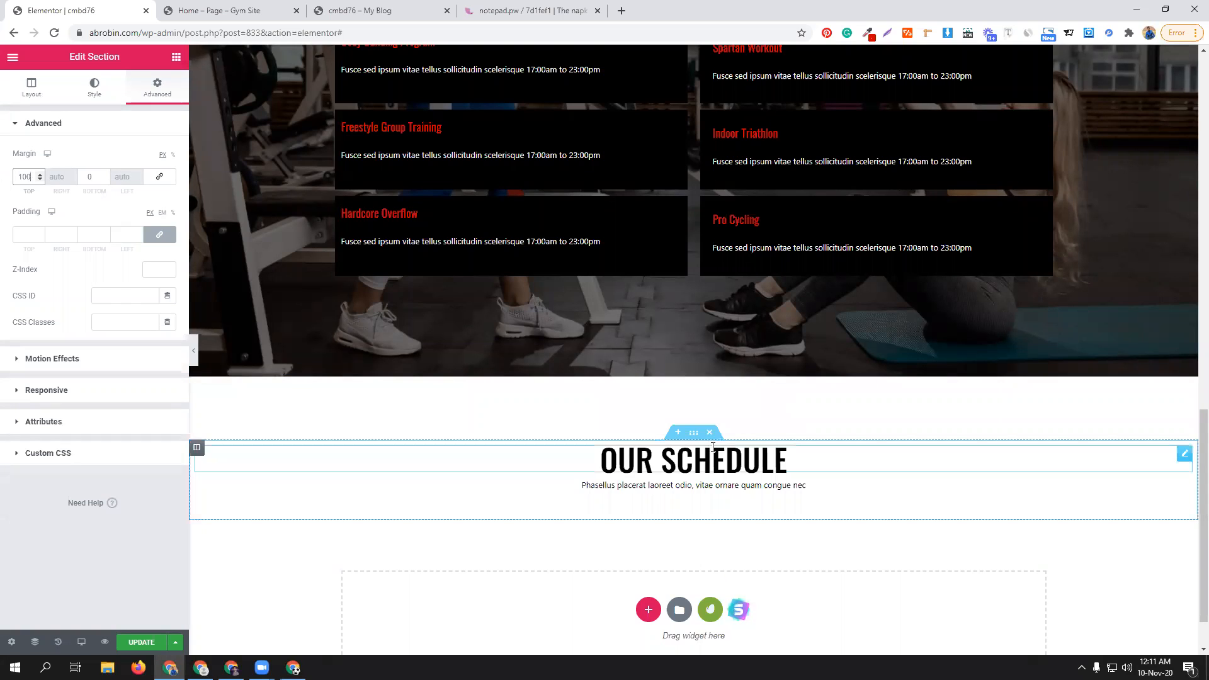
scroll(735, 469, down, 1)
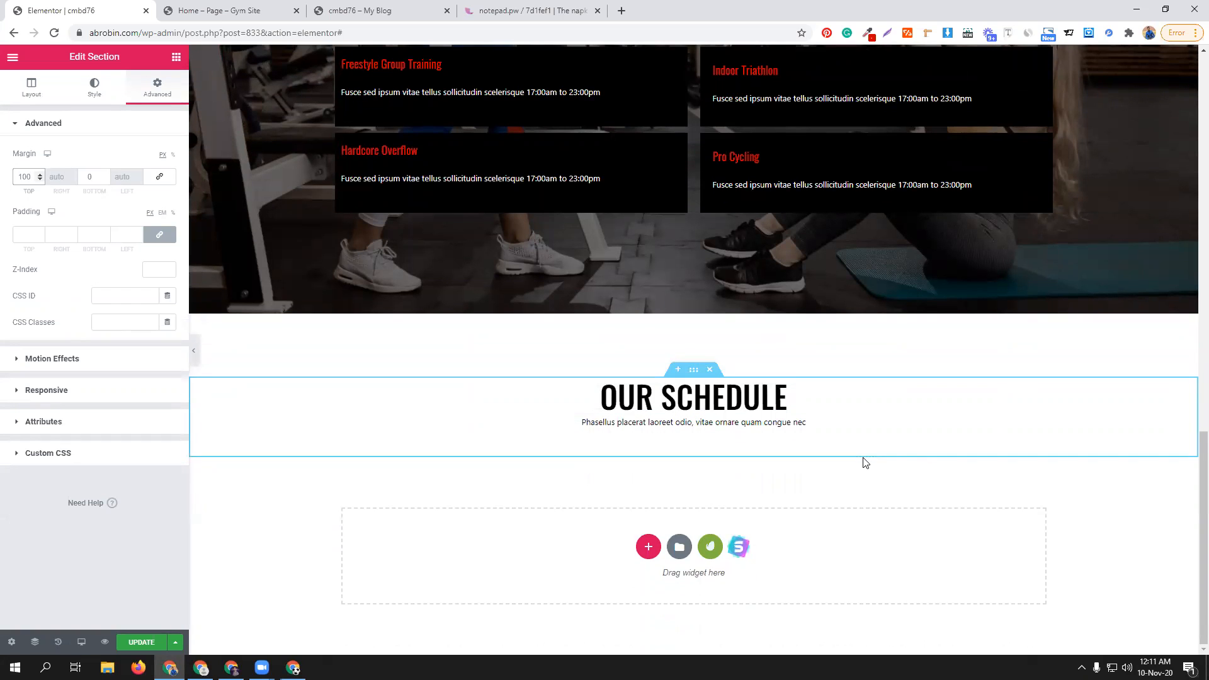
- Check the trainer cards on the reference page, and add a two-column inner section below the copied subtitle in Elementor
click(217, 11)
scroll(287, 272, down, 3)
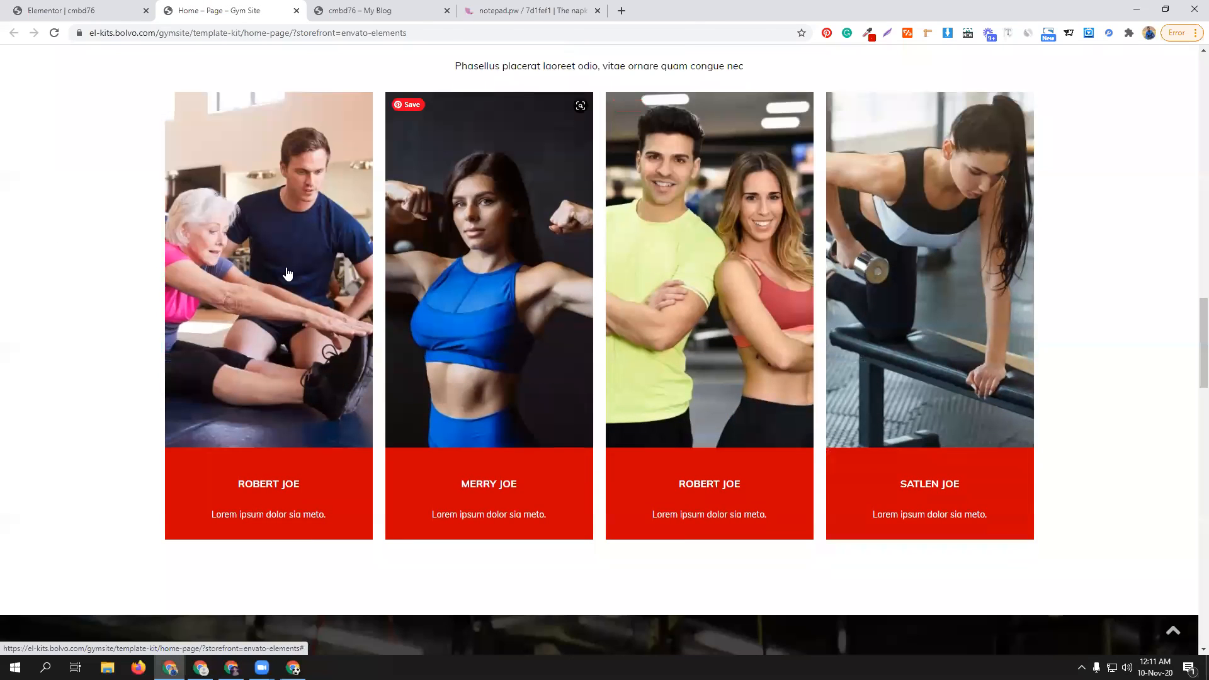
scroll(277, 271, up, 2)
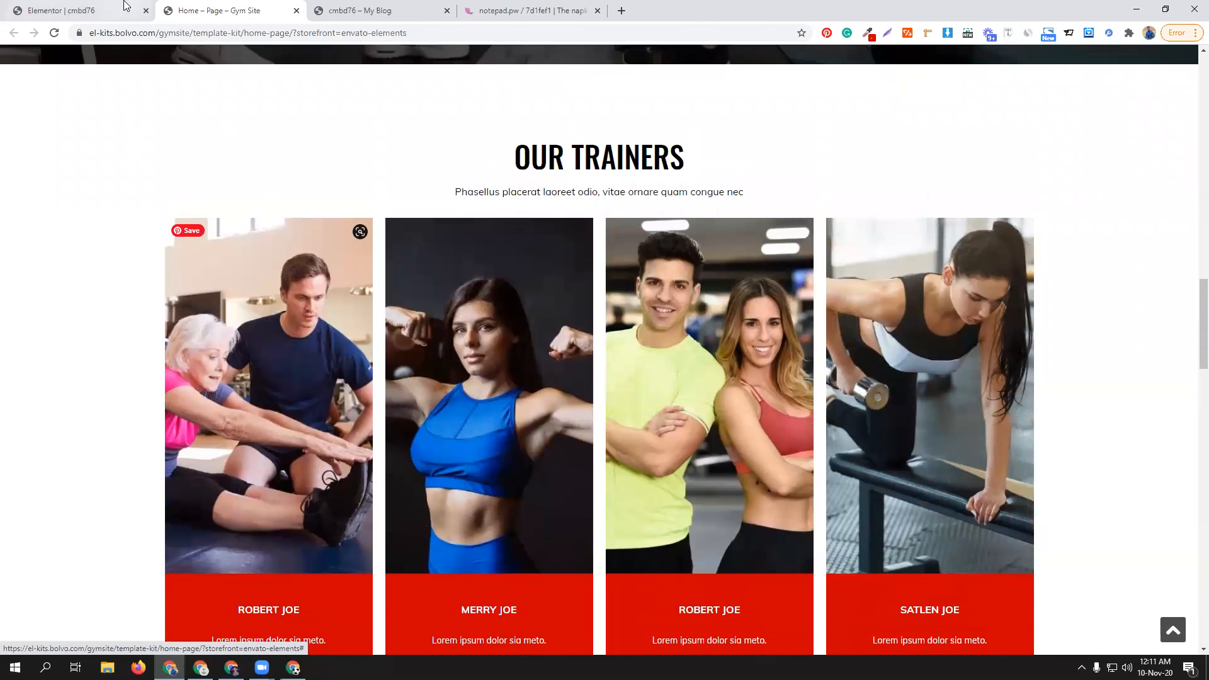
click(125, 7)
click(176, 57)
drag(69, 182, 704, 442)
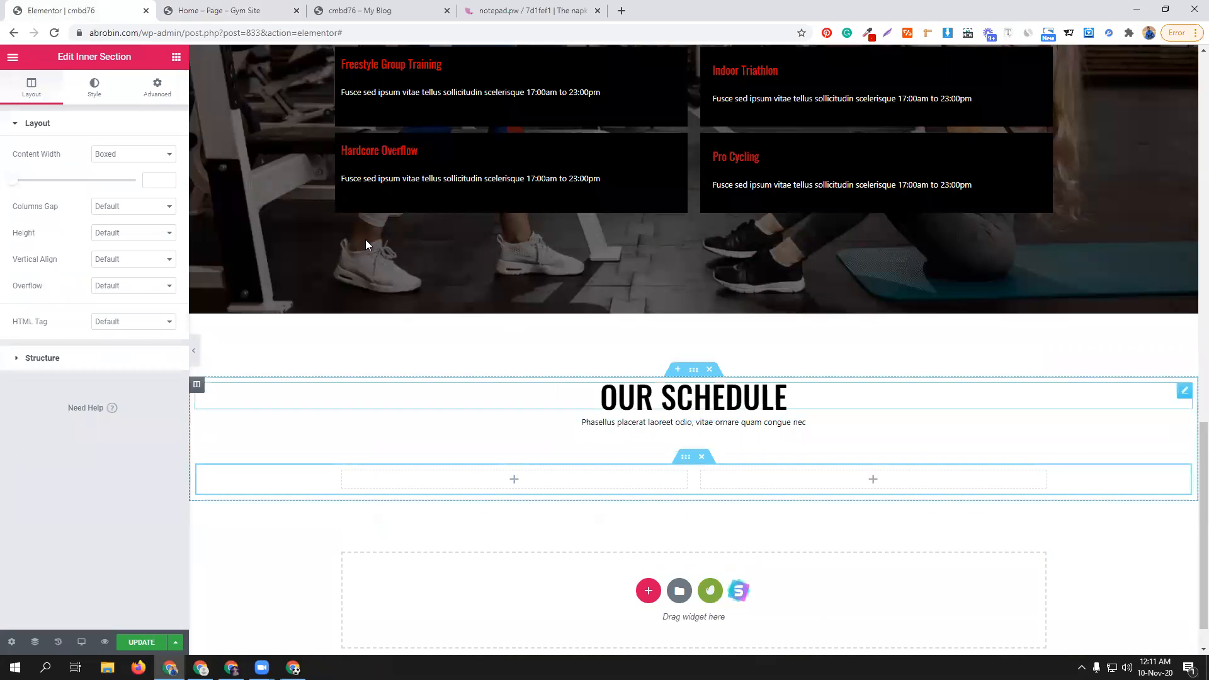
- Examine the reference page's four trainer cards, outlining the row of photos and the red row of names and captions
click(220, 10)
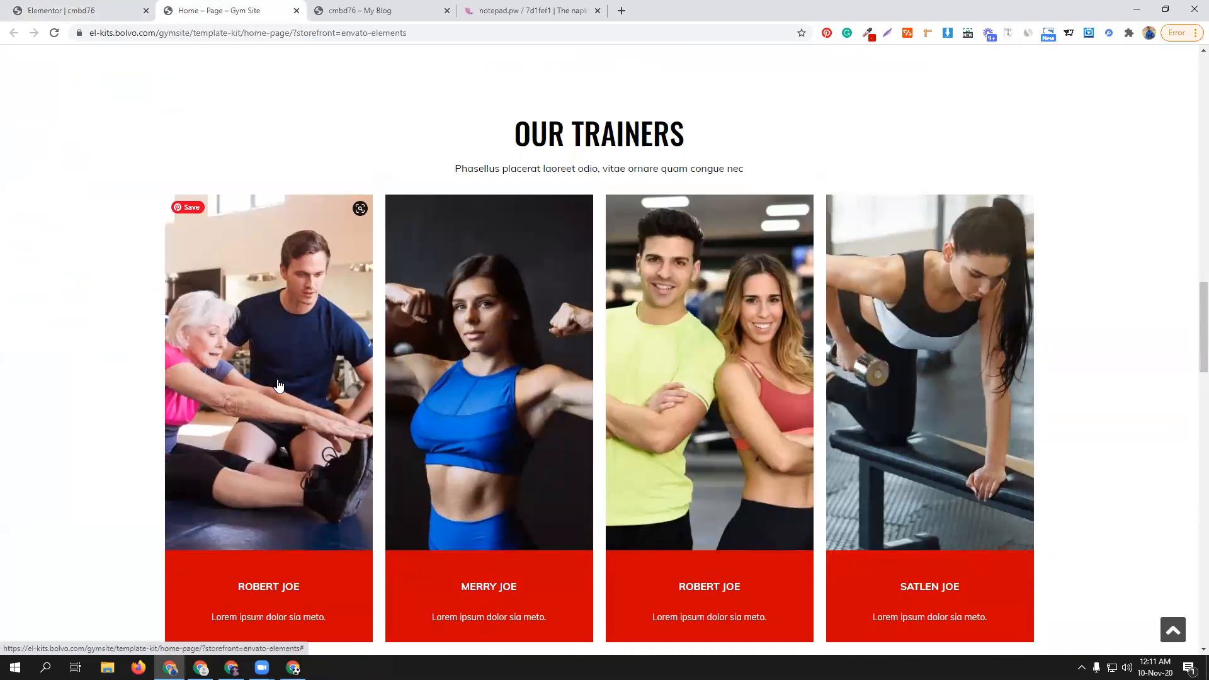
scroll(279, 386, down, 1)
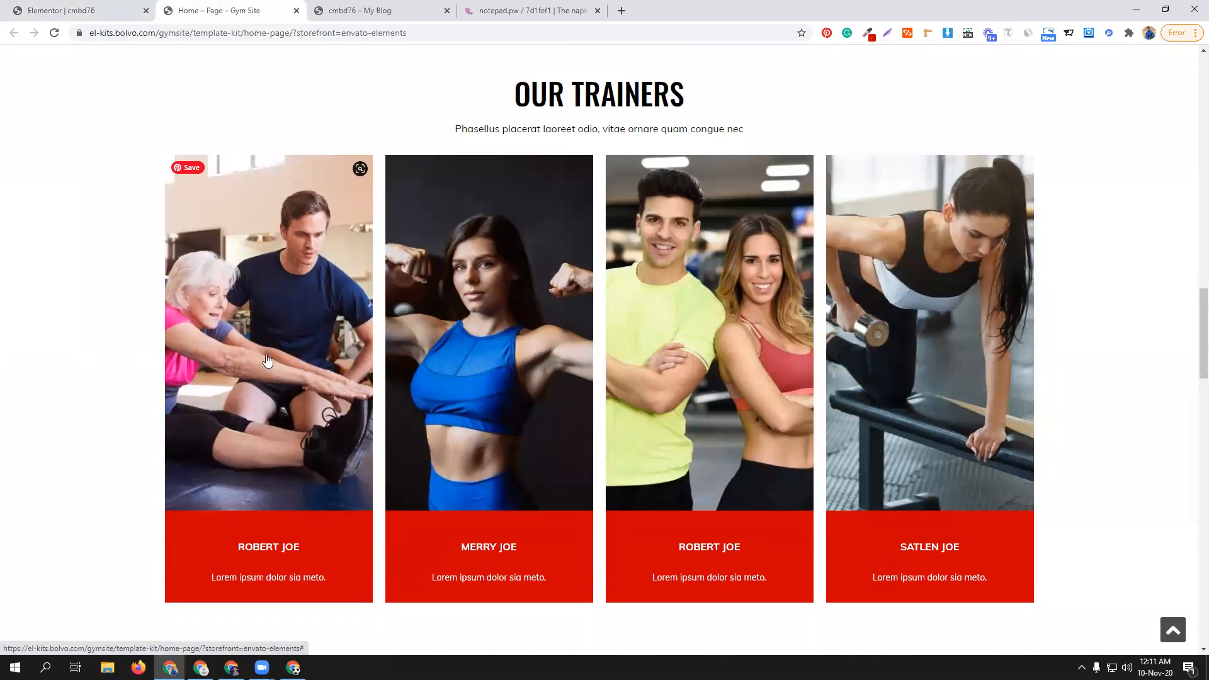
scroll(270, 378, down, 1)
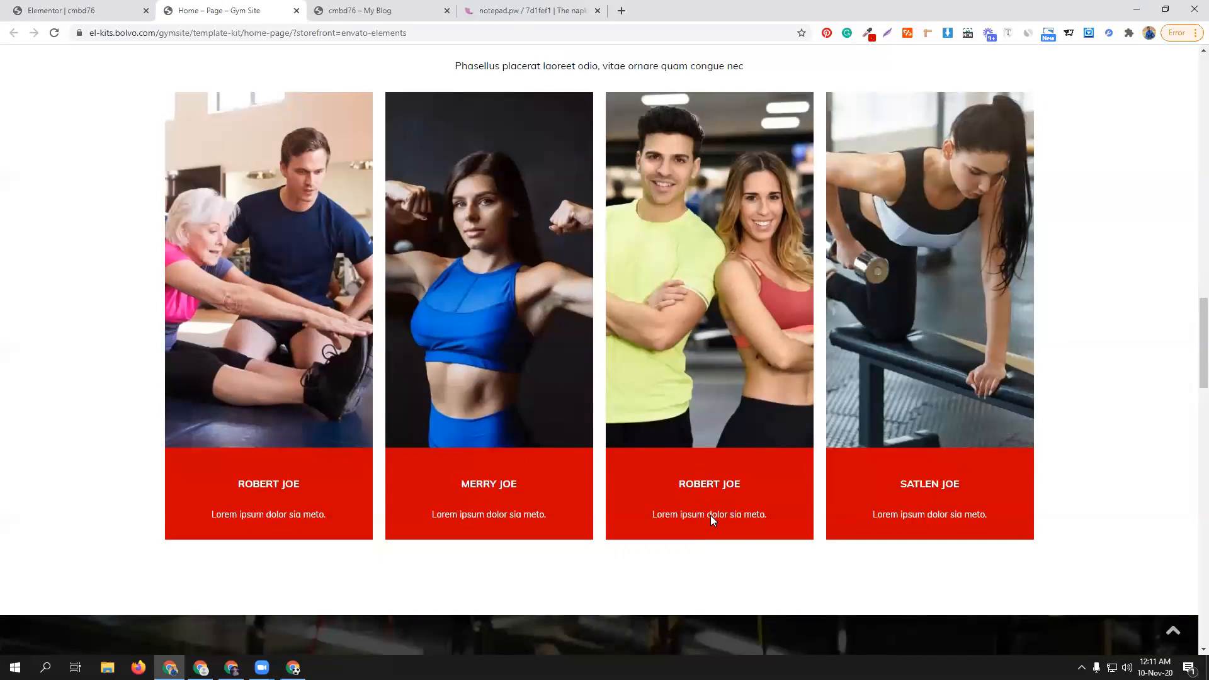
click(311, 113)
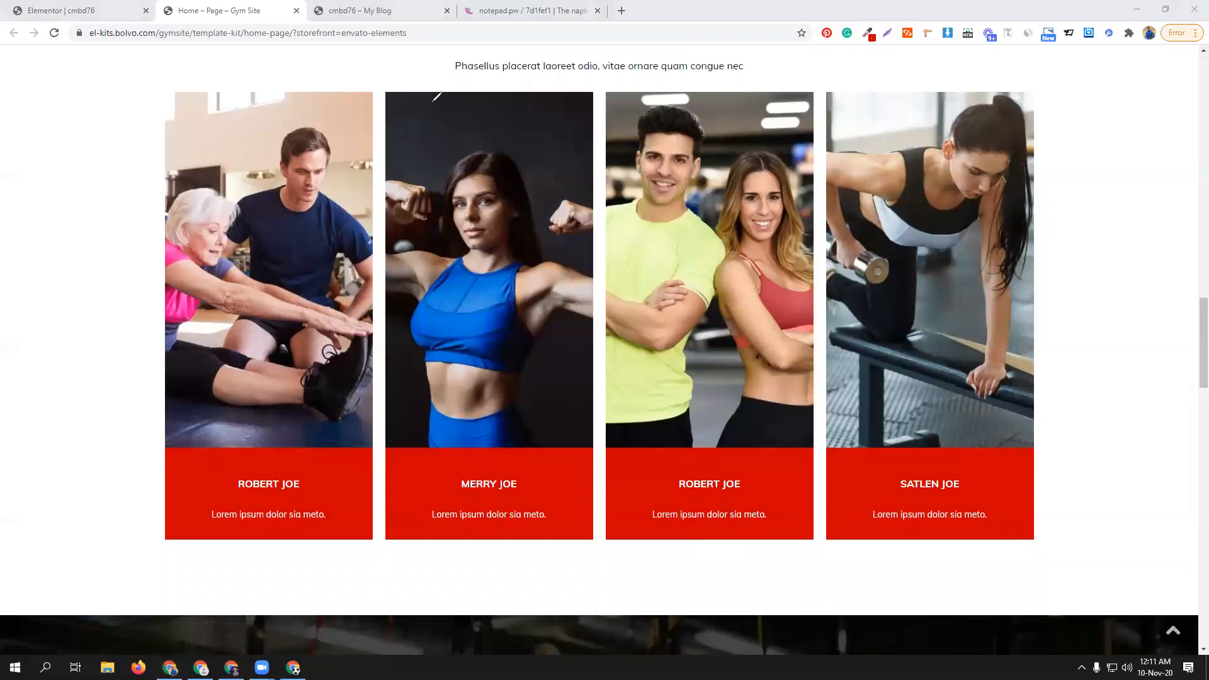
drag(163, 90, 1025, 94)
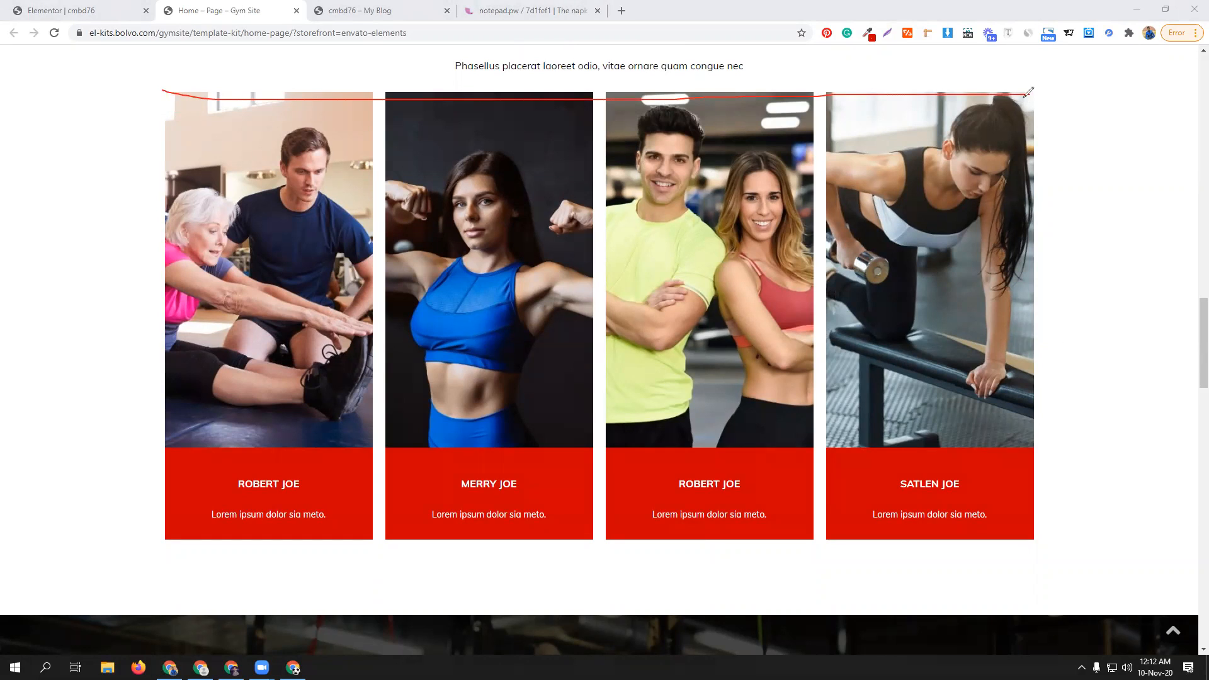
drag(1029, 94, 1040, 438)
mouse_move(938, 439)
mouse_down()
mouse_move(159, 433)
mouse_move(165, 89)
mouse_up()
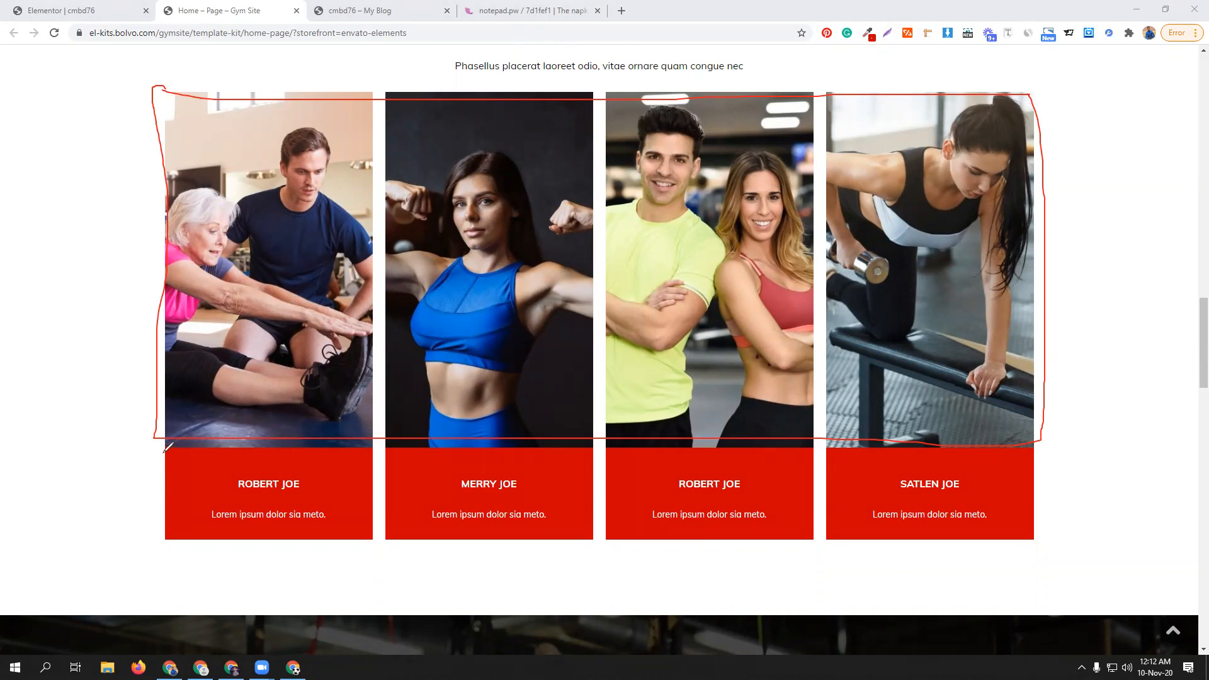
mouse_move(178, 450)
mouse_down()
mouse_move(541, 465)
mouse_move(994, 448)
mouse_move(1039, 460)
mouse_move(1045, 516)
mouse_up()
mouse_move(1042, 455)
mouse_down()
mouse_move(634, 528)
mouse_move(321, 527)
mouse_move(164, 524)
mouse_move(163, 447)
mouse_up()
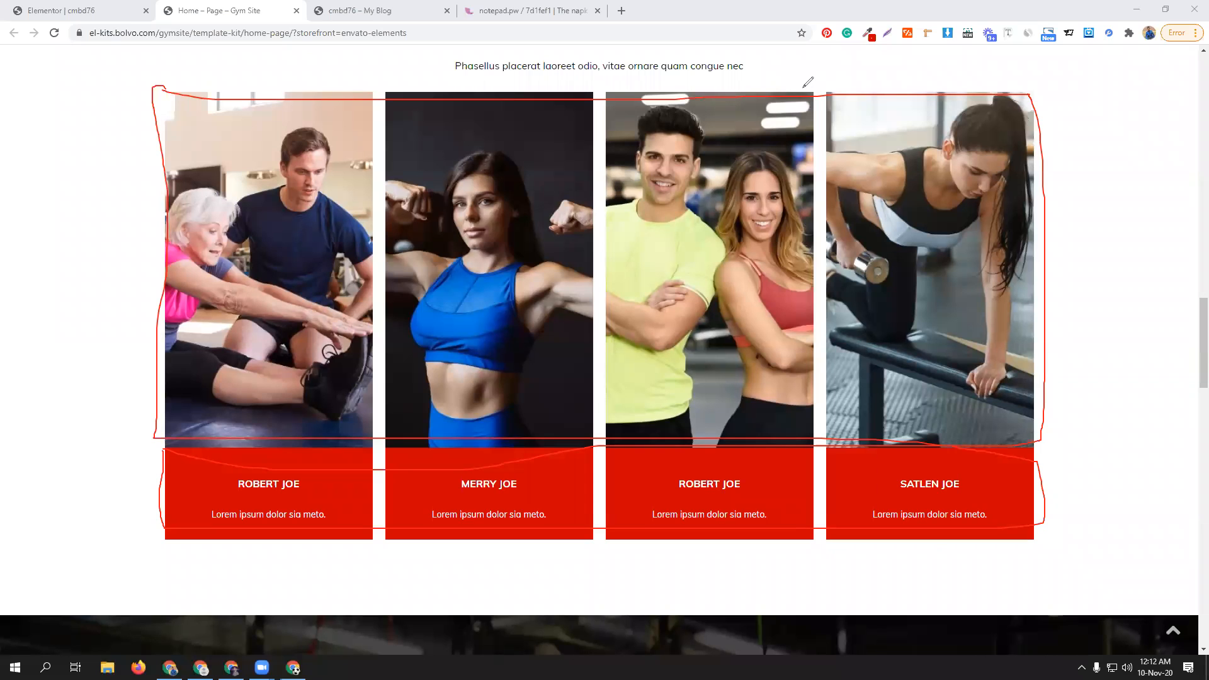
click(761, 94)
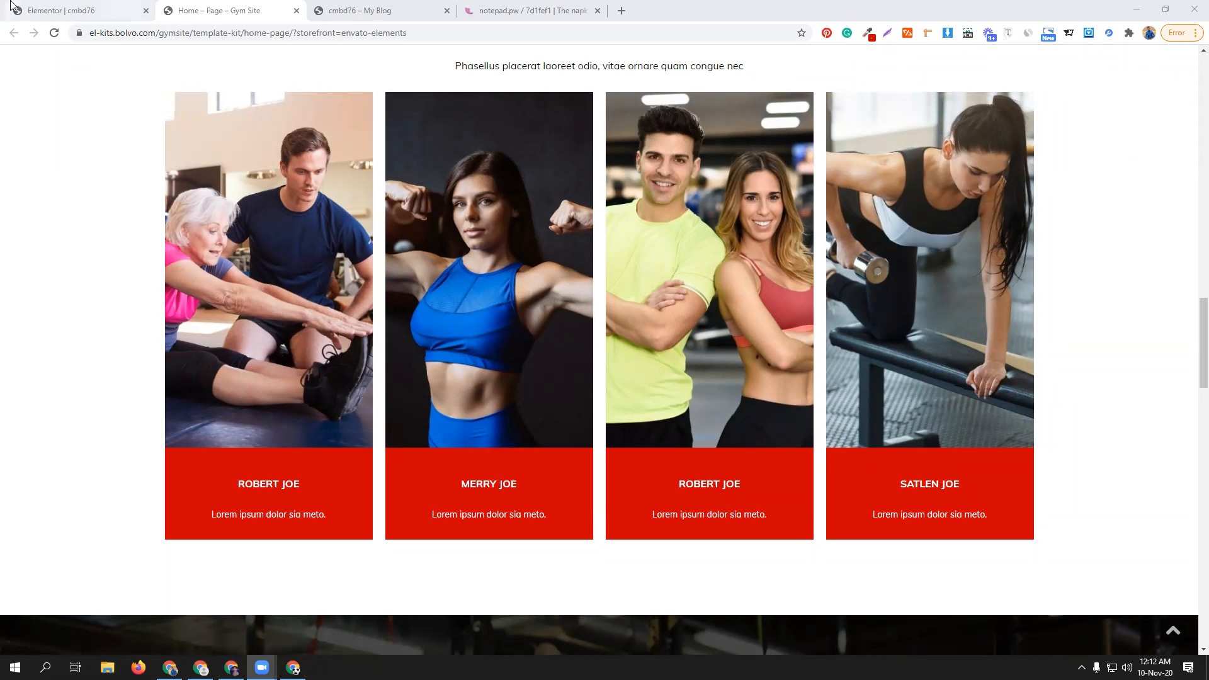
- Search Elementor's widgets for "image" and add an Image Box to the first column of the new inner section
click(57, 6)
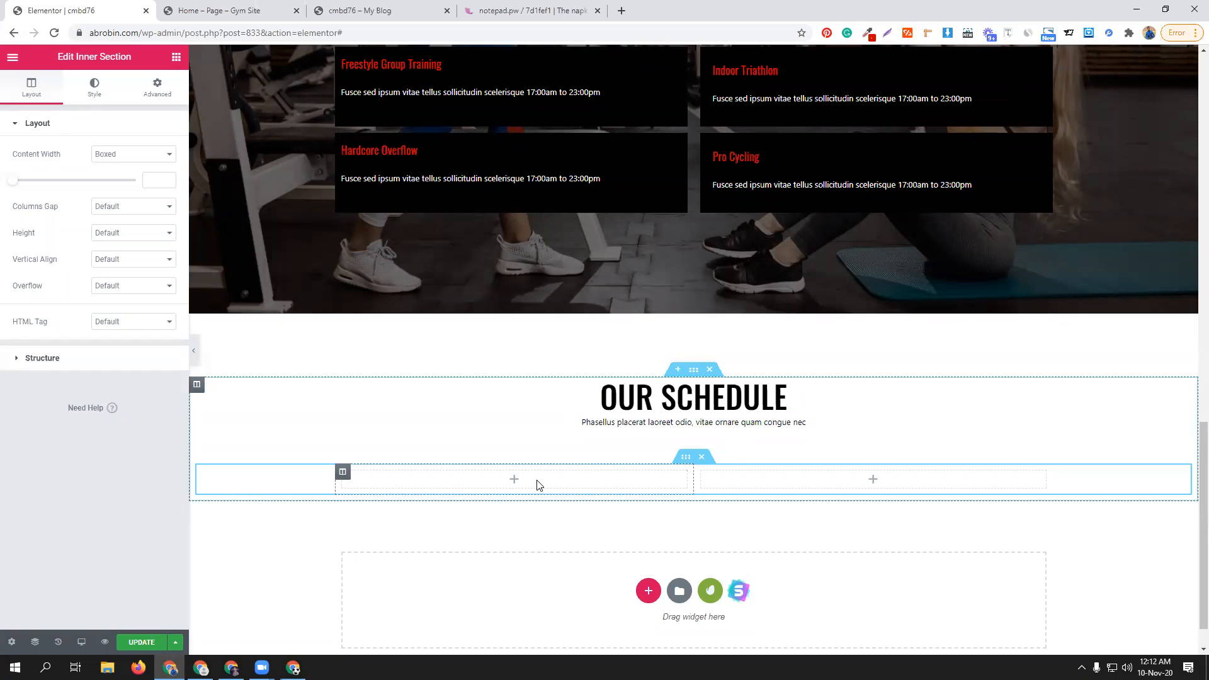
click(178, 59)
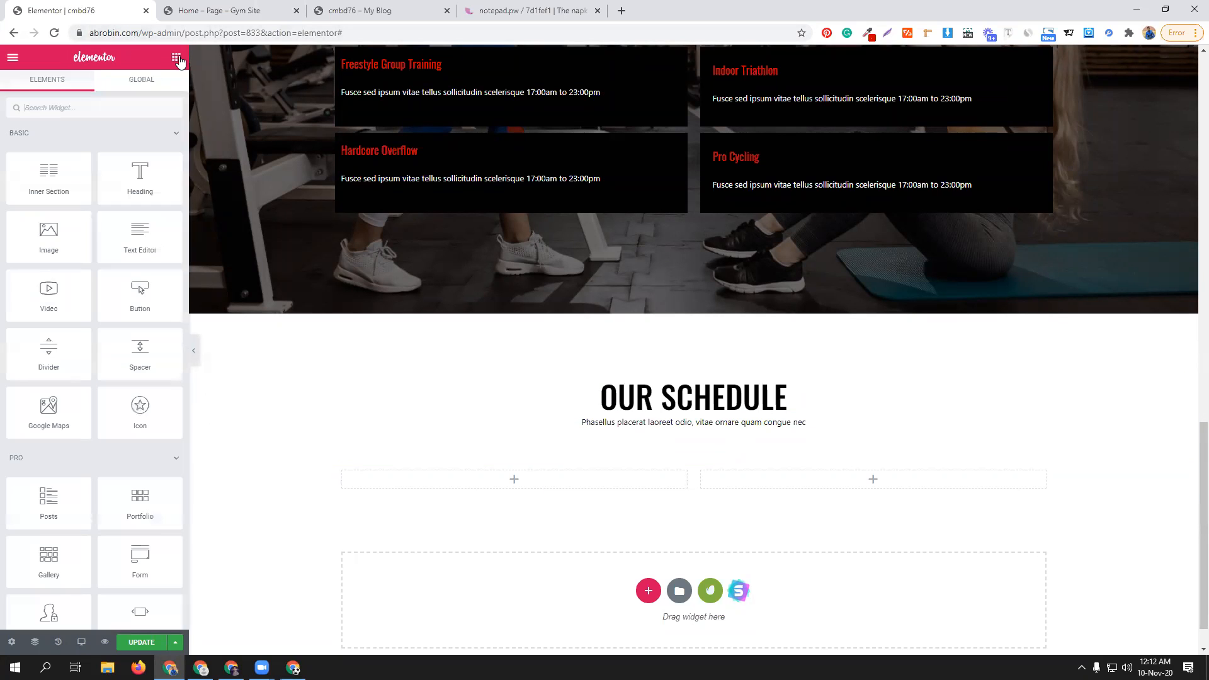
click(98, 108)
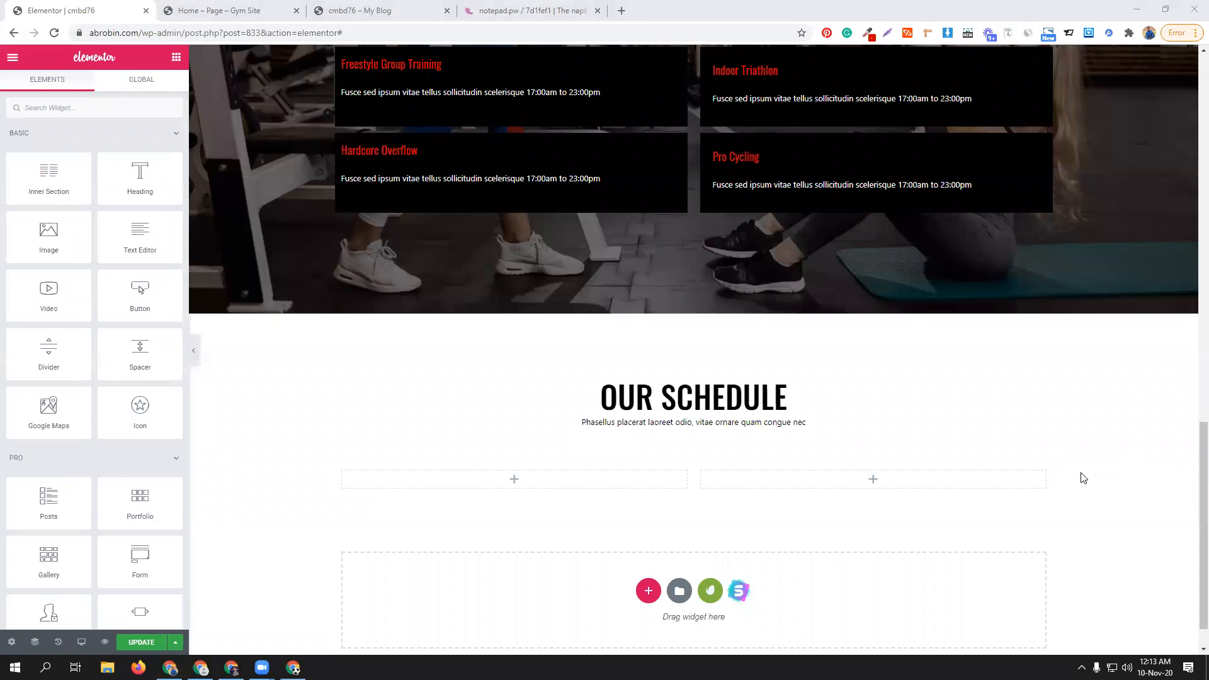
click(252, 9)
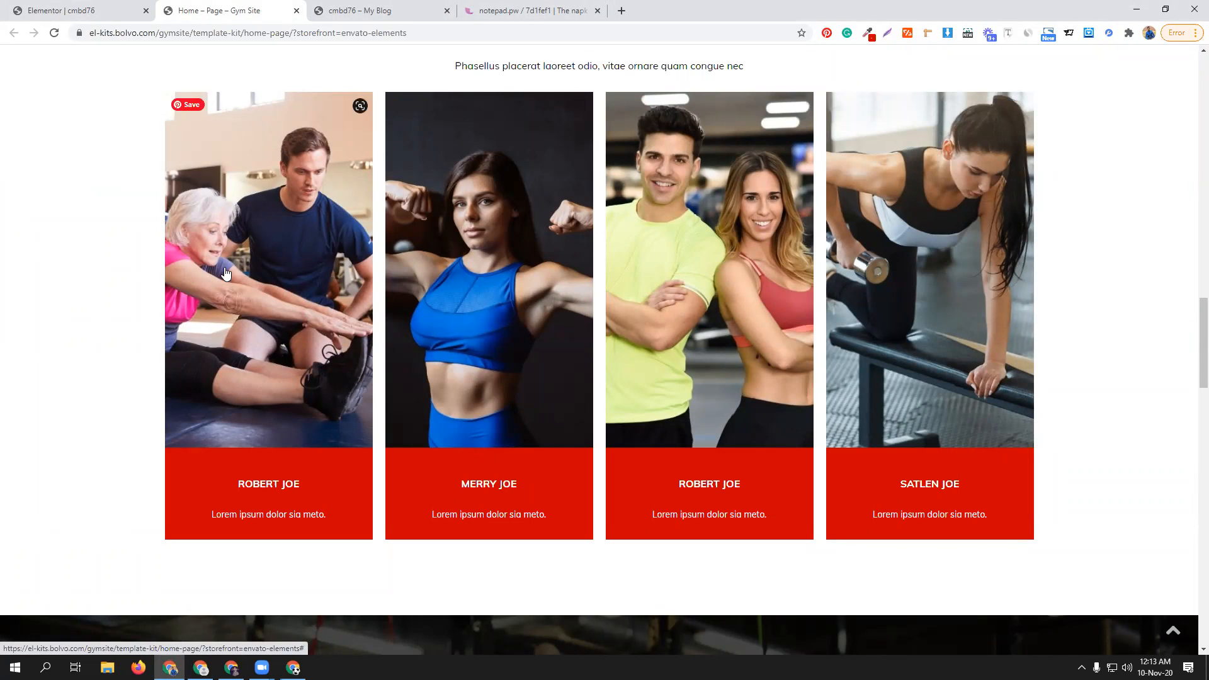
click(60, 9)
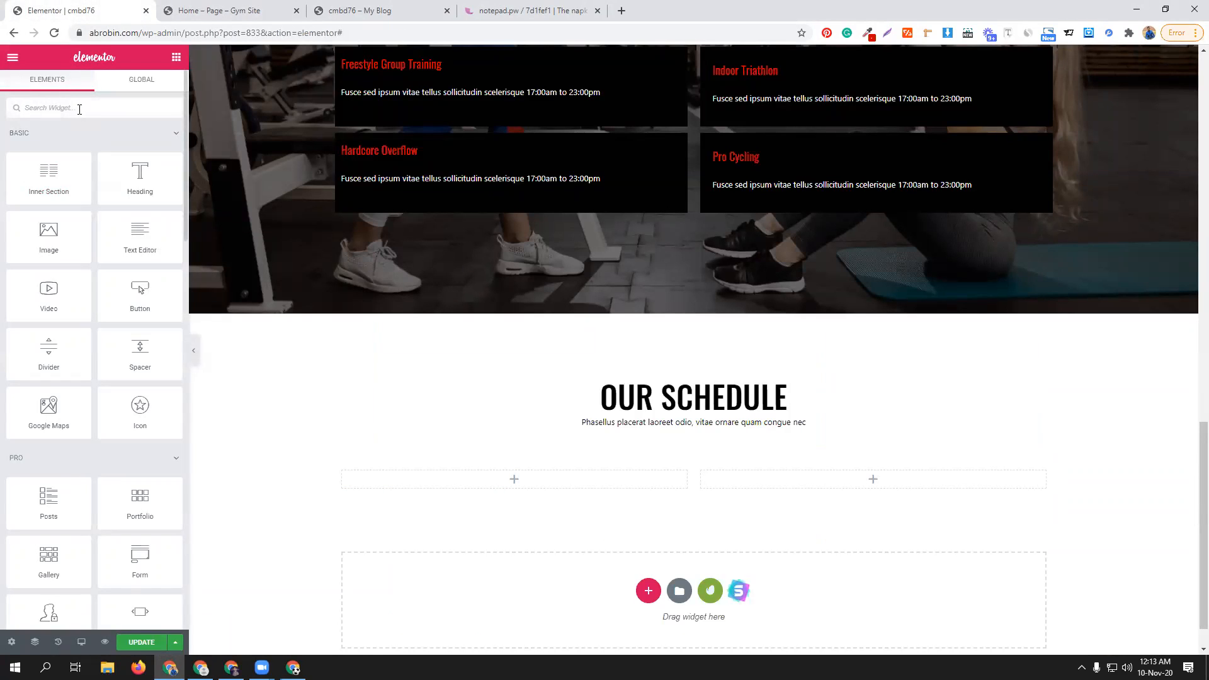
text(image)
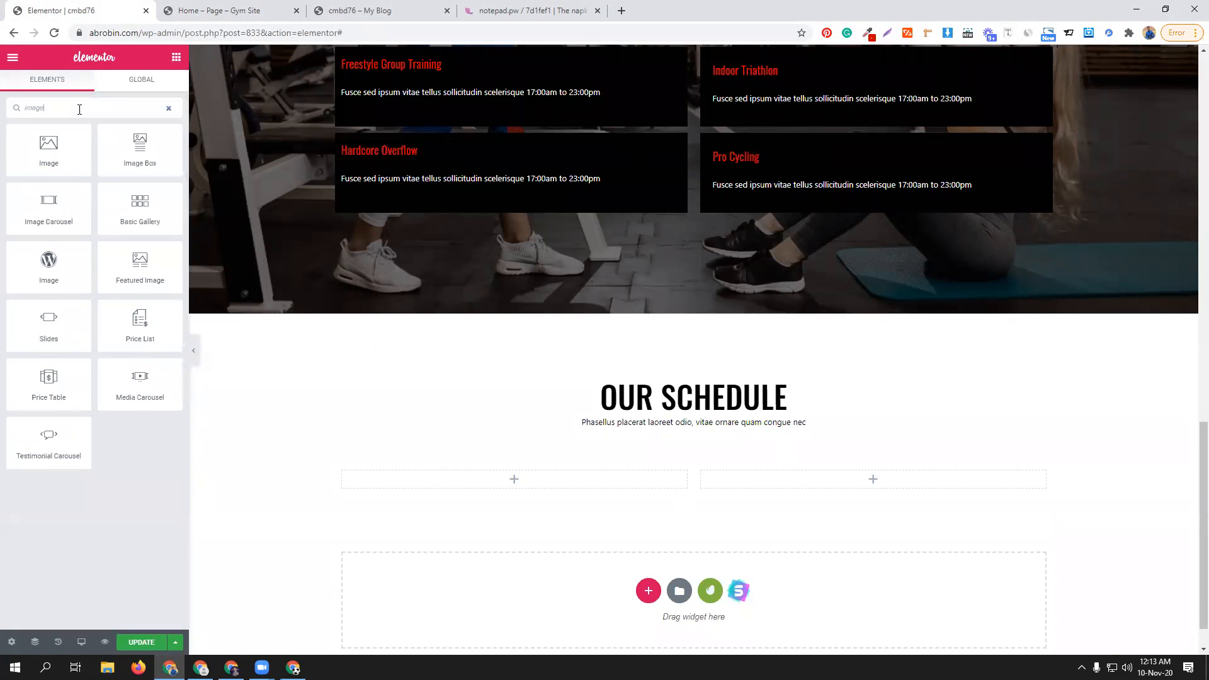
drag(140, 152, 572, 486)
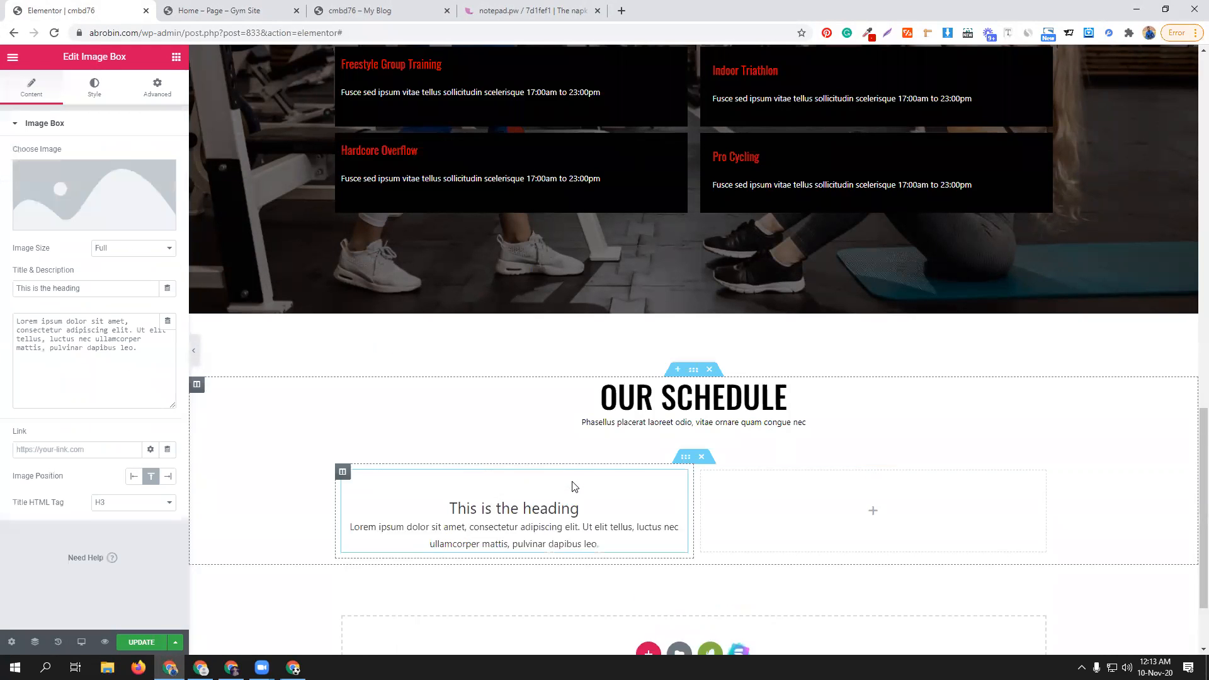
scroll(419, 415, down, 2)
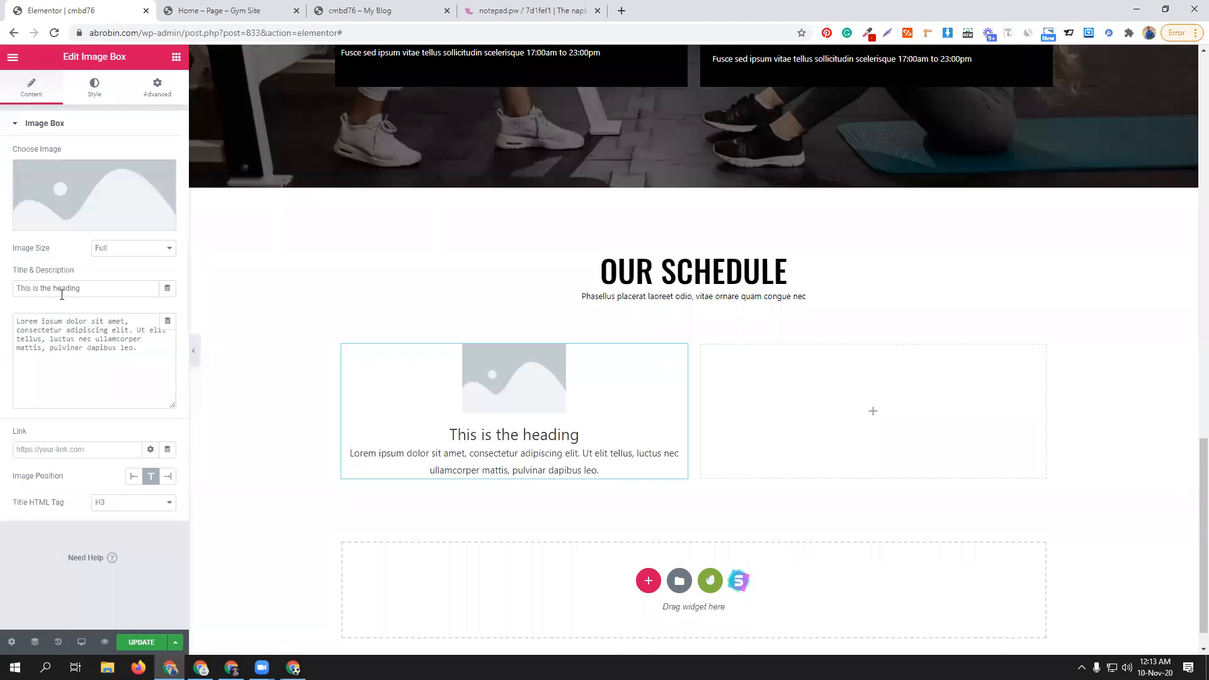
- Upload the four trainer photos from the Downloads folder and insert the senior woman exercising photo into the image box
click(265, 9)
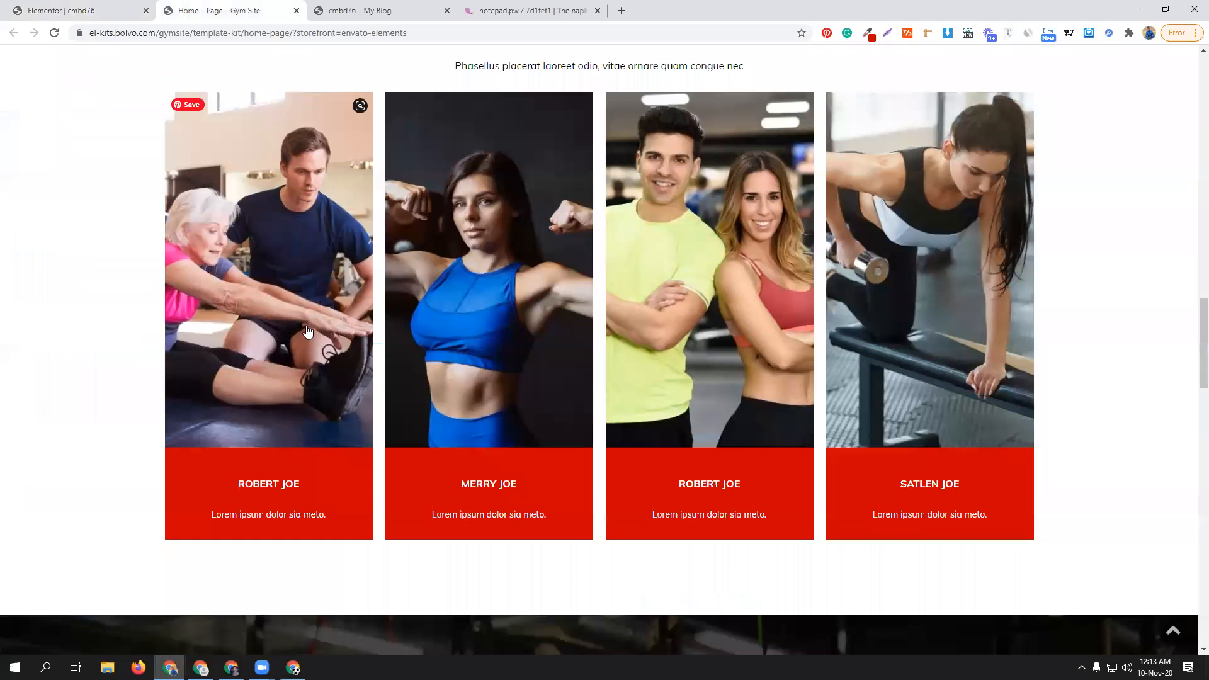
click(76, 10)
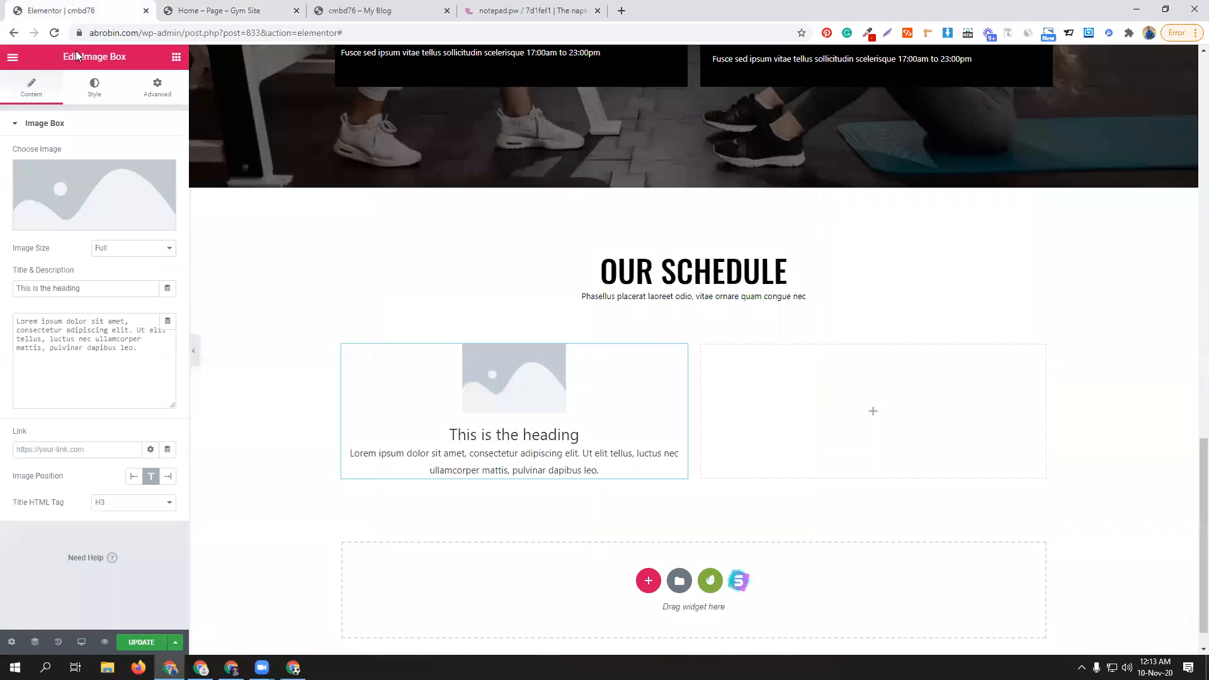
click(105, 201)
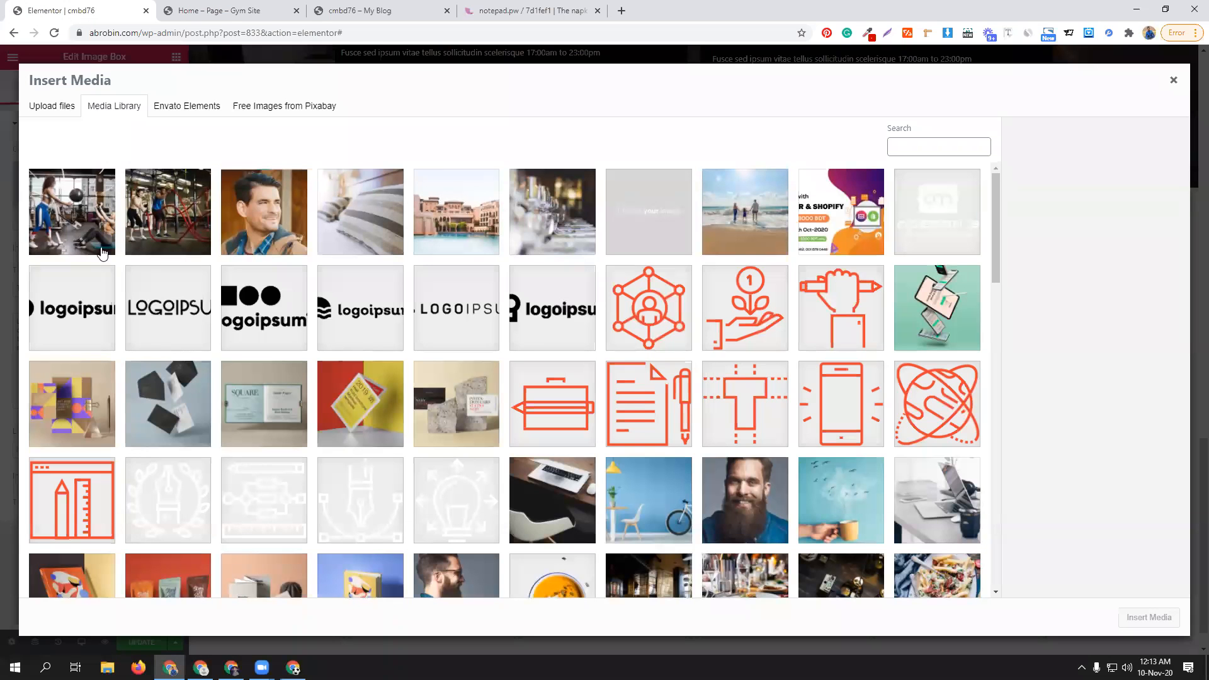
click(46, 108)
click(595, 326)
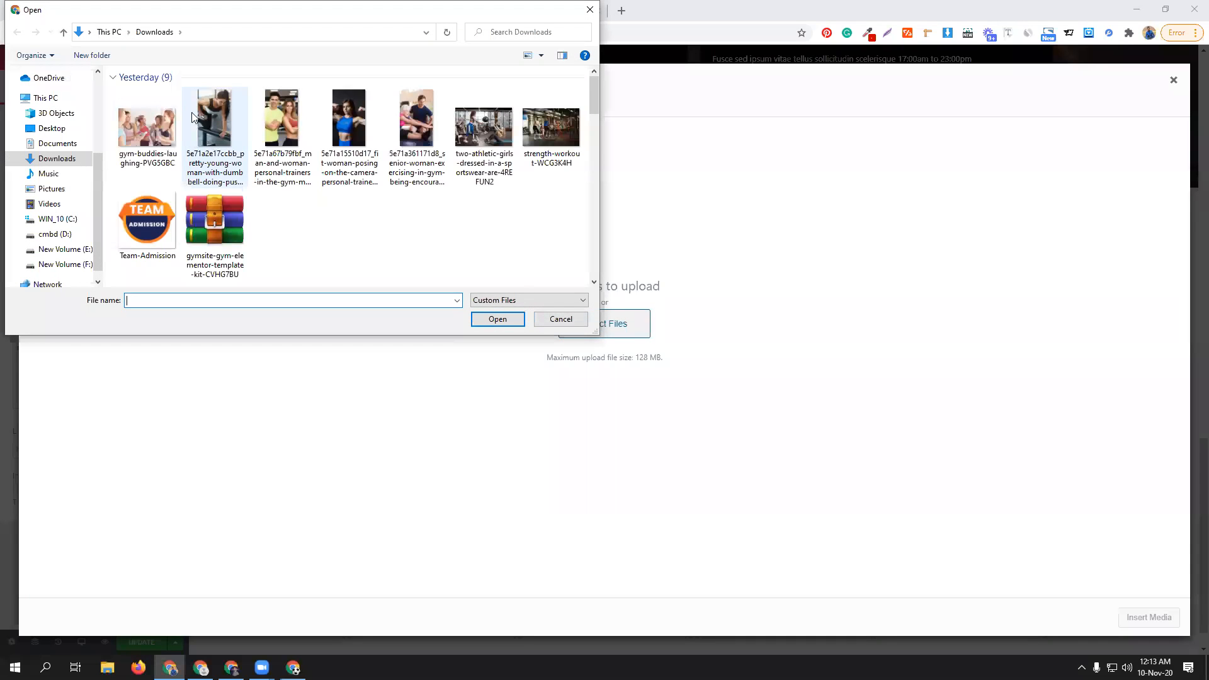
click(415, 139)
ctrl+click(350, 135)
ctrl+click(284, 136)
ctrl+click(217, 135)
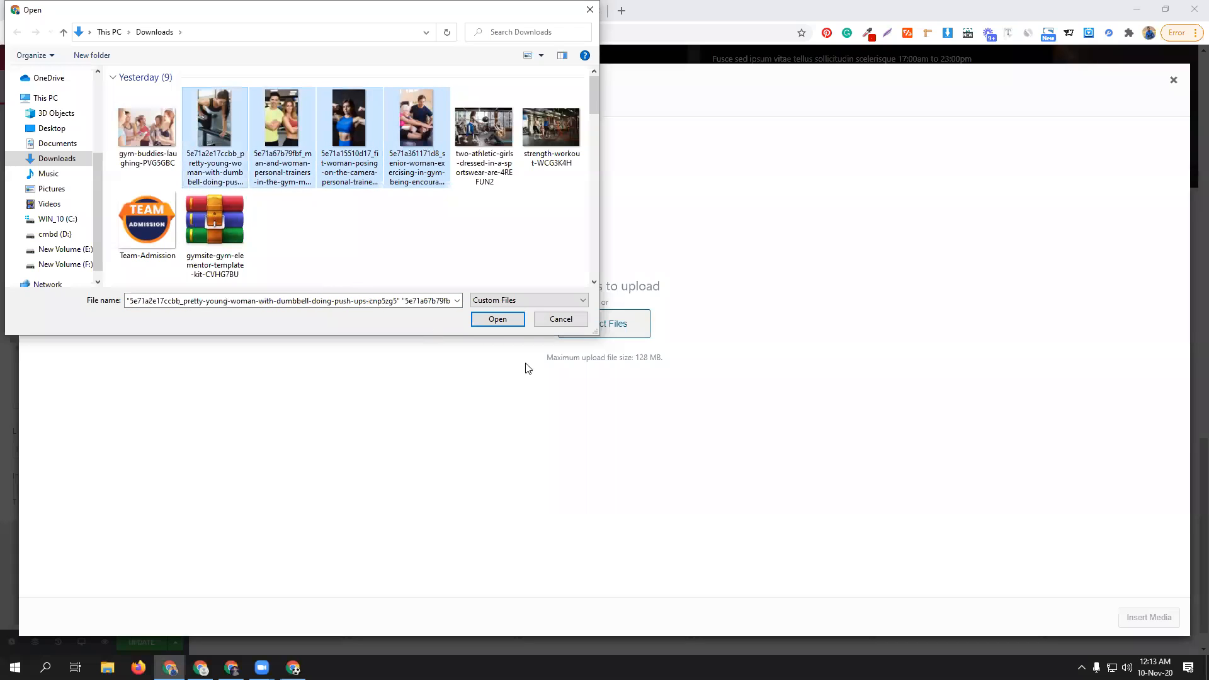
click(498, 316)
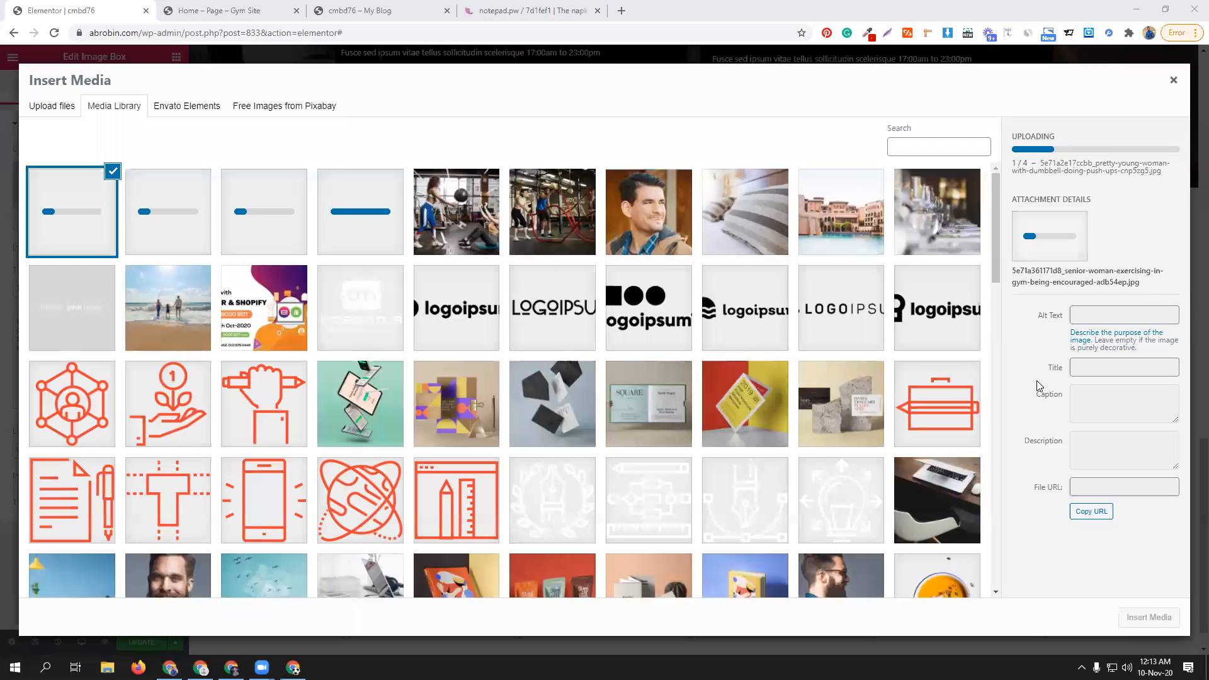
click(1149, 617)
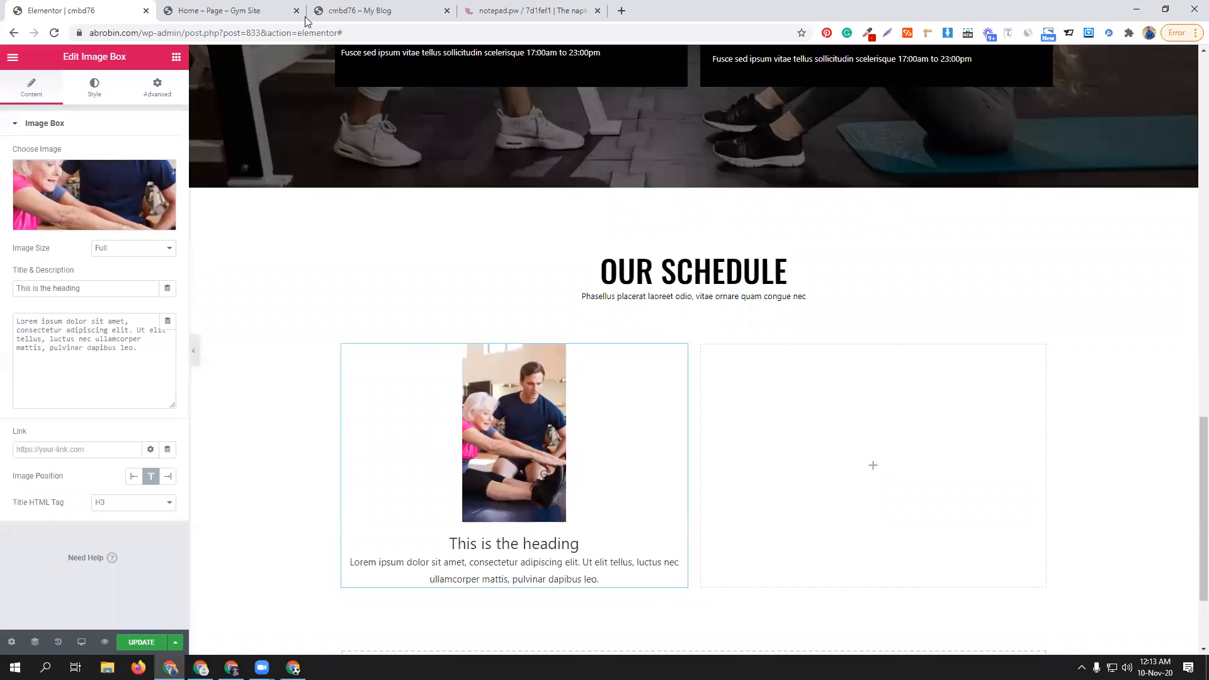
- Copy the first trainer's name from the reference page and paste it as the image box title in Elementor
click(246, 10)
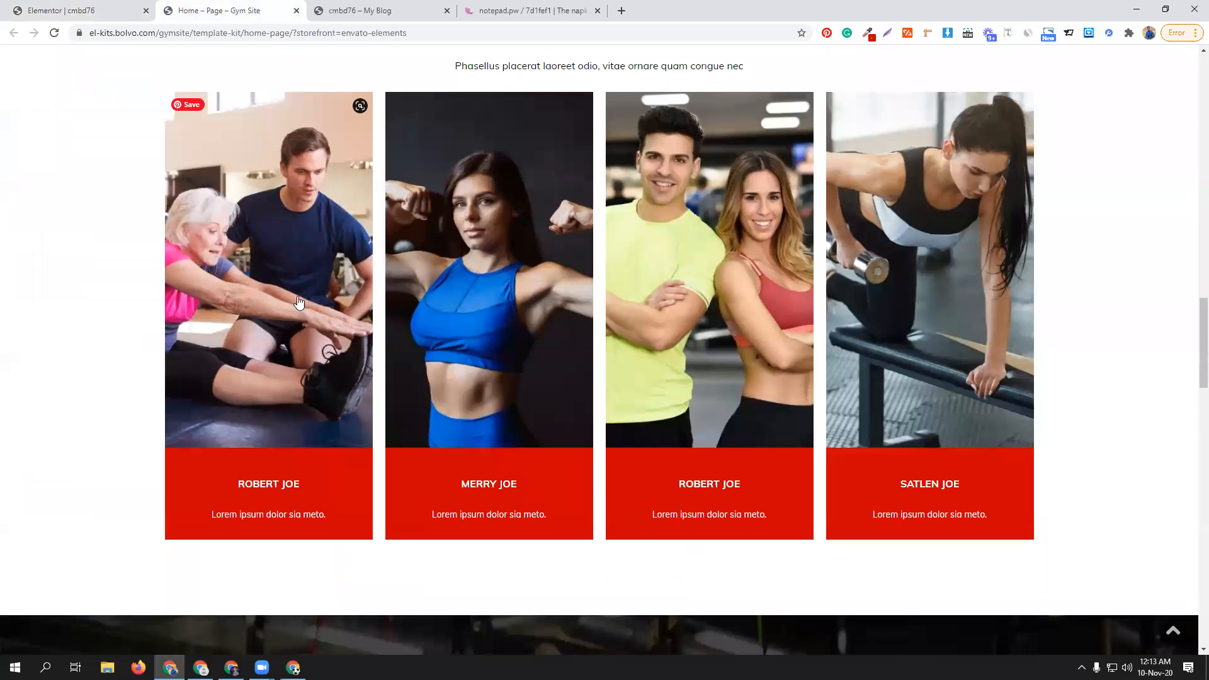
click(281, 485)
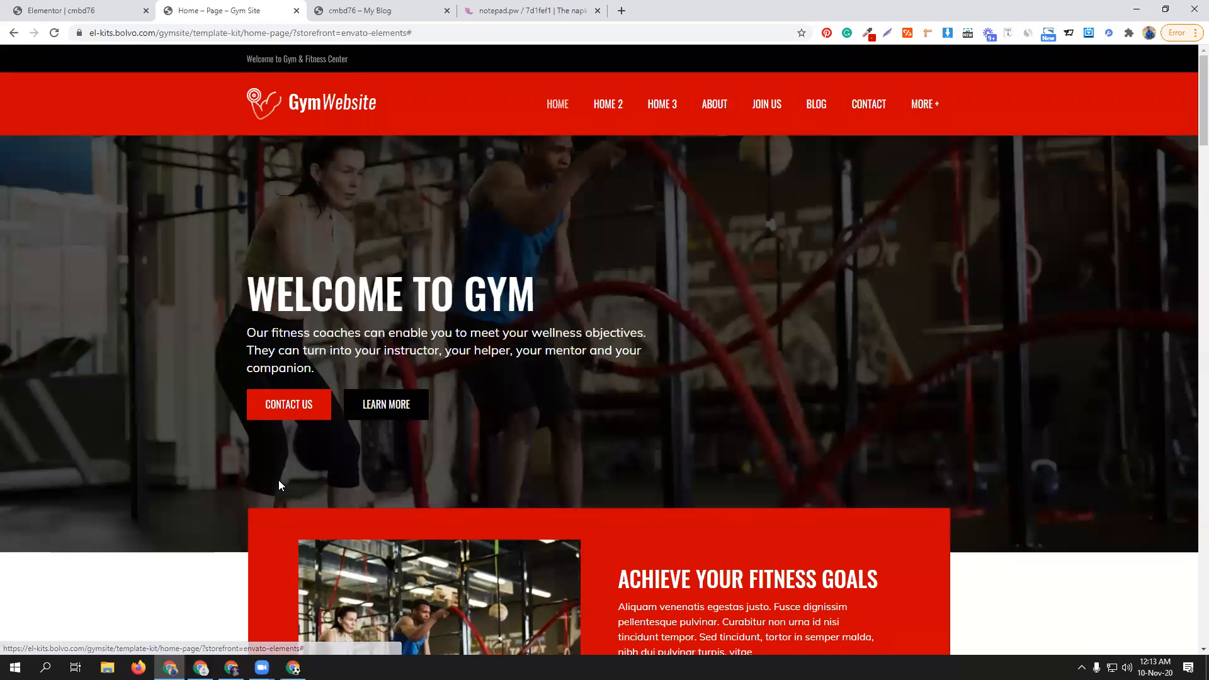
click(366, 8)
click(217, 10)
scroll(296, 496, down, 8)
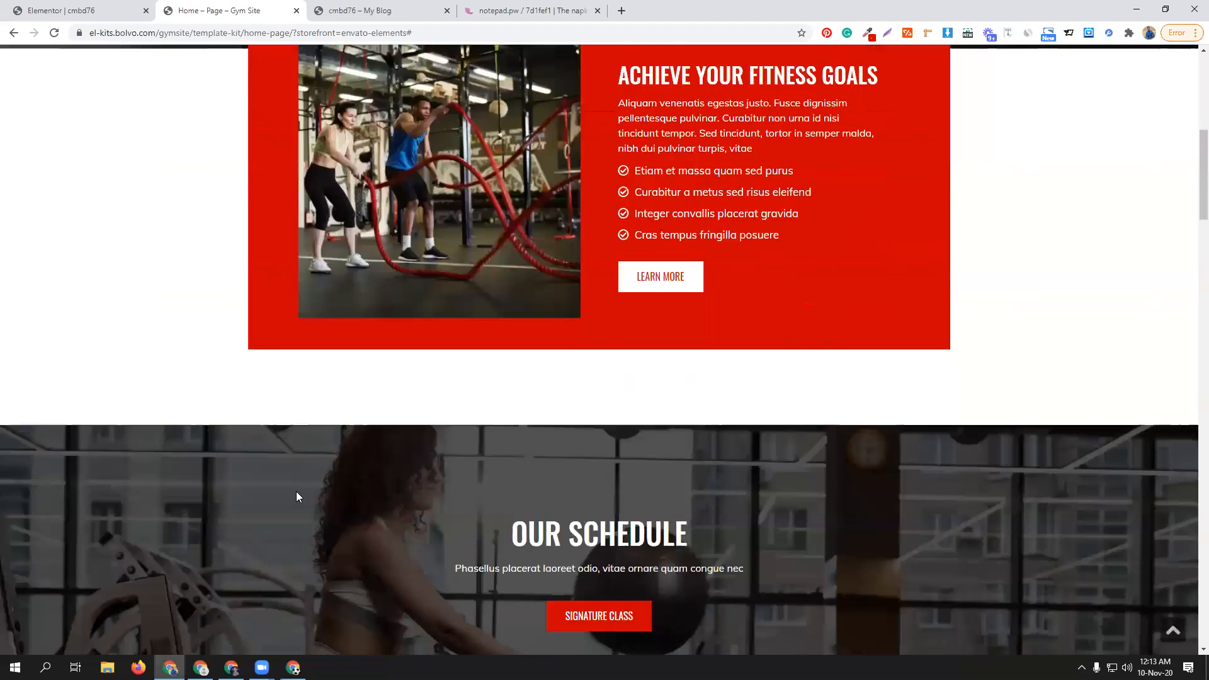
scroll(296, 497, down, 20)
drag(315, 302, 227, 297)
key(ctrl+c)
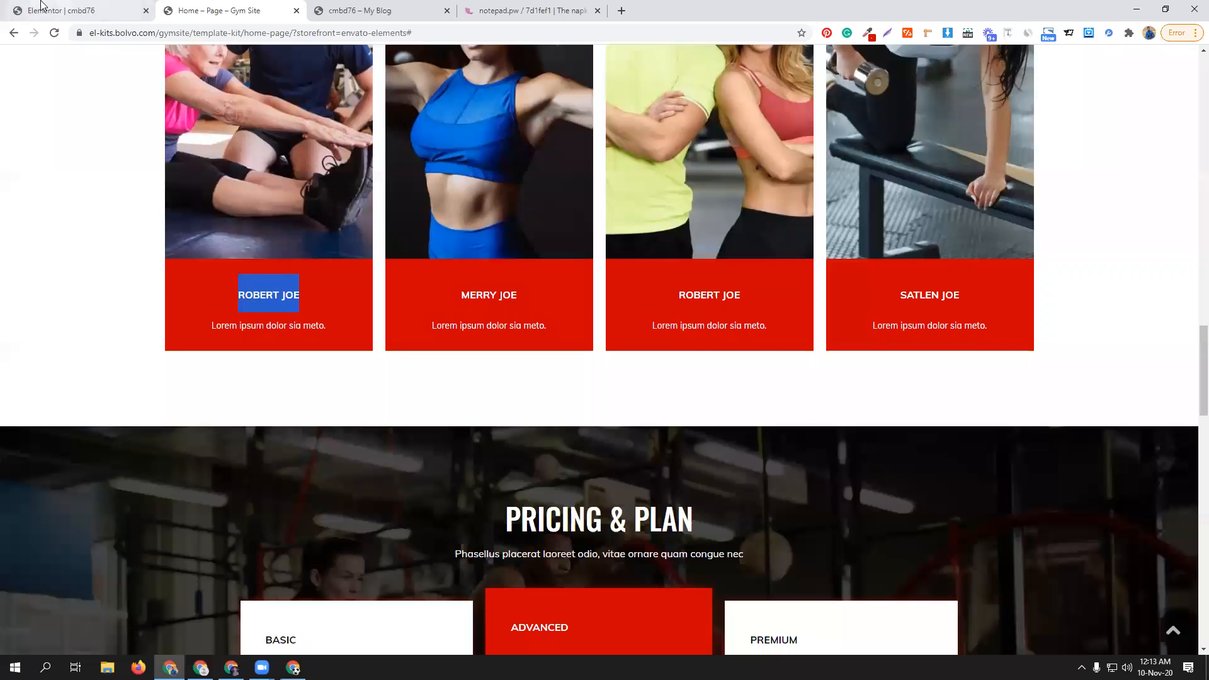
click(113, 10)
triple_click(85, 289)
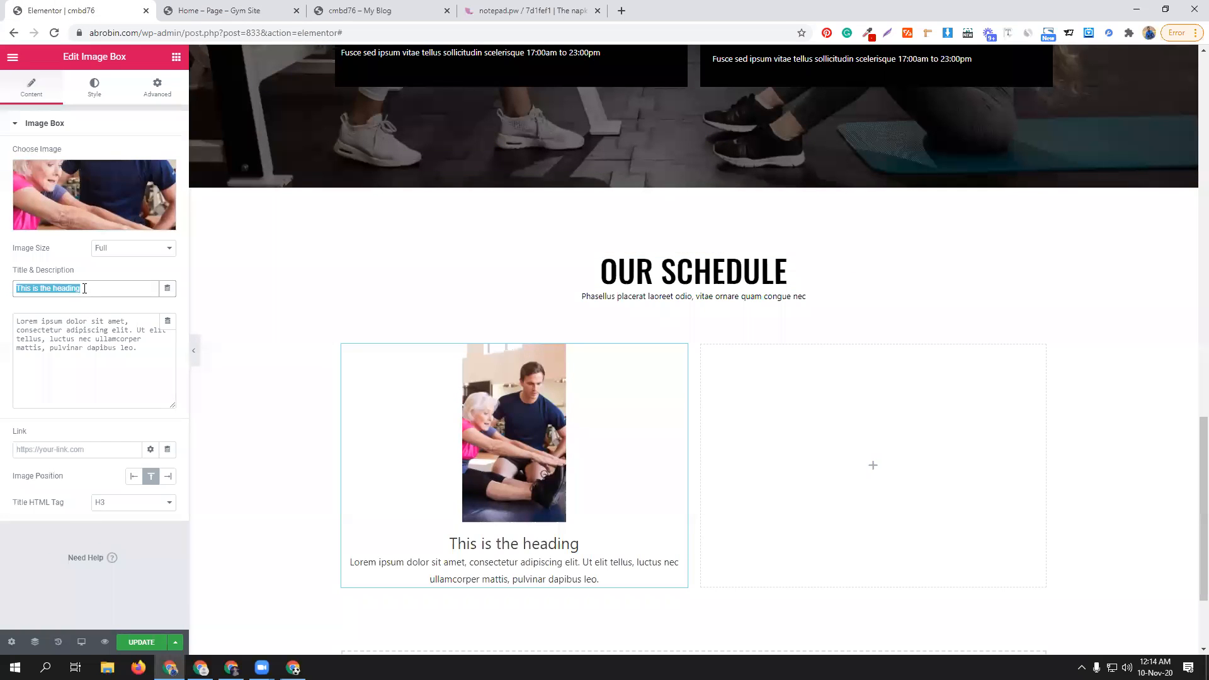
key(ctrl+v)
- Copy the first trainer's caption "Lorem ipsum dolor sia meto." from the reference page and paste it as the image box description
key(ctrl+Tab)
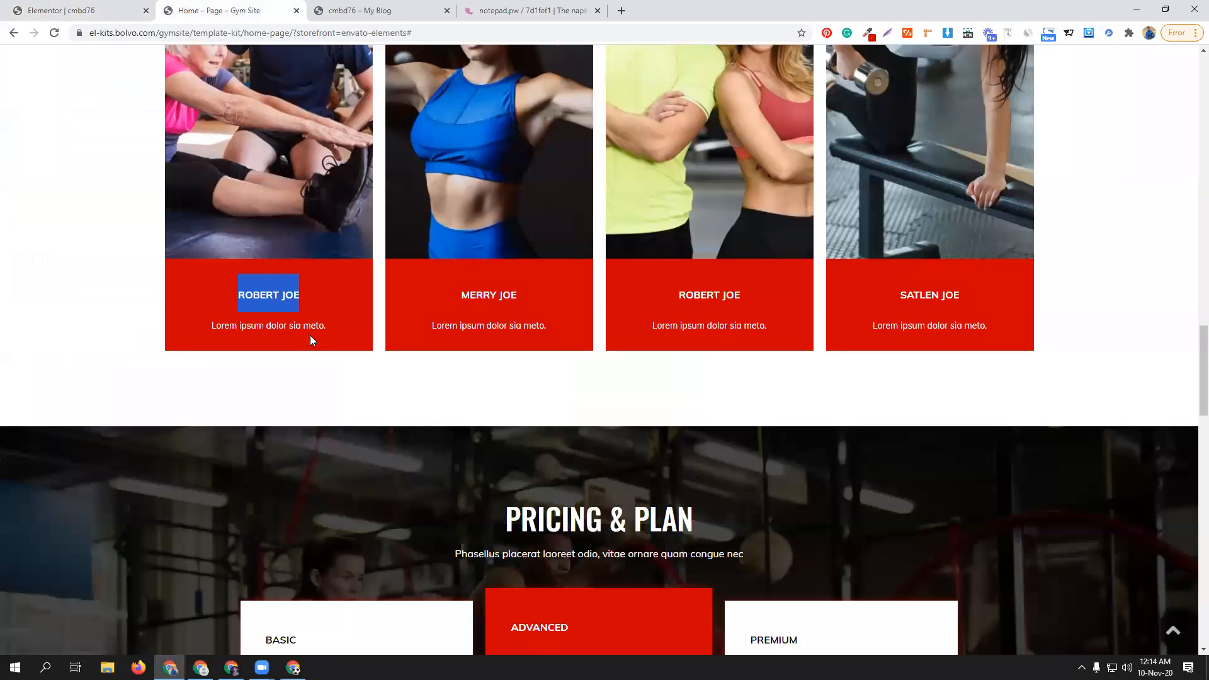
drag(336, 328, 194, 327)
key(ctrl+c)
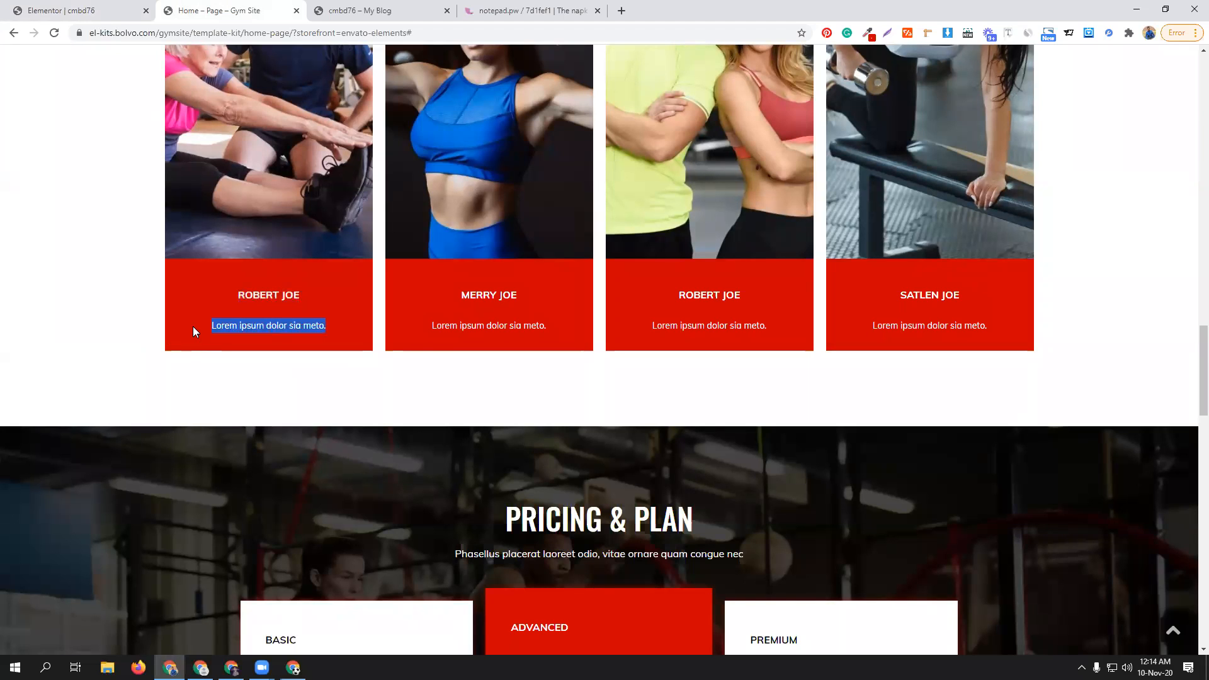
click(81, 13)
click(76, 339)
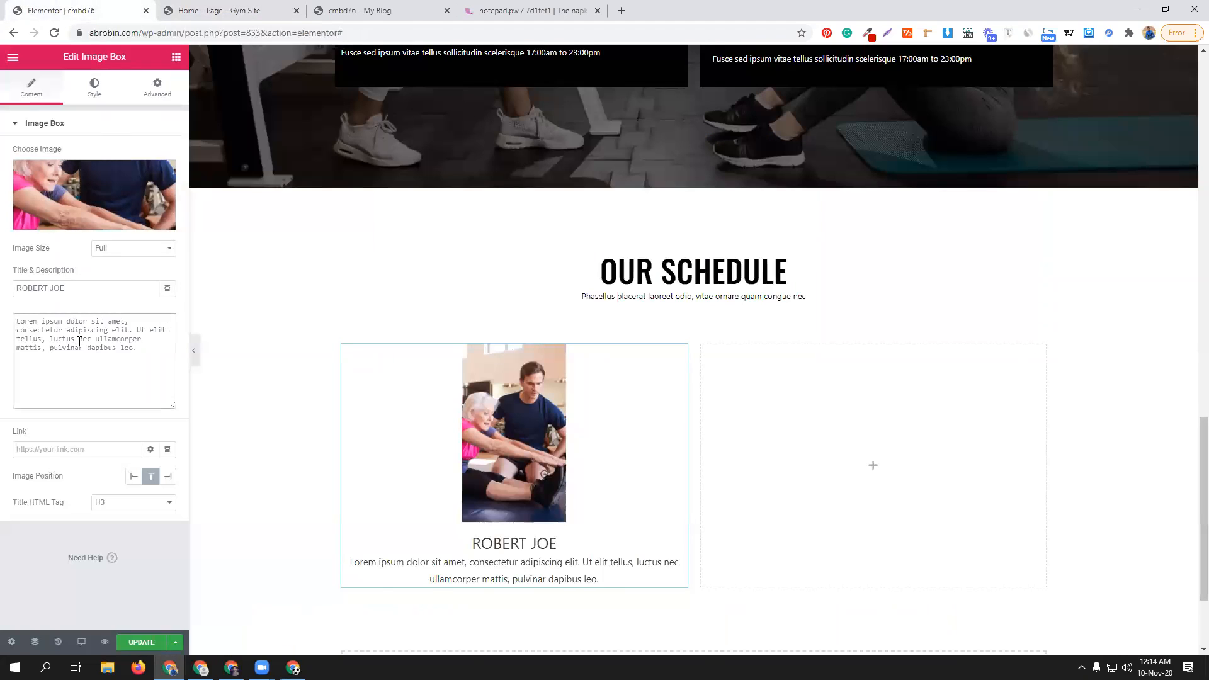
key(ctrl+a)
key(ctrl+v)
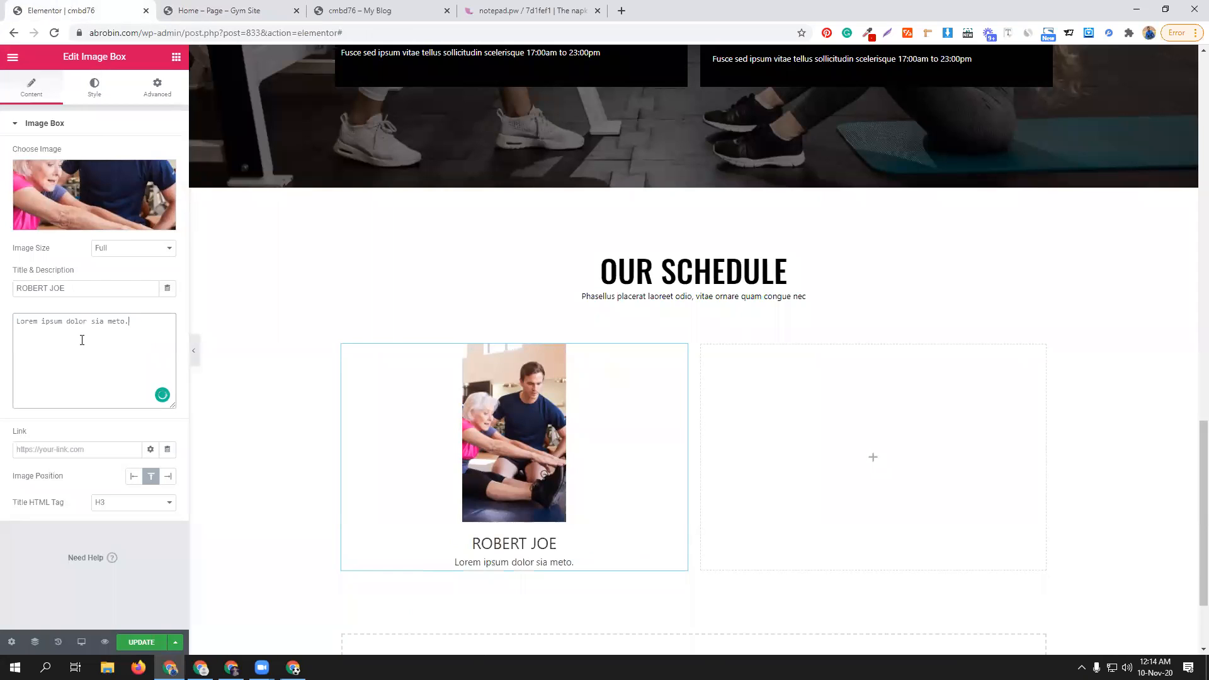
- Check the image box's image size options and open its image style settings
key(alt+Tab)
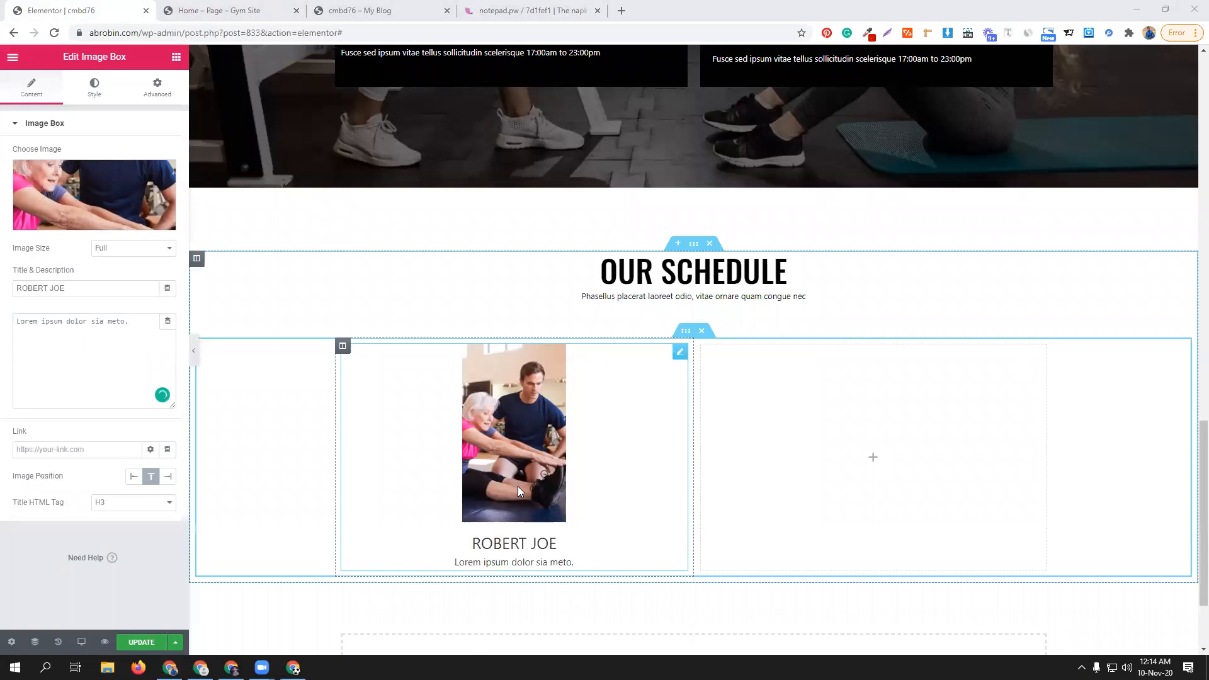
click(133, 248)
click(132, 249)
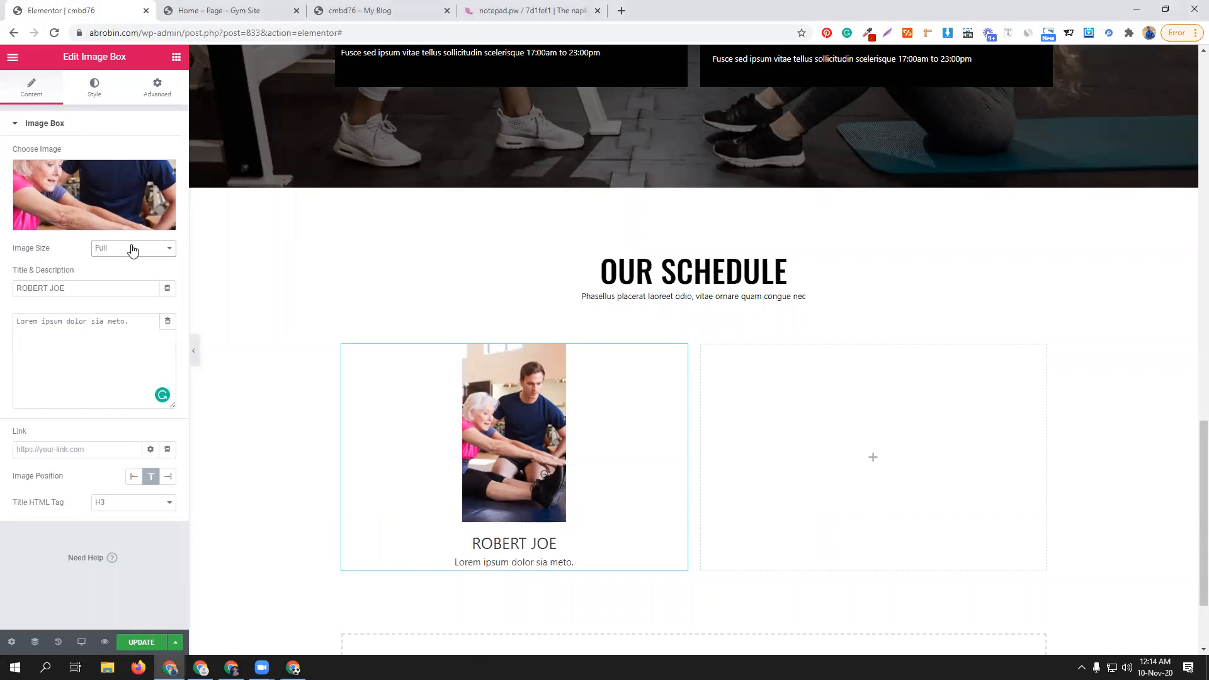
click(96, 88)
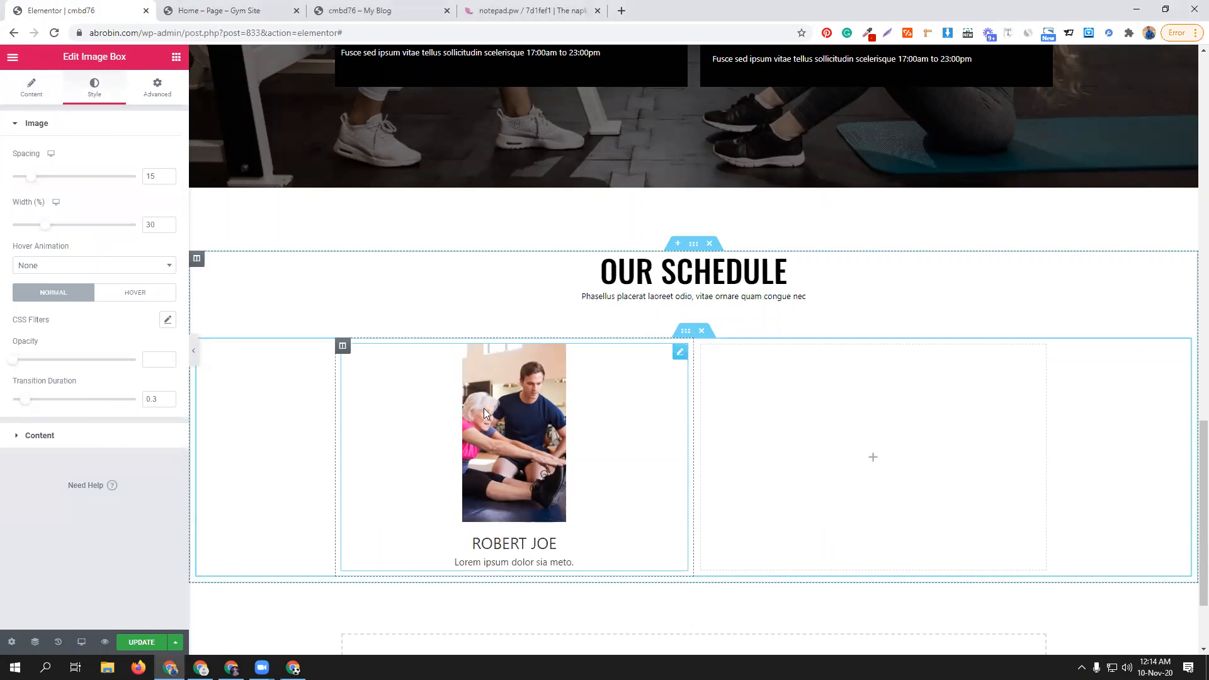
- Set the background colour of the column holding the trainer image box to the notepad's #CC0000
click(68, 444)
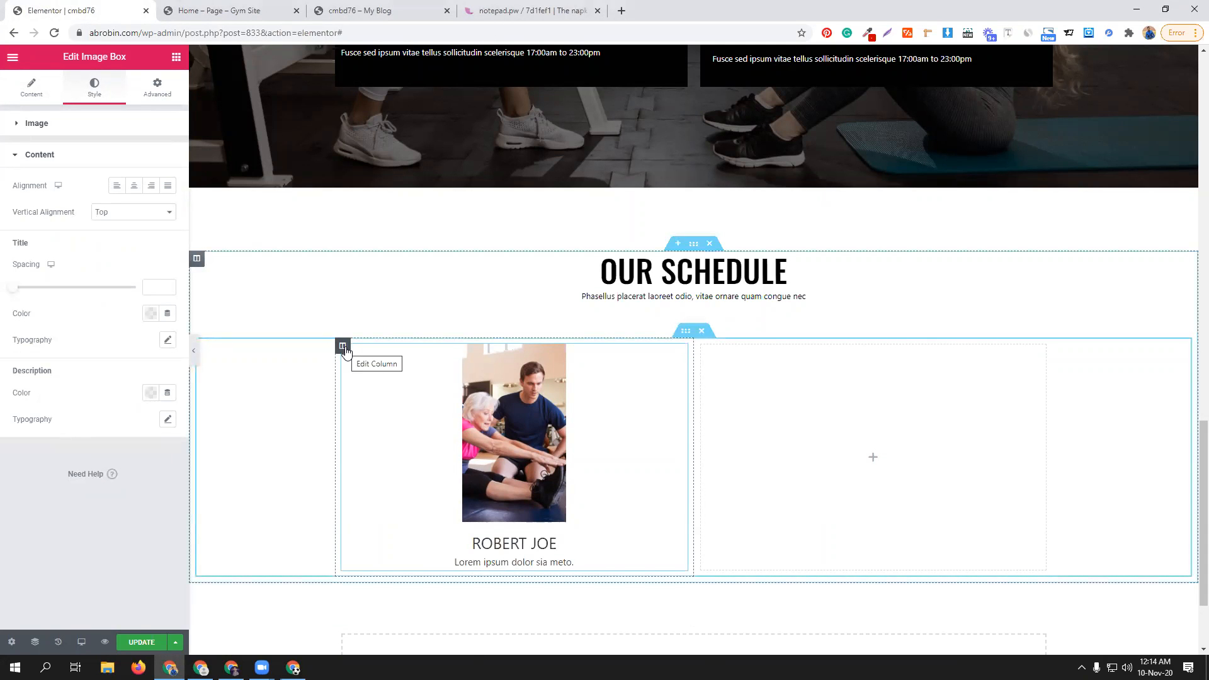
click(343, 347)
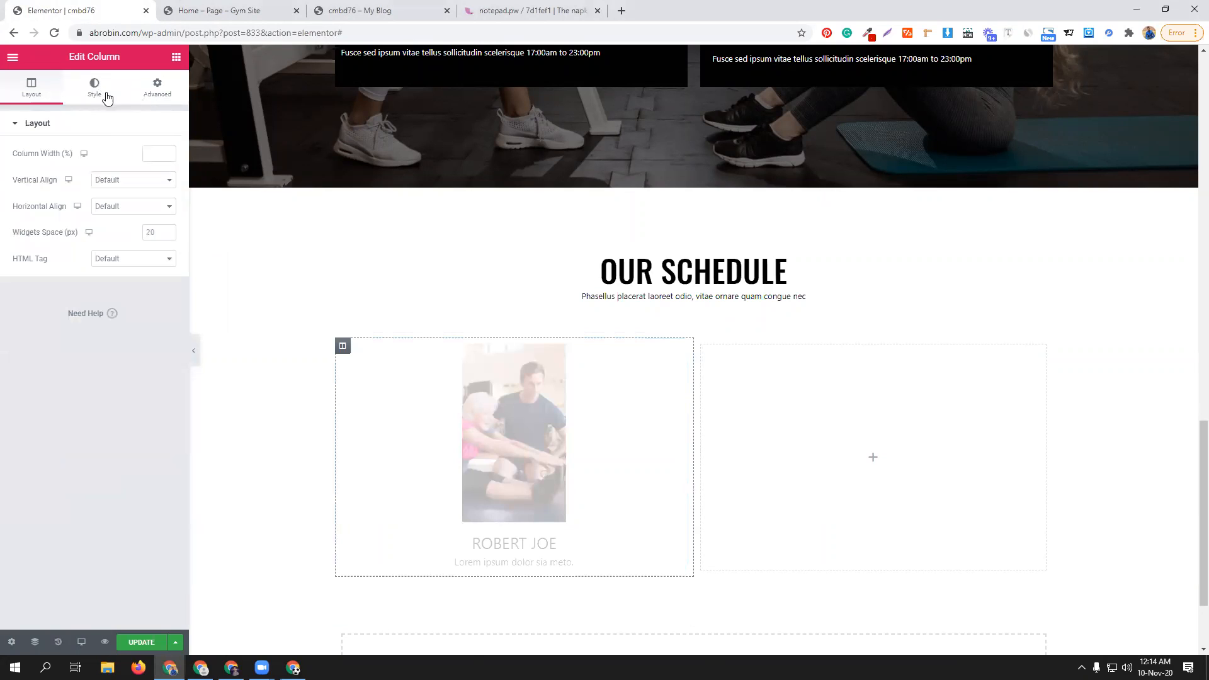
click(134, 182)
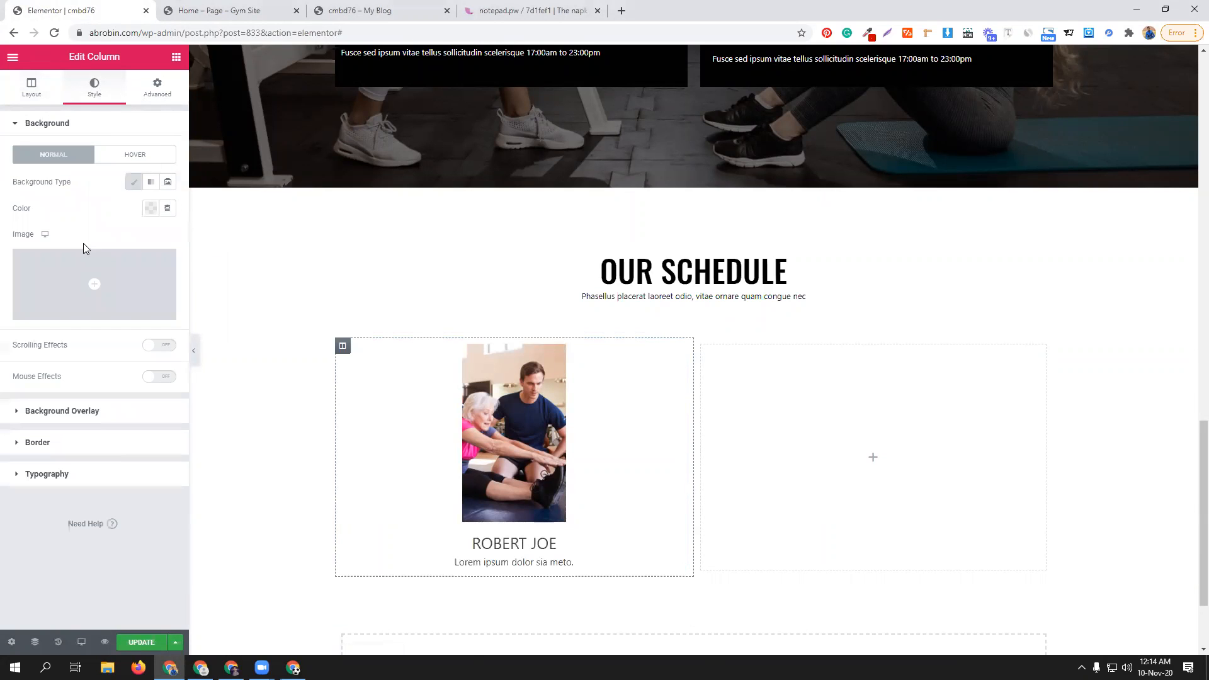
click(147, 212)
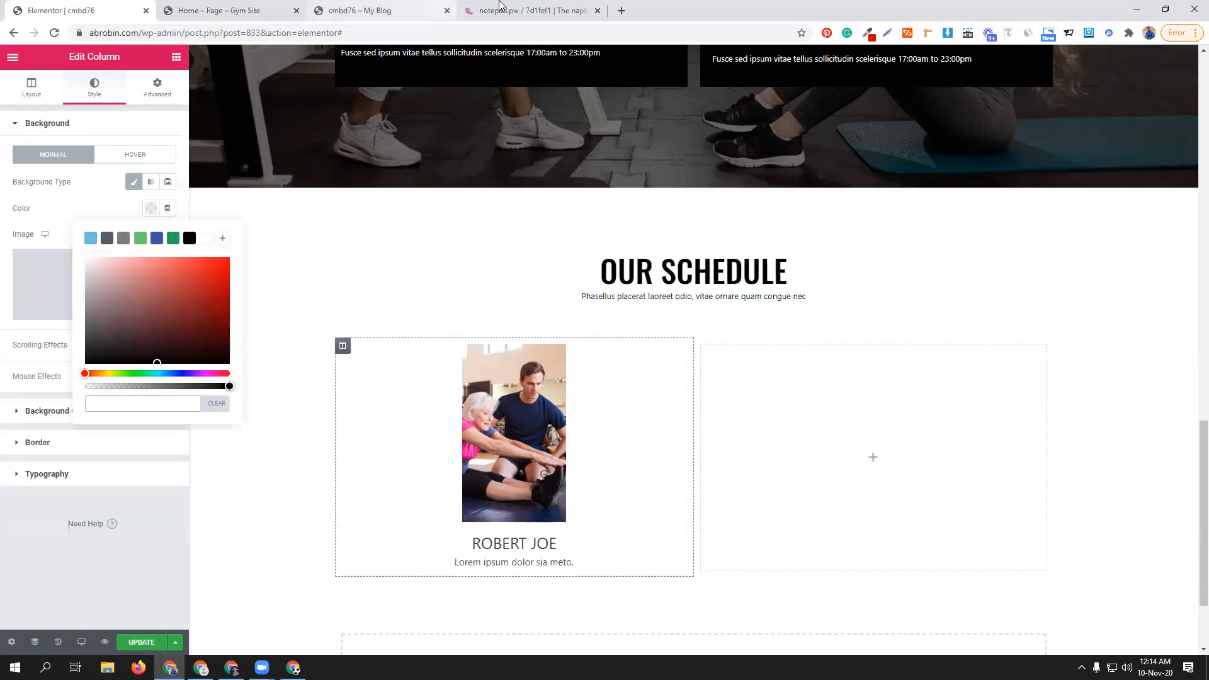
click(502, 9)
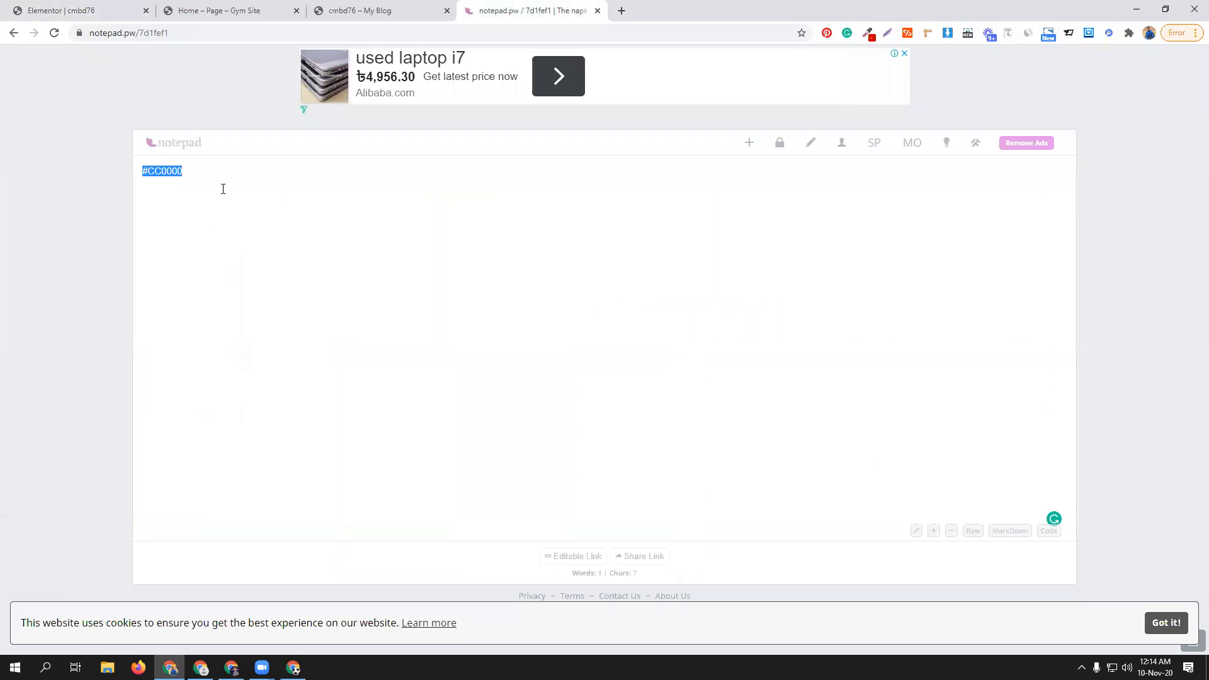
click(80, 10)
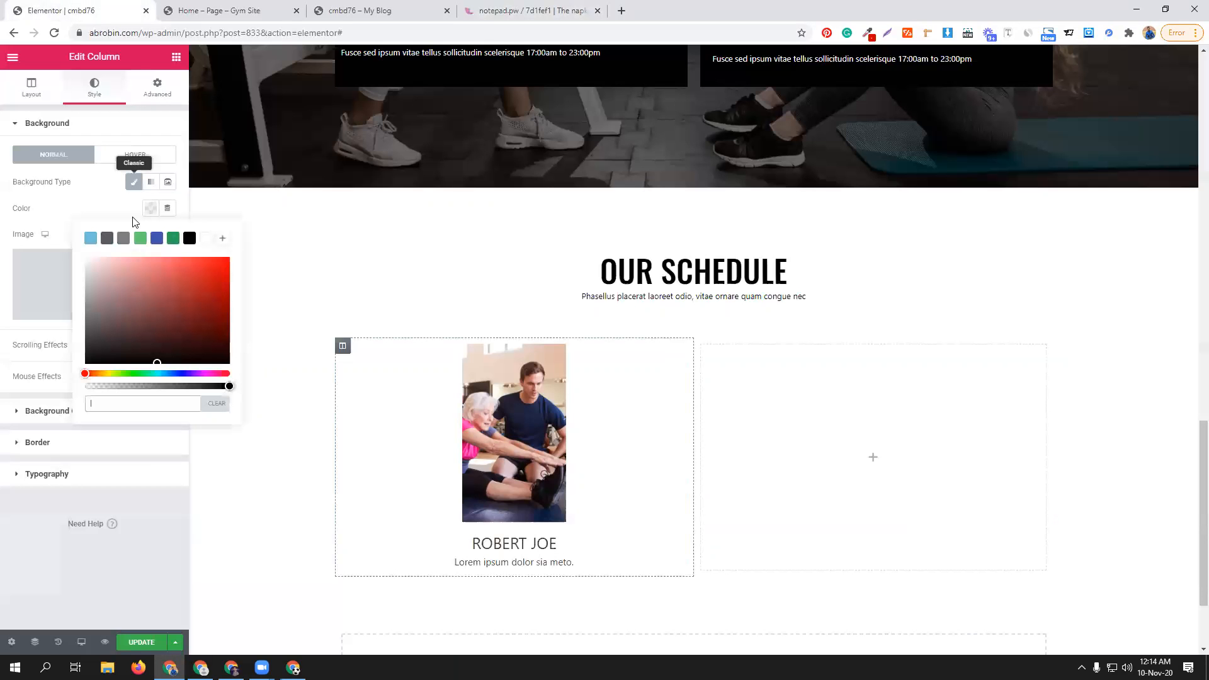
click(144, 403)
text(#CC0000)
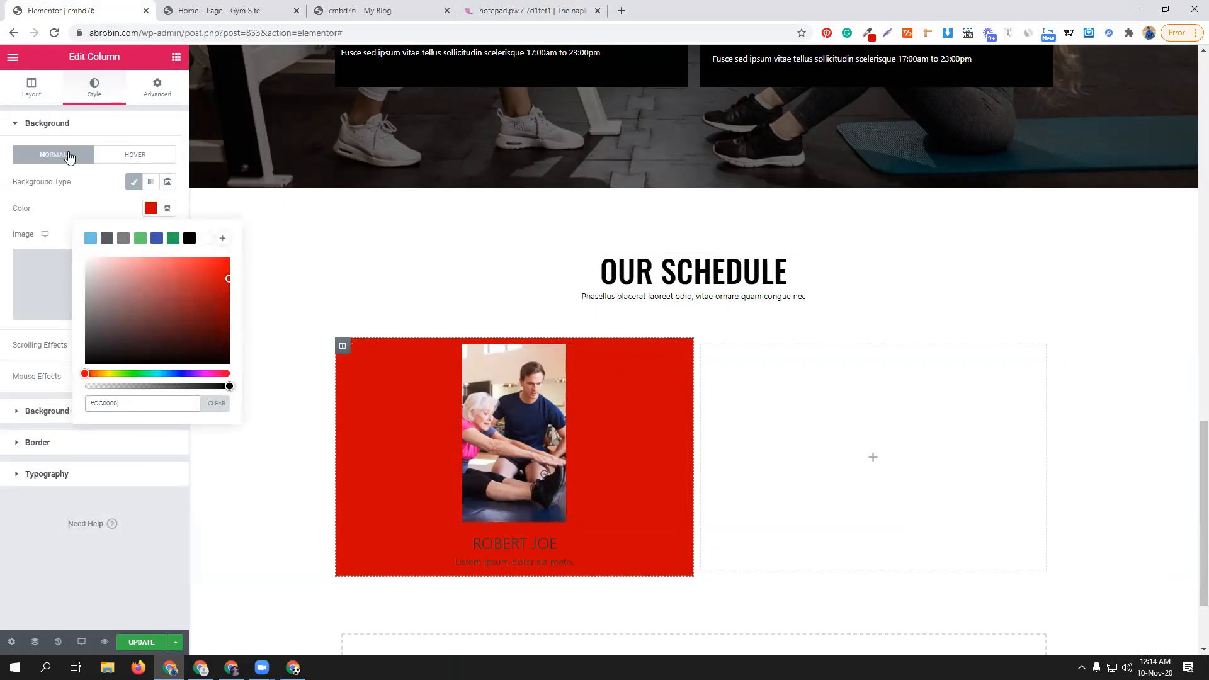
- Set the padding to 0 on all sides for the red column and unlink the padding values of its image box
click(158, 88)
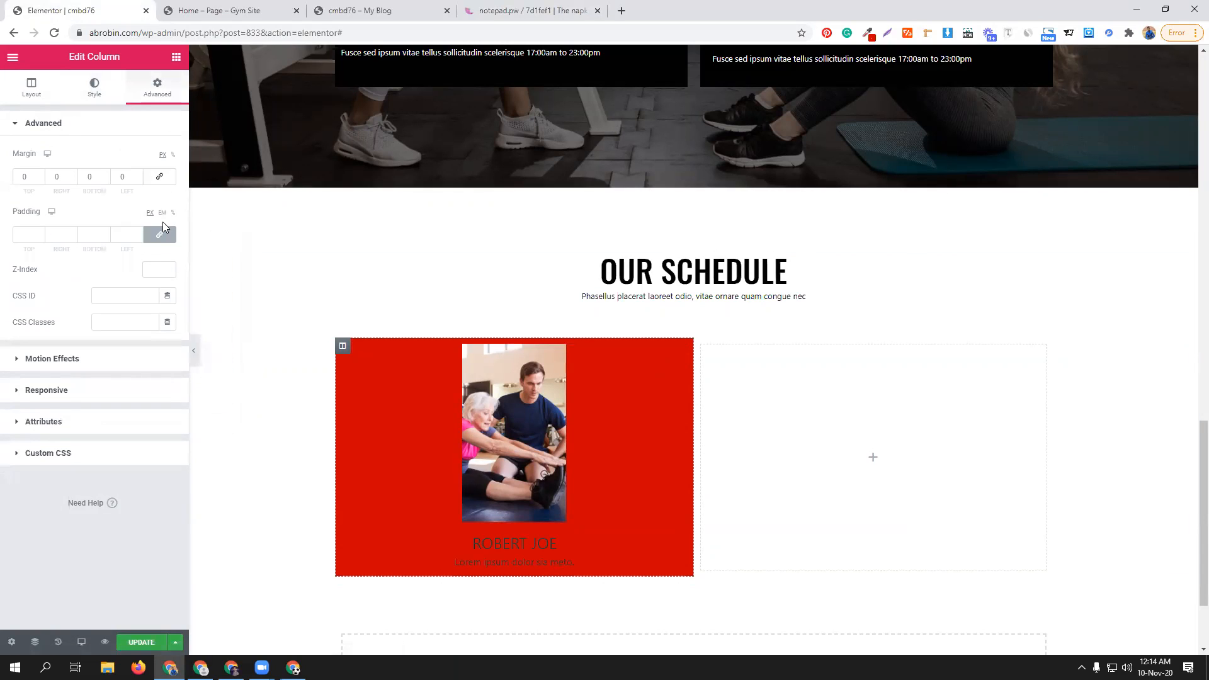
click(161, 236)
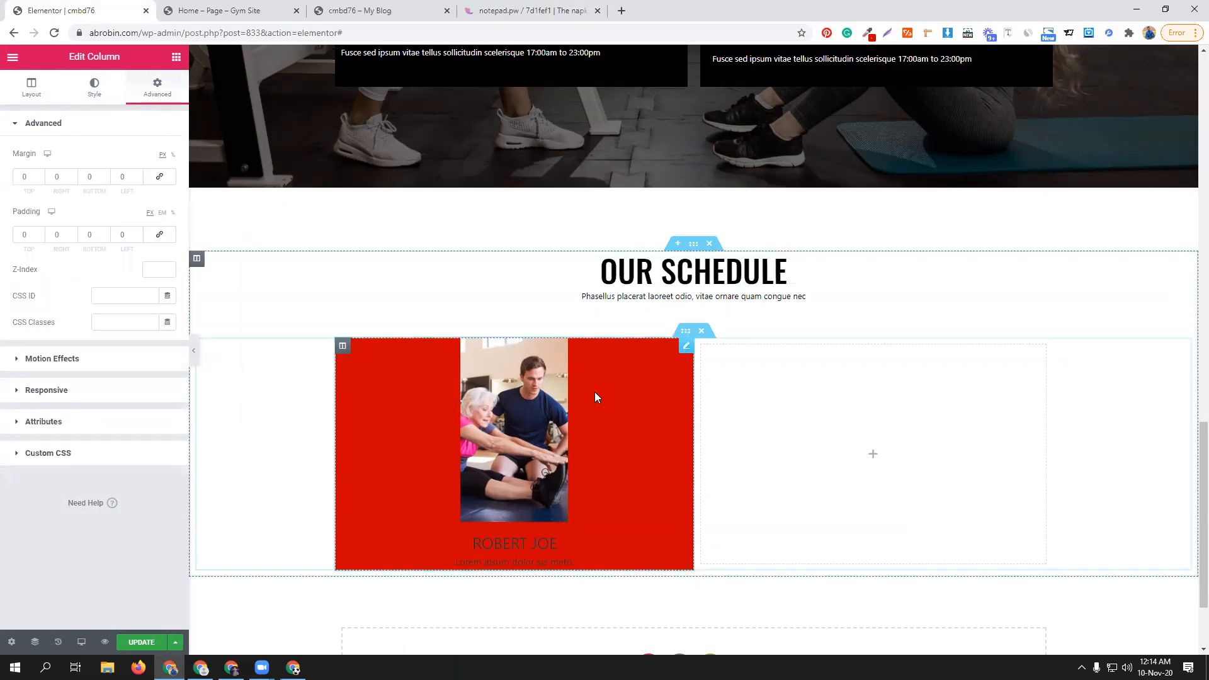
click(686, 349)
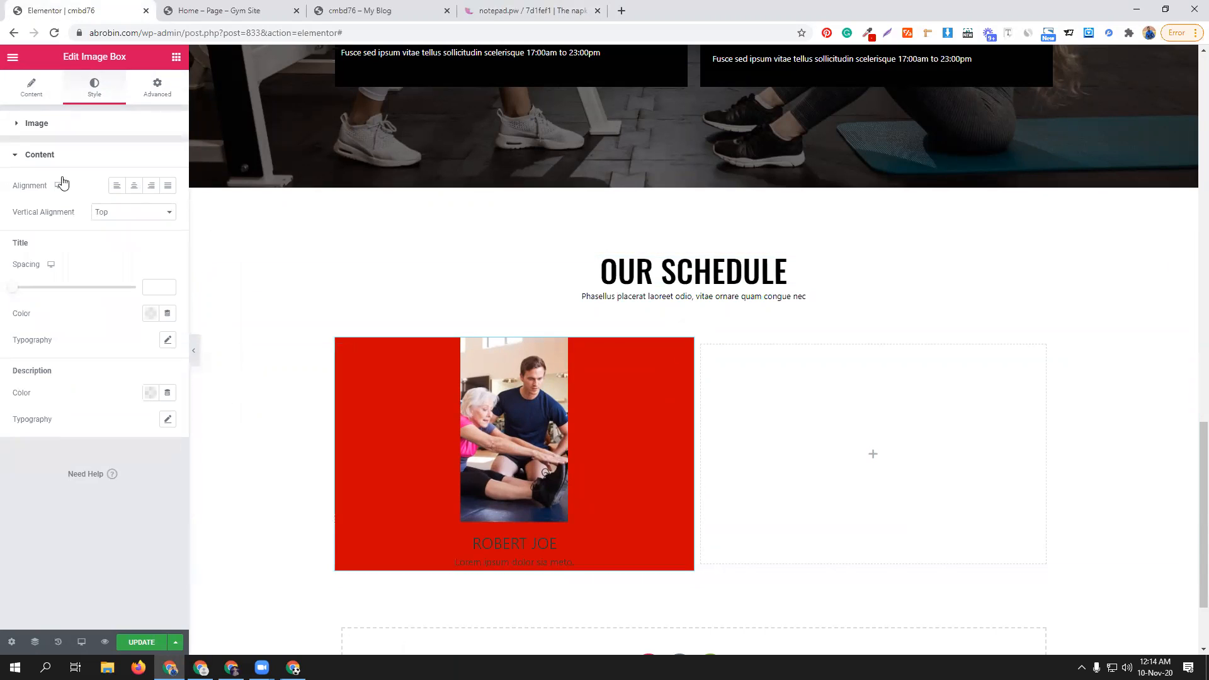
click(158, 89)
click(162, 235)
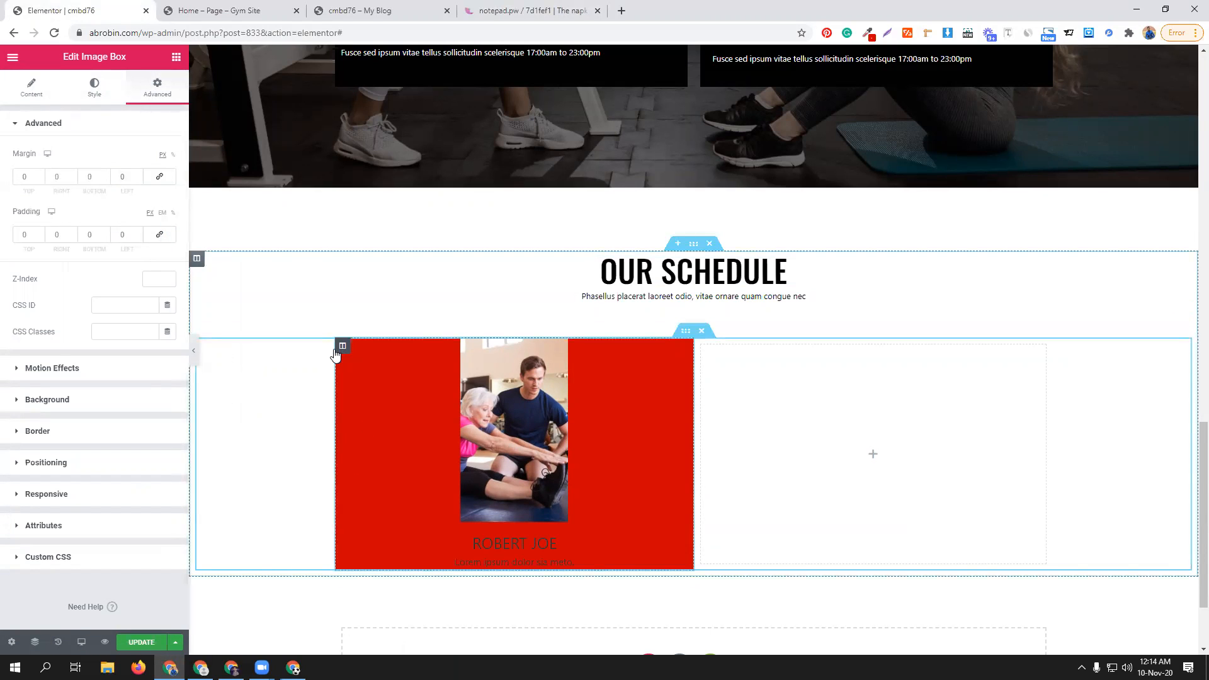
- Duplicate the red trainer column three times and delete the empty column at the end of the row
right_click(340, 348)
click(369, 379)
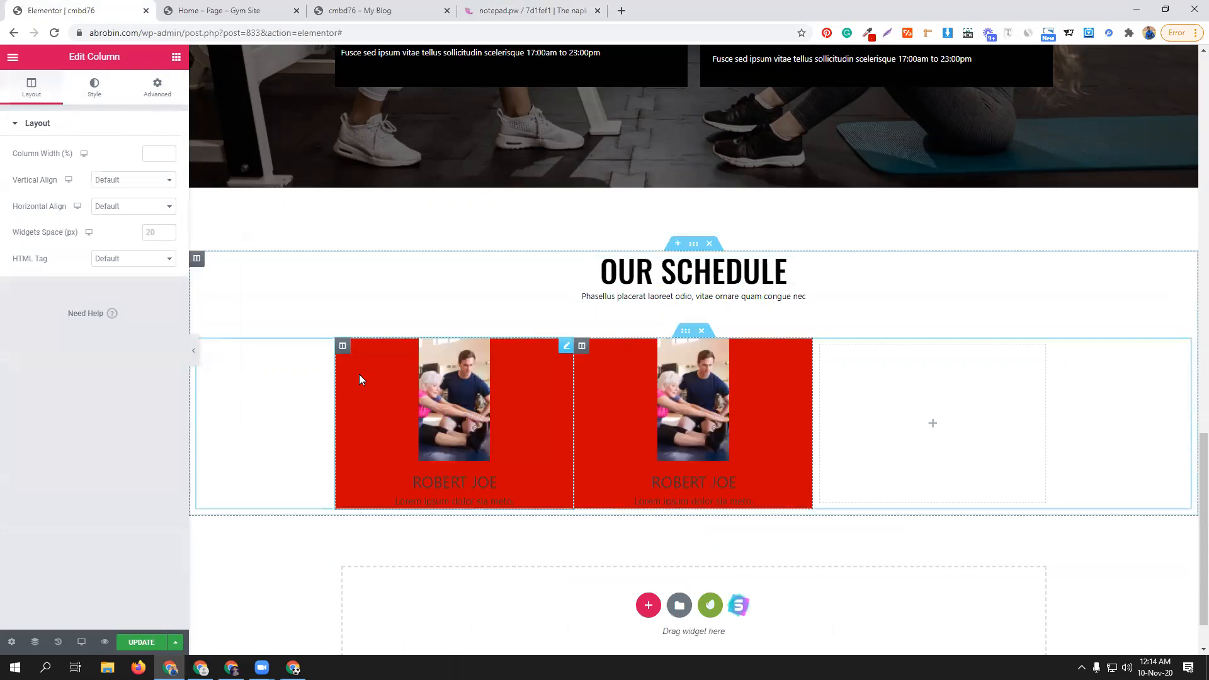
right_click(342, 346)
click(370, 376)
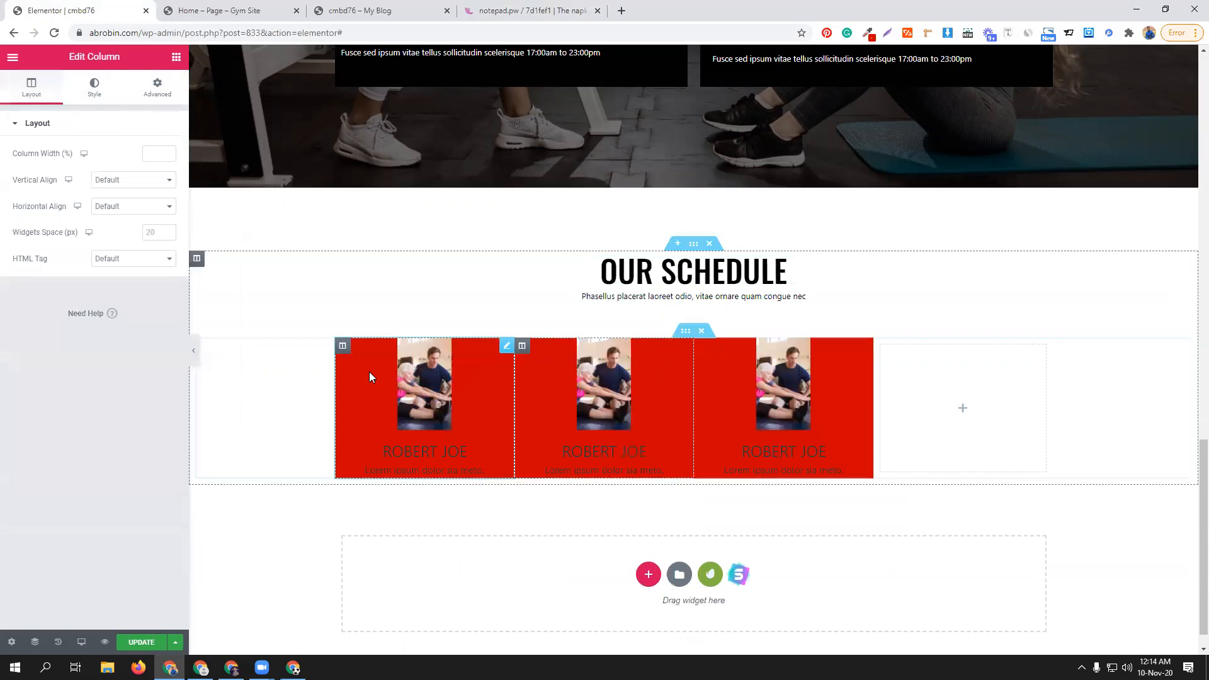
right_click(345, 348)
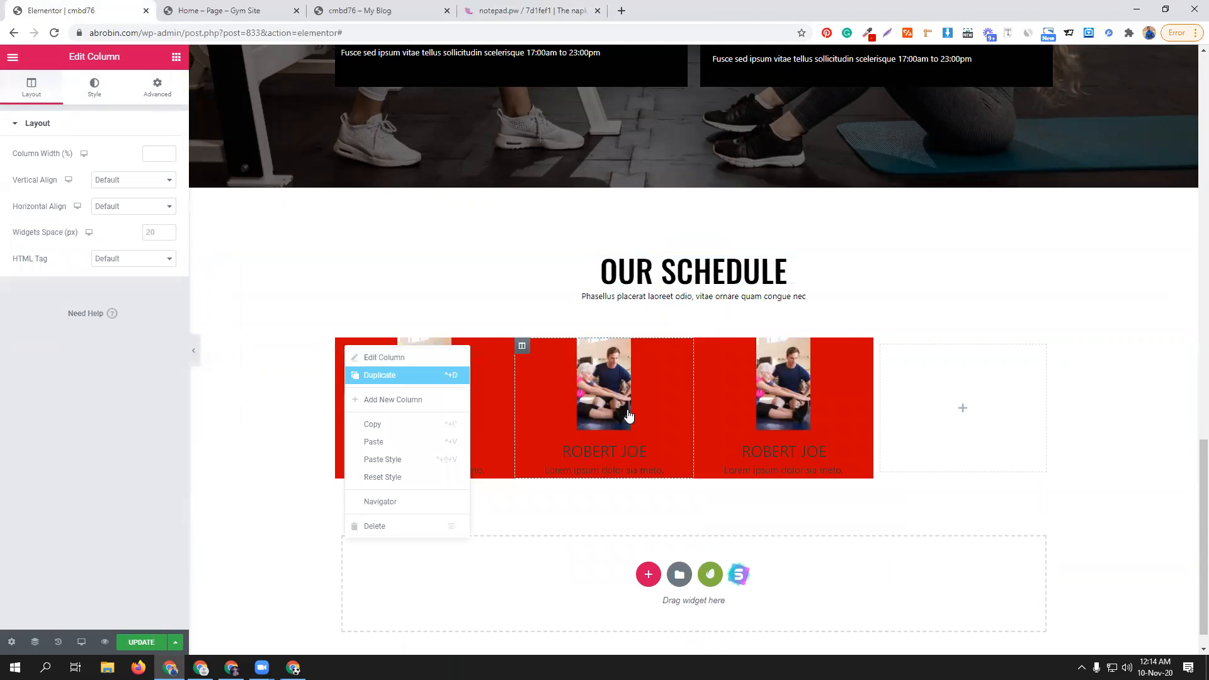
click(372, 378)
right_click(918, 350)
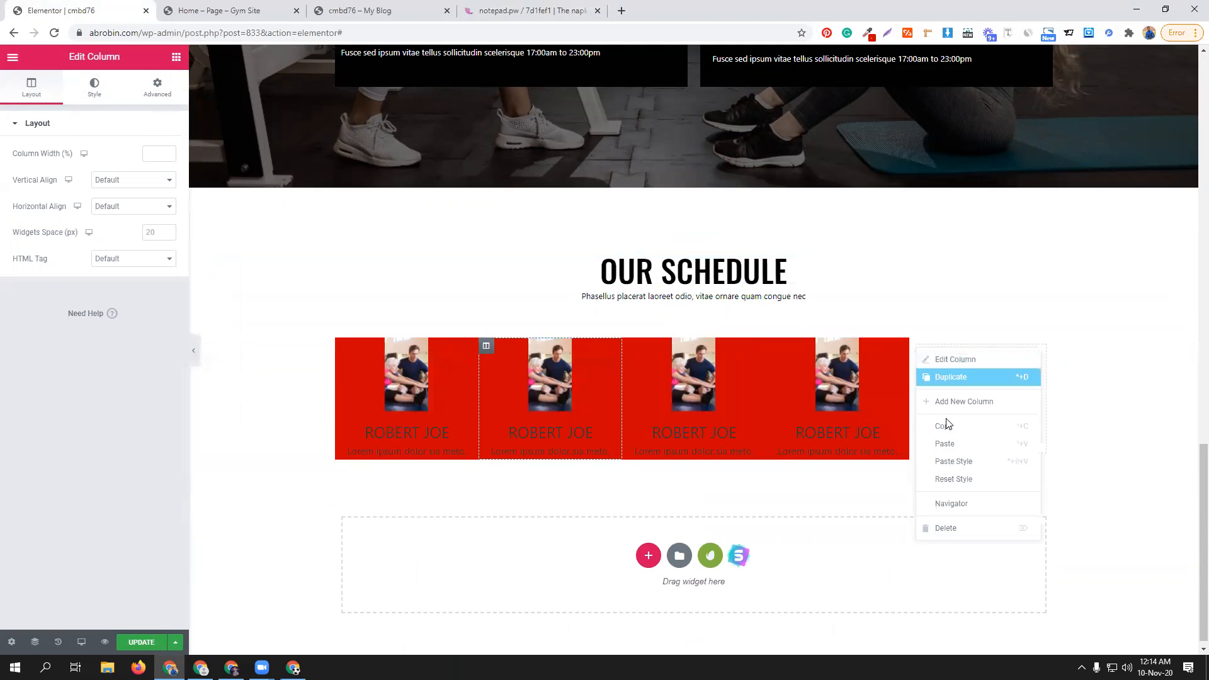
click(951, 528)
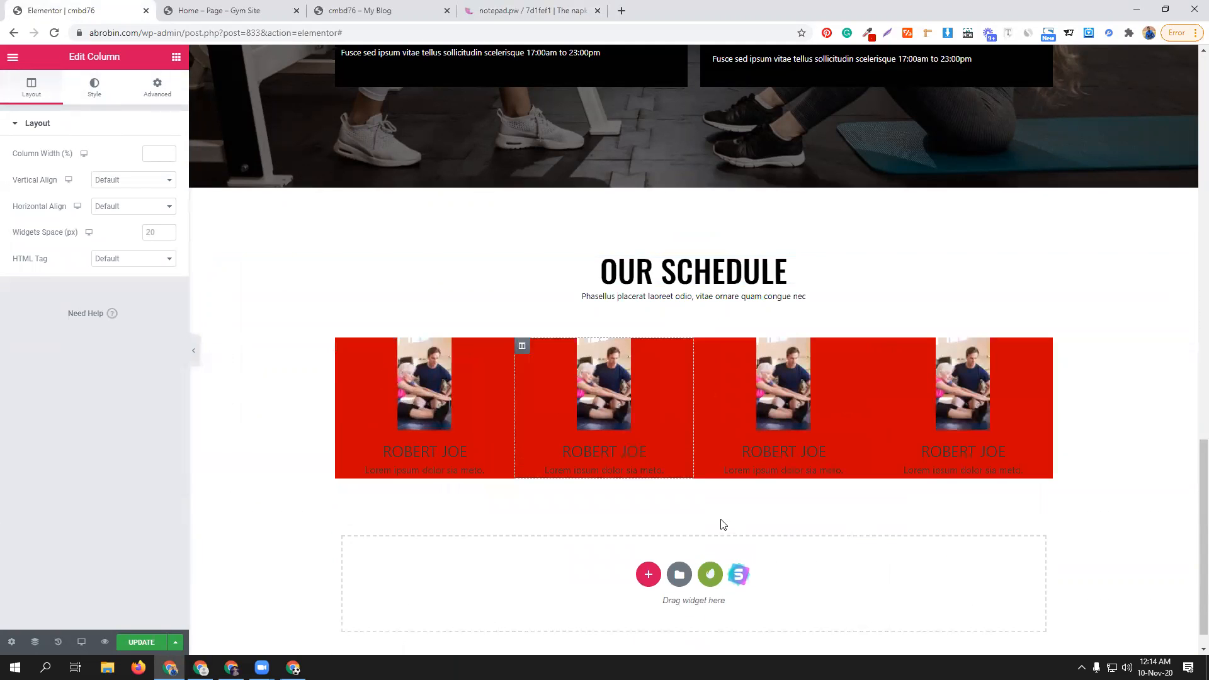
- Try the Large - 1024 x 1024 image size on the first image box, and restore it to Full
click(428, 362)
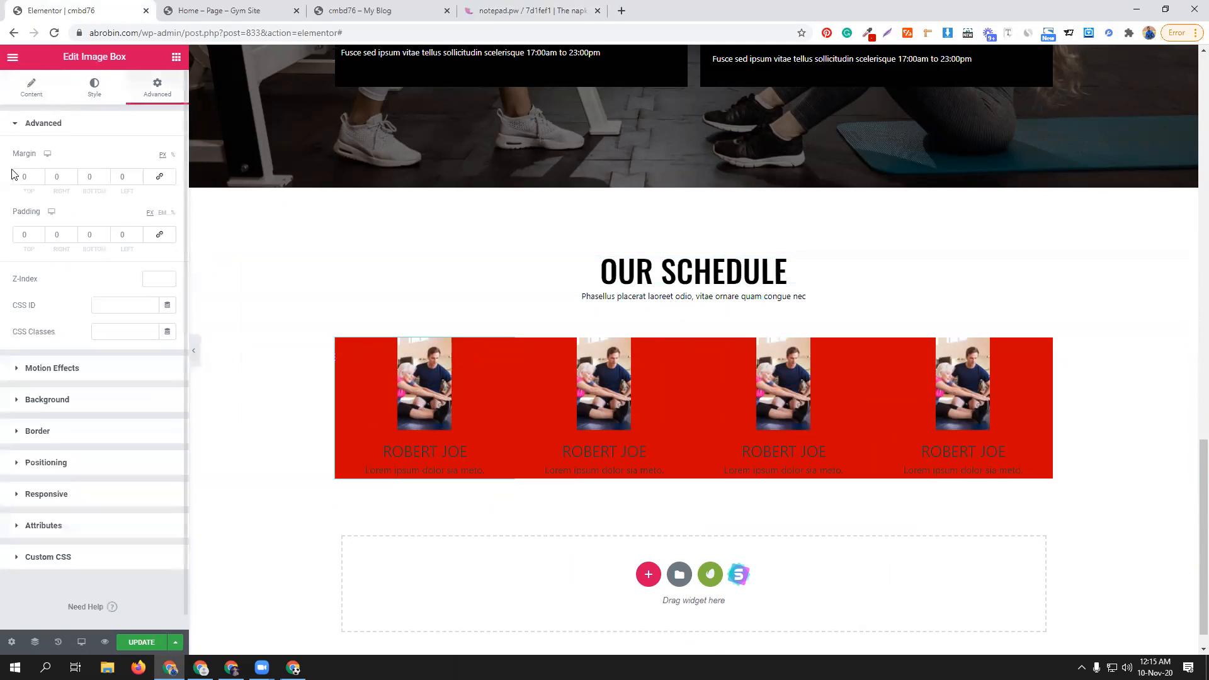
click(32, 91)
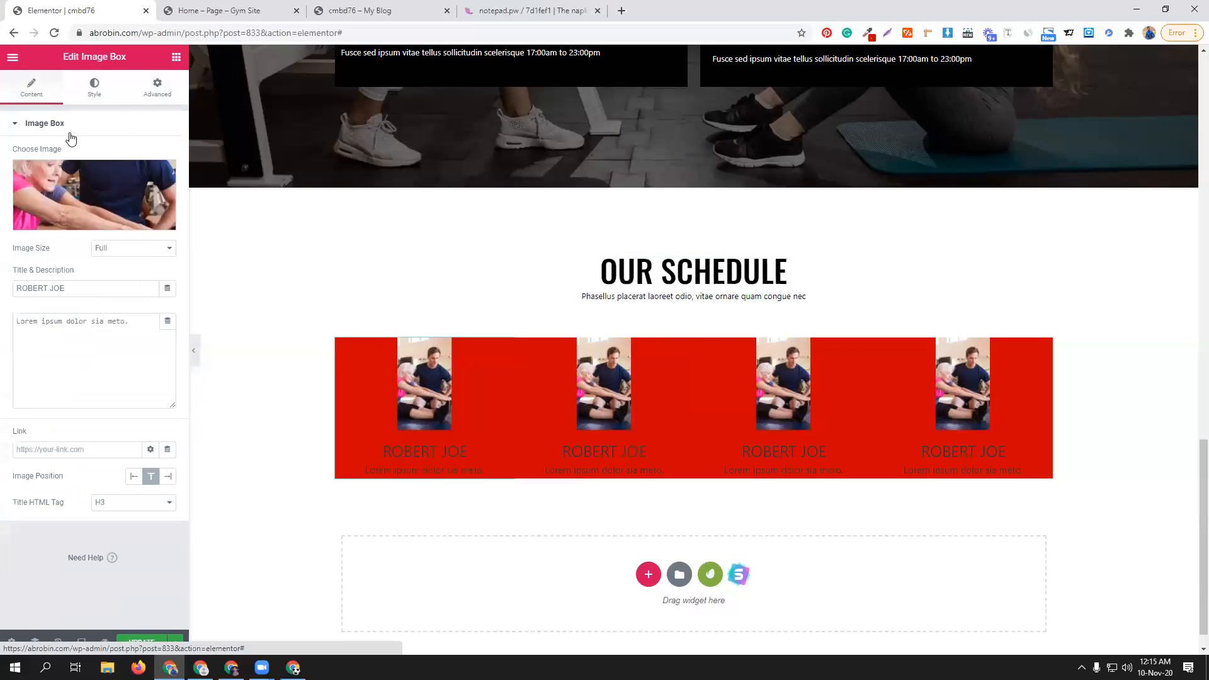
click(140, 248)
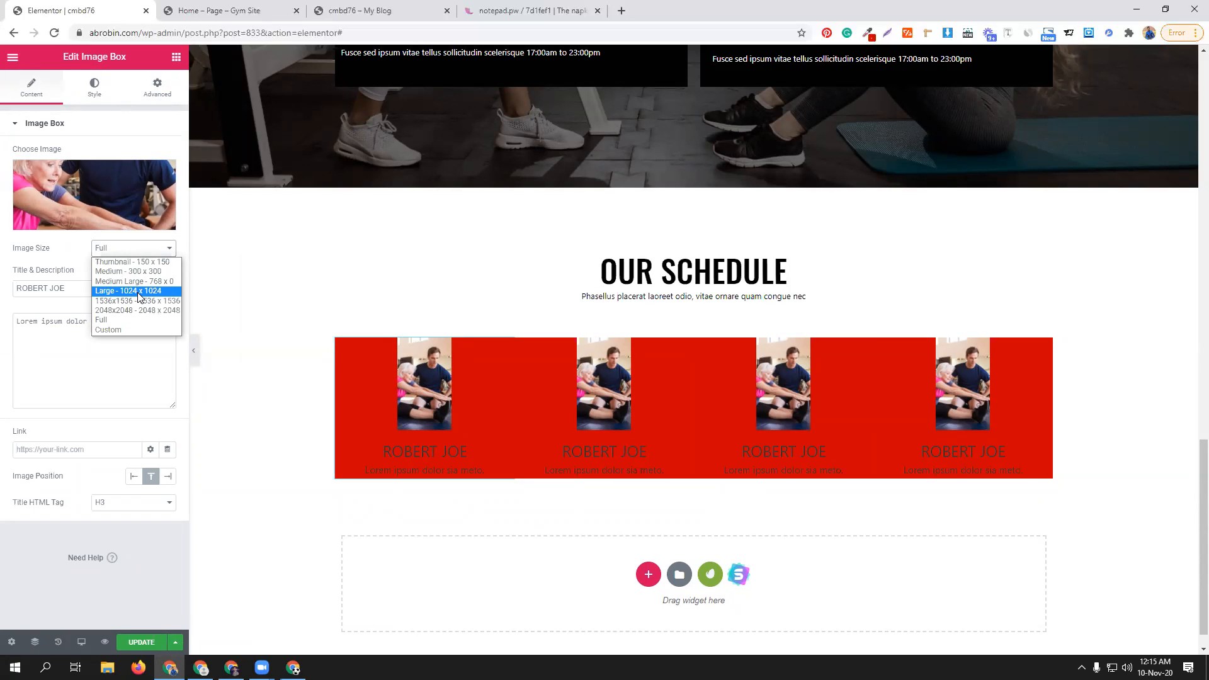
click(140, 293)
click(133, 250)
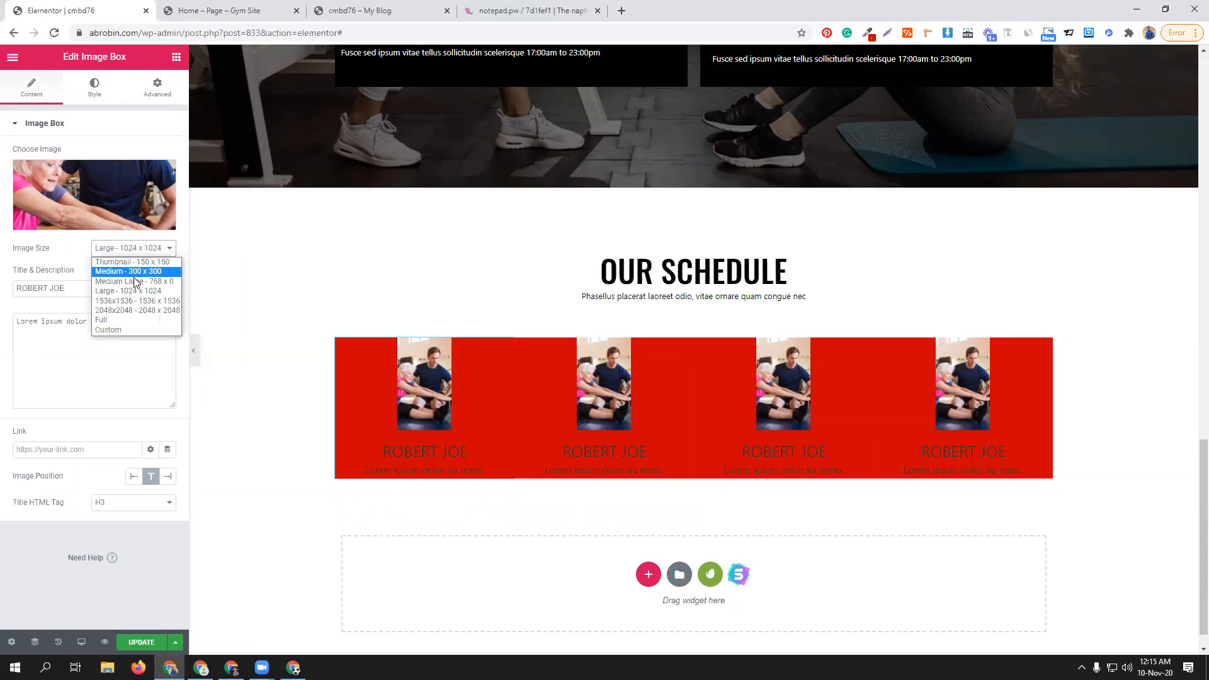
click(135, 318)
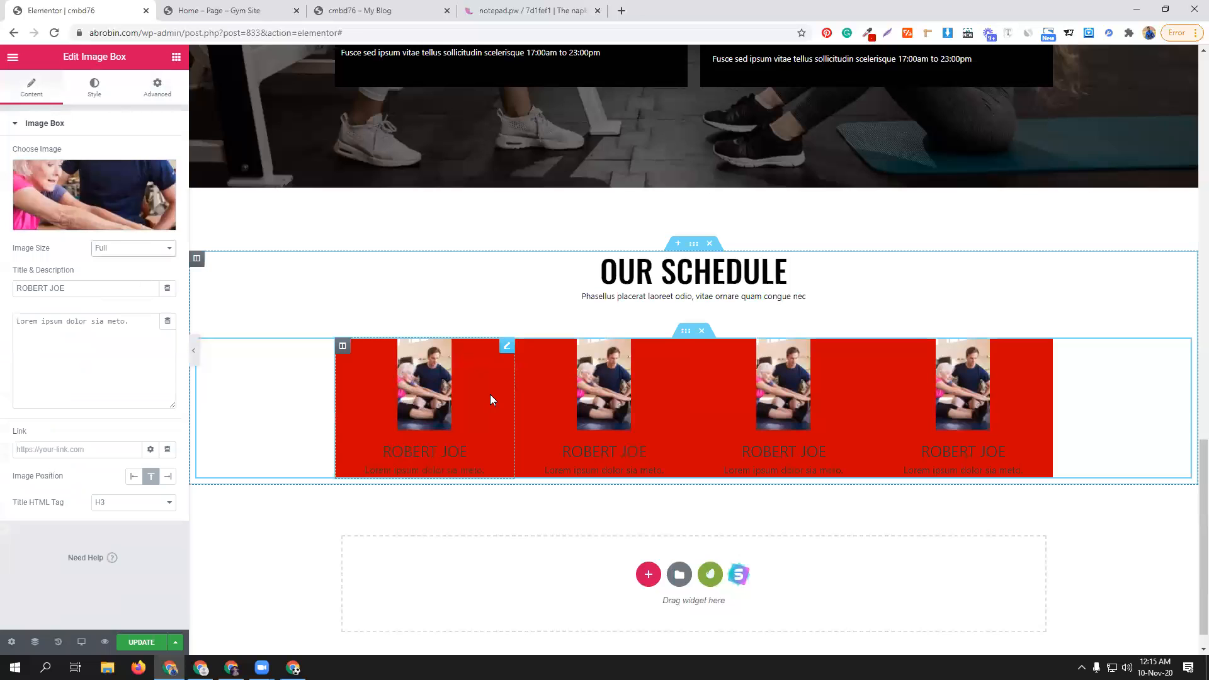
- Try a left padding and a linked 13 px margin on the first trainer column, and clear both
click(341, 347)
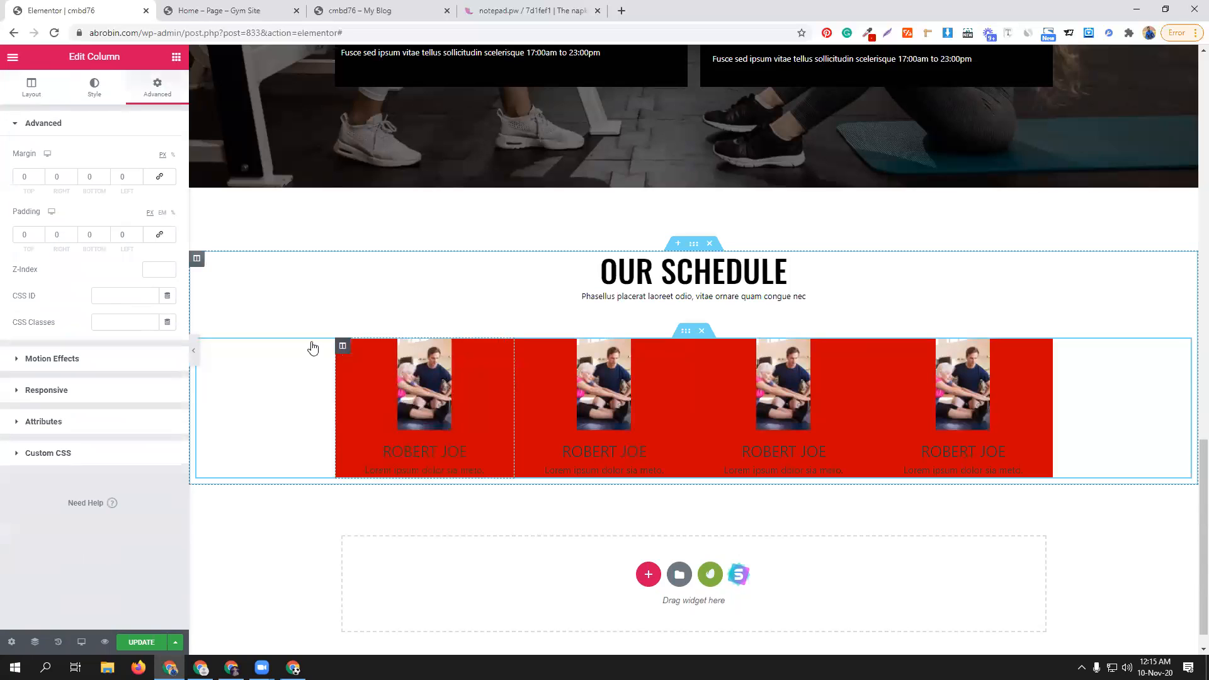
click(138, 232)
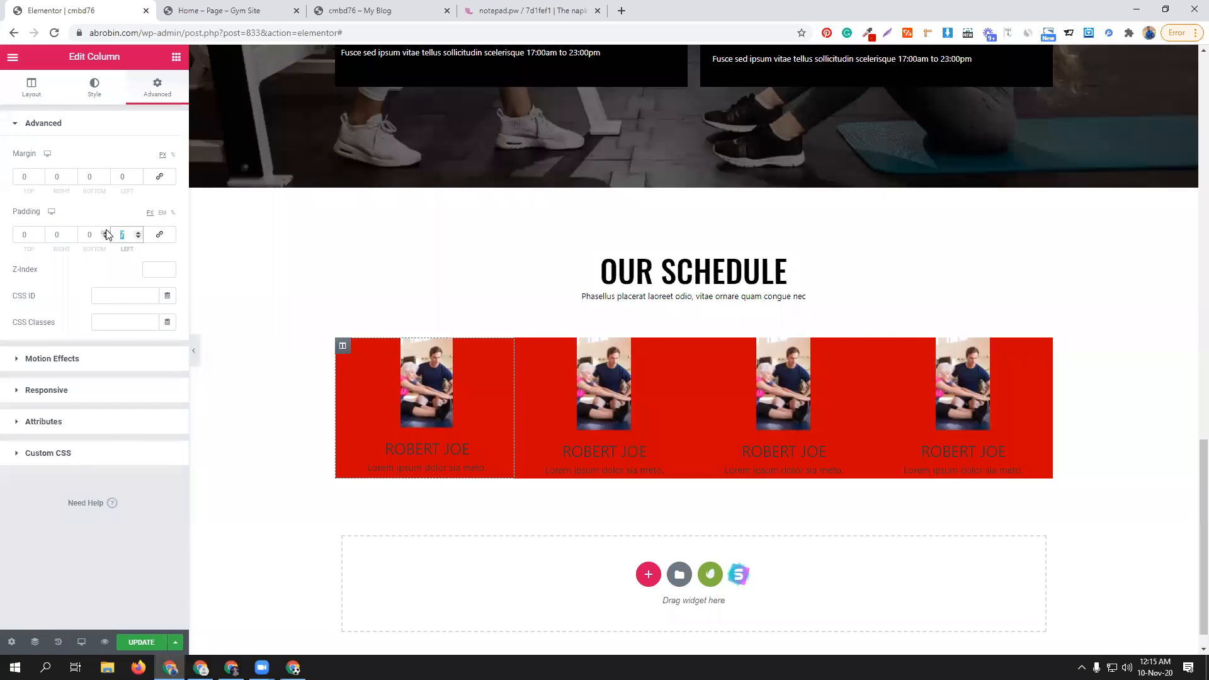
text(0)
click(155, 179)
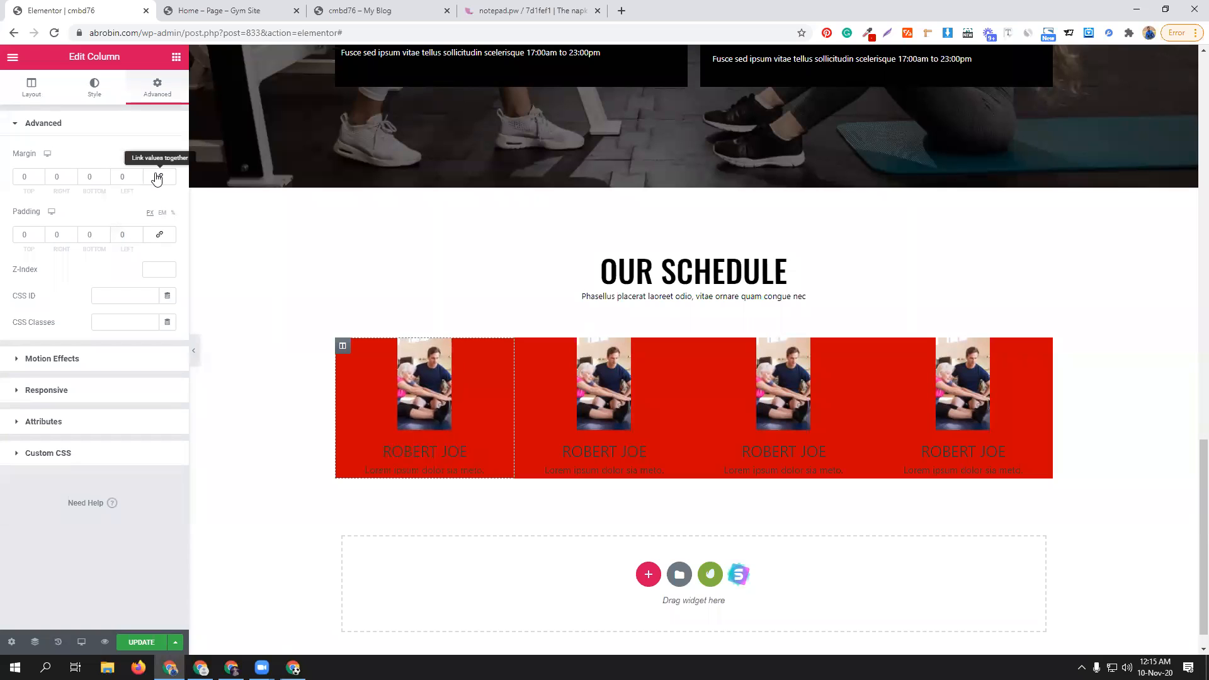
click(136, 174)
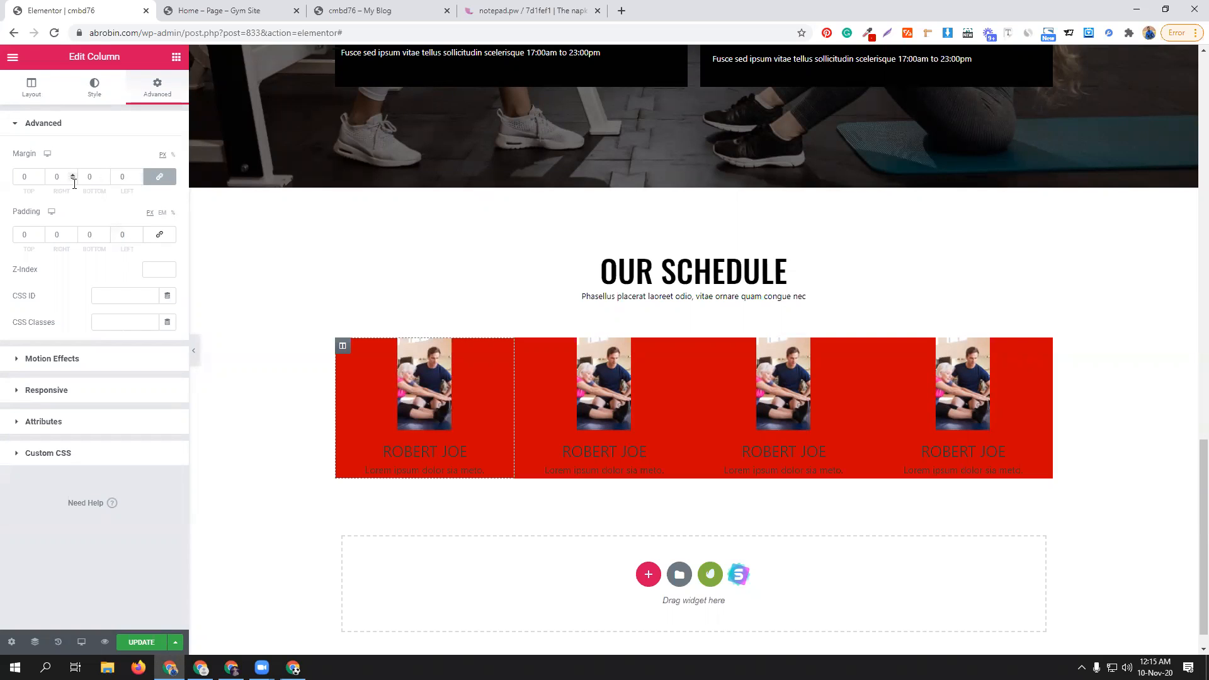
click(137, 174)
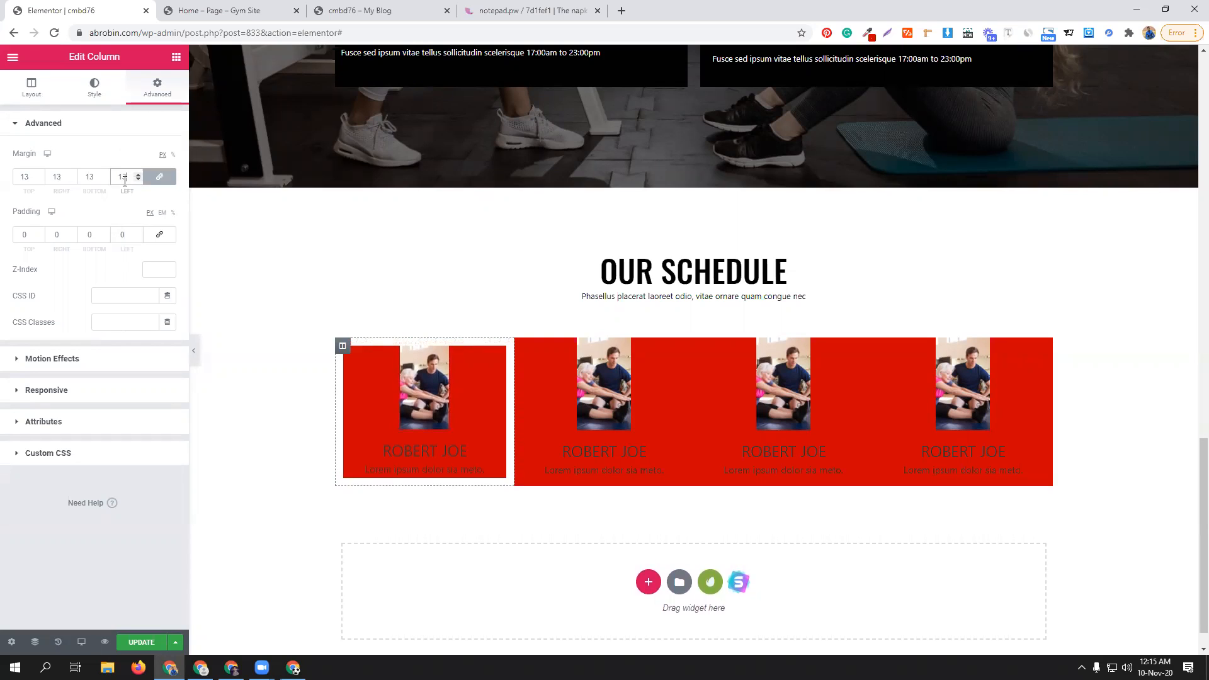
drag(128, 176, 107, 179)
key(BackSpace)
- Unlink the first trainer column's margin values and set its right and left margins to 05 px
click(160, 177)
click(139, 175)
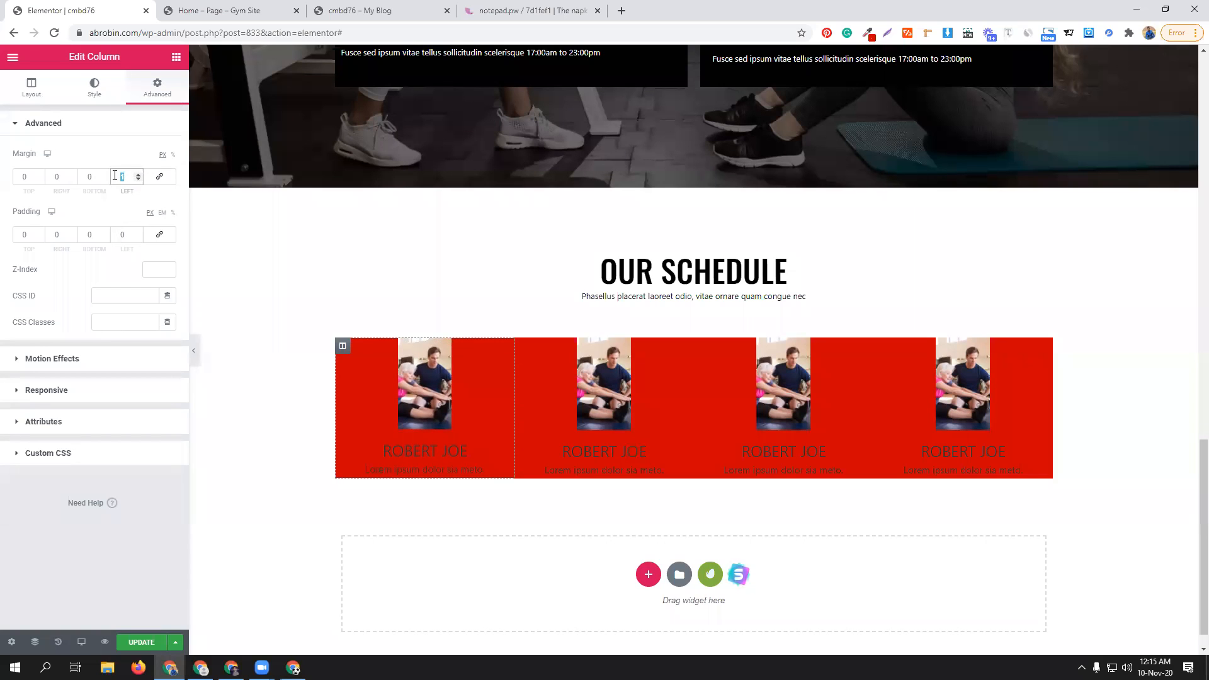
text(05)
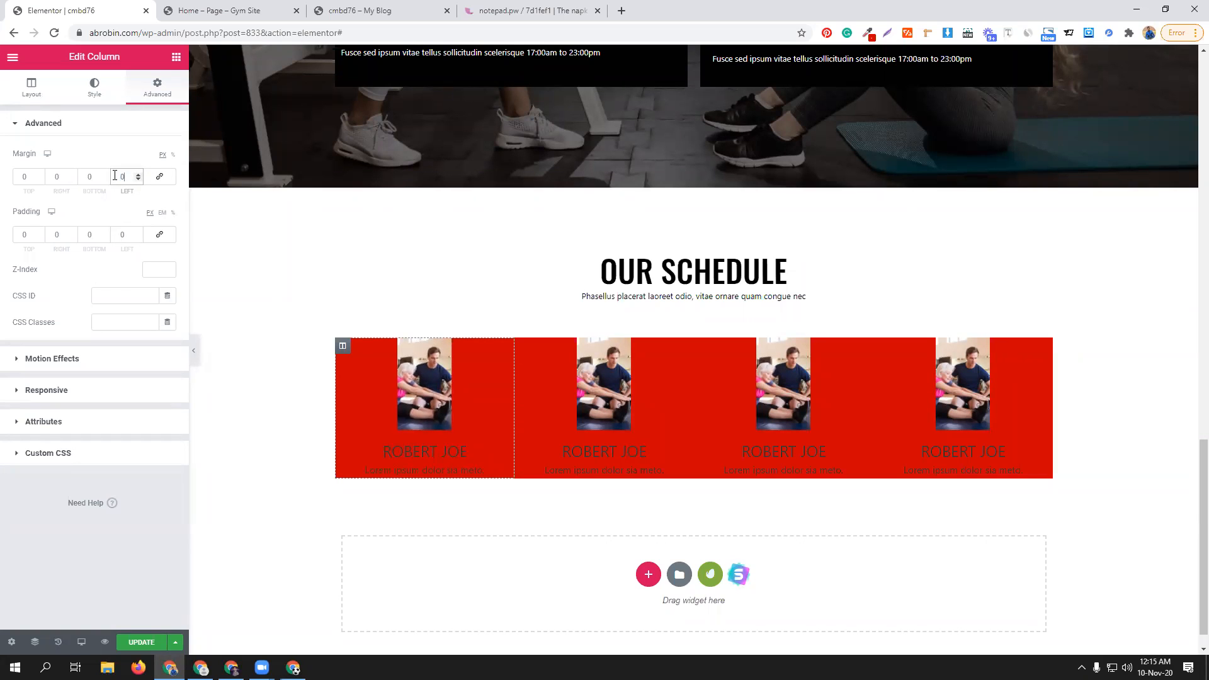
drag(117, 176, 108, 179)
text(10)
key(BackSpace)
click(138, 178)
drag(64, 178, 22, 177)
text(05)
click(121, 175)
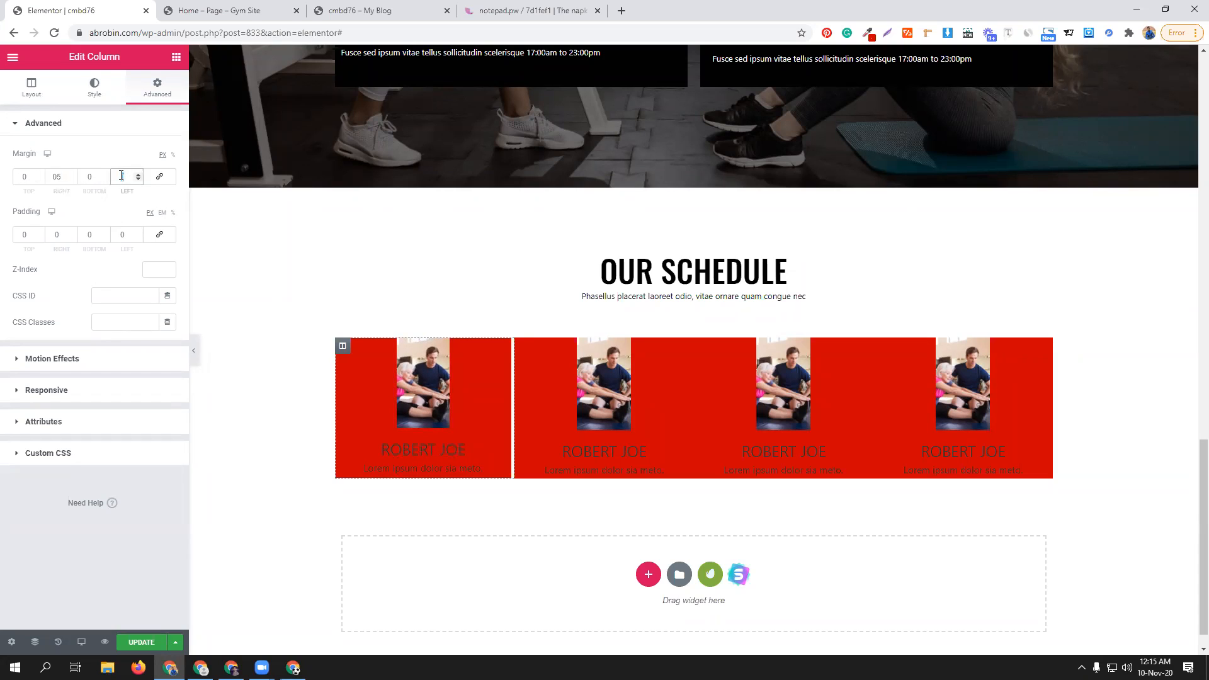
text(05)
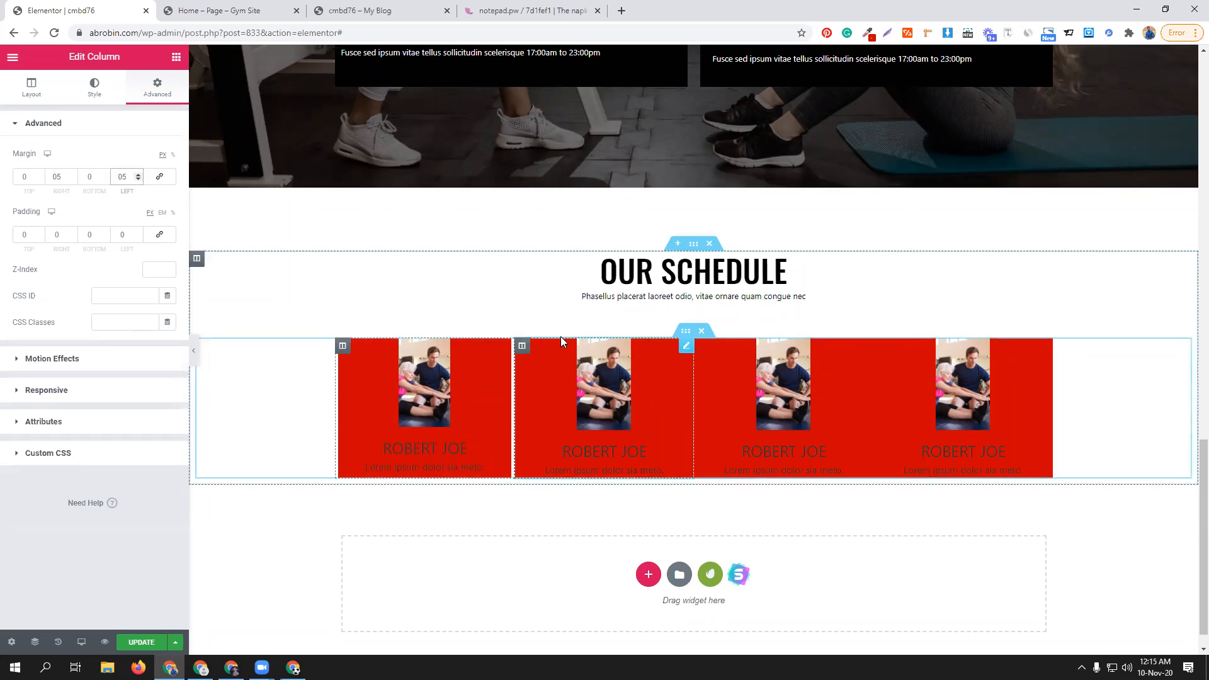
- Set the left and right margins of the second trainer column to 05 px with the values unlinked
click(522, 346)
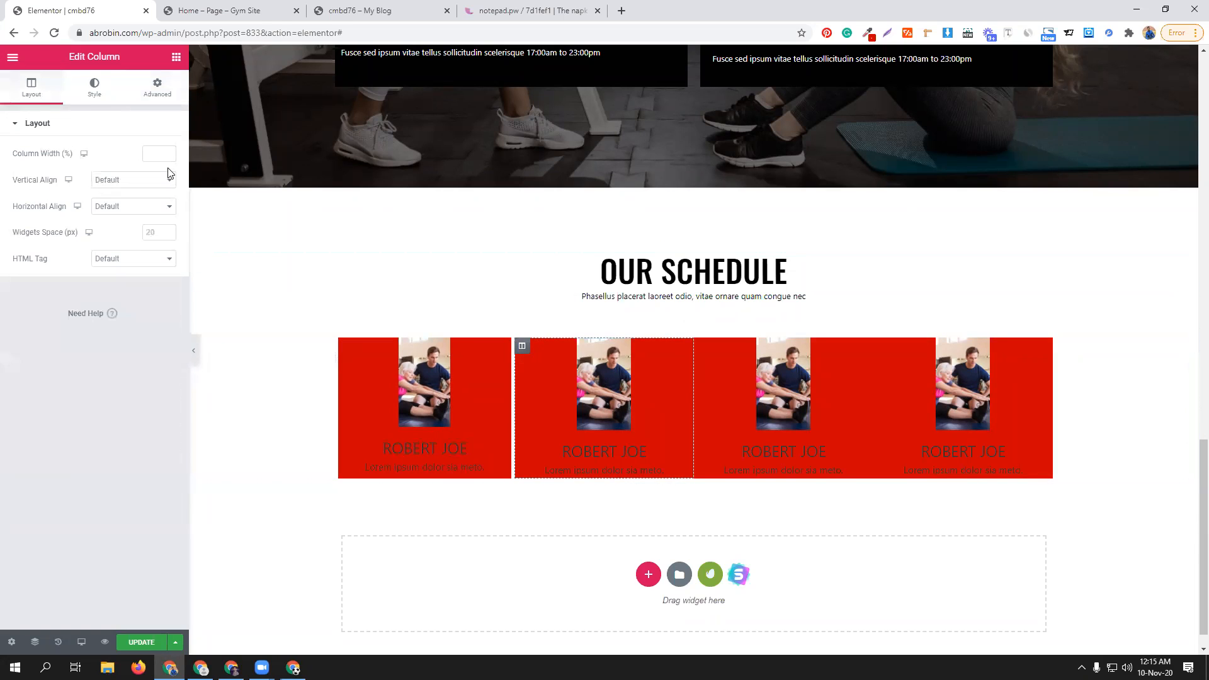
click(157, 89)
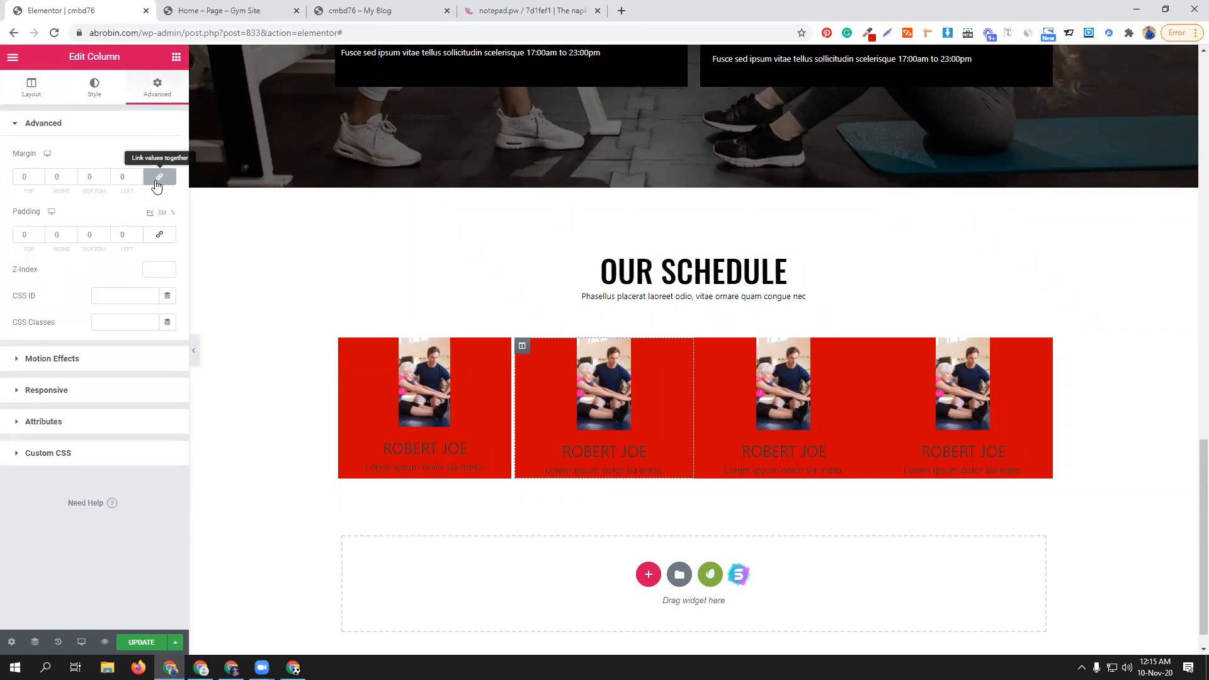
double_click(117, 175)
text(5)
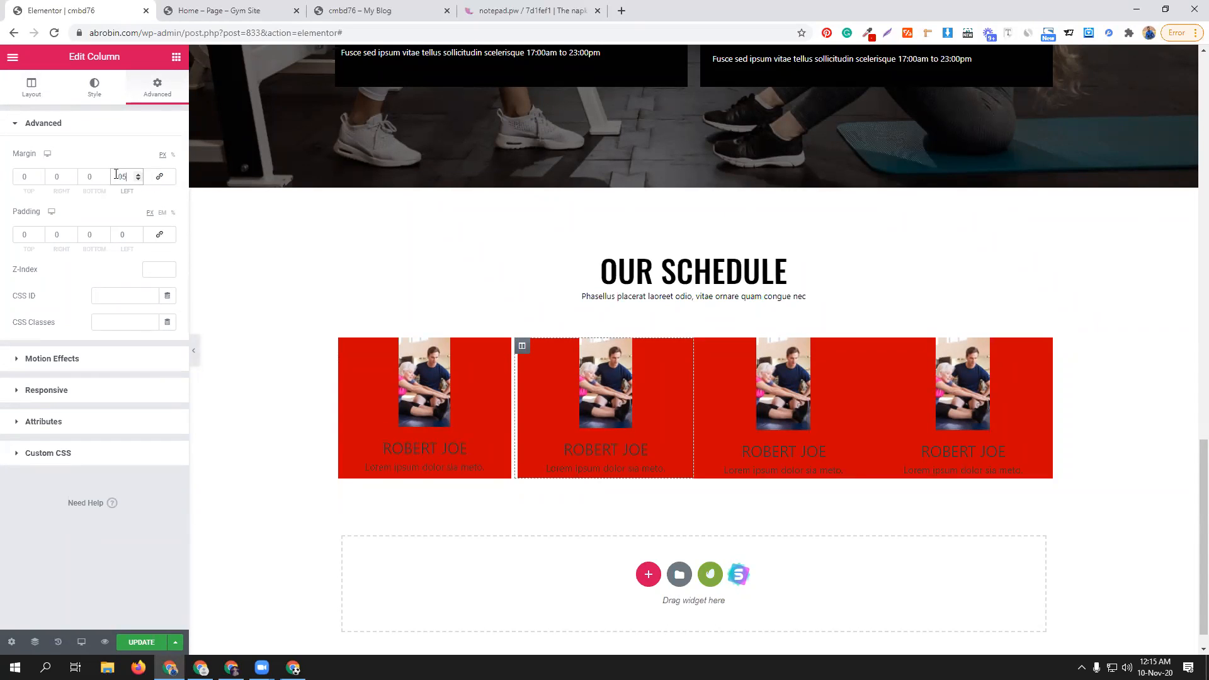
double_click(50, 176)
text(05)
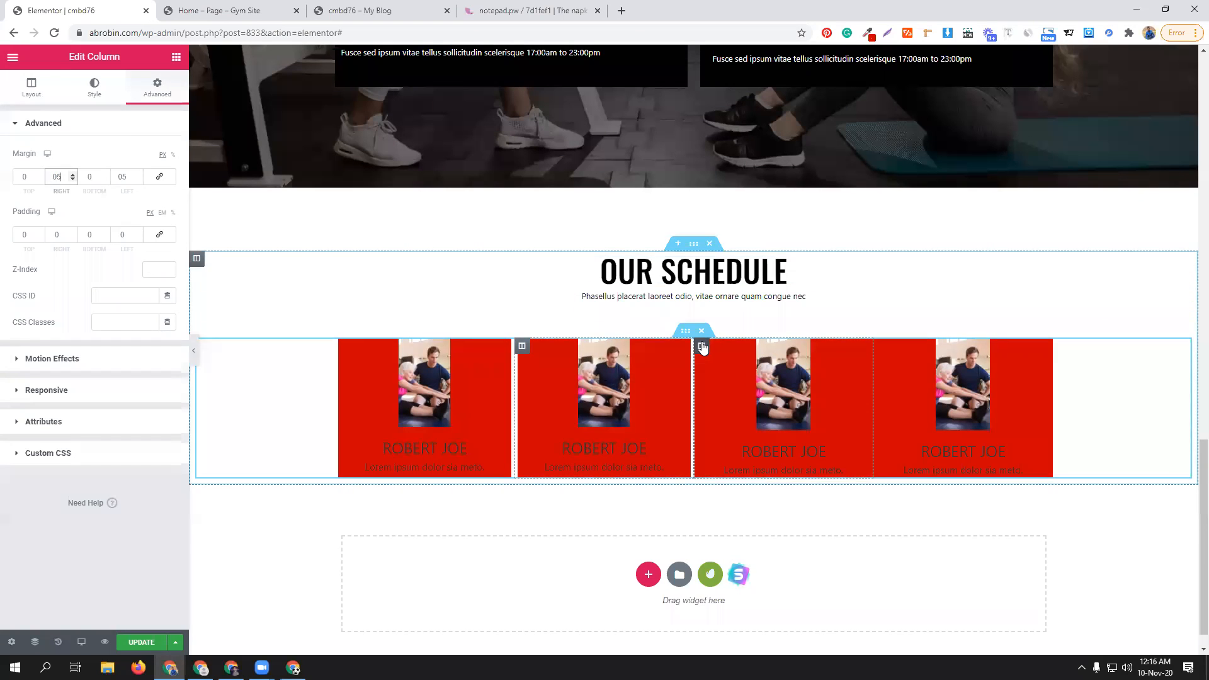
- Set the left and right margins of the third trainer column to 05 px
click(702, 347)
click(158, 90)
double_click(116, 175)
text(05)
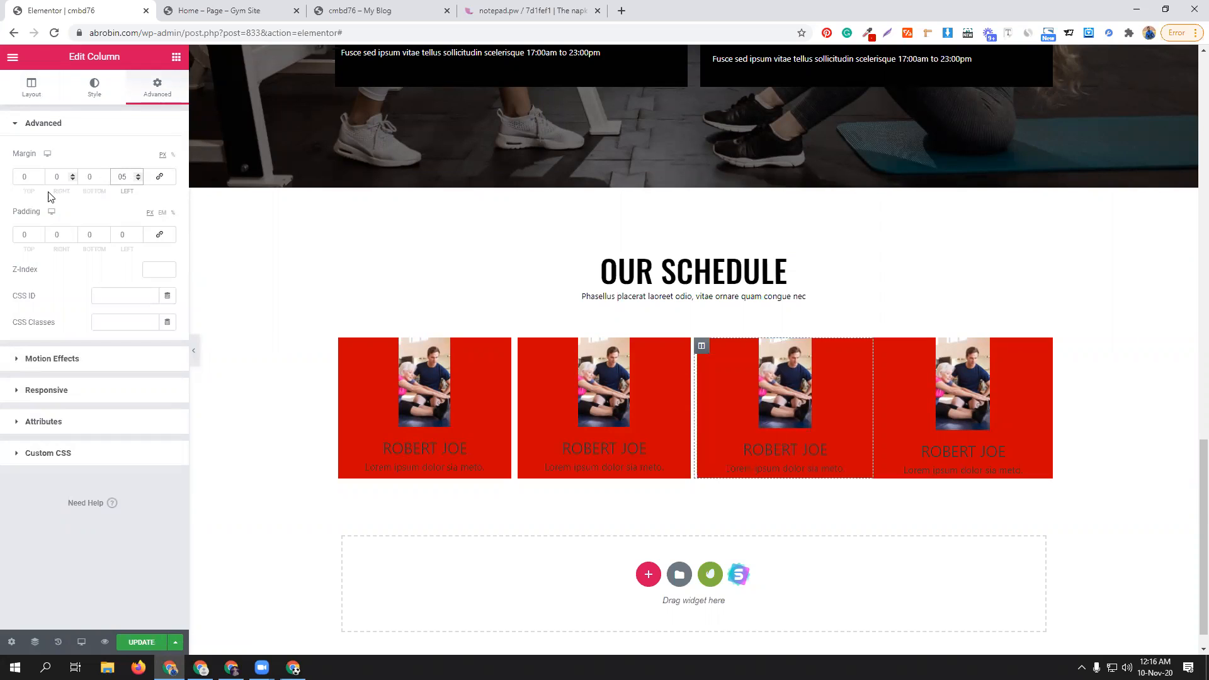
click(58, 176)
text(05)
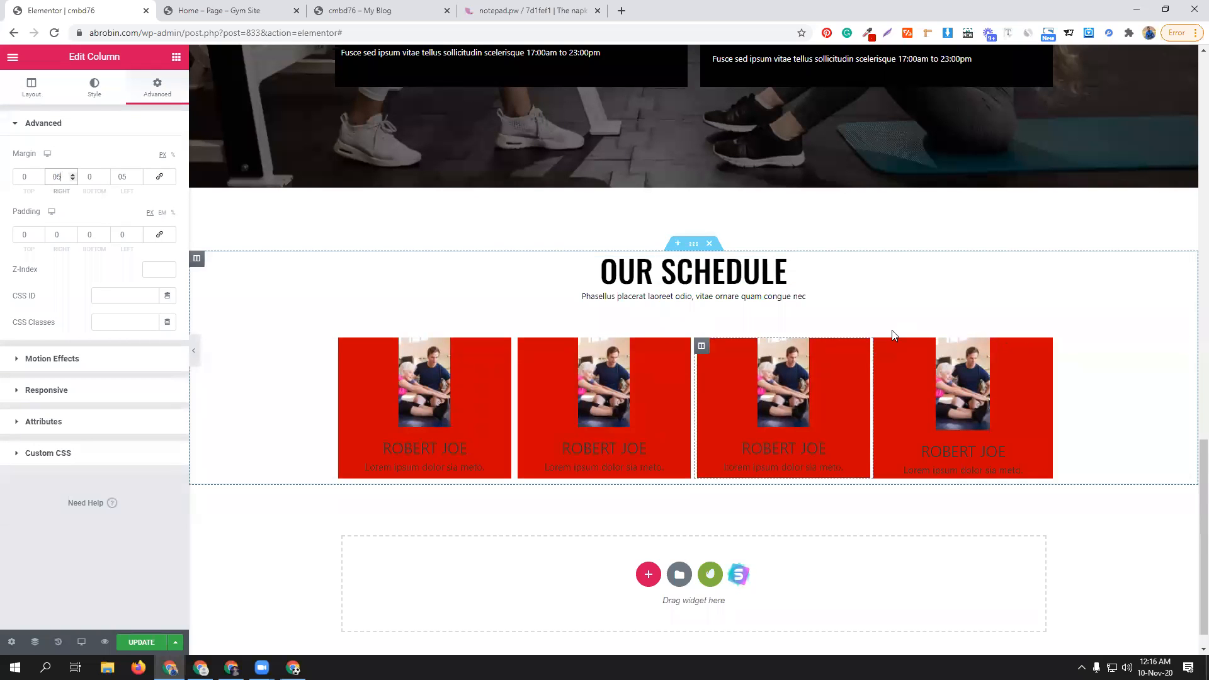
- Set the left and right margins of the fourth trainer column to 05 px
click(882, 346)
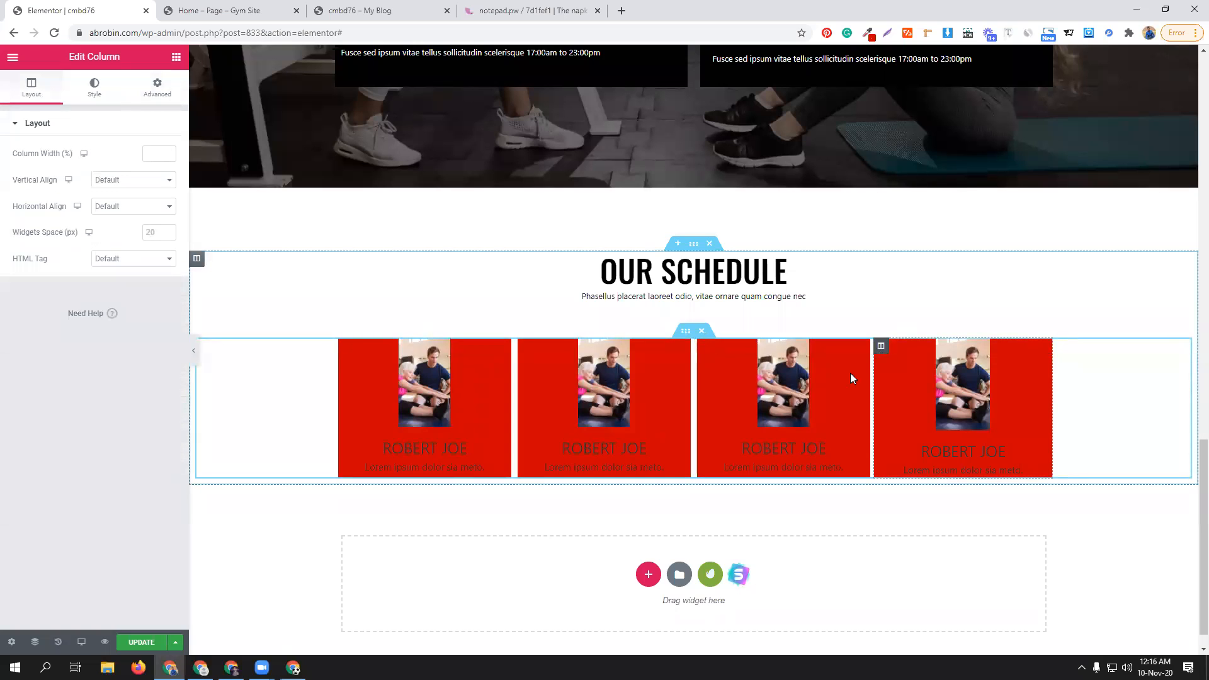
click(157, 88)
click(115, 177)
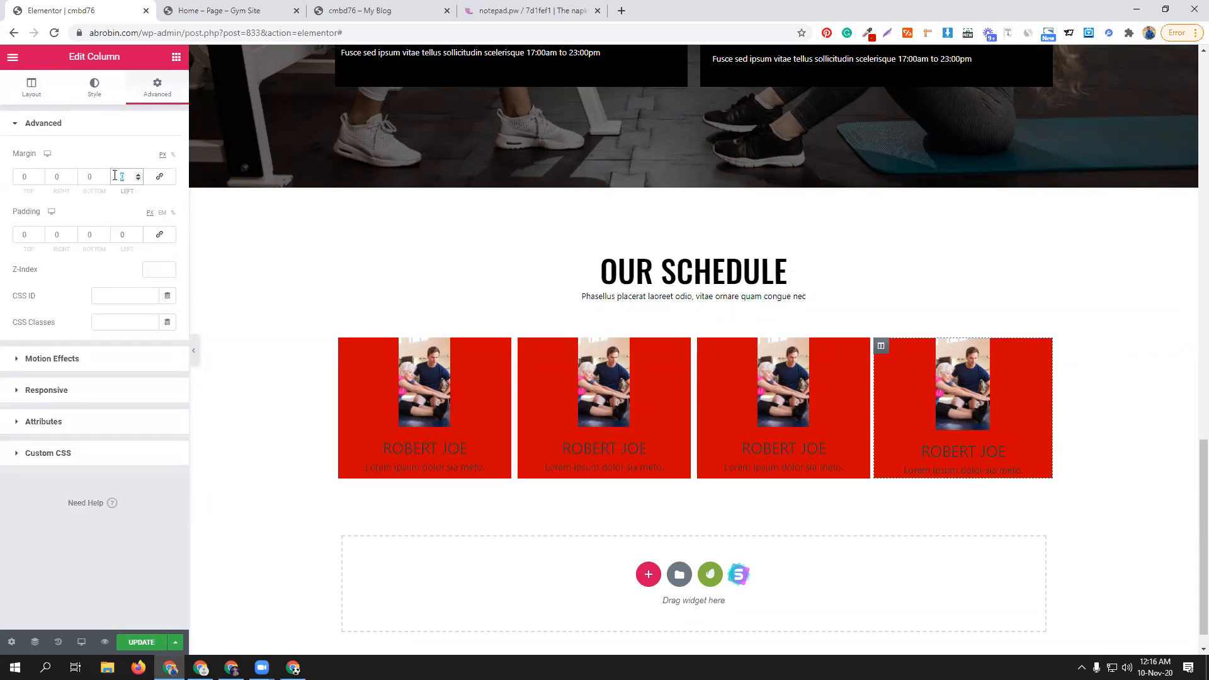
text(5)
click(60, 177)
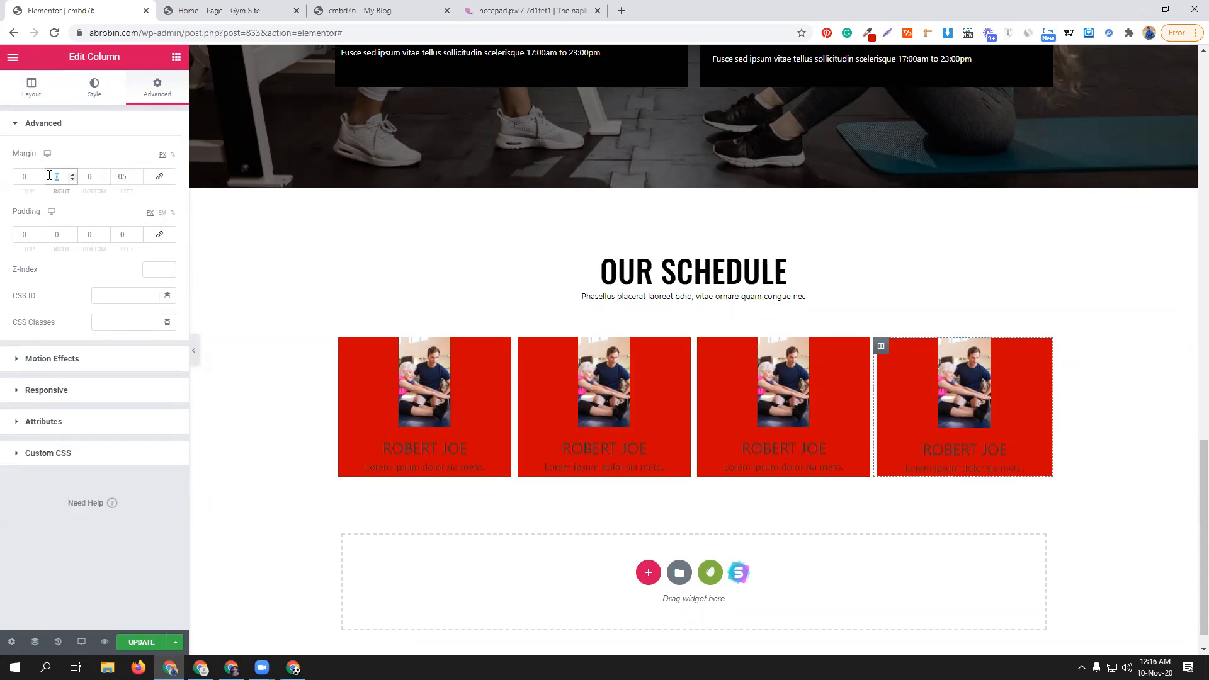
text(5)
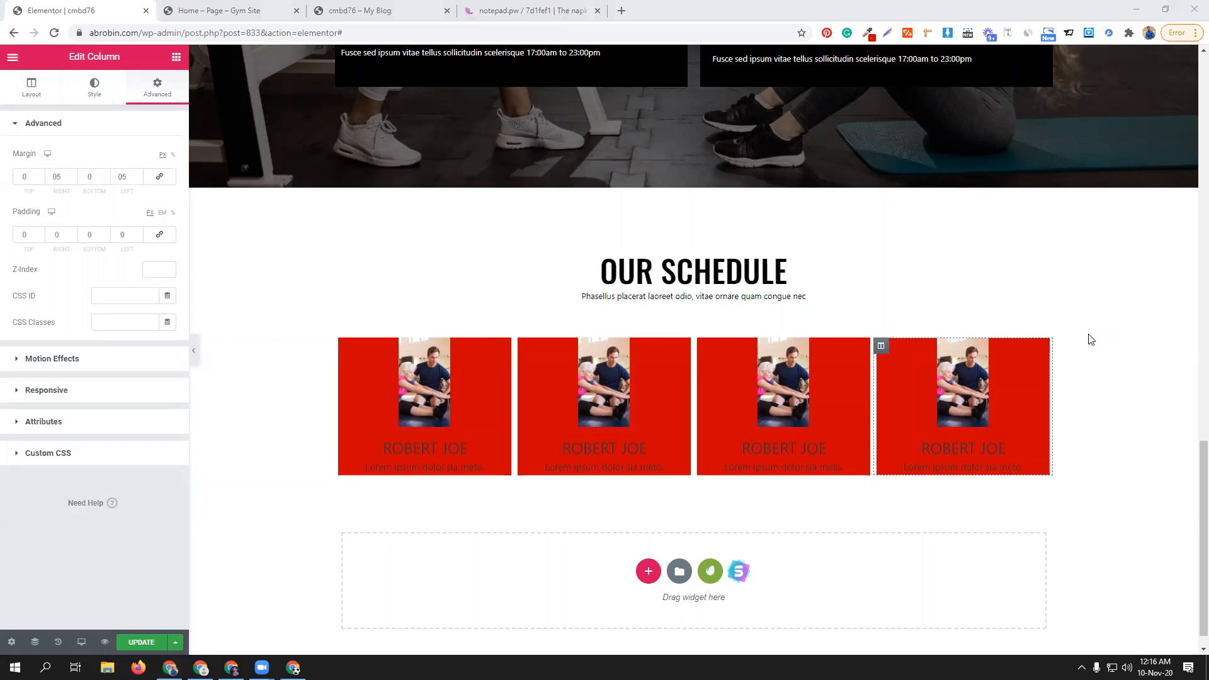
- Change the image size of the first trainer's image box to Large - 1024 x 1024
click(503, 345)
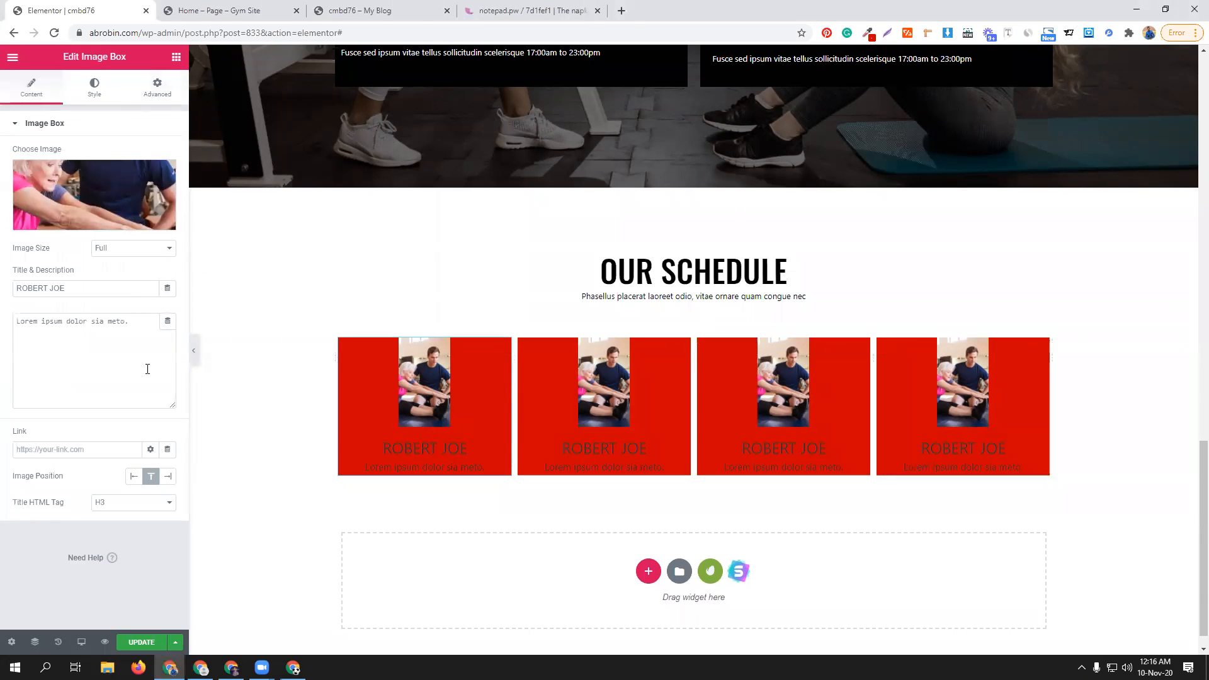
click(130, 249)
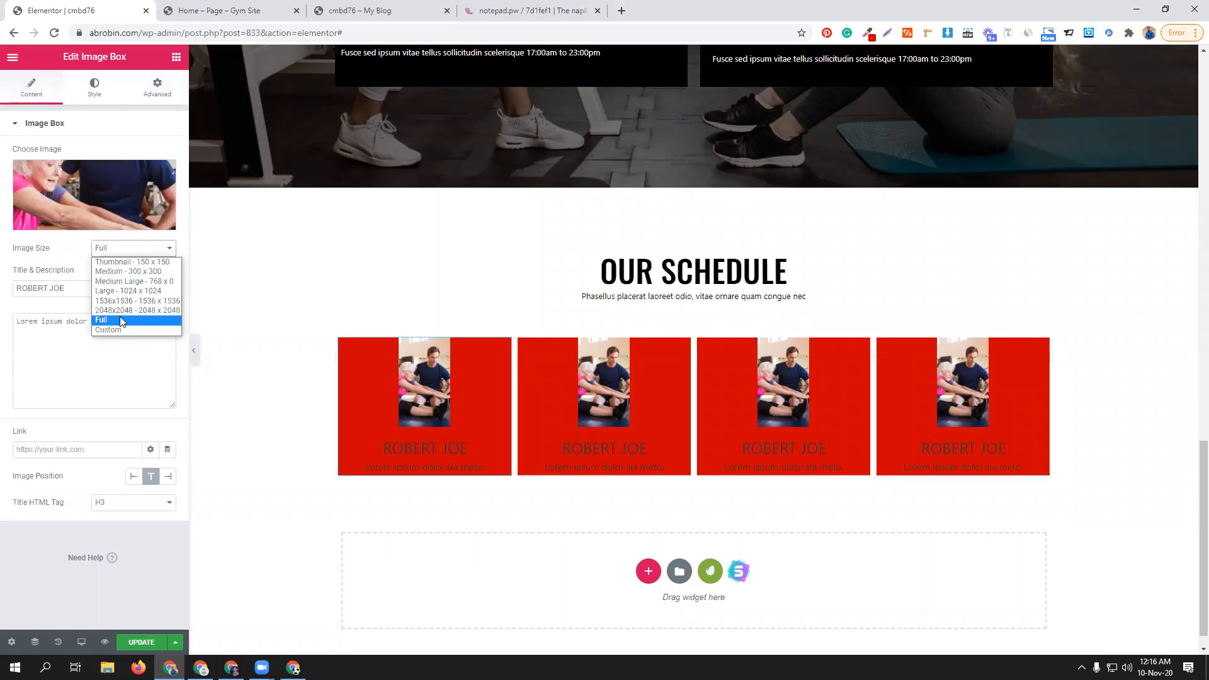
click(124, 291)
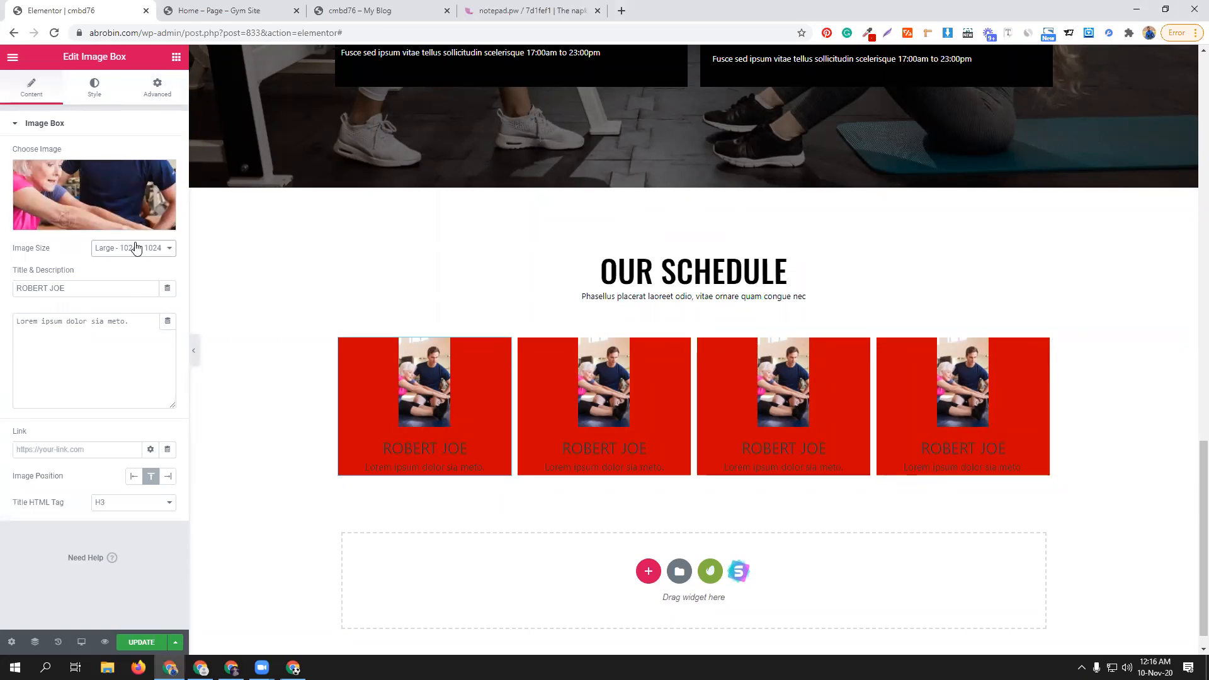
- Set the first image box's image width to 100% and its image spacing to 12
click(95, 85)
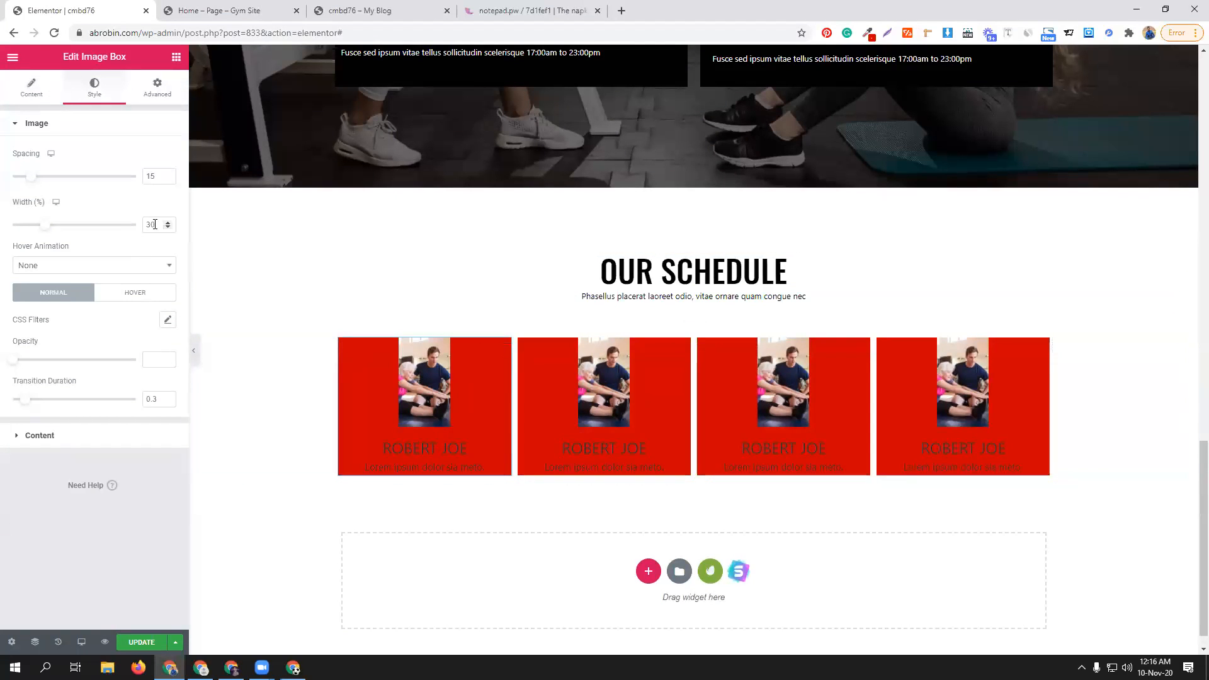
drag(45, 226, 143, 228)
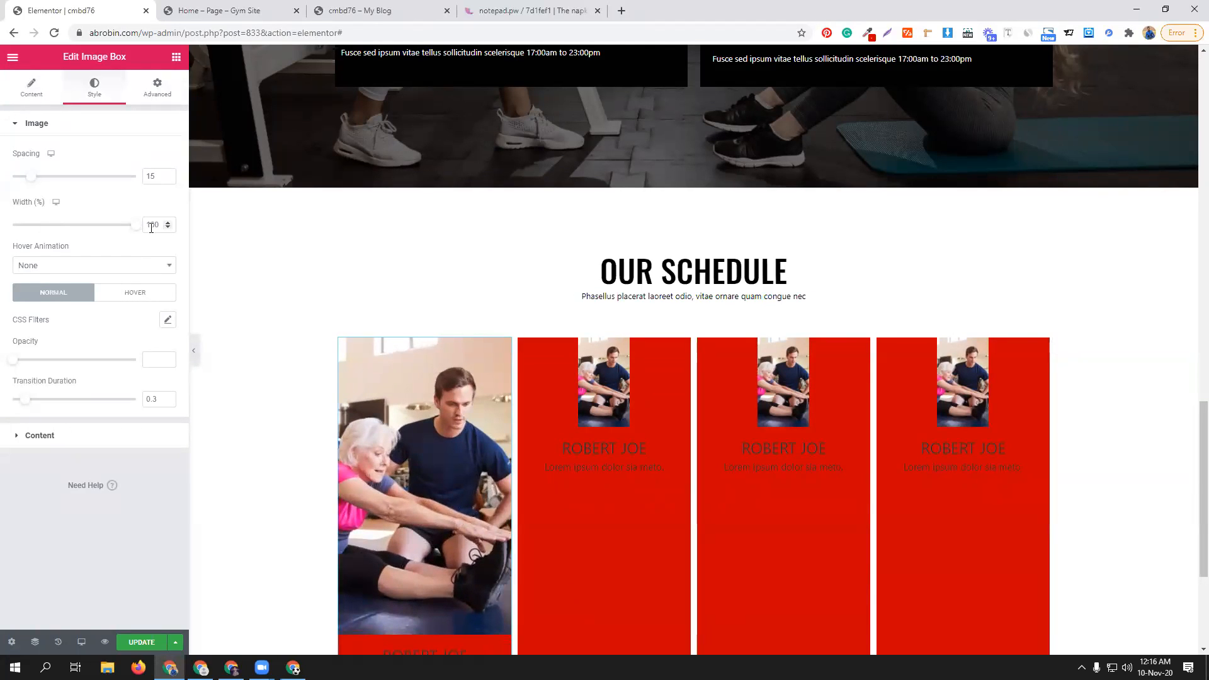
drag(31, 184, 28, 184)
scroll(338, 313, down, 2)
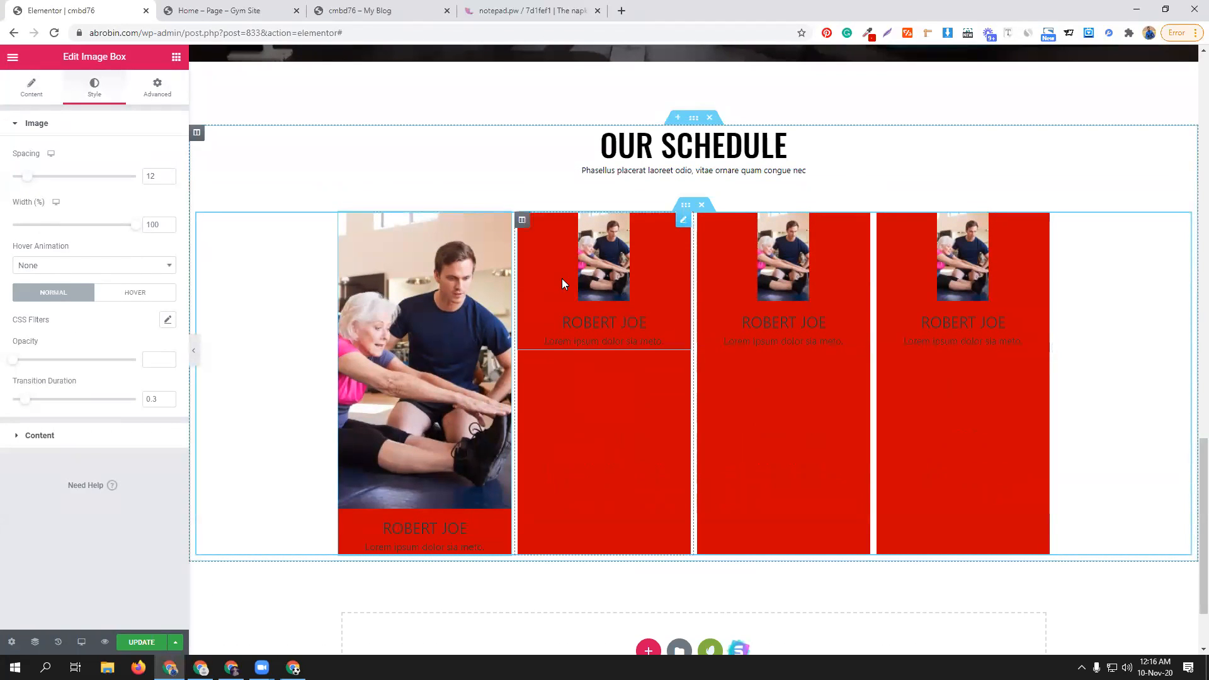
click(522, 219)
click(92, 88)
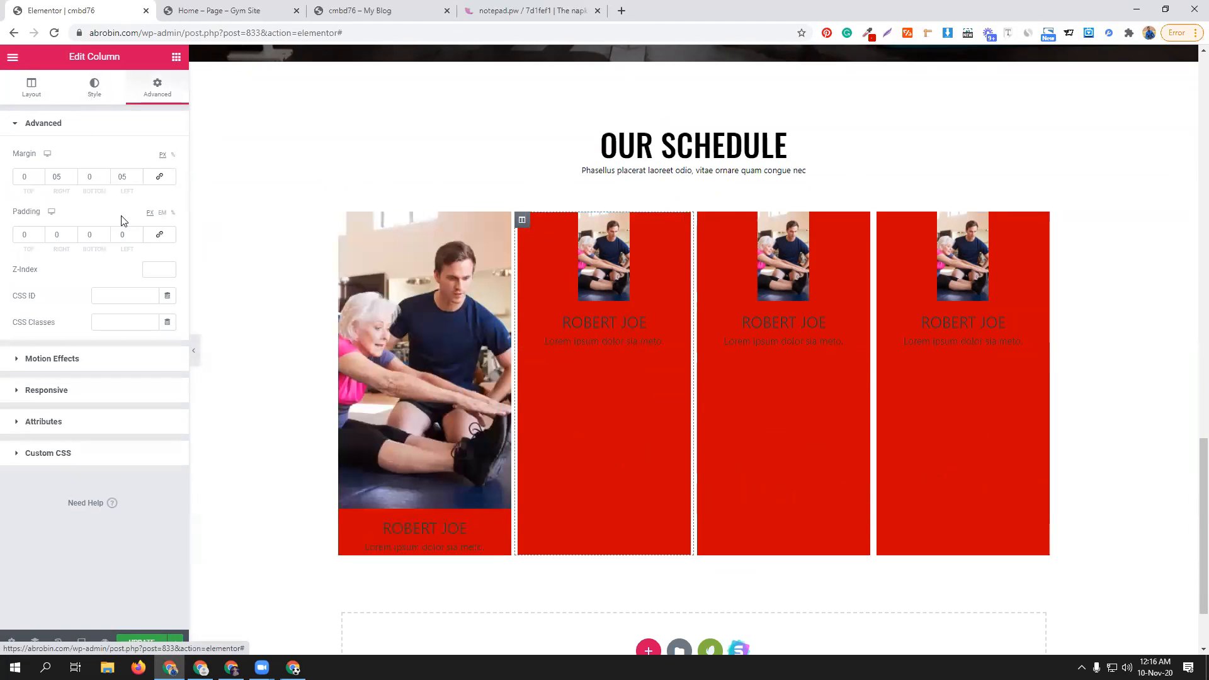
click(31, 89)
click(96, 93)
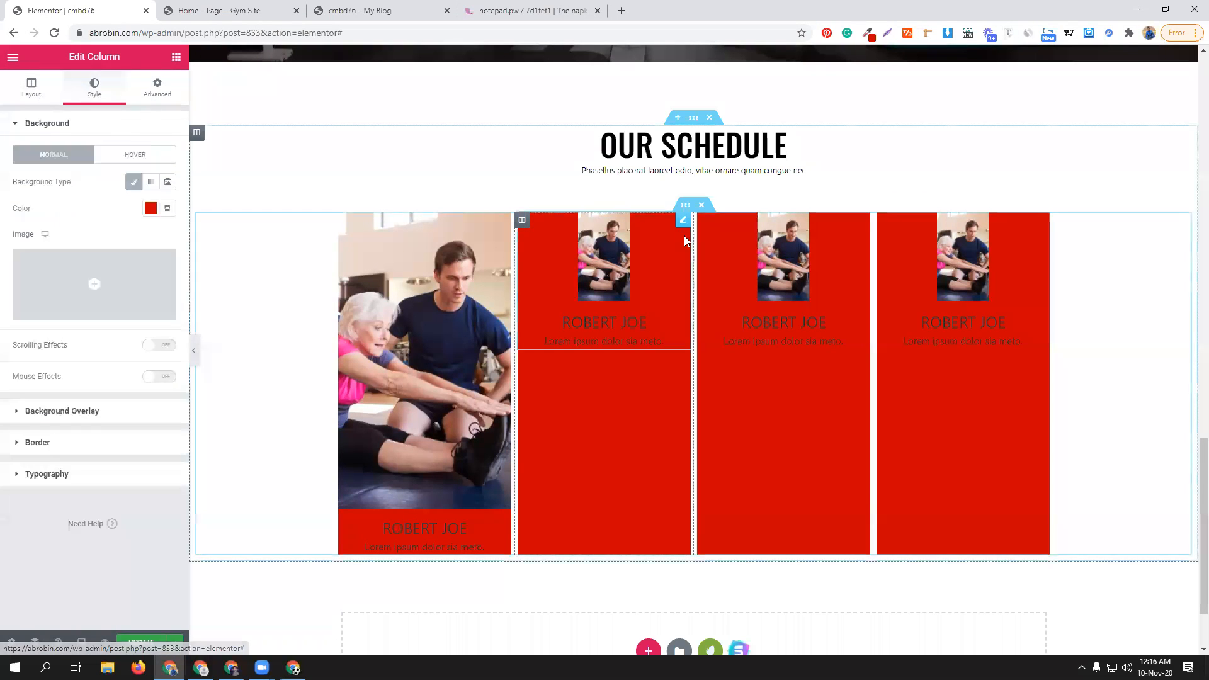
- Set the image width of the second trainer's image box to 100% and its image spacing to 10
click(684, 220)
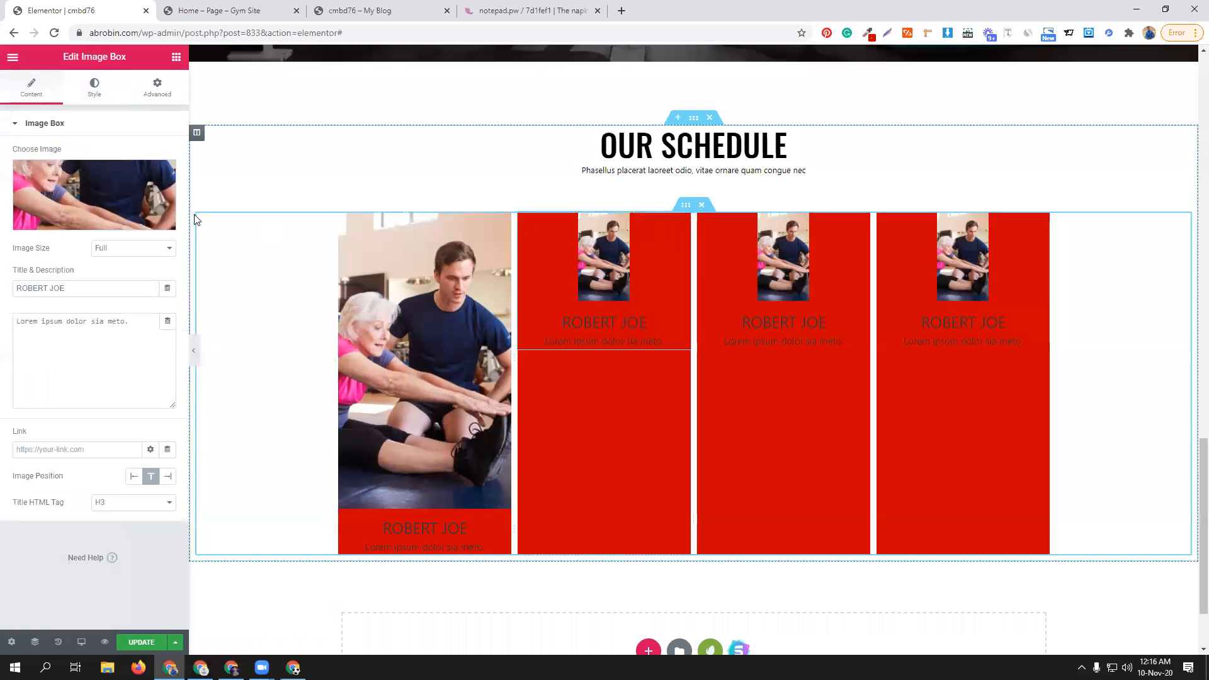
click(94, 87)
drag(43, 224, 139, 224)
drag(155, 175, 146, 177)
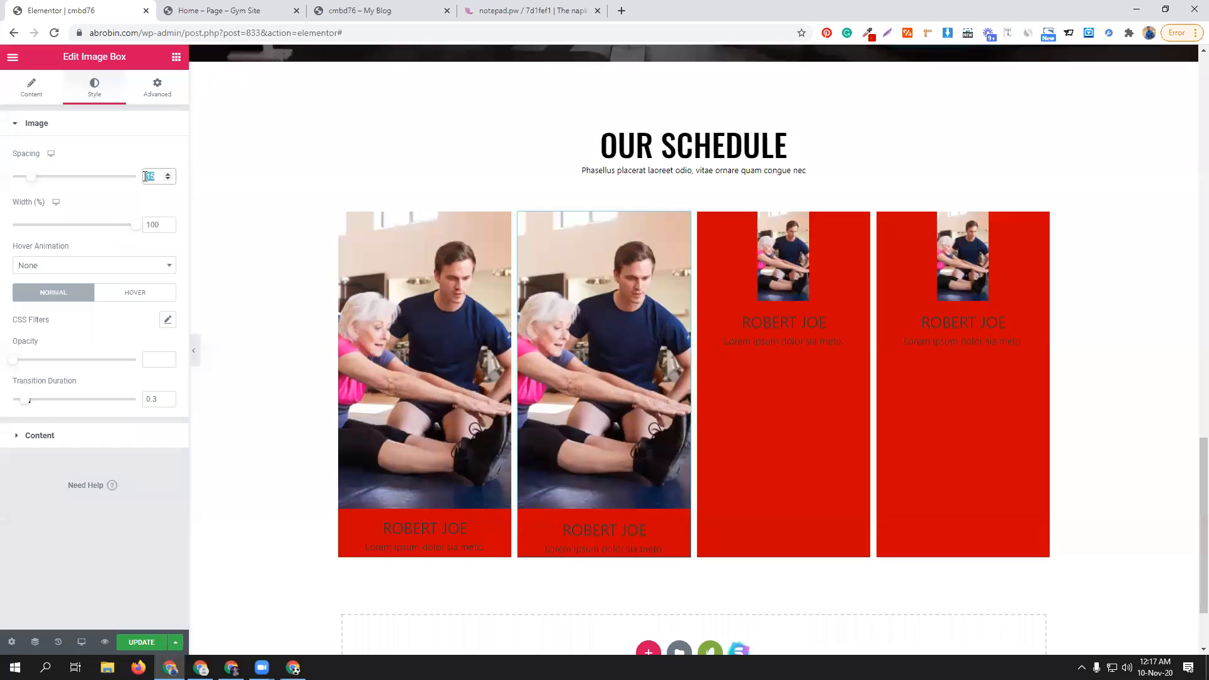
text(10)
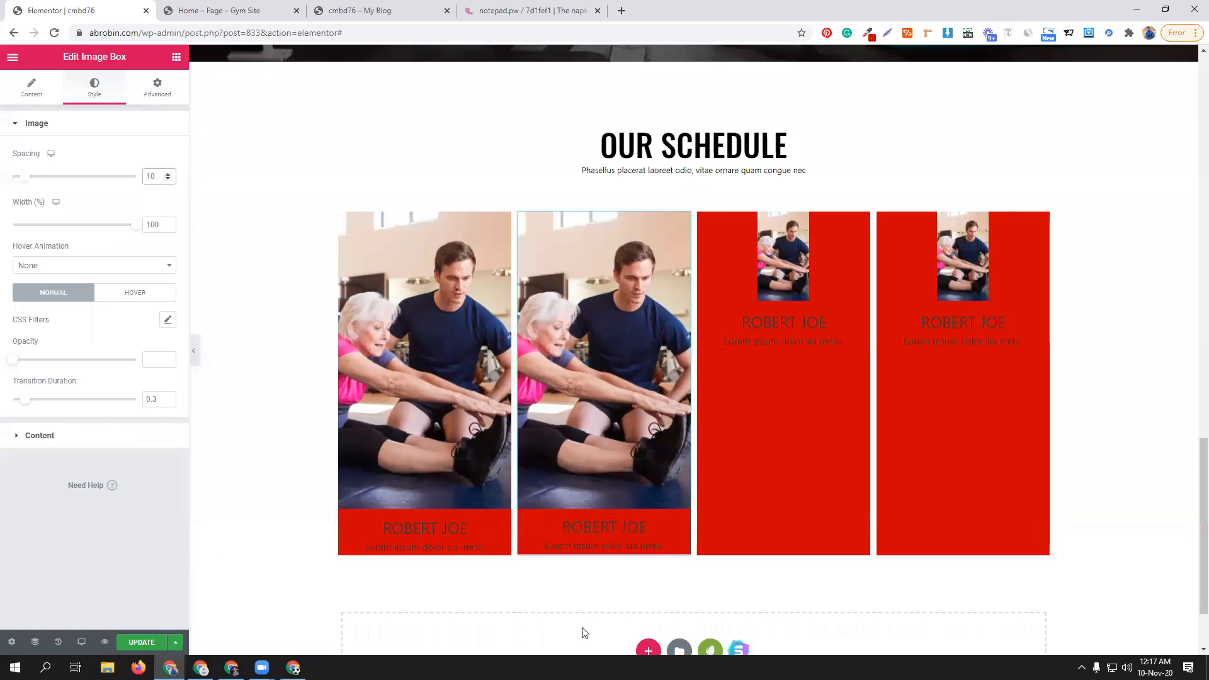
- Set the third trainer image box's image spacing to 10 and its width to 100%
click(863, 220)
click(95, 87)
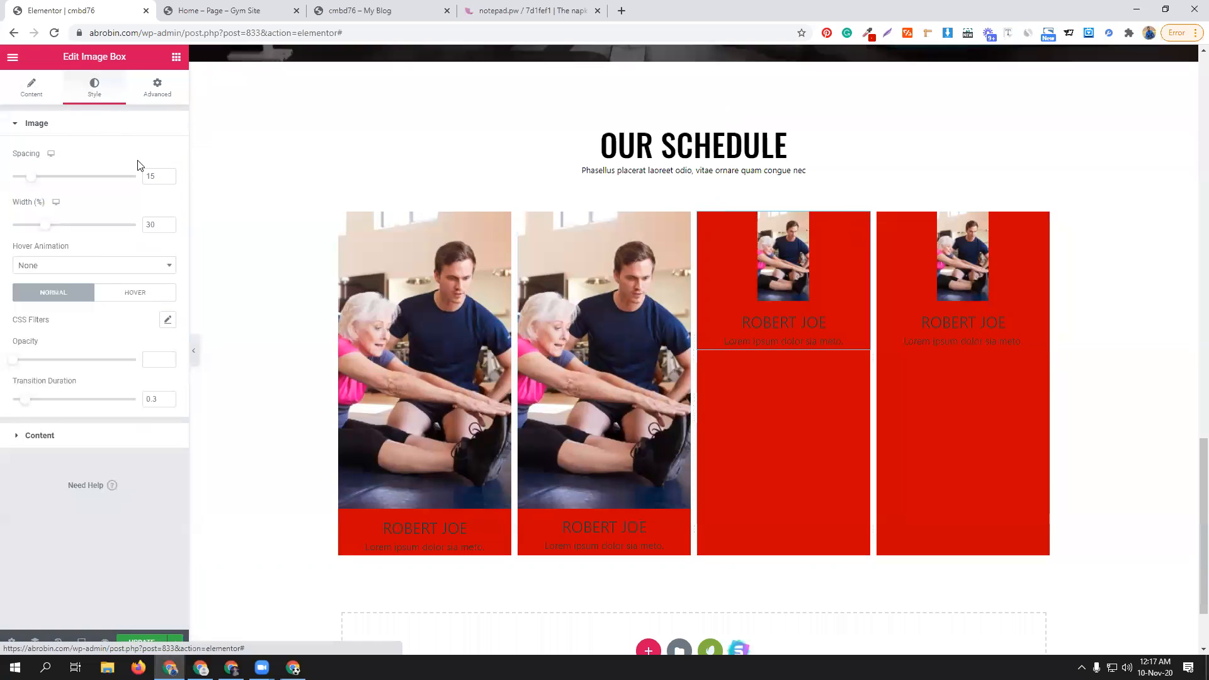
drag(159, 176, 133, 171)
text(10)
click(156, 221)
drag(48, 226, 197, 230)
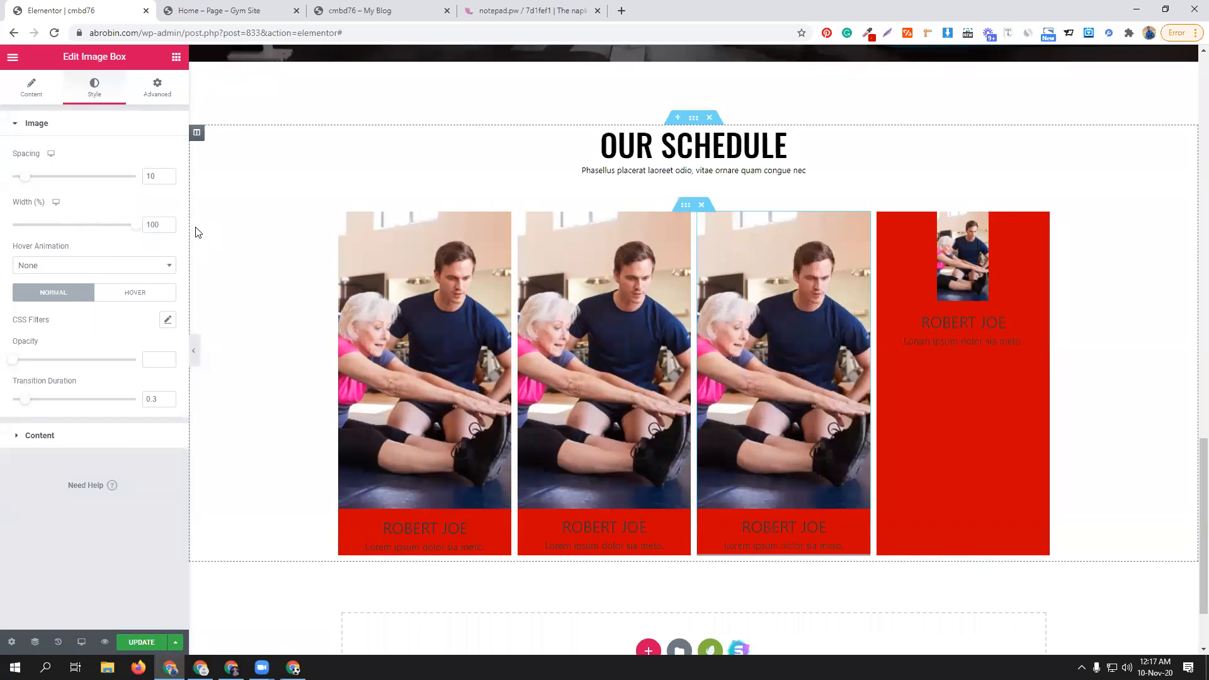
- Set the fourth trainer image box's image width to 100% and its spacing to 10
click(1042, 220)
click(95, 88)
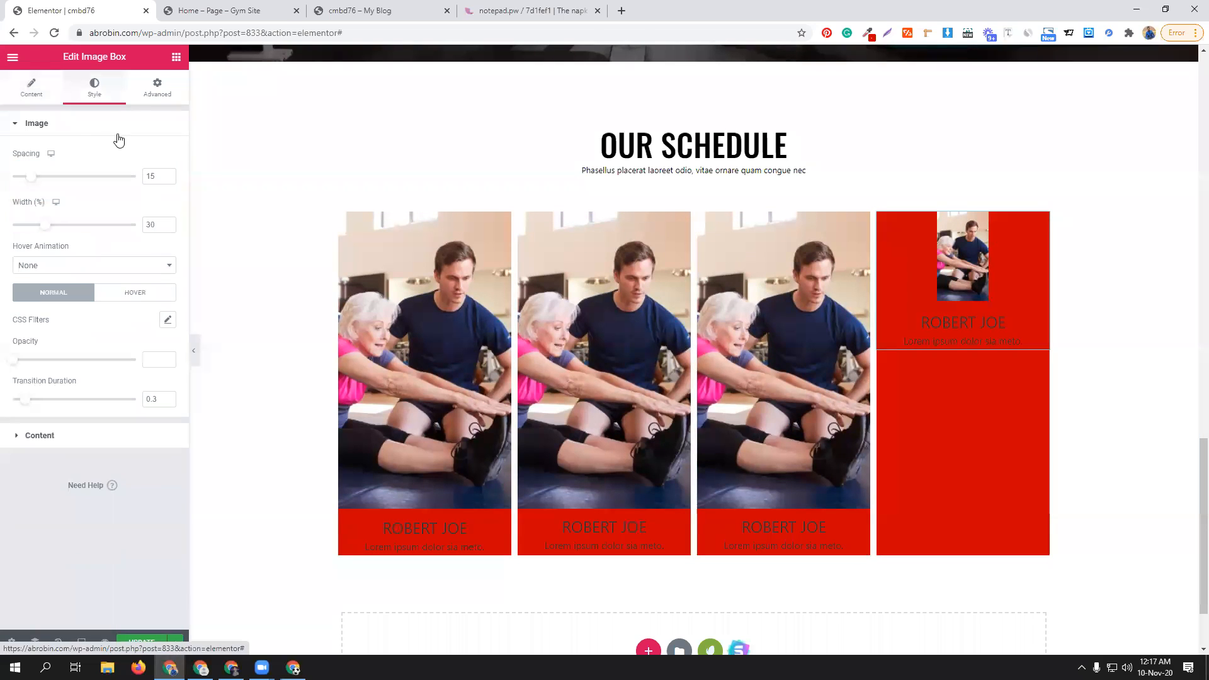
drag(42, 225, 160, 228)
click(167, 175)
drag(158, 174, 140, 178)
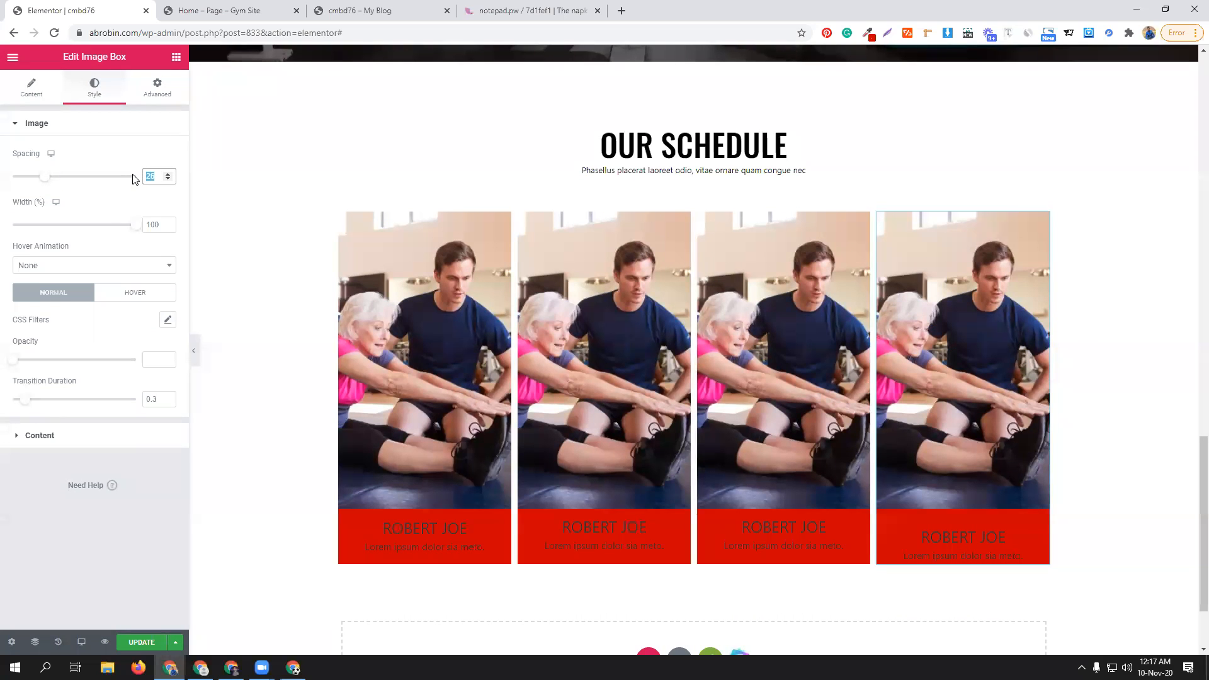
text(10)
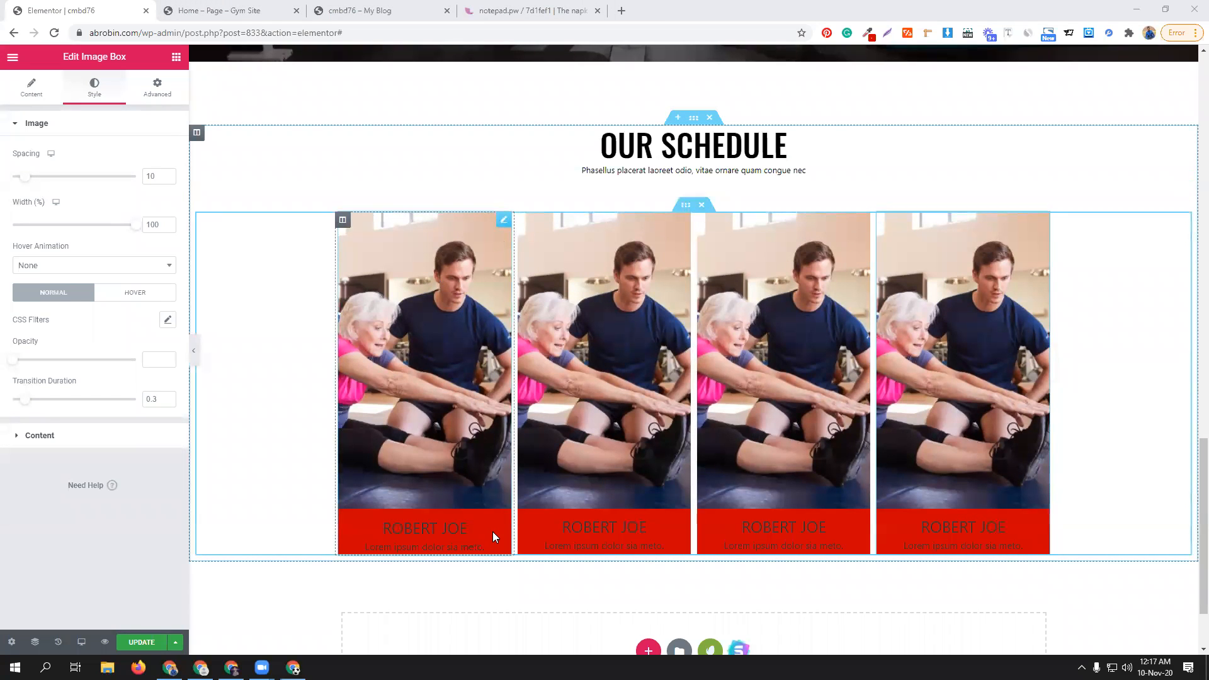
- Color the title and description of the fourth image box white (#FFFFFF)
click(98, 436)
click(147, 316)
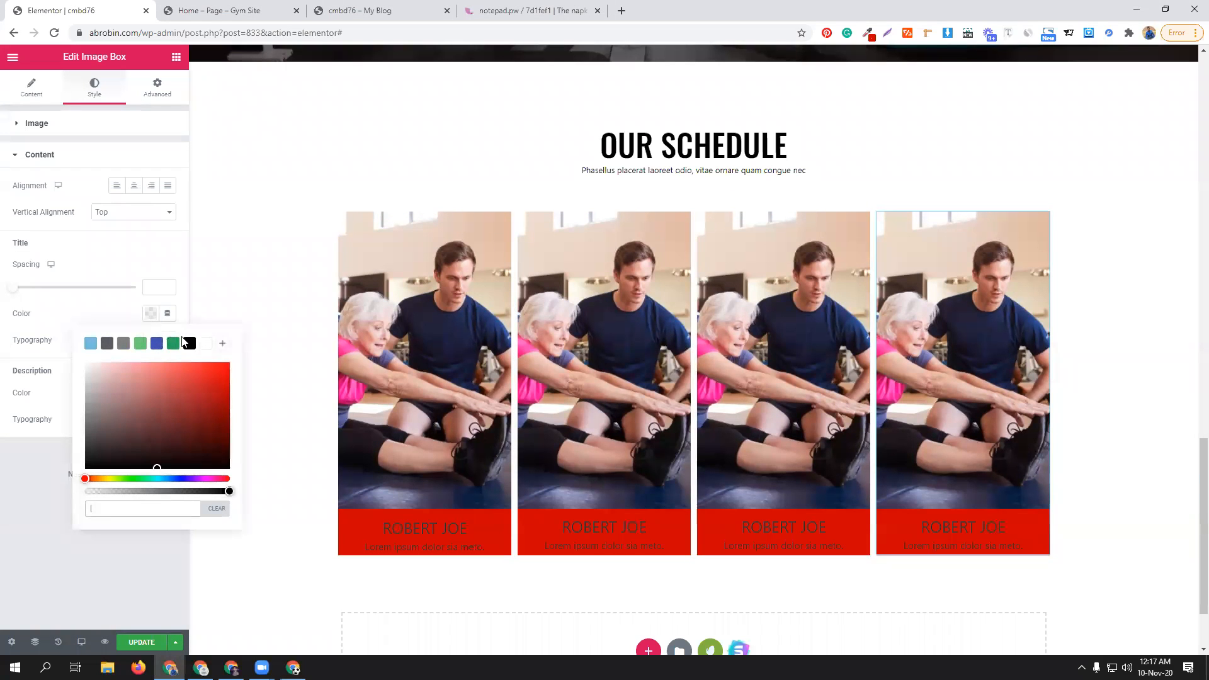
click(206, 343)
click(102, 311)
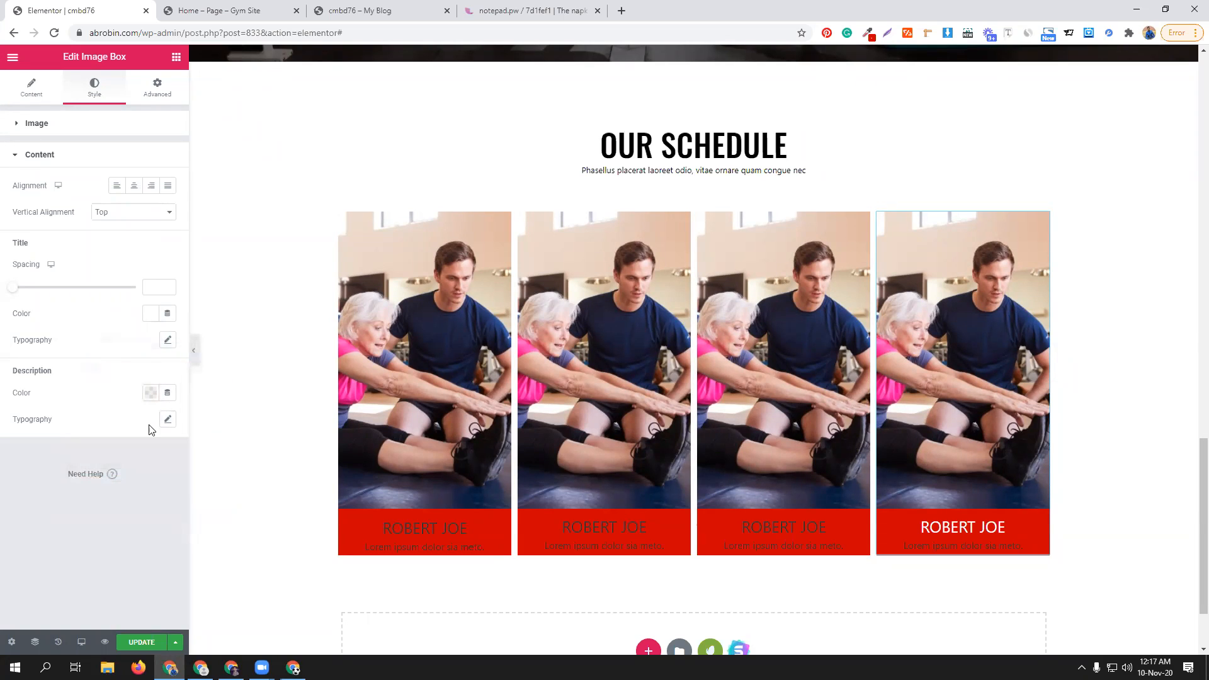
click(151, 392)
click(206, 423)
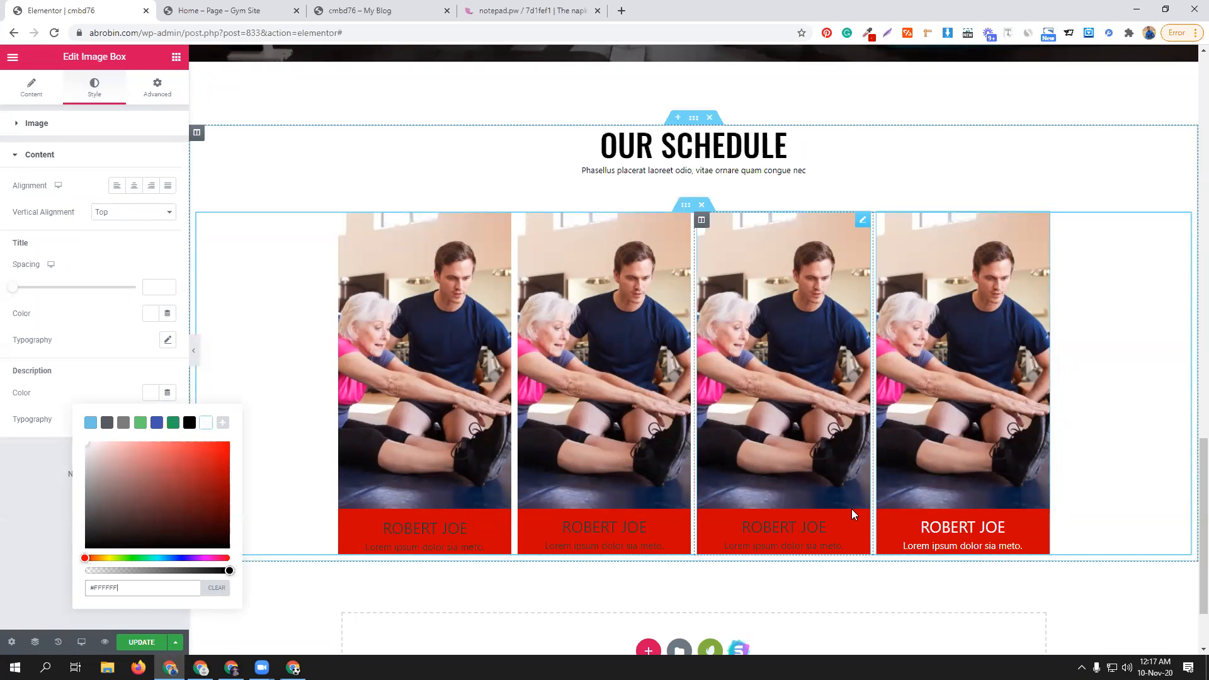
- Color the description and title of the third trainer's image box white
click(37, 124)
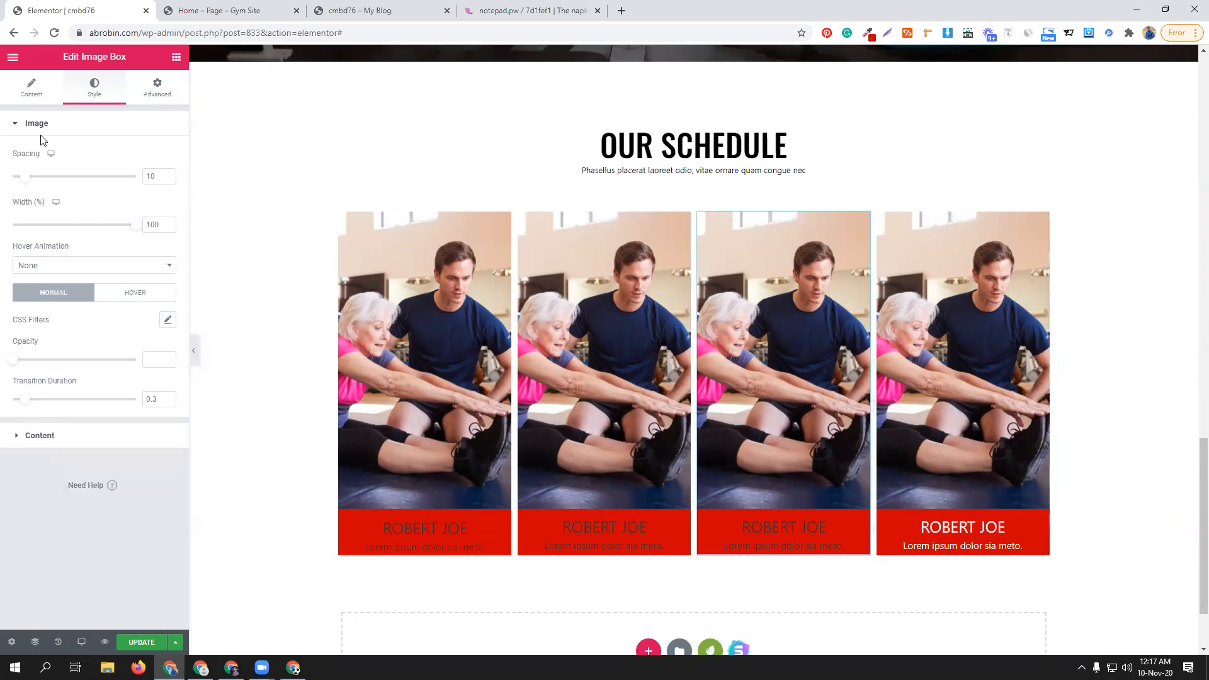
click(70, 443)
click(151, 392)
click(209, 427)
click(151, 313)
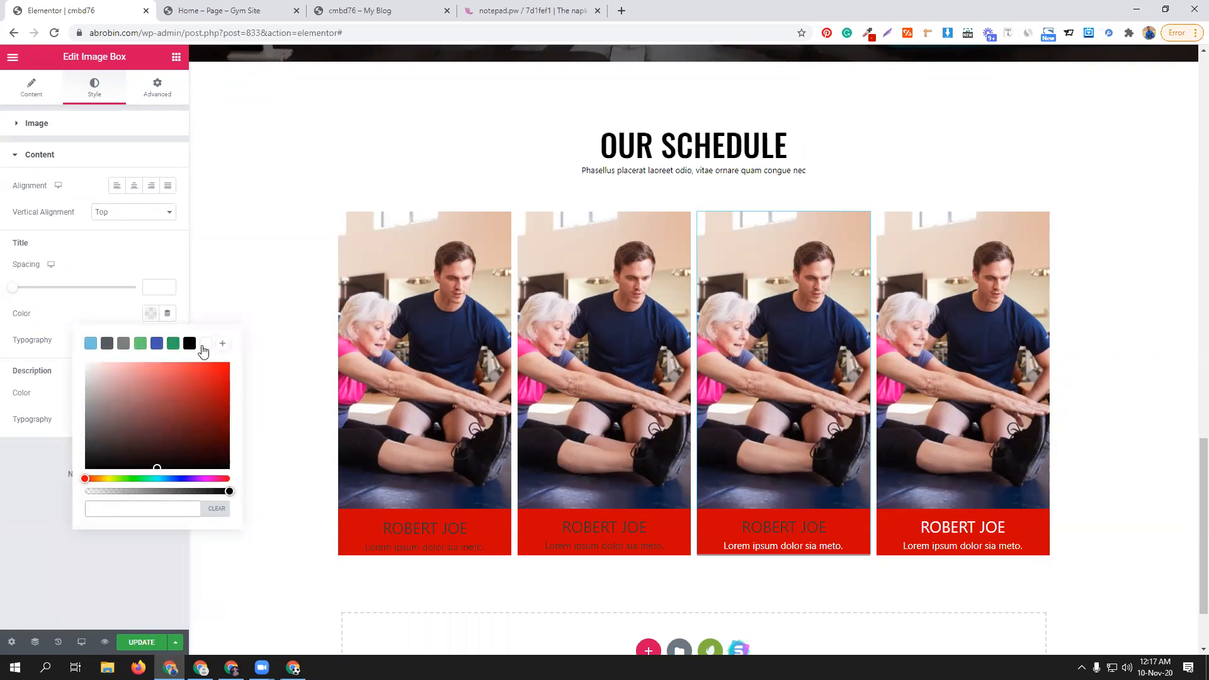
click(206, 344)
- Make the description and title text of the second image box white
click(608, 536)
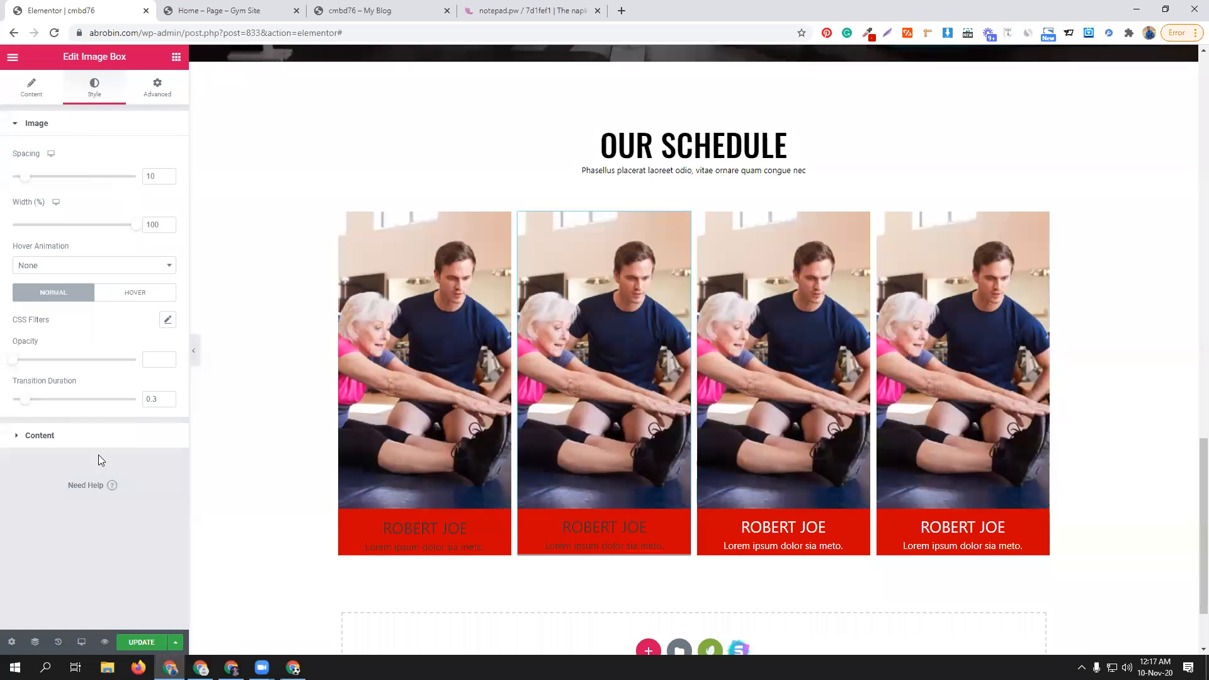
click(92, 439)
click(151, 393)
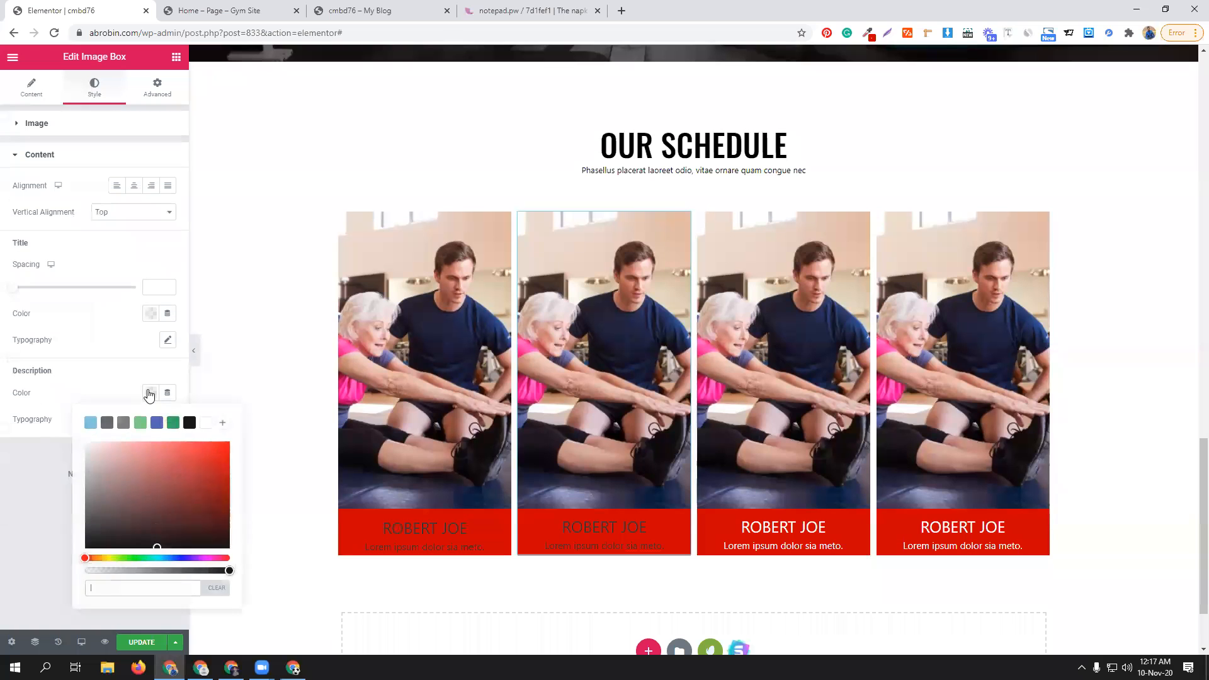
click(206, 422)
click(151, 313)
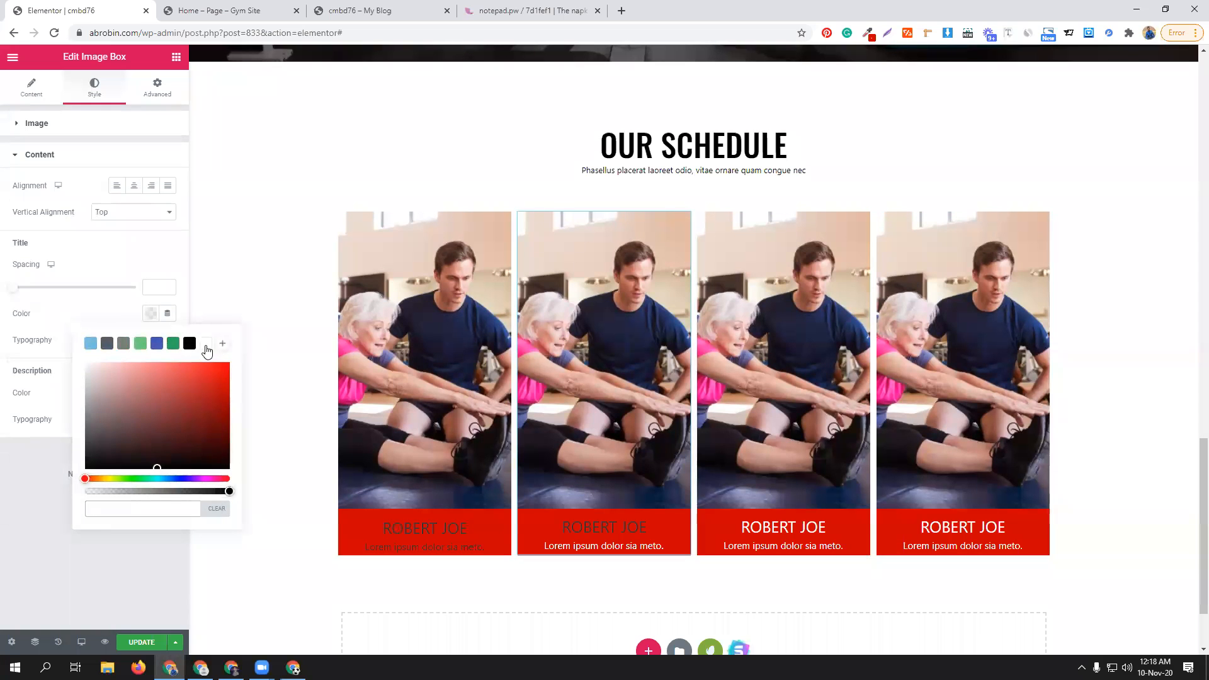
click(206, 350)
- Color the title and description of the first trainer's image box white (#FFFFFF)
click(415, 506)
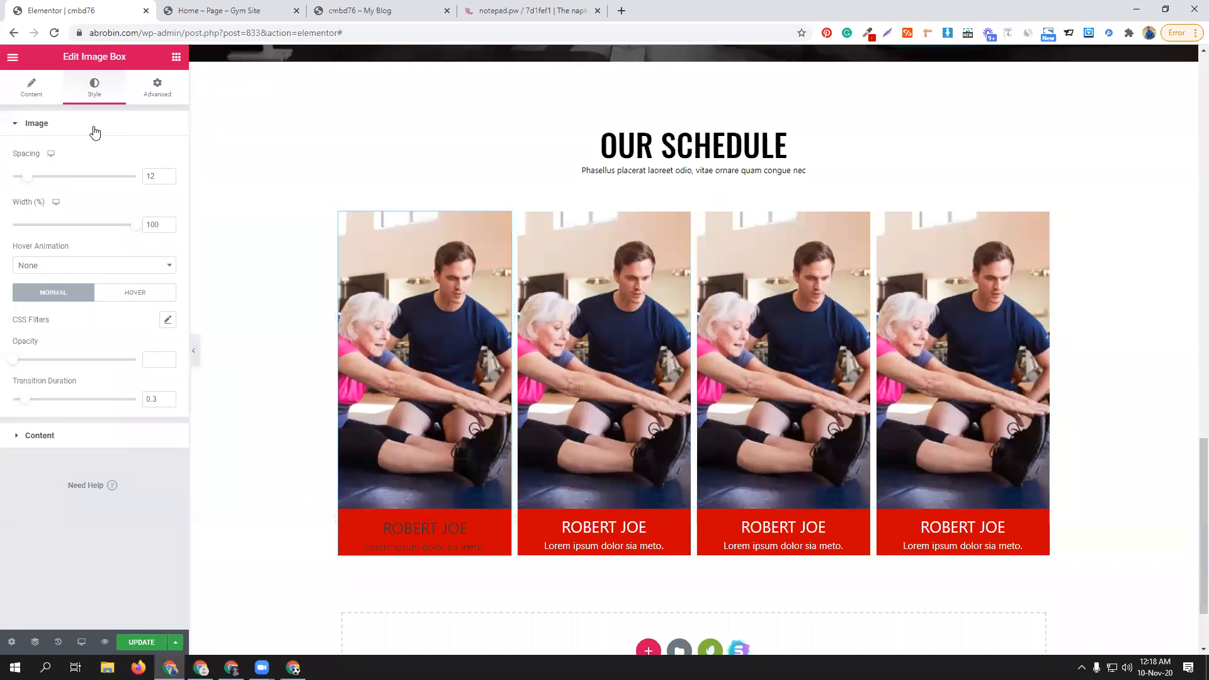
click(117, 441)
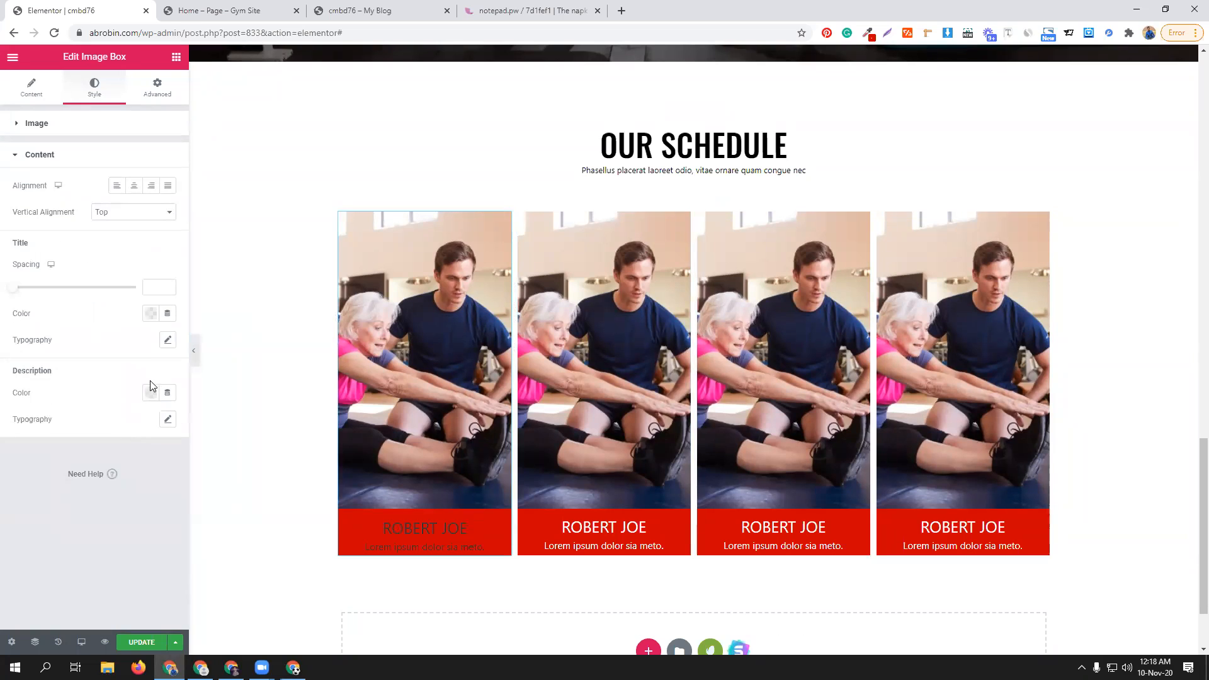
click(150, 314)
click(206, 343)
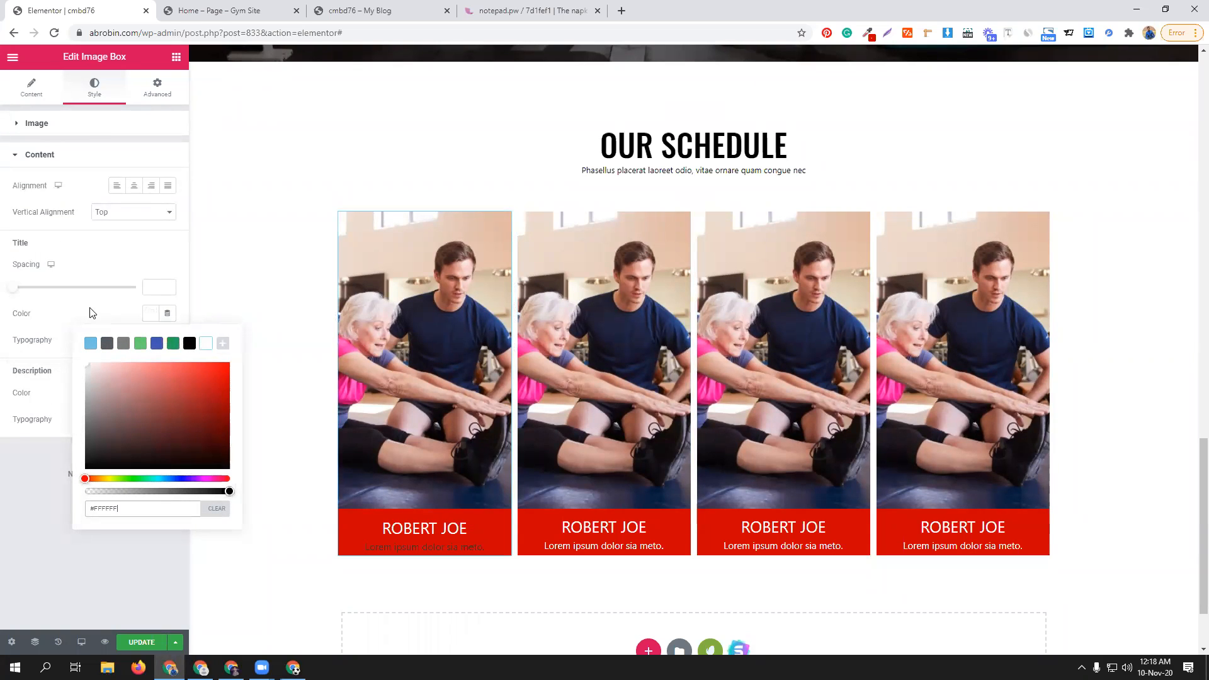
click(93, 313)
click(151, 392)
click(203, 426)
click(18, 527)
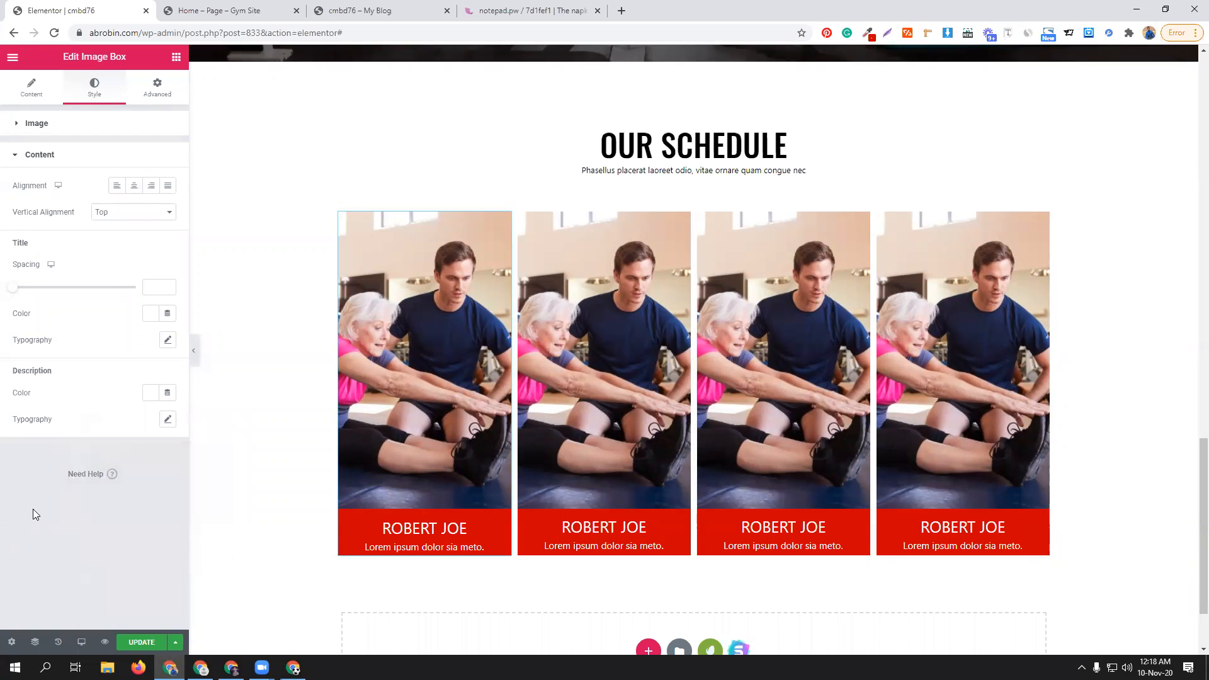
- Check the card spacing on the reference page and set the first trainer column's right margin to 10 px
click(221, 8)
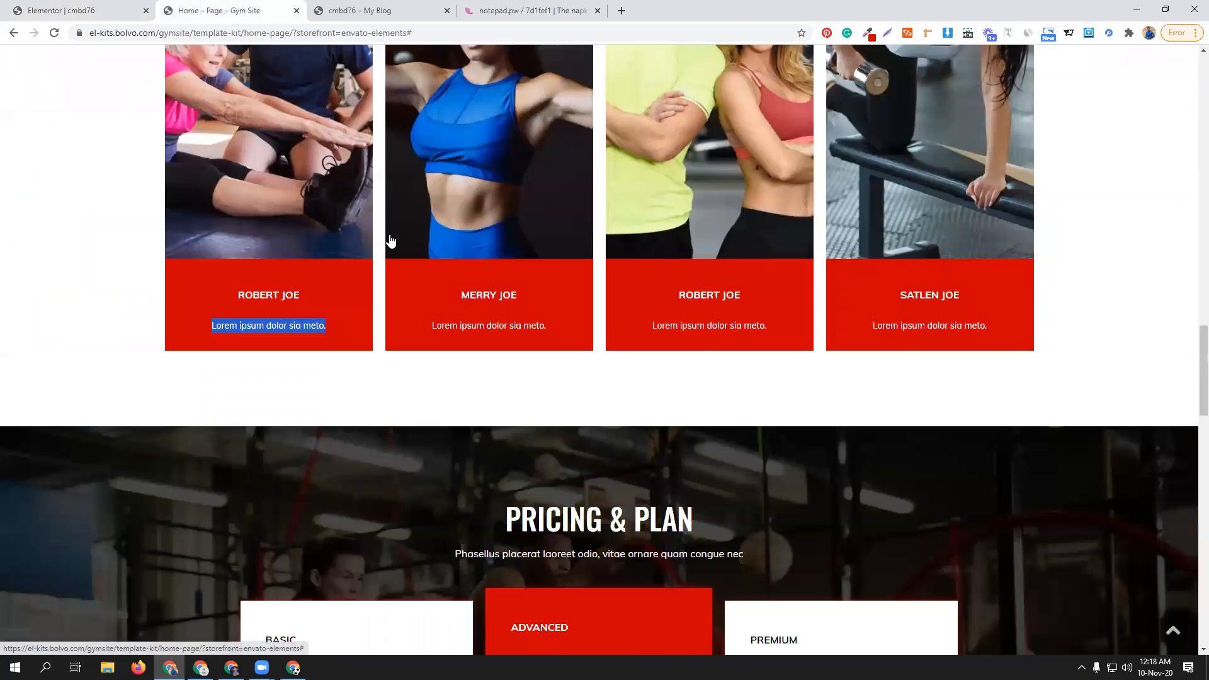
click(61, 10)
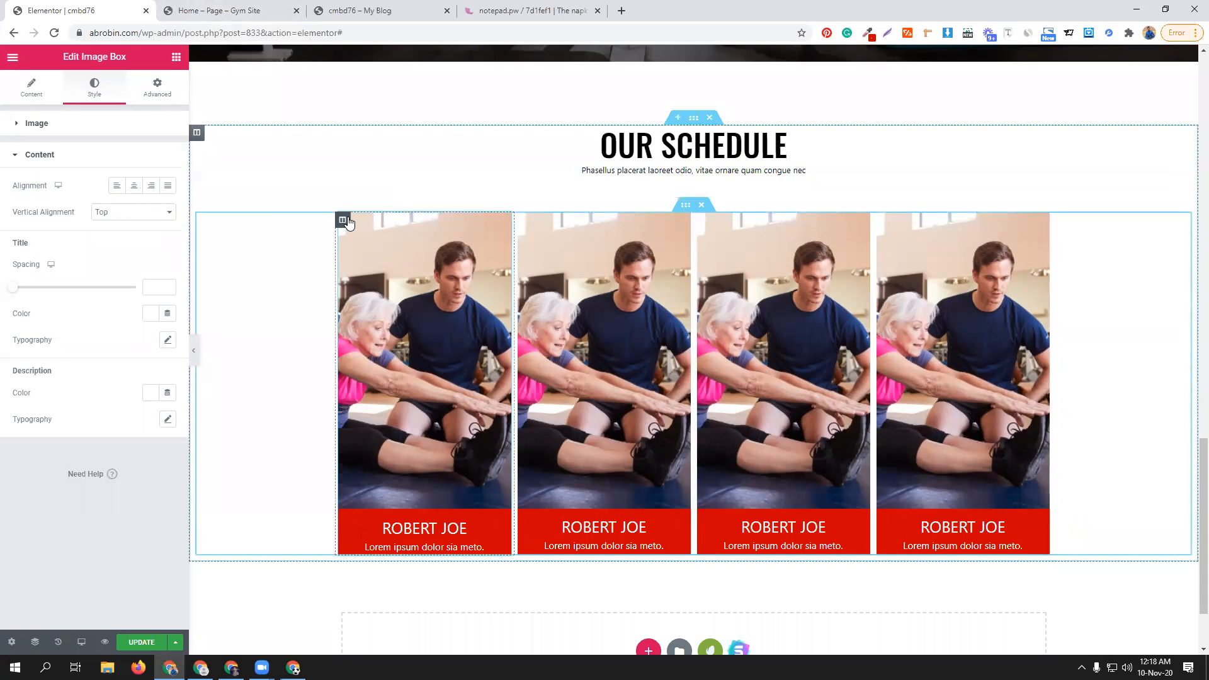
click(343, 220)
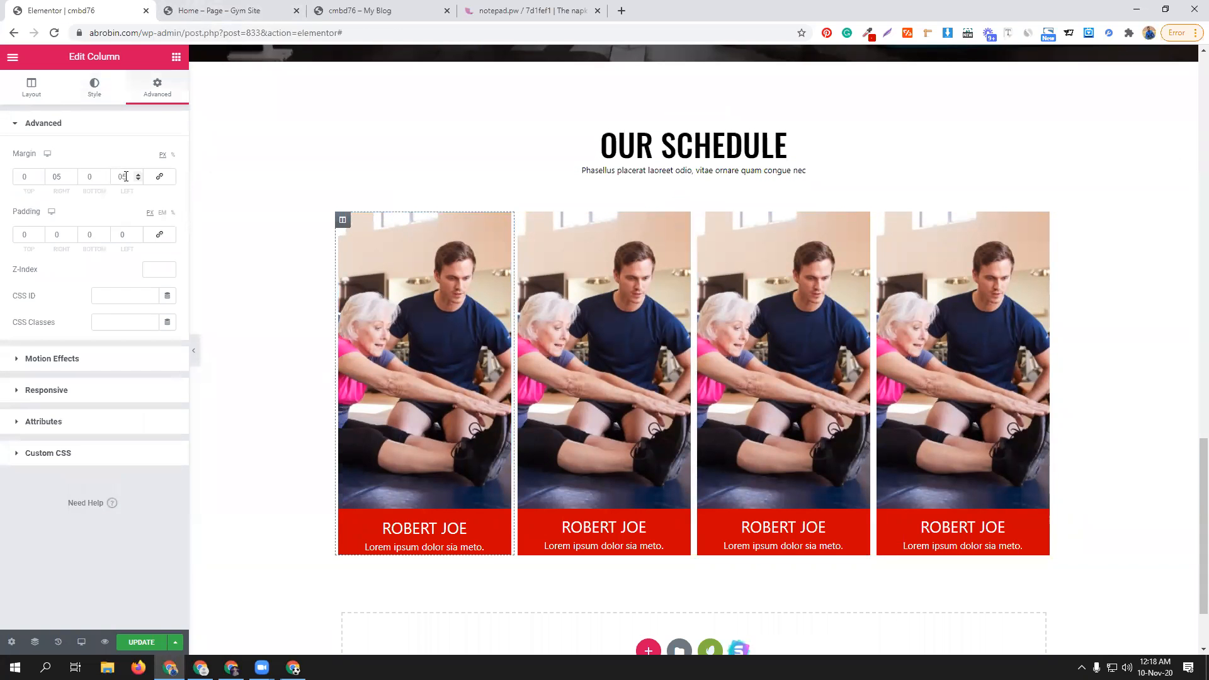
drag(58, 175, 63, 174)
text(10)
- Set the second trainer column's right margin to 10 px
click(521, 221)
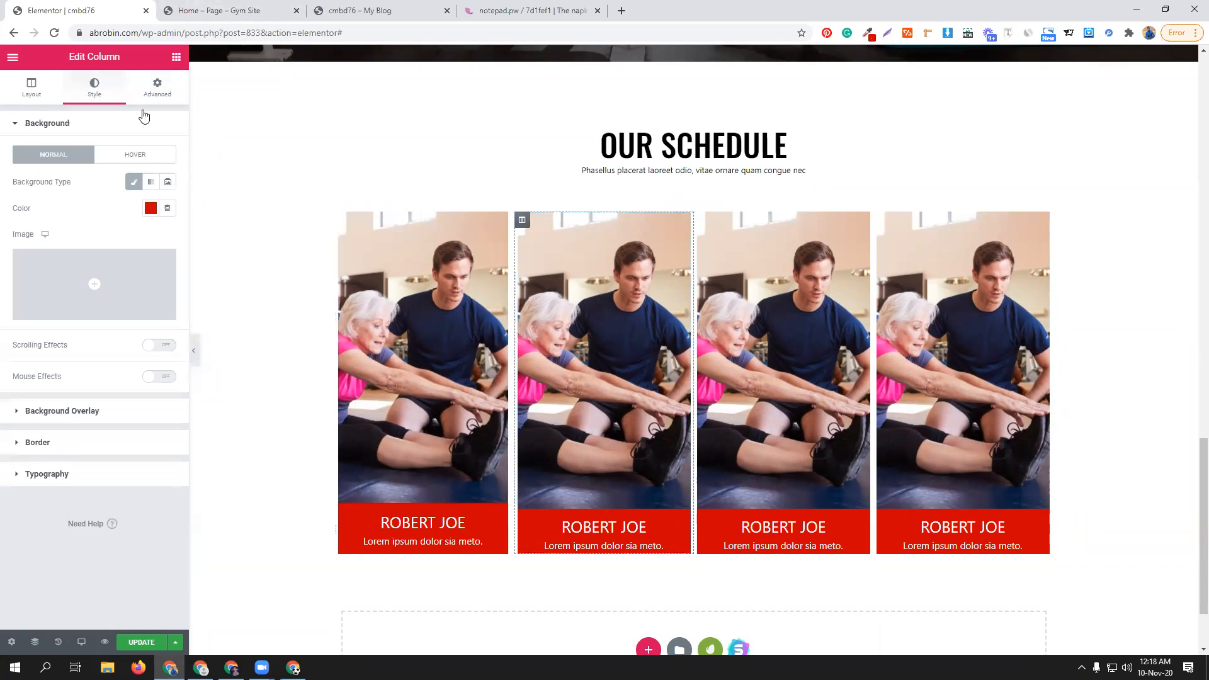
click(157, 86)
double_click(60, 176)
text(10)
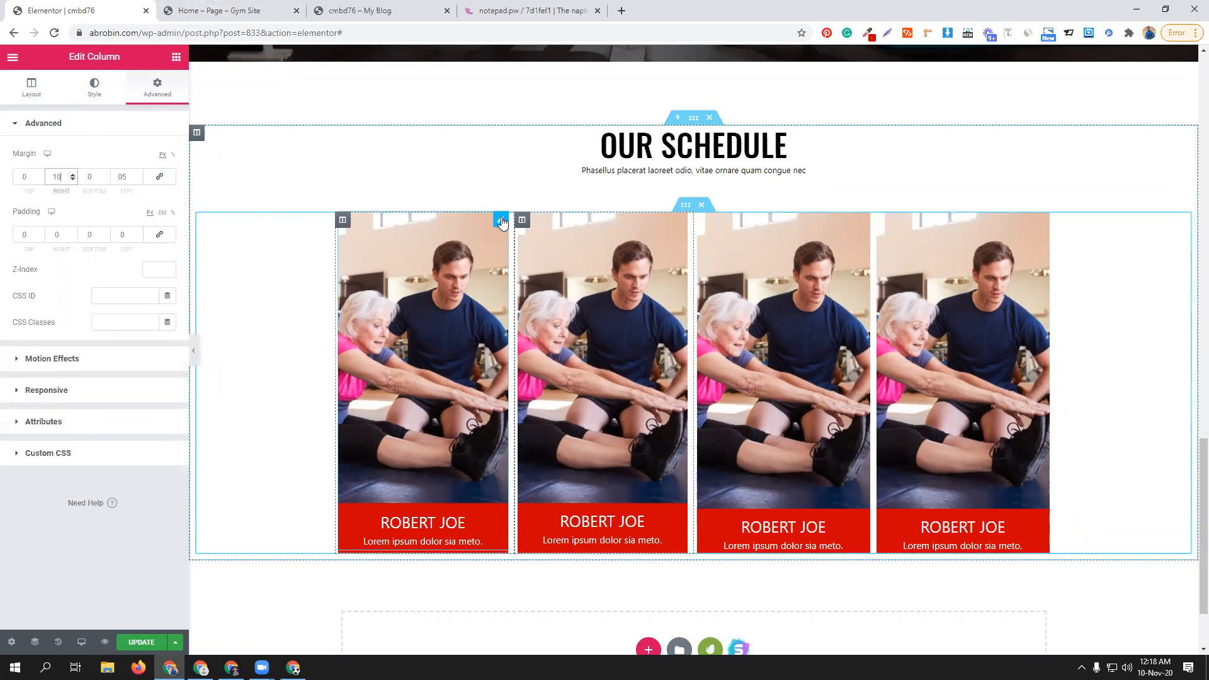
- Change the image size of the first trainer's image box to Full
click(431, 233)
click(48, 126)
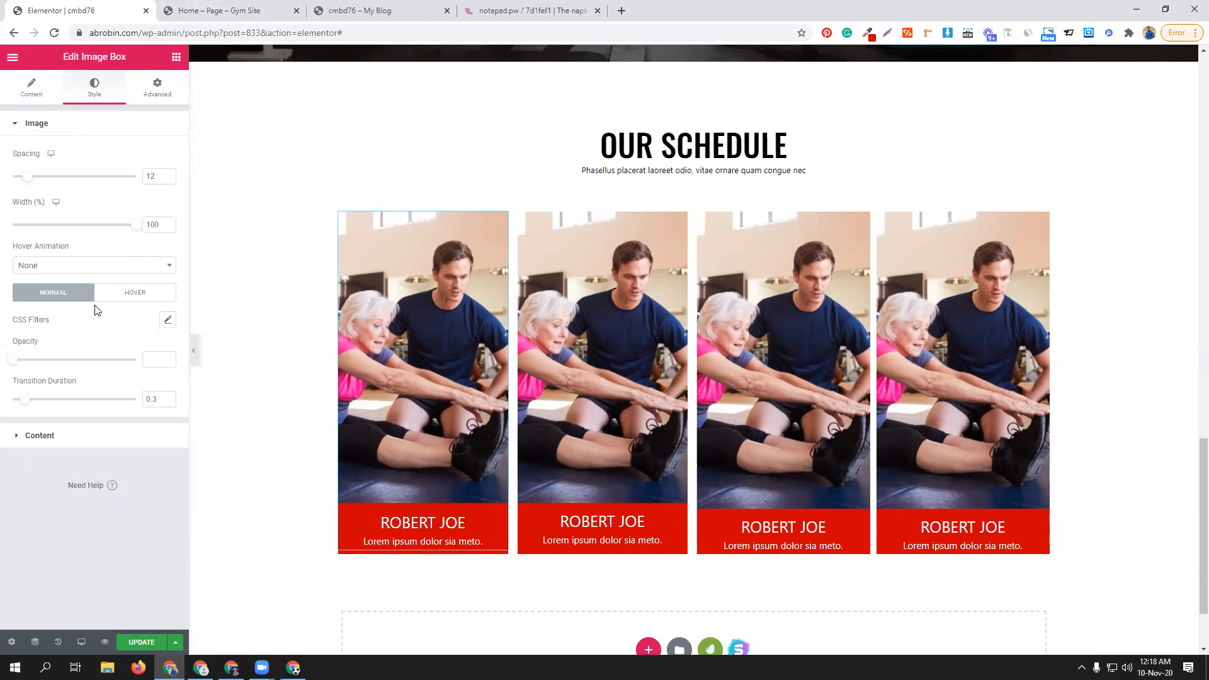
click(29, 87)
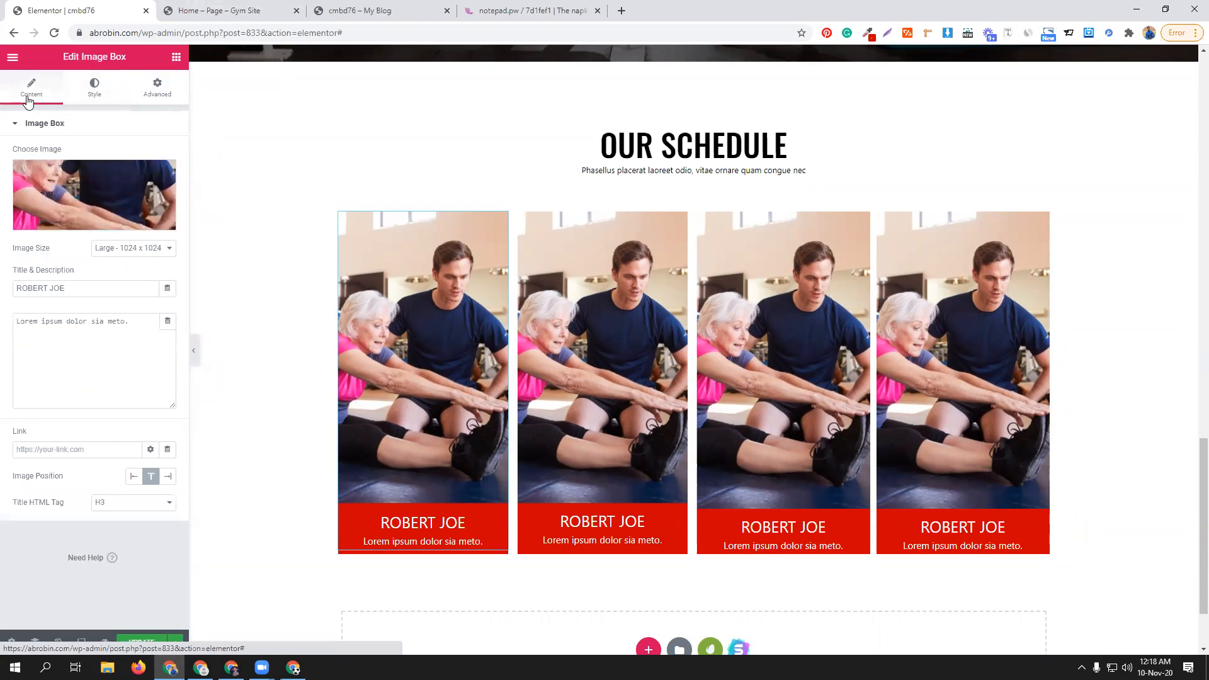
click(133, 247)
click(128, 319)
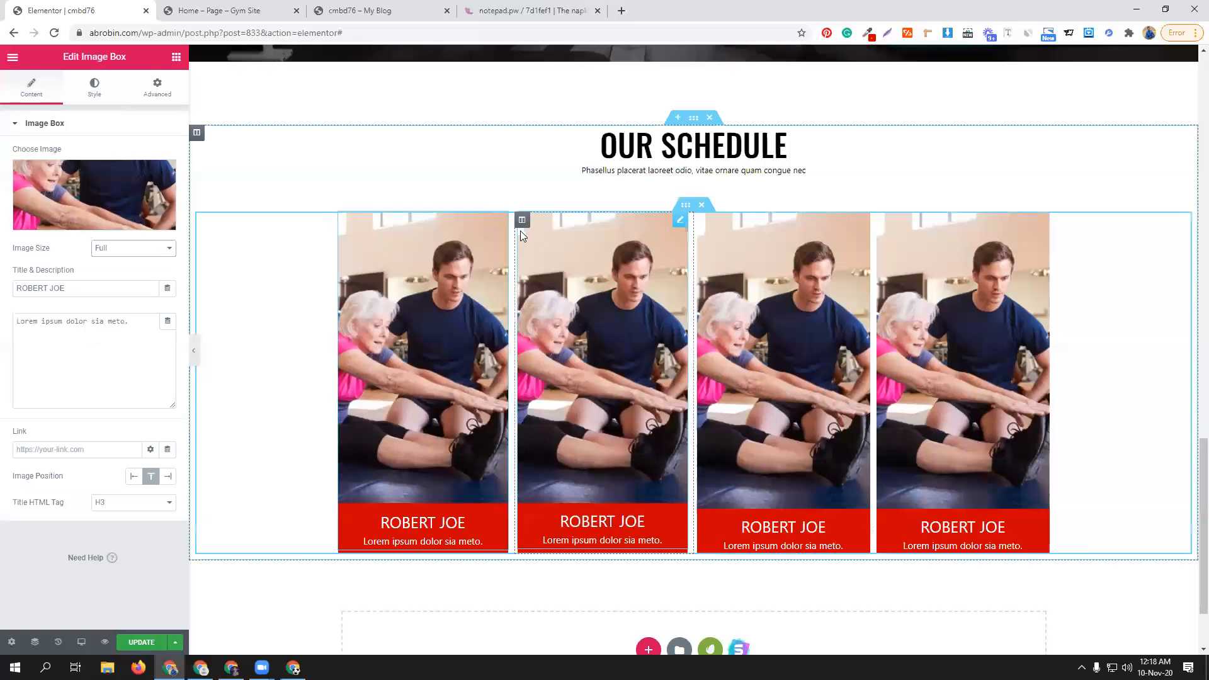
- Set the second trainer column's left margin to 10 px
click(522, 221)
click(158, 87)
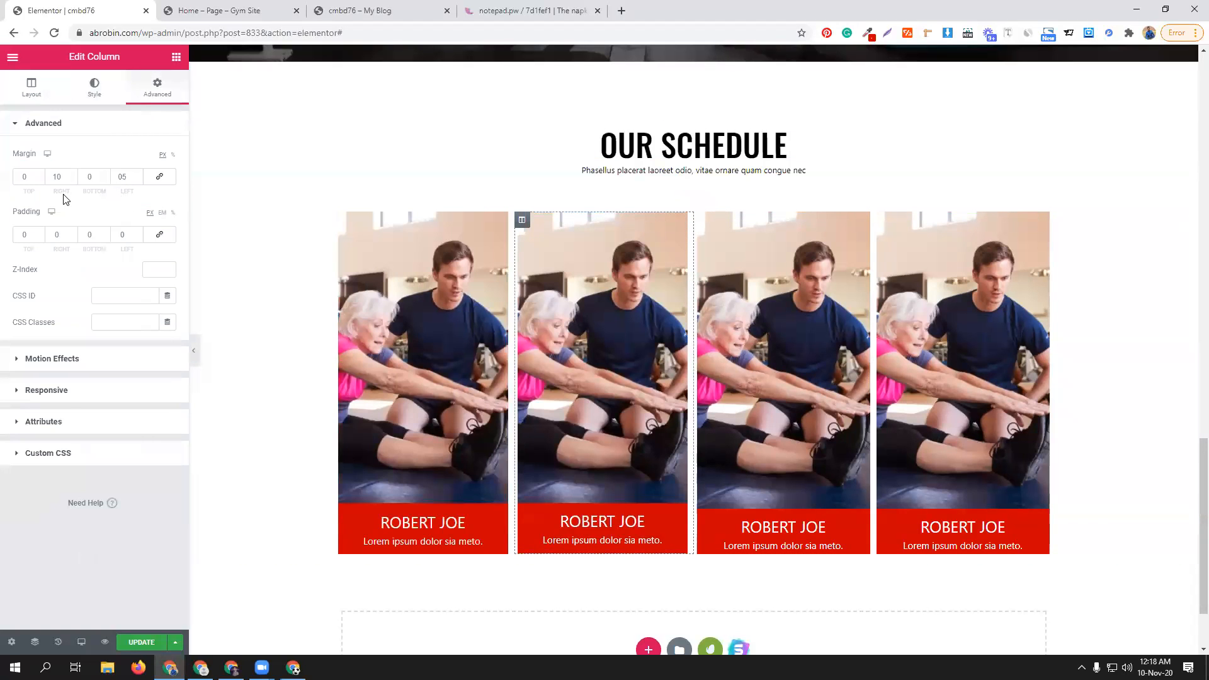
double_click(119, 175)
text(10)
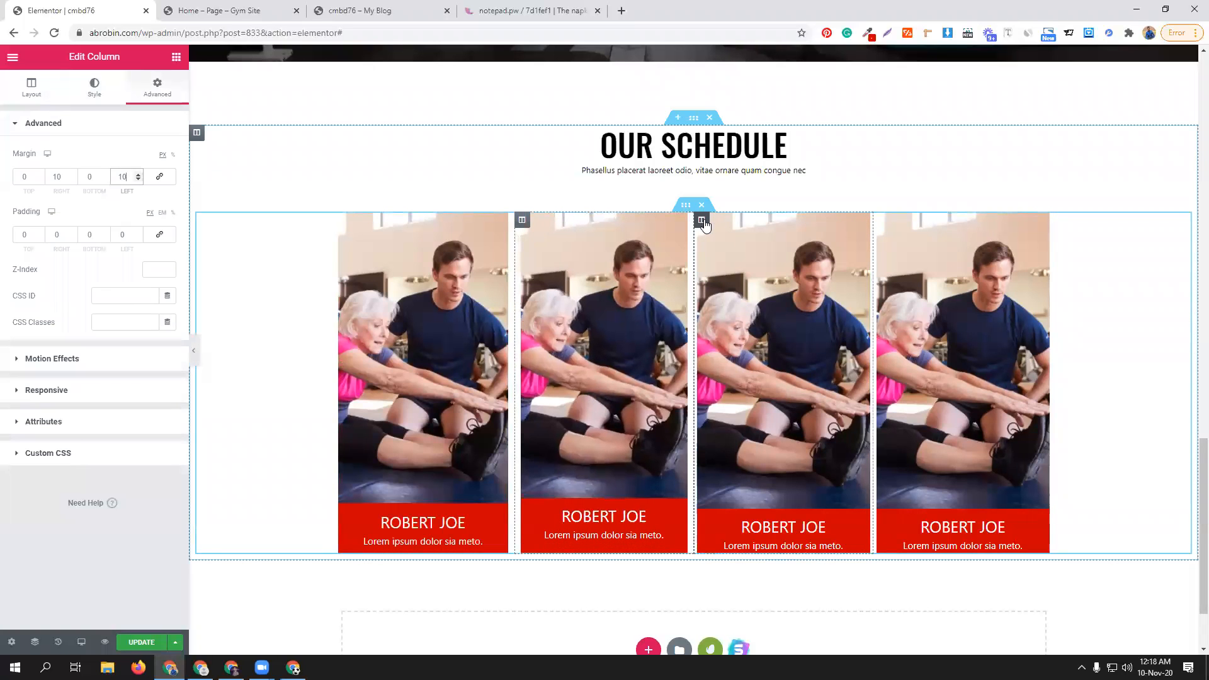
- Set the left and right margins of the third trainer column to 10 px
key(ctrl+z)
double_click(121, 177)
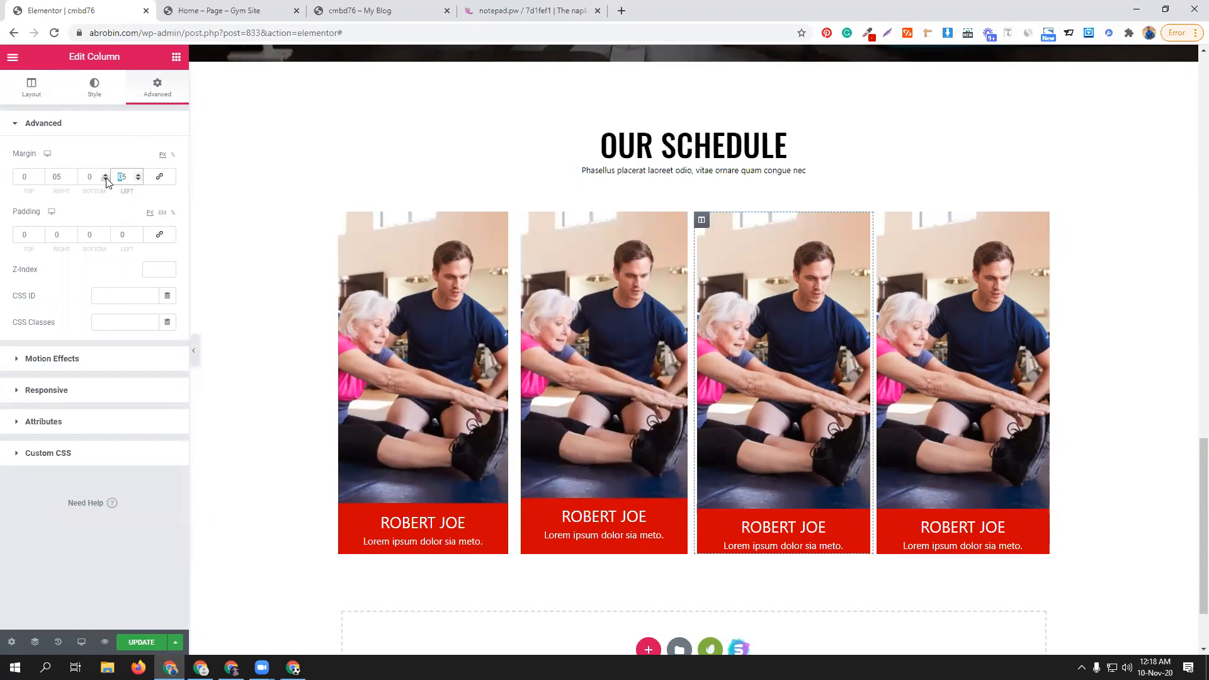
text(15)
text(10)
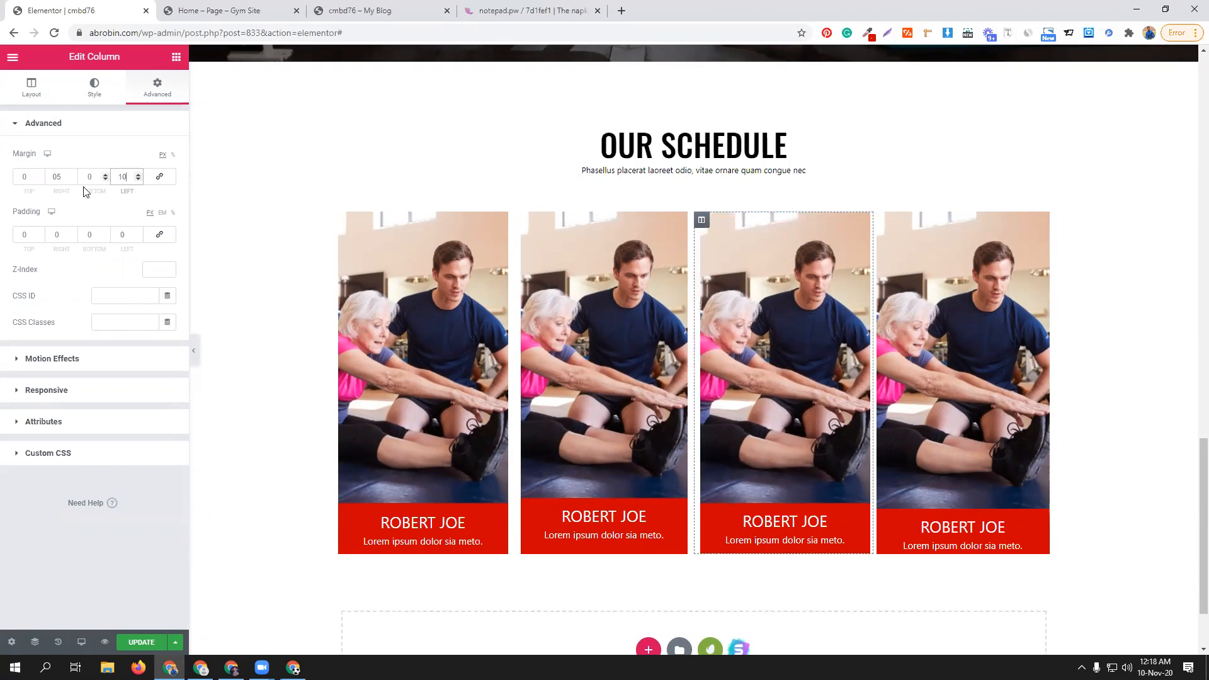
double_click(58, 177)
text(10)
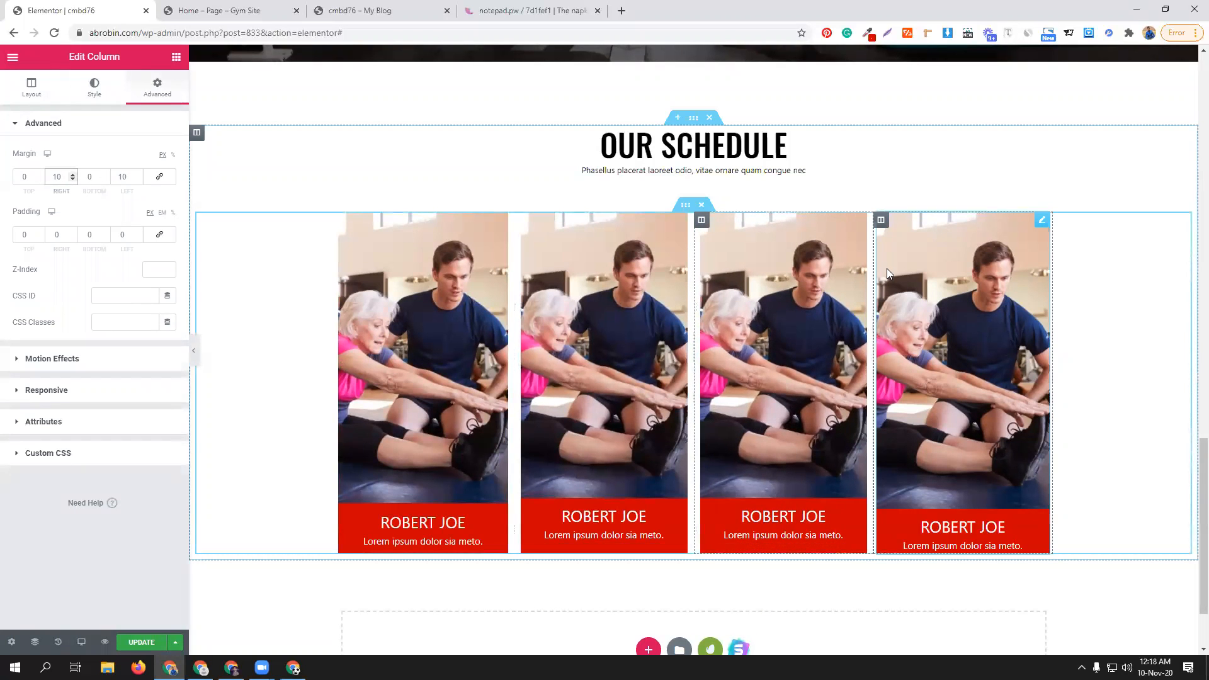
- Set the left and right margins of the fourth trainer column to 10 px and update the page
click(881, 221)
drag(130, 177, 112, 170)
text(10)
double_click(57, 176)
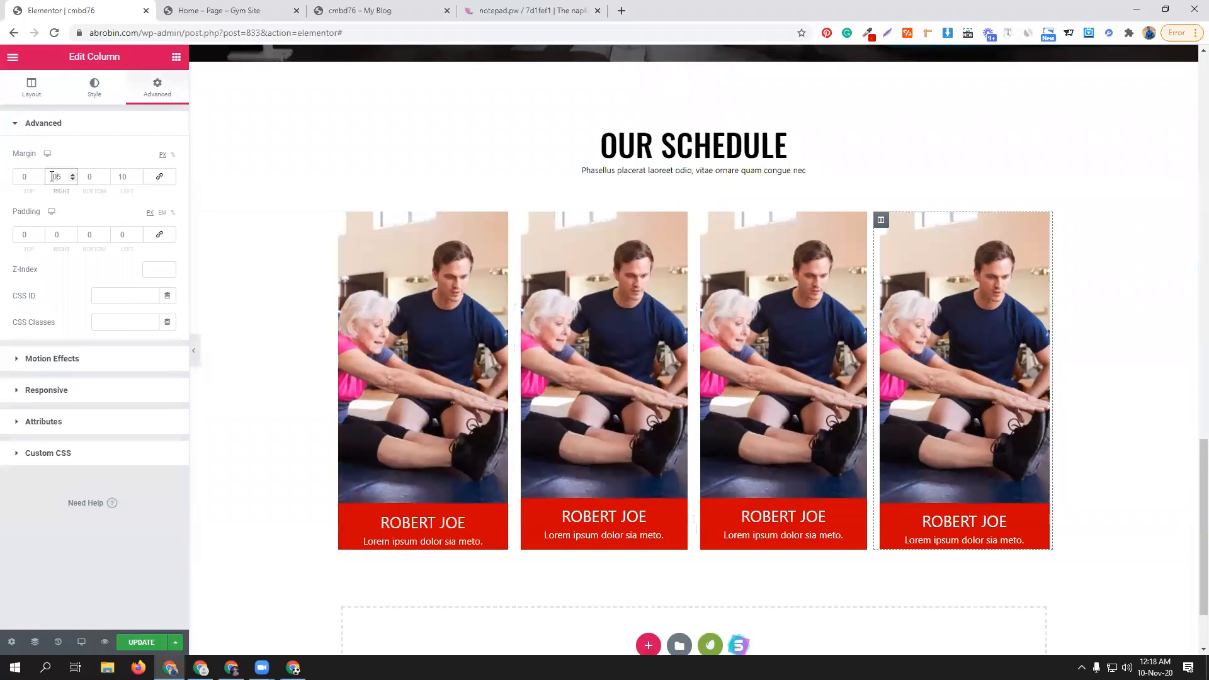
text(10)
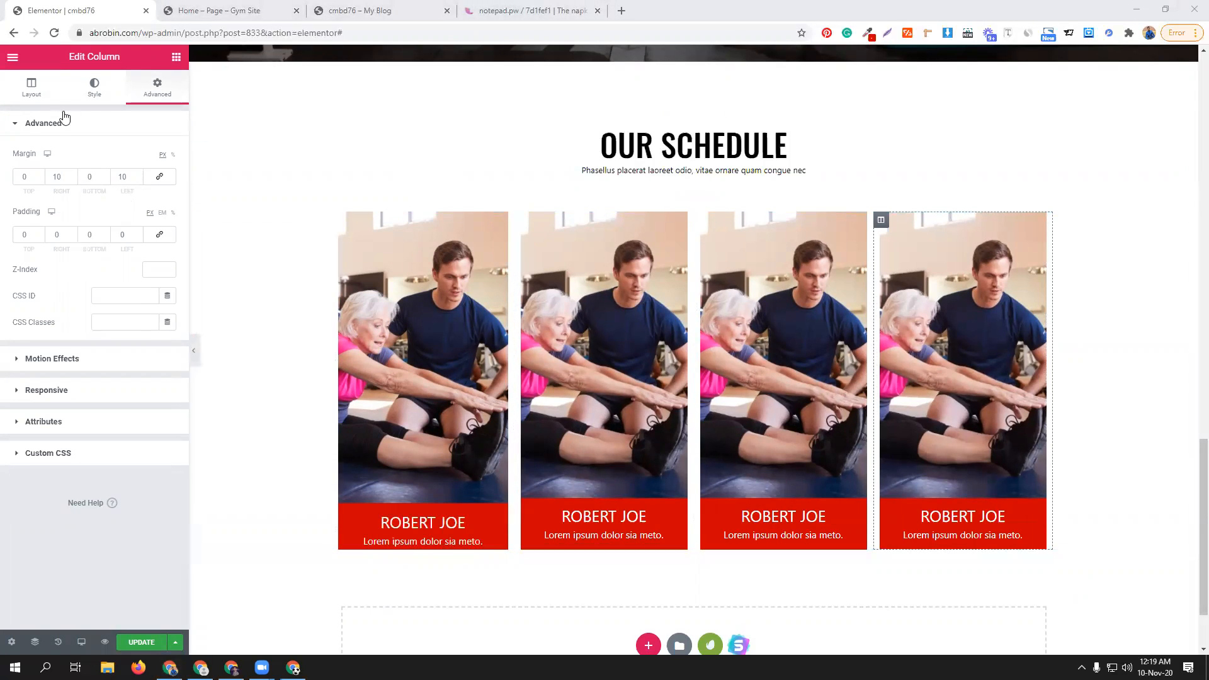
click(135, 642)
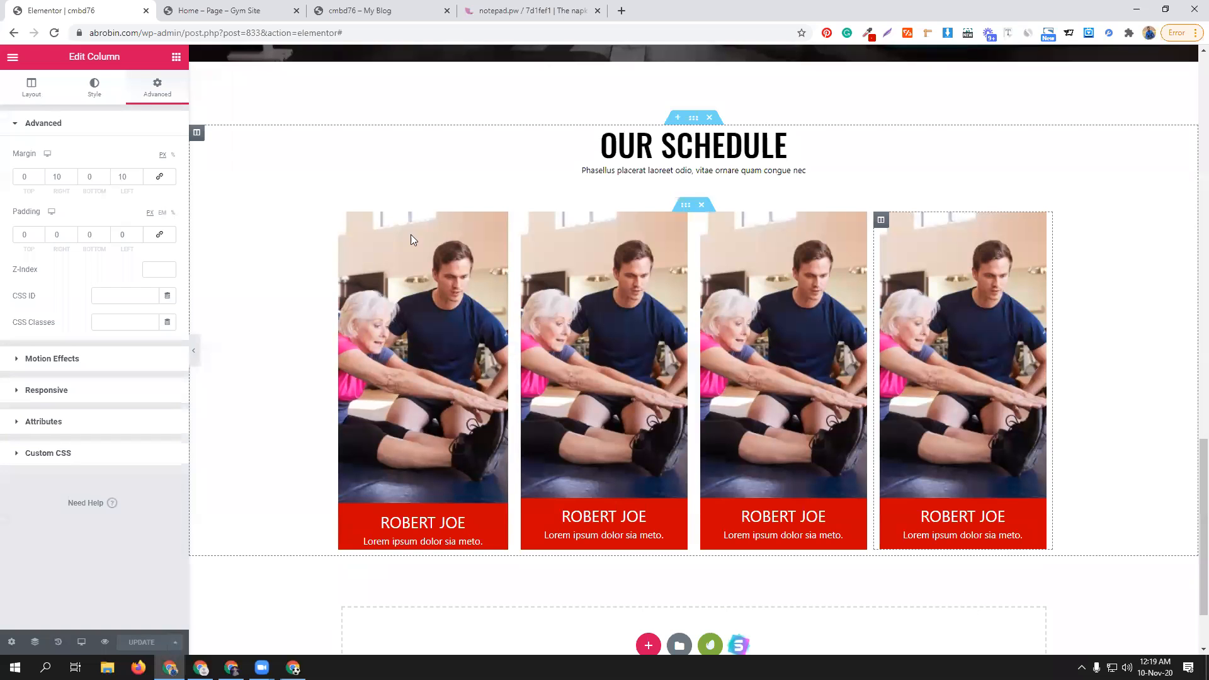
- Try the right and left image positions on the first trainer's image box and return the image to the top
click(500, 224)
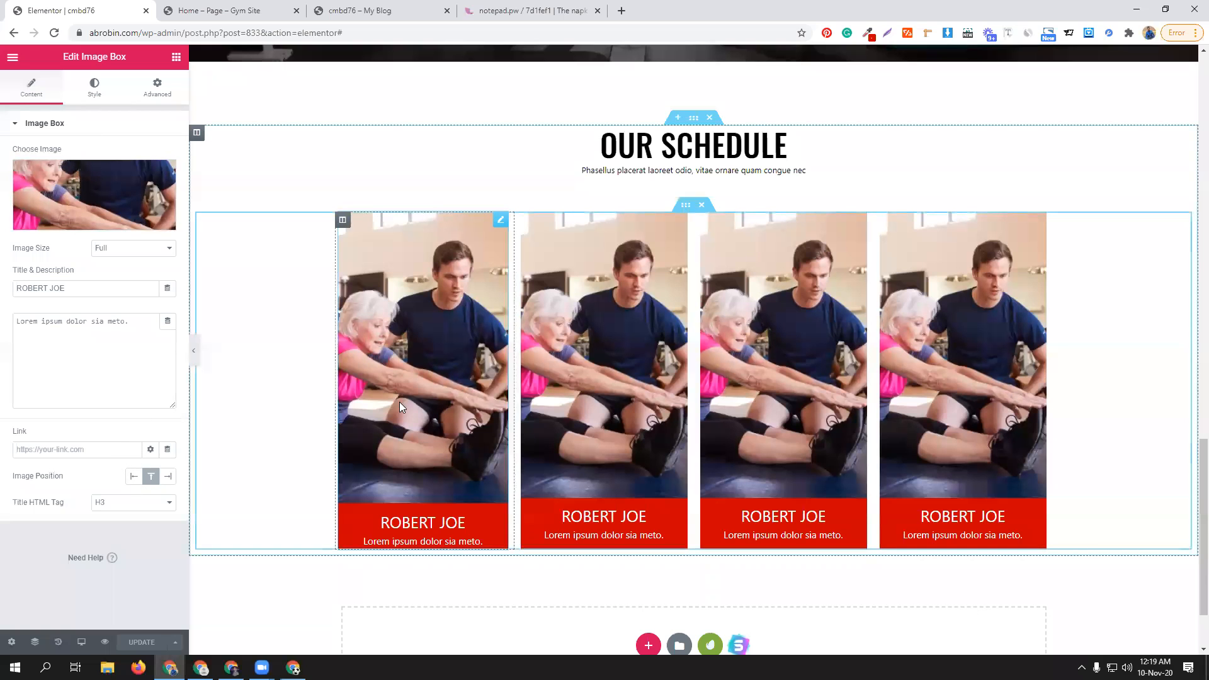
click(167, 479)
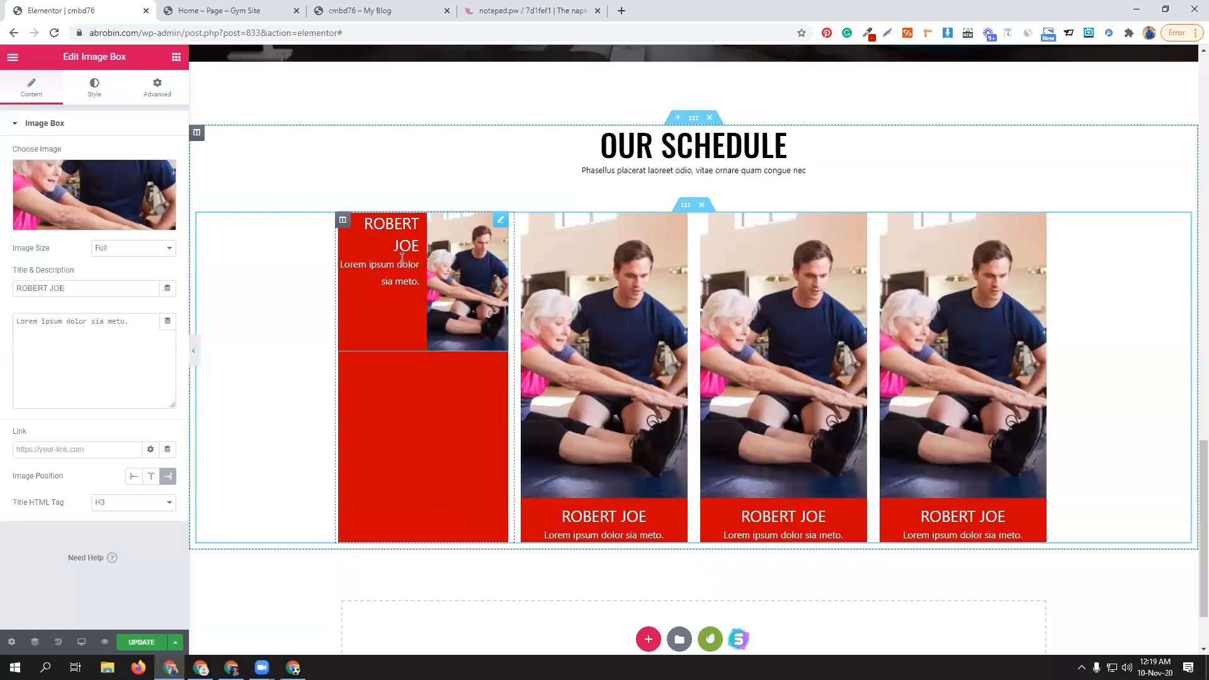
click(135, 477)
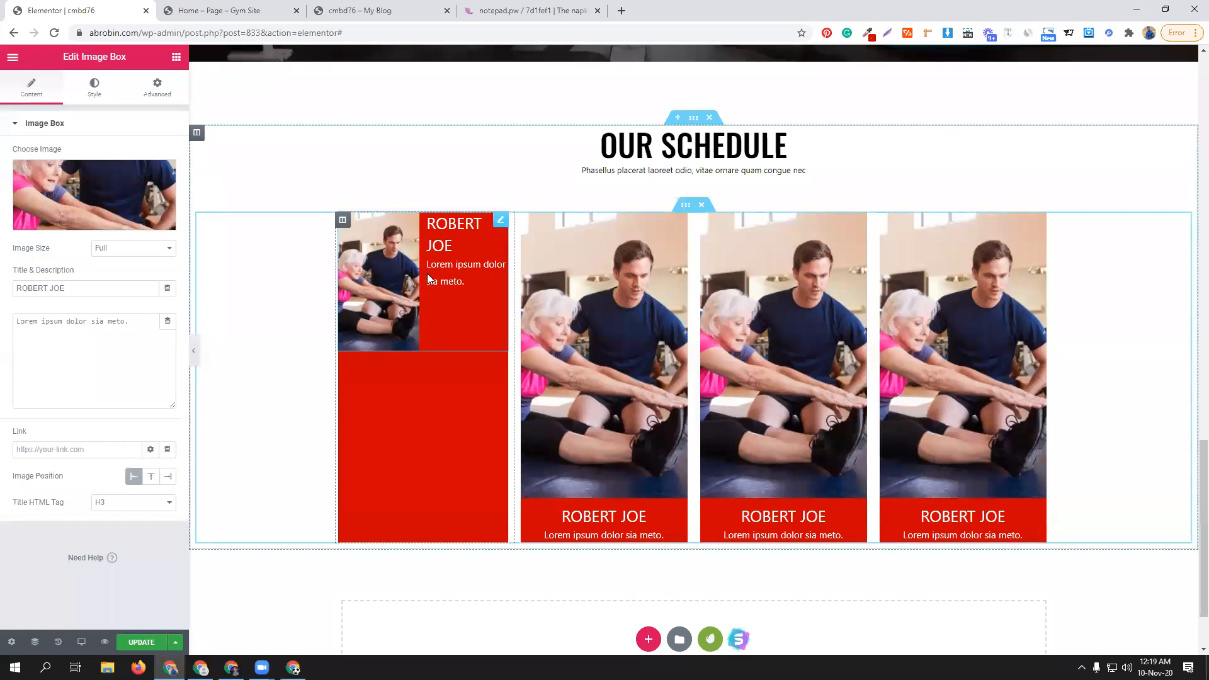
click(152, 477)
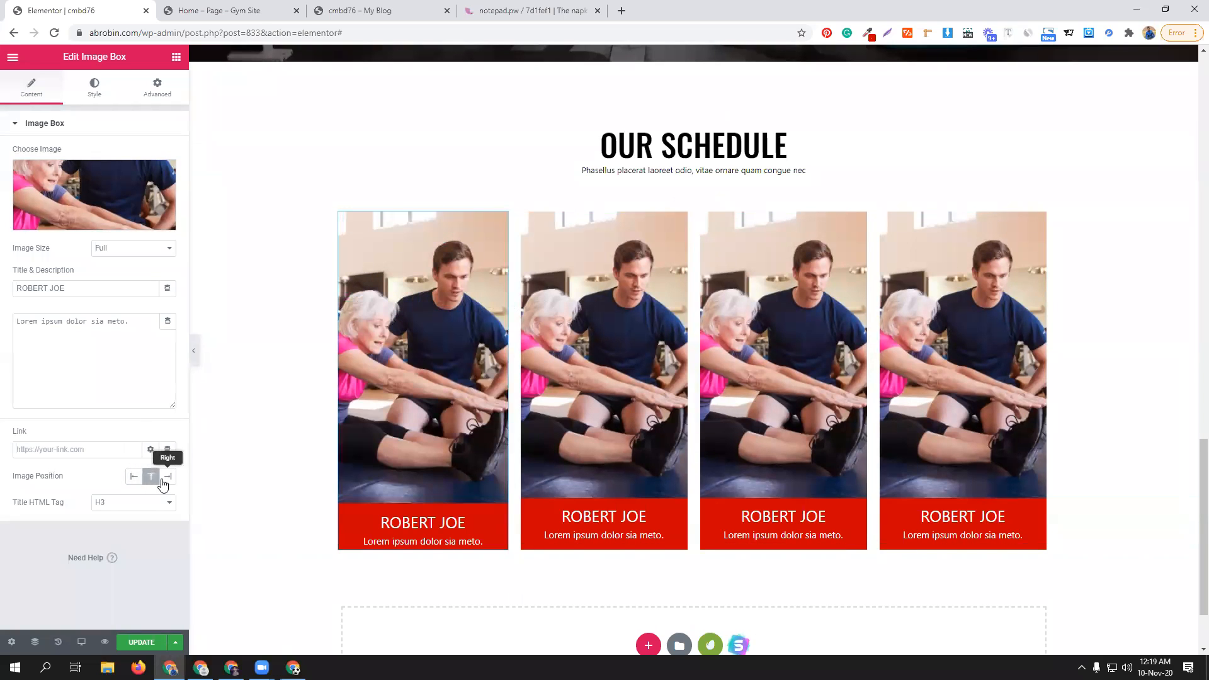
- Give the first trainer's image box a Solid border type
click(101, 93)
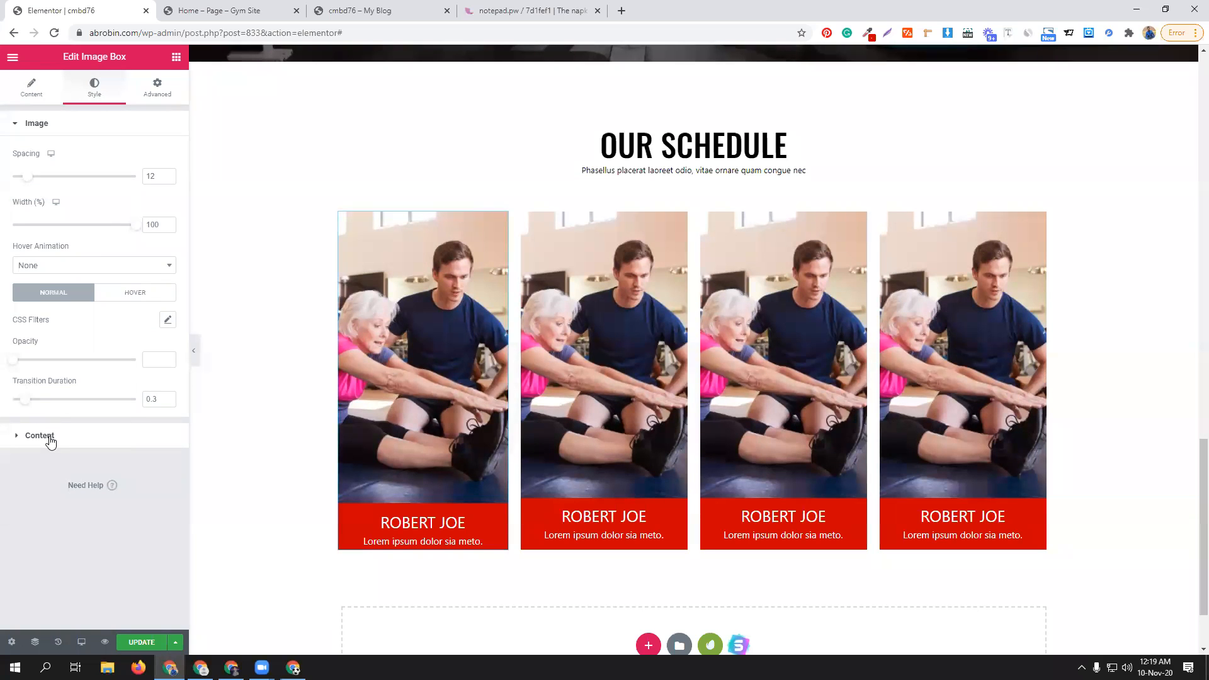
click(156, 86)
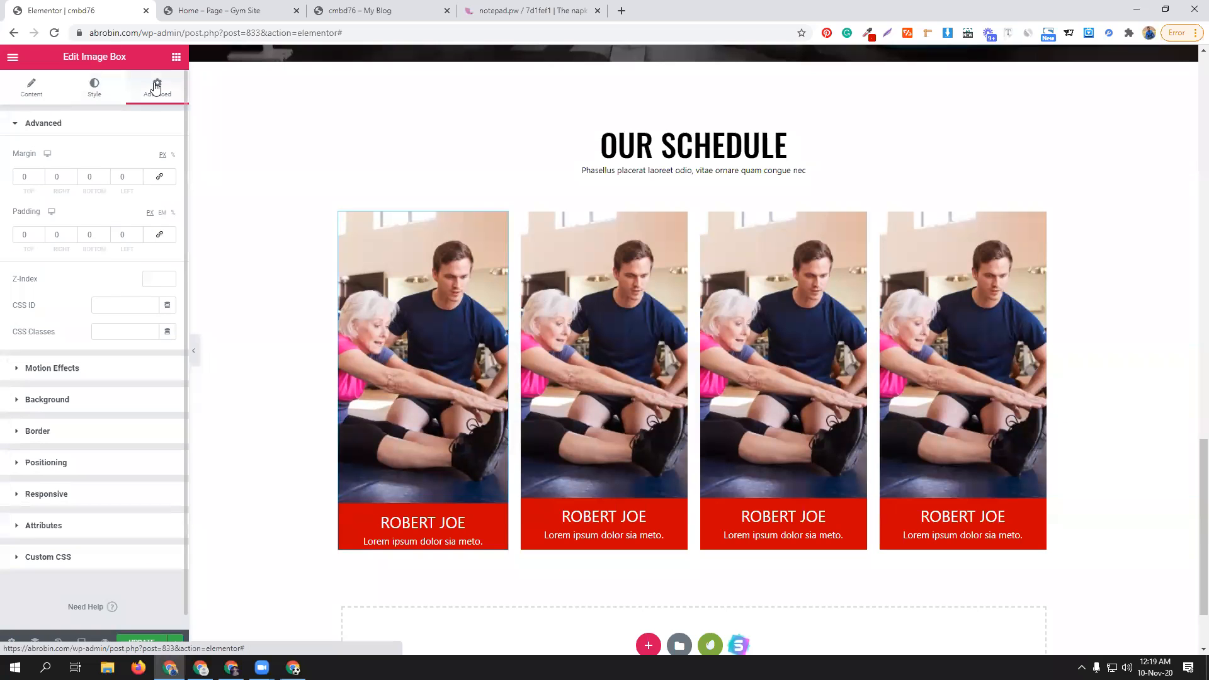
click(62, 432)
click(114, 276)
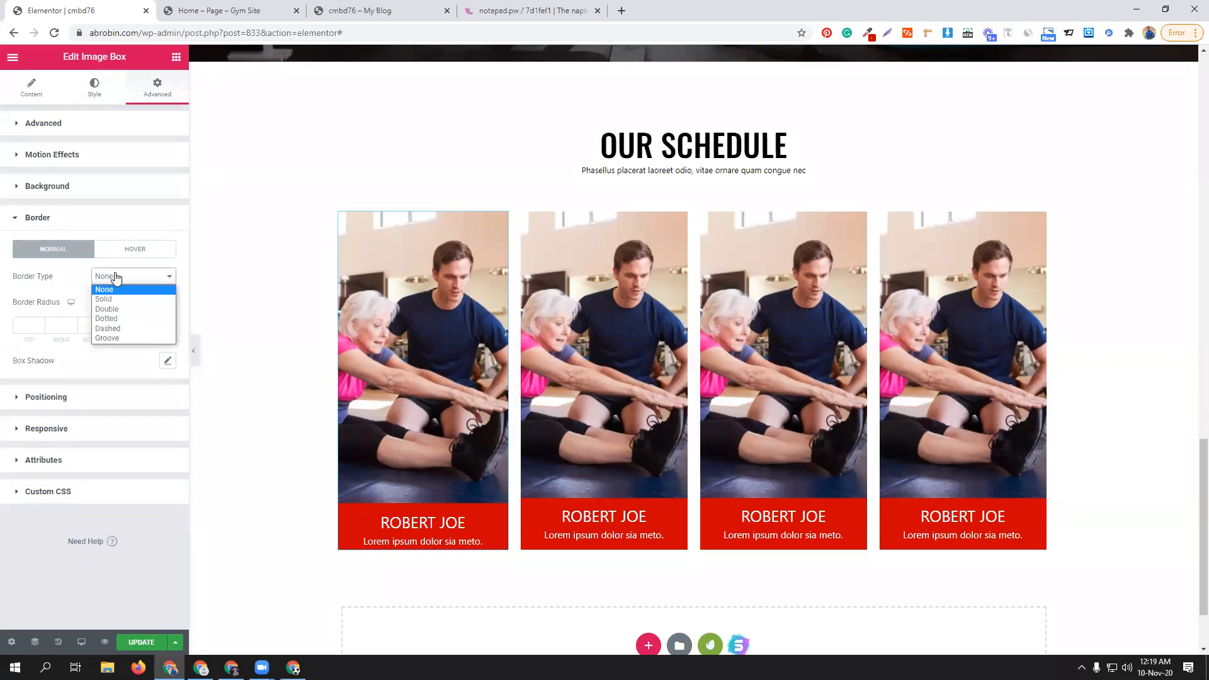
click(114, 296)
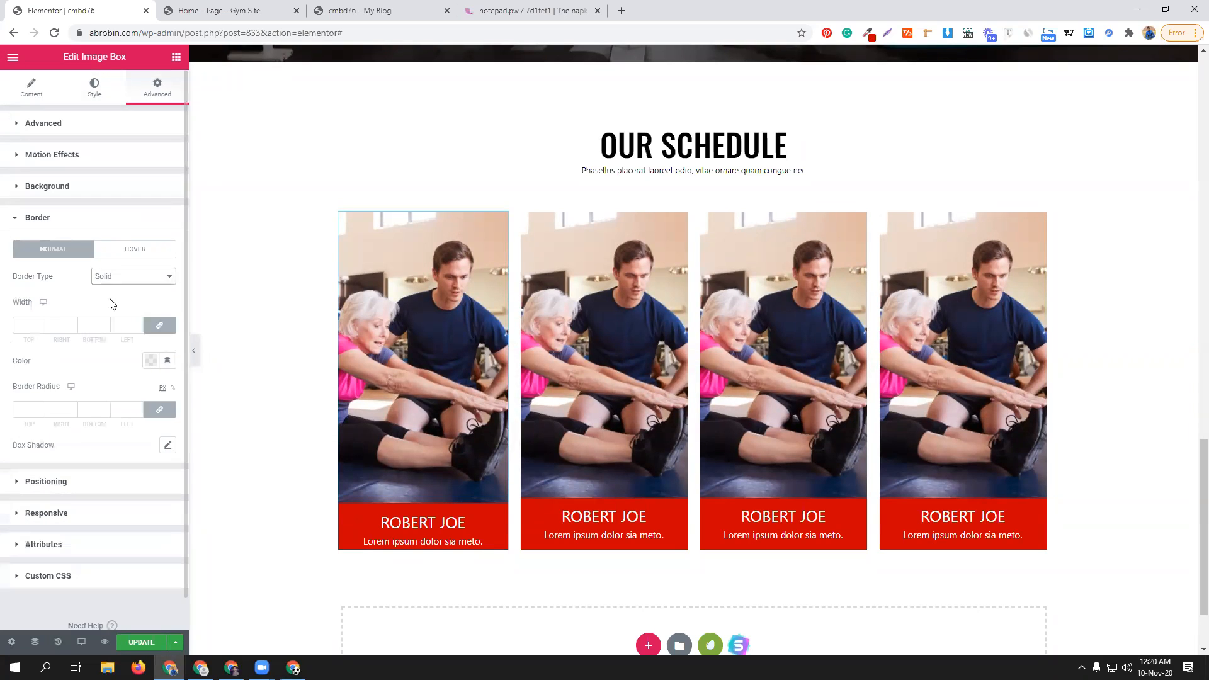
- Try border radii of 50 and 100 px on the first trainer's image box and clear the radius
click(28, 408)
text(50)
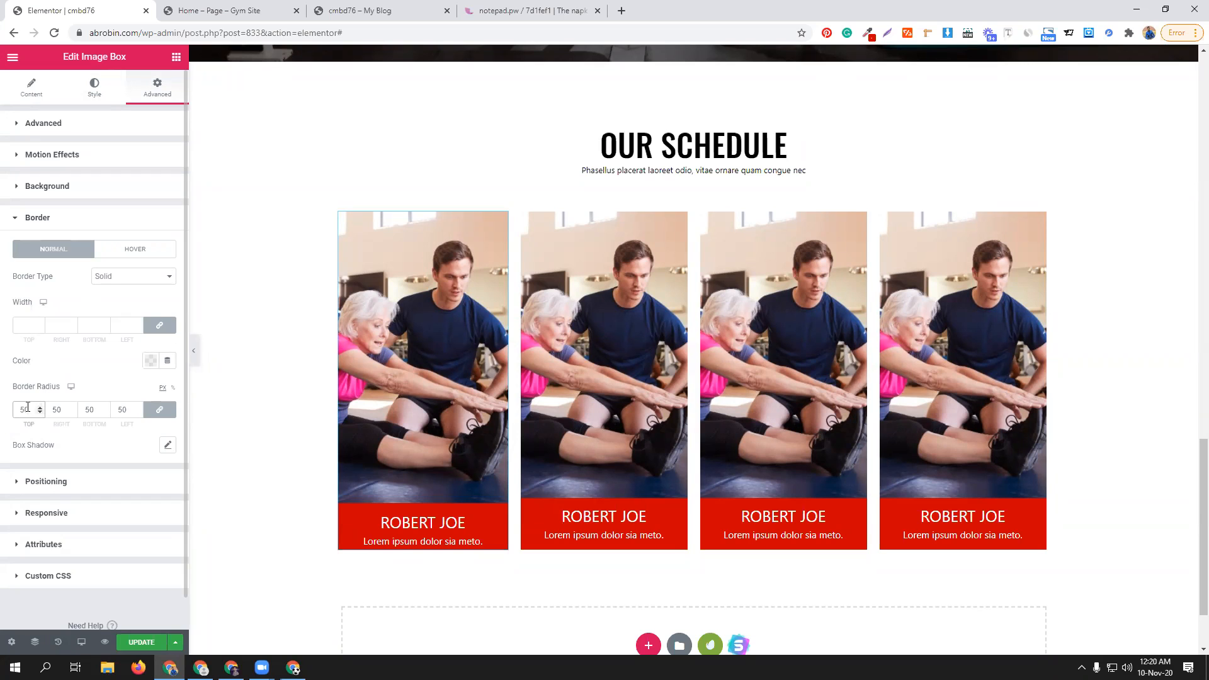
drag(32, 408, 1, 410)
text(100)
double_click(21, 410)
key(BackSpace)
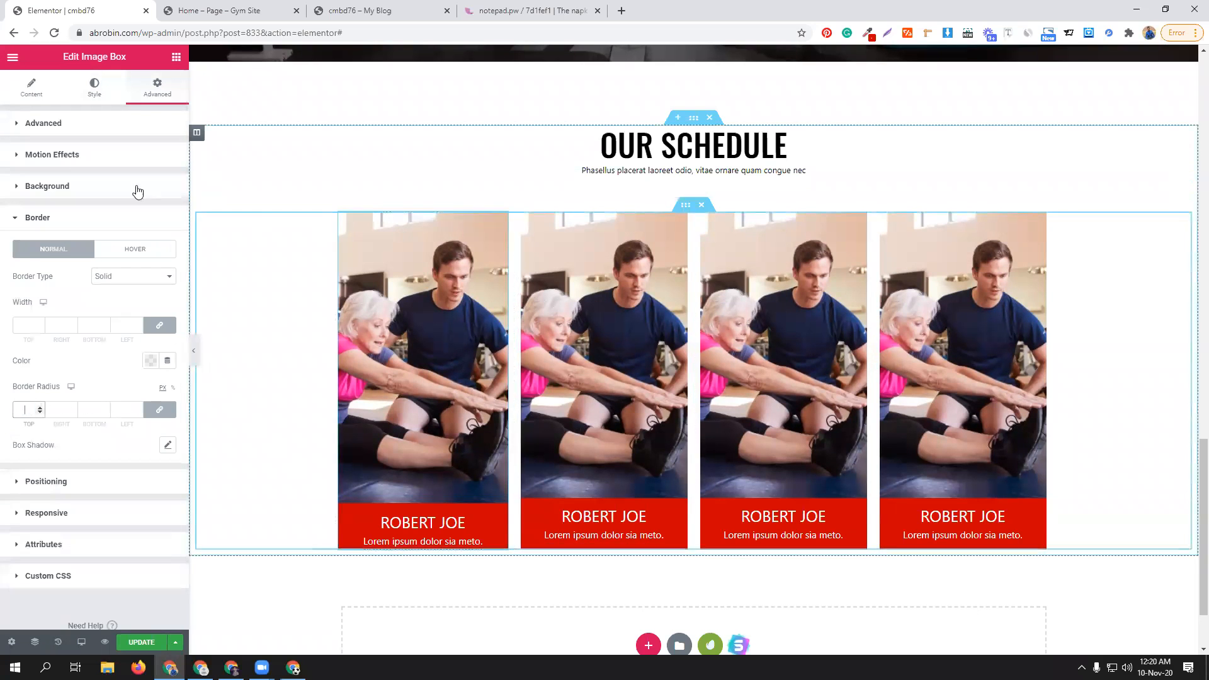
- Reduce the image width in the first trainer's image box to 75%
click(89, 91)
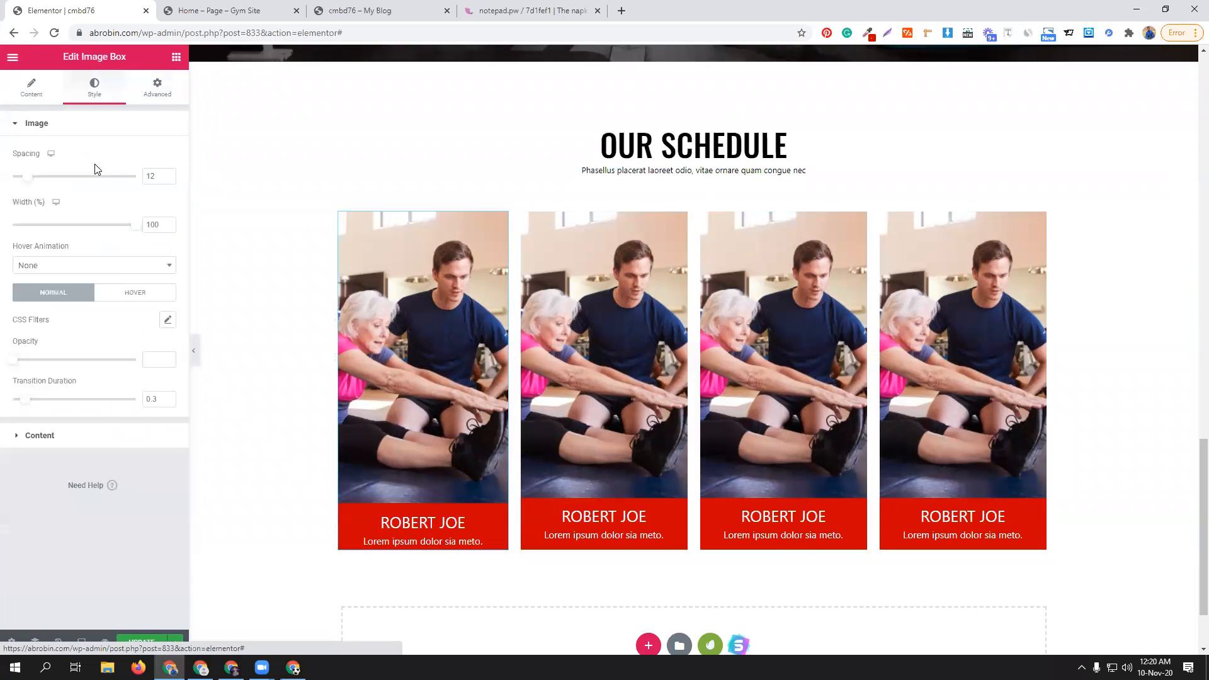
click(130, 225)
drag(132, 232, 108, 237)
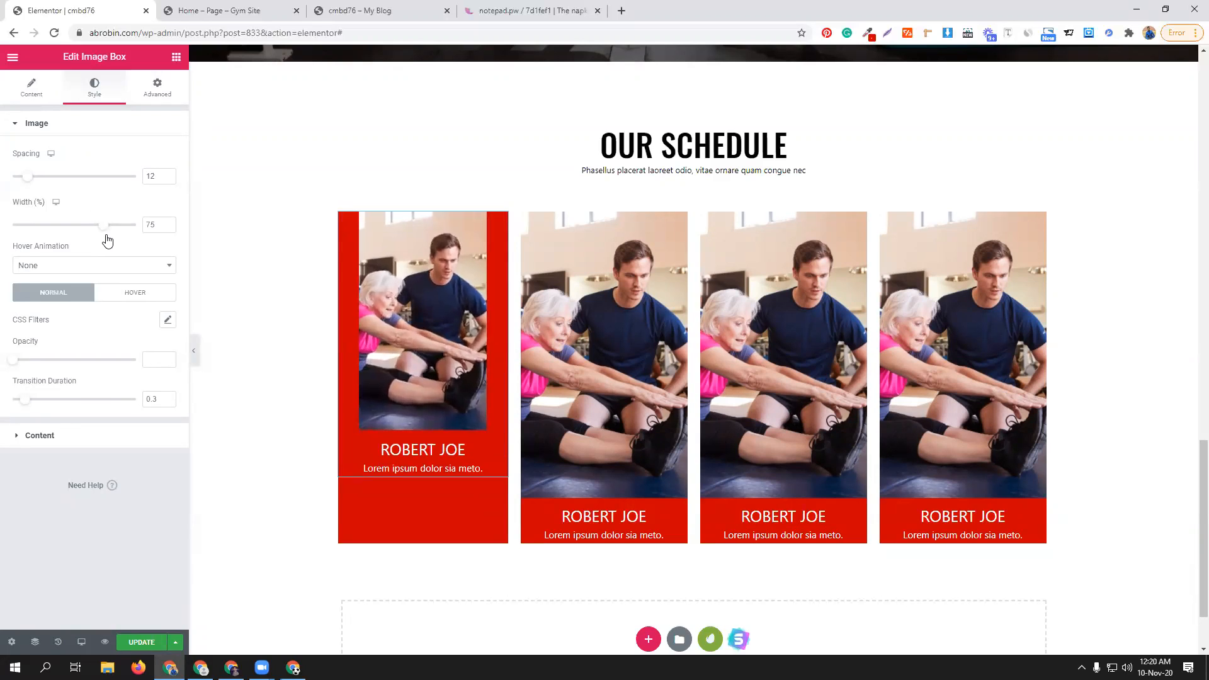
- Try another border radius on the first trainer's image box, clear it, and restore the image width to 100%
click(154, 88)
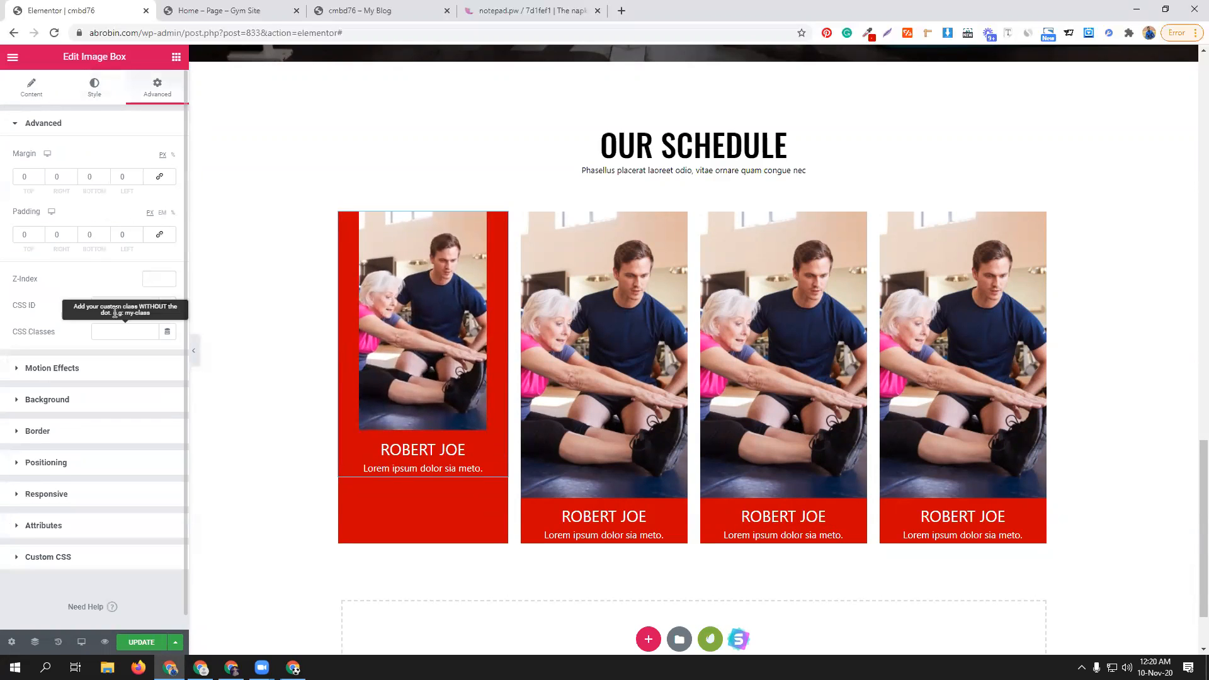
click(73, 437)
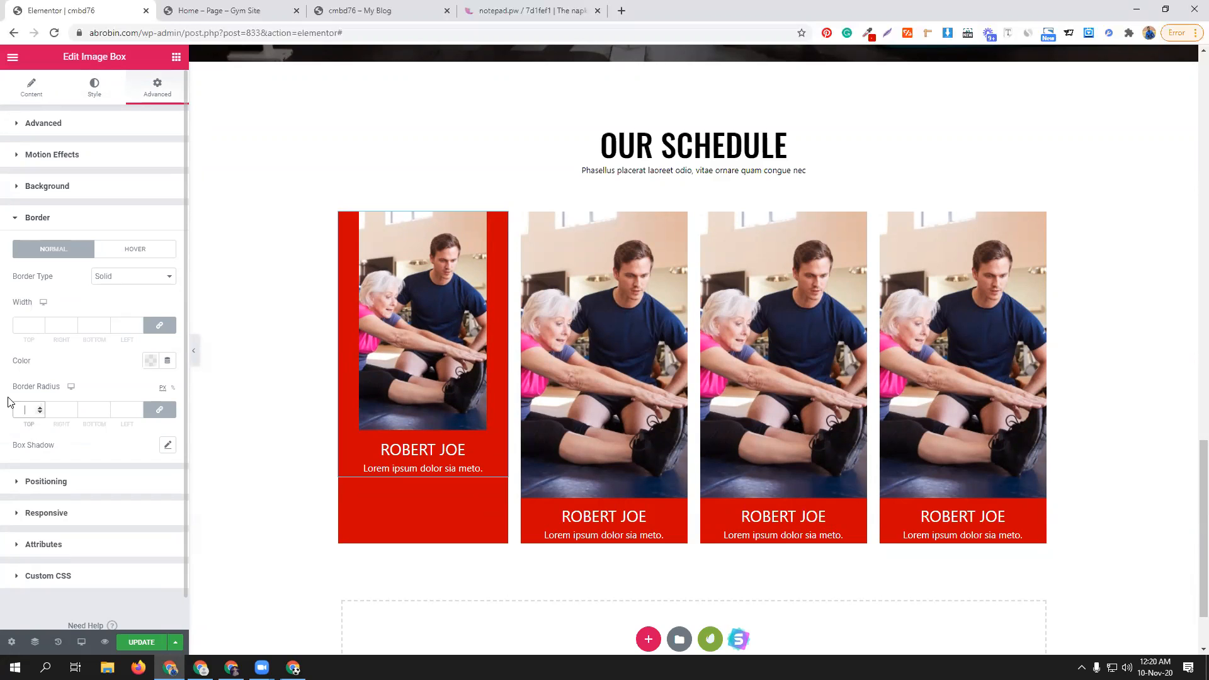
text(00)
key(BackSpace)
key(BackSpace)
key(BackSpace)
click(93, 82)
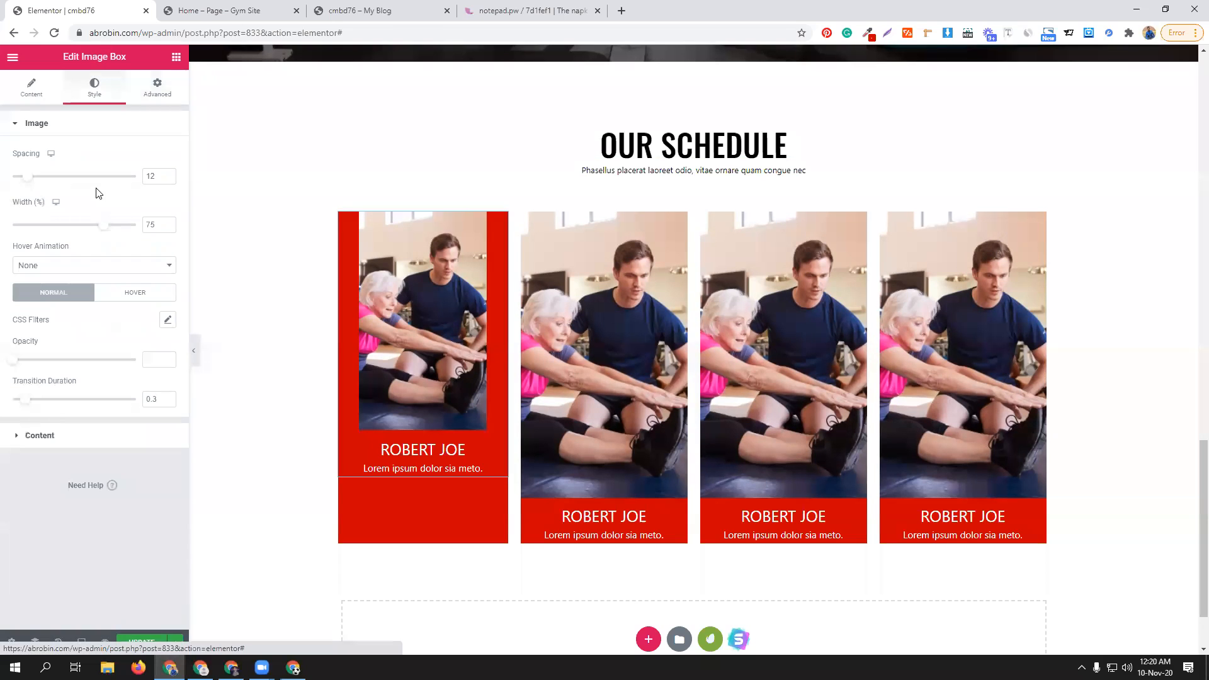
drag(104, 225, 153, 231)
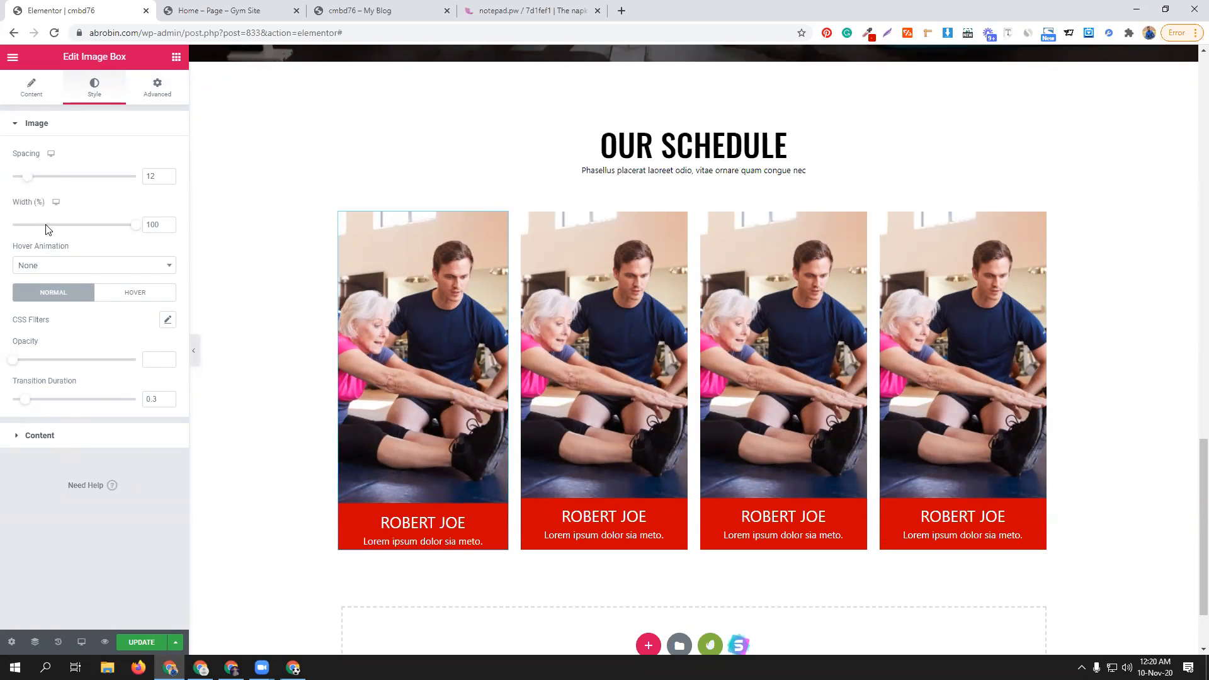
click(27, 92)
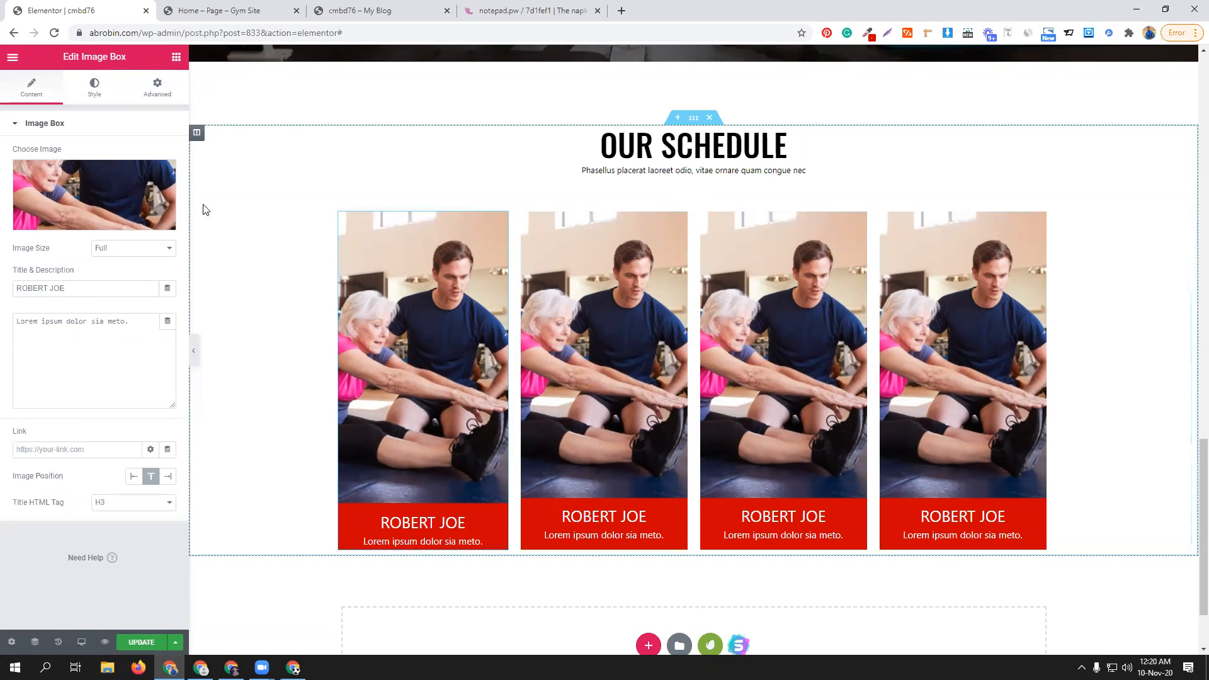
click(96, 86)
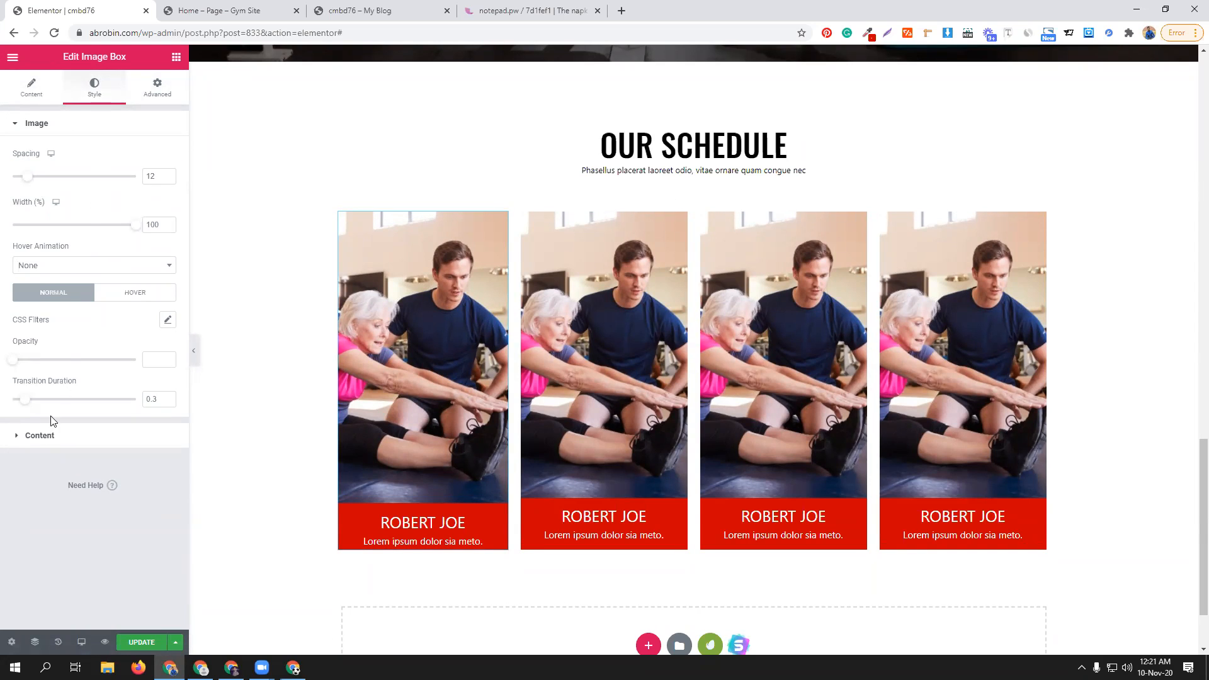
click(160, 81)
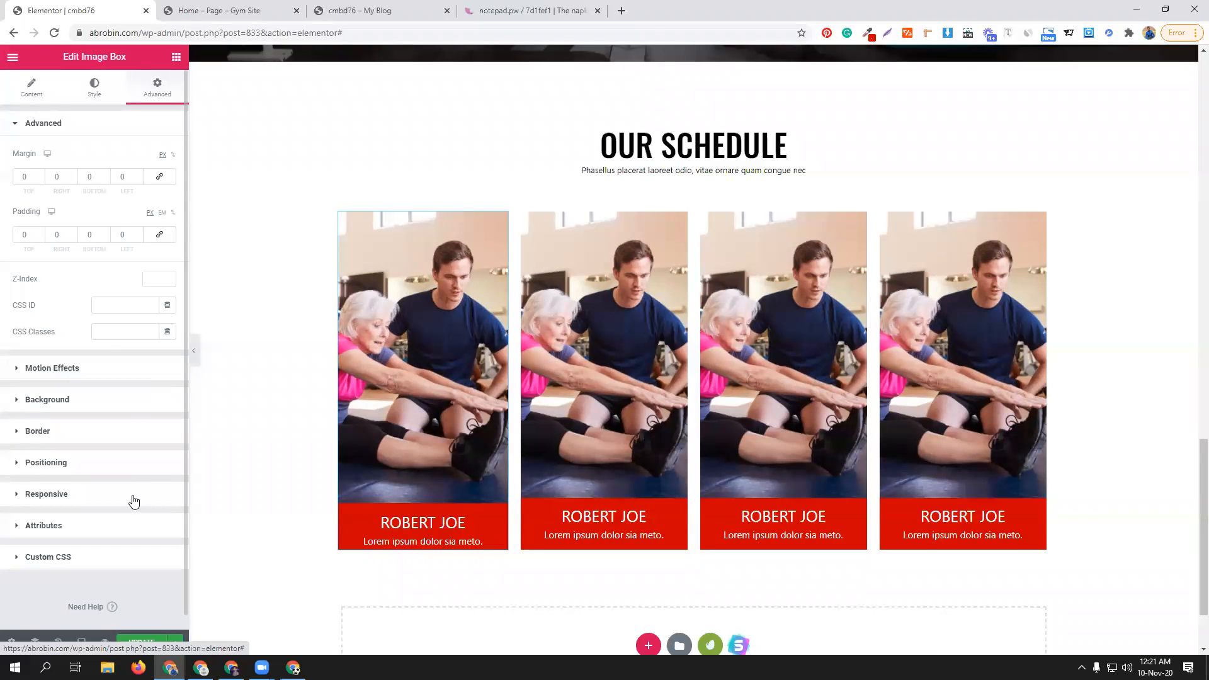
click(102, 525)
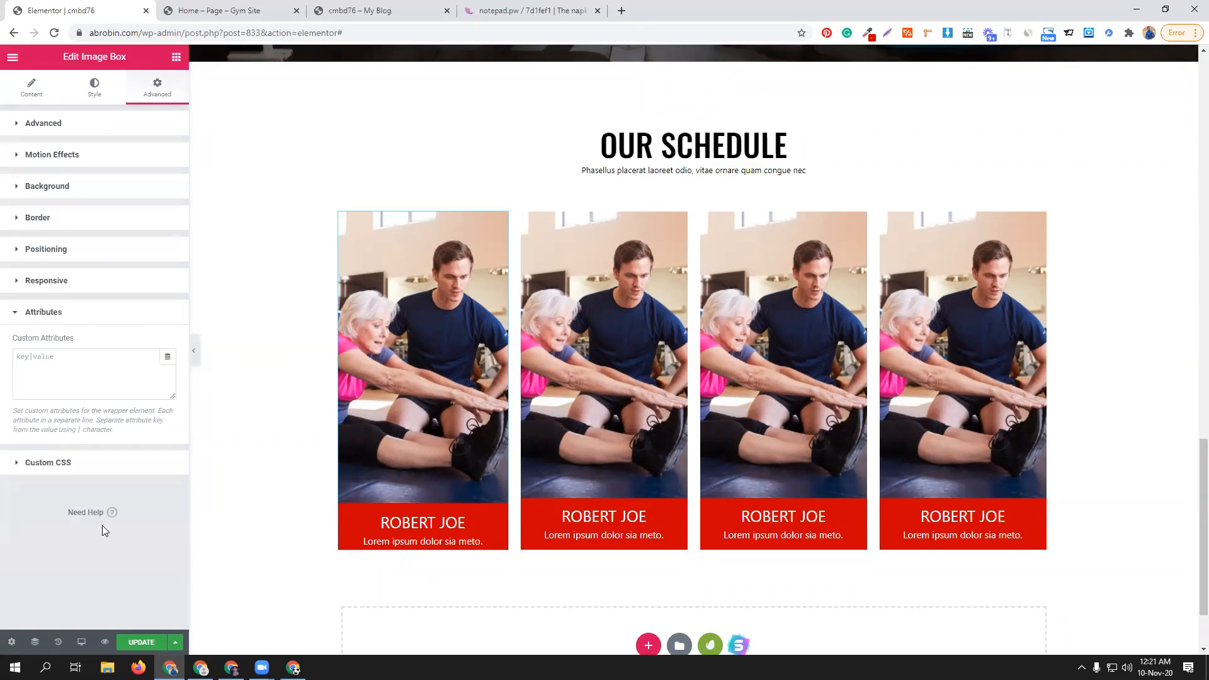
click(107, 252)
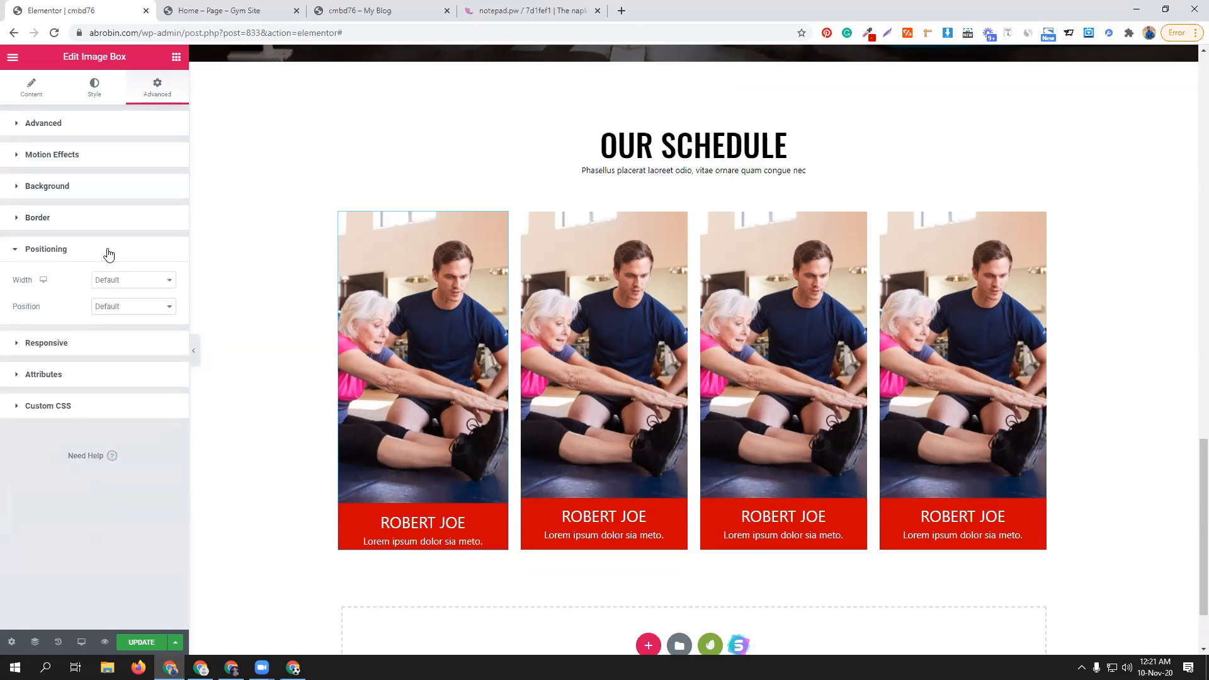
click(134, 280)
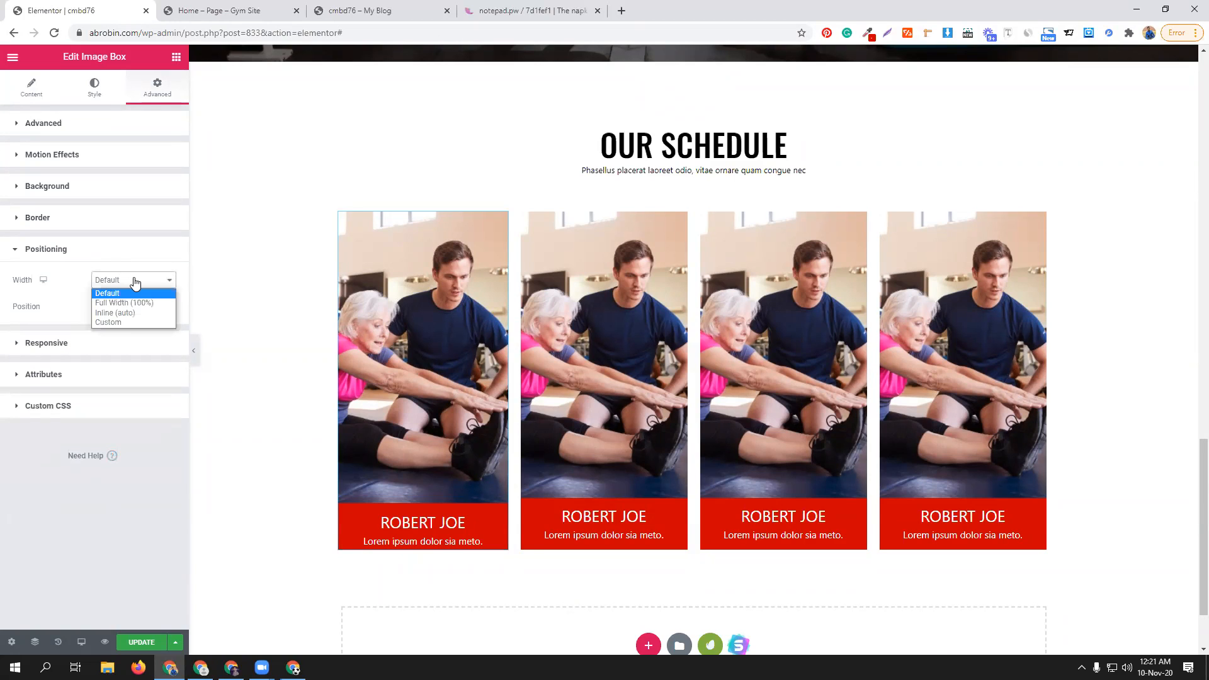
click(134, 282)
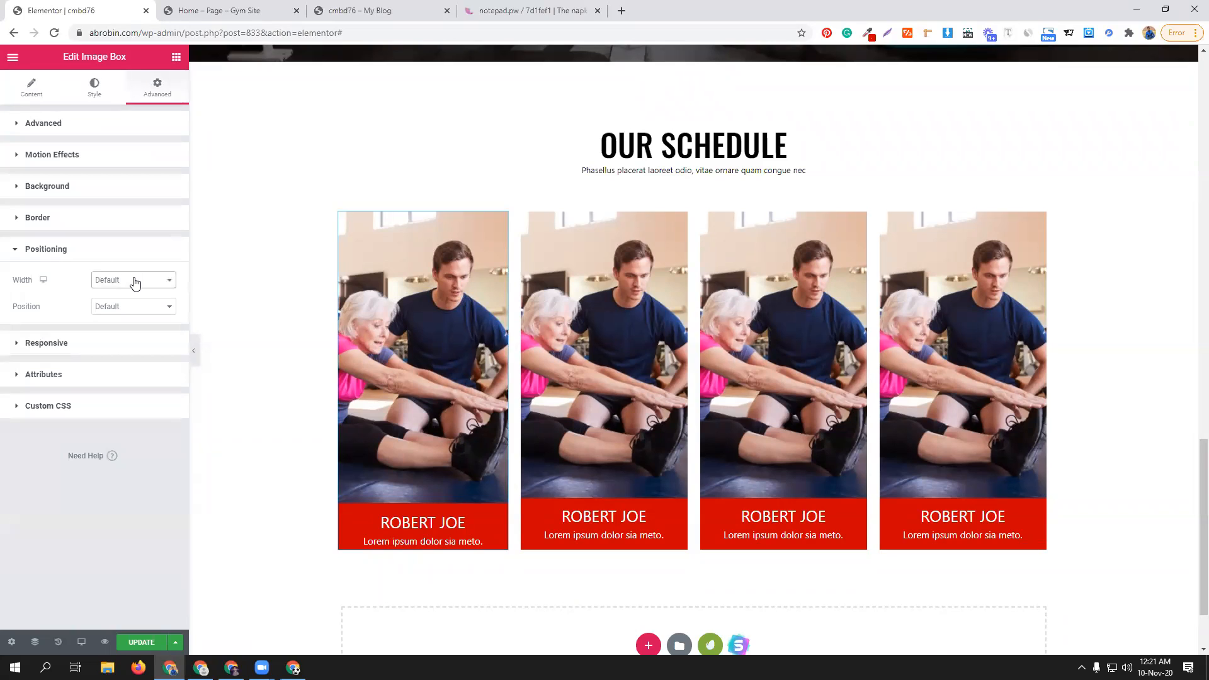
click(88, 191)
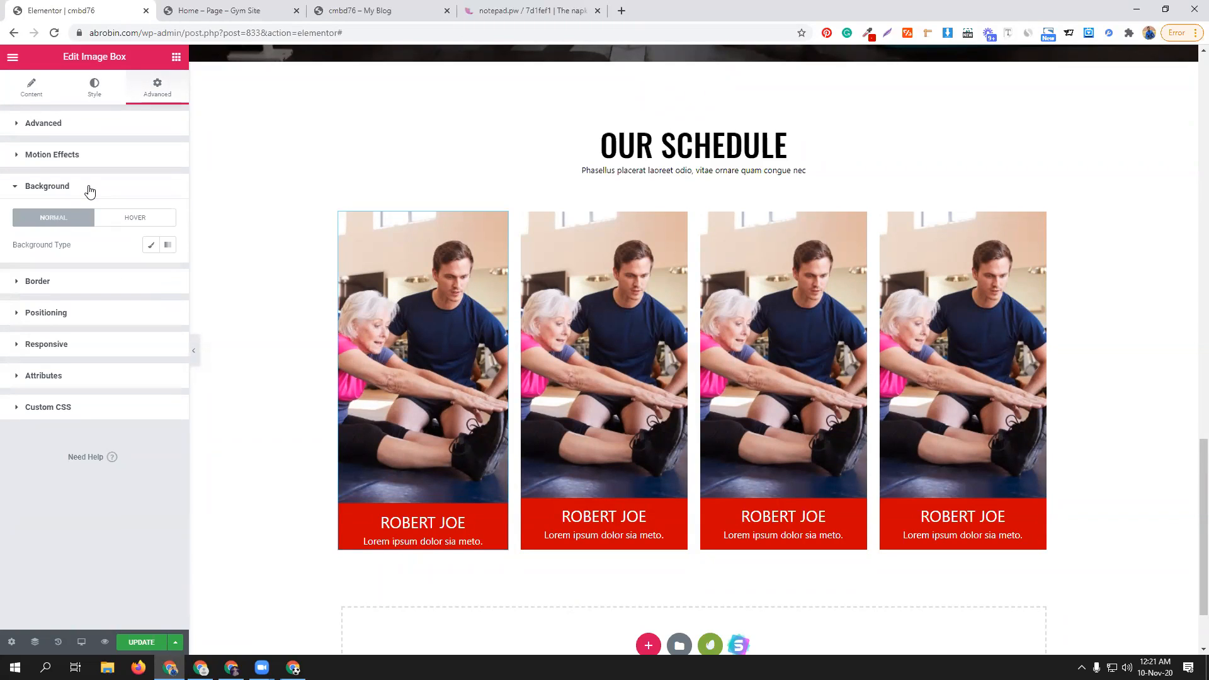
click(43, 87)
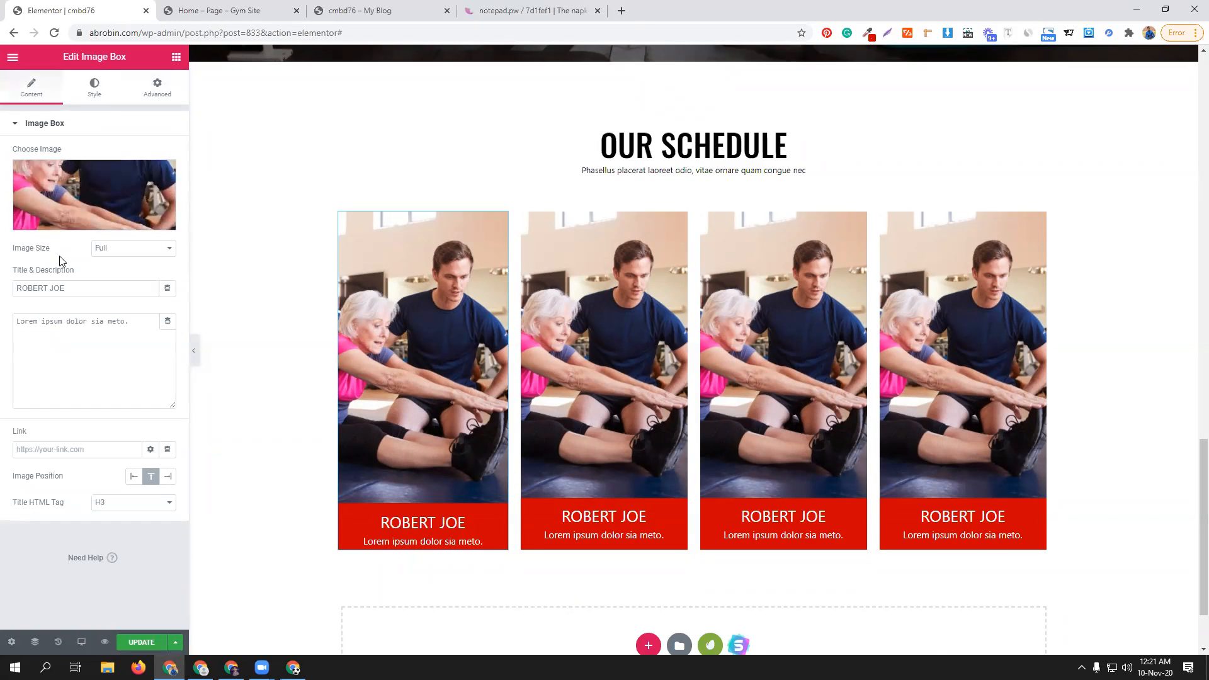
- Add a new single-column section below the four trainer cards
click(177, 57)
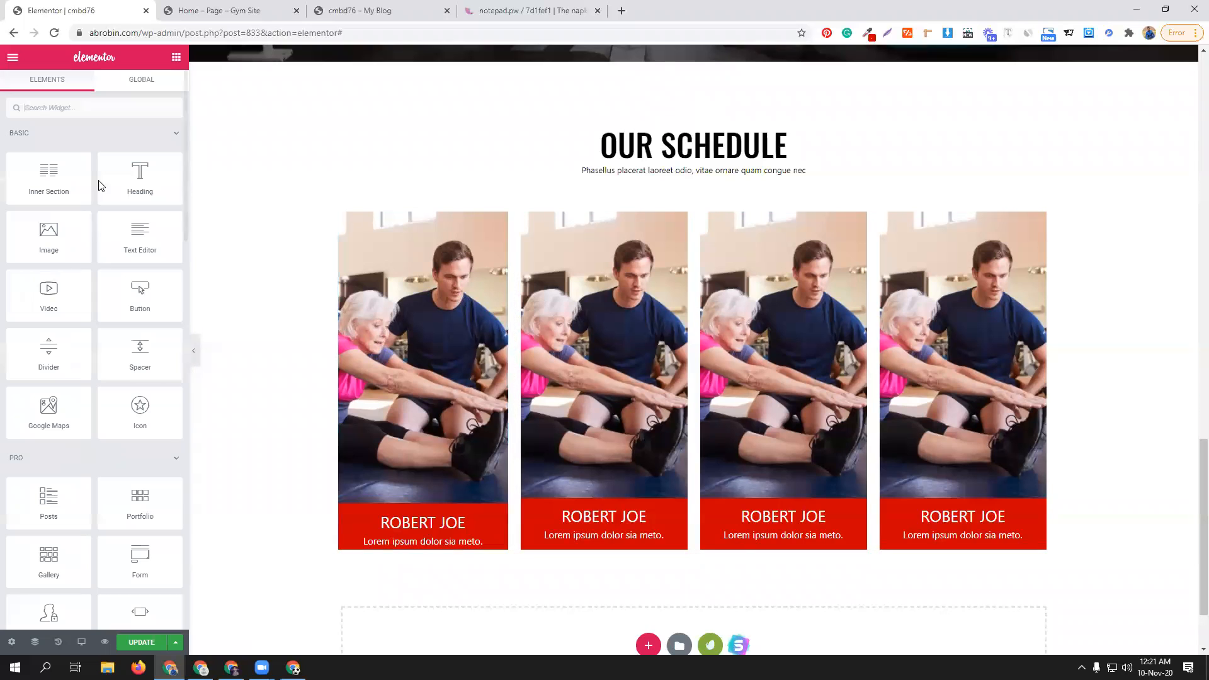
scroll(680, 541, down, 2)
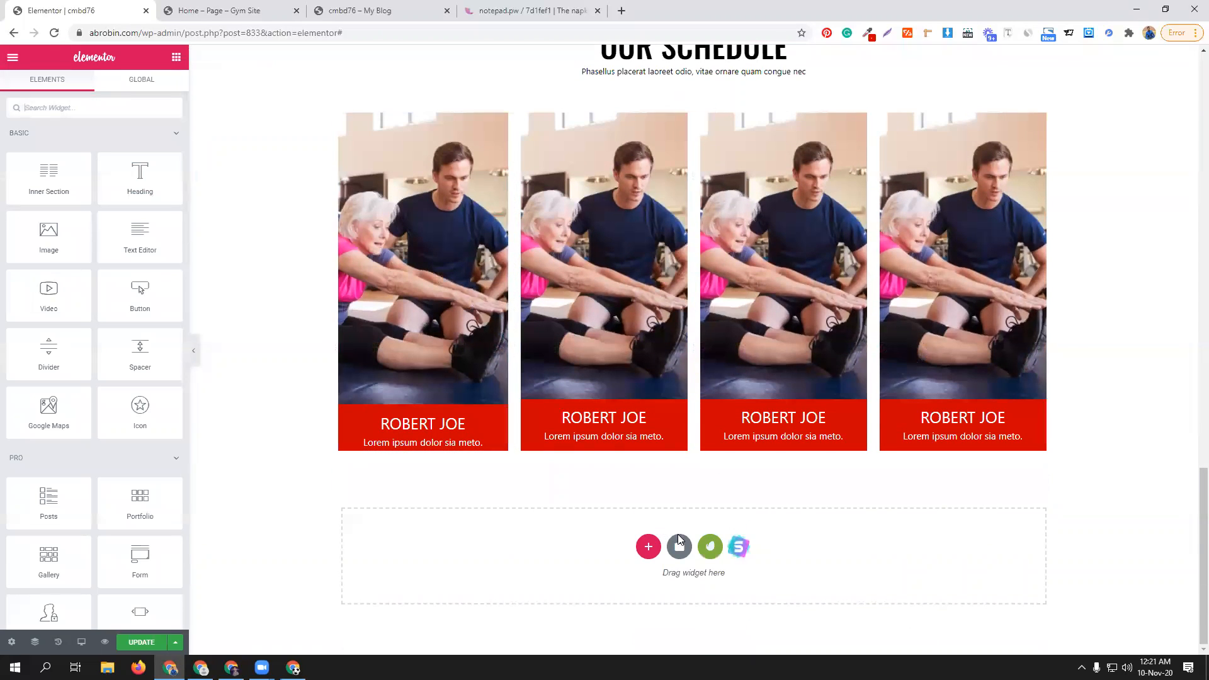
click(648, 546)
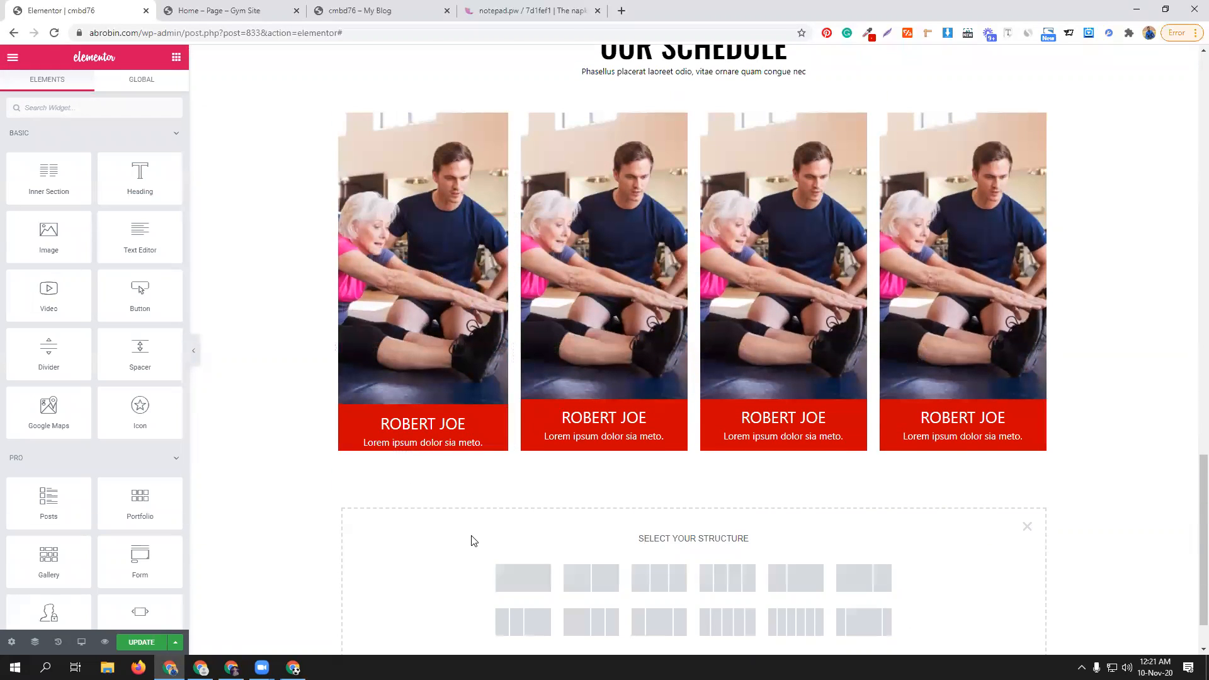
scroll(521, 554, down, 1)
click(521, 516)
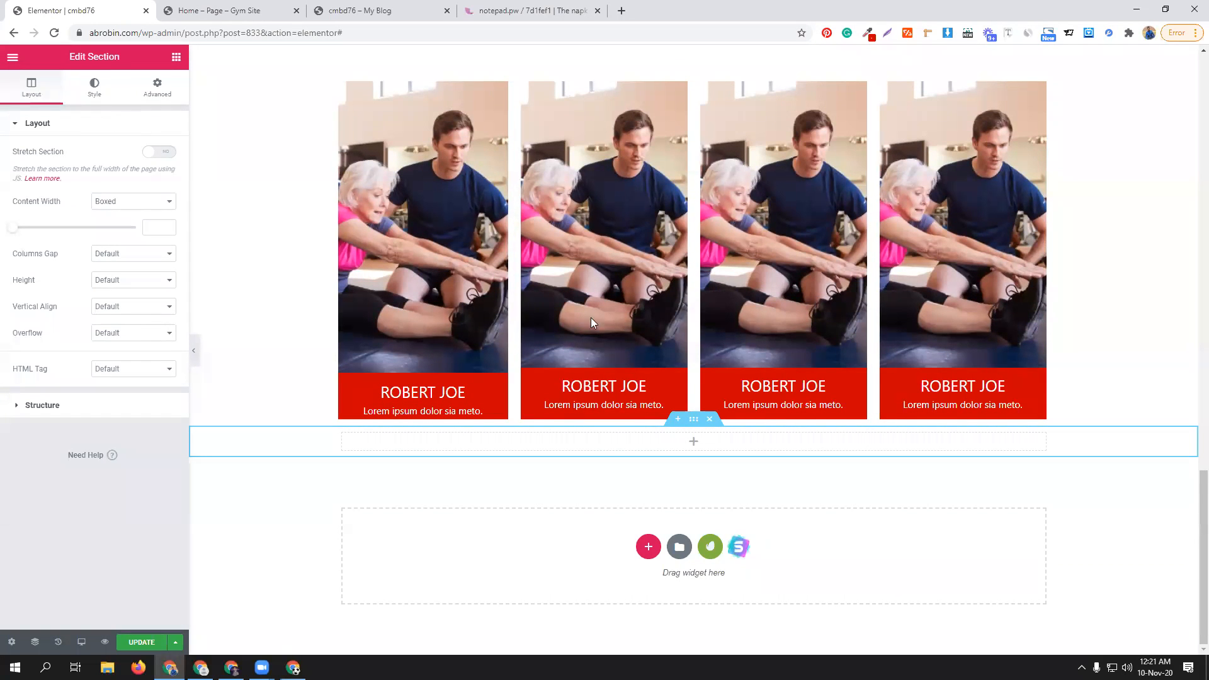
- Search the widgets for "image" and place an Image Box in the new section
click(177, 56)
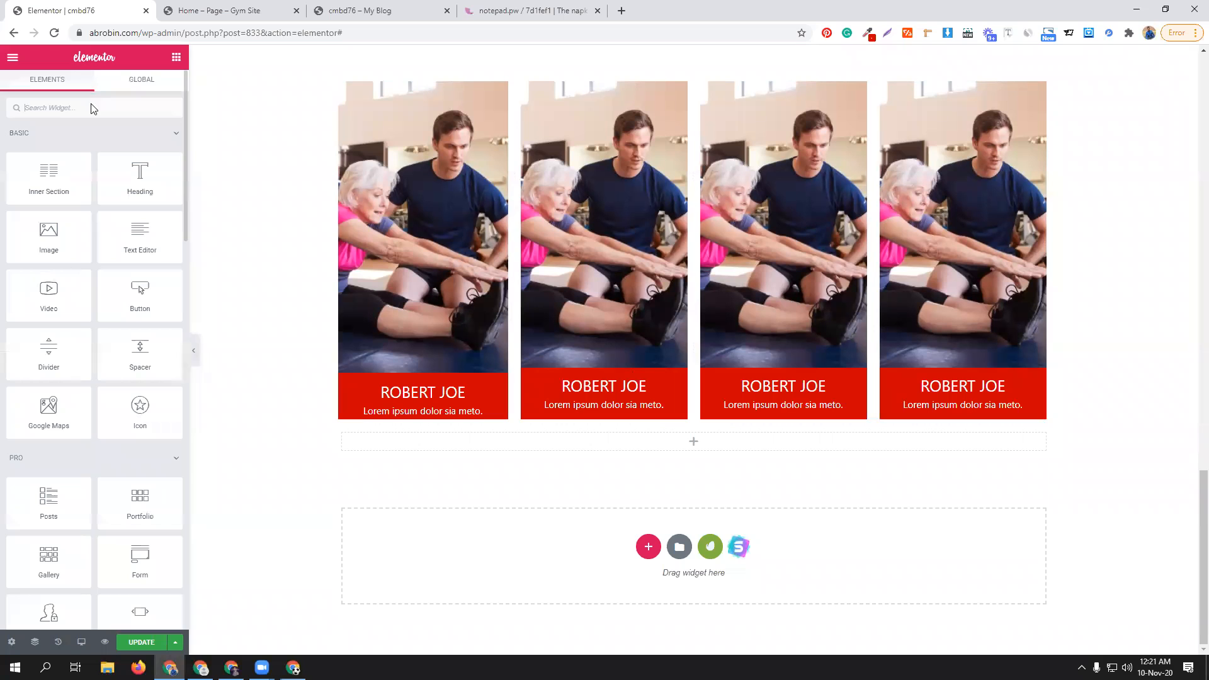
text(image)
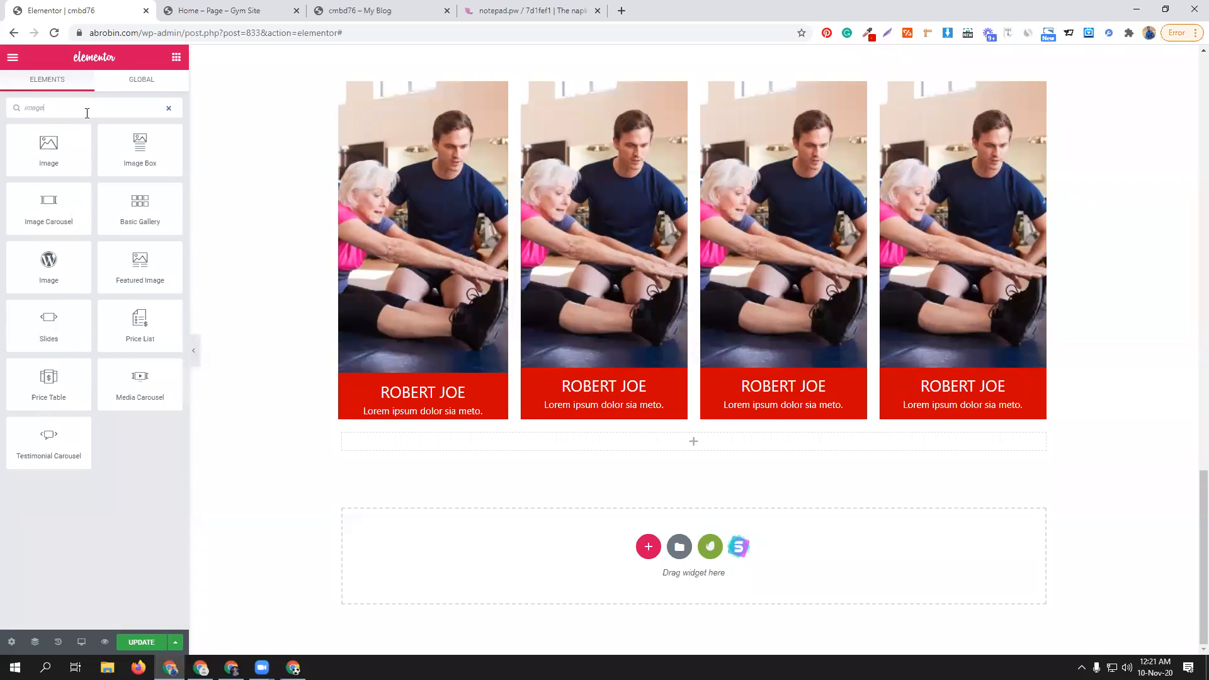
drag(144, 149, 668, 446)
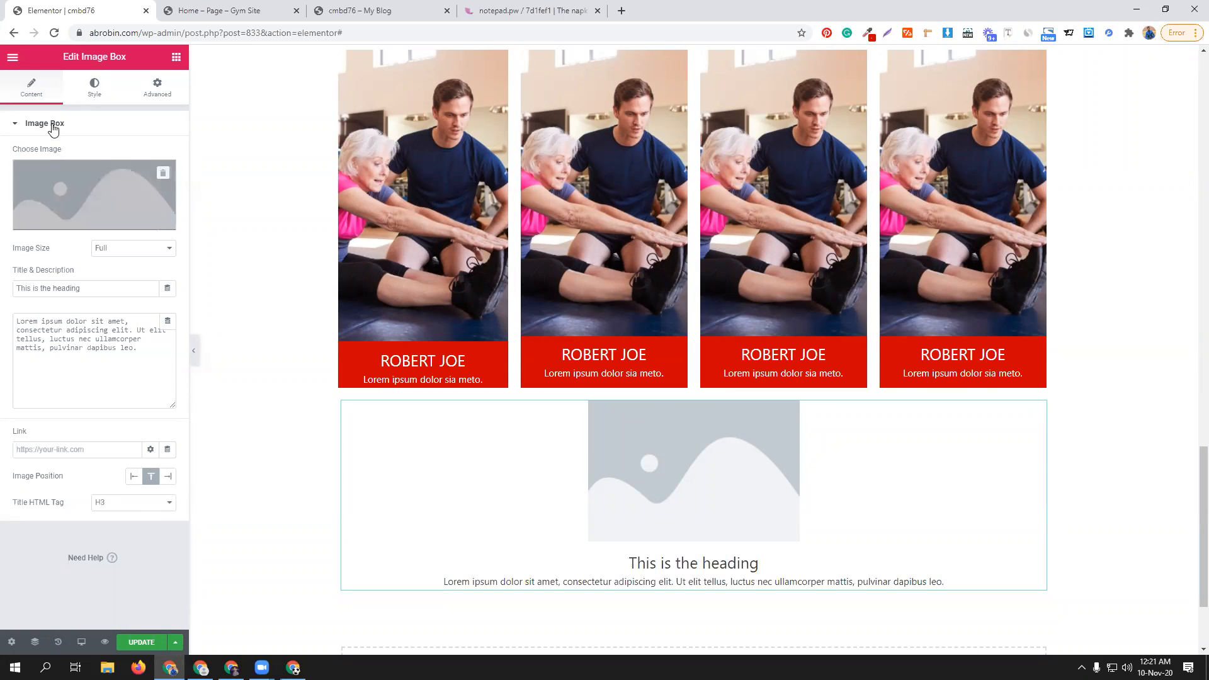
- Set the new image box's picture to the senior woman exercising photo from the media library
click(91, 94)
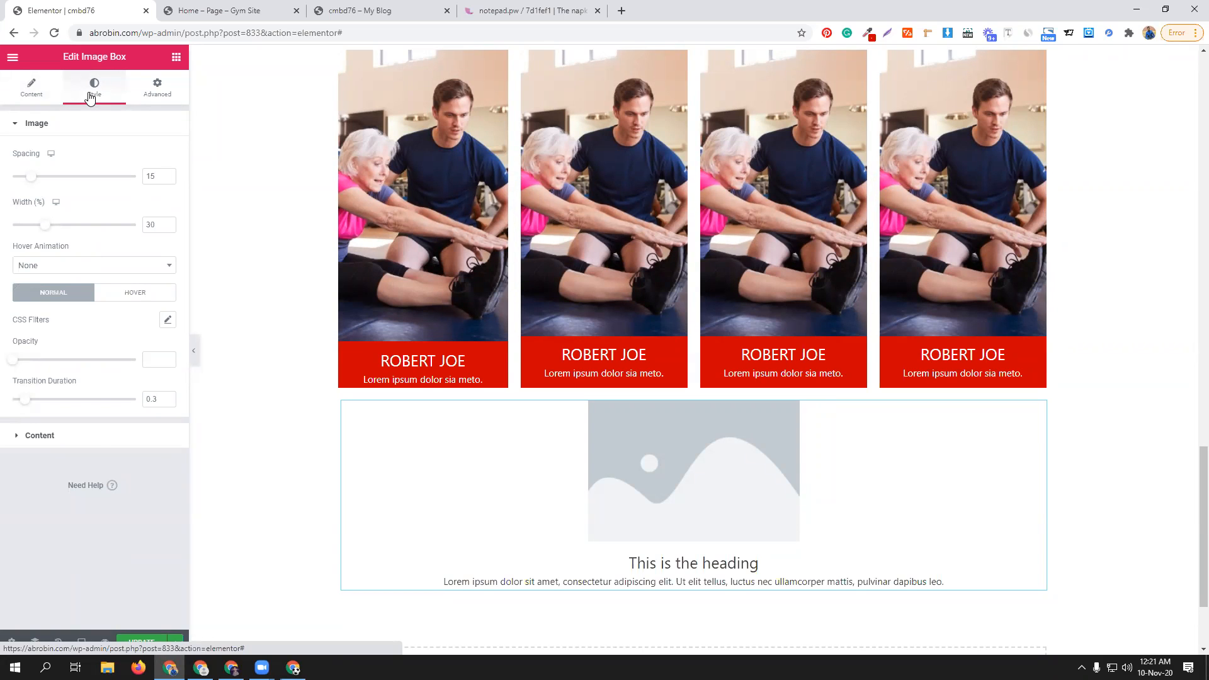
click(96, 437)
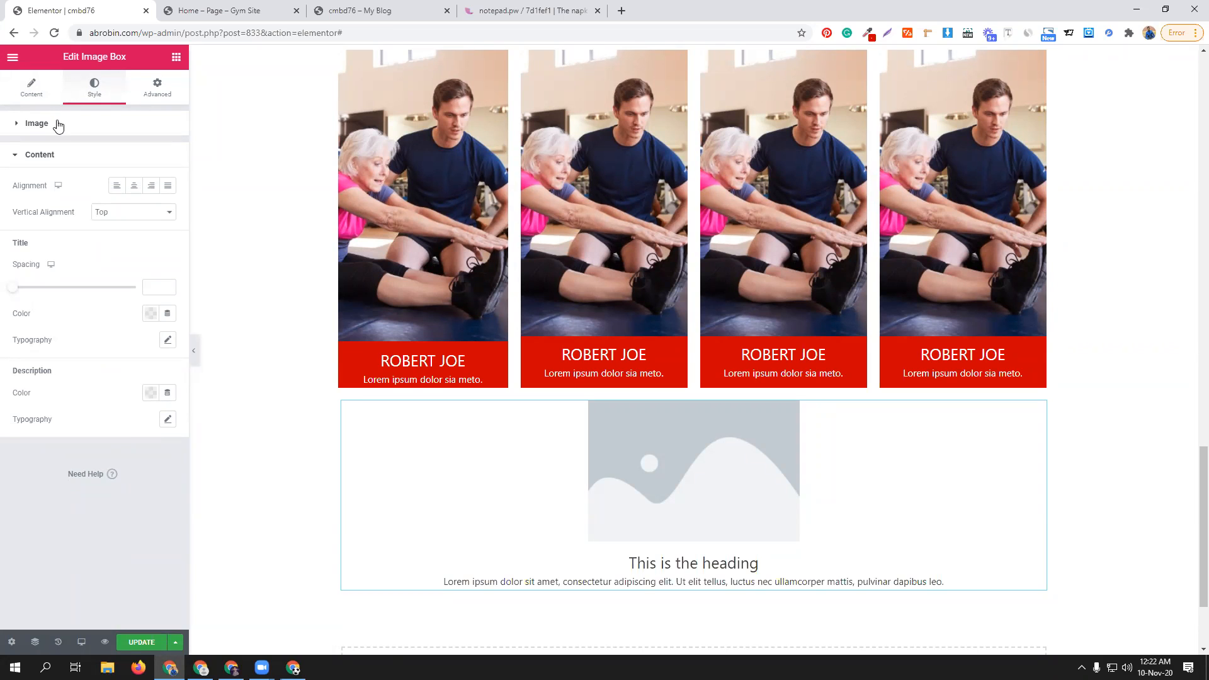
click(39, 91)
click(100, 186)
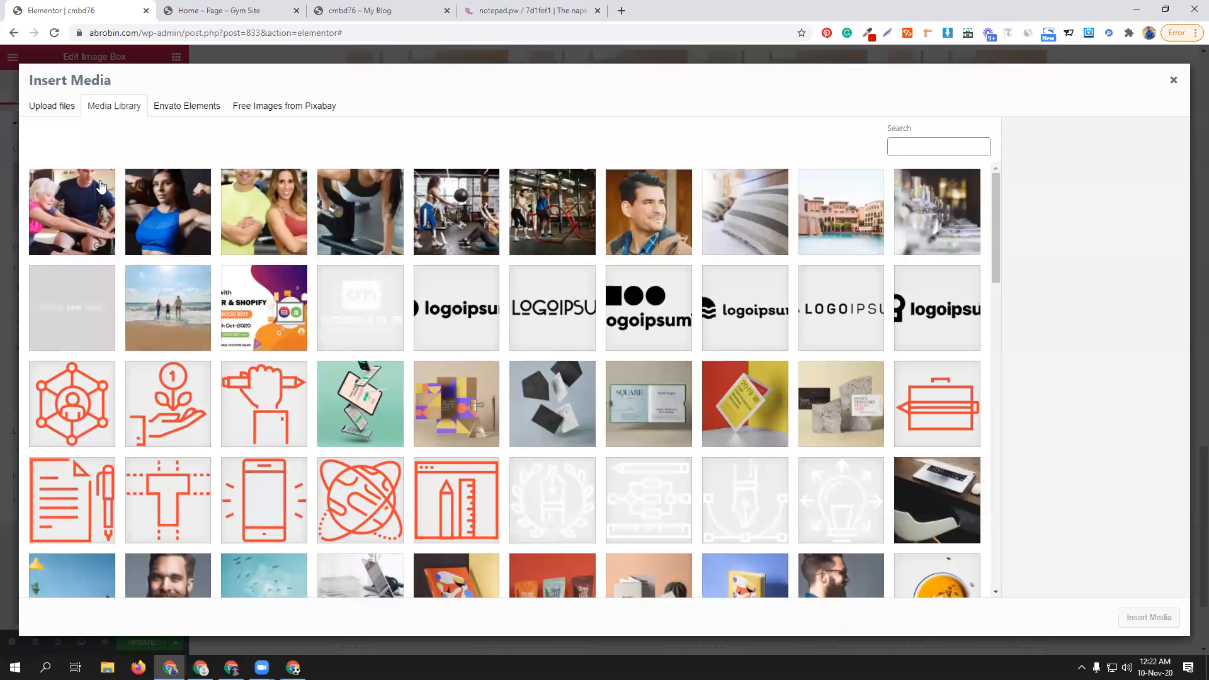
click(92, 210)
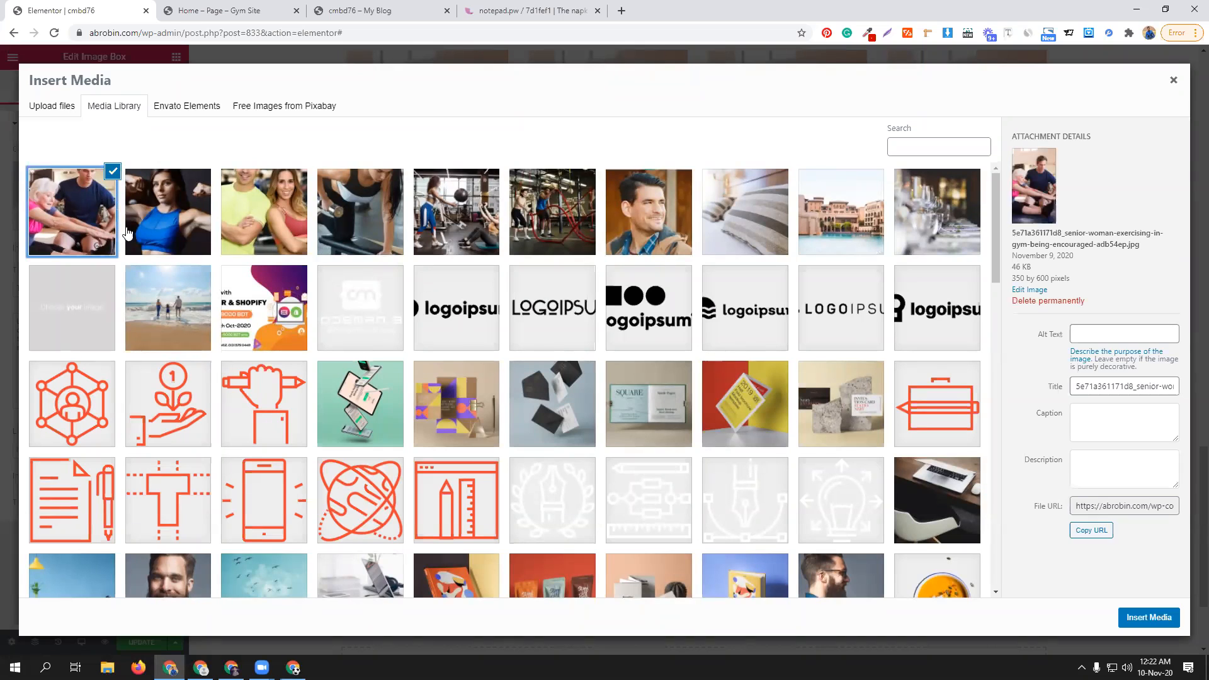
click(1139, 620)
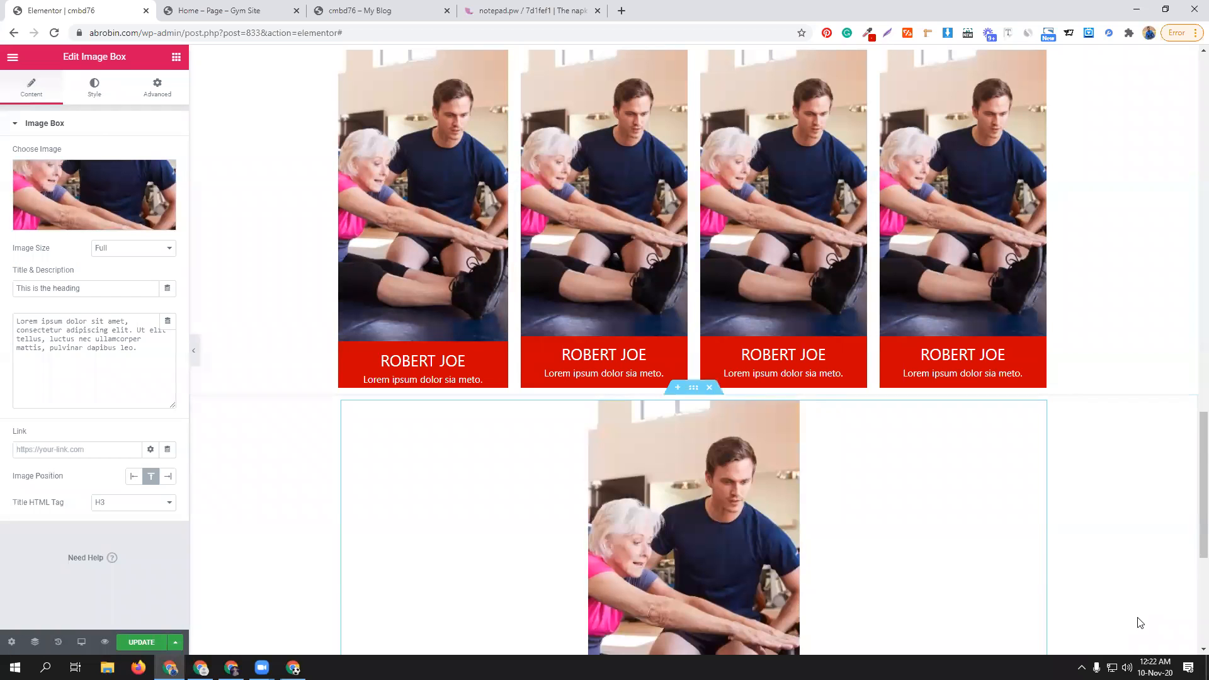
- Give the new image box a Solid border type with the black colour #000000
scroll(558, 480, down, 2)
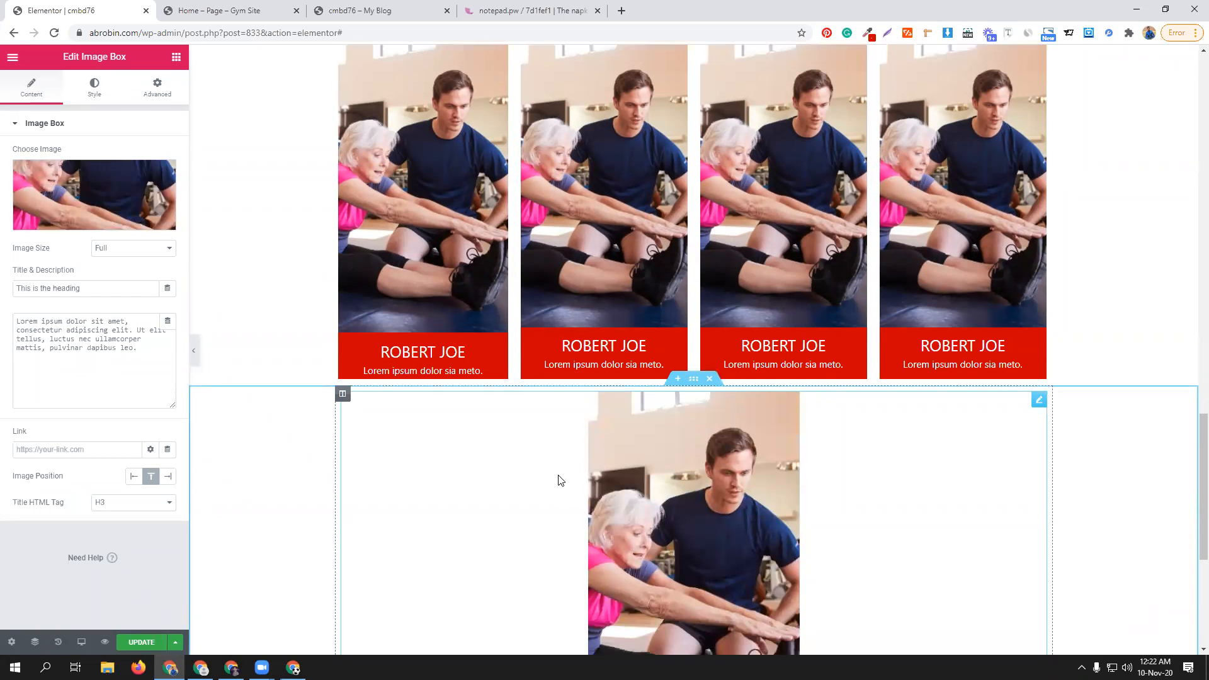
click(342, 277)
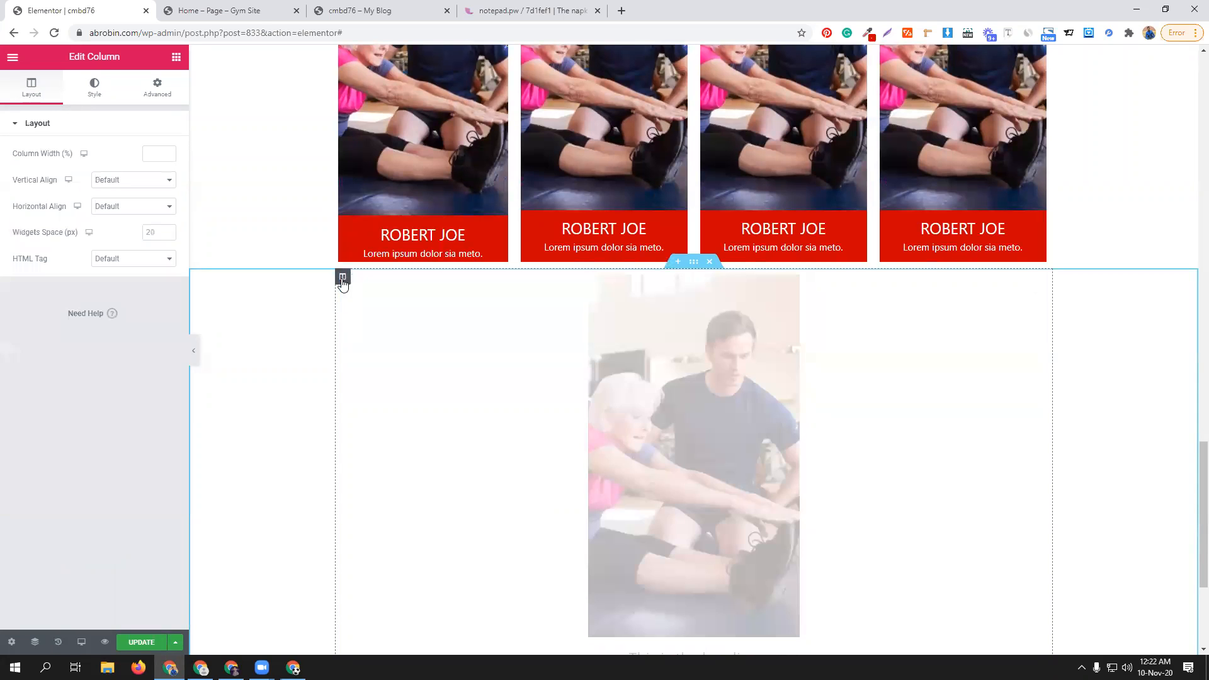
click(935, 355)
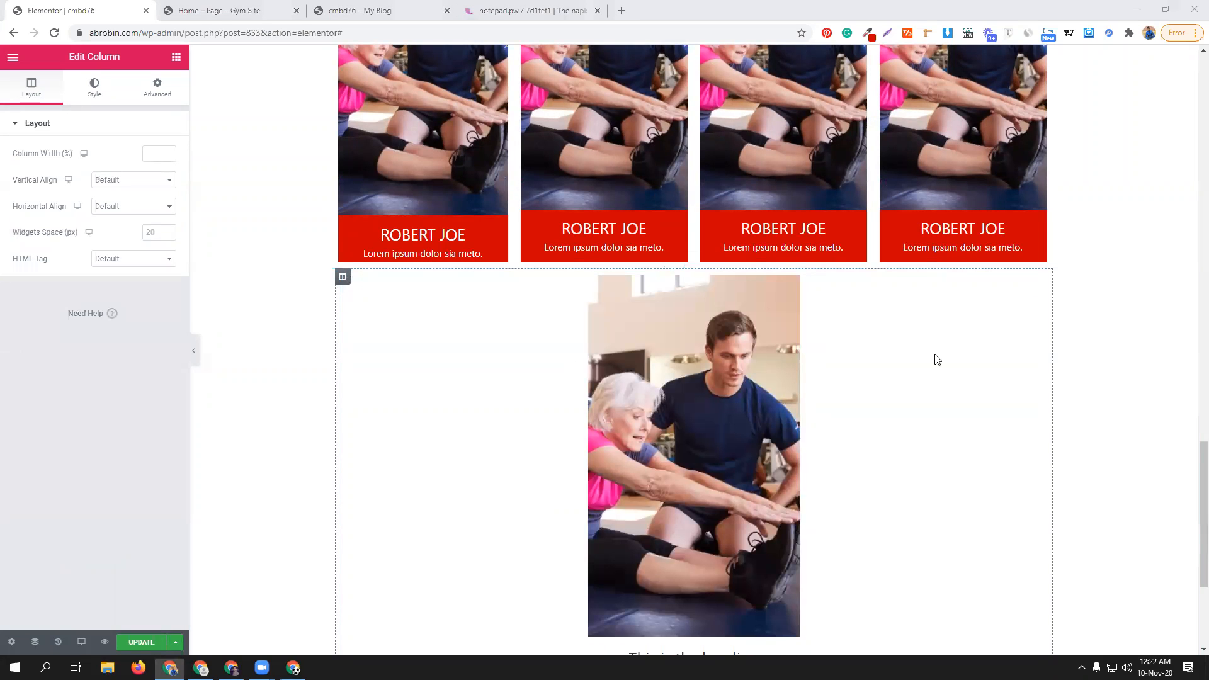
click(1038, 282)
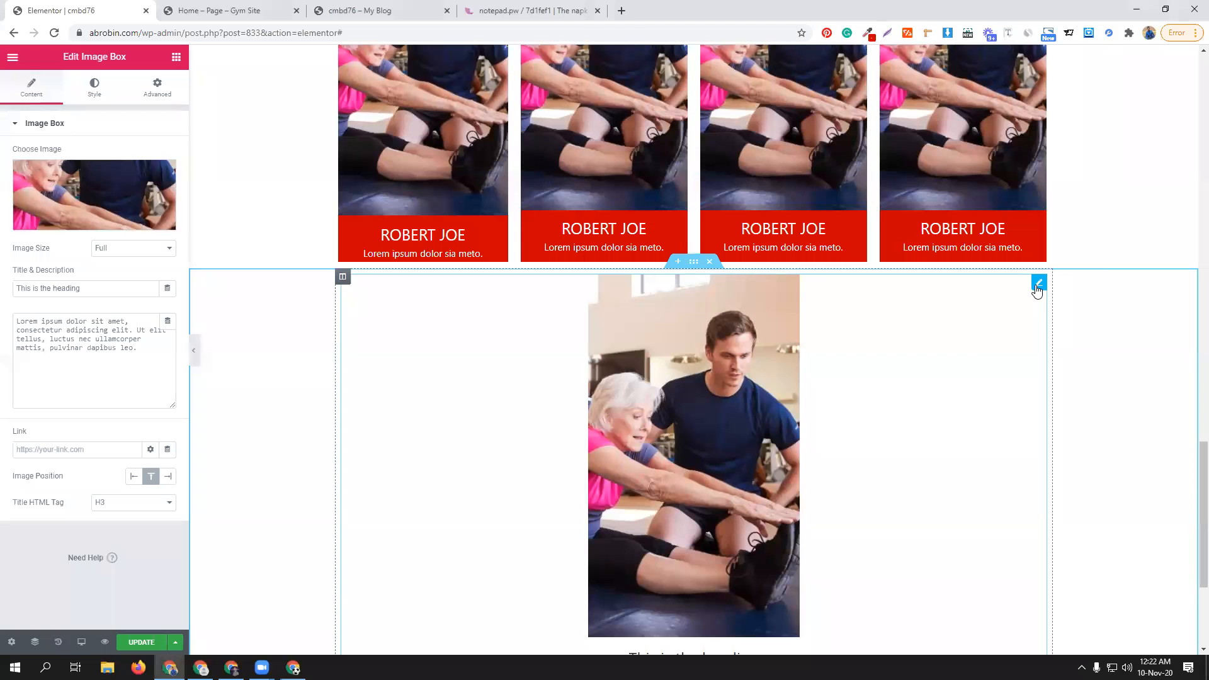
click(157, 88)
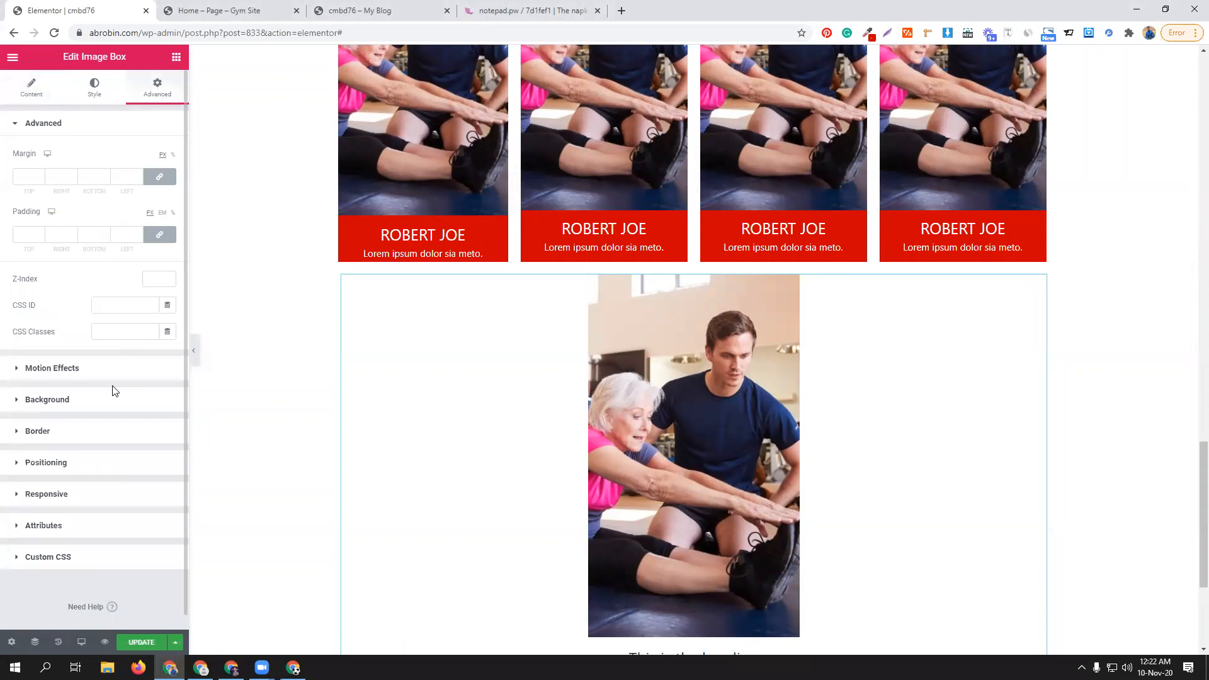
click(100, 437)
click(127, 277)
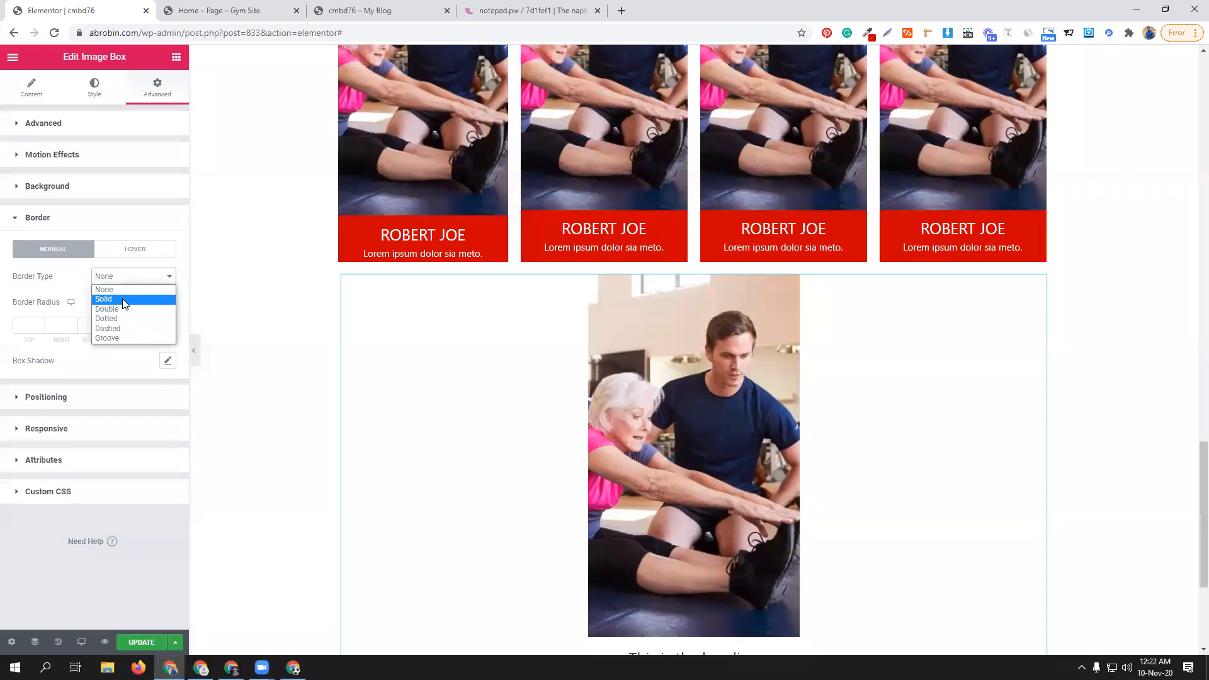
click(124, 299)
click(150, 362)
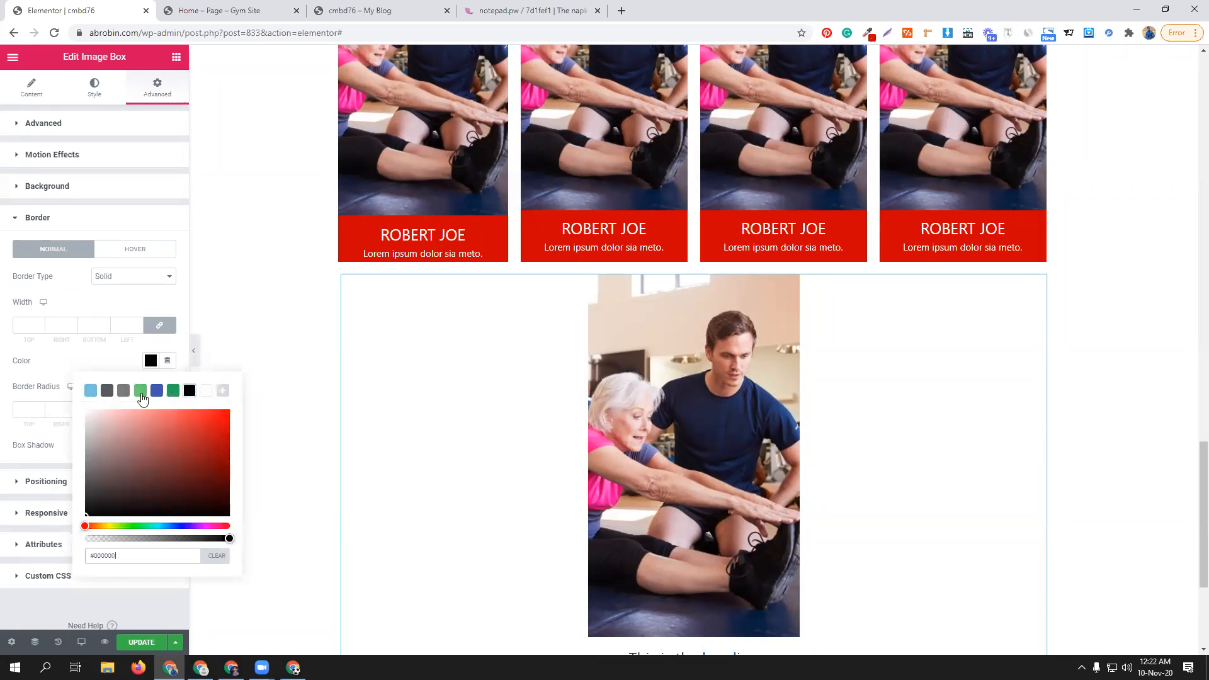
- Try a border radius of 100 px on the new image box repeatedly and clear it
click(24, 412)
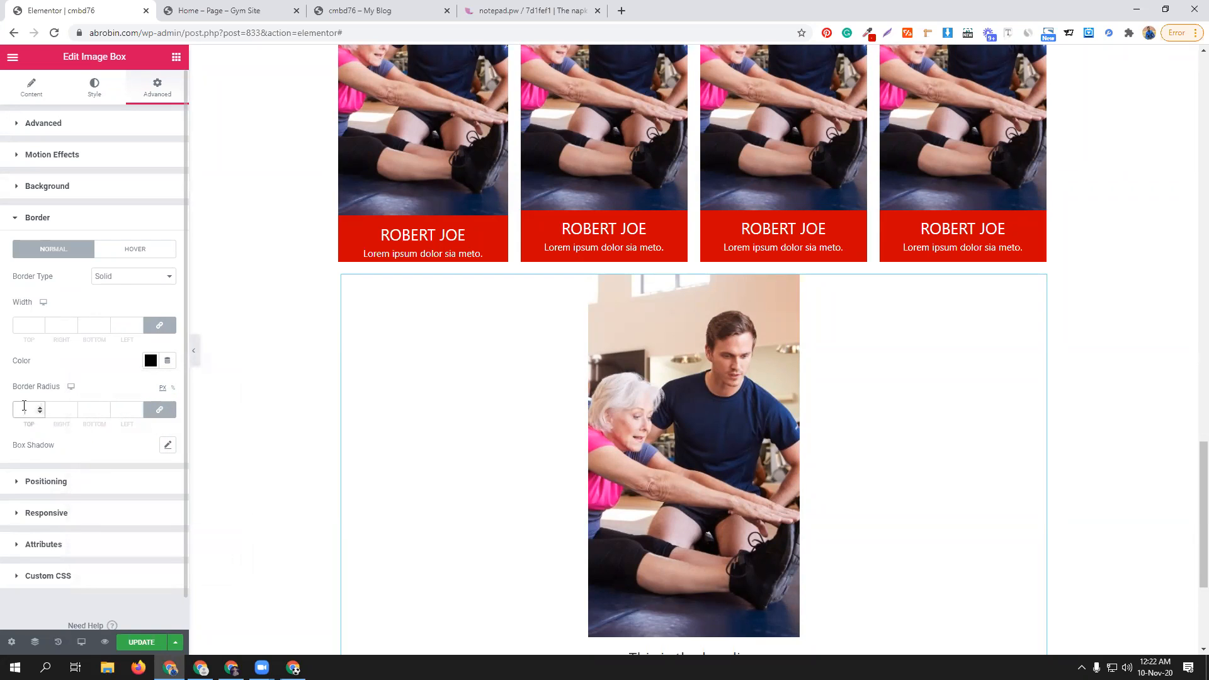
text(100)
key(BackSpace)
key(BackSpace)
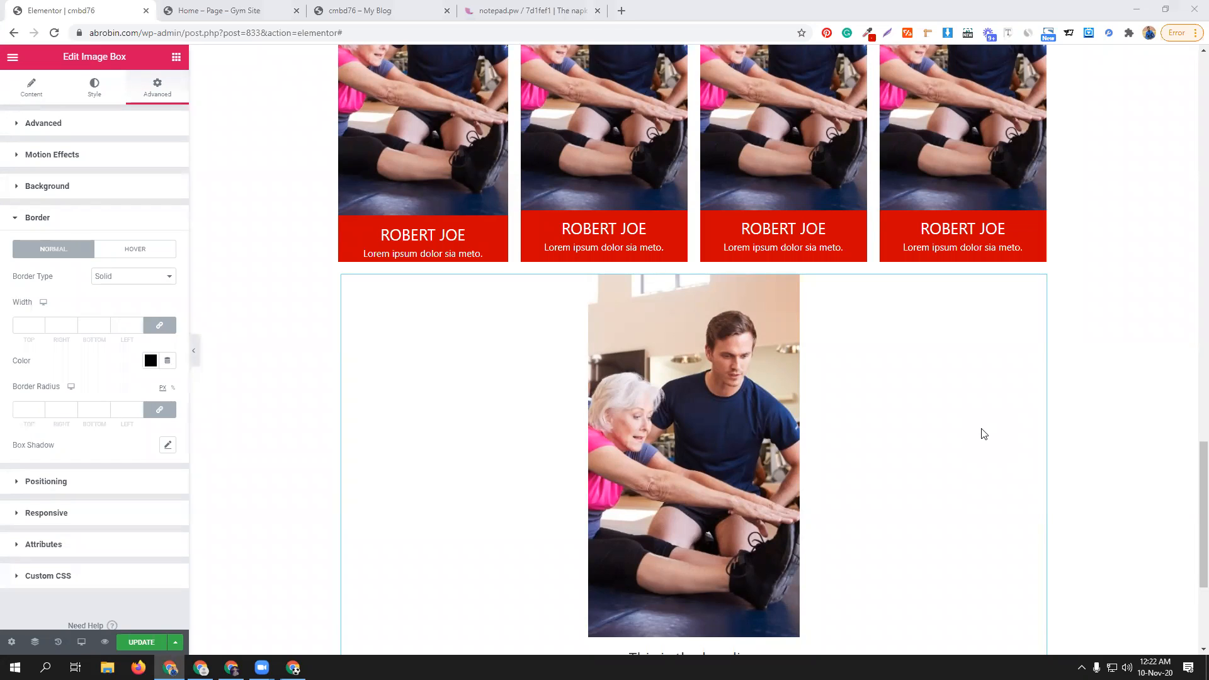
scroll(983, 434, down, 3)
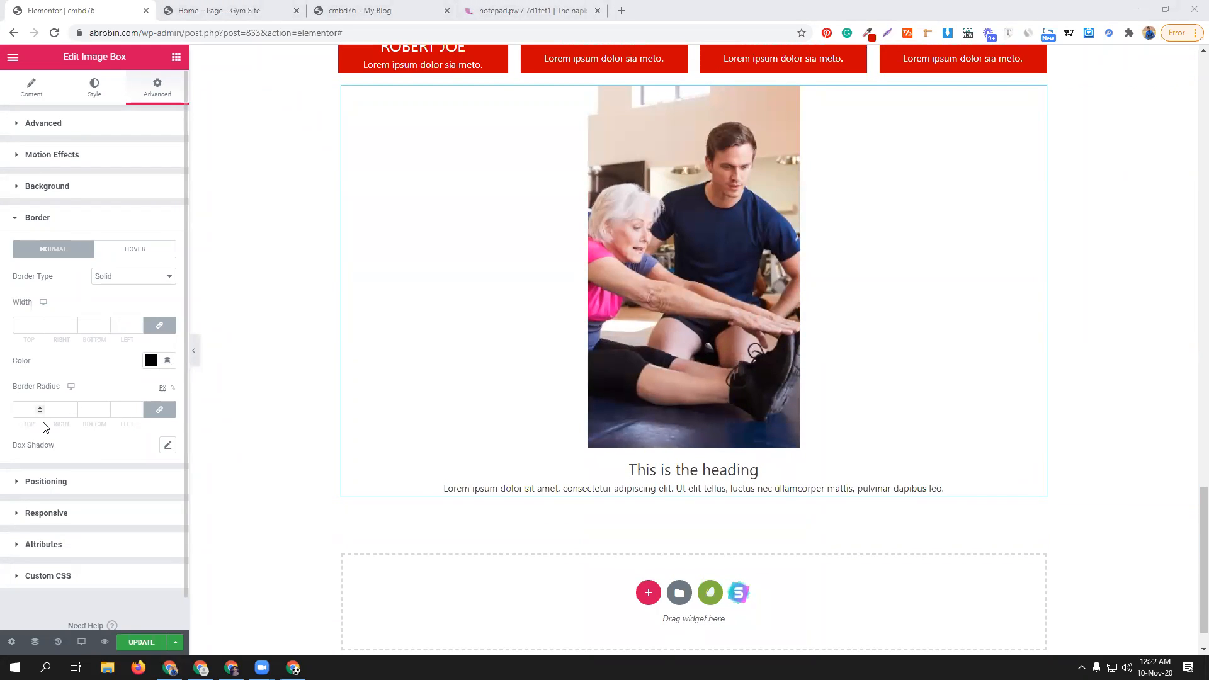
click(27, 408)
text(100)
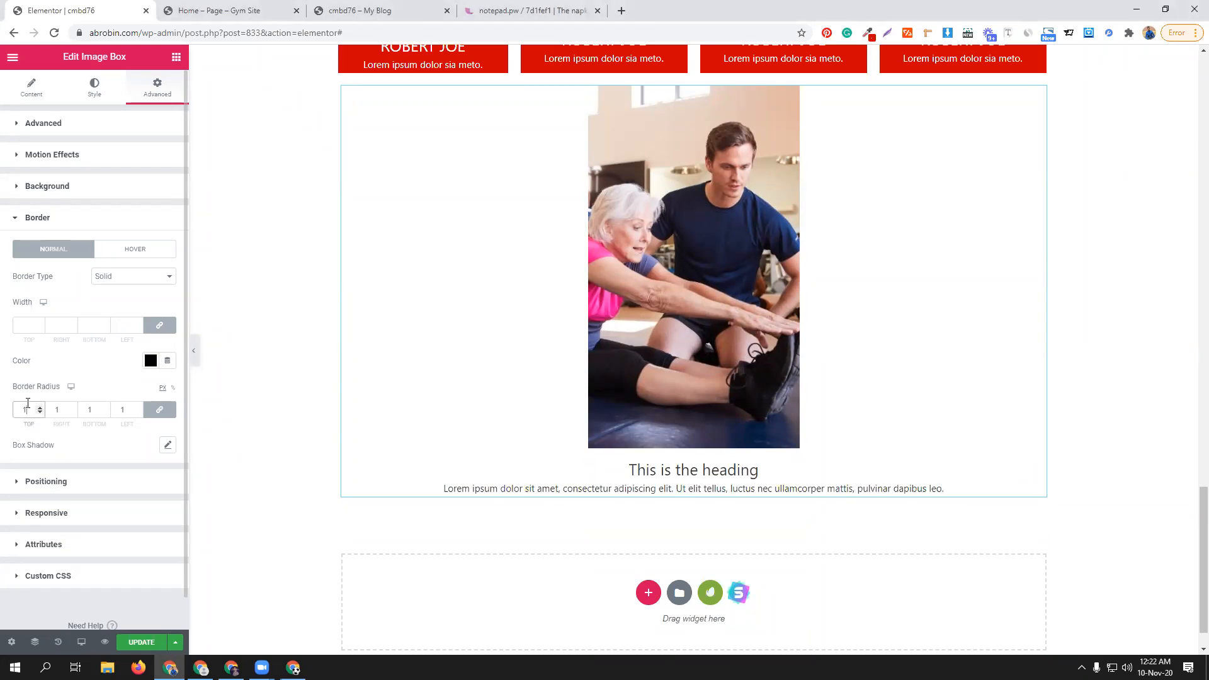
key(BackSpace)
key(BackSpace)
key(BackSpace)
text(100)
key(BackSpace)
key(BackSpace)
key(BackSpace)
- Set the new image box's image size to Thumbnail - 150 x 150
click(63, 129)
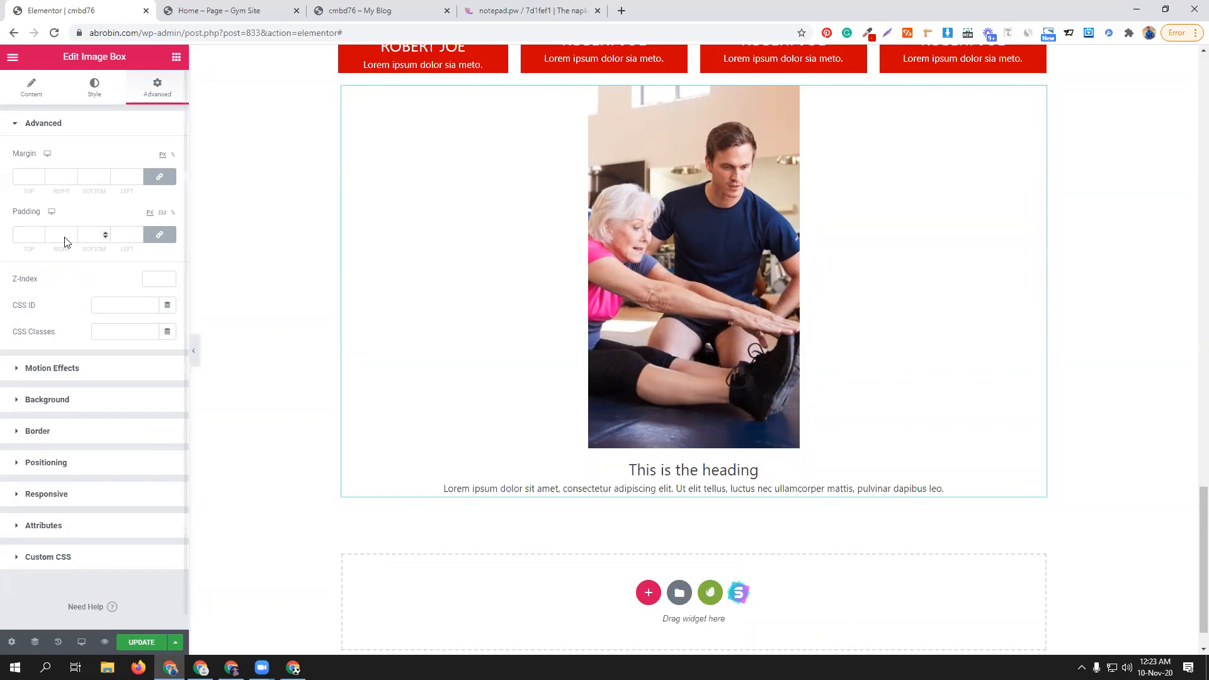
click(24, 99)
click(133, 252)
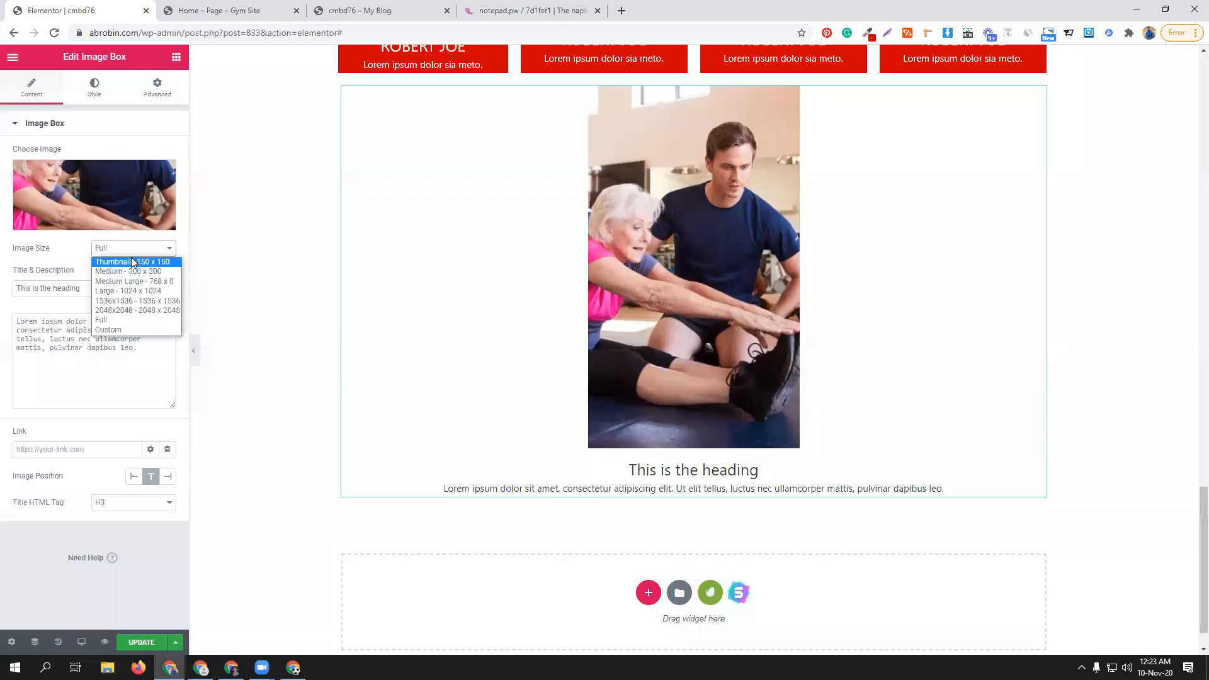
click(134, 262)
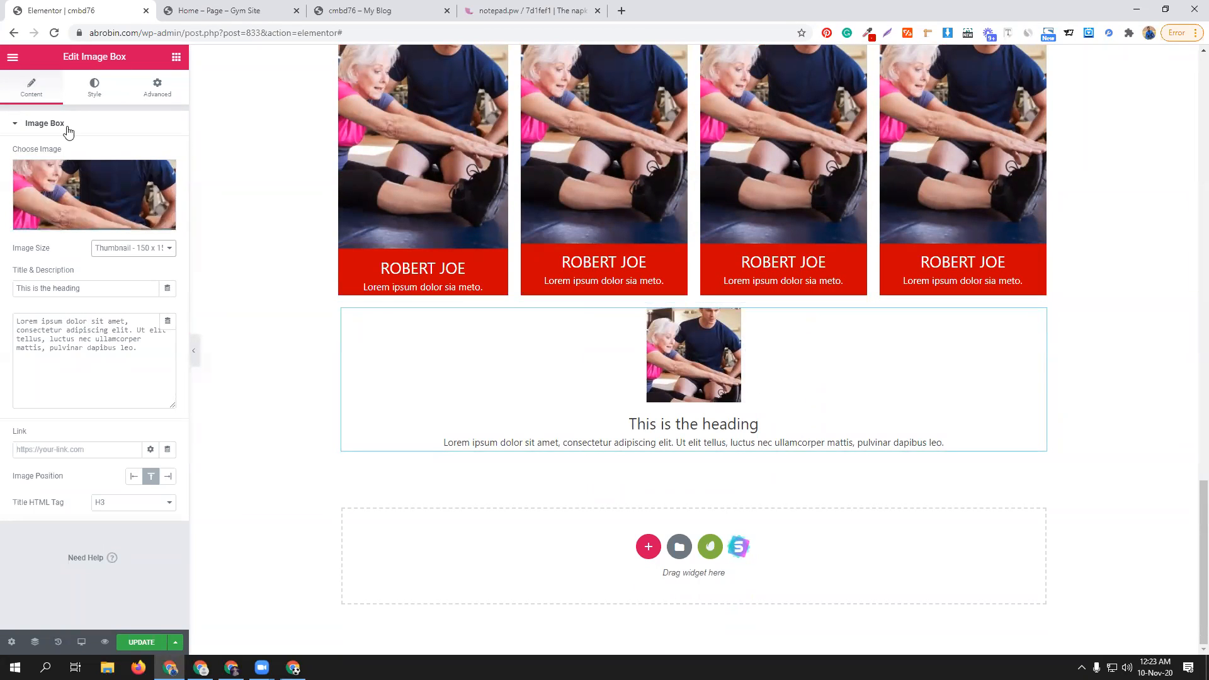
- Try a border radius of 10 px and a border width of 10 px on the image box and clear both
click(90, 98)
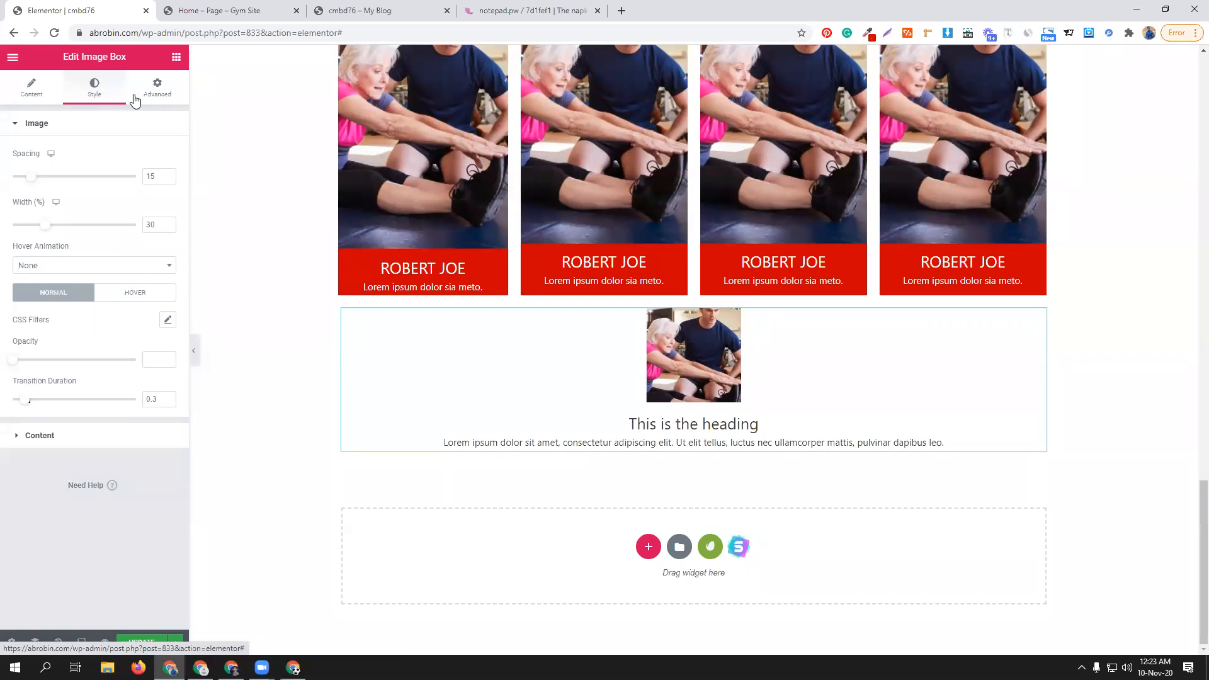
click(156, 95)
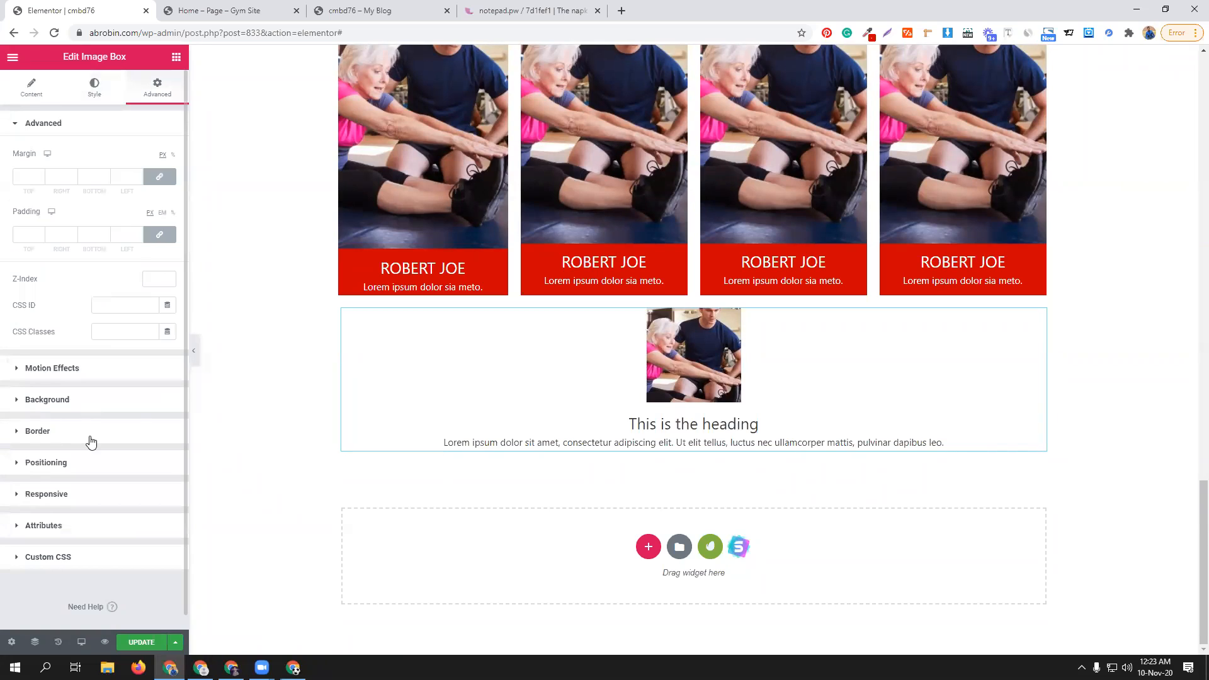
click(88, 434)
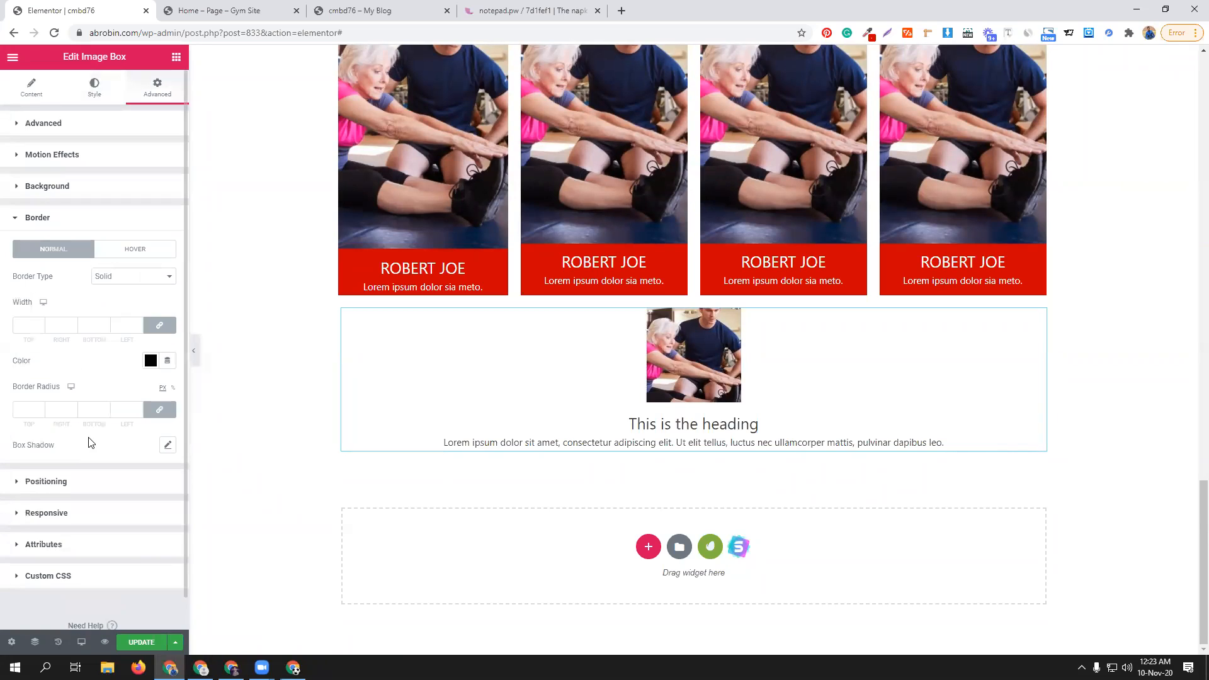
click(28, 410)
text(10)
key(BackSpace)
click(28, 323)
text(10)
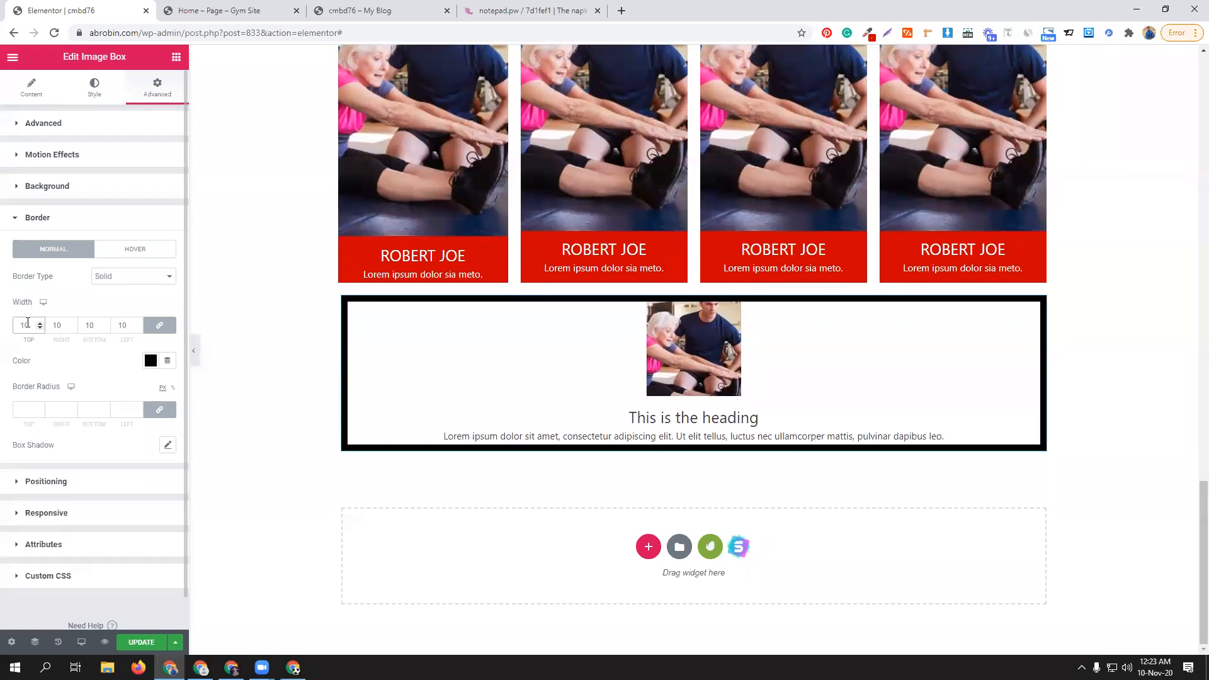
key(BackSpace)
key(BackSpace)
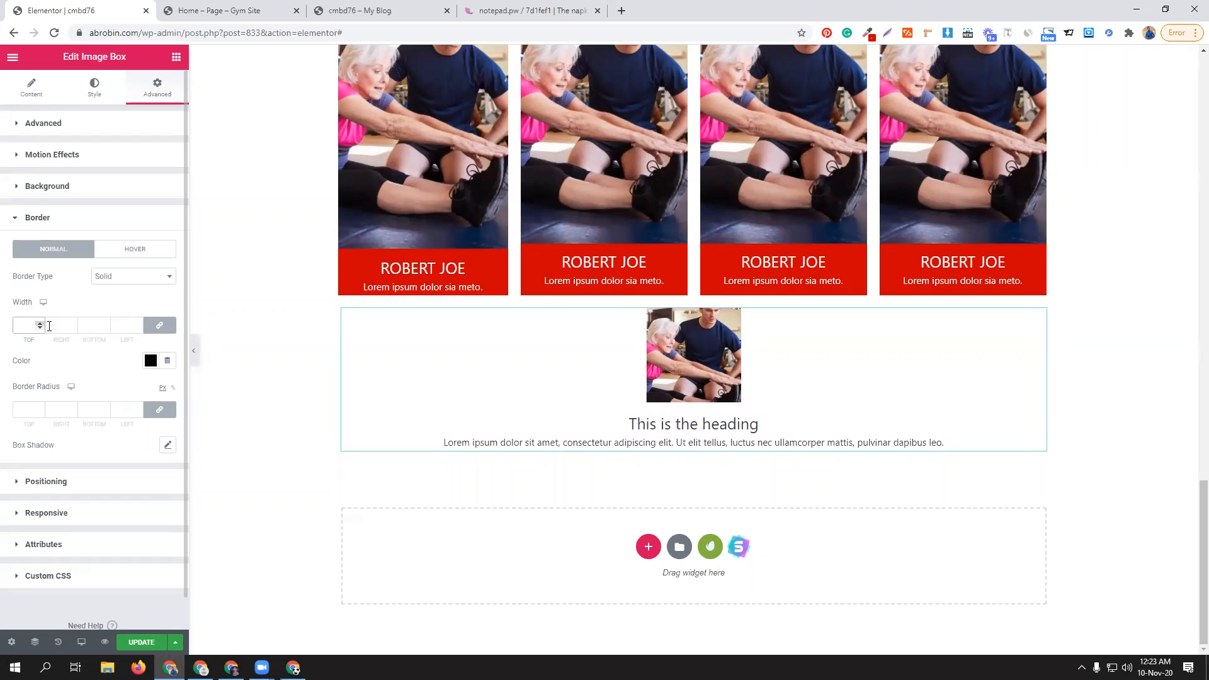
- Review the image box's style and content settings and search the widget library for box and image widgets
click(95, 87)
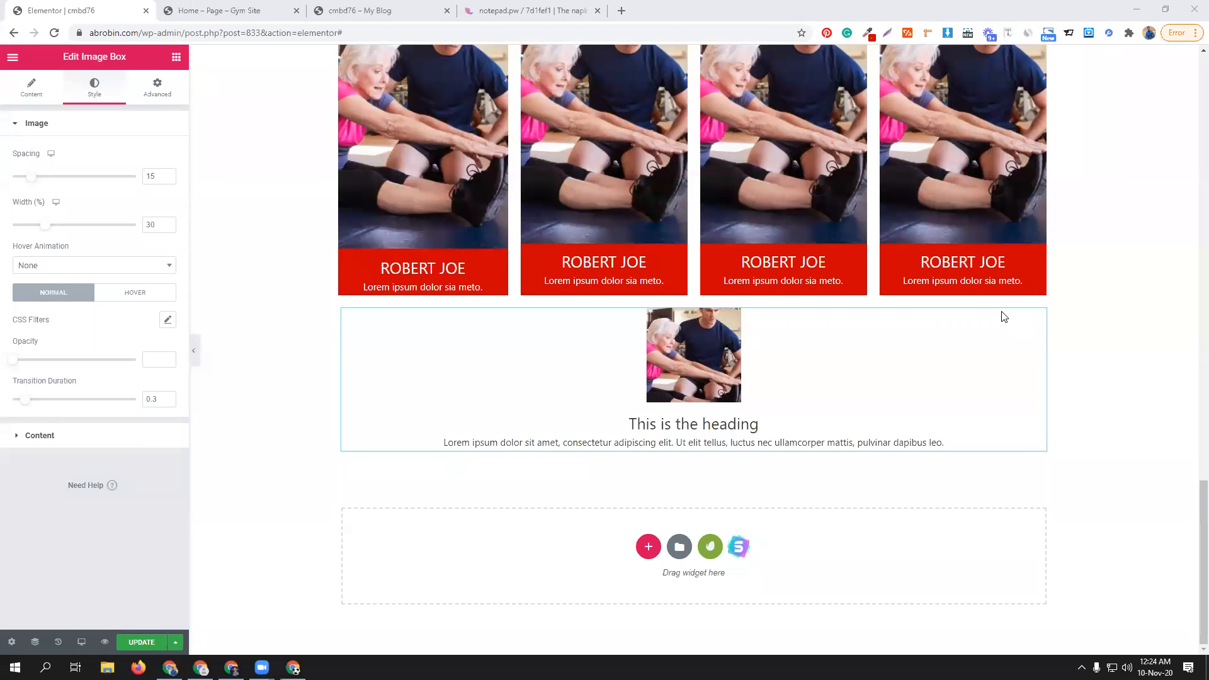
click(31, 92)
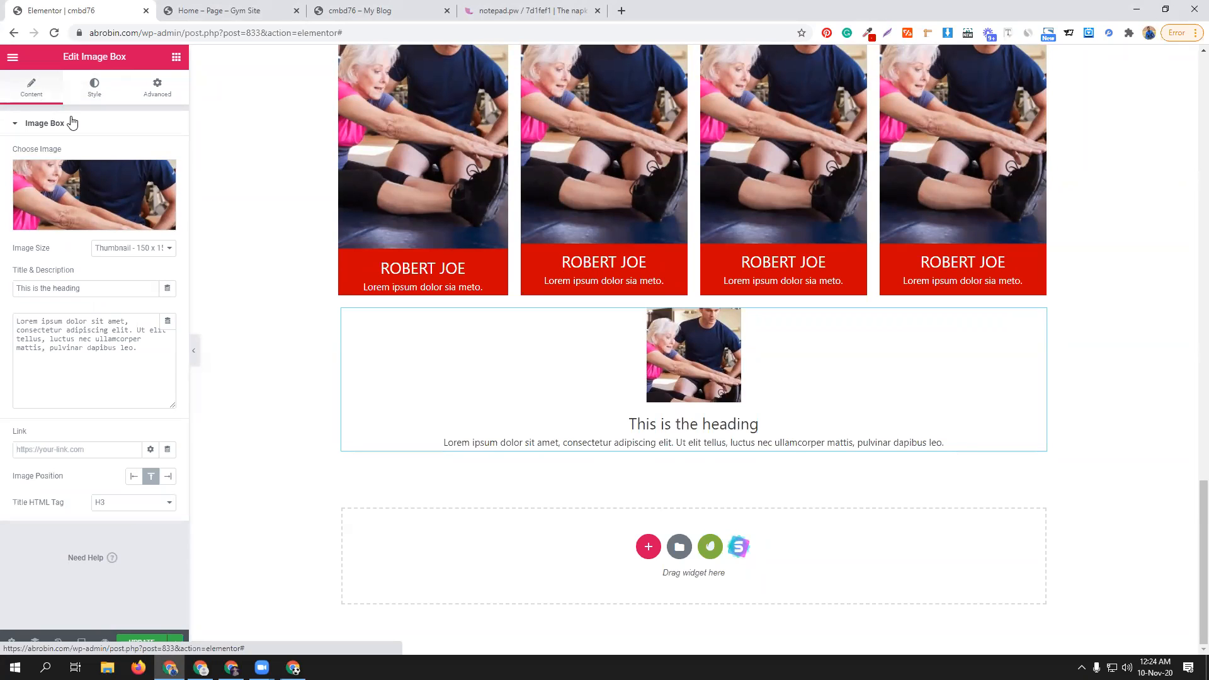
click(176, 57)
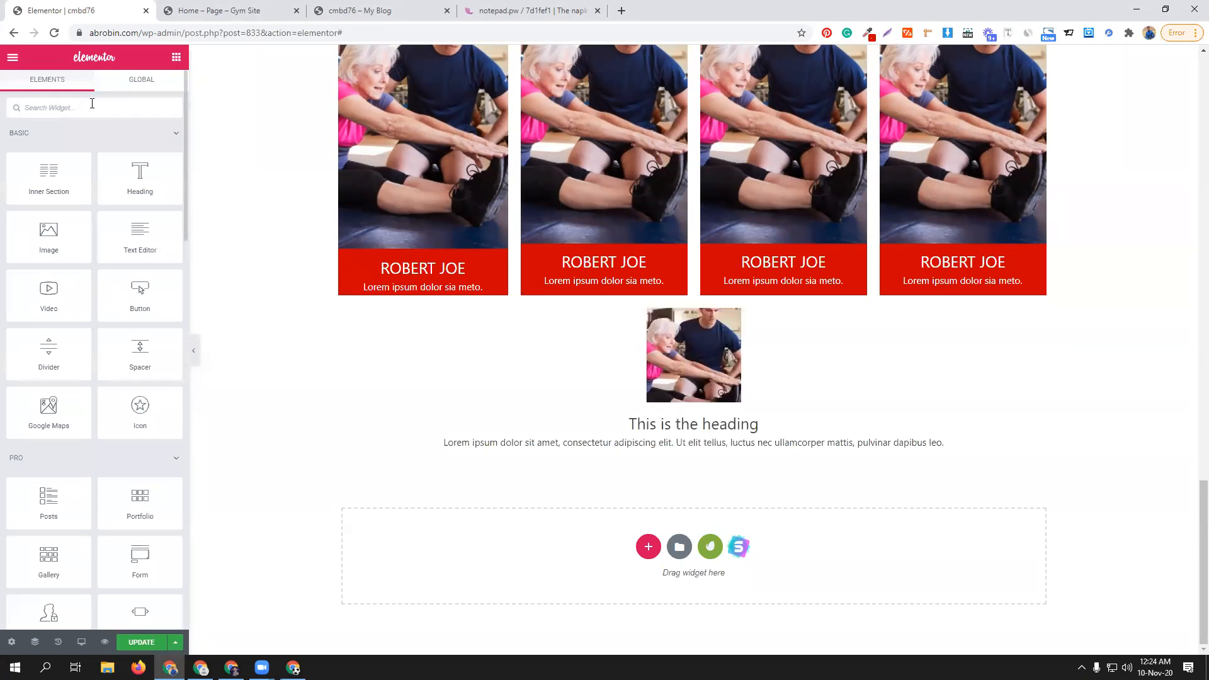
text(b)
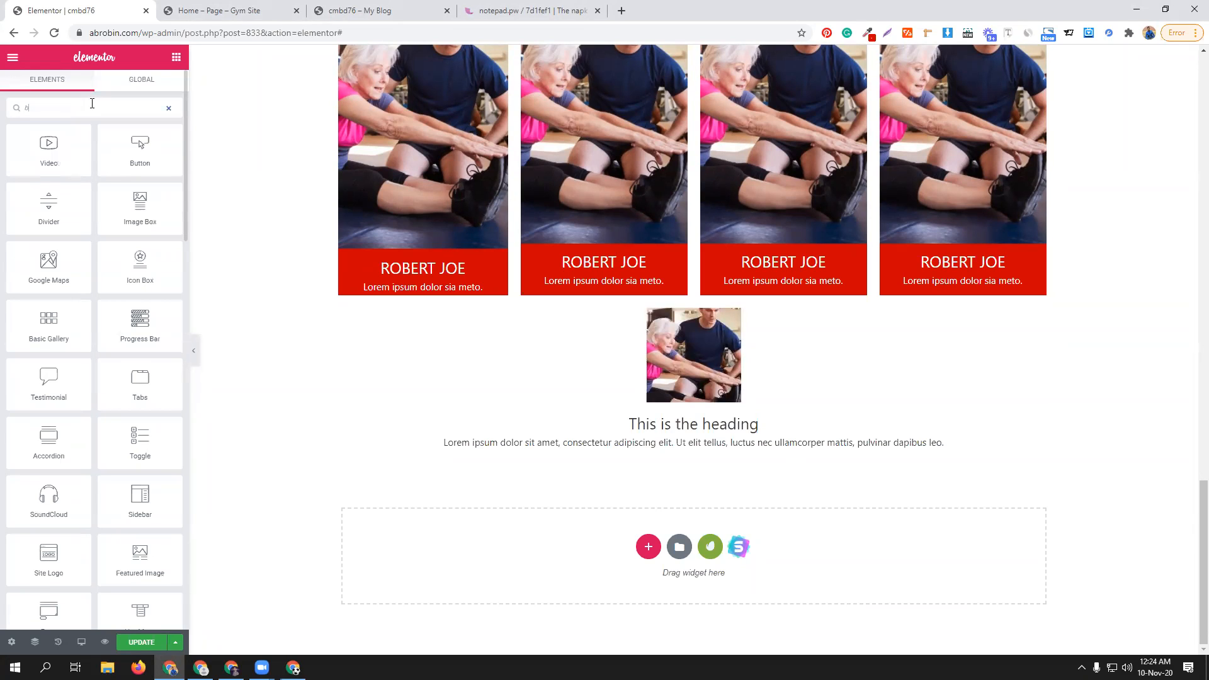
text(o)
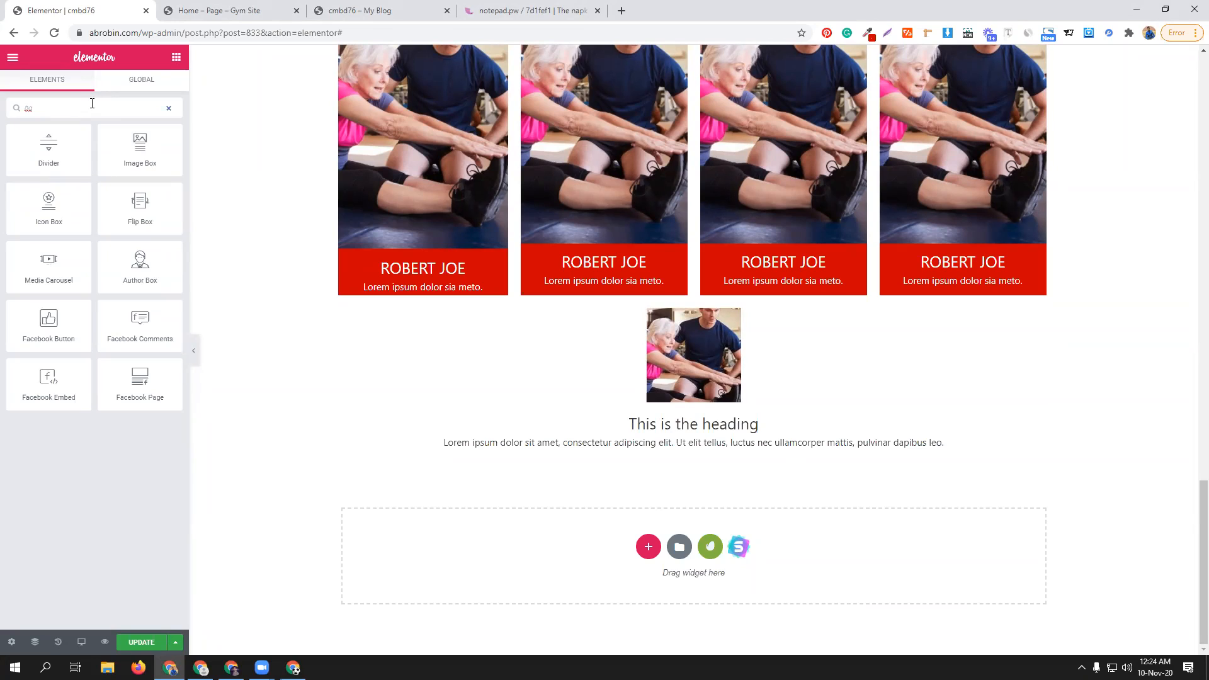
text(x)
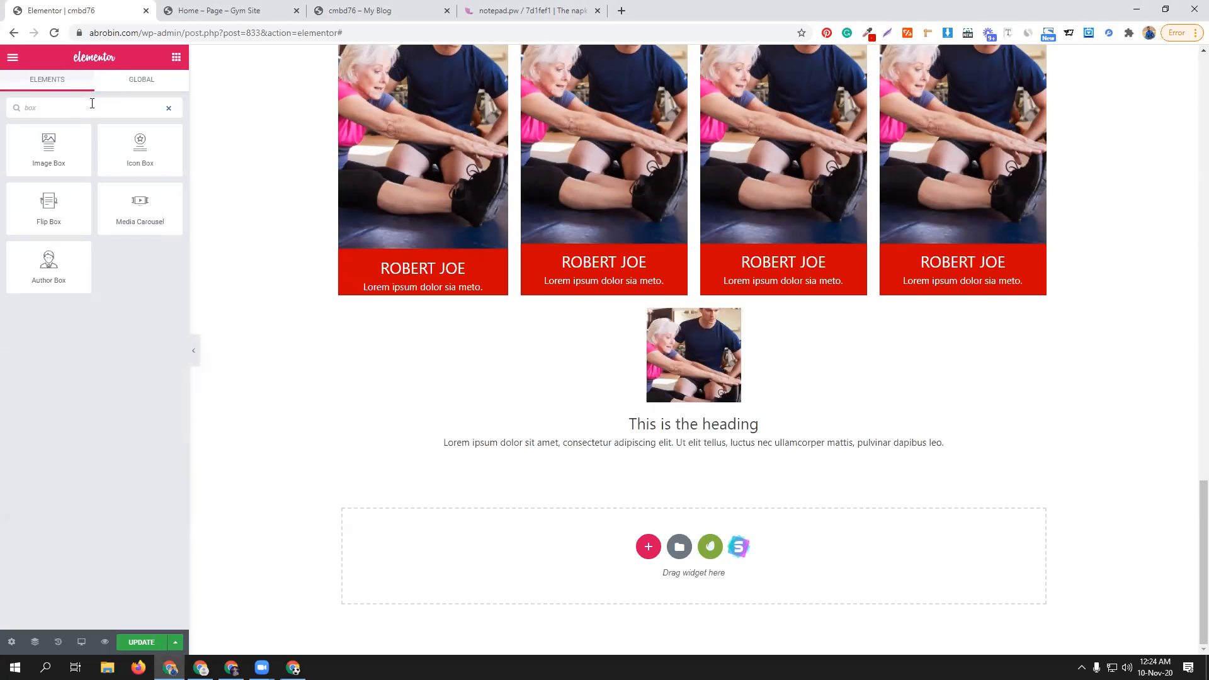
key(BackSpace)
key(BackSpace)
key(BackSpace)
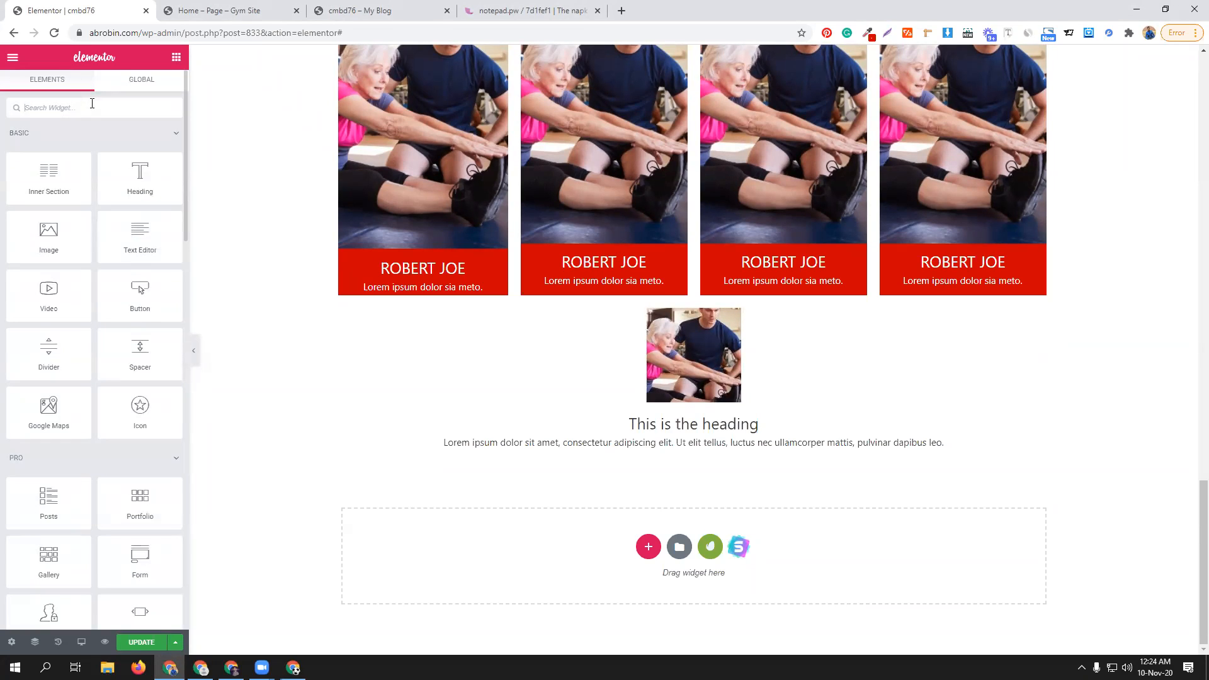
text(im)
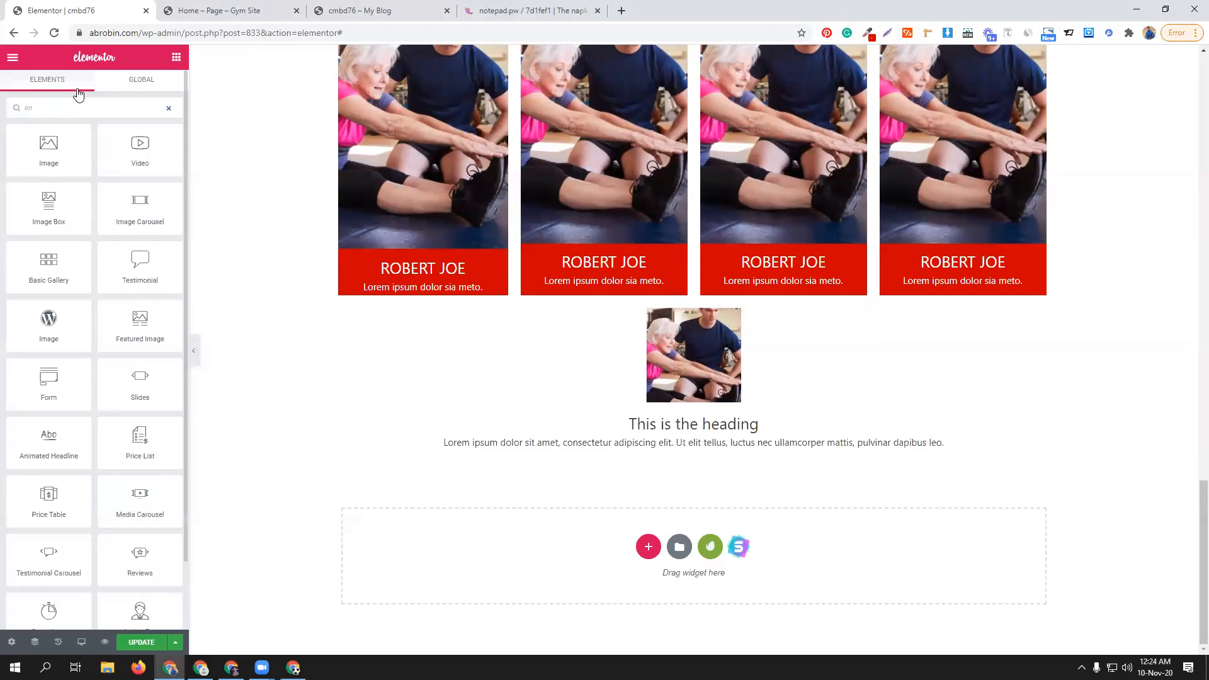
click(773, 335)
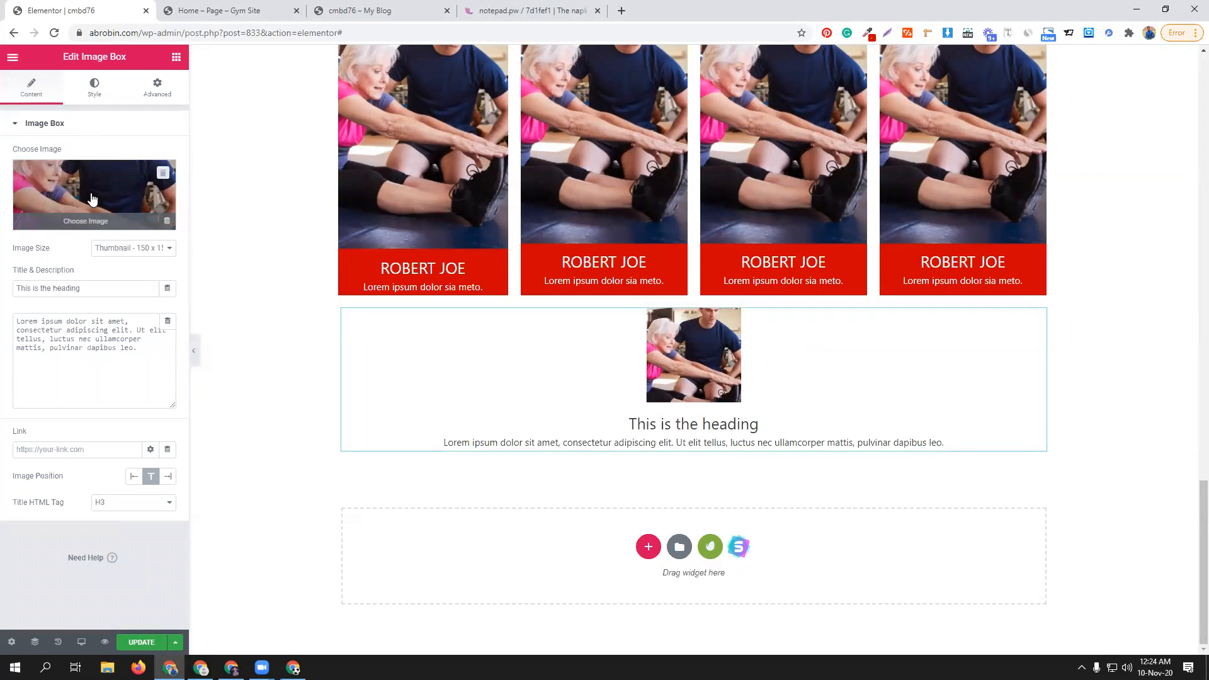
click(94, 87)
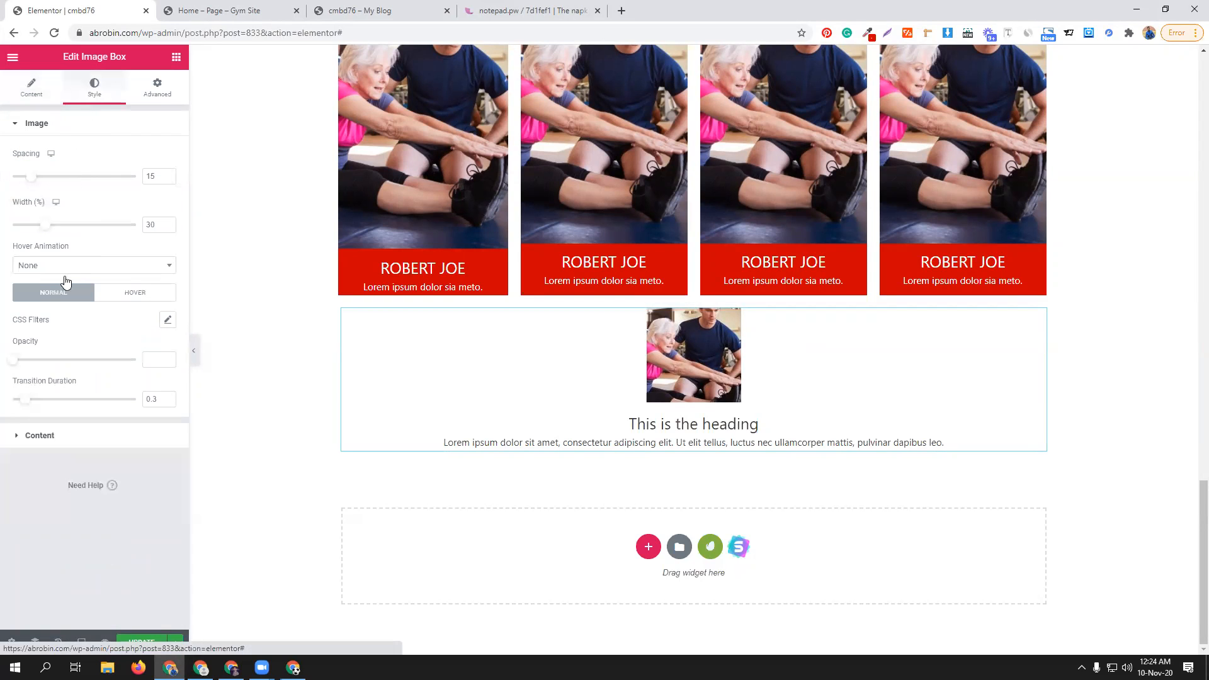
- Add an Image widget below the image box and set its picture to the senior woman exercising photo from the media library
click(177, 57)
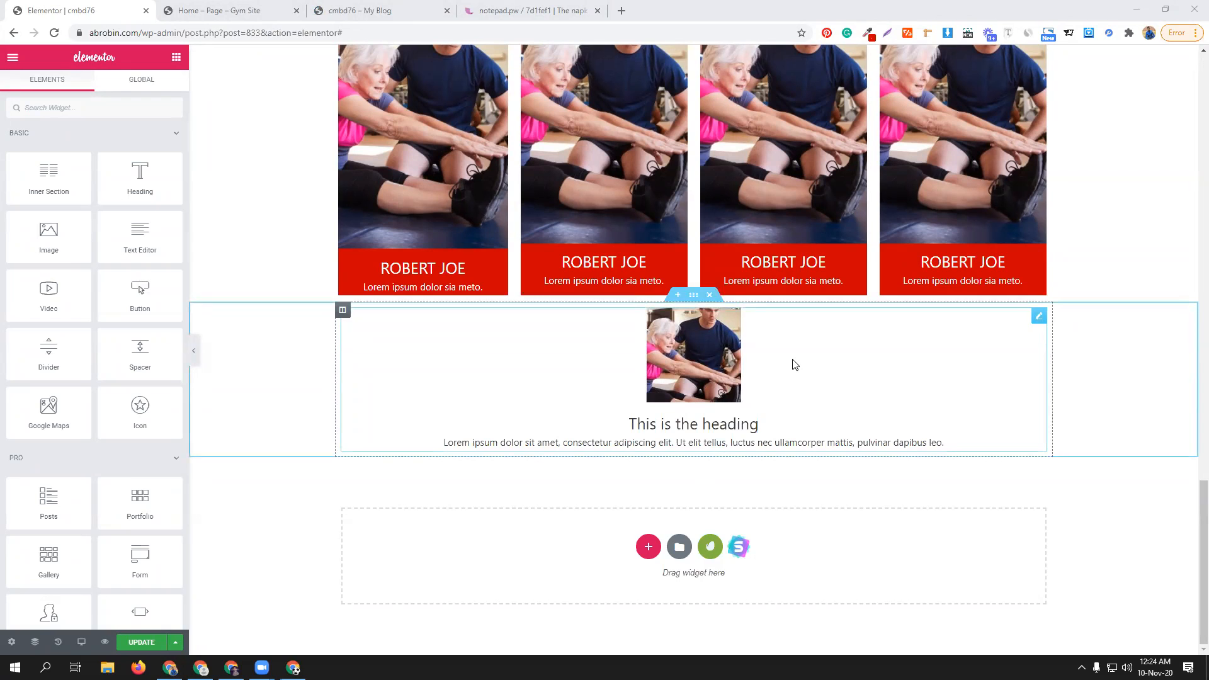
drag(44, 244, 720, 447)
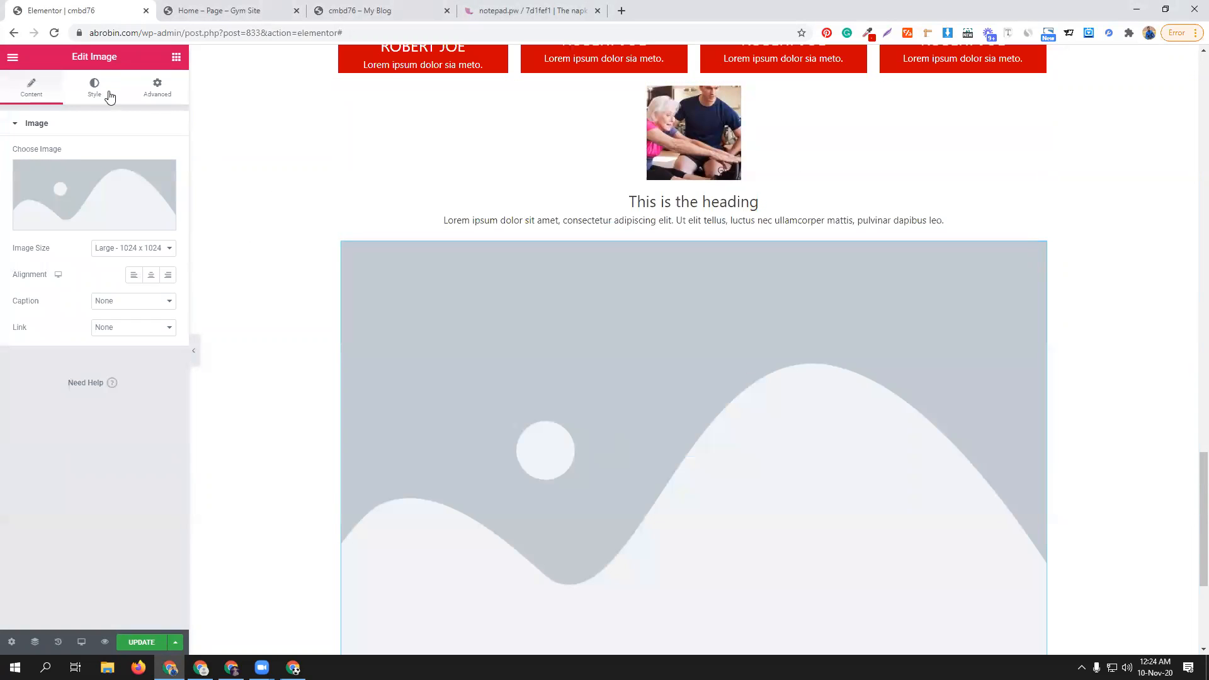
click(102, 92)
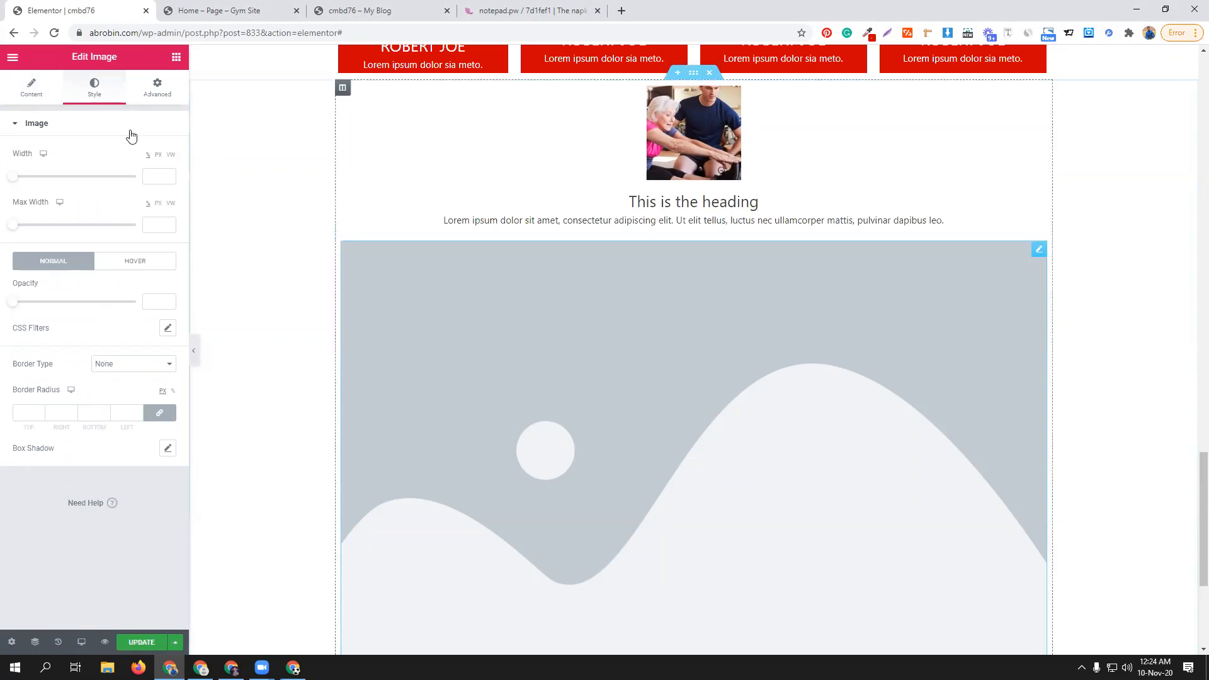
click(44, 91)
click(95, 211)
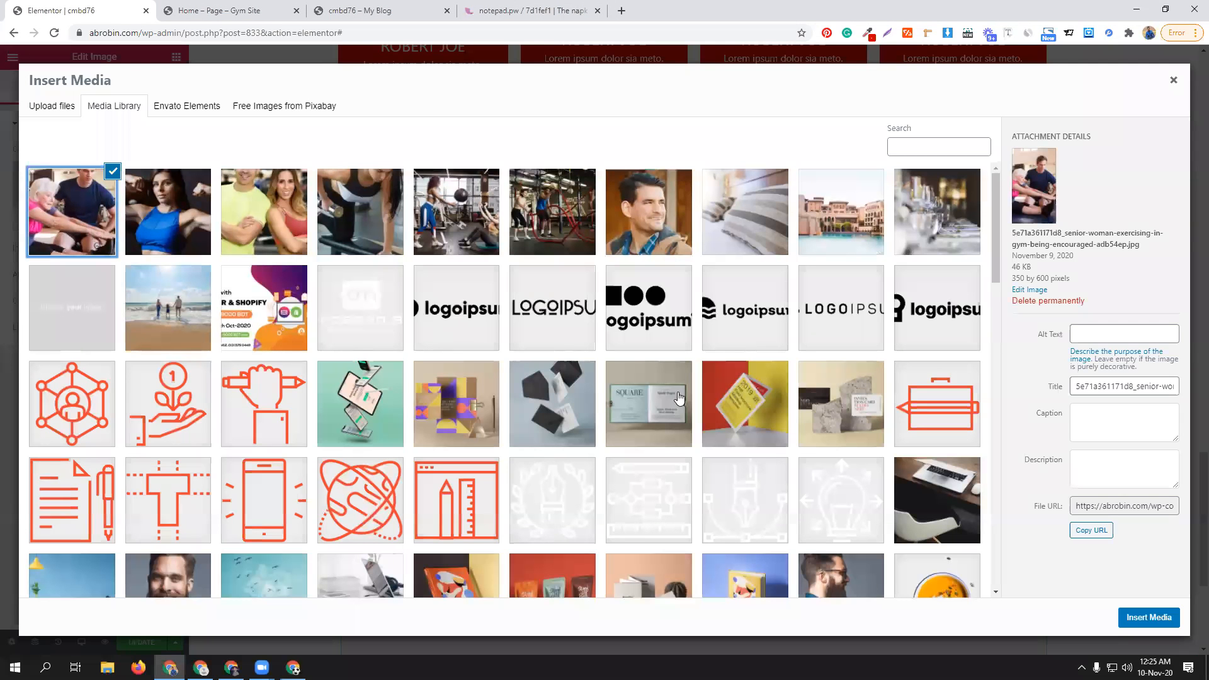
click(1148, 617)
- Give the new image a Solid border type and a border radius of 100 px
click(94, 88)
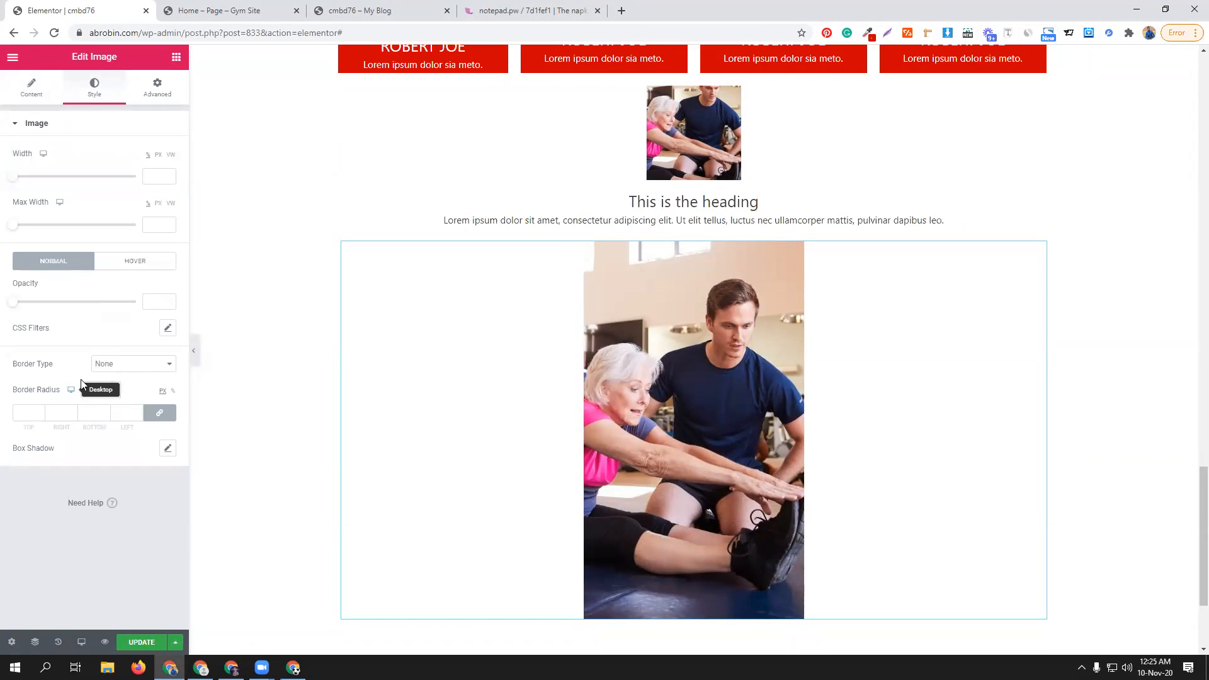
click(104, 365)
click(102, 386)
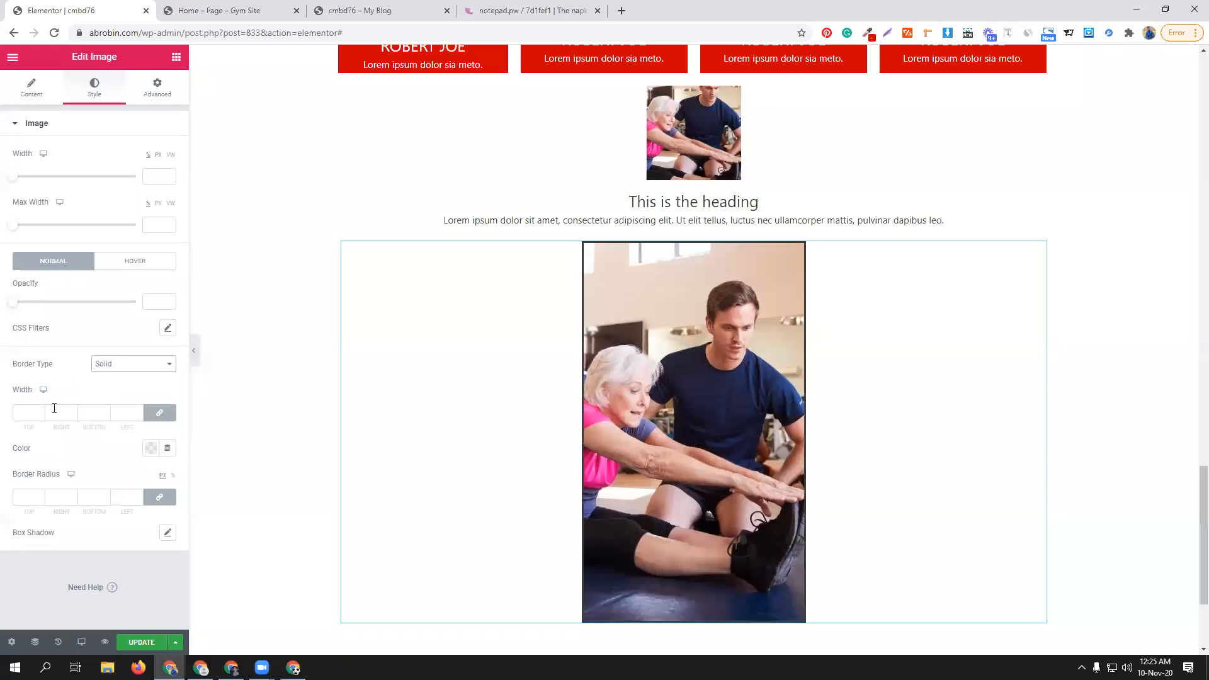
click(27, 497)
text(100)
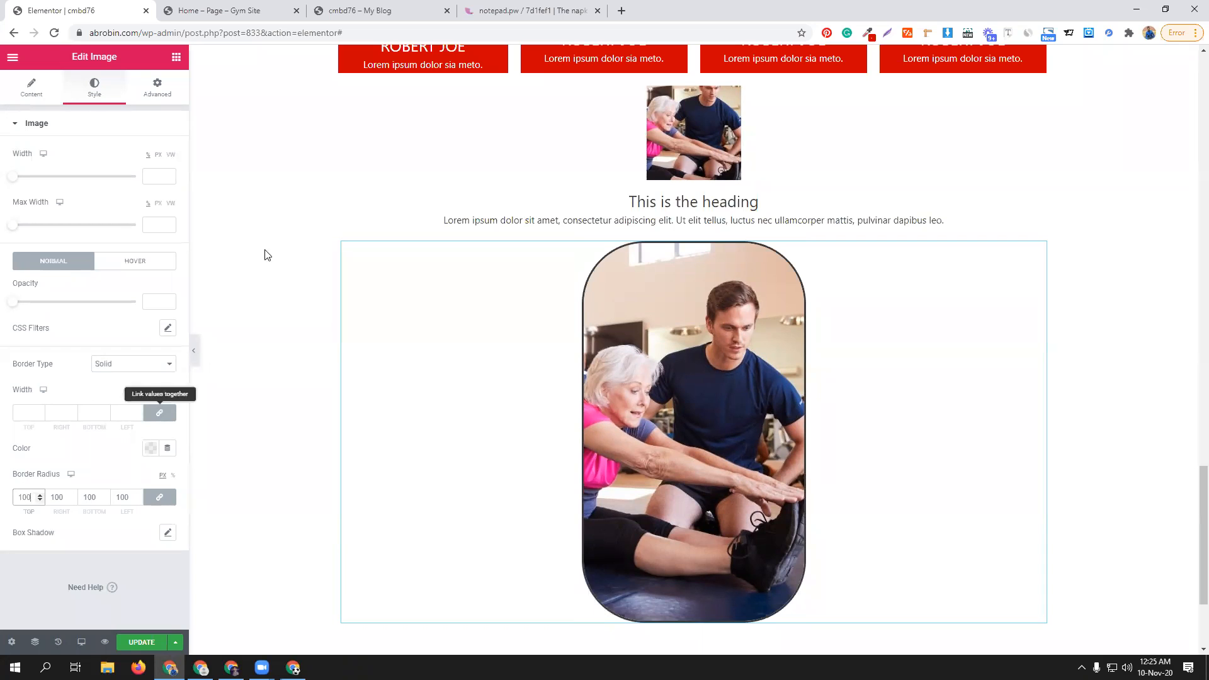
- Set the image's max width to 13% and its border radius to 50 px
drag(14, 230, 27, 231)
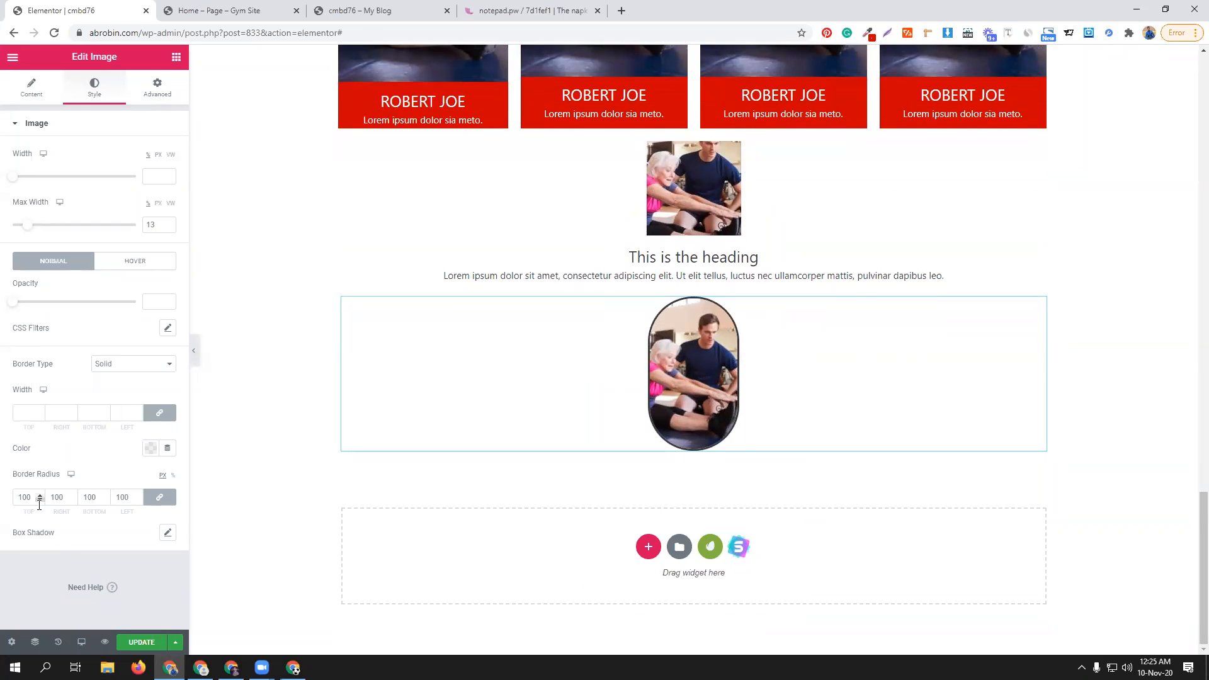
drag(28, 497, 3, 494)
text(50)
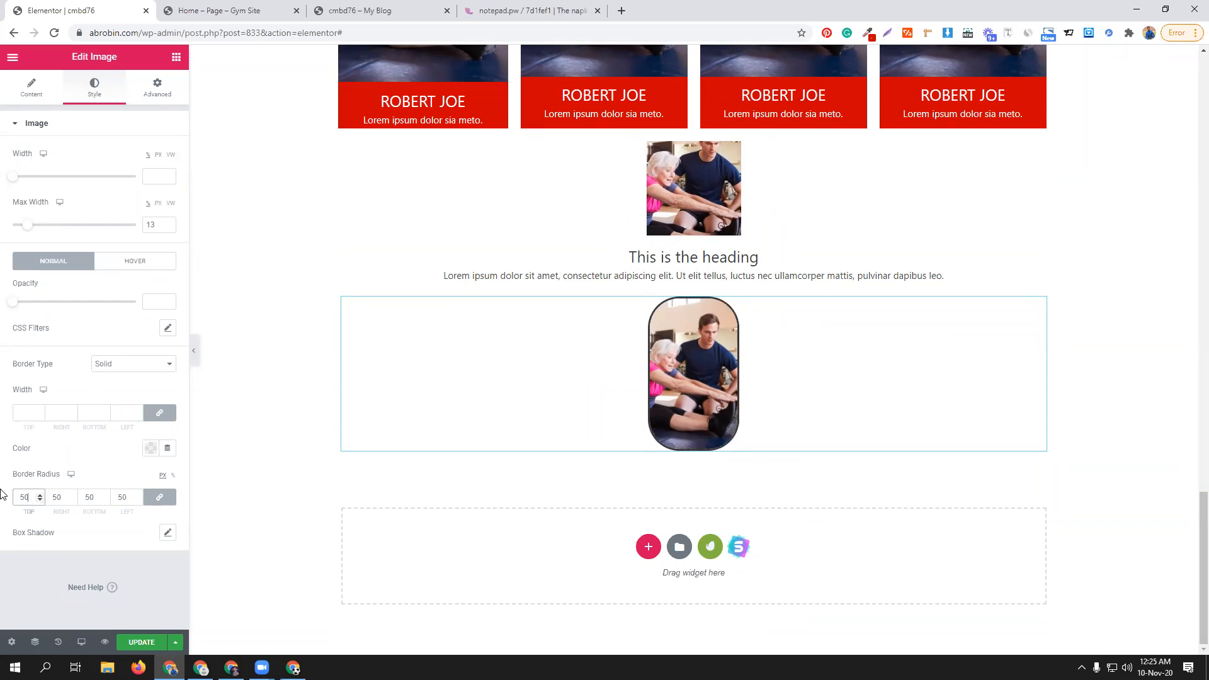
- Try a border width of 9 px on the image and clear it
click(30, 411)
click(40, 411)
click(40, 411)
click(39, 411)
click(40, 411)
click(39, 411)
click(39, 410)
click(40, 410)
click(40, 410)
click(40, 410)
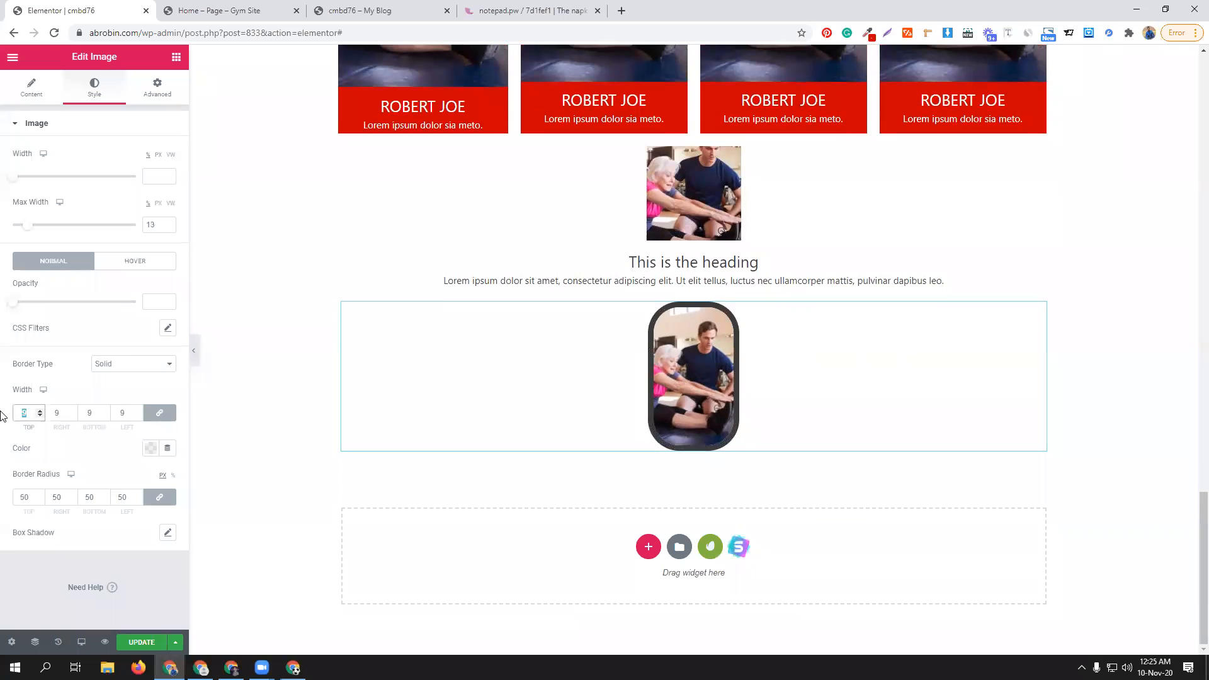
key(BackSpace)
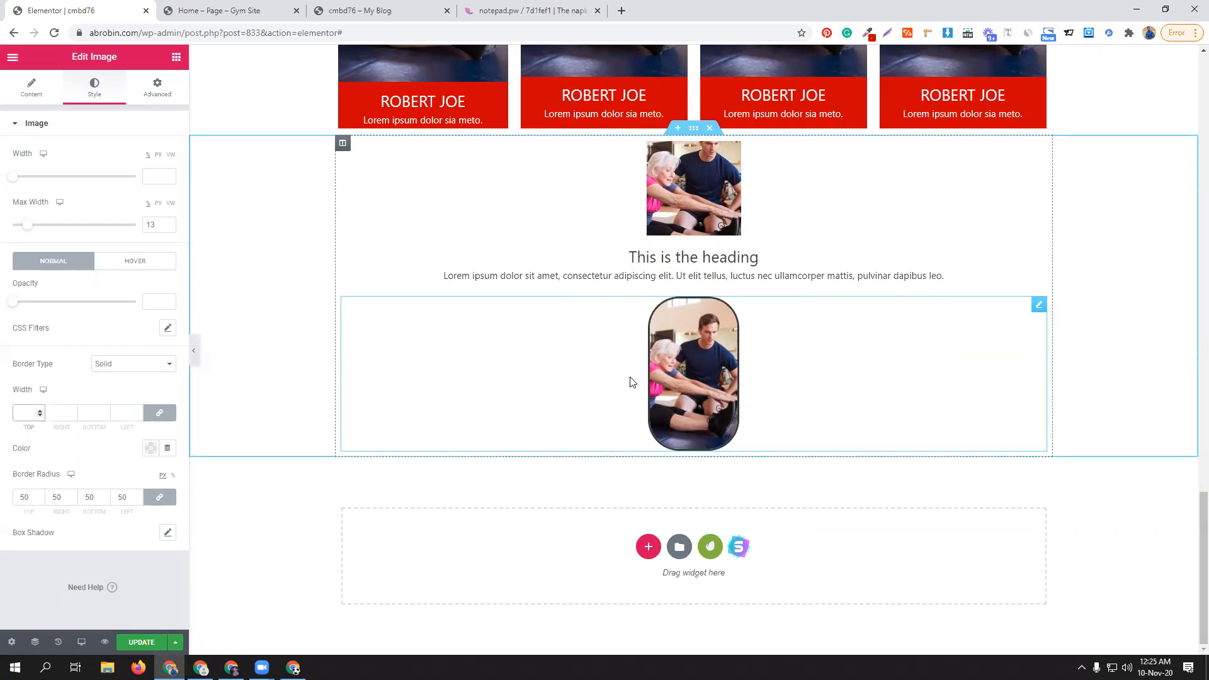
- Try border radii of 250 px and 25 px on the image and restore 50 px
drag(30, 497, 17, 497)
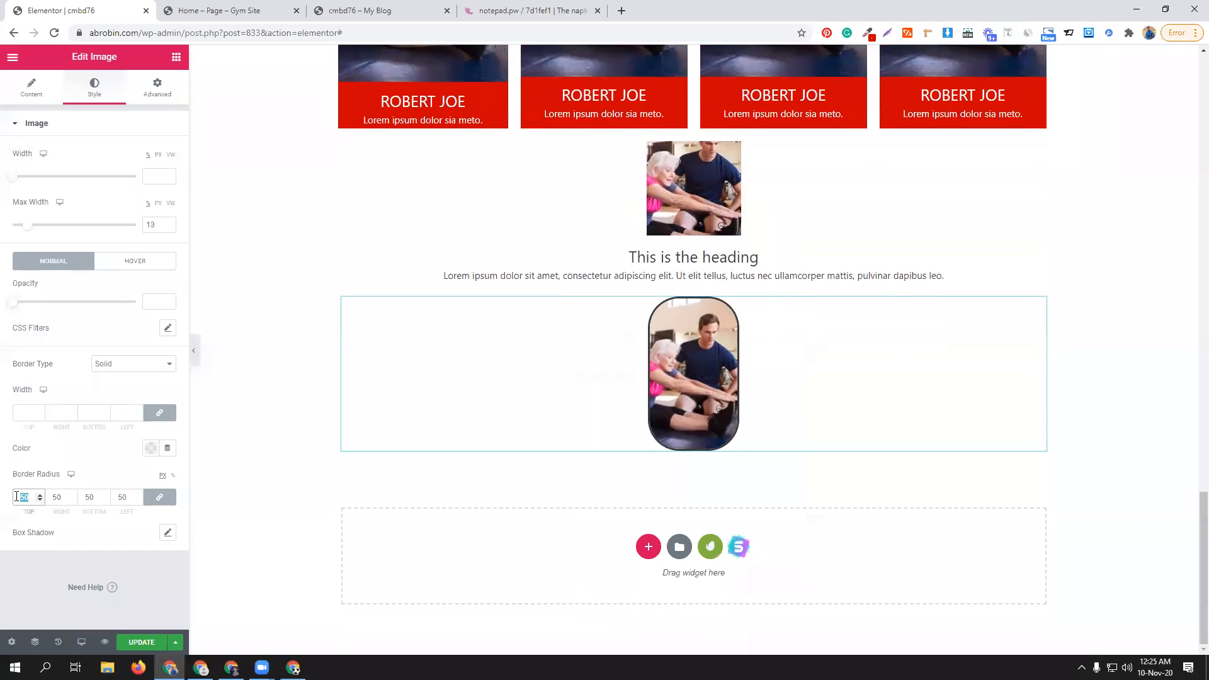
text(250)
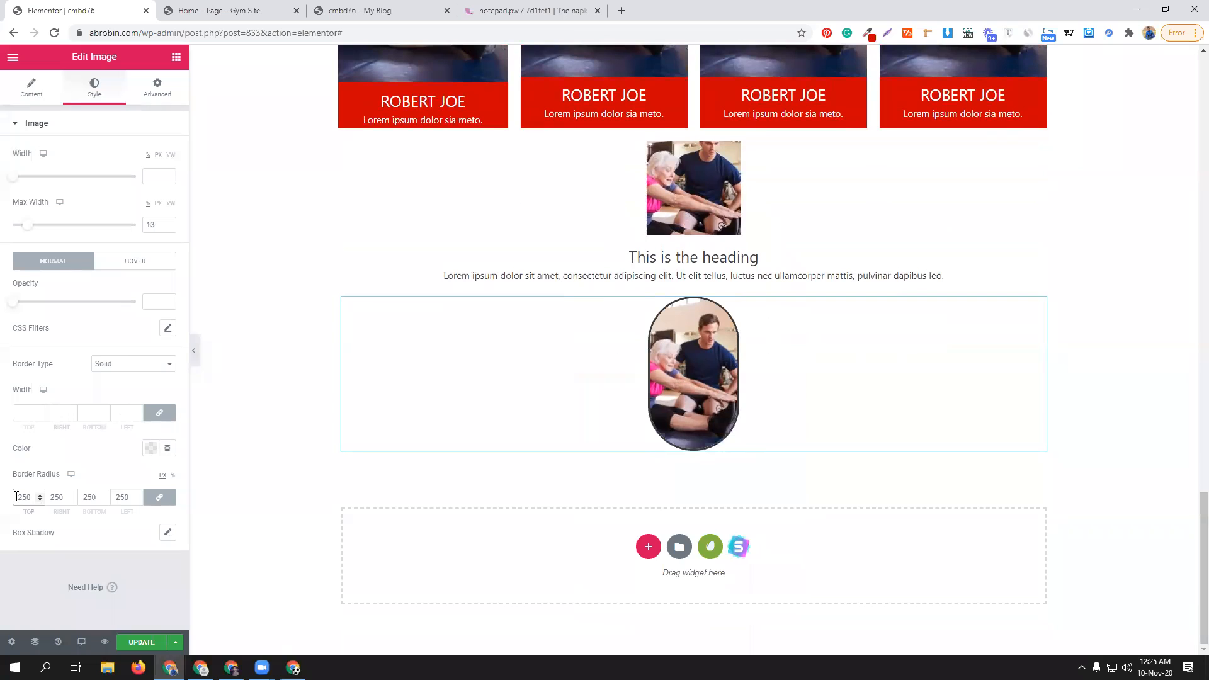
text(0)
key(BackSpace)
key(BackSpace)
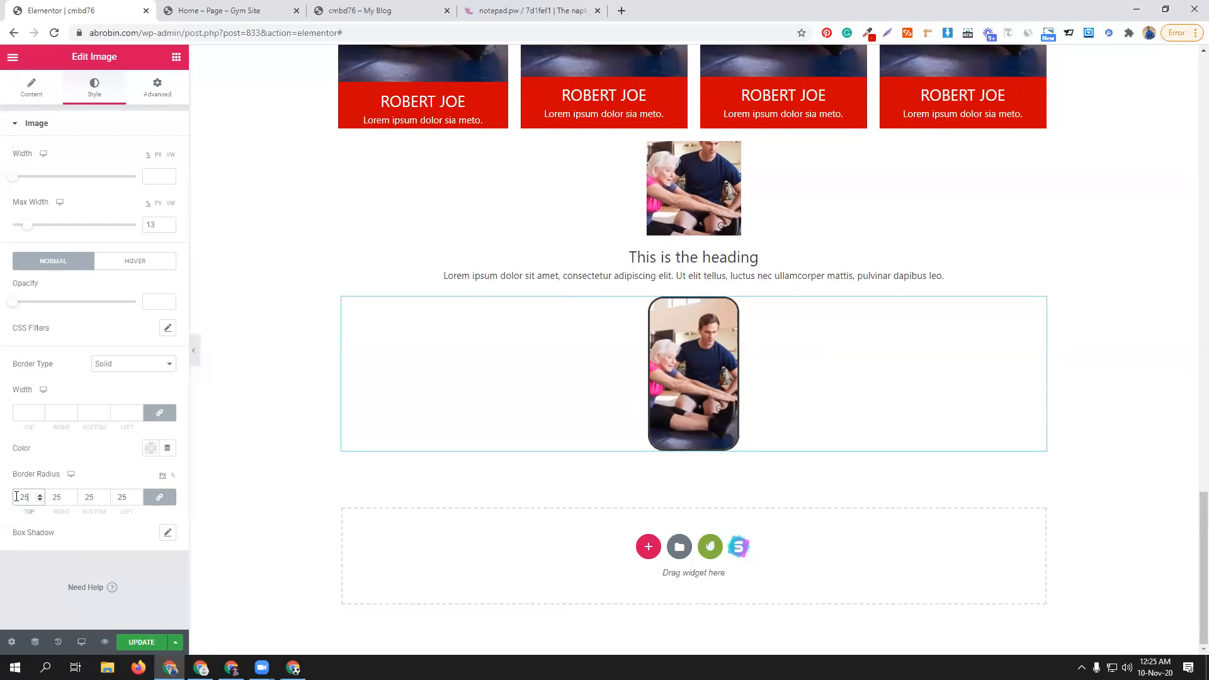
key(BackSpace)
text(50)
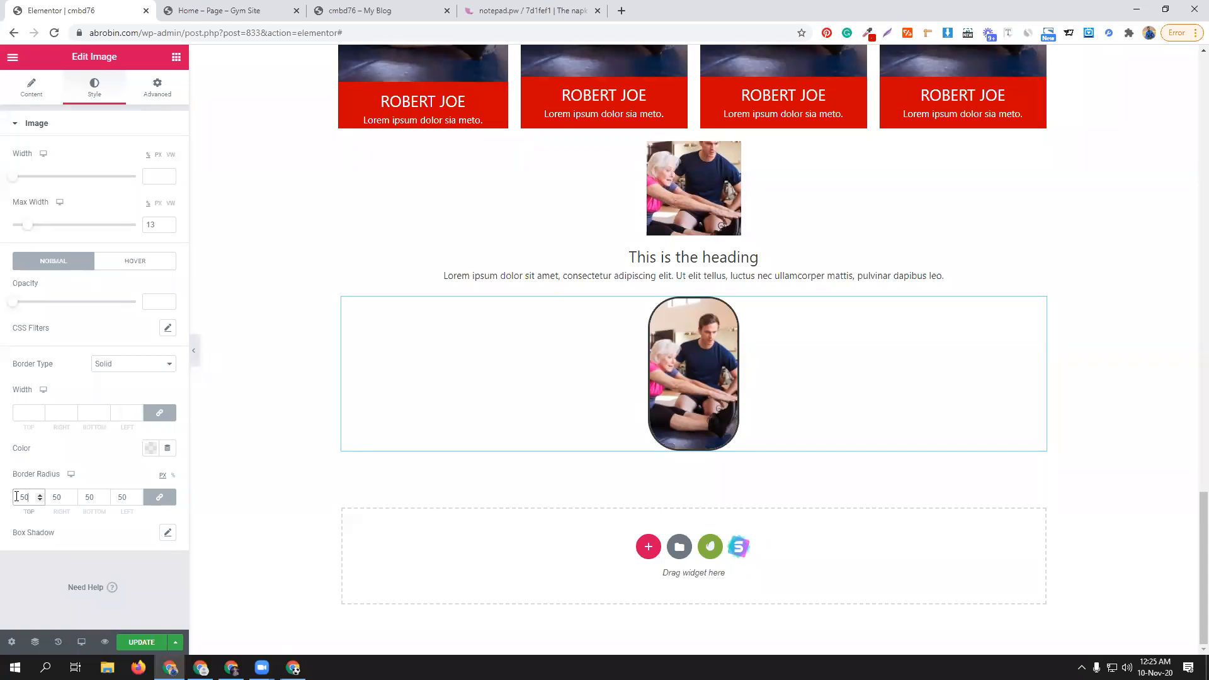
- Set the image's width to 39% and its border radius to 50%
click(157, 89)
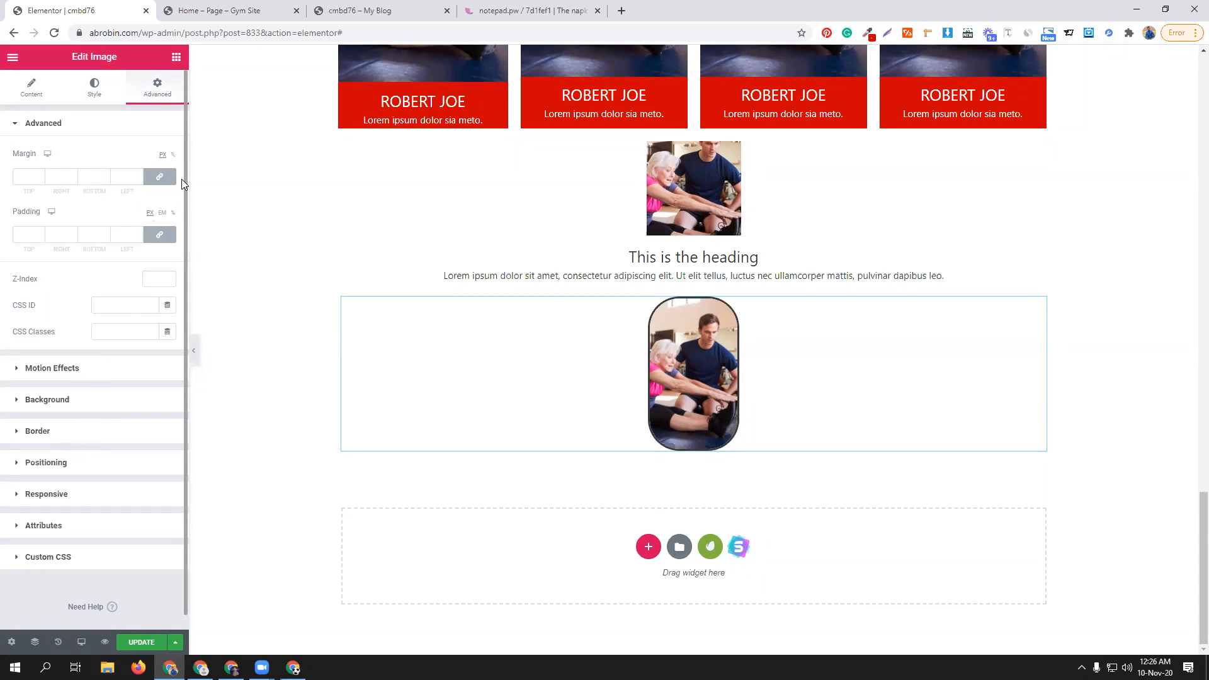
click(95, 85)
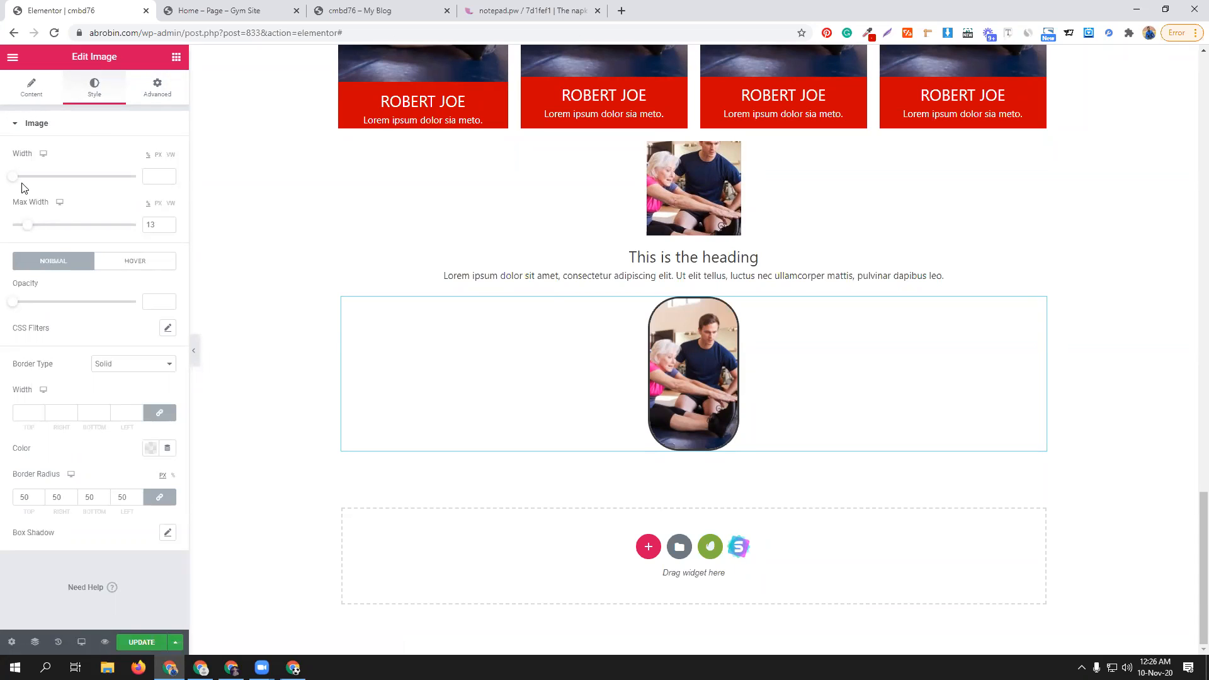
drag(14, 177, 63, 182)
click(173, 476)
click(28, 494)
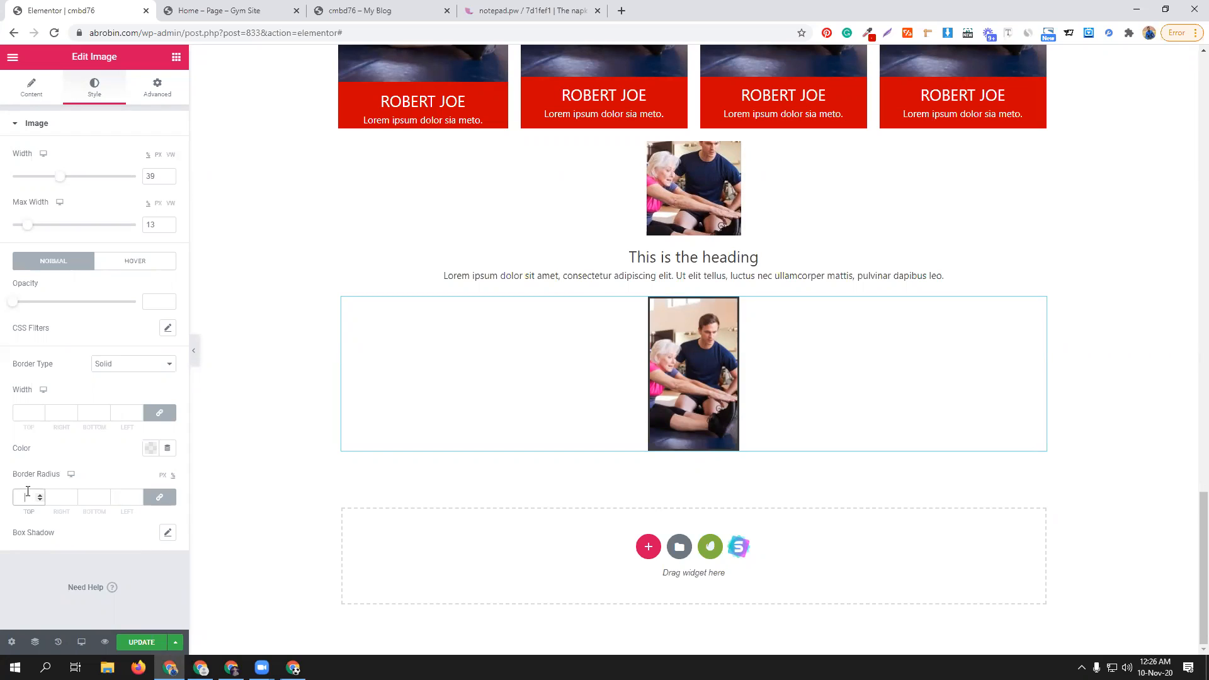
text(50)
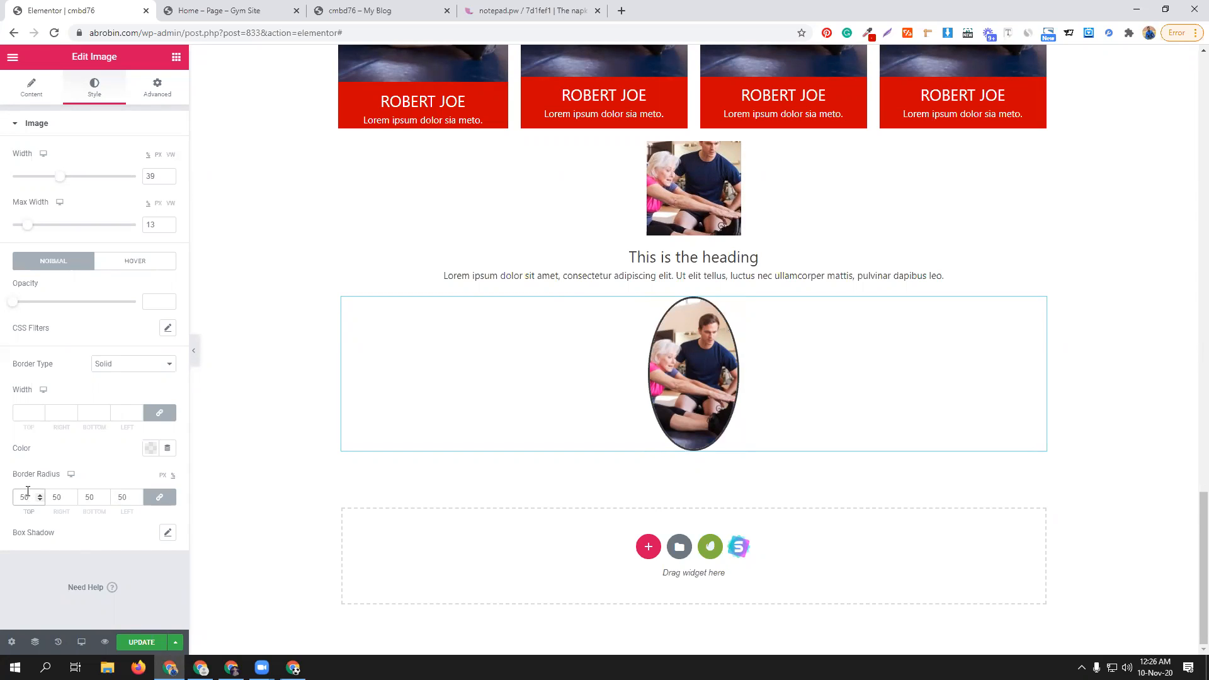
- Set the image's border radius to 100%
key(BackSpace)
key(BackSpace)
text(100)
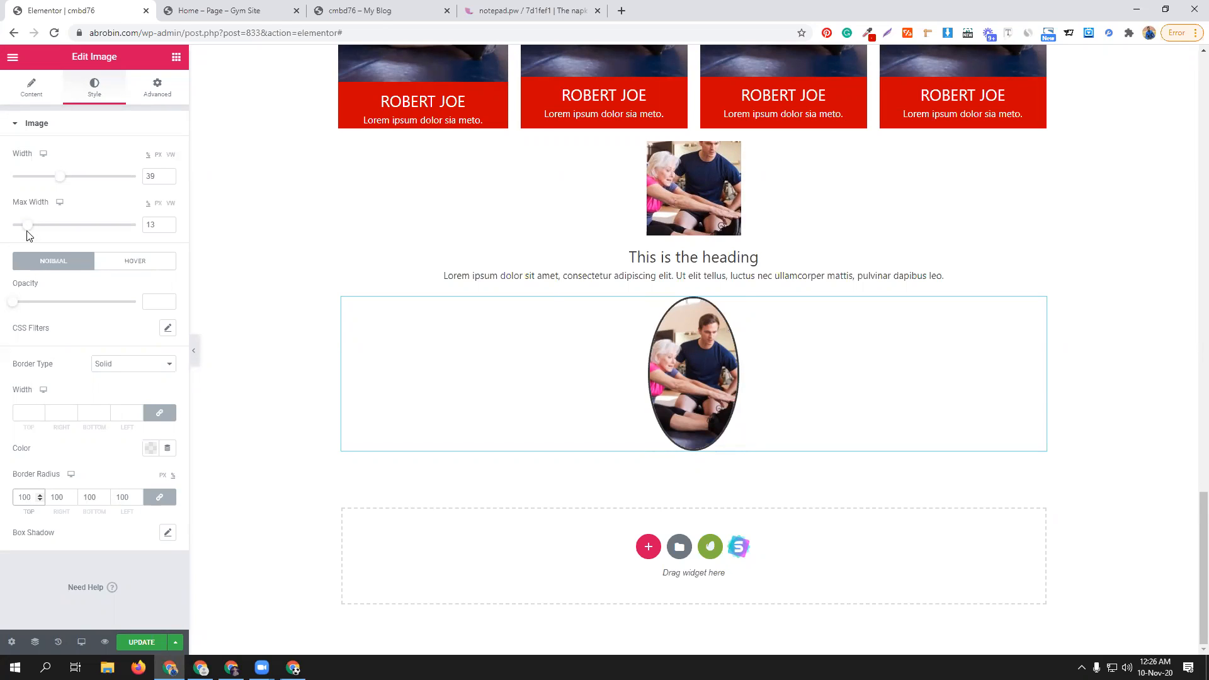
- Set the lower image's maximum width to 100% and width to 1%, and check the image box's content and style settings
drag(27, 225, 137, 239)
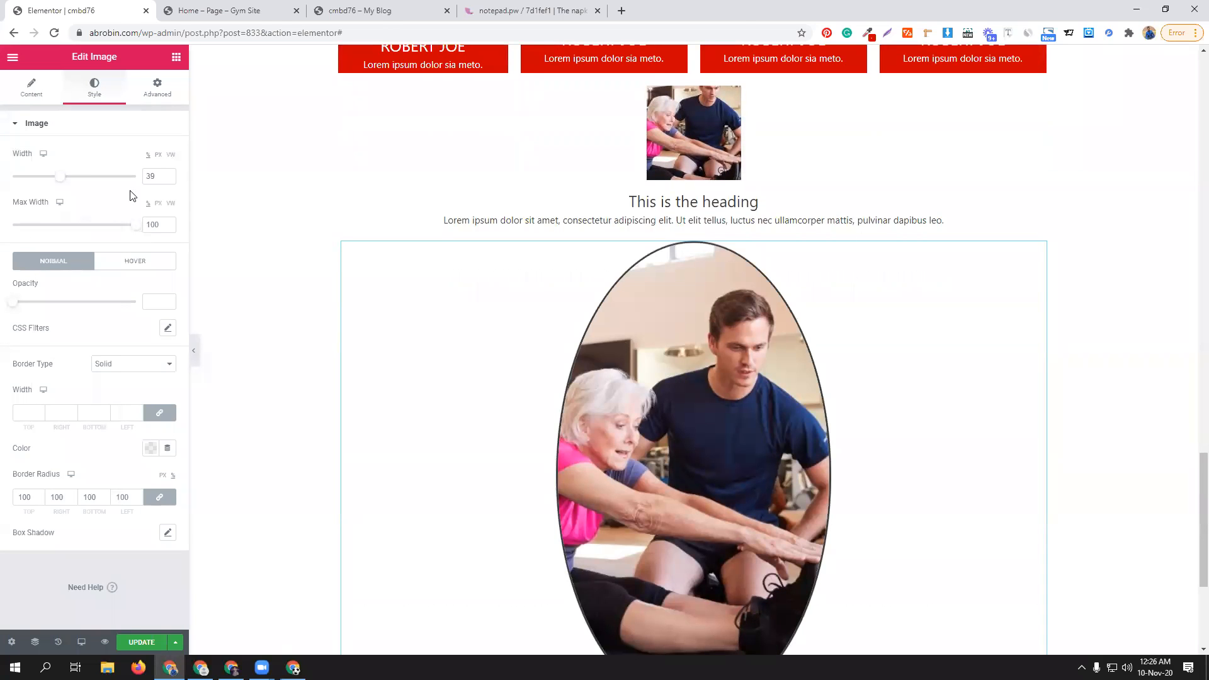
drag(60, 177, 4, 189)
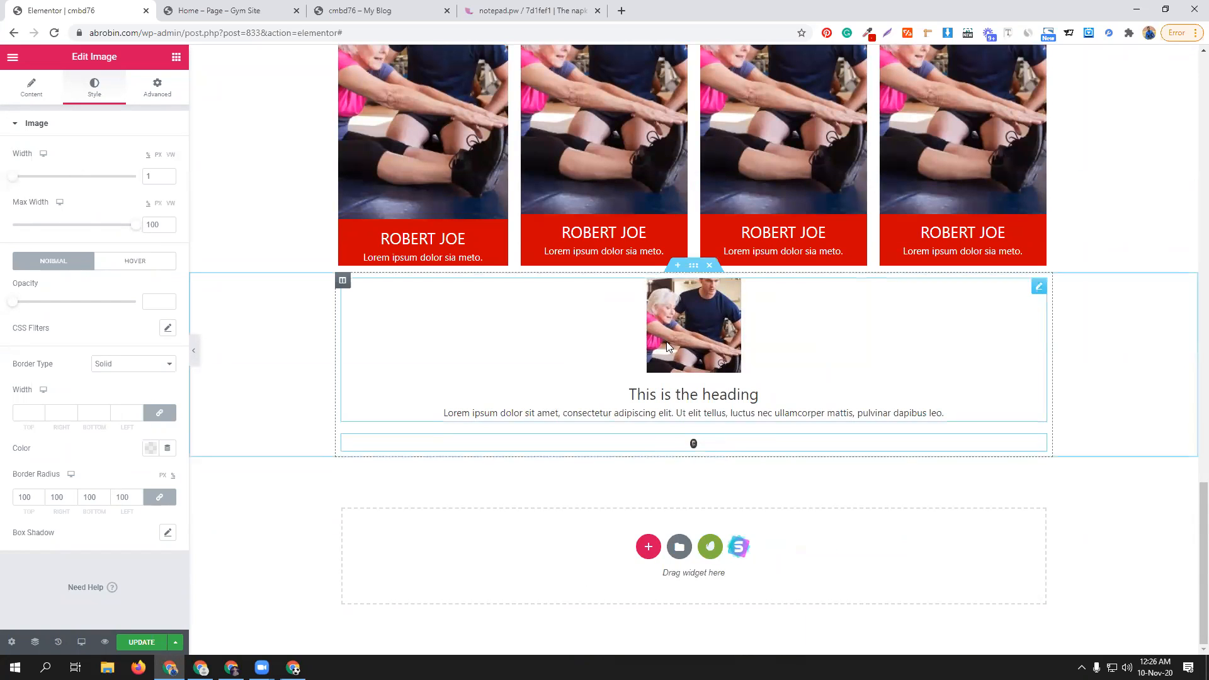
click(1039, 286)
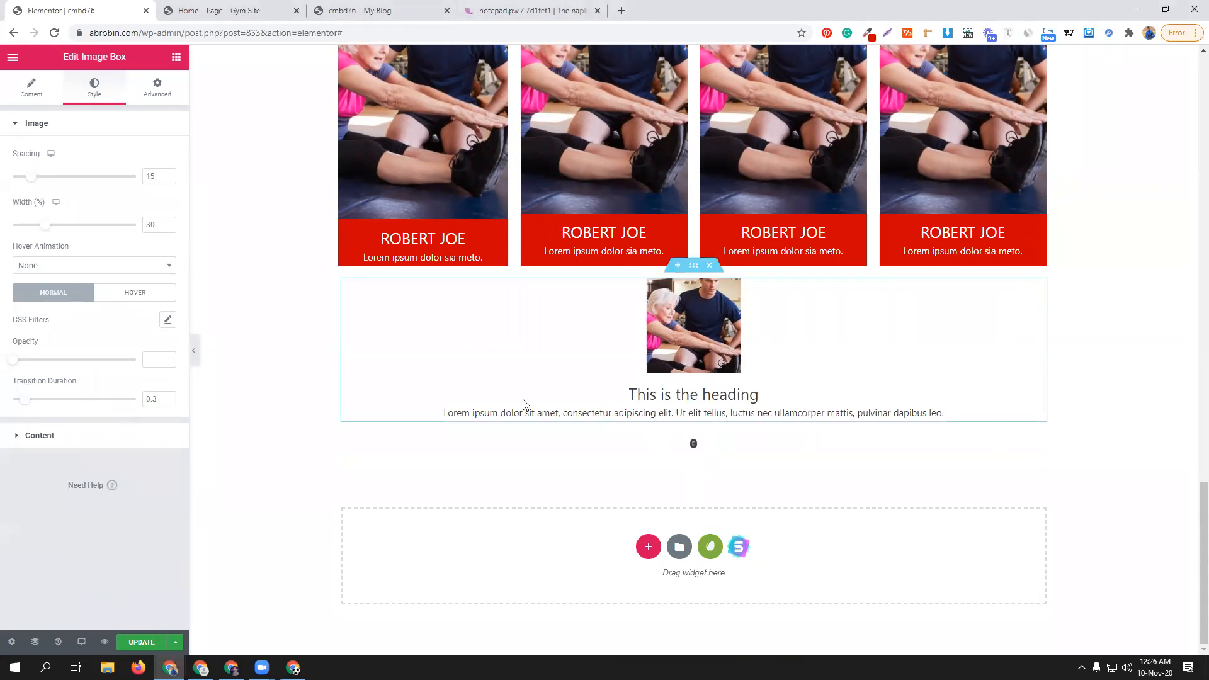
click(32, 93)
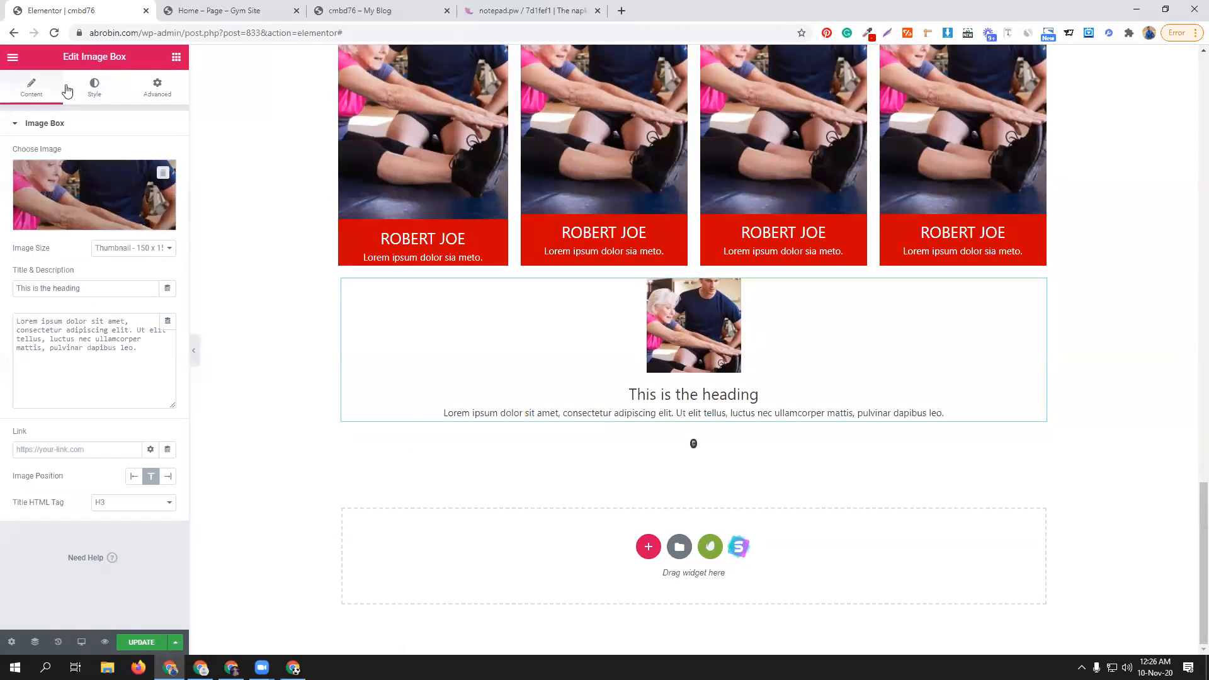
click(95, 88)
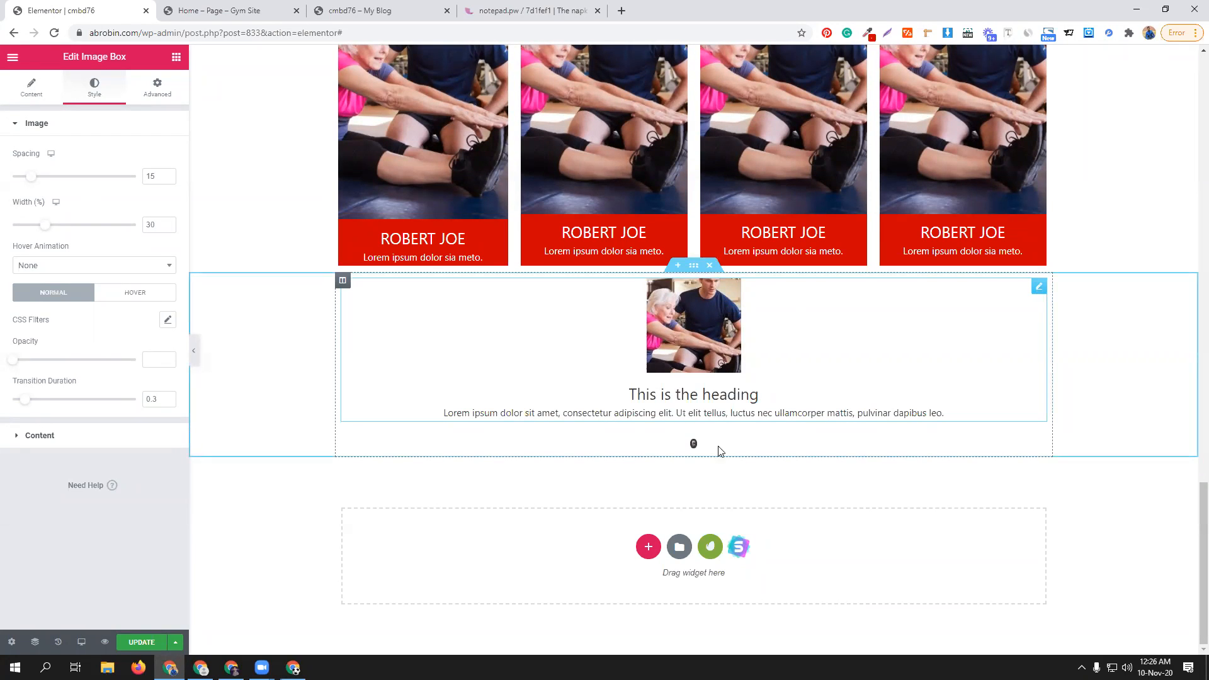
- Clear the lower image's width and set its border radius to 25% on all sides
click(715, 445)
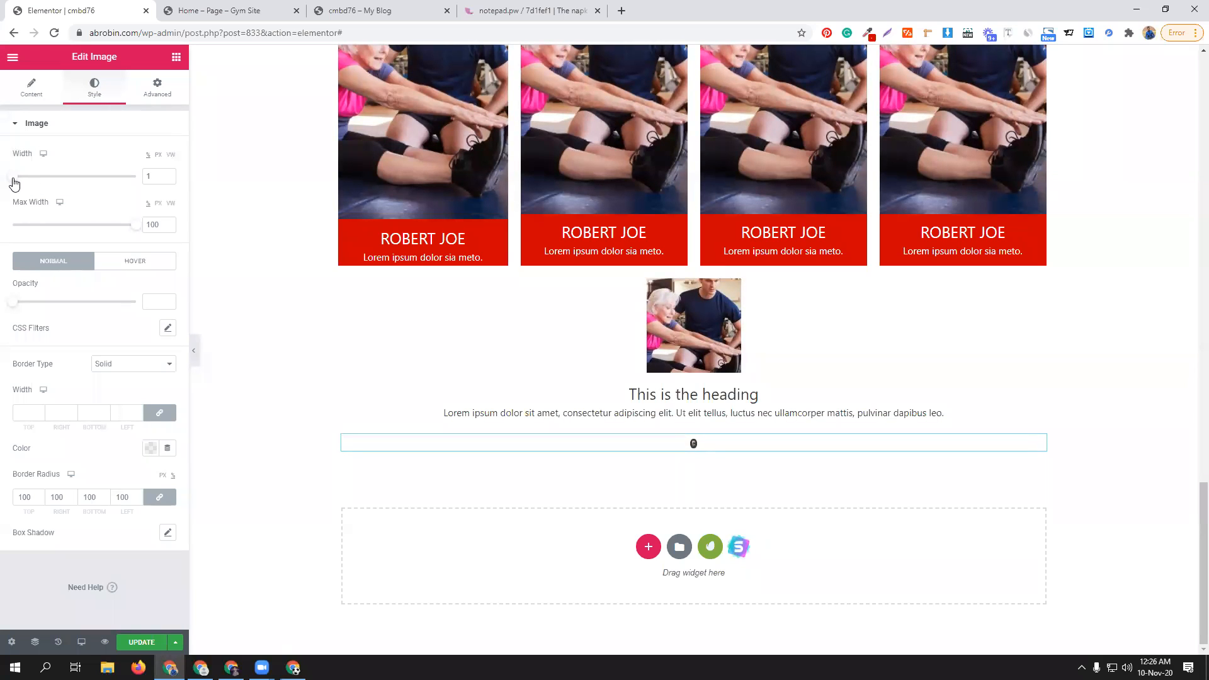
drag(123, 231, 162, 229)
drag(155, 177, 135, 179)
key(BackSpace)
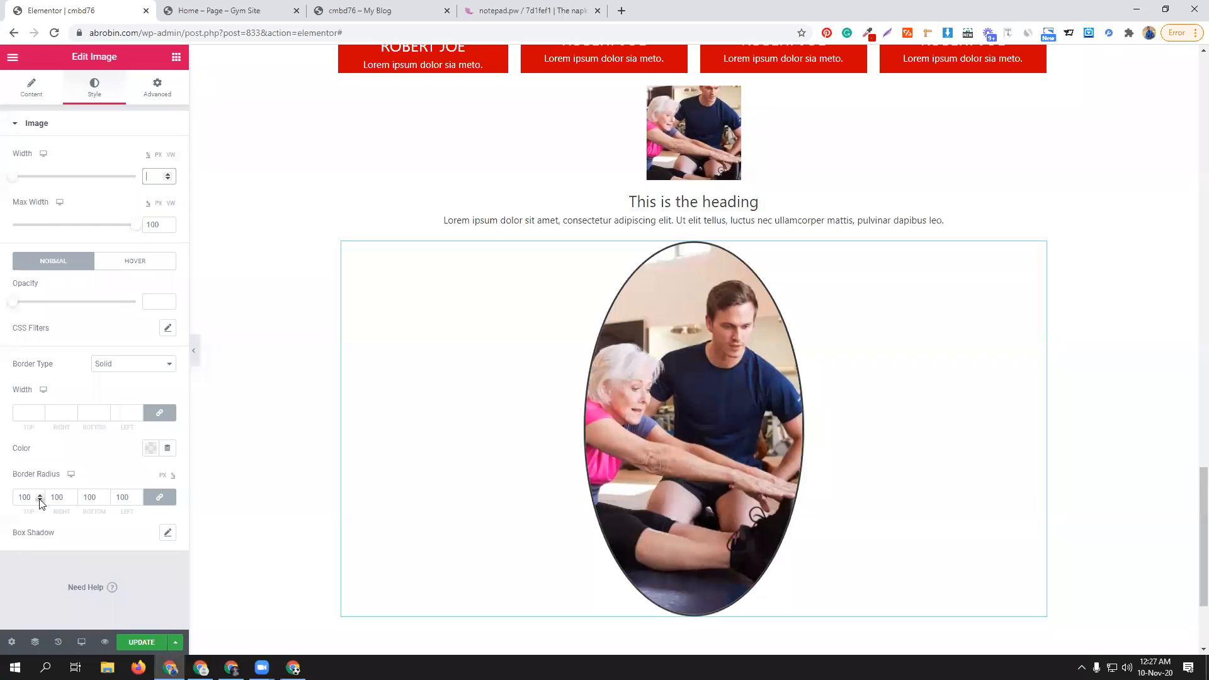
drag(30, 497, 2, 498)
text(25)
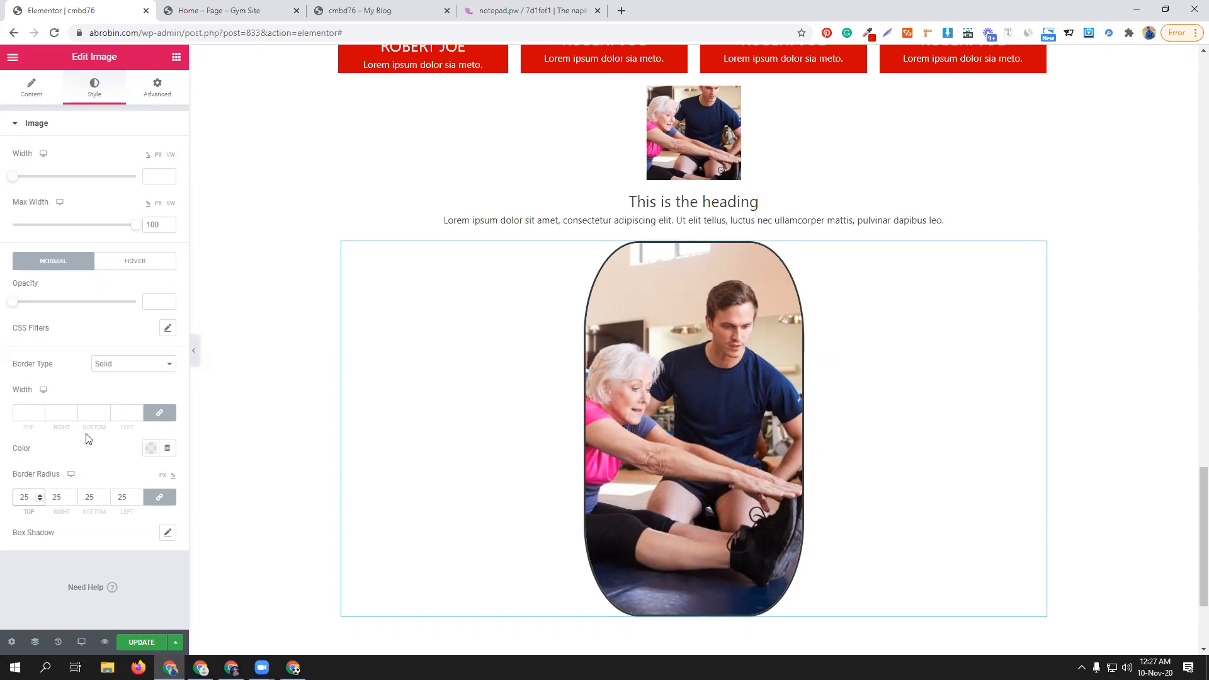
- Try the Thumbnail 150 x 150 image size and apply a custom size of 75 x 75 to the lower image
click(31, 93)
click(121, 247)
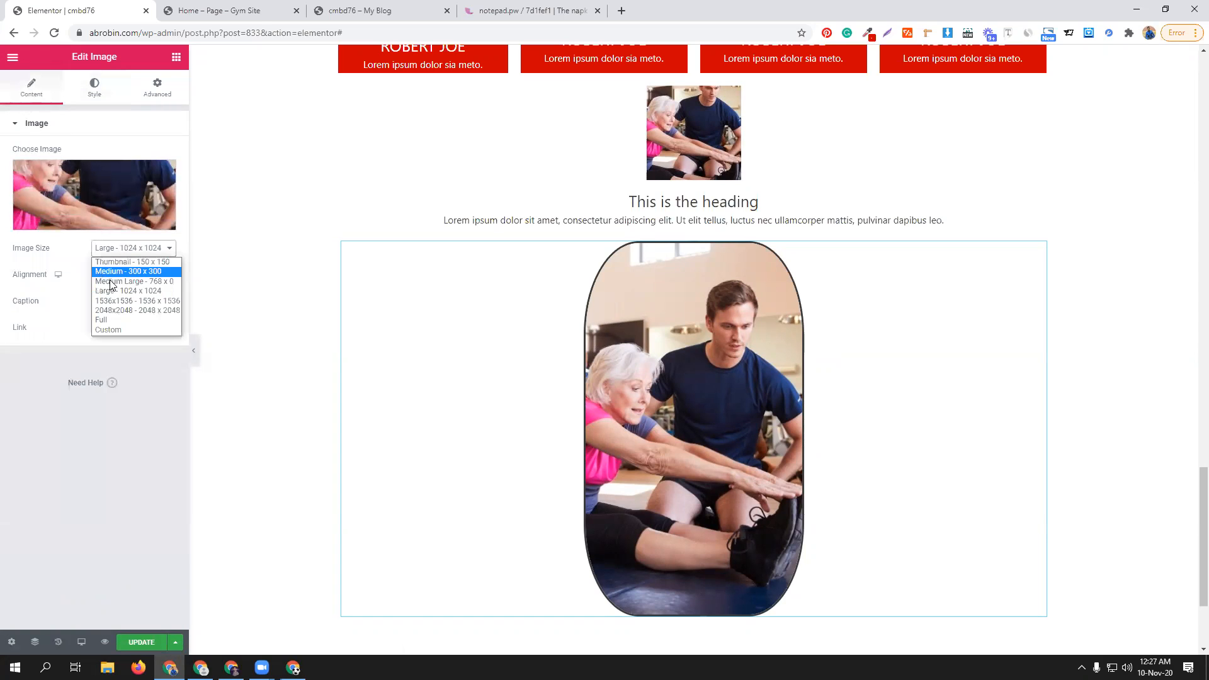
click(124, 262)
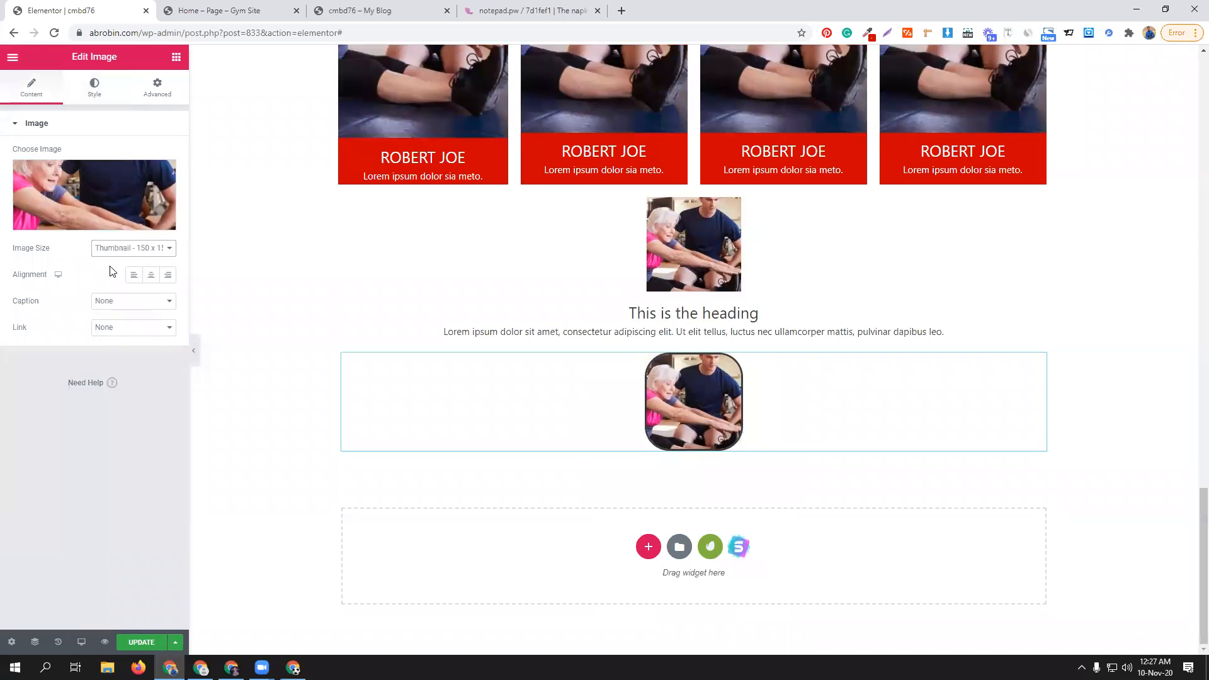
click(126, 247)
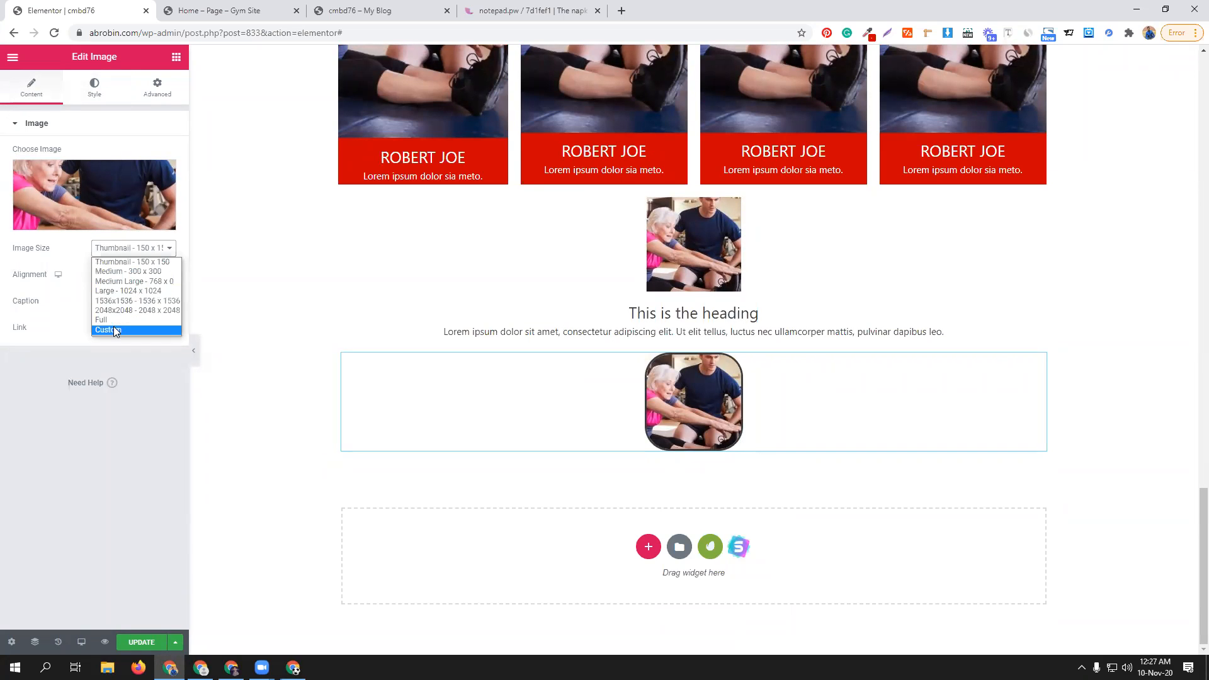
click(113, 328)
click(34, 313)
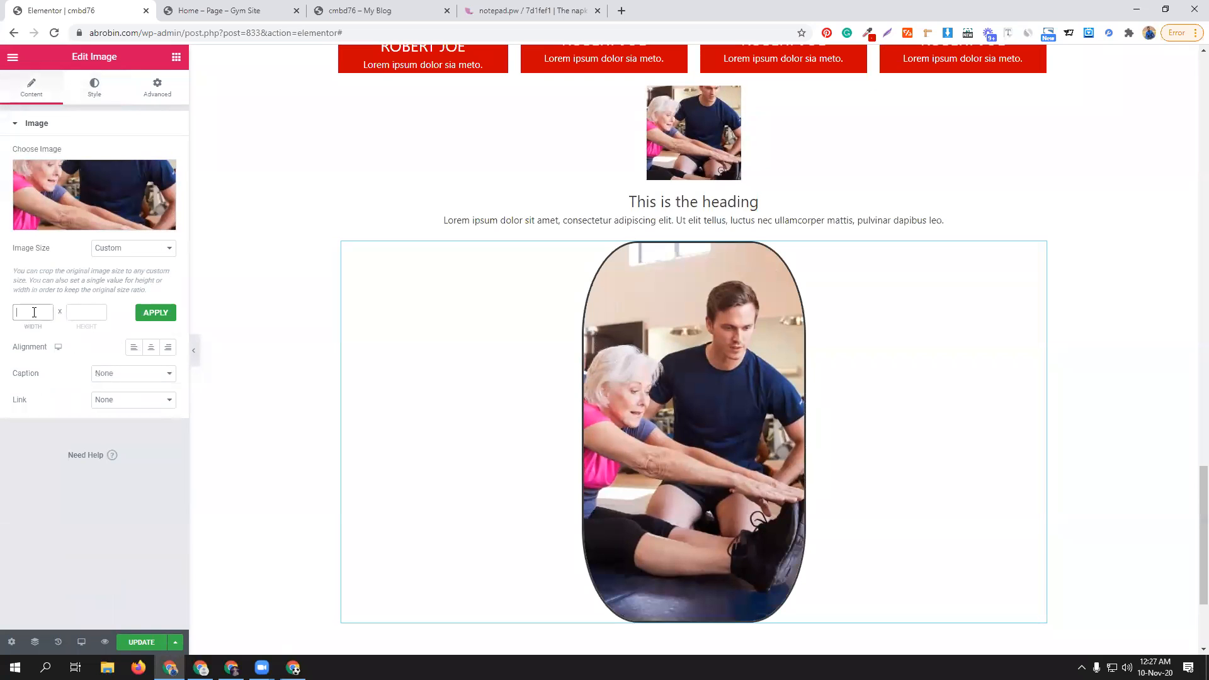
click(79, 315)
click(154, 313)
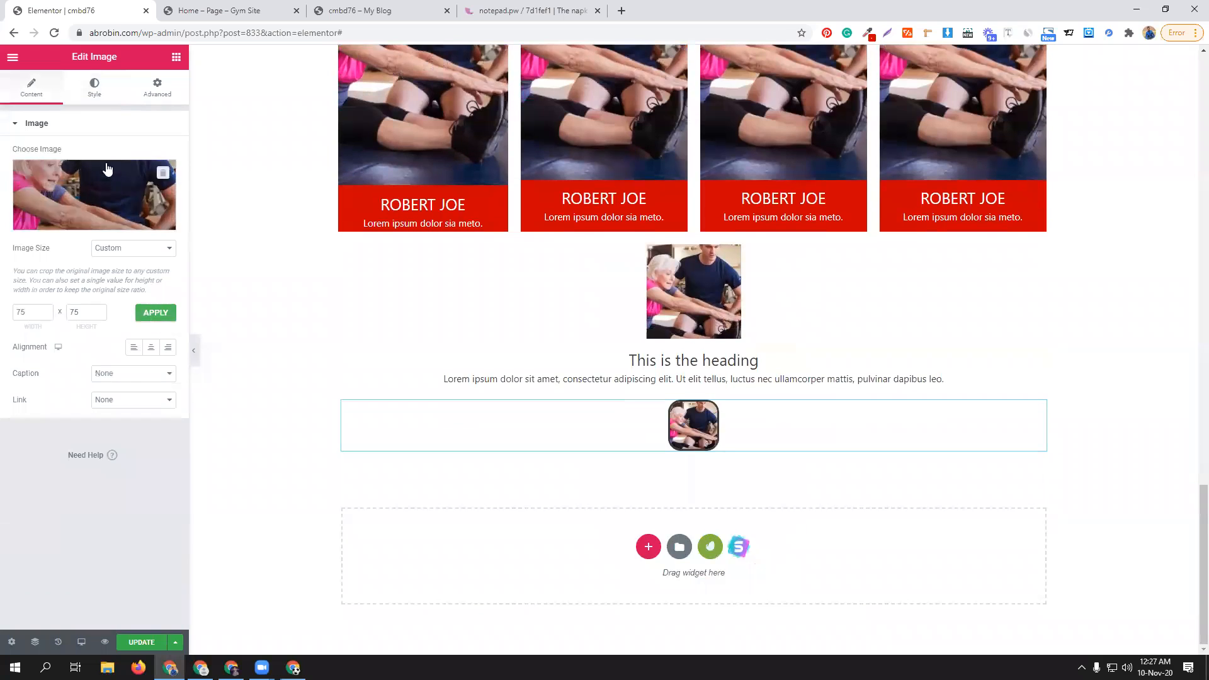
- Set the small lower image's border radius to 50% on all sides
click(94, 88)
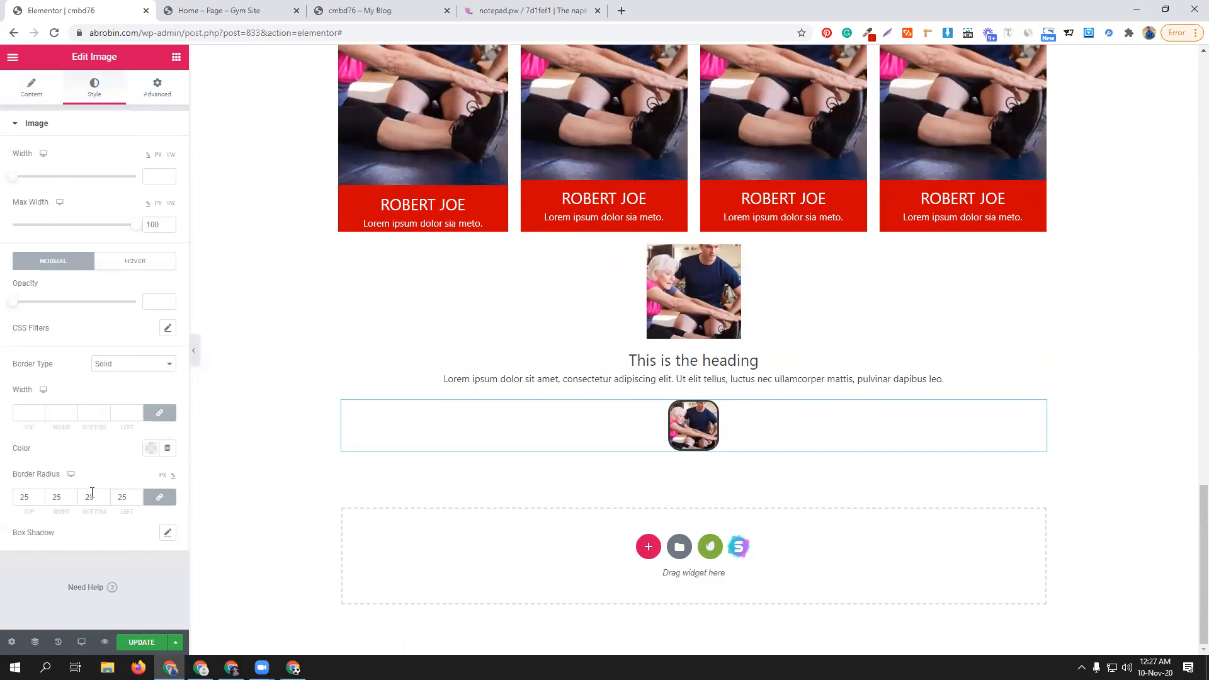
double_click(14, 494)
text(50)
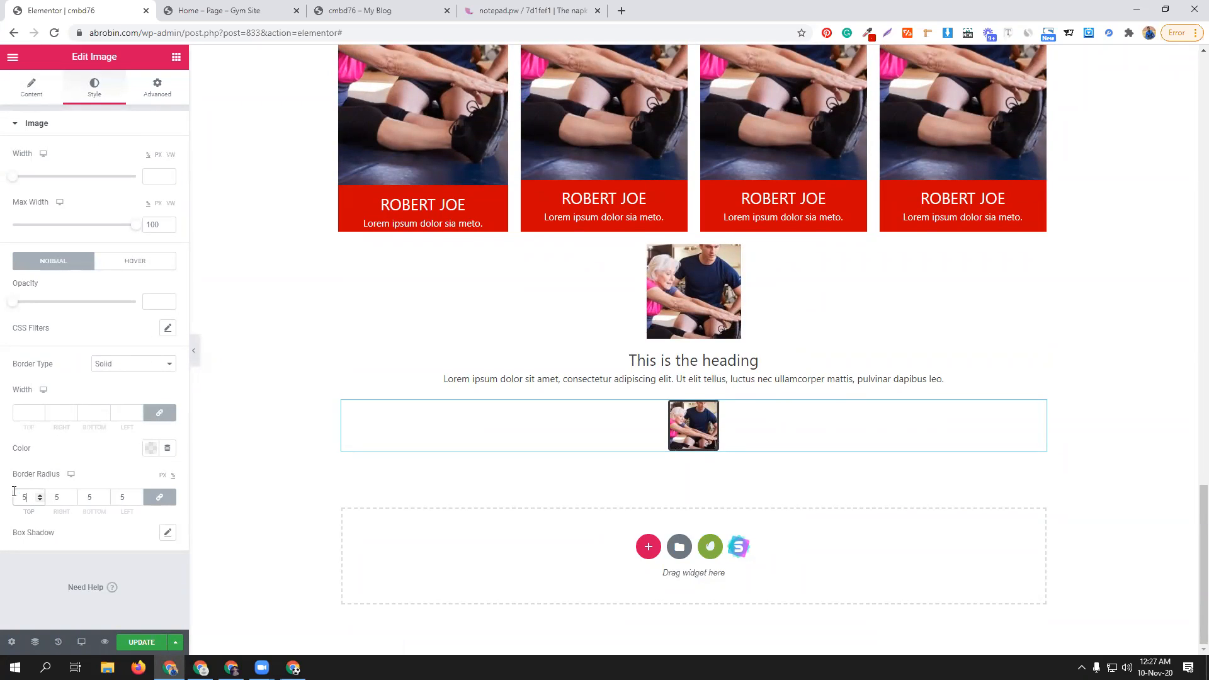
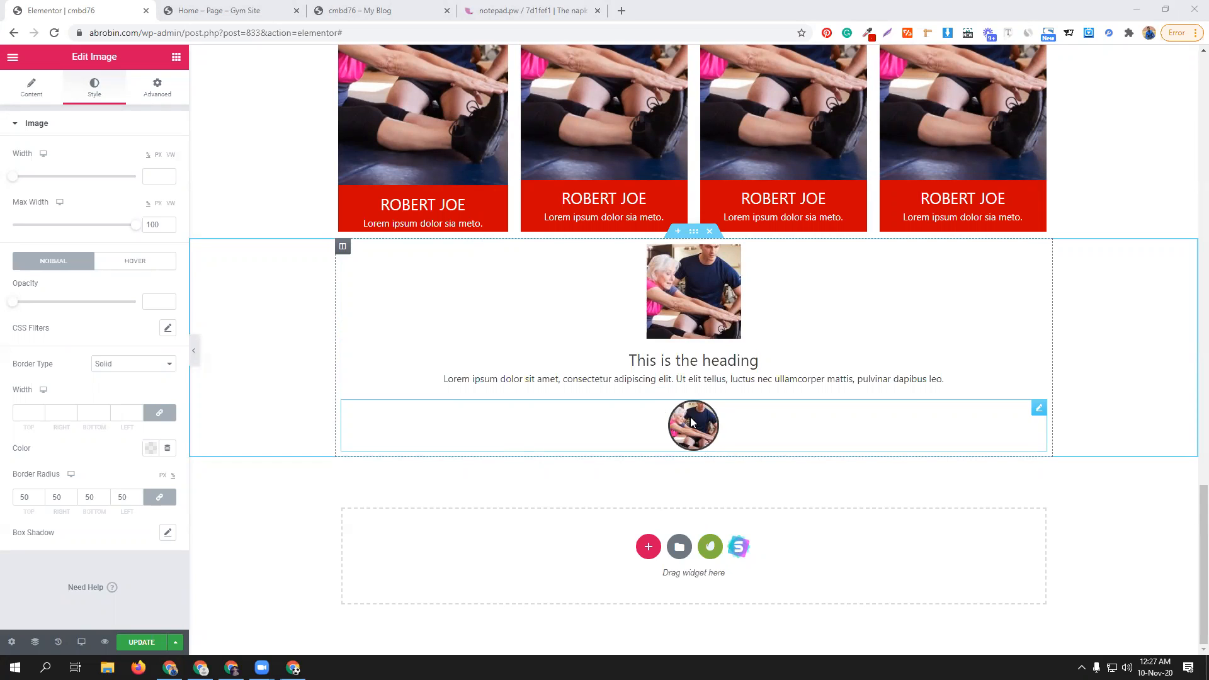
- Delete the test section holding the image box and the round image below the trainer cards
click(32, 91)
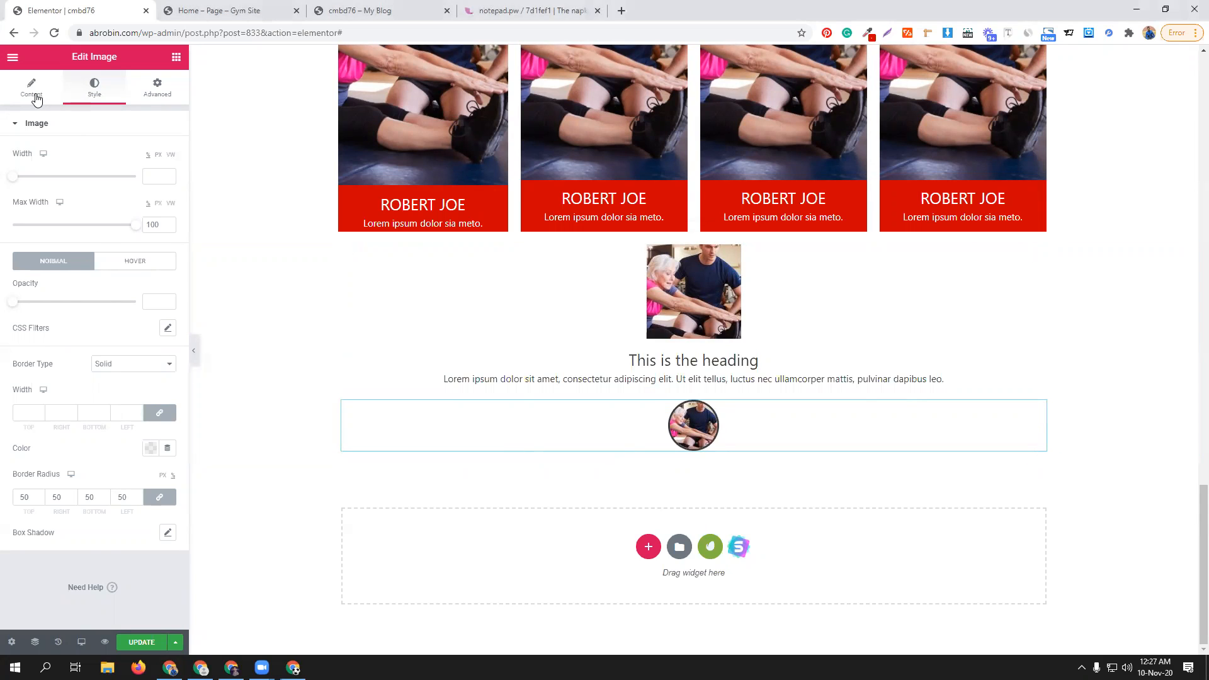
click(95, 93)
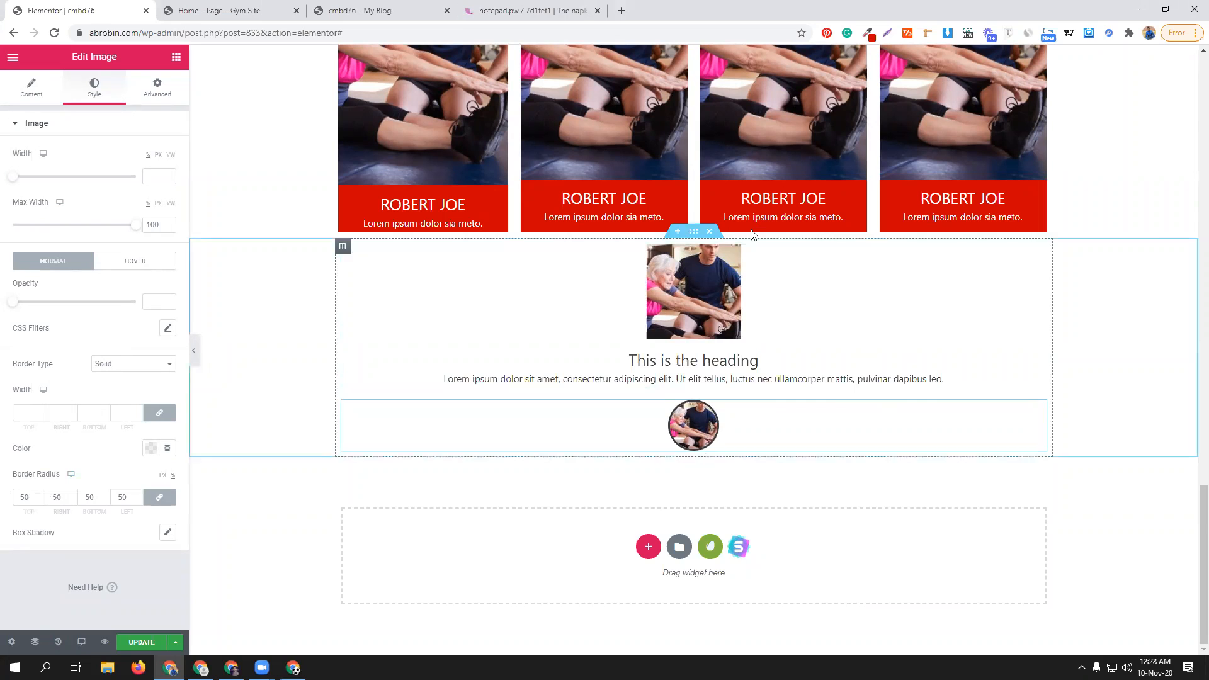
click(709, 233)
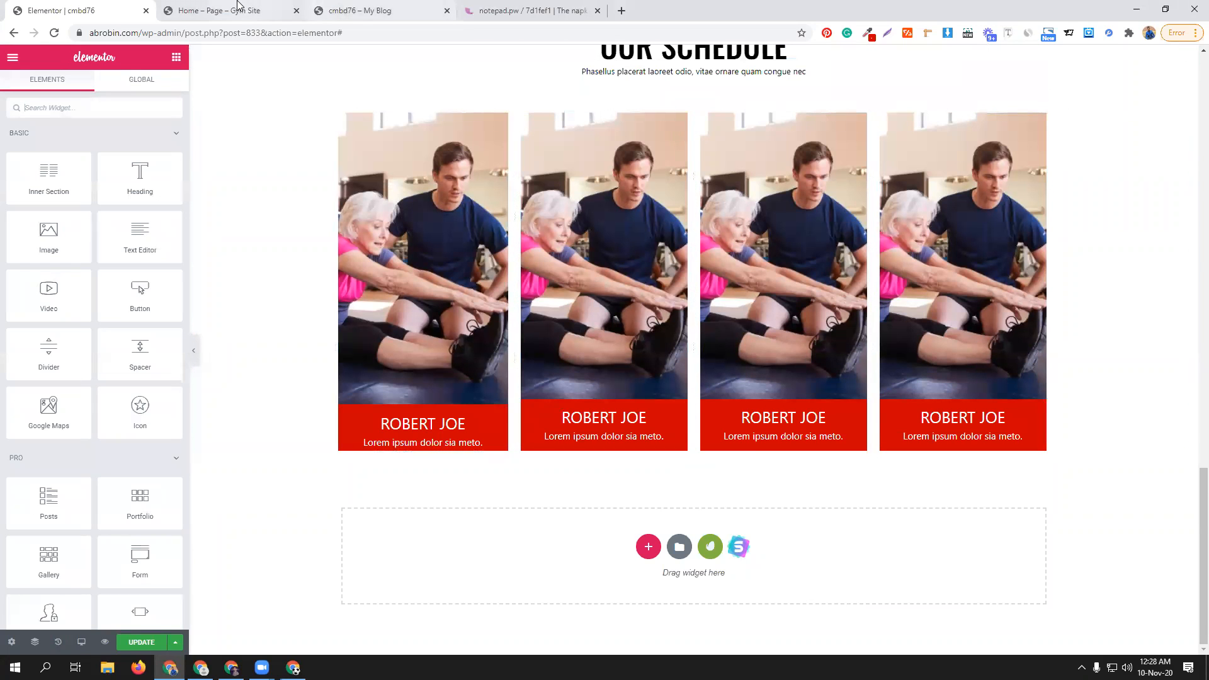
- Compare the reference Gym Site page's Pricing & Plan and Our Trainers sections with the page being edited
click(214, 11)
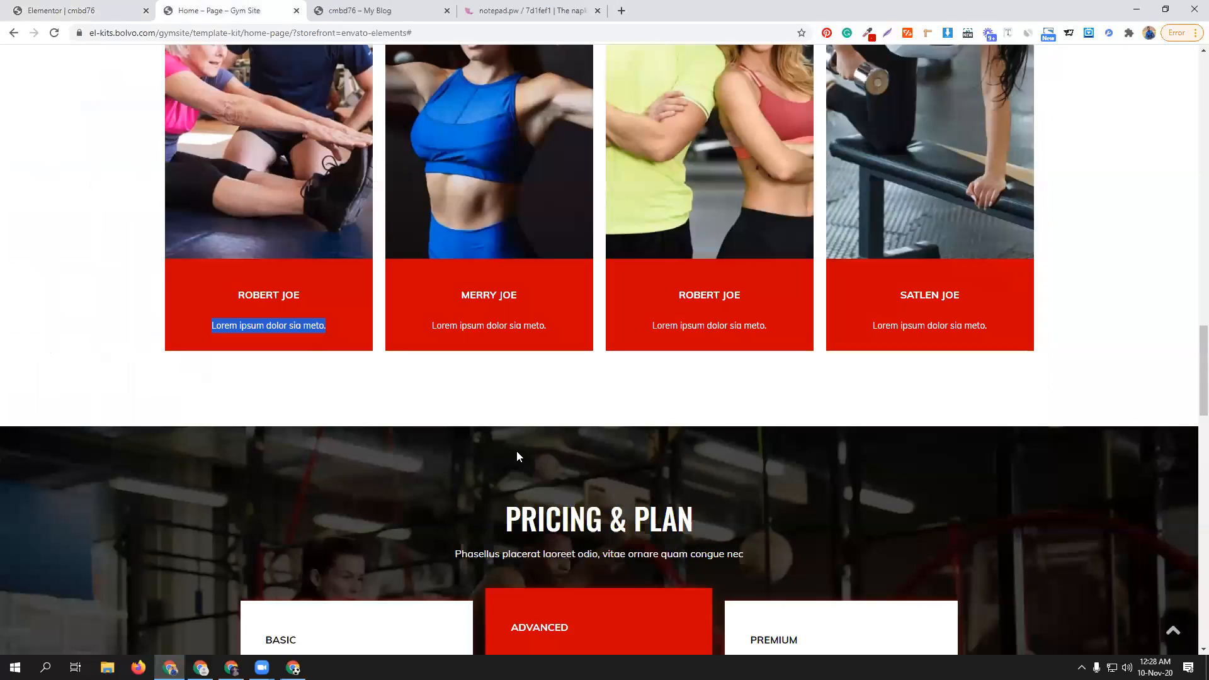
scroll(578, 387, down, 4)
scroll(578, 385, down, 2)
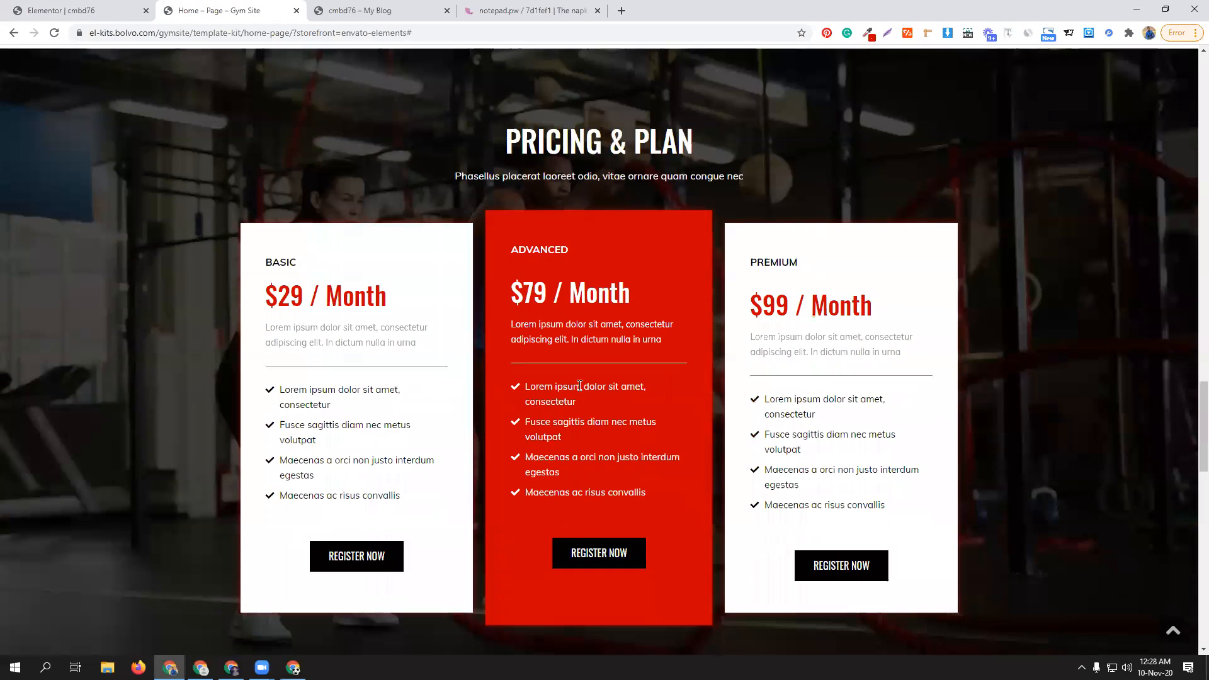
scroll(440, 378, up, 2)
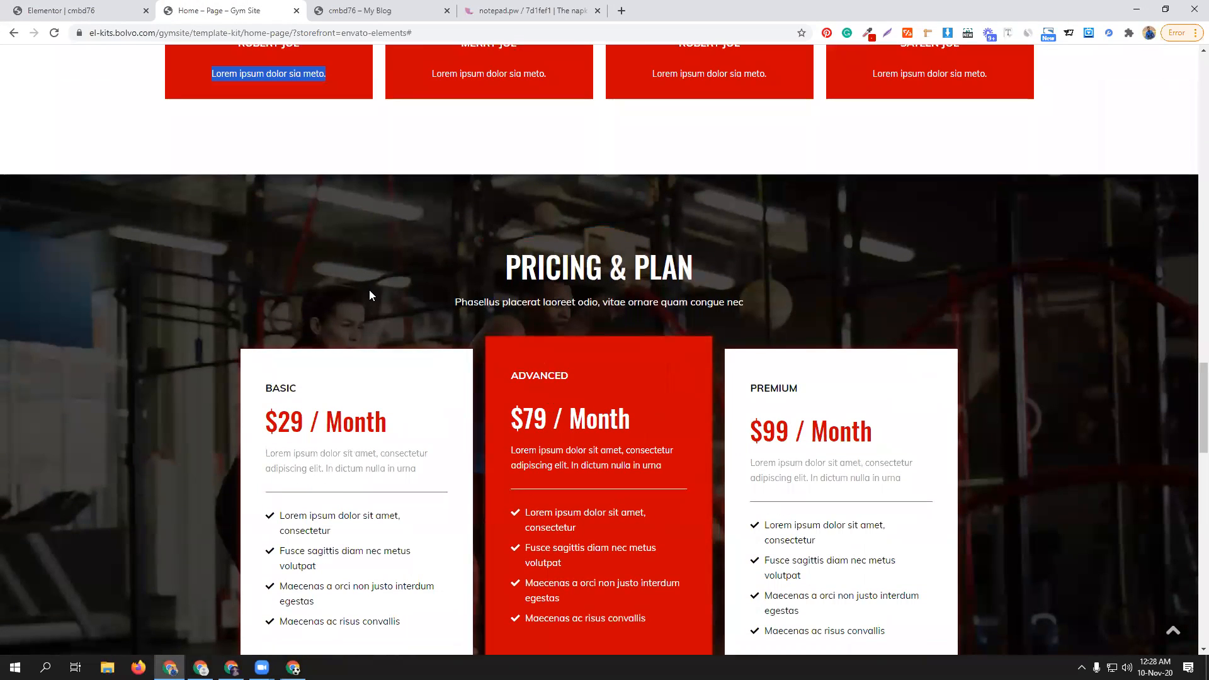
click(89, 10)
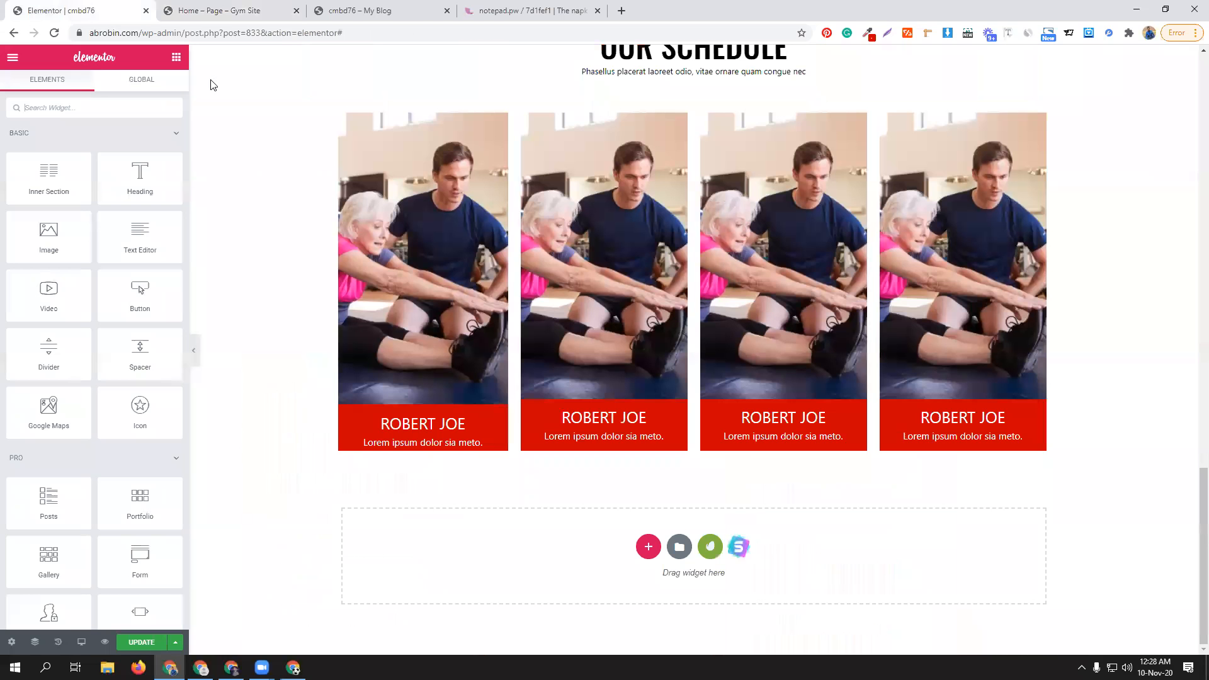
click(214, 11)
scroll(466, 235, up, 6)
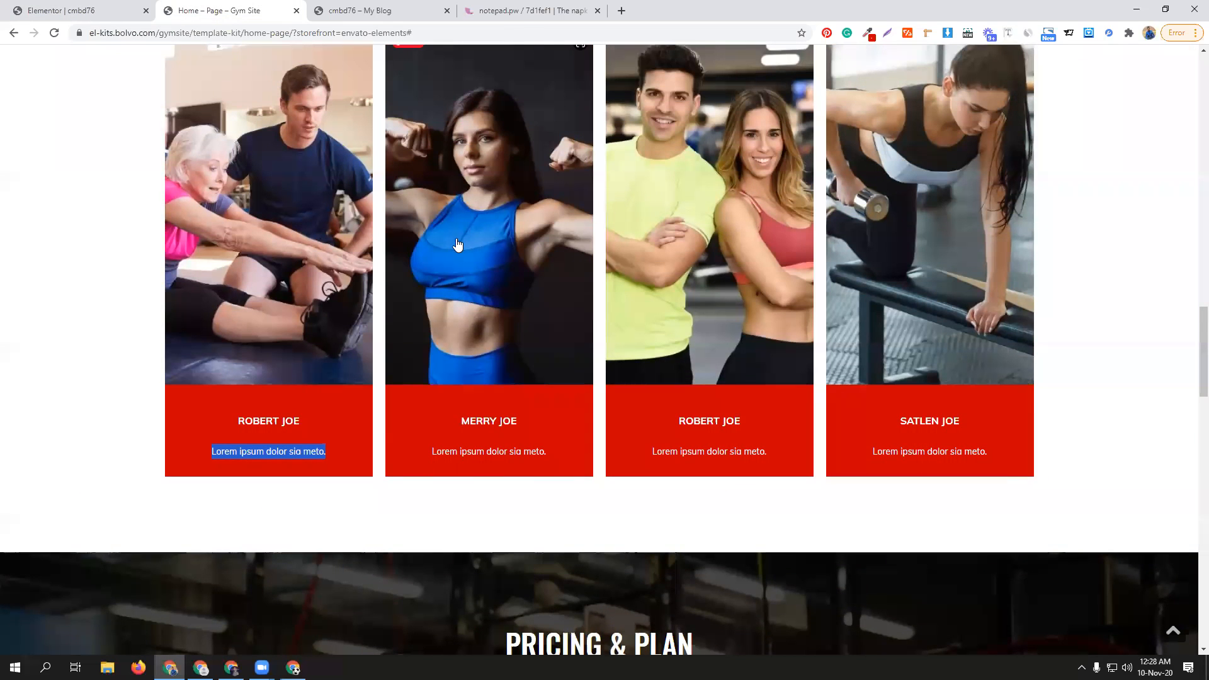
scroll(284, 252, up, 3)
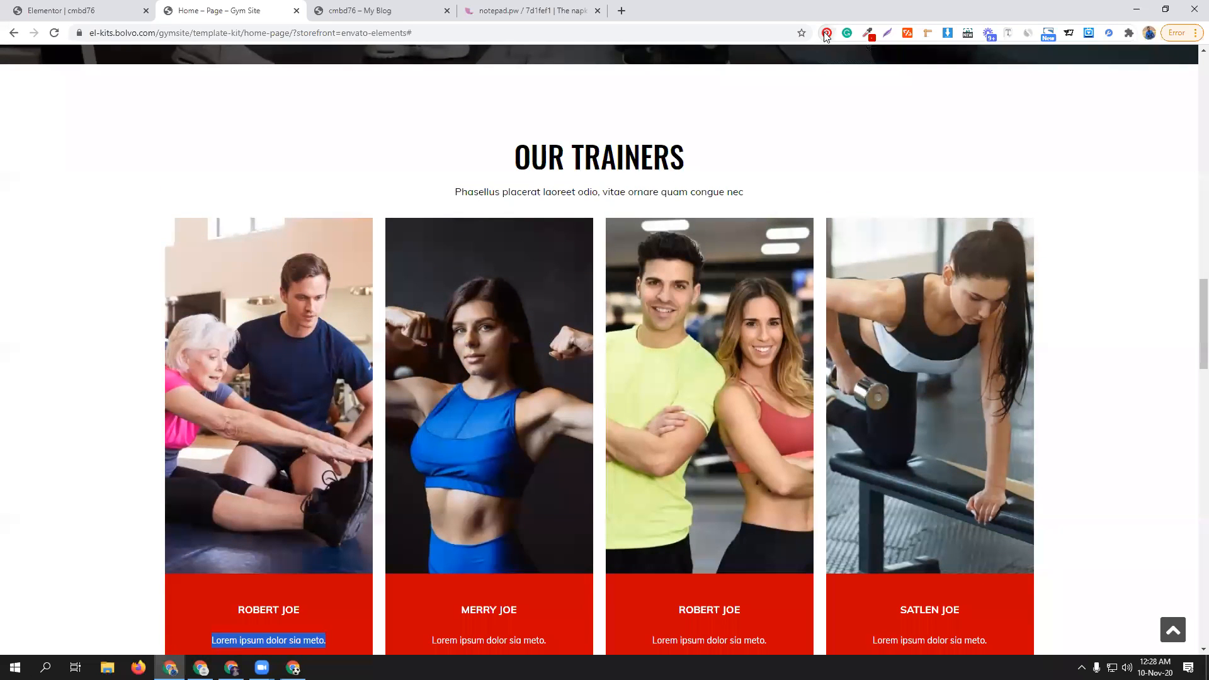
- View Pinterest's similar images for the second trainer photo, and open and dismiss its save dialog without creating a board
mouse_move(191, 237)
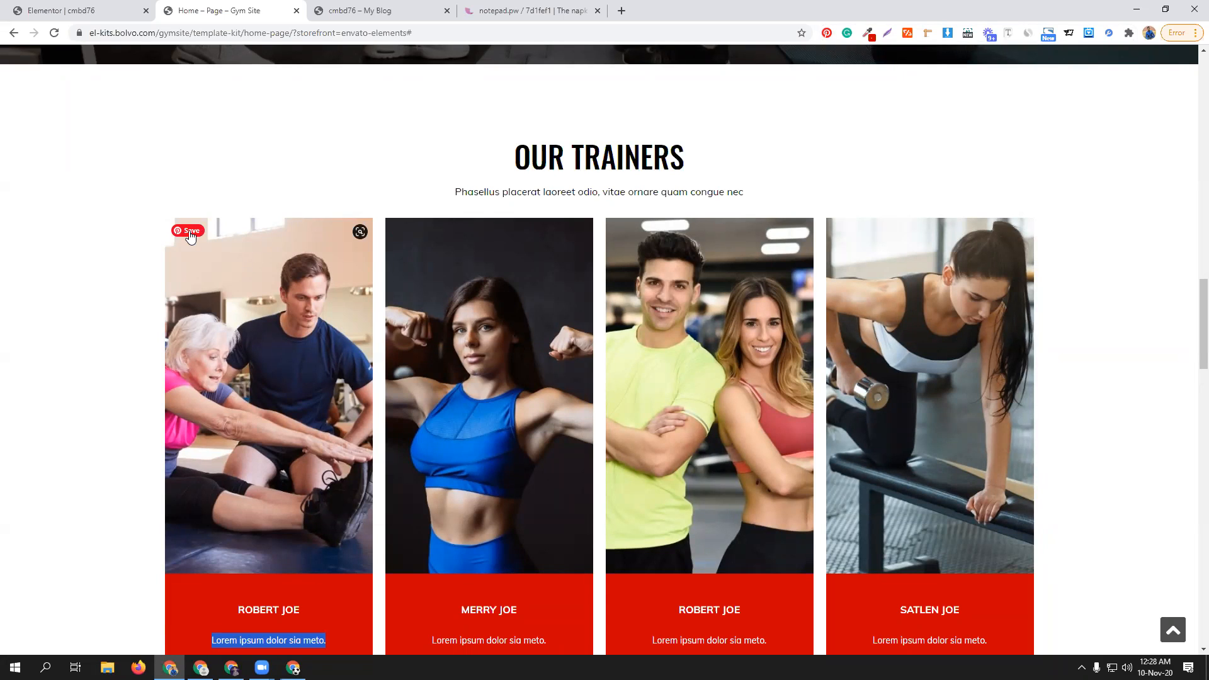
mouse_move(460, 238)
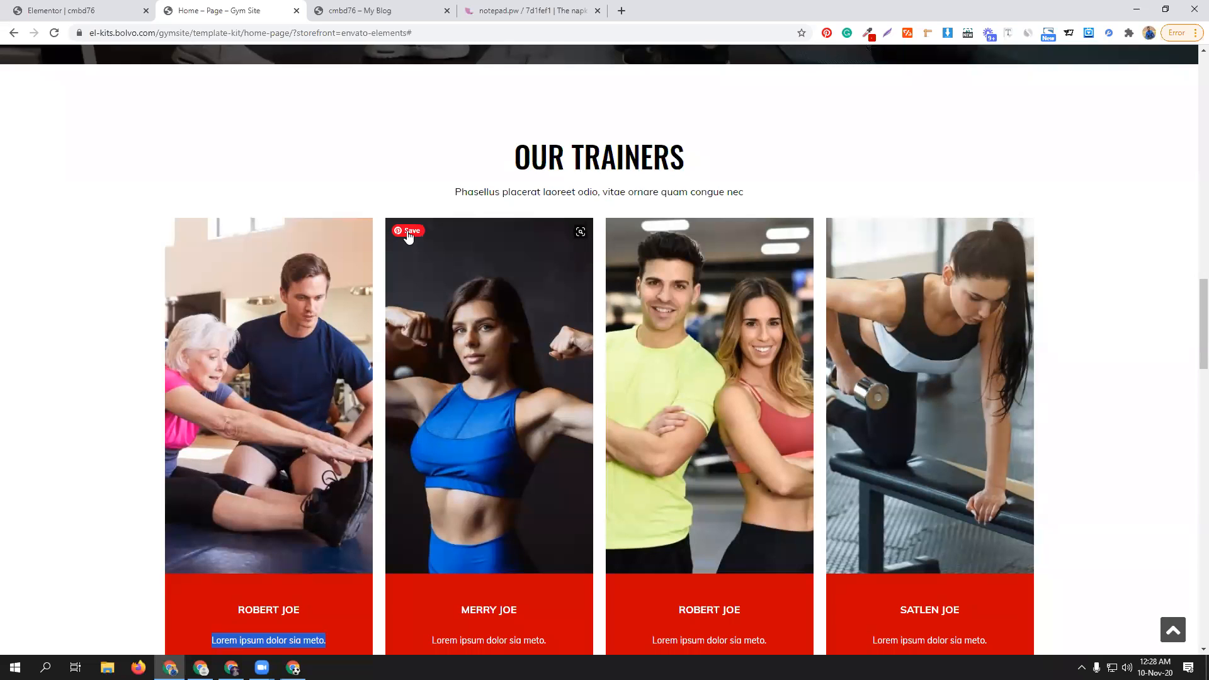
click(580, 236)
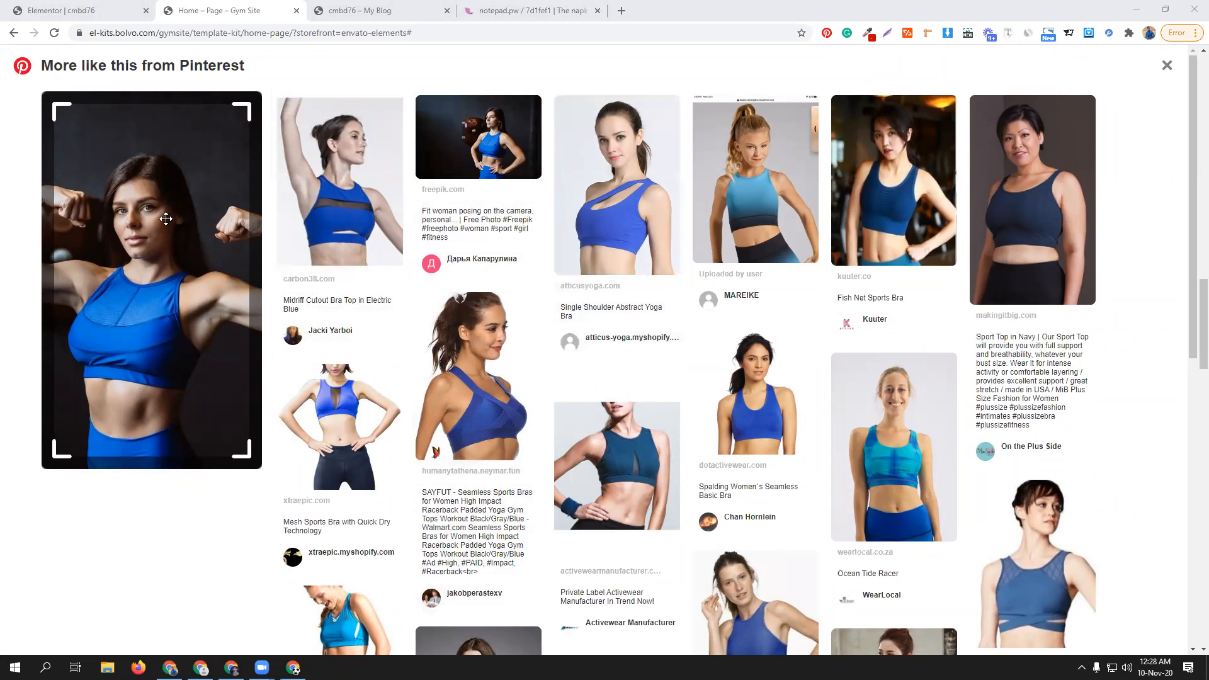
scroll(554, 275, down, 1)
scroll(554, 275, down, 7)
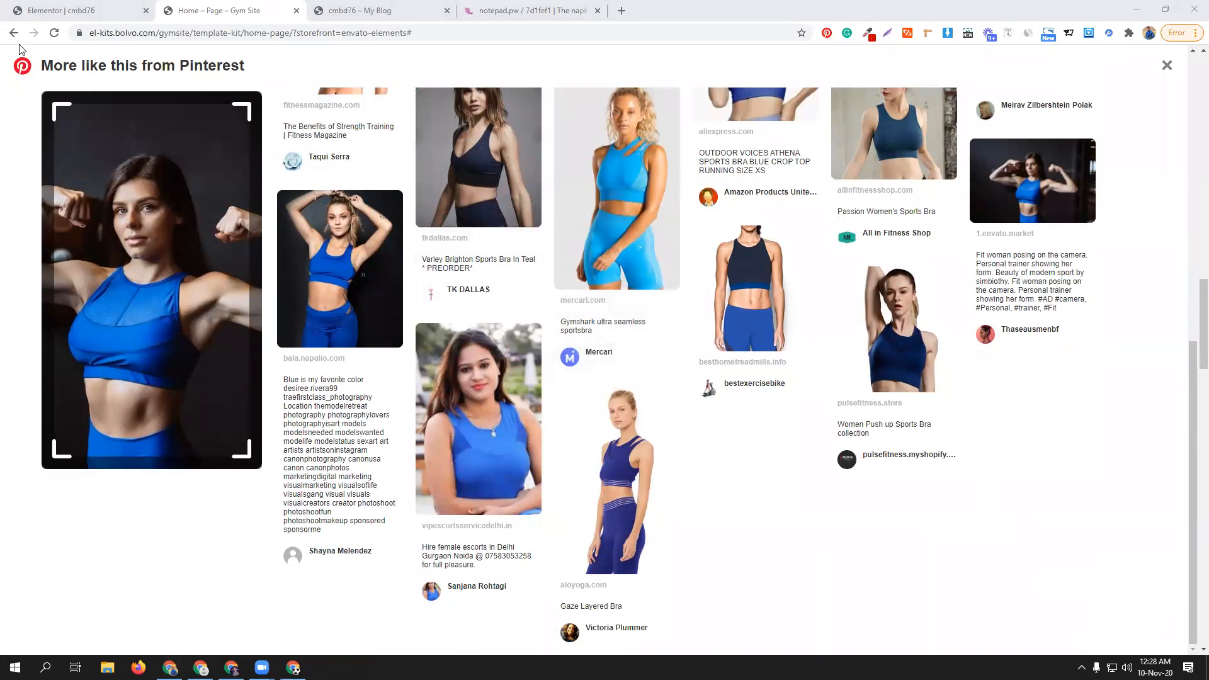
click(1166, 65)
click(403, 230)
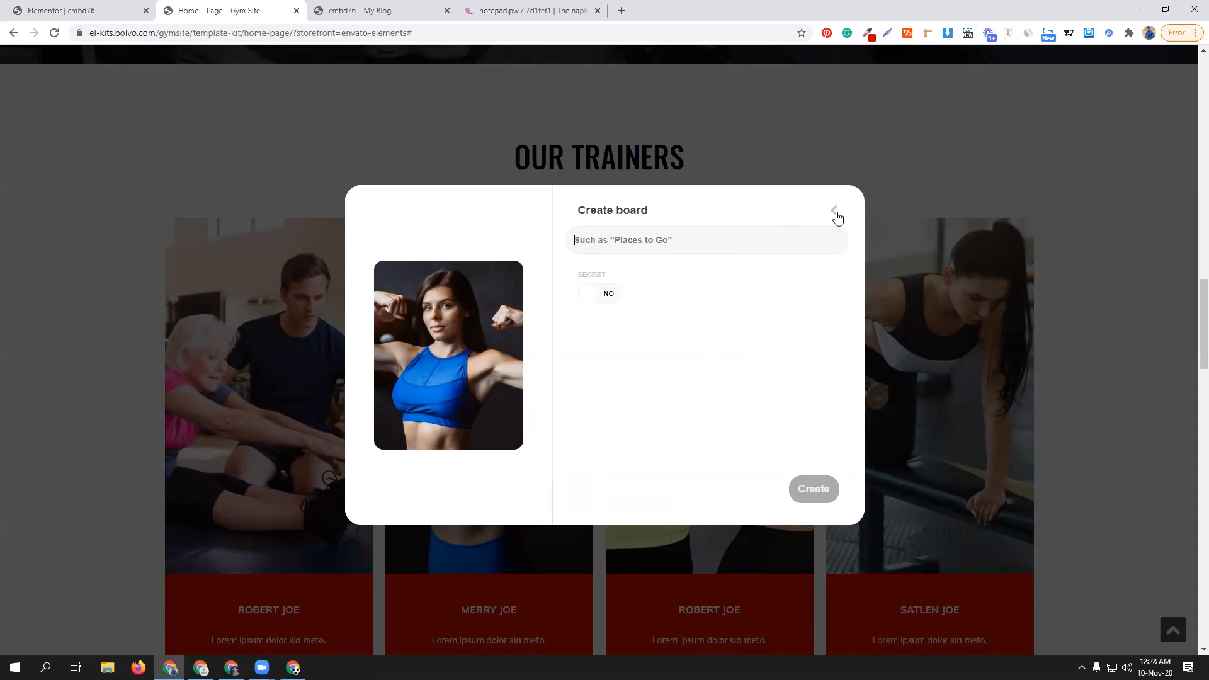
click(886, 183)
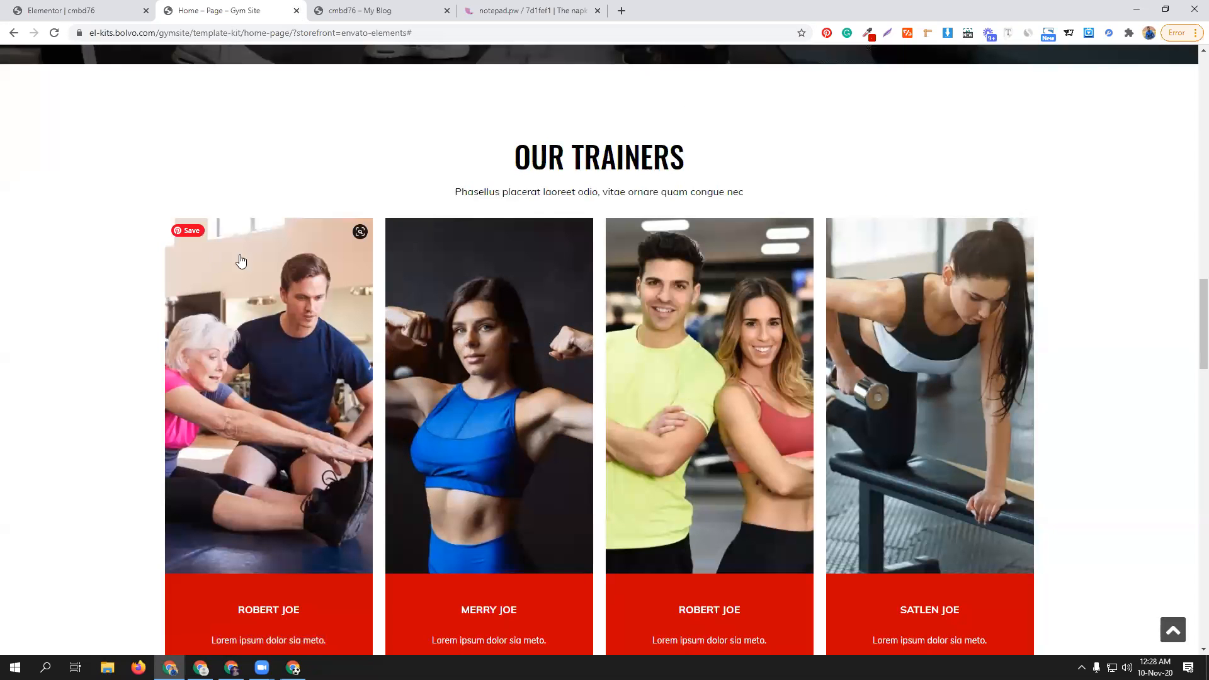
- Examine the heading, dark background and three plan cards of the Gym Site page's Pricing & Plan section
scroll(334, 311, up, 1)
scroll(334, 310, down, 8)
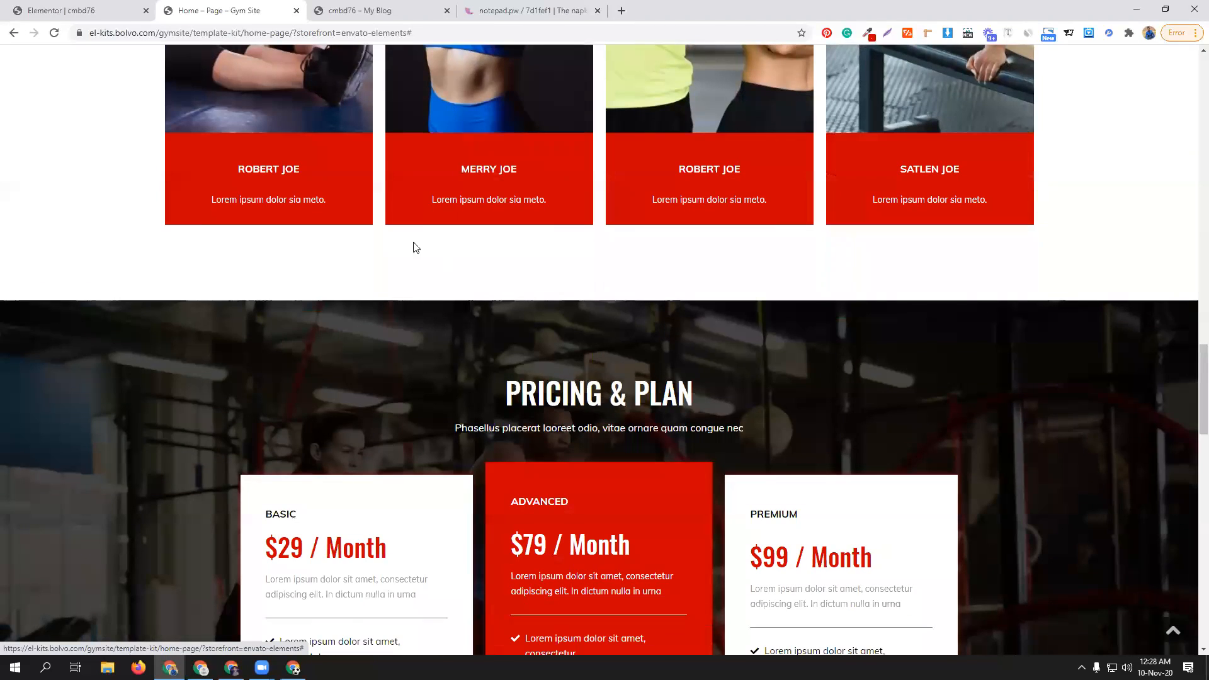
scroll(512, 342, down, 4)
scroll(603, 361, up, 1)
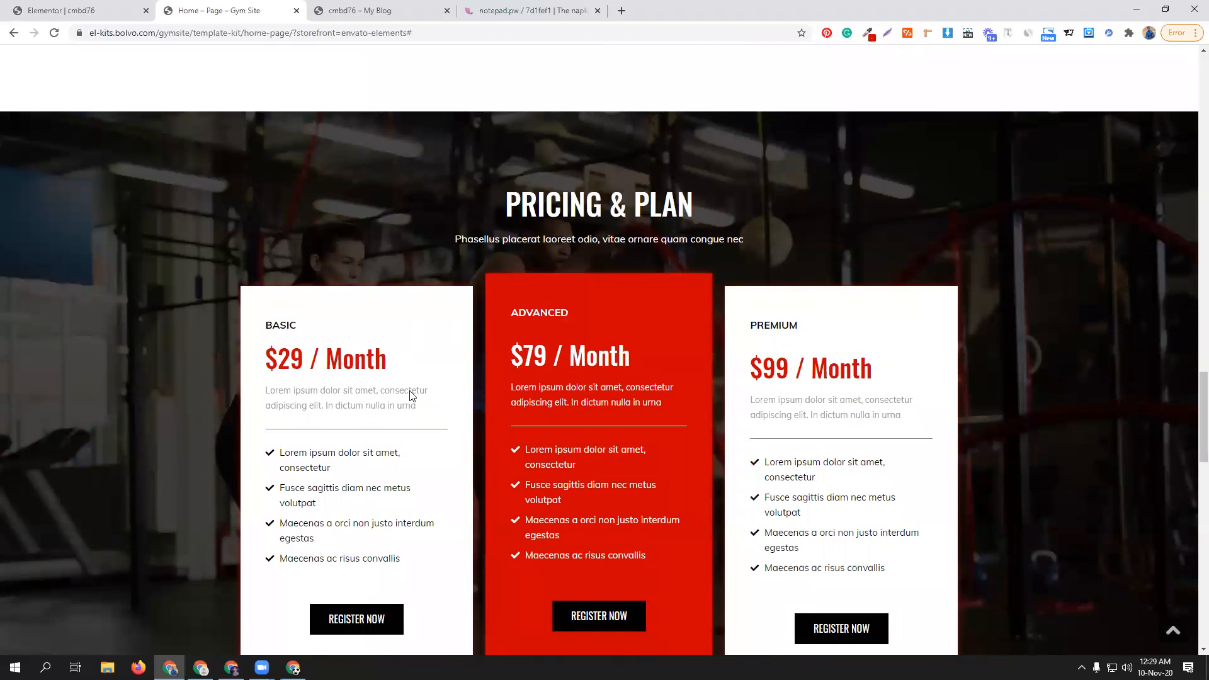
scroll(633, 444, up, 3)
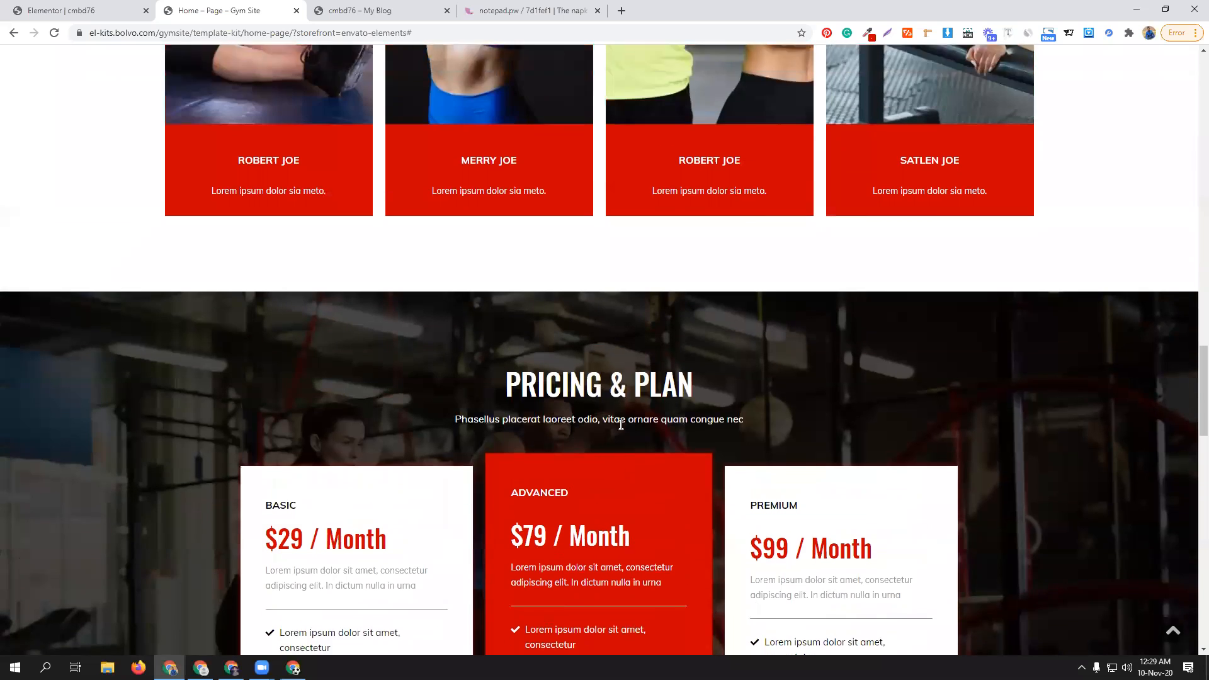
scroll(407, 354, down, 2)
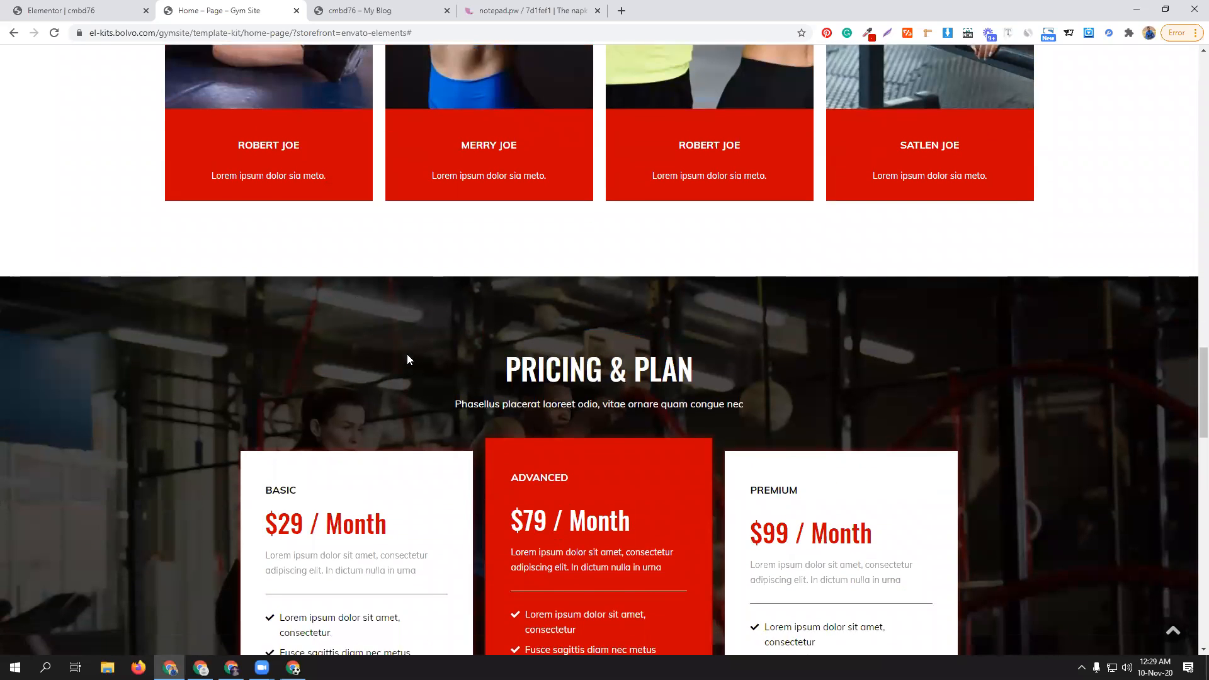
- Add a single-column section below the trainer cards, stretched to the page width and with Full Width content
scroll(344, 319, down, 2)
scroll(369, 347, down, 5)
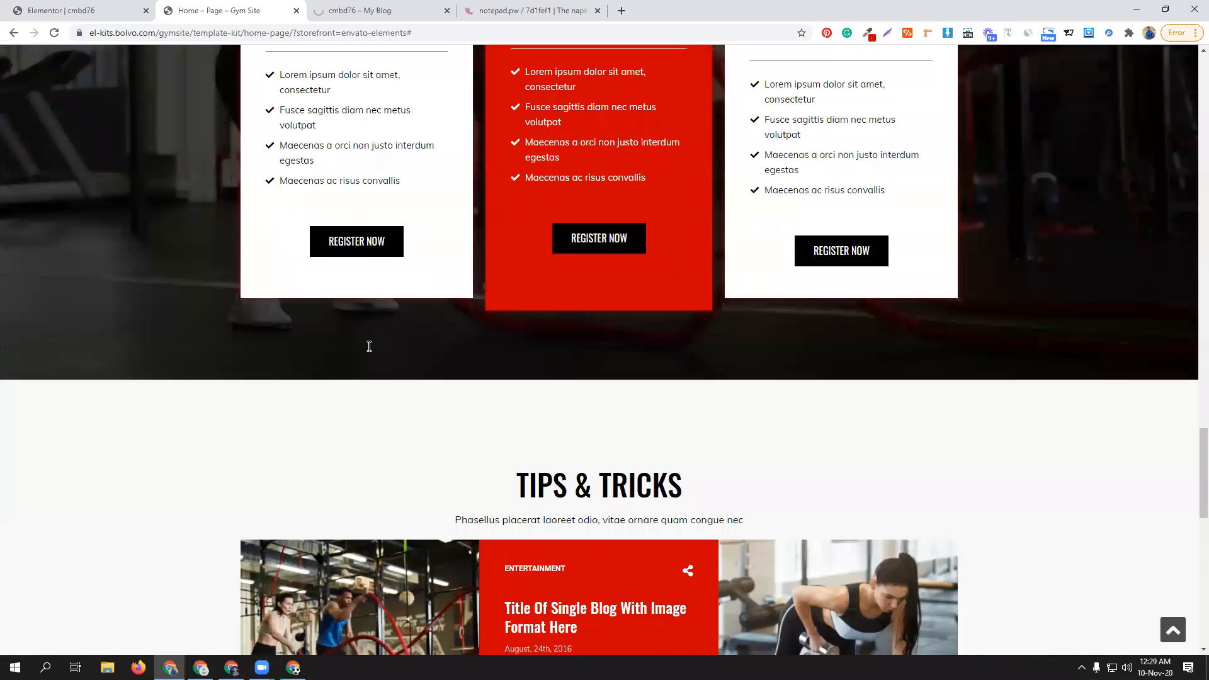
scroll(370, 349, up, 3)
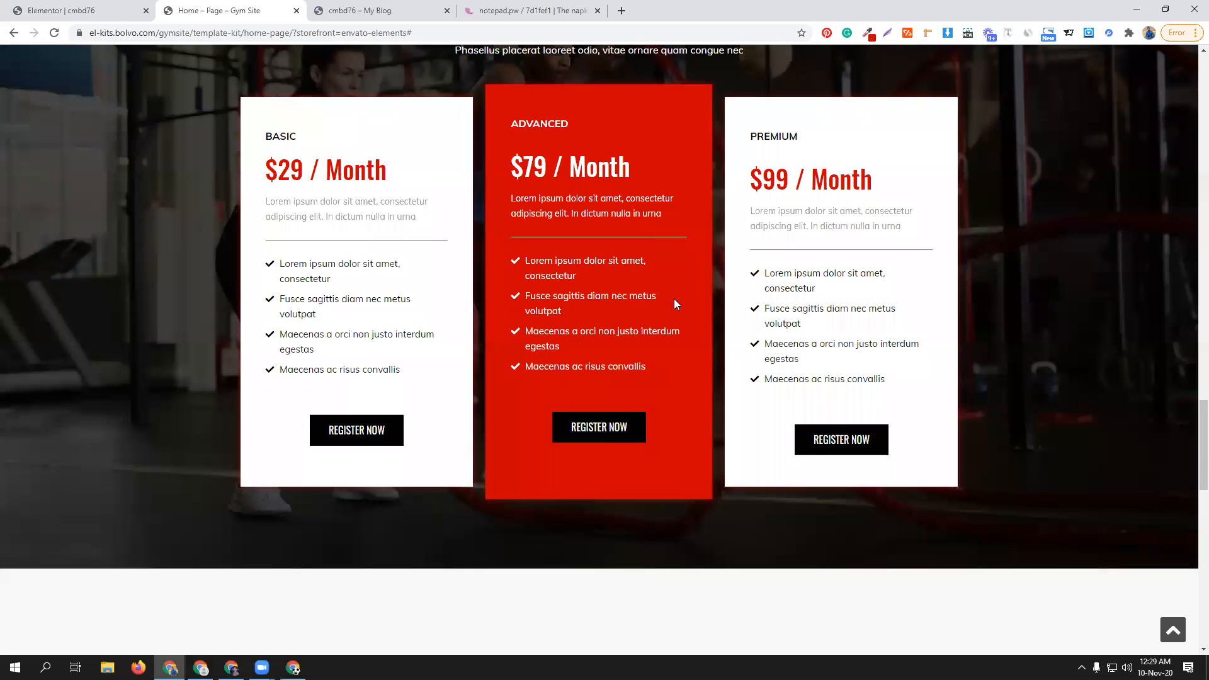
click(86, 8)
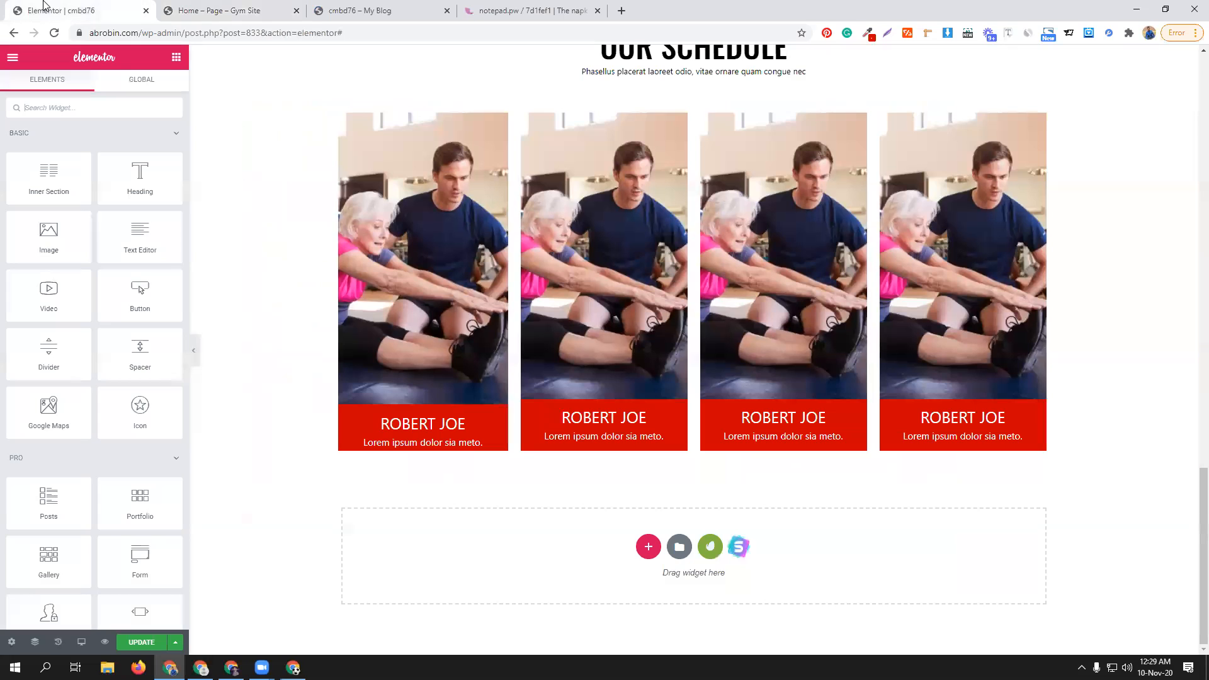
click(648, 545)
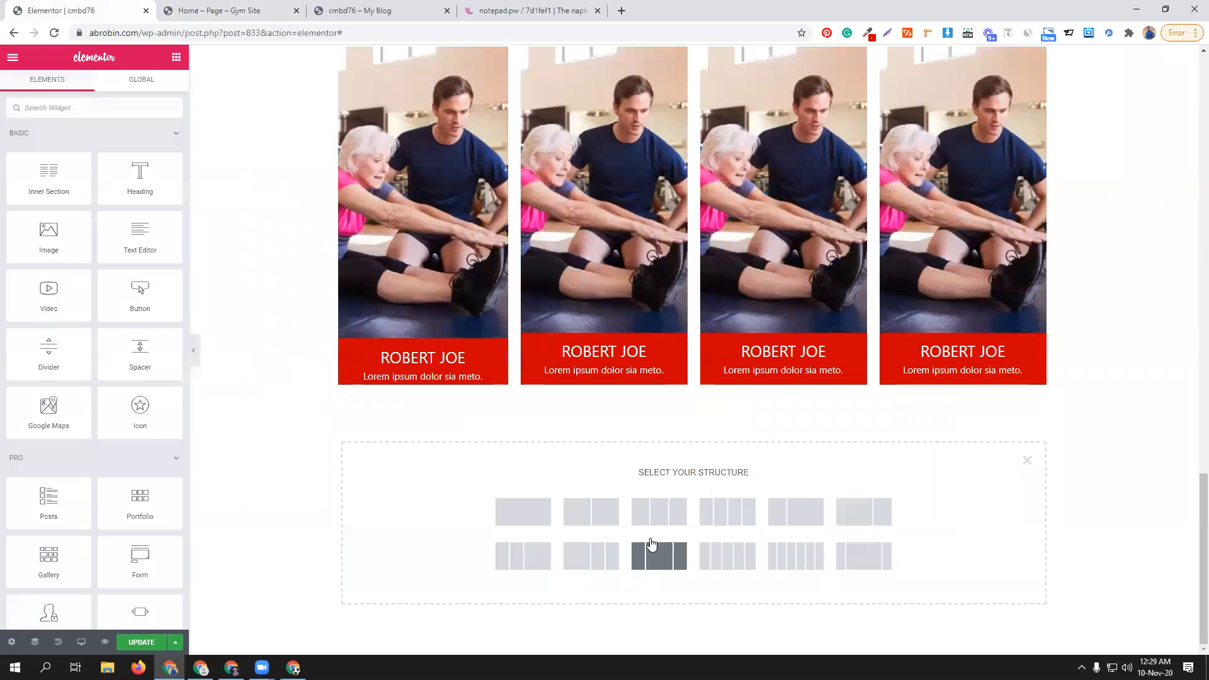
click(511, 515)
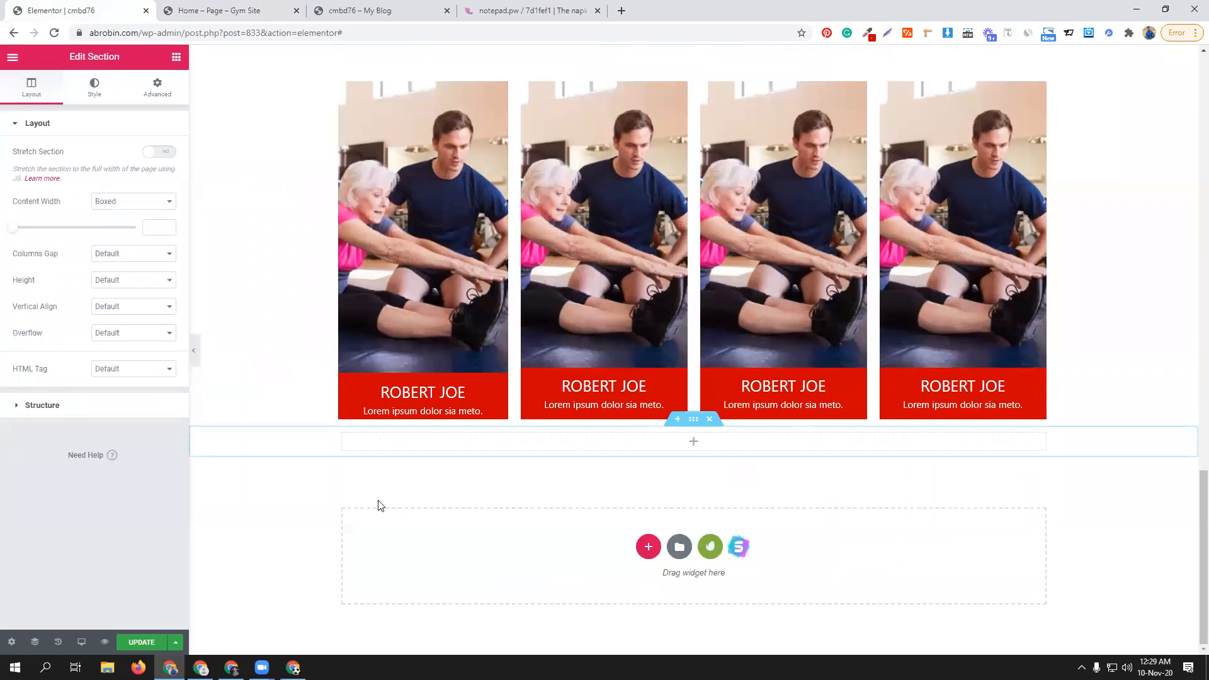
click(157, 152)
click(140, 201)
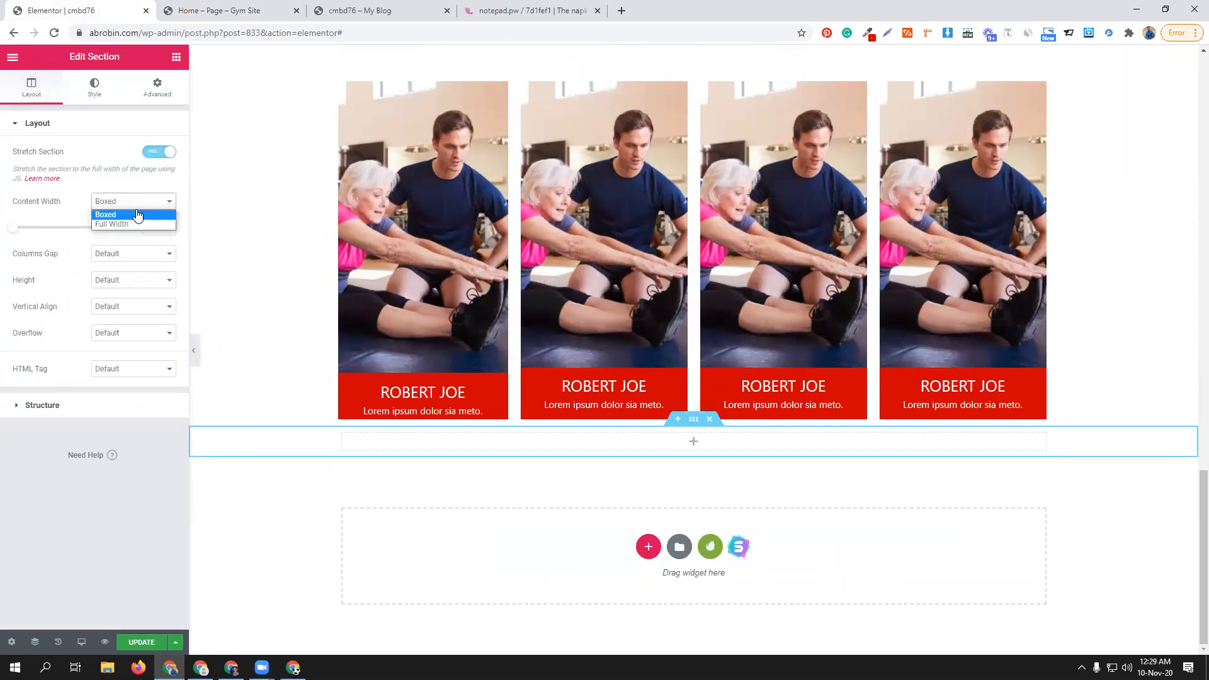
click(131, 224)
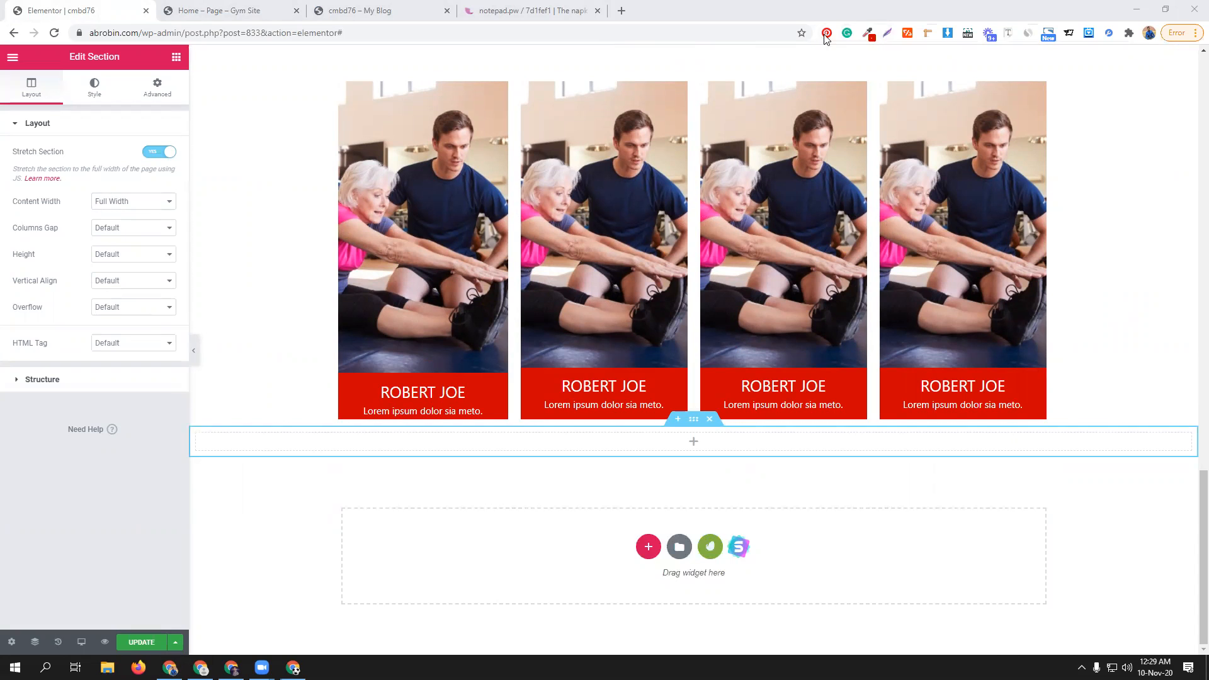
- Review the layout of the Pricing & Plan section on the reference Gym Site page
click(177, 58)
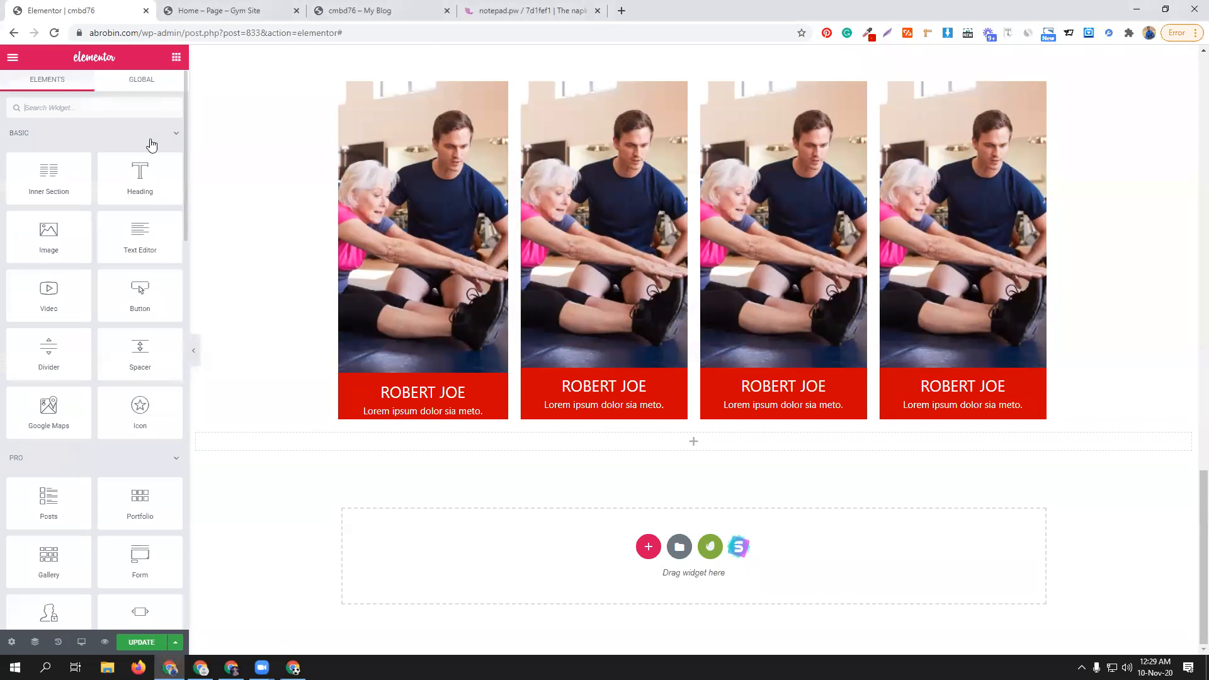
click(235, 5)
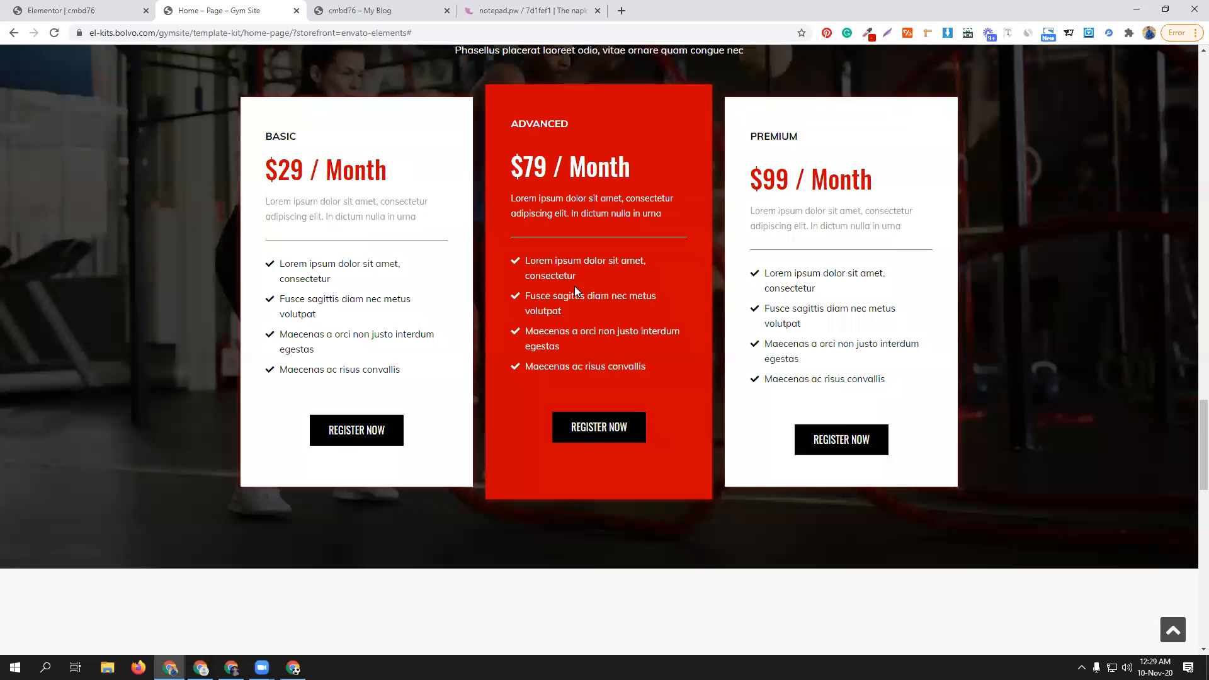
scroll(574, 286, up, 3)
scroll(576, 251, down, 2)
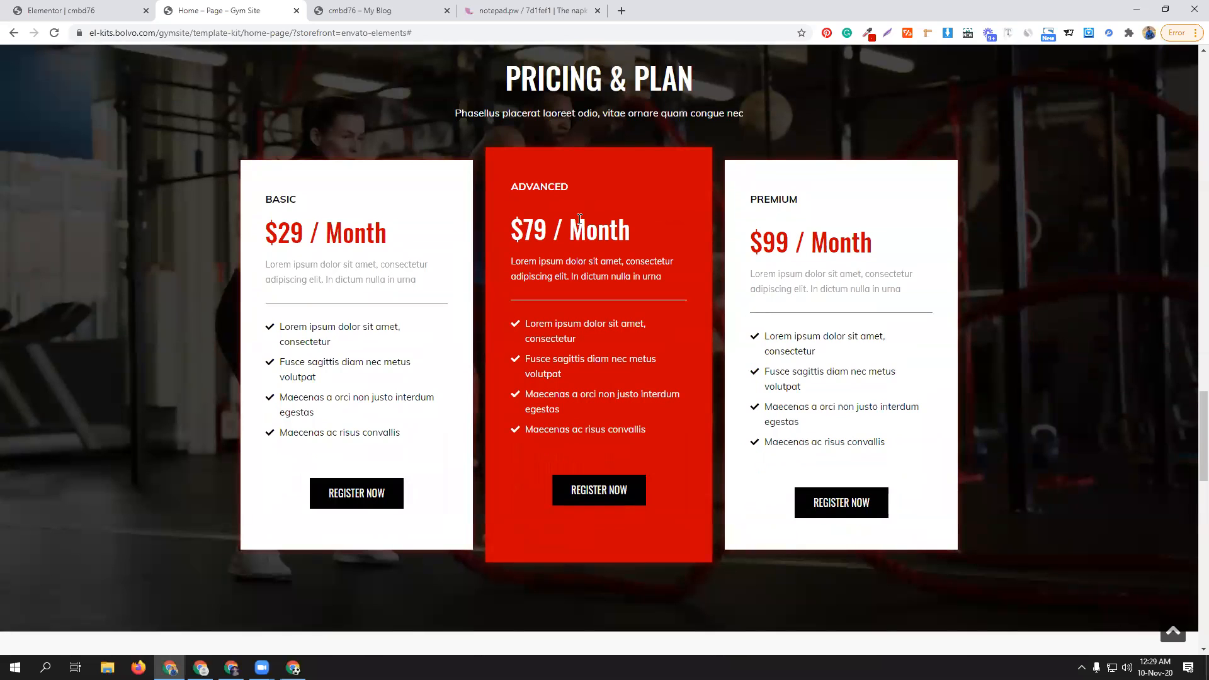
scroll(374, 84, up, 2)
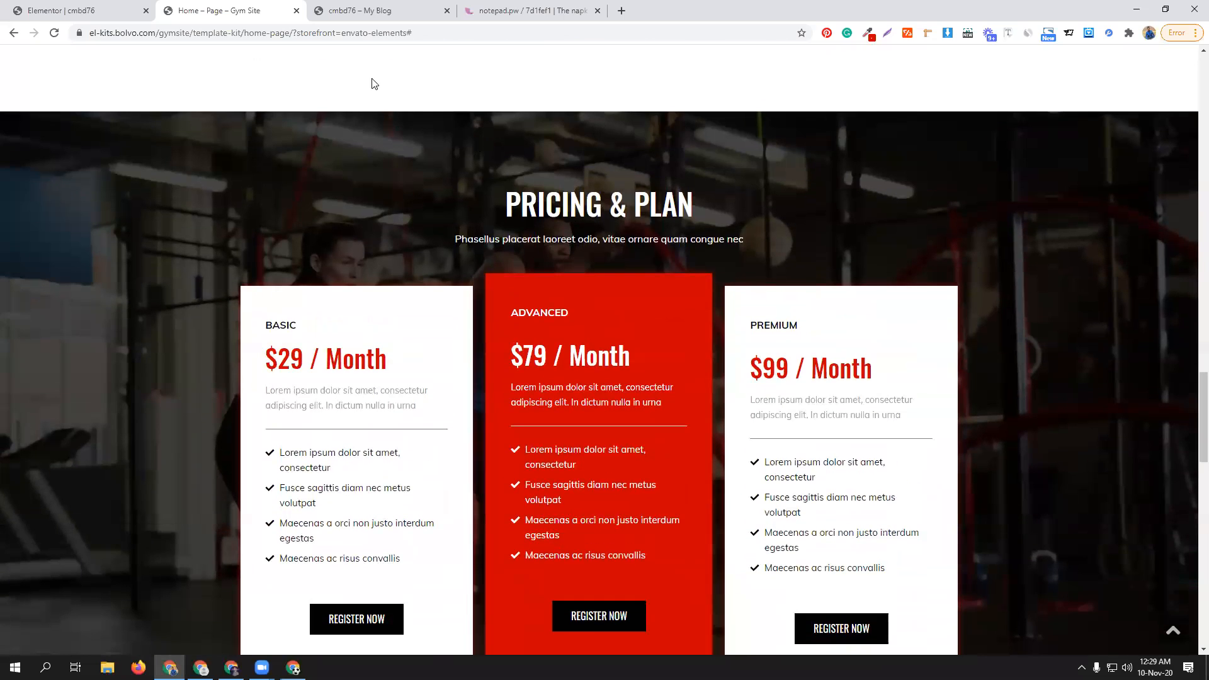
click(68, 5)
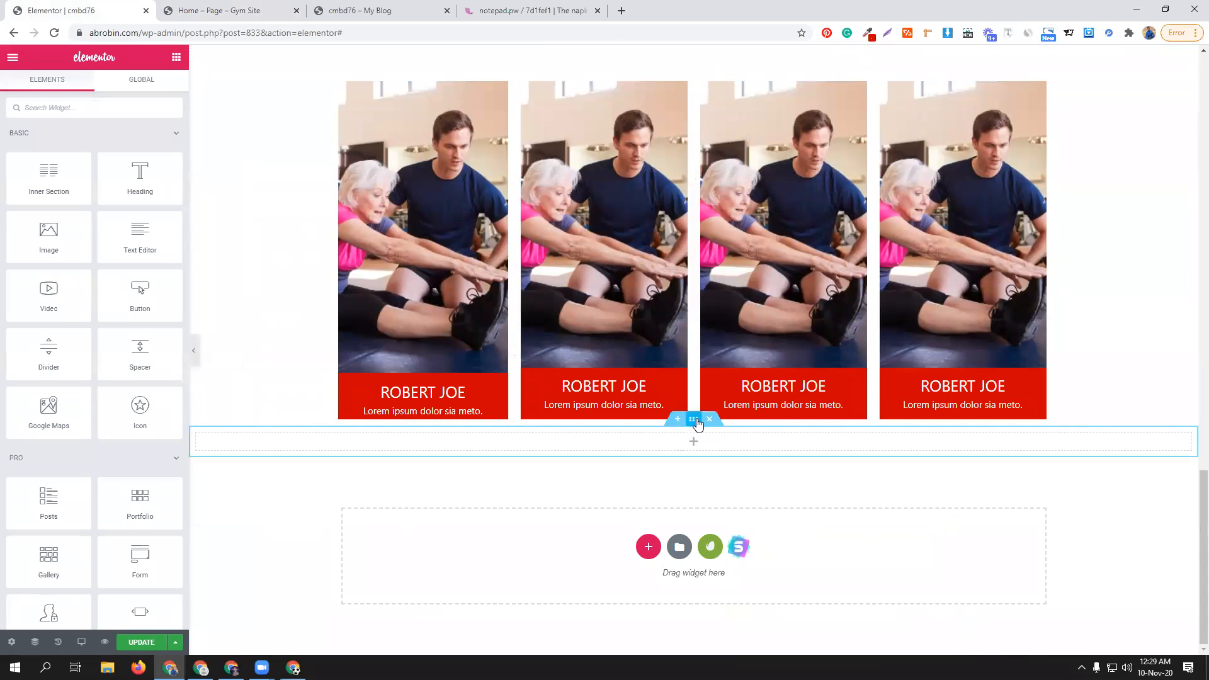
- Give the new section a classic background using the two-athletic-girls gym photo and compare it with the reference page
click(693, 419)
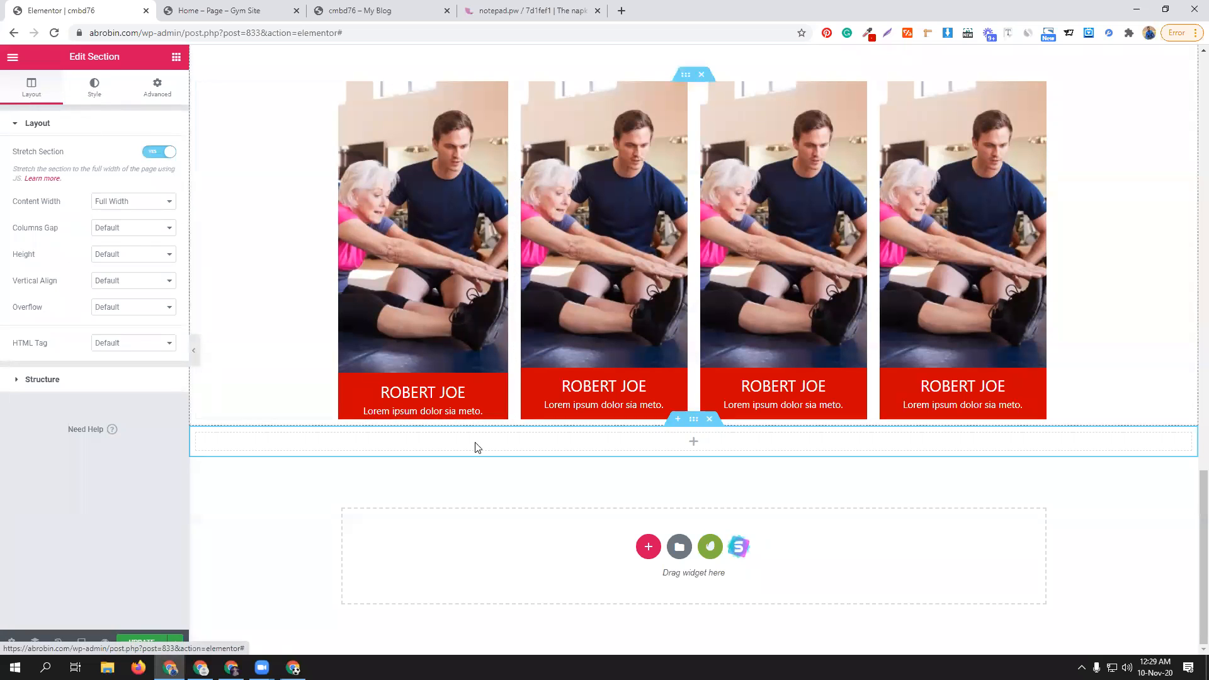
click(94, 87)
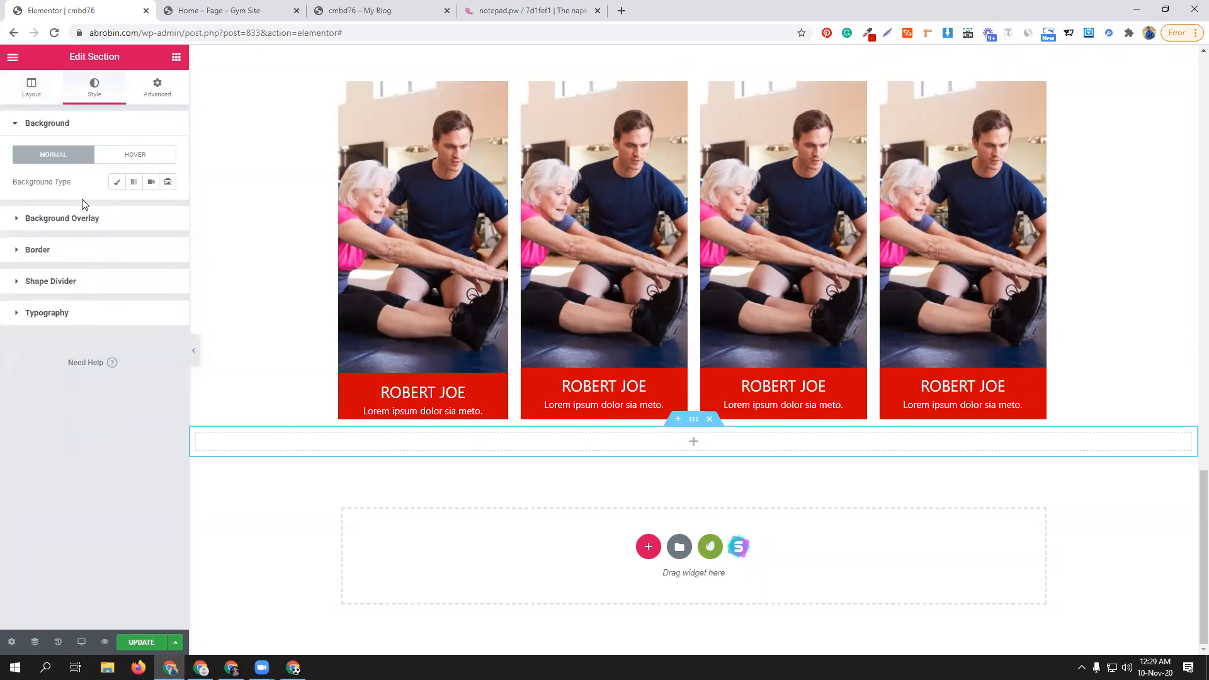
click(117, 182)
click(150, 209)
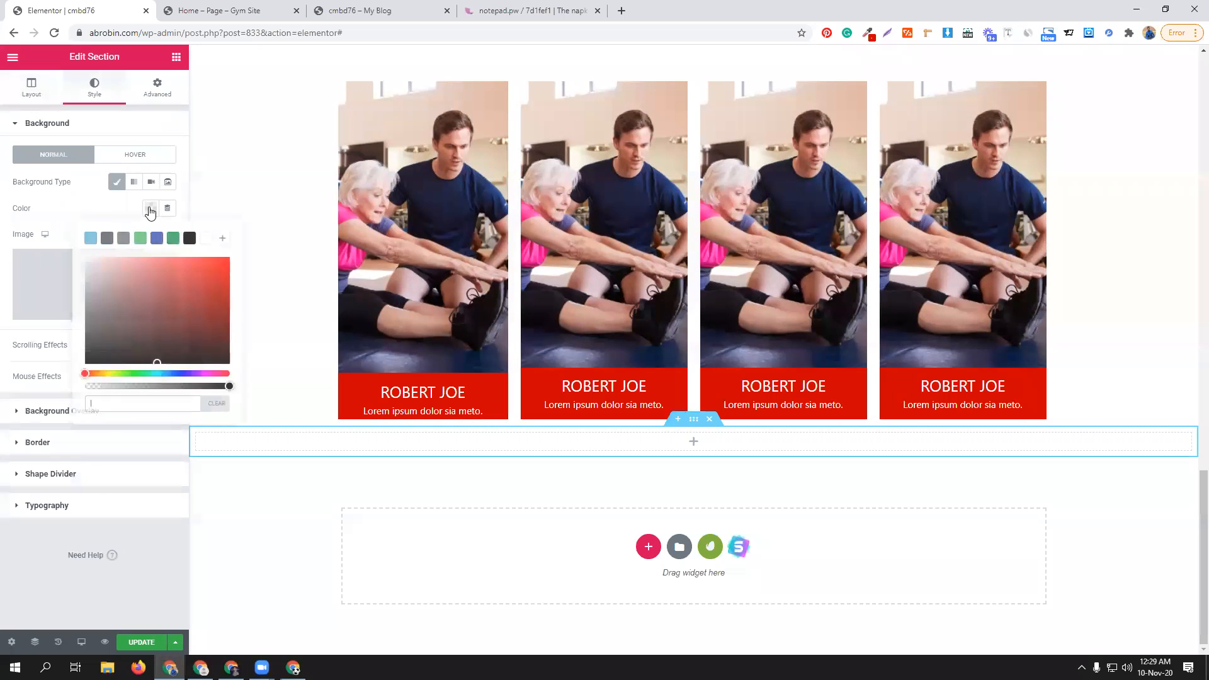
click(102, 204)
click(96, 297)
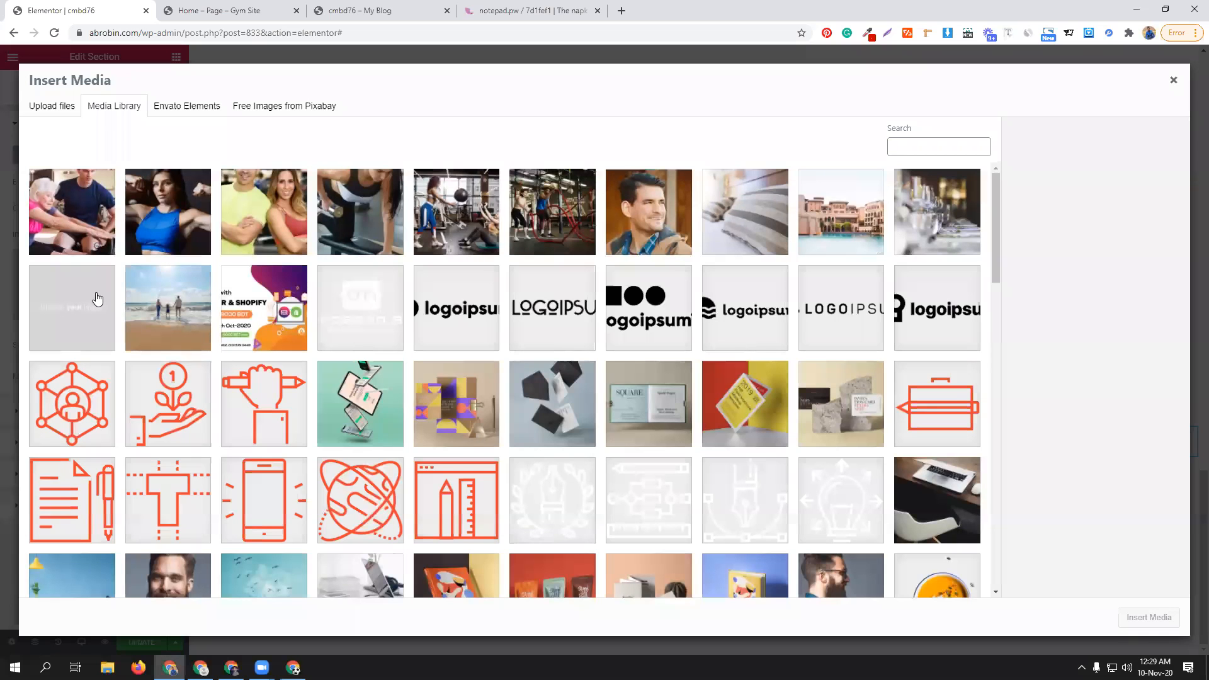
click(208, 10)
click(95, 11)
click(443, 236)
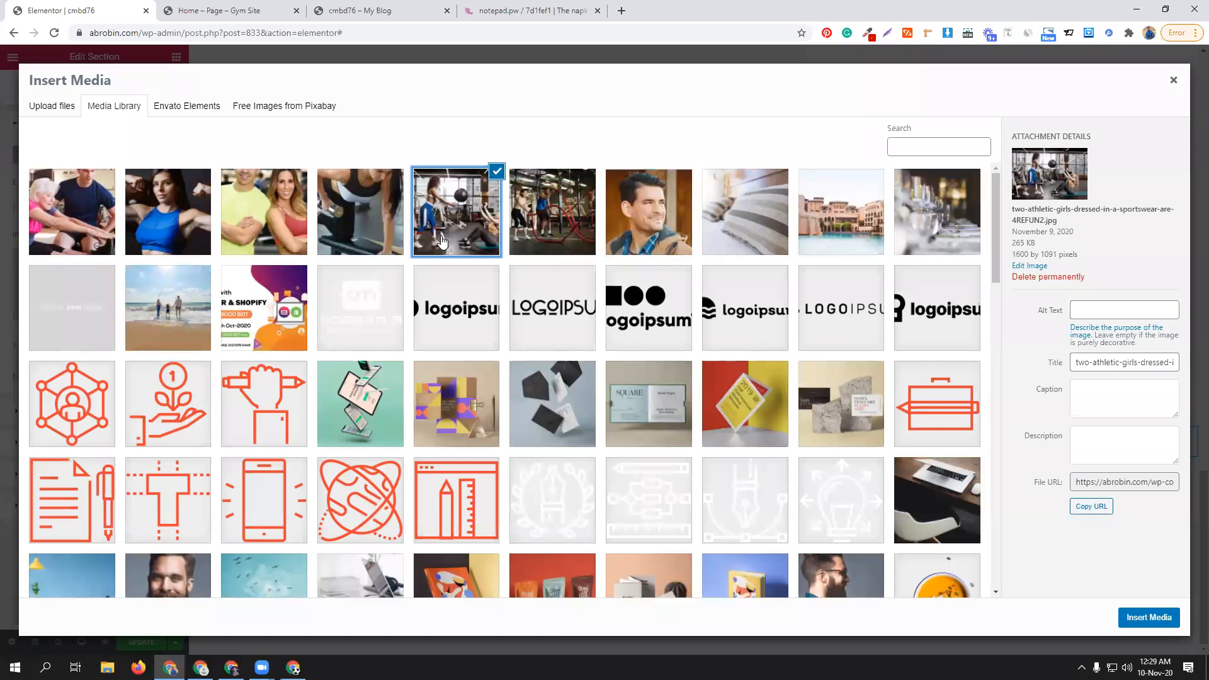
click(1139, 619)
click(260, 8)
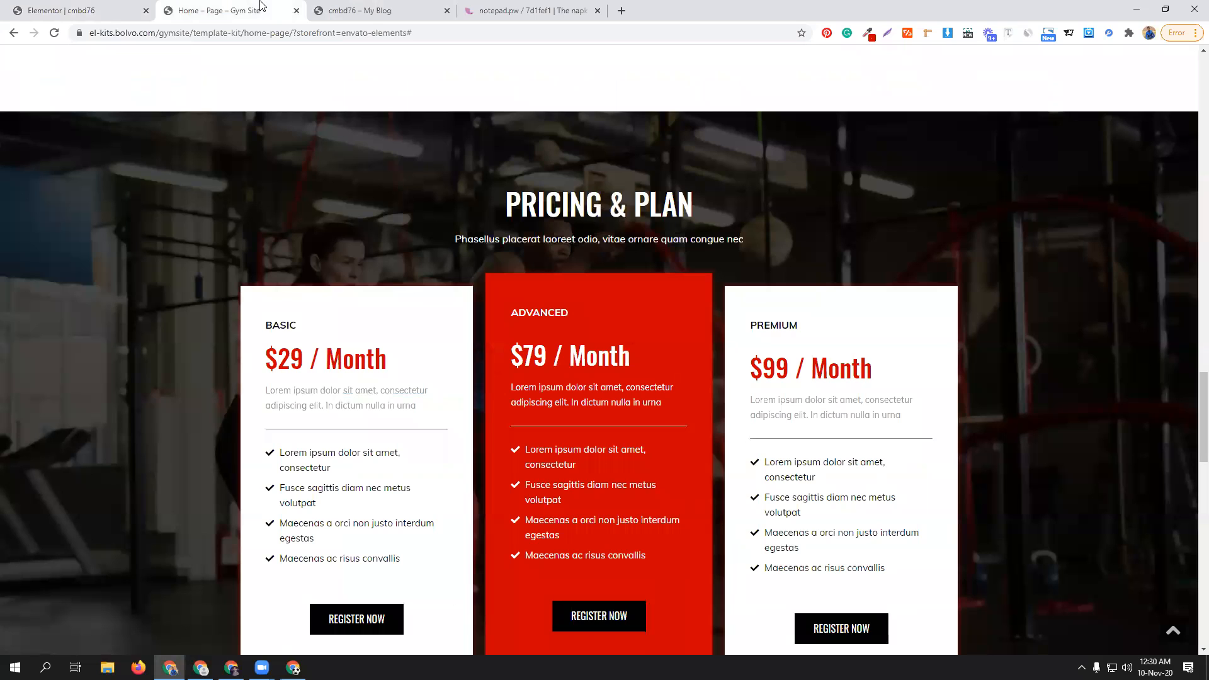
click(101, 6)
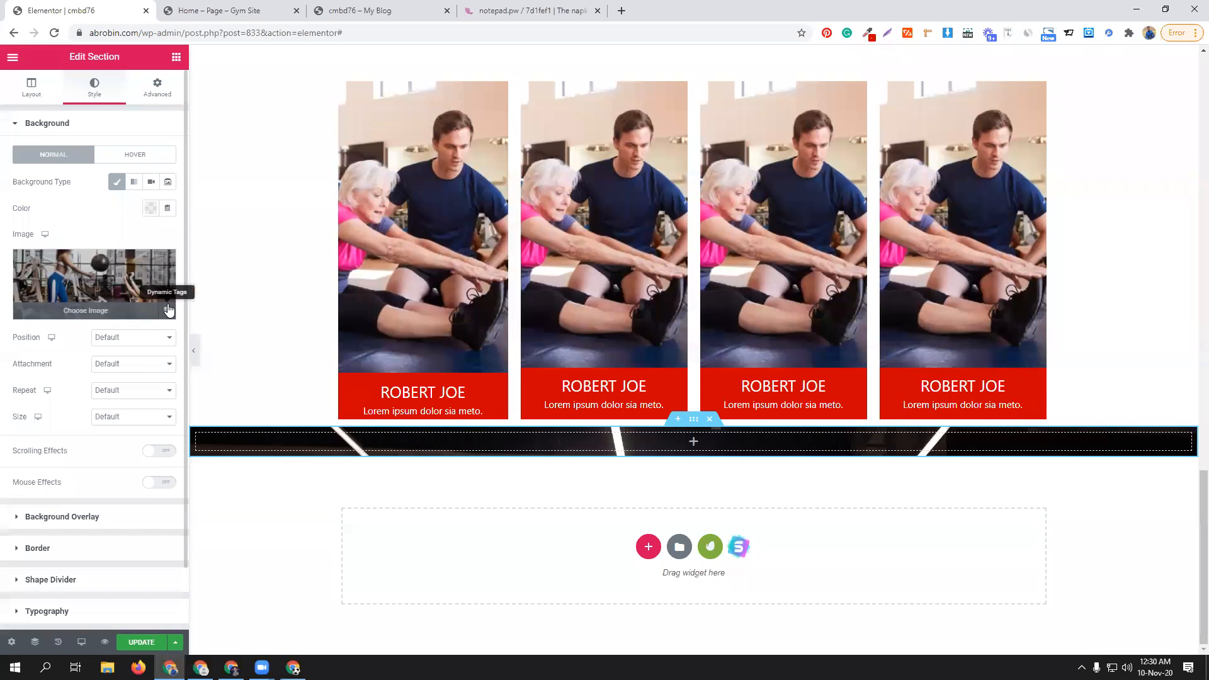
- Replace the section's background image with the gym photo of a group training among red equipment
click(163, 263)
click(133, 277)
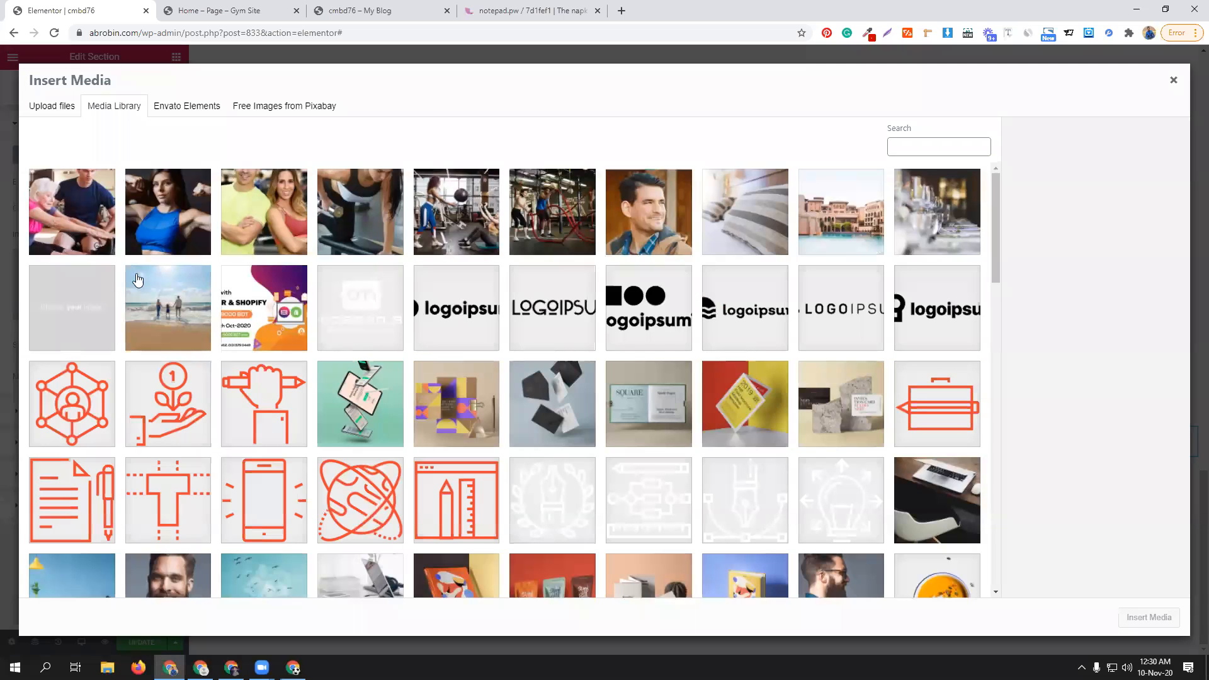
click(548, 188)
click(1140, 620)
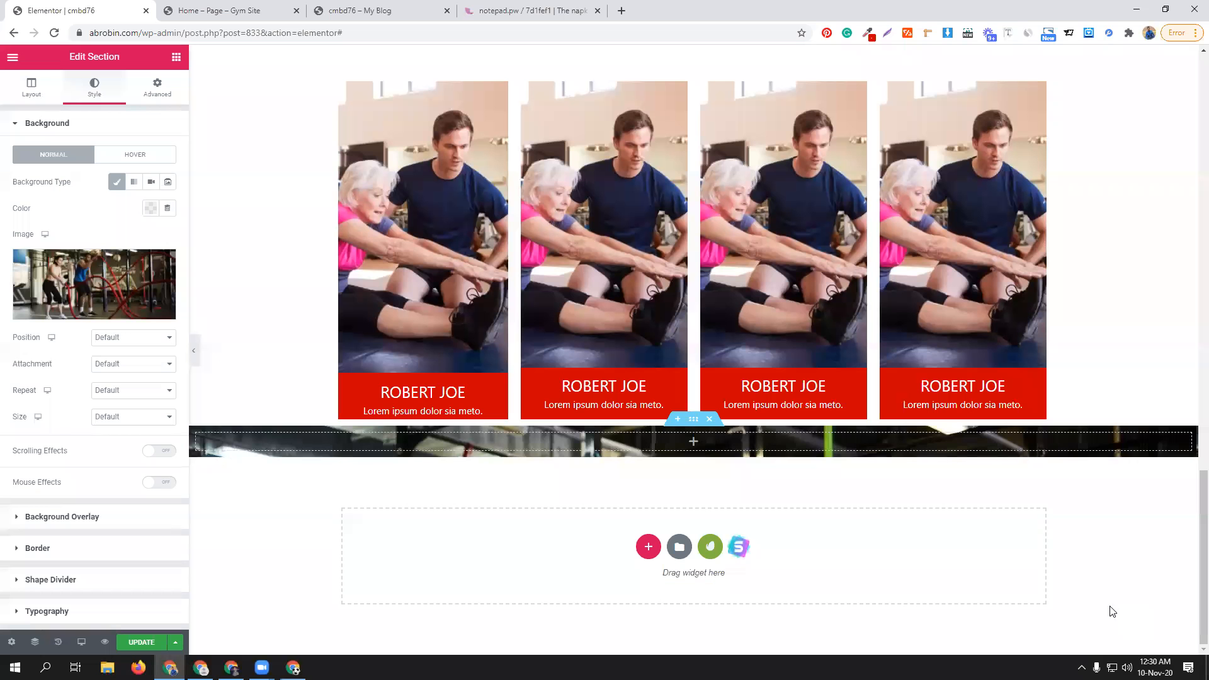
- Set the background image's position to Center Center, repeat to No-repeat and size to Cover, keeping the attachment at Default
click(119, 339)
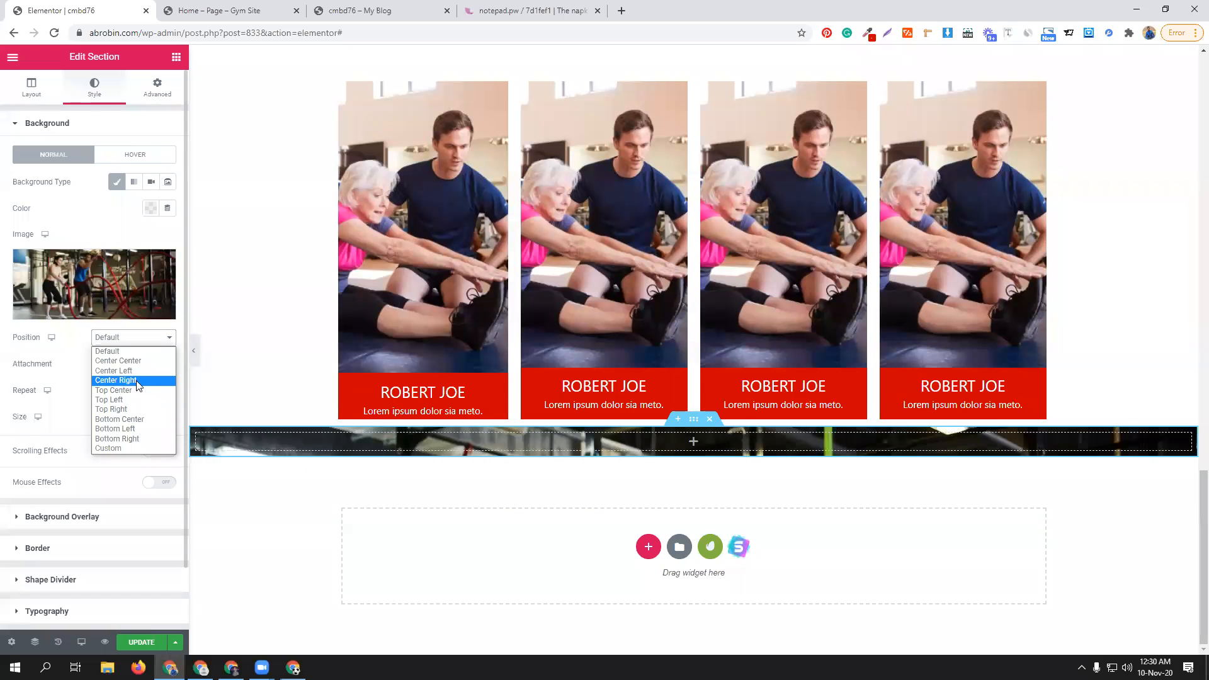
click(148, 361)
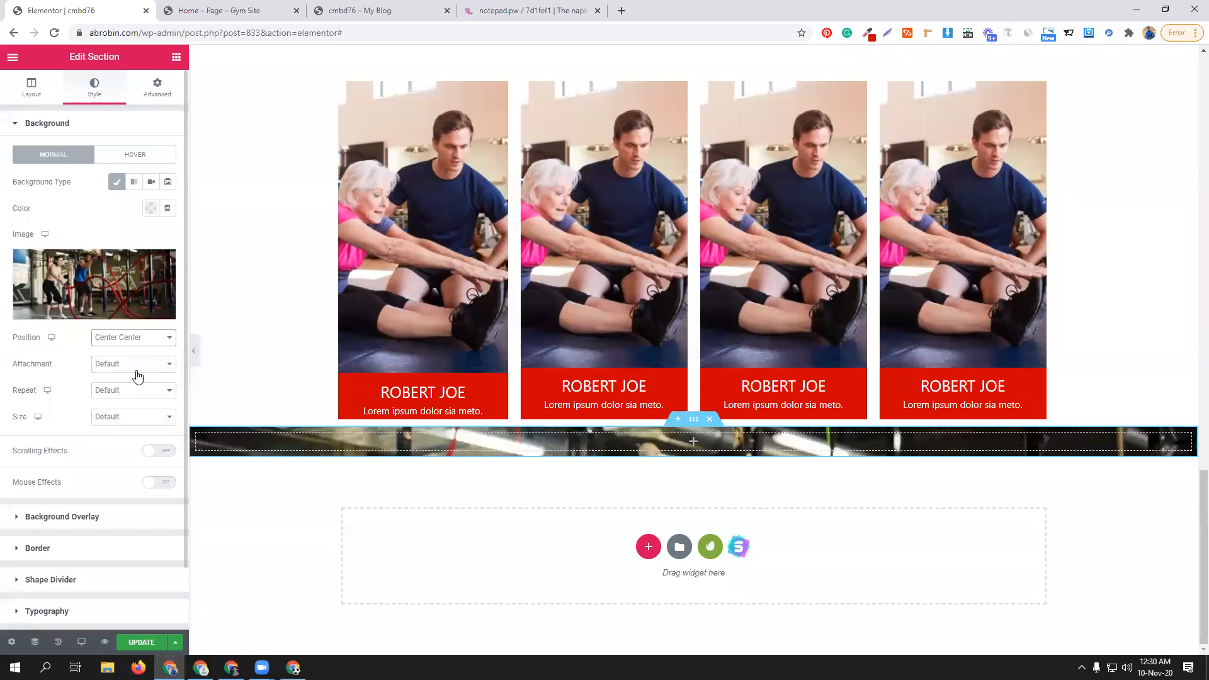
click(133, 365)
click(103, 377)
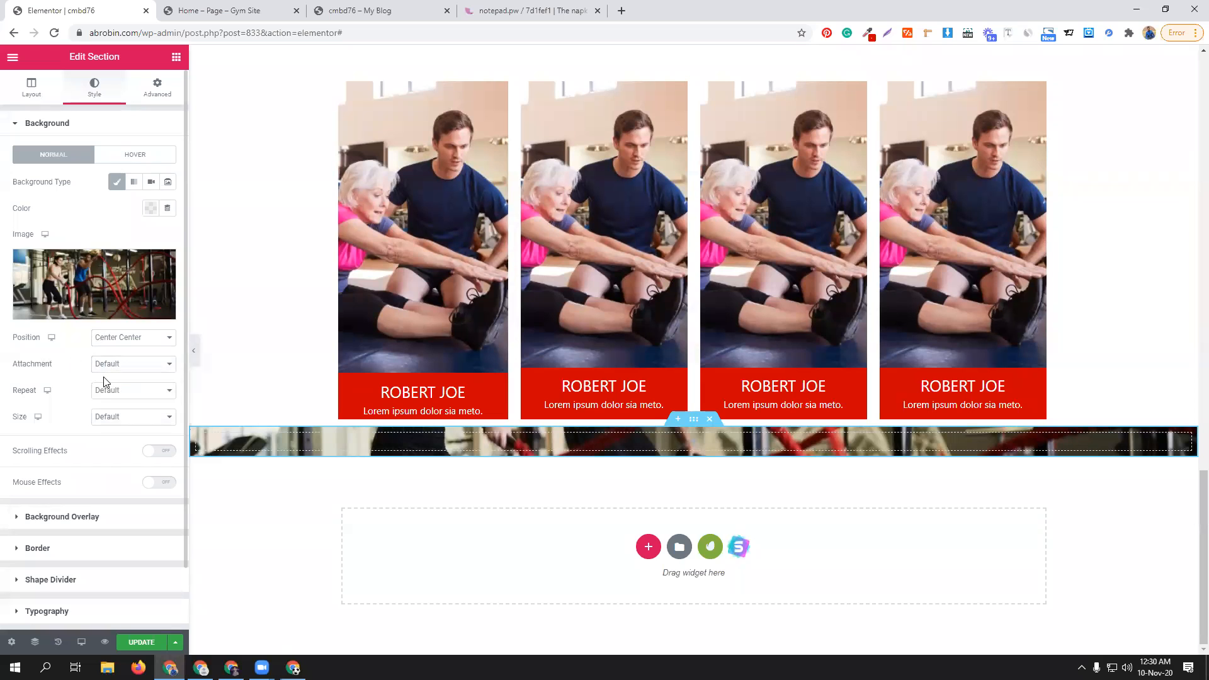
click(113, 397)
click(106, 413)
click(118, 418)
click(114, 450)
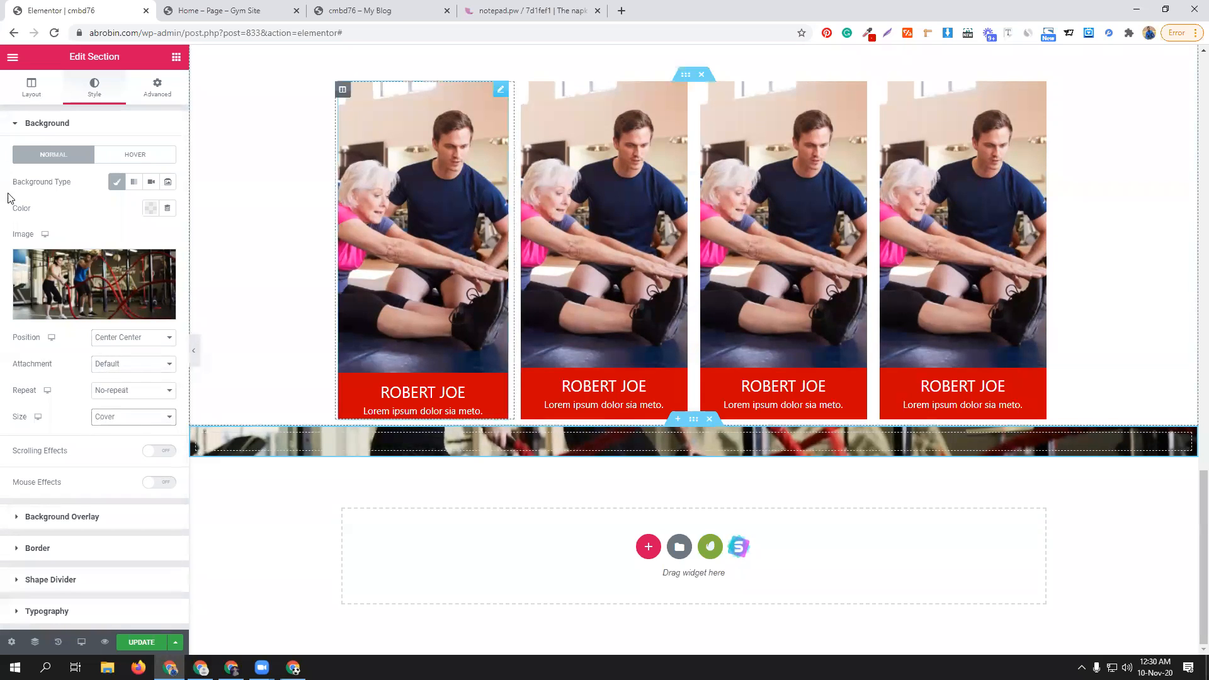
- Add a classic black background overlay with 0.59 opacity to the section and compare it with the reference page
click(65, 517)
click(150, 213)
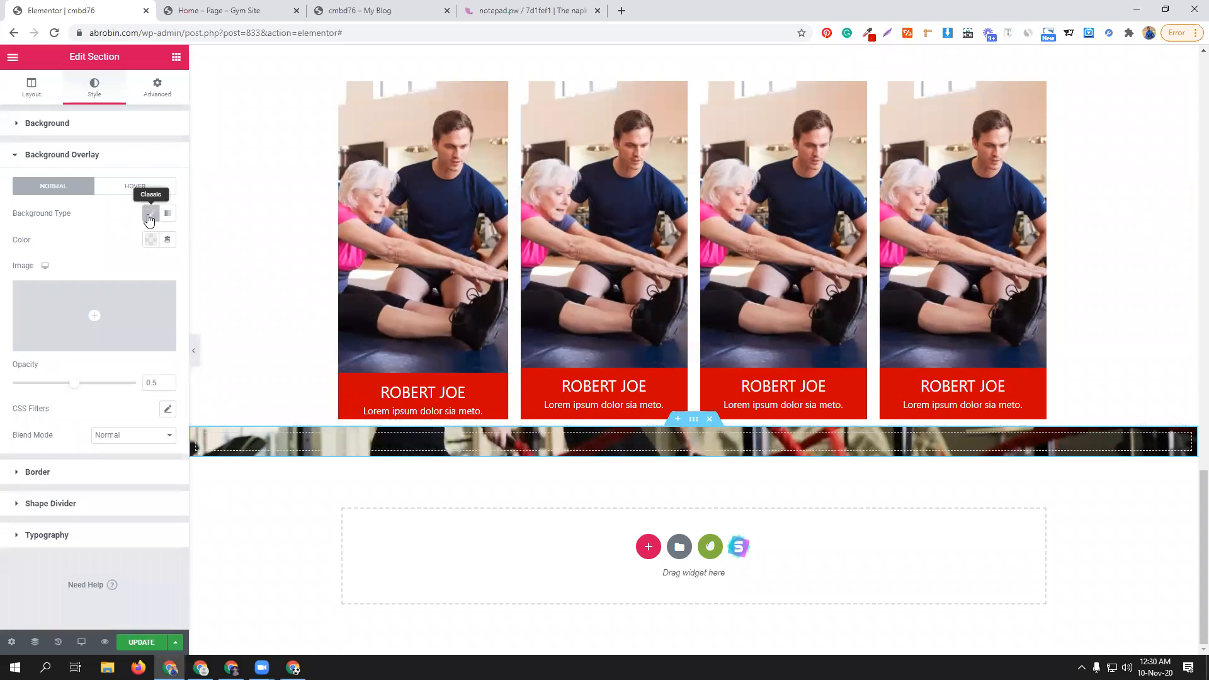
click(149, 240)
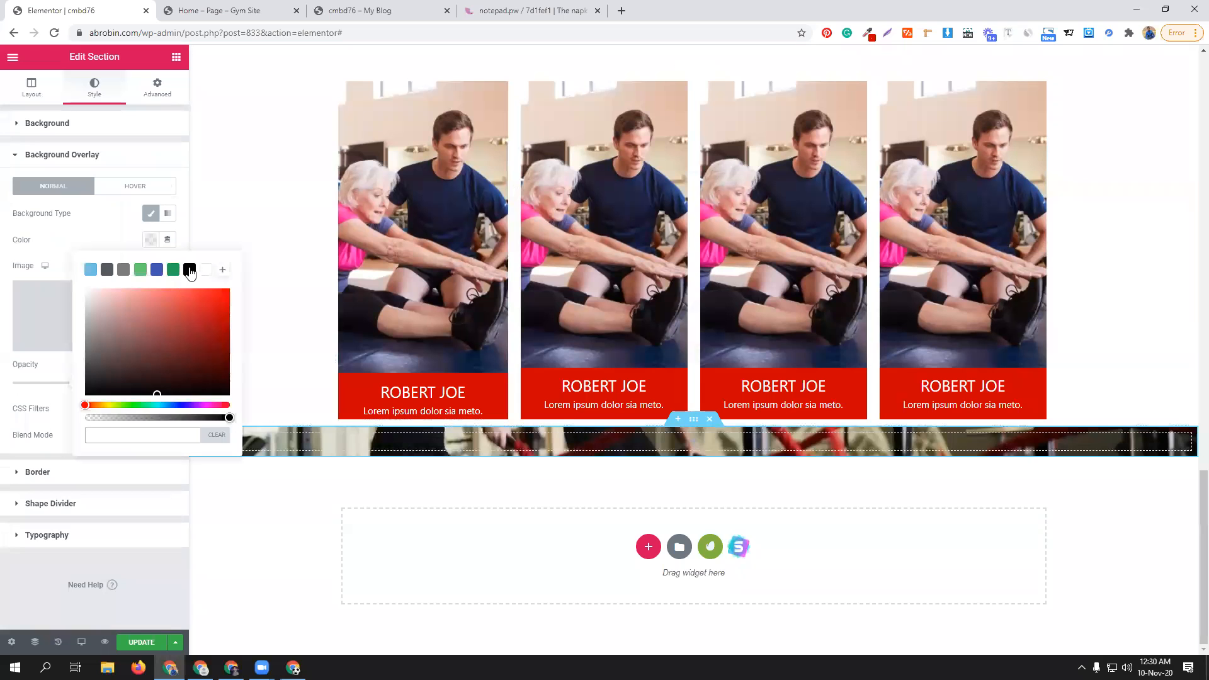
click(190, 270)
click(57, 400)
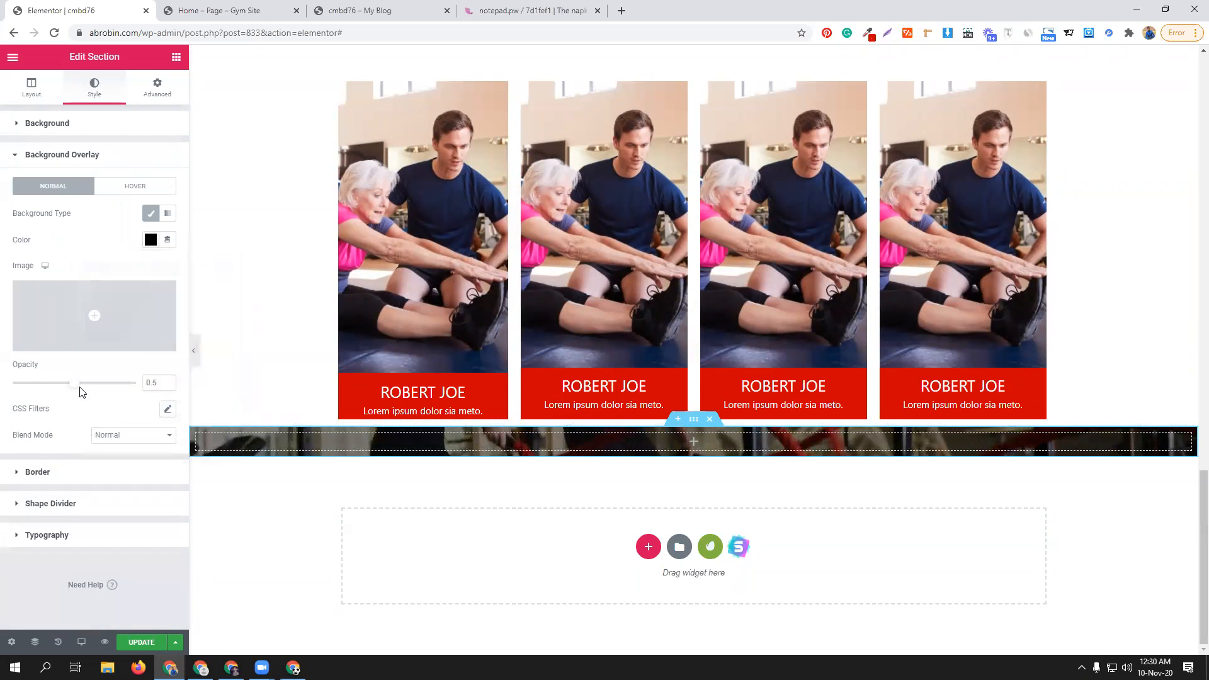
drag(80, 387, 91, 383)
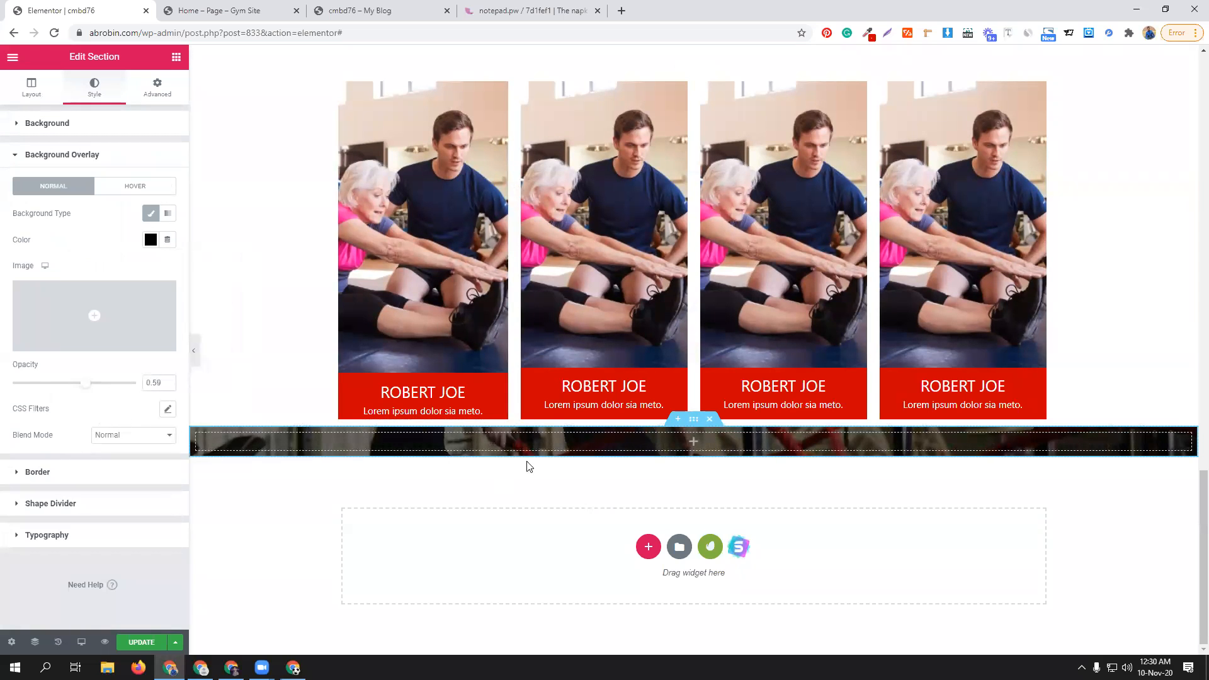
click(261, 18)
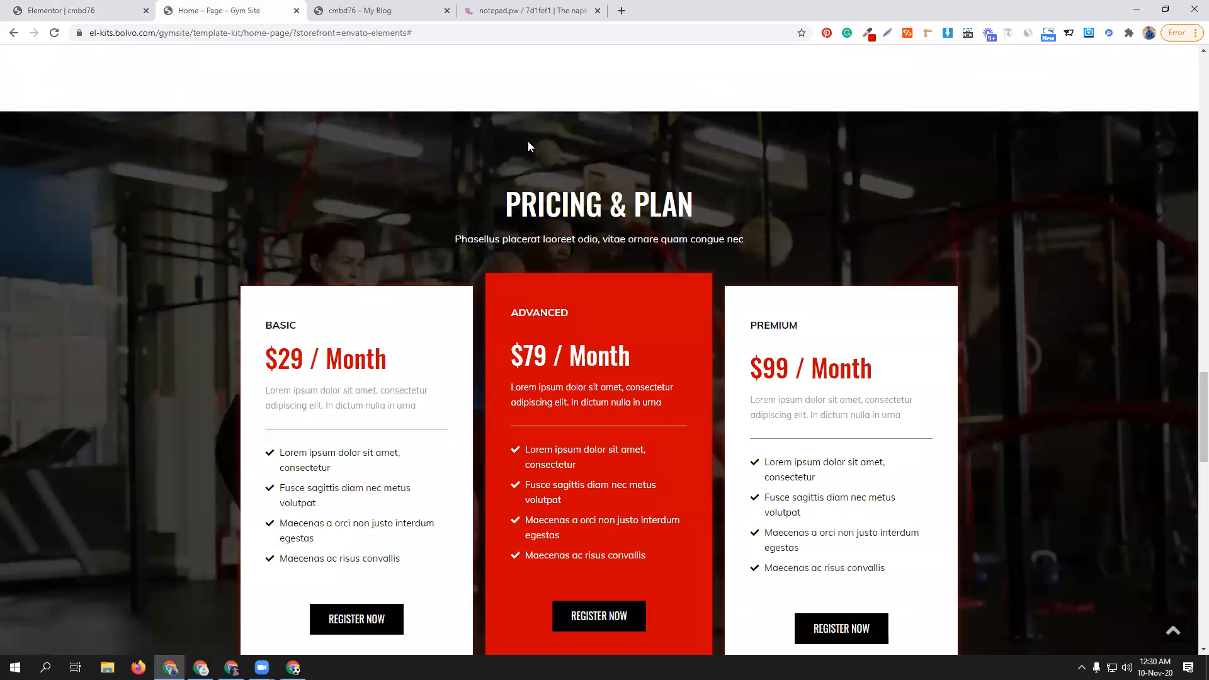
click(63, 11)
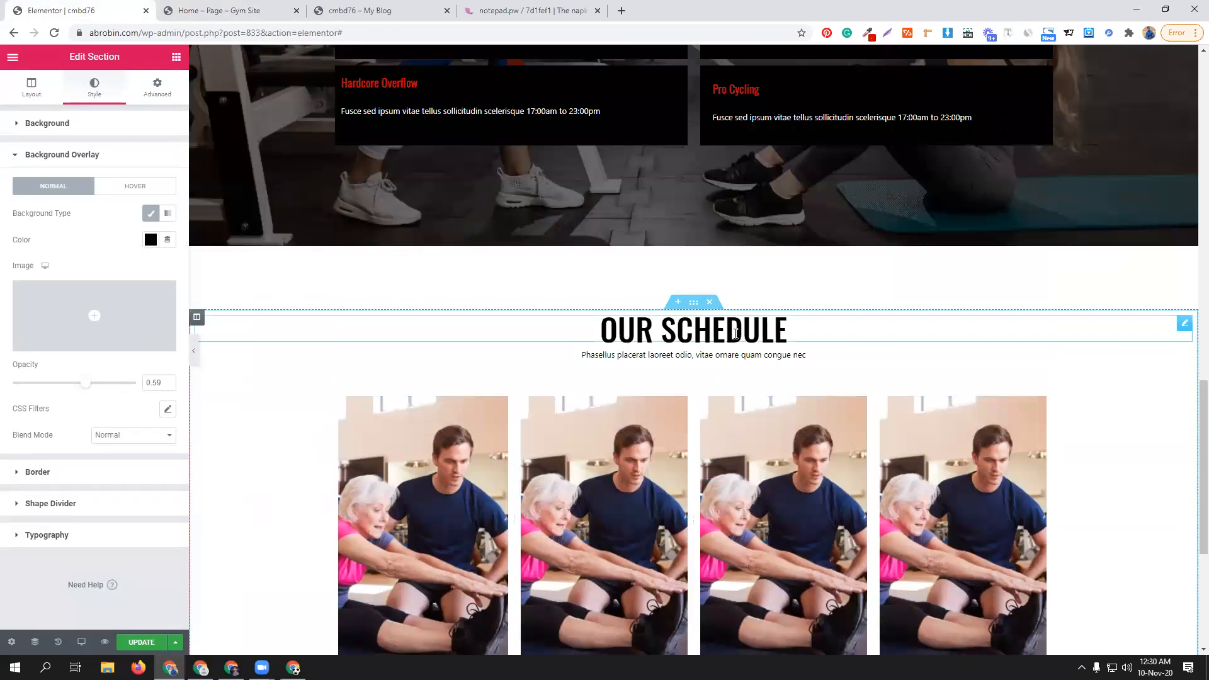
- Paste a copy of the white Our Schedule subtitle text widget into the empty dark section below the trainer cards
scroll(735, 333, up, 8)
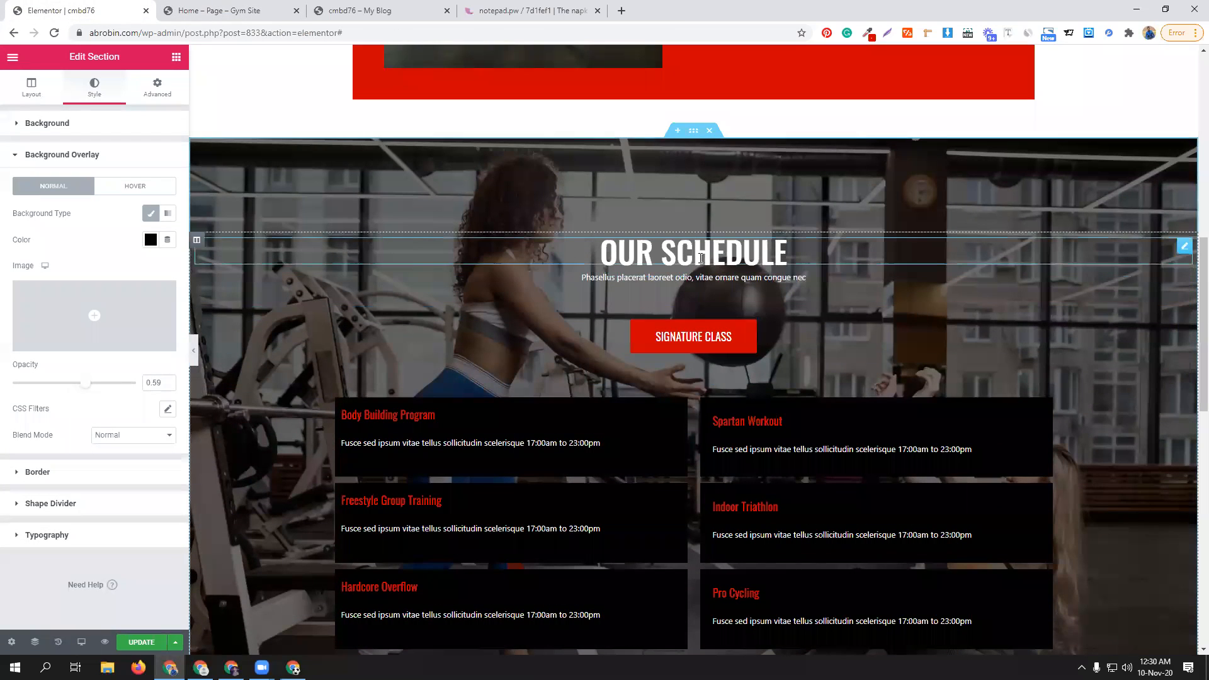
right_click(710, 264)
click(217, 11)
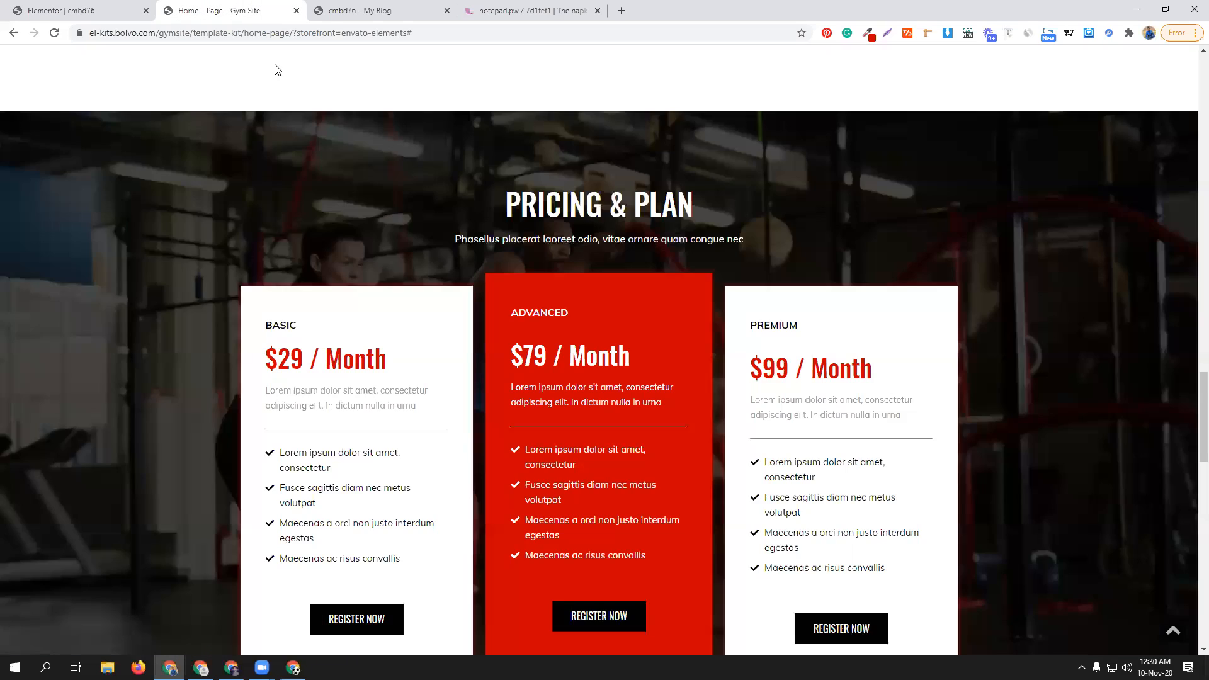
scroll(531, 473, down, 7)
scroll(531, 472, down, 13)
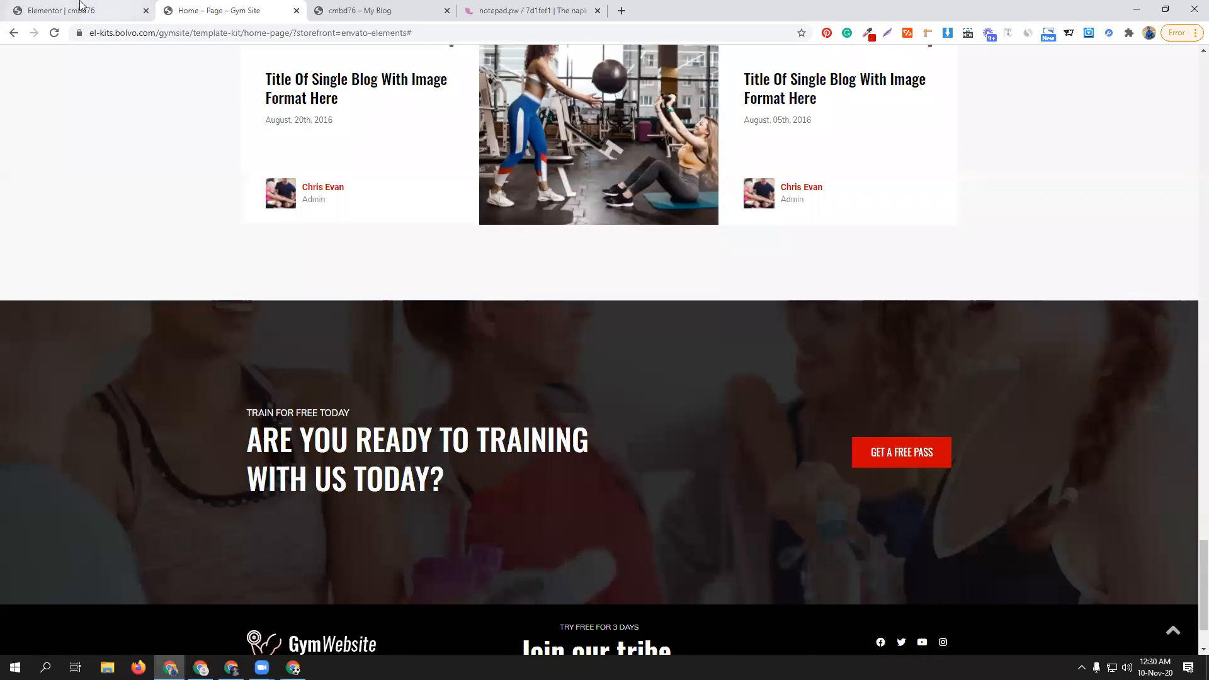
click(88, 11)
scroll(595, 336, down, 12)
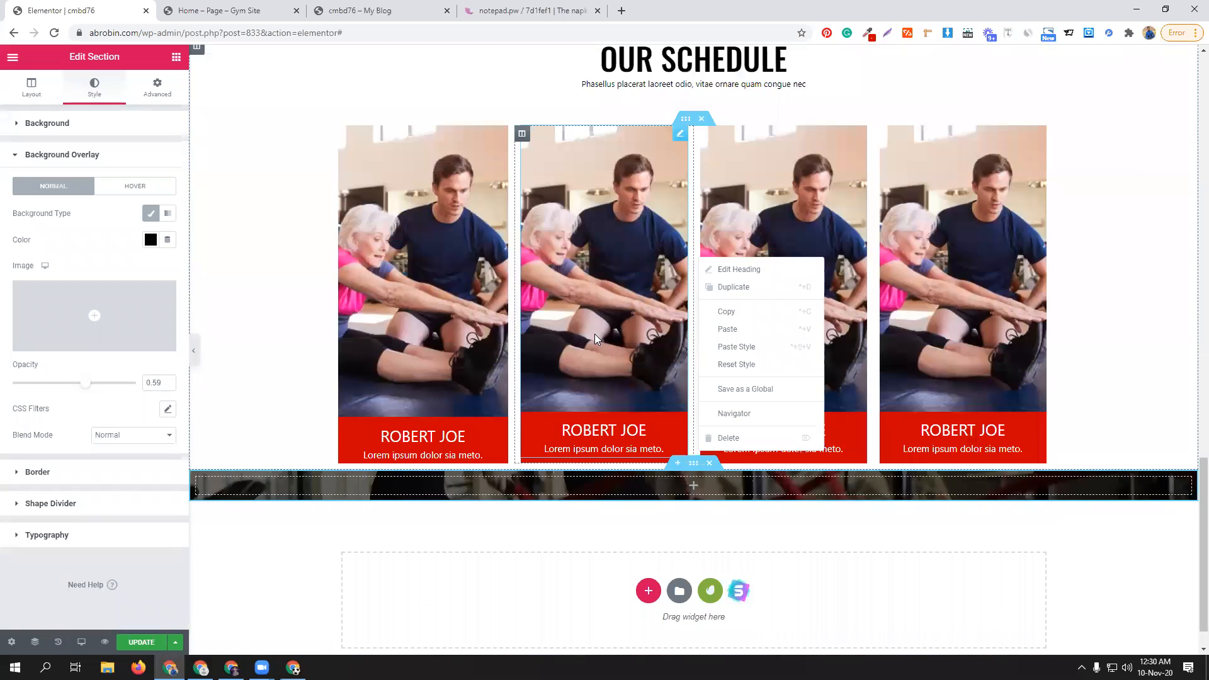
scroll(594, 339, down, 1)
right_click(590, 446)
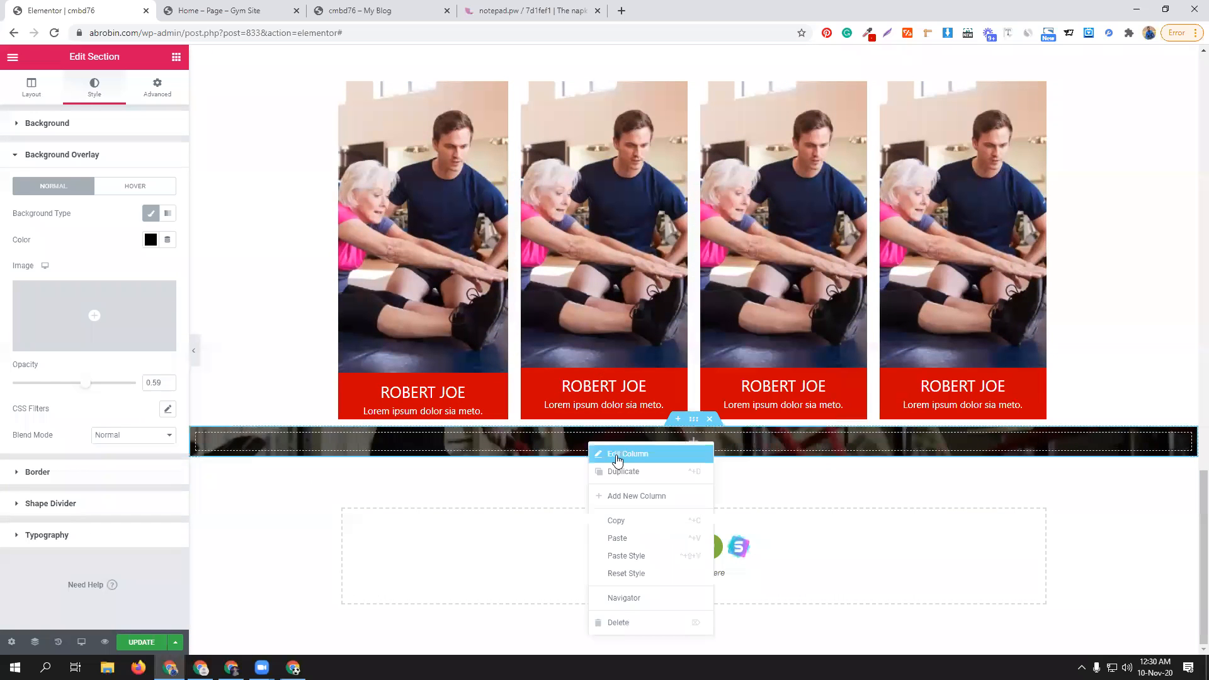
click(616, 537)
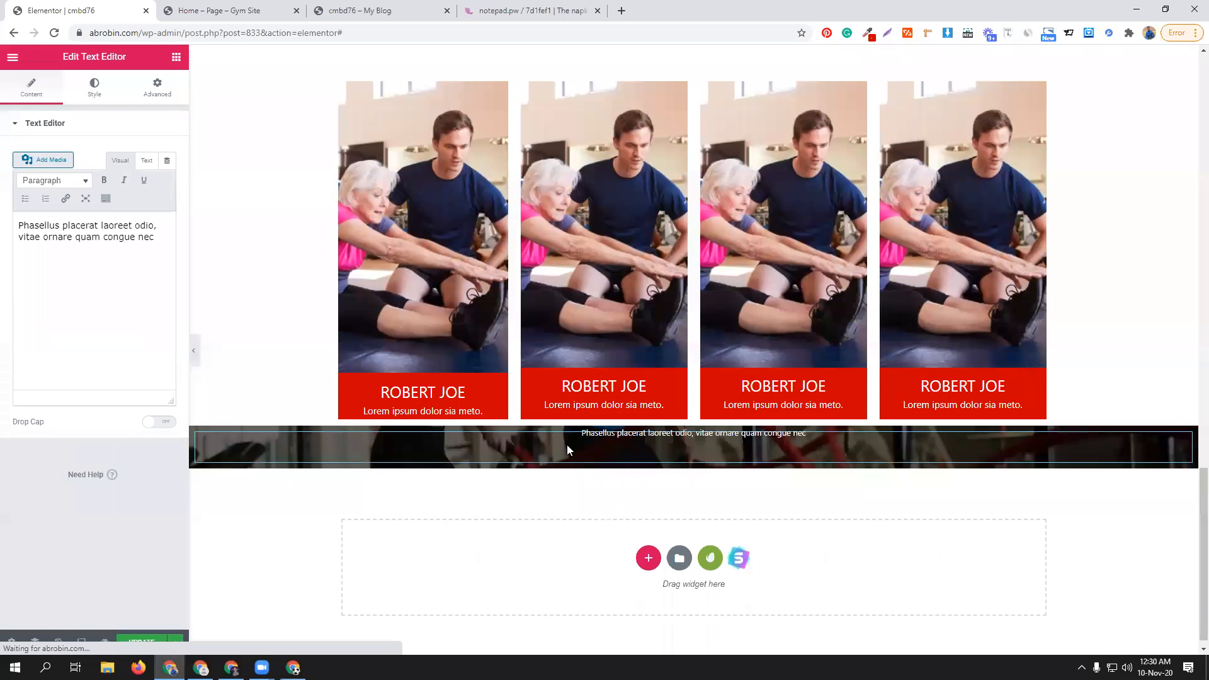
- Copy the white OUR SCHEDULE heading into the dark section and move it above the subtitle text
scroll(545, 353, up, 5)
scroll(545, 354, up, 15)
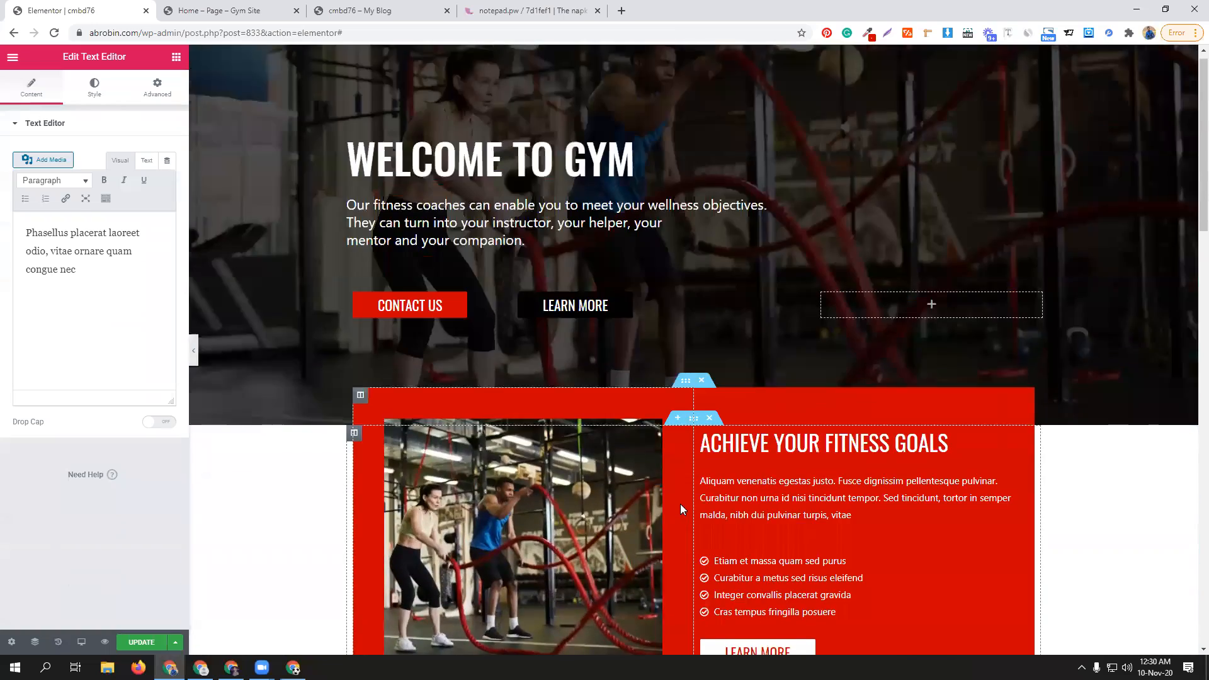
scroll(676, 484, down, 7)
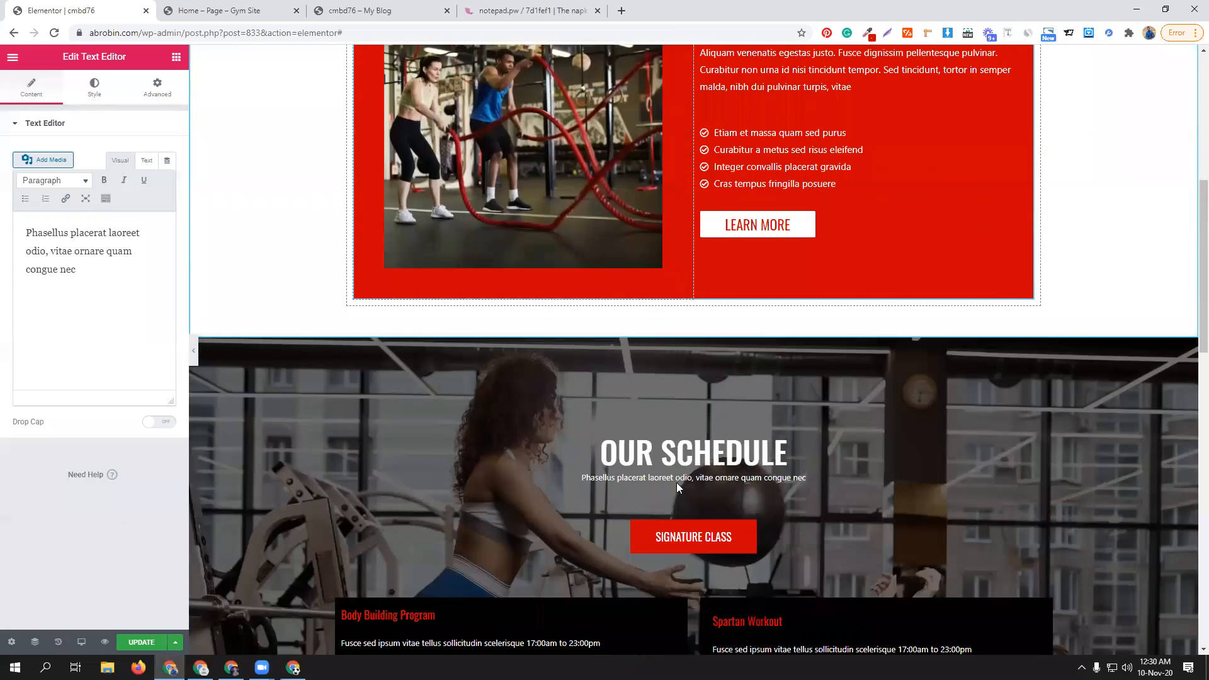
right_click(700, 445)
click(727, 496)
scroll(580, 489, down, 7)
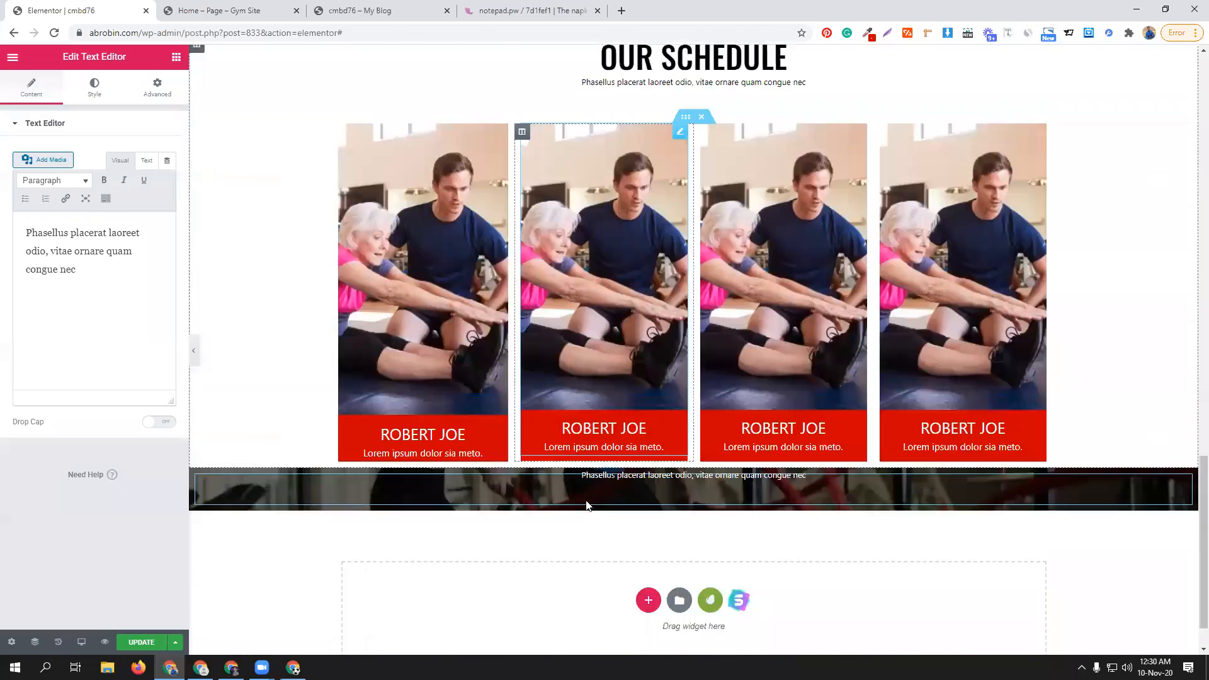
right_click(555, 429)
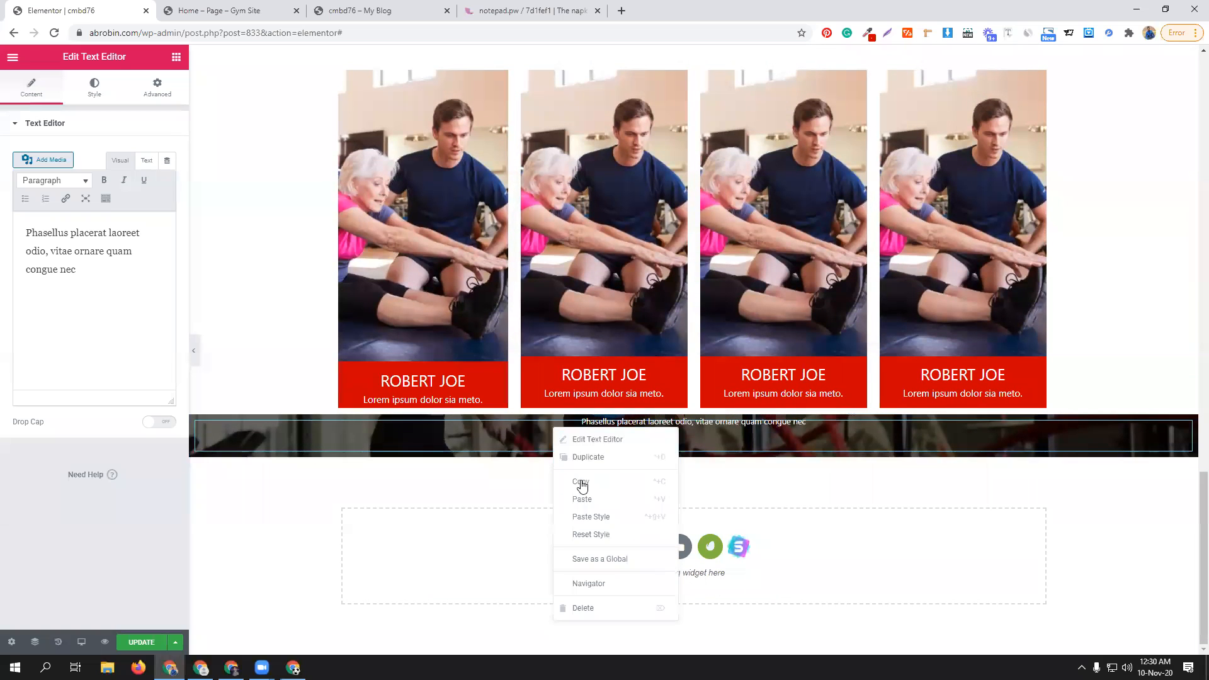
click(583, 500)
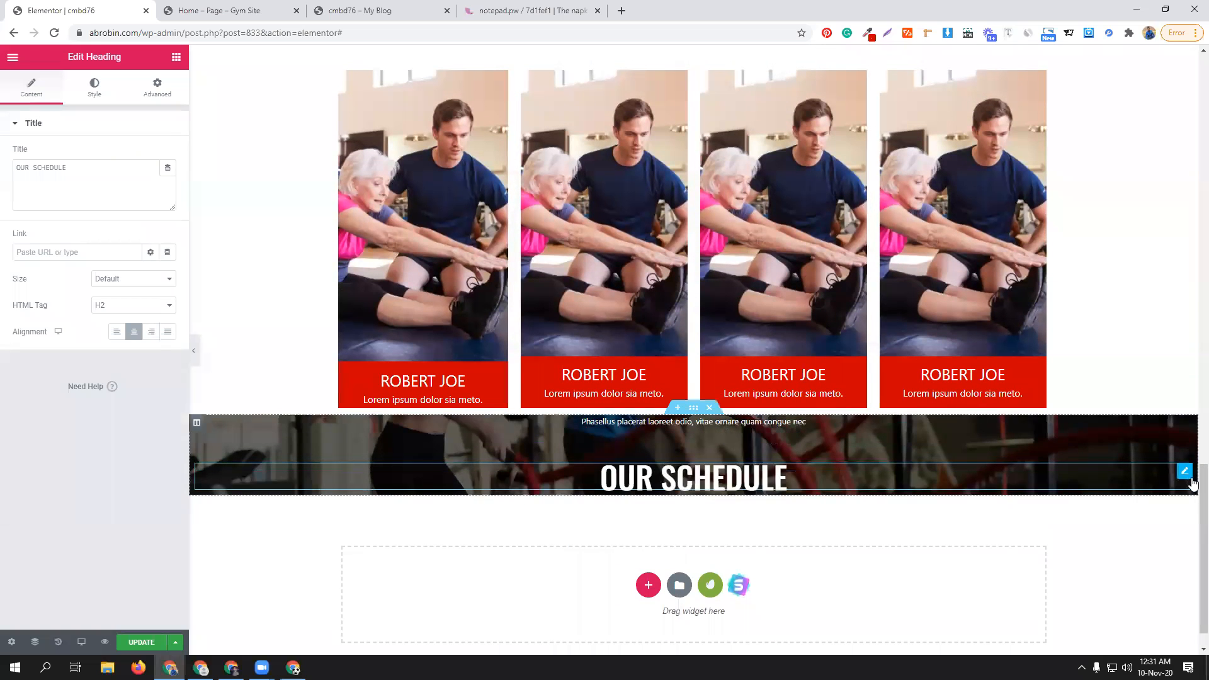
drag(1188, 477, 763, 398)
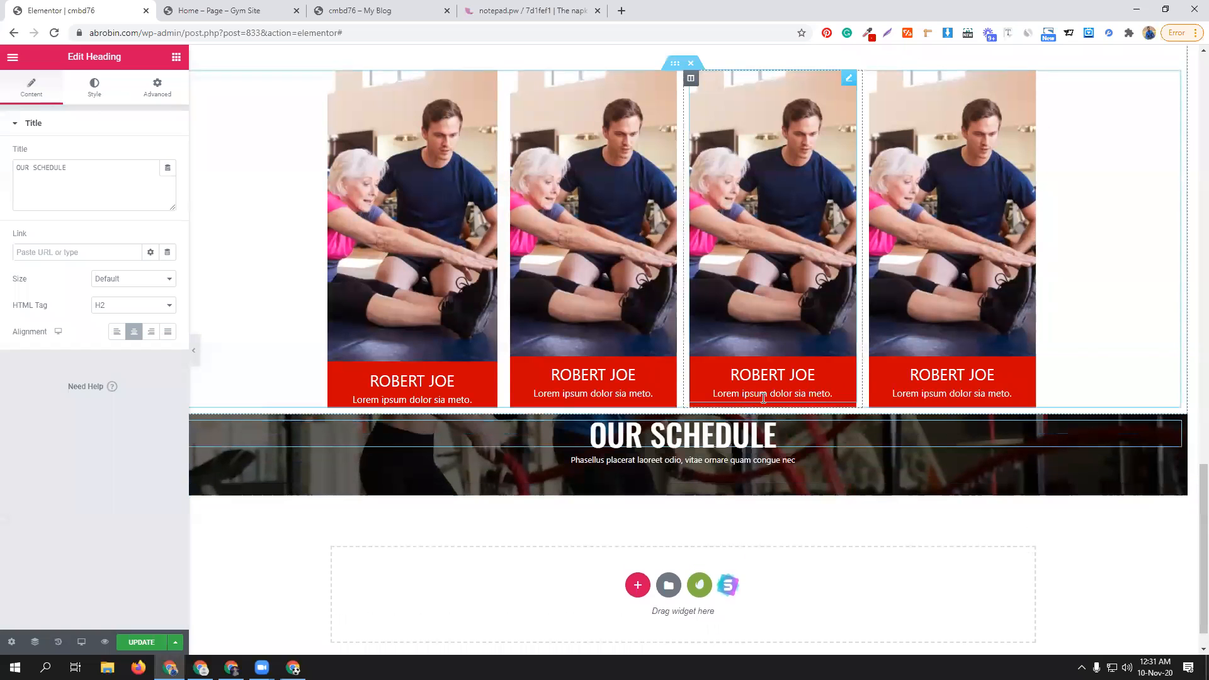
- Replace the copied heading's title with PRICING & PLAN, taken from the reference page
triple_click(65, 169)
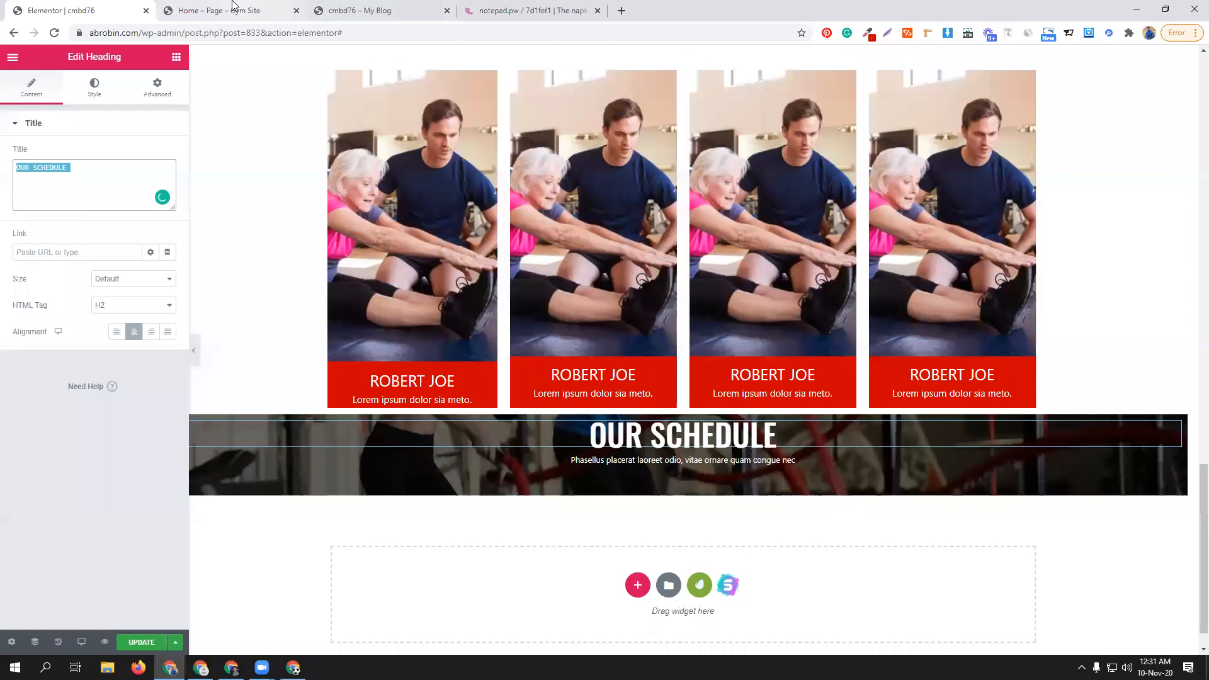
click(214, 10)
scroll(586, 369, up, 15)
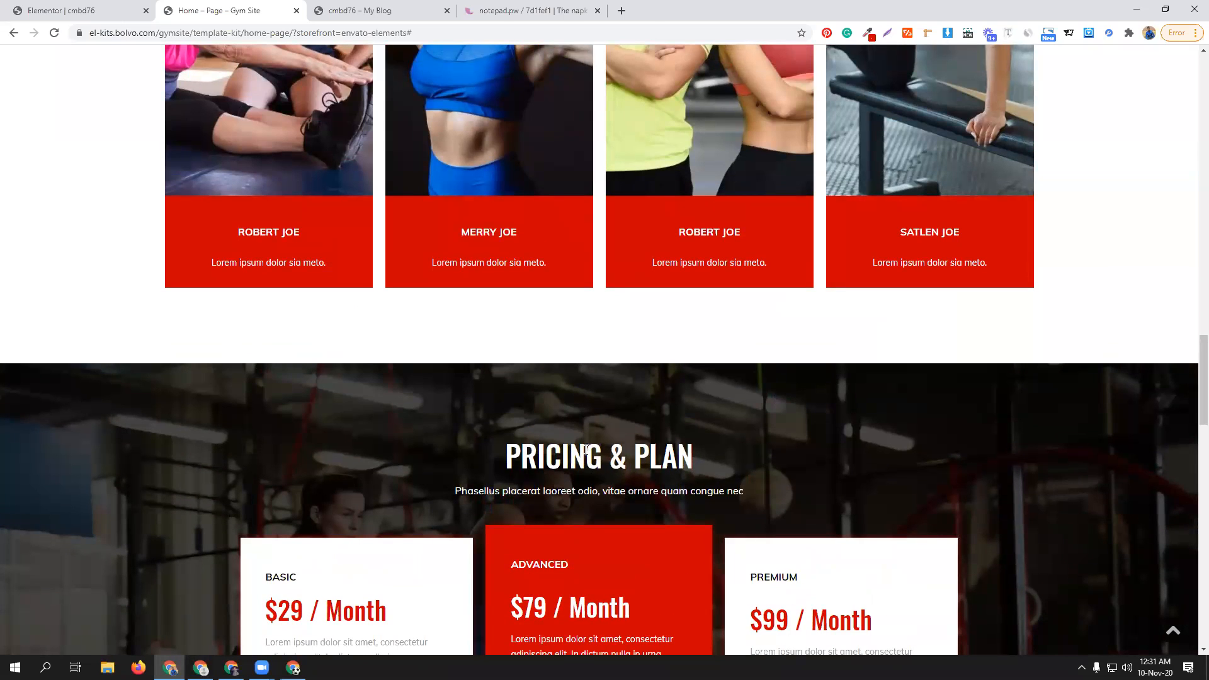
triple_click(585, 449)
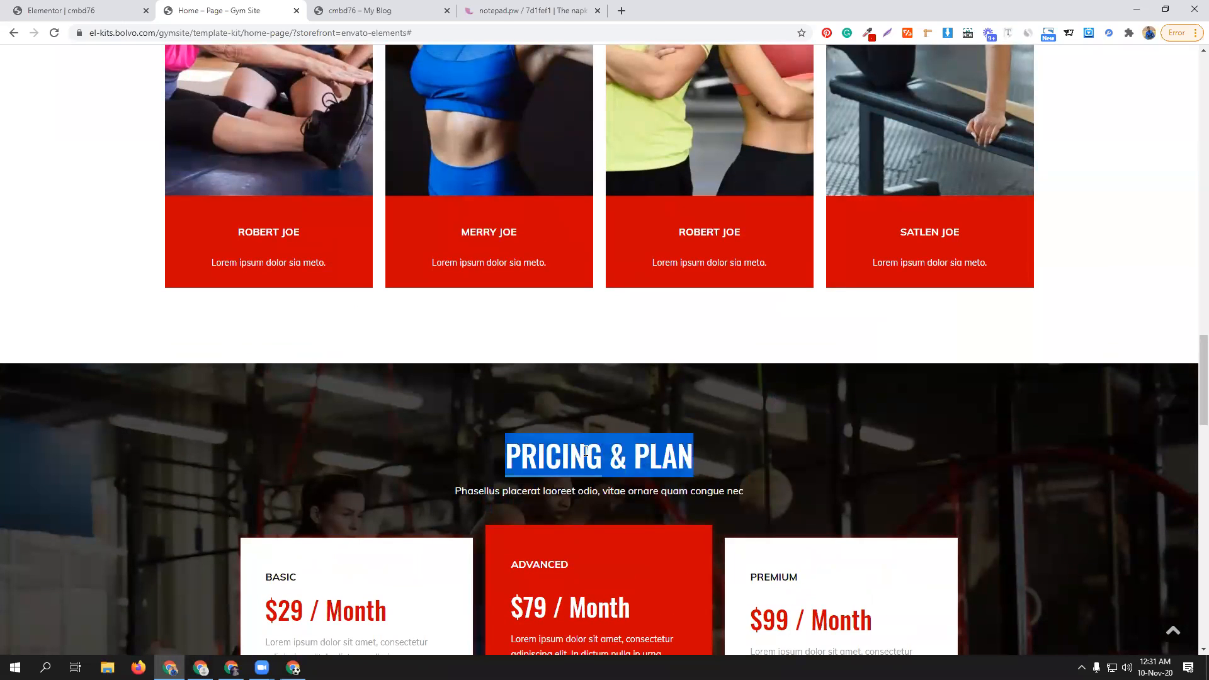
click(130, 8)
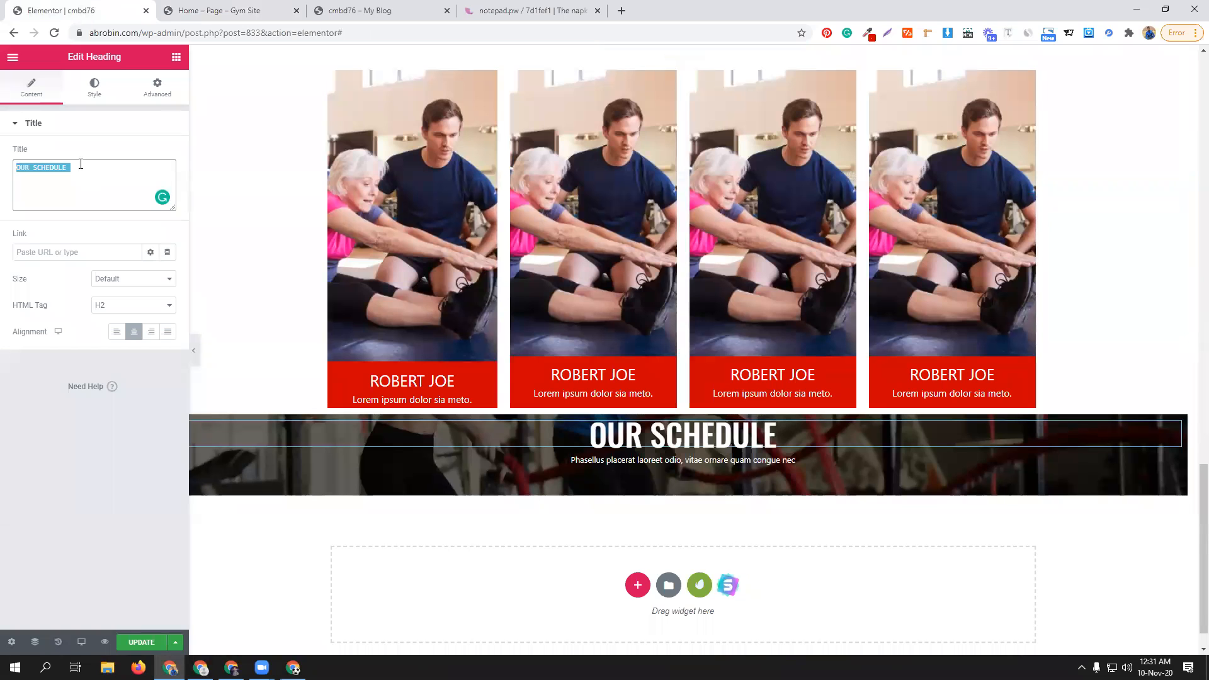
key(ctrl+v)
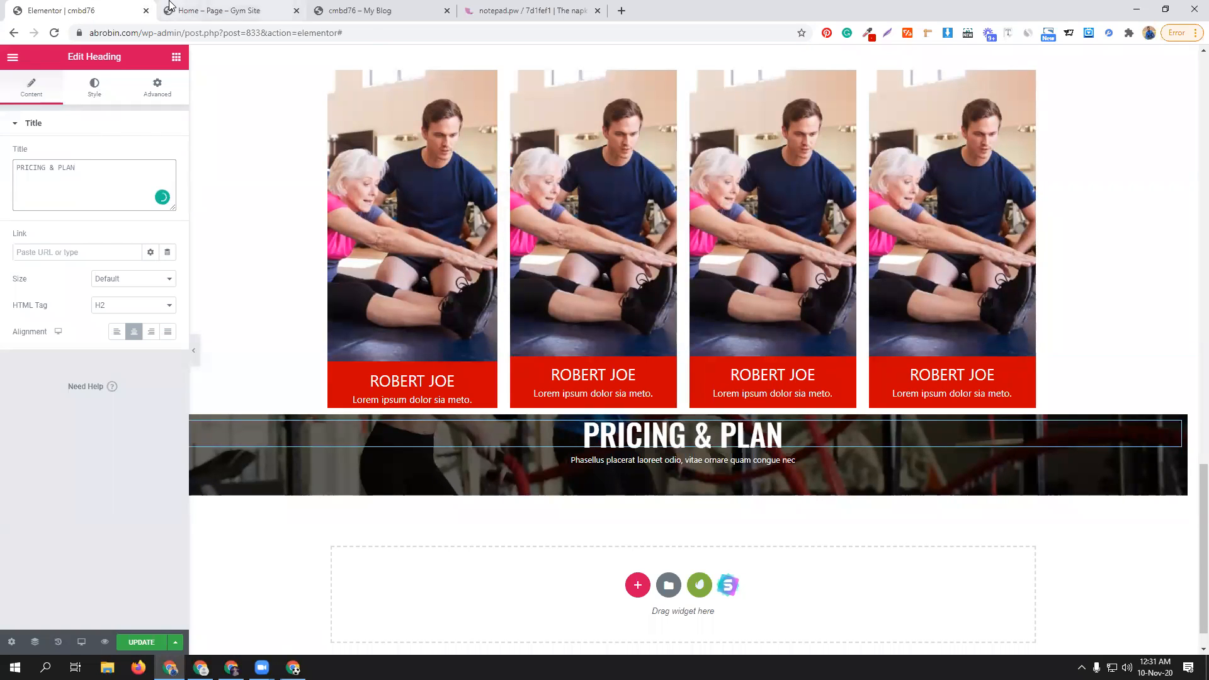
- Replace the subtitle under the Pricing & Plan heading with the reference page's text "Phasellus placerat laoreet odio, vitae ornare quam congue nec"
click(208, 9)
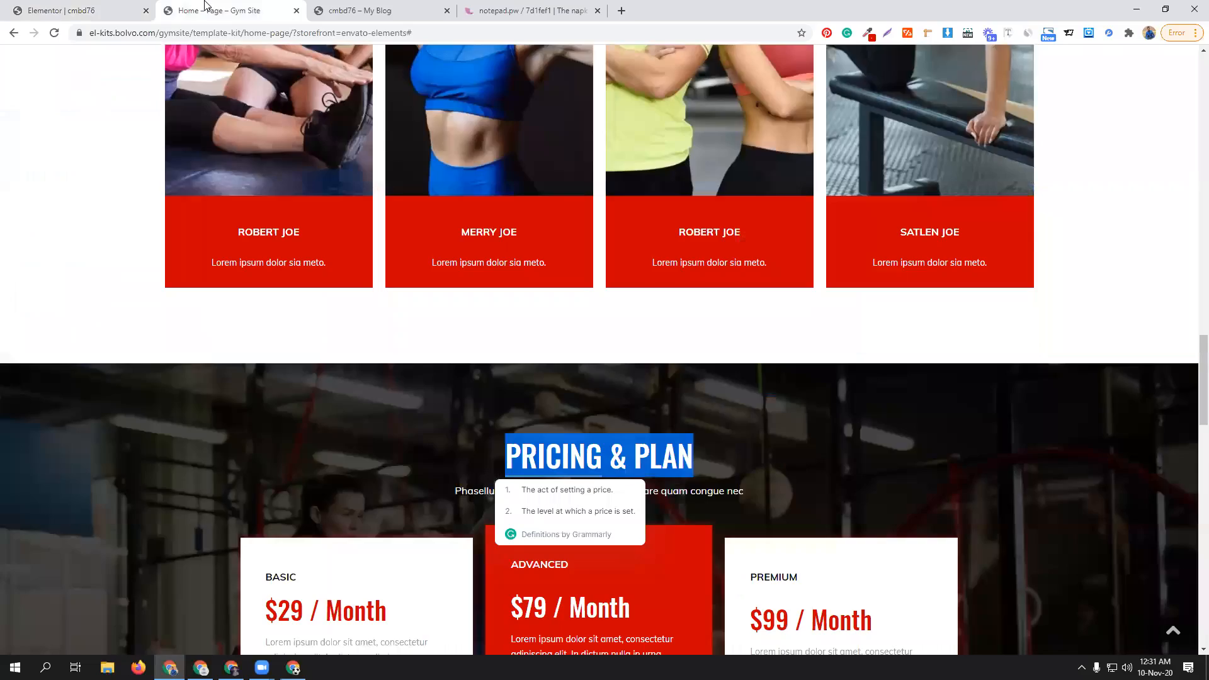
triple_click(700, 491)
click(123, 10)
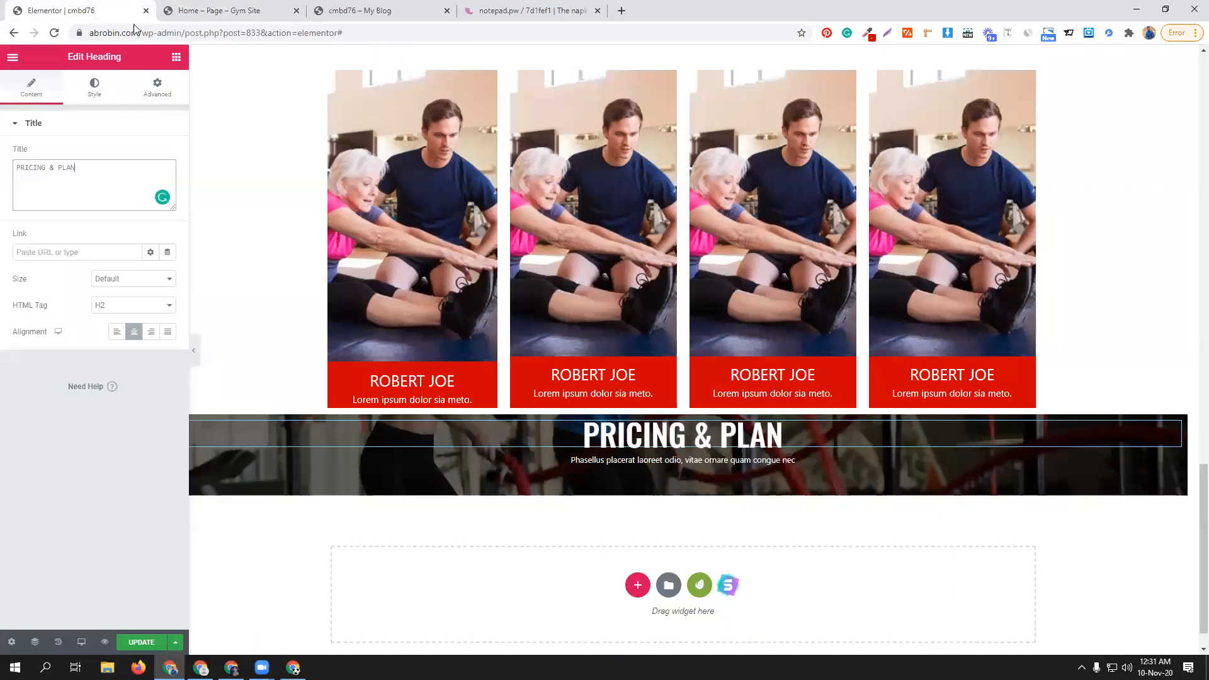
click(692, 457)
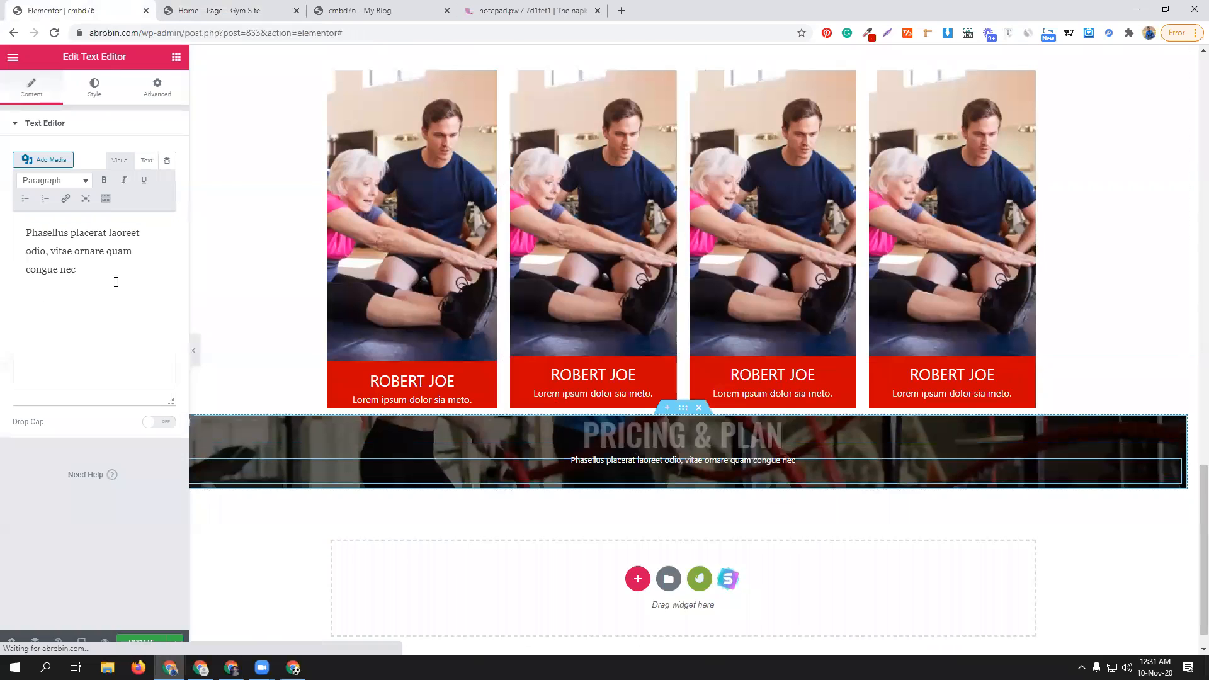
drag(76, 270, 5, 233)
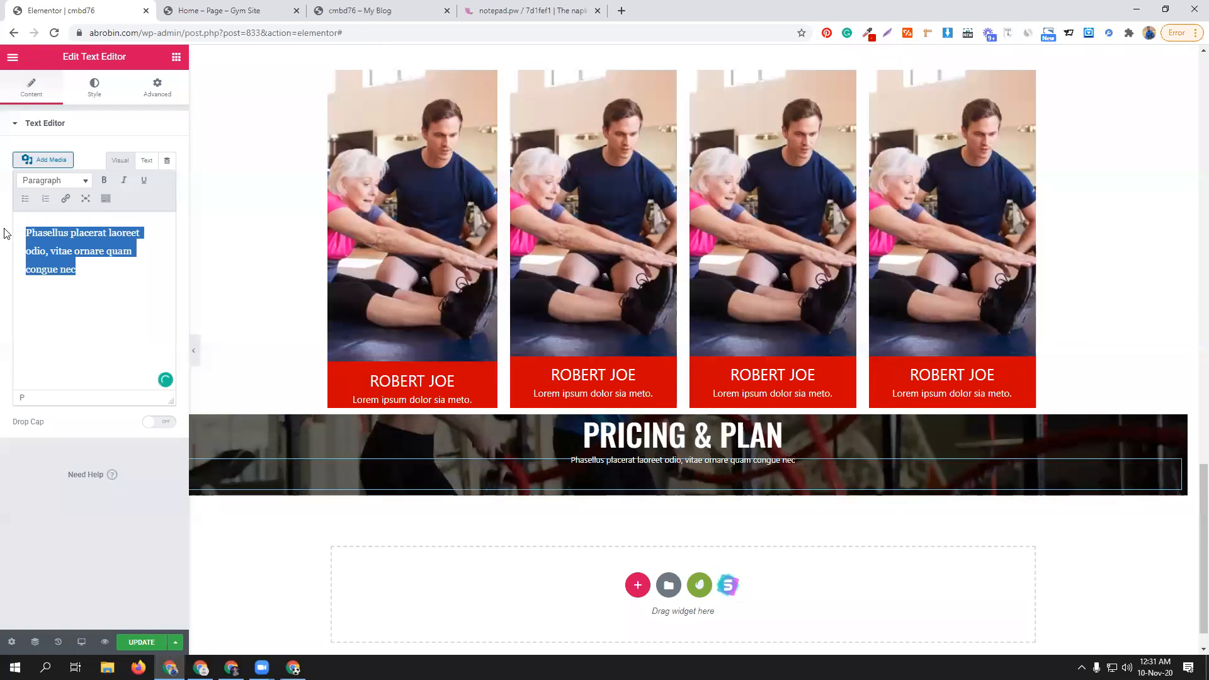
key(ctrl+v)
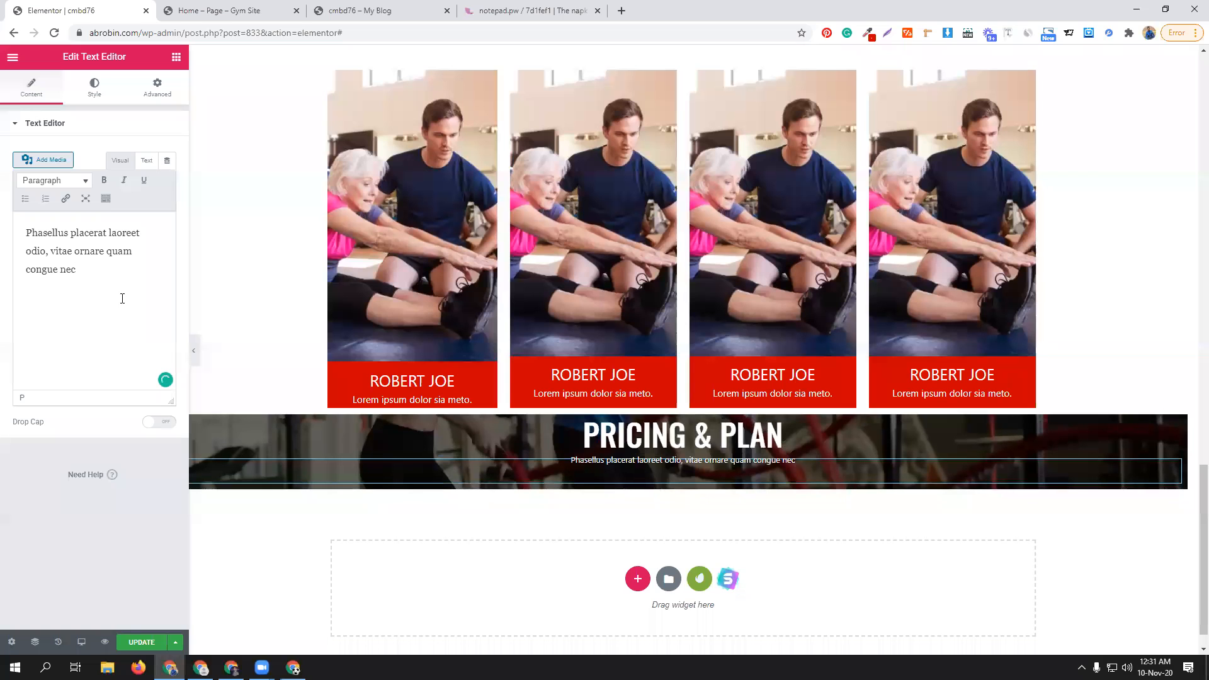
- Check the reference page's pricing layout and add a two-column inner section below the Pricing & Plan subtitle
click(219, 11)
scroll(609, 351, down, 1)
click(615, 395)
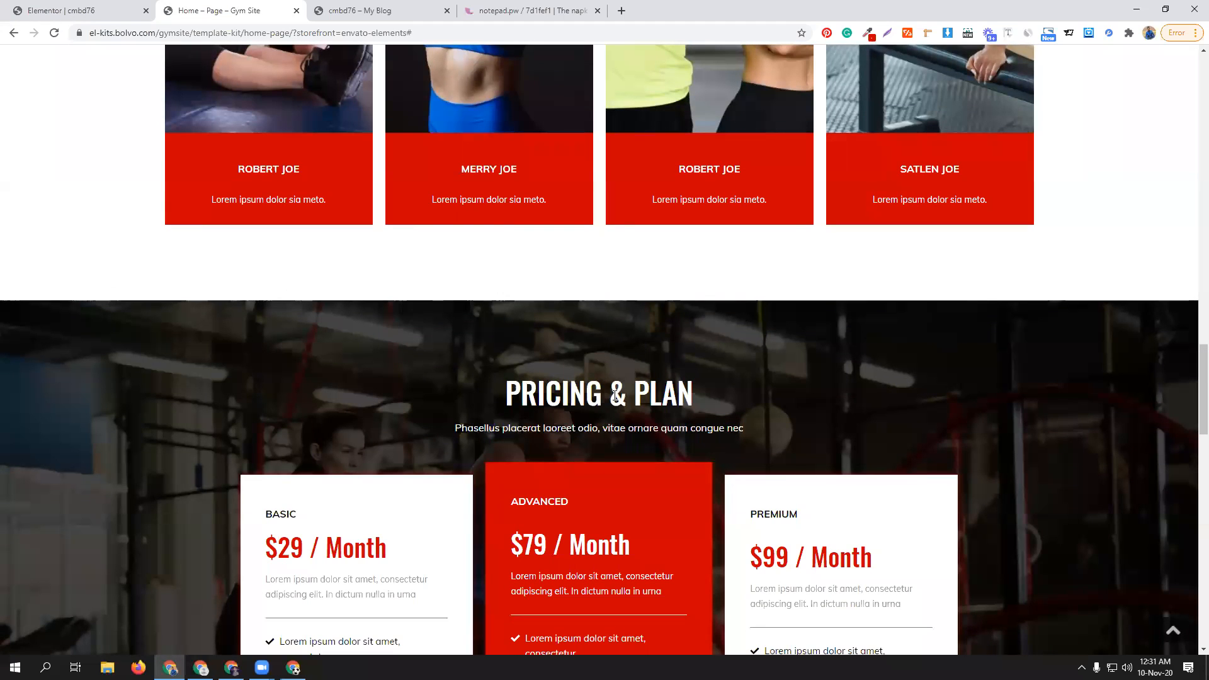
scroll(680, 381, down, 2)
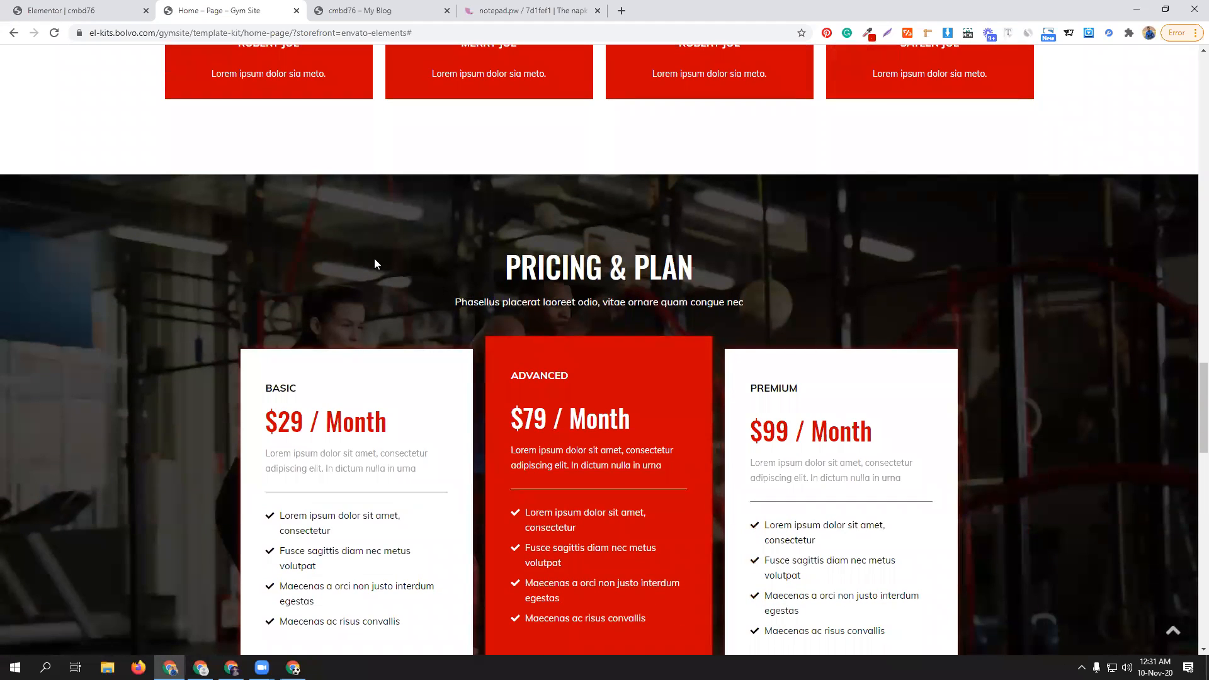
click(96, 8)
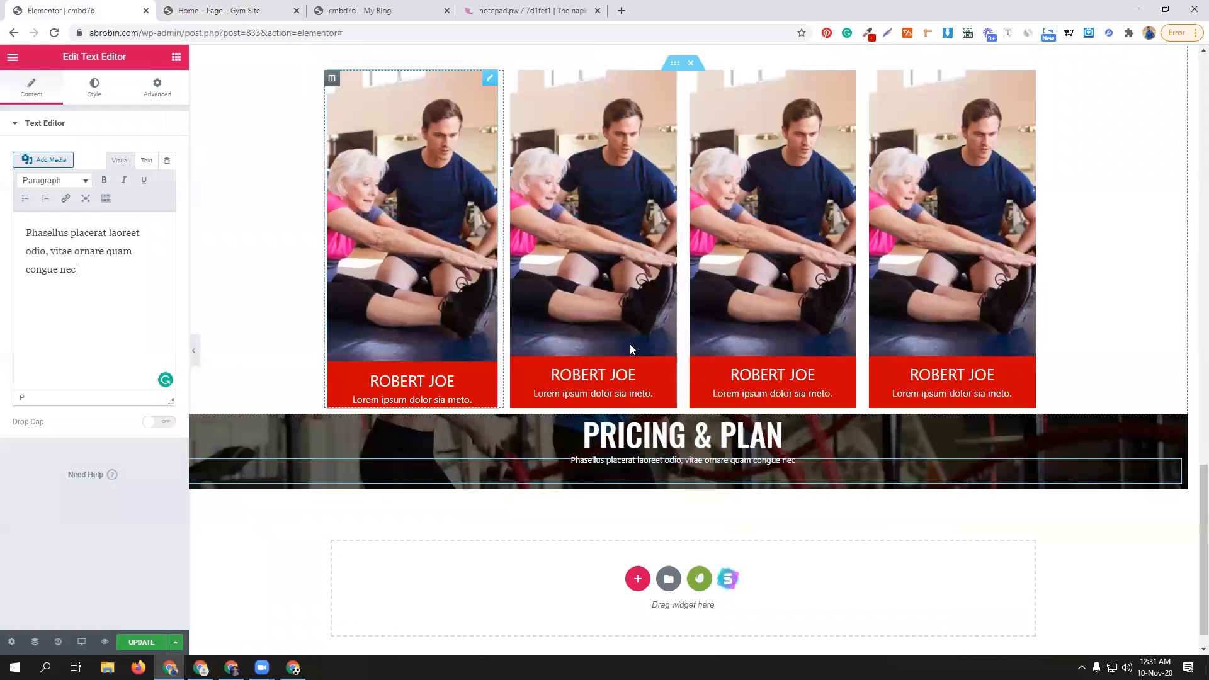
click(176, 56)
drag(38, 185, 680, 486)
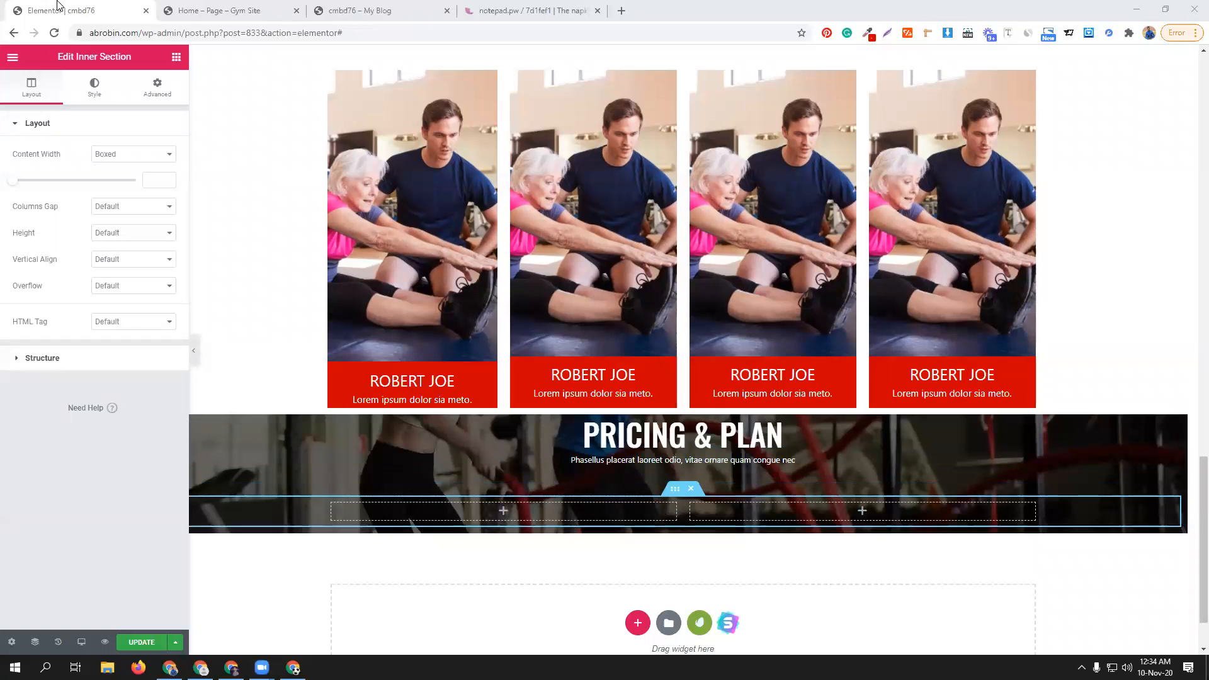
- Examine the three pricing cards and their Register Now buttons on the reference page, then return to the new inner section in the editor
click(214, 10)
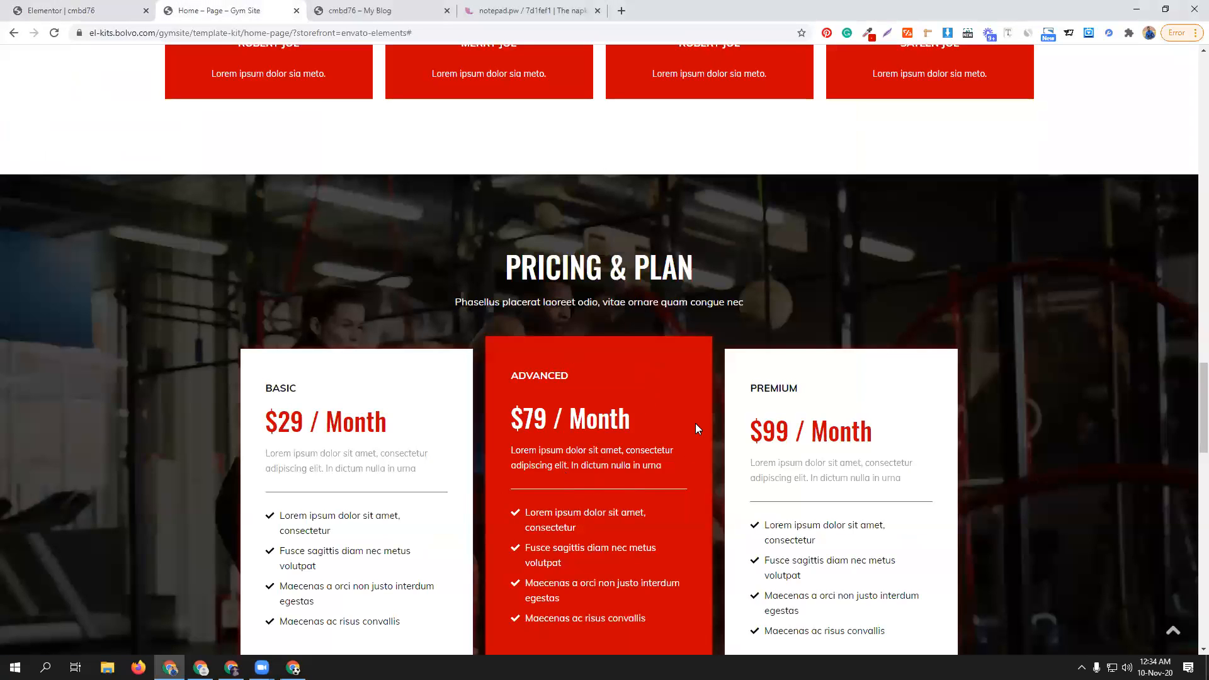
scroll(668, 430, down, 3)
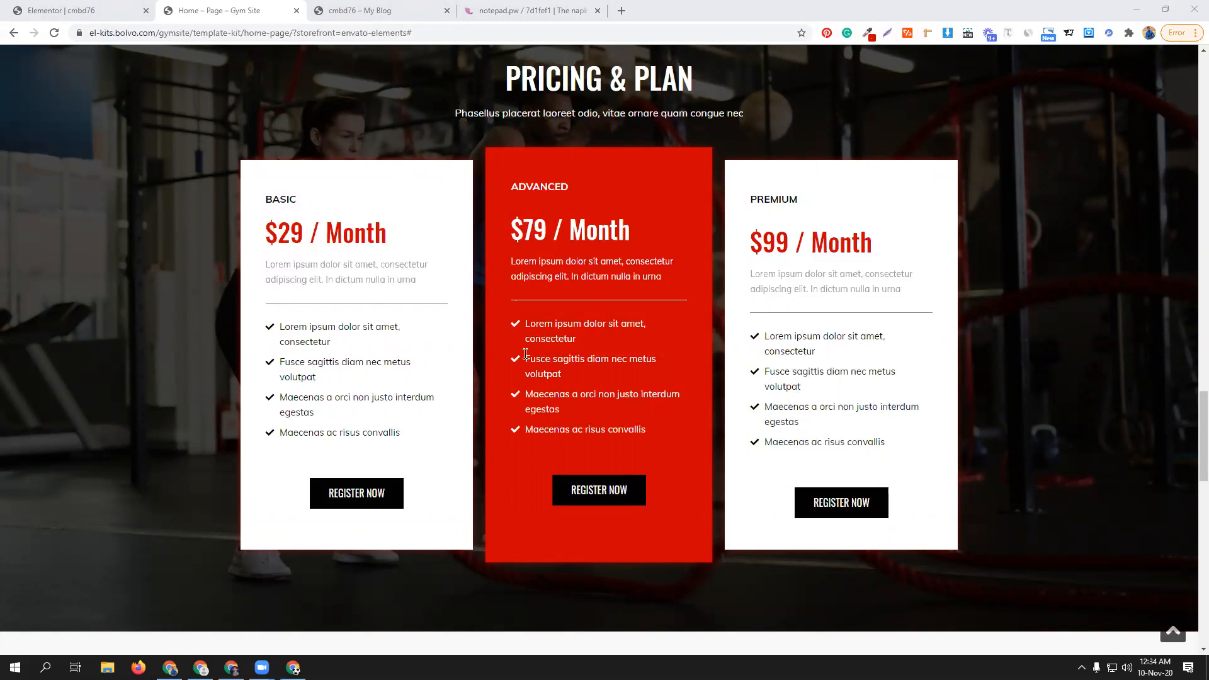
click(370, 499)
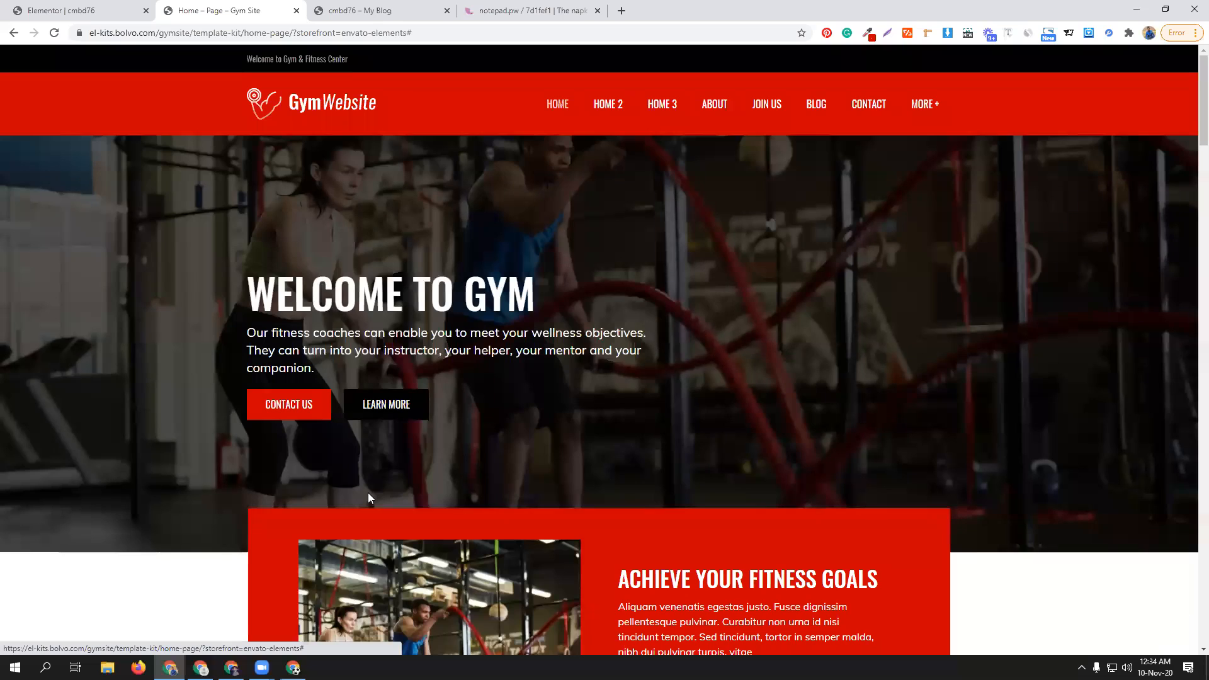
scroll(478, 411, down, 10)
scroll(477, 412, down, 15)
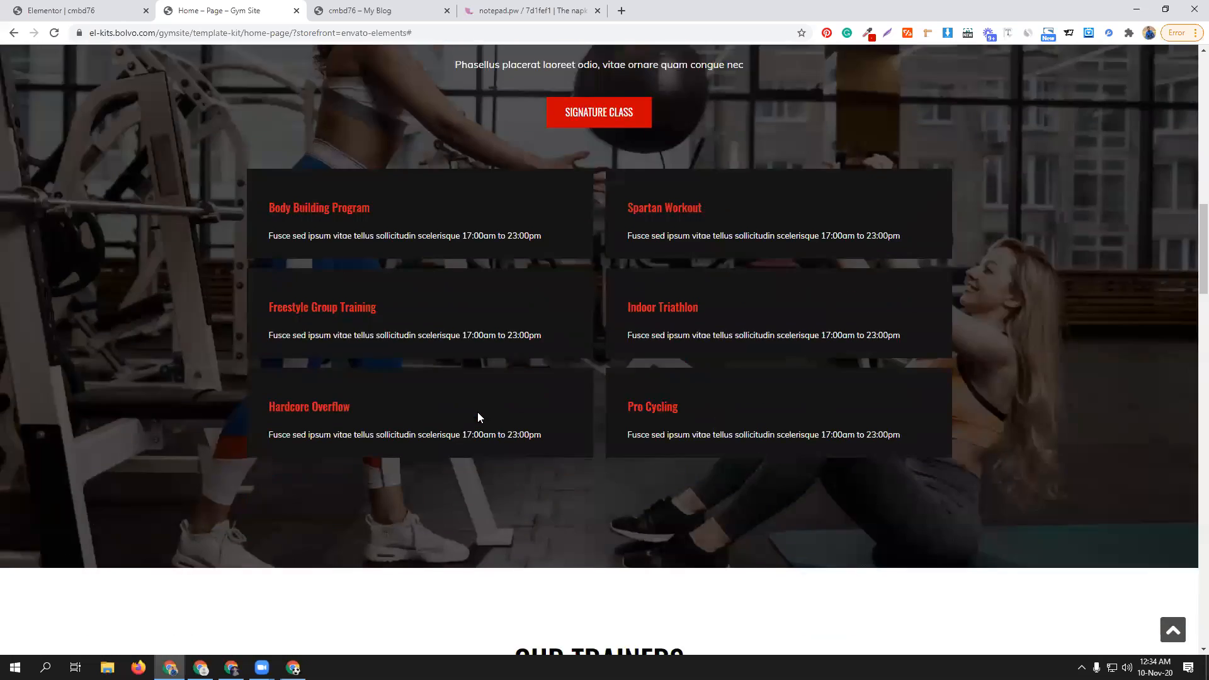
scroll(403, 455, down, 5)
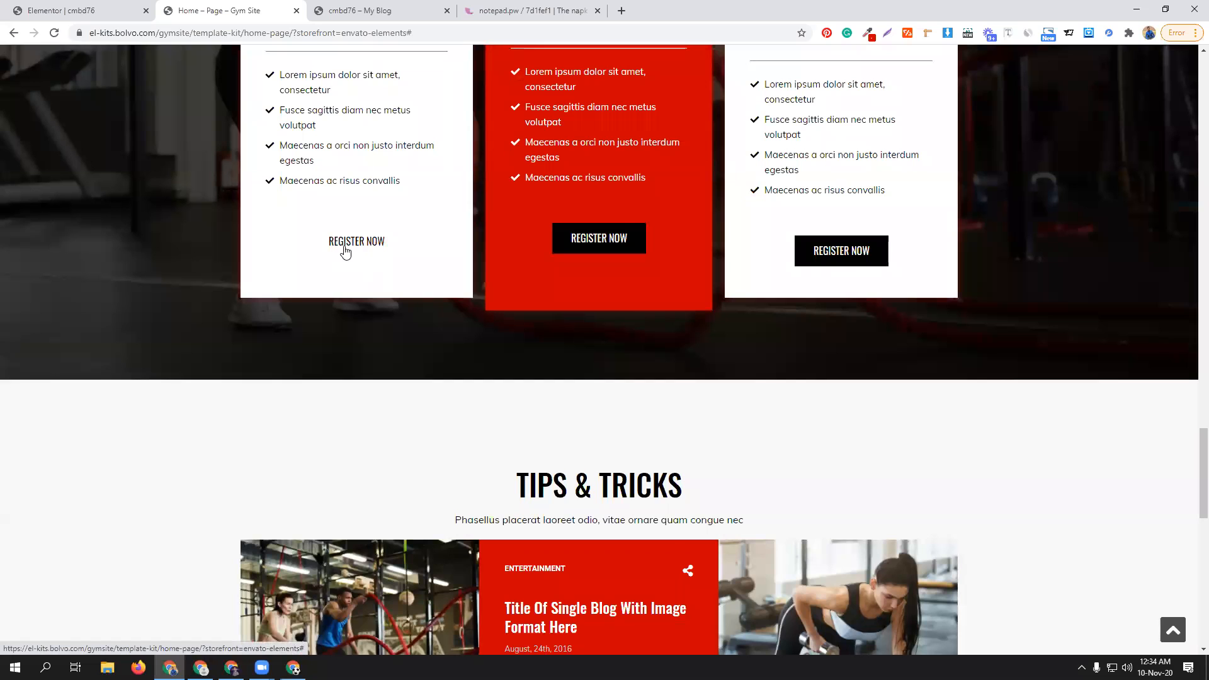
scroll(378, 283, up, 2)
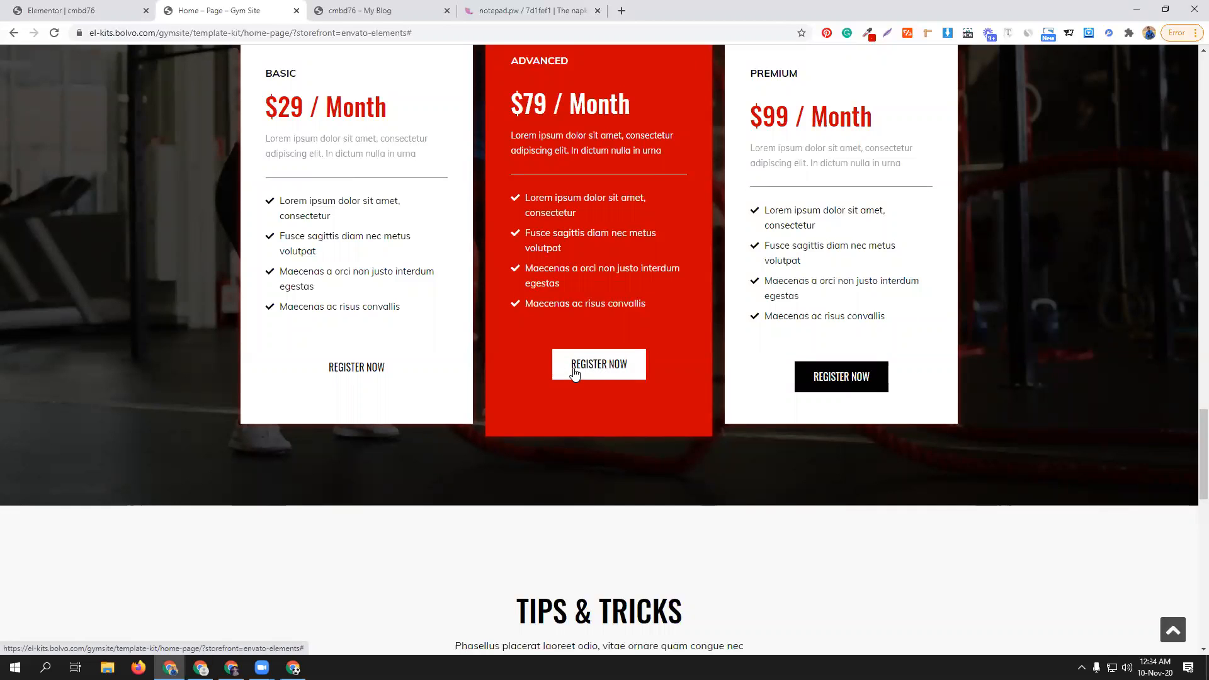
scroll(574, 368, up, 1)
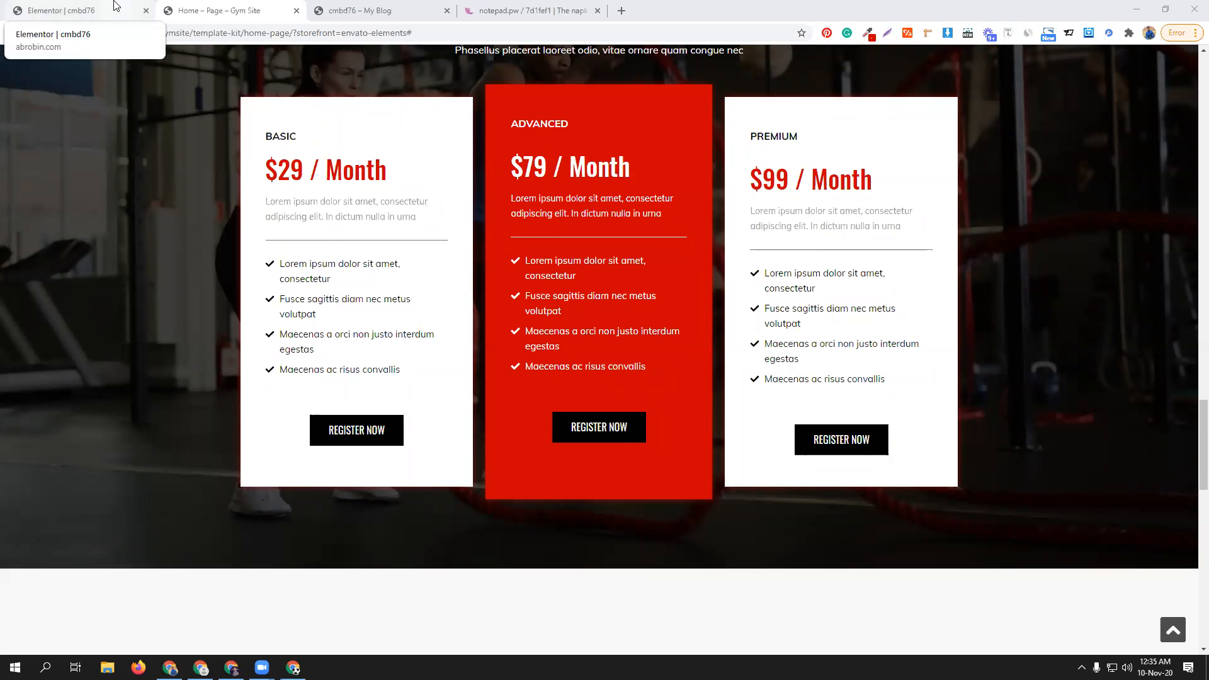
click(115, 6)
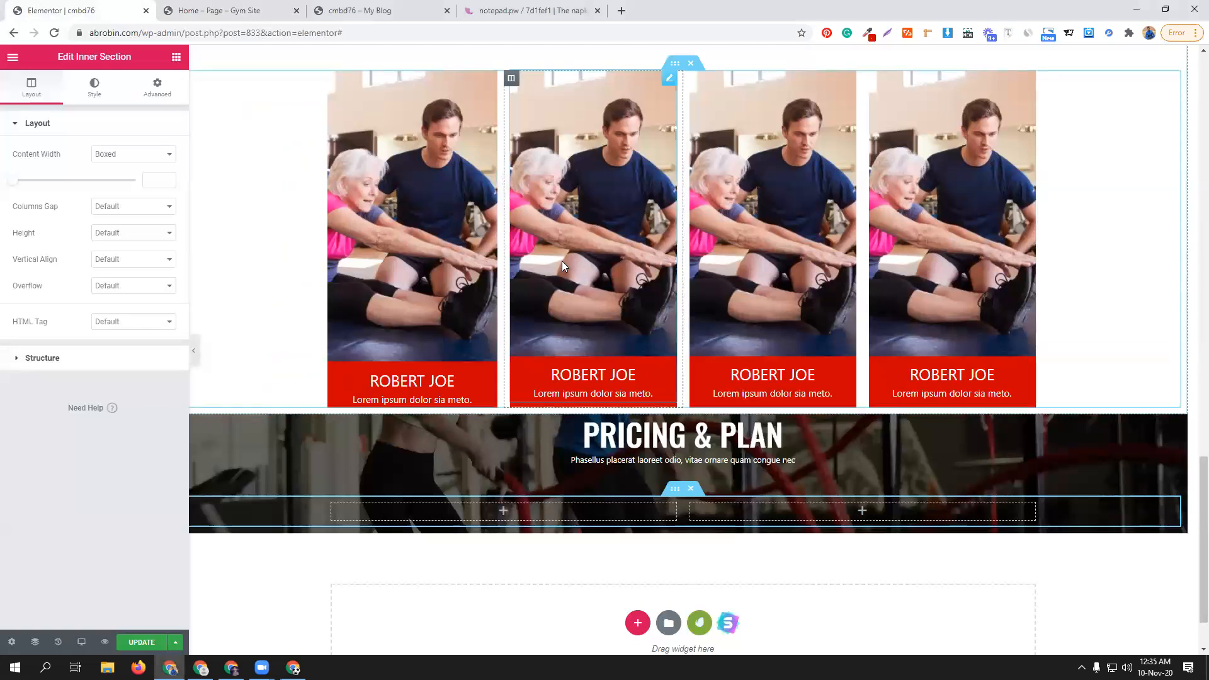
scroll(461, 374, down, 1)
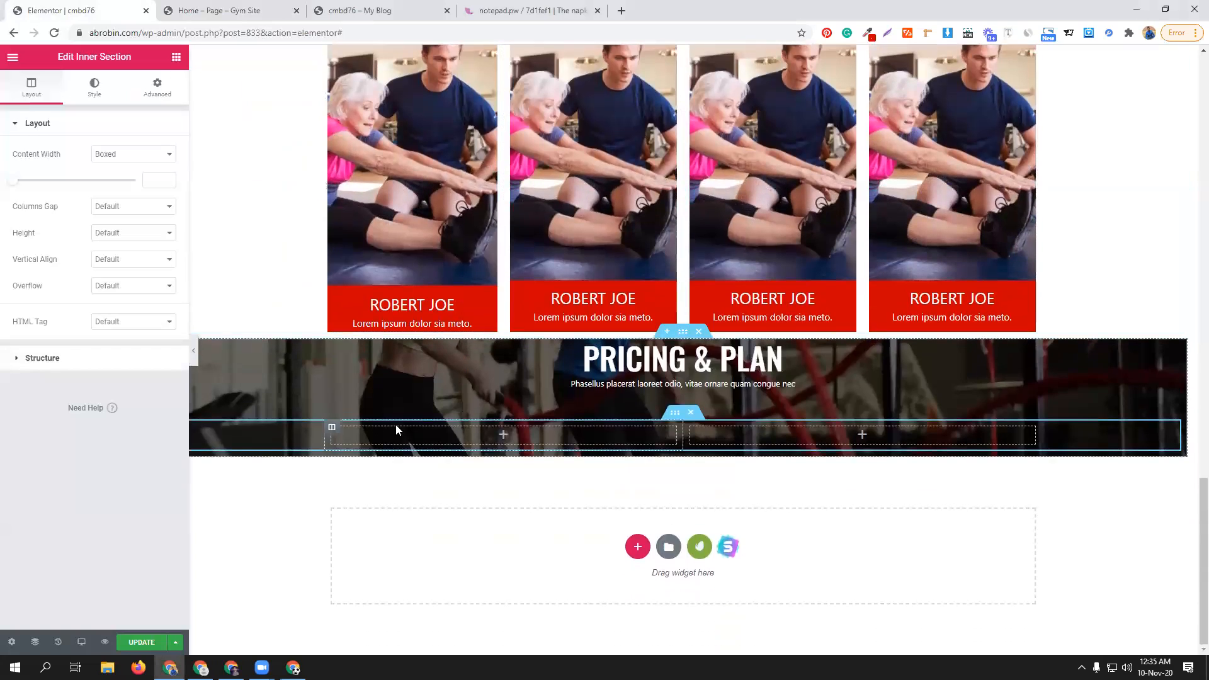
- Copy the BASIC plan name from the reference page and add a heading widget to the inner section's first column
click(176, 57)
click(257, 6)
double_click(281, 135)
key(ctrl+c)
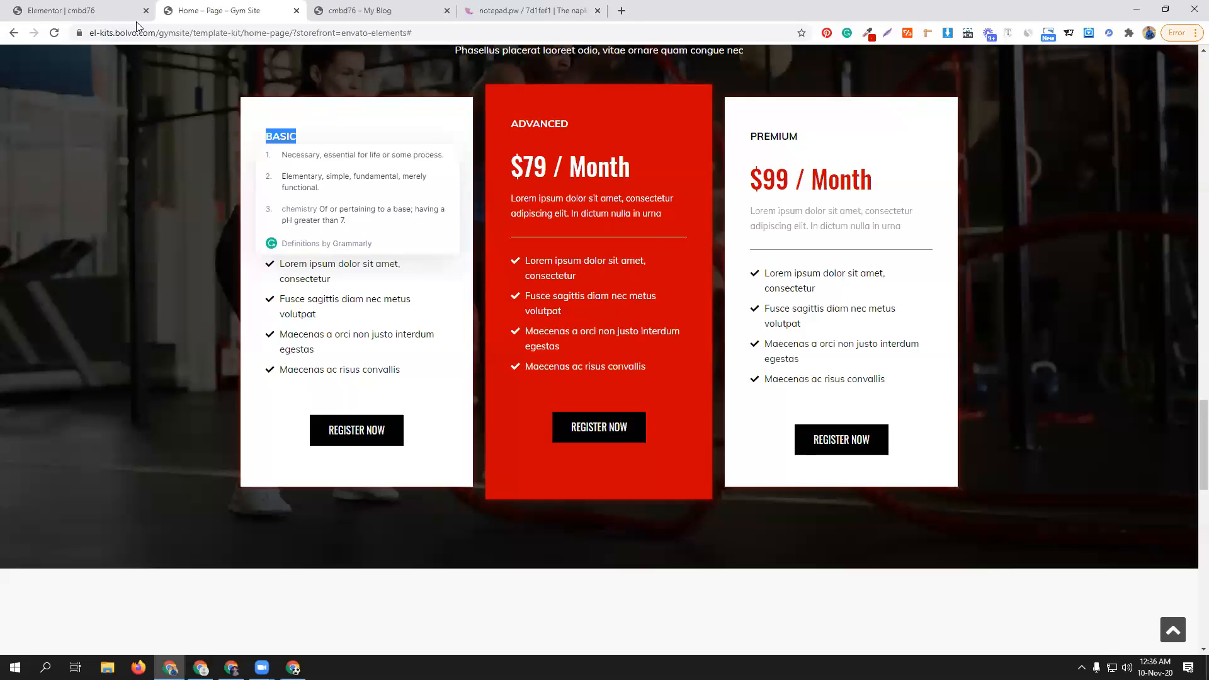
click(125, 10)
drag(151, 183, 513, 438)
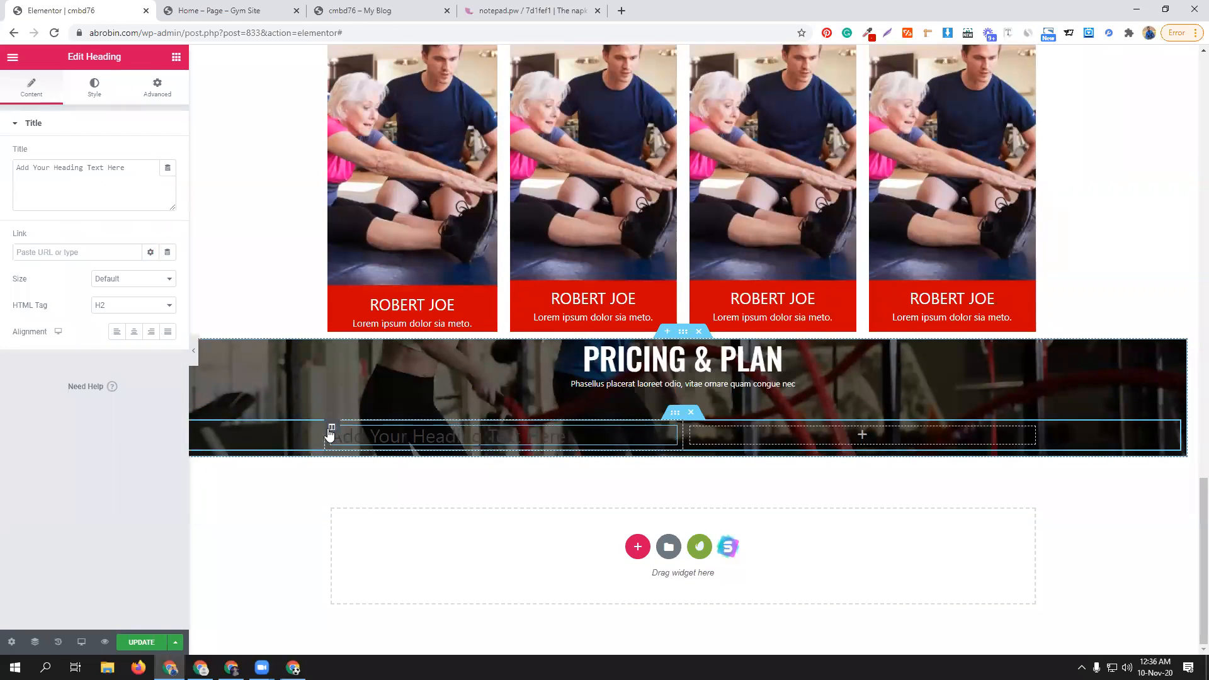
- Check the reference pricing cards and replace the new heading's placeholder title with BASIC
click(331, 429)
click(228, 5)
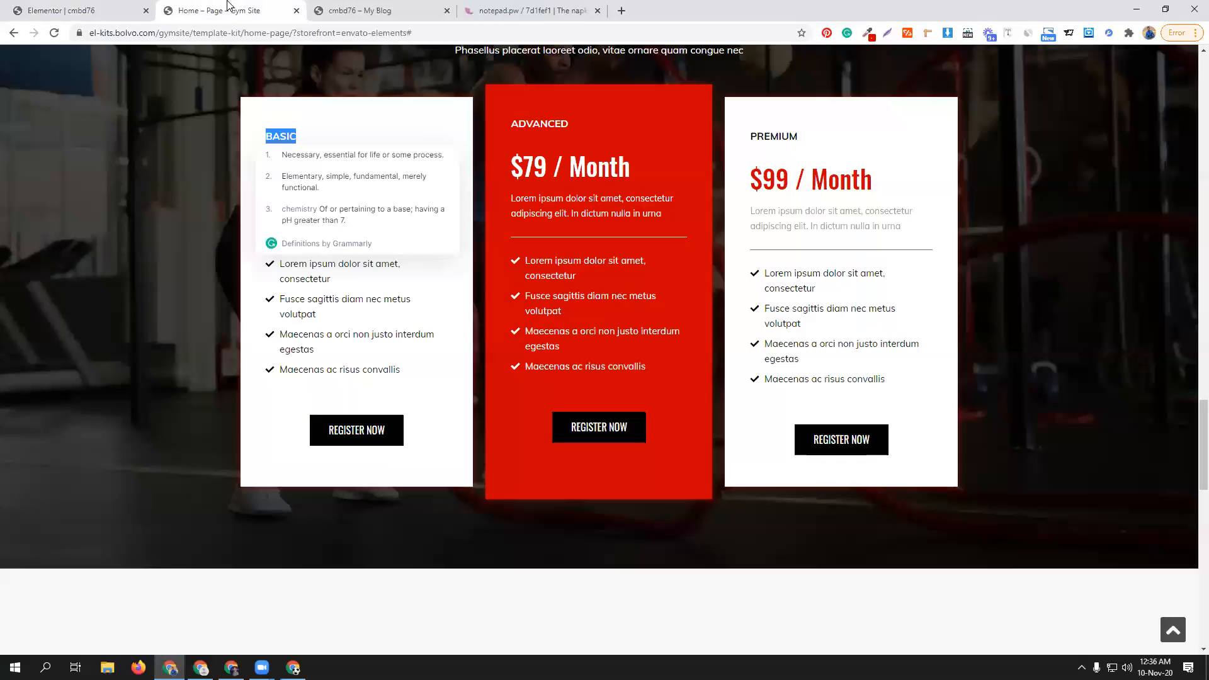
click(406, 367)
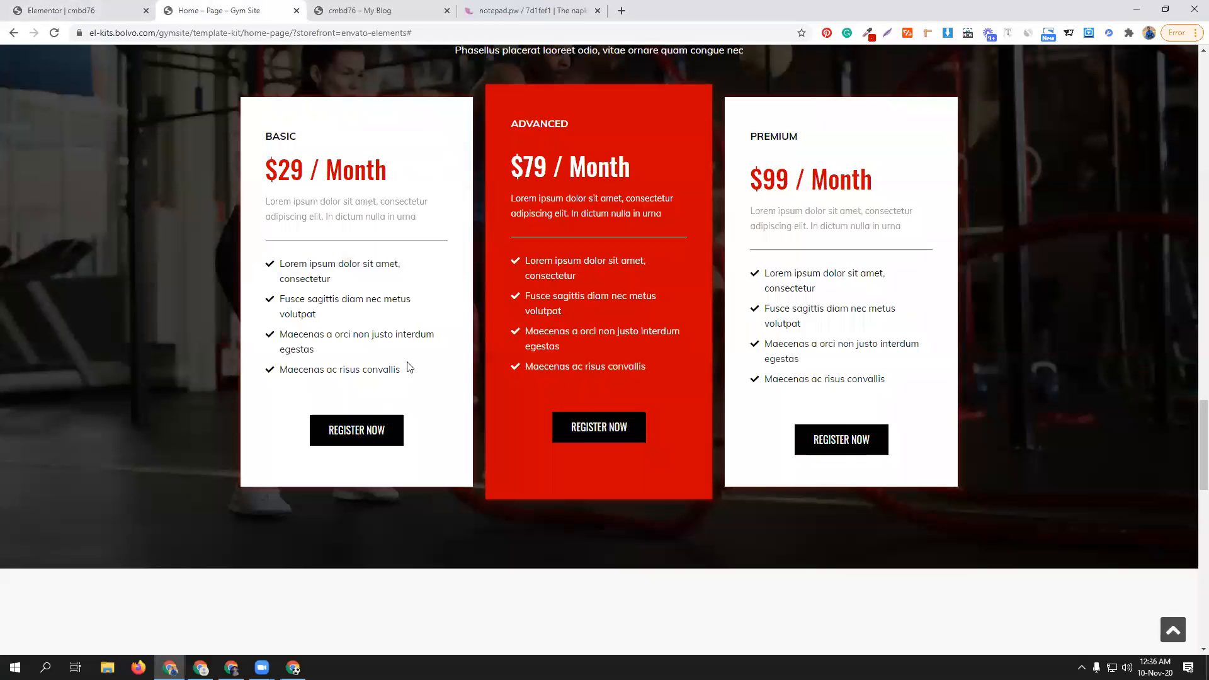
click(34, 7)
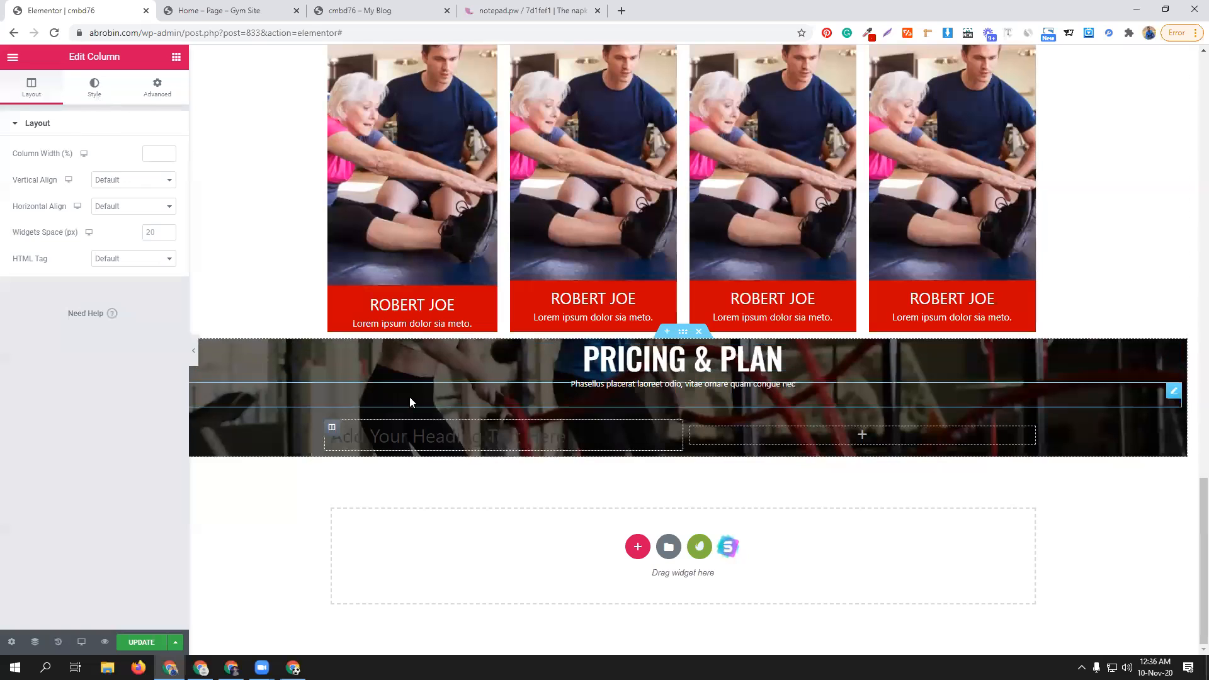
click(443, 429)
triple_click(69, 169)
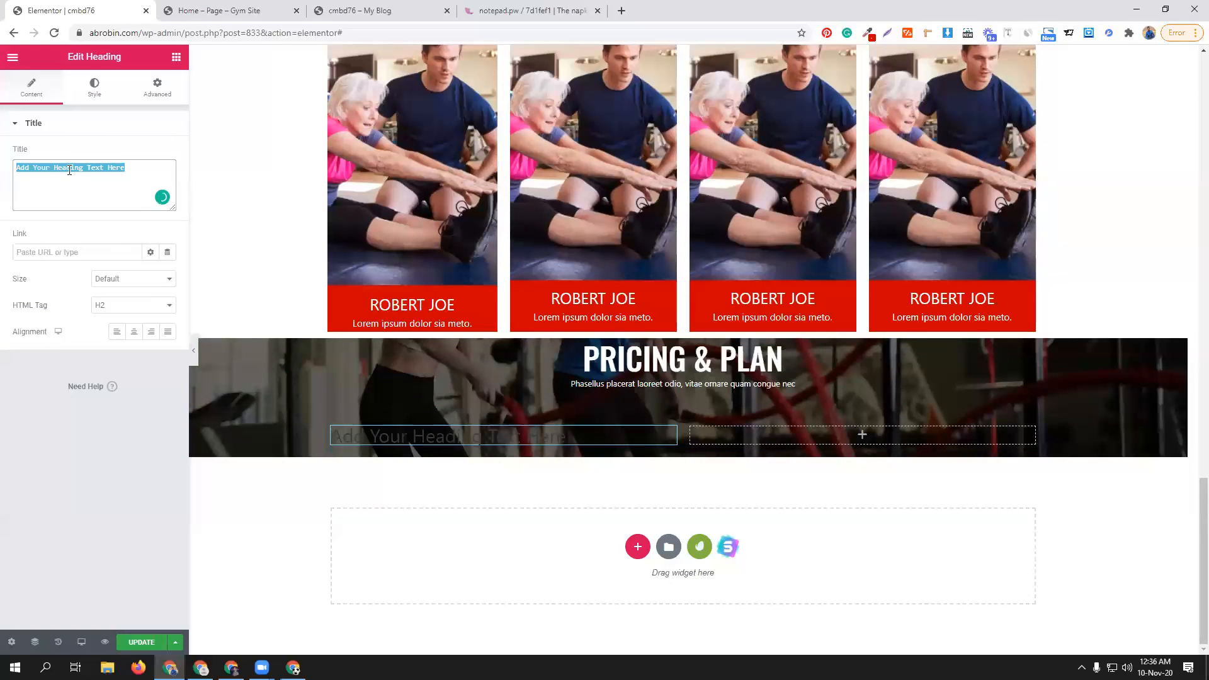
key(ctrl+v)
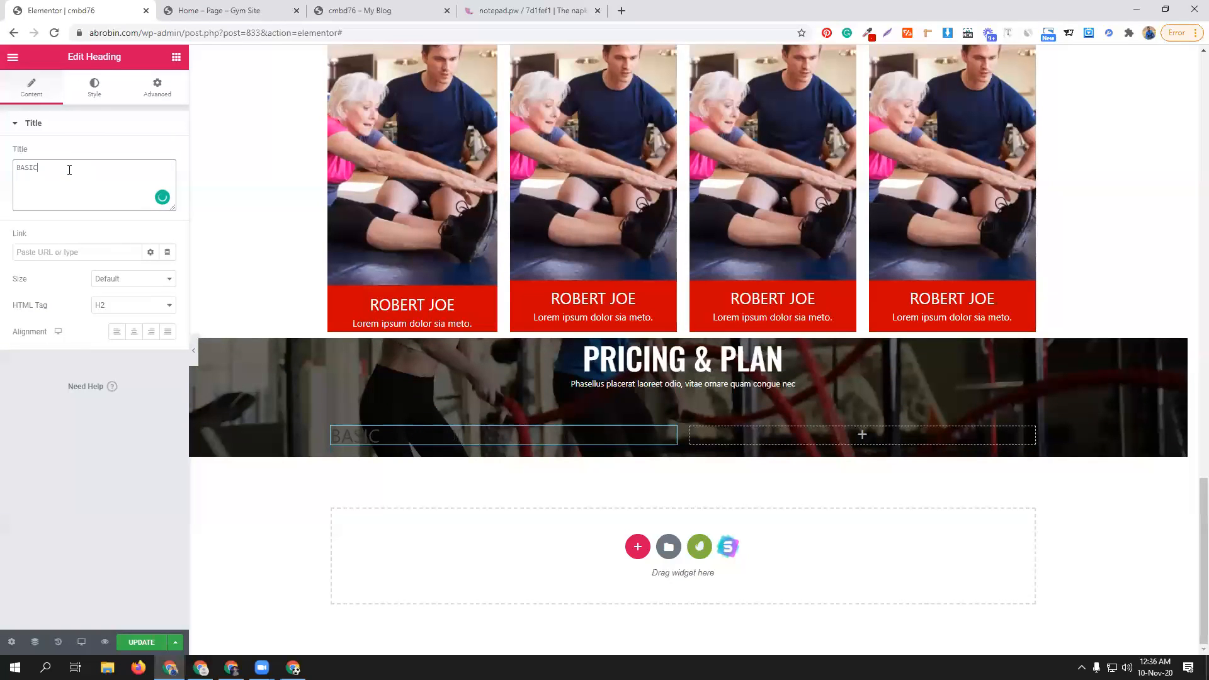
- Make the BASIC heading's text white and set its font size to 20 px
click(94, 87)
click(150, 154)
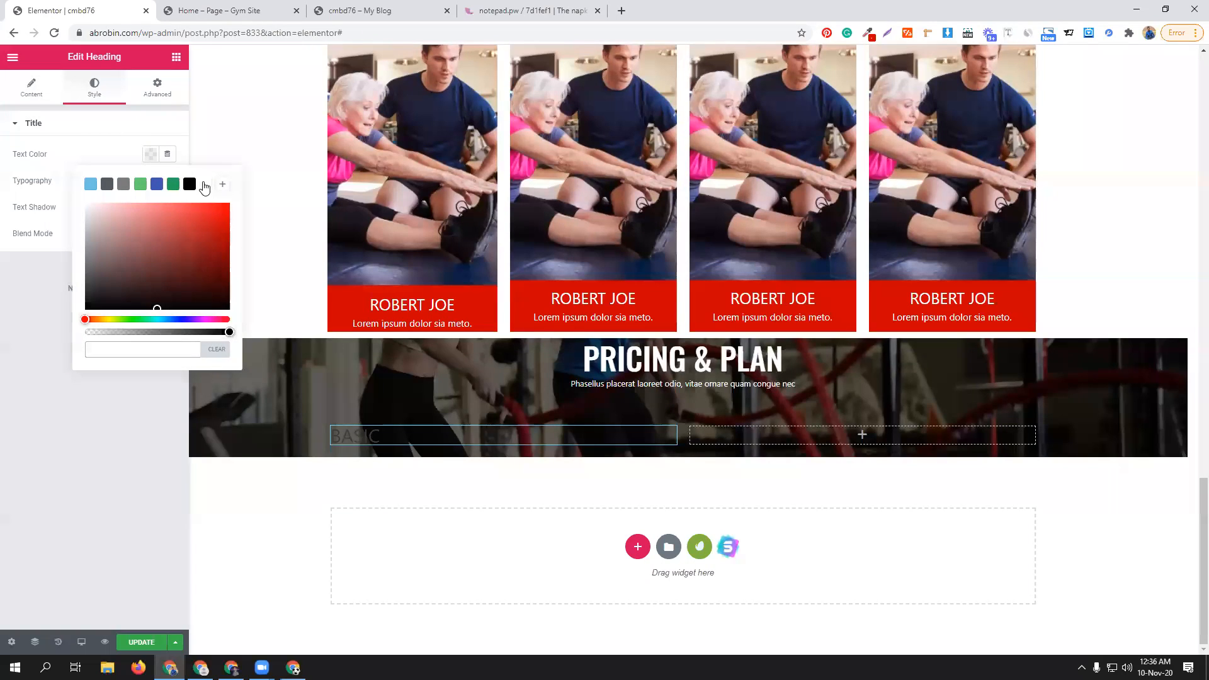
click(205, 184)
click(115, 182)
click(168, 182)
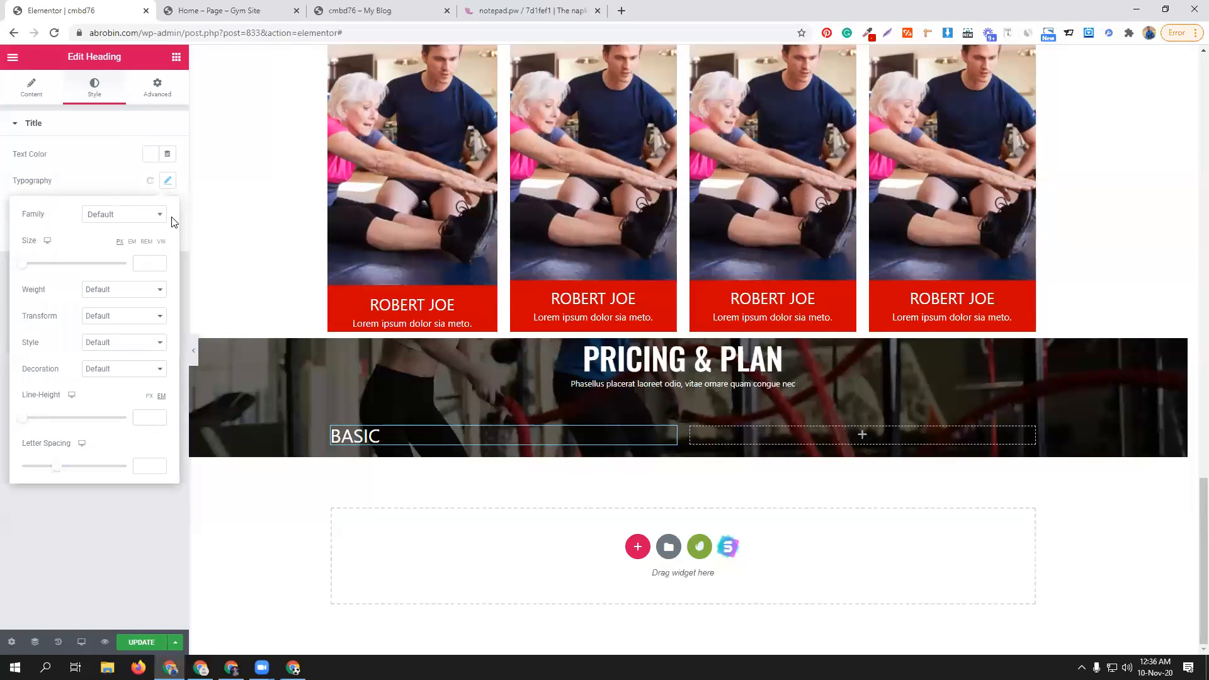
click(150, 263)
text(15)
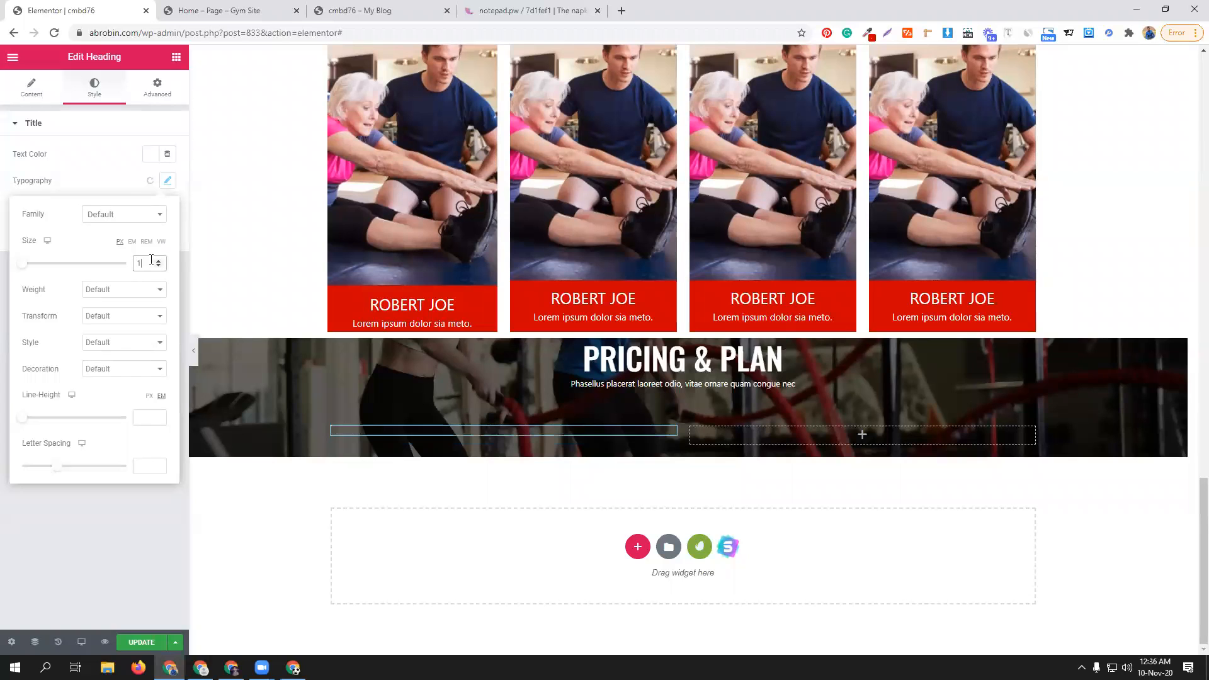
key(BackSpace)
key(BackSpace)
text(20)
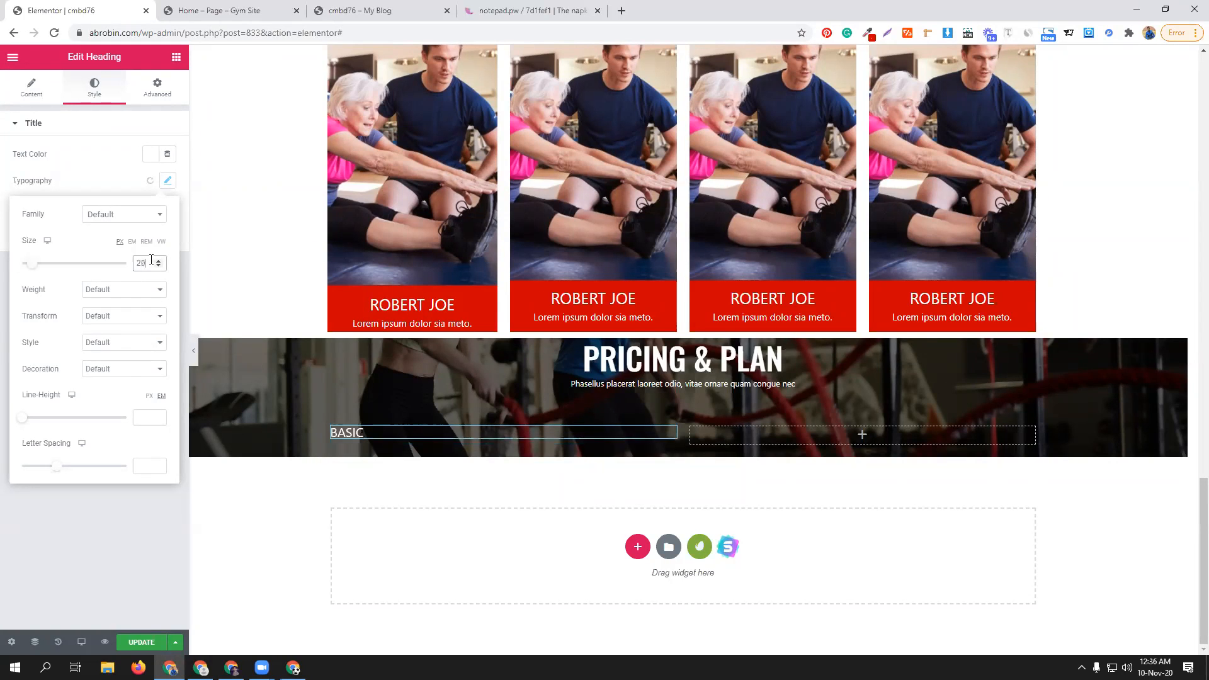
- Add a second heading below BASIC with the title "$29 / Month" copied from the reference page
click(272, 5)
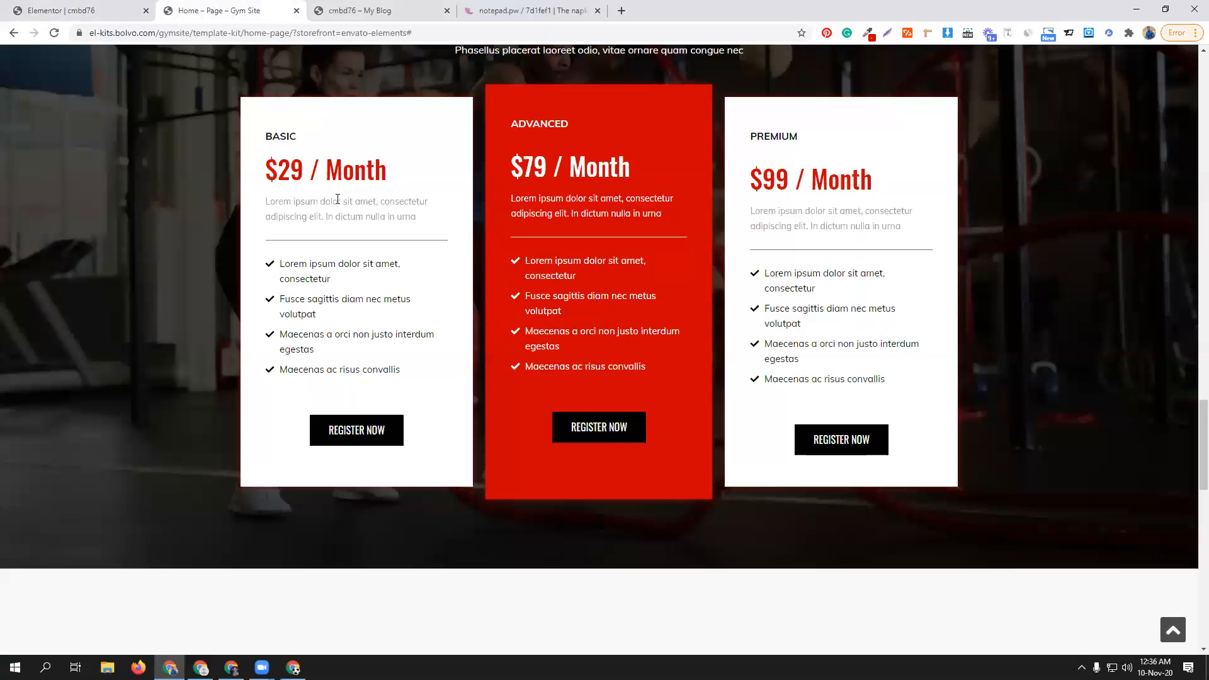
triple_click(308, 169)
key(ctrl+c)
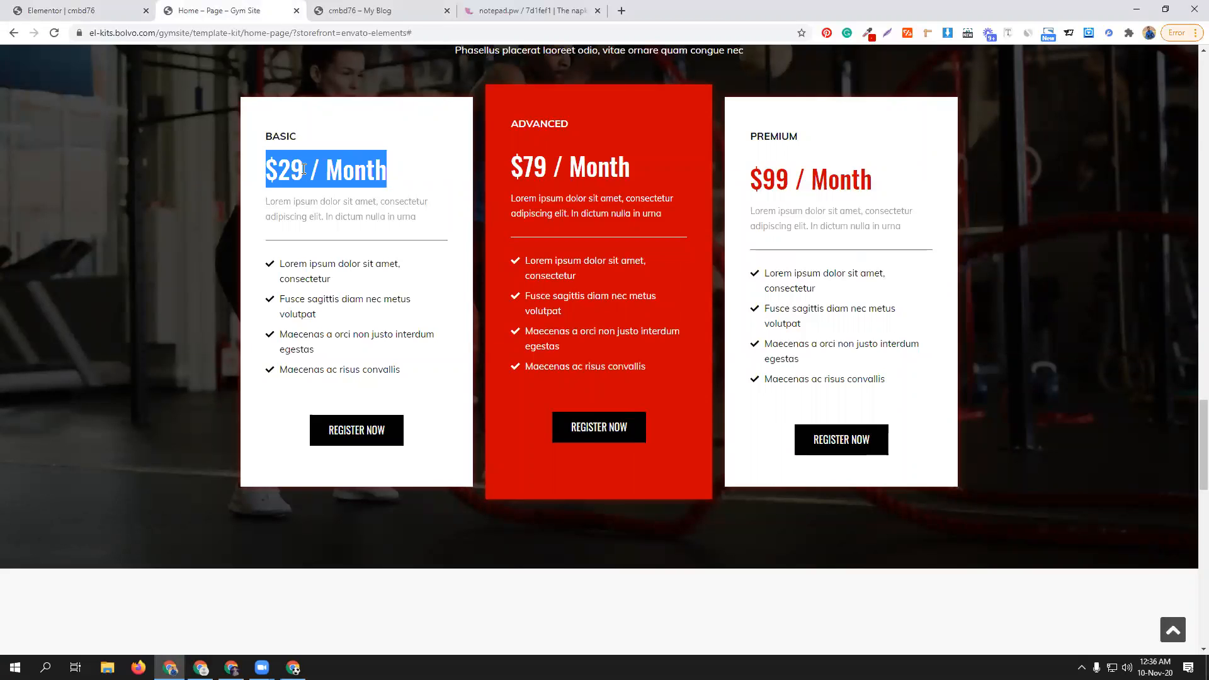
click(43, 5)
click(176, 57)
drag(140, 174, 376, 439)
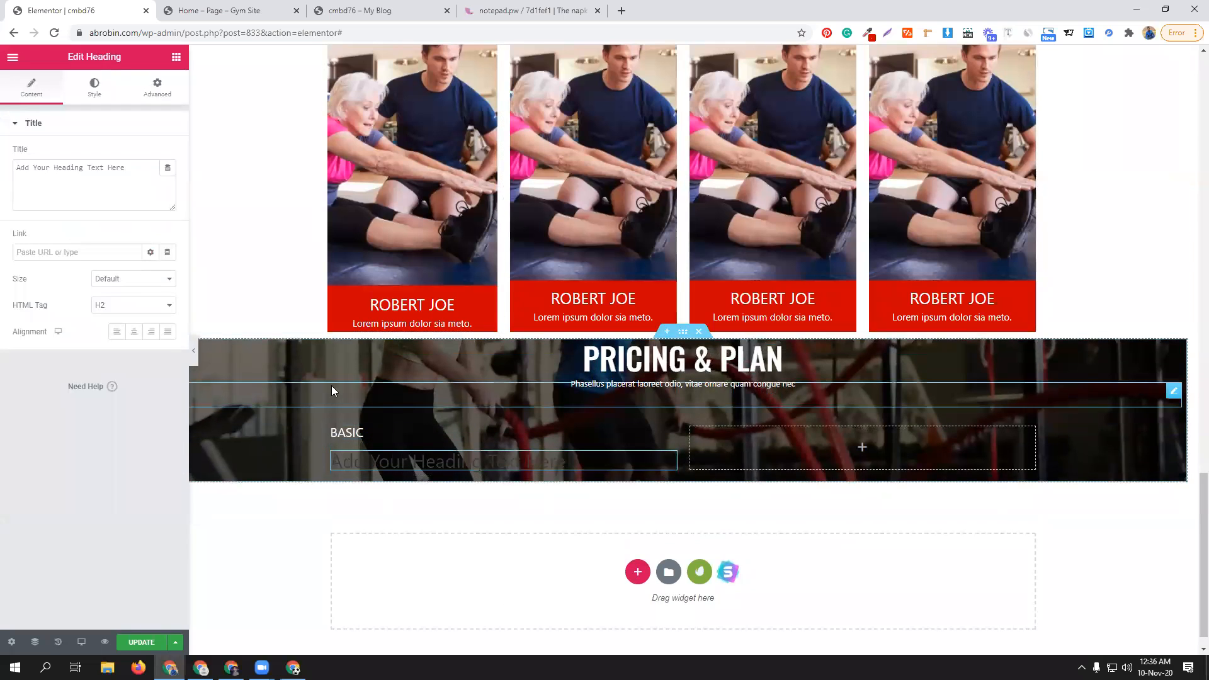
triple_click(65, 181)
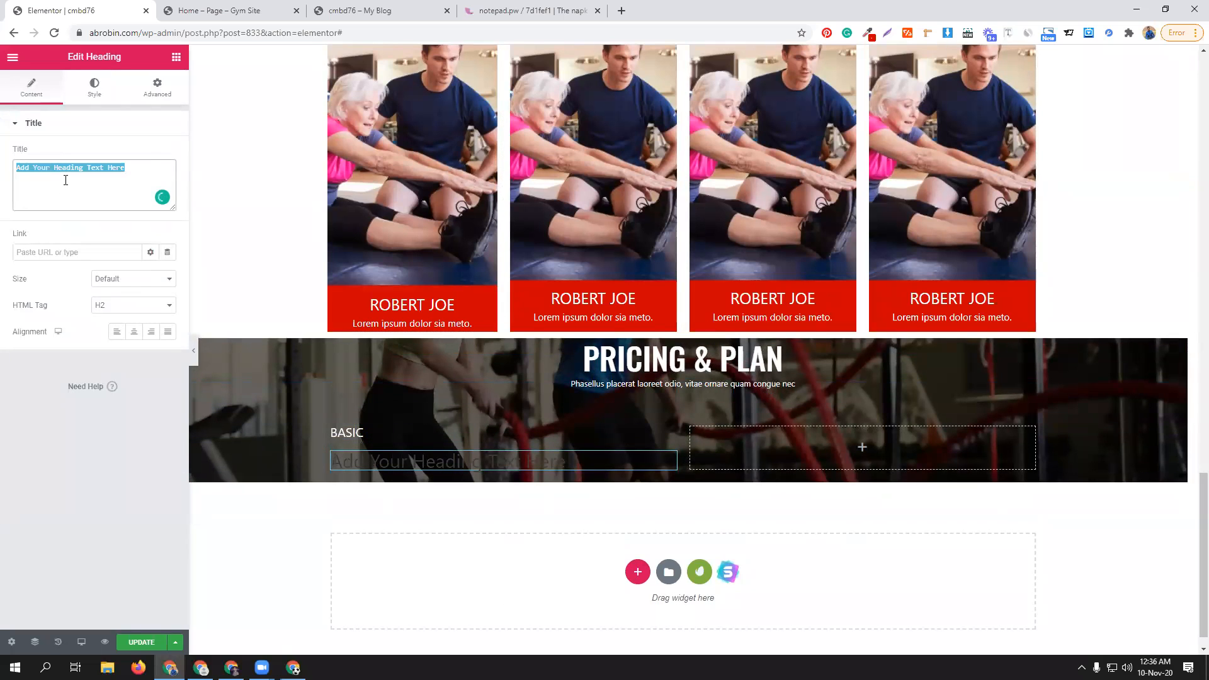
key(ctrl+v)
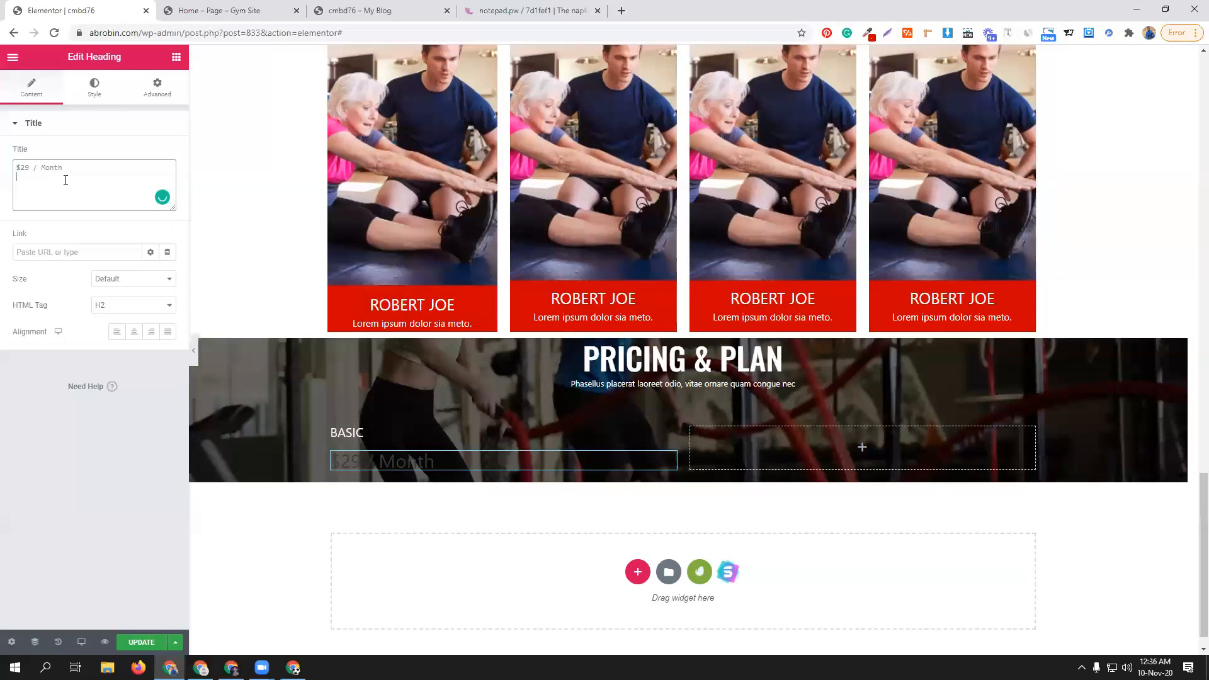
- Make the "$29 / Month" heading's text white and set its font size to 30 px
click(95, 87)
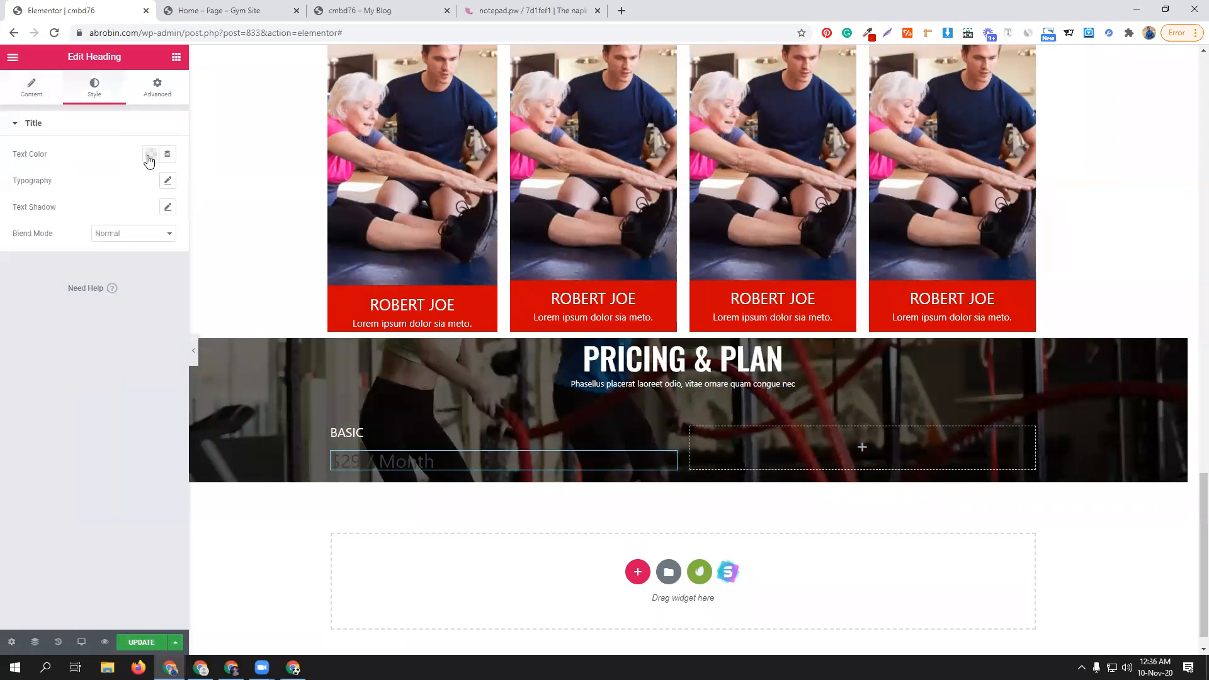
click(151, 154)
click(202, 184)
click(157, 191)
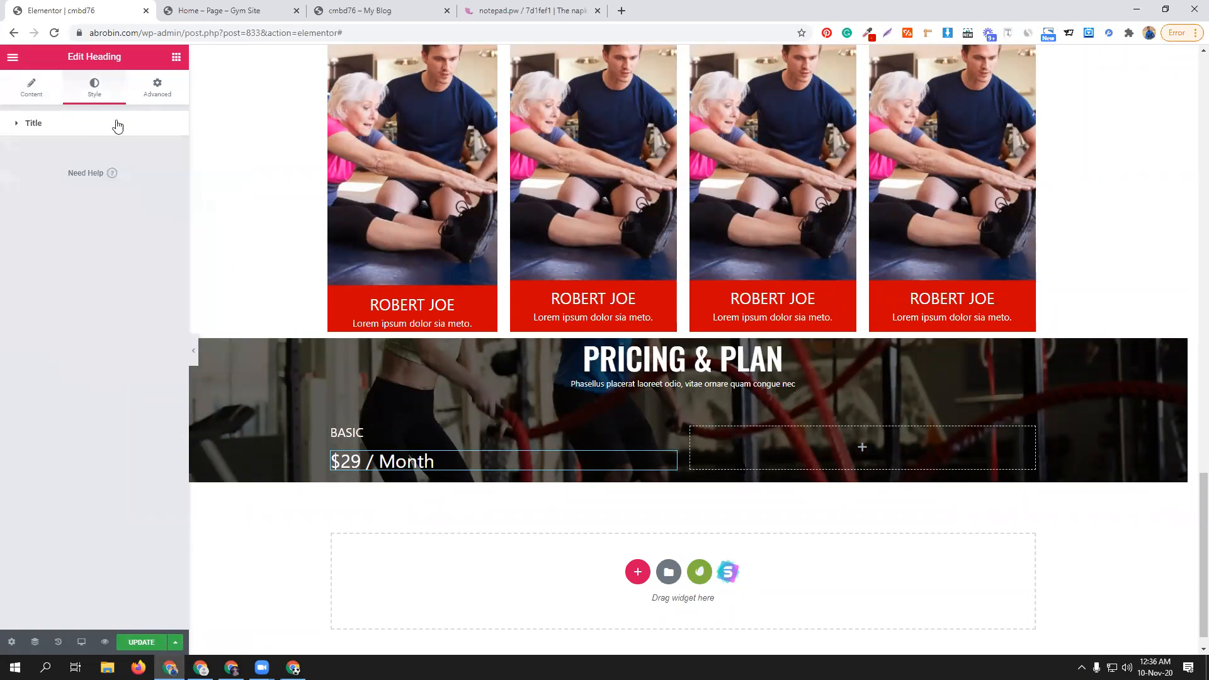
click(90, 125)
click(167, 181)
click(148, 263)
text(20)
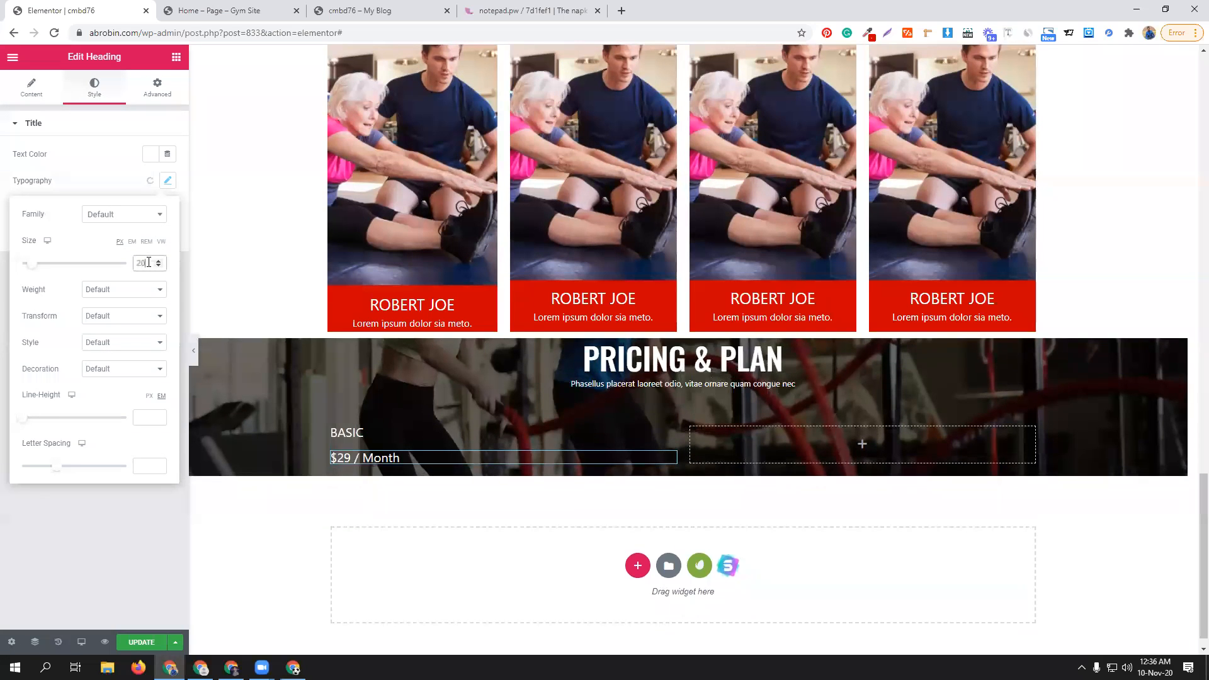
key(BackSpace)
key(BackSpace)
text(25)
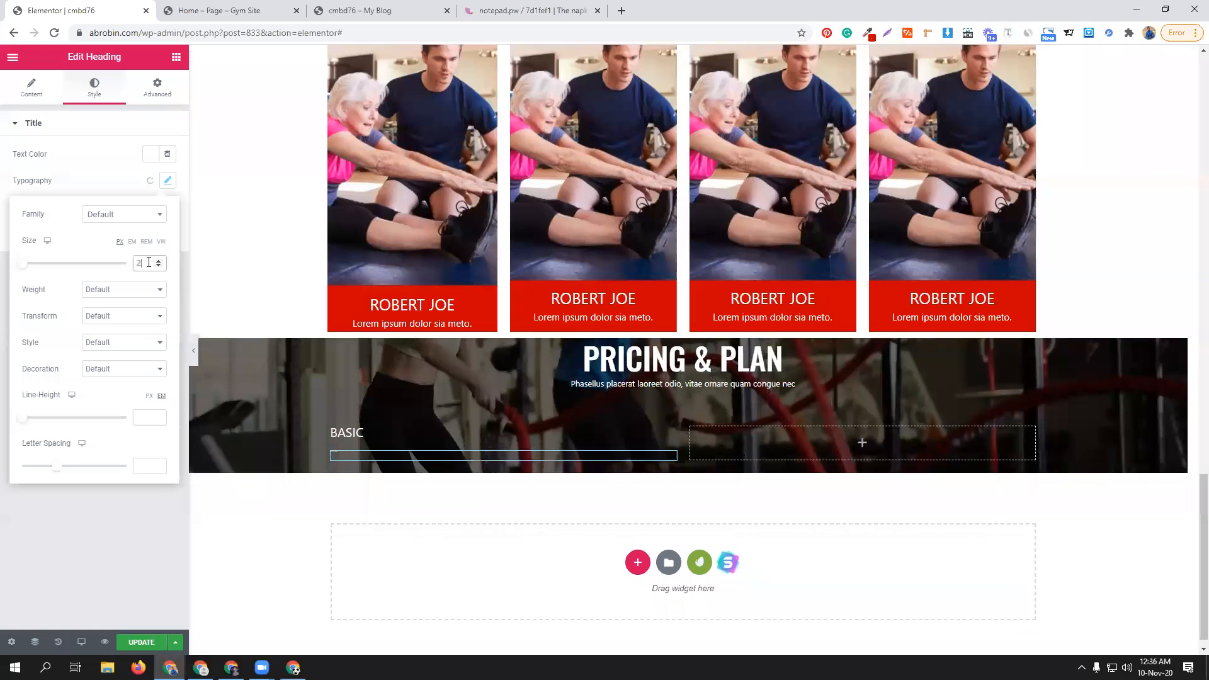
key(BackSpace)
key(BackSpace)
text(30)
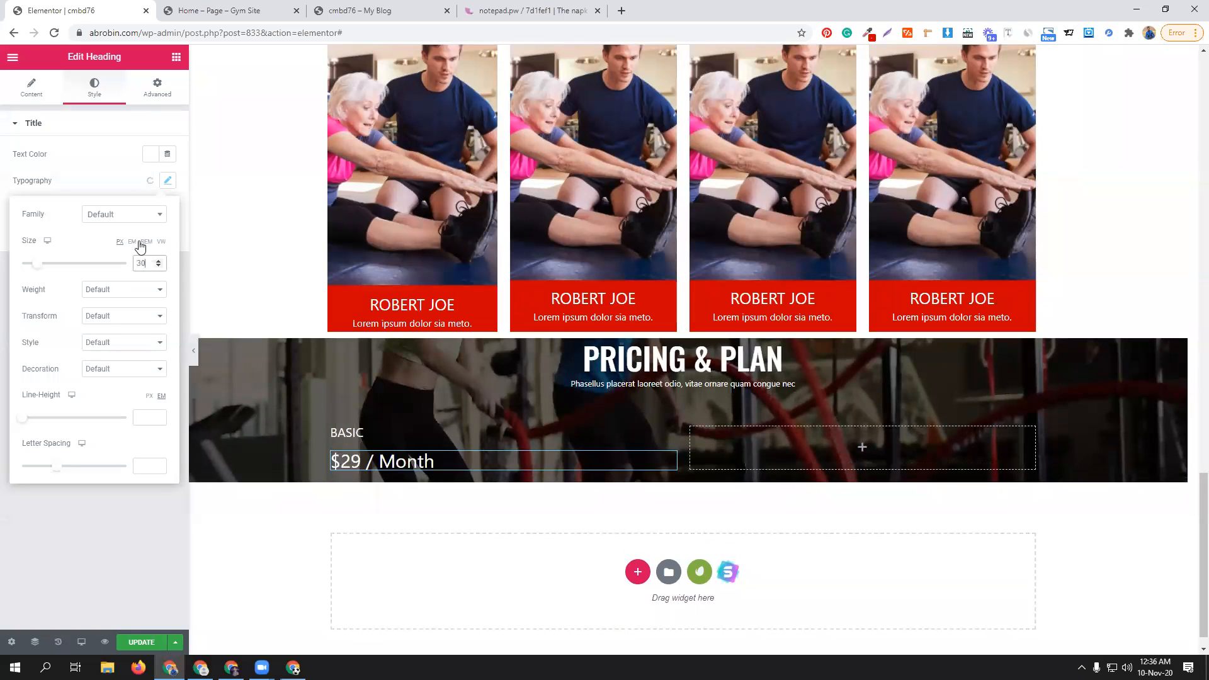
- Add a white text paragraph below the price reading "Lorem ipsum dolor sit amet, consectetur adipiscing elit. In dictum nulla in urna"
click(239, 10)
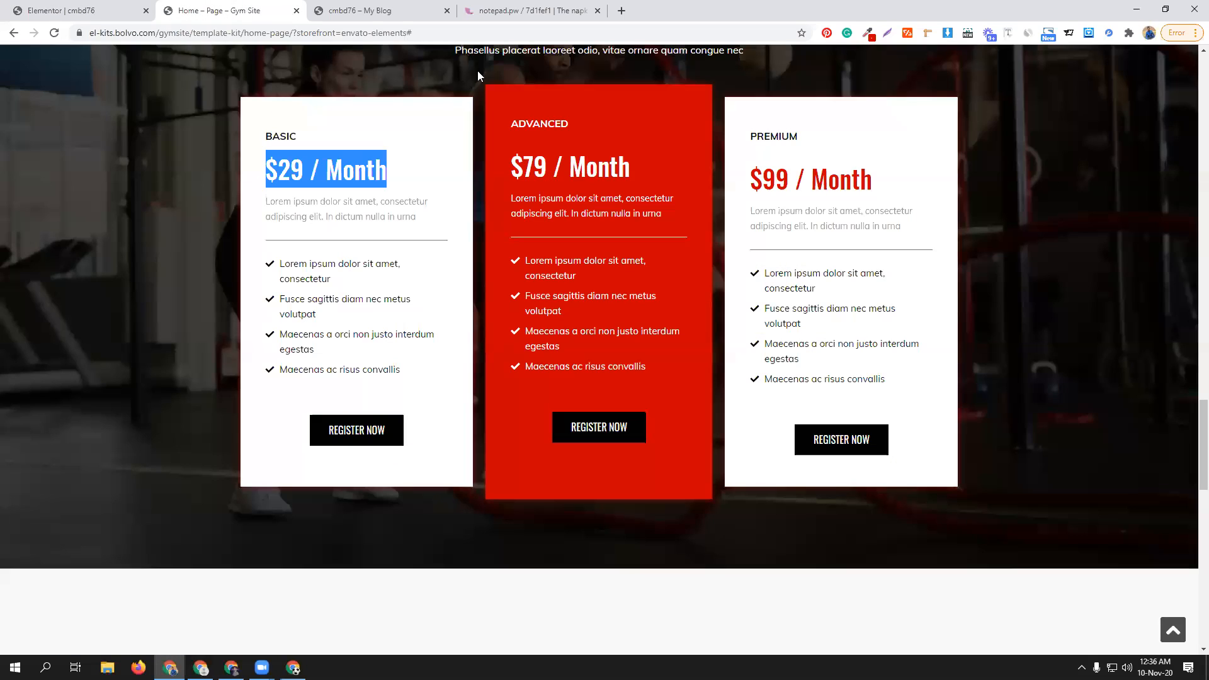
triple_click(341, 205)
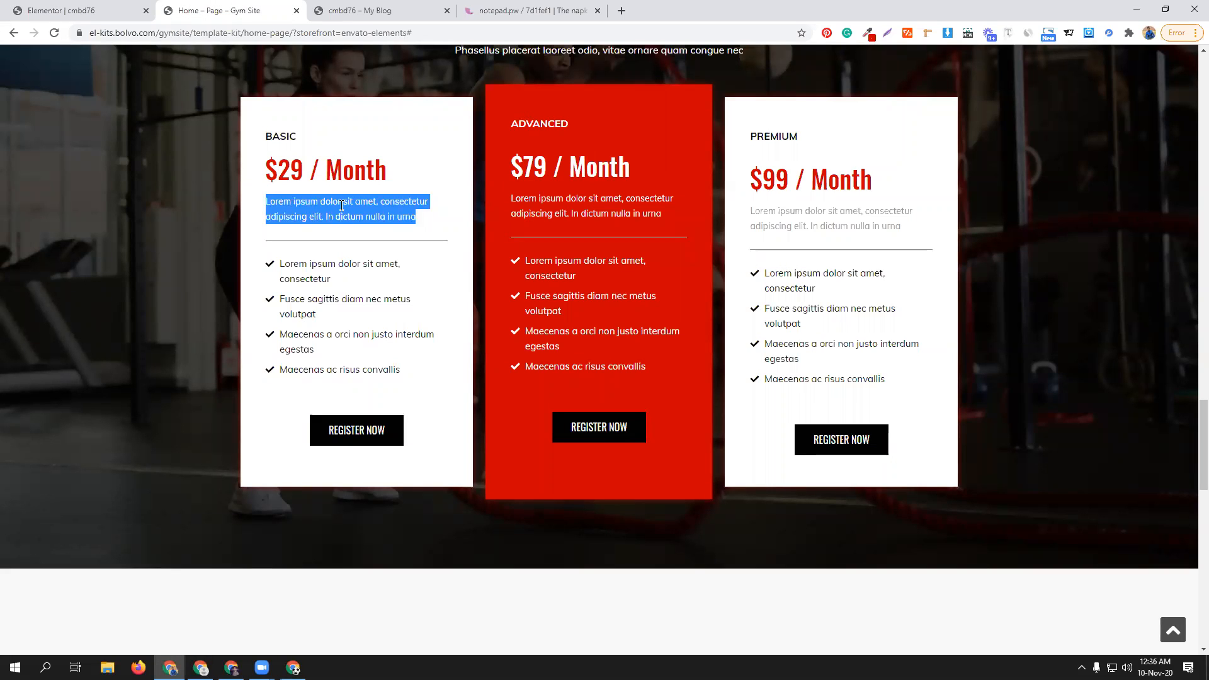
click(117, 9)
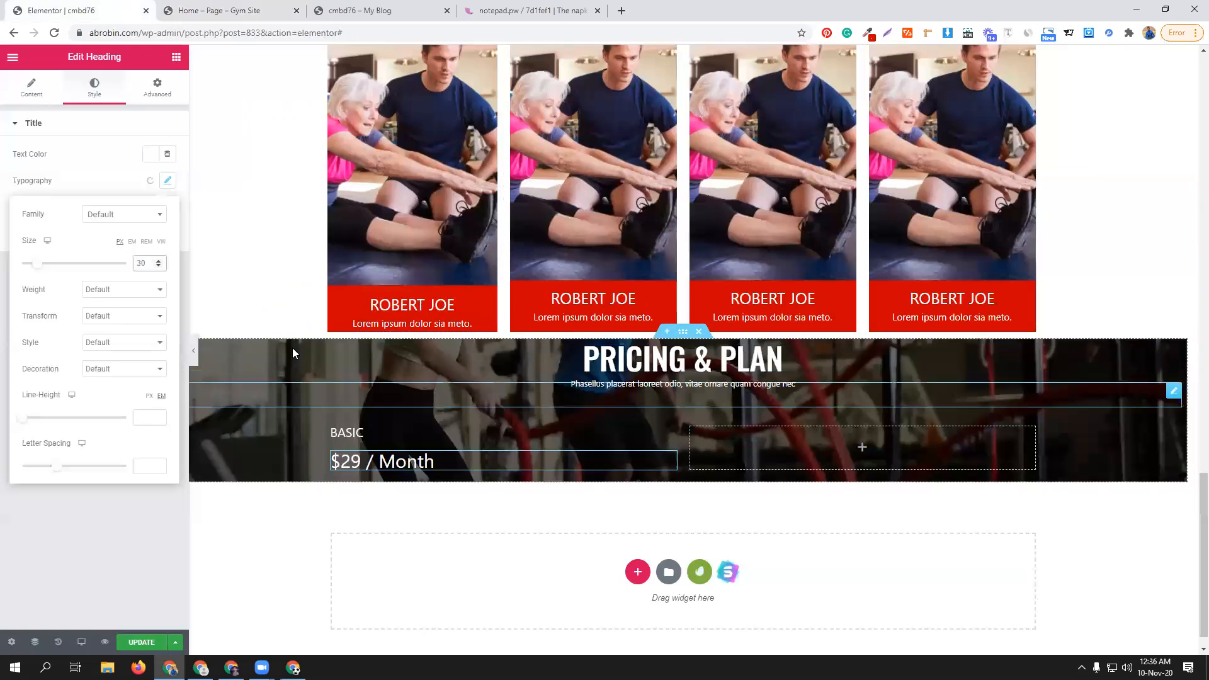
click(177, 58)
drag(134, 238, 408, 482)
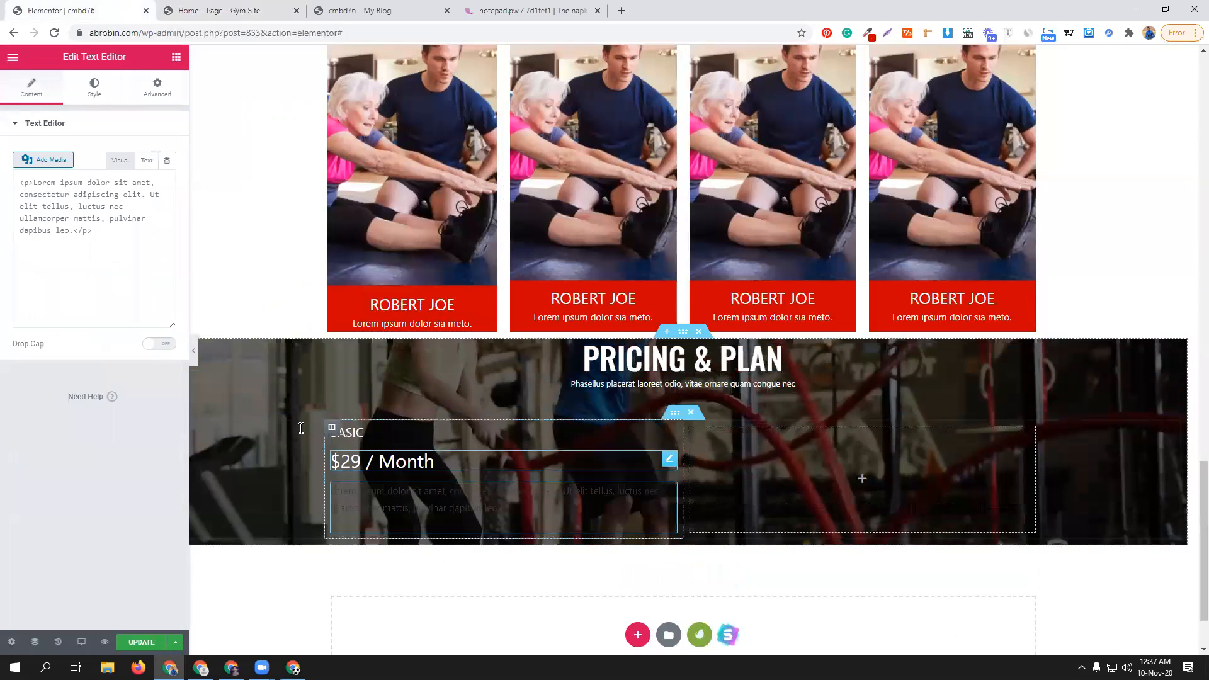
triple_click(69, 249)
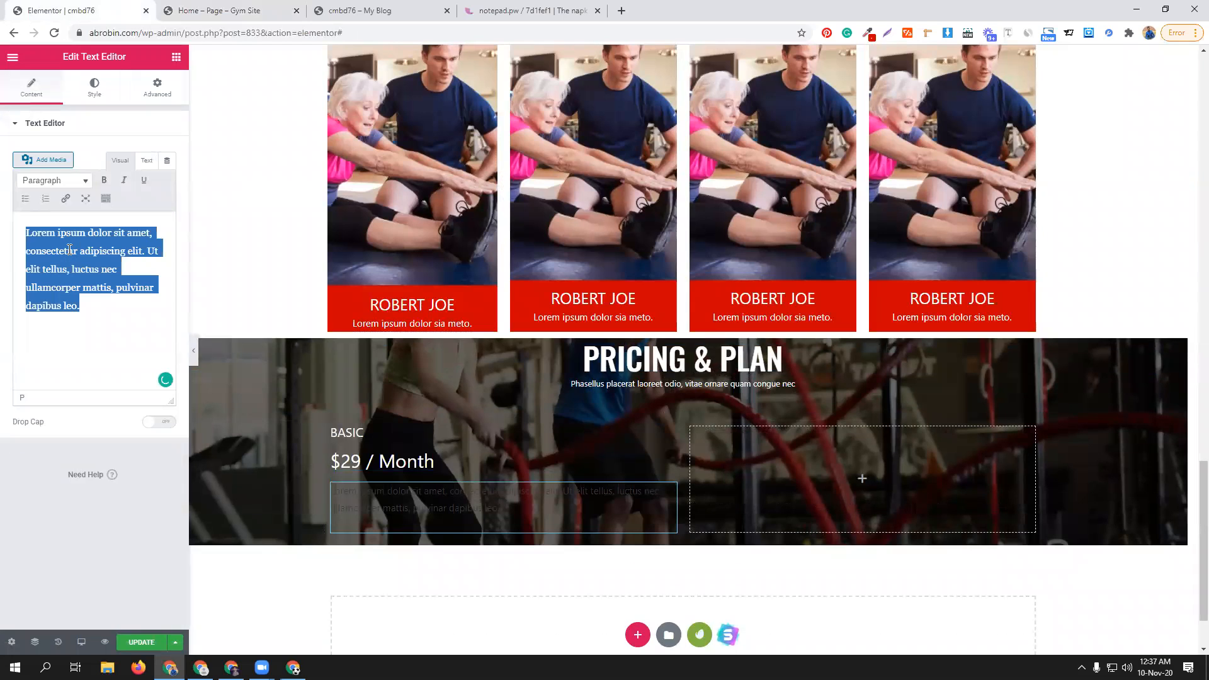
key(ctrl+v)
click(95, 87)
click(150, 181)
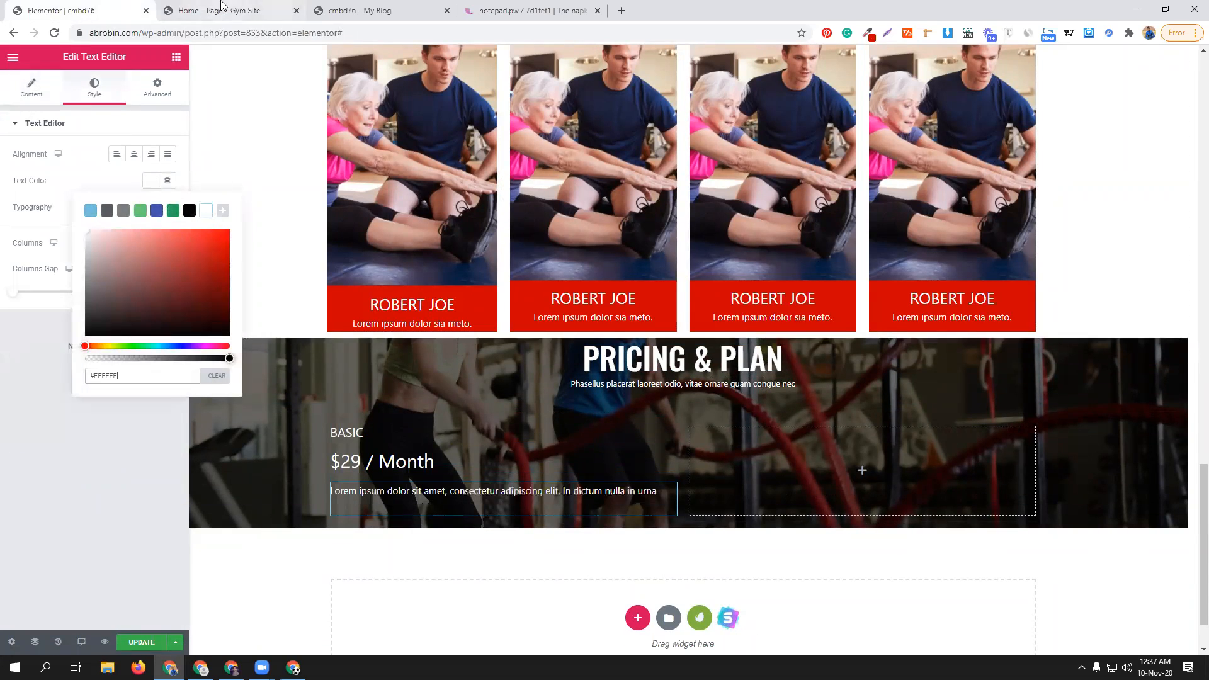
- Add a divider below the price description and compare it with the reference page's BASIC card
click(216, 11)
click(315, 245)
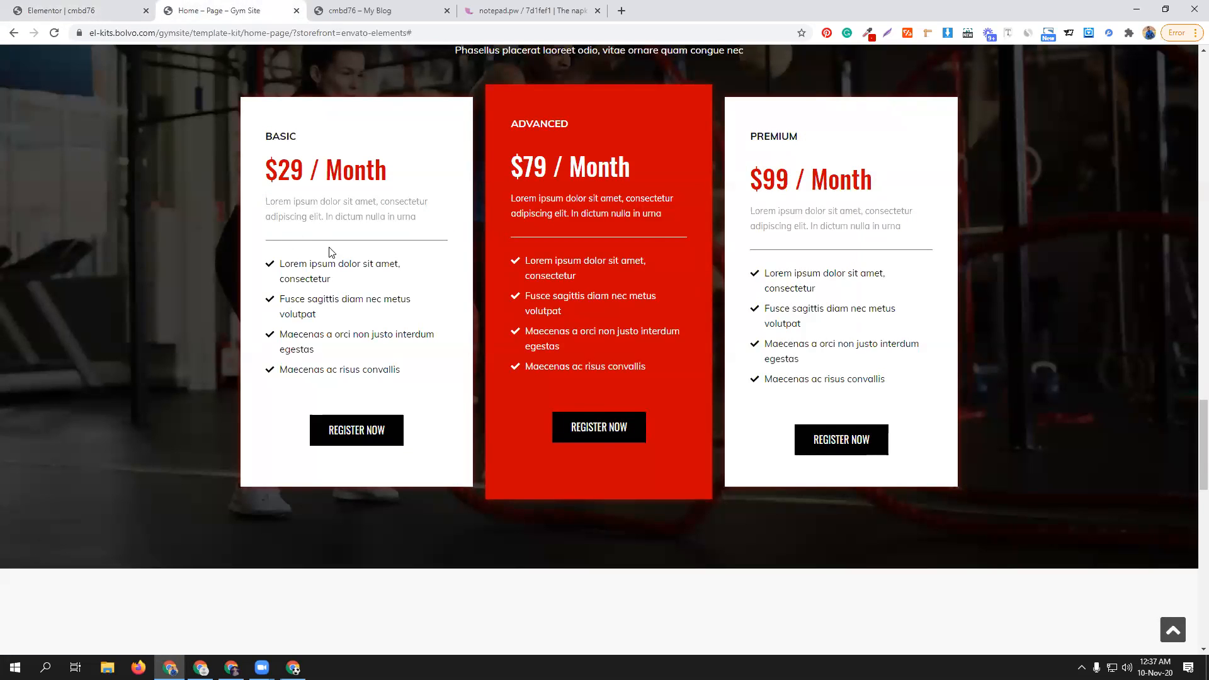
click(75, 10)
click(176, 57)
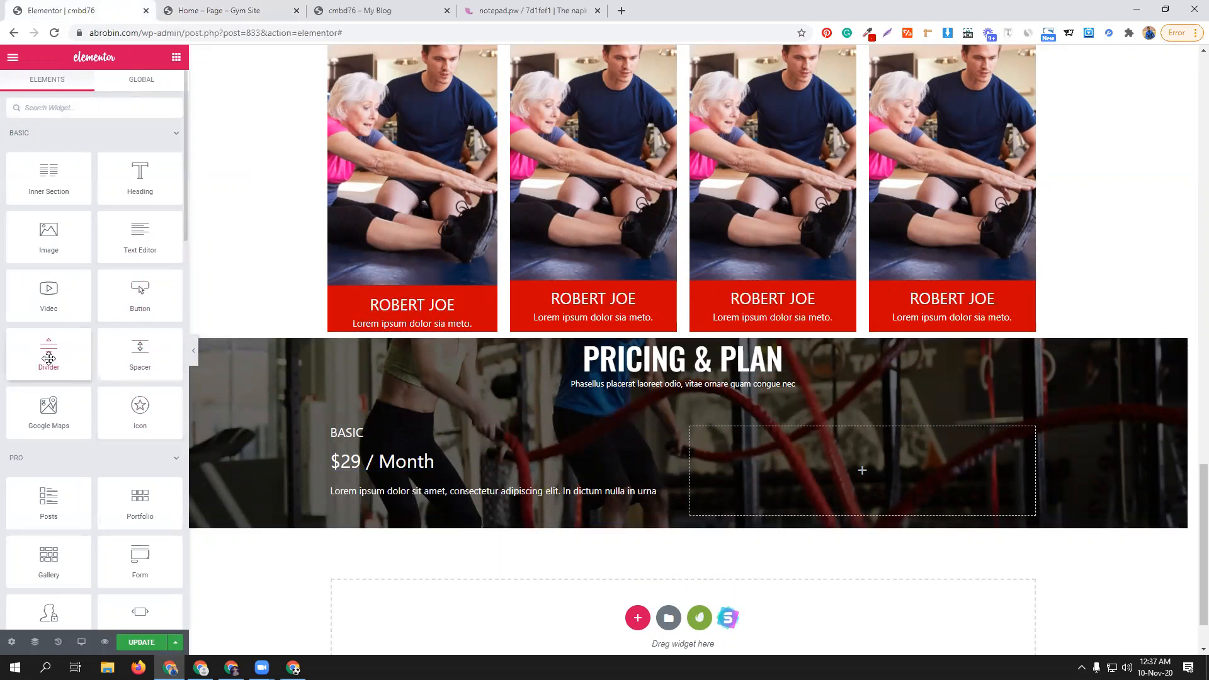
drag(51, 357, 405, 502)
click(214, 11)
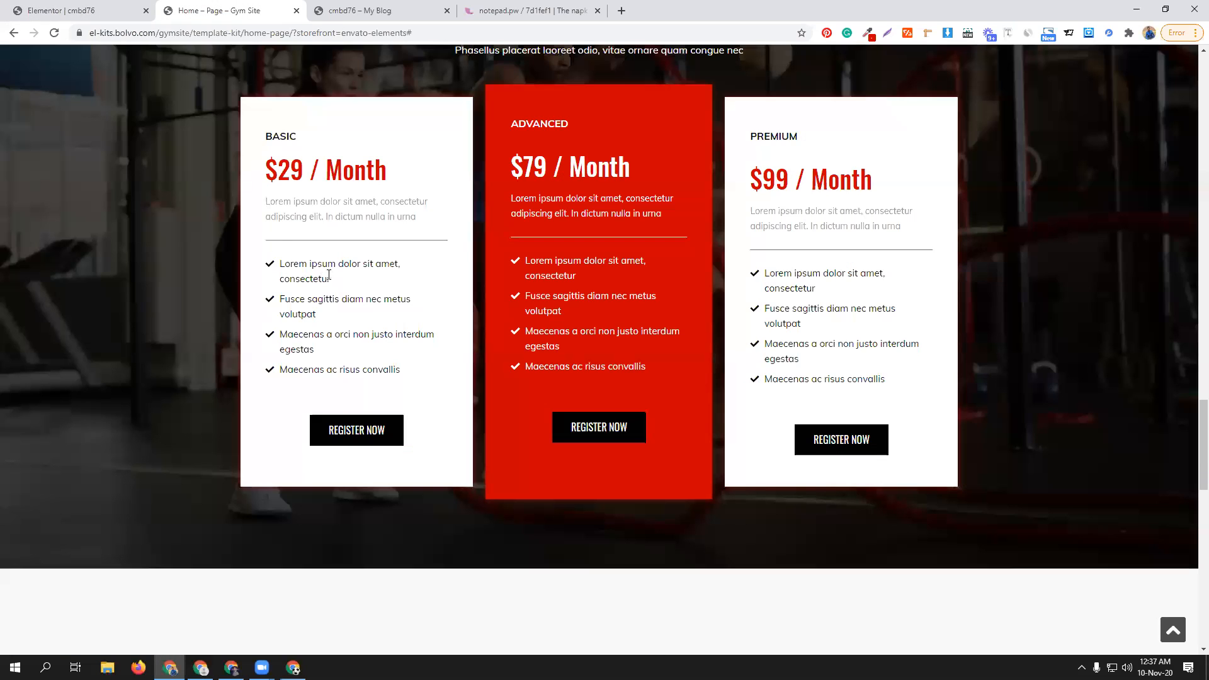
click(88, 11)
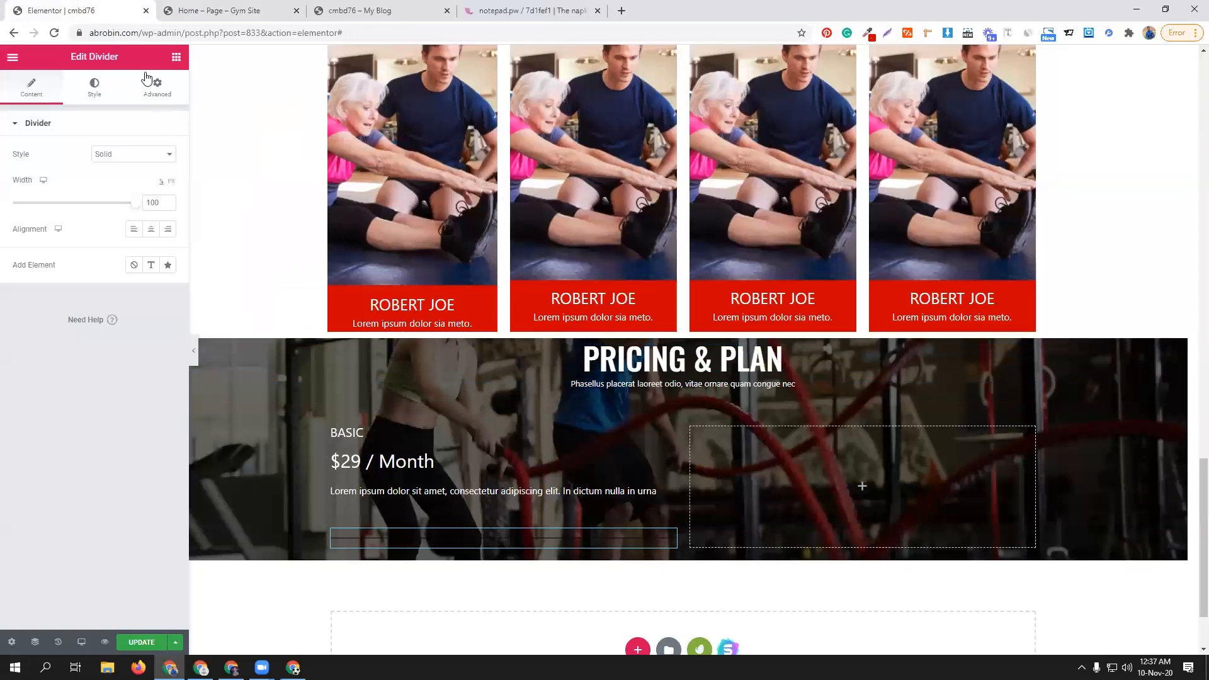
- Style the divider in white with a weight of 2.5 and a smaller gap
click(93, 86)
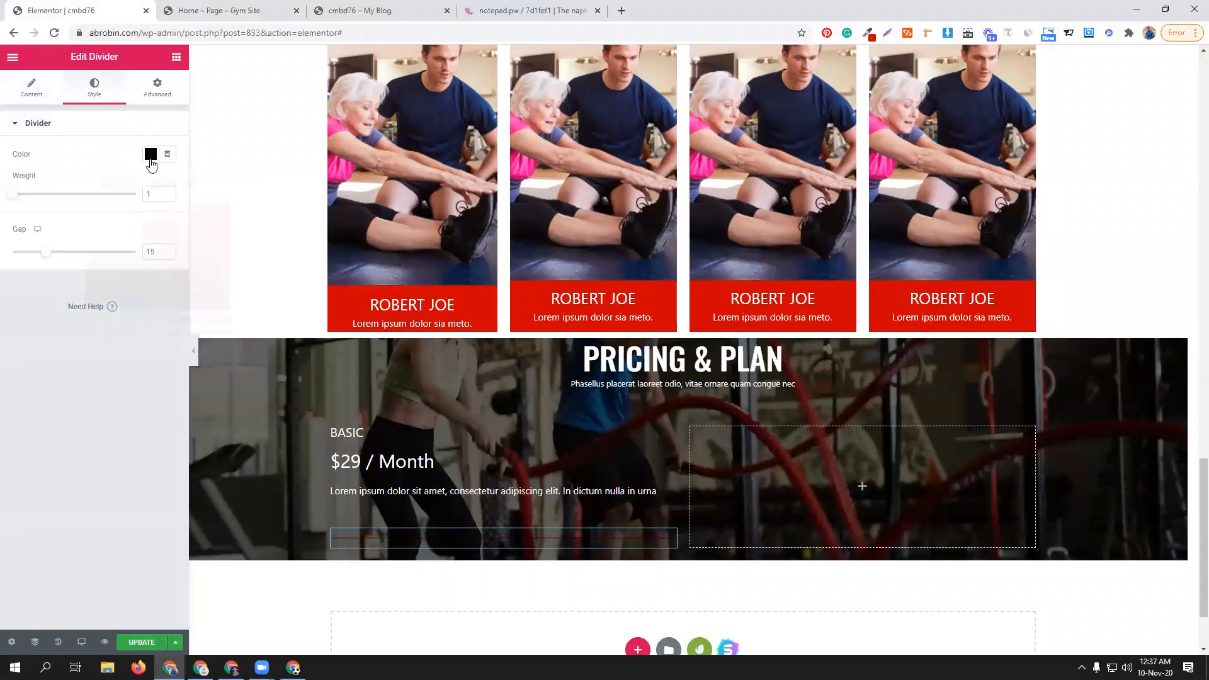
click(151, 154)
click(194, 183)
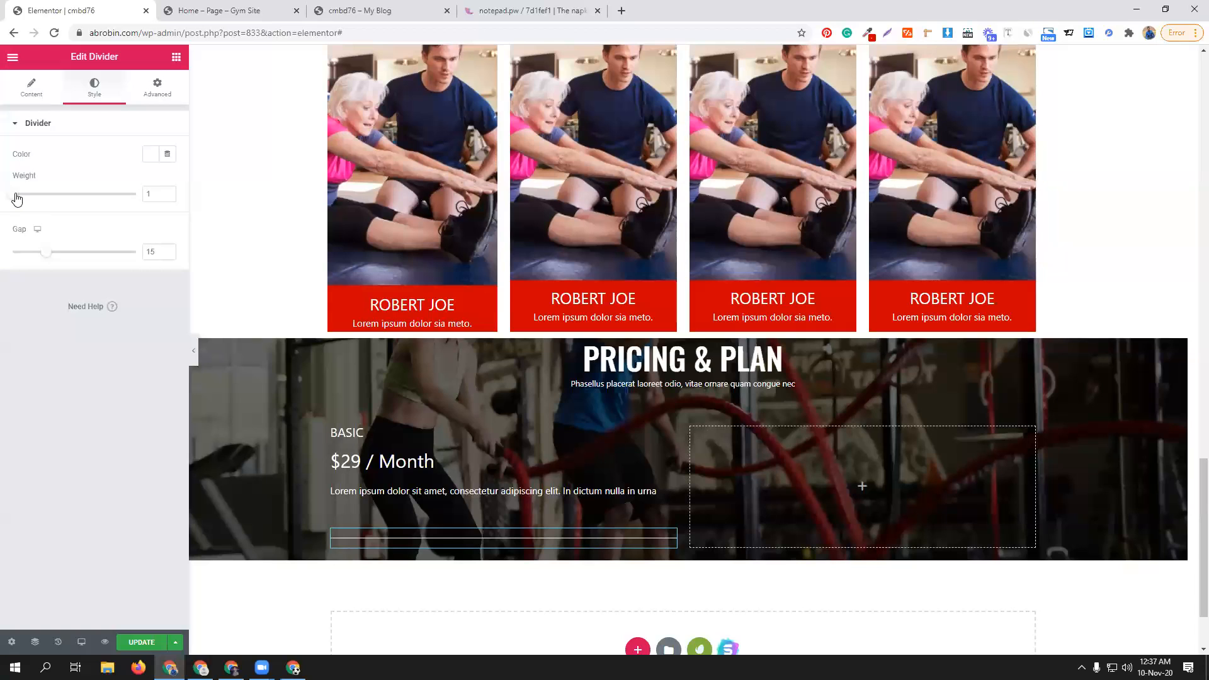
drag(17, 199, 37, 199)
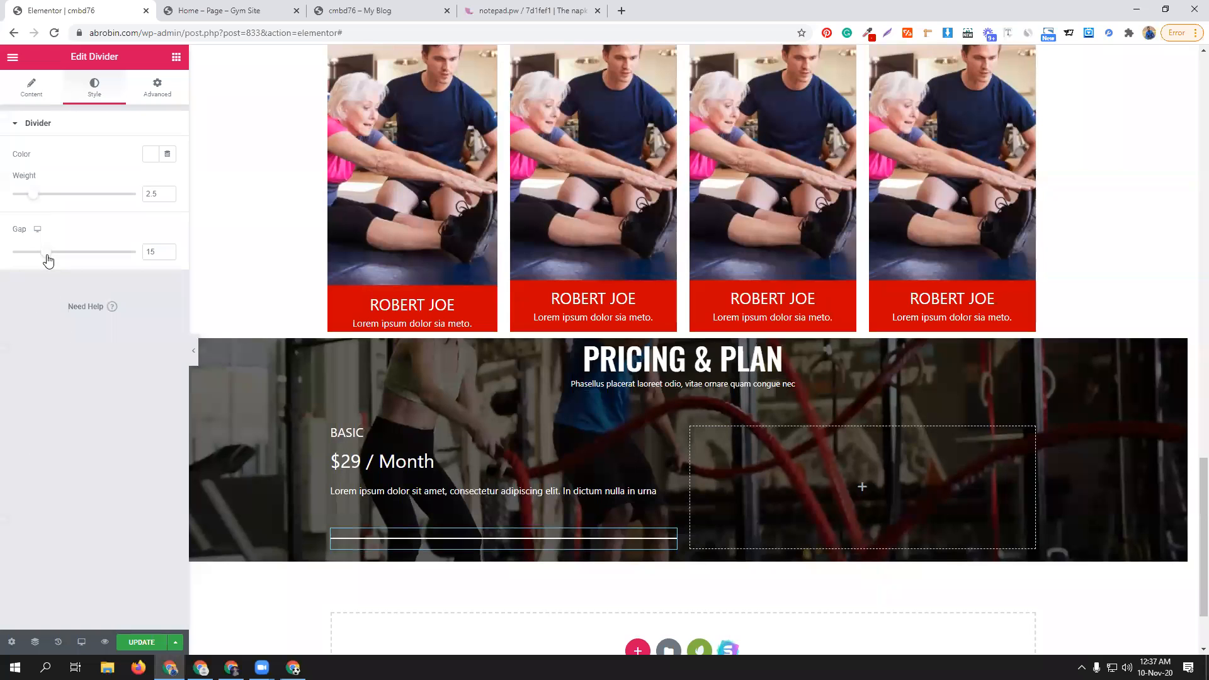
drag(47, 258, 36, 258)
click(30, 86)
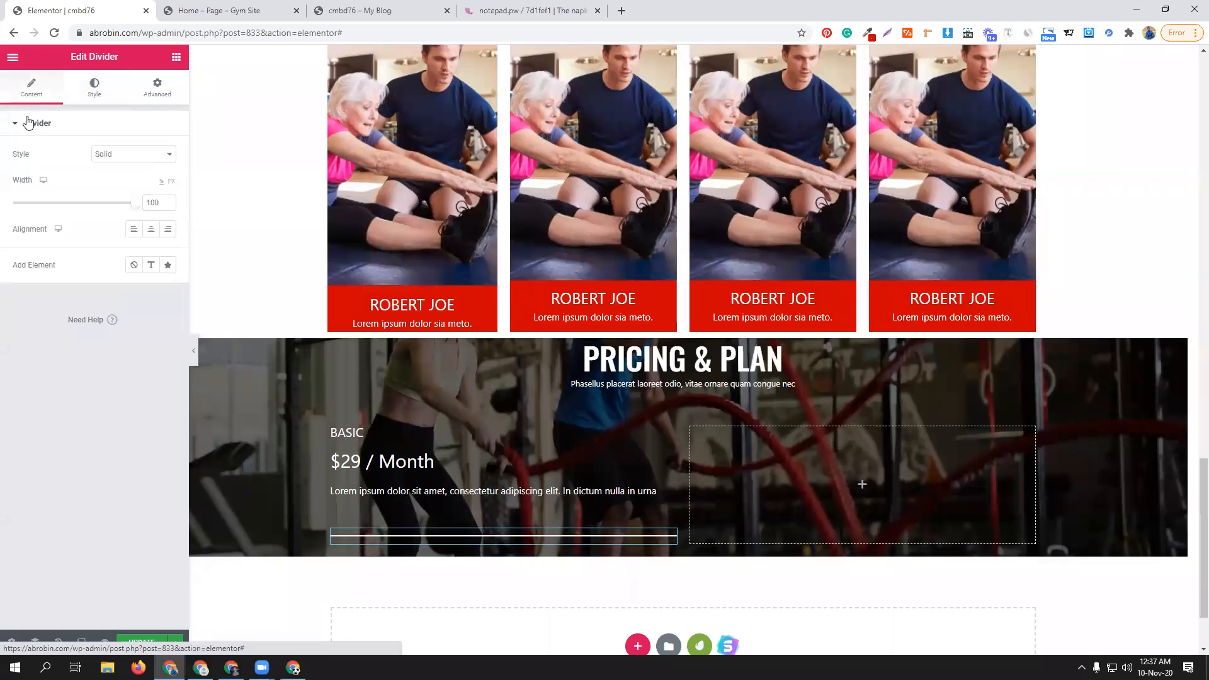
- Set the divider's width to 73% and center it, comparing it with the reference page's BASIC card
drag(135, 208, 53, 213)
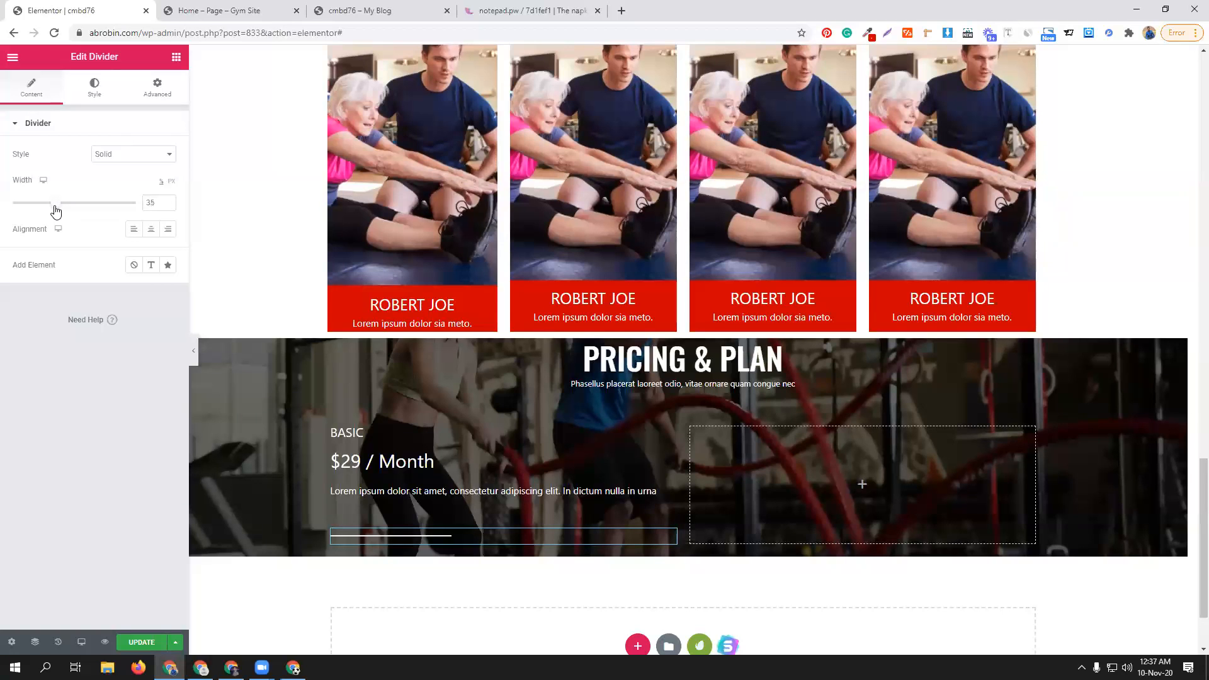
mouse_move(57, 212)
mouse_down()
mouse_move(124, 216)
mouse_move(80, 217)
mouse_up()
click(151, 229)
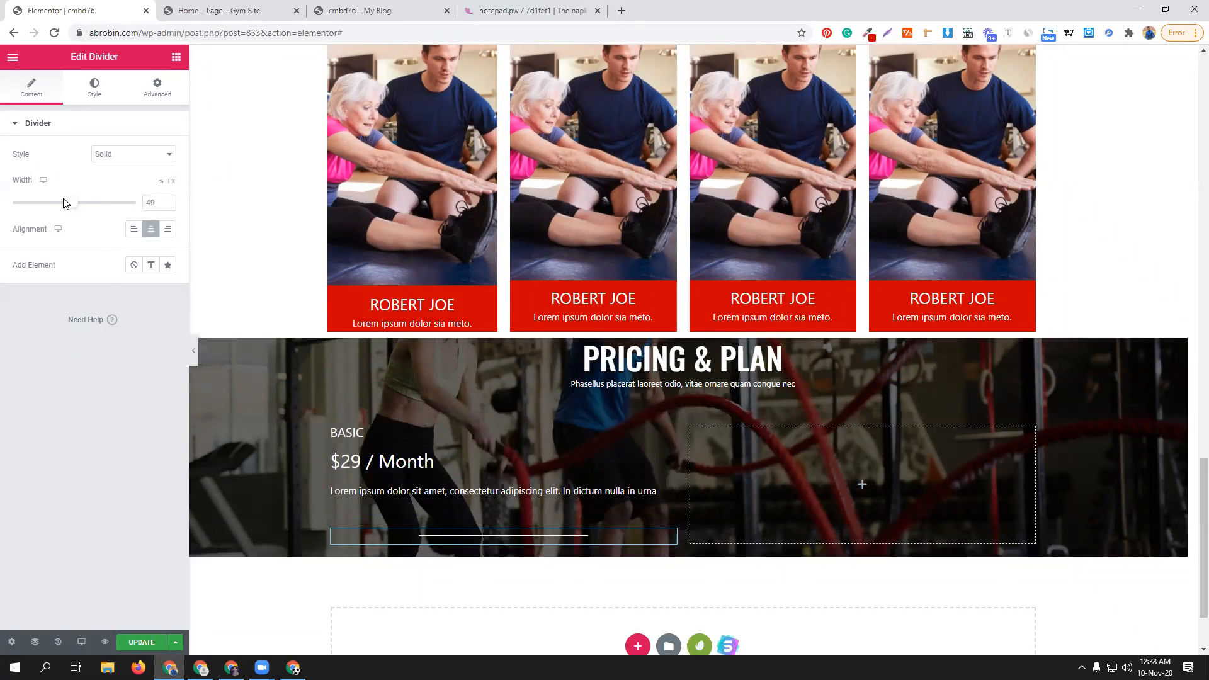
drag(70, 206, 97, 206)
click(220, 8)
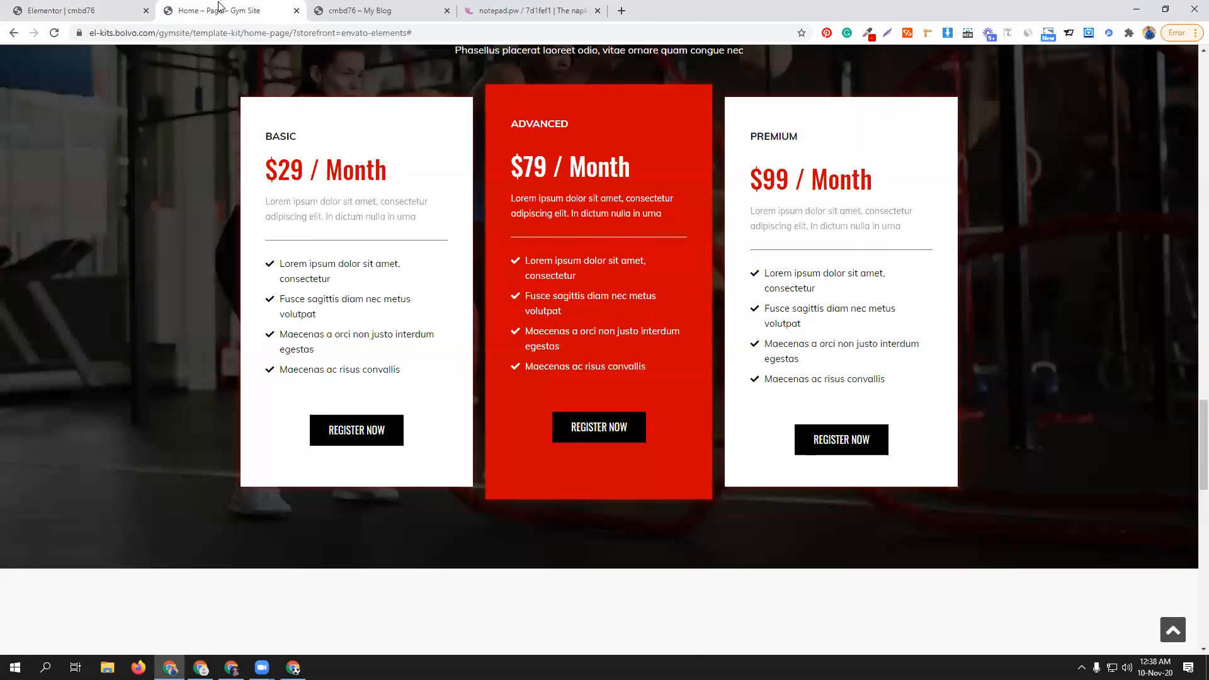
click(82, 10)
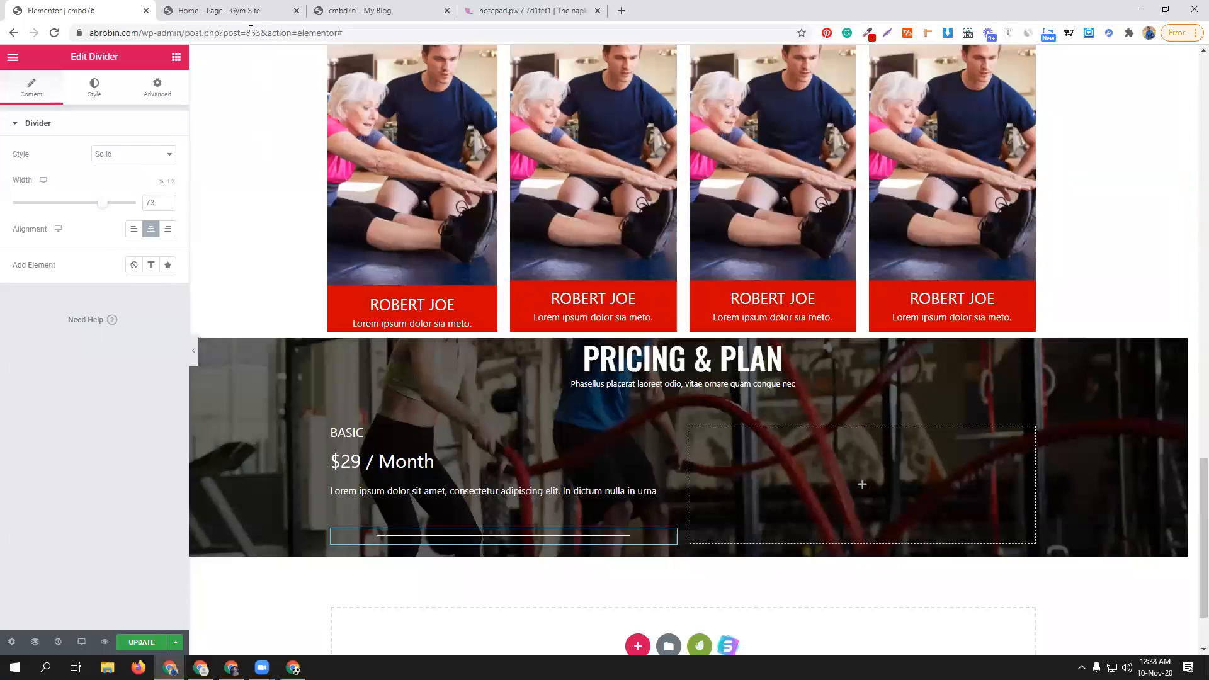
click(244, 7)
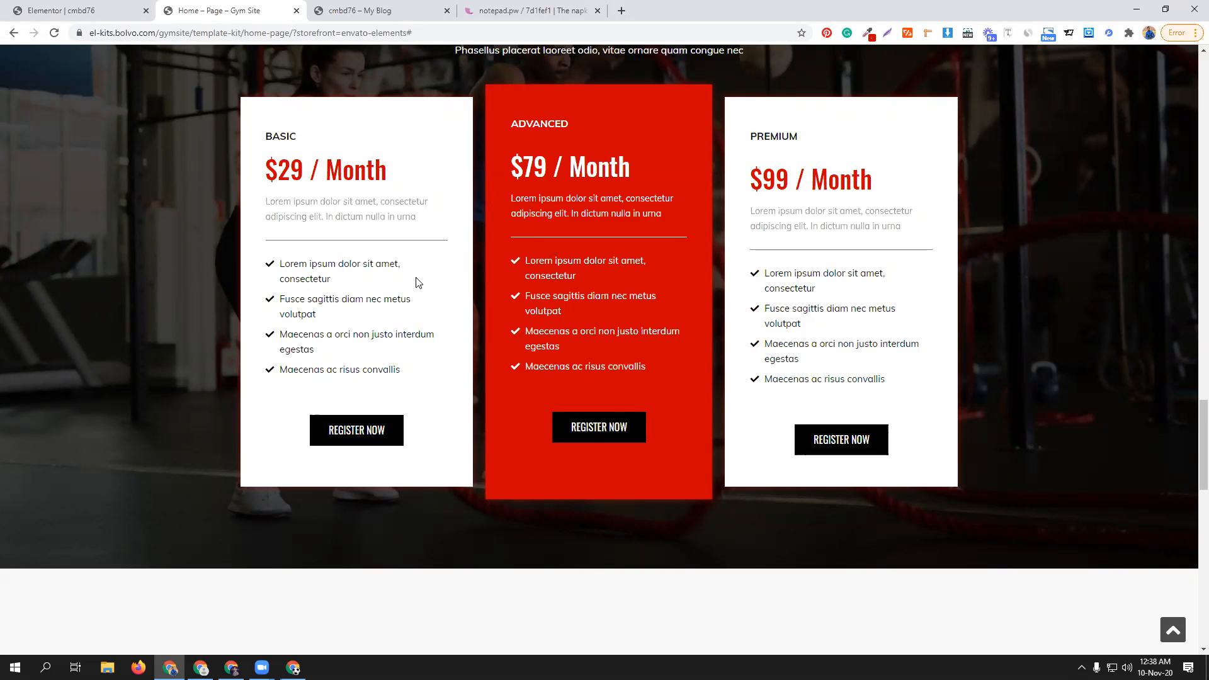
click(62, 10)
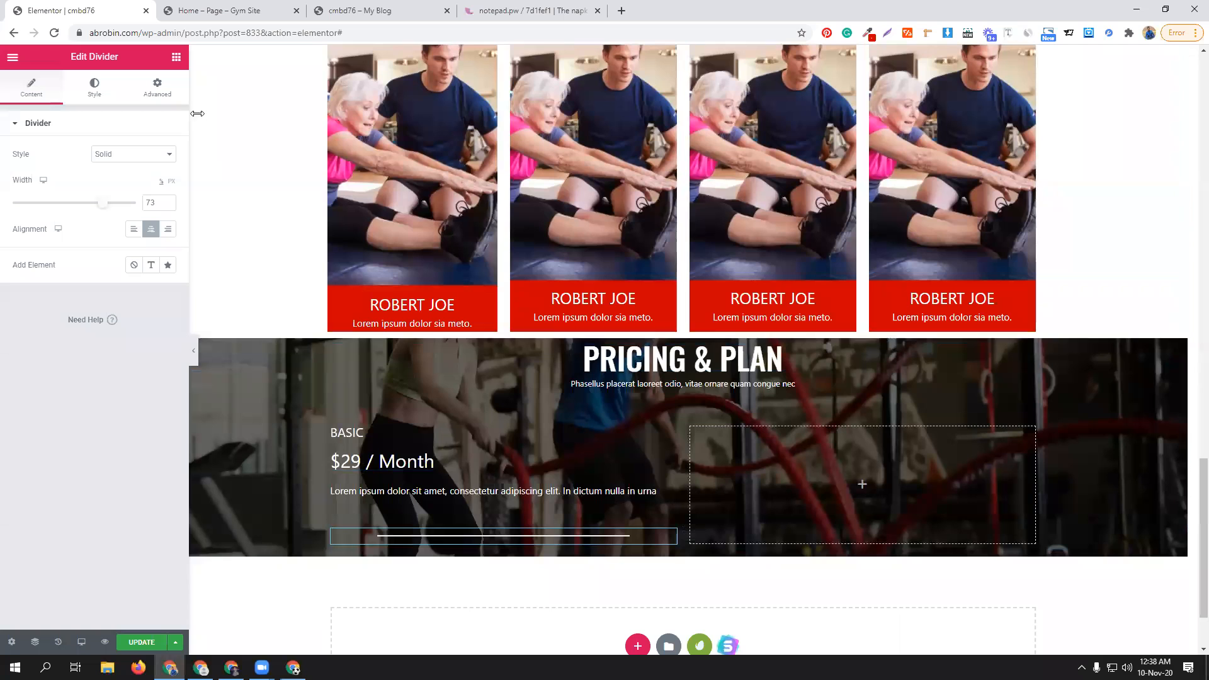
- Find the Icon List widget and add it below the divider in the BASIC column
click(176, 56)
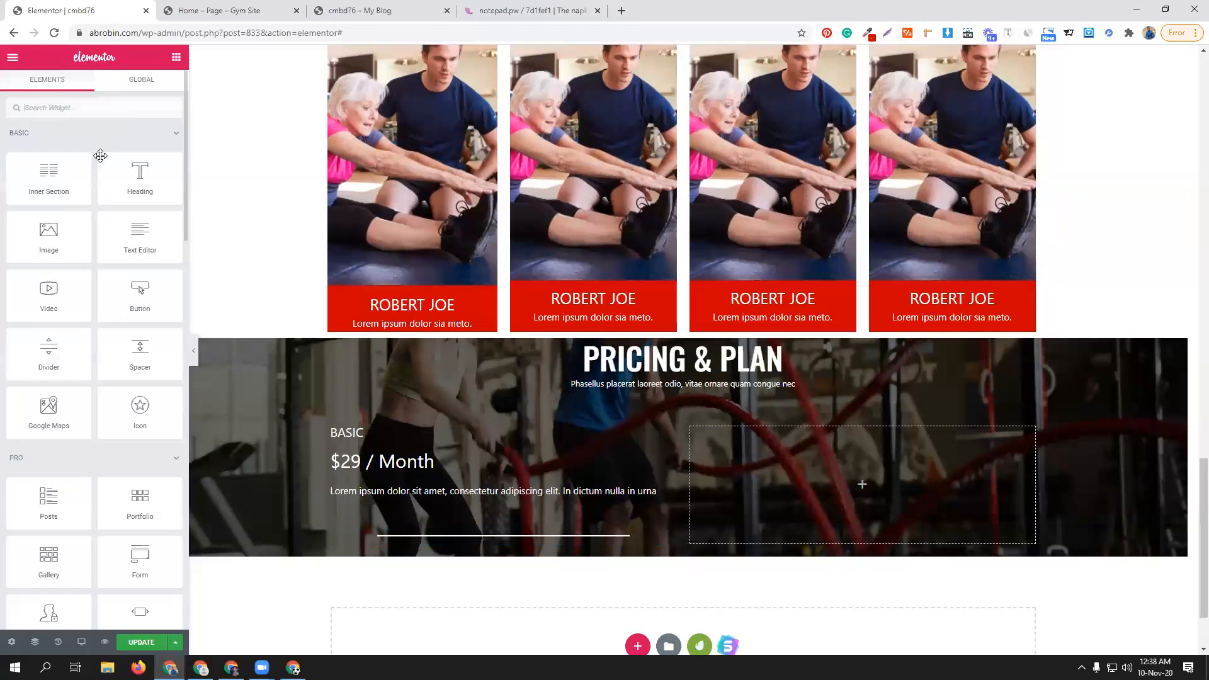
click(106, 110)
text(list)
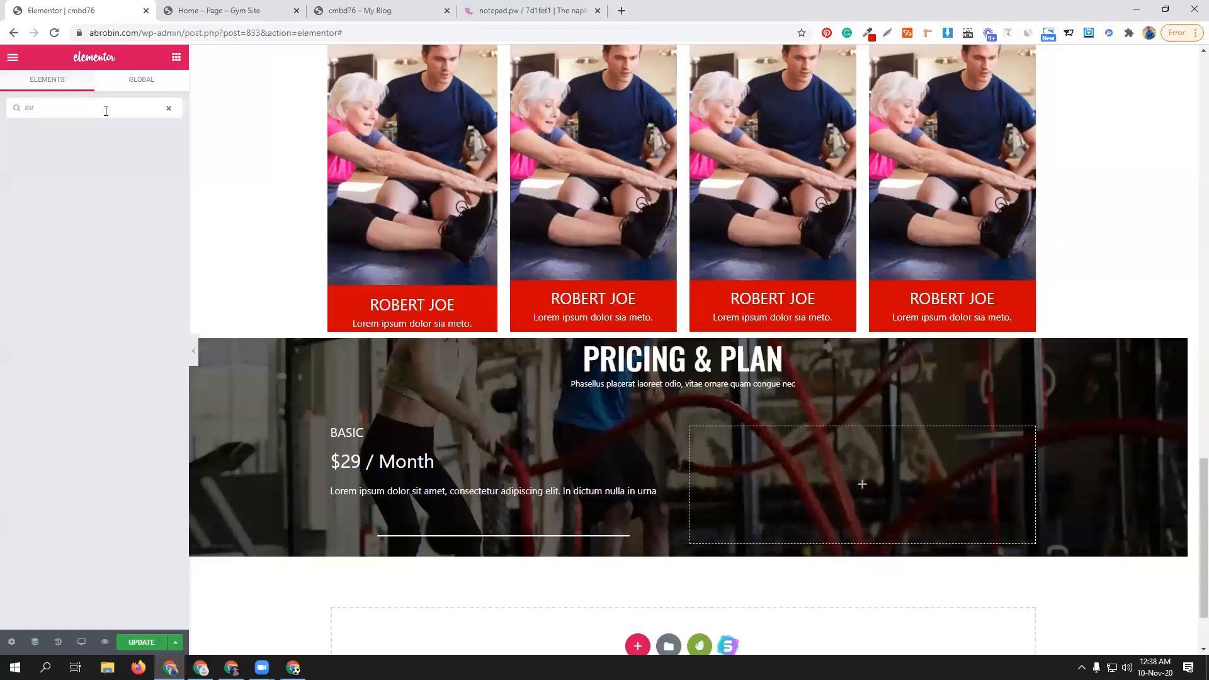
key(BackSpace)
key(BackSpace)
key(BackSpace)
key(BackSpace)
text(ico)
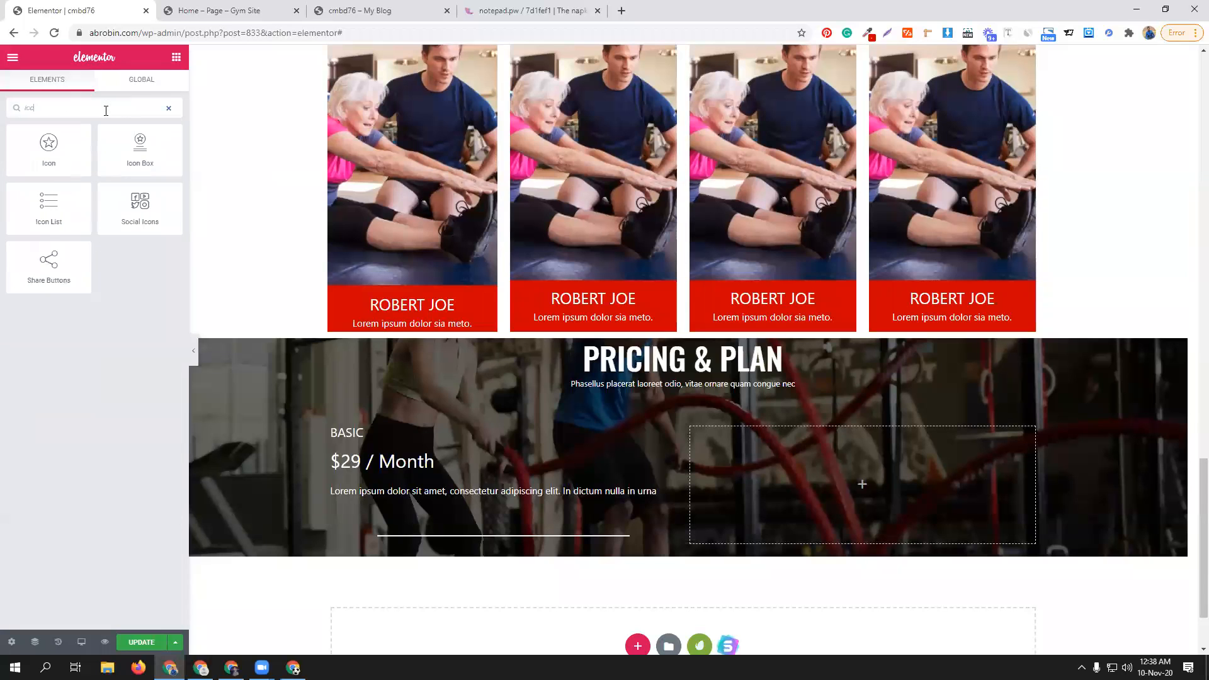
drag(56, 210, 440, 542)
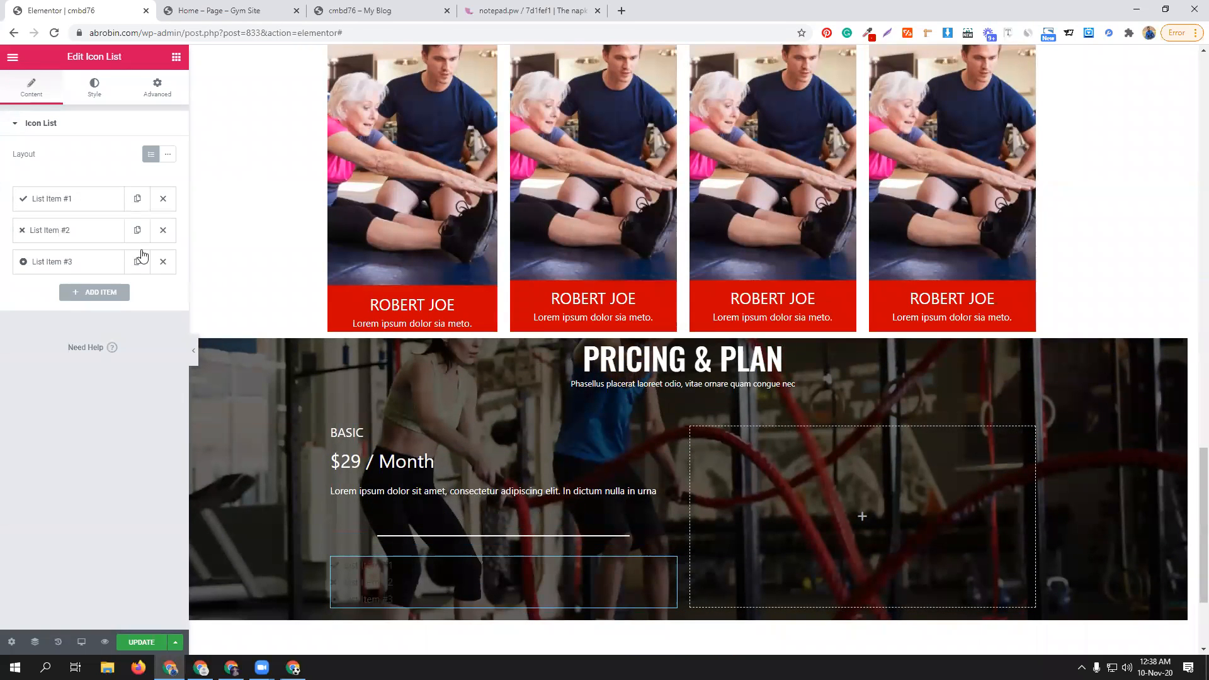
- Make both the icons and the text of the icon list white (#FFFFFF)
click(94, 87)
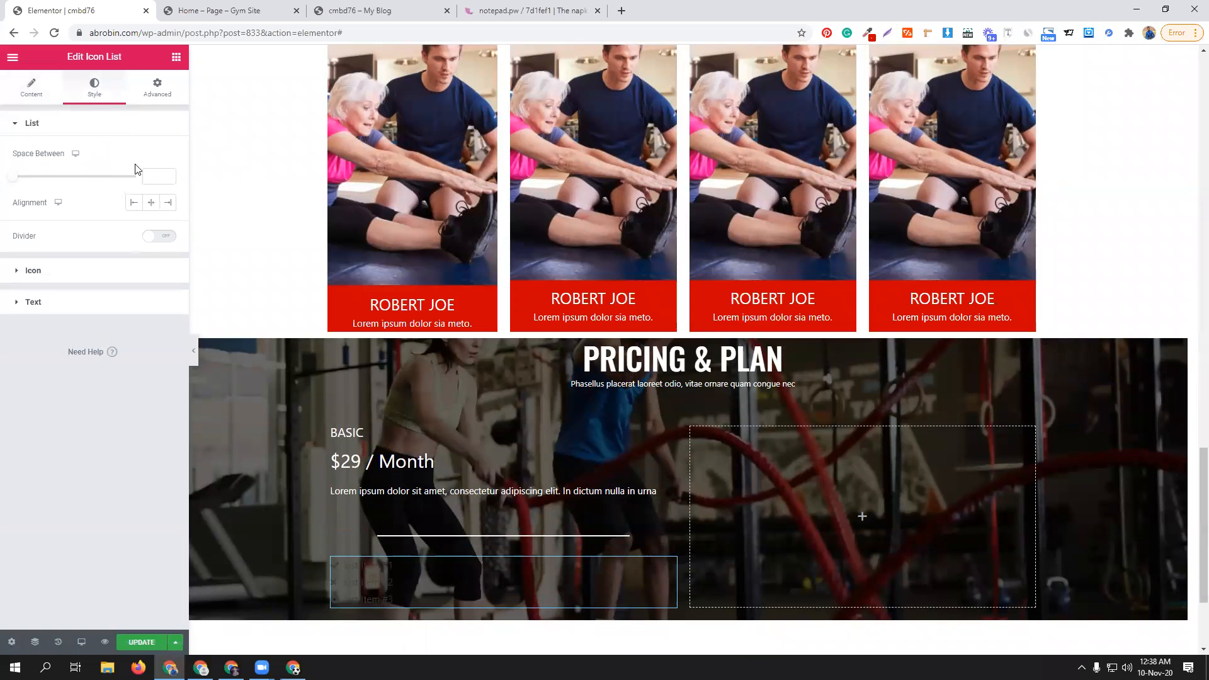
click(73, 276)
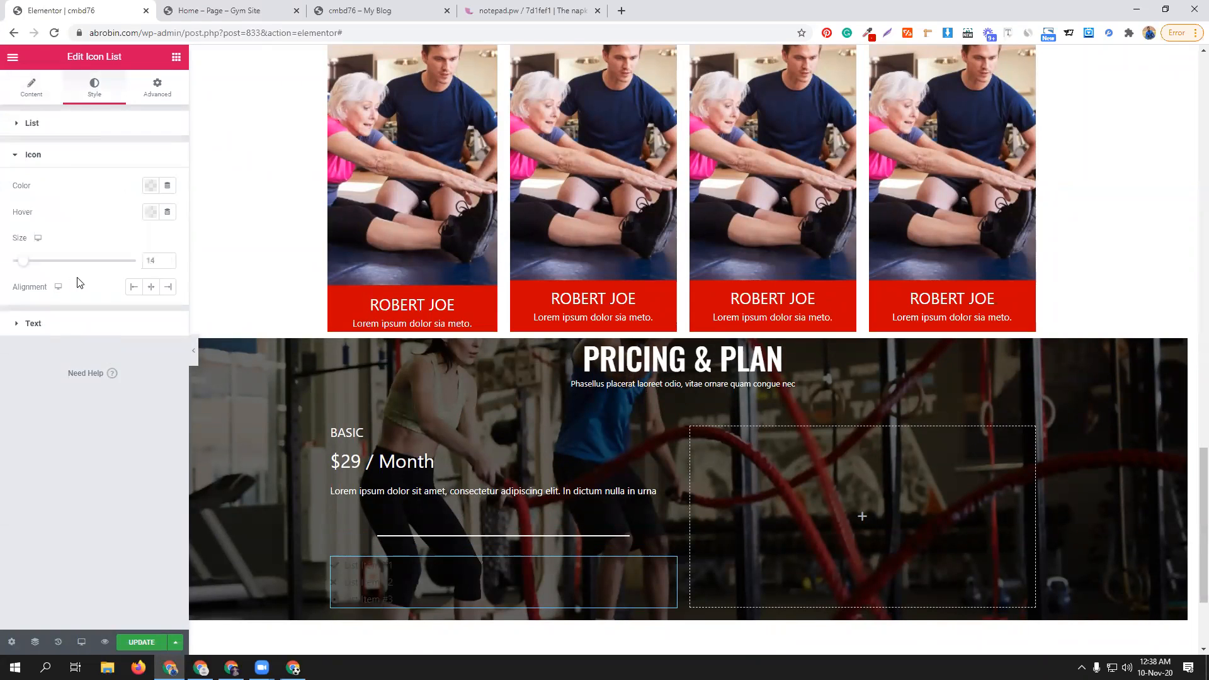
click(151, 185)
click(214, 212)
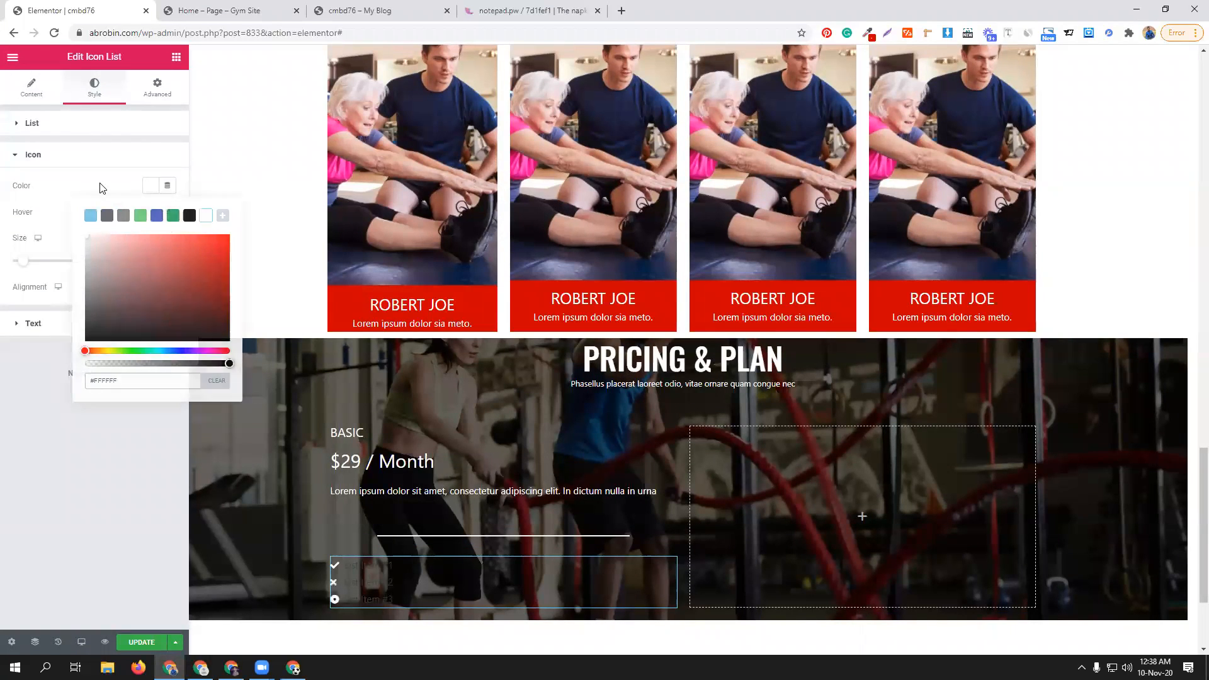
click(102, 184)
click(75, 323)
click(149, 217)
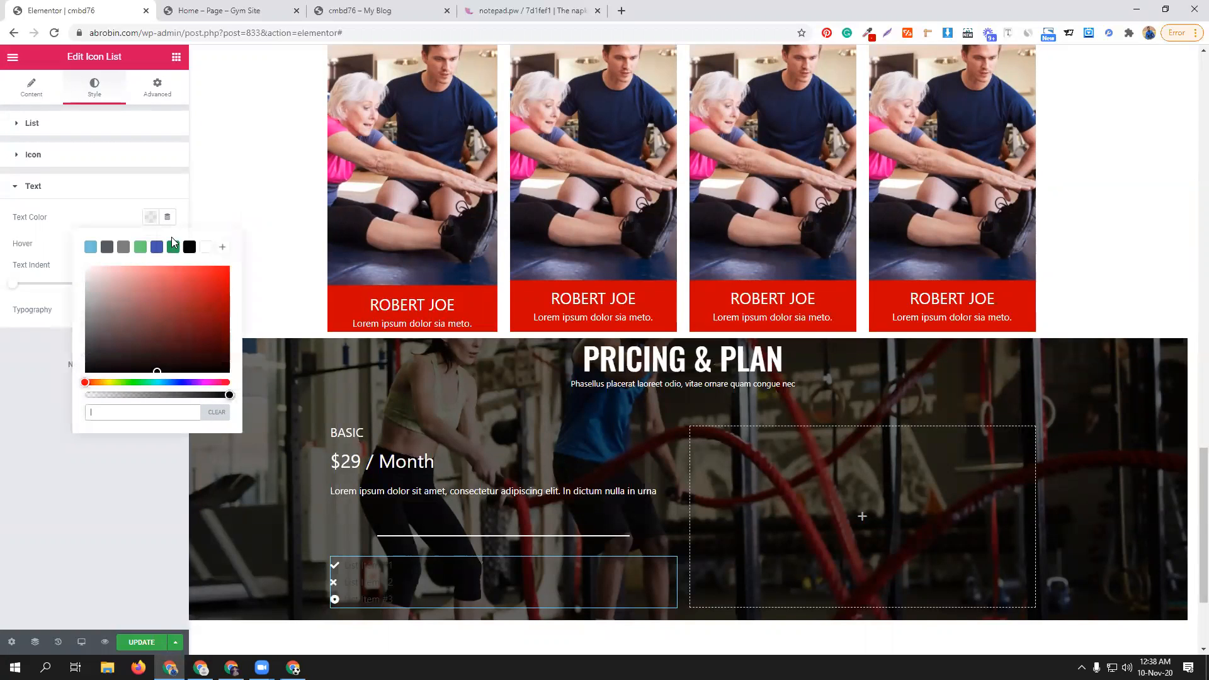
click(206, 246)
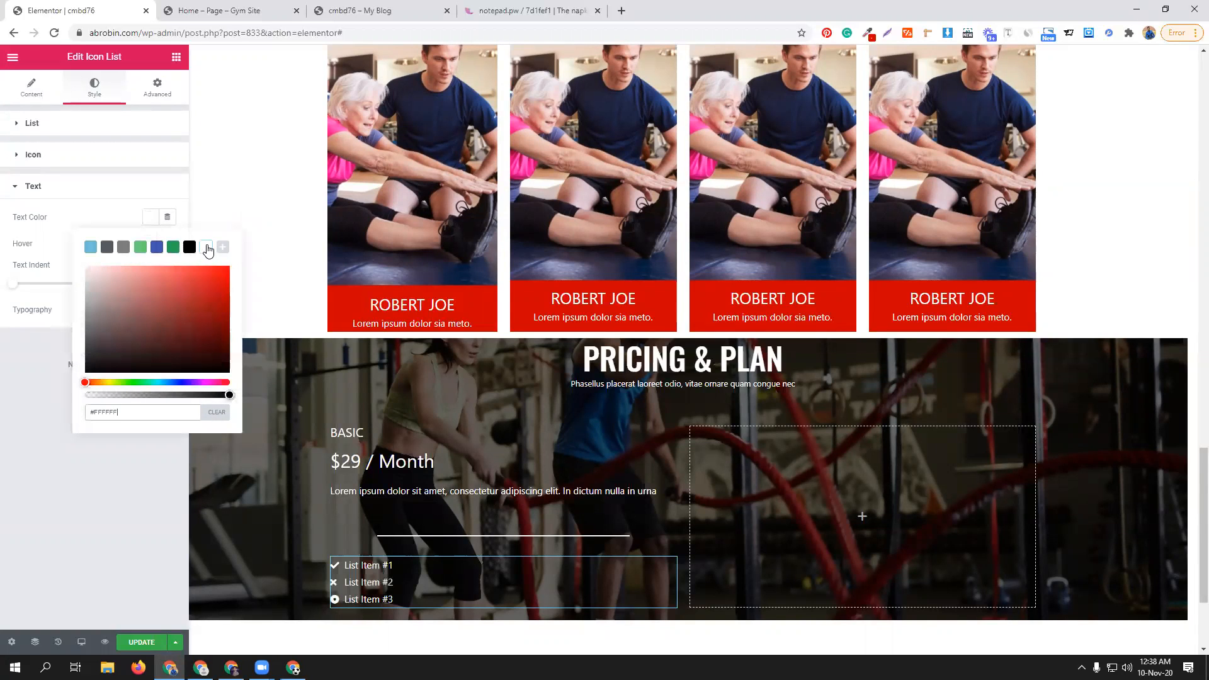
click(90, 218)
- Unlink the divider's spacing values, keep its padding at 0 and set its top margin to -38 px
scroll(441, 410, down, 2)
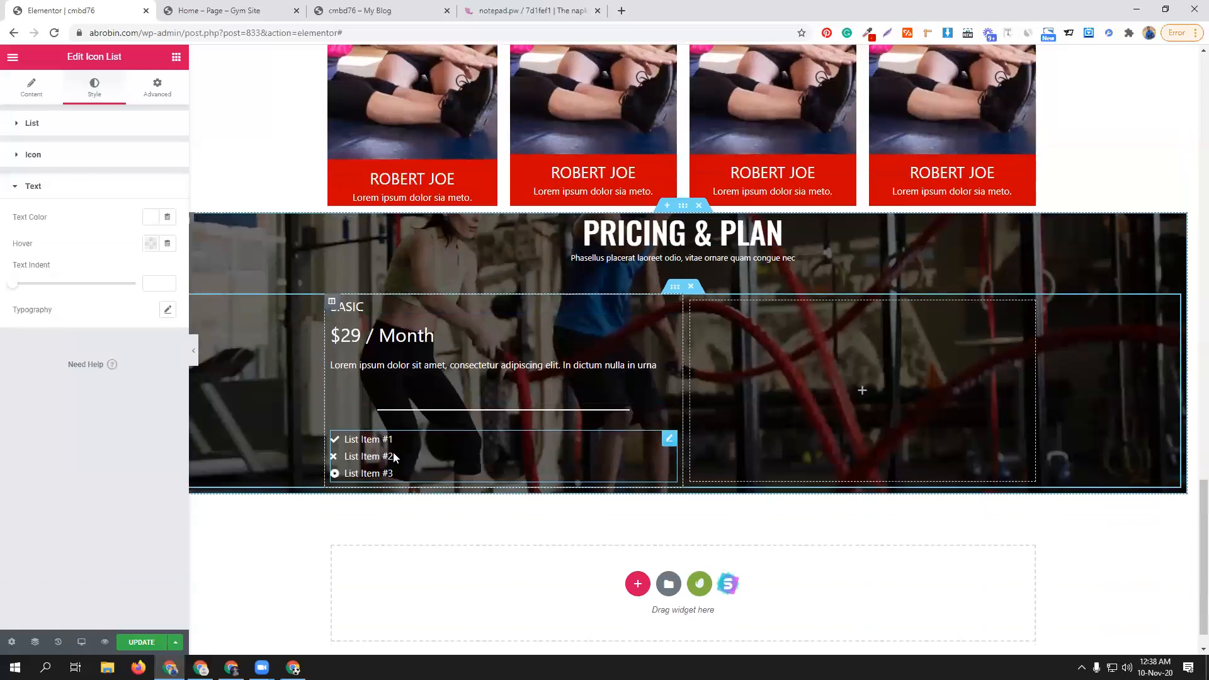
click(668, 412)
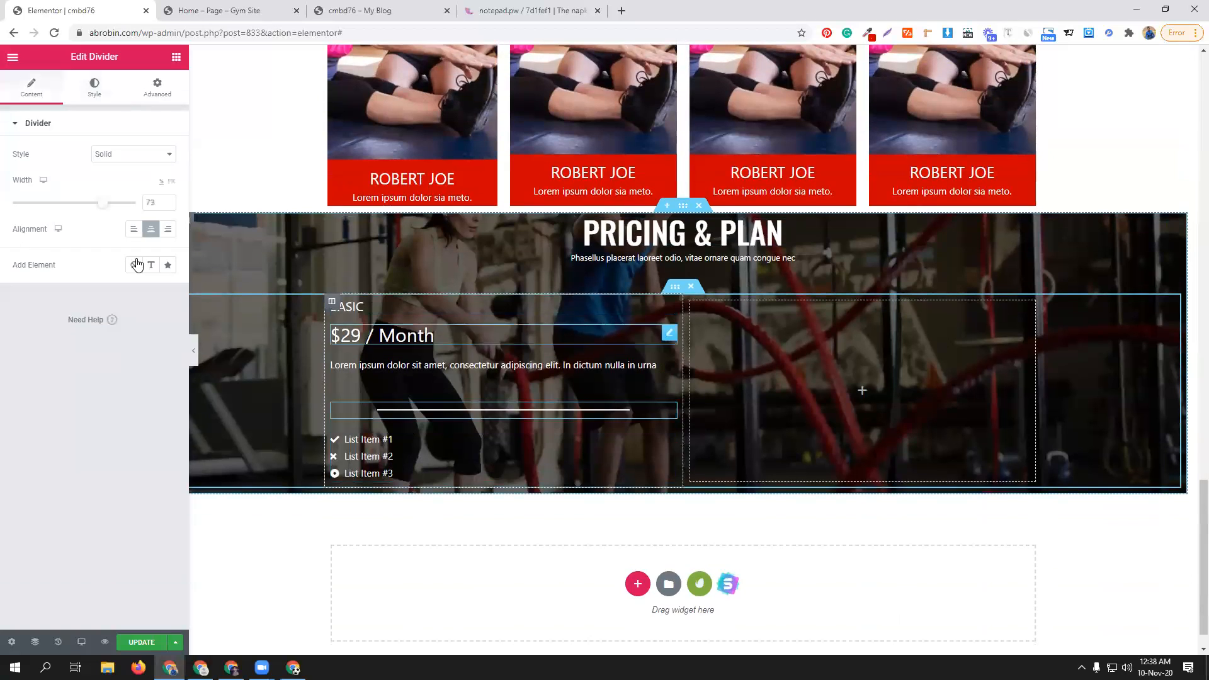
click(158, 86)
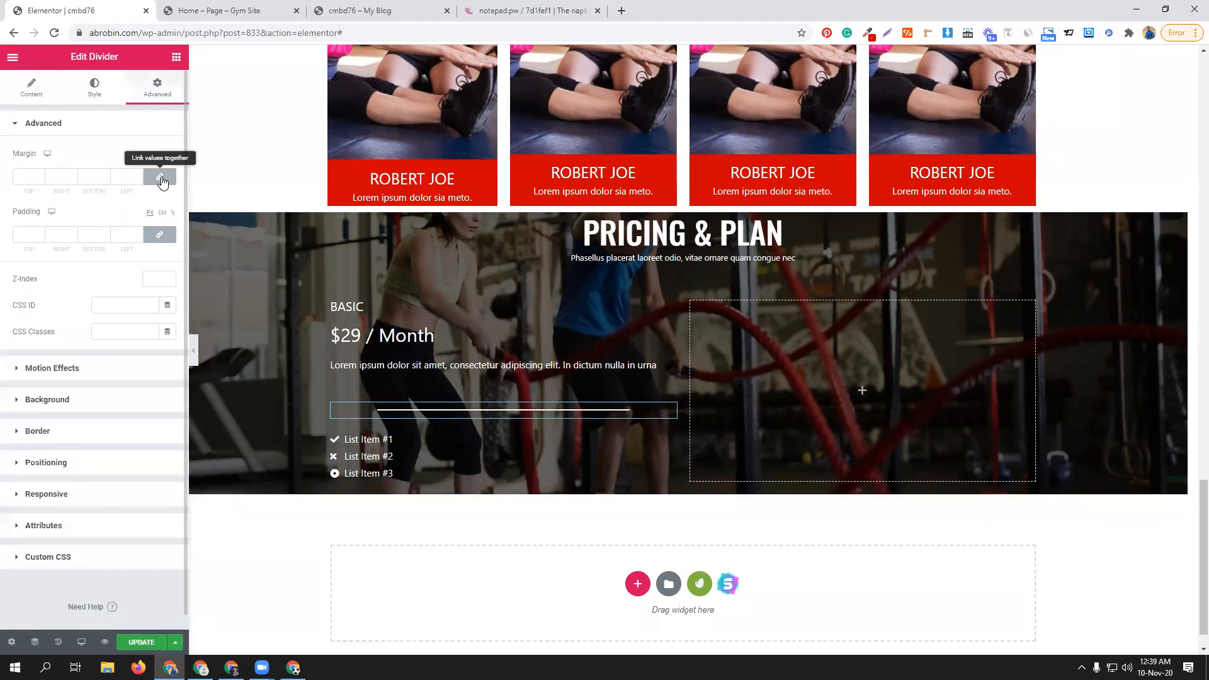
click(39, 238)
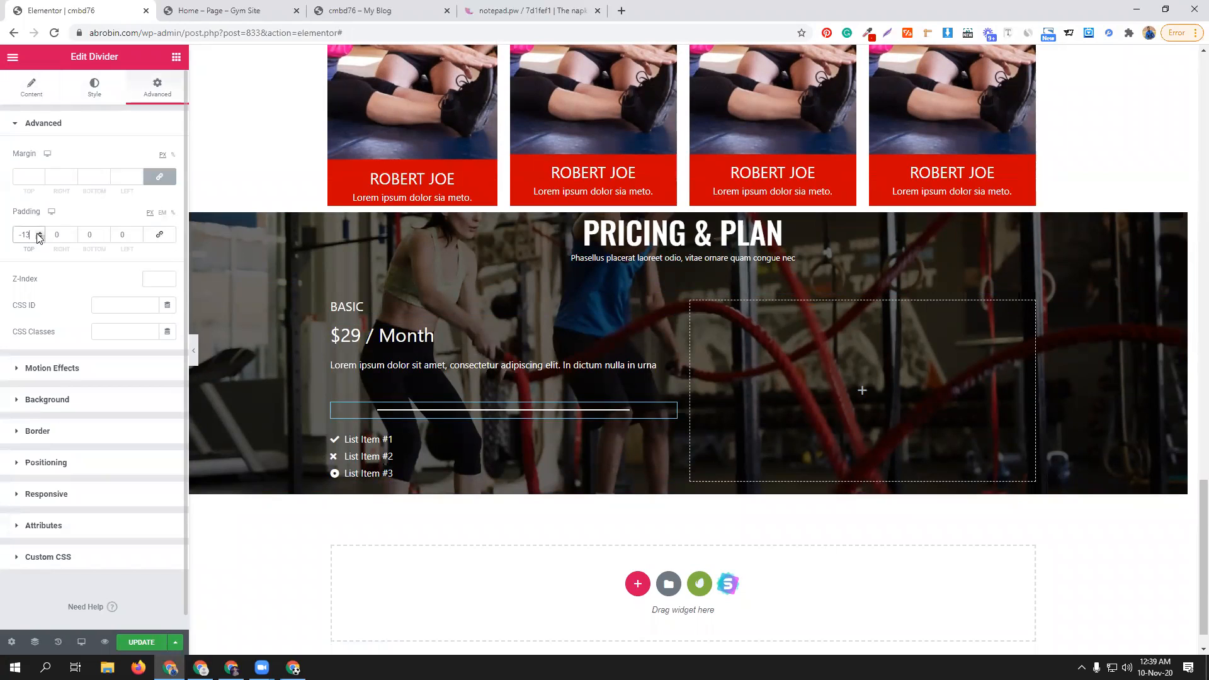
text(0)
click(160, 177)
click(40, 181)
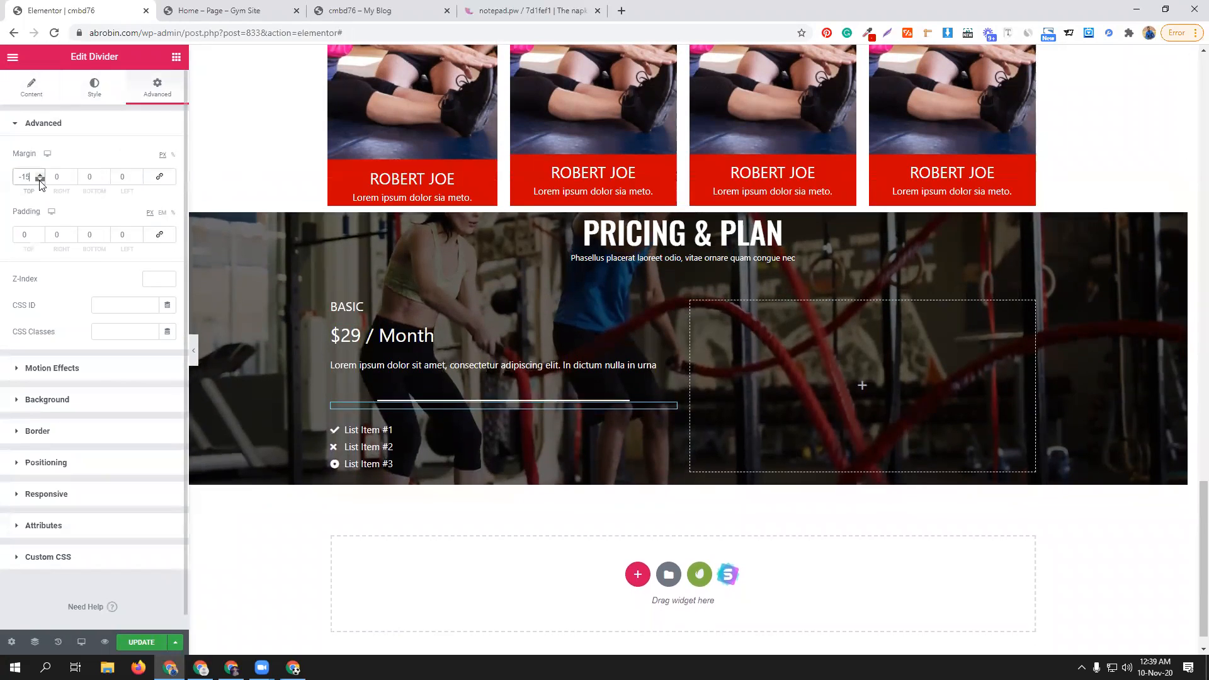
click(39, 181)
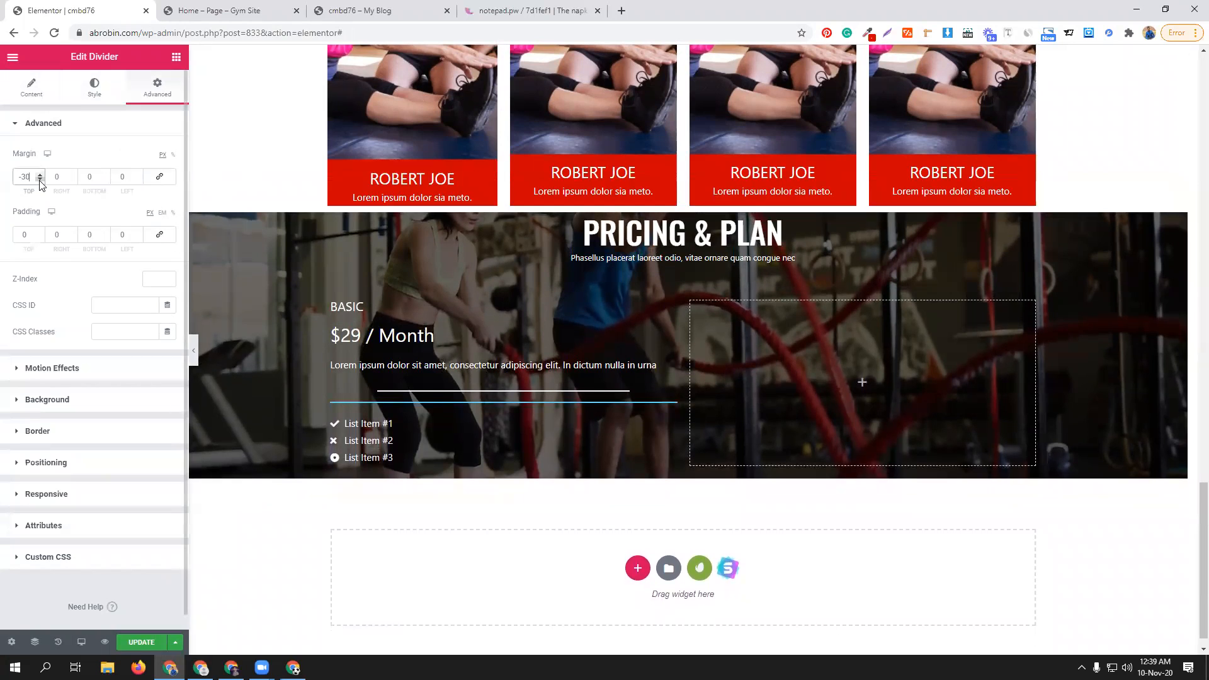
click(40, 181)
click(40, 180)
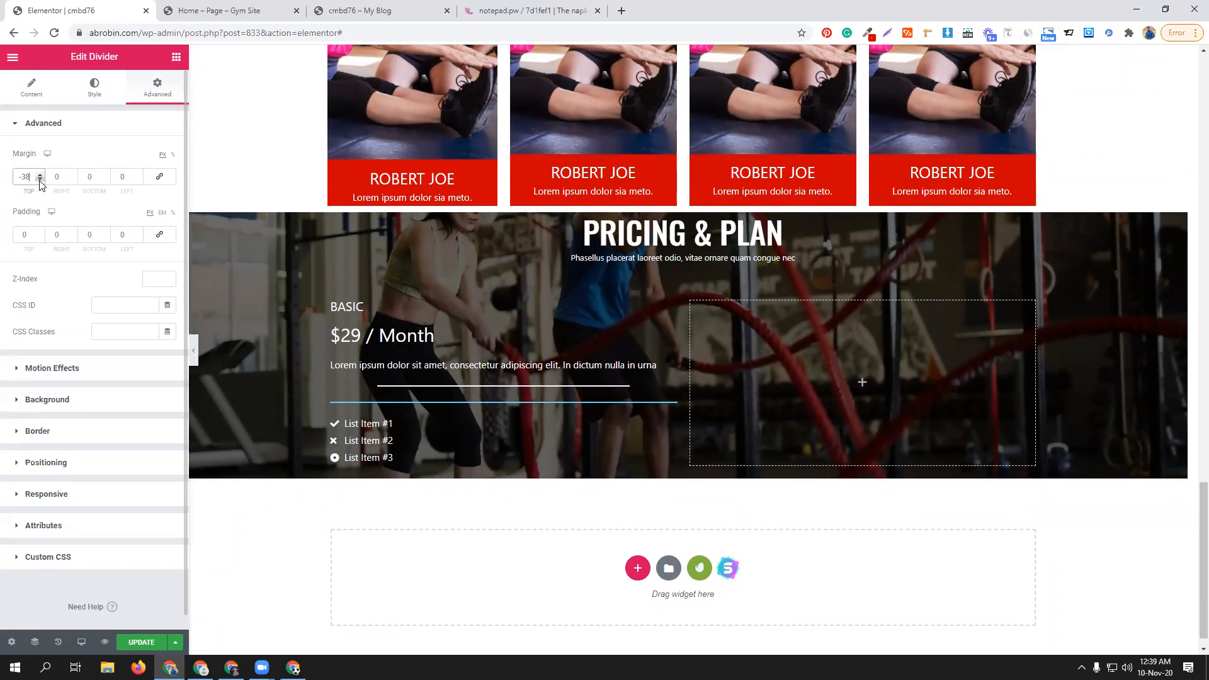
- Check the reference card's button, then copy the hero section's LEARN MORE button and paste it below the BASIC column's icon list
click(220, 10)
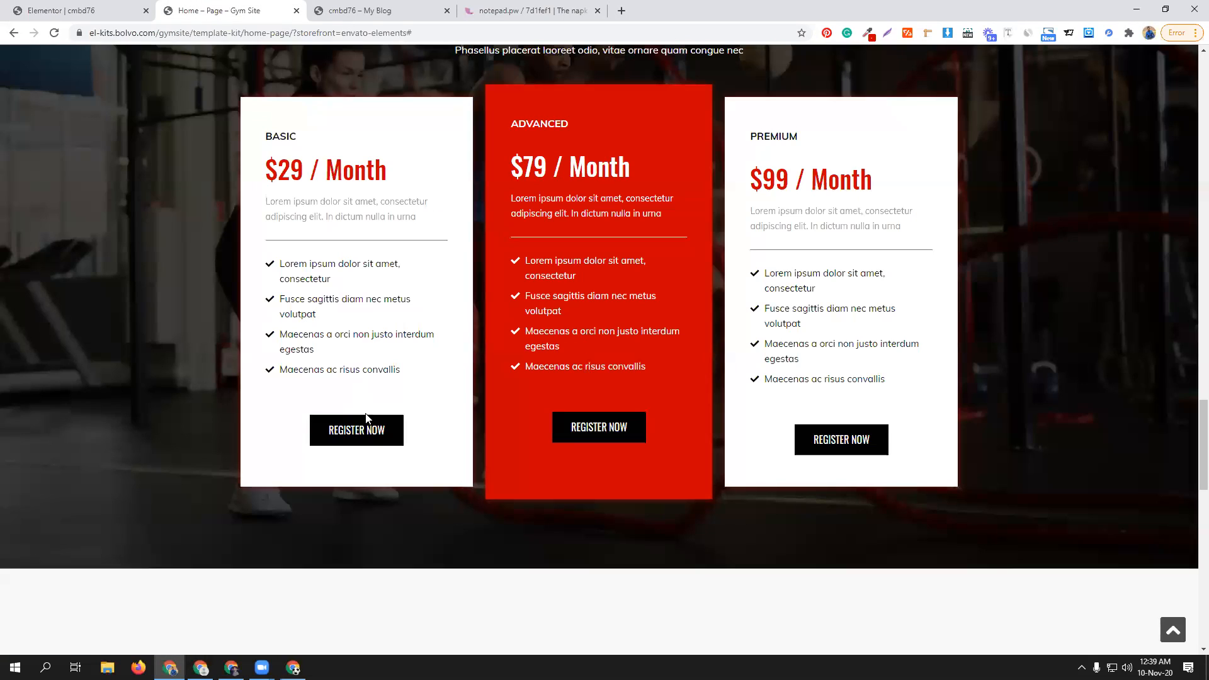
click(107, 10)
click(301, 5)
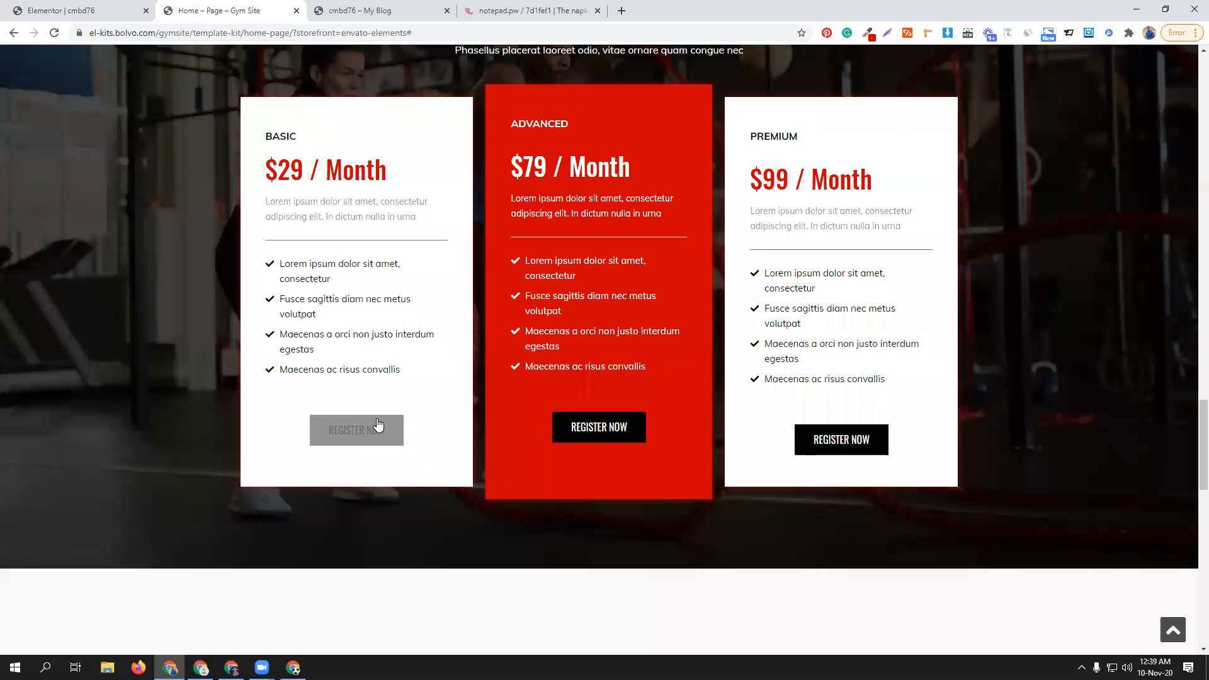
click(94, 10)
scroll(755, 239, up, 15)
scroll(756, 244, up, 7)
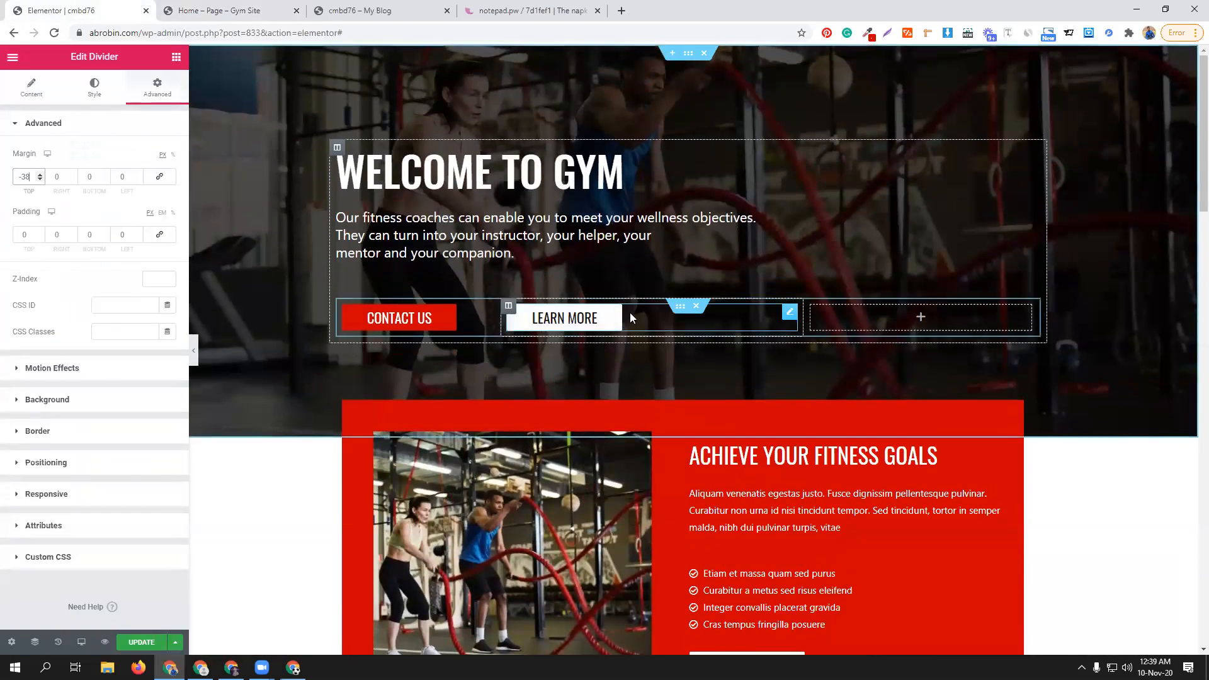
right_click(790, 326)
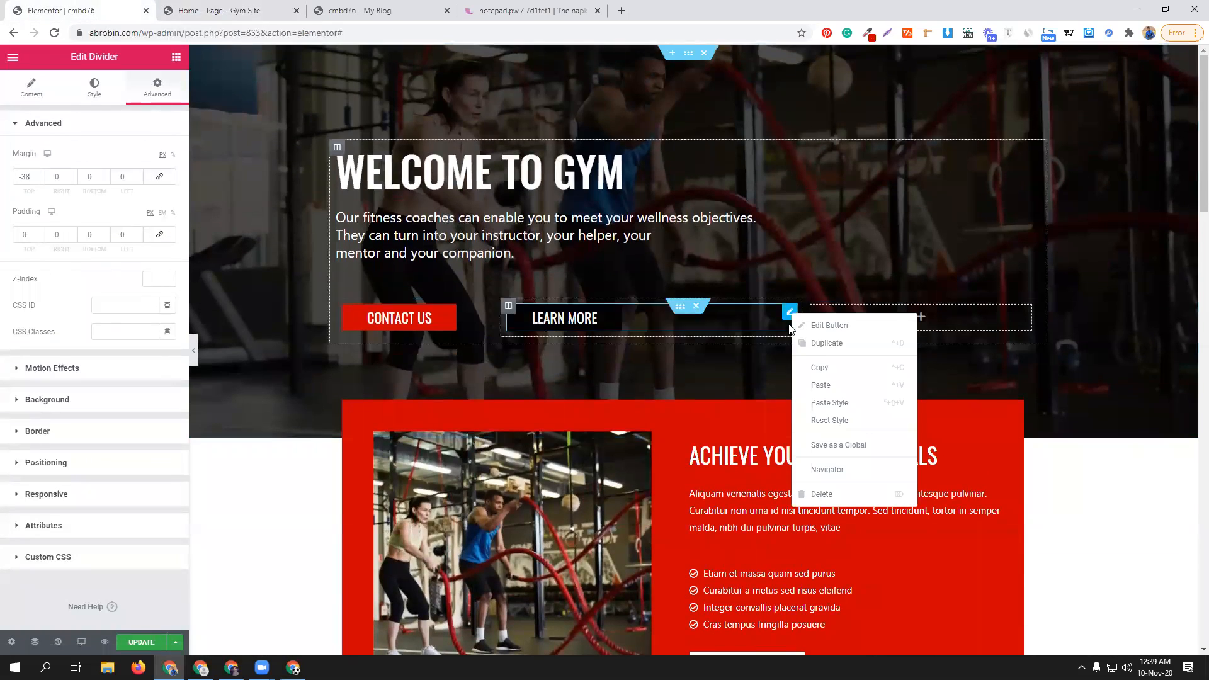
click(816, 372)
scroll(517, 393, down, 20)
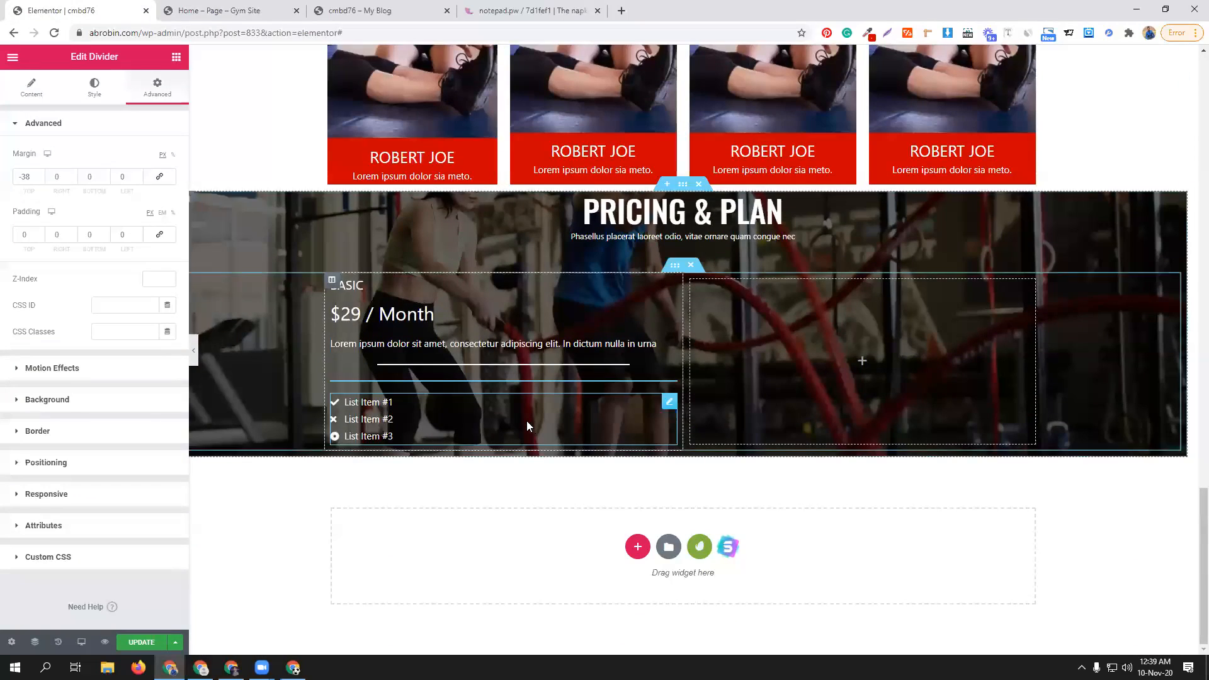
right_click(464, 448)
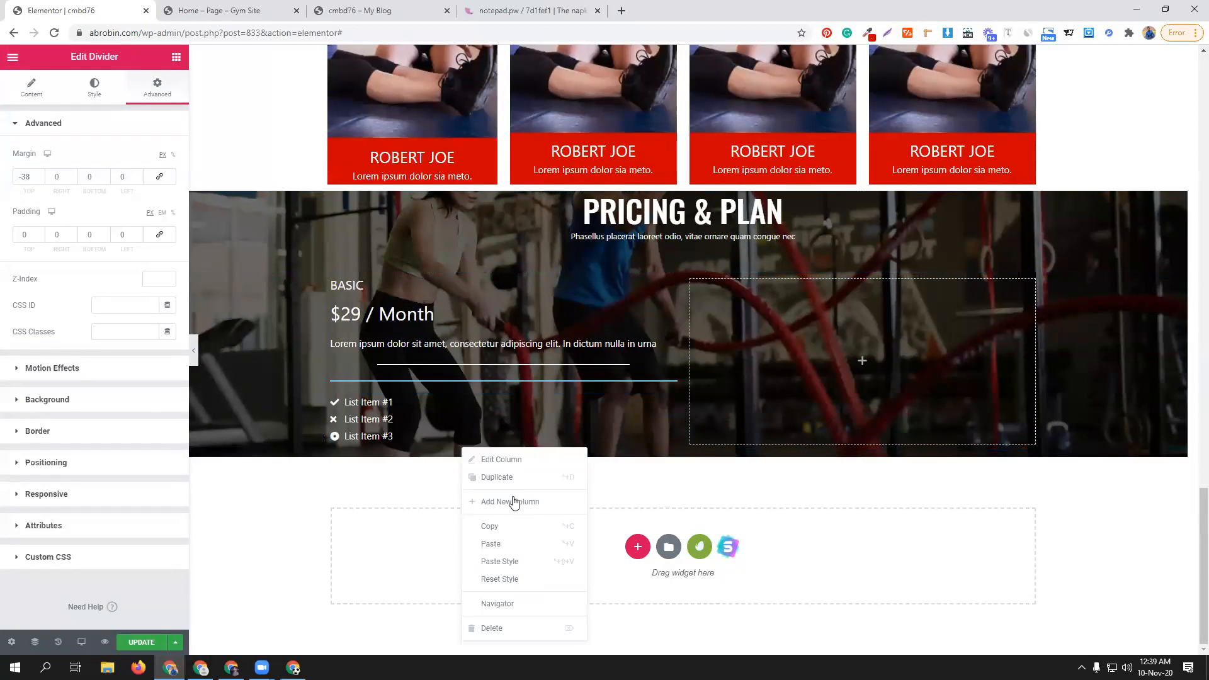
click(501, 544)
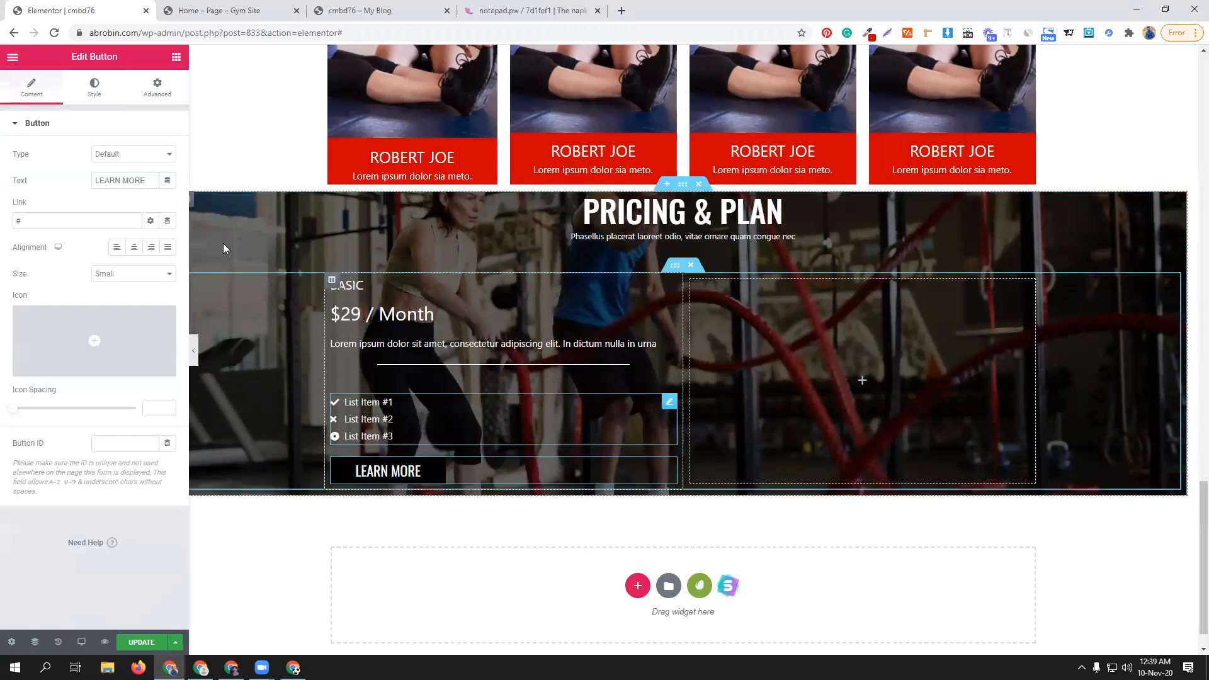
- Change the pasted button's text to "REGISTER NOW", checking the wording on the reference page
triple_click(126, 180)
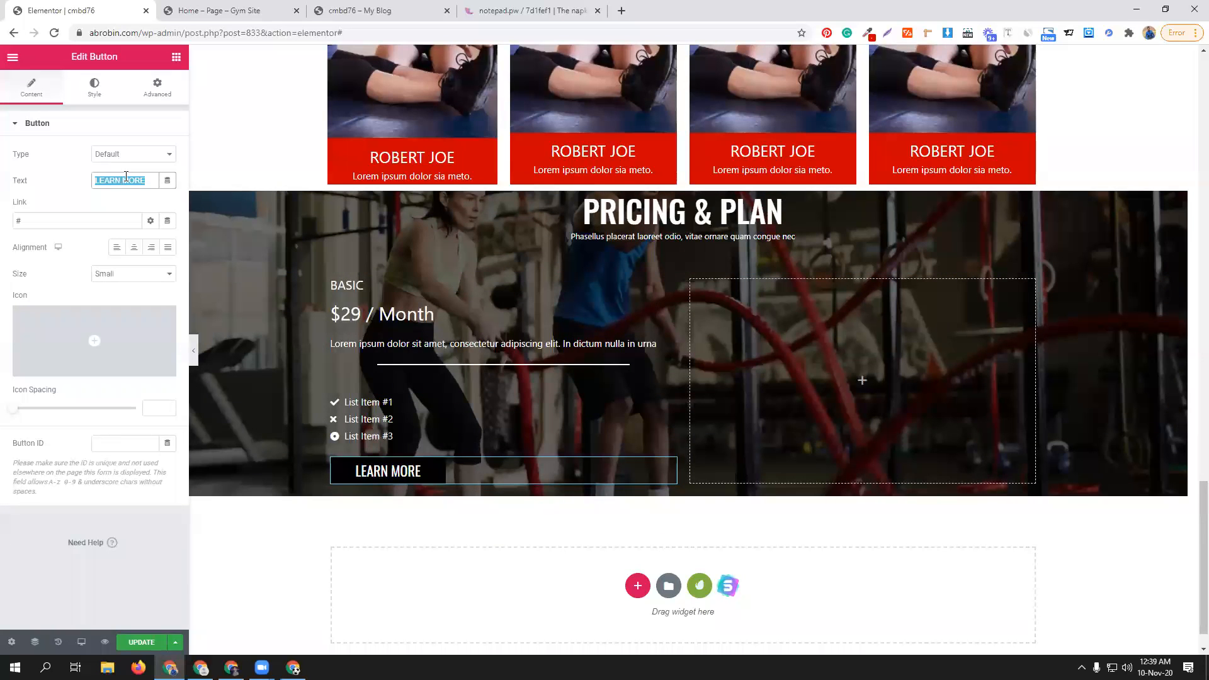
text(Re)
click(220, 11)
click(57, 11)
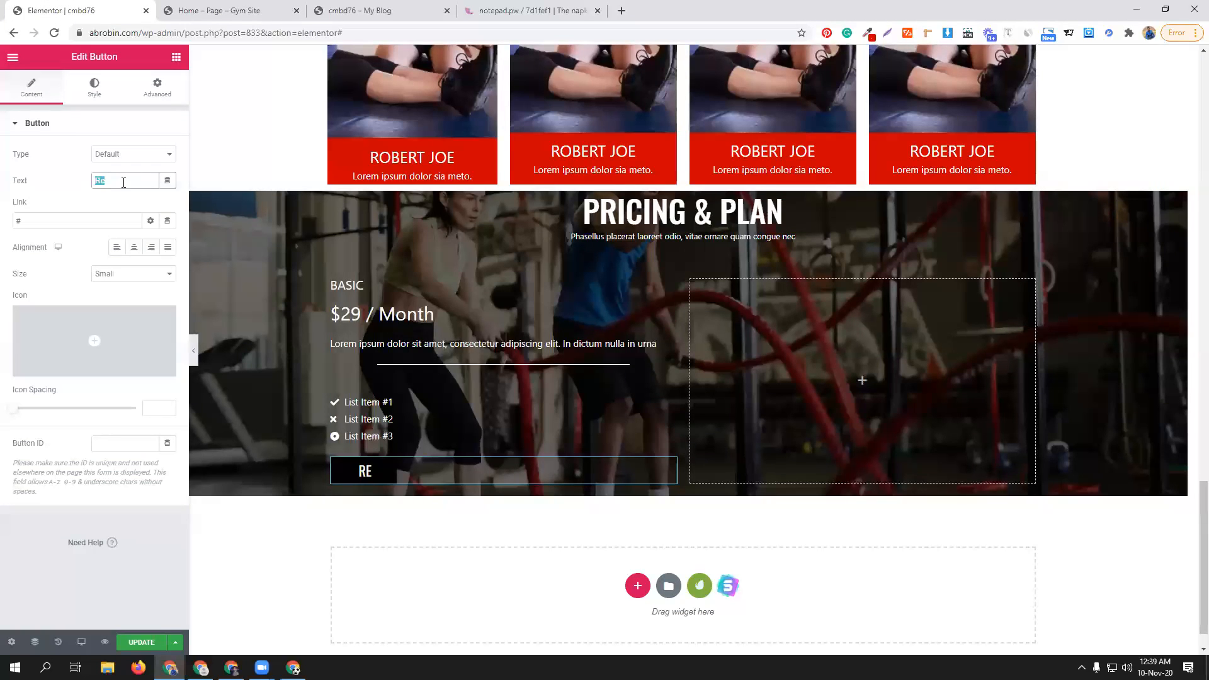
text(REGISTER NOW)
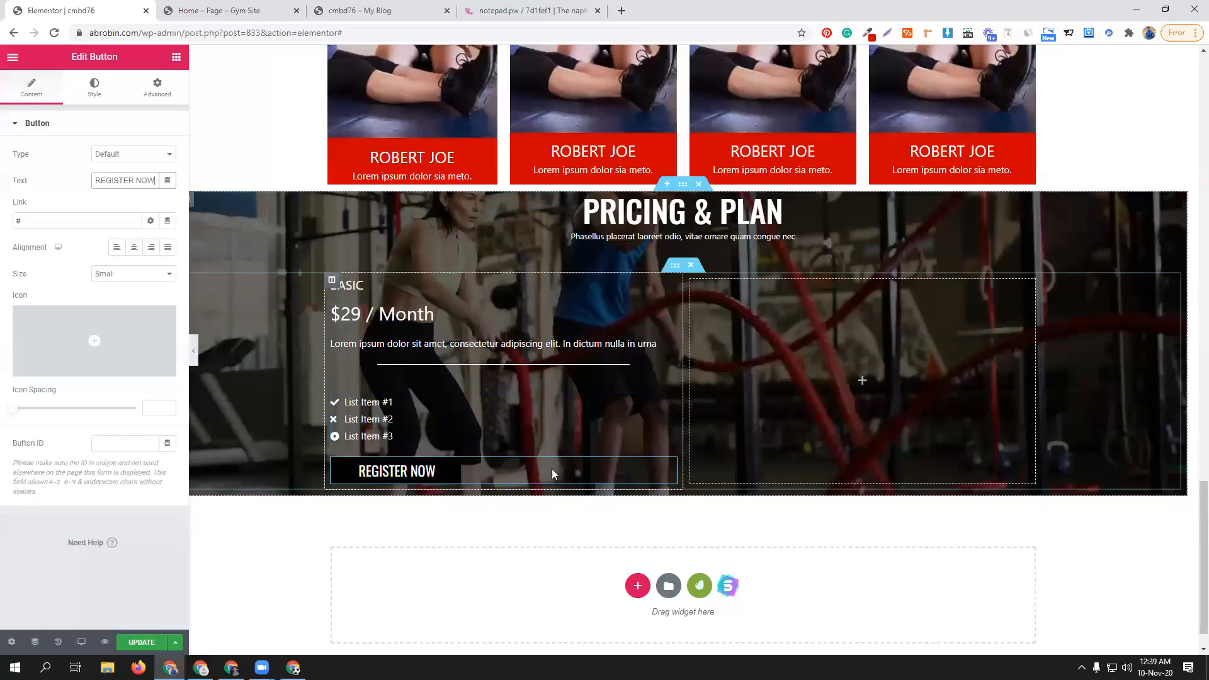
- Duplicate the BASIC pricing column twice to make three pricing cards
right_click(330, 285)
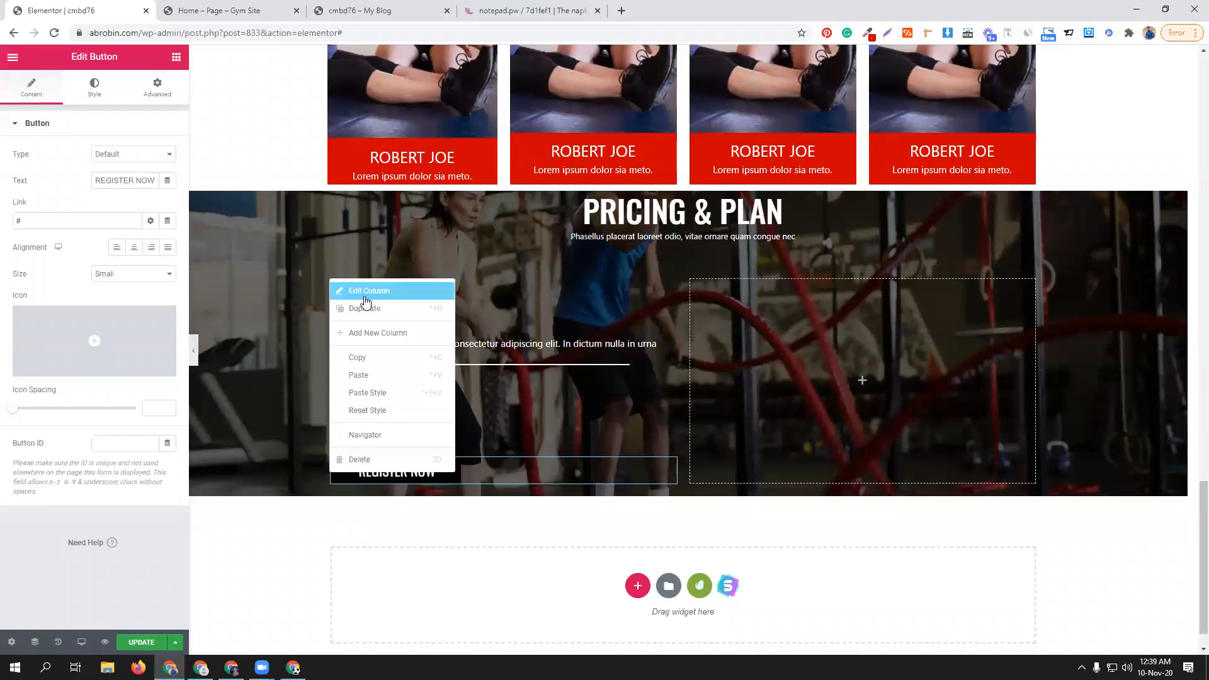
click(364, 307)
right_click(332, 284)
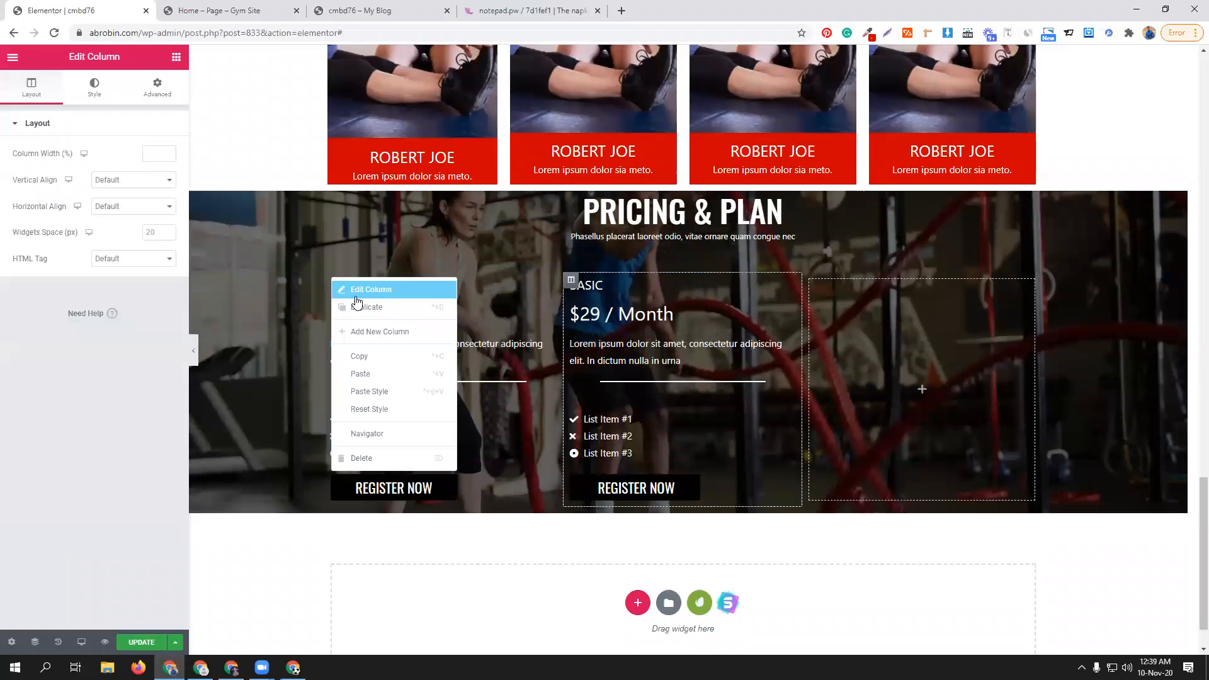
click(364, 308)
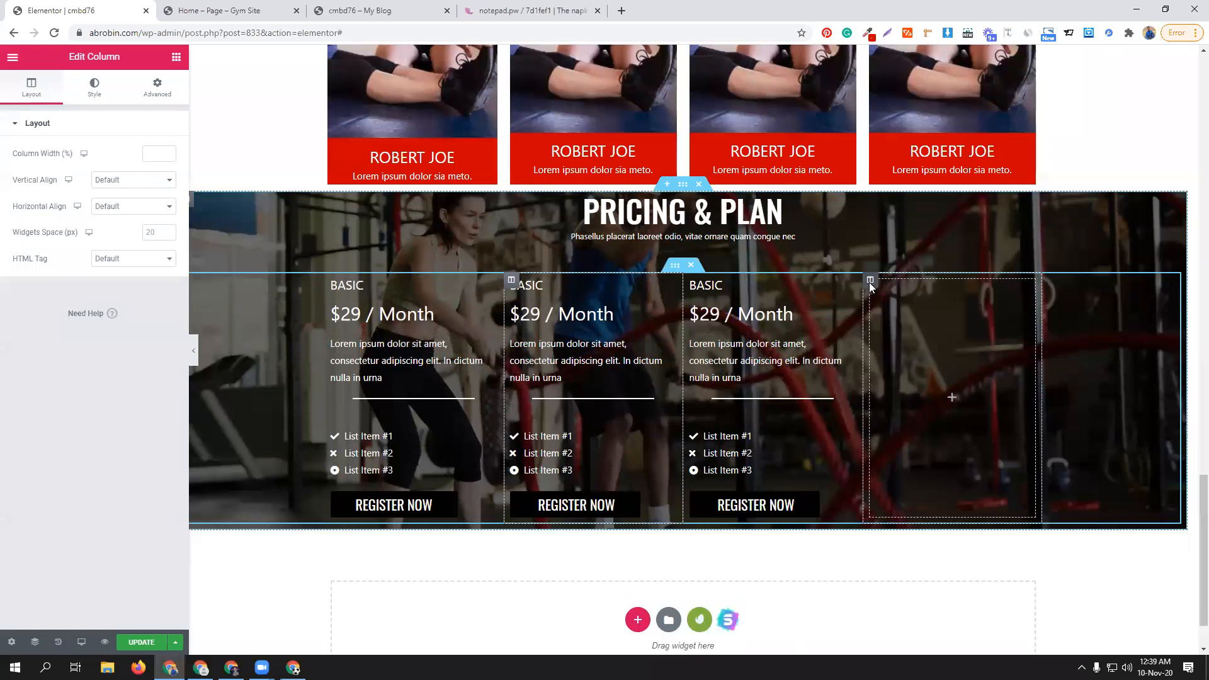
- Delete the empty fourth column and give the middle pricing column a classic background in #CC0000, the colour saved in the online notepad
right_click(869, 280)
key(Delete)
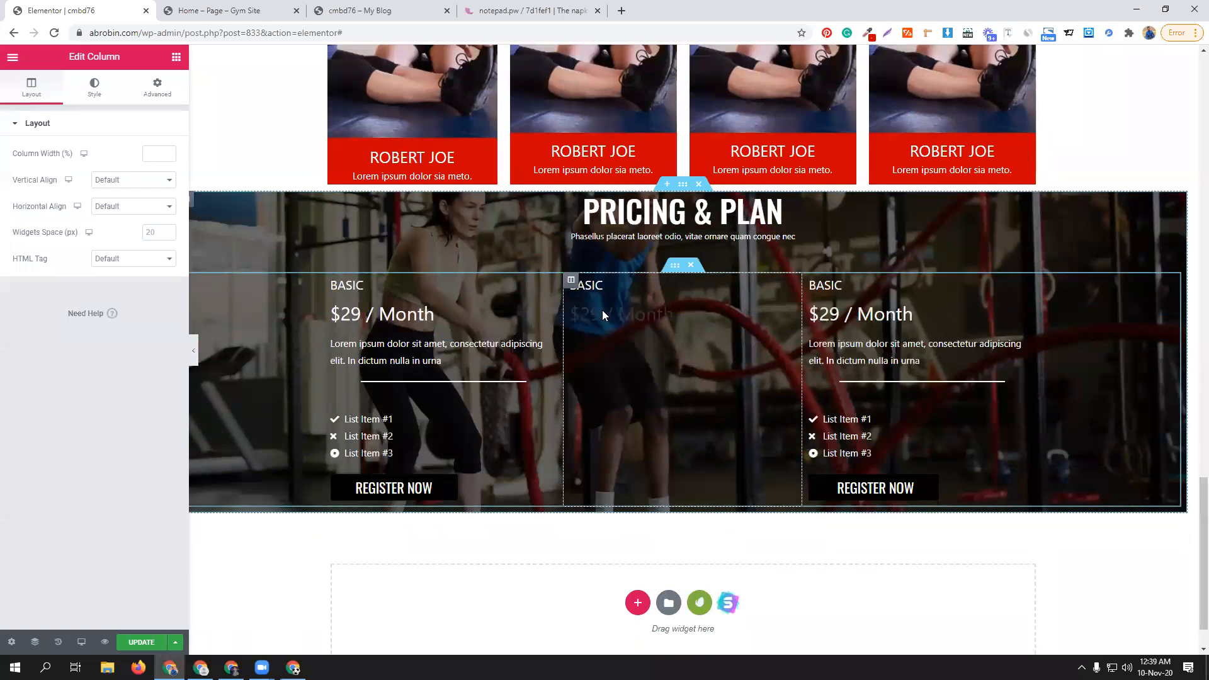
click(95, 87)
click(133, 182)
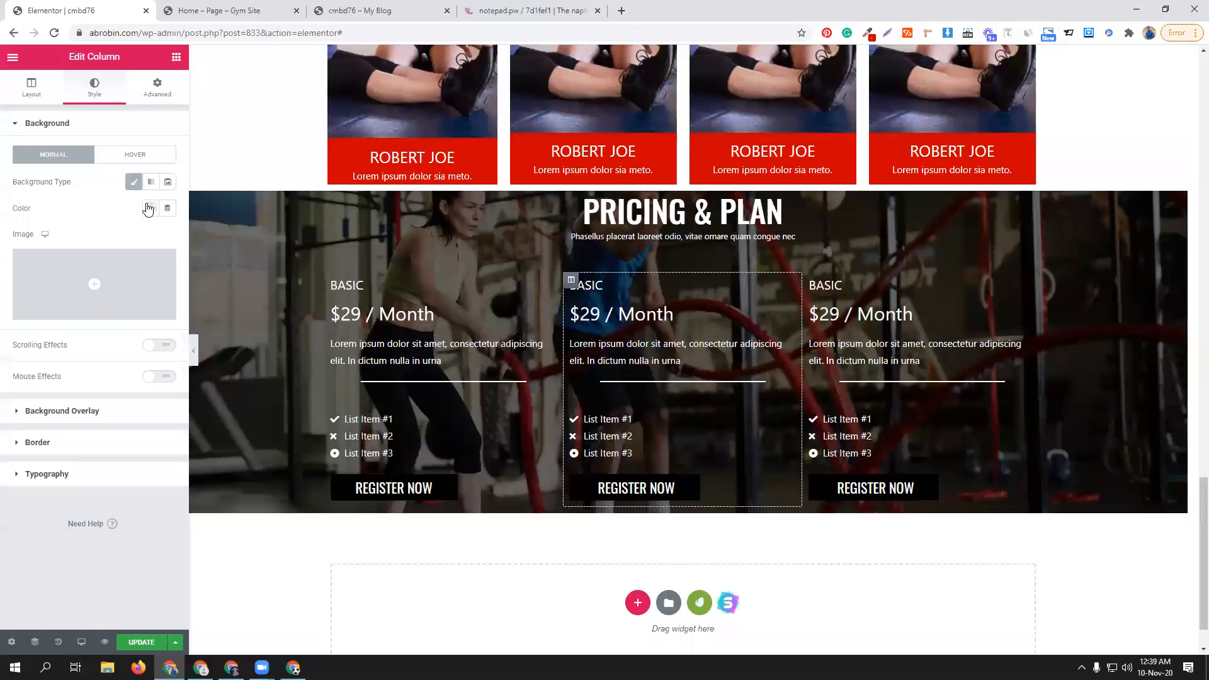
click(150, 208)
click(200, 279)
drag(200, 279, 203, 281)
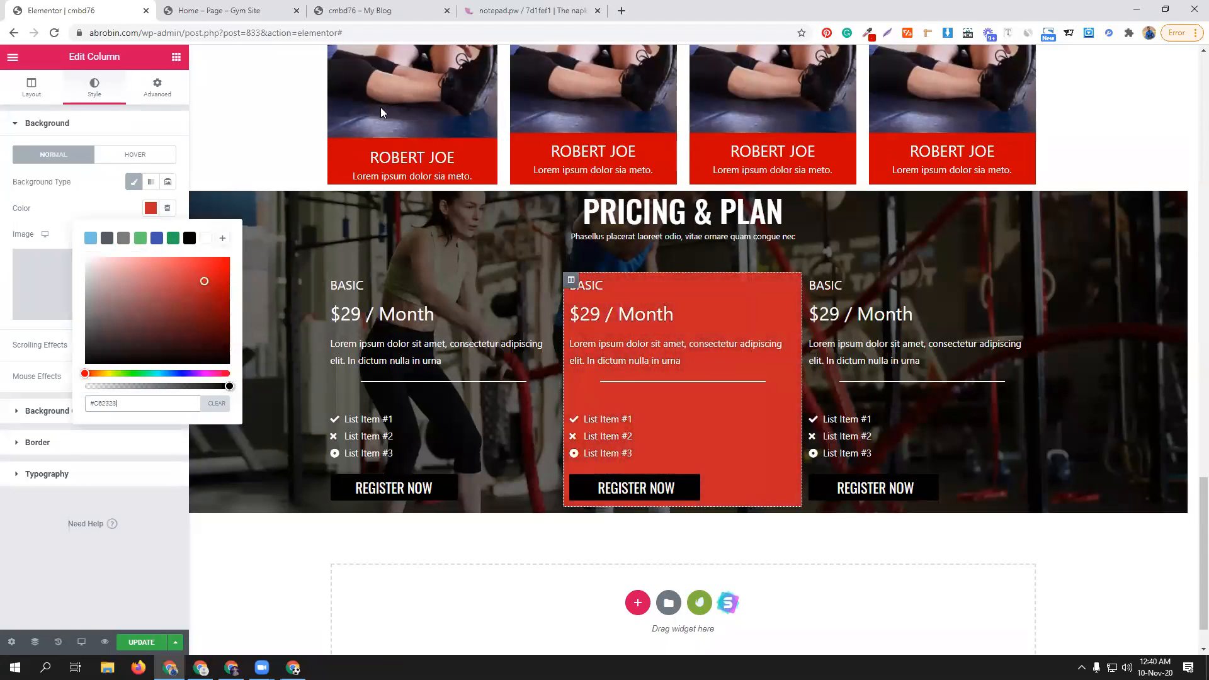
click(538, 6)
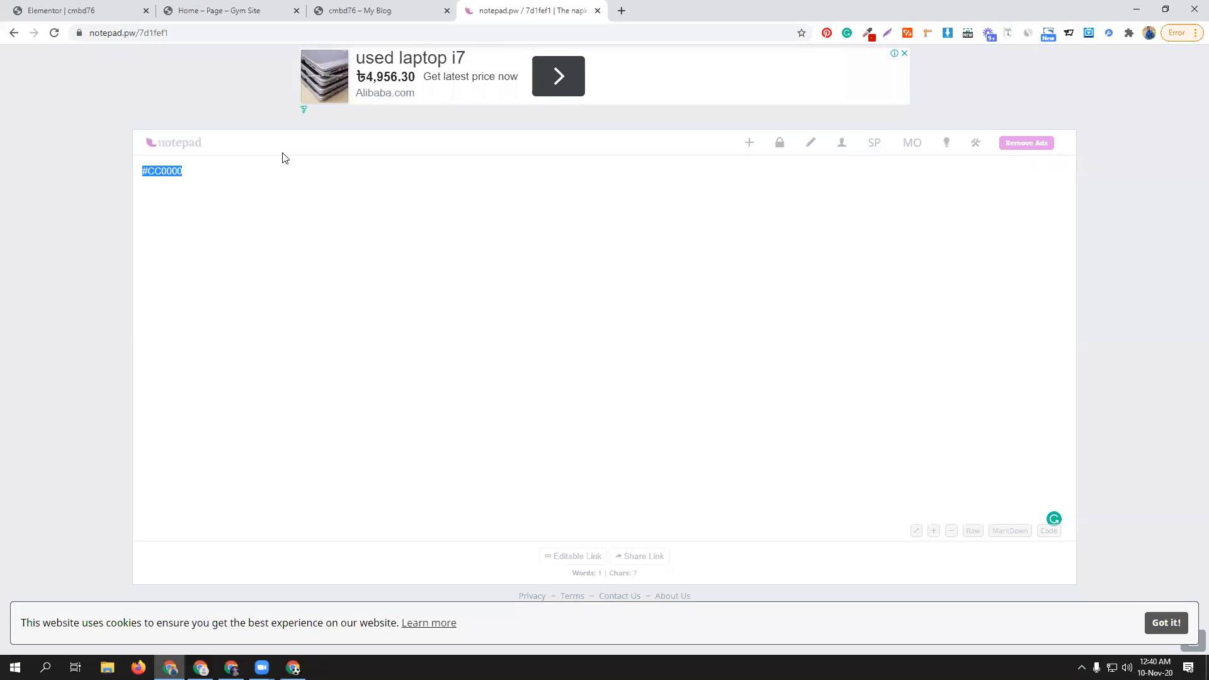
key(ctrl+1)
double_click(160, 402)
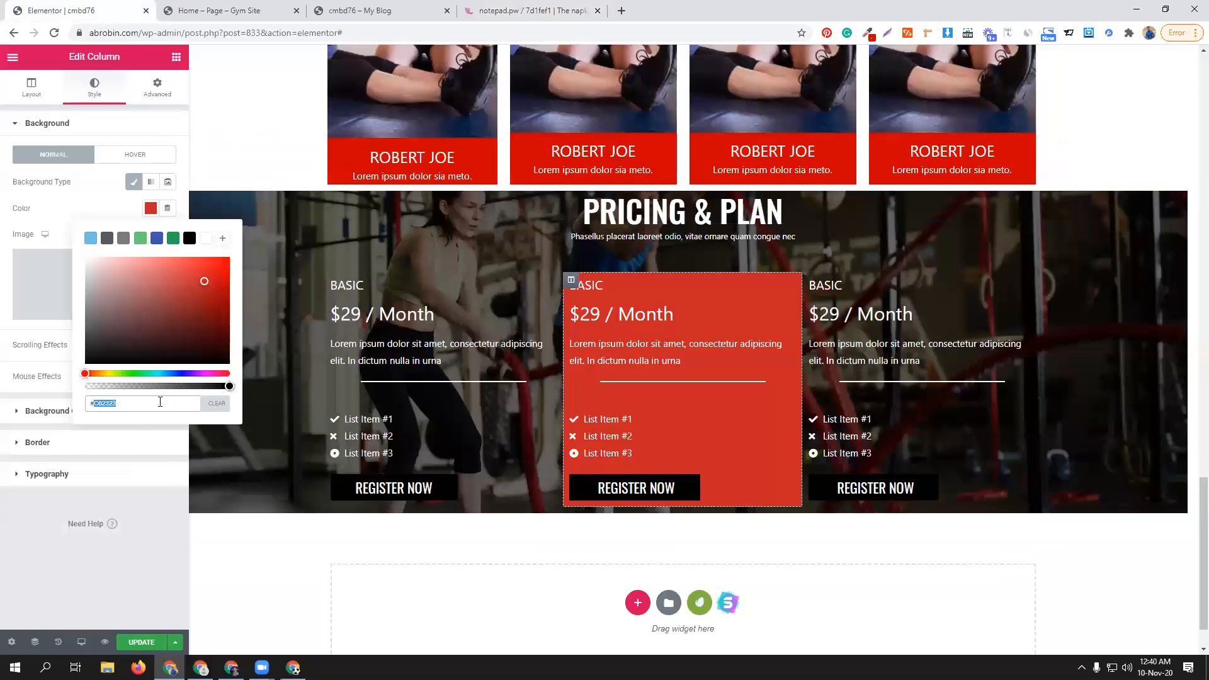
key(ctrl+v)
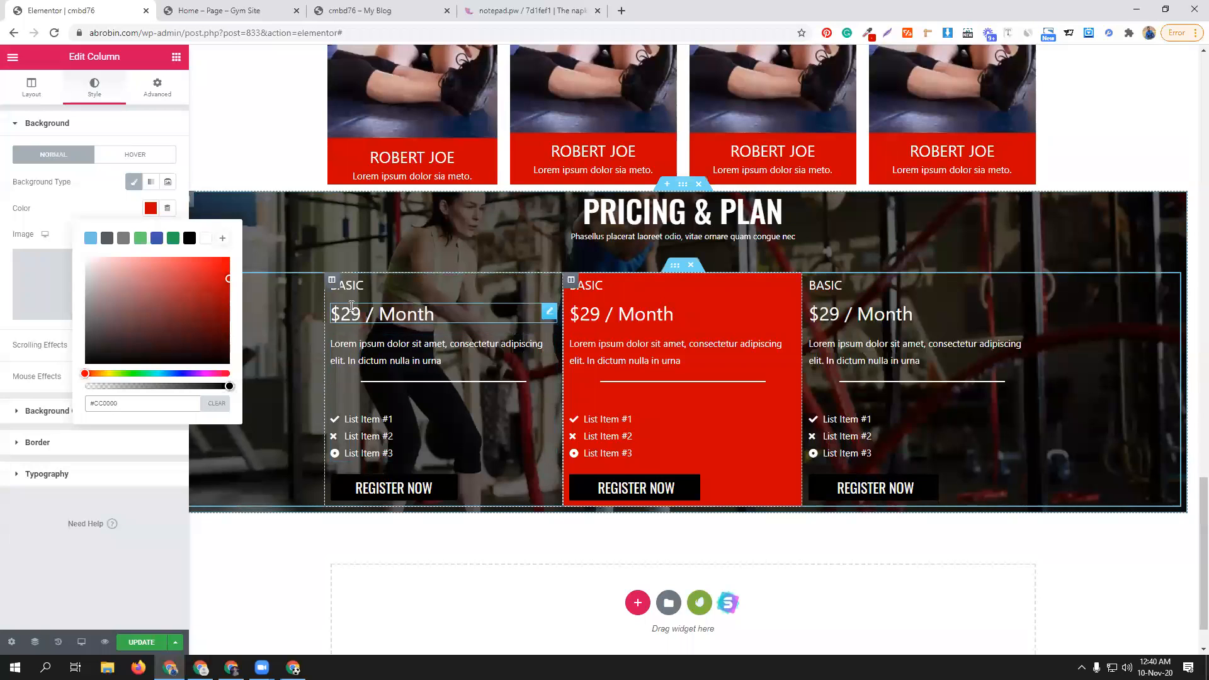
- Check the reference pricing cards and set a linked 50 px margin on all sides of the first pricing column
click(330, 281)
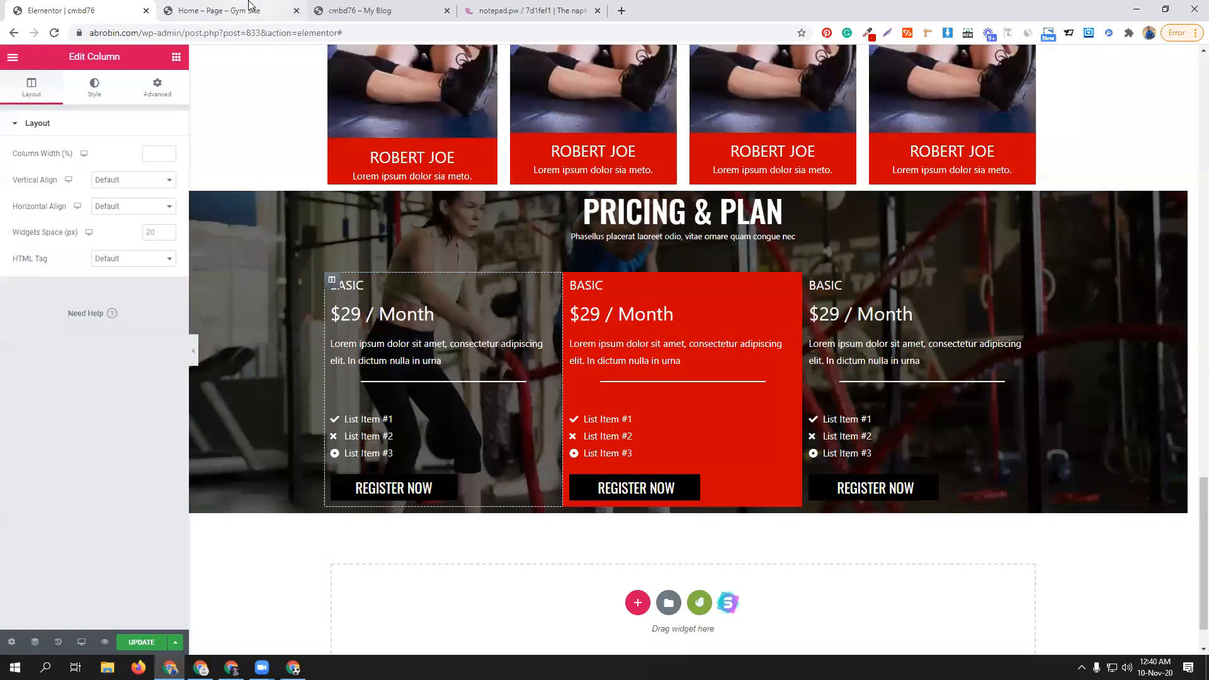
key(ctrl+2)
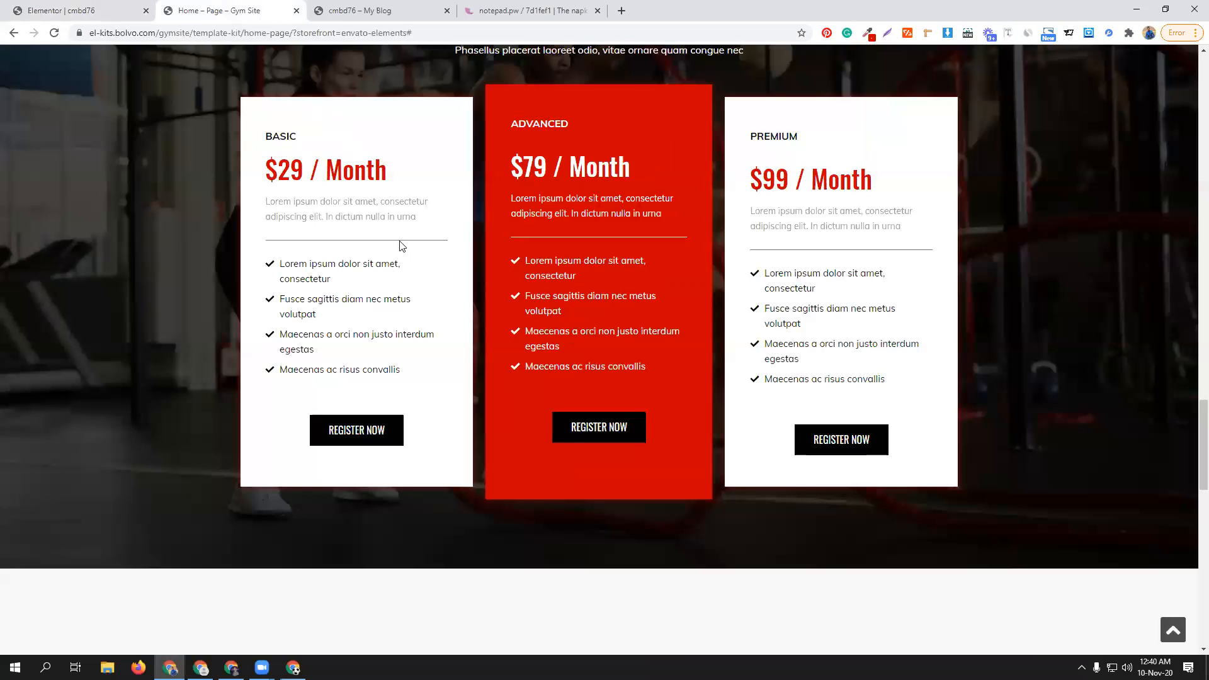
click(107, 11)
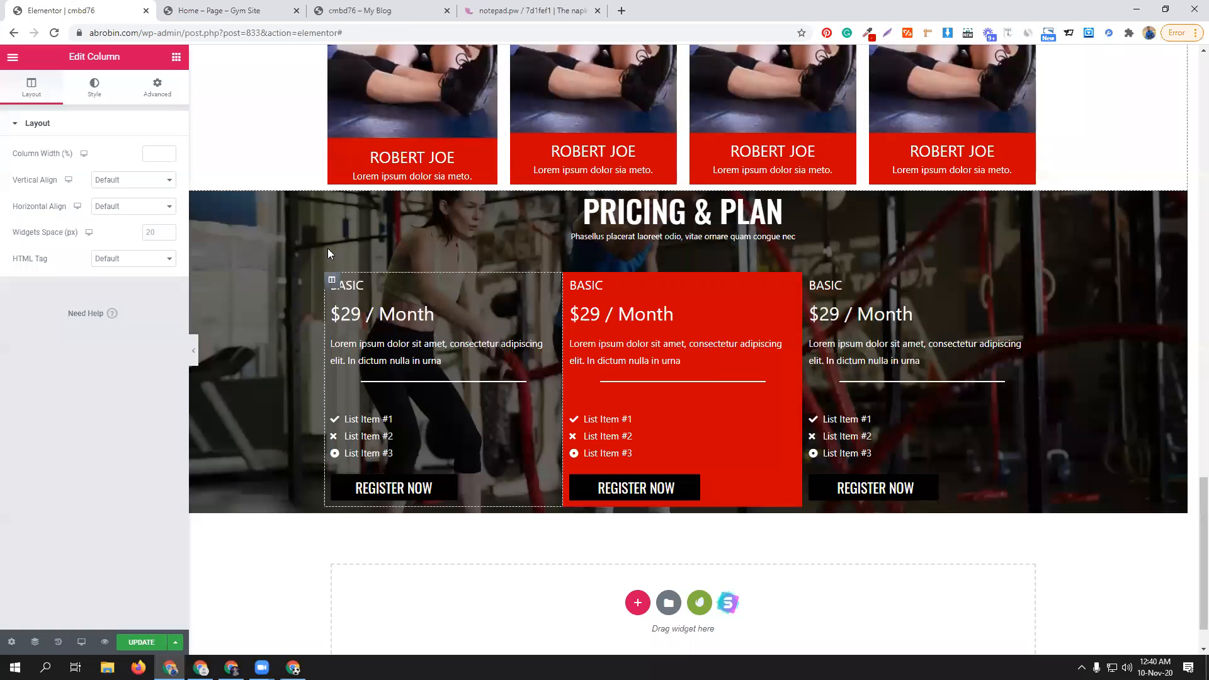
click(155, 94)
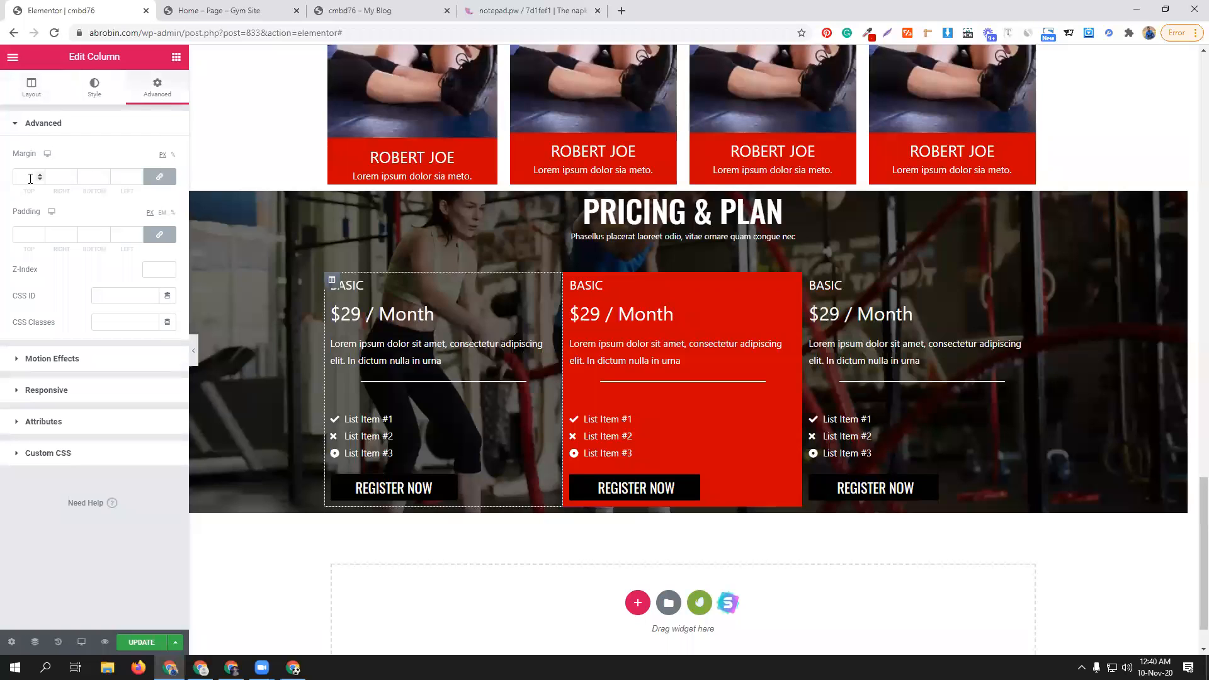
text(5)
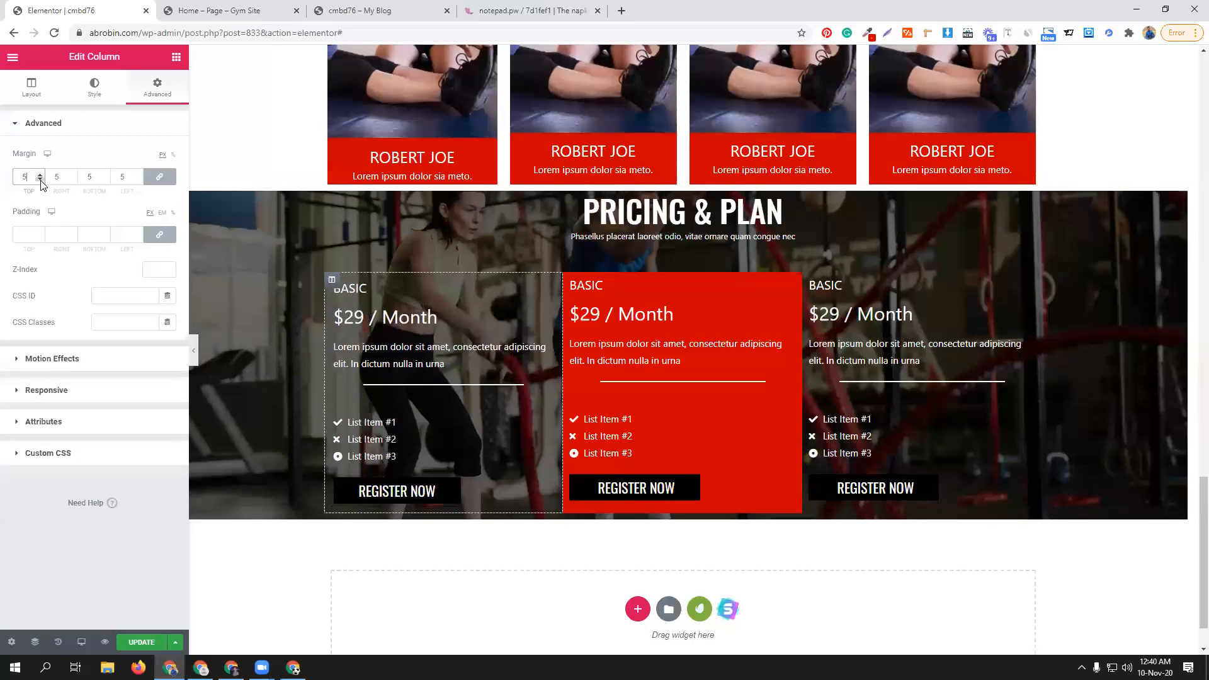
text(0)
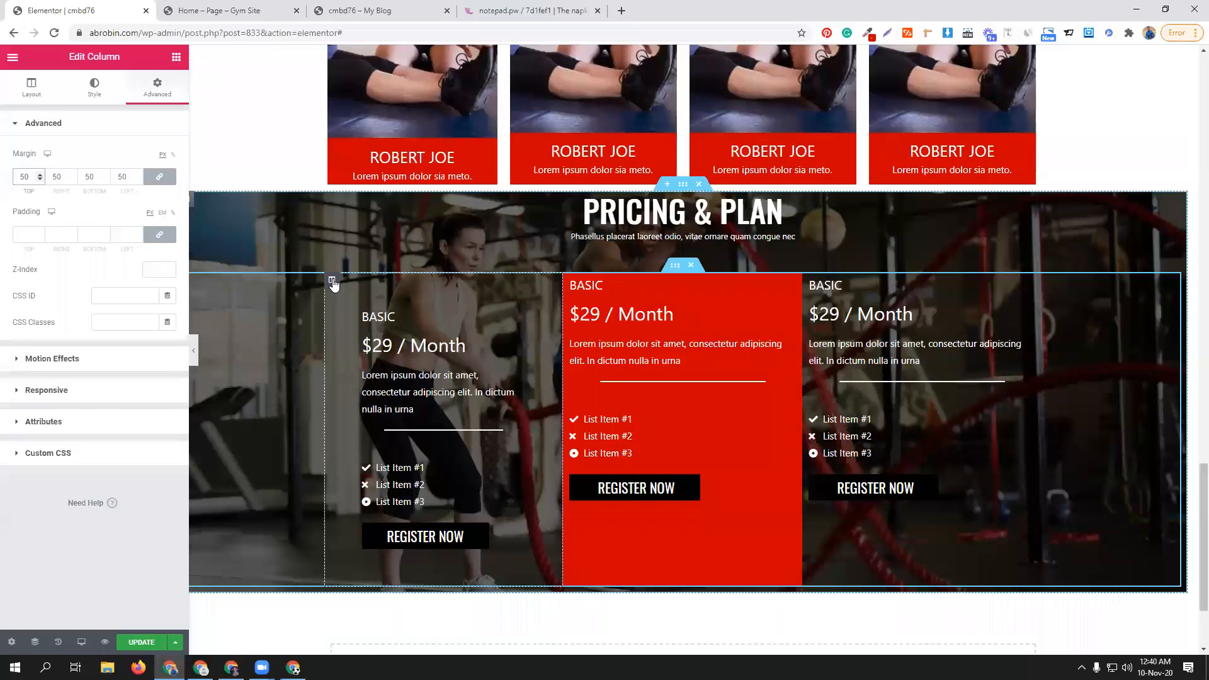
- Set a linked 50 px margin on all sides of the middle and third pricing columns
click(571, 280)
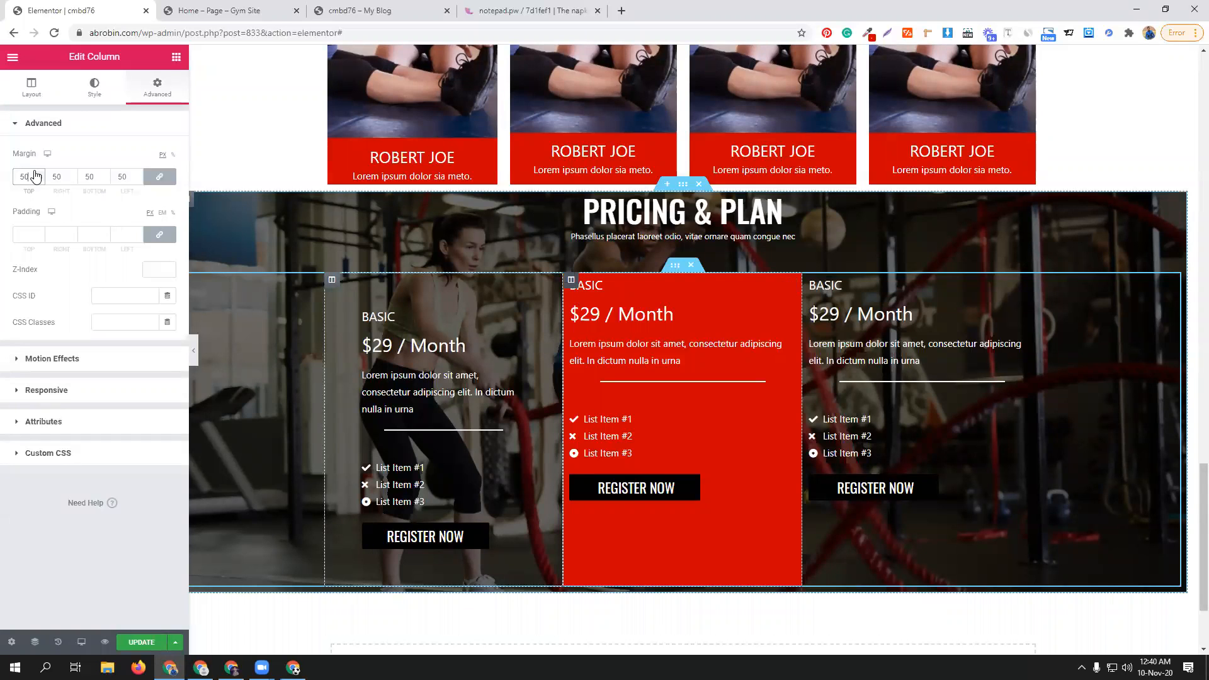
click(157, 92)
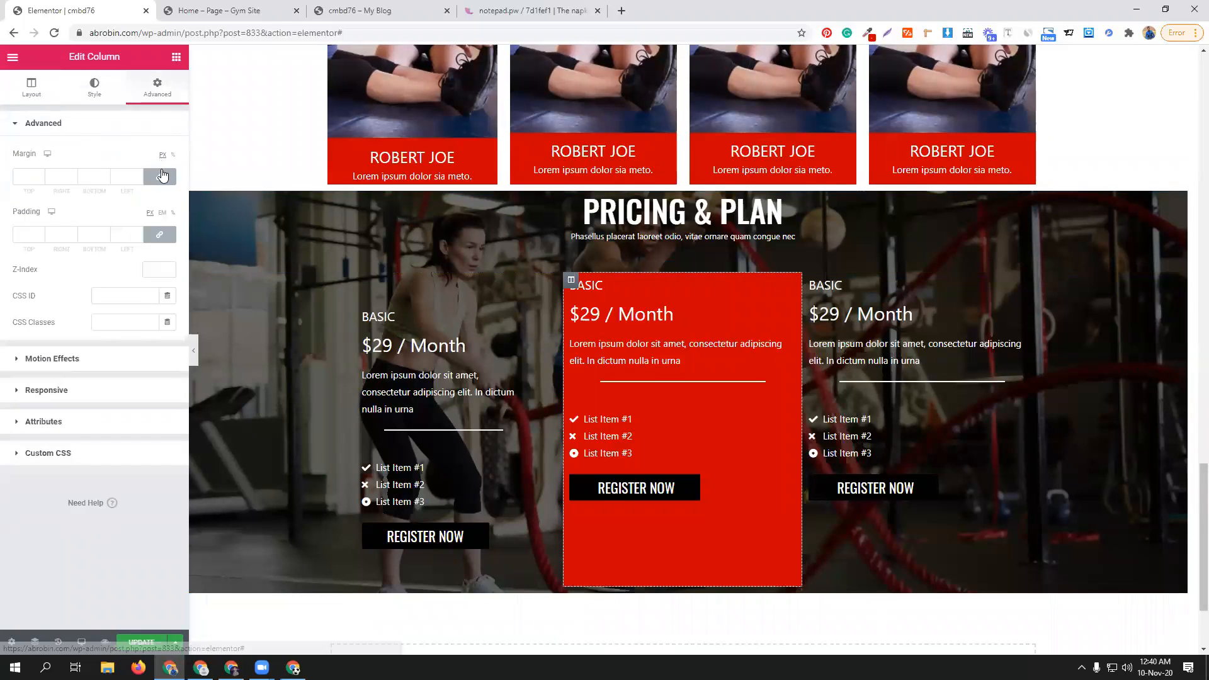
click(34, 177)
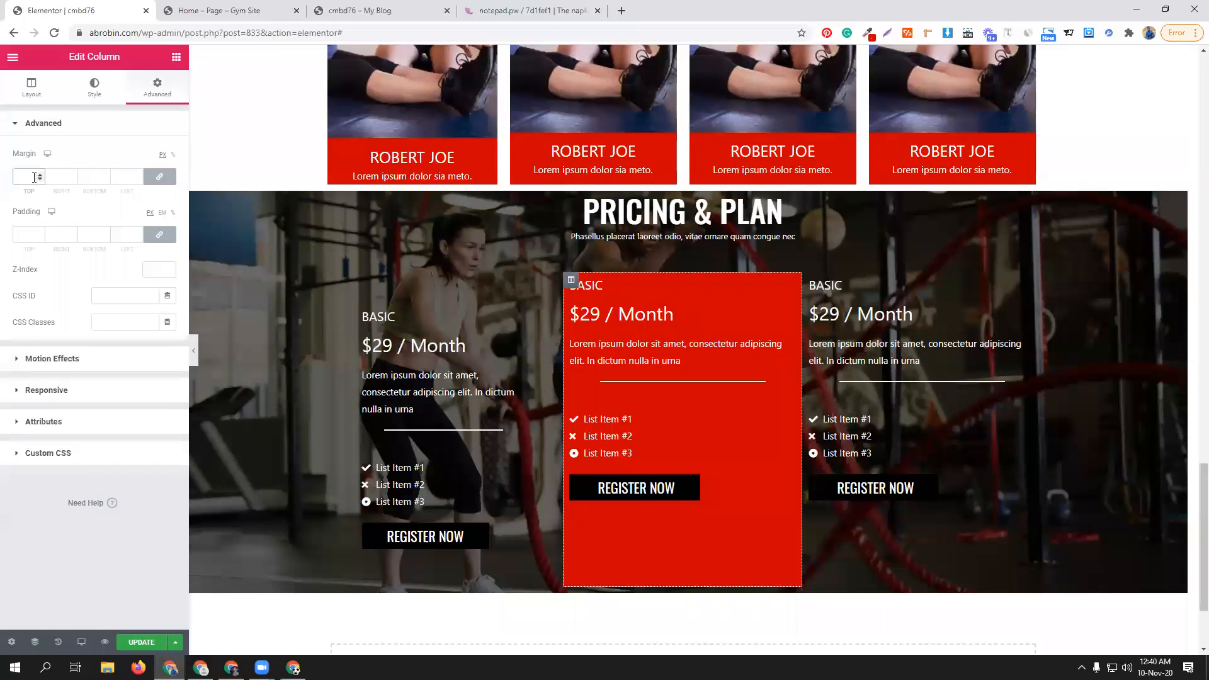
text(50)
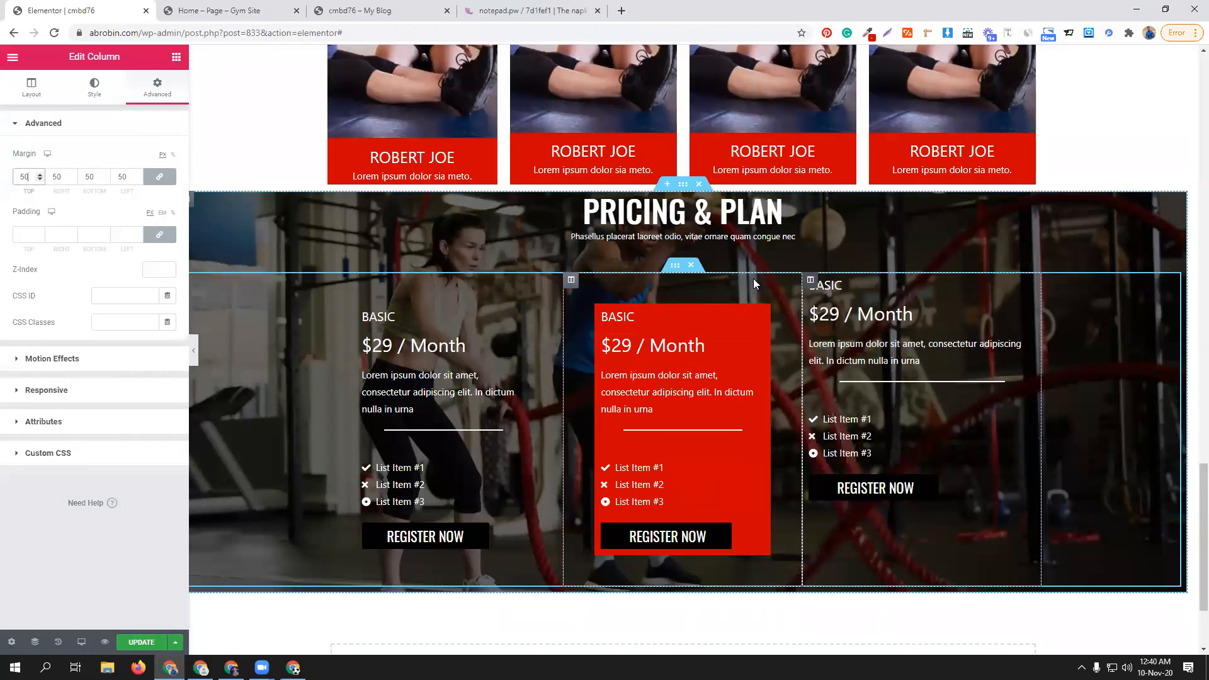
click(810, 280)
click(169, 90)
click(29, 179)
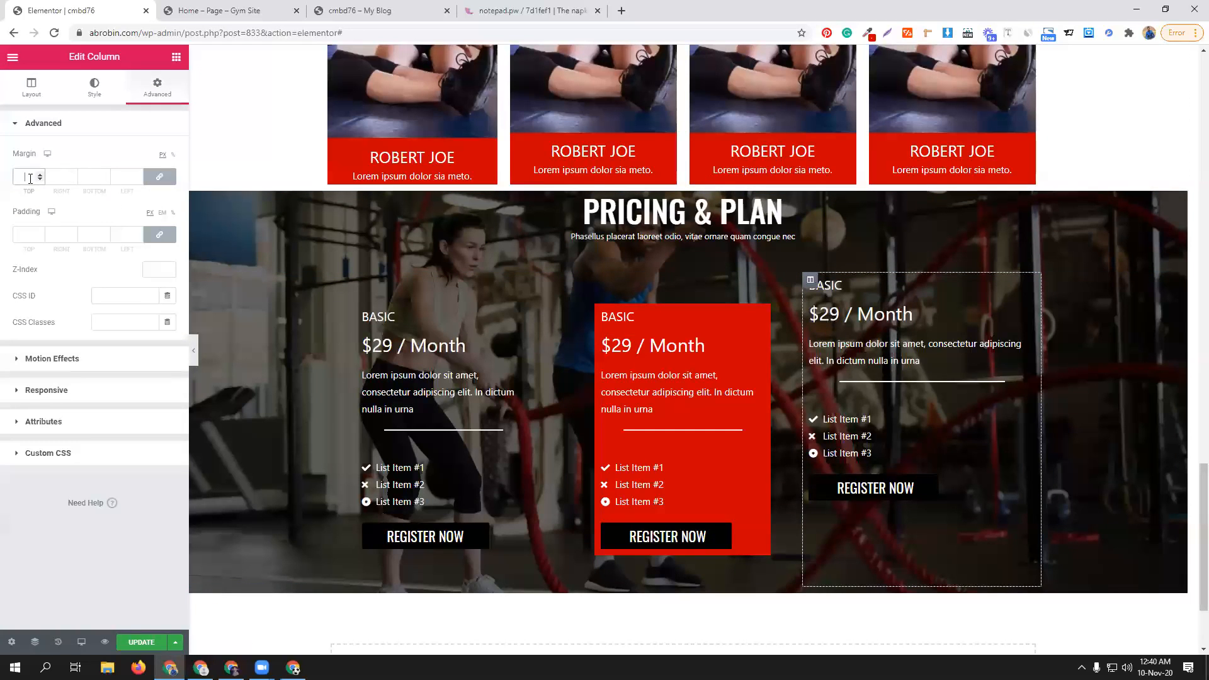
text(50)
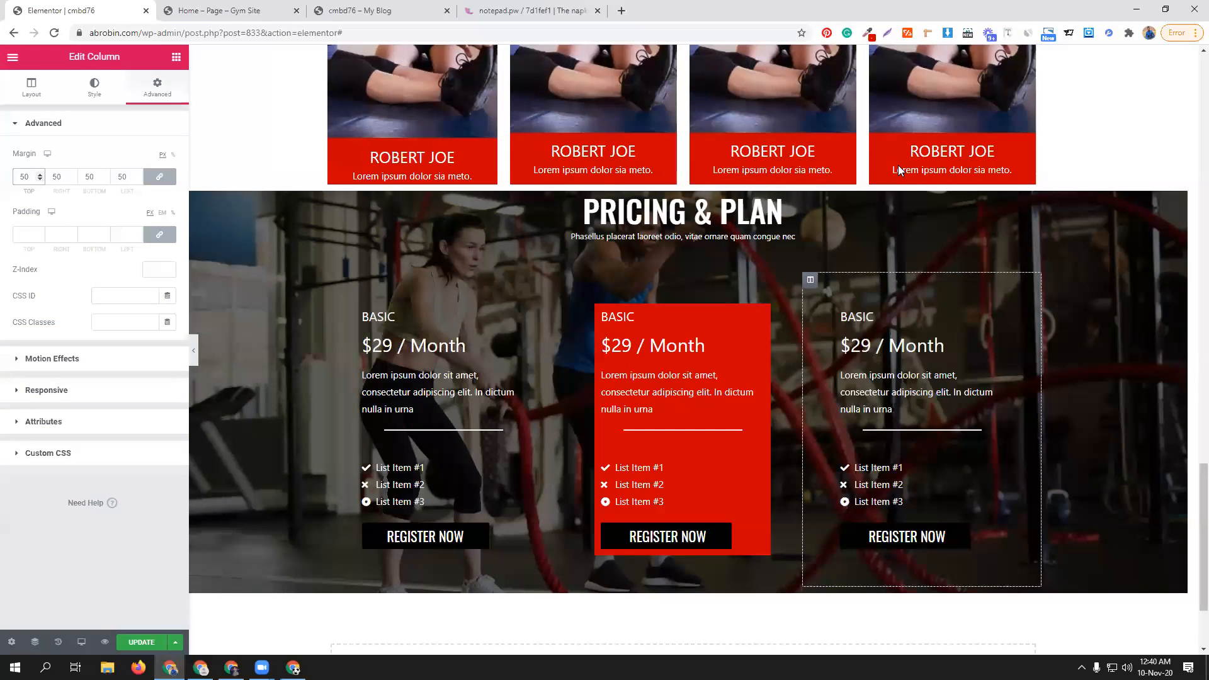
- Check the reference pricing section, try a 150 px top and bottom margin on the Pricing & Plan section, and clear it
key(alt+Tab)
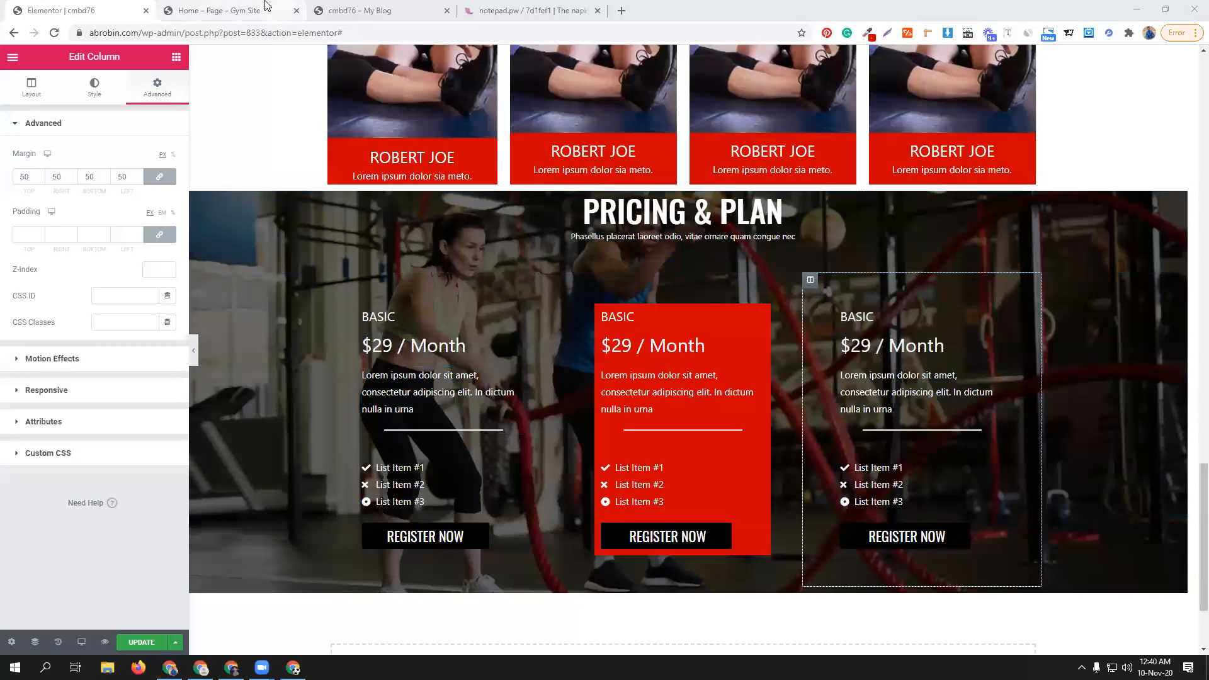
click(220, 11)
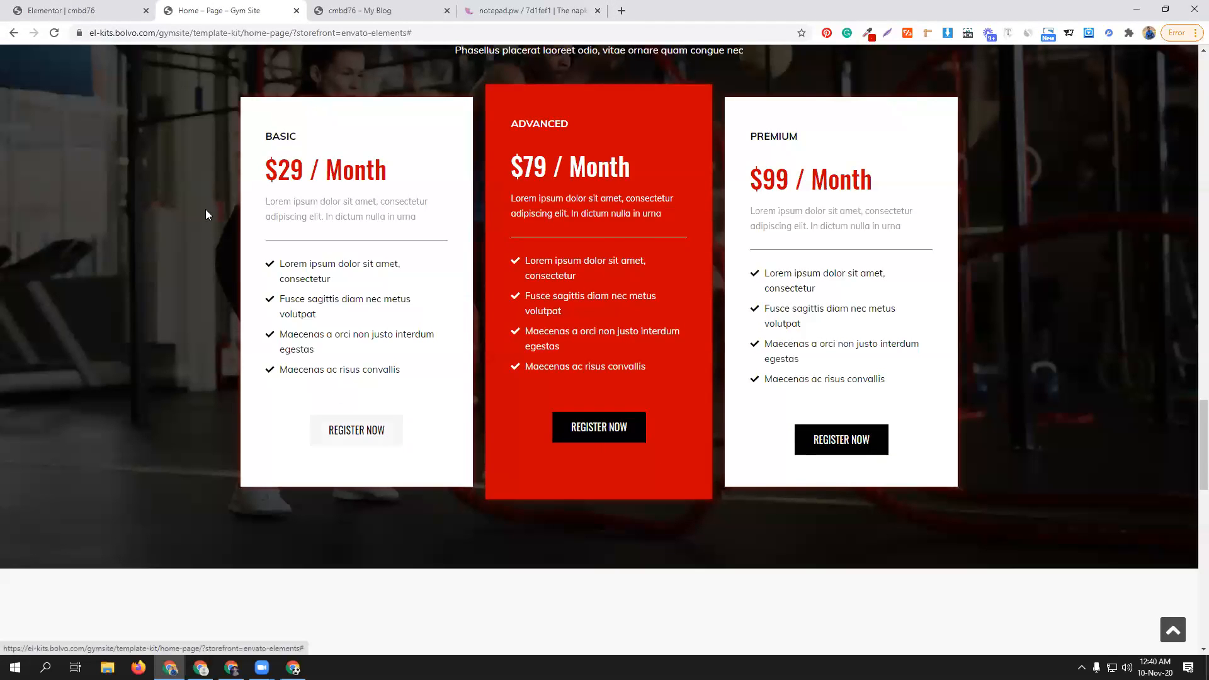
click(75, 10)
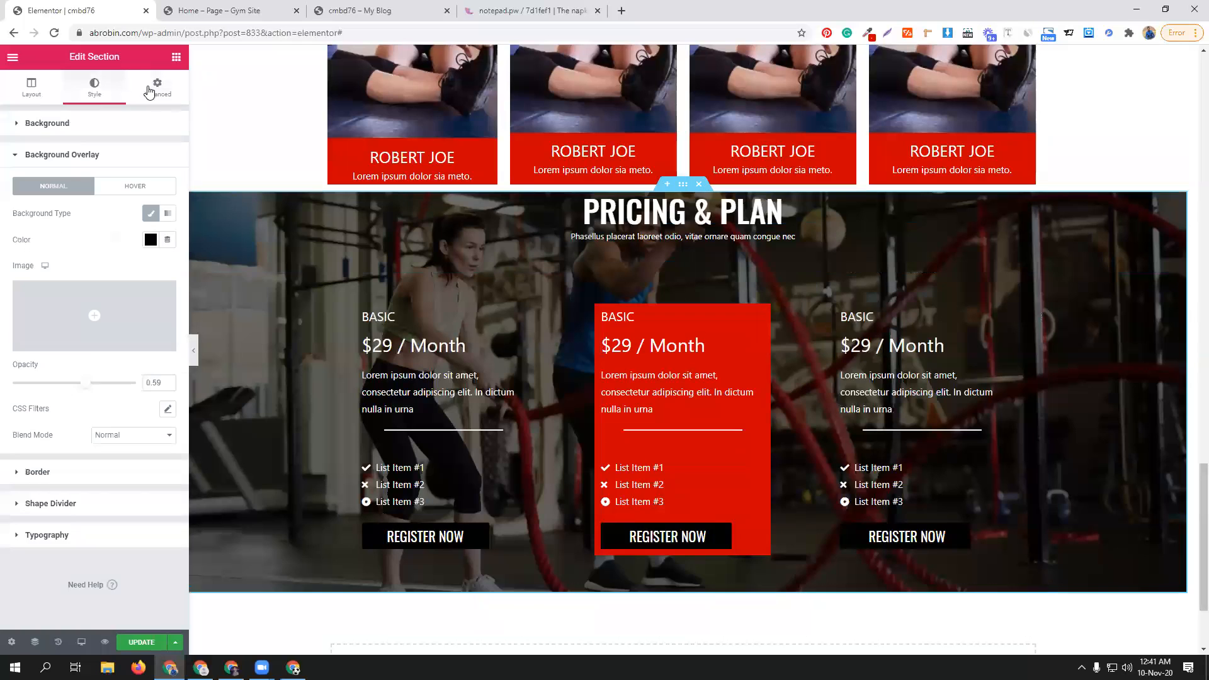
click(156, 87)
click(34, 177)
text(150)
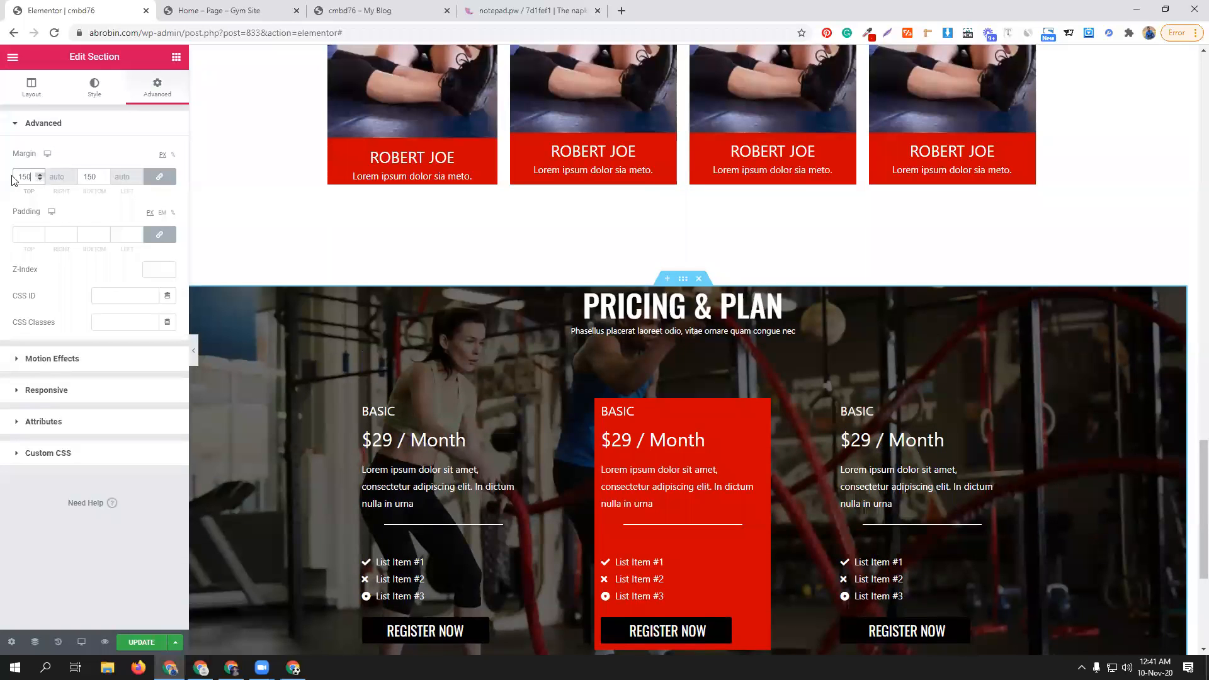
key(Up)
key(Up)
key(Up)
key(Up)
key(BackSpace)
key(BackSpace)
key(BackSpace)
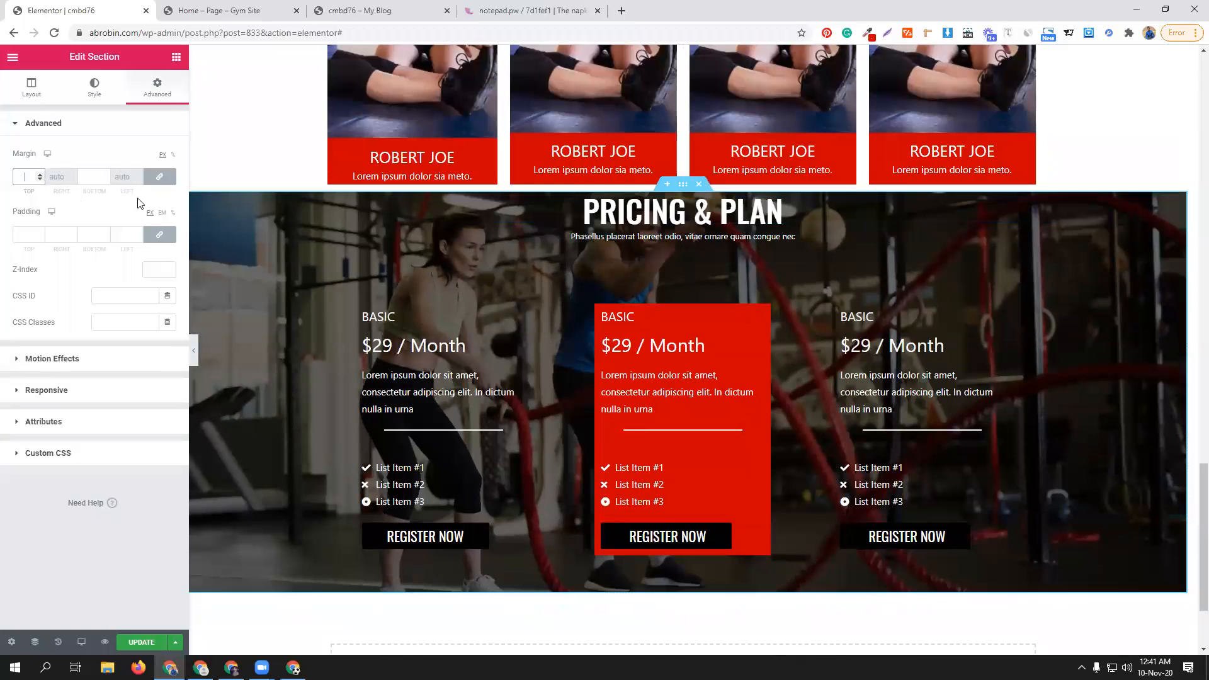
- Unlink the Pricing & Plan section's padding and set it to 100 px at the top and 50 px at the bottom
click(157, 236)
drag(31, 230, 11, 232)
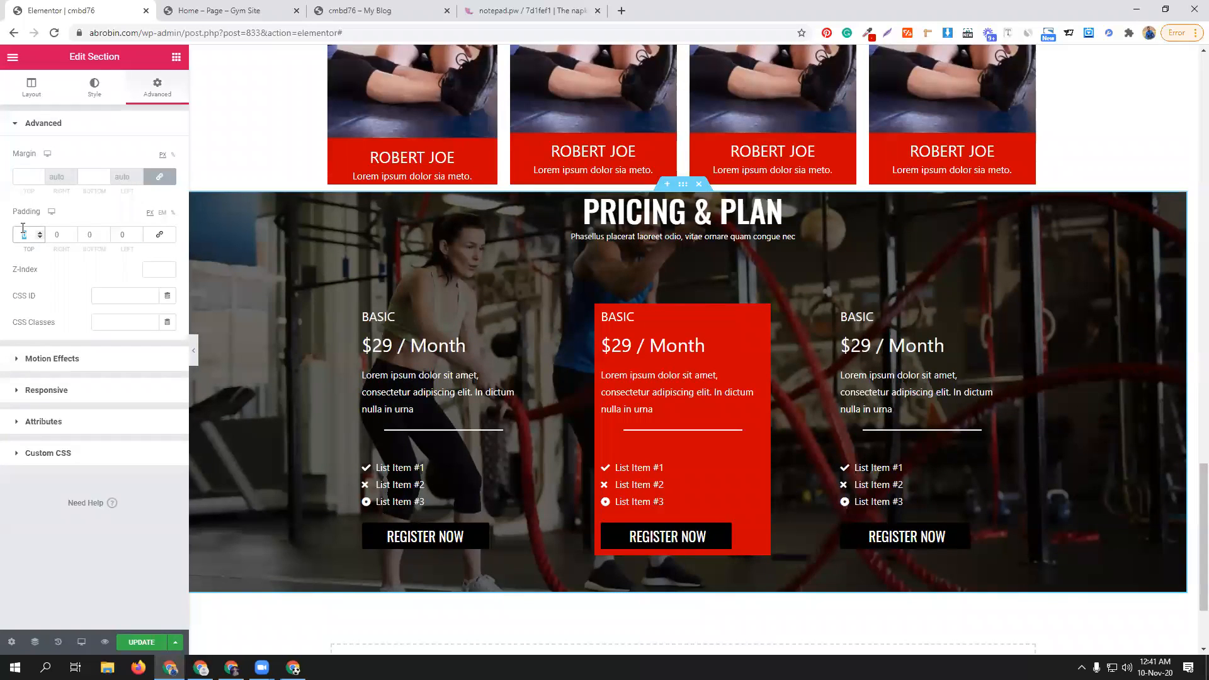
text(151)
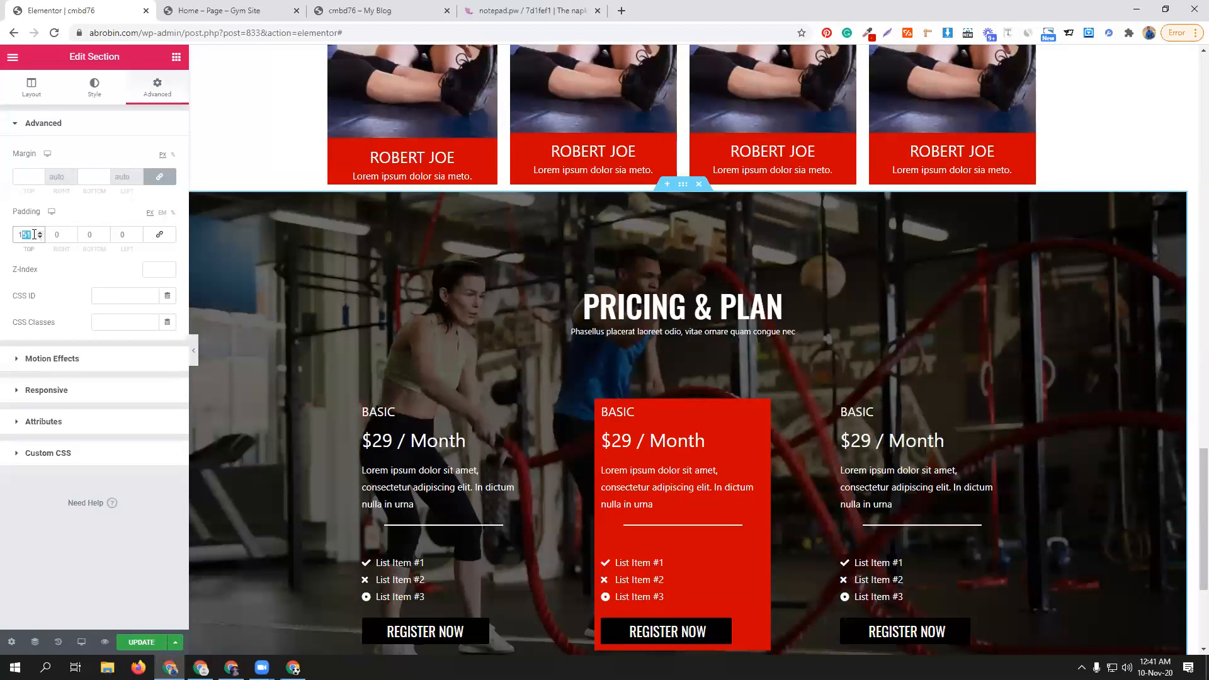
text(100)
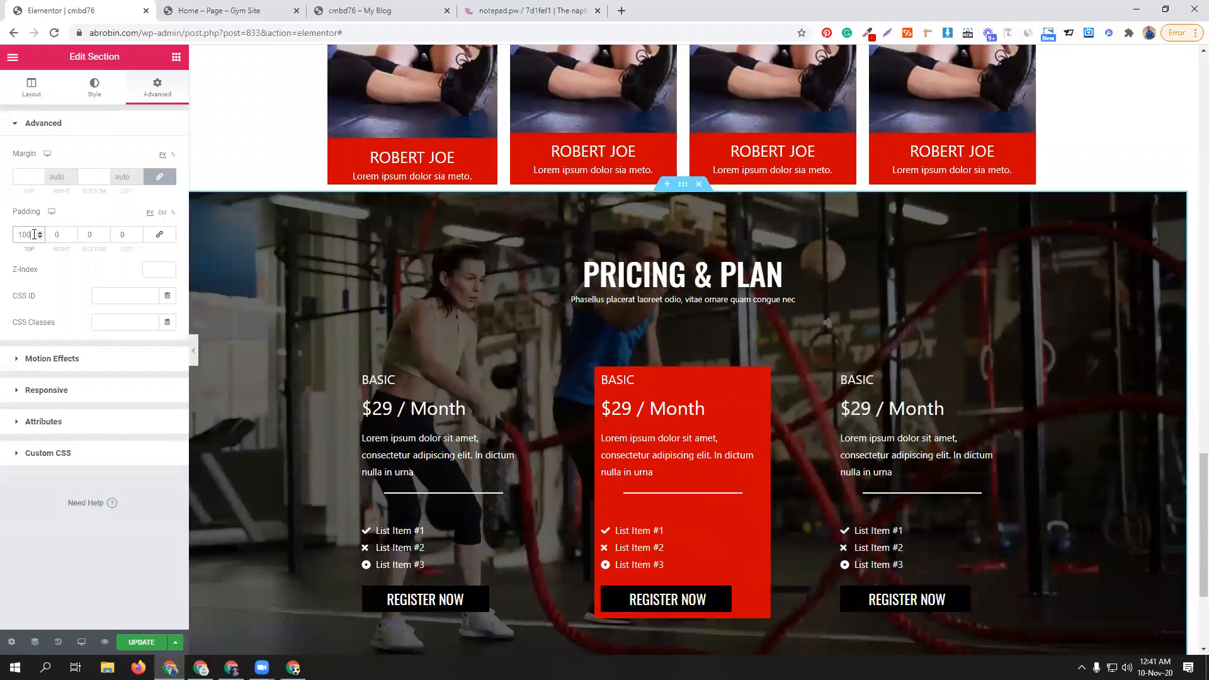
click(88, 229)
text(100)
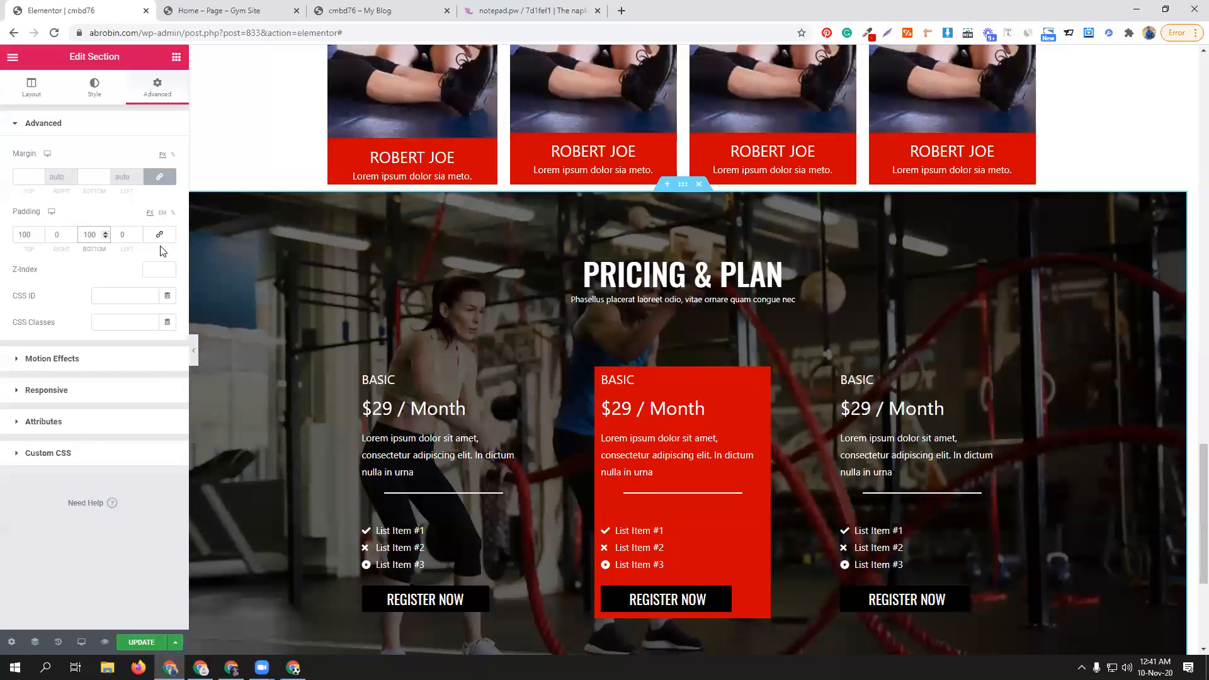
drag(94, 230, 67, 230)
text(50)
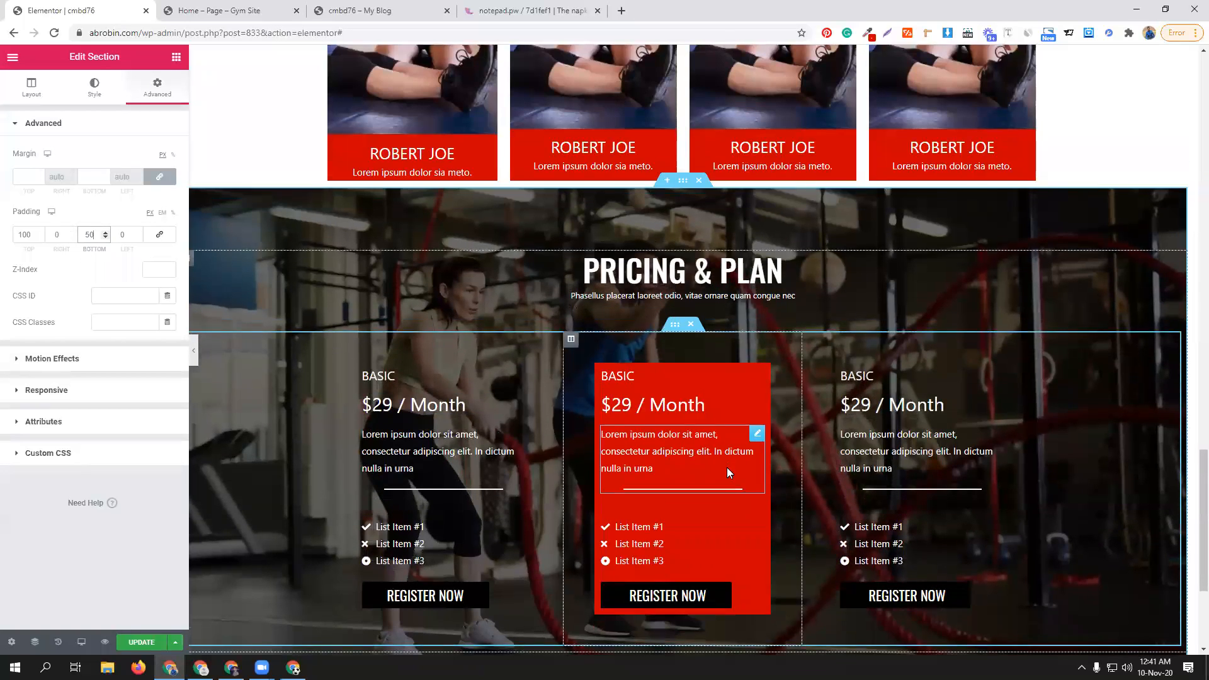
- Compare the middle card with the reference and set its unlinked column margins to 50 px top and bottom, 30 px right and left
scroll(727, 467, down, 3)
click(239, 10)
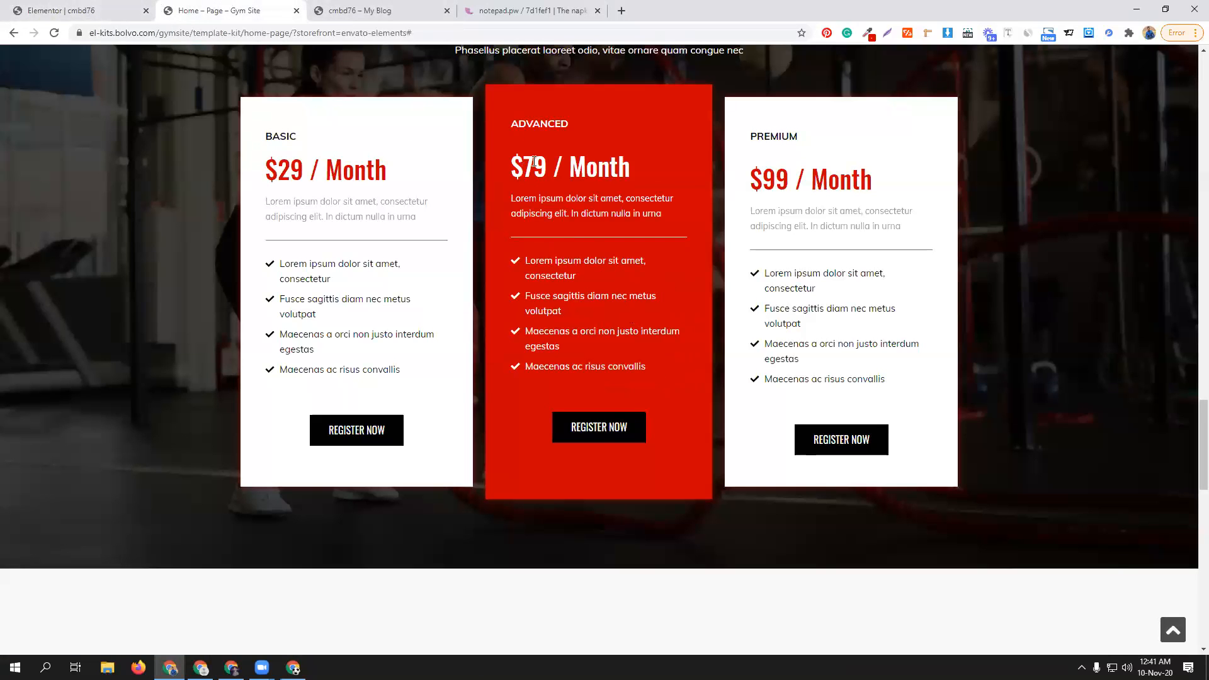
click(86, 12)
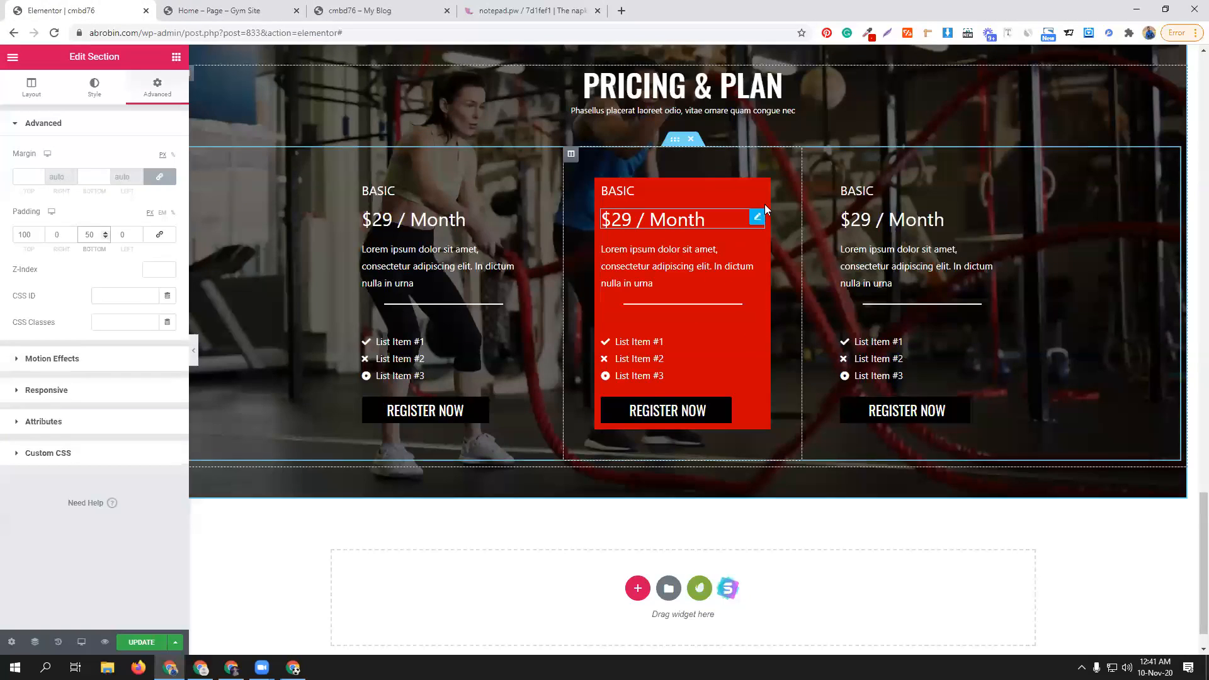
click(570, 155)
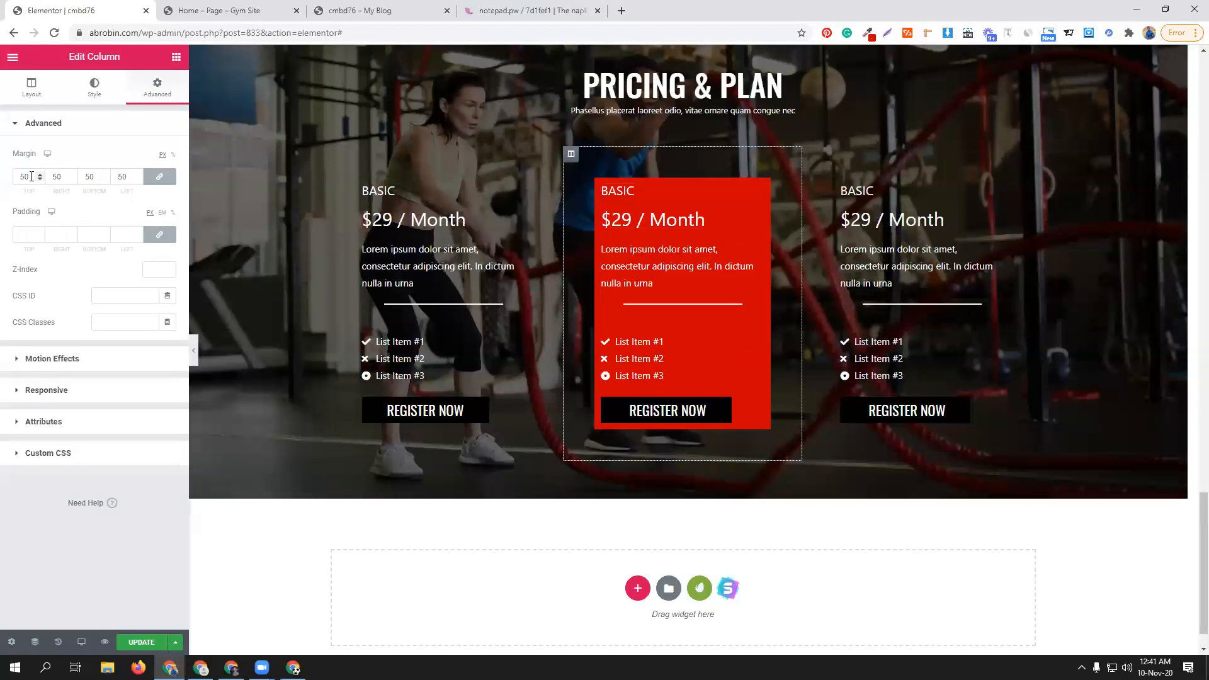
drag(29, 176, 5, 181)
text(30)
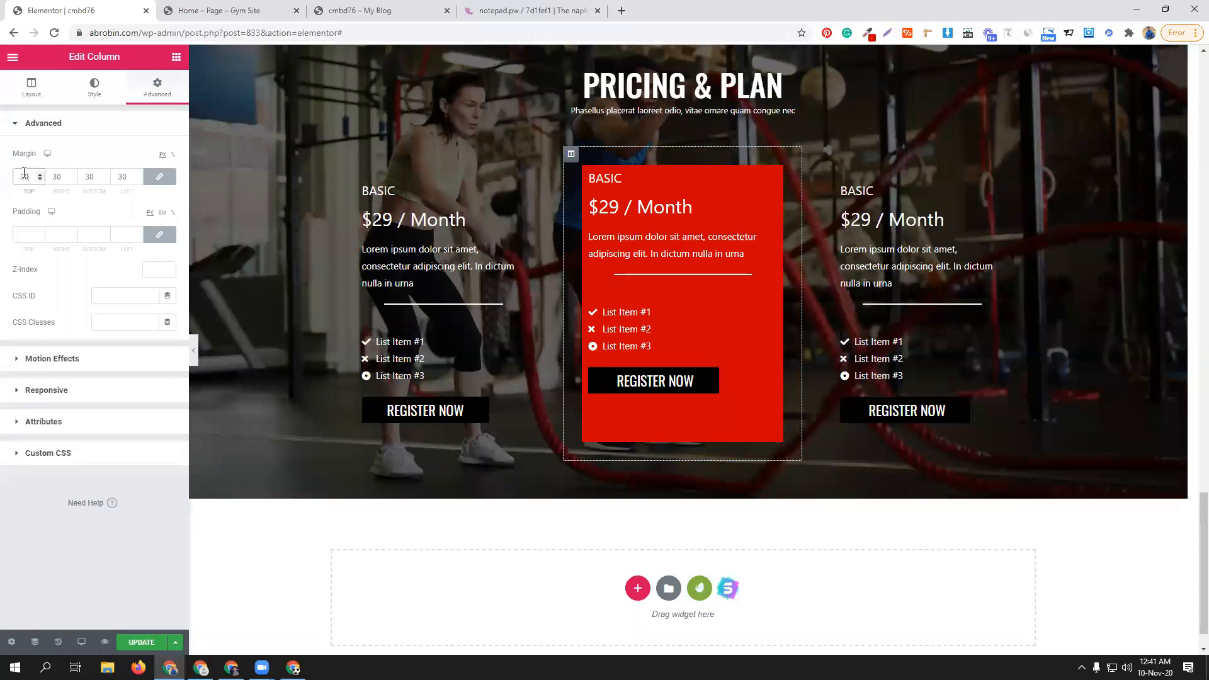
click(159, 176)
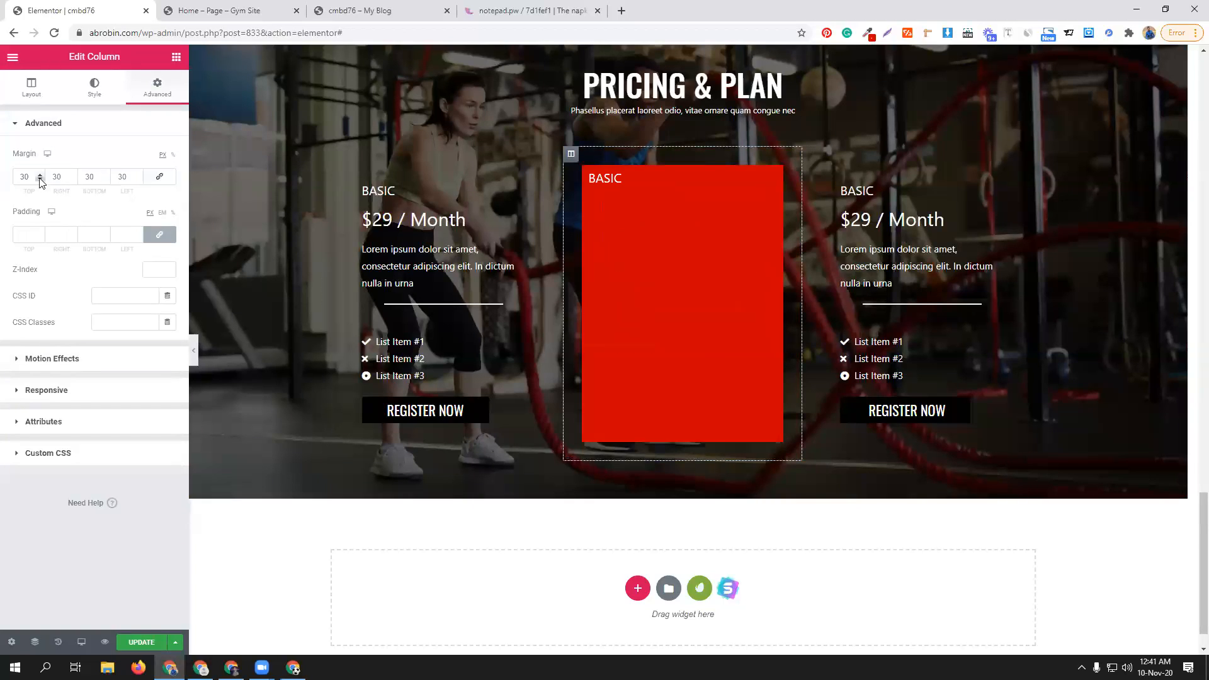
text(50)
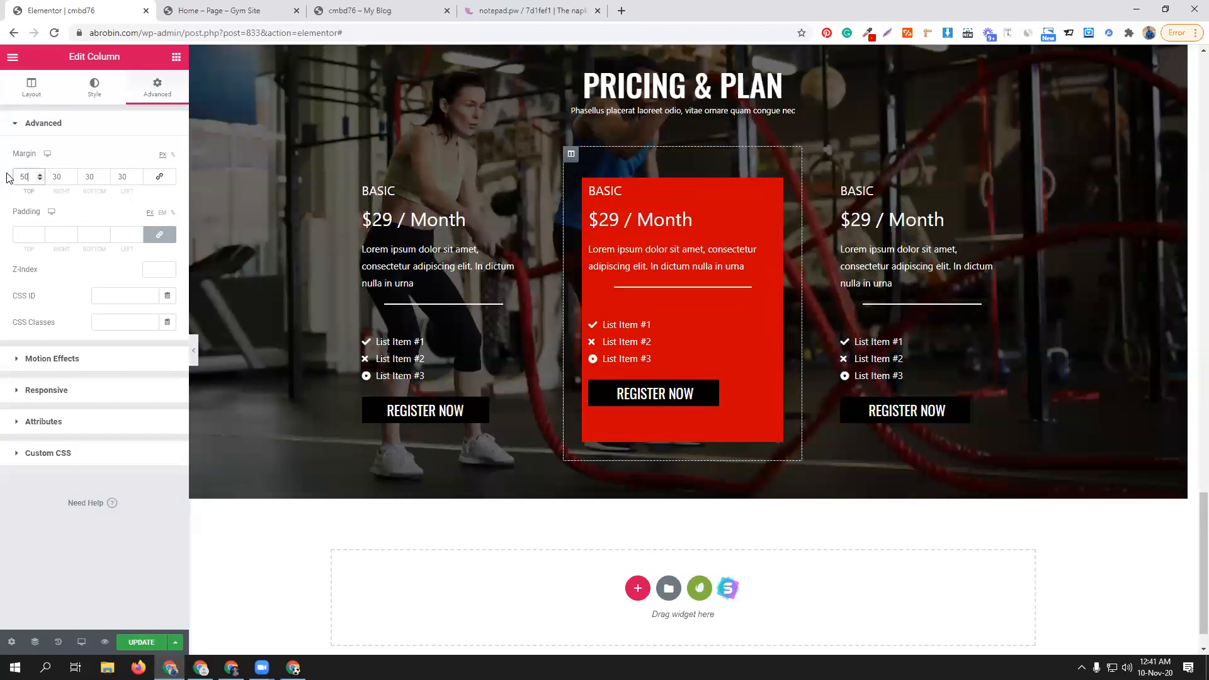
drag(92, 171, 86, 172)
text(50)
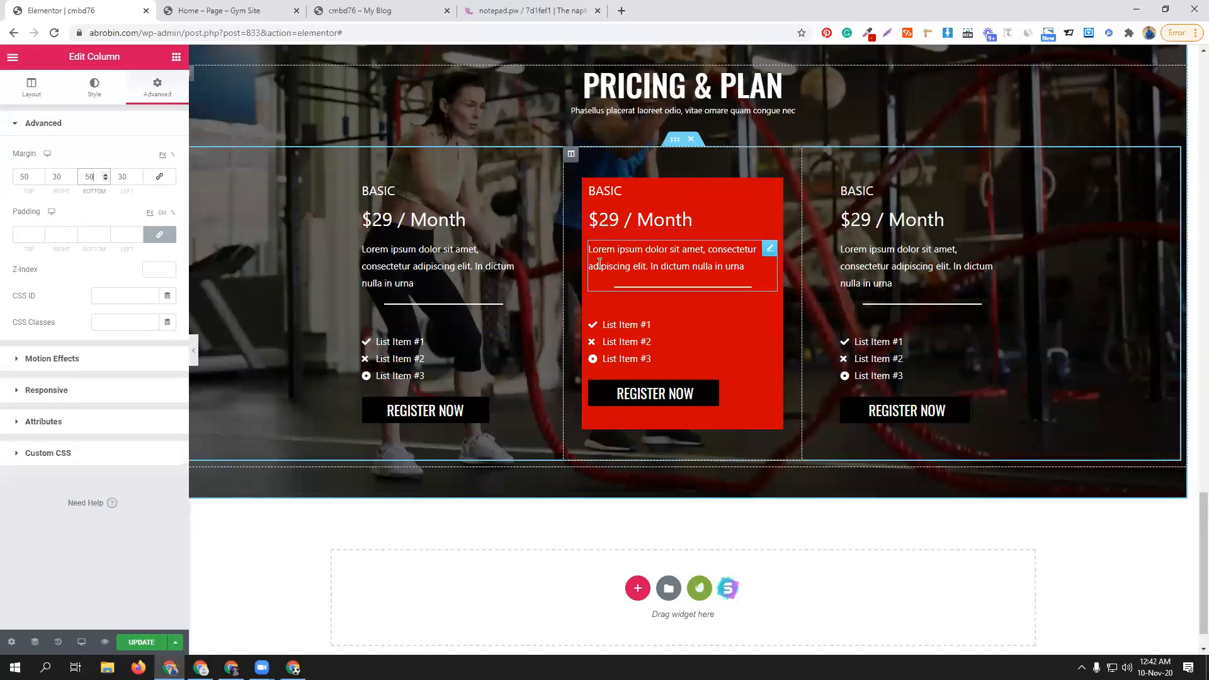
- Set the middle pricing column's right and left margins to 35 px
drag(62, 176, 45, 177)
text(35)
drag(134, 172, 106, 180)
text(35)
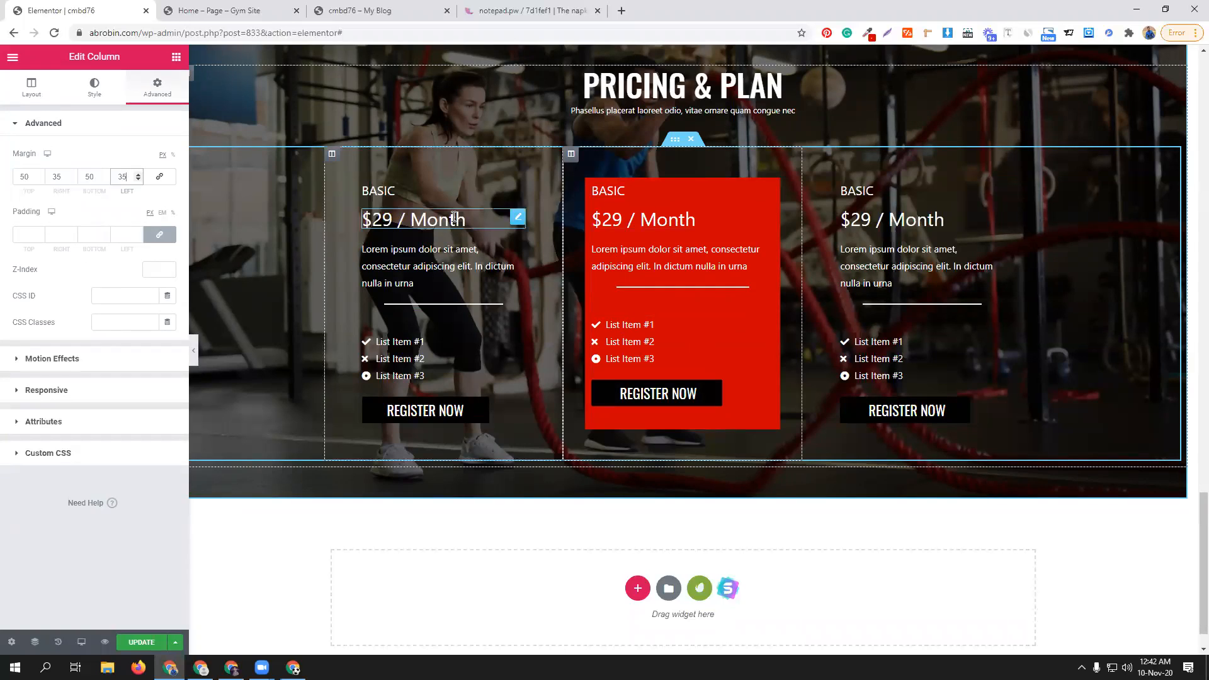
- Give the first pricing column a classic background in black (#000000)
click(332, 155)
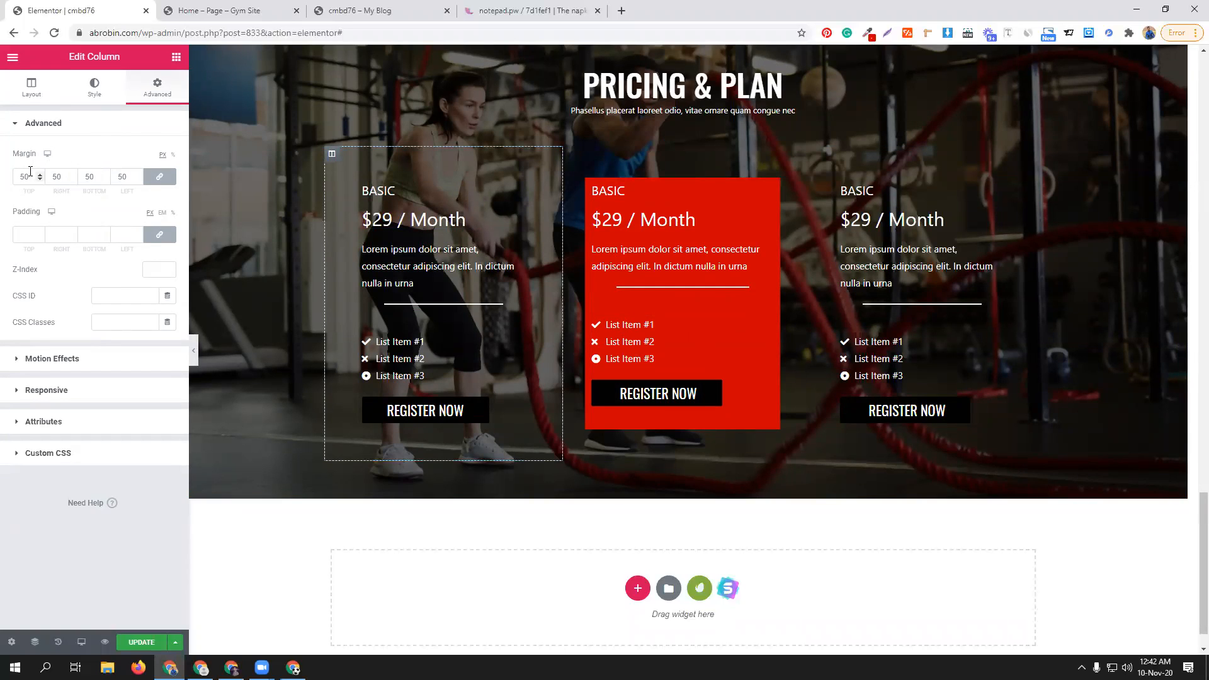
click(95, 91)
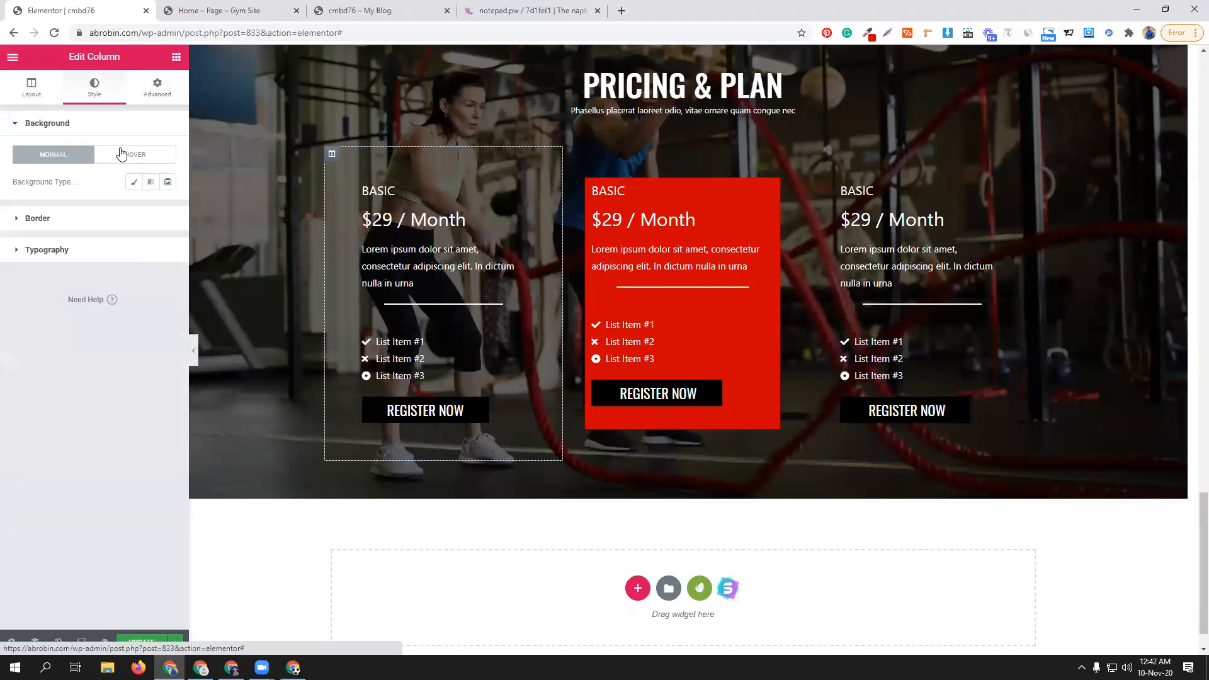
click(133, 182)
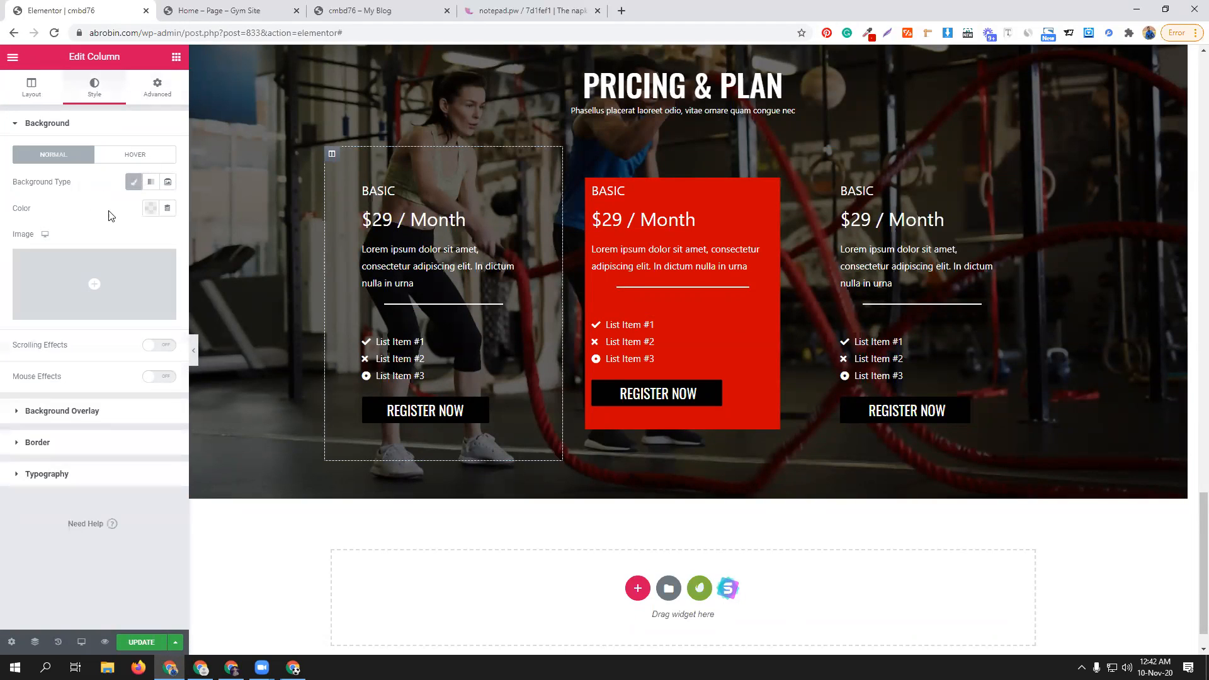
click(151, 210)
click(190, 238)
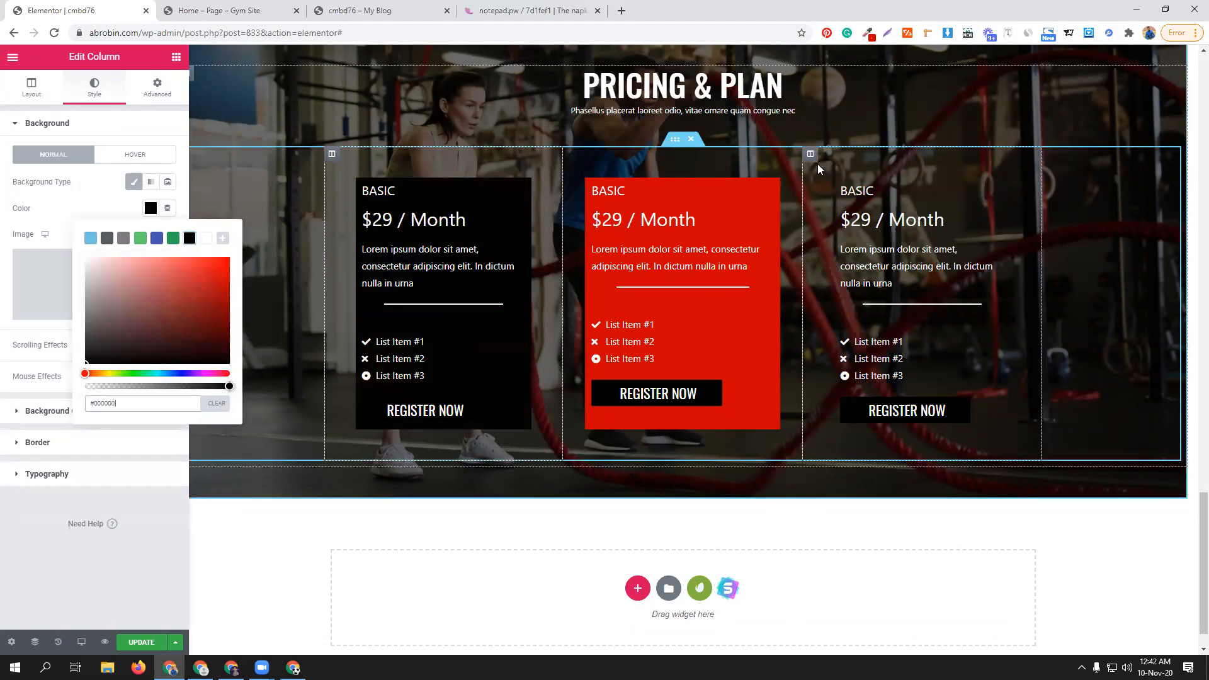
- Give the third pricing column a classic background in black (#000000)
click(810, 153)
click(88, 96)
click(133, 181)
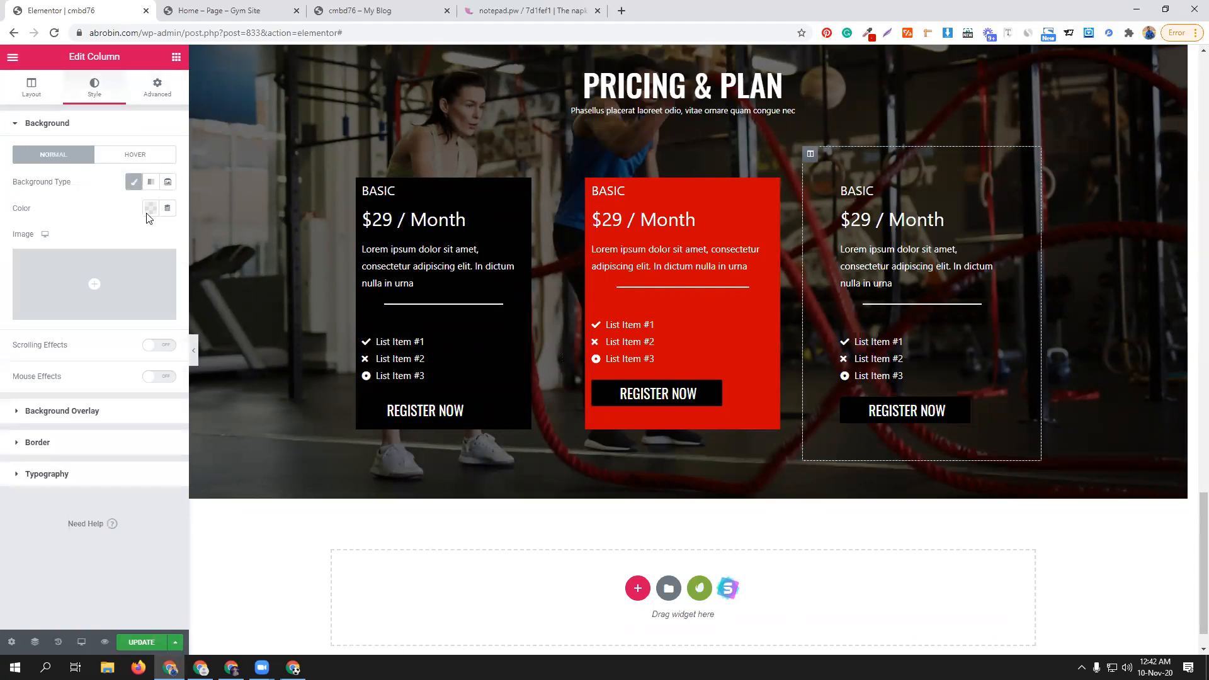
click(151, 209)
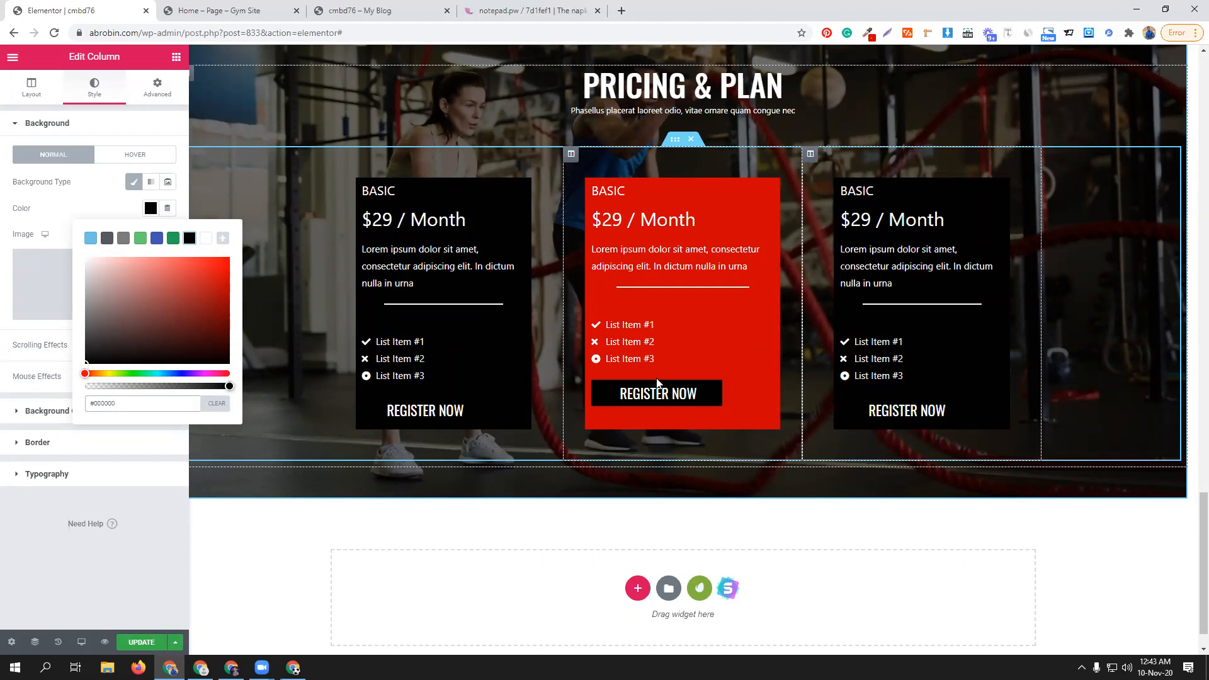
- Compare the three pricing cards and their buttons with the Pricing & Plan section on the reference page
click(705, 384)
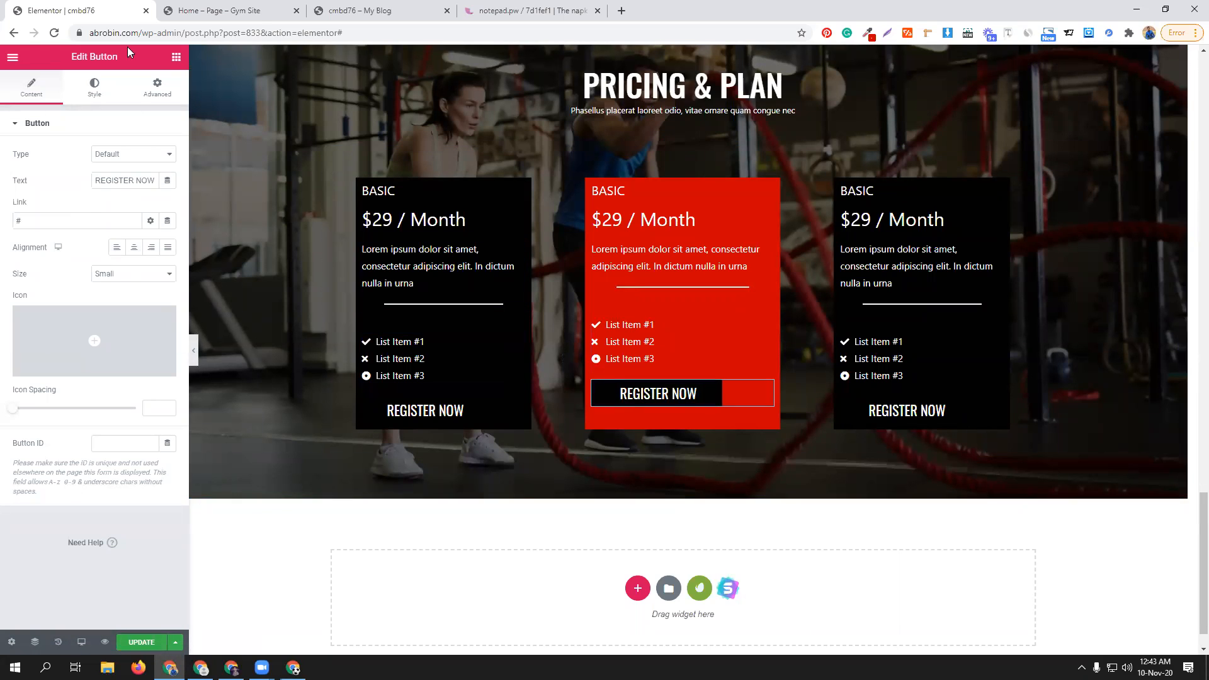
click(214, 10)
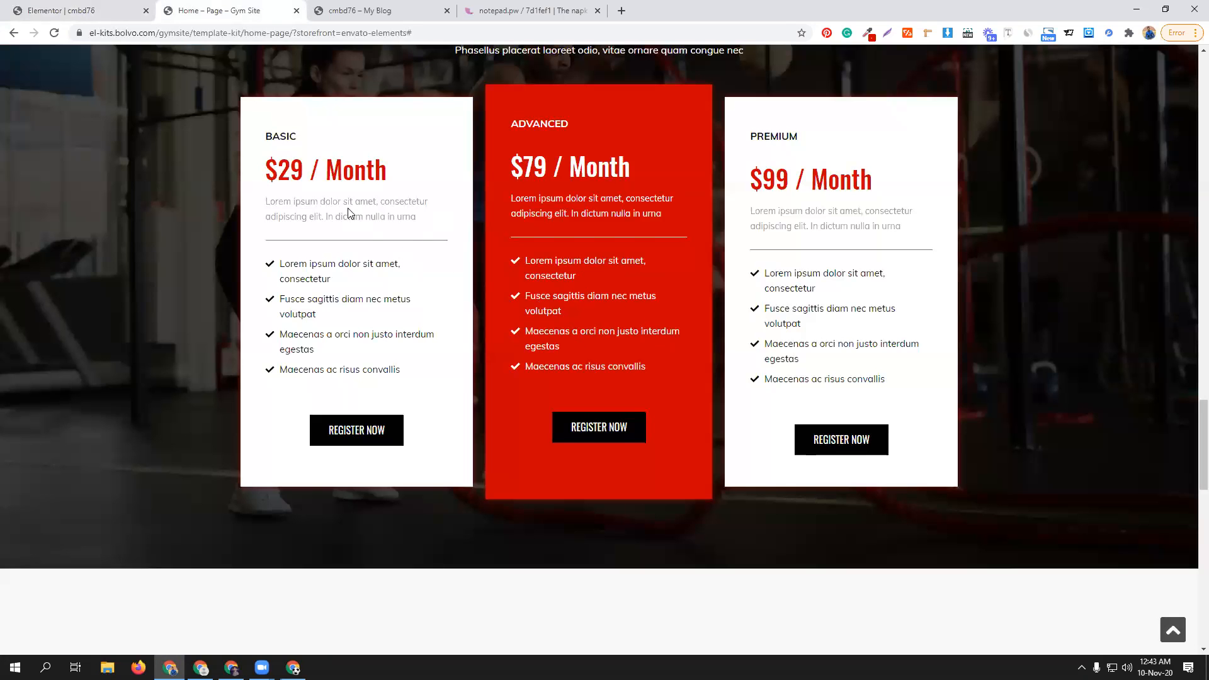
scroll(327, 251, up, 1)
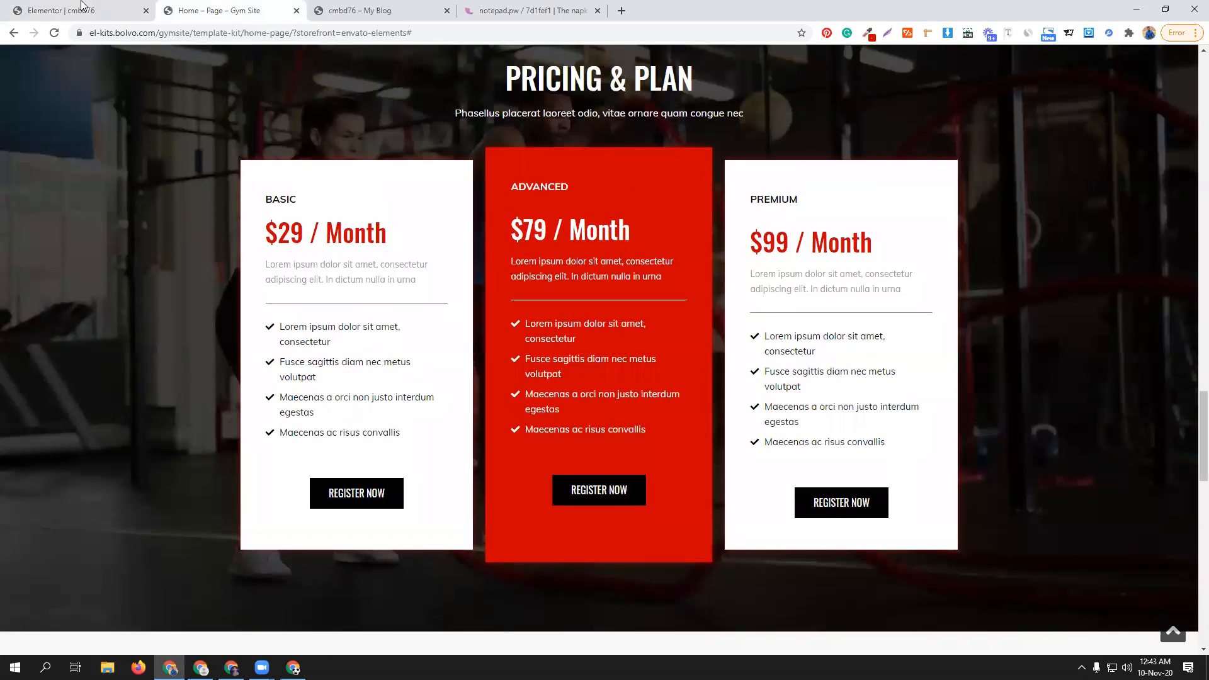
click(83, 9)
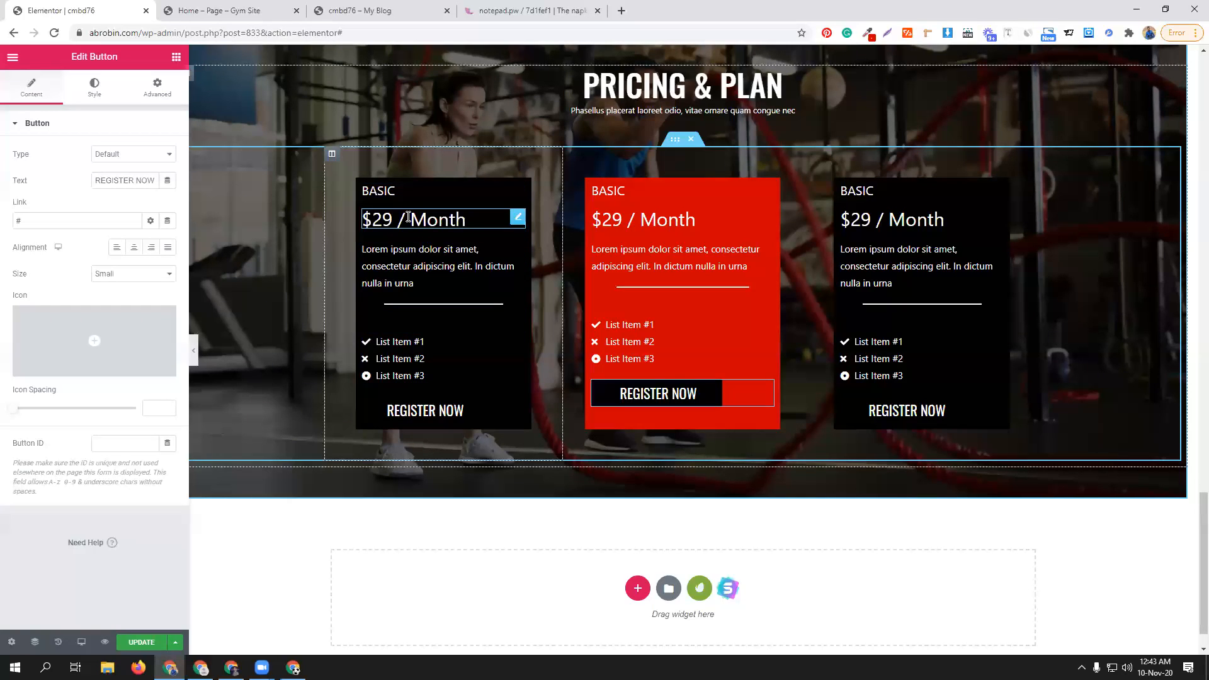
key(ctrl+Tab)
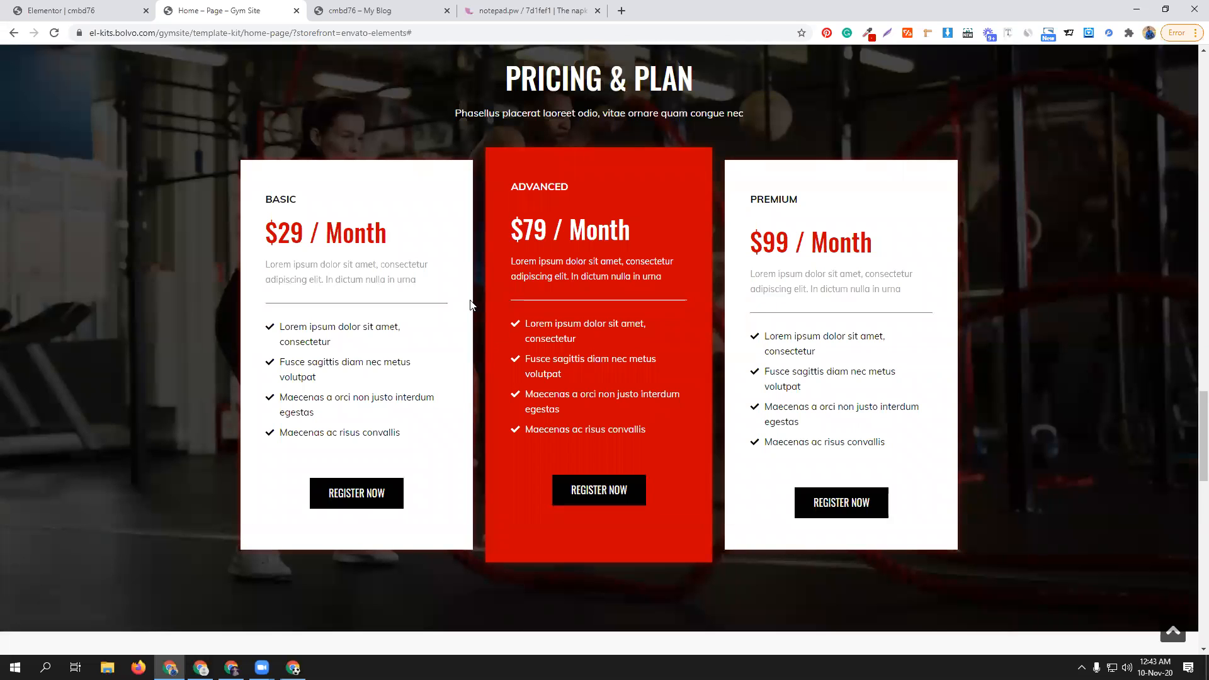
click(69, 10)
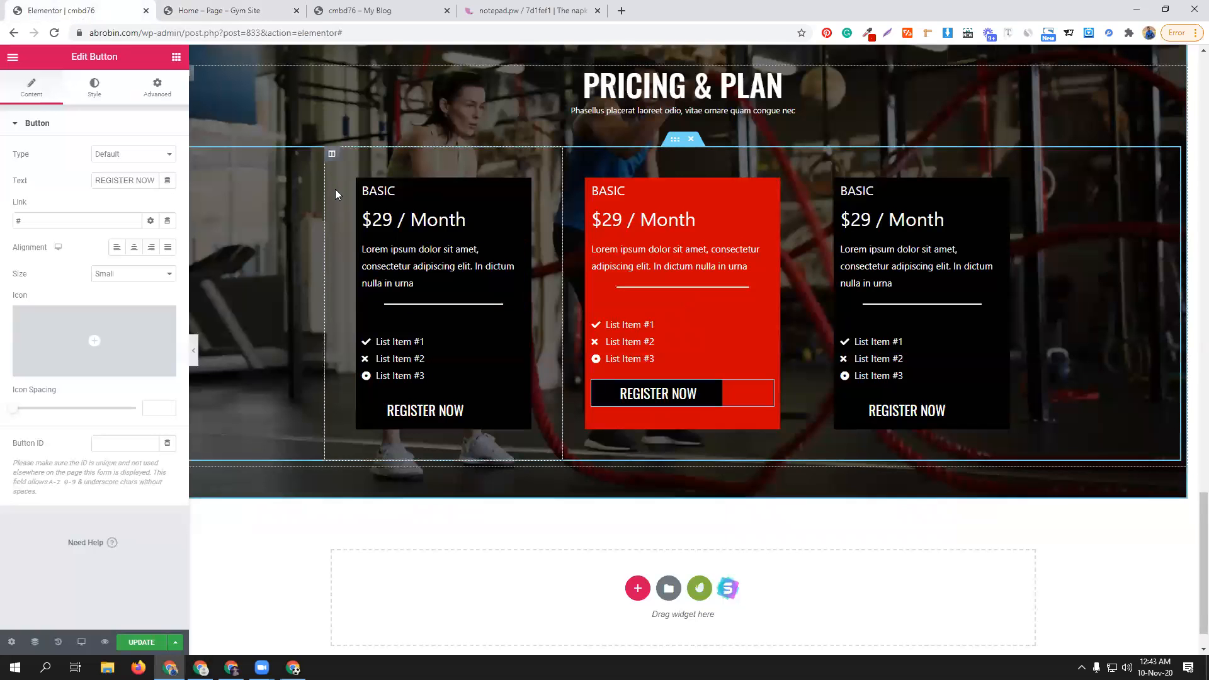
- Unlink the first pricing column's margins and set all four sides to 0
click(331, 154)
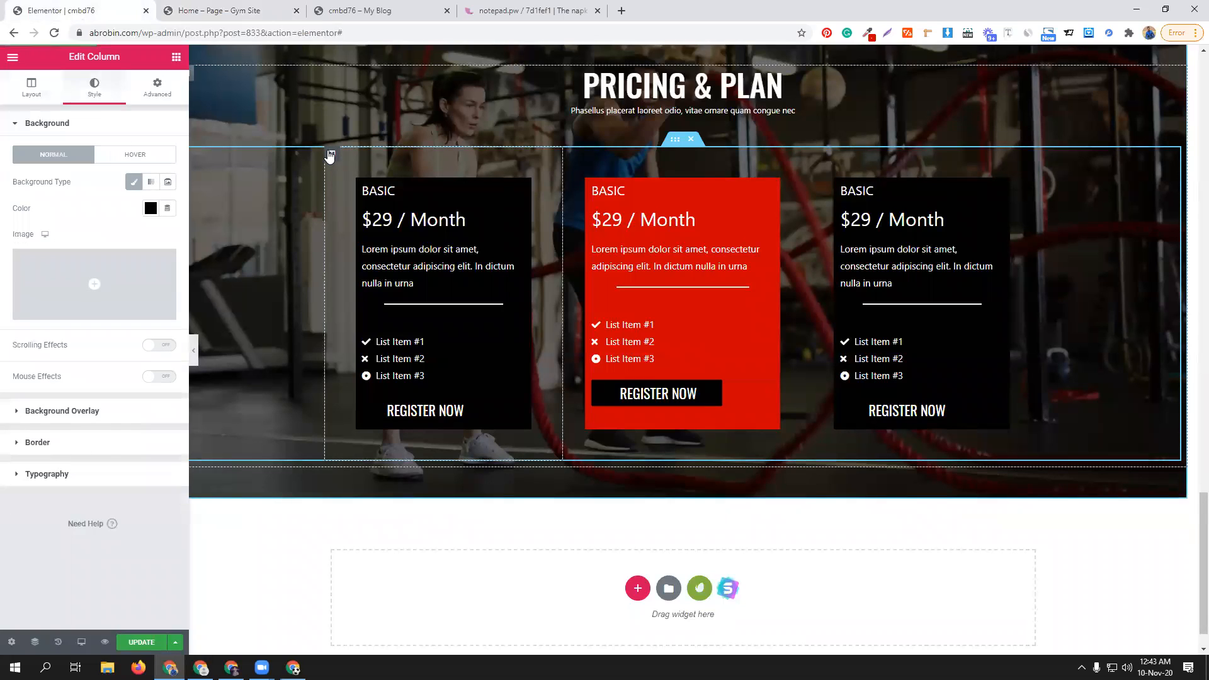
click(161, 98)
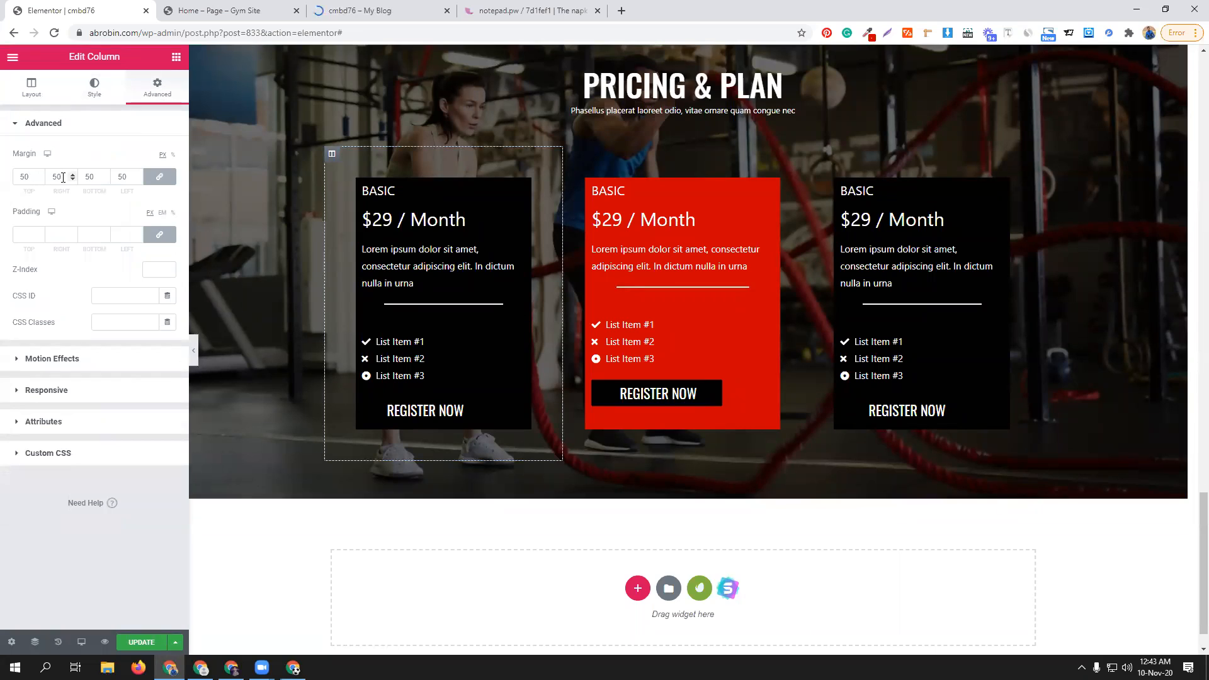
double_click(57, 177)
click(159, 176)
double_click(61, 176)
drag(59, 176, 43, 175)
key(BackSpace)
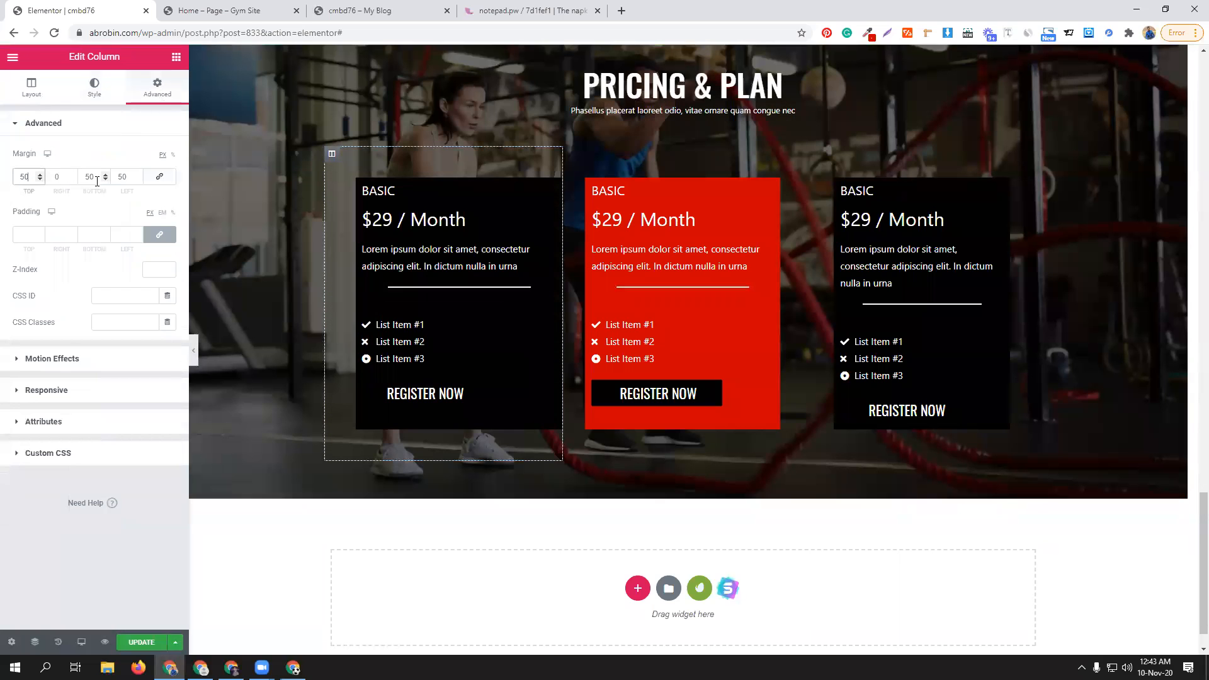
double_click(119, 176)
text(0)
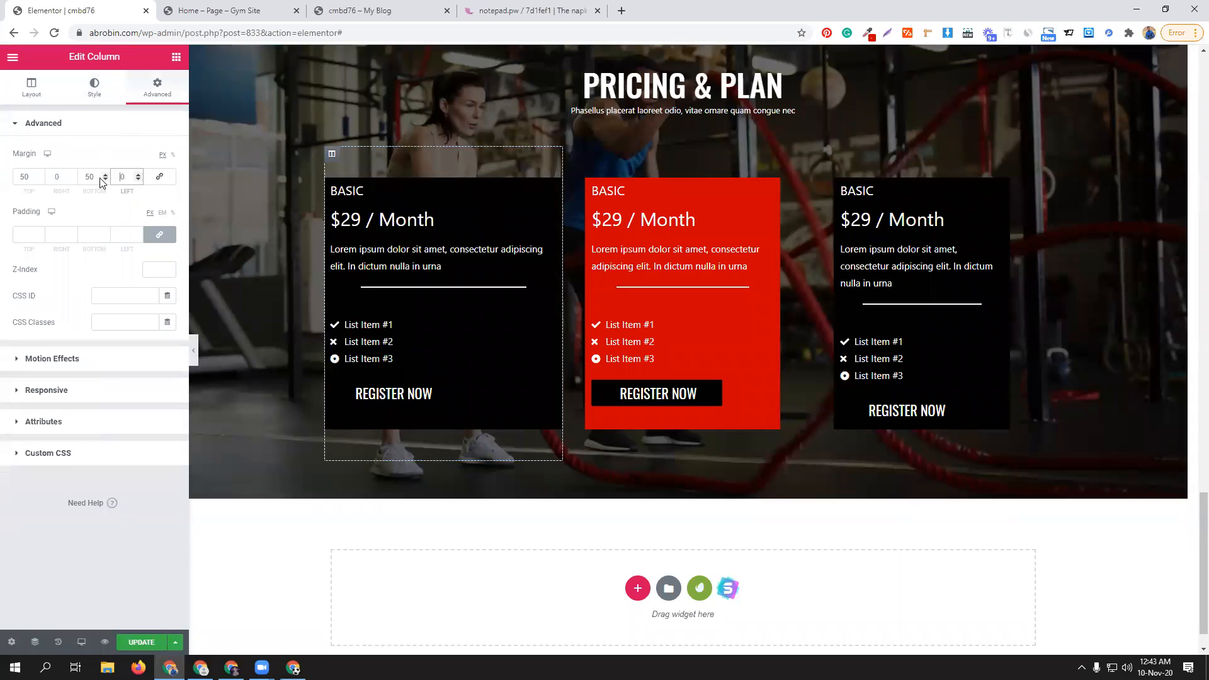
double_click(36, 176)
text(0)
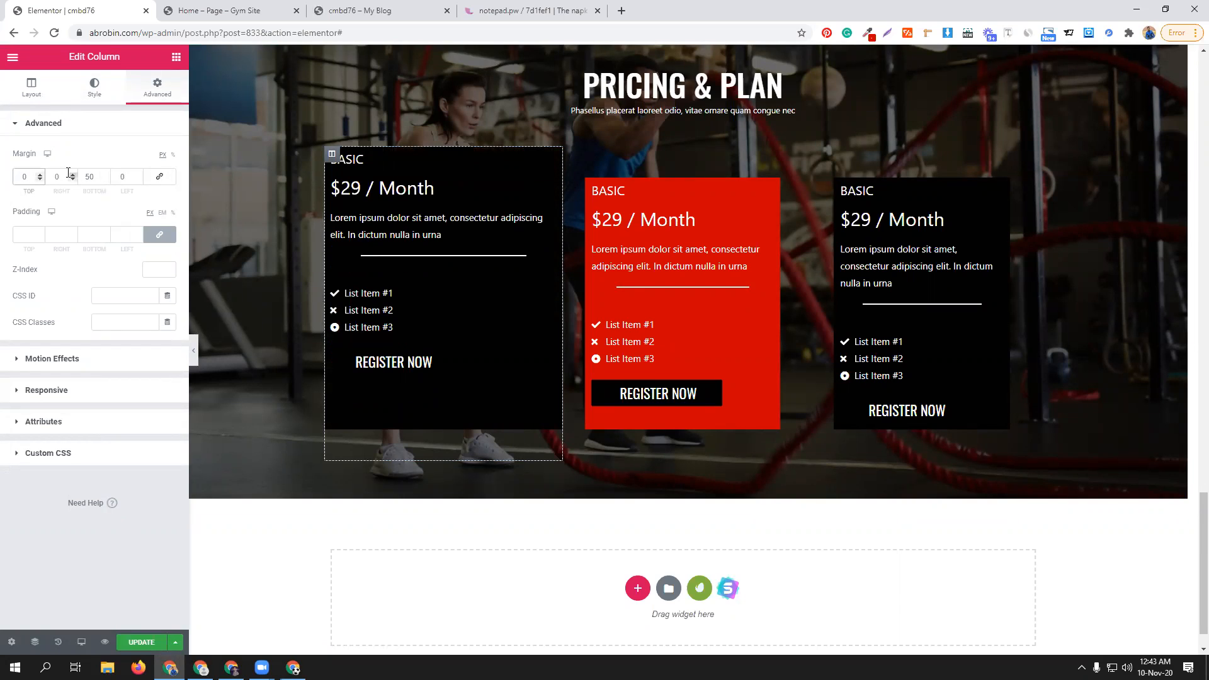
double_click(79, 176)
text(0)
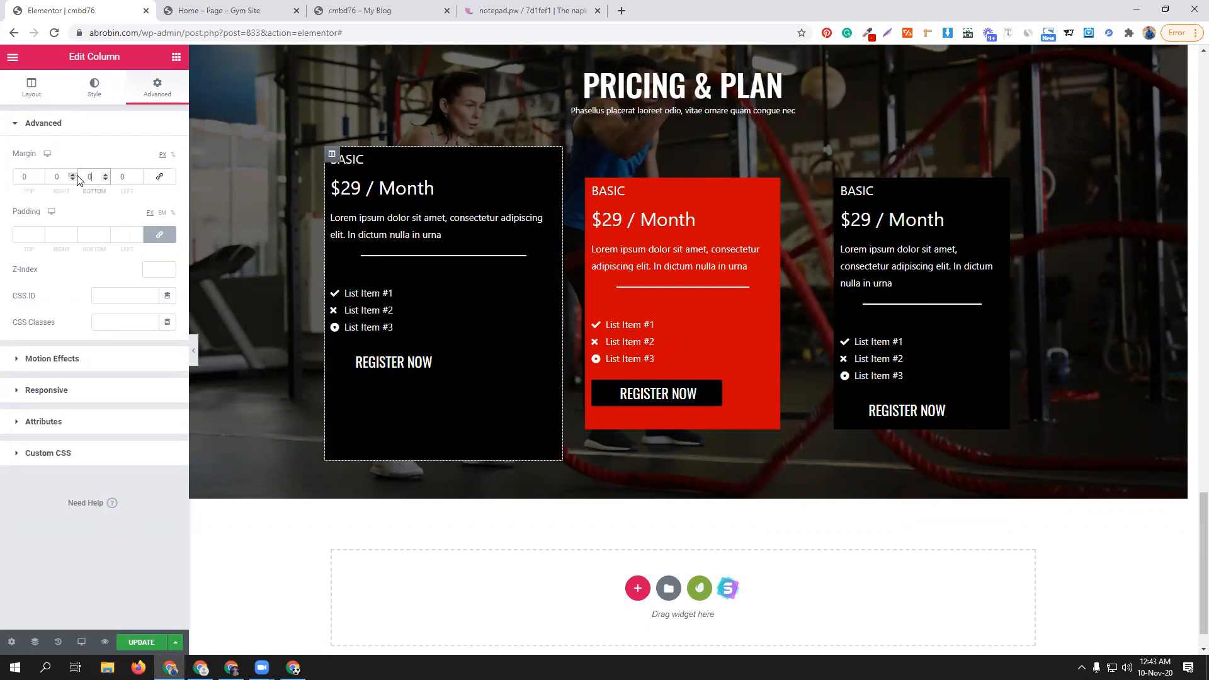
- Set the first pricing column's margins to 30 px top and bottom, 20 px right and left
click(17, 177)
double_click(17, 176)
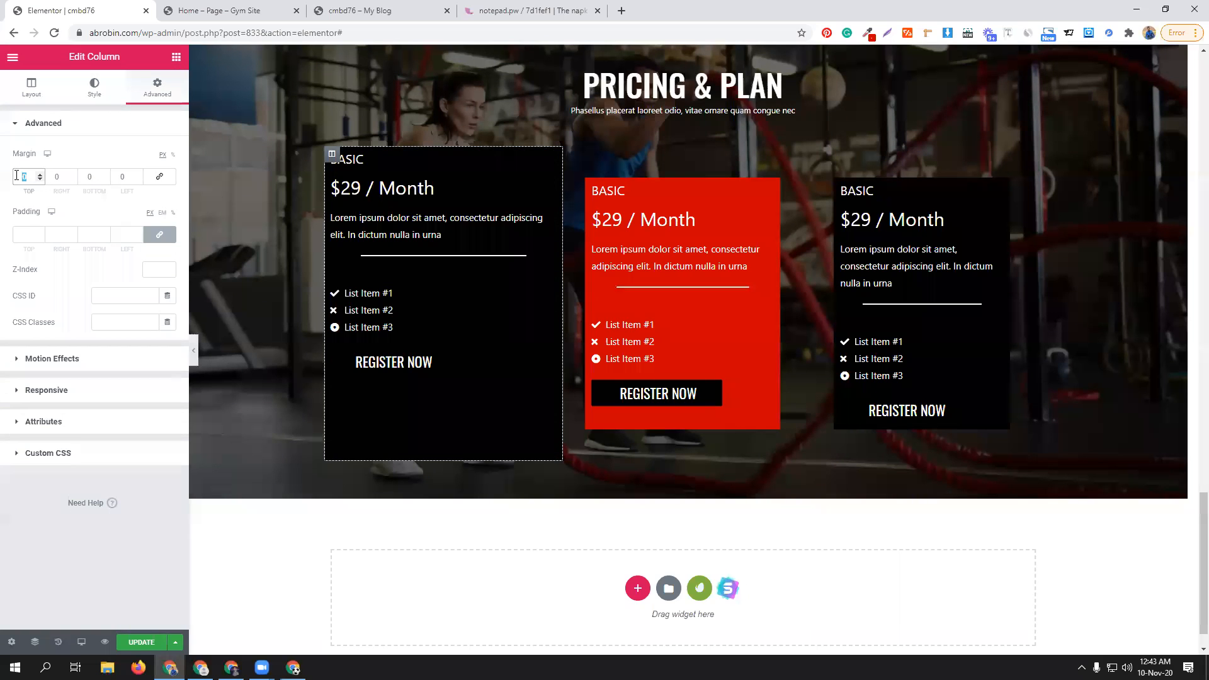
text(30)
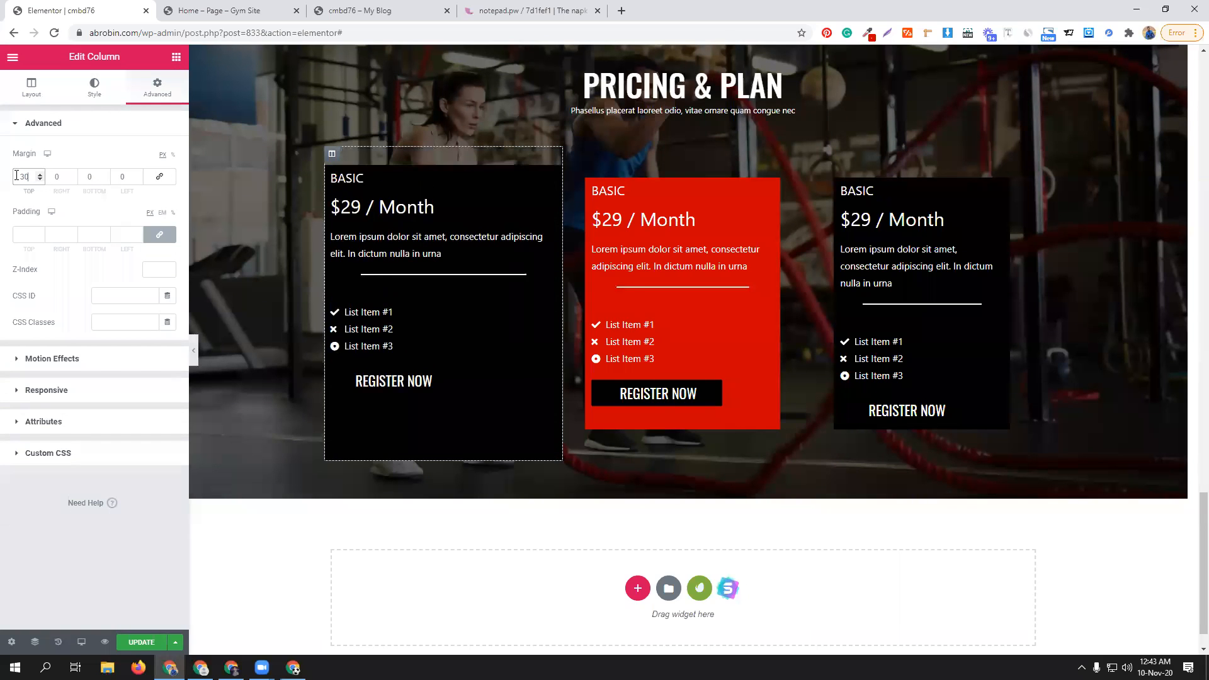
click(98, 177)
text(30)
click(60, 176)
text(20)
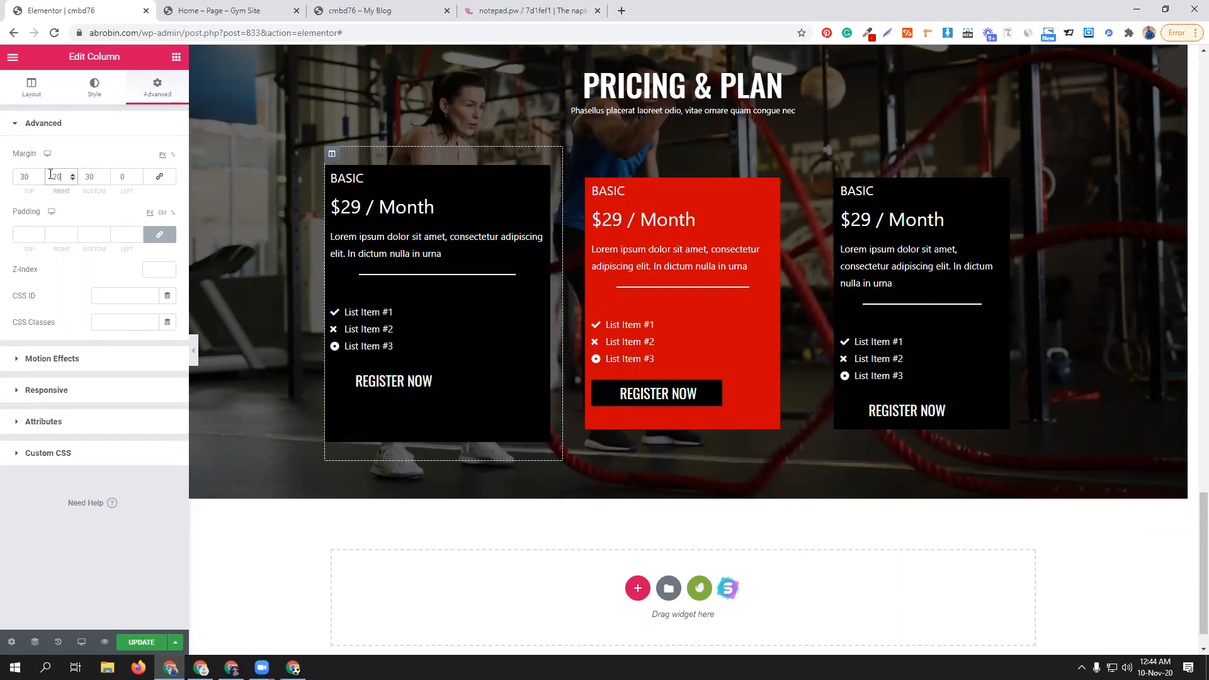
click(118, 177)
text(20)
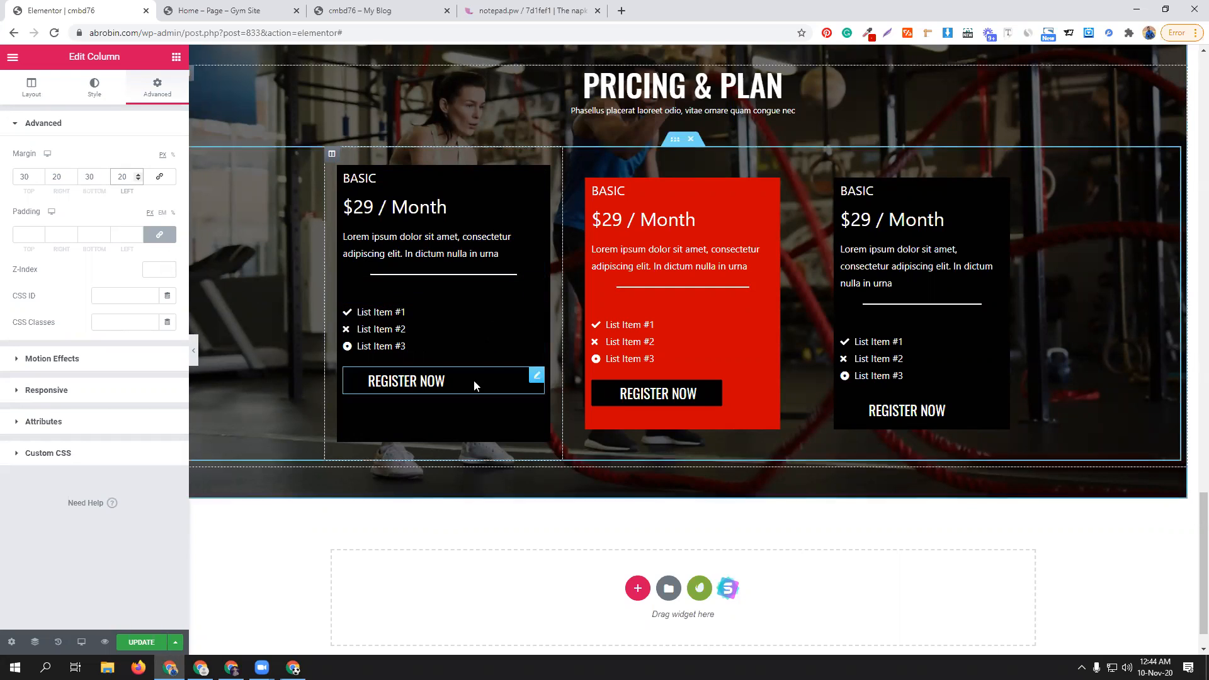
- Copy the first pricing column and paste its style onto the third pricing column
click(496, 380)
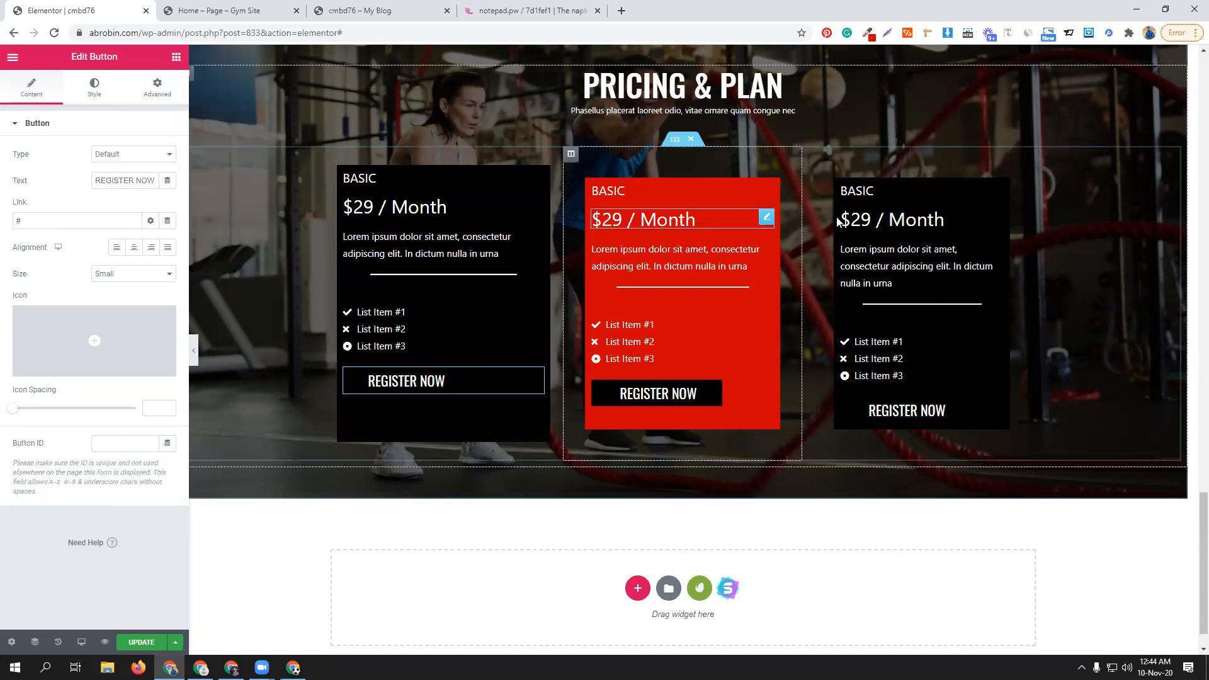
right_click(336, 155)
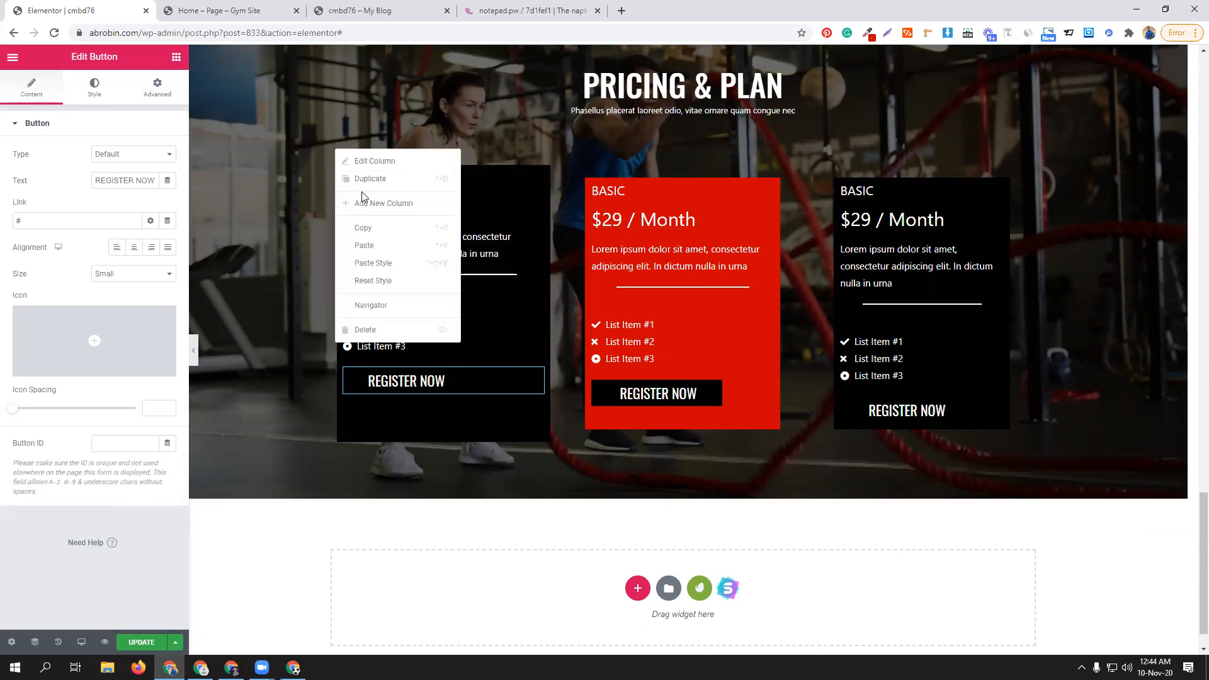
click(369, 230)
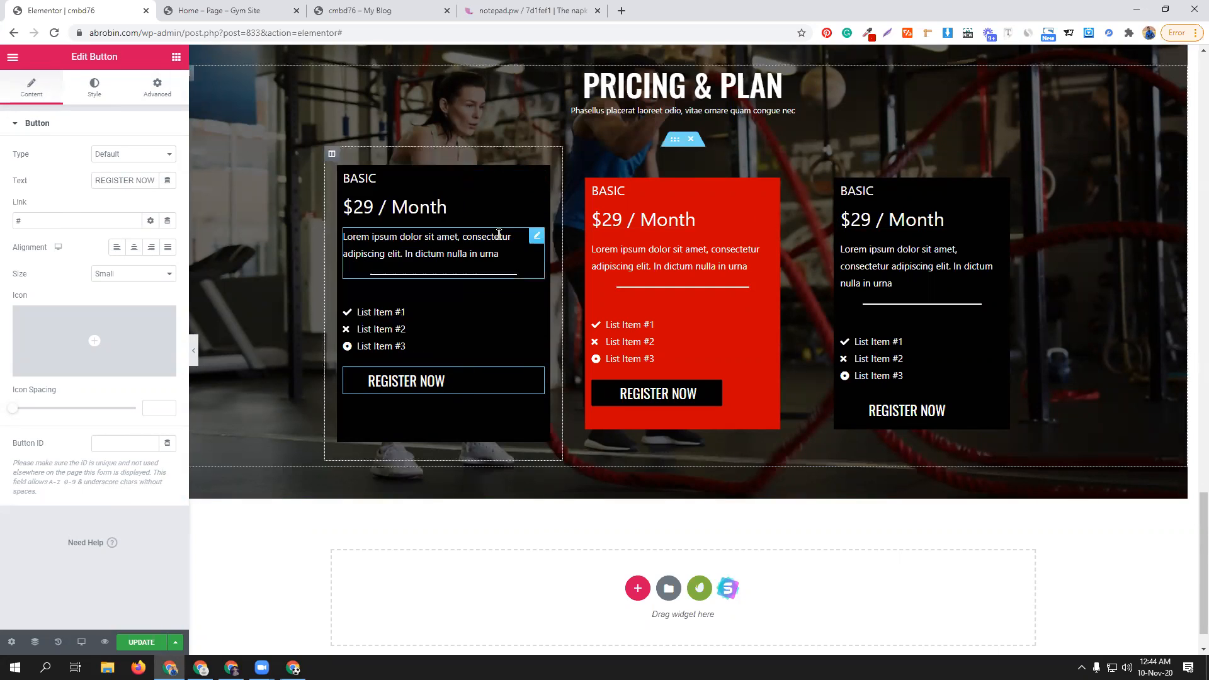
right_click(811, 153)
click(834, 263)
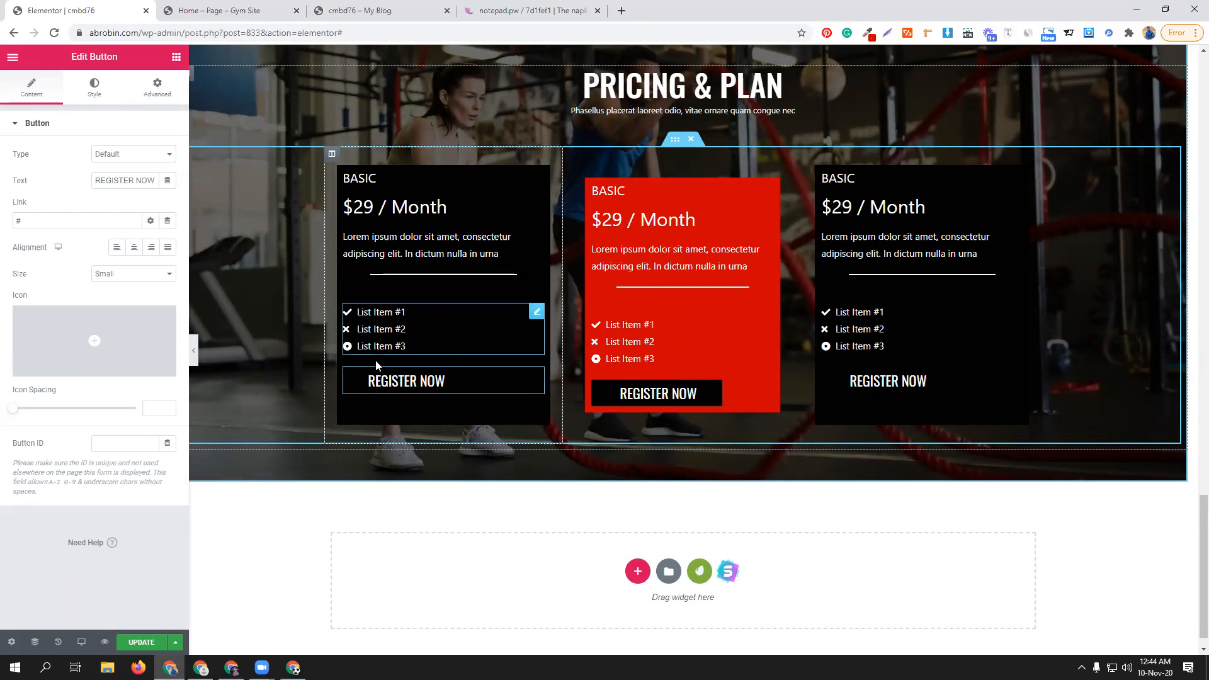
- Unlink the padding of the first card's BASIC heading and set it to 15 px top, 10 px right and 0 left
scroll(614, 481, up, 2)
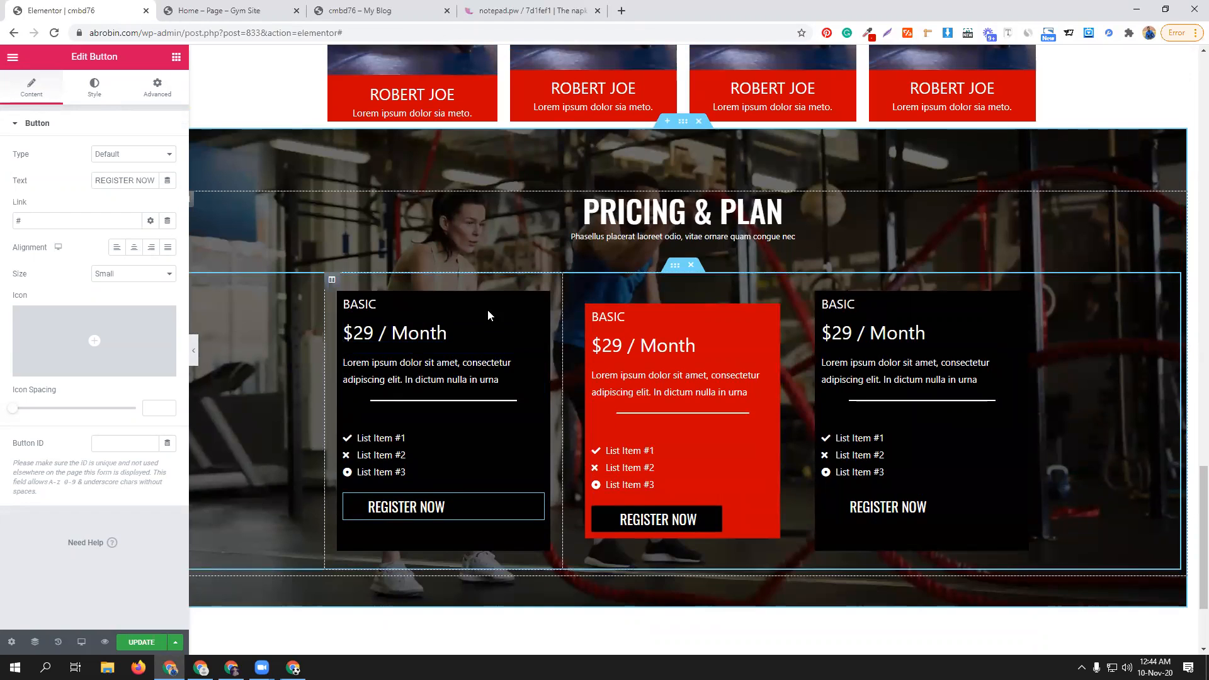
click(434, 304)
click(158, 88)
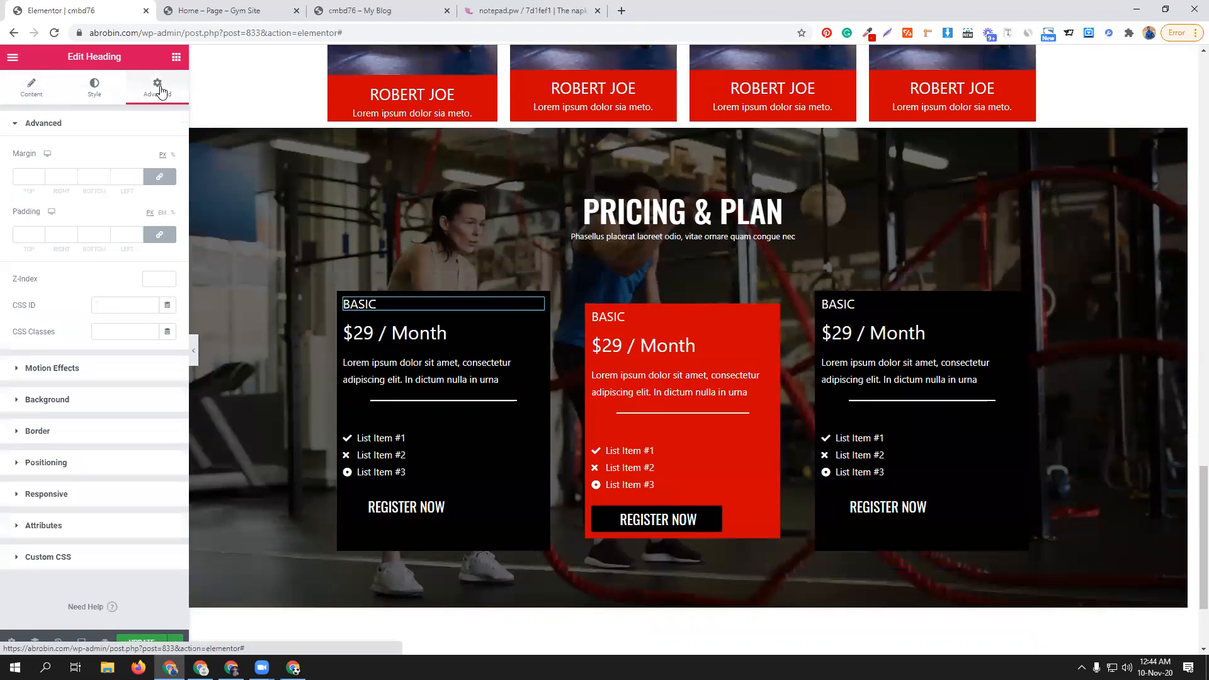
click(159, 234)
click(28, 235)
text(15)
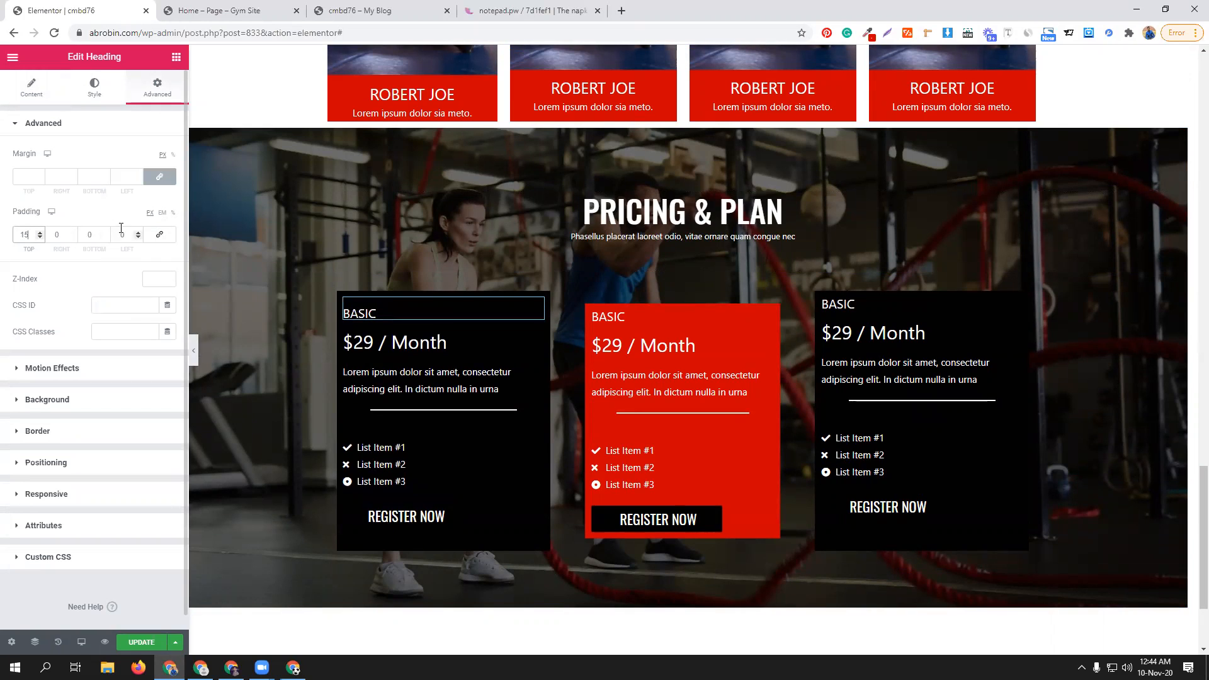
click(54, 235)
double_click(52, 232)
click(118, 233)
text(10)
key(BackSpace)
key(BackSpace)
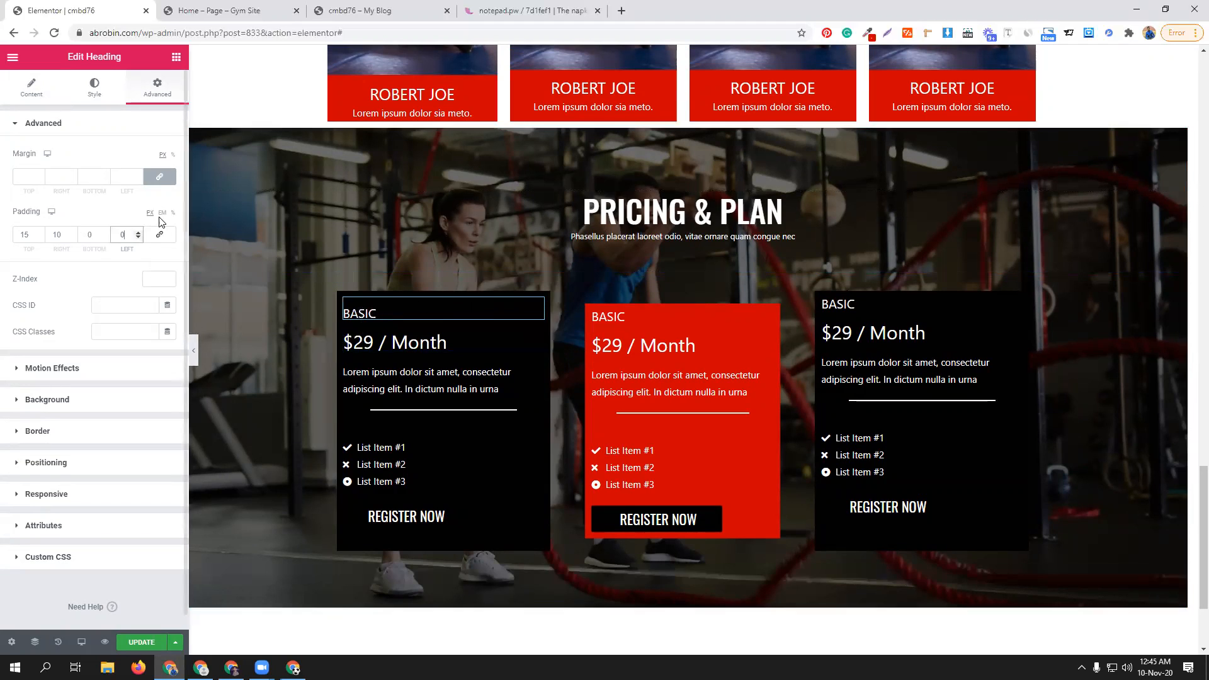
- Unlink the padding of the first card's $29 / Month heading and set its top padding to 15 px
click(391, 340)
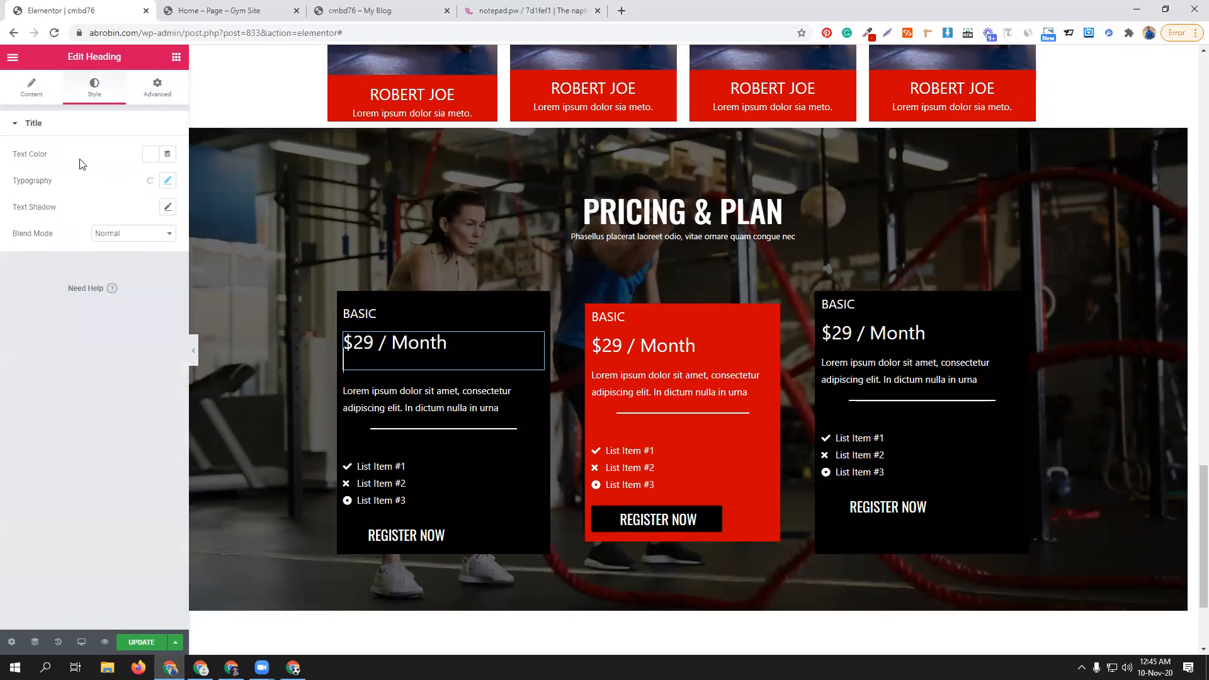
click(159, 88)
click(159, 235)
click(15, 234)
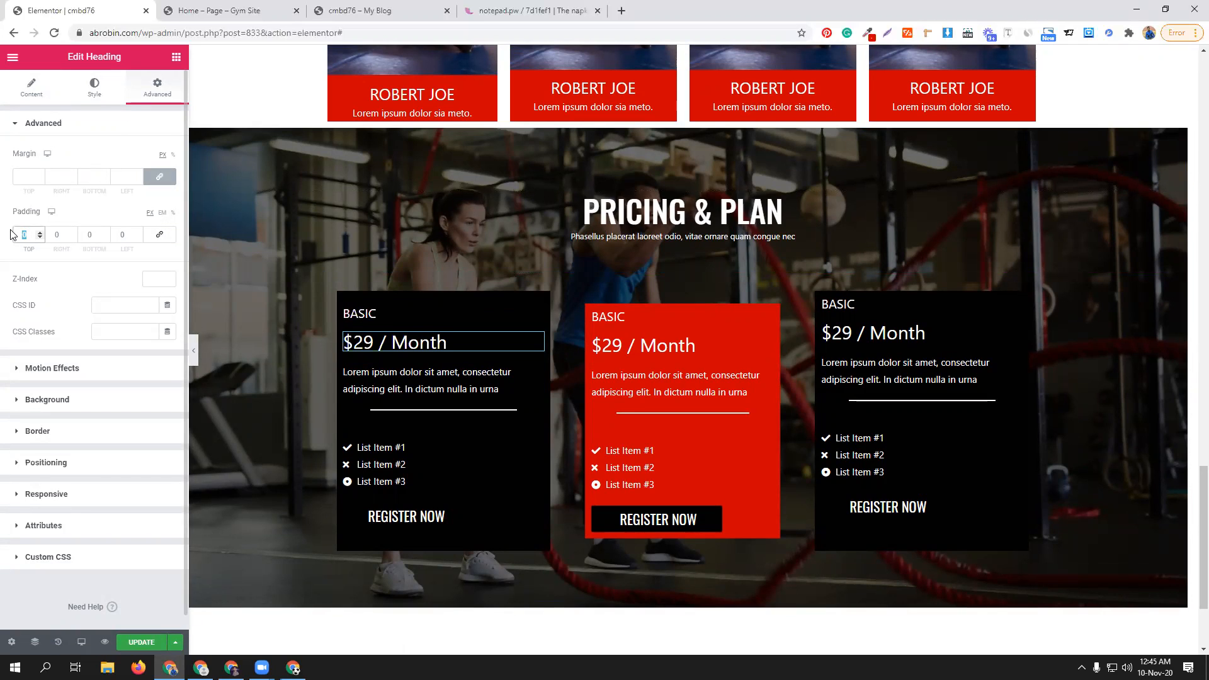
text(15)
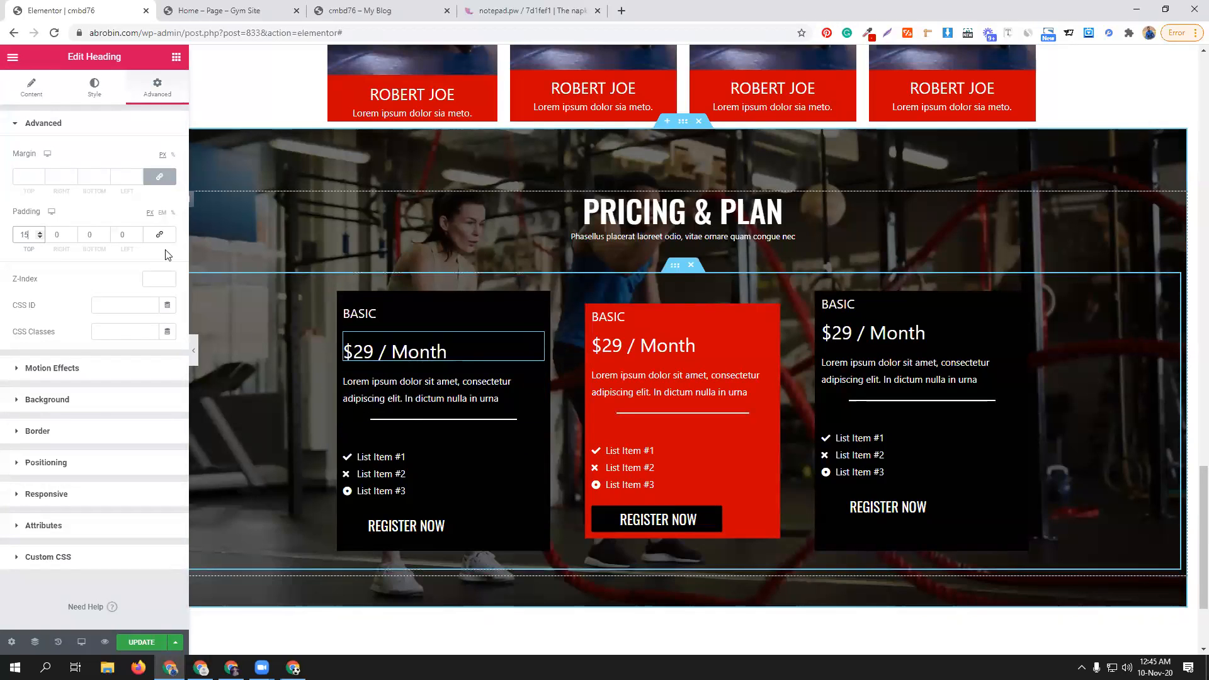
- Compare the pricing cards with the reference gym page and save the page changes
key(ctrl+Tab)
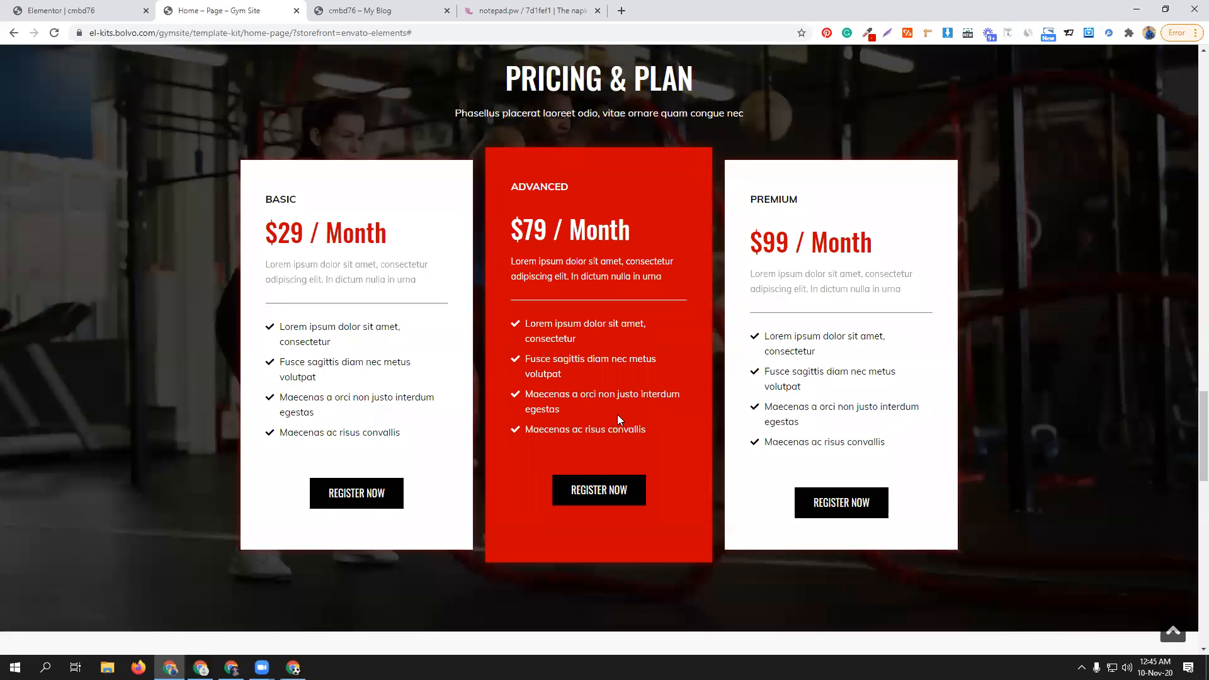
click(82, 10)
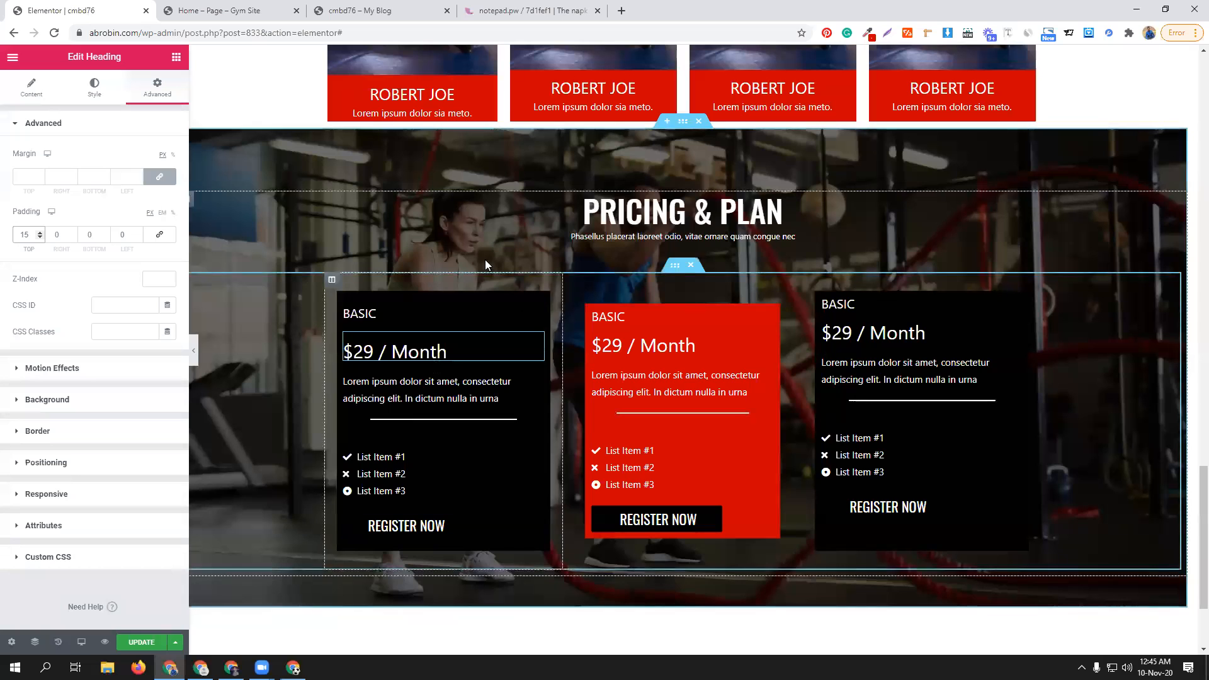
click(135, 642)
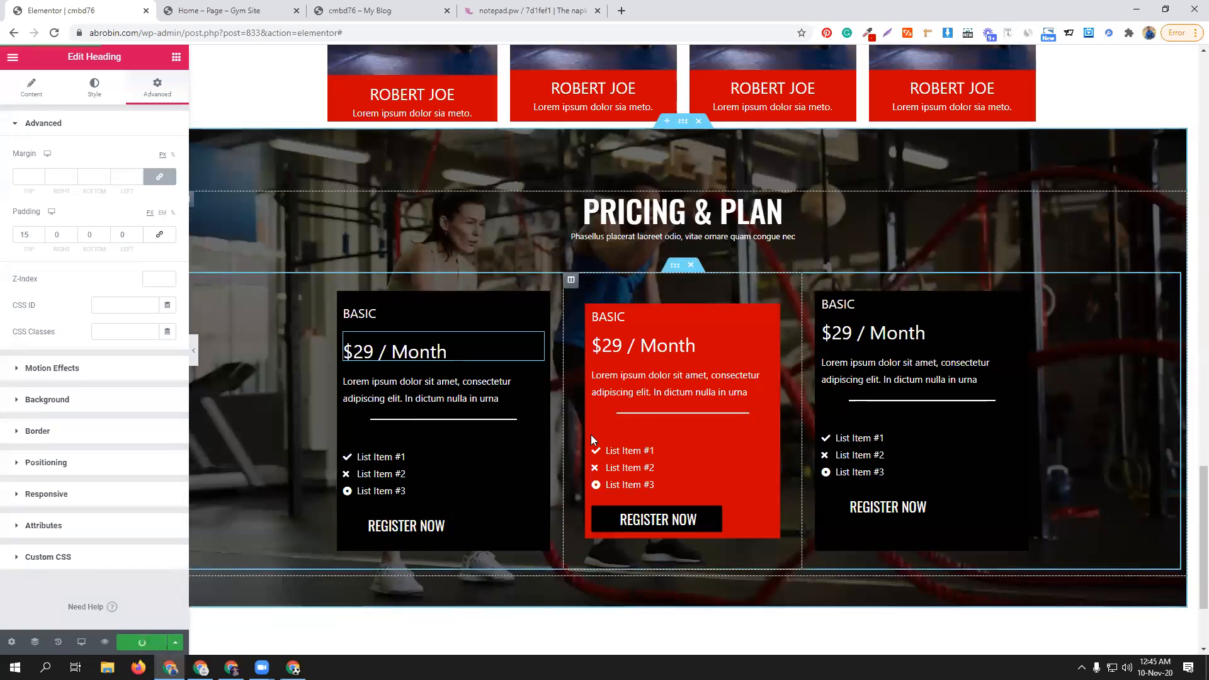
- Examine the layout of the Tips & Tricks blog section on the reference gym page
click(214, 11)
scroll(743, 428, down, 10)
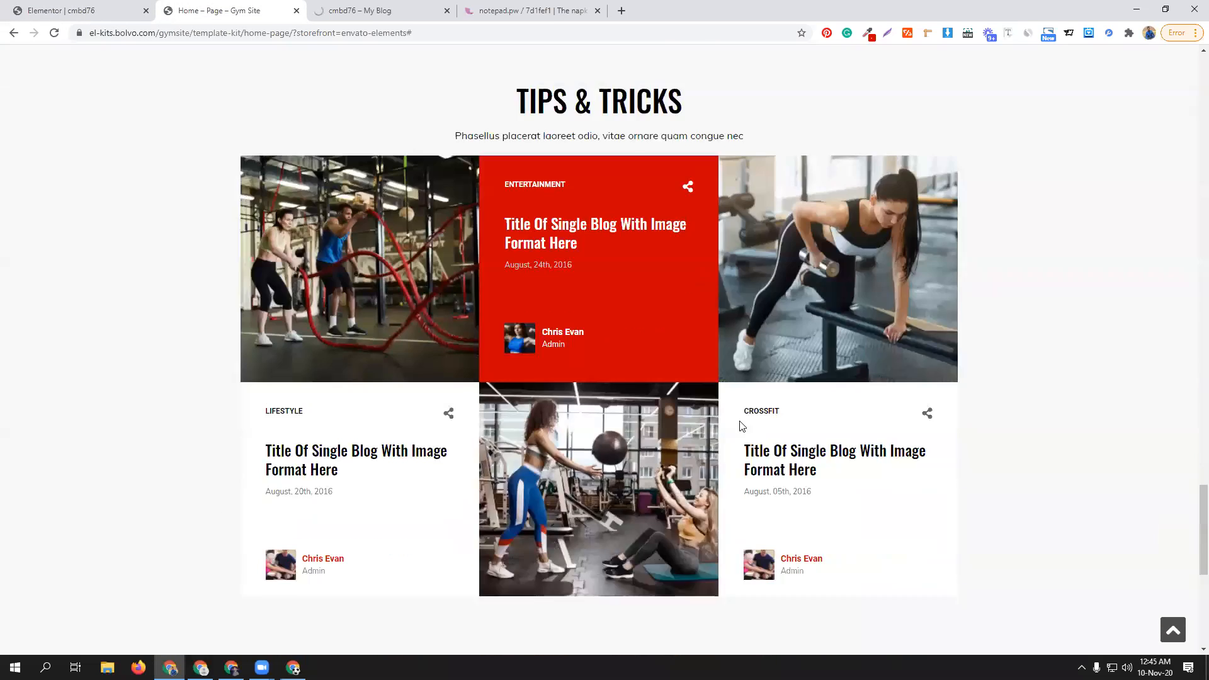
scroll(742, 426, down, 1)
scroll(608, 243, up, 2)
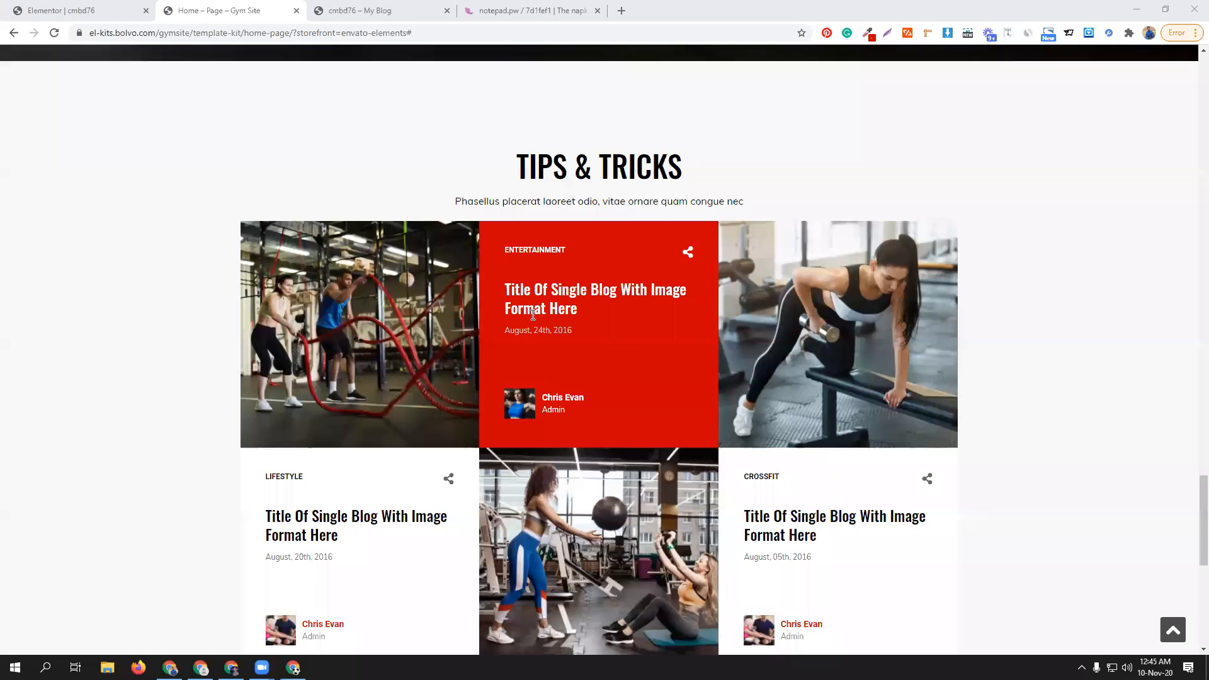
scroll(492, 298, down, 1)
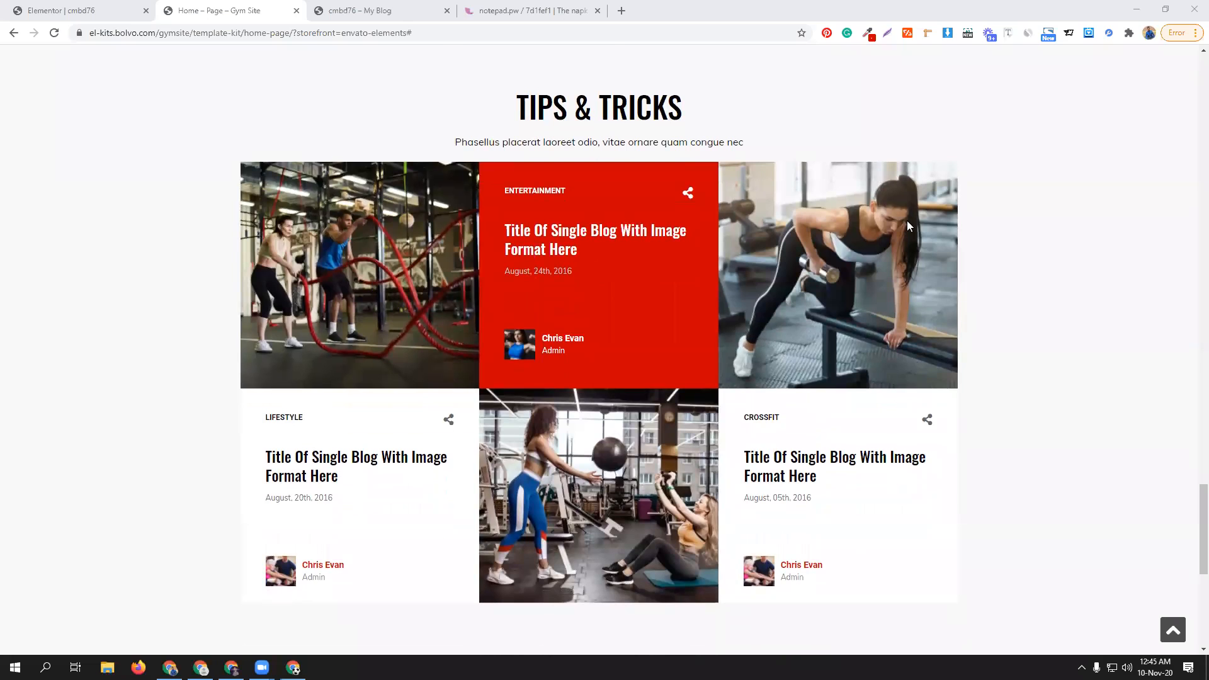
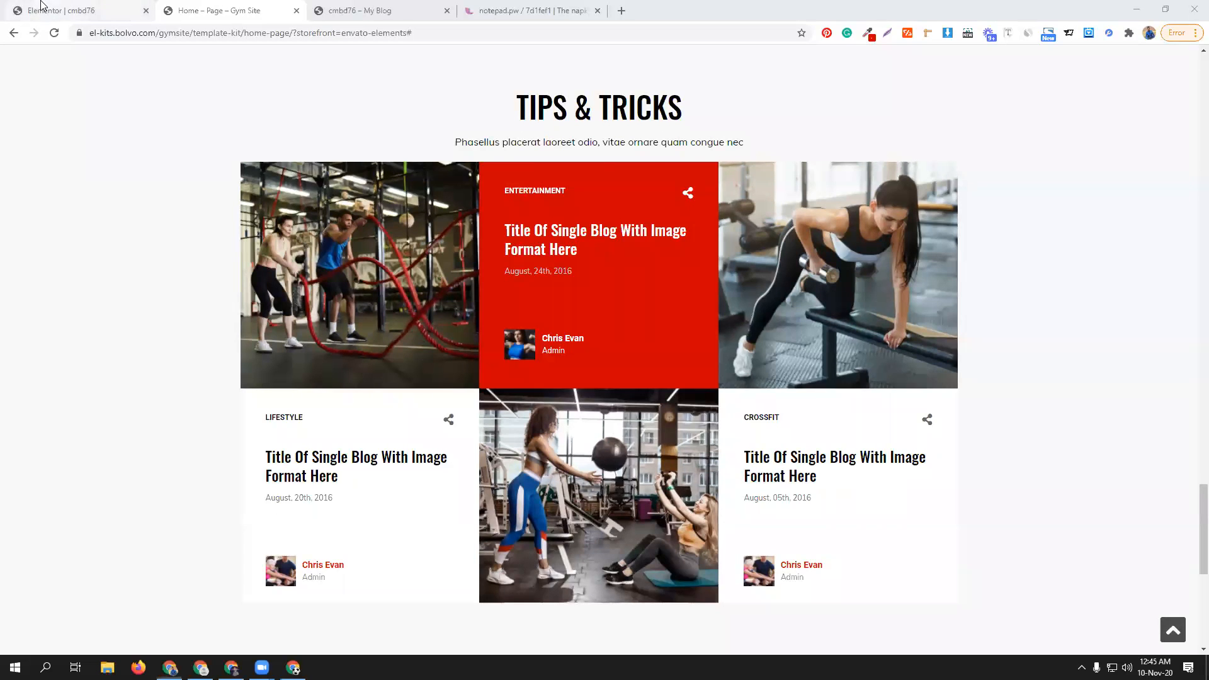
click(61, 10)
scroll(620, 409, down, 3)
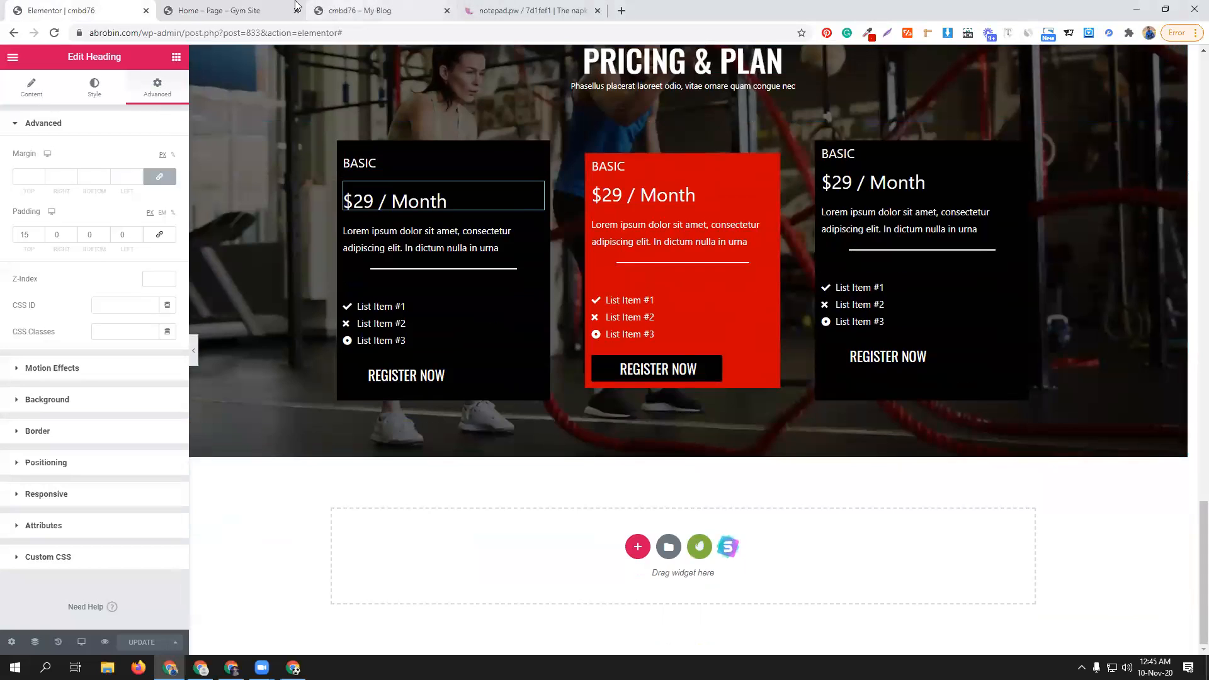
click(220, 10)
click(63, 10)
- Add a single-column section below Pricing & Plan, stretch it and set its content width to Full Width
click(638, 547)
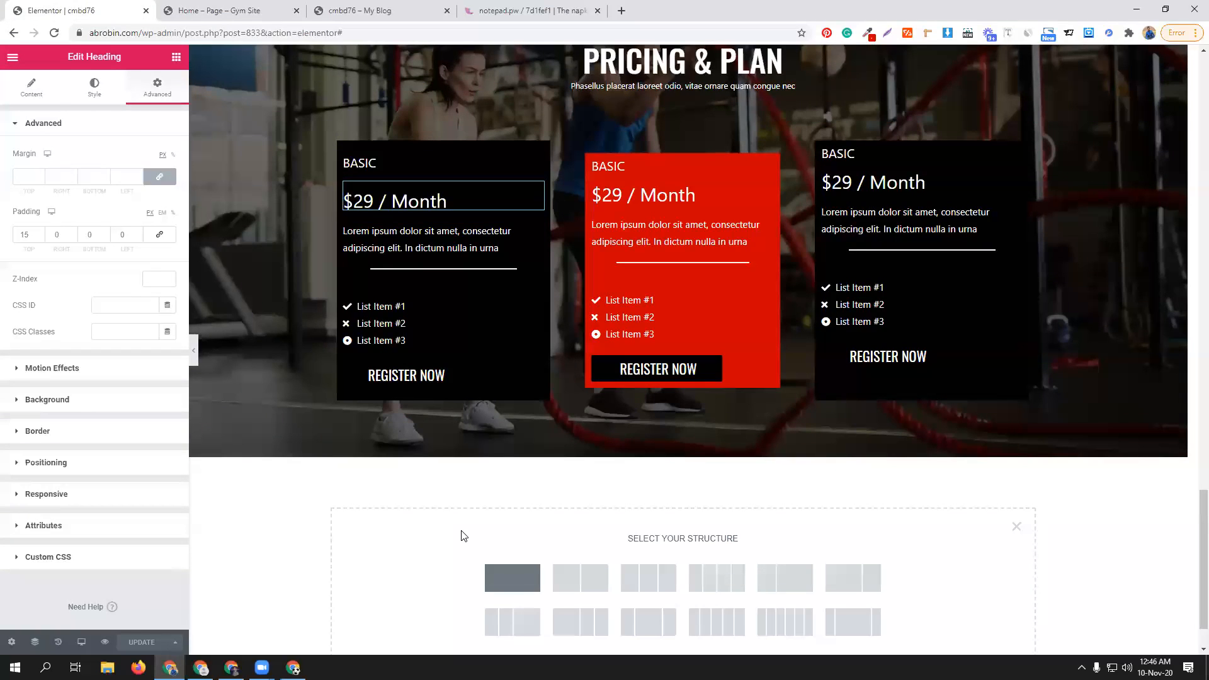
click(512, 577)
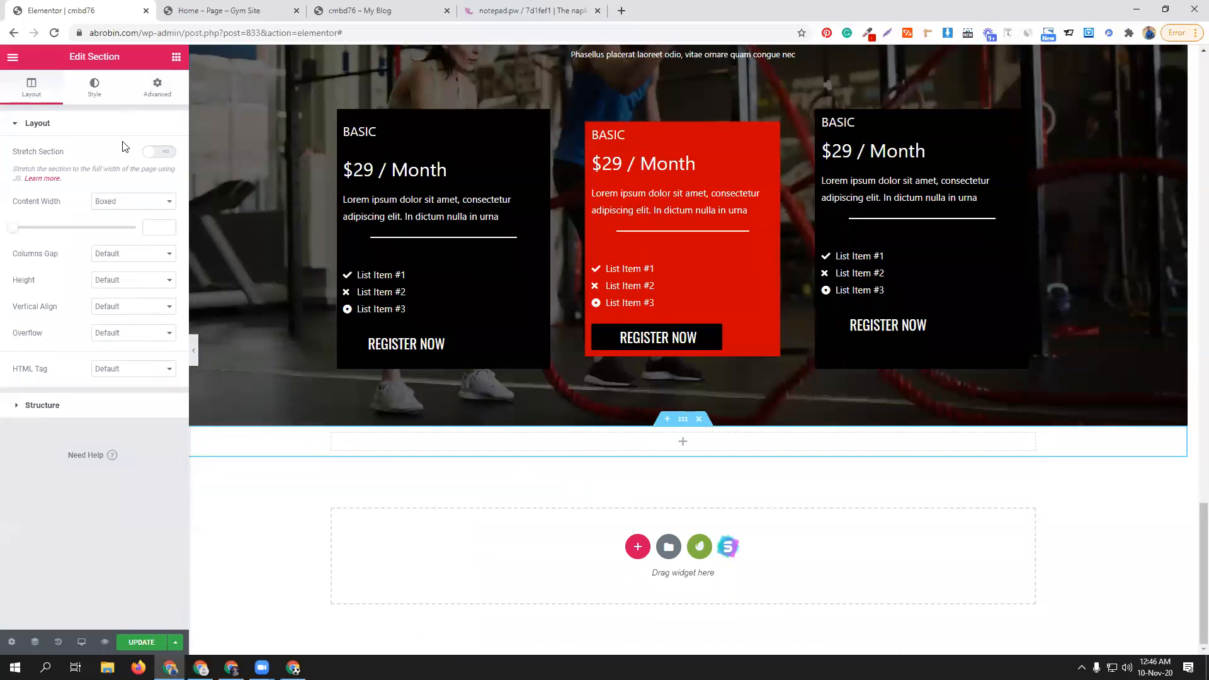
click(154, 152)
click(135, 203)
click(135, 225)
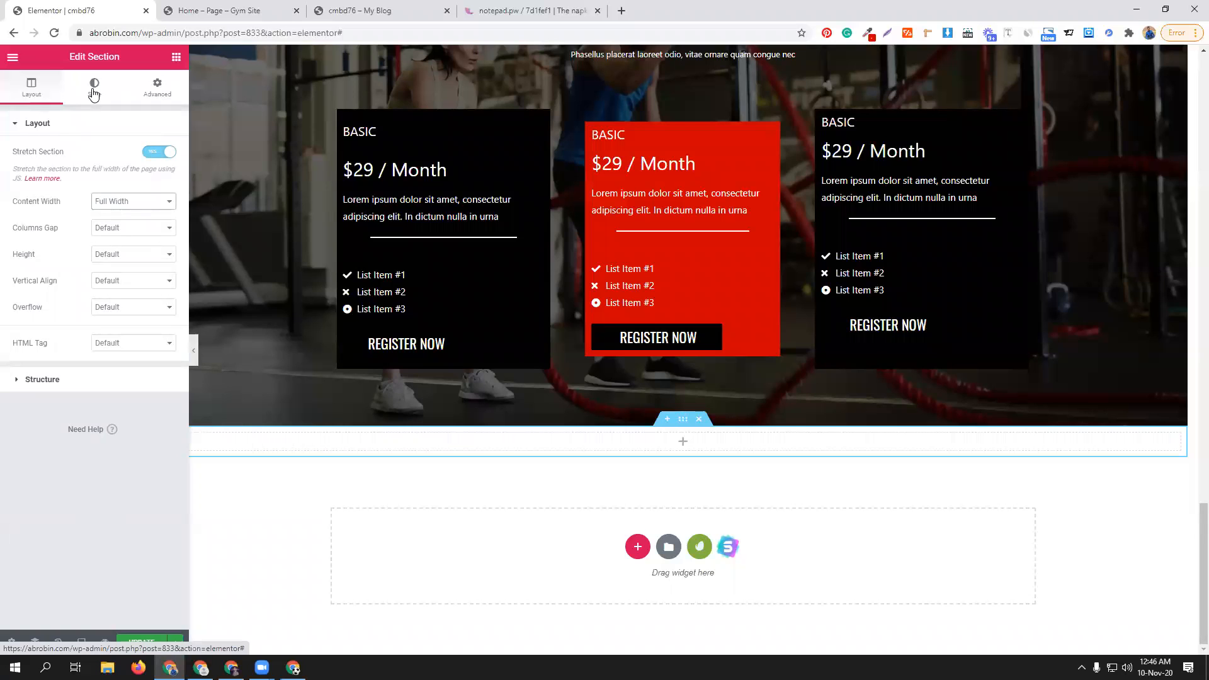
- Duplicate the OUR SCHEDULE heading and move the copy into the new section below Pricing & Plan
scroll(583, 163, up, 10)
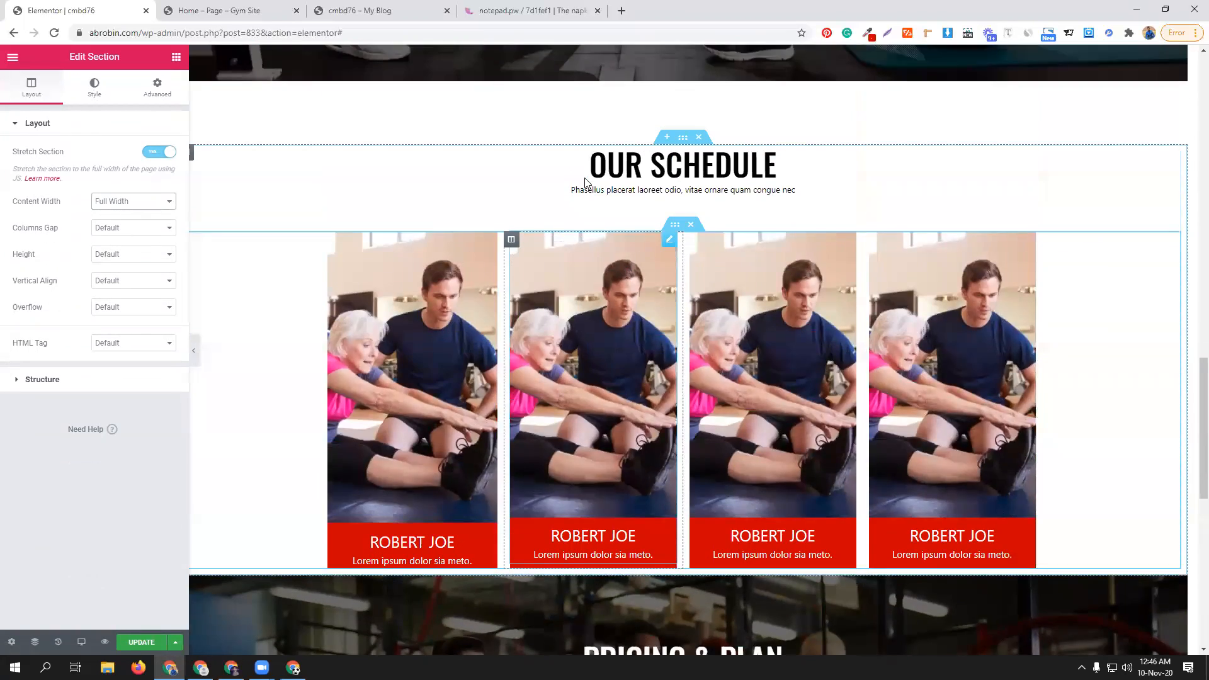
scroll(585, 182, up, 4)
scroll(661, 196, down, 3)
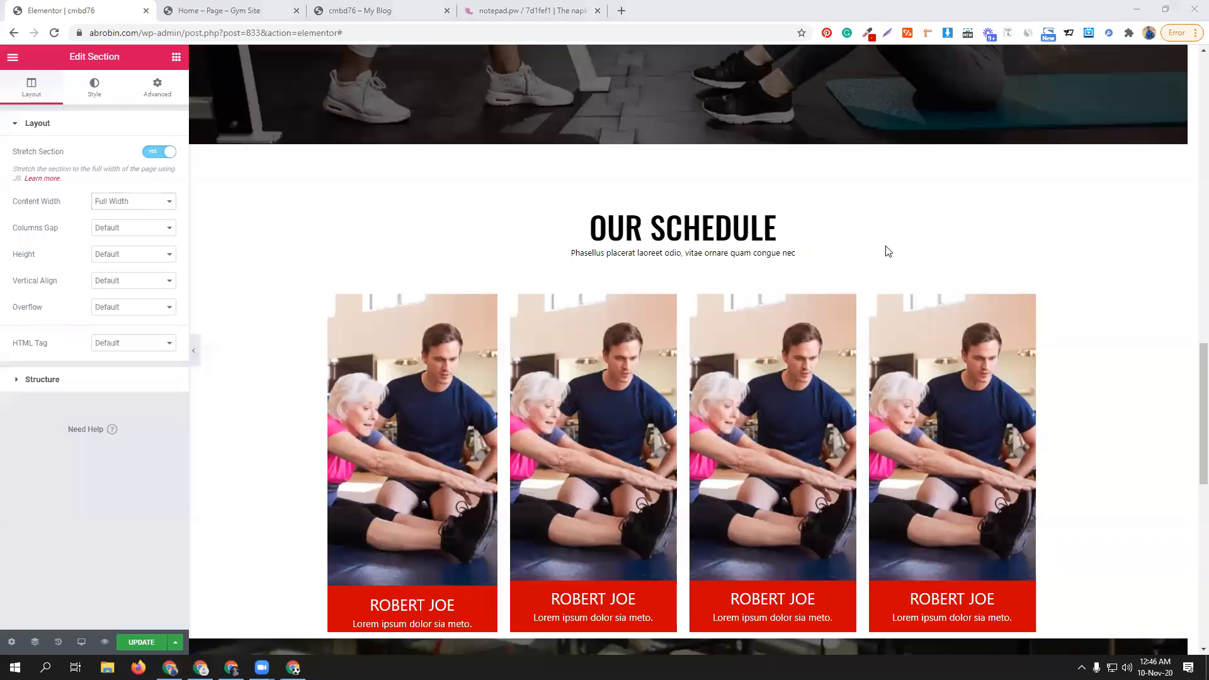
right_click(1172, 222)
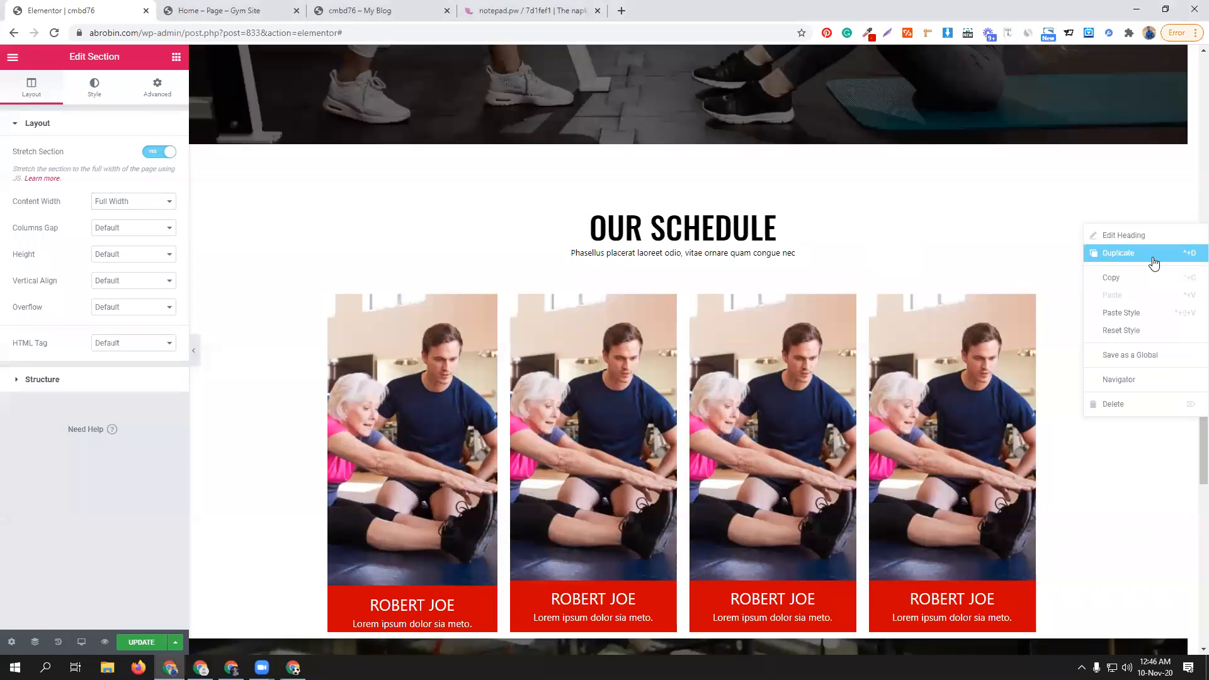
click(1150, 257)
drag(528, 230, 578, 452)
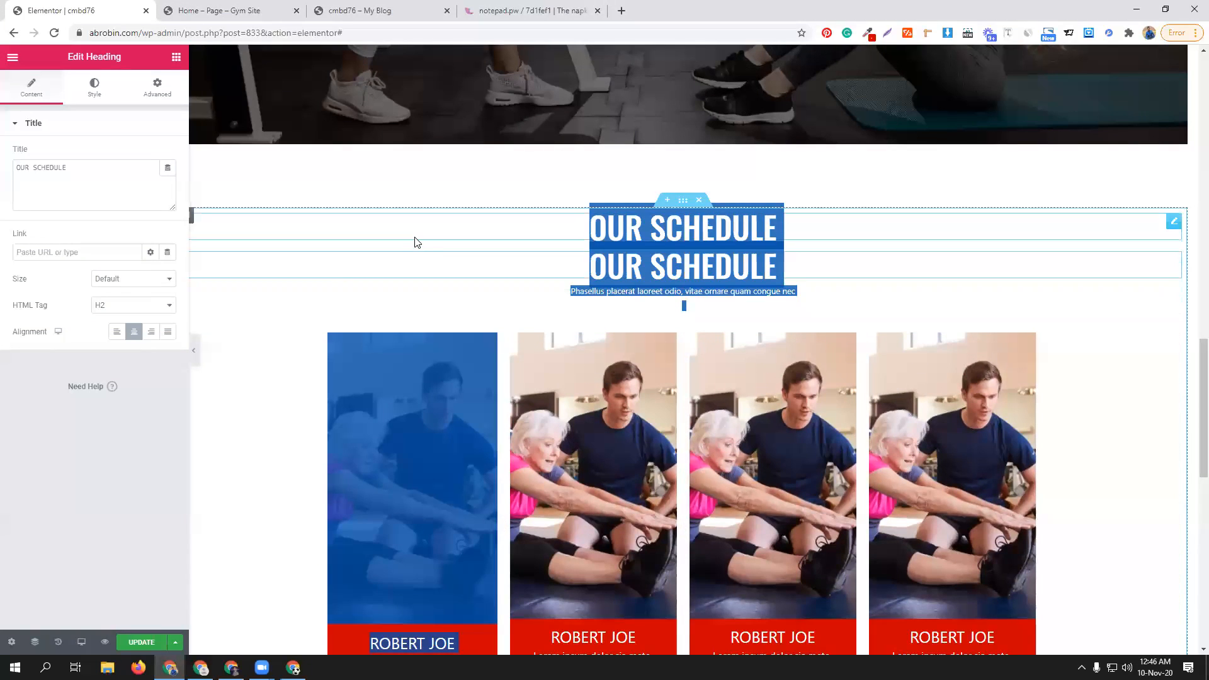
click(417, 236)
key(Return)
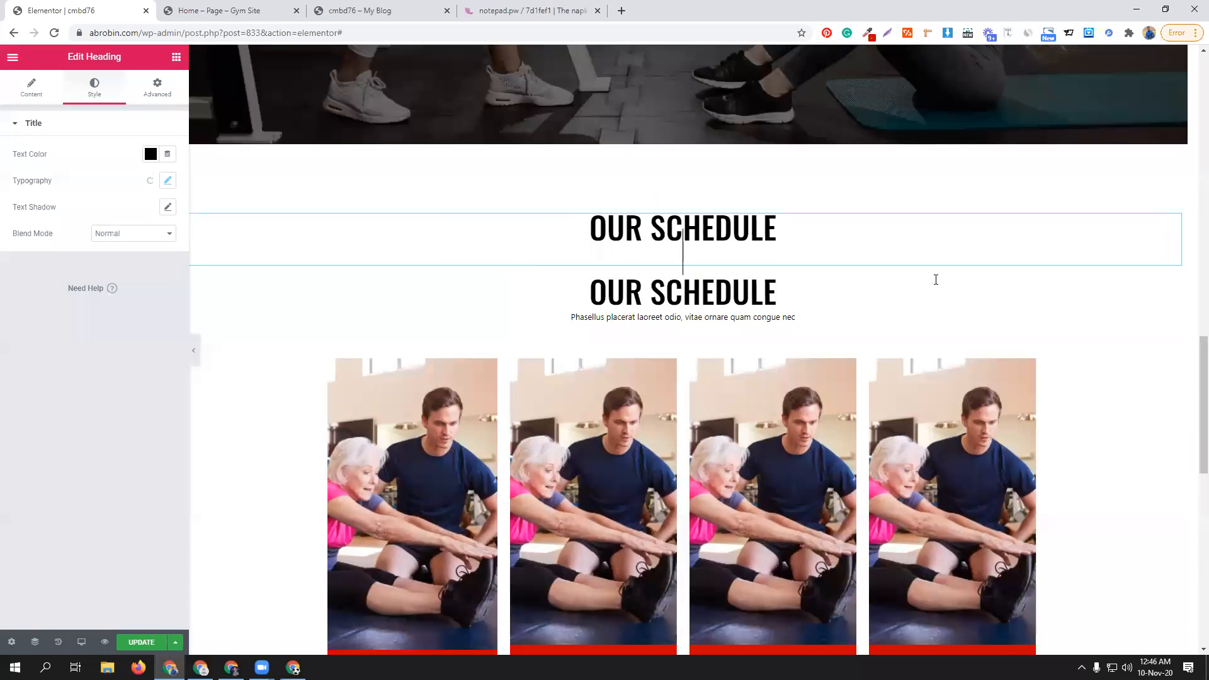
drag(1174, 223, 696, 508)
- Copy the subtitle text under OUR SCHEDULE and paste it below the duplicated heading in the new section
scroll(861, 461, up, 15)
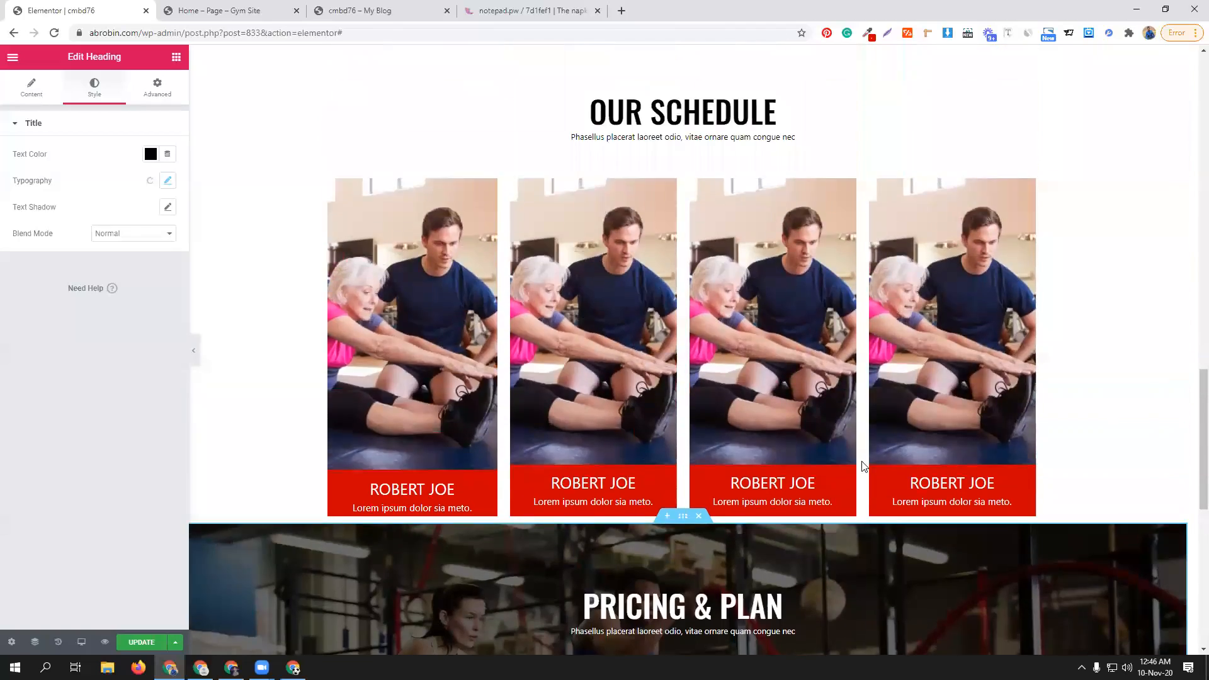
right_click(794, 571)
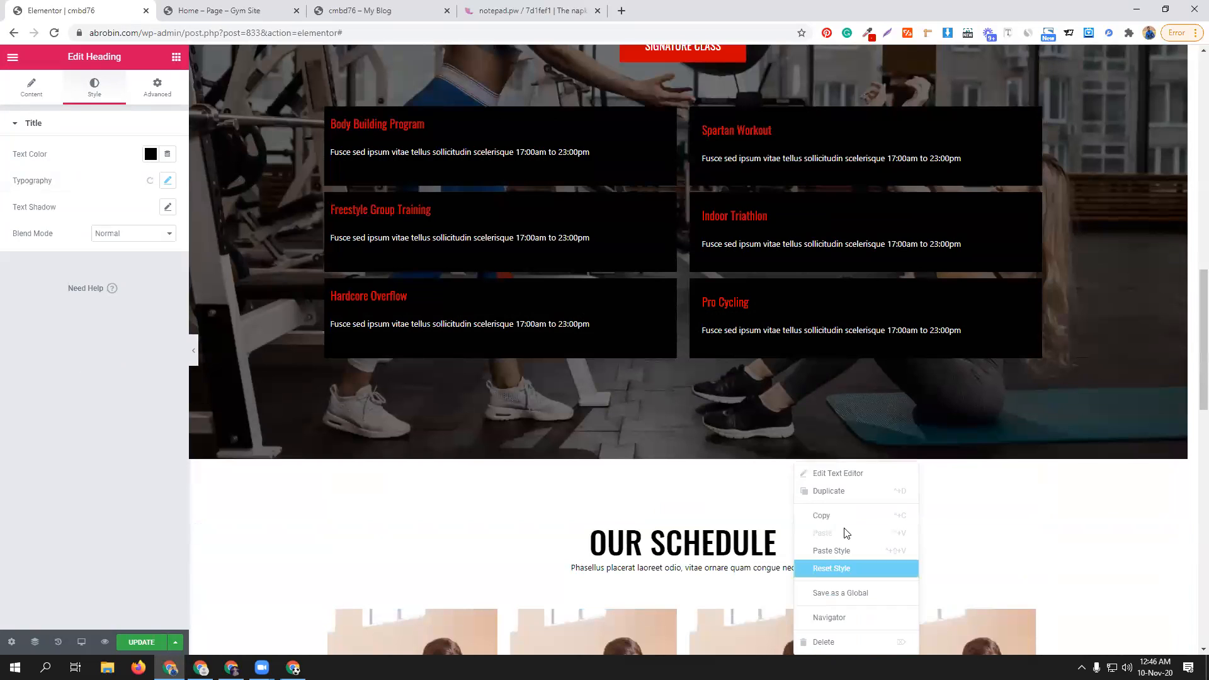
click(836, 517)
scroll(836, 522, down, 13)
scroll(836, 528, down, 3)
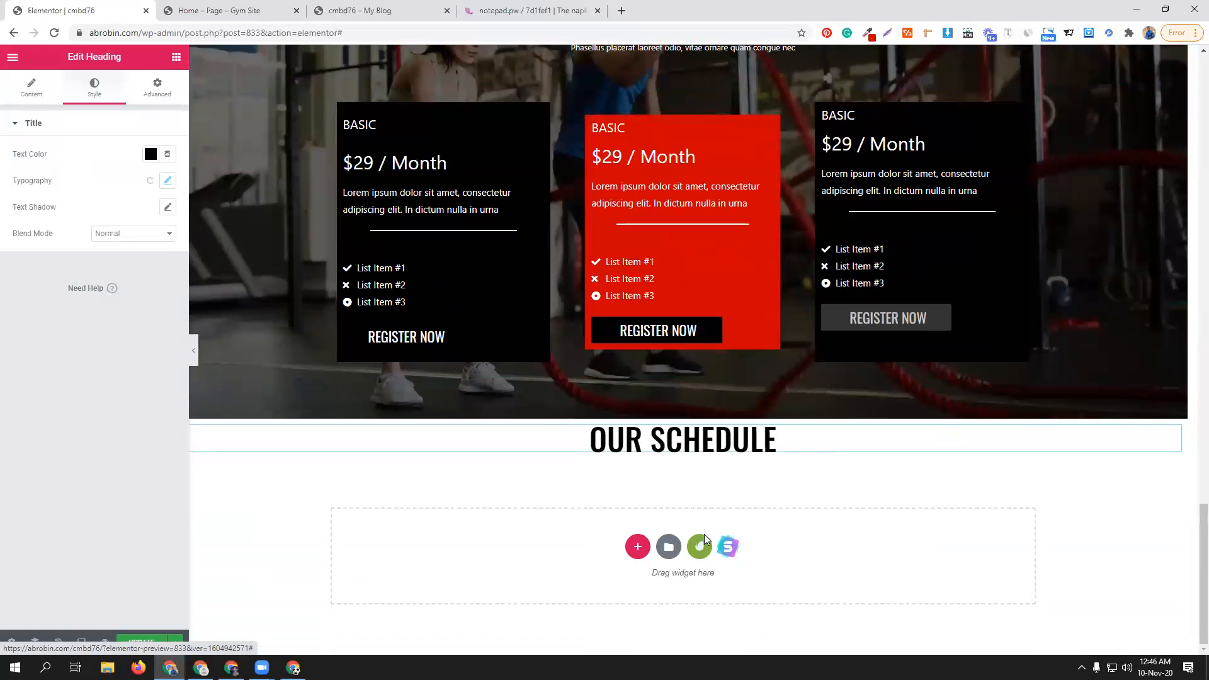
- Unlink the new section's padding, set its top padding to 100 px and compare with the reference page's Tips & Tricks section
click(680, 417)
click(155, 88)
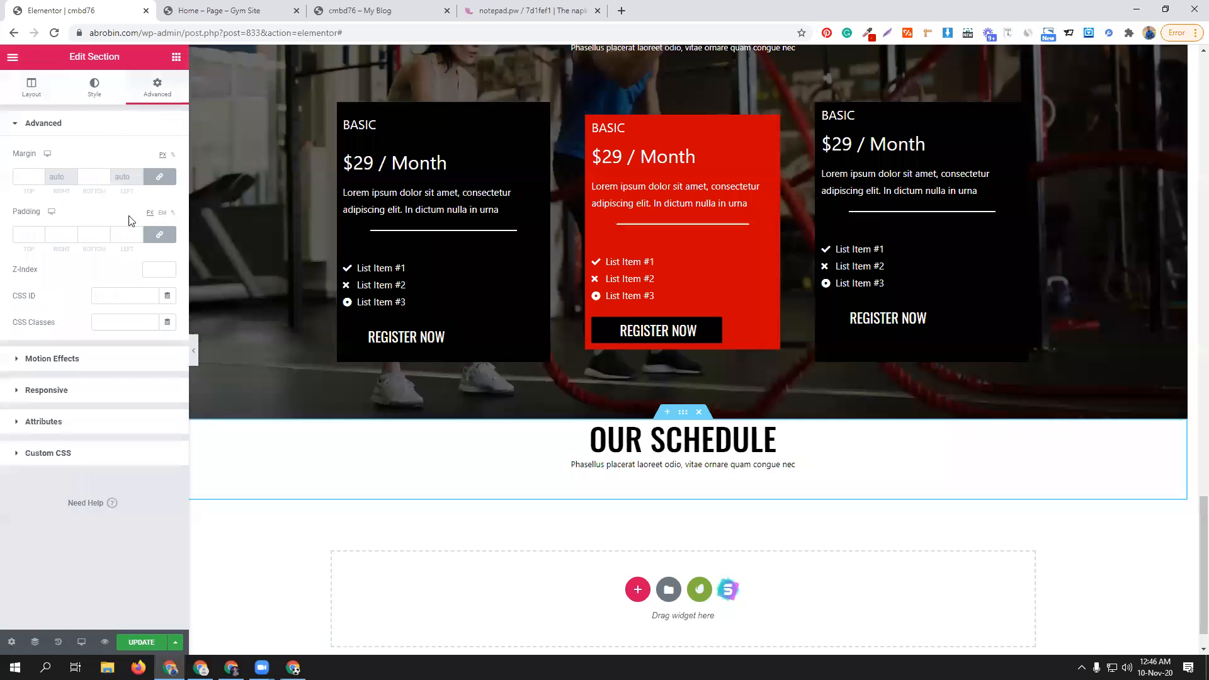
click(159, 234)
click(25, 234)
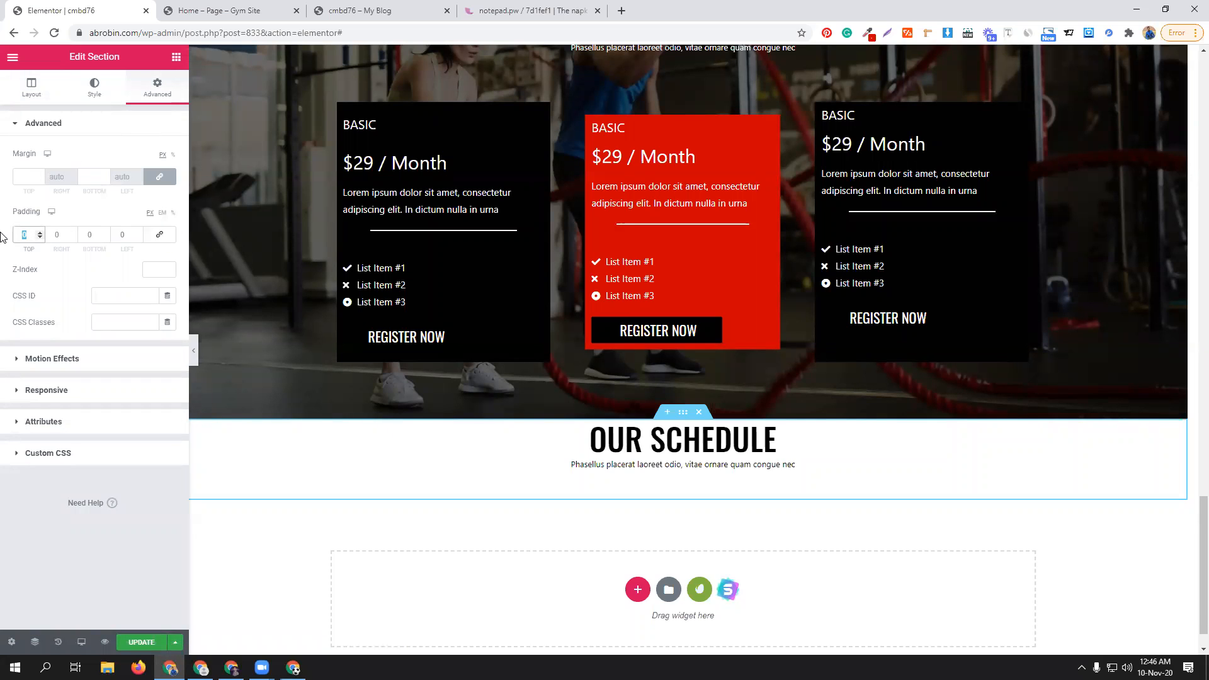
text(50)
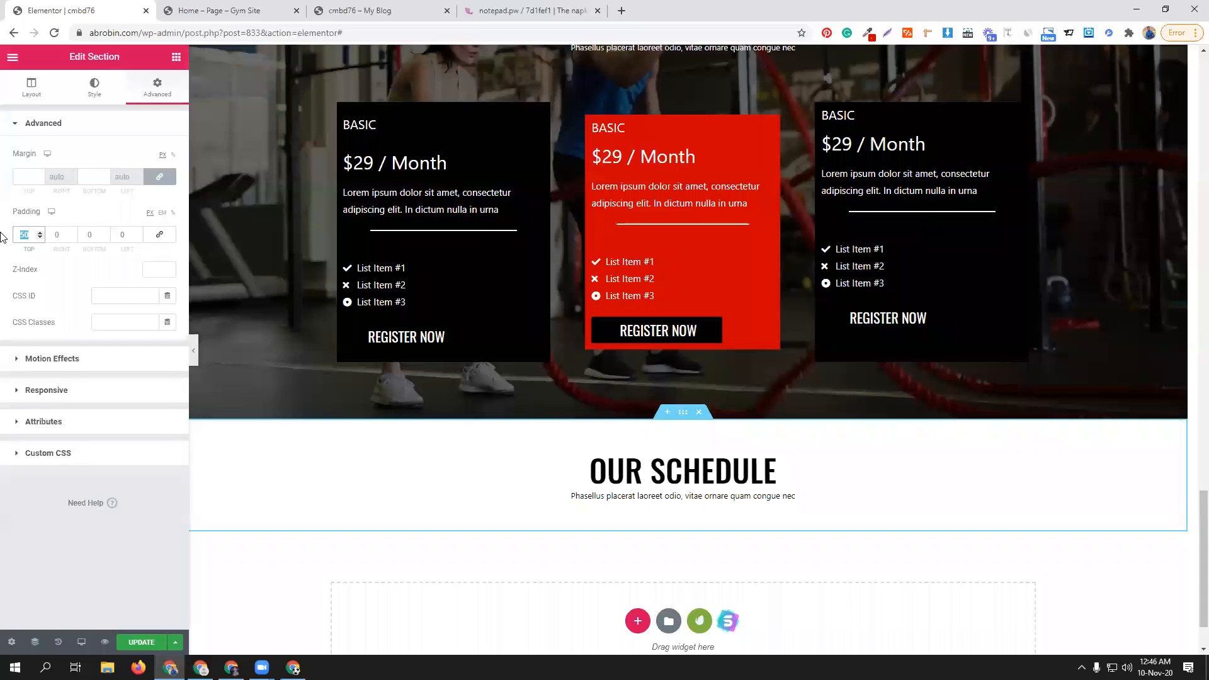
text(100)
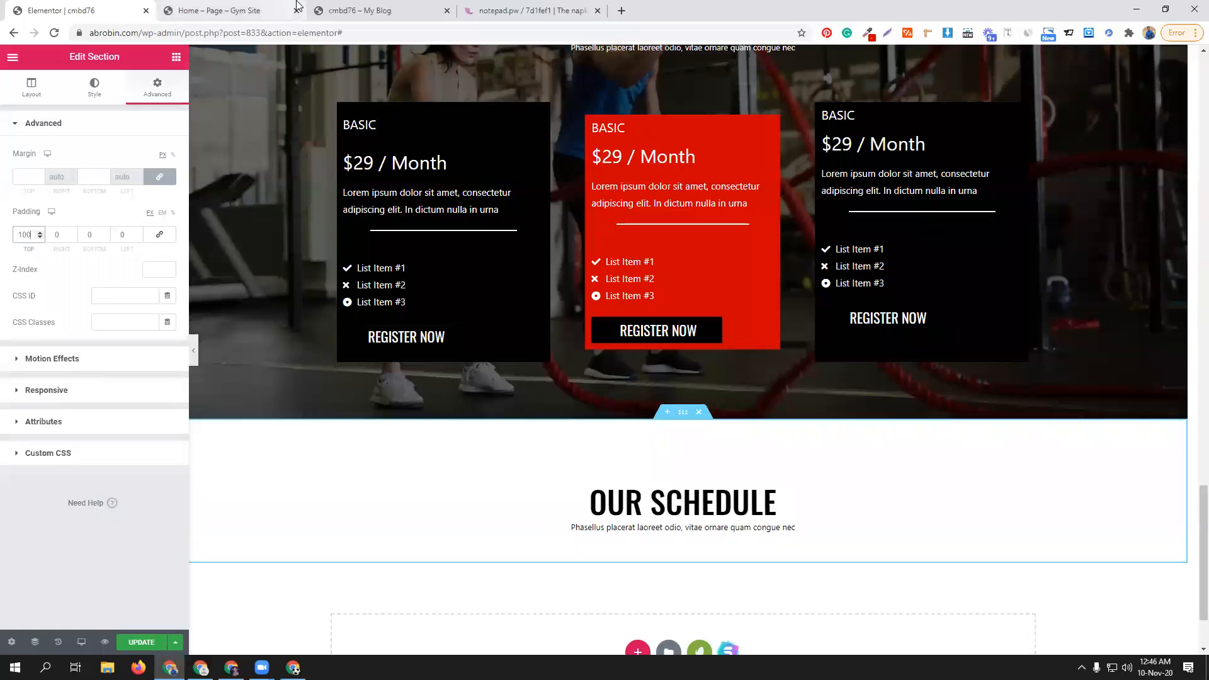
click(237, 7)
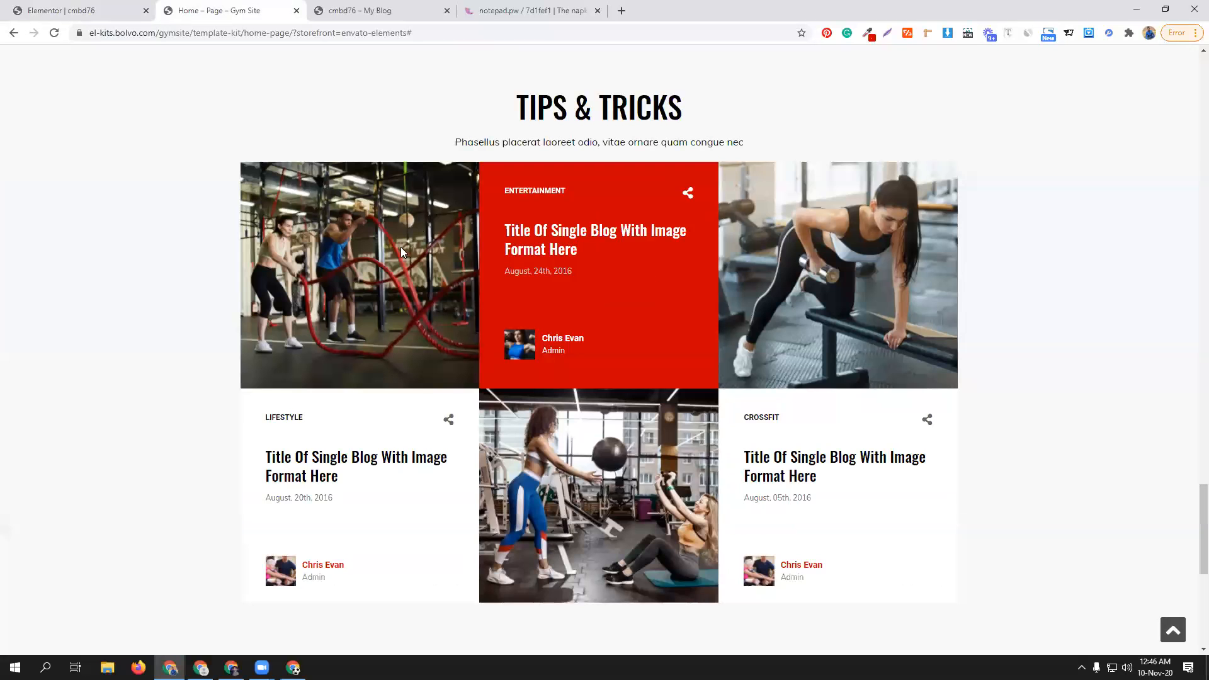
- Add an Inner Section below the subtitle in the new section and duplicate one of its columns to make three
click(104, 11)
click(176, 60)
drag(48, 185, 680, 550)
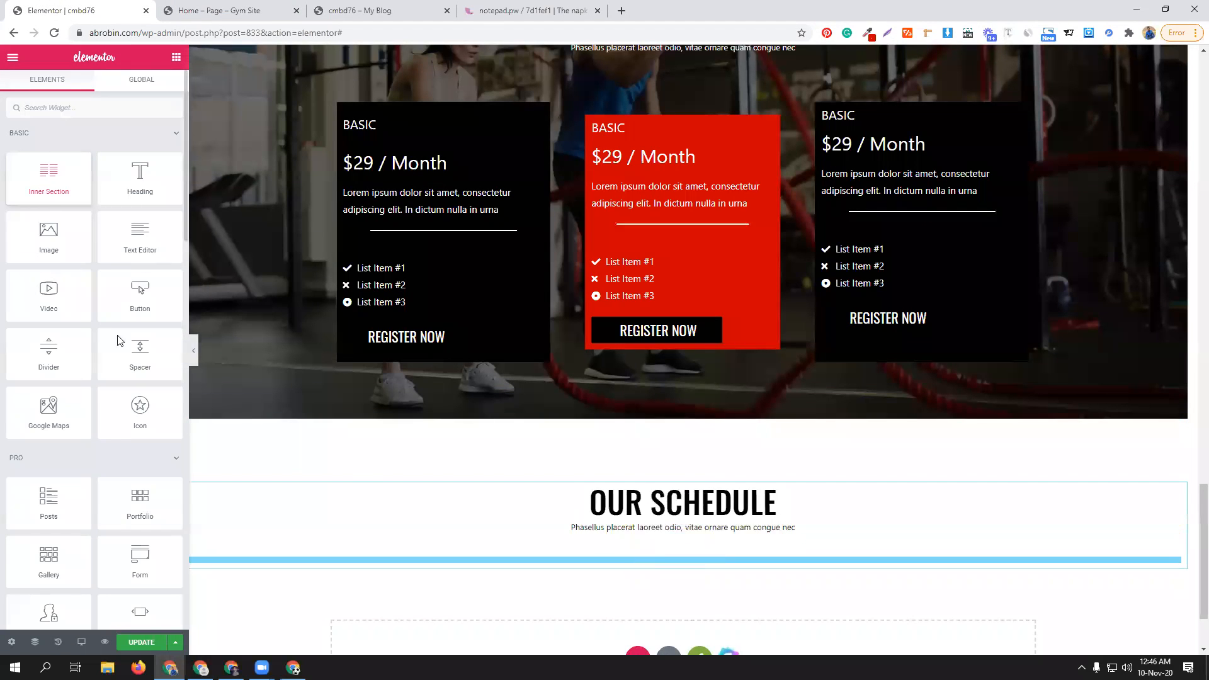
scroll(348, 318, down, 2)
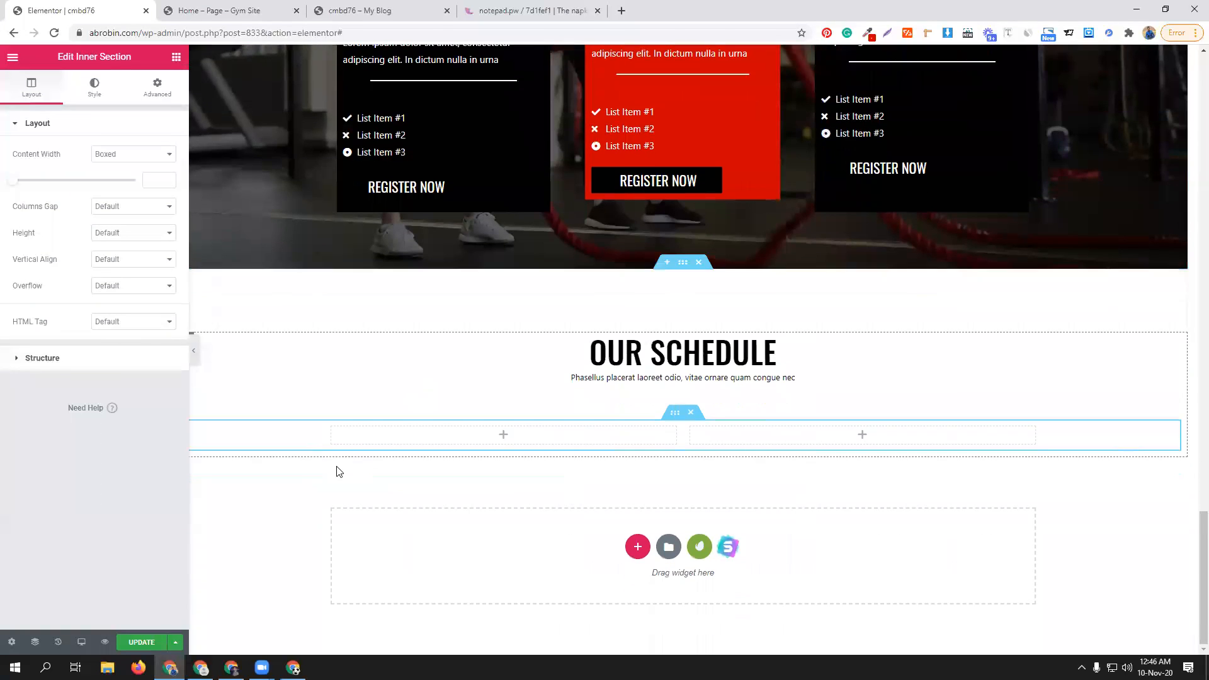
right_click(336, 431)
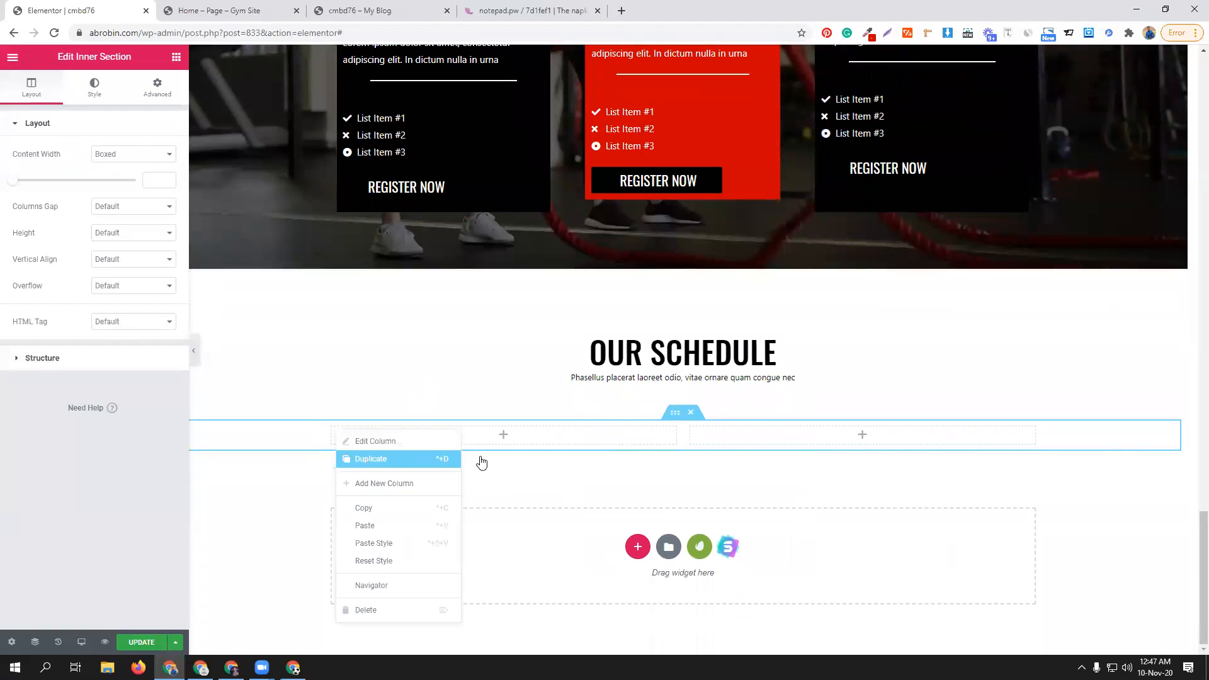
click(440, 459)
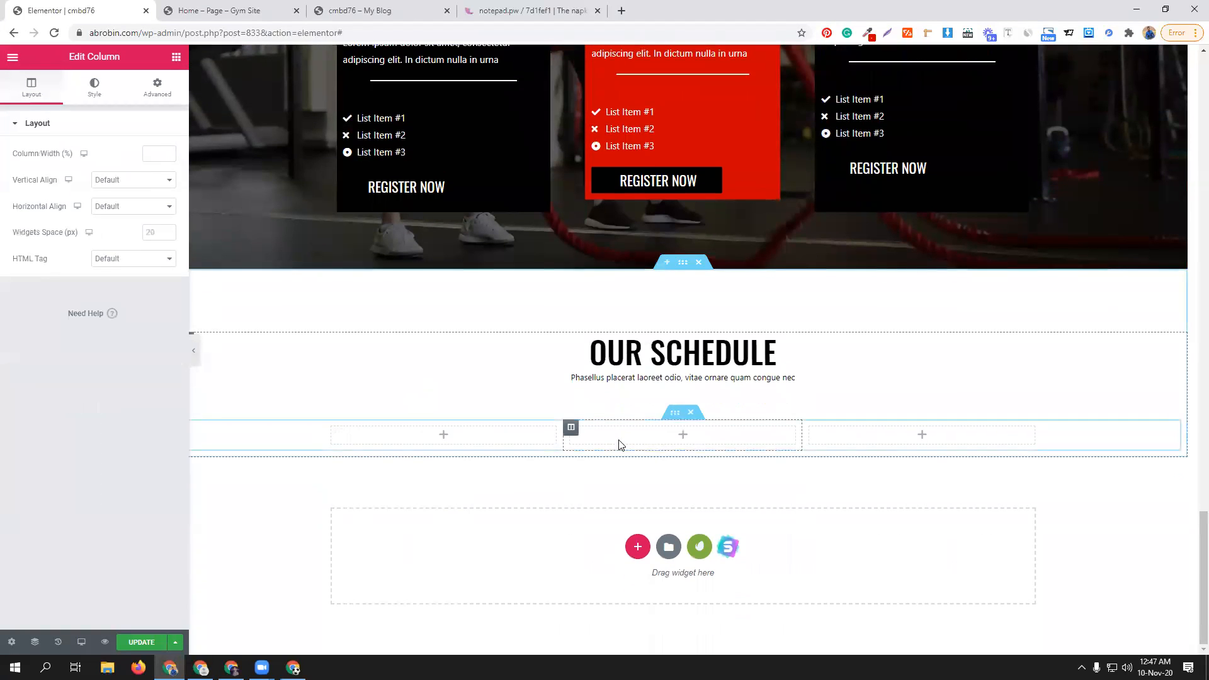
- Add an Image widget to the inner section's first column and insert strength-workout-WCG3K4H.jpg from the media library
click(175, 59)
drag(48, 234, 452, 440)
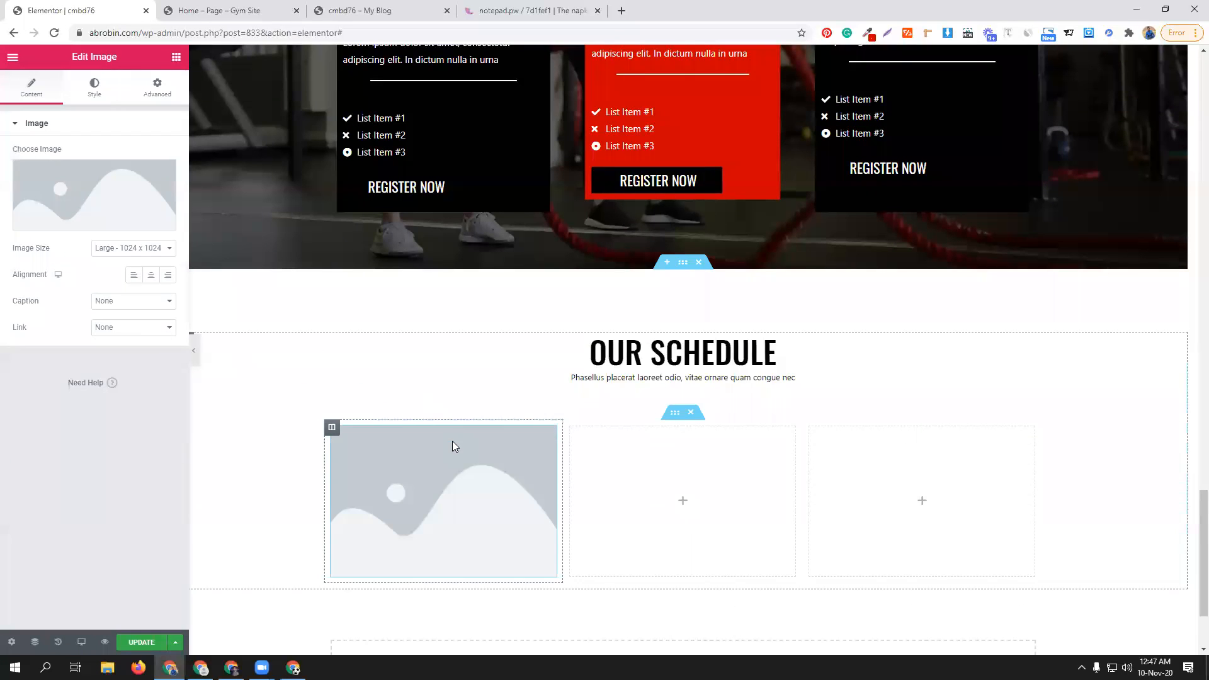
click(95, 201)
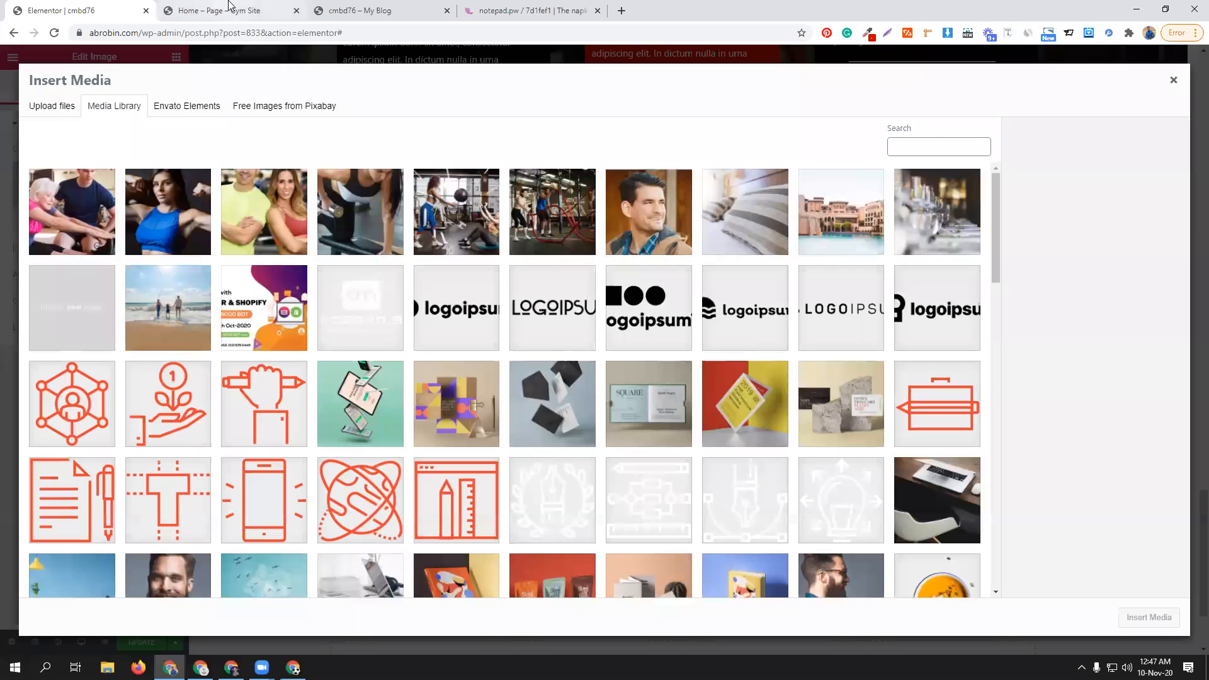
click(213, 10)
click(50, 9)
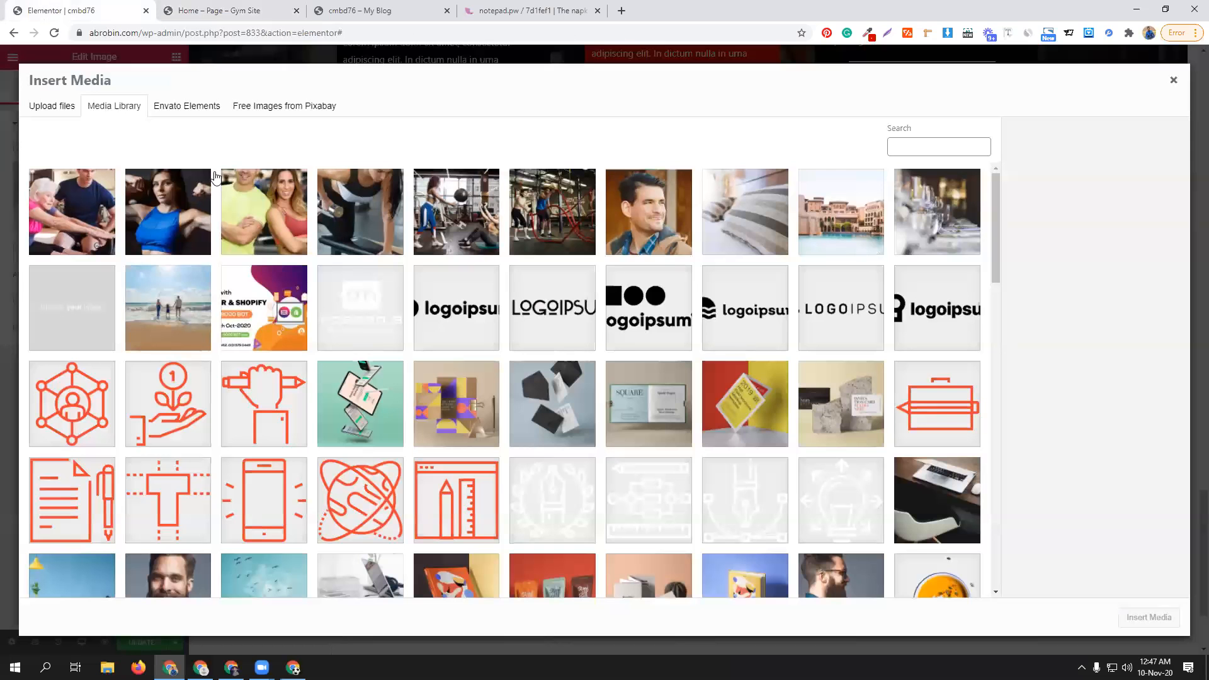
click(563, 231)
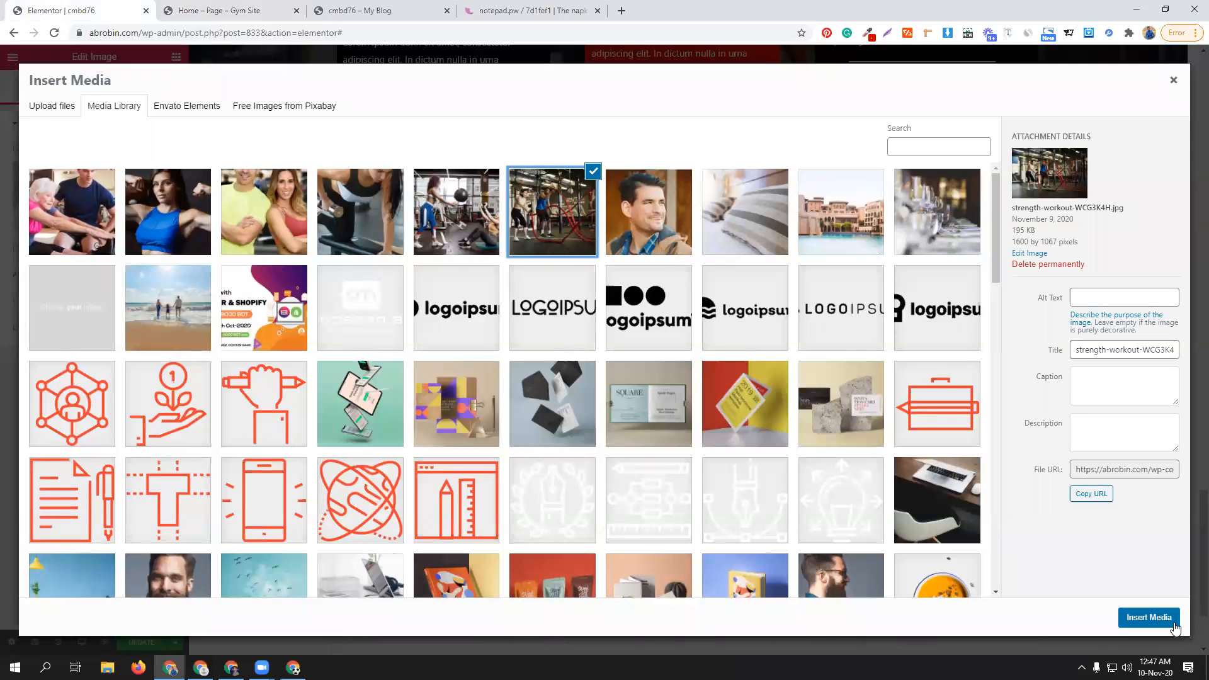
click(1149, 617)
scroll(437, 432, down, 2)
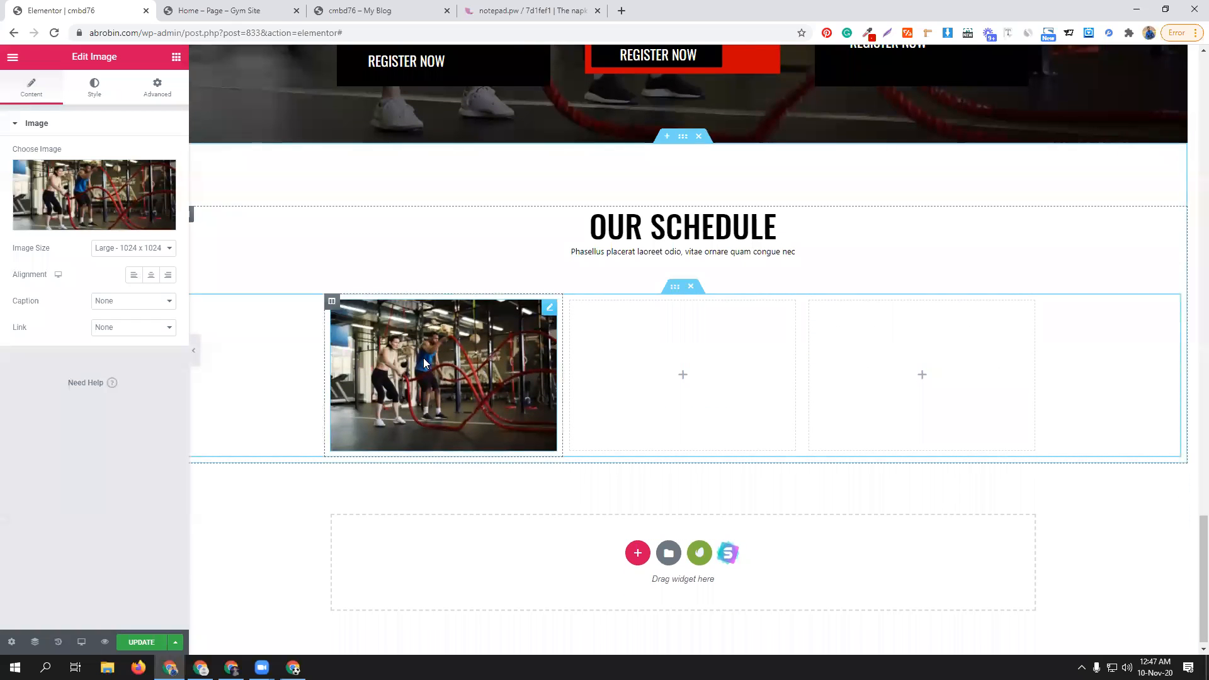
- Check the Tips & Tricks grid on the reference page and add a Heading widget to the inner section's middle column
click(220, 7)
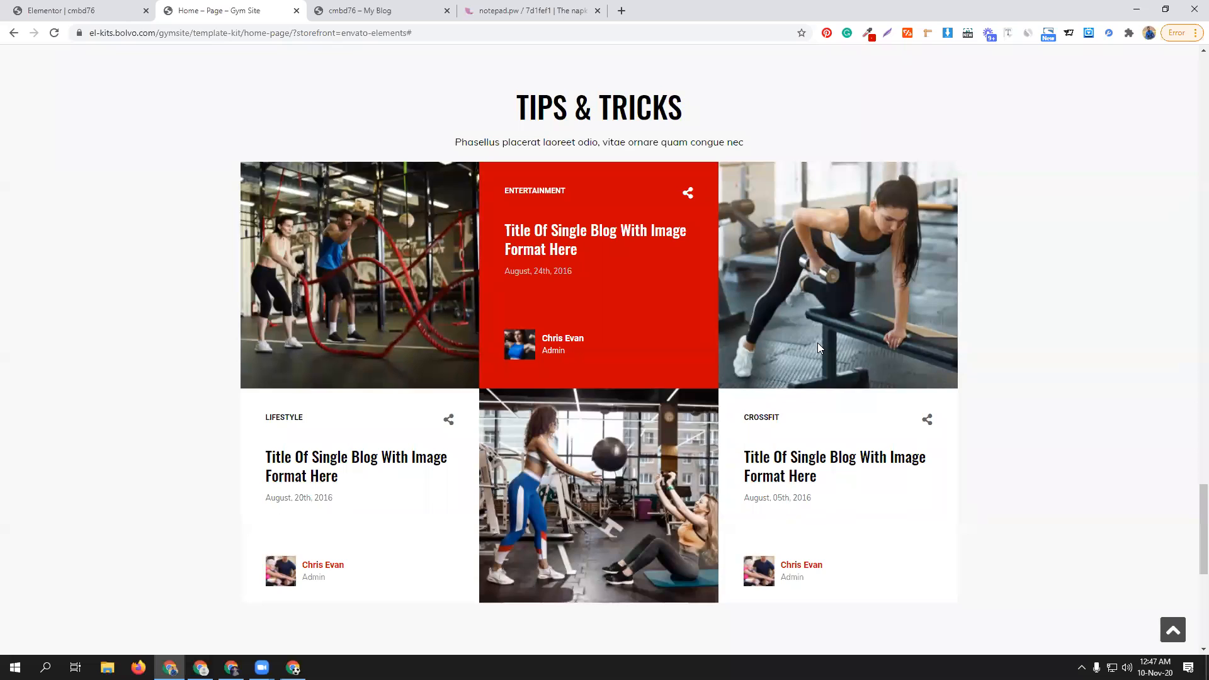
click(98, 9)
right_click(332, 303)
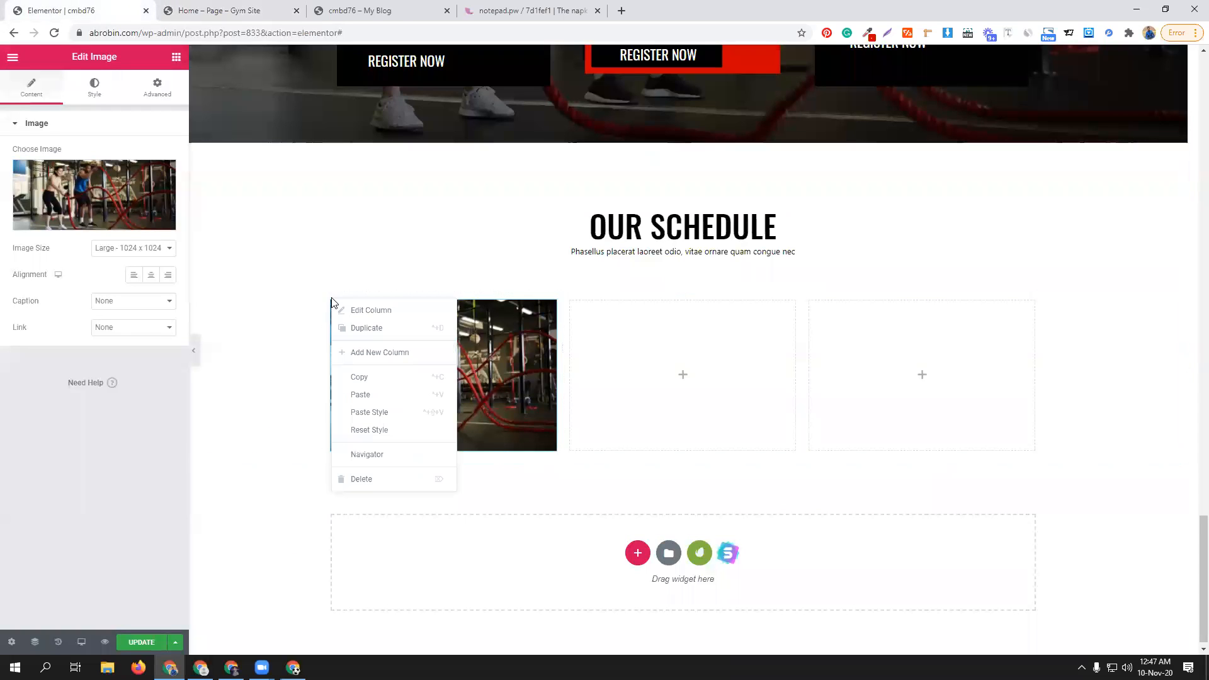
click(263, 324)
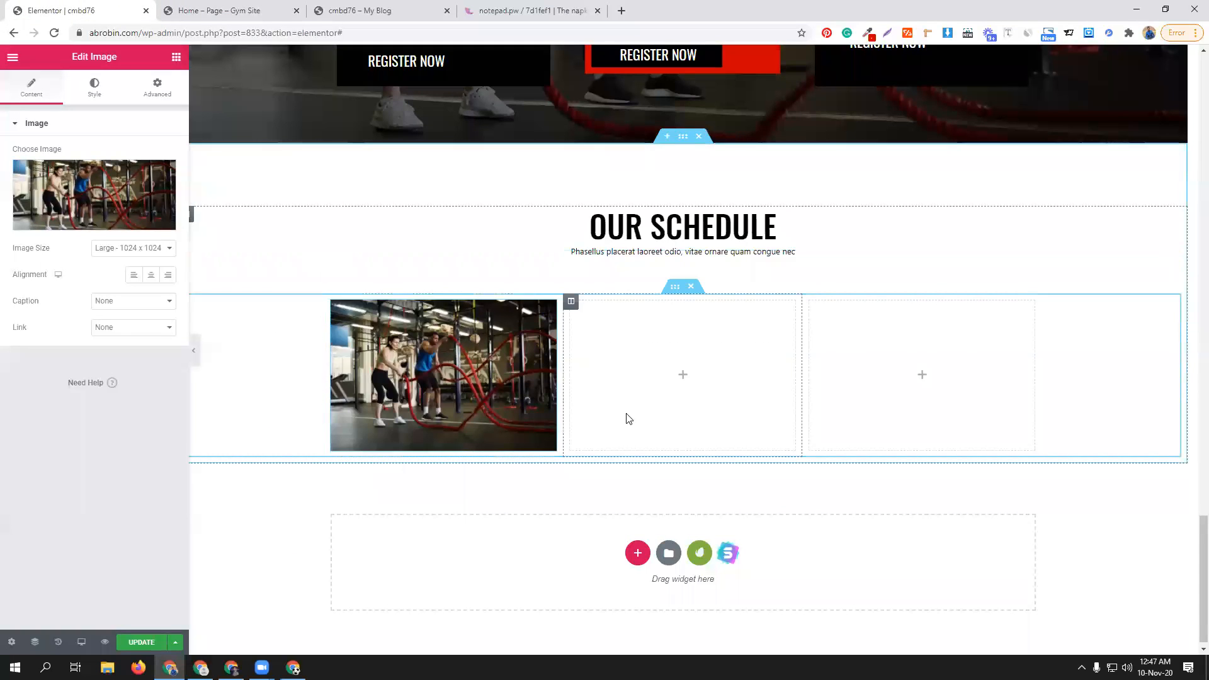
click(242, 7)
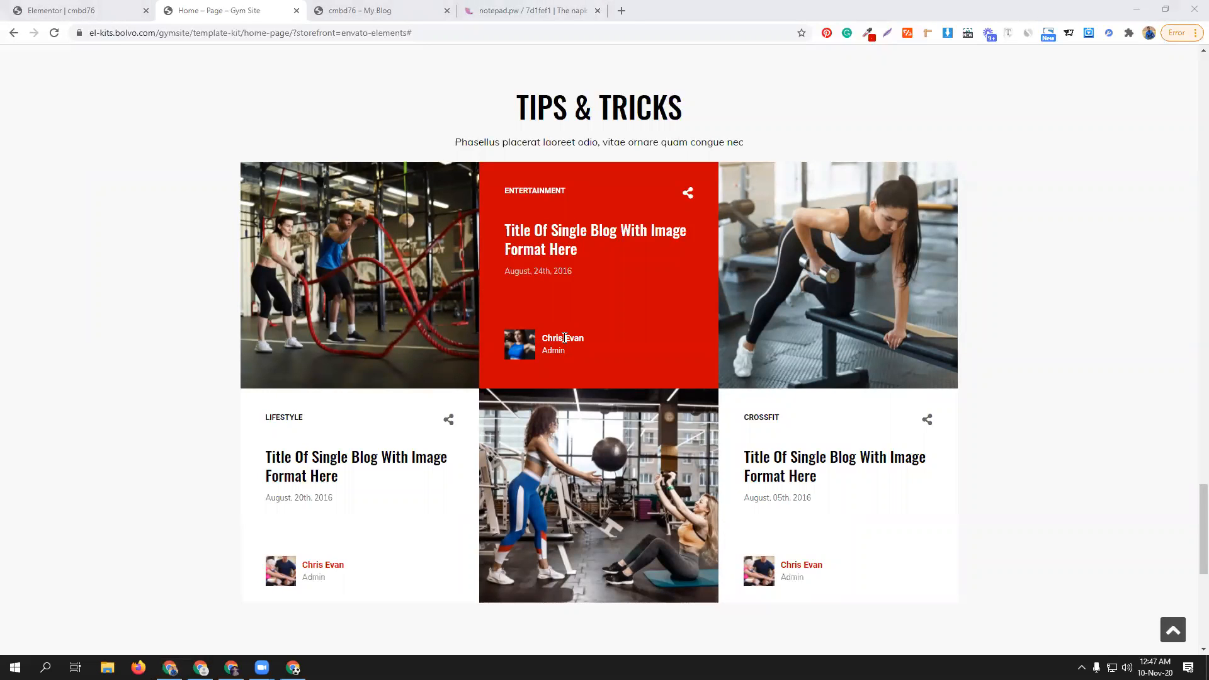
click(63, 10)
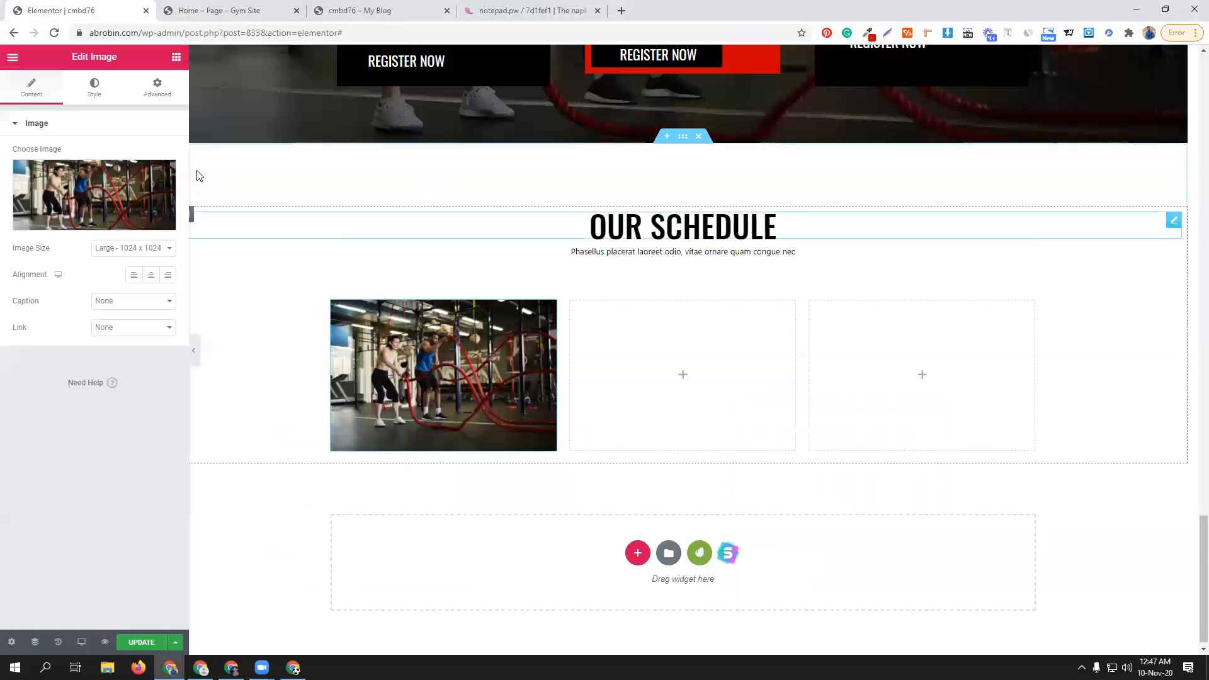
click(175, 59)
drag(121, 180, 634, 328)
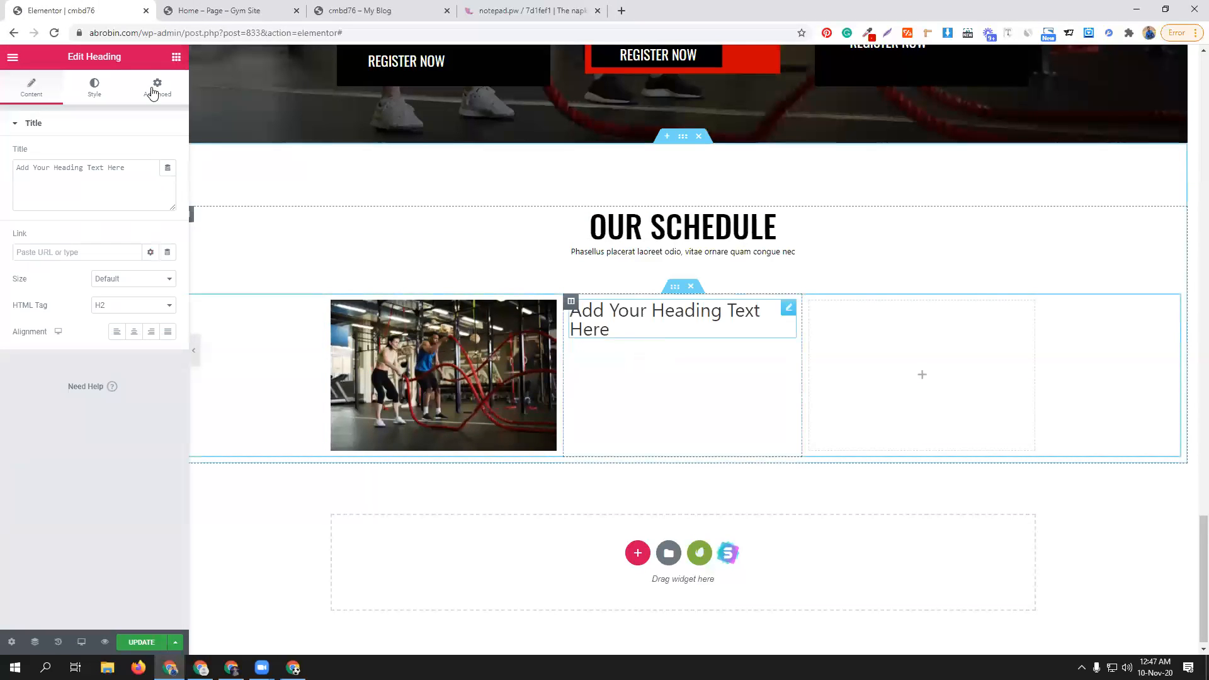
- Give the middle column a classic background in #CC0000, using the colour code stored in the online notepad
click(920, 372)
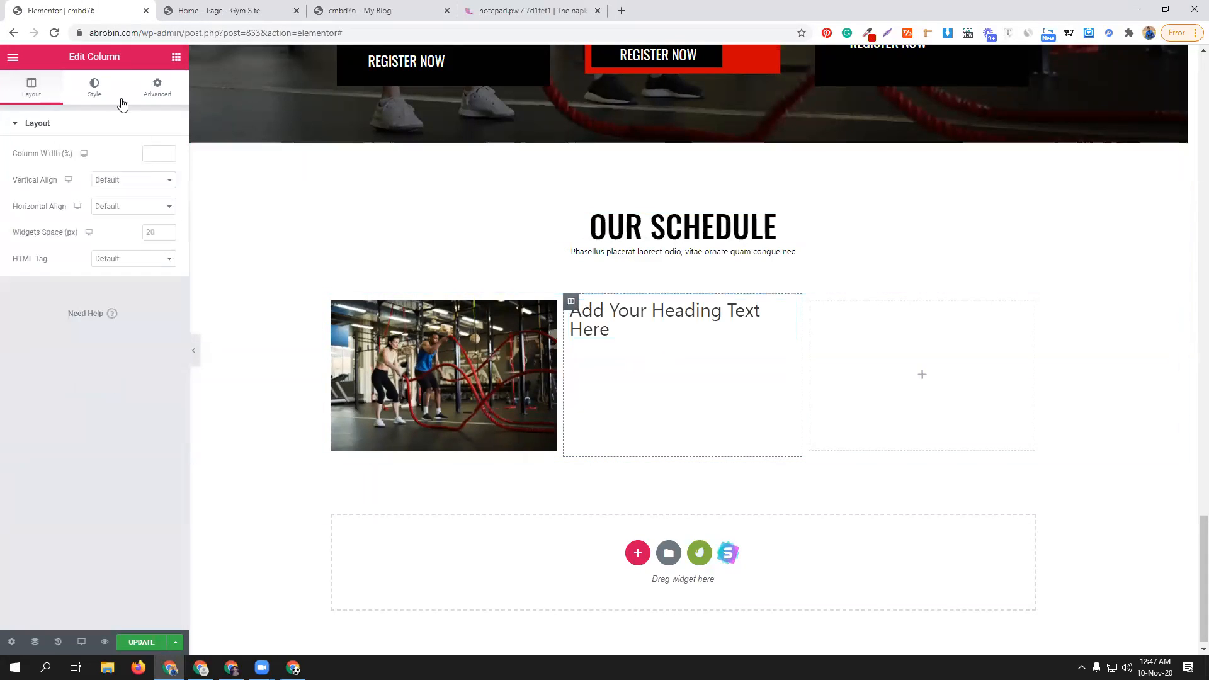
click(134, 181)
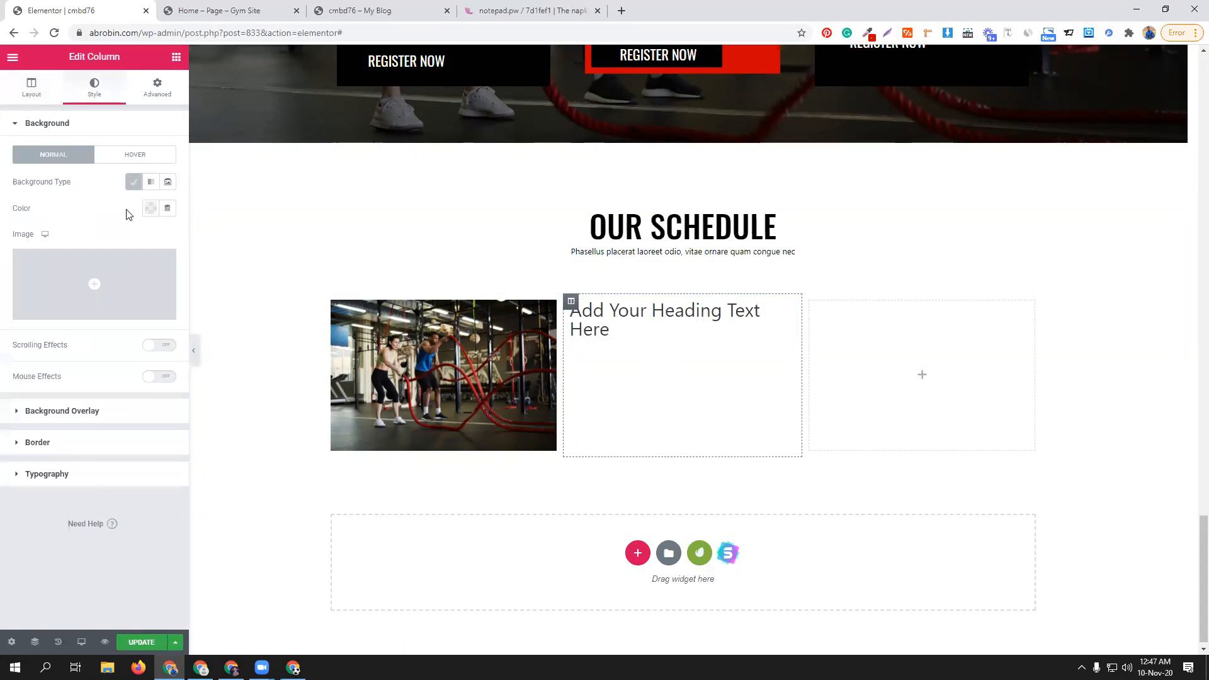
click(151, 209)
click(504, 11)
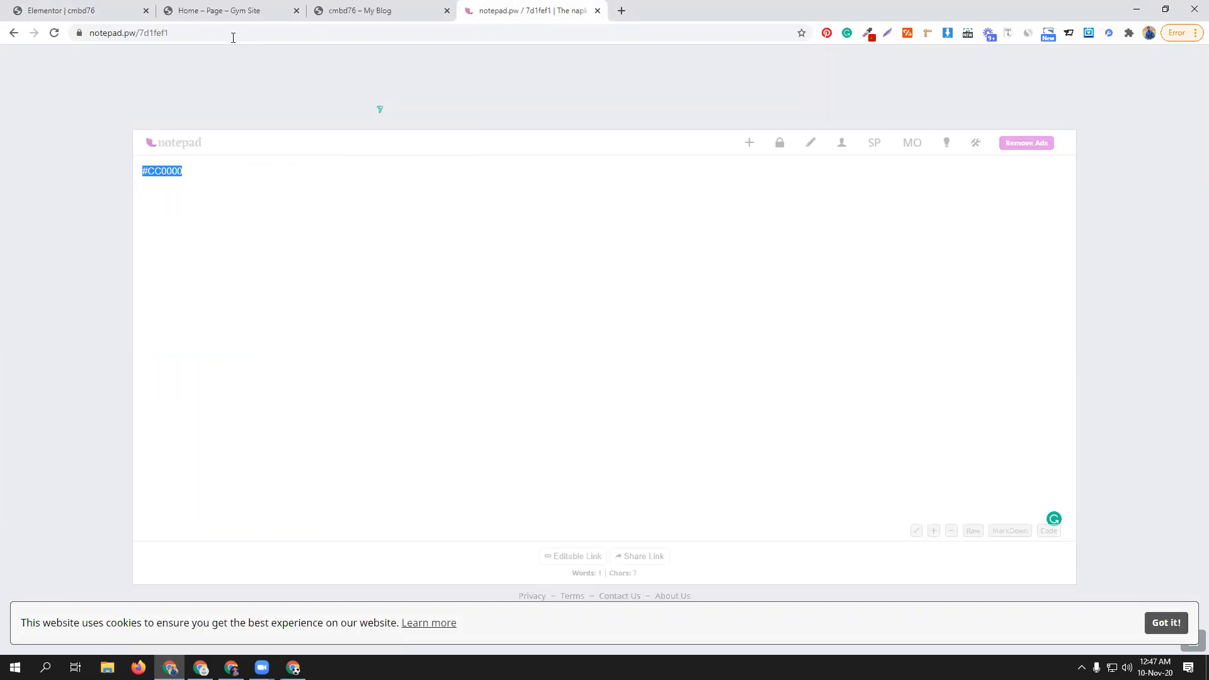
click(75, 11)
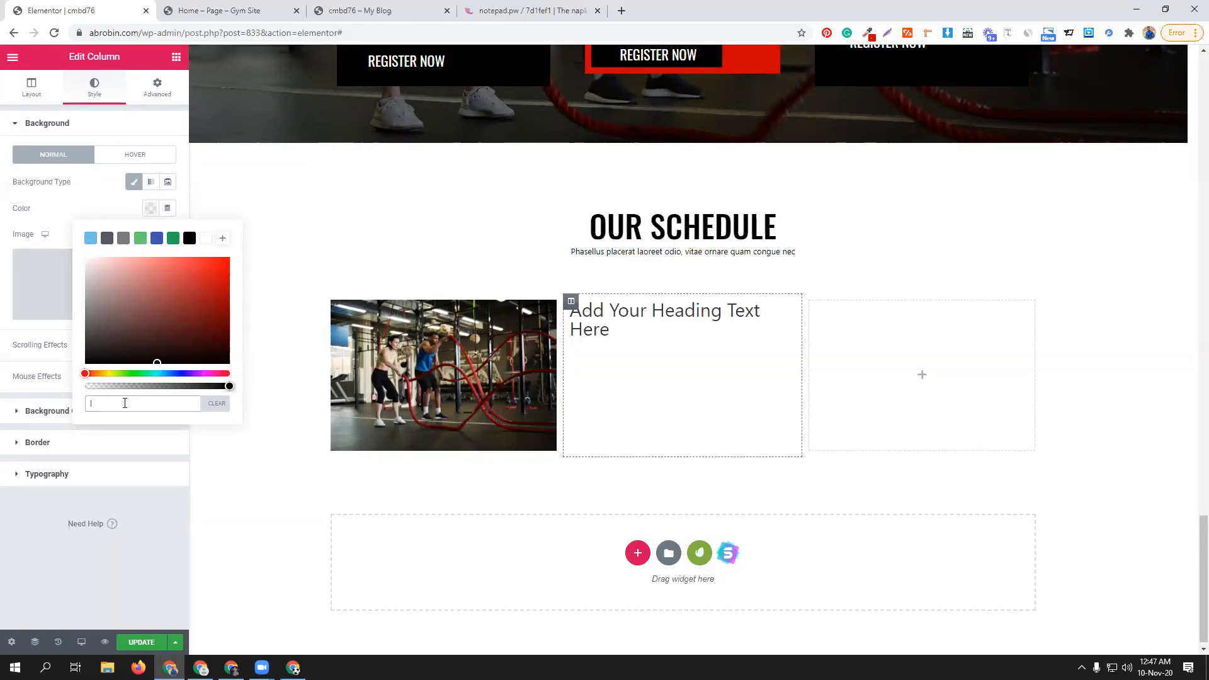
text(#CC0000)
click(93, 183)
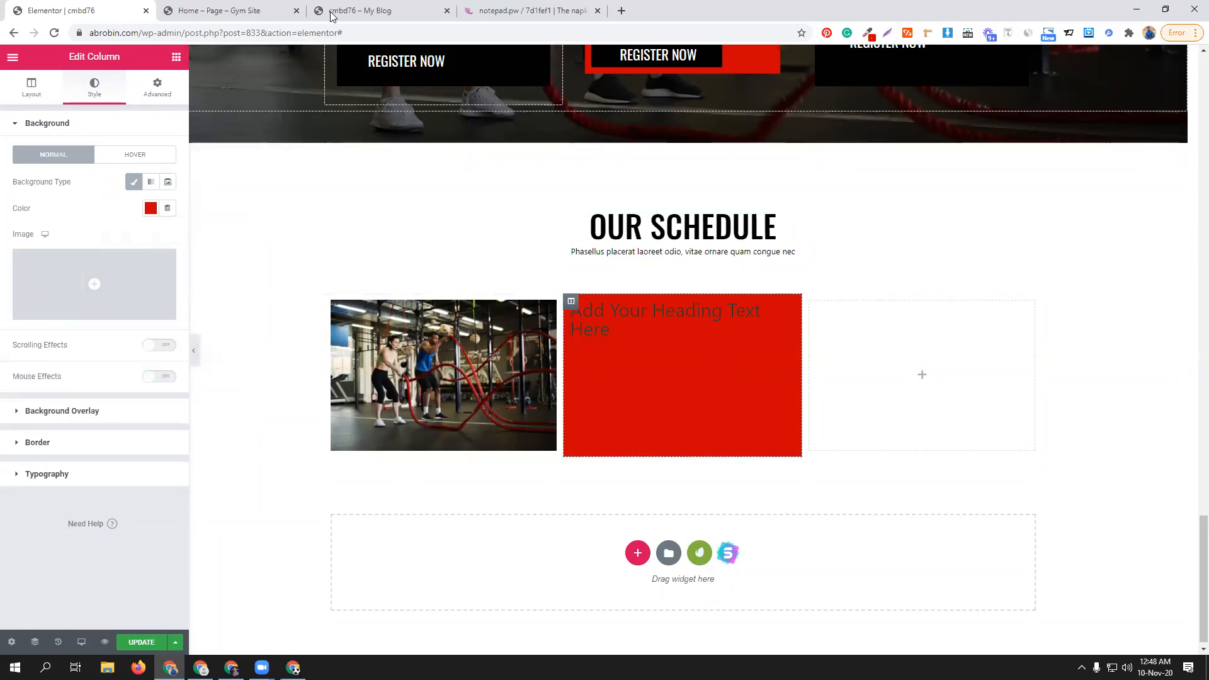
- Copy the ENTERTAINMENT label from the reference page and use it as the middle column heading's title
click(246, 7)
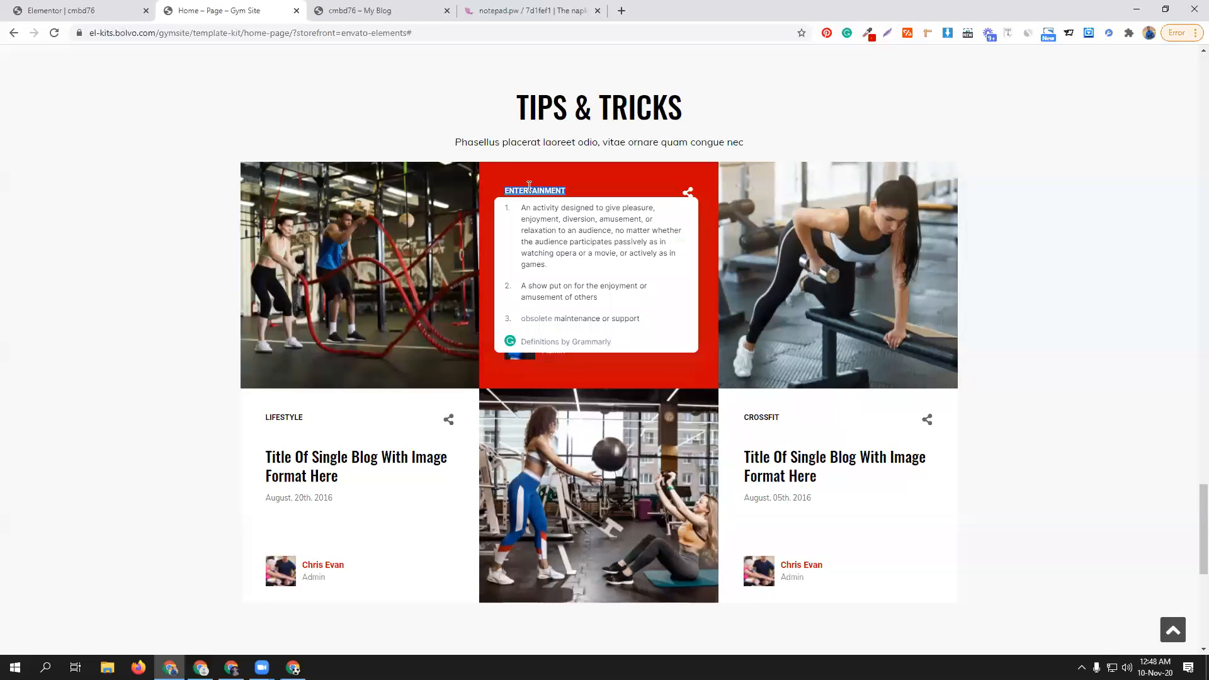
click(56, 5)
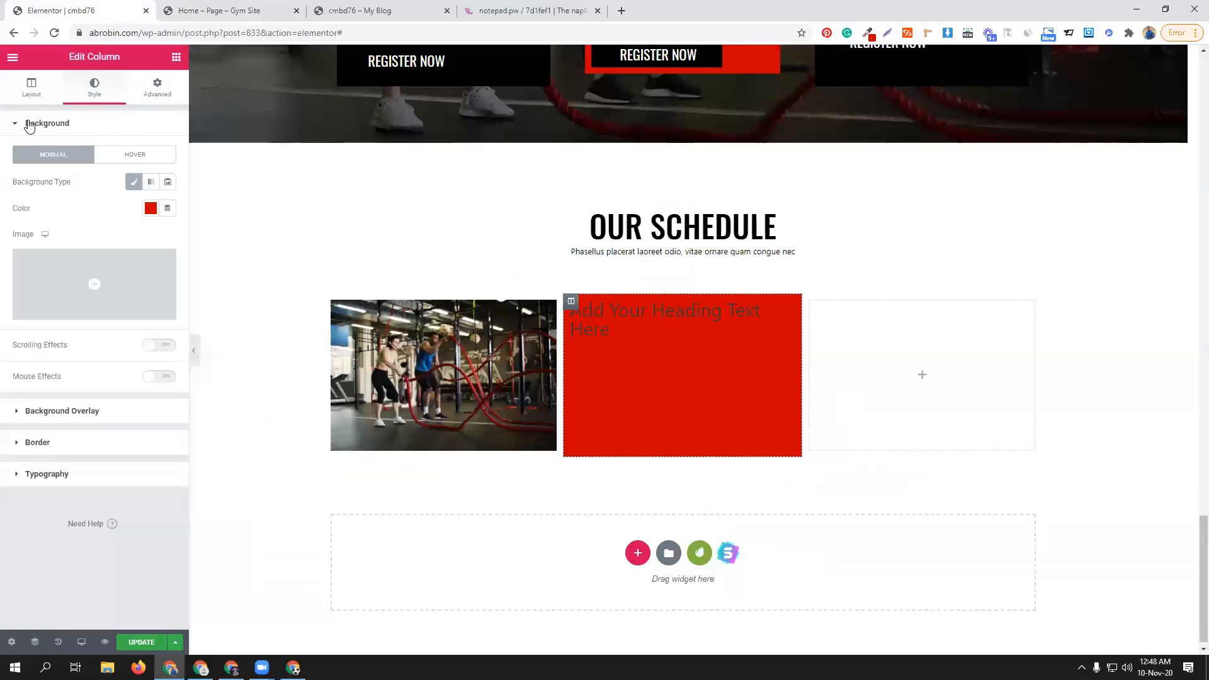
click(716, 317)
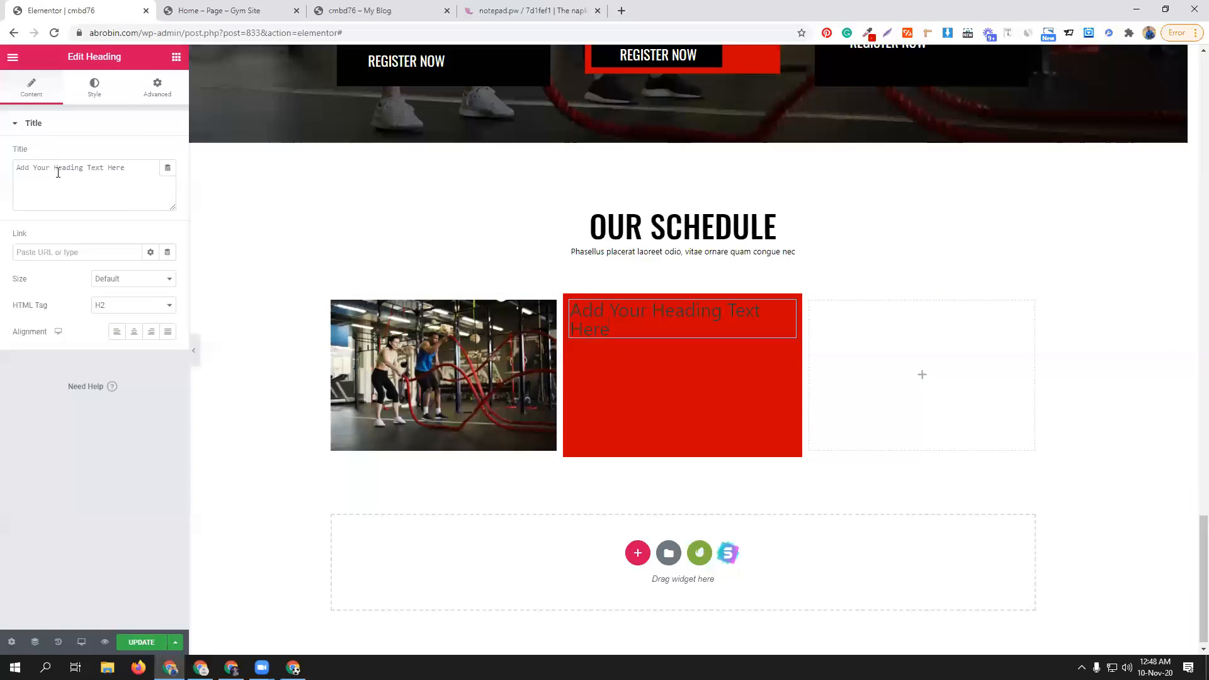
triple_click(58, 173)
text(ENTERTAINMENT)
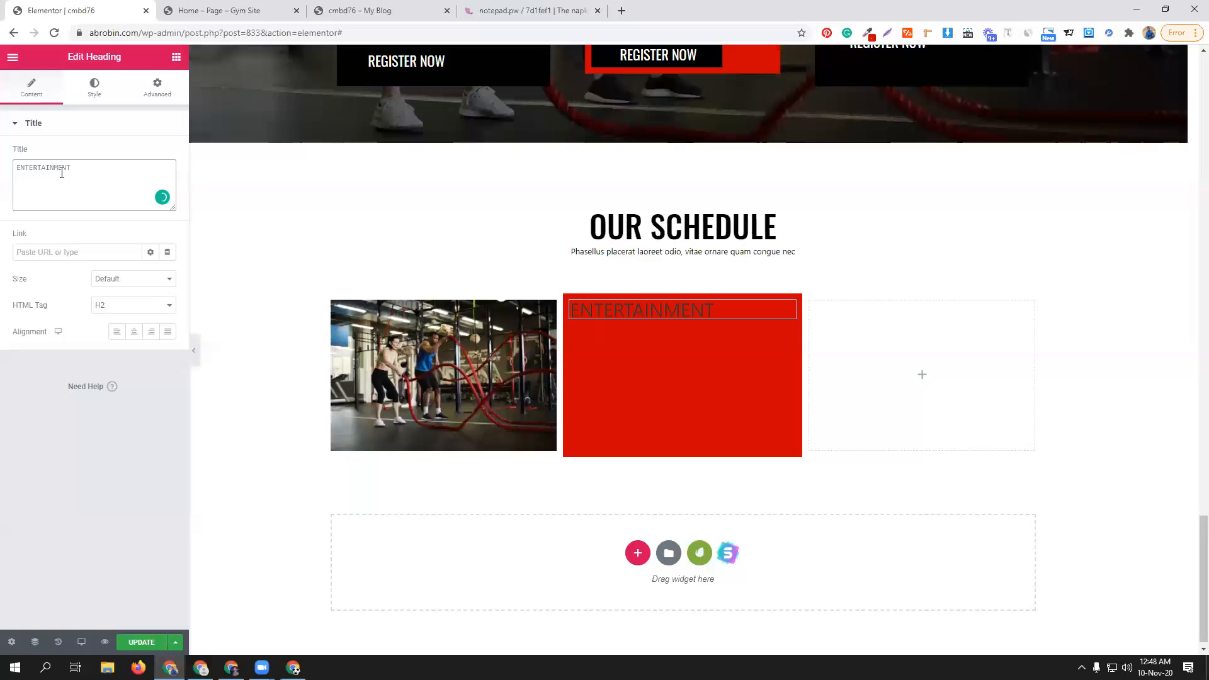
- Set the ENTERTAINMENT heading's text color to white
click(88, 96)
click(150, 153)
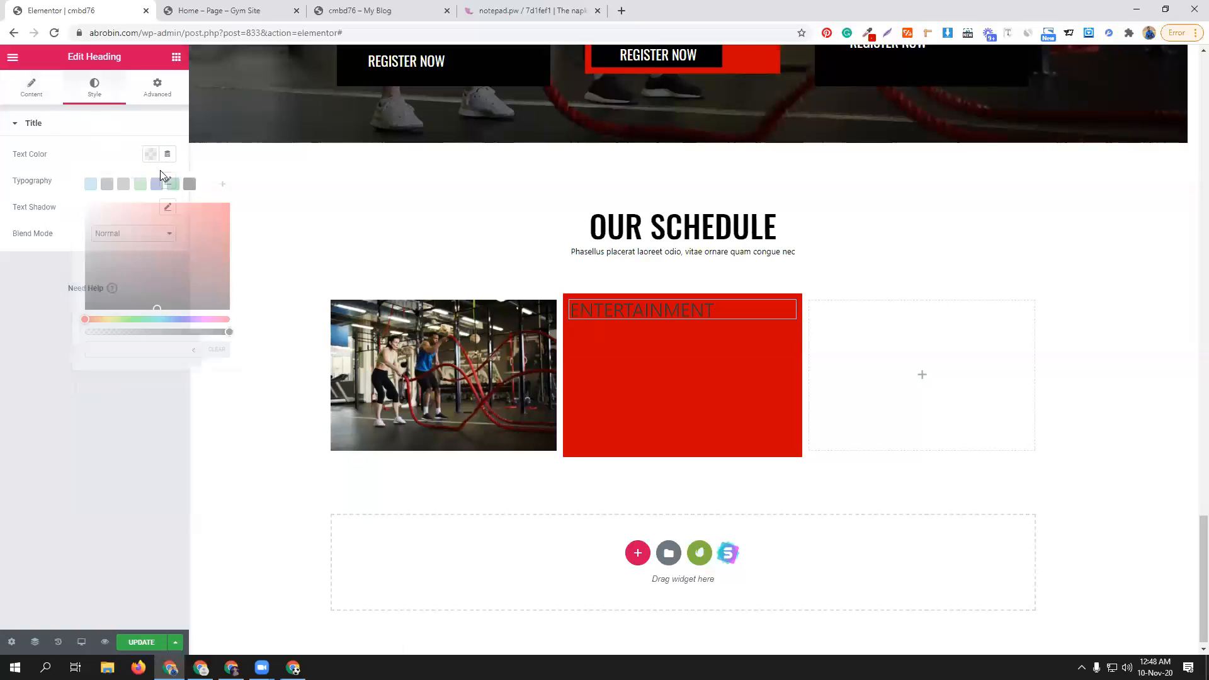
click(204, 184)
click(98, 162)
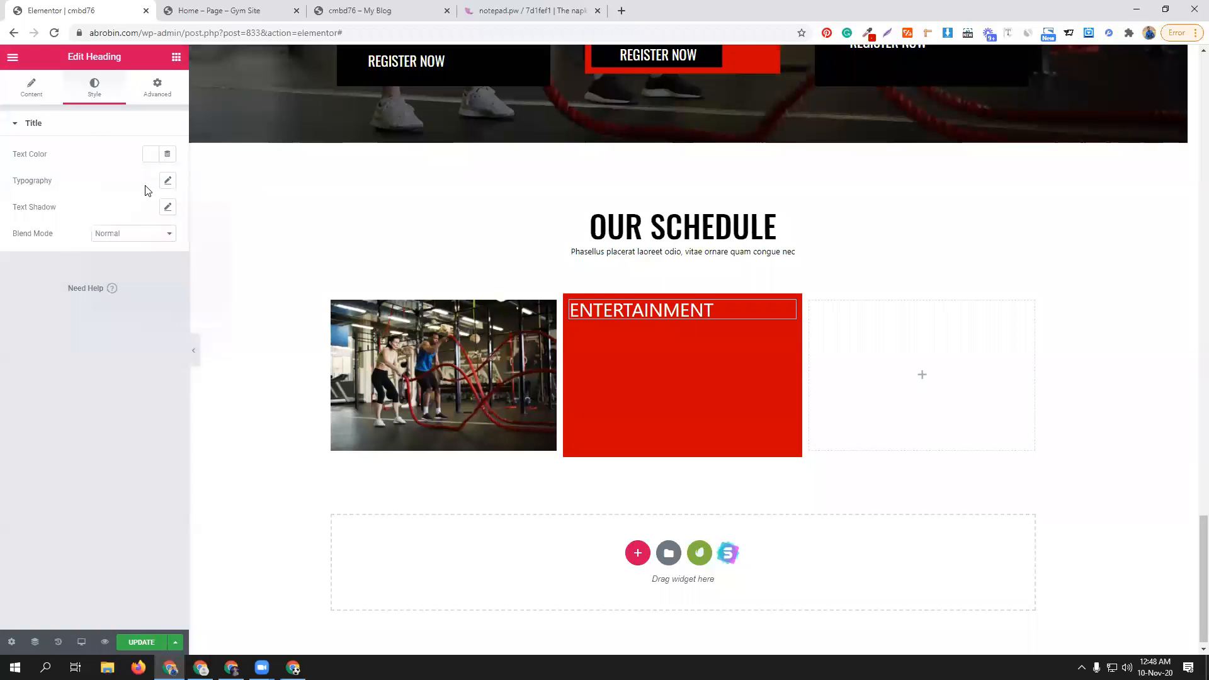
- Set the ENTERTAINMENT heading's typography to the Oswald family with a size of 14 px
click(168, 182)
click(132, 216)
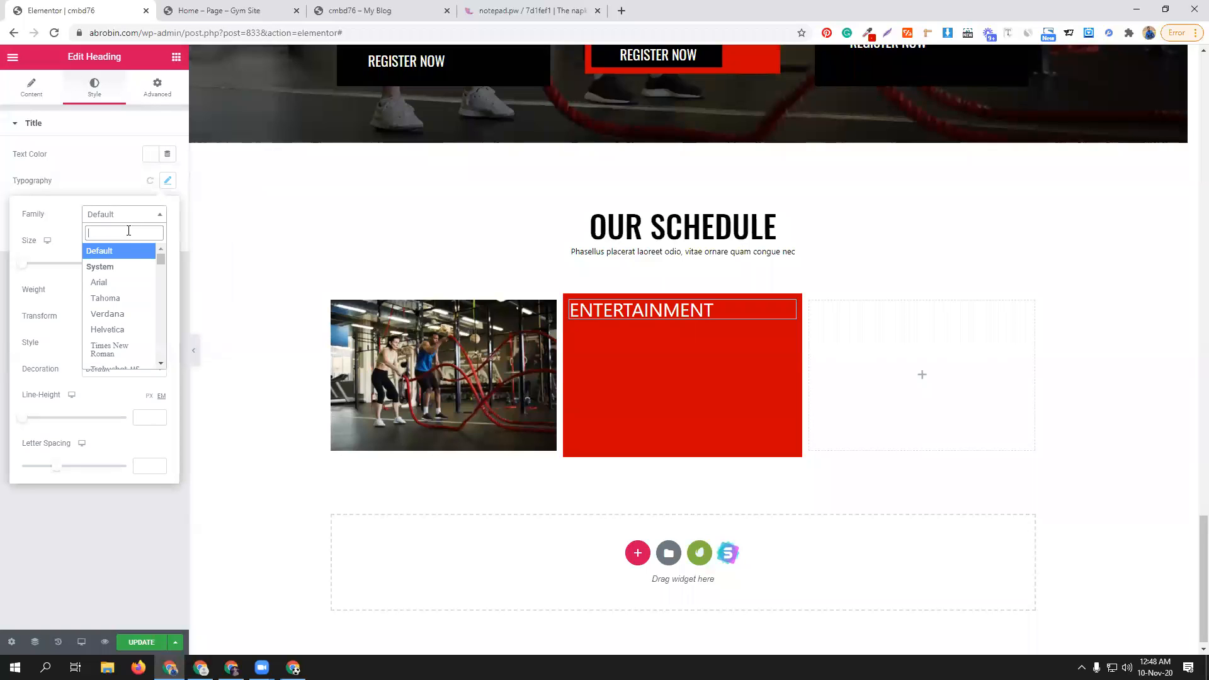
text(o)
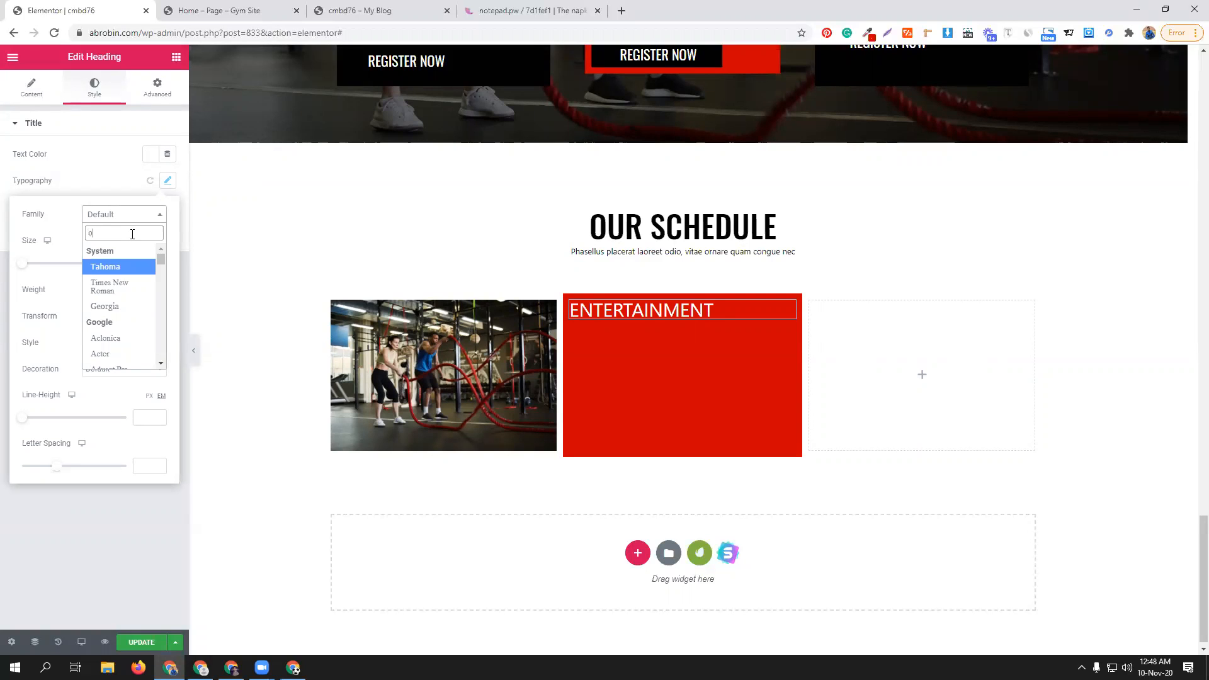
text(sw)
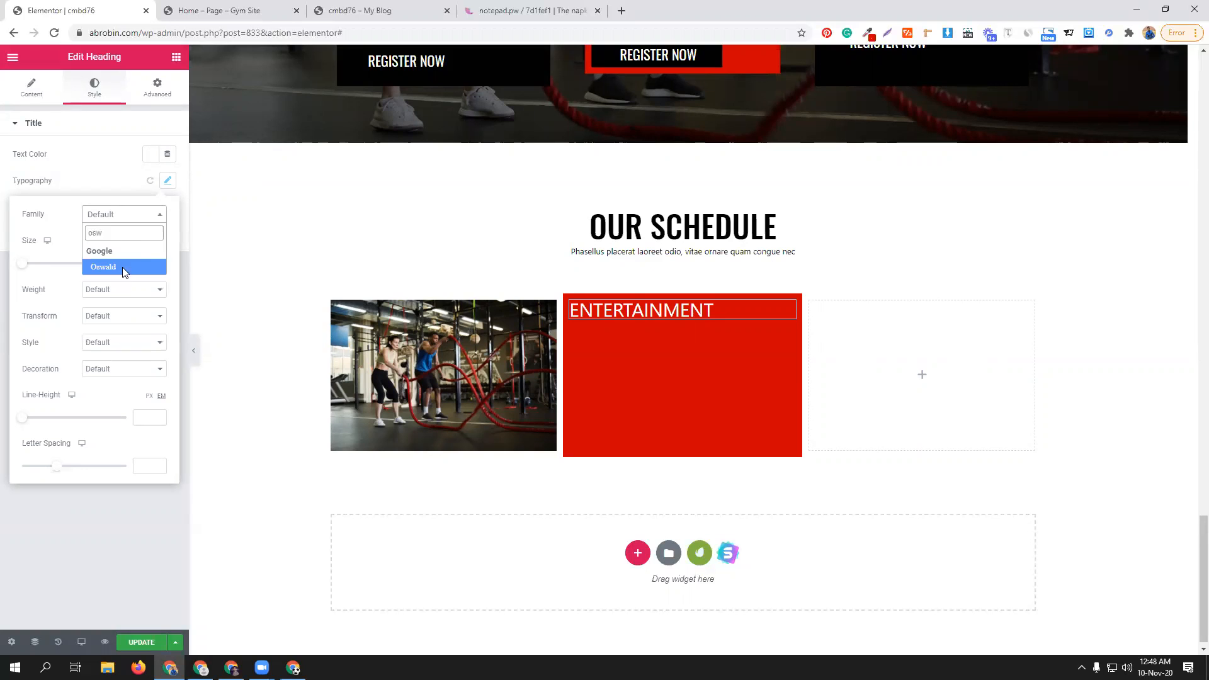
click(122, 267)
click(161, 261)
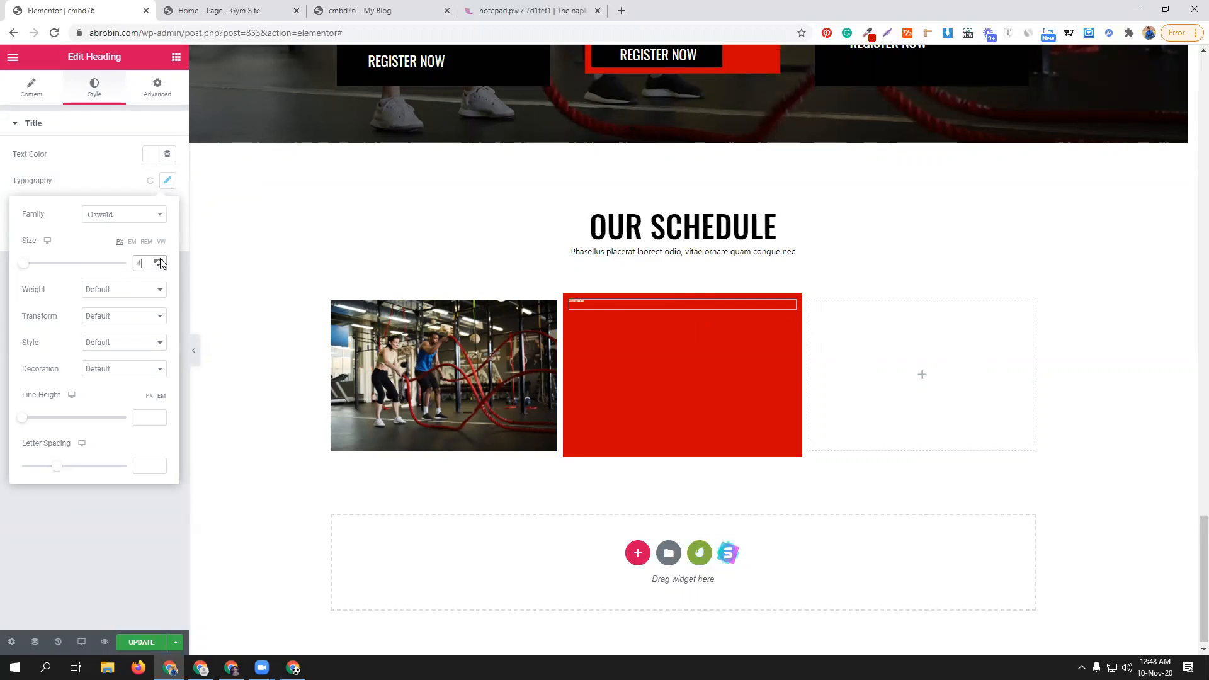
- Check the ENTERTAINMENT label's font on the reference page and set the heading's typography to the Roboto family at 12 px
click(264, 10)
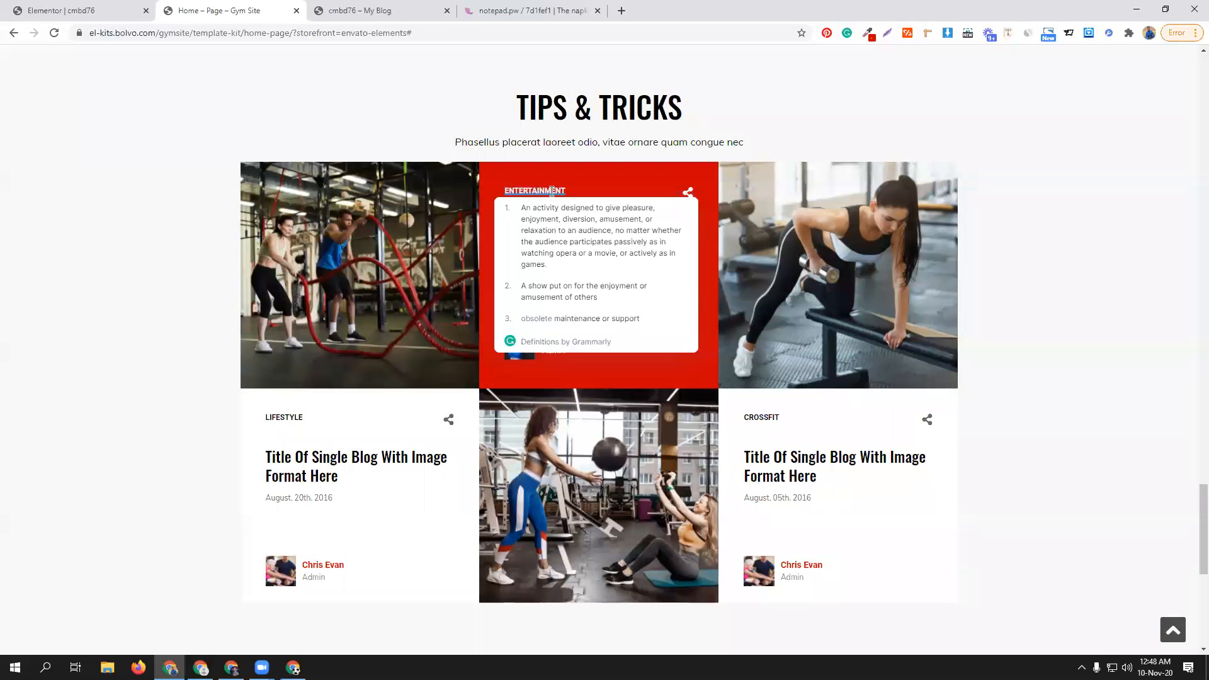
click(552, 191)
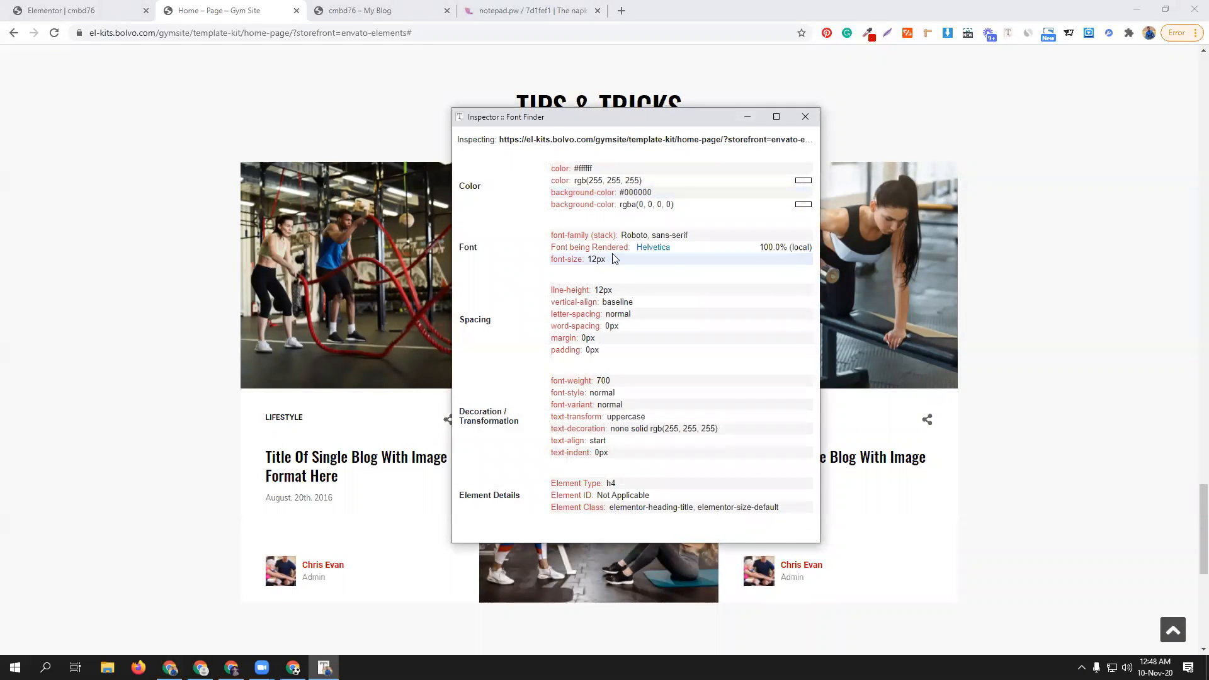
click(379, 124)
click(61, 11)
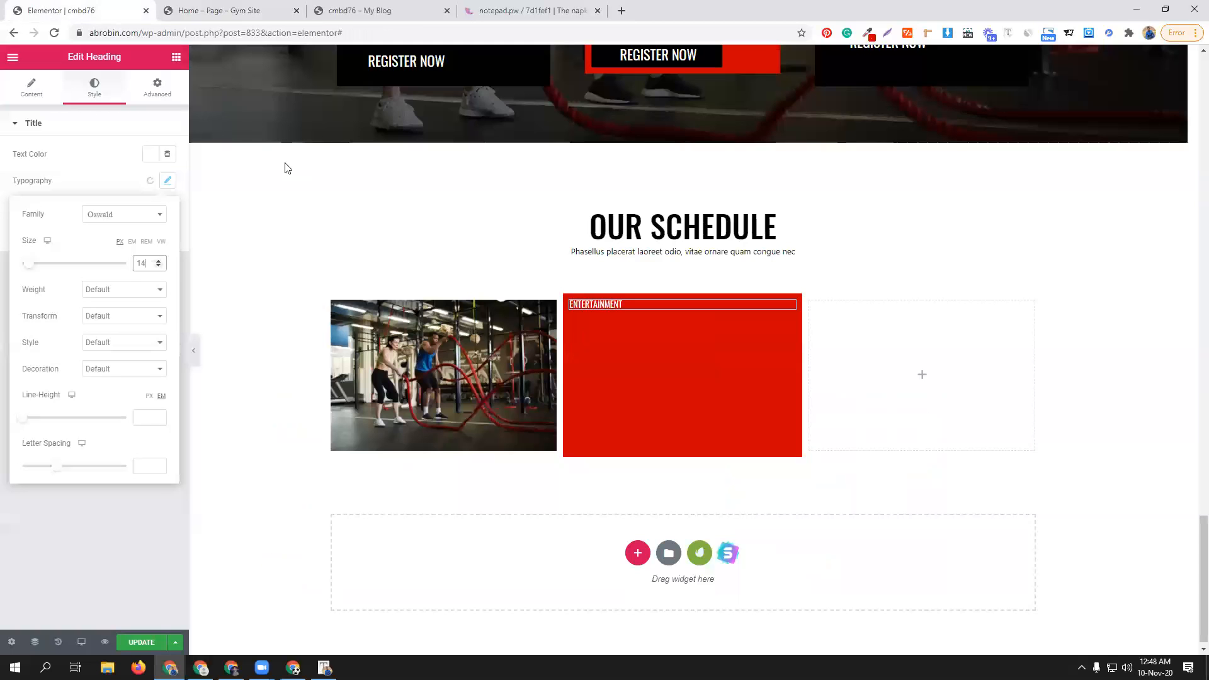
click(123, 216)
text(robo)
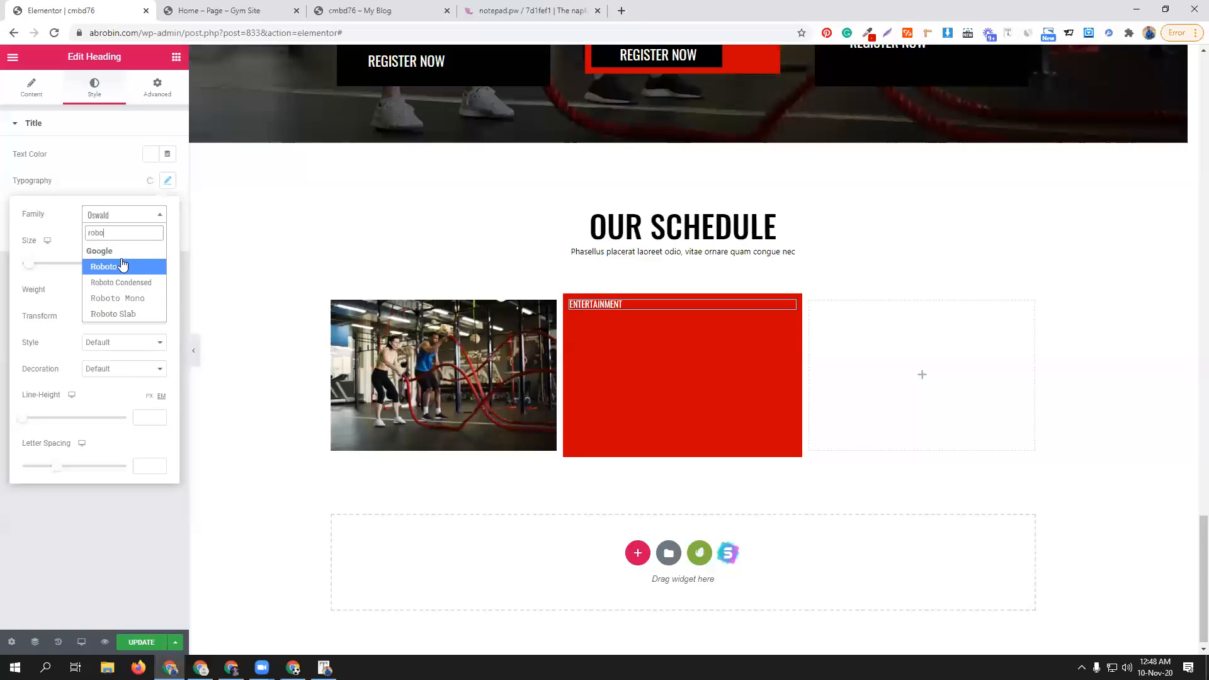
click(121, 266)
click(145, 262)
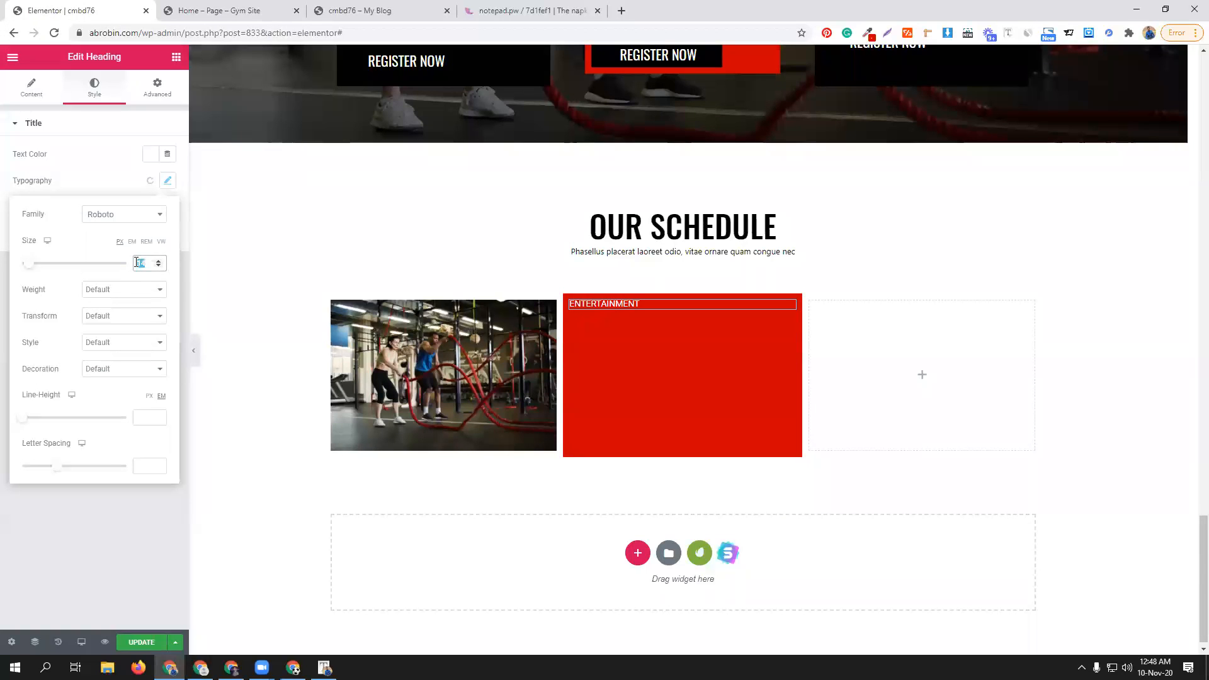
text(12)
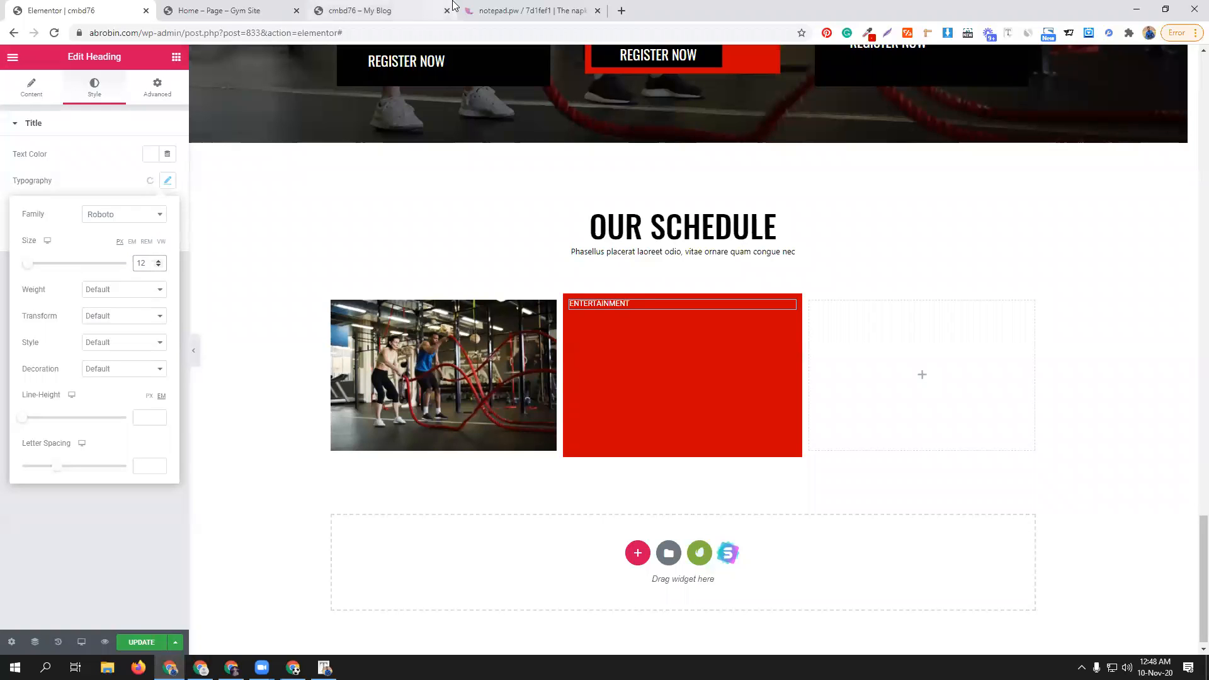
- Recheck the inspected font details and set the ENTERTAINMENT heading's font weight to 700
click(324, 667)
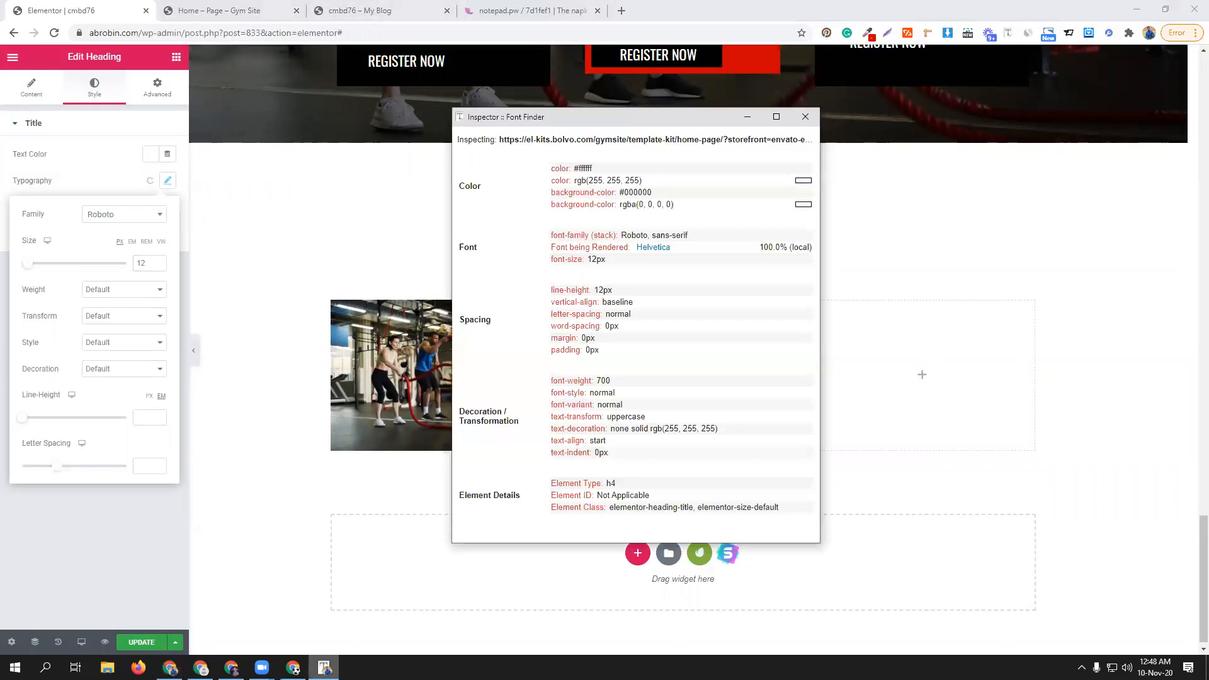
click(324, 667)
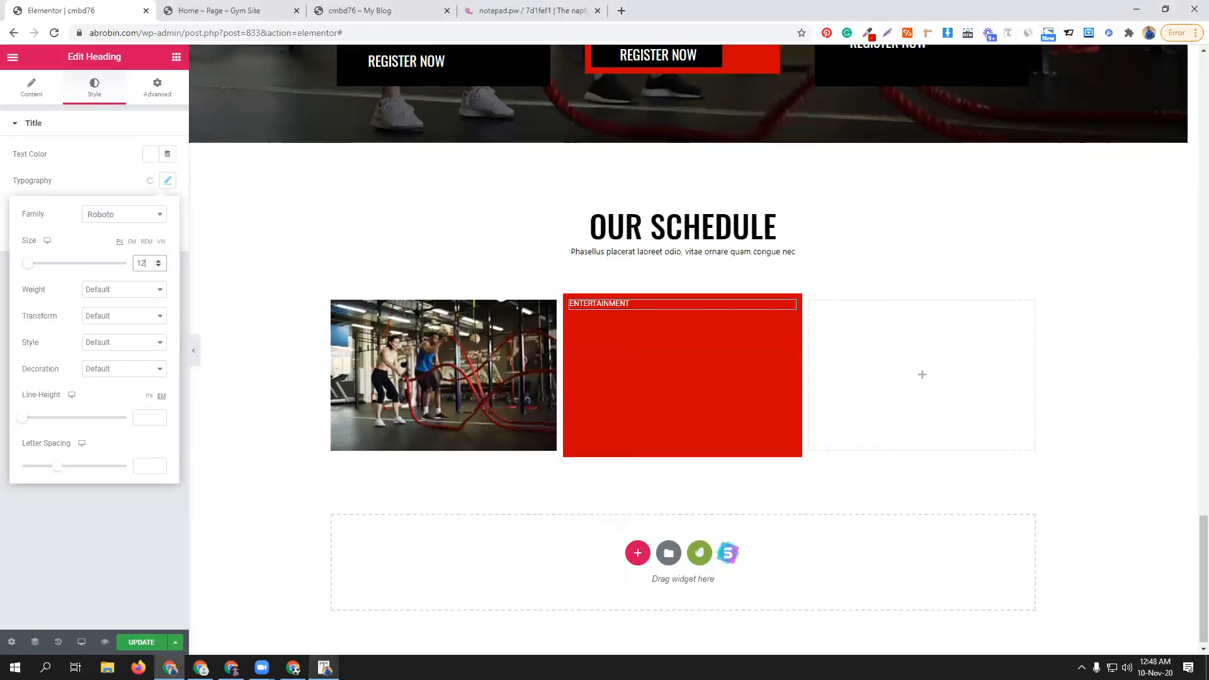
click(122, 291)
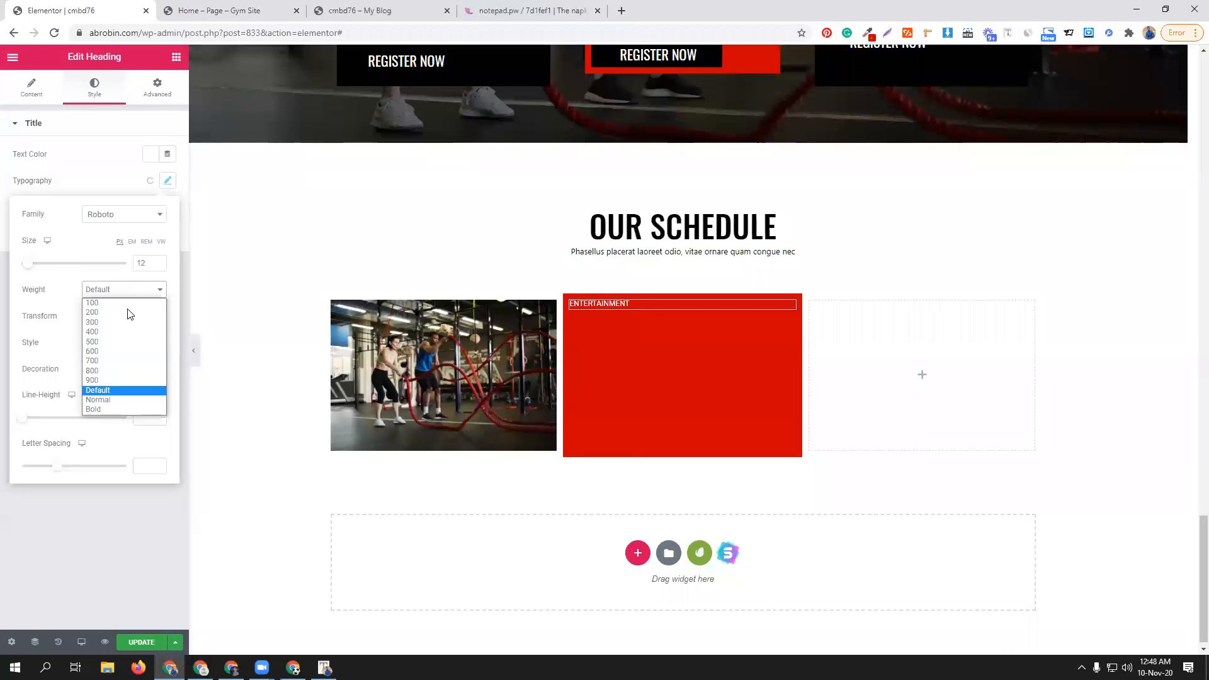
click(116, 359)
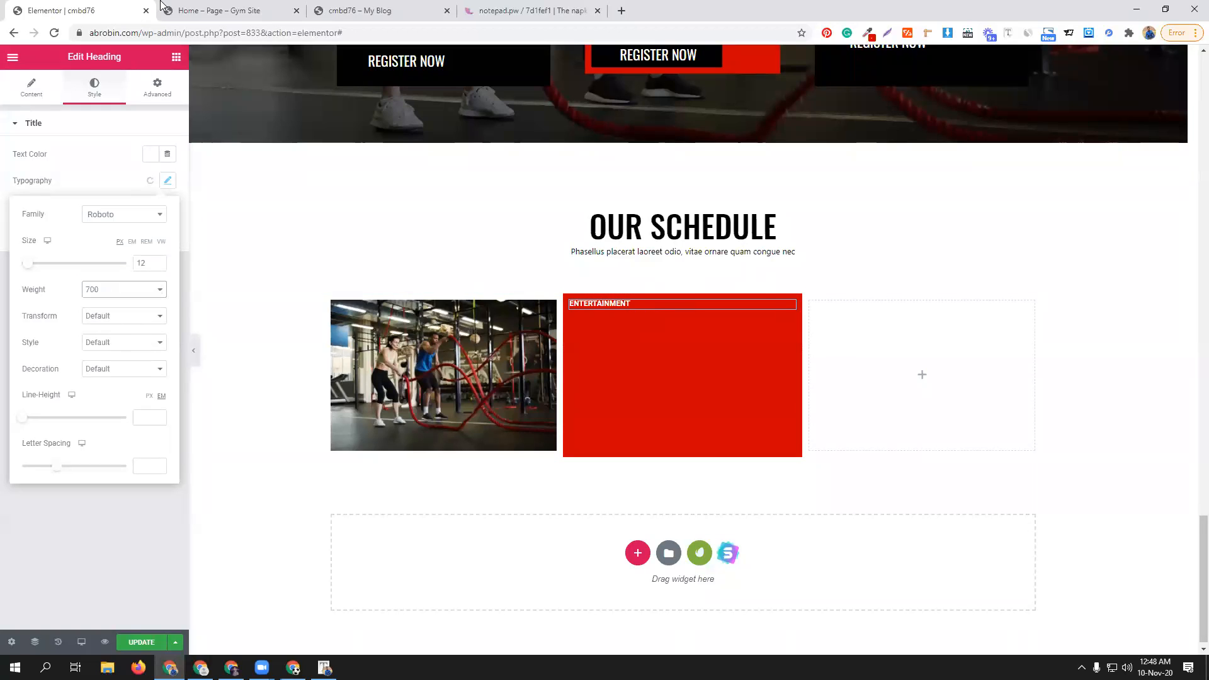
- Compare with the reference card and add an Icon widget below the ENTERTAINMENT heading in the red column
click(214, 10)
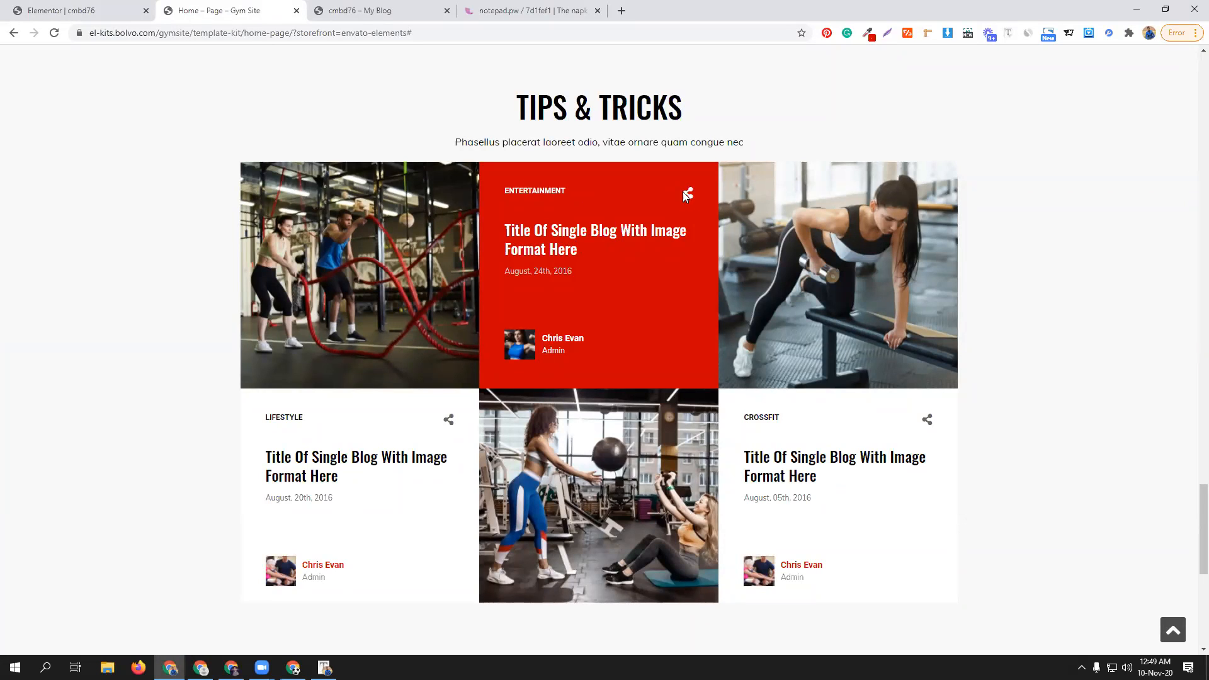
click(114, 11)
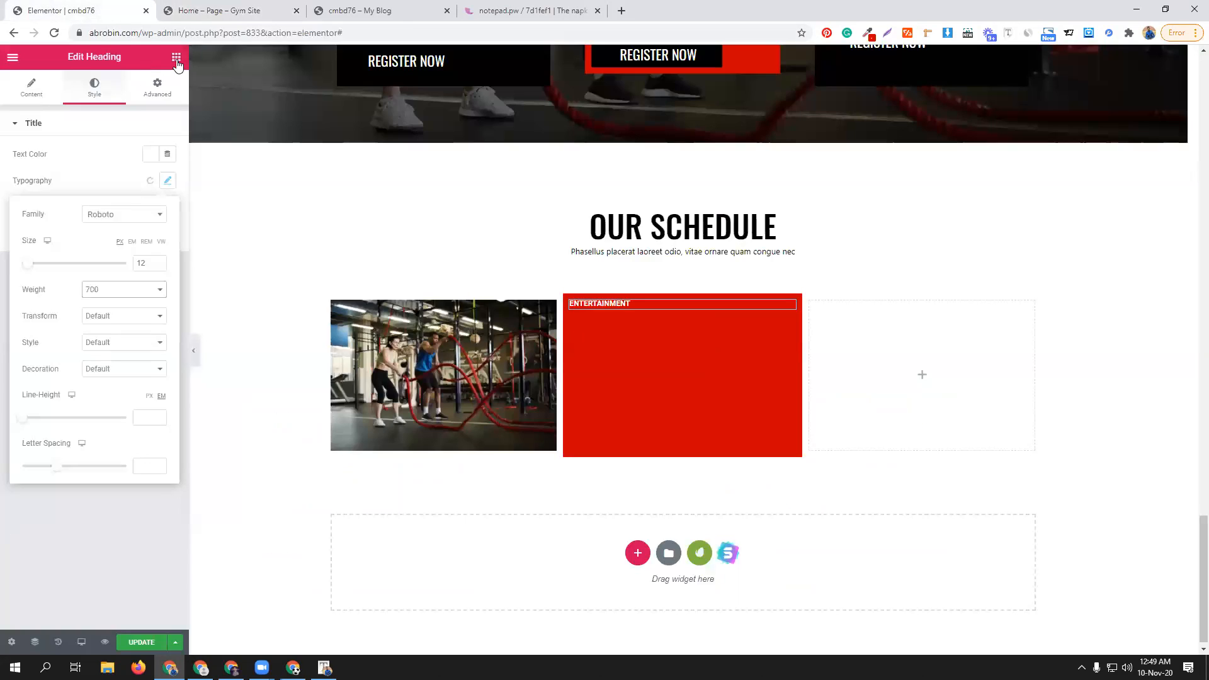
click(208, 10)
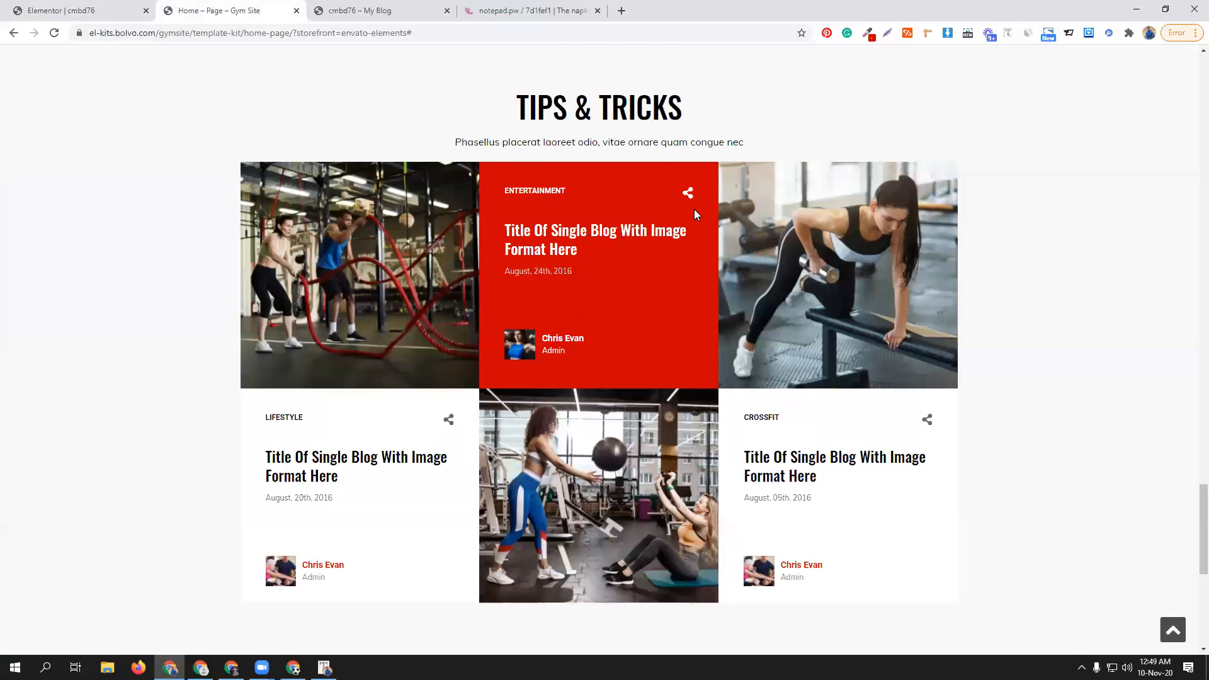
click(54, 9)
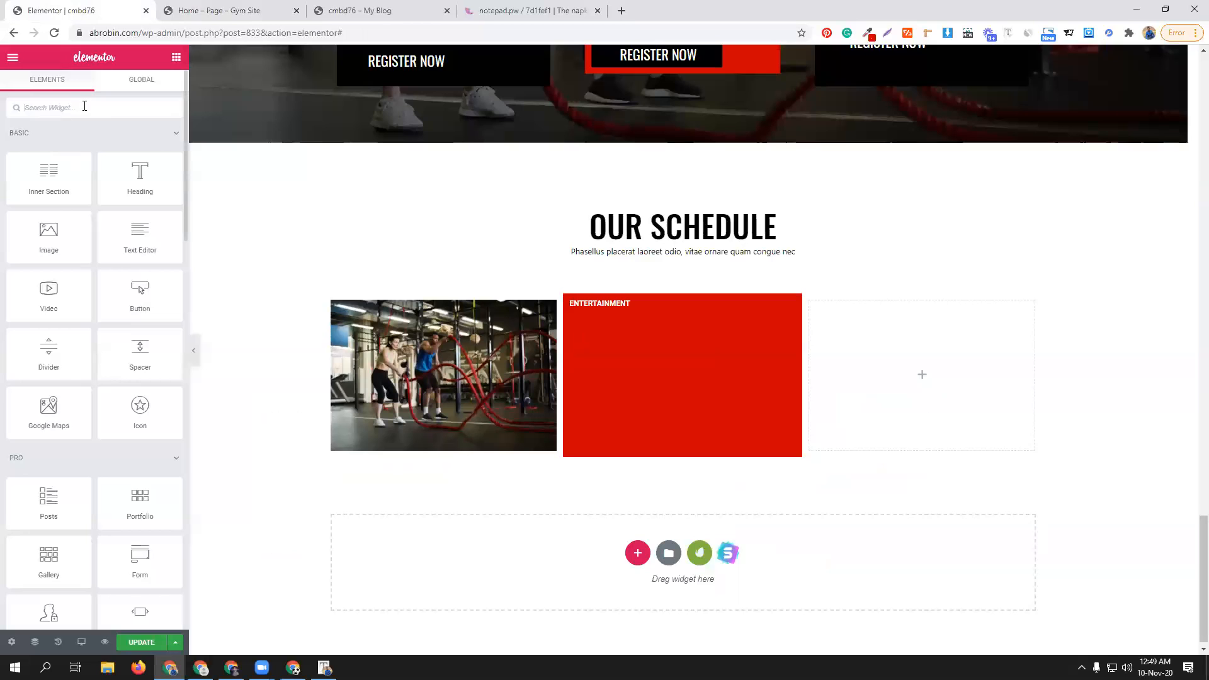
text(icon)
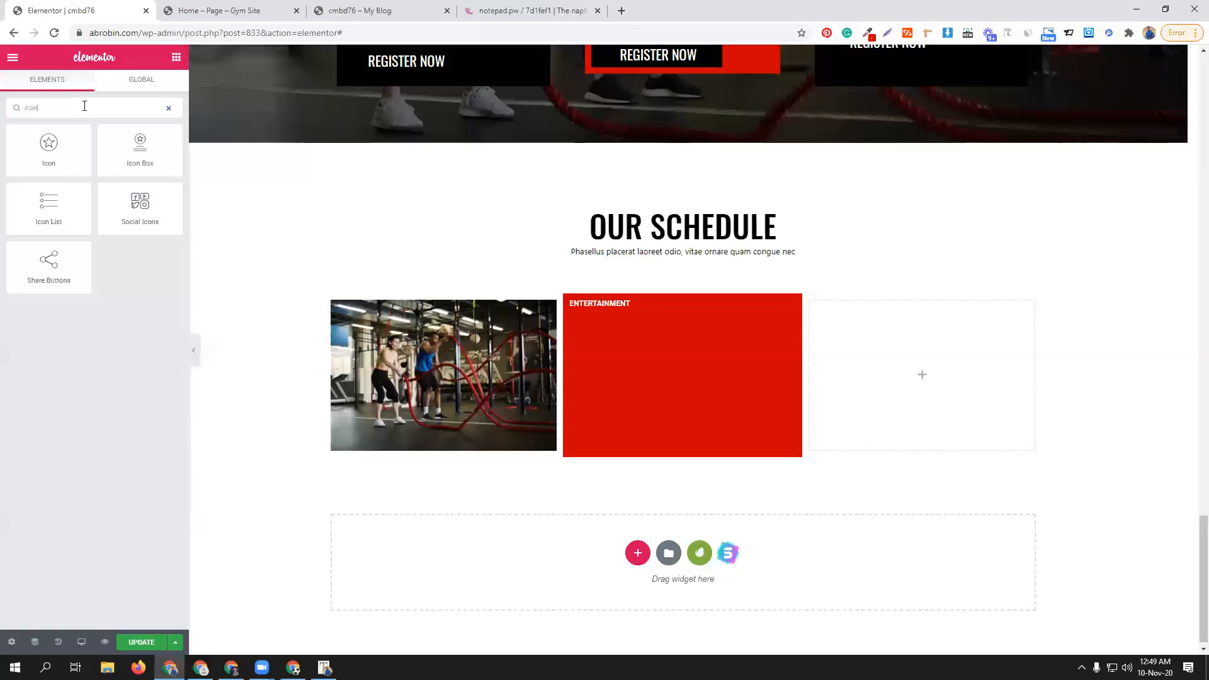
drag(60, 143, 289, 457)
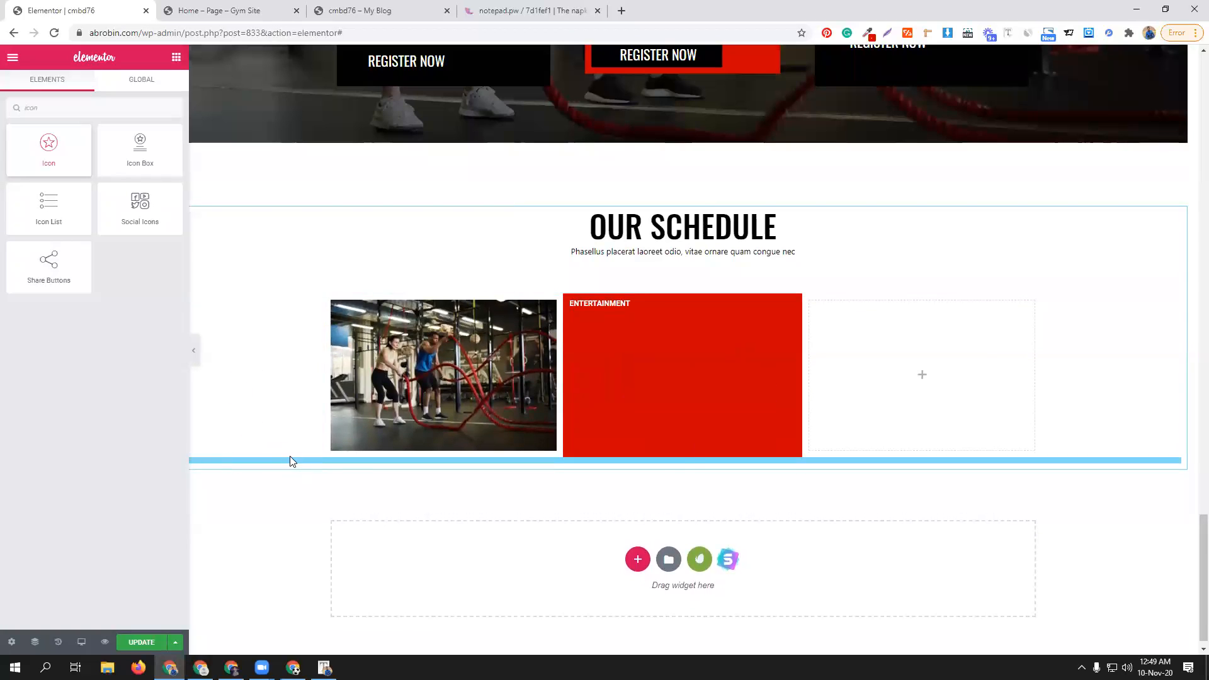
drag(685, 478, 591, 331)
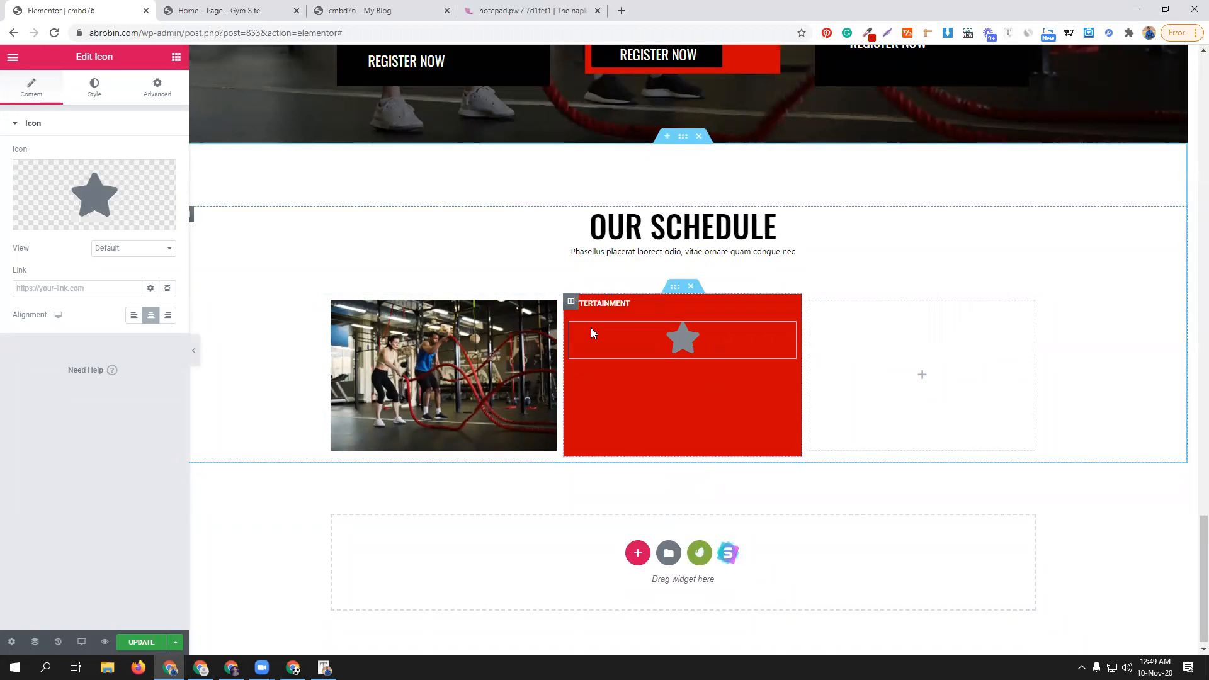
- Align the icon to the right and replace the star with the Share alt icon from the icon library
click(167, 316)
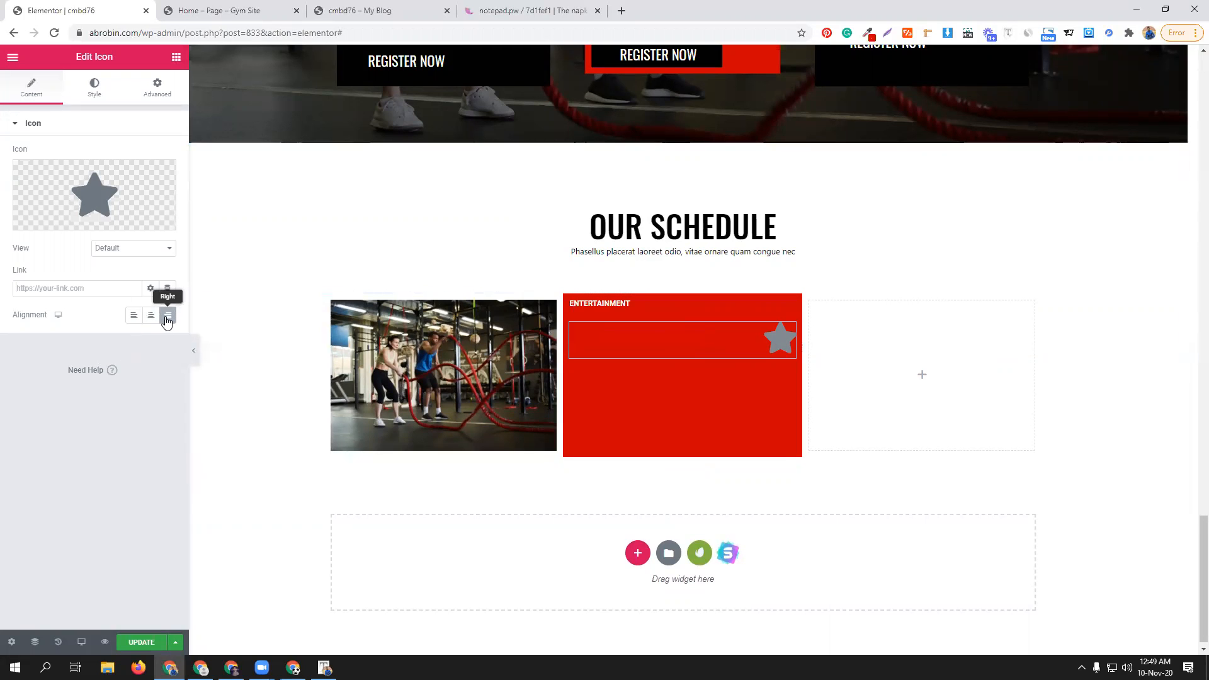
click(107, 199)
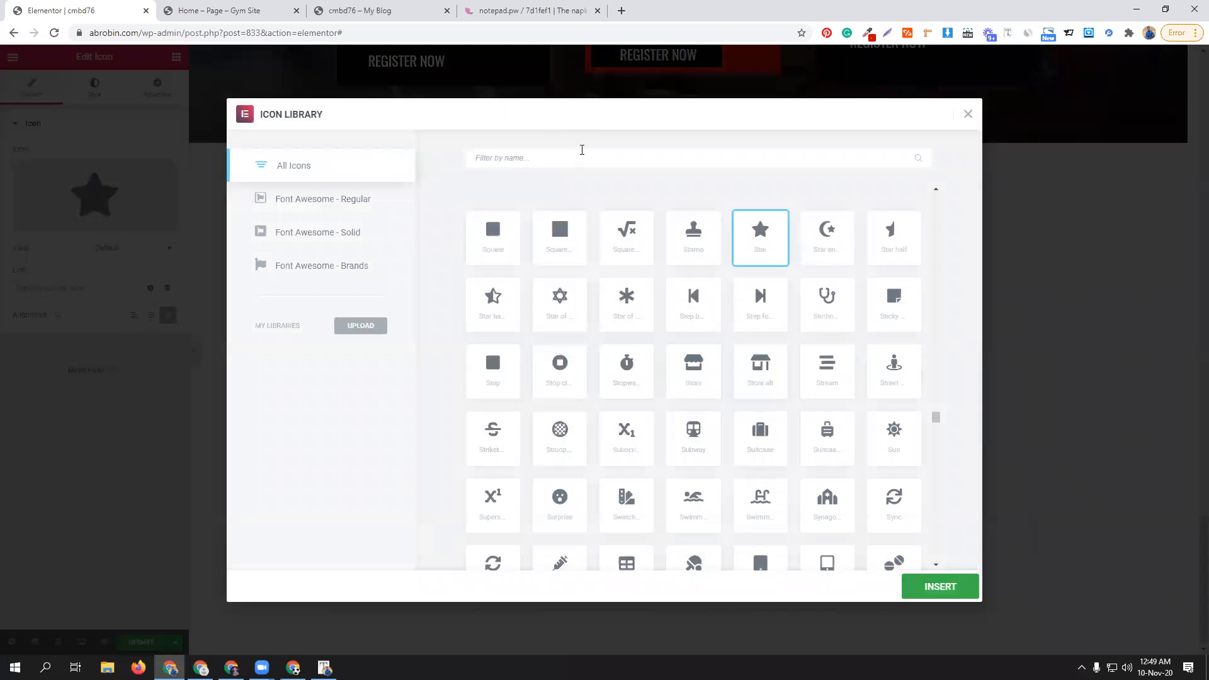
text(share)
click(625, 258)
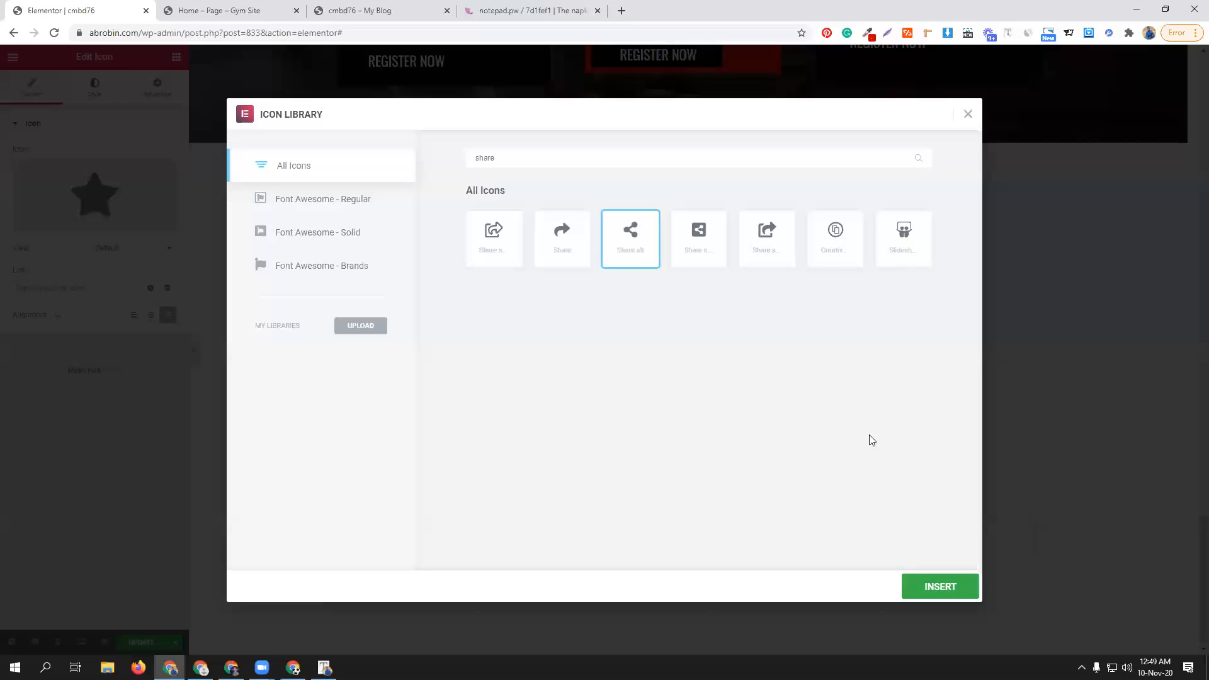
click(943, 589)
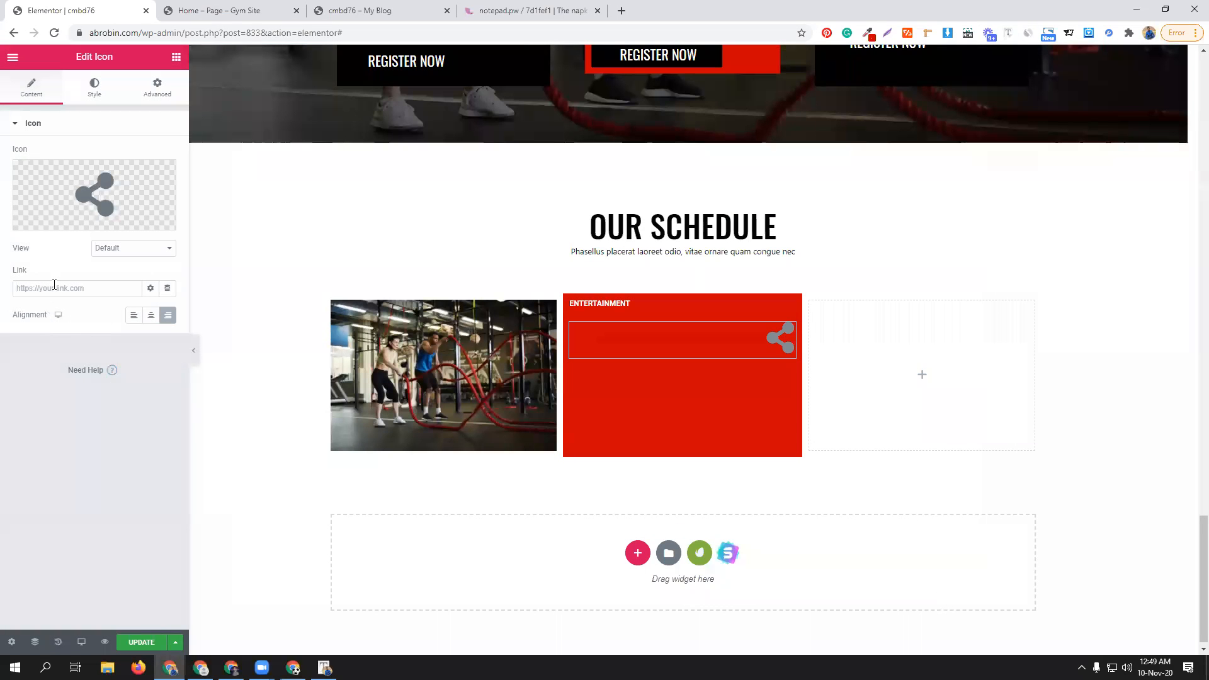
- Set the share icon's primary color to white and its size to 32
click(62, 287)
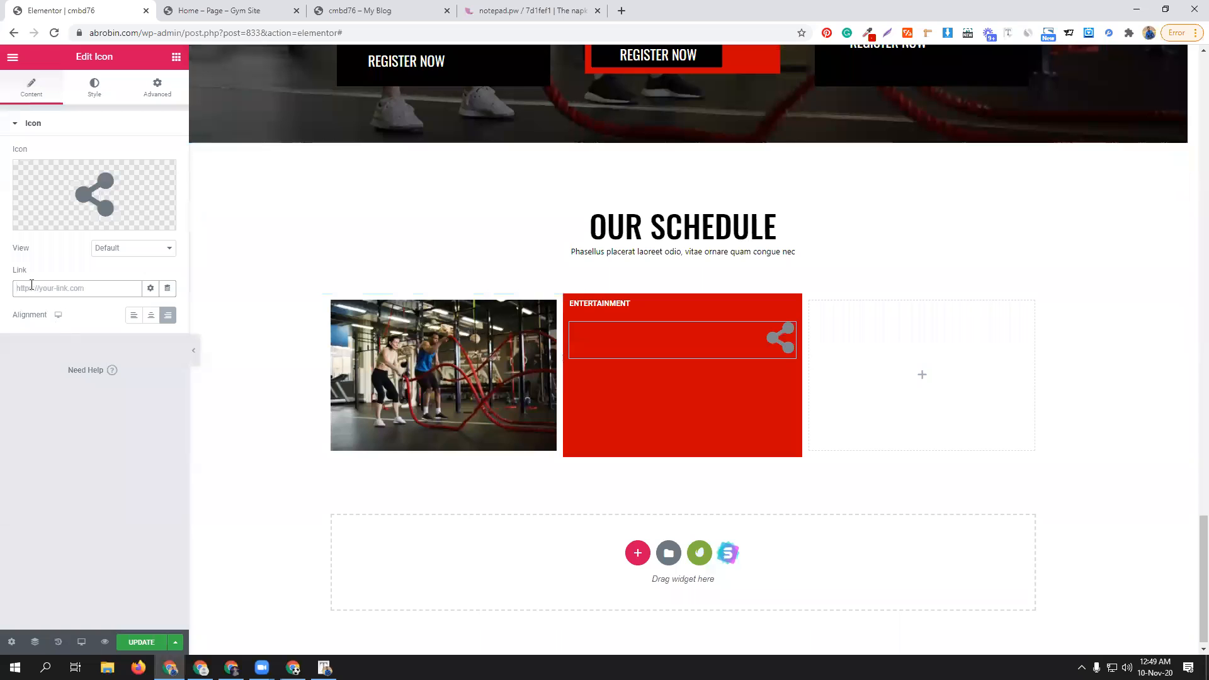
click(95, 87)
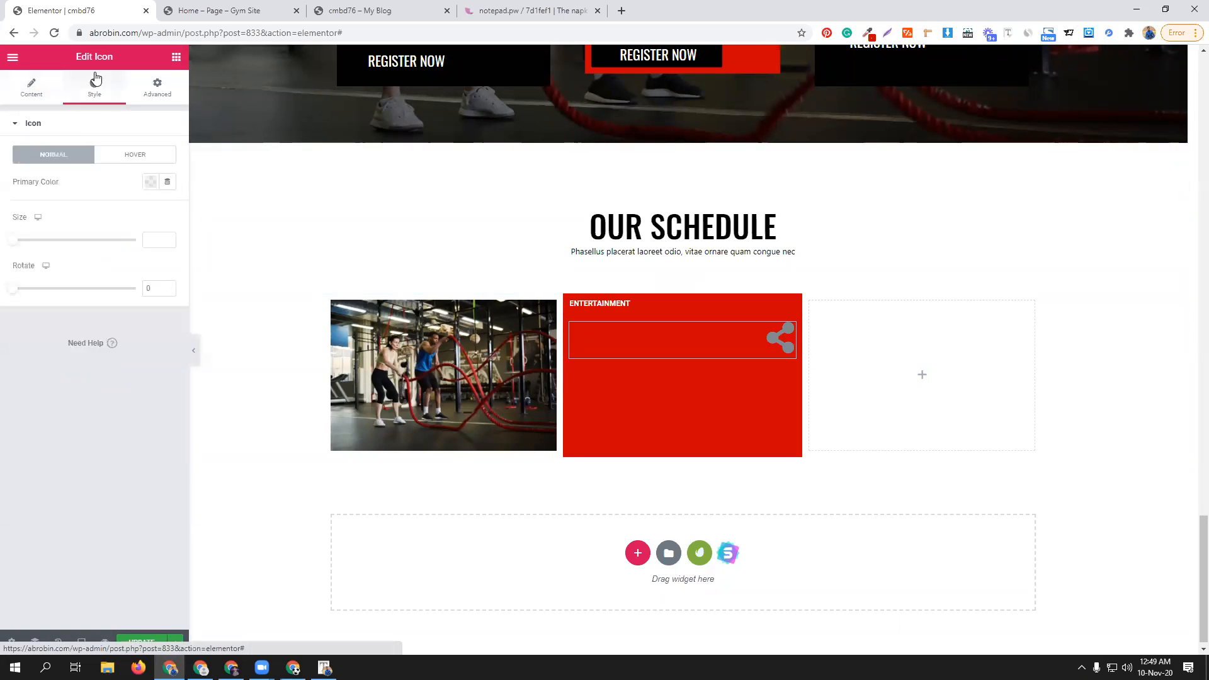
click(151, 182)
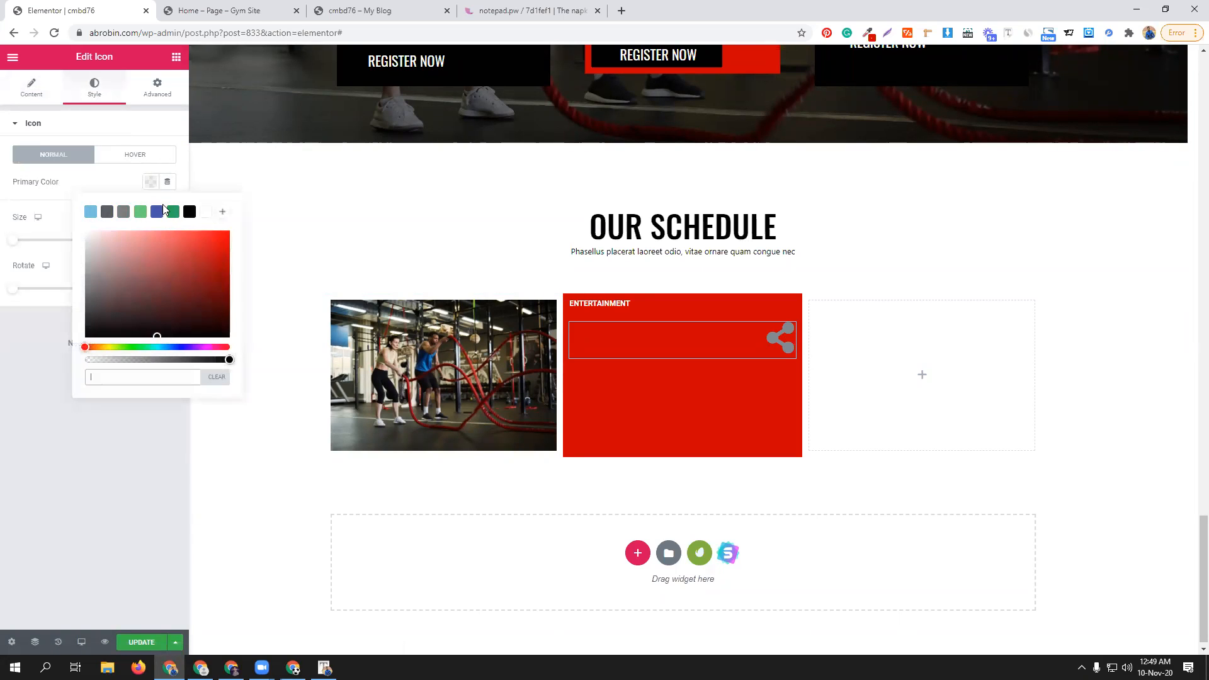
click(207, 215)
click(89, 180)
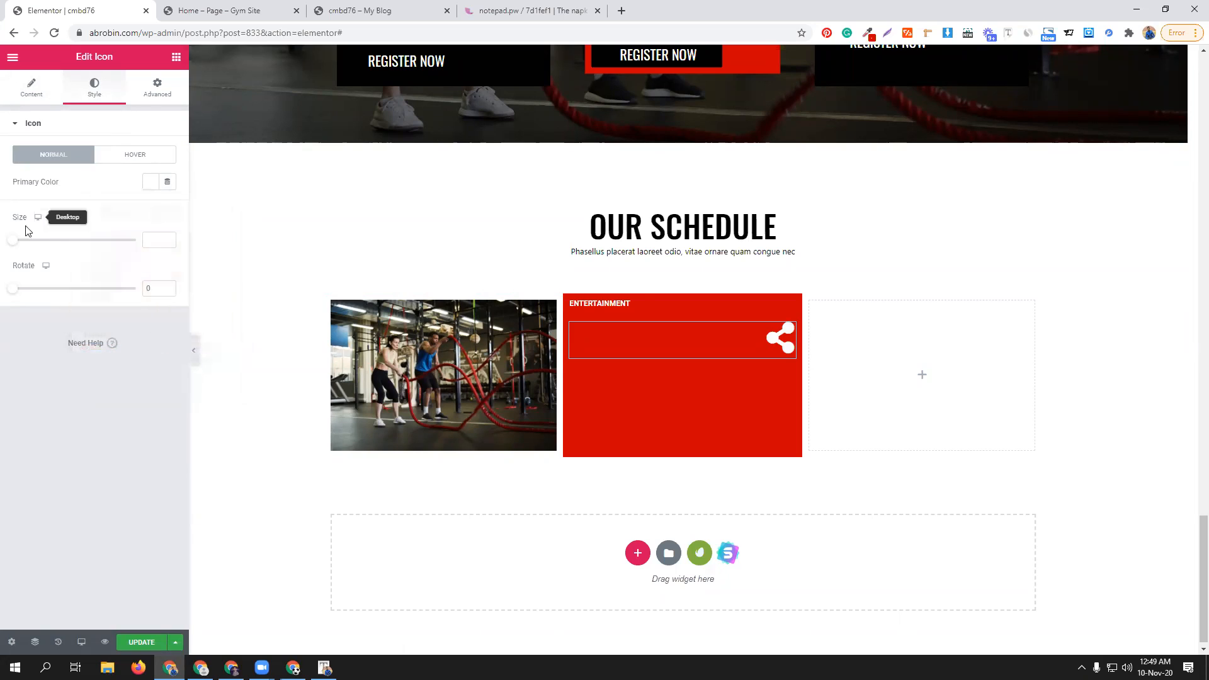
mouse_move(14, 243)
mouse_down()
mouse_move(39, 243)
mouse_move(25, 242)
mouse_up()
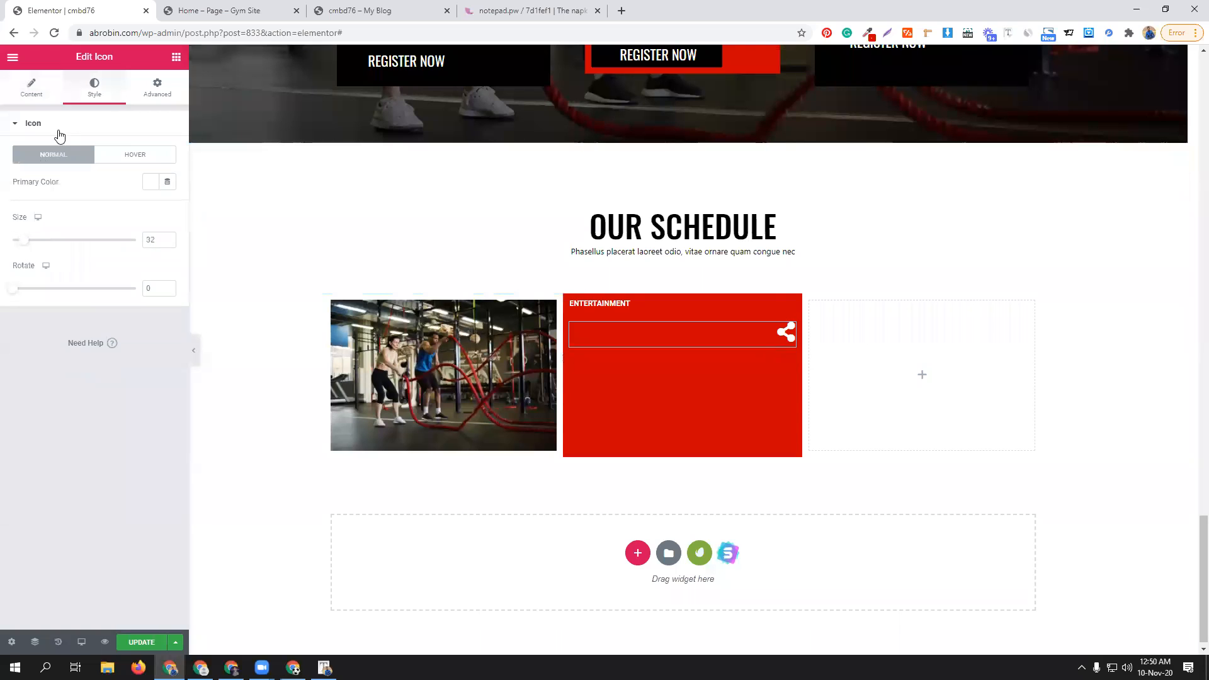
- Try unlinked top padding of -15 and a top margin of -28 px on the share icon, and reset both to 0
click(144, 99)
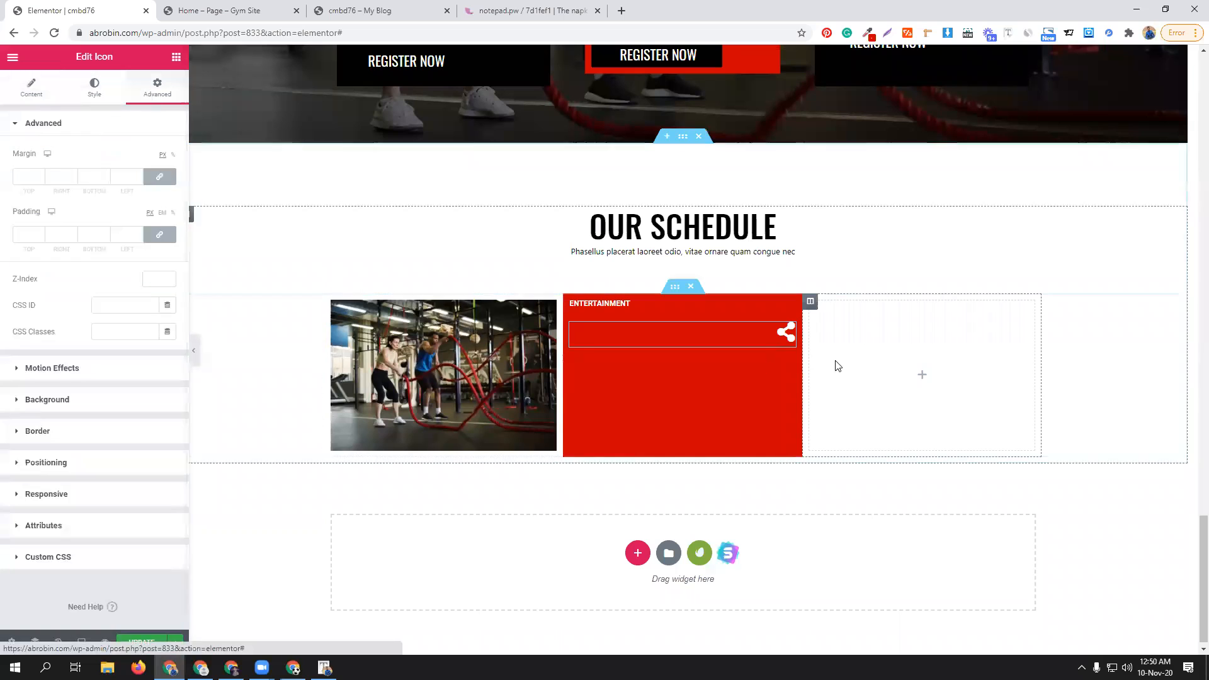
key(ctrl+Tab)
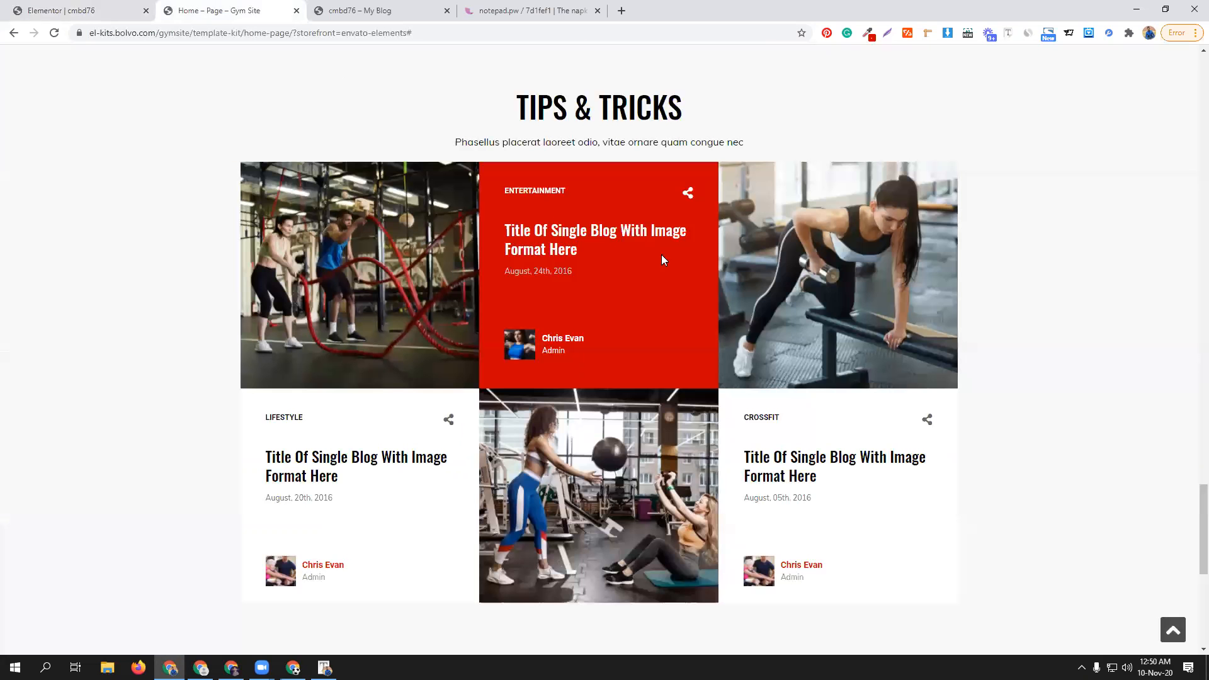
click(124, 6)
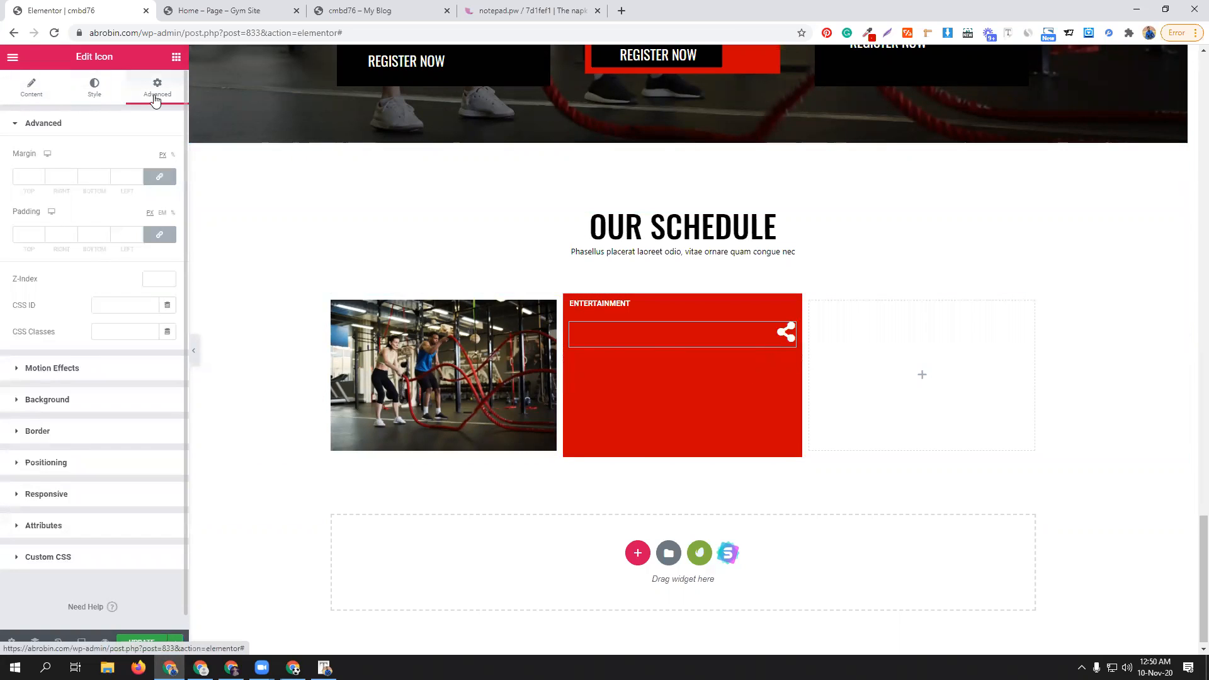
click(159, 235)
click(40, 237)
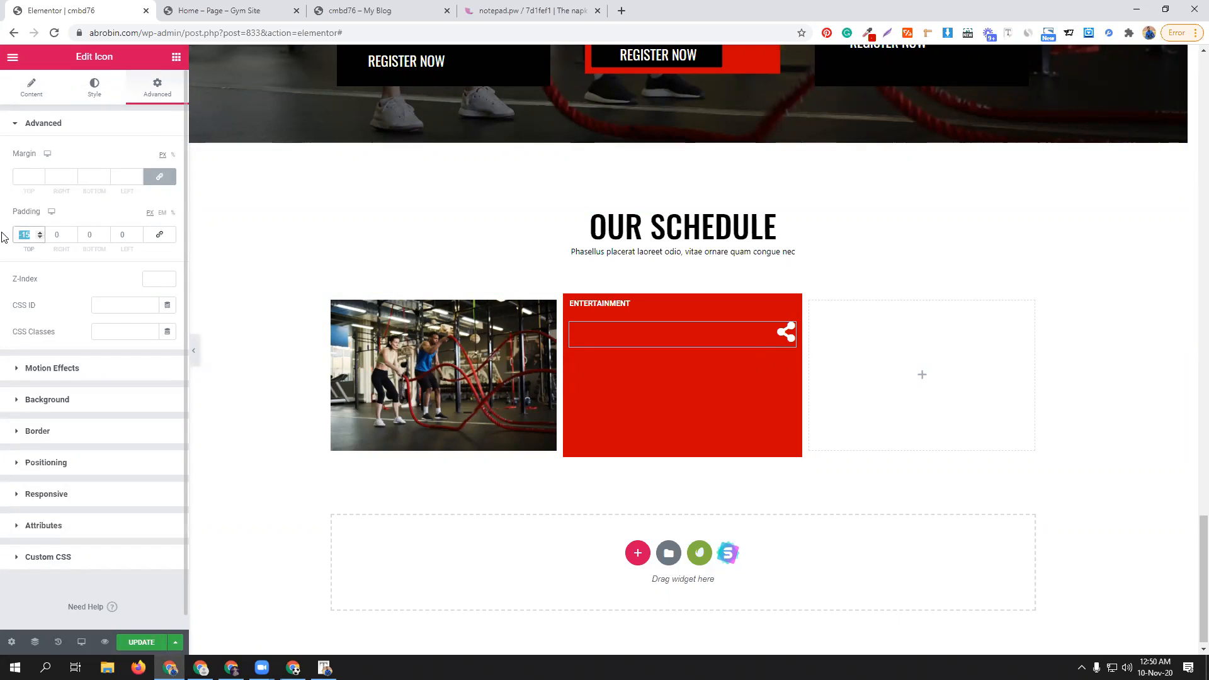
click(160, 176)
click(42, 181)
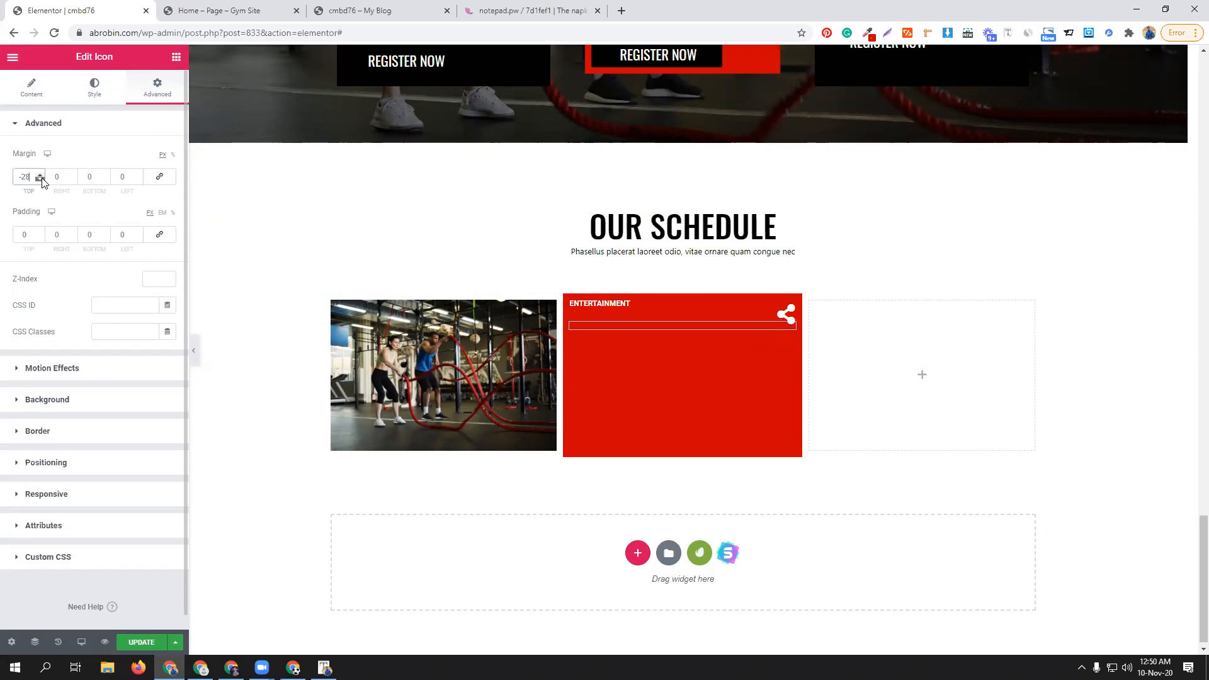
text(0)
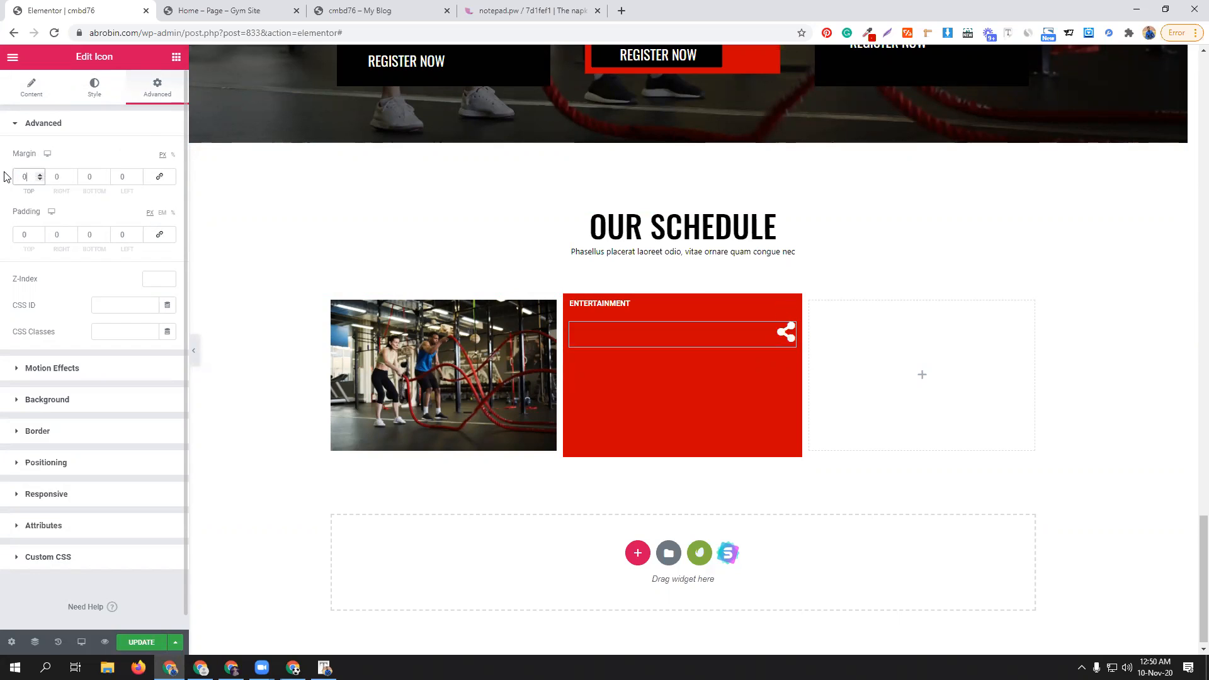
- Set the share icon's position to Absolute and nudge it to horizontal and vertical offsets of -1 px
click(90, 465)
click(126, 308)
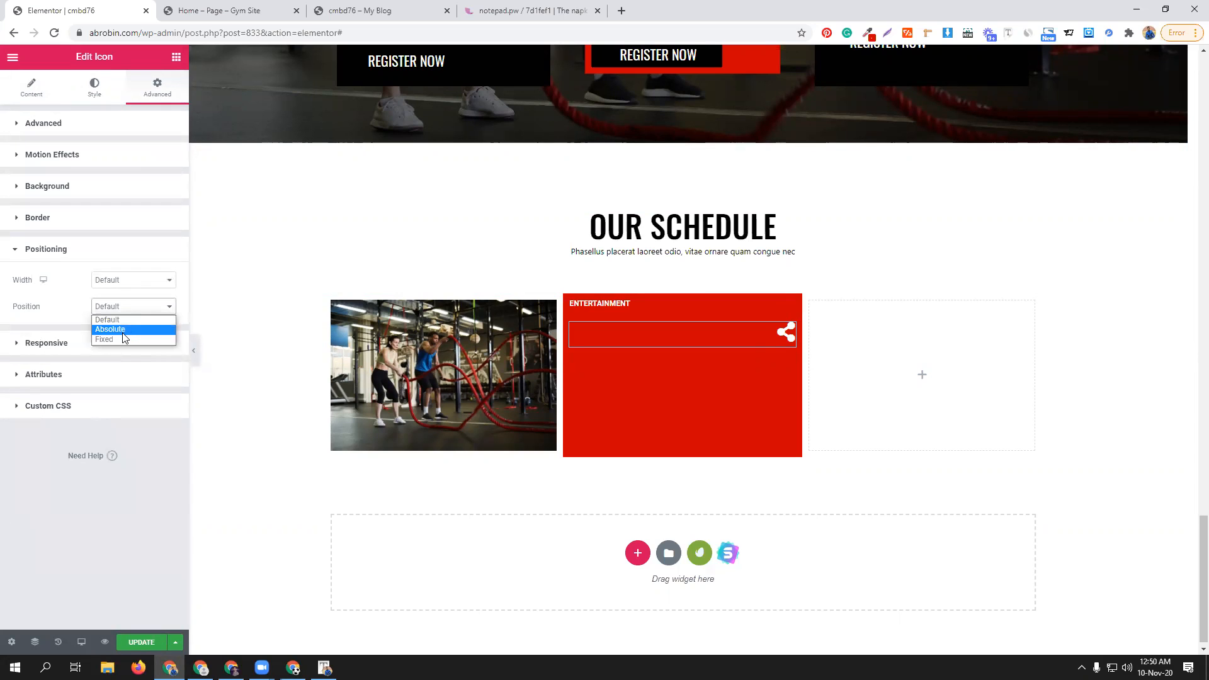
click(124, 330)
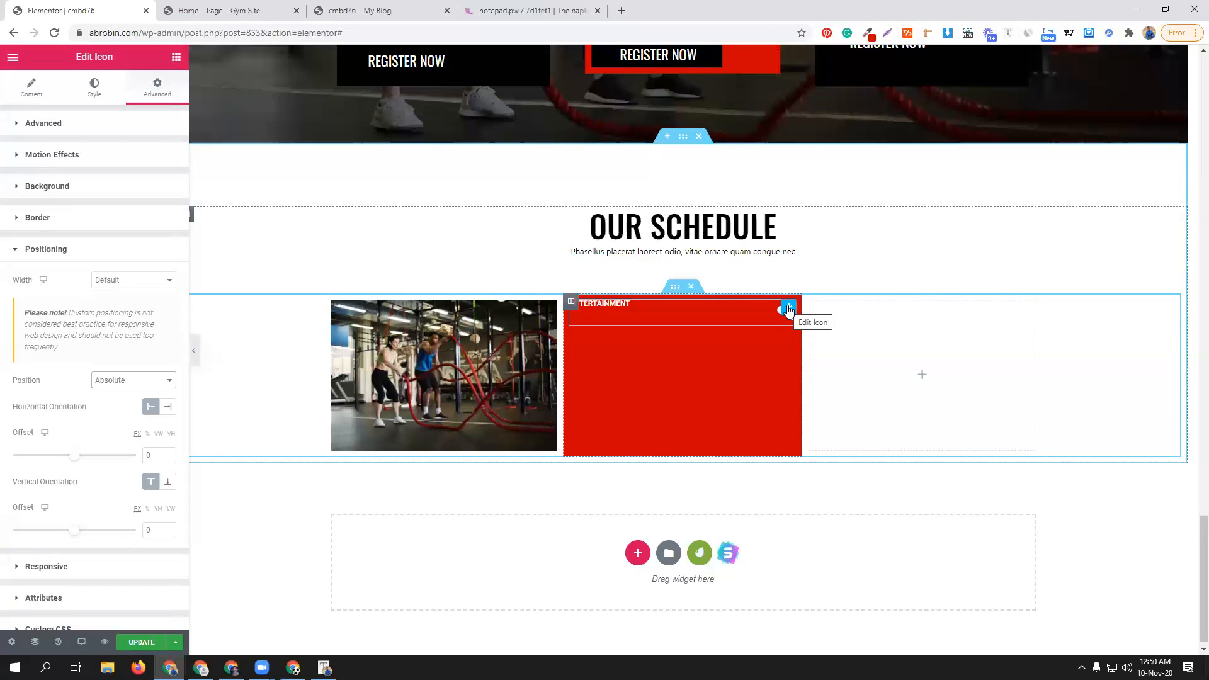
mouse_move(789, 309)
mouse_down()
mouse_move(753, 350)
mouse_move(670, 354)
mouse_move(664, 394)
mouse_move(757, 395)
mouse_move(758, 330)
mouse_move(661, 328)
mouse_move(666, 389)
mouse_move(762, 346)
mouse_move(787, 309)
mouse_up()
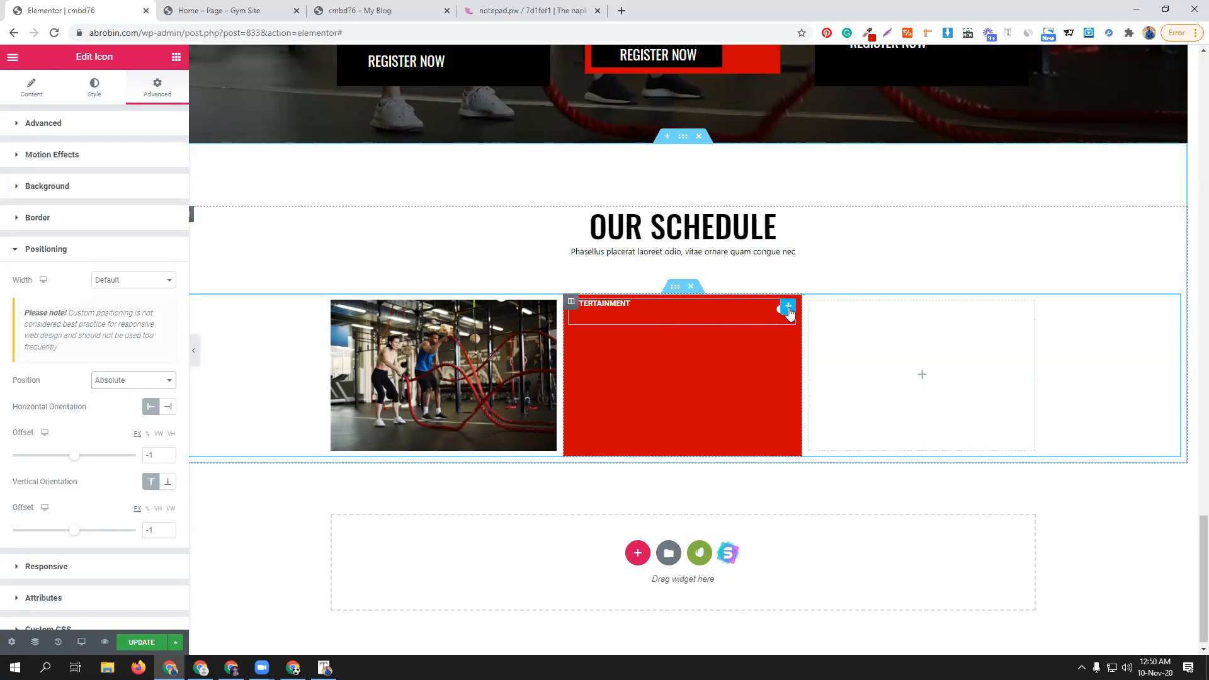
- Move the share icon lower in the red card and give the ENTERTAINMENT heading an unlinked bottom padding of 30 px
drag(787, 309, 783, 345)
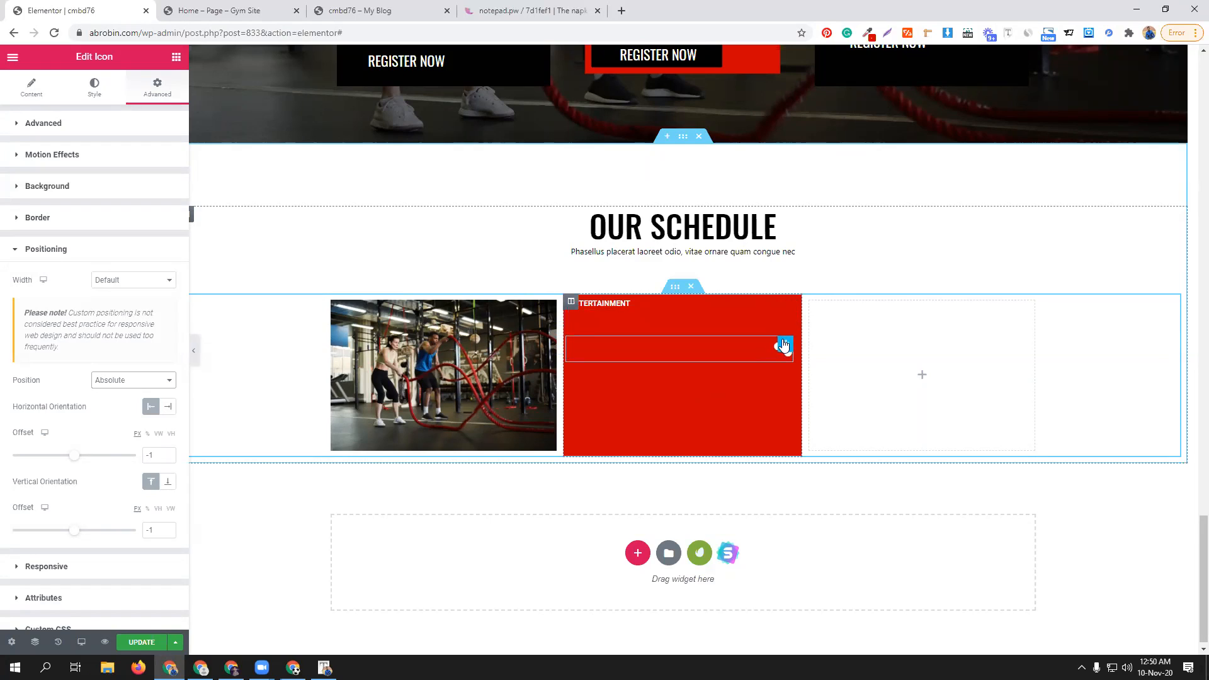
click(790, 309)
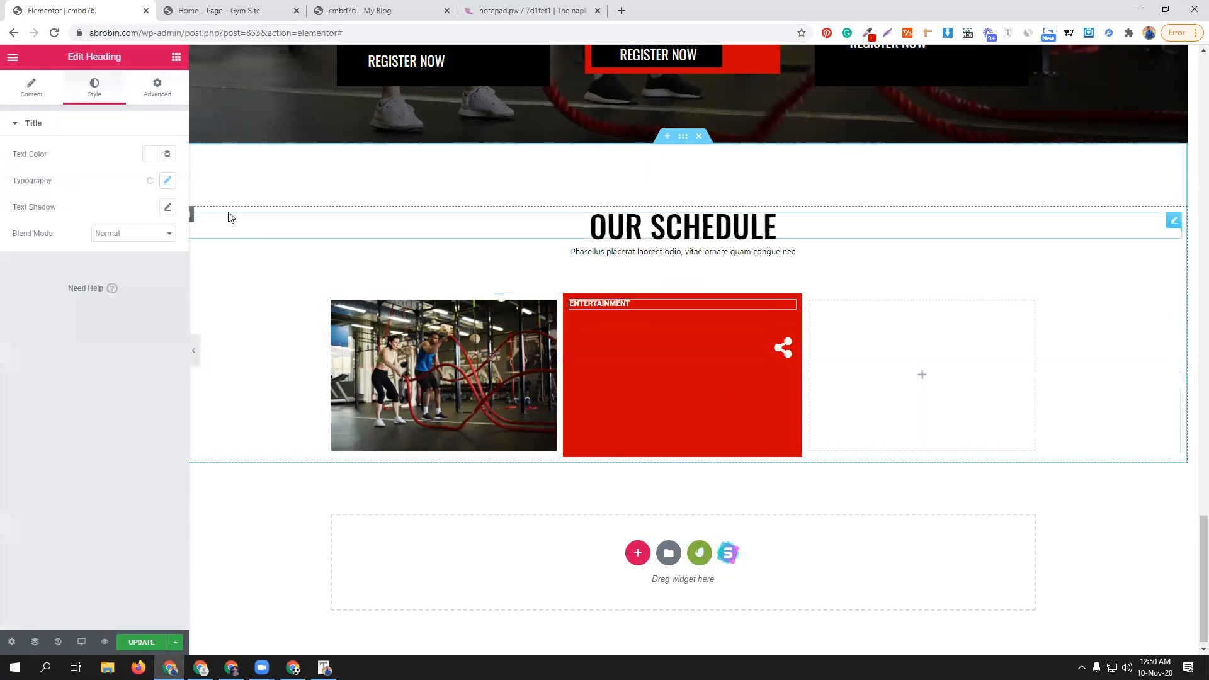
click(158, 88)
click(159, 235)
drag(90, 233, 85, 233)
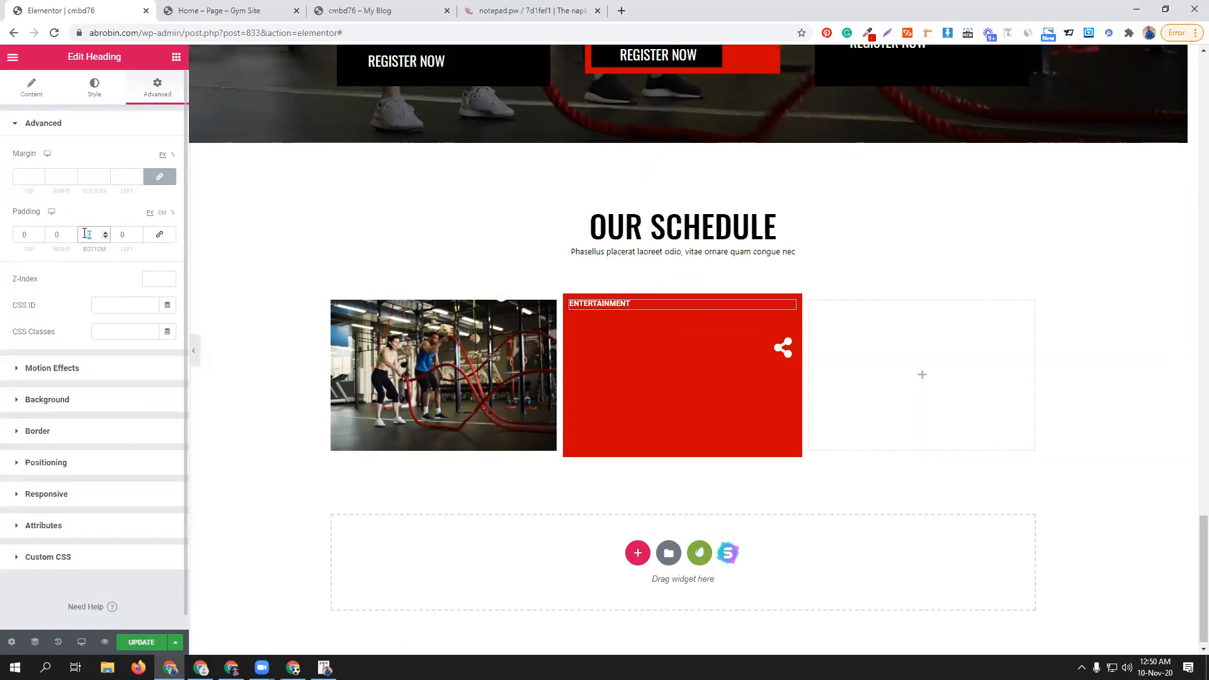
text(15)
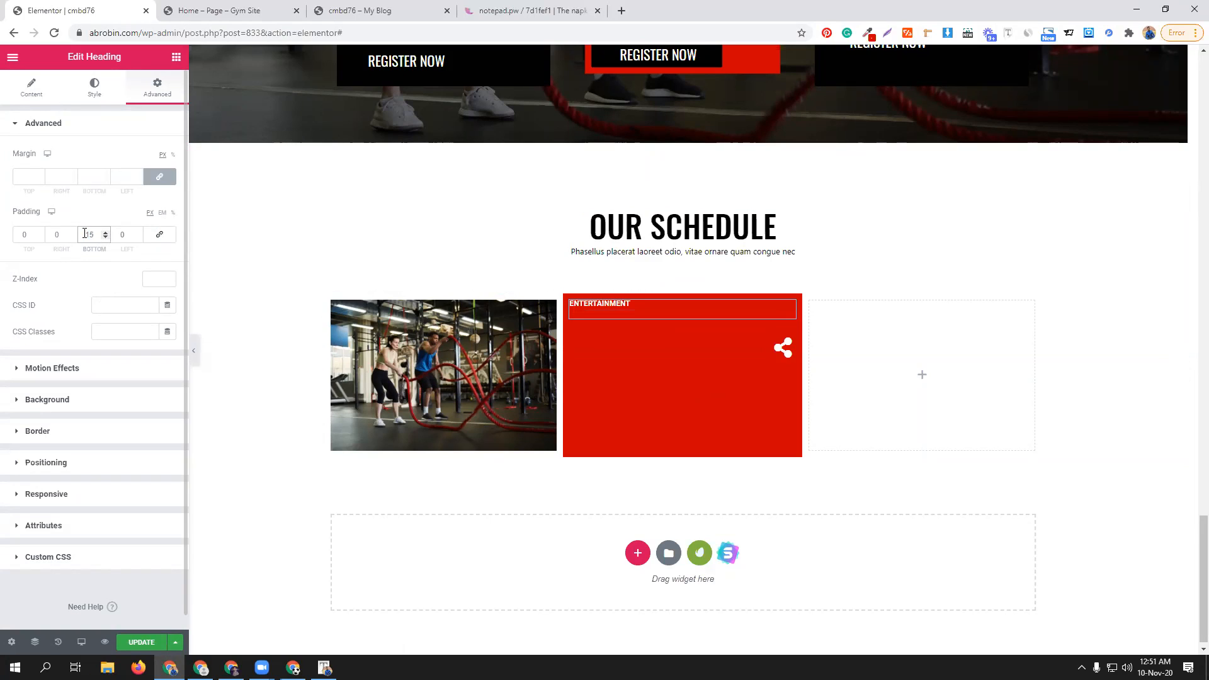
key(BackSpace)
key(BackSpace)
text(25)
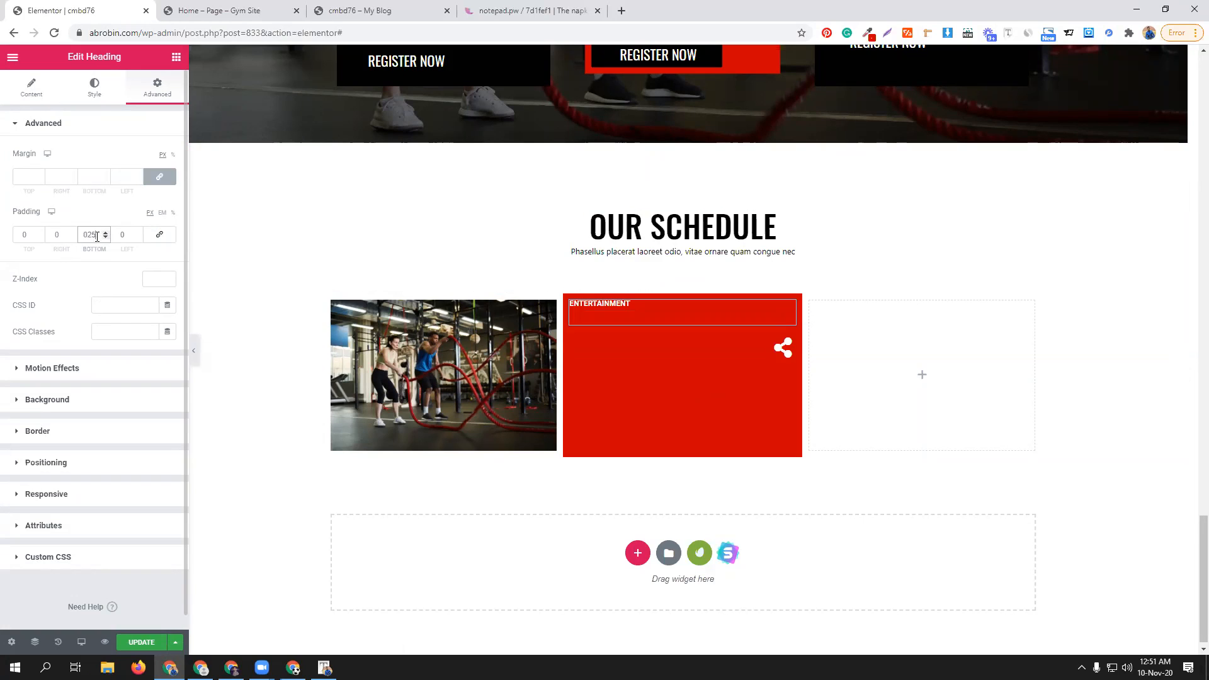
drag(96, 235, 55, 232)
text(30)
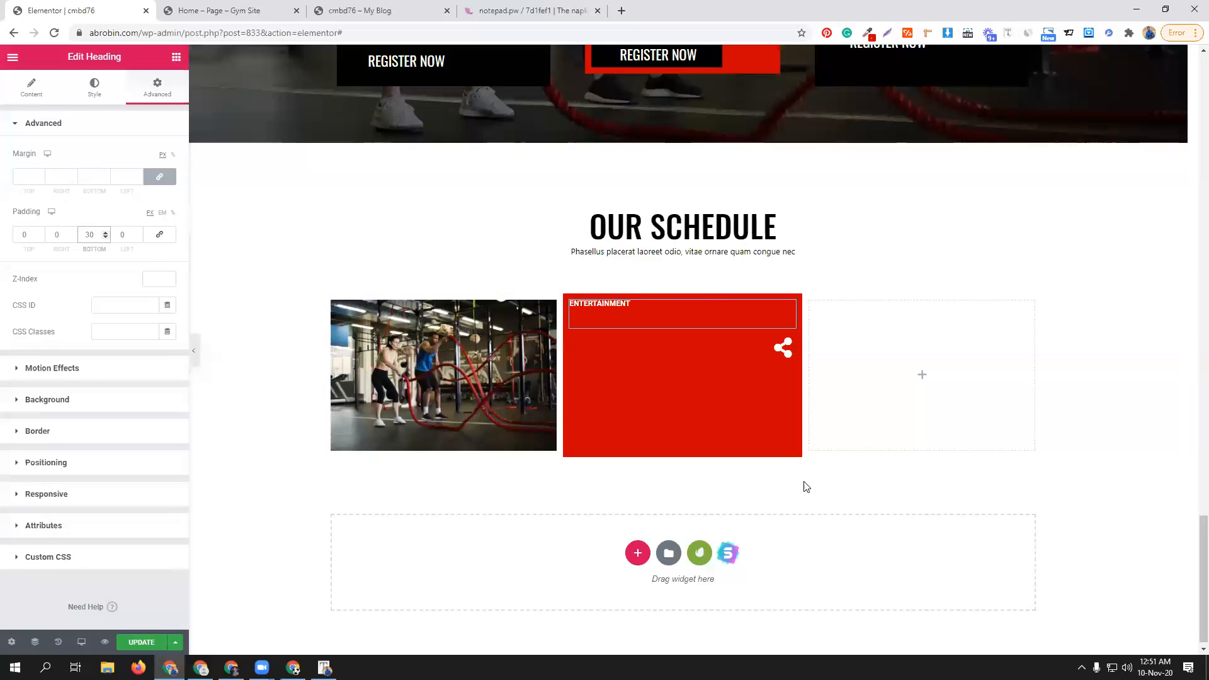
- Move the share icon back to the red card's upper right corner, at horizontal offset -21 and vertical offset 0
click(784, 346)
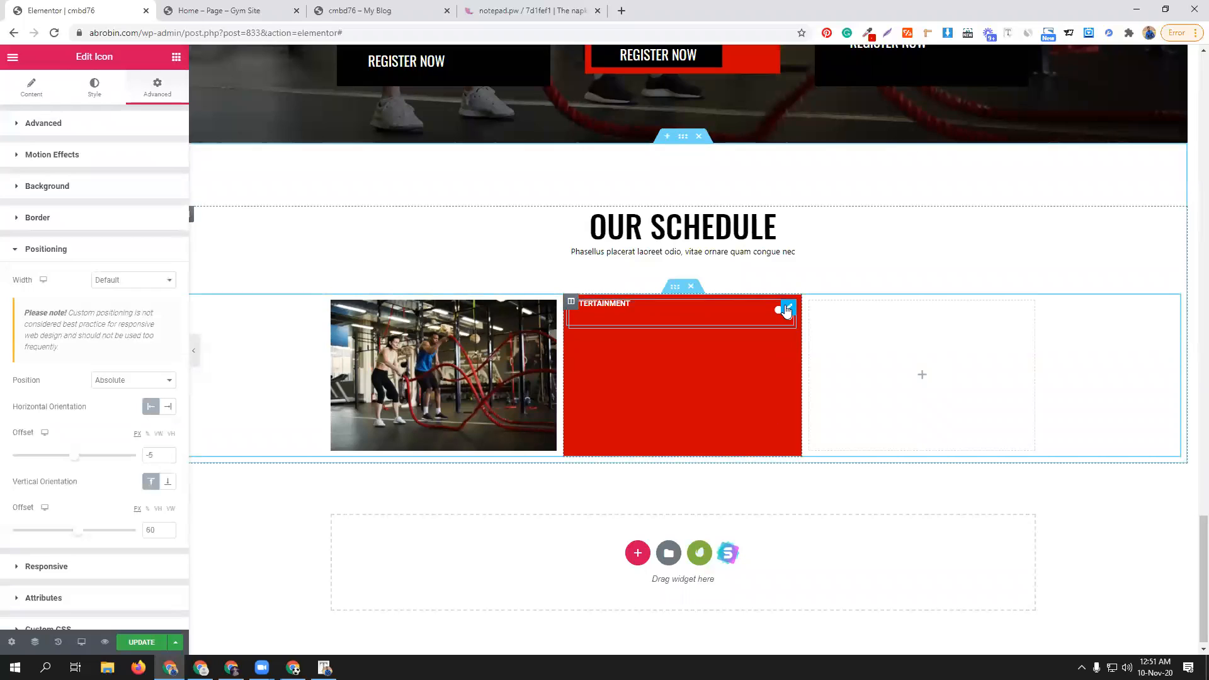
drag(786, 309, 784, 306)
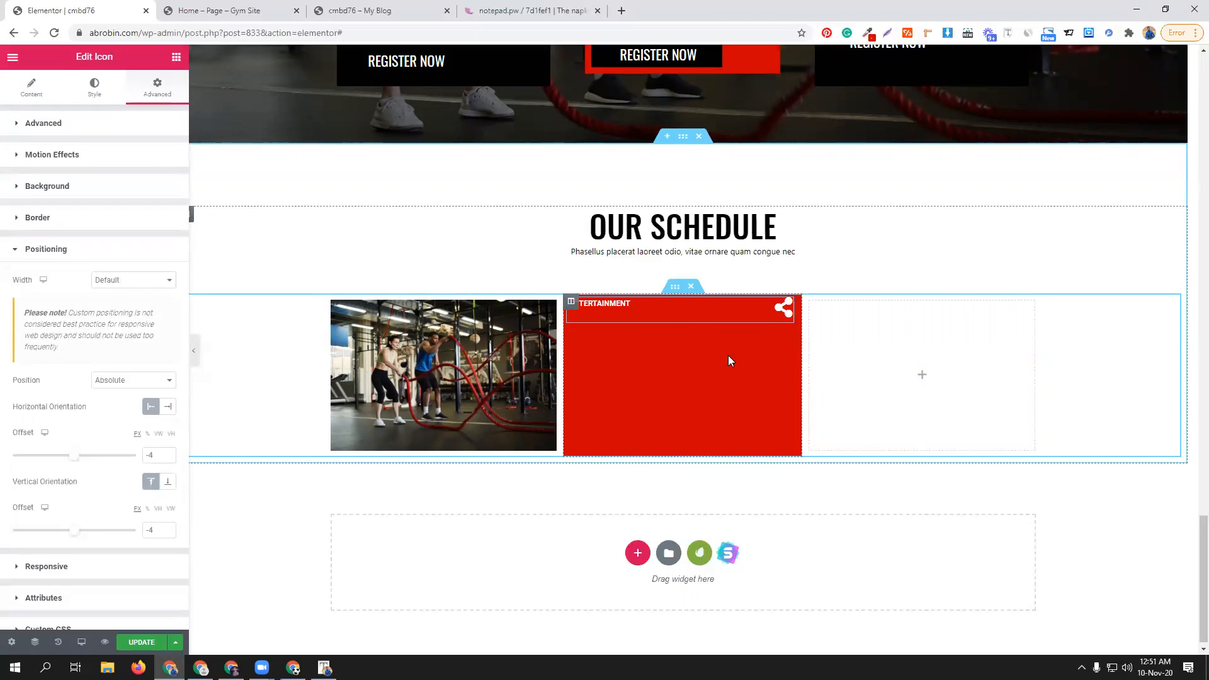
click(705, 326)
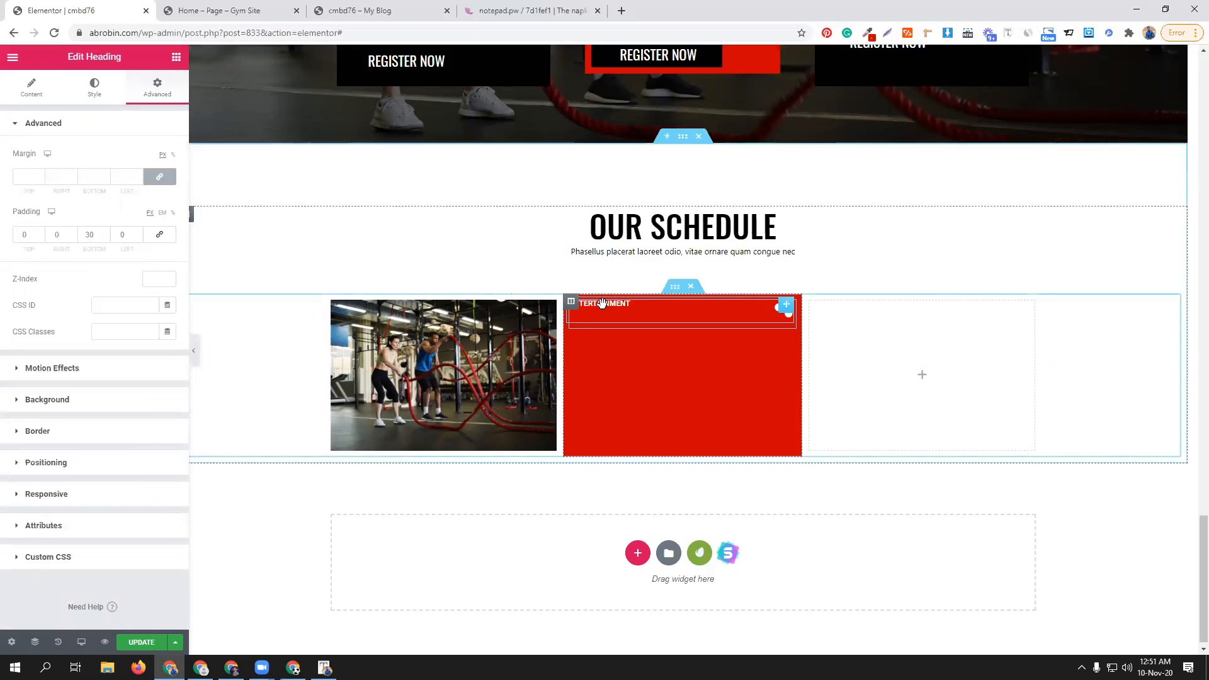
click(29, 87)
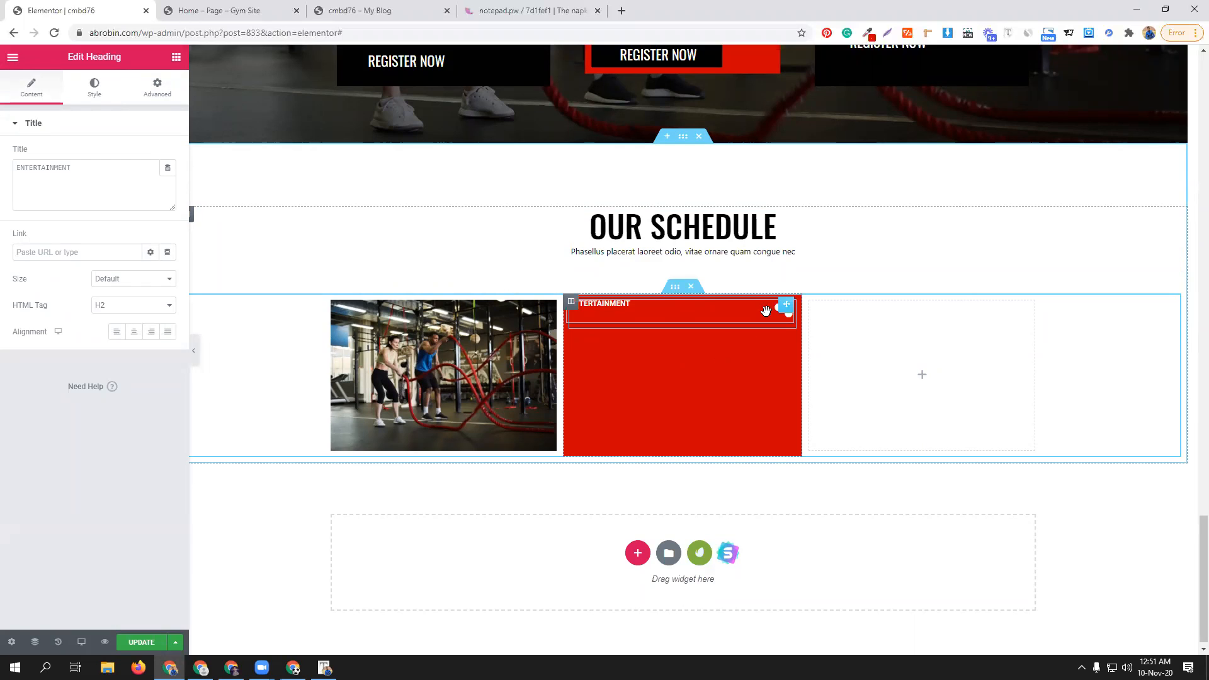
drag(786, 308, 503, 394)
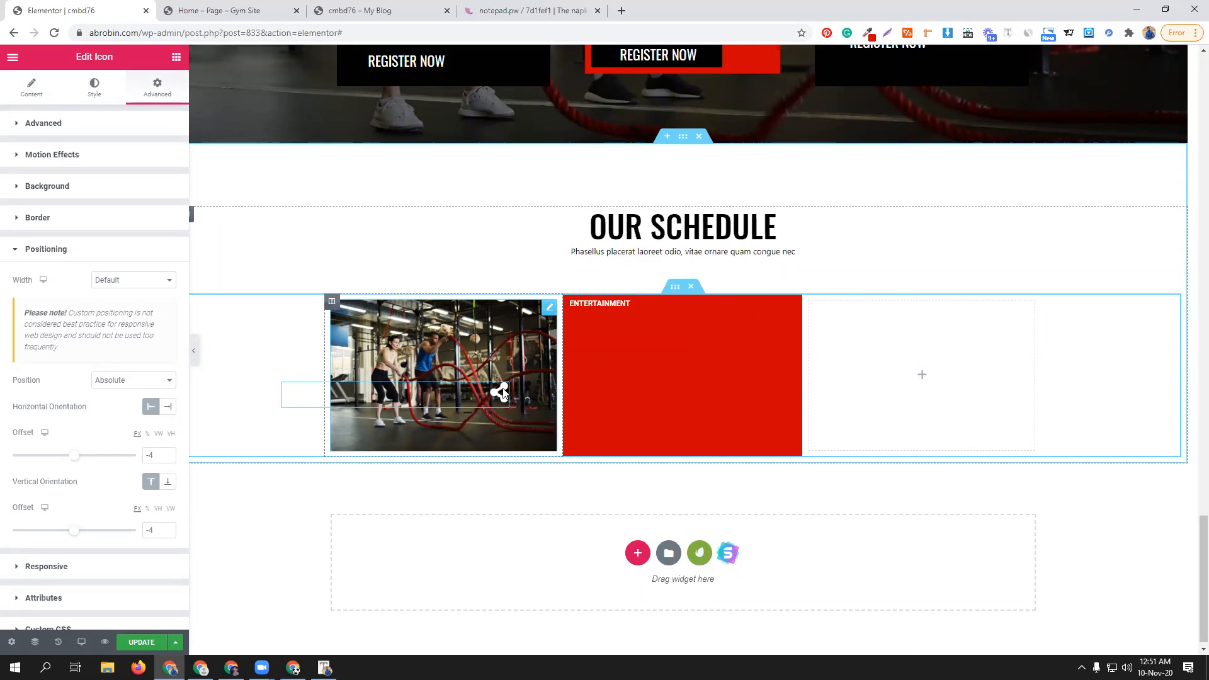
drag(503, 394, 778, 308)
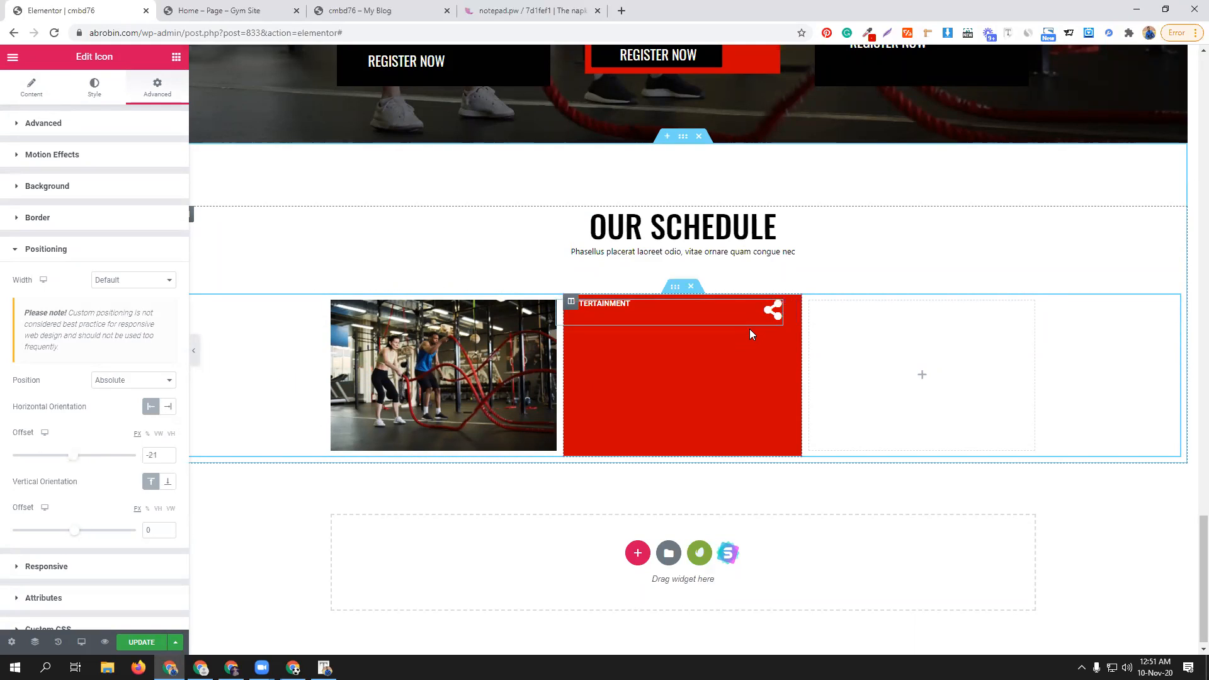
- Set the ENTERTAINMENT heading's top padding to 10 px
click(751, 332)
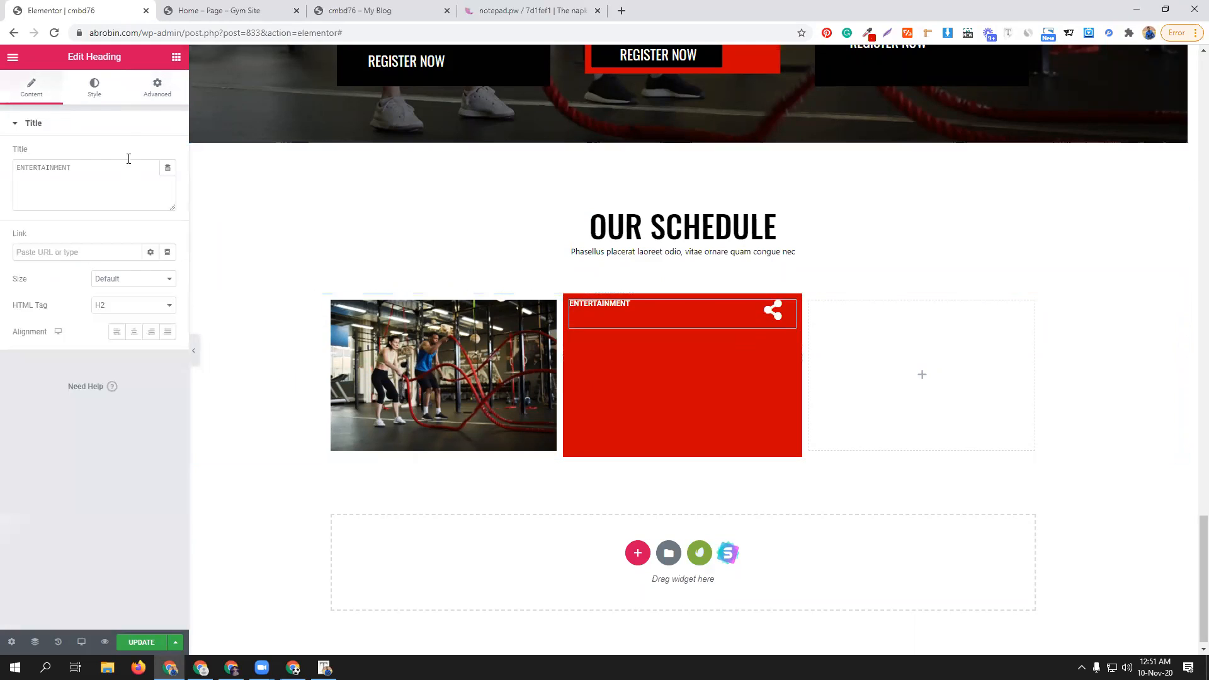
click(156, 88)
click(42, 230)
click(39, 231)
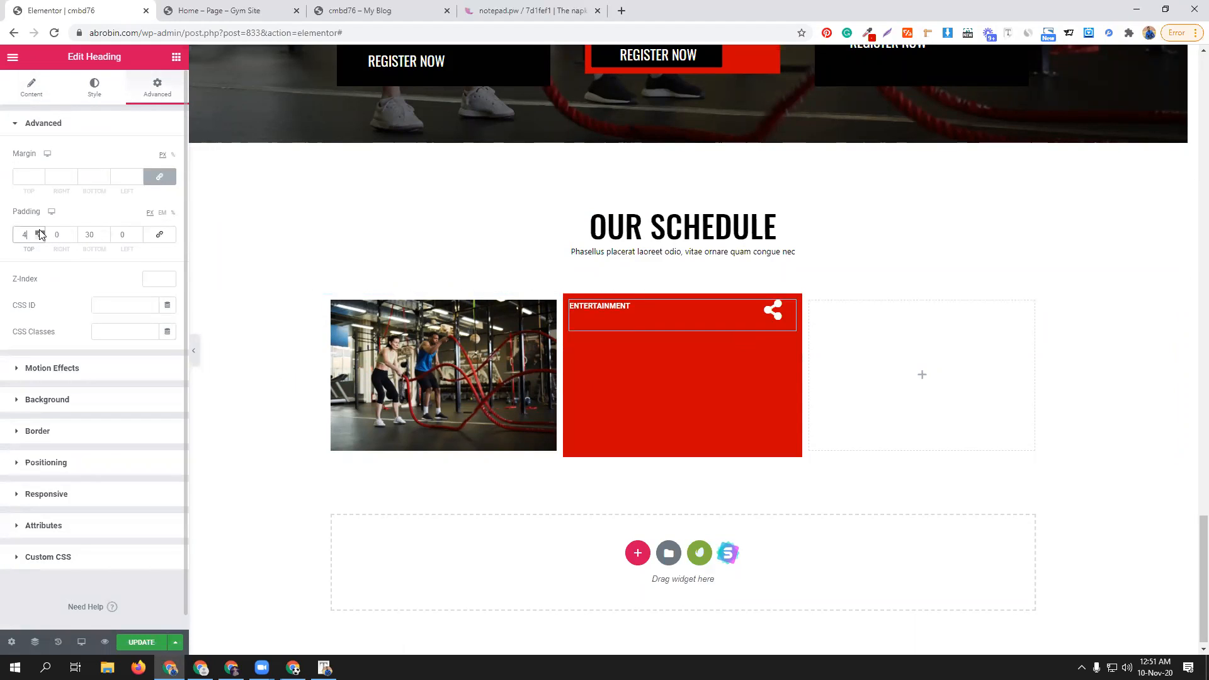
click(39, 231)
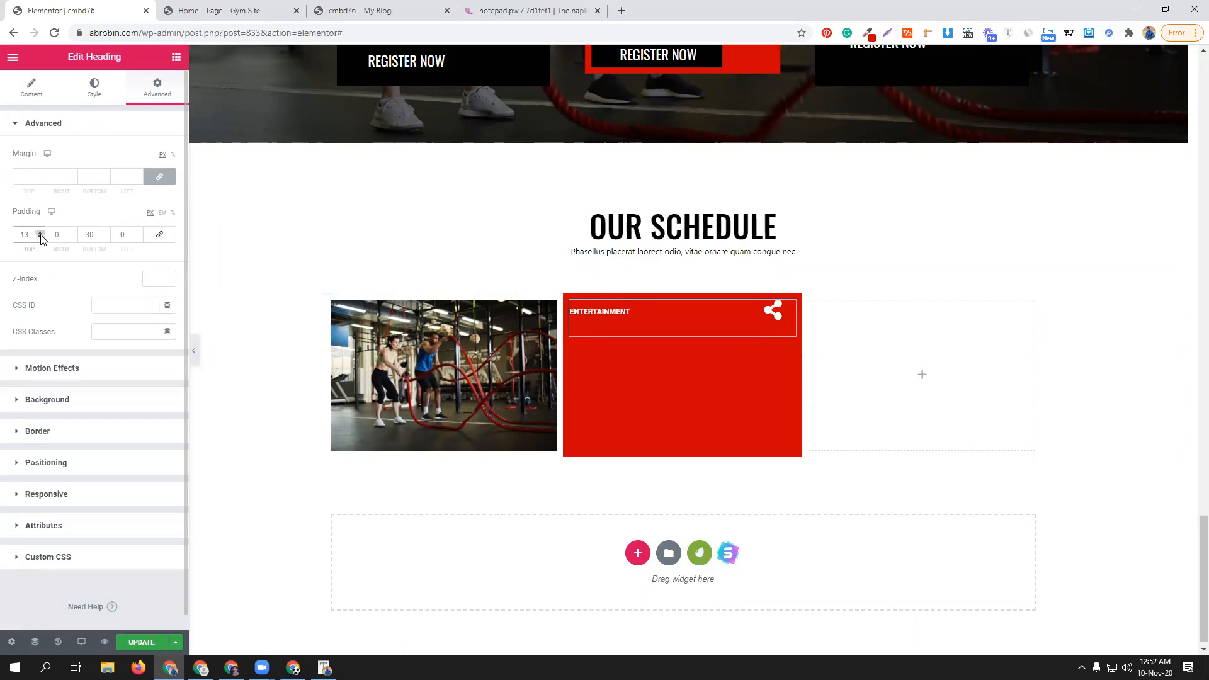
click(41, 238)
click(40, 237)
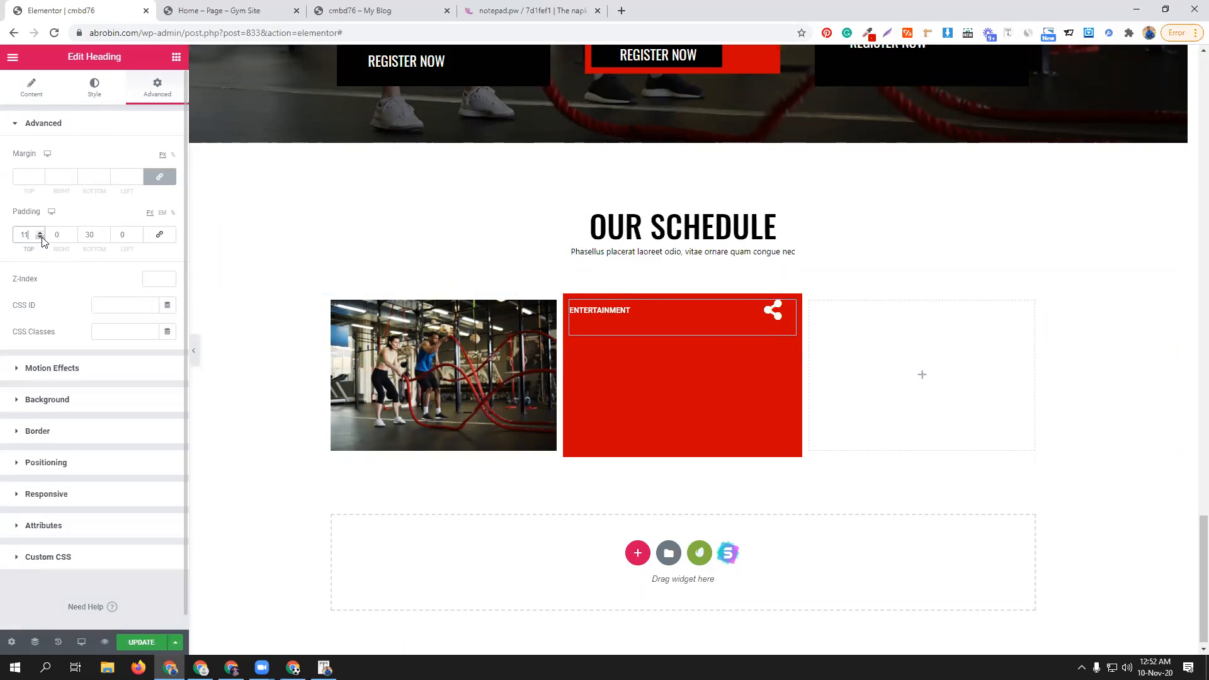
click(40, 237)
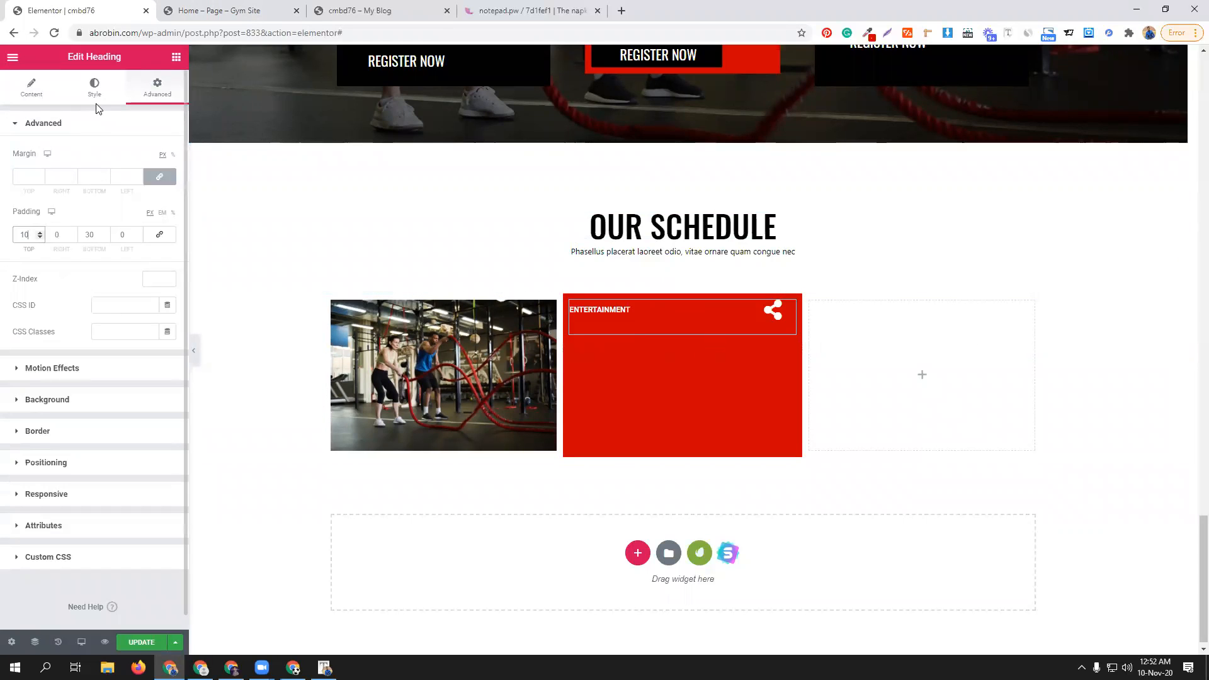
click(175, 57)
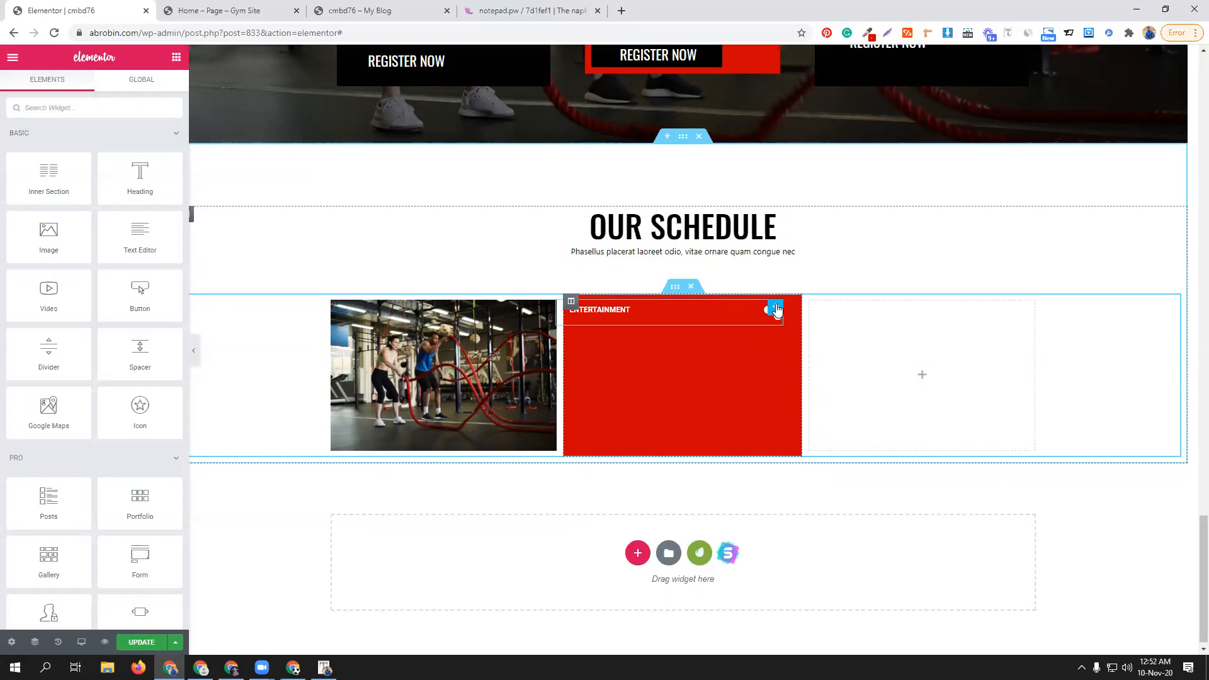
drag(42, 186, 678, 455)
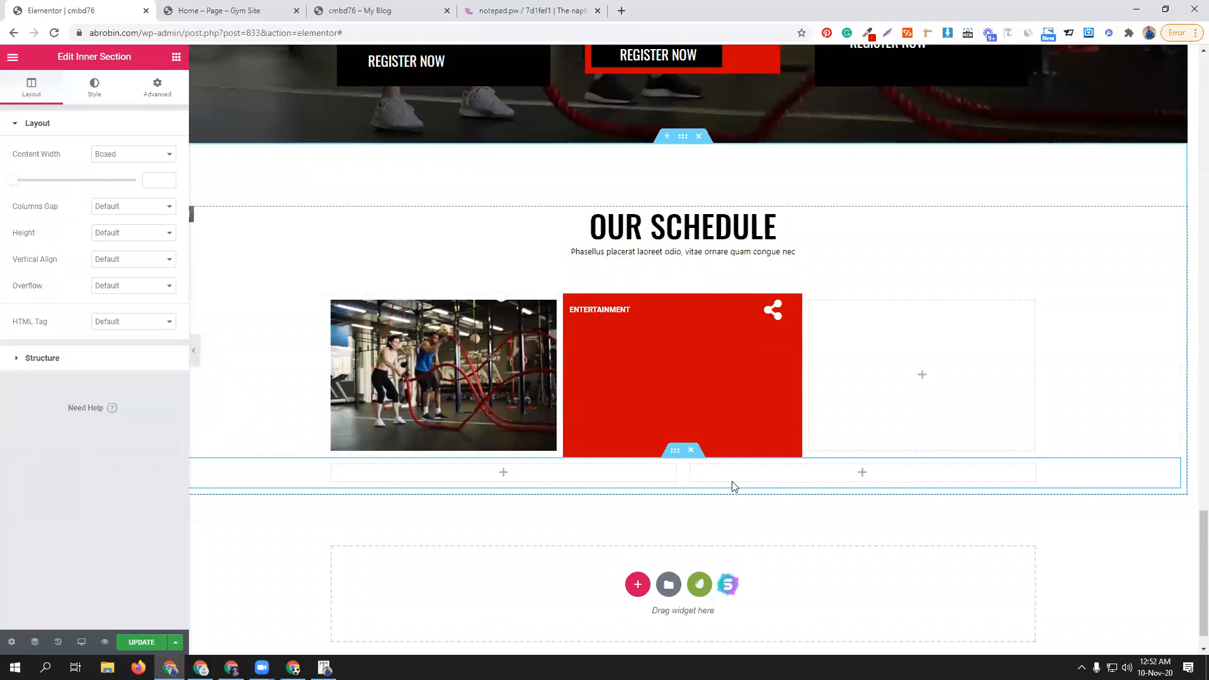
click(690, 449)
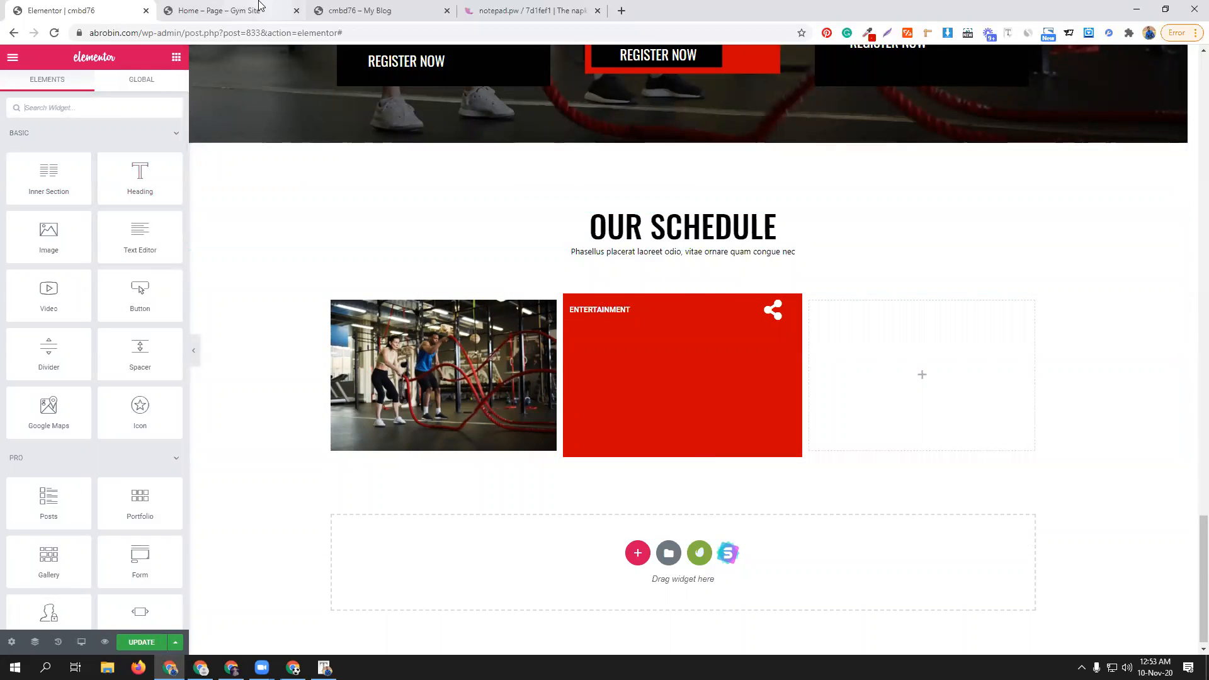
- Switch to the reference Gym Site page and copy the blog title text from the red ENTERTAINMENT card
click(219, 11)
drag(506, 221, 577, 252)
key(ctrl+c)
right_click(545, 231)
click(199, 149)
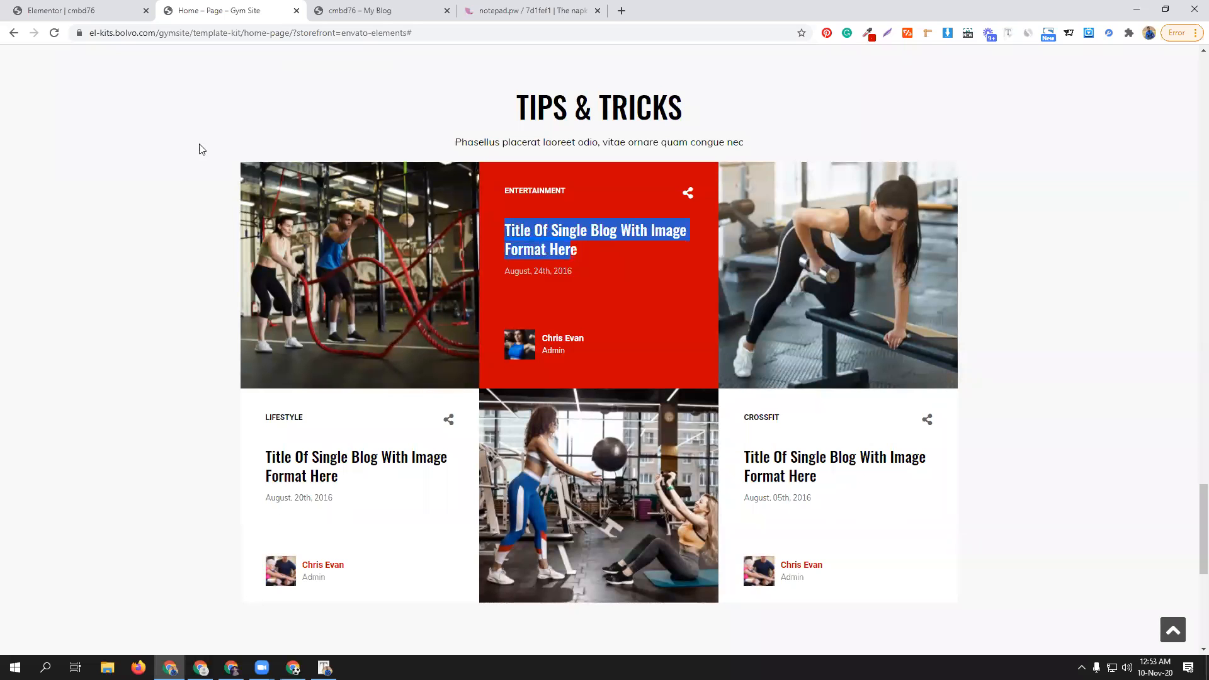
- Back in Elementor, add a heading below ENTERTAINMENT in the red card with the copied text "Title Of Single Blog With Image Format Her"
click(80, 10)
drag(162, 184, 658, 321)
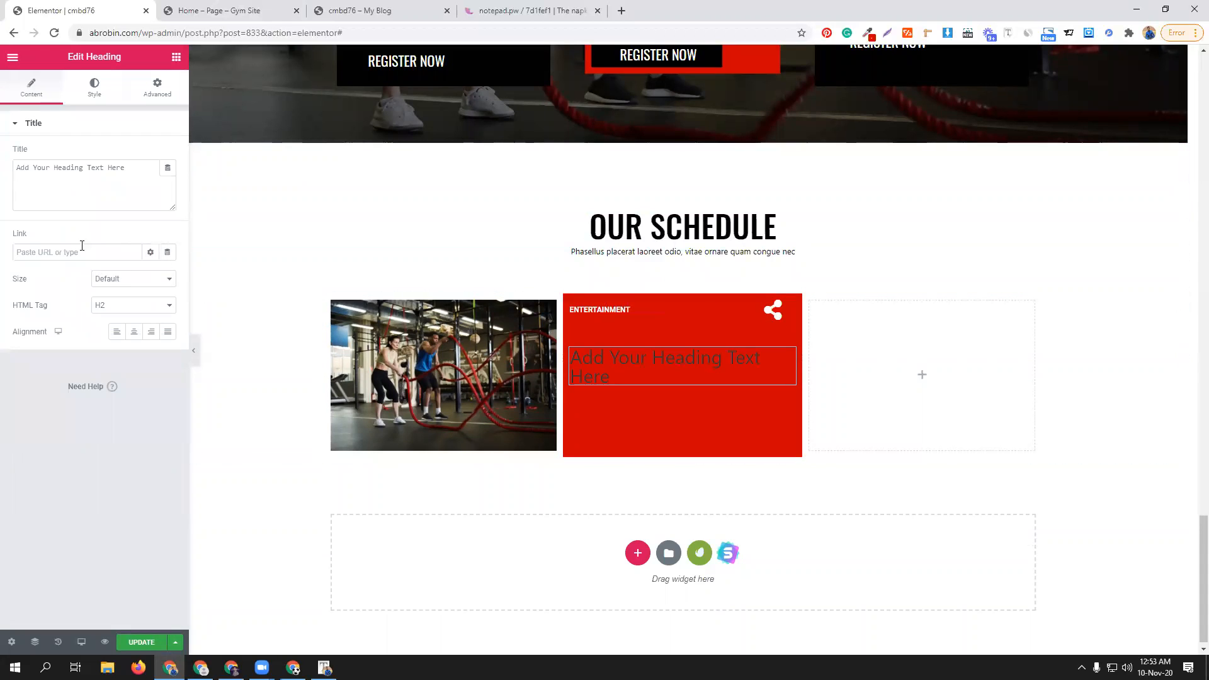
triple_click(79, 173)
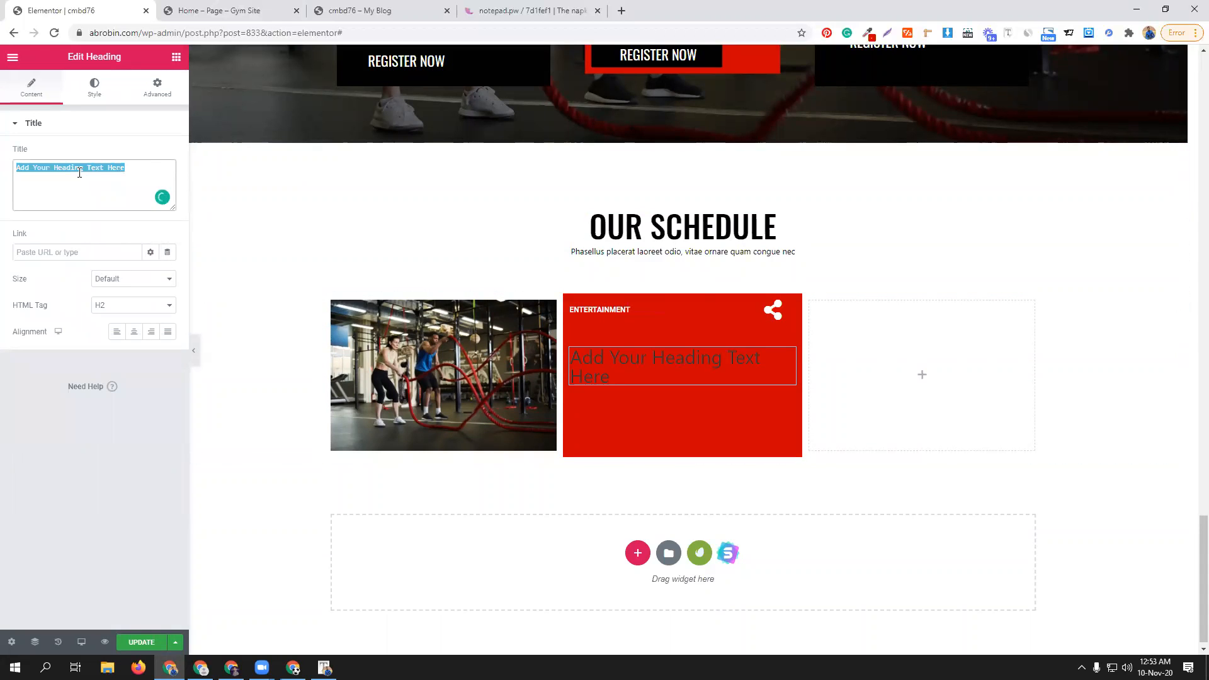
key(ctrl+v)
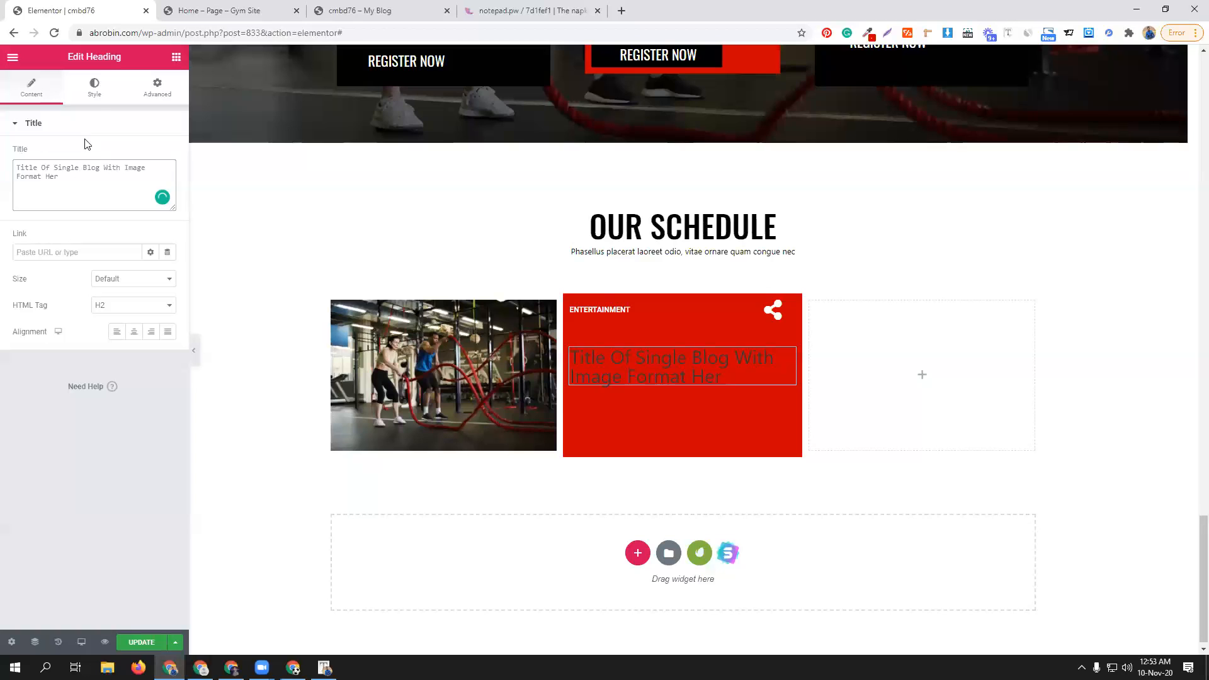
- Set the blog title heading's text color to white
click(95, 87)
click(150, 154)
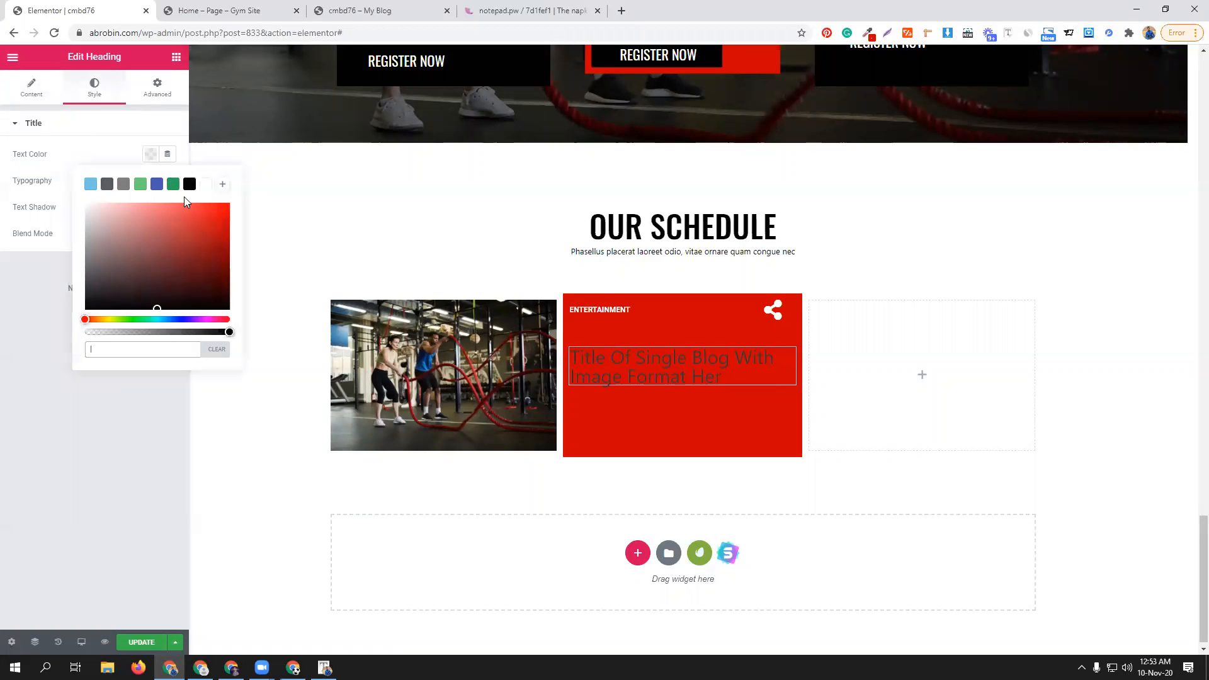
click(204, 186)
click(103, 151)
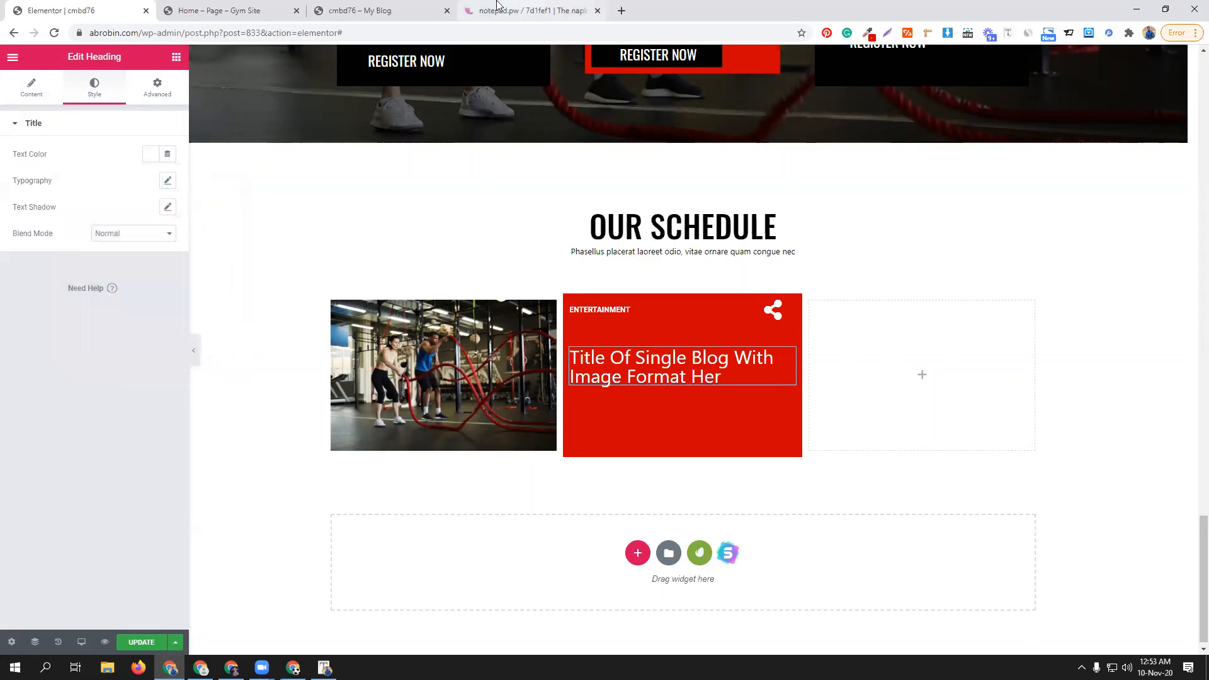
- Switch to the reference Gym Site page and inspect the font properties of the red card's blog title
click(370, 5)
click(255, 6)
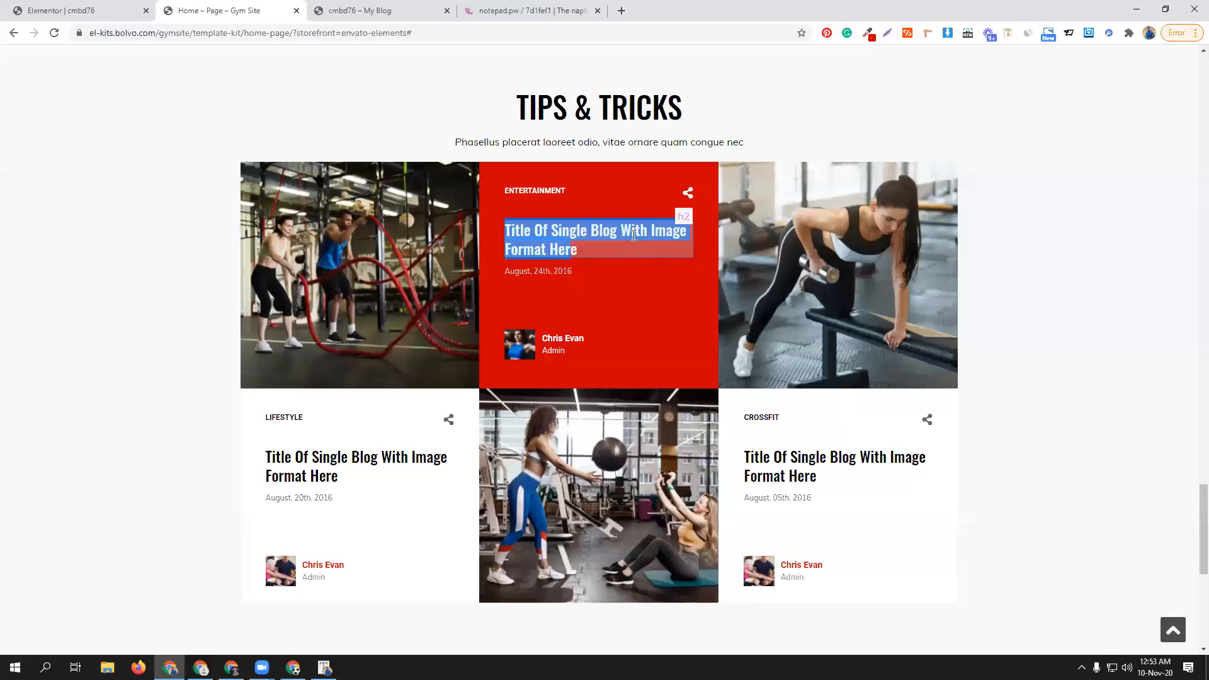
click(633, 236)
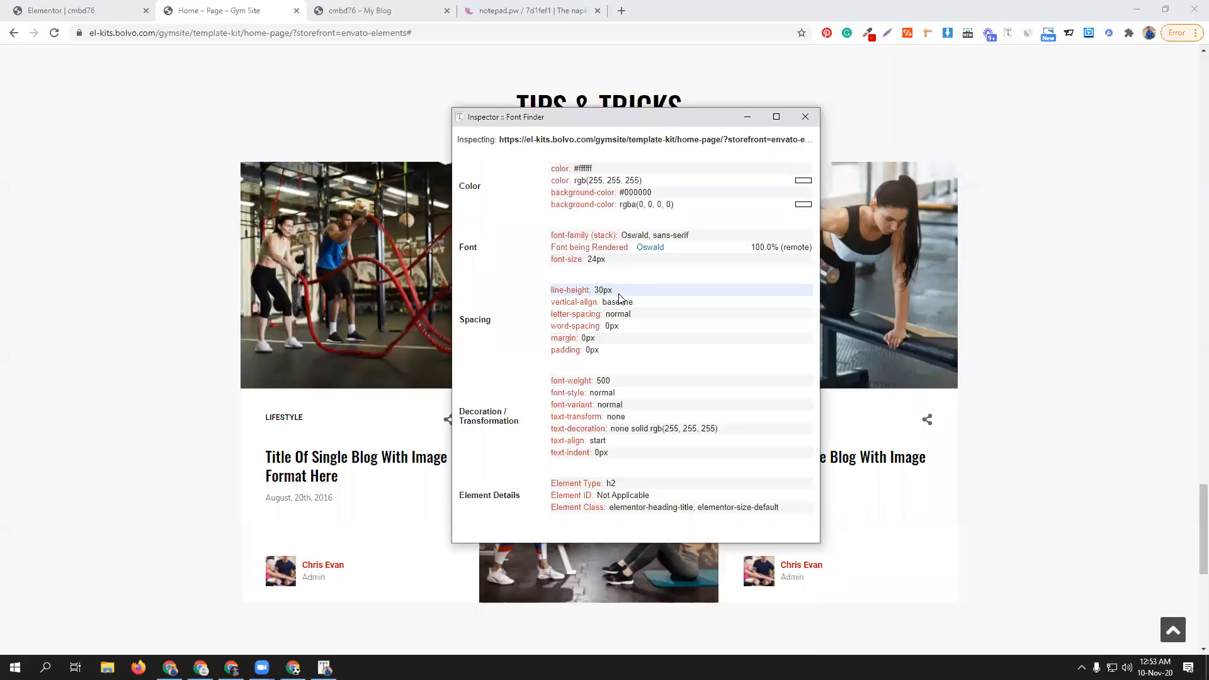
- Back in Elementor, set the blog title heading's typography to the Oswald font family at 24 px
click(135, 10)
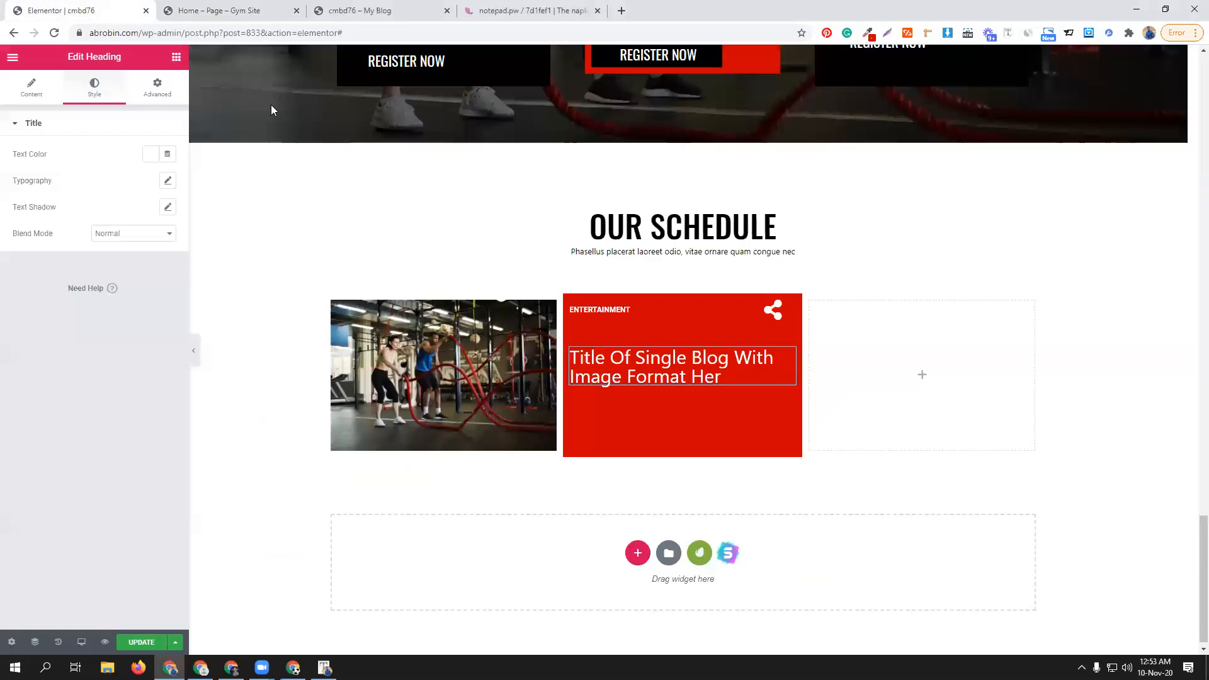
click(168, 182)
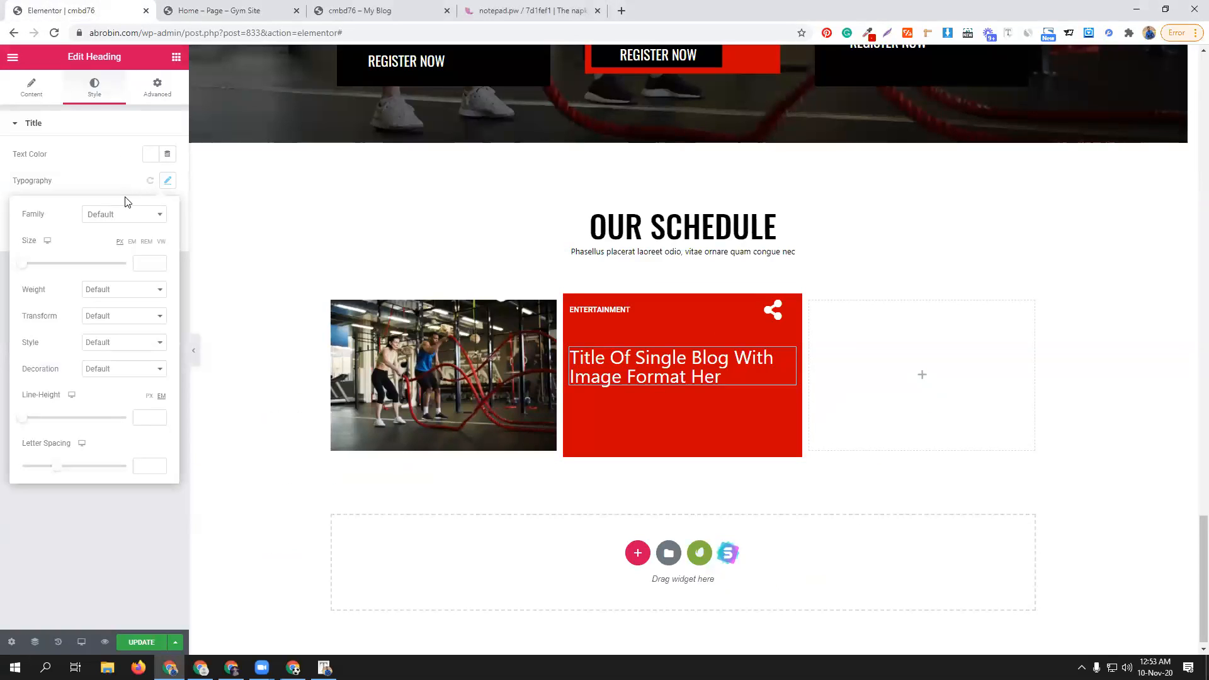
click(125, 213)
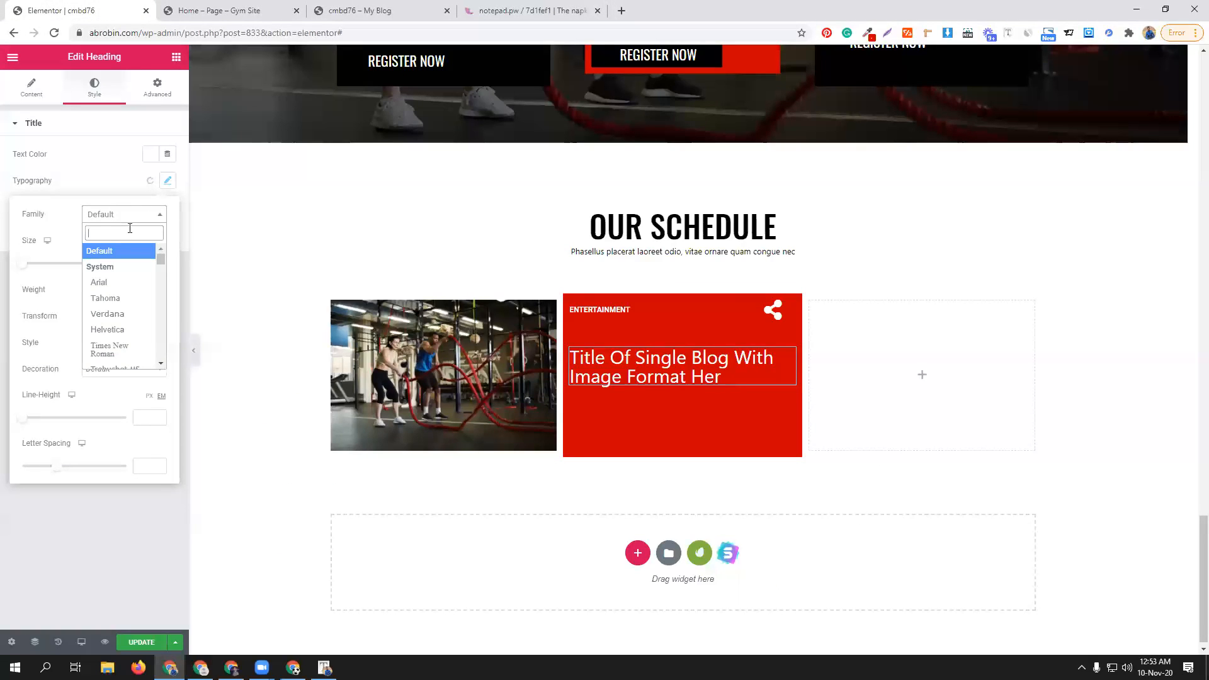
text(osw)
click(134, 269)
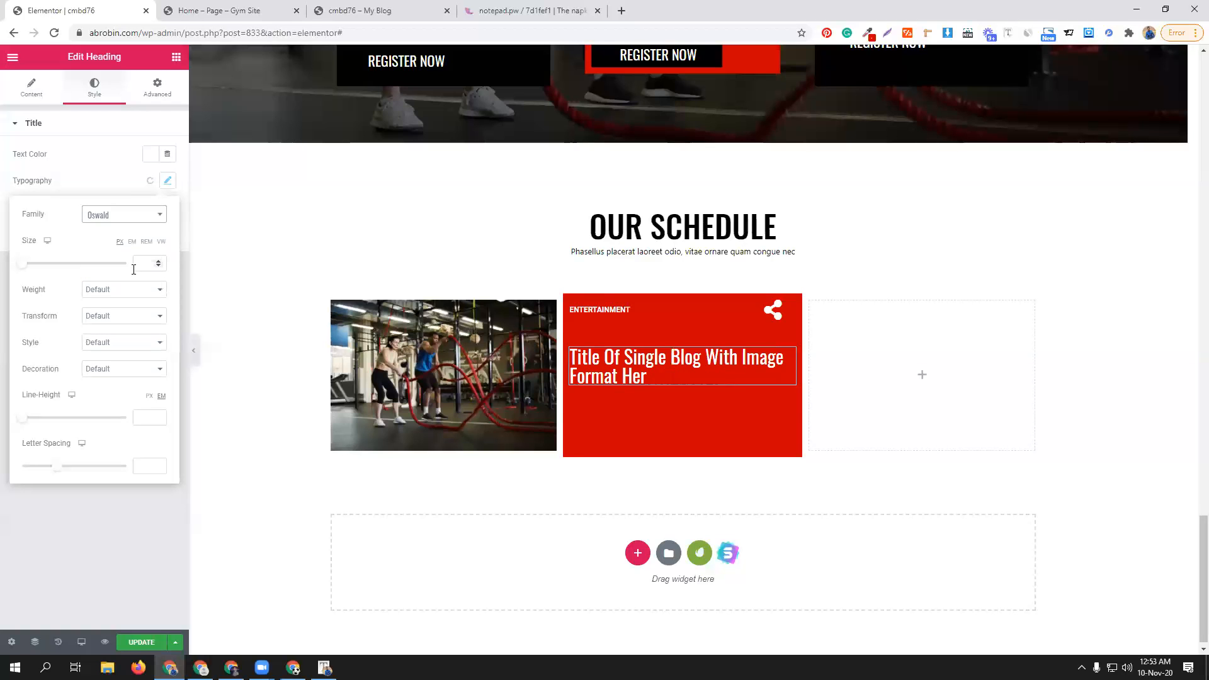
click(137, 263)
text(24)
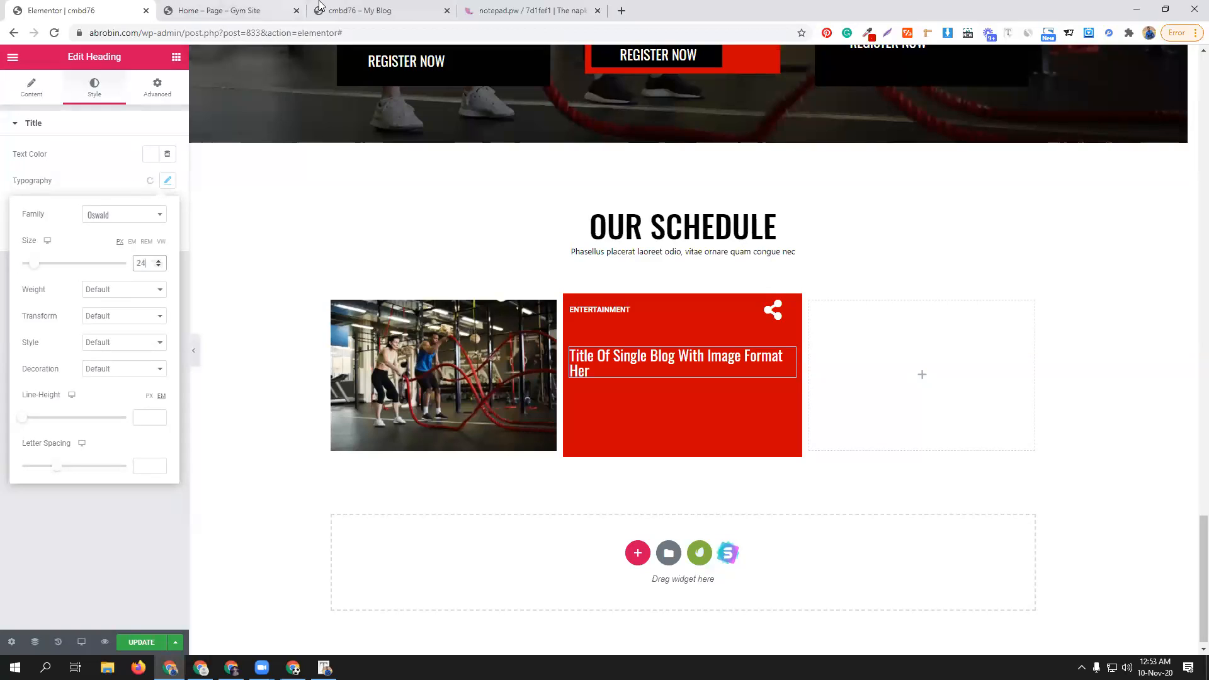
- Consult the inspected font properties and set the blog title heading's line height to 30 px
click(324, 668)
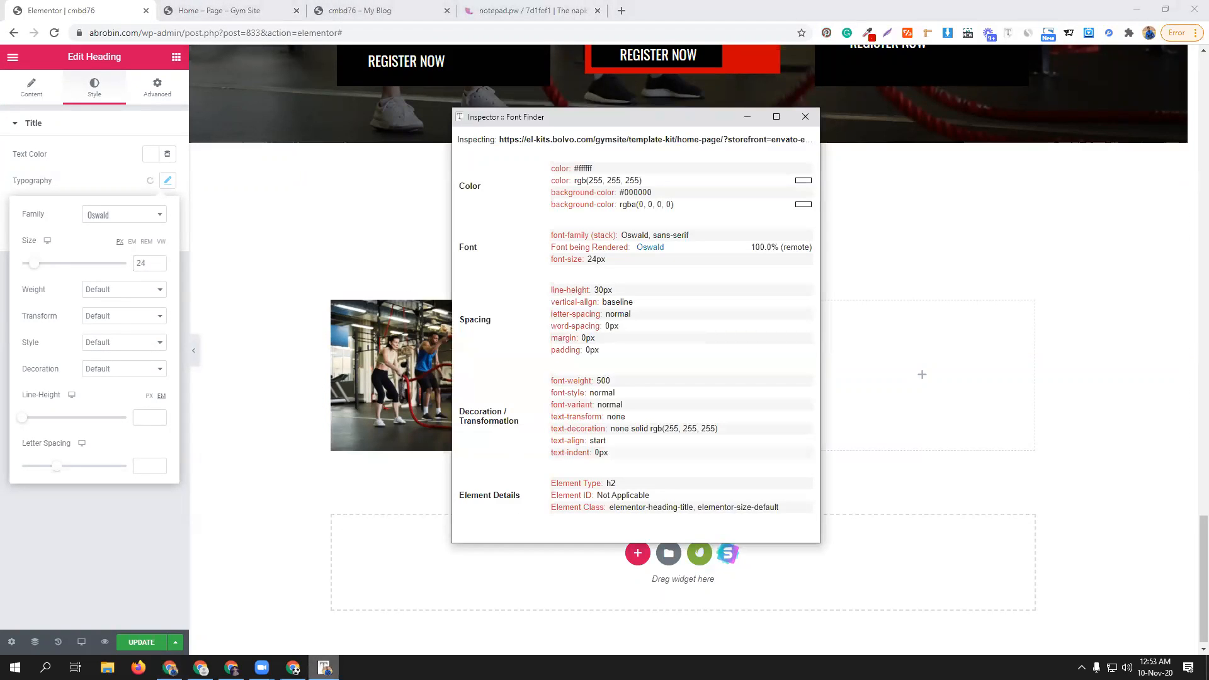
click(325, 669)
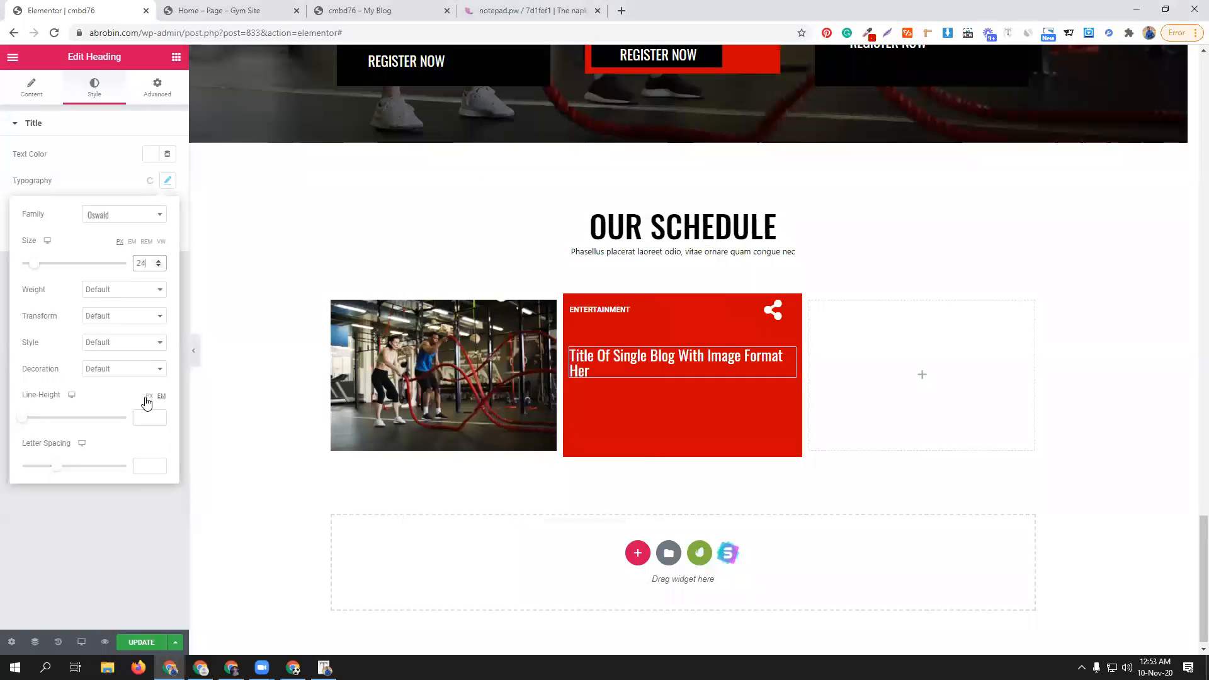
click(324, 668)
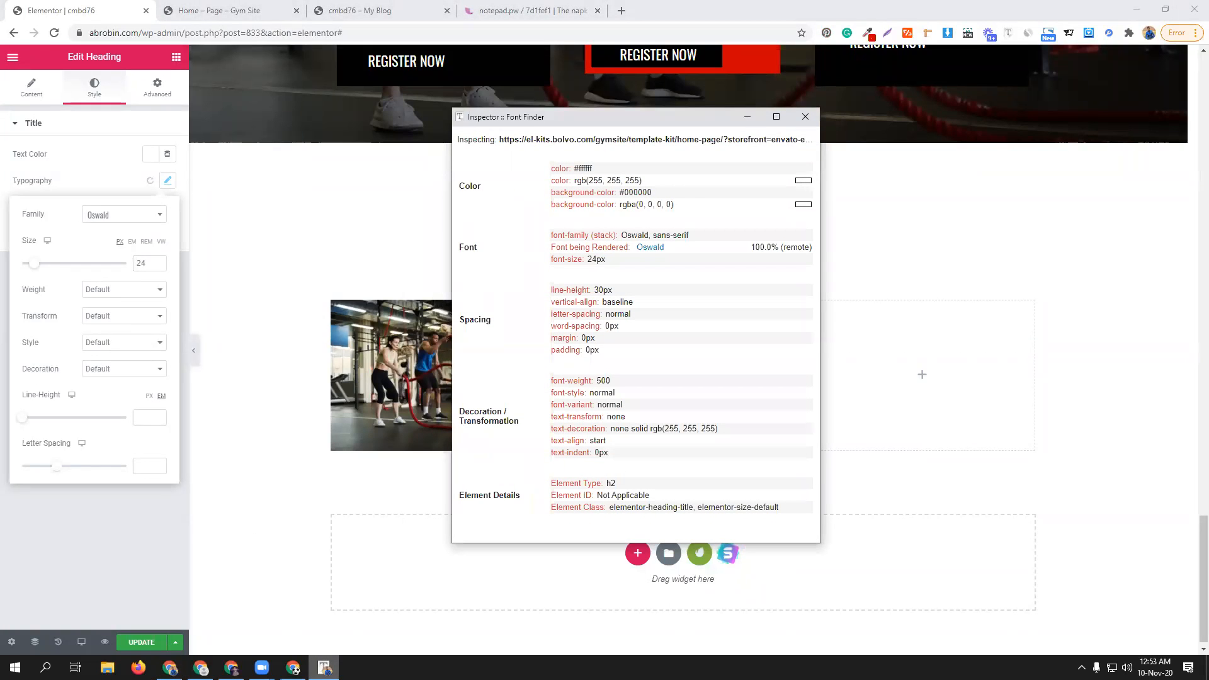
click(325, 668)
click(151, 398)
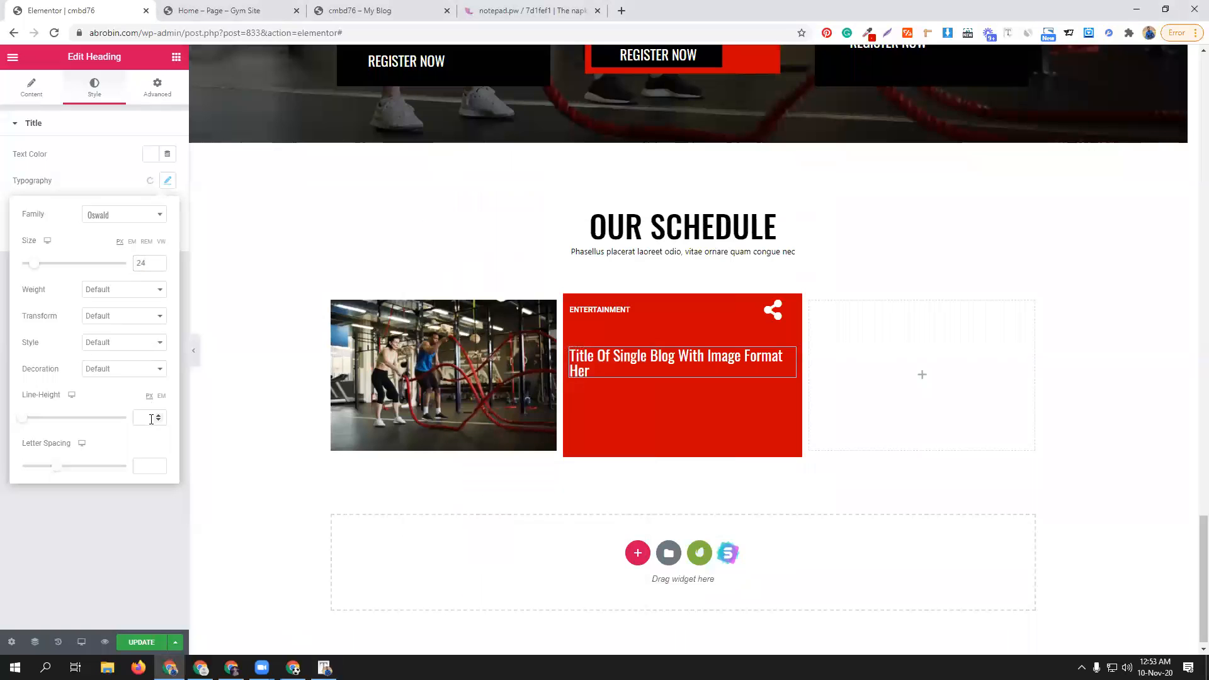
text(30)
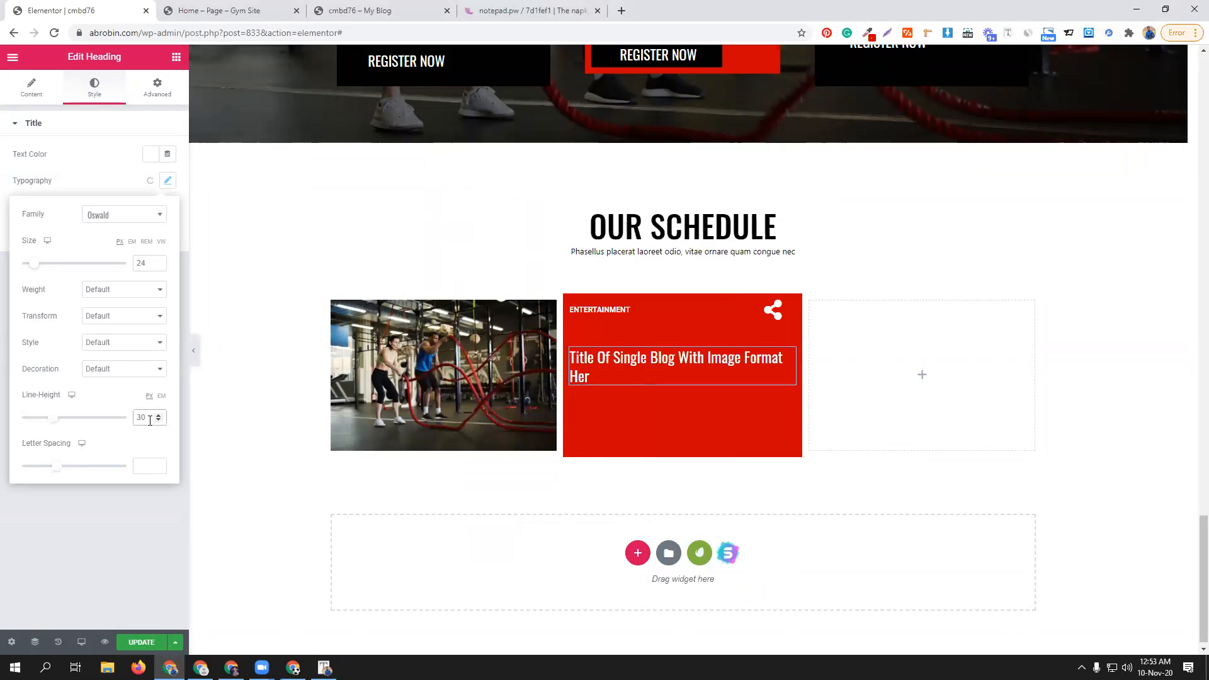
- Compare with the reference page and insert a line break before "Format Her" in the blog title heading's text
click(264, 6)
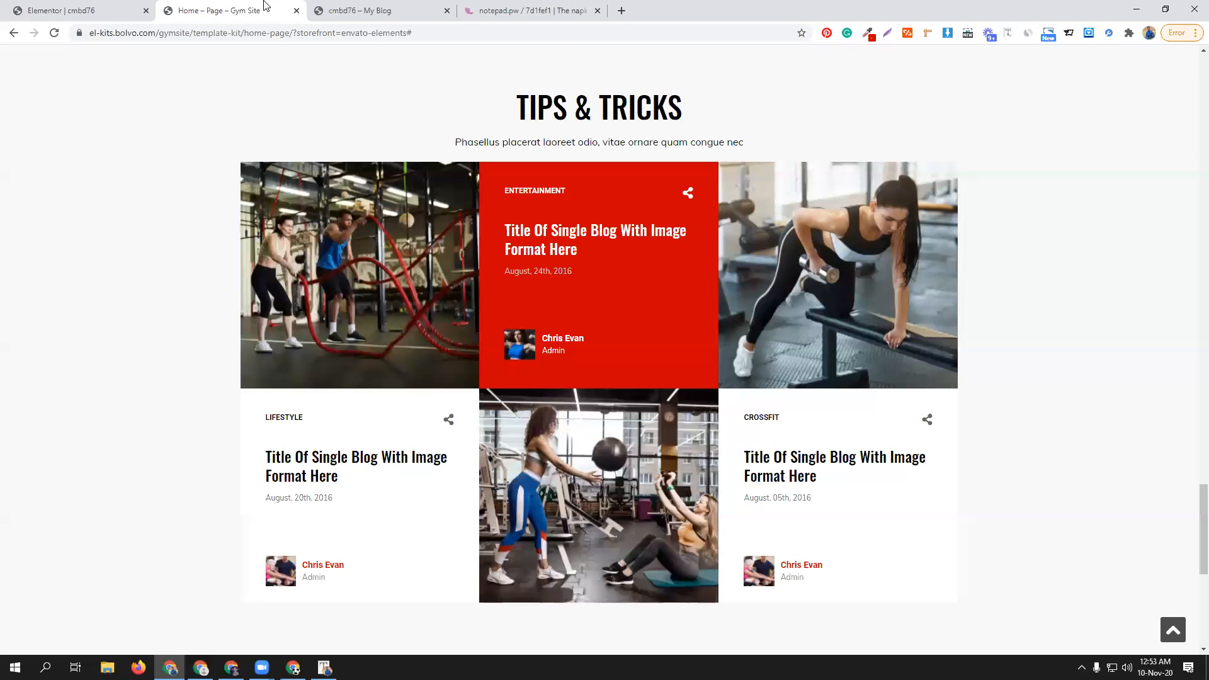
click(78, 6)
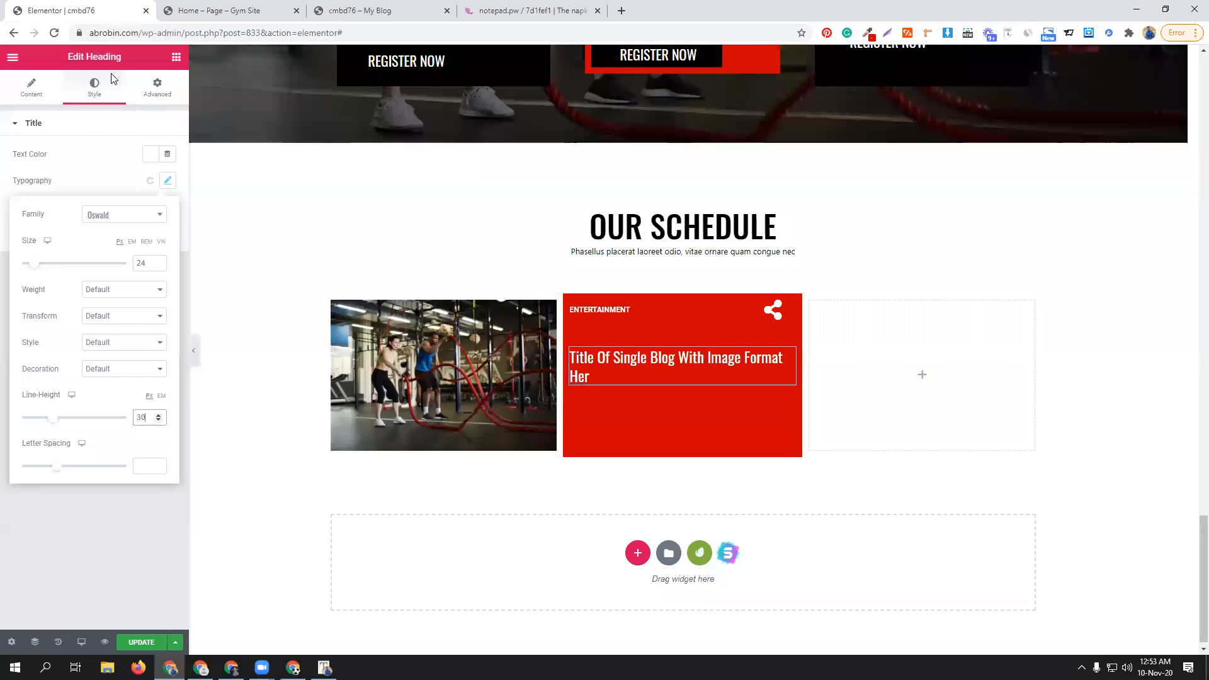
click(32, 87)
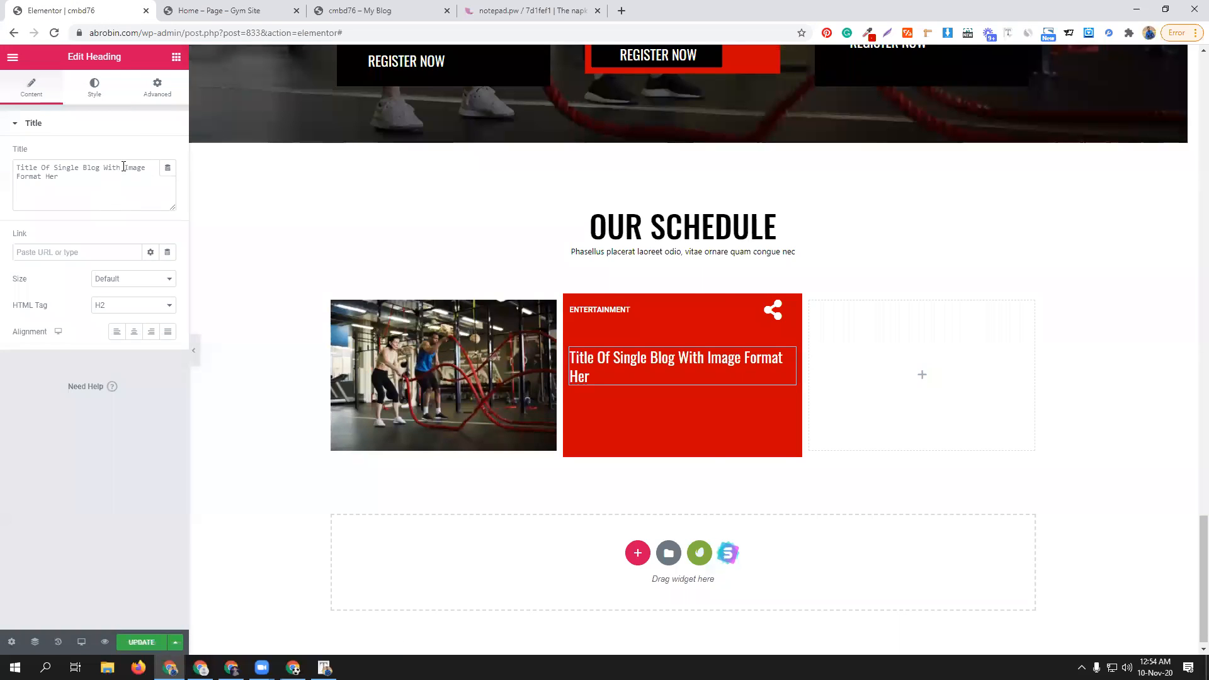
click(208, 11)
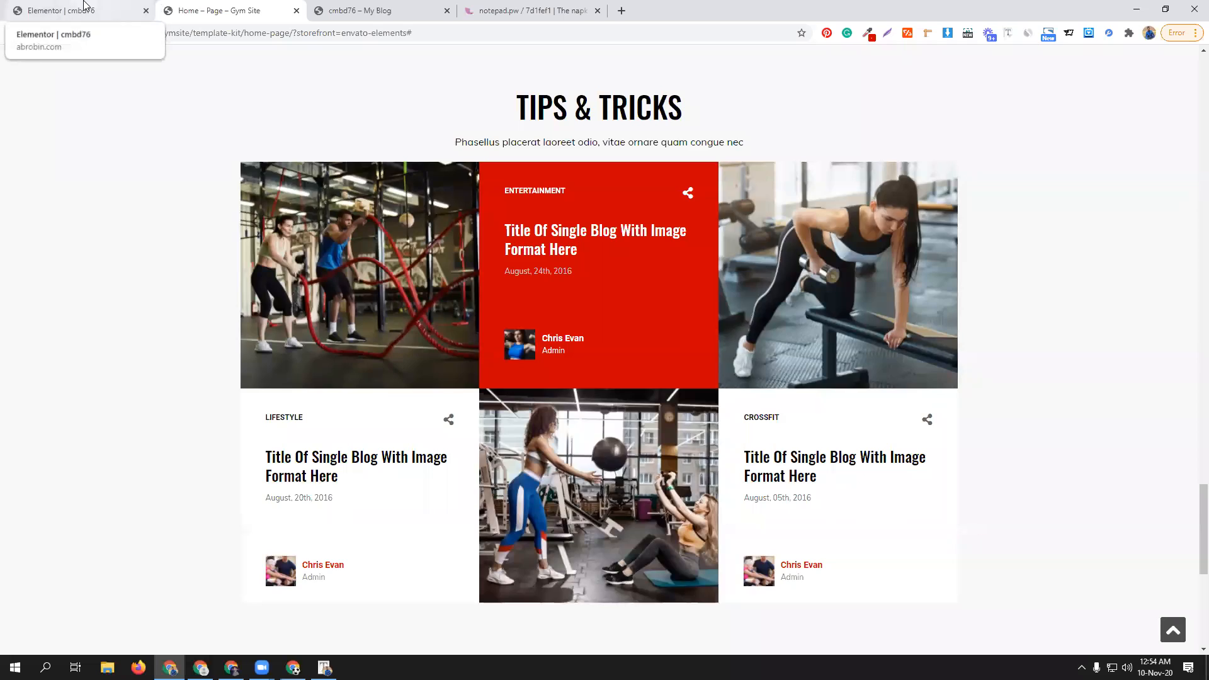
click(85, 6)
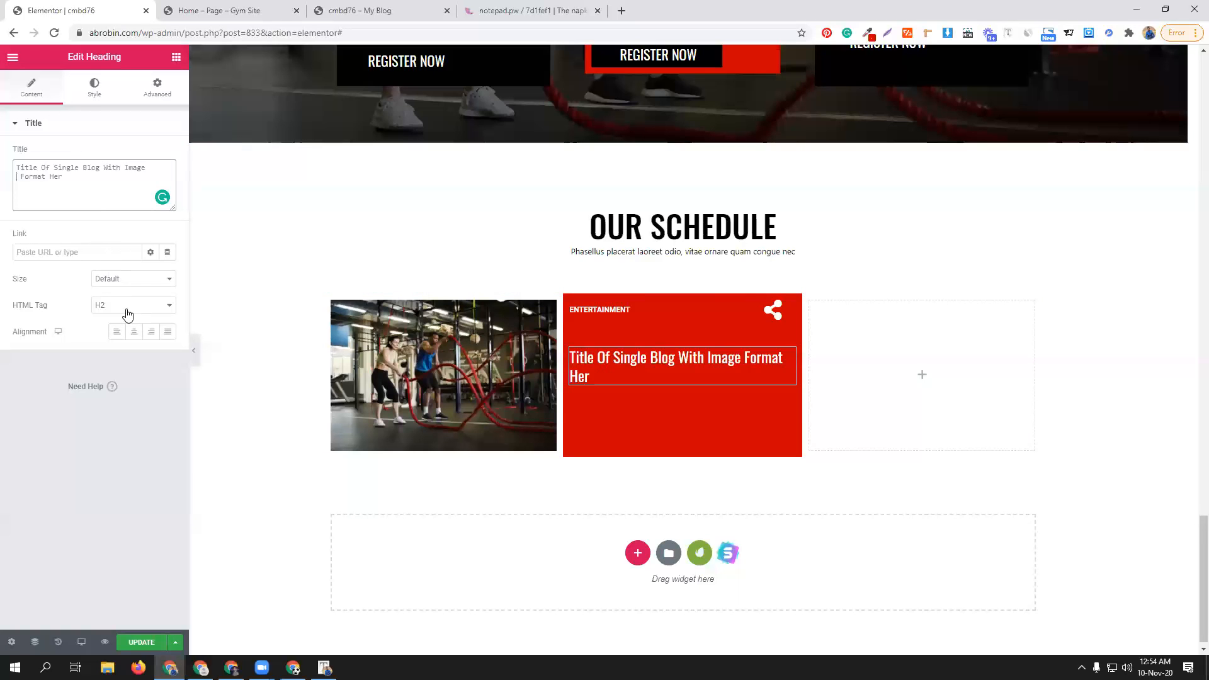
- Recheck the reference title's inspected font properties and set the blog title heading's font weight to 500
click(258, 14)
click(324, 667)
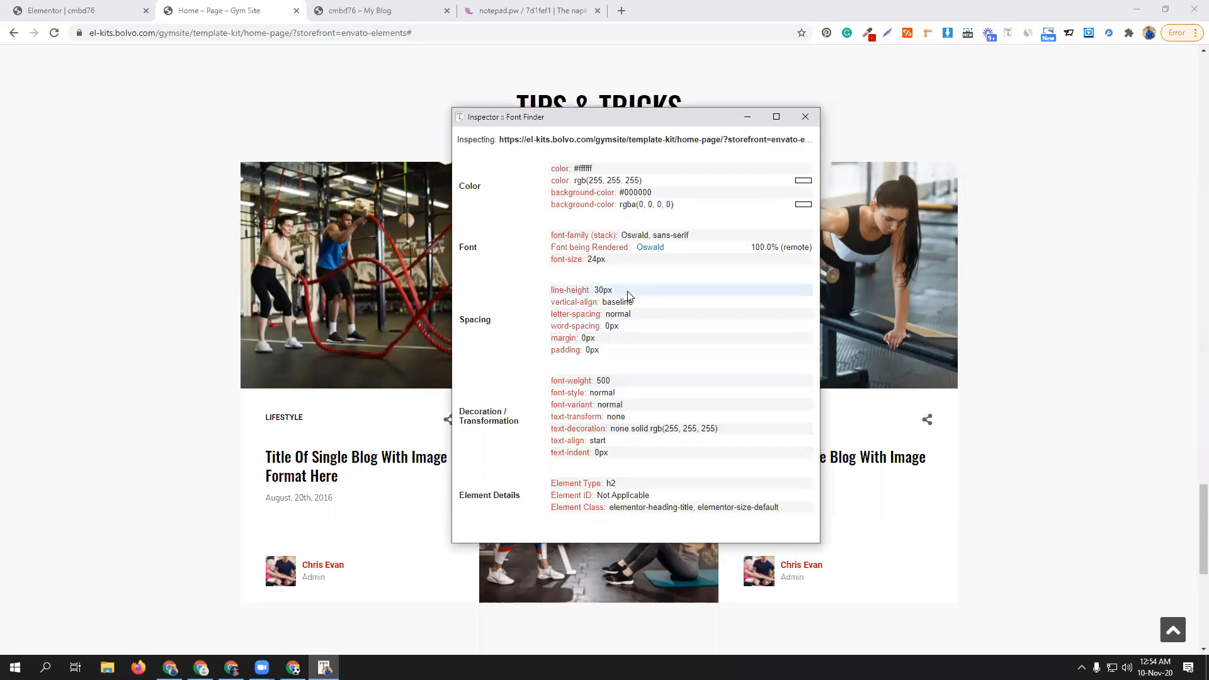
click(101, 6)
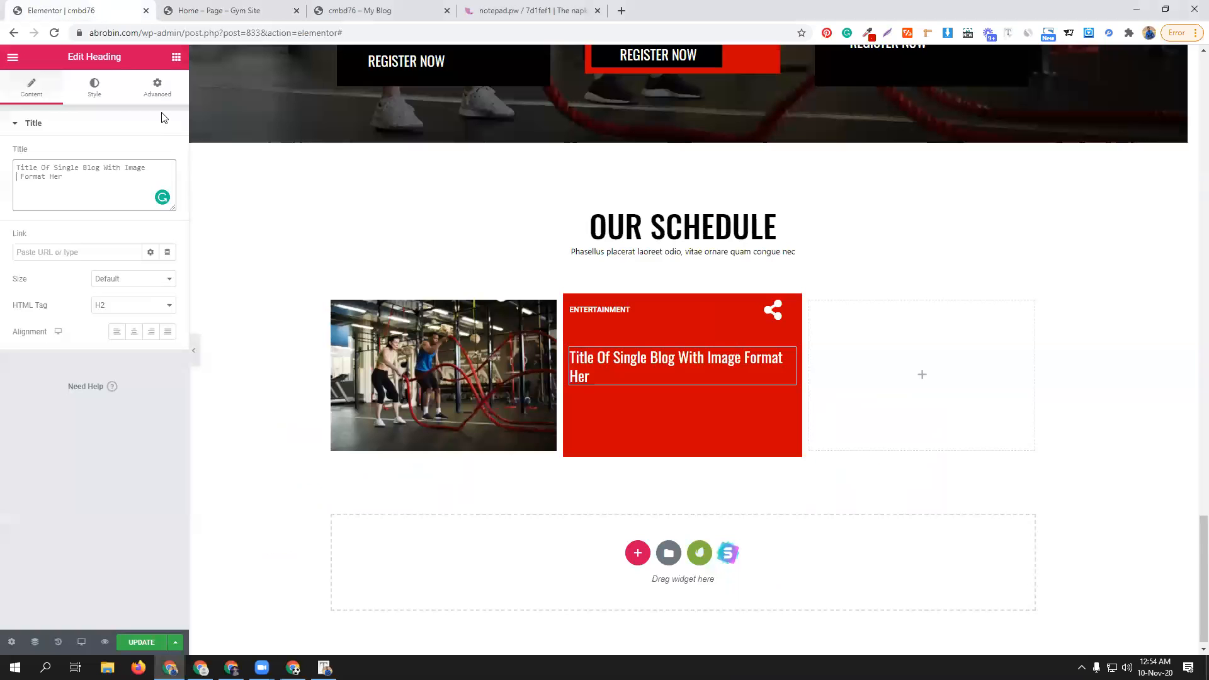
click(94, 88)
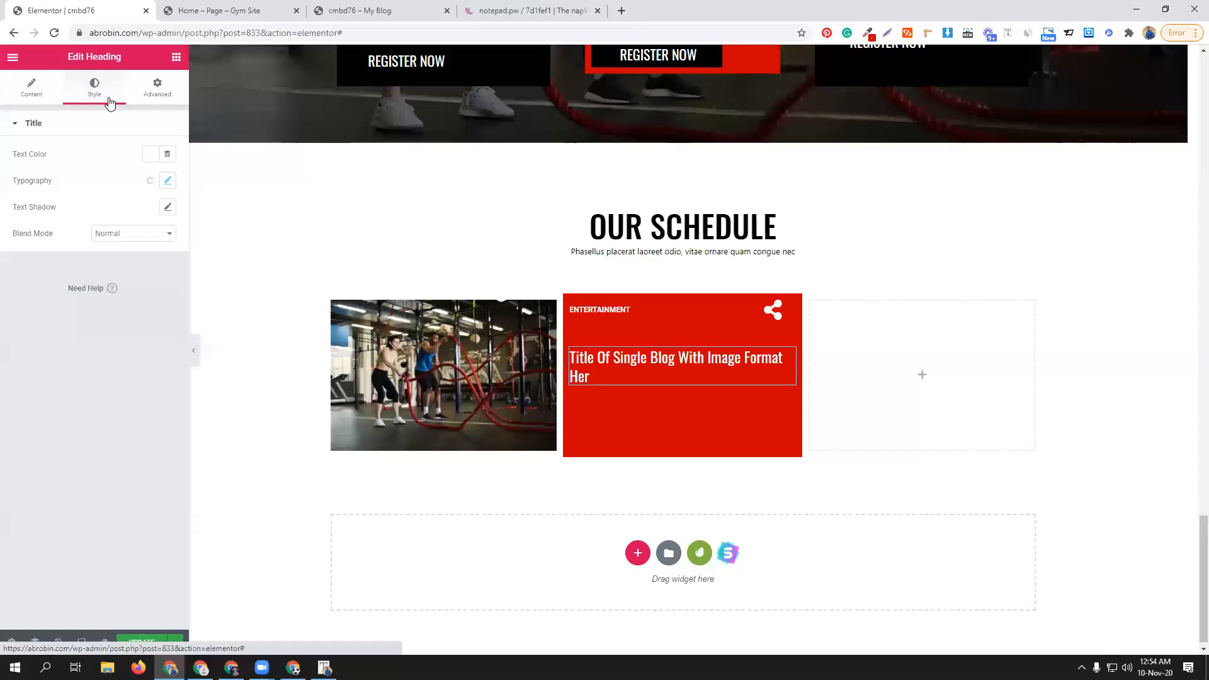
click(168, 182)
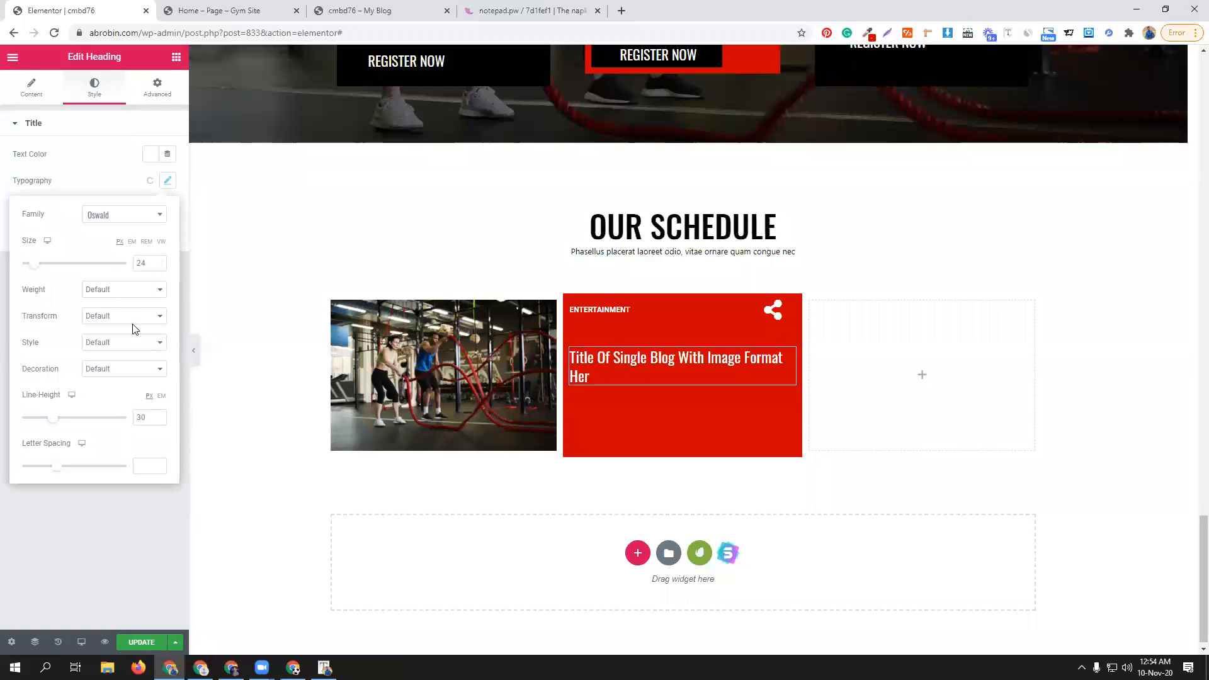
click(129, 290)
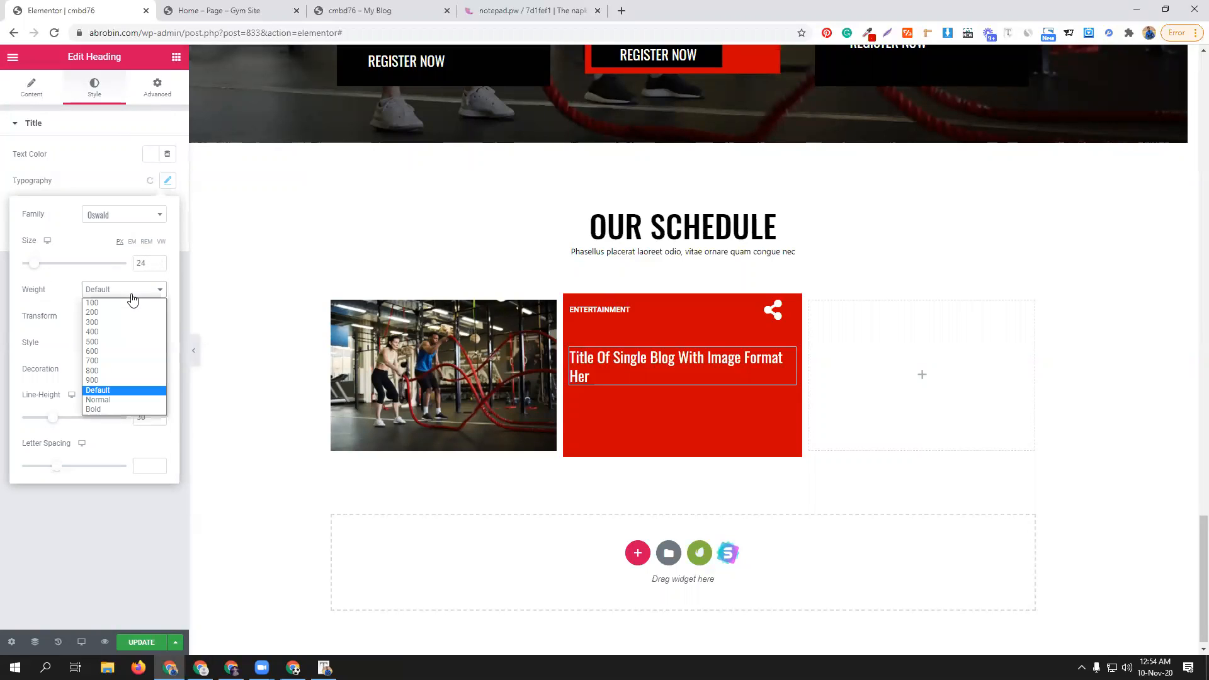
click(124, 342)
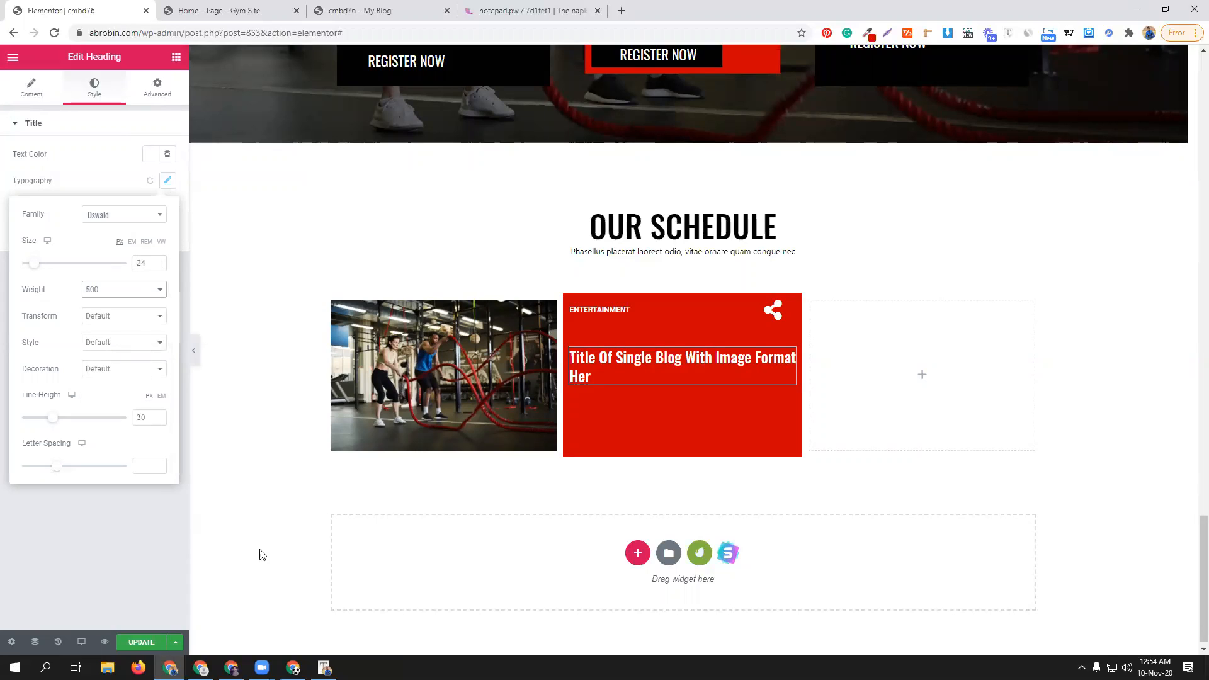
click(105, 162)
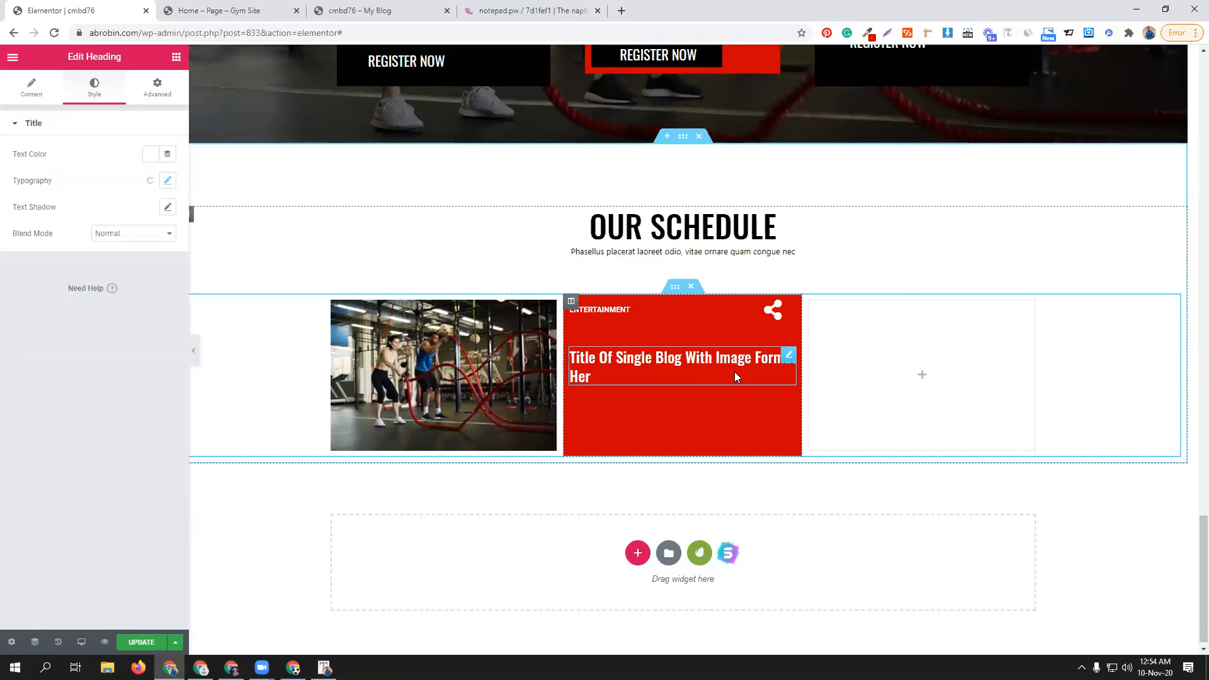
- Compare the blog title with the reference page, then add a Text Editor widget below the heading in the red card
click(239, 10)
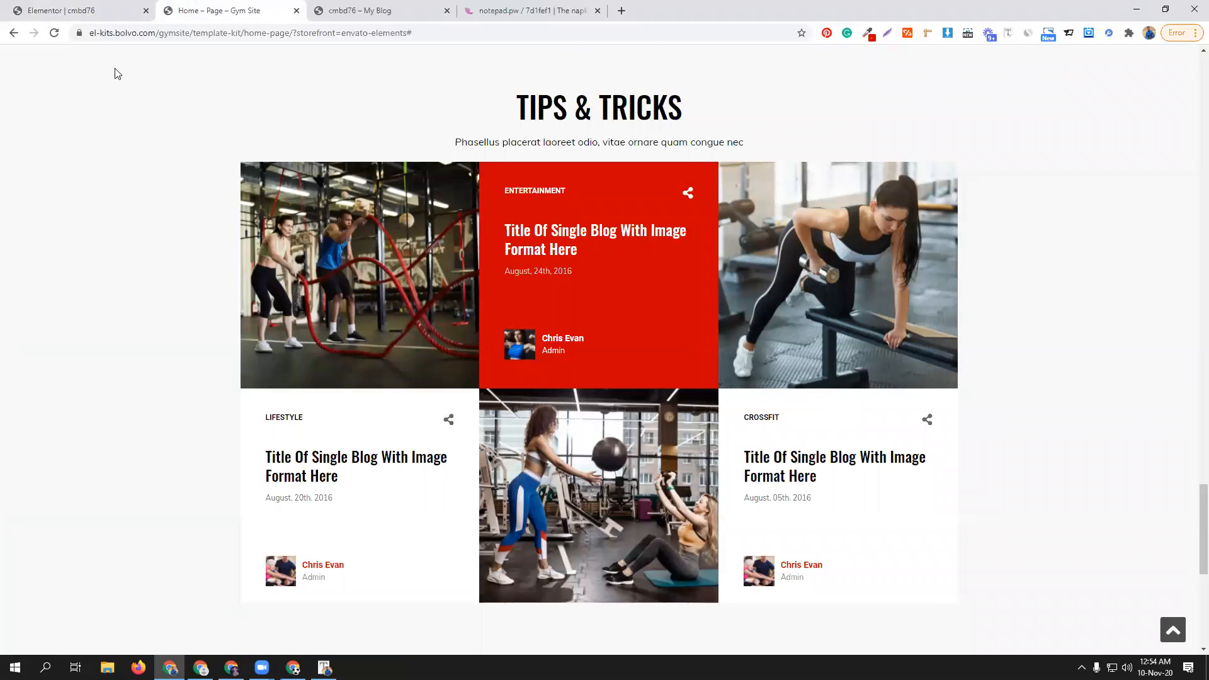
click(88, 10)
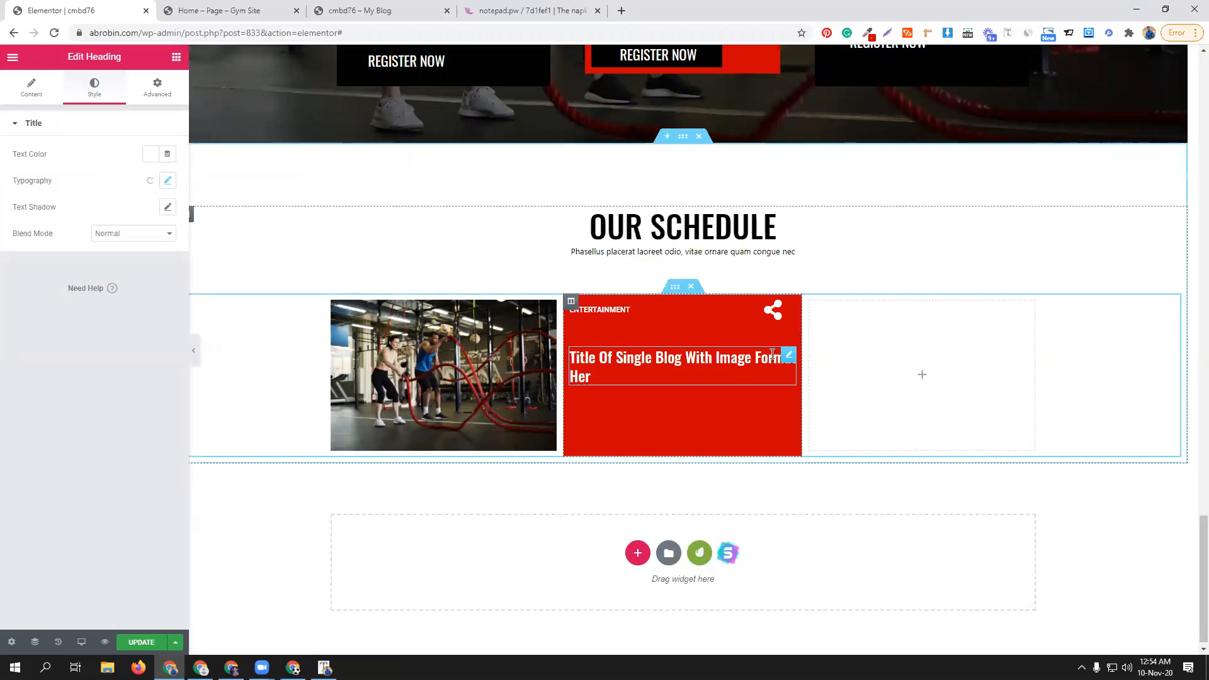
click(200, 8)
click(113, 11)
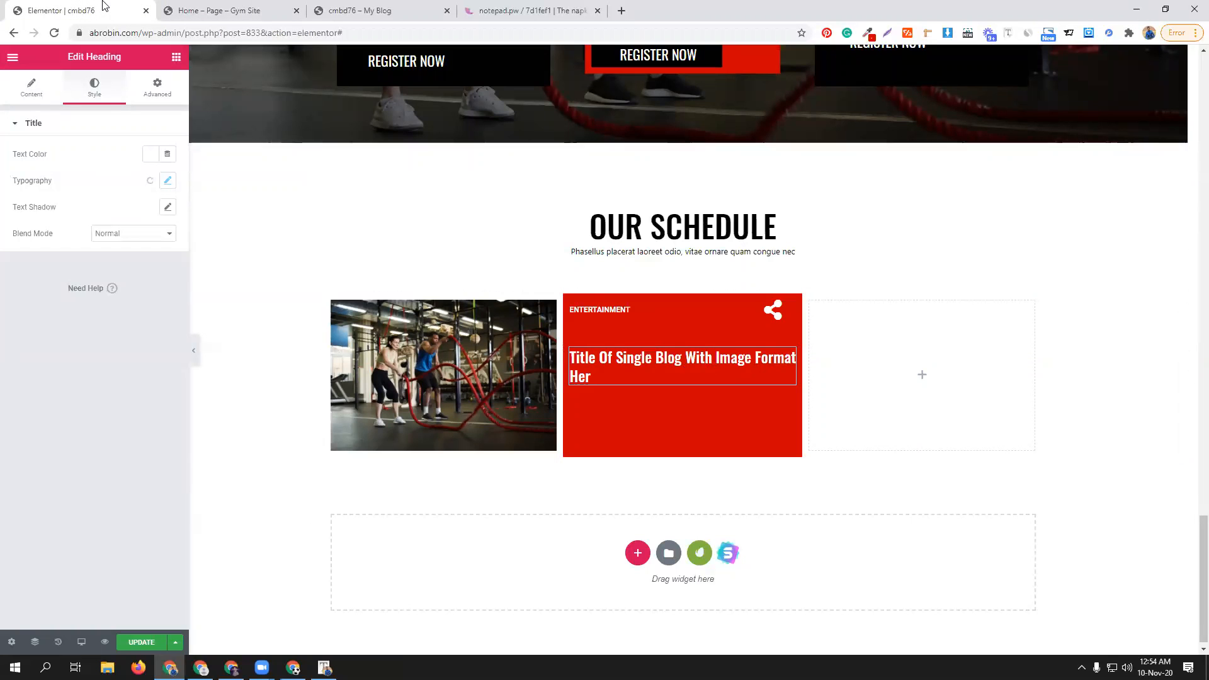
click(176, 56)
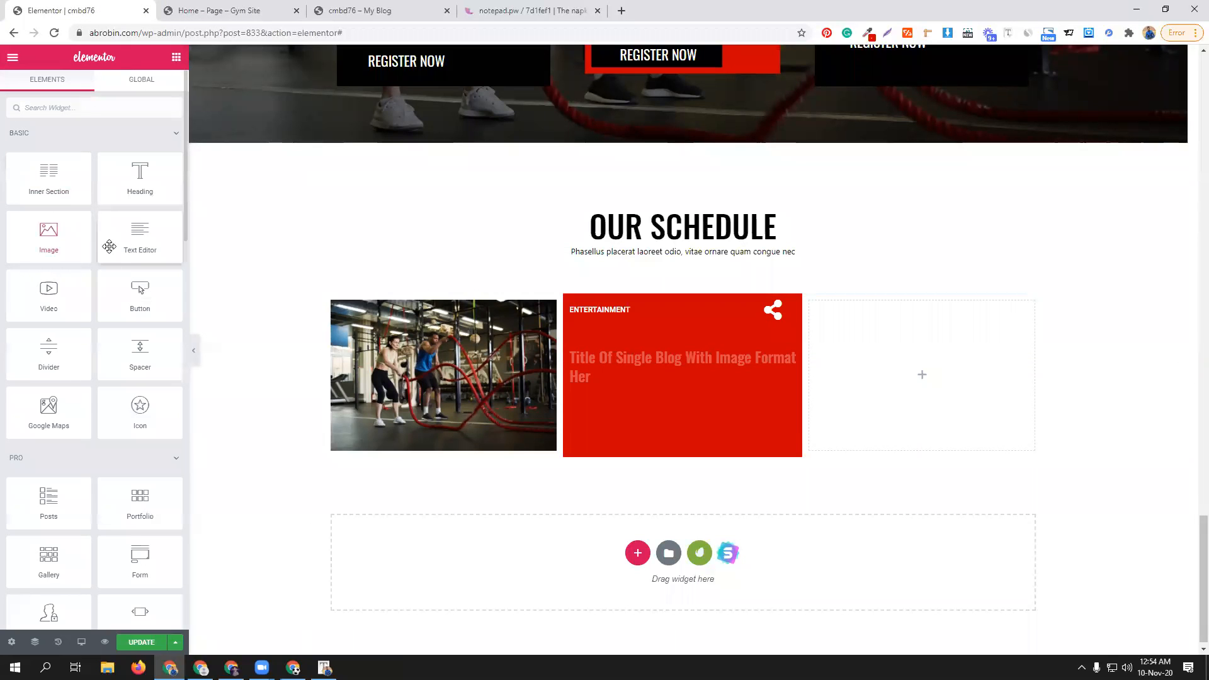
drag(135, 242, 625, 383)
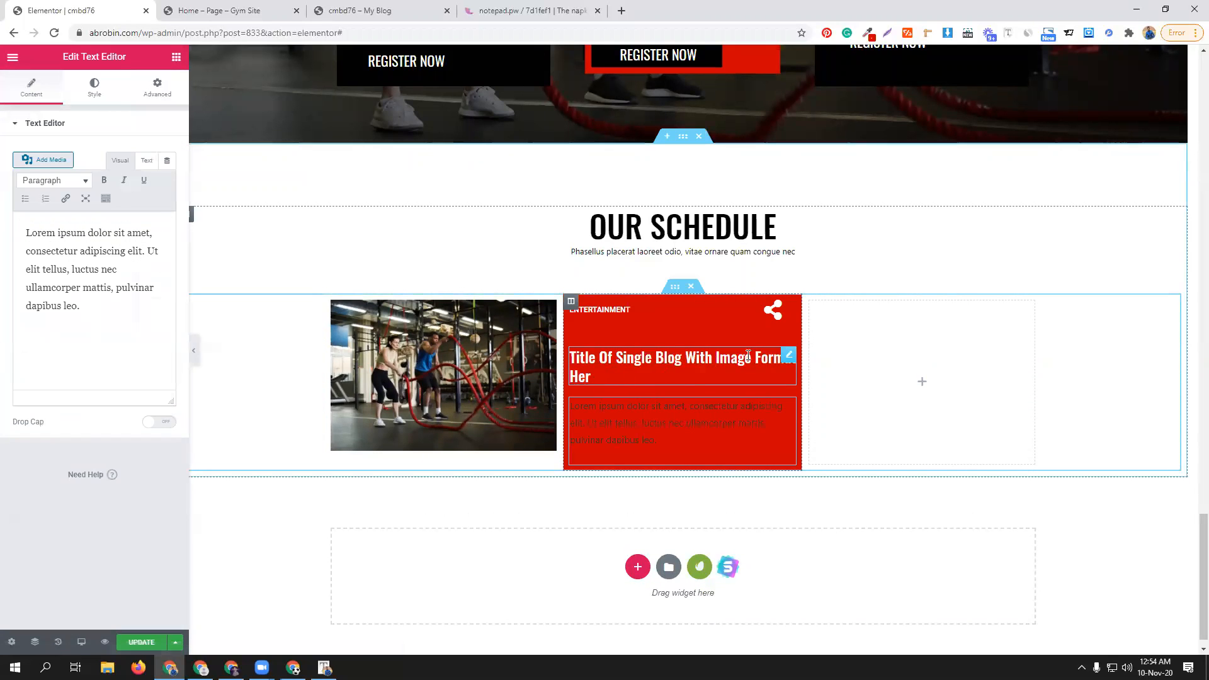
- Copy all of the blog title heading's text, clear it, and delete the heading from the red card
click(788, 355)
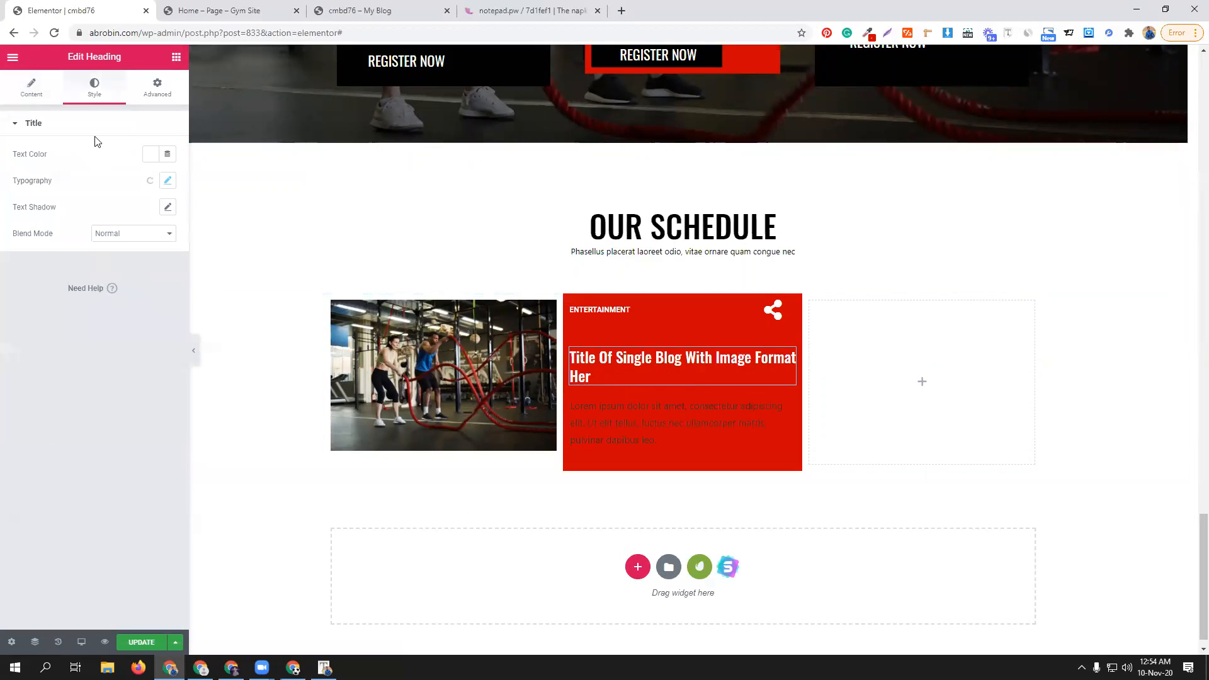
click(42, 82)
double_click(73, 176)
click(73, 177)
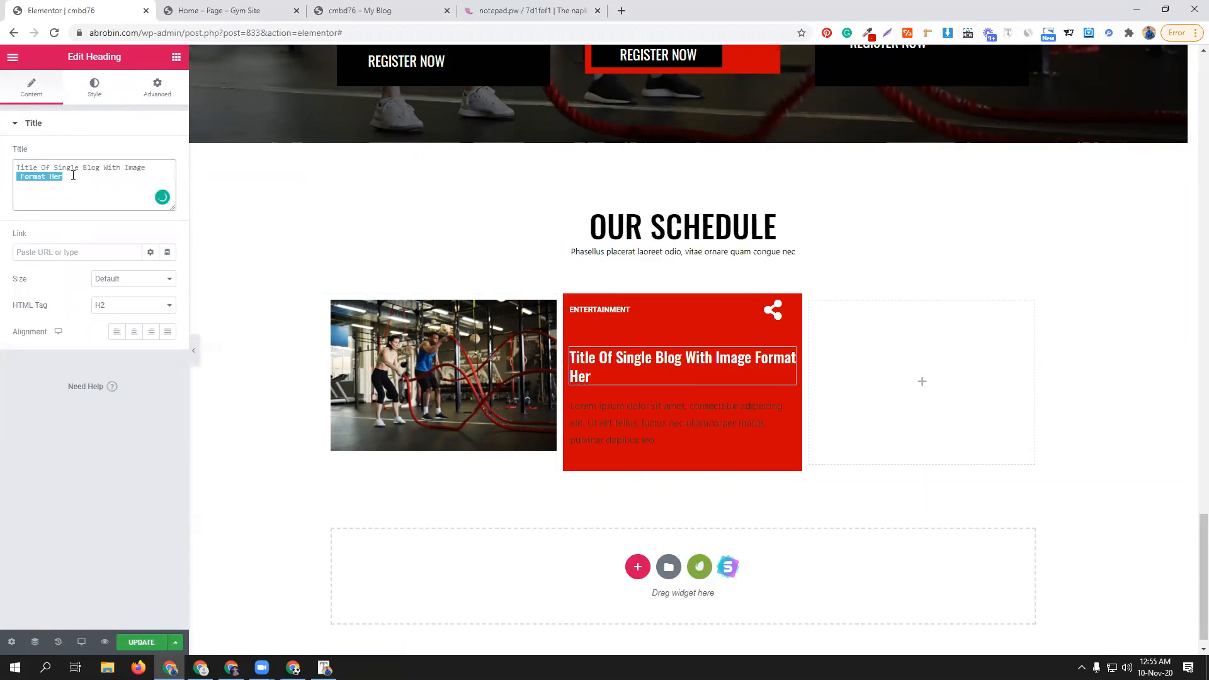
key(ctrl+a)
key(ctrl+c)
key(BackSpace)
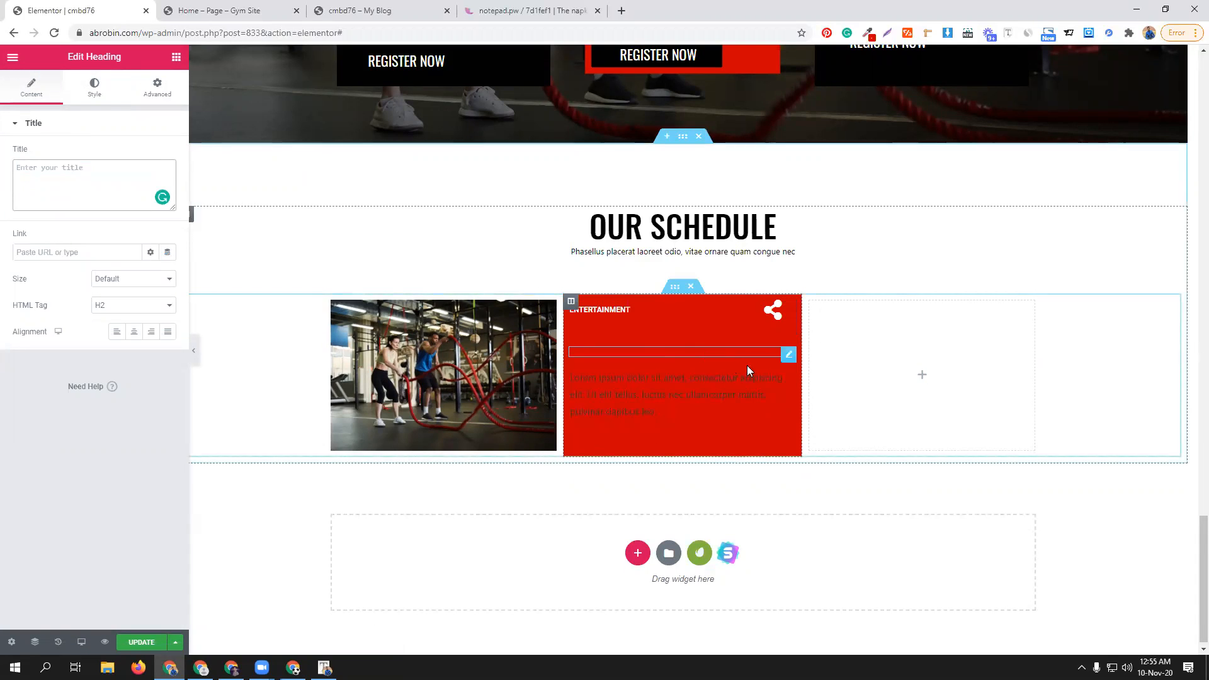
right_click(788, 358)
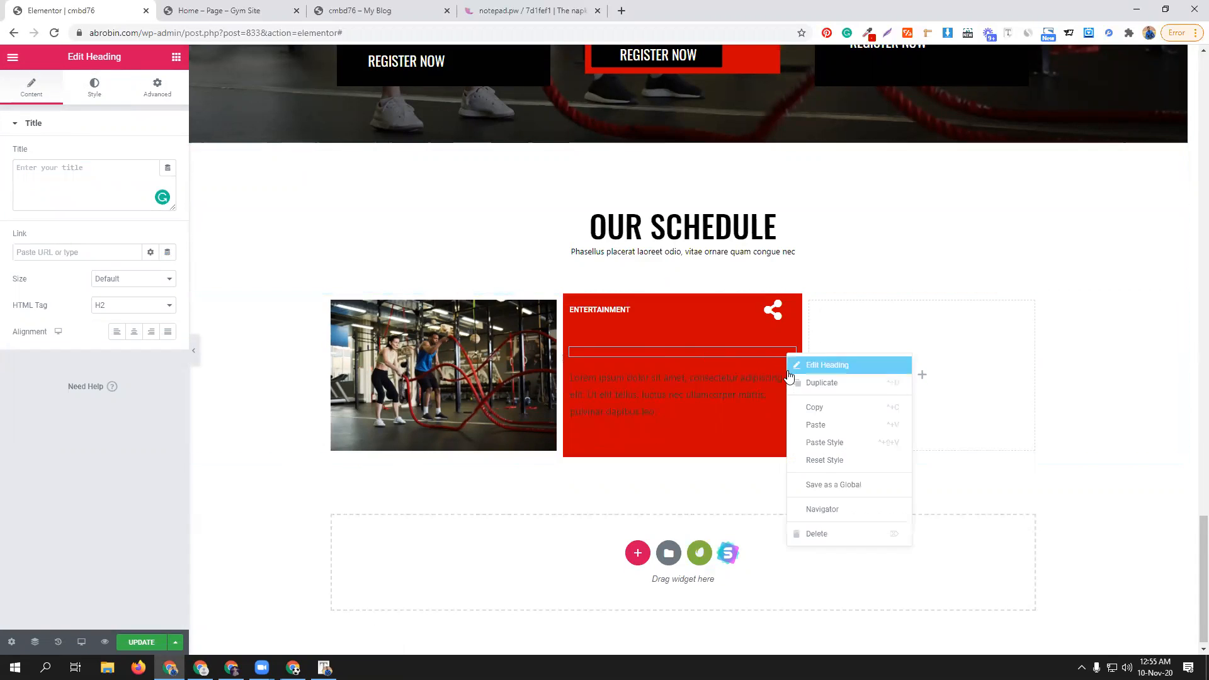
click(812, 534)
- Replace the red card's placeholder paragraph with the copied title "Title Of Single Blog With Image Format Her"
click(685, 378)
drag(92, 313, 8, 233)
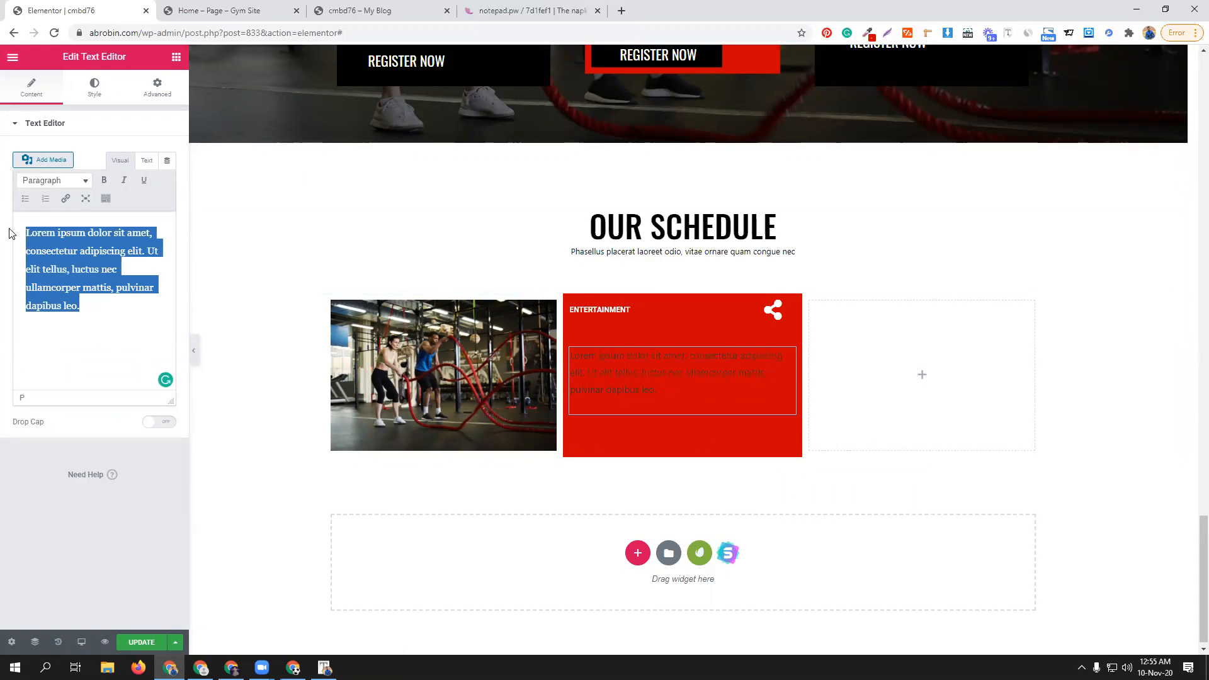
key(ctrl+v)
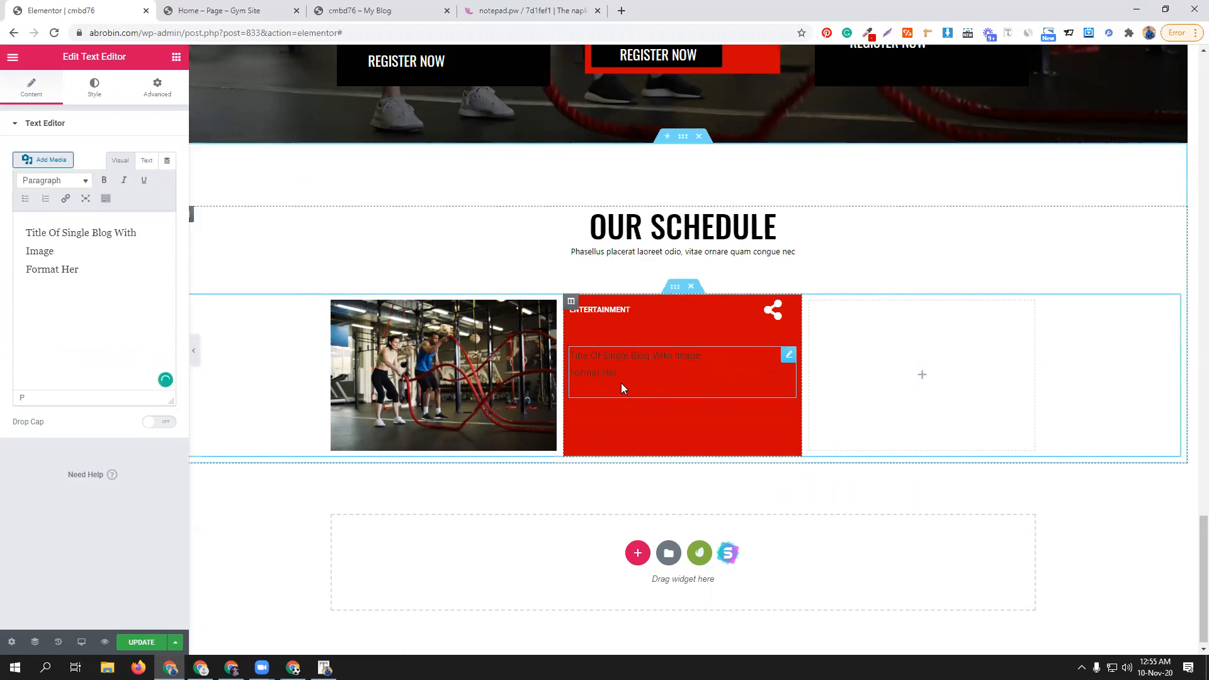
- Make the red card's blog title text white and set its font family to Oswald
click(95, 87)
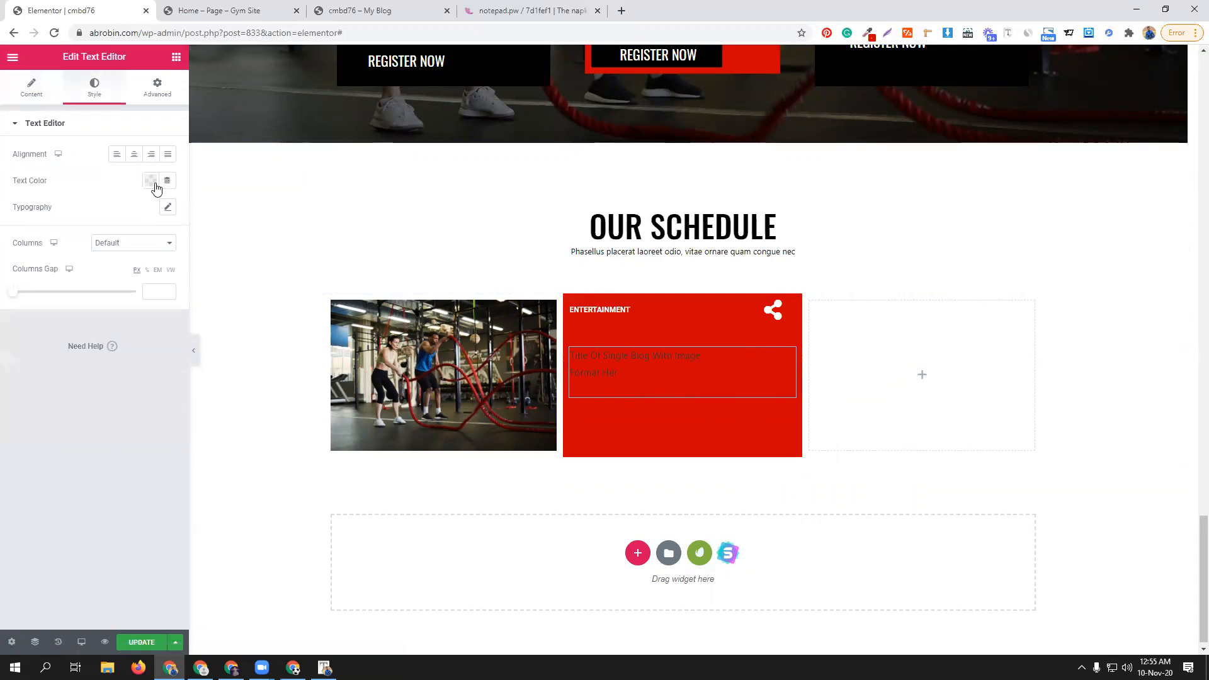
click(152, 182)
click(200, 209)
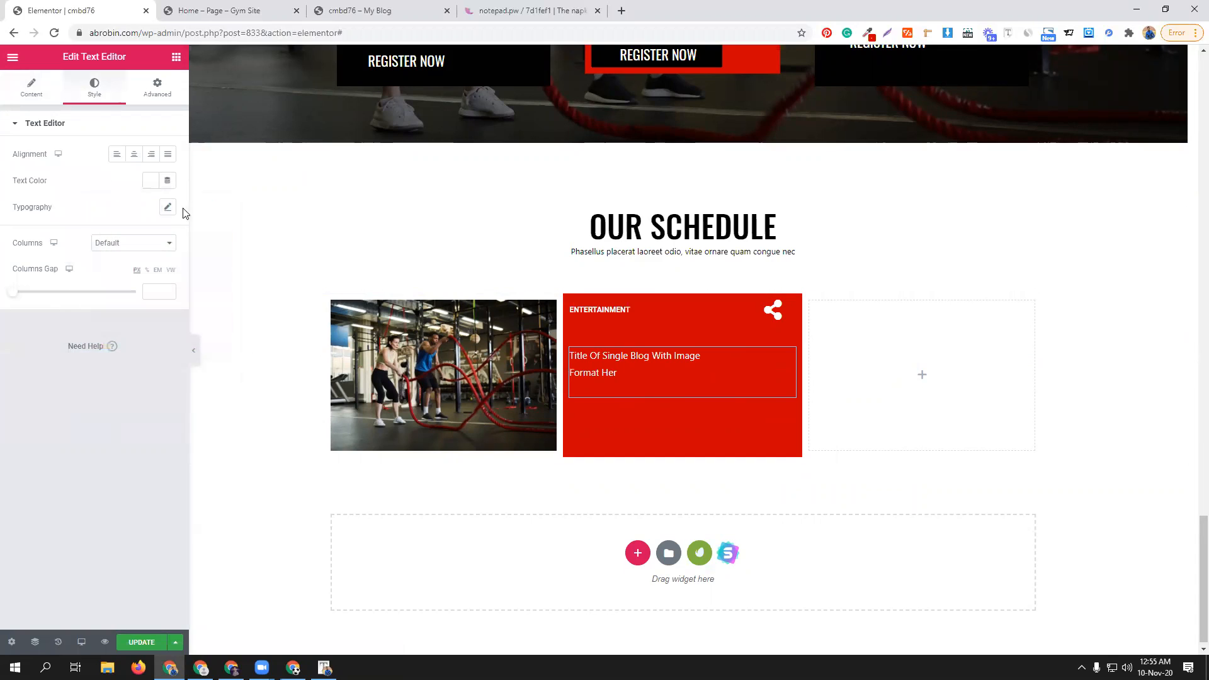
click(167, 207)
click(133, 247)
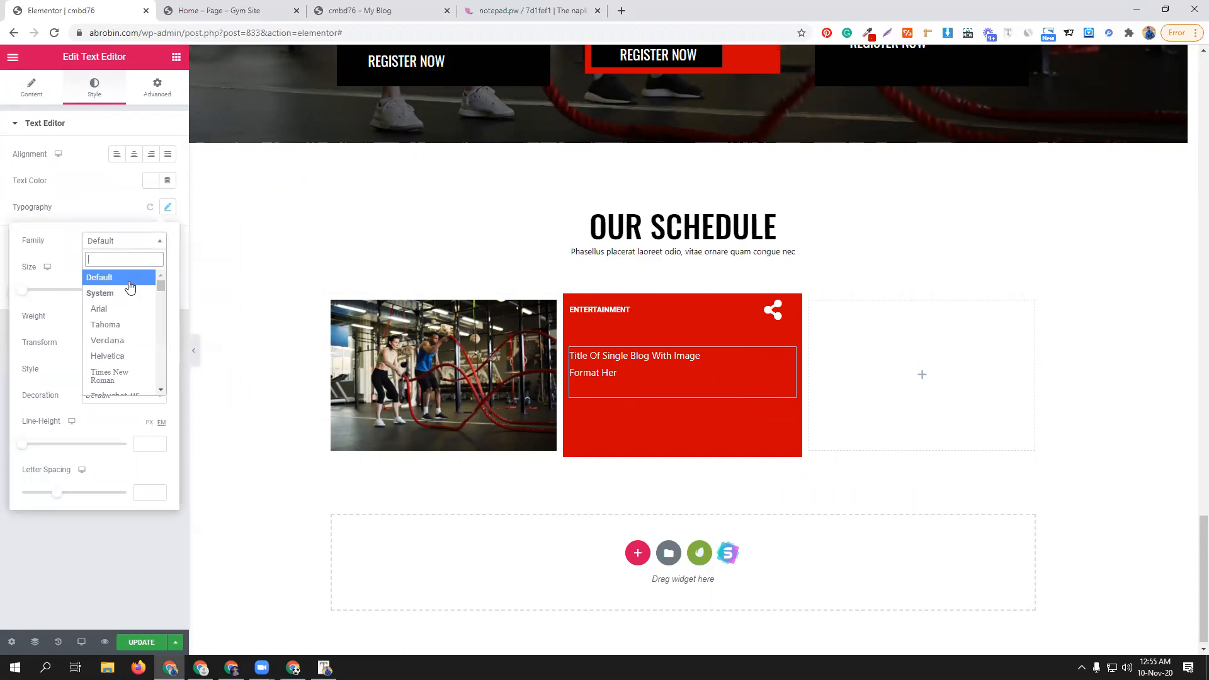
text(osw)
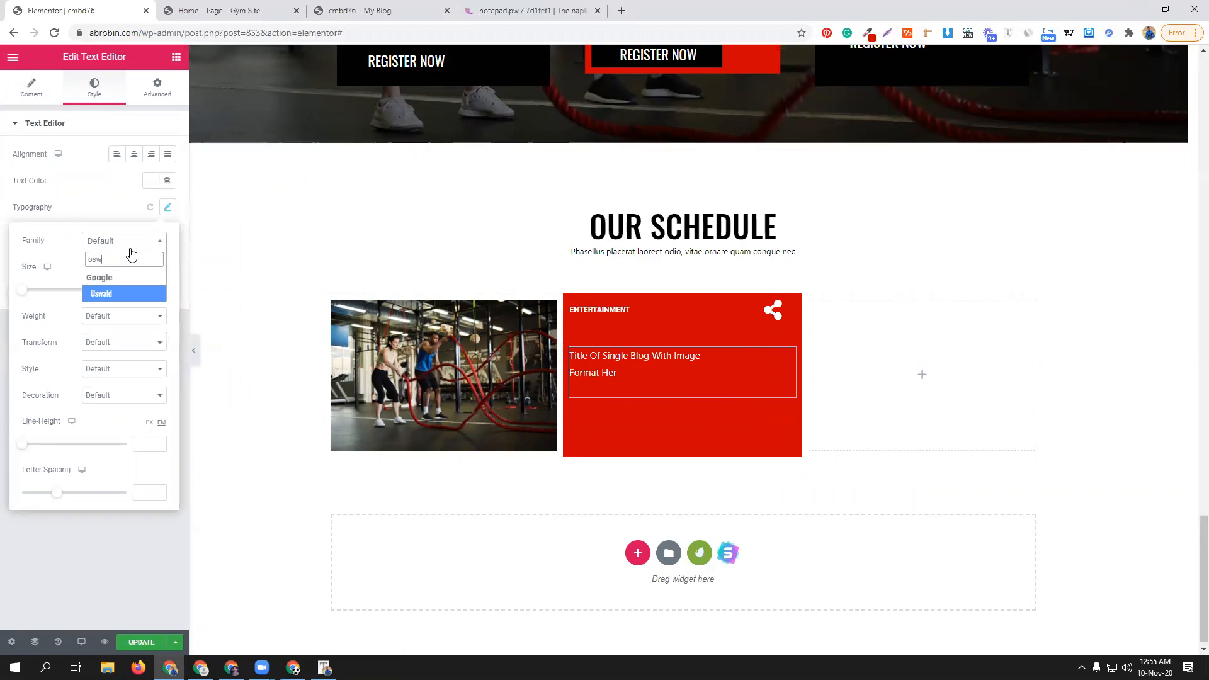
click(114, 295)
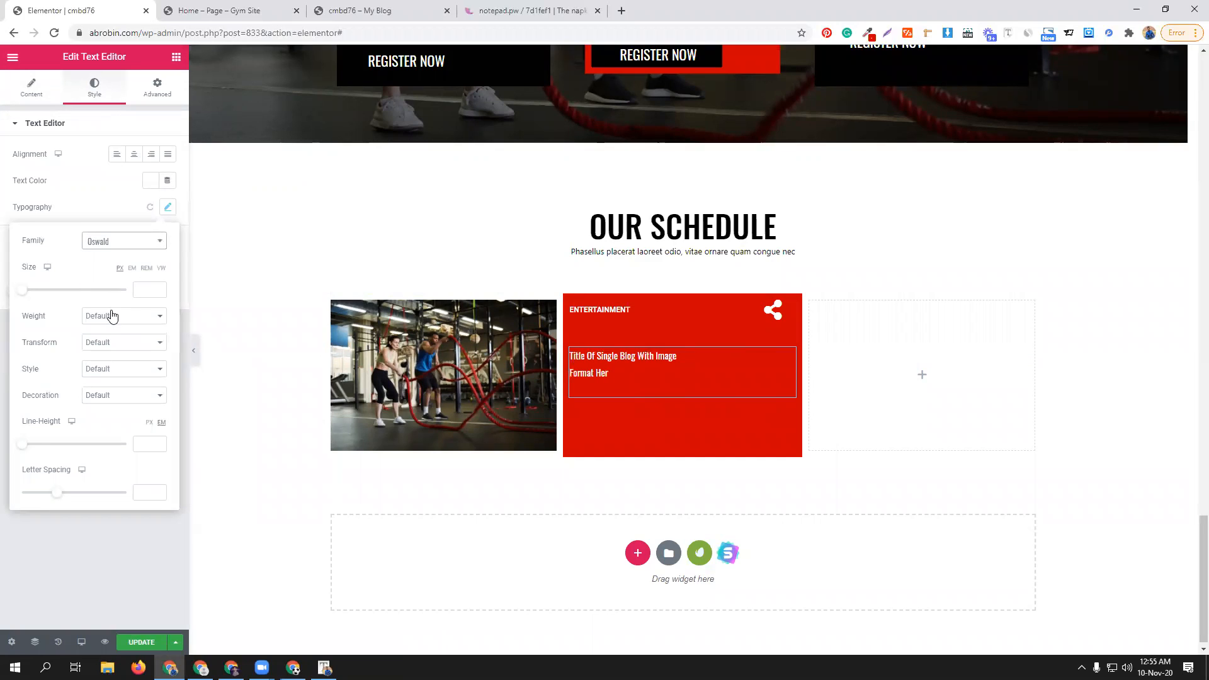
- Set the blog title's font size to 24 px, weight to 500 and line height to 32 px, then compare it with the reference page
click(144, 290)
text(24)
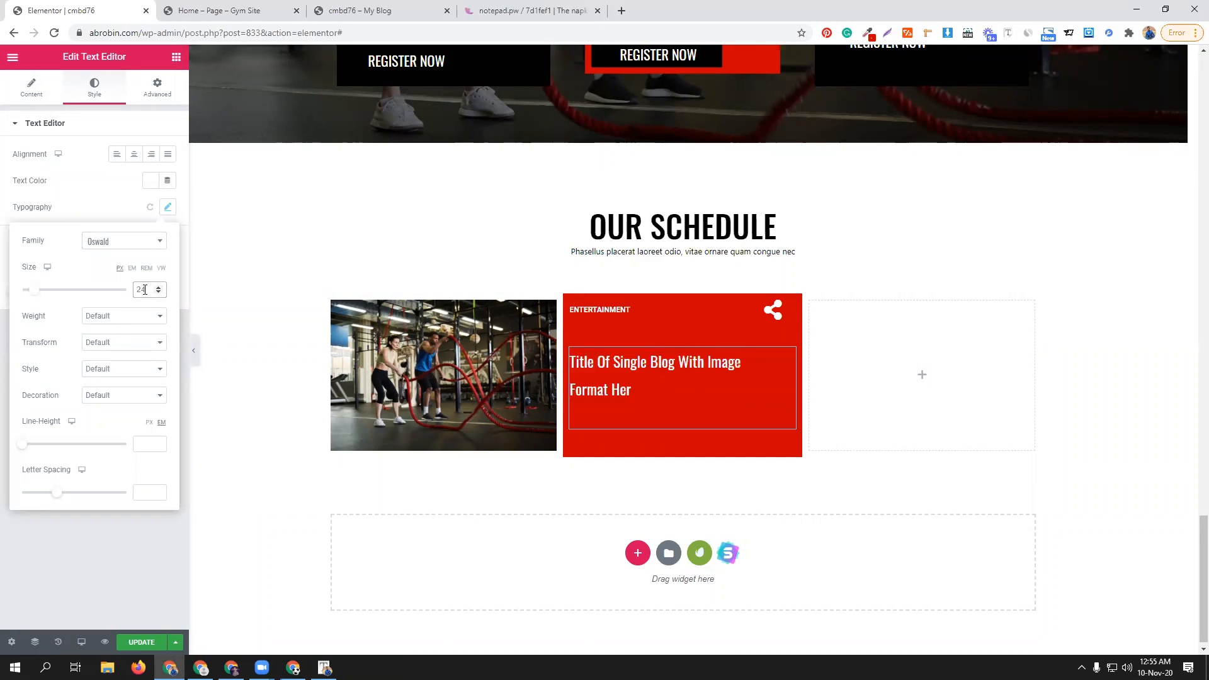
click(113, 317)
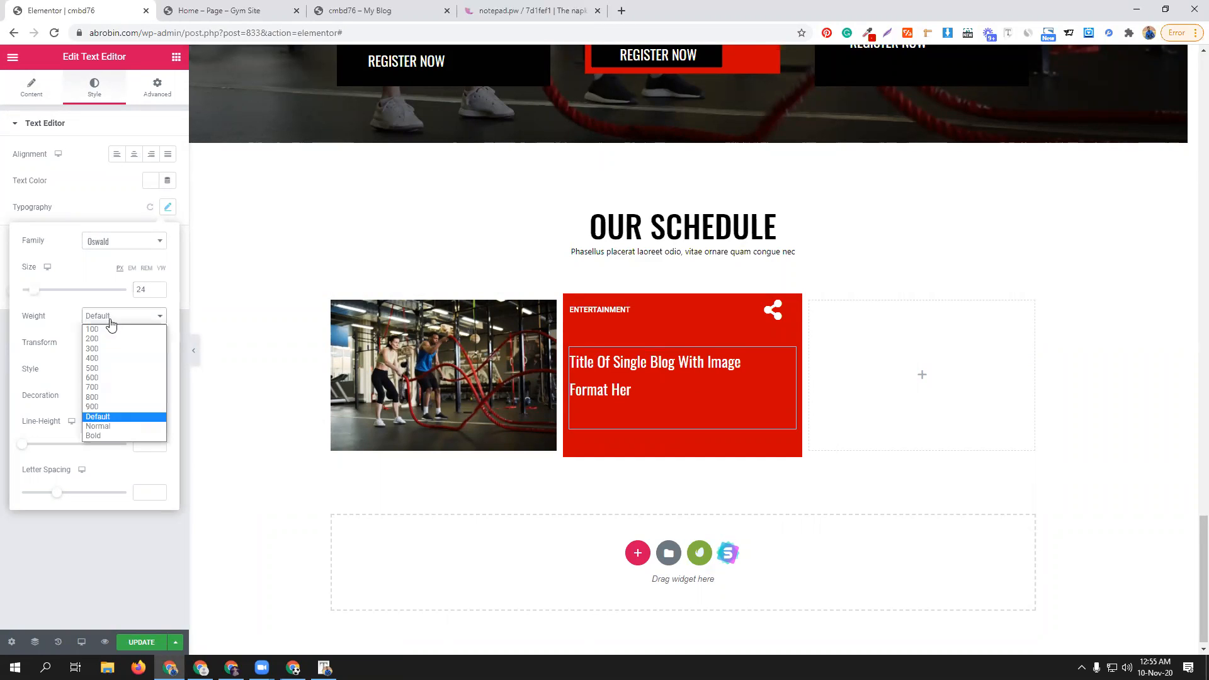
click(114, 367)
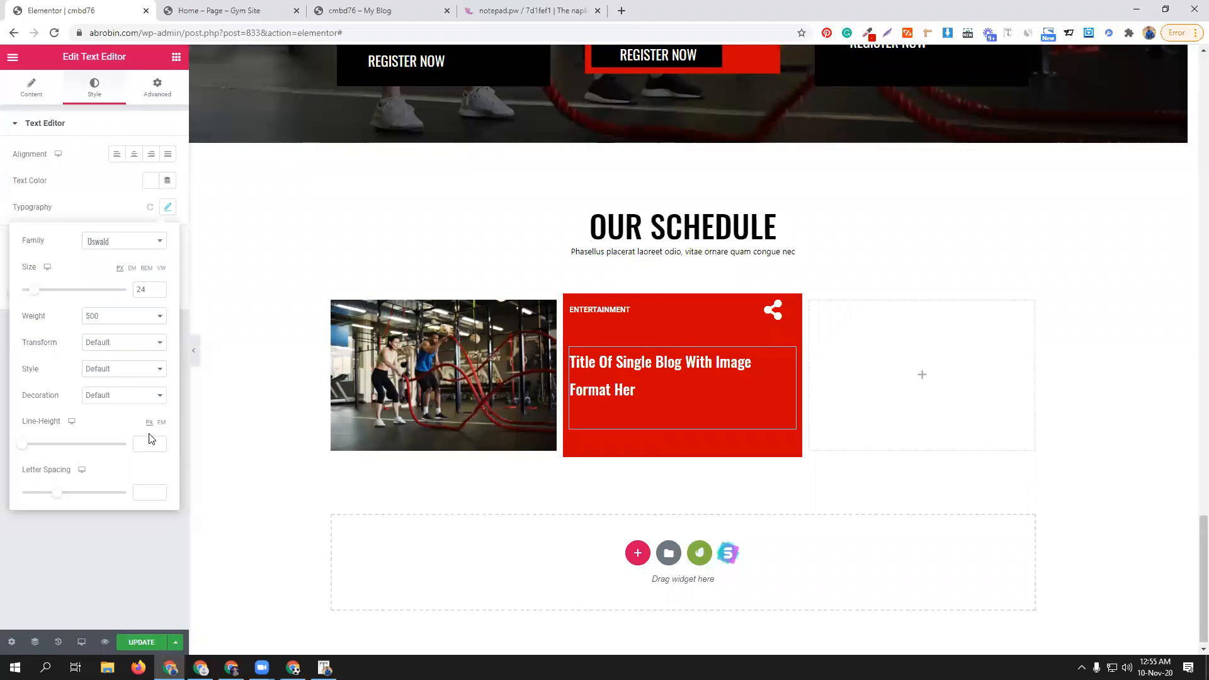
text(32)
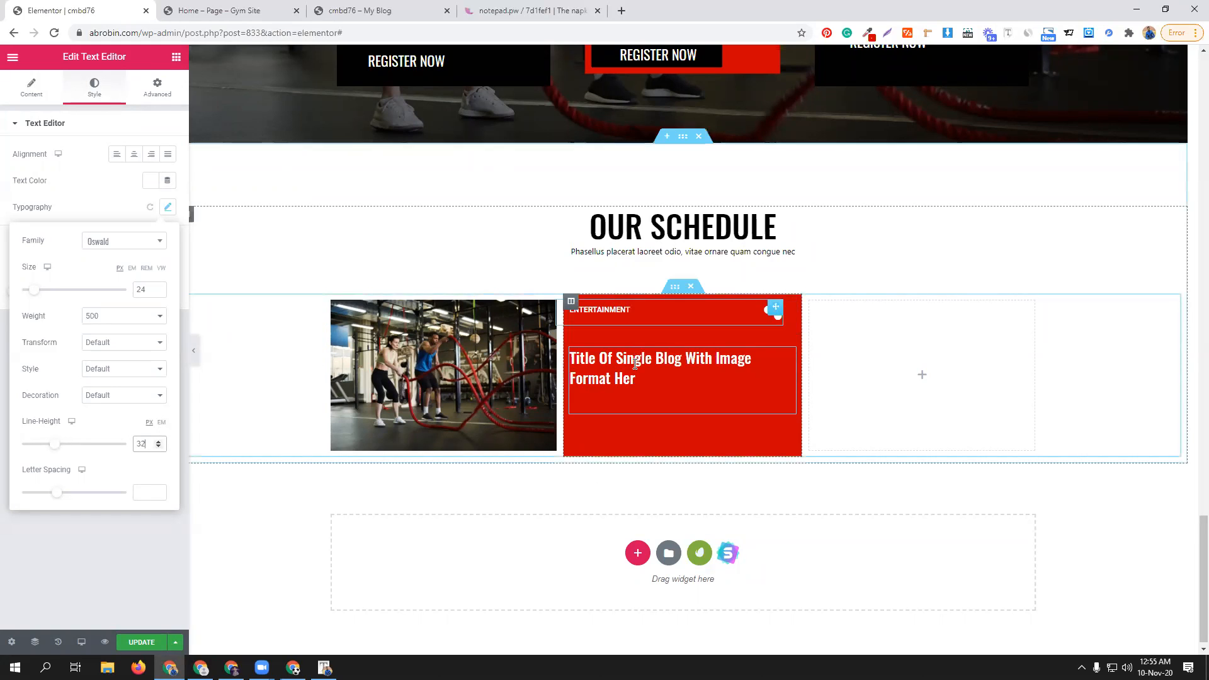
click(277, 11)
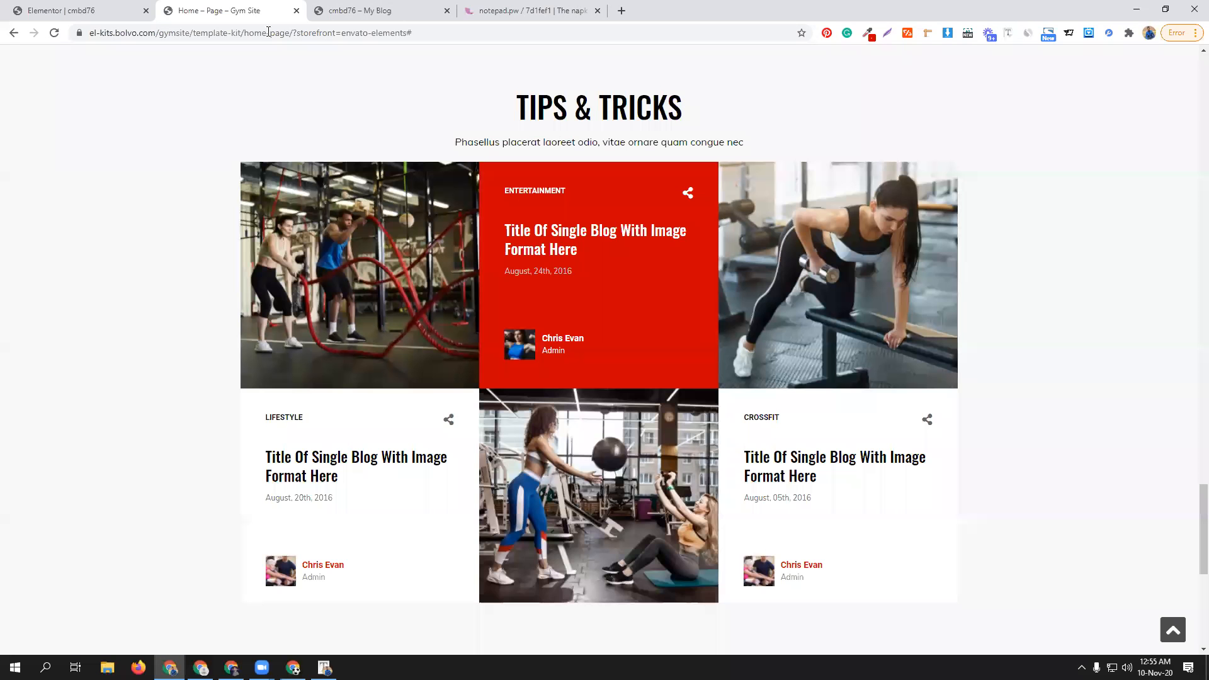
click(120, 11)
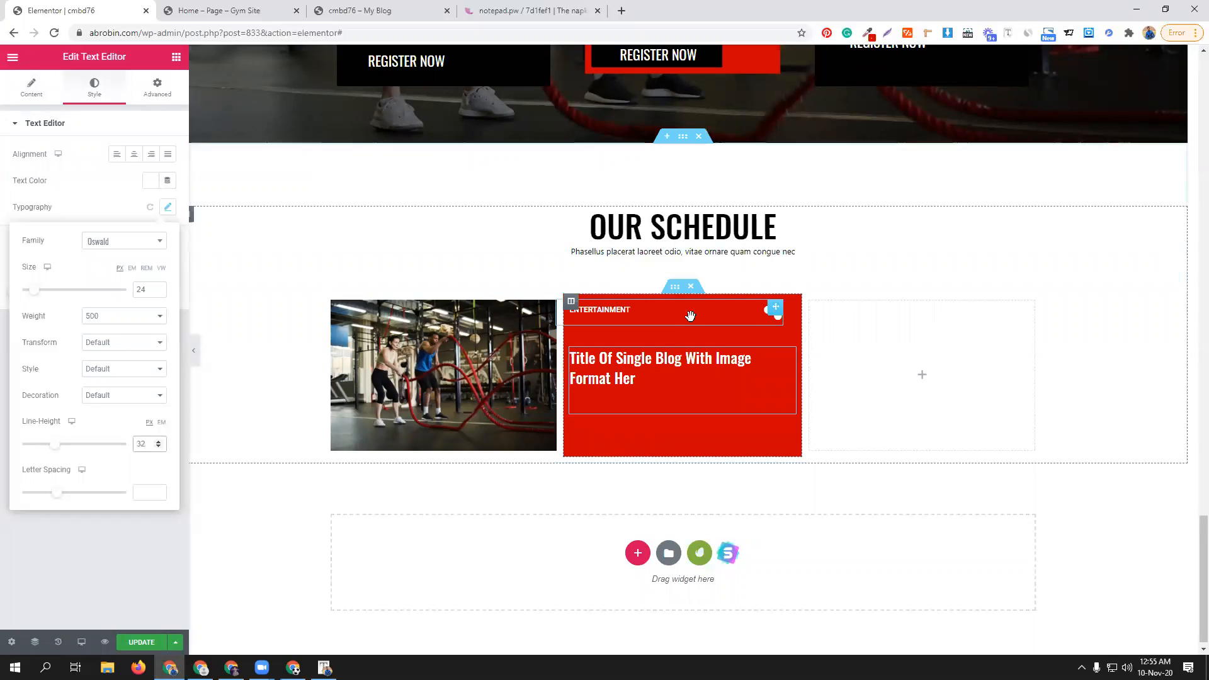
- Add a Text Editor widget below the blog title and replace its placeholder with the date copied from the reference card, "August, 24th, 2016"
click(176, 57)
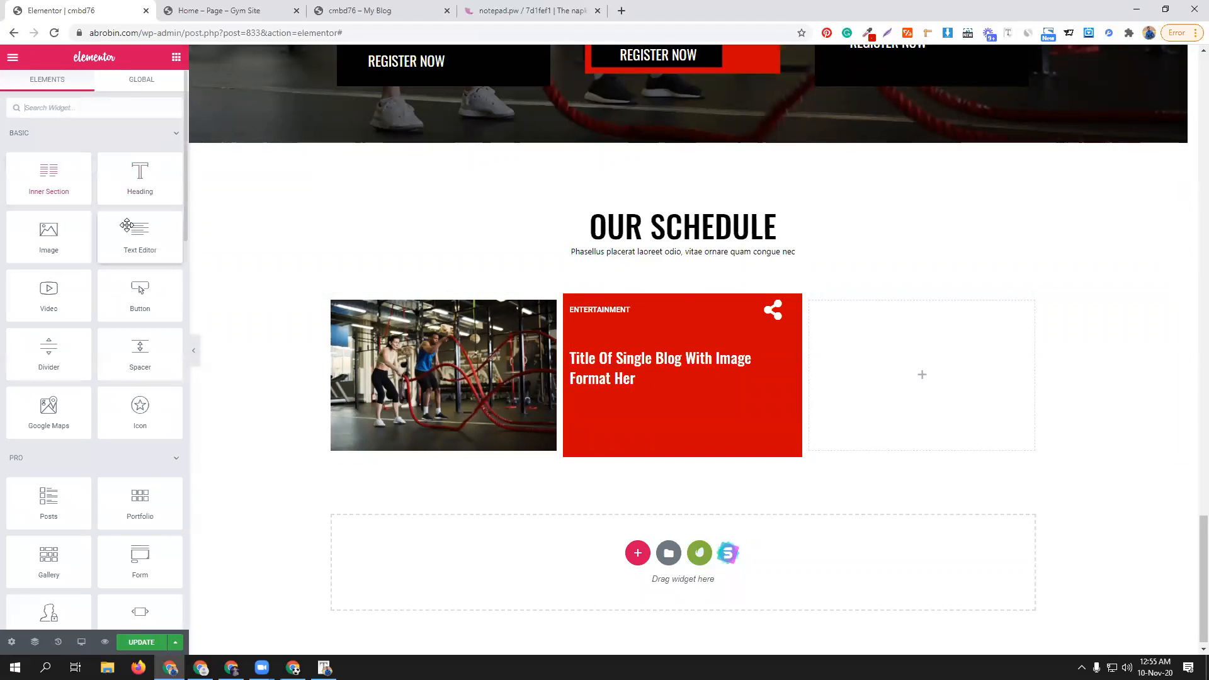
drag(157, 254, 614, 384)
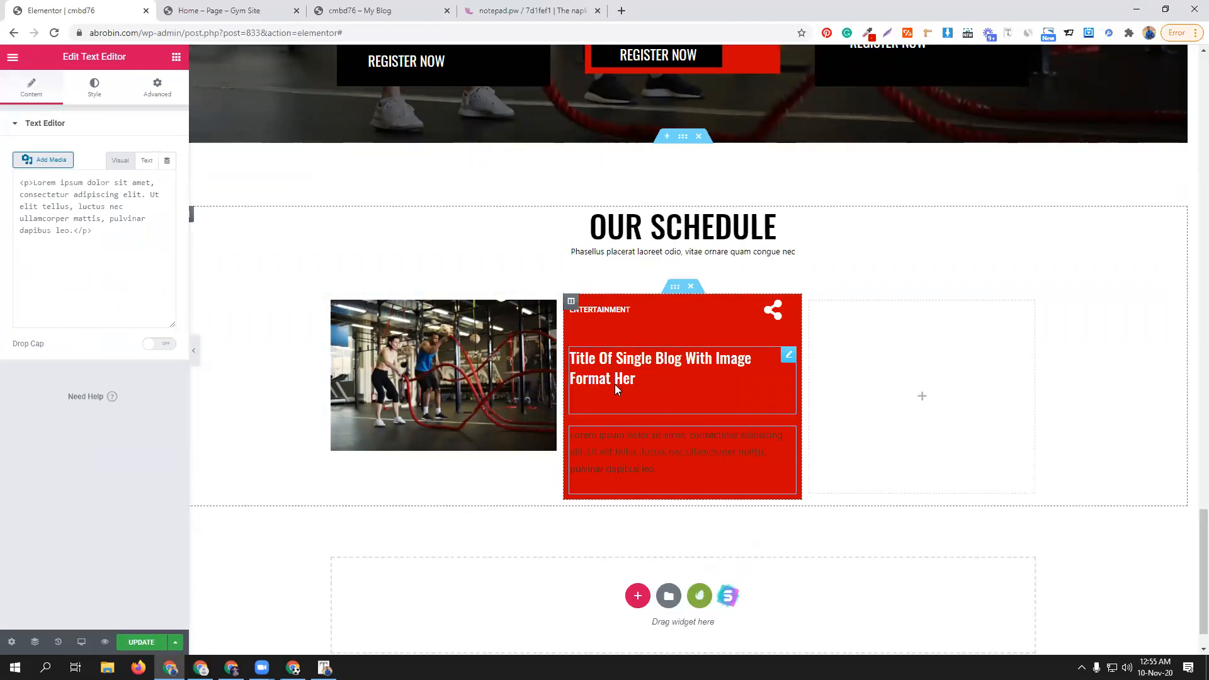
click(236, 9)
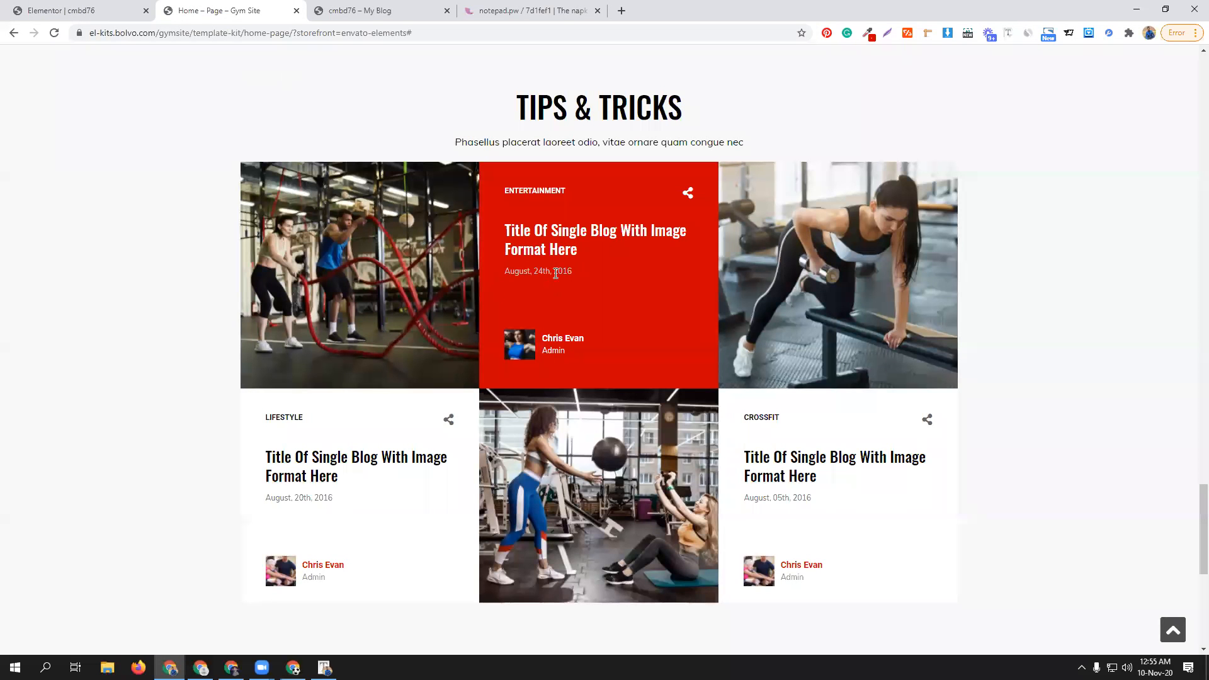
drag(573, 276, 504, 272)
key(ctrl+c)
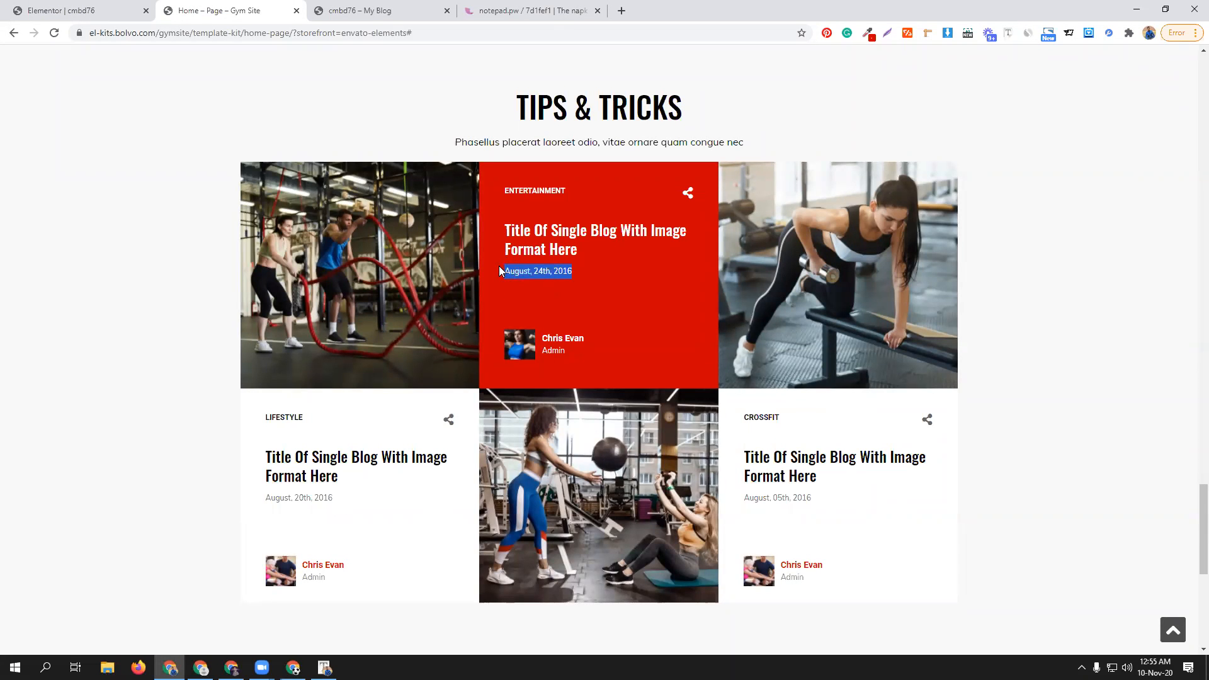
click(88, 8)
triple_click(112, 297)
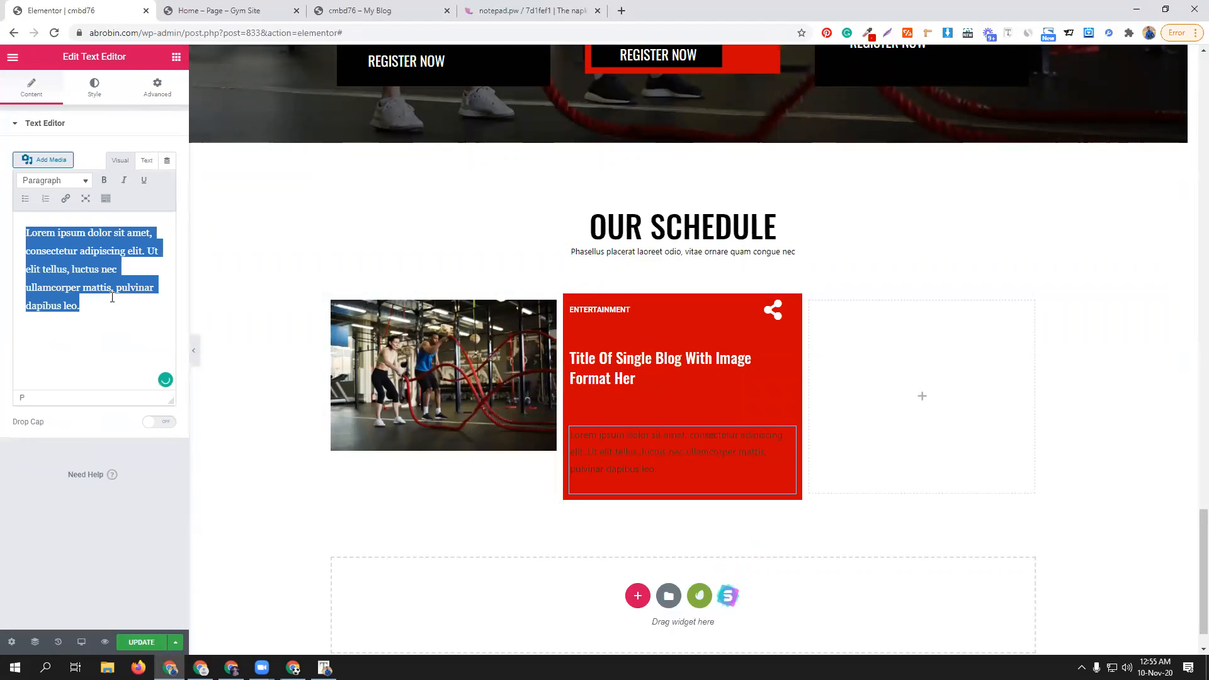
key(ctrl+v)
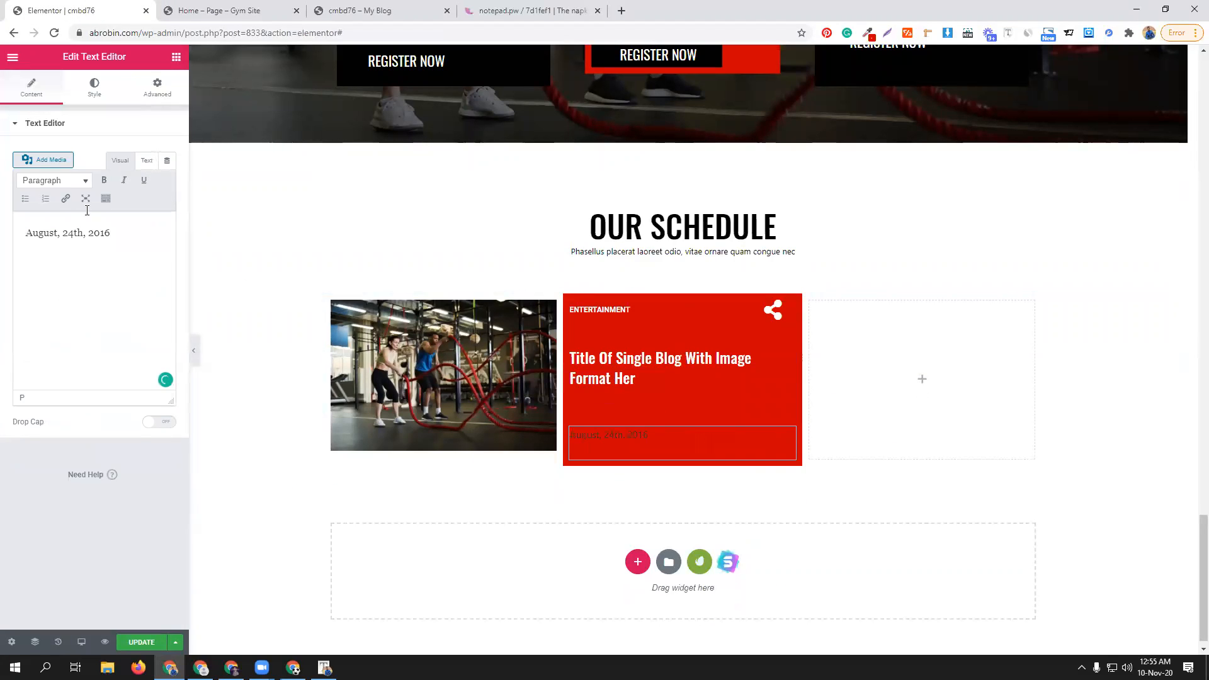
- Make the date text in the red card light grey and set its font size to 12 px
click(103, 91)
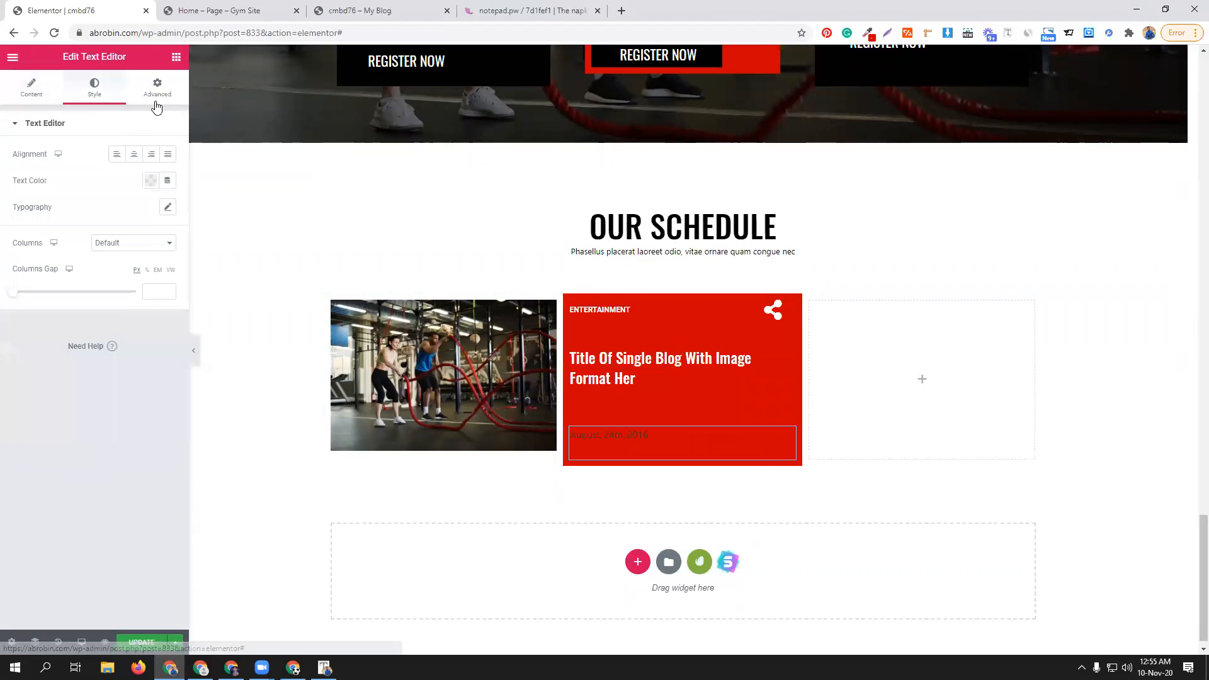
click(151, 181)
drag(110, 241, 90, 251)
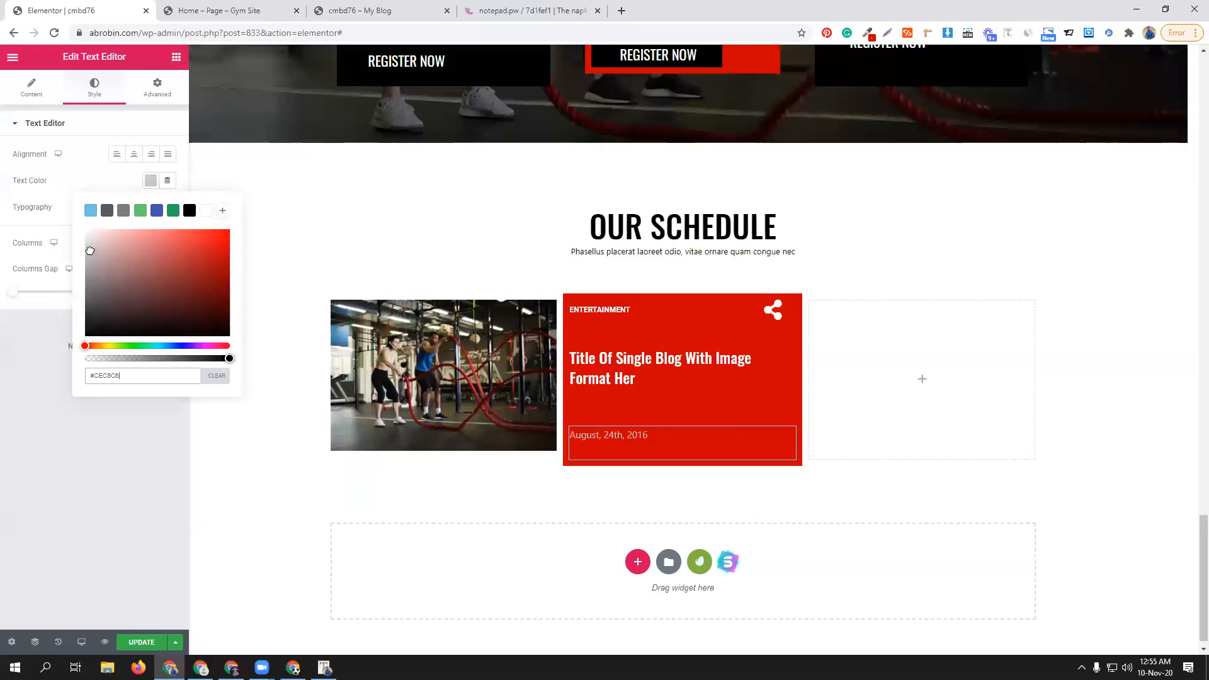
click(132, 184)
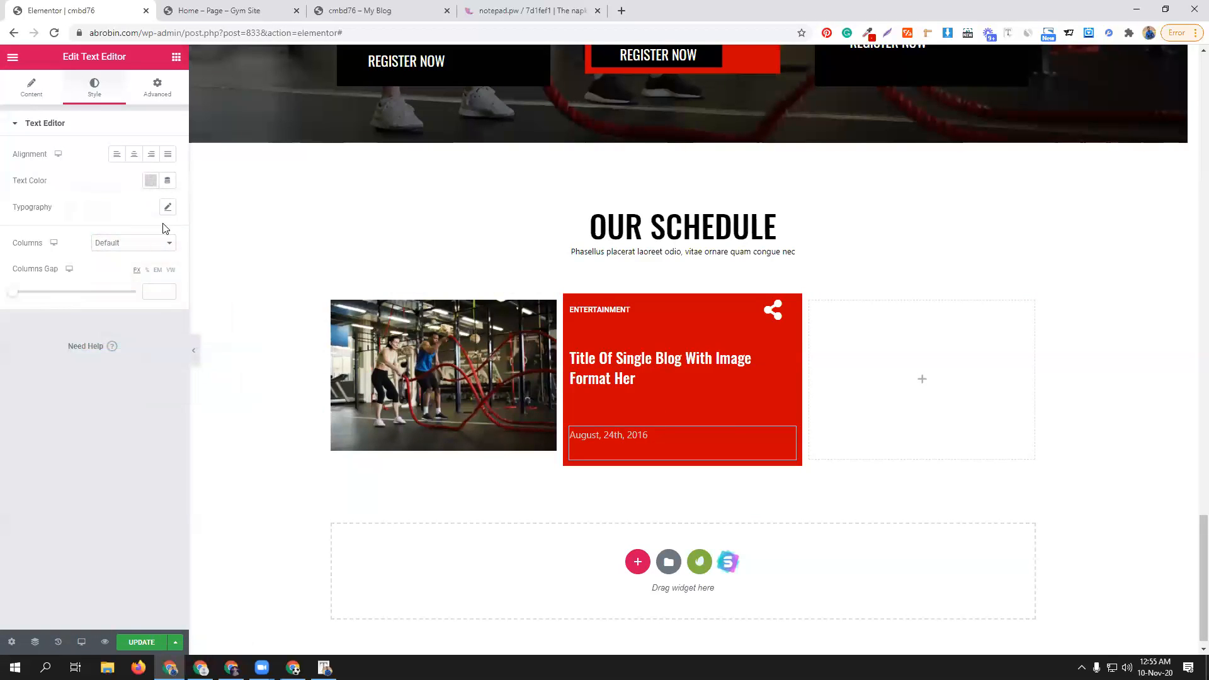
click(167, 207)
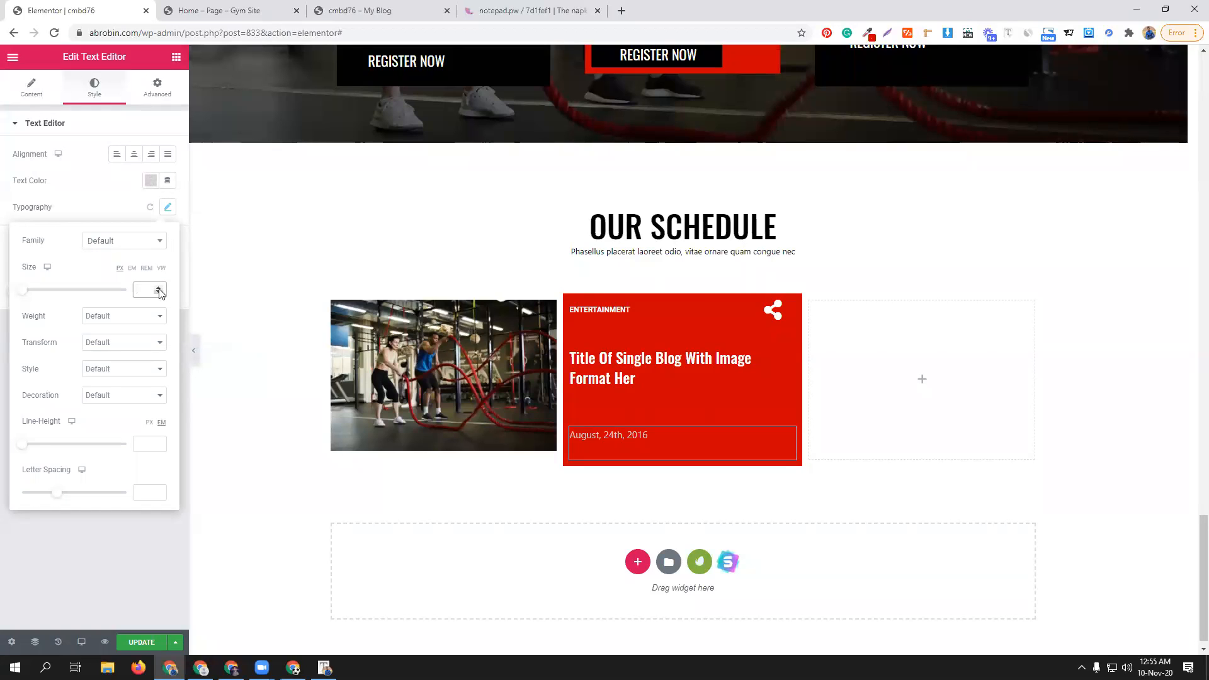
text(12)
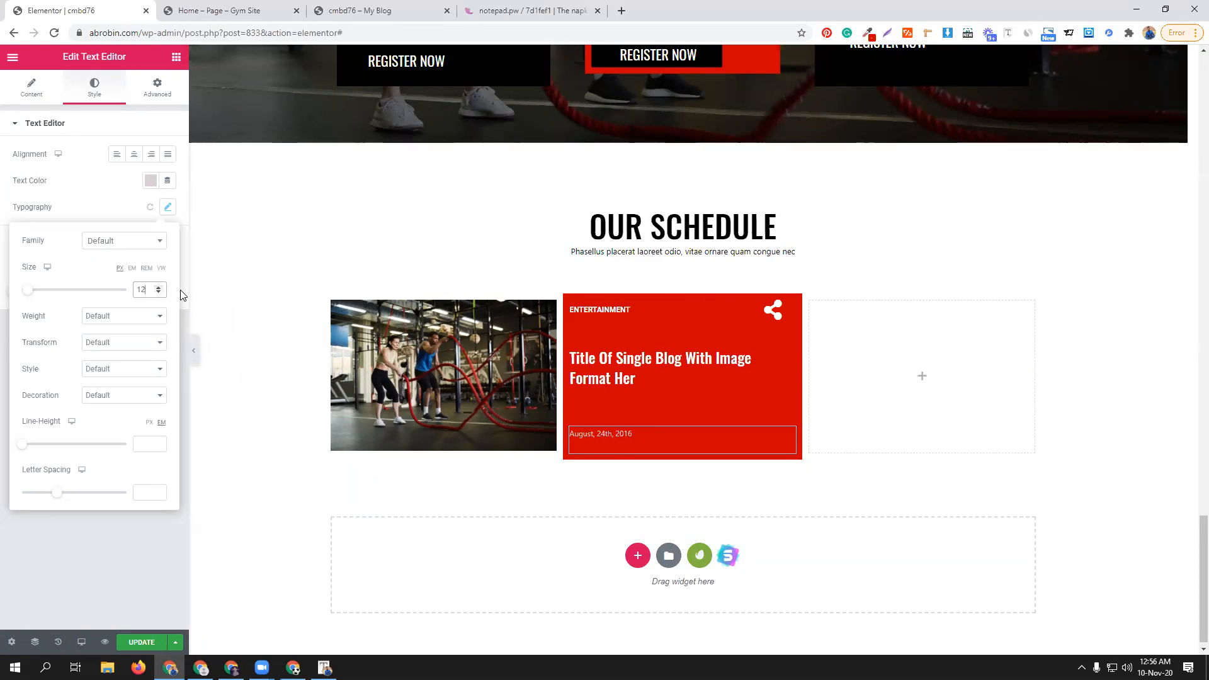
- Check the reference card's author block, then add an Image Box below the date in the red card with its image positioned left
click(217, 10)
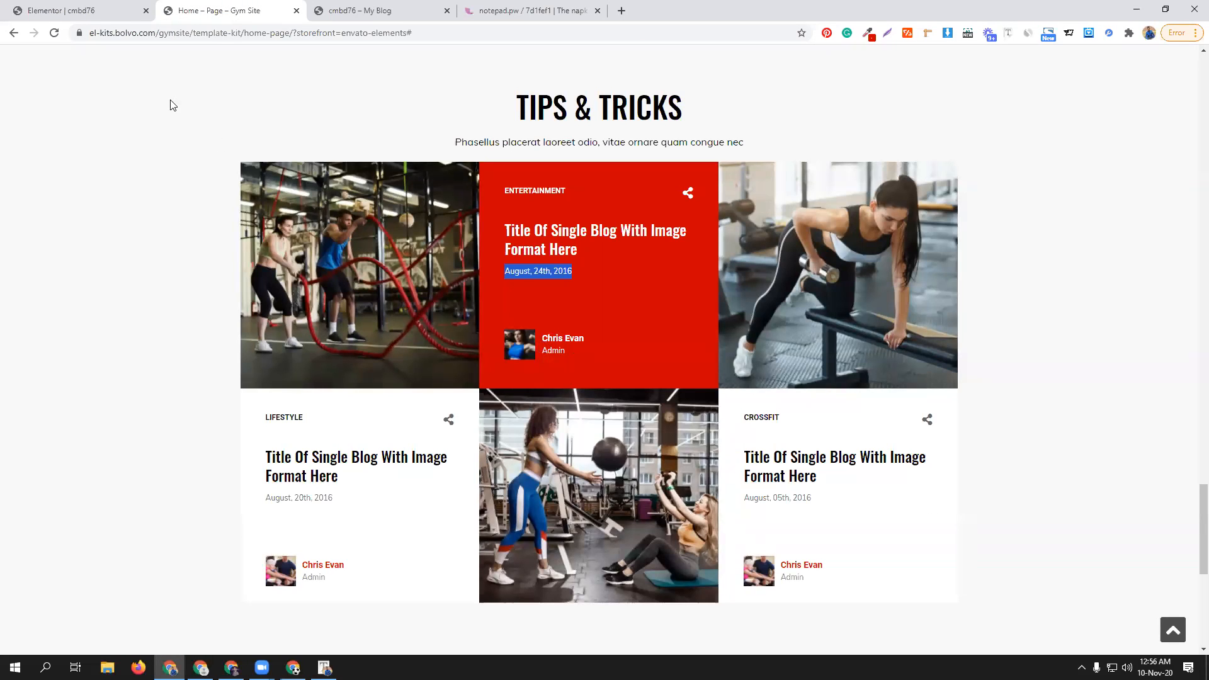
click(113, 11)
click(175, 57)
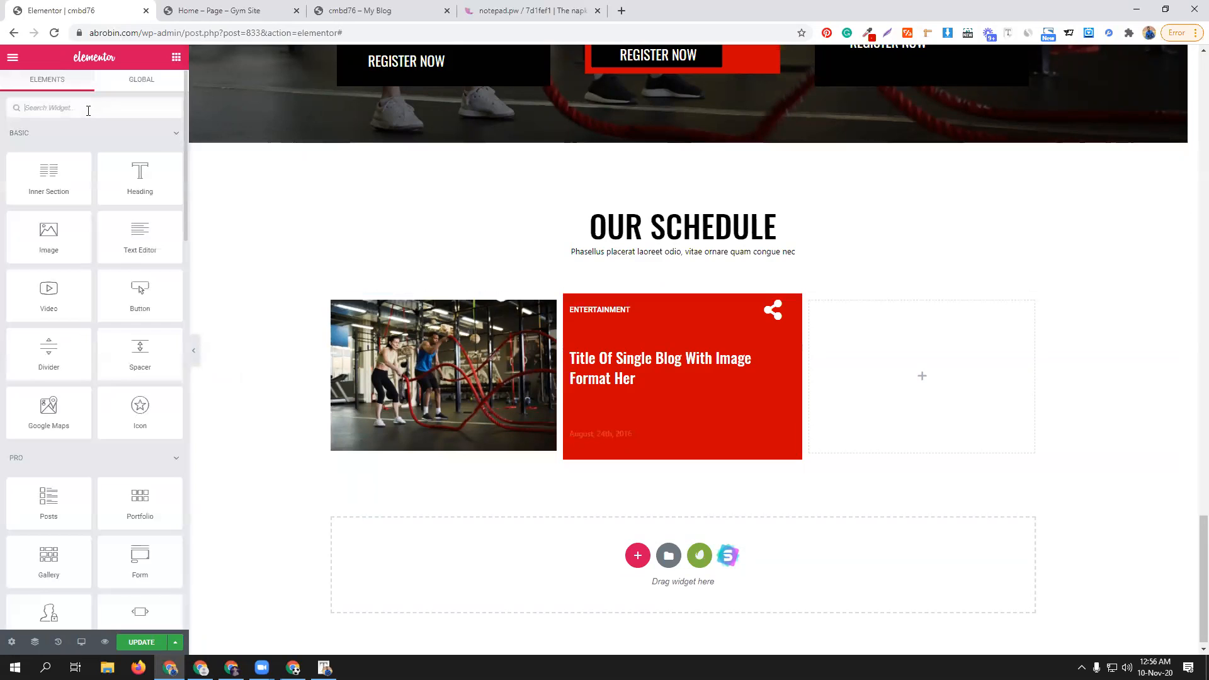
click(96, 108)
text(image)
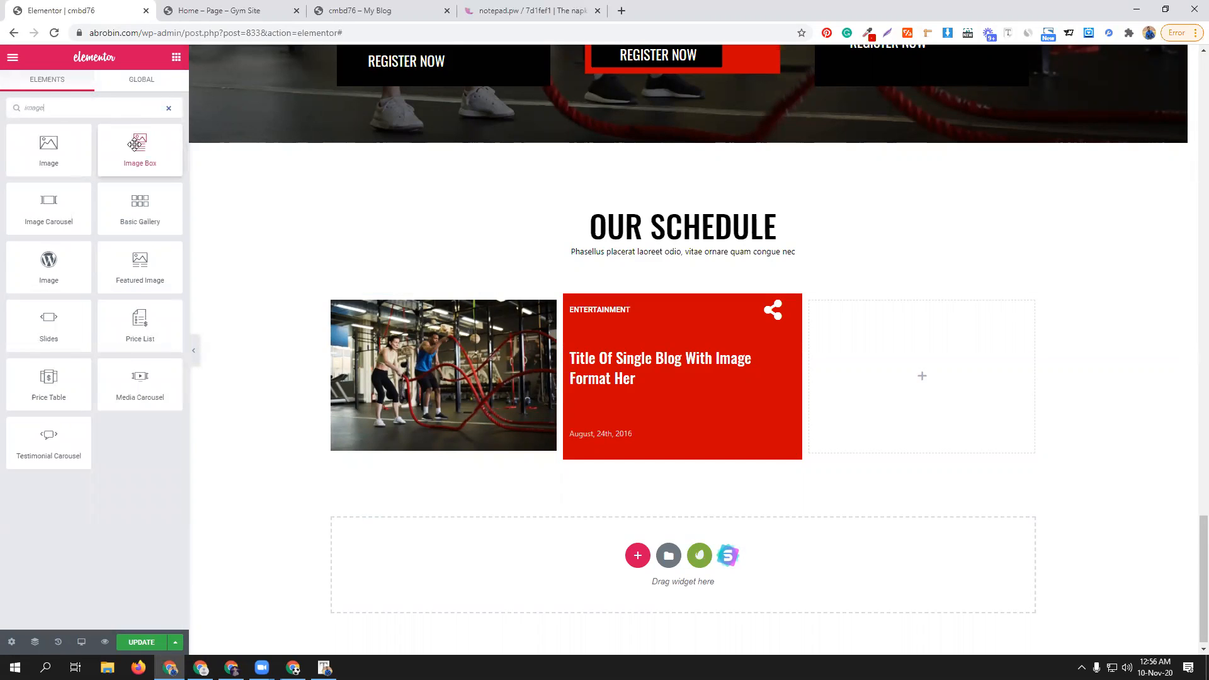
drag(134, 146, 627, 444)
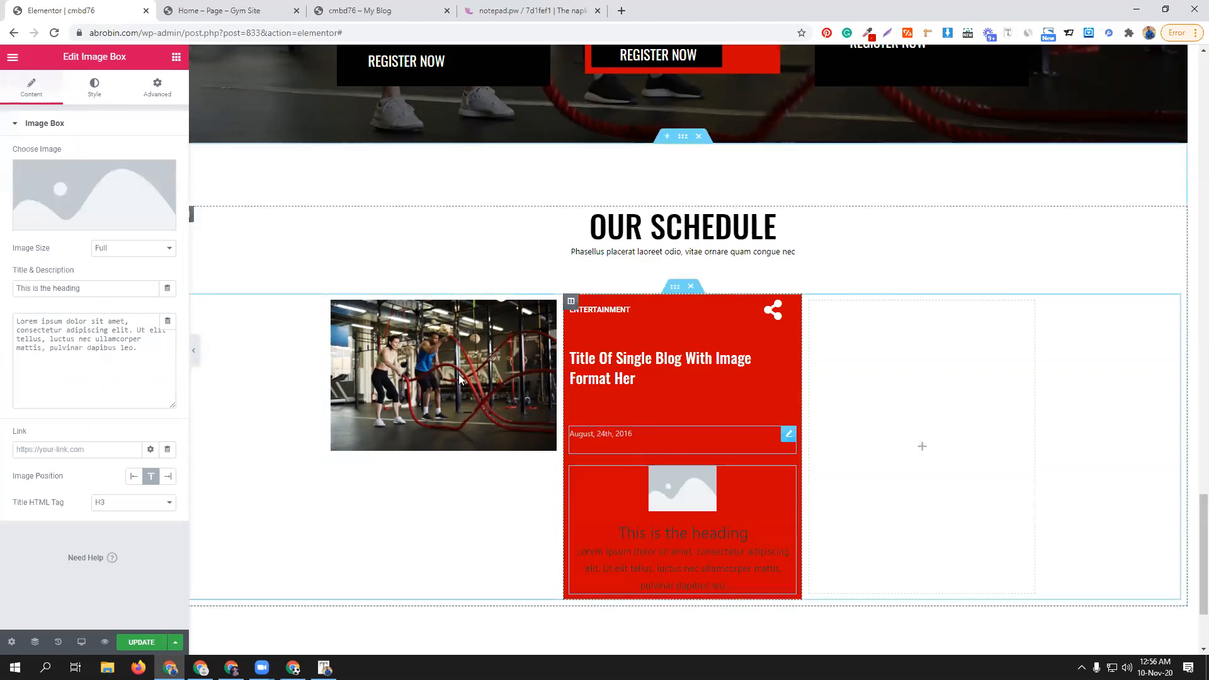
click(165, 477)
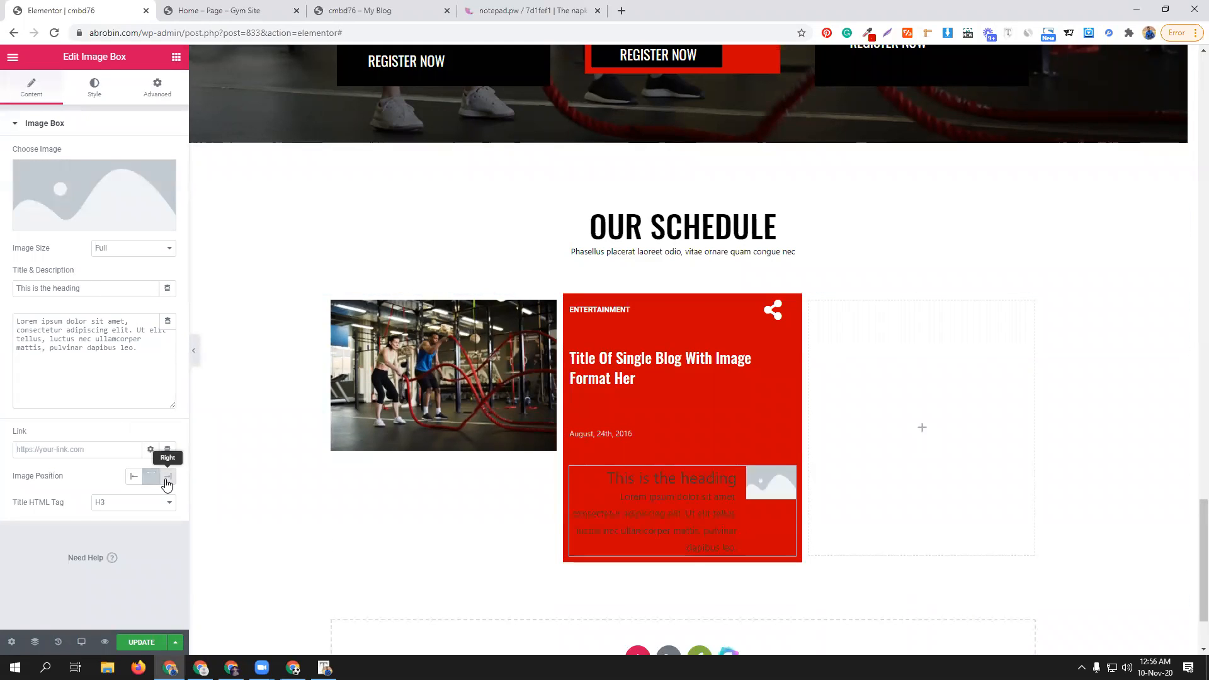
click(132, 477)
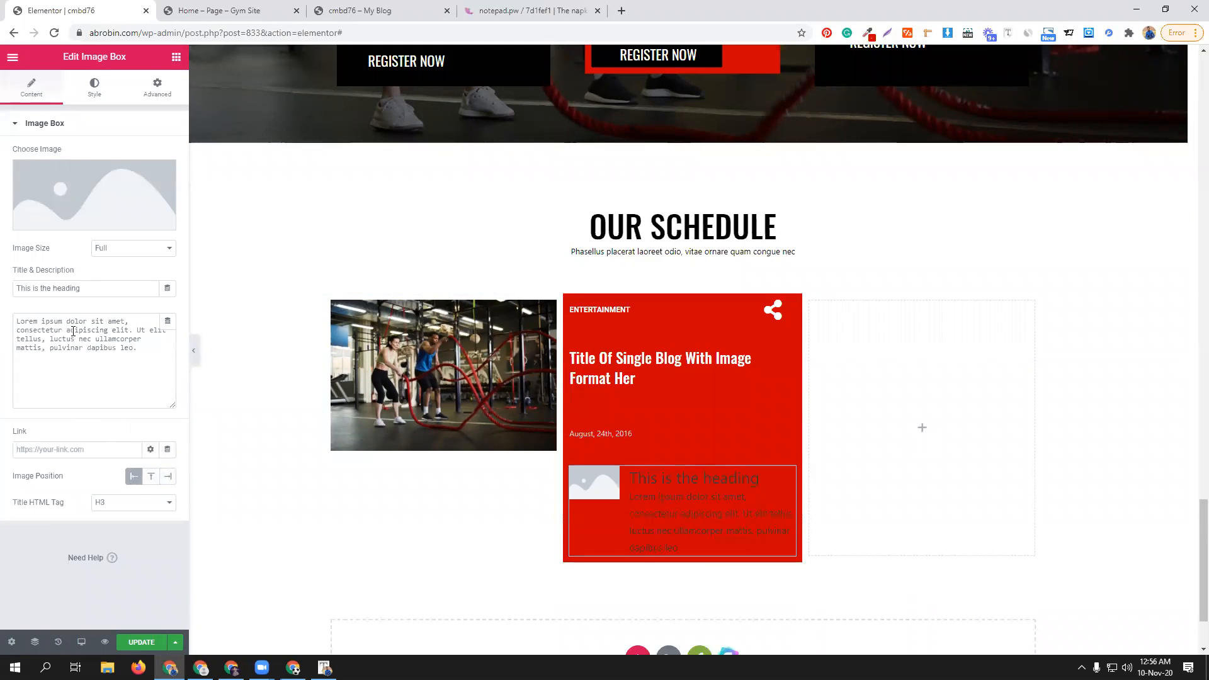
- Replace the Image Box title with the author's name copied from the reference card and set its description to "Admin"
drag(81, 288, 15, 288)
click(249, 10)
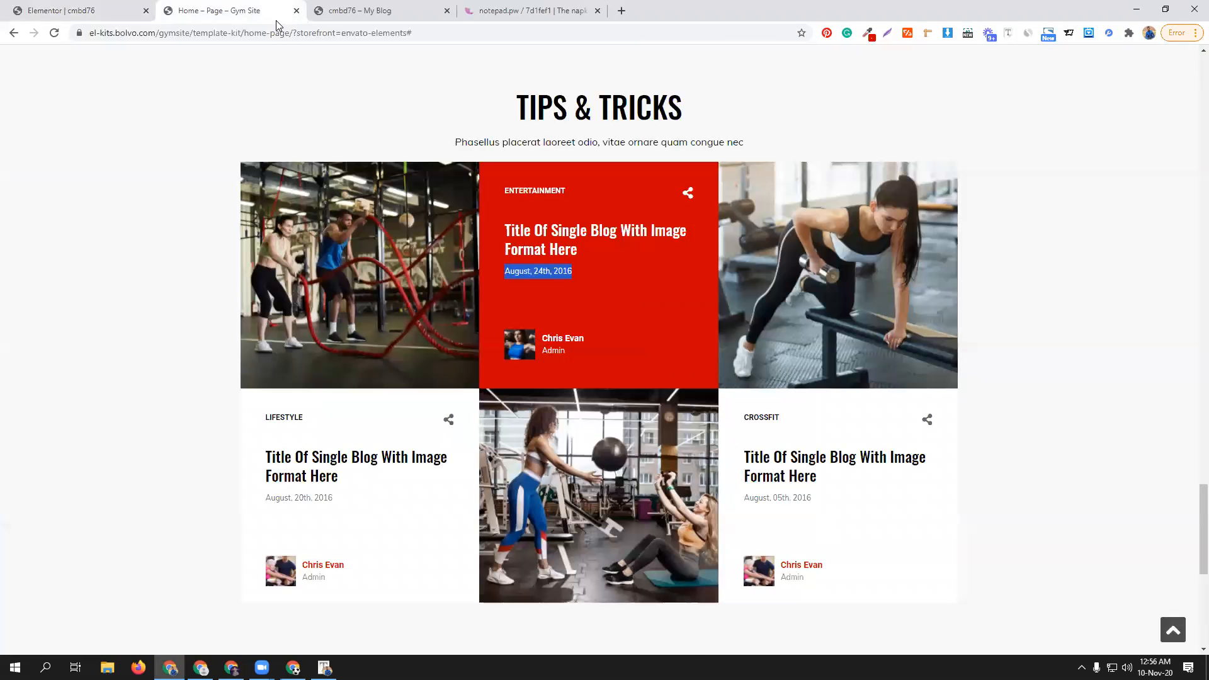
double_click(571, 339)
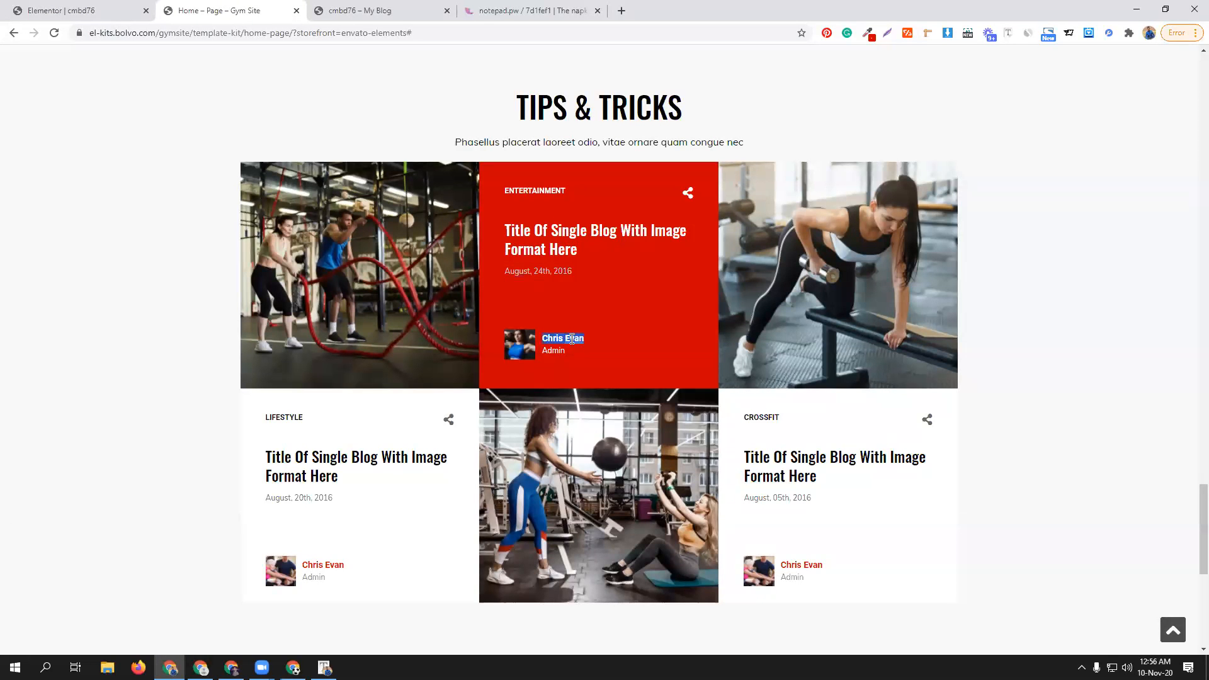
click(119, 13)
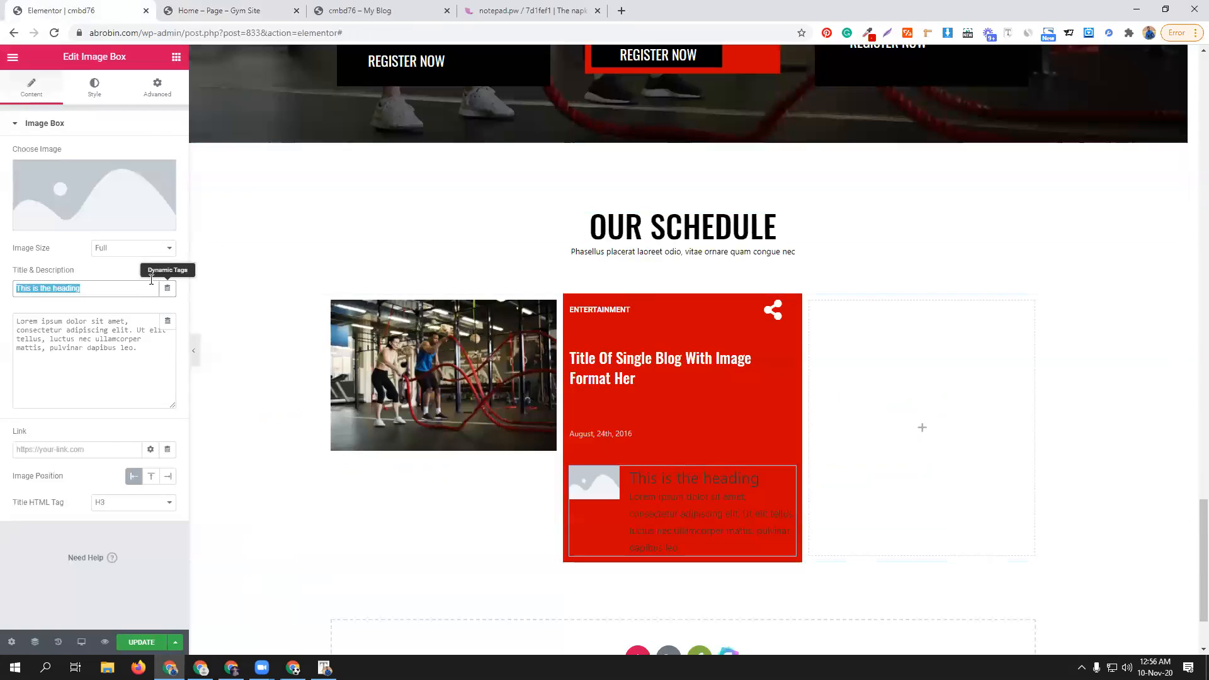
text(Chris Evan)
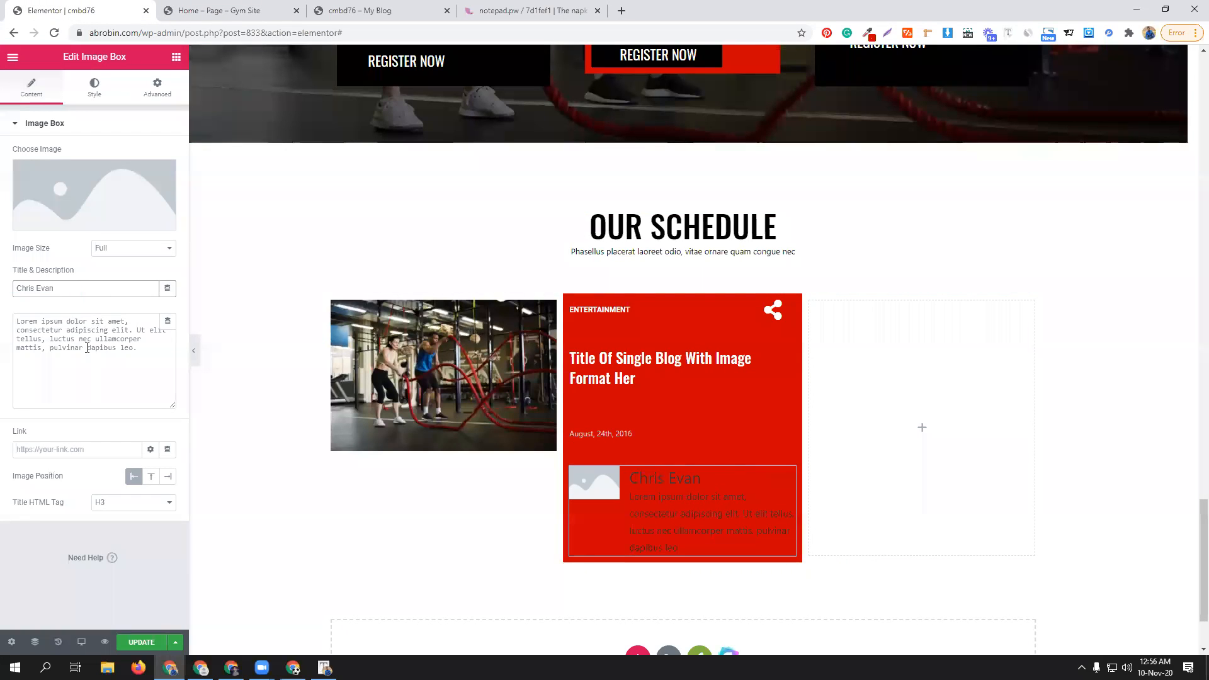
triple_click(87, 348)
text(Admin)
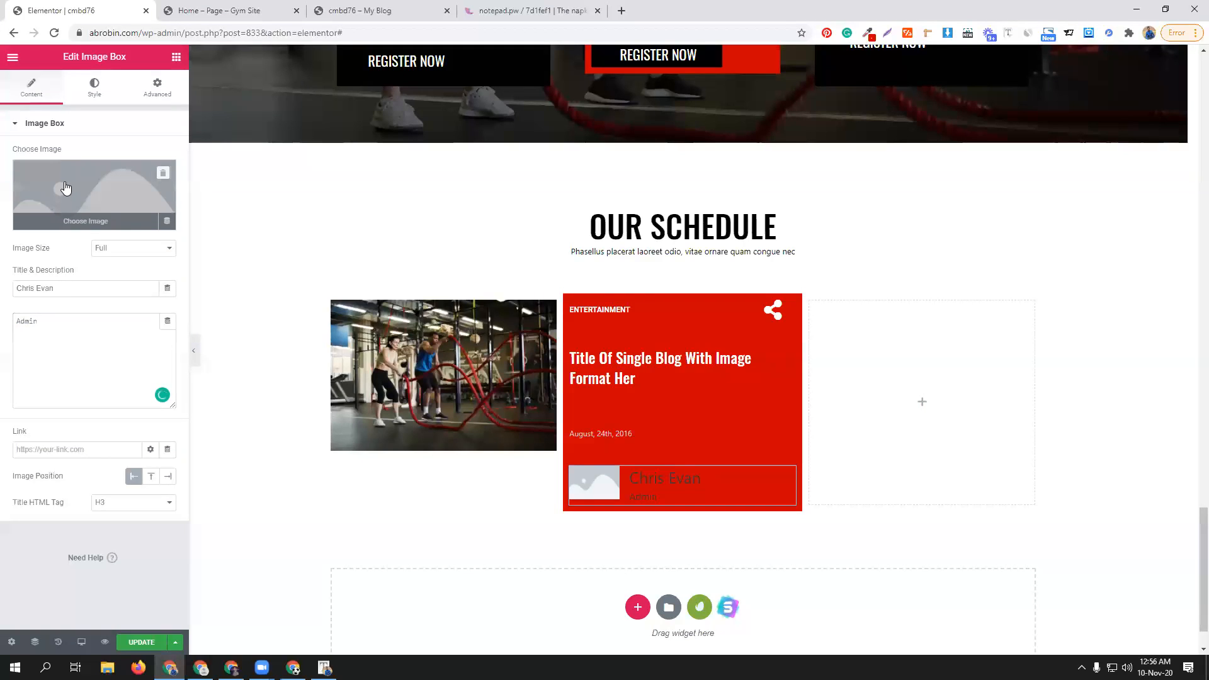
- Insert the media library photo of the woman in the blue top as the Image Box image
click(66, 189)
click(162, 219)
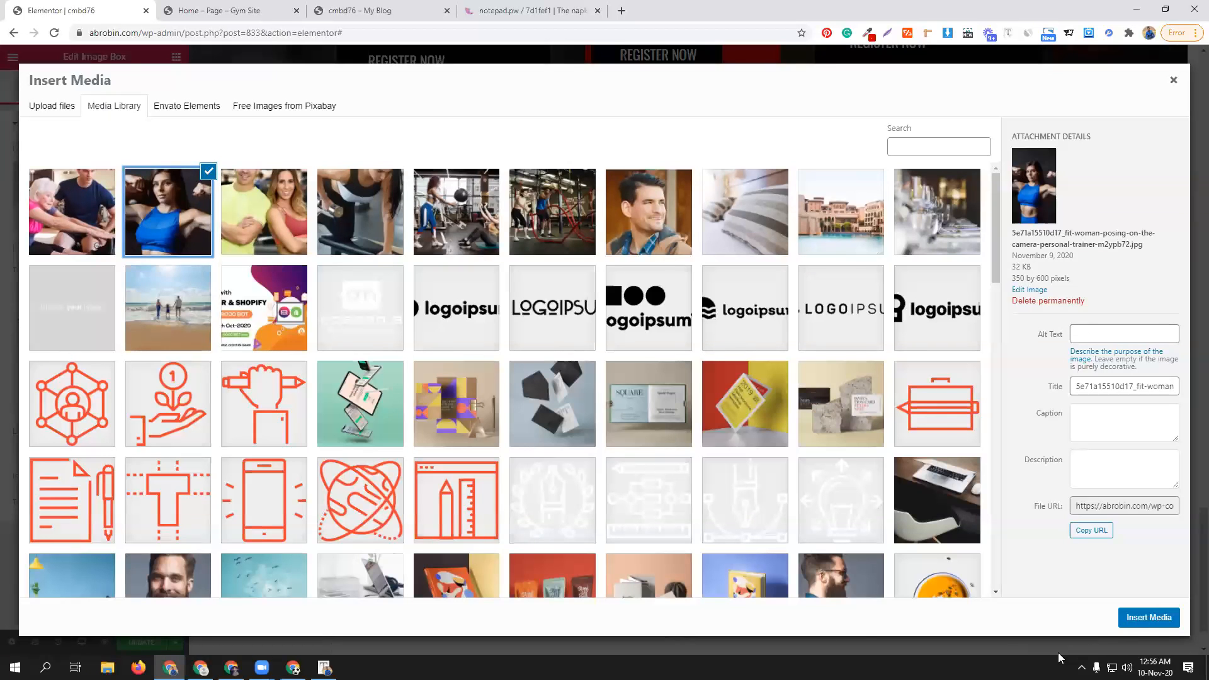
click(1149, 617)
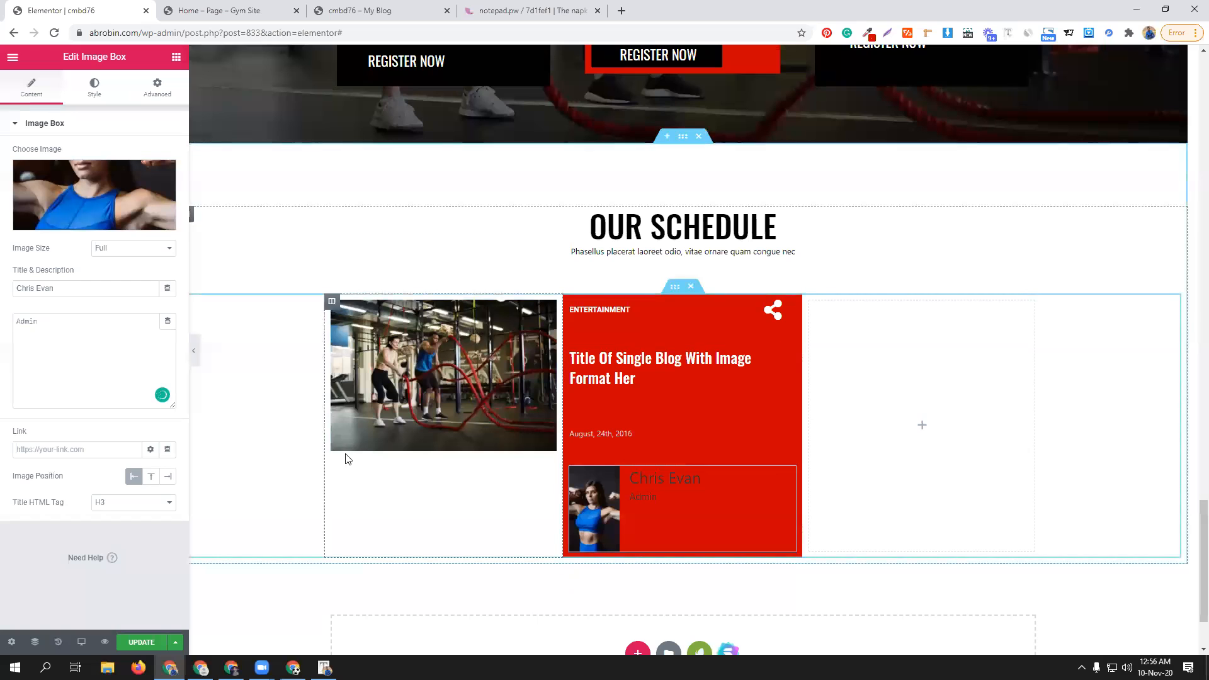
- Compare with the reference card's author photo, then set the Image Box image size to Thumbnail - 150 x 150
click(211, 7)
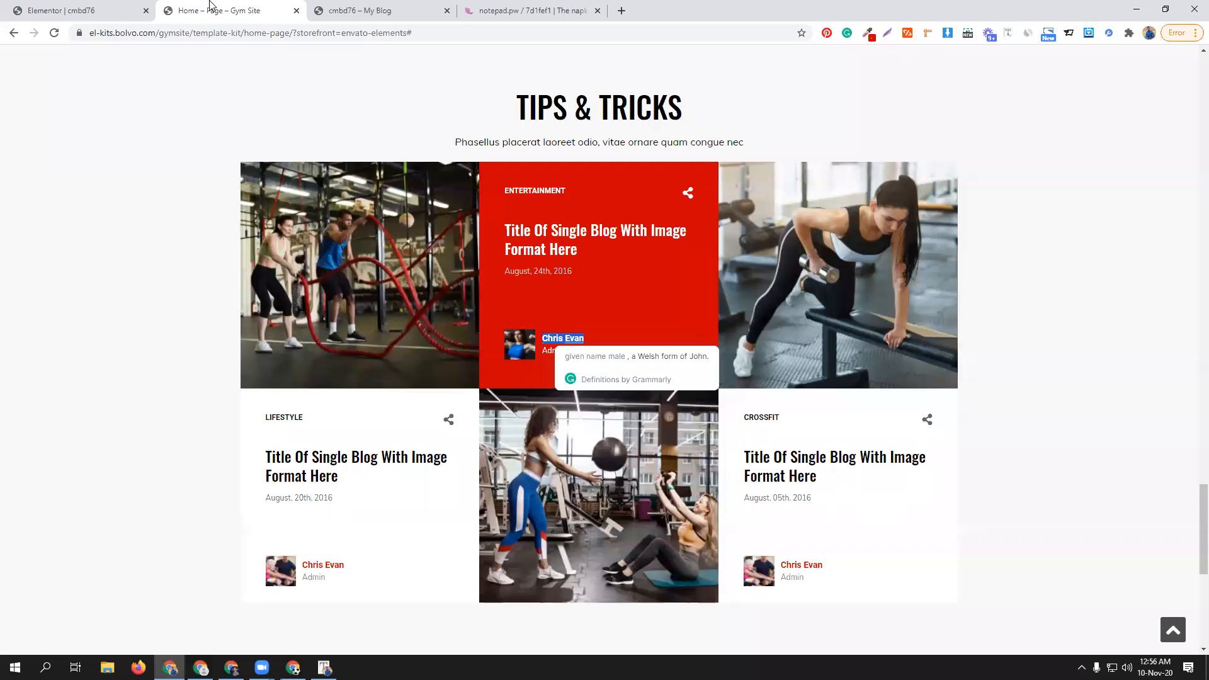
click(95, 9)
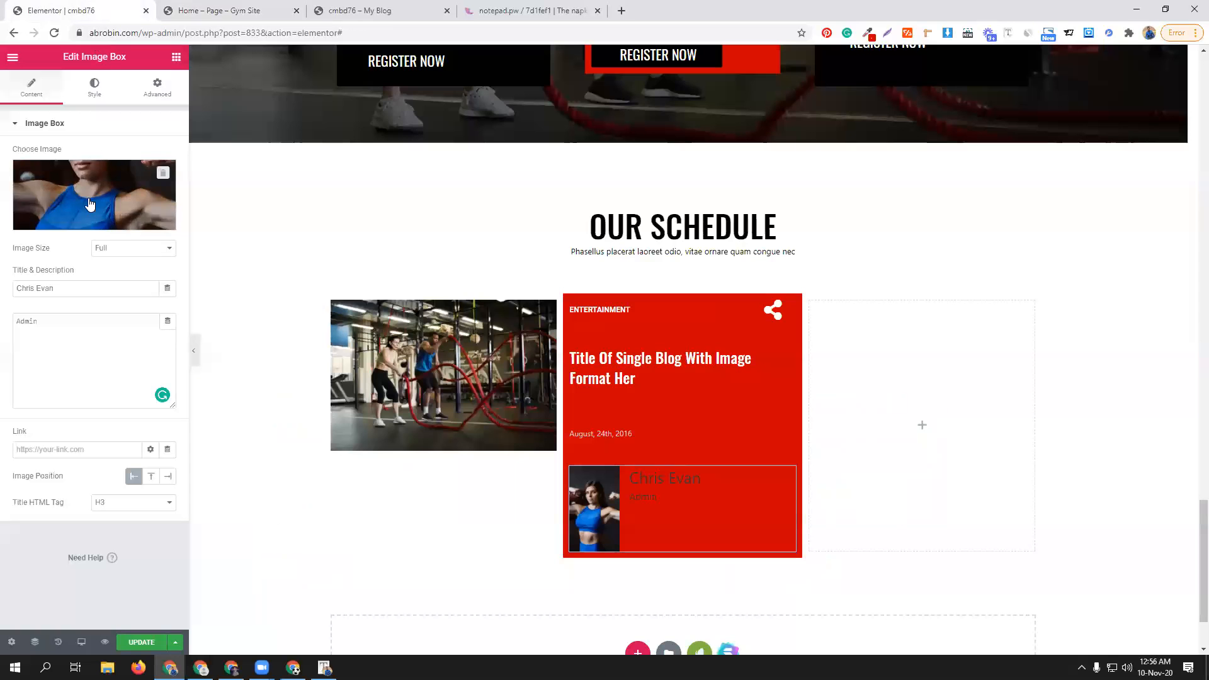
click(120, 250)
click(128, 262)
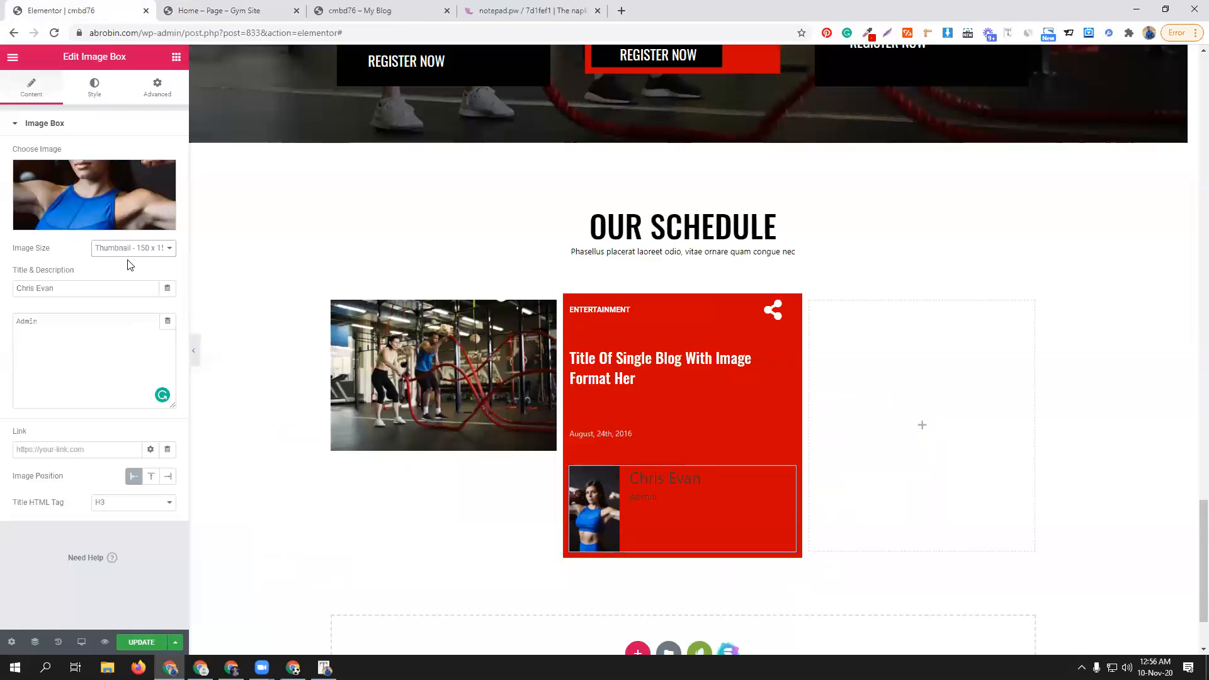
- Make the Image Box title and description text white
click(98, 87)
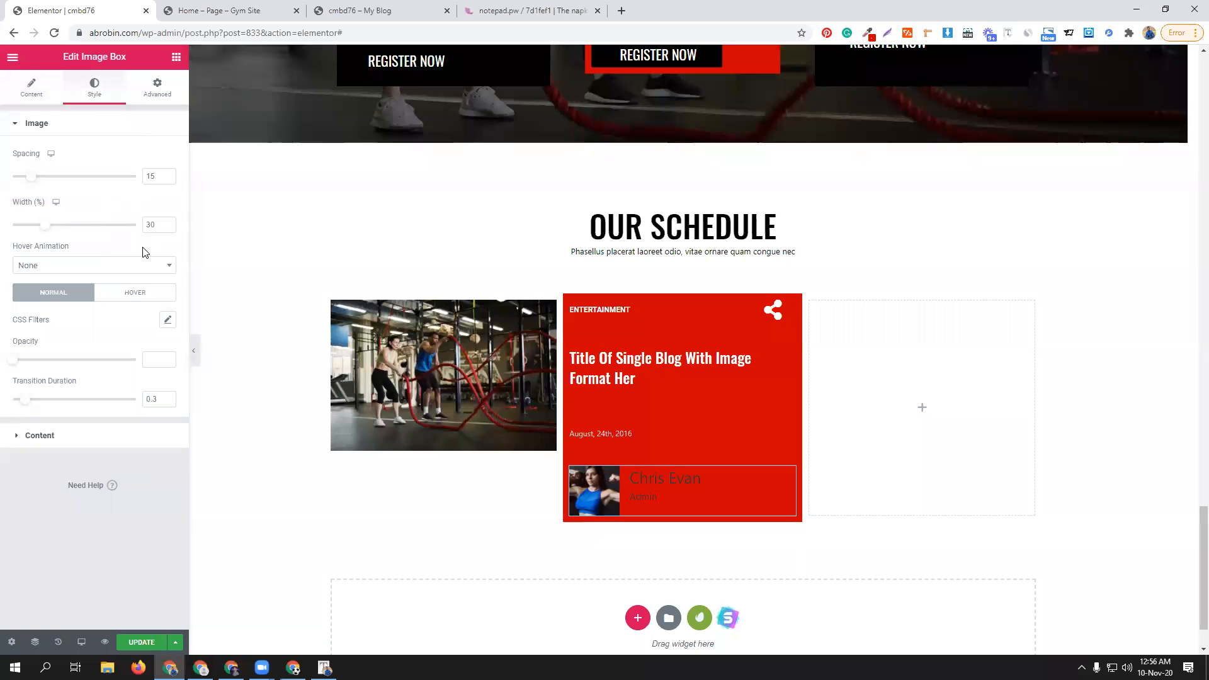
click(94, 443)
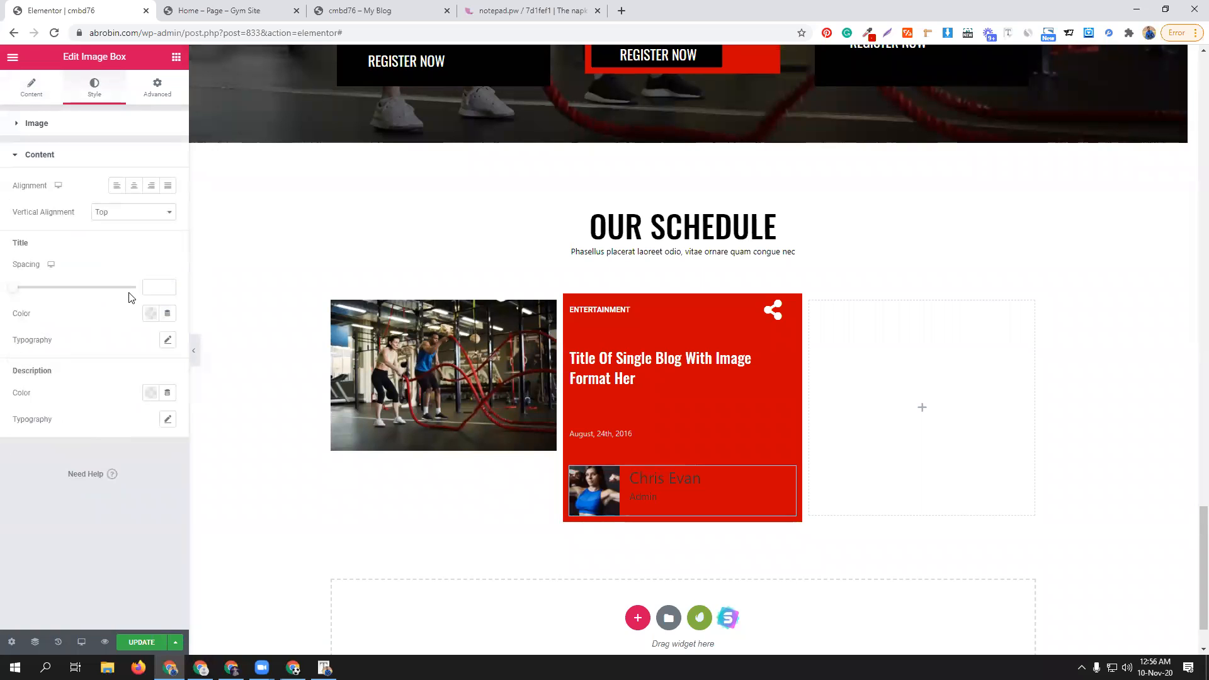
click(150, 315)
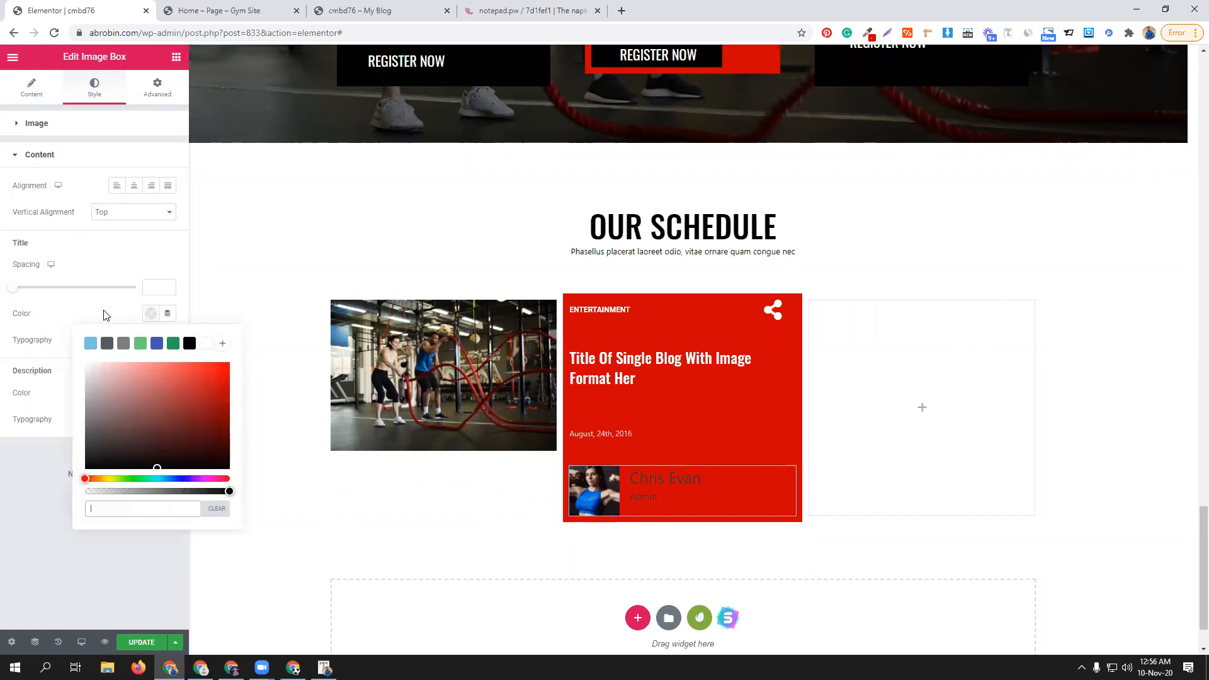
click(105, 314)
click(150, 314)
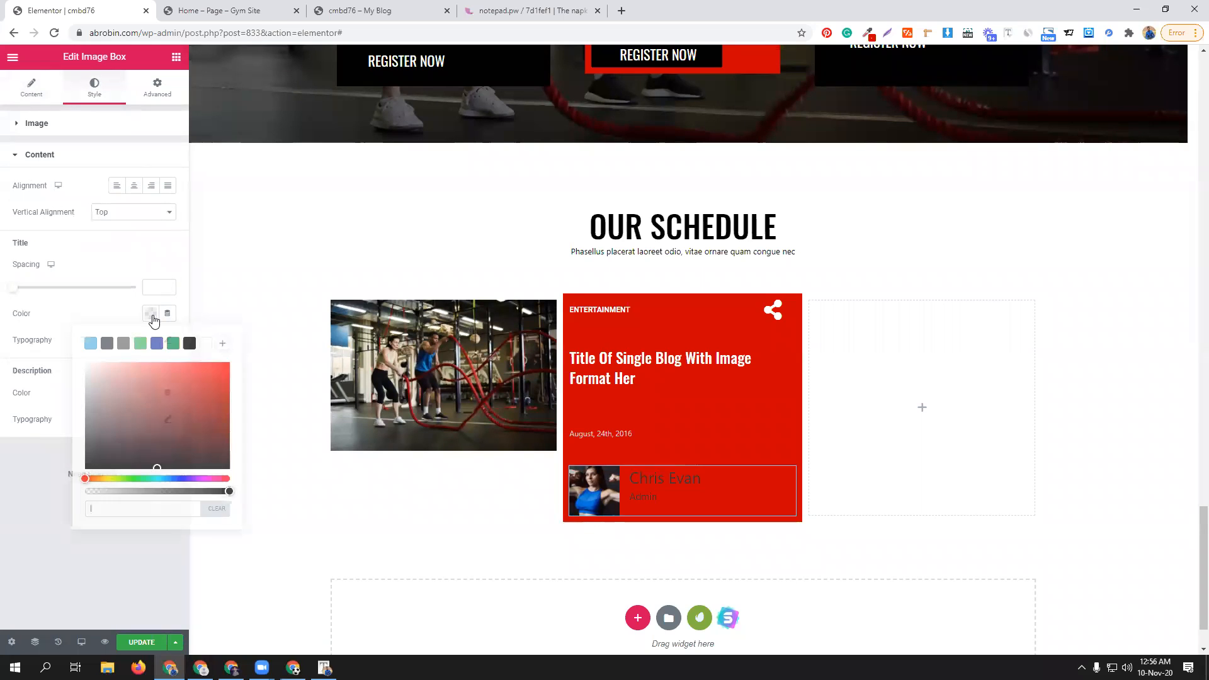
click(205, 343)
click(102, 310)
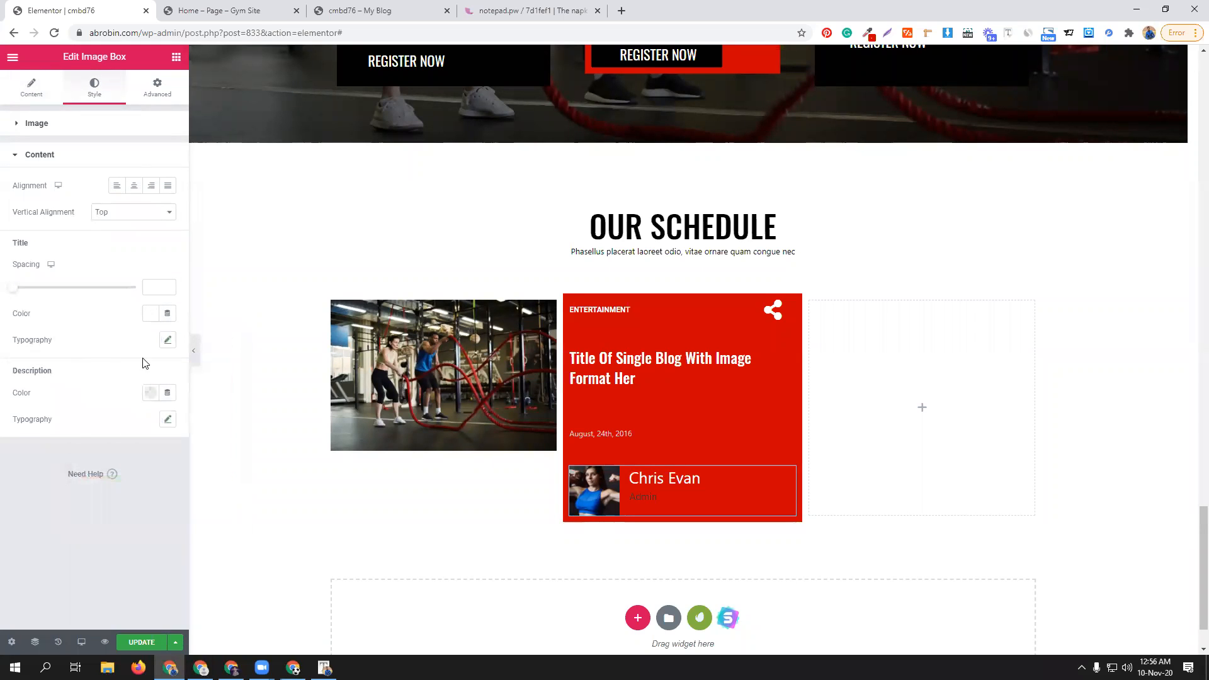
click(150, 393)
click(205, 422)
click(109, 348)
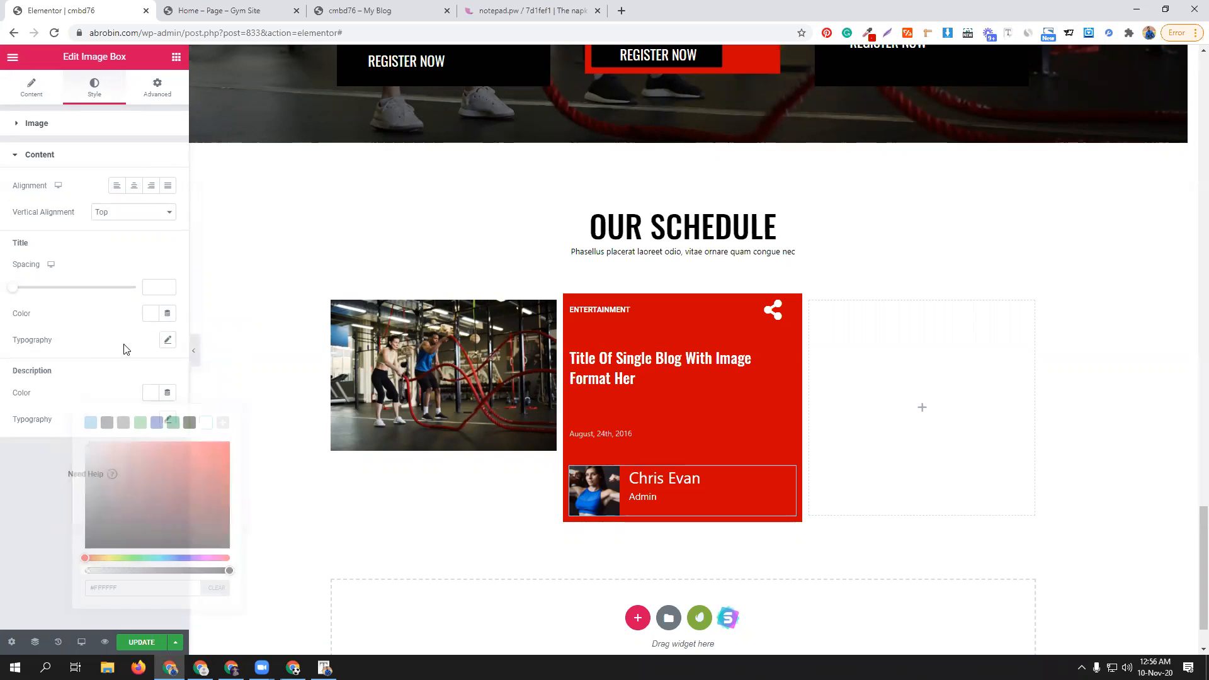
- Set the Image Box title's font size to 15 px
click(168, 340)
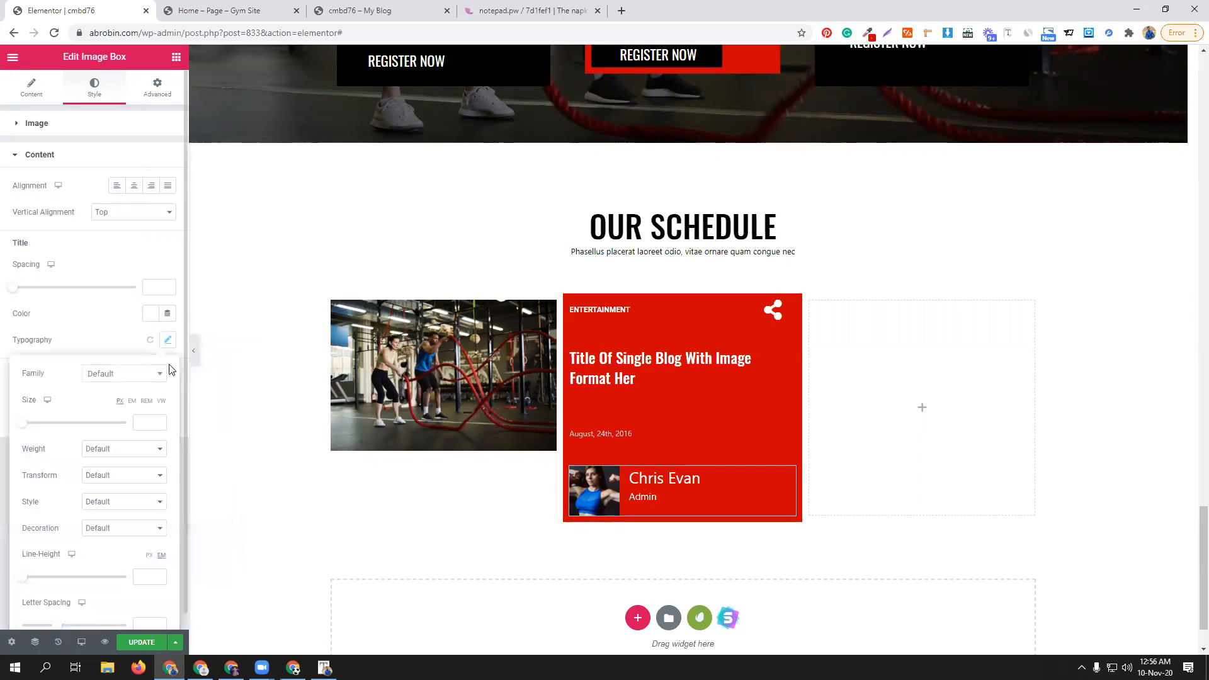
click(160, 420)
click(160, 420)
click(160, 420)
click(160, 420)
click(159, 420)
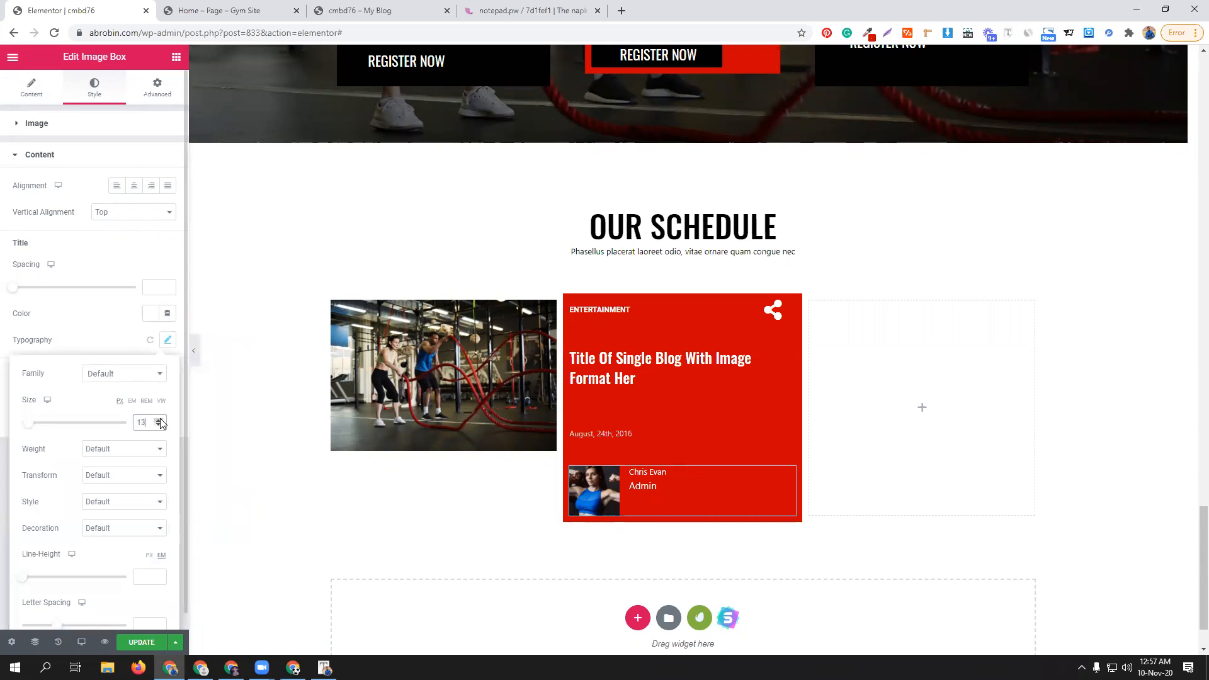
click(160, 420)
click(160, 420)
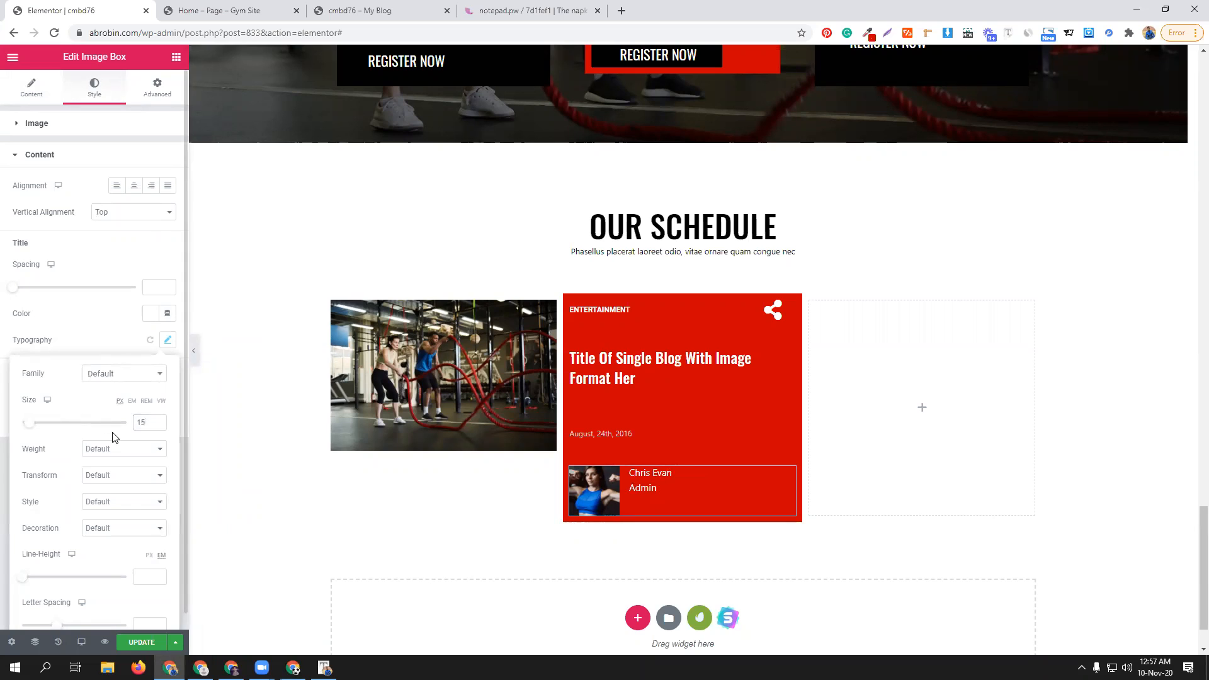
scroll(97, 563, down, 1)
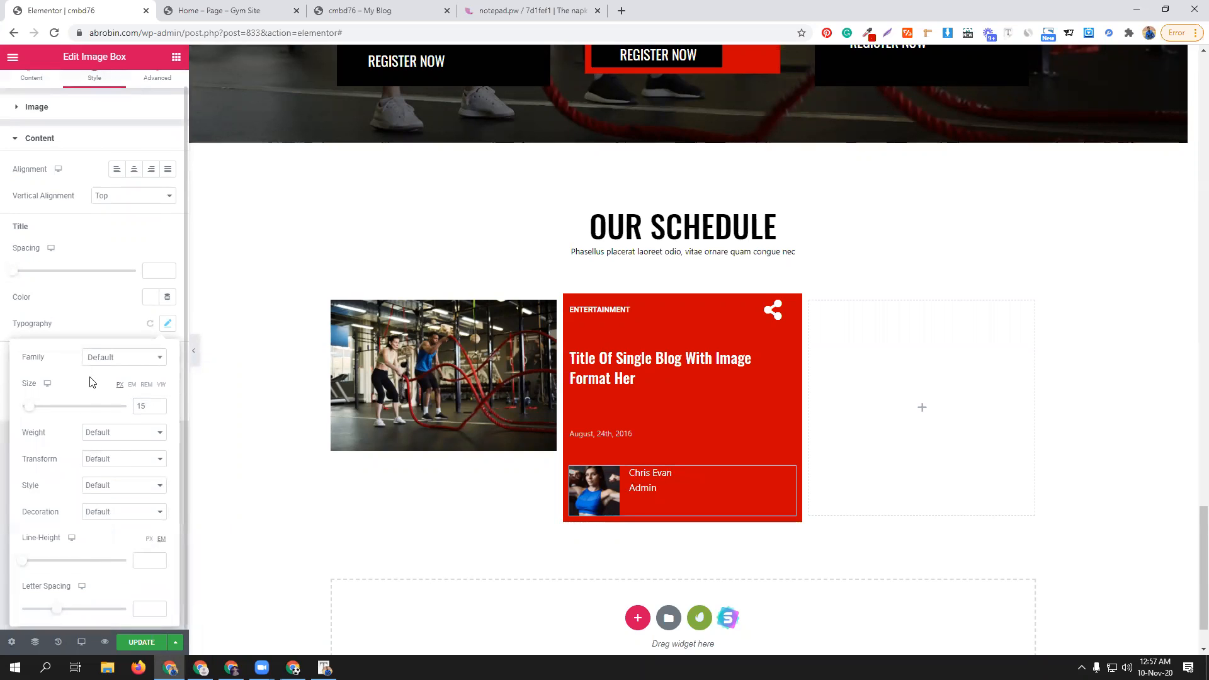
click(93, 323)
- Set the Image Box description's font size to 12 px
click(168, 403)
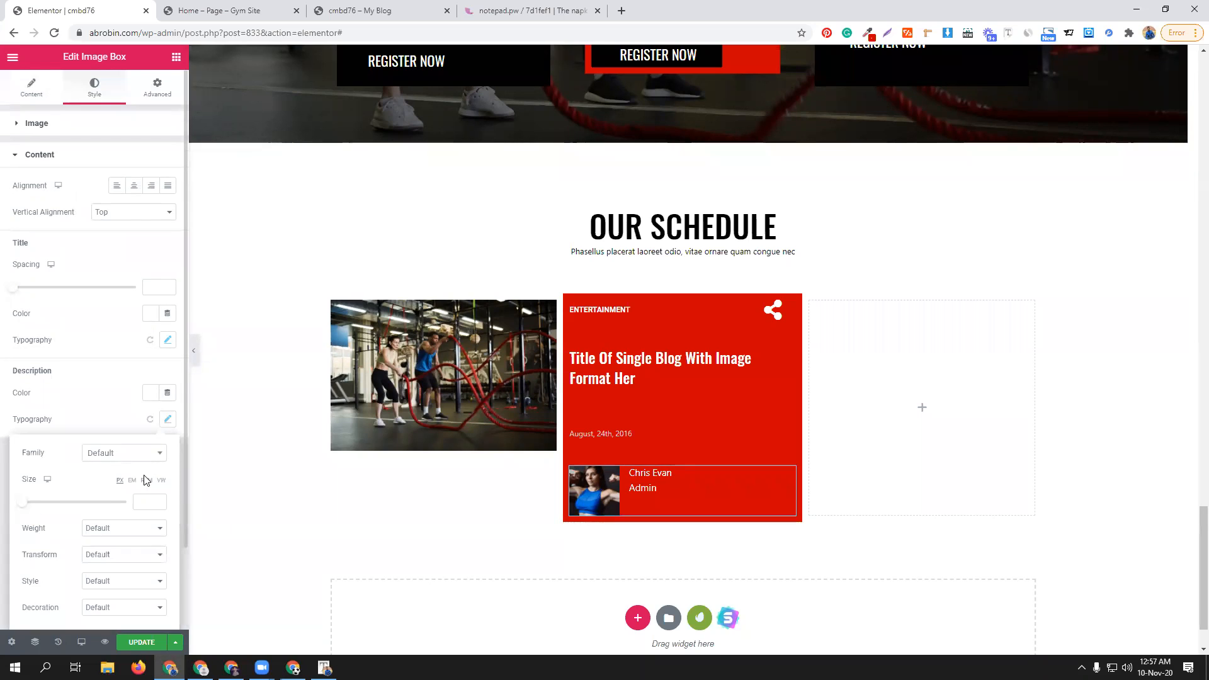
double_click(158, 499)
triple_click(161, 500)
click(161, 501)
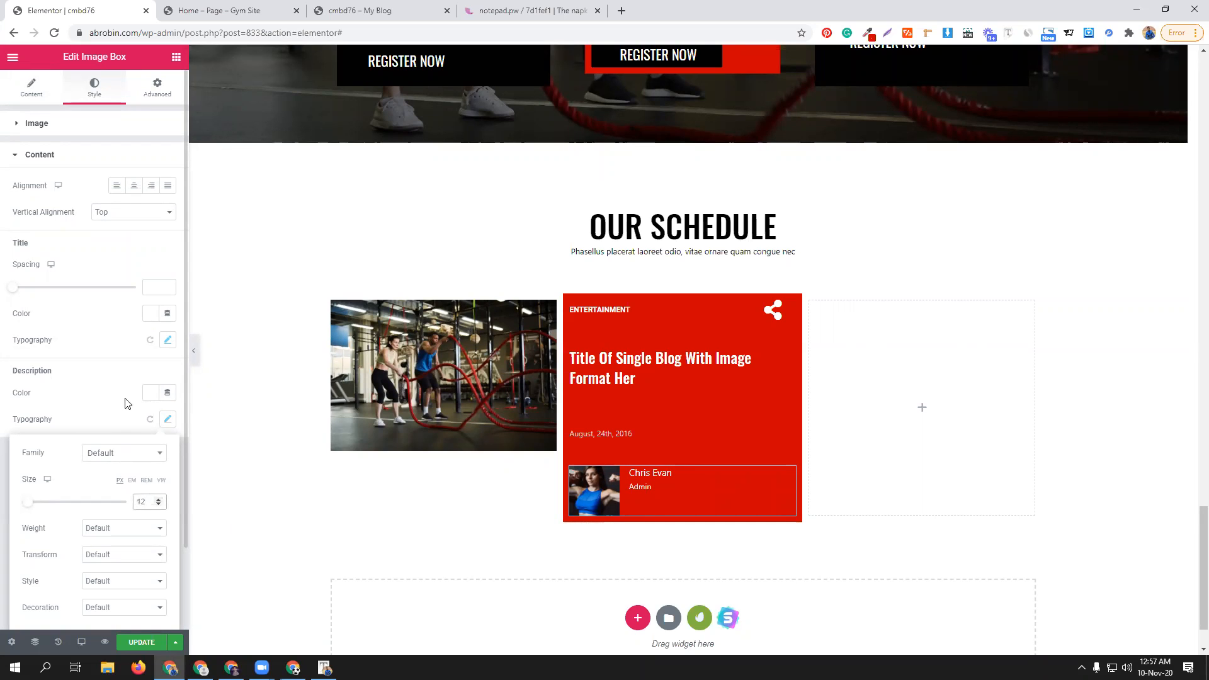
click(108, 367)
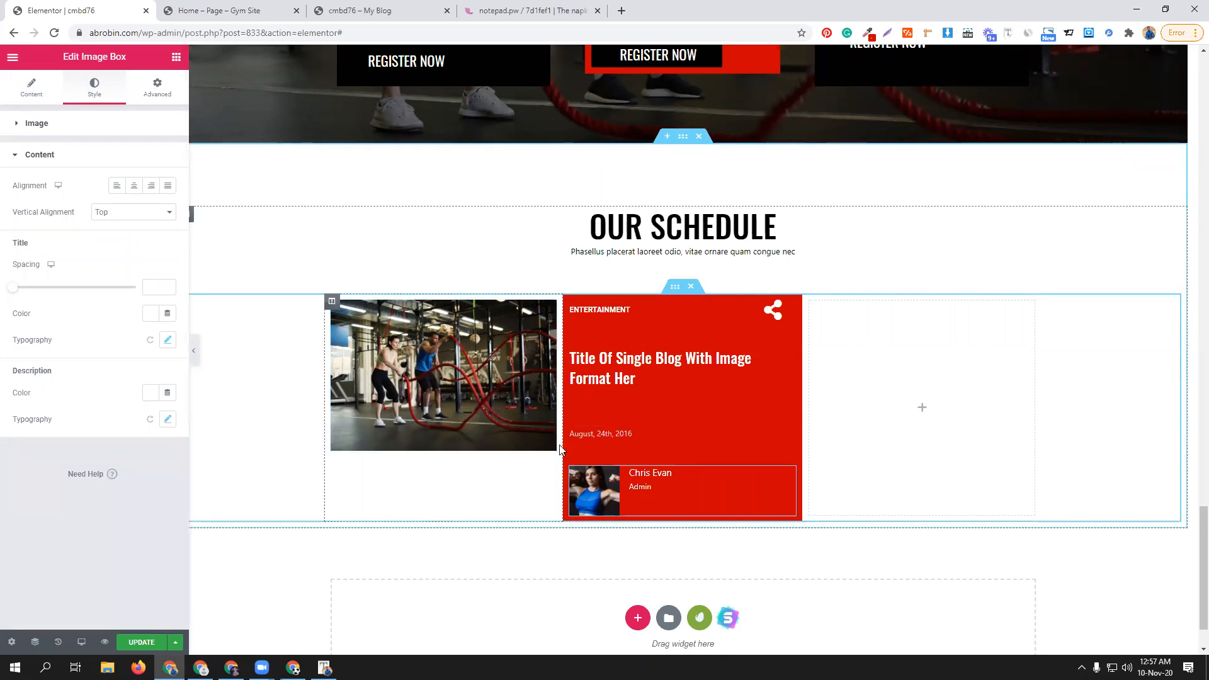
- Try to enlarge the battle-rope image beside the red card with the Full image size and a max width of 100%
click(549, 308)
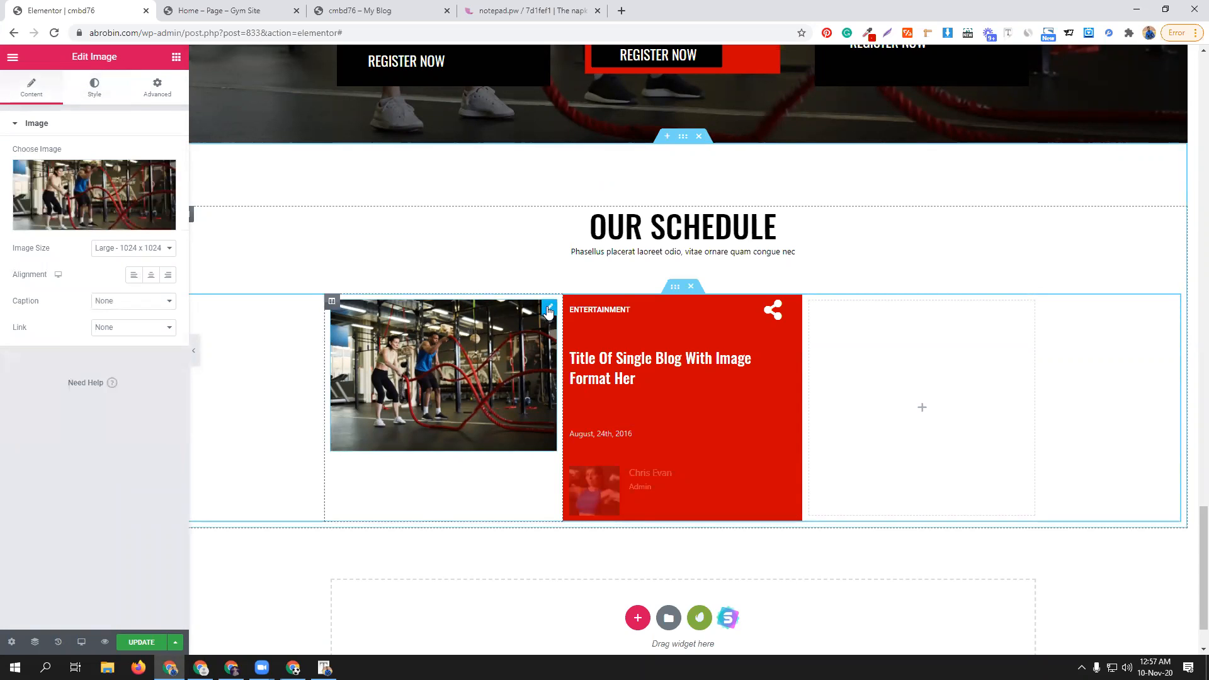
click(133, 248)
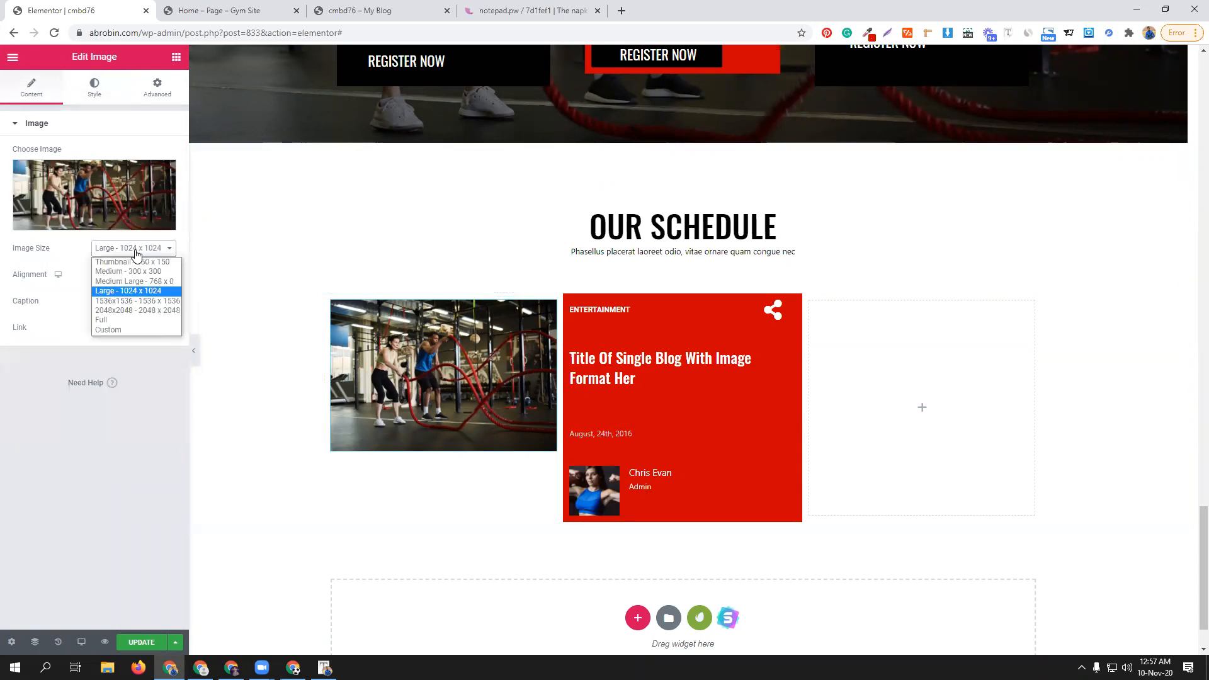
click(127, 320)
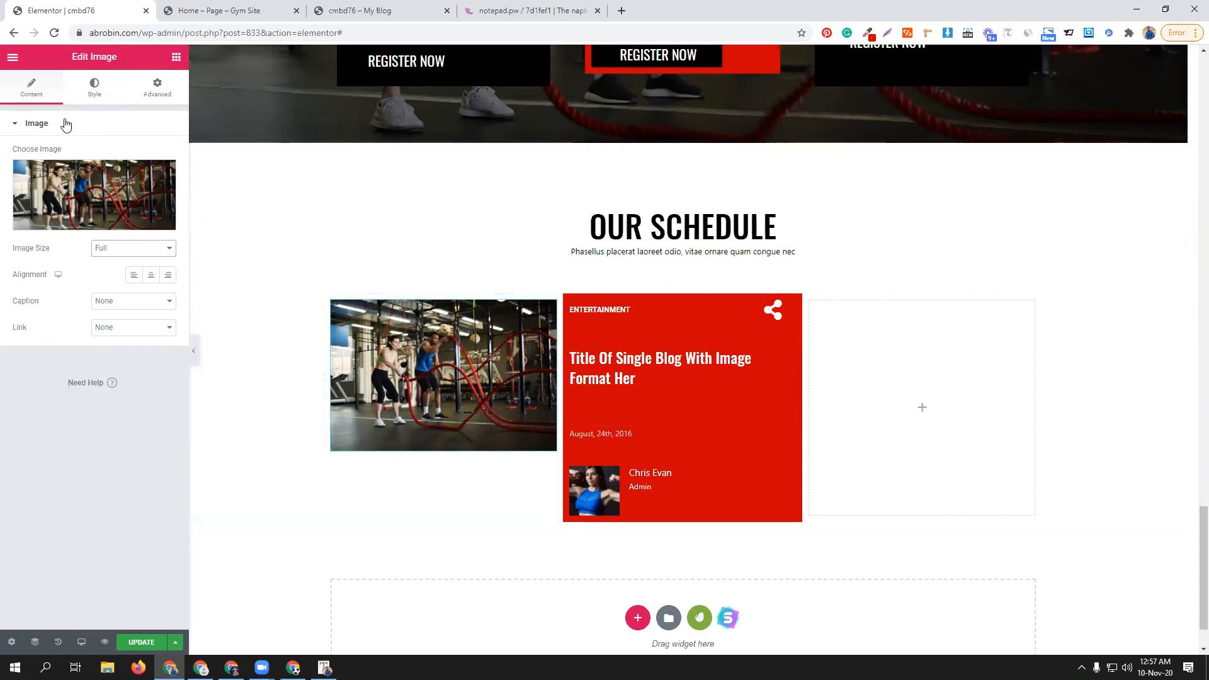
click(100, 95)
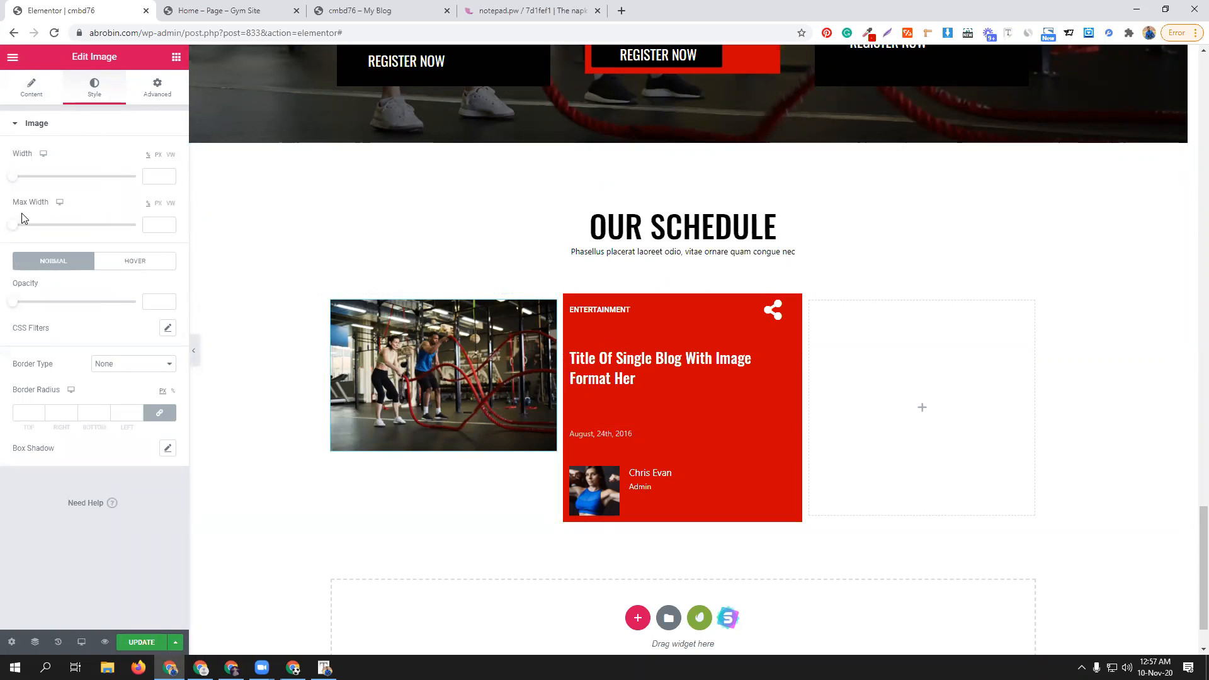
drag(43, 234, 167, 227)
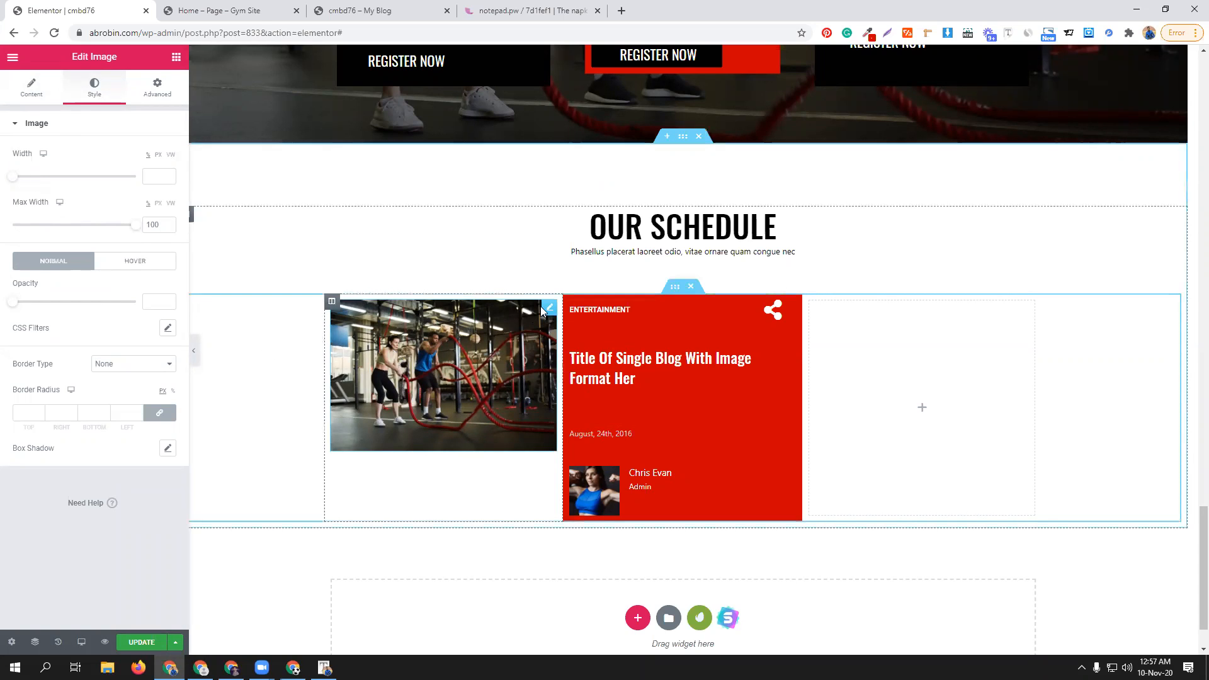
- Delete the battle-rope image and give its column a classic background using the photo of the woman in the blue top
right_click(549, 311)
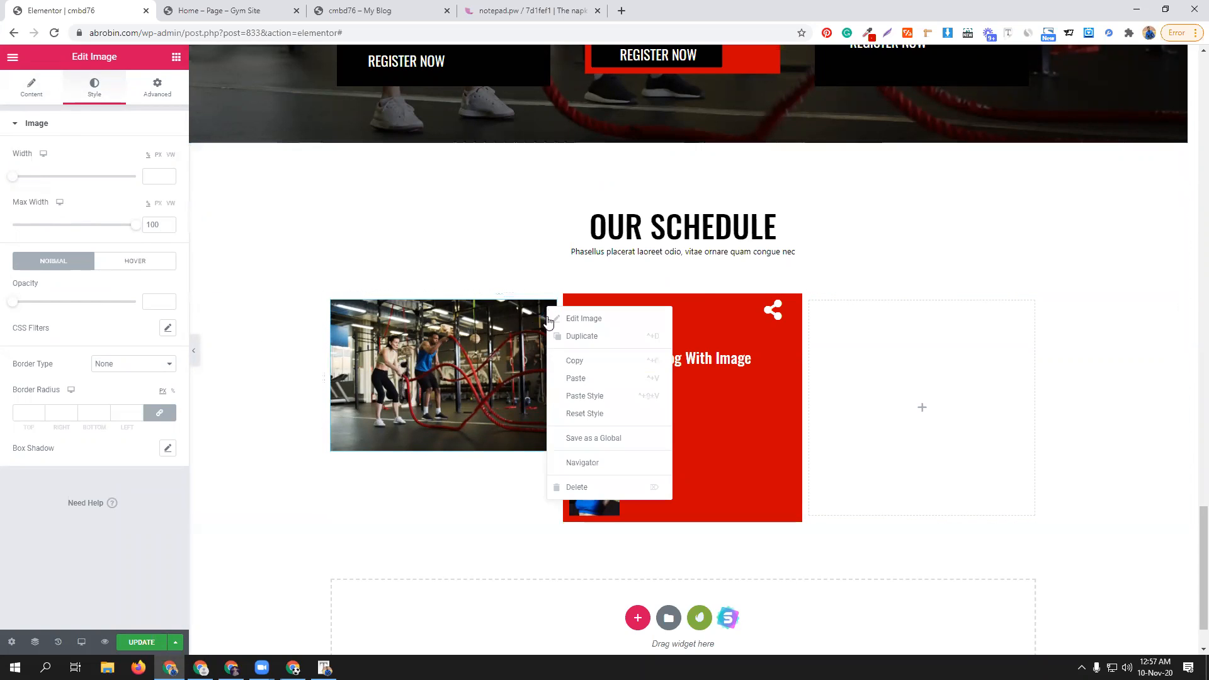
click(575, 488)
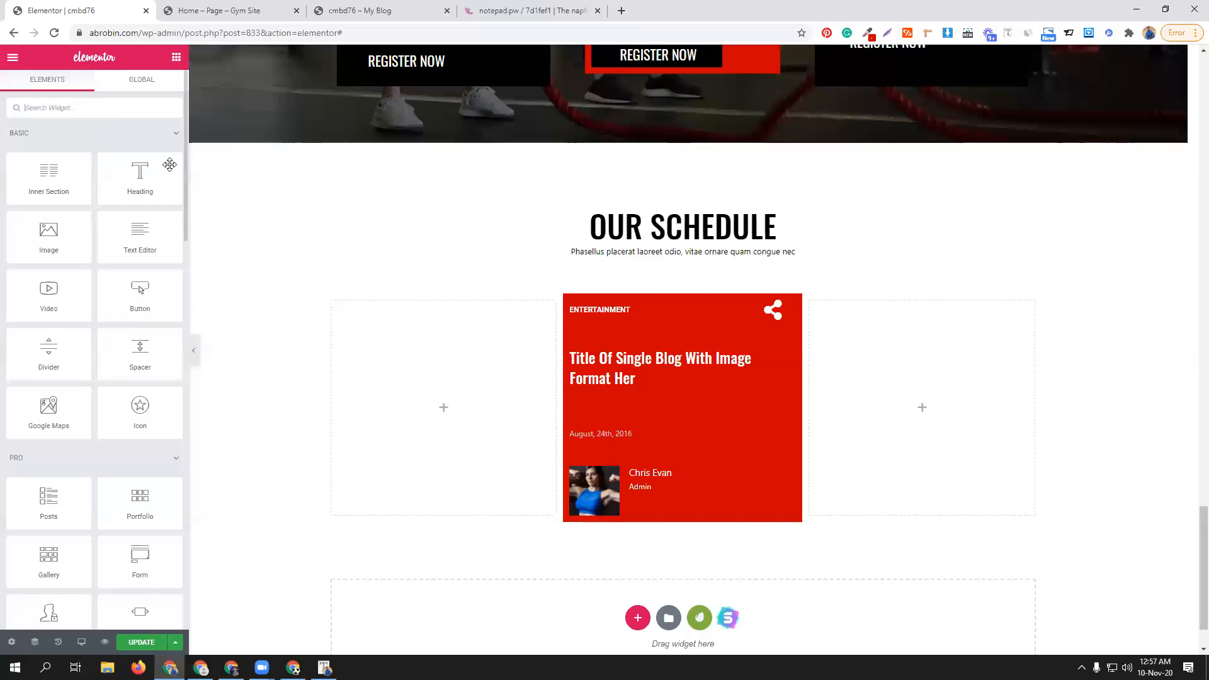
click(332, 301)
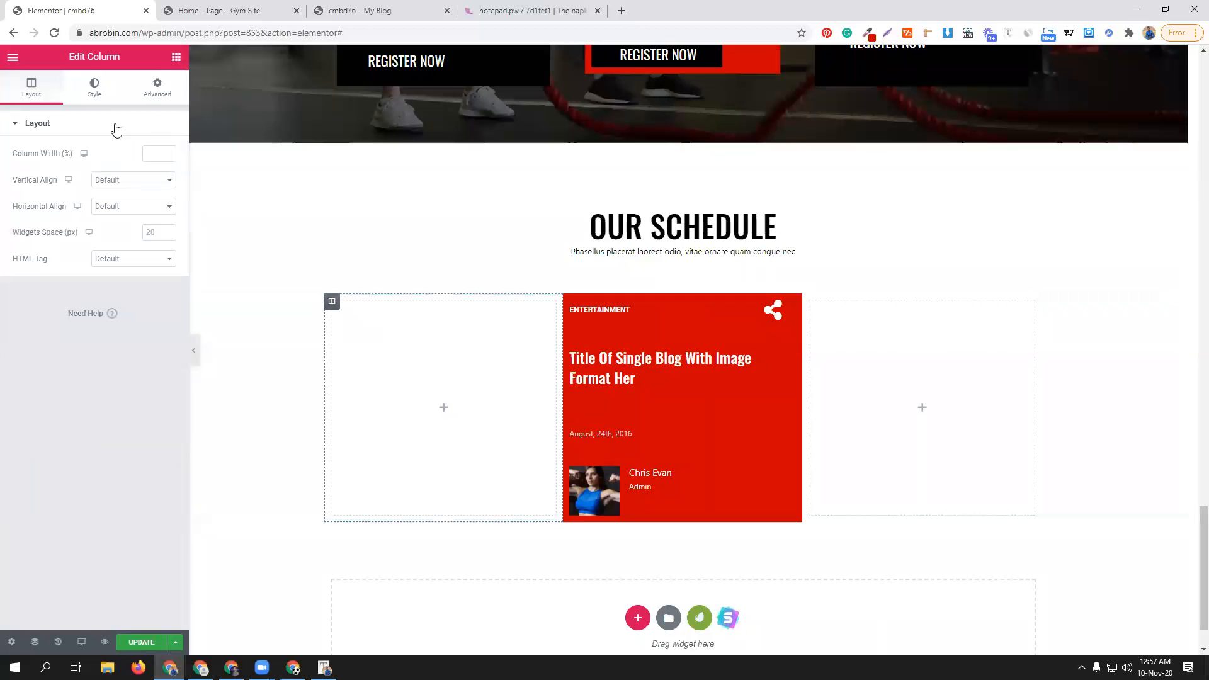
click(101, 94)
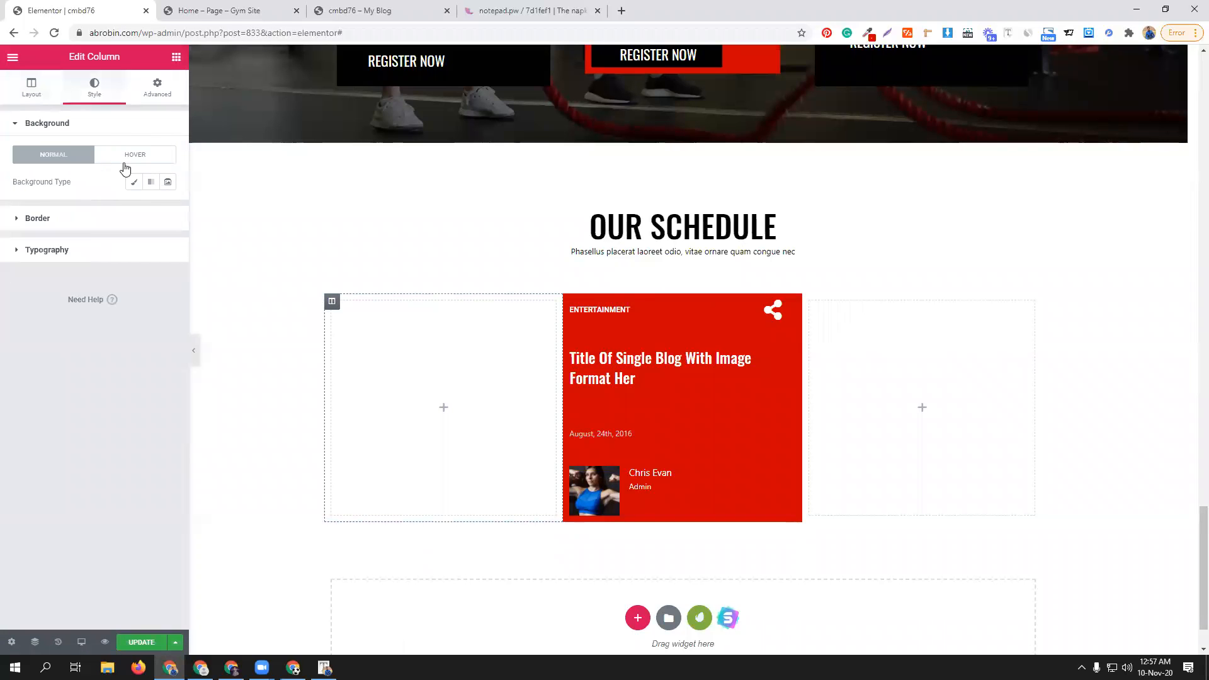
click(134, 182)
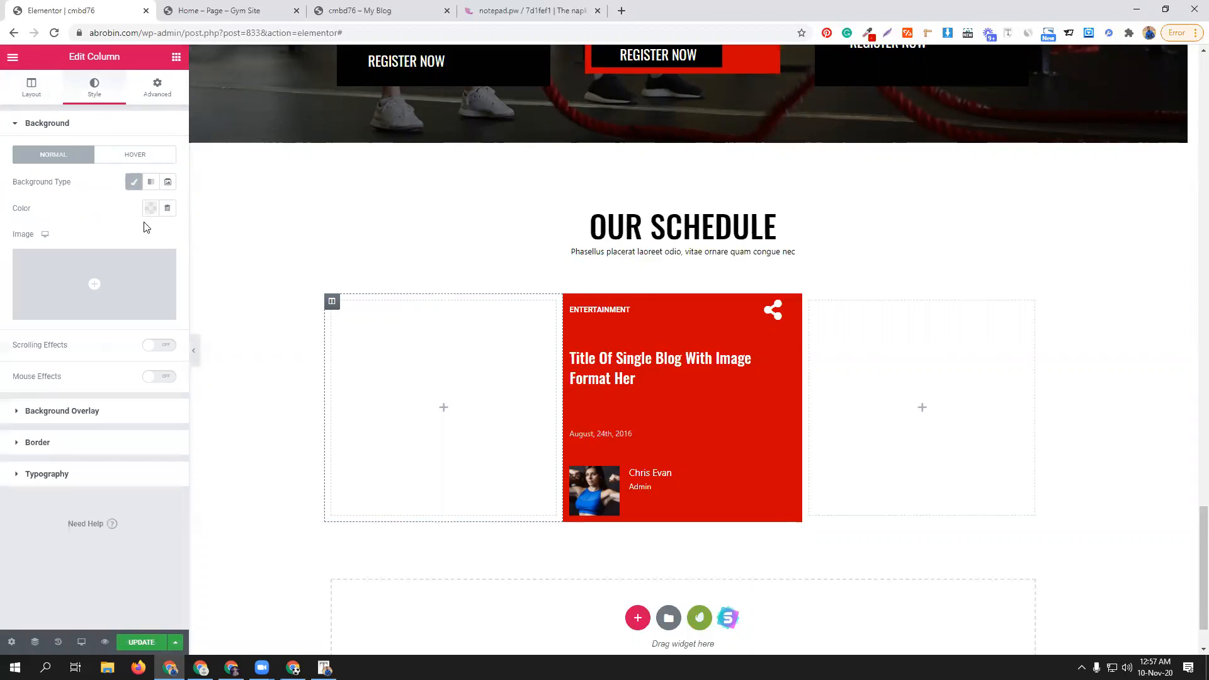
click(136, 270)
click(149, 220)
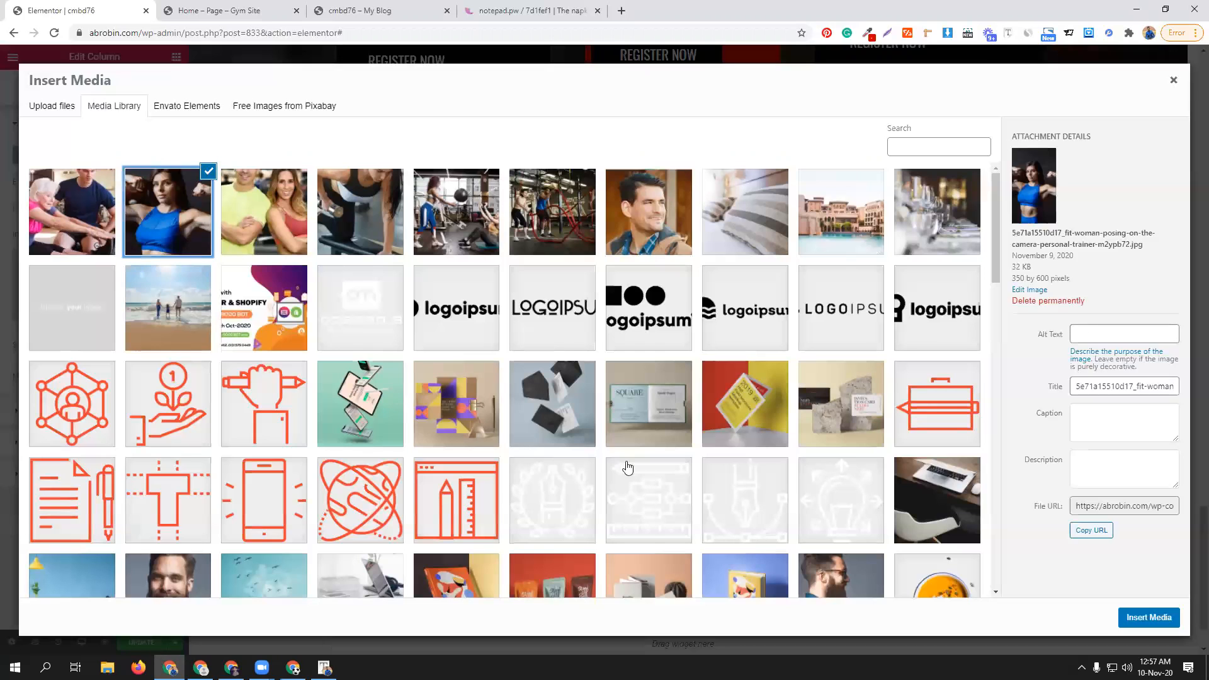
click(1149, 618)
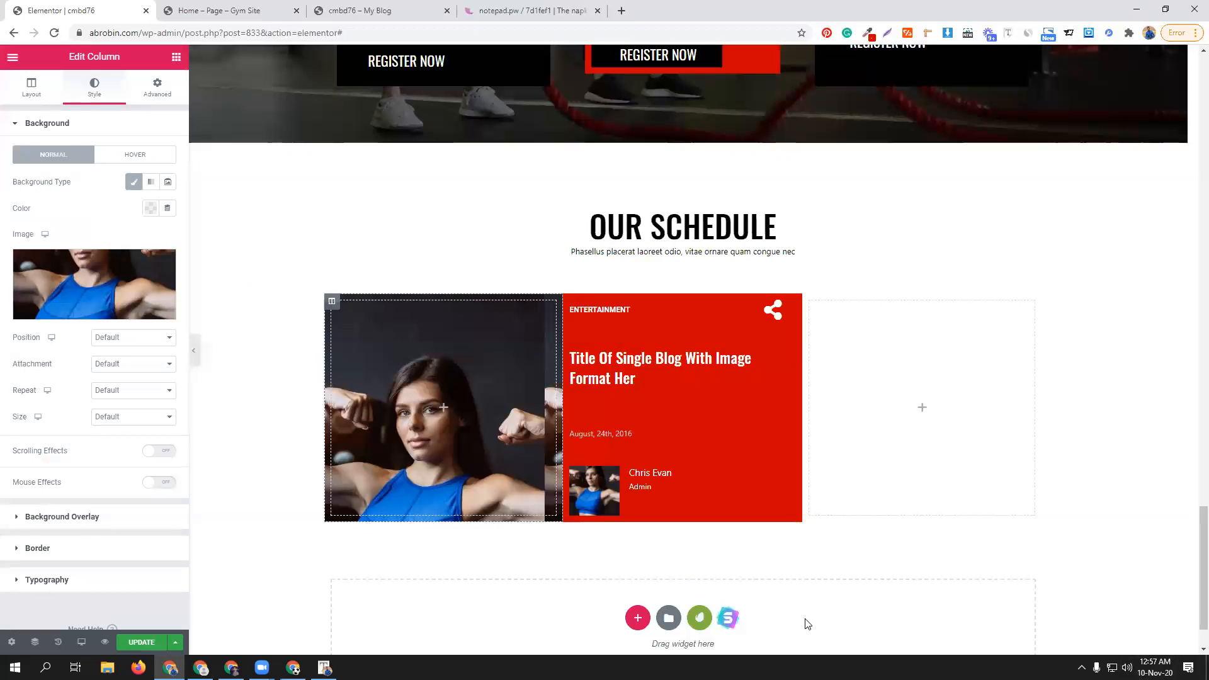
- Set the column's background image to Center Center position, No-repeat and Cover size
click(127, 344)
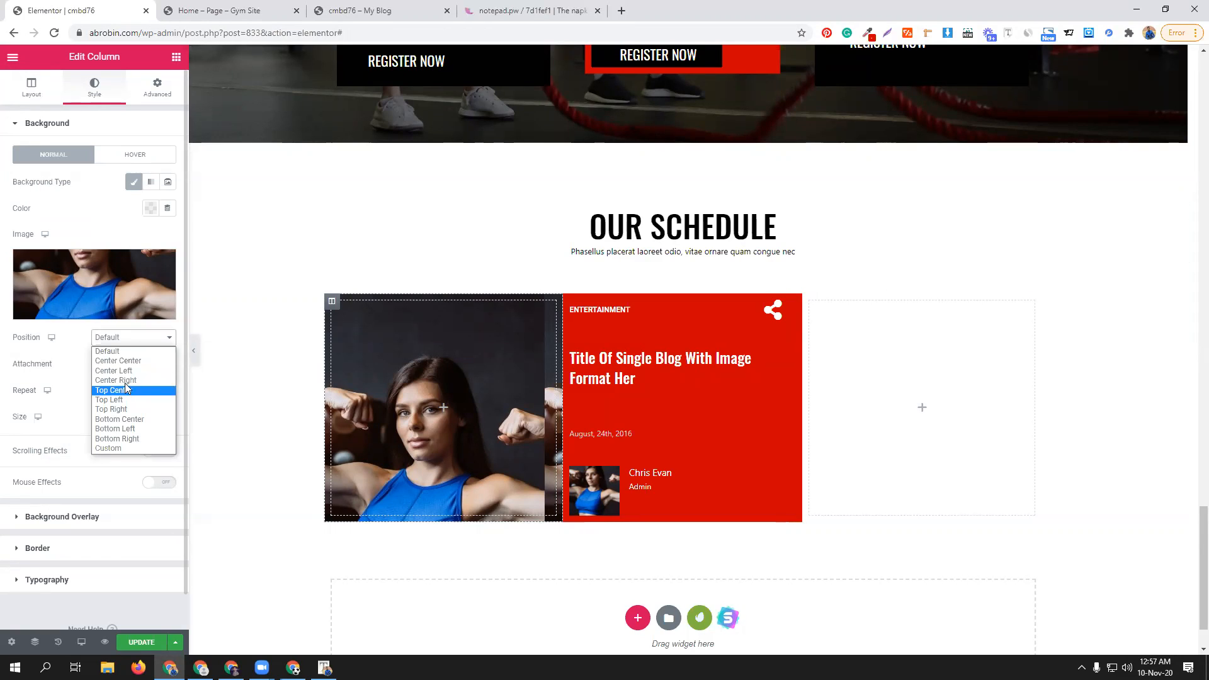
click(128, 361)
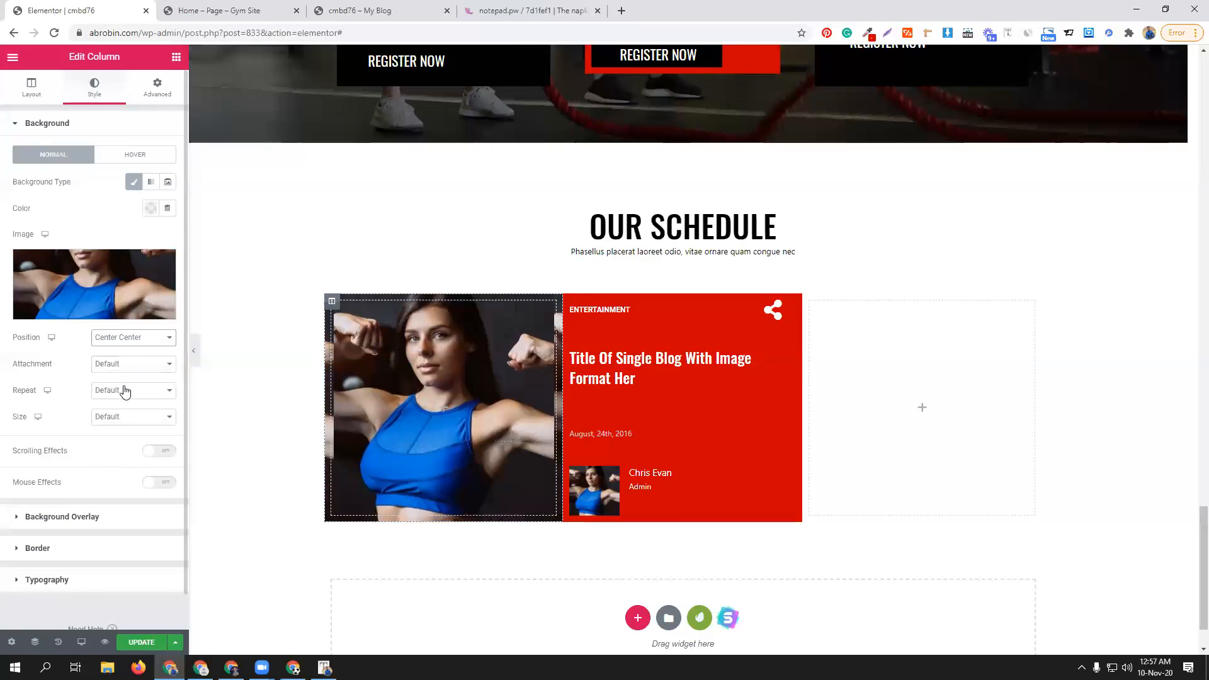
click(130, 393)
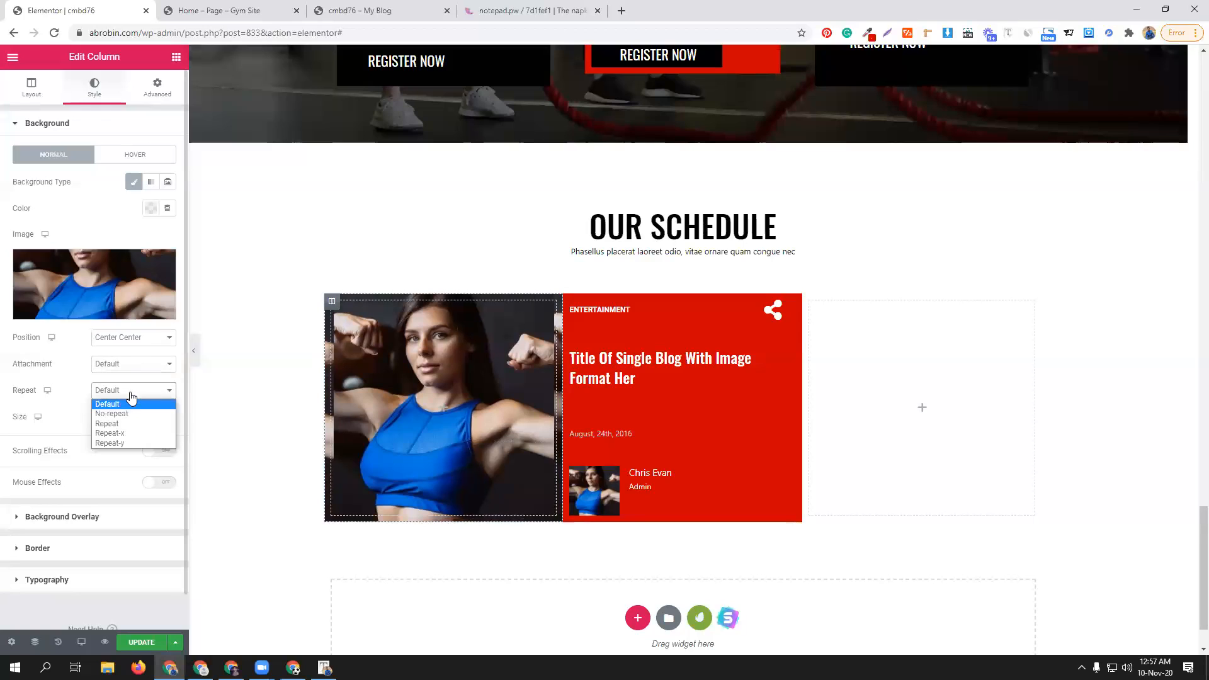
click(130, 409)
click(128, 417)
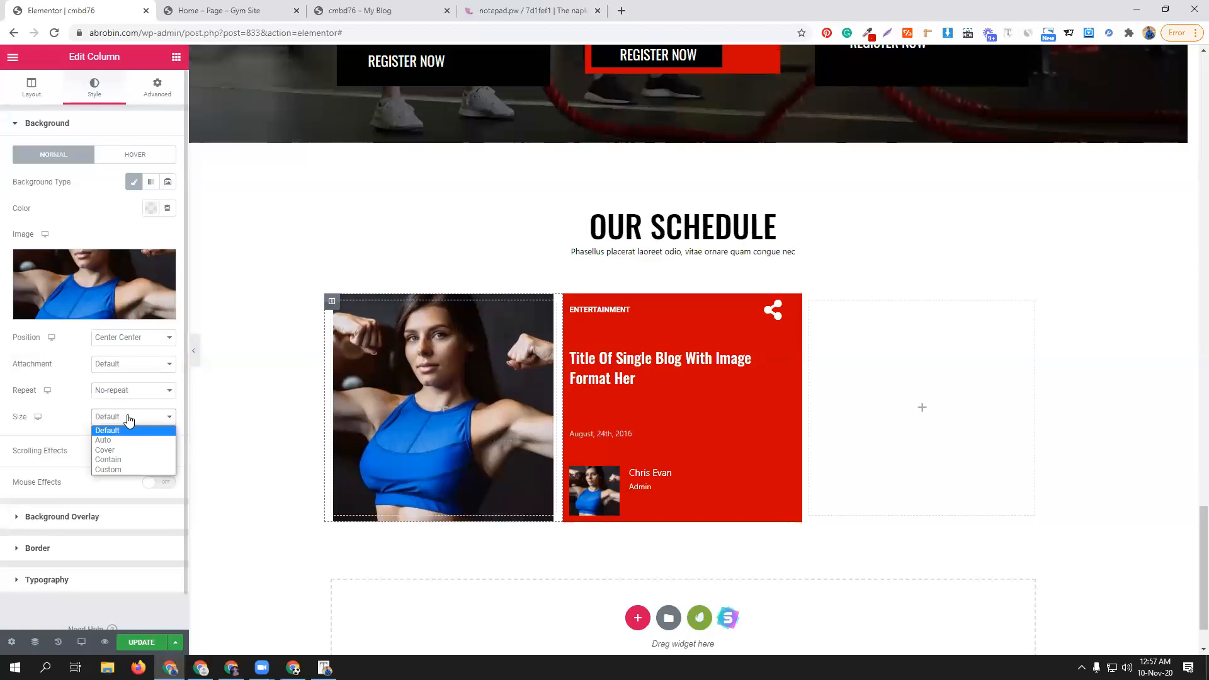
click(130, 448)
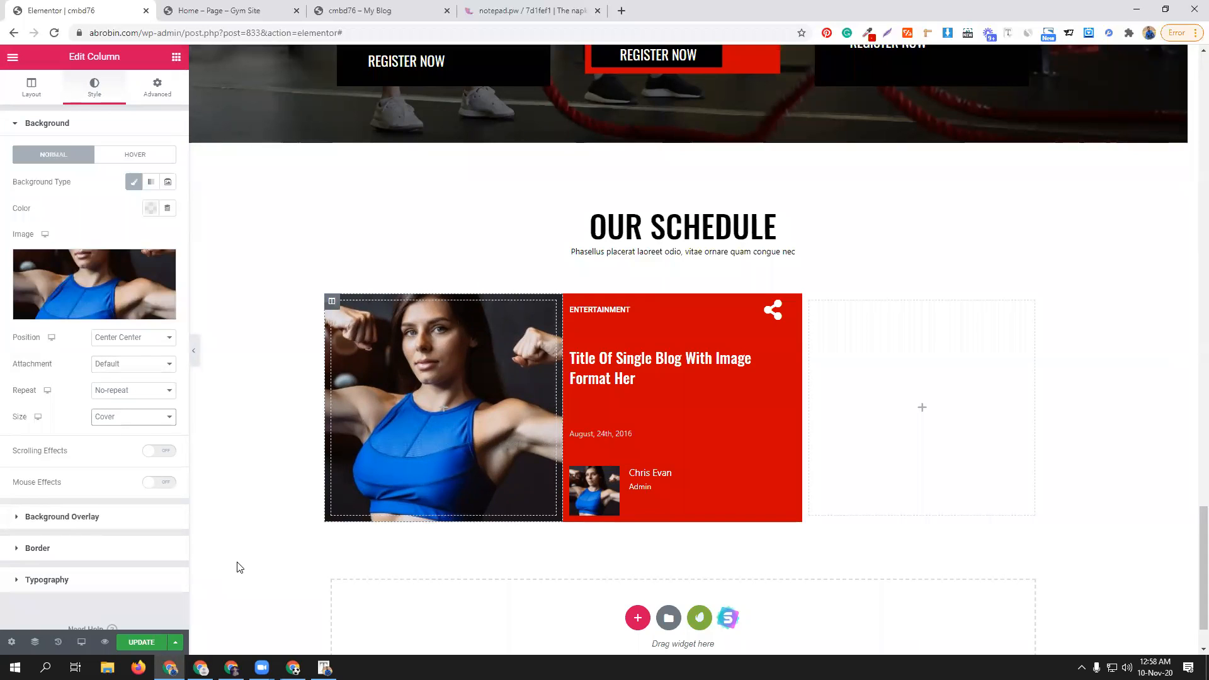
- Duplicate the column with the background photo
right_click(332, 300)
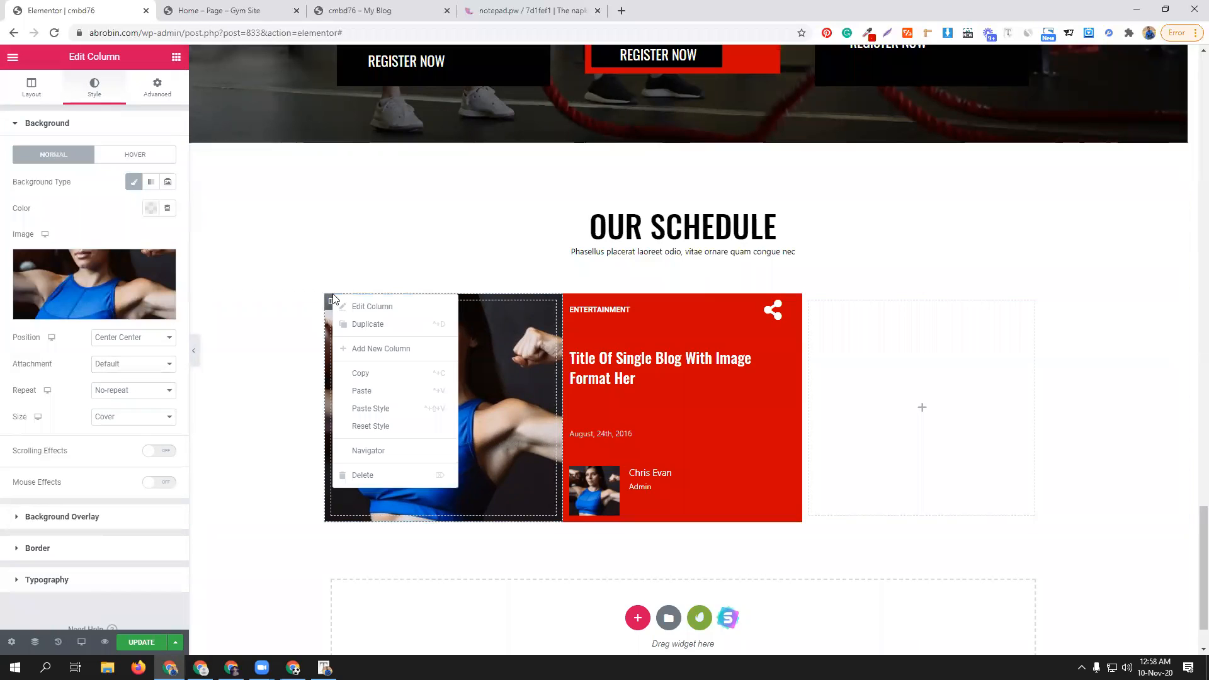
click(364, 322)
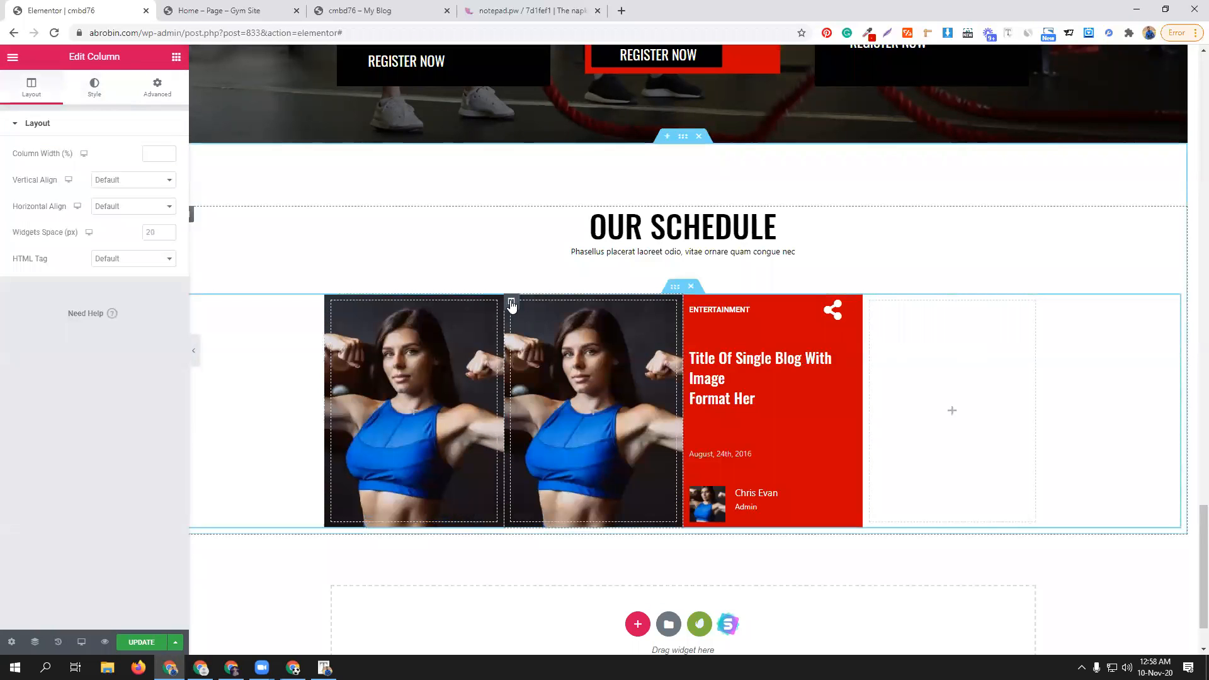
- Move the duplicated photo column to the end of the row and delete the empty column beside the red card
drag(513, 306, 874, 335)
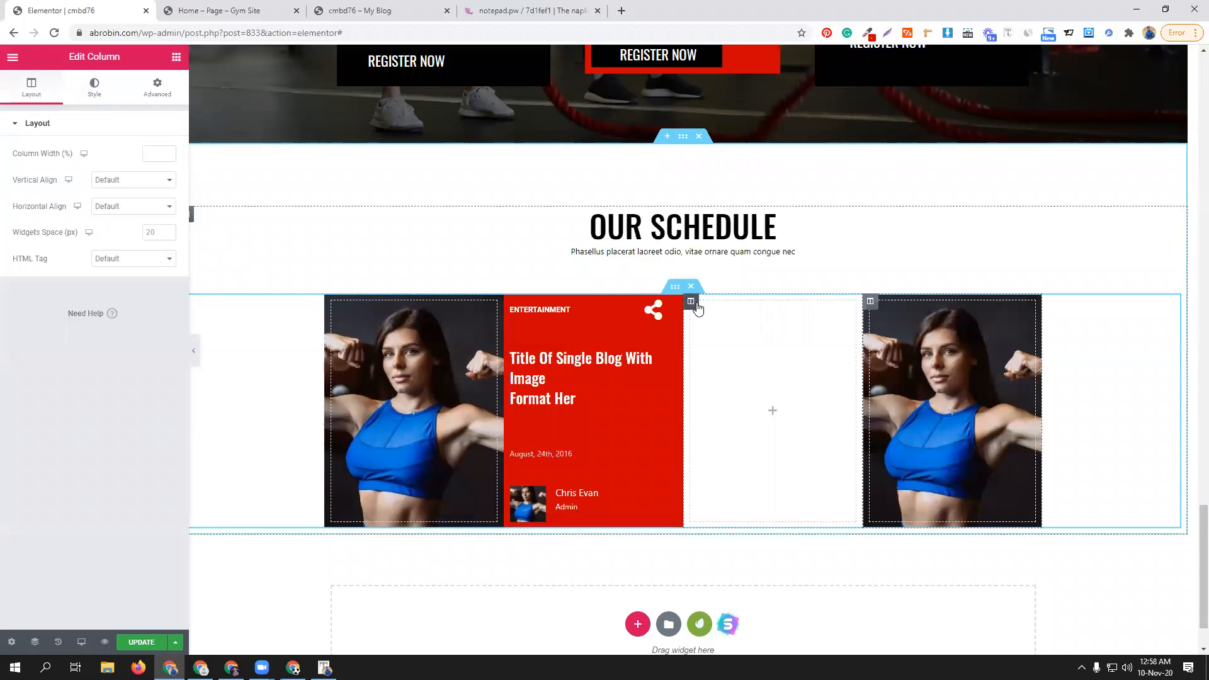
right_click(695, 307)
click(727, 483)
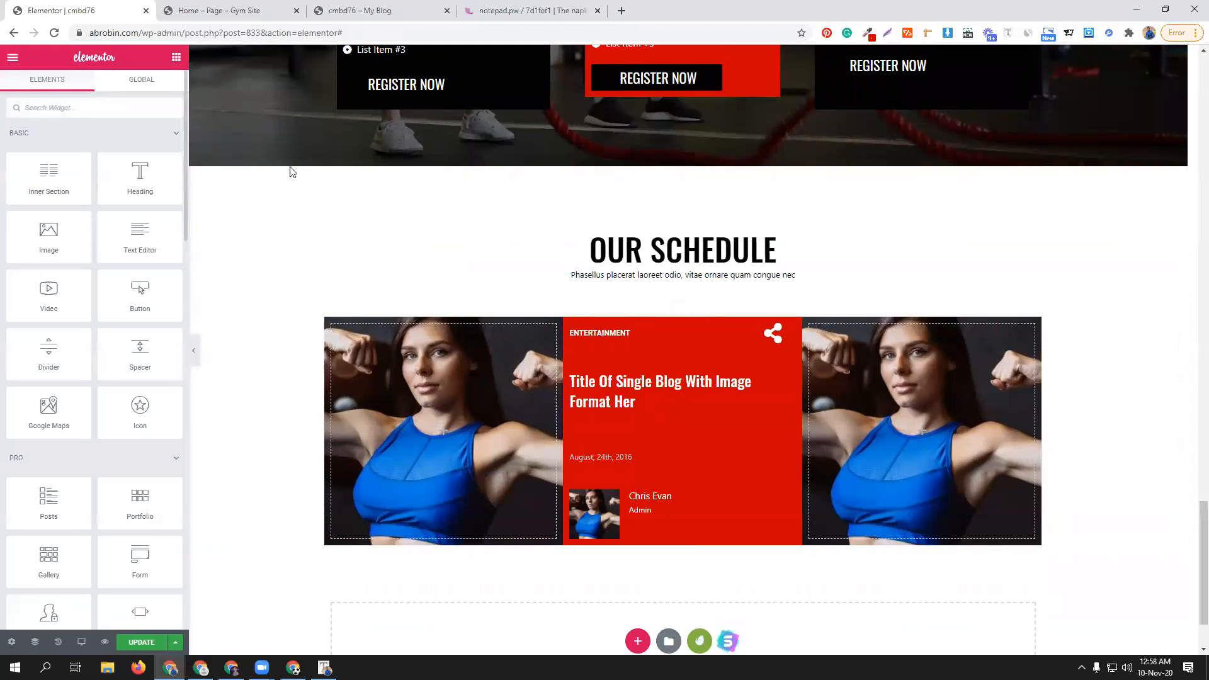
- Replace the first column's background image with the battle-rope workout photo, matching the reference page
click(811, 326)
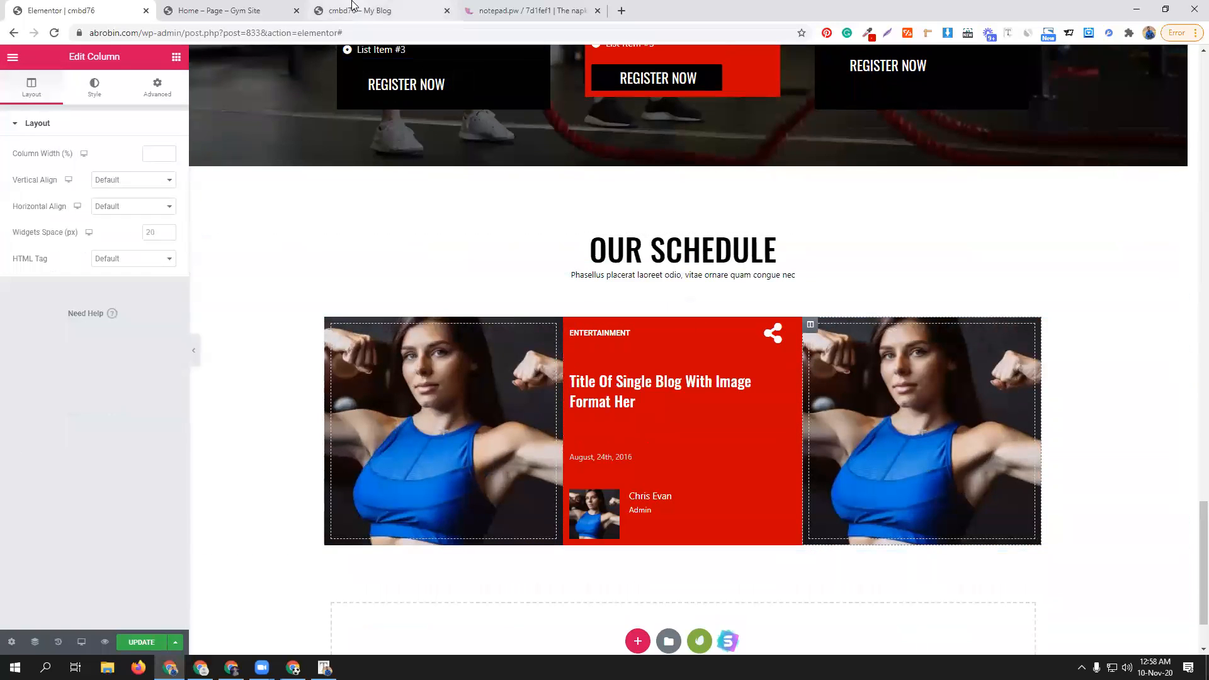
click(238, 7)
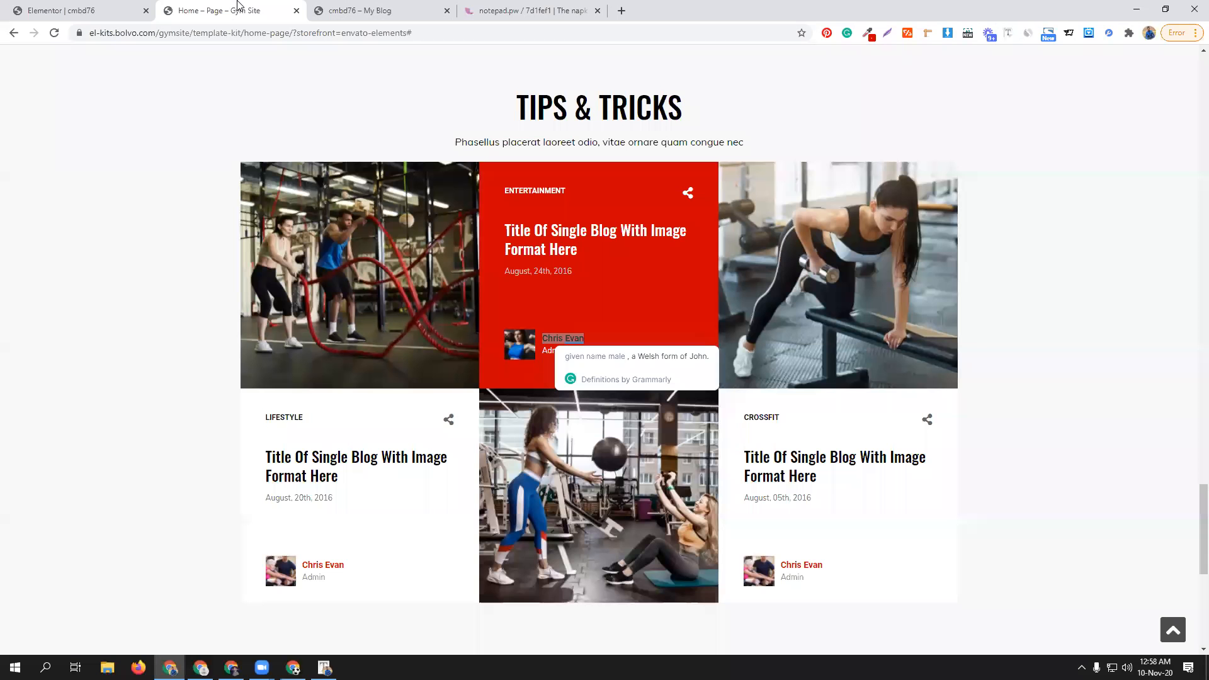
click(88, 7)
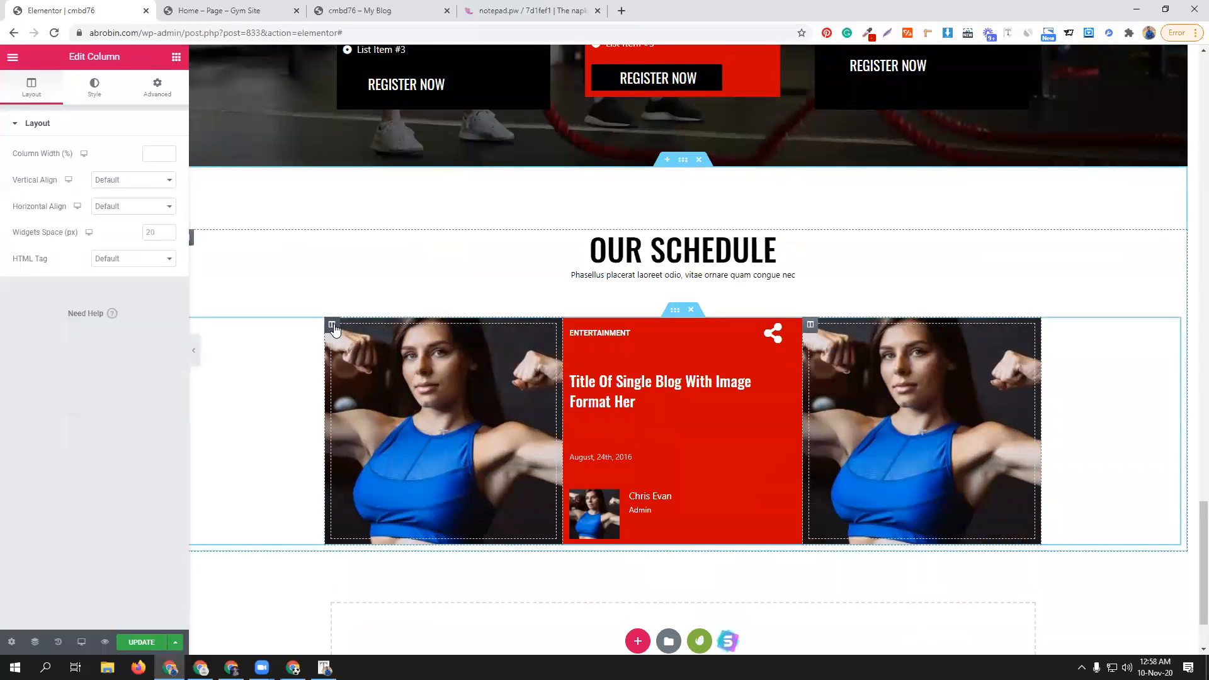
click(94, 87)
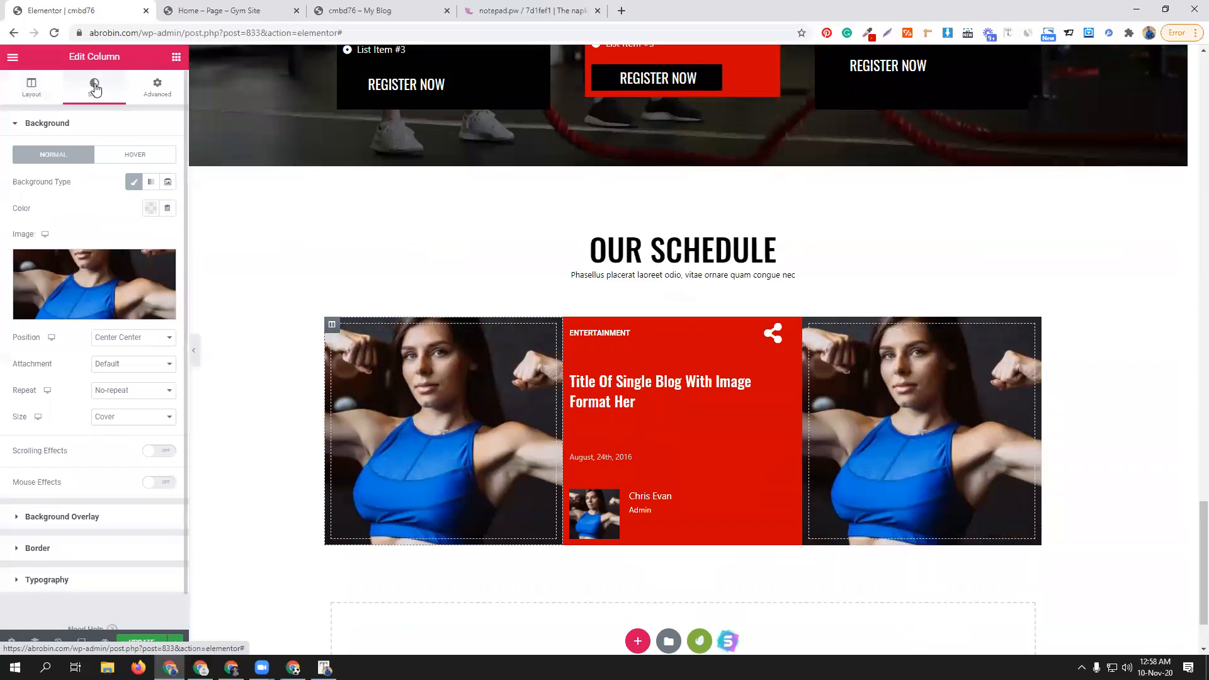
click(113, 312)
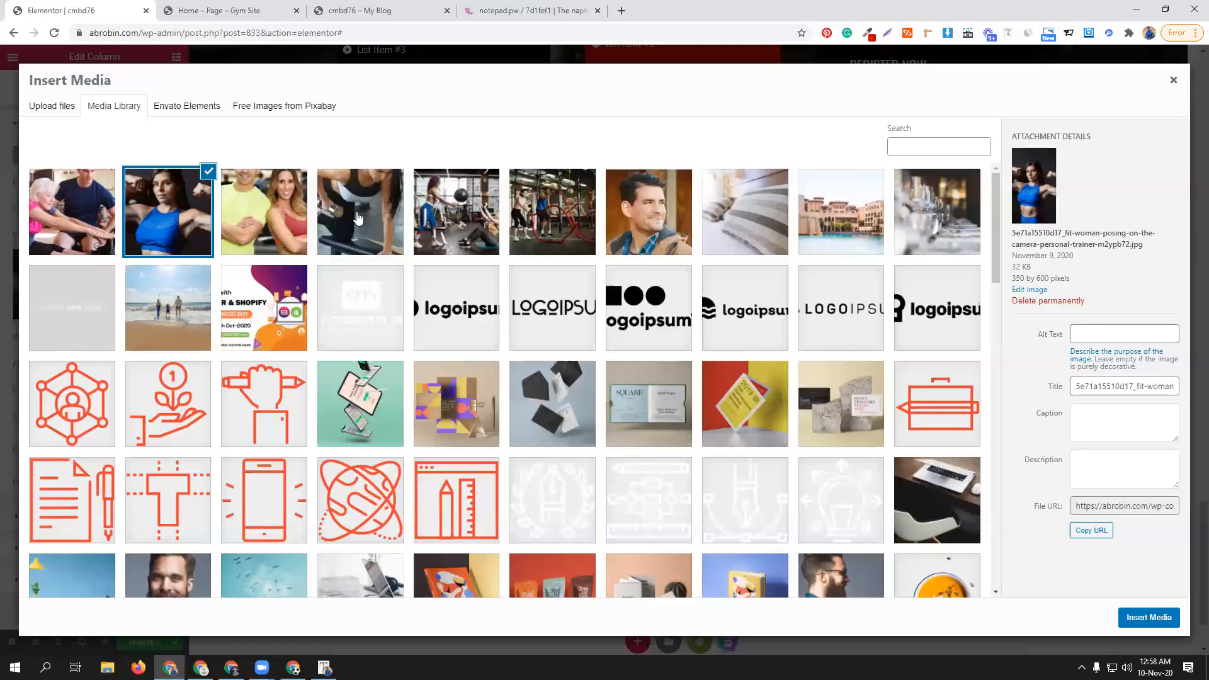
click(217, 11)
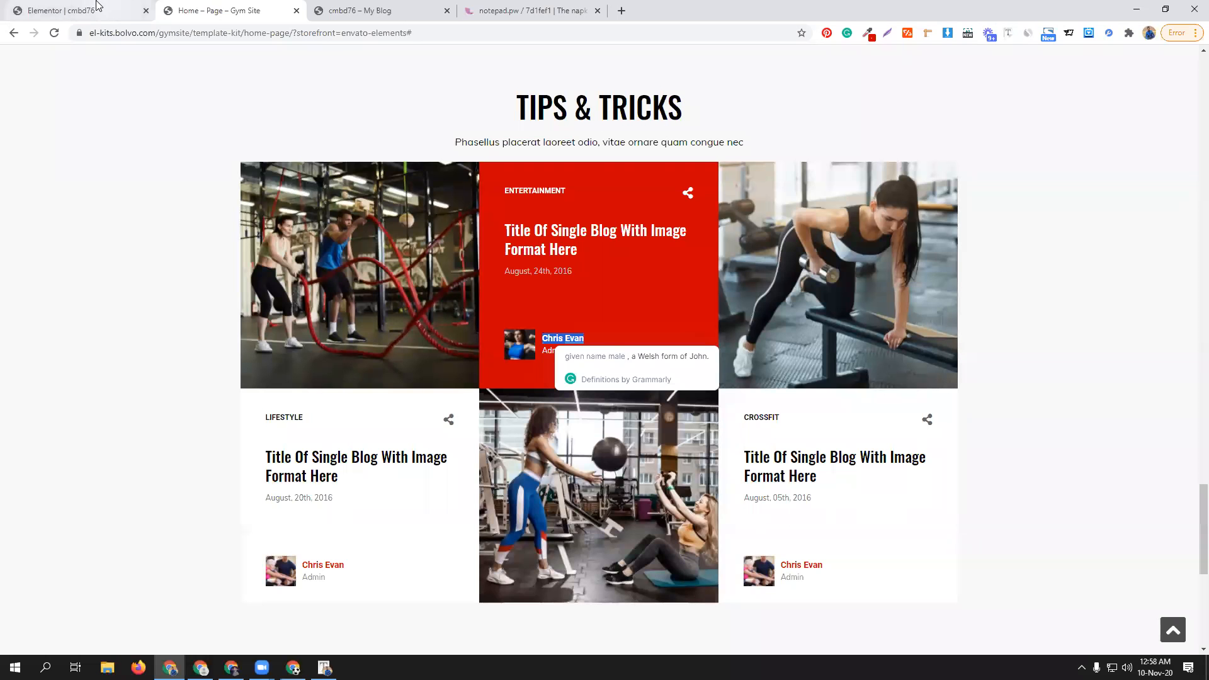
click(101, 11)
click(540, 219)
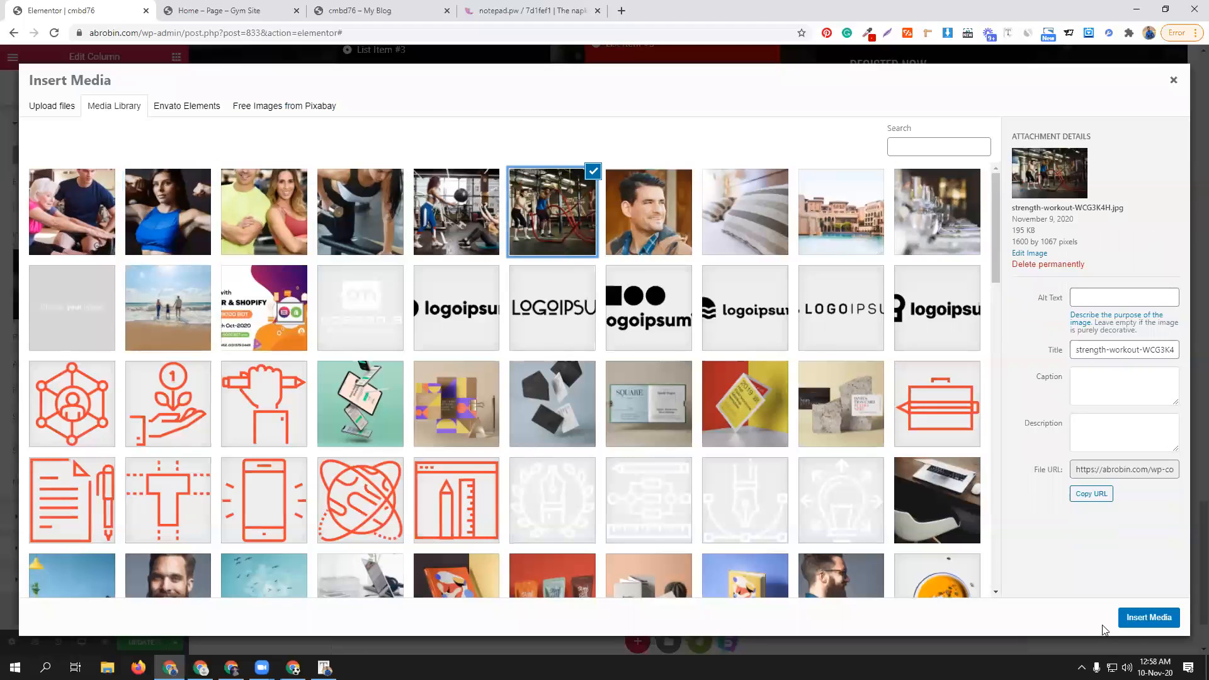
click(1147, 618)
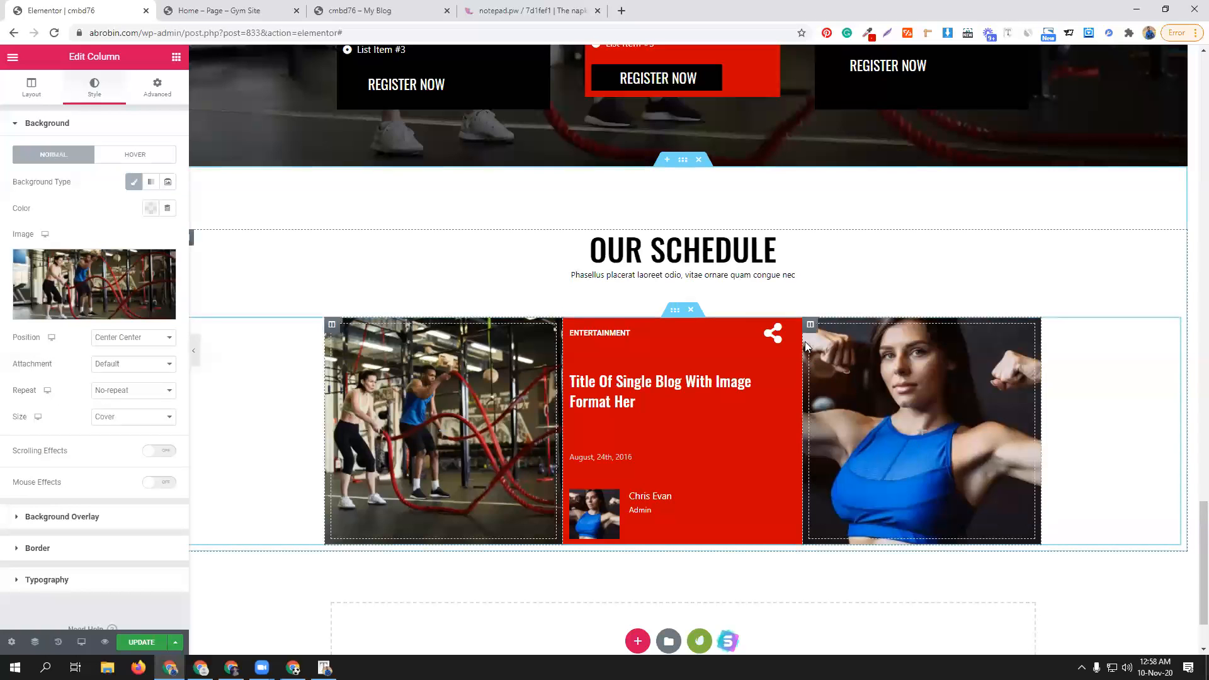
- Replace the third column's background image with the photo of the woman lifting a dumbbell
click(810, 325)
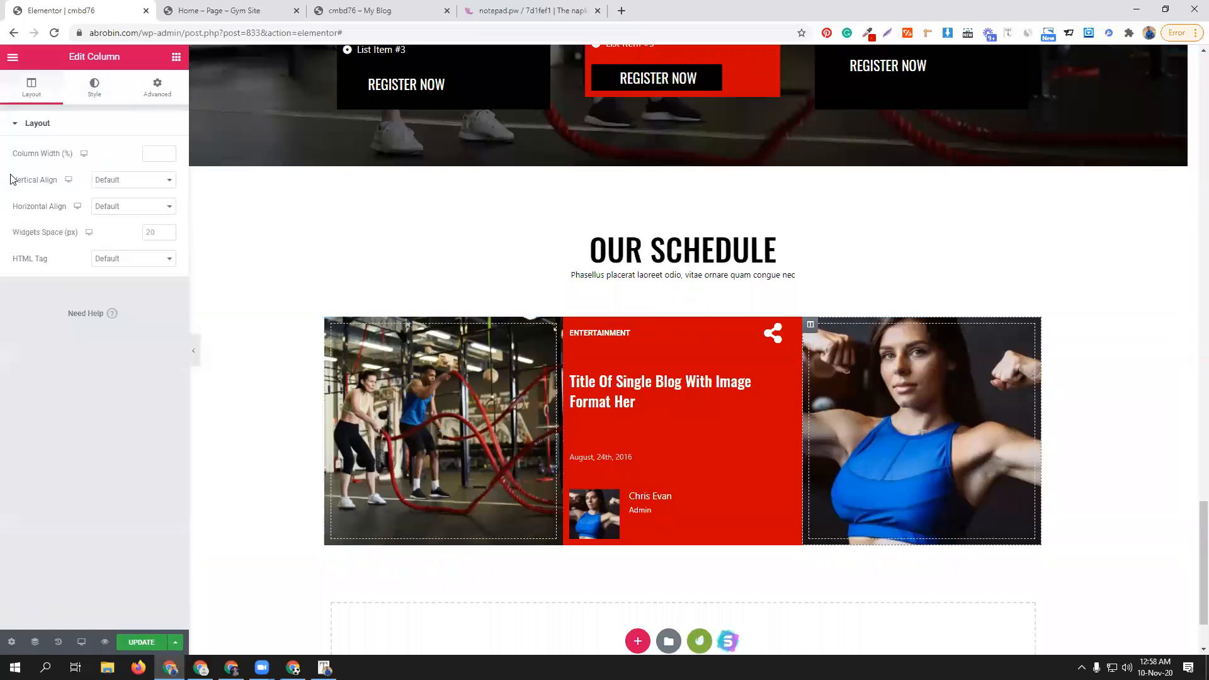
click(89, 85)
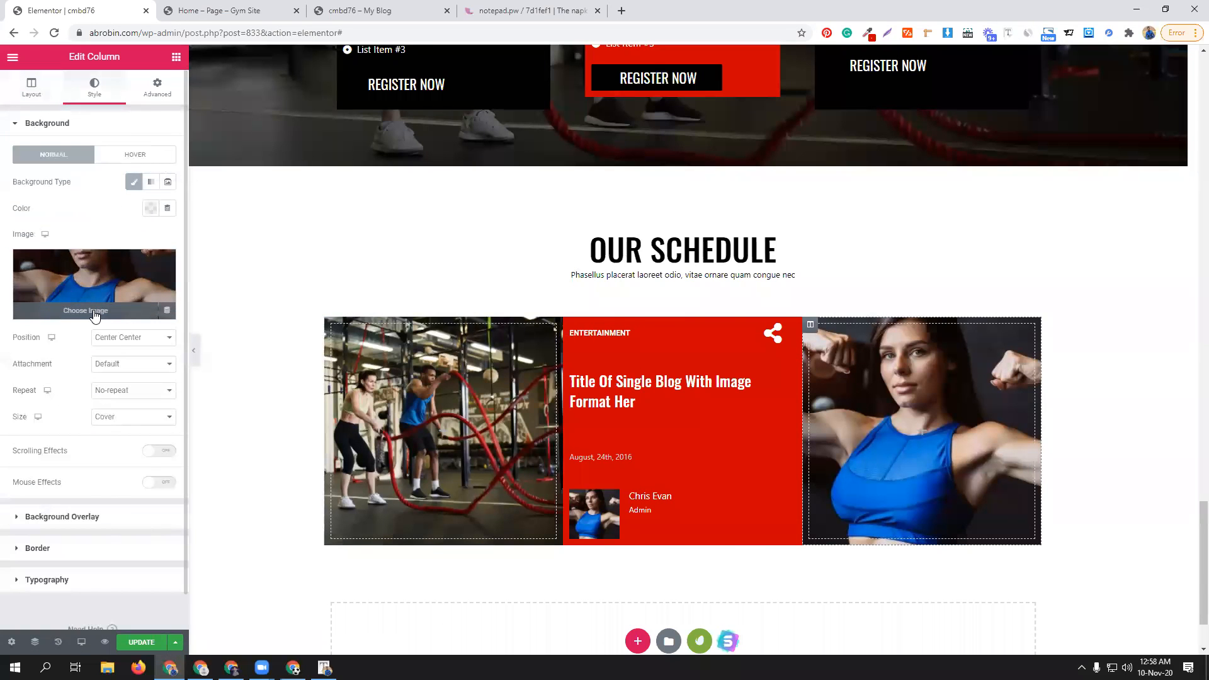
click(94, 312)
click(343, 225)
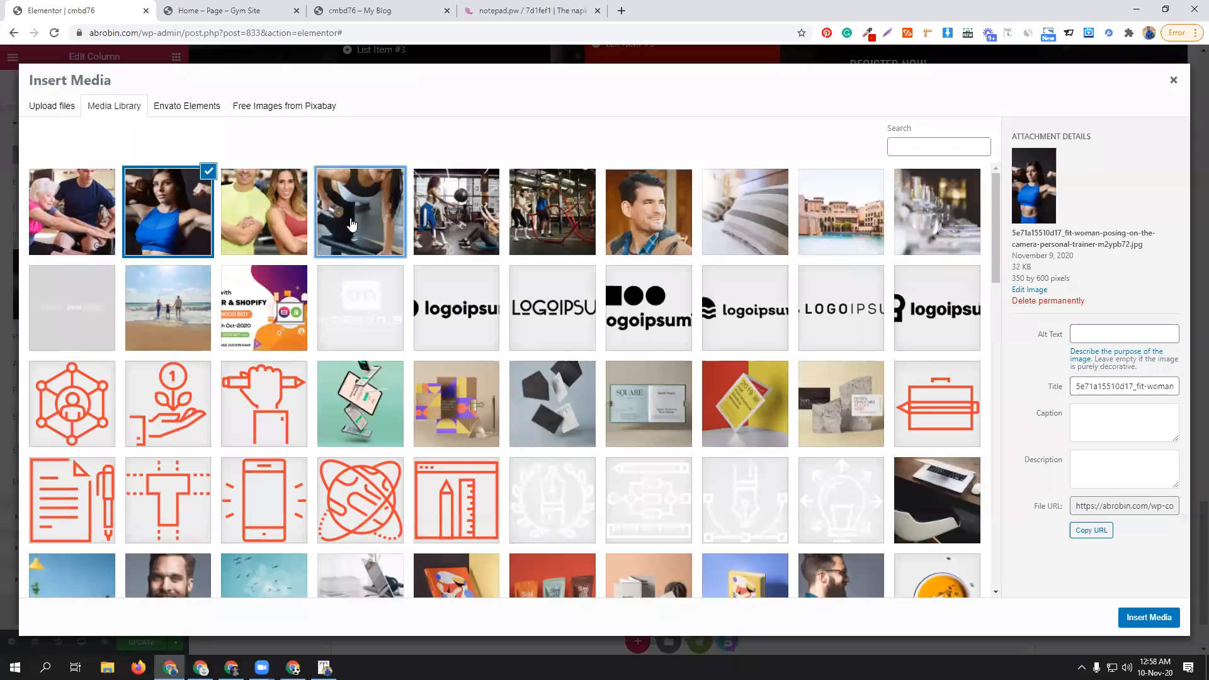
click(1145, 620)
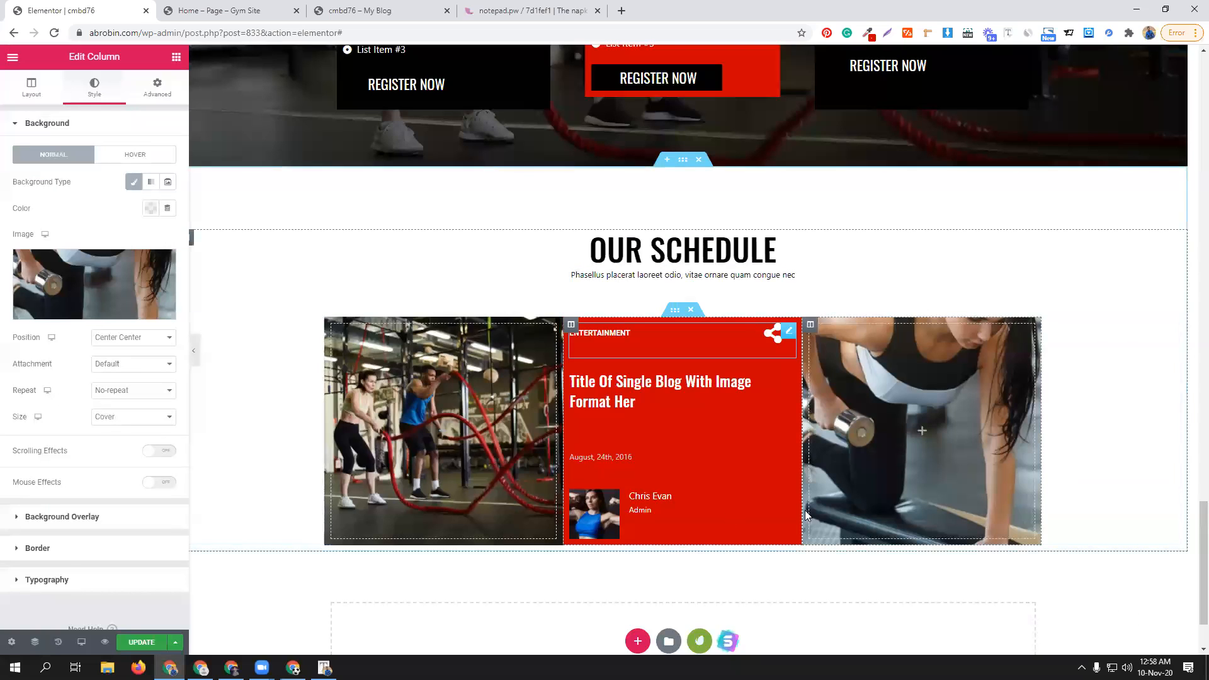
- Duplicate the inner section containing the red blog card and its two photo columns
right_click(675, 311)
right_click(676, 313)
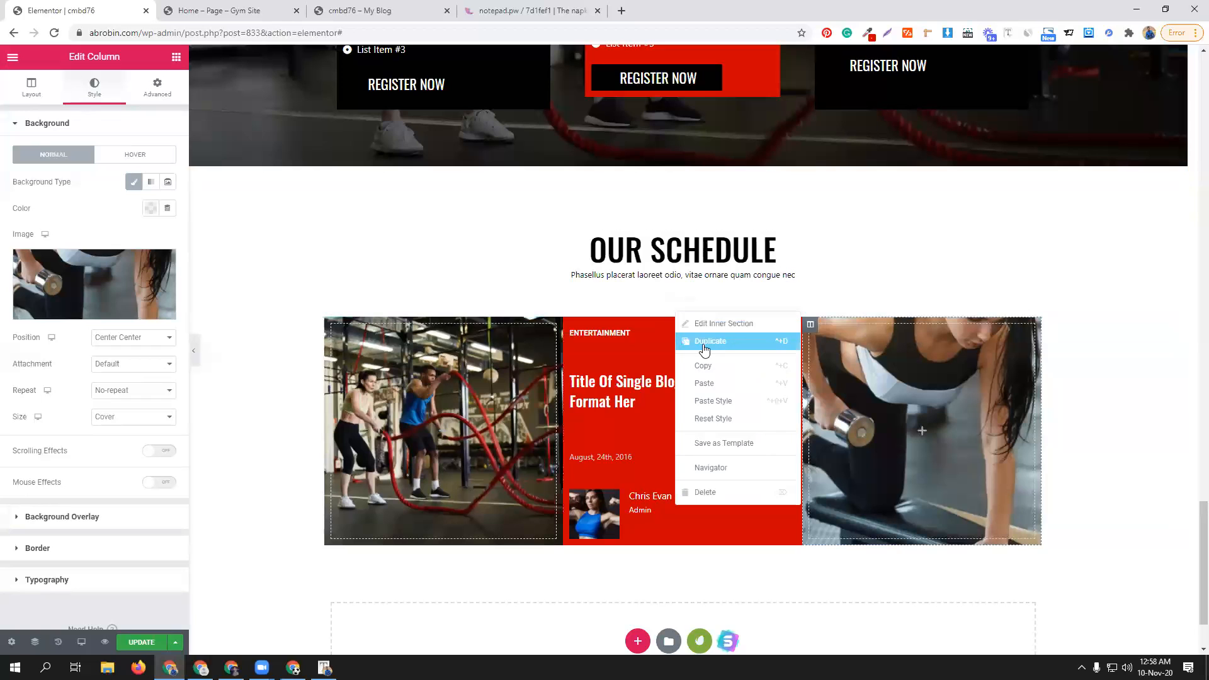
click(705, 344)
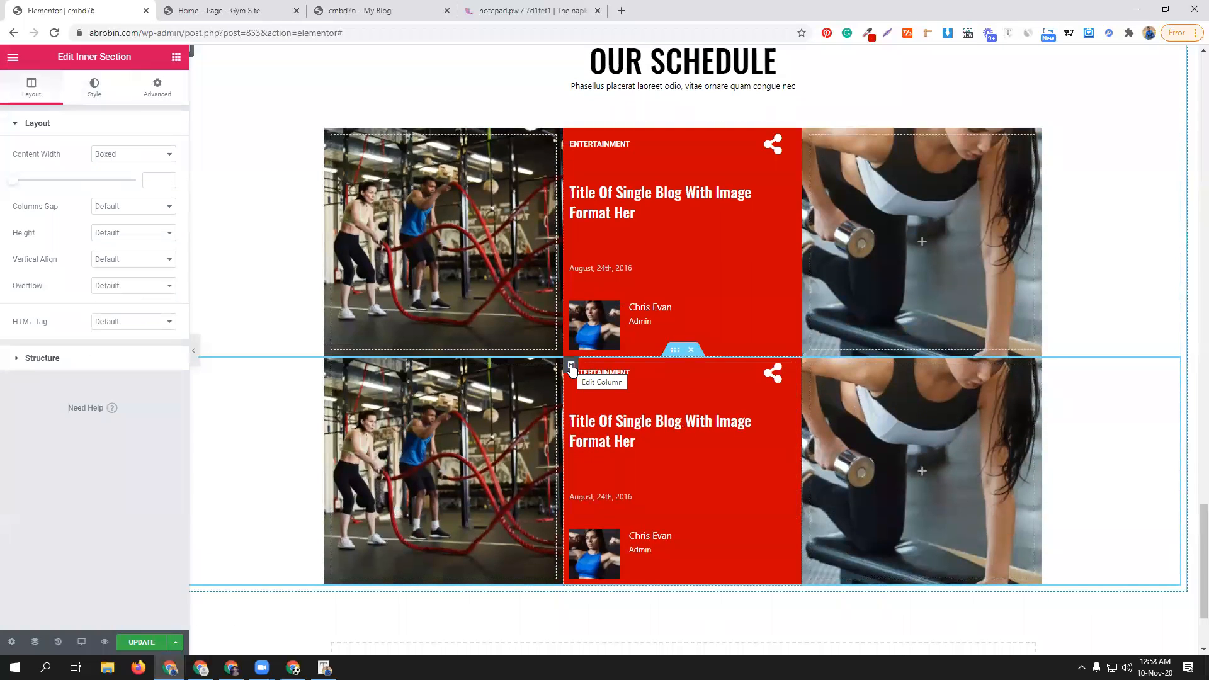
- Rearrange the duplicated row so two red blog cards flank the battle-rope photo, and delete its dumbbell photo column
drag(571, 366, 476, 392)
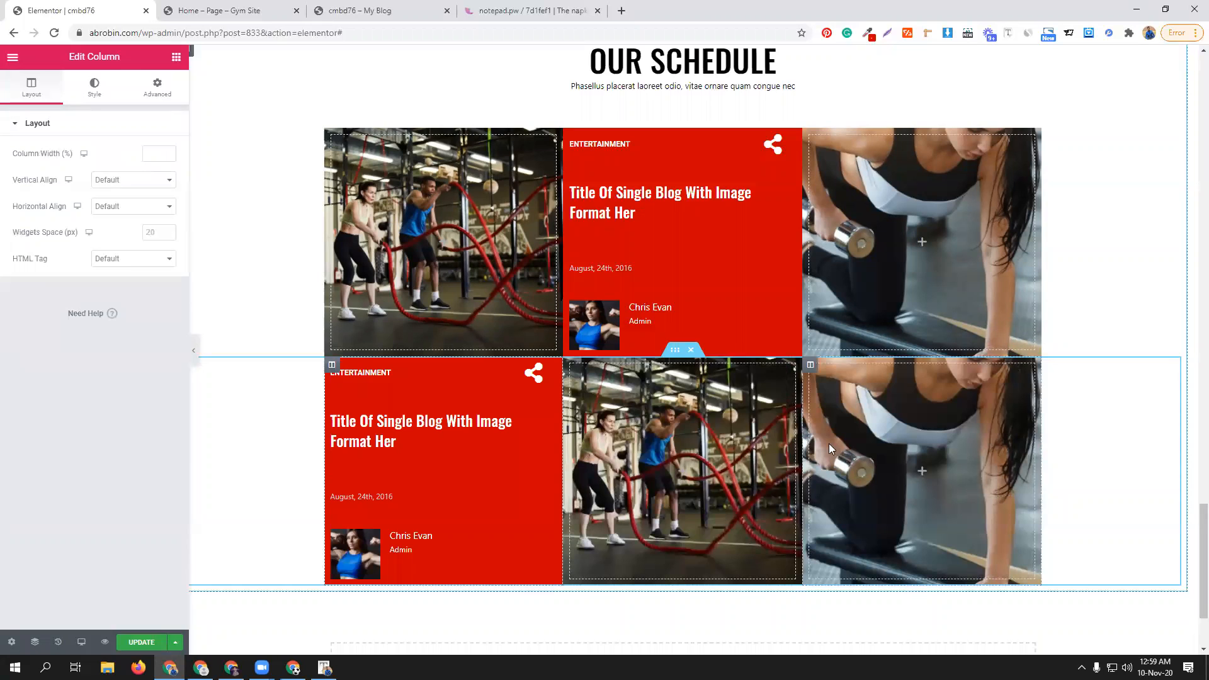
right_click(330, 372)
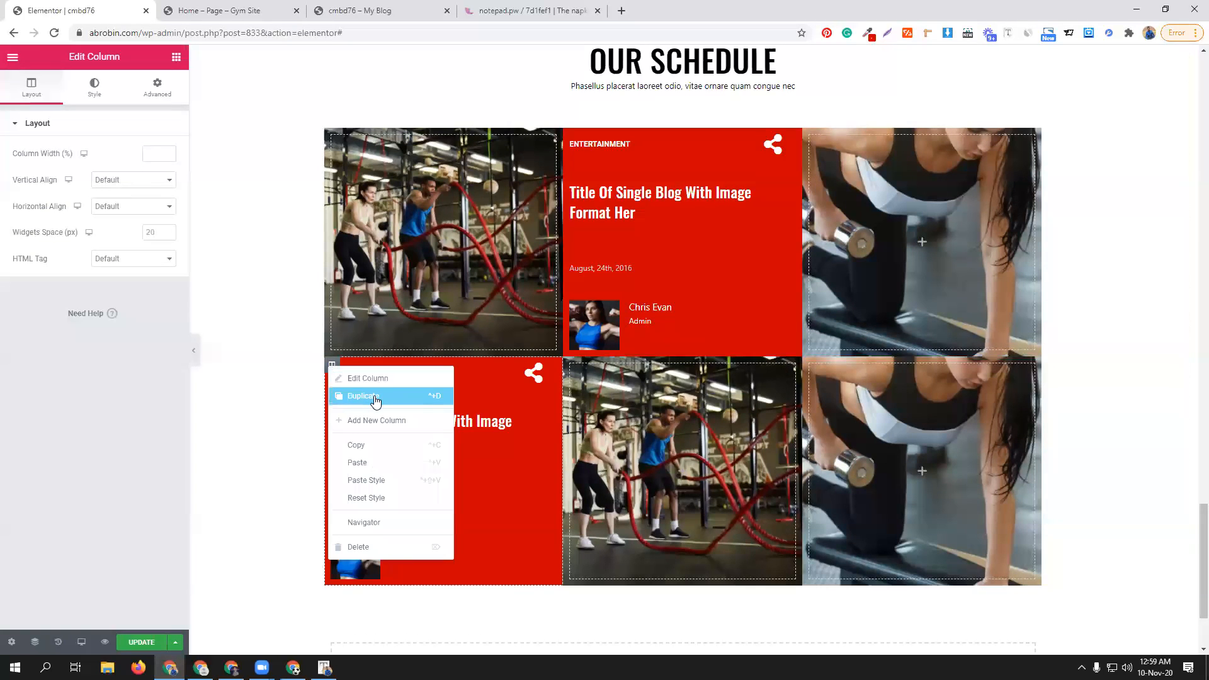
click(375, 396)
drag(511, 364, 837, 403)
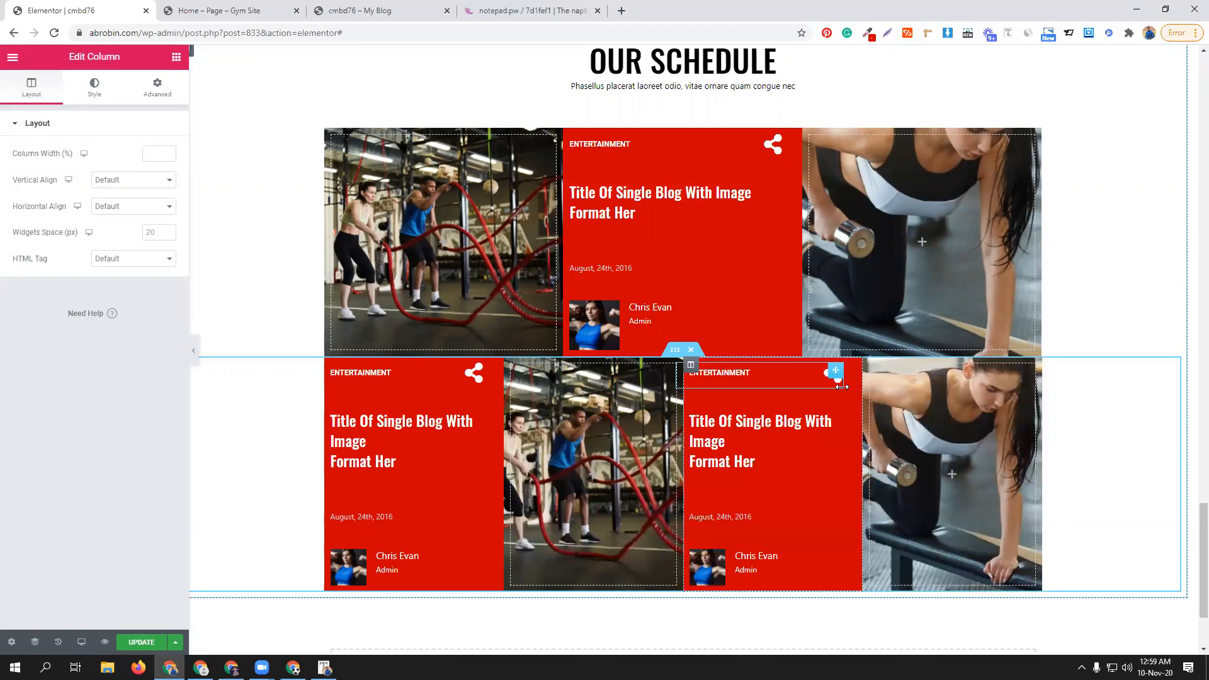
right_click(877, 371)
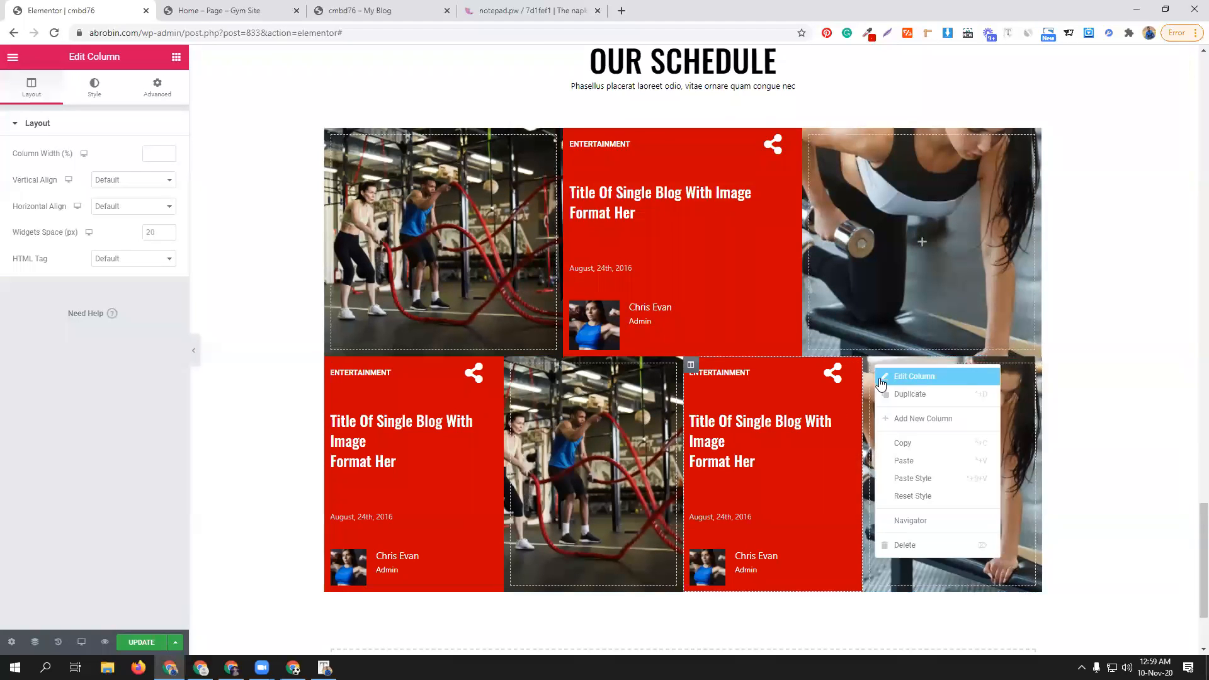
click(905, 545)
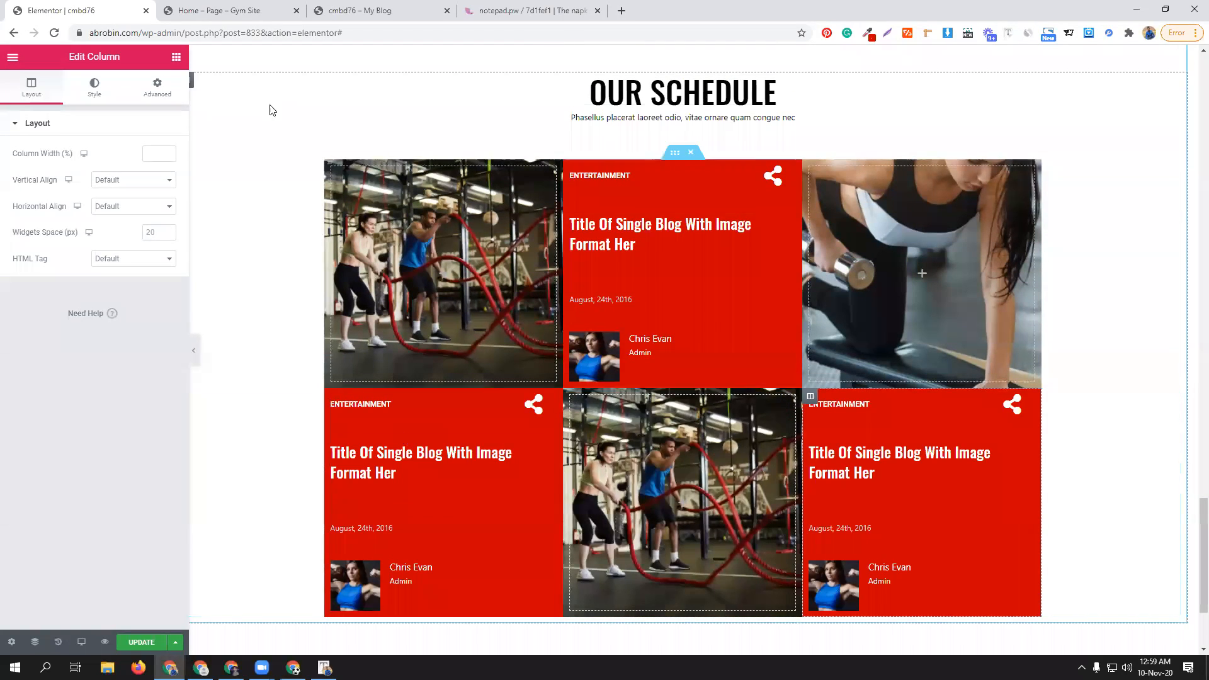
- Set the background color of the second row's first card to white, #FFFFFF, following the reference page
click(217, 10)
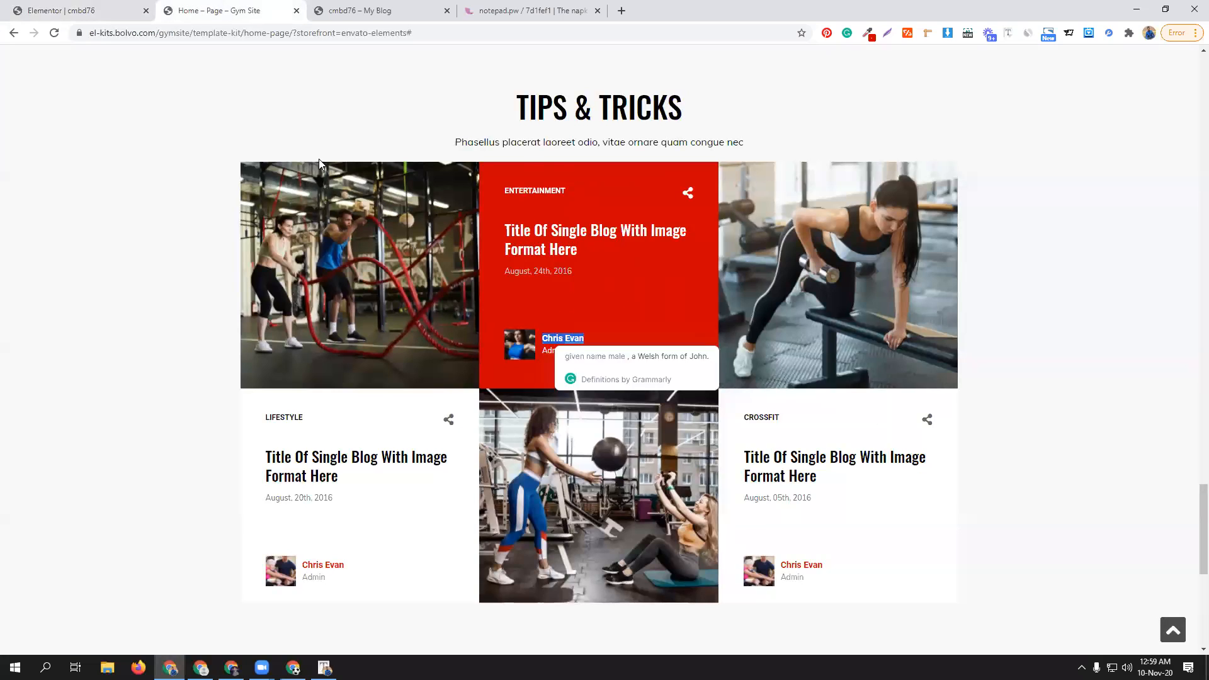
click(78, 11)
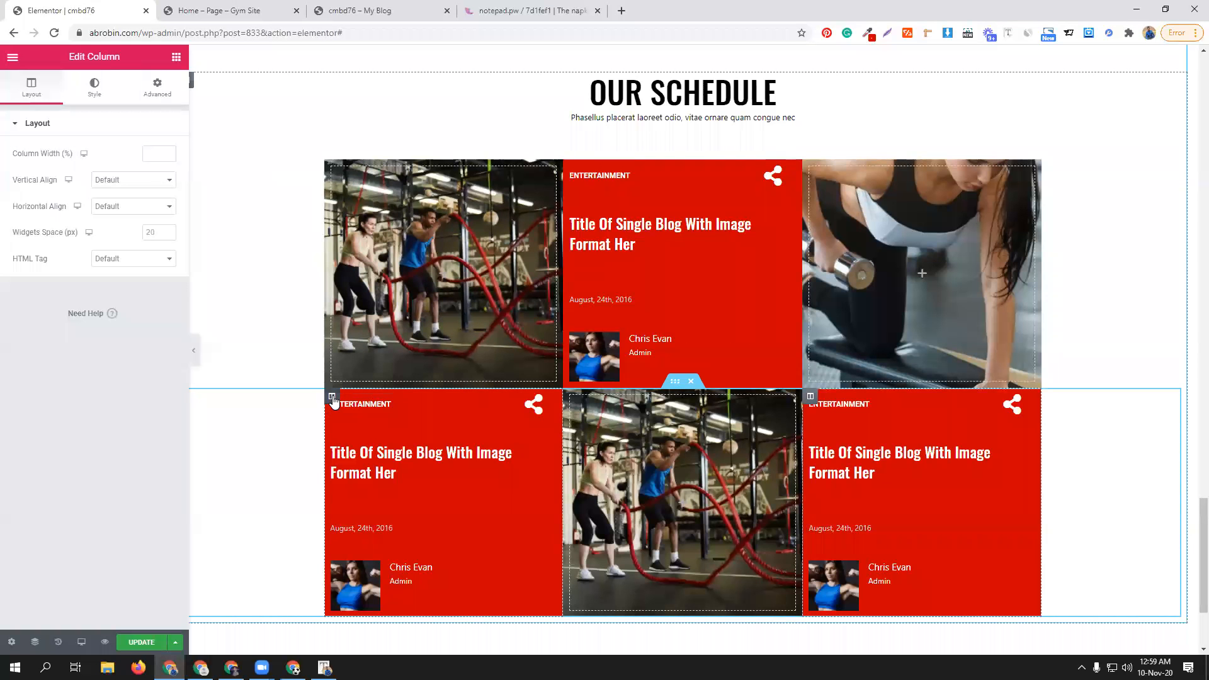
click(95, 88)
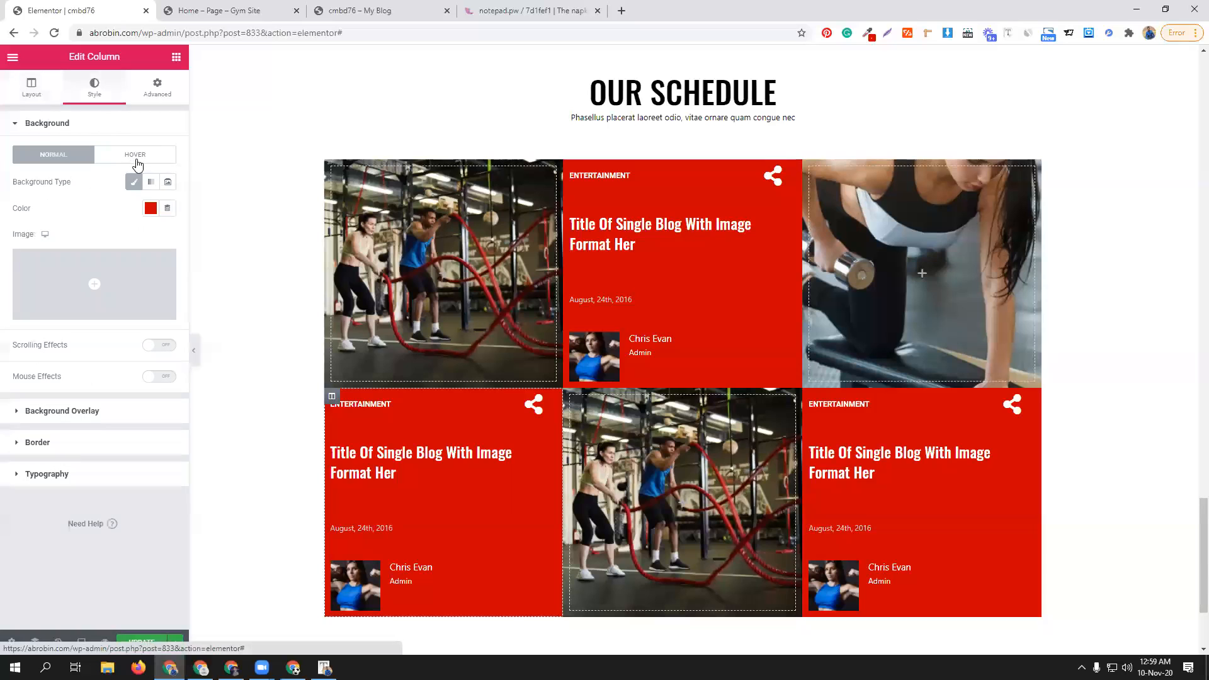
click(151, 208)
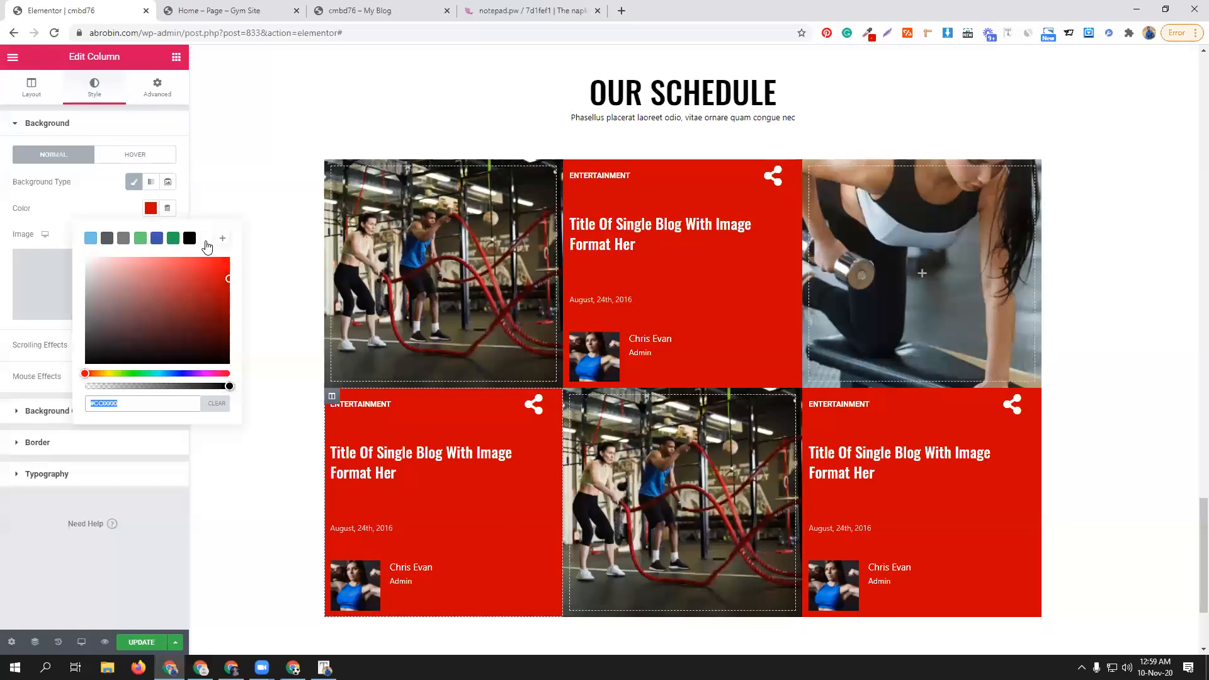
click(206, 240)
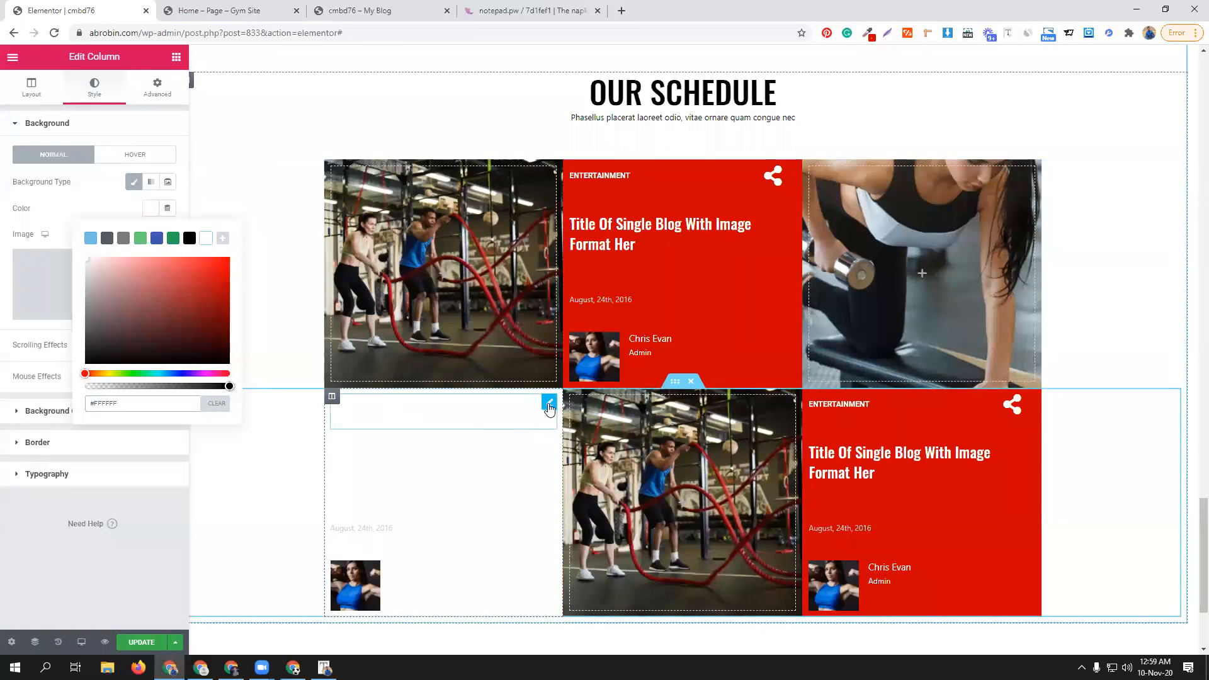
- Set the text color of the white card's ENTERTAINMENT heading to black, #000000
click(549, 404)
click(93, 88)
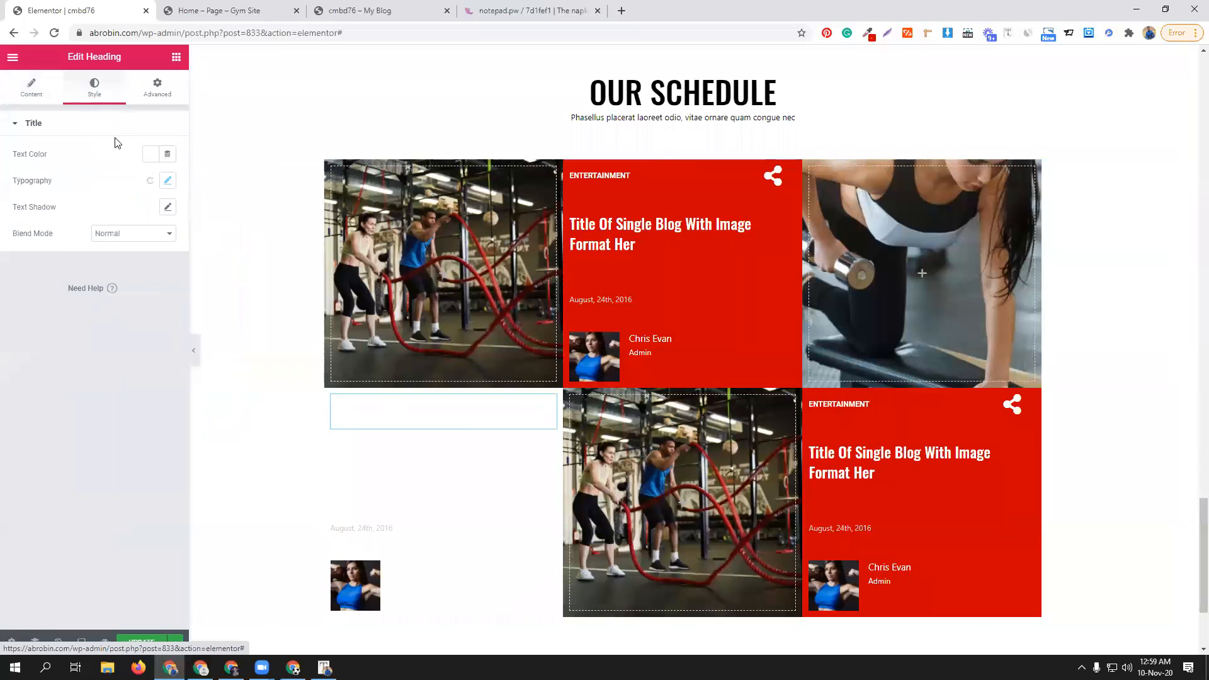
click(148, 155)
click(173, 185)
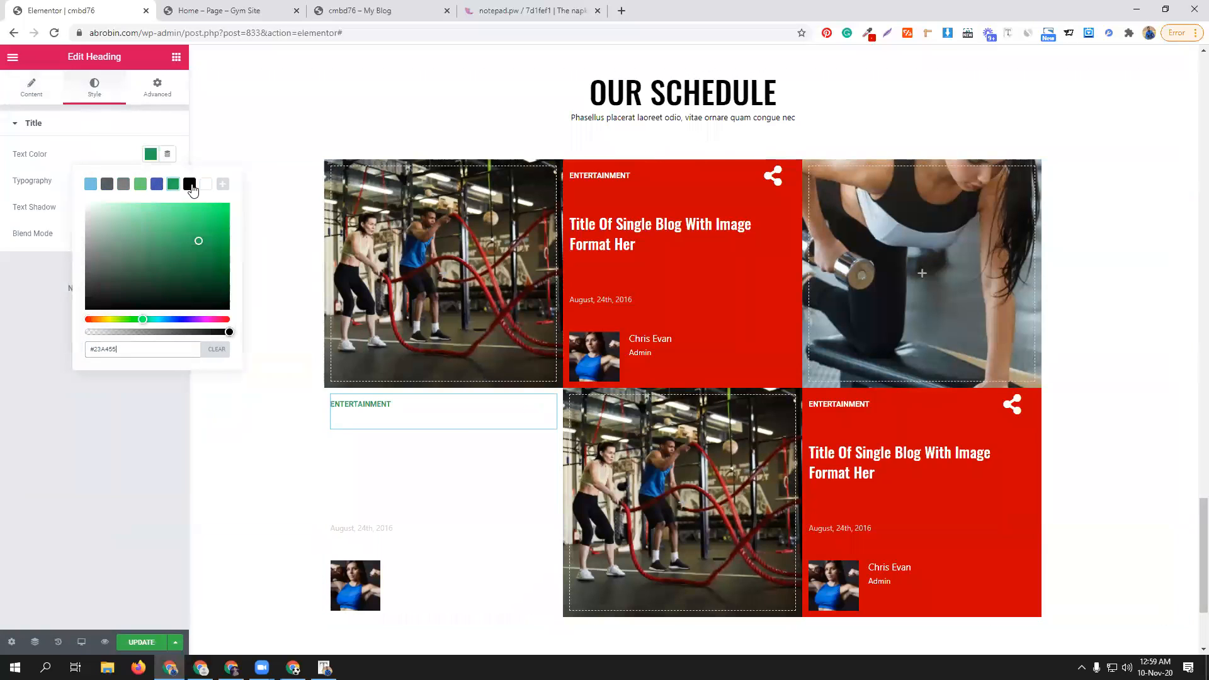
click(189, 184)
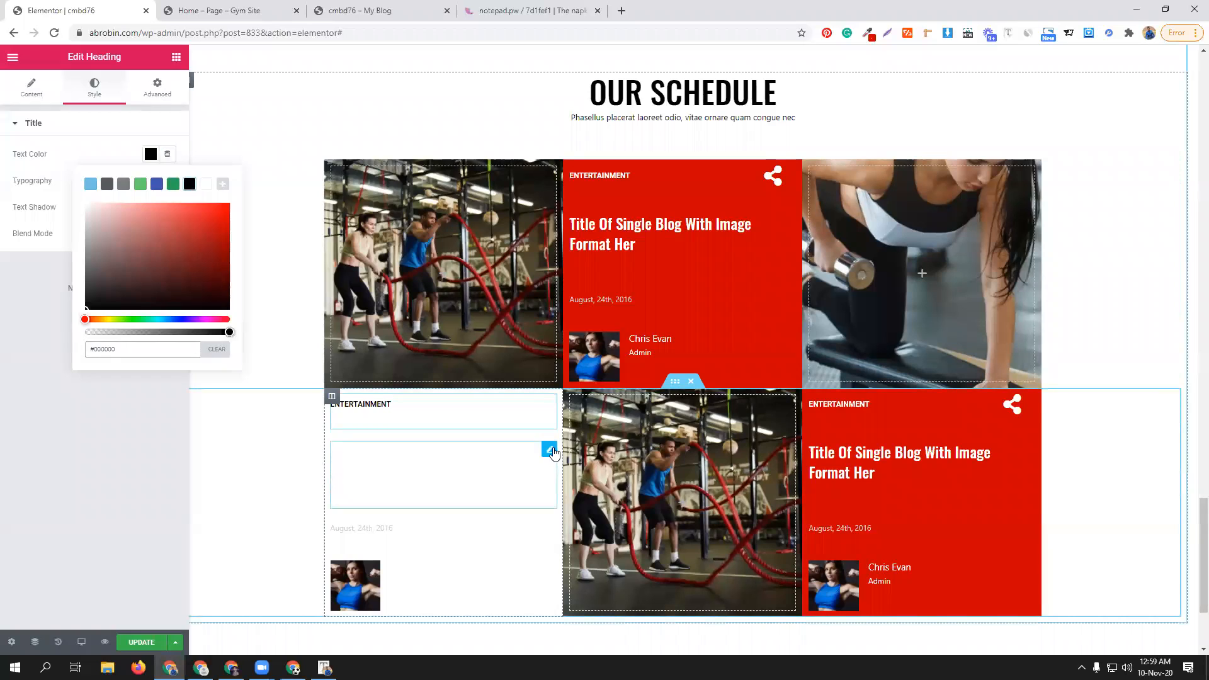
- Set the text color of the white card's blog title to black, #000000
click(550, 450)
click(94, 91)
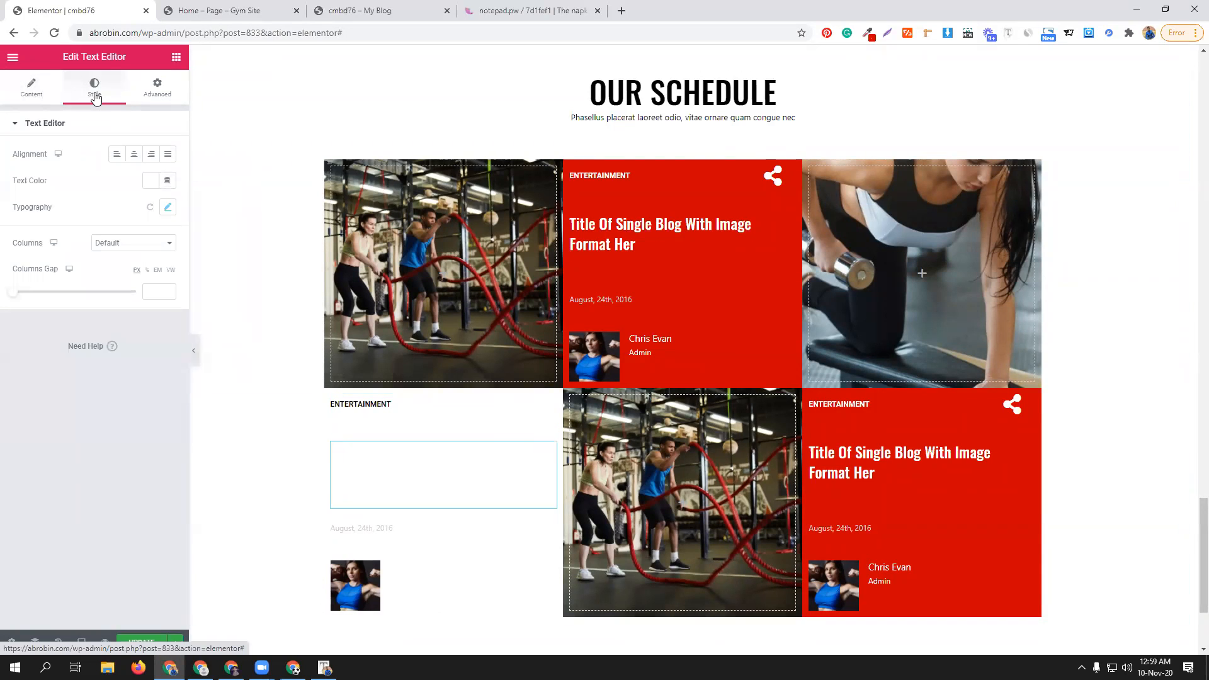
click(151, 181)
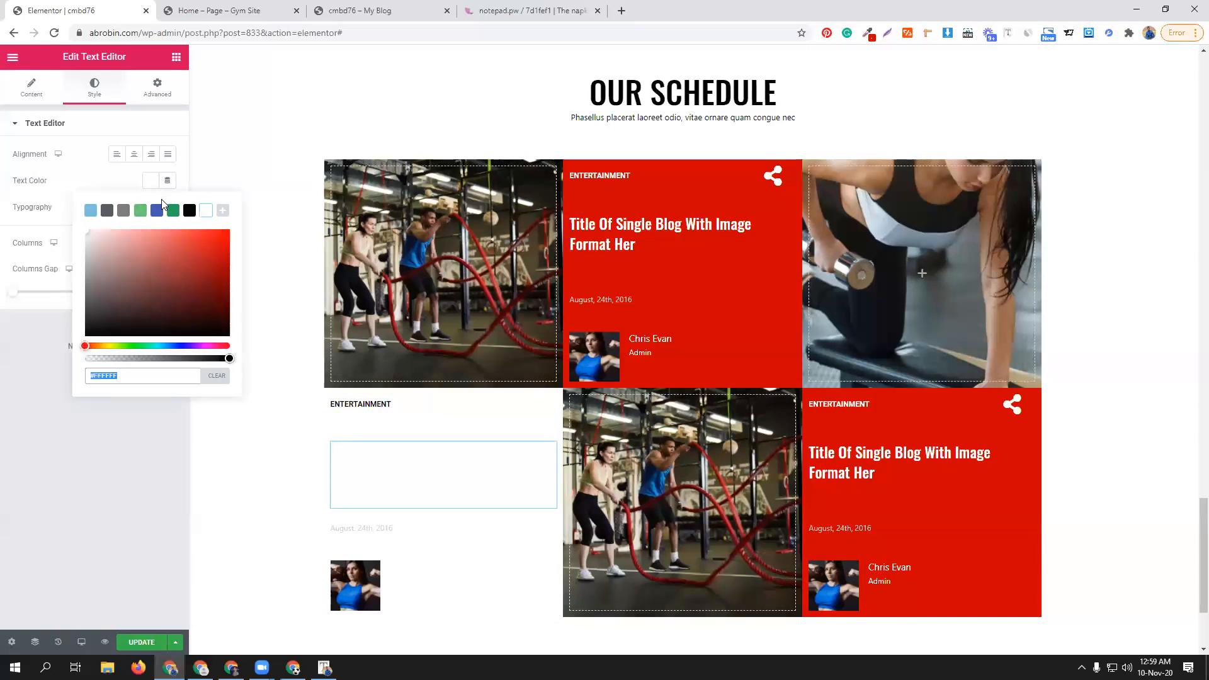
click(173, 213)
click(190, 212)
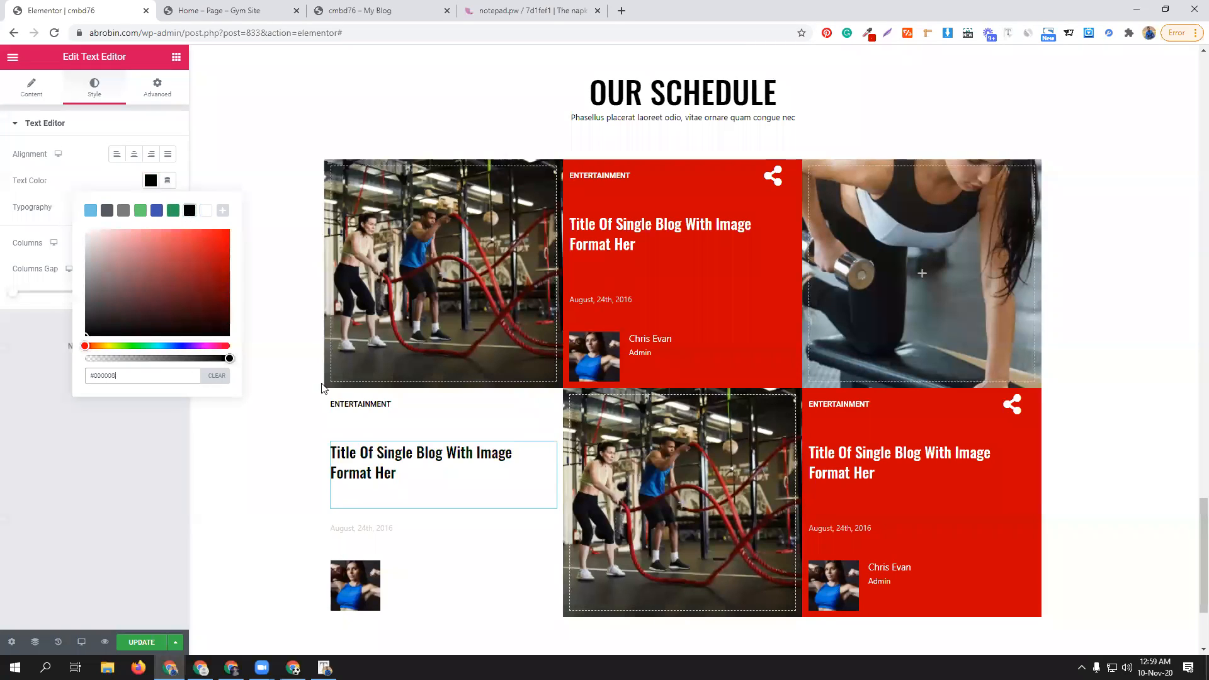
- Set the text color of the white card's date line to black
click(418, 531)
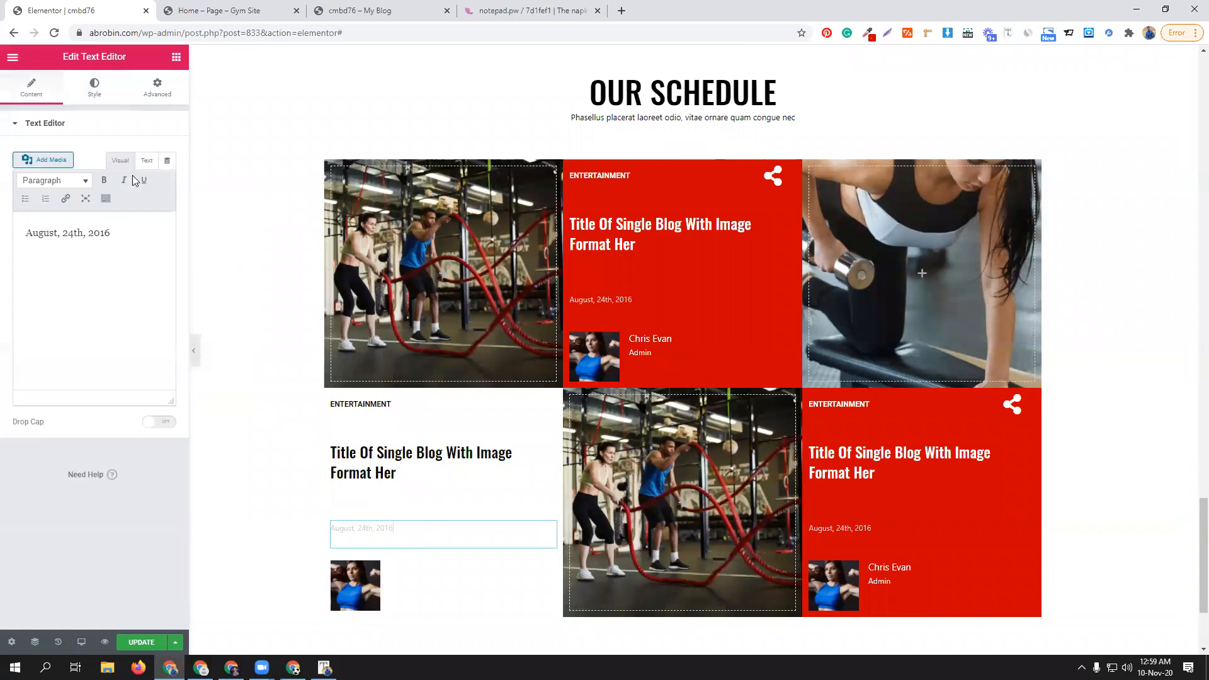
click(117, 99)
click(150, 181)
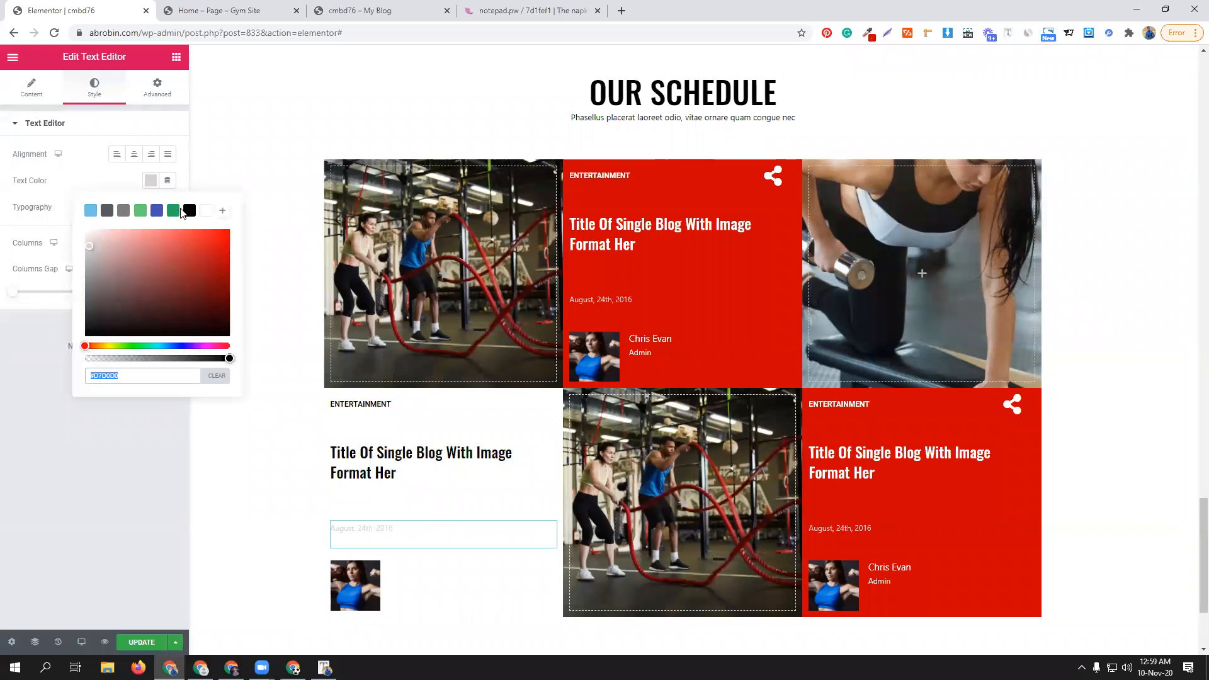
click(190, 213)
click(173, 212)
click(189, 213)
- Set the title color of the white card's author image box to black, checking the reference page first
click(371, 570)
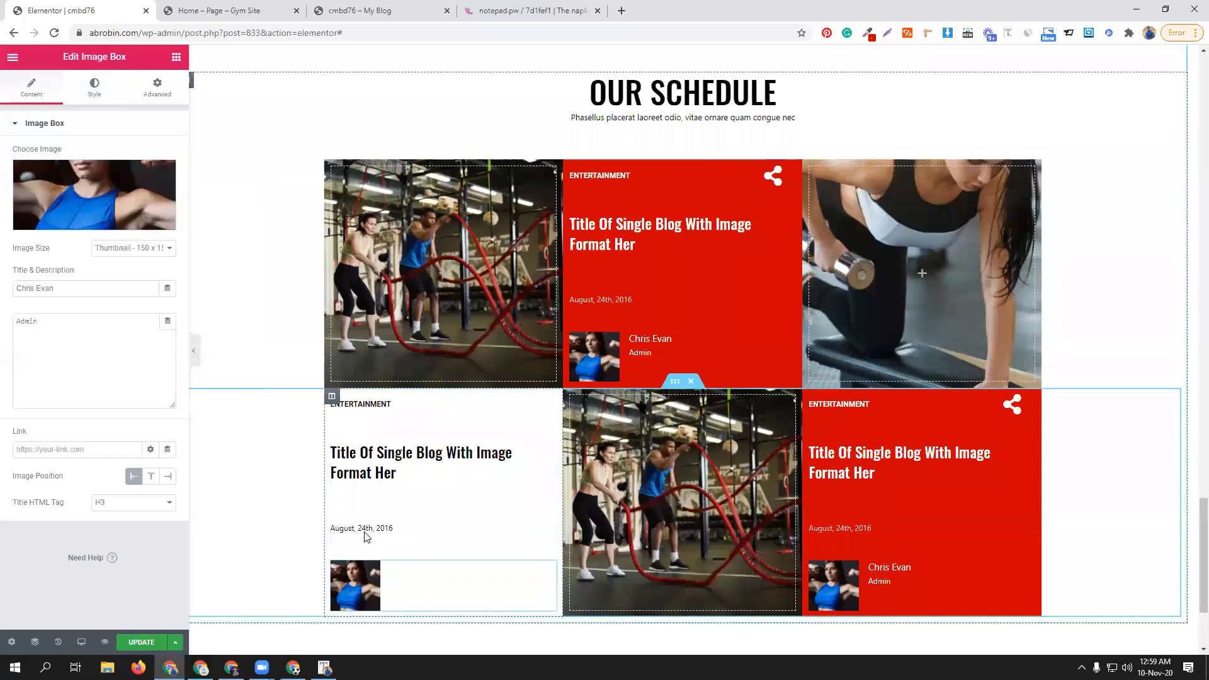
click(93, 88)
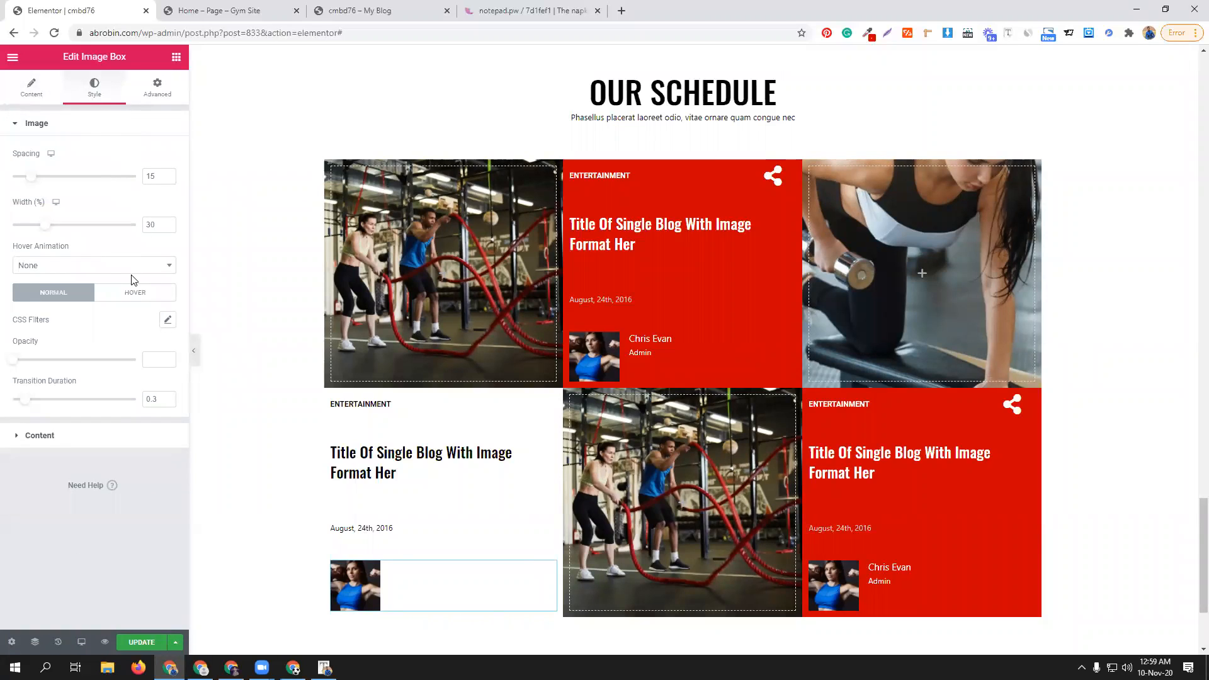
click(113, 438)
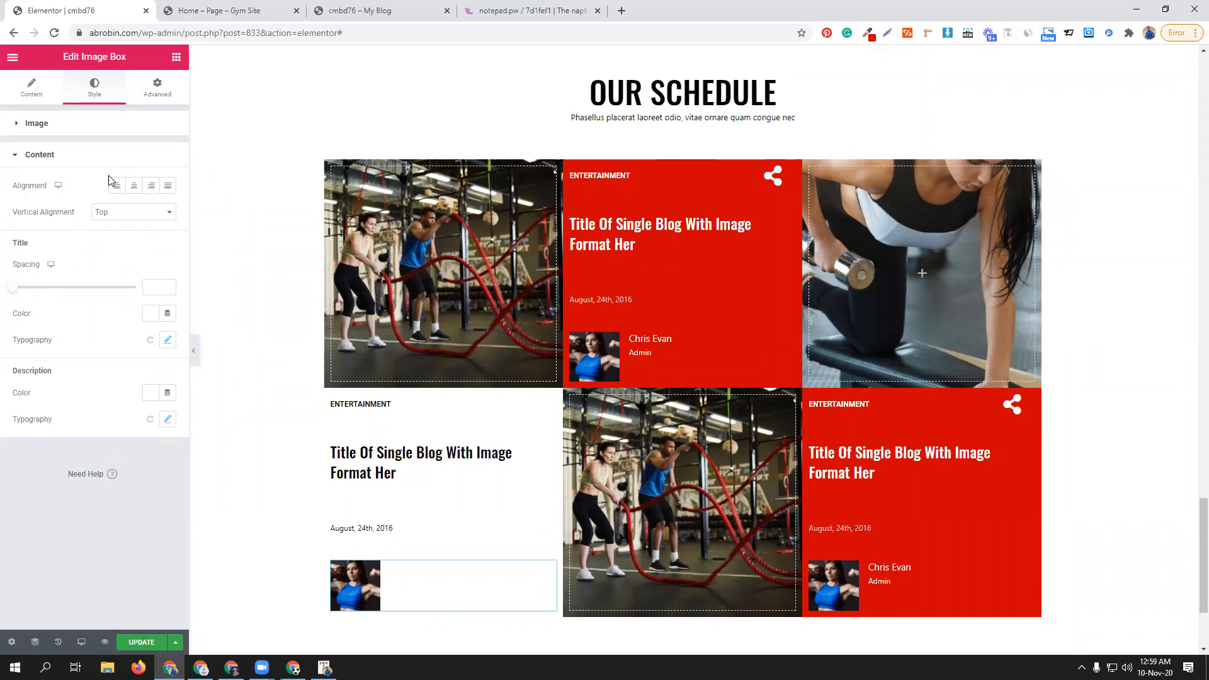
click(196, 6)
scroll(607, 448, down, 7)
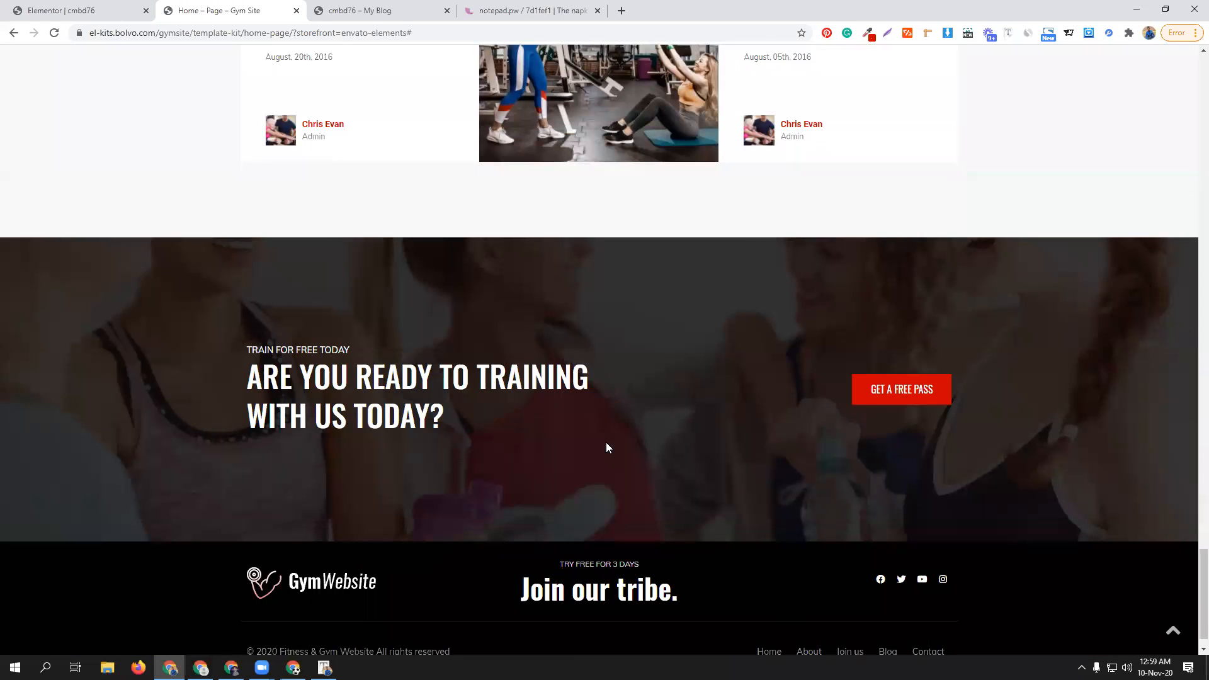
click(125, 6)
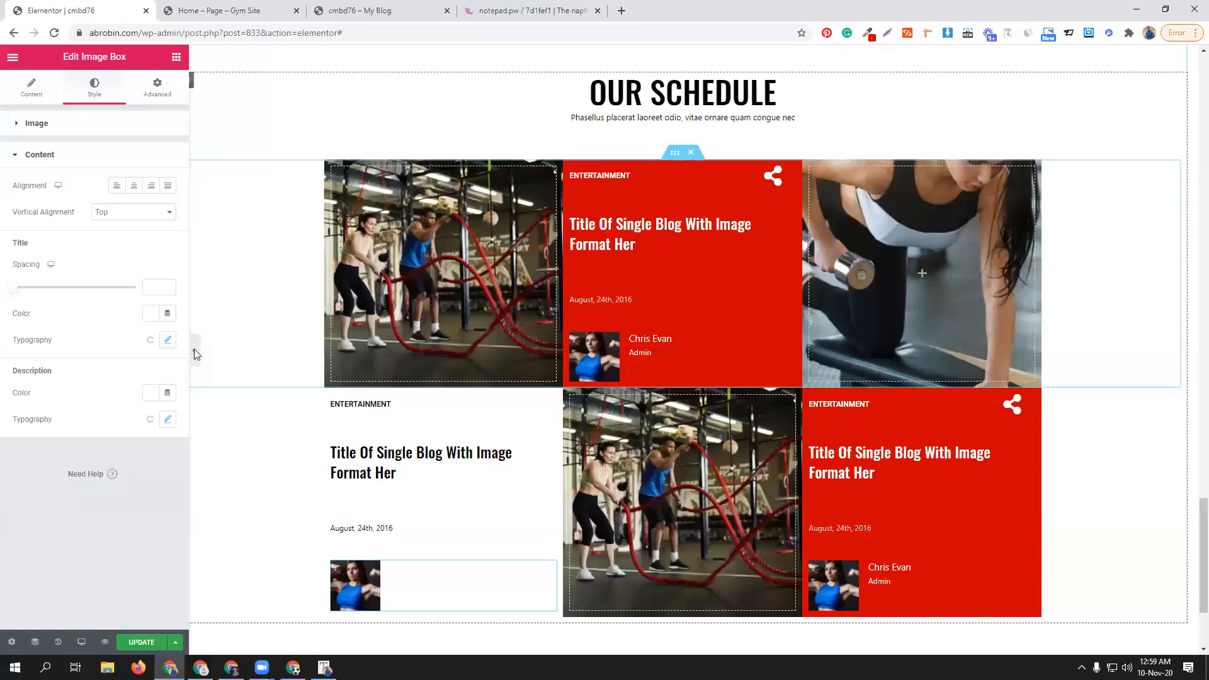
click(168, 340)
click(150, 313)
click(173, 343)
click(189, 343)
click(126, 315)
- Set the description color of the white card's author image box to black
click(155, 396)
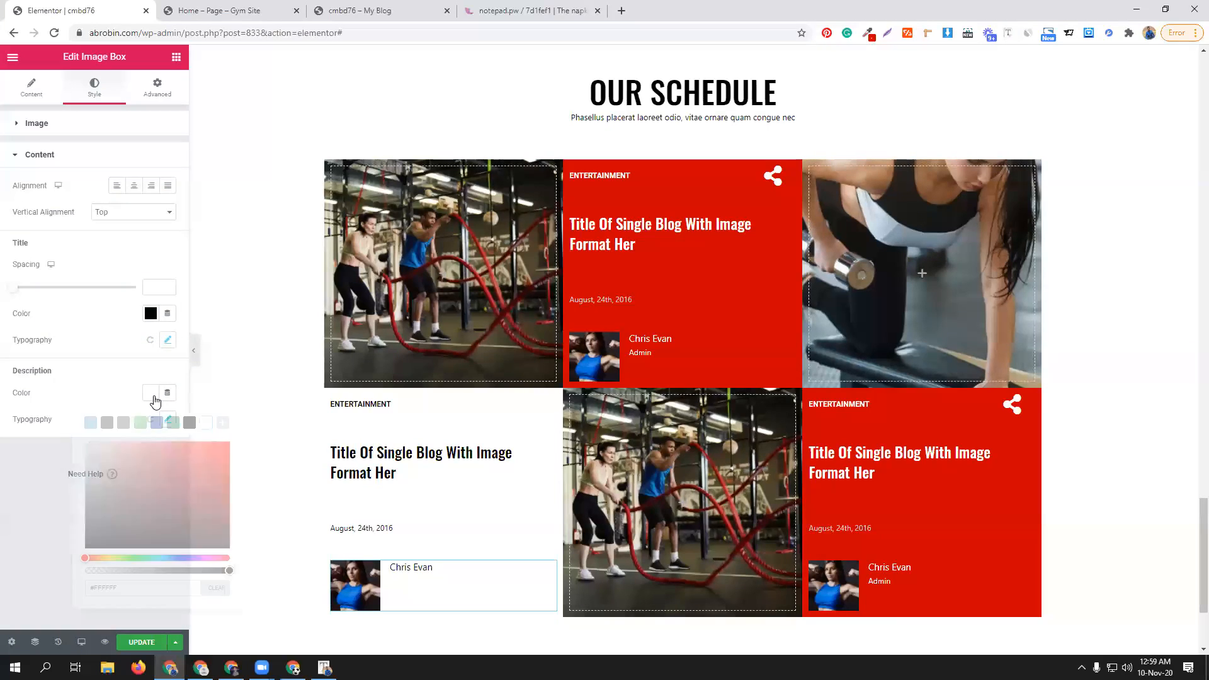
click(172, 424)
click(190, 424)
click(105, 337)
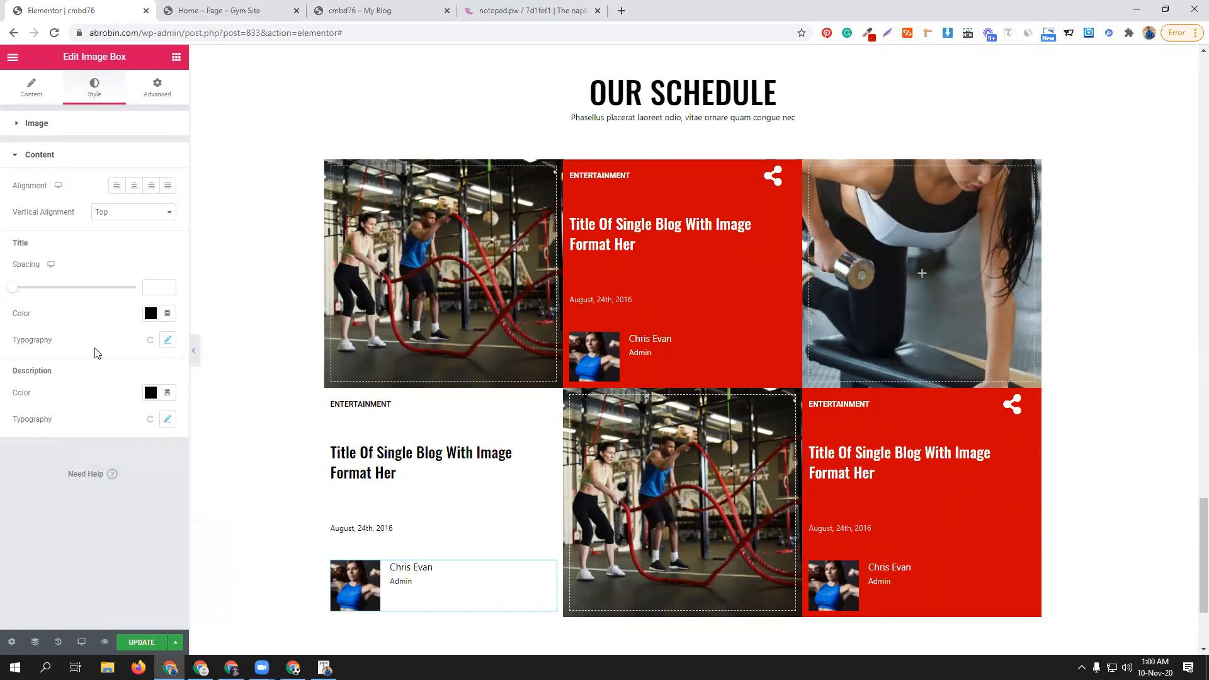
- Replace the second row's red card with a duplicate of the white card, placed after the photo column
scroll(446, 512, down, 2)
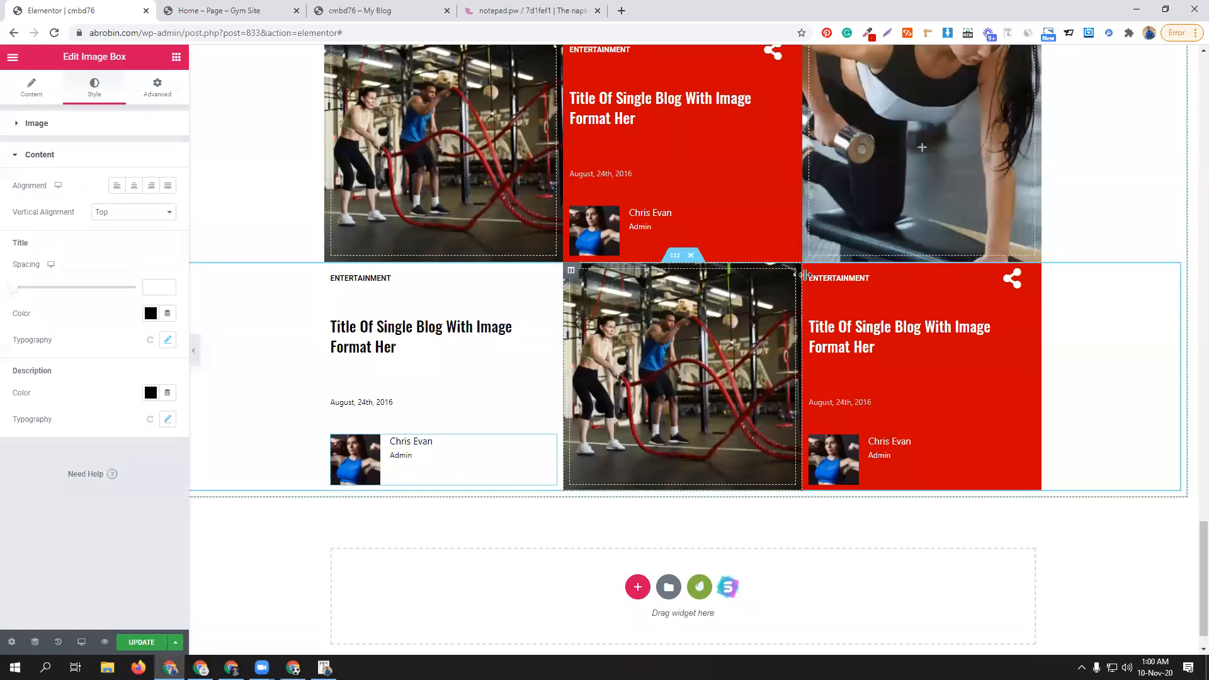
right_click(333, 280)
click(364, 303)
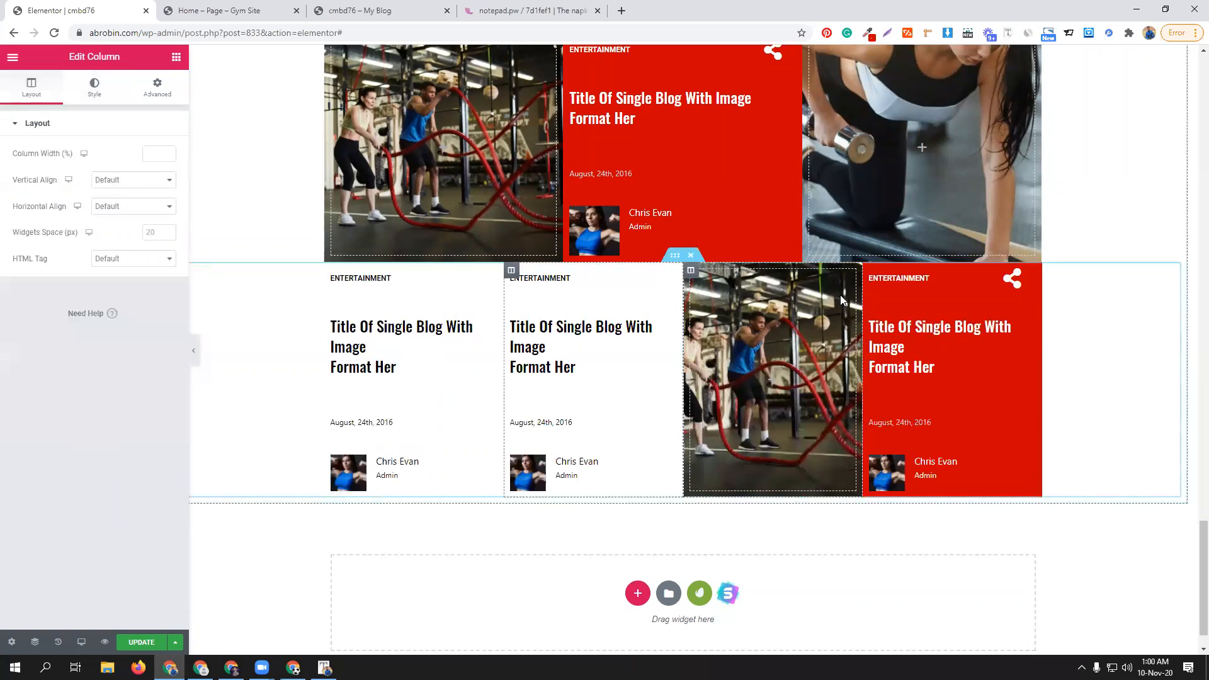
right_click(871, 278)
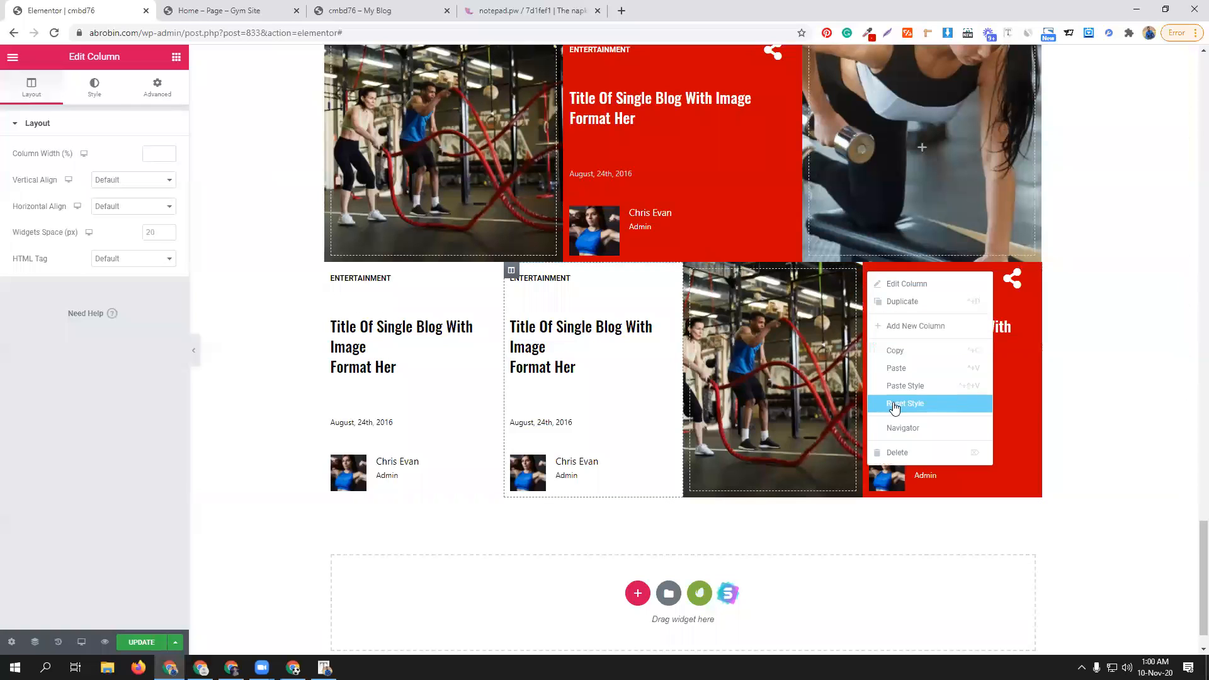
click(890, 453)
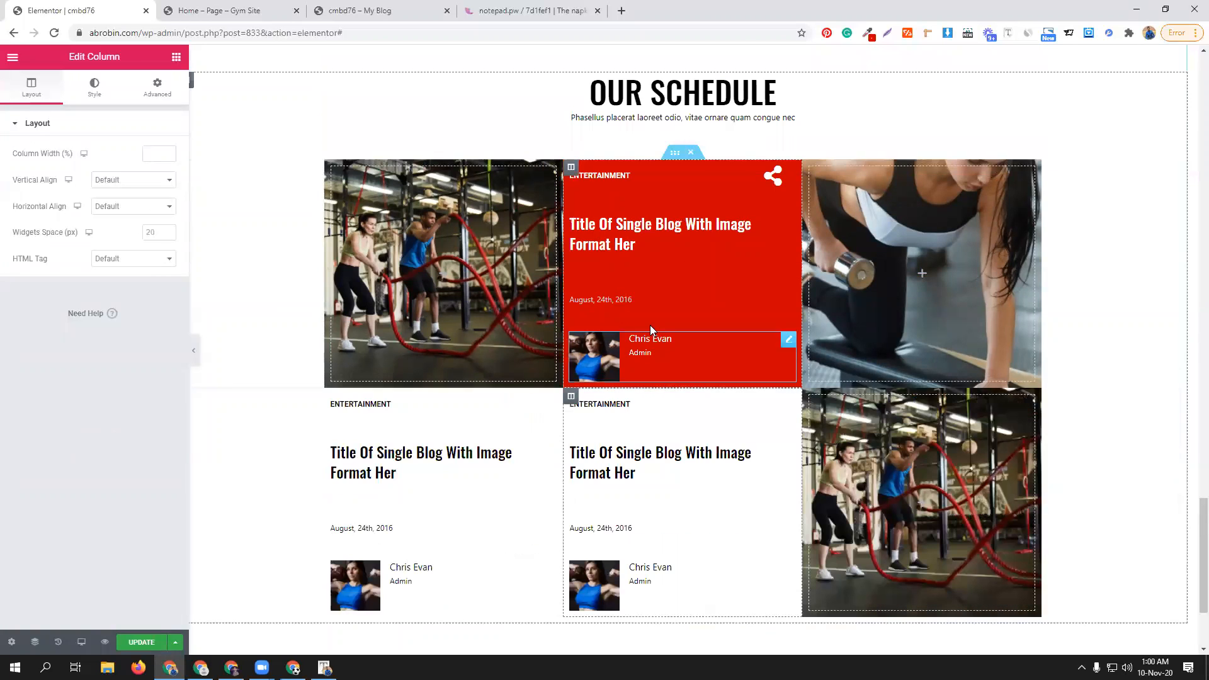
drag(571, 398, 841, 444)
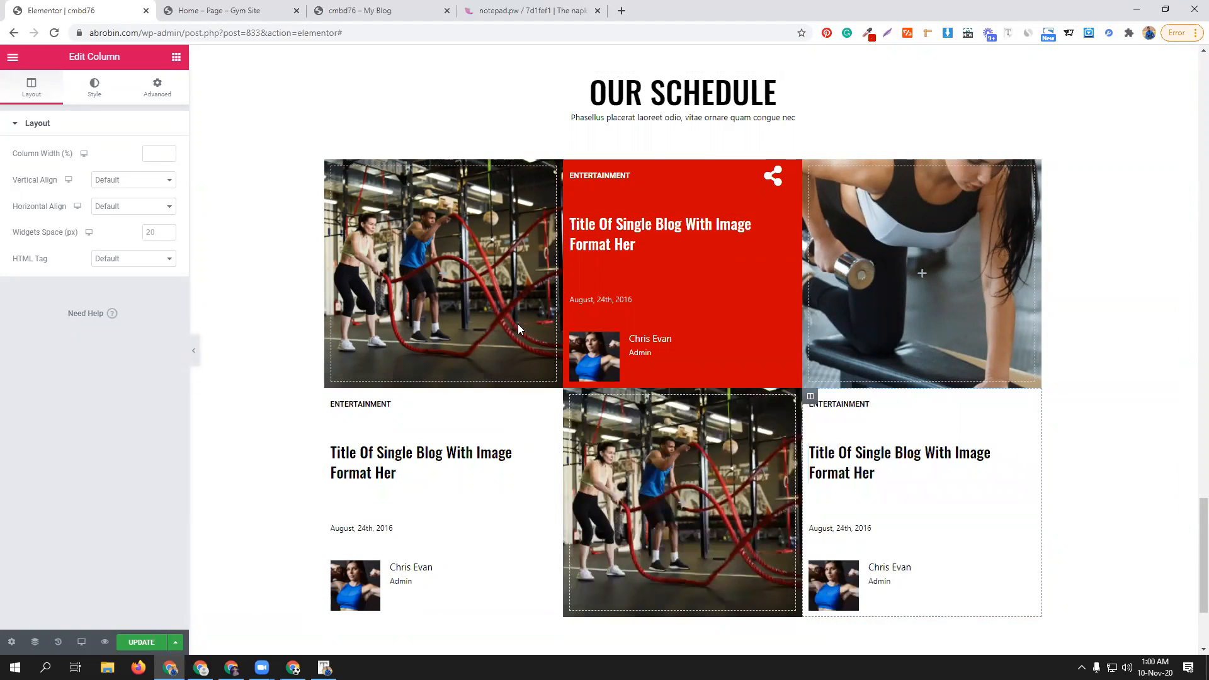
- Set the primary color of the share icon in the second row's first white card to black, #000000
scroll(529, 384, down, 2)
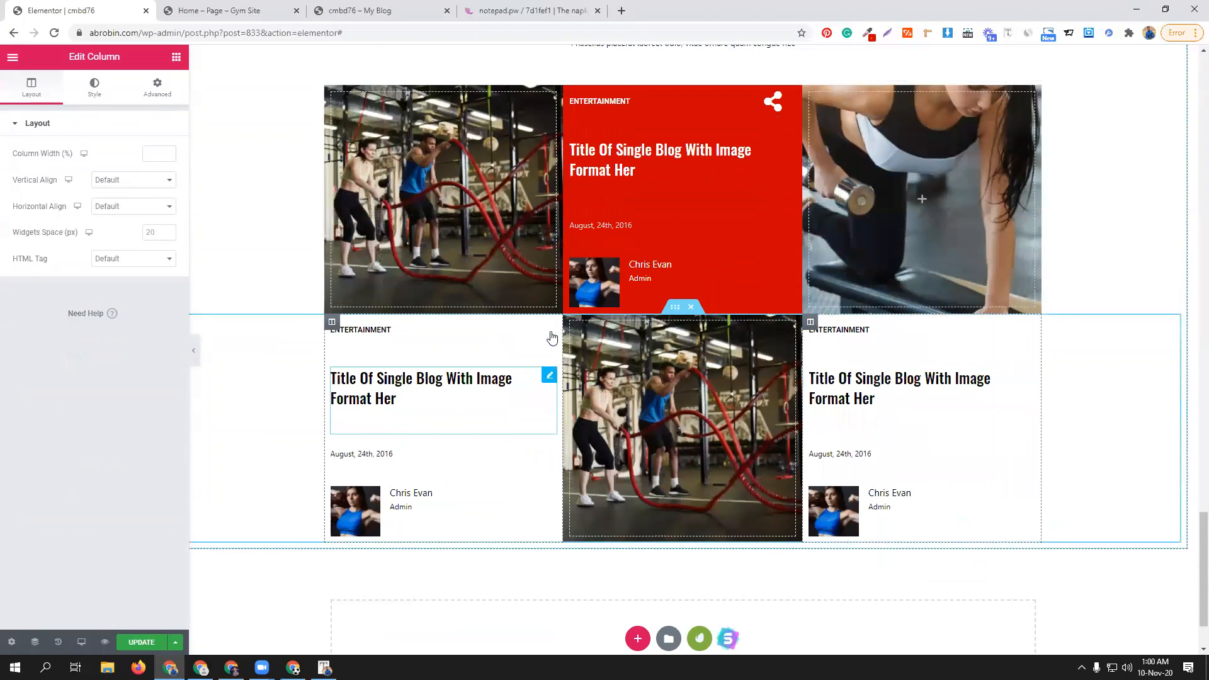
scroll(548, 334, up, 2)
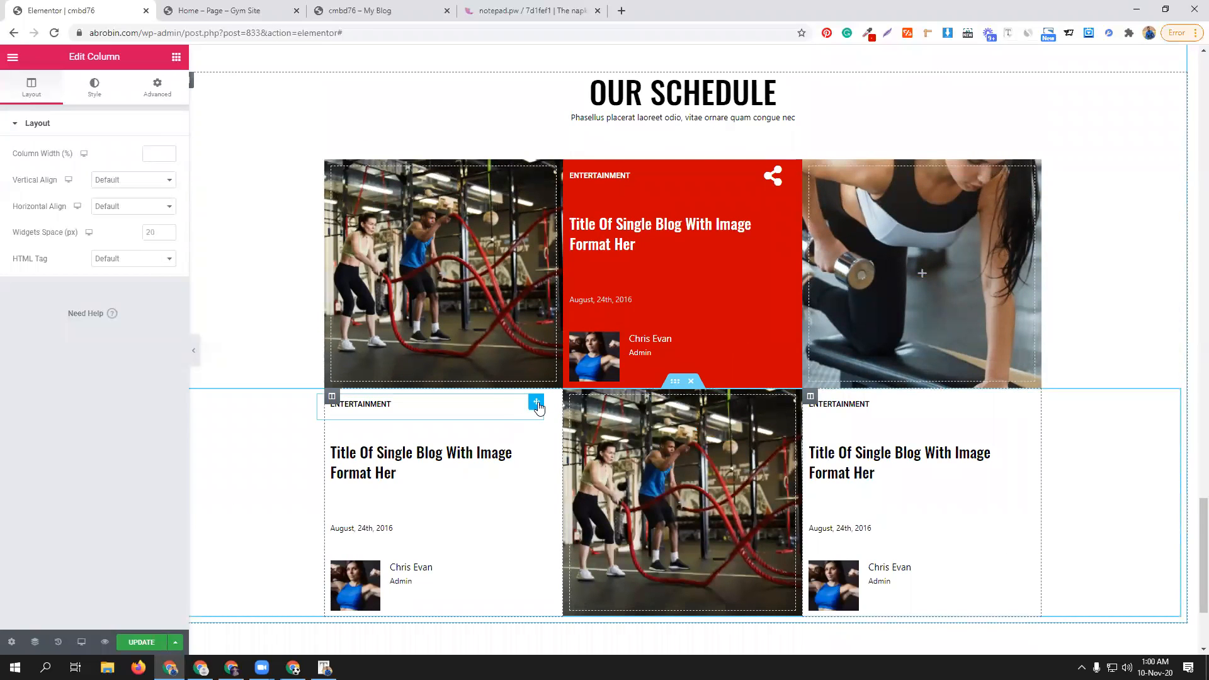
click(537, 405)
click(93, 81)
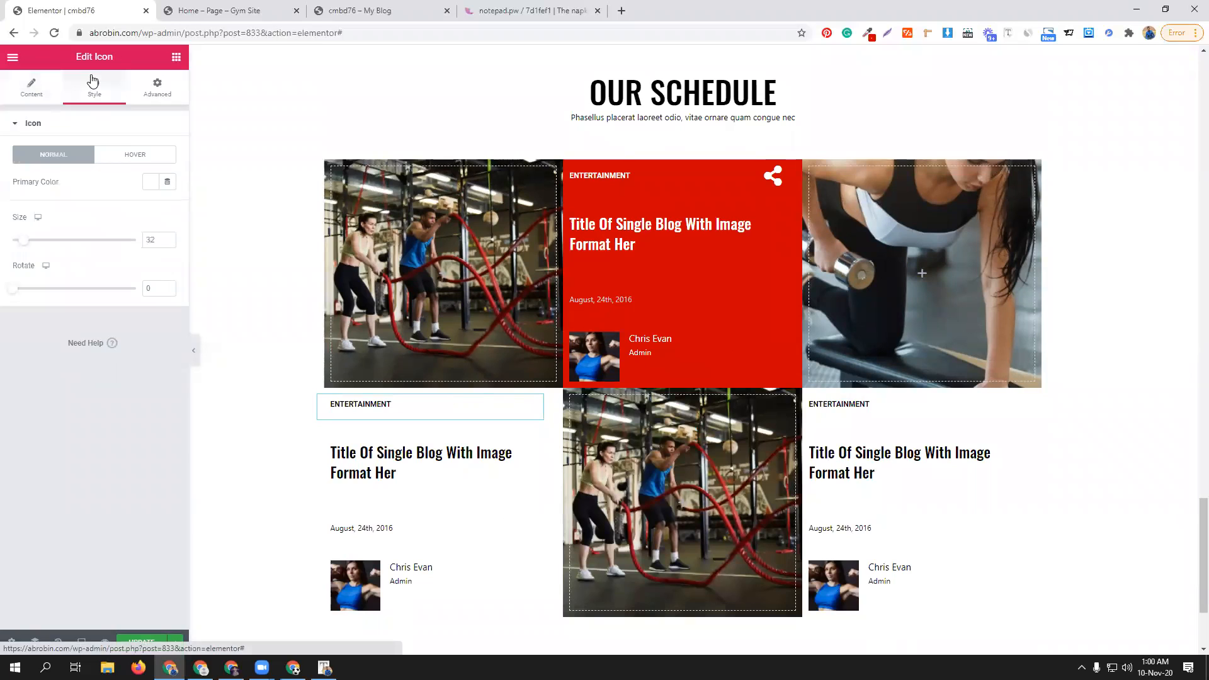
click(151, 182)
click(188, 213)
click(173, 213)
click(189, 211)
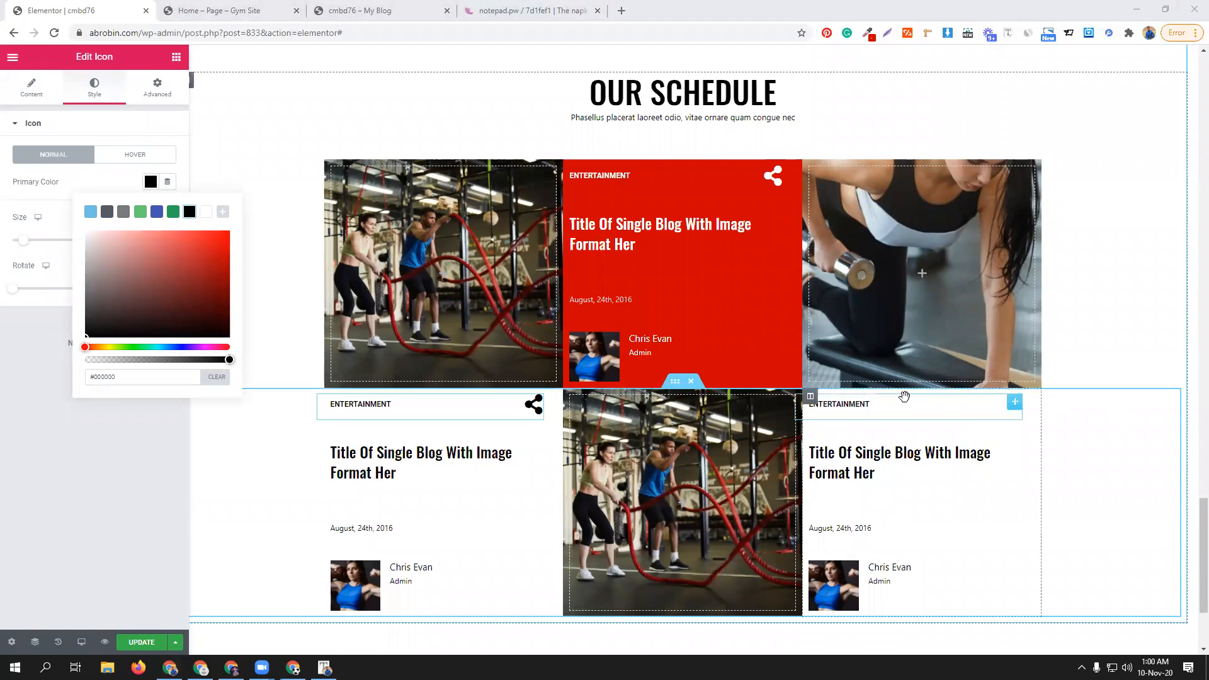
- Set the share icon in the second row's last white card to black, #000000, and save the page
click(1016, 403)
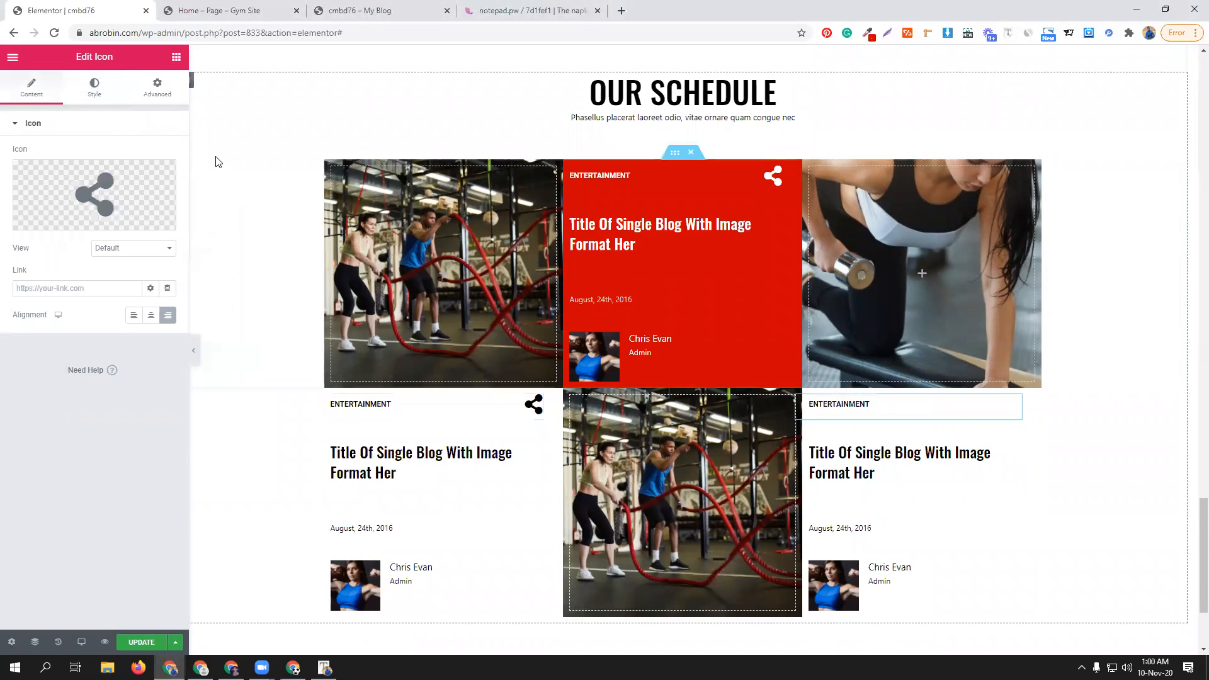
click(94, 87)
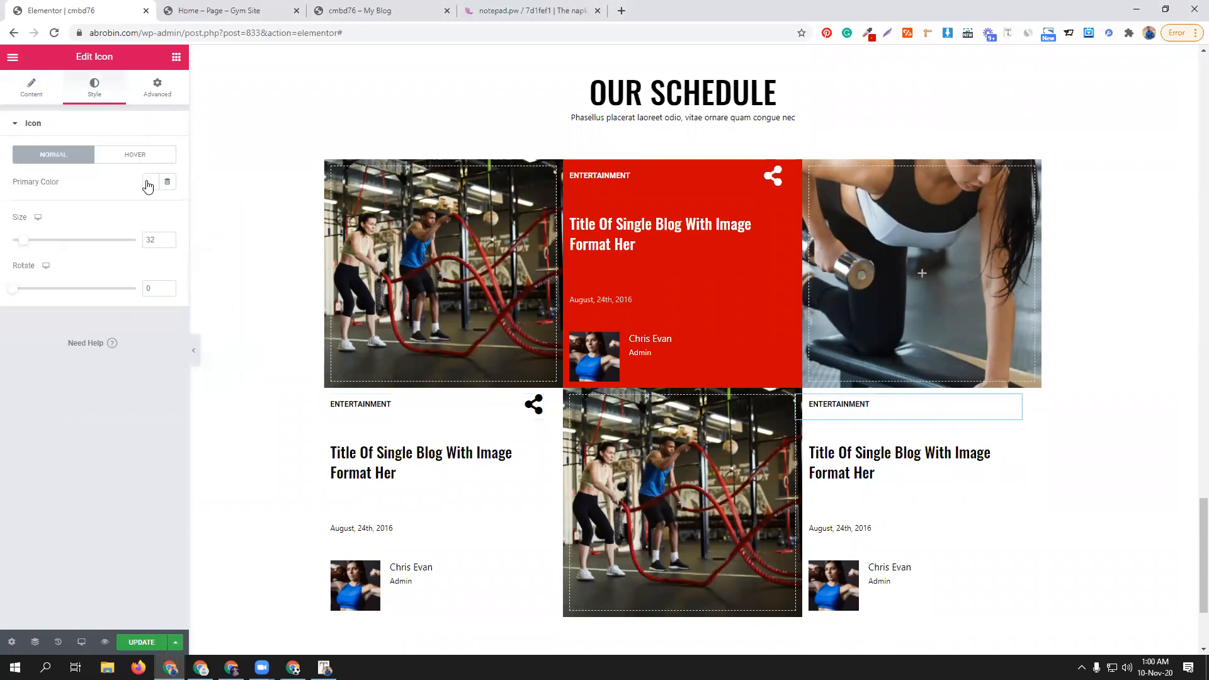
click(149, 183)
click(141, 213)
click(189, 211)
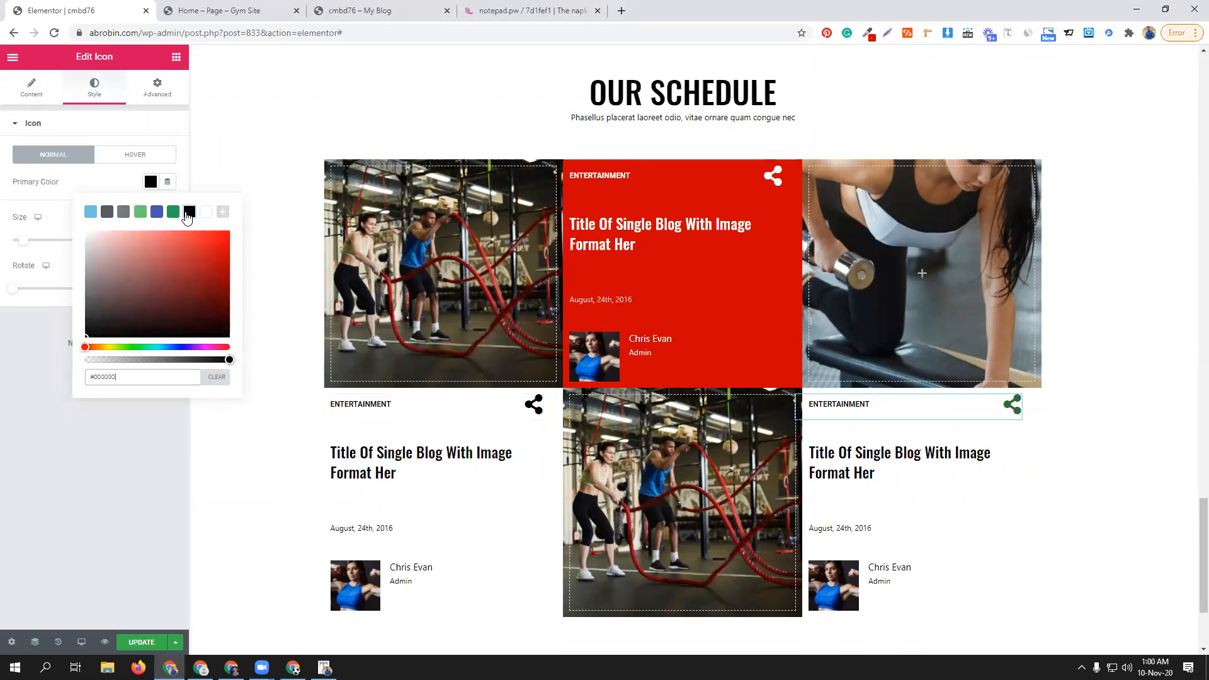
click(29, 413)
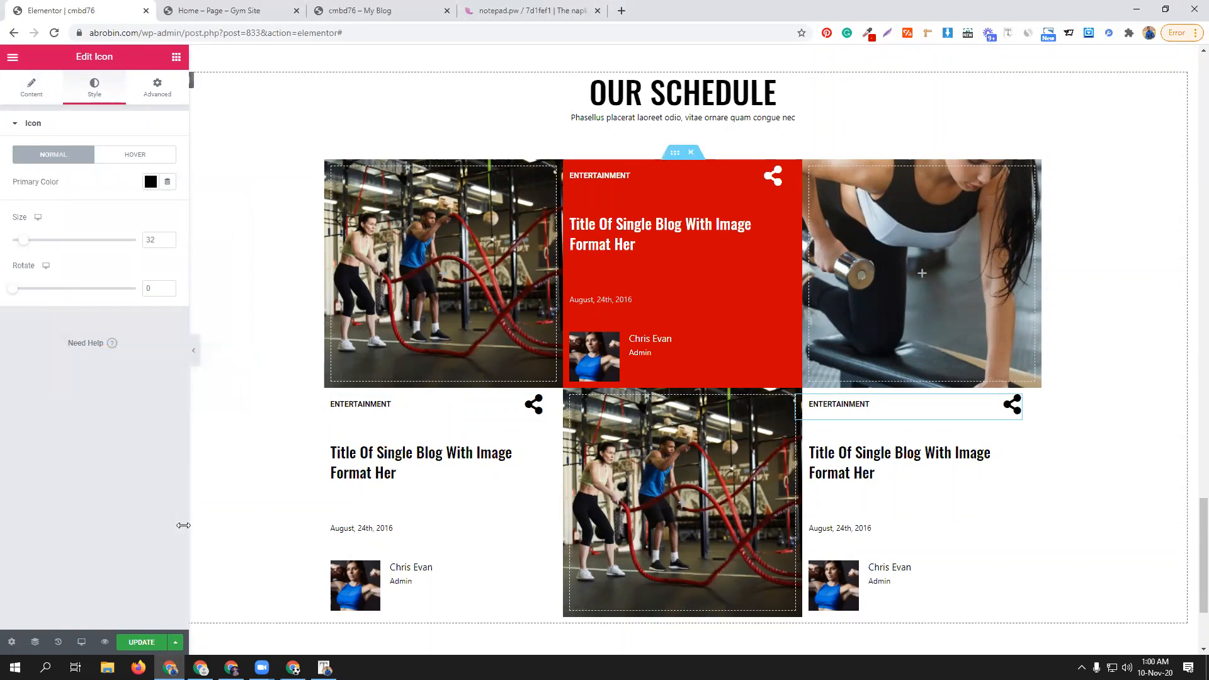
click(148, 641)
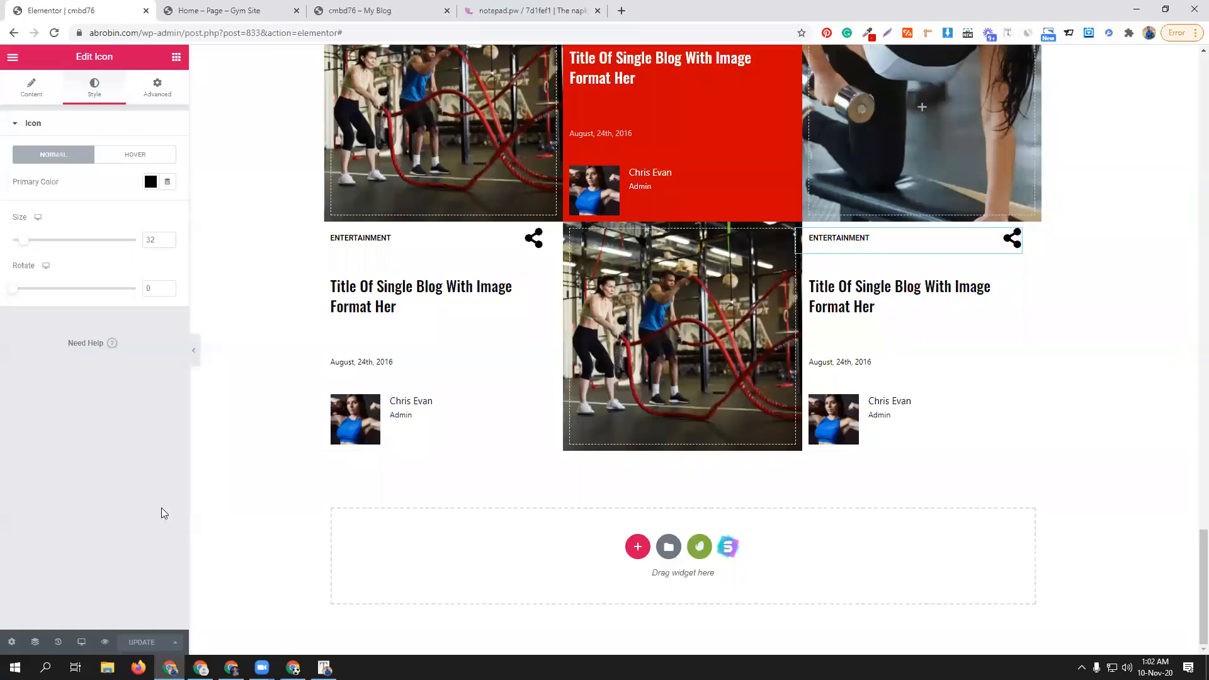
- Look over the rebuilt page's sections and check the call-to-action banner and footer at the end of the reference page
scroll(565, 486, up, 20)
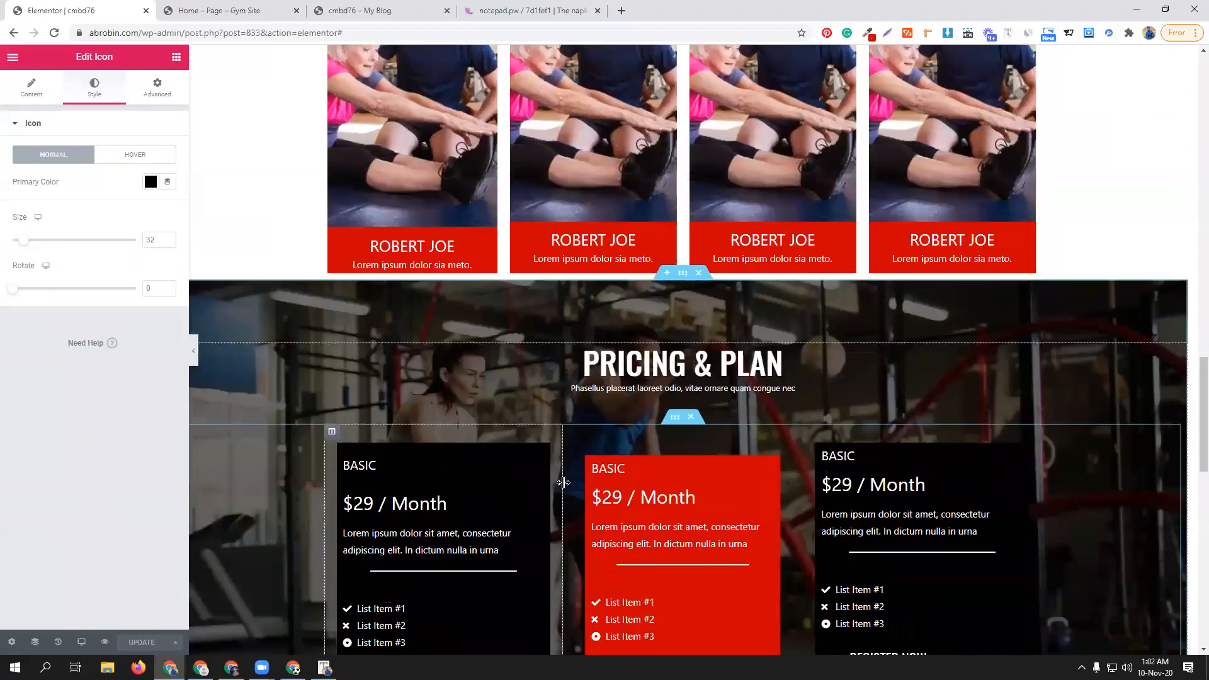
scroll(563, 486, up, 10)
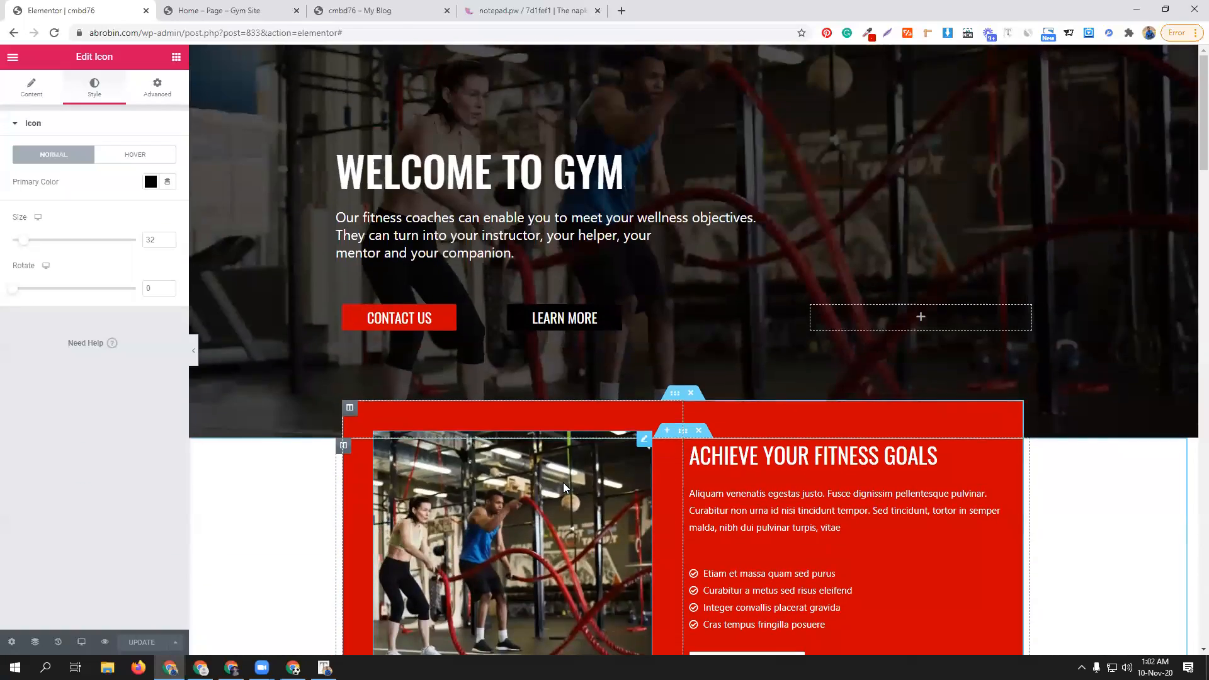
scroll(564, 486, down, 18)
scroll(562, 485, down, 8)
scroll(560, 486, up, 6)
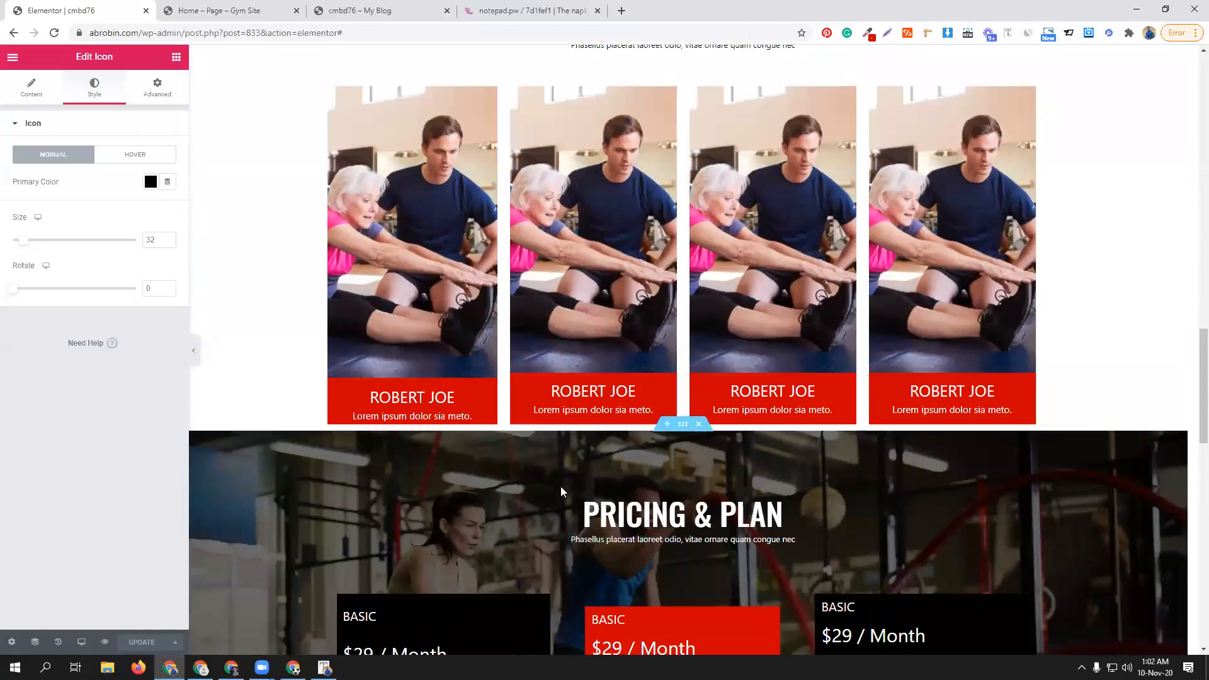
scroll(561, 487, down, 15)
click(225, 6)
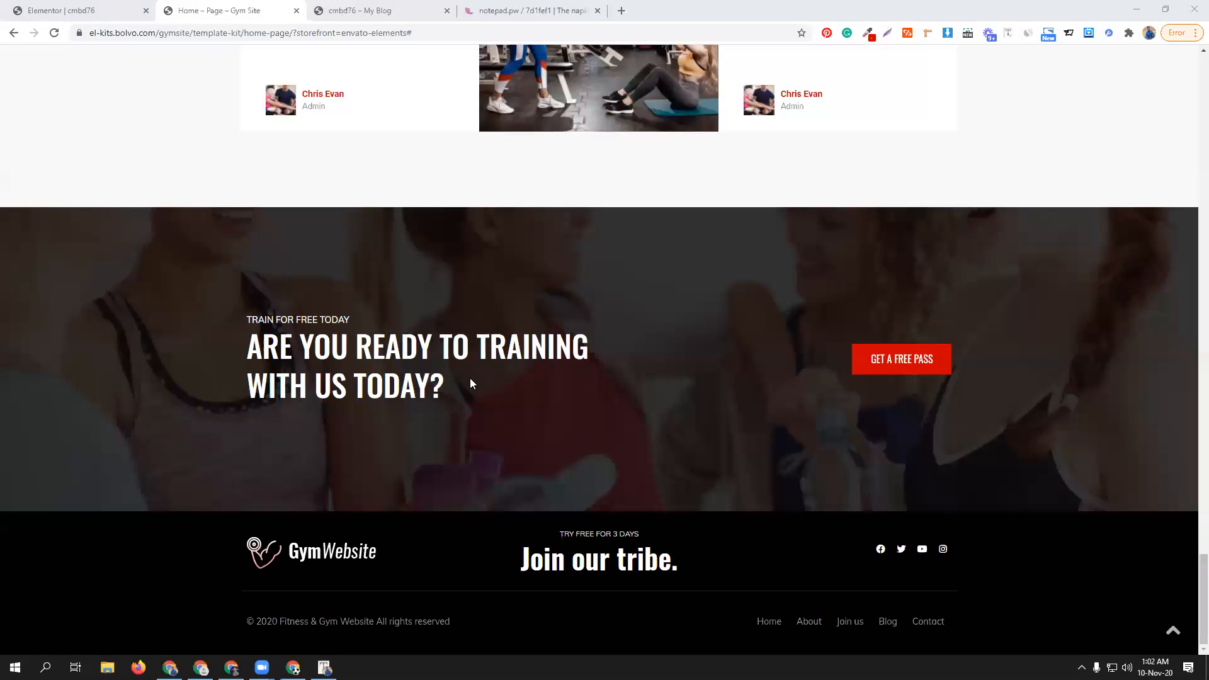
click(78, 7)
- Review the rebuilt page's sections from the blog card grid up to the welcome hero and back down to the grid
scroll(413, 376, up, 6)
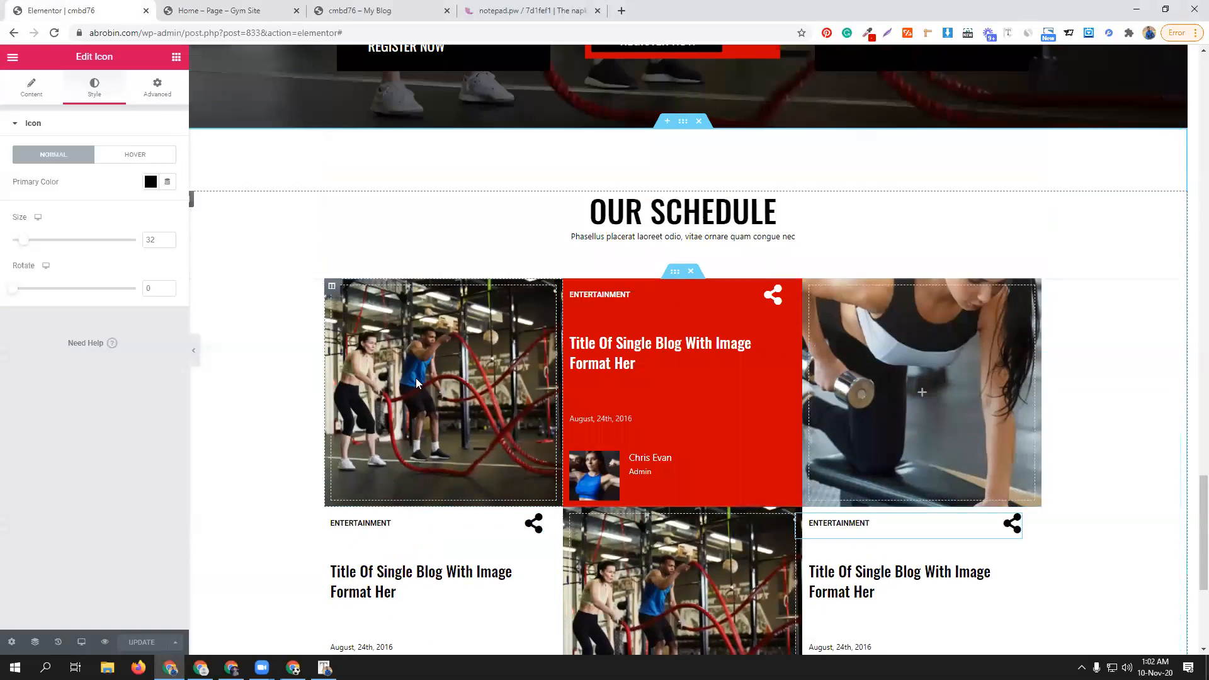
scroll(416, 383, up, 13)
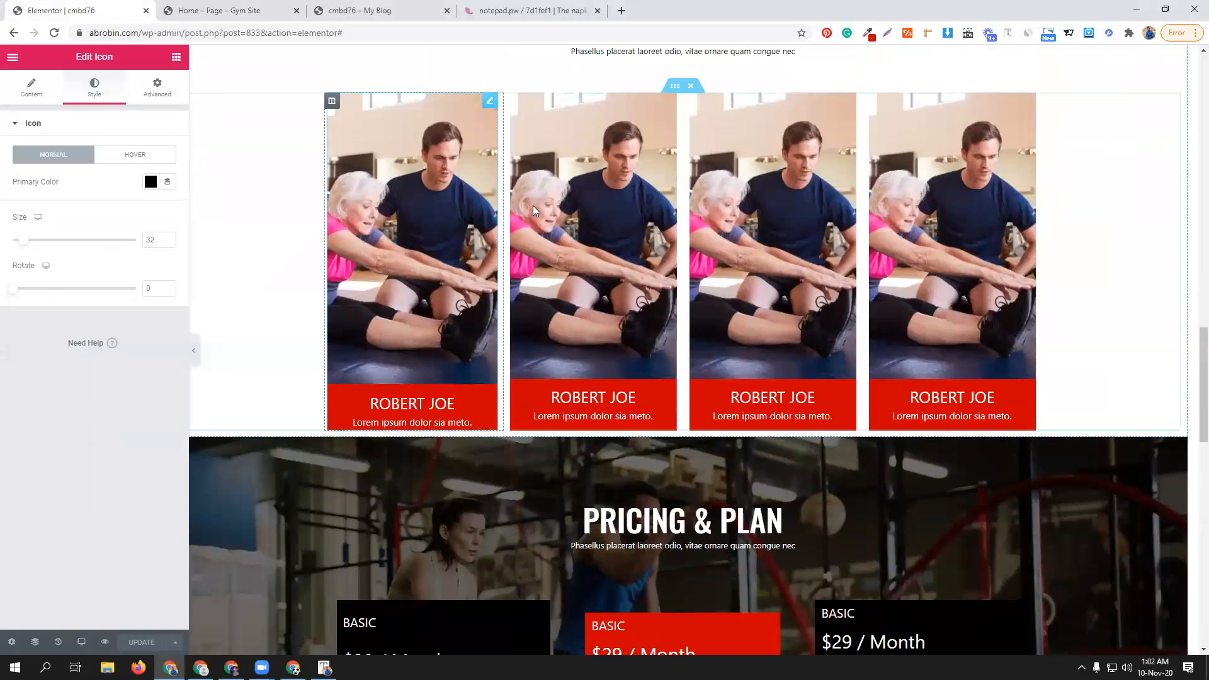
scroll(433, 252, up, 1)
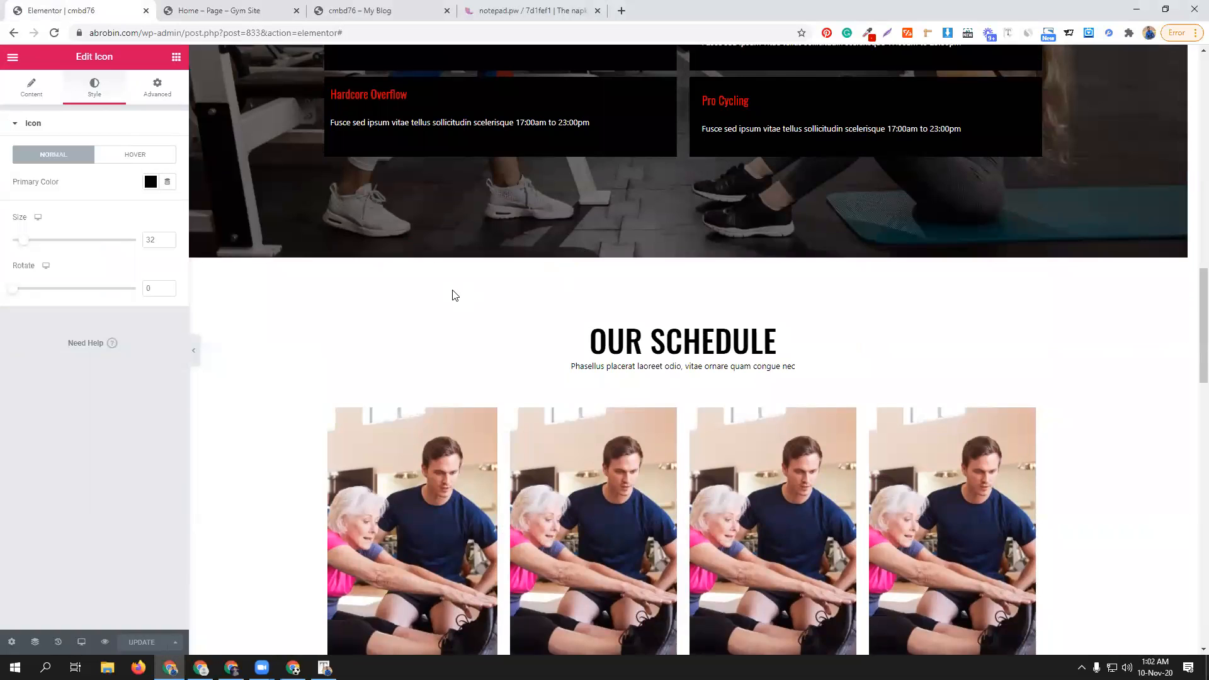
scroll(453, 295, up, 2)
scroll(452, 295, up, 3)
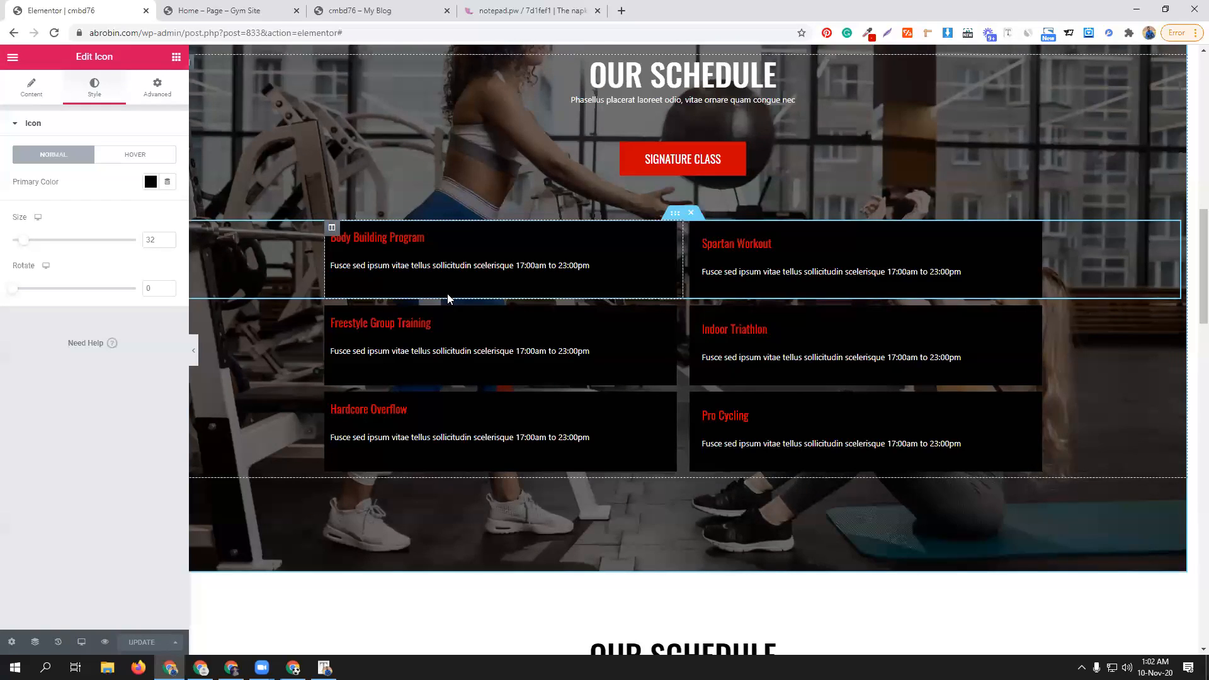
scroll(471, 297, up, 4)
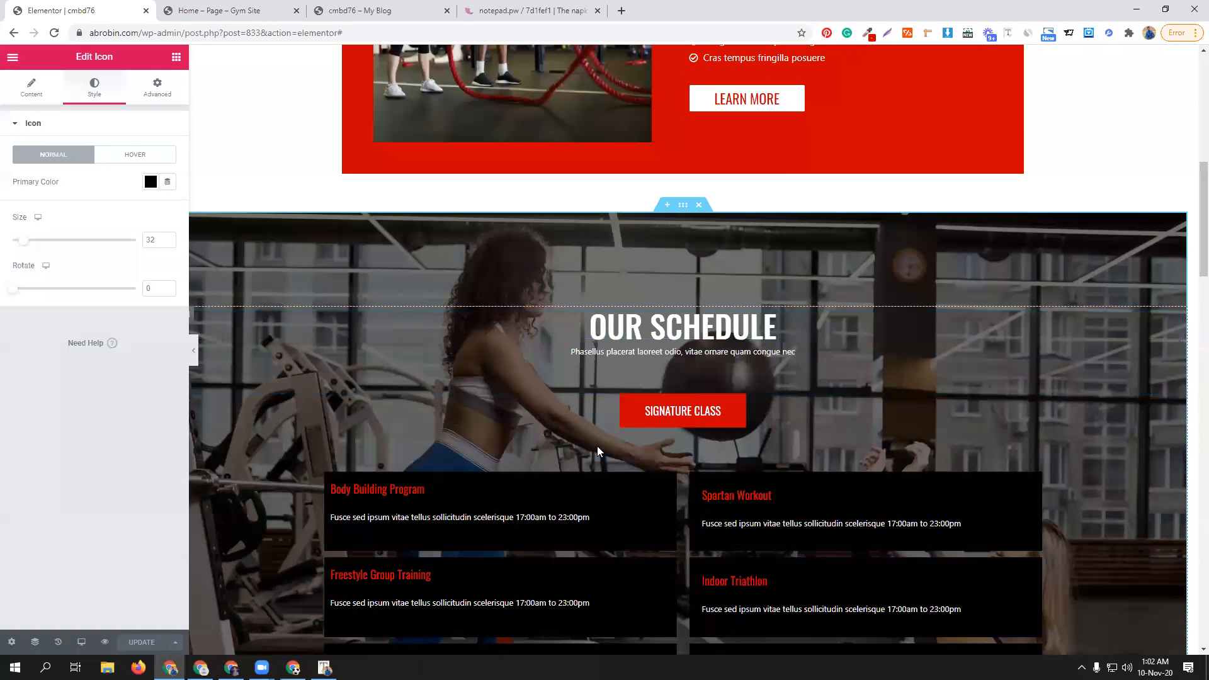
scroll(513, 345, up, 4)
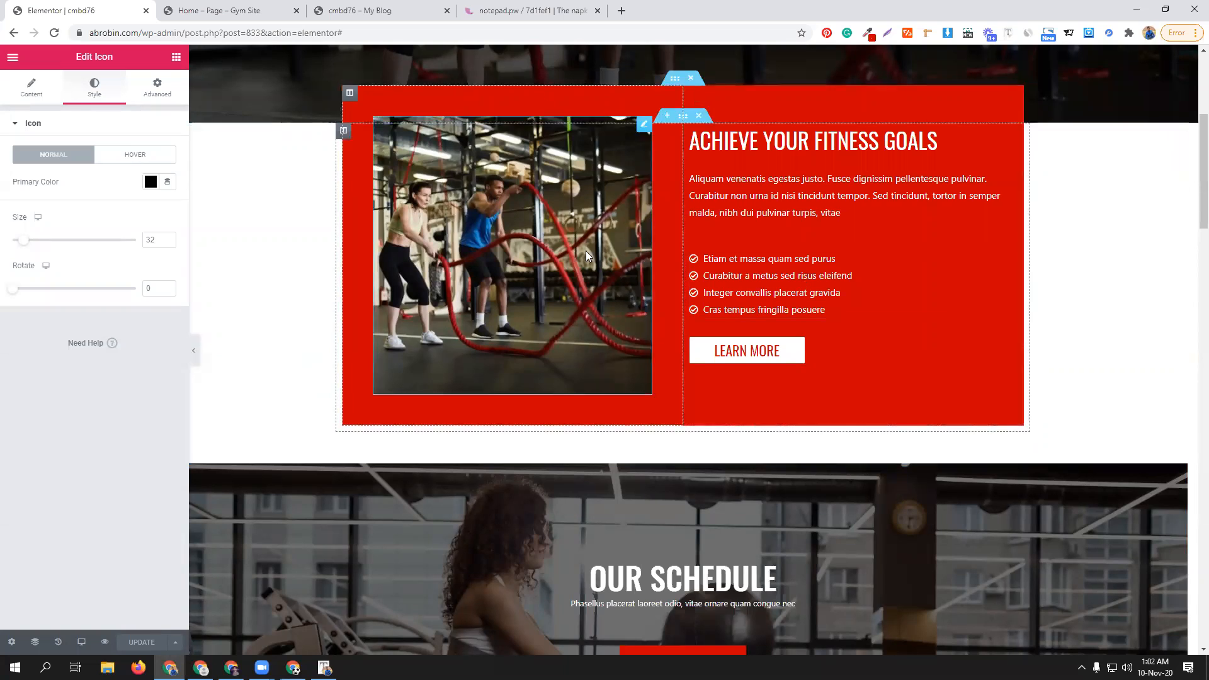
scroll(571, 283, up, 4)
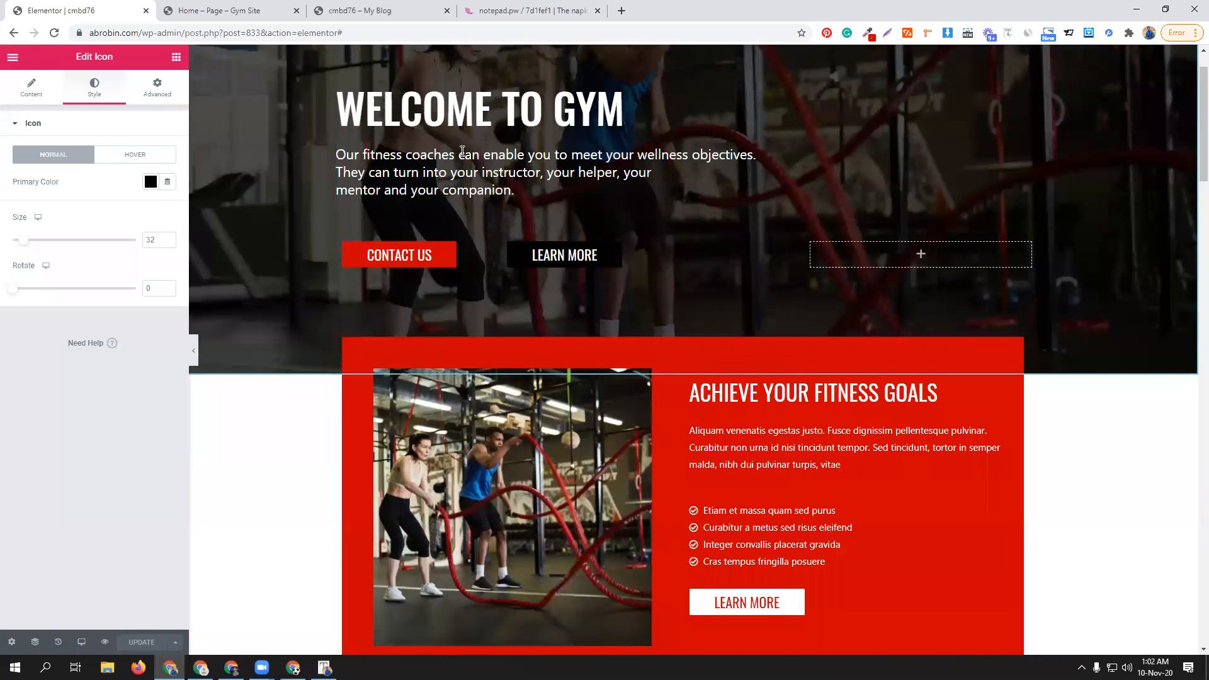
scroll(332, 303, up, 1)
scroll(265, 469, down, 13)
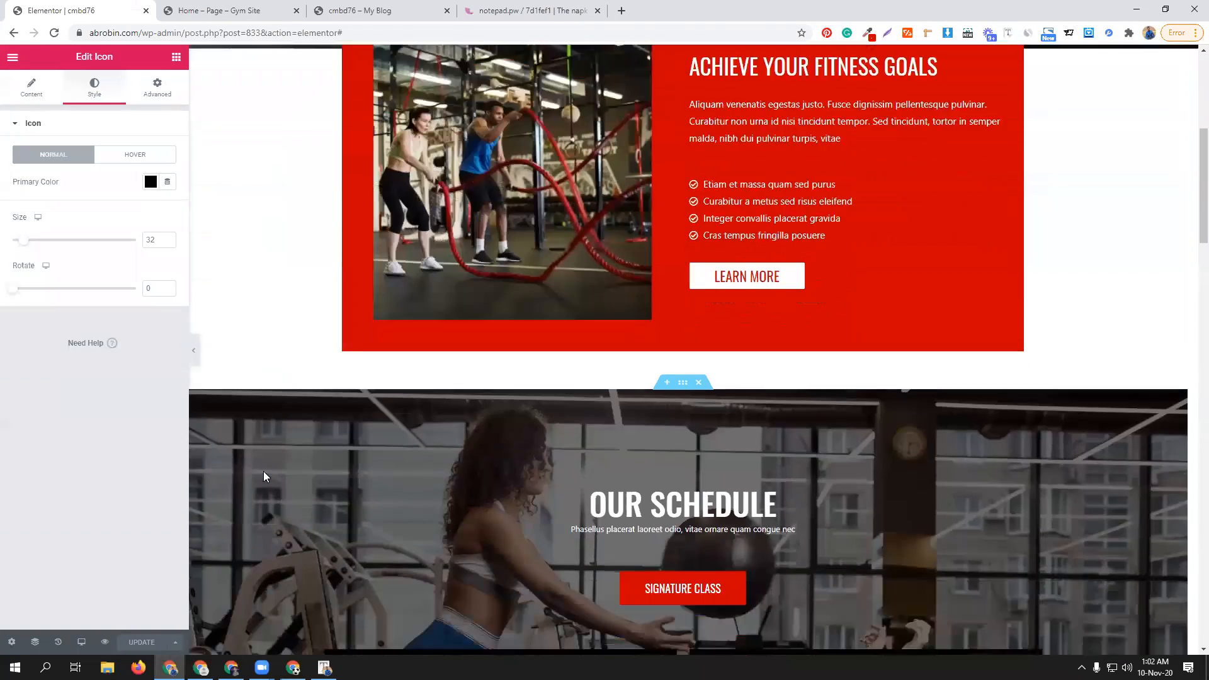
scroll(267, 473, down, 18)
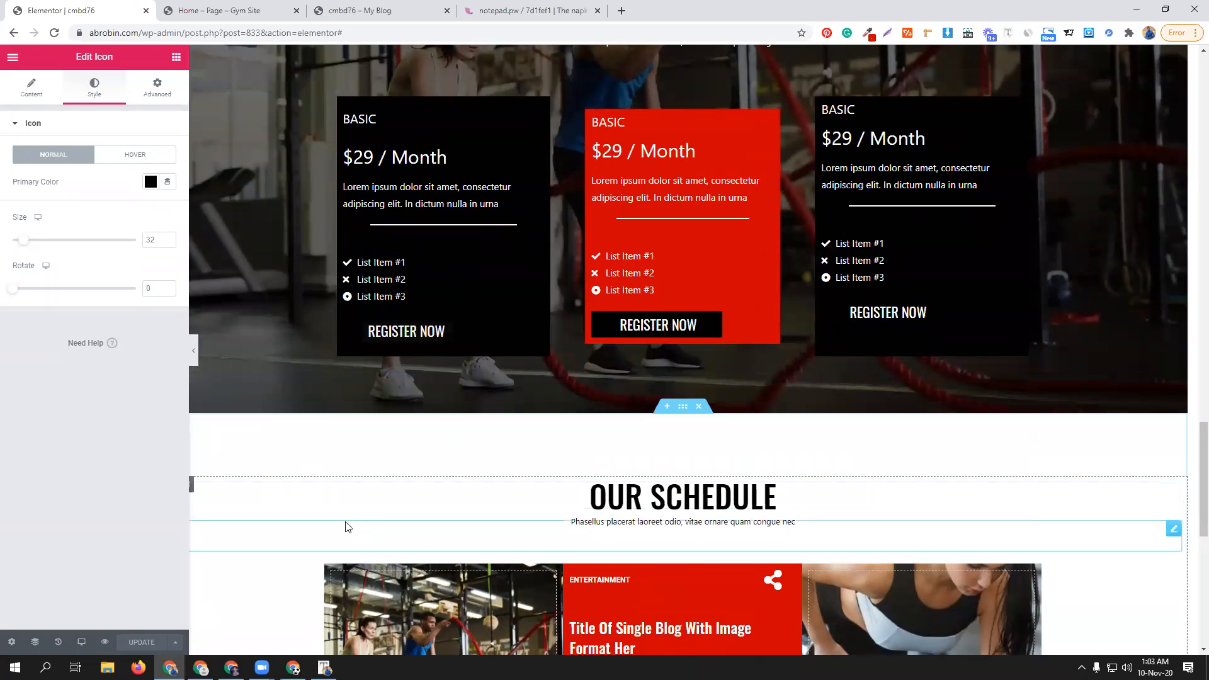
scroll(256, 565, down, 4)
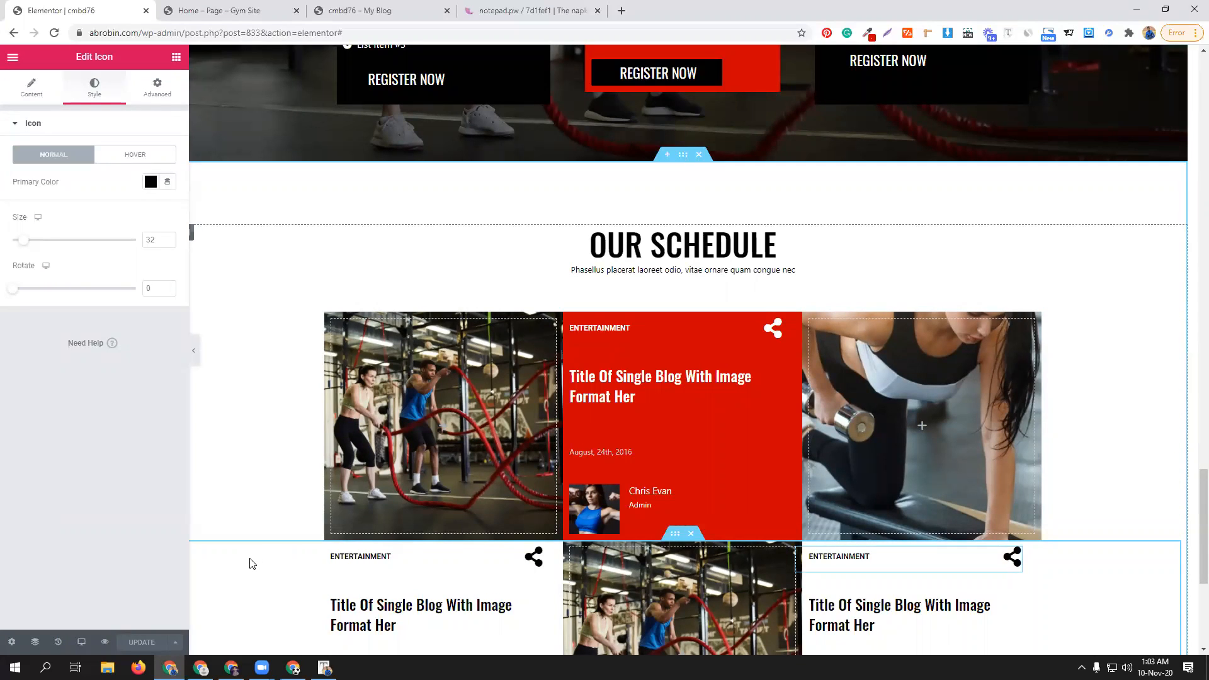
- Add a one-column section below the blog card grid, check the reference's call-to-action banner, and enable Stretch Section
scroll(459, 489, down, 5)
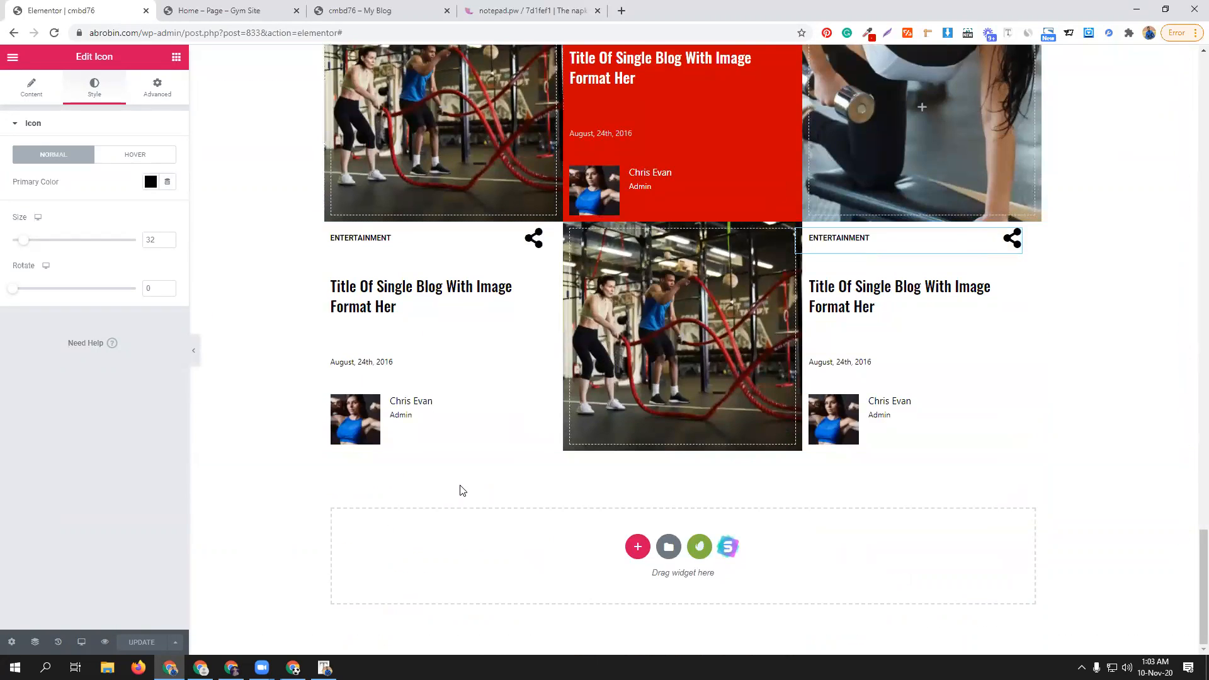
click(623, 543)
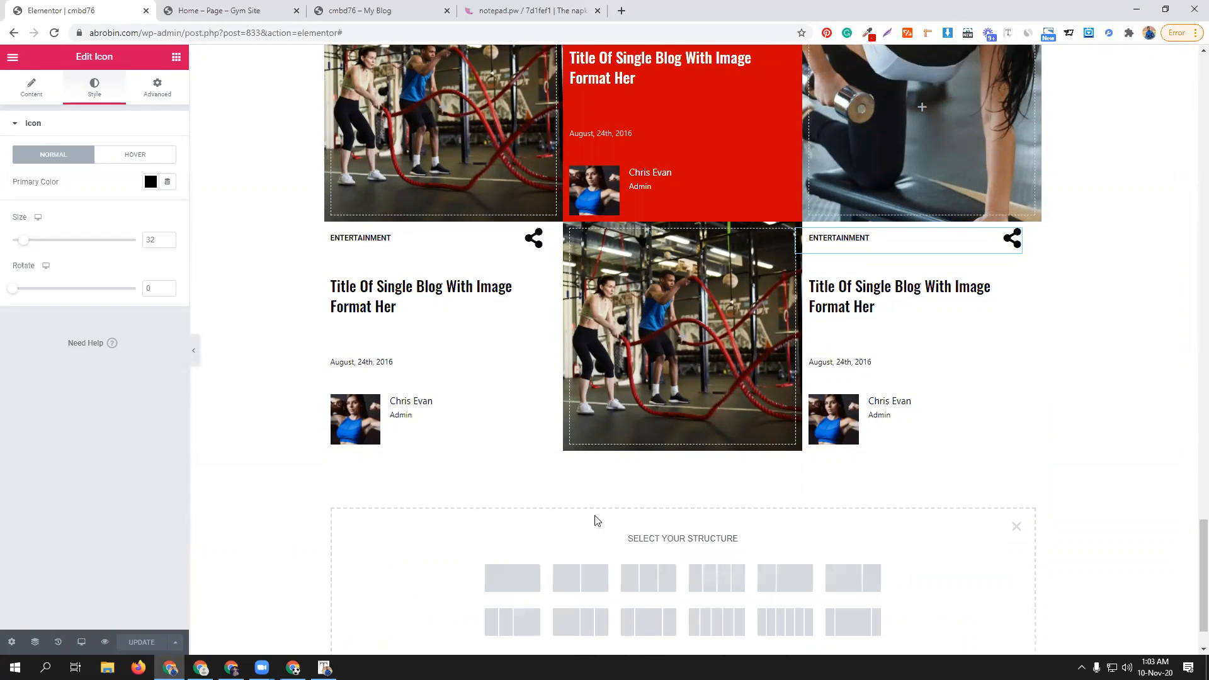
click(513, 577)
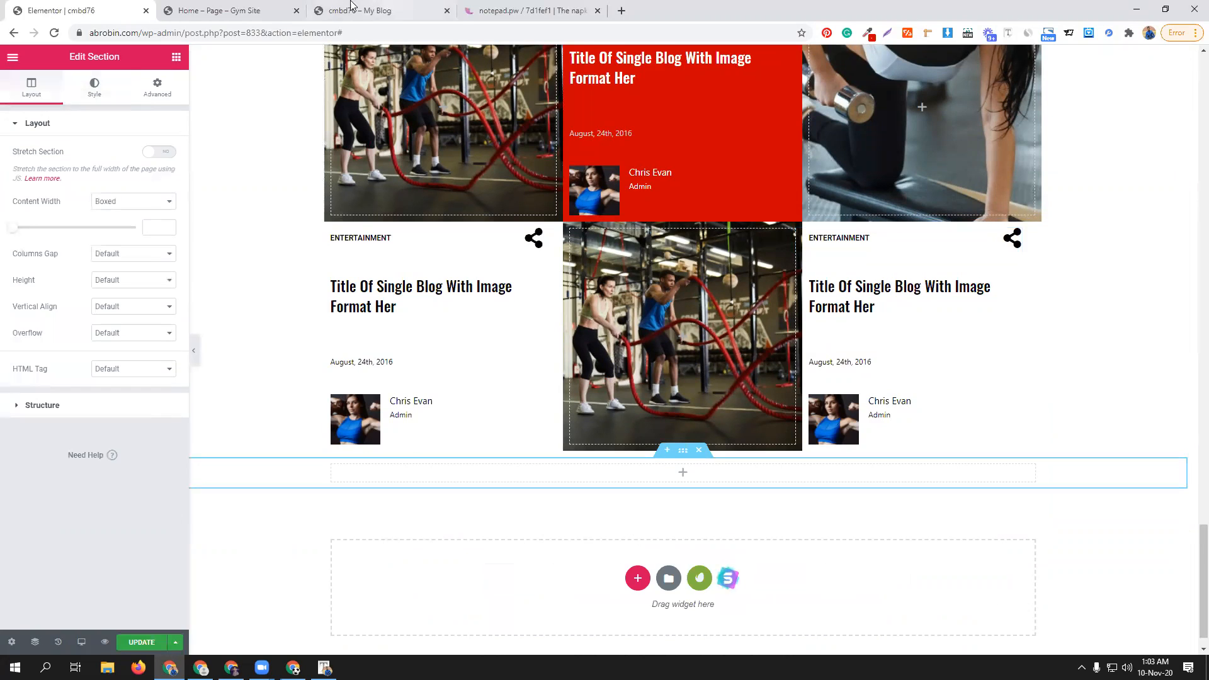
click(238, 10)
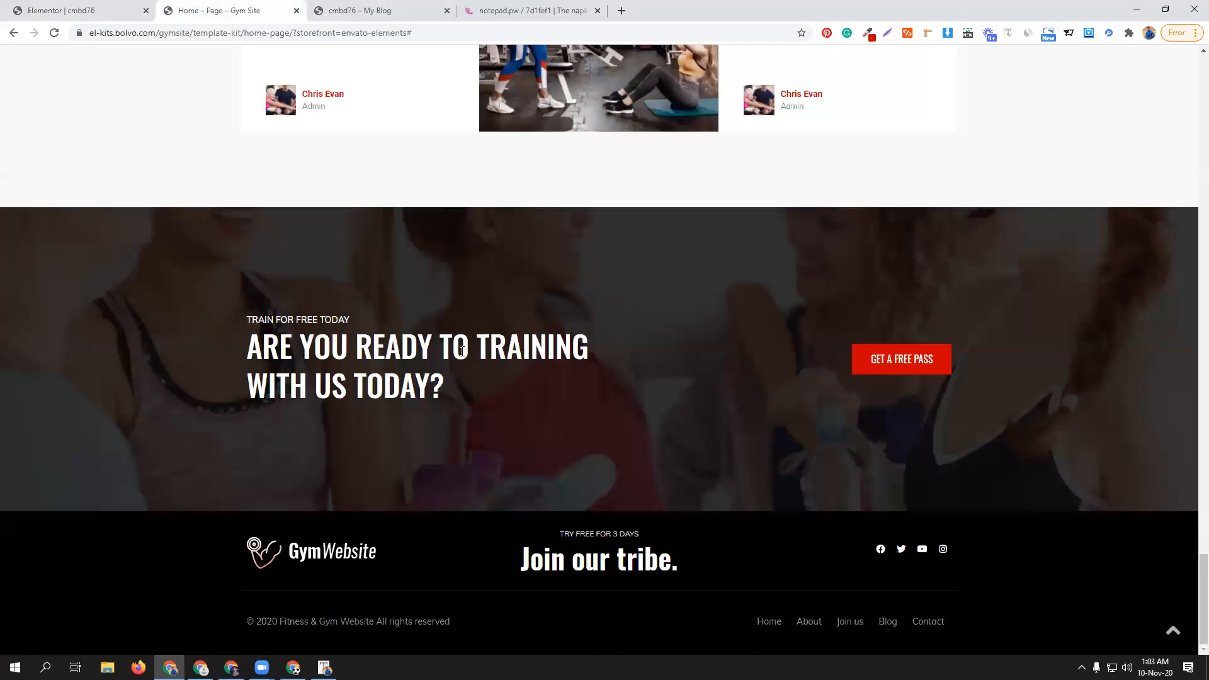
click(61, 7)
click(158, 153)
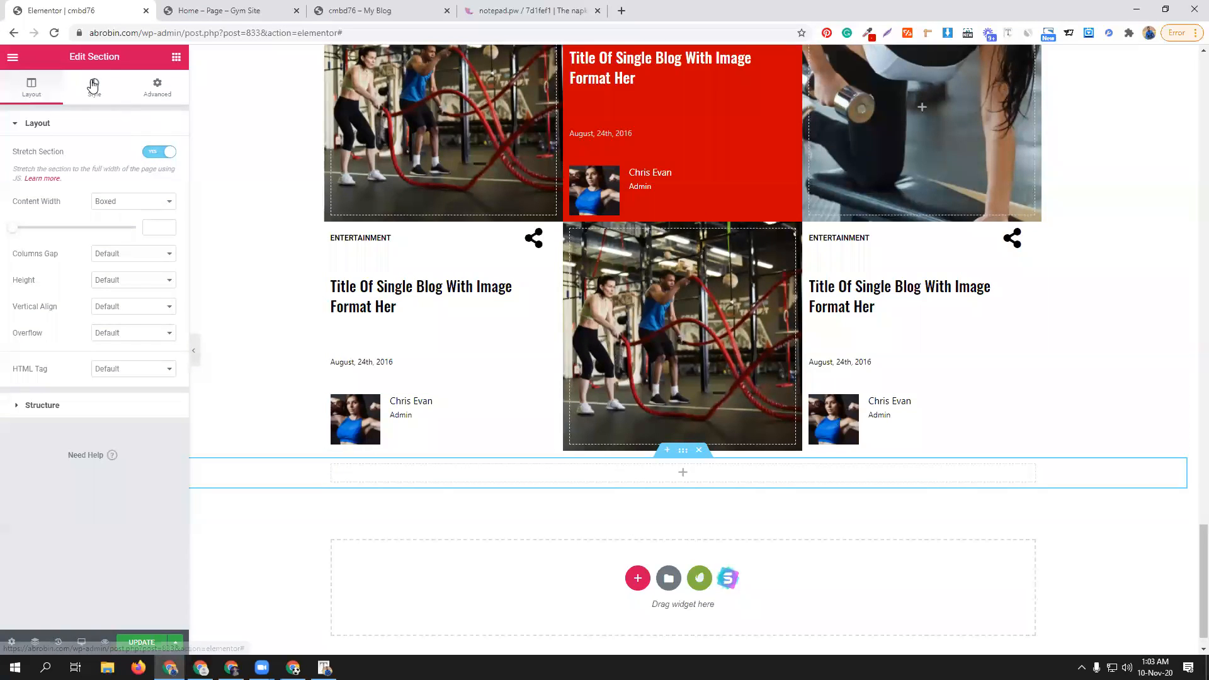
- Give the new section a classic background and upload gym-buddies-laughing-PVG5GBC from Downloads as its image
click(93, 85)
click(117, 182)
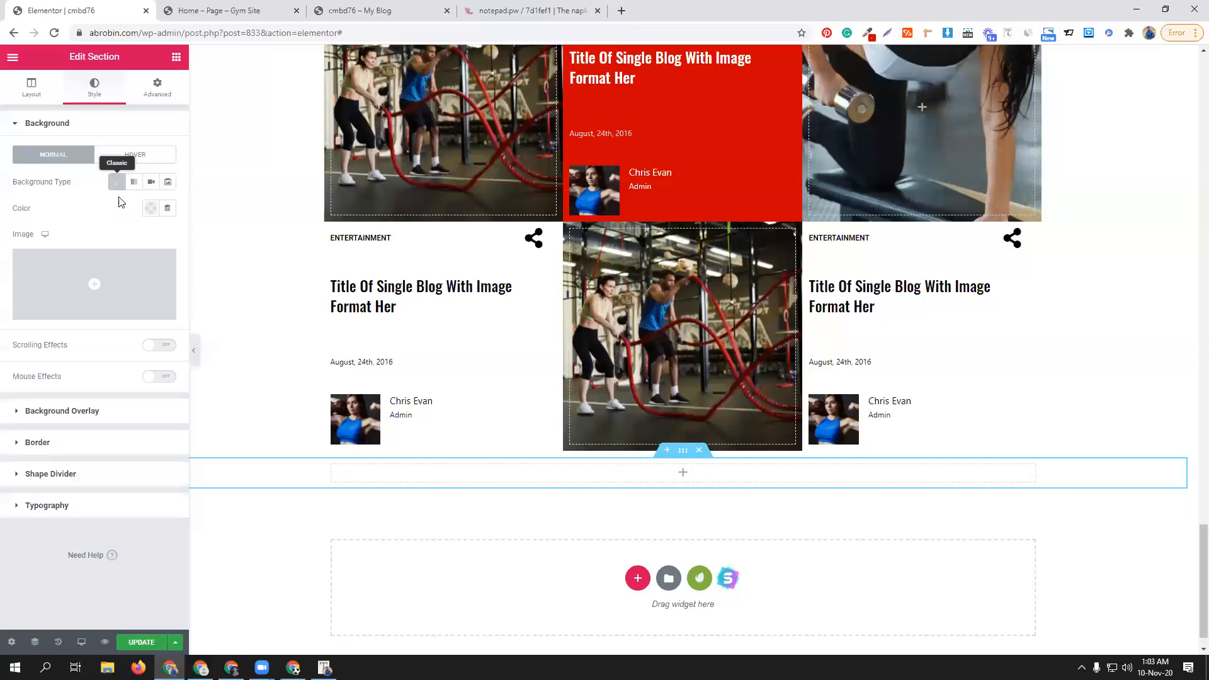
click(114, 264)
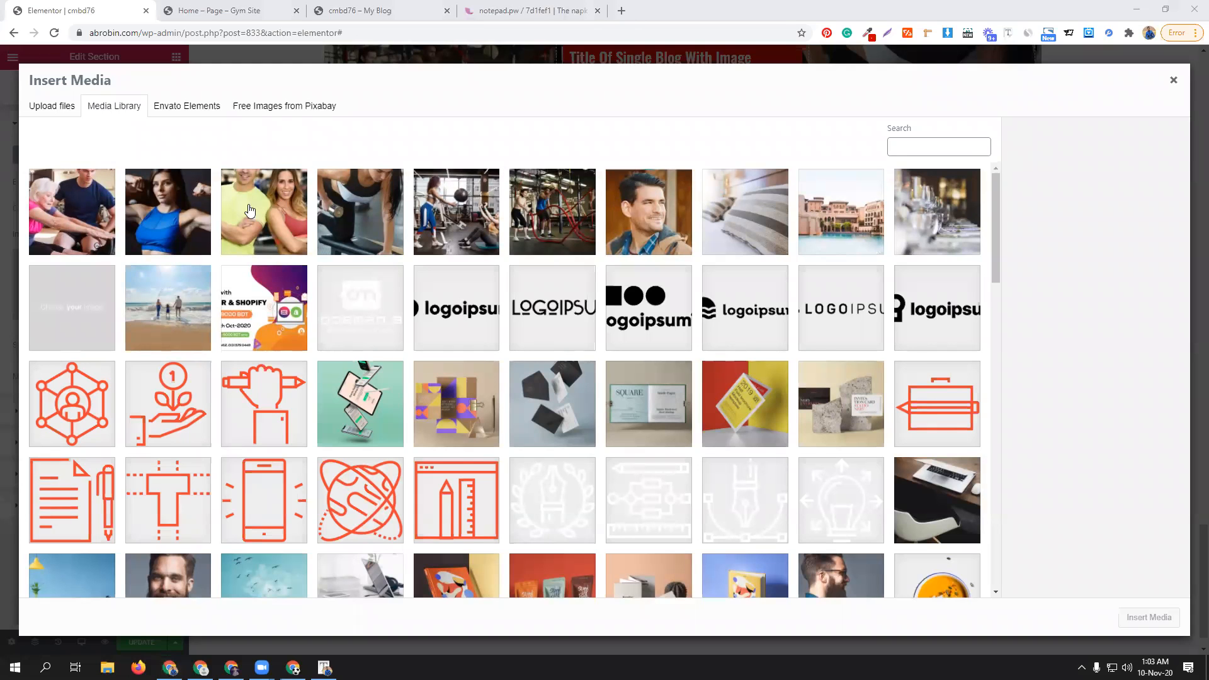
click(205, 7)
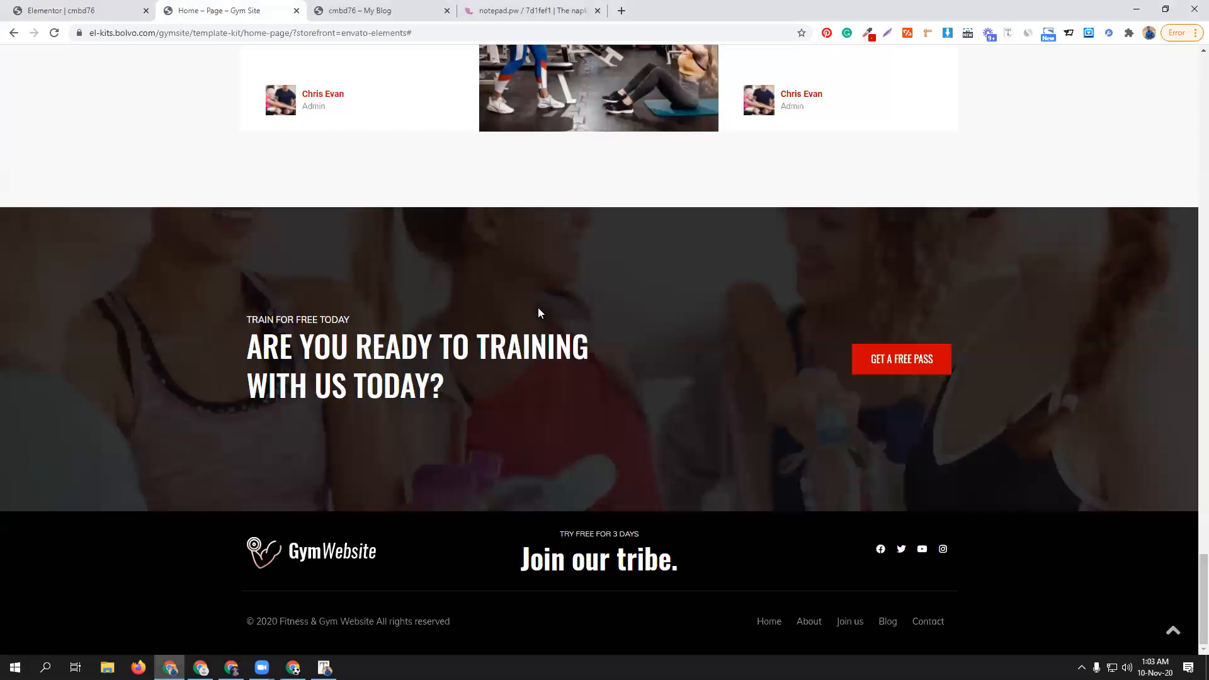
click(126, 9)
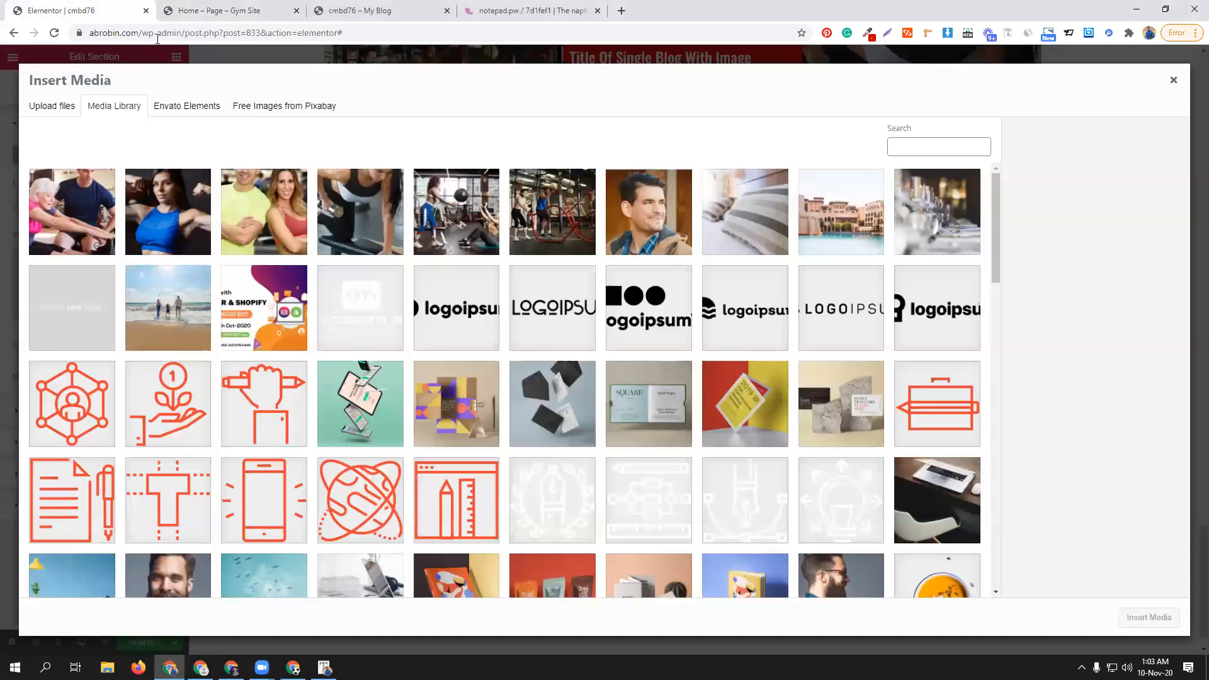
click(46, 108)
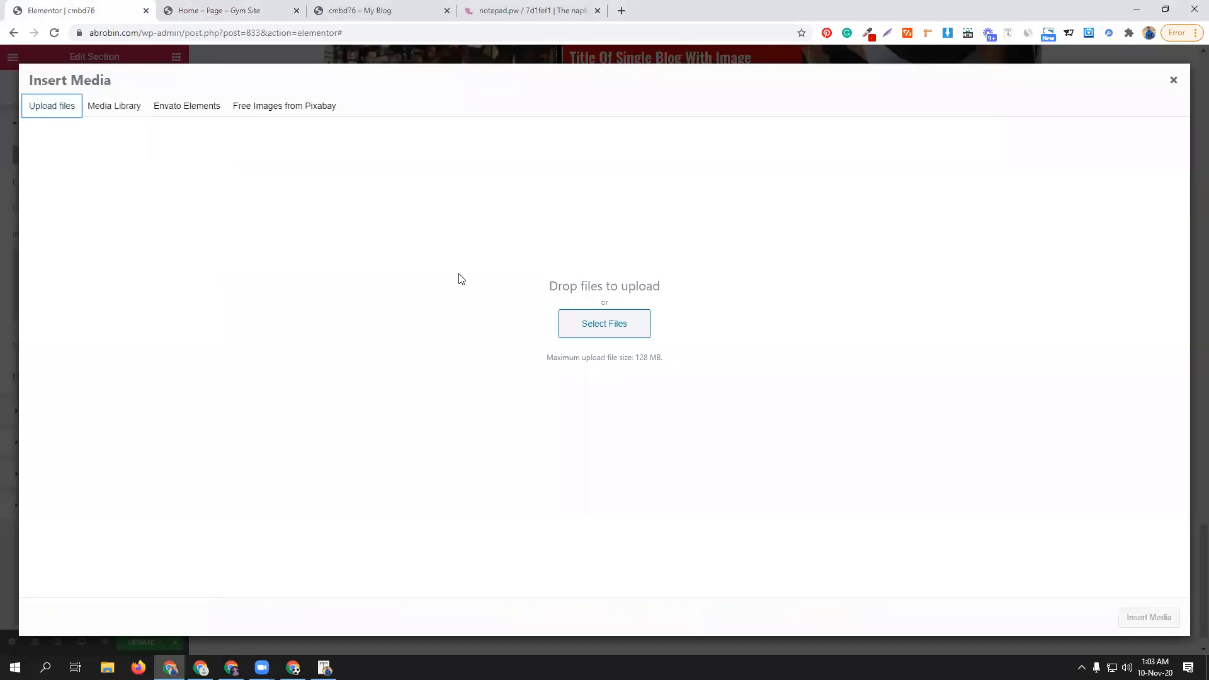
click(592, 324)
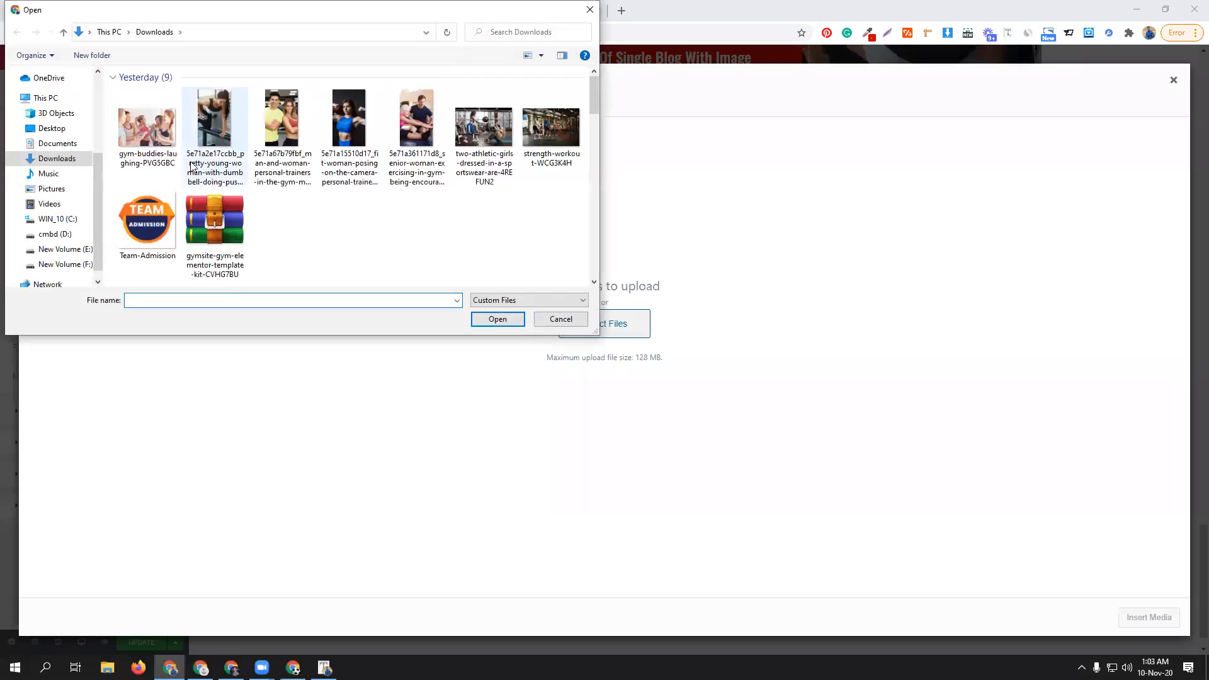
click(147, 128)
click(495, 319)
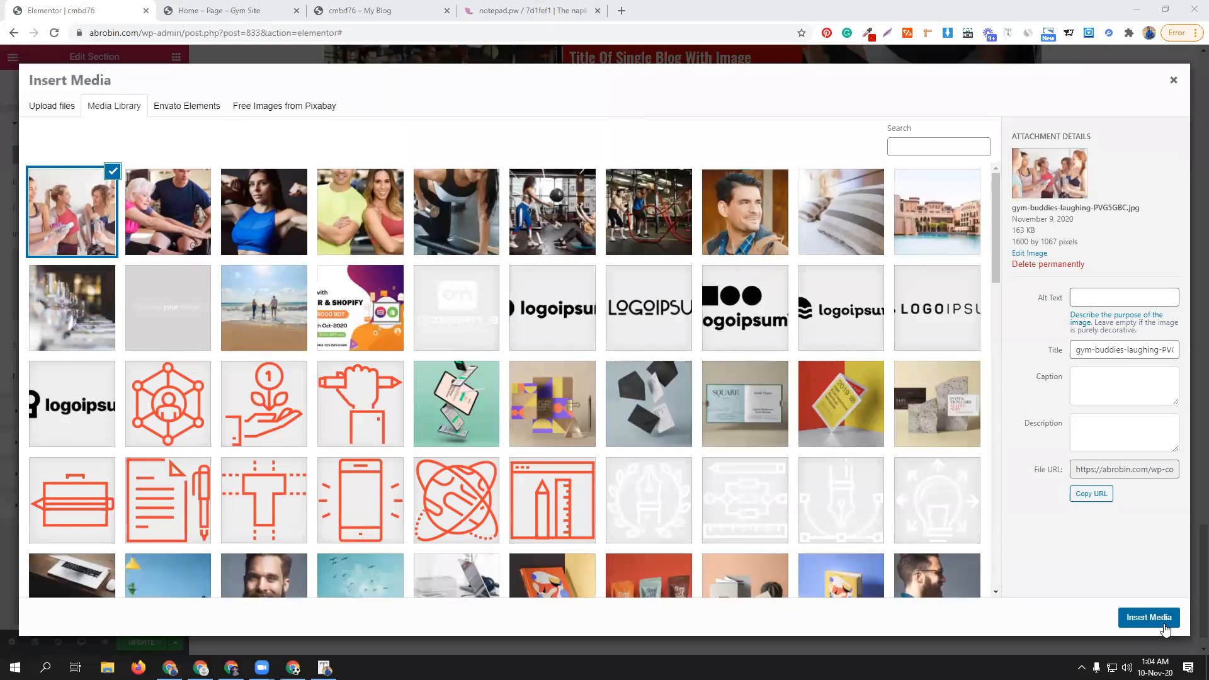
click(1148, 617)
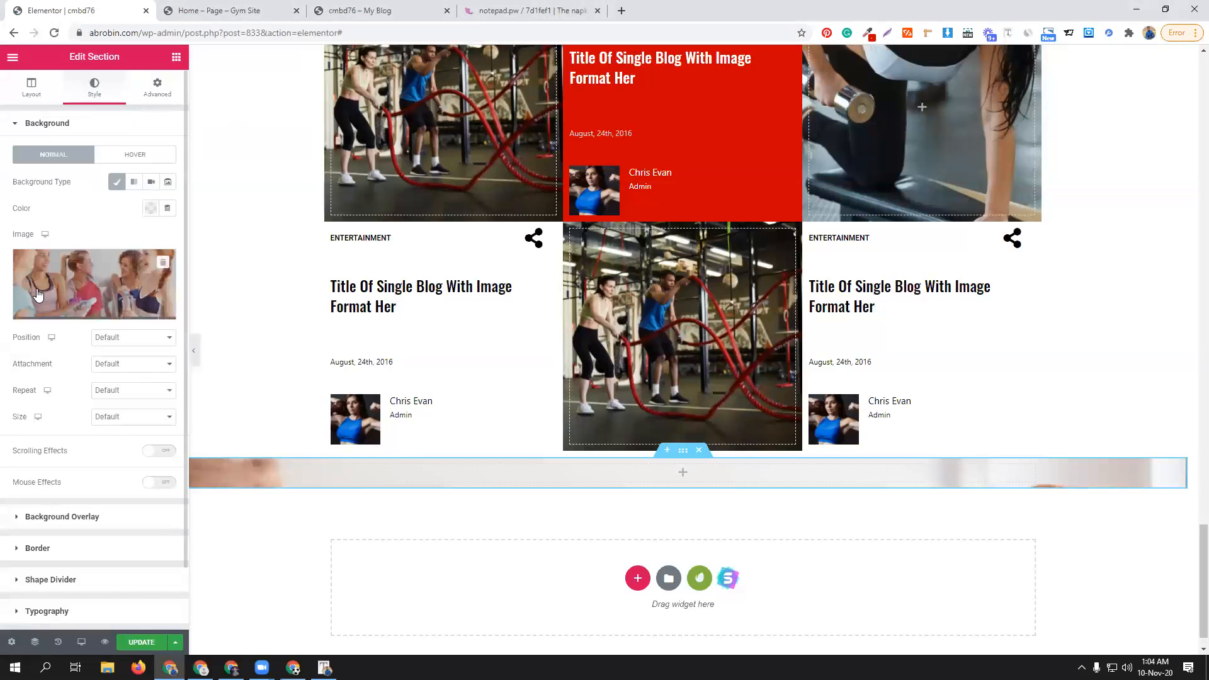
- Set the section's background image position to Center Center, repeat to No-repeat, and size to Cover
click(109, 339)
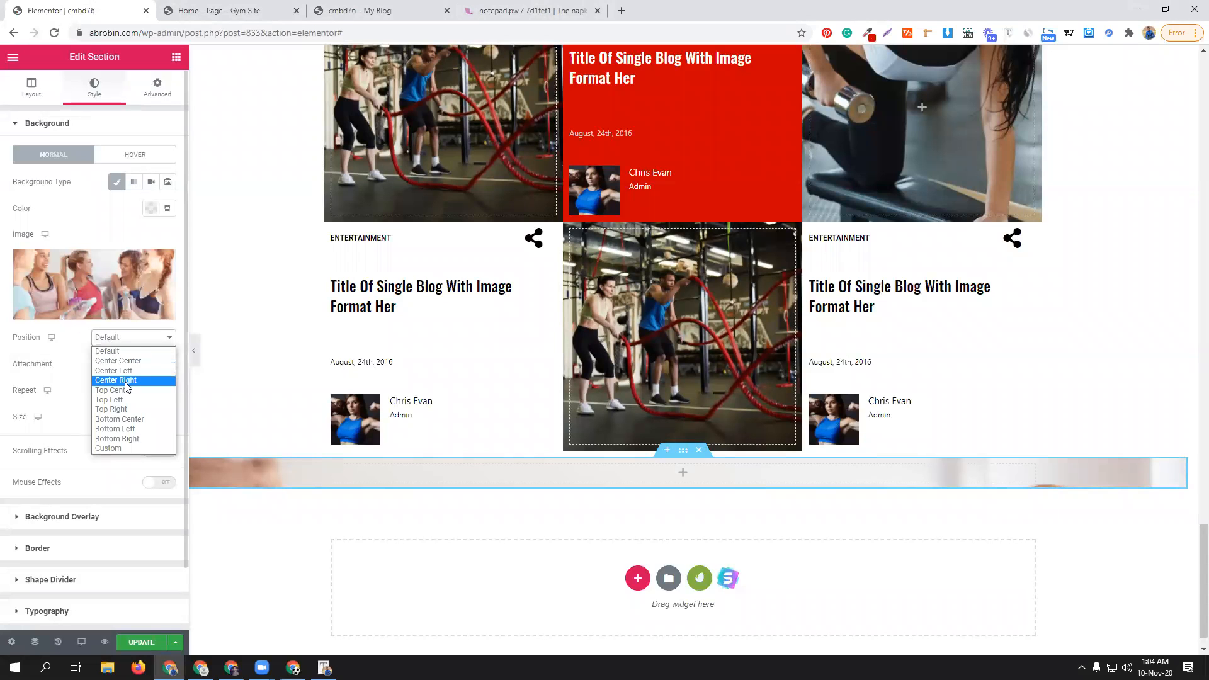
click(120, 361)
click(123, 390)
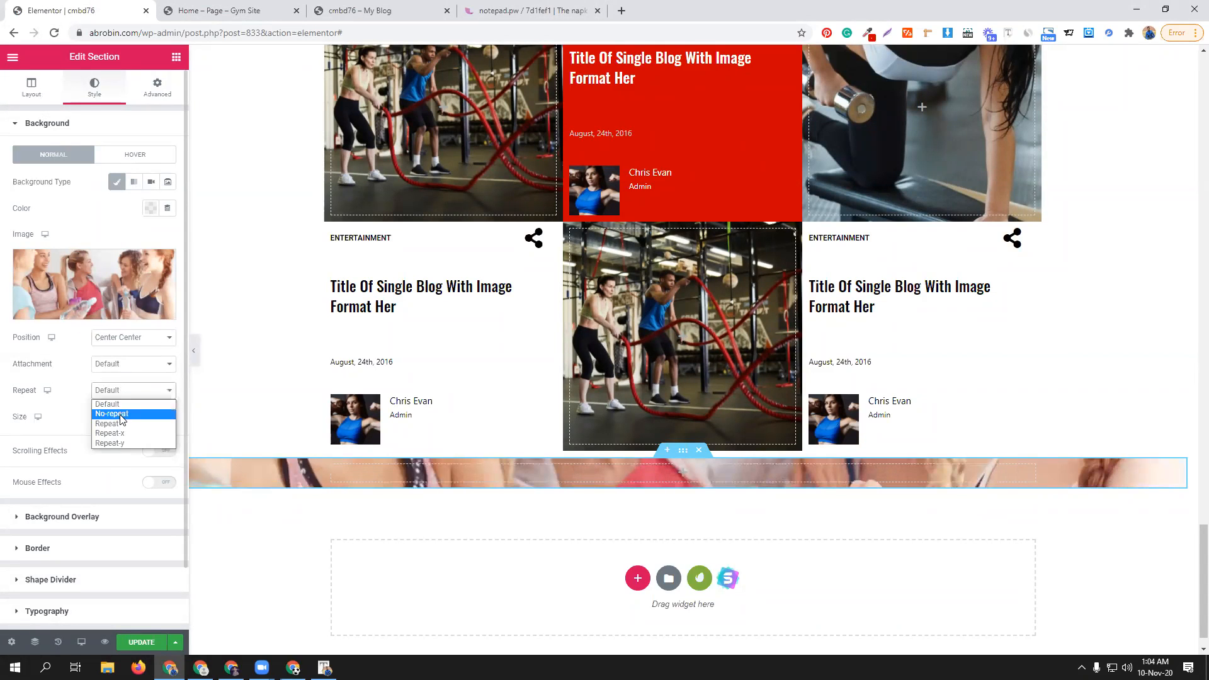
click(120, 415)
click(116, 417)
click(119, 451)
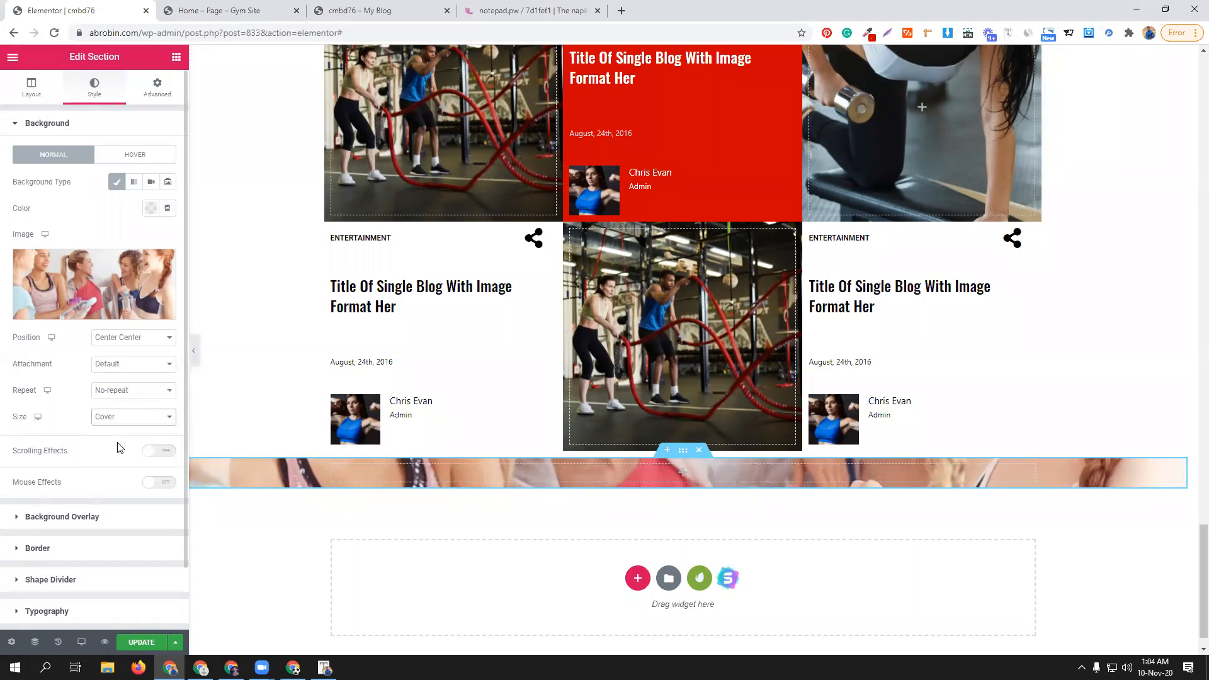
- Add a classic black #000000 background overlay to the banner section with 0.69 opacity
click(33, 517)
click(150, 215)
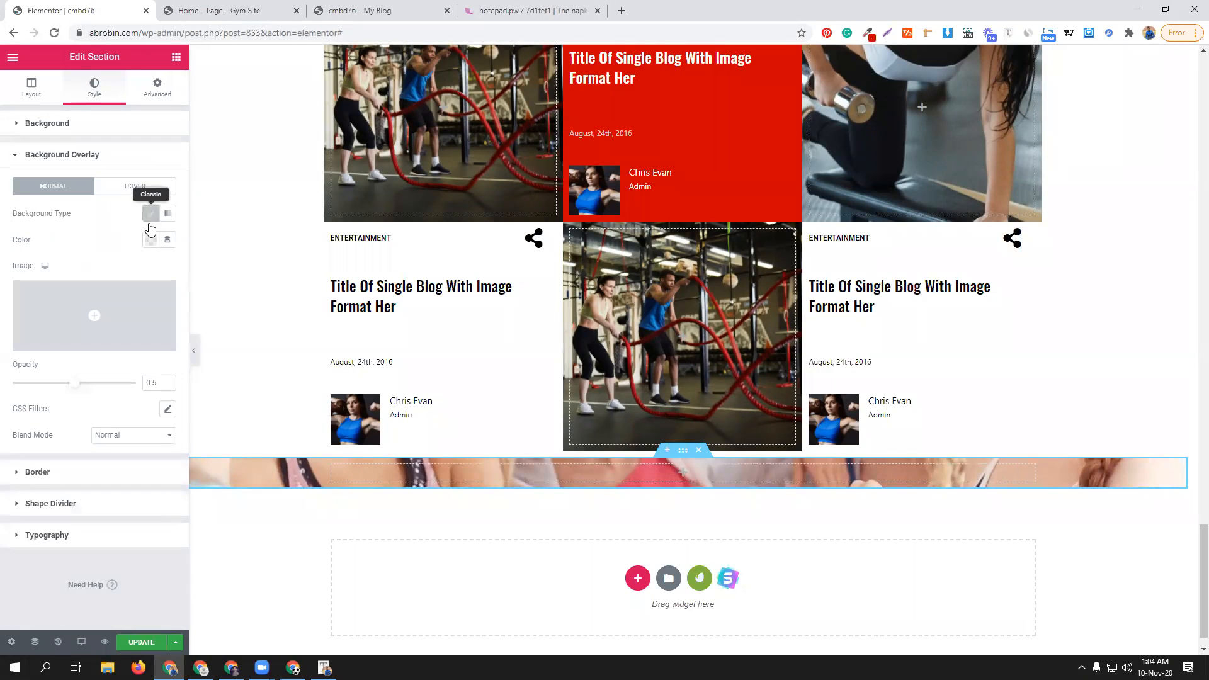
click(151, 239)
click(188, 272)
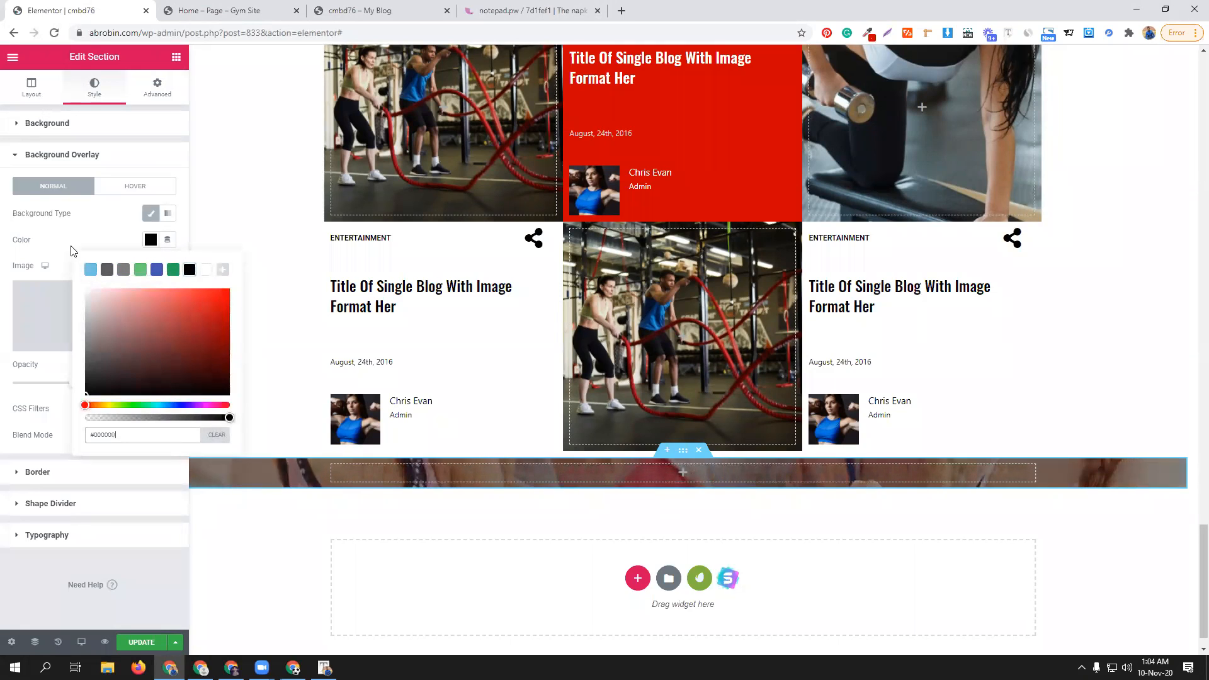
click(61, 407)
drag(78, 387, 99, 386)
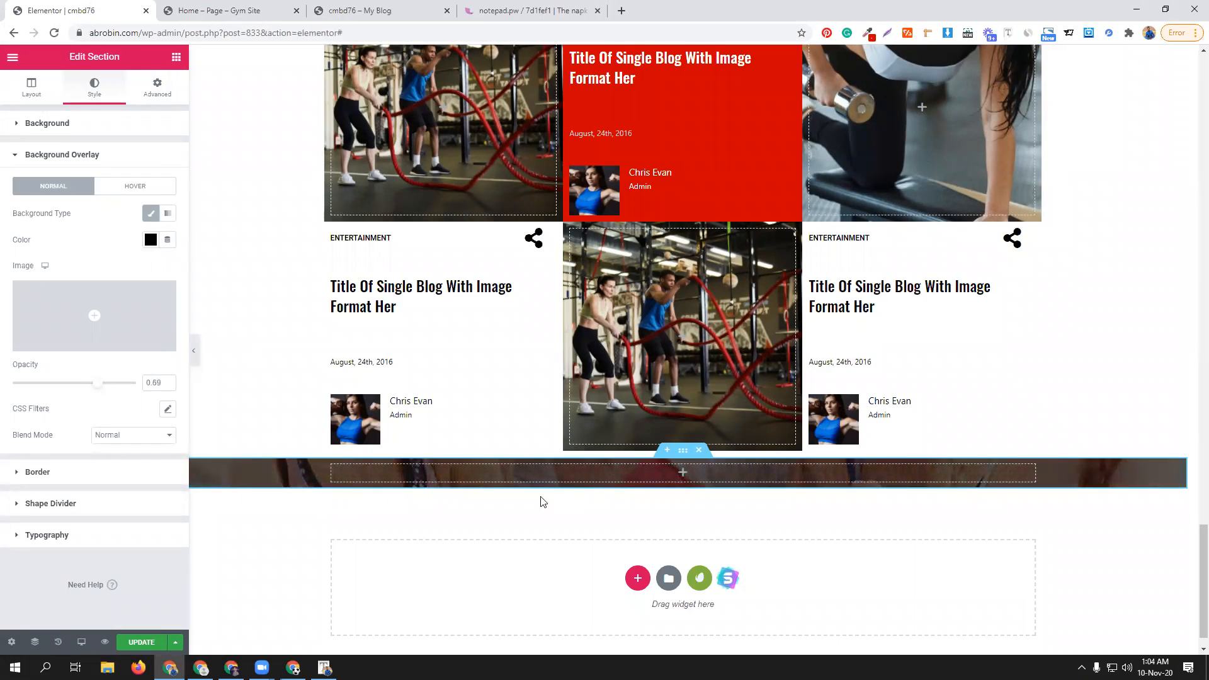
- Unlink the banner section's padding, set 150 px top and 100 px bottom, and compare the height with the reference banner
click(157, 88)
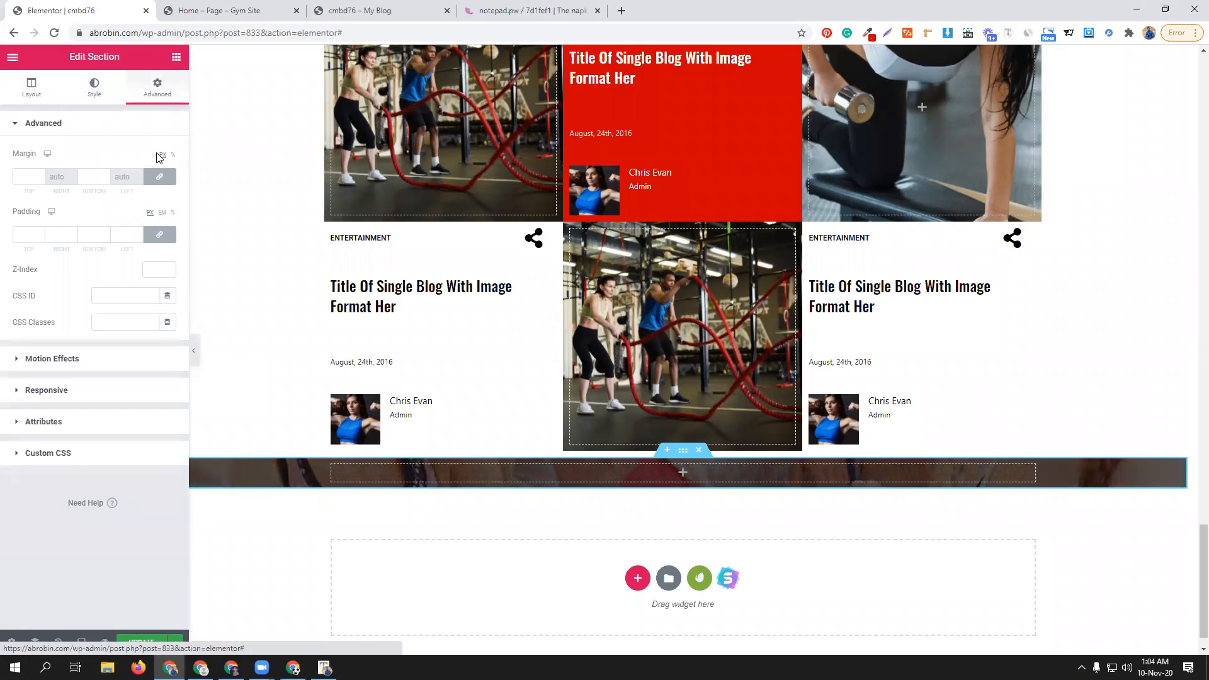
click(156, 235)
double_click(22, 235)
text(150)
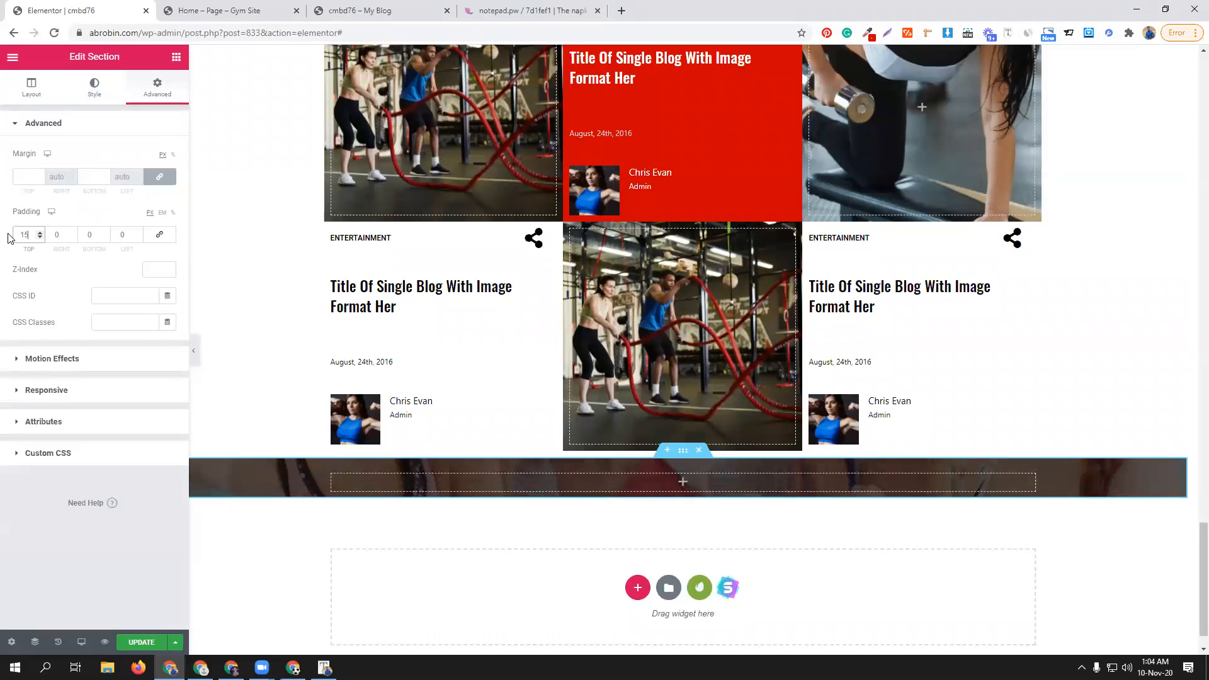
double_click(86, 230)
text(100)
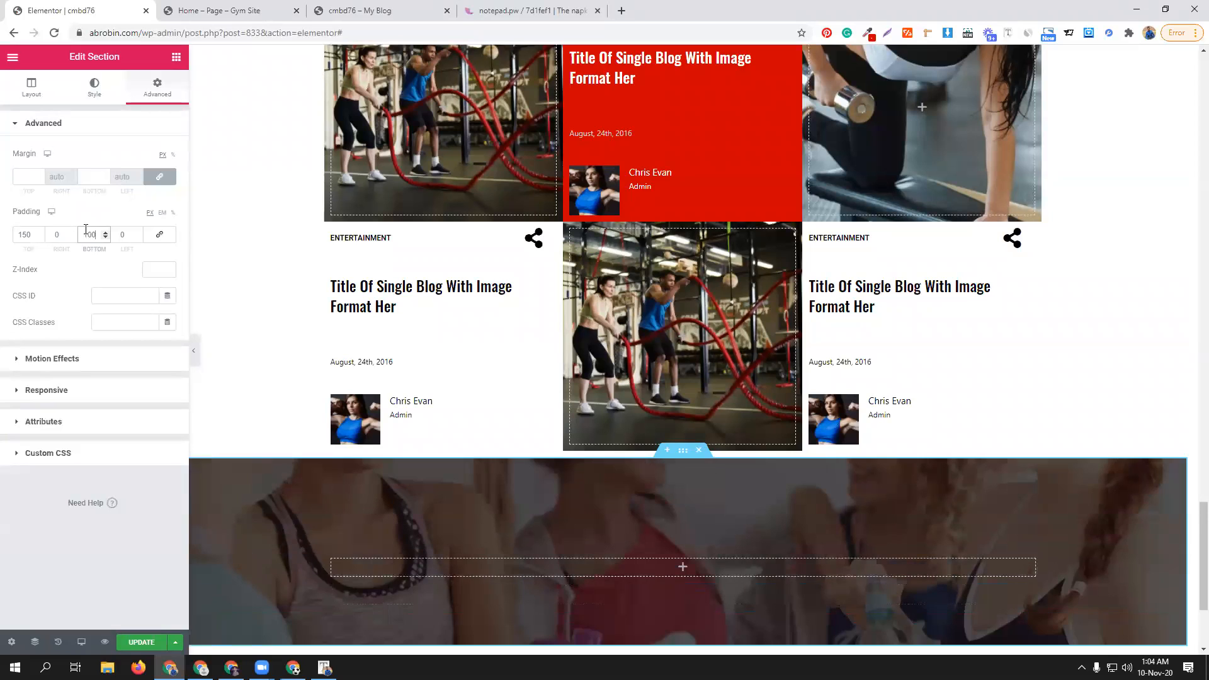
click(245, 9)
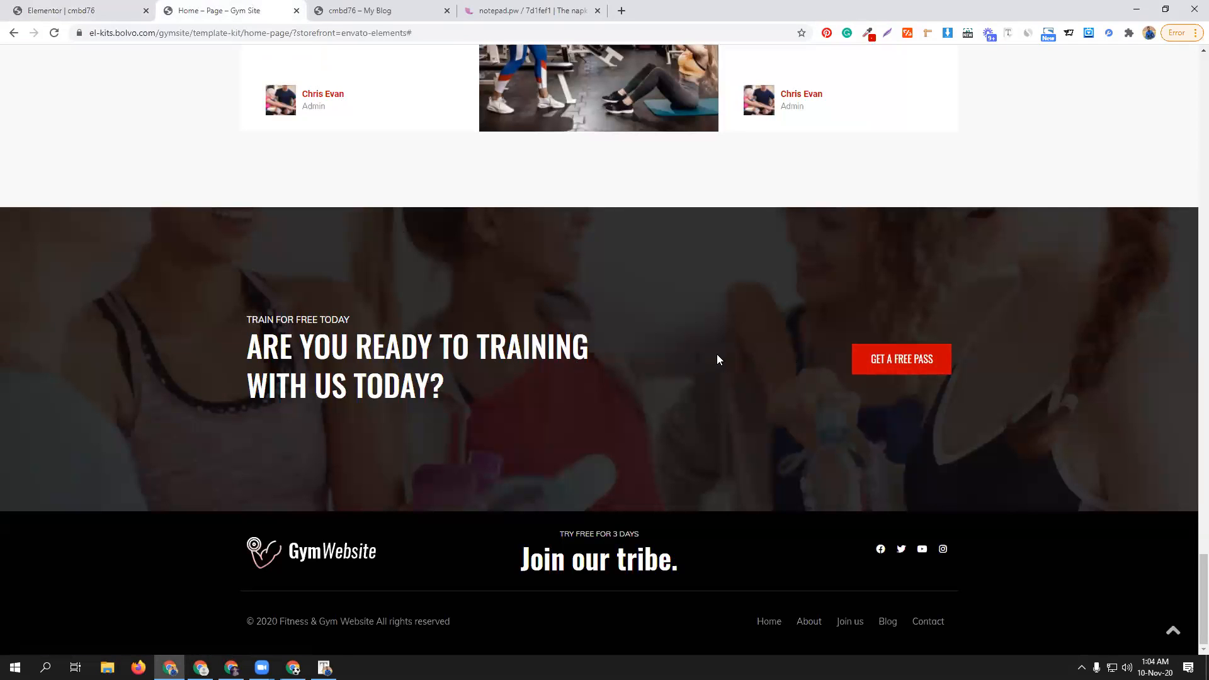
click(101, 10)
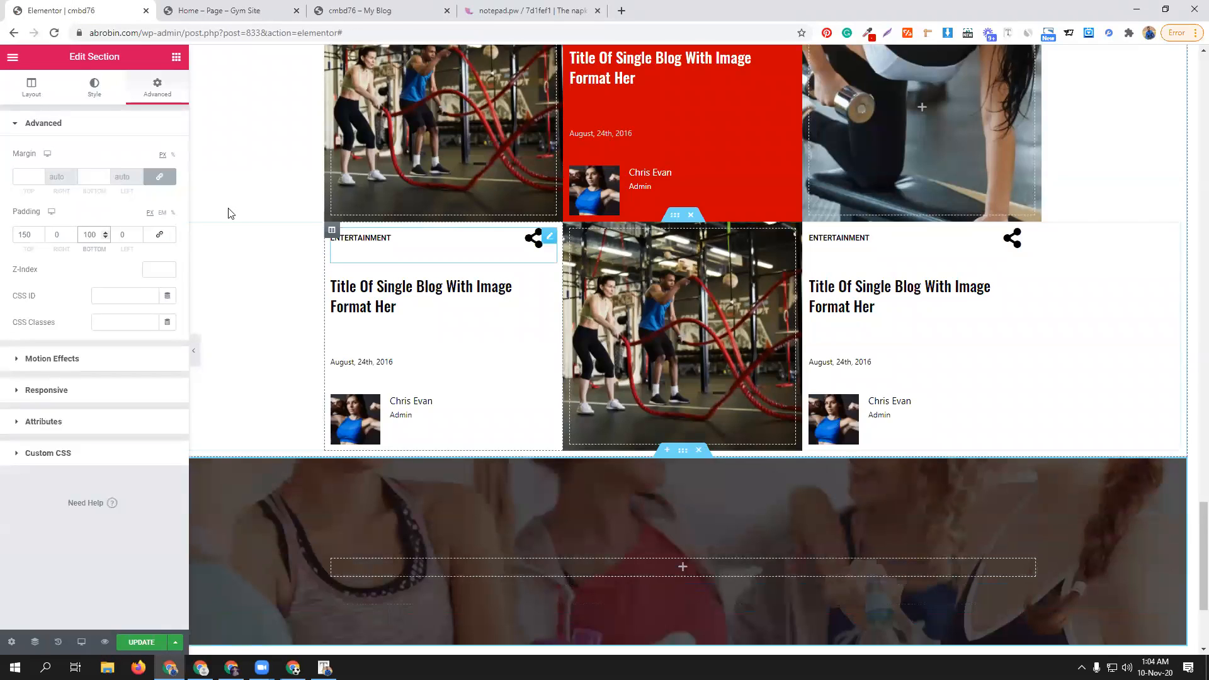
- Place a two-column Inner Section inside the banner section
click(176, 57)
drag(49, 180, 777, 561)
scroll(392, 487, down, 3)
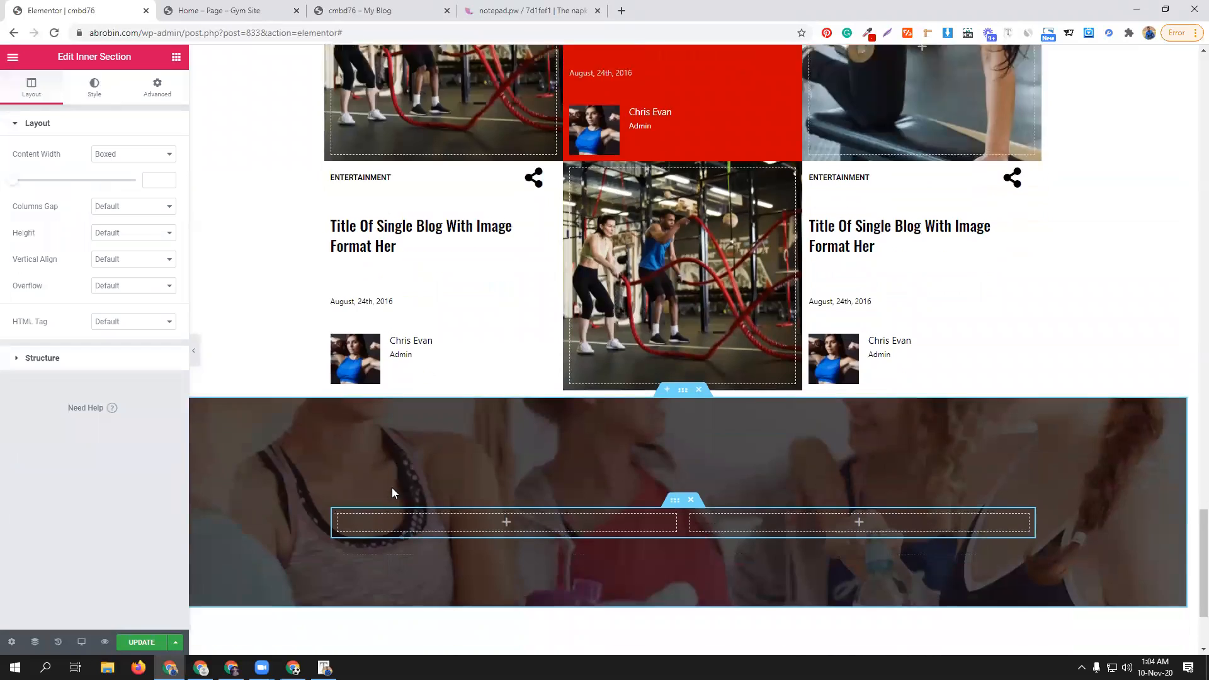
- Add a Heading to the inner section's first column using the reference text "TRAIN FOR FREE TODAY"
click(255, 9)
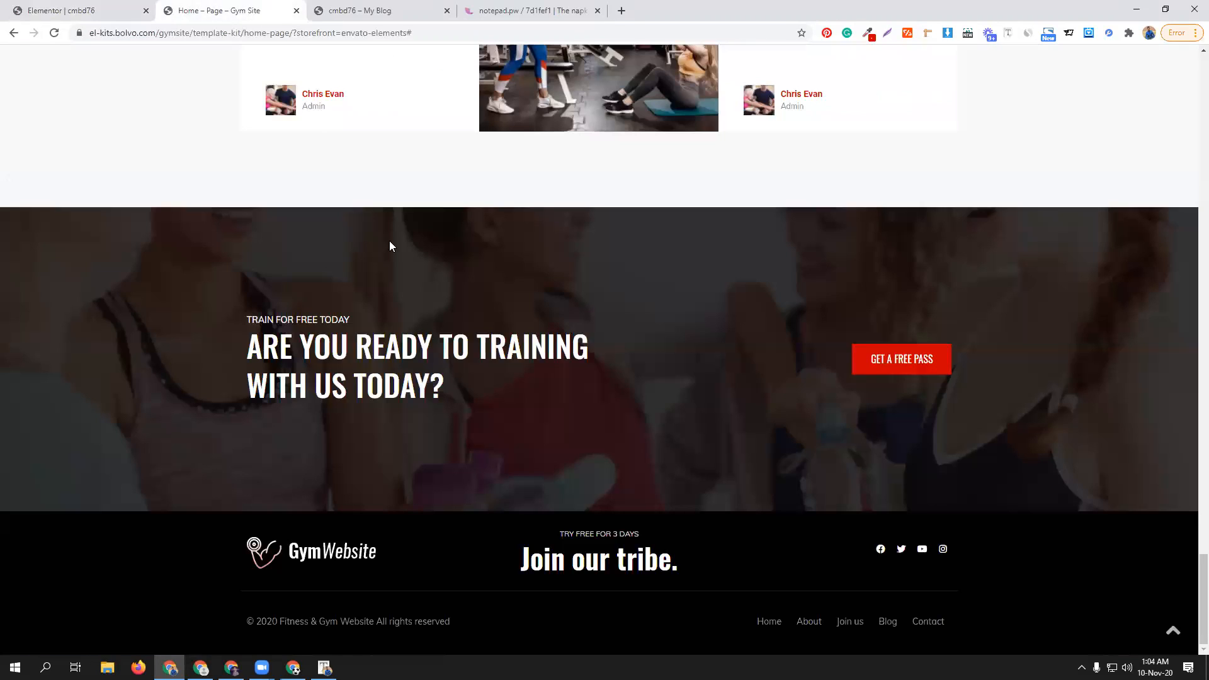
triple_click(323, 316)
key(ctrl+c)
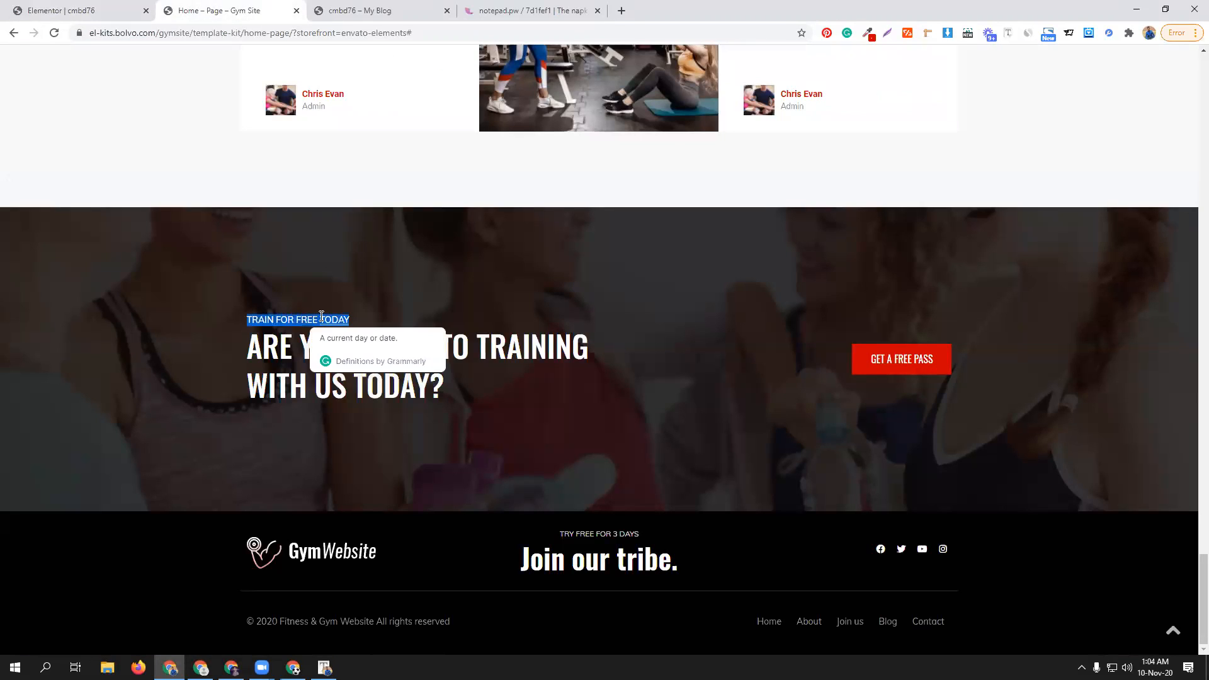
click(81, 10)
drag(135, 182, 367, 346)
triple_click(82, 178)
key(ctrl+v)
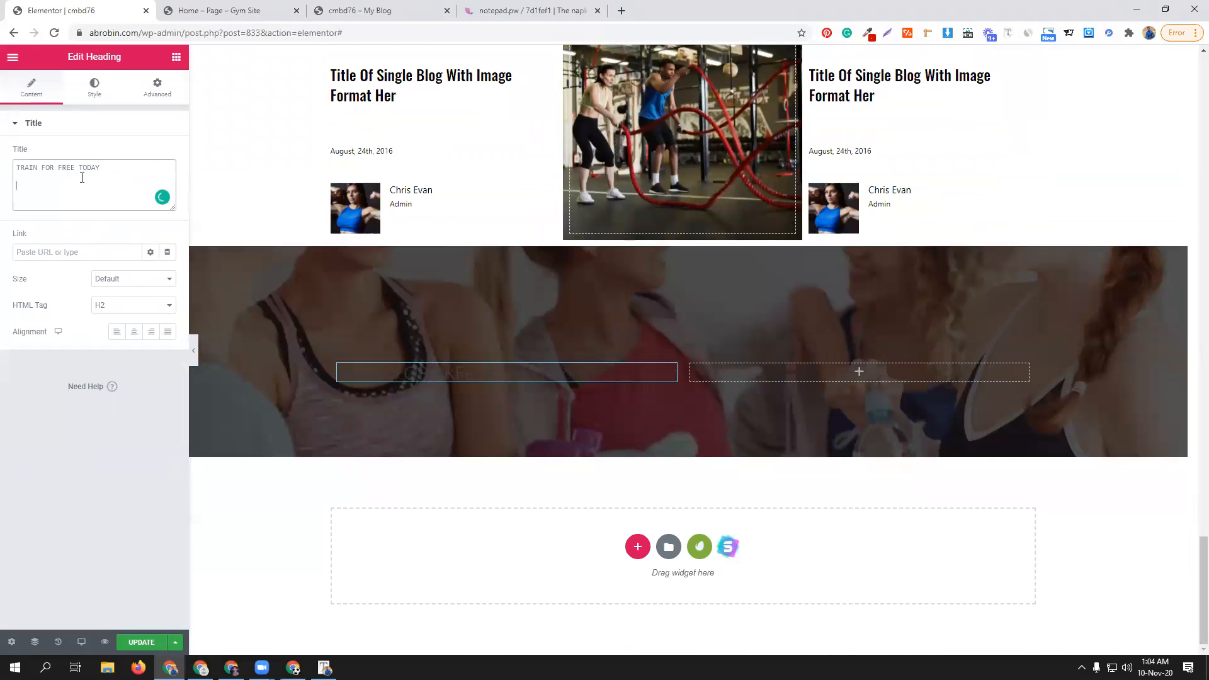
- Style the "TRAIN FOR FREE TODAY" heading with white text and a 14 px font size
click(95, 88)
click(151, 154)
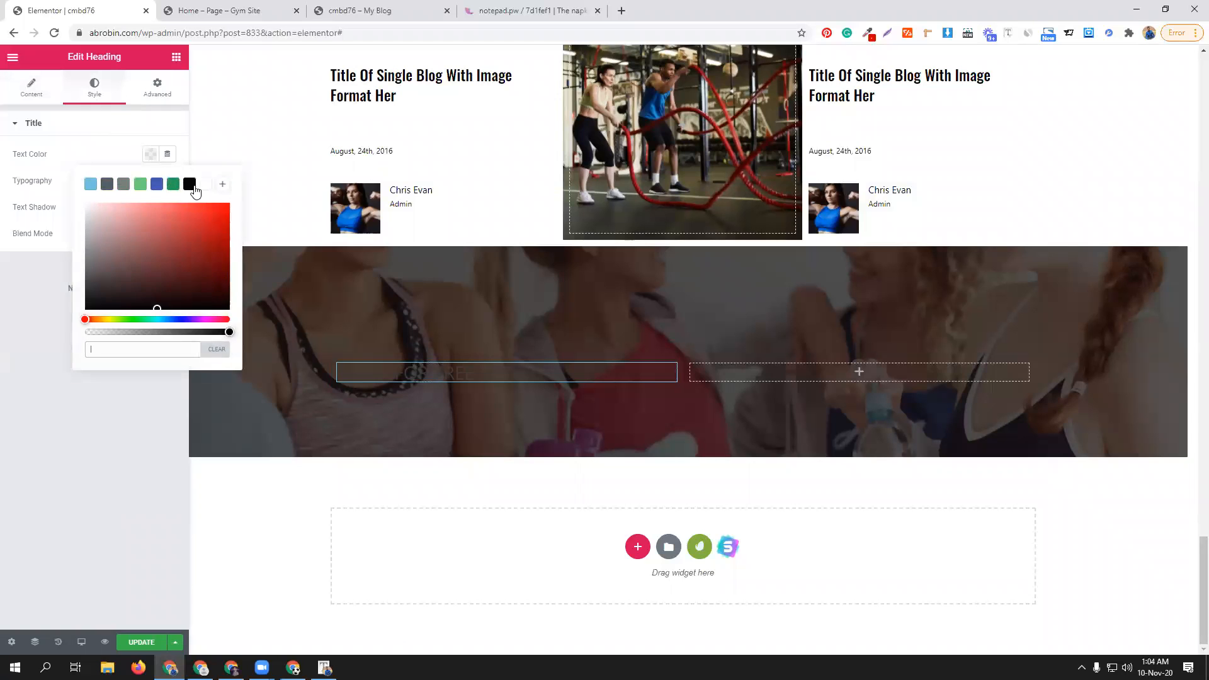
click(110, 144)
click(130, 122)
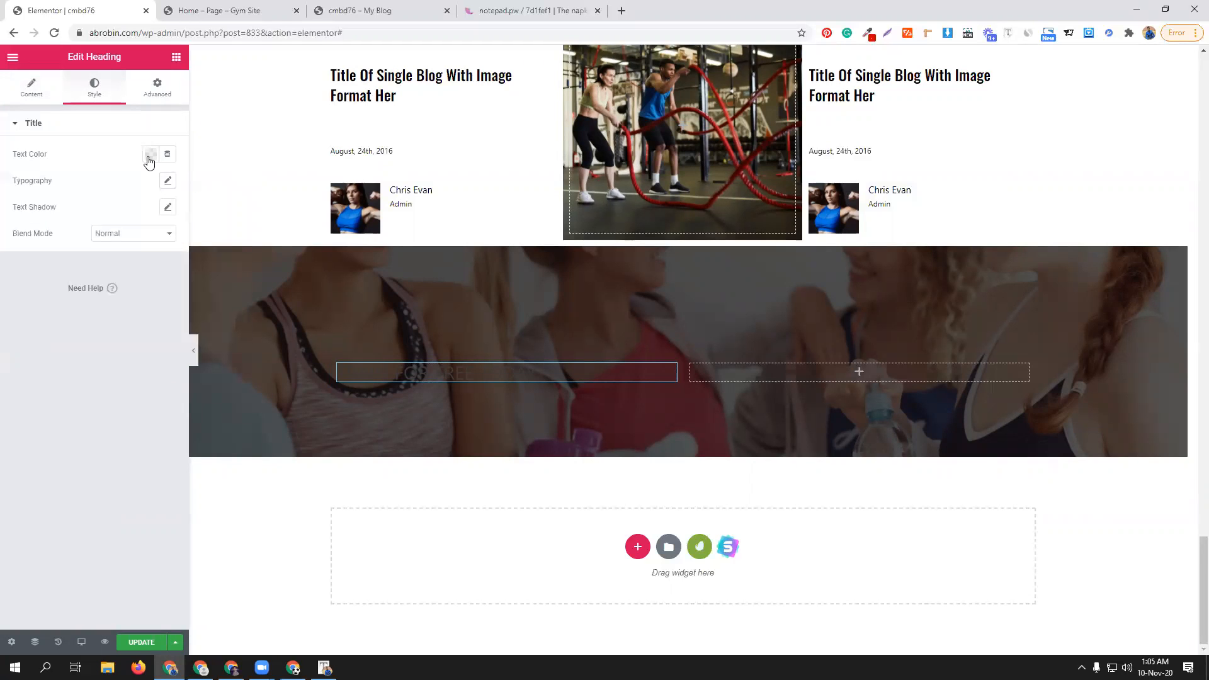
click(150, 153)
click(206, 183)
click(106, 166)
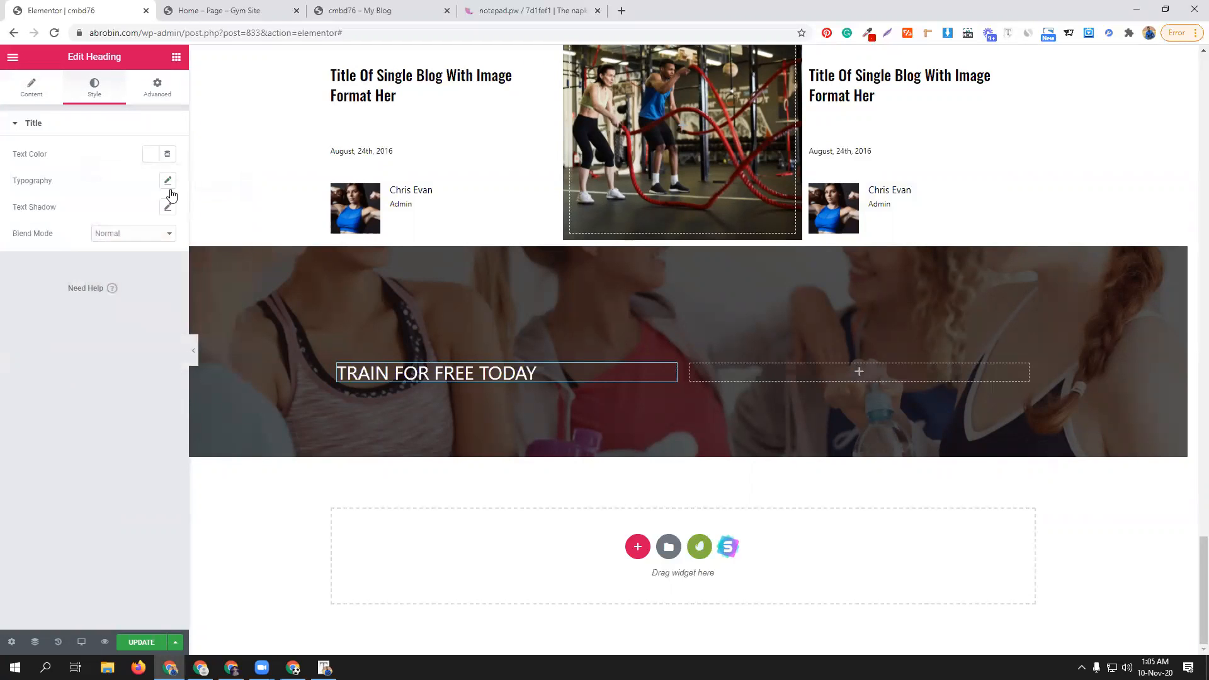
click(166, 182)
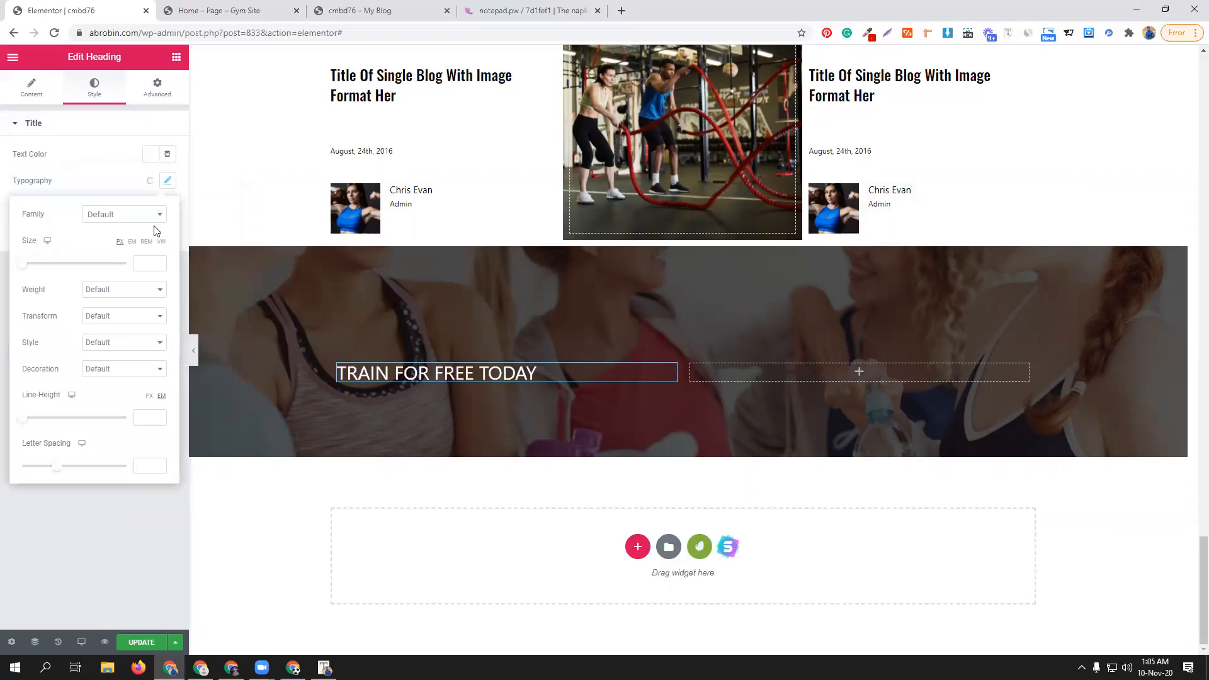
click(159, 261)
click(159, 260)
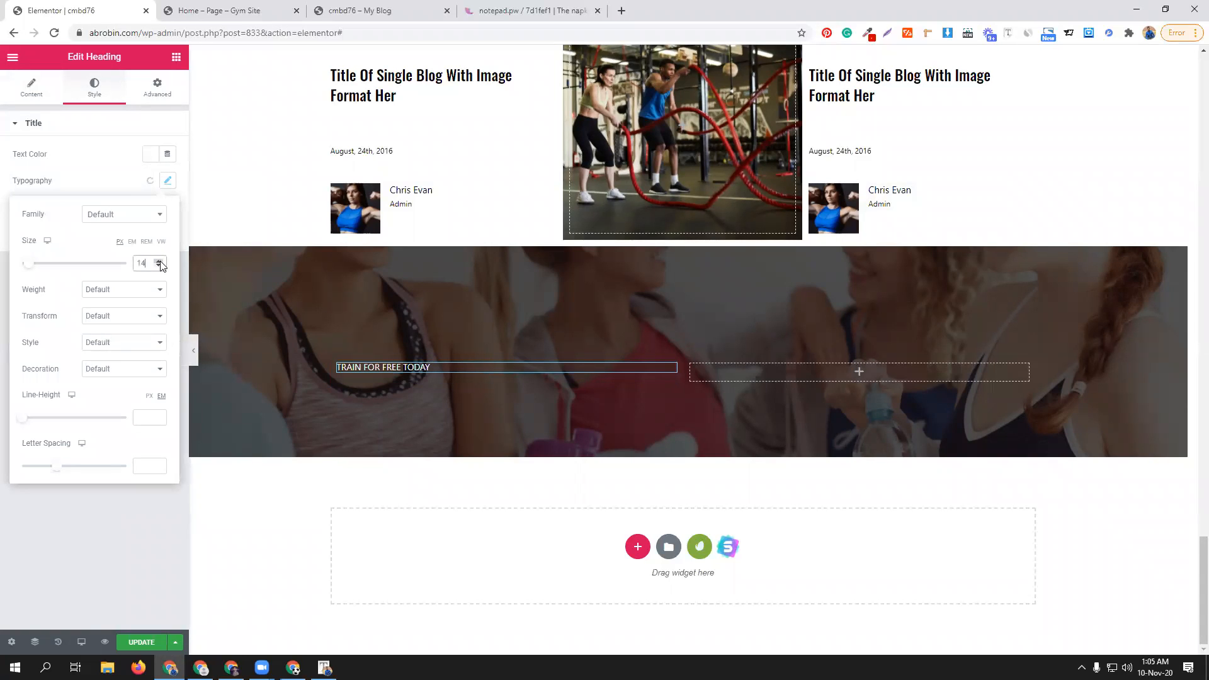
- Add a second Heading below "TRAIN FOR FREE TODAY" using the reference text "ARE YOU READY TO TRAINING WITH US TODAY?"
click(176, 57)
drag(134, 183, 391, 372)
click(216, 8)
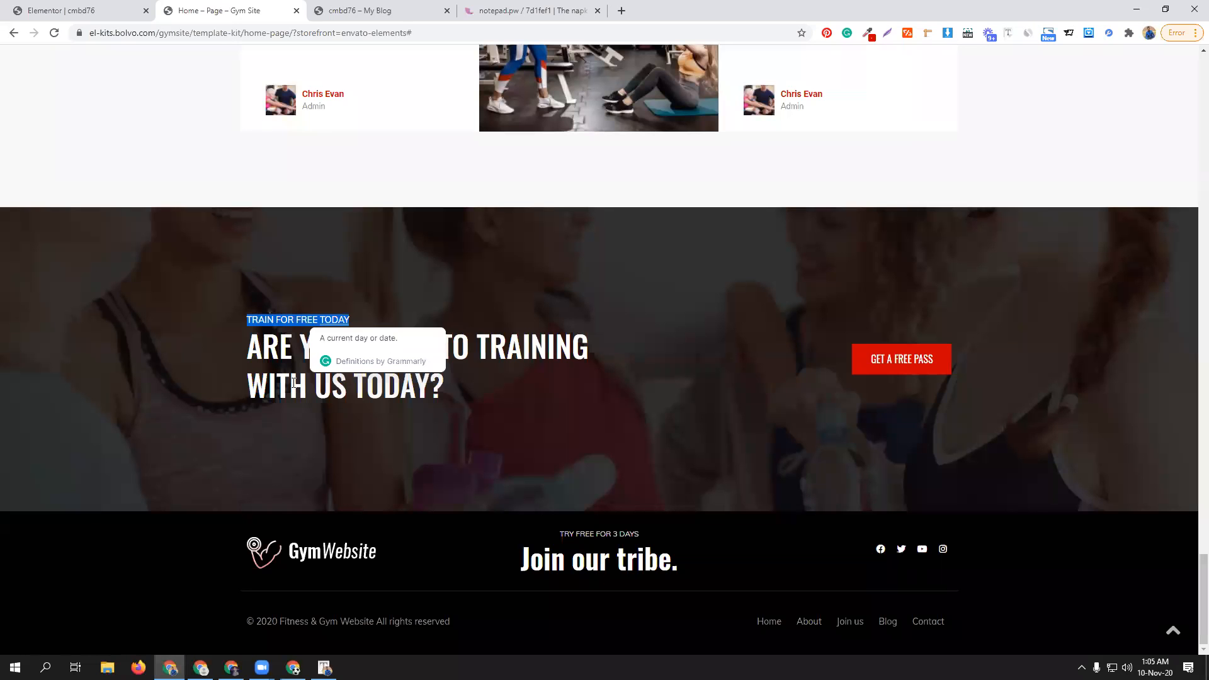
triple_click(293, 383)
click(272, 339)
drag(250, 348, 449, 391)
key(ctrl+c)
click(140, 5)
triple_click(118, 177)
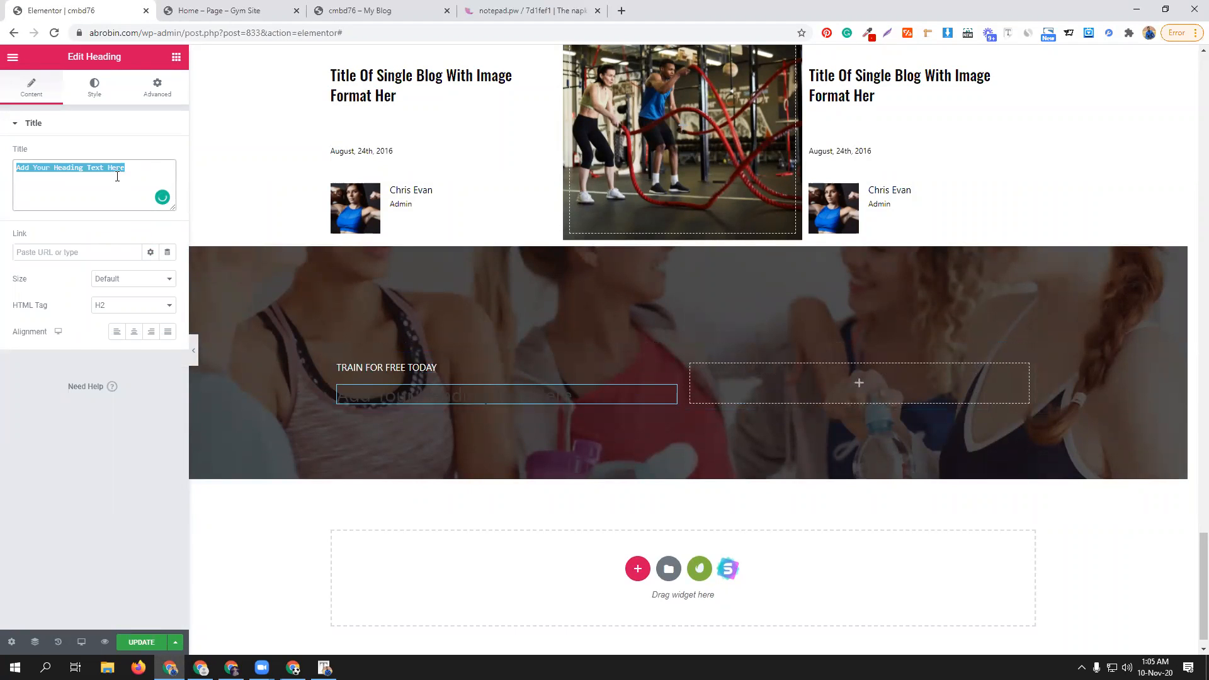
key(ctrl+v)
- Set the second banner heading's text color to white (#FFFFFF) and check the heading style on the reference page
click(98, 89)
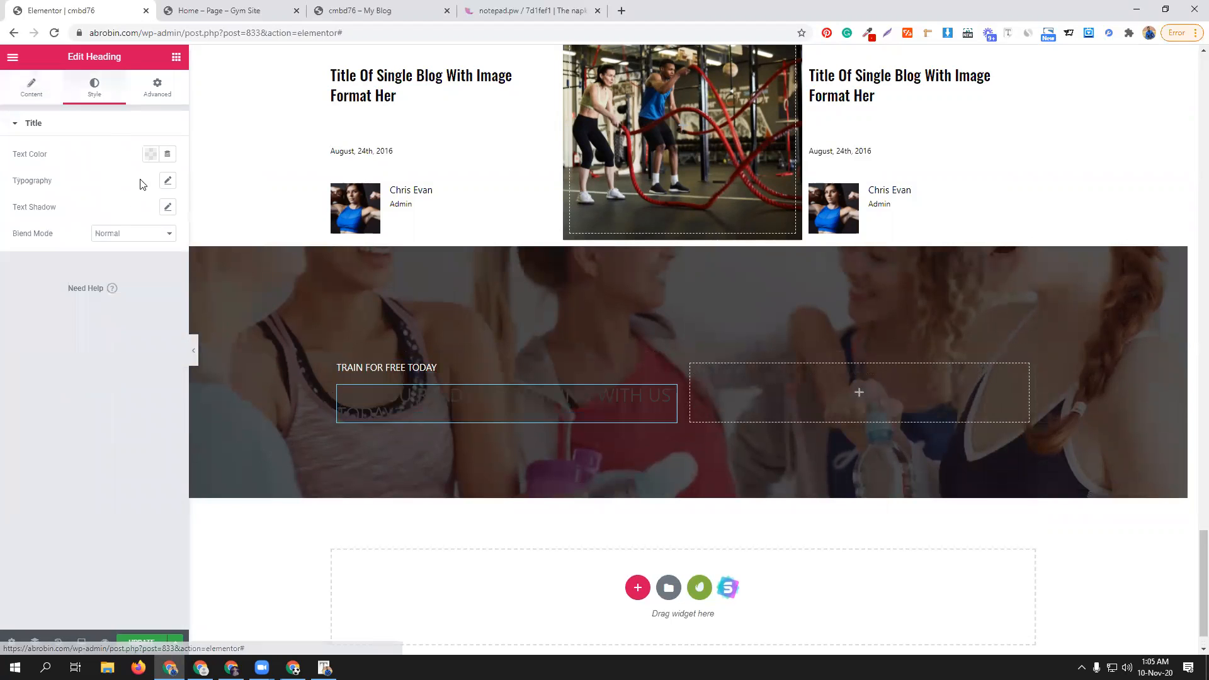
click(151, 154)
click(206, 184)
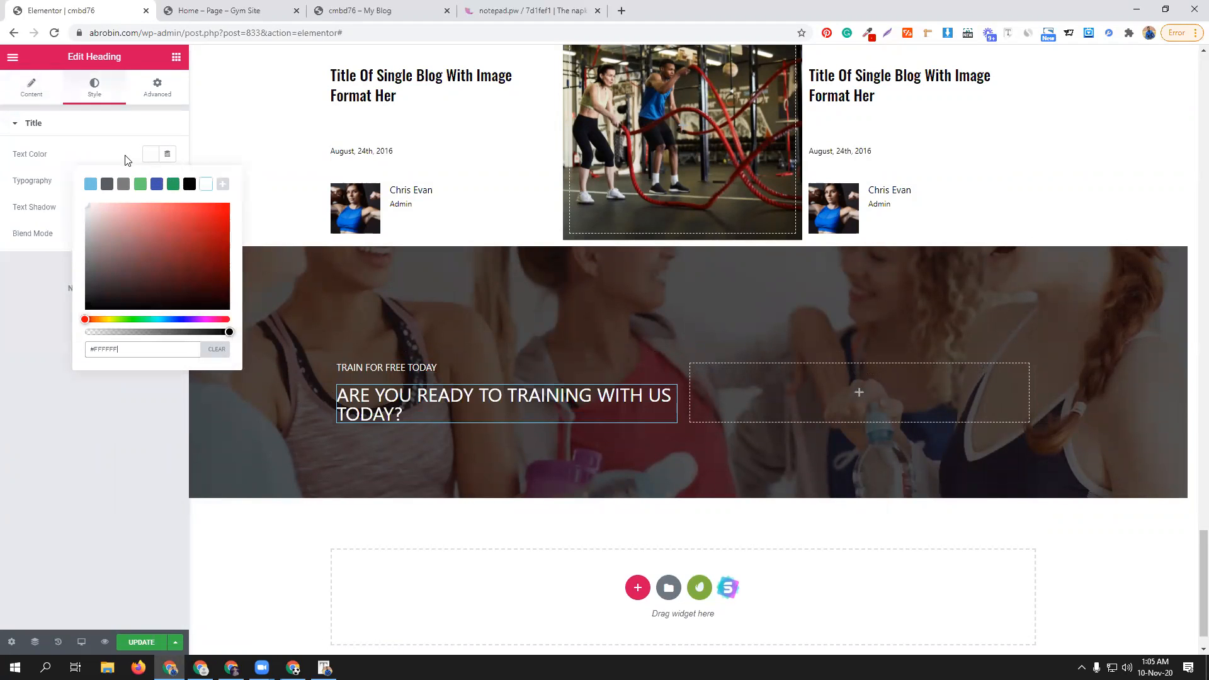
click(127, 160)
click(174, 11)
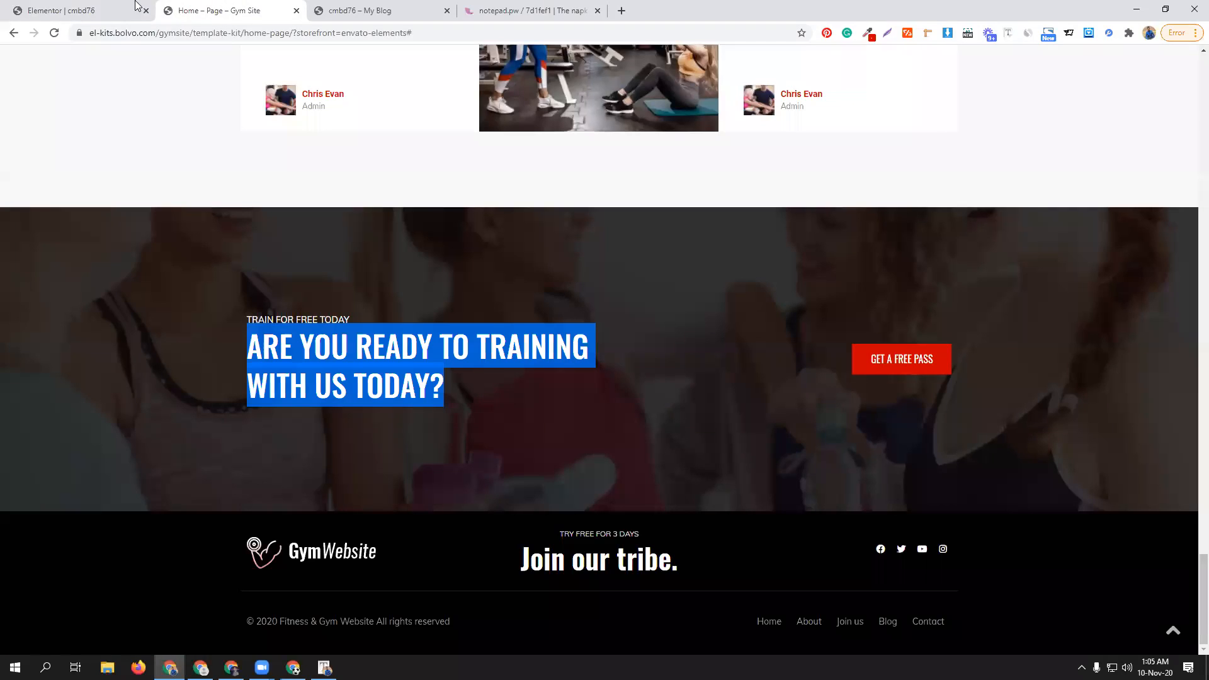
click(71, 7)
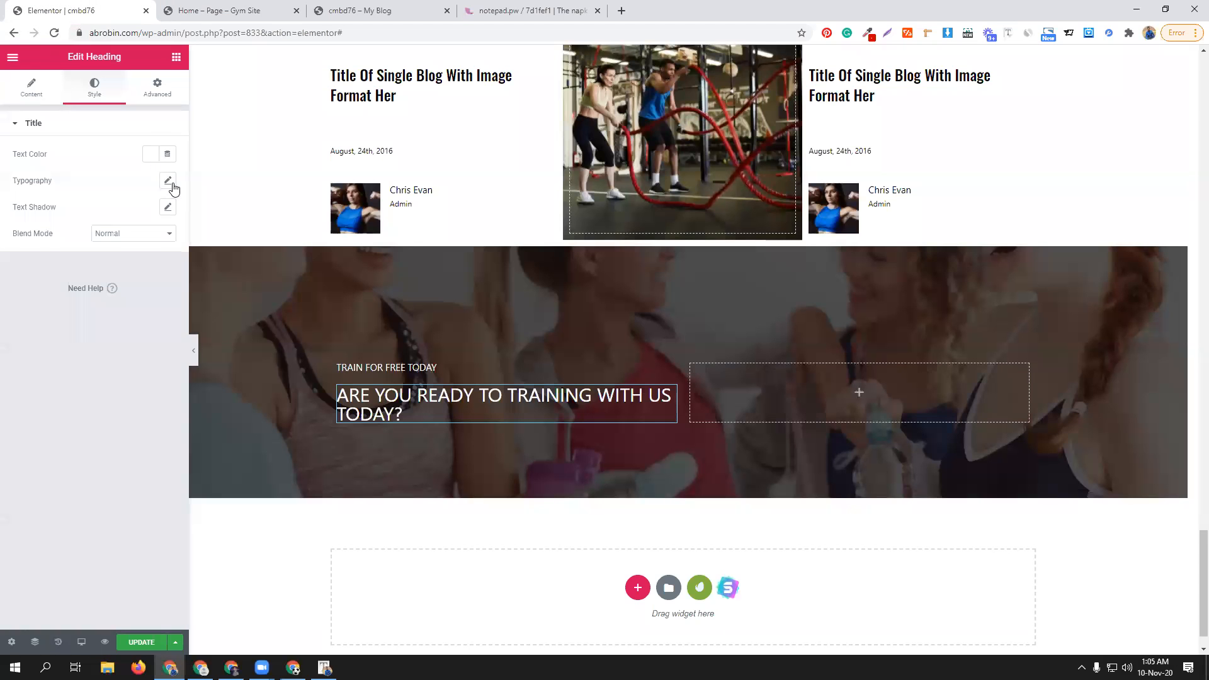
- Set the second banner heading's typography to the Oswald font at 45 px
click(168, 181)
click(157, 216)
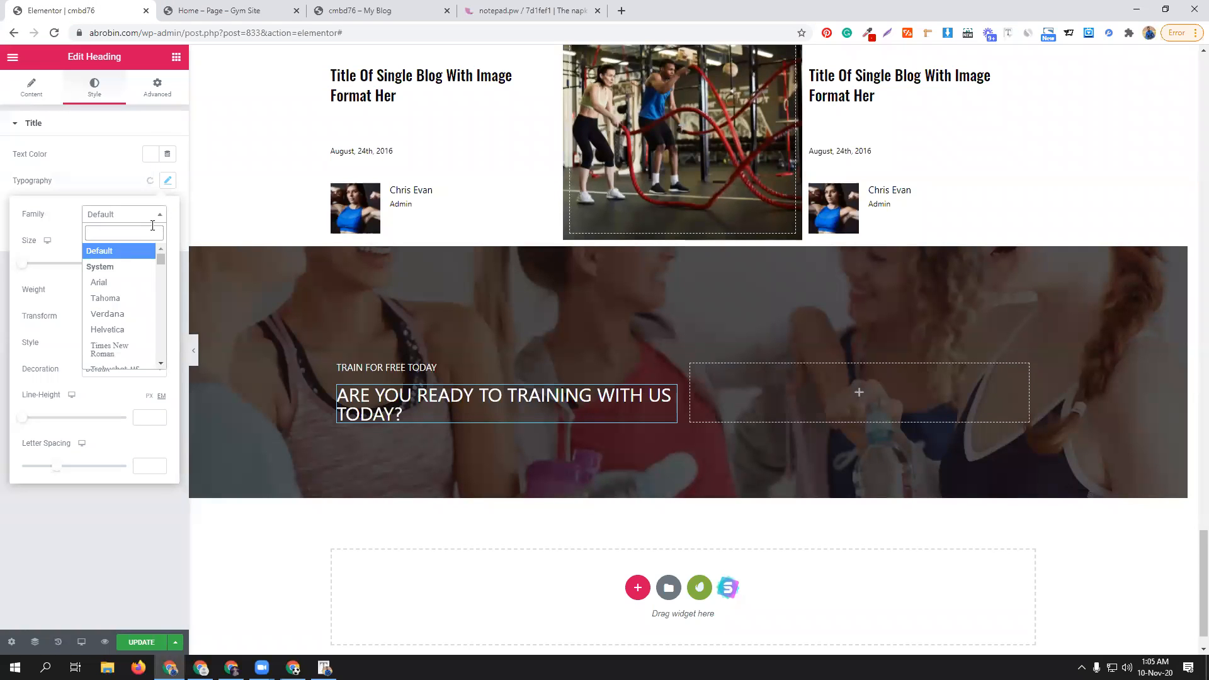
text(osw)
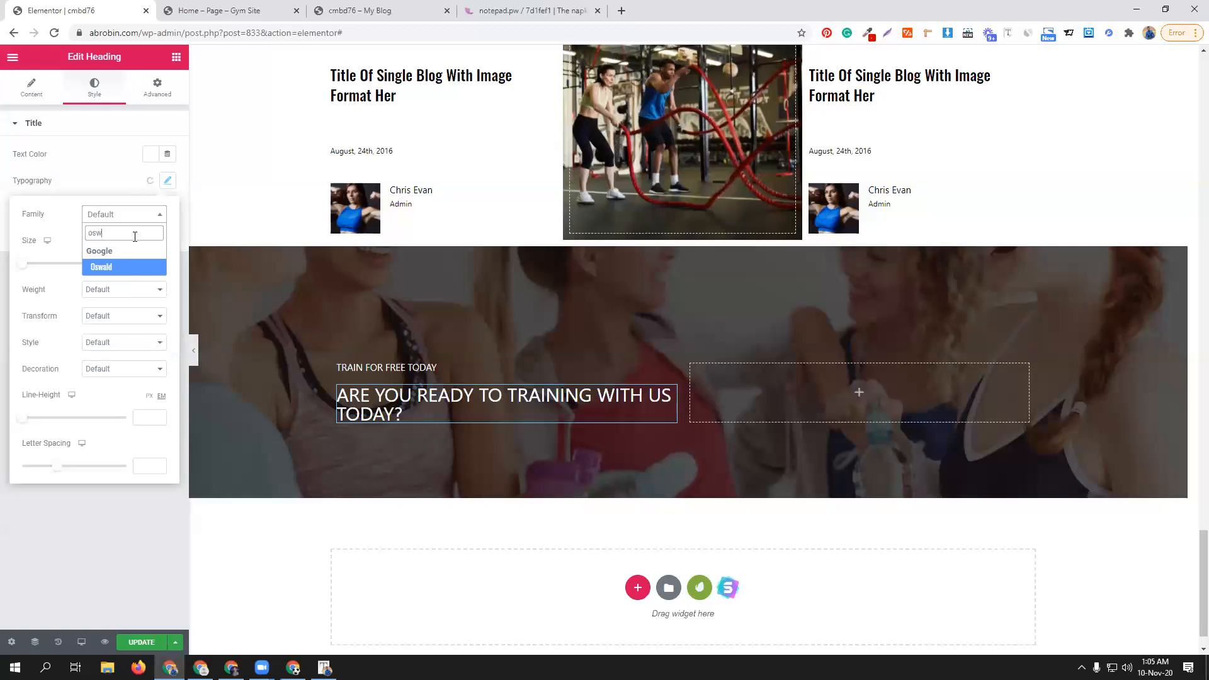
click(126, 268)
click(147, 264)
text(35)
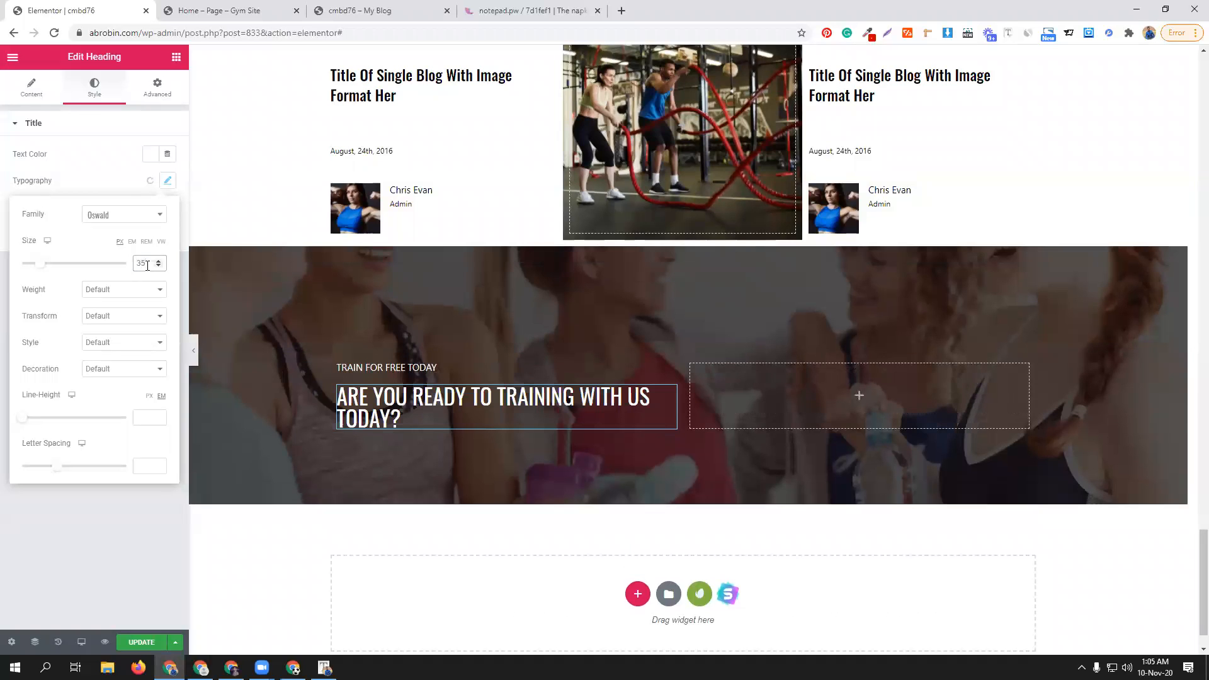
drag(148, 266, 130, 270)
text(45)
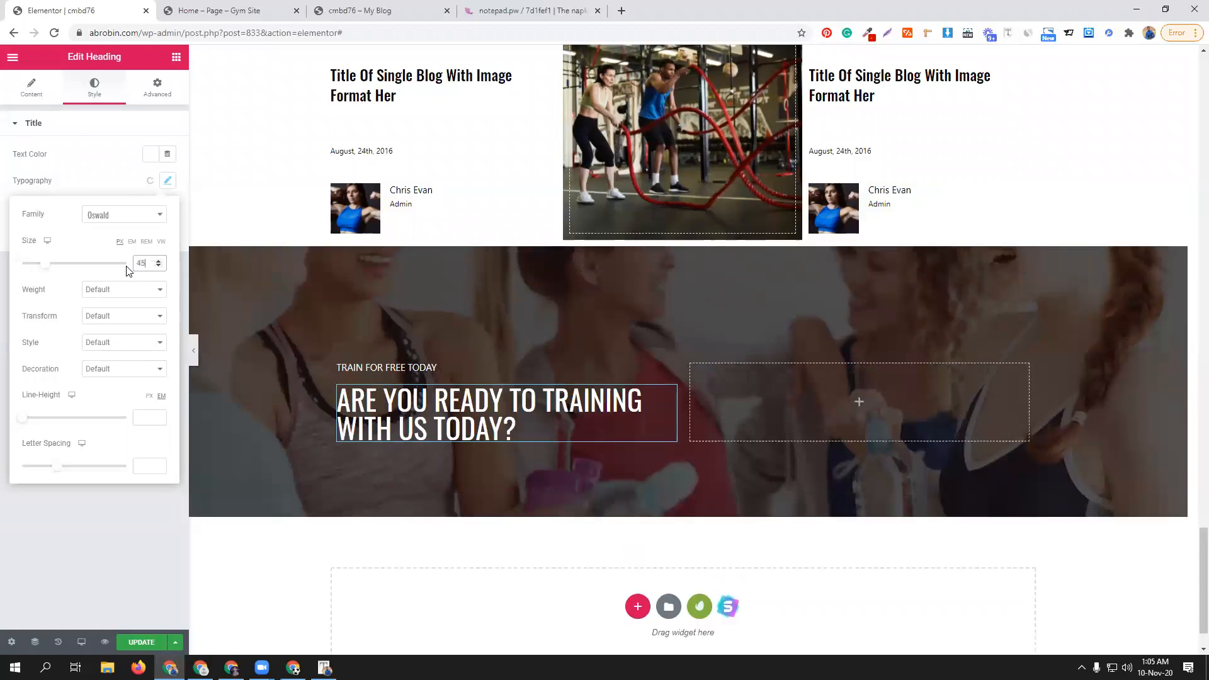
- Compare the heading with the reference banner and set its line height to 1.3 em
click(203, 6)
click(82, 5)
click(159, 420)
text(1.4)
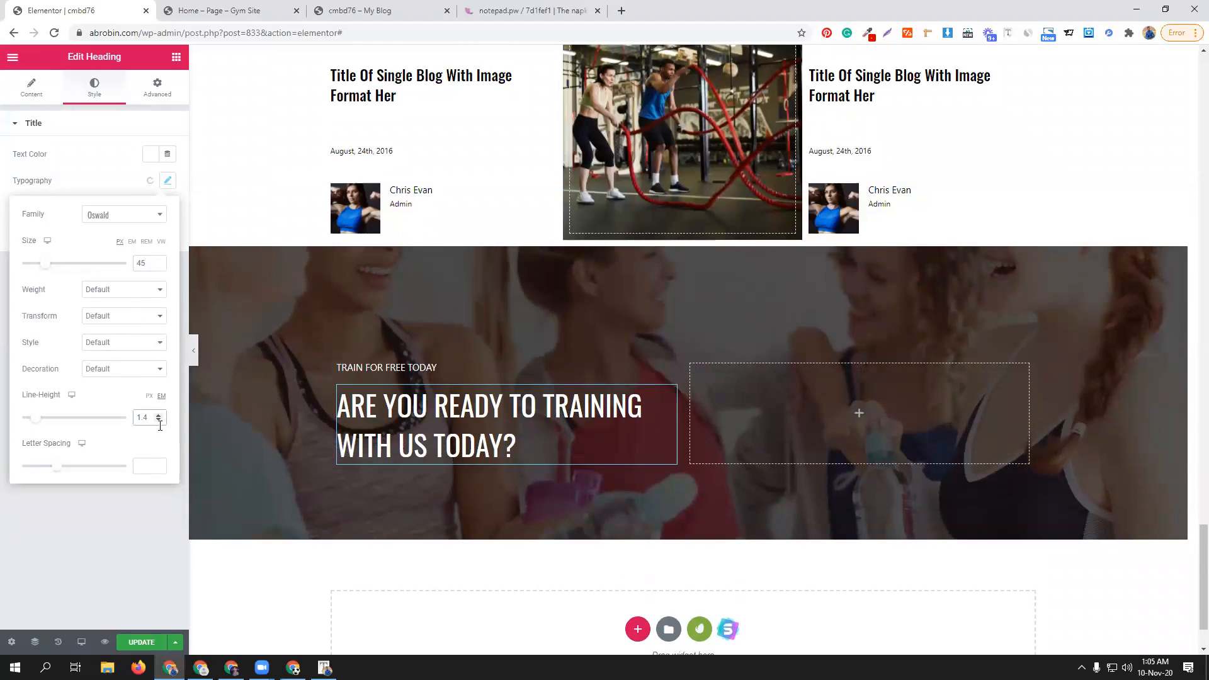
click(159, 421)
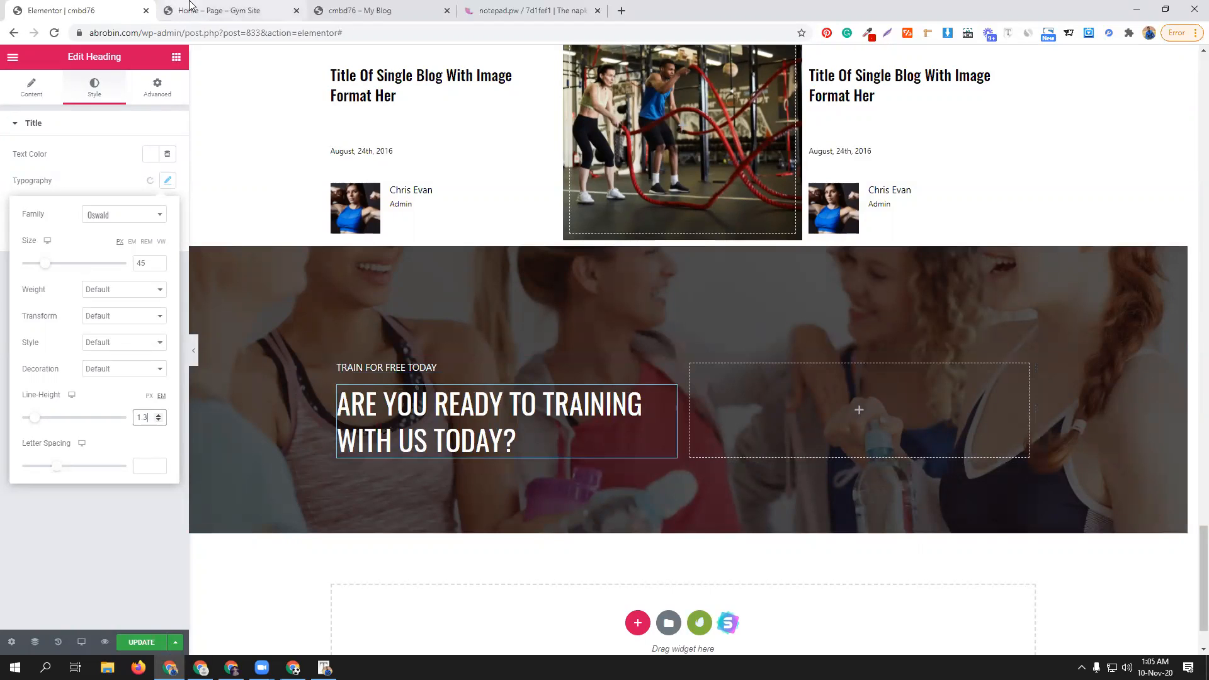
- Check the reference banner's button and copy the "SIGNATURE CLASS" button from the dark Our Schedule section
click(175, 60)
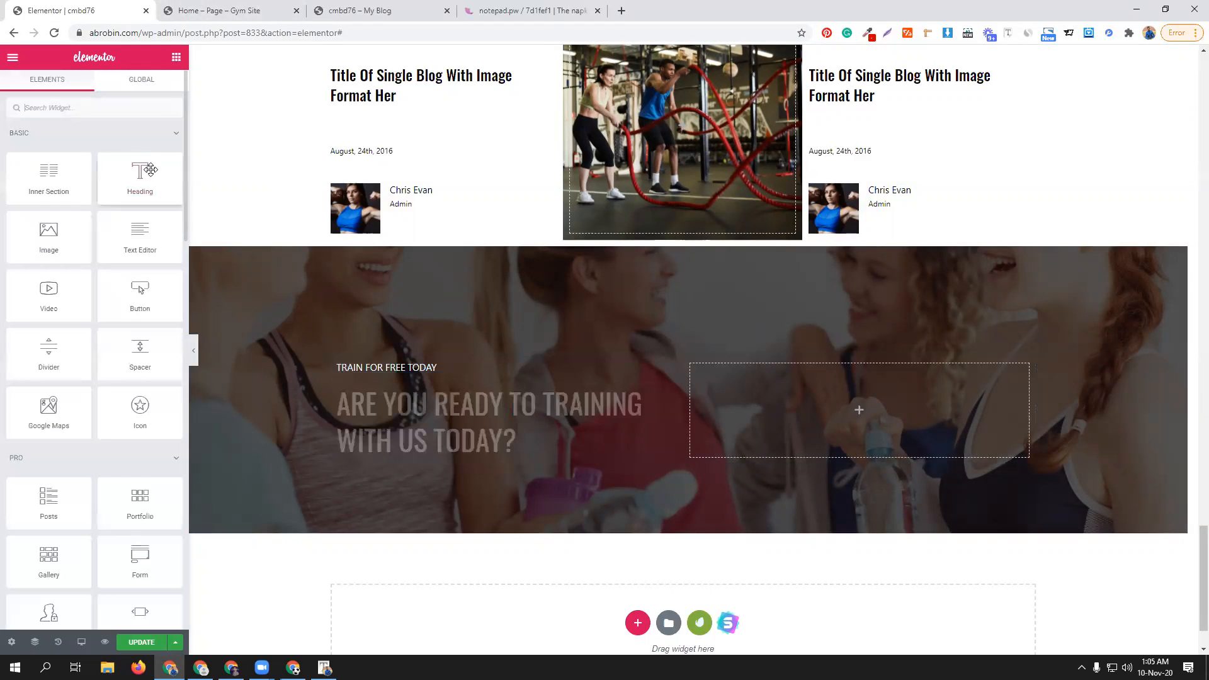
scroll(560, 272, up, 5)
click(258, 13)
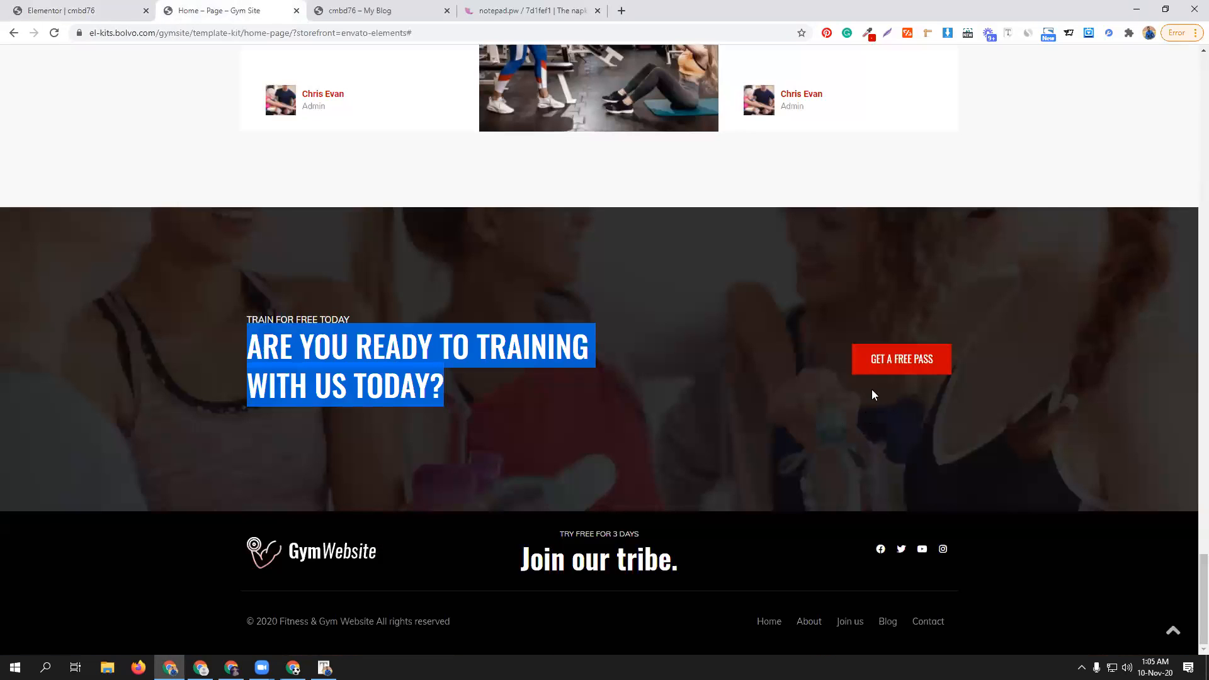
scroll(865, 367, up, 1)
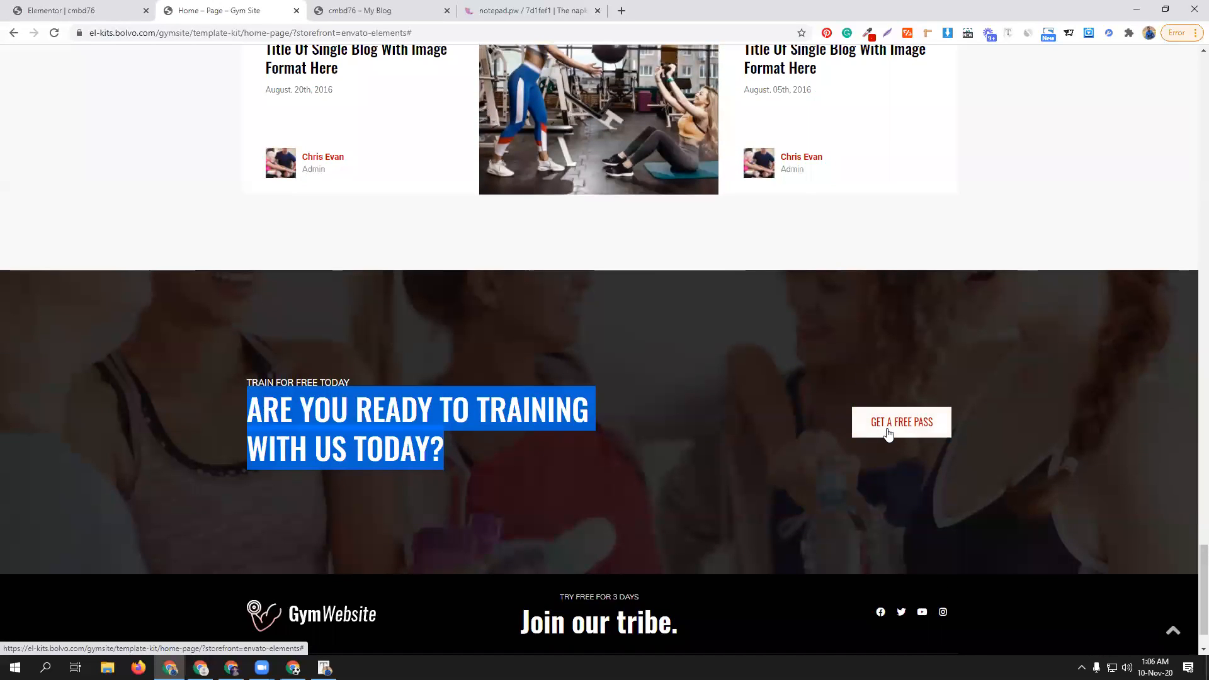
click(63, 11)
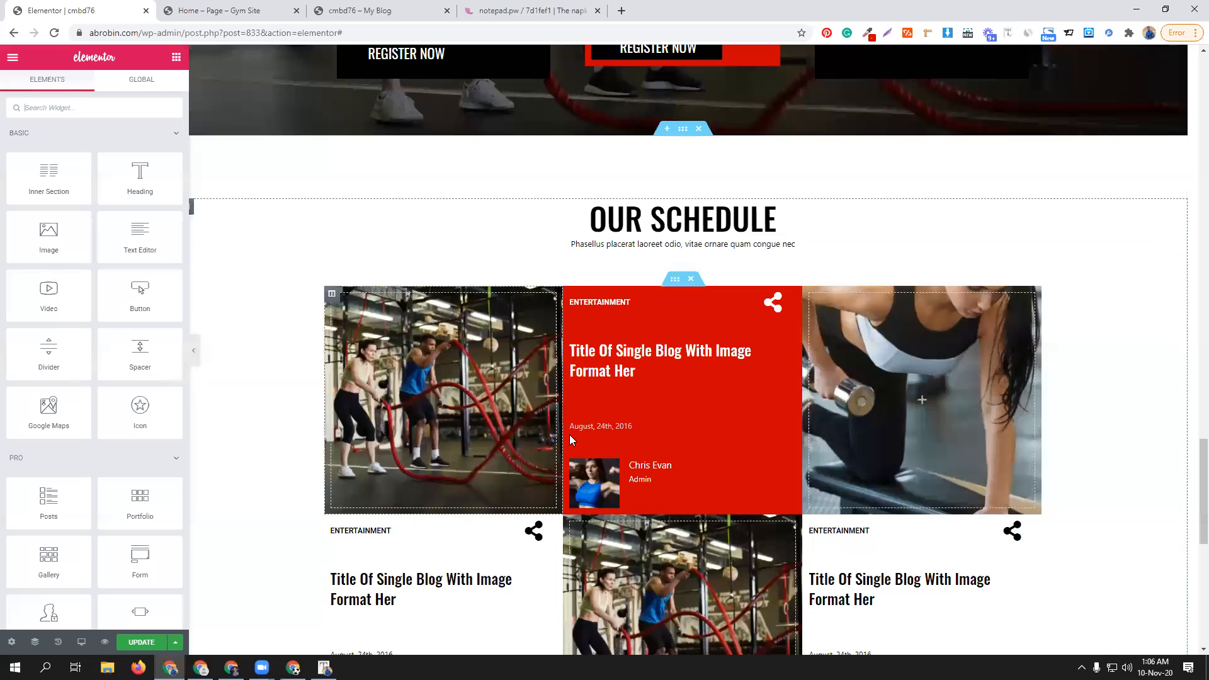
scroll(571, 434, down, 10)
scroll(571, 435, up, 2)
scroll(570, 434, up, 6)
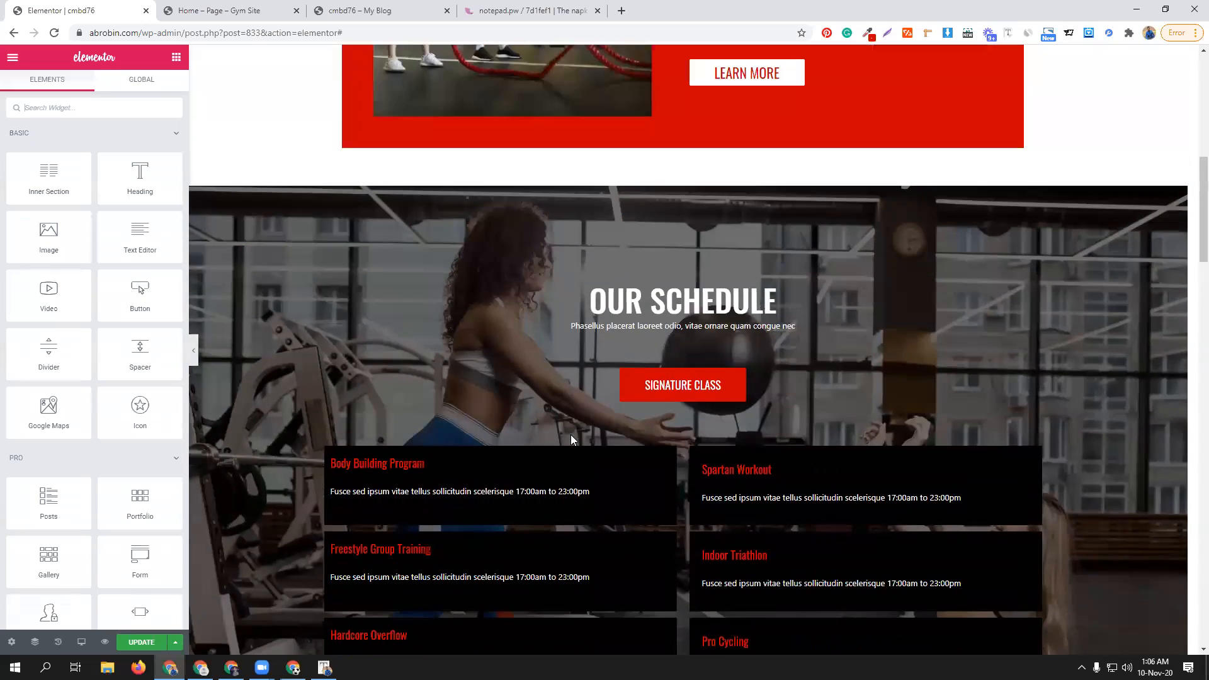
right_click(739, 384)
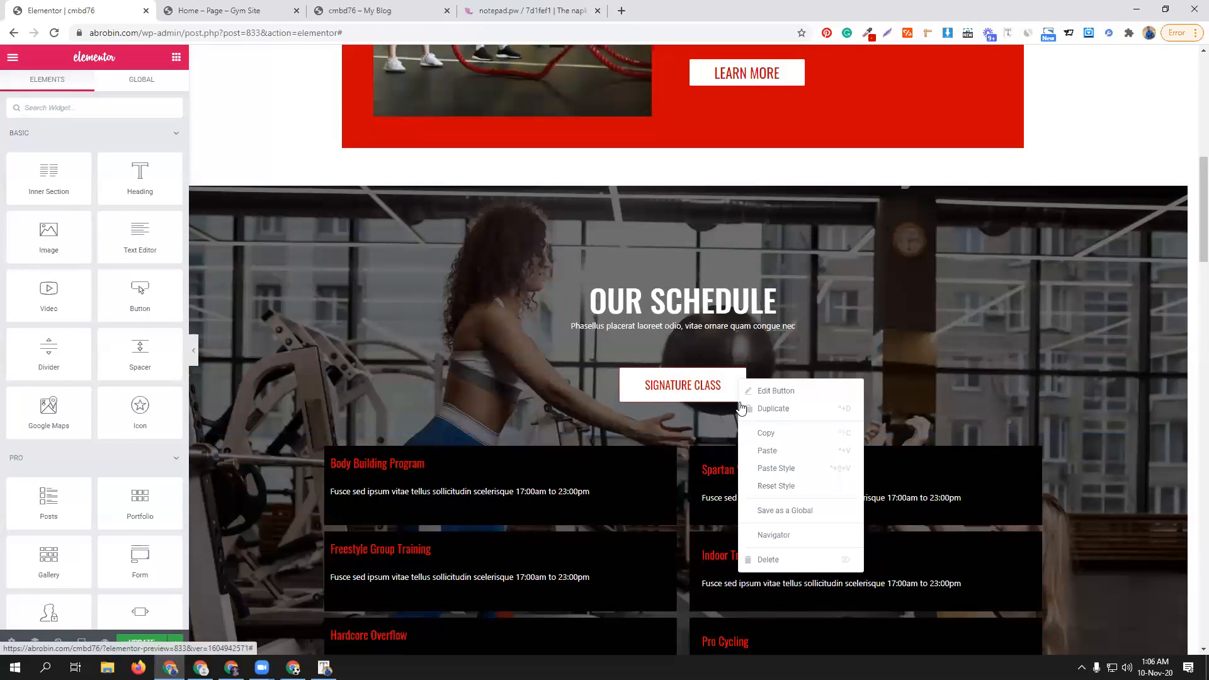
click(762, 433)
- Paste the copied button into the empty second column of the banner's inner section
scroll(636, 437, down, 15)
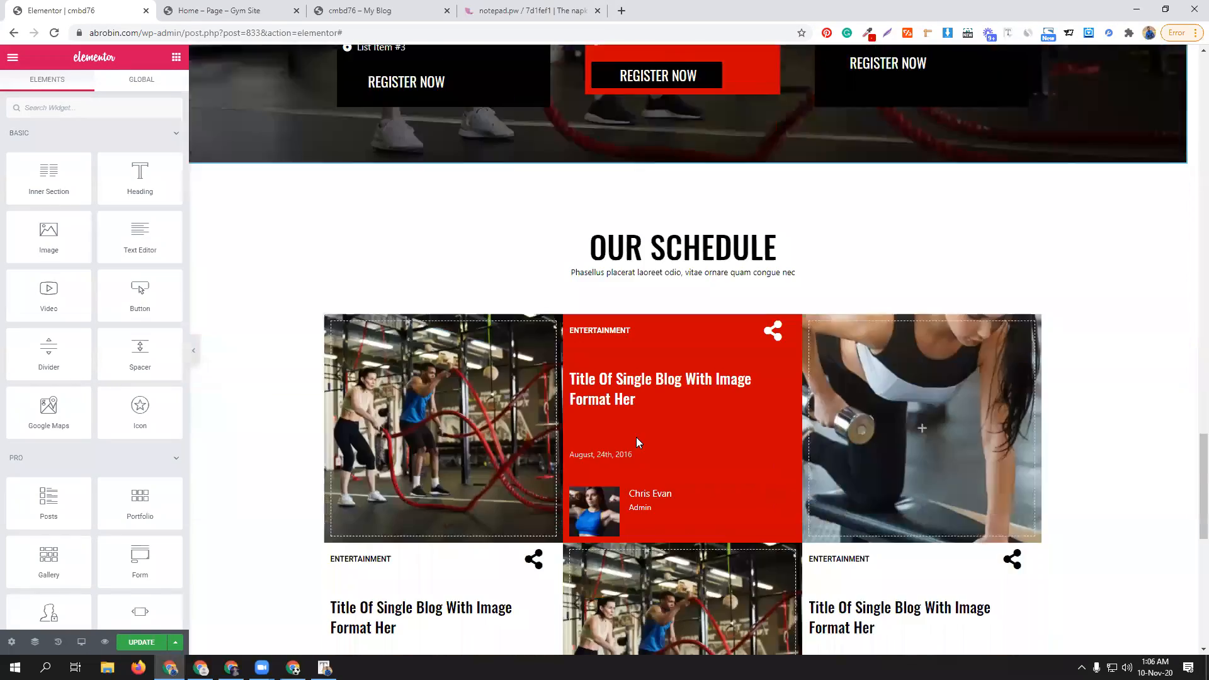
scroll(636, 443, down, 2)
right_click(807, 320)
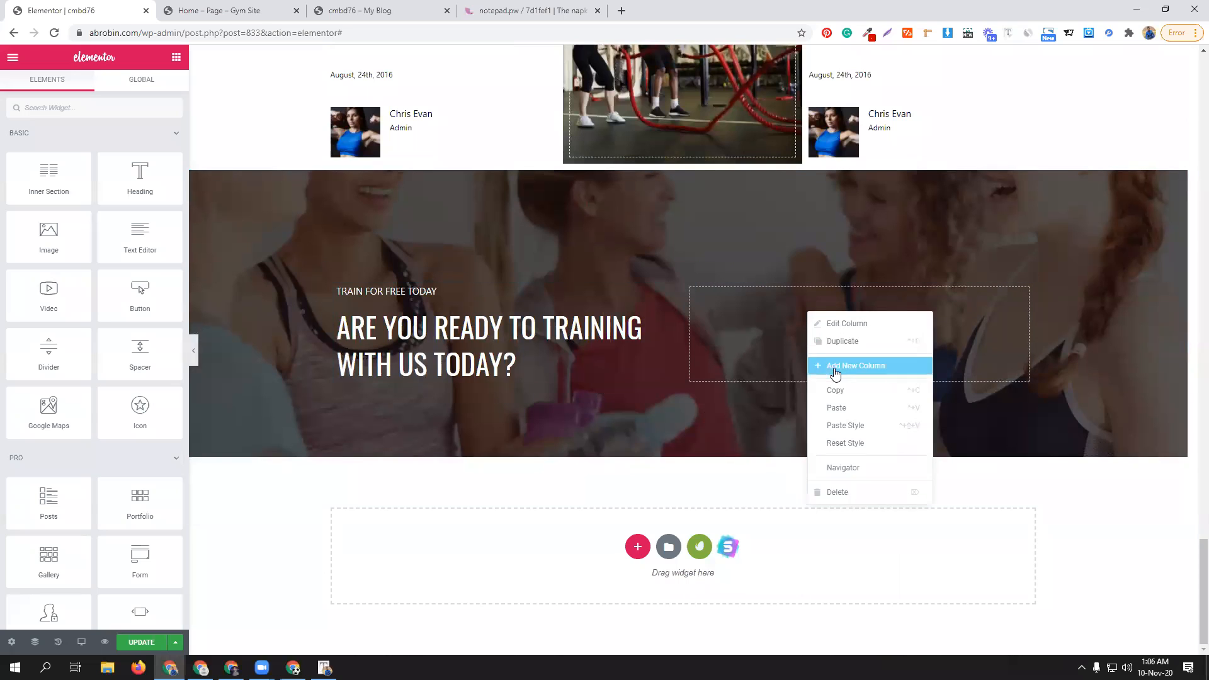
click(837, 408)
- Change the pasted button's text to "GET A FREE PASS", matching the wording on the reference page
double_click(126, 181)
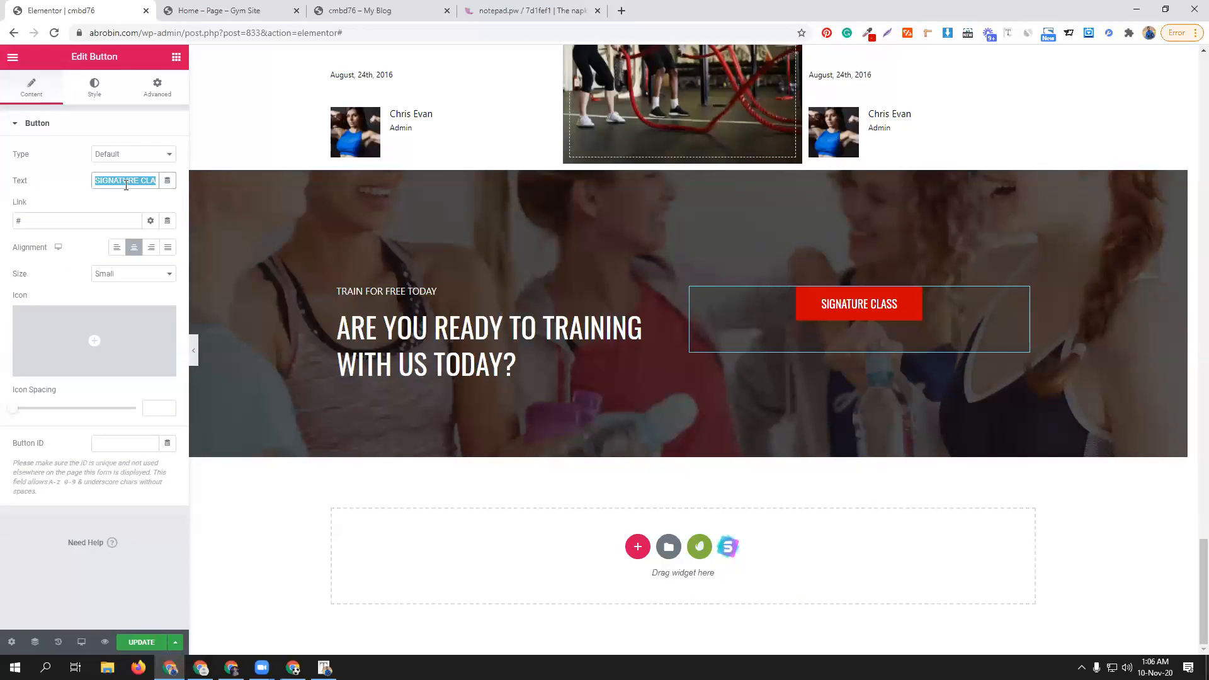
text(GATE A FREE PASS)
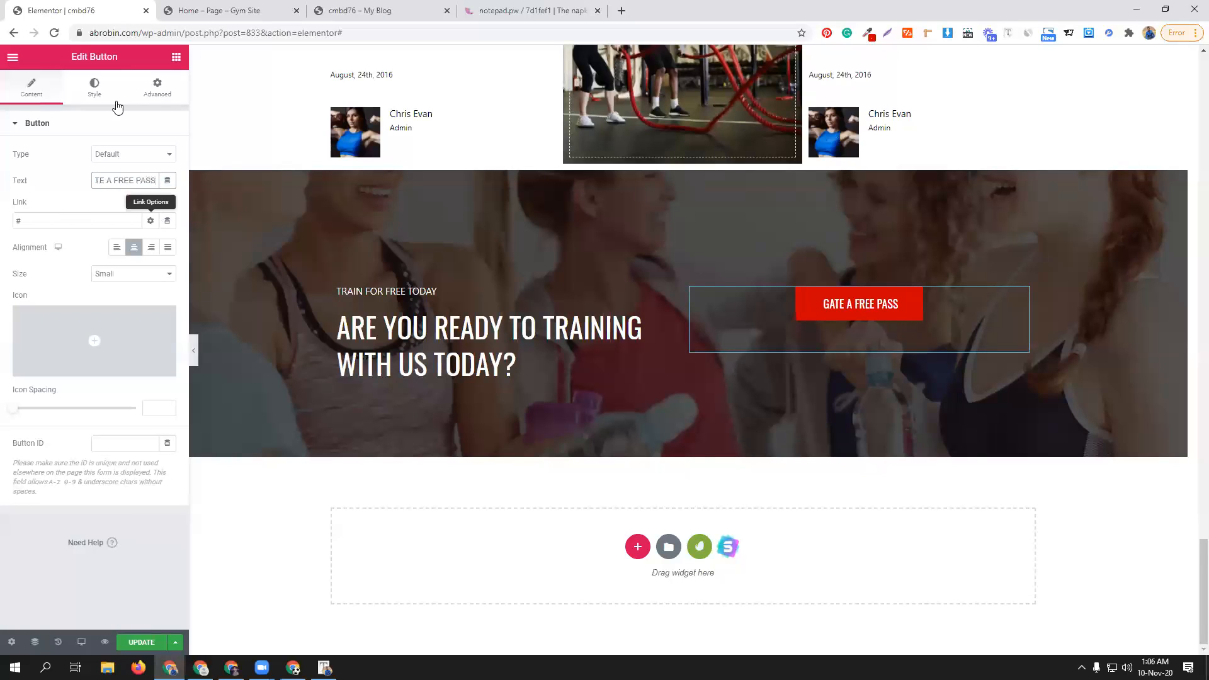
click(249, 8)
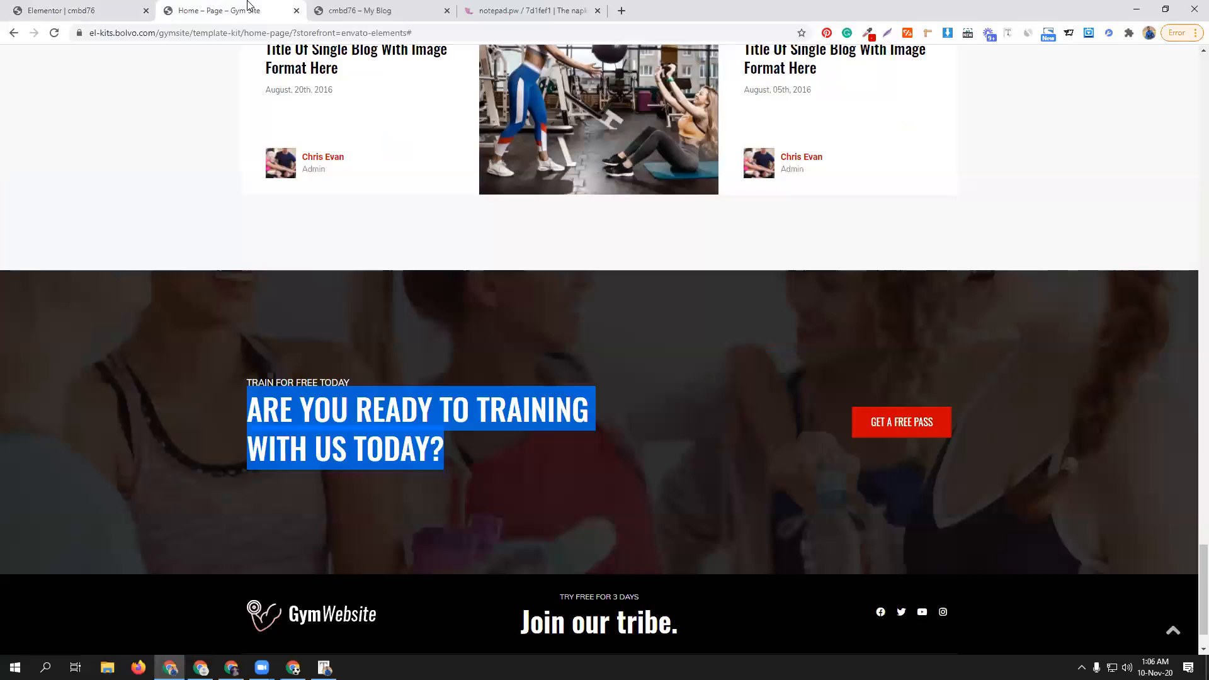
click(94, 10)
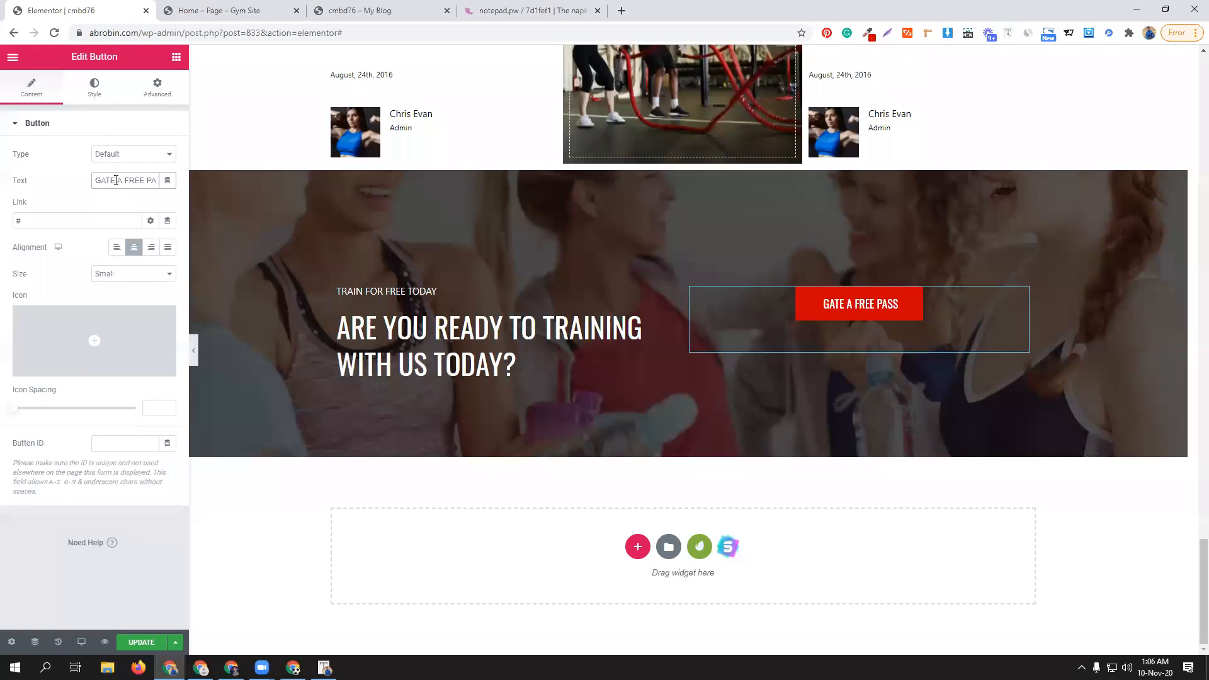
text(ET)
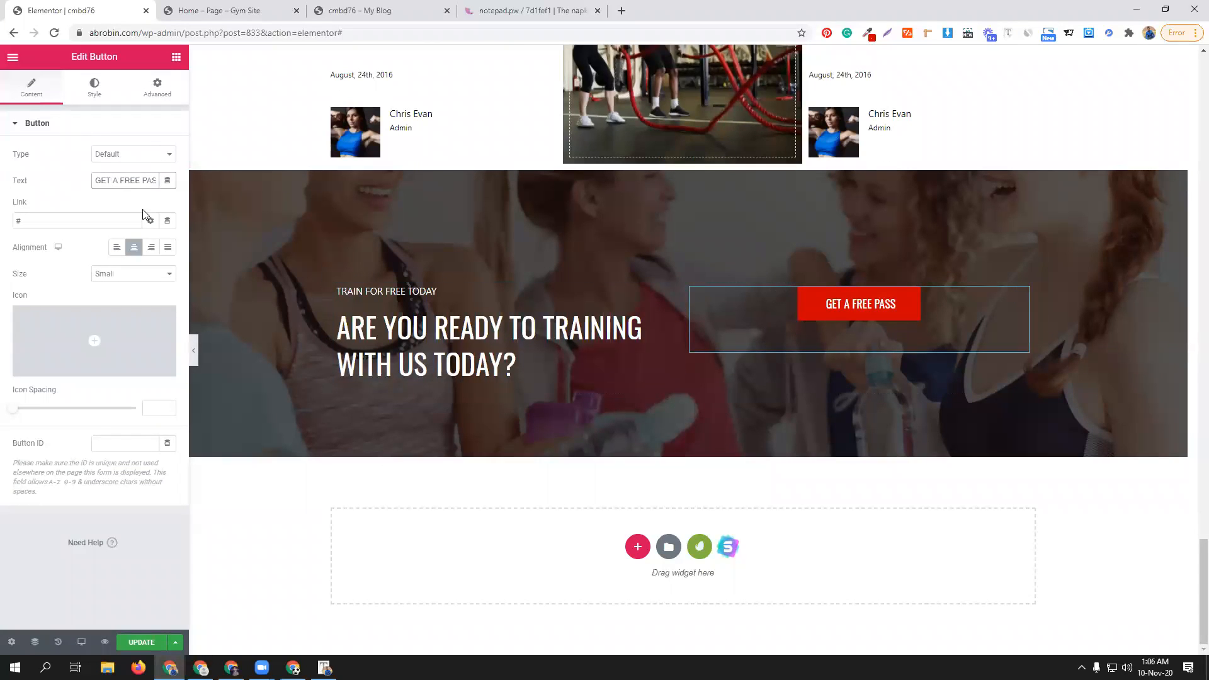
- Set the banner button's padding to 50 px top and 0 px bottom
click(165, 92)
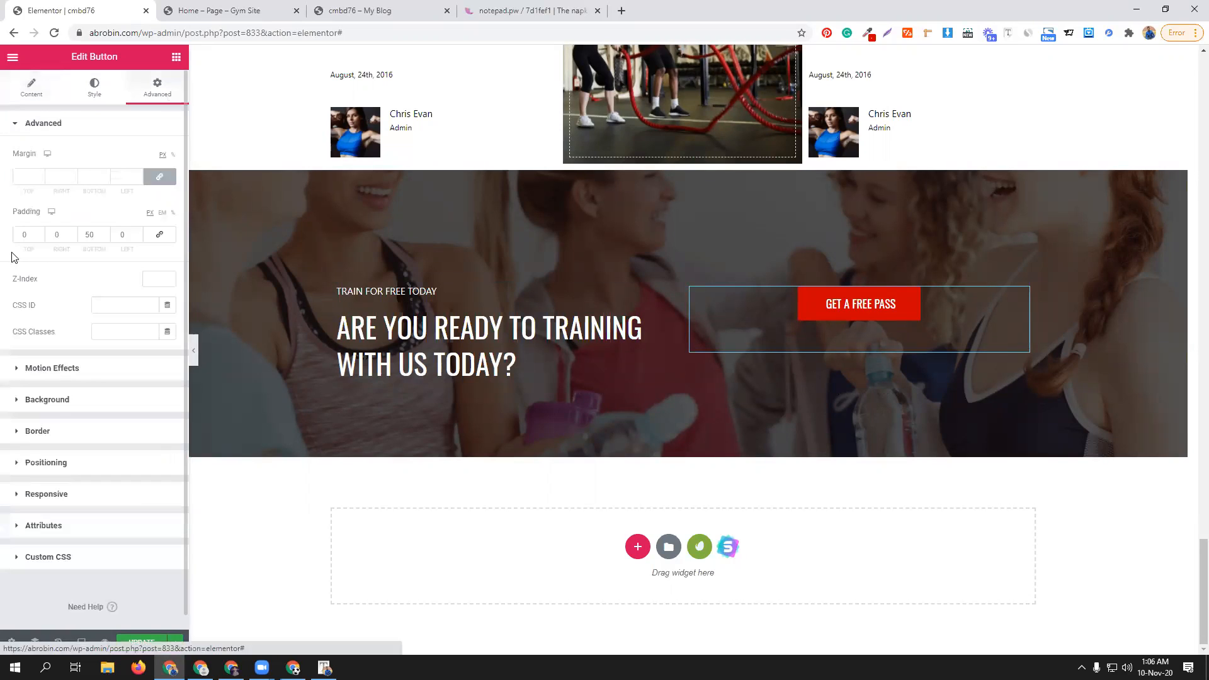
click(94, 234)
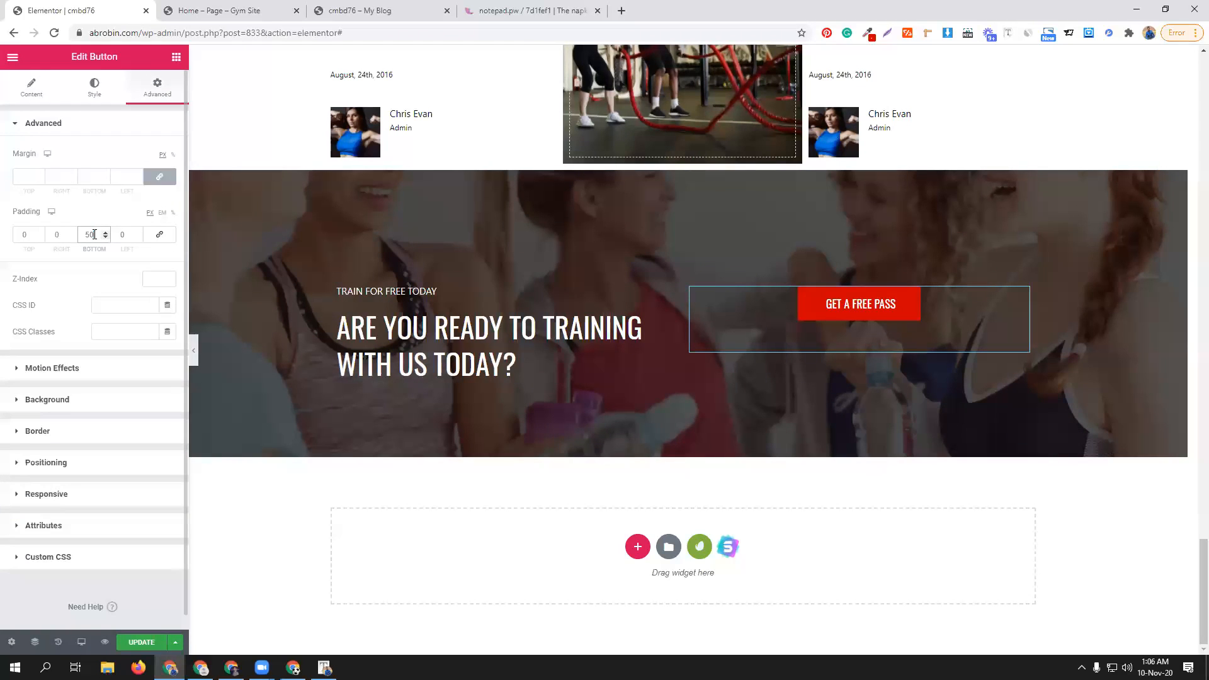
text(0)
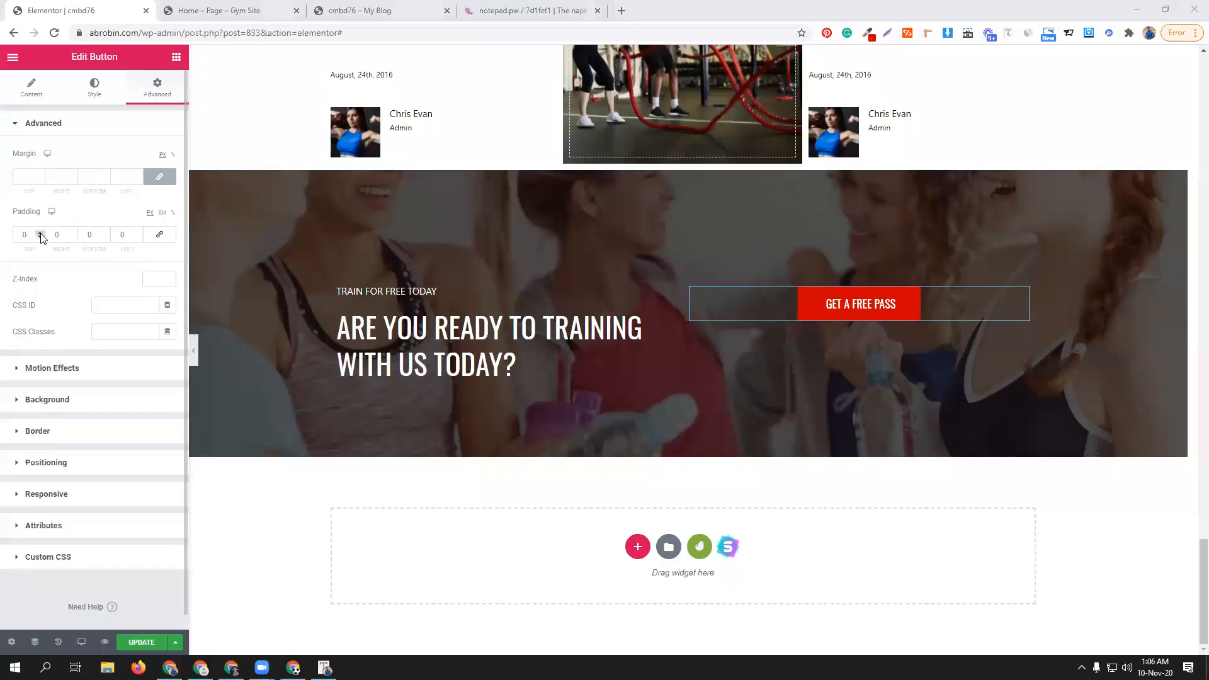
drag(41, 236, 40, 235)
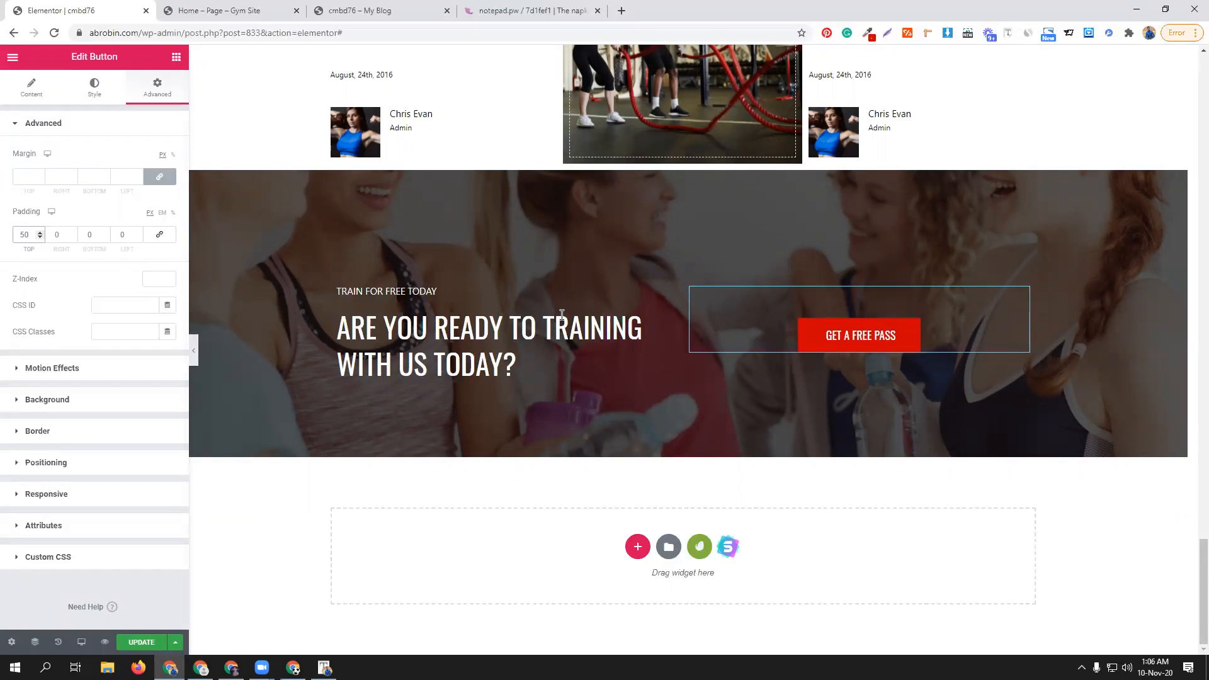
- Update the page and reload its preview to check the finished banner below the blog grid
click(142, 643)
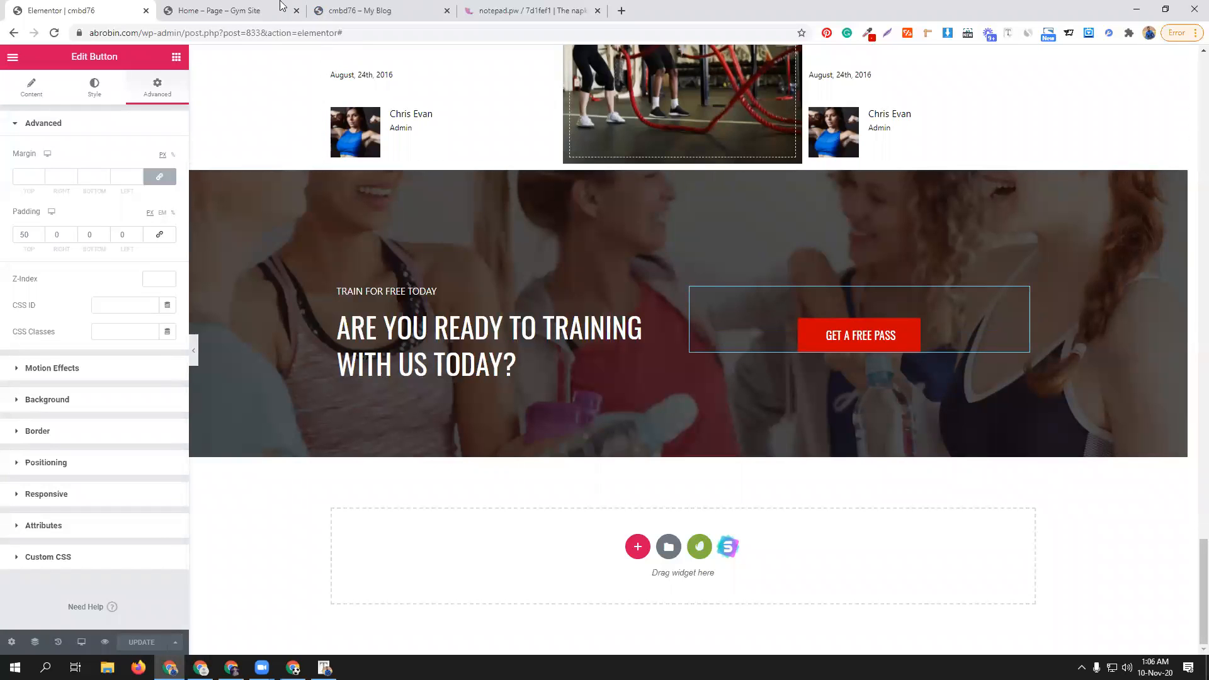
click(352, 11)
click(54, 37)
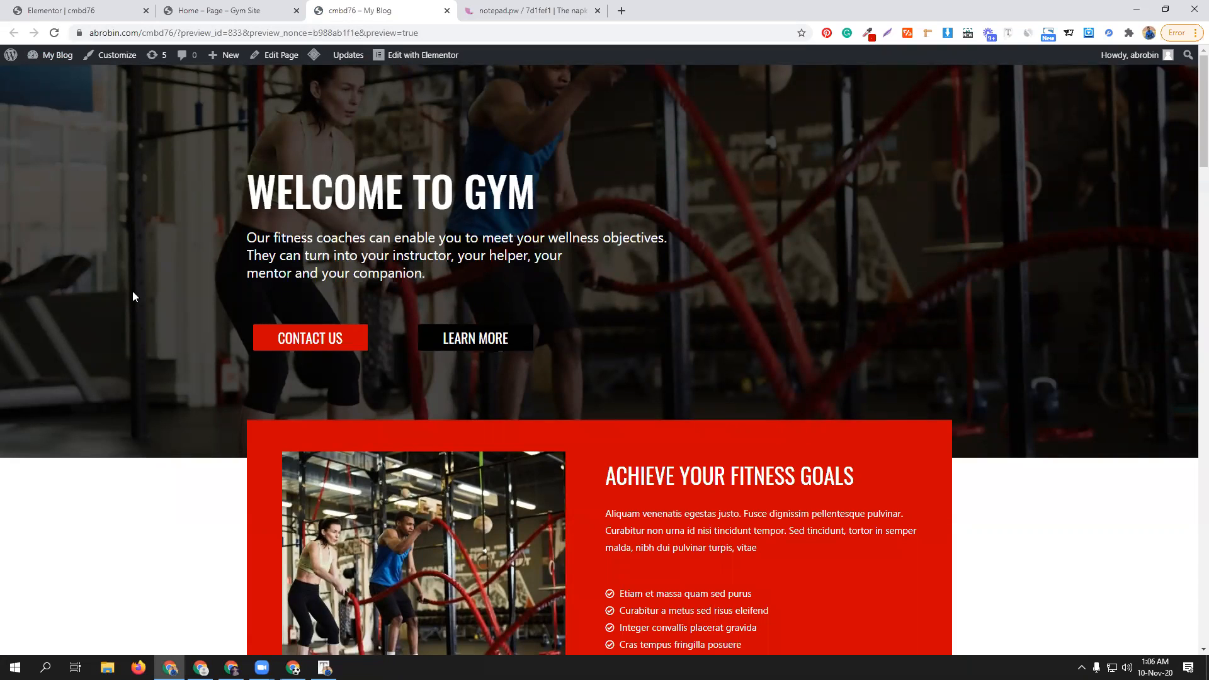
scroll(510, 308, down, 20)
scroll(511, 329, down, 12)
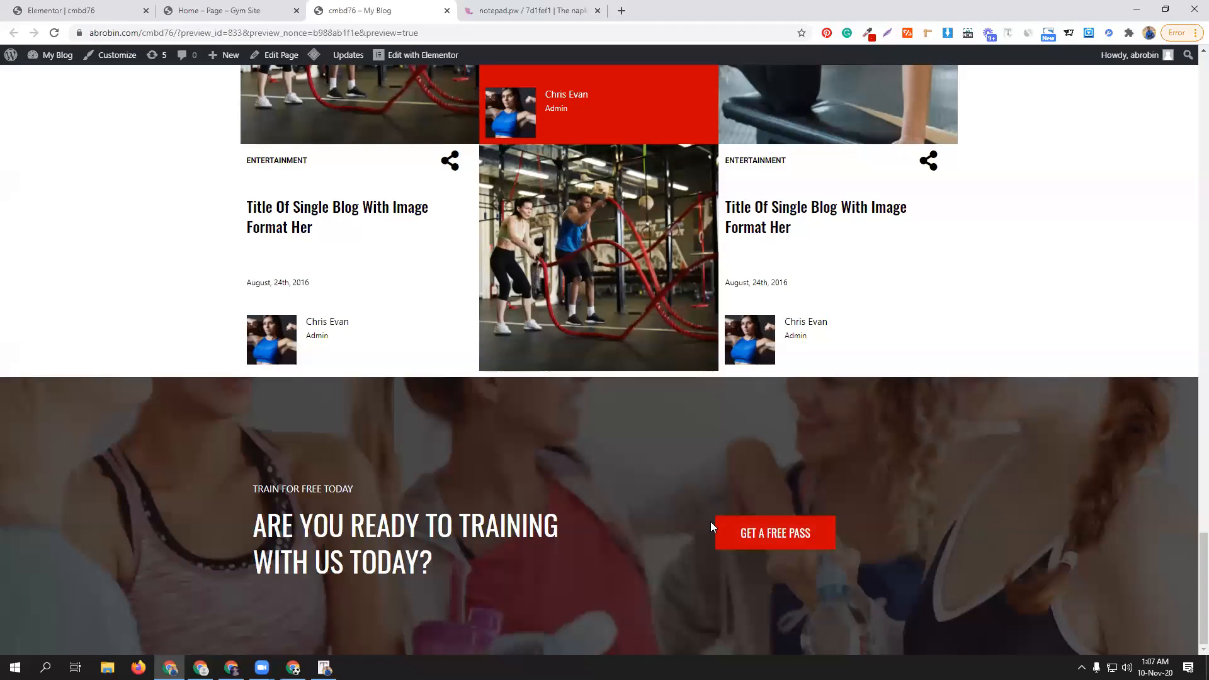
- Compare the banner's heading and button placement with the reference page and return to the Elementor editor
click(218, 8)
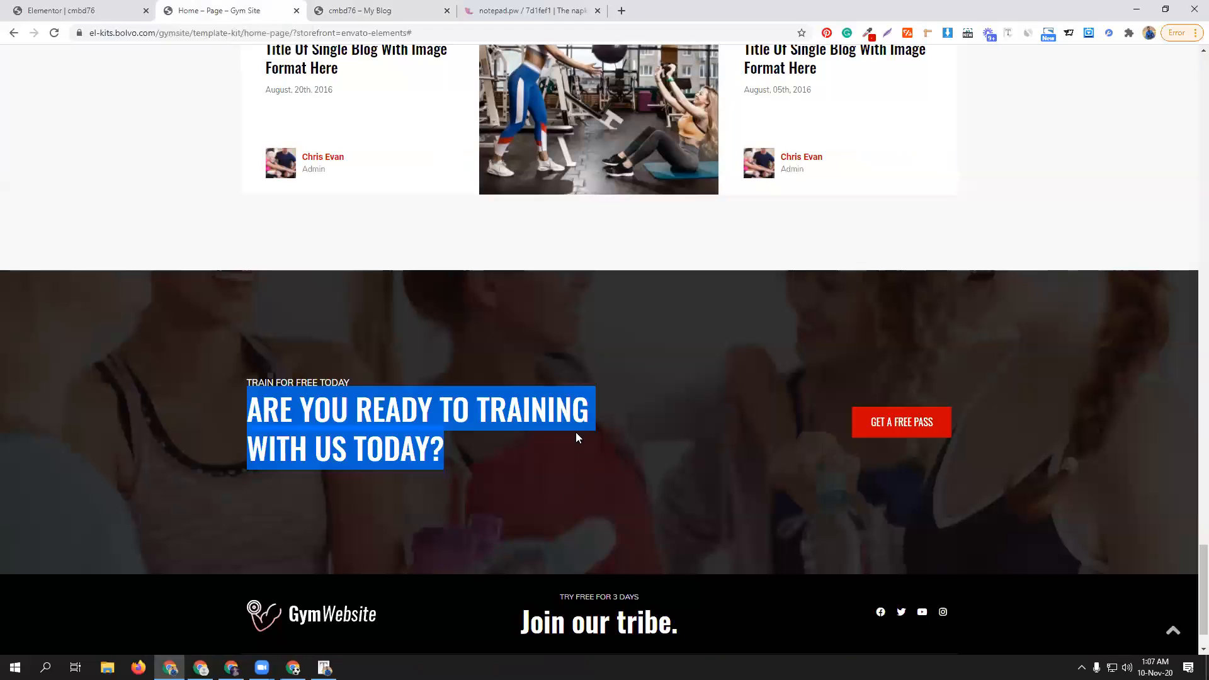
click(636, 407)
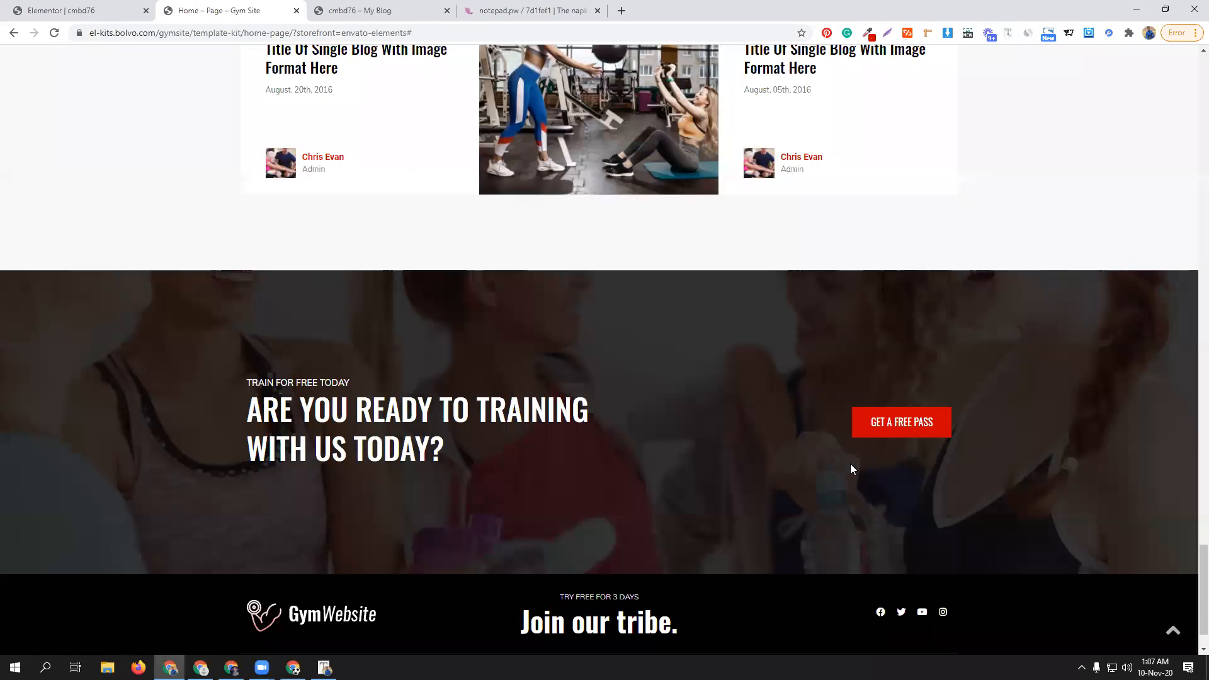
click(82, 15)
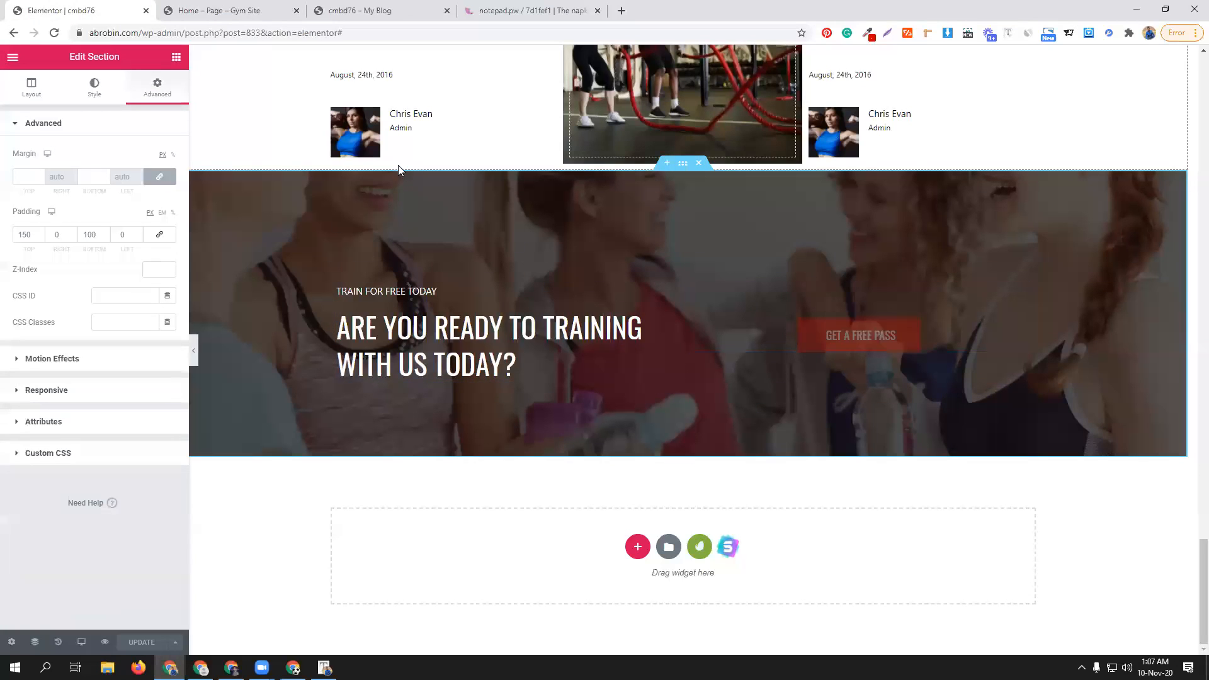
- Set the banner section's background overlay opacity to 0.81 and update the page
click(94, 88)
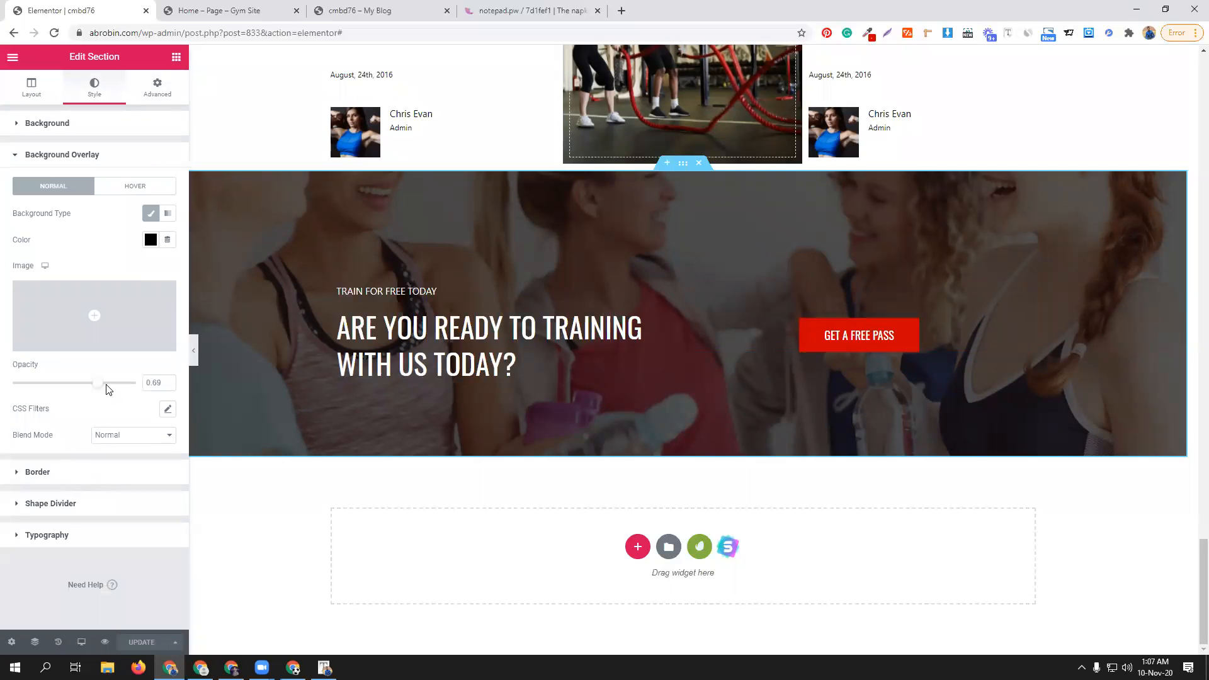
drag(97, 384, 112, 385)
click(135, 644)
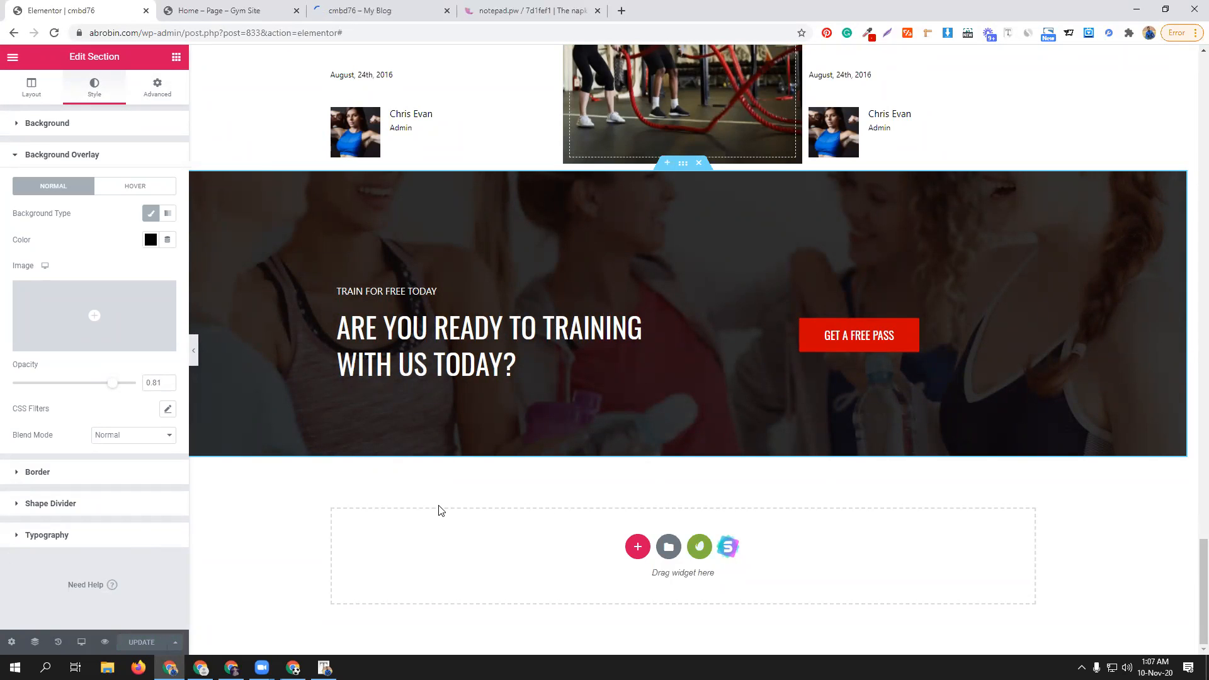
- Check the reference page's call-to-action banner and footer, and return to the top of that page
click(279, 9)
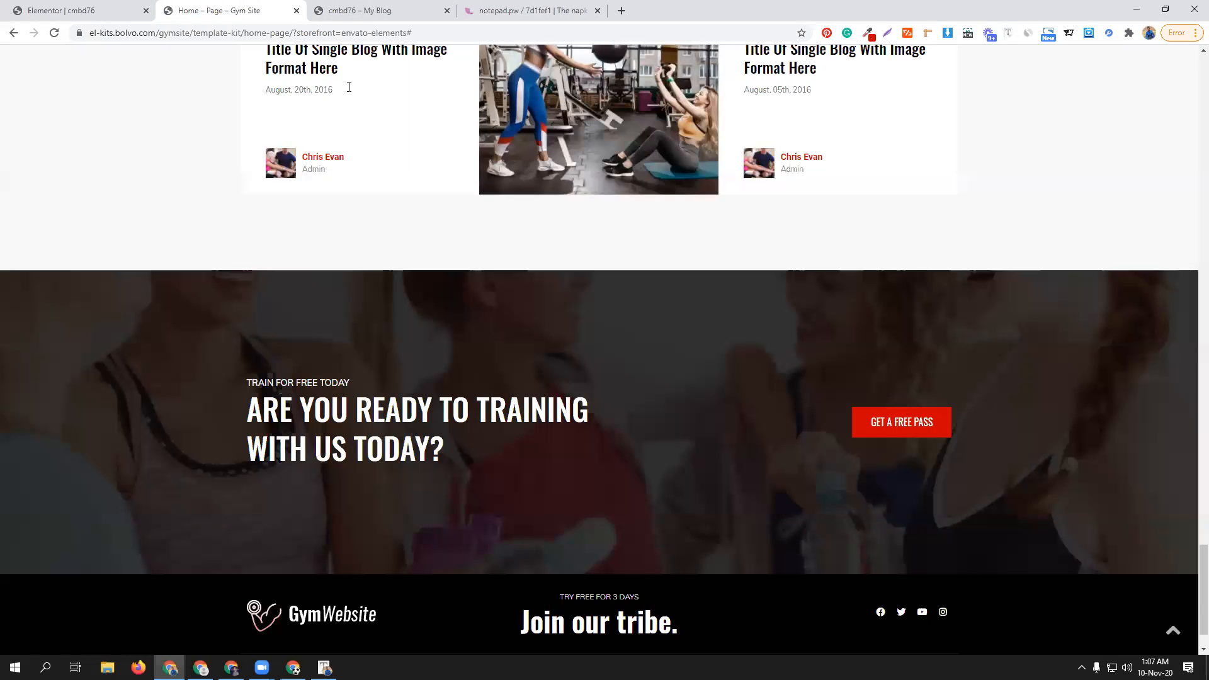
scroll(637, 425, down, 1)
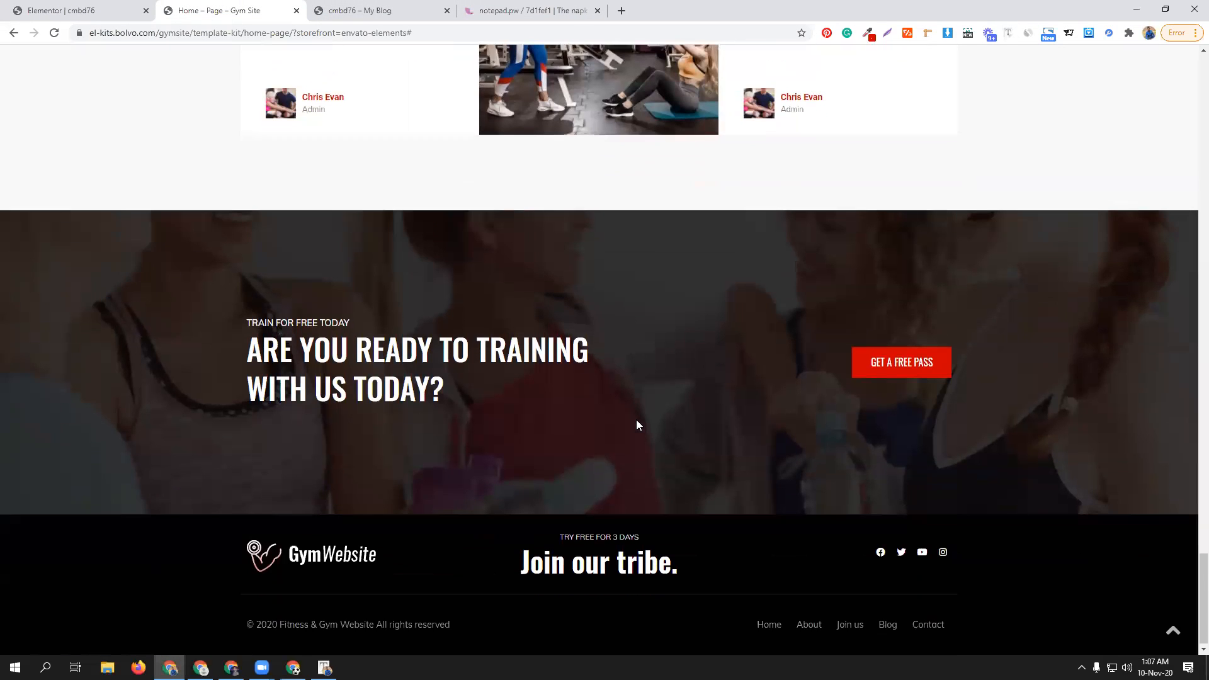
scroll(635, 426, up, 13)
scroll(634, 428, up, 8)
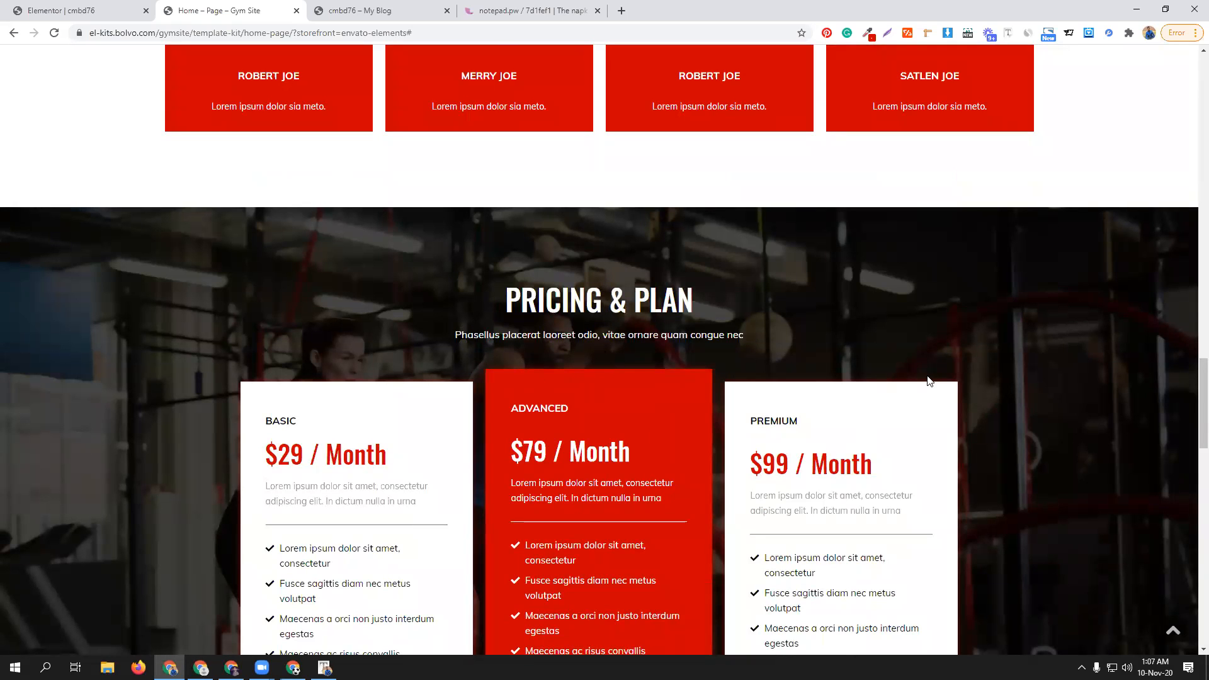
scroll(602, 342, up, 19)
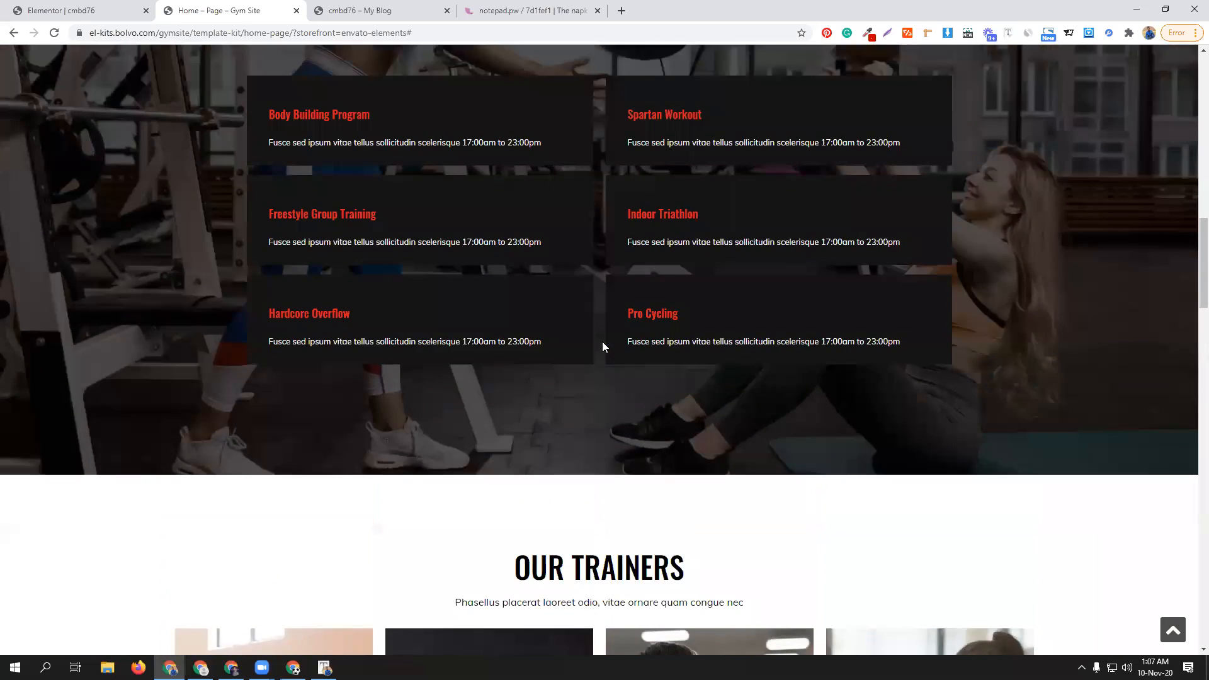
scroll(580, 340, up, 10)
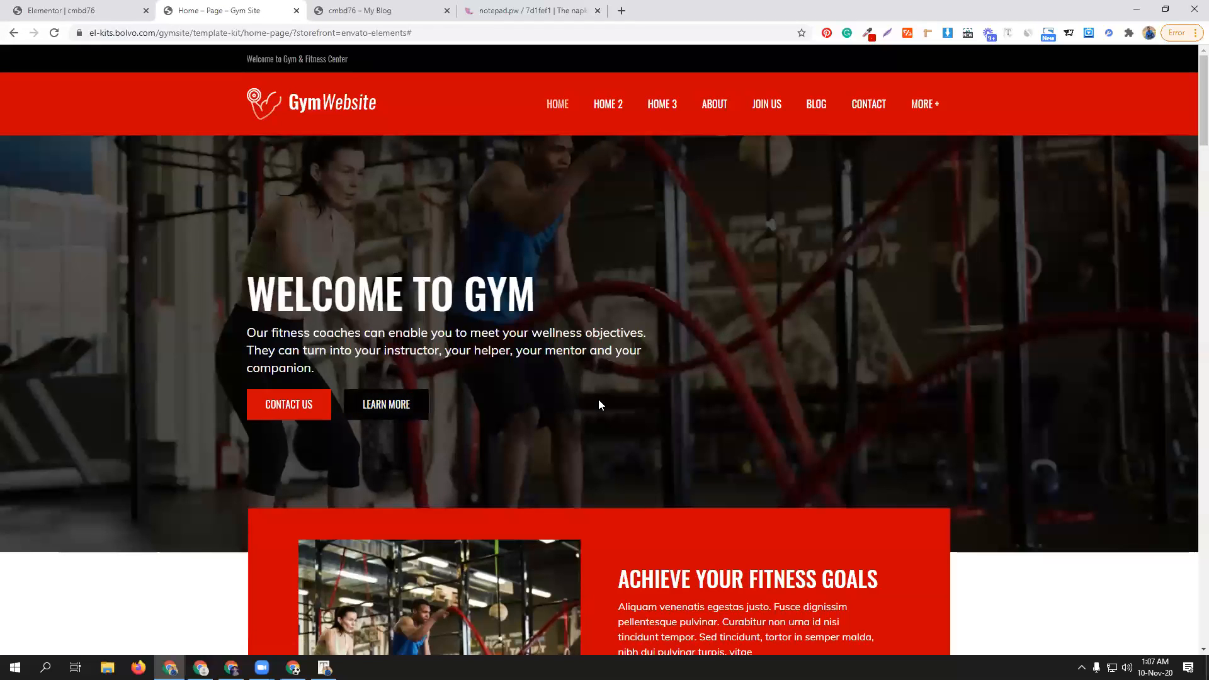
- Review the reference page's sections in order, from the fitness goals block through schedule, trainers, pricing and blog grid to the footer
scroll(715, 446, down, 5)
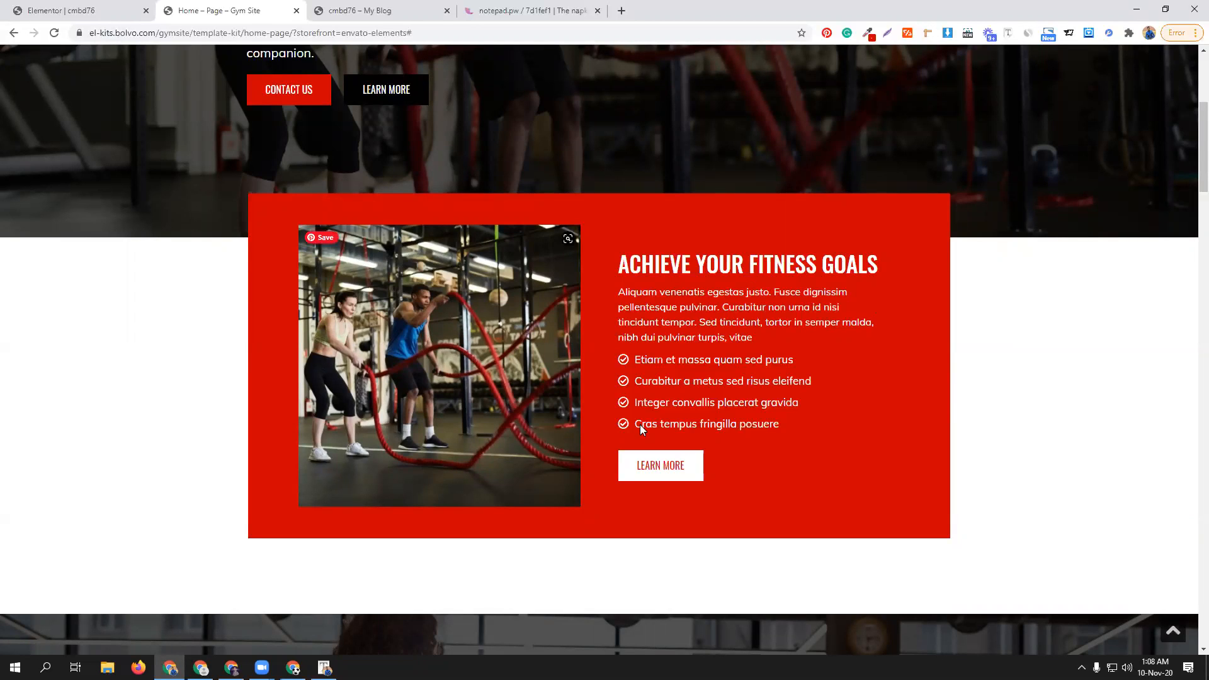
scroll(727, 423, down, 4)
scroll(724, 421, down, 2)
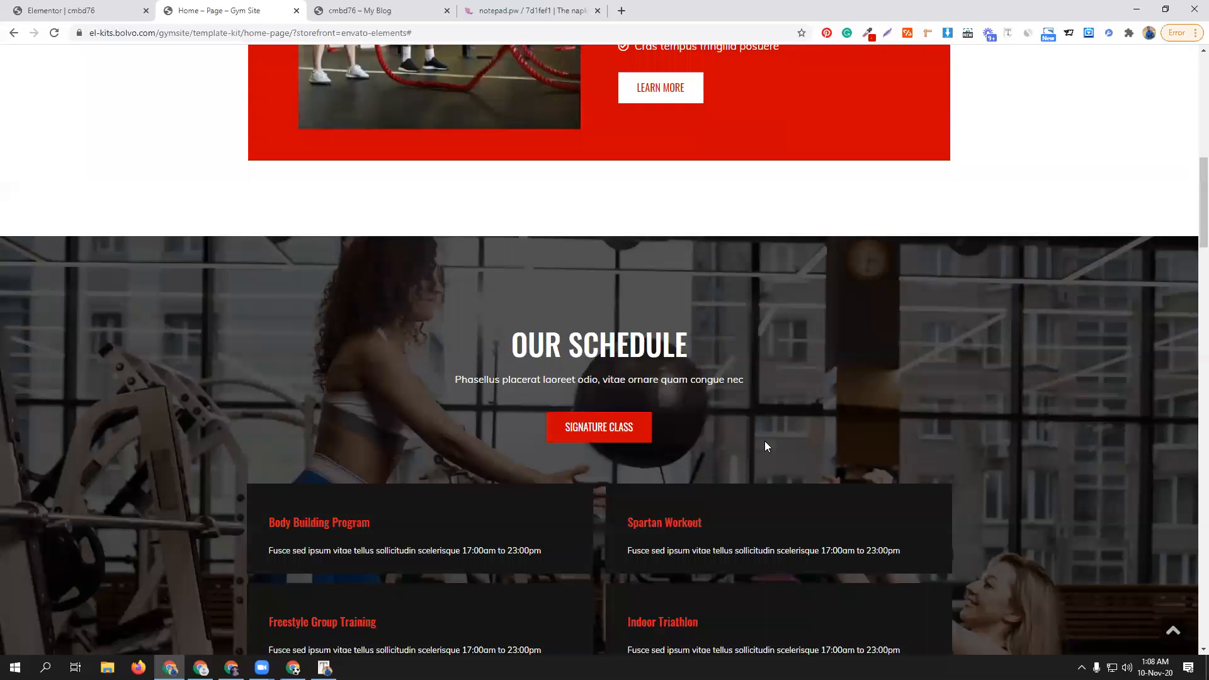
scroll(766, 423, down, 2)
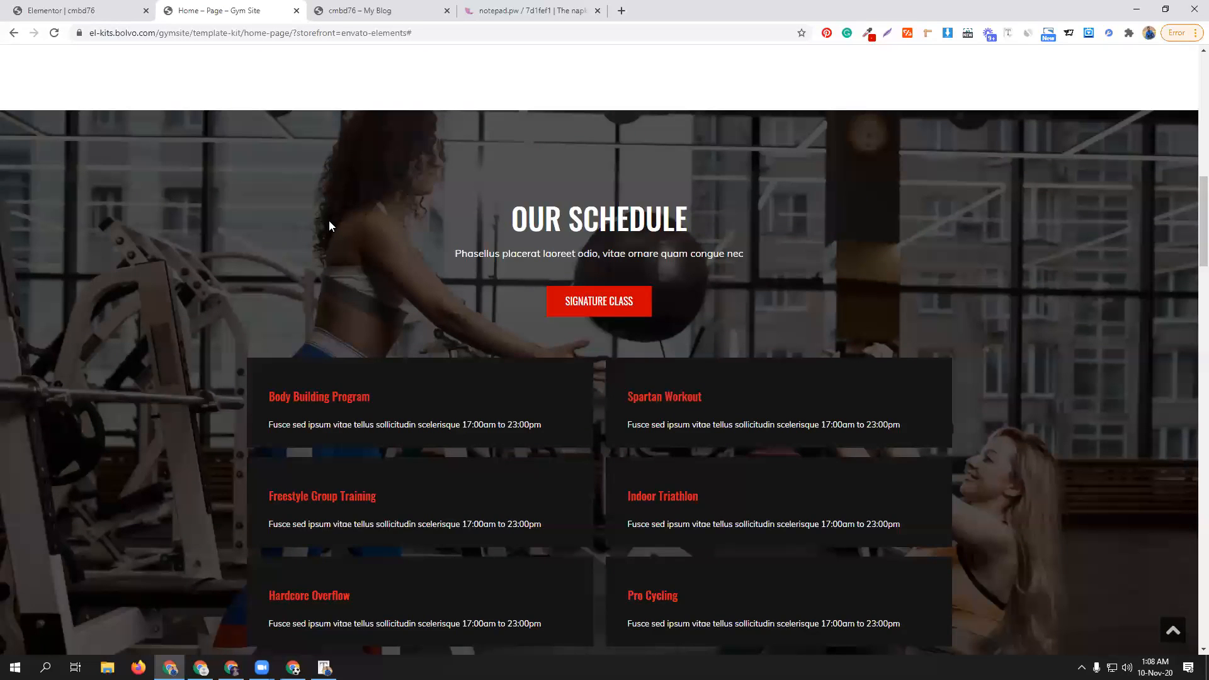
scroll(365, 267, down, 1)
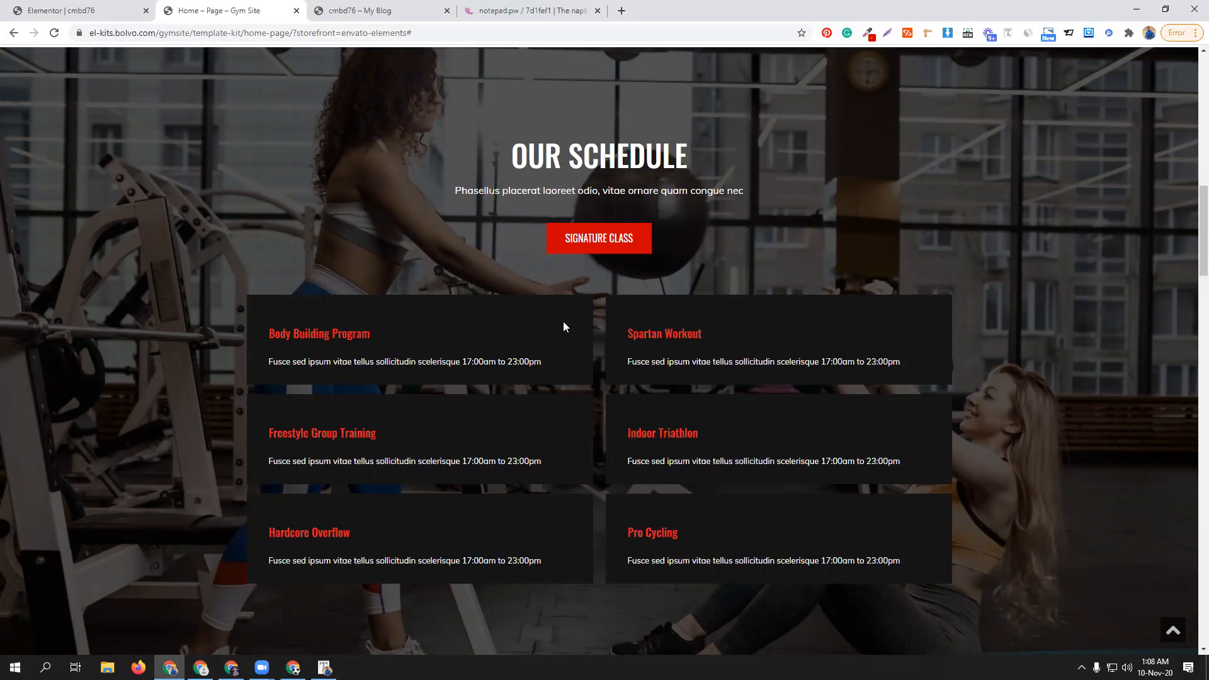
scroll(501, 422, down, 10)
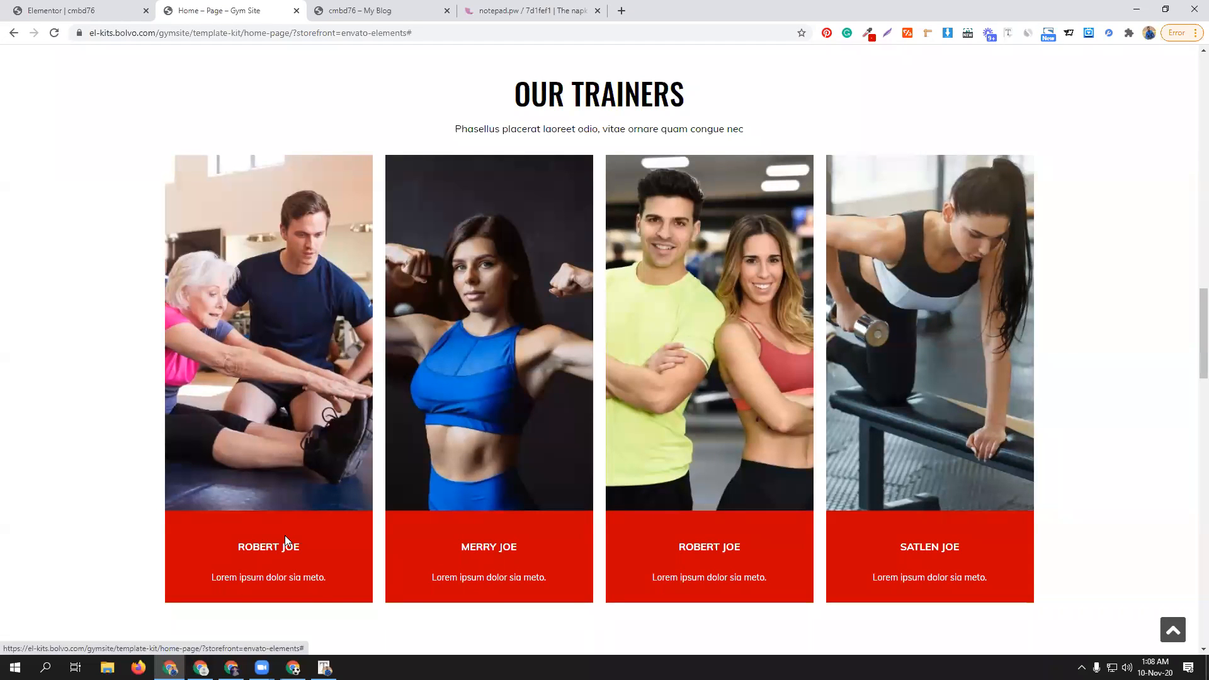
scroll(495, 395, down, 9)
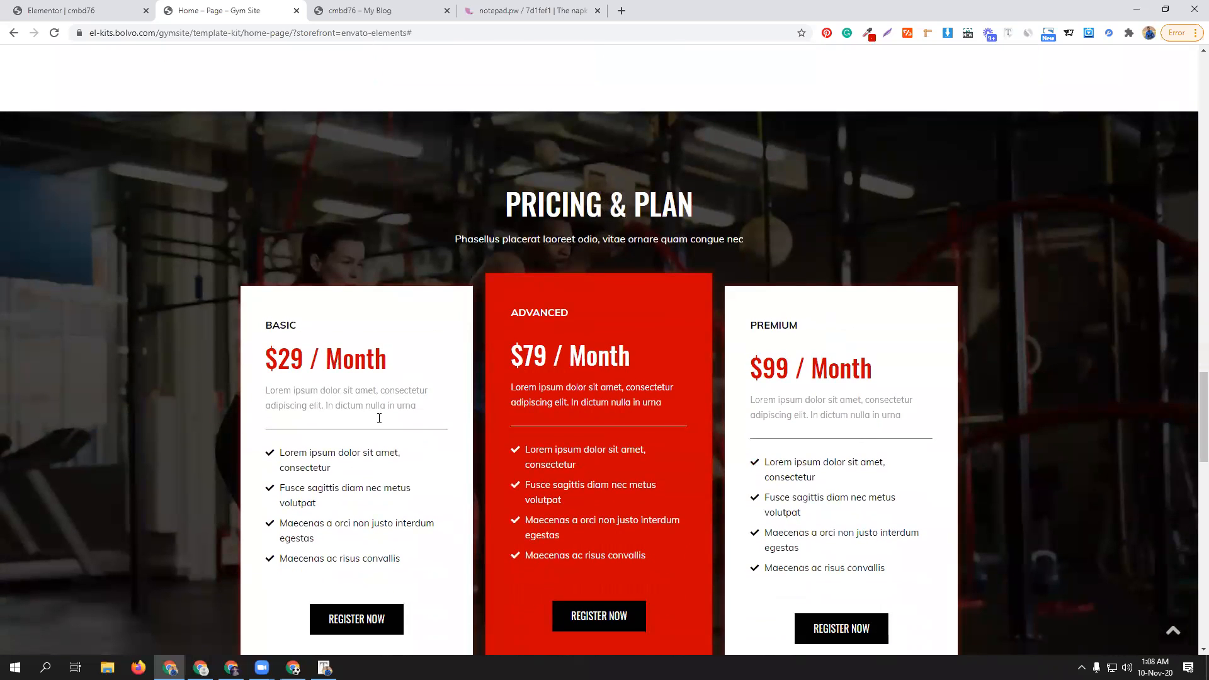
scroll(577, 435, down, 2)
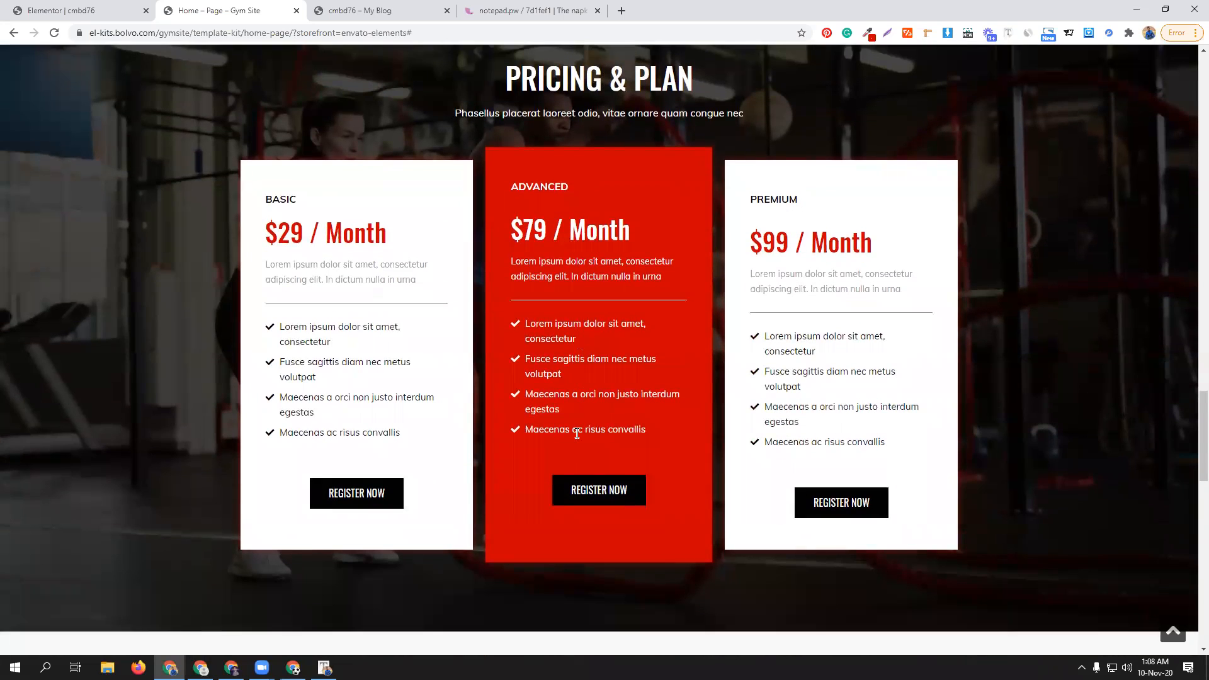
scroll(576, 433, up, 1)
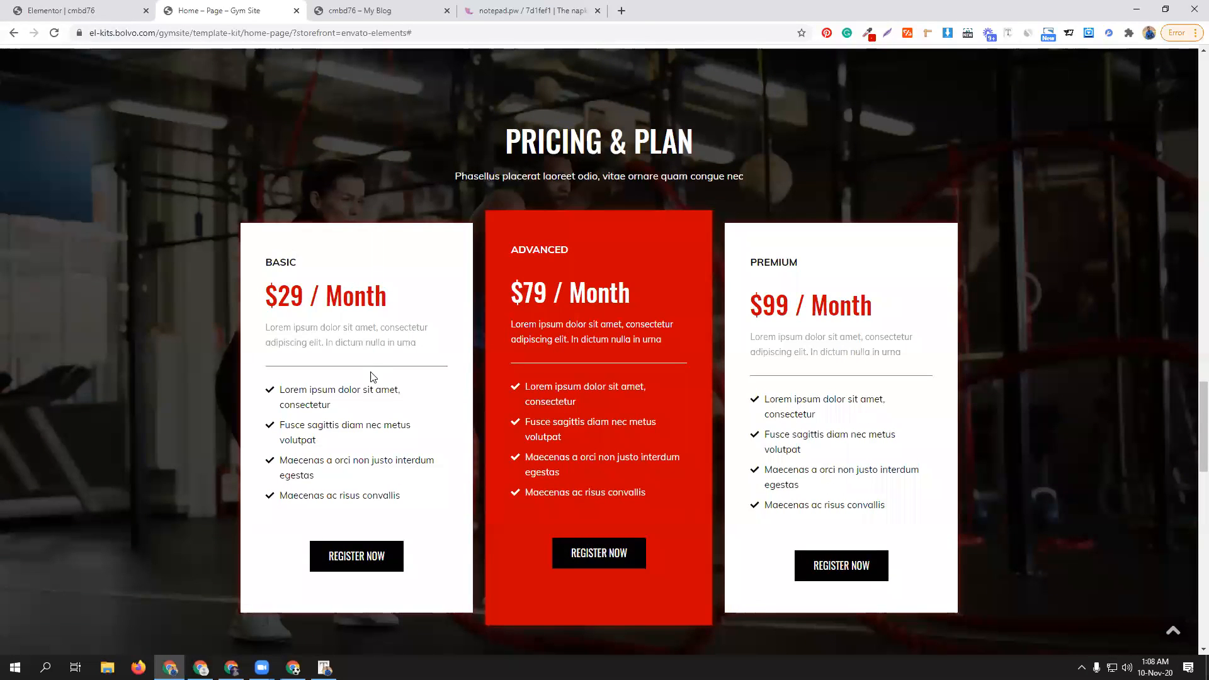
scroll(373, 377, down, 10)
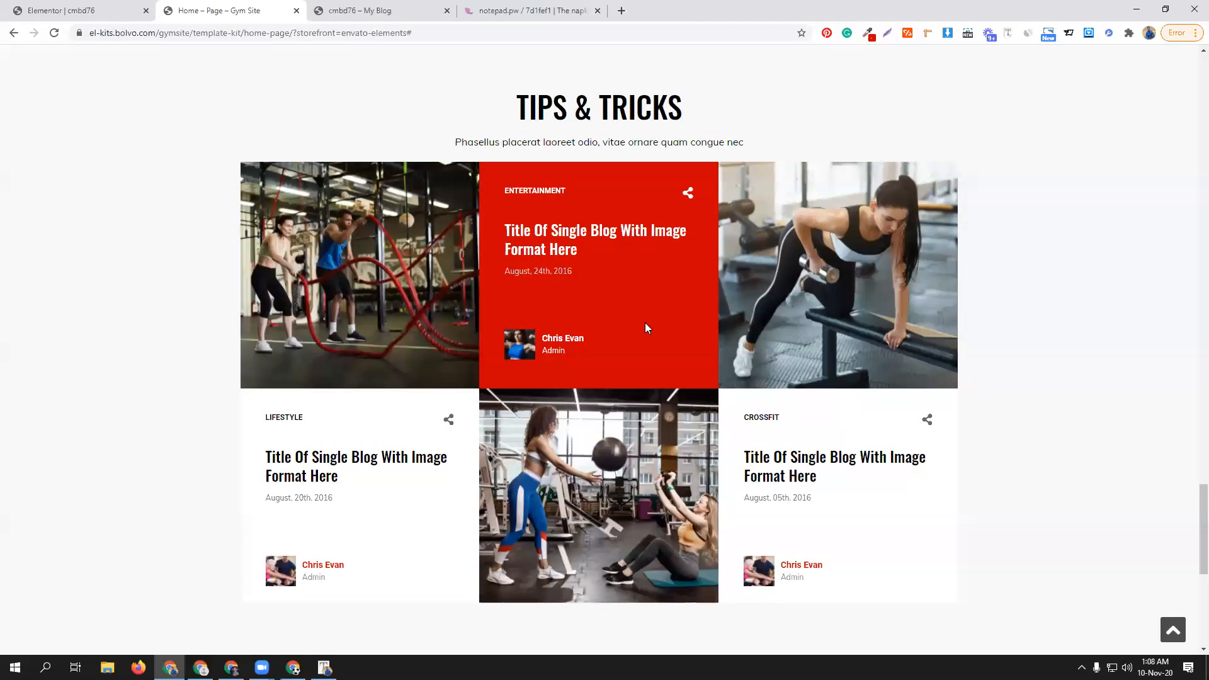
scroll(645, 326, up, 2)
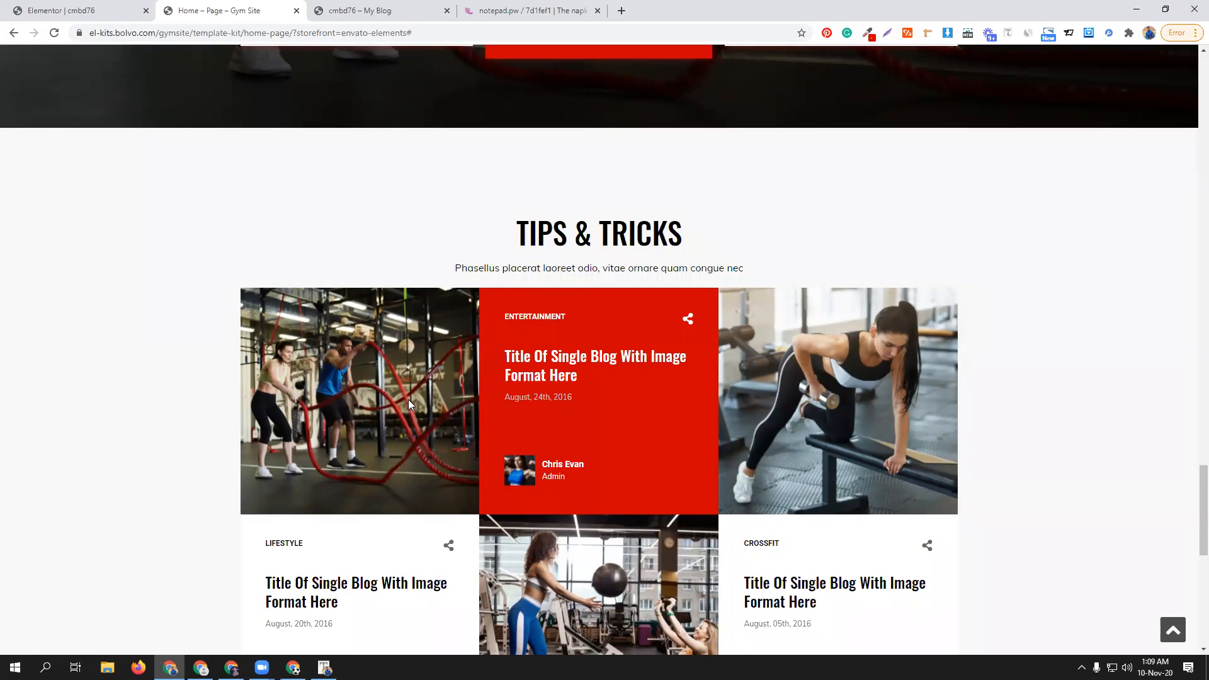
scroll(408, 399, down, 10)
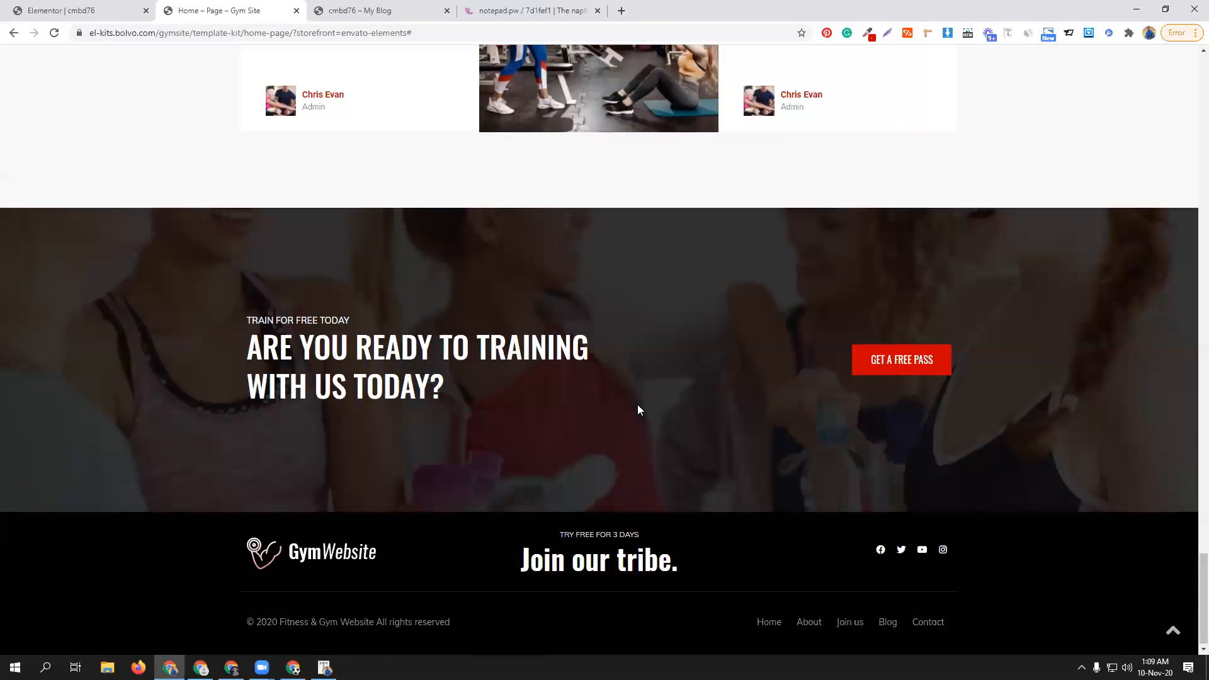
- Look back over the reference page's sections from the footer up to the header and welcome banner
scroll(637, 404, up, 14)
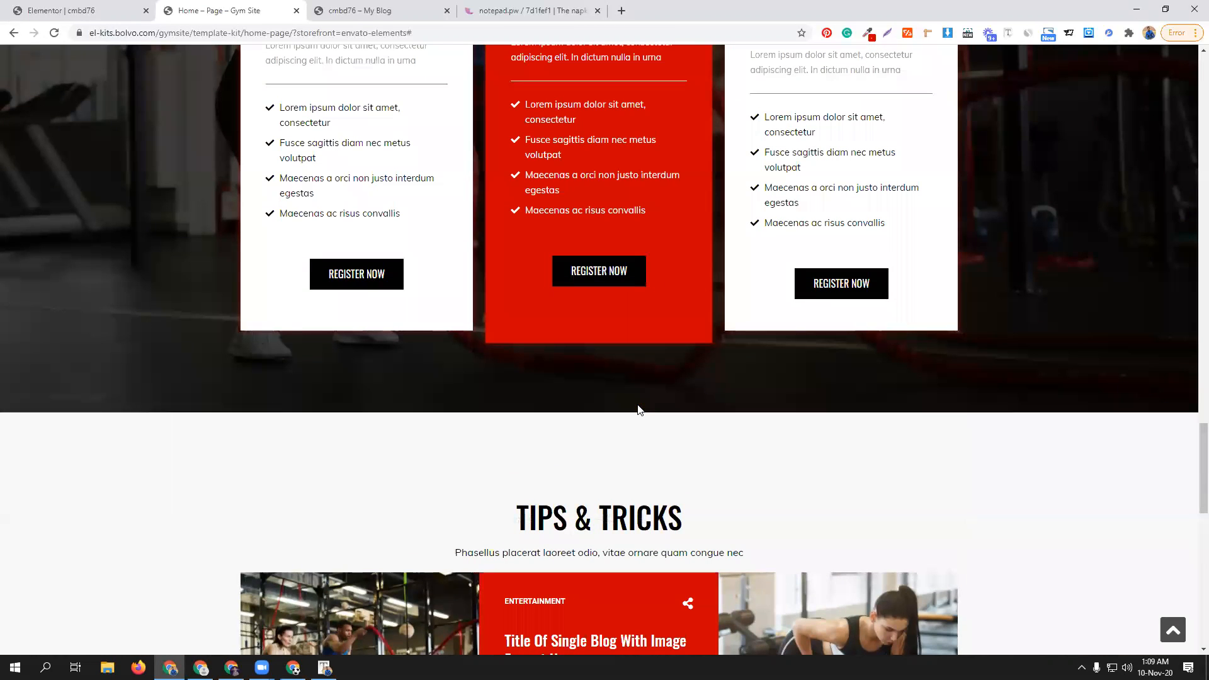
scroll(571, 435, up, 10)
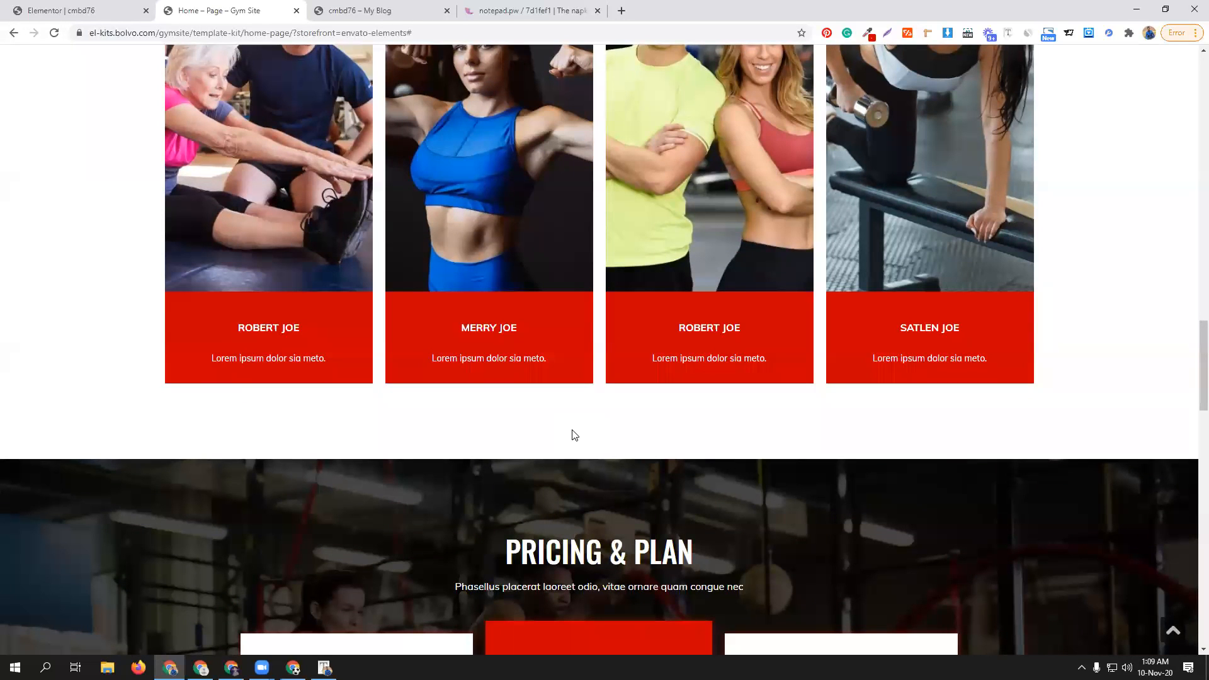
scroll(574, 435, up, 8)
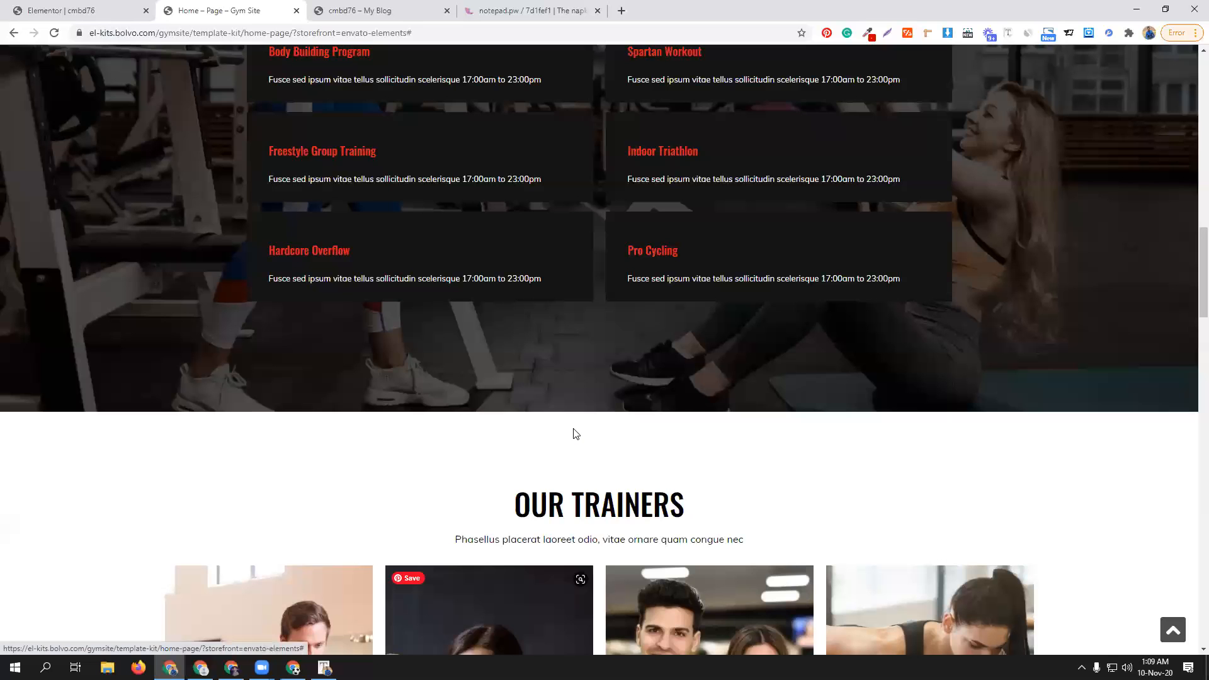
scroll(559, 439, up, 10)
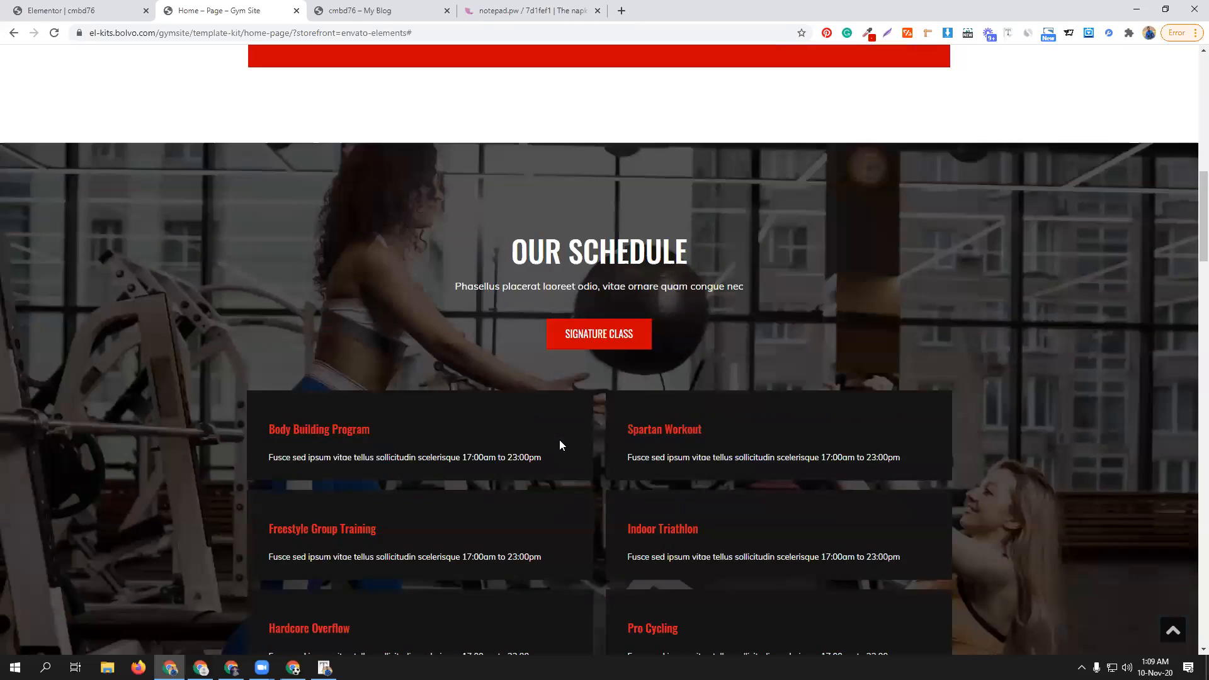
scroll(566, 262, up, 4)
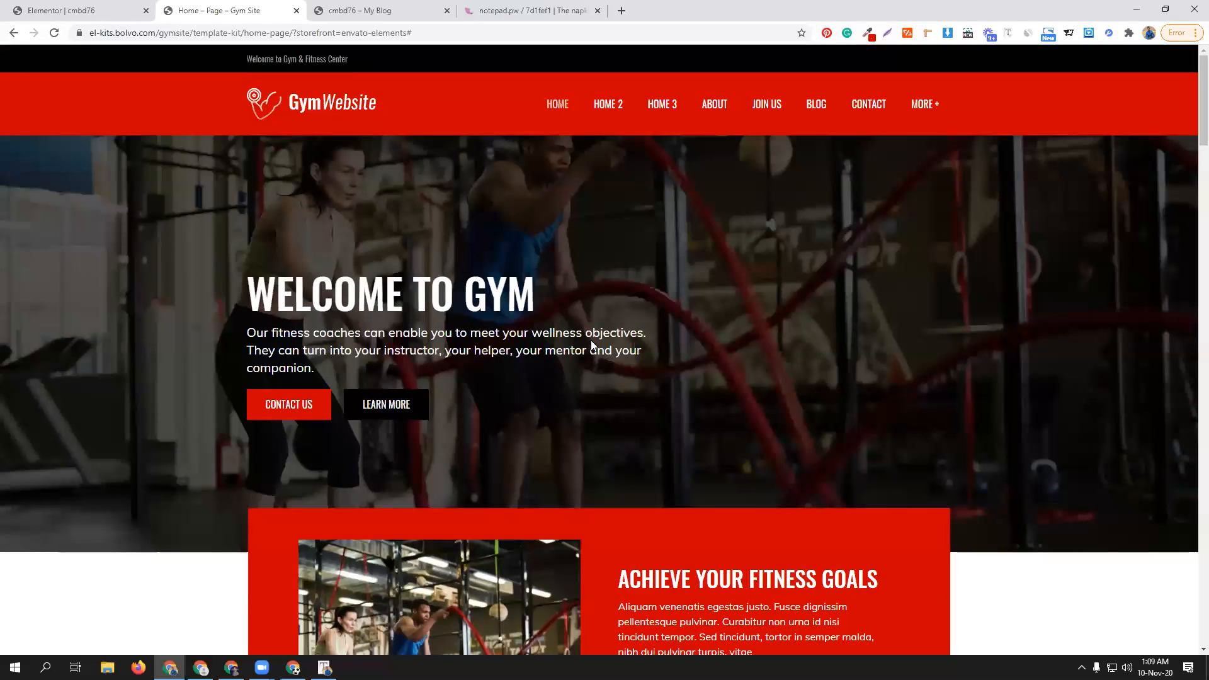
click(1000, 56)
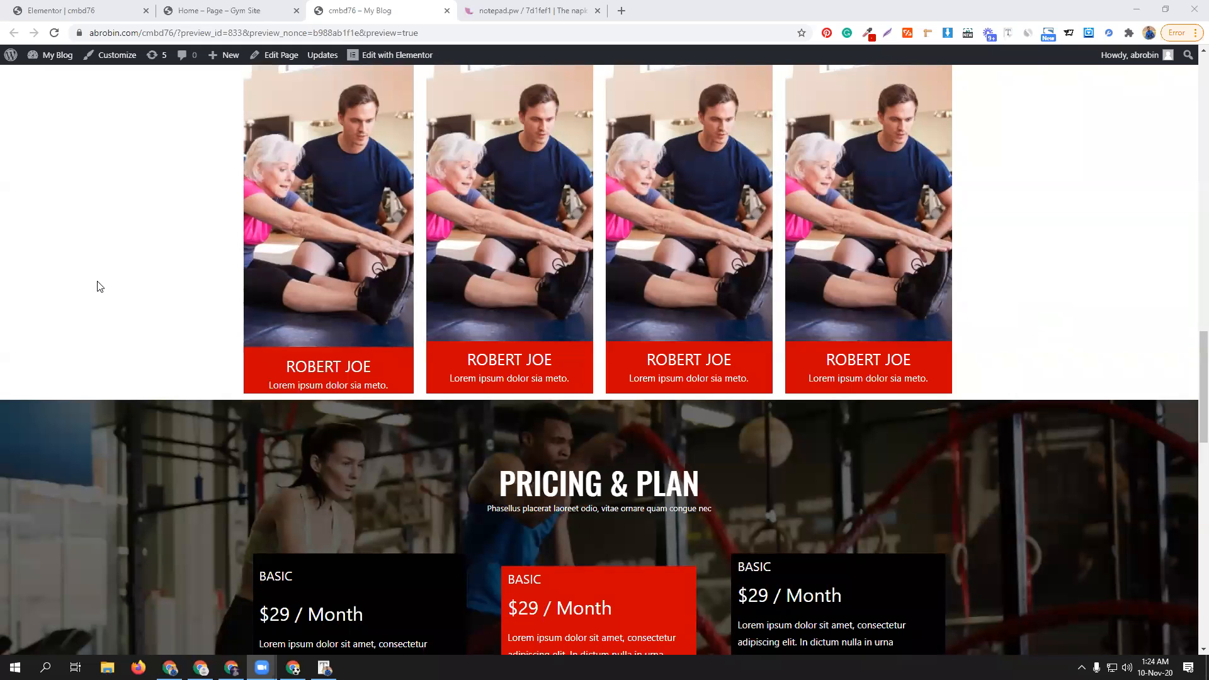
- Compare the trainer and schedule sections in the rebuilt page's preview with the reference page, and examine the reference's opening sections
scroll(101, 264, up, 4)
scroll(105, 212, up, 5)
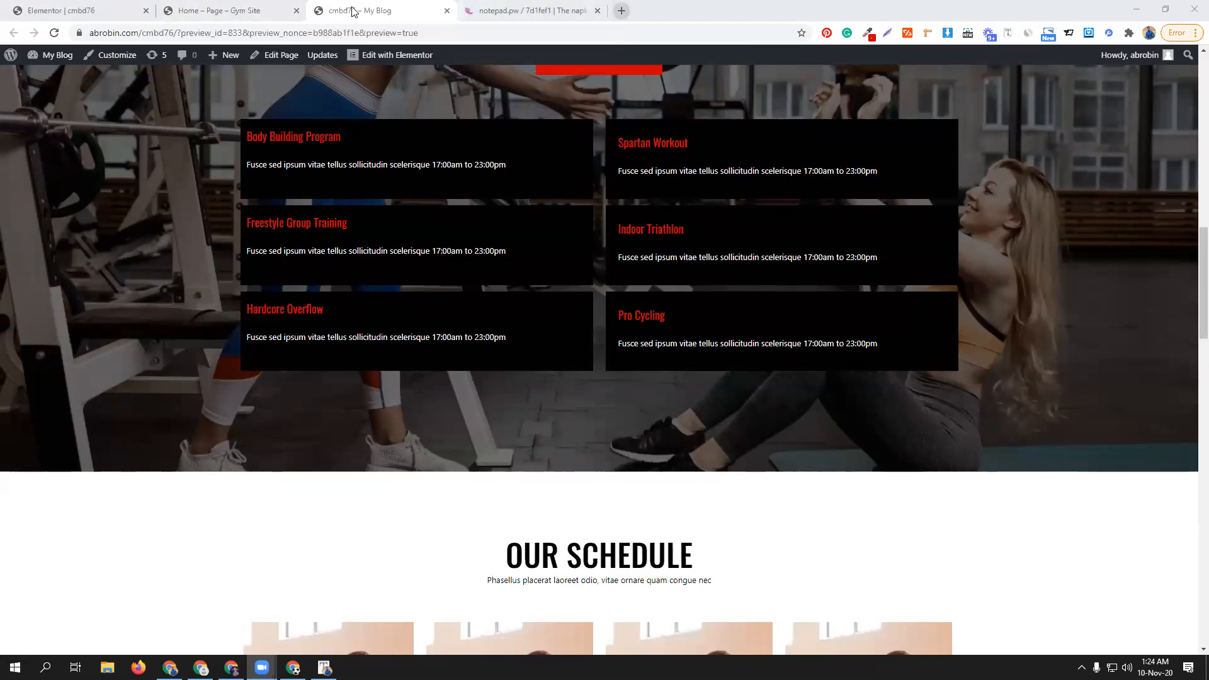
click(239, 10)
scroll(161, 115, up, 15)
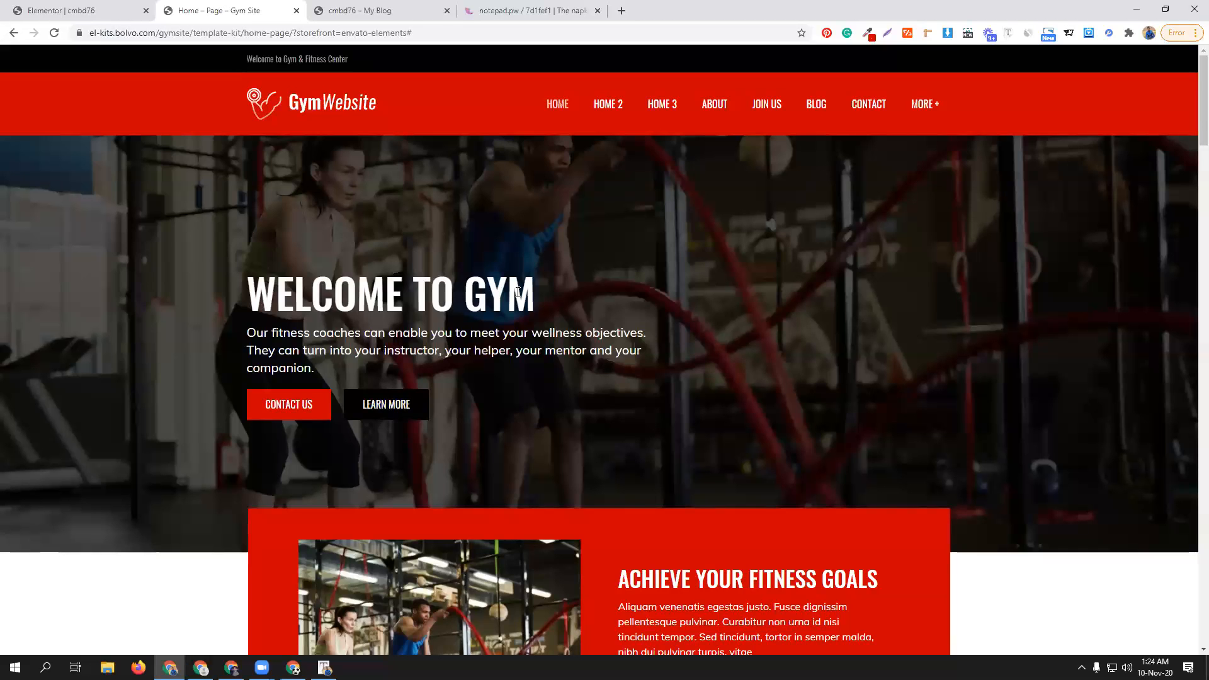
scroll(558, 330, down, 5)
scroll(548, 296, up, 5)
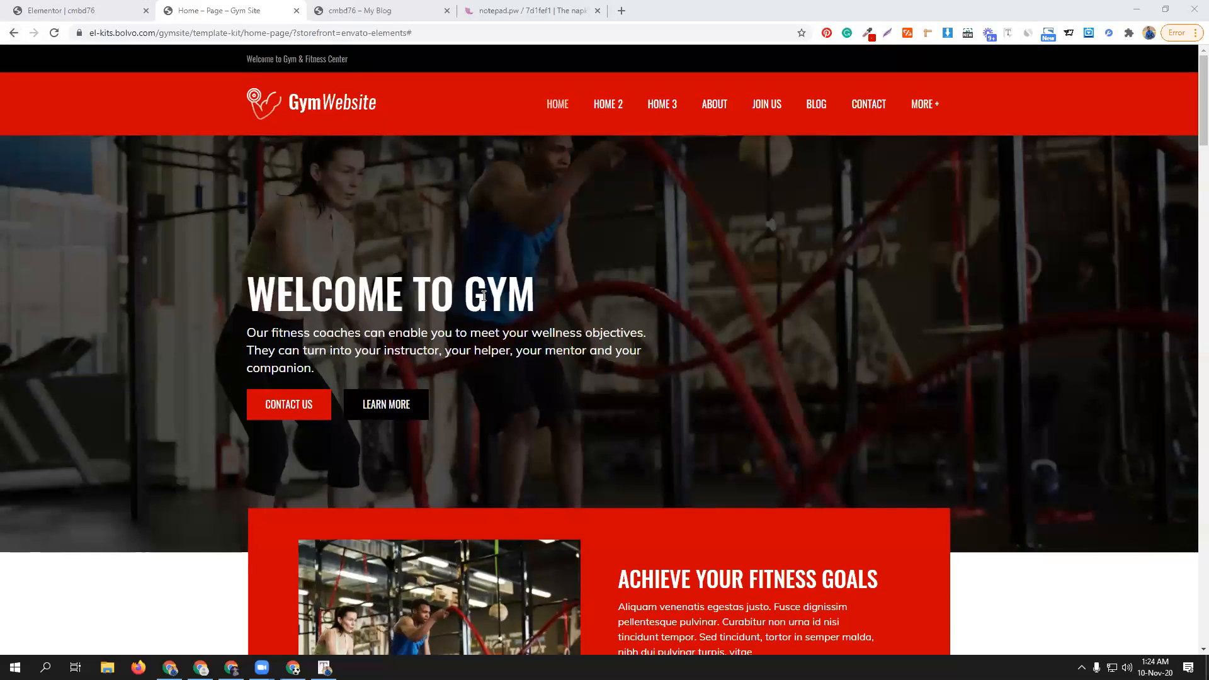
scroll(483, 296, down, 5)
scroll(582, 344, up, 5)
- Go back to the reference page's original address and select its full URL
click(13, 33)
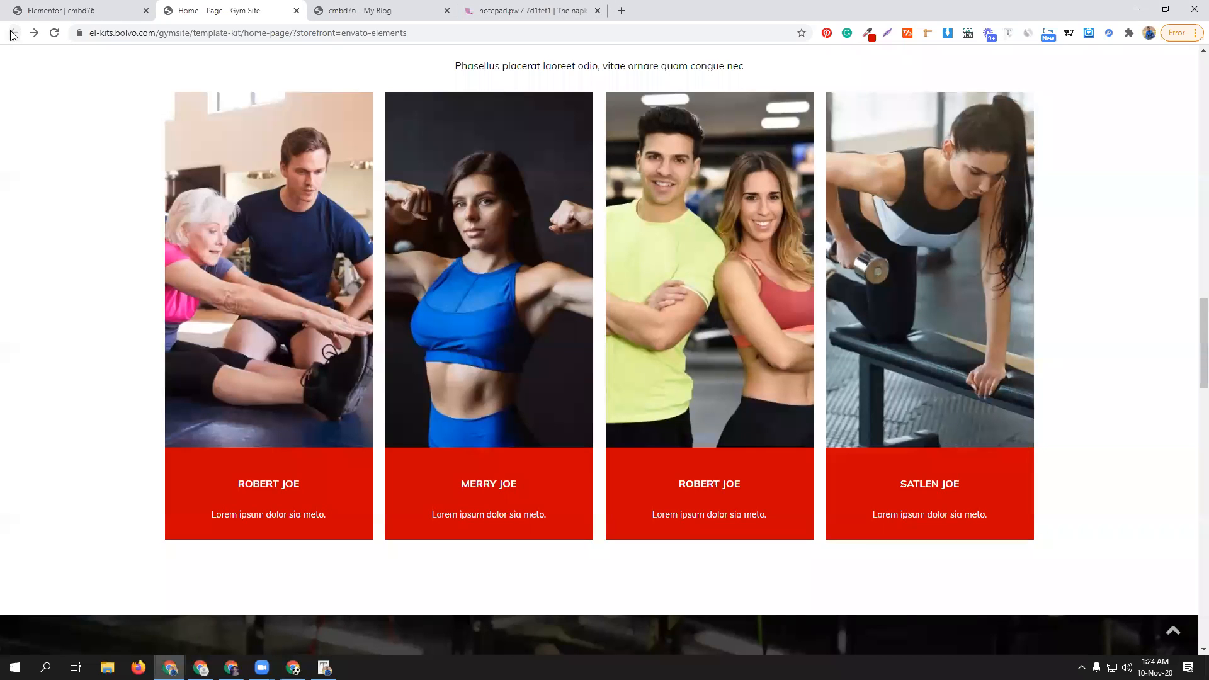
scroll(351, 102, up, 4)
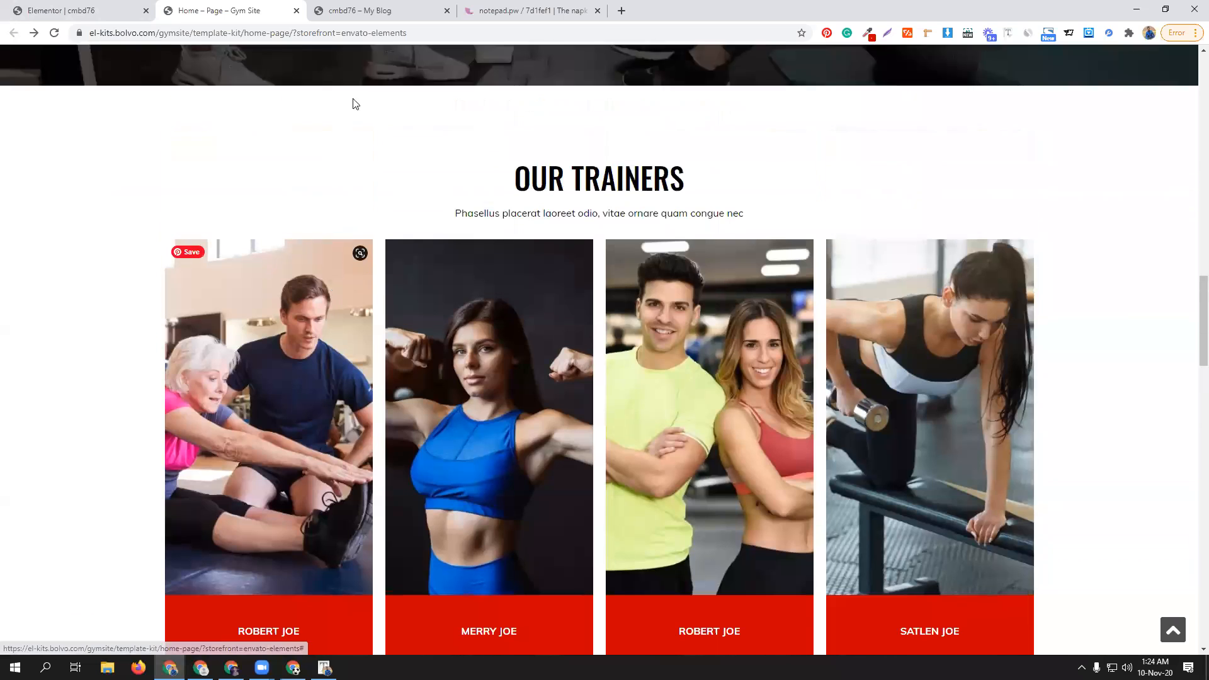
click(401, 37)
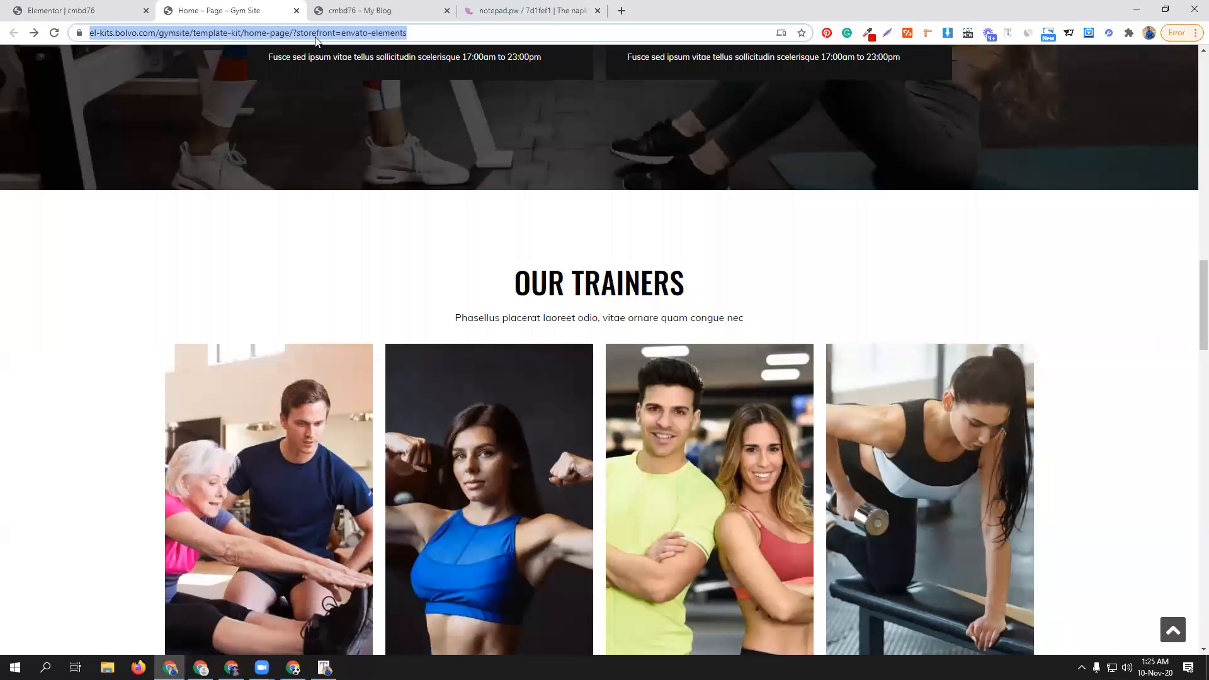
click(1101, 240)
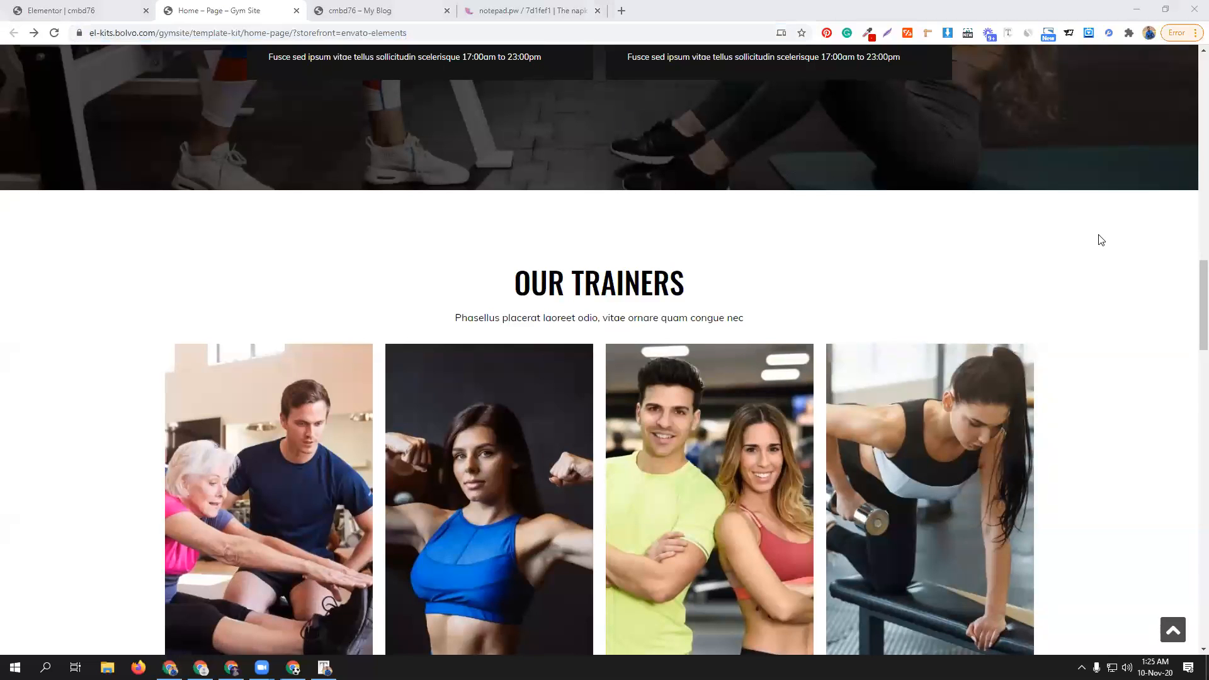